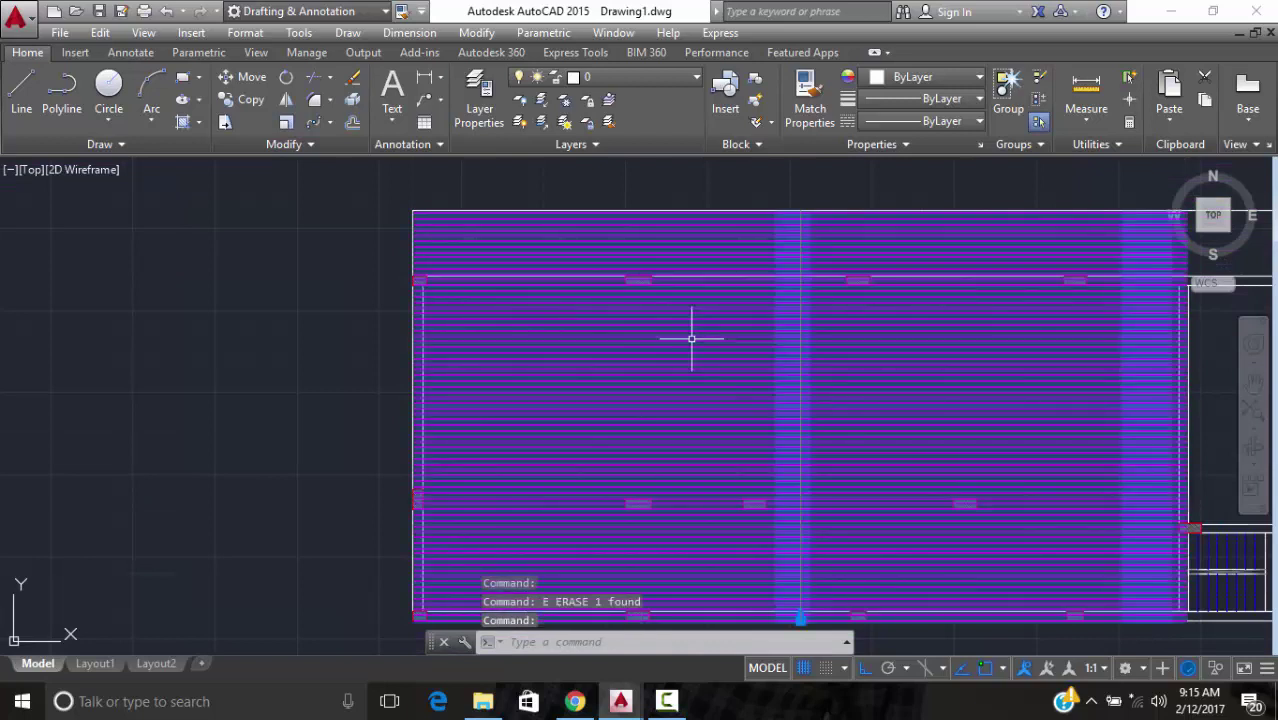
# Explode the path array of magenta bars covering the floor plan with XPLODE, using the default Explode option
pyautogui.click(700, 340)
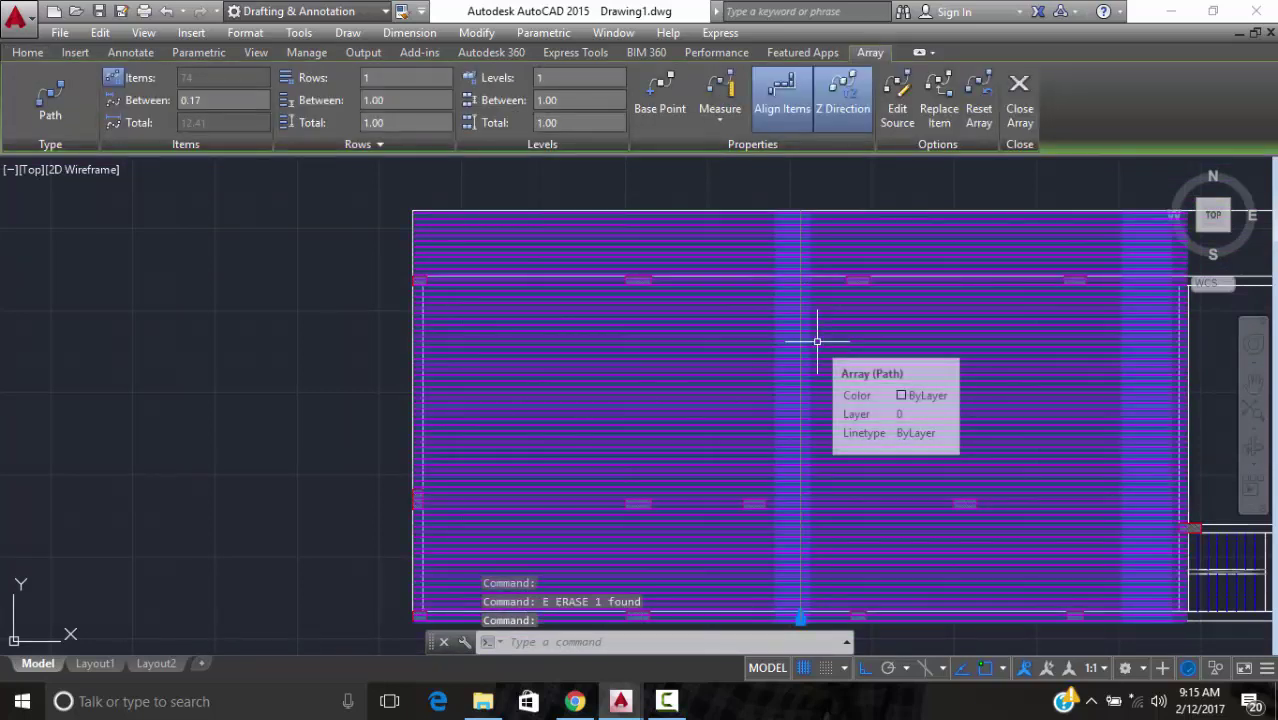
pyautogui.write('xp')
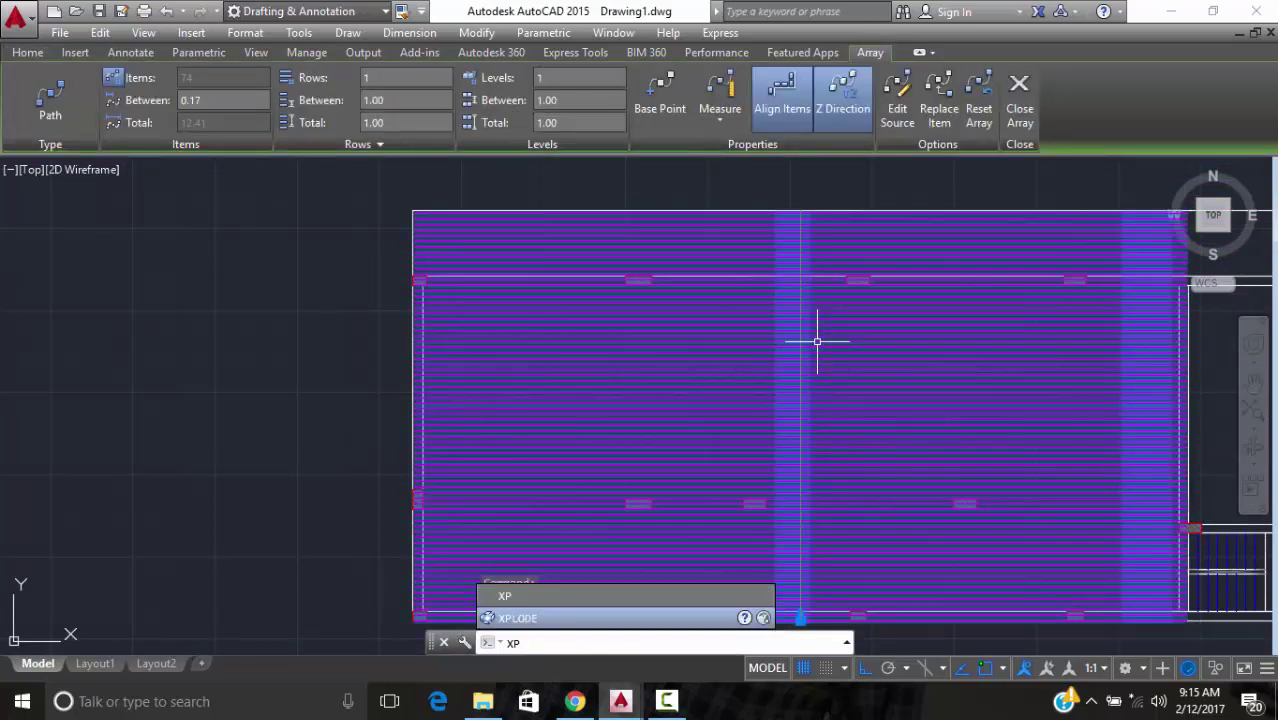
pyautogui.press('Return')
pyautogui.press('Return')
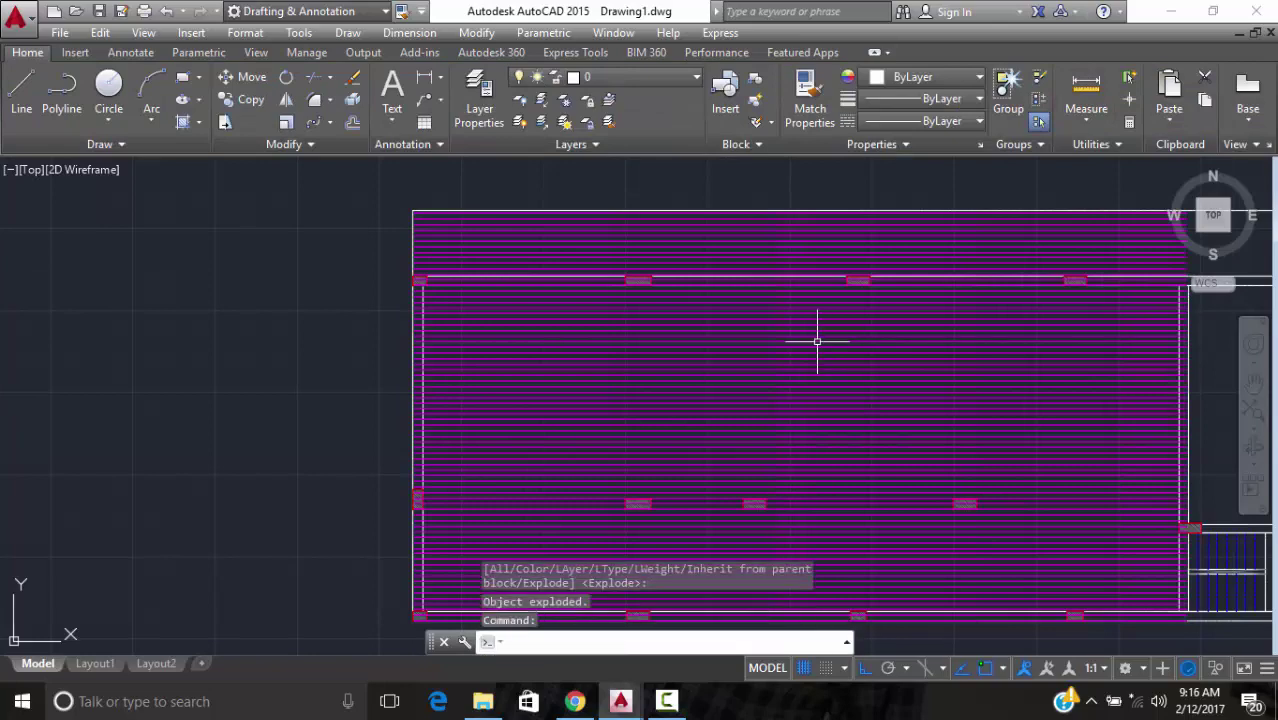
# Examine the exploded magenta bars across the plan, including their overlaps and their spacing around the columns and beams
pyautogui.scroll(6, 817, 341)
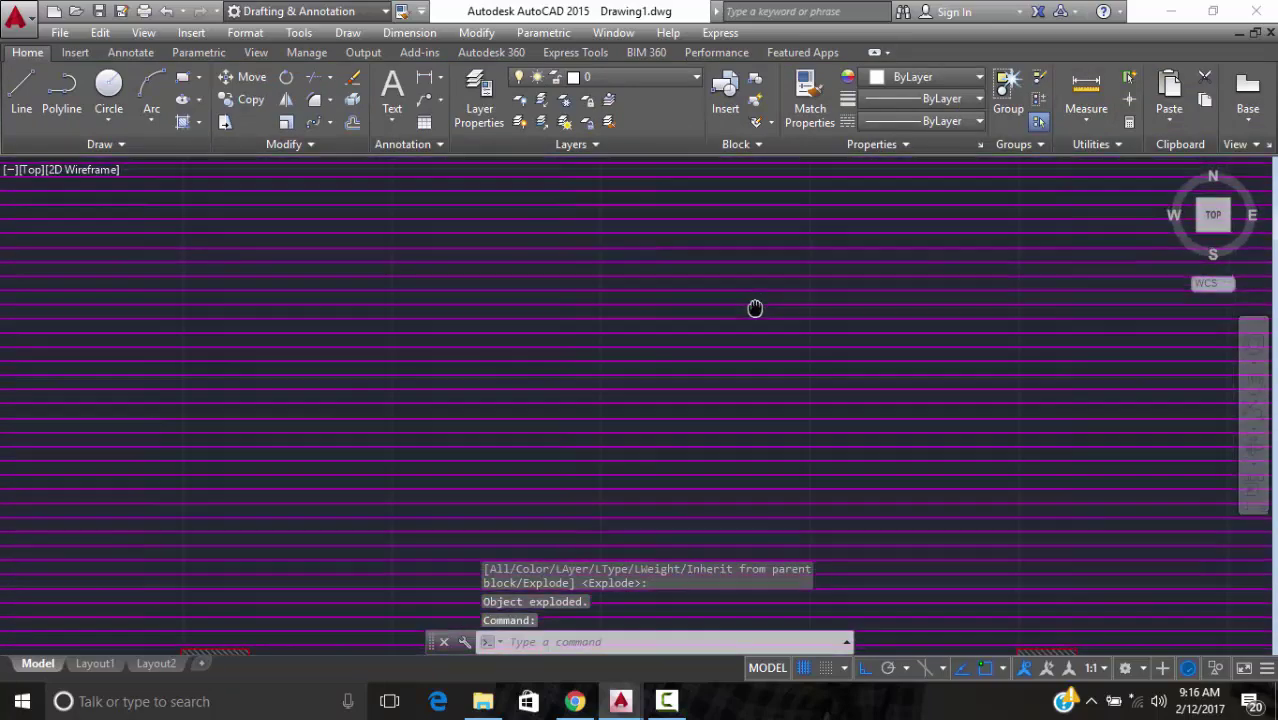
pyautogui.scroll(-5, 770, 446)
pyautogui.scroll(3, 690, 426)
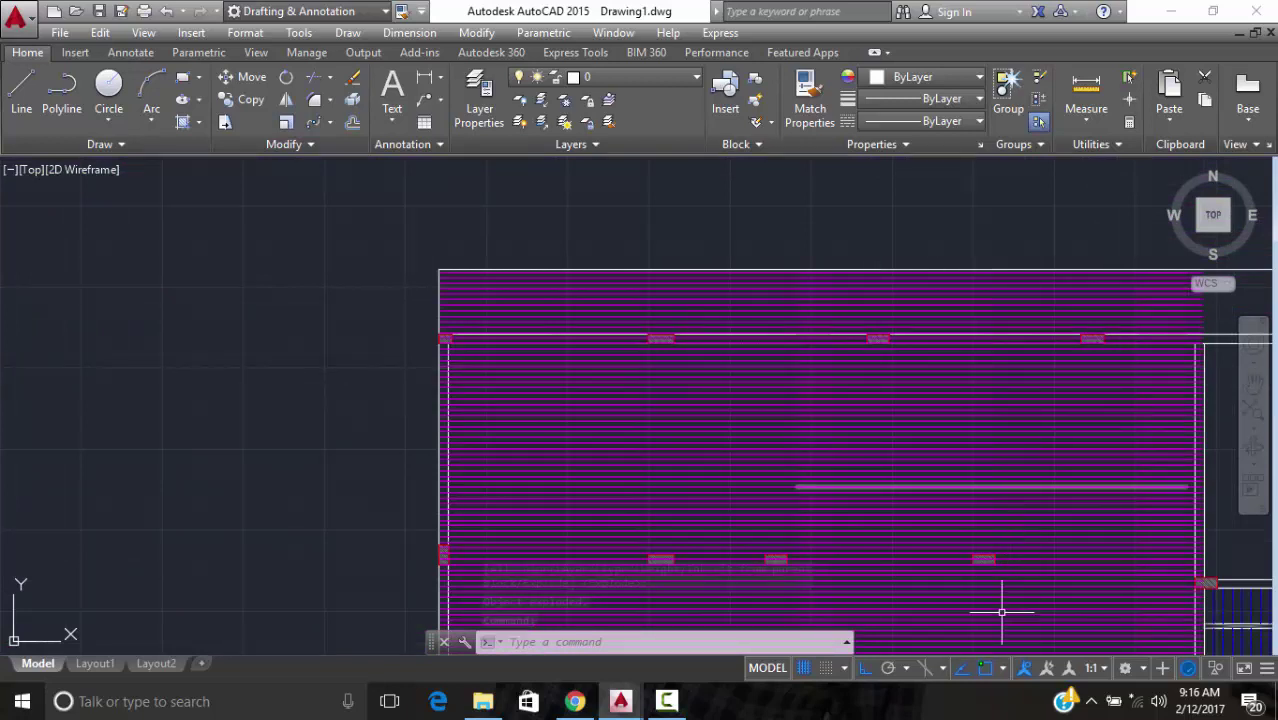
pyautogui.scroll(-2, 766, 305)
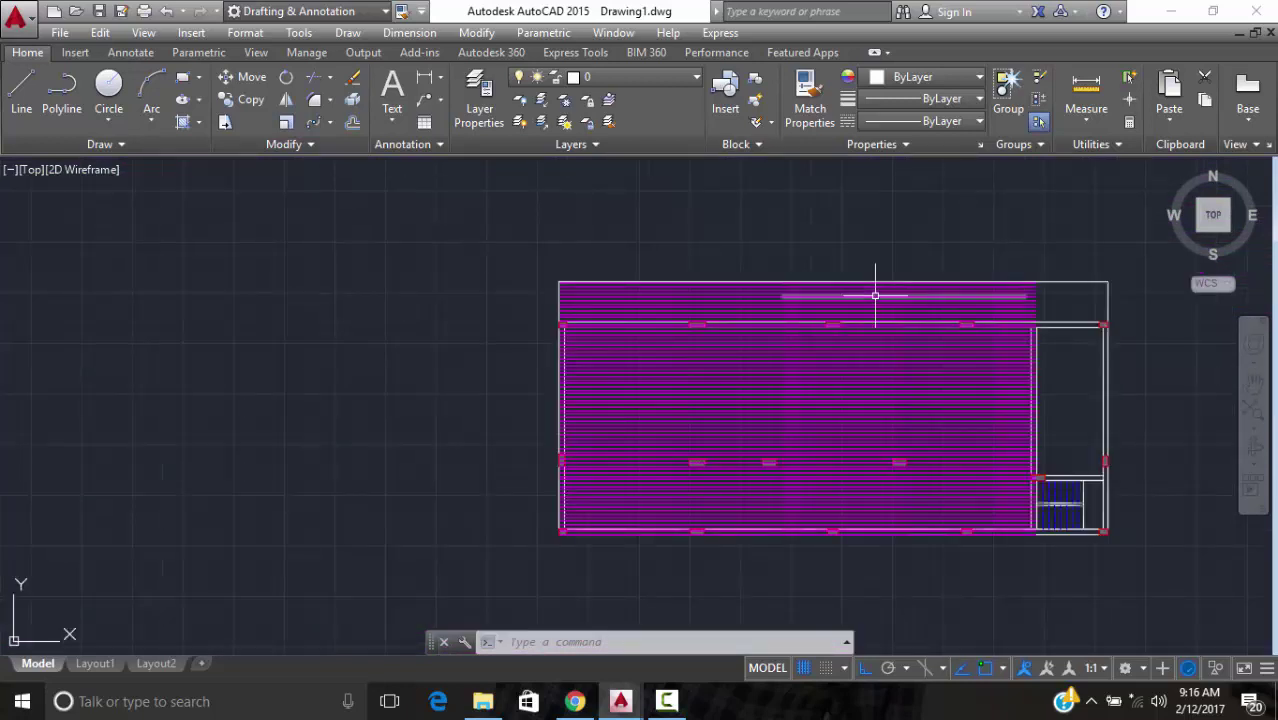
pyautogui.scroll(6, 990, 330)
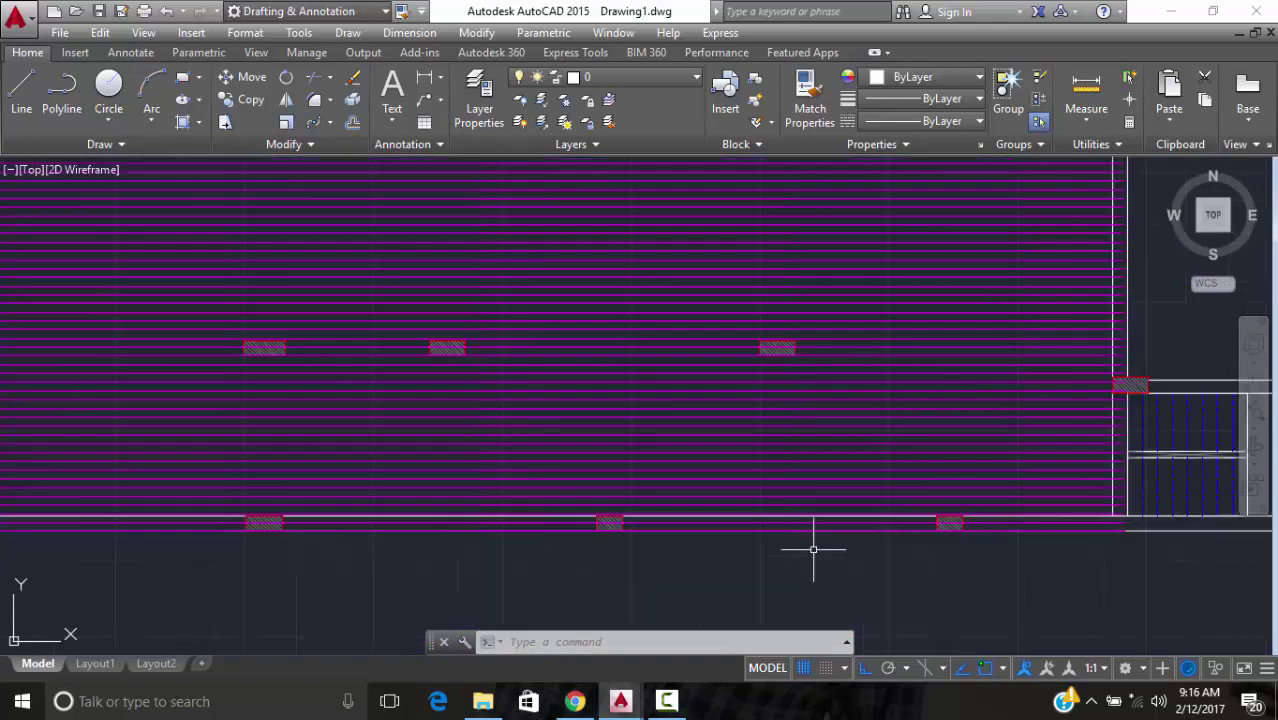
pyautogui.scroll(-4, 699, 534)
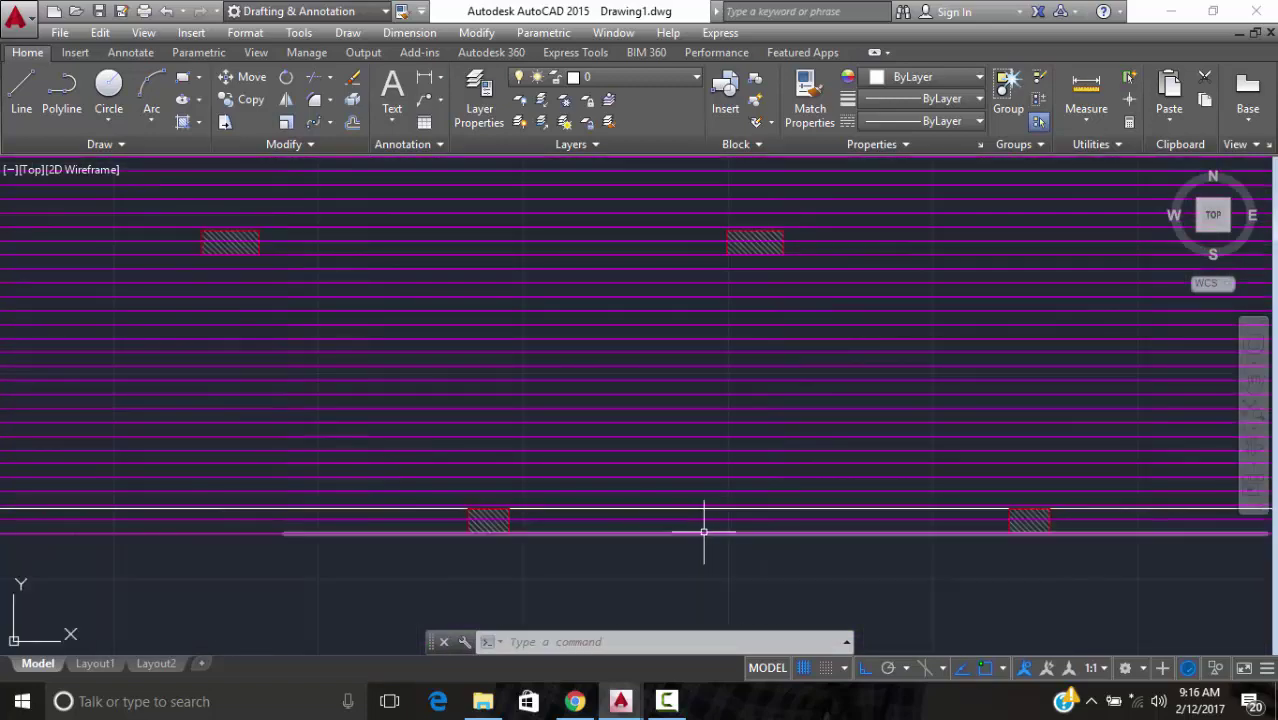
pyautogui.scroll(4, 560, 505)
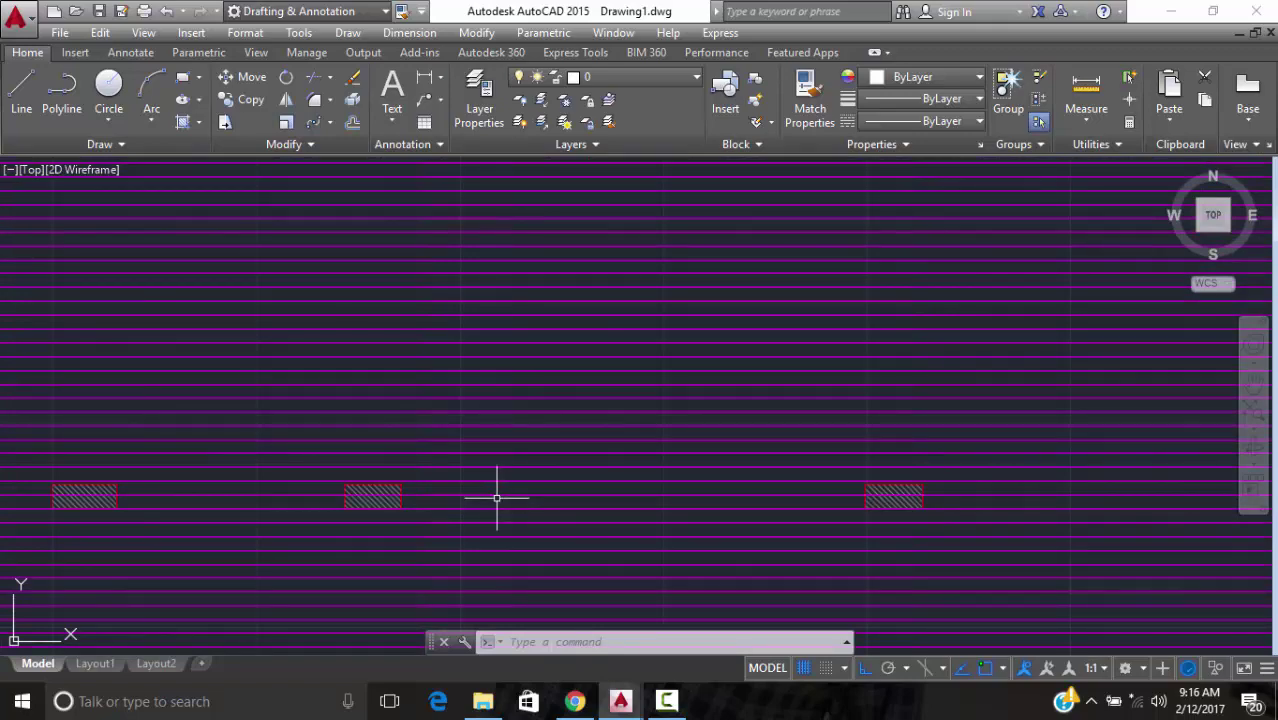
pyautogui.click(494, 494)
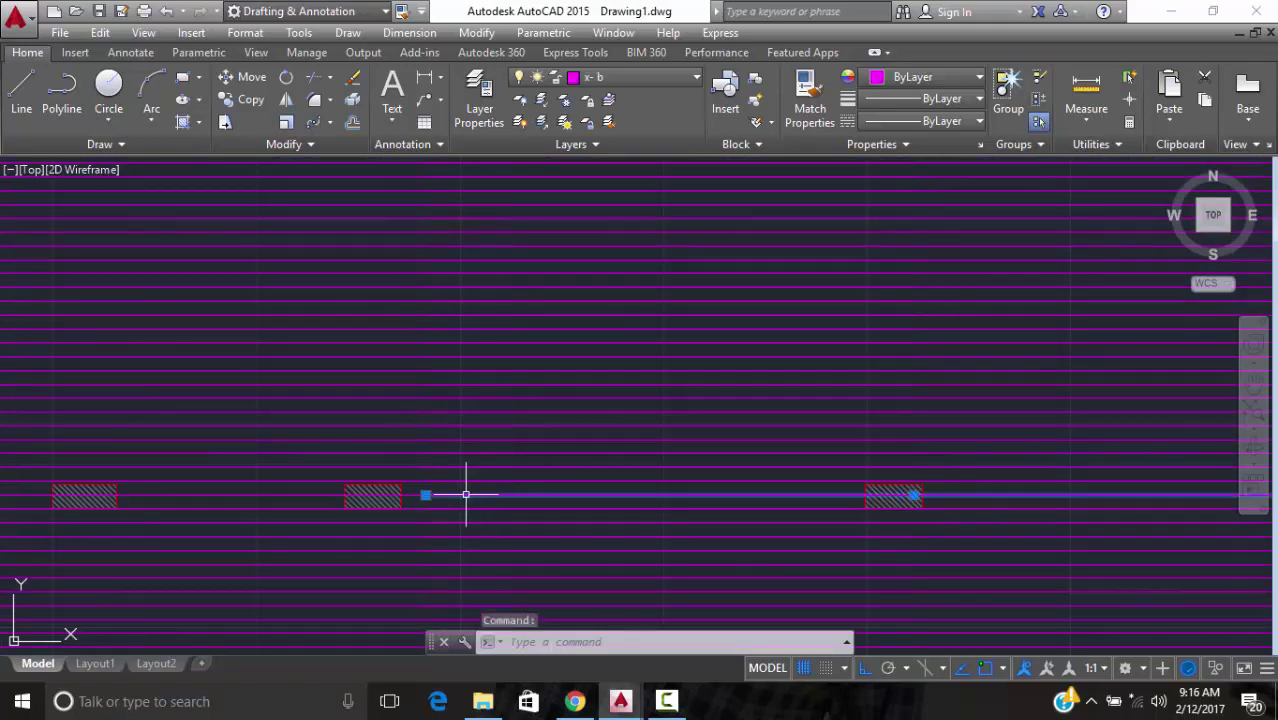
pyautogui.press('Escape')
pyautogui.scroll(-5, 716, 274)
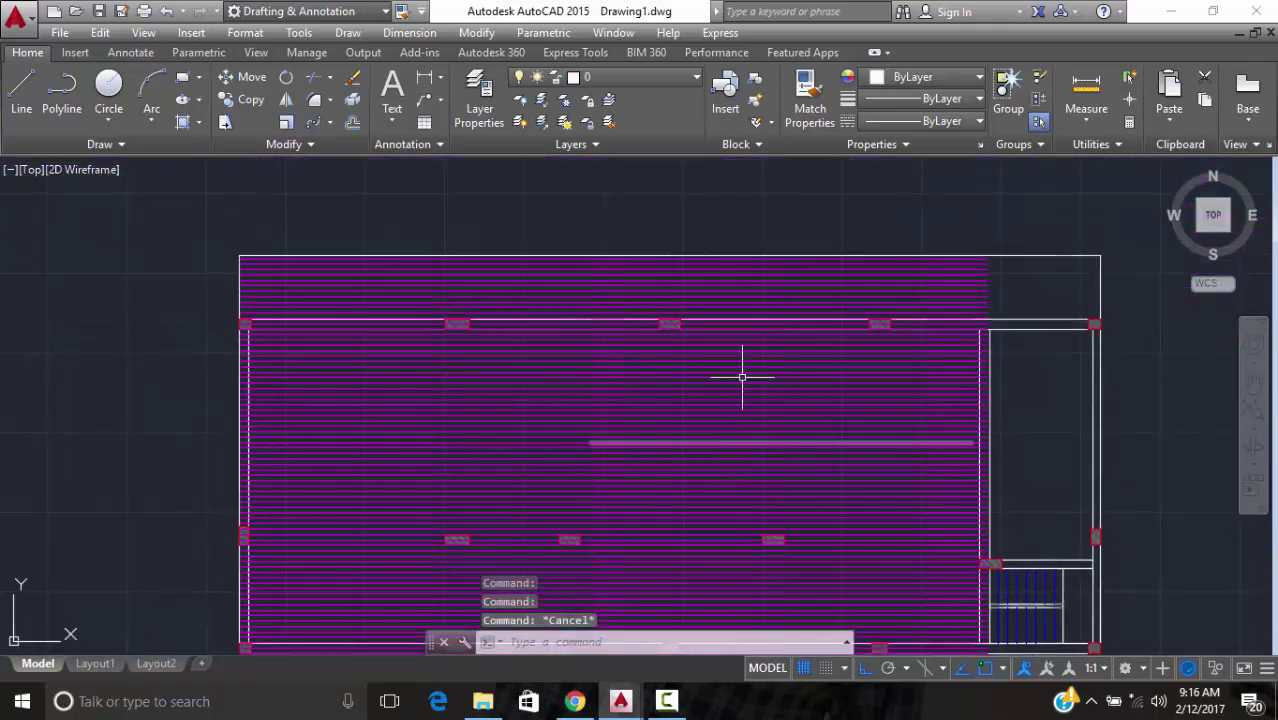
pyautogui.scroll(5, 970, 297)
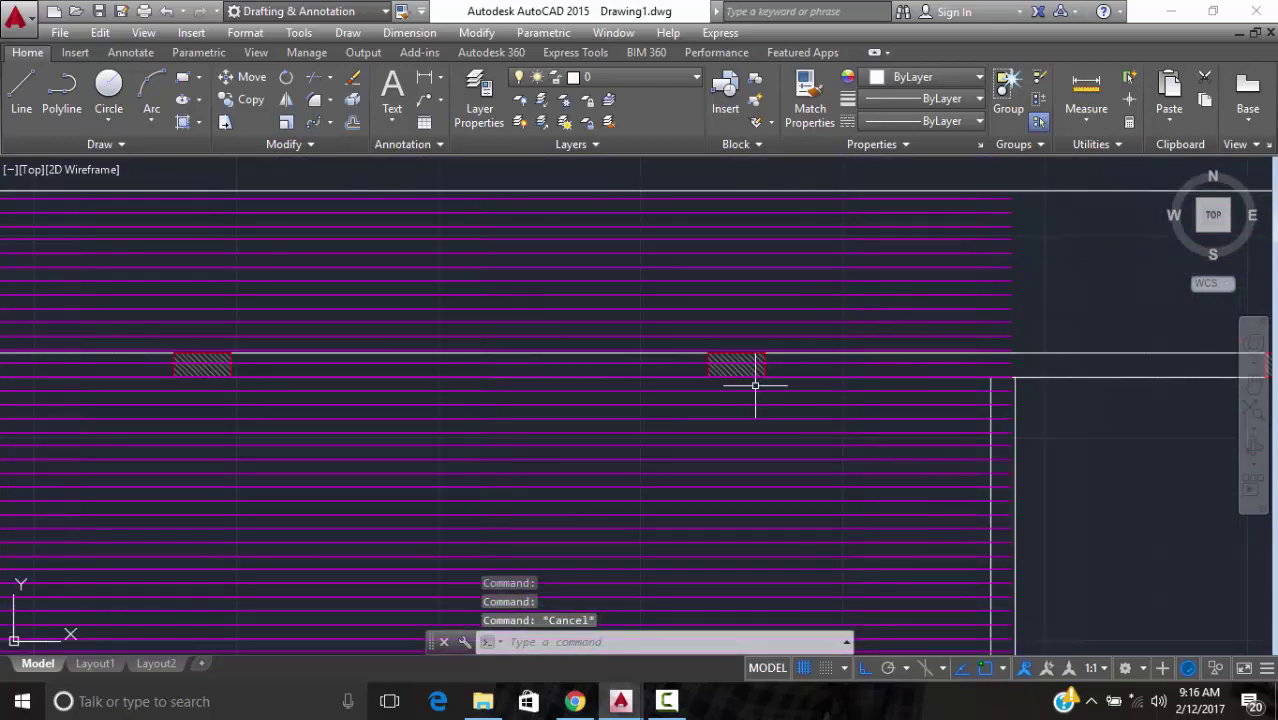
pyautogui.scroll(-5, 755, 384)
pyautogui.moveTo(629, 457); pyautogui.dragTo(785, 260, button='middle')
pyautogui.moveTo(456, 268); pyautogui.dragTo(463, 315, button='middle')
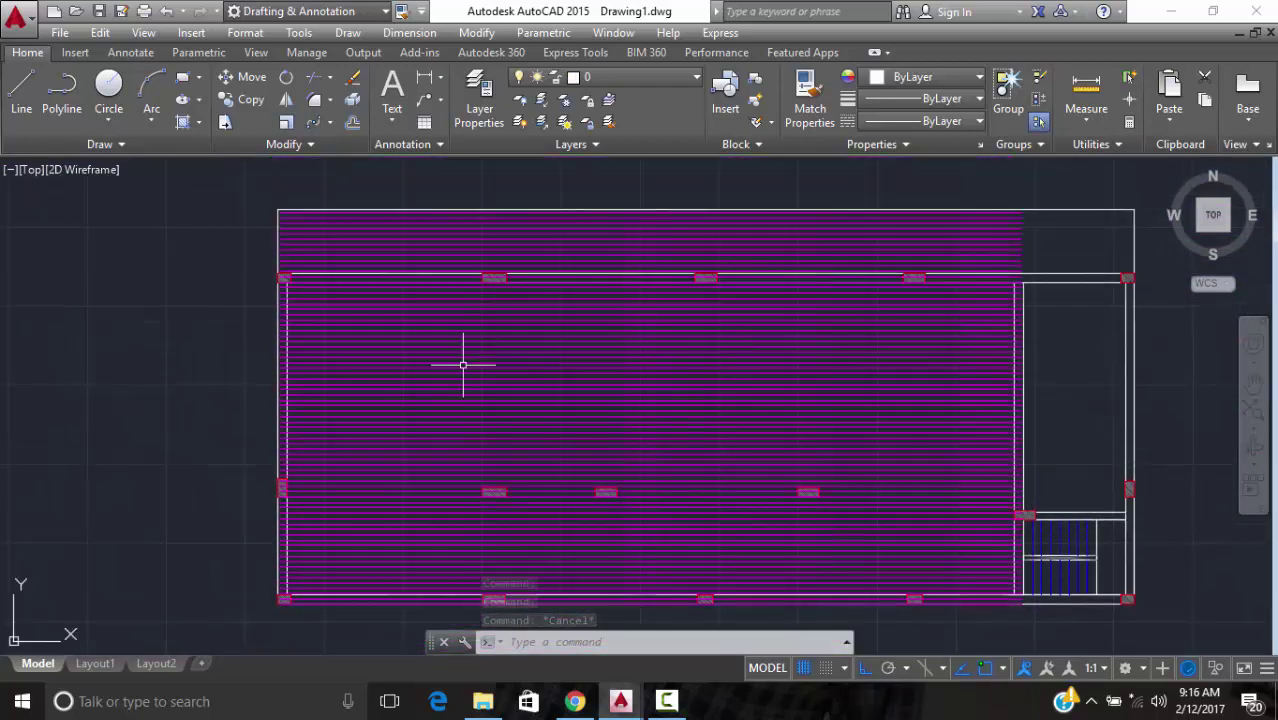
pyautogui.moveTo(590, 274)
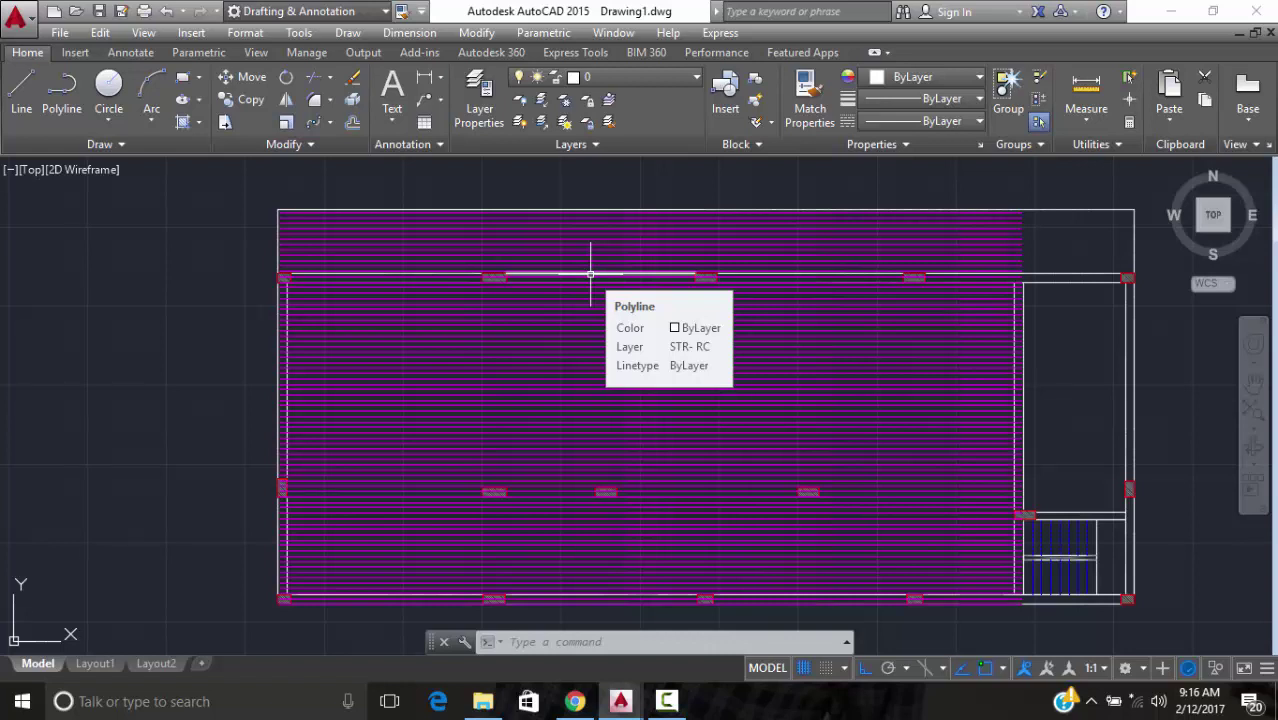
# Copy one complete row of magenta bars near the plan's upper edge straight down into the empty space below the plan
pyautogui.scroll(2, 1010, 228)
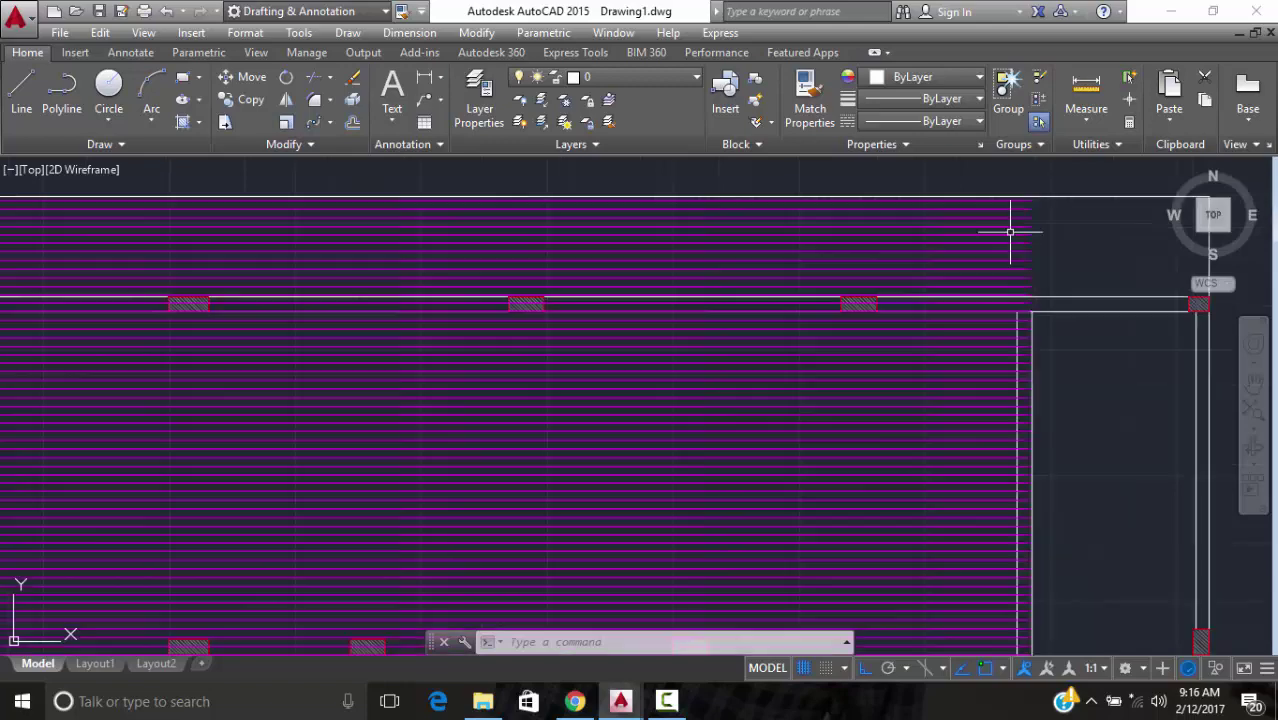
pyautogui.scroll(2, 1045, 240)
pyautogui.click(1043, 217)
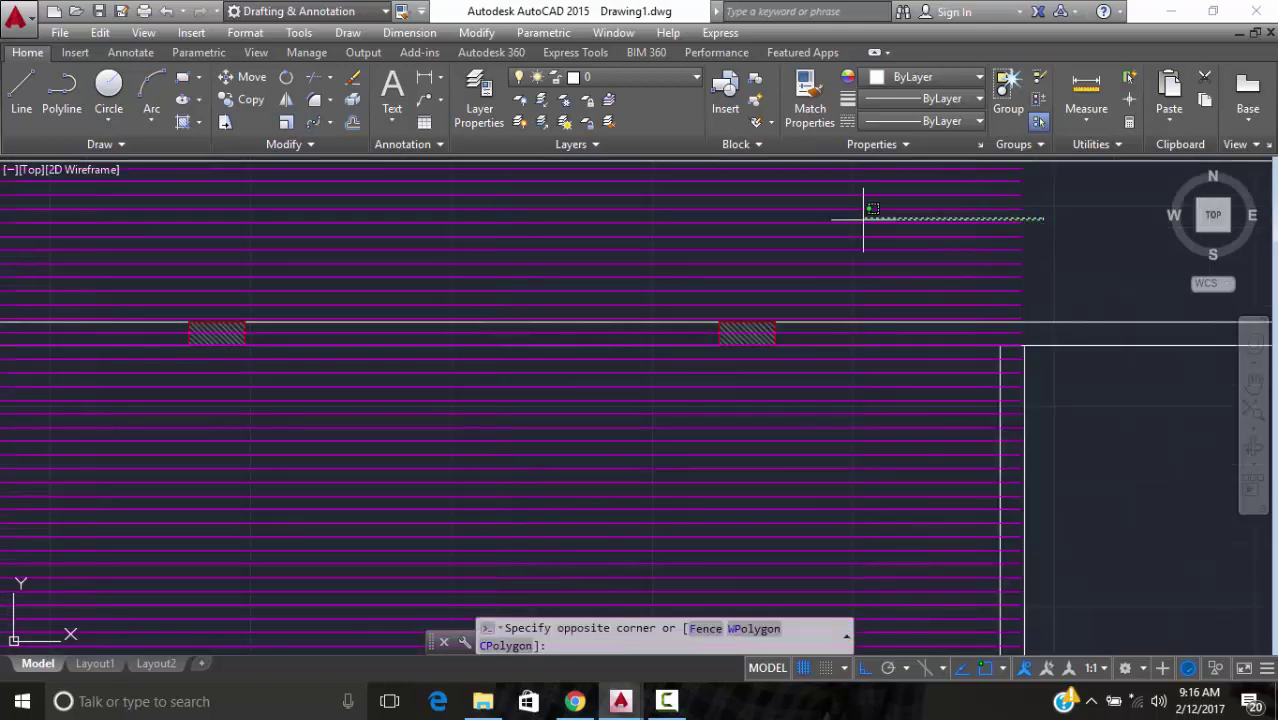
pyautogui.moveTo(342, 223); pyautogui.dragTo(736, 194, button='middle')
pyautogui.click(662, 207)
pyautogui.scroll(-3, 662, 207)
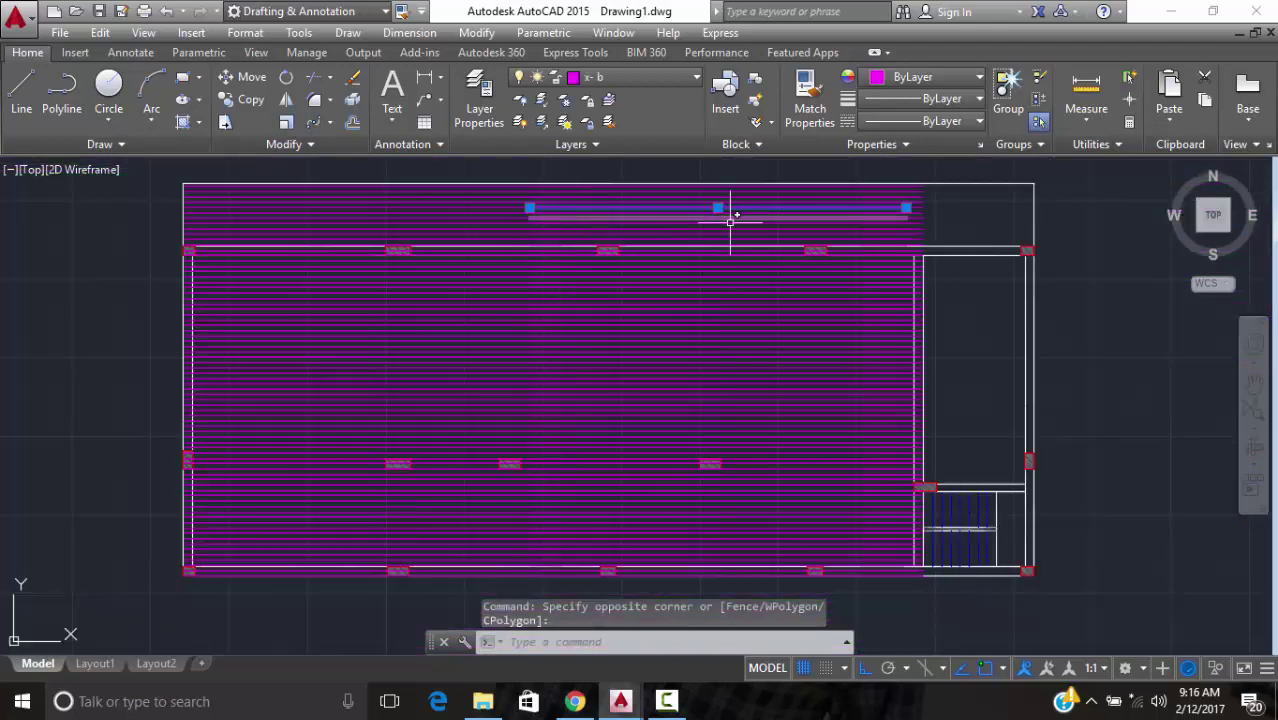
pyautogui.scroll(3, 922, 198)
pyautogui.click(927, 194)
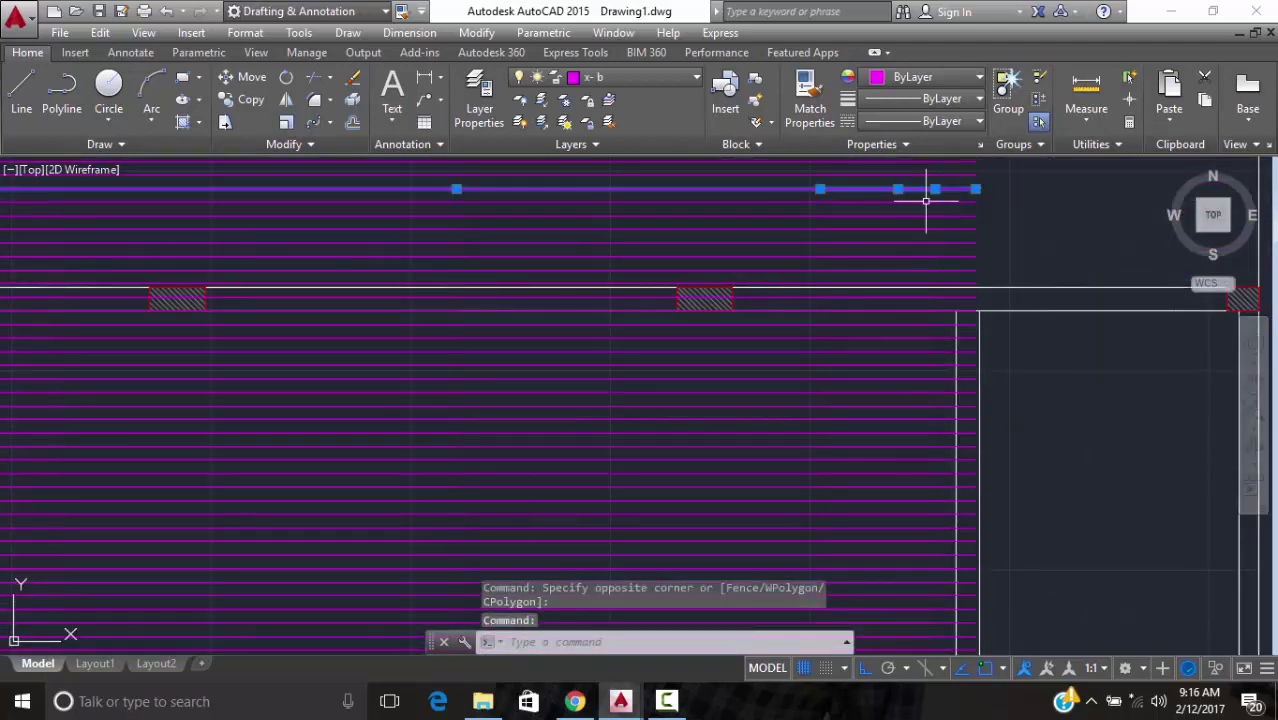
pyautogui.scroll(-2, 735, 210)
pyautogui.click(171, 194)
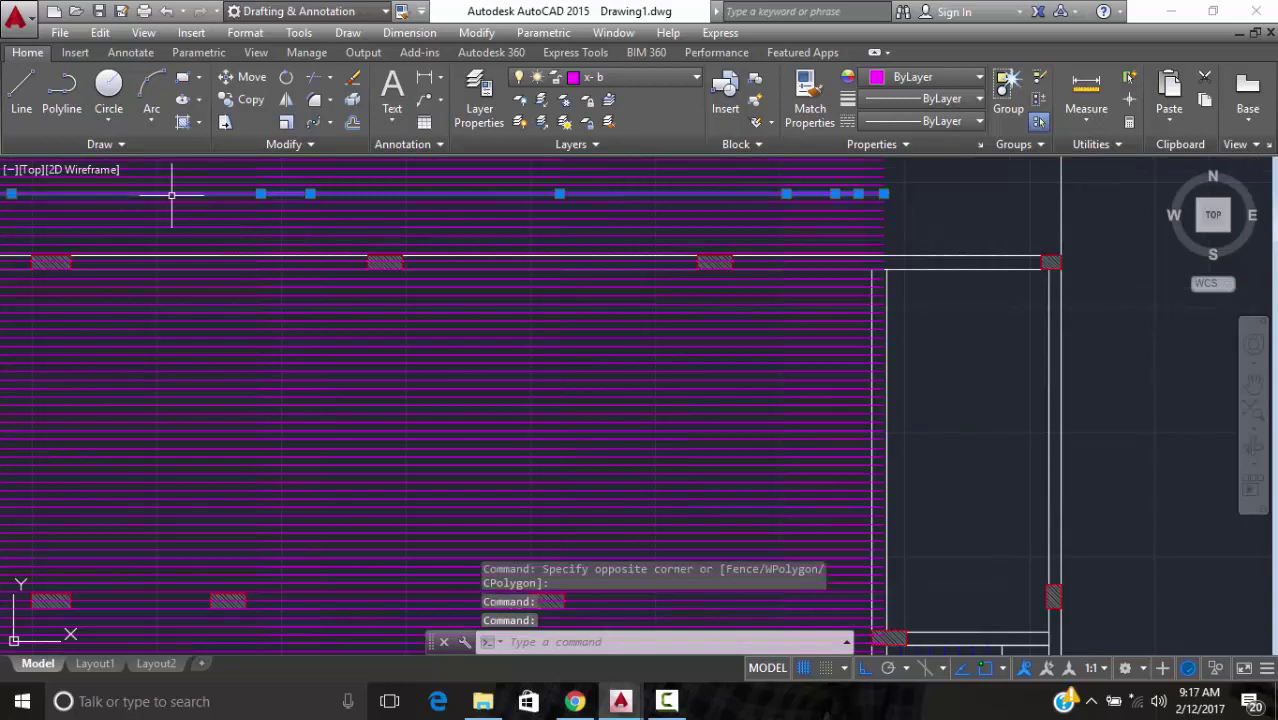
pyautogui.scroll(-3, 375, 249)
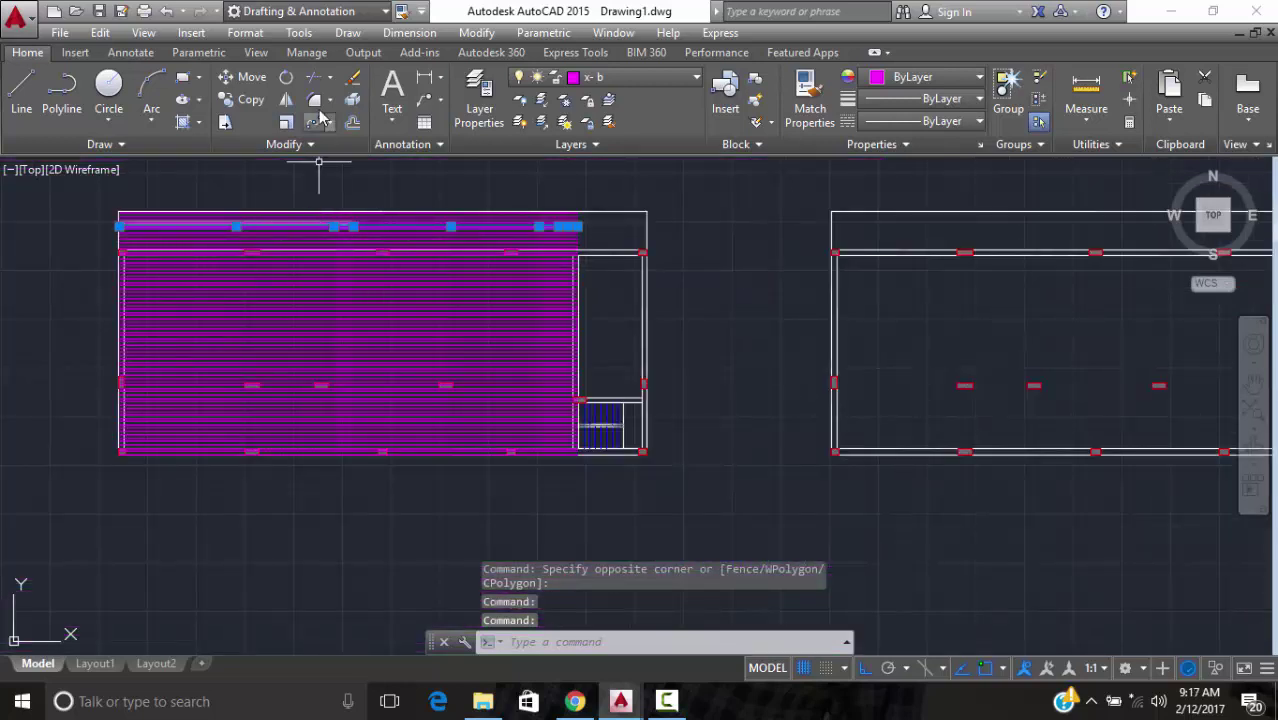
pyautogui.press('Escape')
pyautogui.click(250, 99)
pyautogui.click(314, 277)
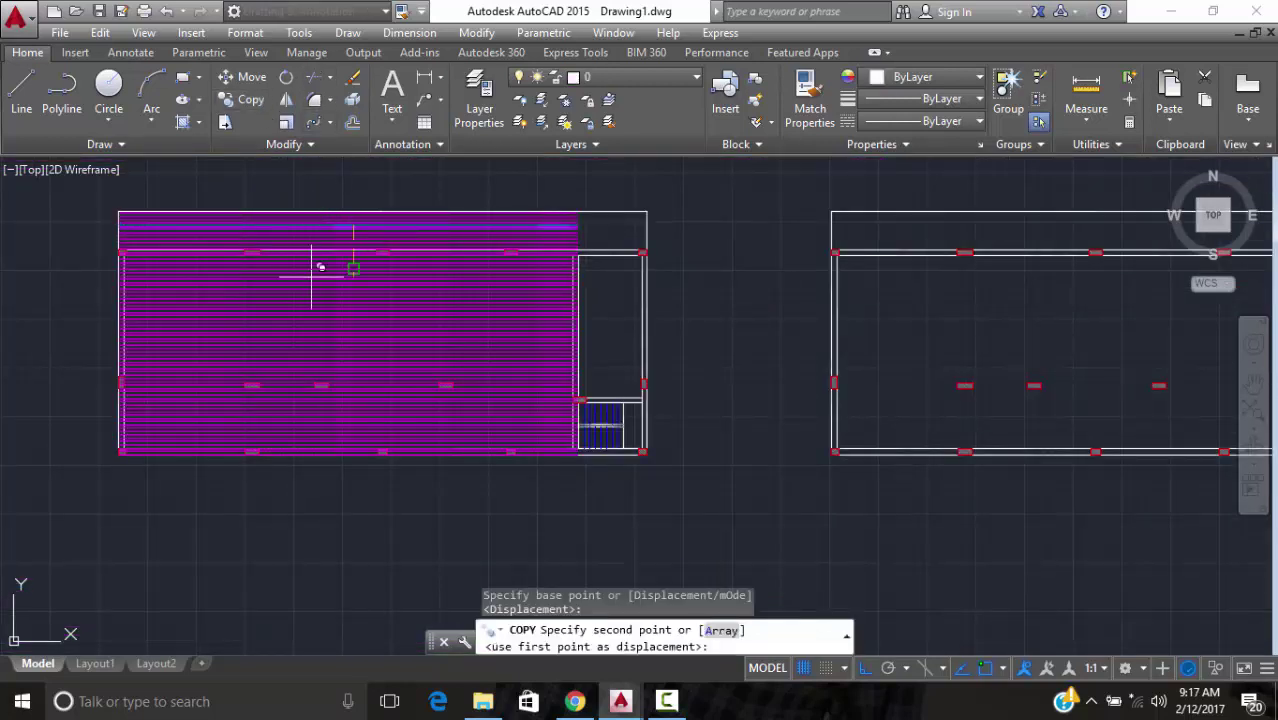
pyautogui.scroll(-4, 330, 330)
pyautogui.moveTo(335, 444); pyautogui.dragTo(337, 370, button='middle')
pyautogui.click(337, 365)
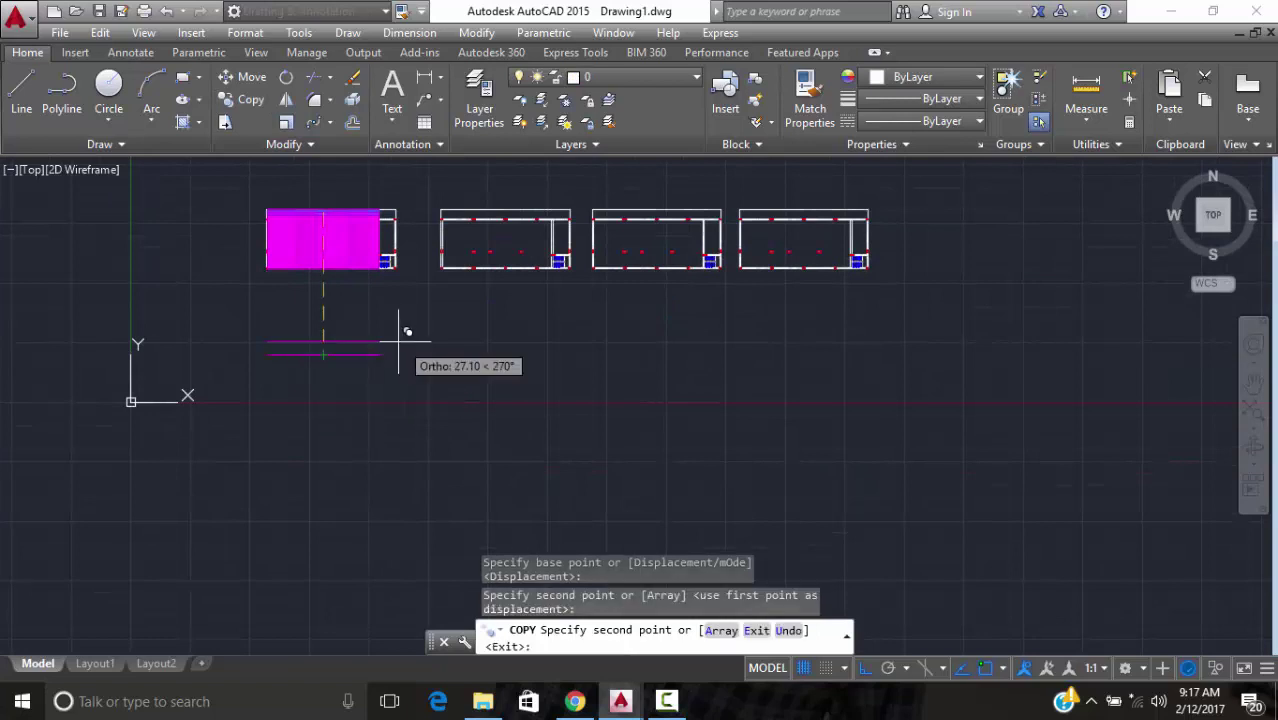
pyautogui.press('Escape')
# Move the short bar at the right end of the copied row slightly below the other bars
pyautogui.scroll(4, 311, 371)
pyautogui.scroll(3, 395, 320)
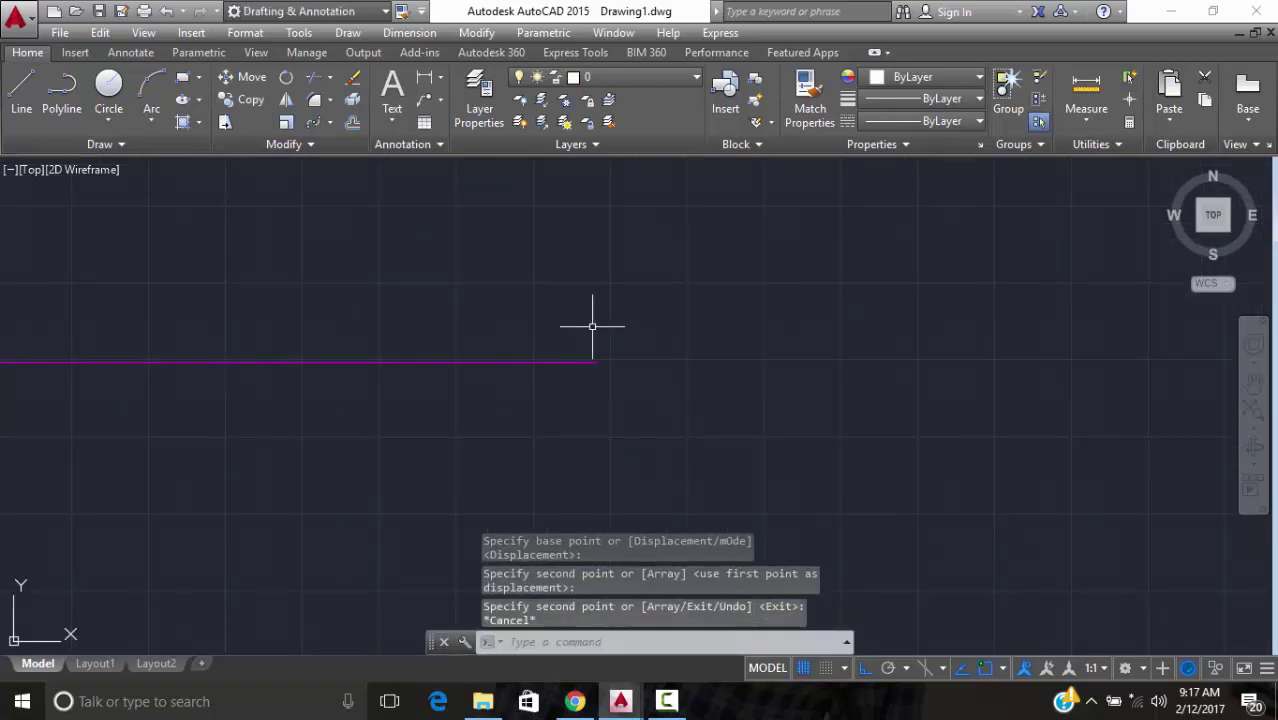
pyautogui.click(610, 350)
pyautogui.click(587, 395)
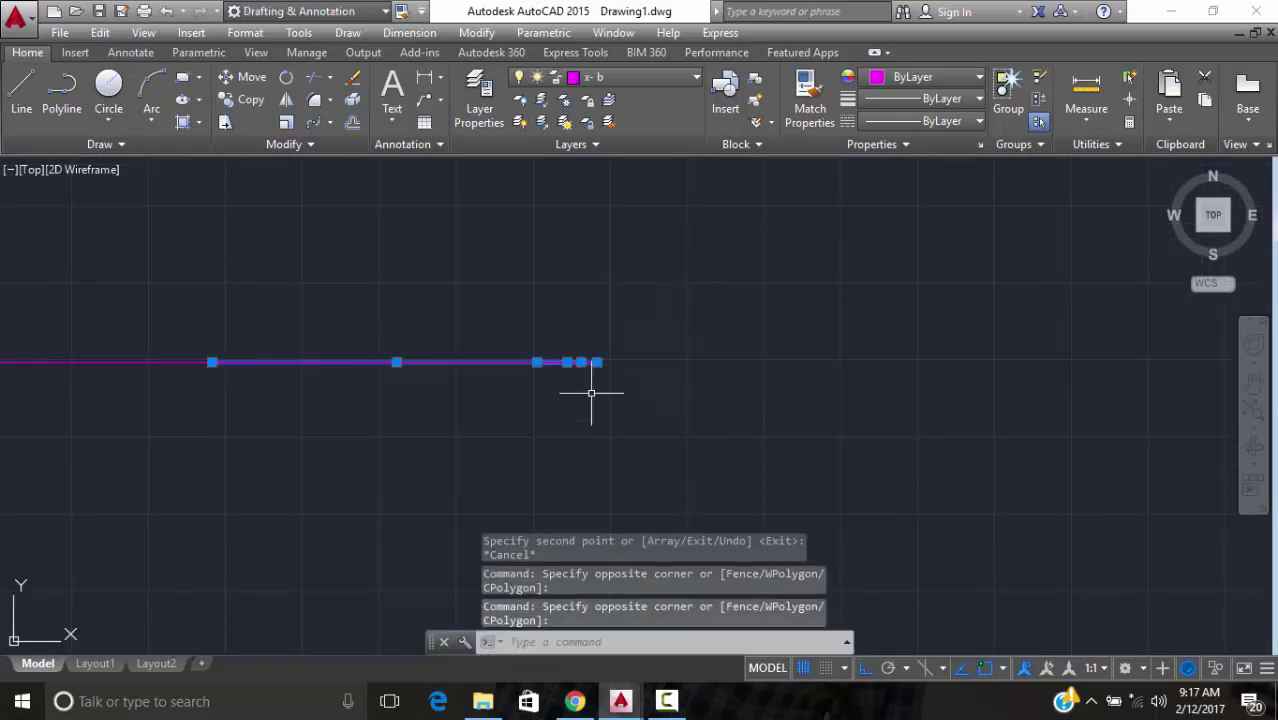
pyautogui.press('Escape')
pyautogui.click(611, 352)
pyautogui.click(590, 380)
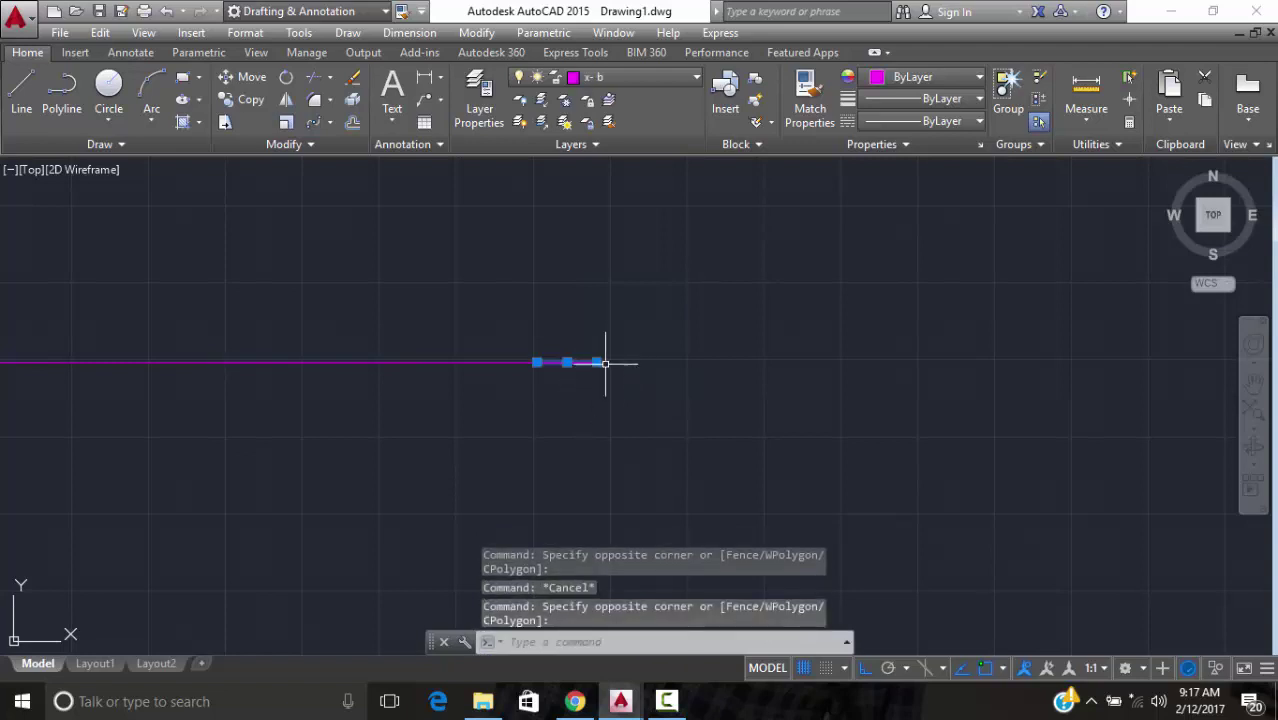
pyautogui.click(240, 78)
pyautogui.click(560, 366)
pyautogui.click(560, 390)
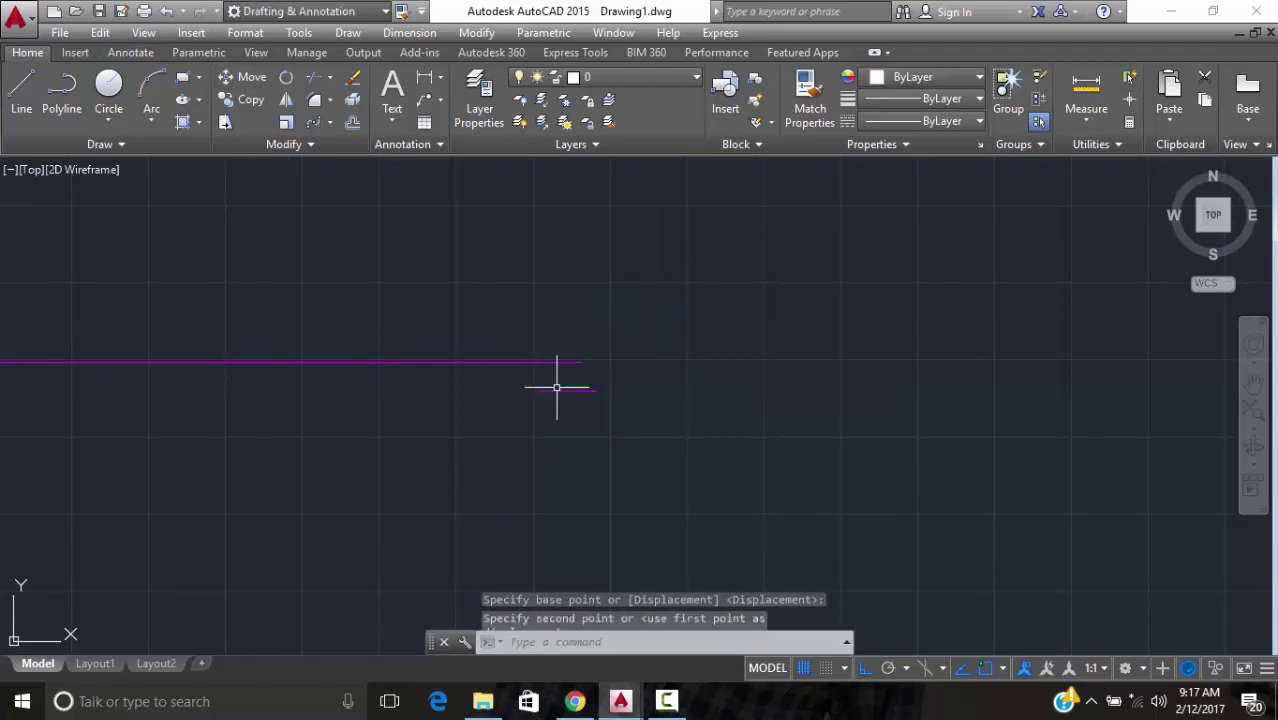
pyautogui.press('Escape')
# Move the long middle bar of the copied row down, between the levels of the left bar and the short bar
pyautogui.click(438, 351)
pyautogui.click(420, 372)
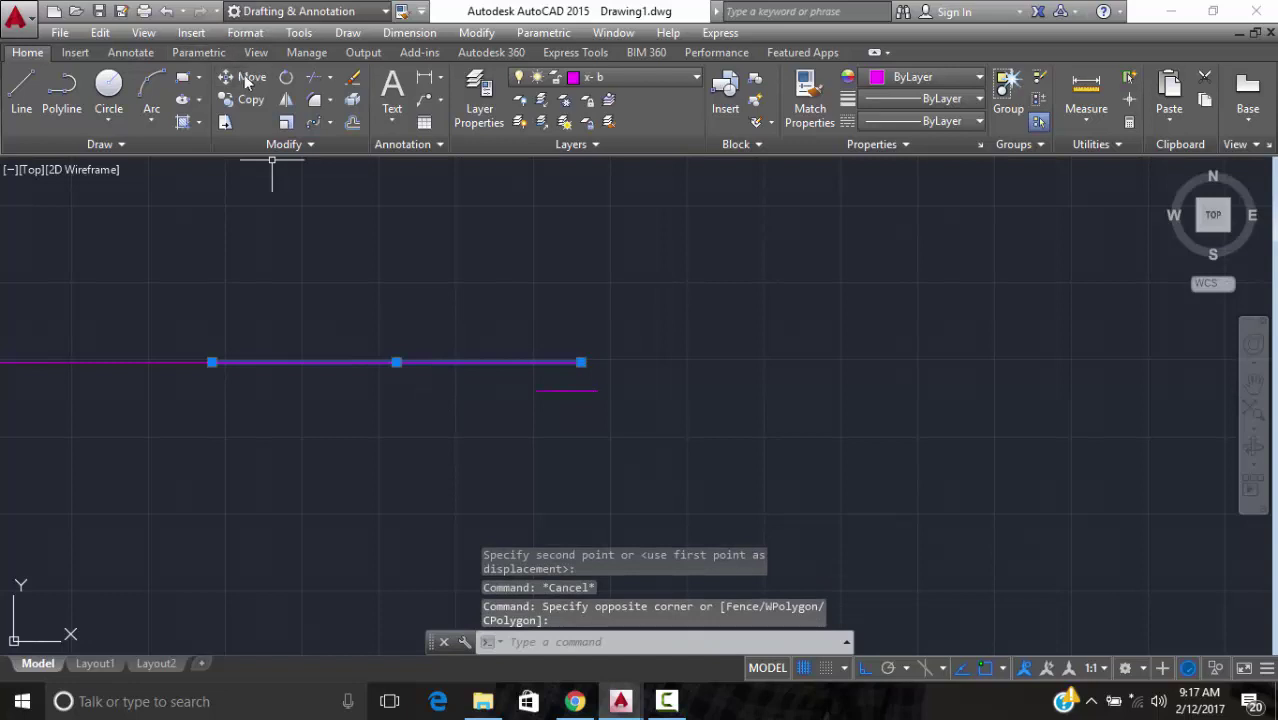
pyautogui.click(244, 77)
pyautogui.click(396, 362)
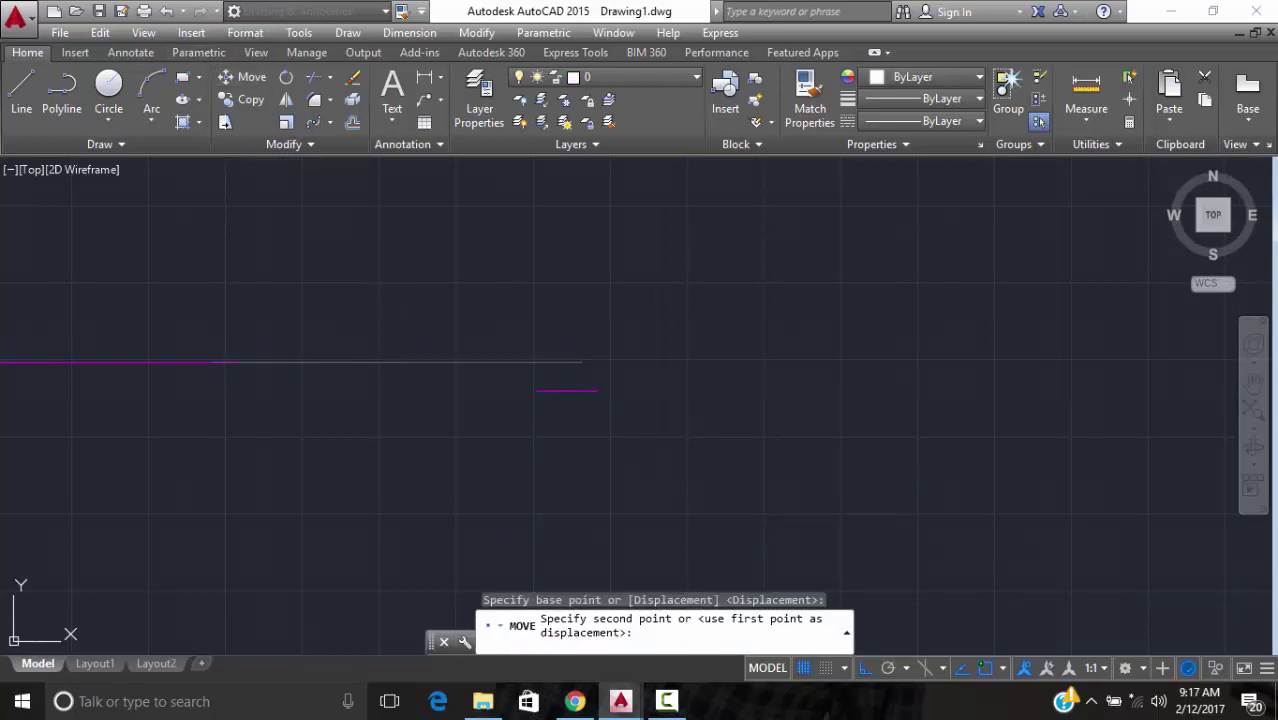
pyautogui.press('Escape')
# Make layer x- b current and, with Ortho off, draw a short diagonal line up from the left bar's right end
pyautogui.scroll(-3, 382, 311)
pyautogui.moveTo(382, 311); pyautogui.dragTo(585, 328, button='middle')
pyautogui.scroll(2, 560, 330)
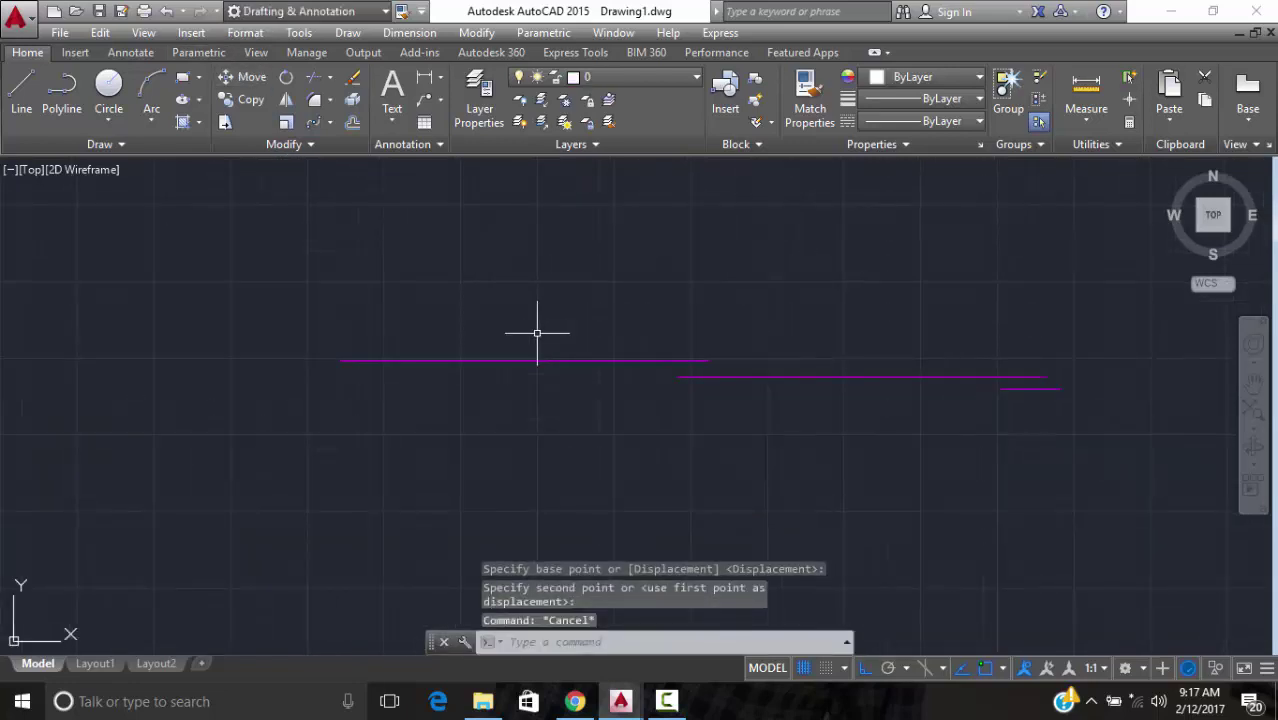
pyautogui.click(632, 76)
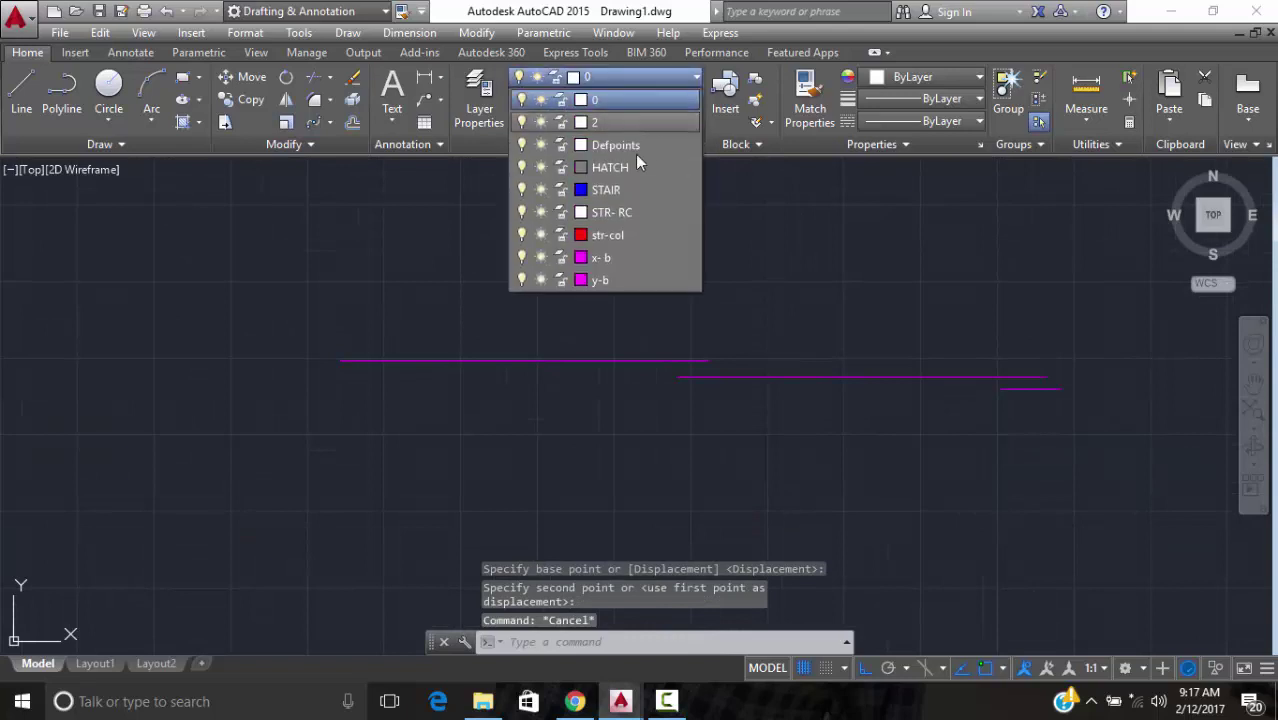
pyautogui.click(631, 265)
pyautogui.write('l')
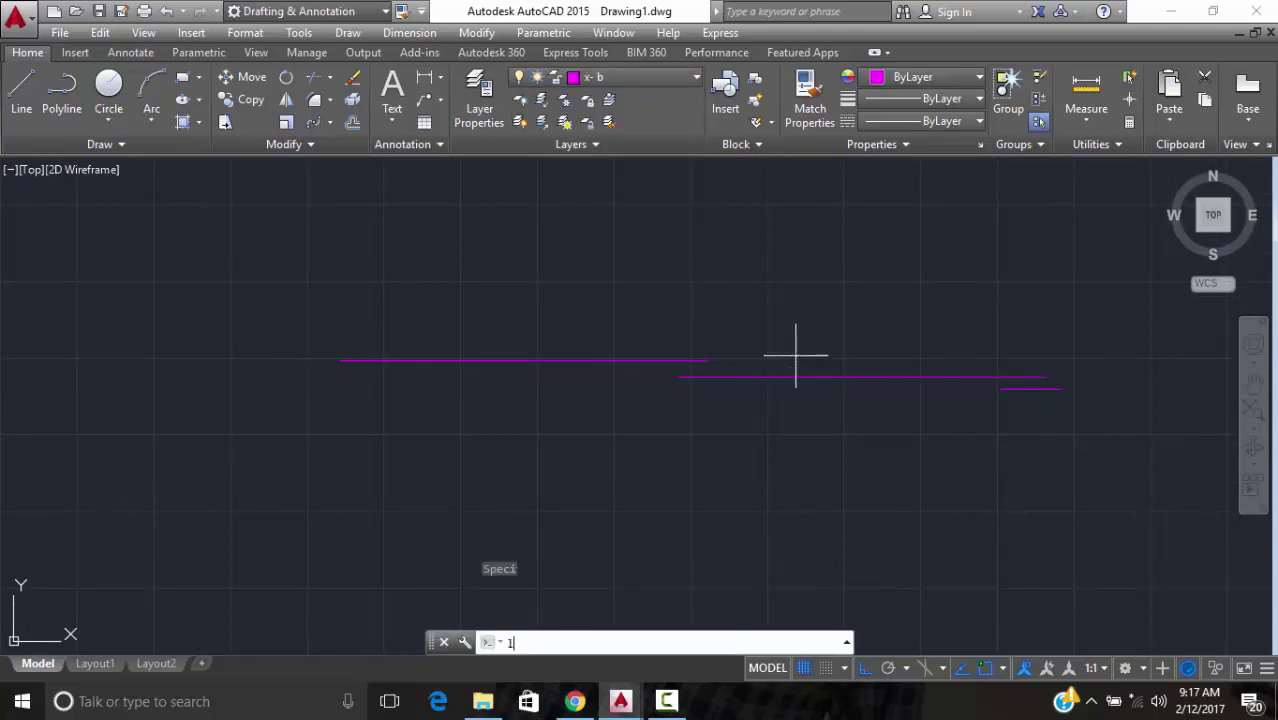
pyautogui.press('Return')
pyautogui.click(708, 360)
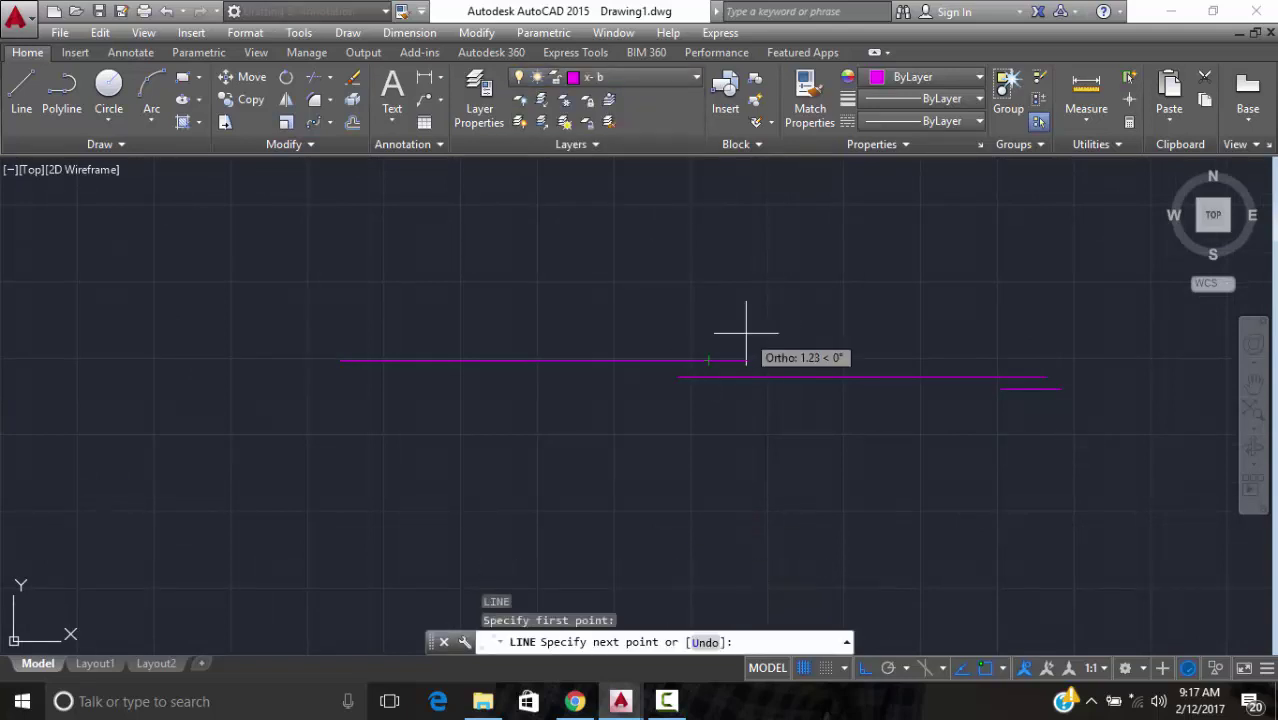
pyautogui.press('F8')
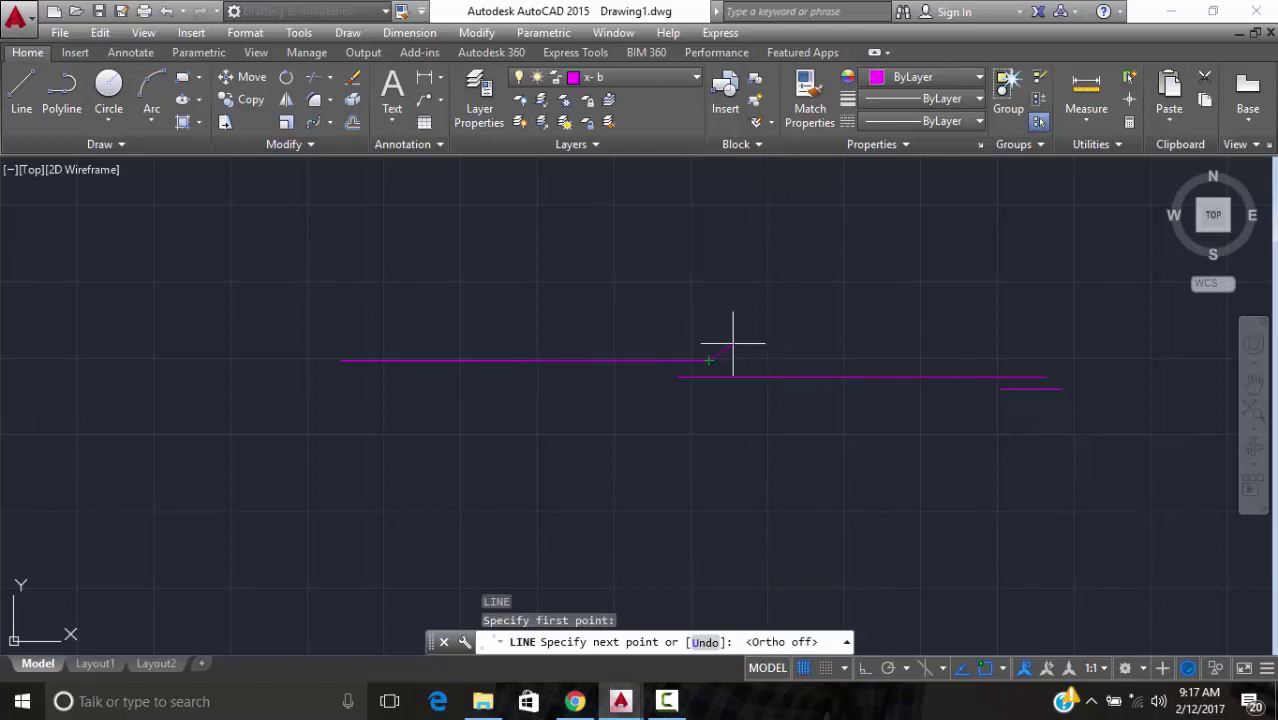
pyautogui.scroll(2, 731, 347)
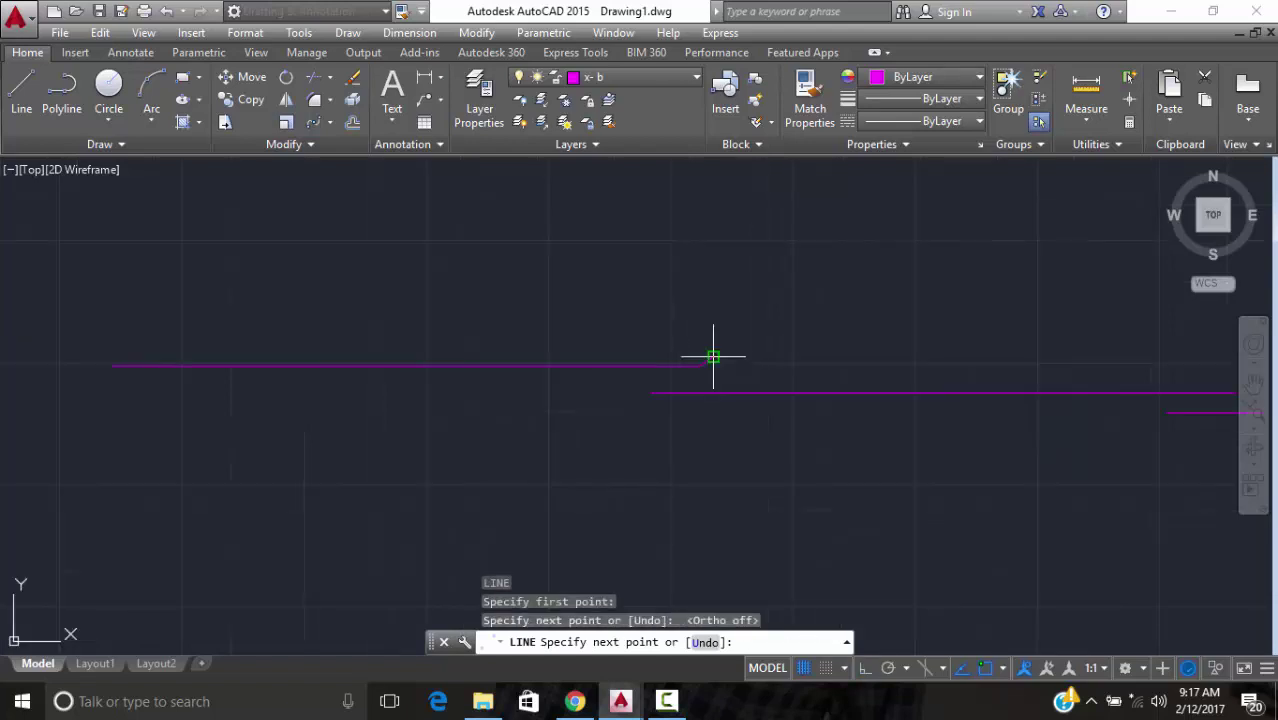
pyautogui.press('Escape')
pyautogui.click(743, 335)
pyautogui.click(706, 360)
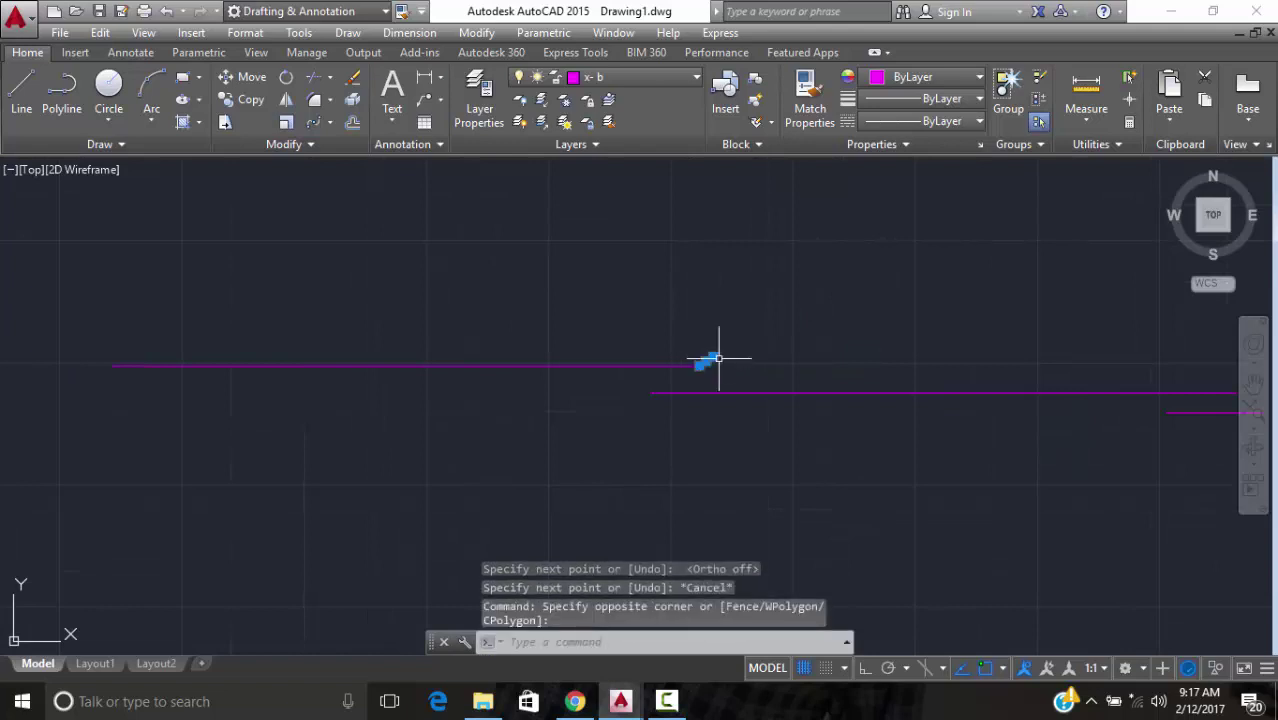
pyautogui.click(247, 99)
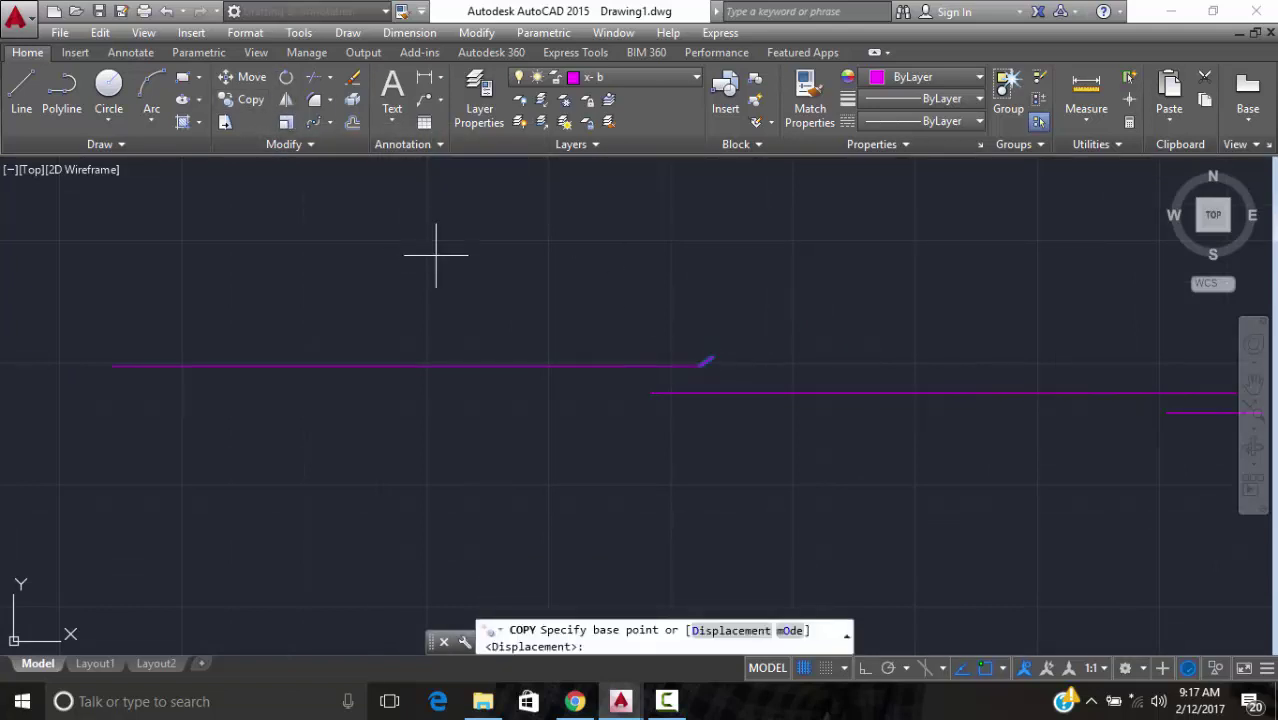
pyautogui.press('Escape')
# Mirror the left bar's diagonal end line about a vertical axis through the bar's midpoint, keeping the original
pyautogui.click(716, 352)
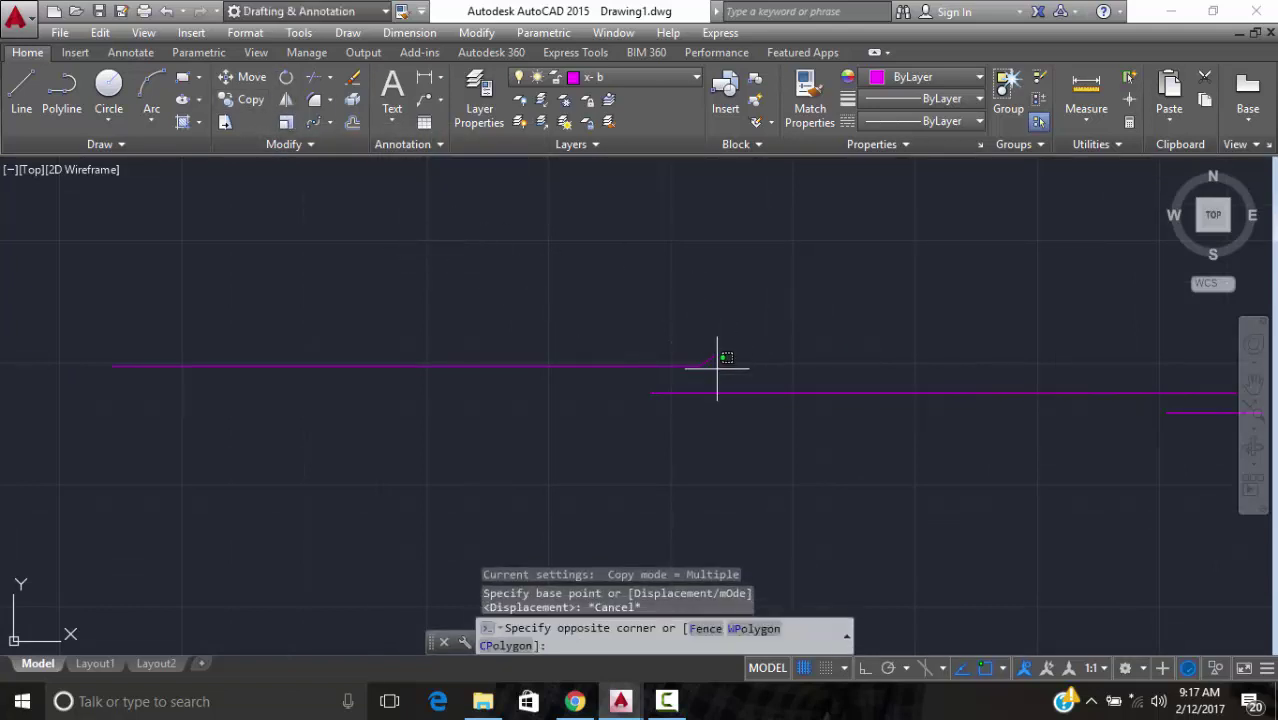
pyautogui.click(699, 365)
pyautogui.click(286, 99)
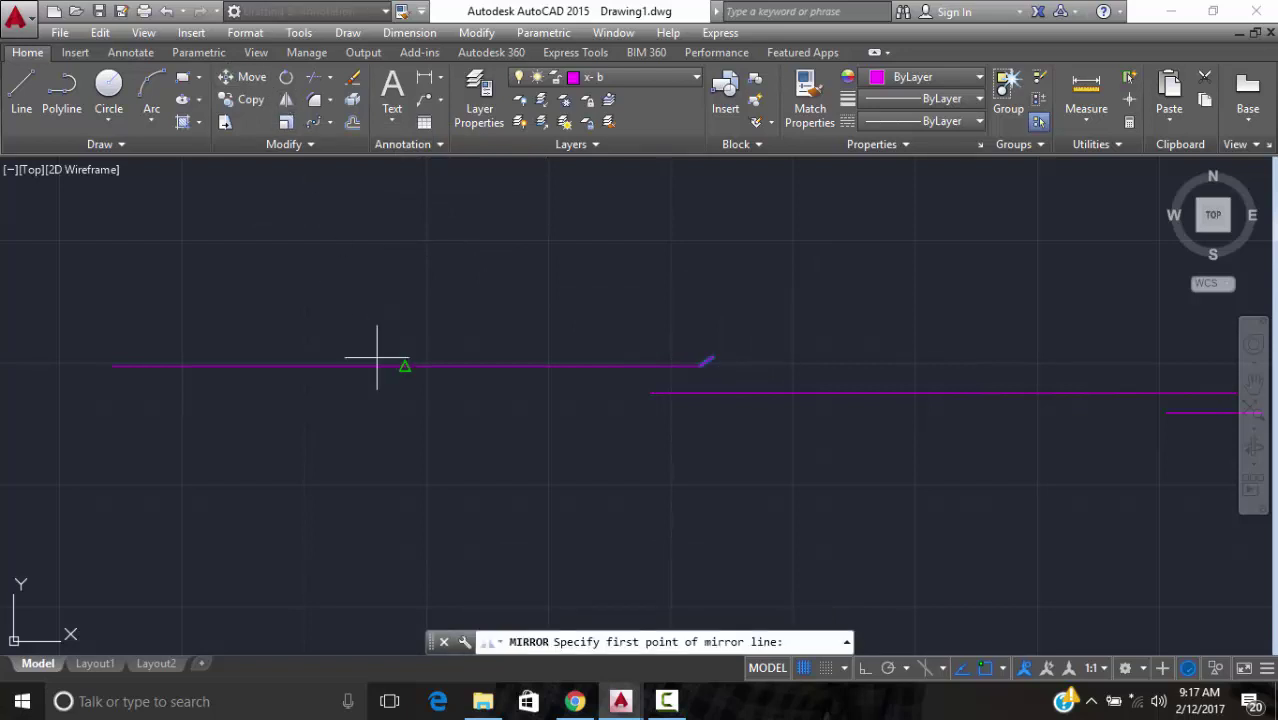
pyautogui.click(404, 366)
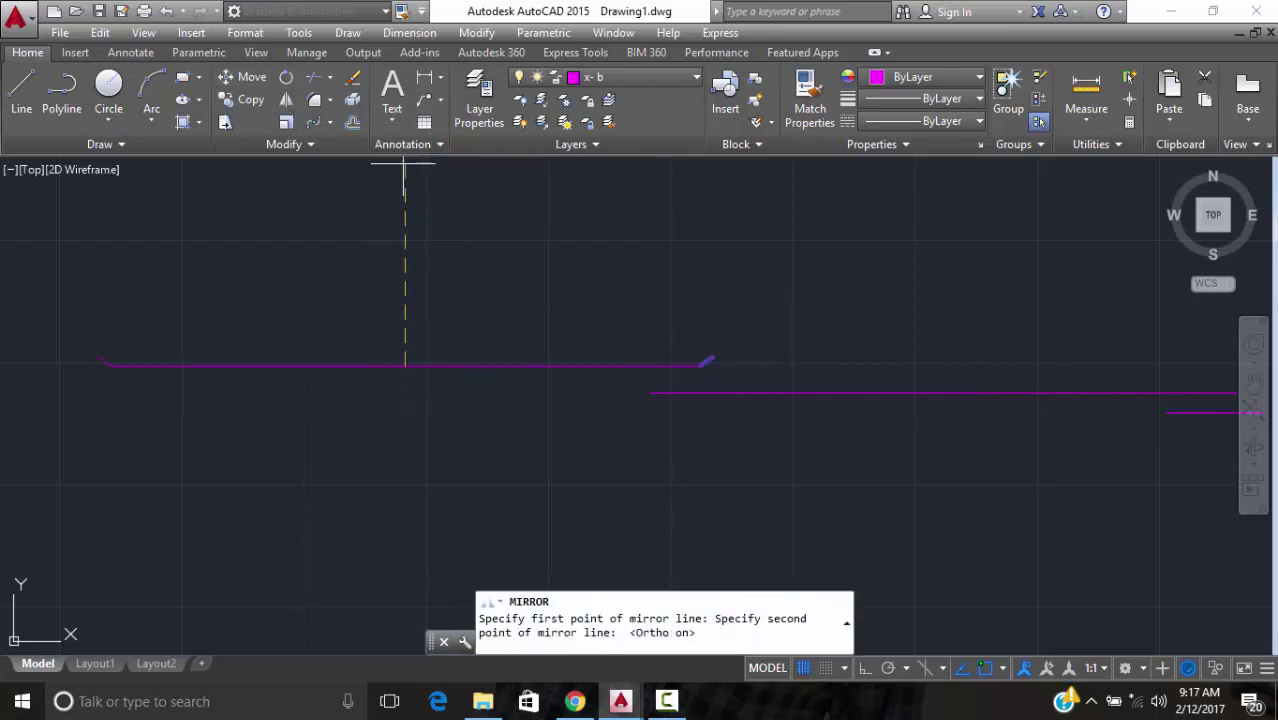
pyautogui.press('F8')
pyautogui.click(400, 180)
pyautogui.press('Return')
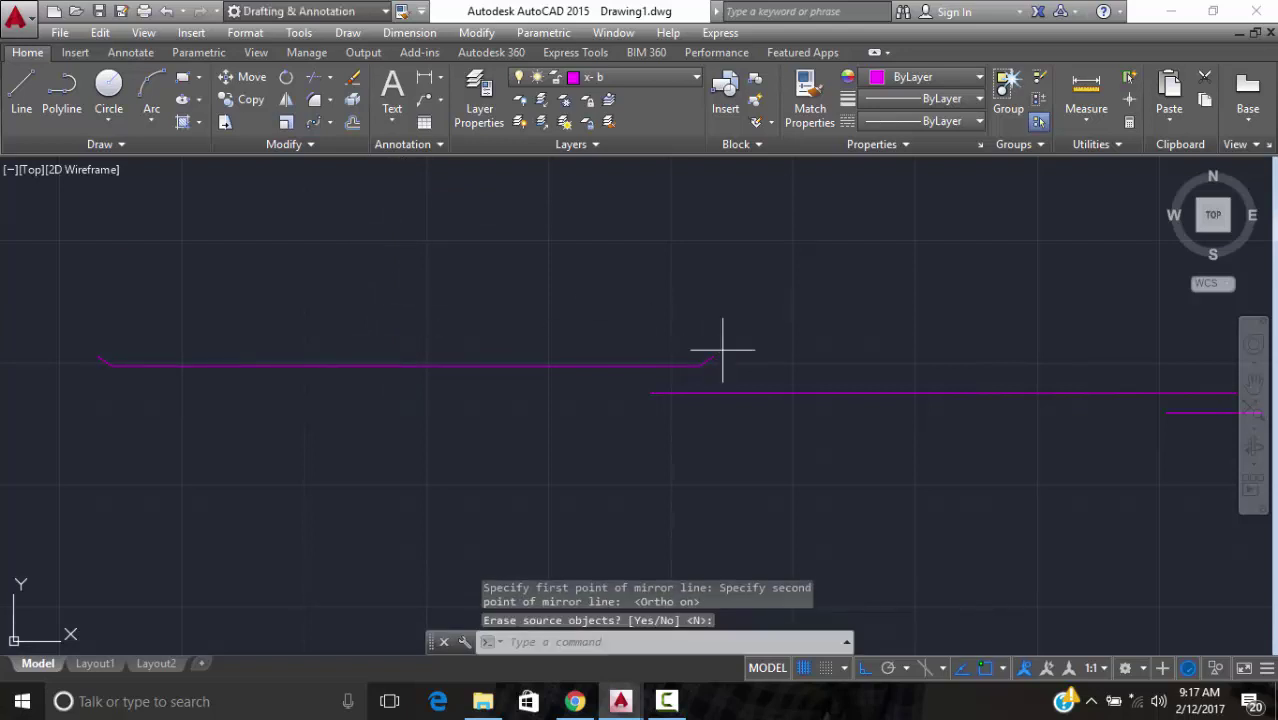
# Copy both diagonal end lines of the left bar to the middle bar, using the two bars' midpoints as reference points
pyautogui.click(718, 350)
pyautogui.click(695, 372)
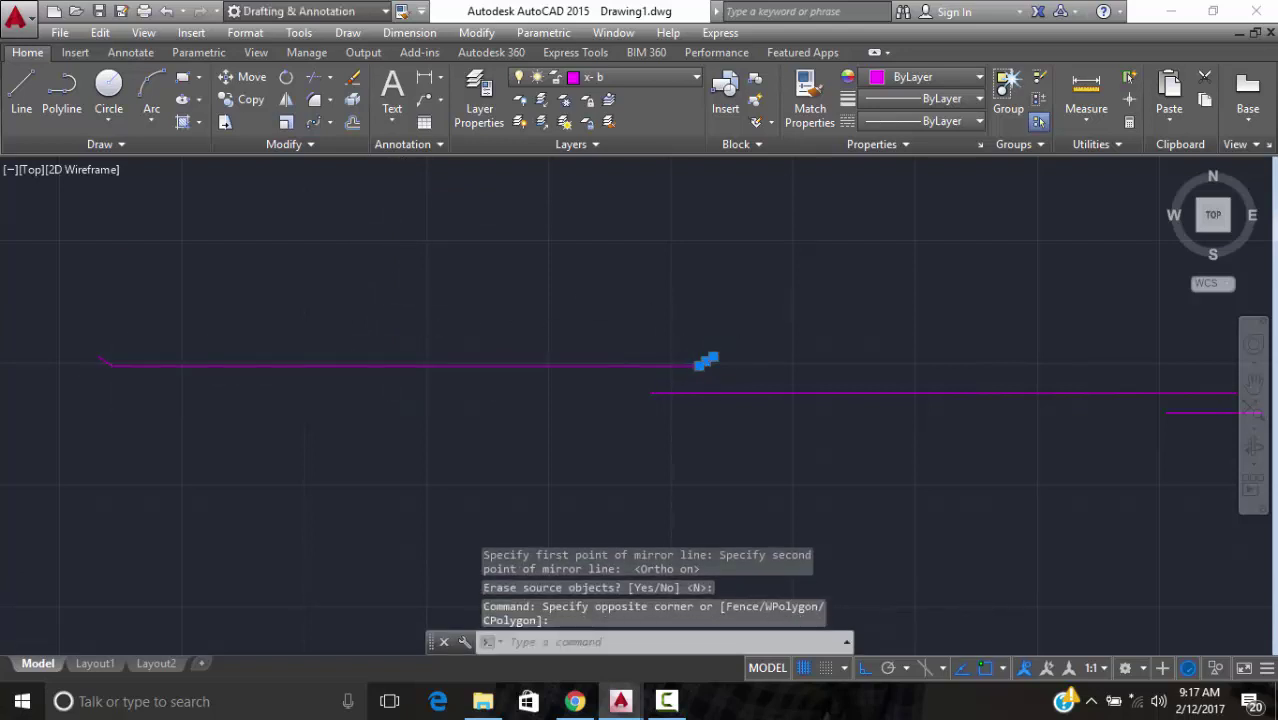
pyautogui.scroll(5, 100, 362)
pyautogui.click(86, 300)
pyautogui.click(62, 312)
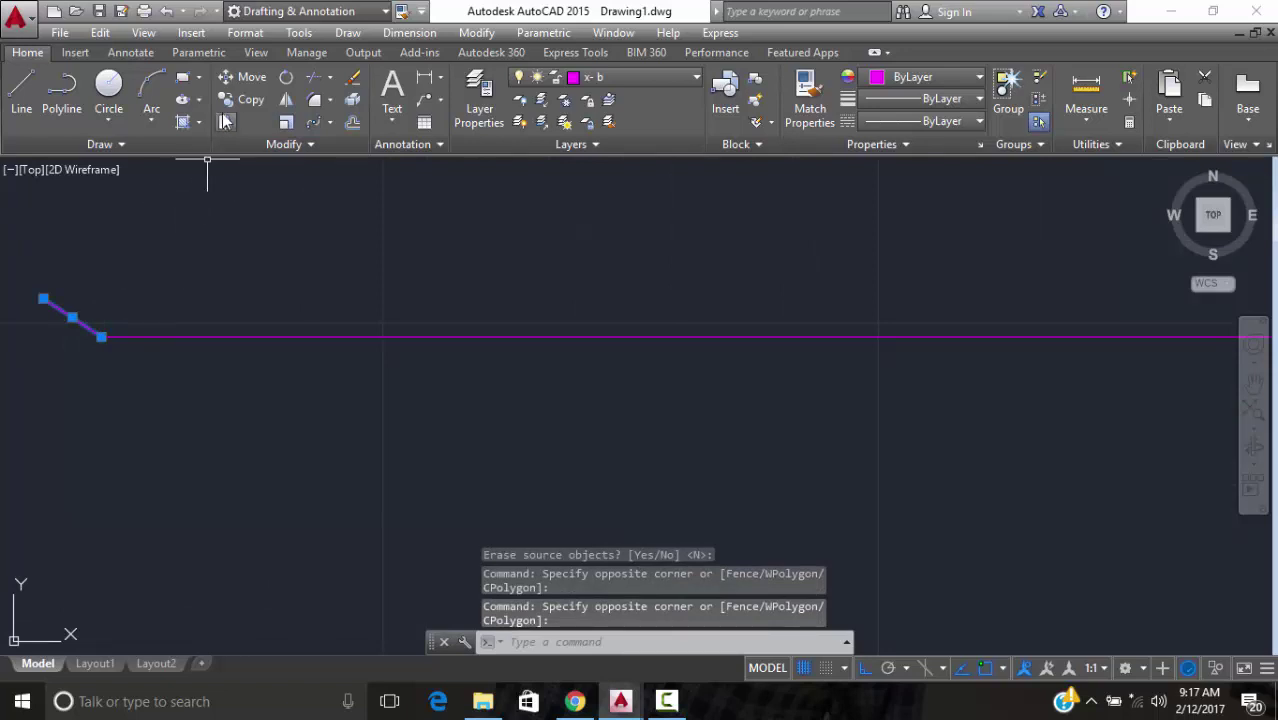
pyautogui.click(247, 99)
pyautogui.scroll(-3, 858, 336)
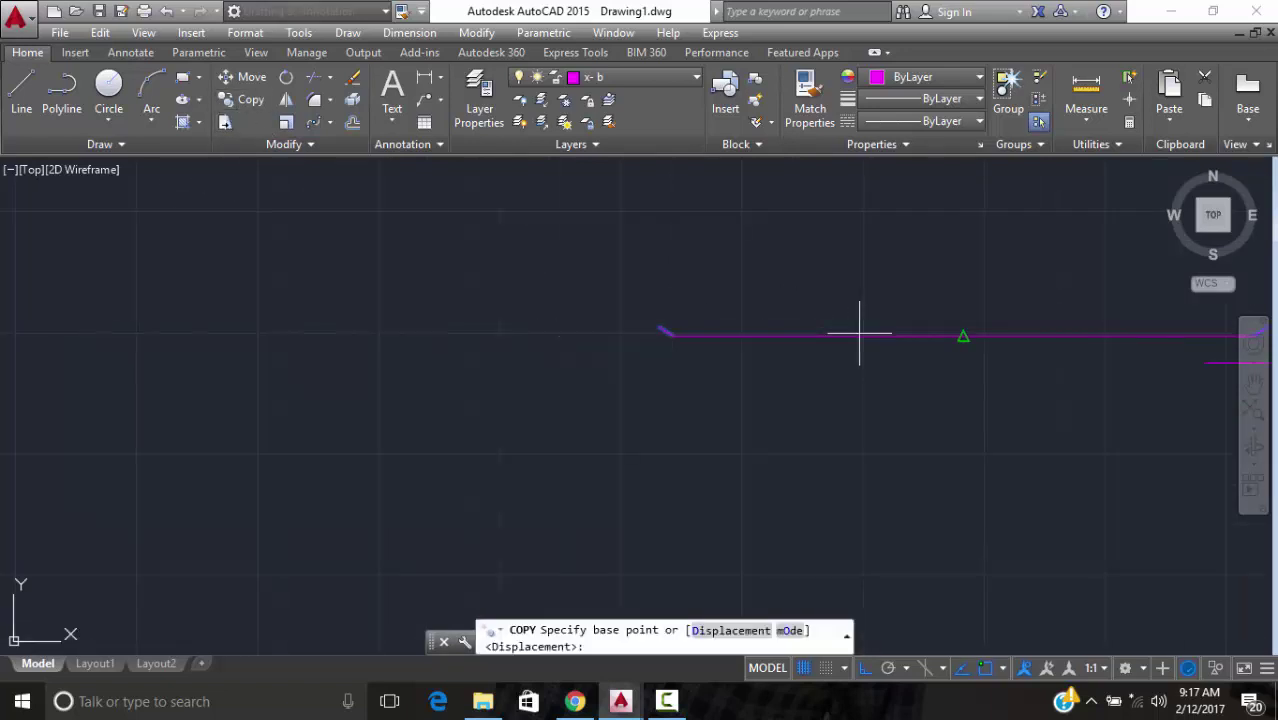
pyautogui.click(965, 336)
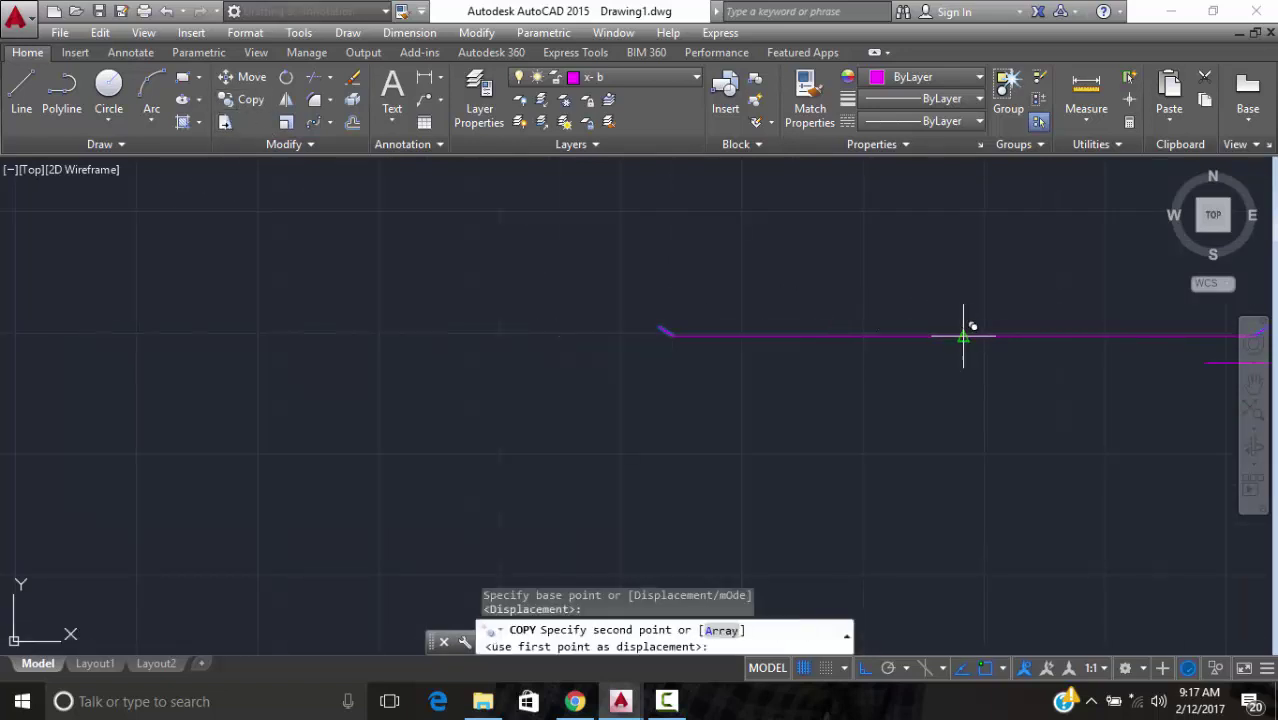
pyautogui.scroll(-2, 964, 333)
pyautogui.moveTo(964, 333); pyautogui.dragTo(705, 351, button='middle')
pyautogui.scroll(2, 760, 358)
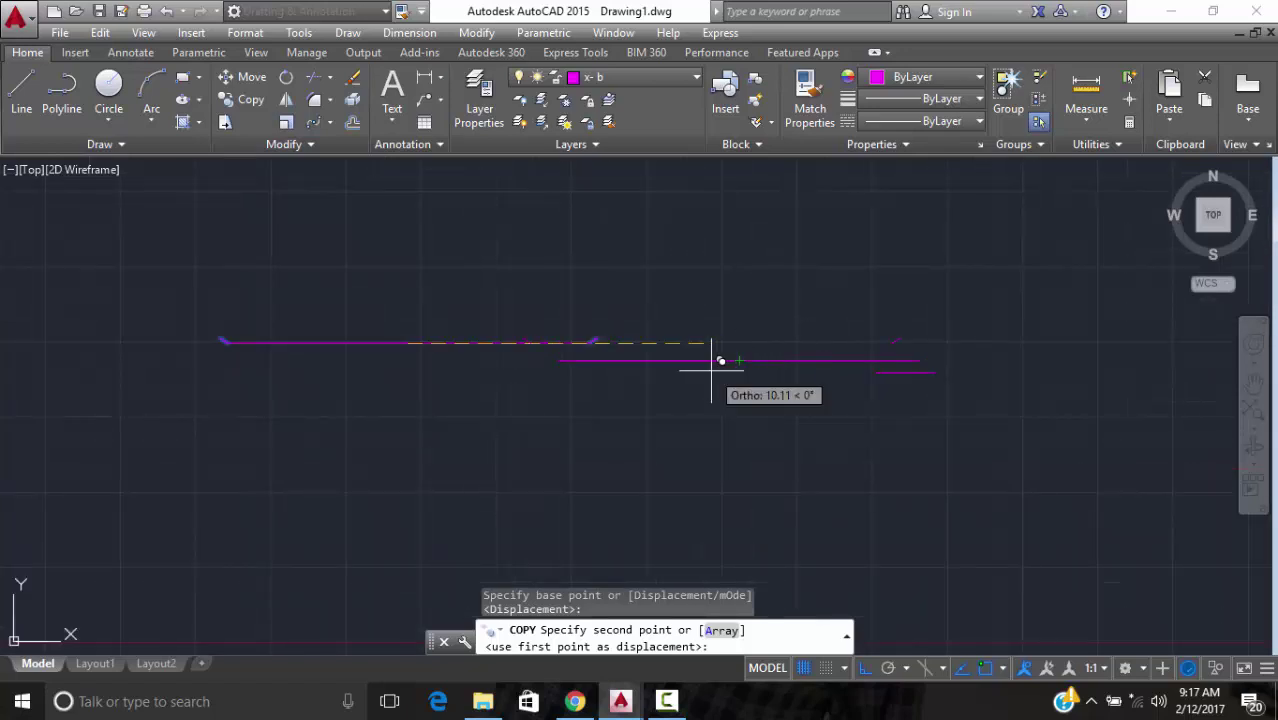
pyautogui.click(757, 361)
pyautogui.press('Escape')
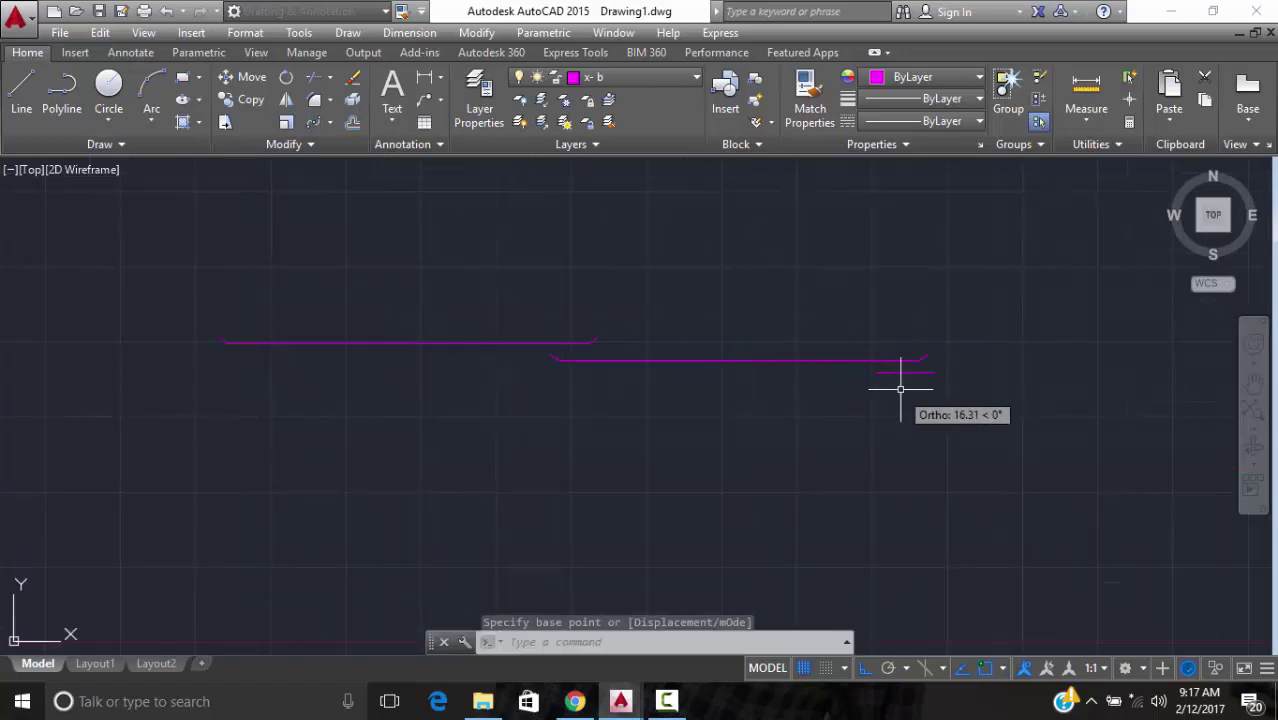
# Copy the diagonal line at the middle bar's right end to the right end of the short bar
pyautogui.scroll(3, 930, 345)
pyautogui.click(942, 315)
pyautogui.click(842, 336)
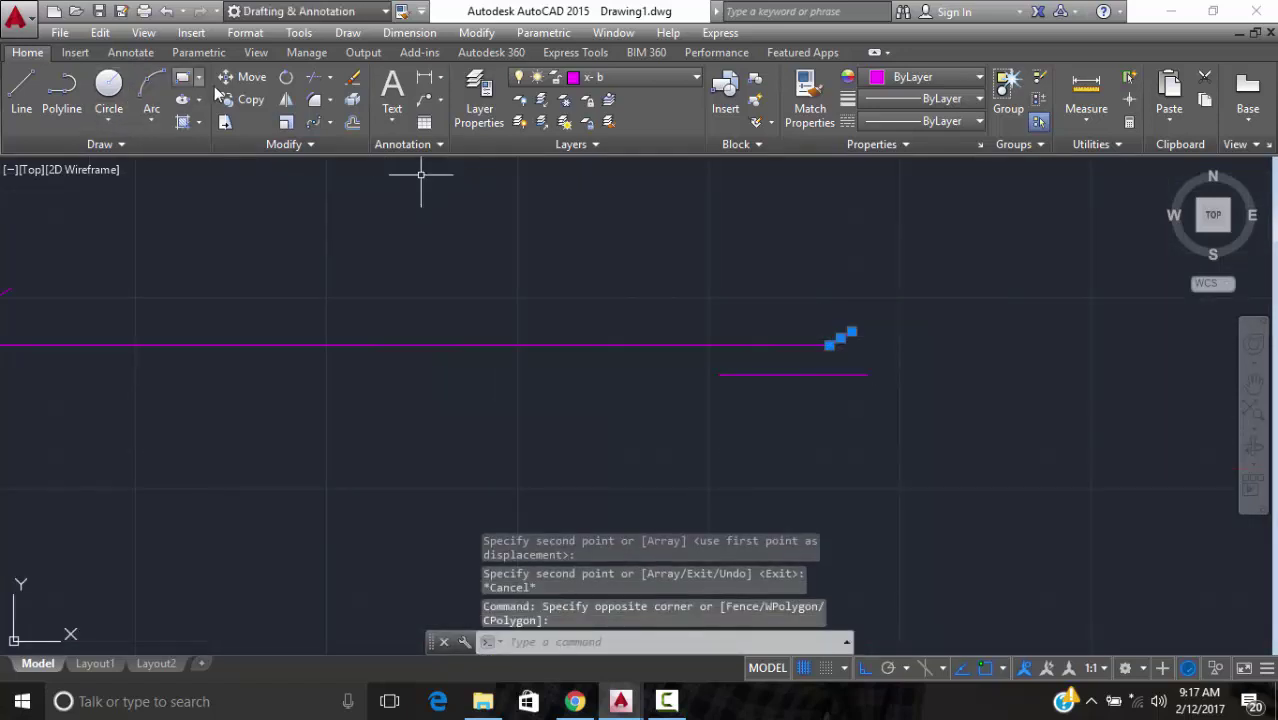
pyautogui.click(251, 99)
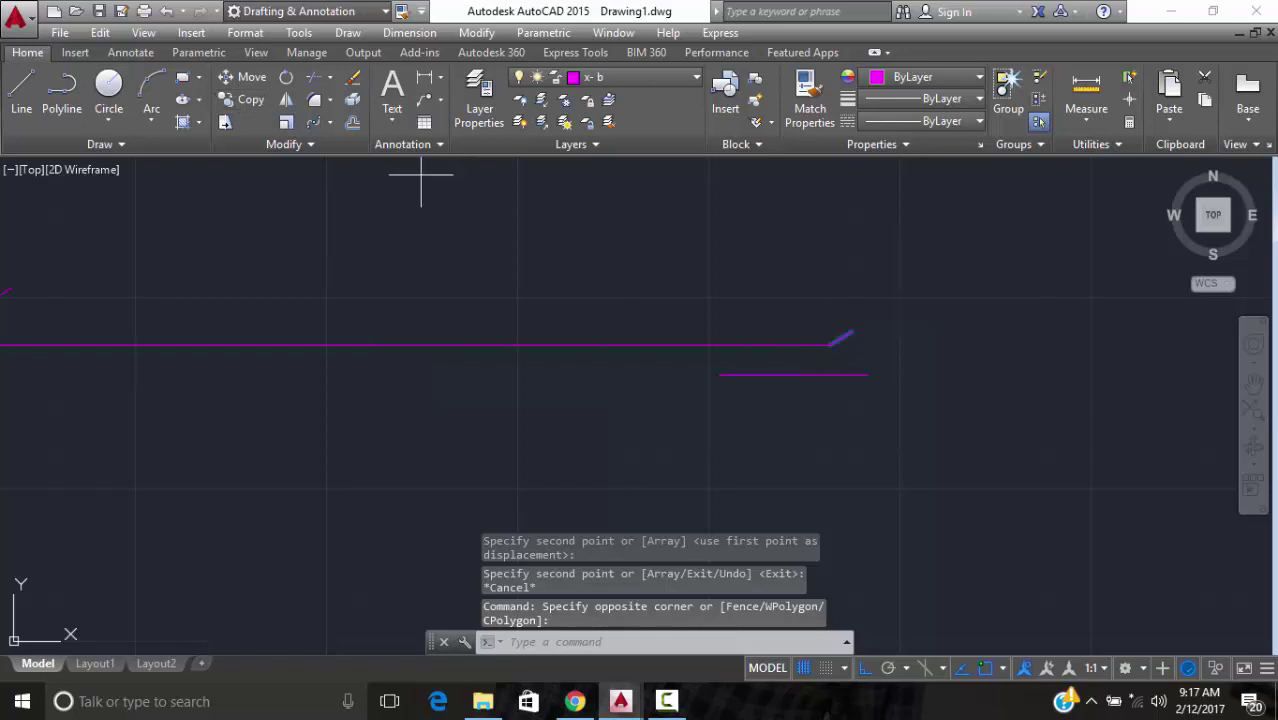
pyautogui.click(829, 344)
pyautogui.press('Escape')
pyautogui.moveTo(942, 443); pyautogui.dragTo(513, 434, button='middle')
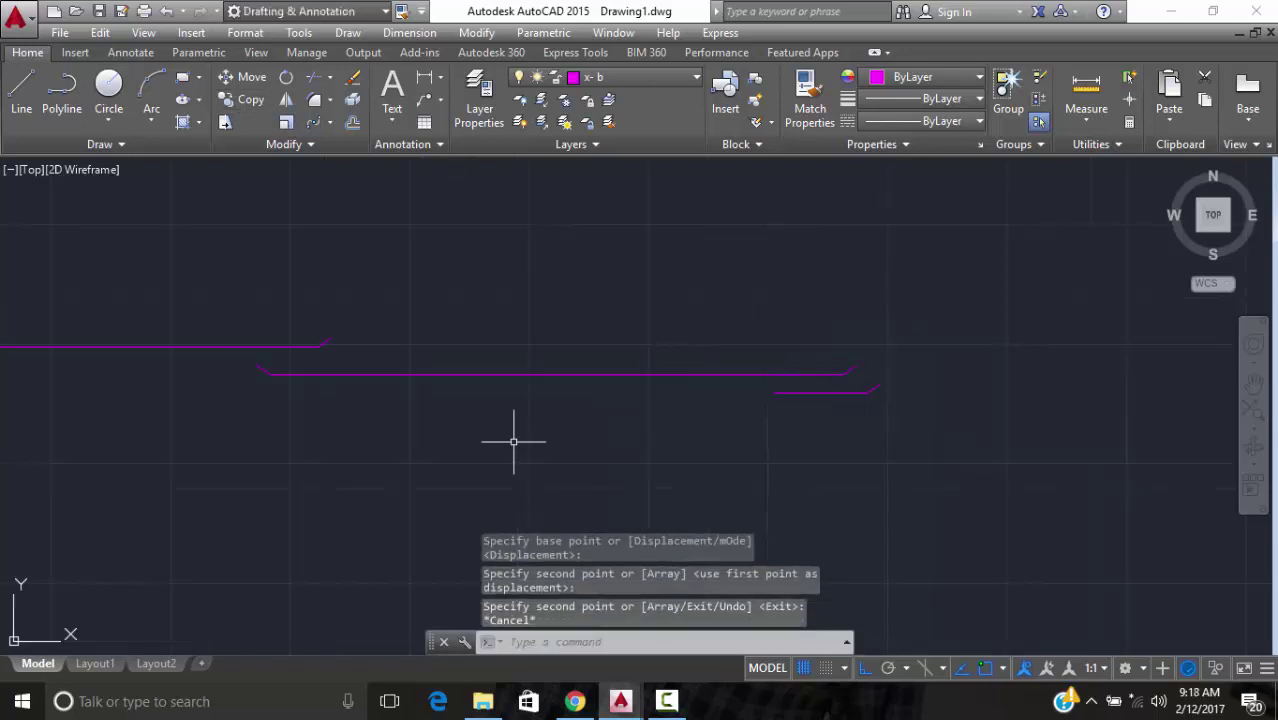
# Copy the diagonal line at the middle bar's left end to the left end of the short bar
pyautogui.scroll(3, 250, 357)
pyautogui.click(303, 357)
pyautogui.click(280, 395)
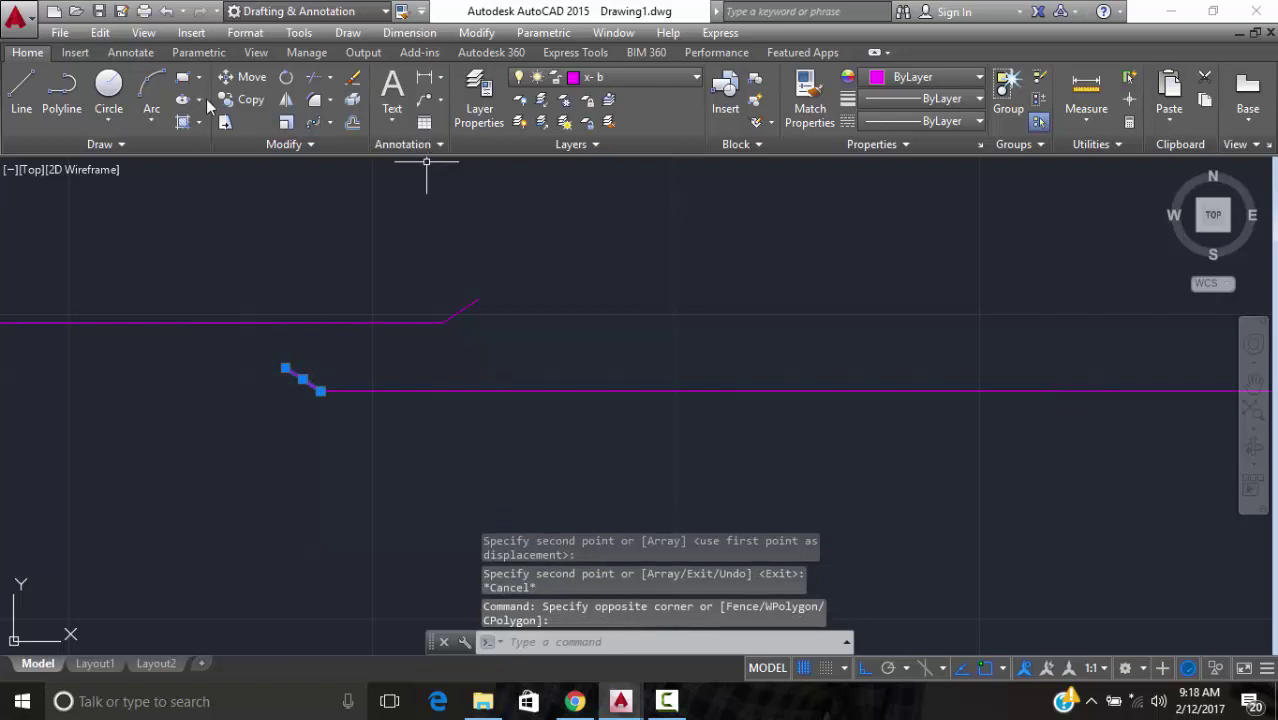
pyautogui.click(251, 99)
pyautogui.click(319, 391)
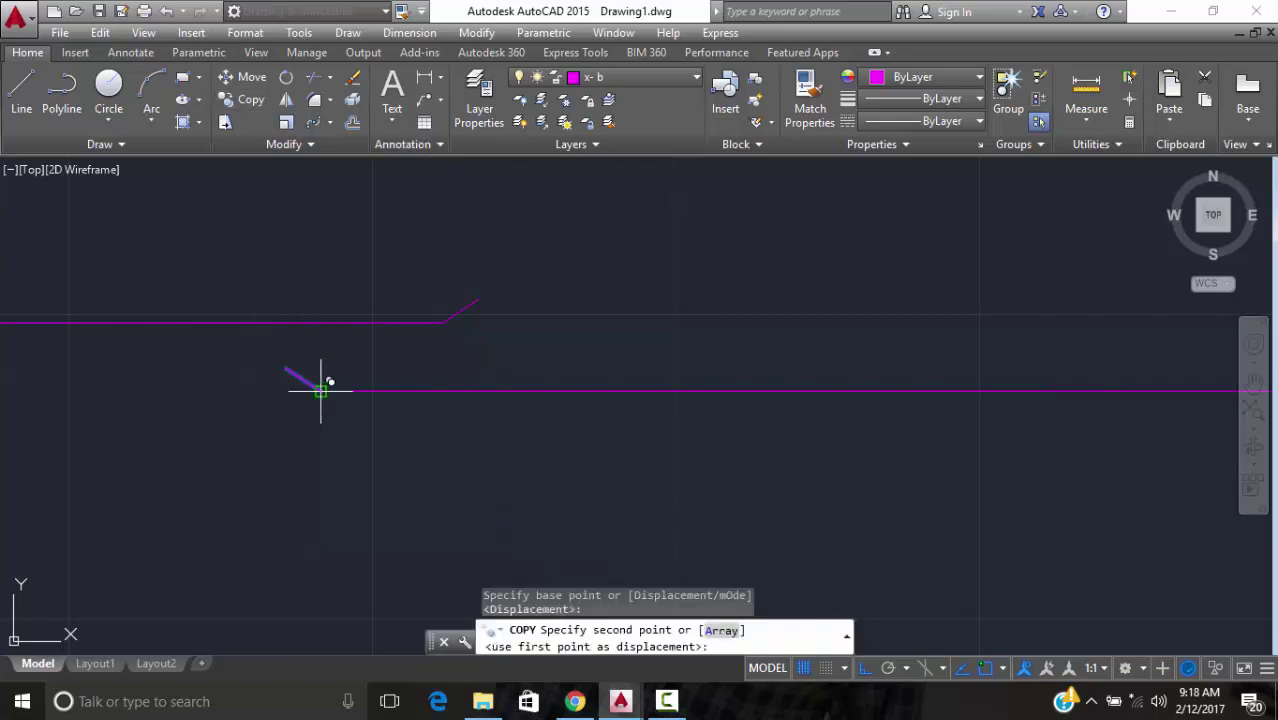
pyautogui.scroll(-5, 400, 432)
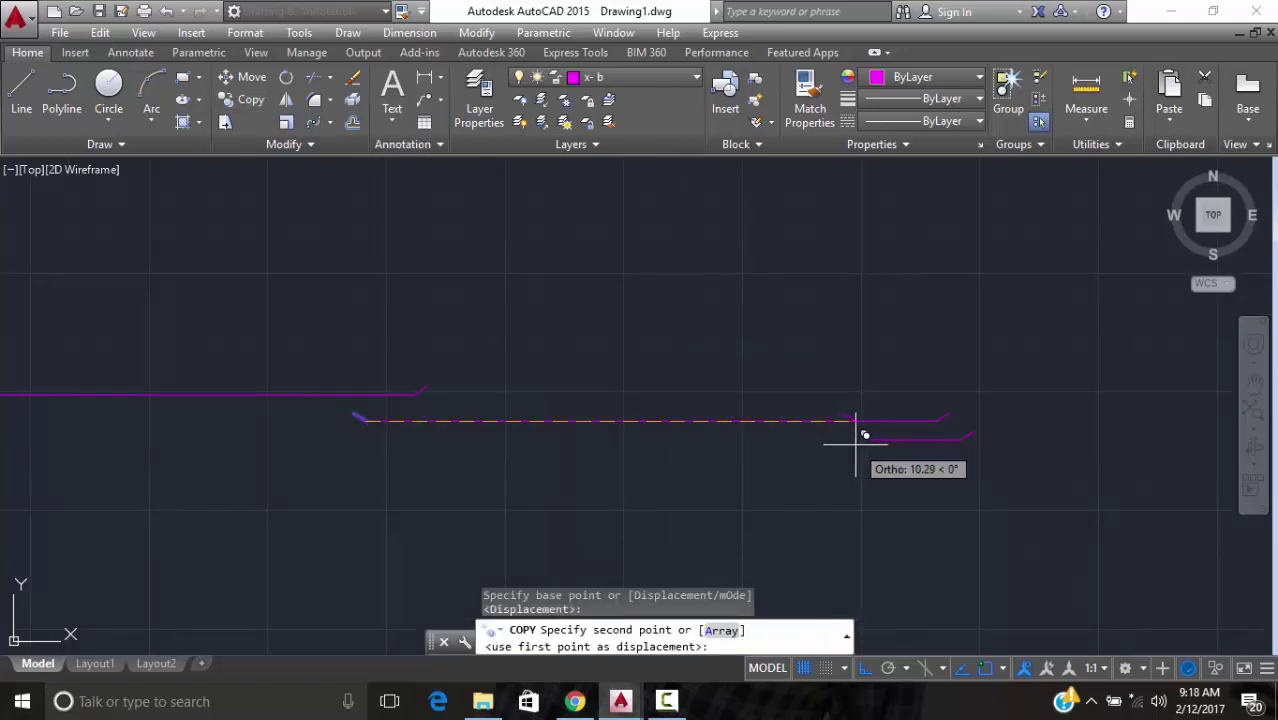
pyautogui.click(713, 365)
pyautogui.press('Escape')
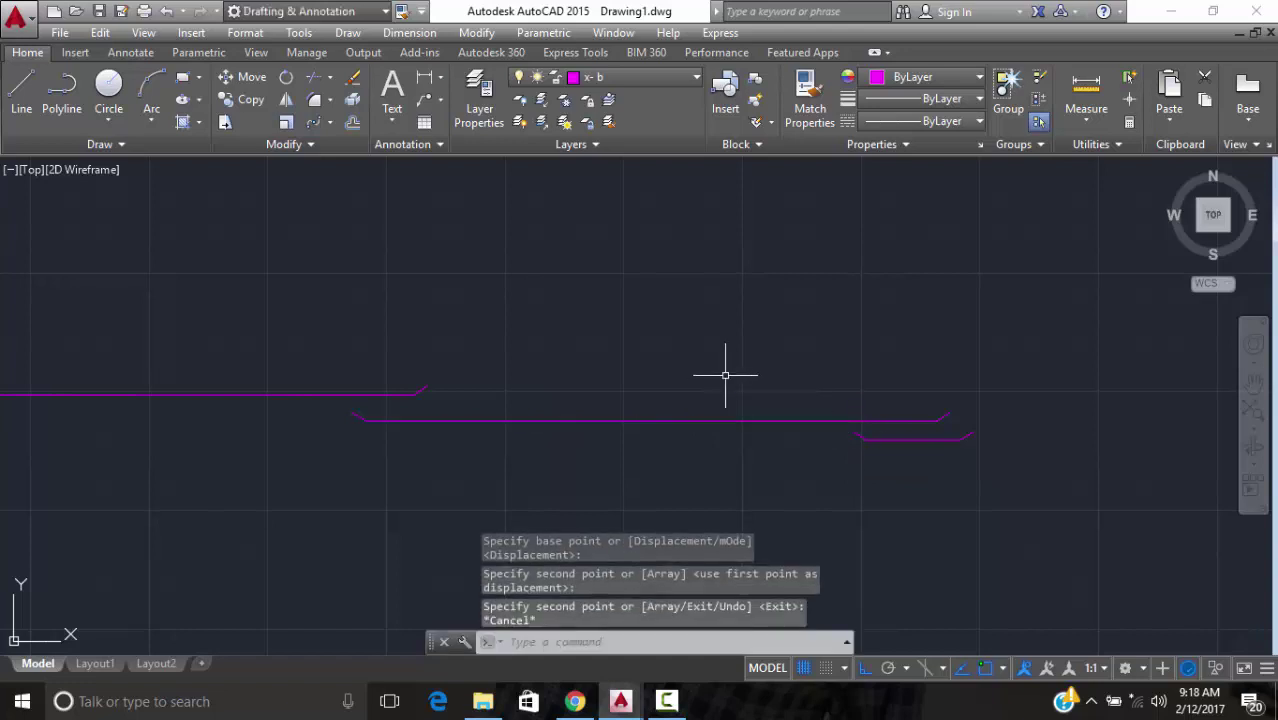
pyautogui.scroll(-4, 722, 368)
pyautogui.scroll(4, 677, 397)
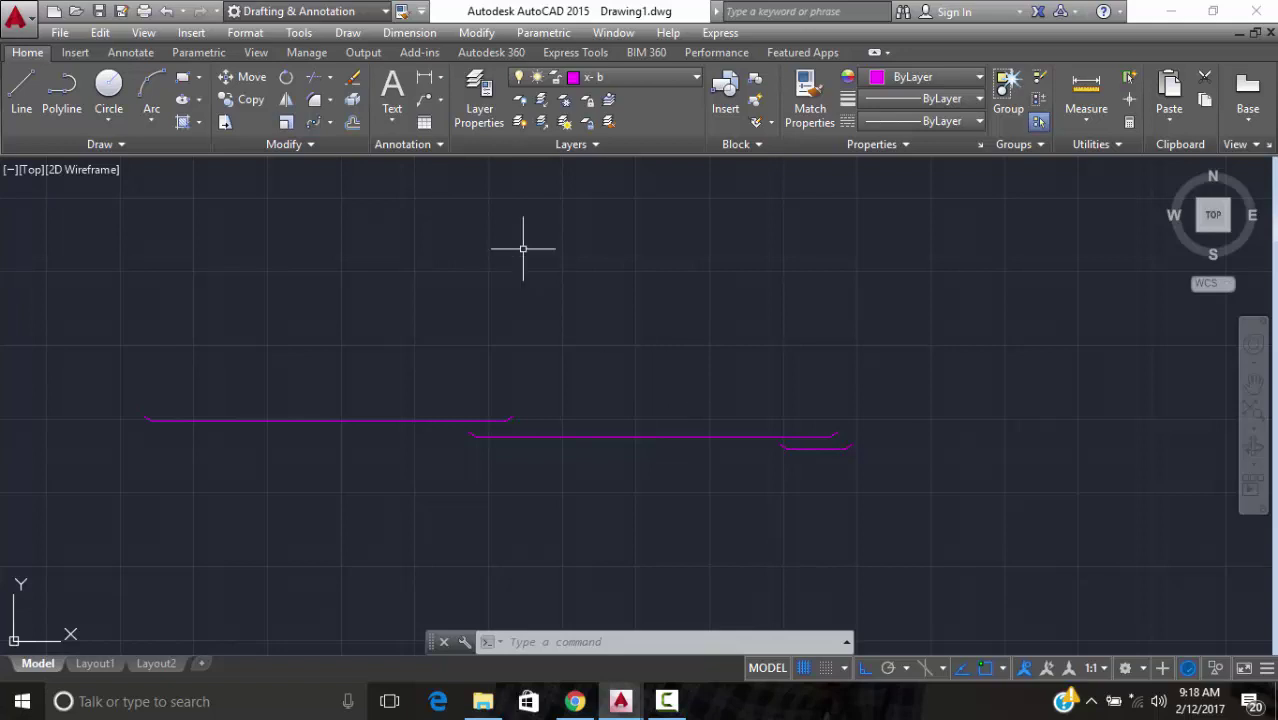
pyautogui.click(654, 80)
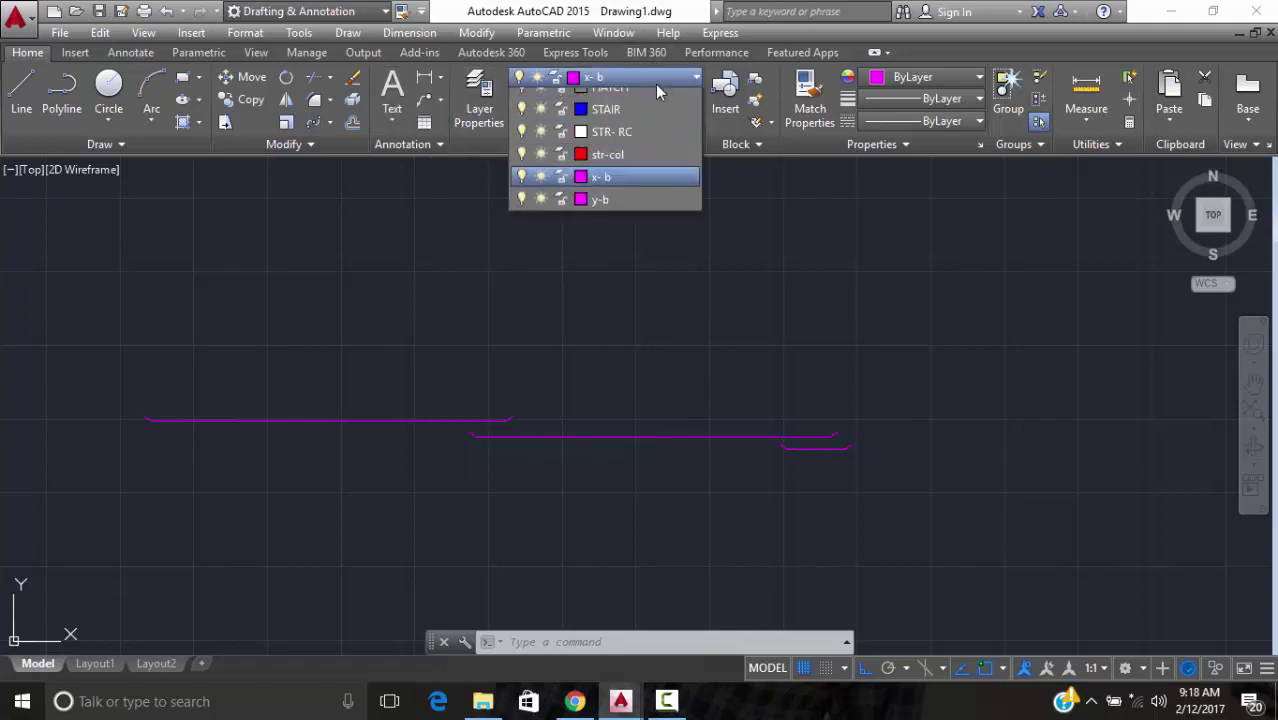
pyautogui.click(643, 73)
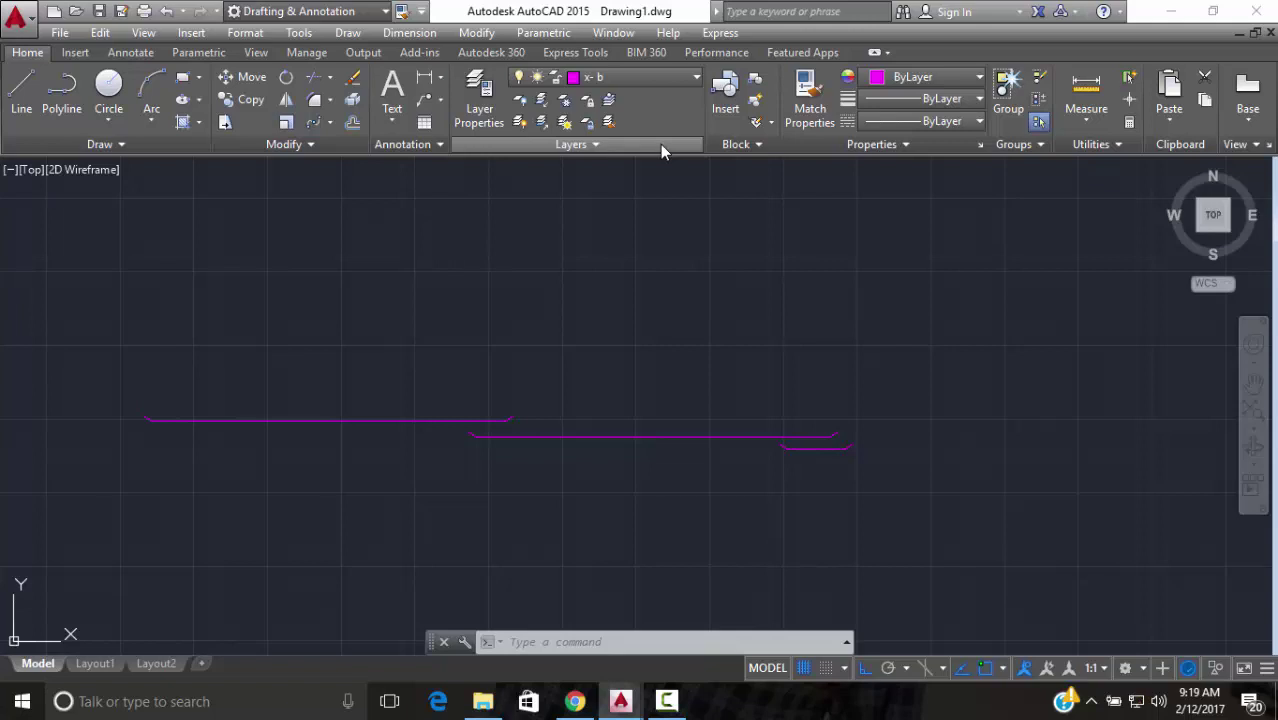
pyautogui.scroll(-5, 617, 380)
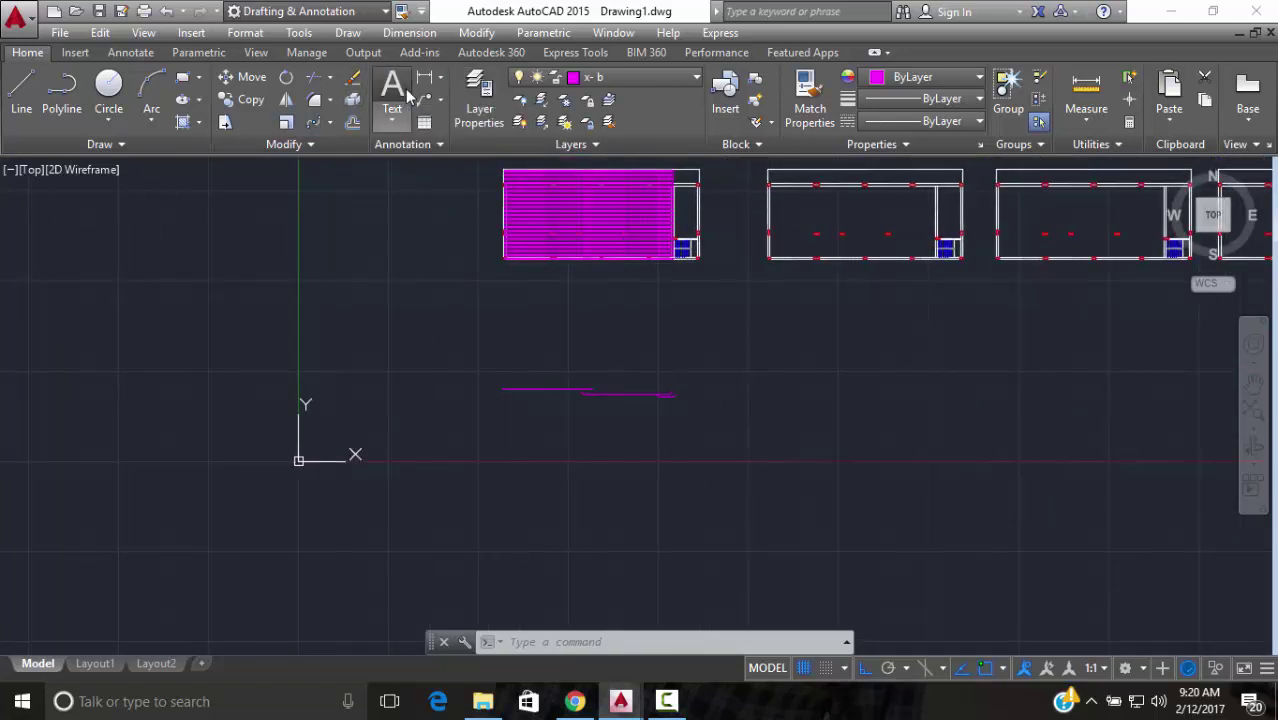
pyautogui.click(392, 90)
pyautogui.scroll(4, 559, 390)
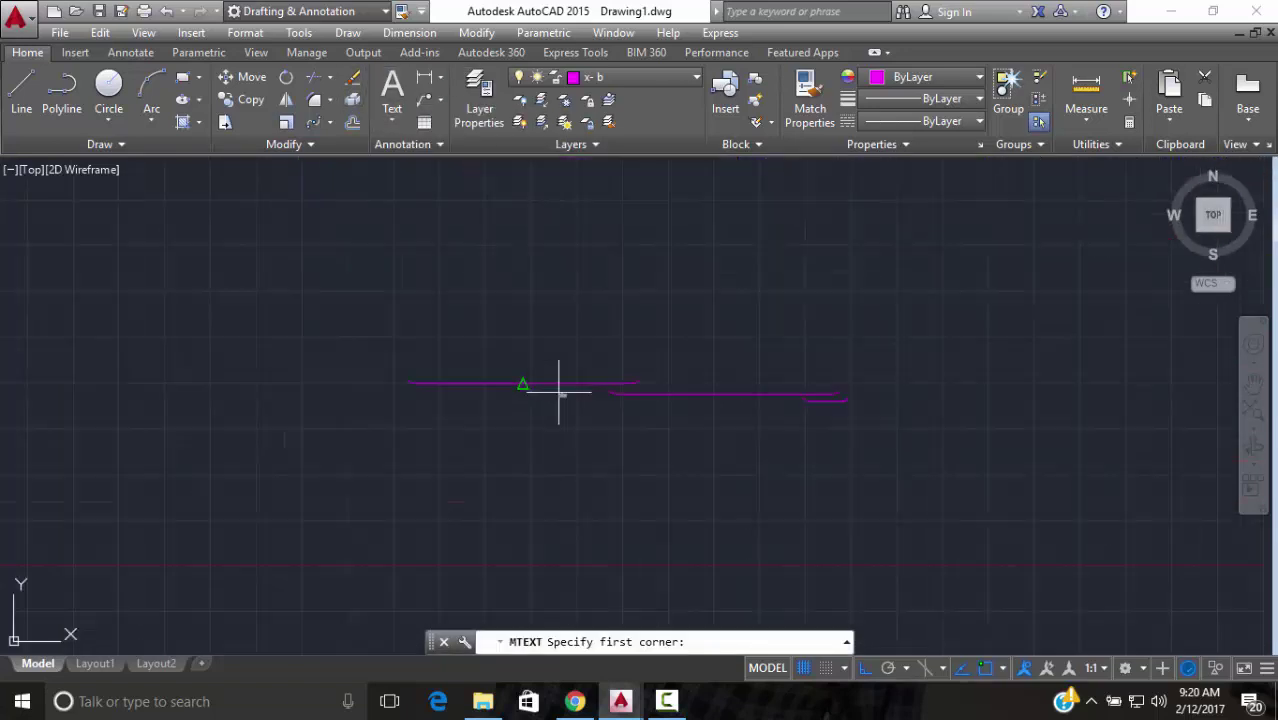
pyautogui.click(464, 362)
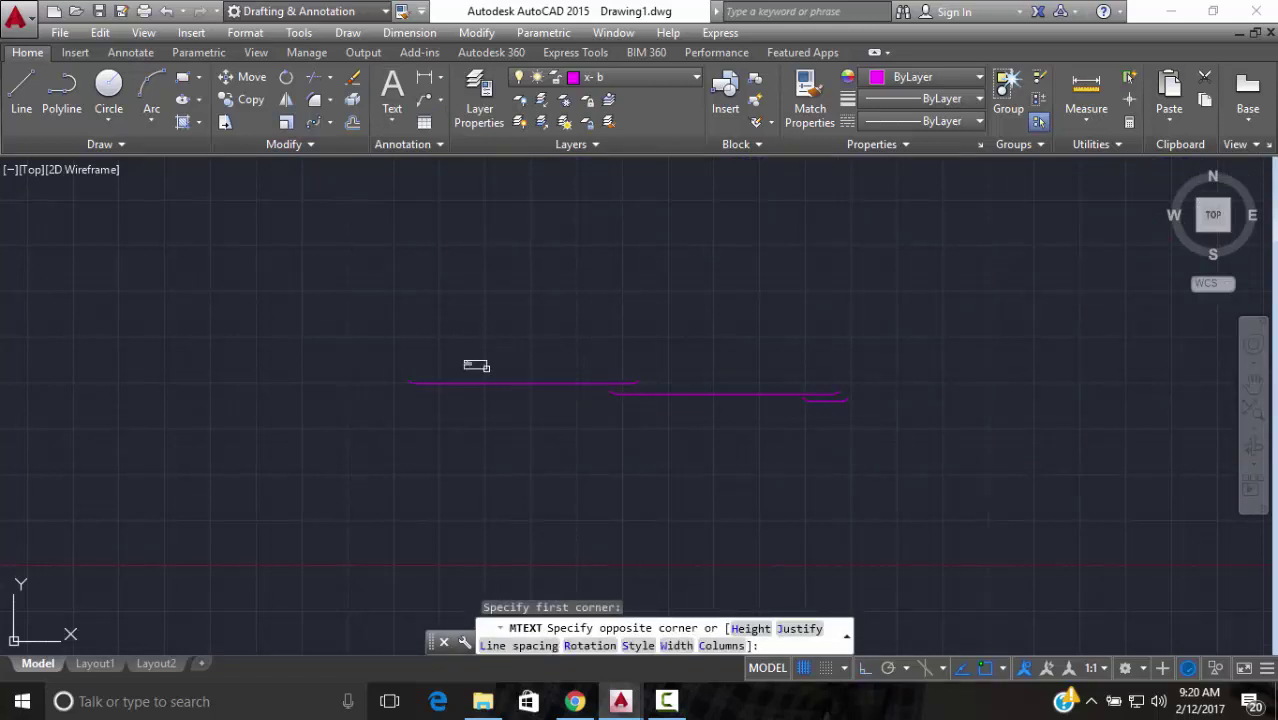
pyautogui.click(581, 367)
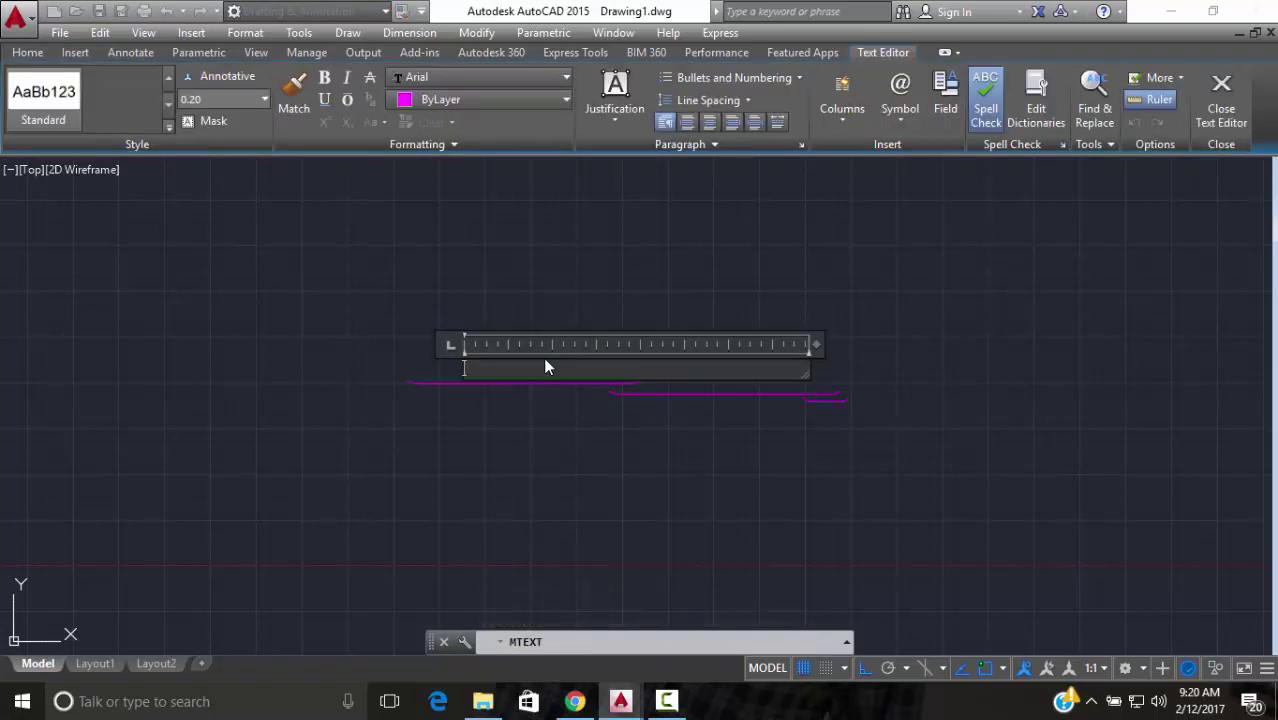
pyautogui.press('Escape')
# Isolate layer x- b with LAYISO, using one of the short bars at the right side of the first plan
pyautogui.scroll(-5, 543, 357)
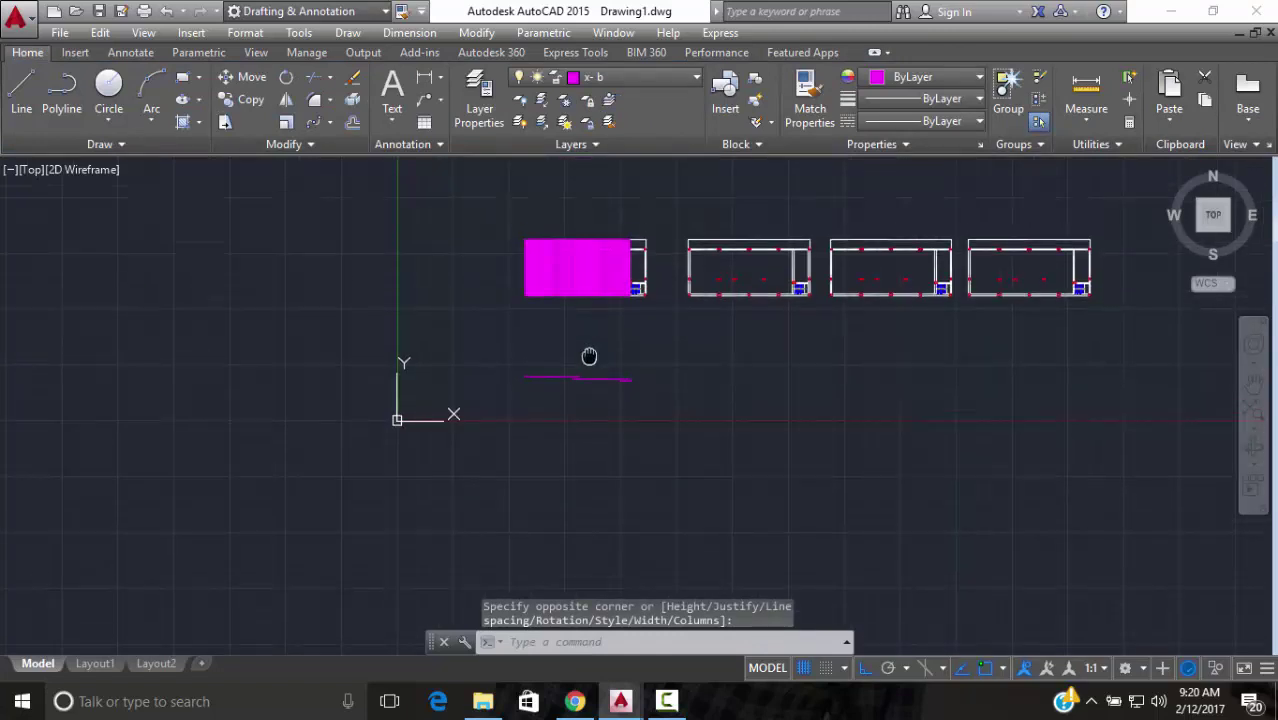
pyautogui.scroll(4, 428, 251)
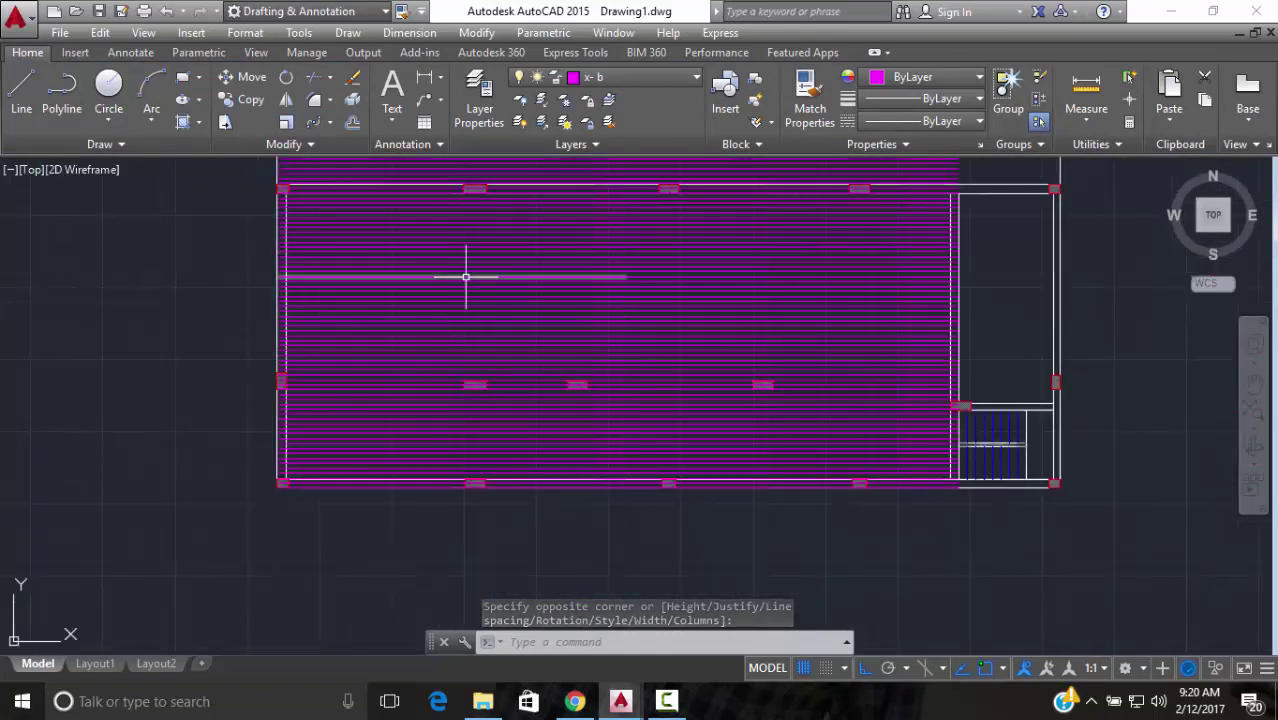
pyautogui.scroll(-3, 496, 371)
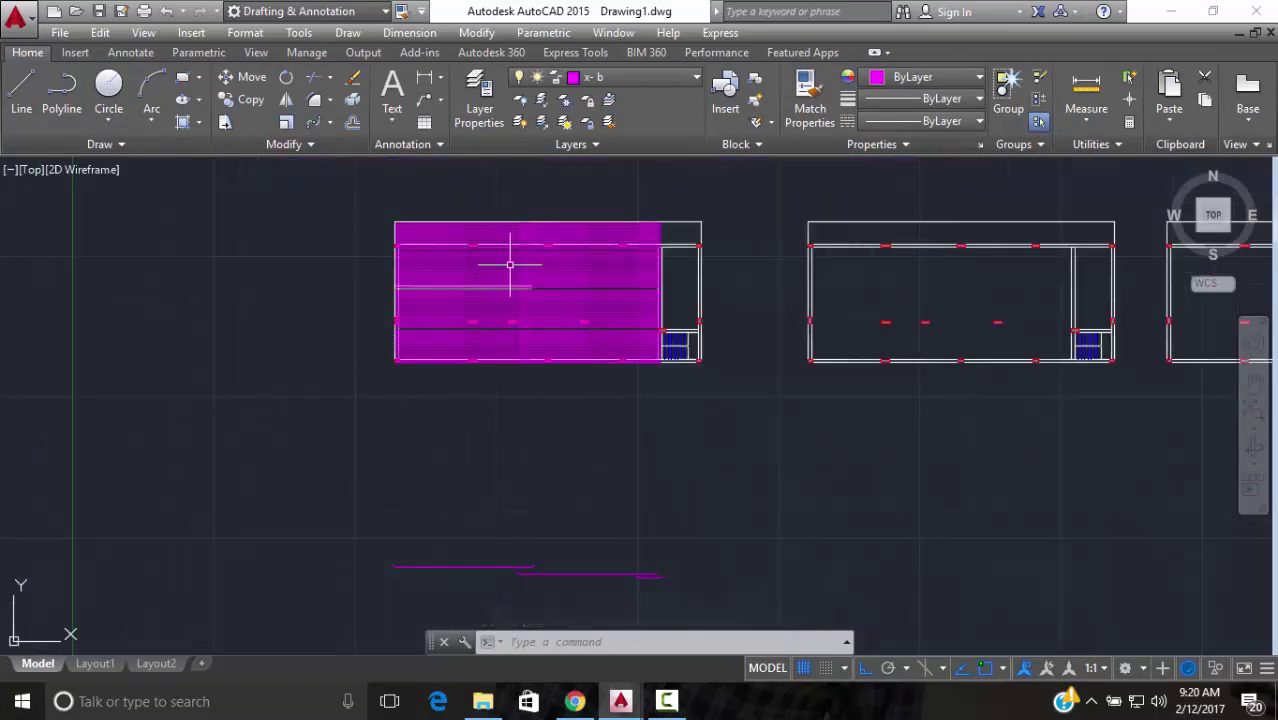
pyautogui.scroll(2, 636, 256)
pyautogui.scroll(3, 650, 271)
pyautogui.click(662, 264)
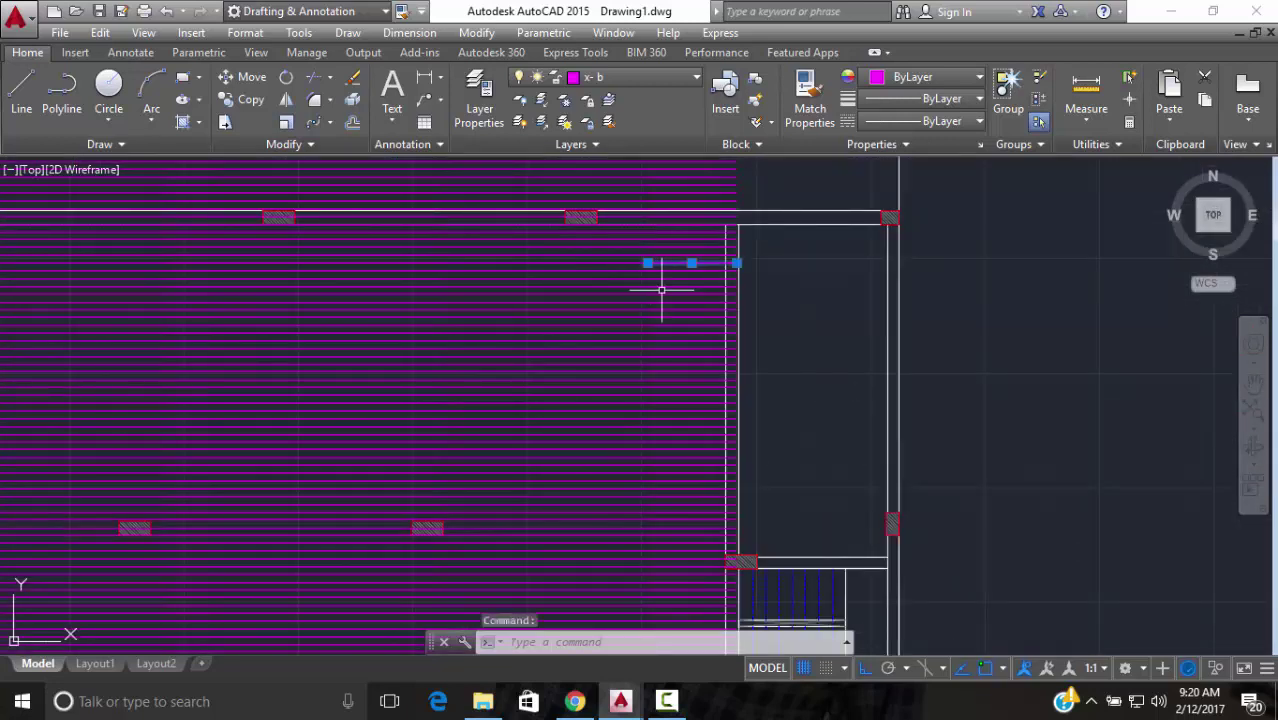
pyautogui.write('layiso')
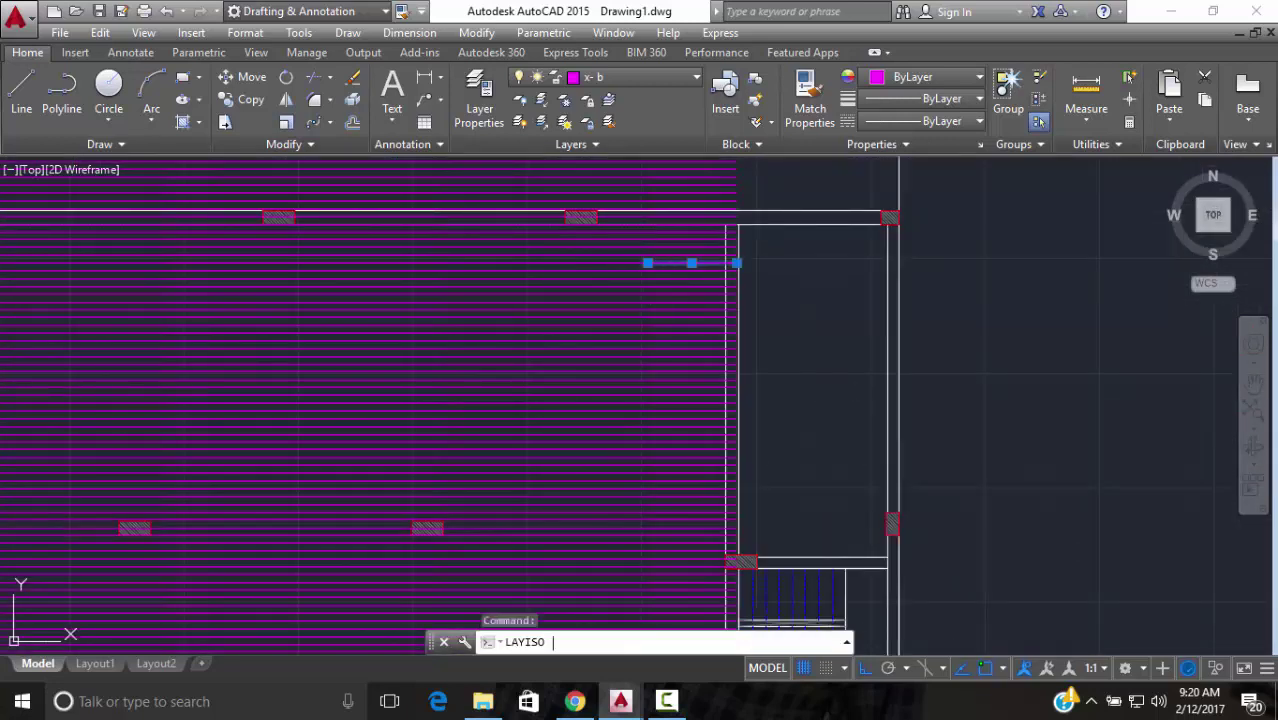
pyautogui.press('Return')
# Select all bars in the left column of the isolated reinforcement, check their count in the object properties, and clear the selection
pyautogui.scroll(-5, 802, 226)
pyautogui.moveTo(570, 327); pyautogui.dragTo(585, 442, button='middle')
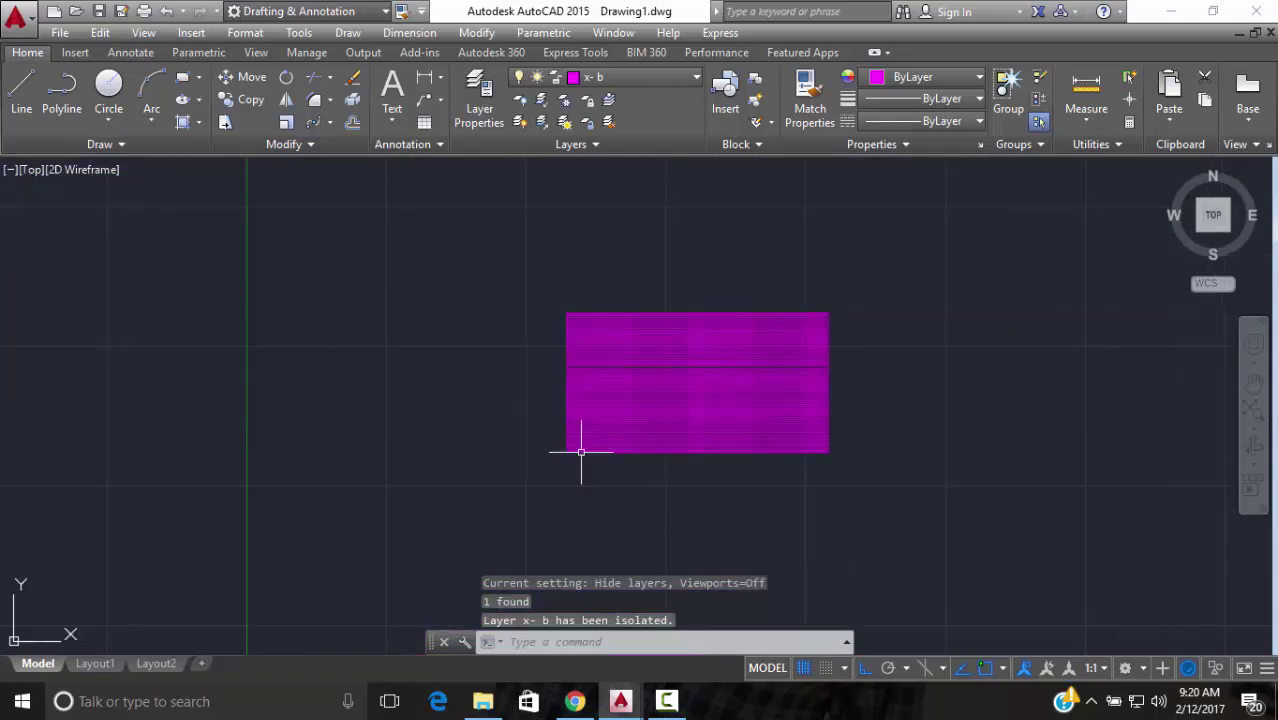
pyautogui.click(602, 491)
pyautogui.click(580, 217)
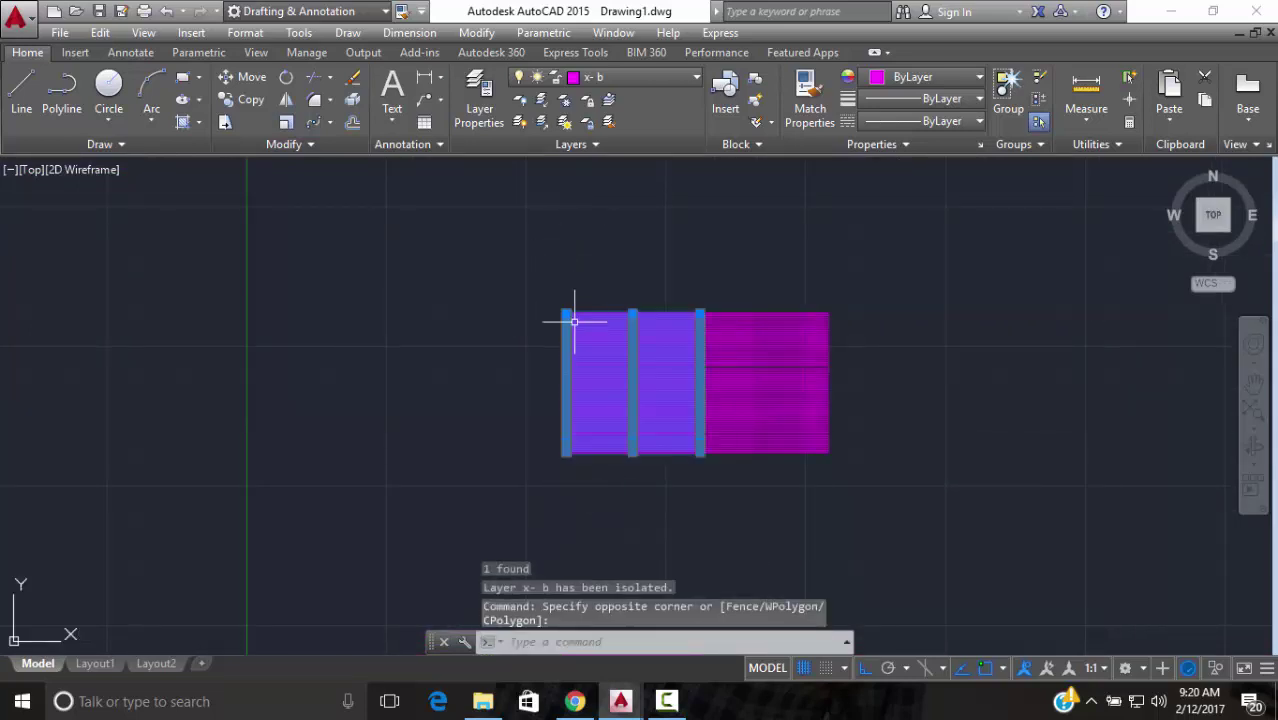
pyautogui.hotkey('ctrl', '1')
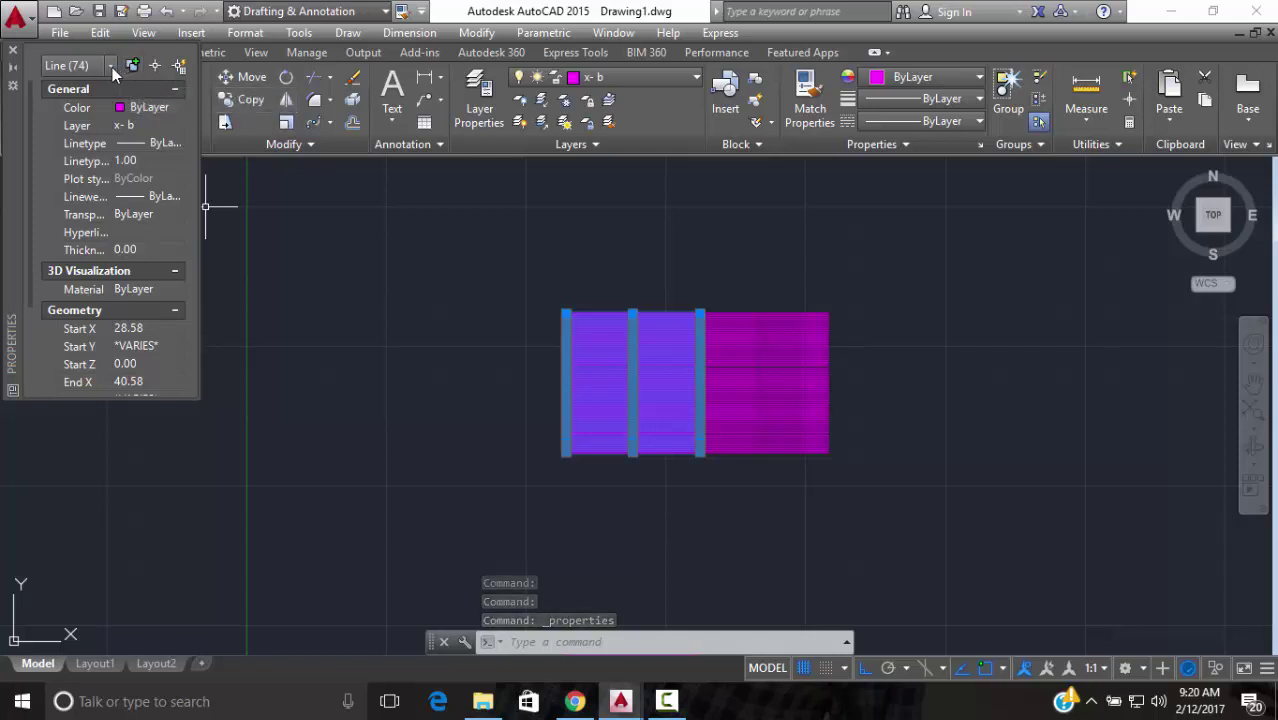
pyautogui.press('Escape')
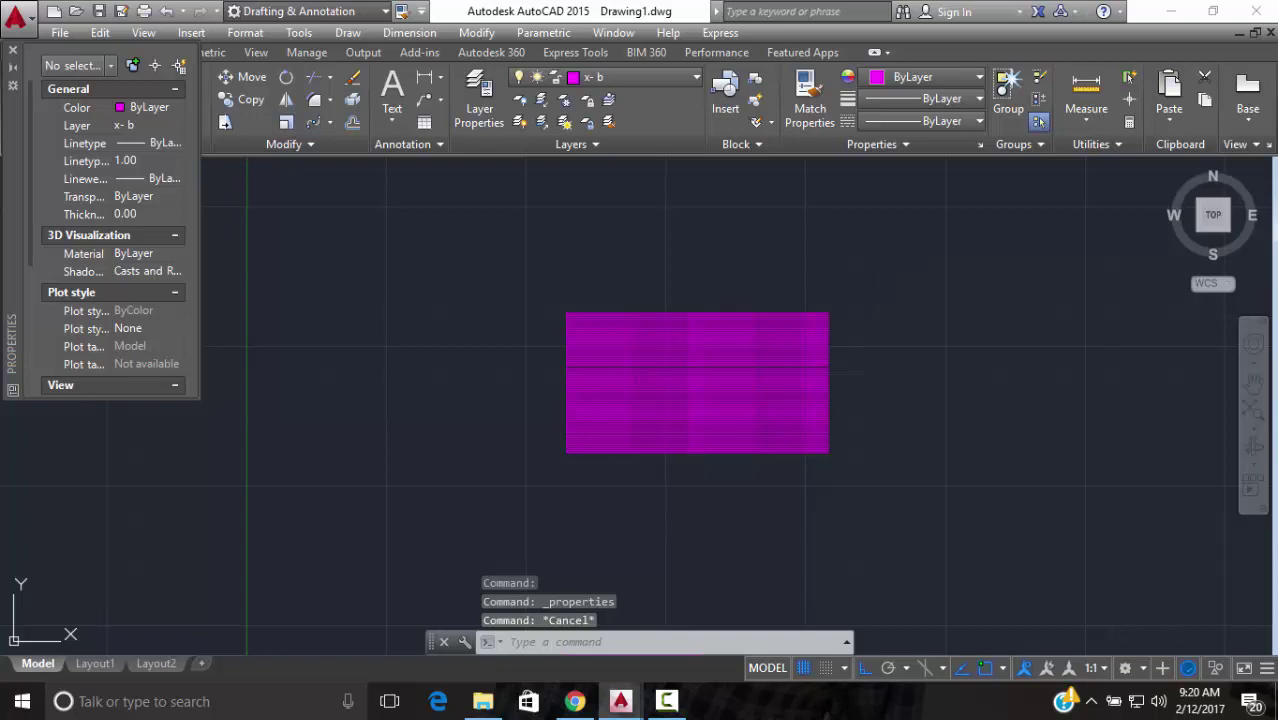
# Select the whole isolated reinforcement, check the total line count in the properties, and clear the selection
pyautogui.click(883, 265)
pyautogui.click(540, 498)
pyautogui.scroll(5, 644, 341)
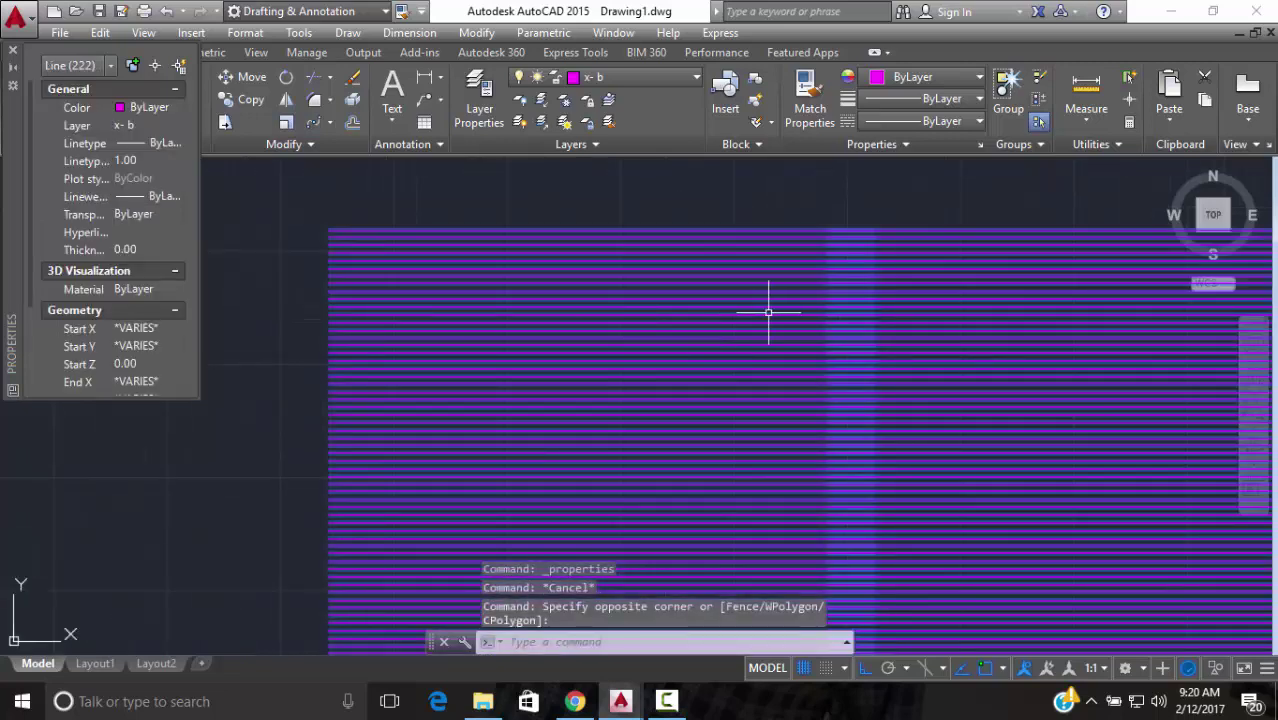
pyautogui.scroll(-5, 768, 313)
pyautogui.press('Escape')
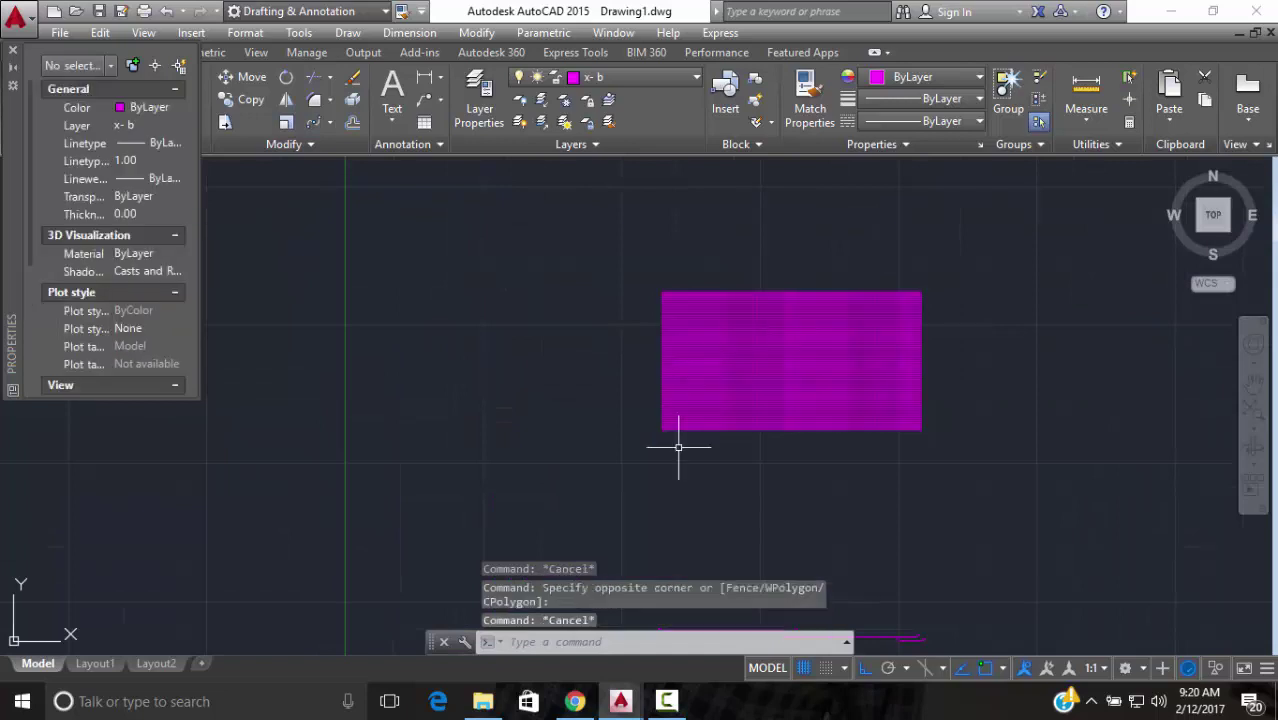
# Select only the long bars starting at the plan's left edge, check their count in the properties, and clear the selection
pyautogui.click(700, 457)
pyautogui.click(660, 242)
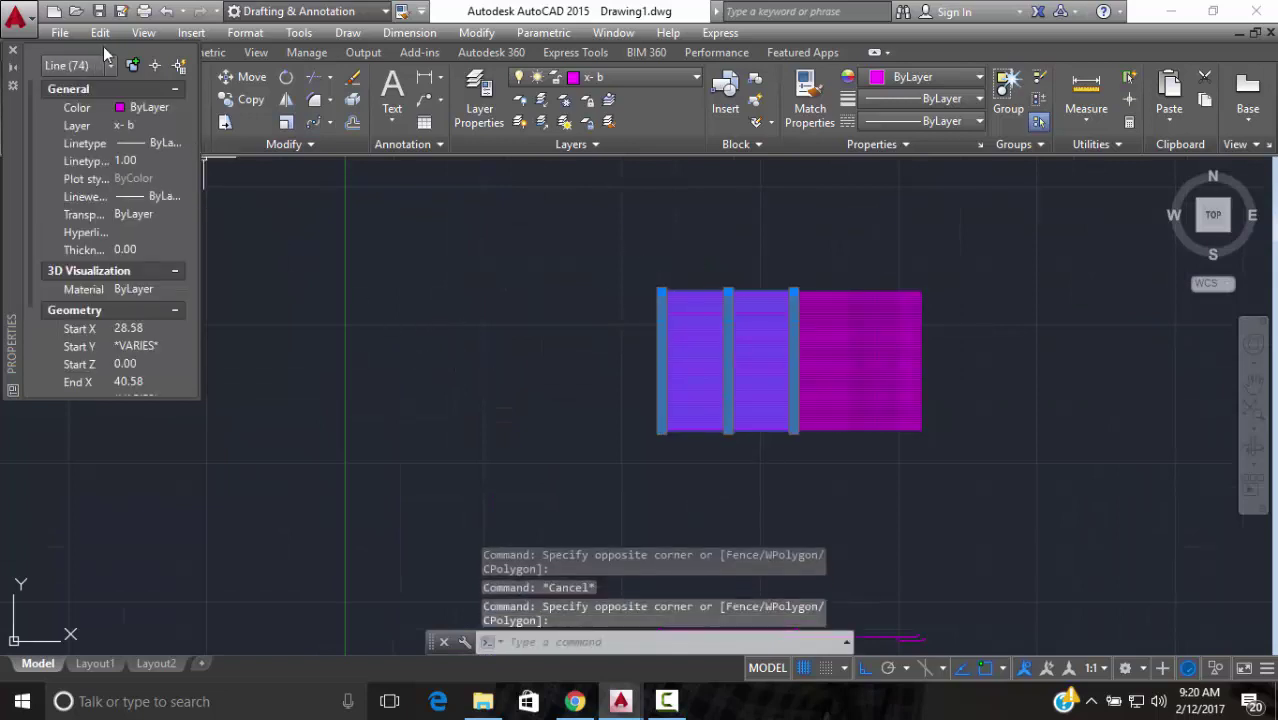
pyautogui.press('Escape')
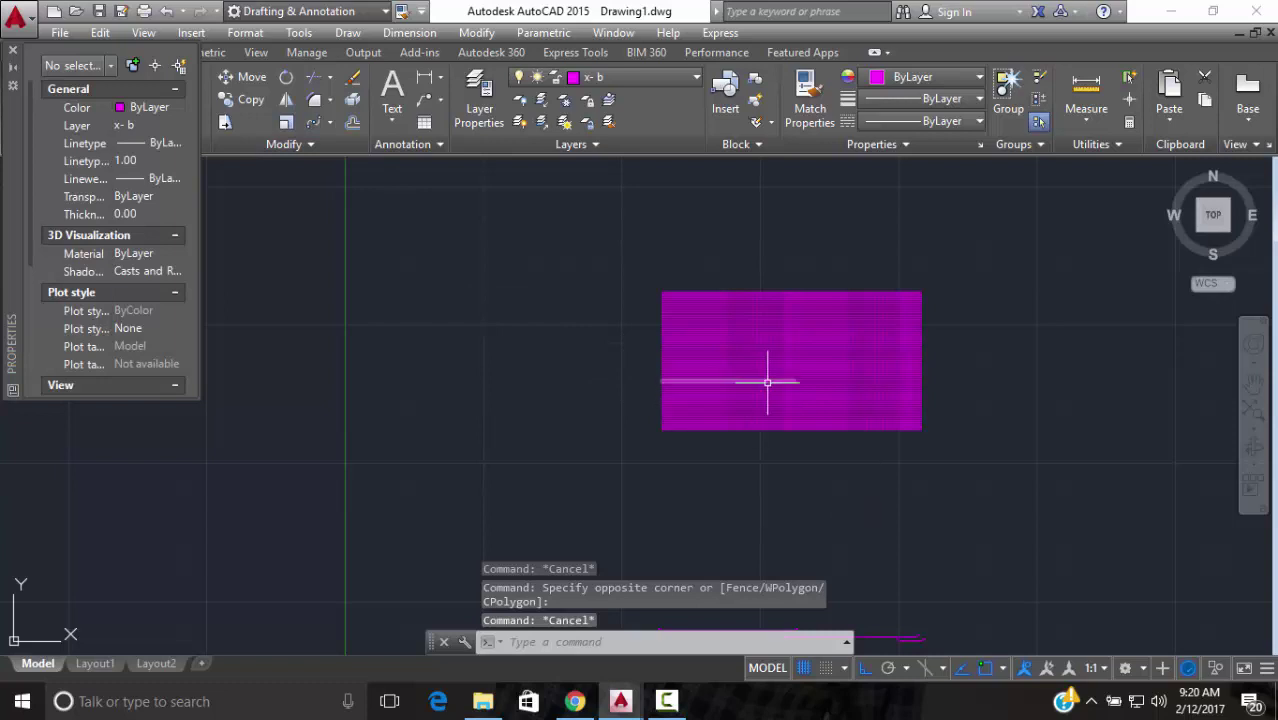
# Select the second column of long bars, add the first column, check the combined count in the properties, and clear the selection
pyautogui.click(831, 462)
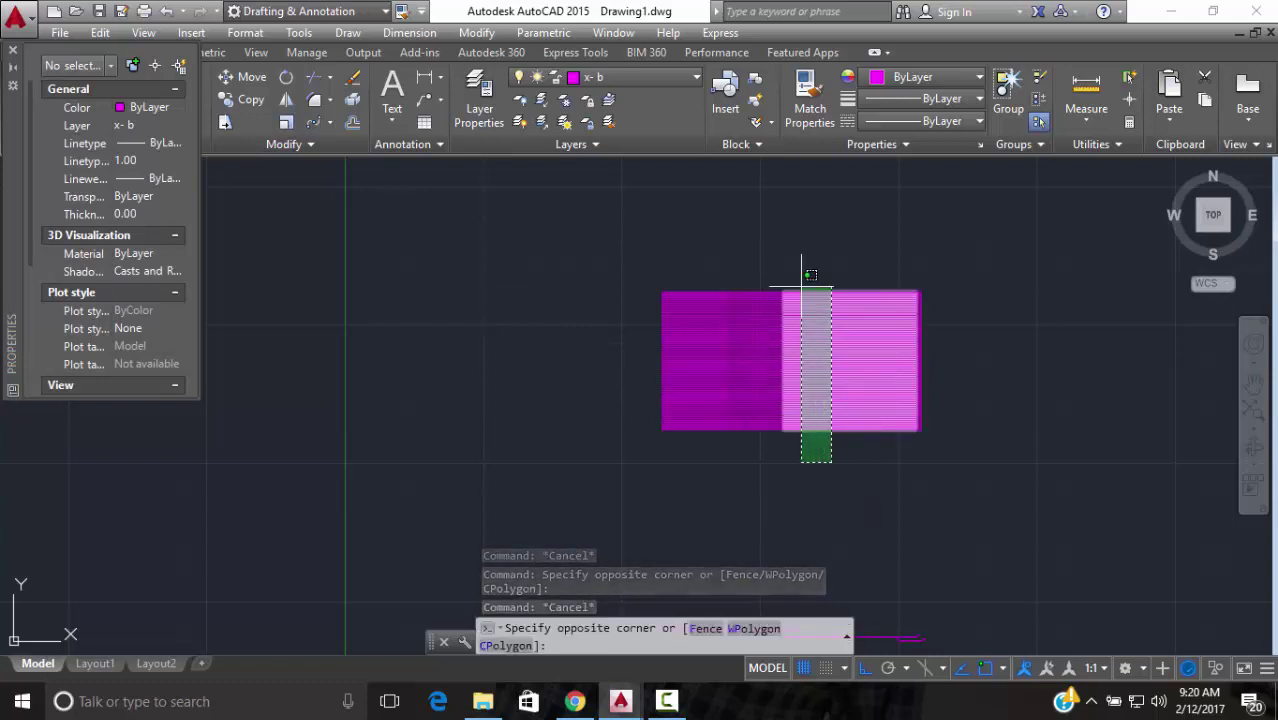
pyautogui.click(796, 219)
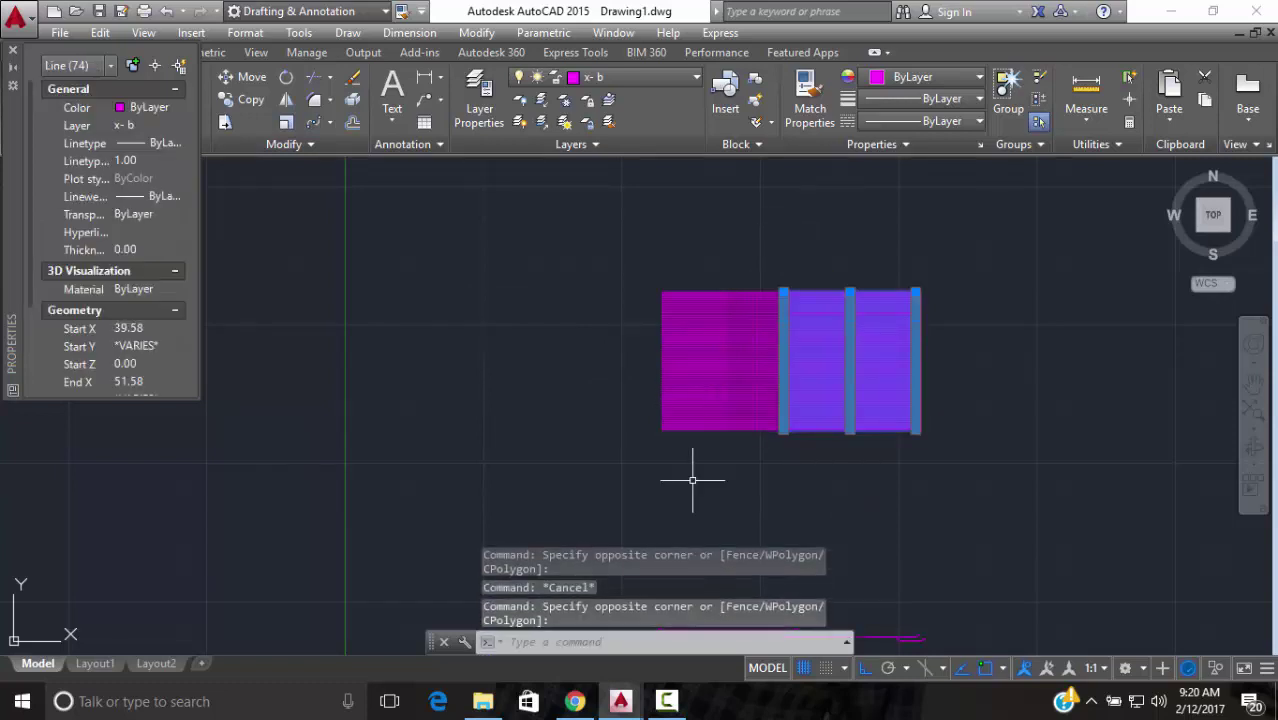
pyautogui.click(698, 460)
pyautogui.click(699, 285)
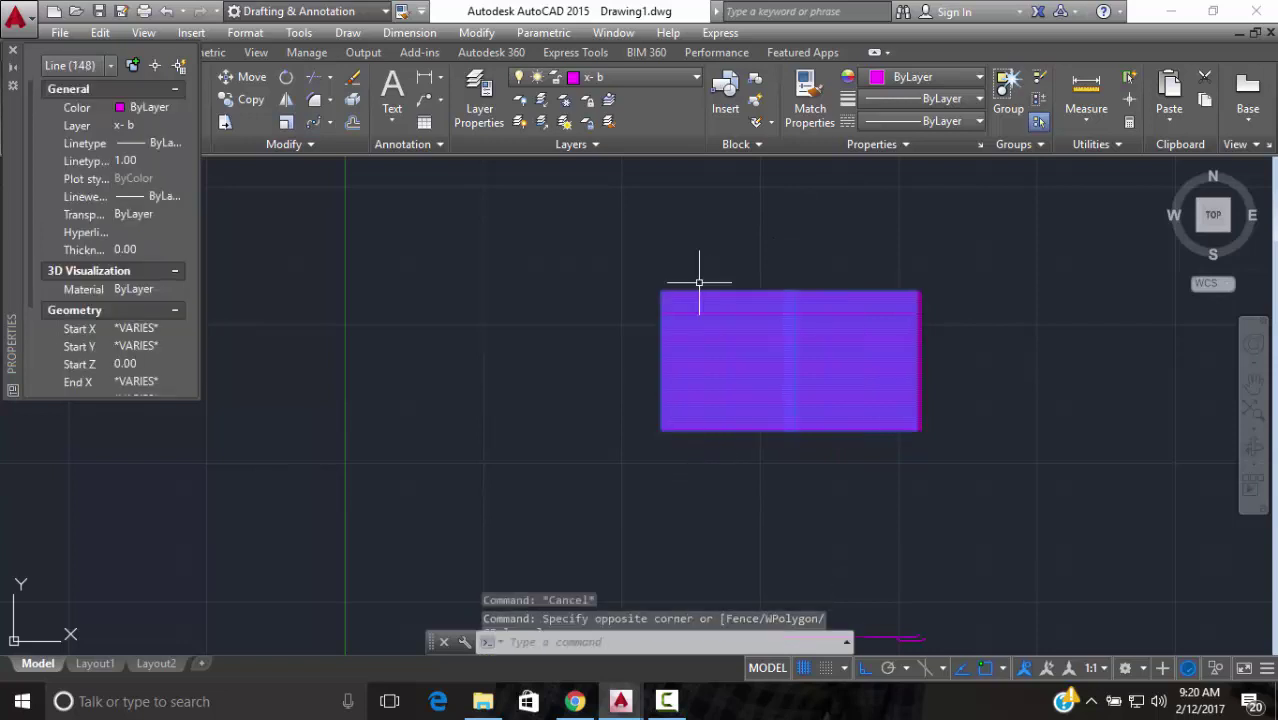
pyautogui.moveTo(820, 315); pyautogui.dragTo(810, 230, button='middle')
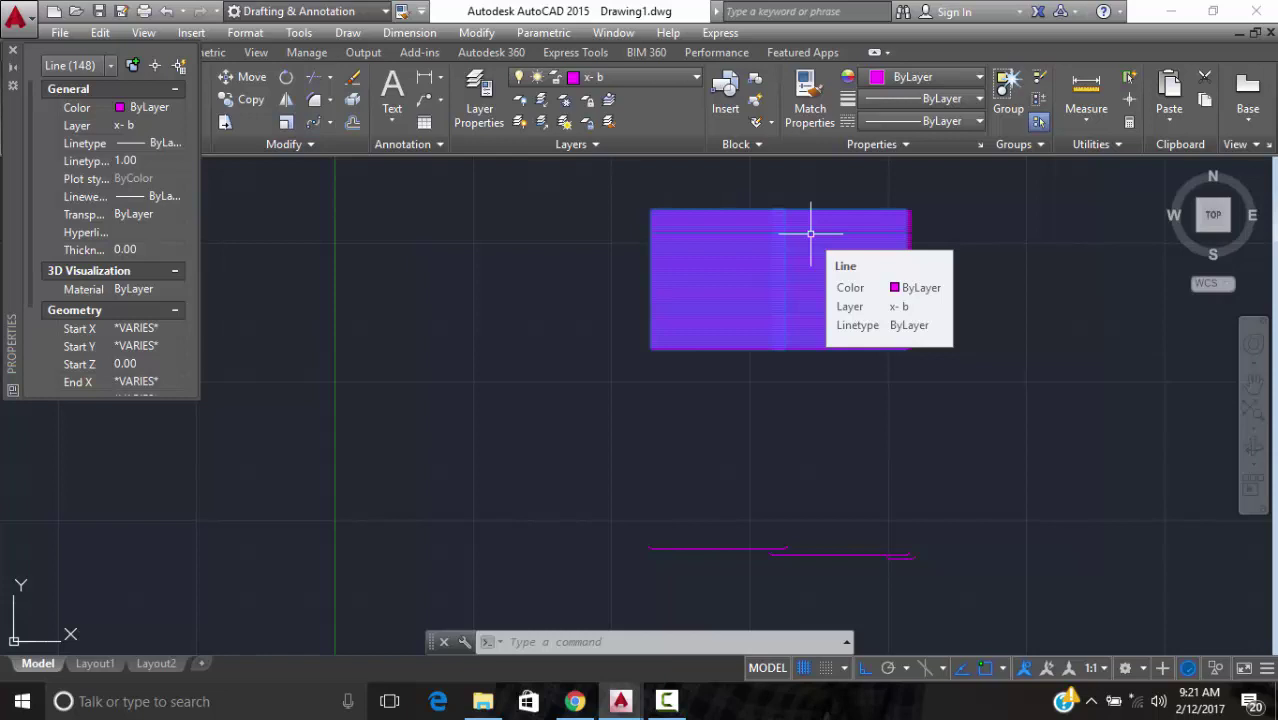
pyautogui.click(575, 540)
pyautogui.press('Escape')
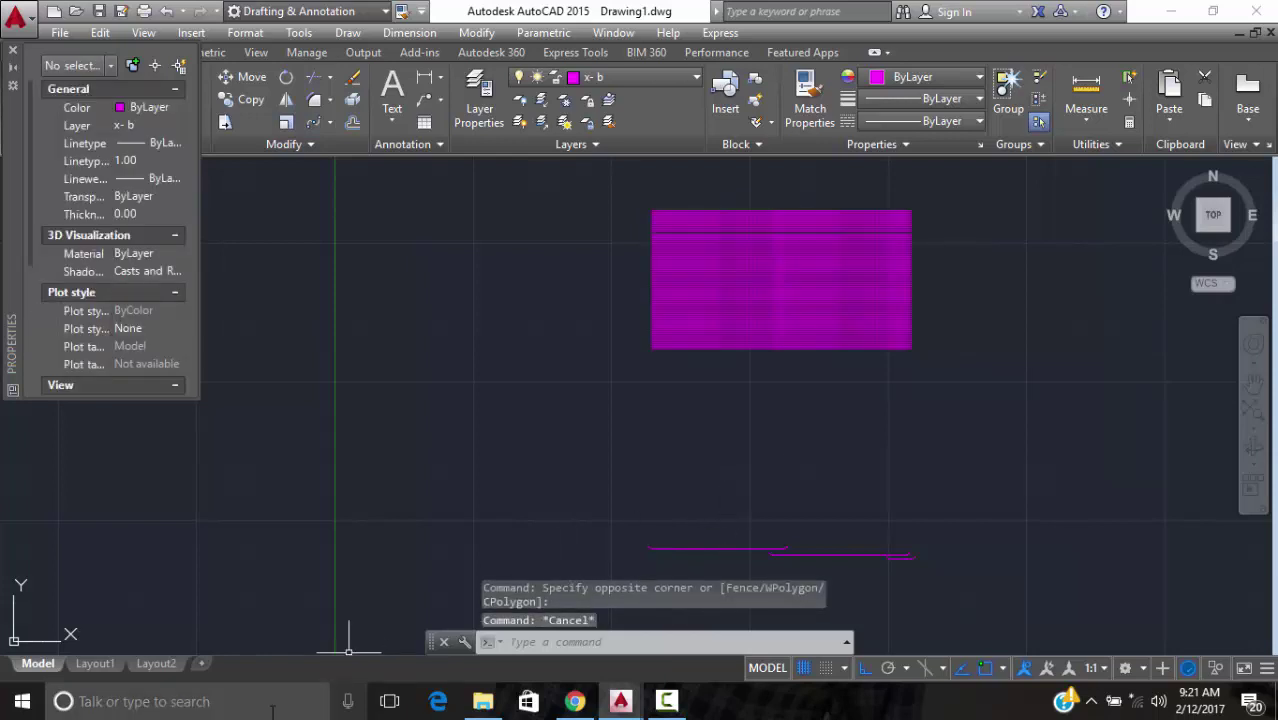
pyautogui.click(272, 710)
pyautogui.write('cu')
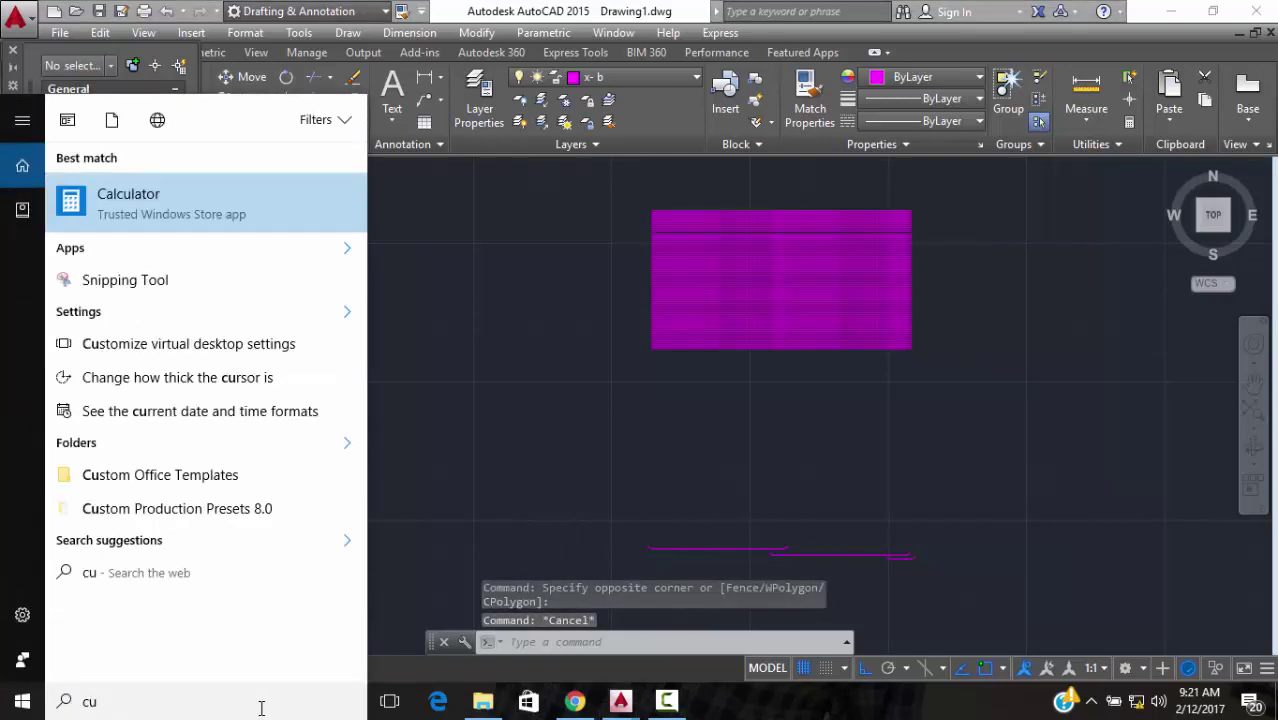
pyautogui.press('Return')
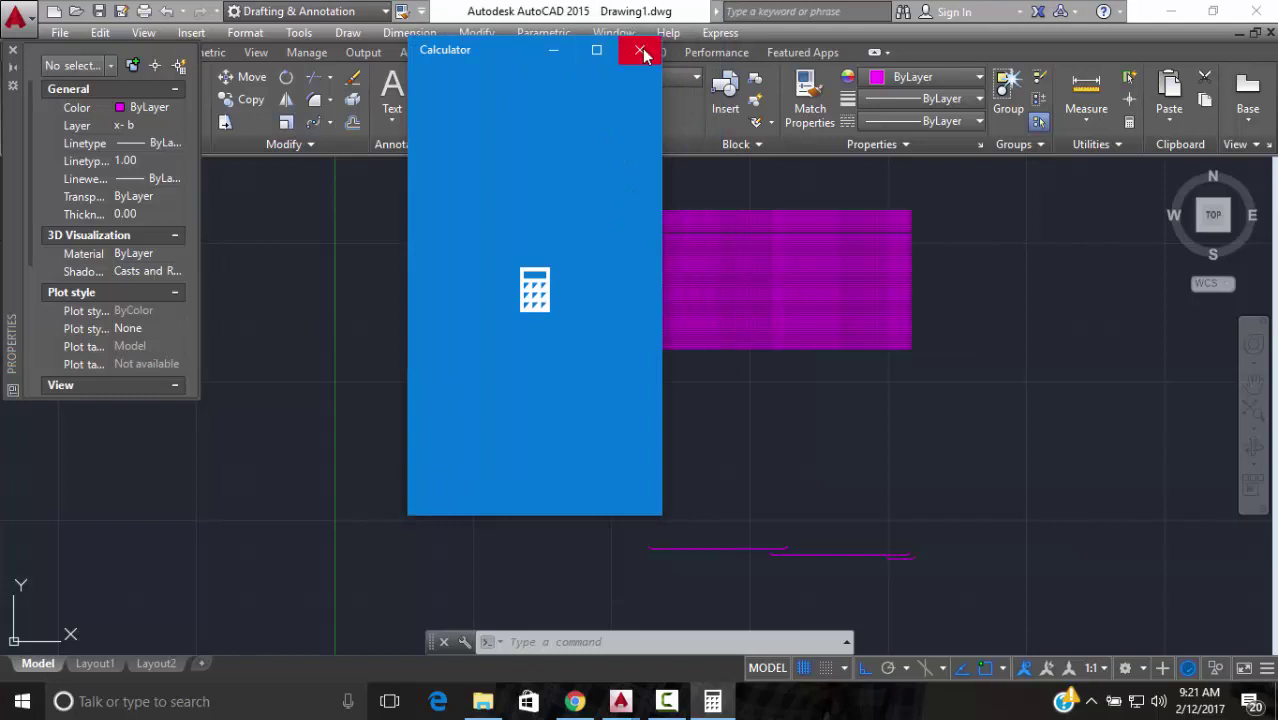
pyautogui.click(639, 49)
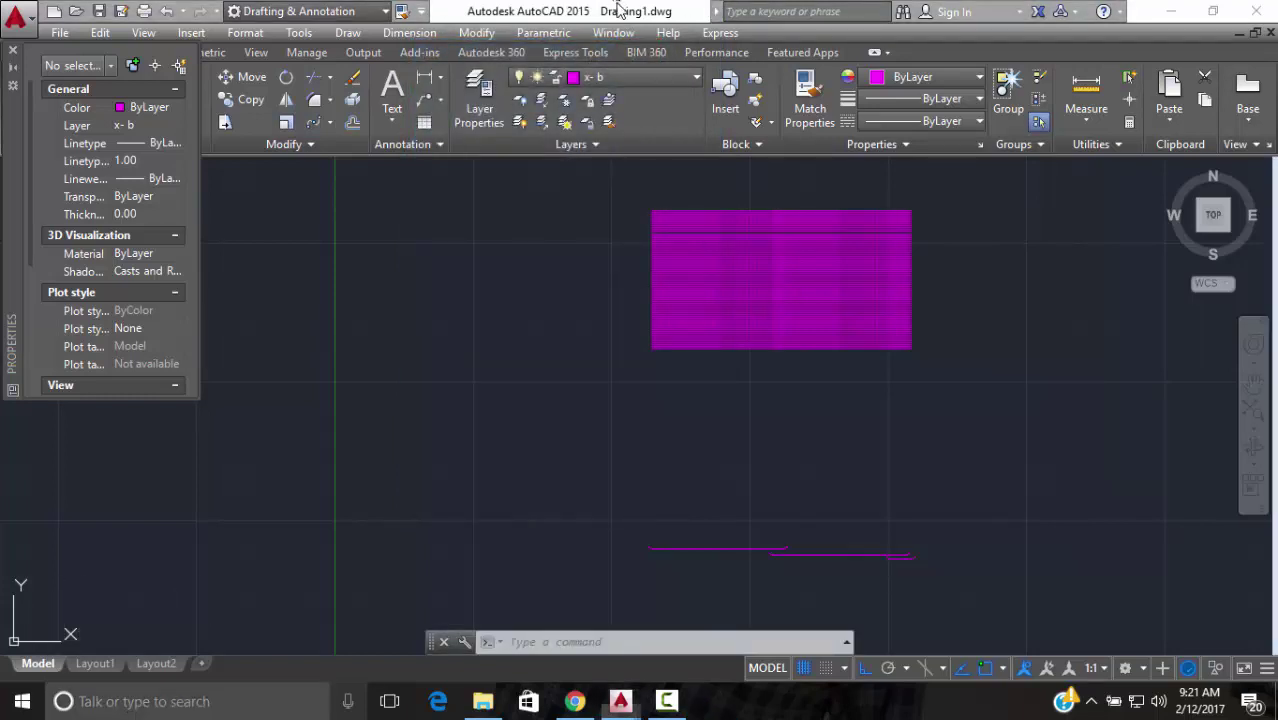
pyautogui.scroll(-2, 722, 304)
pyautogui.scroll(2, 747, 385)
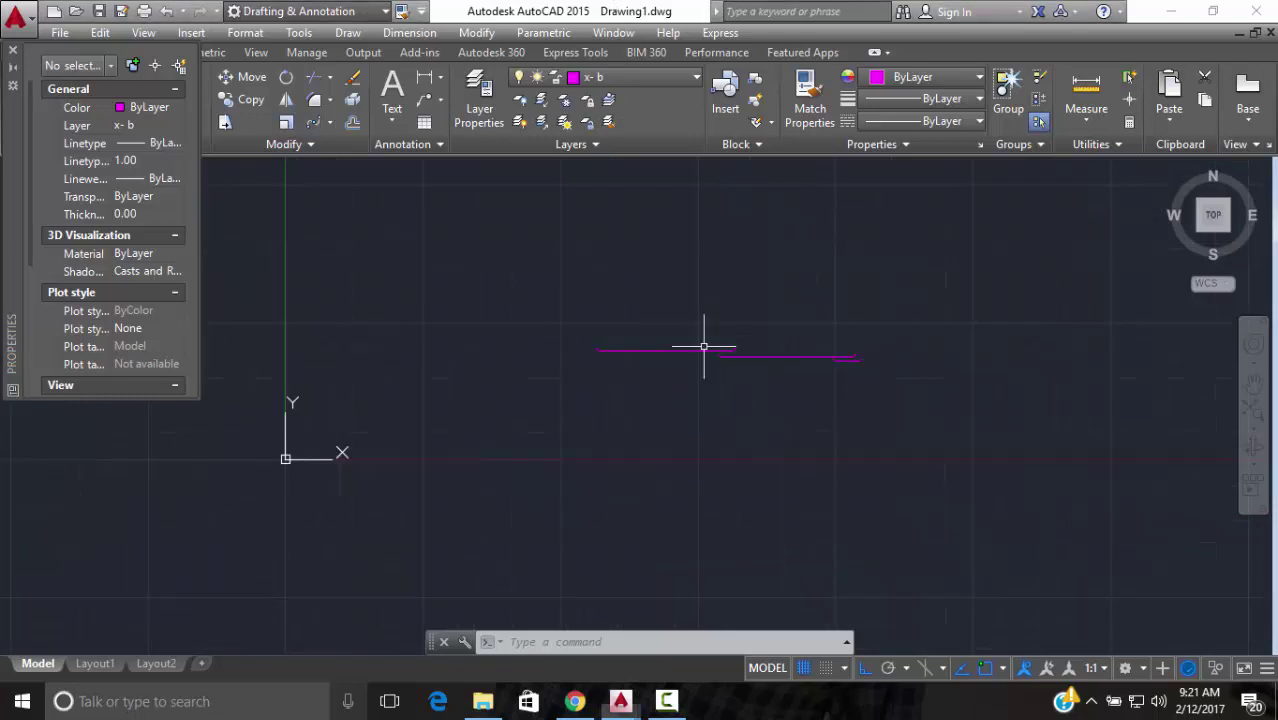
pyautogui.press('Escape')
pyautogui.press('Escape')
pyautogui.scroll(-3, 652, 428)
pyautogui.scroll(2, 652, 428)
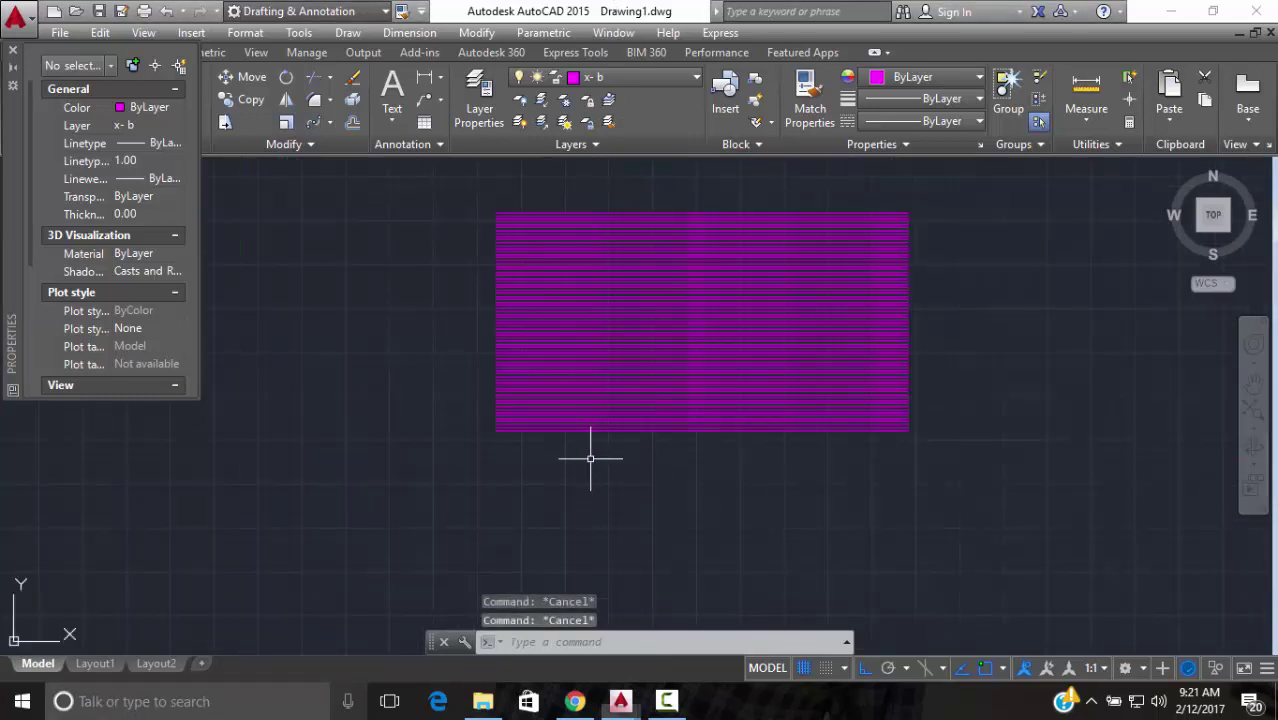
pyautogui.scroll(-2, 593, 479)
pyautogui.moveTo(593, 479); pyautogui.dragTo(584, 419, button='middle')
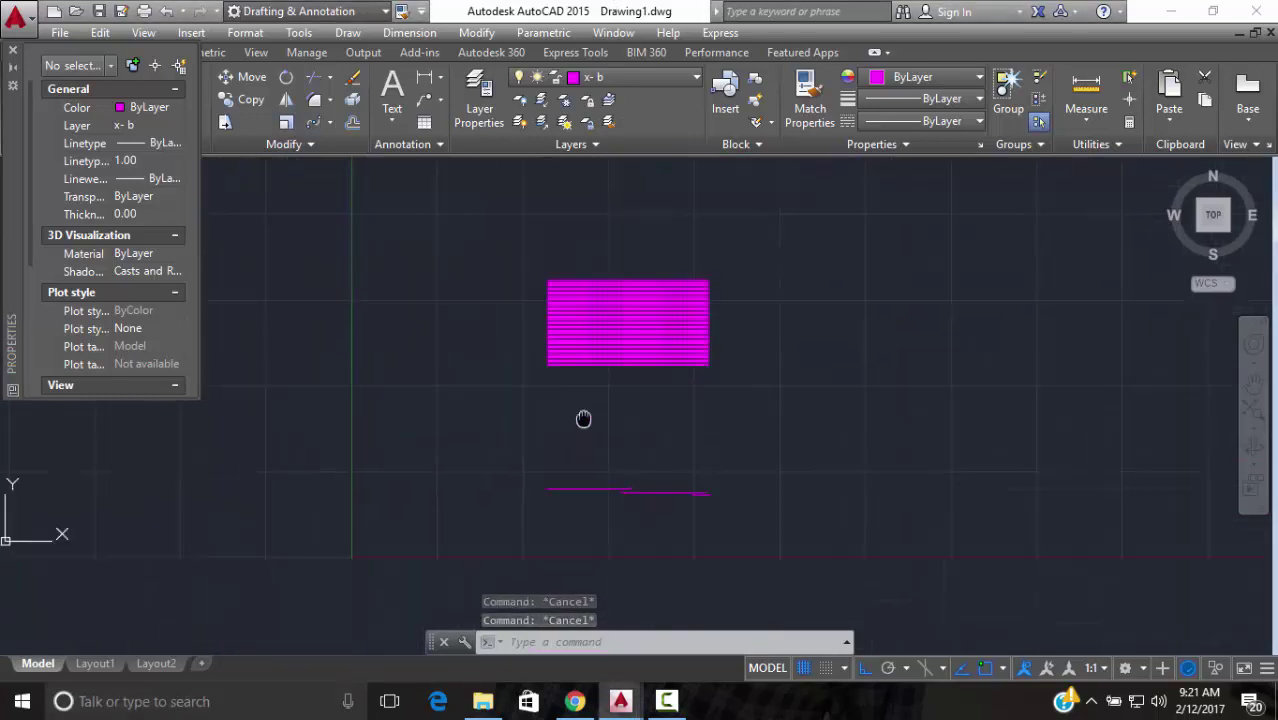
# Erase the middle long bar from the three copied bars below the plan
pyautogui.scroll(4, 619, 508)
pyautogui.click(736, 479)
pyautogui.click(706, 471)
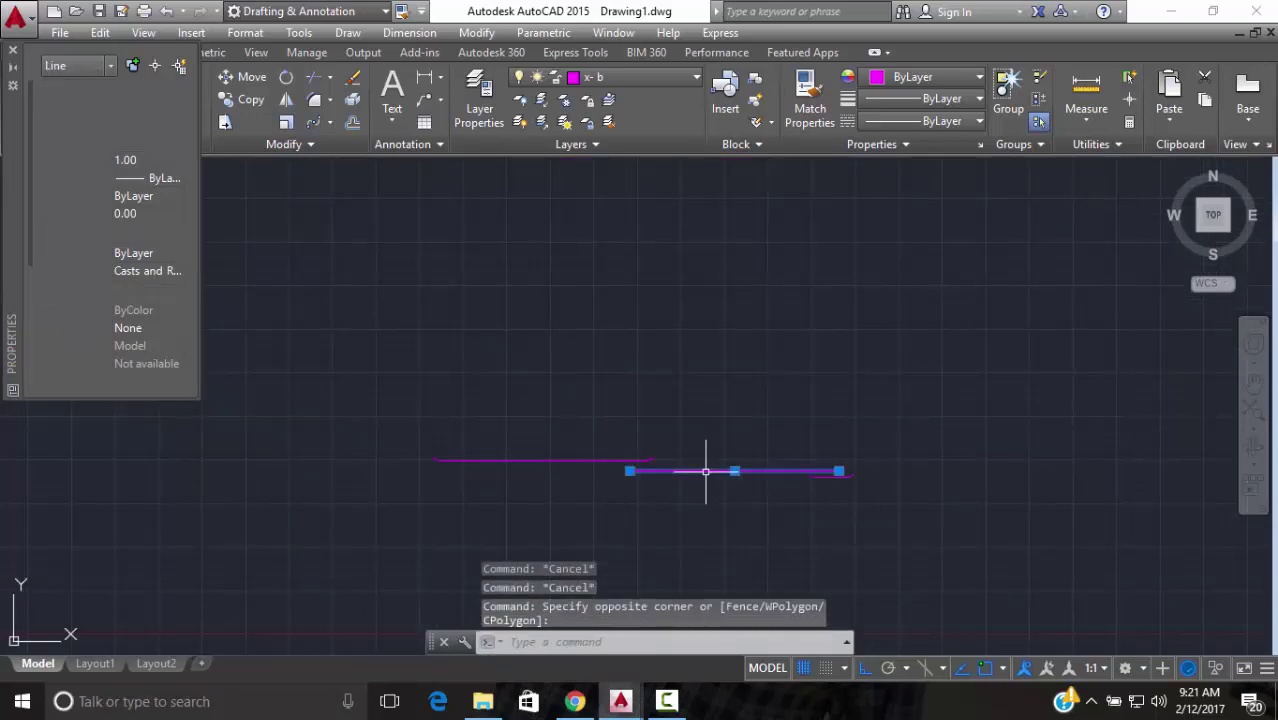
pyautogui.write('e')
pyautogui.press('Return')
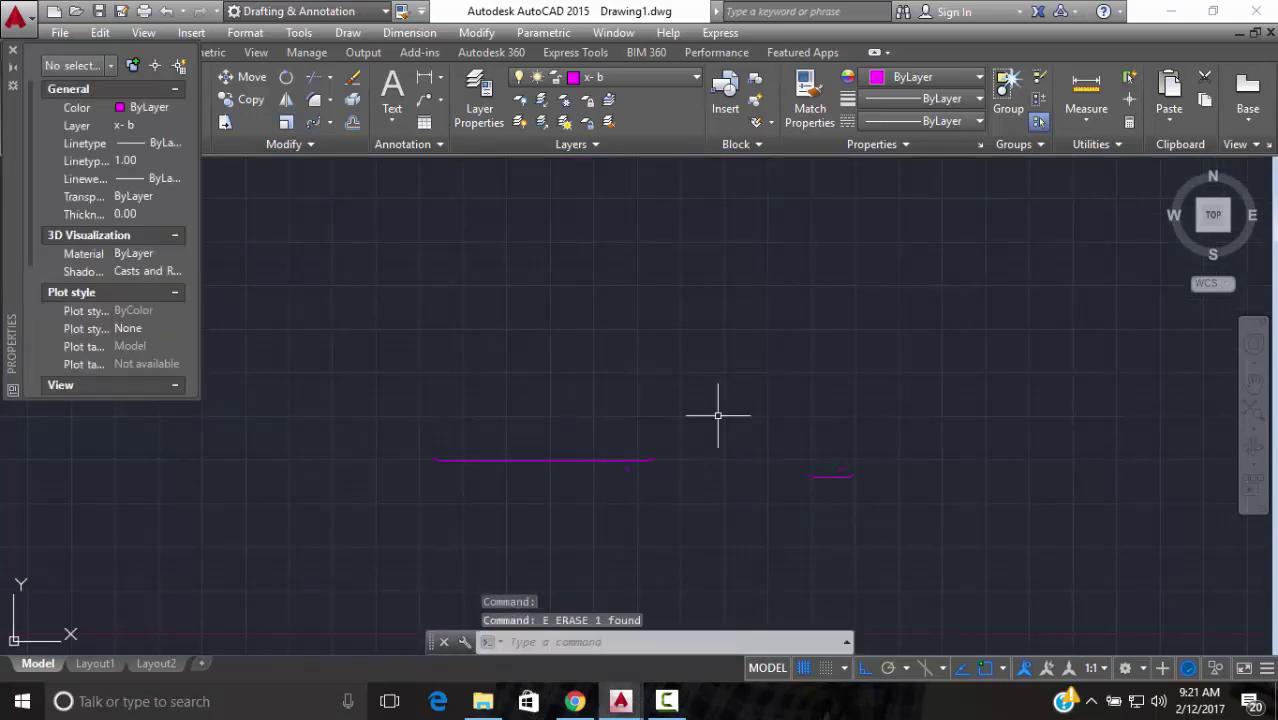
# Erase the two leftover diagonal end marks of the removed middle bar
pyautogui.scroll(3, 626, 423)
pyautogui.click(626, 423)
pyautogui.click(596, 450)
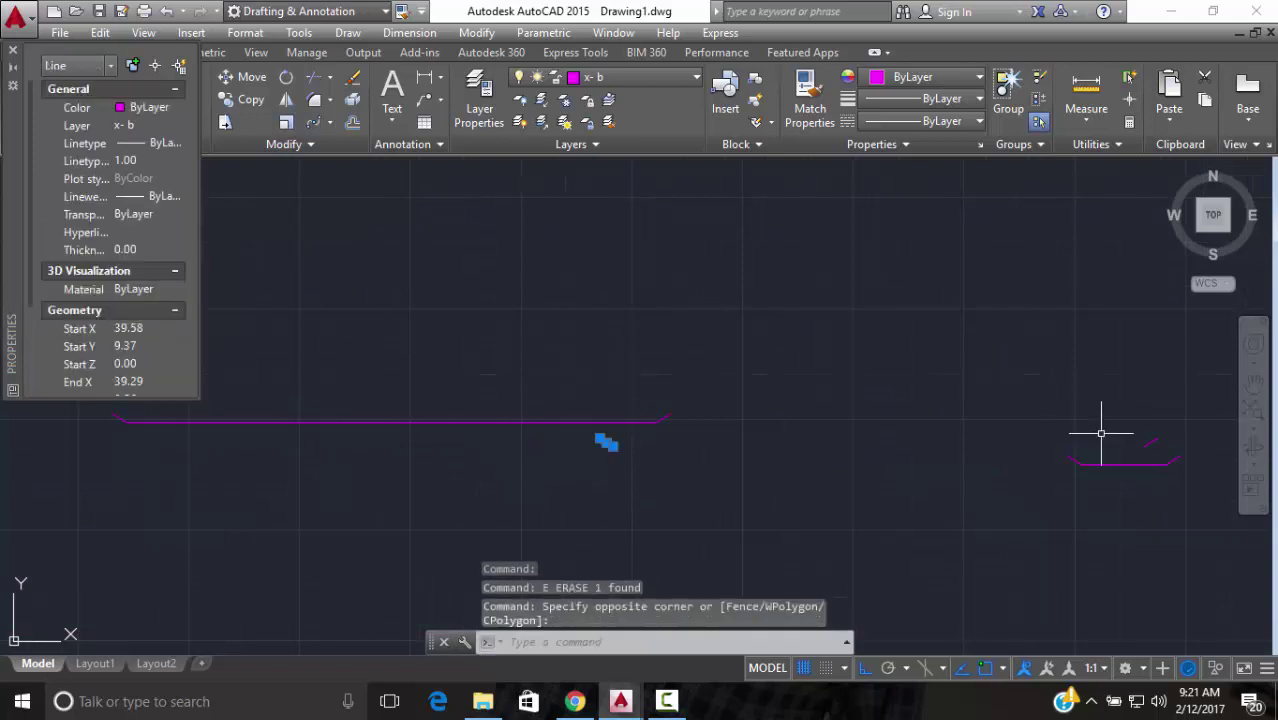
pyautogui.click(1185, 427)
pyautogui.click(1150, 437)
pyautogui.write('e')
pyautogui.press('Return')
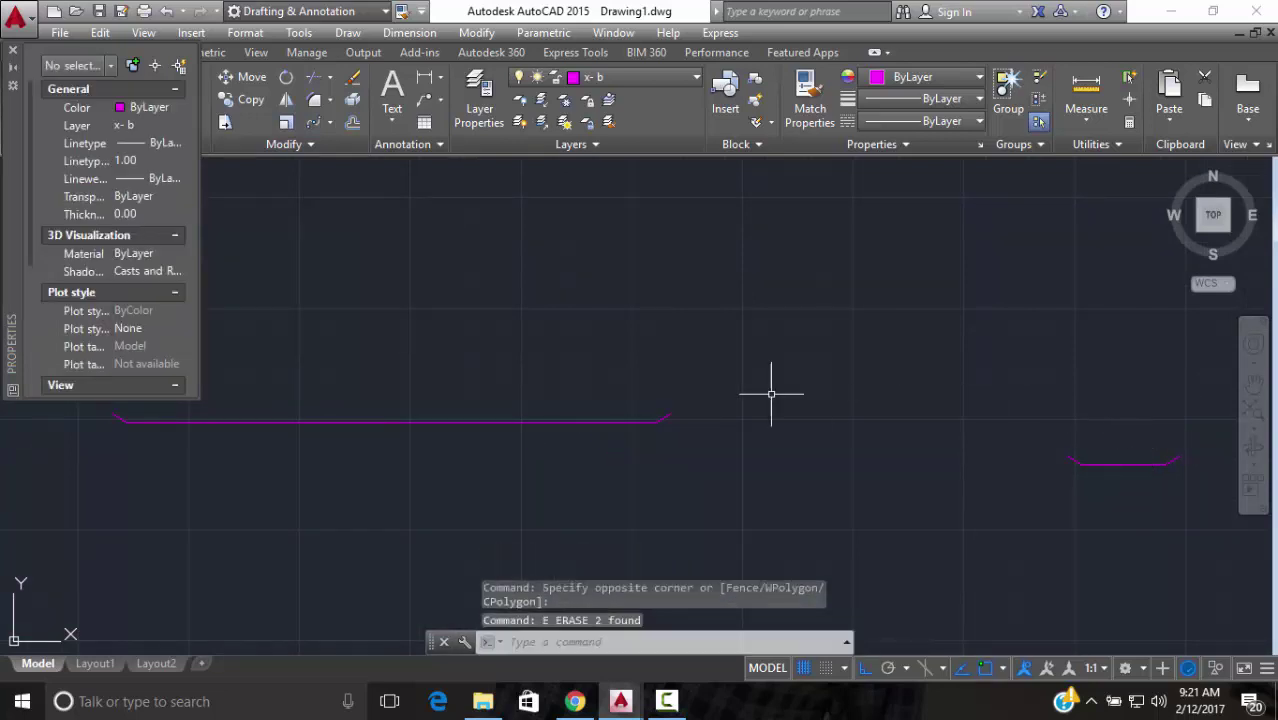
# Add the multiline text label "L = 12 M - 148 Y 12 - XBR1" above the remaining long bar
pyautogui.moveTo(770, 391); pyautogui.dragTo(870, 362, button='middle')
pyautogui.click(395, 93)
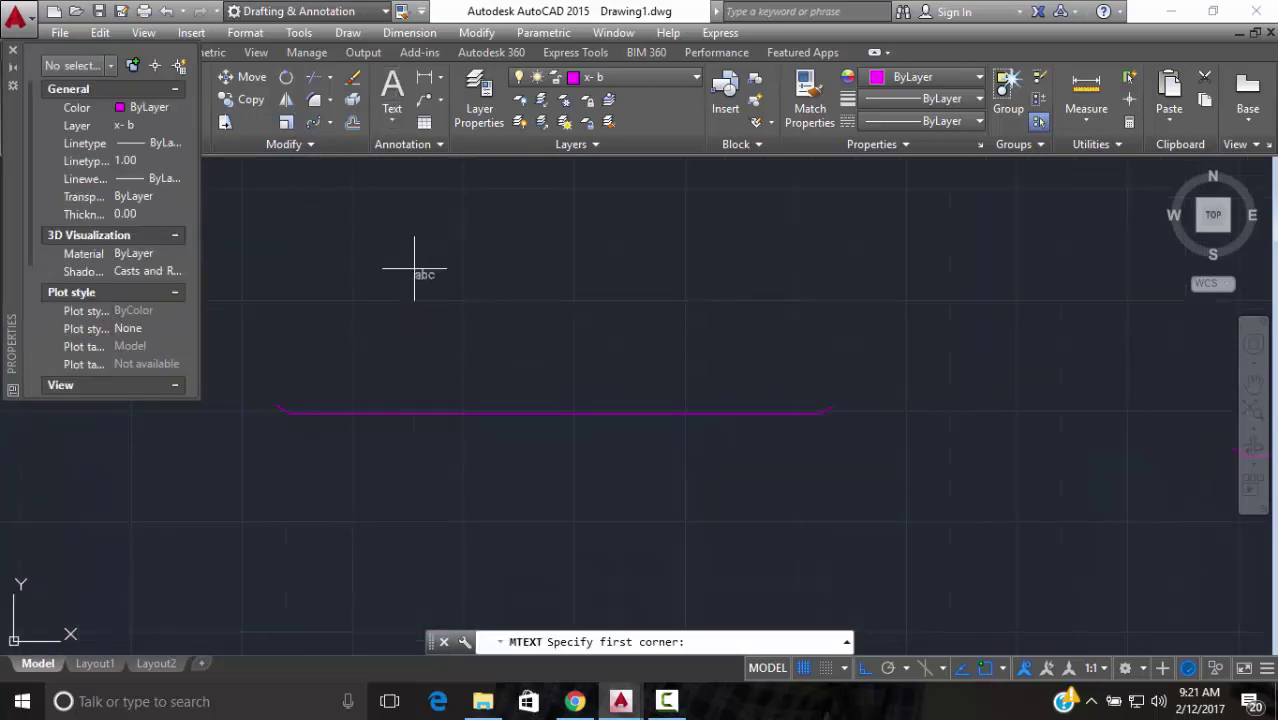
pyautogui.click(383, 371)
pyautogui.click(514, 396)
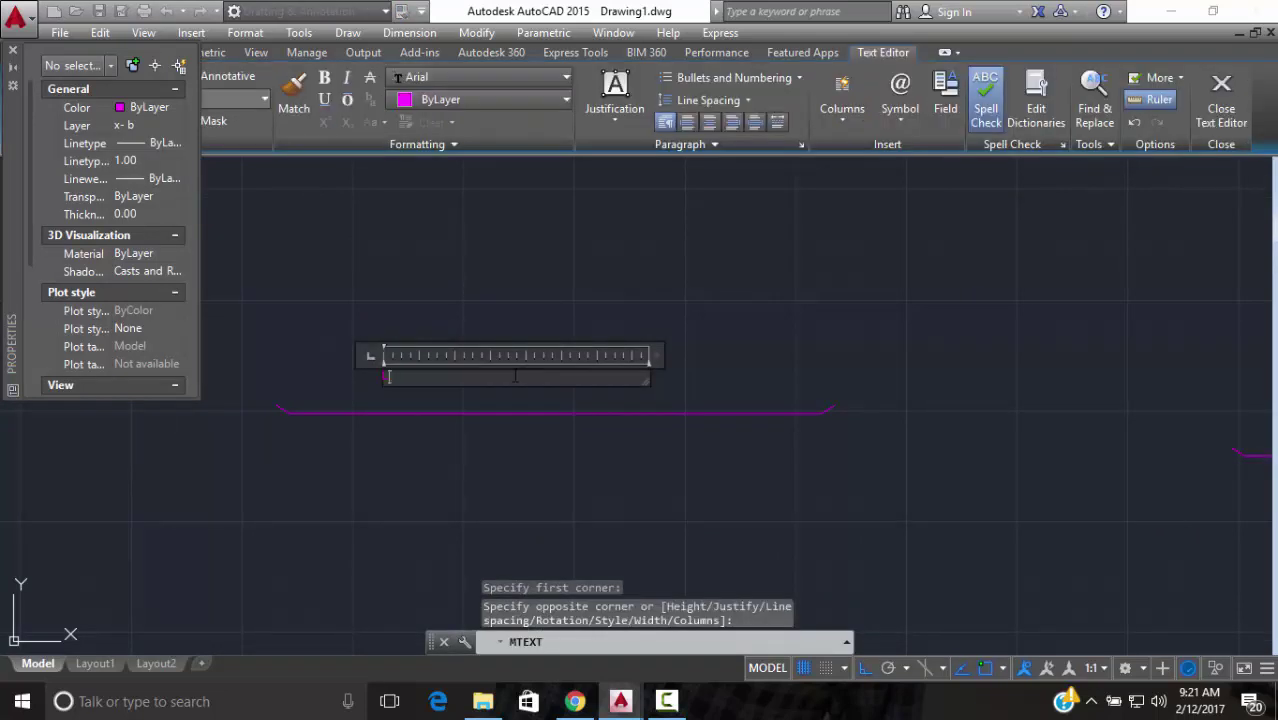
pyautogui.write('c=80')
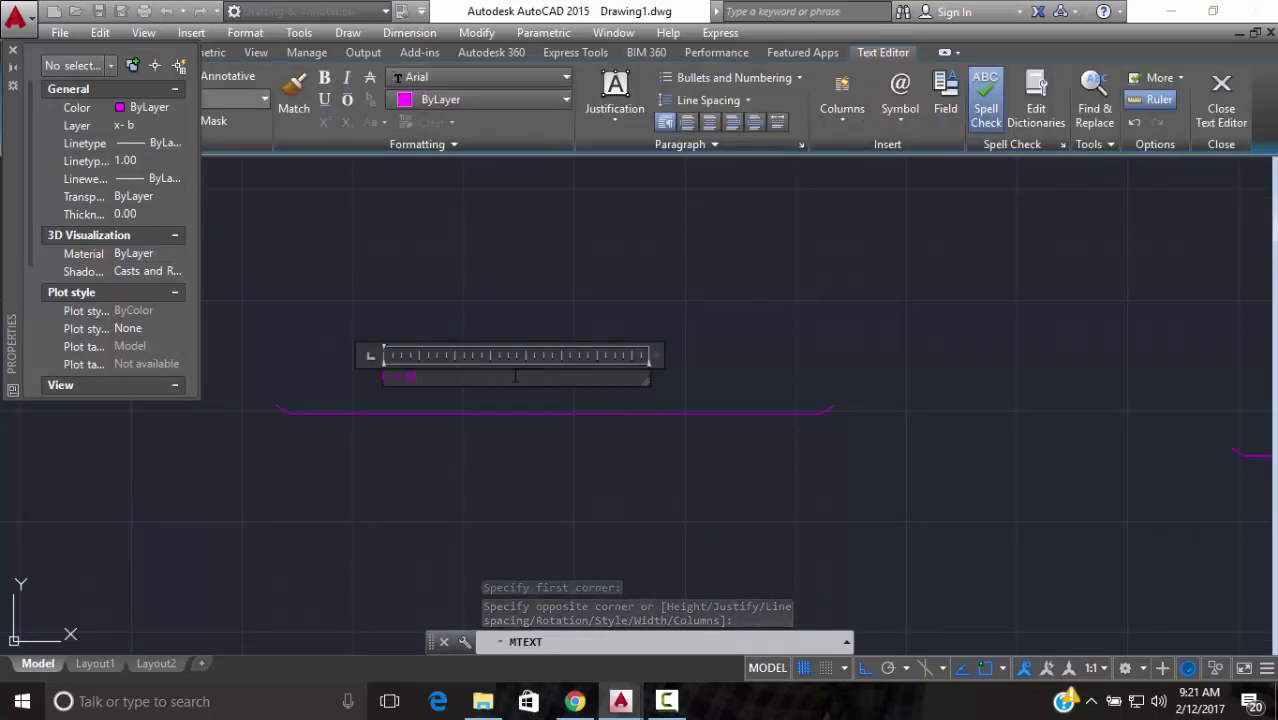
pyautogui.write('.50')
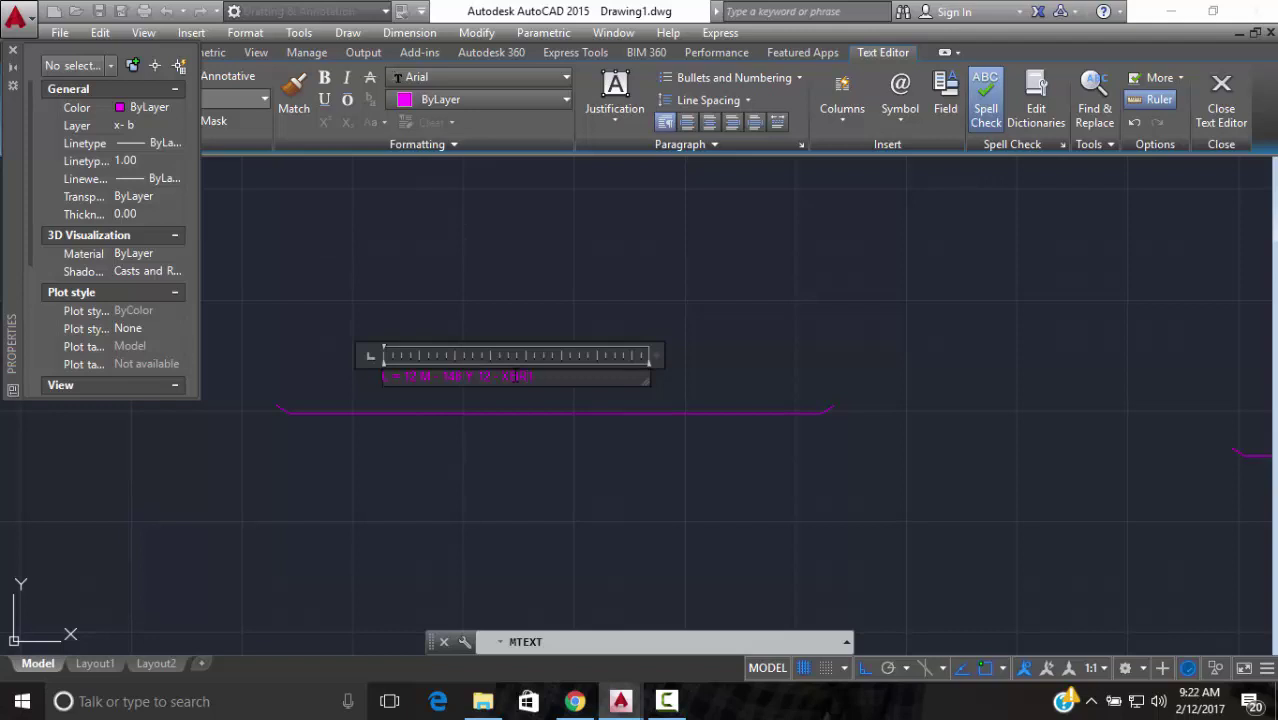
pyautogui.click(590, 363)
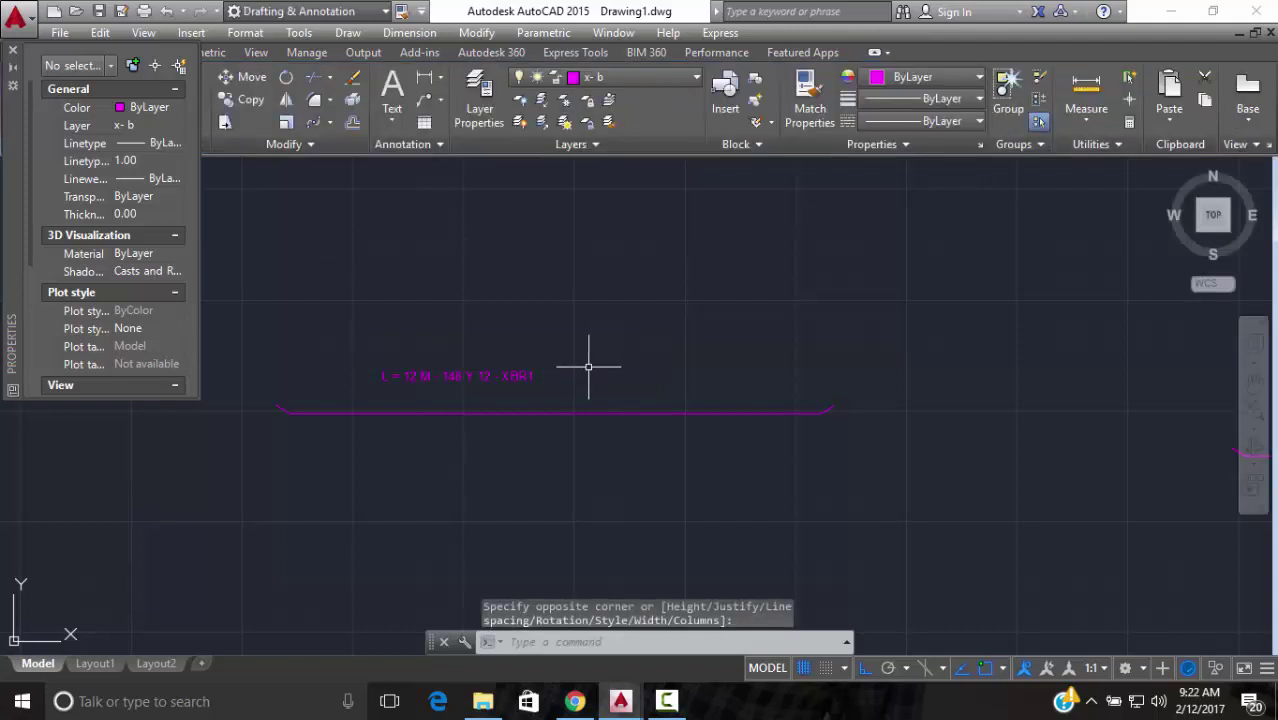
# Move the short bar with its diagonal ends horizontally about 7.75 units toward the long bar's right end
pyautogui.scroll(-3, 590, 363)
pyautogui.scroll(2, 665, 371)
pyautogui.scroll(3, 854, 405)
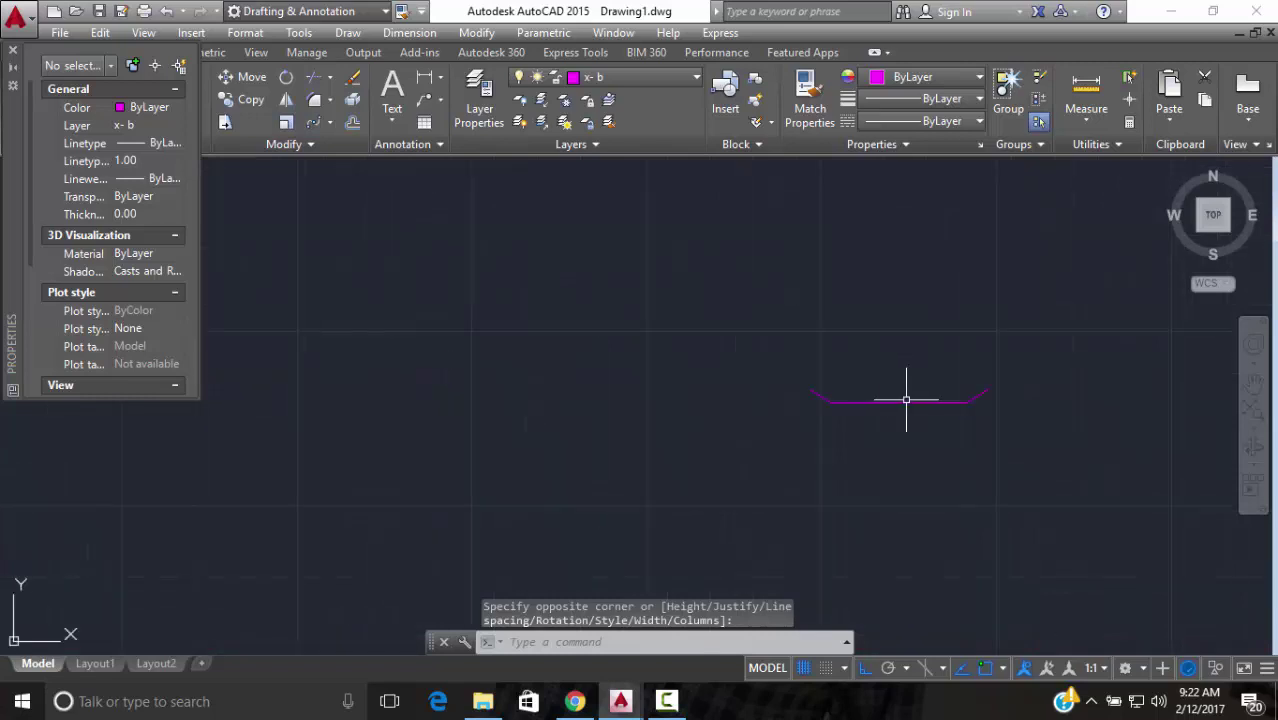
pyautogui.scroll(-5, 990, 408)
pyautogui.press('Escape')
pyautogui.click(1036, 376)
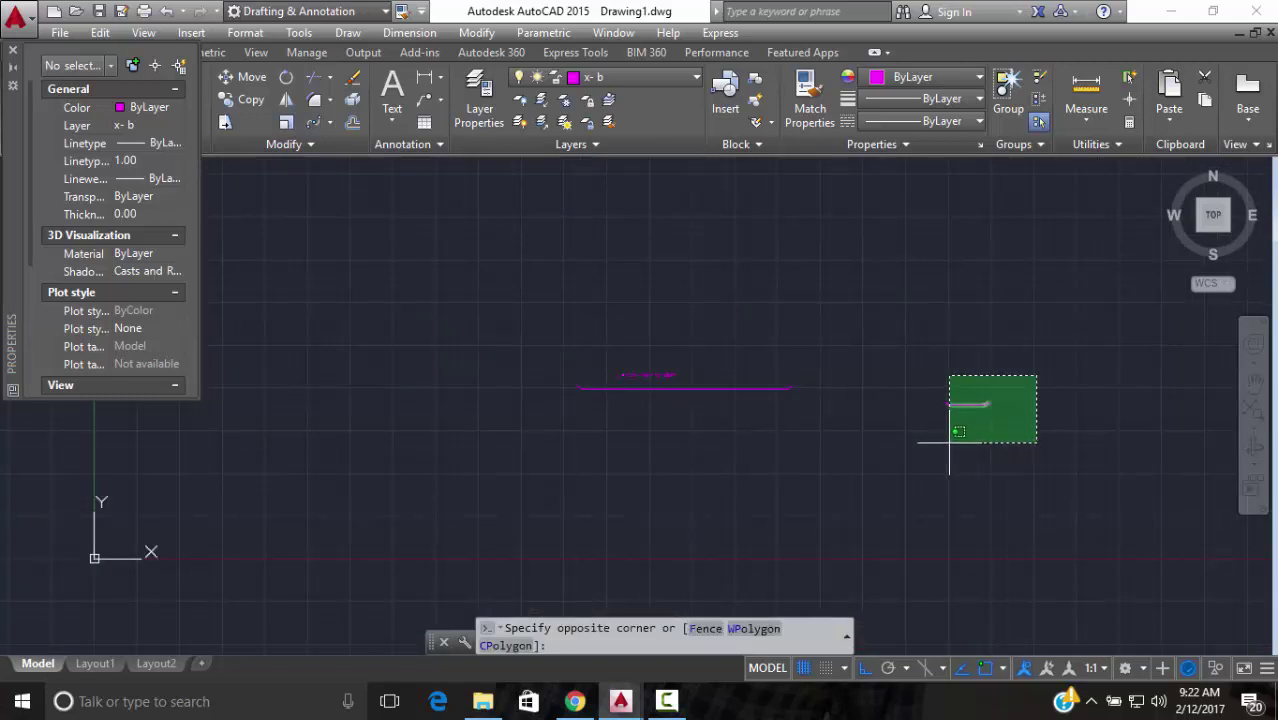
pyautogui.click(847, 478)
pyautogui.click(250, 80)
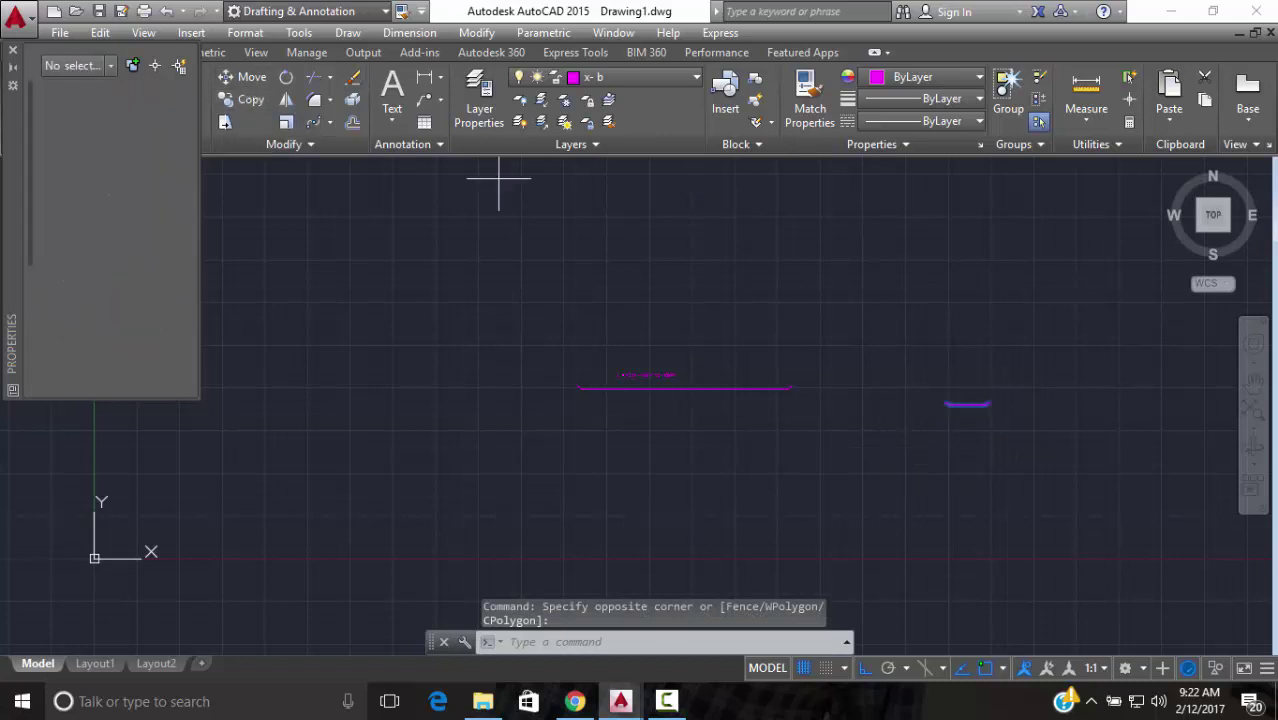
pyautogui.scroll(2, 990, 425)
pyautogui.click(984, 393)
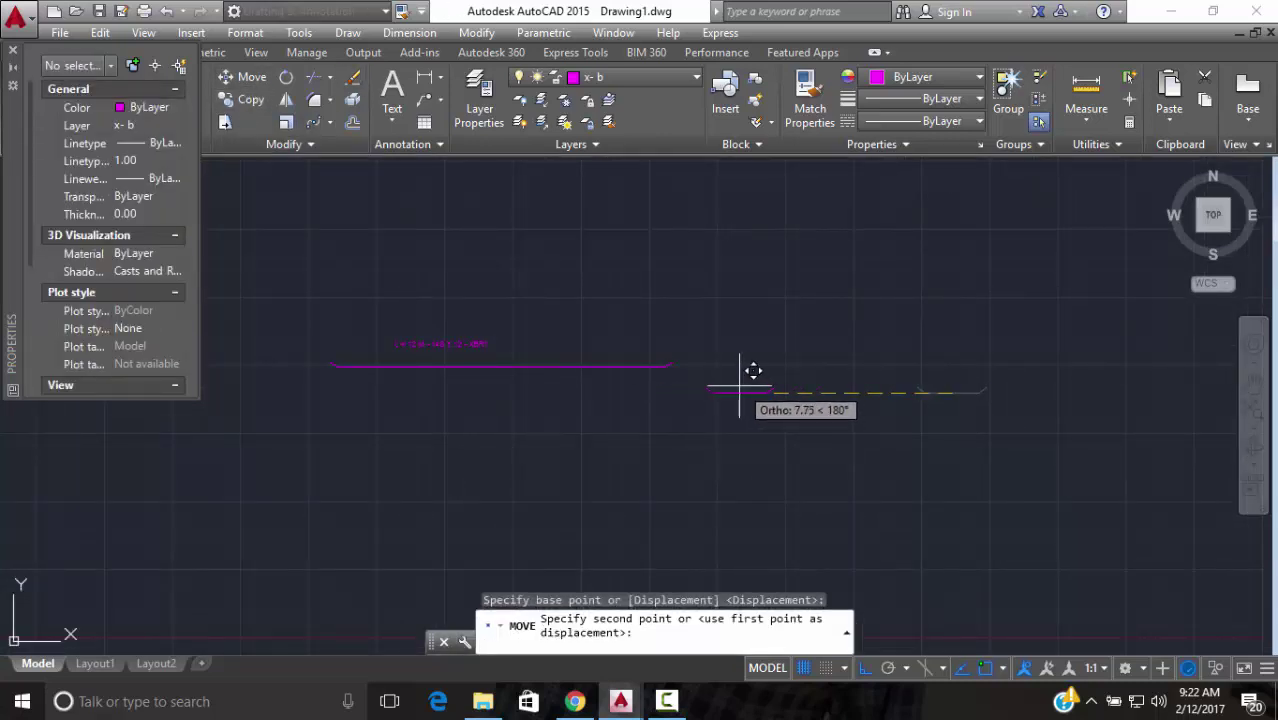
pyautogui.press('Escape')
# Copy the long bar's text label to just above the short bar's left end, with Ortho turned off
pyautogui.scroll(3, 442, 322)
pyautogui.click(470, 380)
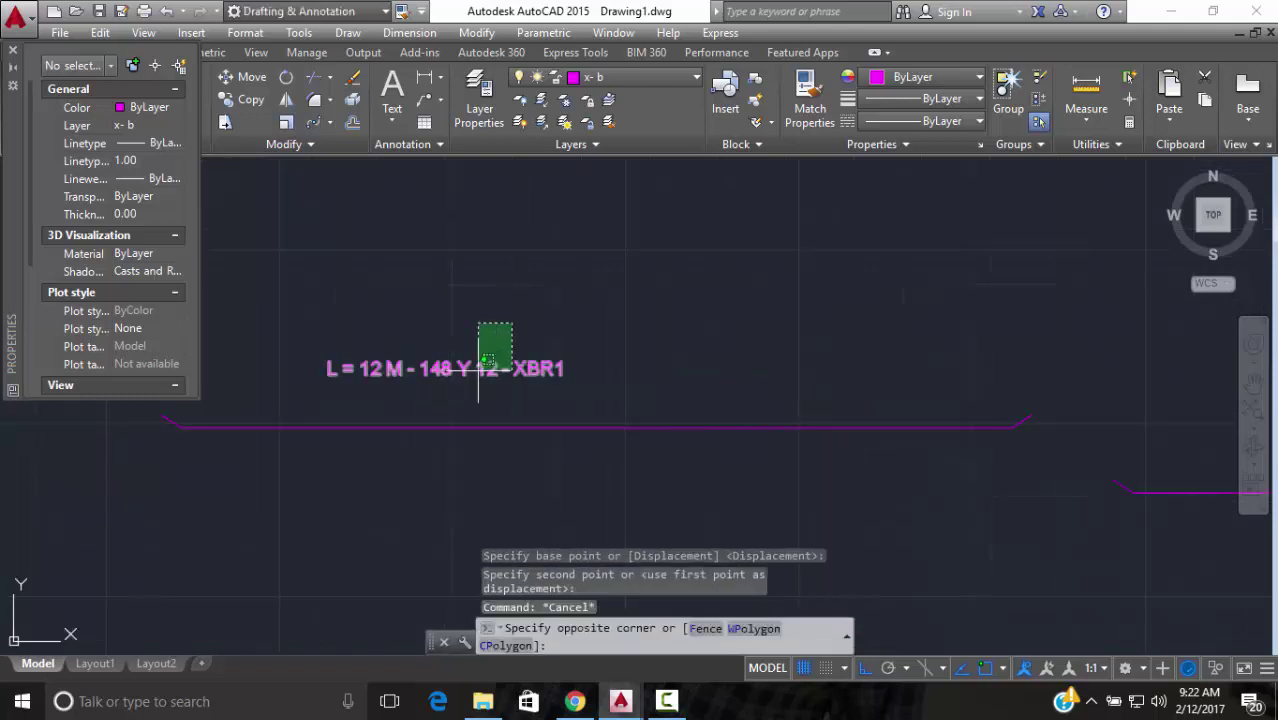
pyautogui.click(446, 350)
pyautogui.write('co')
pyautogui.press('Return')
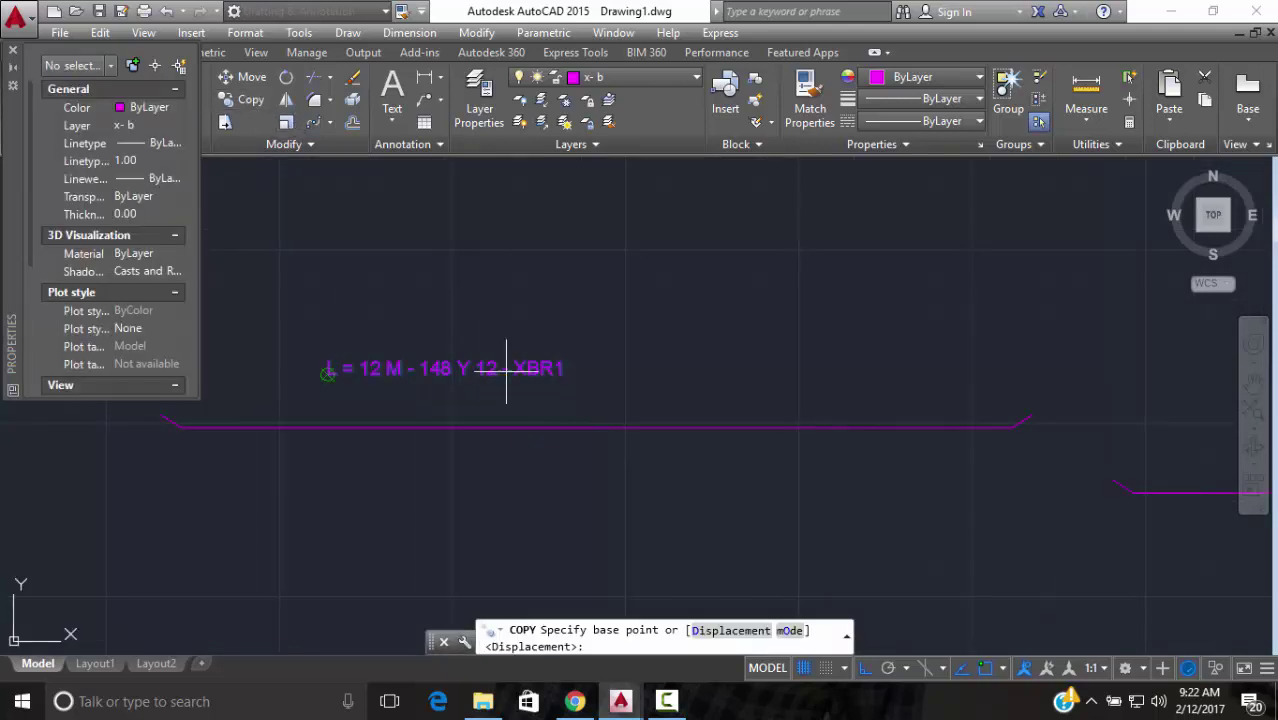
pyautogui.click(327, 374)
pyautogui.scroll(-2, 1055, 399)
pyautogui.moveTo(1055, 399); pyautogui.dragTo(583, 380, button='middle')
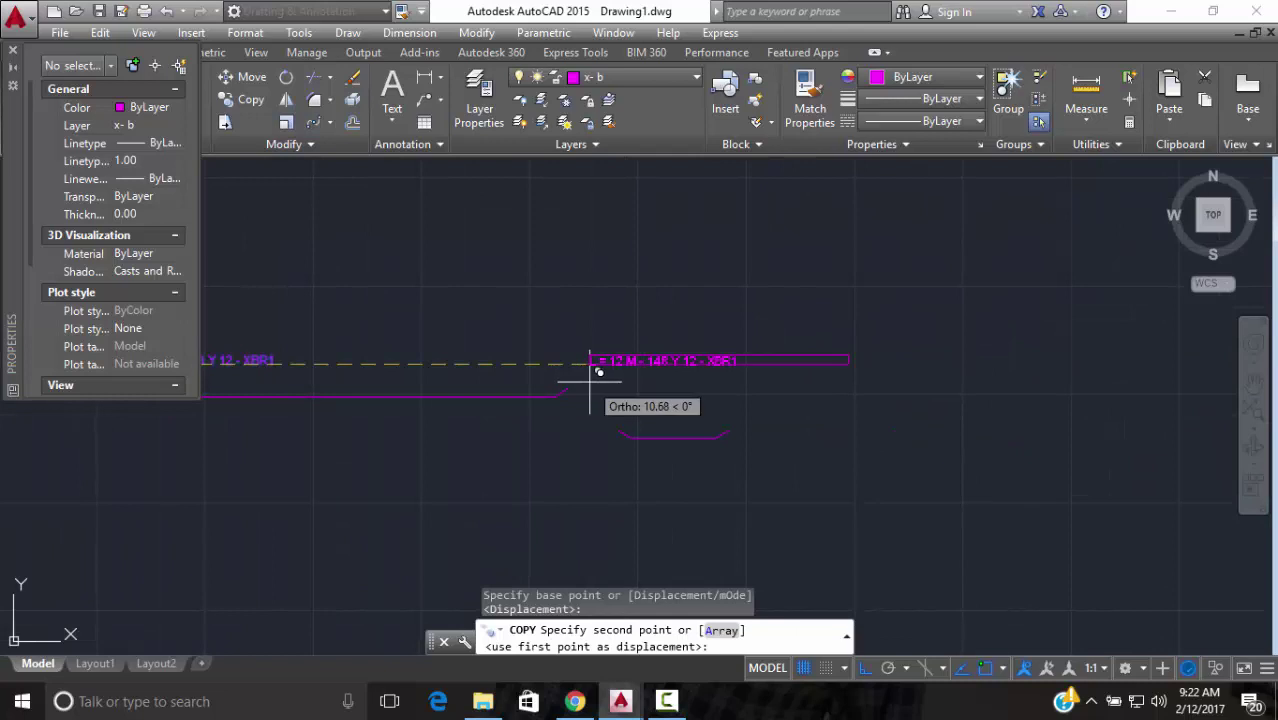
pyautogui.press('F8')
pyautogui.scroll(4, 643, 422)
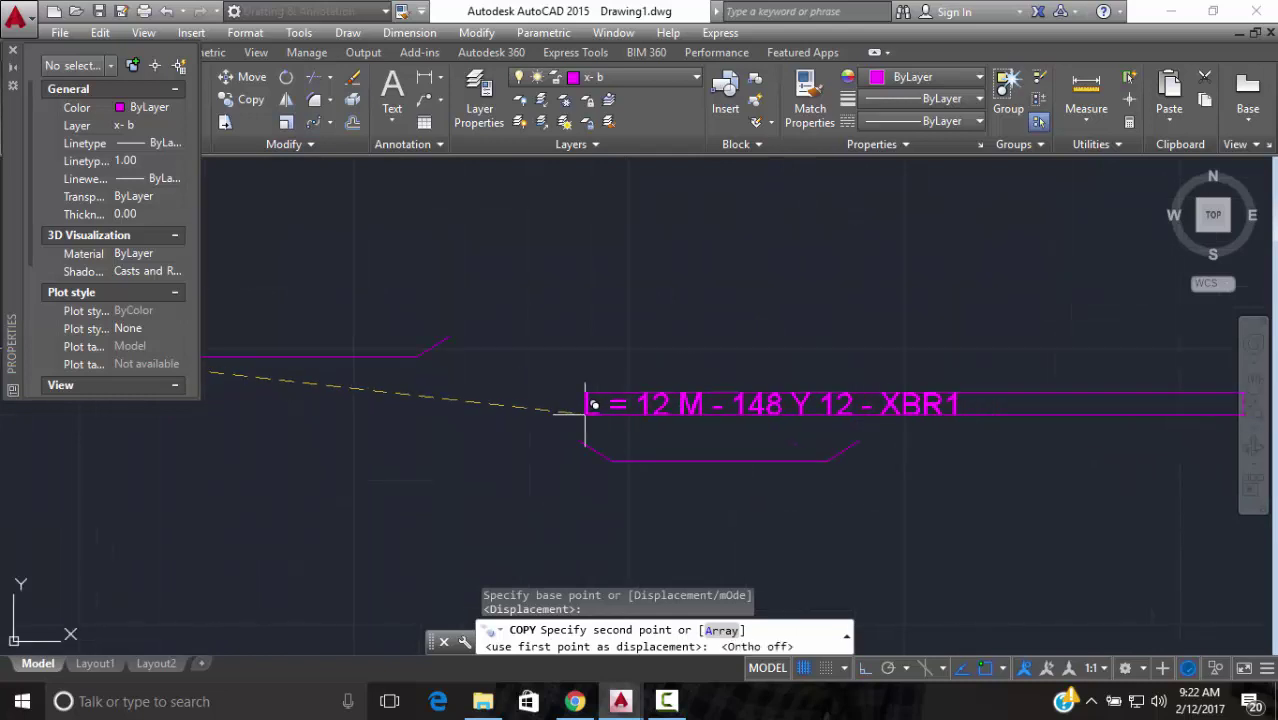
pyautogui.click(583, 401)
pyautogui.press('Return')
pyautogui.press('Escape')
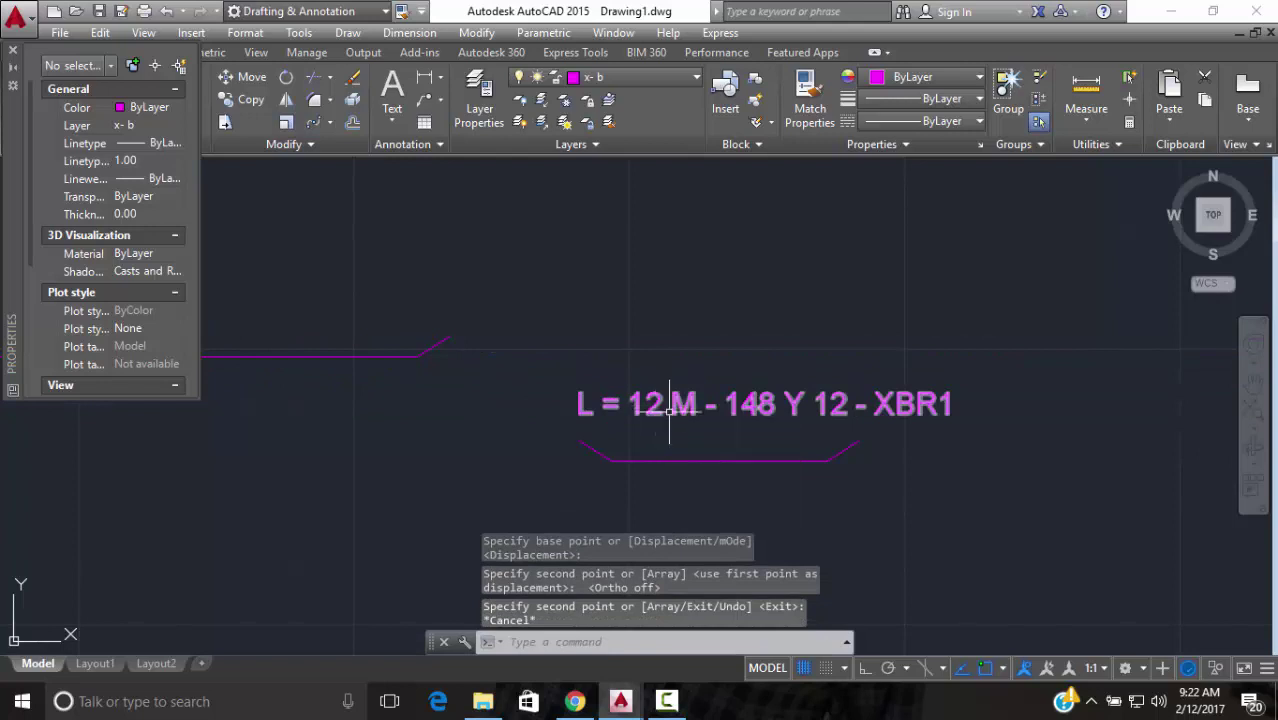
pyautogui.doubleClick(685, 407)
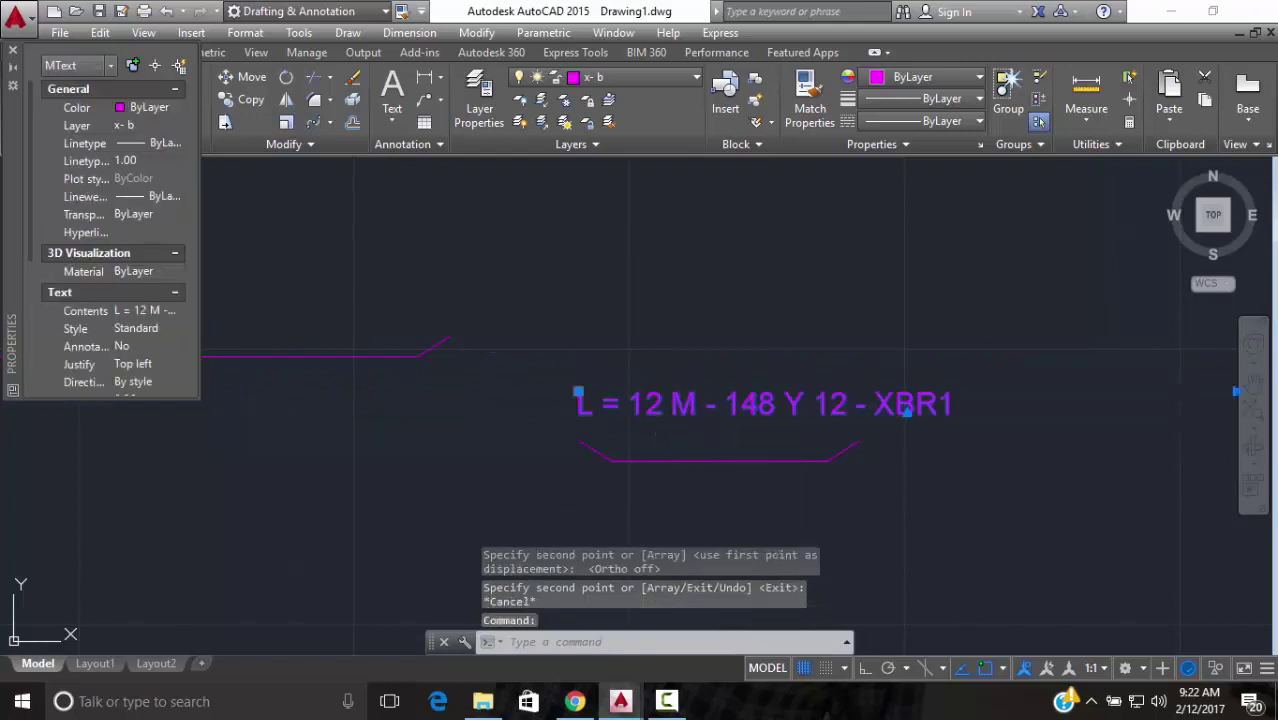
pyautogui.click(719, 312)
pyautogui.scroll(-4, 767, 260)
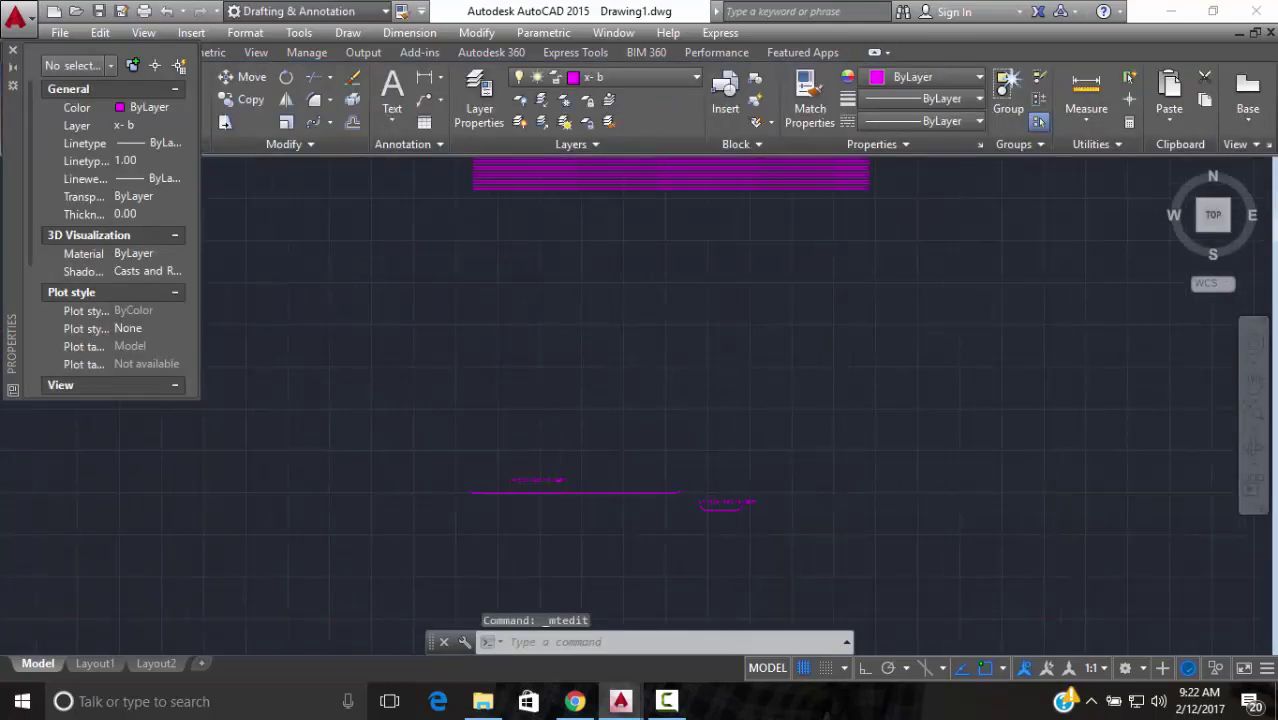
# Select all the short bars along the plan's right end to check their count
pyautogui.scroll(-4, 742, 397)
pyautogui.scroll(4, 776, 357)
pyautogui.click(758, 418)
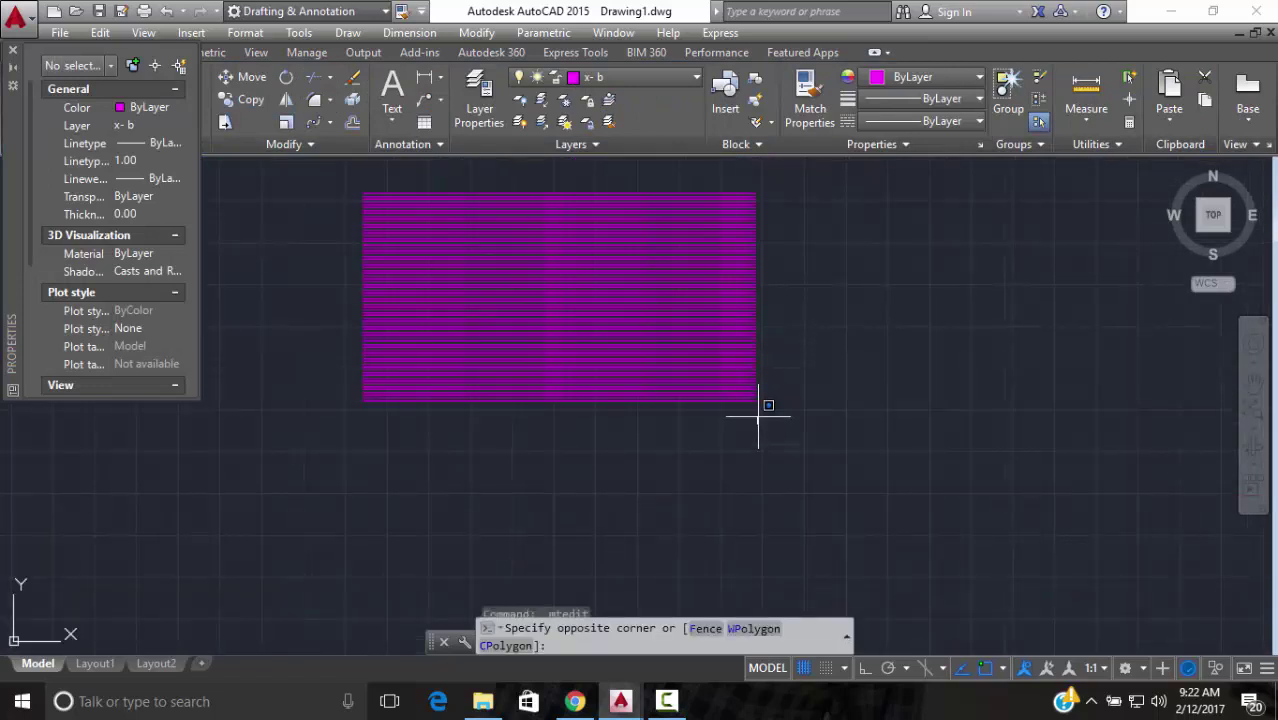
pyautogui.click(762, 175)
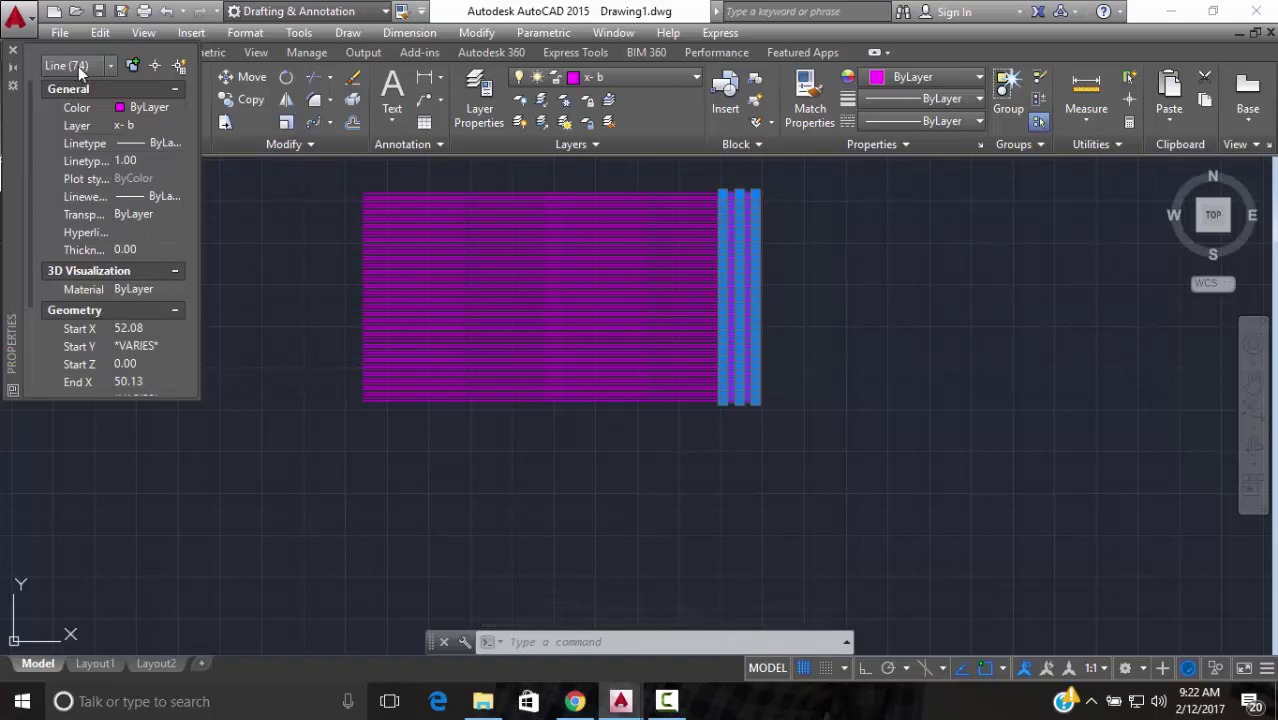
pyautogui.press('Escape')
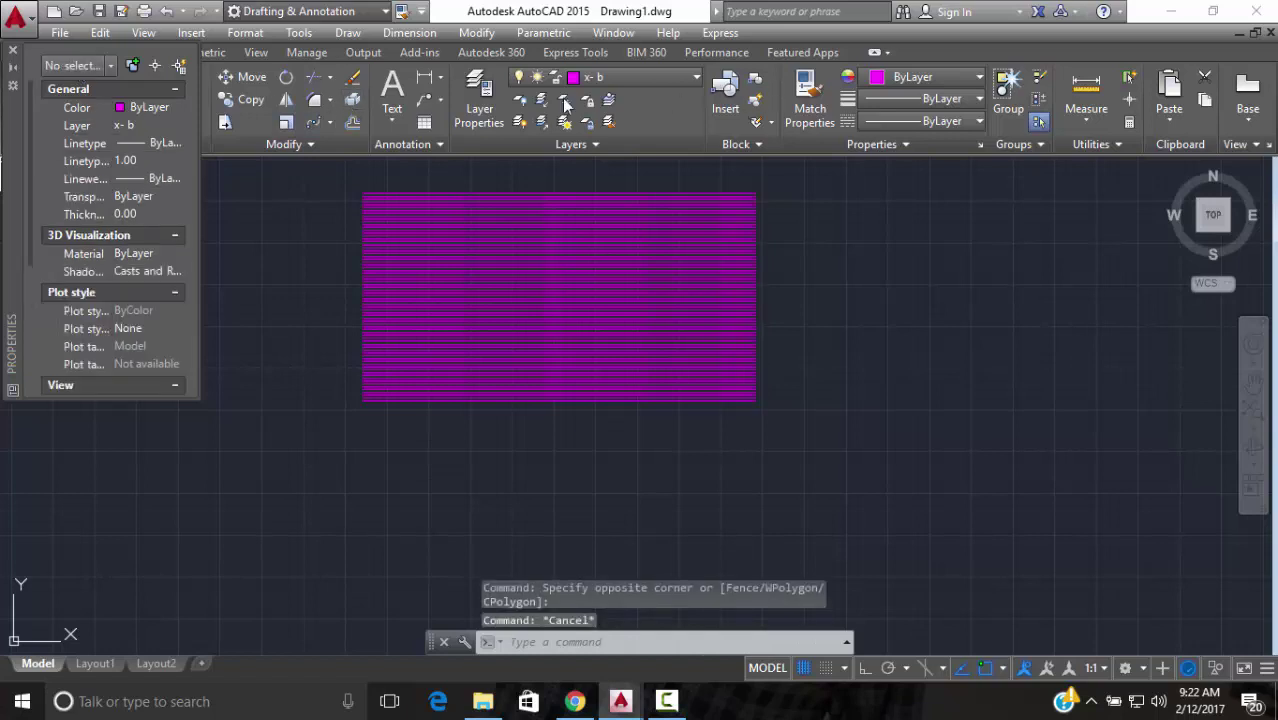
# Turn on all layers and examine where the bars end around the plan's upper-right corner, beside the bar-free bay
pyautogui.click(524, 126)
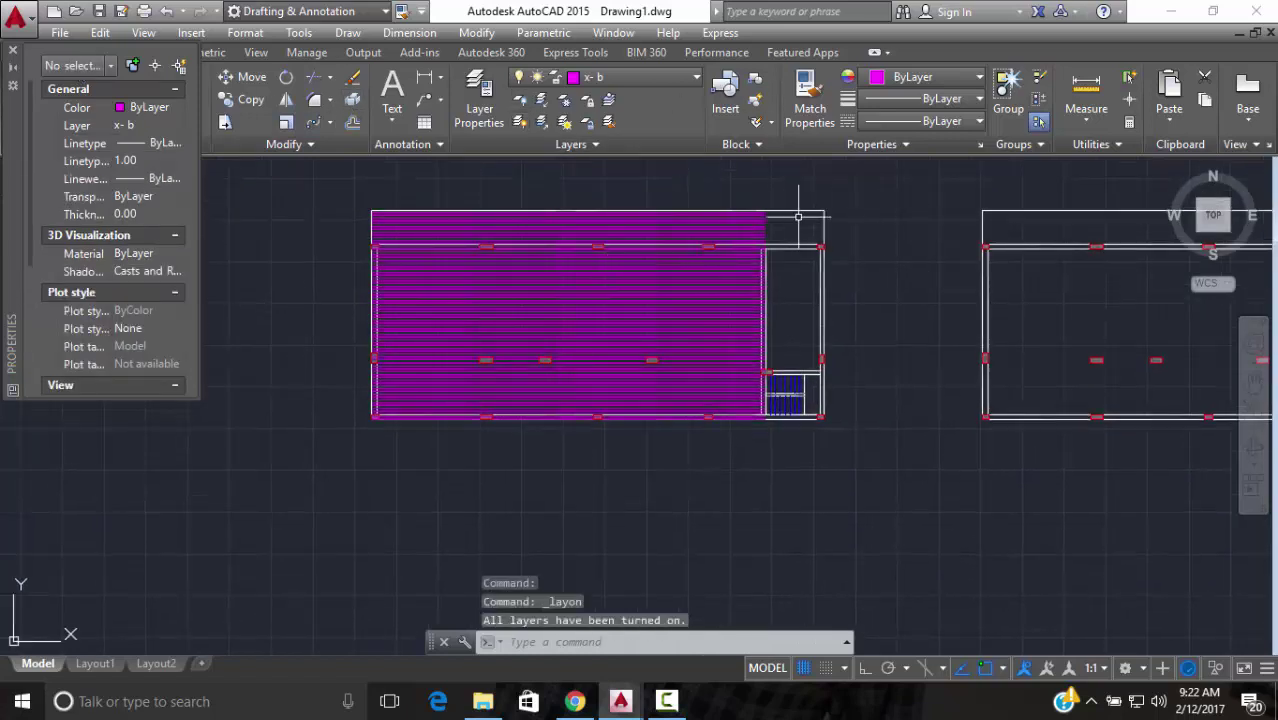
pyautogui.scroll(4, 752, 218)
pyautogui.scroll(3, 752, 218)
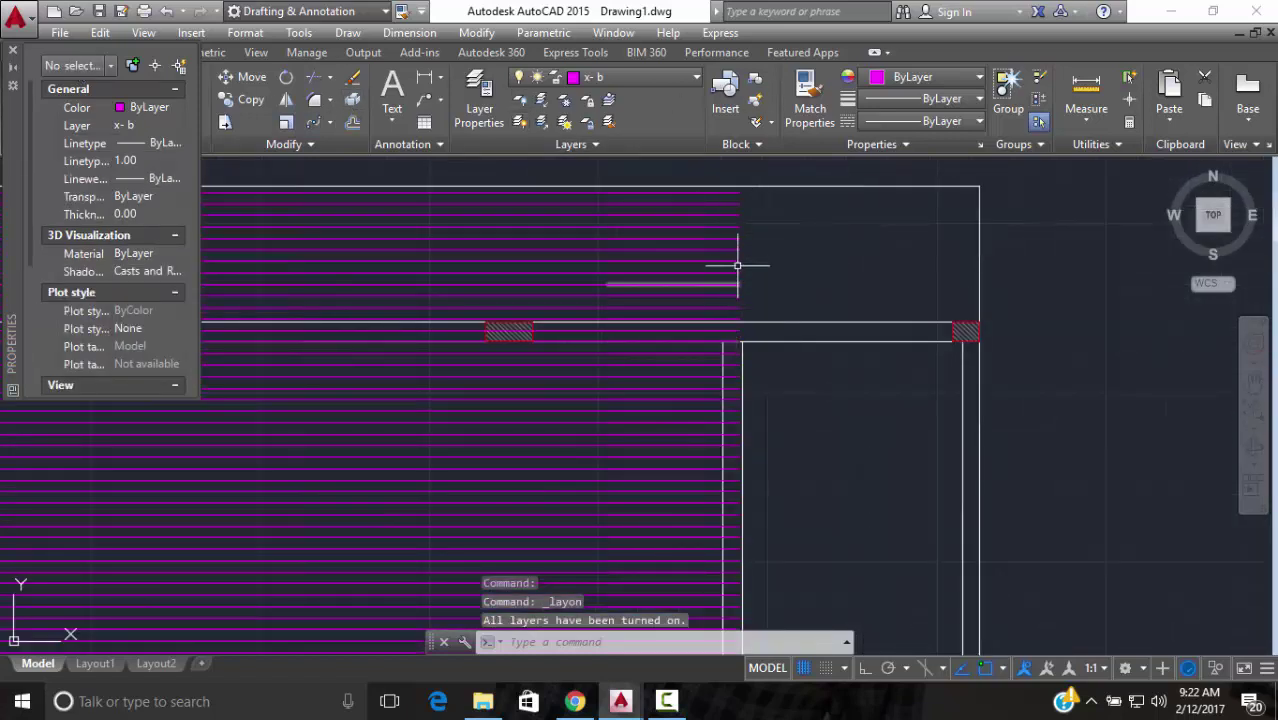
pyautogui.scroll(2, 756, 200)
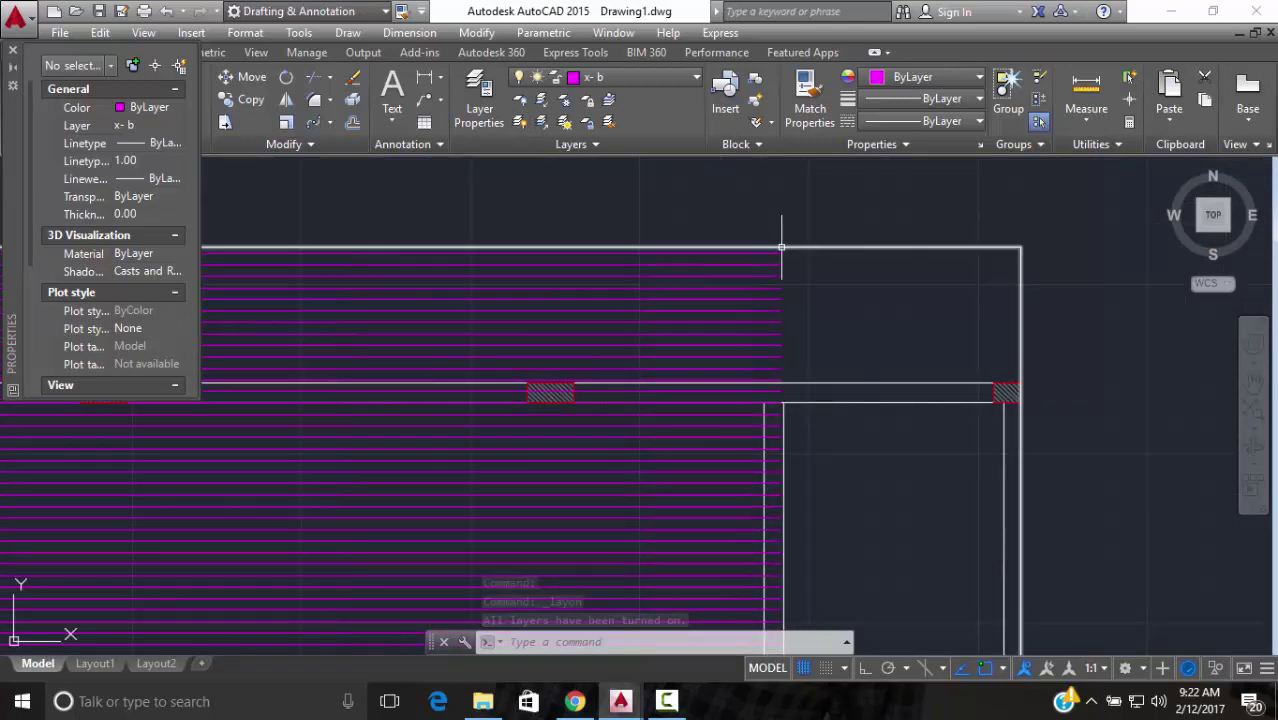
pyautogui.scroll(-4, 805, 258)
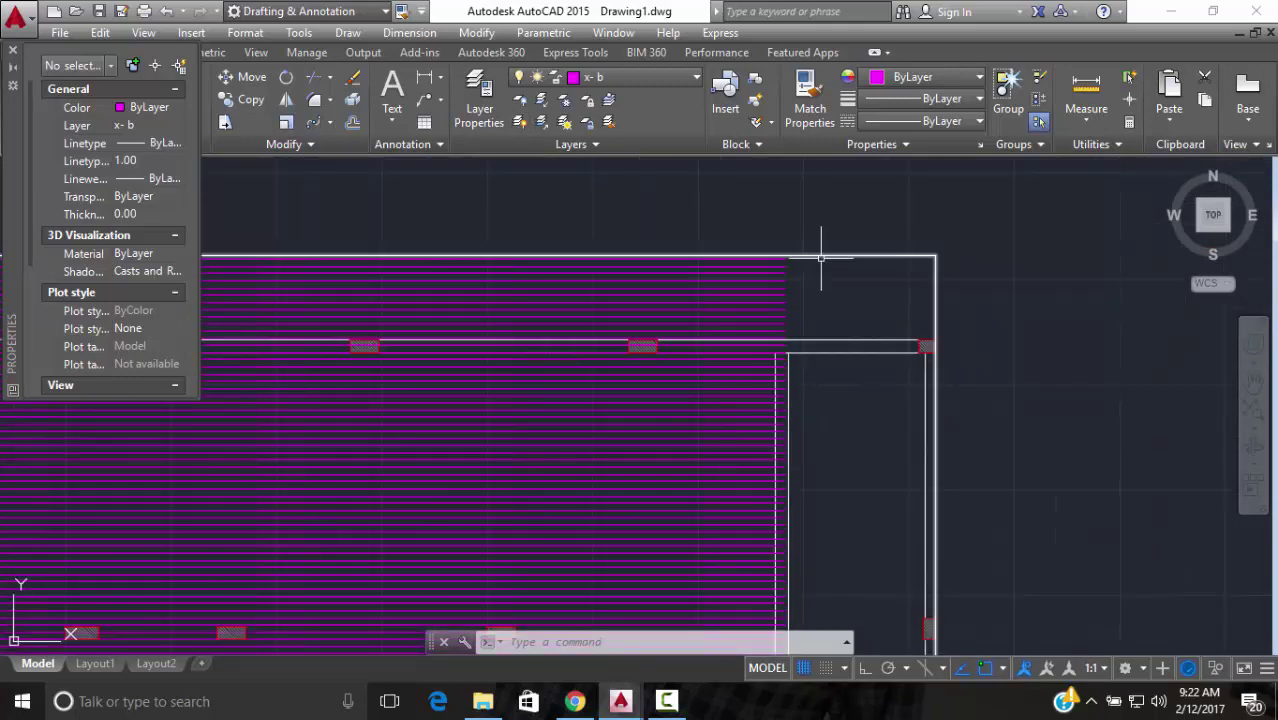
pyautogui.scroll(3, 805, 285)
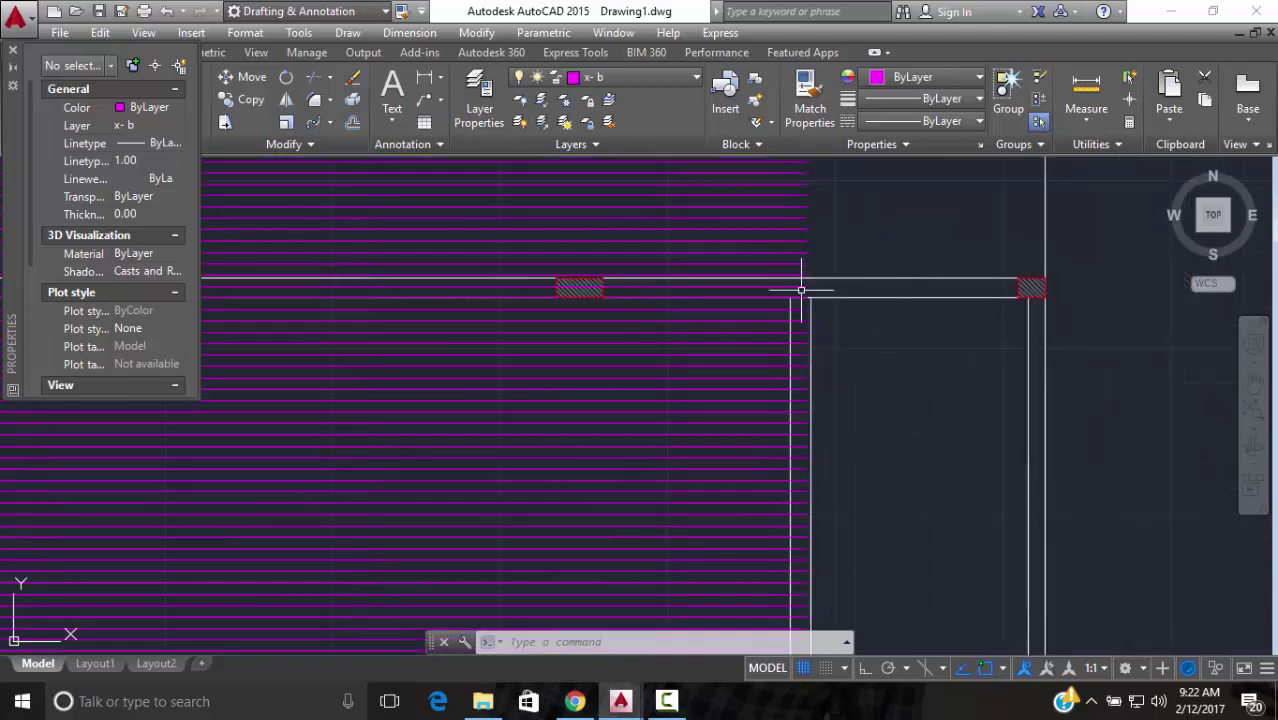
pyautogui.moveTo(799, 285); pyautogui.dragTo(788, 343, button='middle')
pyautogui.moveTo(782, 288); pyautogui.dragTo(838, 314, button='middle')
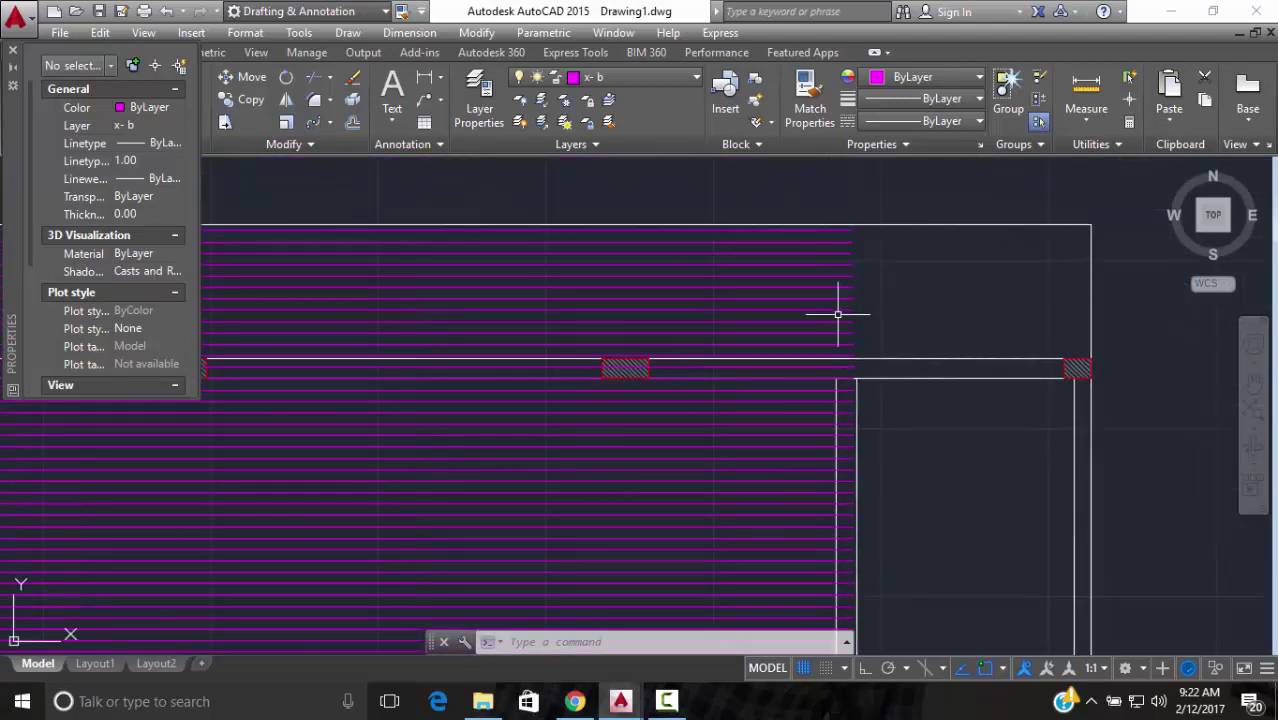
pyautogui.scroll(4, 838, 314)
pyautogui.scroll(-6, 870, 265)
pyautogui.moveTo(884, 274)
pyautogui.mouseDown(button='middle')
pyautogui.moveTo(882, 233)
pyautogui.moveTo(909, 199)
pyautogui.mouseUp(button='middle')
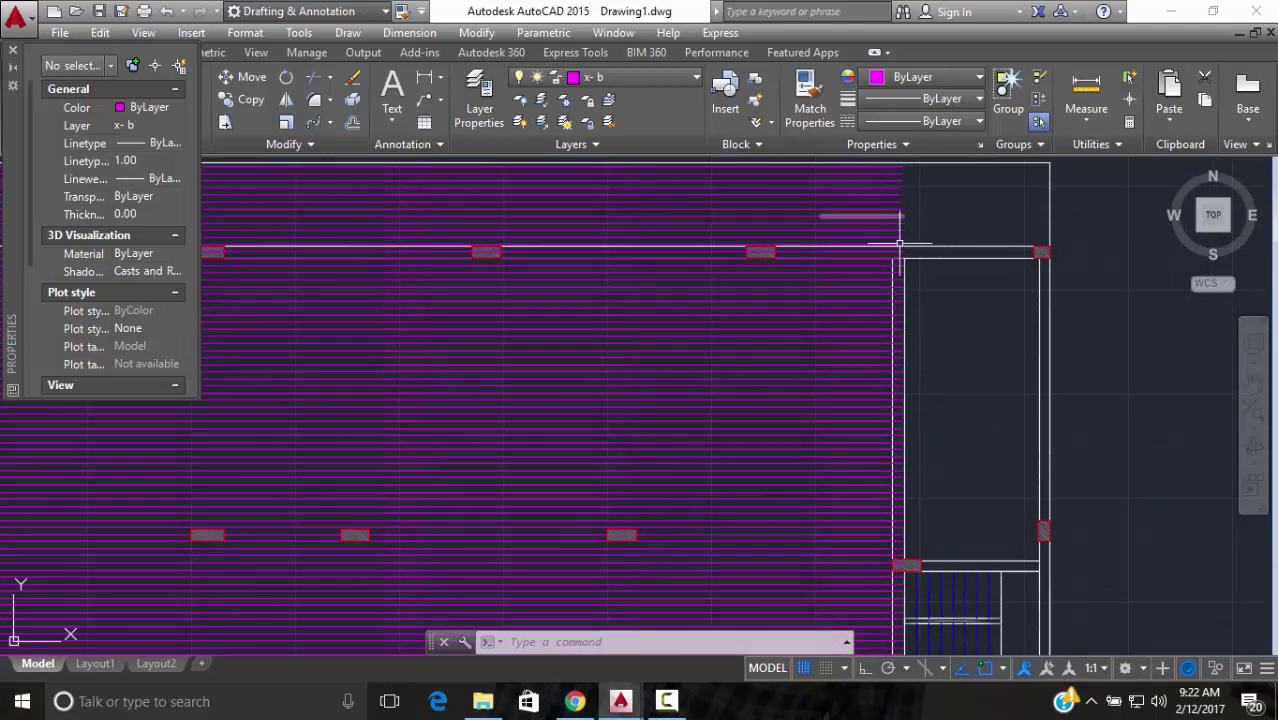
pyautogui.scroll(3, 900, 220)
pyautogui.click(928, 215)
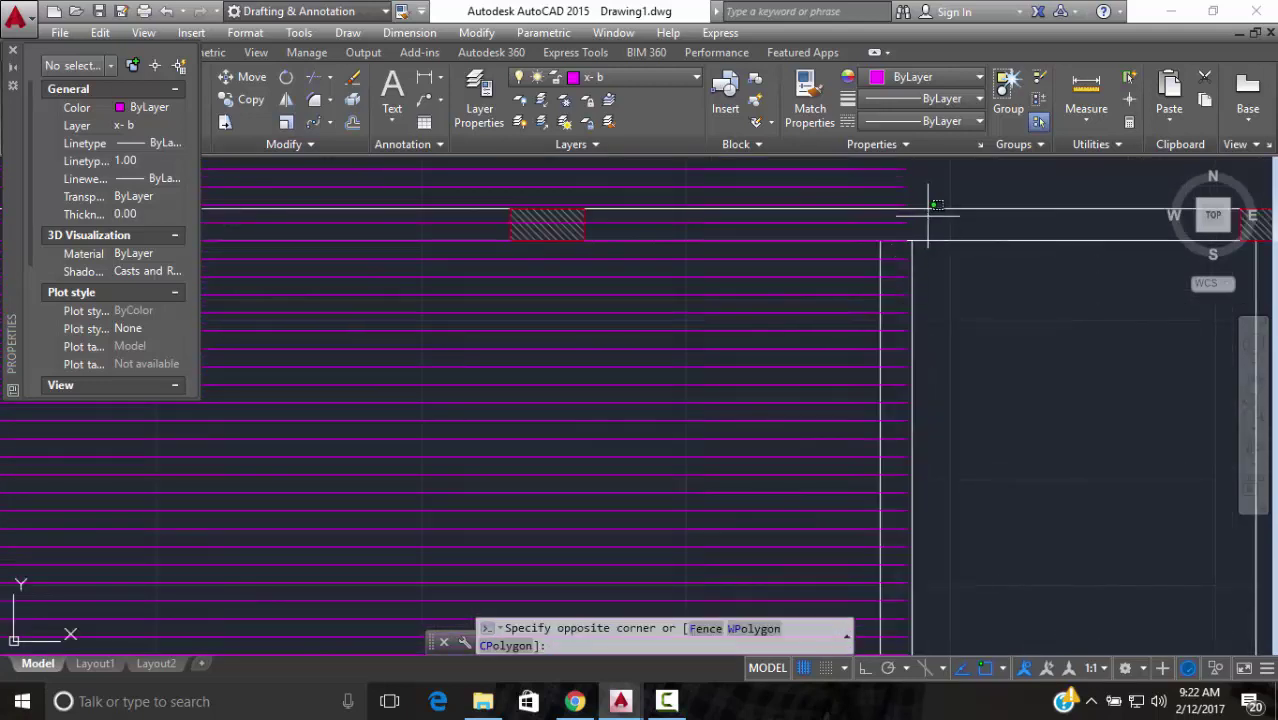
pyautogui.click(901, 232)
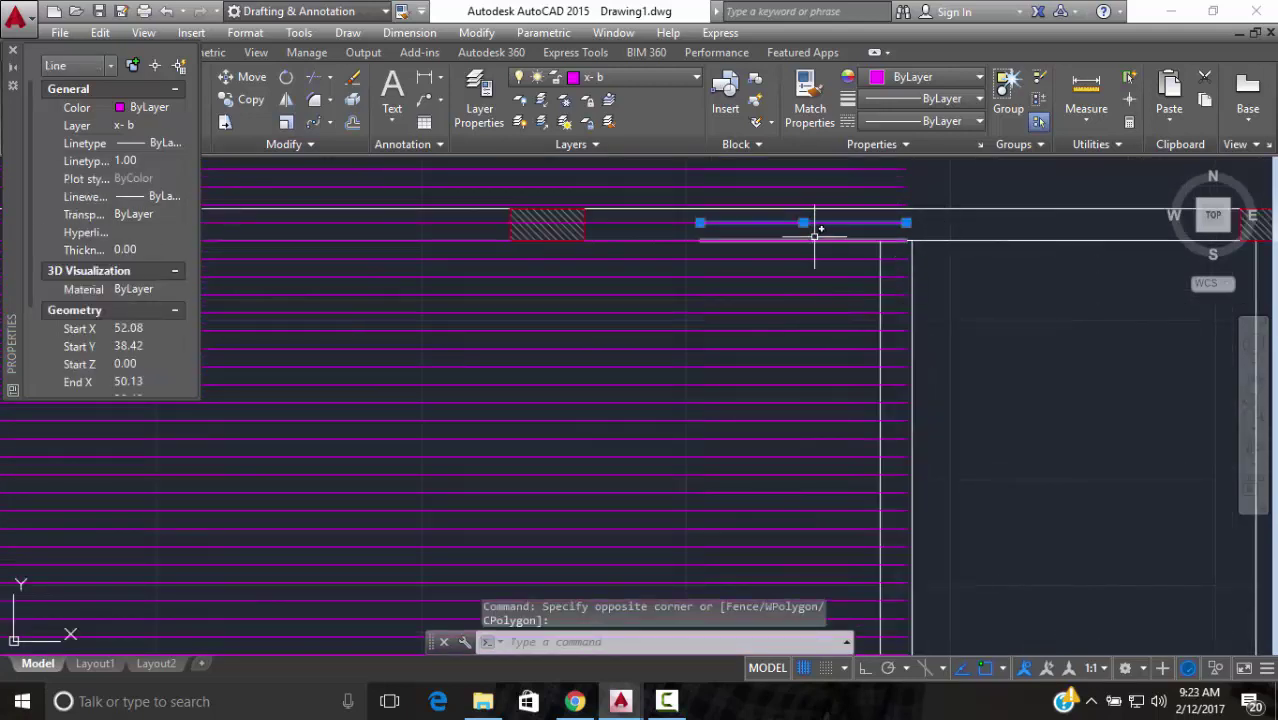
pyautogui.click(818, 238)
pyautogui.scroll(-2, 790, 320)
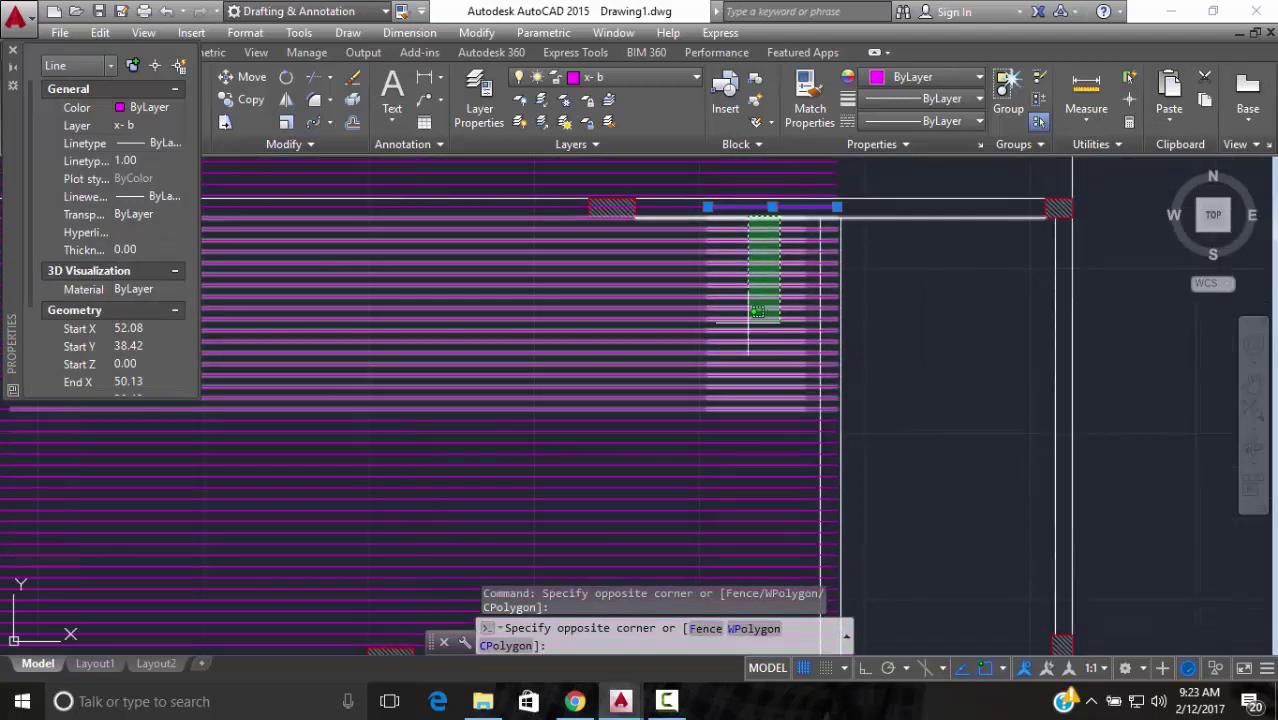
pyautogui.moveTo(760, 442); pyautogui.dragTo(759, 312, button='middle')
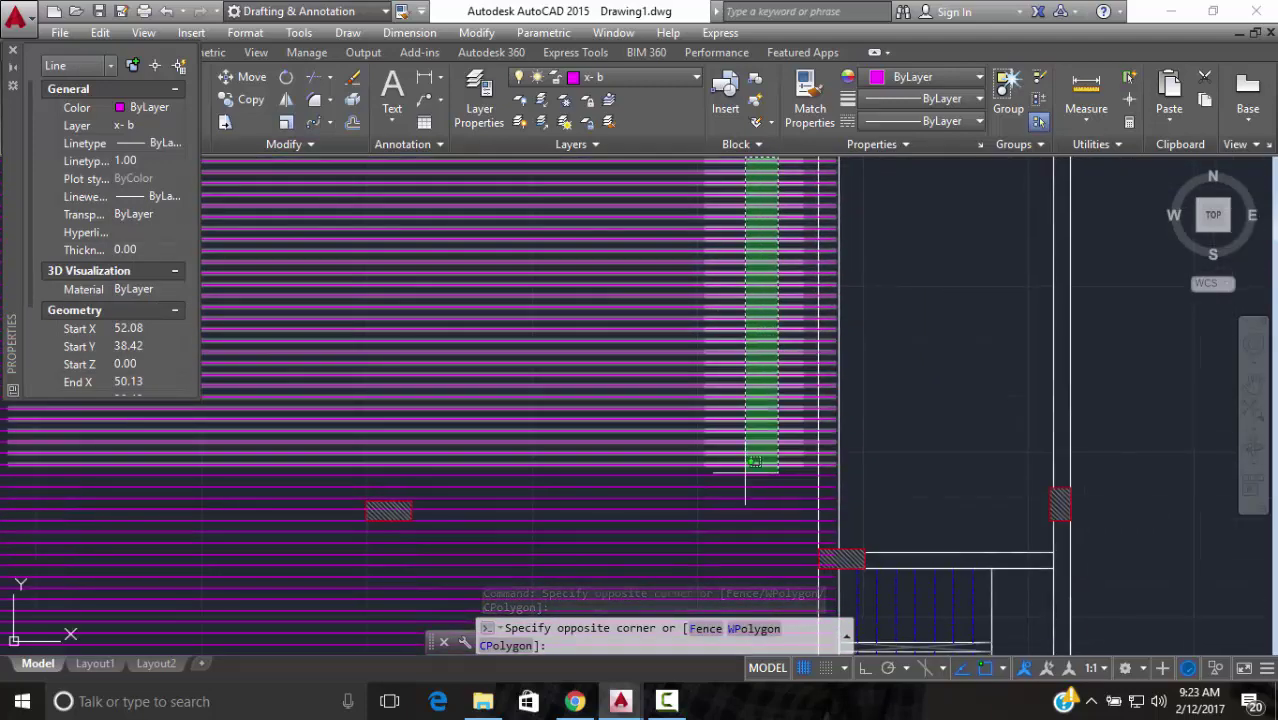
pyautogui.click(745, 471)
pyautogui.scroll(-2, 745, 471)
pyautogui.moveTo(745, 381); pyautogui.dragTo(745, 425, button='middle')
pyautogui.press('Escape')
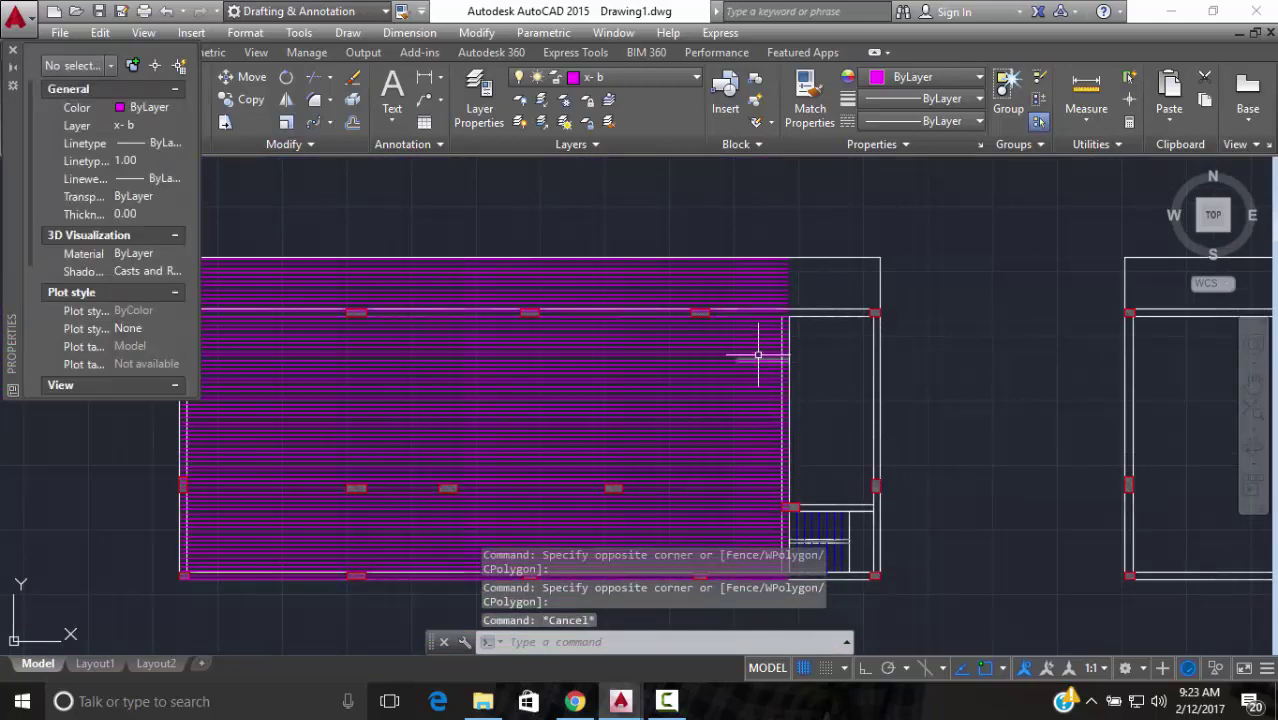
# Erase the bars in the strip between the upper slab edge and the upper beam
pyautogui.scroll(2, 766, 328)
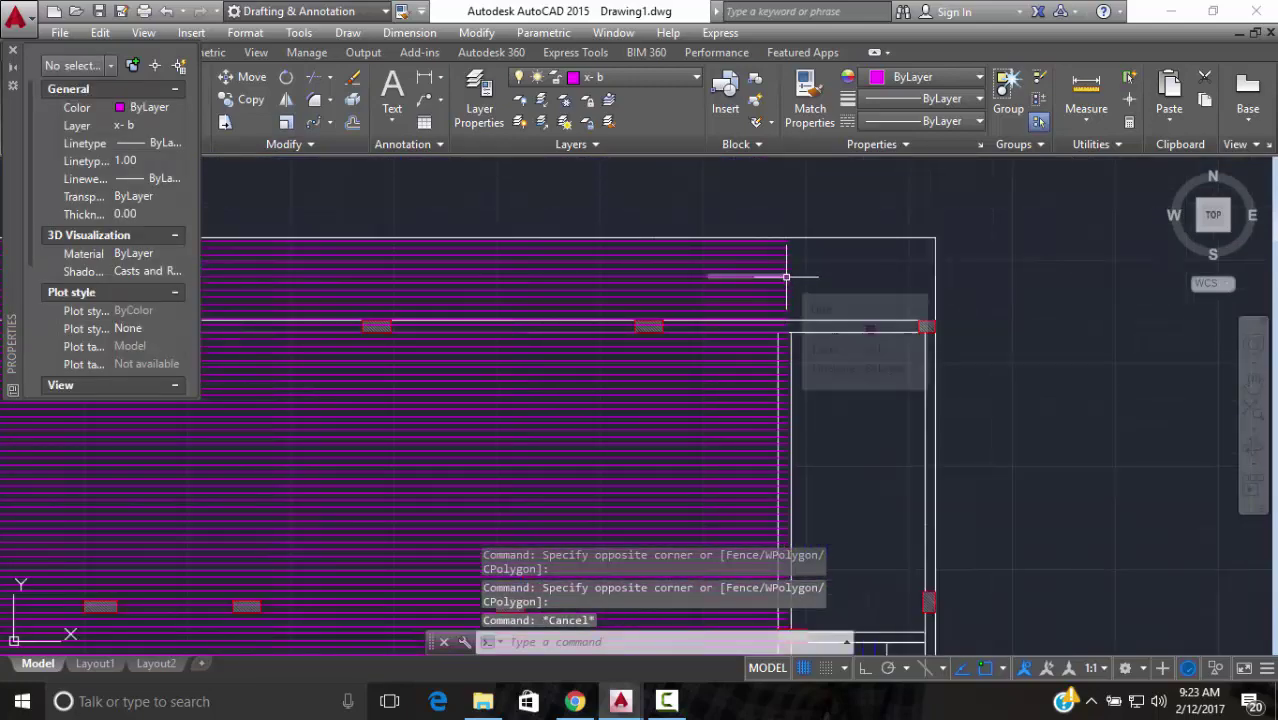
pyautogui.moveTo(785, 277); pyautogui.dragTo(912, 280, button='middle')
pyautogui.click(910, 270)
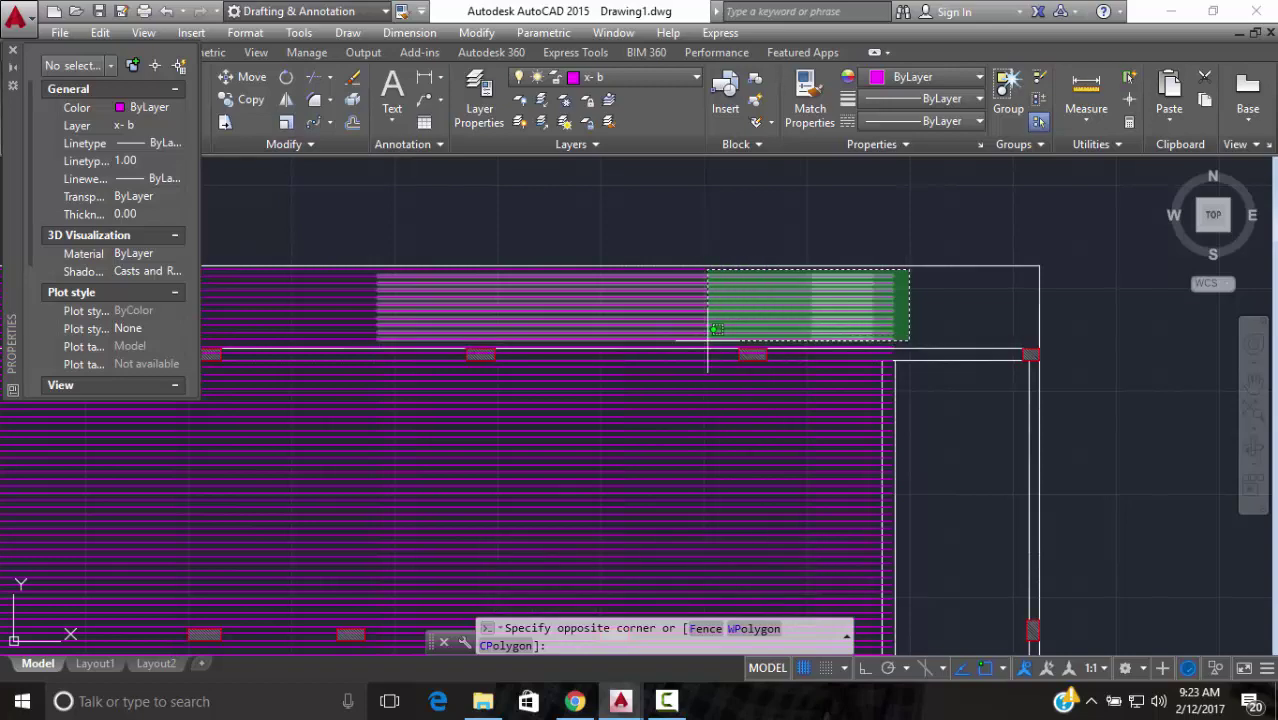
pyautogui.moveTo(894, 323); pyautogui.dragTo(1215, 303, button='middle')
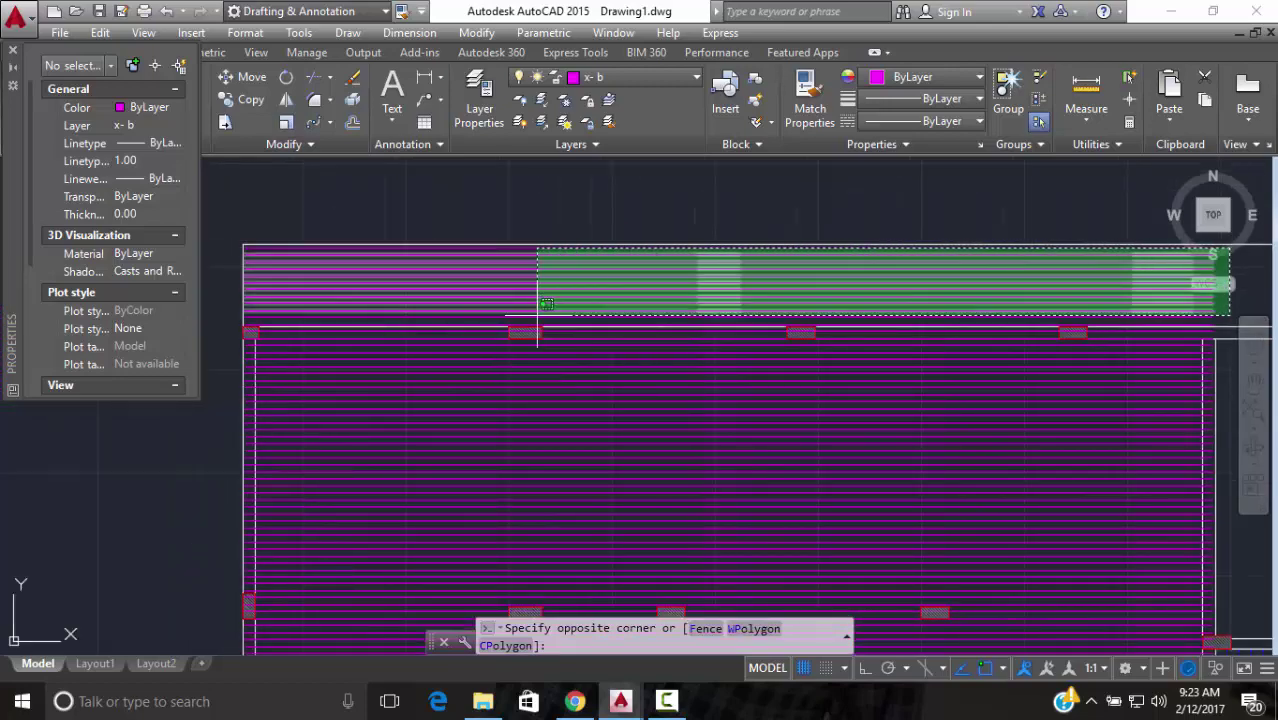
pyautogui.click(240, 311)
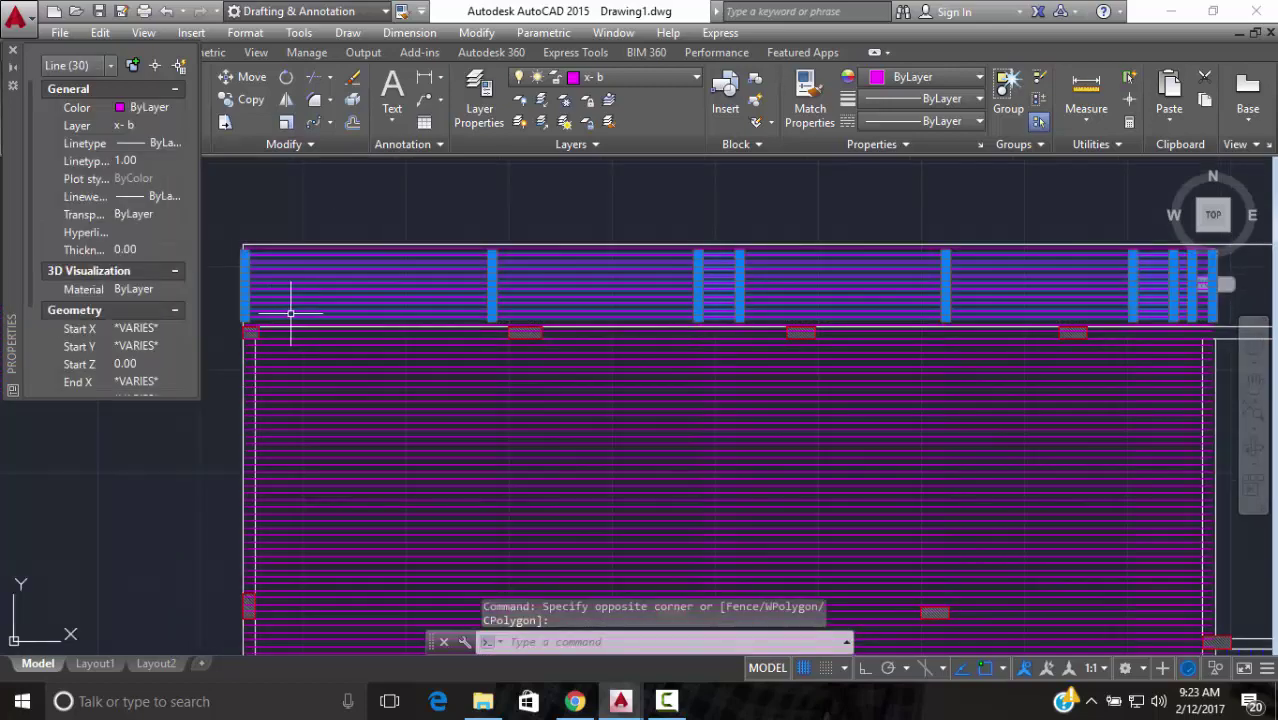
pyautogui.write('e')
pyautogui.press('Return')
# Erase the leftover middle long bars just below the upper slab edge and just above the upper beam
pyautogui.scroll(-3, 918, 357)
pyautogui.scroll(5, 727, 334)
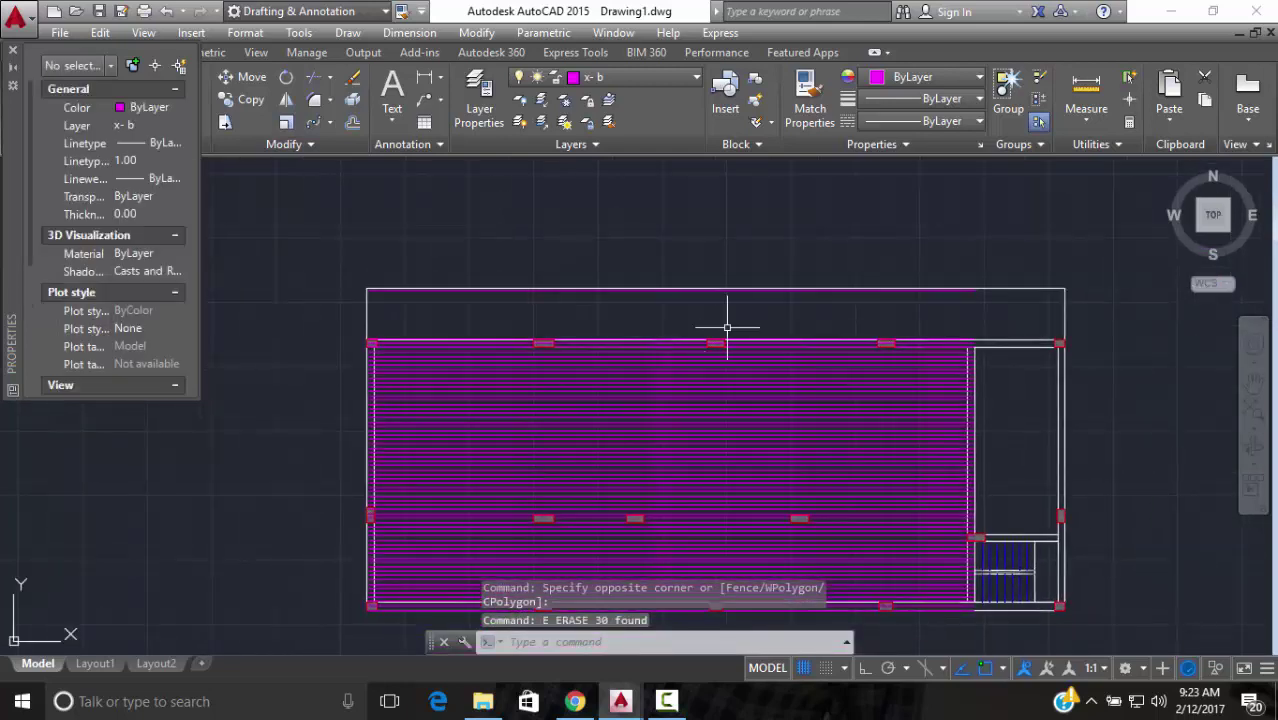
pyautogui.click(713, 288)
pyautogui.write('e')
pyautogui.press('Return')
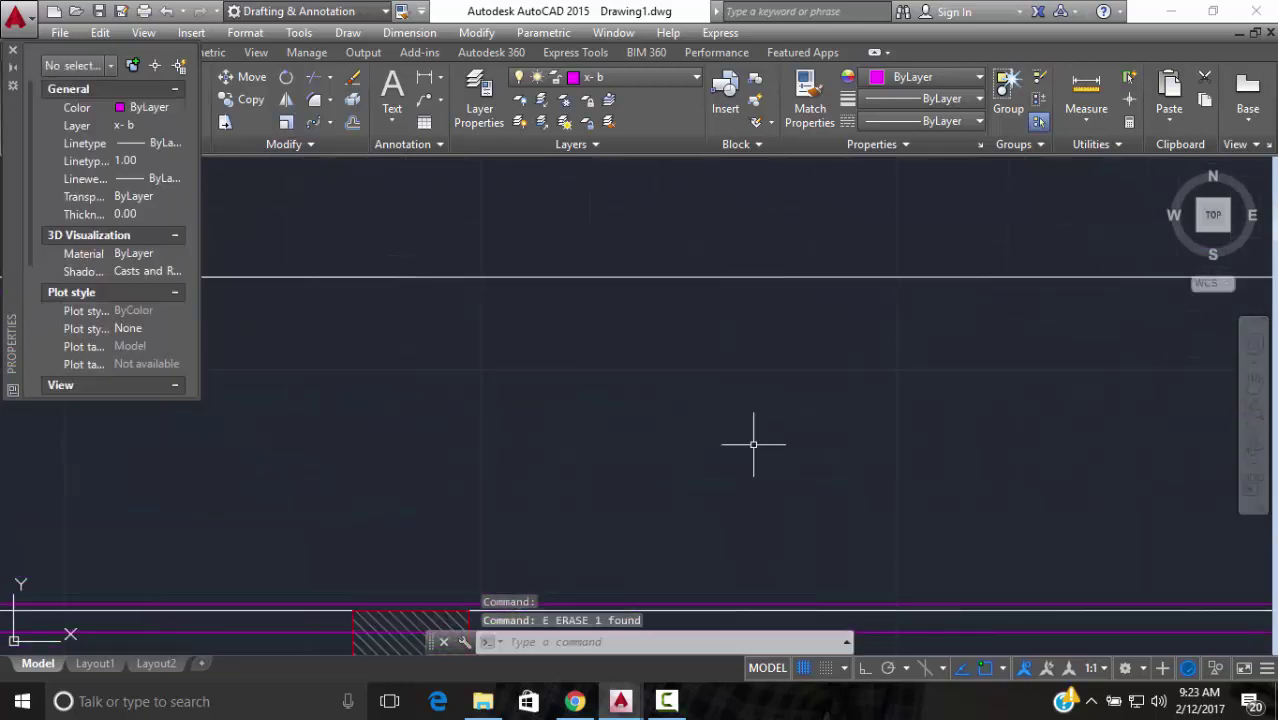
pyautogui.moveTo(756, 437); pyautogui.dragTo(771, 402, button='middle')
pyautogui.scroll(2, 770, 413)
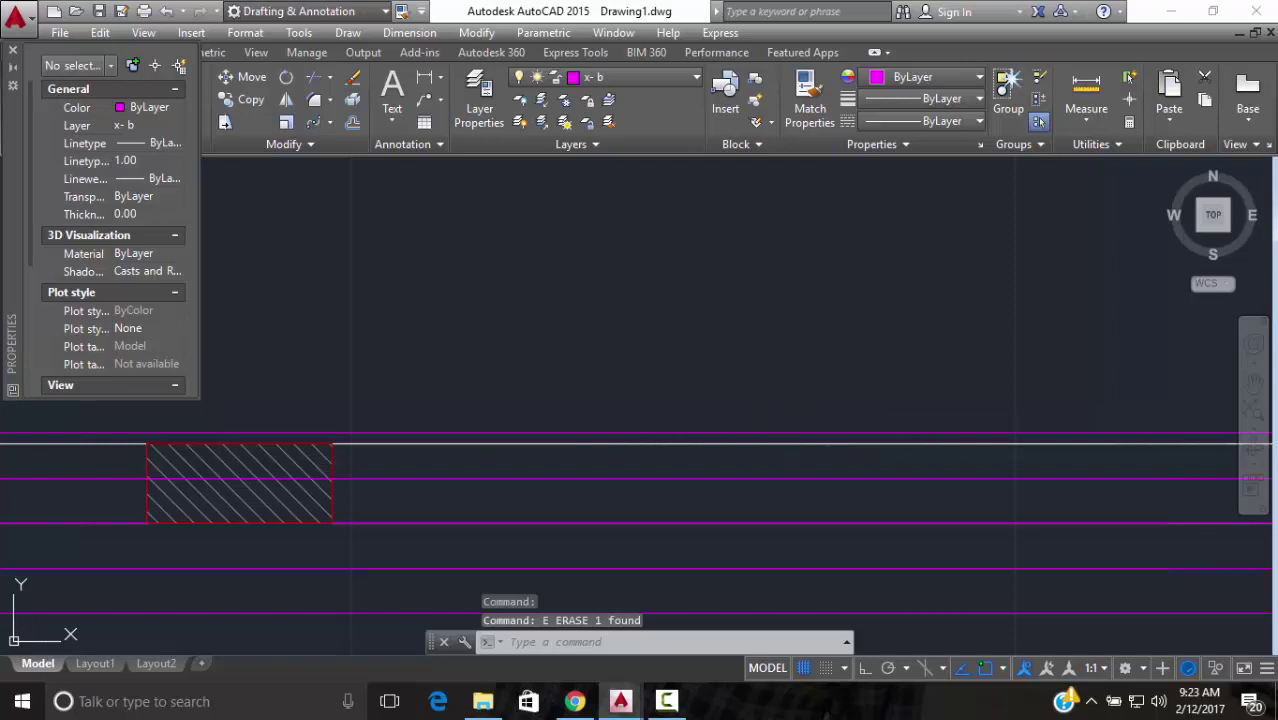
pyautogui.click(747, 421)
pyautogui.scroll(5, 760, 415)
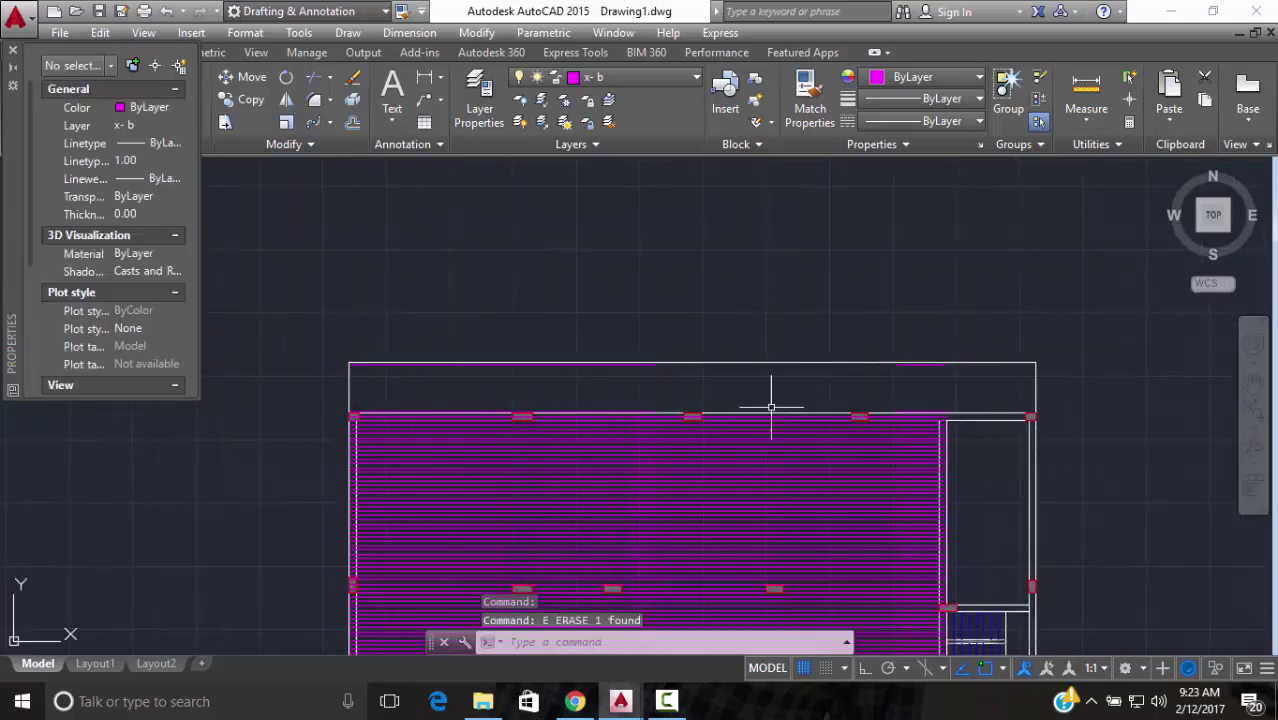
# Erase the two leftover short bars in the upper strip's right end, one above the beam and one below the slab edge
pyautogui.scroll(4, 901, 417)
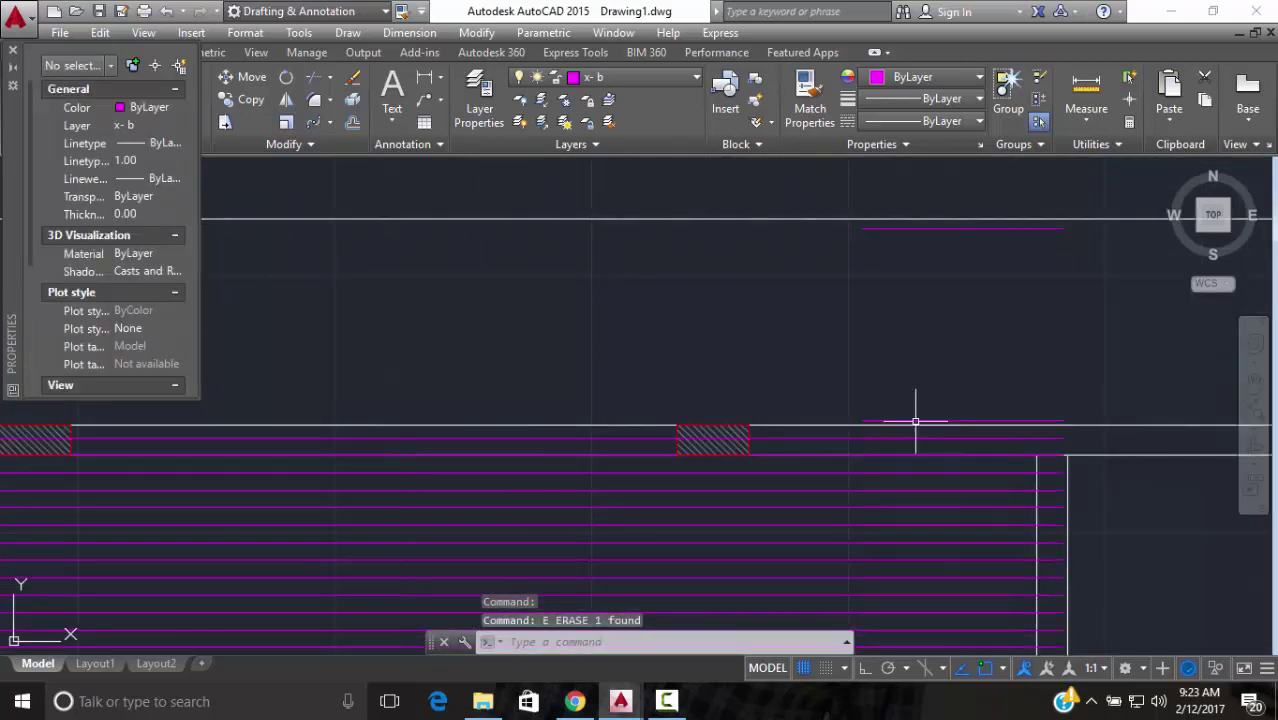
pyautogui.scroll(3, 905, 424)
pyautogui.click(906, 415)
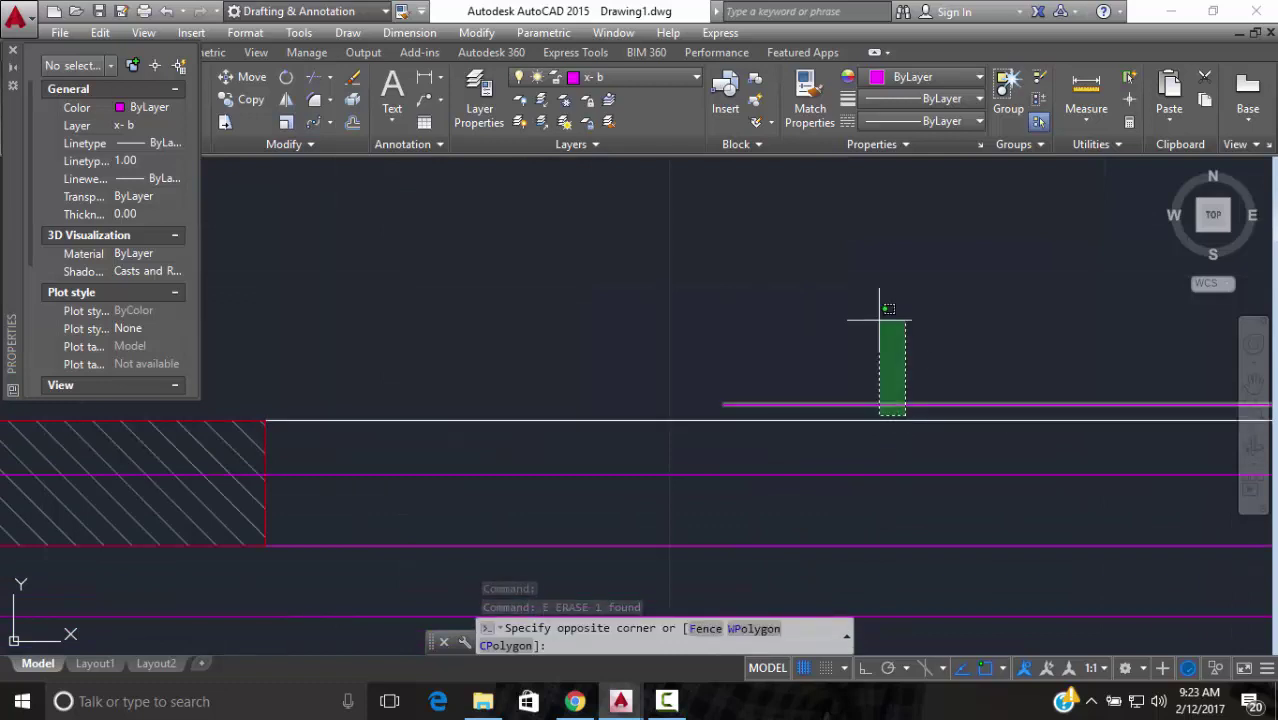
pyautogui.click(880, 320)
pyautogui.scroll(-3, 885, 328)
pyautogui.scroll(4, 884, 422)
pyautogui.click(950, 314)
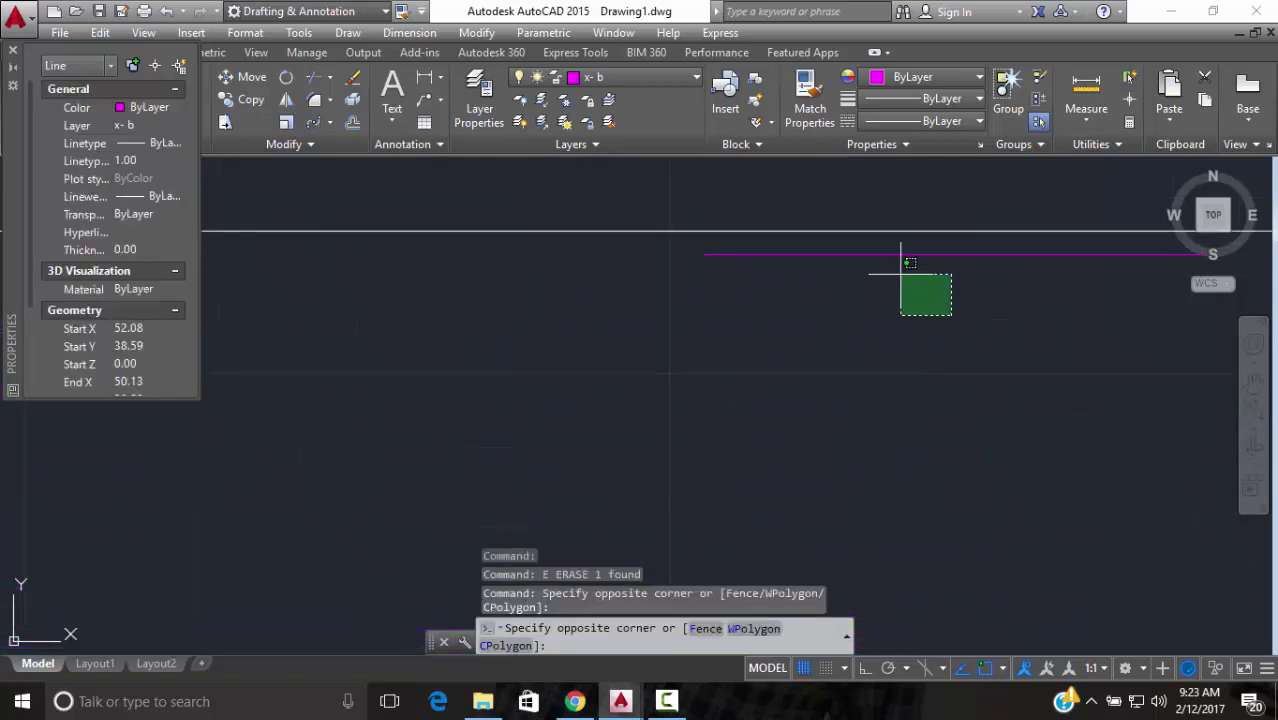
pyautogui.click(910, 262)
pyautogui.scroll(-3, 887, 277)
pyautogui.moveTo(367, 305)
pyautogui.mouseDown(button='middle')
pyautogui.moveTo(385, 320)
pyautogui.moveTo(750, 365)
pyautogui.mouseUp(button='middle')
pyautogui.scroll(3, 592, 413)
pyautogui.scroll(-3, 592, 413)
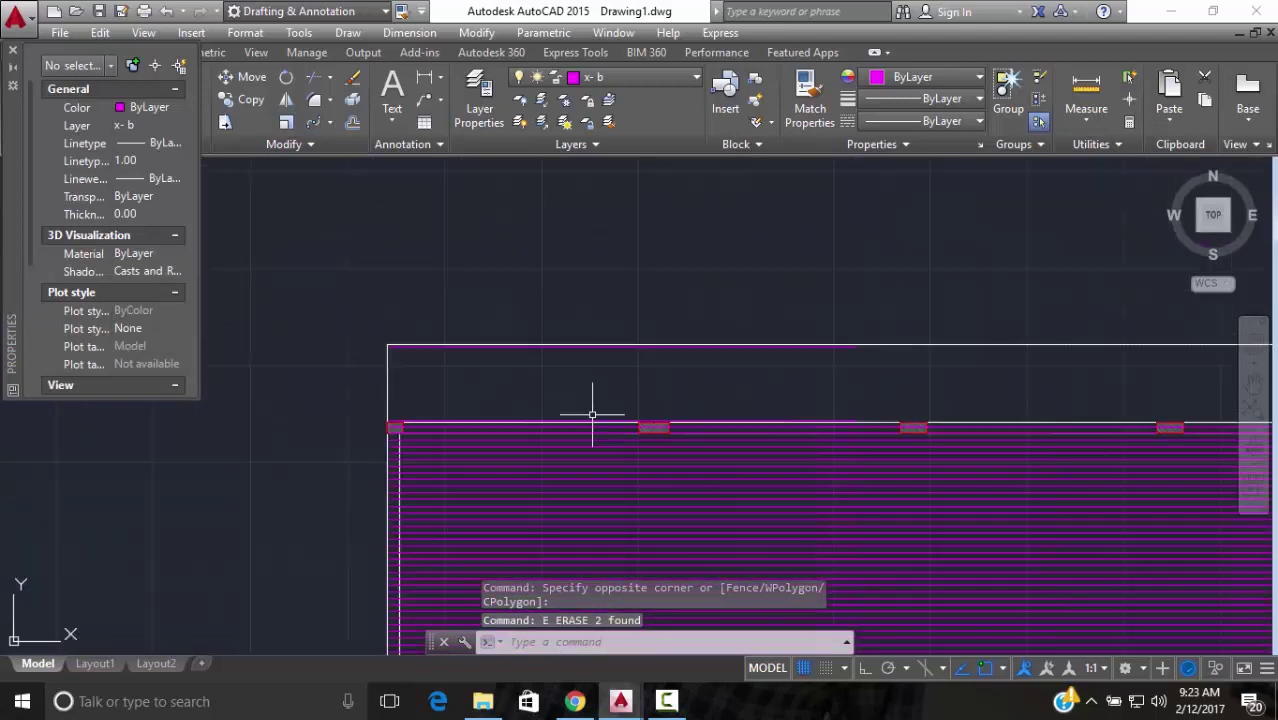
# Erase the leftover left long bar just below the upper slab edge
pyautogui.scroll(4, 600, 376)
pyautogui.click(590, 376)
pyautogui.write('e')
pyautogui.press('Return')
pyautogui.scroll(-3, 585, 394)
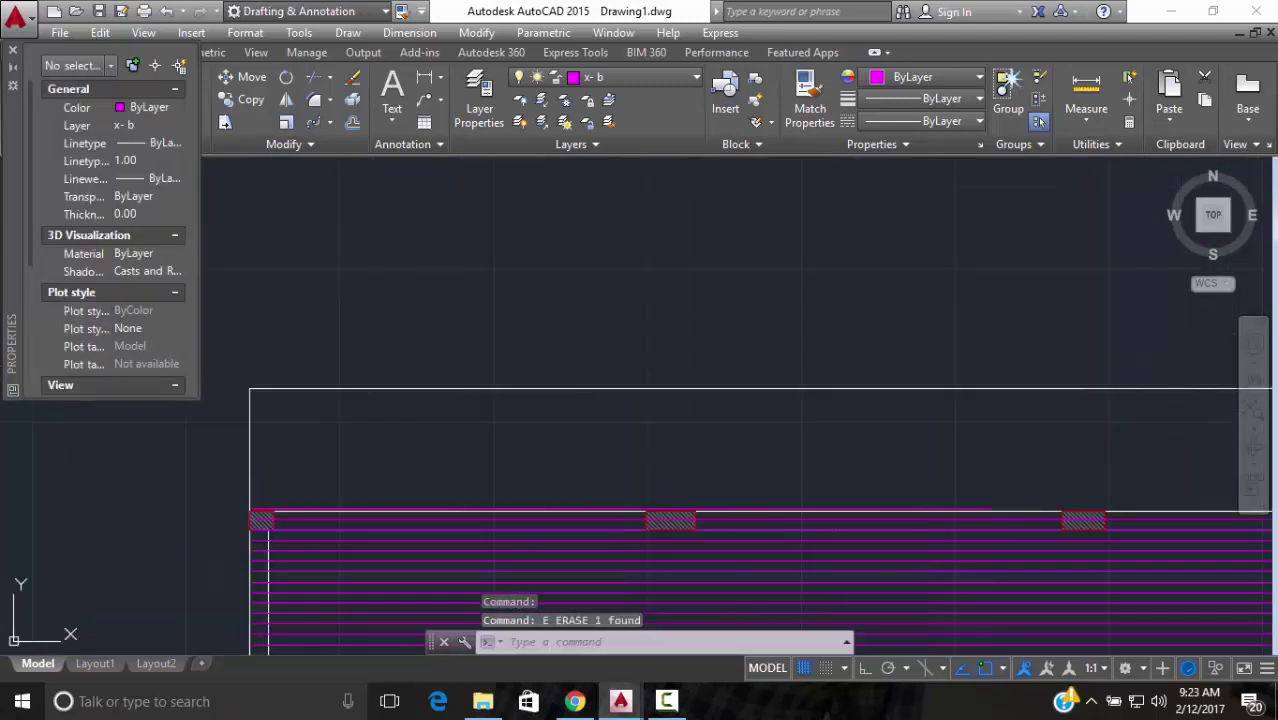
# Erase the leftover left long bar running just above the upper beam
pyautogui.scroll(5, 576, 485)
pyautogui.click(572, 478)
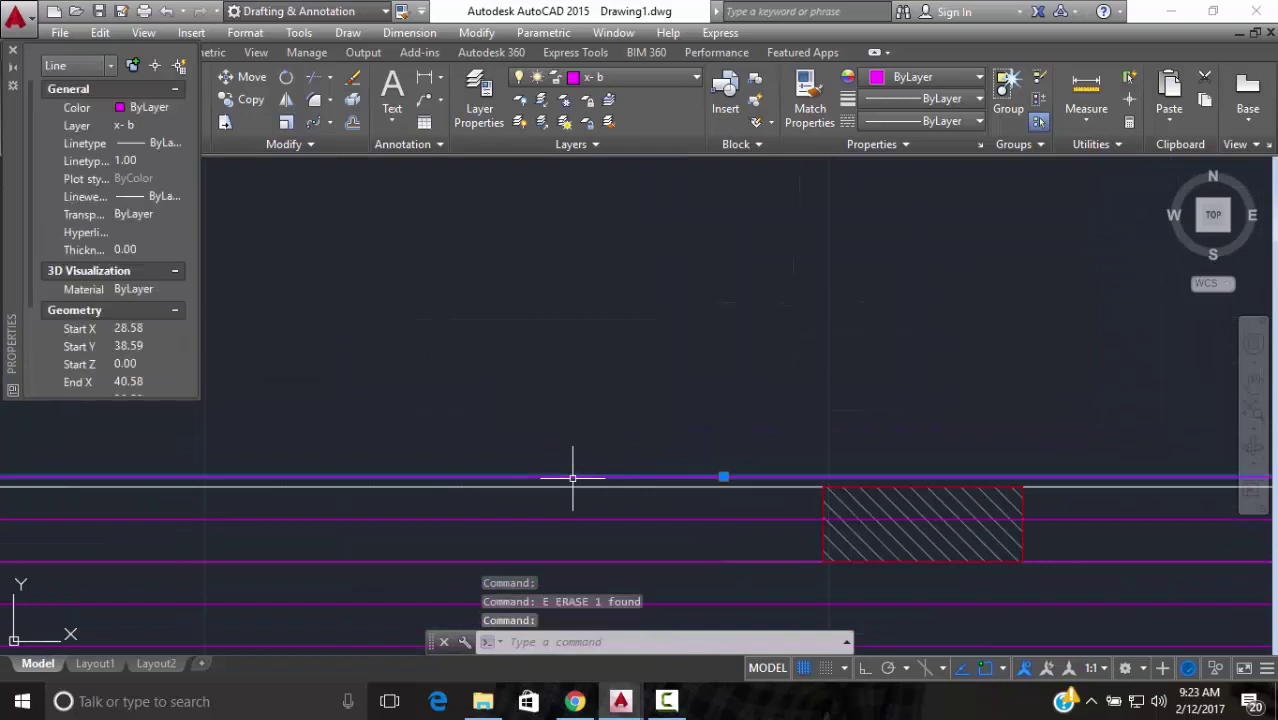
pyautogui.scroll(-5, 907, 448)
pyautogui.moveTo(1117, 452); pyautogui.dragTo(907, 456, button='middle')
pyautogui.scroll(1, 856, 488)
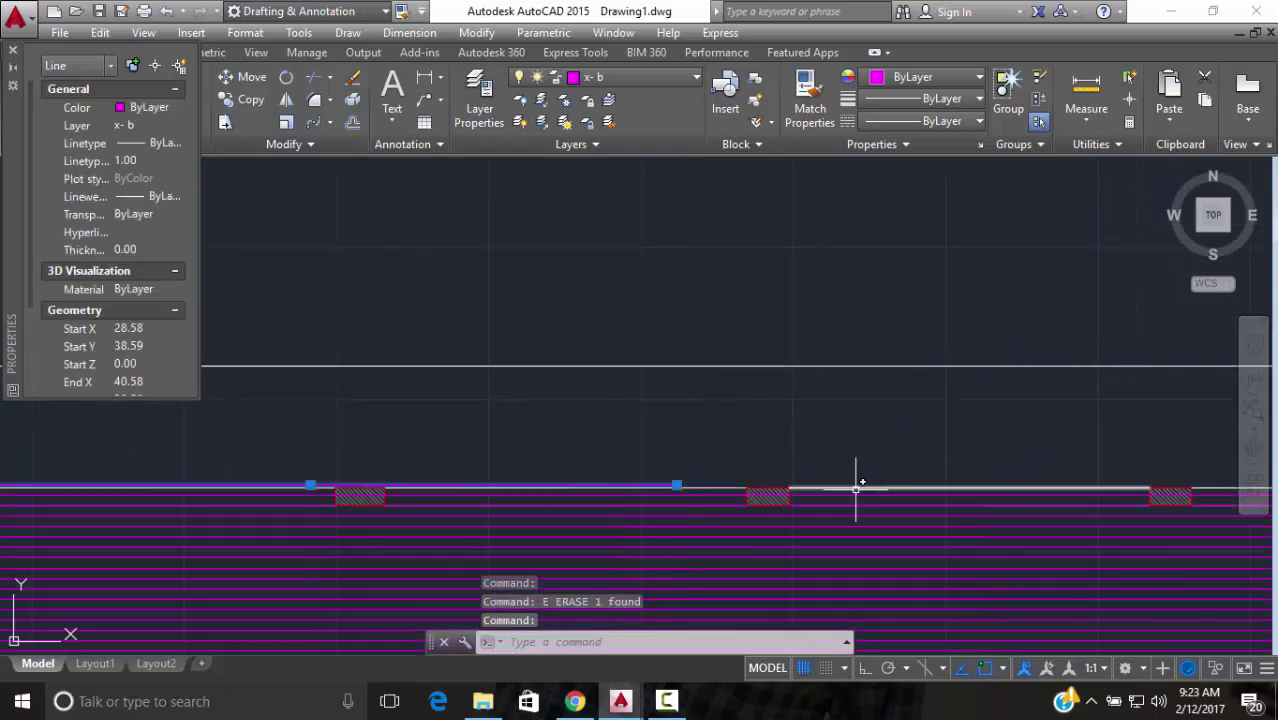
pyautogui.press('Escape')
pyautogui.scroll(-5, 782, 405)
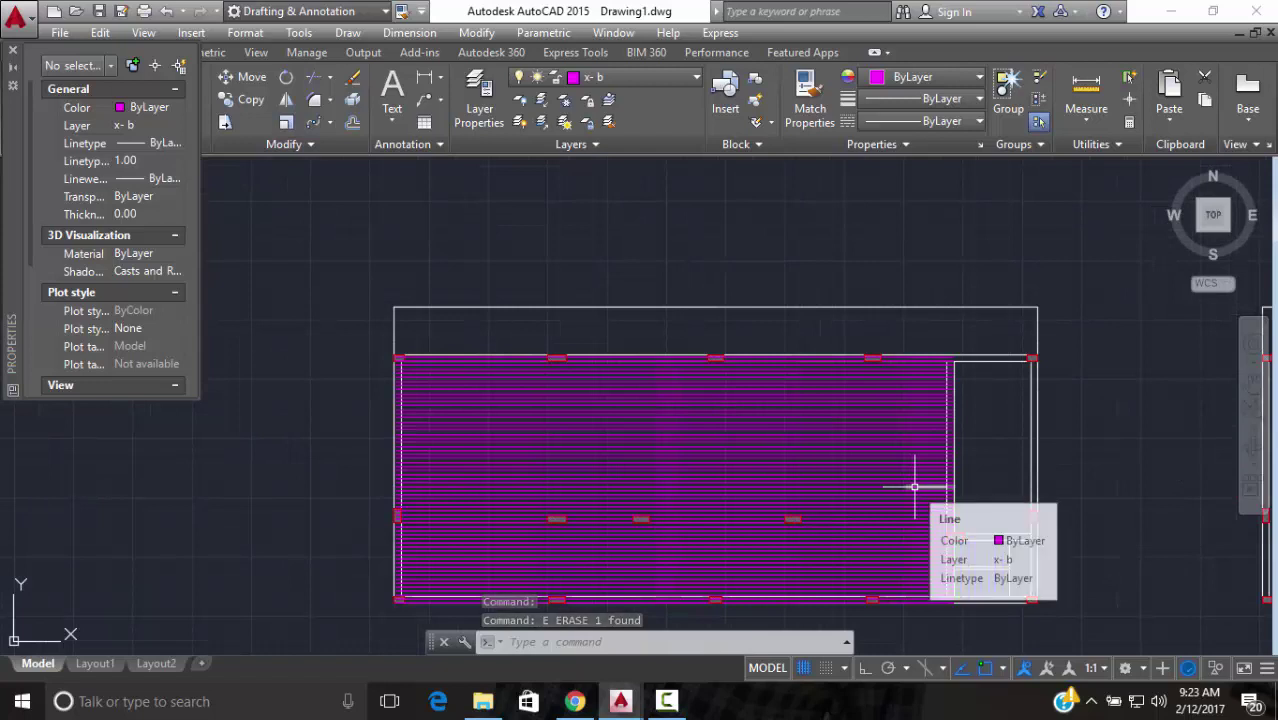
# Close the Properties palette and isolate the bars' layer x- b with LAYISO
pyautogui.click(15, 50)
pyautogui.moveTo(696, 399); pyautogui.dragTo(533, 320, button='middle')
pyautogui.scroll(-3, 540, 318)
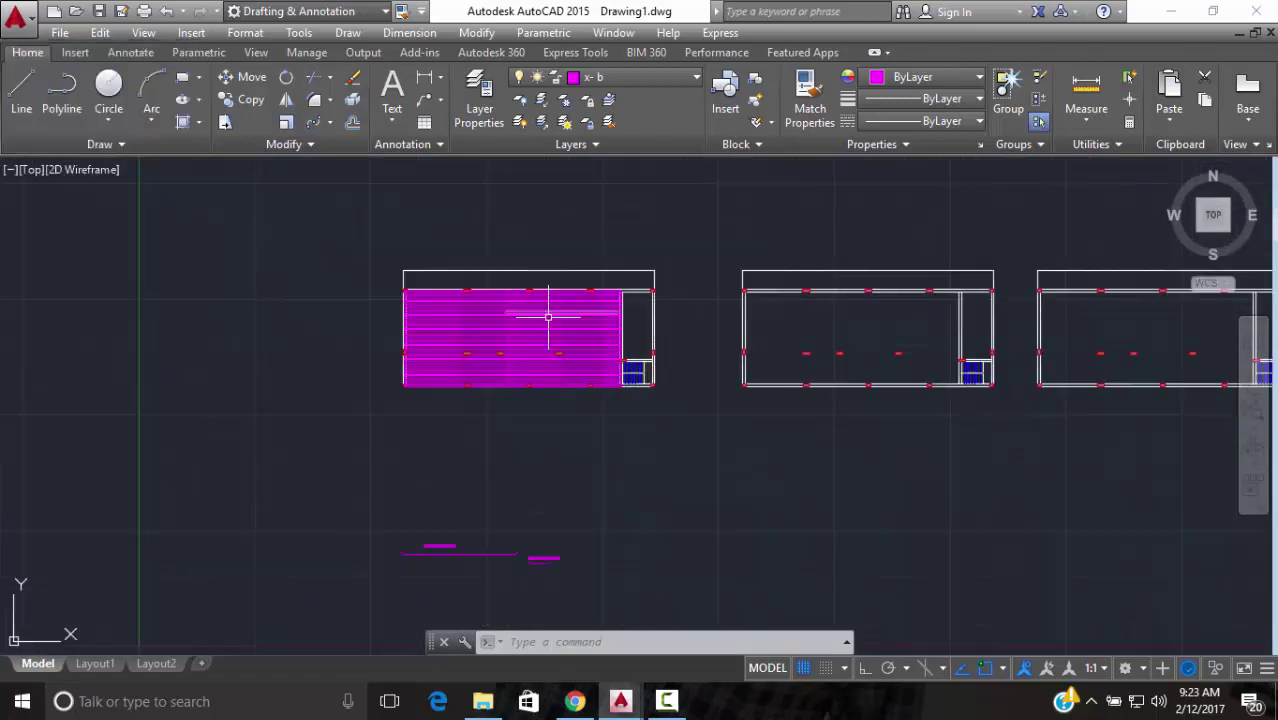
pyautogui.scroll(4, 548, 317)
pyautogui.click(574, 268)
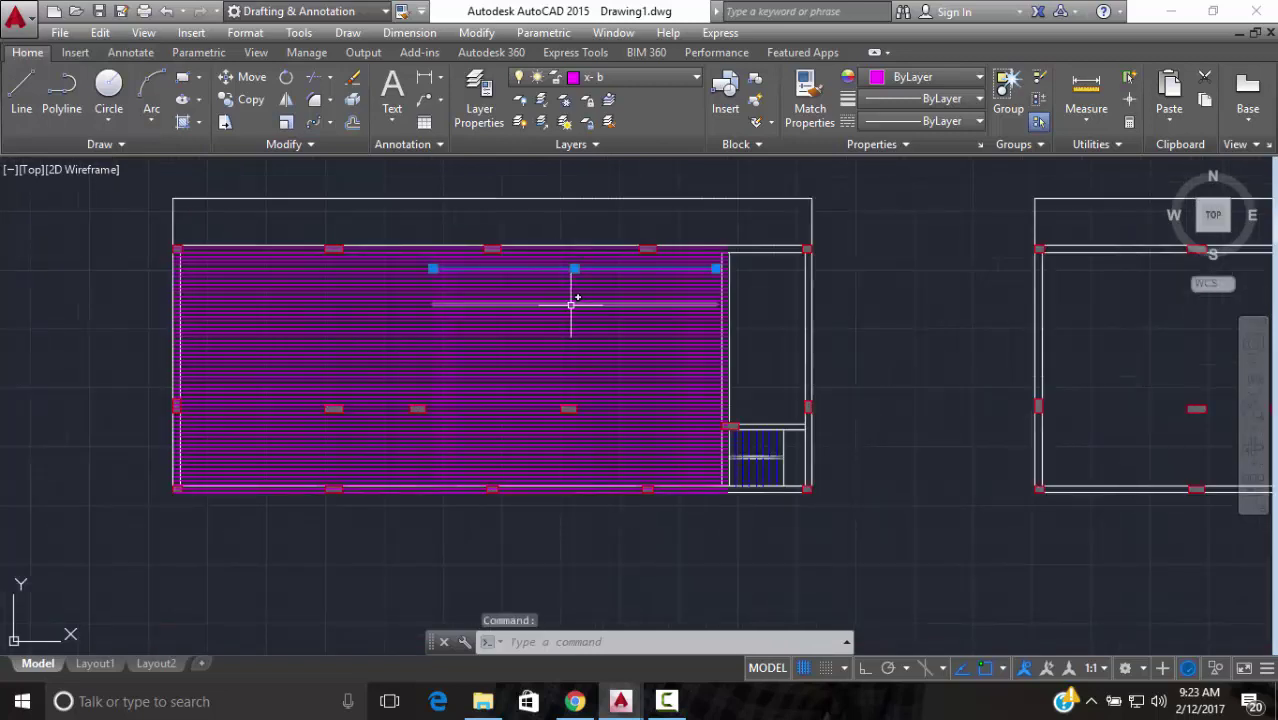
pyautogui.write('LAYISO')
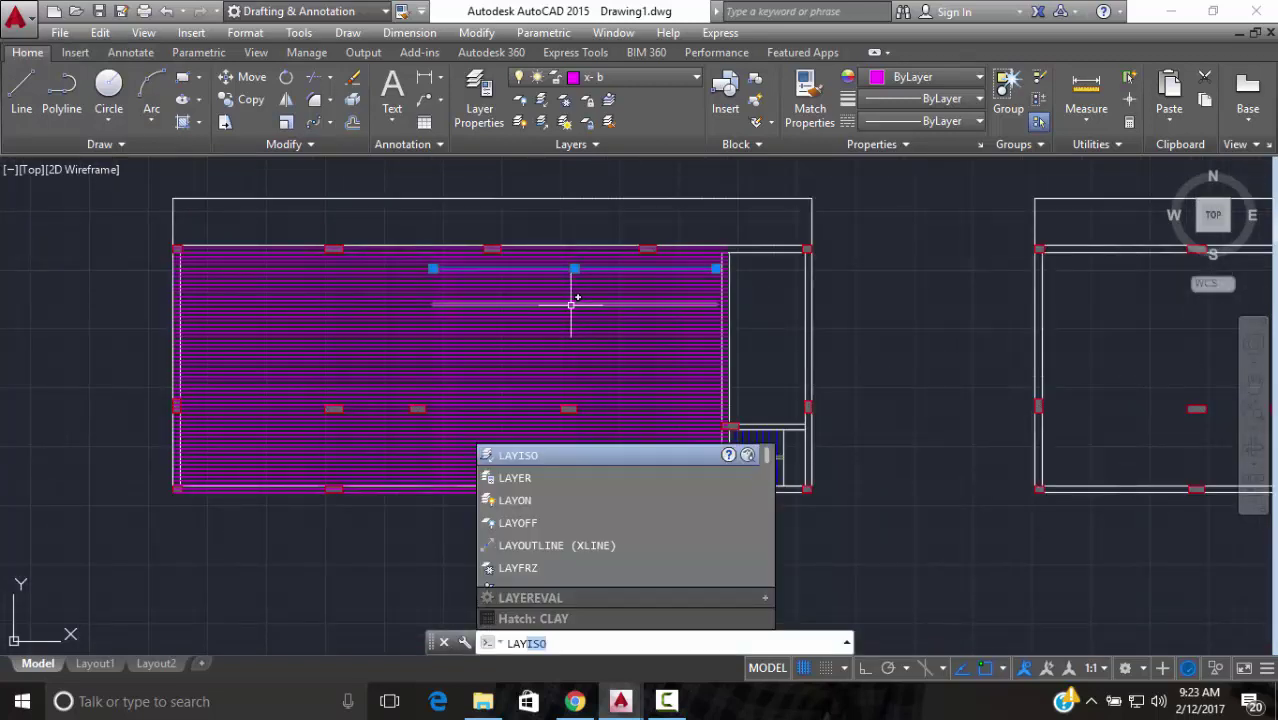
pyautogui.press('Return')
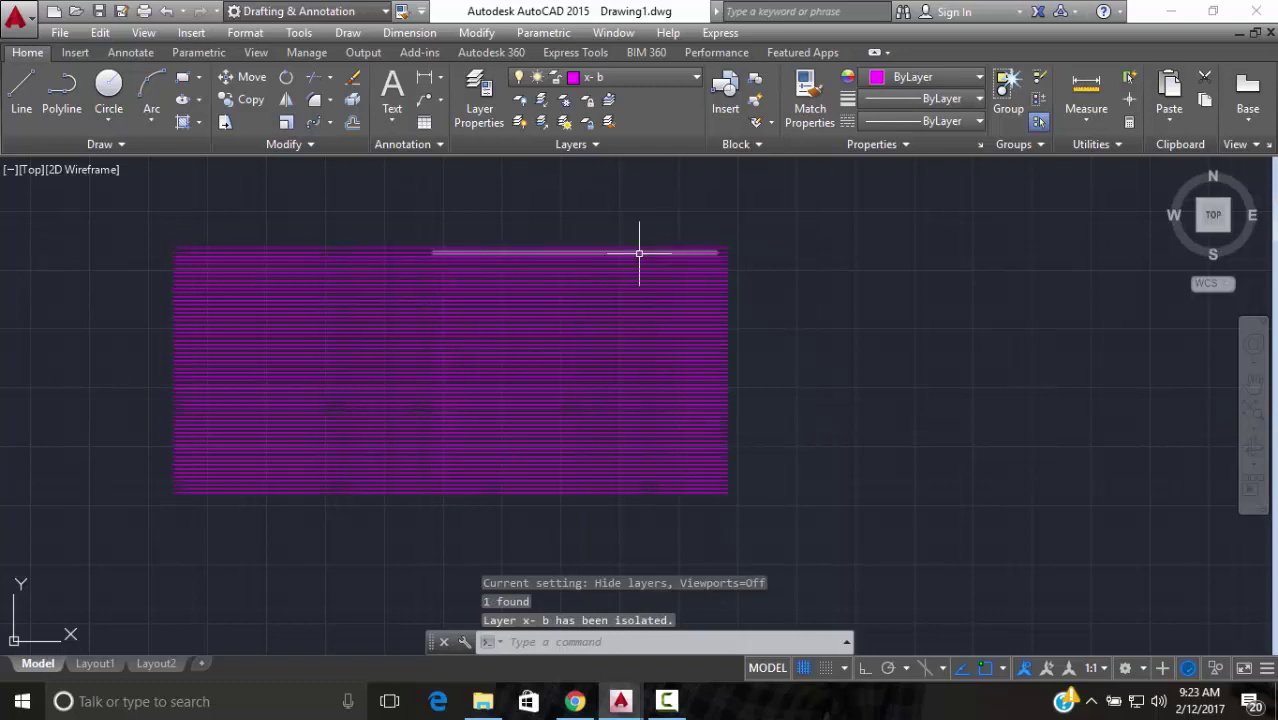
# Count the short bars at the slab's right end by viewing their object properties
pyautogui.click(769, 234)
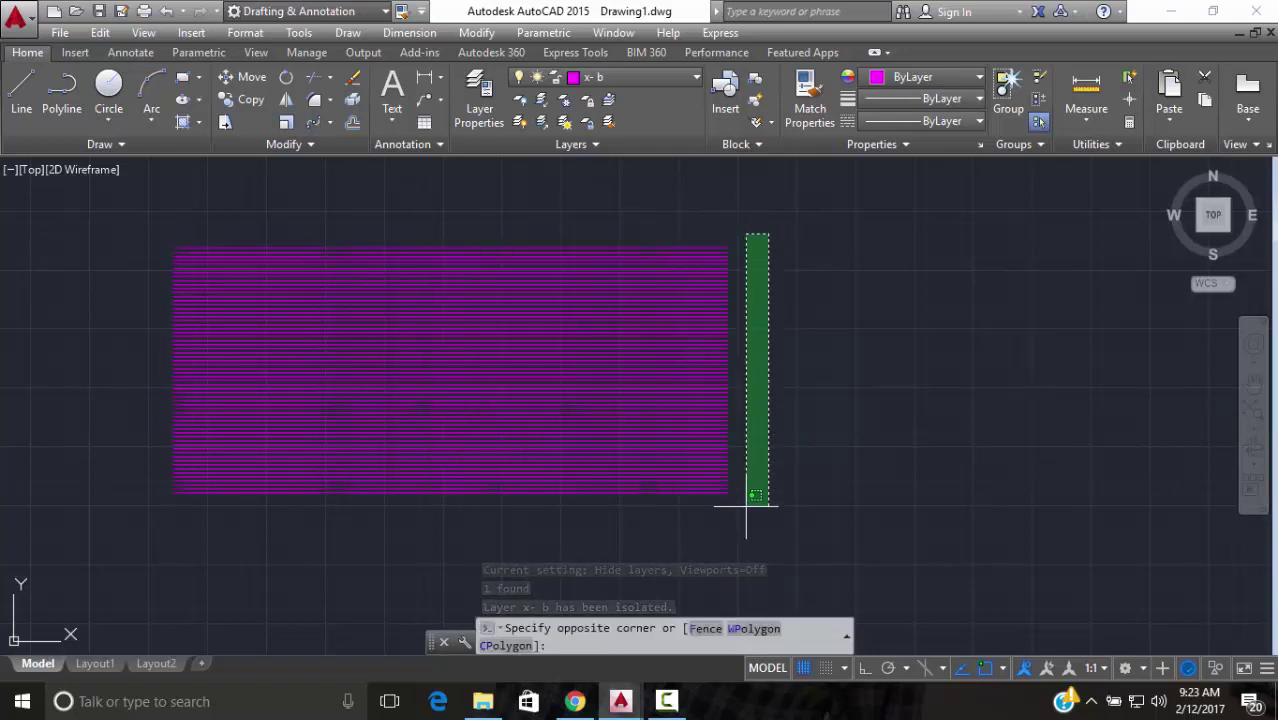
pyautogui.click(676, 430)
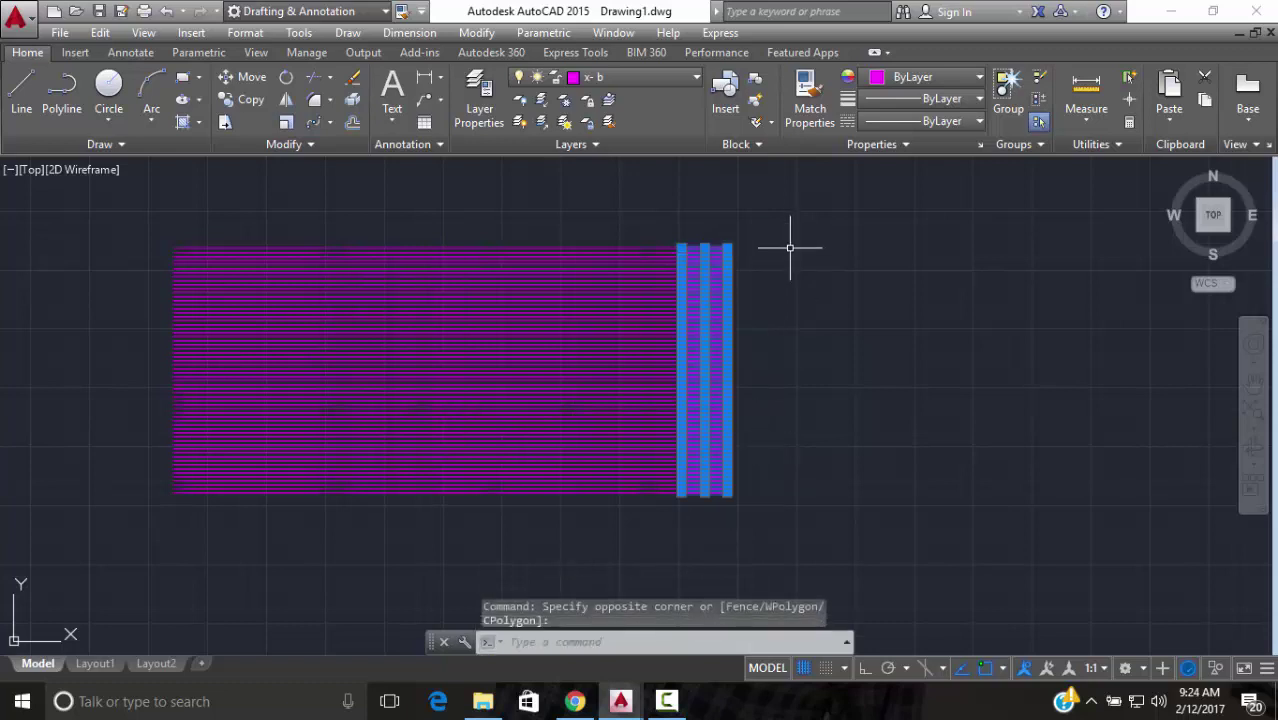
pyautogui.hotkey('ctrl', '1')
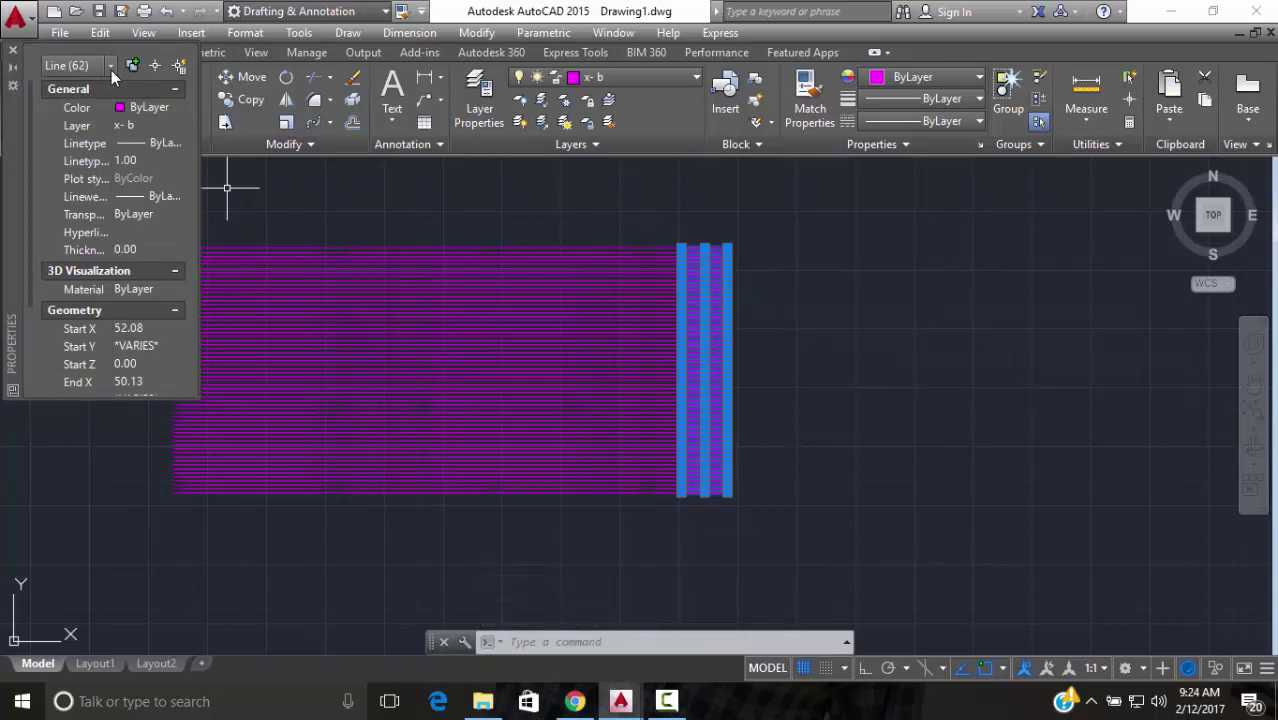
pyautogui.press('Escape')
# Edit the short representative bar's label to read "L = 2 M - 62 Y 12 - XBR2"
pyautogui.scroll(-4, 710, 243)
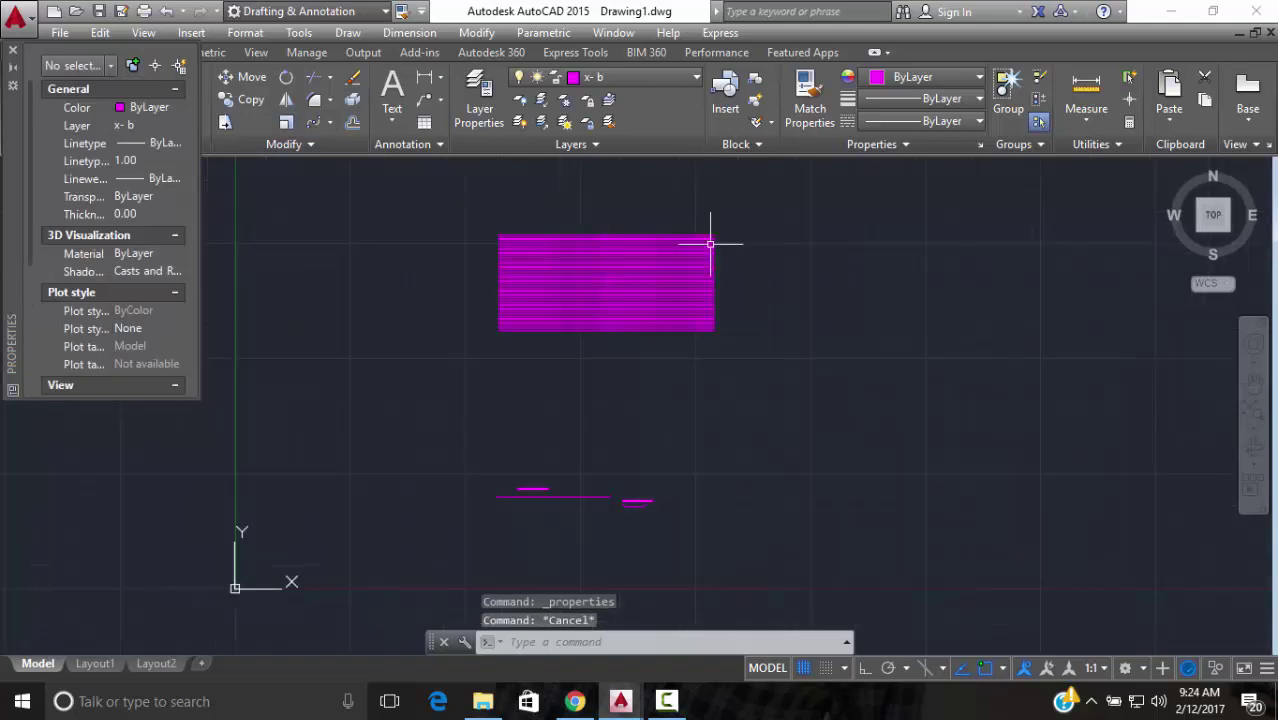
pyautogui.scroll(5, 622, 485)
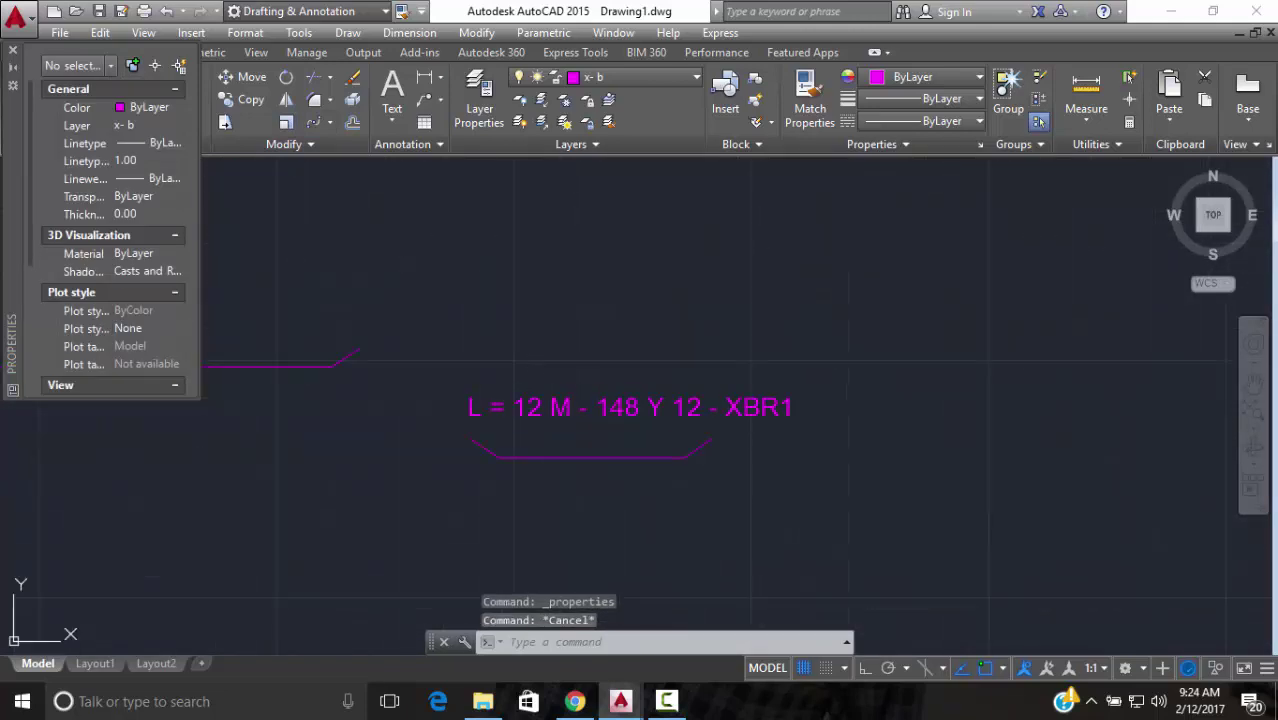
pyautogui.doubleClick(634, 408)
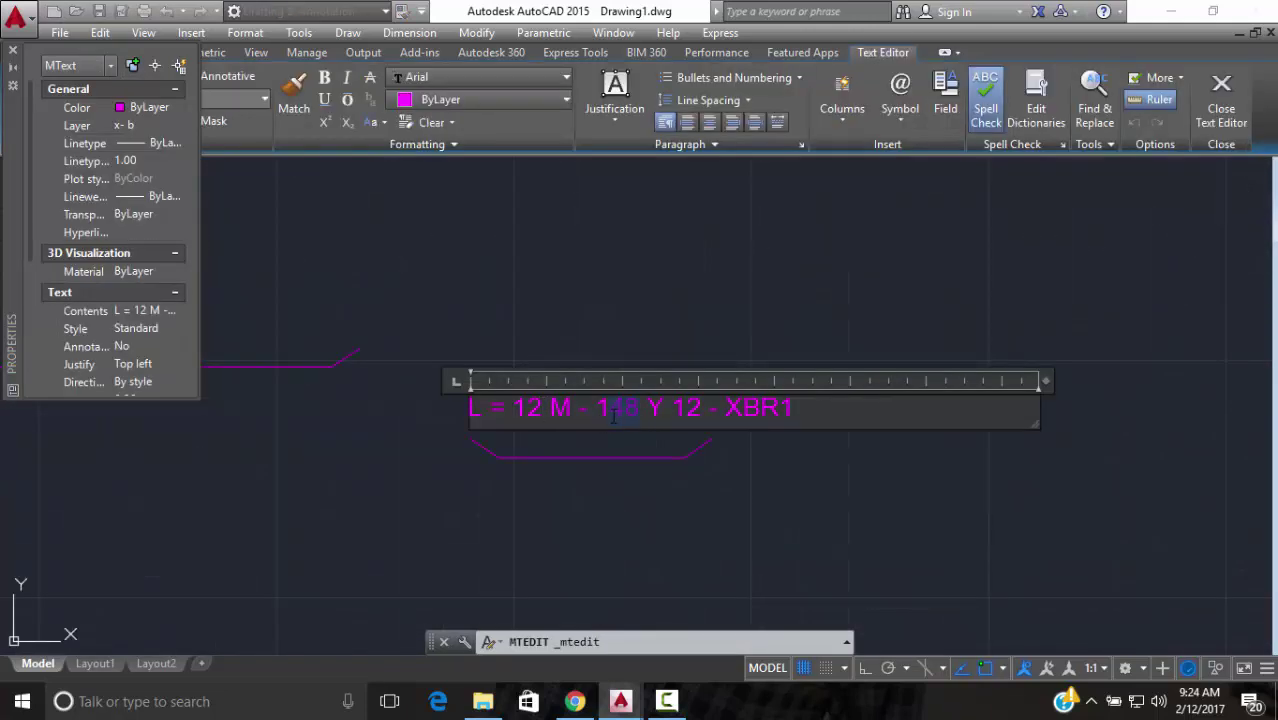
pyautogui.write('62')
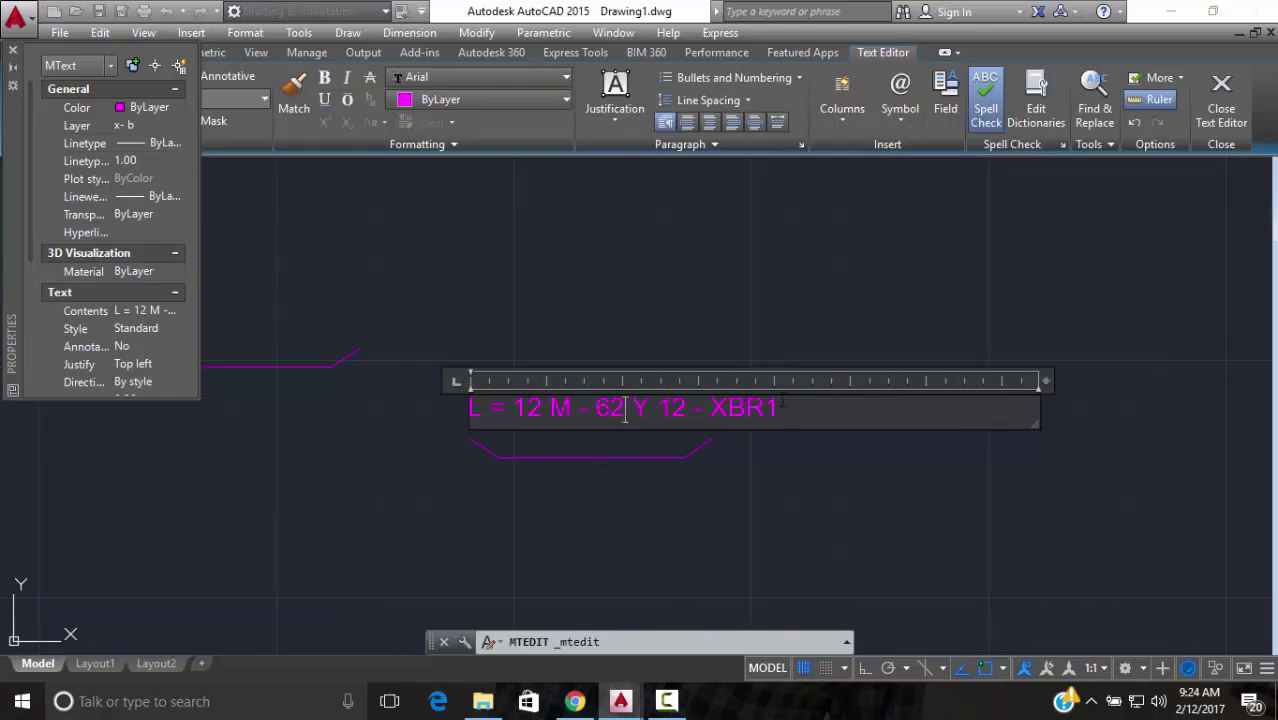
pyautogui.click(520, 410)
pyautogui.press('BackSpace')
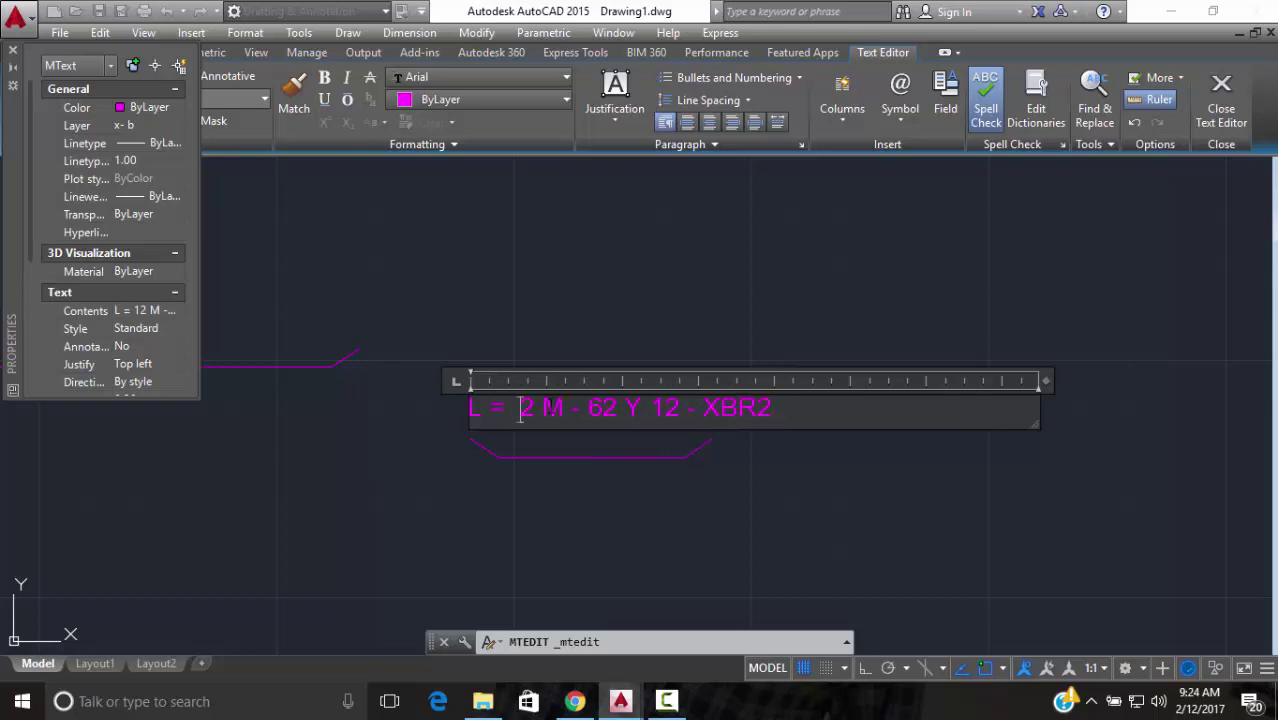
pyautogui.press('Return')
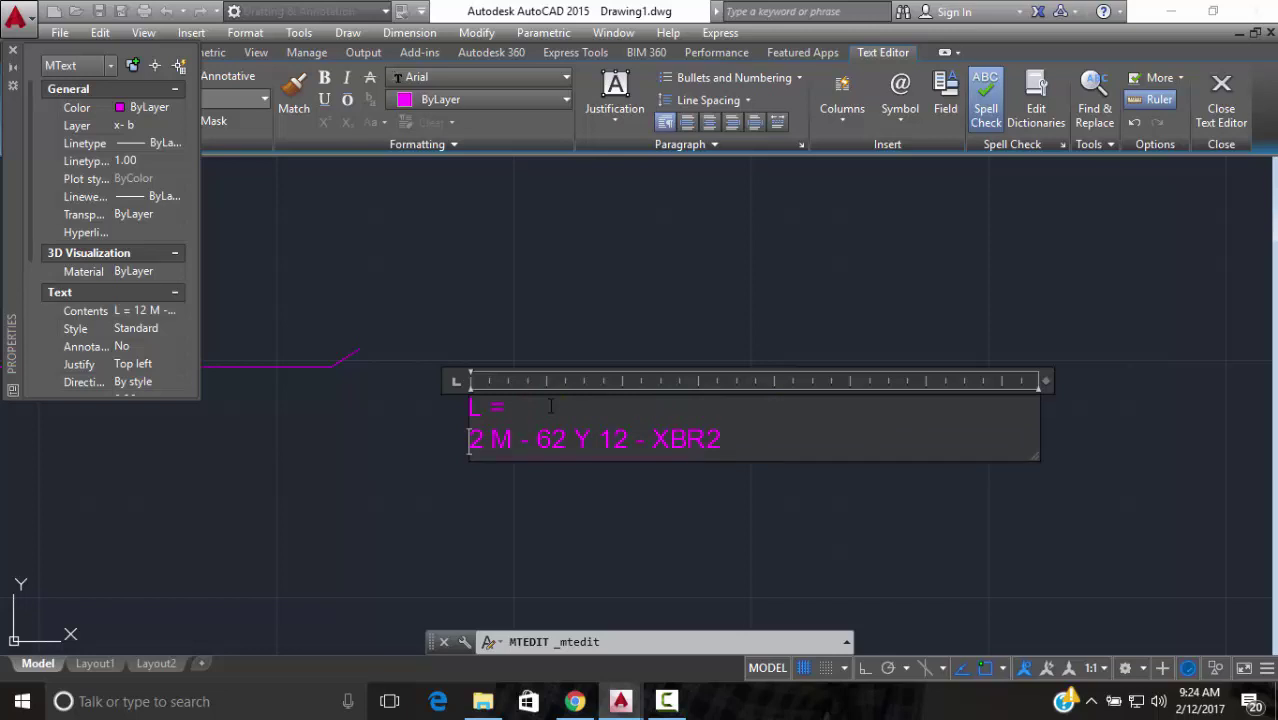
pyautogui.press('BackSpace')
pyautogui.hotkey('ctrl', 'Return')
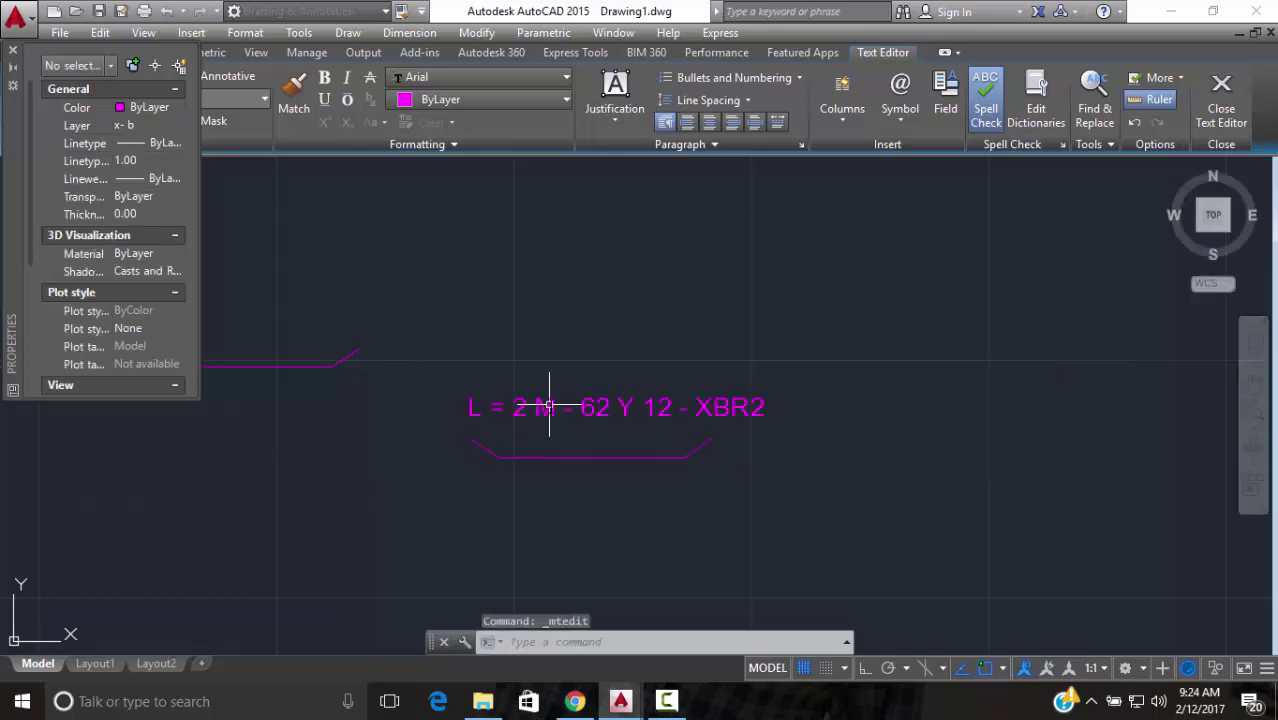
pyautogui.click(613, 402)
pyautogui.scroll(-5, 485, 397)
pyautogui.moveTo(374, 393); pyautogui.dragTo(727, 428, button='middle')
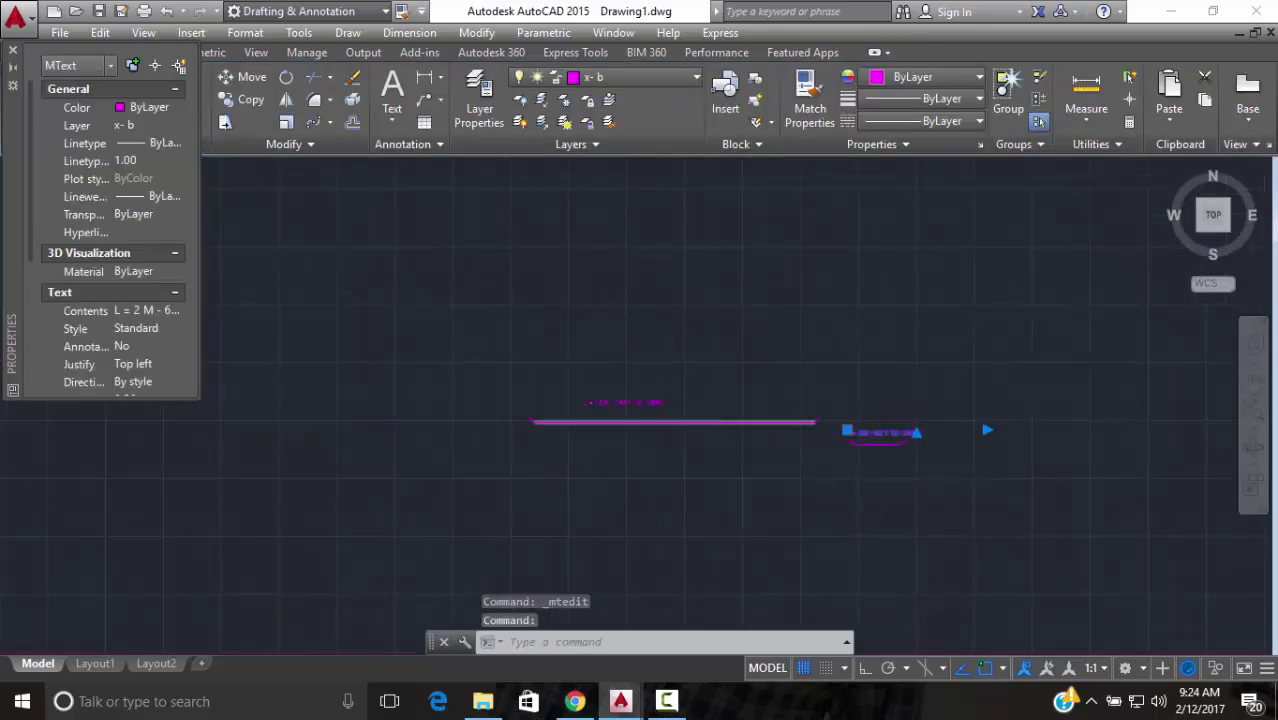
pyautogui.scroll(5, 650, 365)
pyautogui.scroll(2, 508, 377)
pyautogui.click(463, 383)
pyautogui.click(470, 389)
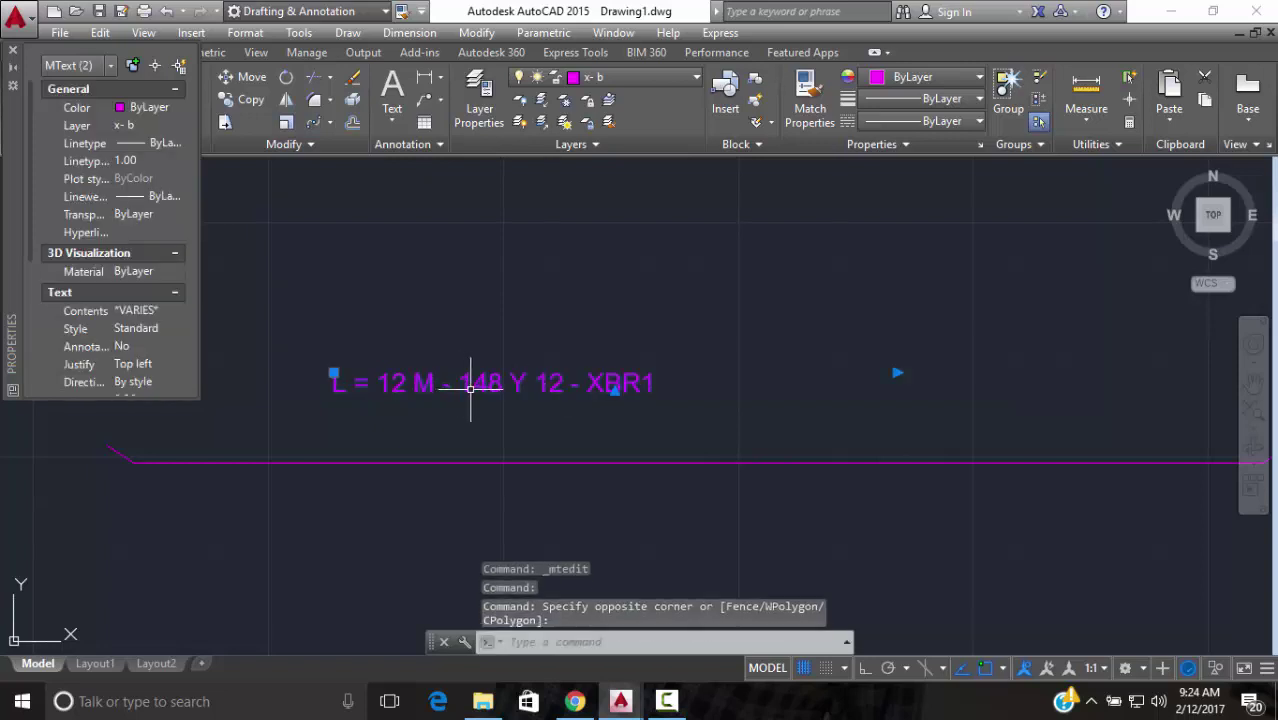
pyautogui.hotkey('ctrl', 'shift', 'p')
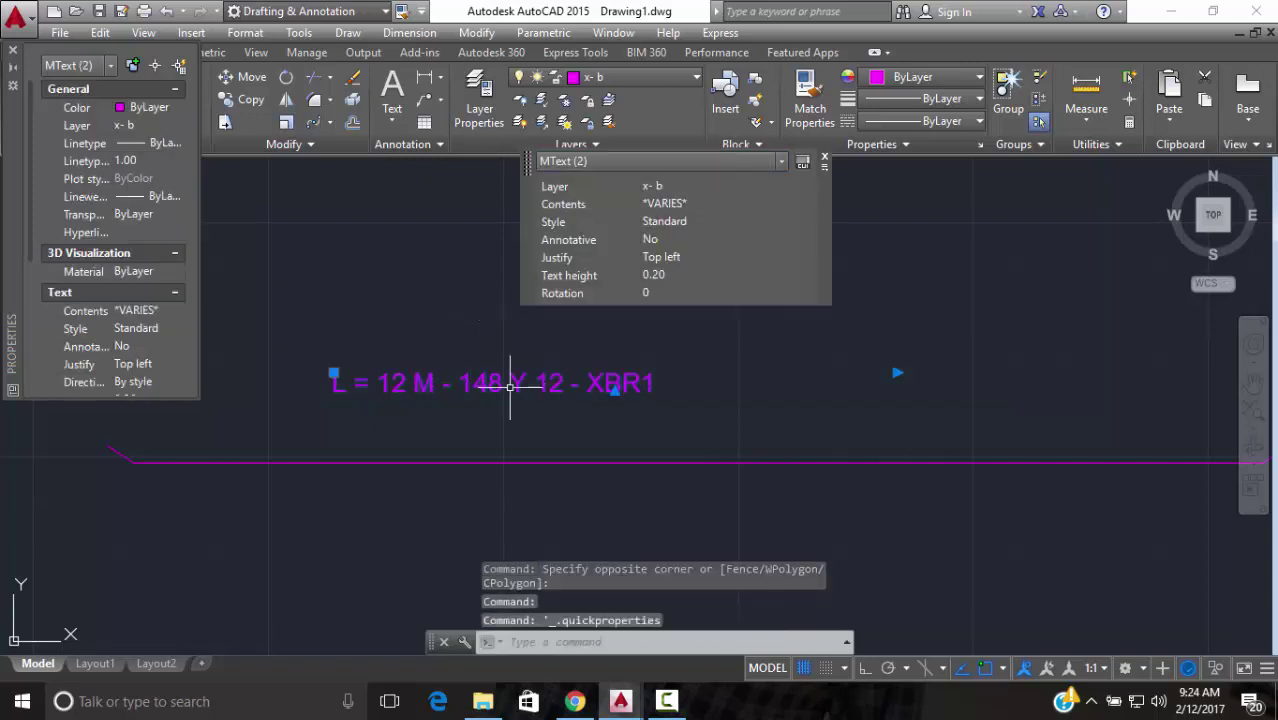
pyautogui.hotkey('ctrl', 'shift', 'p')
pyautogui.press('Escape')
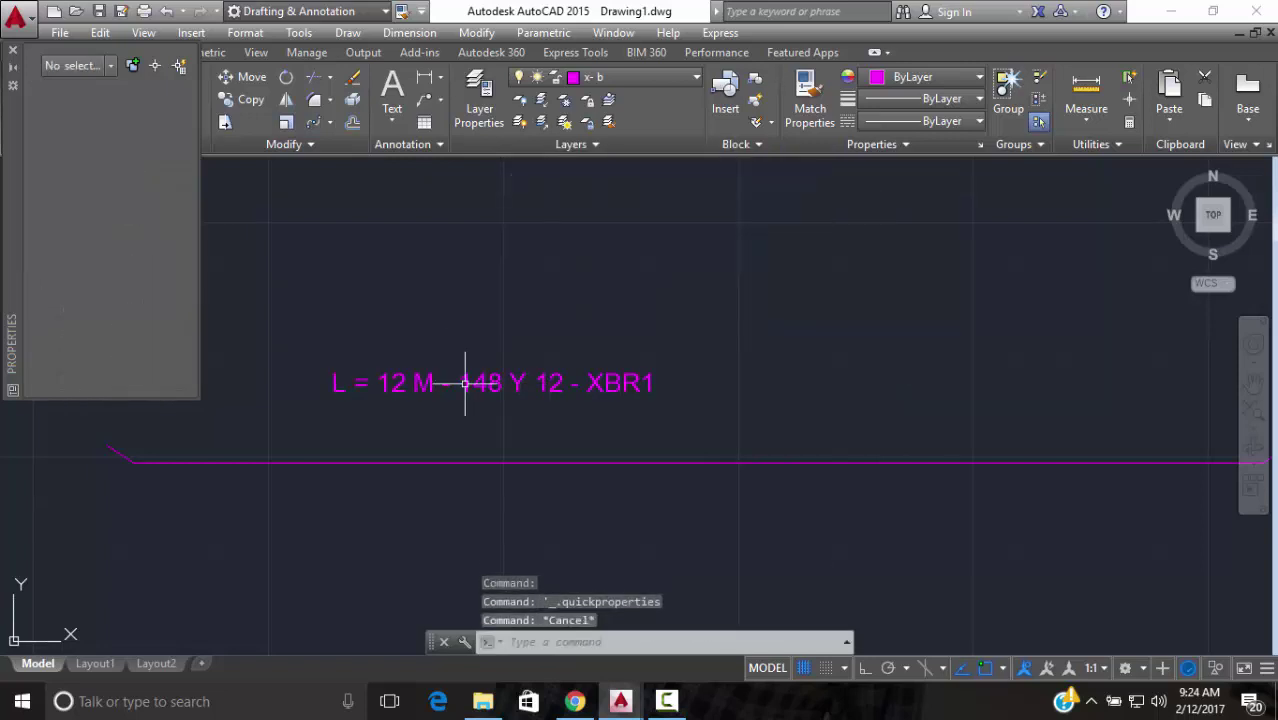
pyautogui.click(473, 383)
pyautogui.press('Escape')
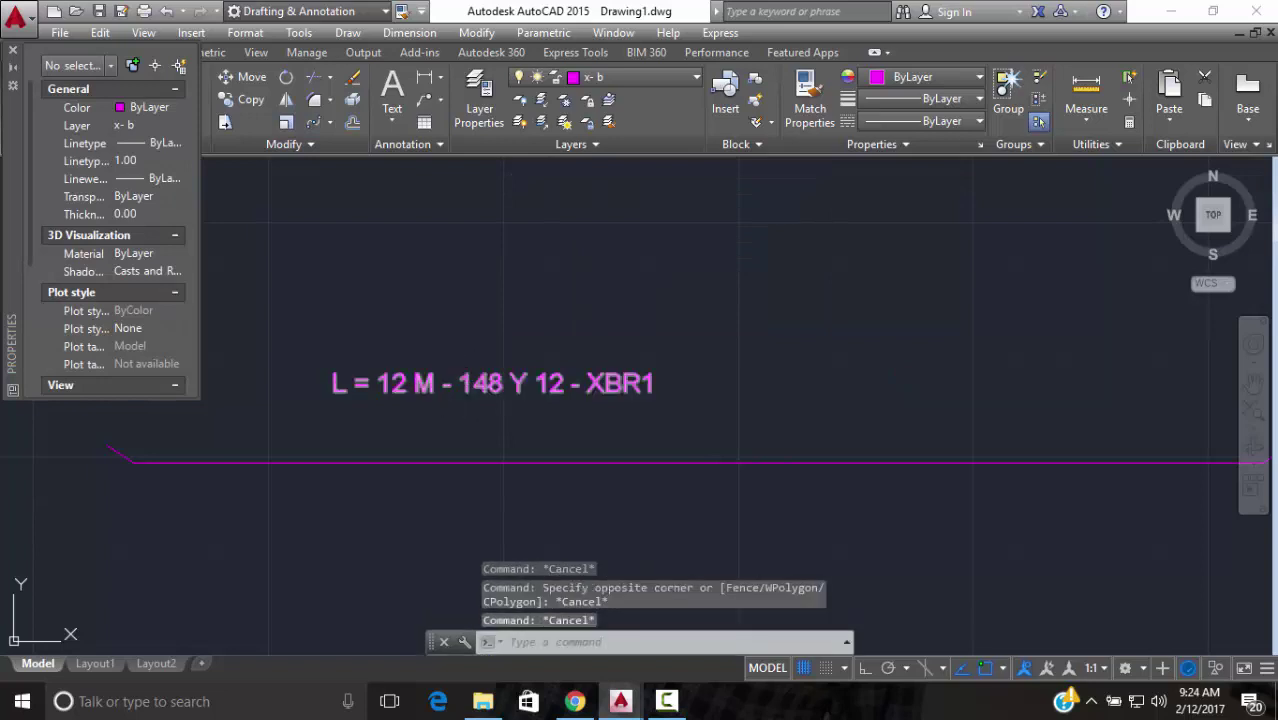
pyautogui.press('Escape')
pyautogui.press('Escape')
# Change the bar quantity in the long representative bar's XBR1 label to 124
pyautogui.doubleClick(446, 383)
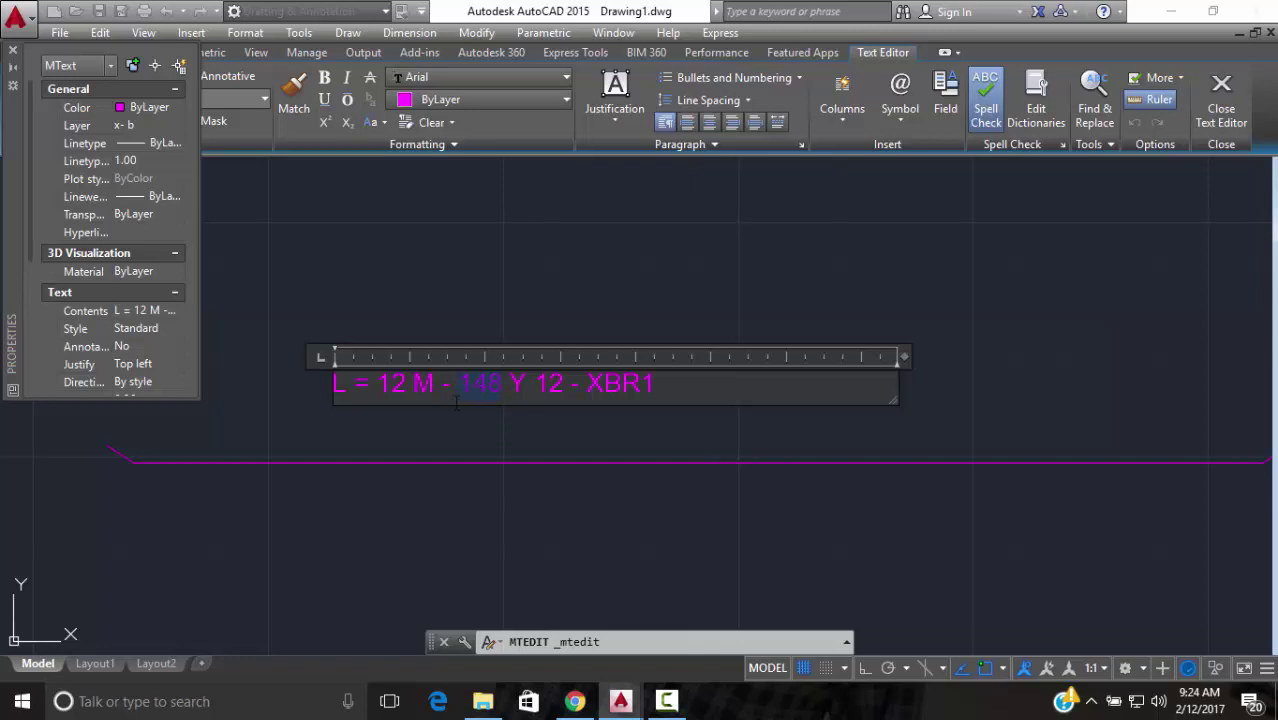
pyautogui.write('124')
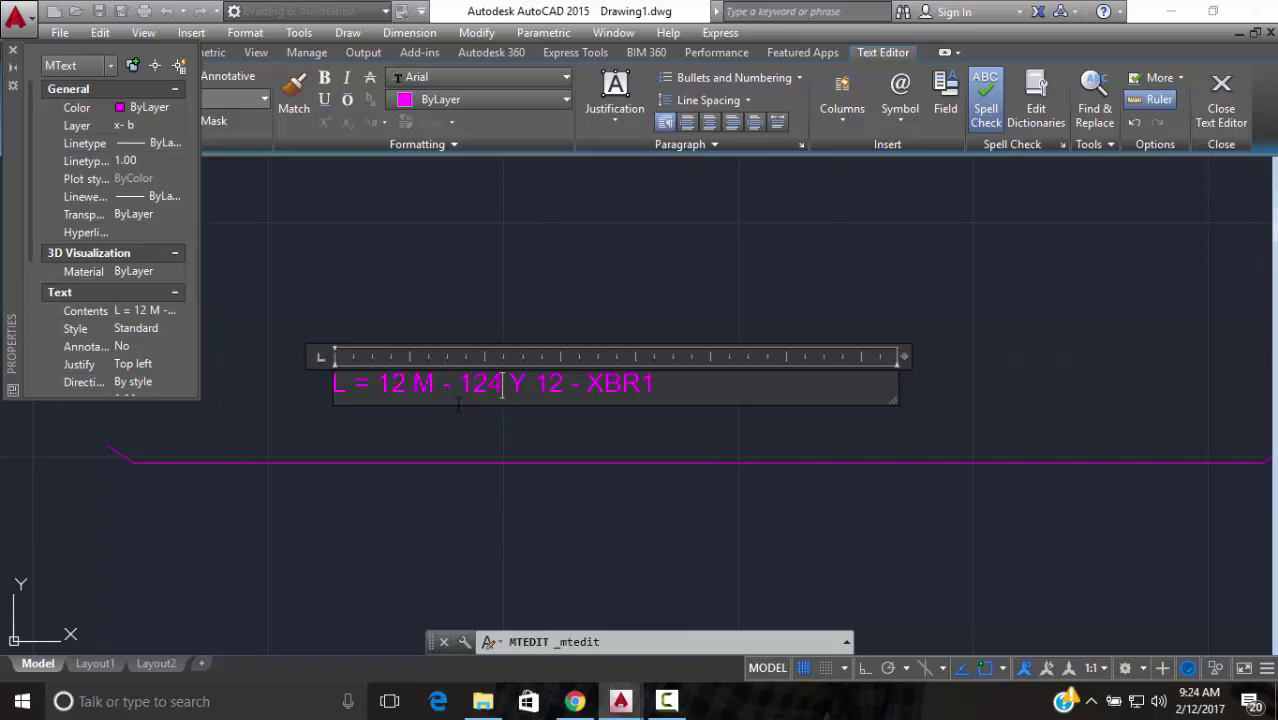
pyautogui.click(453, 408)
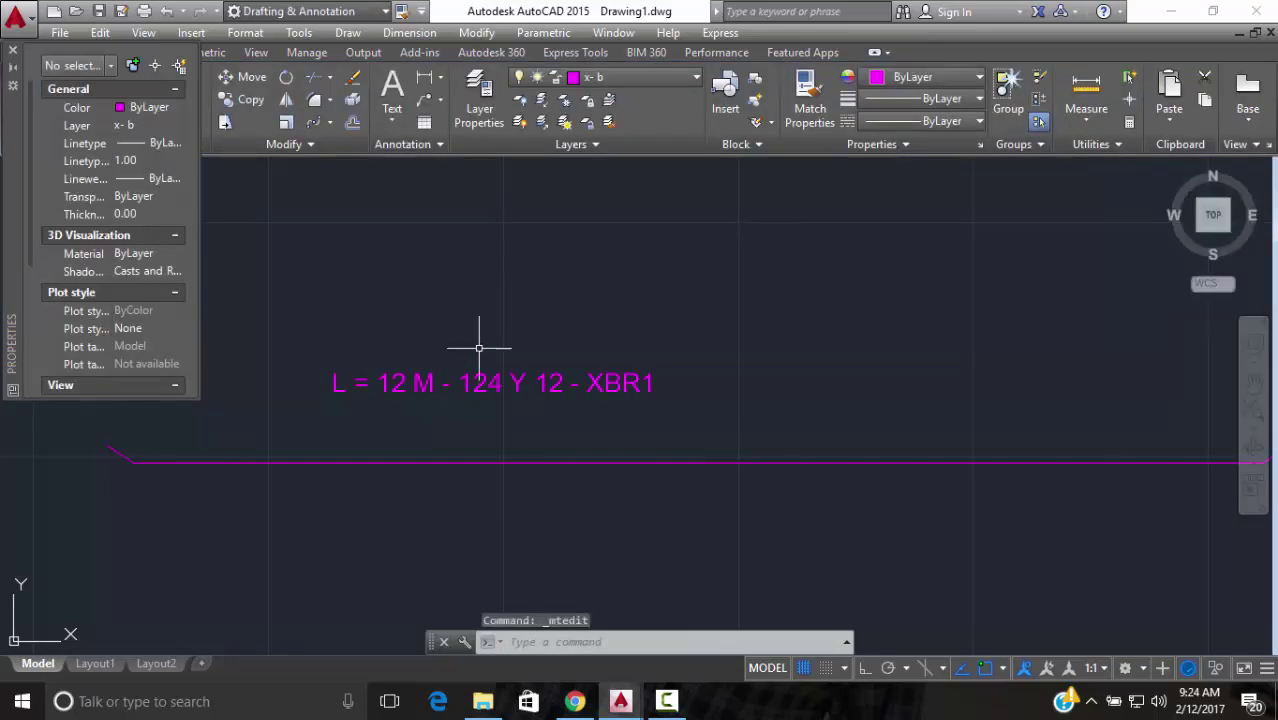
# Close the Properties palette and unisolate the layers to show the full slab plans
pyautogui.moveTo(511, 332); pyautogui.dragTo(551, 408, button='middle')
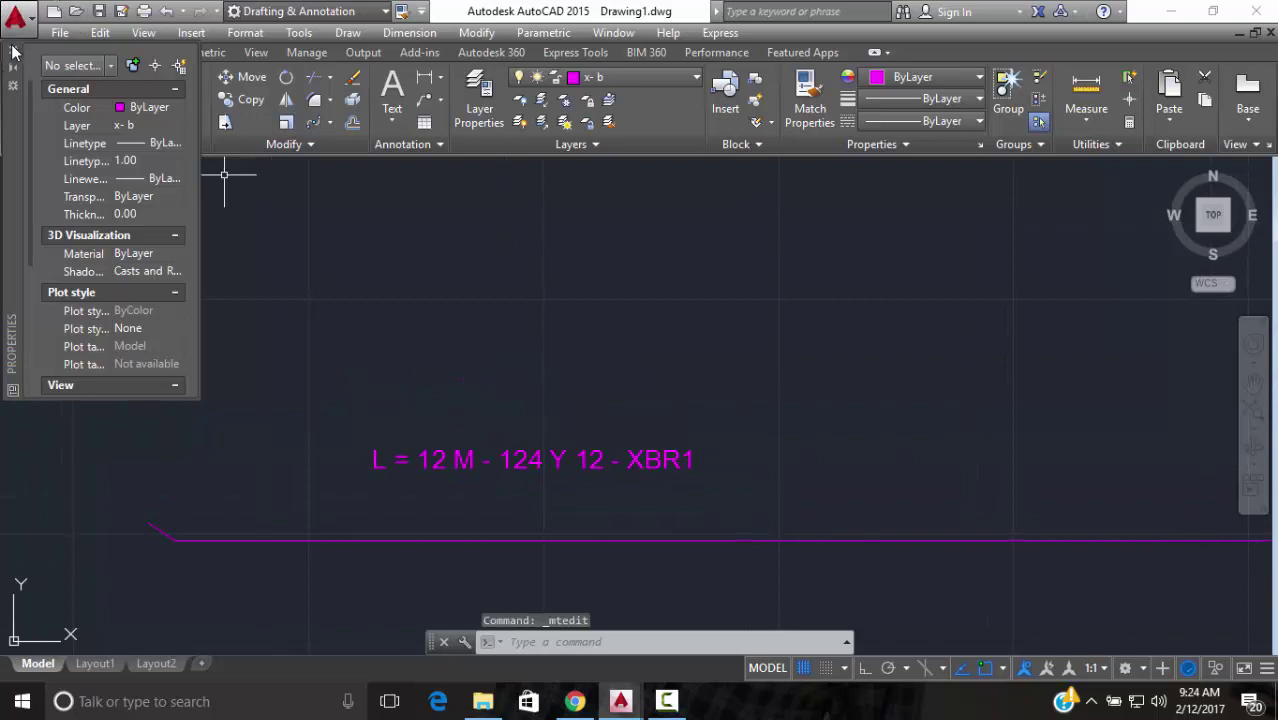
pyautogui.click(12, 50)
pyautogui.scroll(-3, 765, 405)
pyautogui.scroll(3, 825, 357)
pyautogui.moveTo(825, 357); pyautogui.dragTo(825, 542, button='middle')
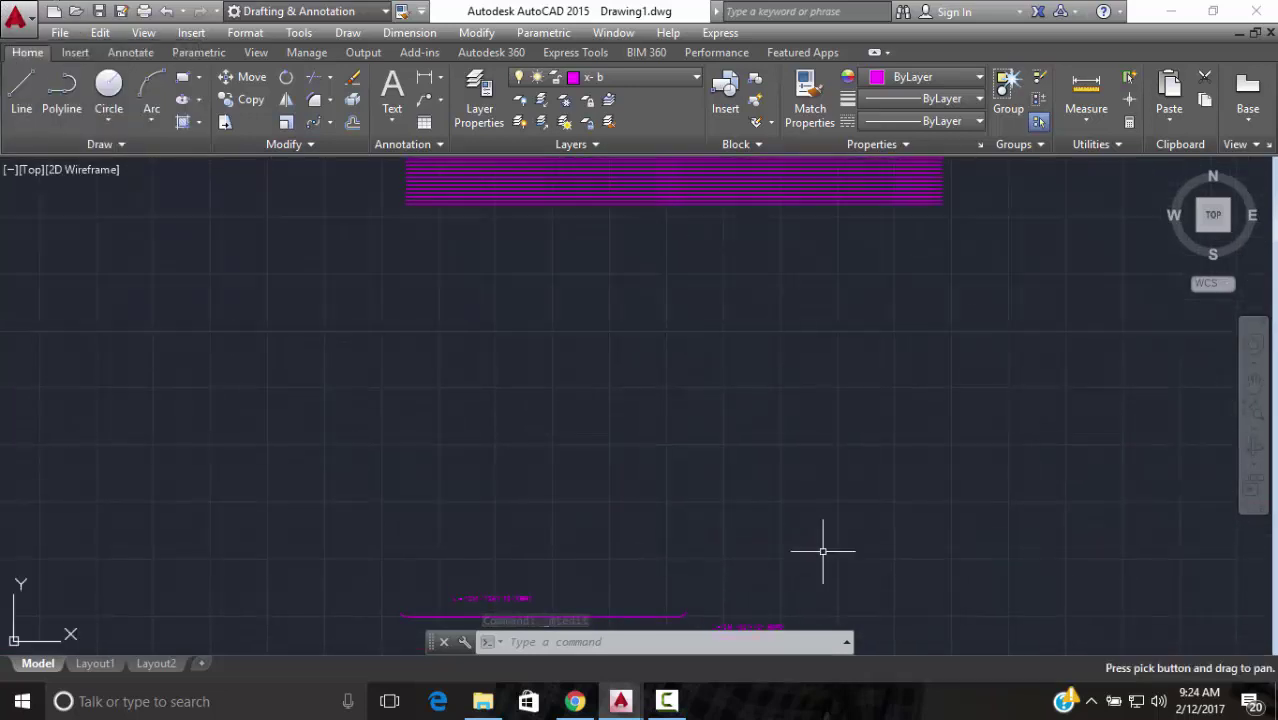
pyautogui.scroll(-3, 825, 308)
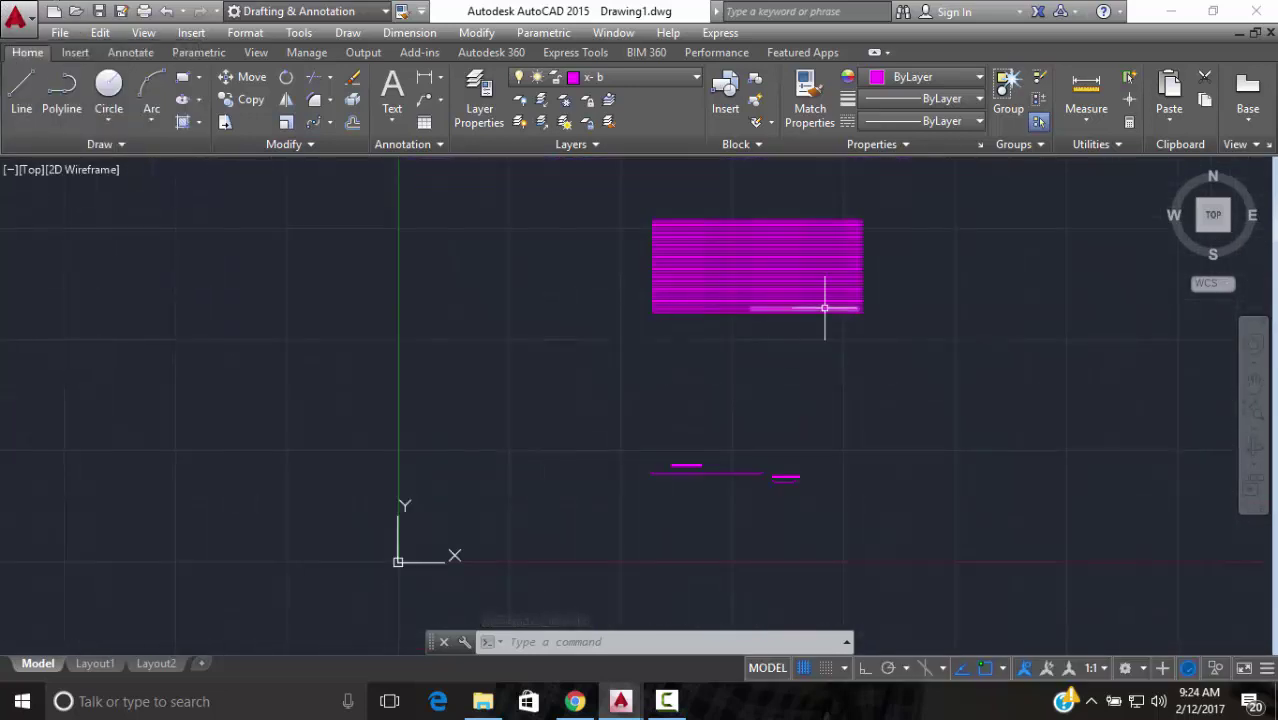
pyautogui.click(519, 122)
pyautogui.scroll(2, 791, 346)
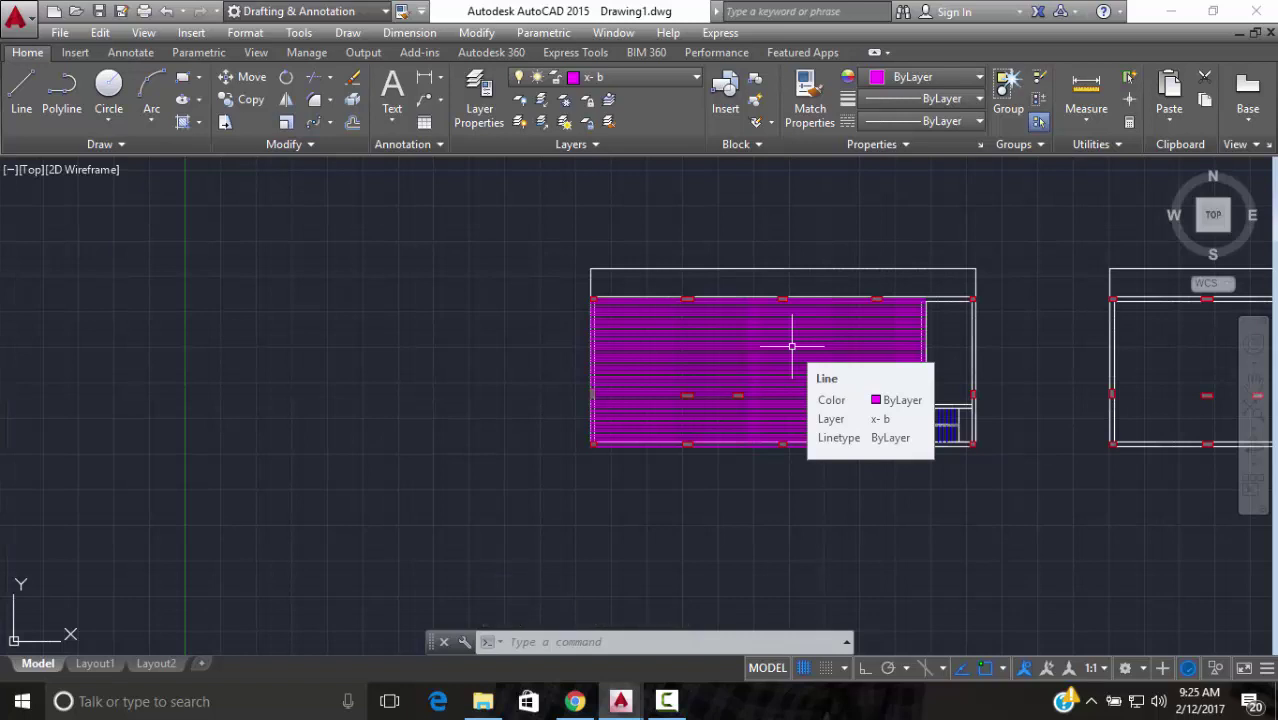
# Place a vertical linear dimension along the second slab plan's outer left side, between its upper and lower corners
pyautogui.click(870, 371)
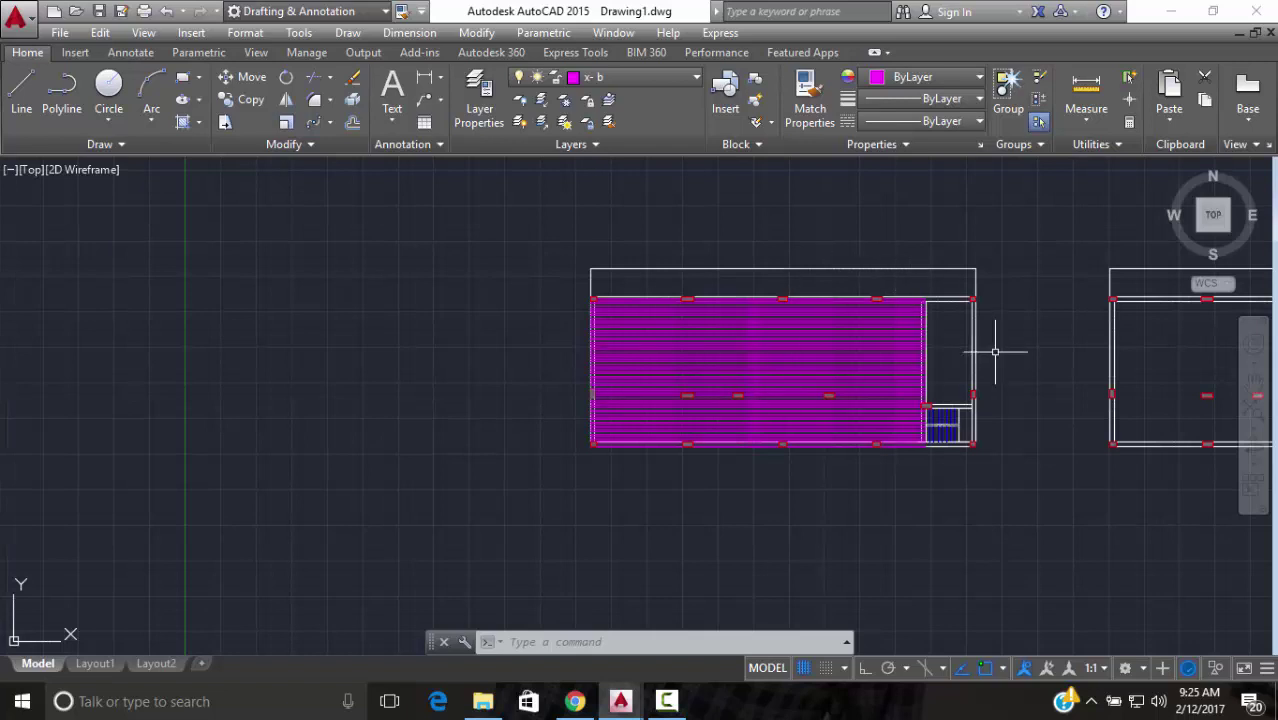
pyautogui.scroll(-3, 995, 352)
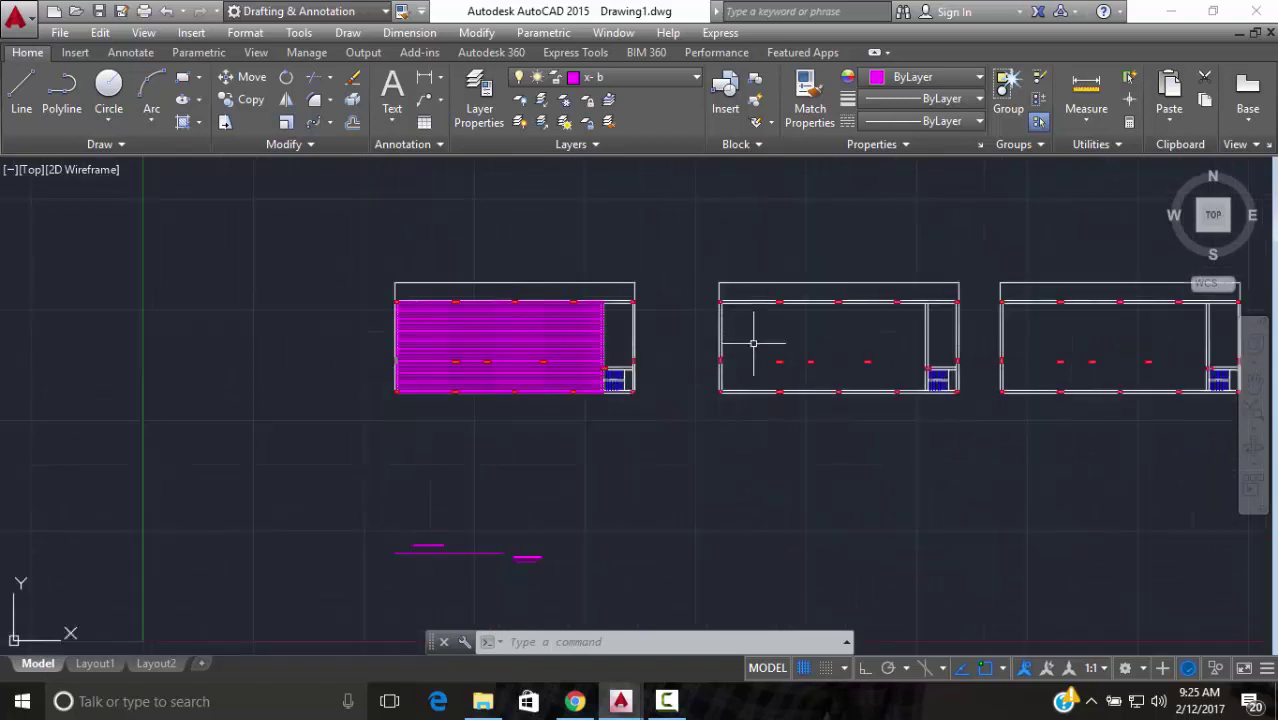
pyautogui.moveTo(753, 343); pyautogui.dragTo(670, 357, button='middle')
pyautogui.scroll(4, 660, 335)
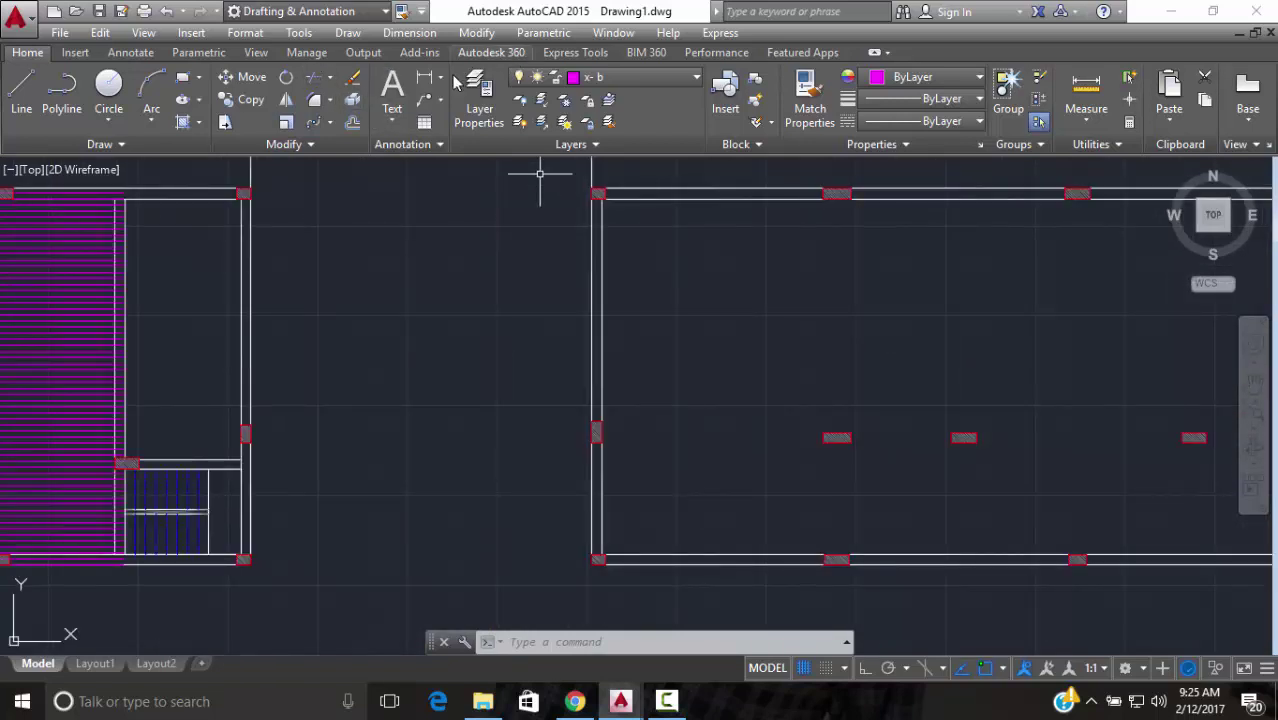
pyautogui.click(426, 79)
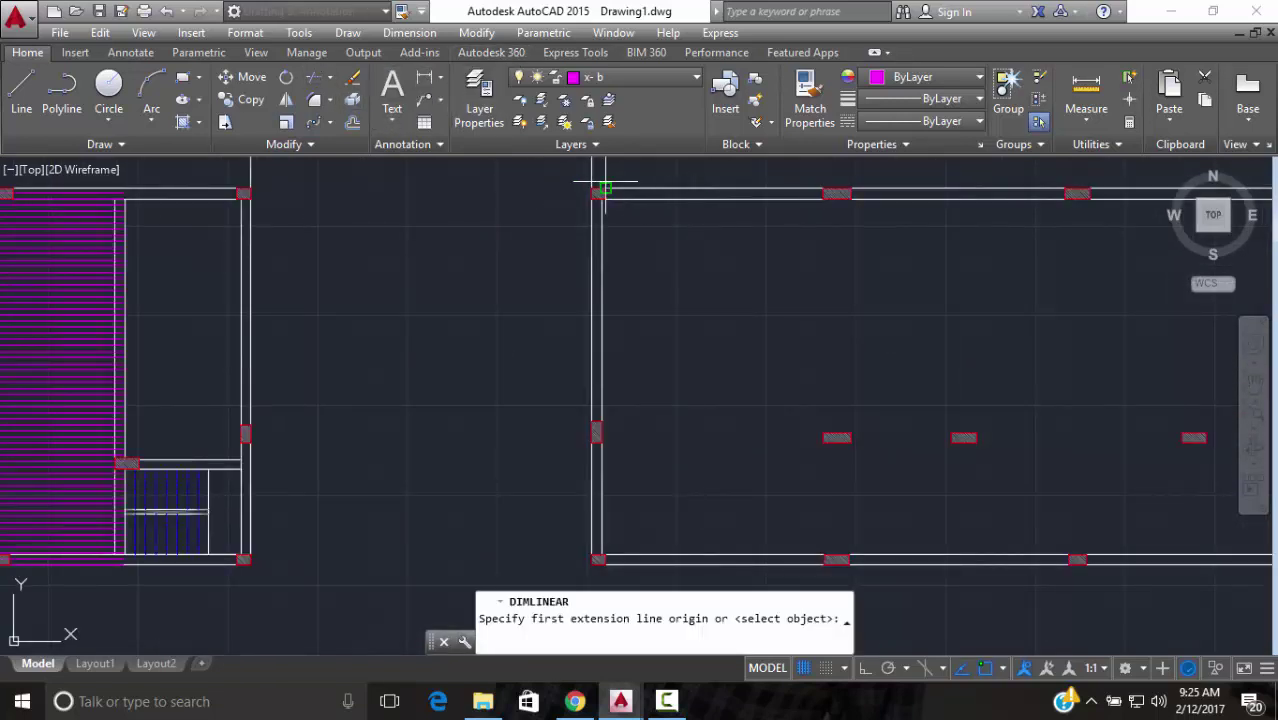
pyautogui.scroll(5, 603, 188)
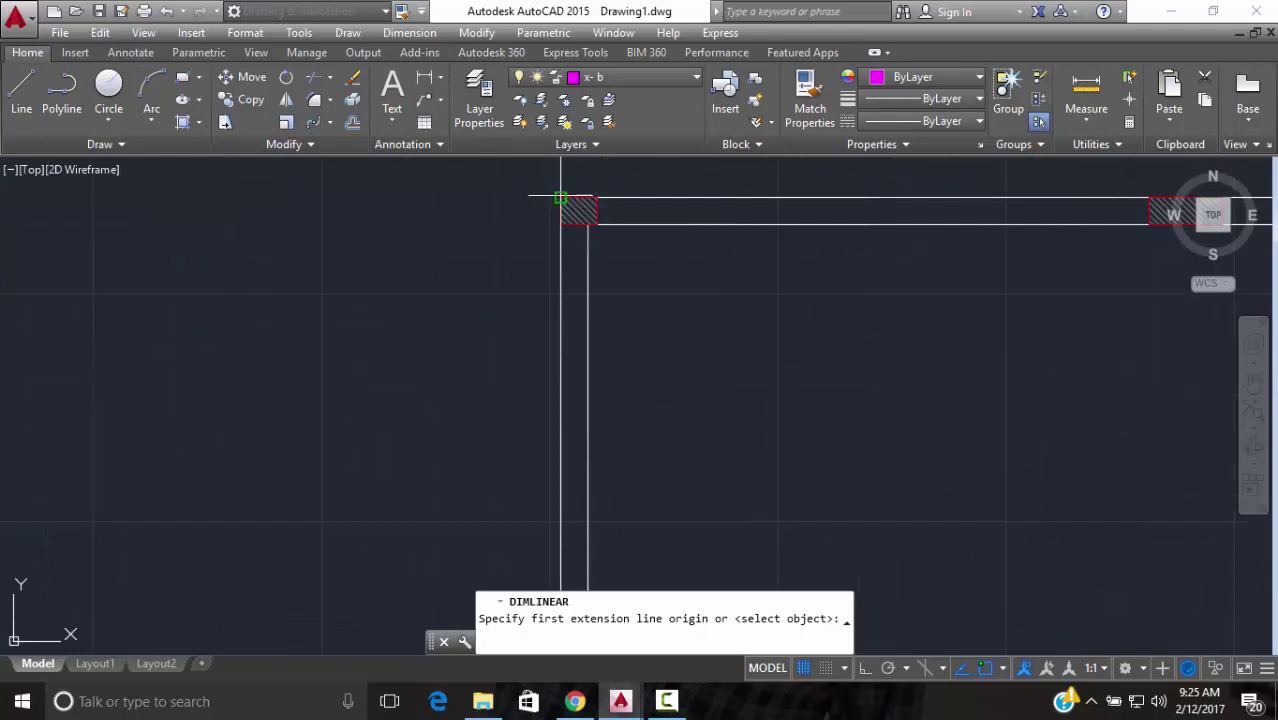
pyautogui.click(570, 200)
pyautogui.scroll(-2, 533, 280)
pyautogui.moveTo(533, 280); pyautogui.dragTo(512, 503, button='middle')
pyautogui.scroll(4, 508, 530)
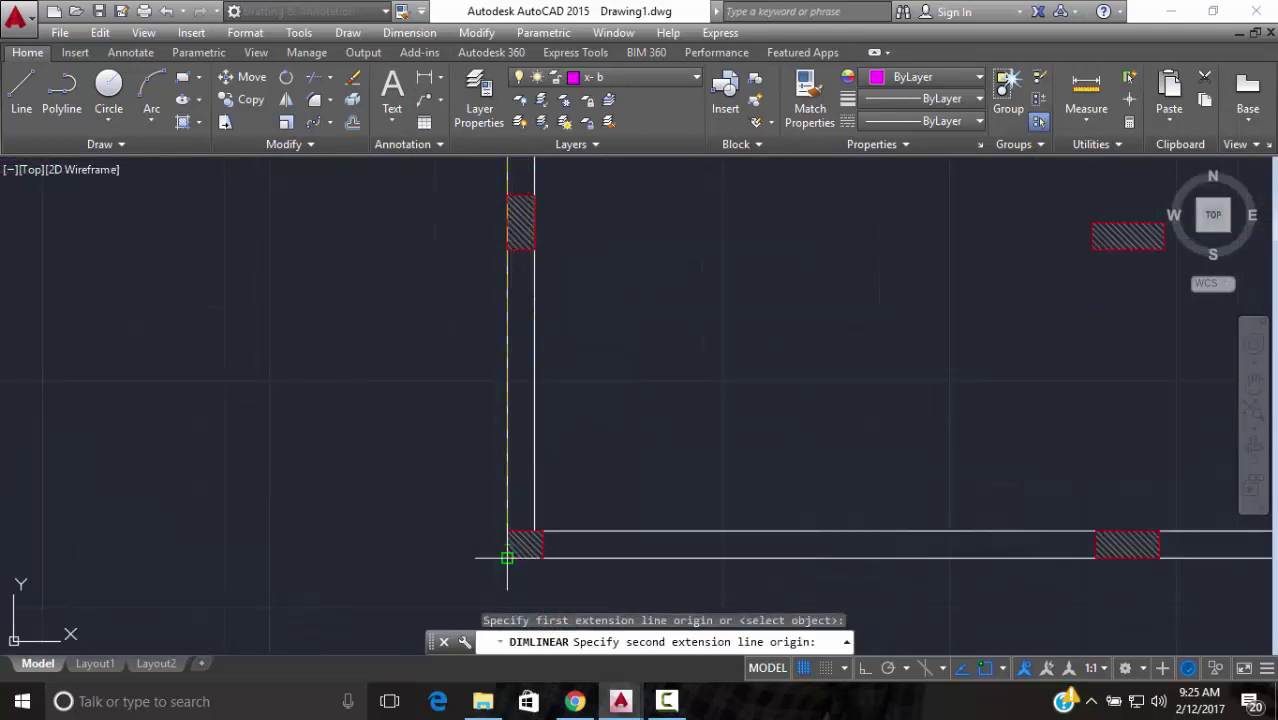
pyautogui.click(508, 557)
pyautogui.click(286, 500)
pyautogui.scroll(-4, 334, 408)
pyautogui.scroll(4, 326, 413)
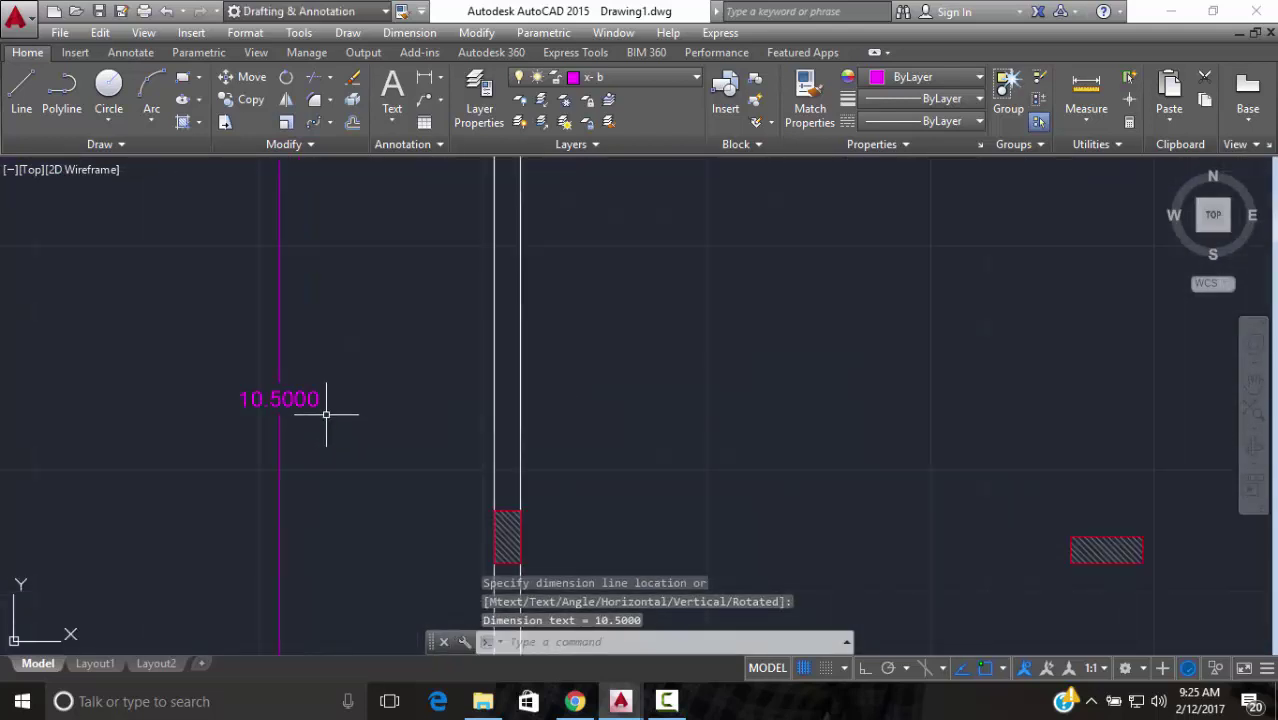
pyautogui.scroll(2, 326, 413)
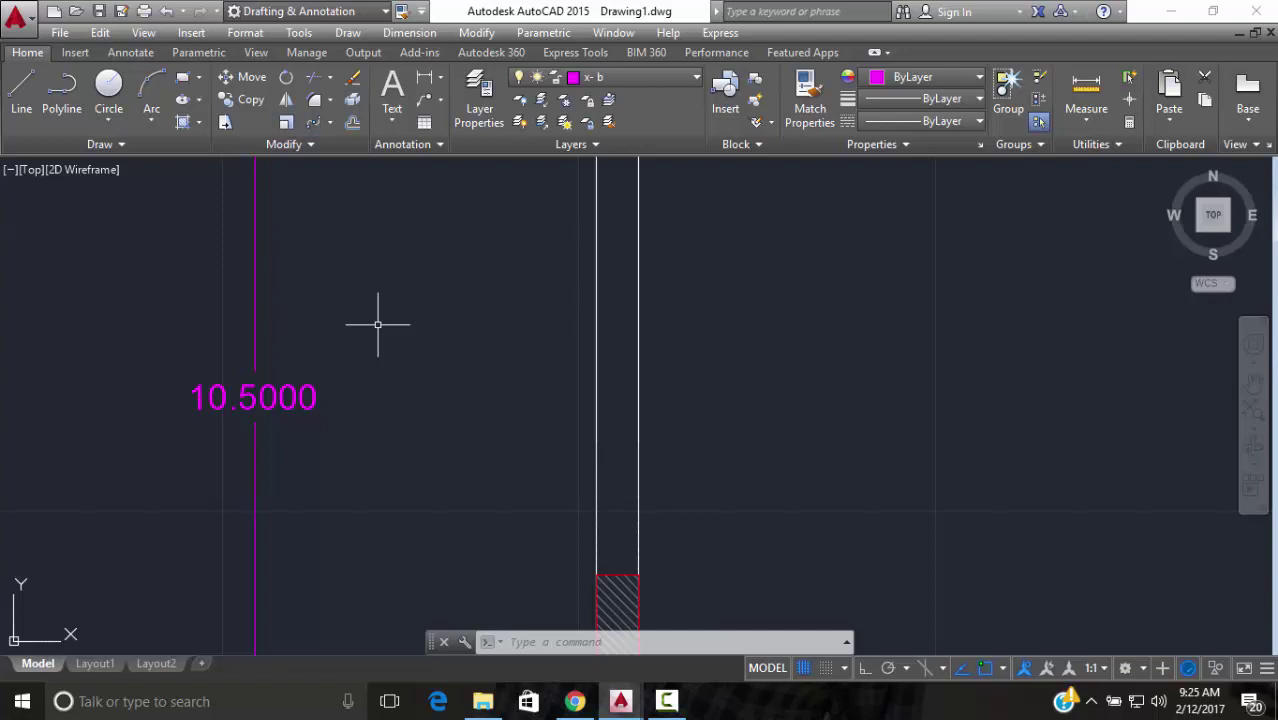
# Erase the vertical dimension beside the second slab plan
pyautogui.moveTo(378, 324); pyautogui.dragTo(124, 417)
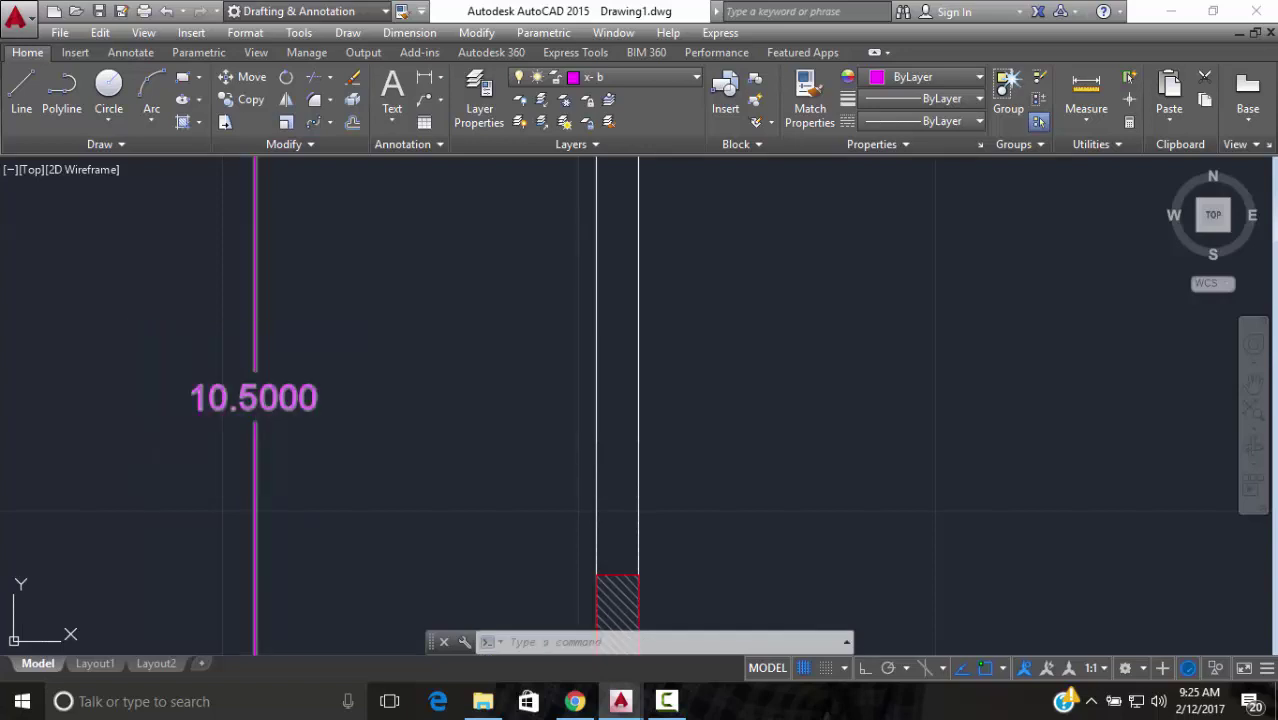
pyautogui.write('e')
pyautogui.press('Return')
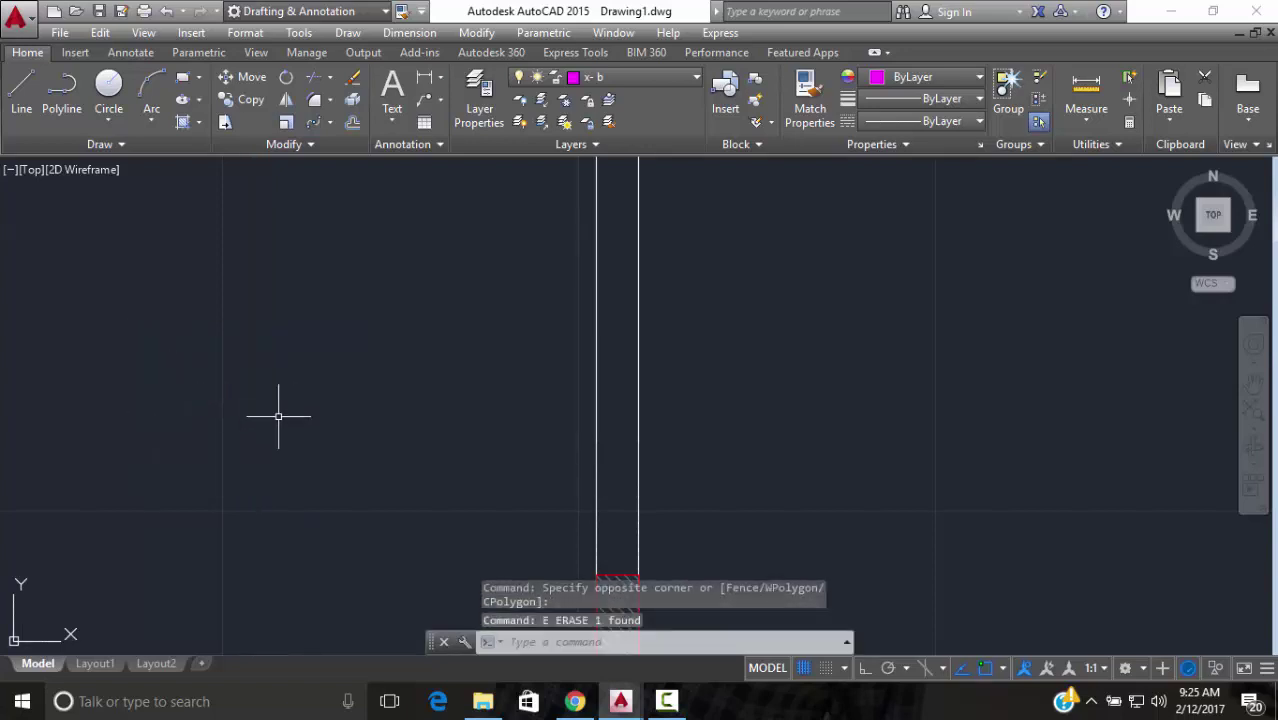
pyautogui.click(665, 702)
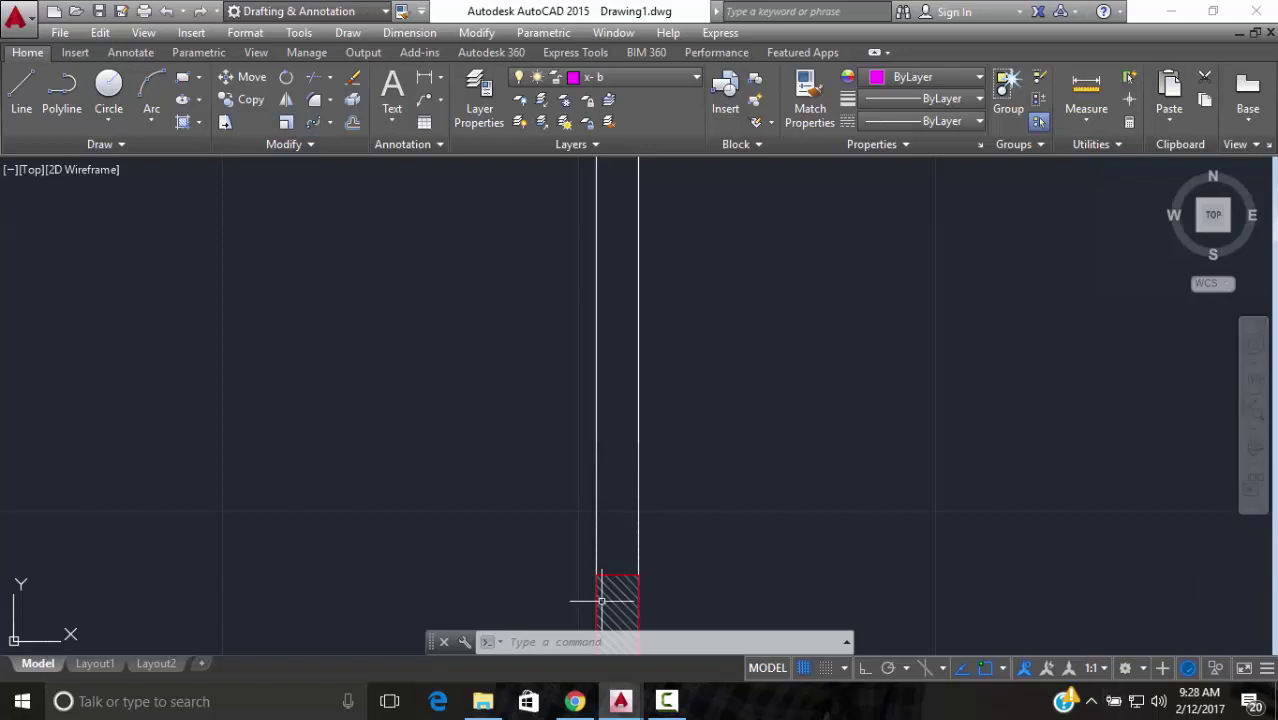
# Find and open the Windows Calculator app
pyautogui.click(262, 701)
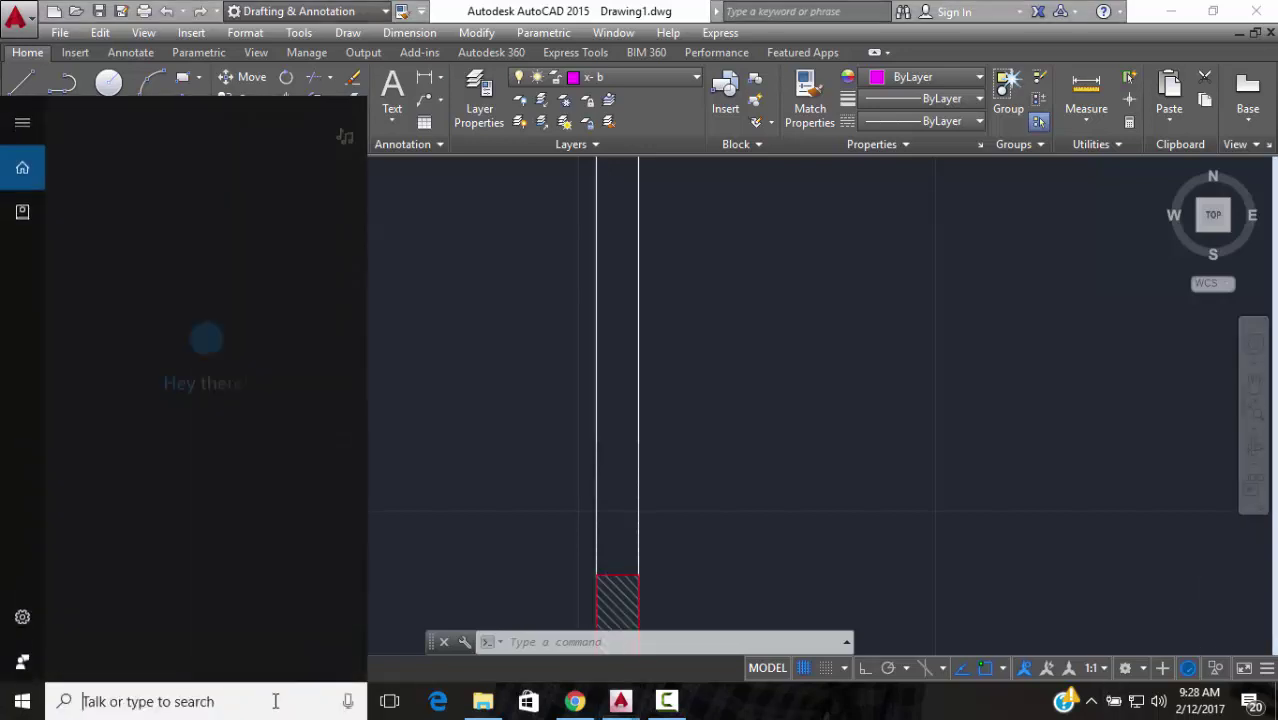
pyautogui.write('cu')
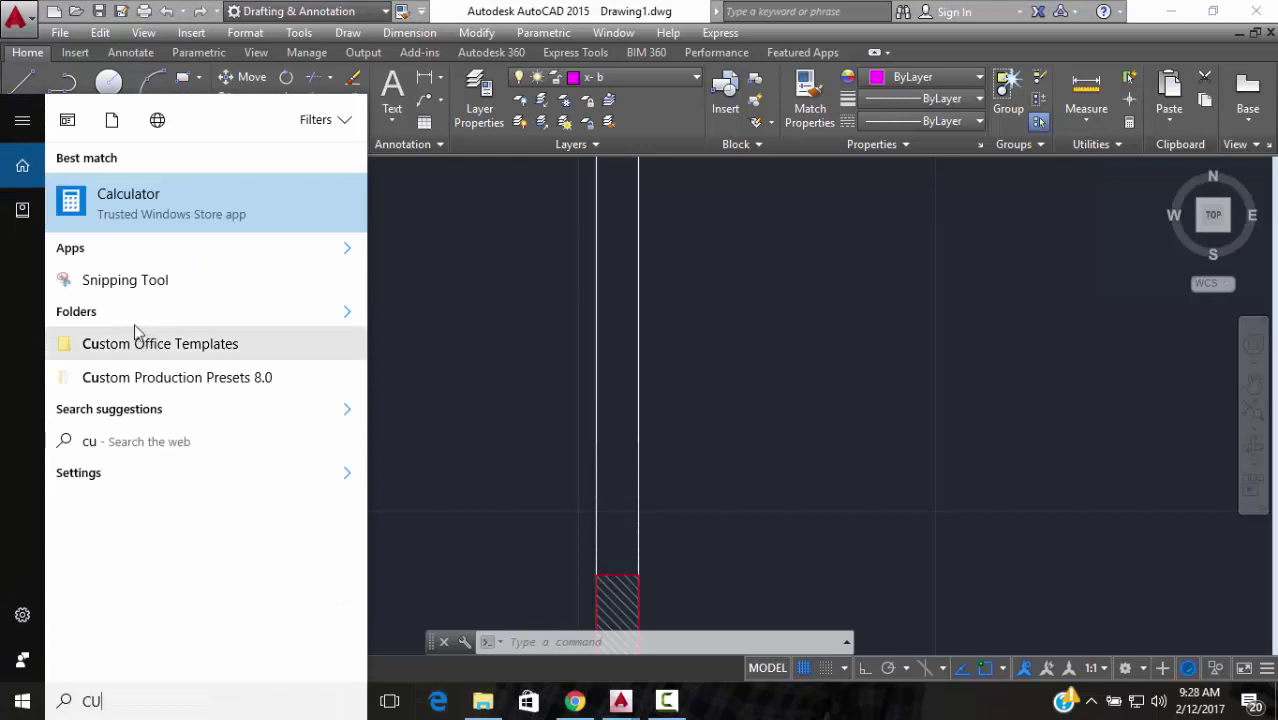
pyautogui.click(103, 190)
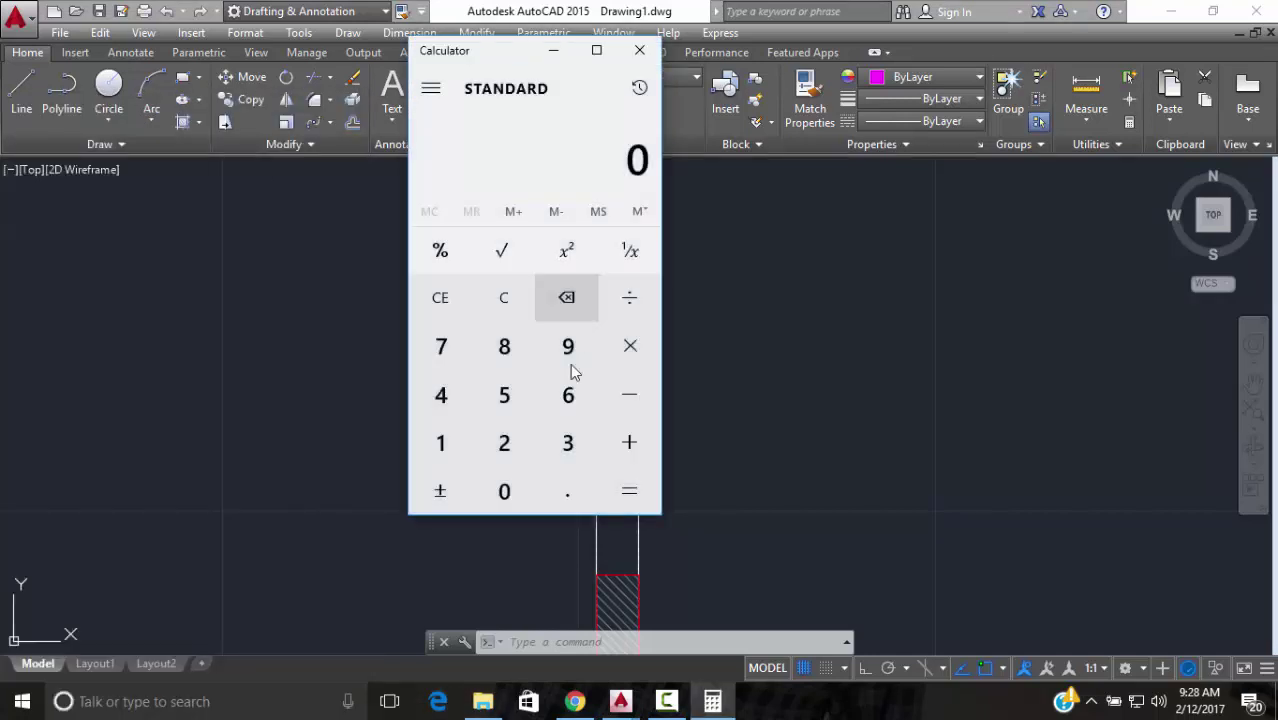
# Compute 12 × 12 ÷ 162 in Calculator for the weight per metre of a 12 mm bar
pyautogui.click(456, 427)
pyautogui.click(505, 442)
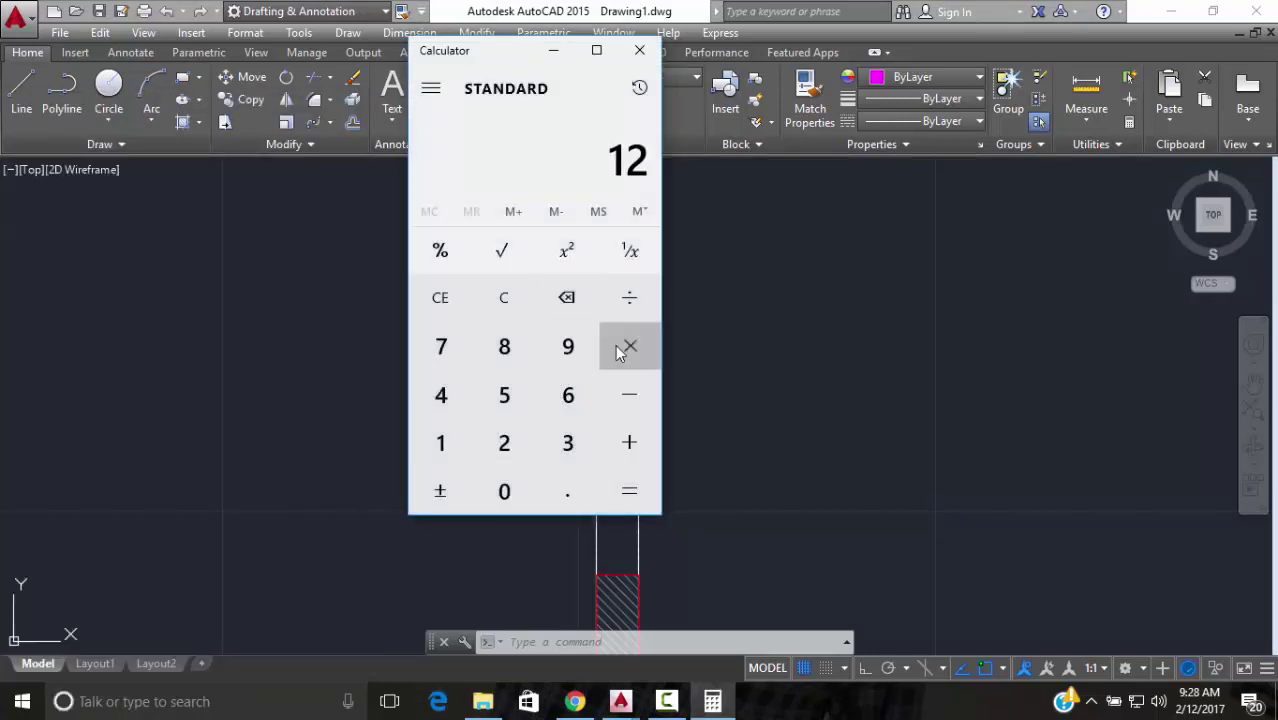
pyautogui.click(630, 345)
pyautogui.click(456, 432)
pyautogui.click(500, 440)
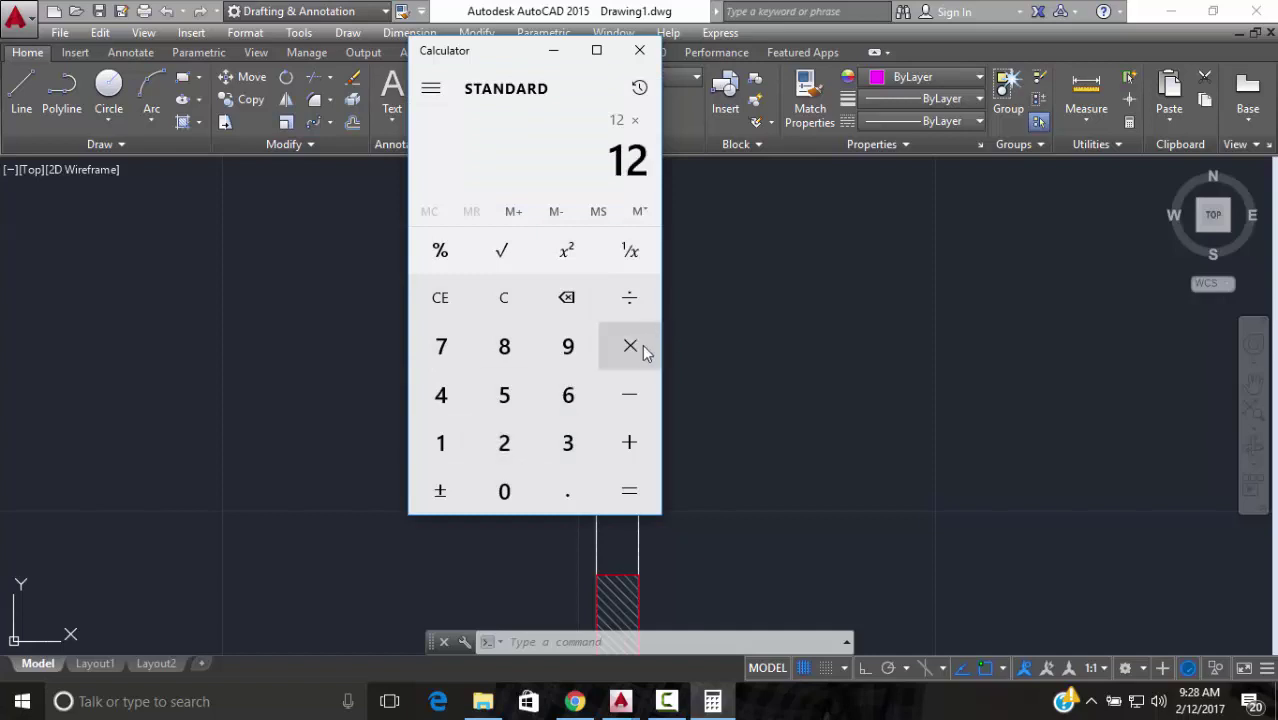
pyautogui.click(639, 467)
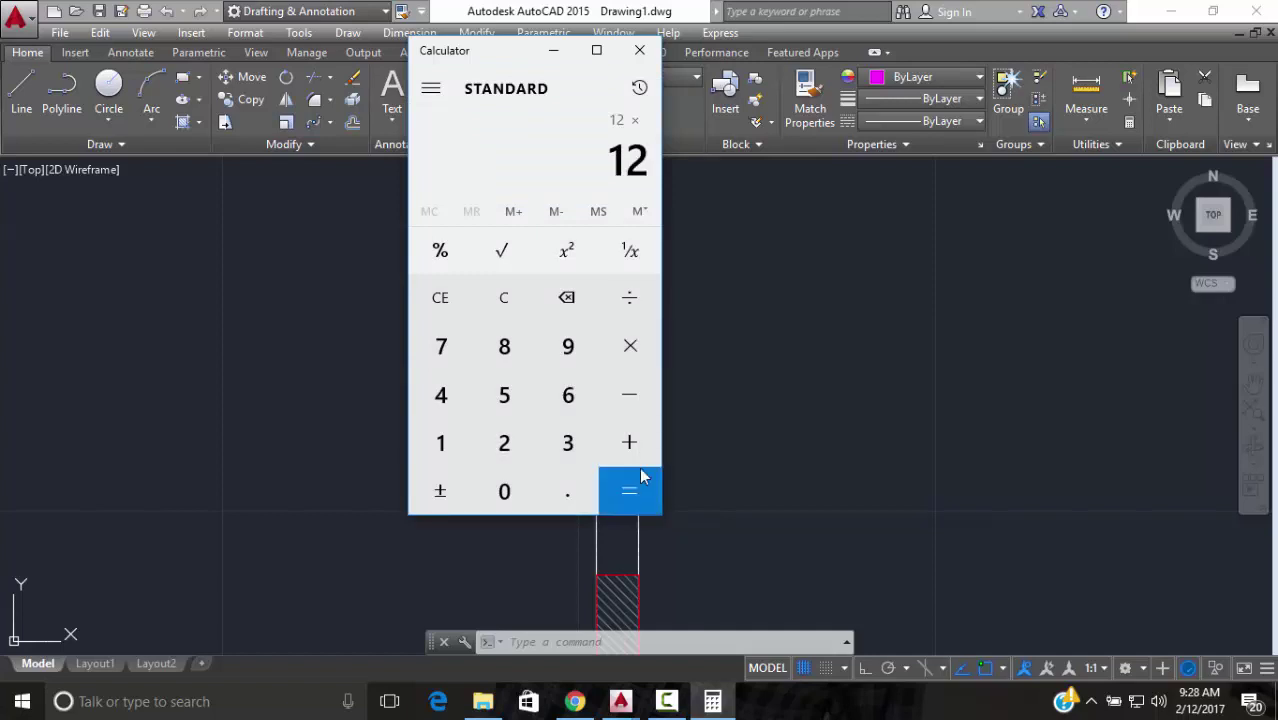
pyautogui.click(636, 305)
pyautogui.click(446, 447)
pyautogui.click(566, 398)
pyautogui.click(515, 442)
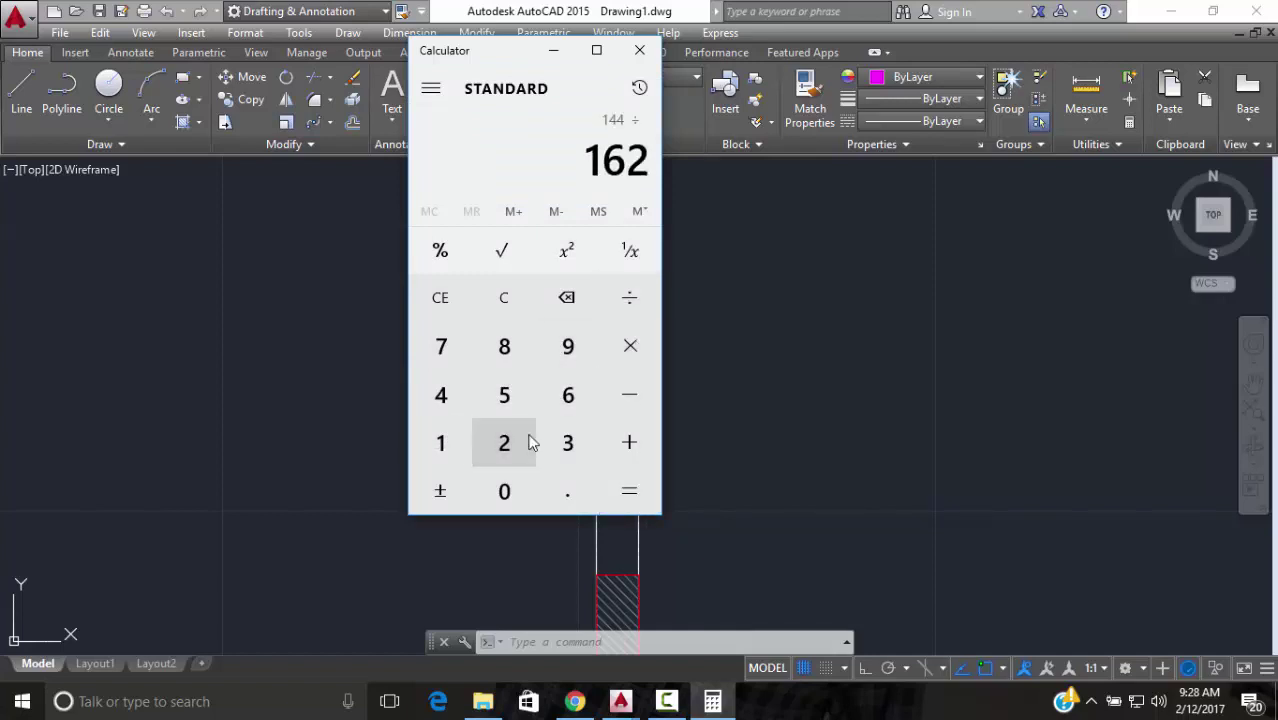
pyautogui.click(656, 503)
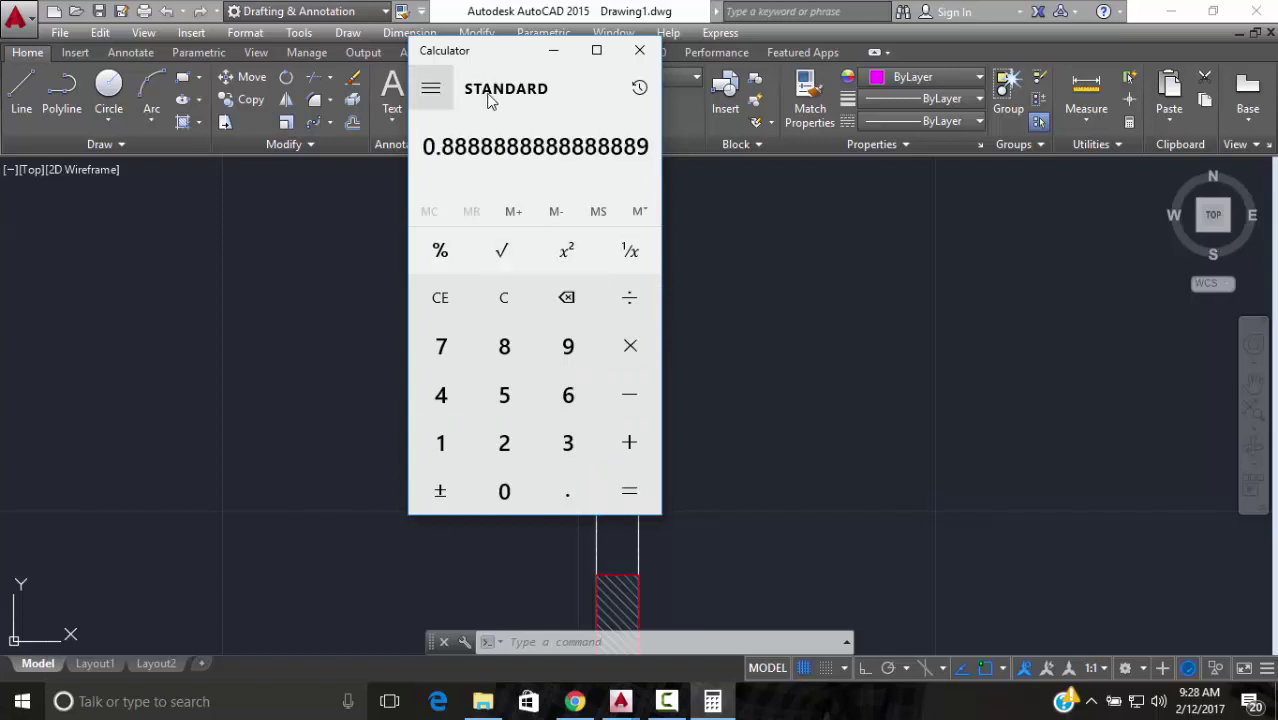
# Multiply the result by 0.5 and that product by 62
pyautogui.click(625, 346)
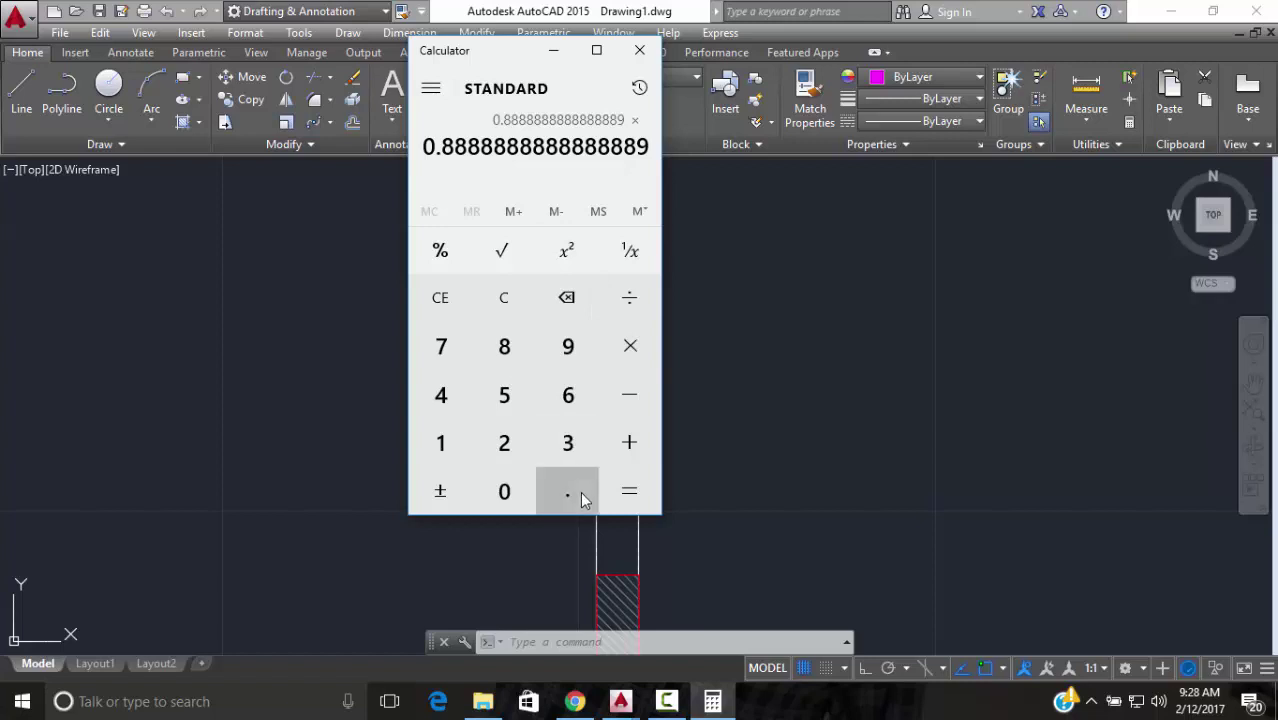
pyautogui.click(570, 490)
pyautogui.click(502, 393)
pyautogui.click(643, 487)
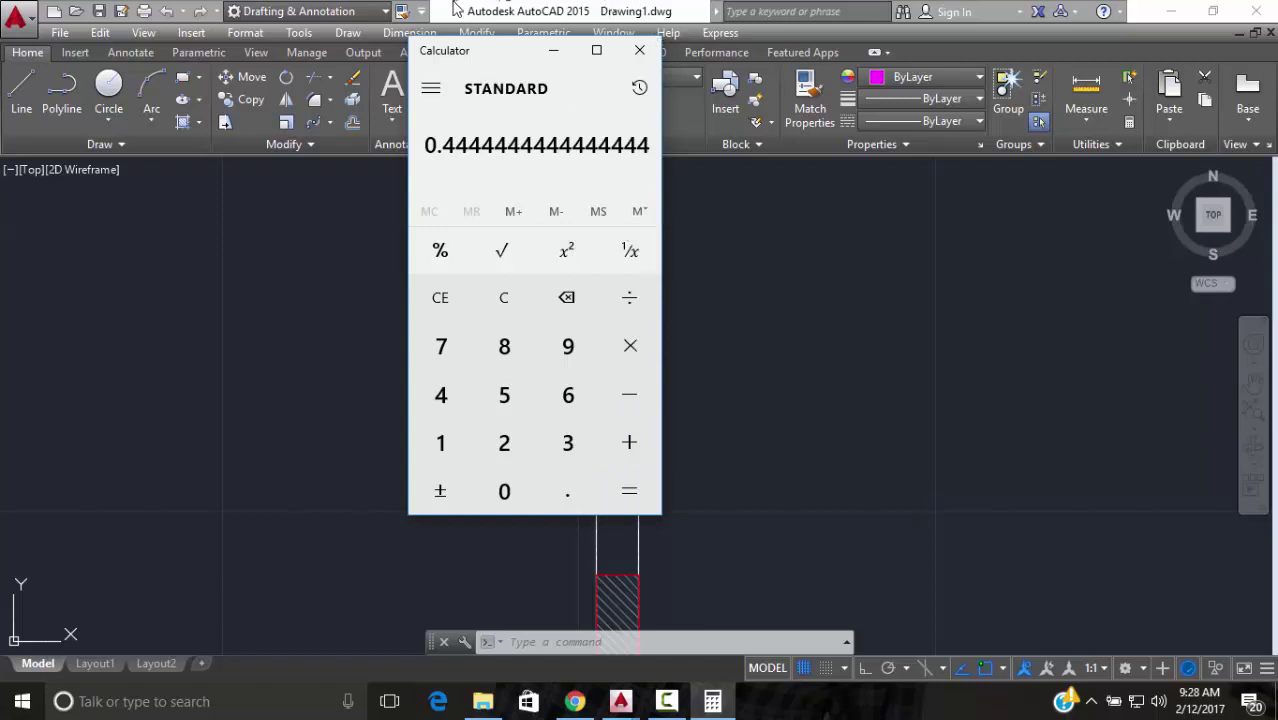
pyautogui.click(635, 352)
pyautogui.click(588, 400)
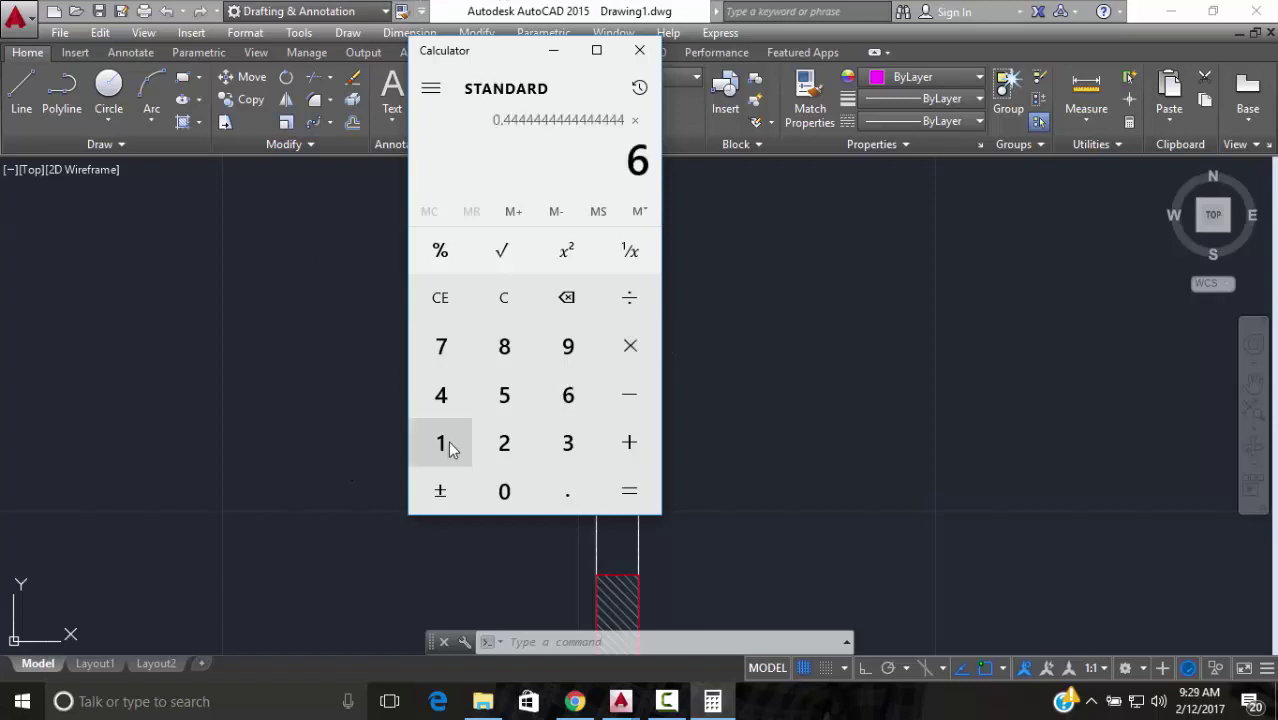
pyautogui.click(505, 443)
pyautogui.click(629, 491)
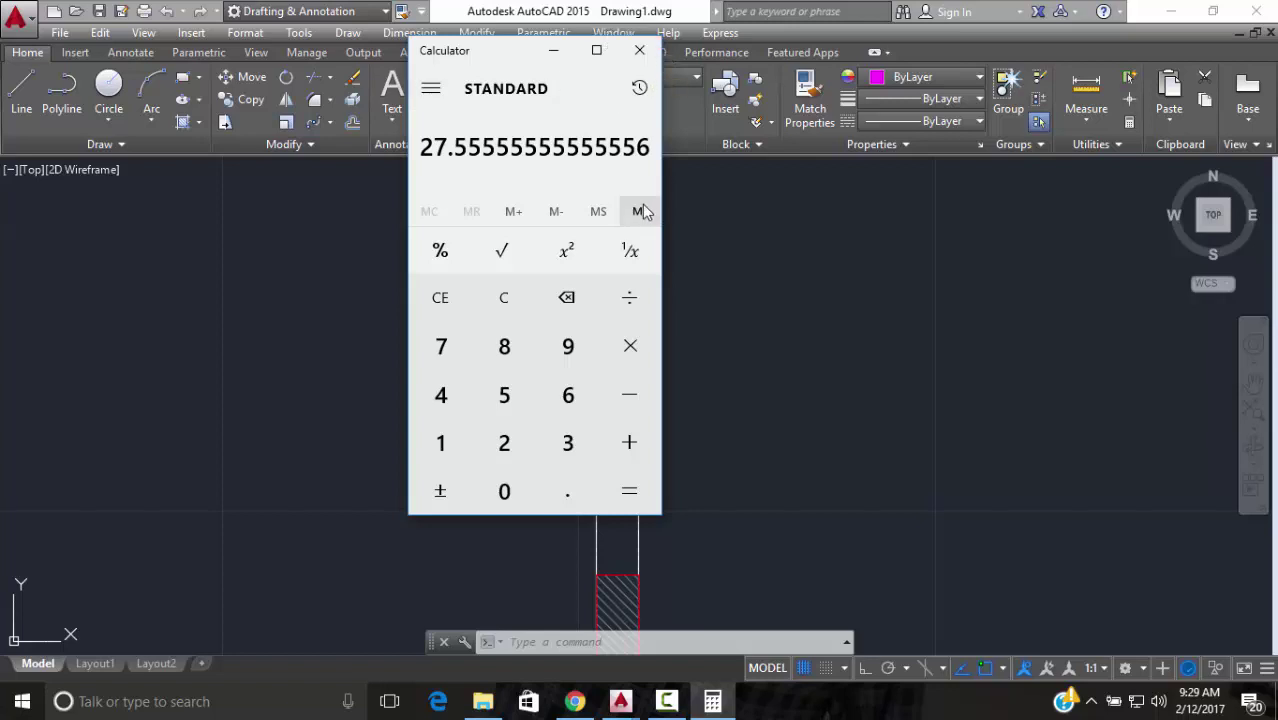
# Multiply the running product by 2 and close Calculator, returning to the AutoCAD drawing
pyautogui.click(622, 350)
pyautogui.click(504, 443)
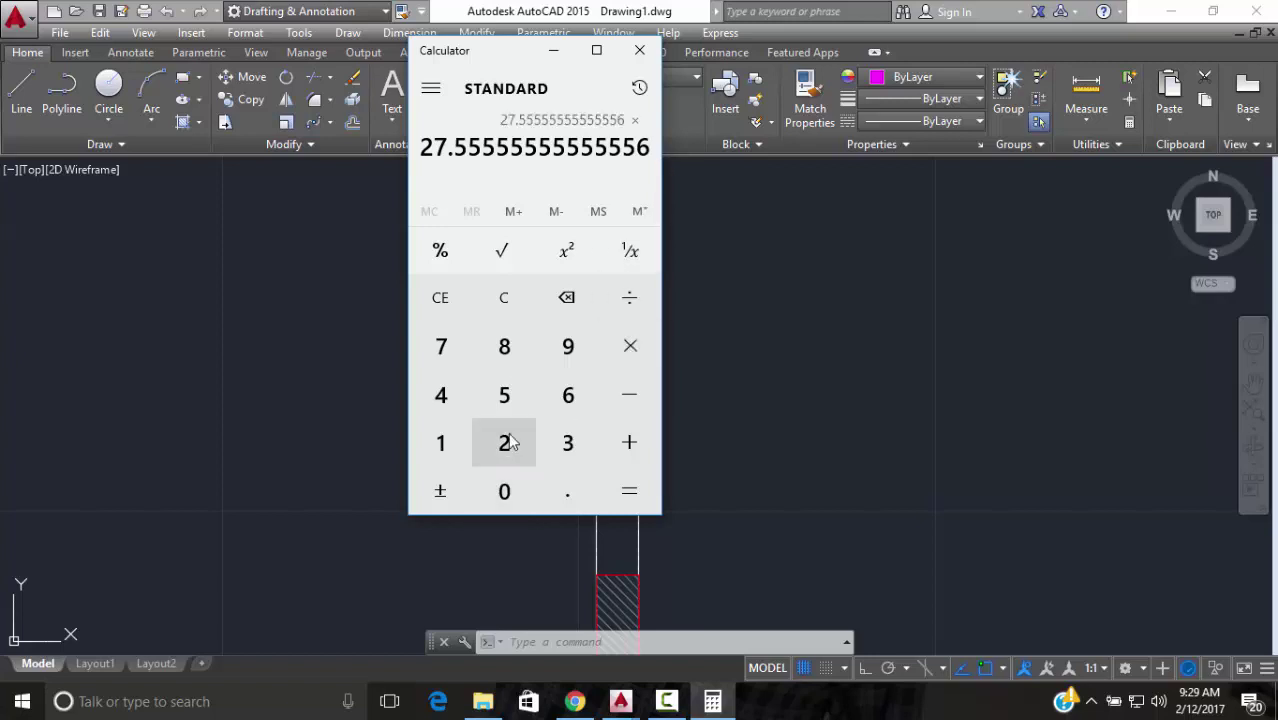
pyautogui.click(629, 491)
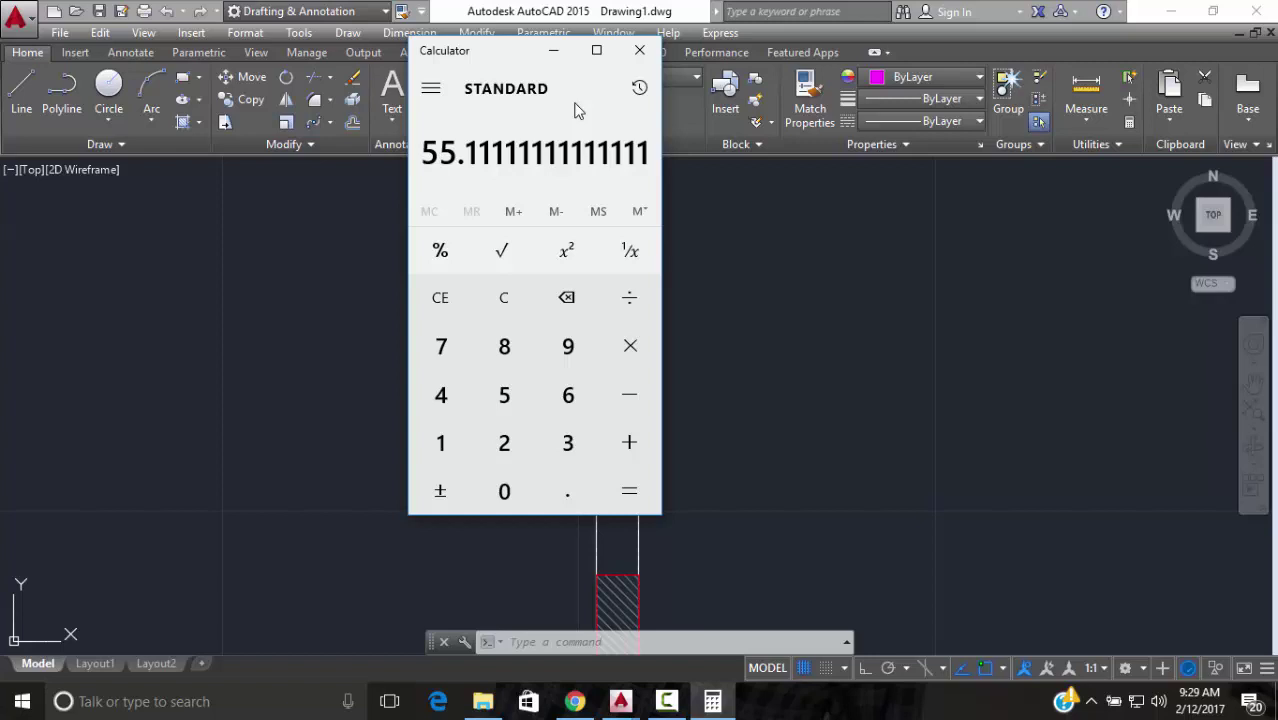
pyautogui.click(640, 50)
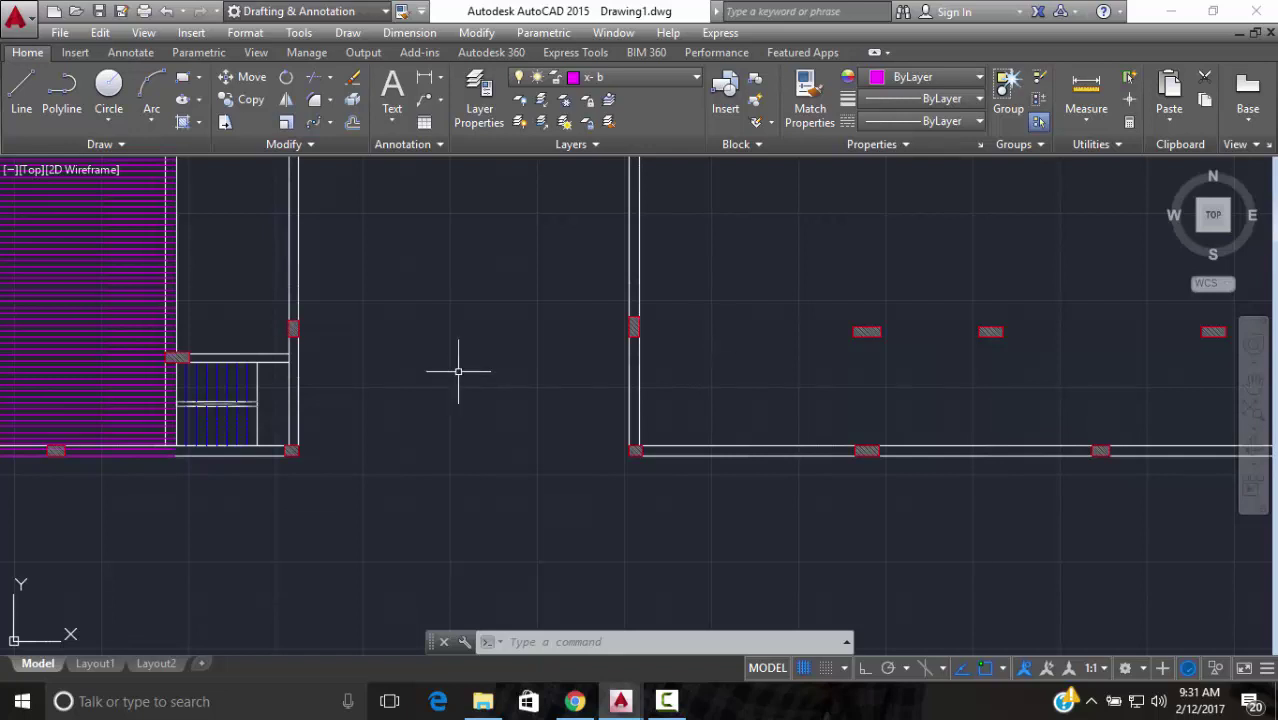
# Examine the reinforced first slab plan around its stair and the empty slab plans beside it
pyautogui.scroll(-5, 830, 290)
pyautogui.scroll(2, 644, 316)
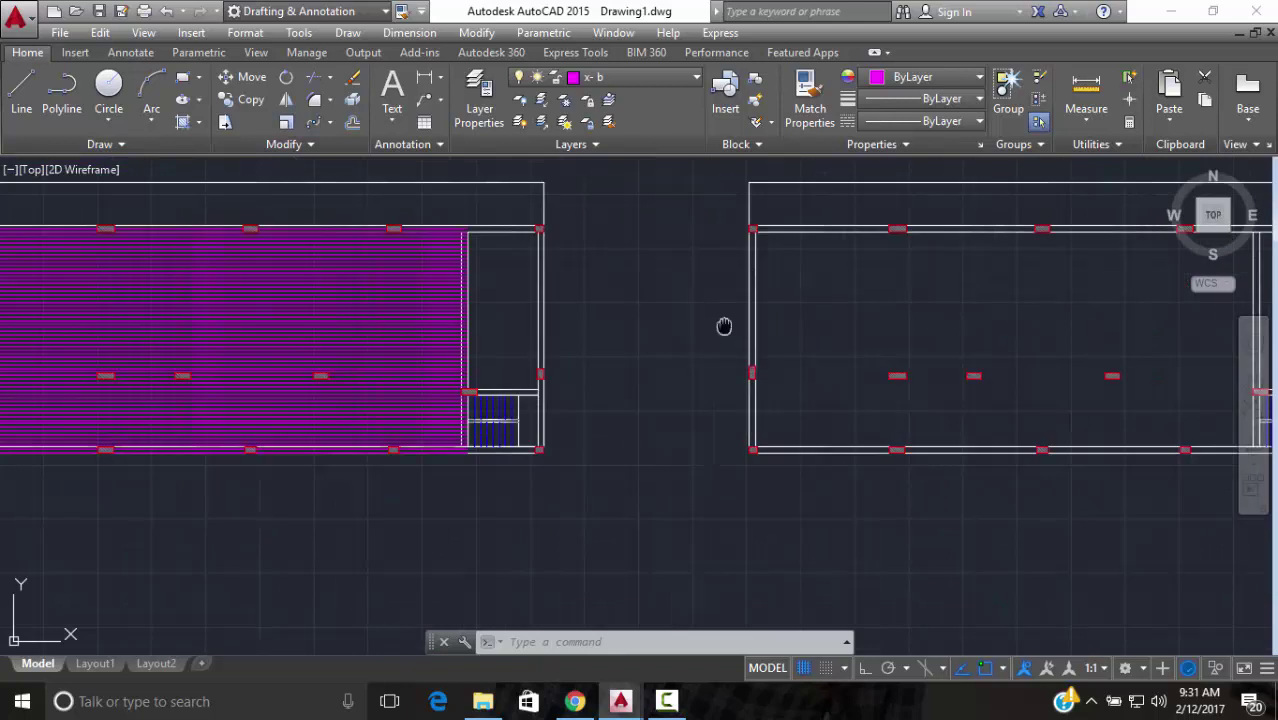
pyautogui.moveTo(725, 322); pyautogui.dragTo(511, 385, button='middle')
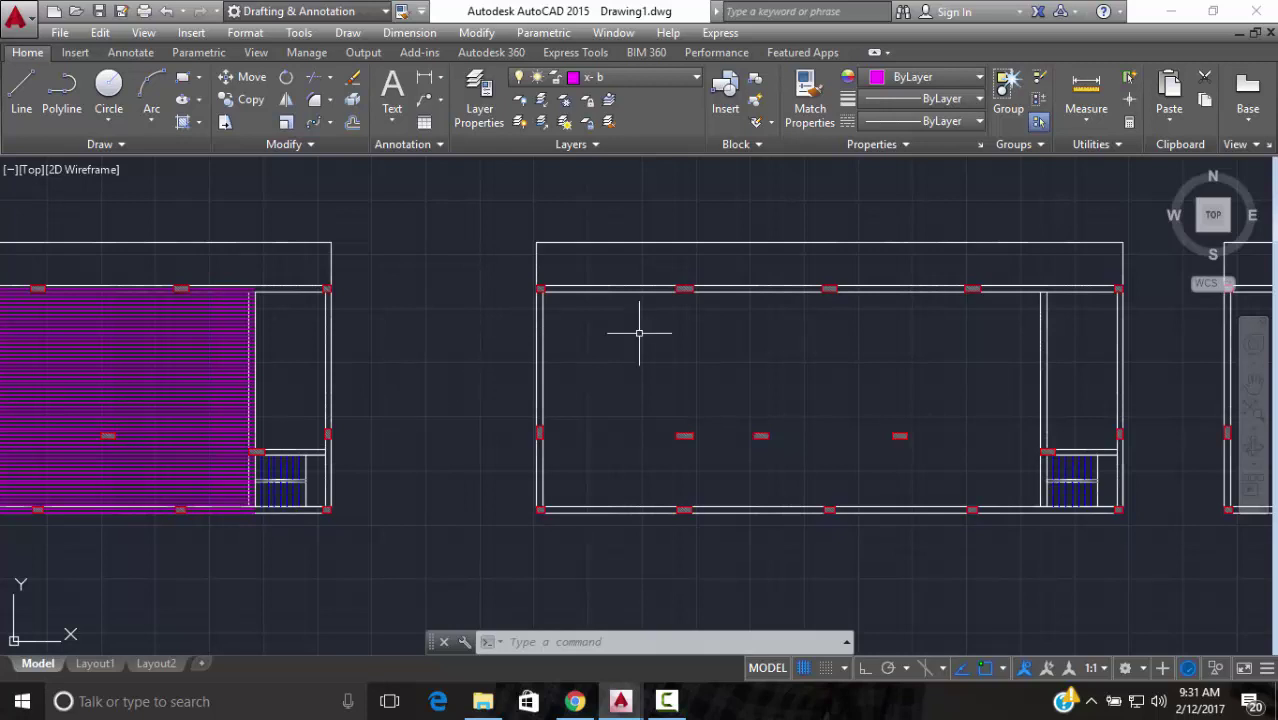
pyautogui.moveTo(498, 418); pyautogui.dragTo(600, 426, button='middle')
pyautogui.scroll(5, 414, 408)
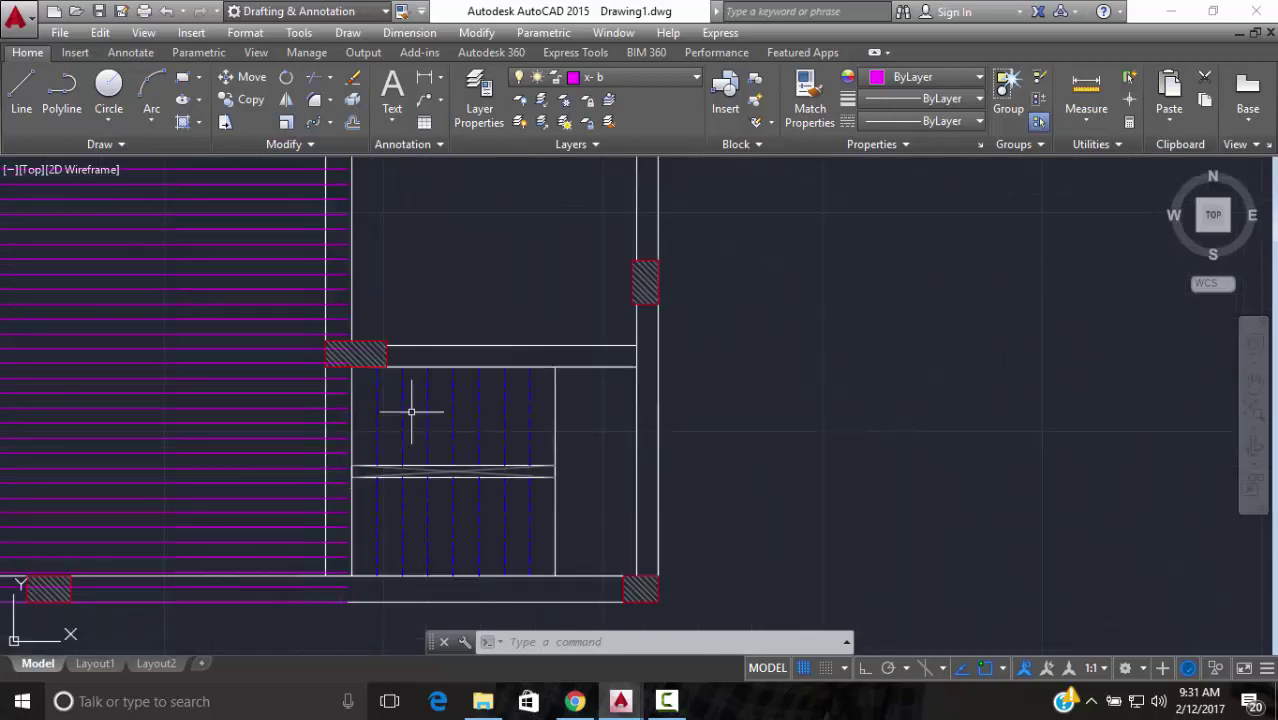
pyautogui.scroll(-6, 487, 451)
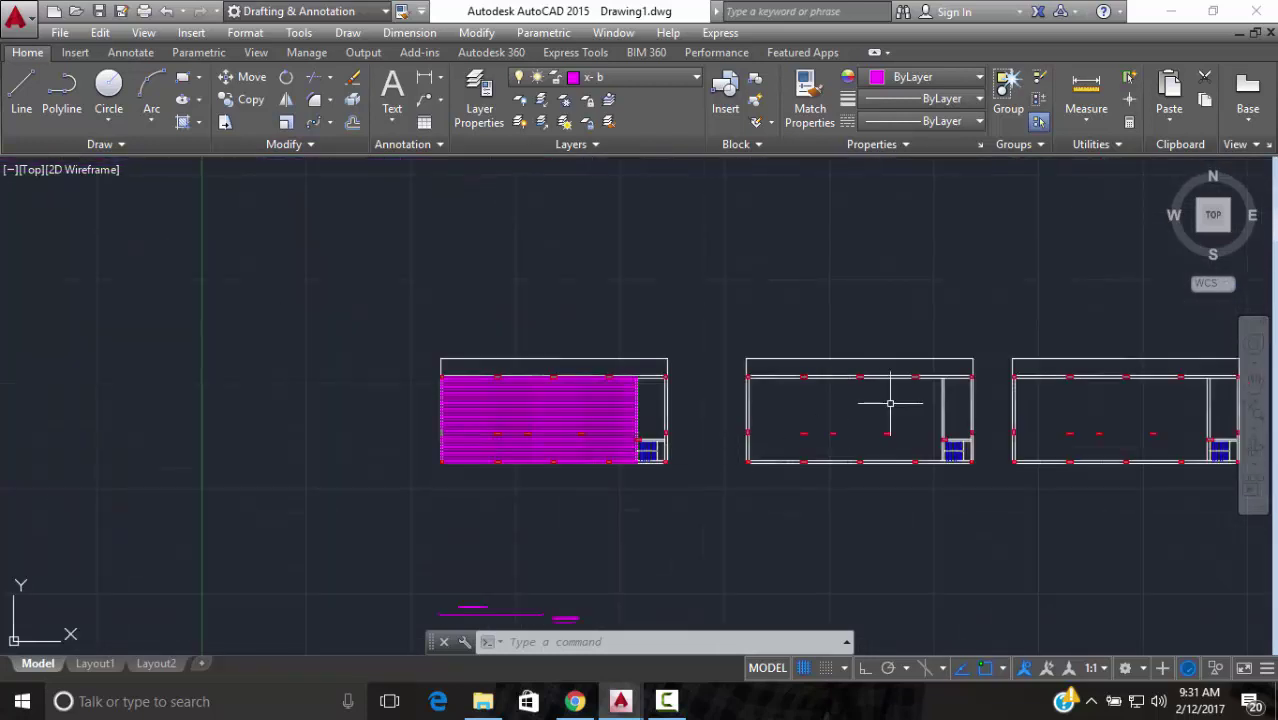
pyautogui.moveTo(901, 371)
pyautogui.mouseDown(button='middle')
pyautogui.moveTo(842, 391)
pyautogui.moveTo(833, 371)
pyautogui.mouseUp(button='middle')
pyautogui.scroll(2, 833, 371)
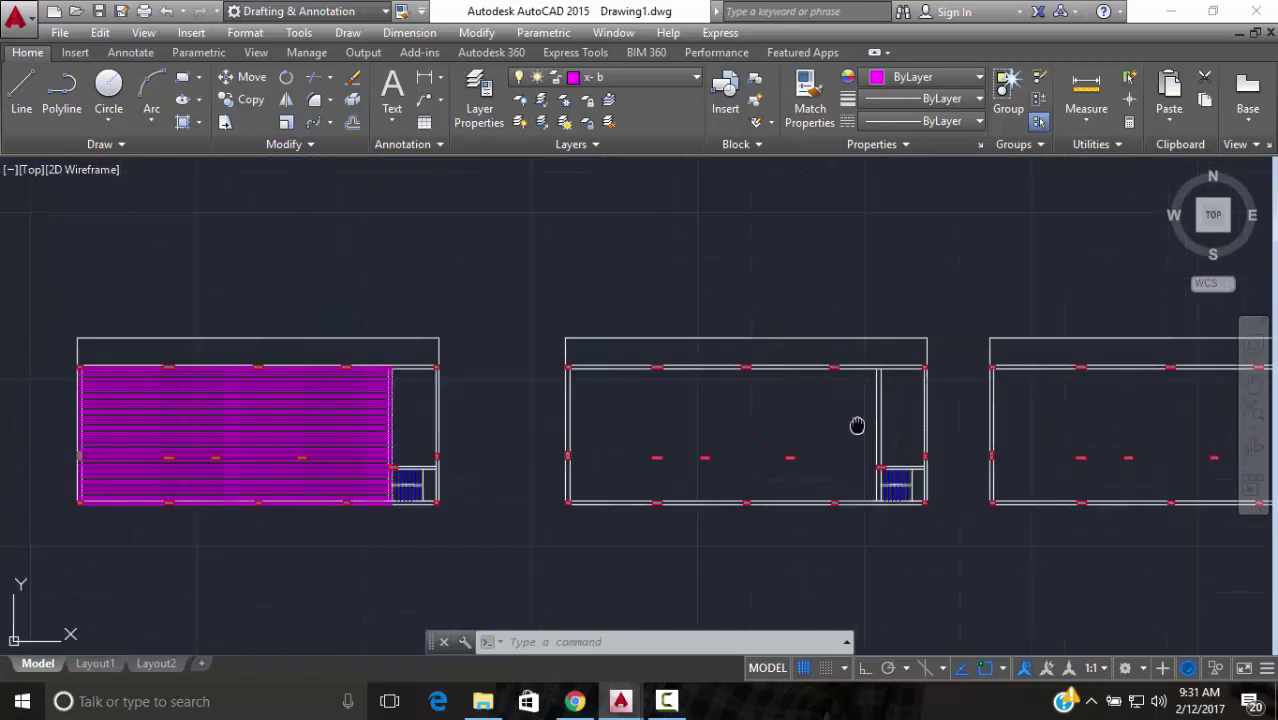
pyautogui.moveTo(857, 426); pyautogui.dragTo(735, 415, button='middle')
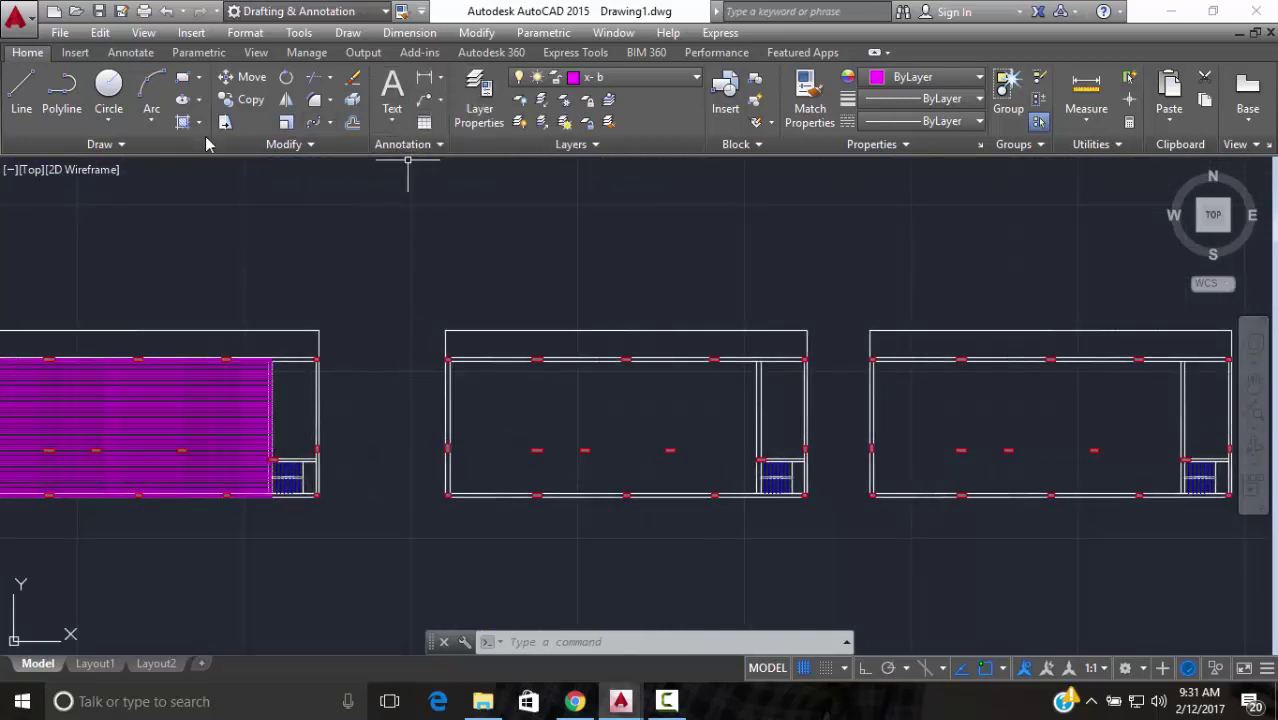
# Draw a vertical line 8 units long with Ortho on, upward from the second slab plan's lower-left outer corner along the outer wall
pyautogui.click(21, 90)
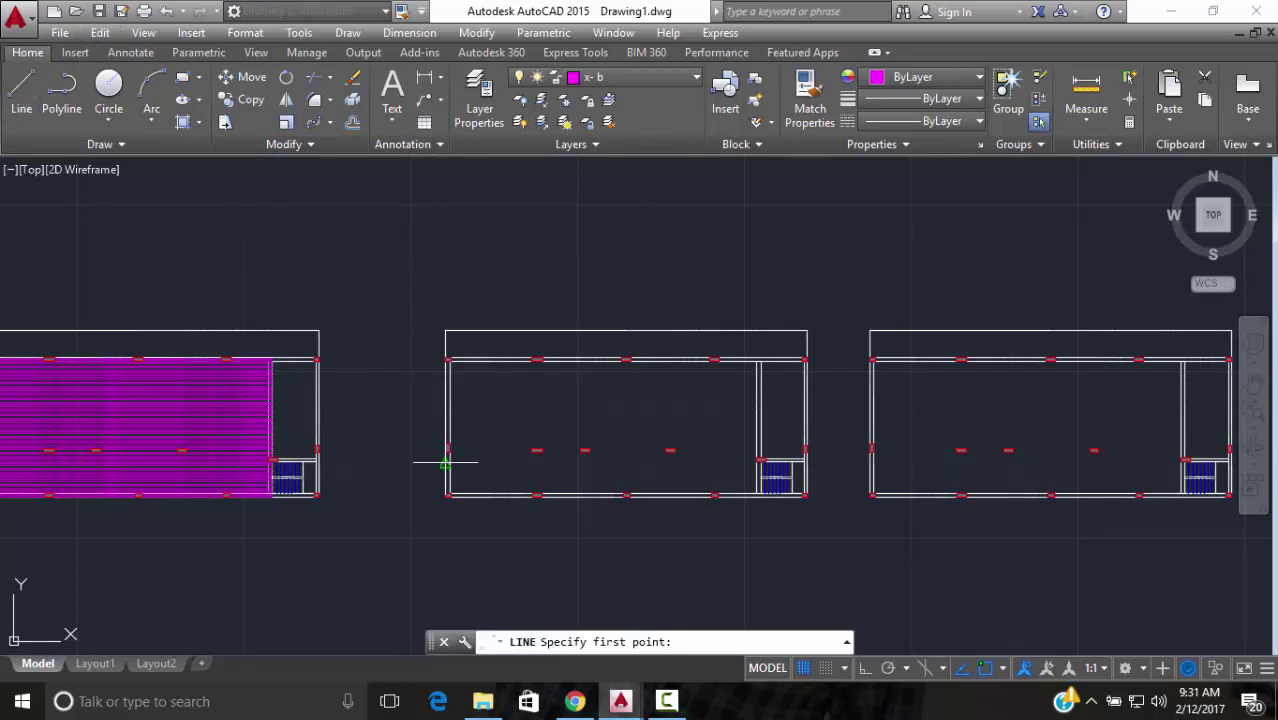
pyautogui.scroll(4, 445, 462)
pyautogui.moveTo(465, 485); pyautogui.dragTo(426, 418, button='middle')
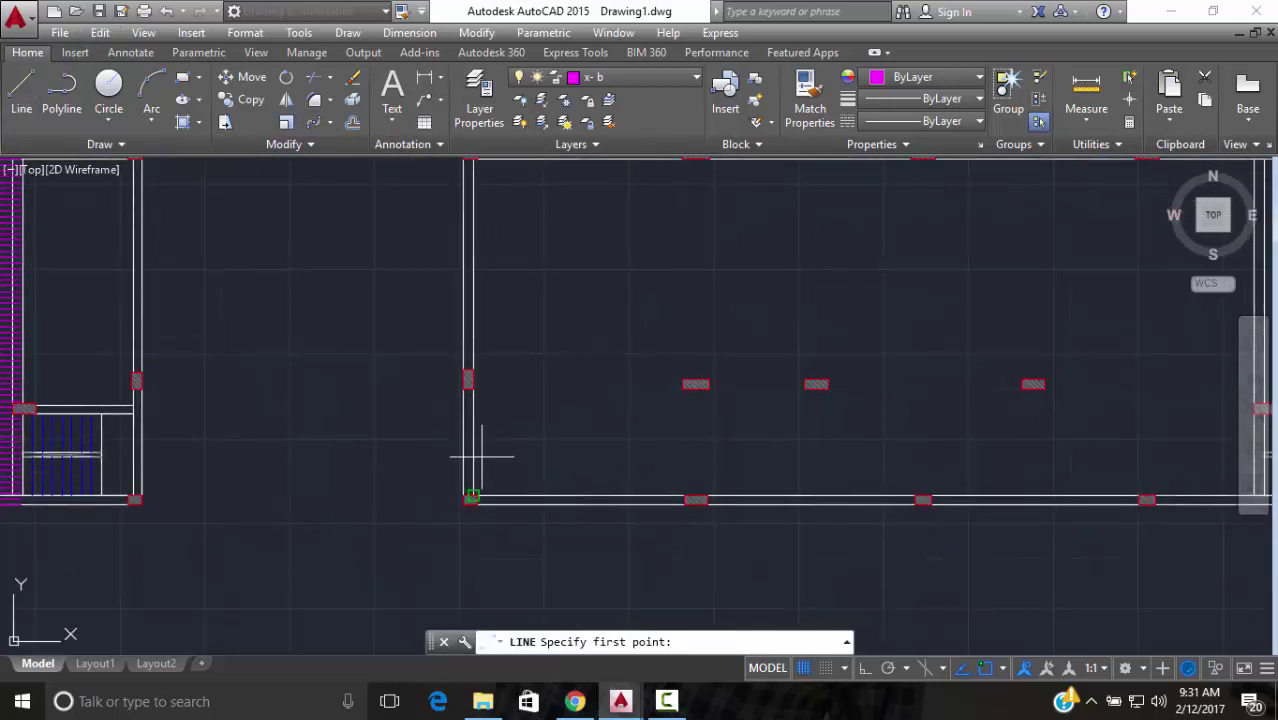
pyautogui.scroll(4, 478, 505)
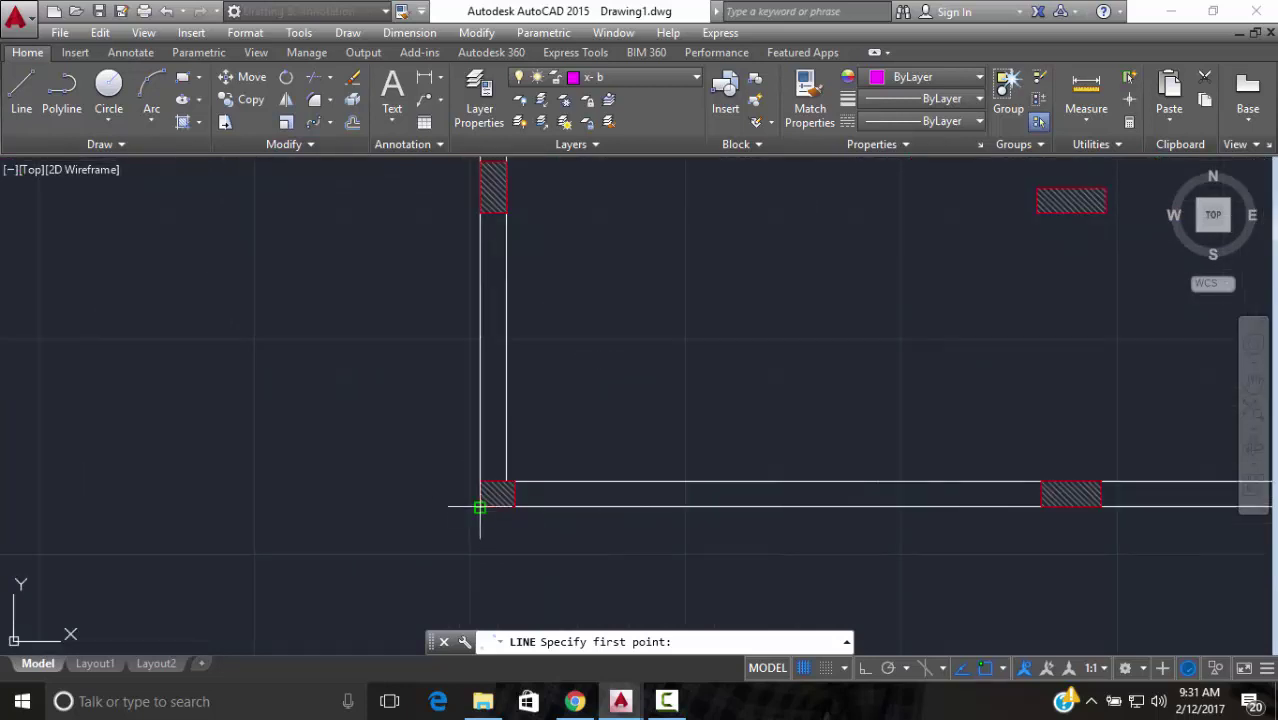
pyautogui.click(480, 507)
pyautogui.scroll(1, 442, 165)
pyautogui.moveTo(442, 165); pyautogui.dragTo(484, 430, button='middle')
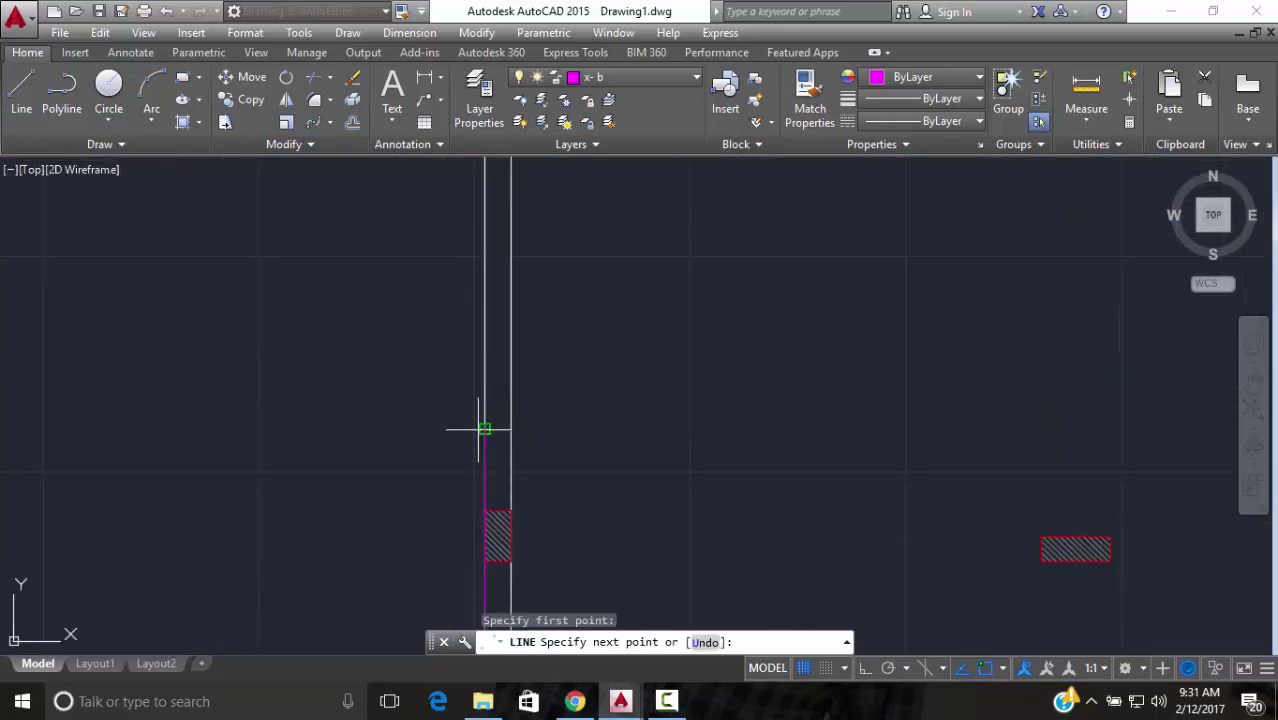
pyautogui.press('F8')
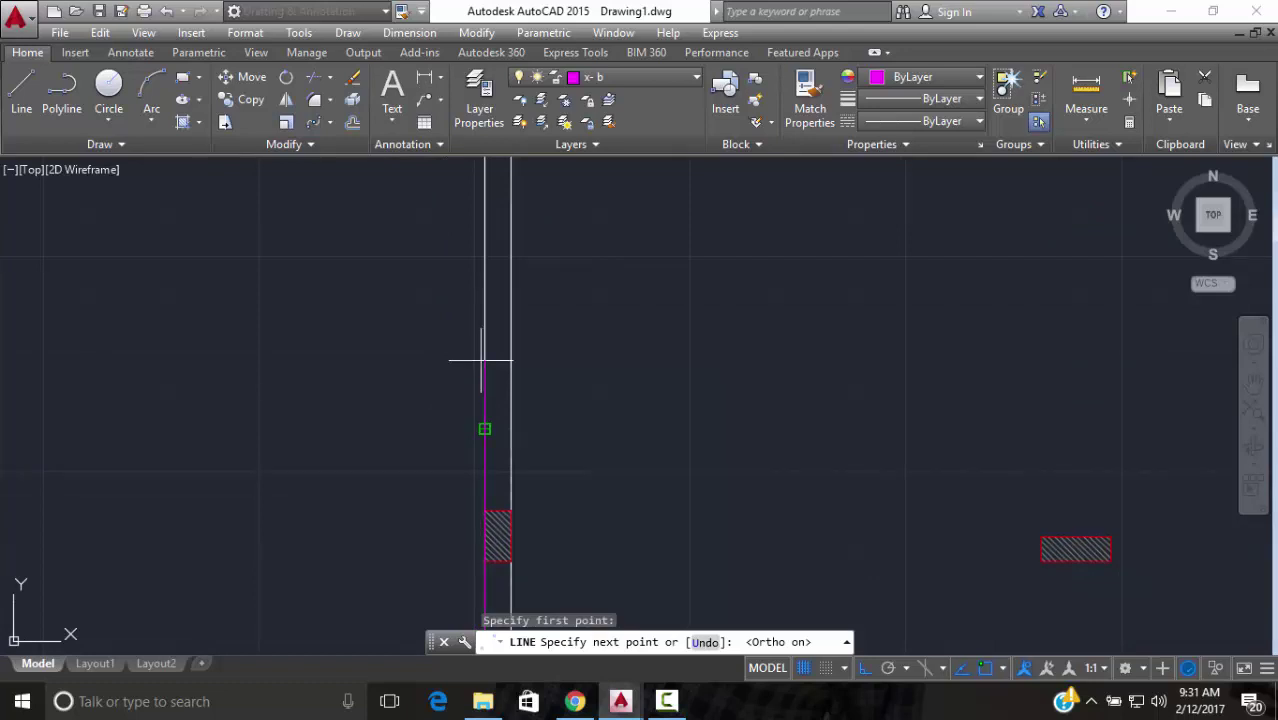
pyautogui.write('8')
pyautogui.press('Return')
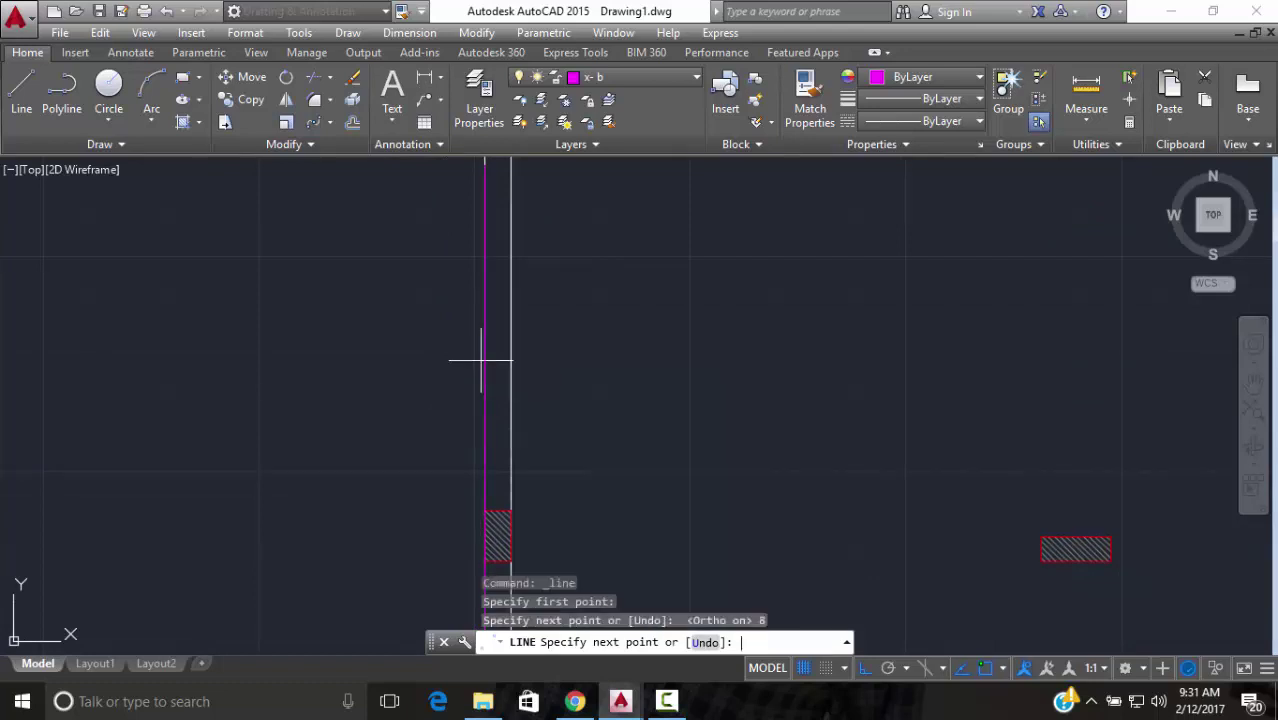
pyautogui.scroll(-4, 400, 352)
pyautogui.scroll(2, 379, 471)
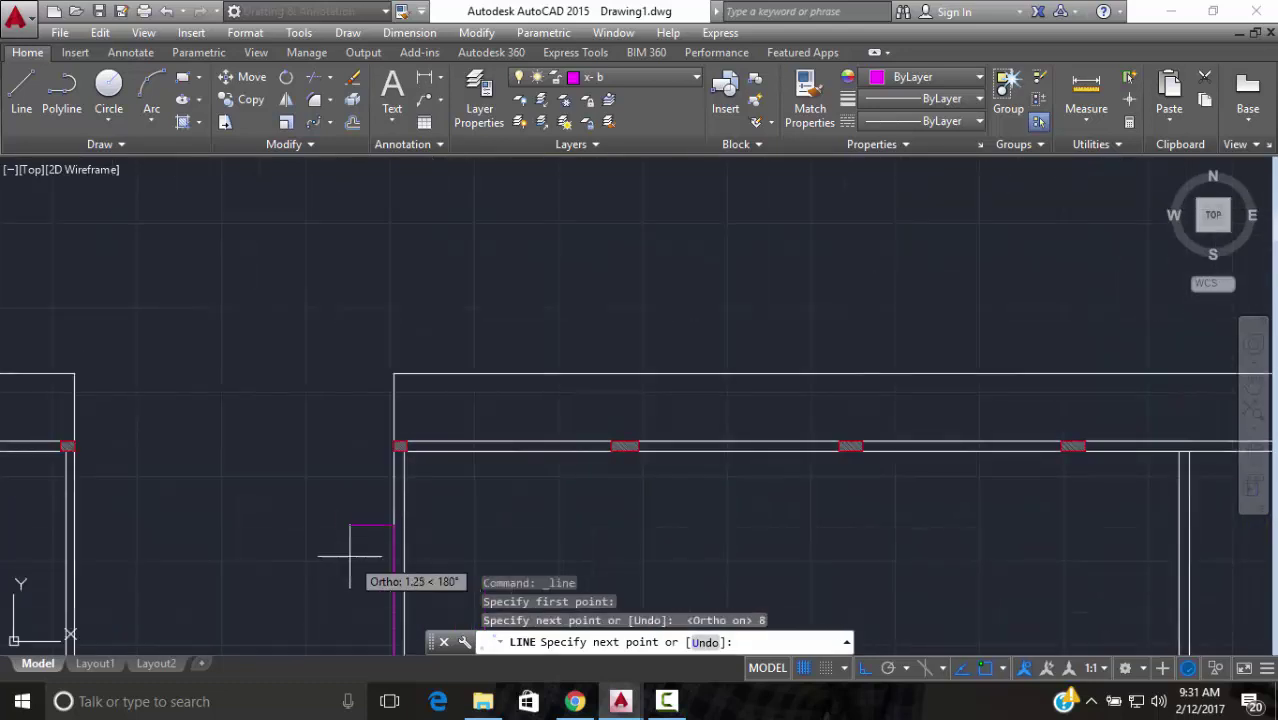
pyautogui.scroll(2, 353, 525)
pyautogui.press('Escape')
pyautogui.scroll(2, 440, 545)
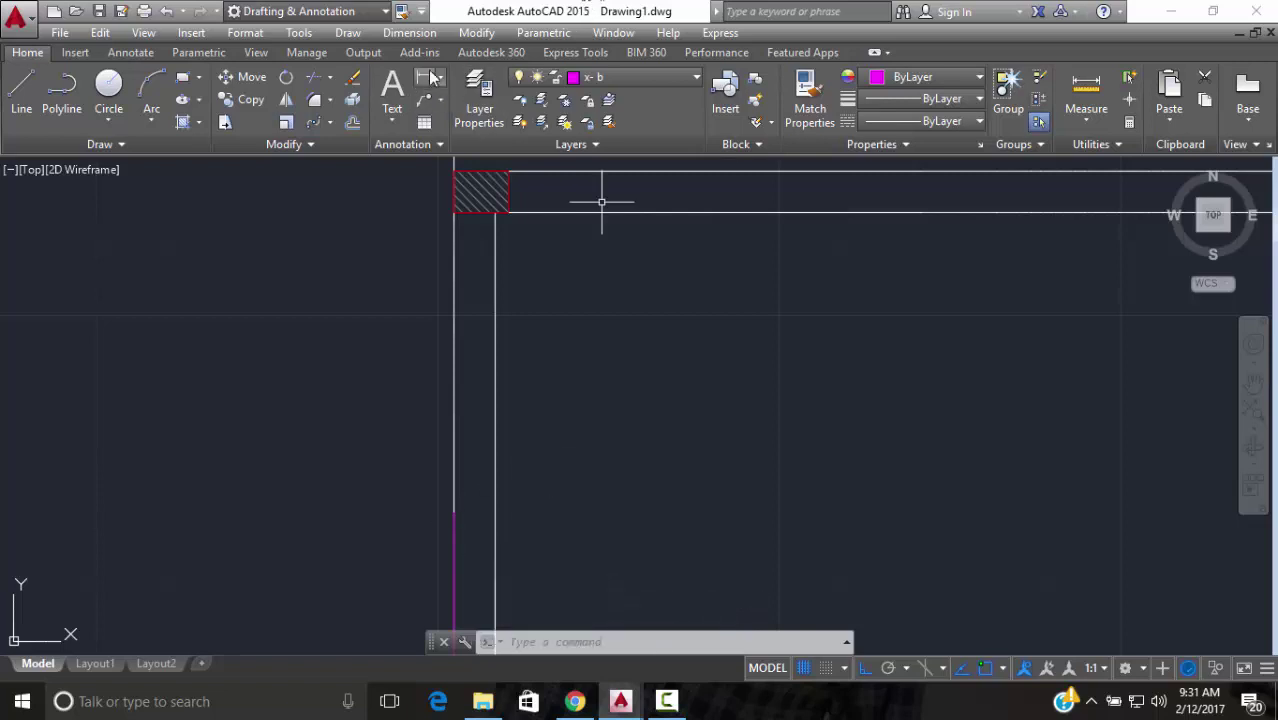
# Draw a vertical line 4 units long down the outer left wall from the lower-left corner of the second plan's upper-left column
pyautogui.write('l')
pyautogui.press('Return')
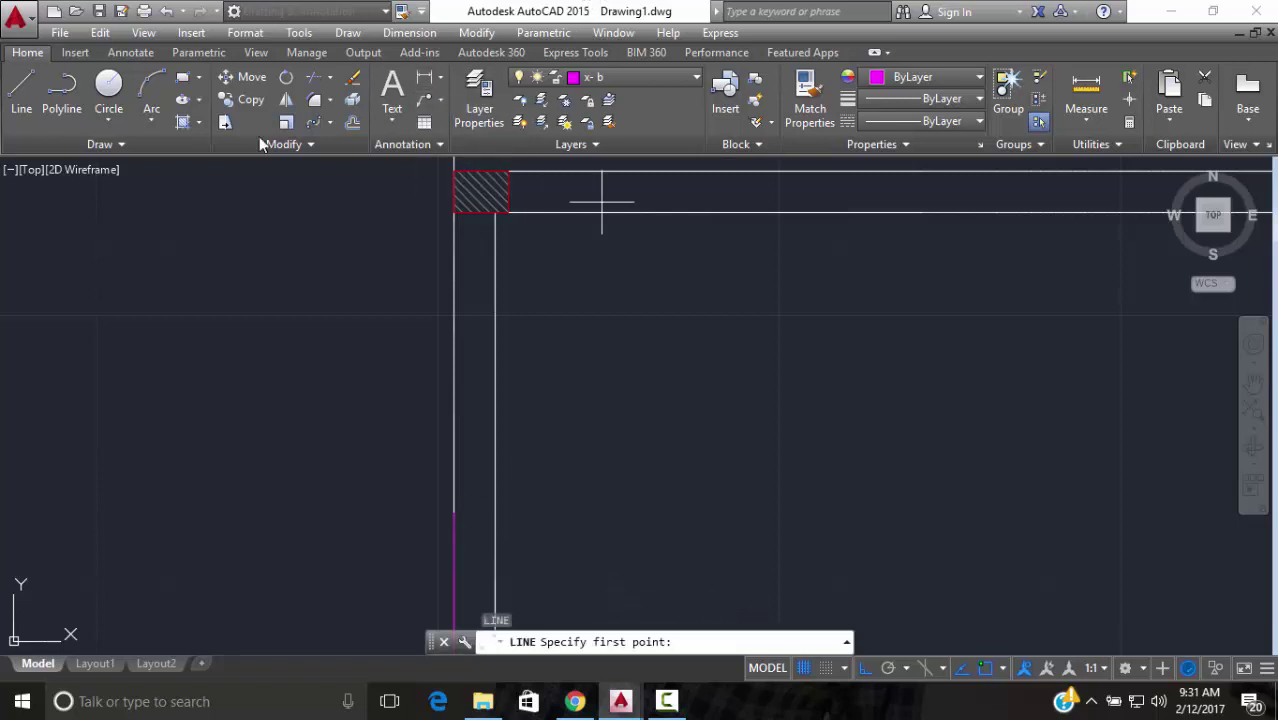
pyautogui.click(453, 211)
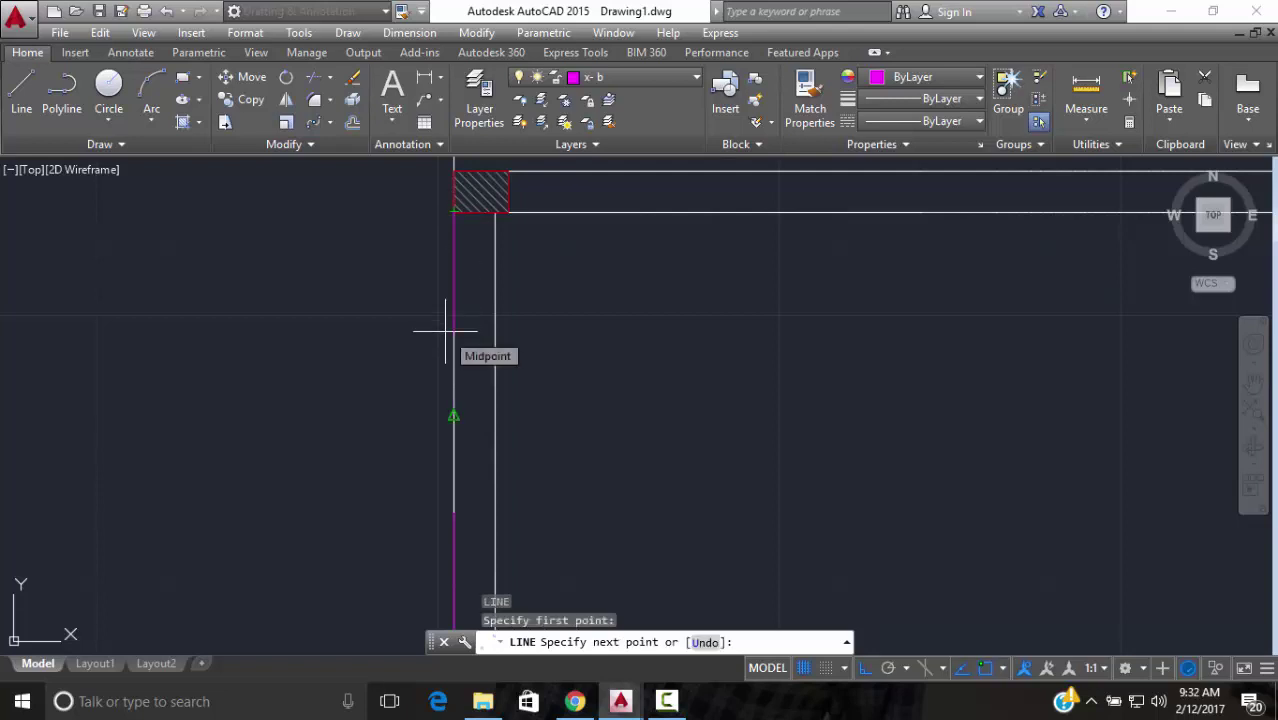
pyautogui.write('4')
pyautogui.press('Return')
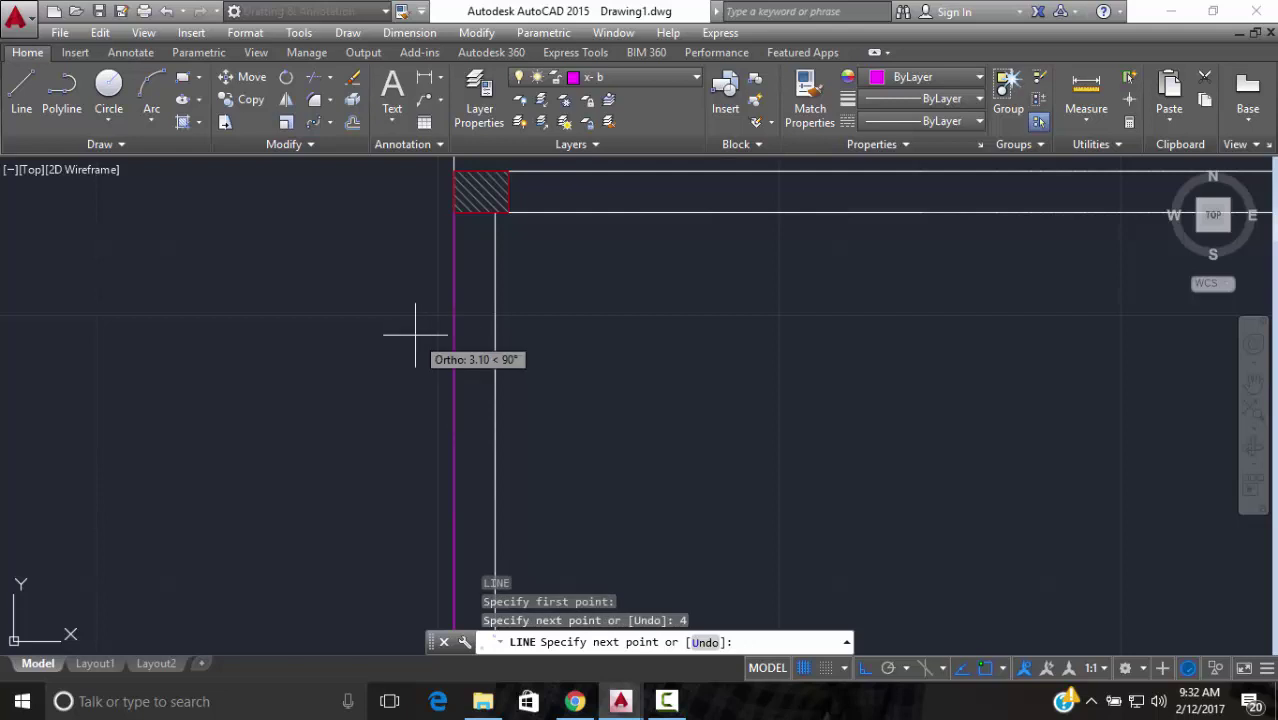
pyautogui.scroll(-4, 405, 390)
pyautogui.moveTo(399, 422); pyautogui.dragTo(354, 222, button='middle')
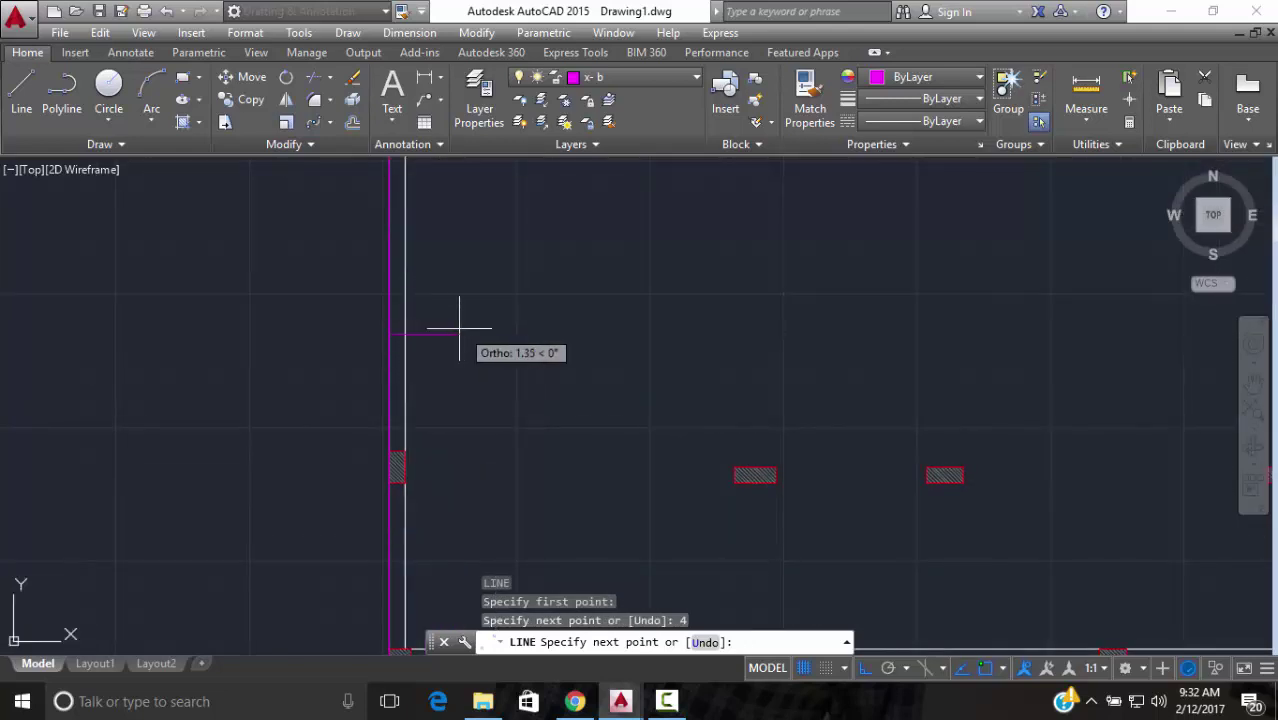
pyautogui.press('Escape')
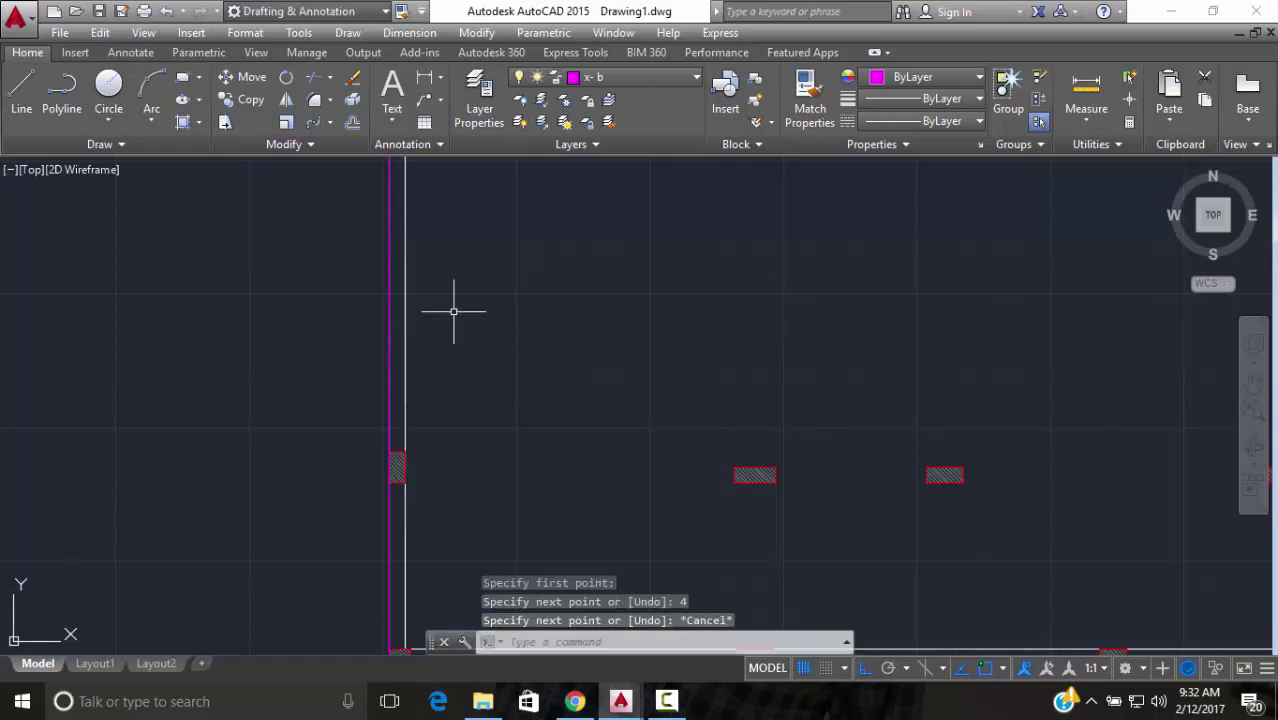
# Dimension the vertical overlap between the 8-unit and 4-unit bars on the second plan's outer left wall
pyautogui.scroll(-2, 380, 441)
pyautogui.scroll(4, 380, 400)
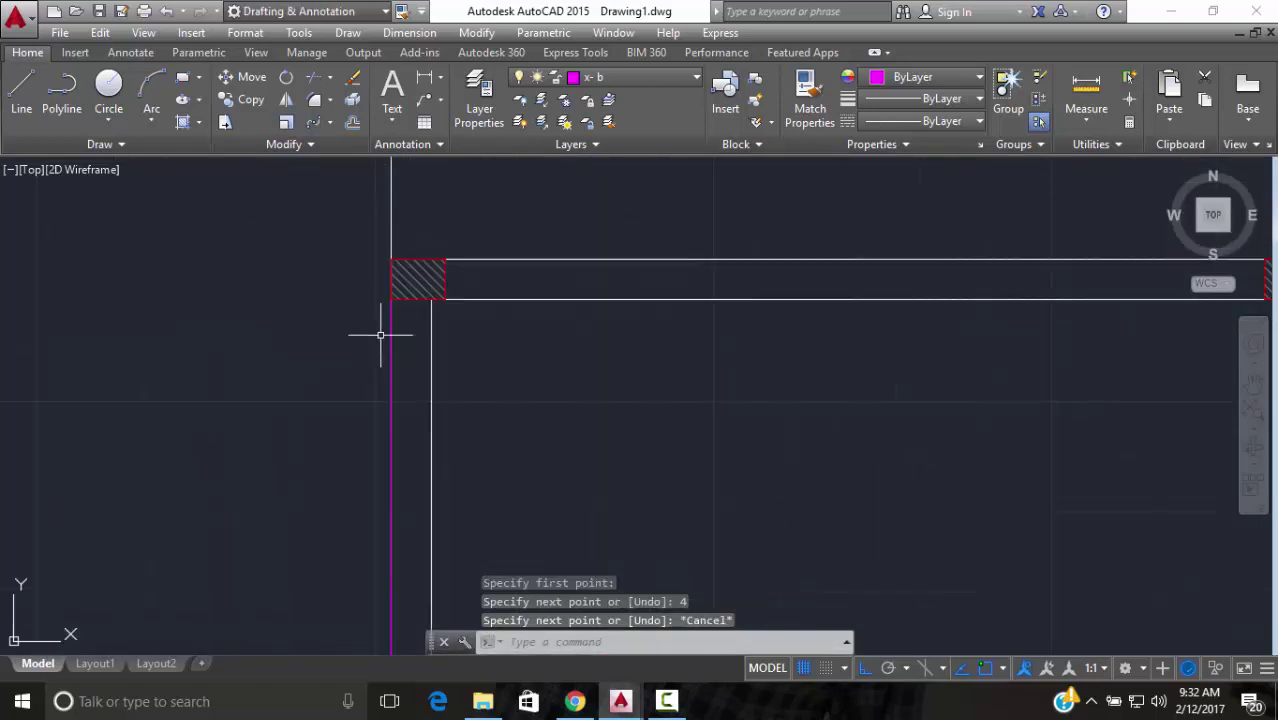
pyautogui.click(391, 348)
pyautogui.scroll(-3, 395, 330)
pyautogui.moveTo(401, 311); pyautogui.dragTo(348, 266, button='middle')
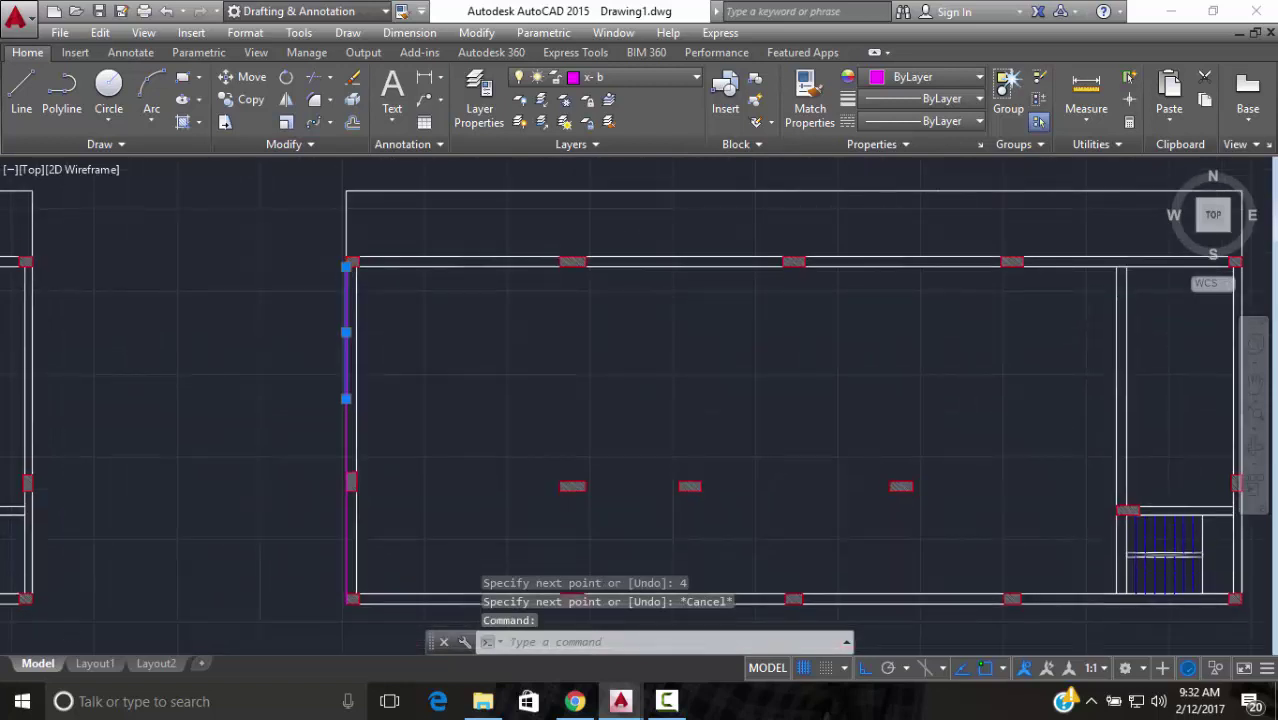
pyautogui.scroll(6, 355, 500)
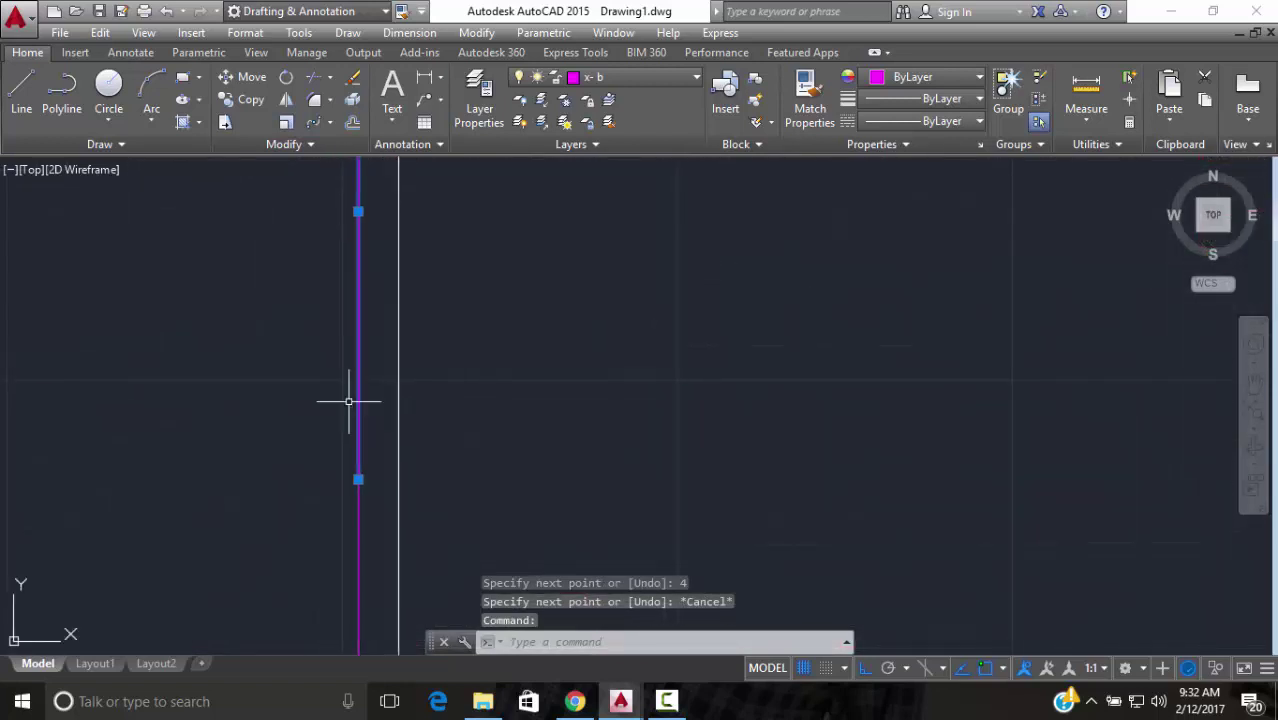
pyautogui.click(357, 526)
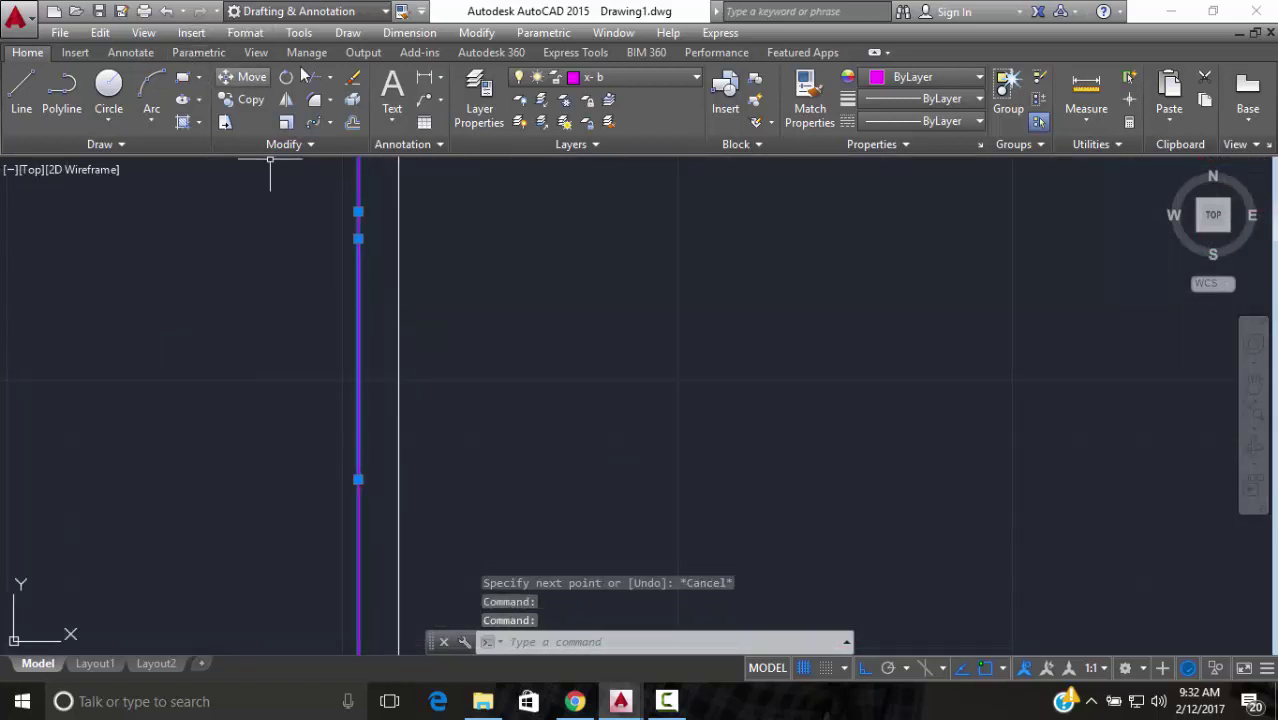
pyautogui.click(424, 78)
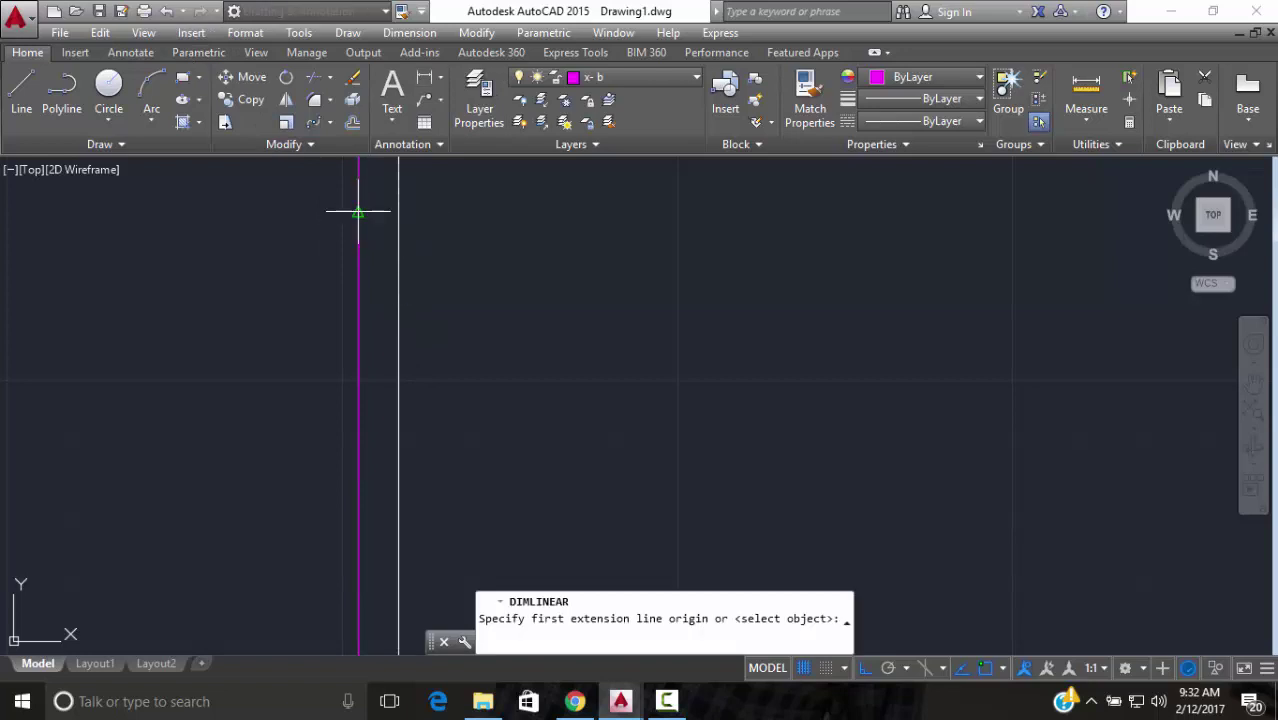
pyautogui.click(358, 480)
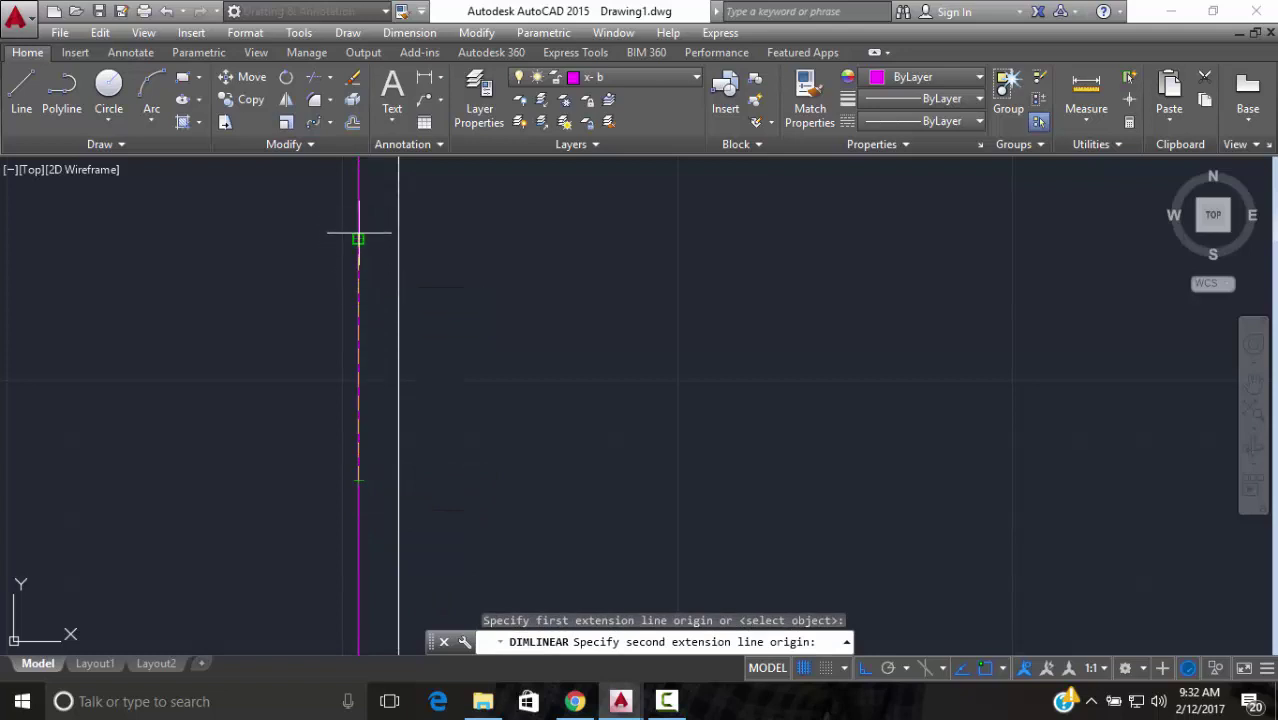
pyautogui.click(358, 238)
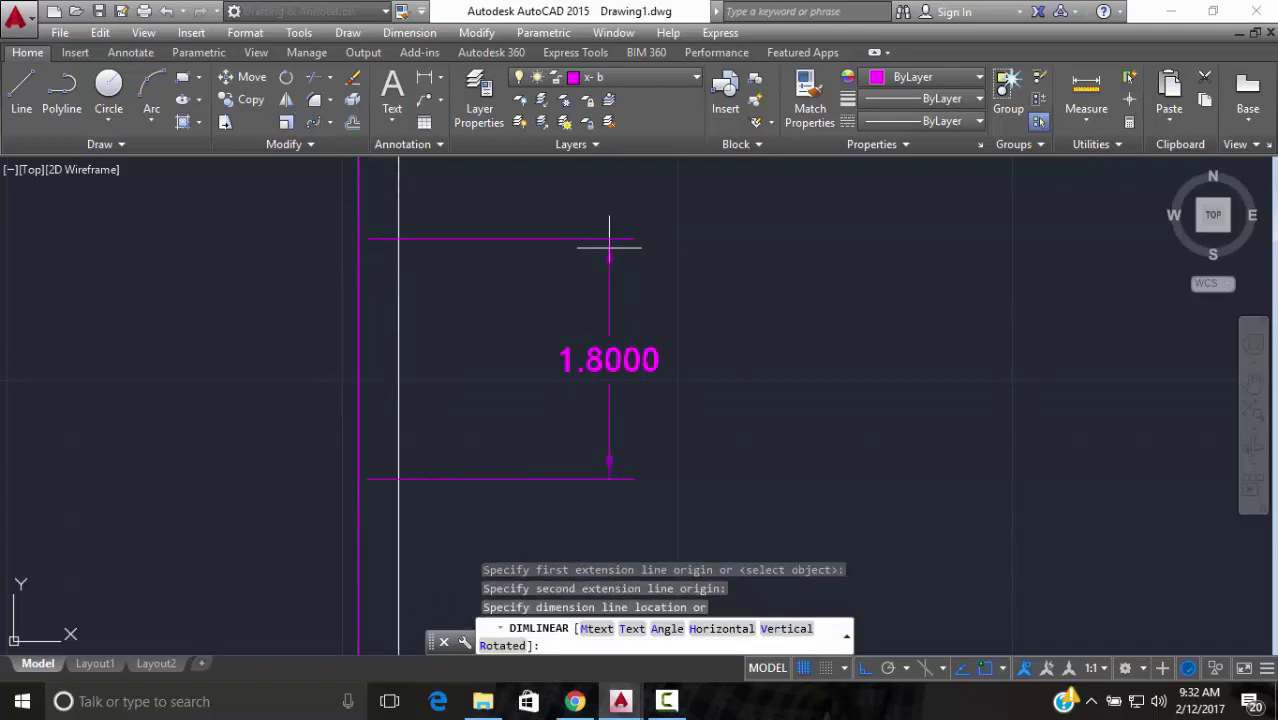
pyautogui.click(608, 249)
# Erase the overlap dimension beside the second plan's outer left wall
pyautogui.click(658, 244)
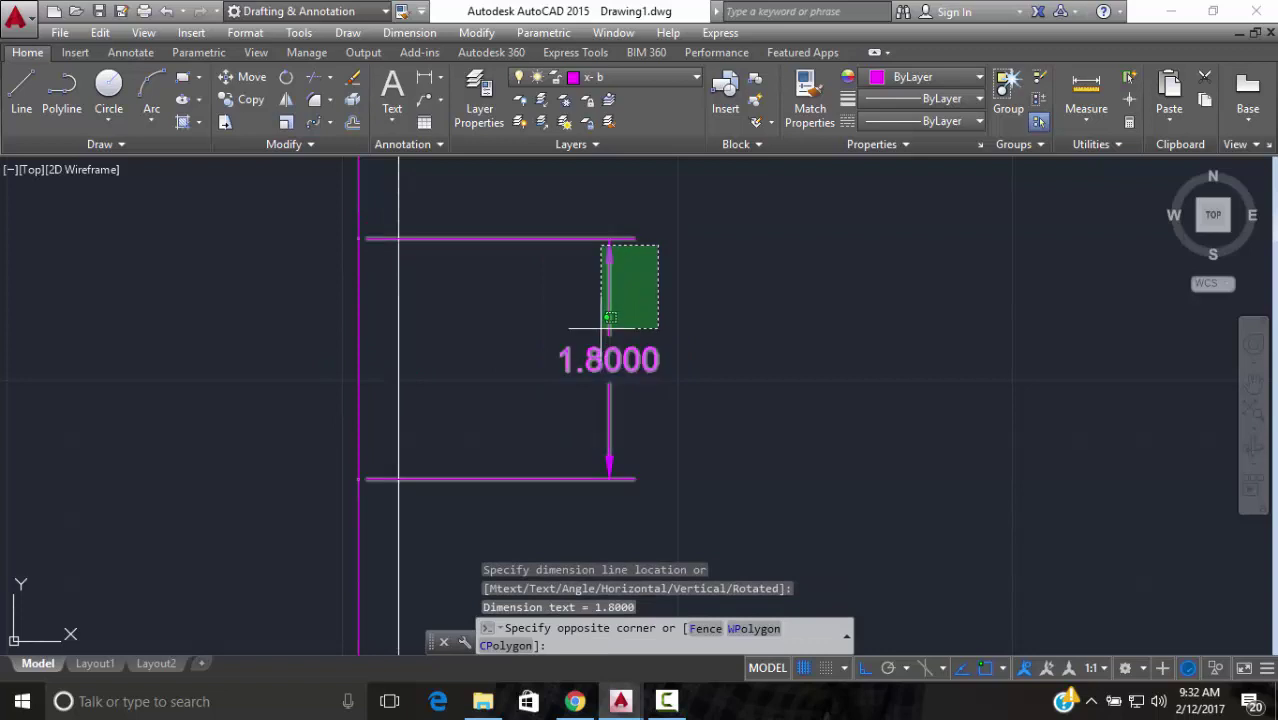
pyautogui.click(609, 318)
pyautogui.write('e')
pyautogui.press('Return')
pyautogui.scroll(-5, 659, 265)
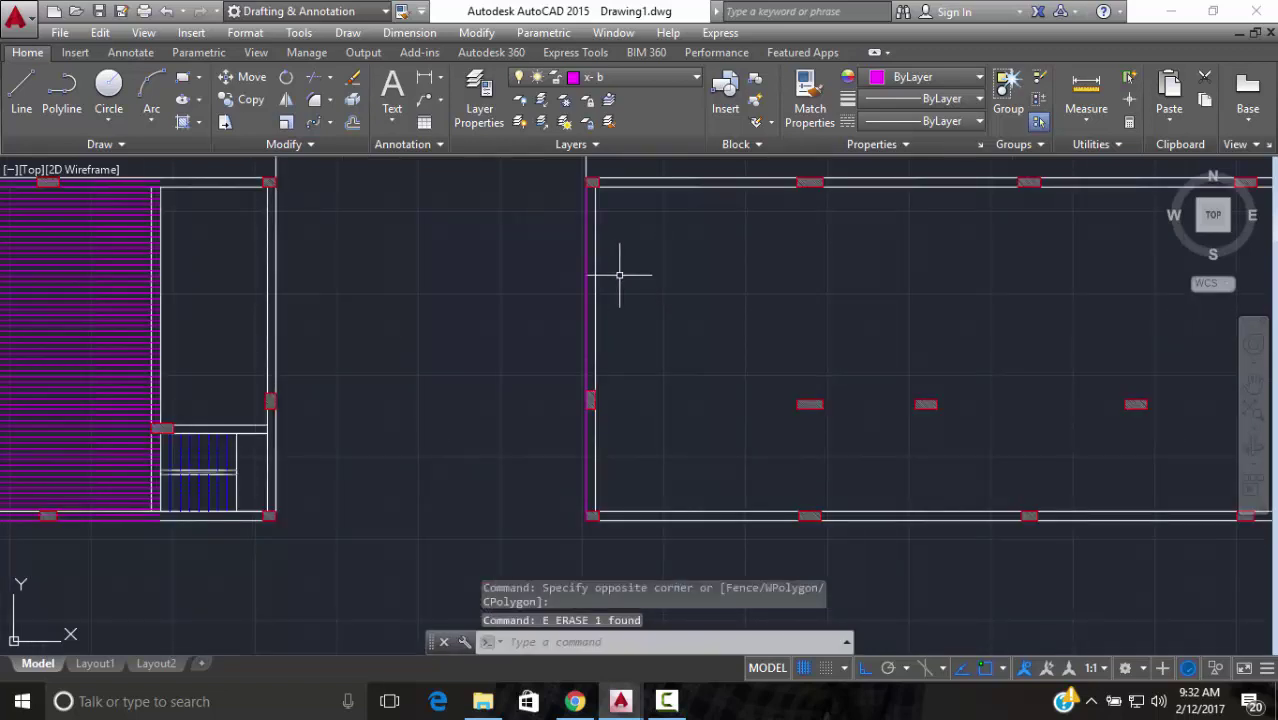
# Examine where the two bars end at the upper-left and lower-left corner columns of the second plan
pyautogui.moveTo(619, 274); pyautogui.dragTo(599, 277, button='middle')
pyautogui.scroll(10, 599, 277)
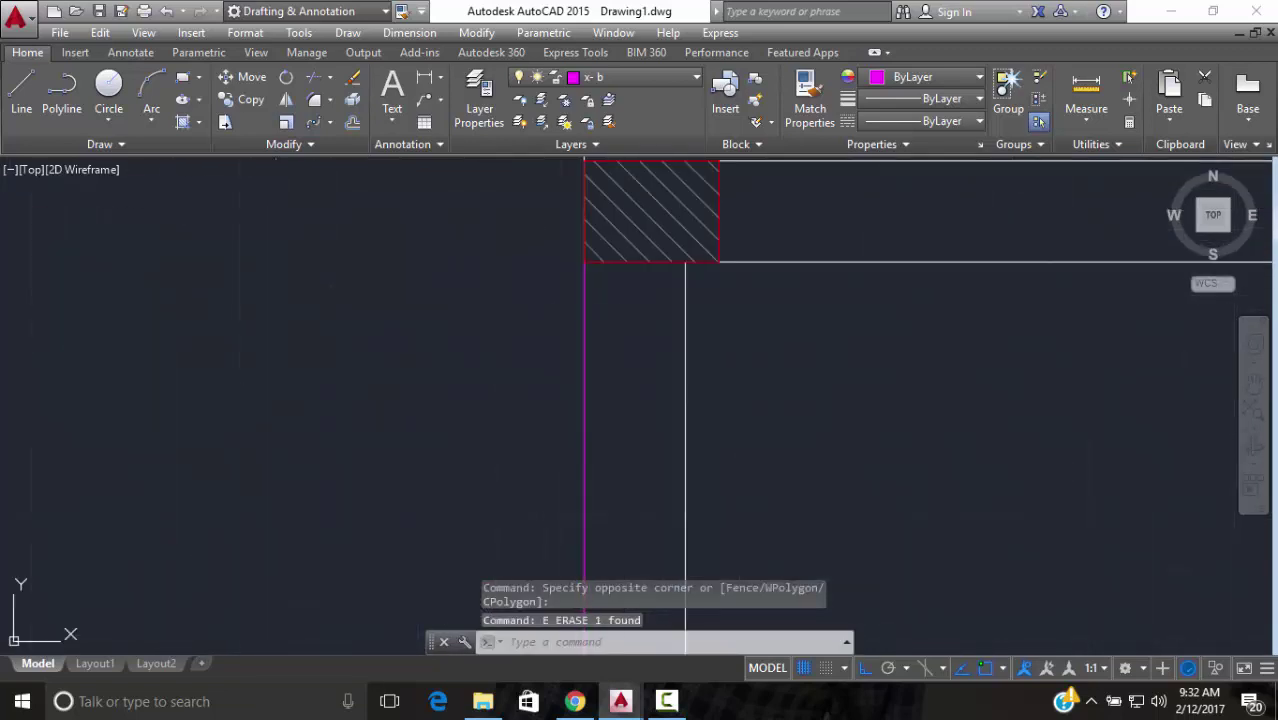
pyautogui.scroll(-3, 569, 313)
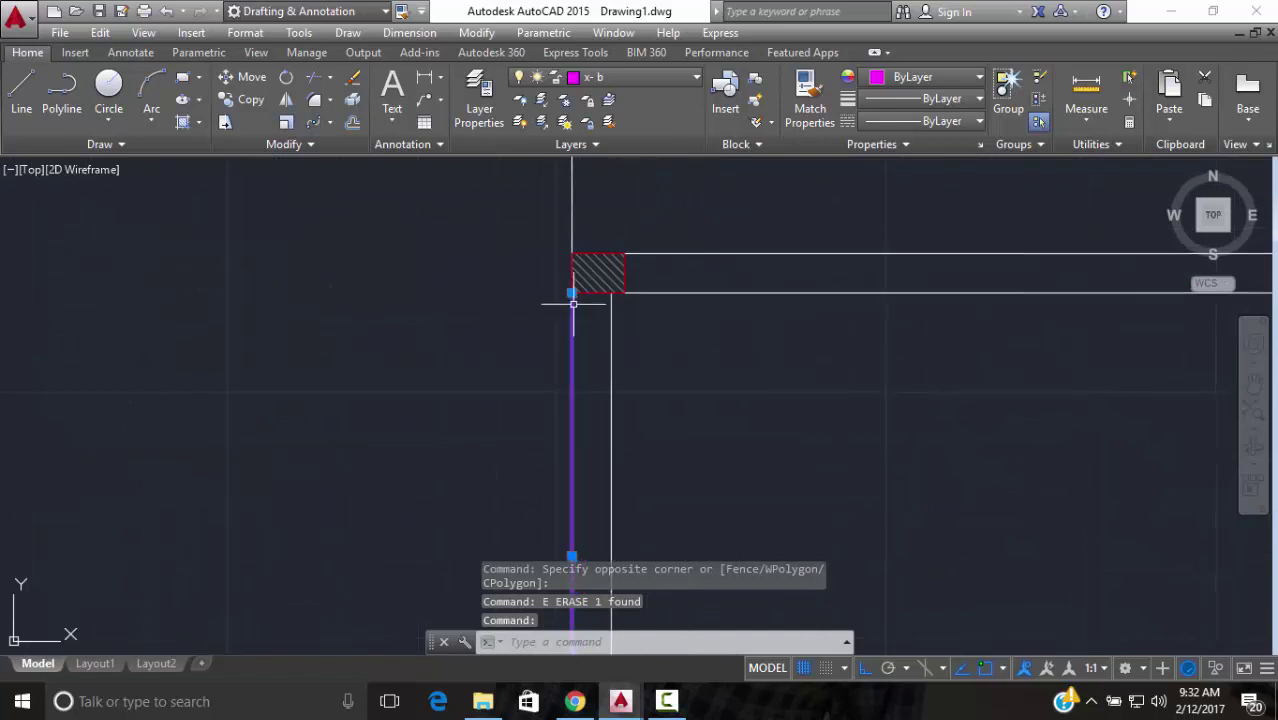
pyautogui.scroll(-2, 572, 303)
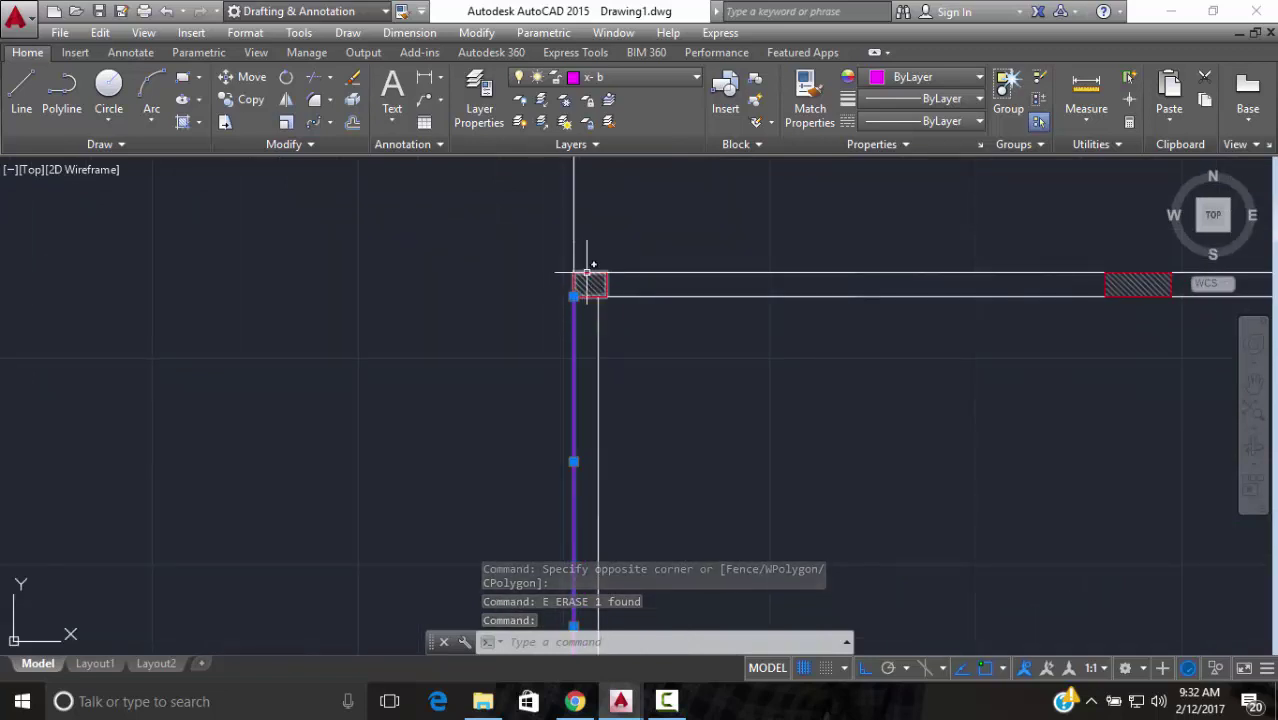
pyautogui.scroll(-4, 590, 293)
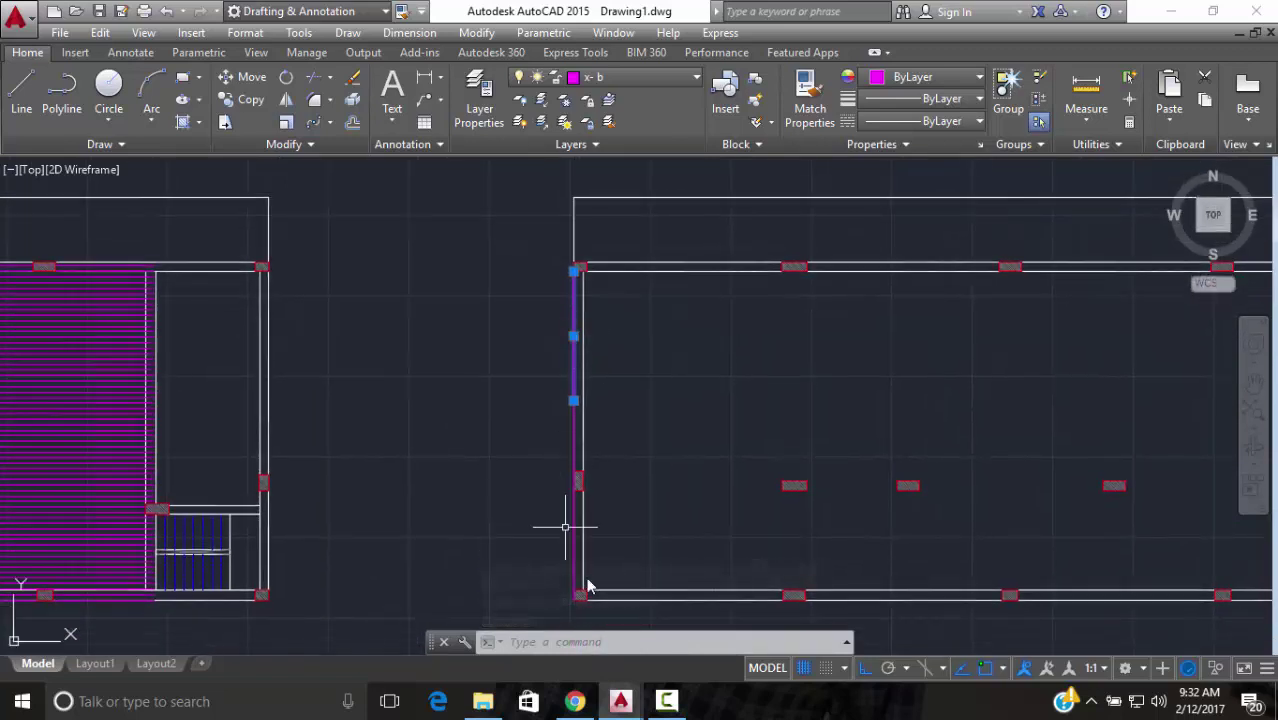
pyautogui.scroll(6, 579, 491)
pyautogui.press('Escape')
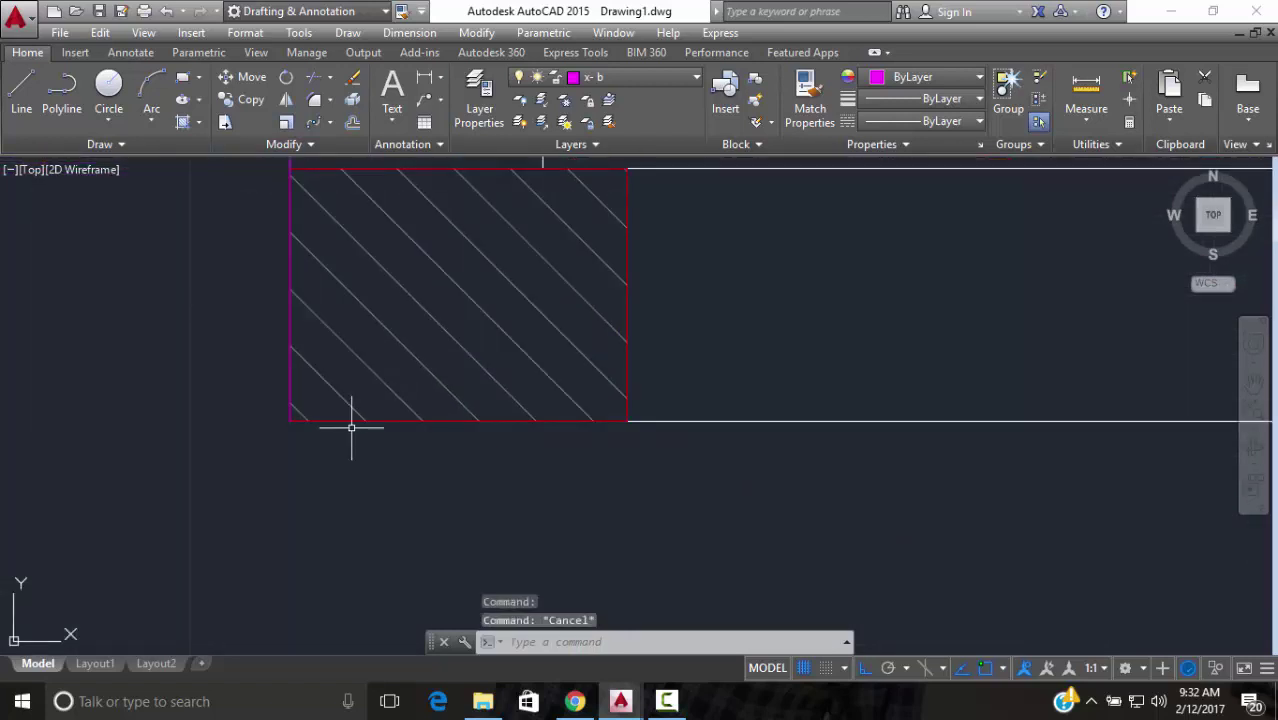
pyautogui.moveTo(348, 422); pyautogui.dragTo(364, 650, button='middle')
pyautogui.click(304, 349)
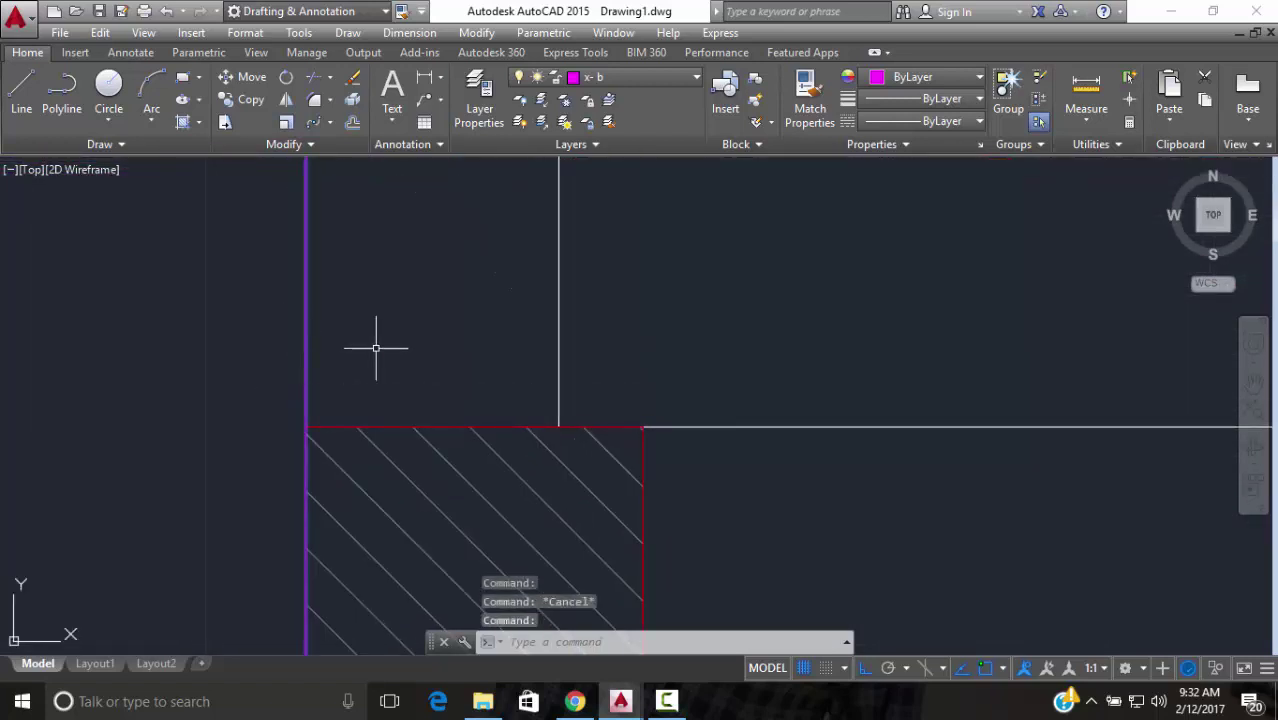
pyautogui.scroll(-4, 372, 345)
pyautogui.moveTo(370, 342); pyautogui.dragTo(385, 390, button='middle')
pyautogui.press('Escape')
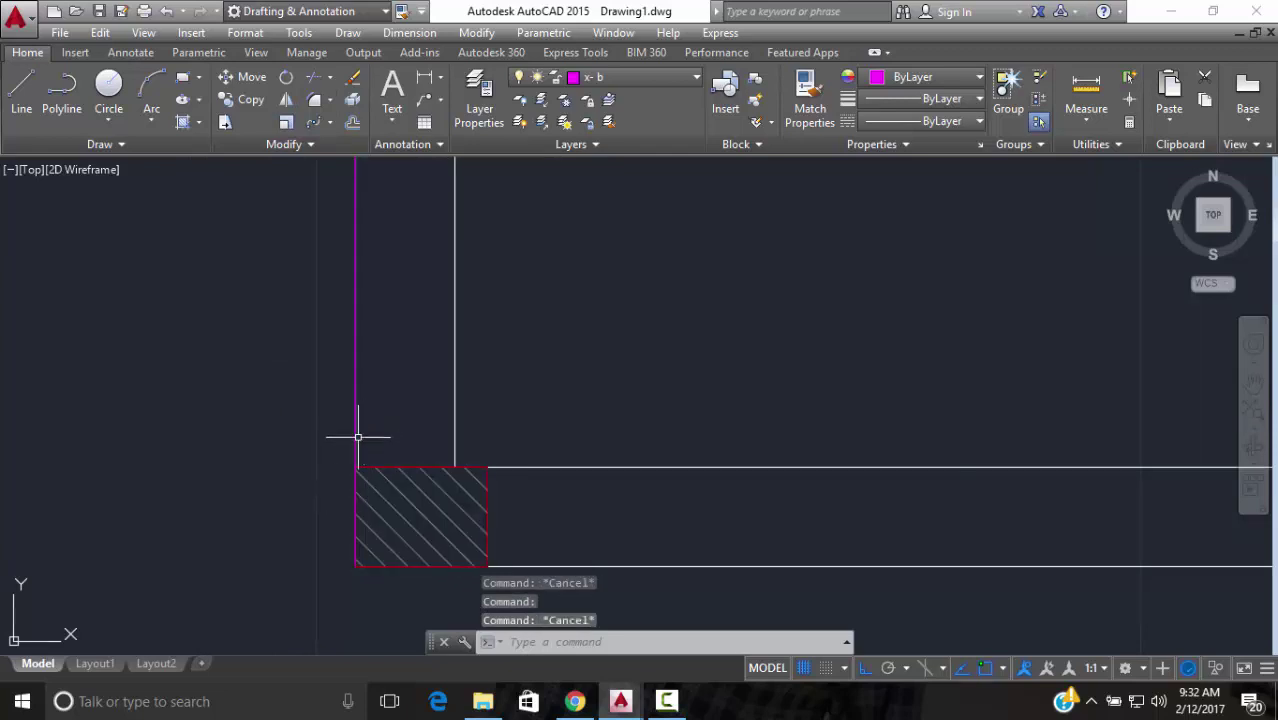
# Erase the 8-unit and 4-unit bars from the second plan's outer left wall
pyautogui.scroll(2, 344, 560)
pyautogui.scroll(6, 353, 566)
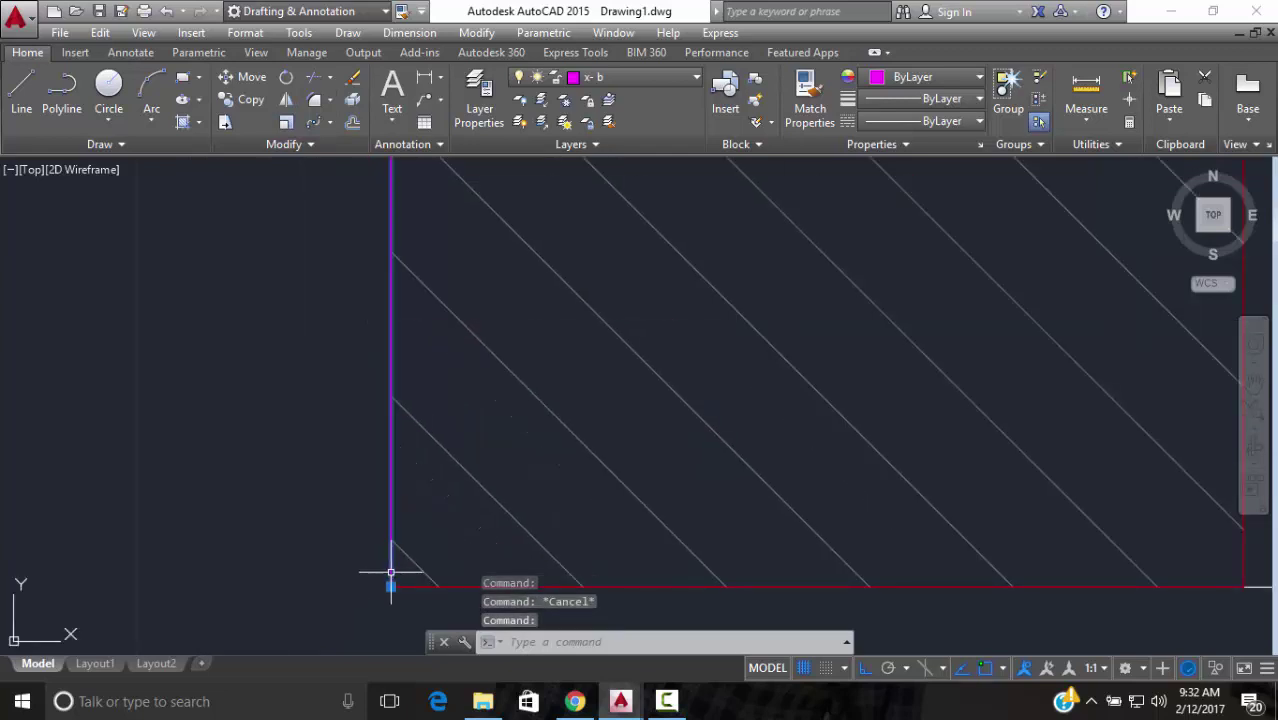
pyautogui.click(390, 580)
pyautogui.press('e')
pyautogui.press('Return')
pyautogui.scroll(-4, 371, 492)
pyautogui.moveTo(371, 492)
pyautogui.mouseDown(button='middle')
pyautogui.moveTo(373, 515)
pyautogui.moveTo(380, 350)
pyautogui.moveTo(362, 177)
pyautogui.moveTo(362, 277)
pyautogui.mouseUp(button='middle')
pyautogui.scroll(3, 362, 277)
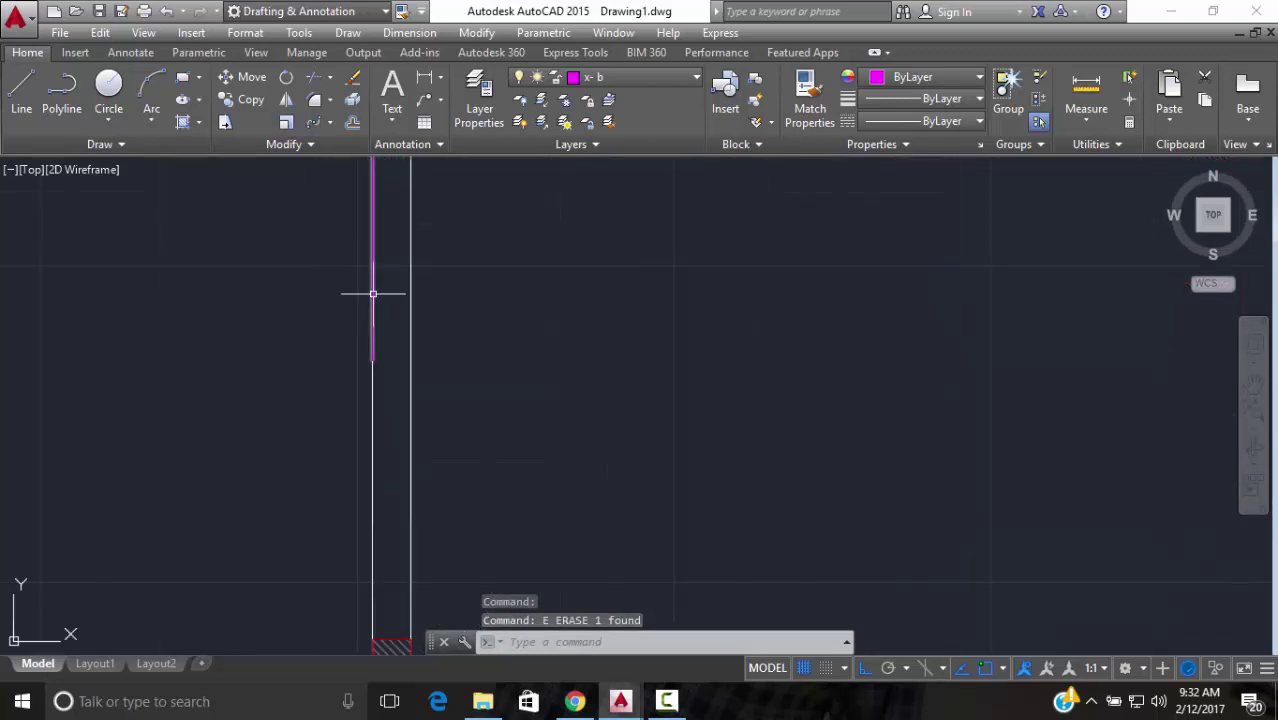
# Draw a vertical line 8 units long up the outer left wall from the upper-left corner of the second plan's lower-left column
pyautogui.click(21, 110)
pyautogui.scroll(-3, 163, 317)
pyautogui.scroll(4, 171, 428)
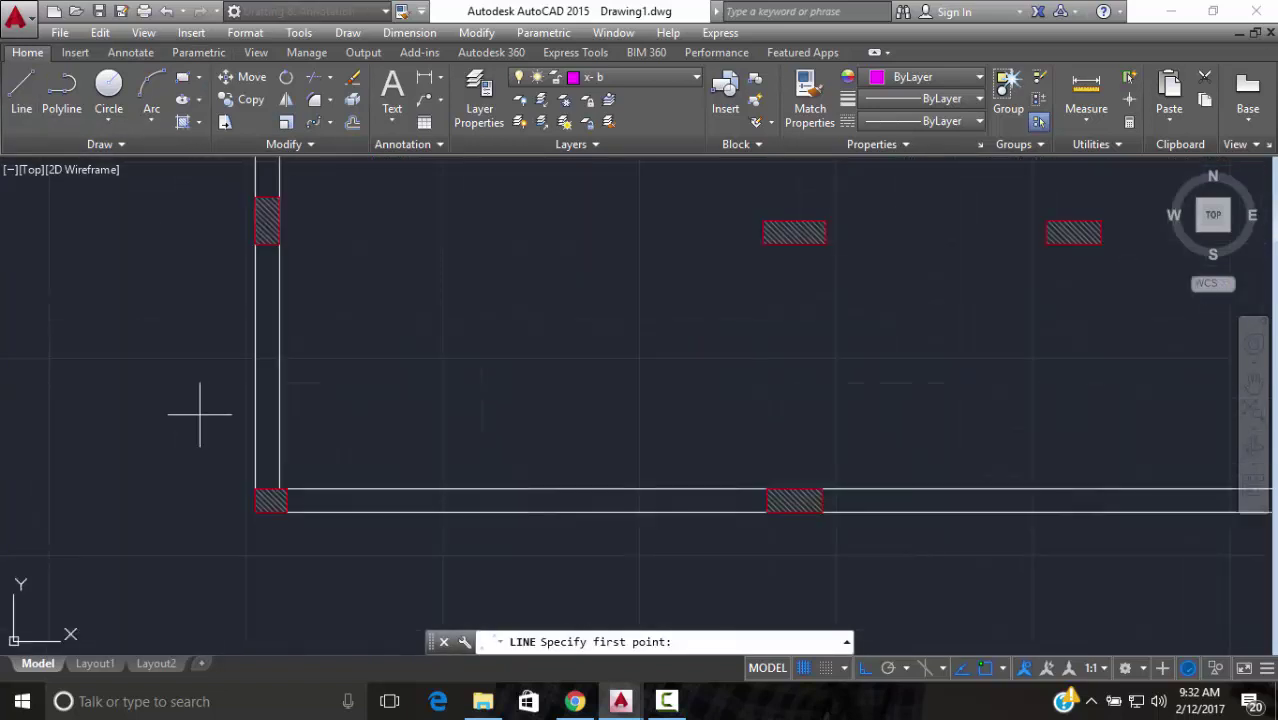
pyautogui.scroll(4, 242, 477)
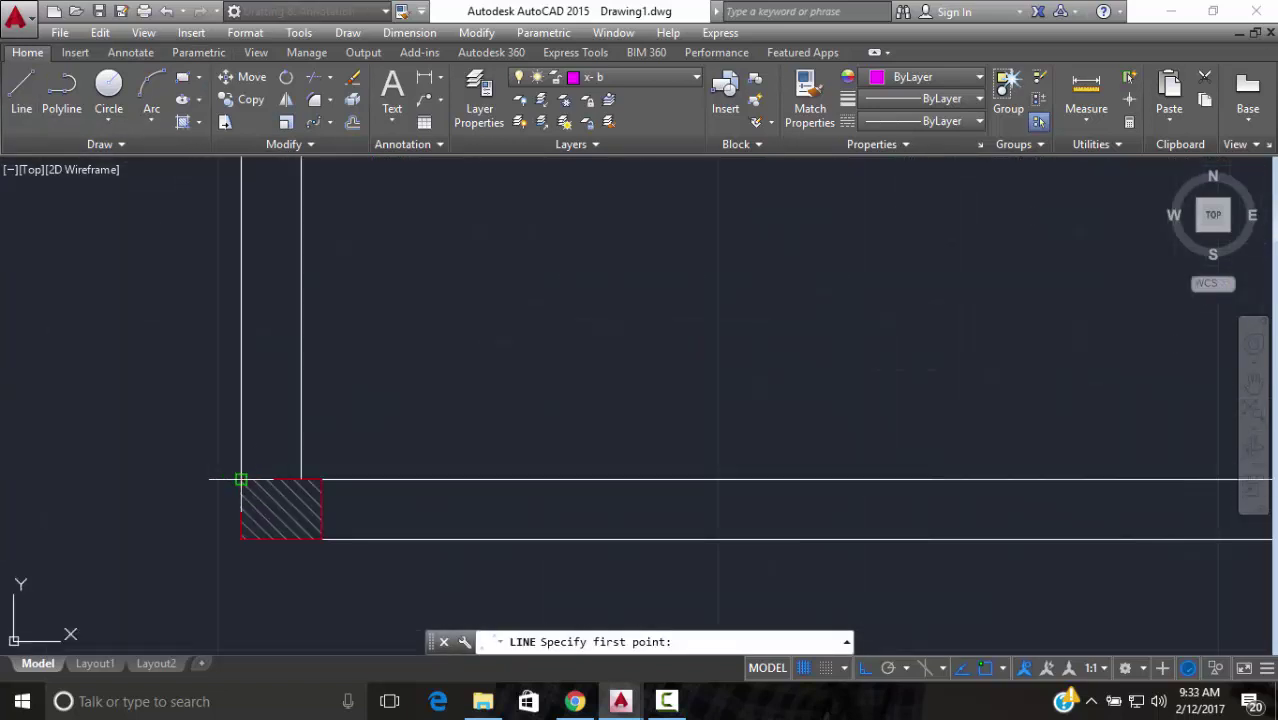
pyautogui.click(242, 479)
pyautogui.moveTo(242, 337); pyautogui.dragTo(209, 560, button='middle')
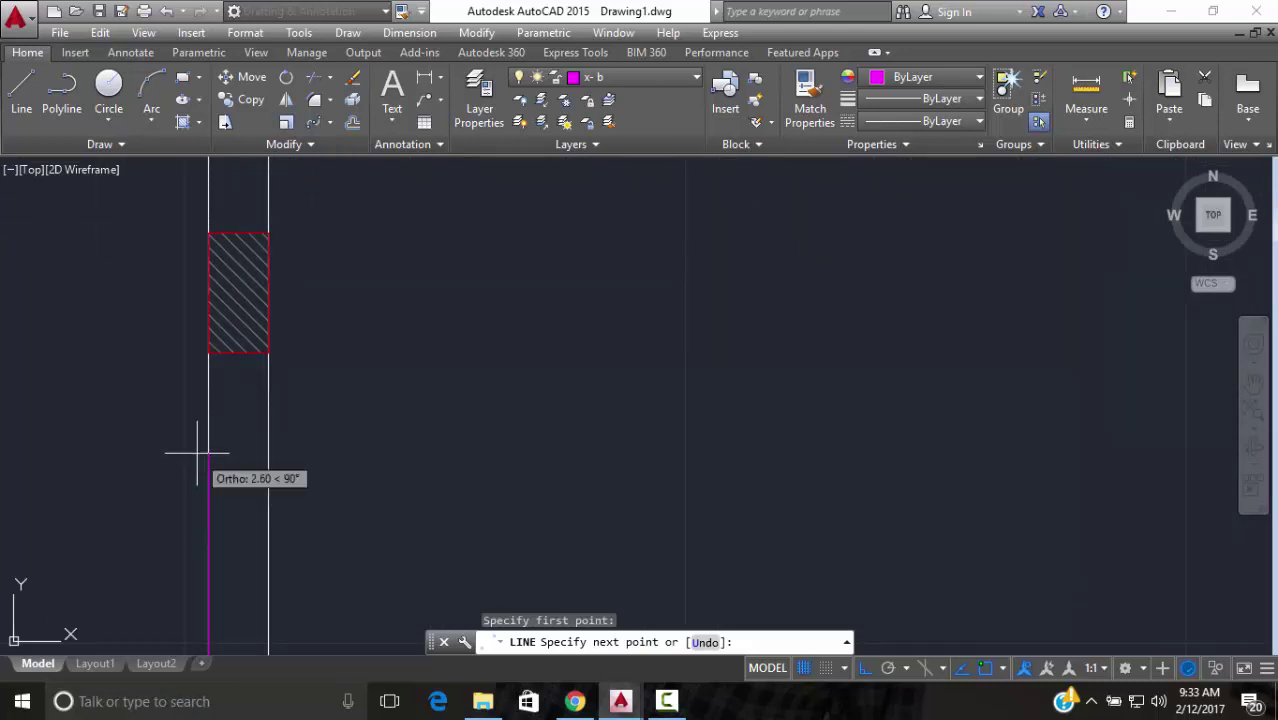
pyautogui.write('8')
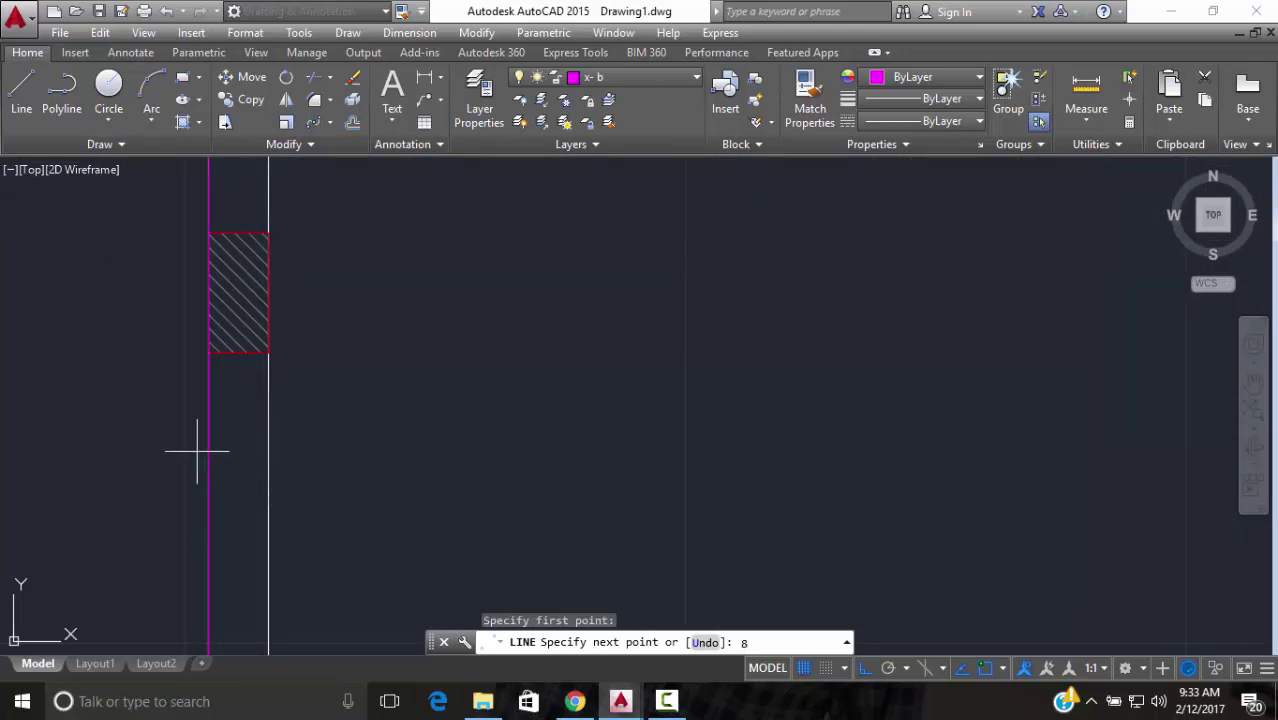
pyautogui.press('Return')
pyautogui.scroll(-5, 63, 428)
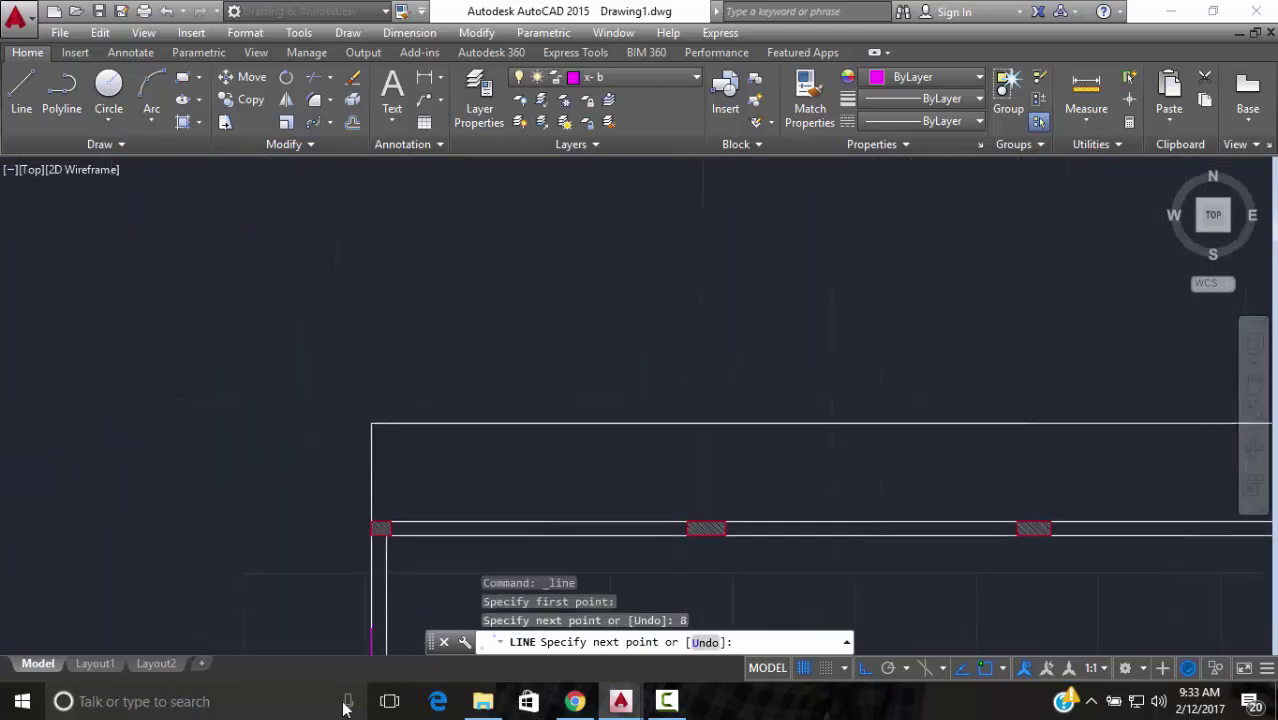
pyautogui.moveTo(337, 577); pyautogui.dragTo(314, 480, button='middle')
pyautogui.press('Escape')
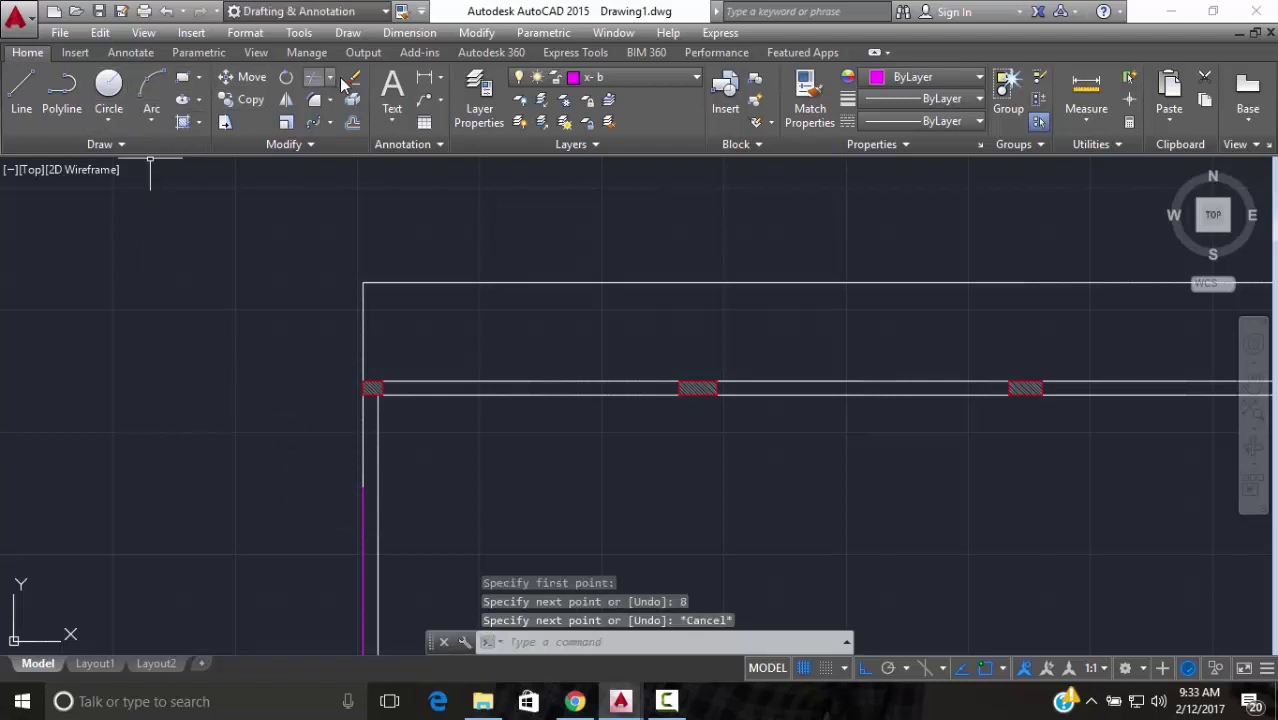
# Place a 1-unit linear dimension downward from the new bar's upper end, outside the left wall, to mark the lap
pyautogui.click(424, 78)
pyautogui.scroll(3, 362, 440)
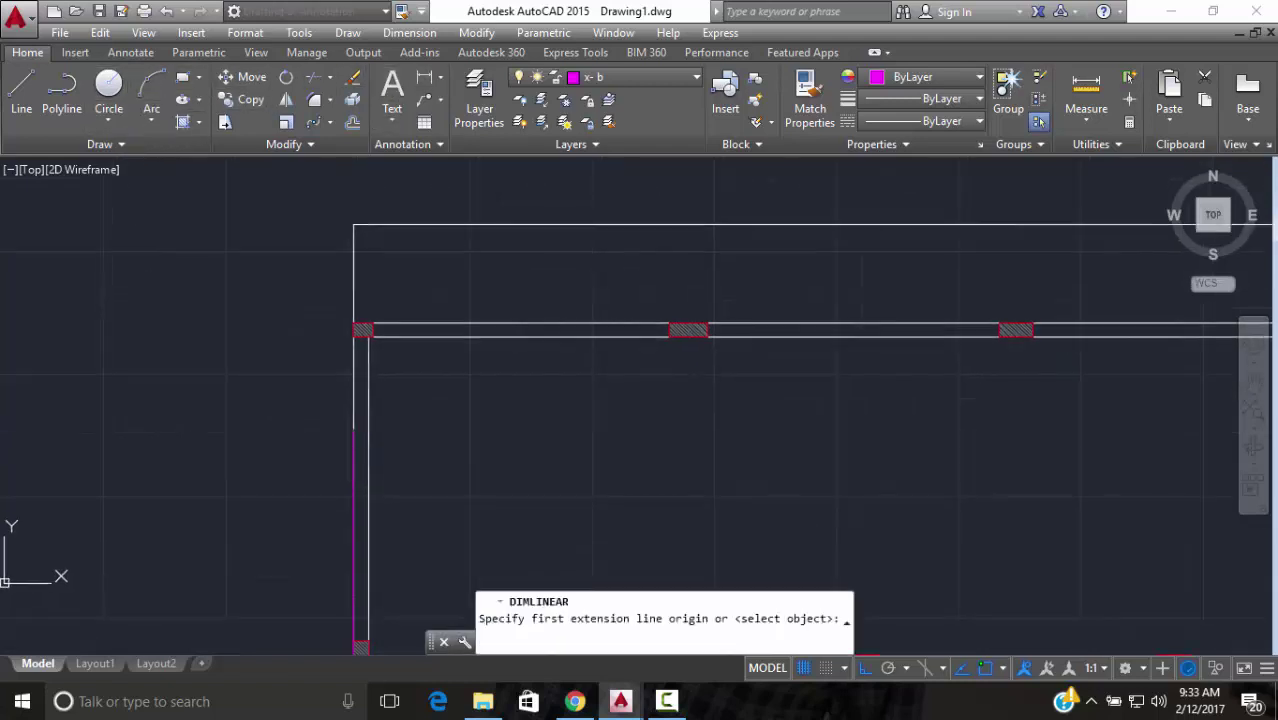
pyautogui.click(344, 444)
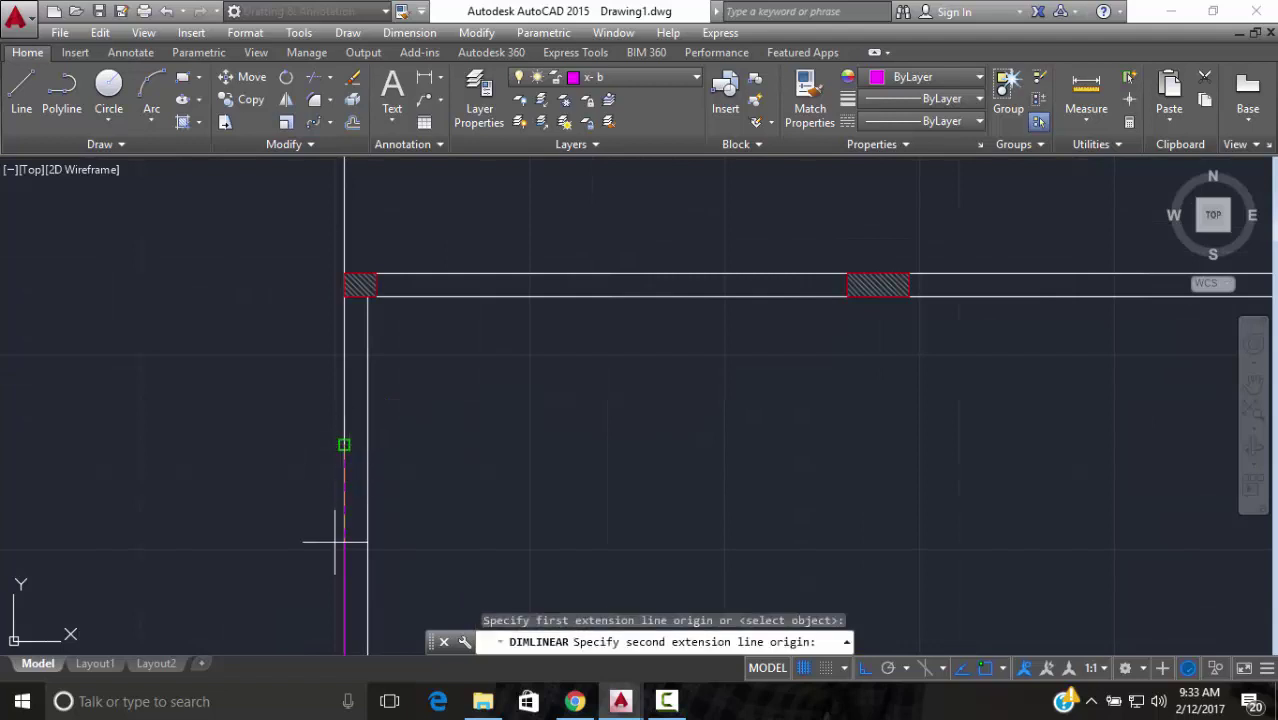
pyautogui.write('1')
pyautogui.press('Return')
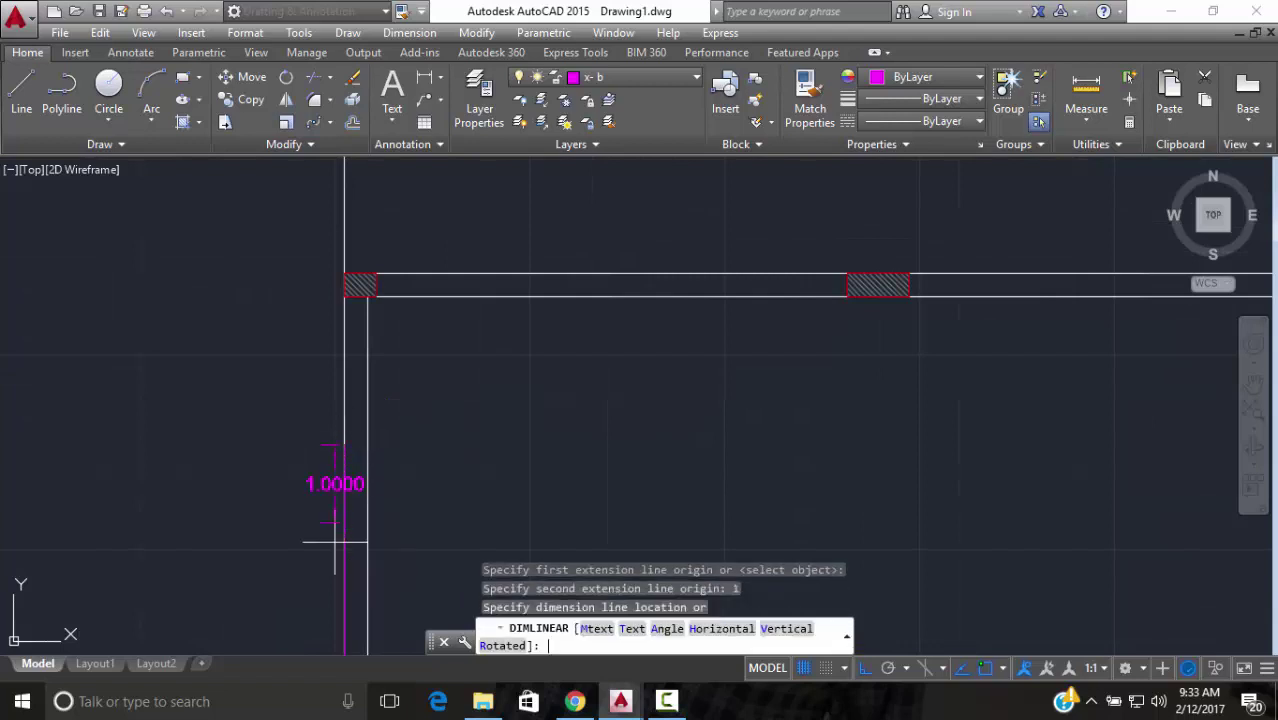
pyautogui.click(273, 533)
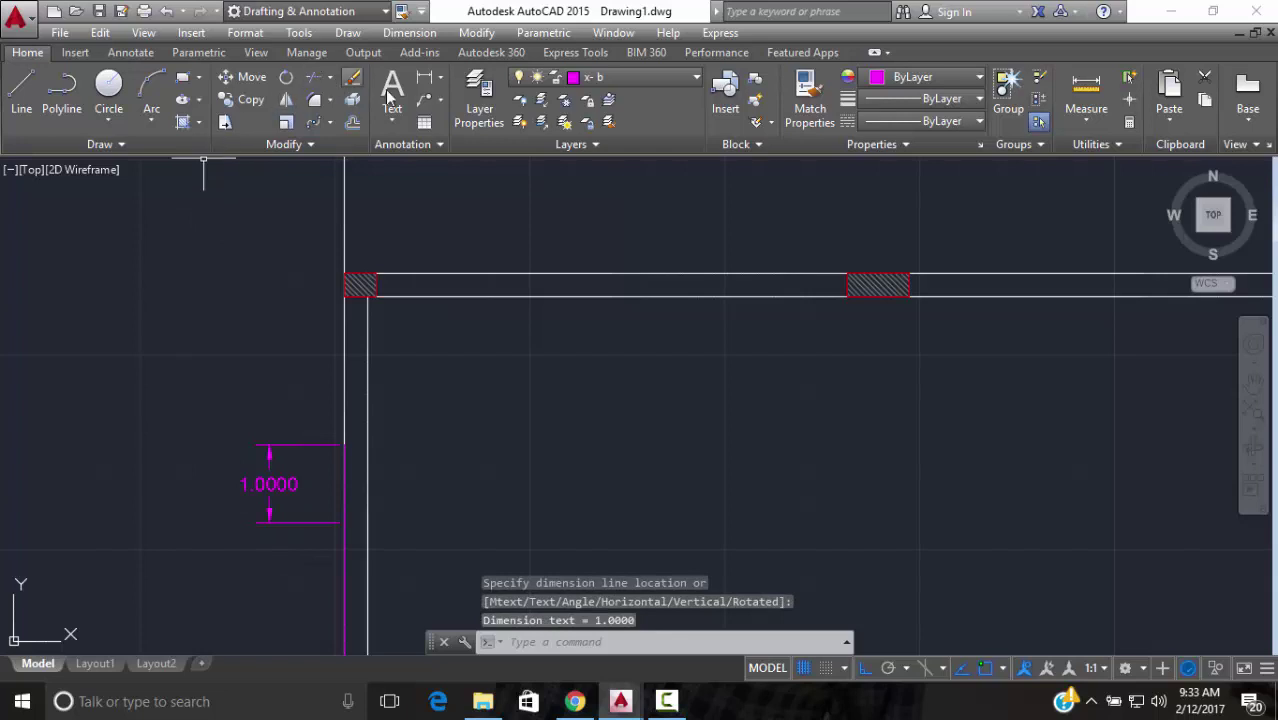
# Dimension the distance from the upper-left column's lower-left corner down to the end of the 1-unit lap mark
pyautogui.click(424, 77)
pyautogui.click(344, 296)
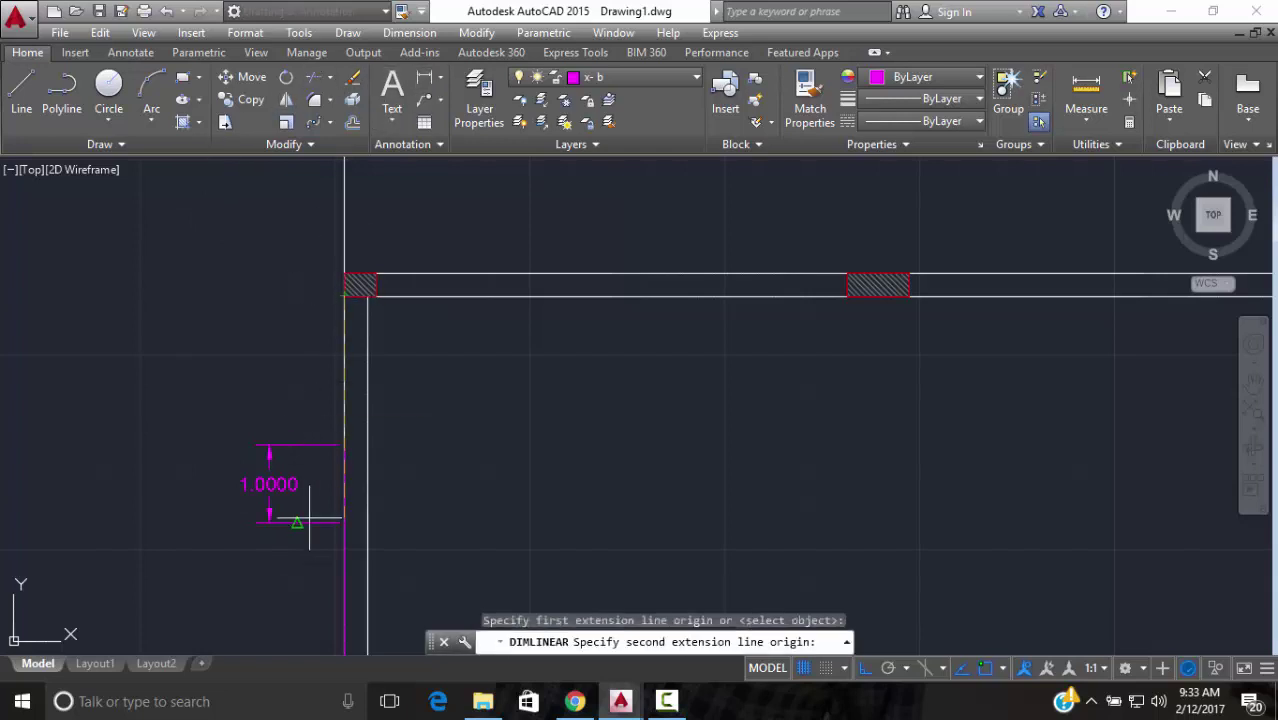
pyautogui.click(344, 521)
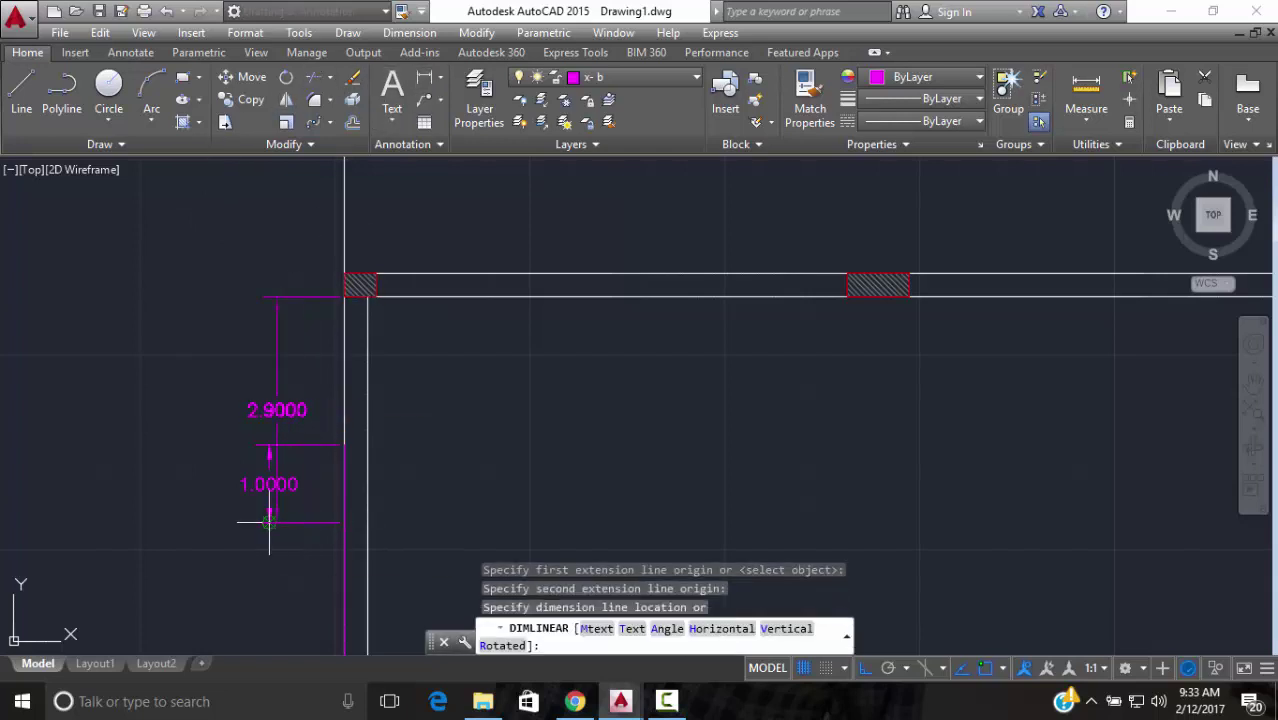
pyautogui.click(191, 520)
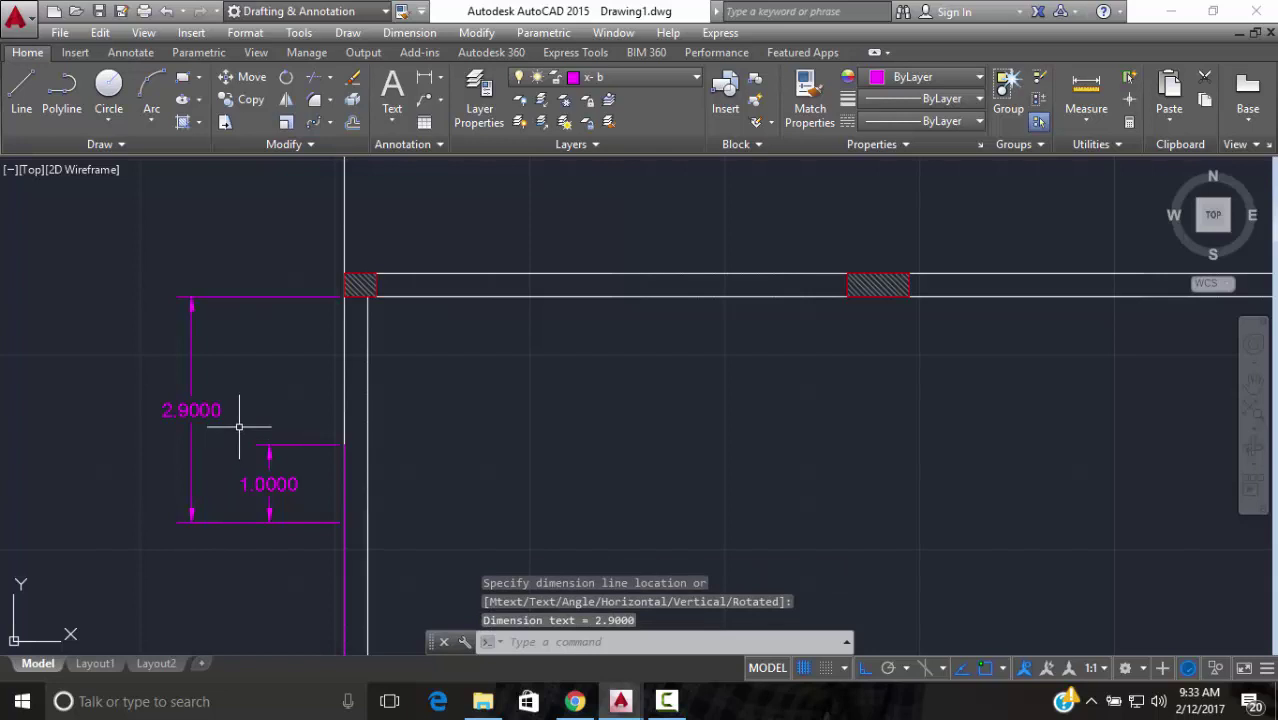
# Erase both linear dimensions beside the second plan's left wall
pyautogui.click(352, 505)
pyautogui.click(130, 437)
pyautogui.write('e')
pyautogui.press('Return')
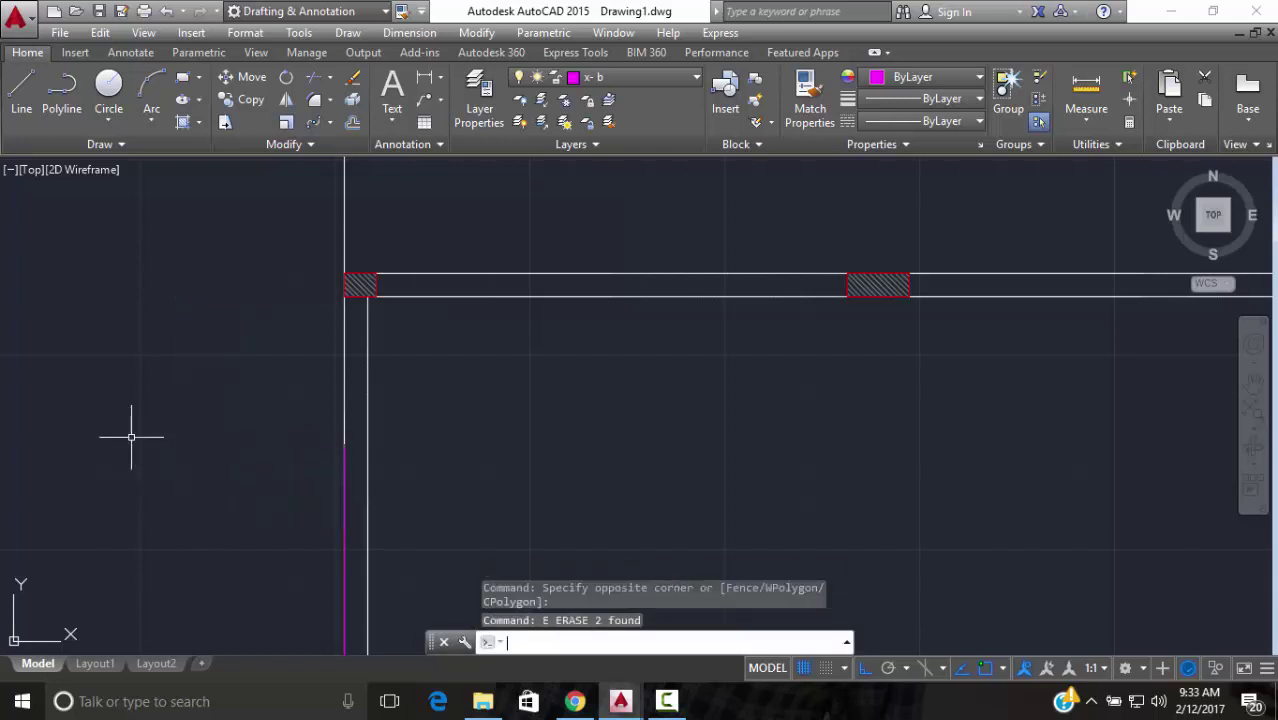
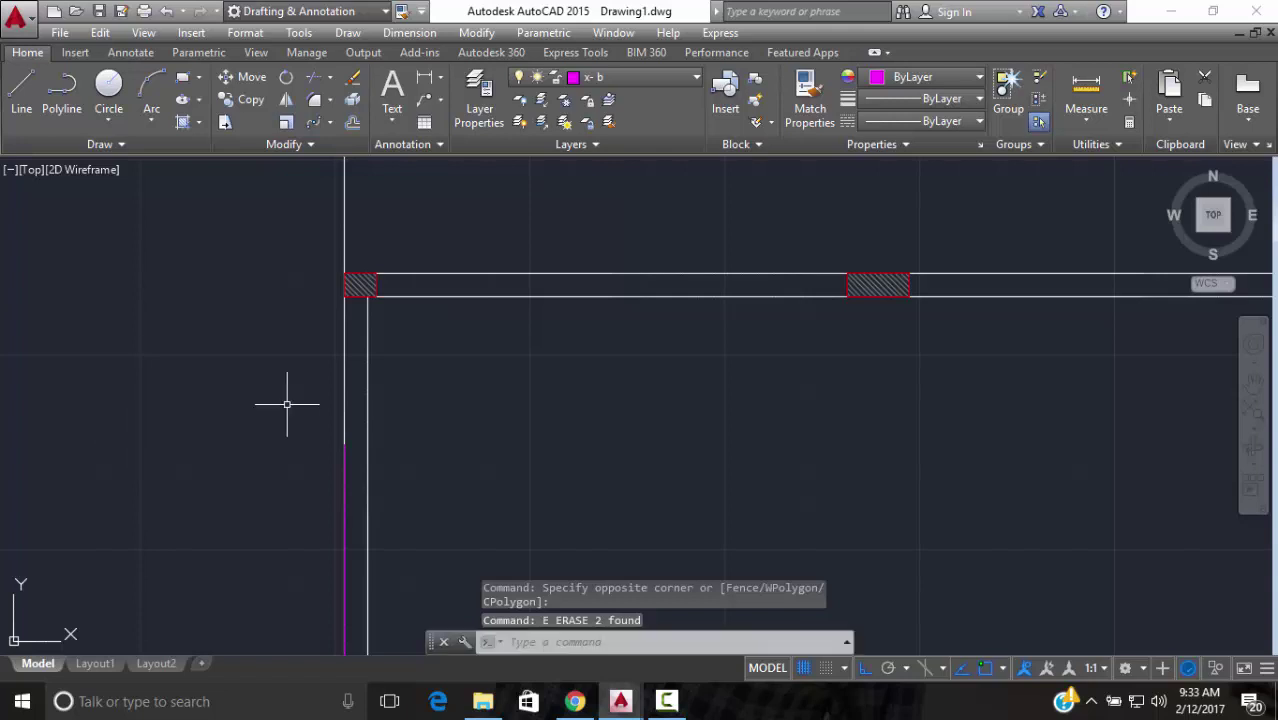
pyautogui.scroll(-2, 320, 400)
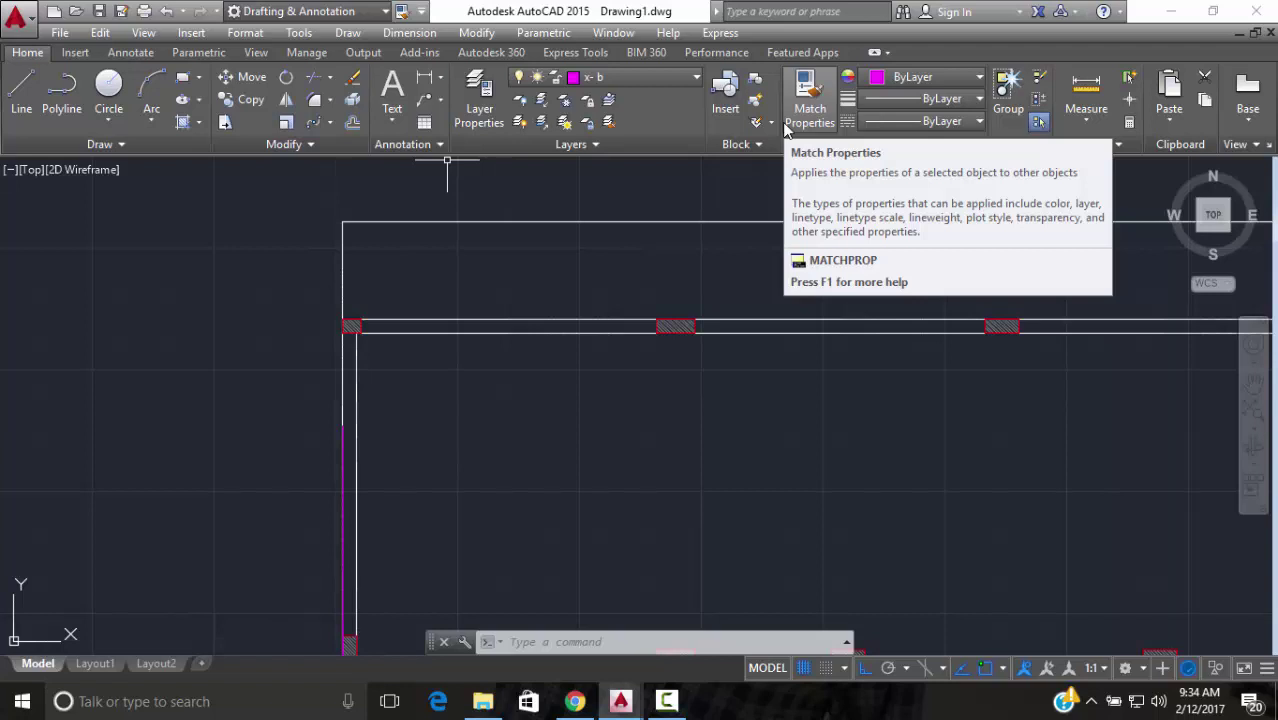
pyautogui.scroll(-5, 833, 322)
pyautogui.scroll(5, 562, 346)
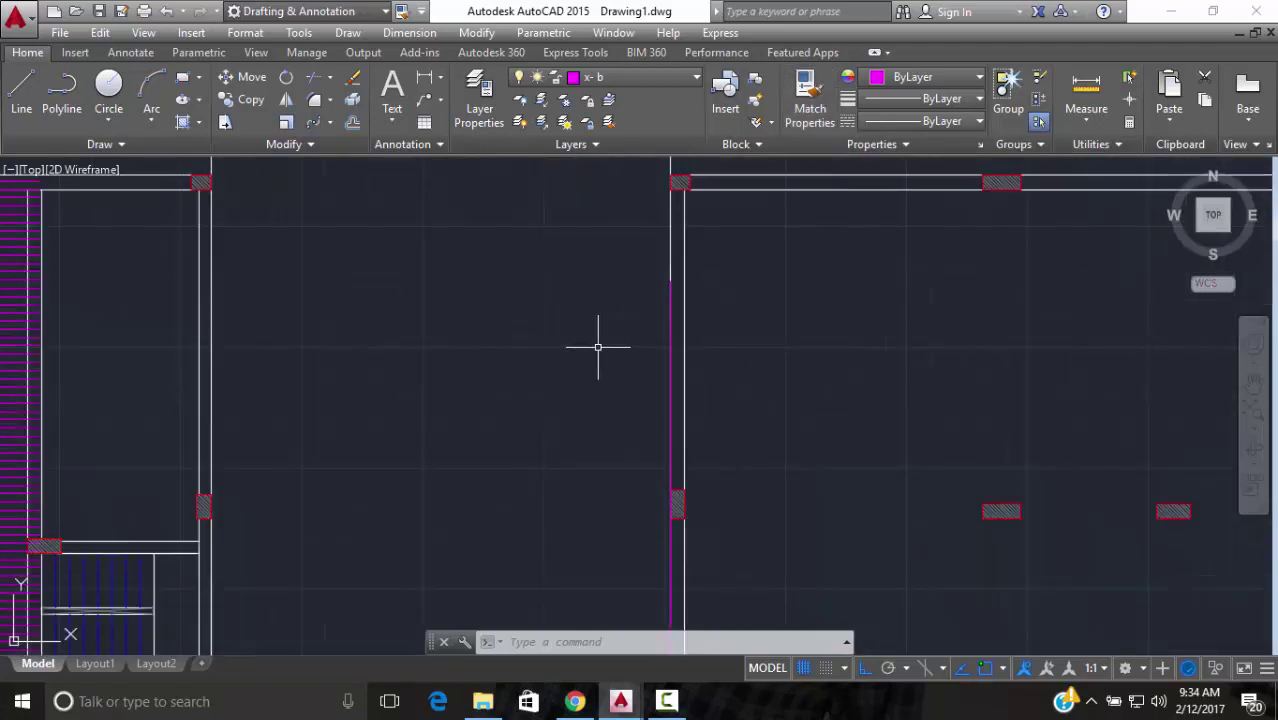
# Dimension the clear vertical distance between the second plan's middle and upper left-wall columns, and erase that dimension
pyautogui.click(424, 78)
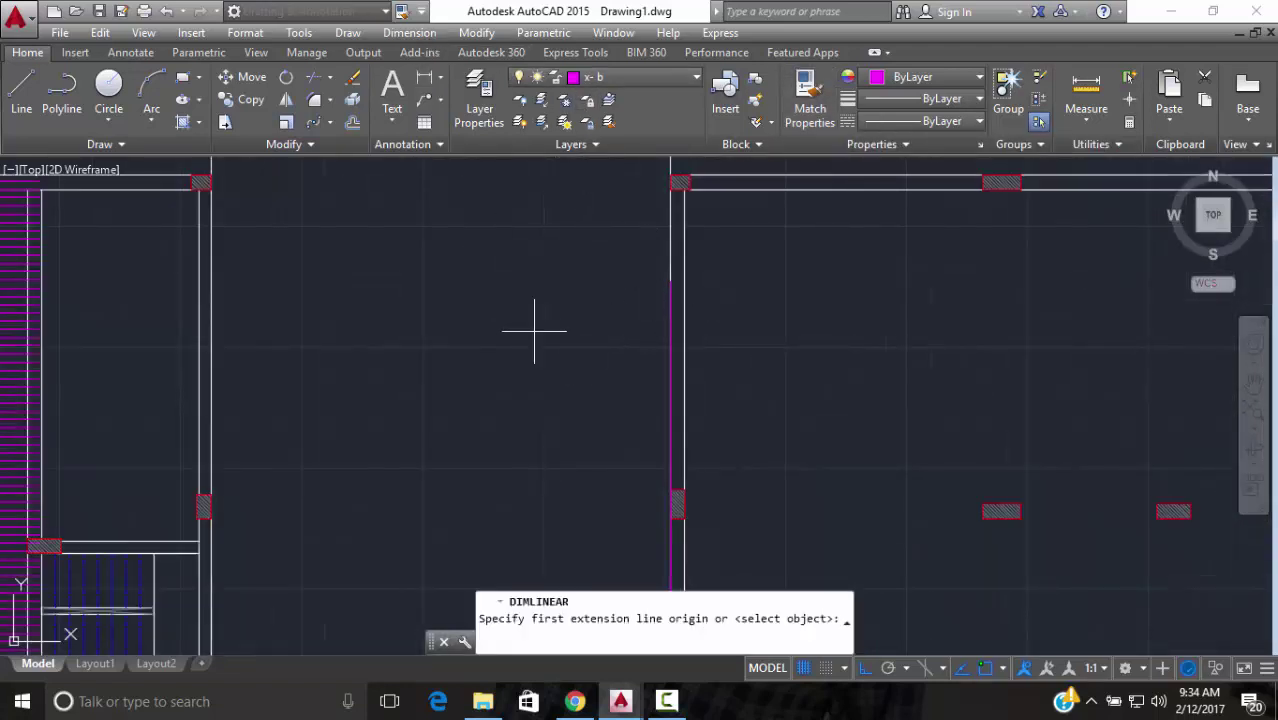
pyautogui.click(670, 490)
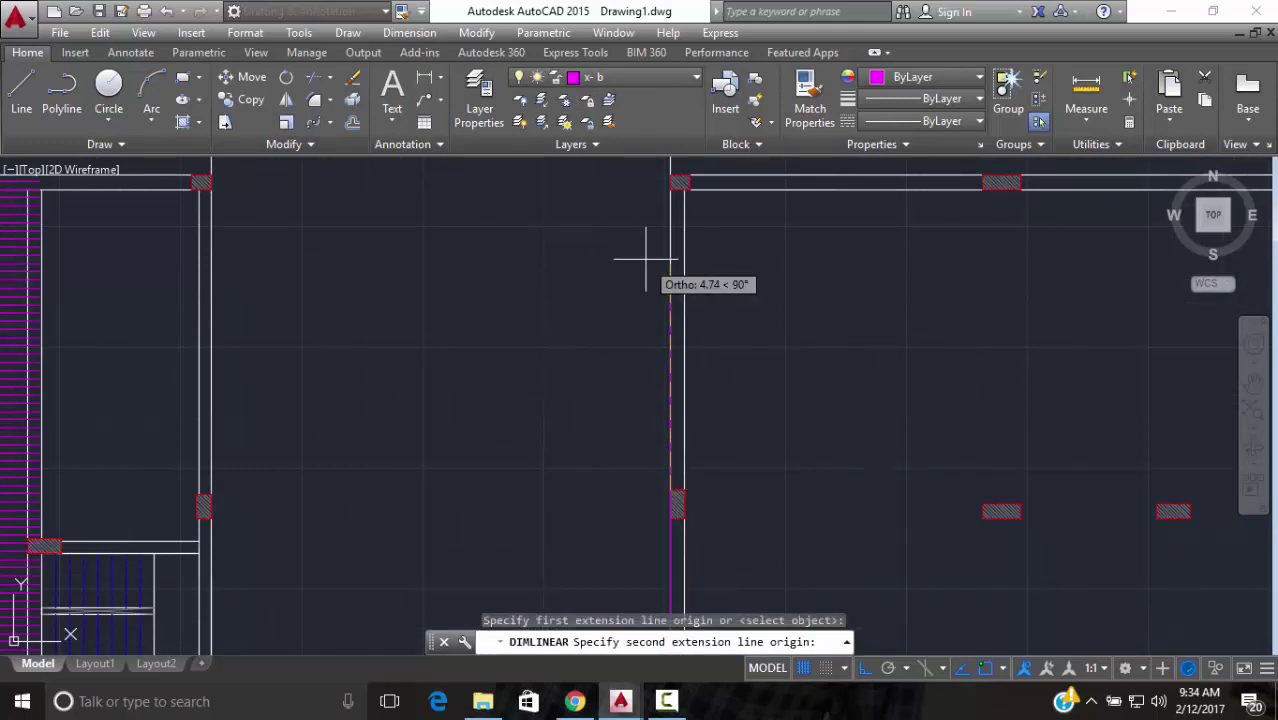
pyautogui.click(672, 188)
pyautogui.click(525, 218)
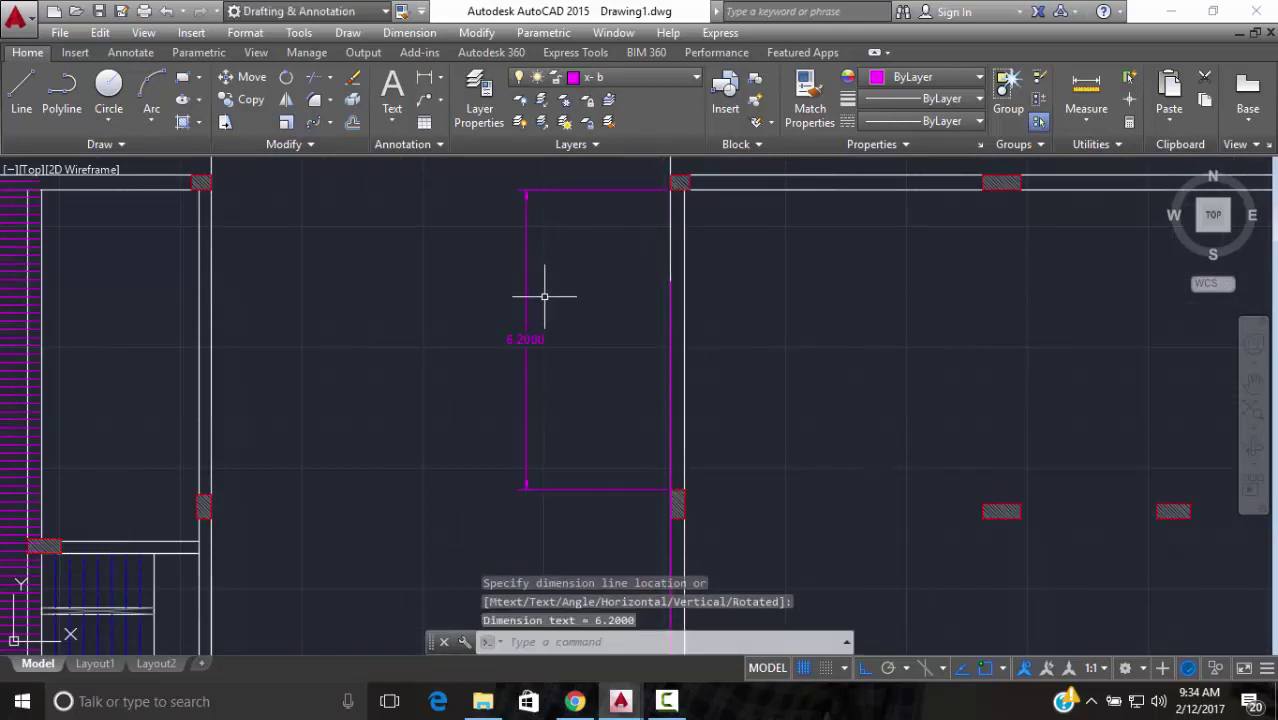
pyautogui.click(548, 310)
pyautogui.click(509, 344)
pyautogui.press('Delete')
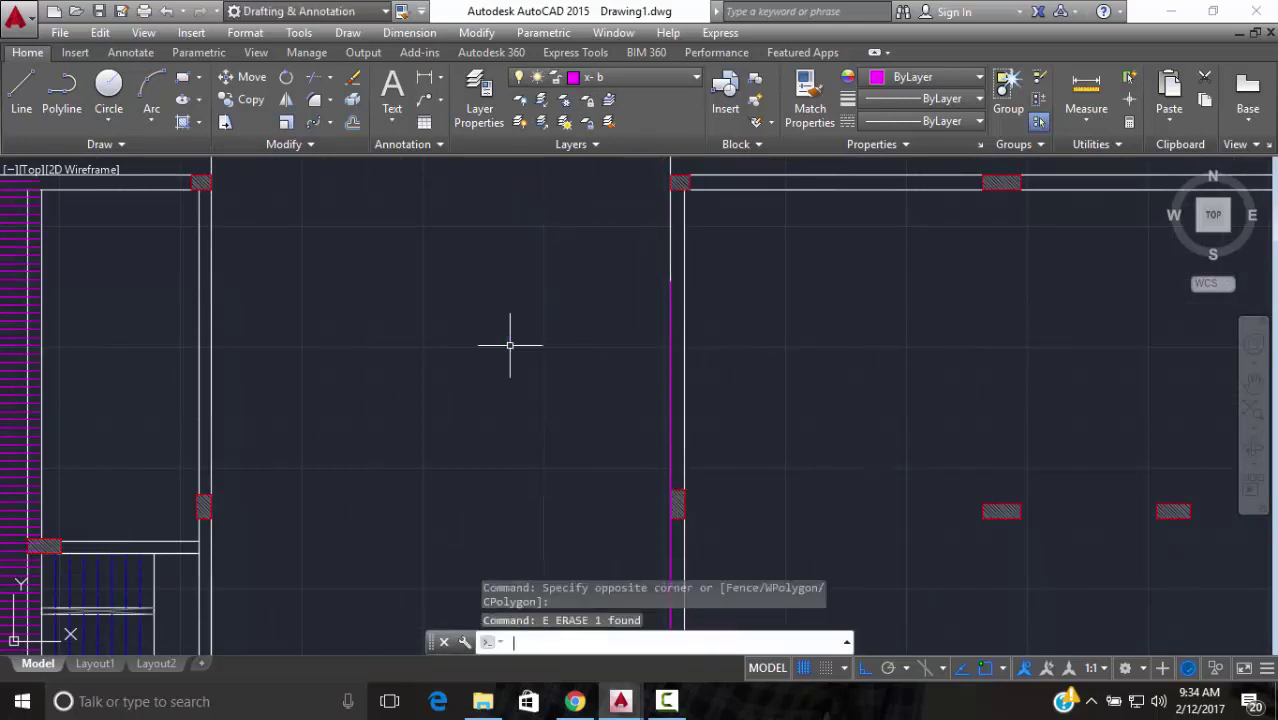
# Place a 3-unit linear dimension upward from the middle left column's upper-left corner, outside the second plan's left wall
pyautogui.click(424, 78)
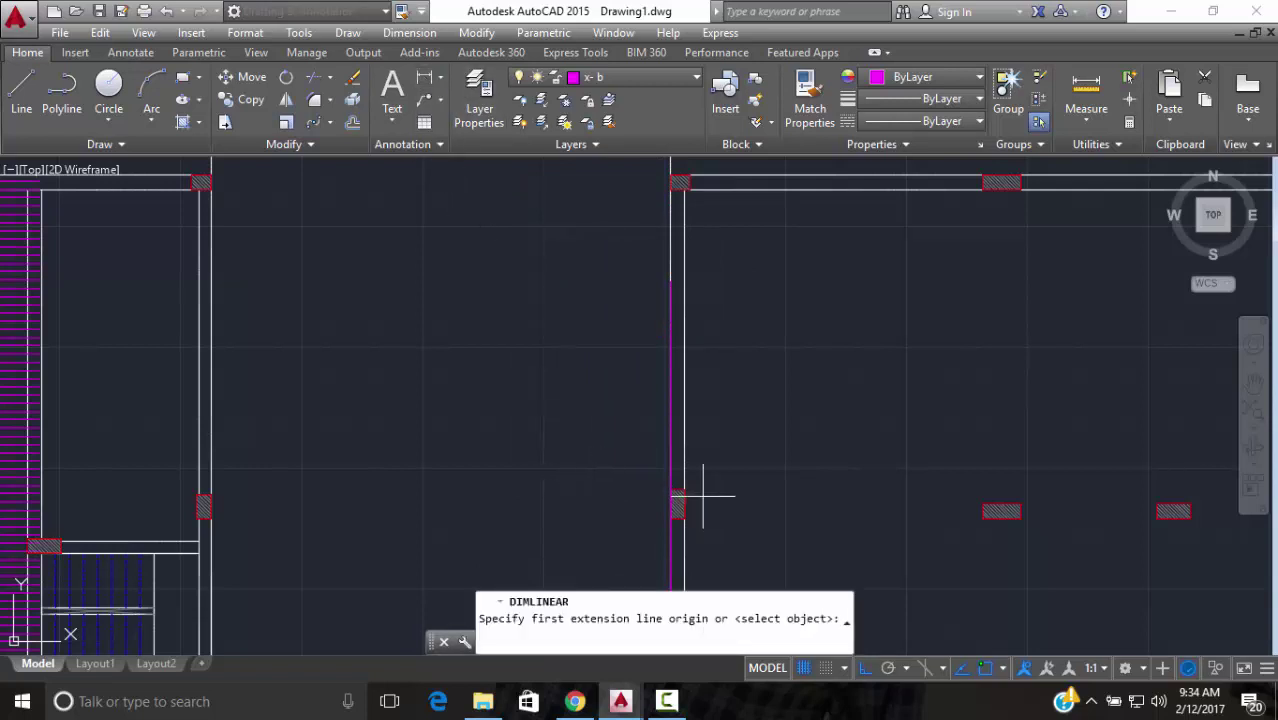
pyautogui.click(670, 490)
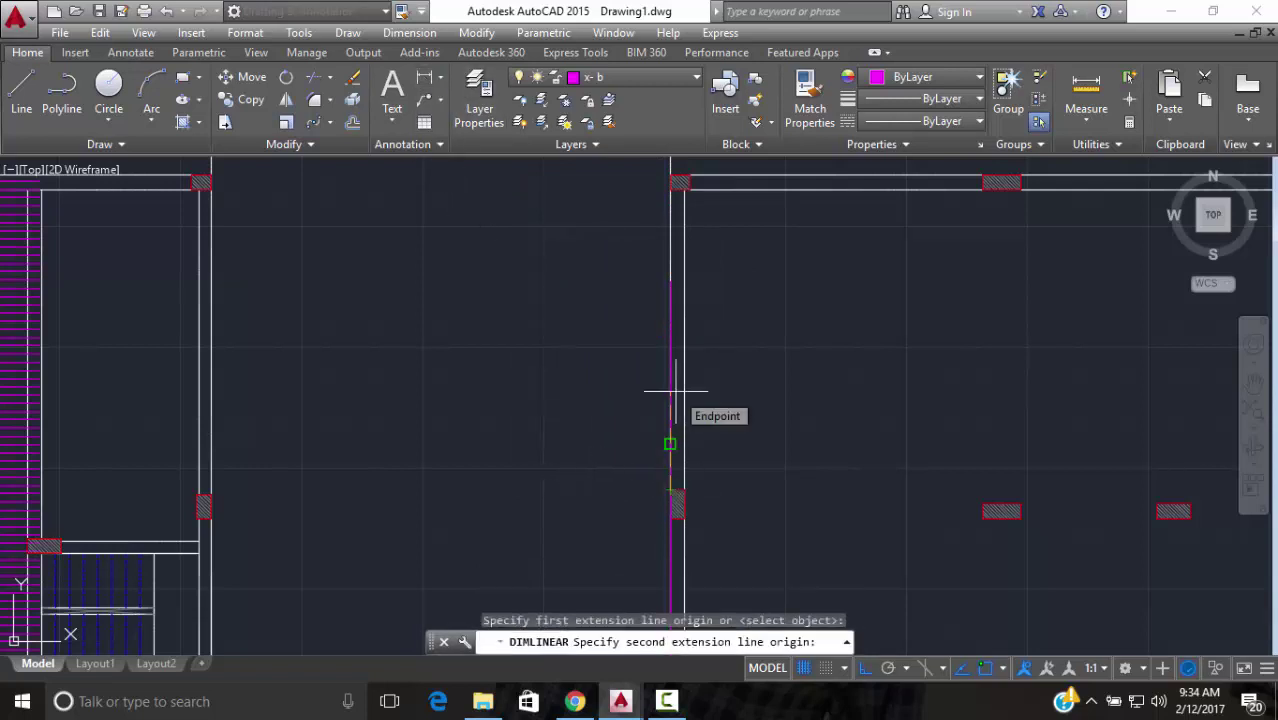
pyautogui.write('3')
pyautogui.press('Return')
pyautogui.click(586, 385)
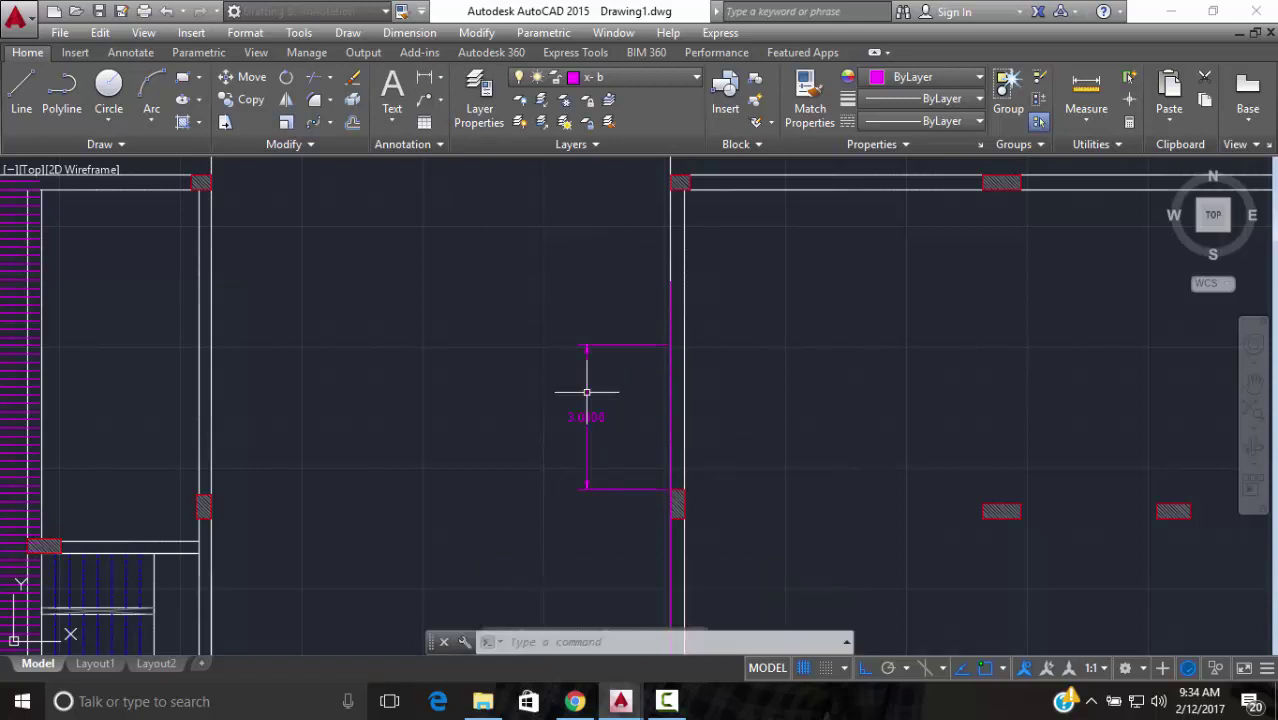
pyautogui.press('Escape')
# Erase the 3-unit dimension beside the second plan's left wall
pyautogui.scroll(6, 664, 319)
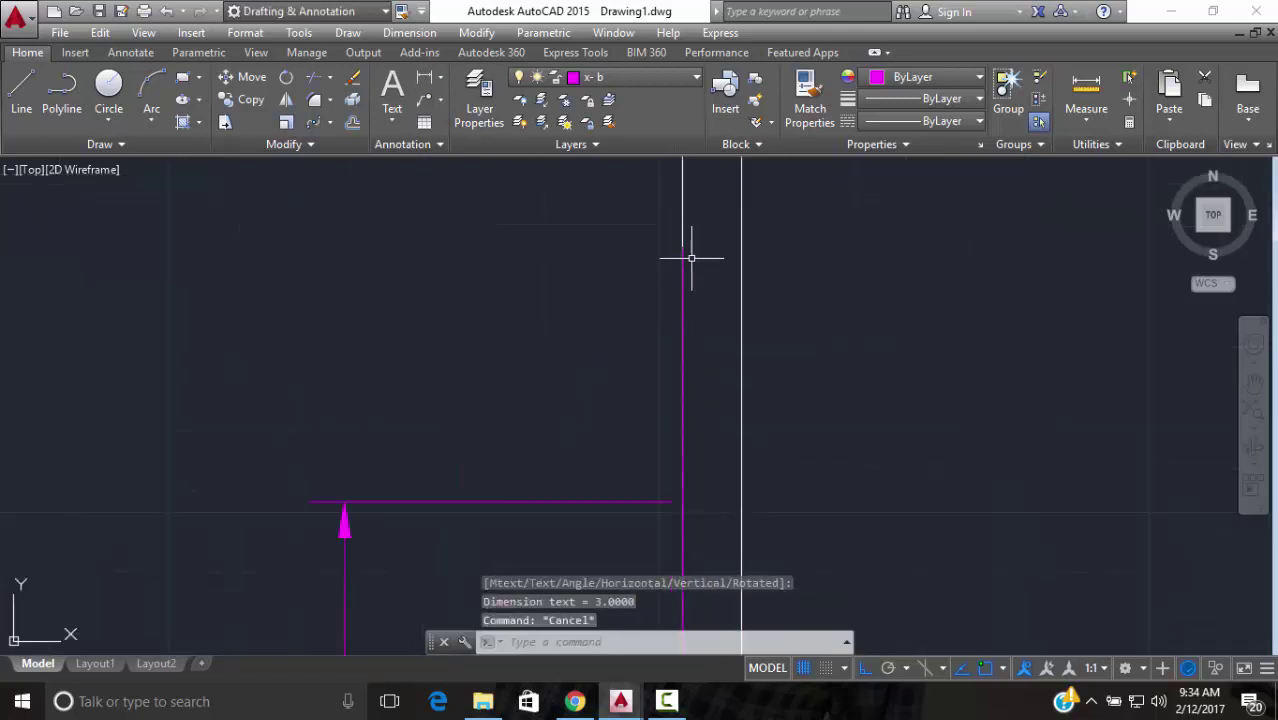
pyautogui.scroll(-3, 673, 279)
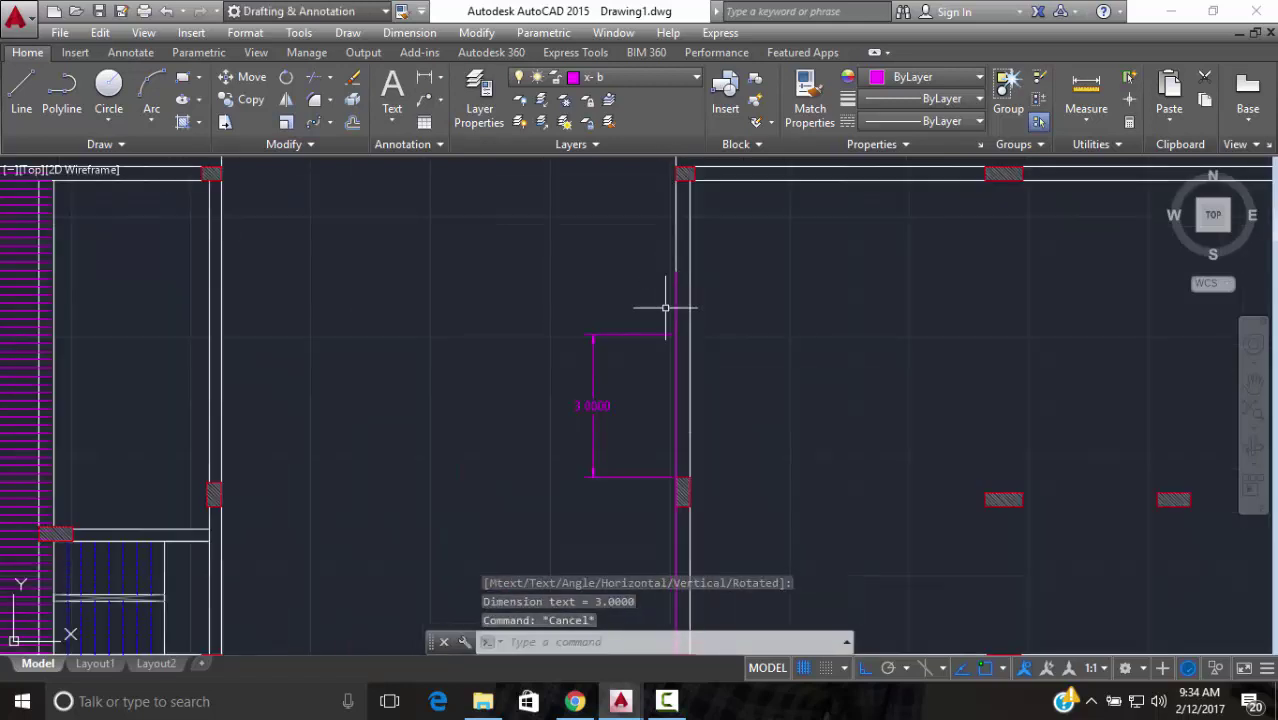
pyautogui.moveTo(668, 300); pyautogui.dragTo(613, 285, button='middle')
pyautogui.click(630, 262)
pyautogui.click(379, 419)
pyautogui.write('e')
pyautogui.press('Return')
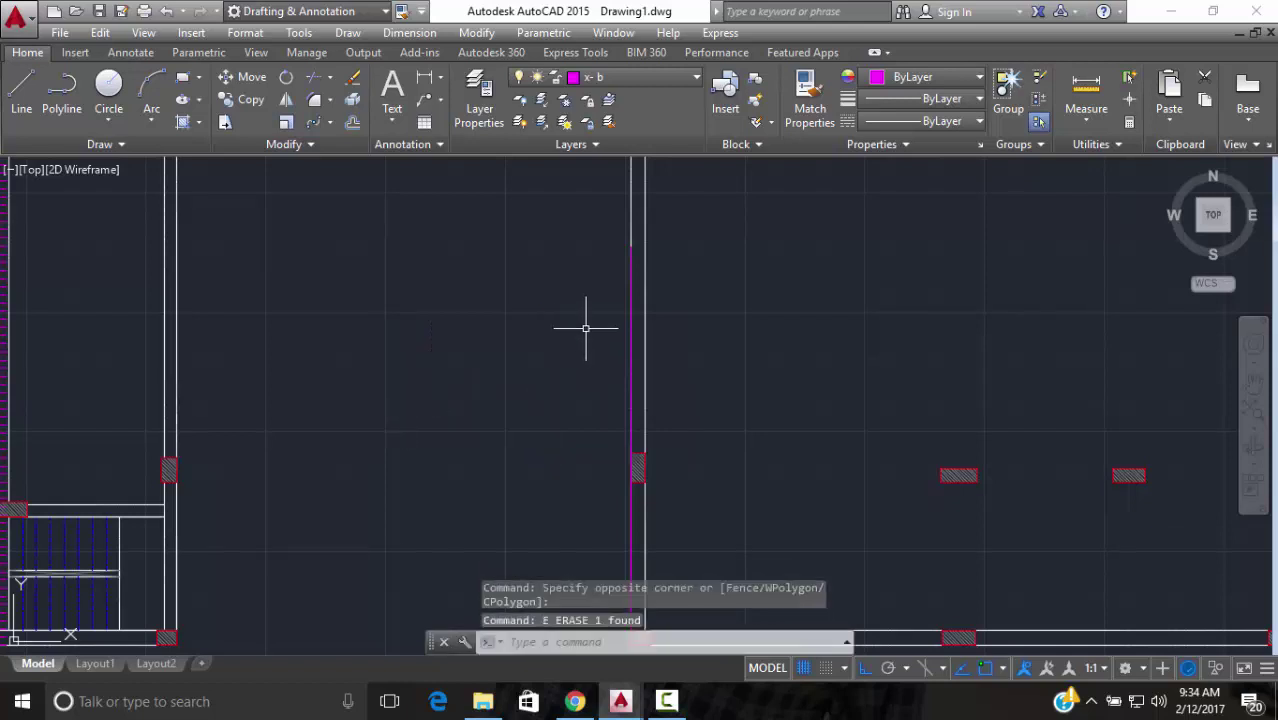
# Move the left-wall bar up 0.05 units from its lower end at the second plan's lower-left column
pyautogui.scroll(-5, 592, 360)
pyautogui.scroll(15, 599, 480)
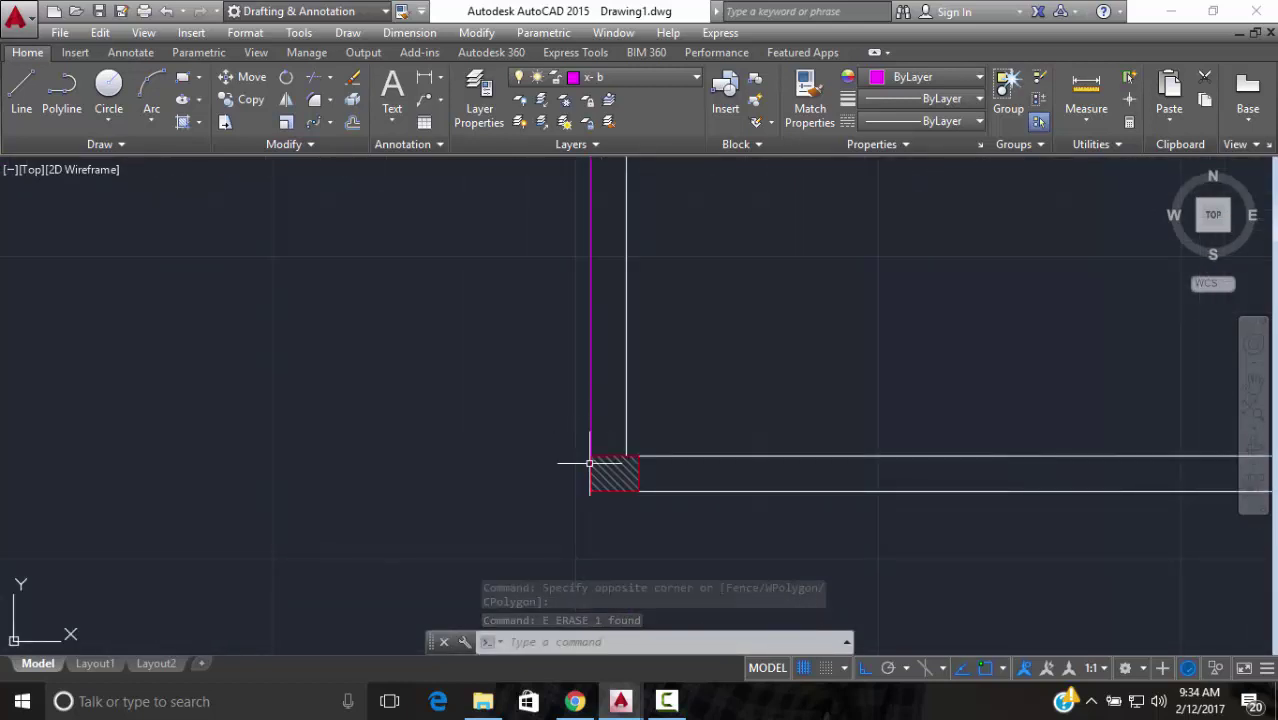
pyautogui.click(561, 414)
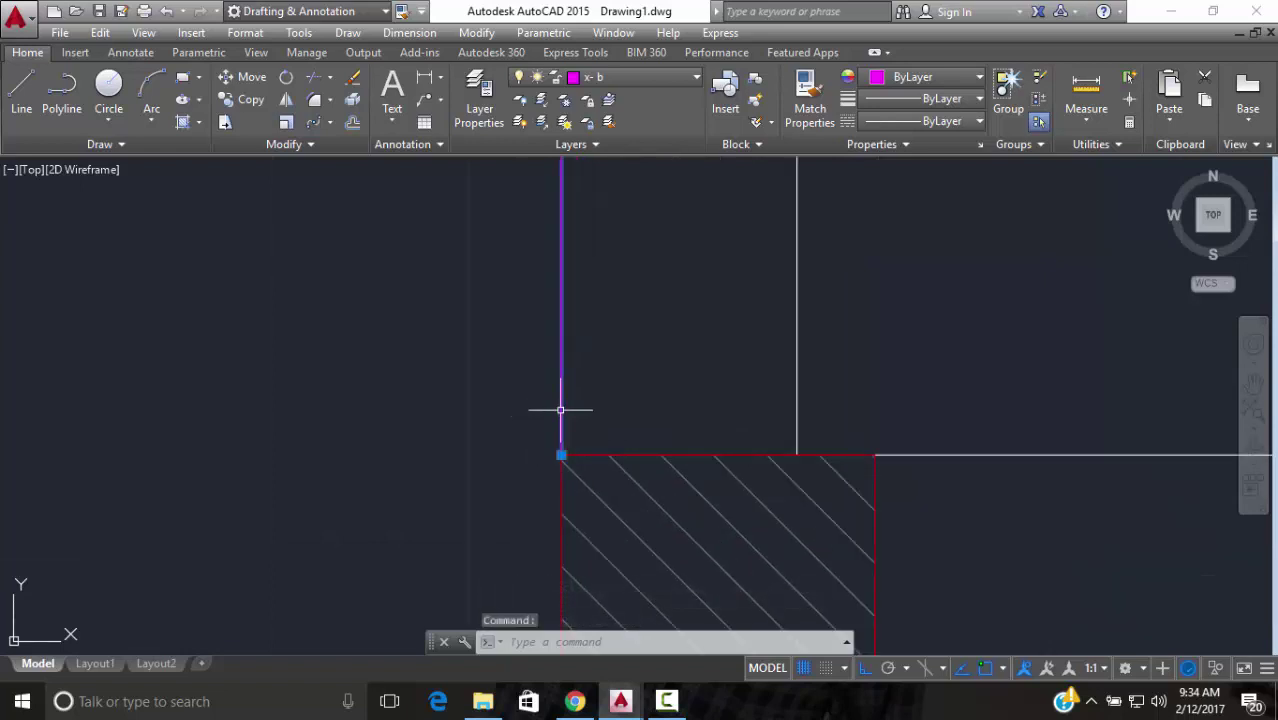
pyautogui.click(250, 77)
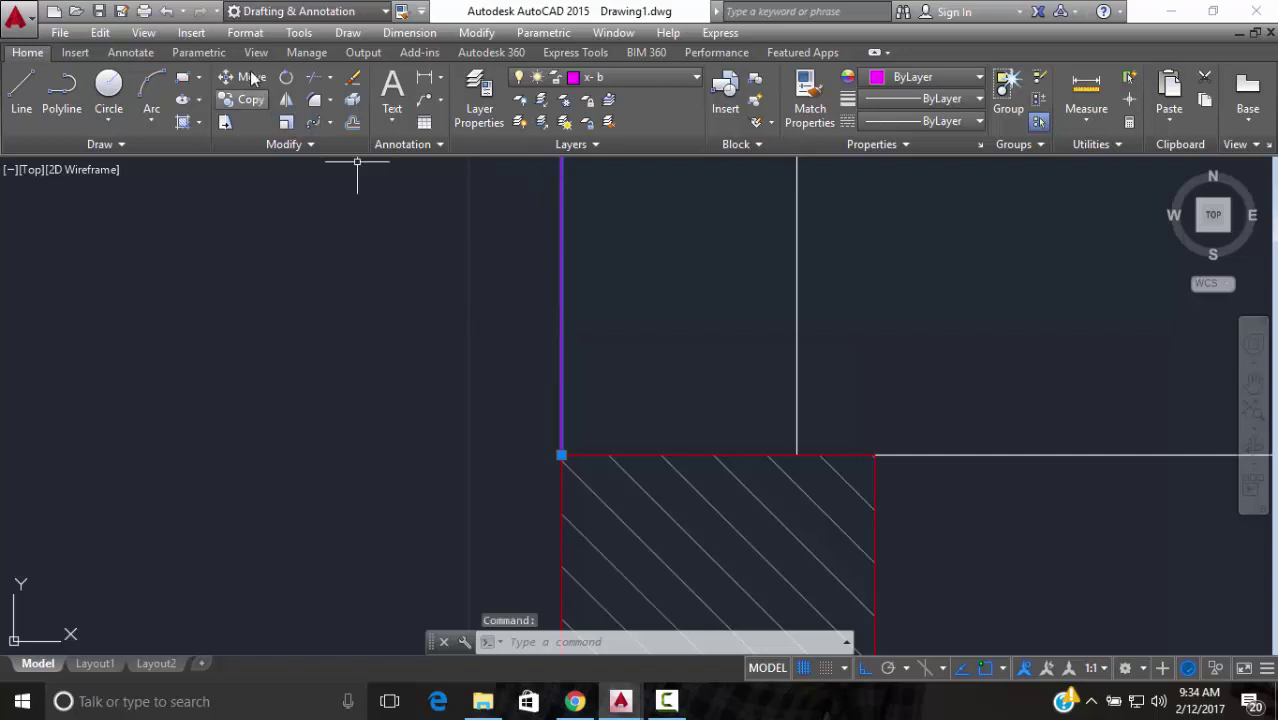
pyautogui.click(561, 455)
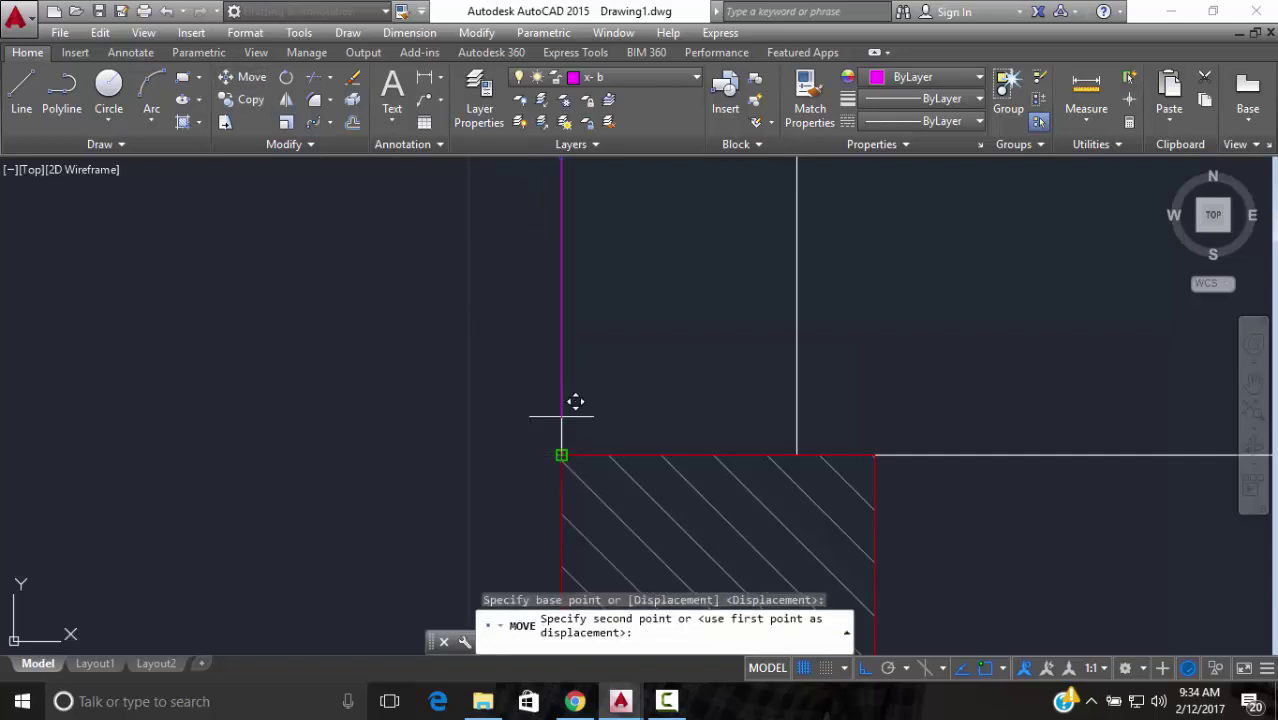
pyautogui.write('.05')
pyautogui.press('Return')
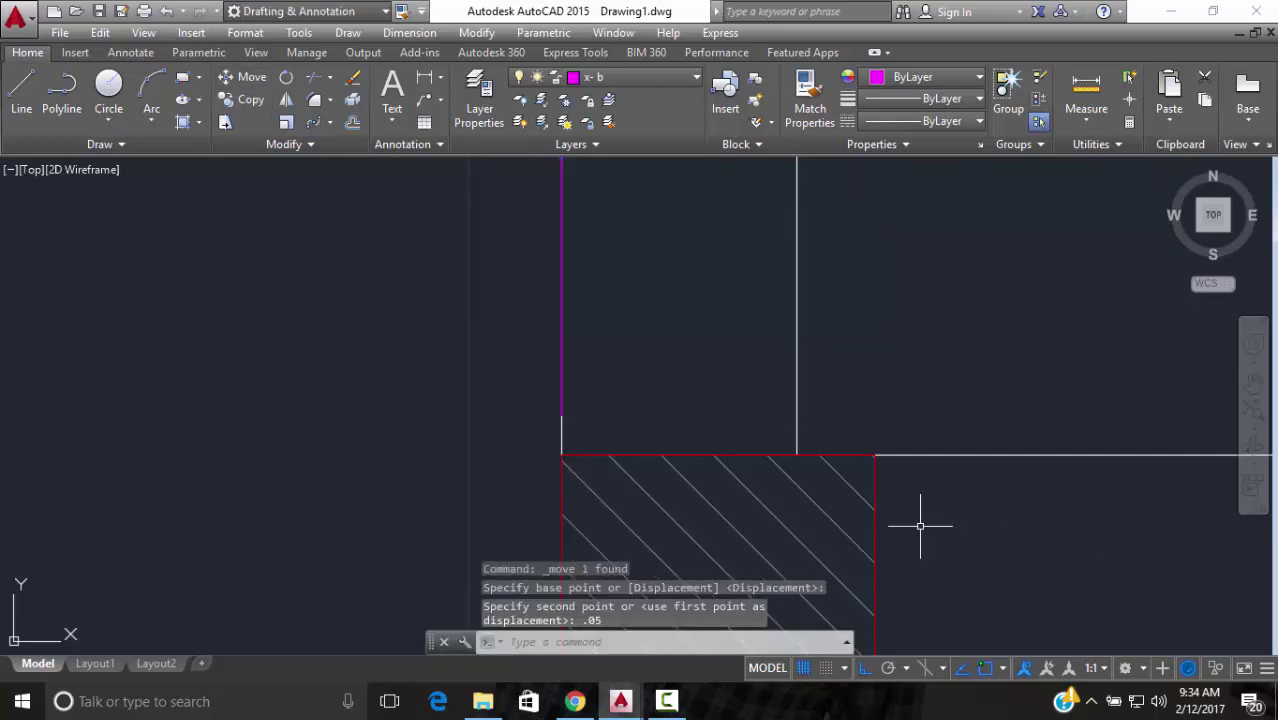
# Examine the bar's lower end and the lower-left corner column of the second plan
pyautogui.scroll(-5, 684, 425)
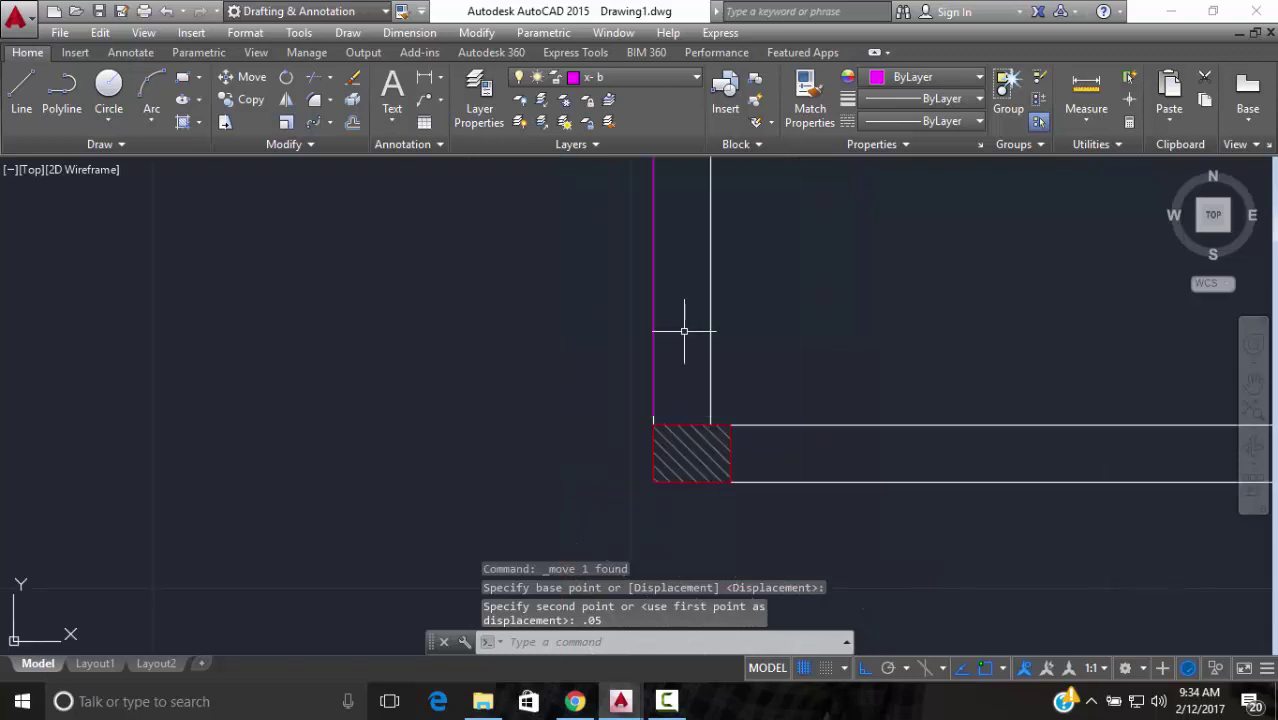
pyautogui.moveTo(684, 331)
pyautogui.mouseDown(button='middle')
pyautogui.moveTo(679, 451)
pyautogui.moveTo(630, 509)
pyautogui.moveTo(605, 449)
pyautogui.mouseUp(button='middle')
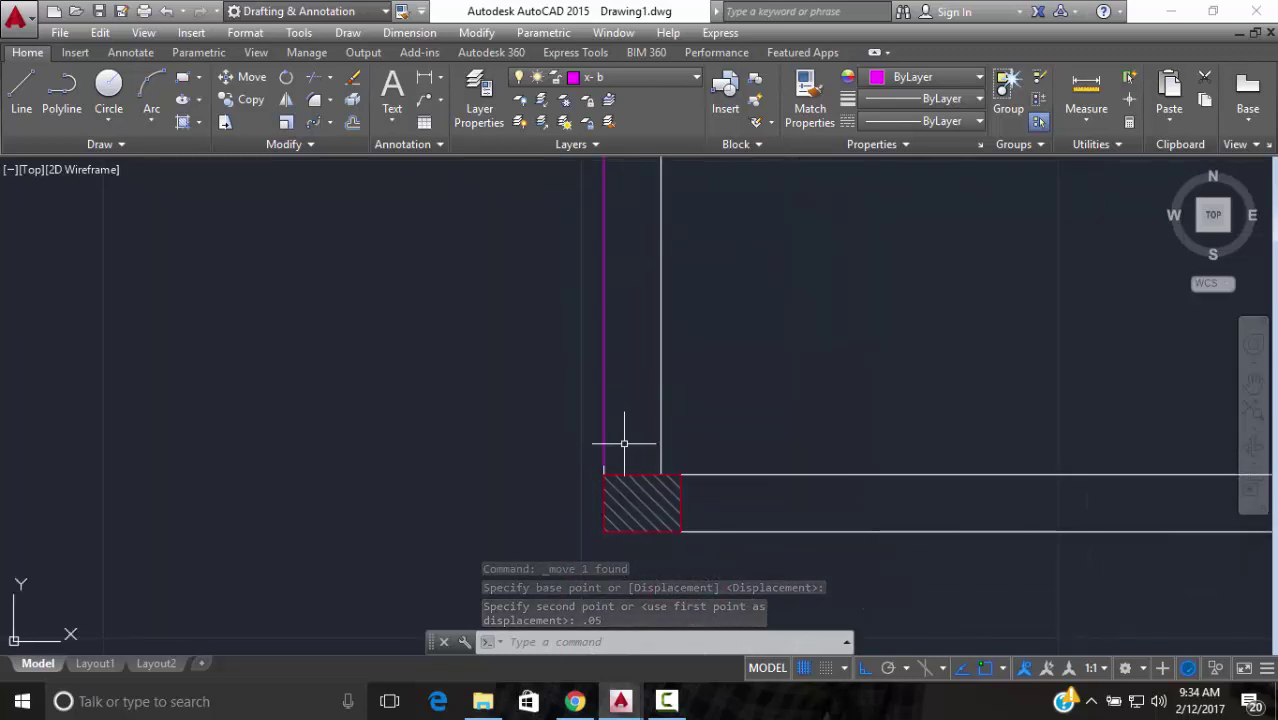
pyautogui.scroll(-3, 596, 405)
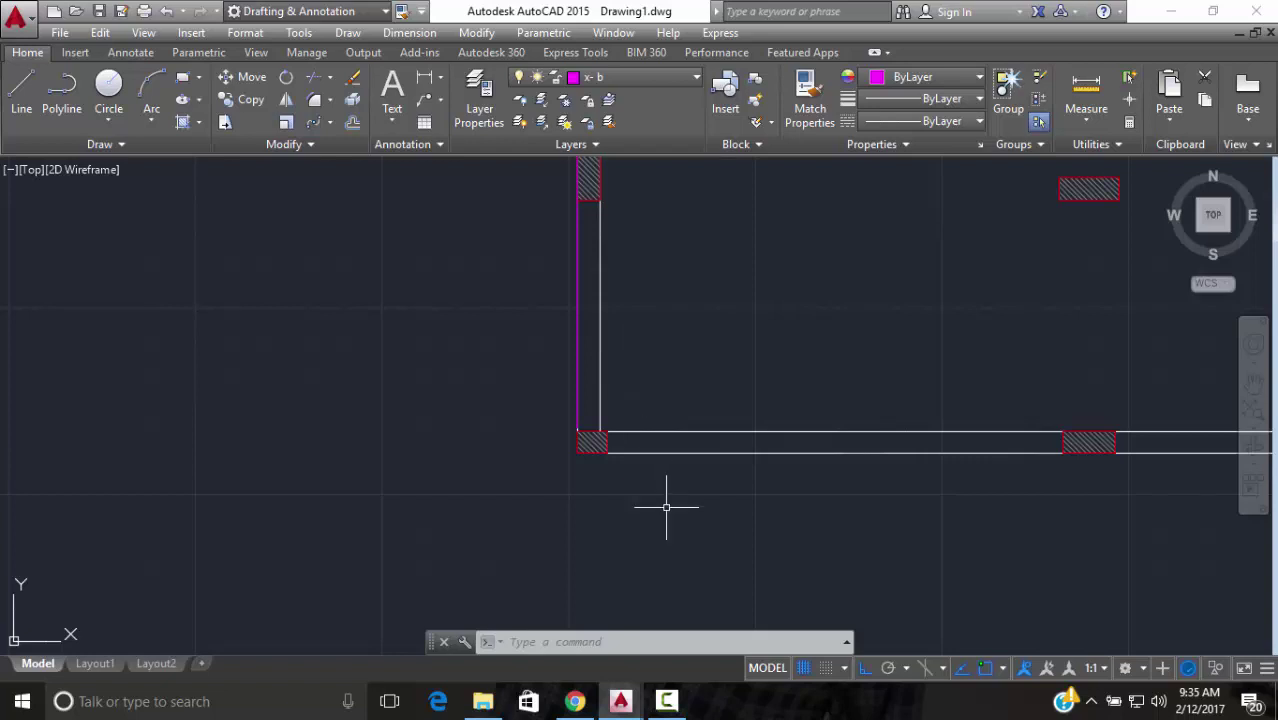
pyautogui.scroll(-2, 824, 382)
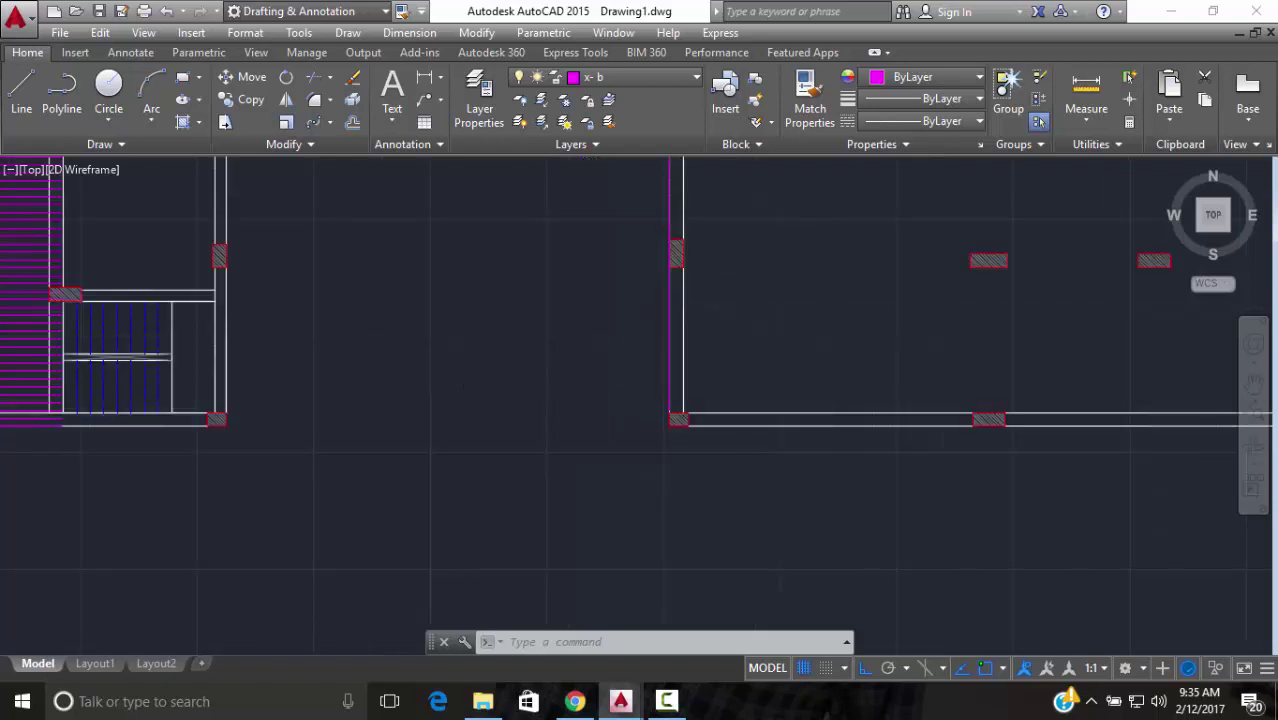
pyautogui.scroll(-1, 667, 428)
pyautogui.scroll(4, 640, 360)
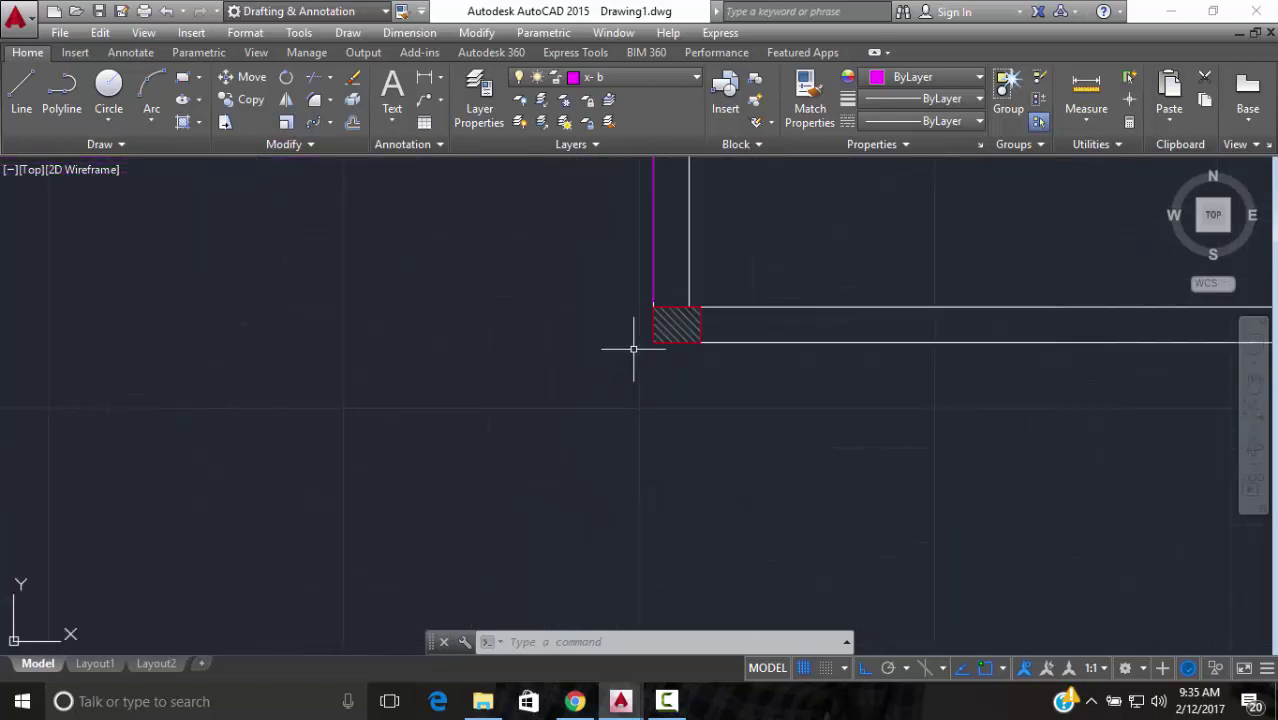
pyautogui.click(697, 326)
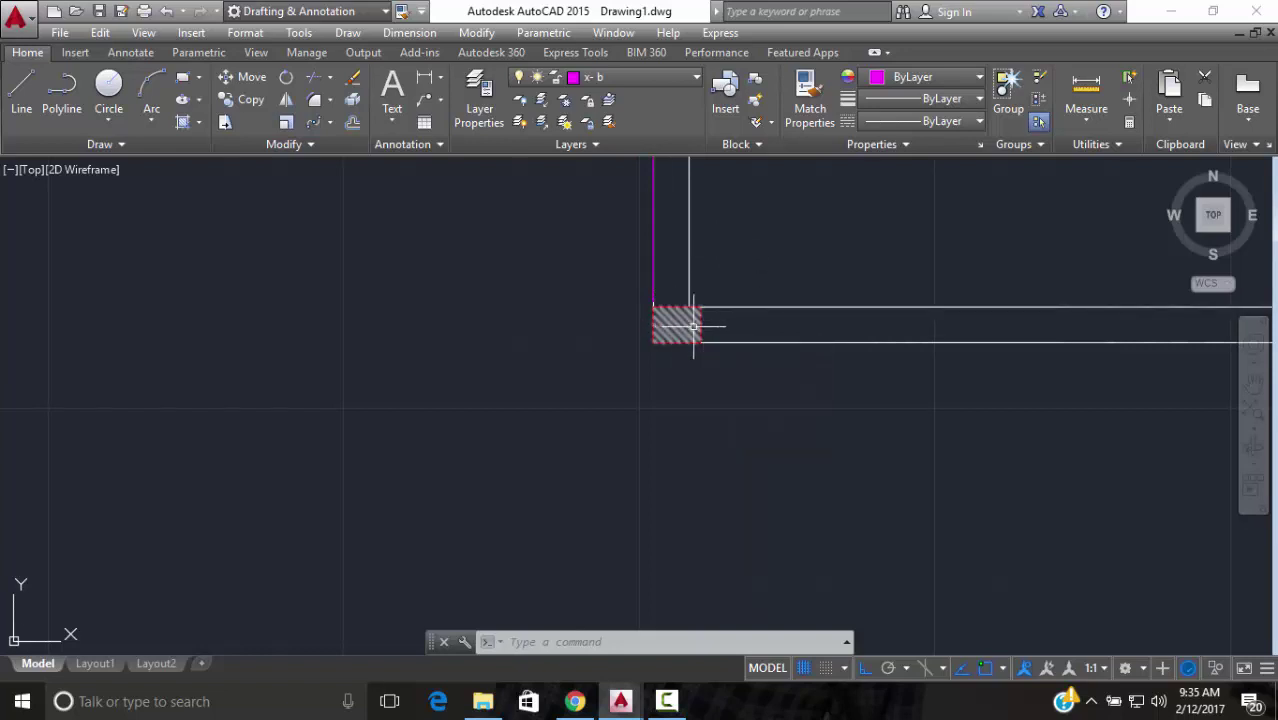
pyautogui.press('Escape')
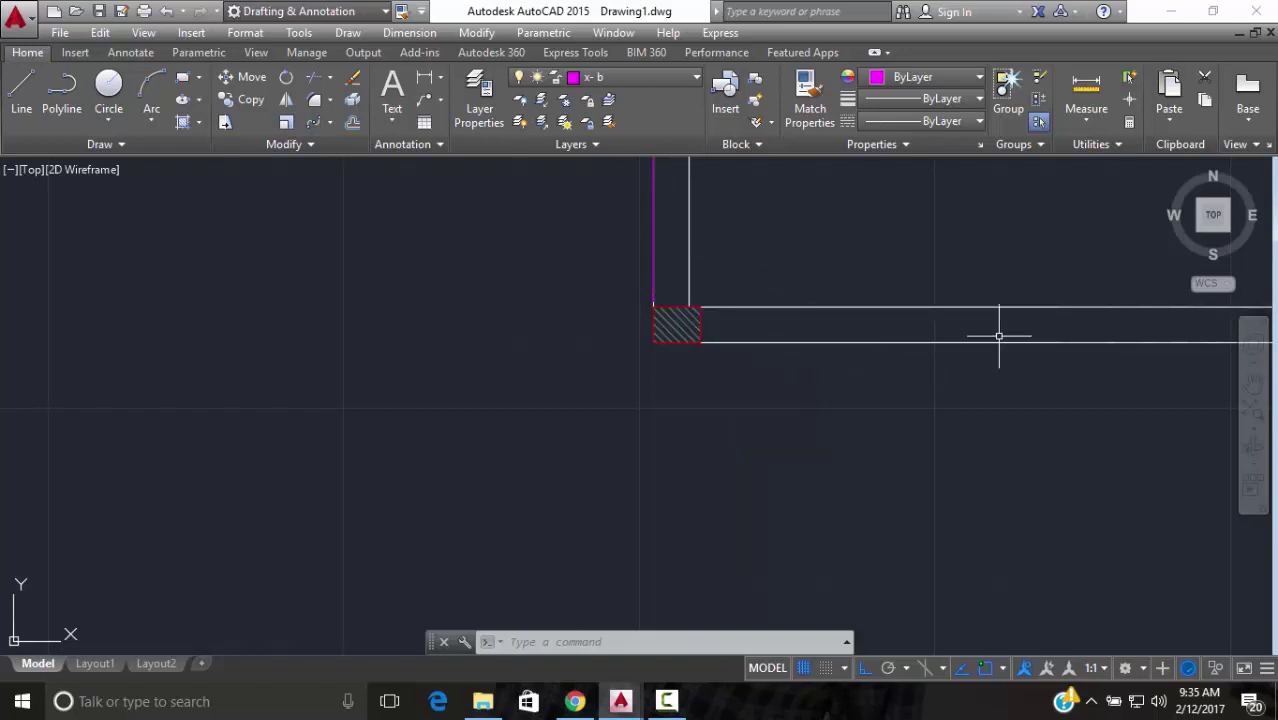
# Stretch the left-wall bar's lower end down to the lower-left corner of the second plan's lower-left column
pyautogui.scroll(-3, 998, 300)
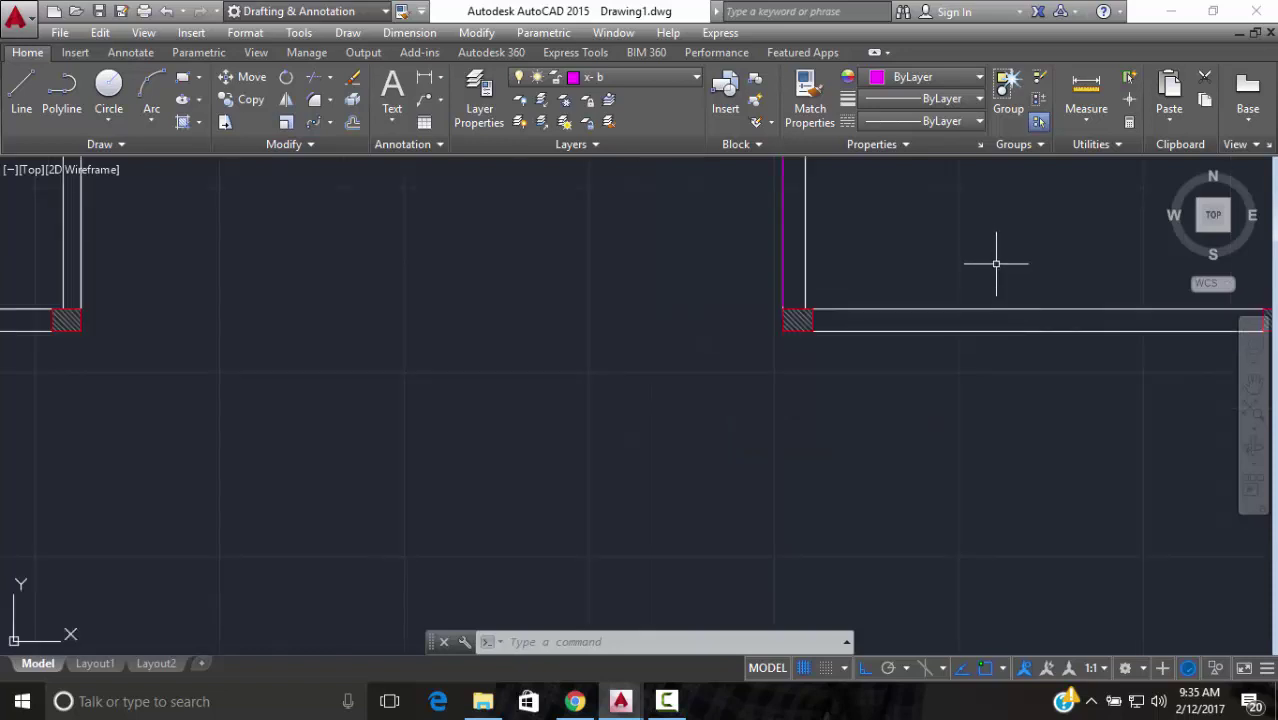
pyautogui.moveTo(998, 265); pyautogui.dragTo(956, 357, button='middle')
pyautogui.scroll(5, 756, 414)
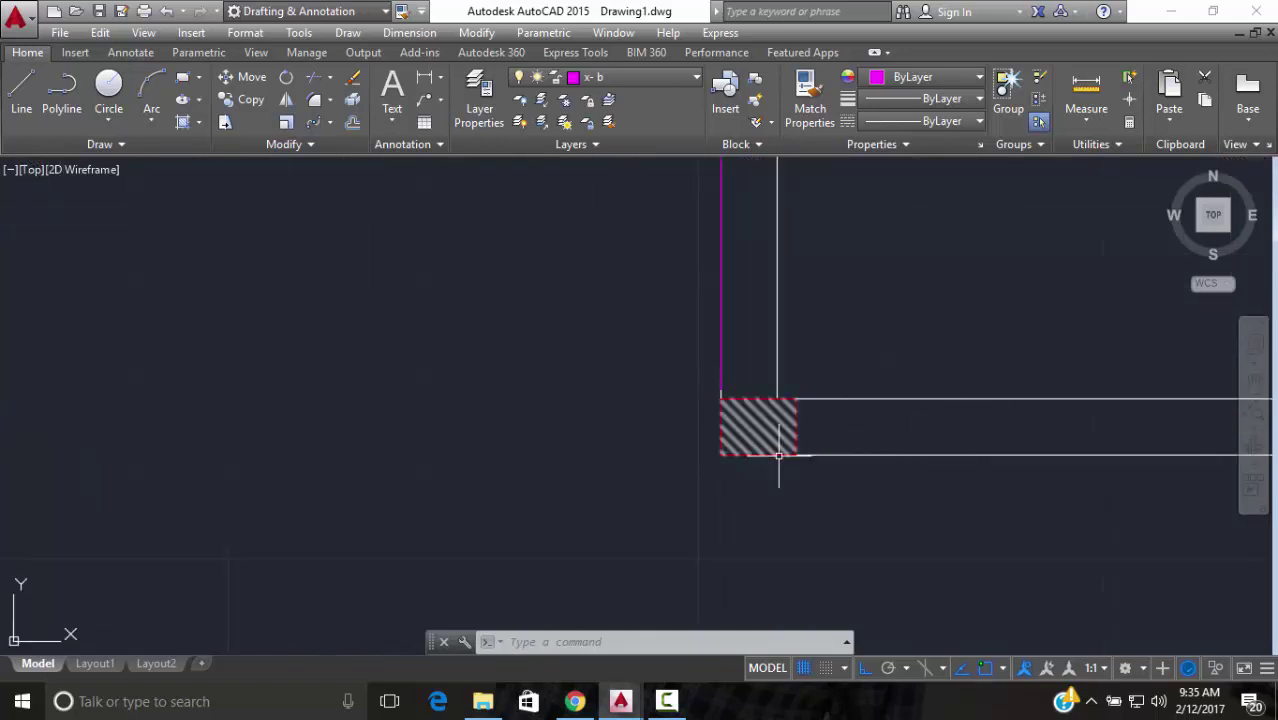
pyautogui.scroll(4, 707, 378)
pyautogui.click(743, 381)
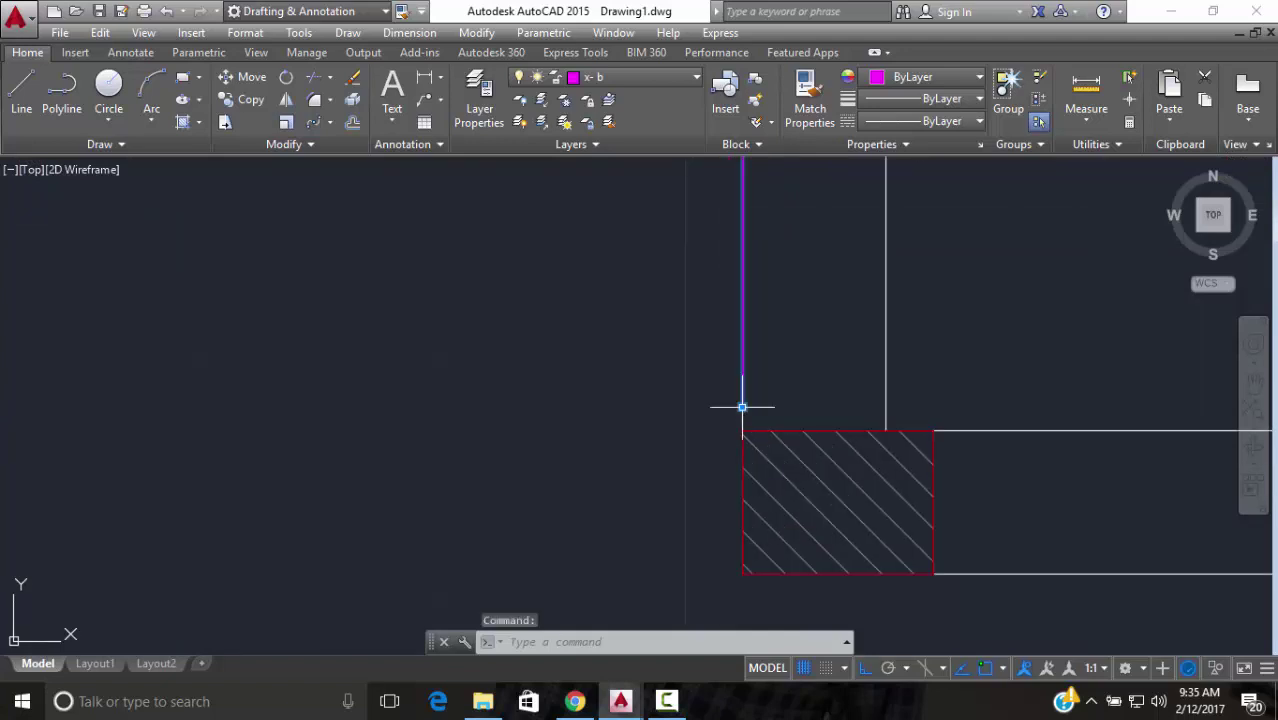
pyautogui.click(742, 408)
pyautogui.scroll(4, 742, 575)
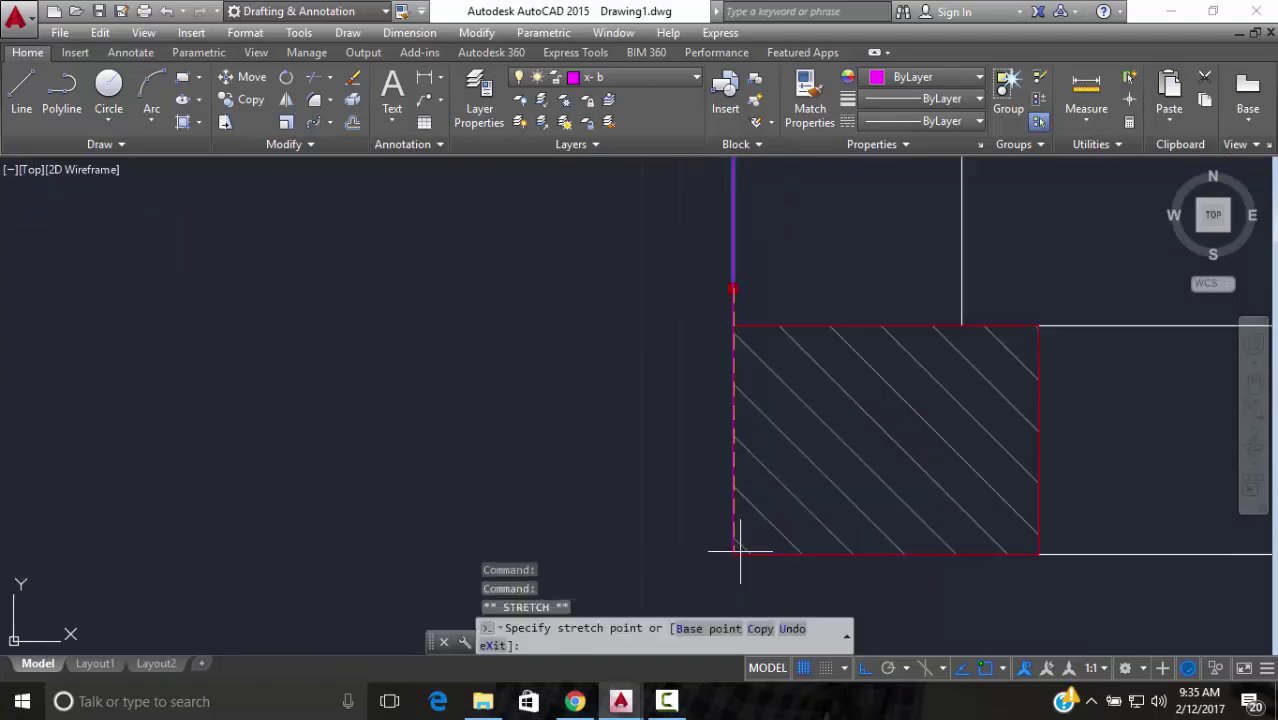
pyautogui.click(738, 548)
pyautogui.press('Escape')
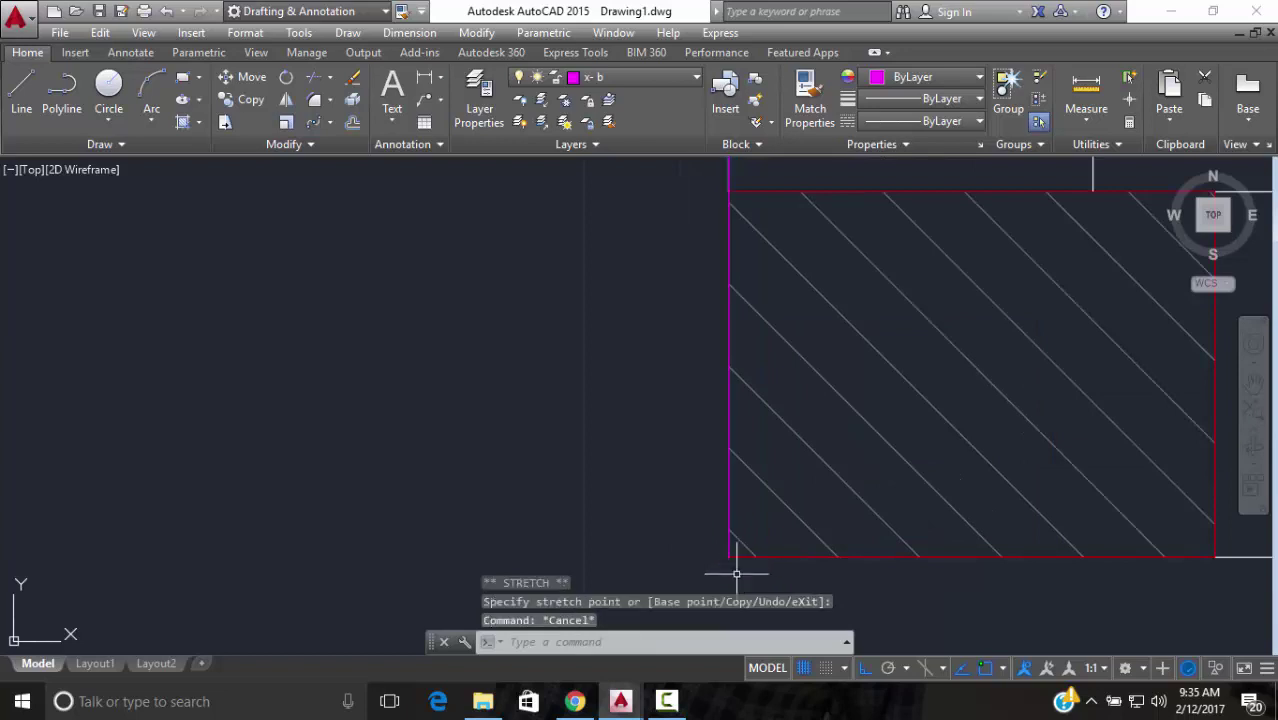
pyautogui.scroll(-4, 749, 507)
pyautogui.scroll(-2, 750, 436)
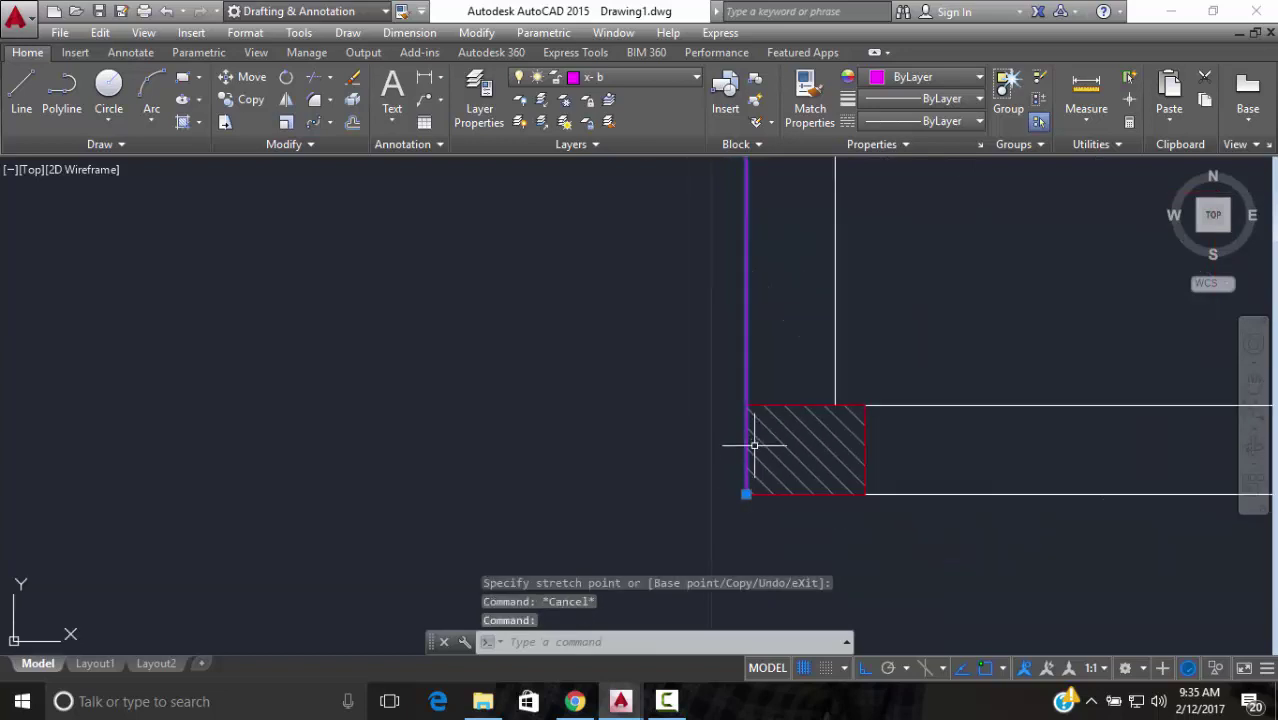
pyautogui.write('b')
pyautogui.press('Return')
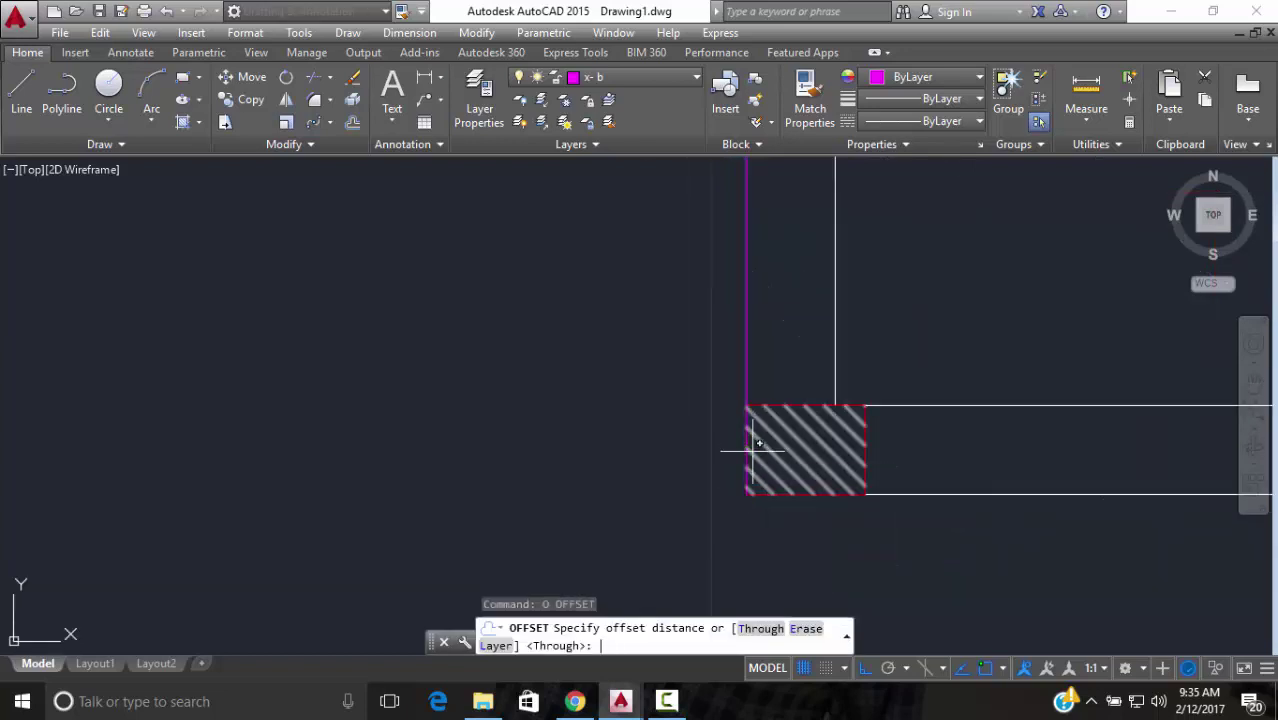
pyautogui.press('Escape')
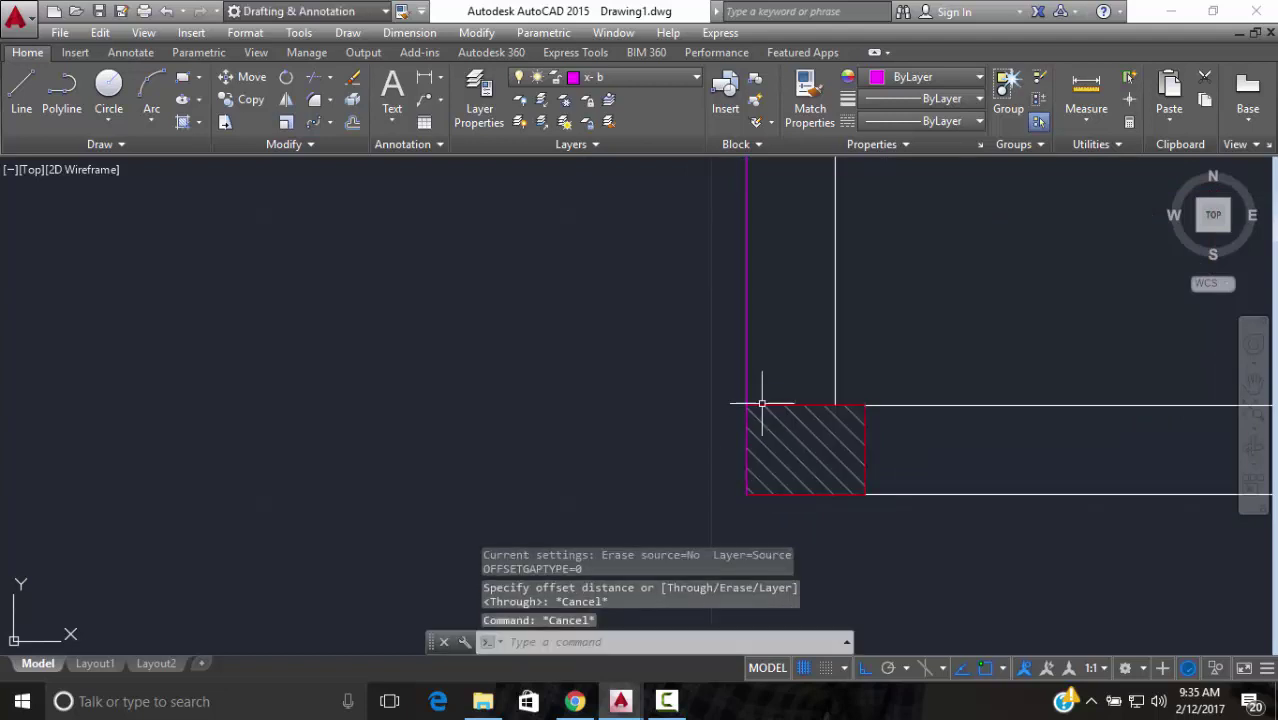
# Move the left-wall bar up 0.05 units from its lower end at the lower-left column's bottom corner
pyautogui.click(744, 363)
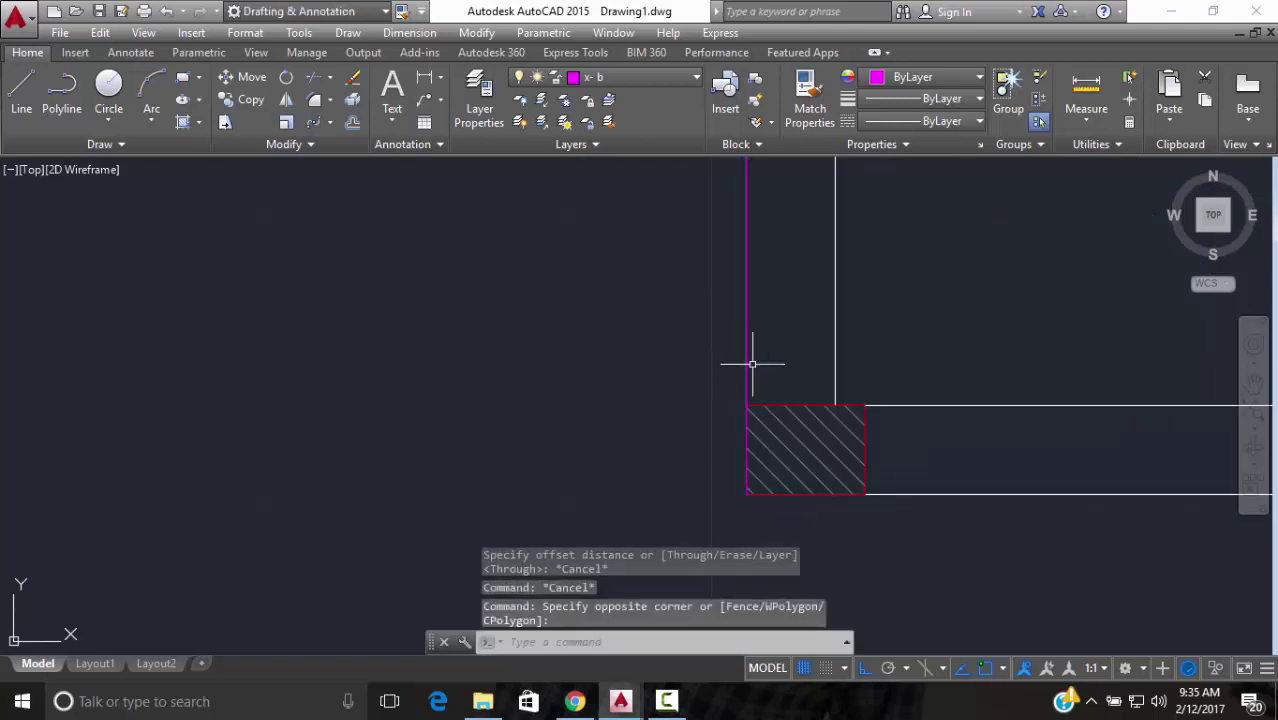
pyautogui.click(747, 362)
pyautogui.click(245, 78)
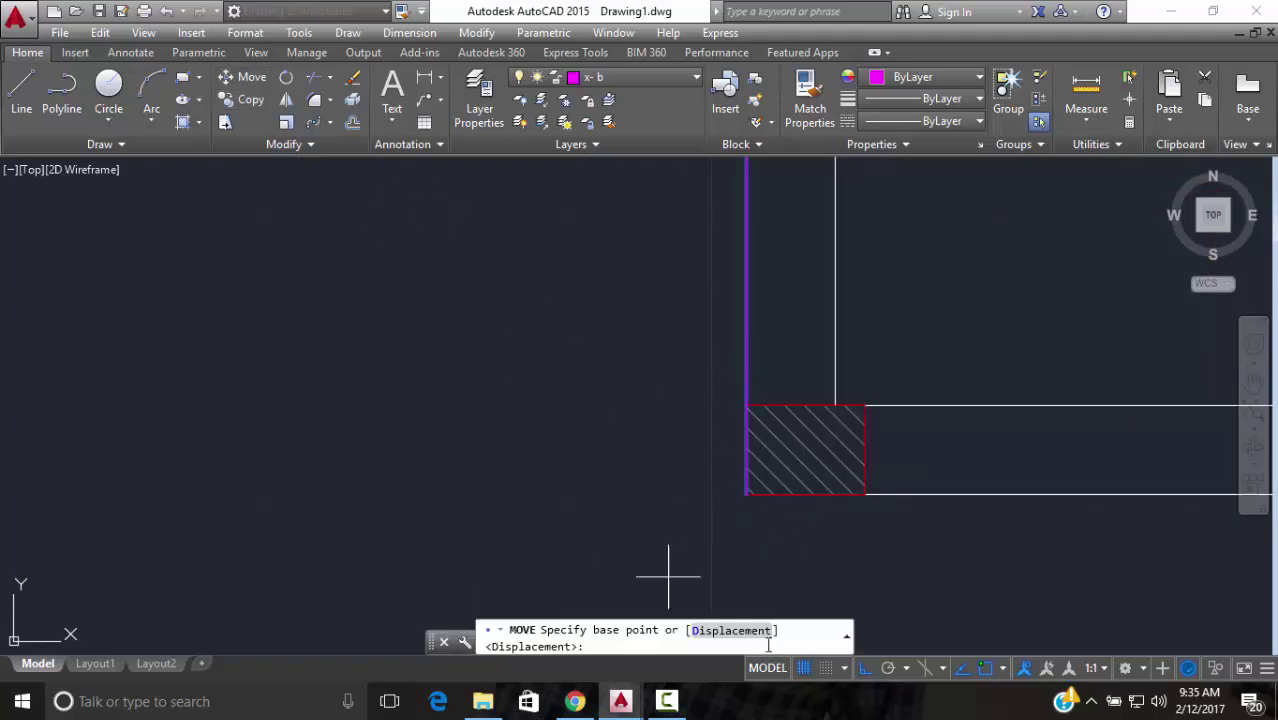
pyautogui.scroll(4, 747, 489)
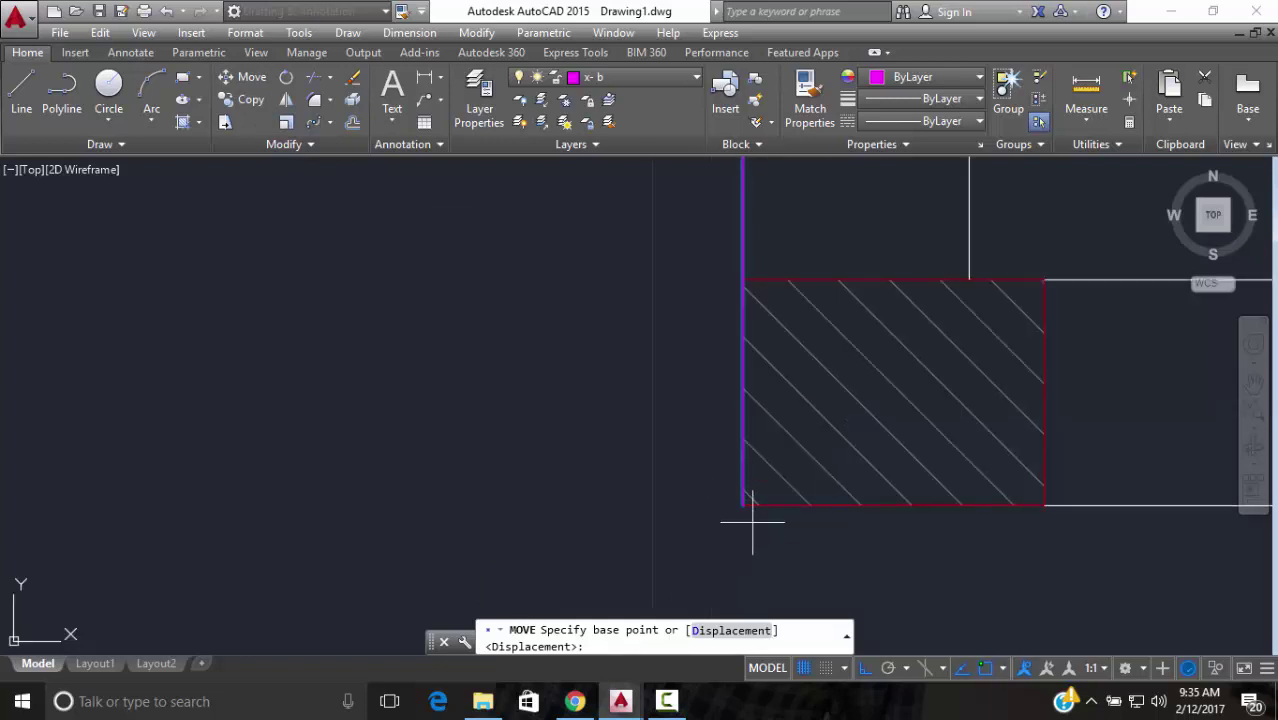
pyautogui.click(741, 490)
pyautogui.write('.05')
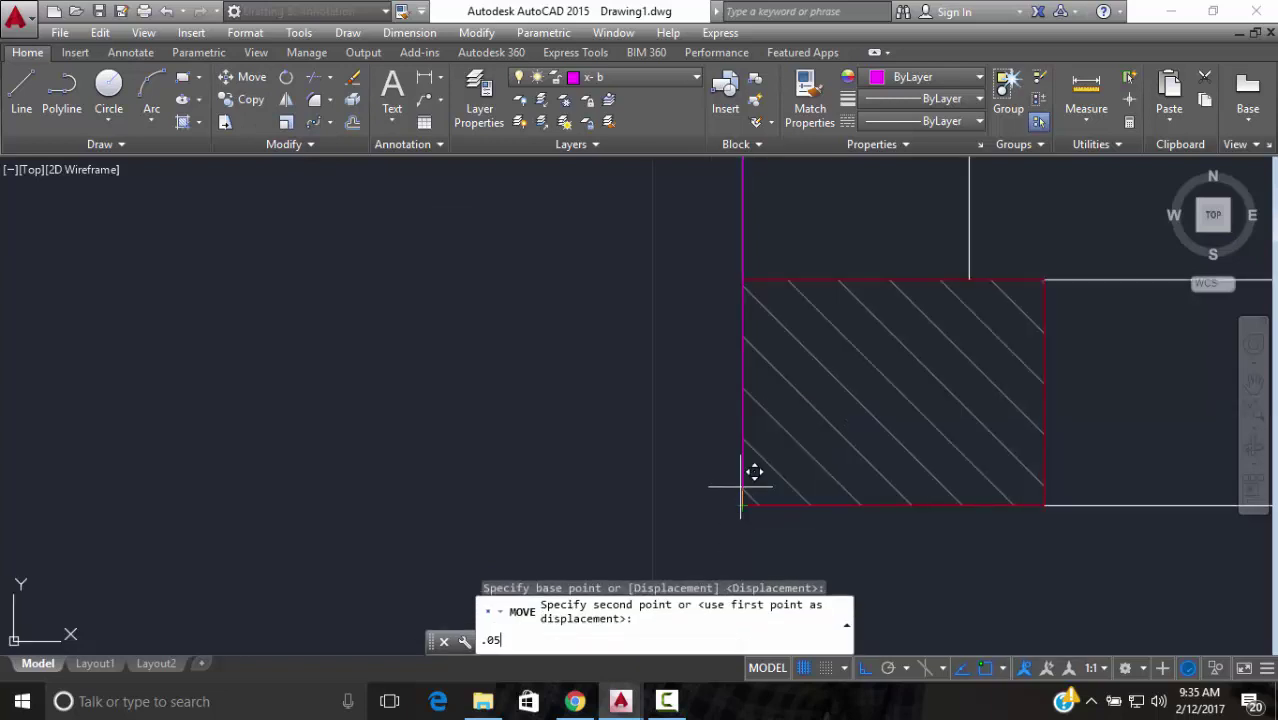
pyautogui.press('Return')
pyautogui.press('Escape')
pyautogui.scroll(-3, 1062, 487)
pyautogui.scroll(-2, 961, 420)
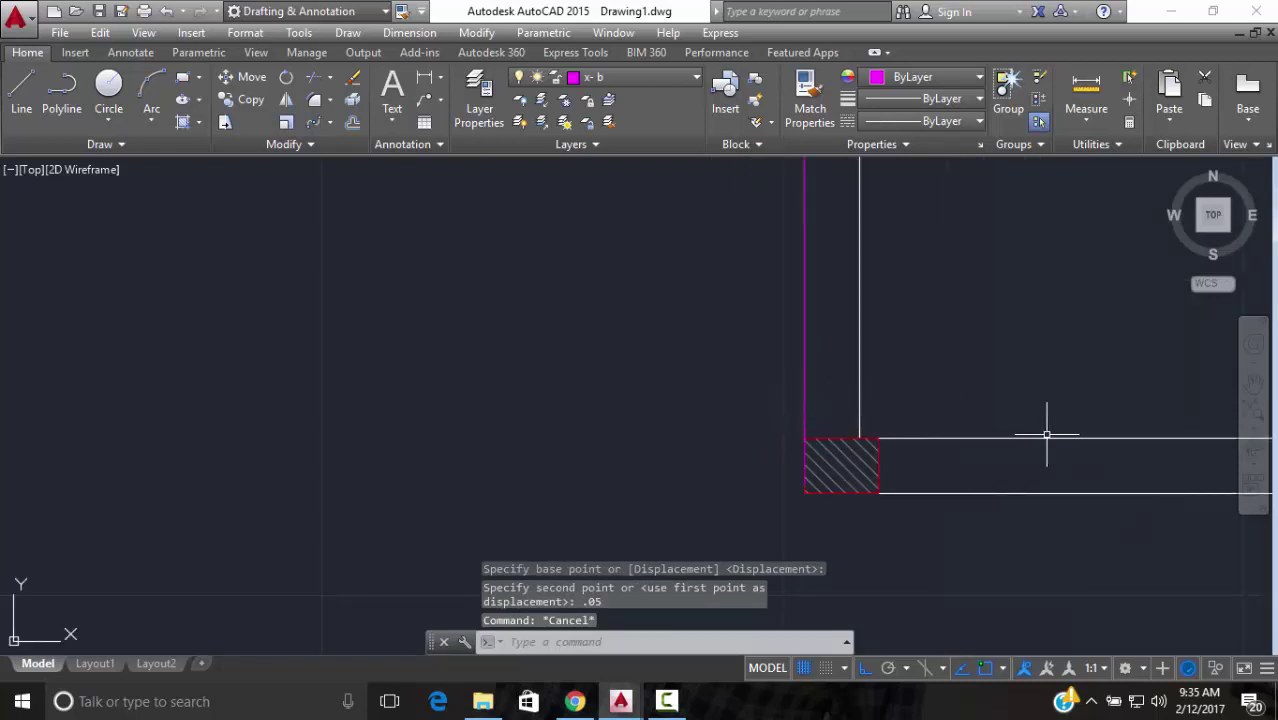
# Draw a vertical bar in the second plan's left bay from the bottom beam's outer edge to the top beam's outer edge
pyautogui.scroll(-4, 1073, 357)
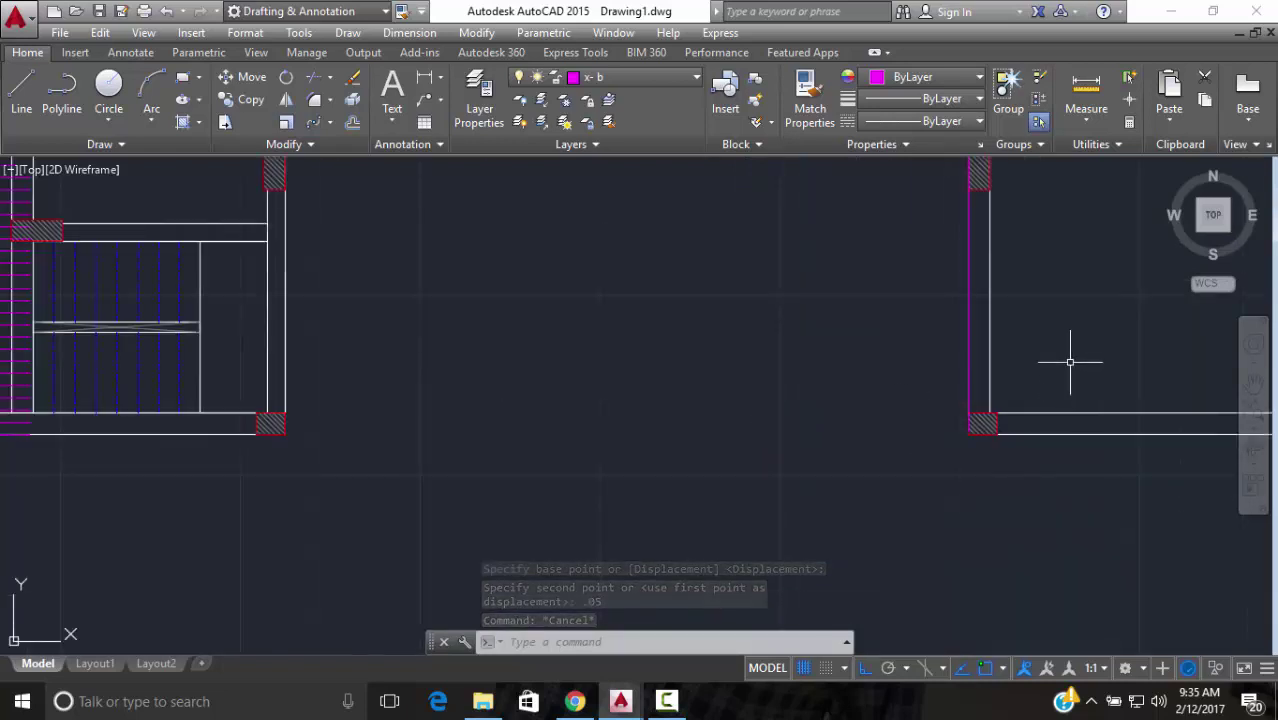
pyautogui.scroll(-3, 801, 493)
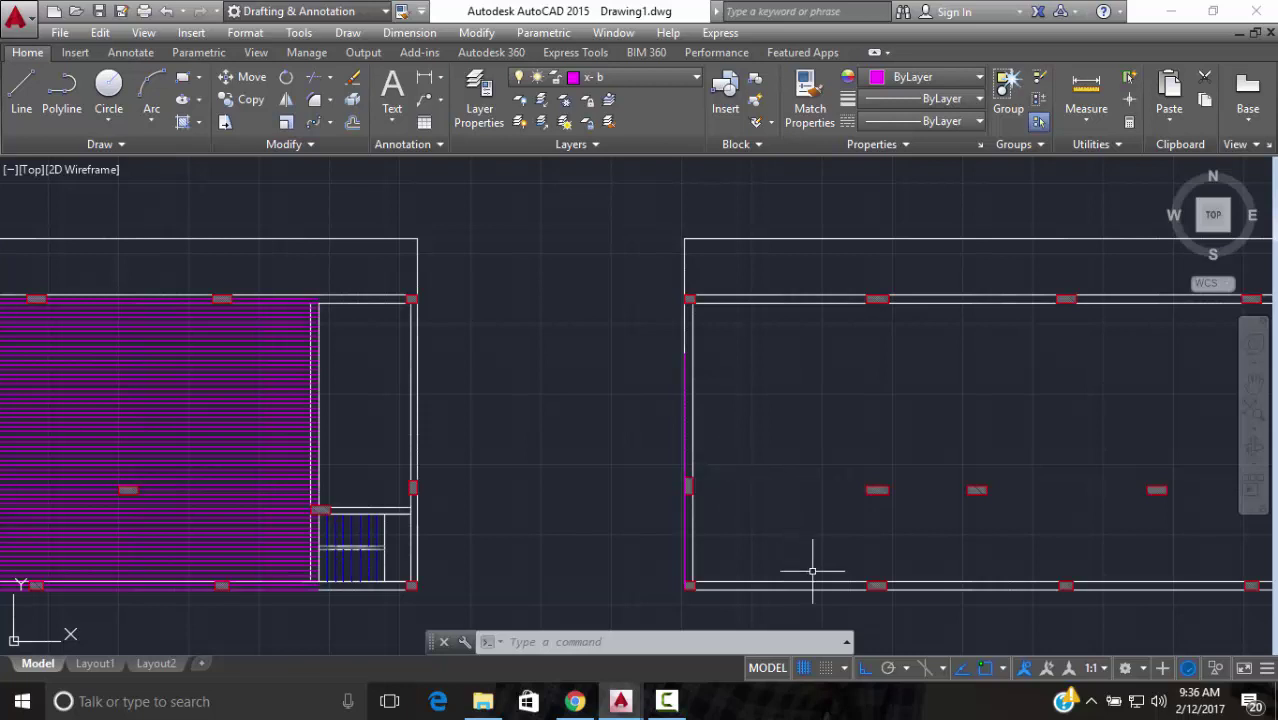
pyautogui.moveTo(919, 616); pyautogui.dragTo(856, 597, button='middle')
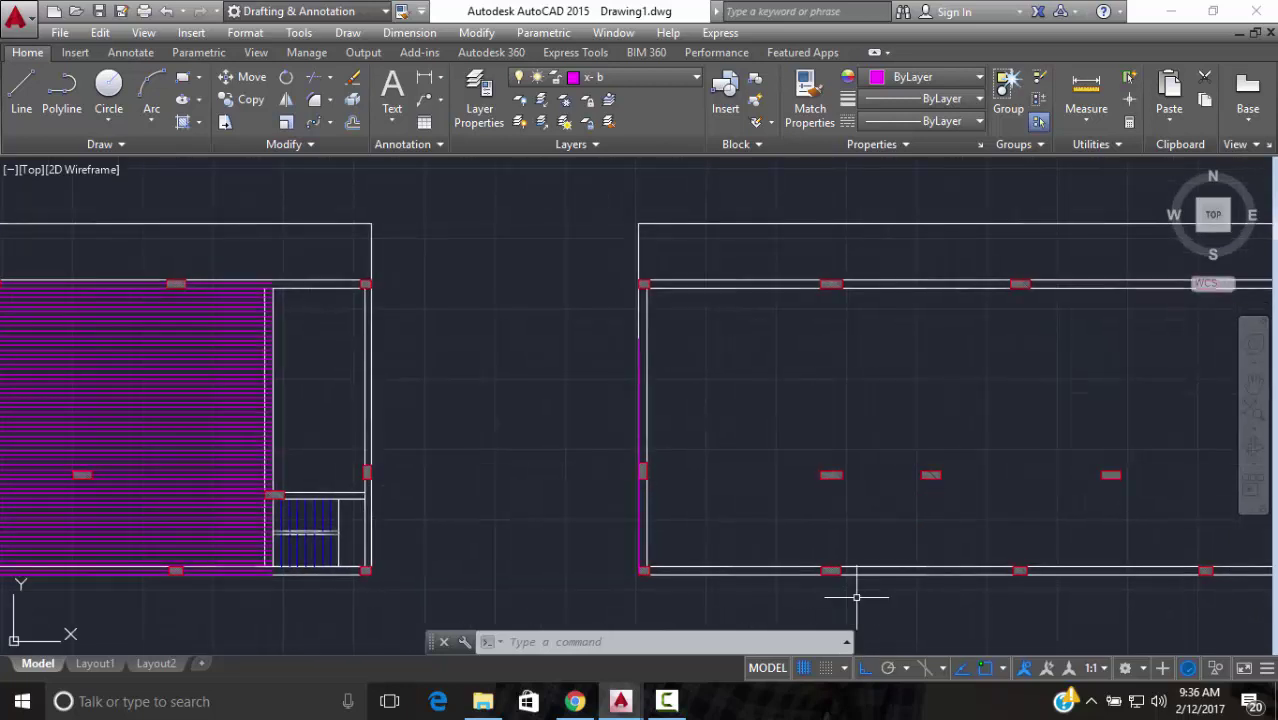
pyautogui.write('l')
pyautogui.press('Return')
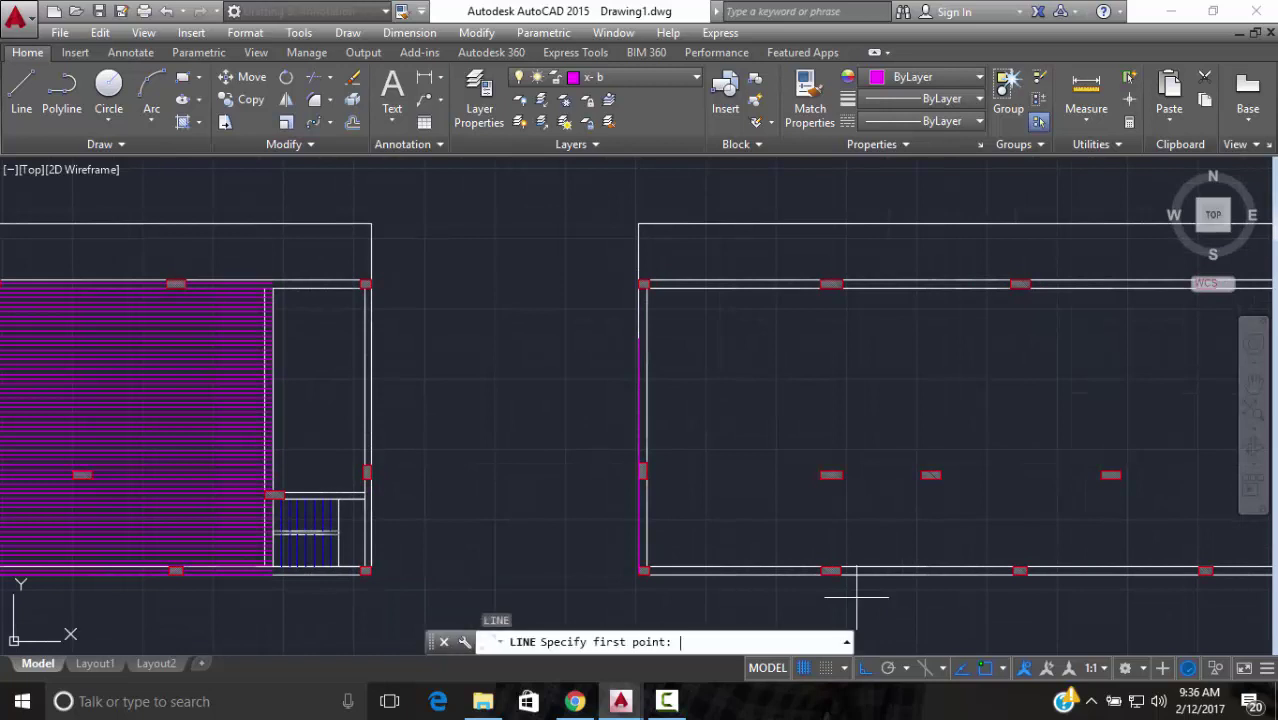
pyautogui.click(735, 575)
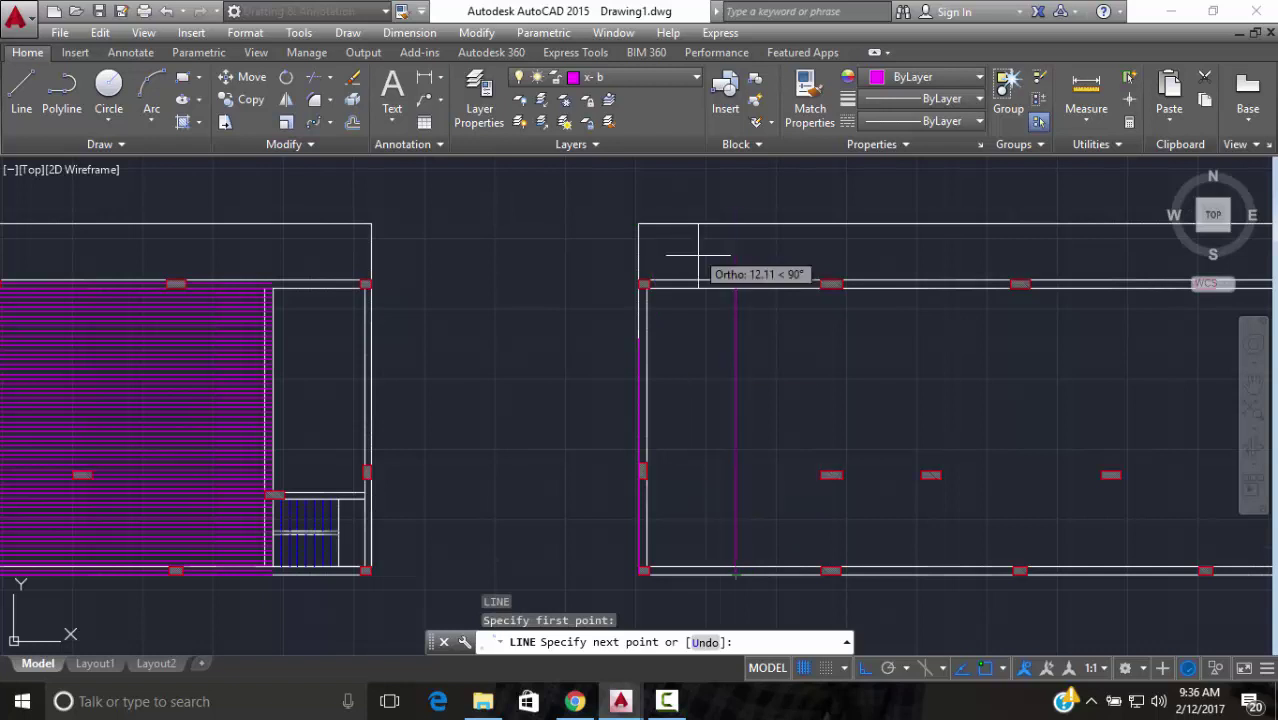
pyautogui.click(735, 281)
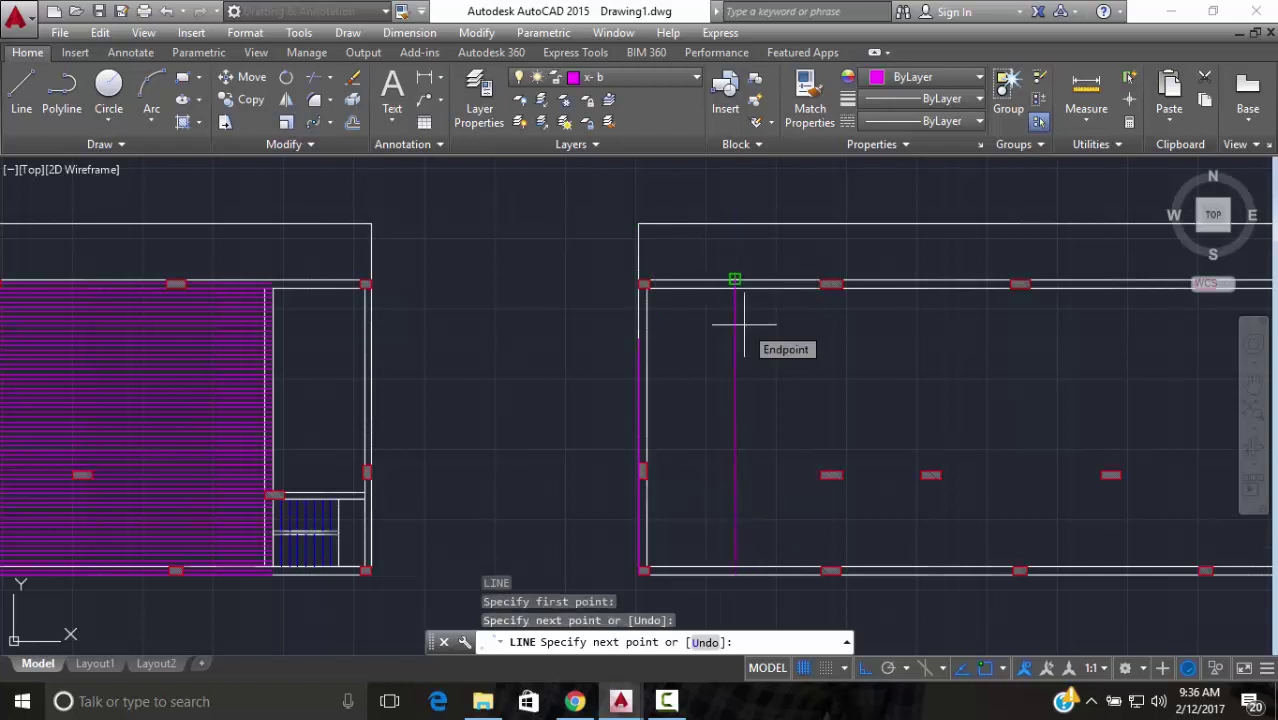
pyautogui.press('Escape')
pyautogui.scroll(5, 707, 407)
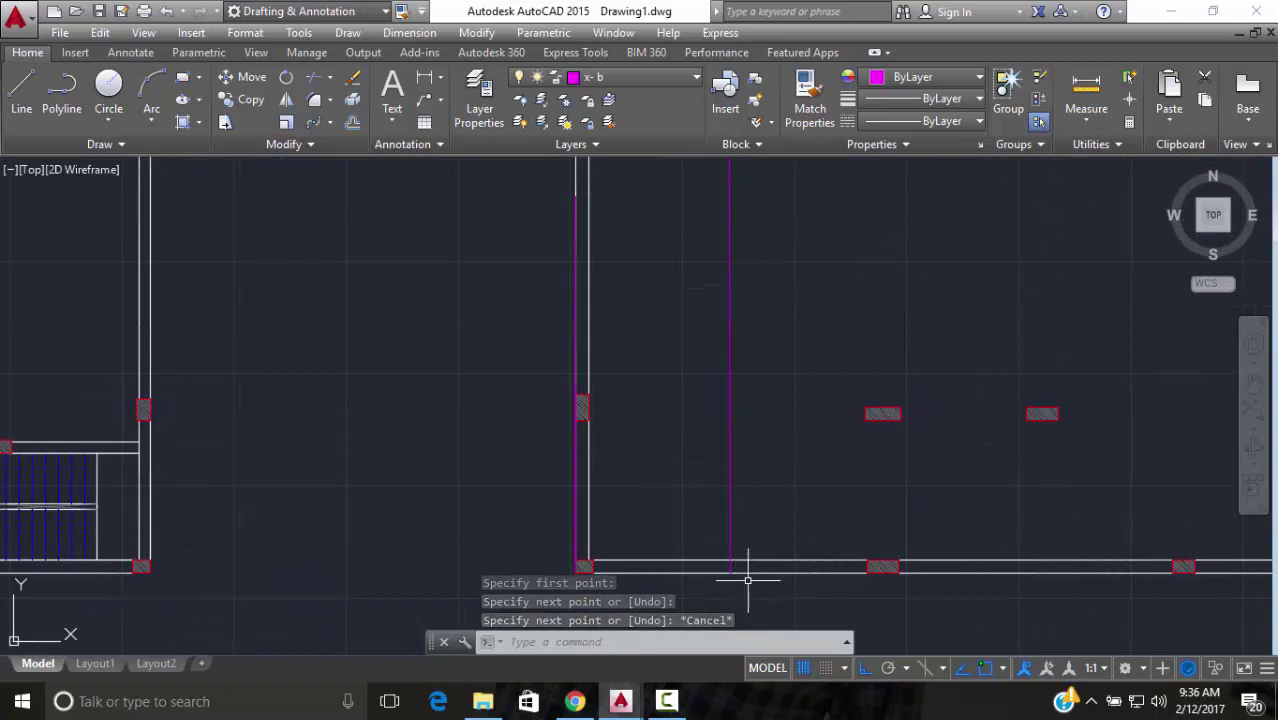
pyautogui.scroll(3, 745, 575)
pyautogui.click(706, 491)
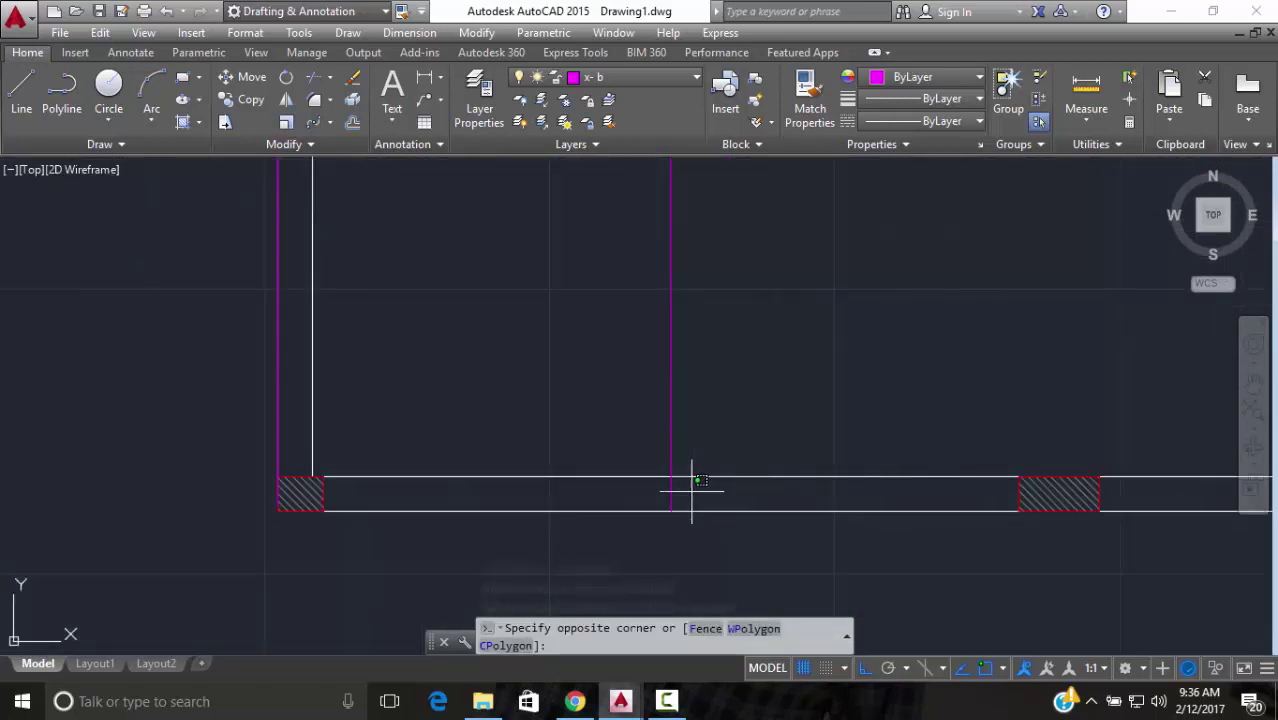
pyautogui.click(656, 491)
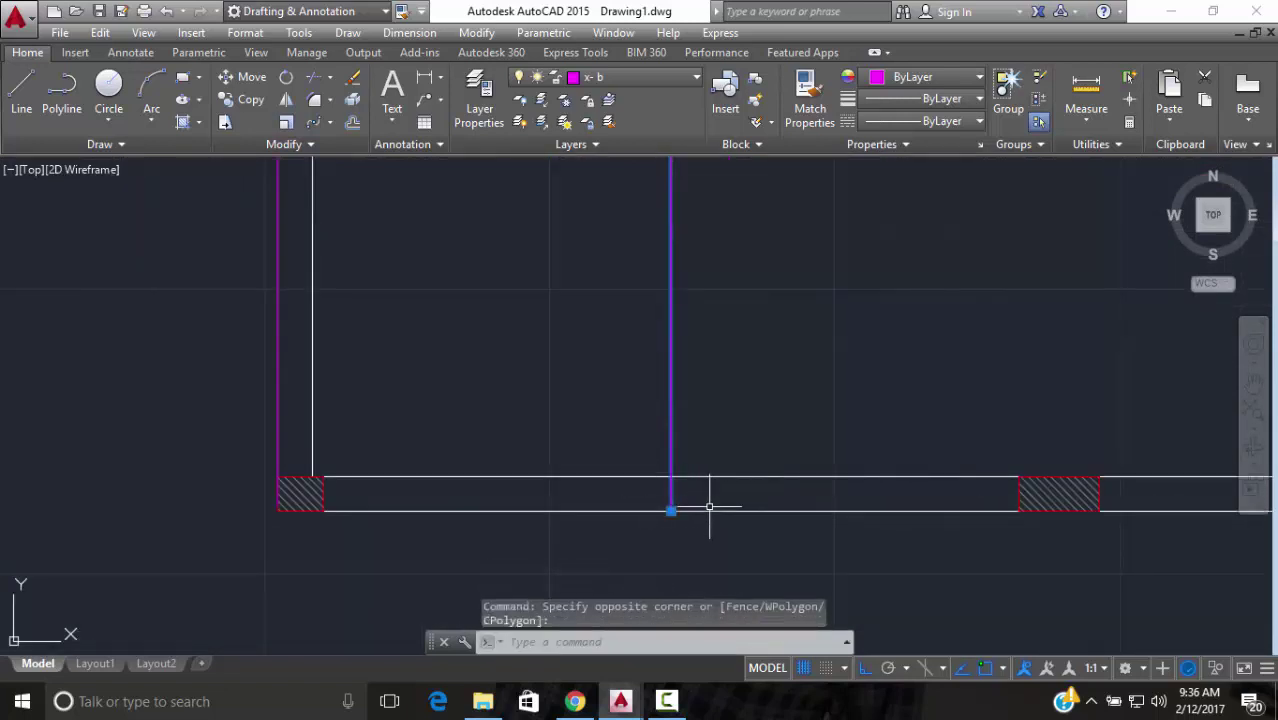
pyautogui.scroll(4, 709, 508)
pyautogui.press('Escape')
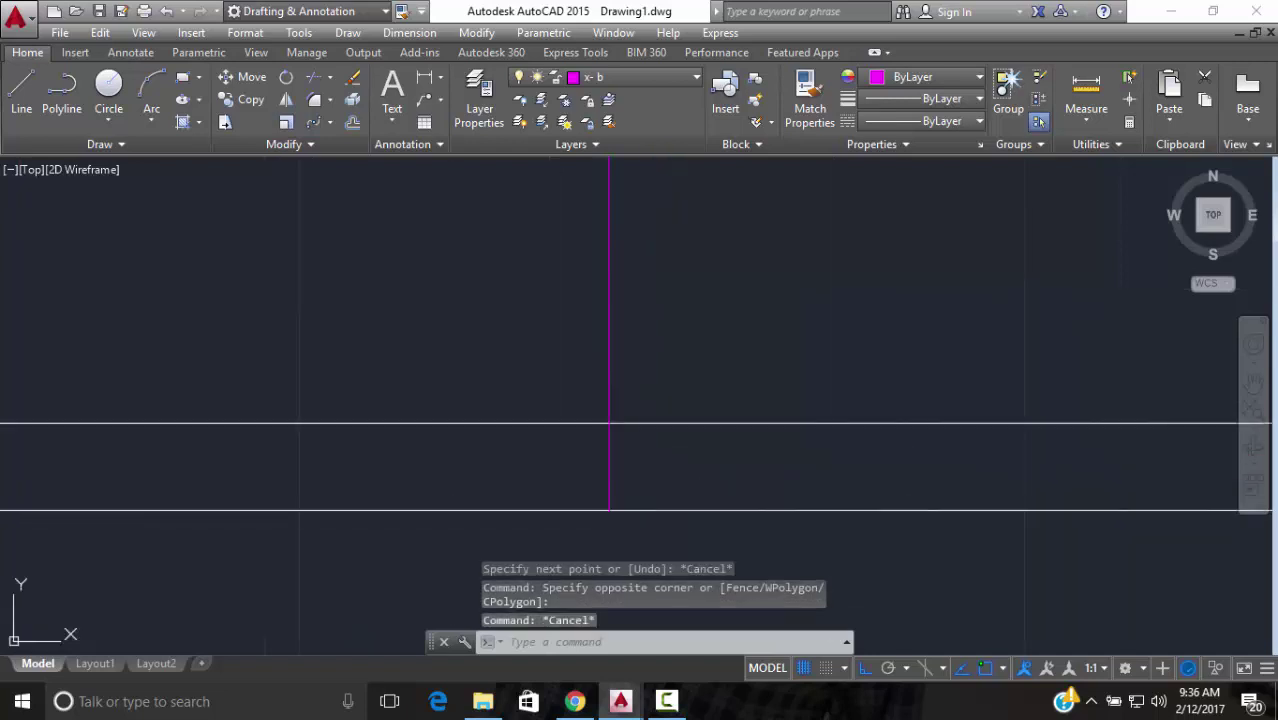
pyautogui.click(655, 477)
pyautogui.click(577, 498)
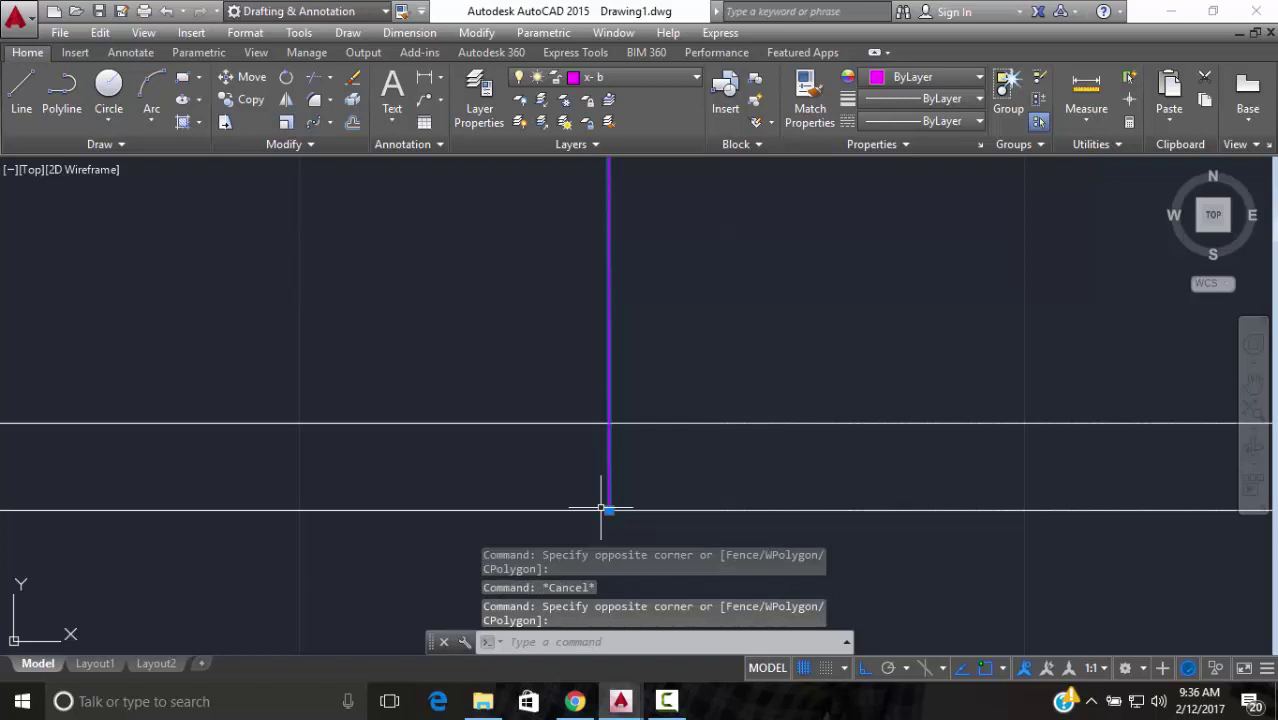
pyautogui.write('m')
pyautogui.press('Return')
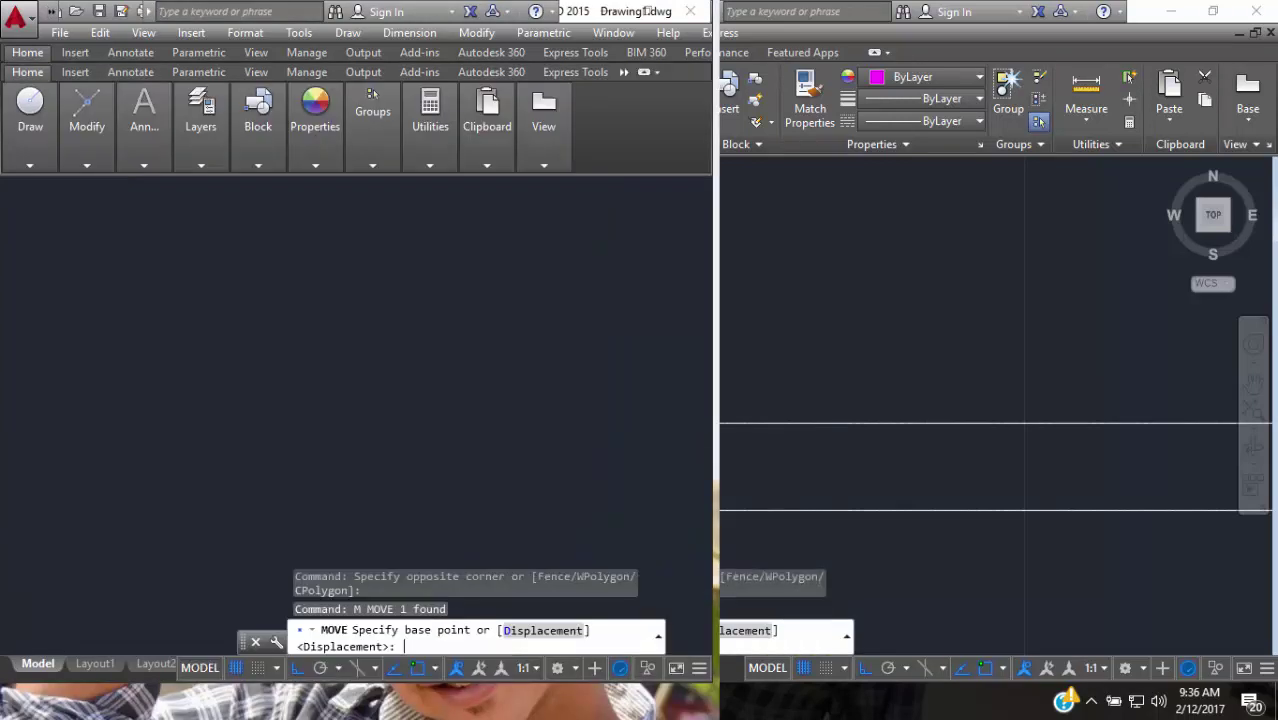
pyautogui.press('Escape')
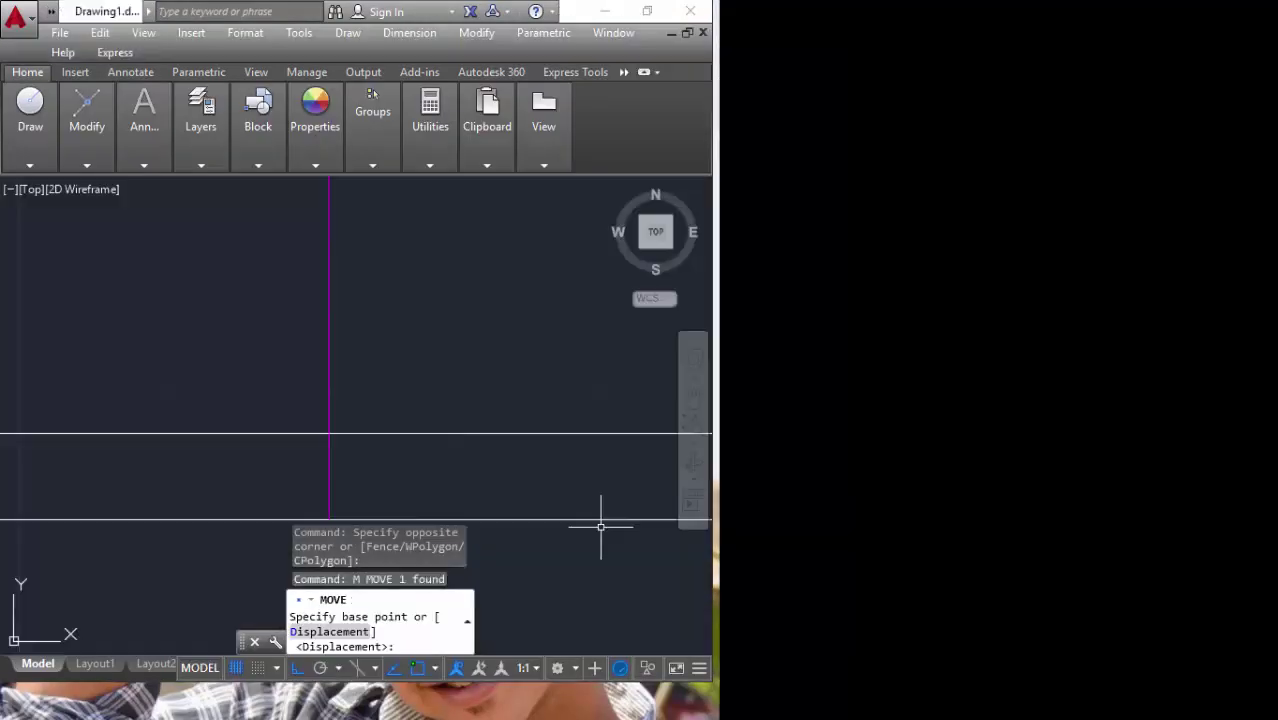
pyautogui.click(654, 16)
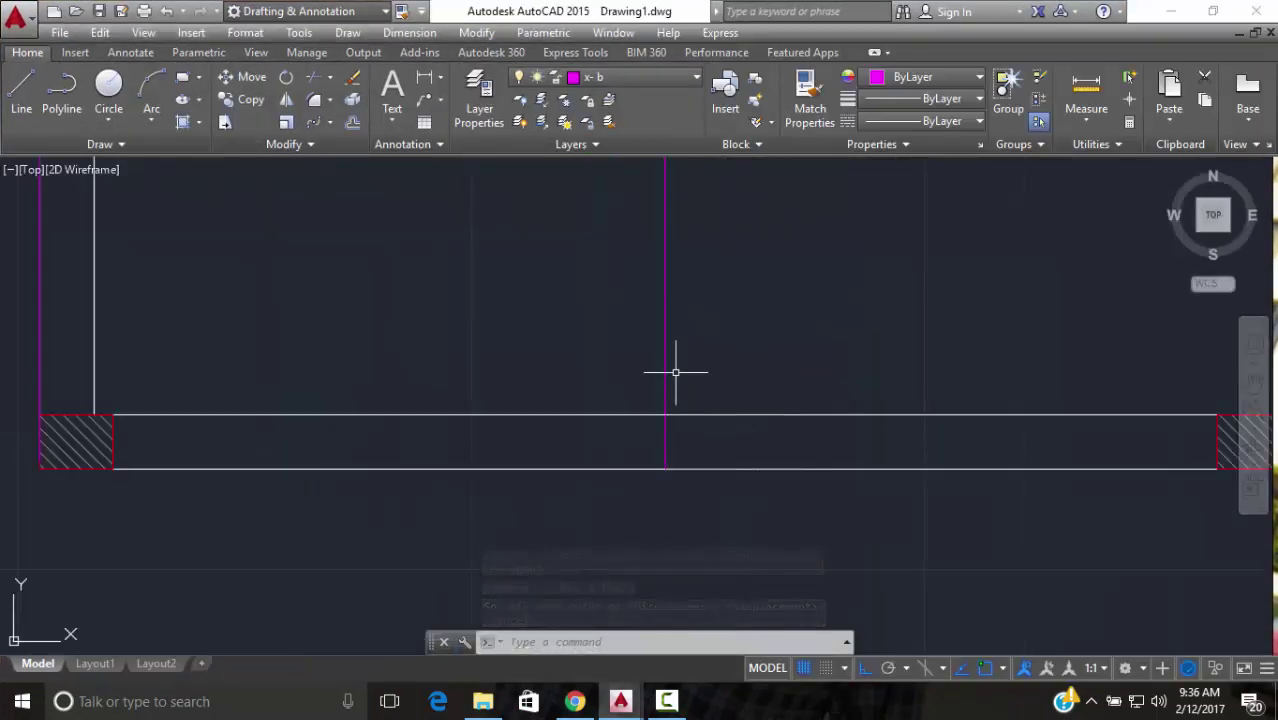
pyautogui.press('Escape')
# Move the left bay's vertical bar up 0.05 units from its lower end on the bottom beam's outer edge
pyautogui.click(707, 330)
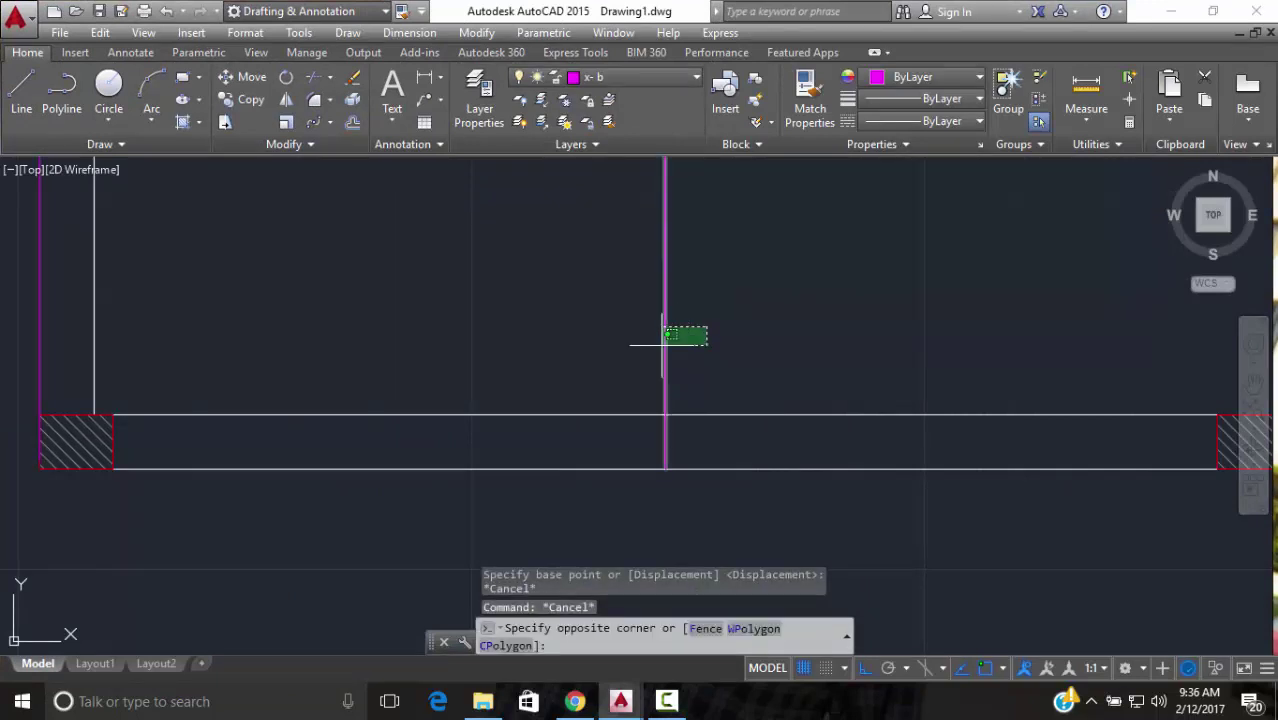
pyautogui.click(655, 345)
pyautogui.write('m')
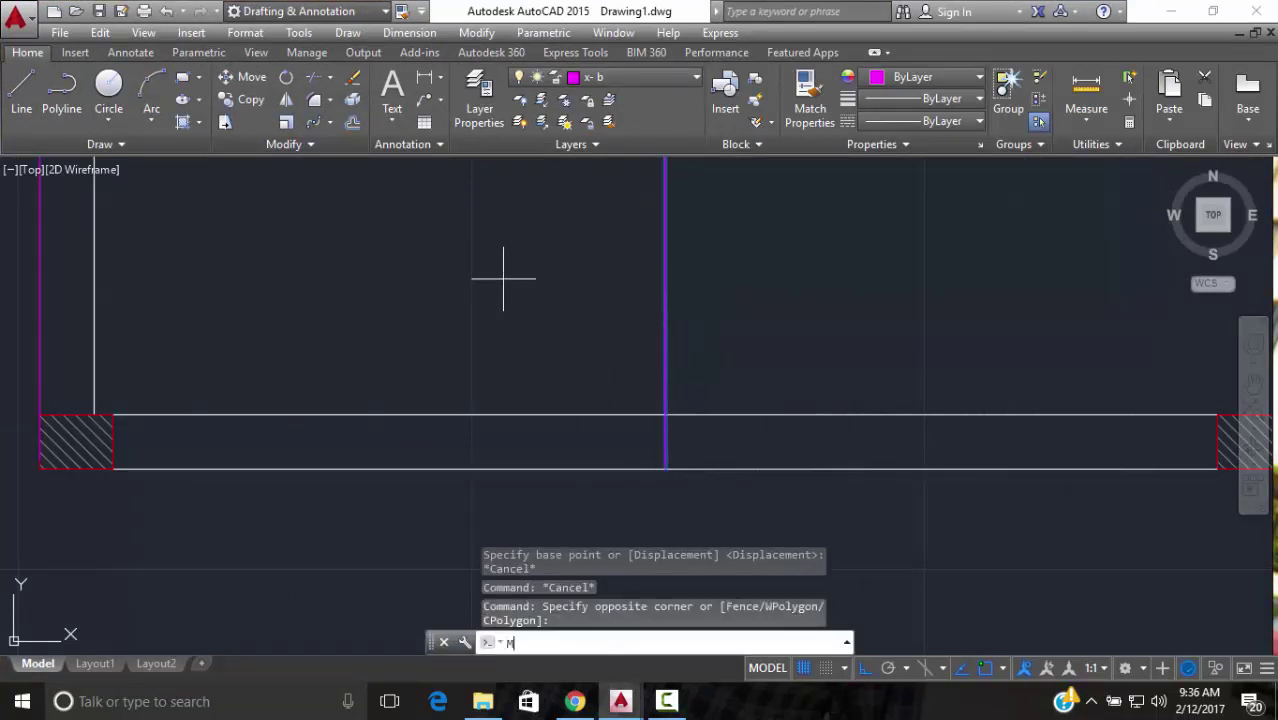
pyautogui.press('Return')
pyautogui.scroll(4, 665, 470)
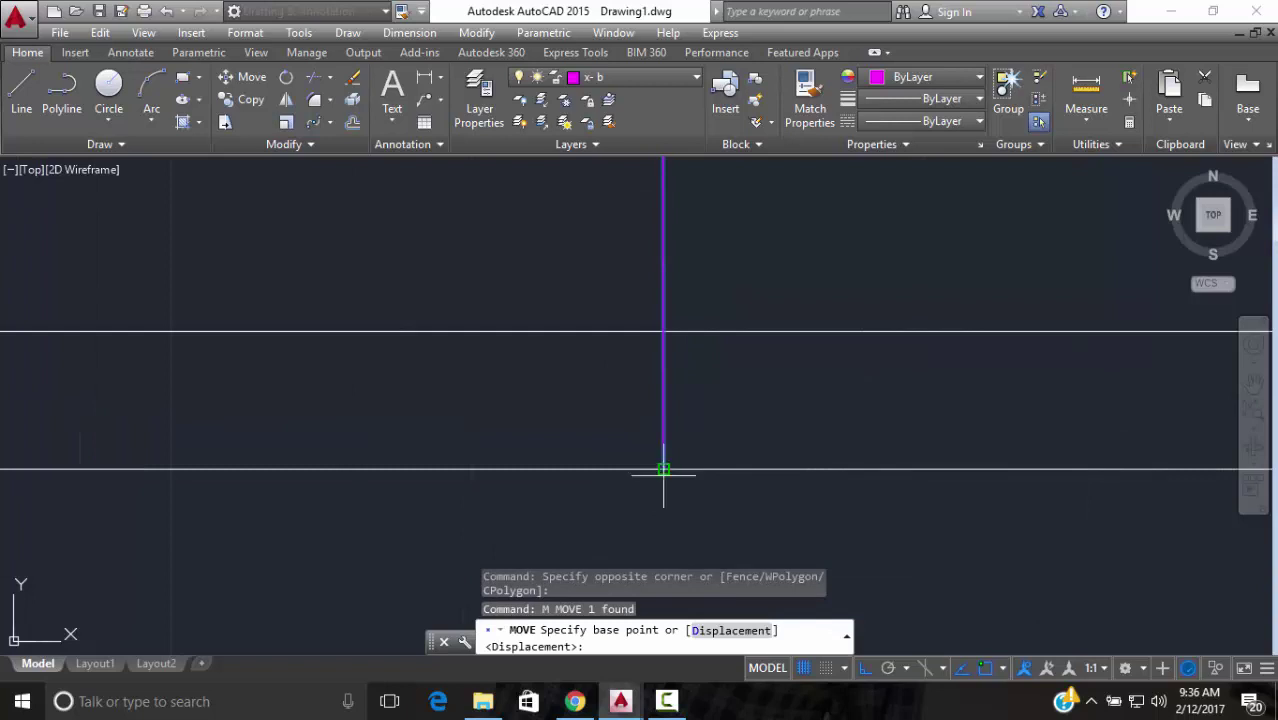
pyautogui.click(664, 467)
pyautogui.write('.05')
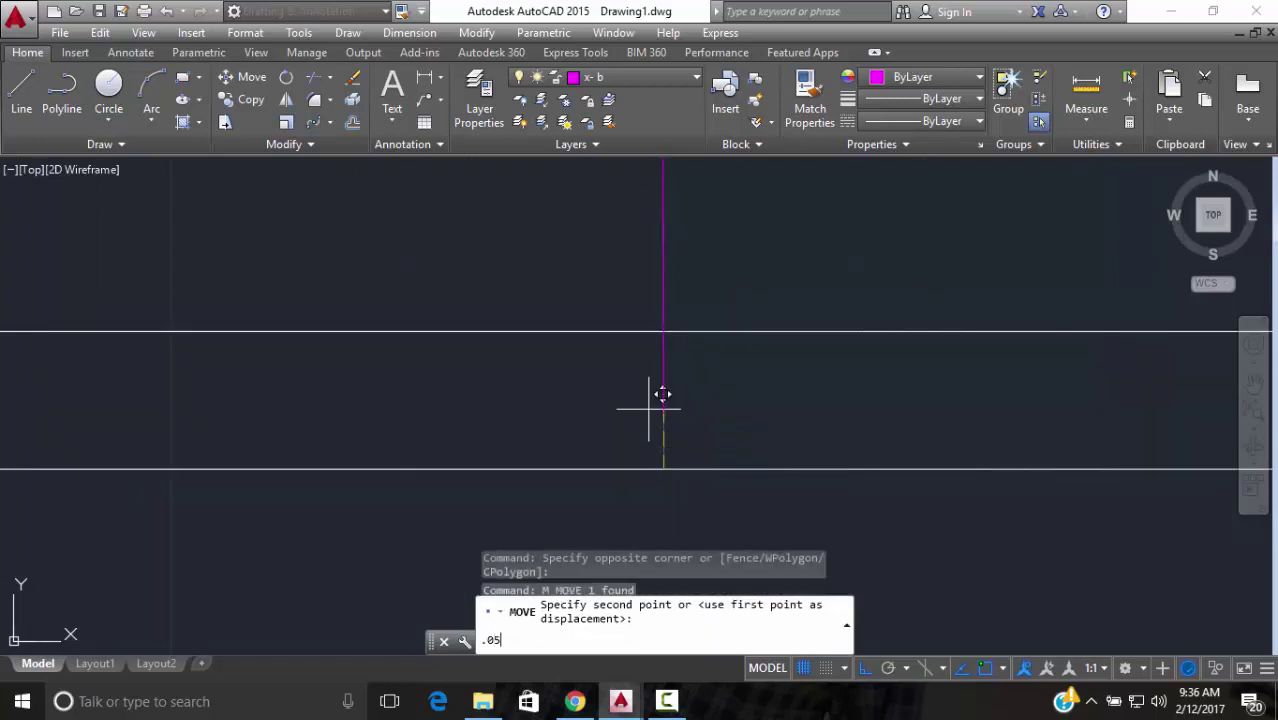
pyautogui.press('Return')
pyautogui.press('Escape')
# Stretch the vertical bar's upper end down to the top beam's outer edge
pyautogui.scroll(-5, 709, 308)
pyautogui.scroll(-4, 740, 270)
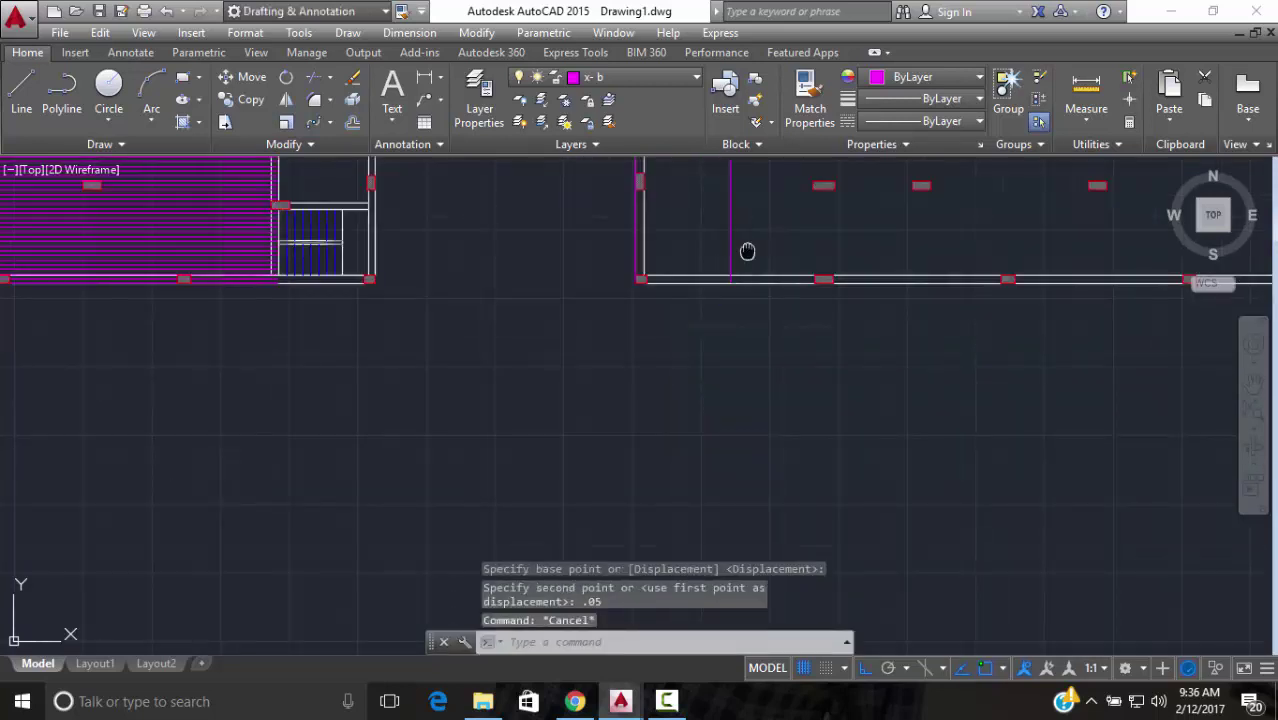
pyautogui.scroll(2, 747, 258)
pyautogui.moveTo(747, 263); pyautogui.dragTo(722, 448, button='middle')
pyautogui.scroll(-1, 687, 310)
pyautogui.scroll(4, 687, 310)
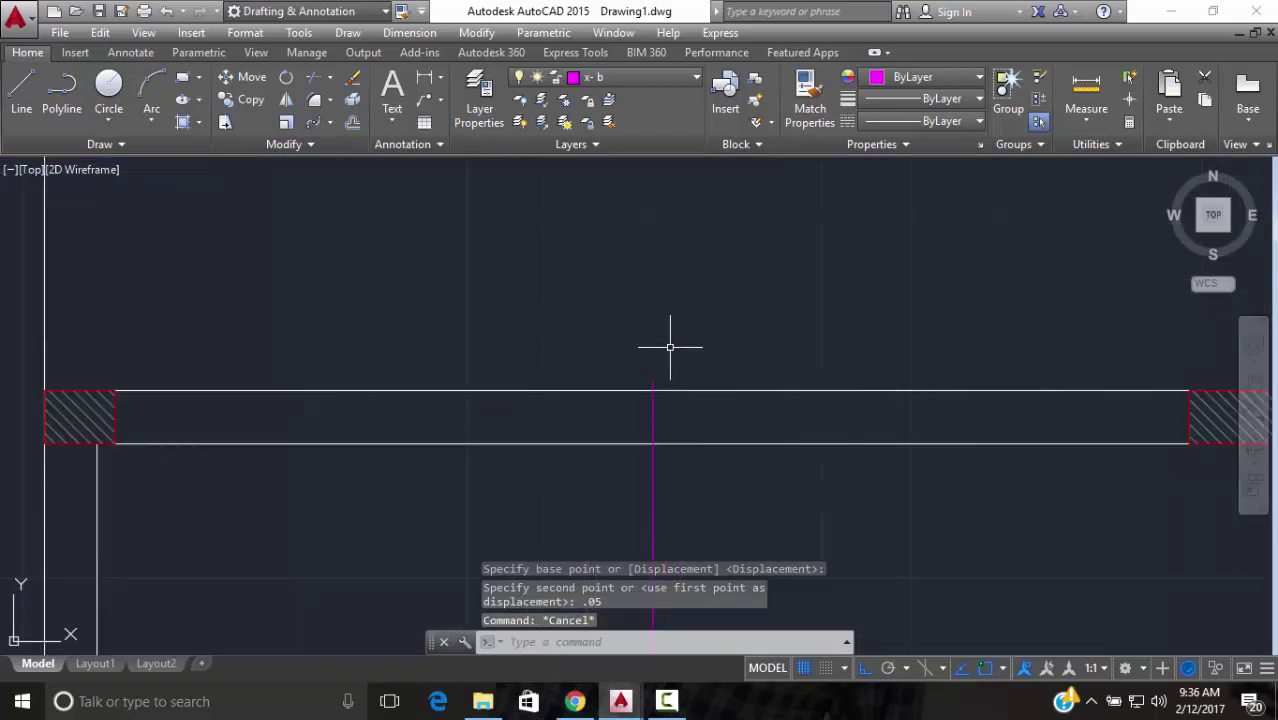
pyautogui.scroll(2, 665, 379)
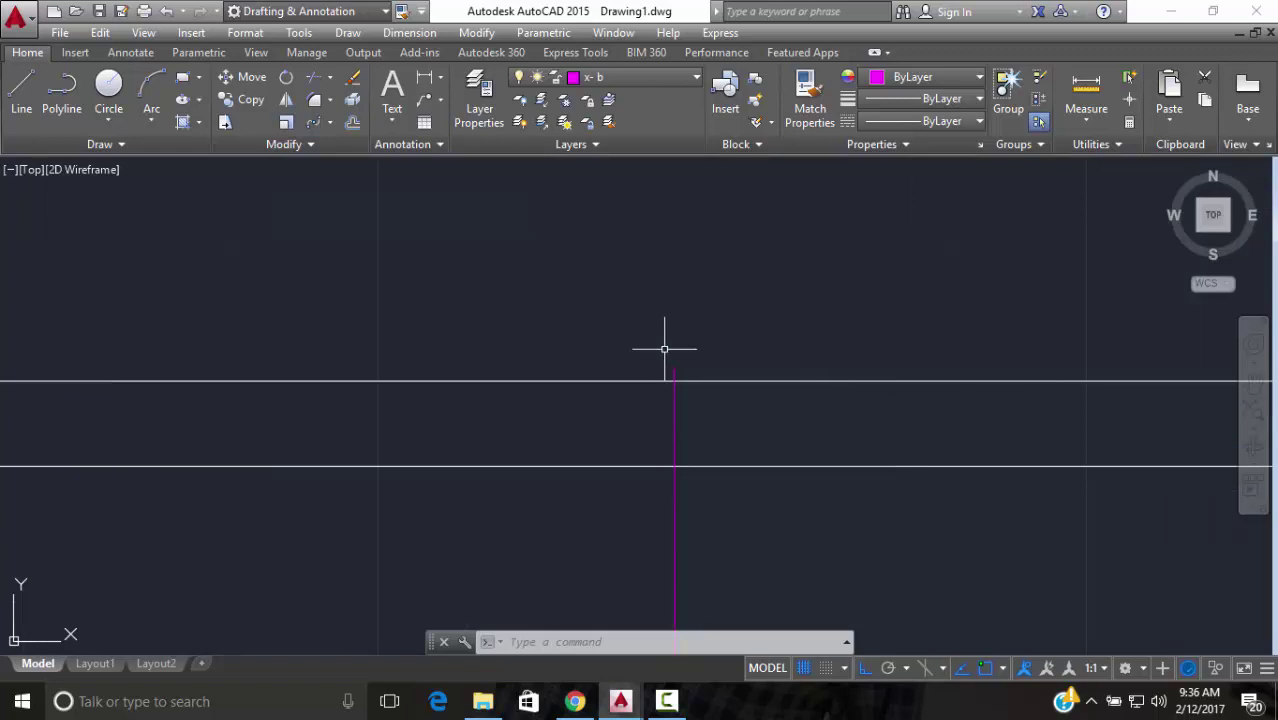
pyautogui.click(690, 356)
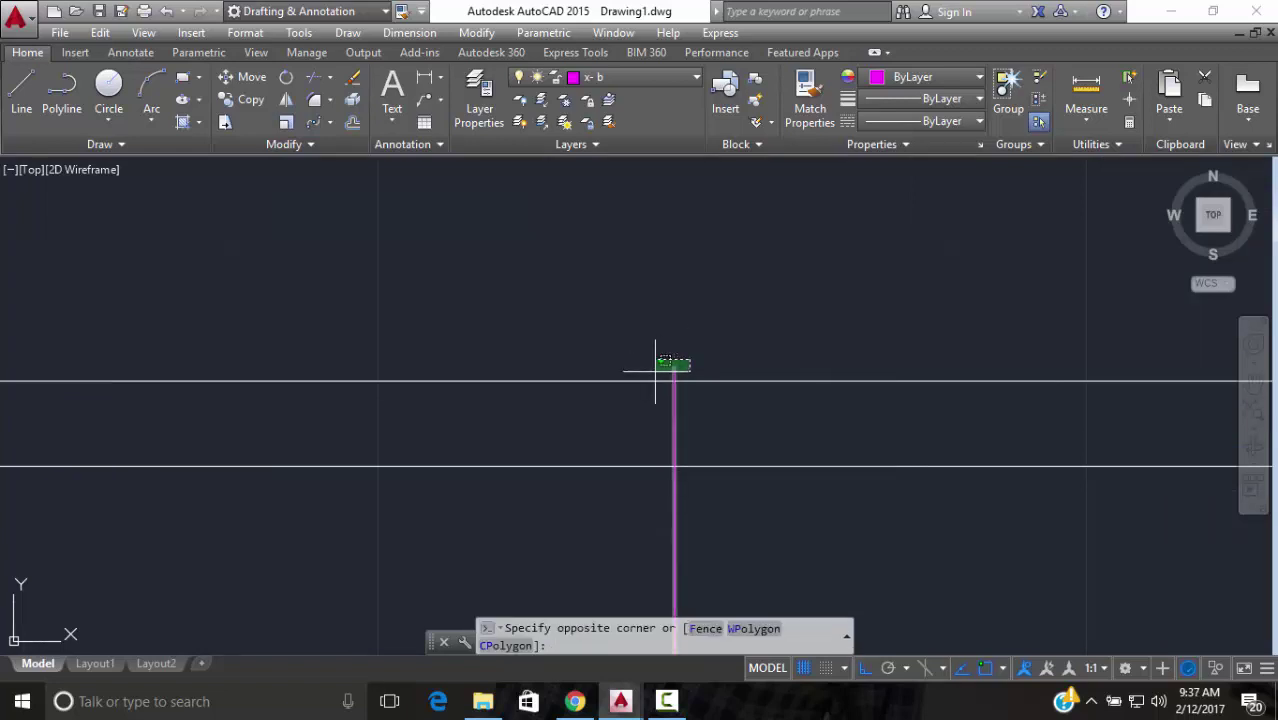
pyautogui.click(662, 369)
pyautogui.click(673, 368)
pyautogui.click(673, 381)
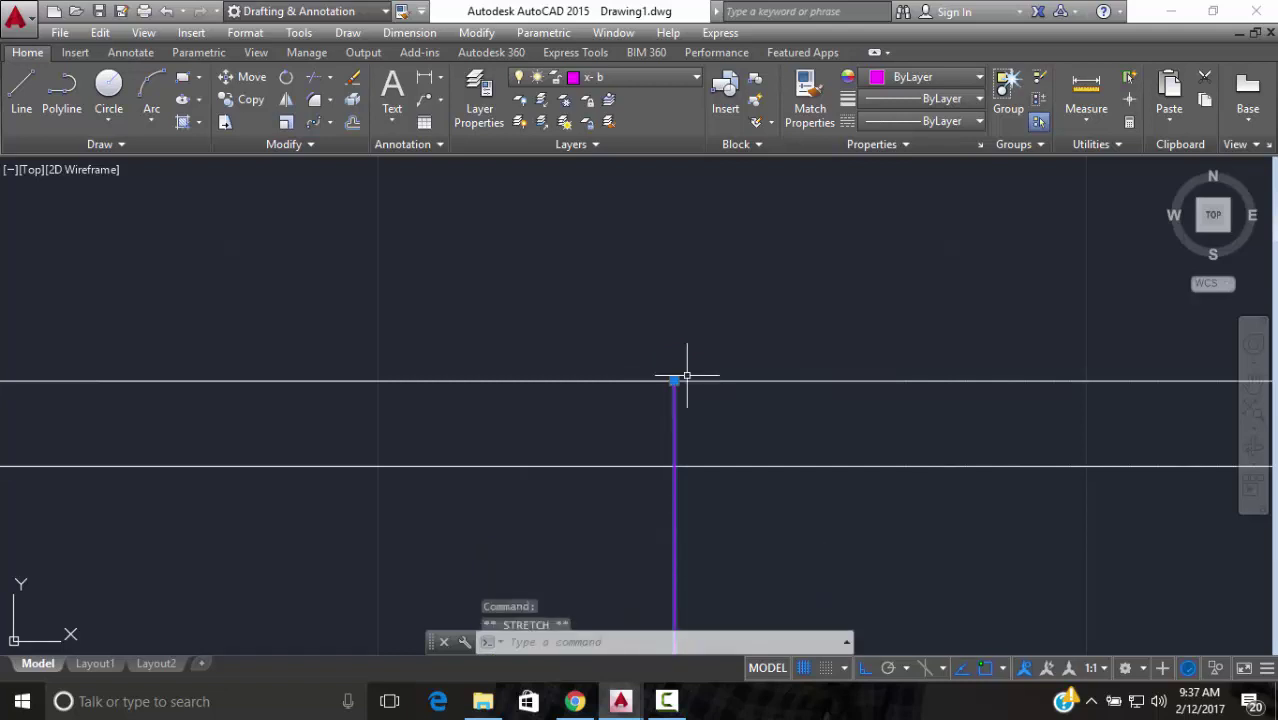
pyautogui.press('Escape')
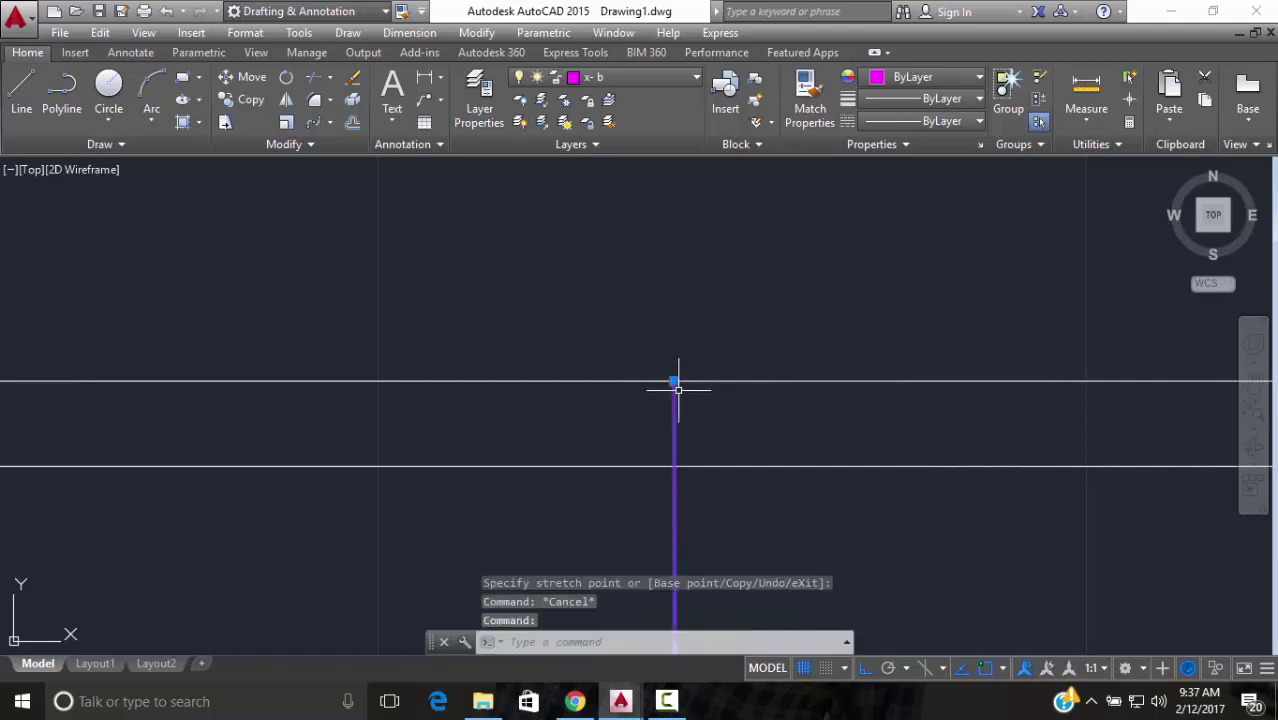
# Shorten the vertical bar's upper end by 0.05 units inward from the top beam's outer edge
pyautogui.click(673, 381)
pyautogui.write('.05')
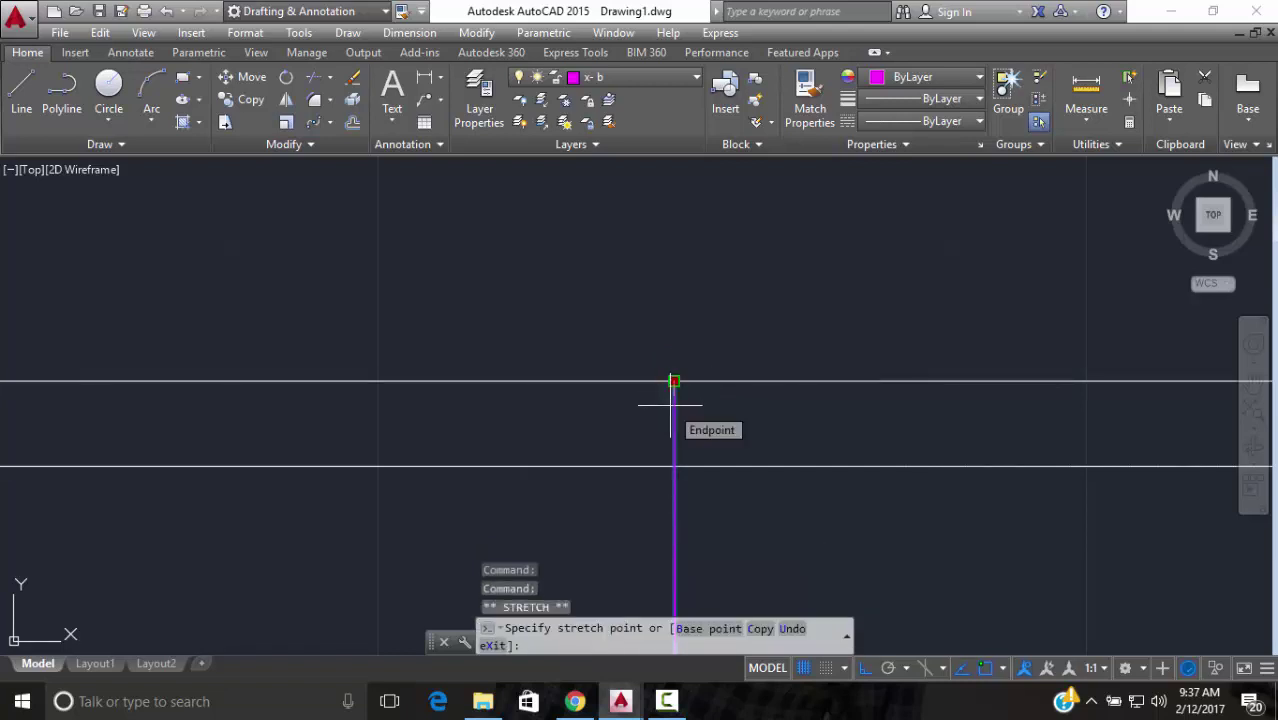
pyautogui.press('Return')
pyautogui.press('Escape')
# Check the left bay's vertical bar length in its geometry properties
pyautogui.scroll(-10, 1118, 497)
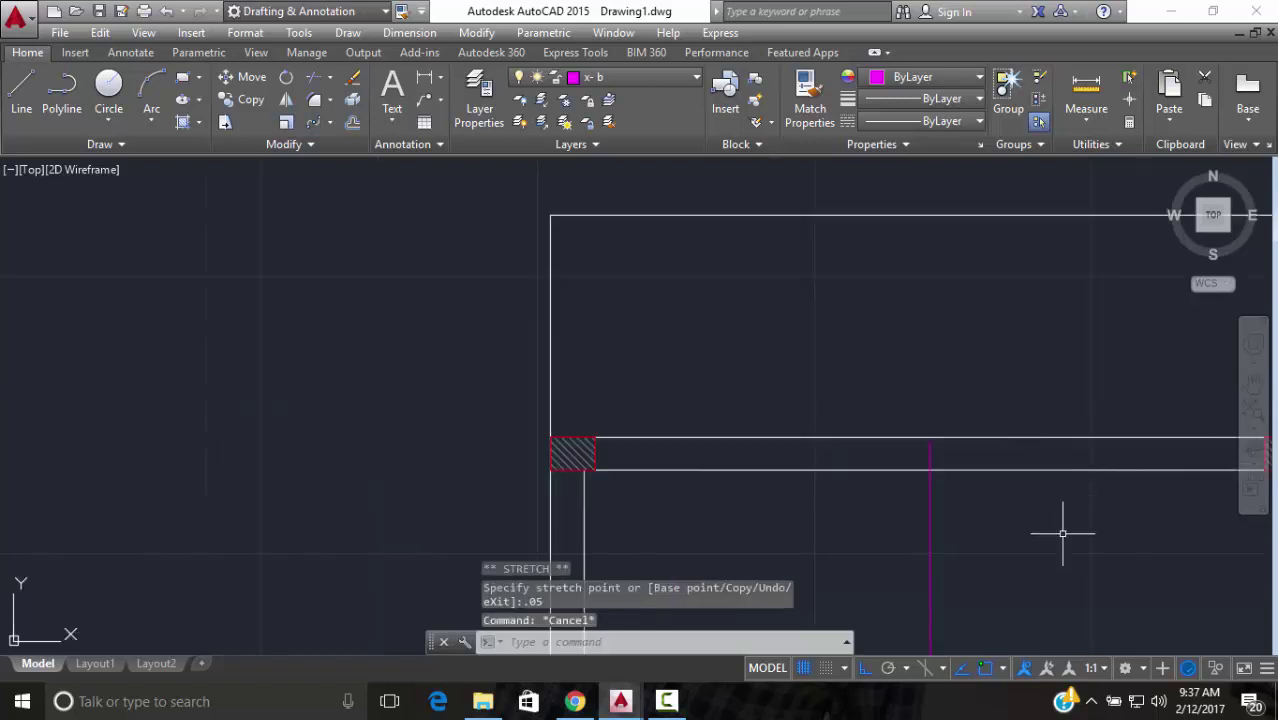
pyautogui.moveTo(845, 360); pyautogui.dragTo(788, 293, button='middle')
pyautogui.scroll(-2, 766, 252)
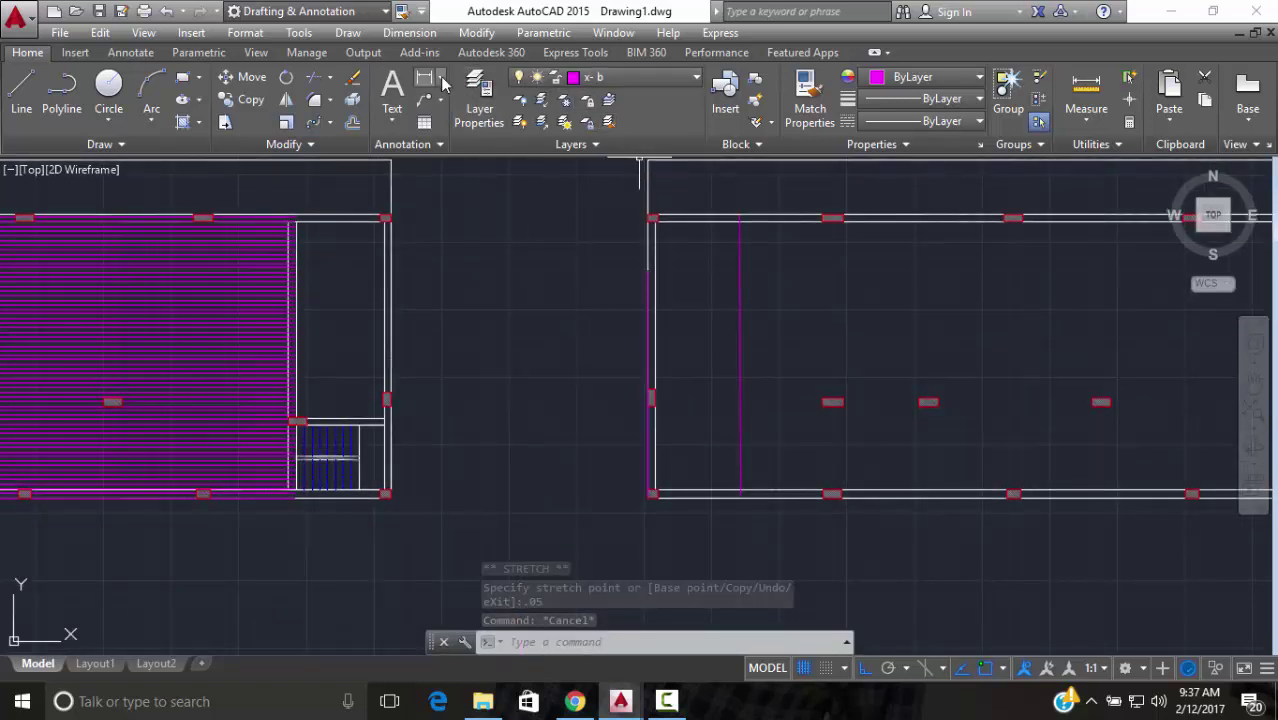
pyautogui.click(749, 380)
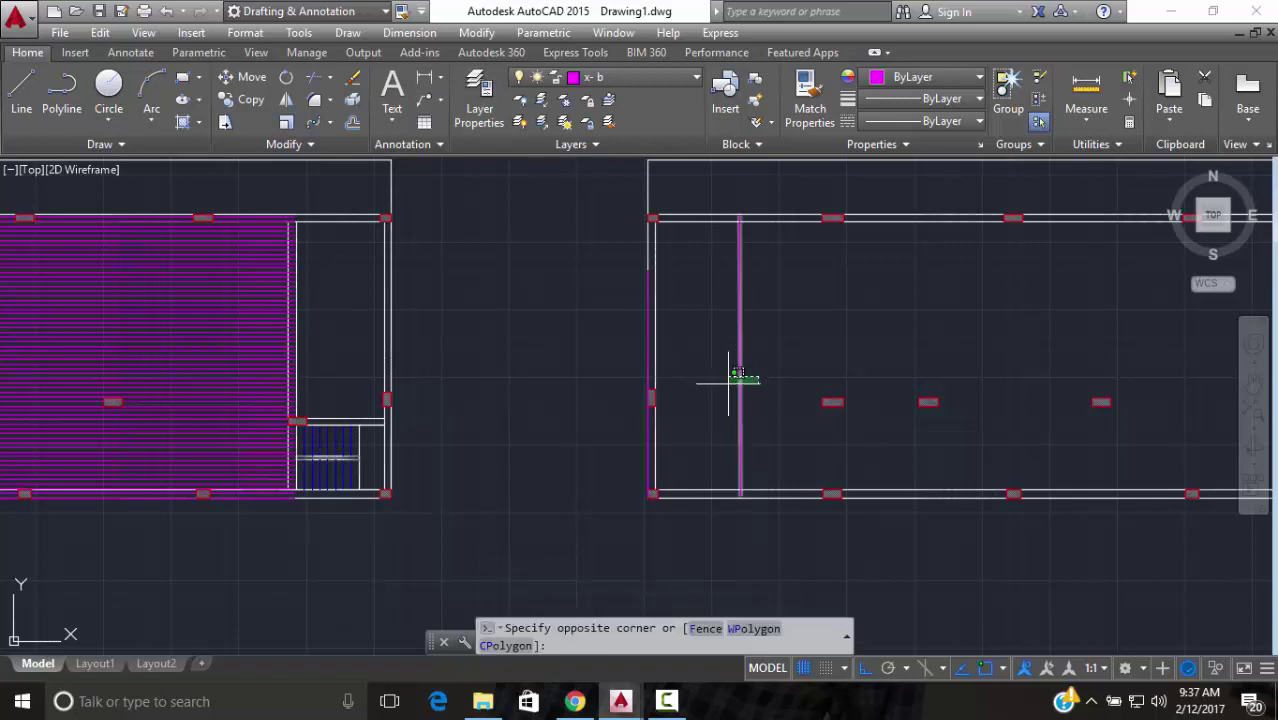
pyautogui.click(728, 383)
pyautogui.hotkey('ctrl', '1')
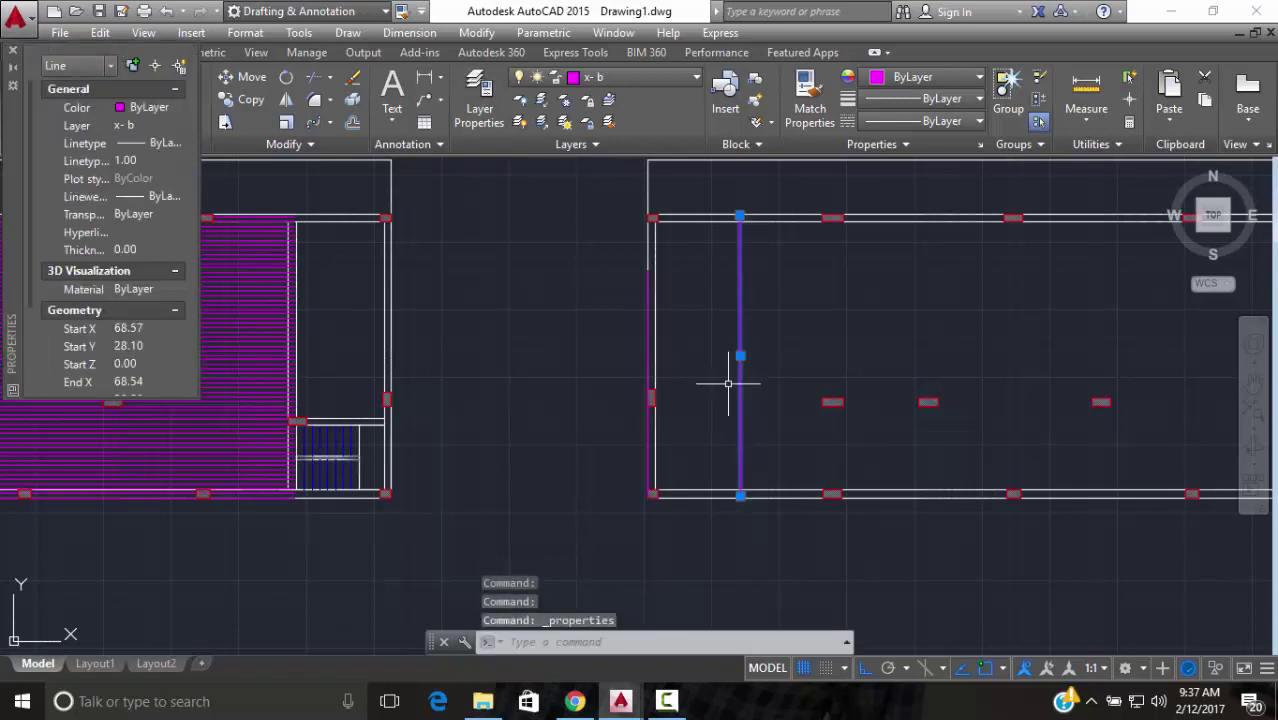
pyautogui.scroll(-3, 171, 312)
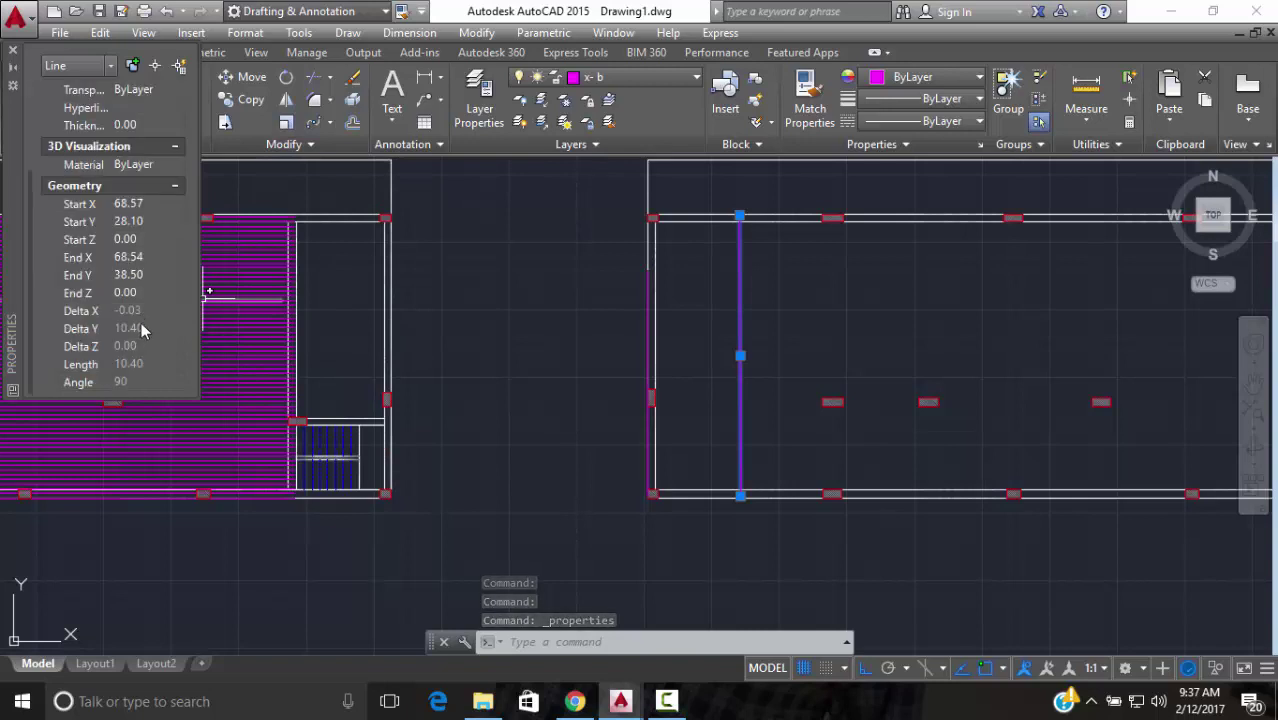
pyautogui.press('Escape')
# Erase the magenta bar lying along the second plan's left wall
pyautogui.scroll(2, 615, 277)
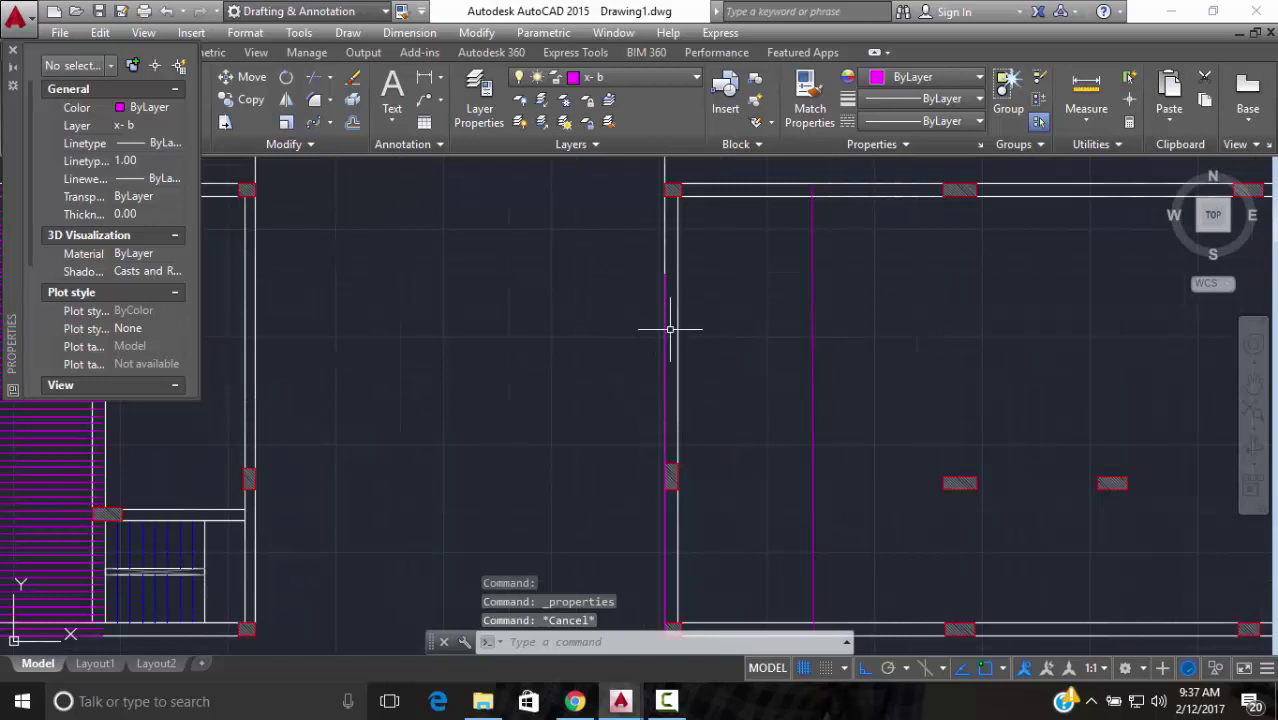
pyautogui.scroll(2, 670, 329)
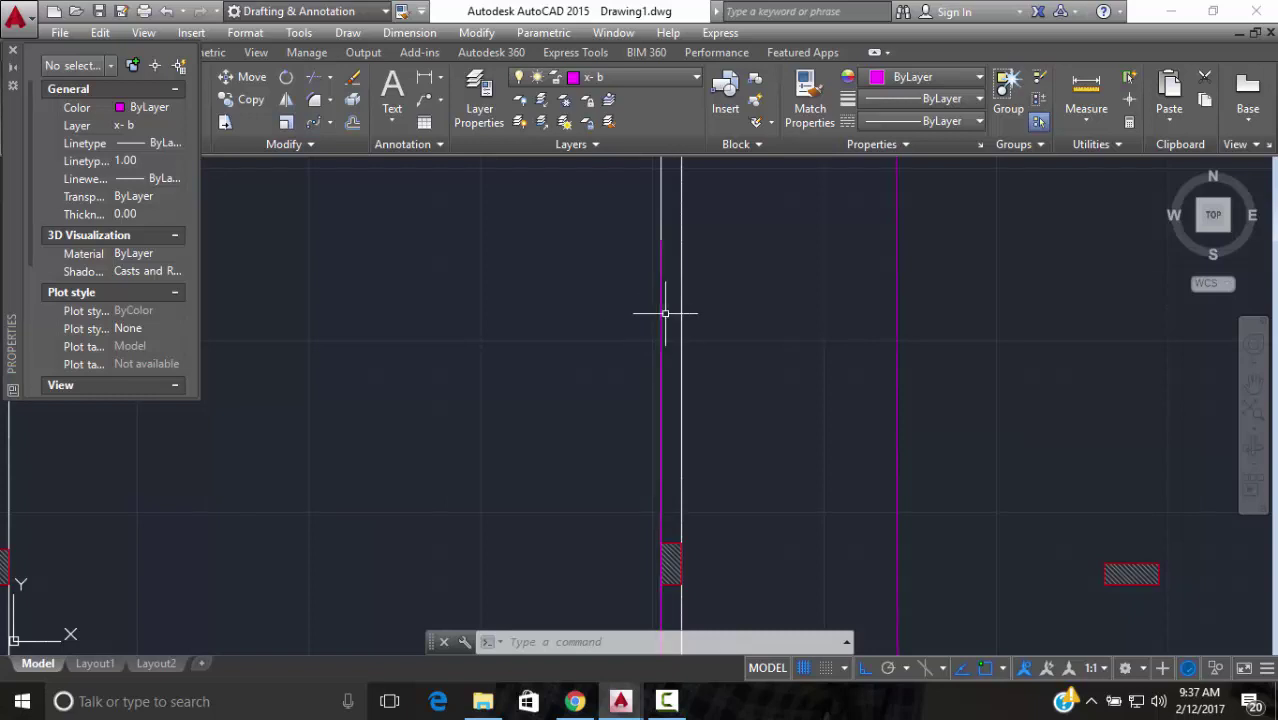
pyautogui.click(663, 316)
pyautogui.write('e')
pyautogui.press('Return')
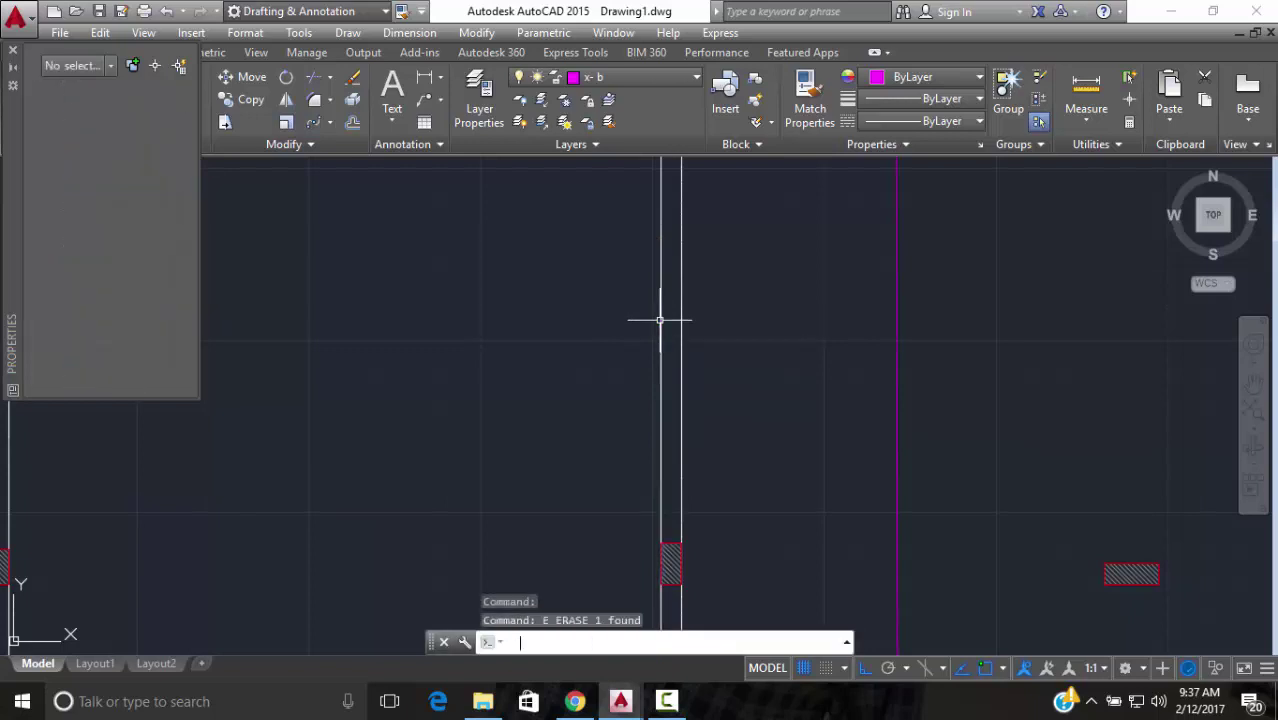
# Shorten the second plan's vertical bar by moving its upper end 1.4 units down from the top beam
pyautogui.scroll(-3, 985, 306)
pyautogui.scroll(8, 935, 322)
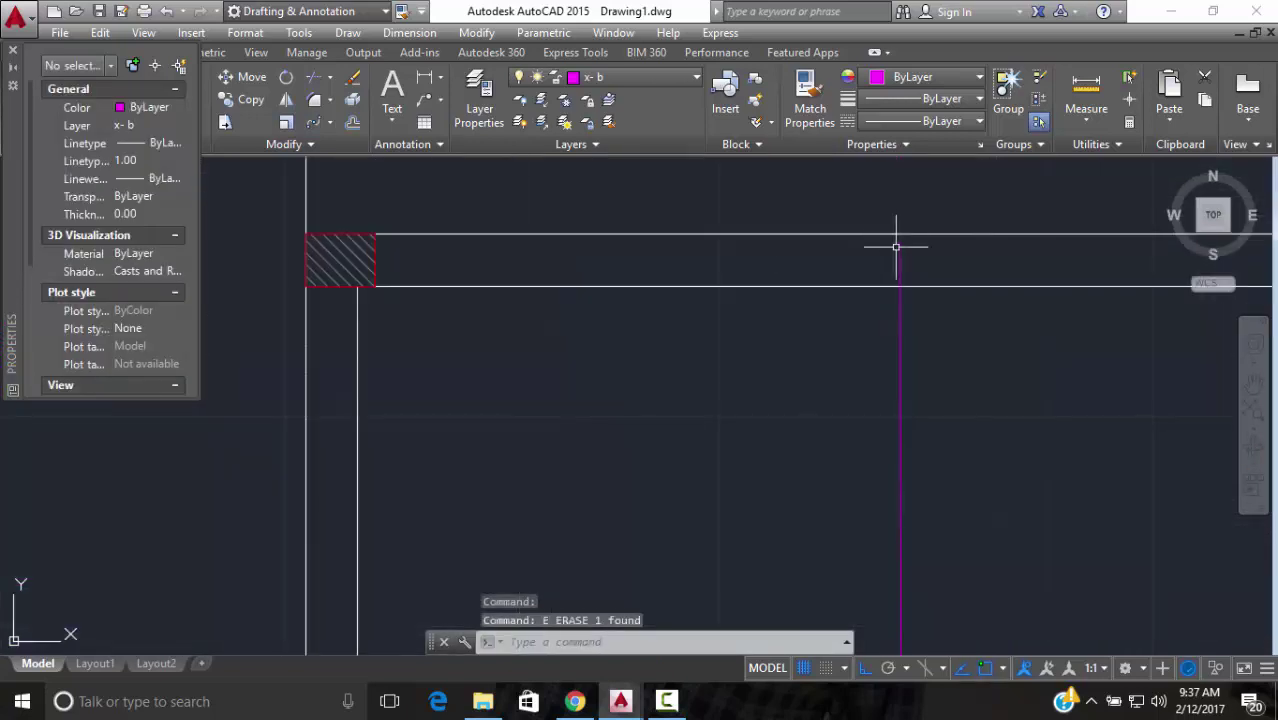
pyautogui.click(900, 240)
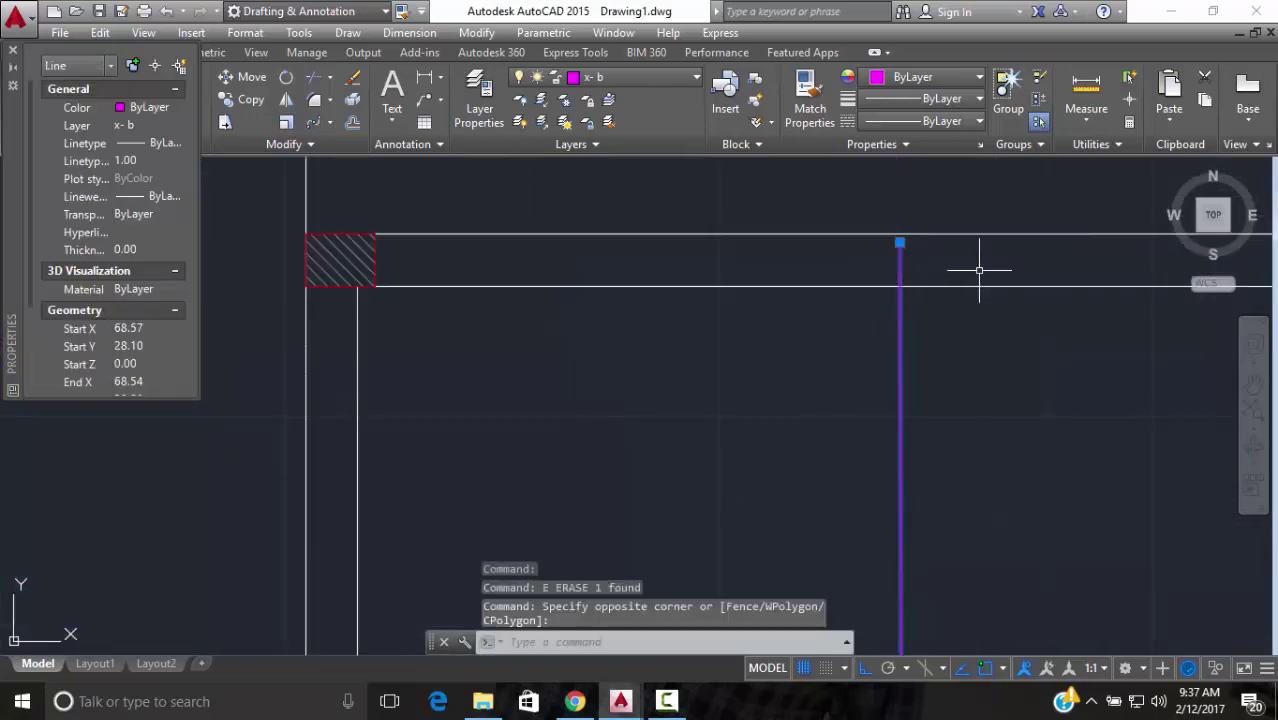
pyautogui.scroll(-5, 978, 280)
pyautogui.scroll(-4, 990, 340)
pyautogui.moveTo(993, 348); pyautogui.dragTo(927, 337, button='middle')
pyautogui.scroll(2, 947, 341)
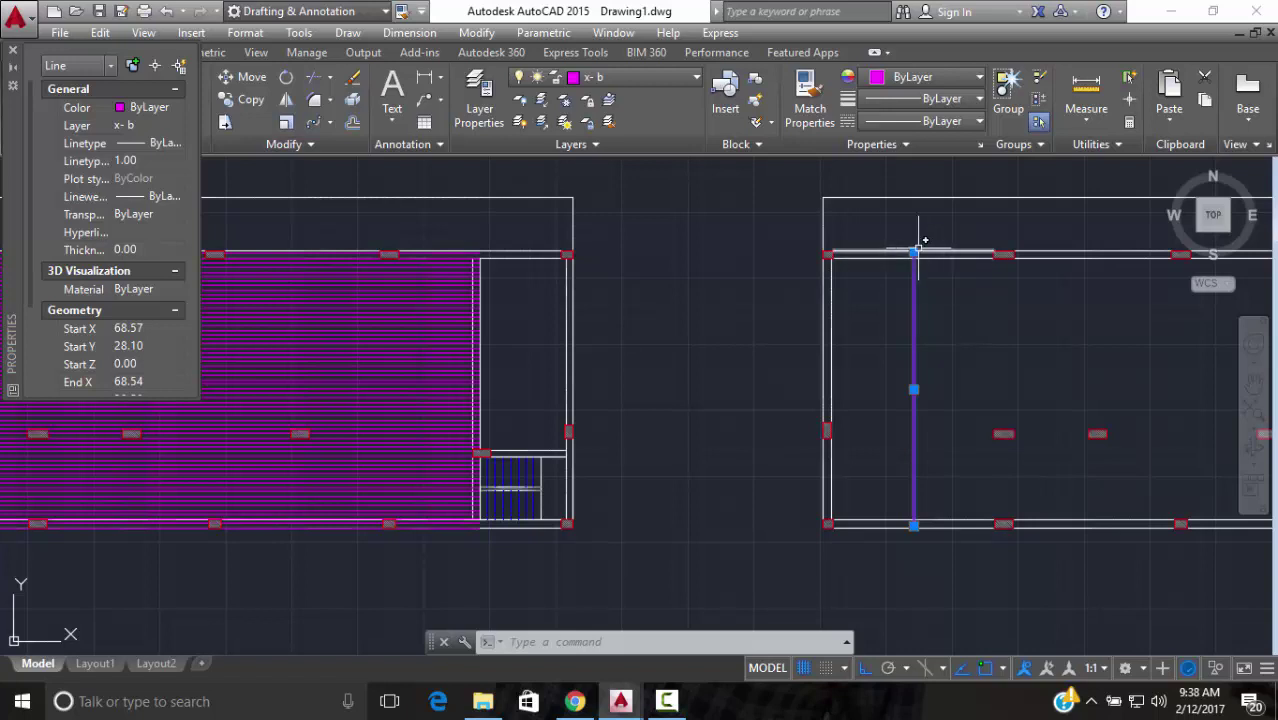
pyautogui.scroll(6, 914, 253)
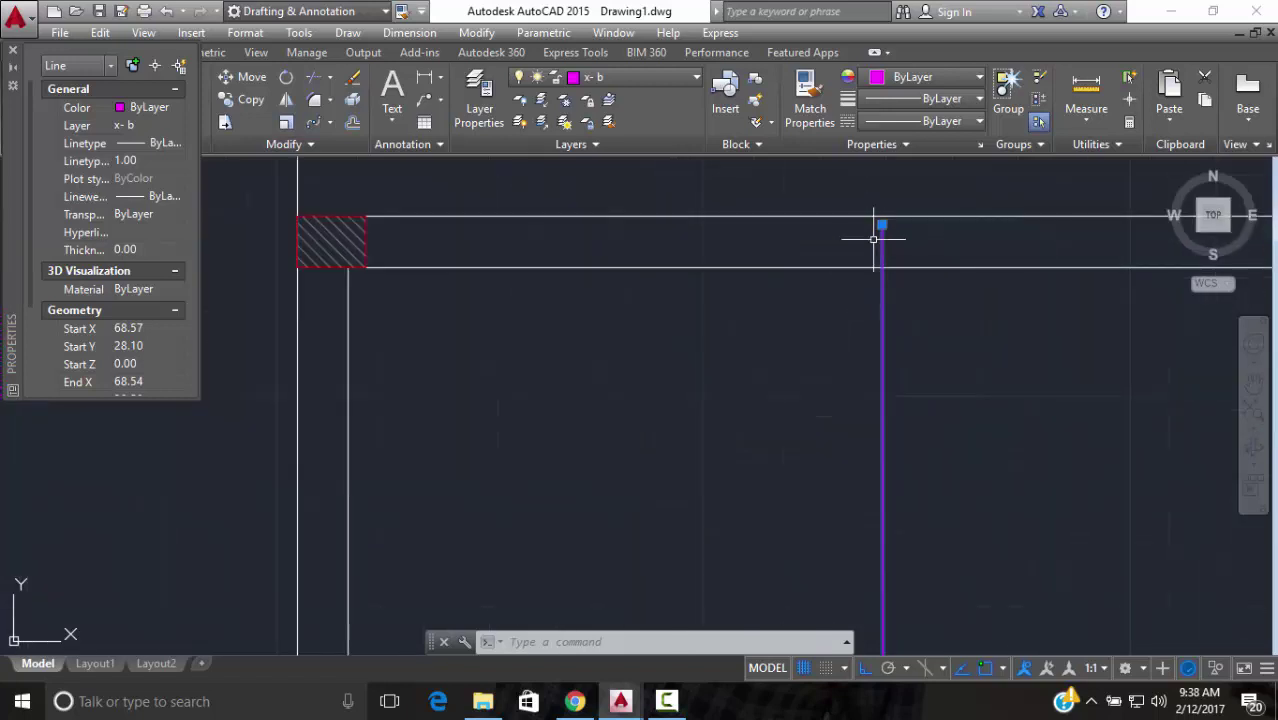
pyautogui.click(881, 224)
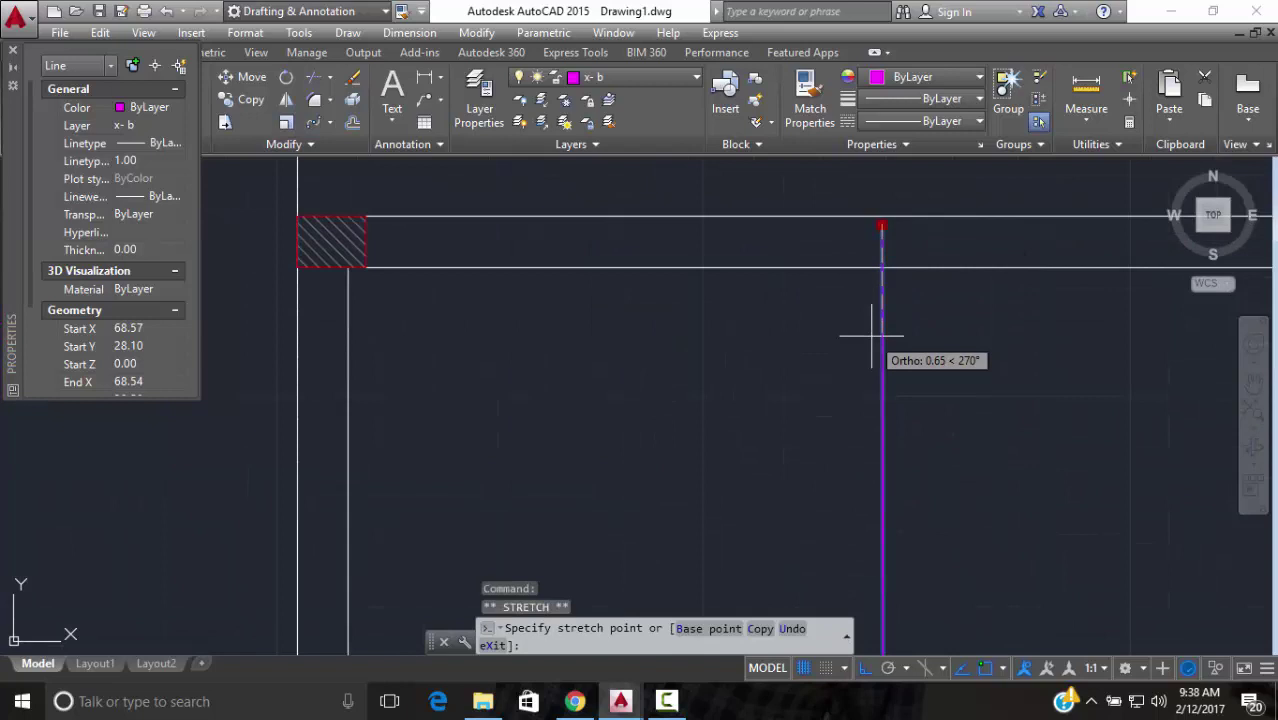
pyautogui.write('1.4')
pyautogui.press('Return')
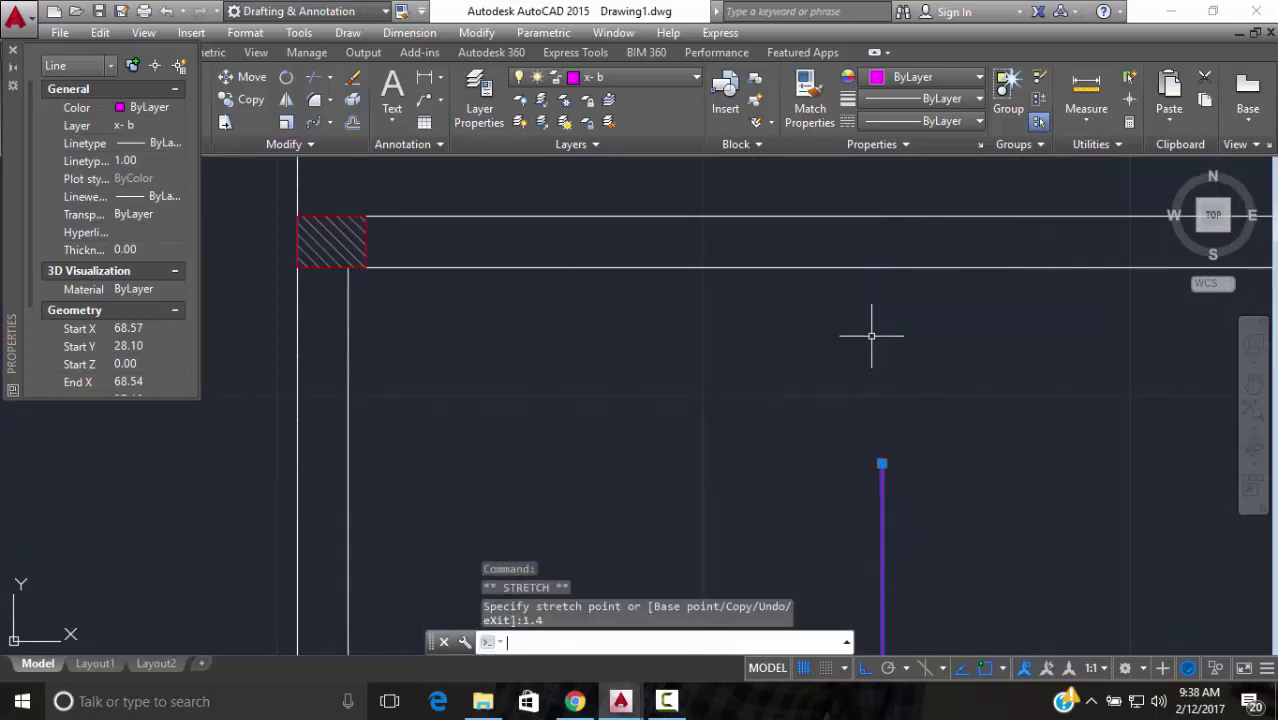
pyautogui.press('Escape')
# Add a 1-unit vertical linear dimension measured down from the vertical bar's upper end
pyautogui.scroll(-3, 908, 476)
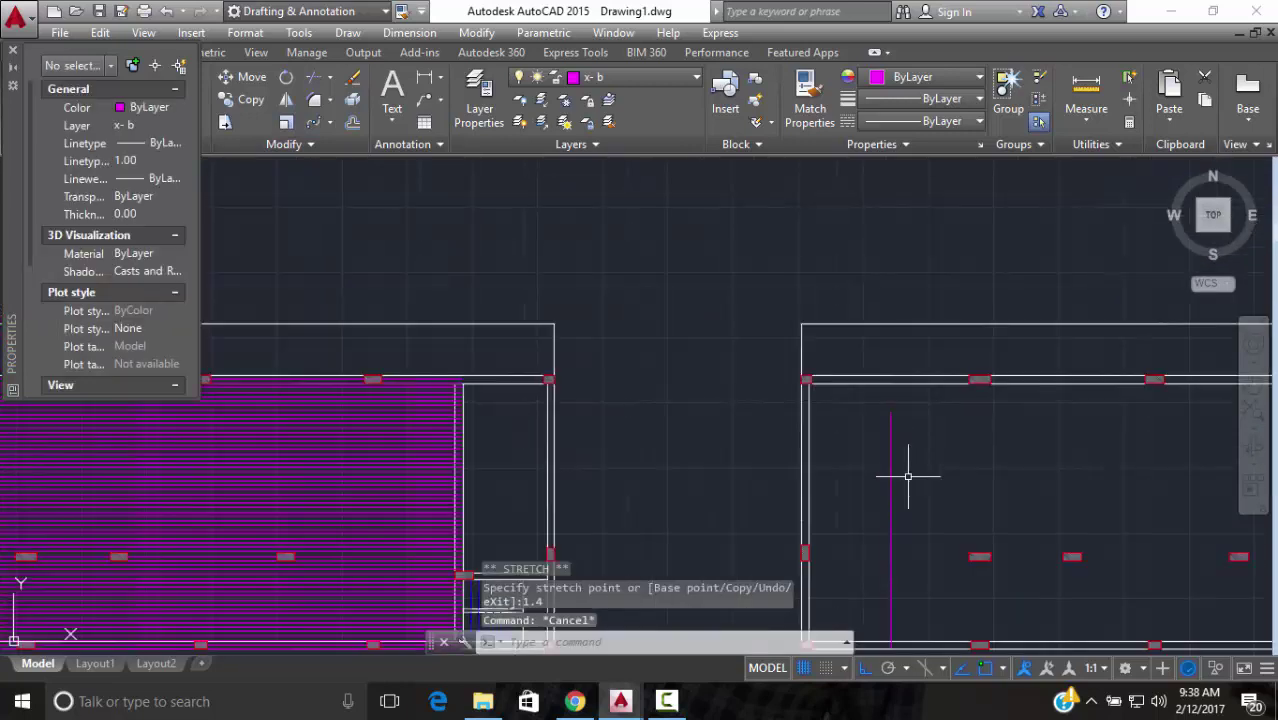
pyautogui.moveTo(908, 476); pyautogui.dragTo(810, 433, button='middle')
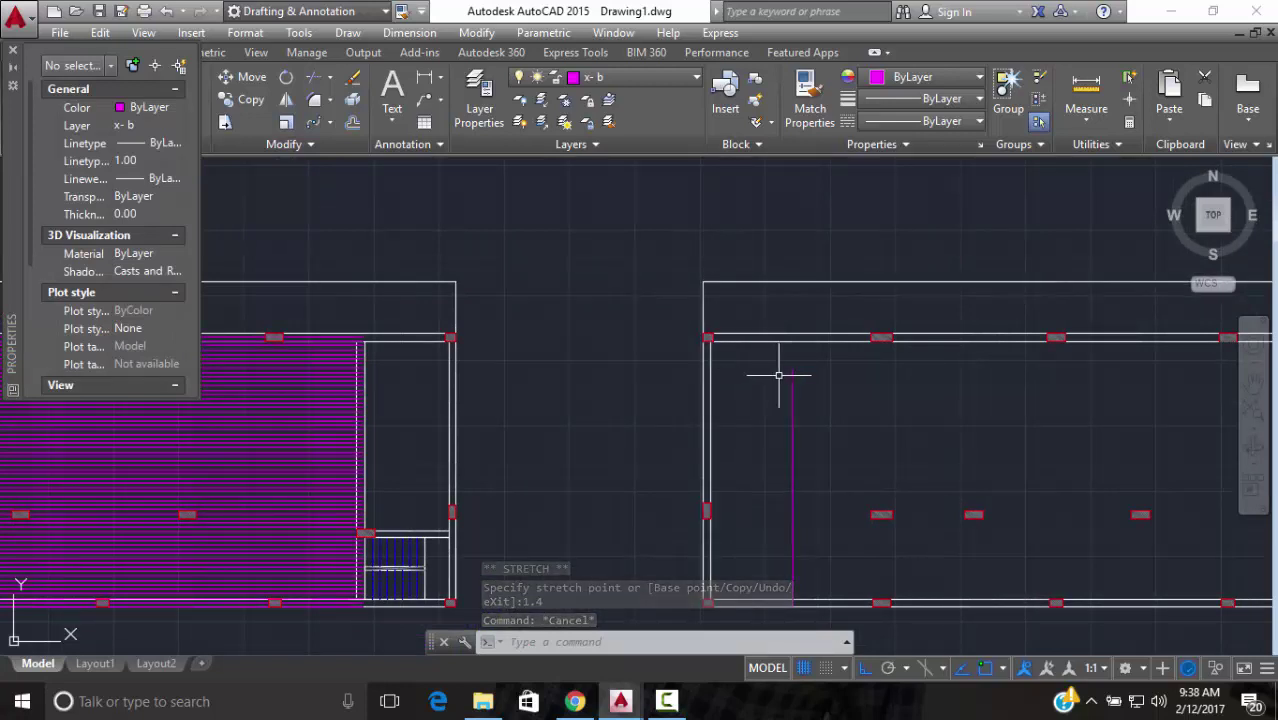
pyautogui.scroll(2, 779, 357)
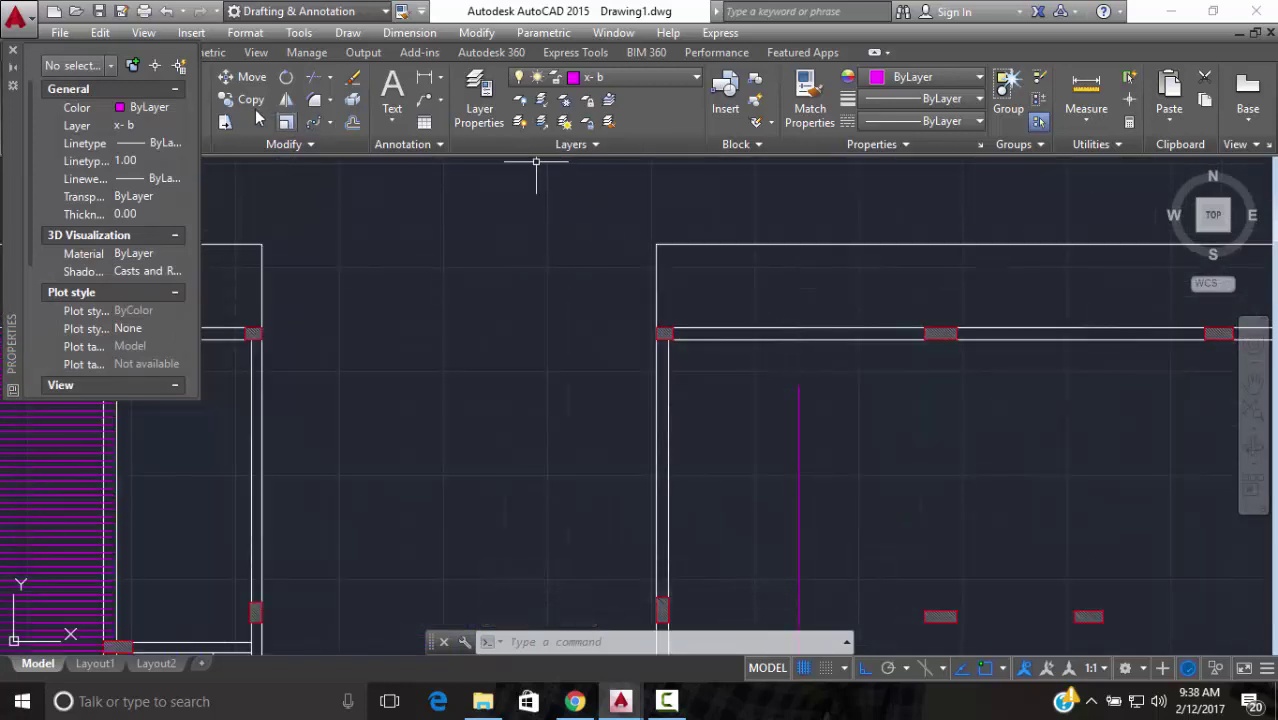
pyautogui.click(423, 78)
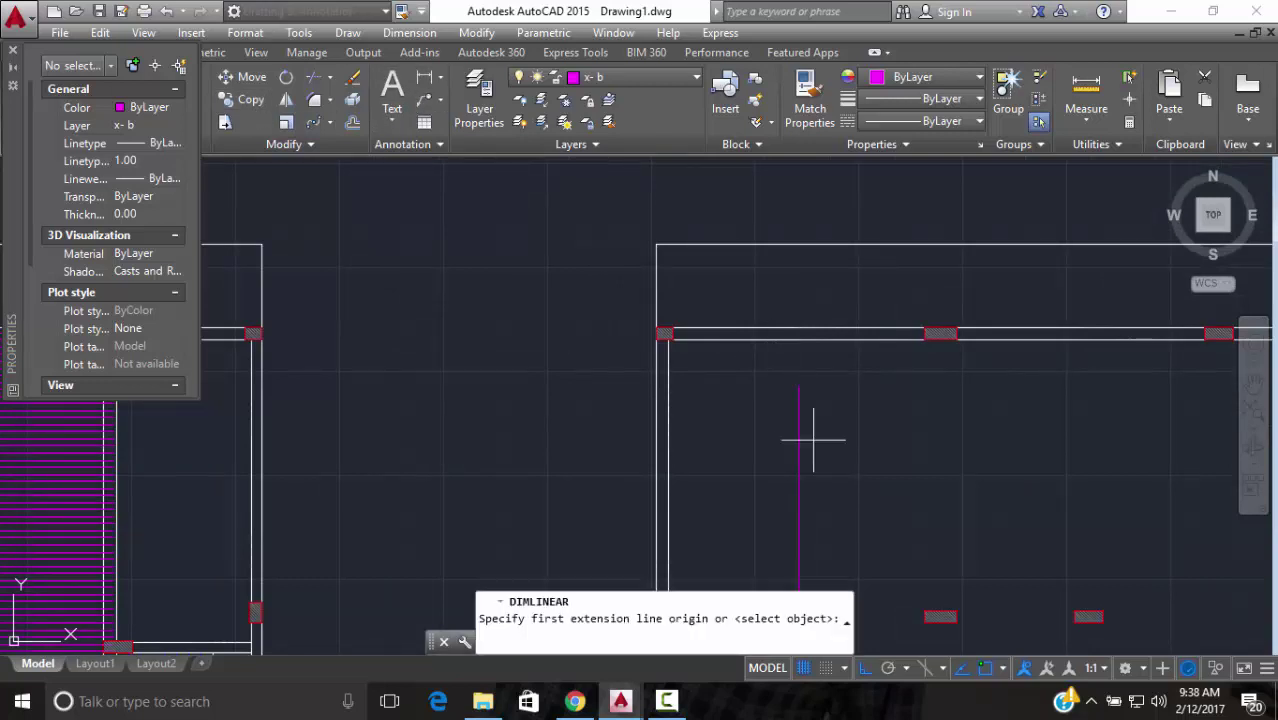
pyautogui.click(805, 381)
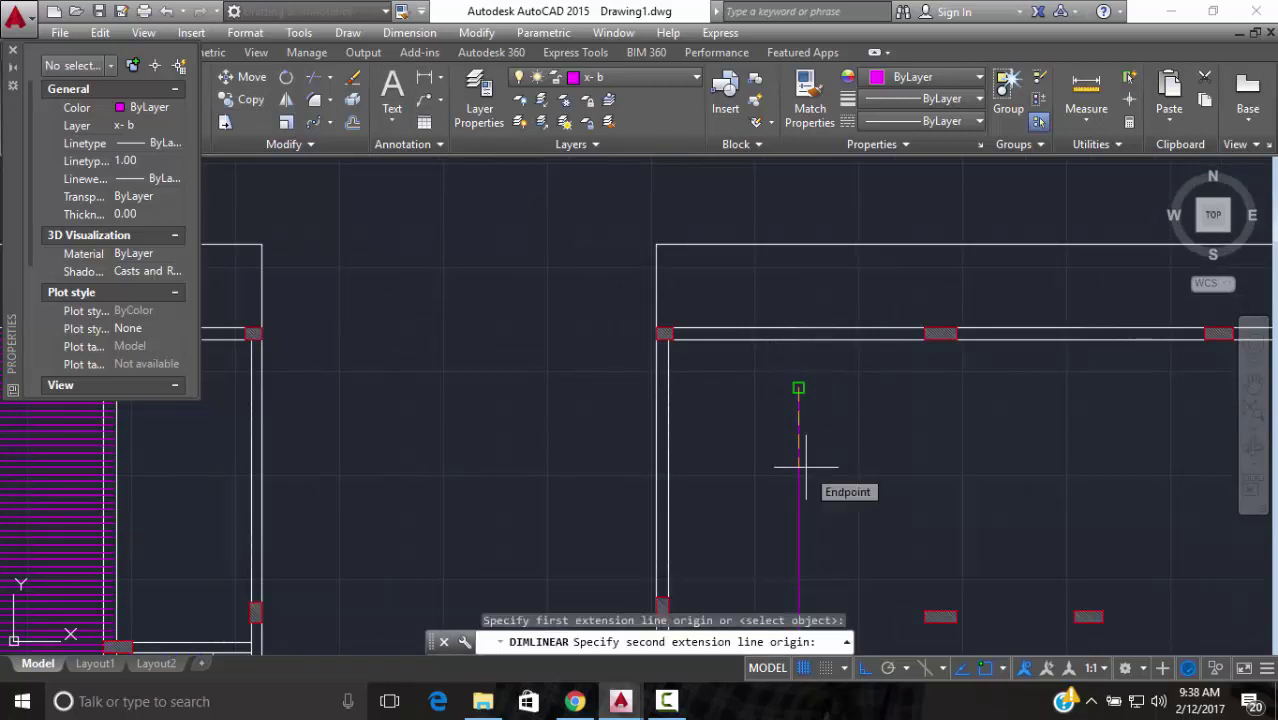
pyautogui.click(803, 436)
pyautogui.click(864, 486)
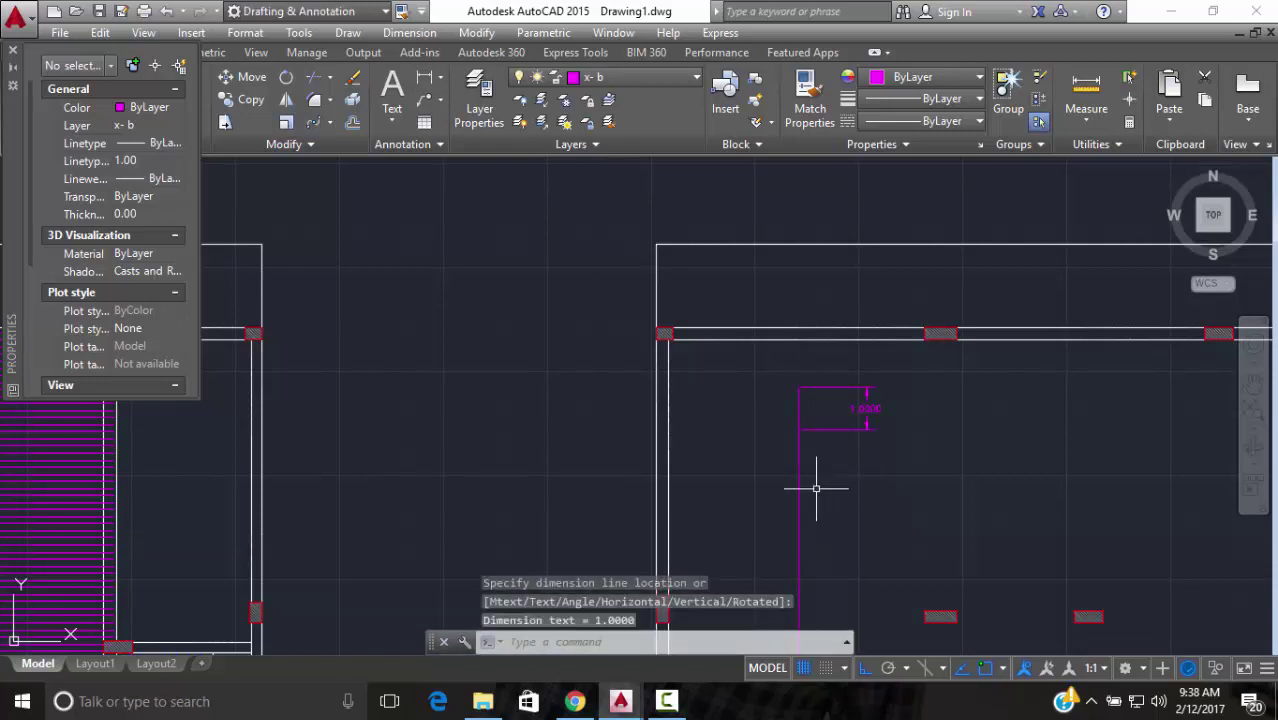
# Dimension the vertical distance from the 1-unit dimension's lower point on the bar to the top beam's outer edge
pyautogui.click(424, 78)
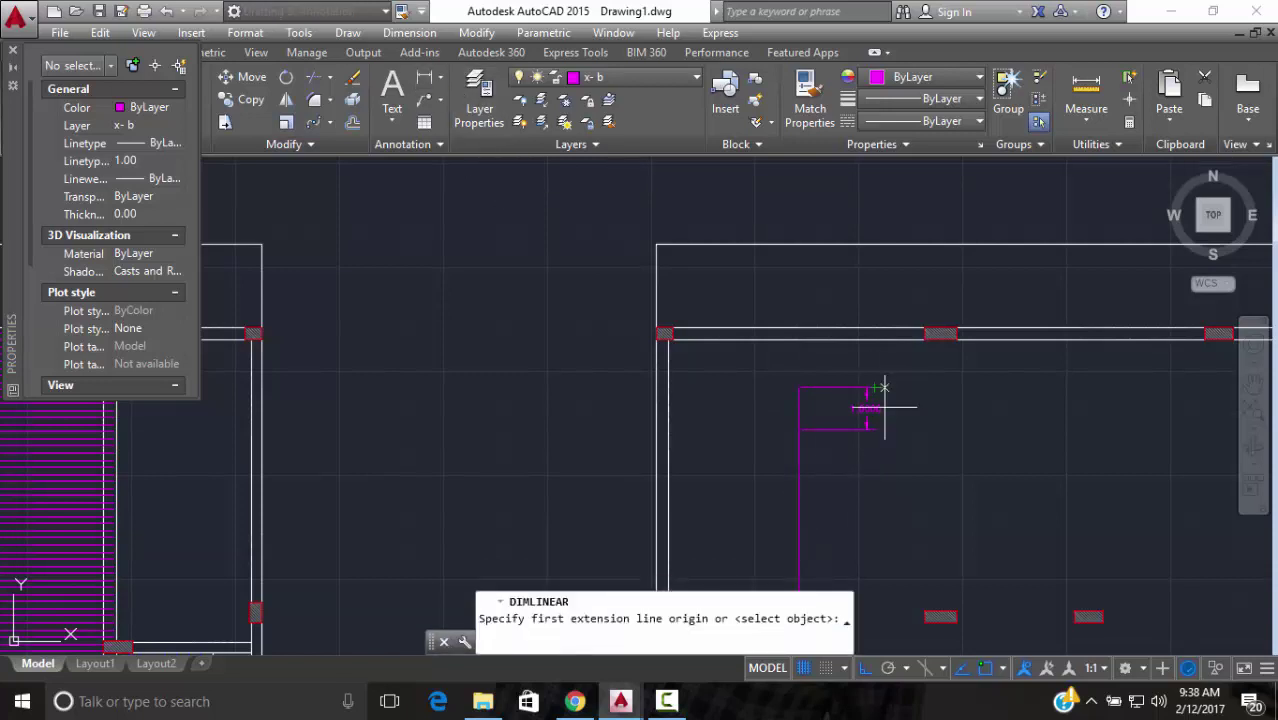
pyautogui.click(799, 429)
pyautogui.click(797, 330)
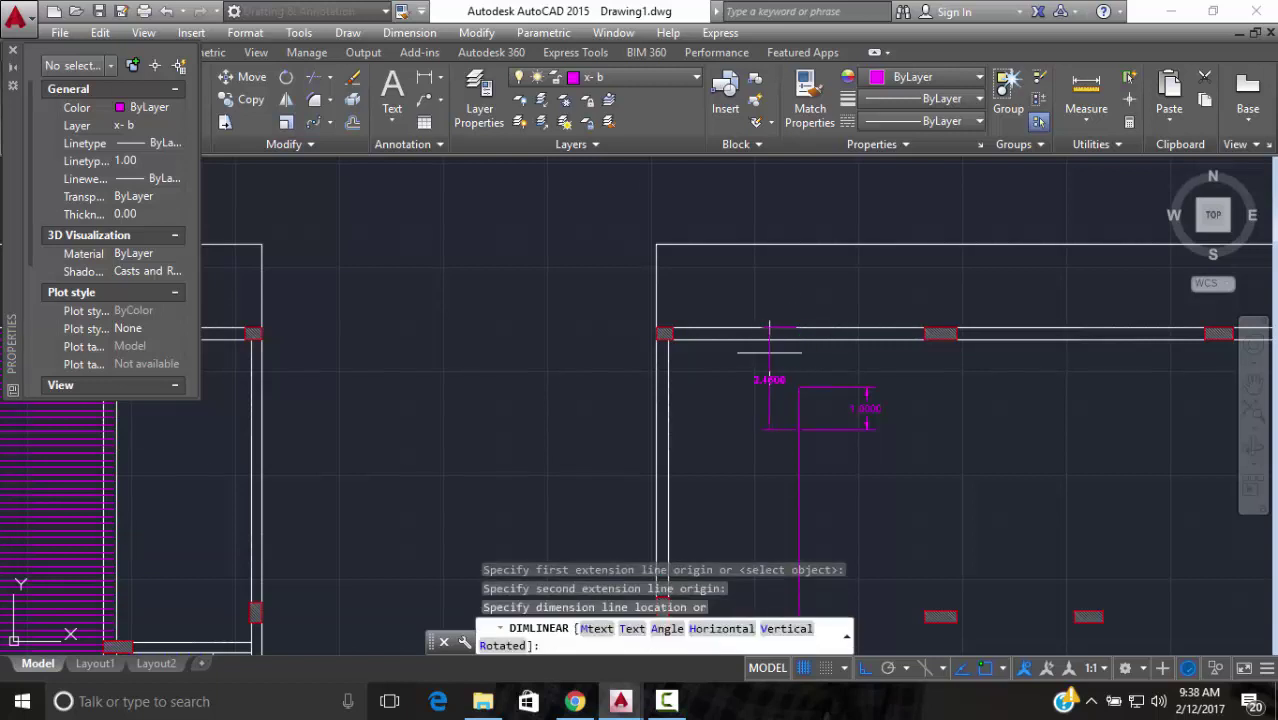
pyautogui.click(765, 364)
# Erase both linear dimensions beside the vertical bar's upper end
pyautogui.scroll(3, 779, 367)
pyautogui.click(823, 347)
pyautogui.click(713, 370)
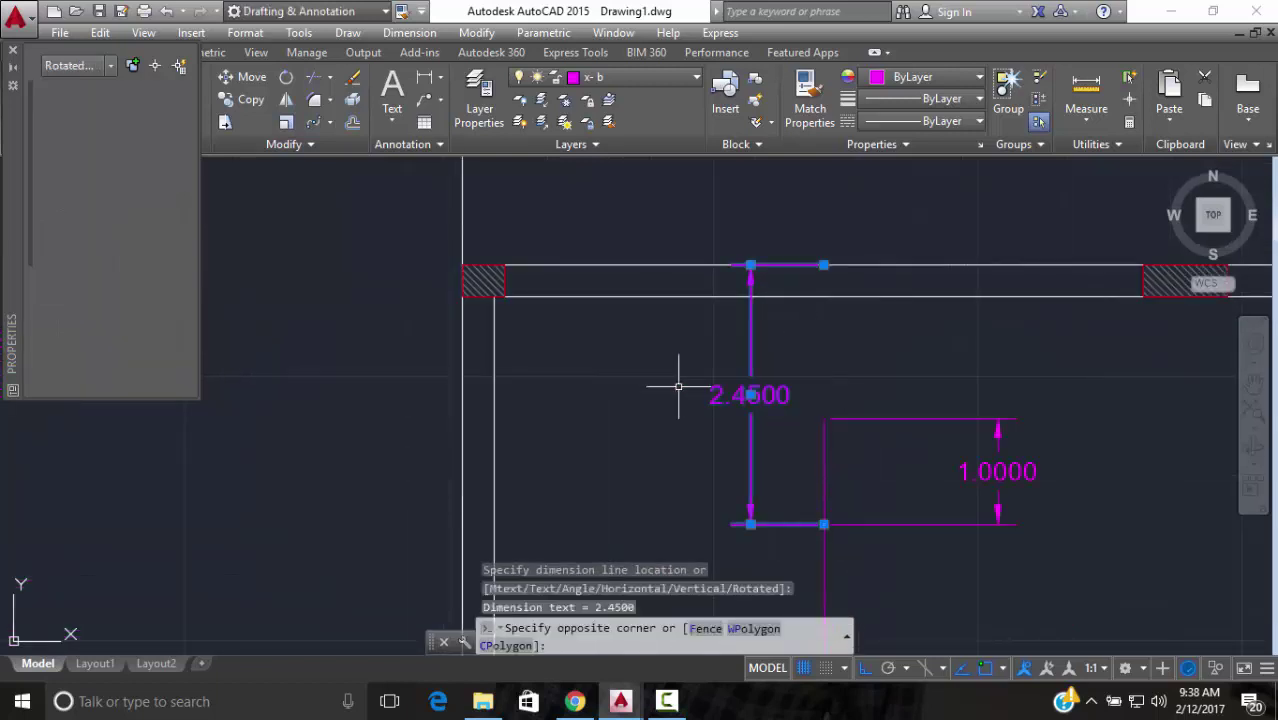
pyautogui.press('Delete')
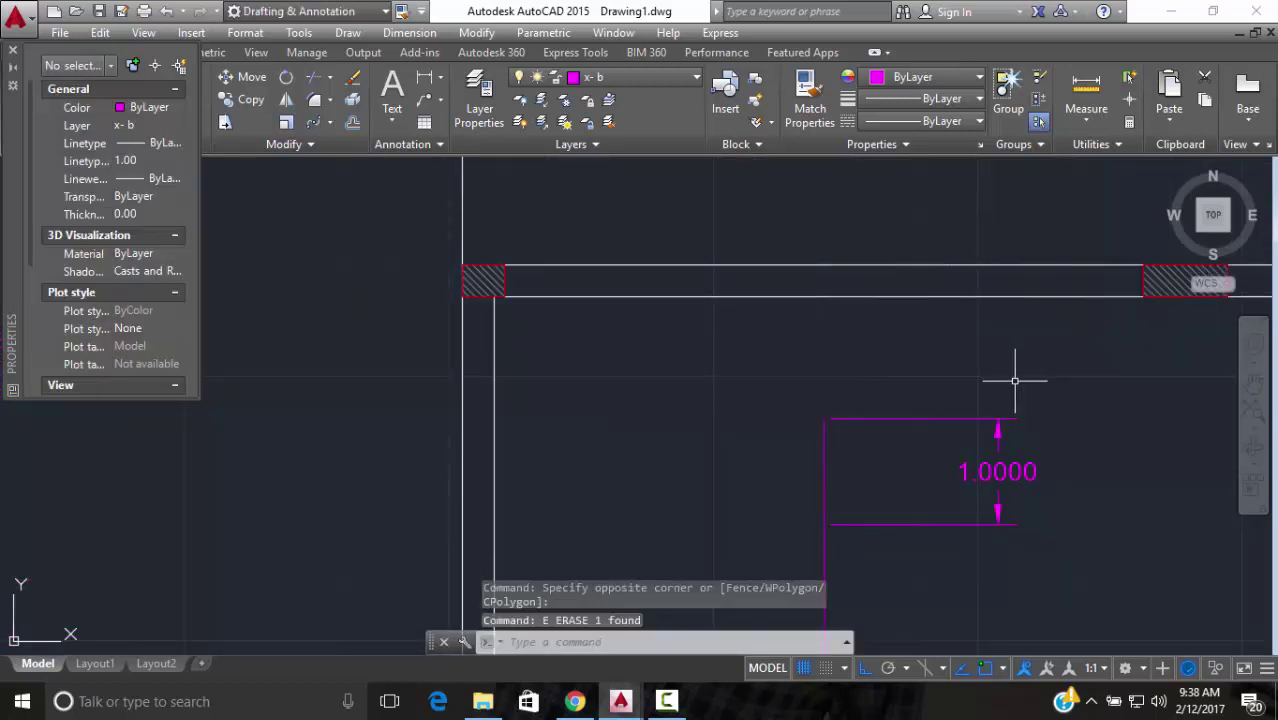
pyautogui.click(1015, 379)
pyautogui.click(959, 531)
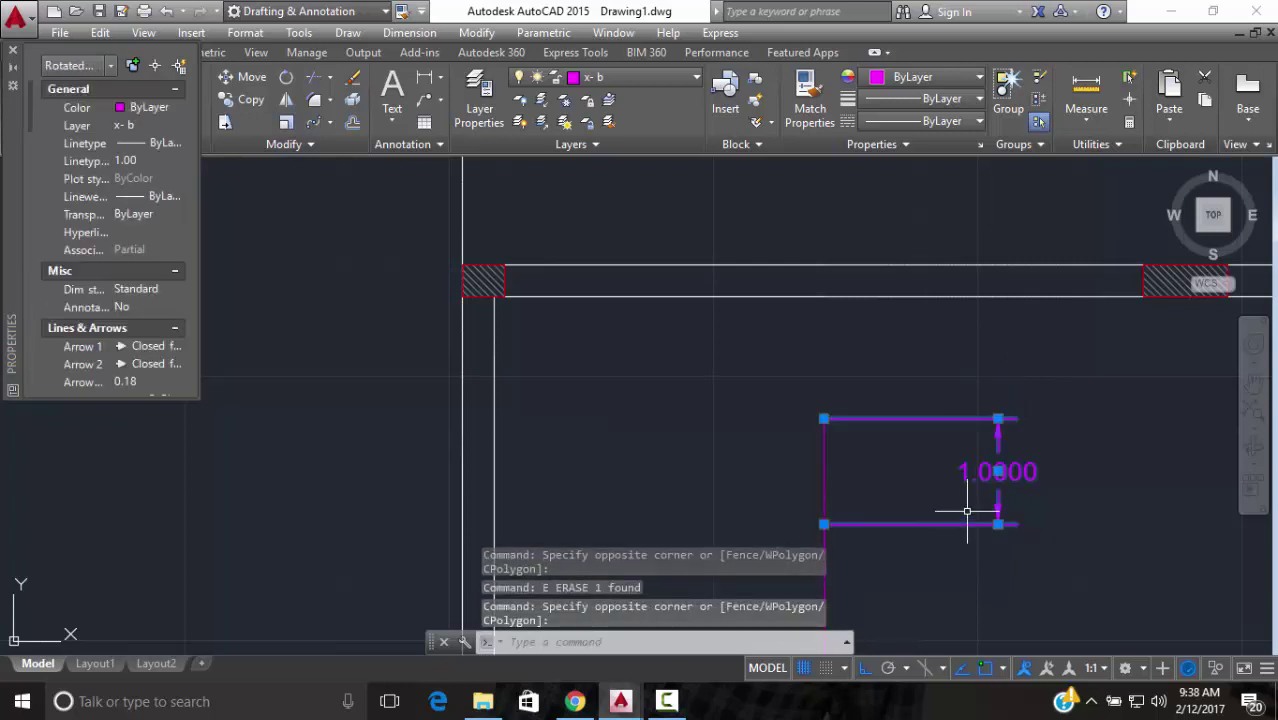
pyautogui.press('Delete')
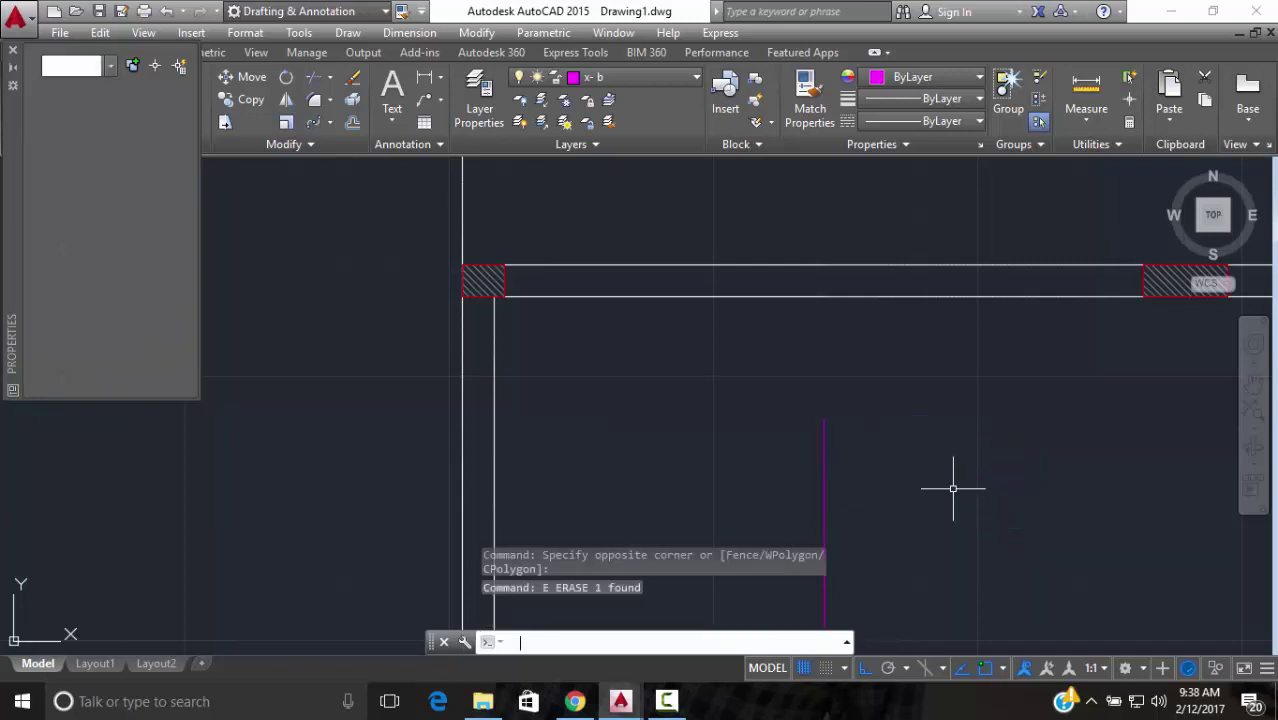
# Add a 3-unit vertical linear dimension measured down from the vertical bar's upper end
pyautogui.scroll(-2, 941, 440)
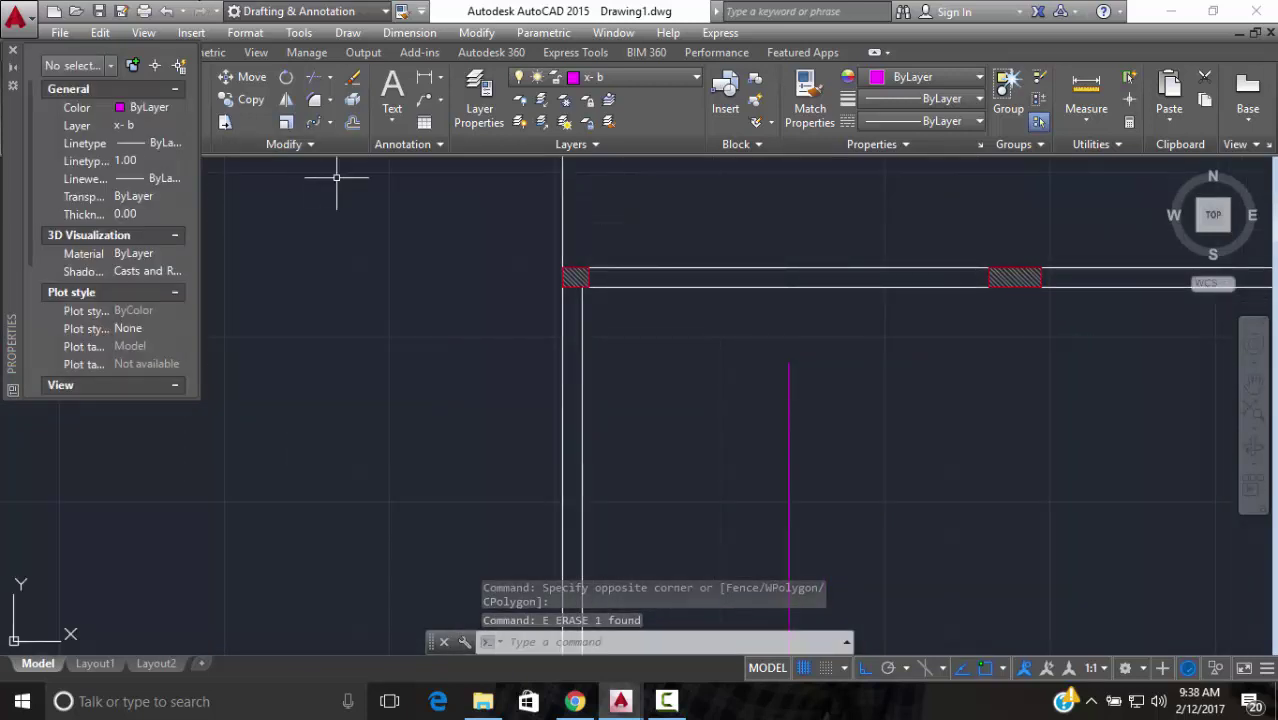
pyautogui.click(424, 78)
pyautogui.click(789, 363)
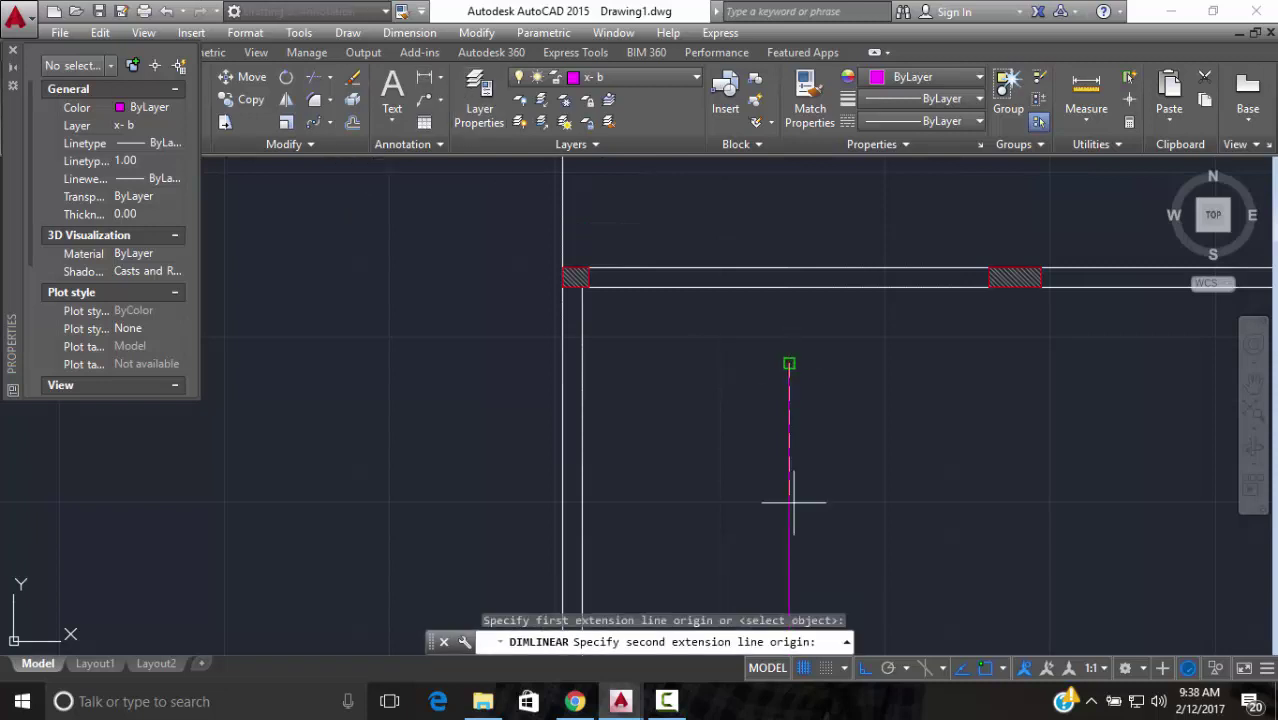
pyautogui.write('3')
pyautogui.press('Return')
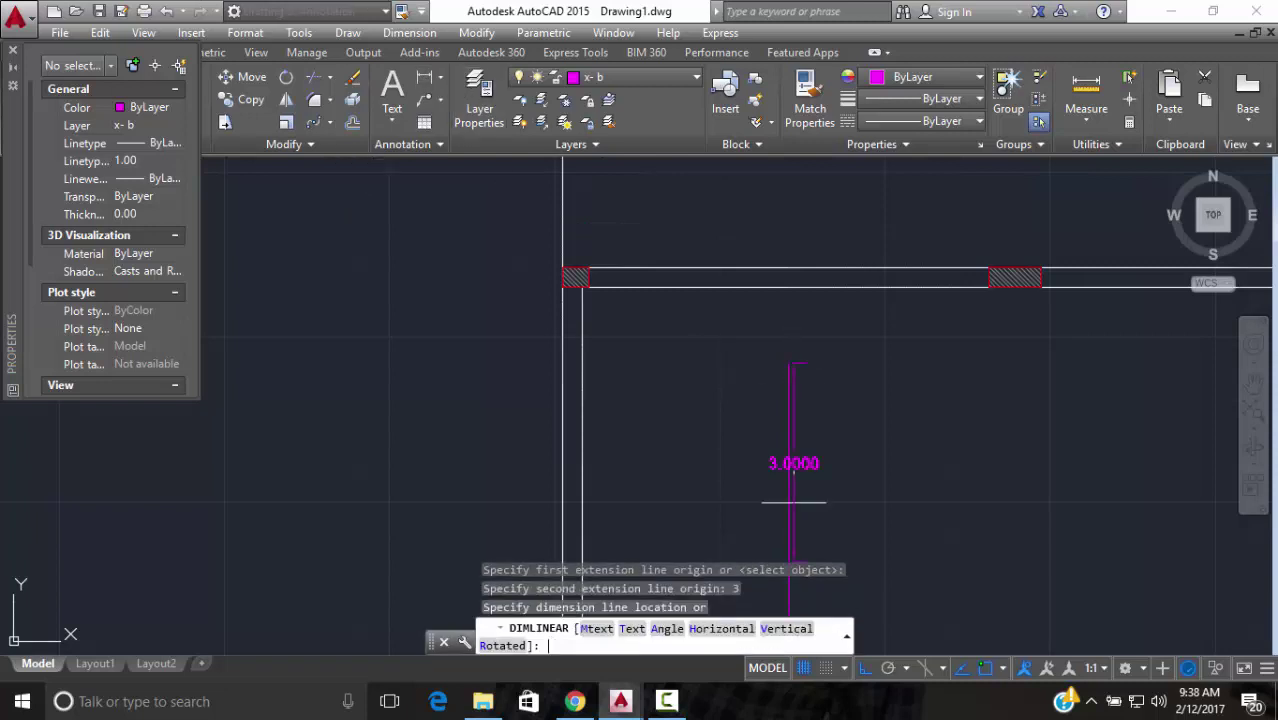
pyautogui.click(857, 500)
# Erase the 3-unit dimension beside the vertical bar
pyautogui.click(880, 427)
pyautogui.click(856, 500)
pyautogui.write('e')
pyautogui.press('Return')
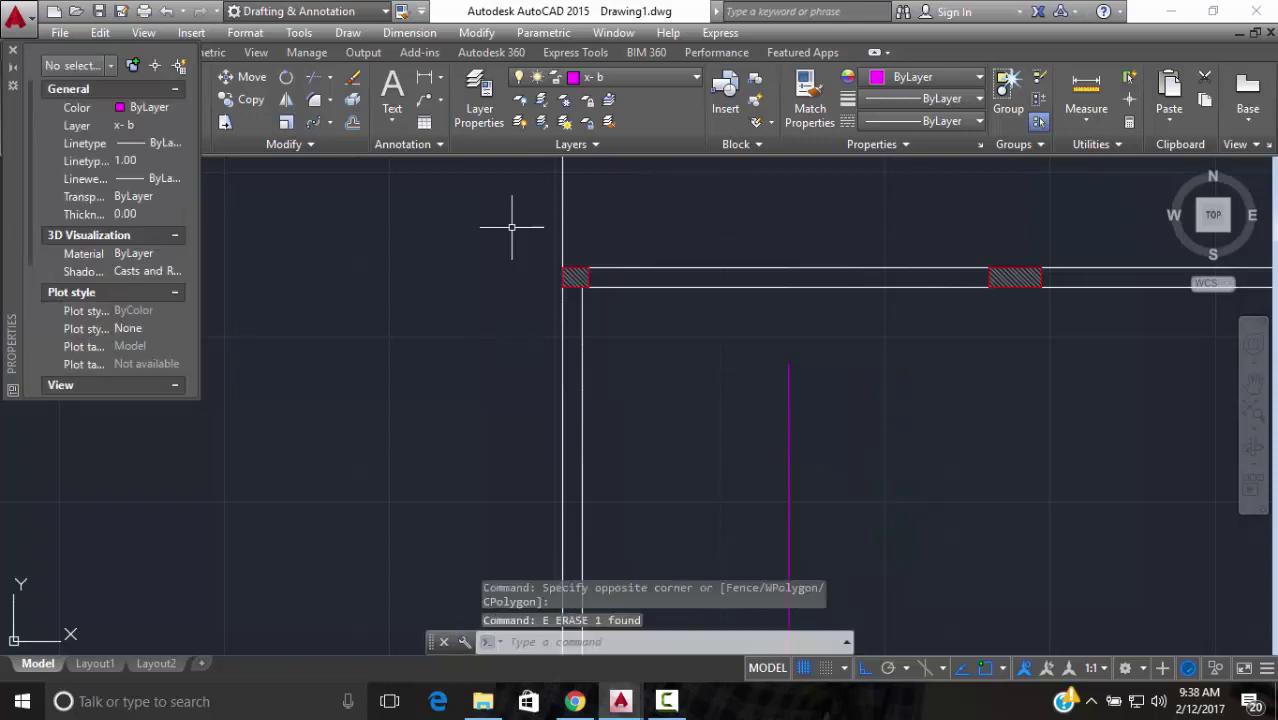
# Add a 1.6-unit vertical linear dimension measured down from the vertical bar's upper end
pyautogui.click(426, 80)
pyautogui.click(789, 365)
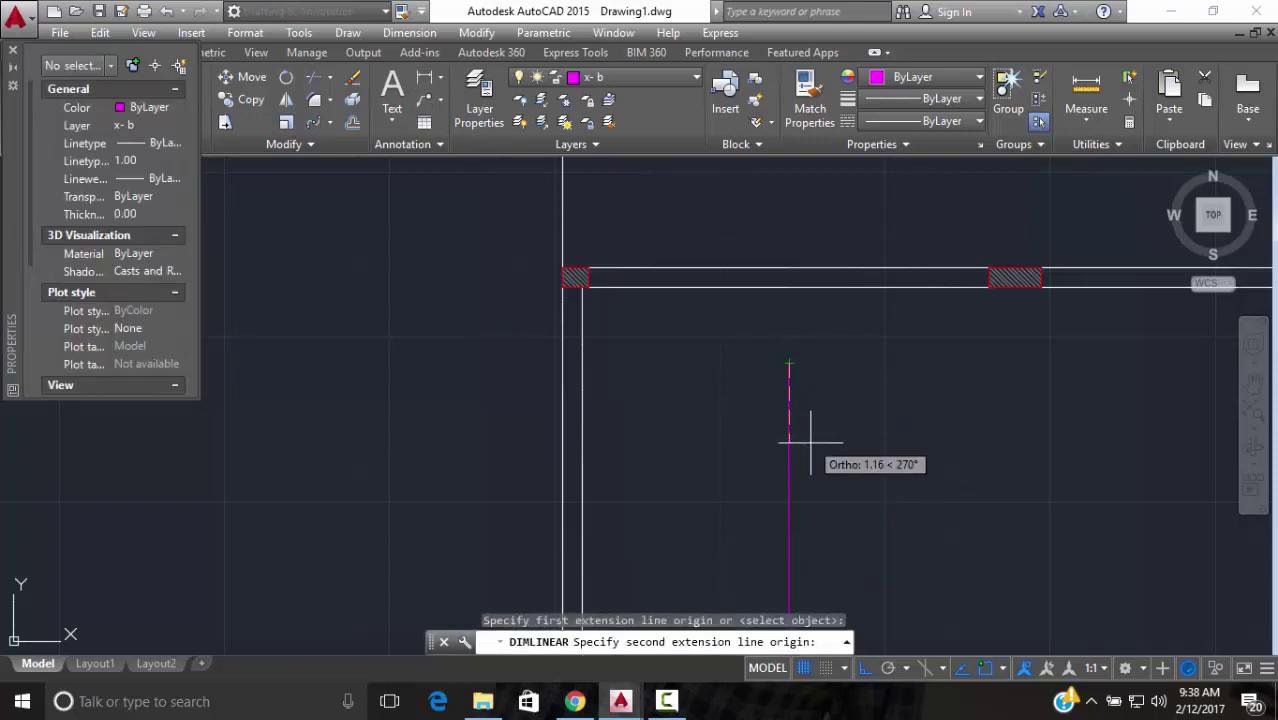
pyautogui.write('1.6')
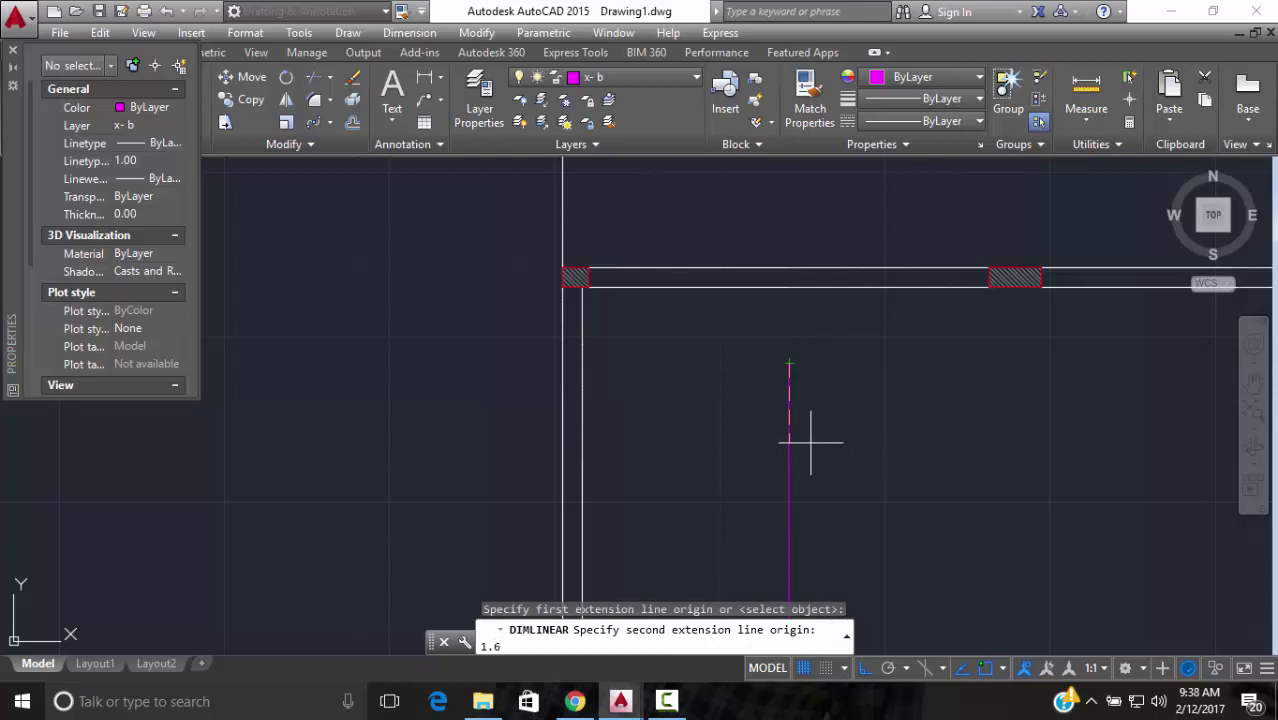
pyautogui.press('Return')
pyautogui.click(817, 440)
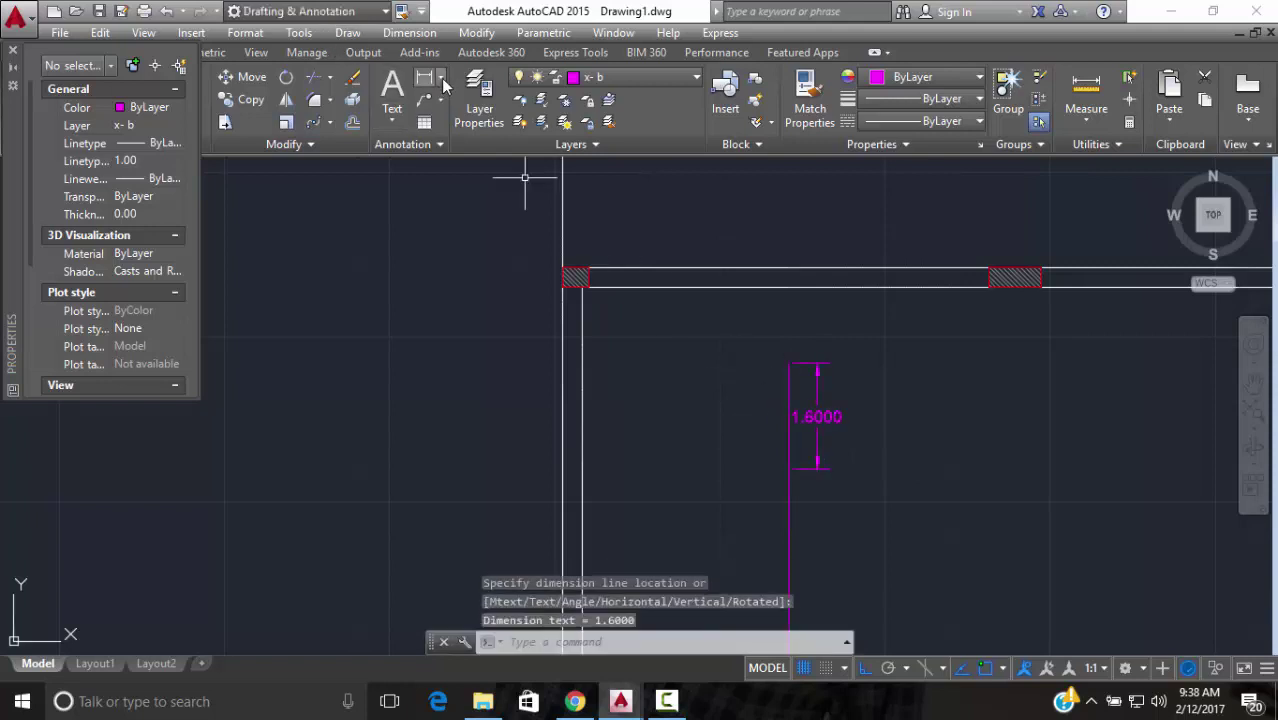
# Dimension the vertical distance from the 1.6-unit dimension's lower point on the bar to the top beam's outer edge
pyautogui.click(428, 79)
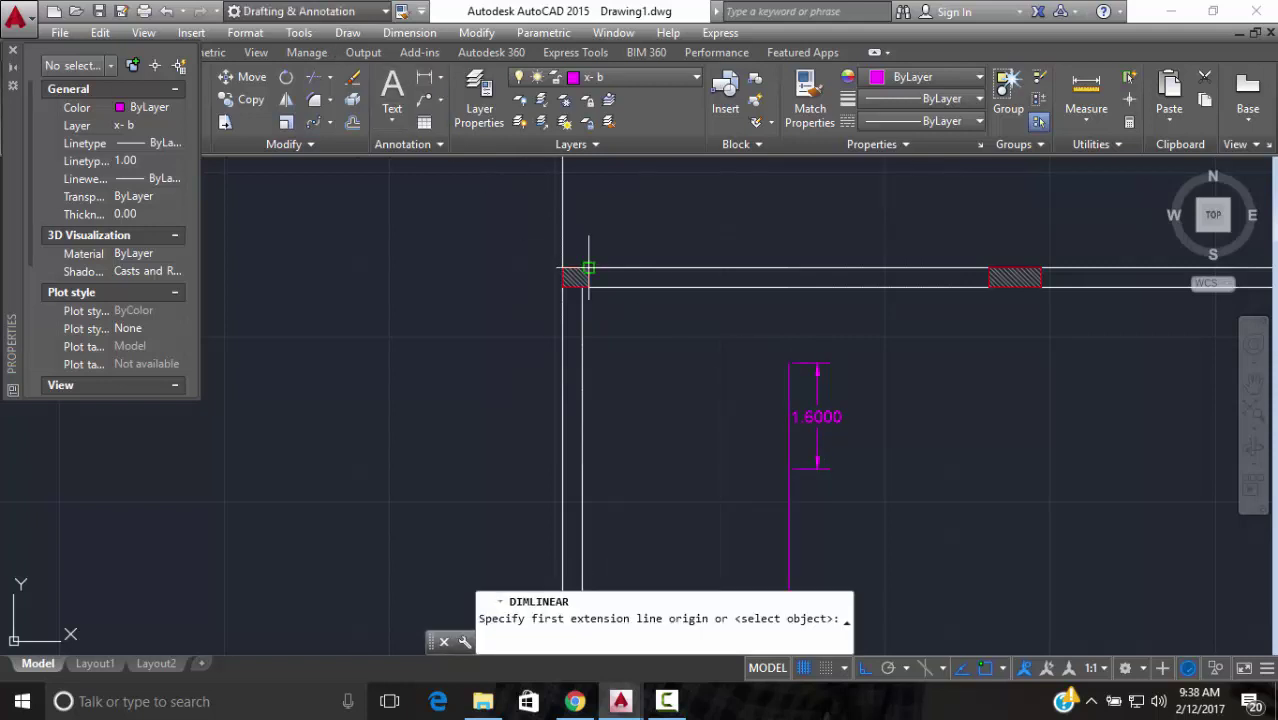
pyautogui.click(789, 468)
pyautogui.click(787, 269)
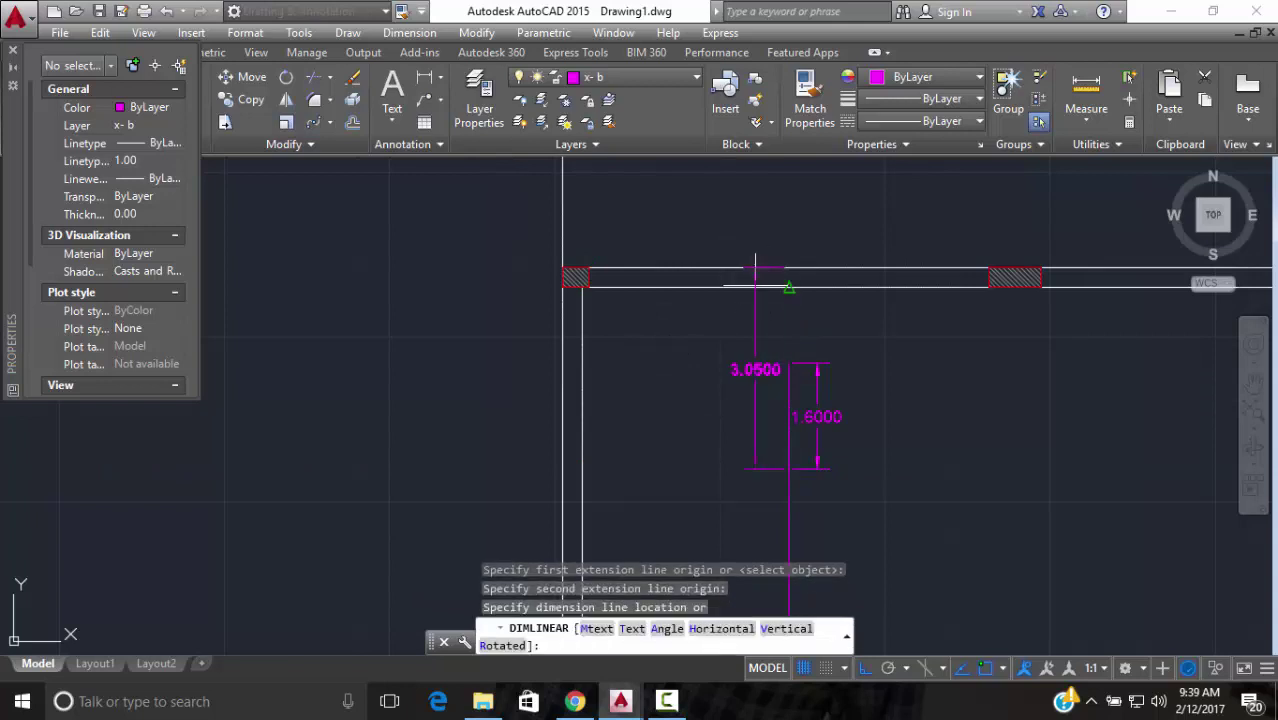
pyautogui.click(735, 305)
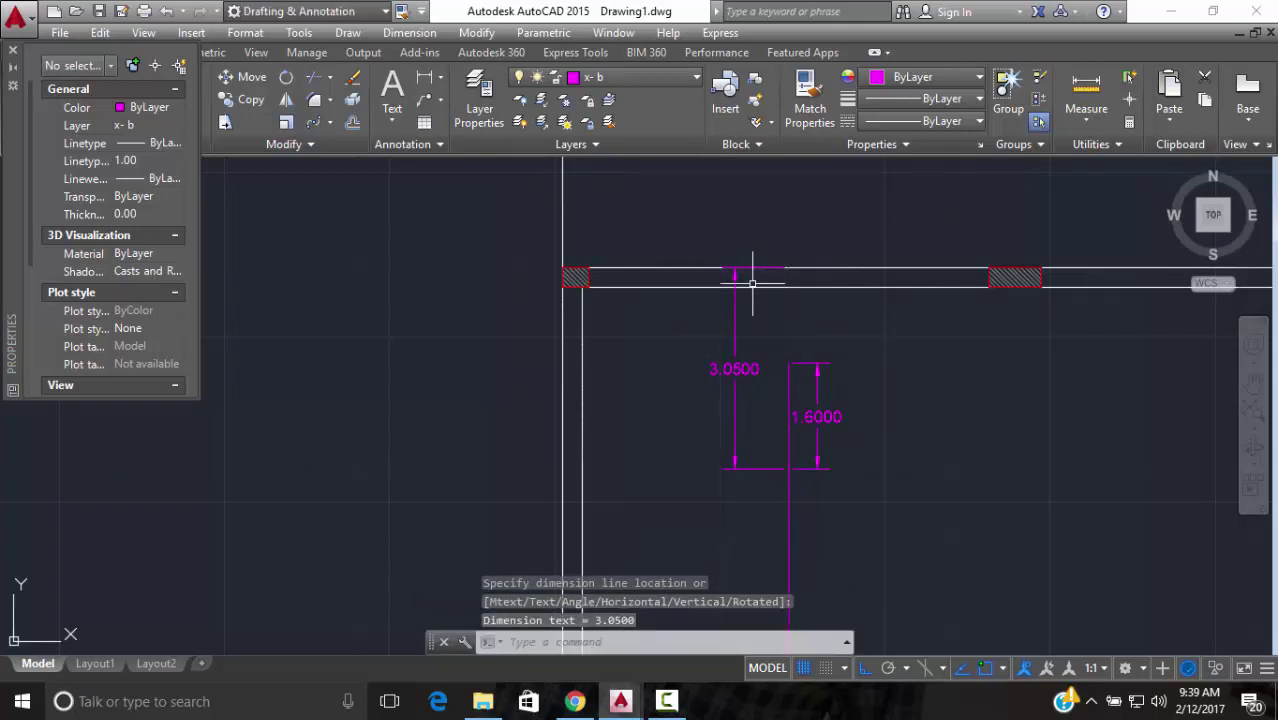
# Erase the linear dimension running from the top beam's outer edge down to the point on the bar
pyautogui.click(762, 290)
pyautogui.click(575, 350)
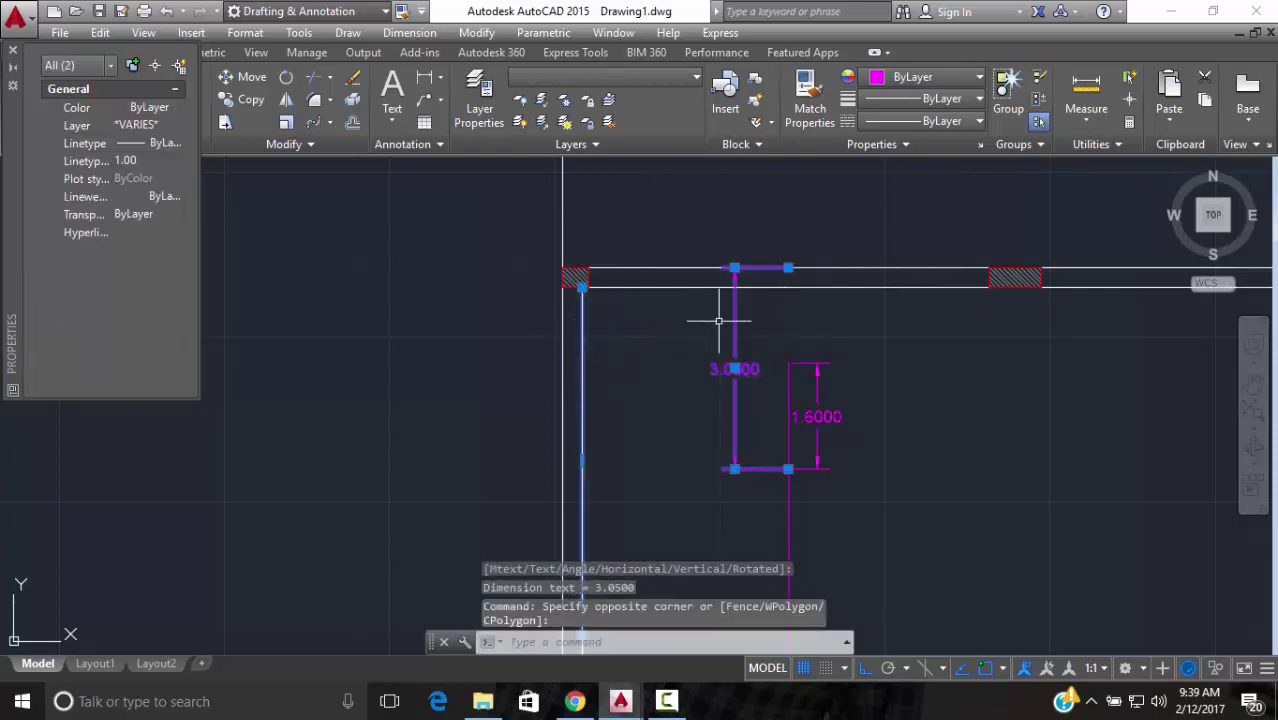
pyautogui.press('Escape')
pyautogui.click(699, 322)
pyautogui.click(913, 419)
pyautogui.write('e')
pyautogui.press('Return')
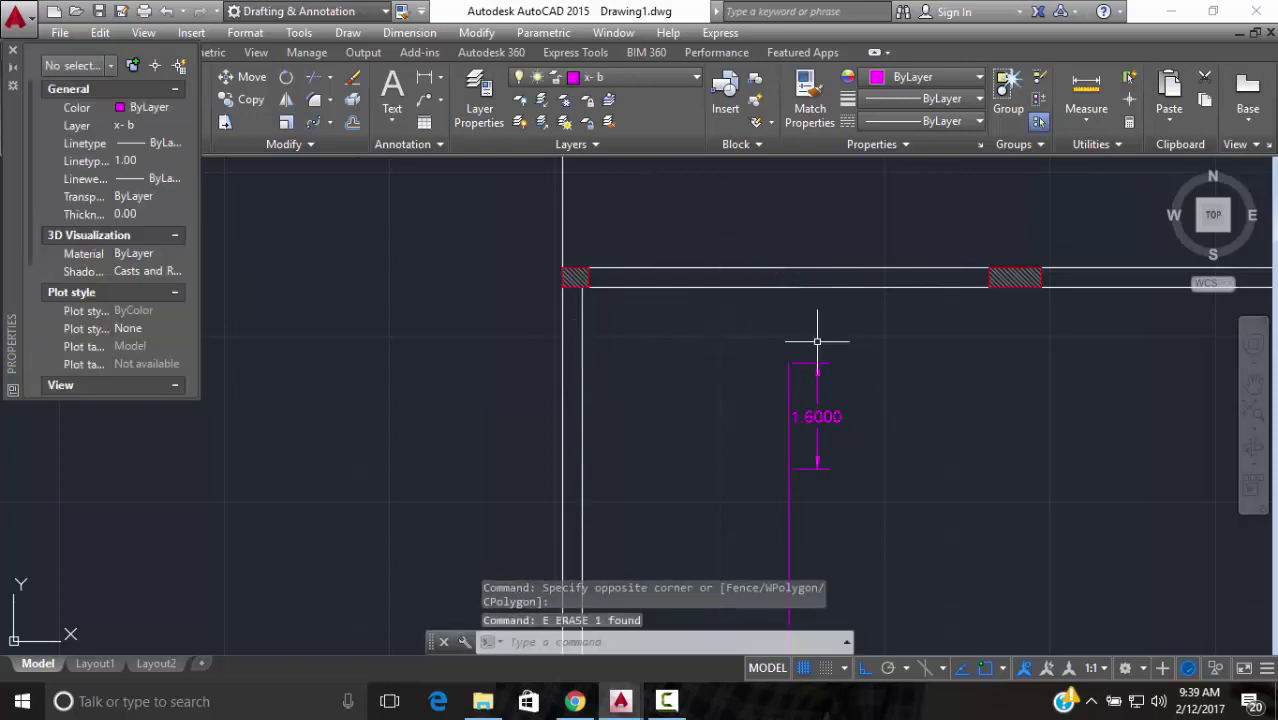
# Erase the 1.6-unit dimension beside the vertical bar
pyautogui.click(817, 341)
pyautogui.click(836, 455)
pyautogui.click(880, 403)
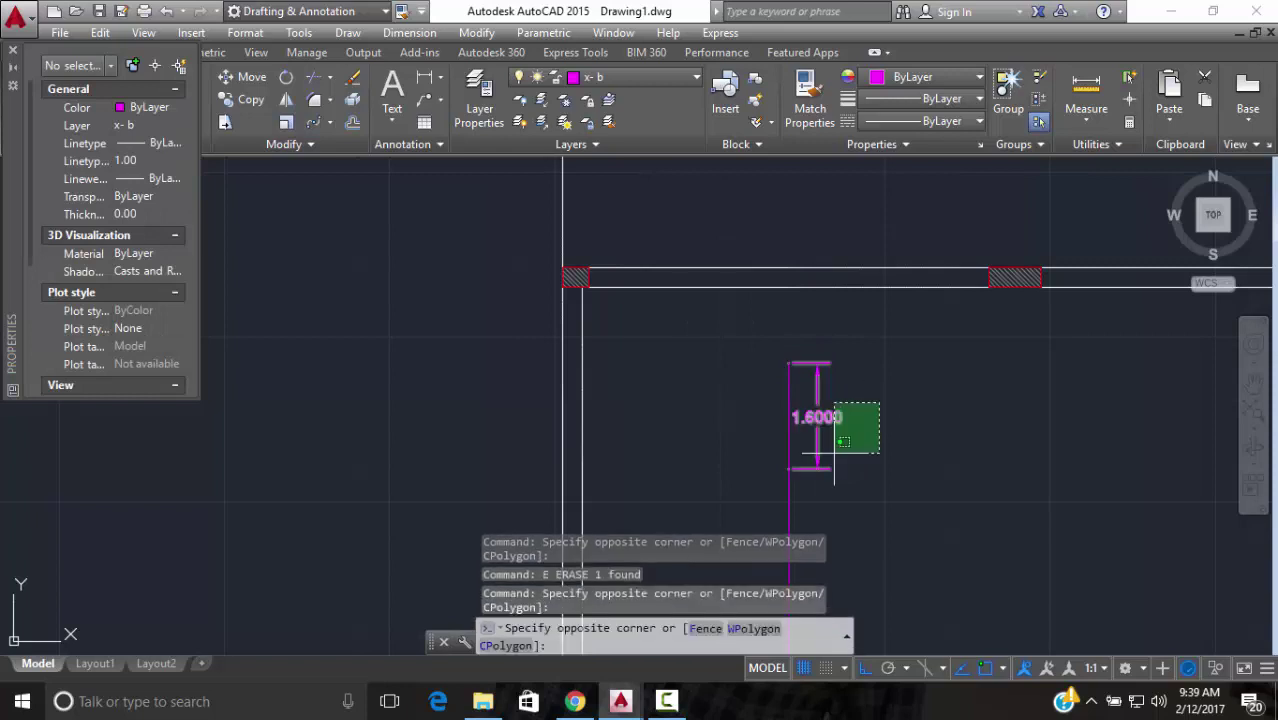
pyautogui.click(834, 453)
pyautogui.write('e')
pyautogui.press('Return')
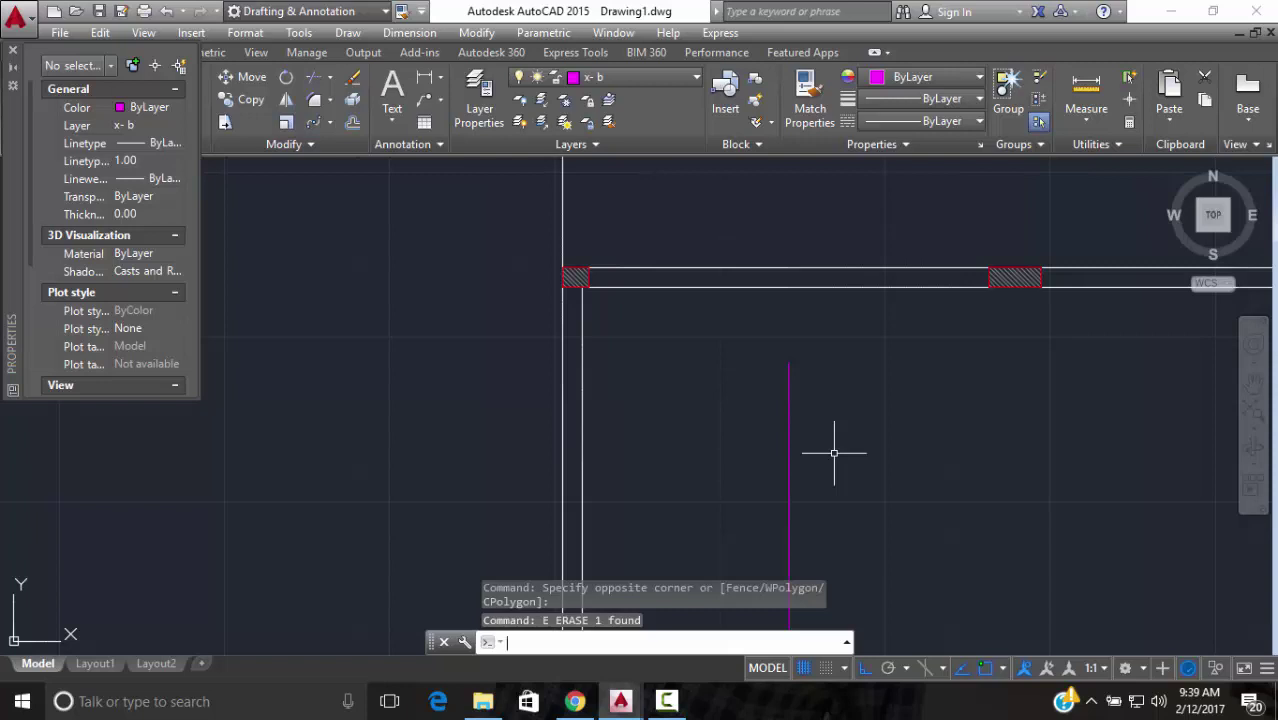
pyautogui.scroll(-3, 1027, 434)
pyautogui.scroll(3, 756, 448)
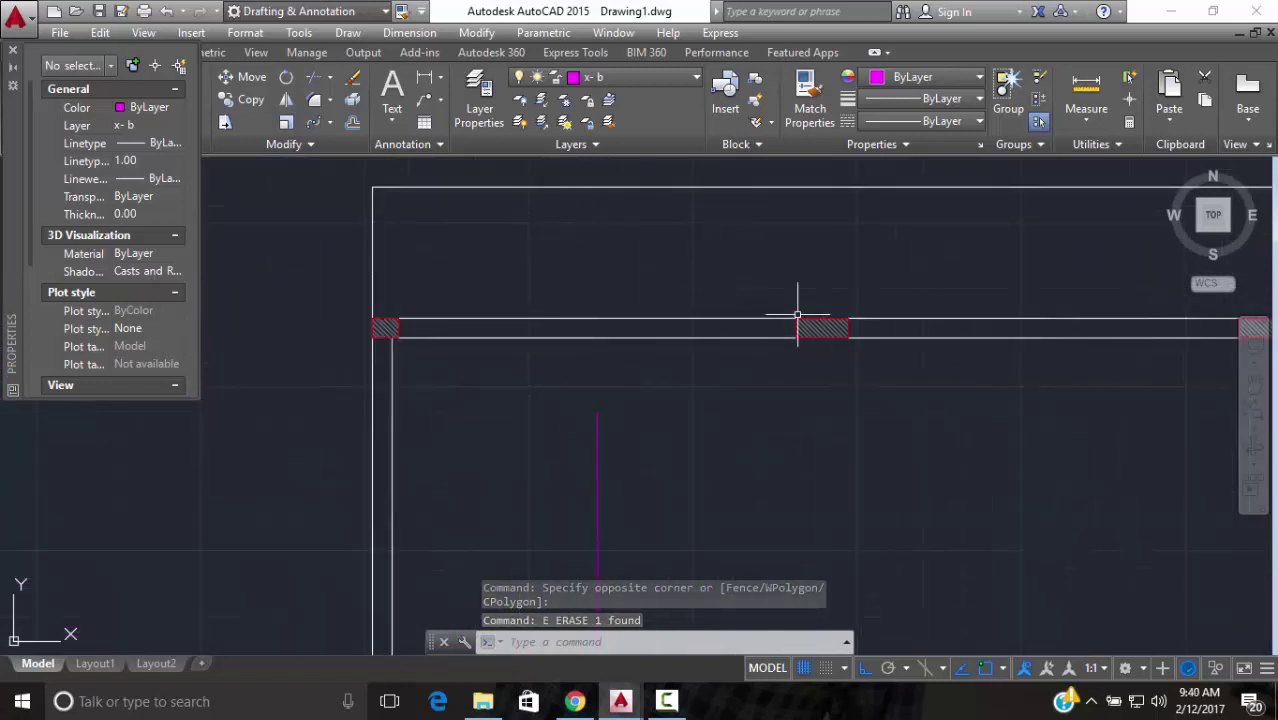
pyautogui.scroll(-3, 933, 320)
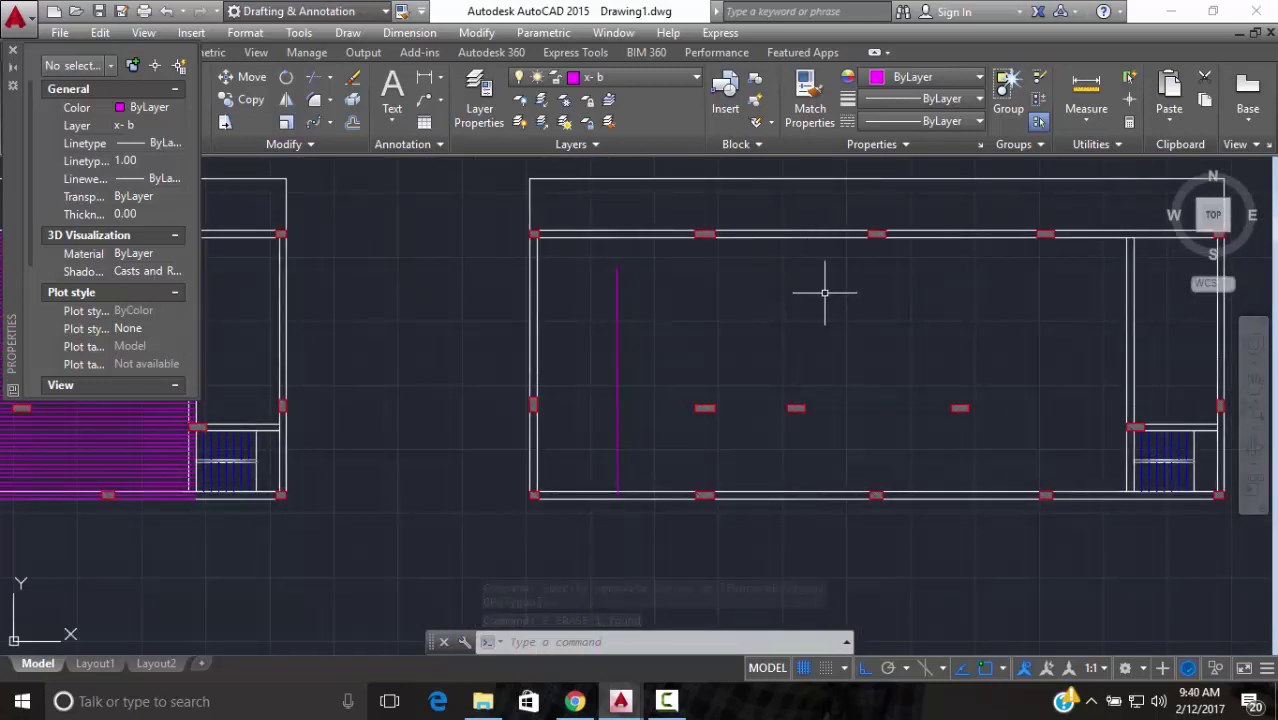
pyautogui.scroll(-5, 825, 293)
pyautogui.scroll(4, 540, 315)
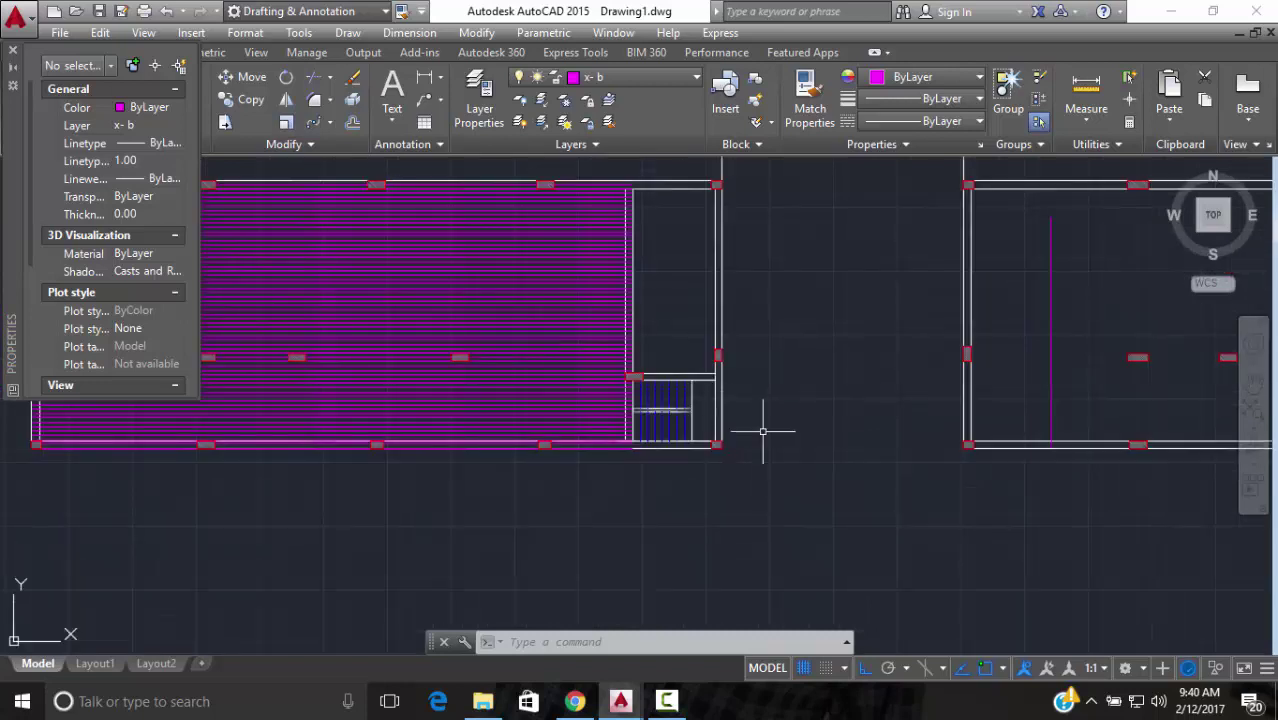
# Examine the first plan's bar layout, the bar label below it and the second plan's single vertical bar
pyautogui.scroll(4, 740, 405)
pyautogui.scroll(-2, 735, 400)
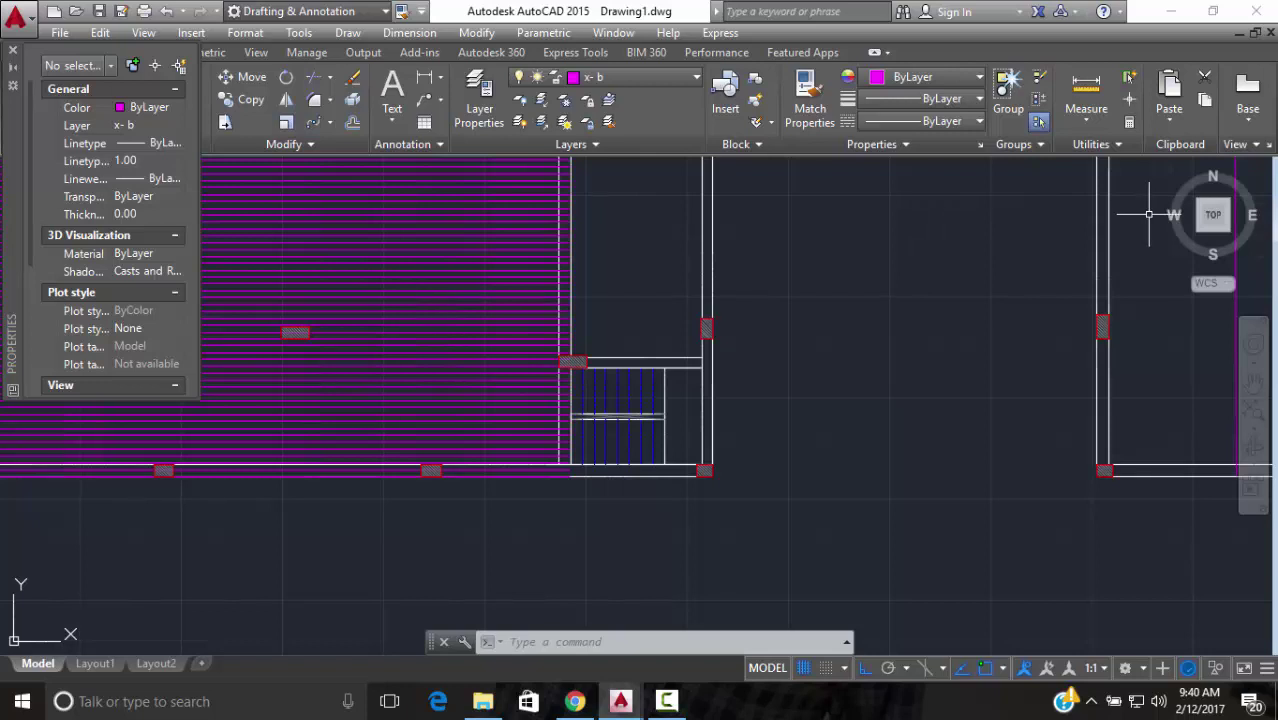
pyautogui.scroll(-3, 1030, 258)
pyautogui.scroll(-4, 1035, 285)
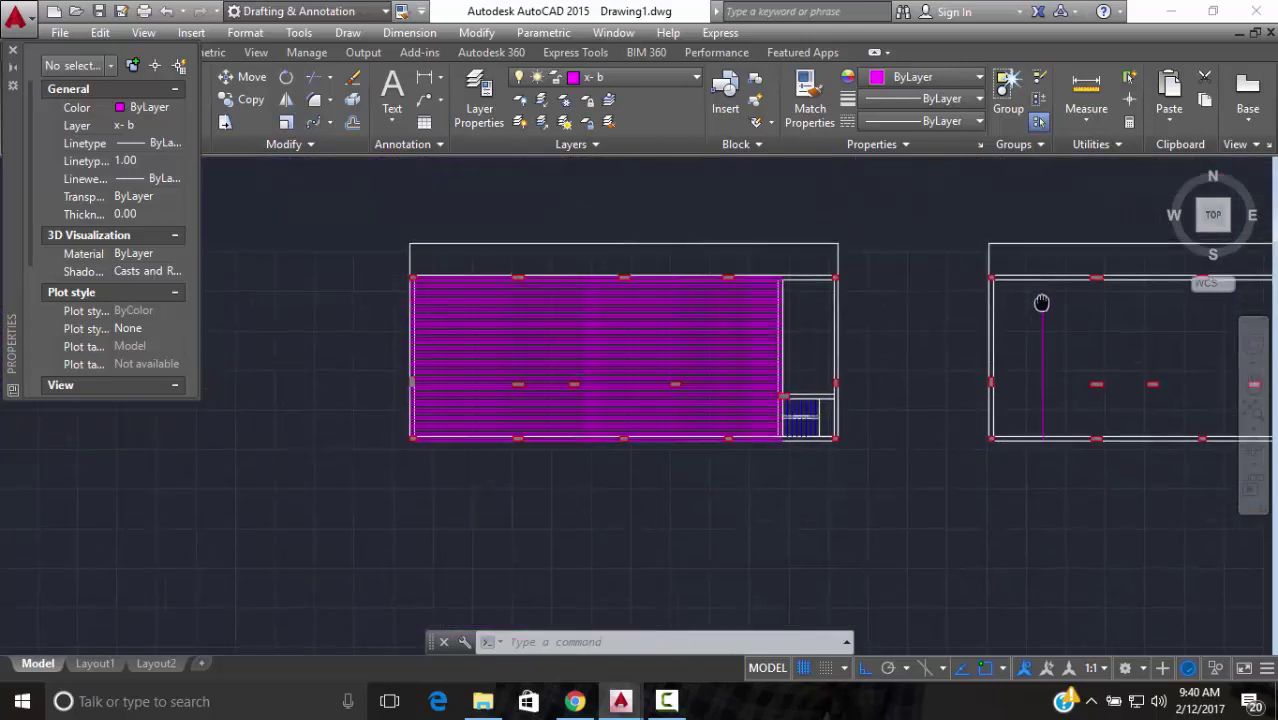
pyautogui.scroll(5, 1050, 290)
pyautogui.scroll(-6, 1050, 300)
pyautogui.scroll(4, 1043, 322)
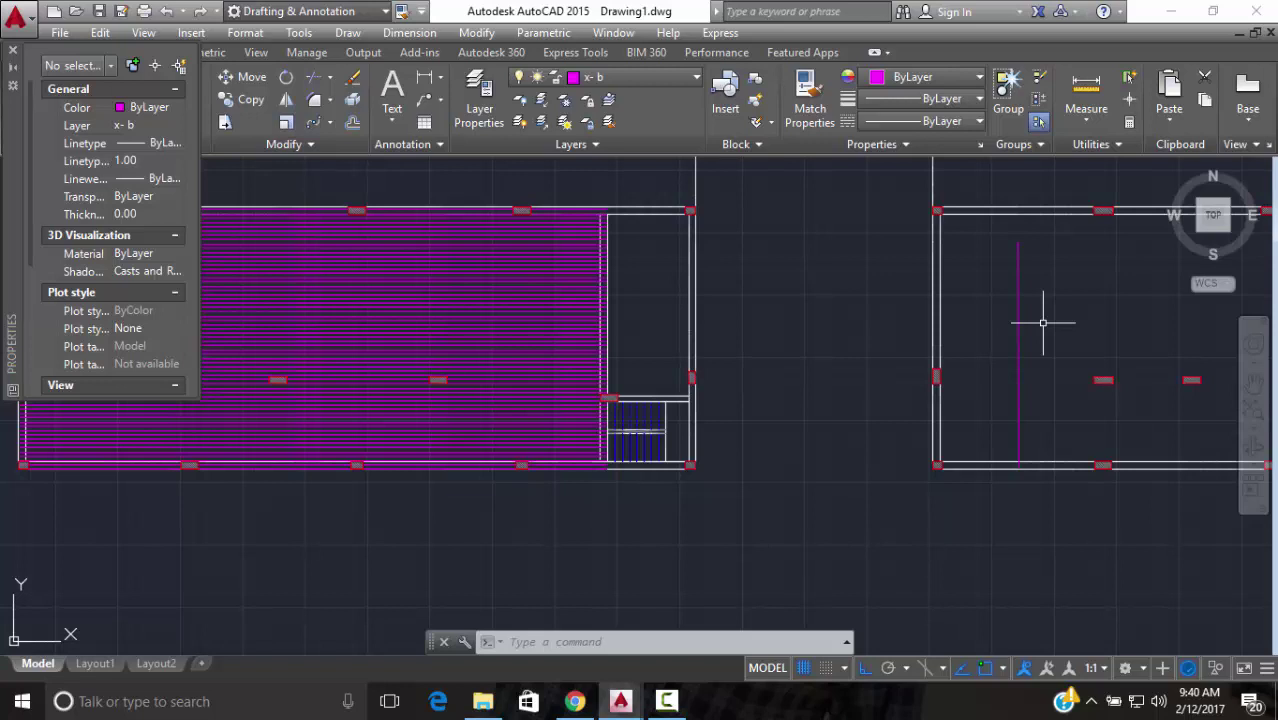
pyautogui.scroll(-3, 1021, 348)
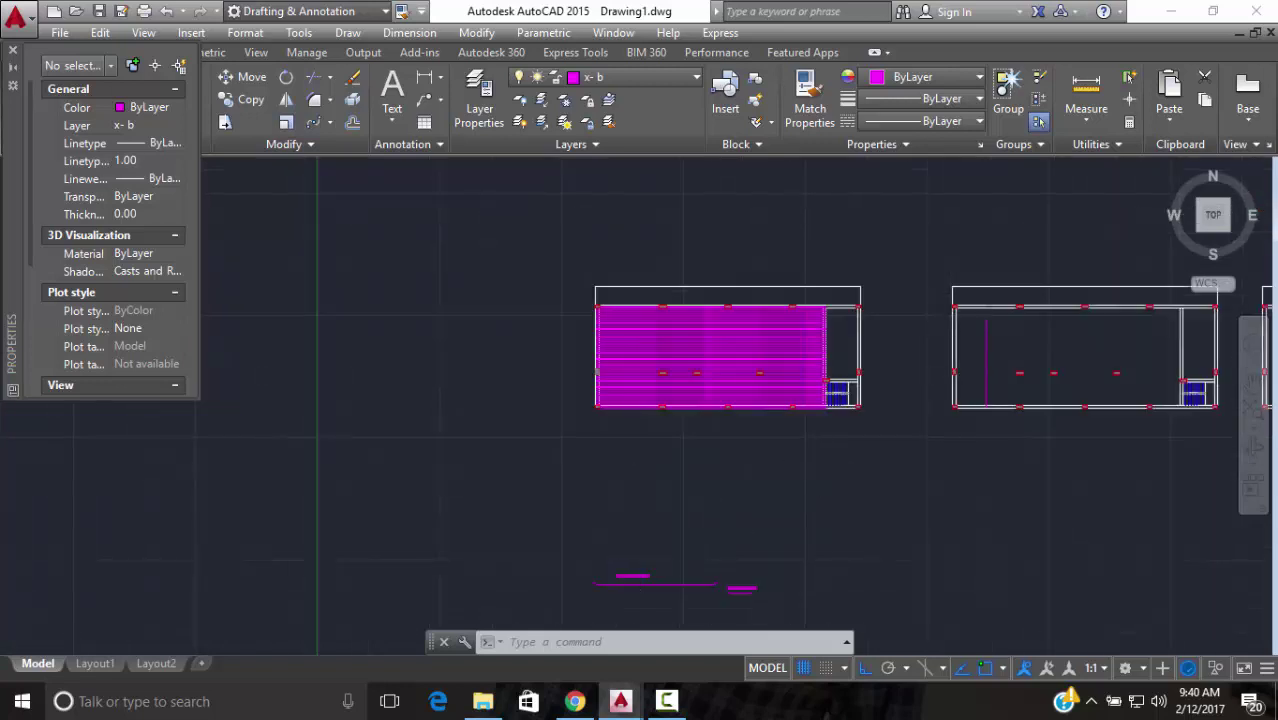
pyautogui.scroll(6, 614, 608)
pyautogui.scroll(3, 660, 520)
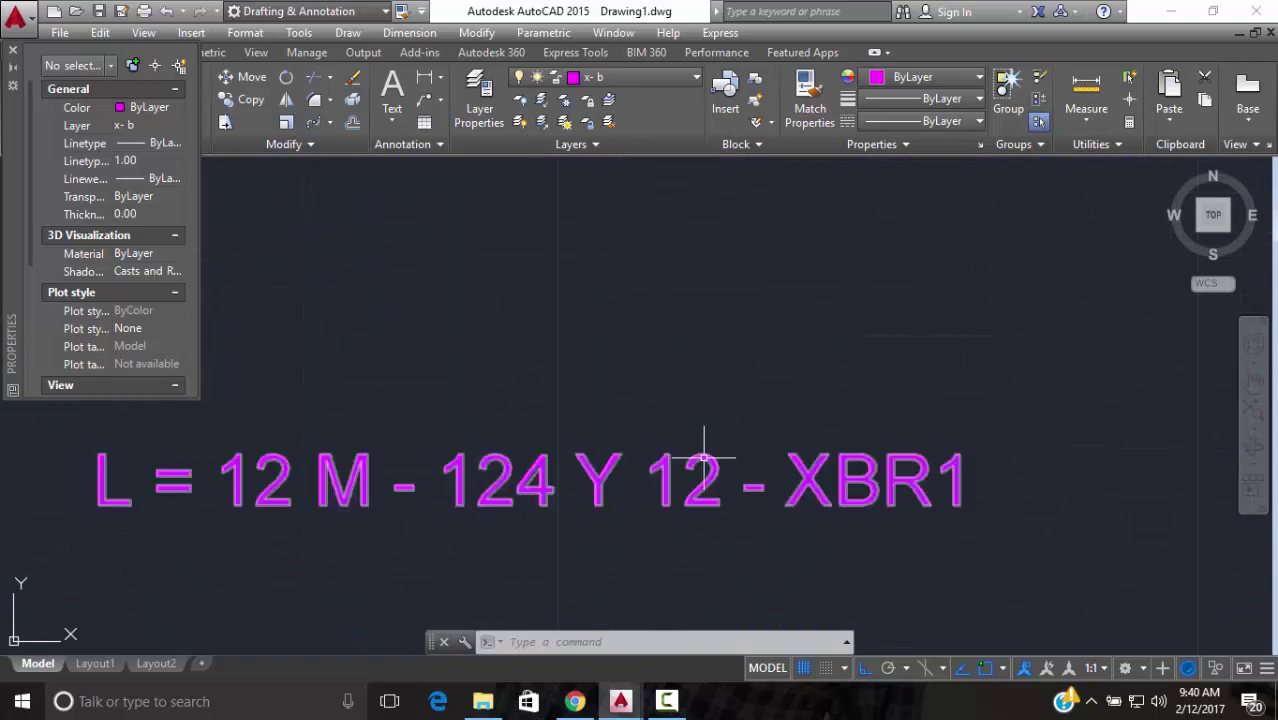
pyautogui.scroll(-4, 704, 459)
pyautogui.scroll(-4, 704, 459)
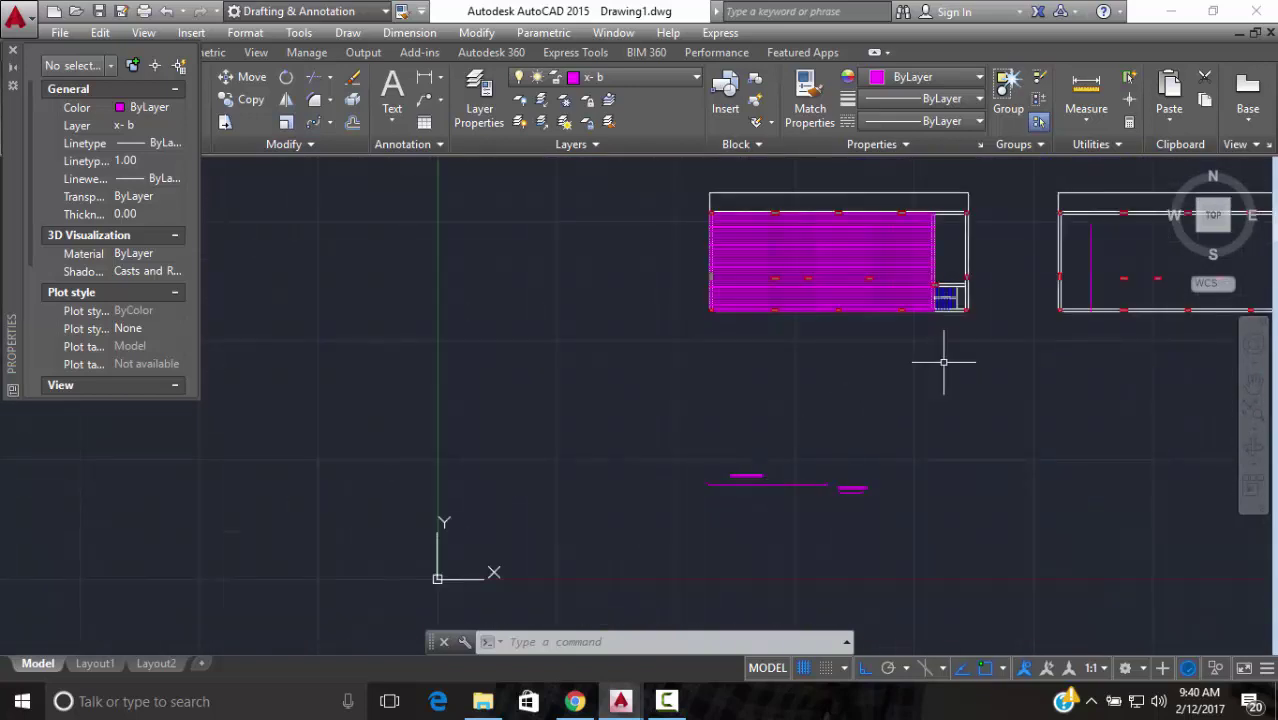
pyautogui.scroll(5, 977, 299)
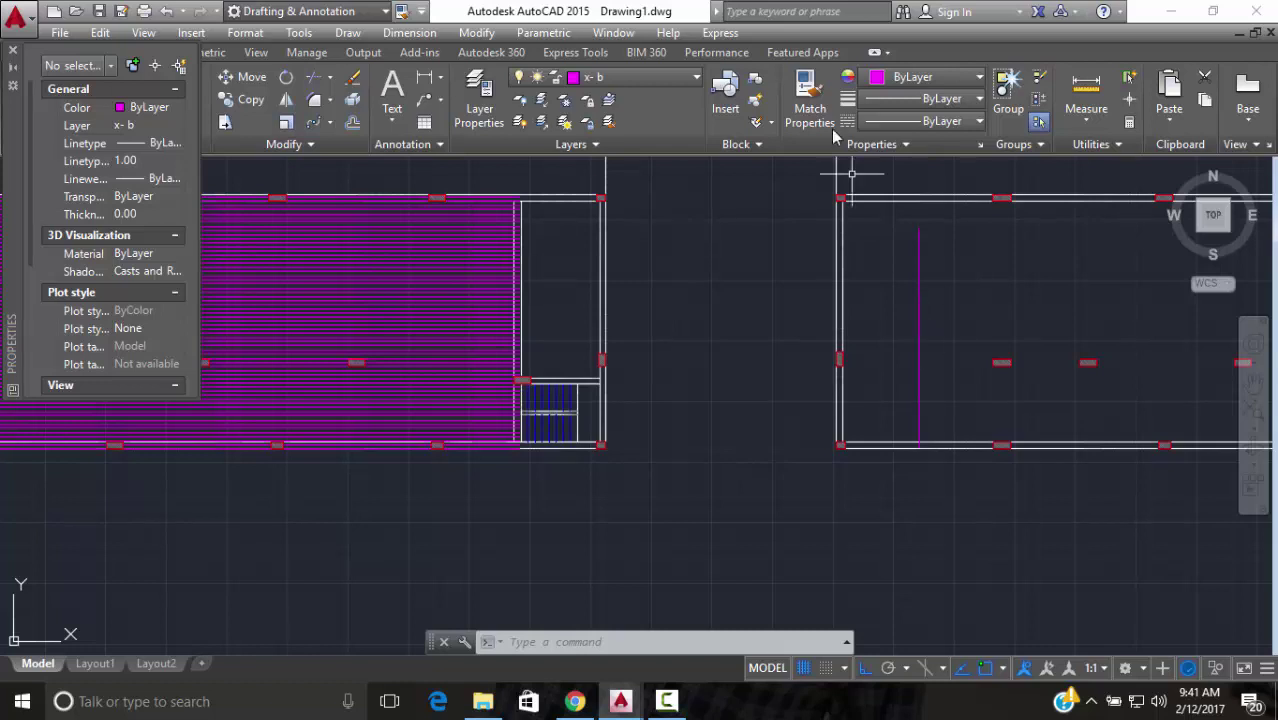
# Stretch the upper end of the second plan's vertical bar up to the top beam's outer edge
pyautogui.click(986, 300)
pyautogui.click(902, 252)
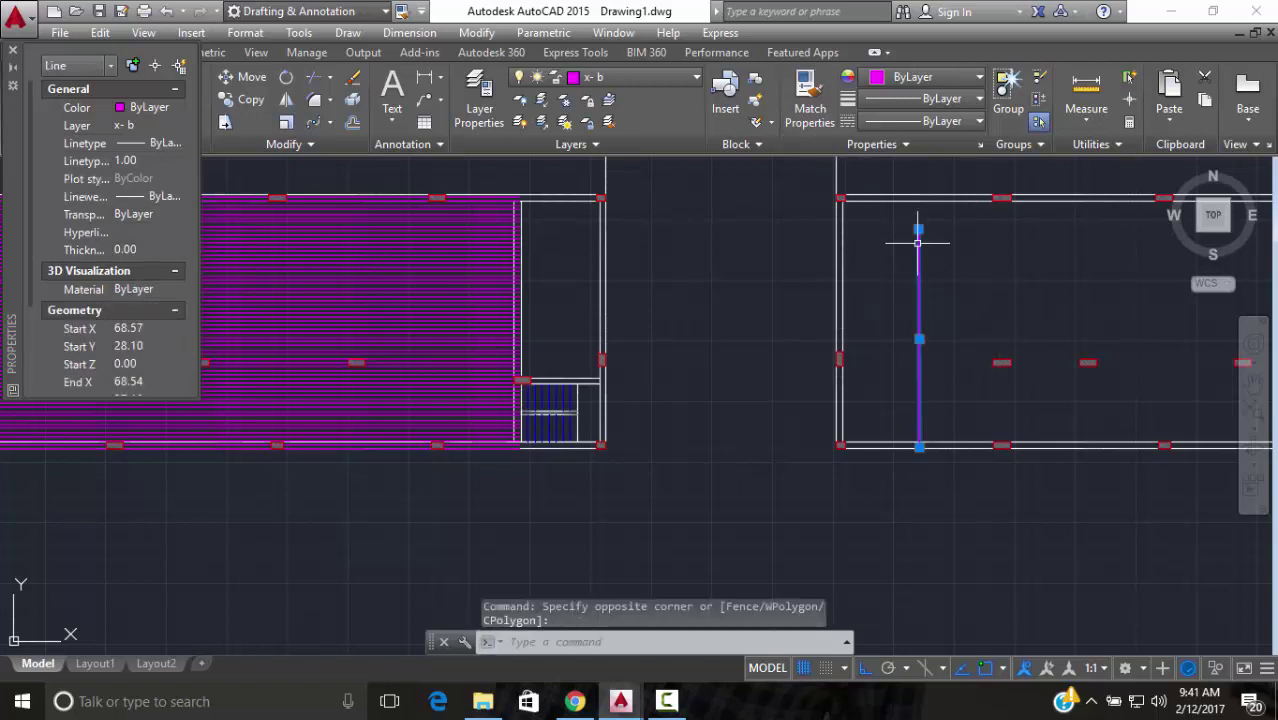
pyautogui.scroll(3, 917, 242)
pyautogui.click(901, 368)
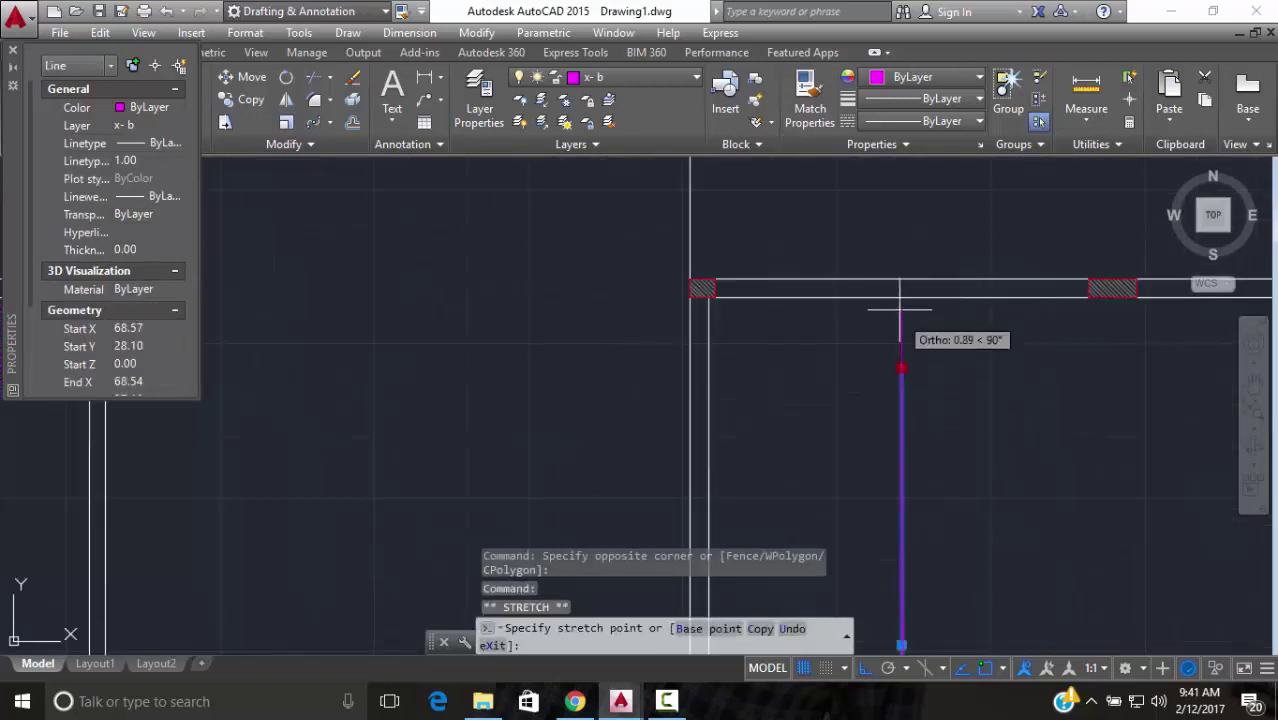
pyautogui.click(902, 281)
pyautogui.scroll(3, 926, 304)
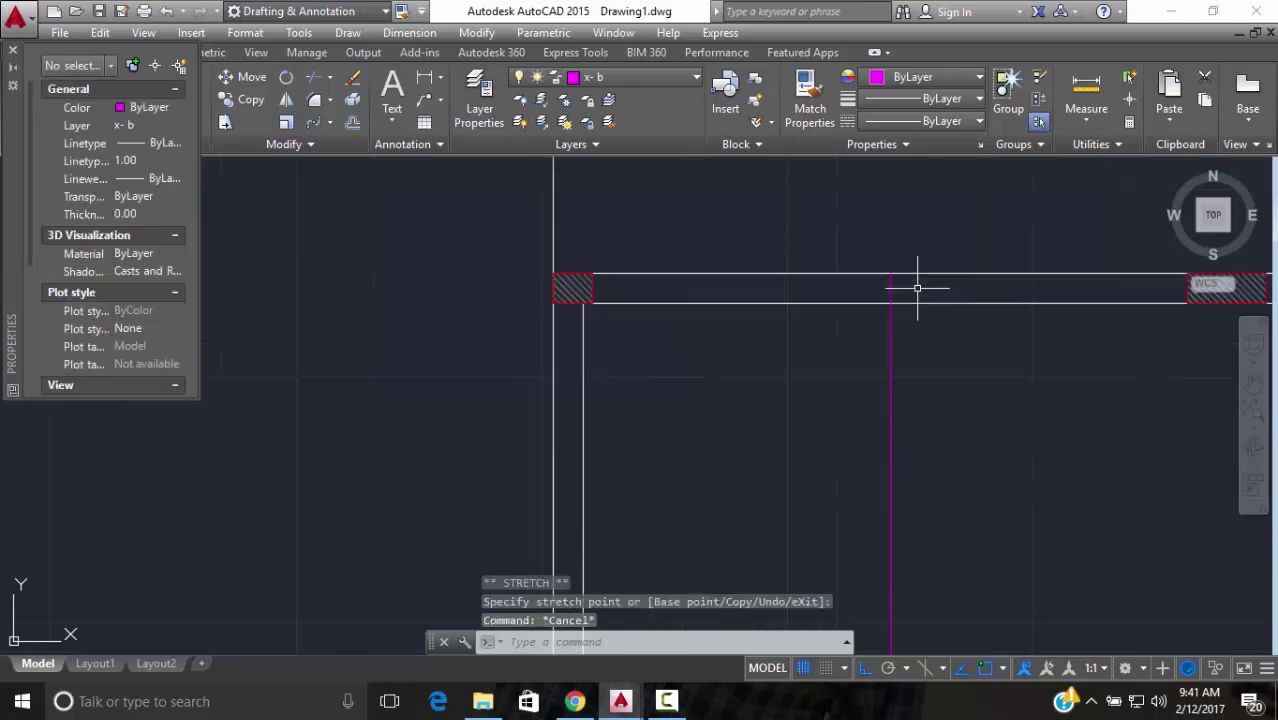
pyautogui.press('Escape')
# Pull the vertical bar's upper end back 0.05 from the top beam's outer edge
pyautogui.click(887, 281)
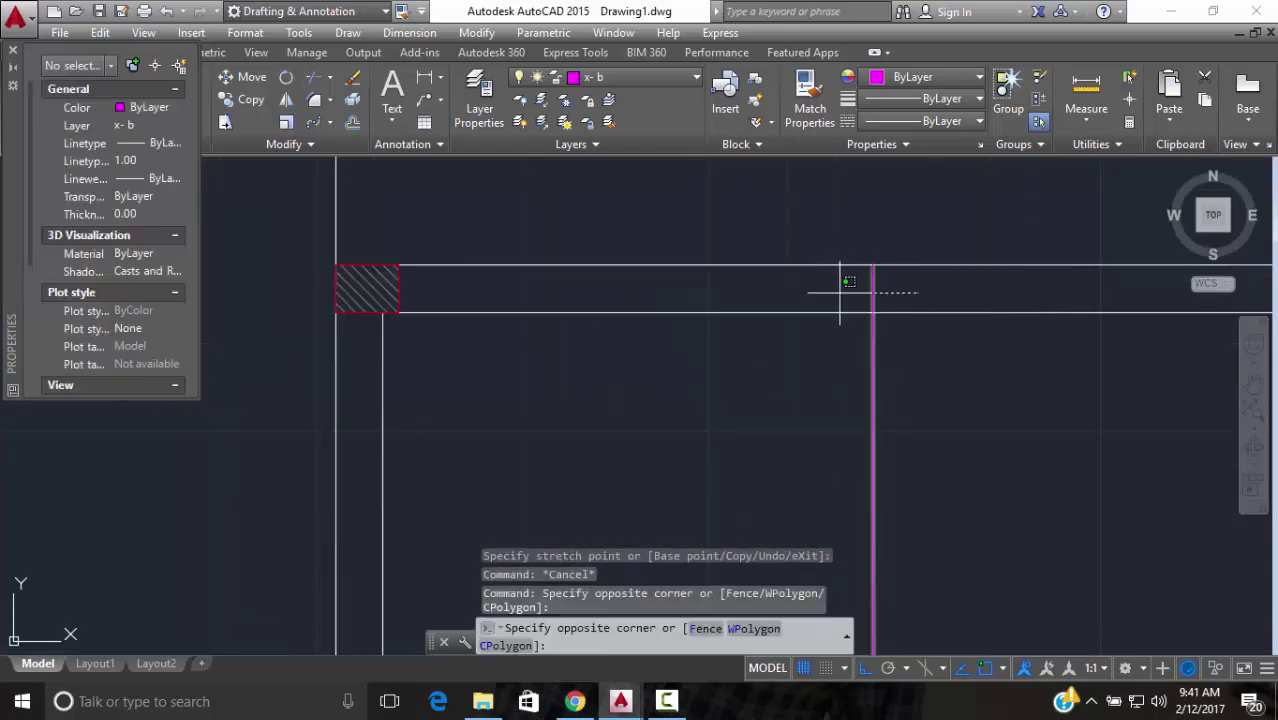
pyautogui.click(862, 255)
pyautogui.click(873, 265)
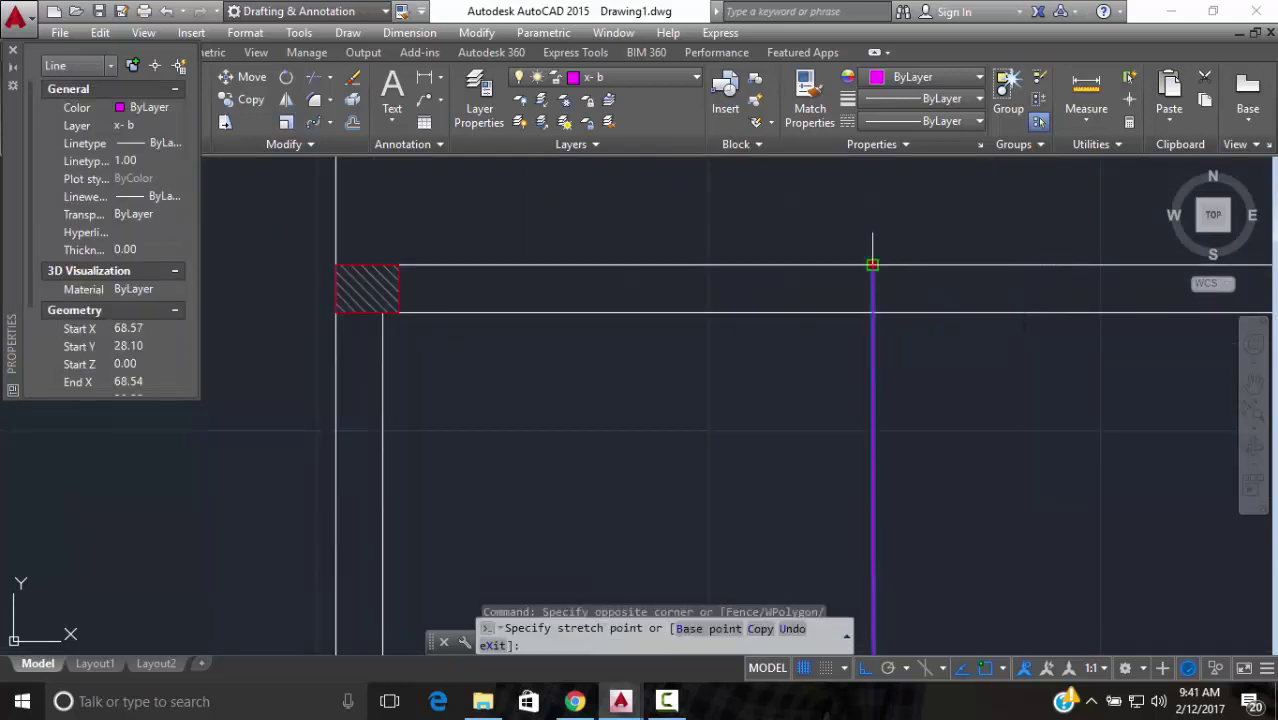
pyautogui.write('.05')
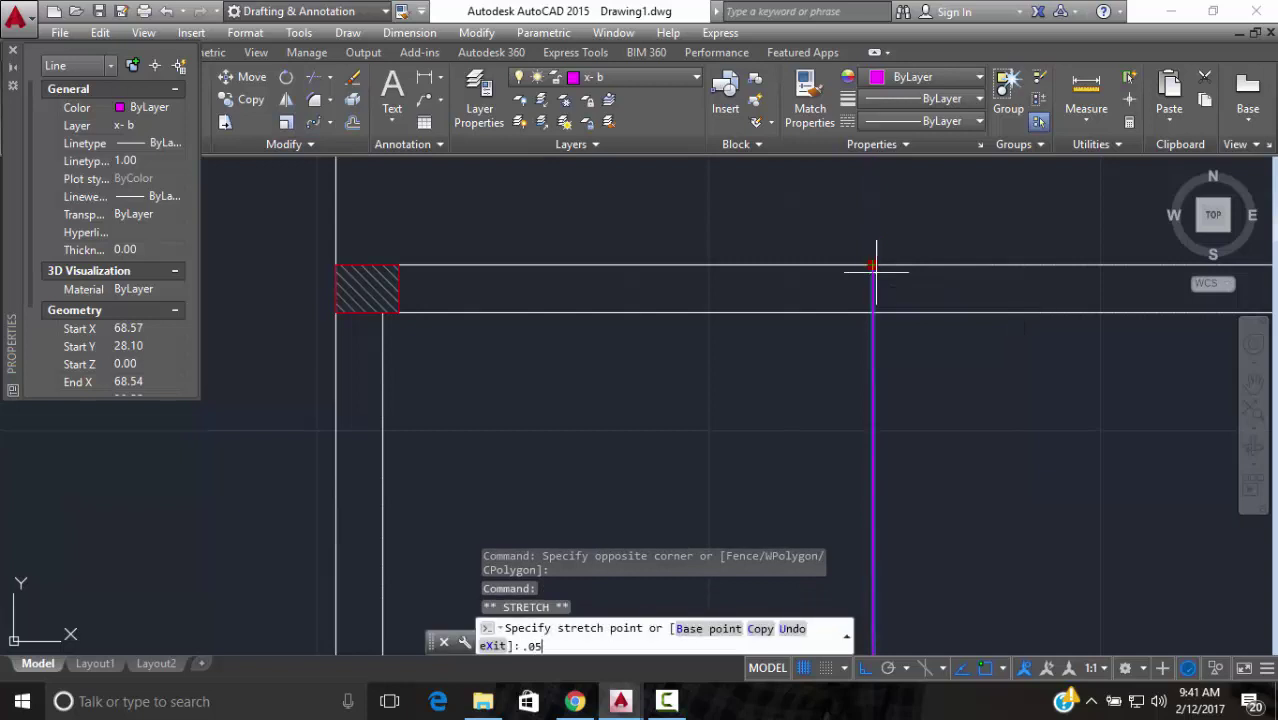
pyautogui.press('Return')
pyautogui.press('Escape')
# Move the vertical bar by its lower end to the left beam's outer edge at the lower-left corner column
pyautogui.moveTo(870, 437); pyautogui.dragTo(897, 271, button='middle')
pyautogui.click(907, 426)
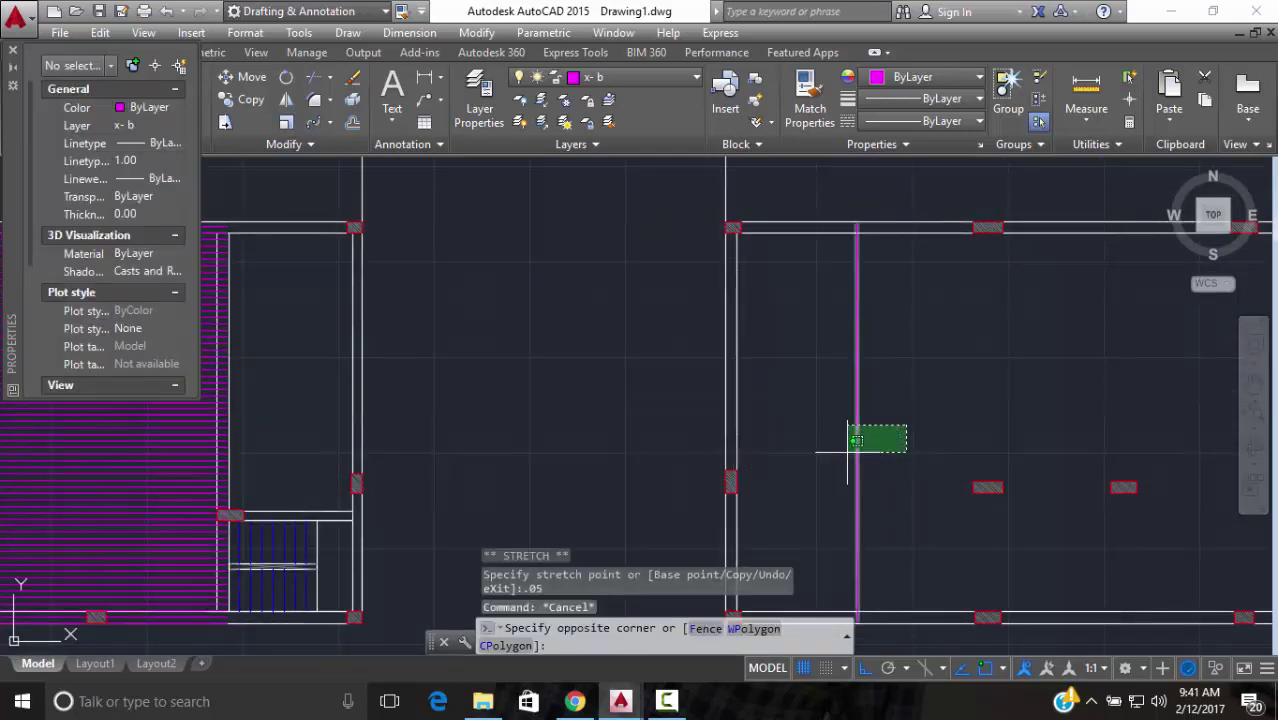
pyautogui.click(847, 452)
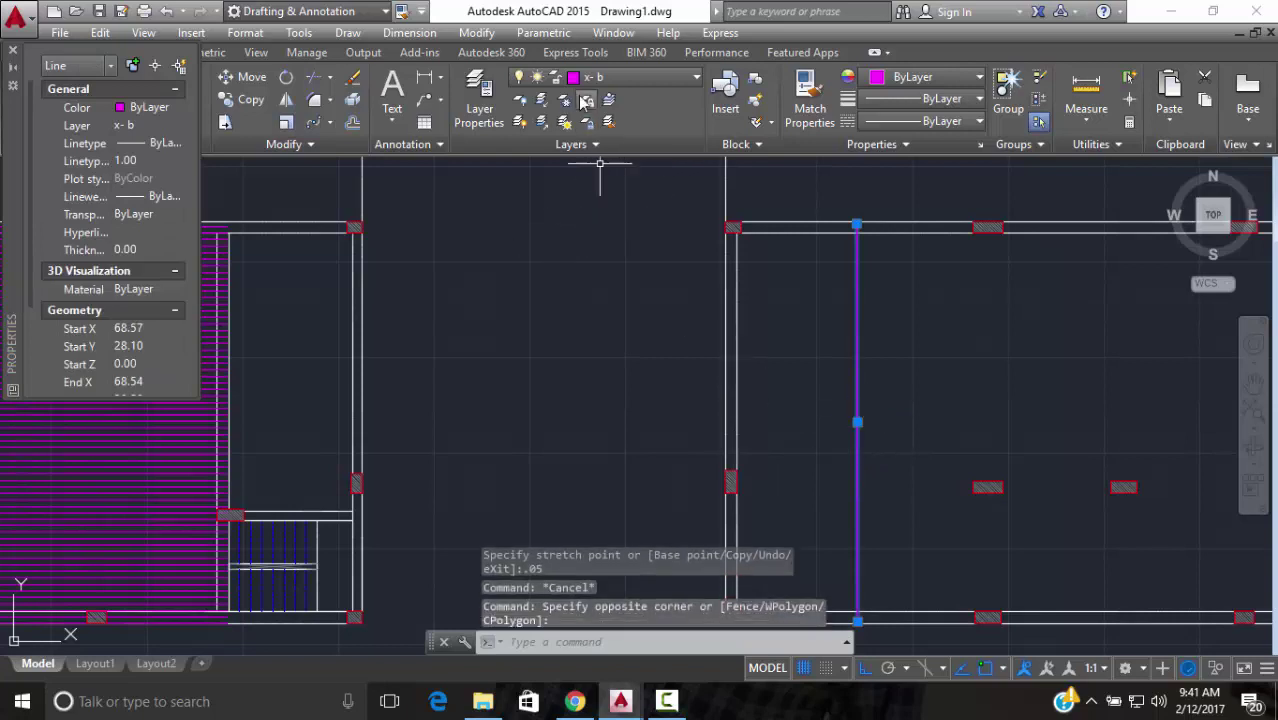
pyautogui.click(245, 77)
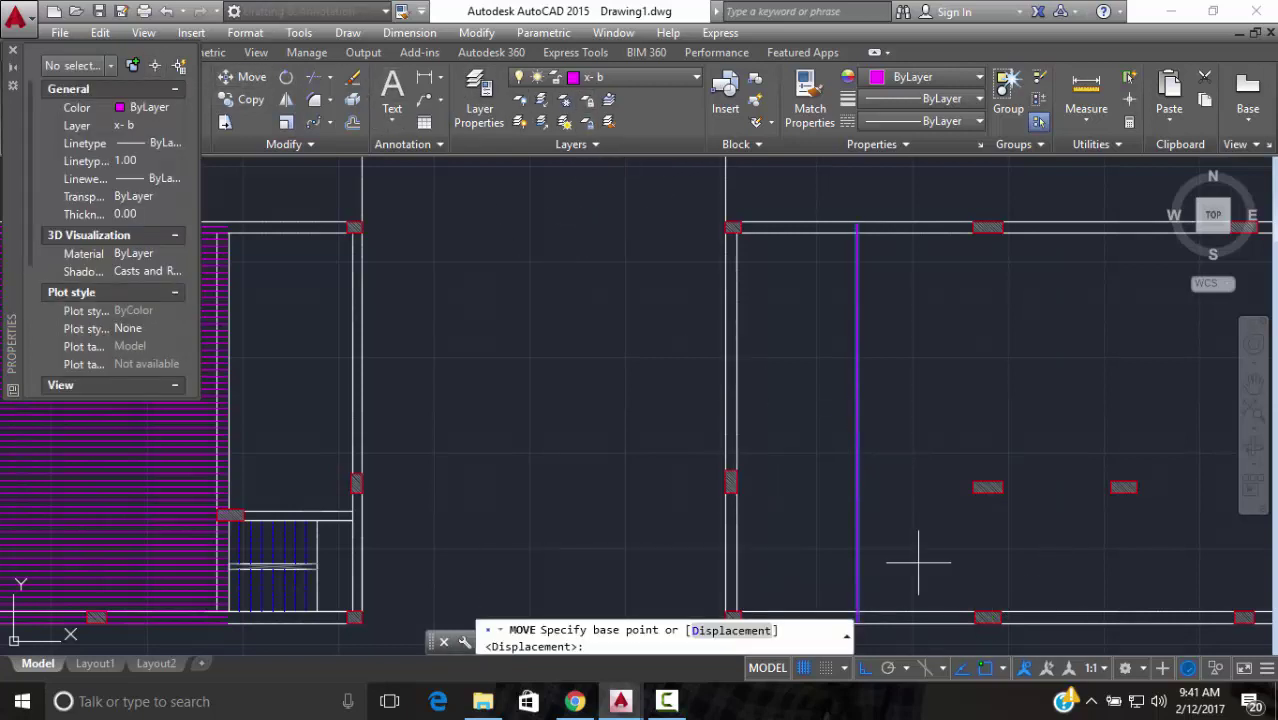
pyautogui.scroll(2, 820, 540)
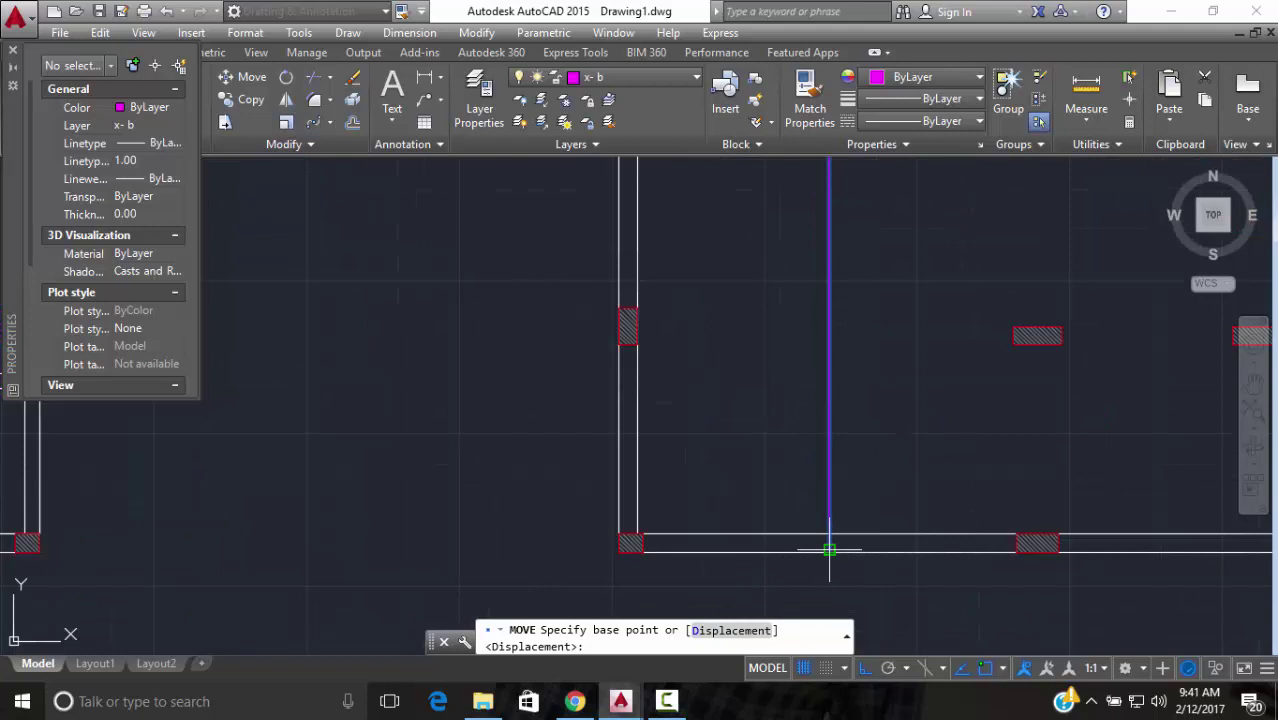
pyautogui.scroll(4, 829, 550)
pyautogui.scroll(4, 825, 558)
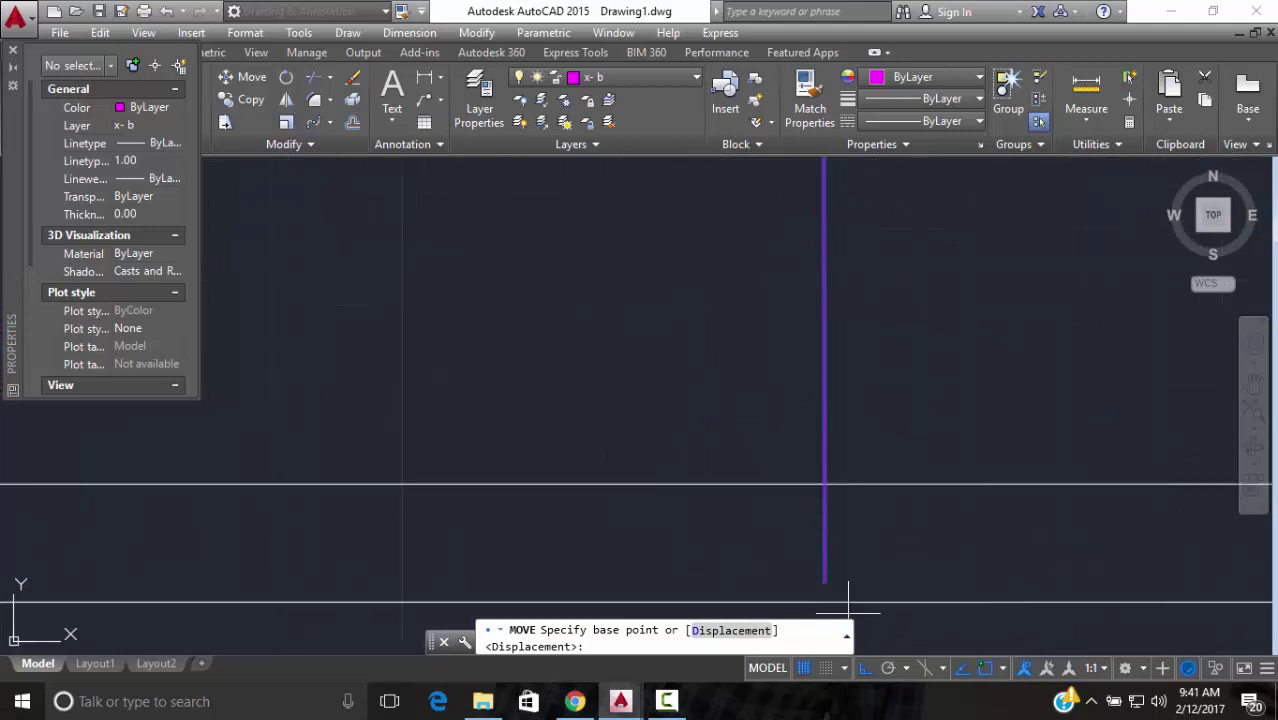
pyautogui.click(824, 583)
pyautogui.scroll(-4, 662, 525)
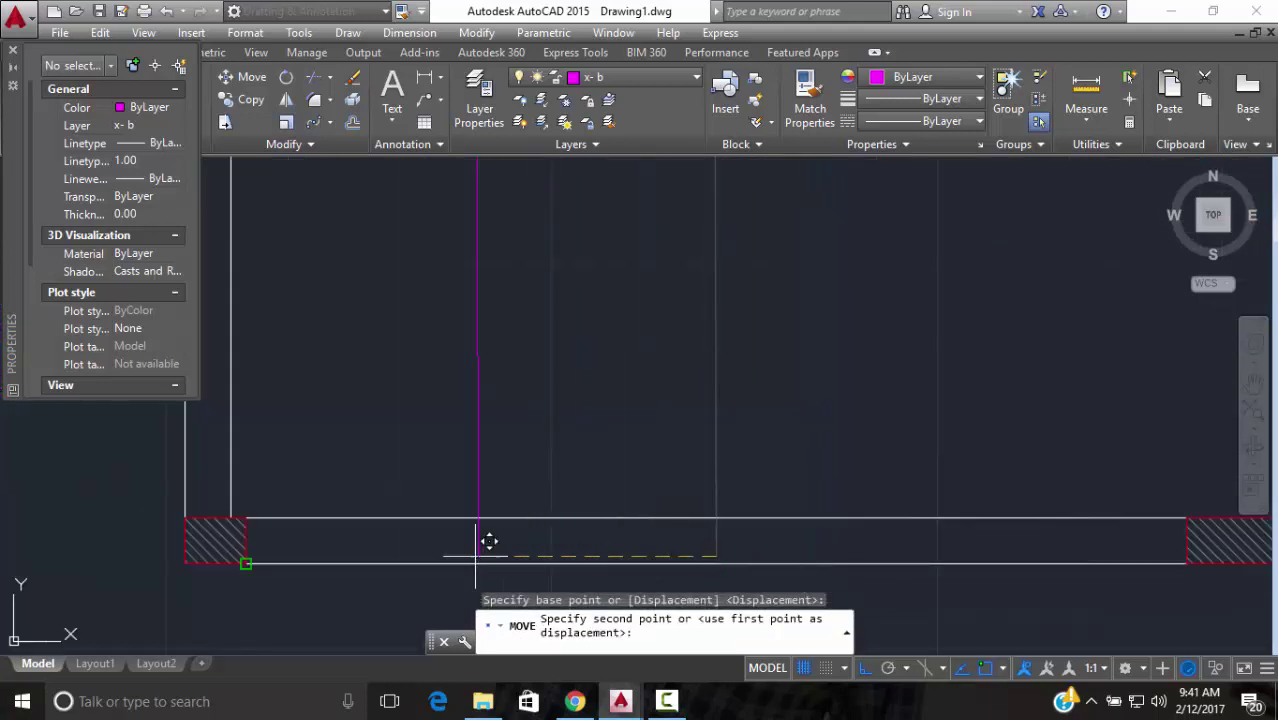
pyautogui.scroll(2, 199, 527)
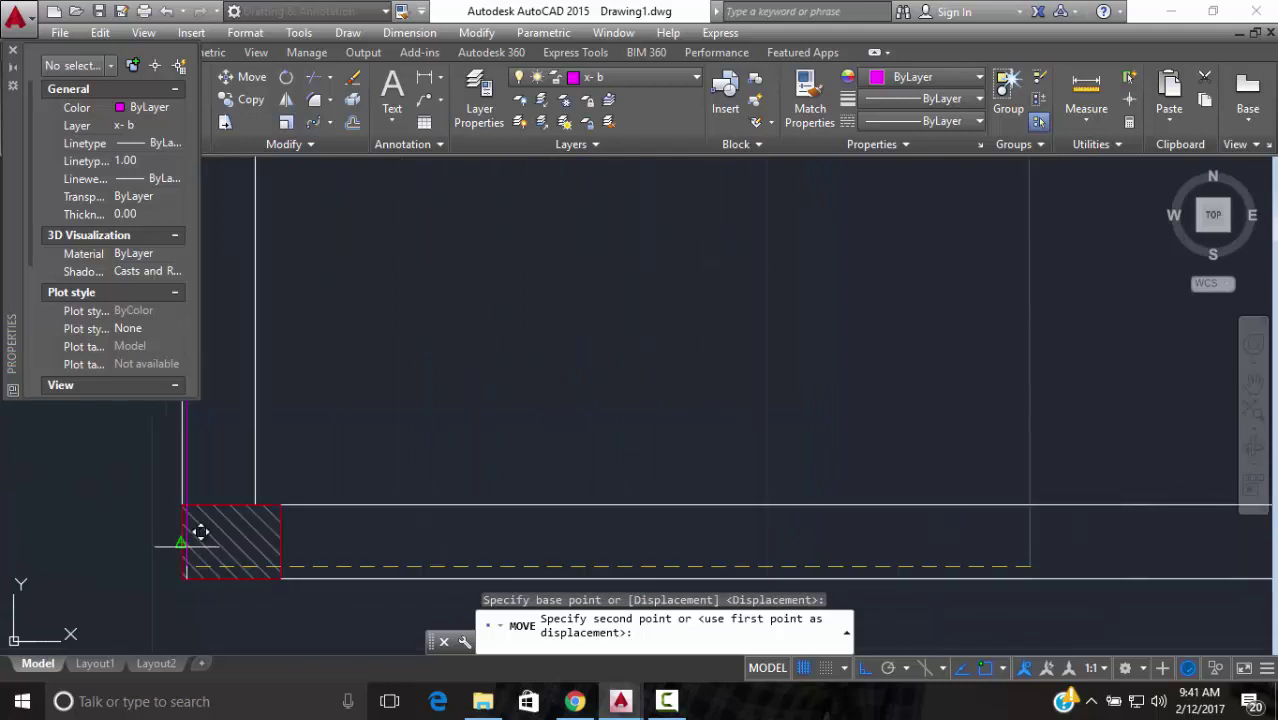
pyautogui.moveTo(194, 545); pyautogui.dragTo(442, 599, button='middle')
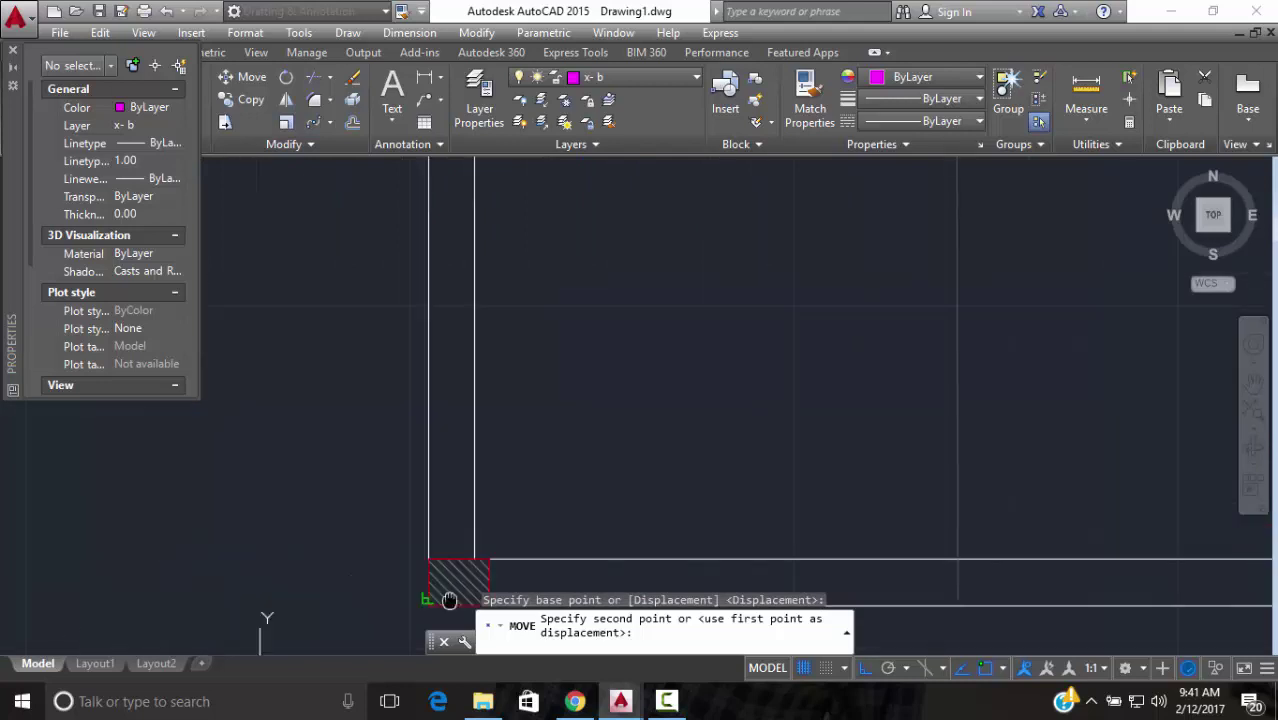
pyautogui.scroll(-2, 441, 548)
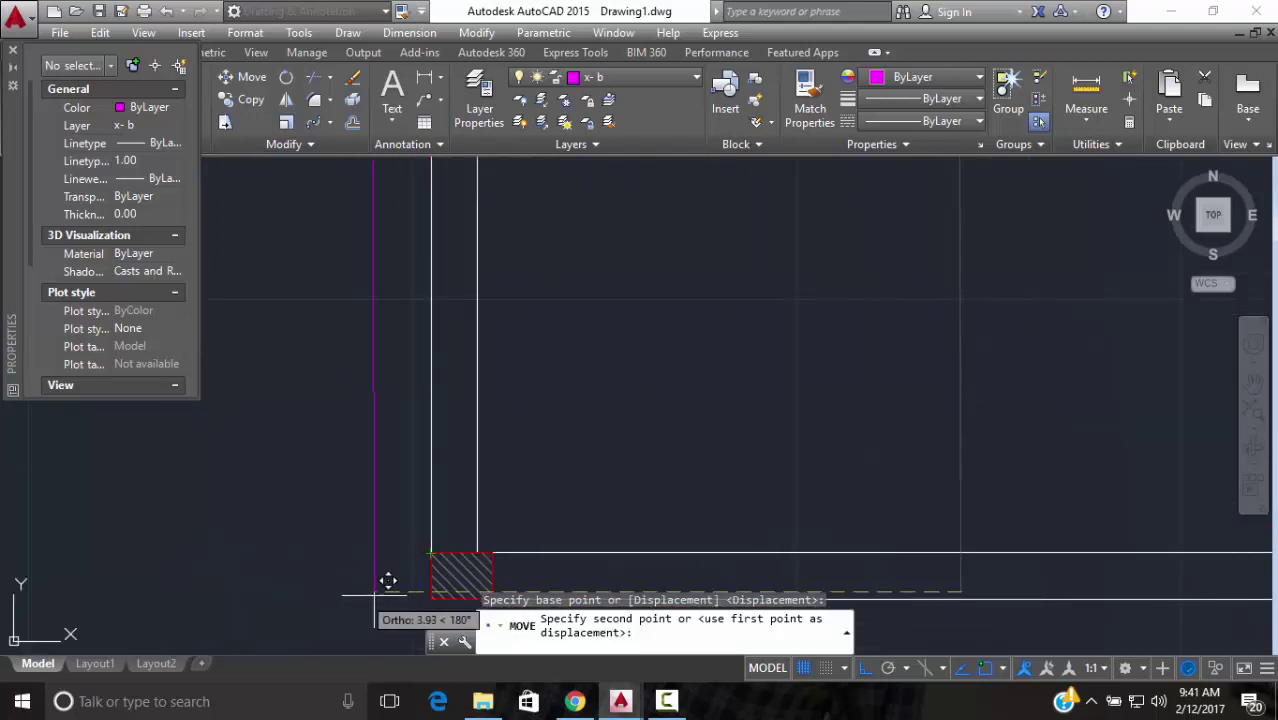
pyautogui.scroll(2, 430, 588)
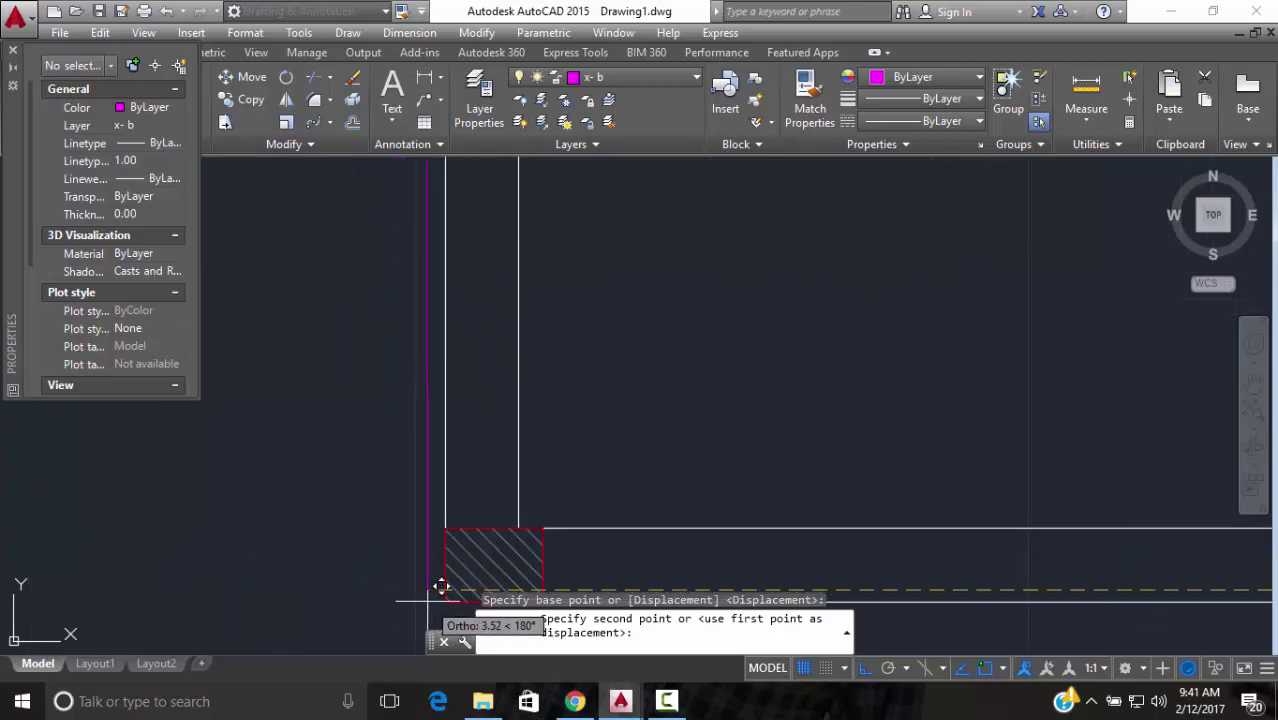
pyautogui.scroll(4, 445, 590)
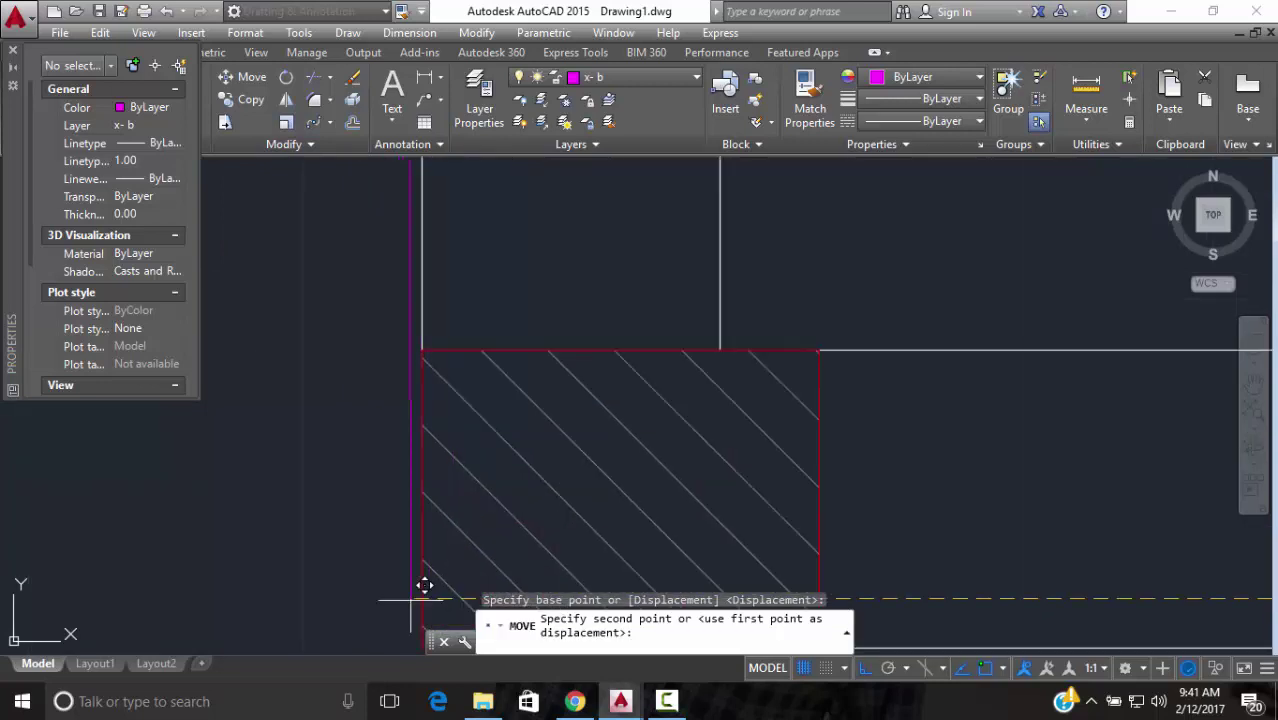
pyautogui.click(437, 590)
# Erase the vertical bar lying along the left beam's outer edge in the second plan
pyautogui.scroll(-10, 542, 476)
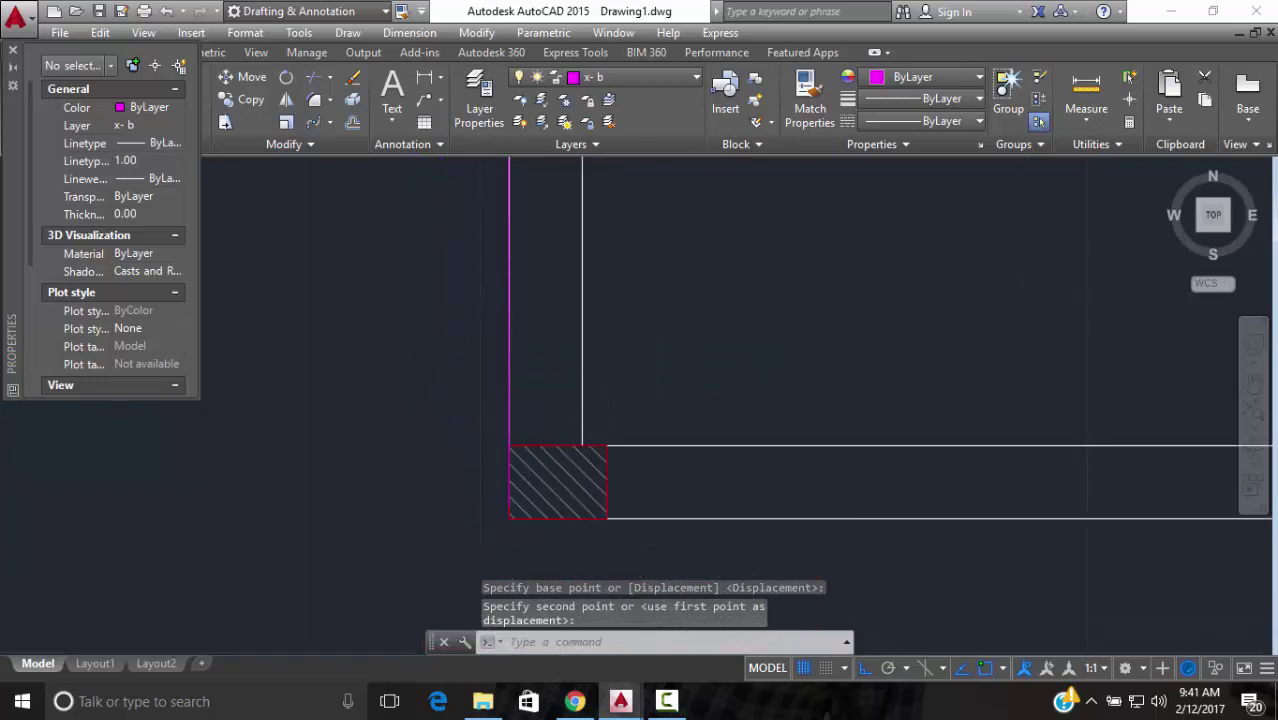
pyautogui.scroll(6, 705, 318)
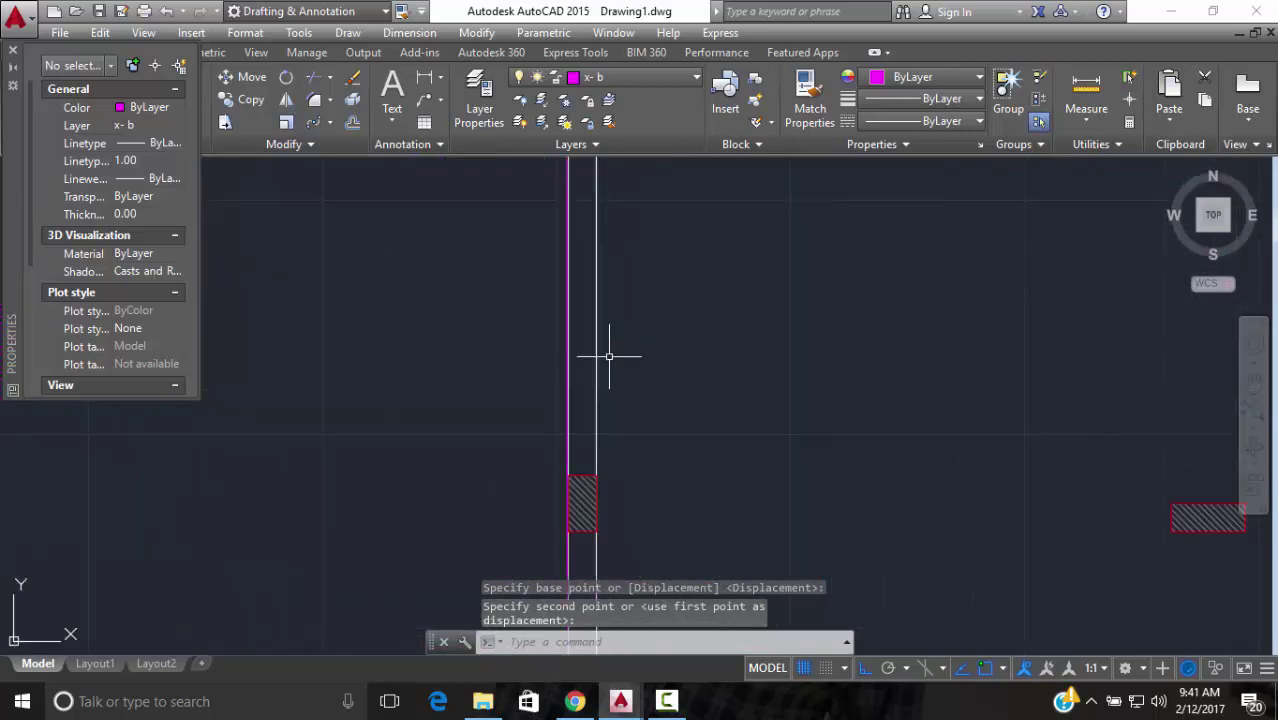
pyautogui.scroll(-3, 604, 353)
pyautogui.moveTo(657, 332); pyautogui.dragTo(519, 463, button='middle')
pyautogui.scroll(10, 485, 491)
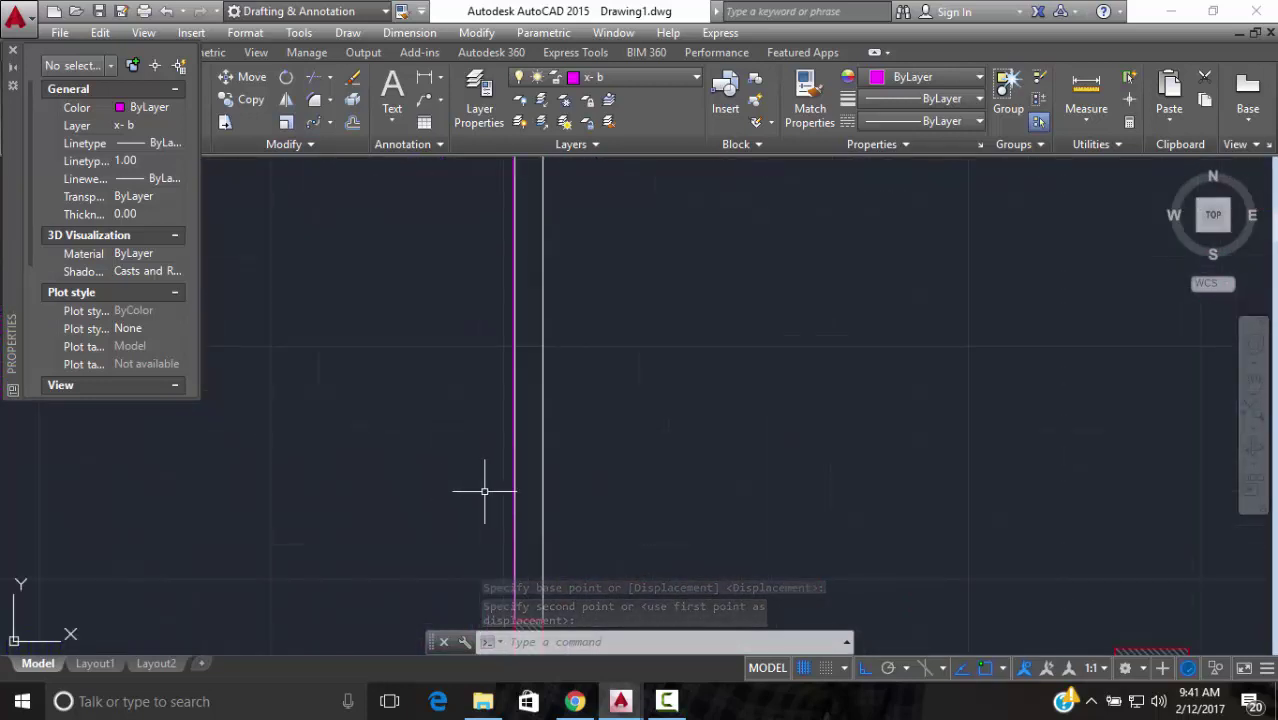
pyautogui.scroll(-10, 545, 477)
pyautogui.scroll(6, 602, 419)
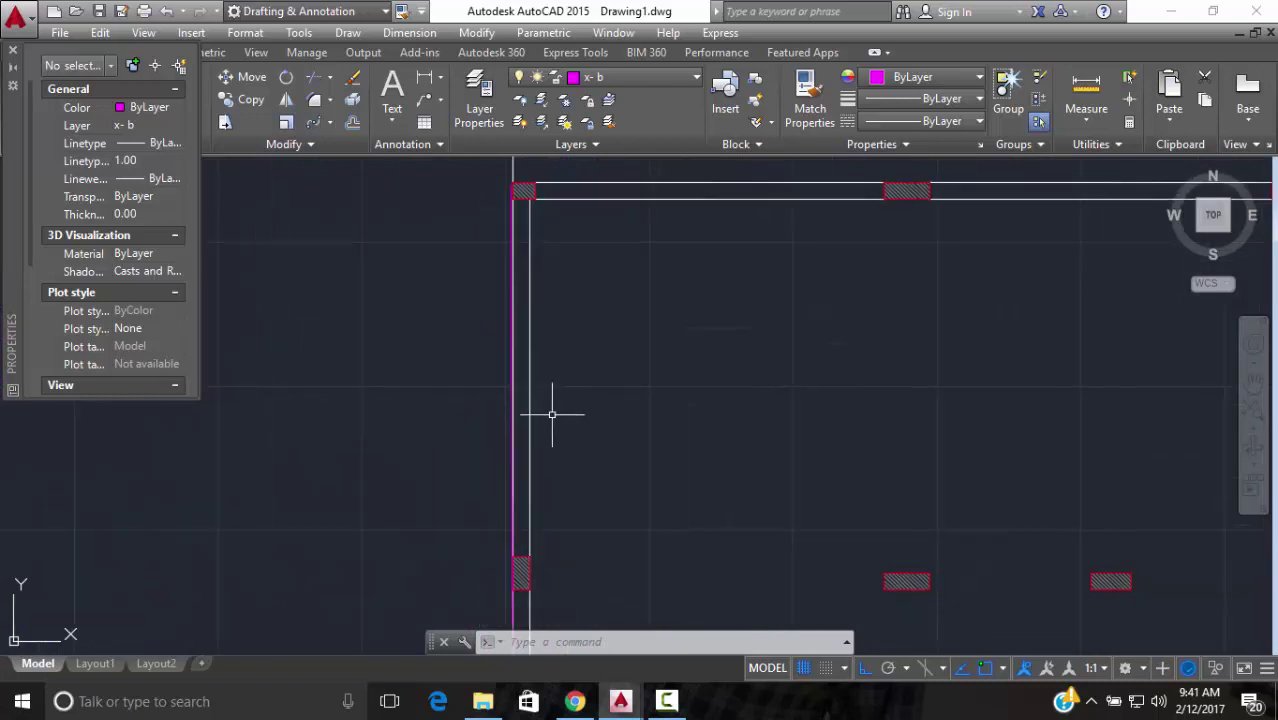
pyautogui.scroll(3, 519, 418)
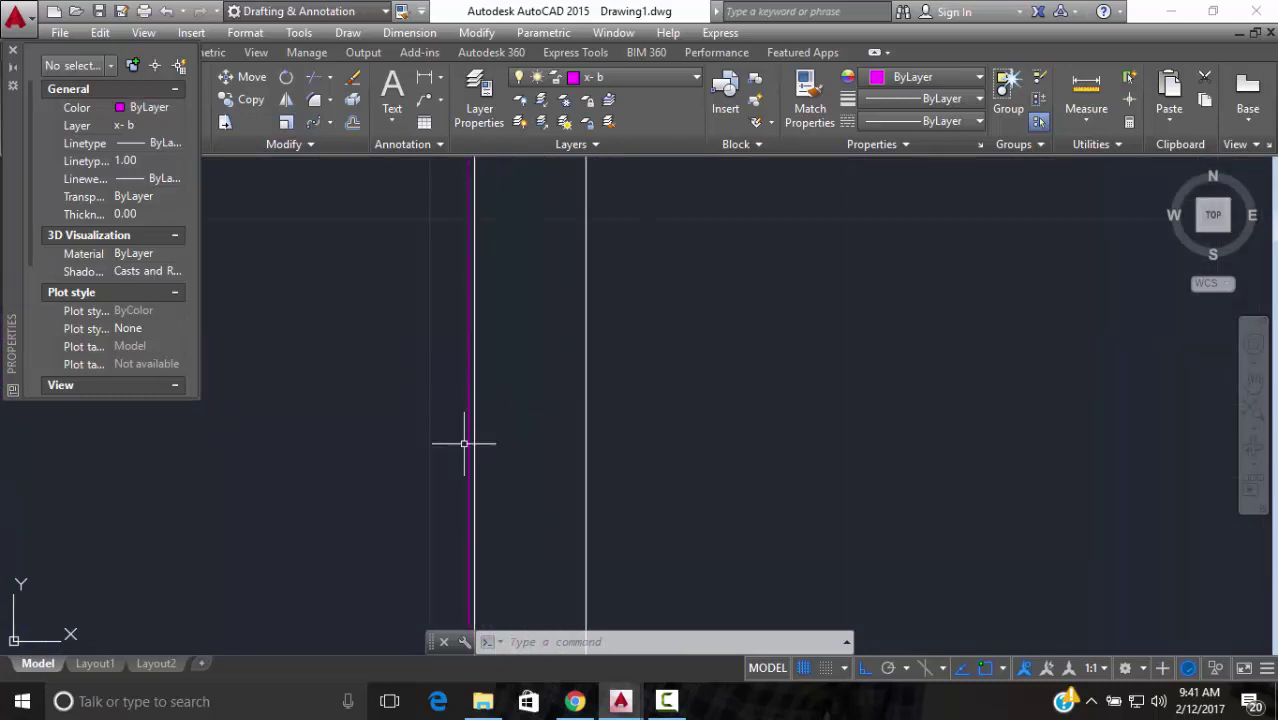
pyautogui.click(465, 443)
pyautogui.write('e')
pyautogui.press('Return')
# Draw a vertical line from the lower-left column's outer corner to the upper-left column's outer corner of the second plan
pyautogui.scroll(-3, 581, 438)
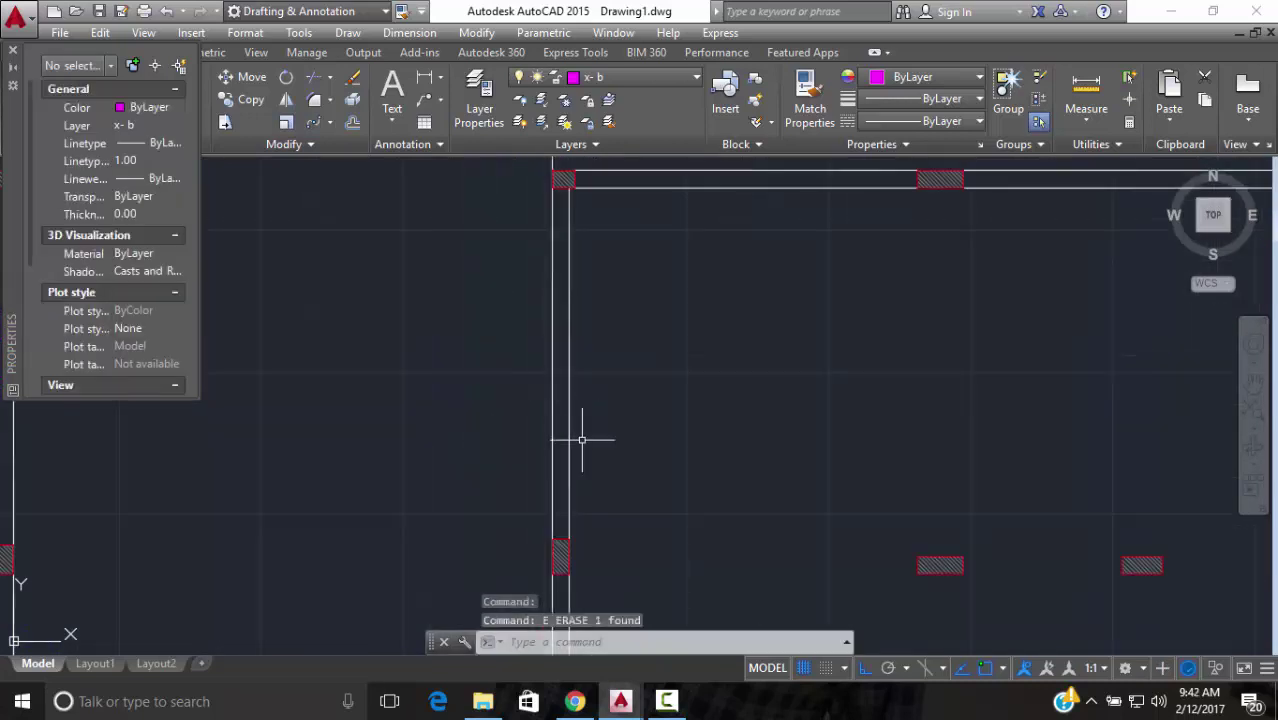
pyautogui.scroll(-5, 581, 438)
pyautogui.moveTo(582, 439); pyautogui.dragTo(624, 386, button='middle')
pyautogui.write('l')
pyautogui.press('Return')
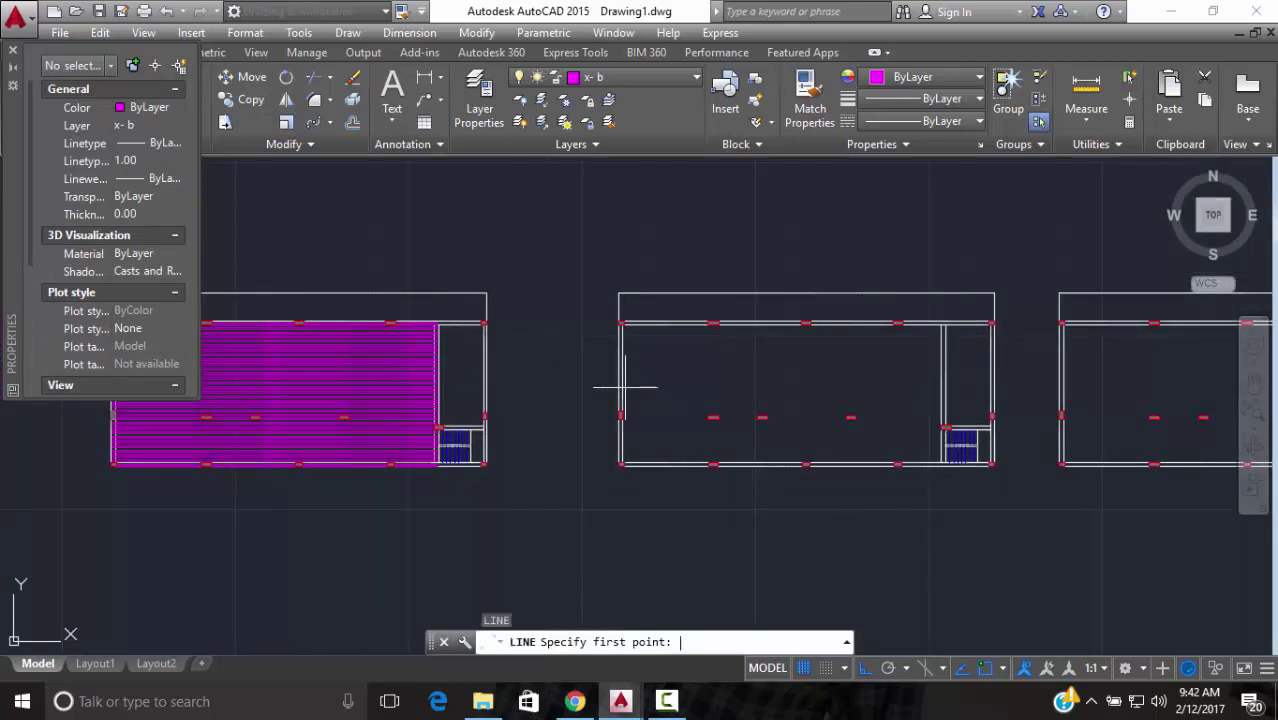
pyautogui.scroll(5, 580, 467)
pyautogui.moveTo(607, 522); pyautogui.dragTo(602, 441, button='middle')
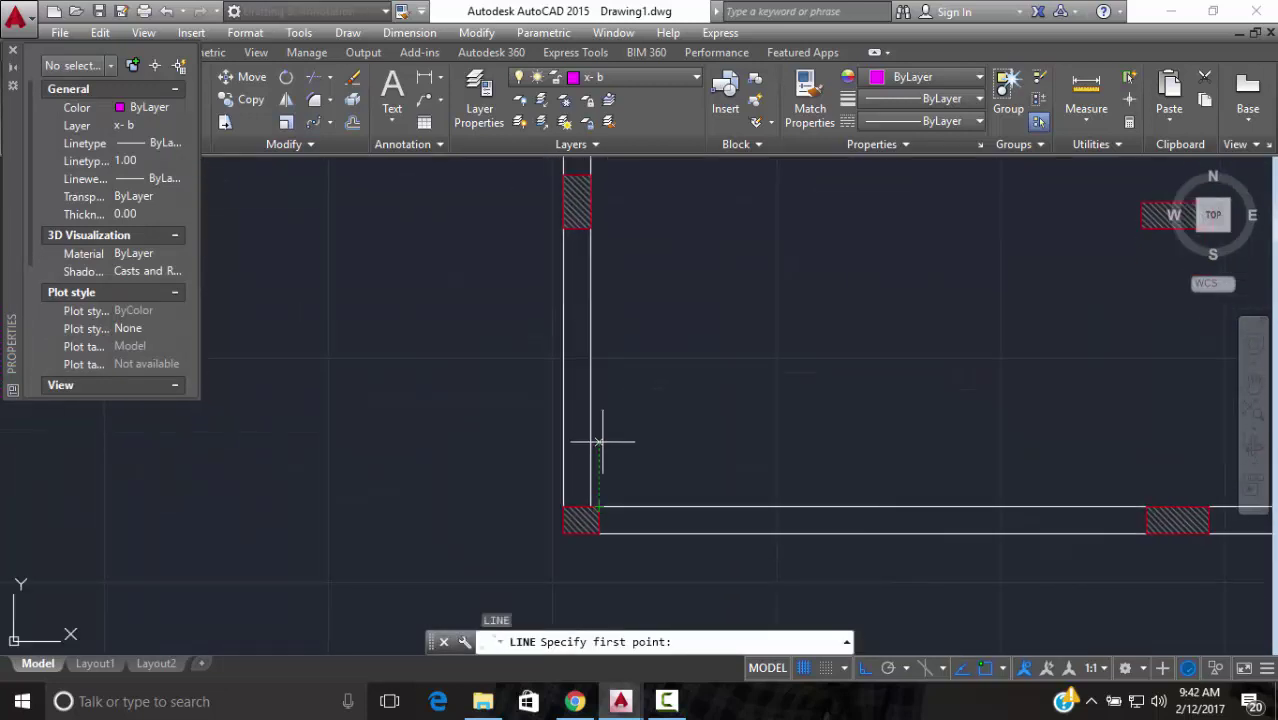
pyautogui.click(563, 534)
pyautogui.scroll(-5, 570, 290)
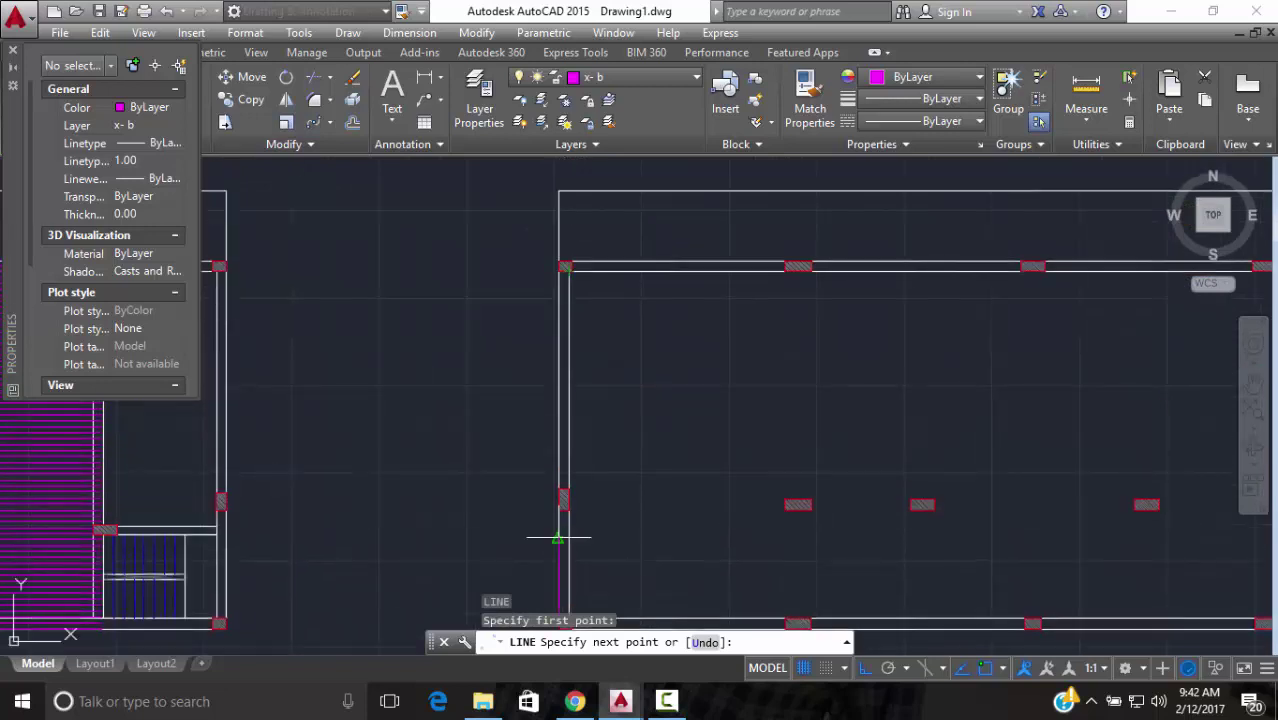
pyautogui.scroll(5, 545, 255)
pyautogui.press('Escape')
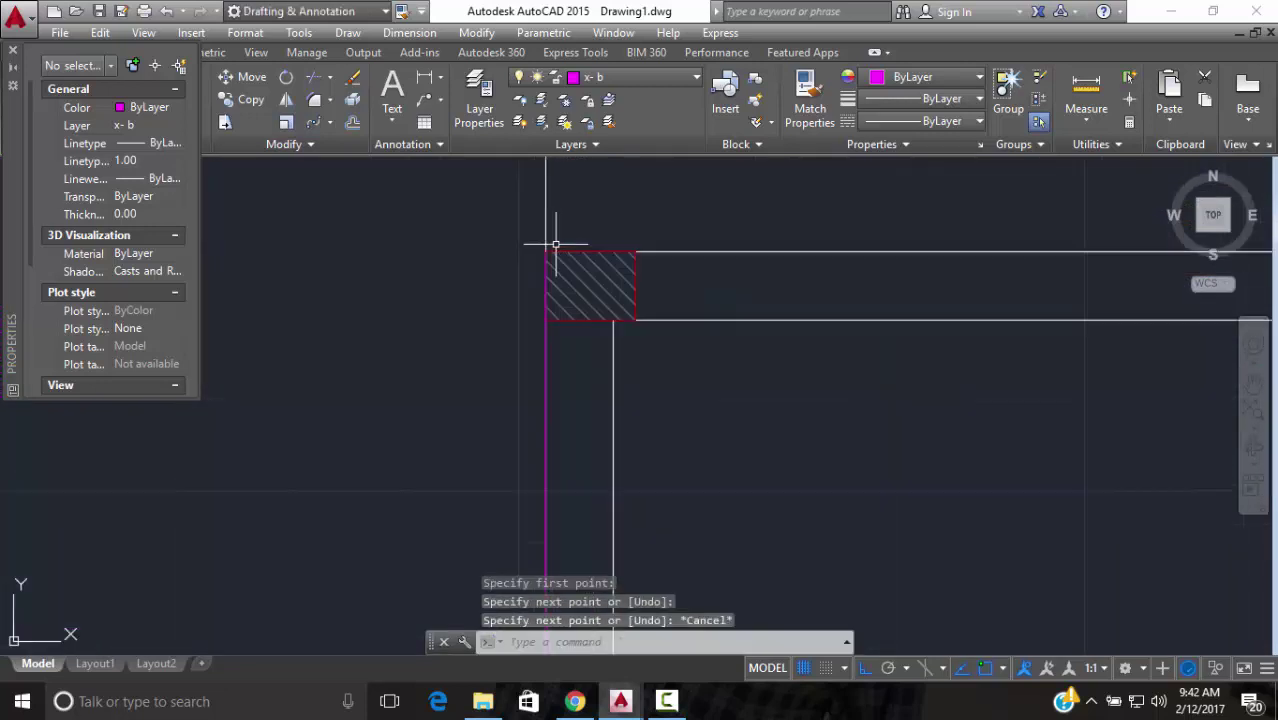
# Pull the new vertical line's upper end down 0.05 from the upper-left column's outer corner
pyautogui.scroll(6, 550, 250)
pyautogui.click(474, 297)
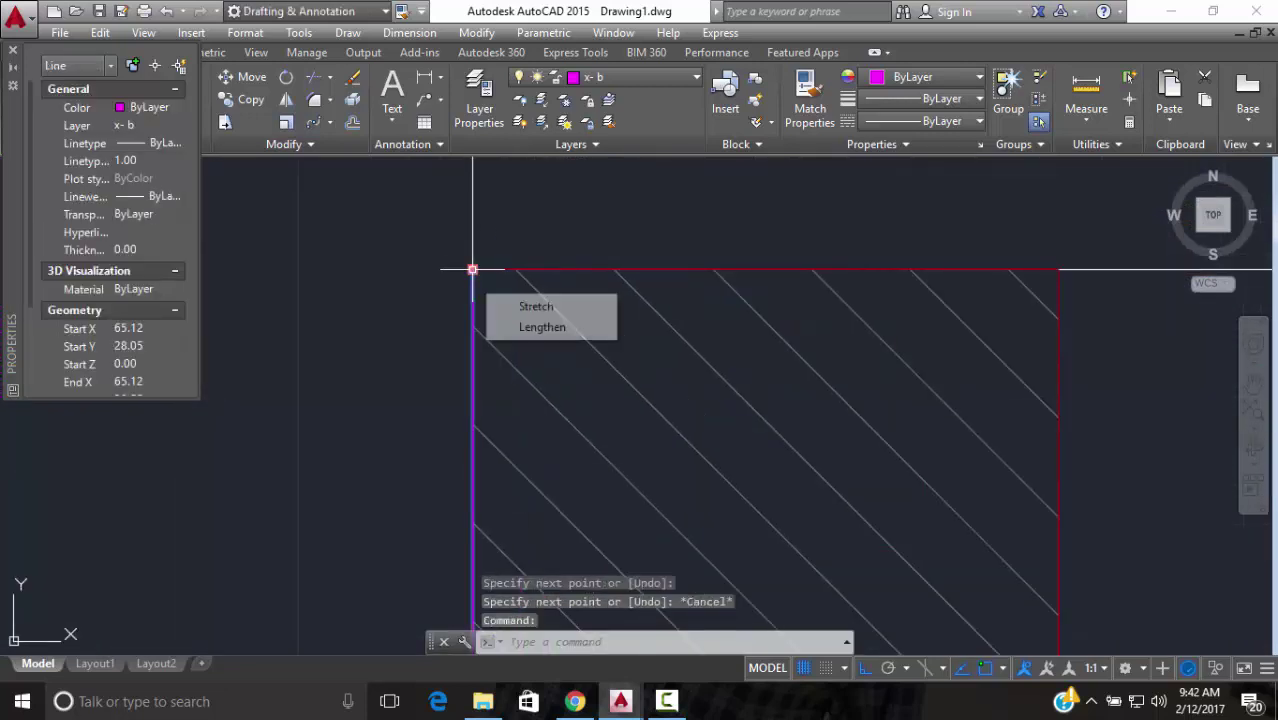
pyautogui.click(472, 269)
pyautogui.write('.')
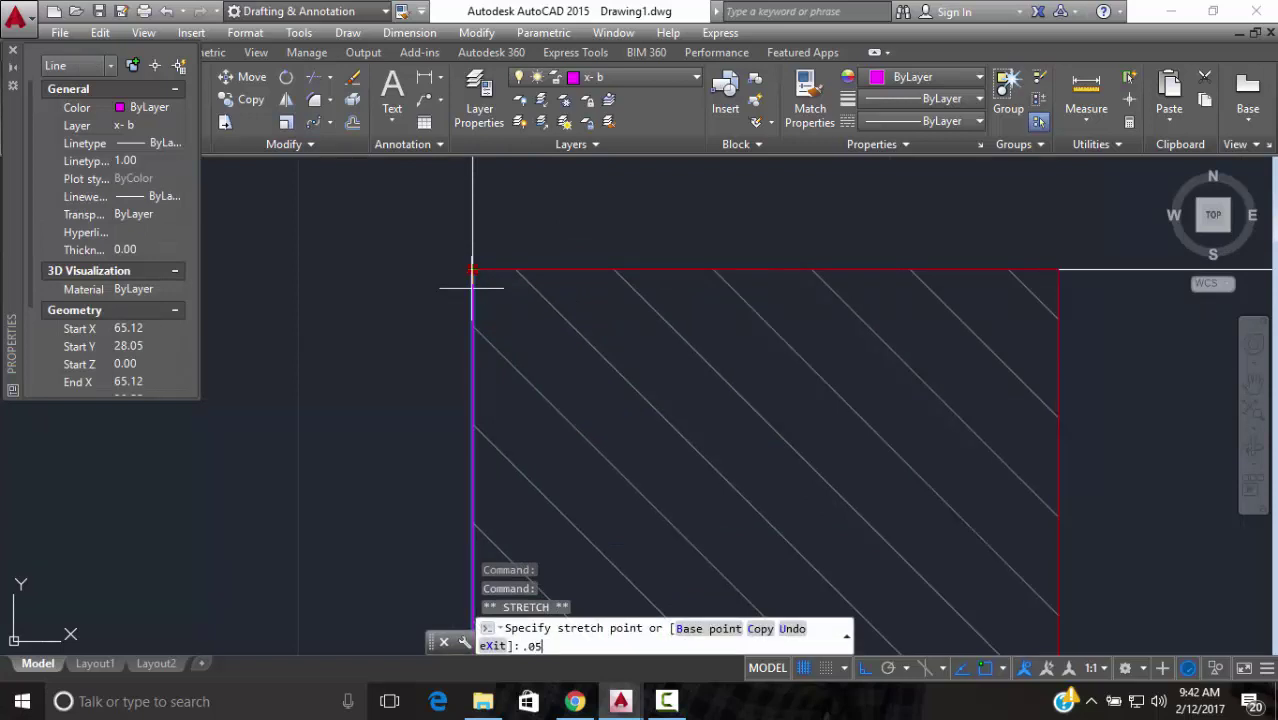
pyautogui.write('05')
pyautogui.press('Escape')
pyautogui.press('Escape')
# Examine the vertical line's two ends at the lower-left and upper-left corner columns of the second plan
pyautogui.scroll(-5, 856, 408)
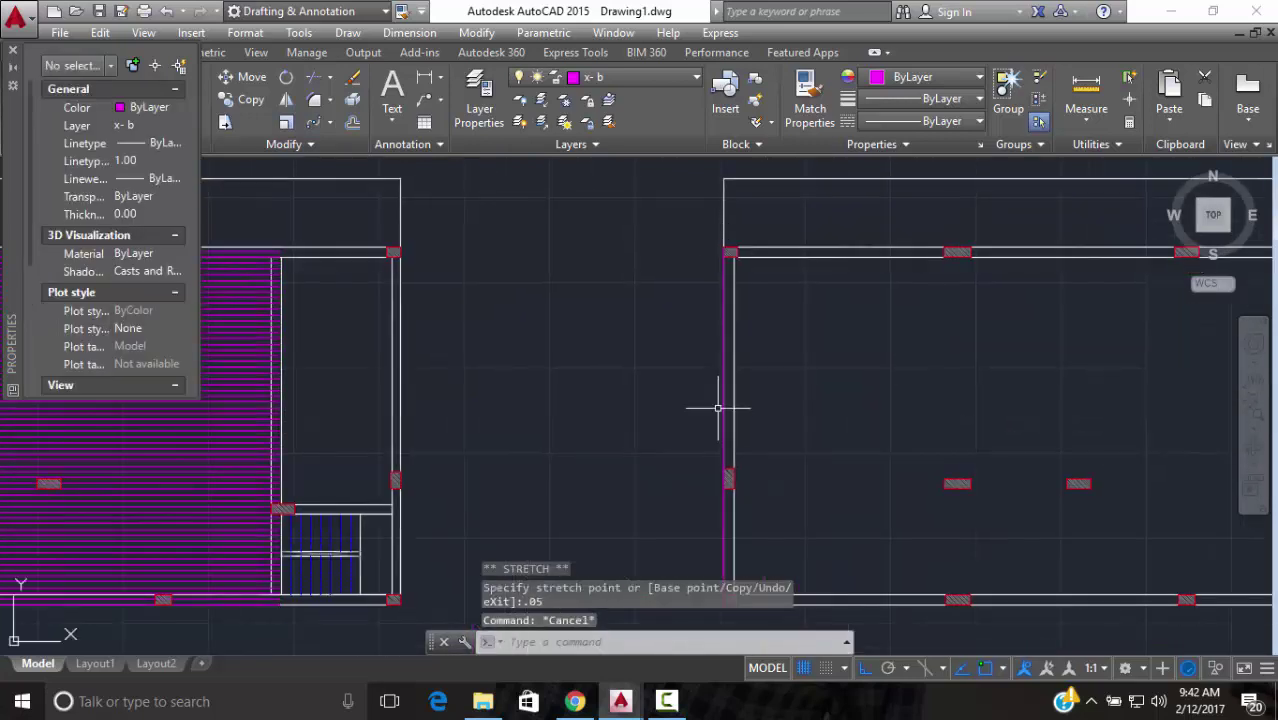
pyautogui.scroll(5, 707, 485)
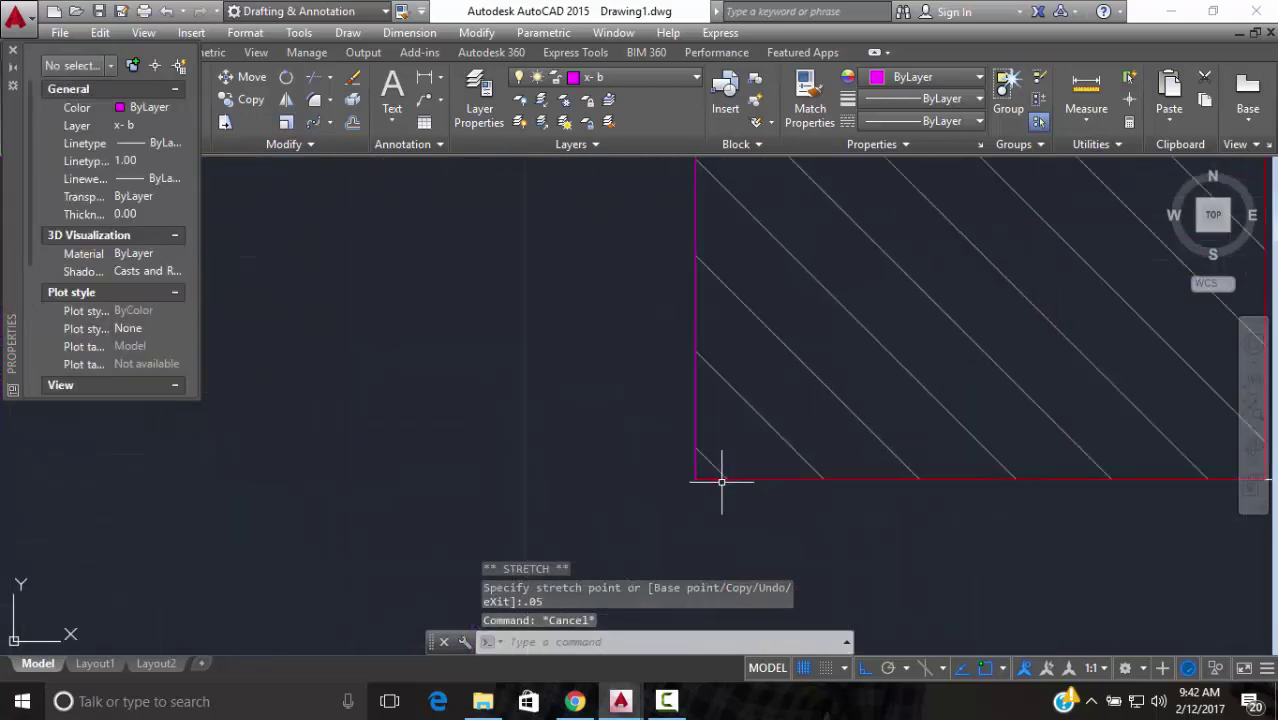
pyautogui.scroll(-4, 719, 371)
pyautogui.moveTo(727, 297)
pyautogui.mouseDown(button='middle')
pyautogui.moveTo(729, 448)
pyautogui.moveTo(770, 277)
pyautogui.mouseUp(button='middle')
pyautogui.scroll(-3, 770, 500)
pyautogui.scroll(3, 770, 277)
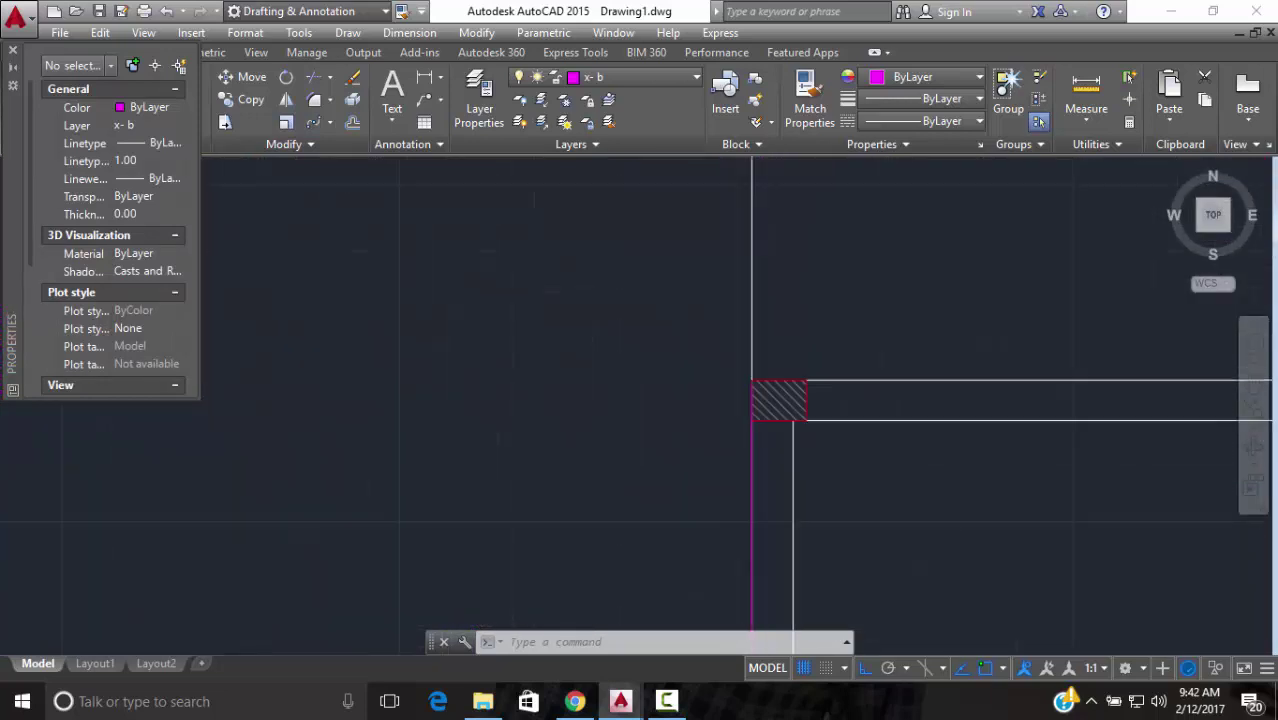
pyautogui.scroll(6, 766, 393)
pyautogui.scroll(-8, 705, 420)
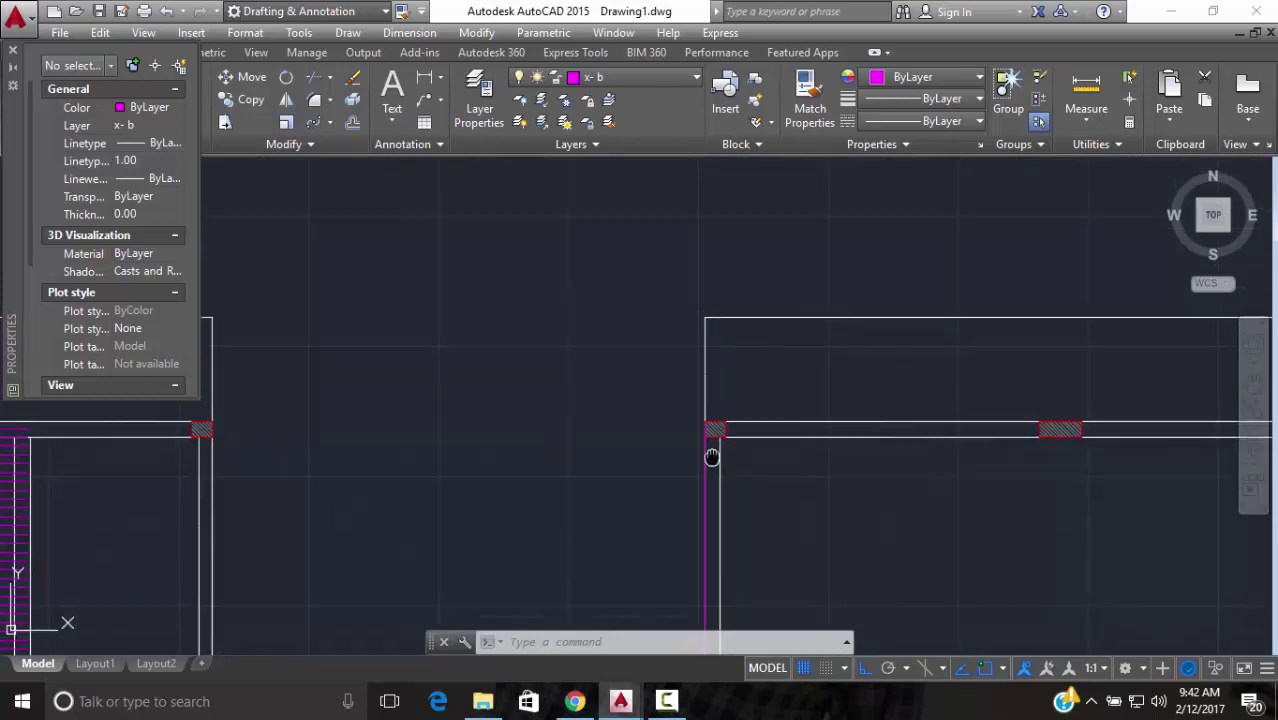
pyautogui.scroll(3, 680, 470)
pyautogui.scroll(5, 679, 474)
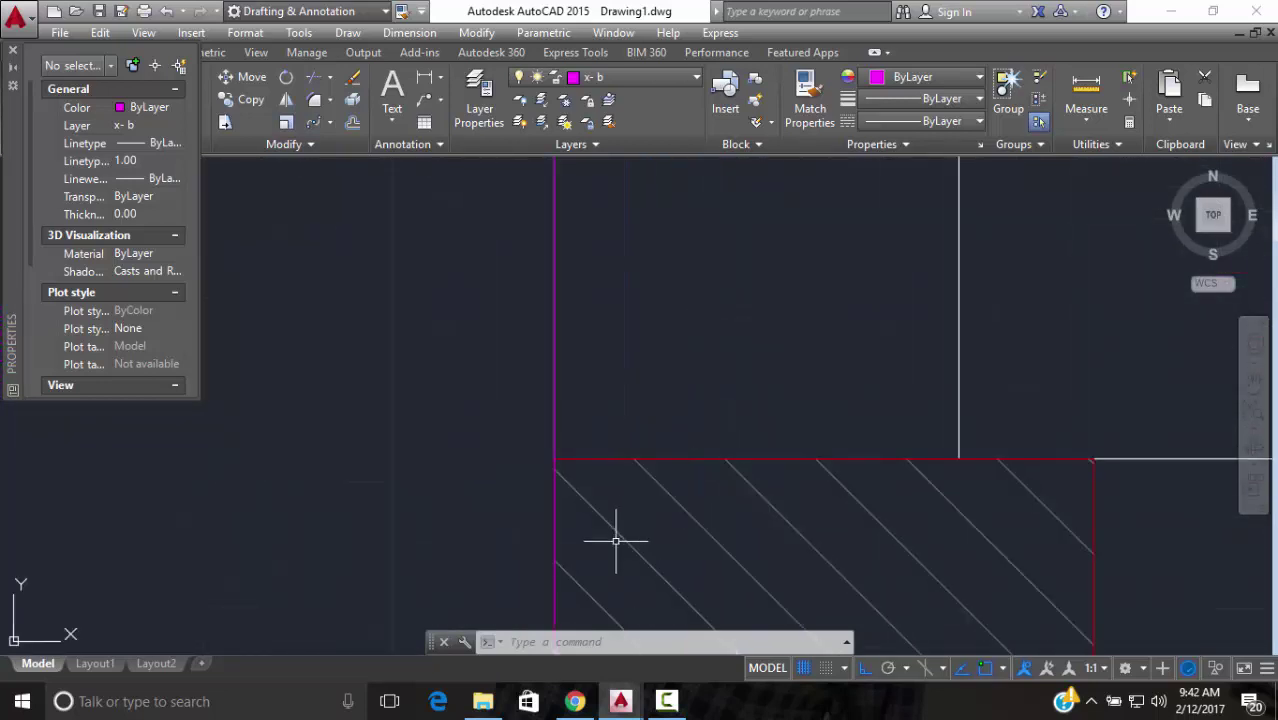
pyautogui.click(488, 513)
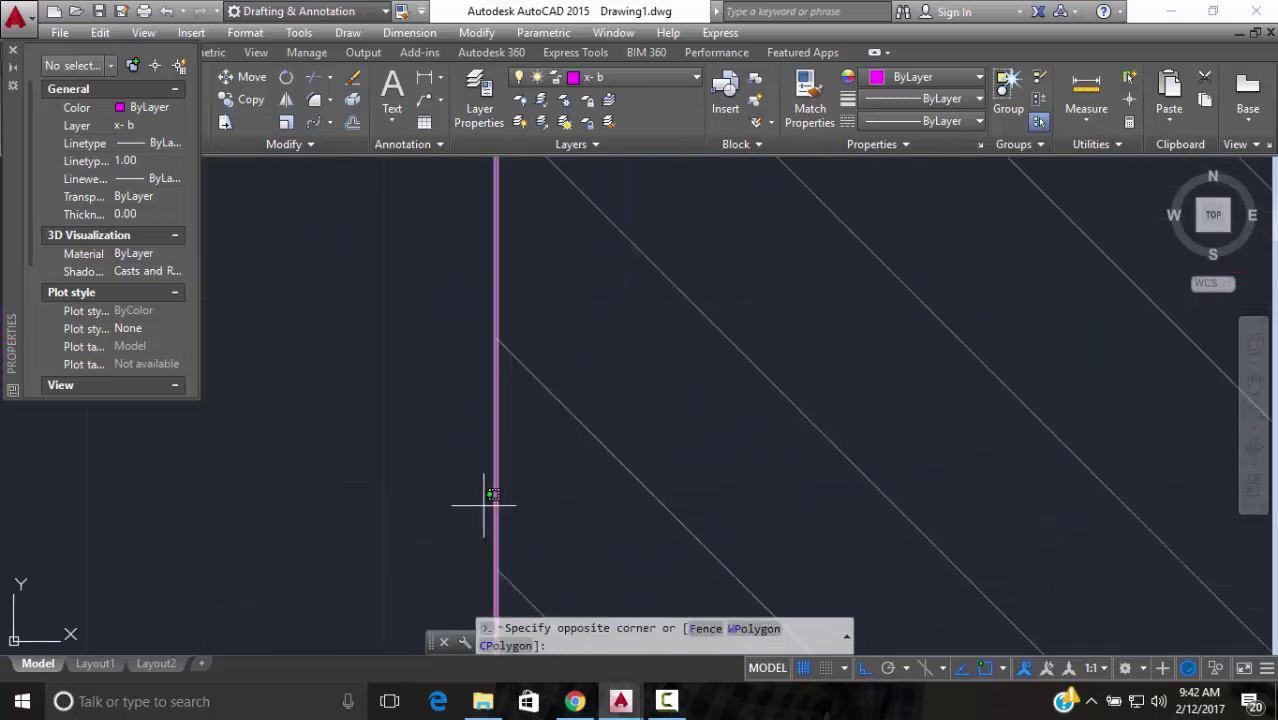
pyautogui.click(485, 508)
pyautogui.scroll(-4, 508, 508)
pyautogui.press('Escape')
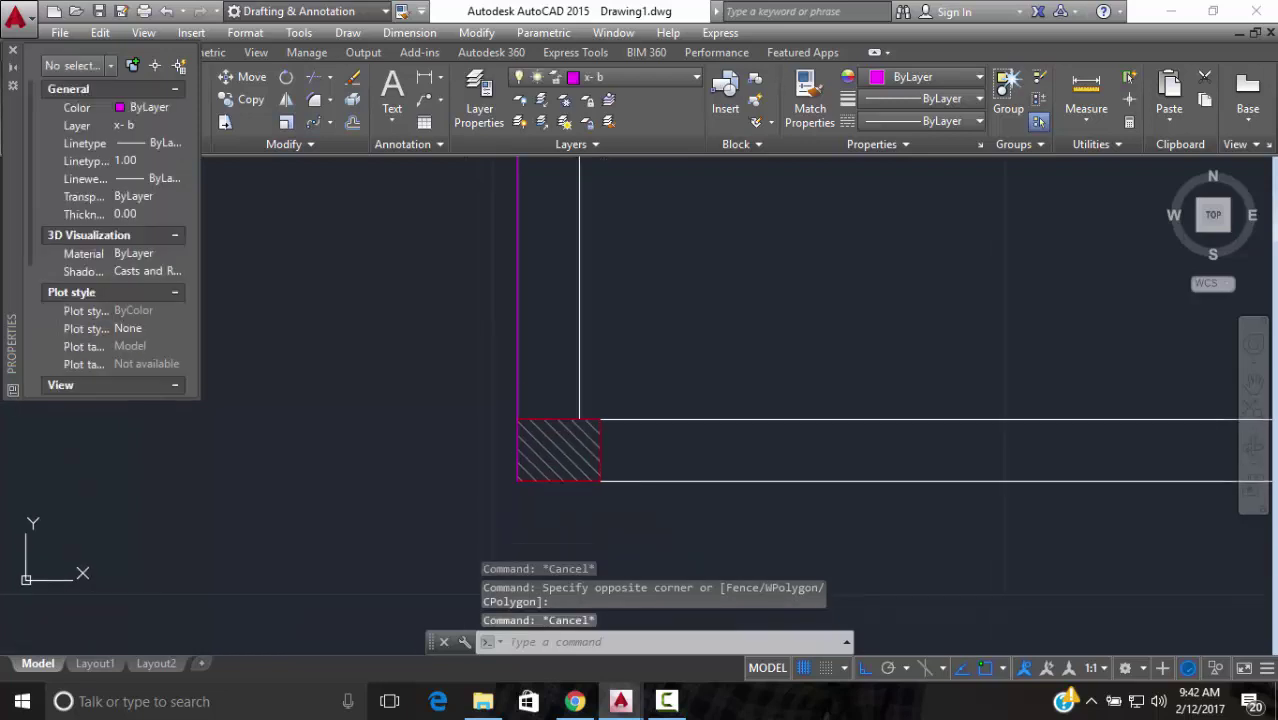
# Pull the vertical line's lower end up 0.05 from the lower-left column's outer corner
pyautogui.scroll(5, 535, 425)
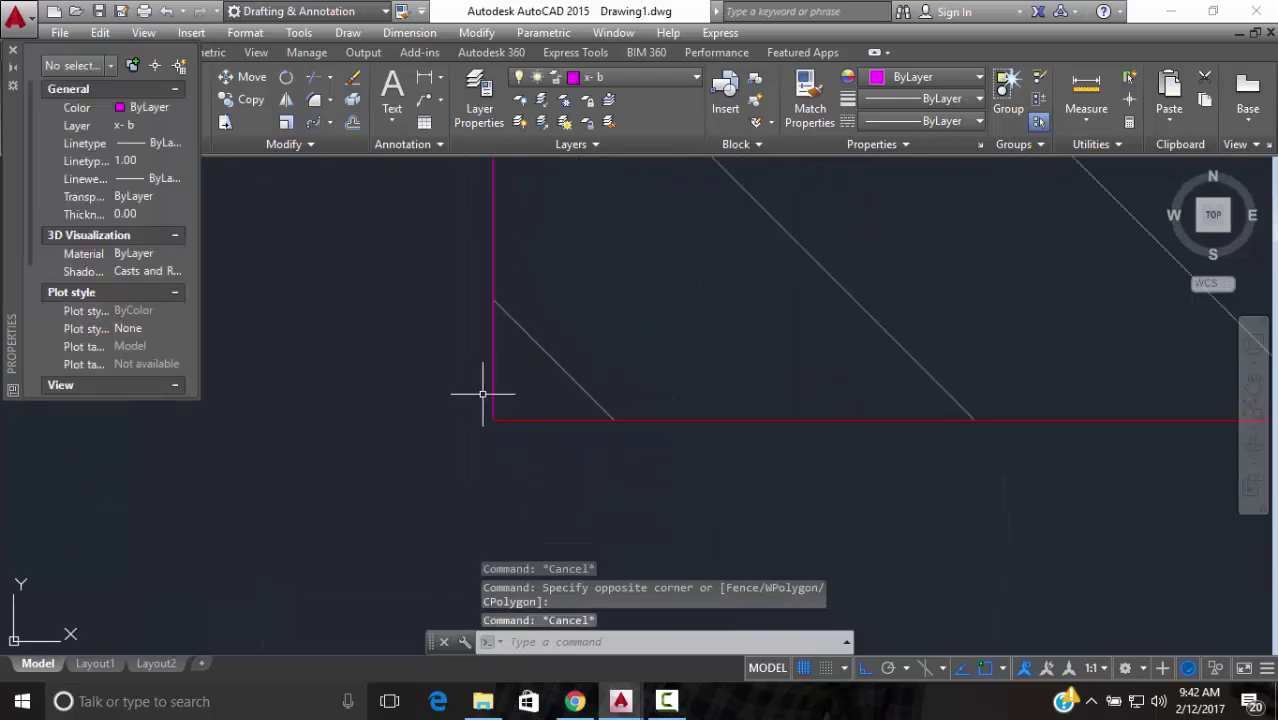
pyautogui.click(491, 396)
pyautogui.click(493, 420)
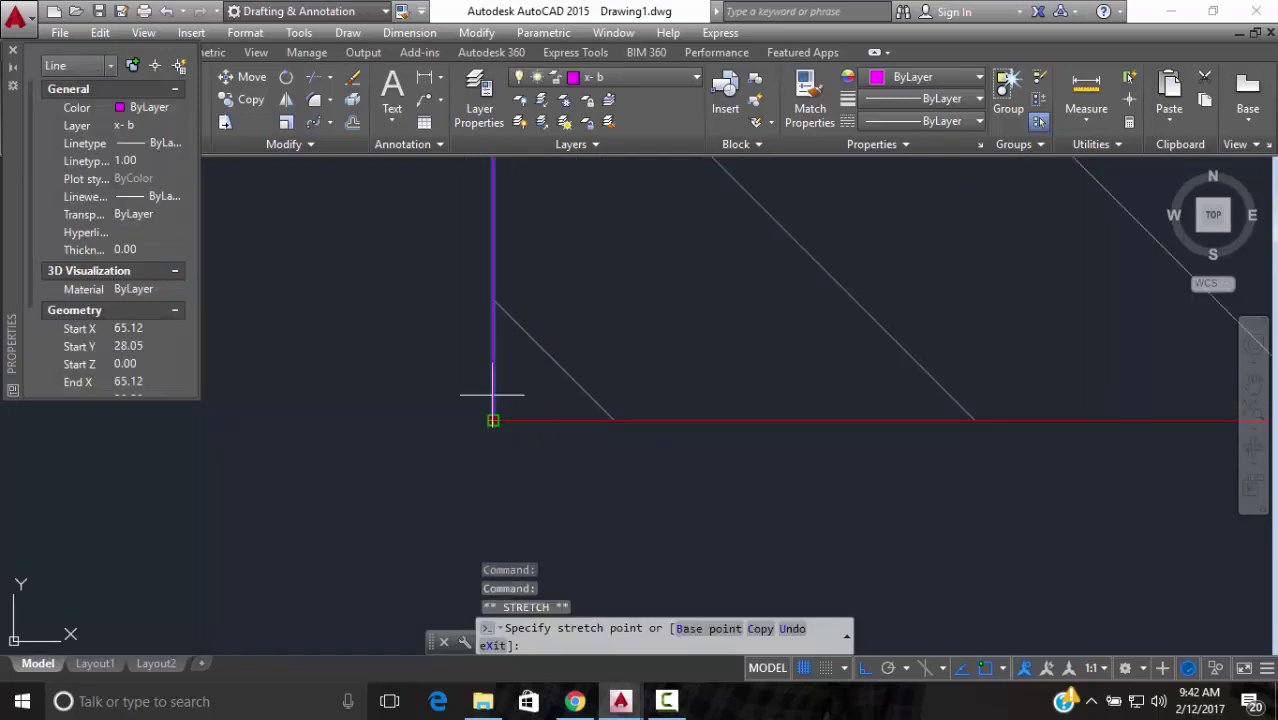
pyautogui.write('.05')
pyautogui.press('Return')
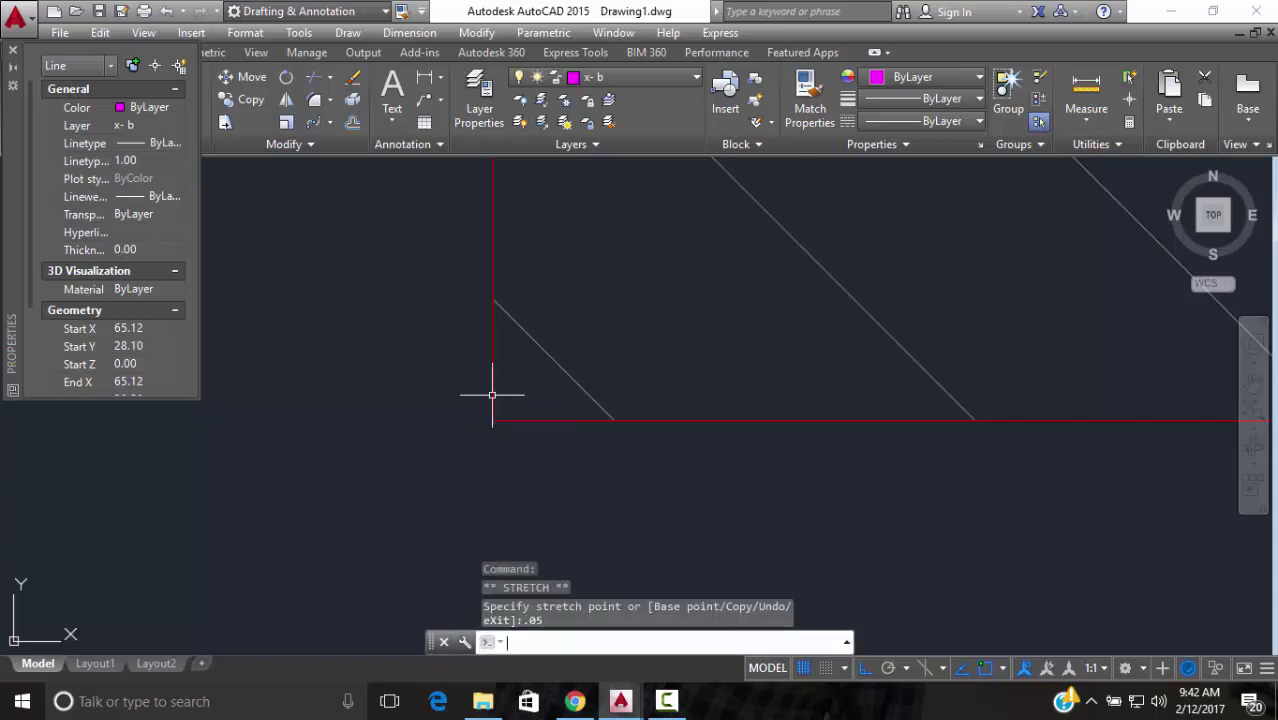
# Make layer 0 the current layer and close the Properties palette
pyautogui.scroll(-6, 499, 285)
pyautogui.press('Escape')
pyautogui.moveTo(543, 211); pyautogui.dragTo(579, 357, button='middle')
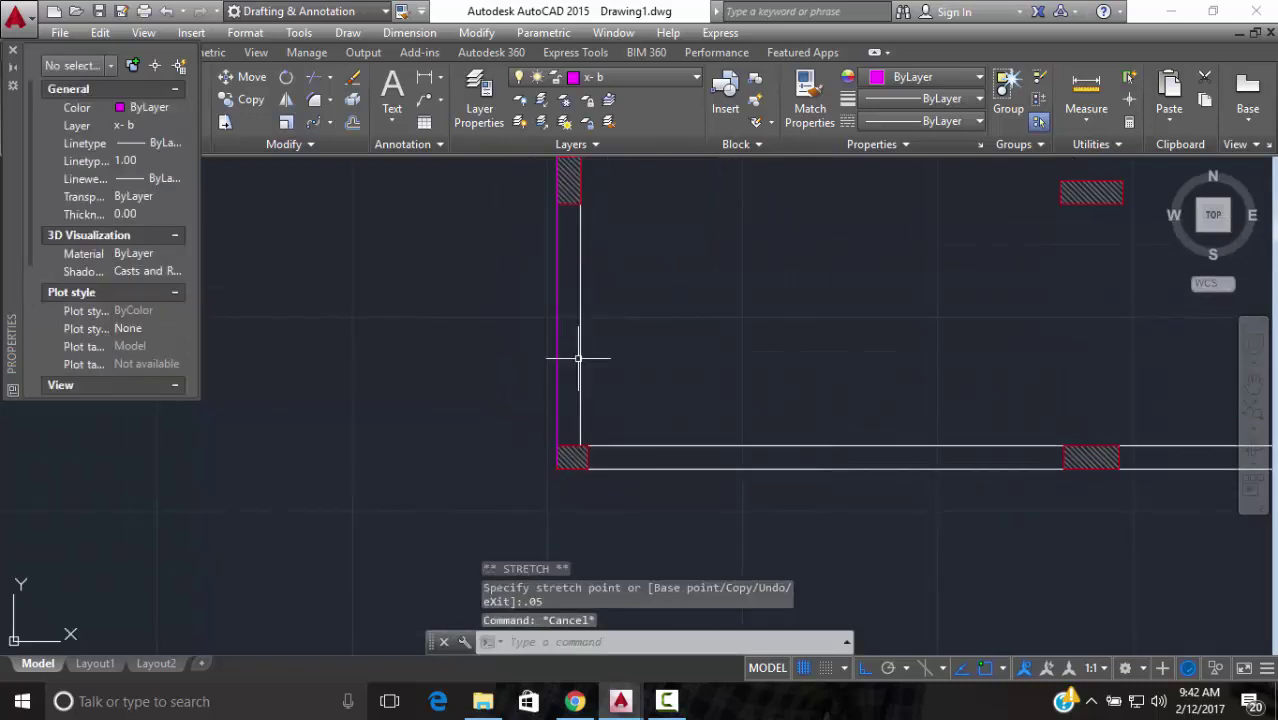
pyautogui.scroll(-5, 593, 334)
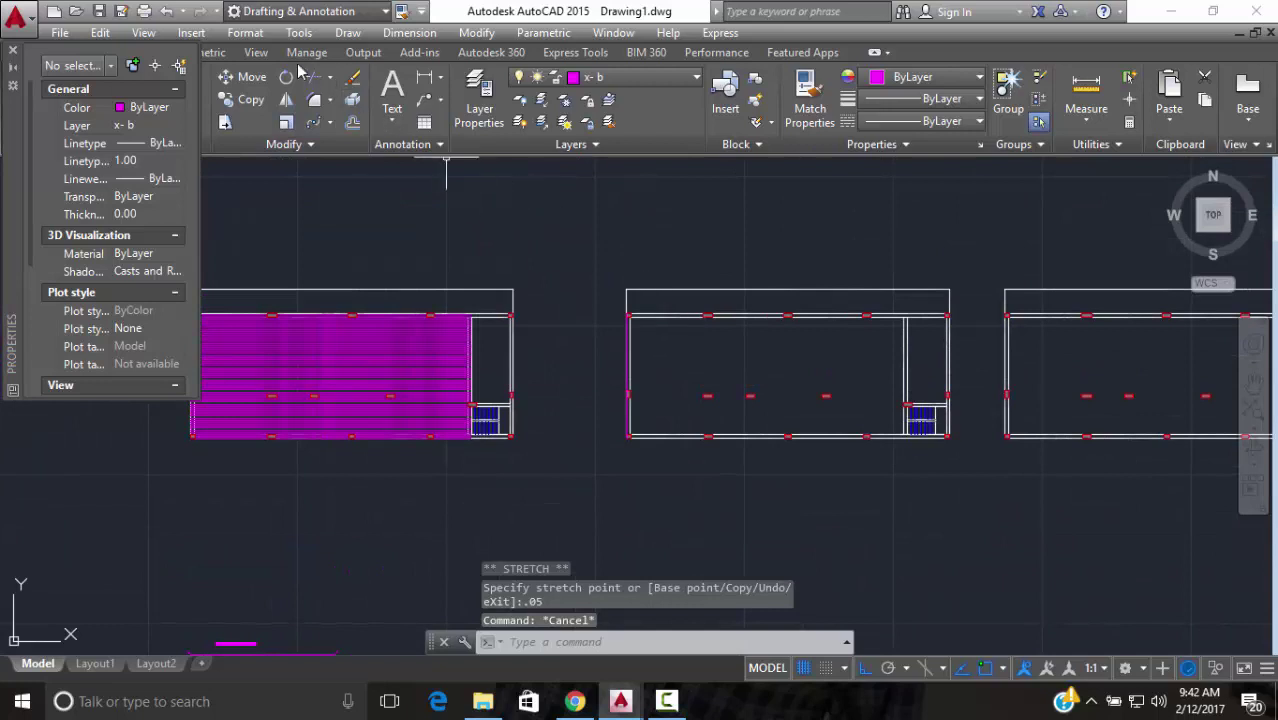
pyautogui.click(620, 77)
pyautogui.click(580, 97)
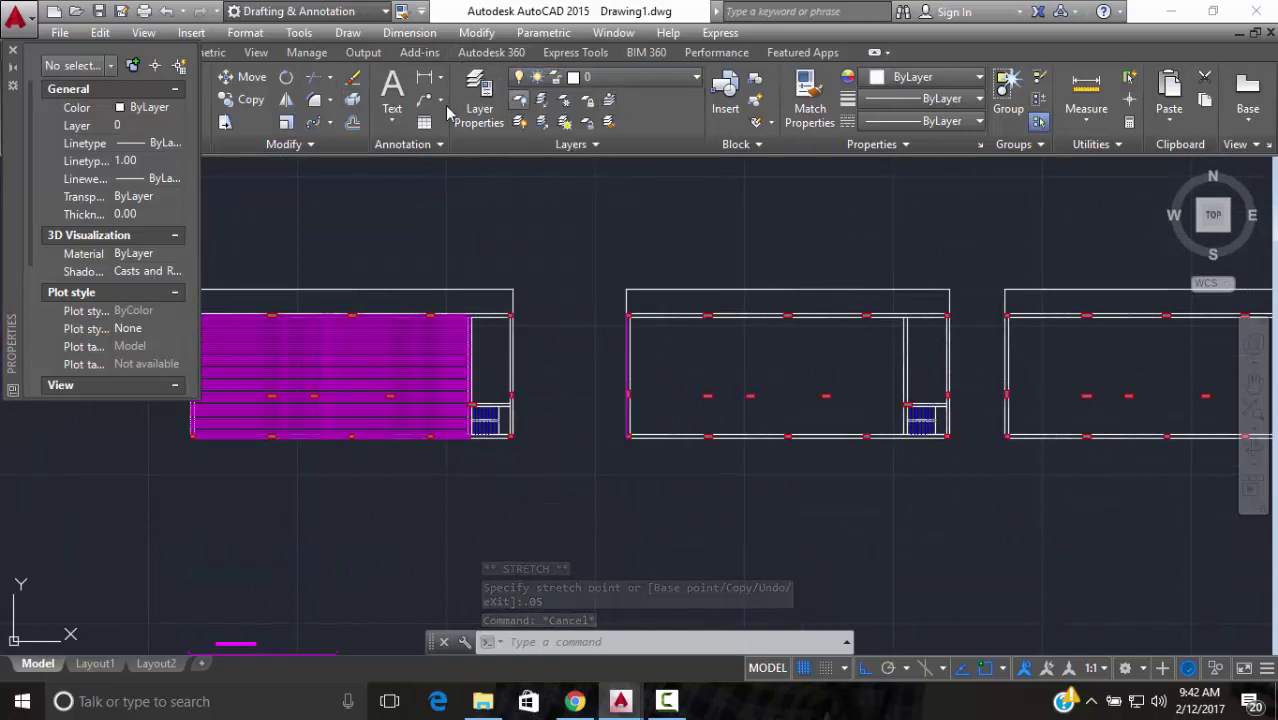
pyautogui.click(12, 50)
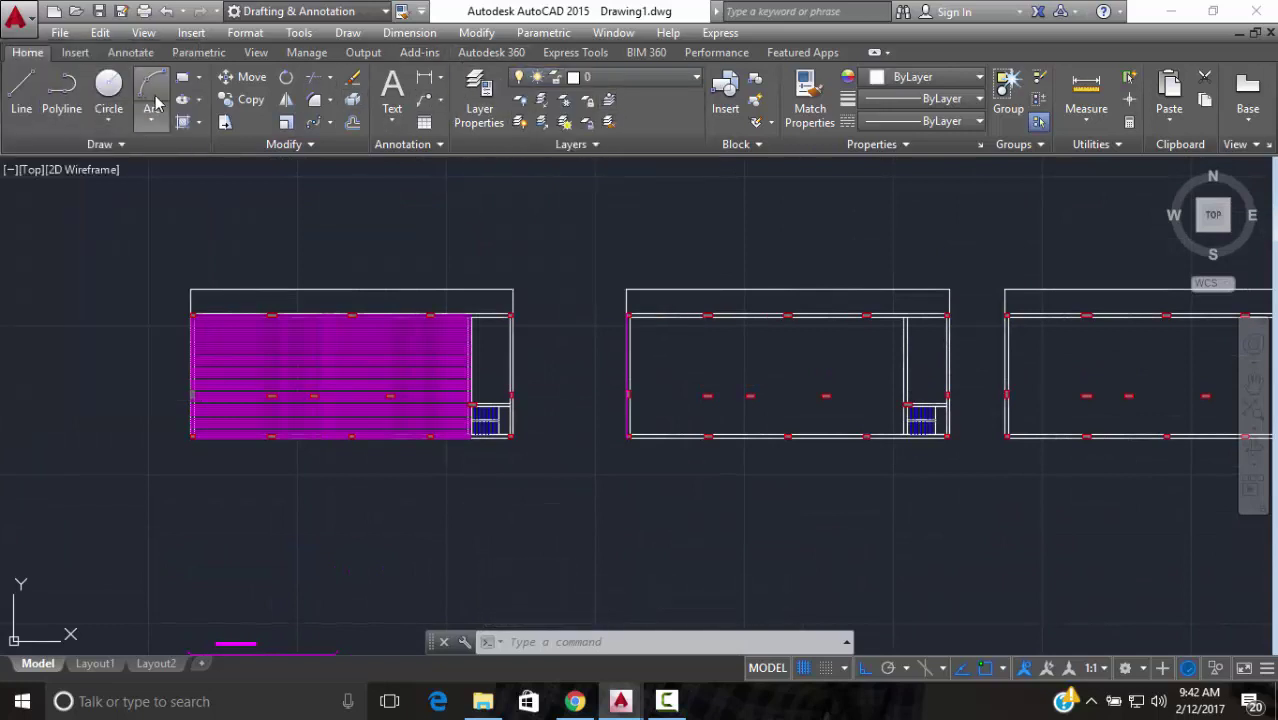
pyautogui.click(18, 88)
pyautogui.scroll(5, 620, 340)
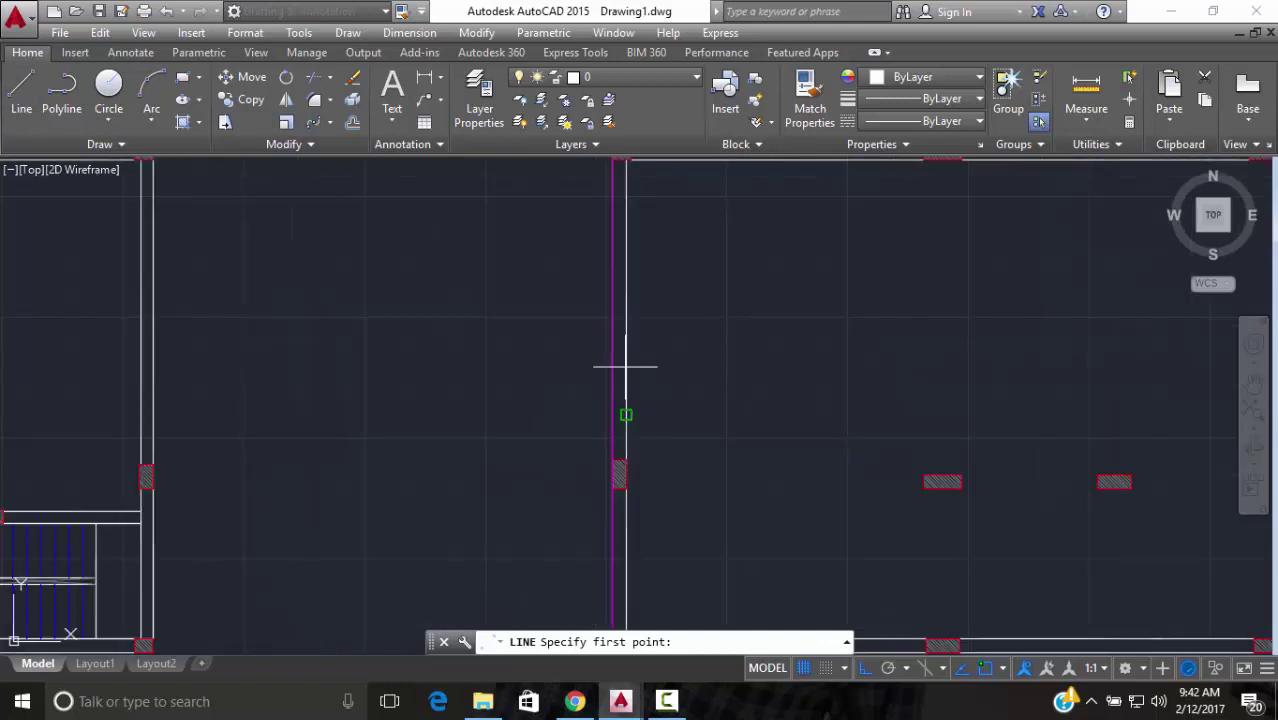
pyautogui.scroll(2, 607, 395)
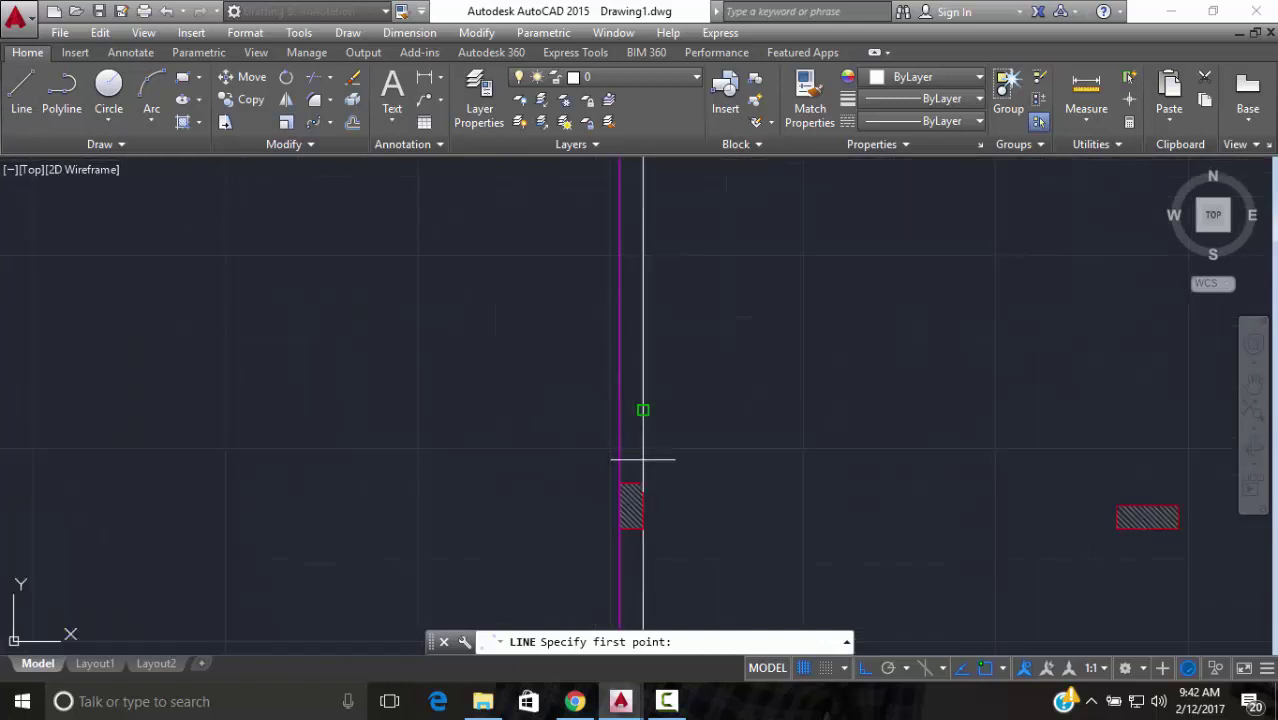
pyautogui.press('Escape')
# Offset the magenta line on the middle plan's outer wall edge by .05 toward the inside of the wall
pyautogui.click(619, 403)
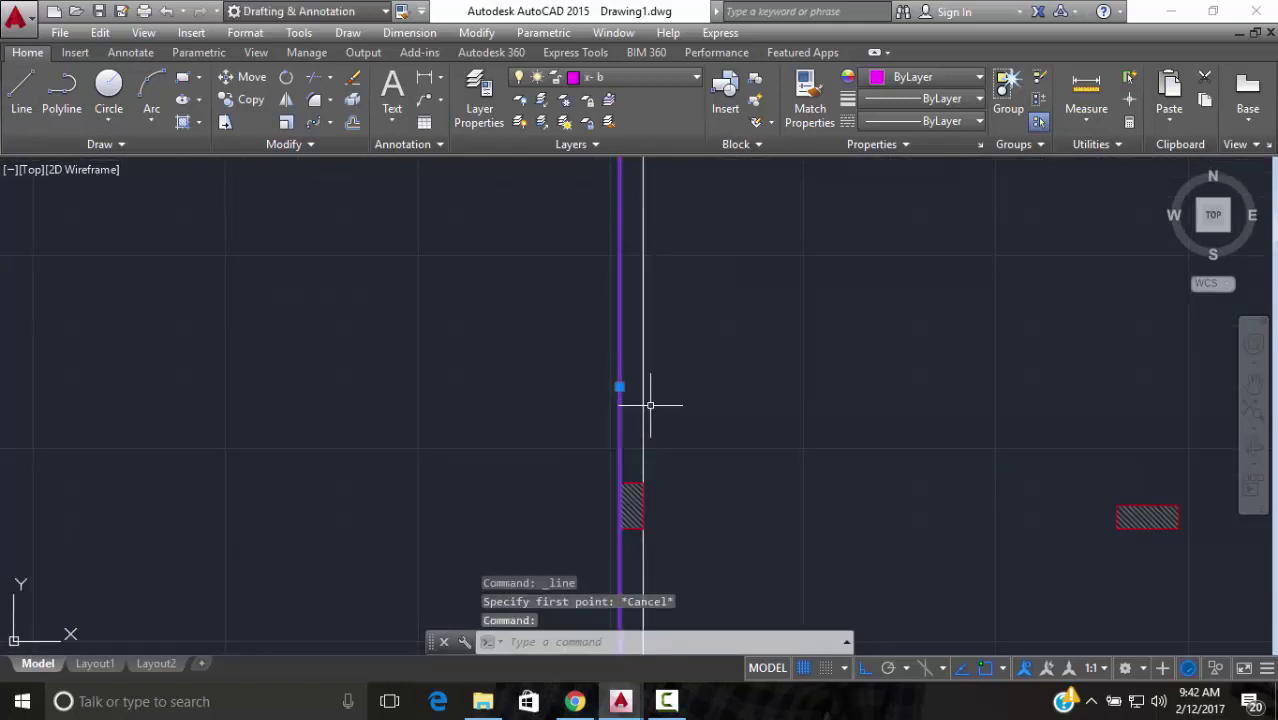
pyautogui.write('o')
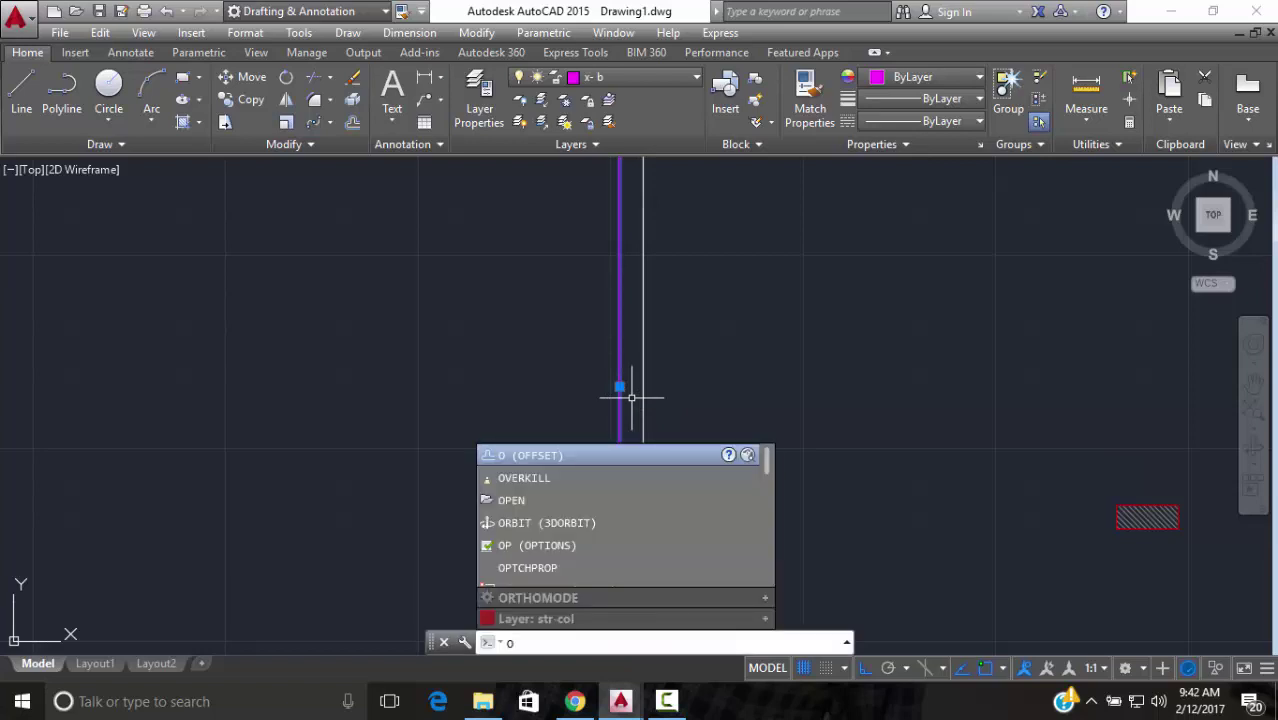
pyautogui.press('Return')
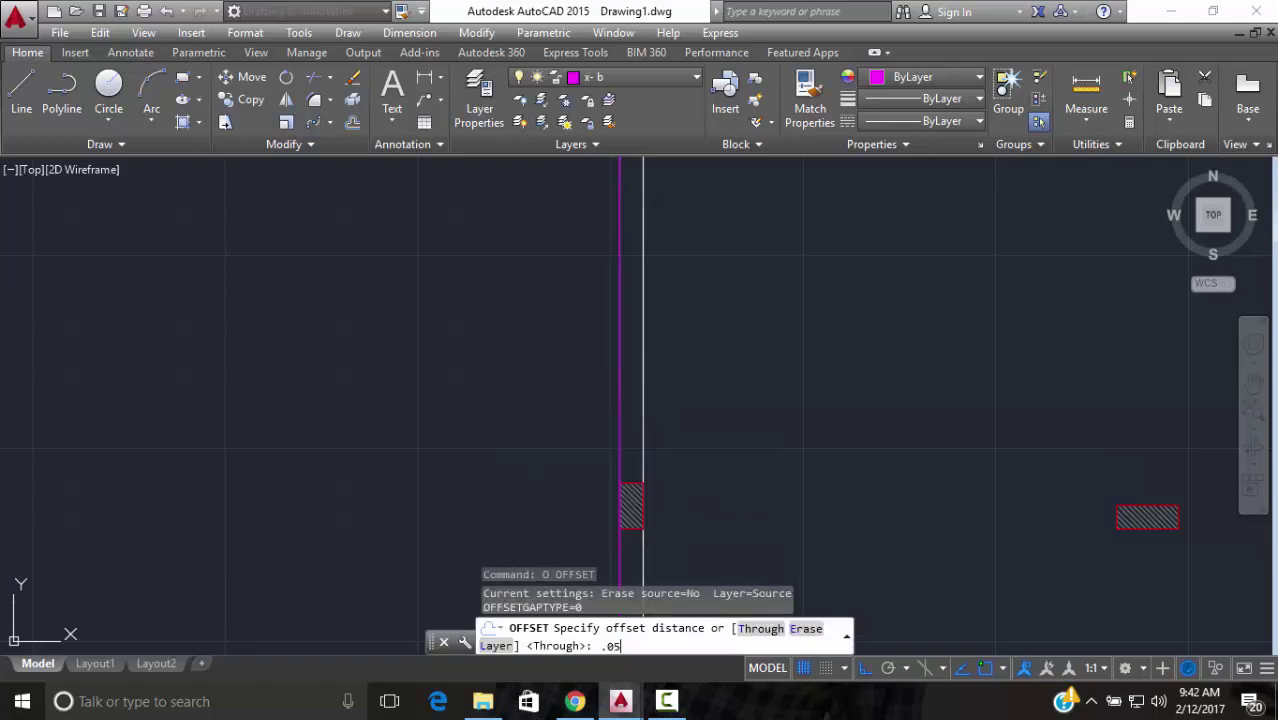
pyautogui.write('.05')
pyautogui.press('Return')
pyautogui.click(623, 398)
pyautogui.click(622, 394)
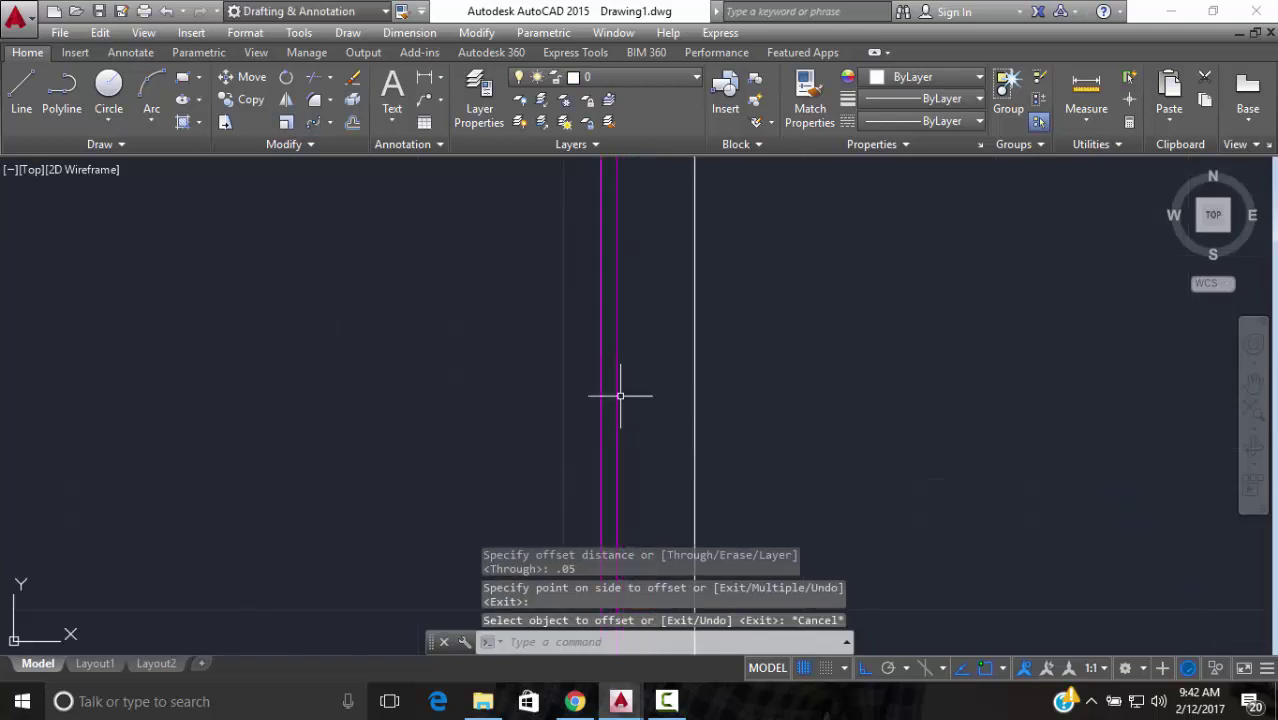
pyautogui.press('Escape')
# Erase the original magenta line on the wall's outer edge, keeping the offset copy
pyautogui.click(617, 378)
pyautogui.write('e')
pyautogui.press('Return')
pyautogui.scroll(-2, 620, 376)
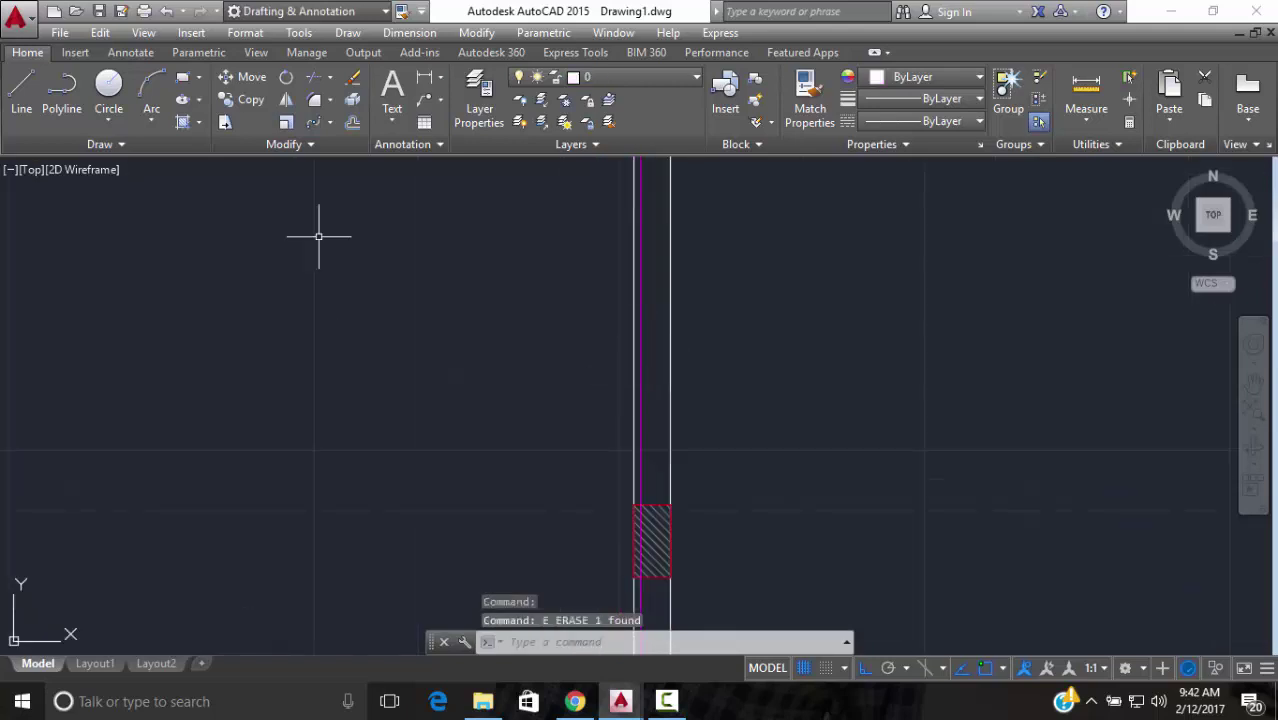
# Draw a horizontal line from the midpoint of the magenta line to the far face of the partition wall beside the stair
pyautogui.click(24, 88)
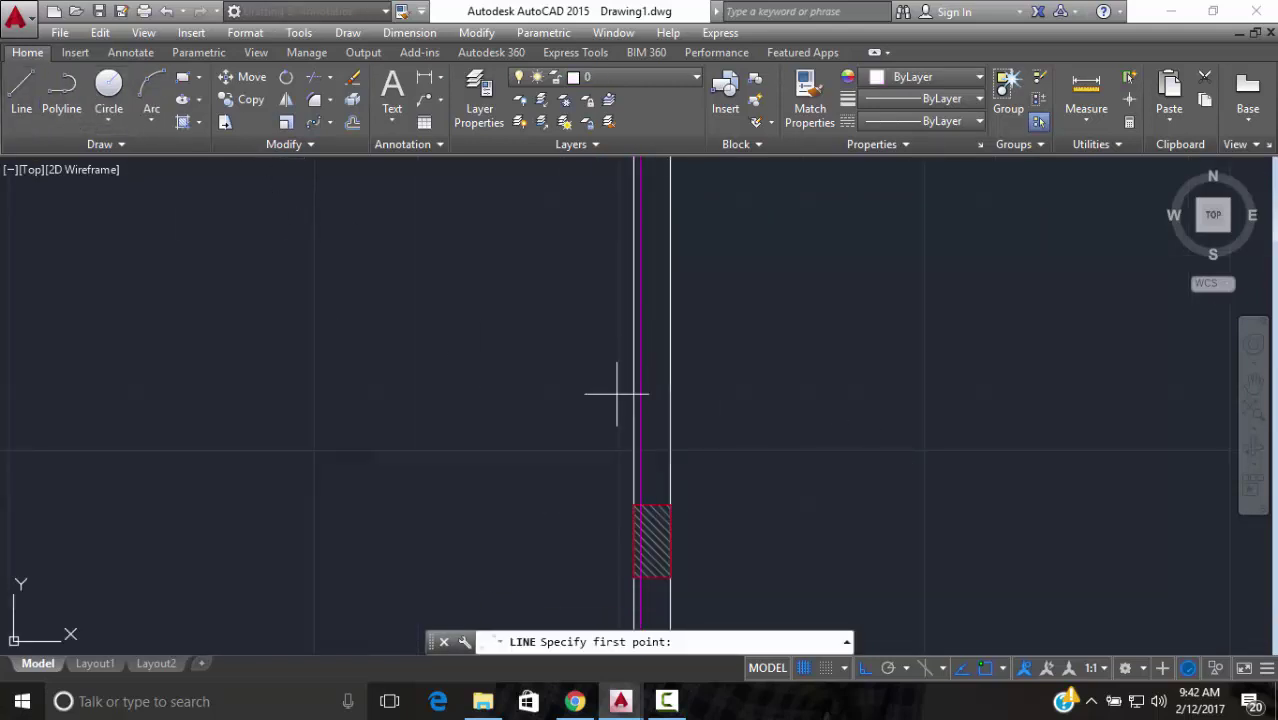
pyautogui.scroll(2, 638, 370)
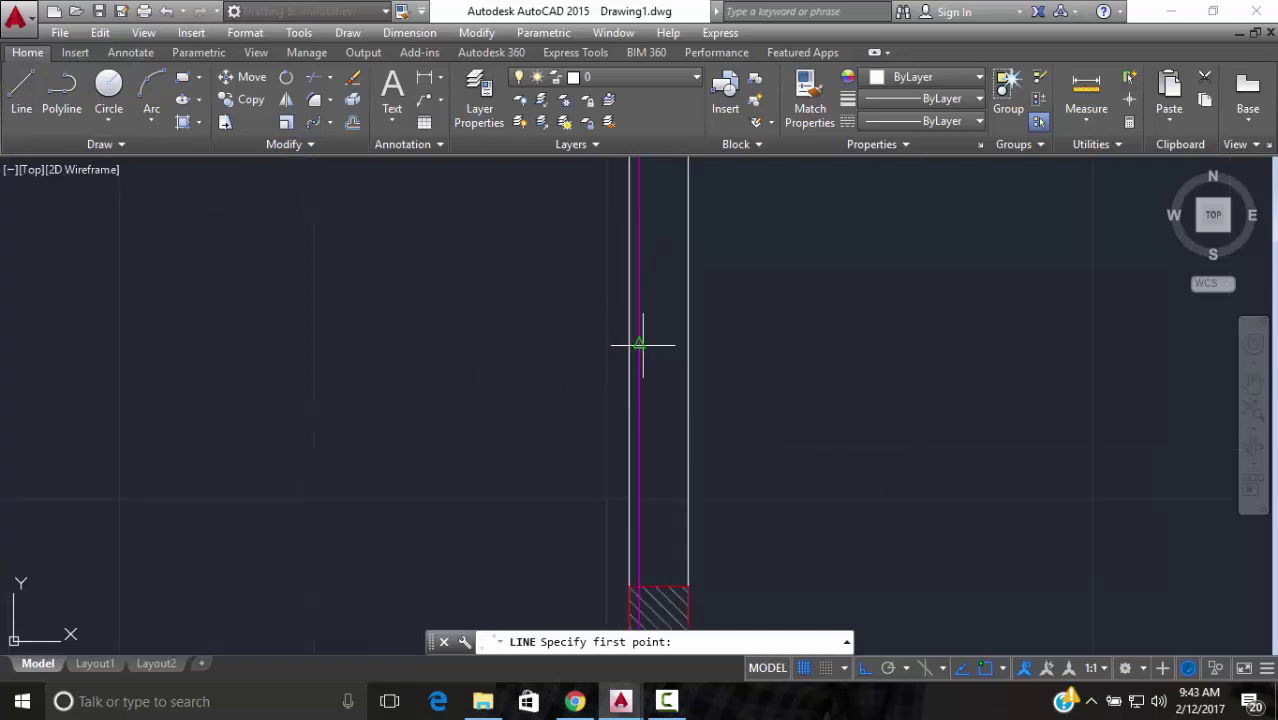
pyautogui.click(642, 345)
pyautogui.scroll(-3, 1198, 348)
pyautogui.moveTo(1164, 342); pyautogui.dragTo(785, 351, button='middle')
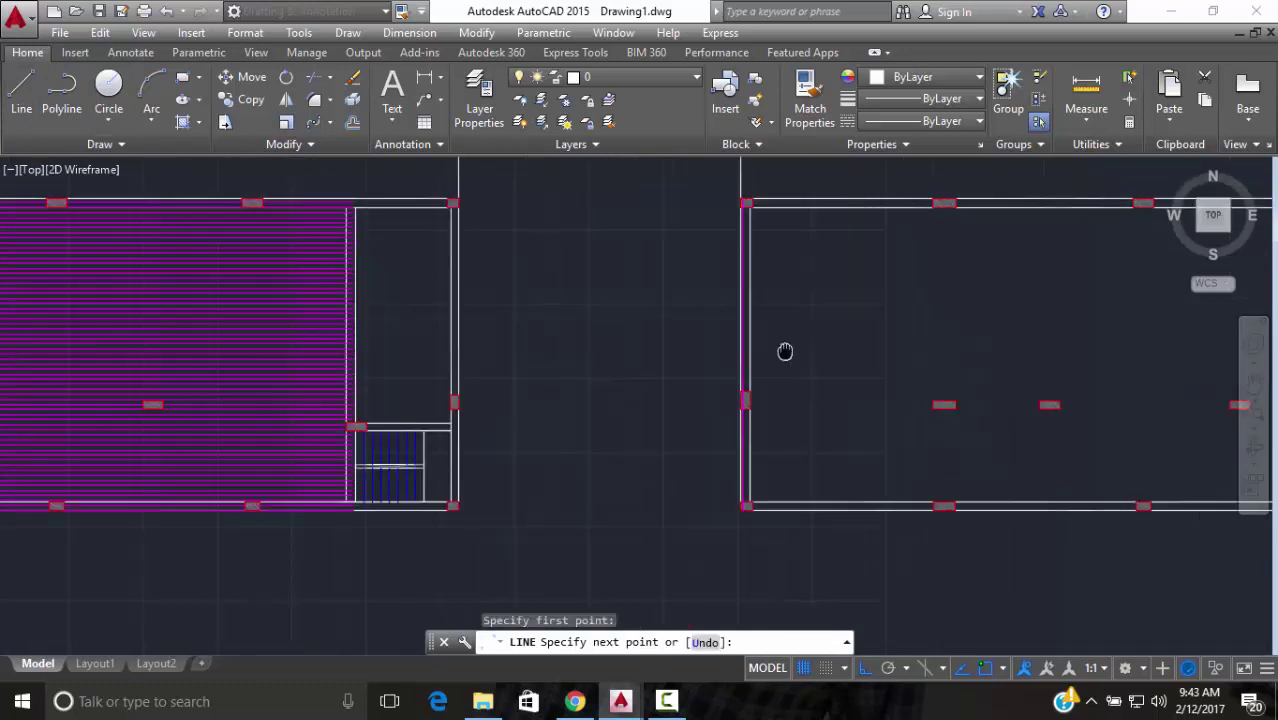
pyautogui.scroll(-2, 790, 355)
pyautogui.moveTo(893, 343); pyautogui.dragTo(660, 368, button='middle')
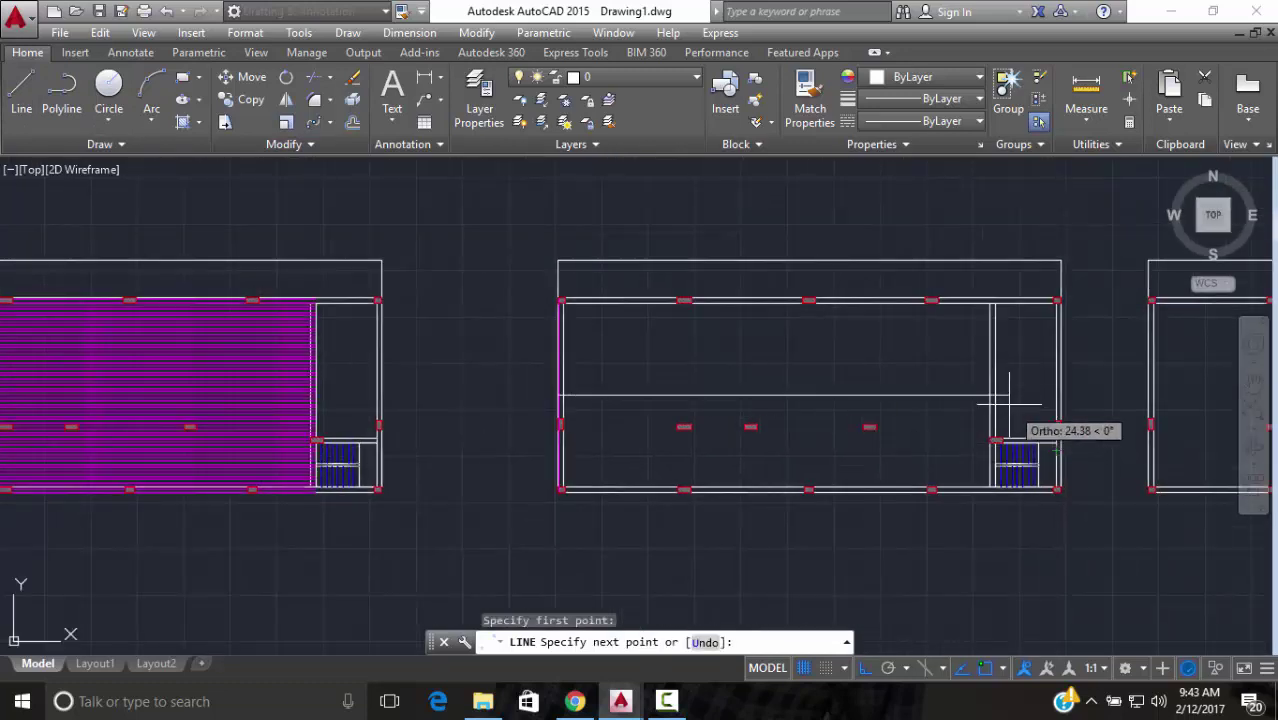
pyautogui.scroll(3, 1005, 400)
pyautogui.scroll(2, 982, 368)
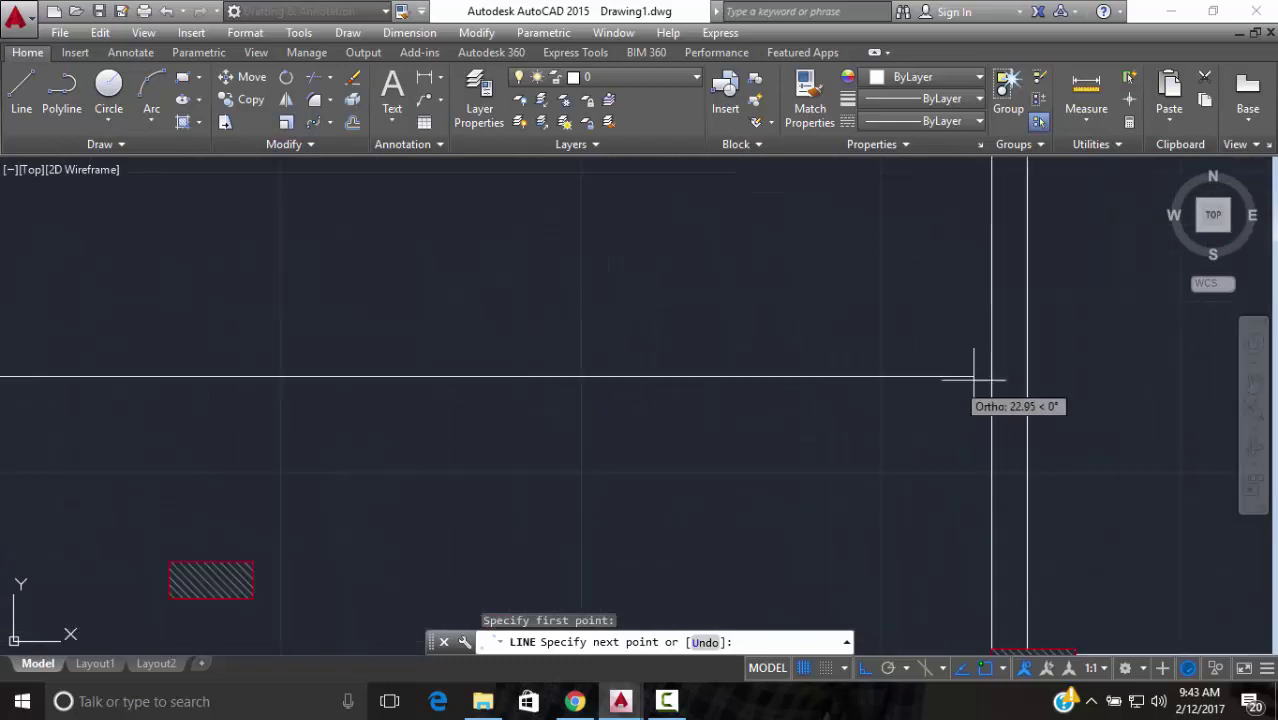
pyautogui.click(1026, 376)
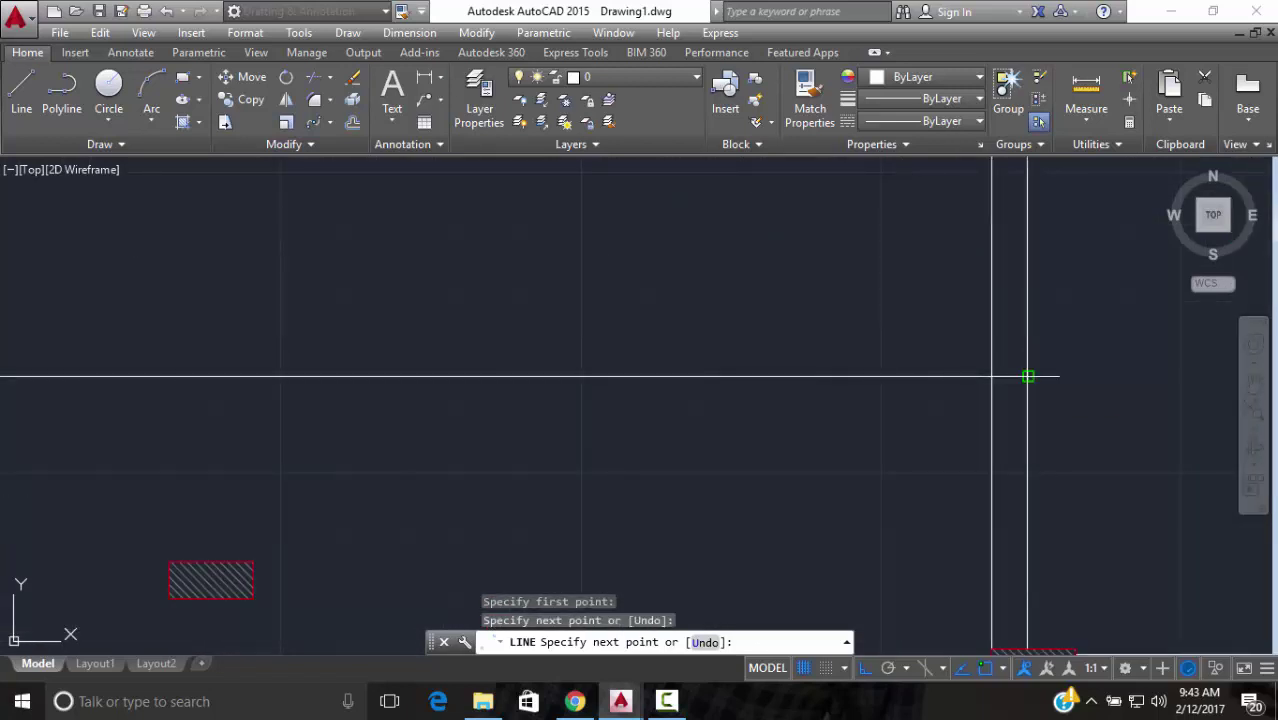
pyautogui.press('Escape')
# Shorten the horizontal line by .05 at its partition-wall end, moving the endpoint inside the wall
pyautogui.scroll(2, 1007, 337)
pyautogui.click(1022, 376)
pyautogui.click(1018, 382)
pyautogui.click(1004, 408)
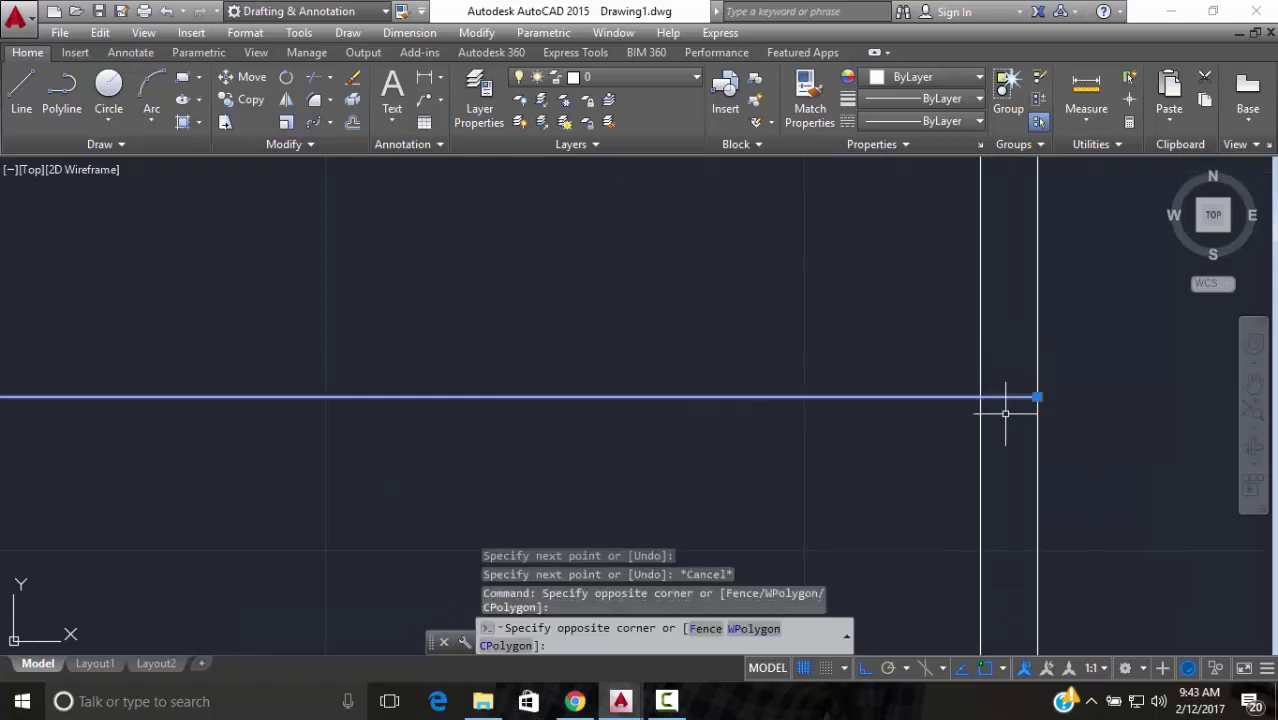
pyautogui.click(1025, 395)
pyautogui.scroll(3, 1018, 390)
pyautogui.click(1013, 395)
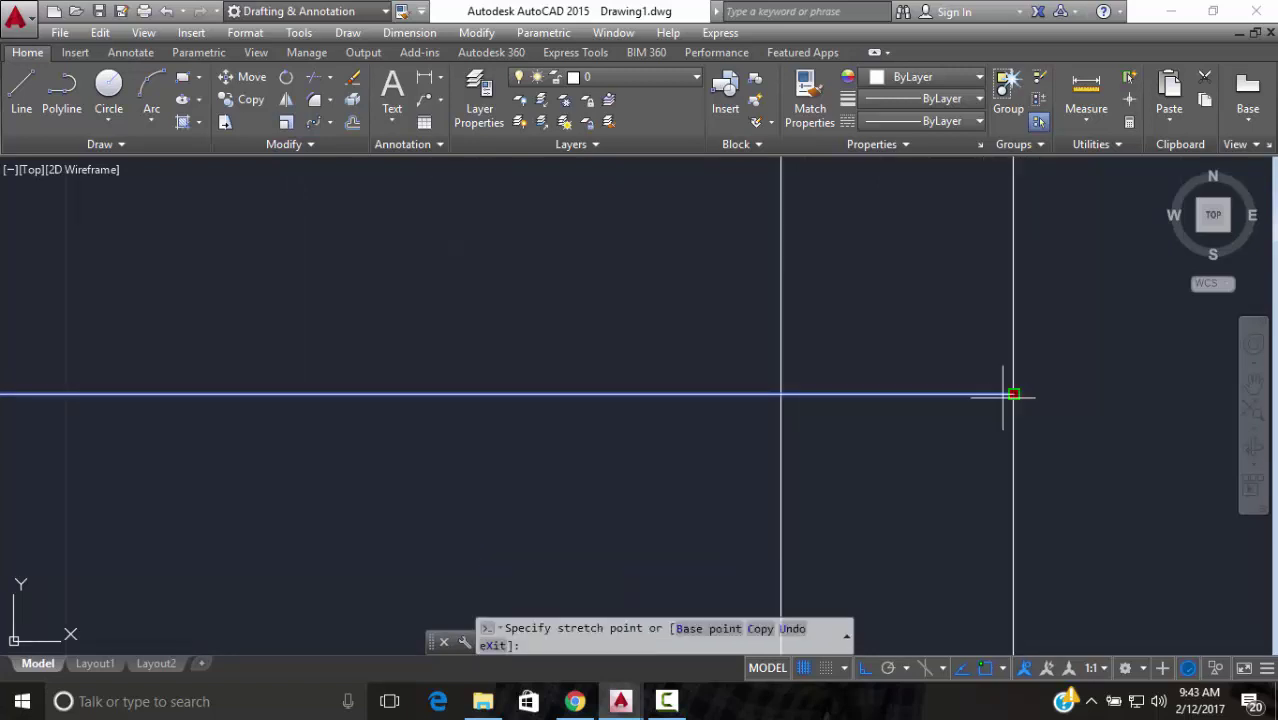
pyautogui.write('.05')
pyautogui.press('Return')
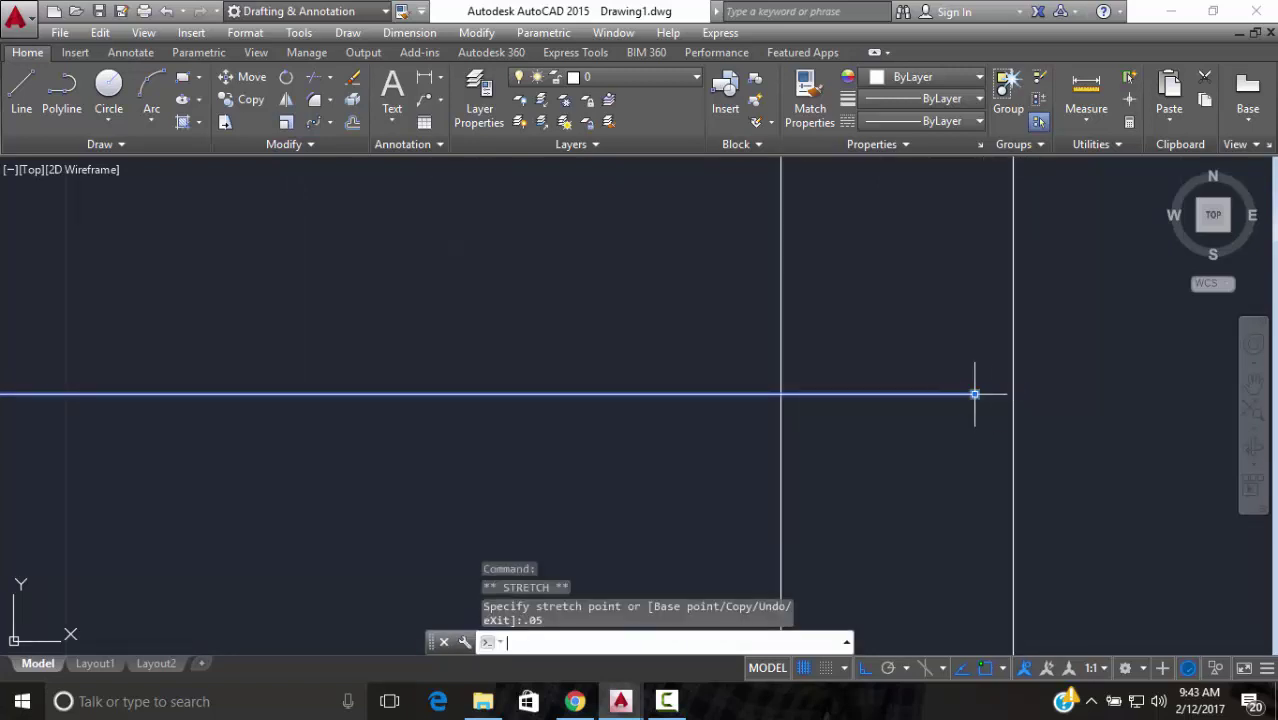
pyautogui.press('Escape')
# Create a path array of the vertical magenta line along the horizontal line
pyautogui.scroll(-2, 911, 393)
pyautogui.scroll(-4, 622, 374)
pyautogui.scroll(7, 645, 385)
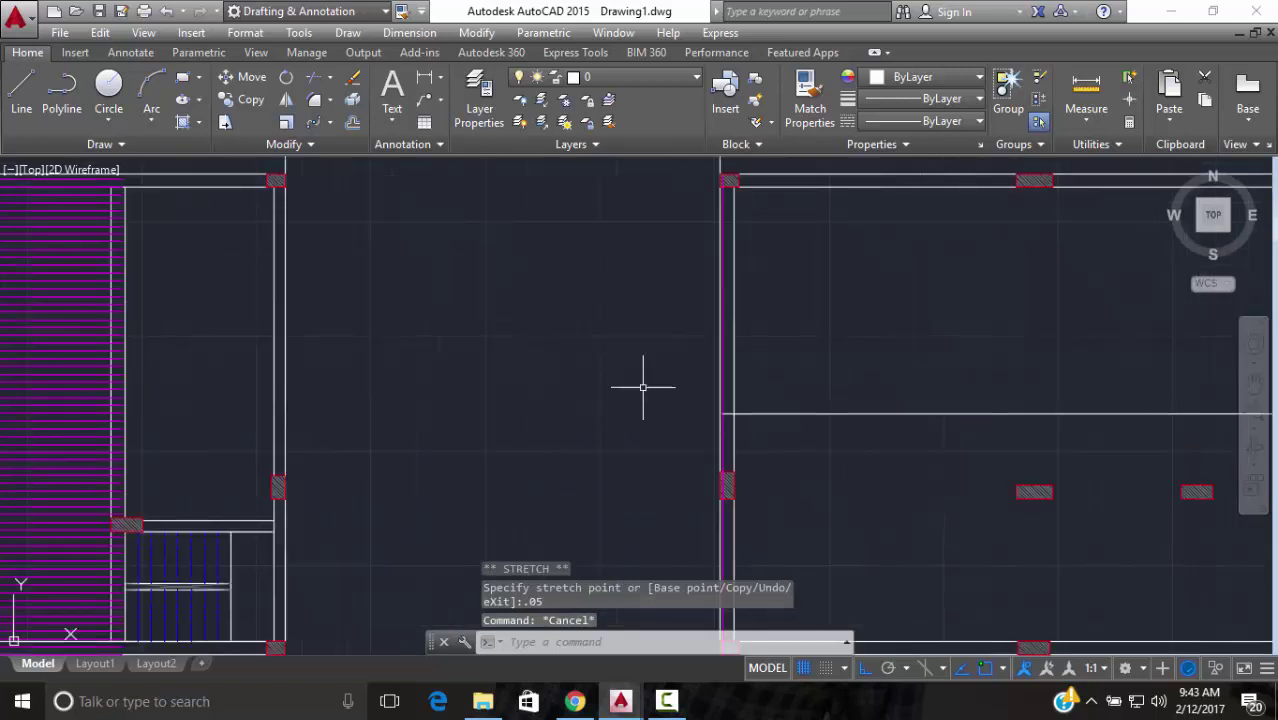
pyautogui.click(765, 409)
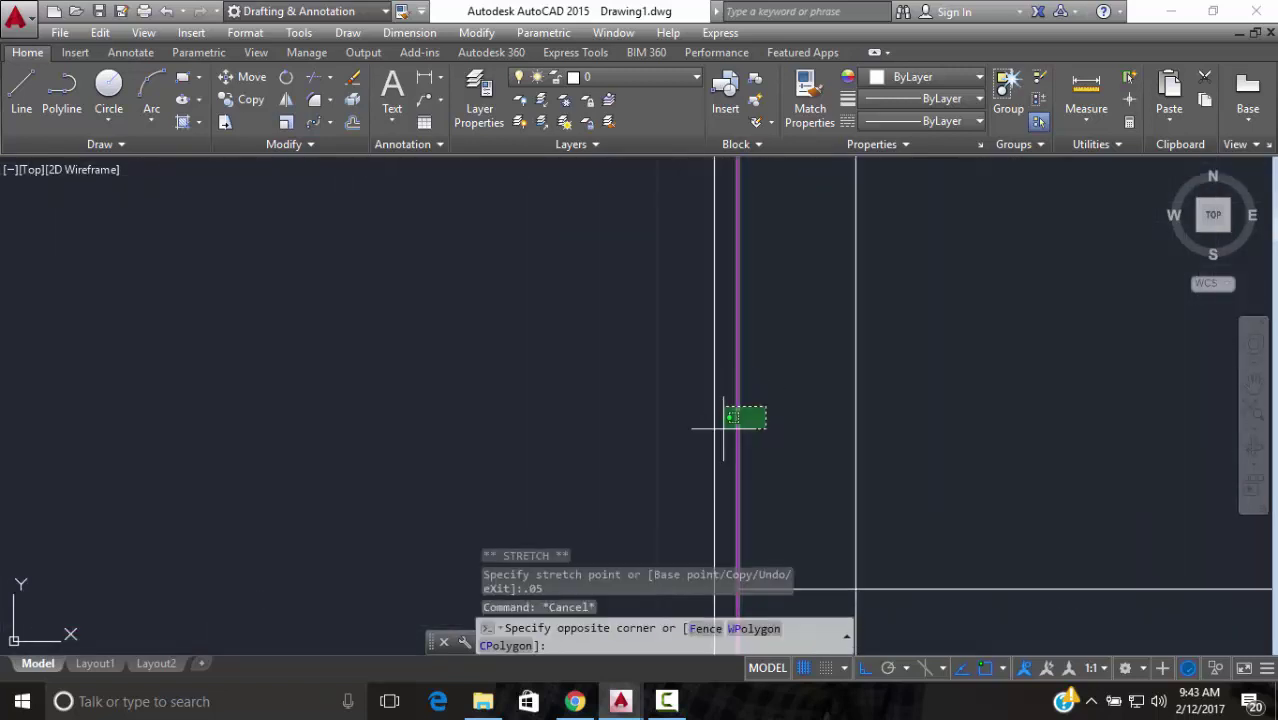
pyautogui.click(726, 425)
pyautogui.click(313, 122)
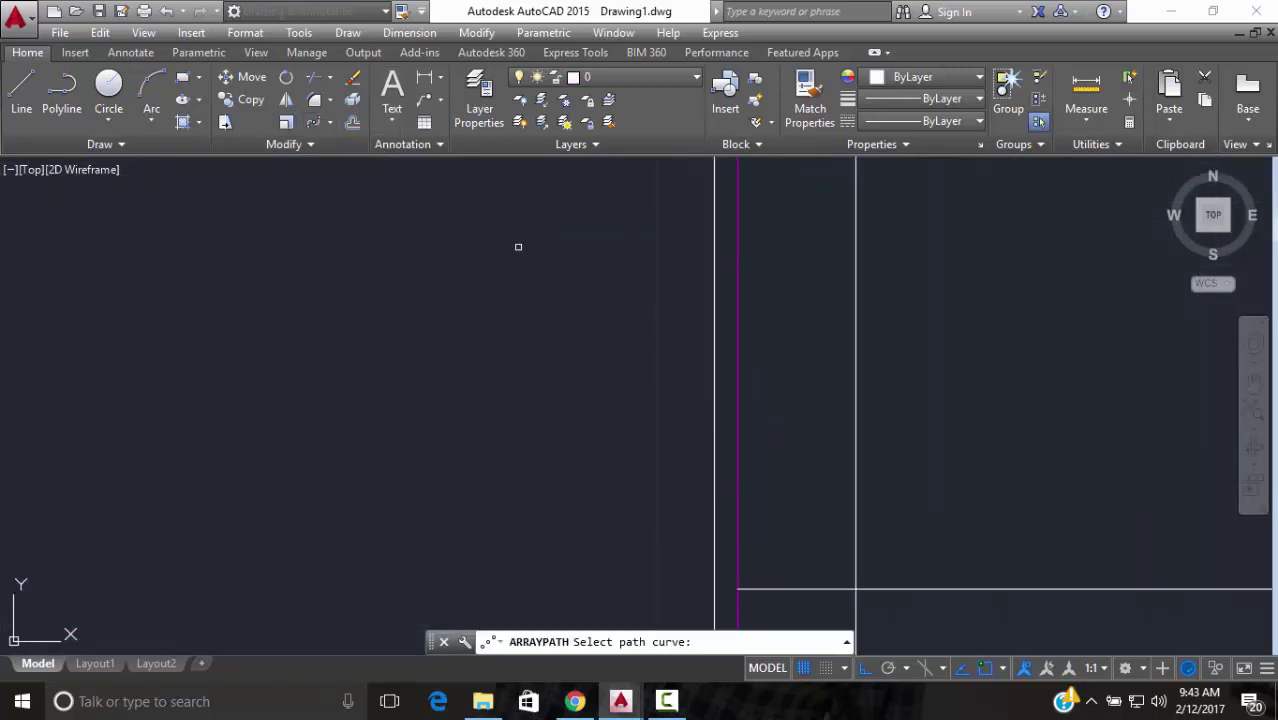
pyautogui.click(1010, 591)
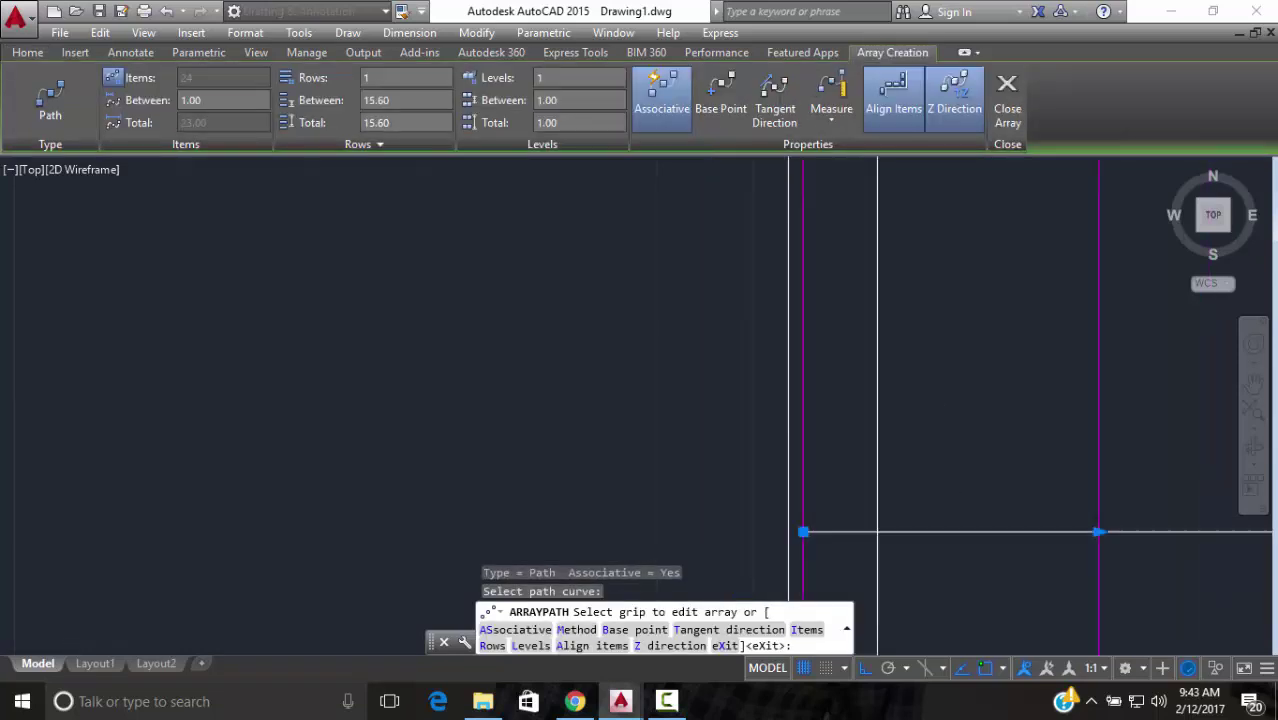
# Set the path array's item spacing to 1/6 and finish the array
pyautogui.click(208, 100)
pyautogui.write('1/6')
pyautogui.press('Return')
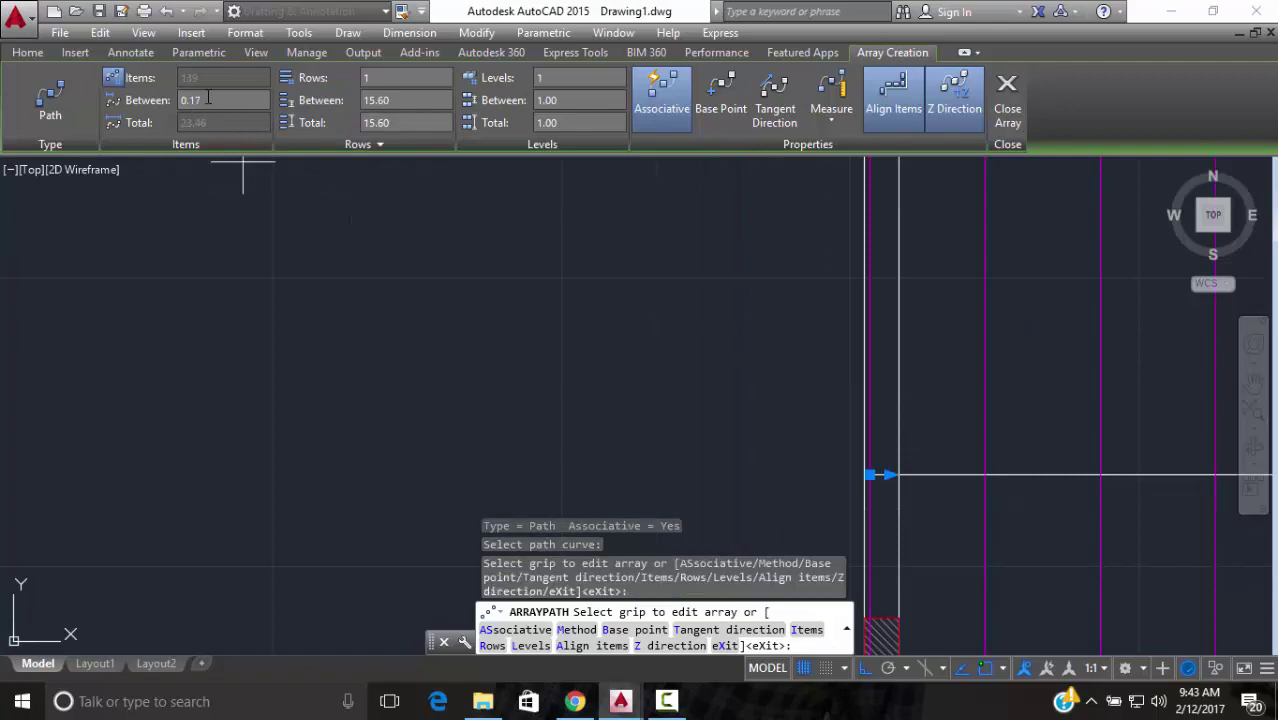
pyautogui.scroll(-2, 620, 310)
pyautogui.moveTo(750, 340); pyautogui.dragTo(372, 416, button='middle')
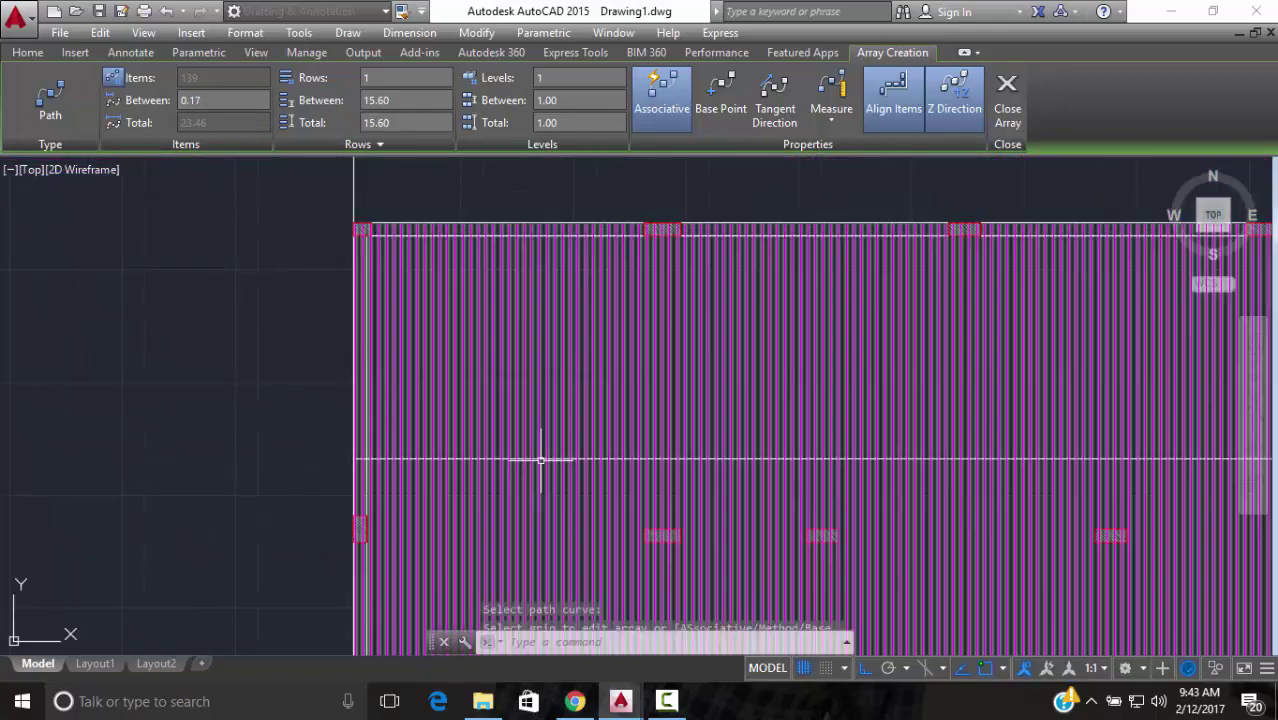
pyautogui.press('Escape')
# Erase the horizontal white line used as the array path
pyautogui.scroll(3, 542, 458)
pyautogui.write('E')
pyautogui.press('Return')
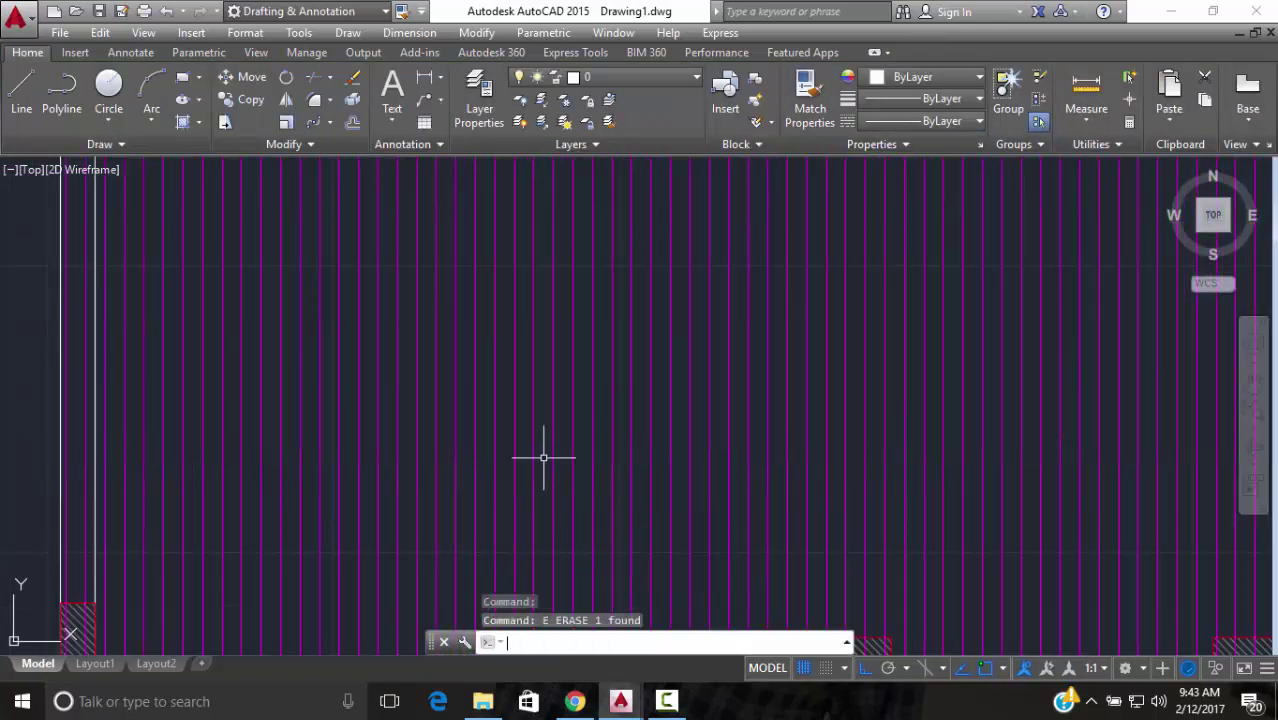
# Explode the array of vertical magenta lines with XPLODE, using the default Explode option
pyautogui.scroll(-5, 693, 371)
pyautogui.scroll(5, 827, 362)
pyautogui.scroll(5, 990, 245)
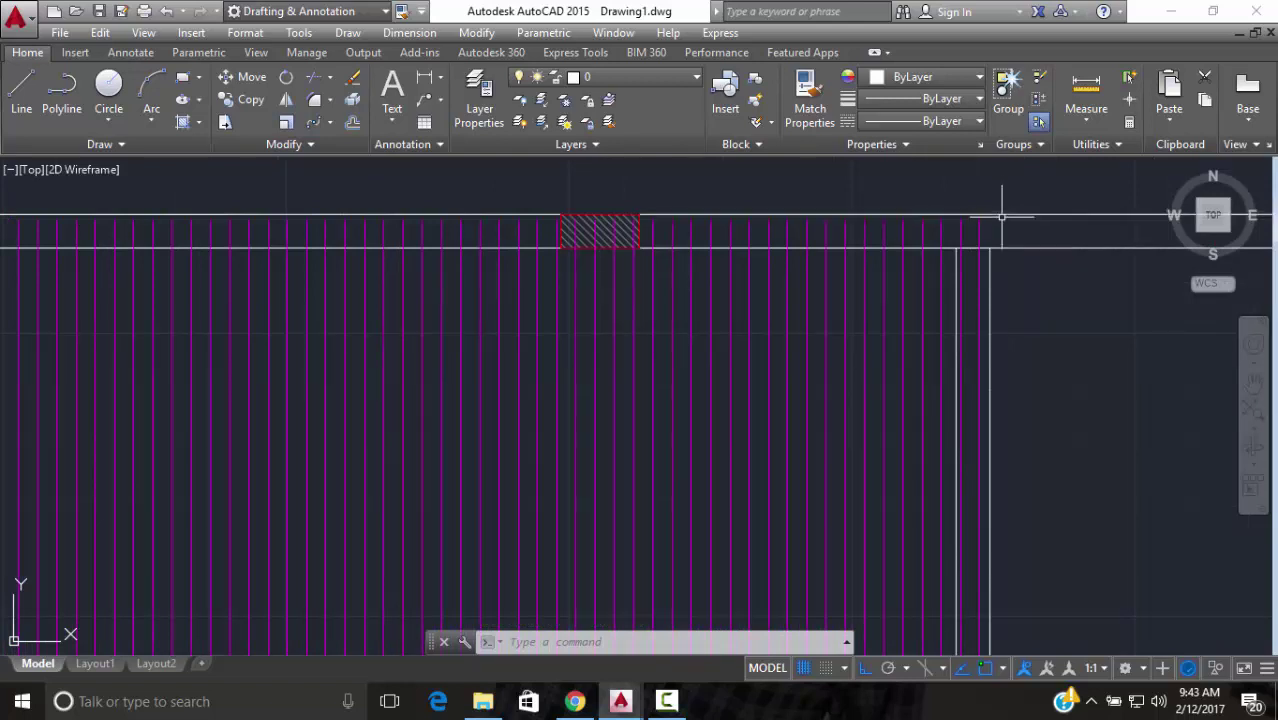
pyautogui.scroll(-5, 999, 214)
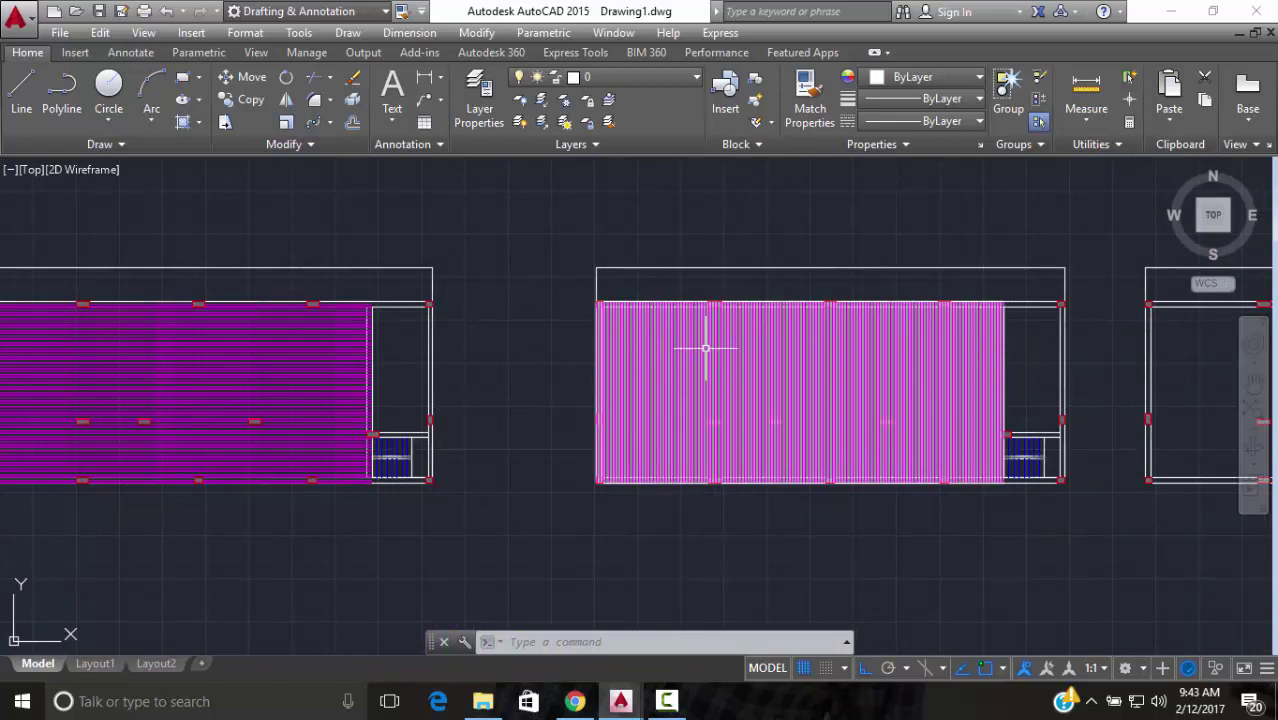
pyautogui.click(810, 310)
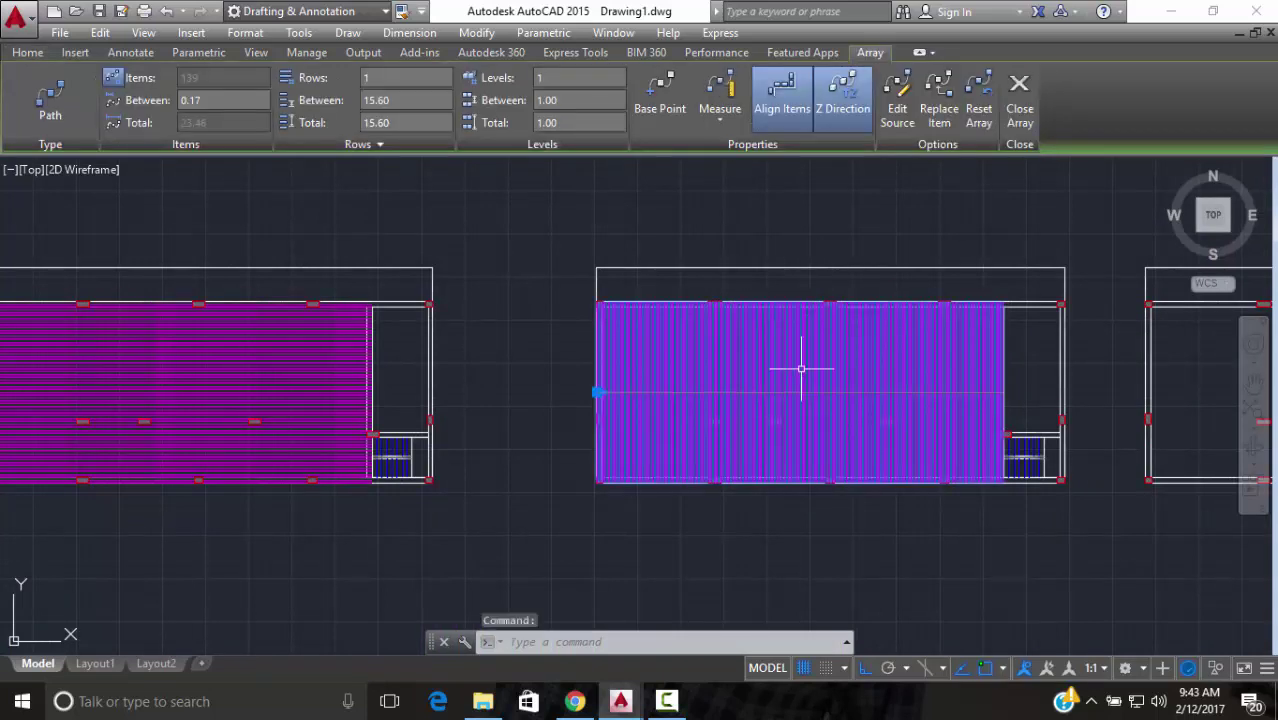
pyautogui.write('xp')
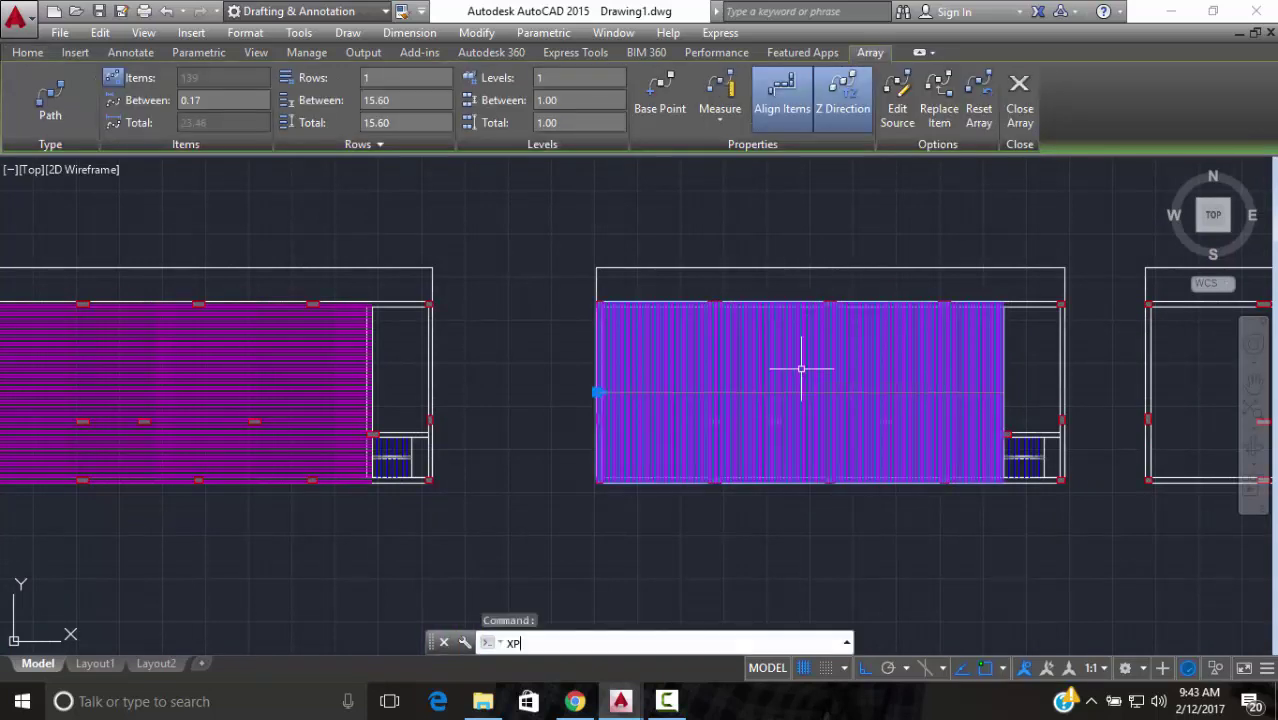
pyautogui.press('Return')
pyautogui.scroll(5, 877, 366)
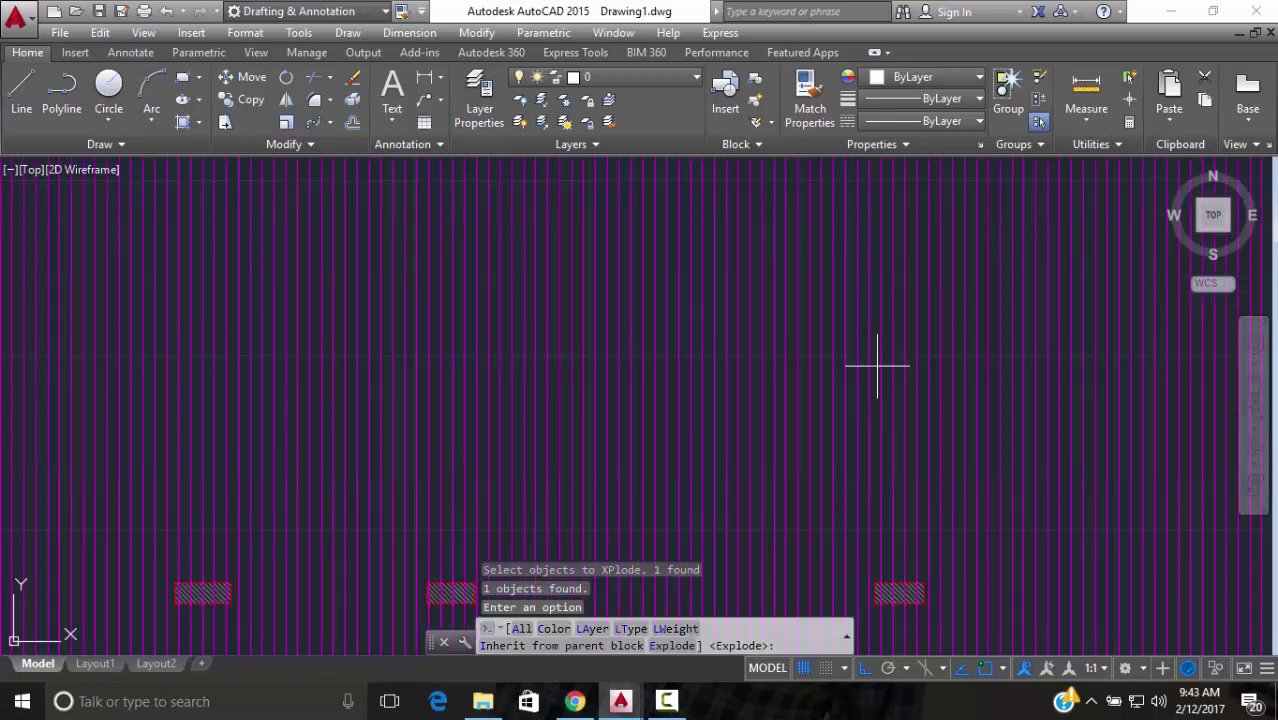
pyautogui.press('Return')
# Isolate layer x- b with LAYISO, using one of the vertical magenta lines
pyautogui.click(776, 365)
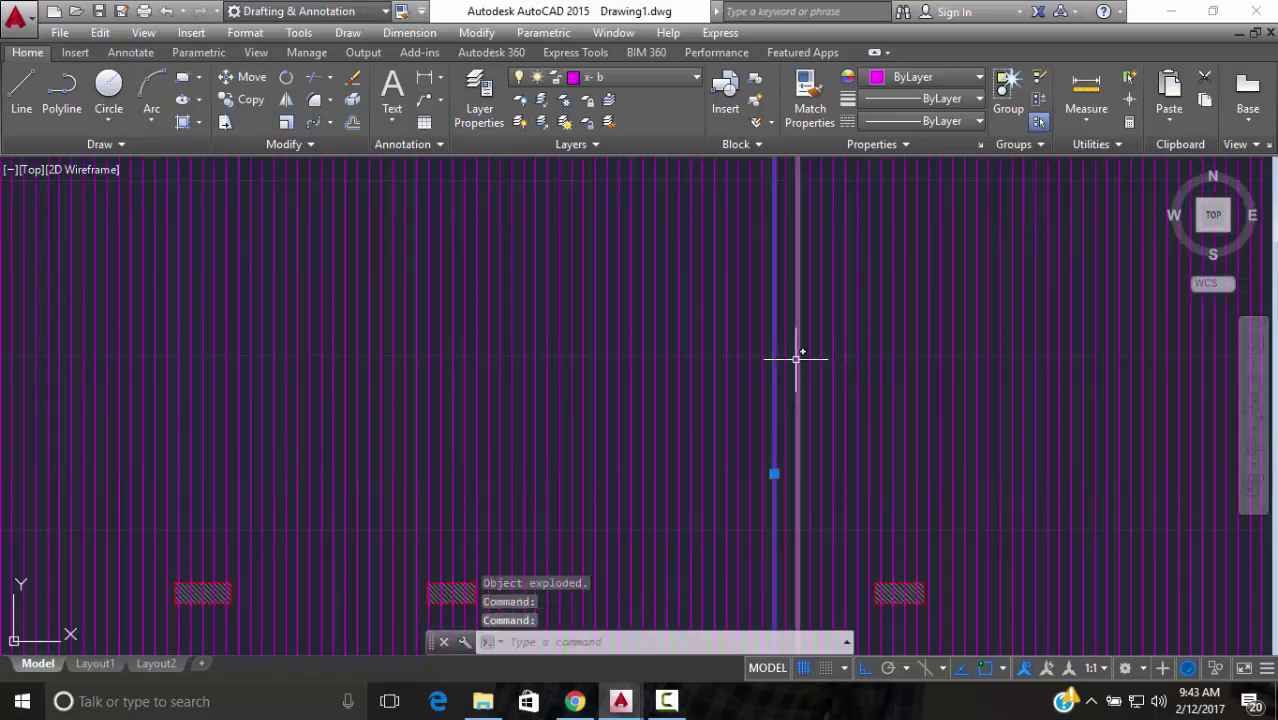
pyautogui.scroll(-4, 797, 358)
pyautogui.write('LAYISO')
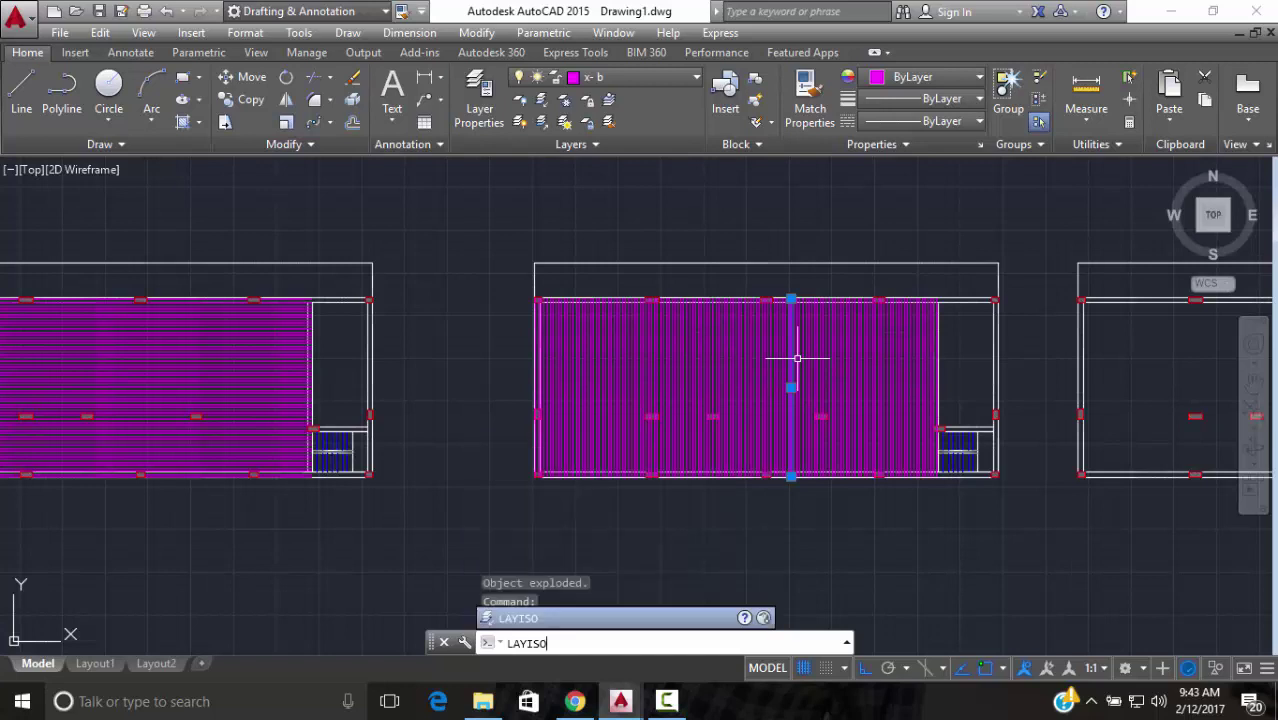
pyautogui.press('Return')
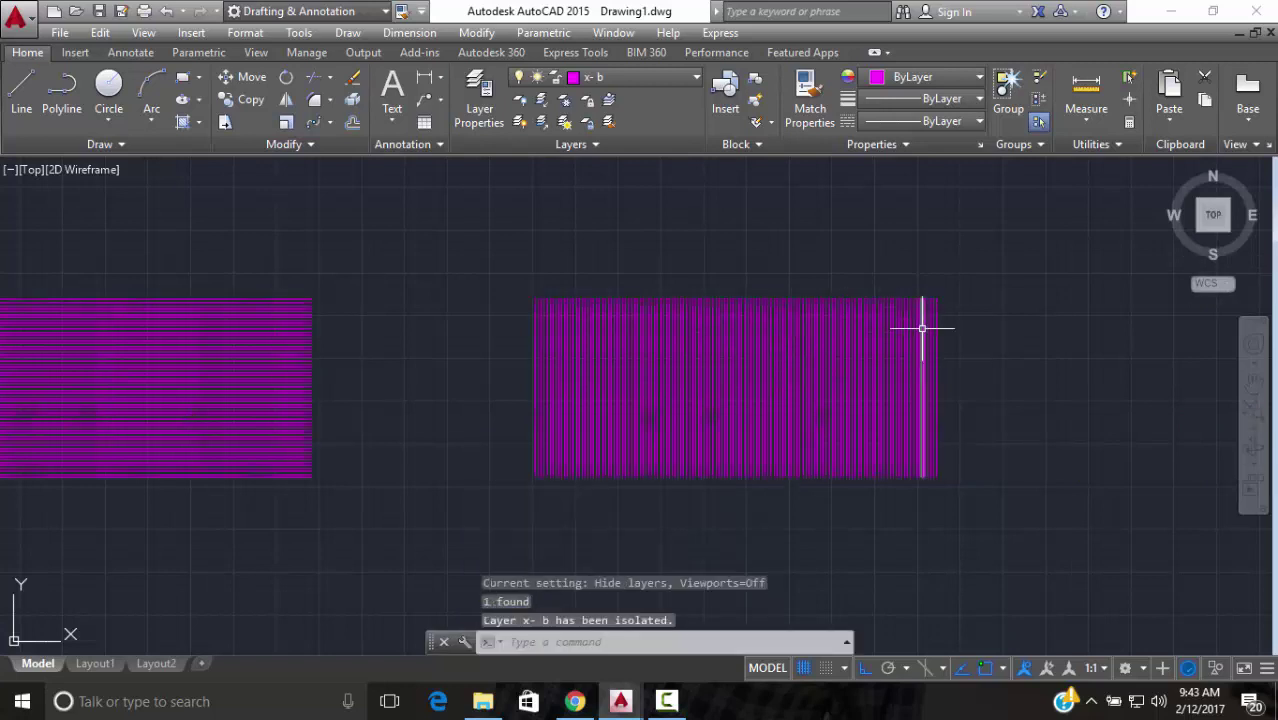
# Run OVERKILL on all the vertical magenta lines with the default comparison settings
pyautogui.click(974, 358)
pyautogui.click(440, 445)
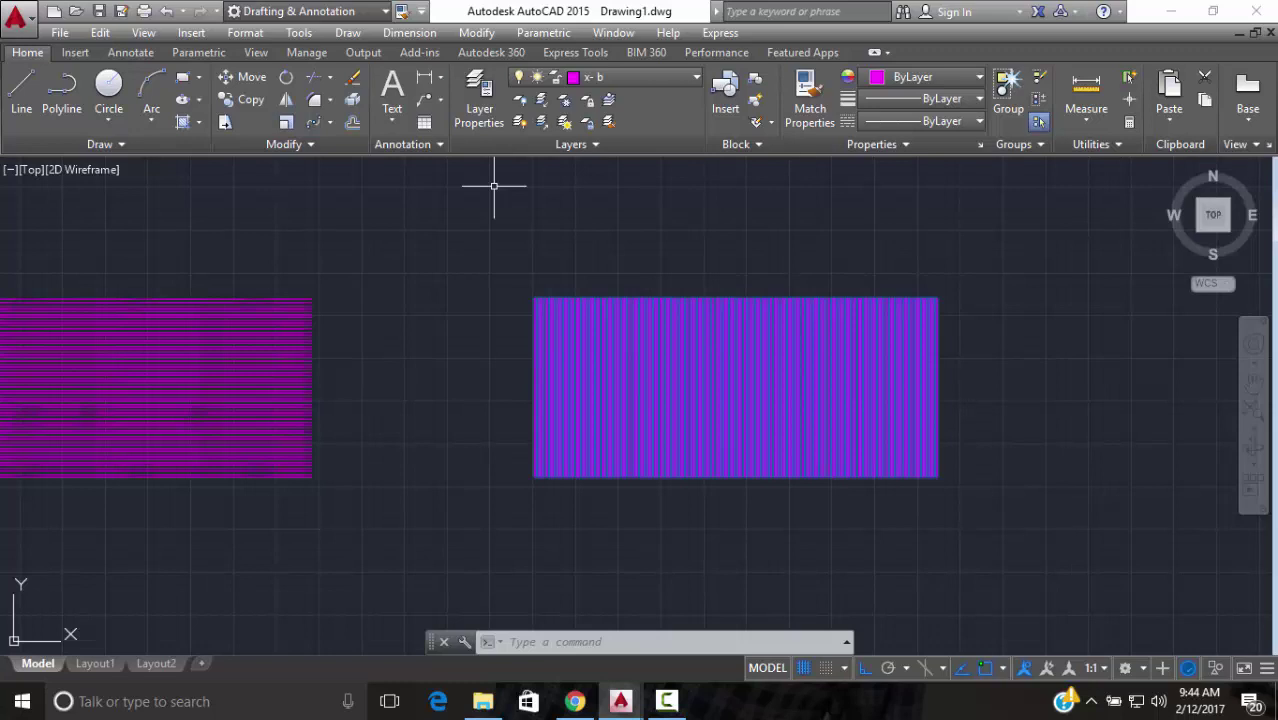
pyautogui.write('p')
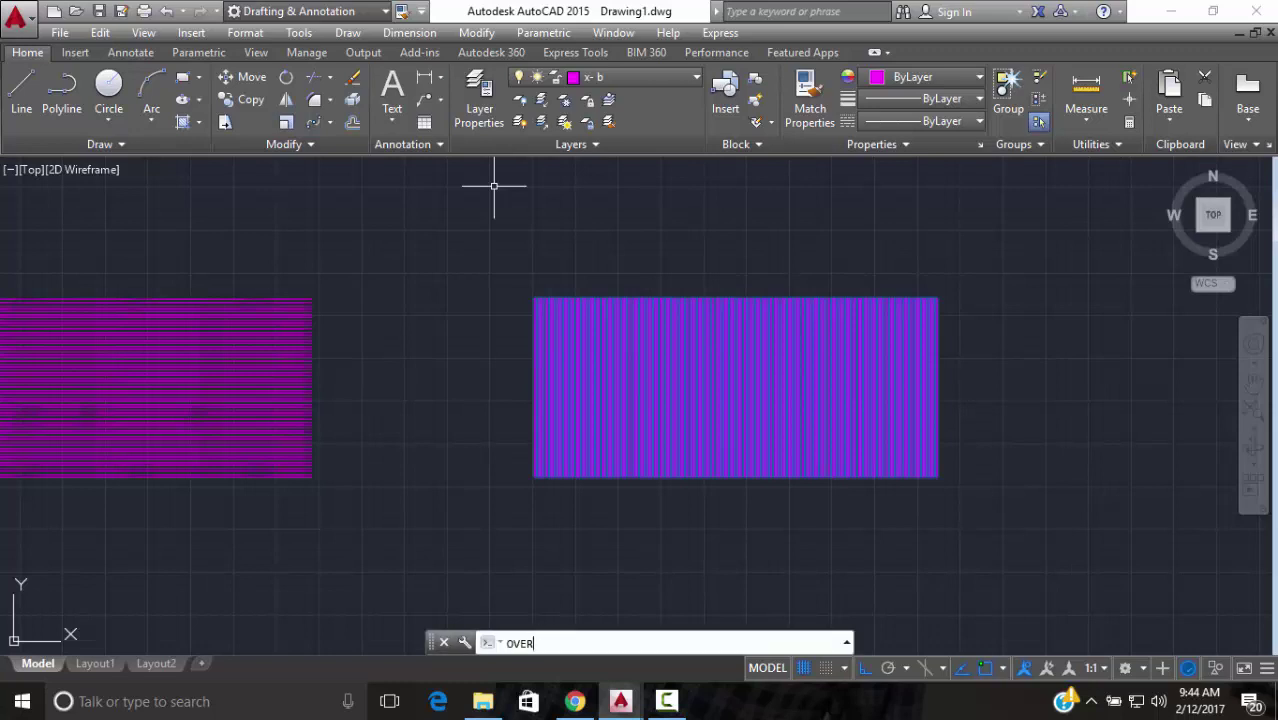
pyautogui.press('Return')
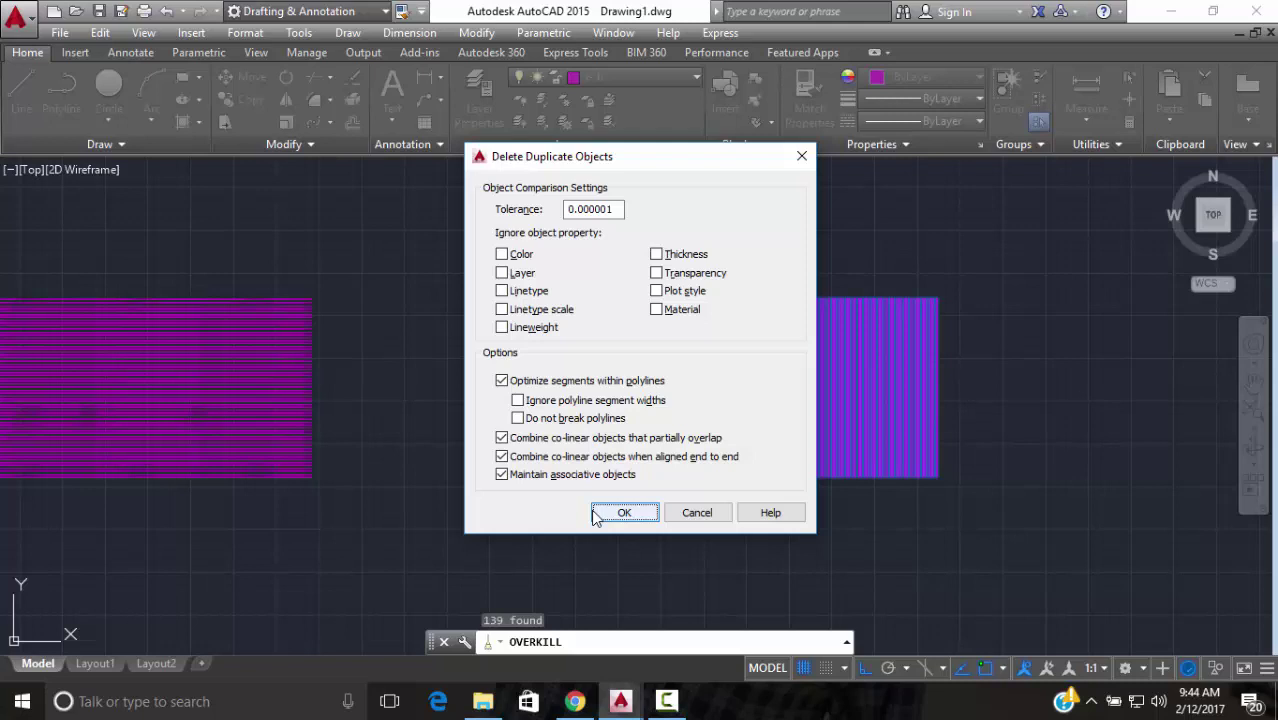
pyautogui.click(624, 512)
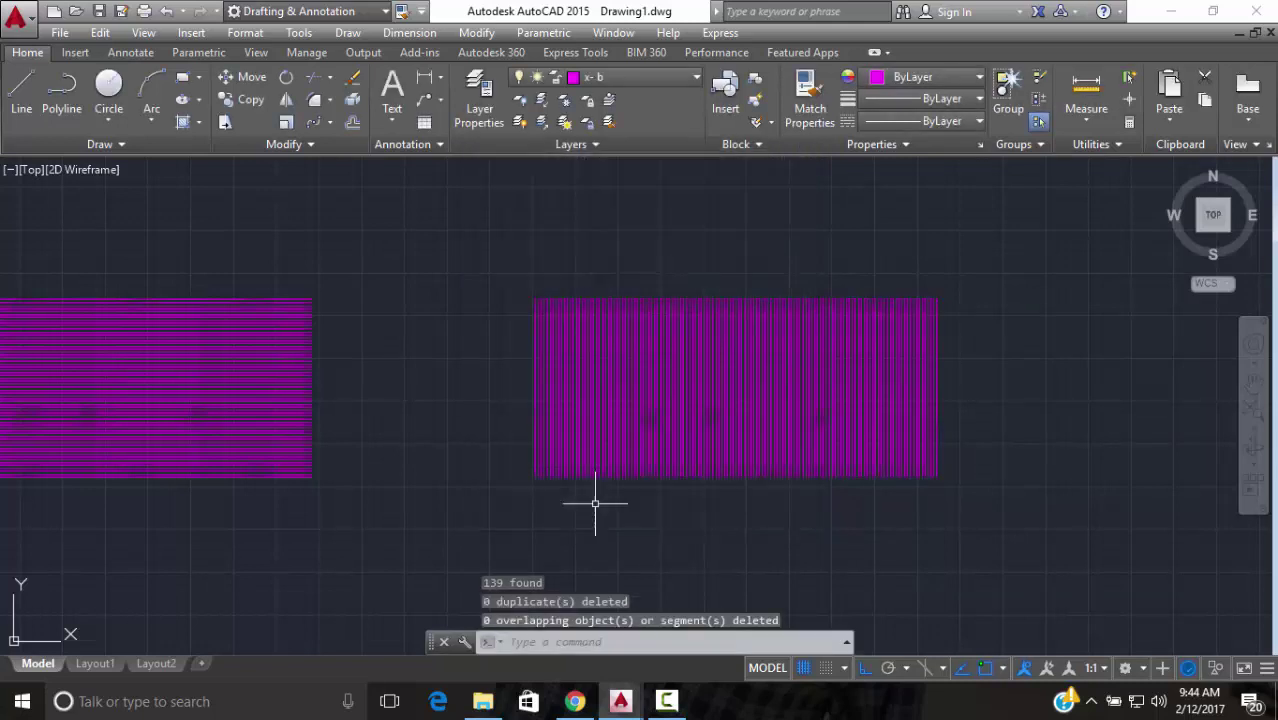
pyautogui.scroll(-2, 699, 437)
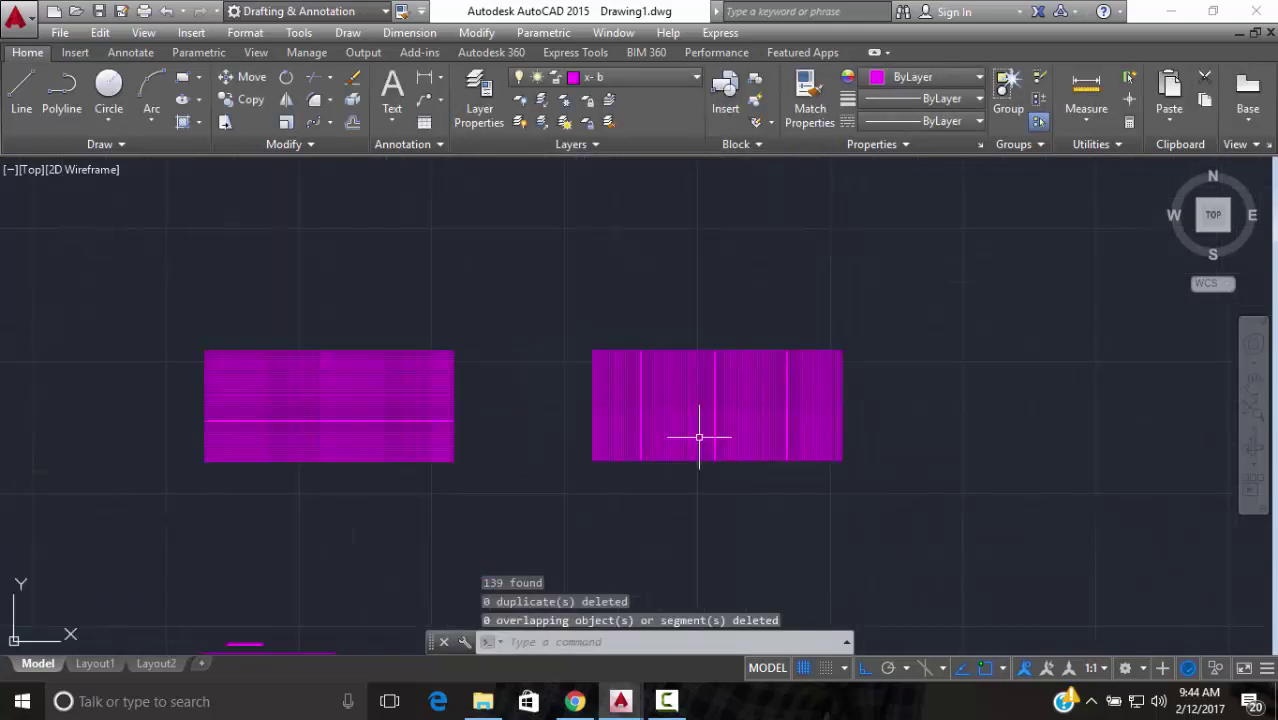
# Select all the vertical magenta lines and check their object count and properties
pyautogui.click(860, 375)
pyautogui.click(548, 386)
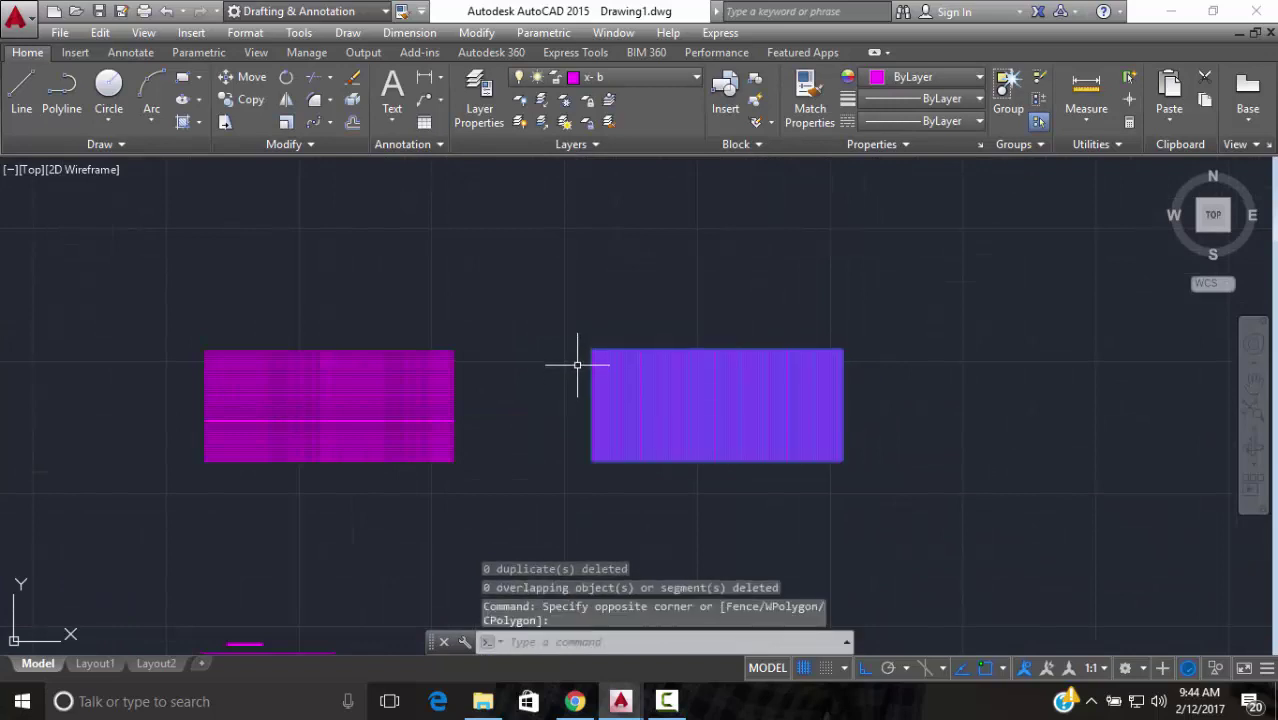
pyautogui.press('Escape')
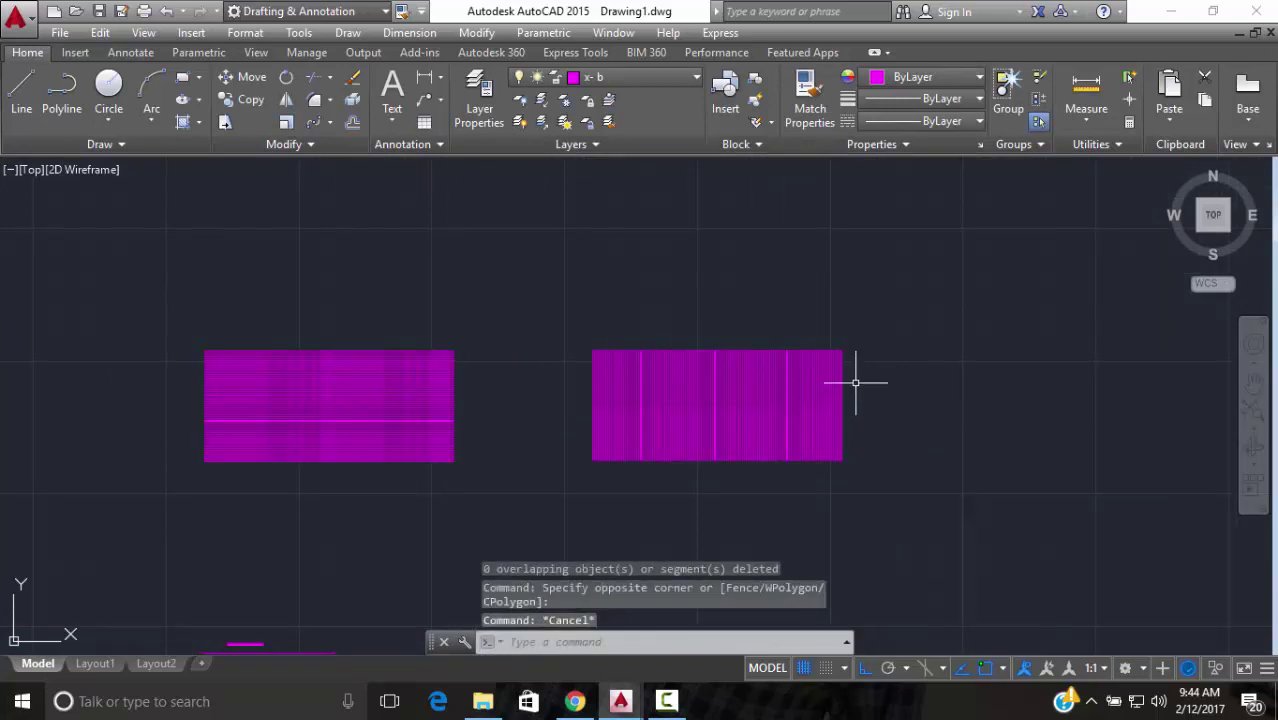
pyautogui.click(855, 382)
pyautogui.scroll(5, 562, 395)
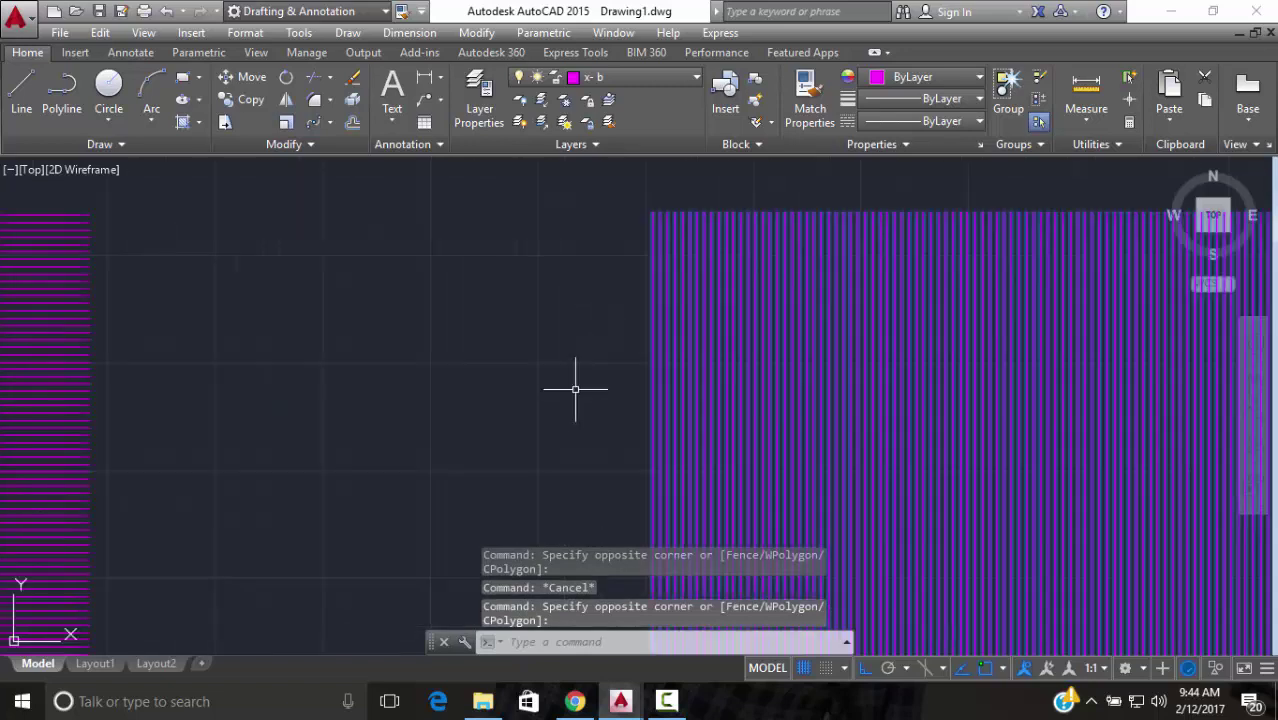
pyautogui.hotkey('ctrl', '1')
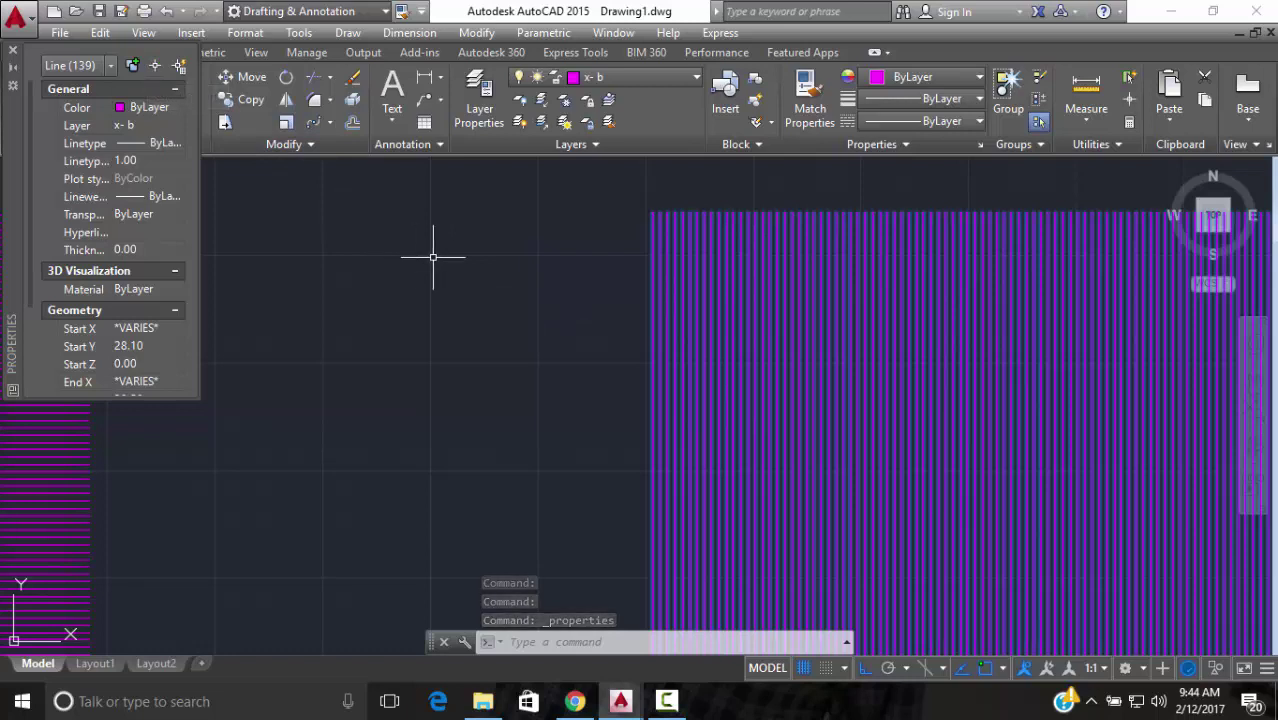
pyautogui.press('Escape')
# Turn all layers back on and close the Properties palette
pyautogui.scroll(-5, 433, 257)
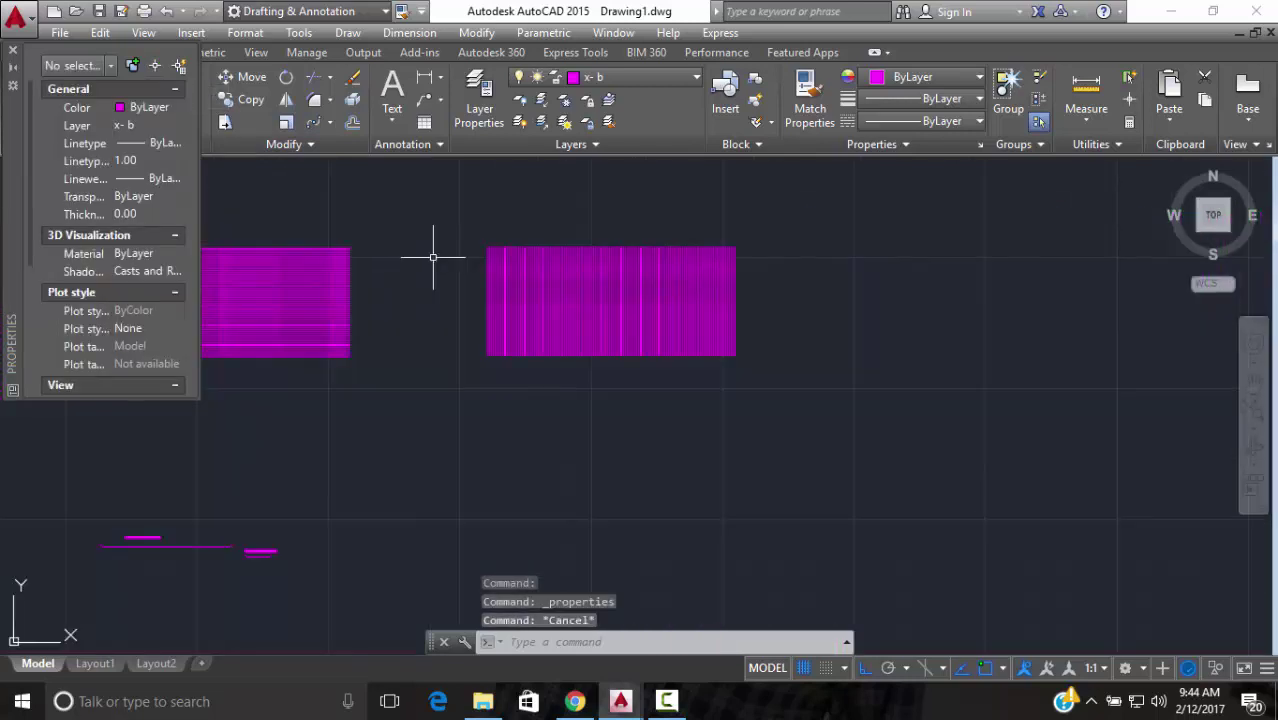
pyautogui.click(519, 121)
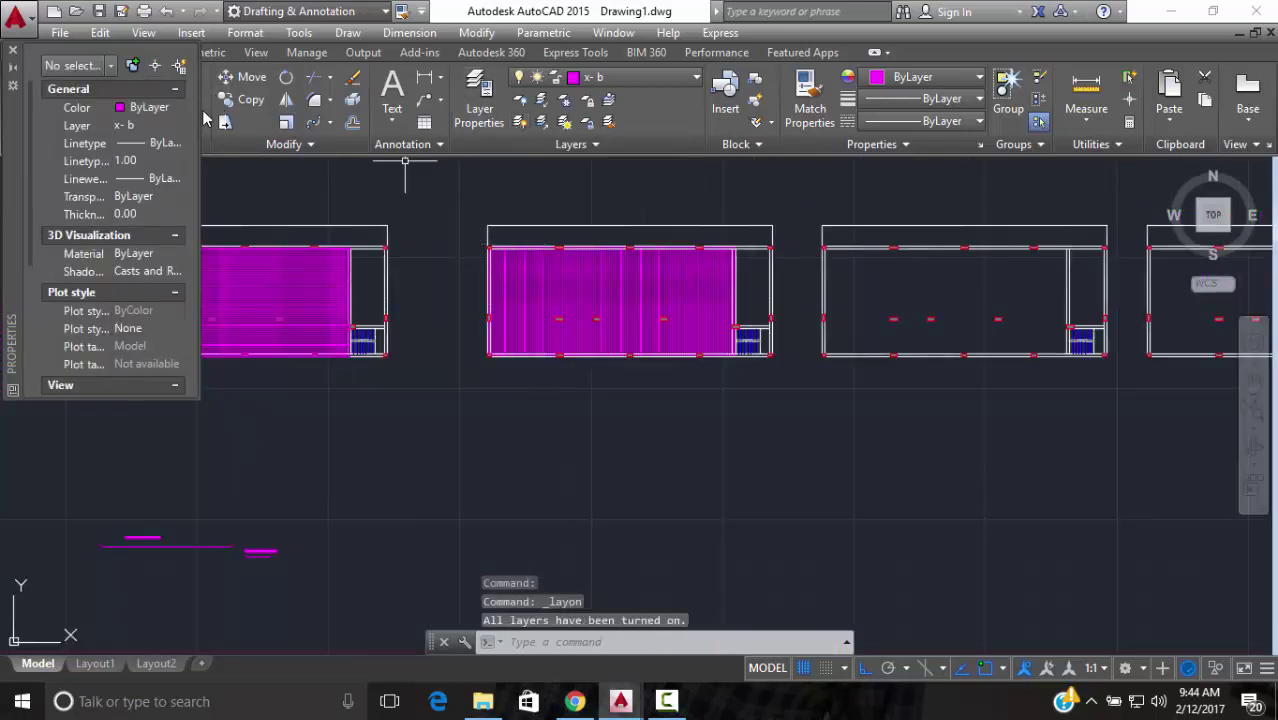
pyautogui.click(12, 49)
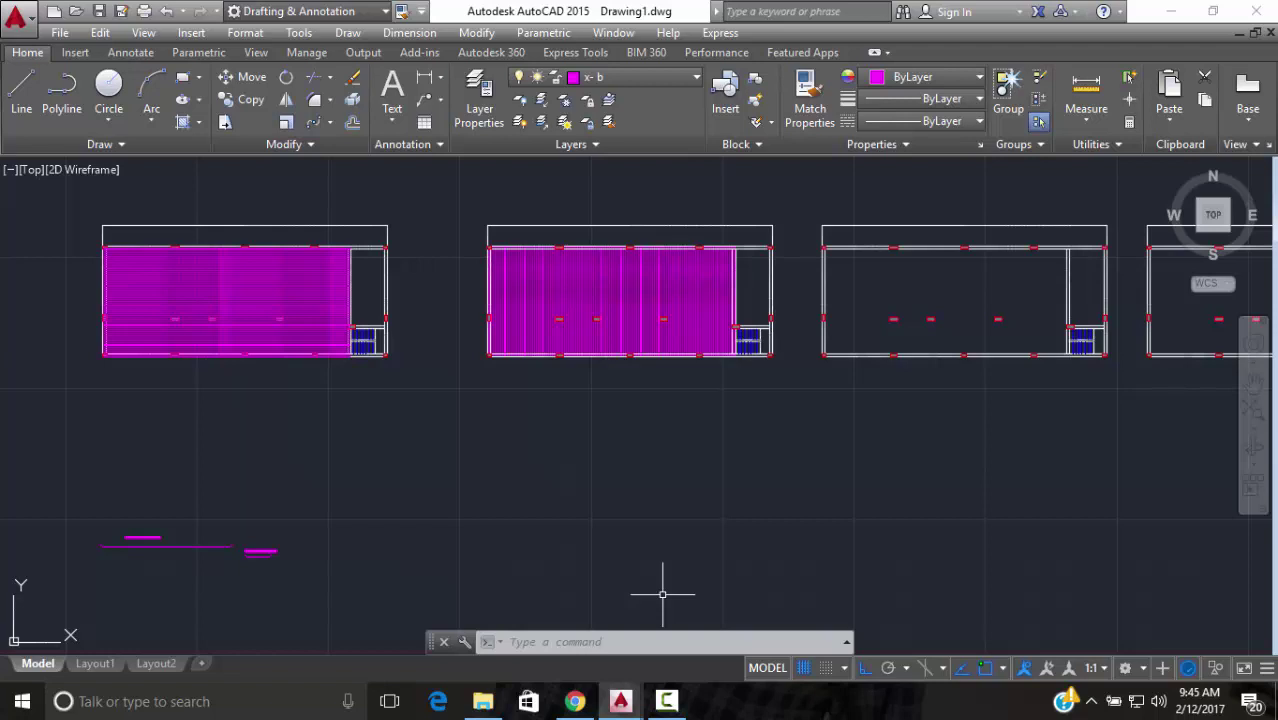
pyautogui.click(666, 701)
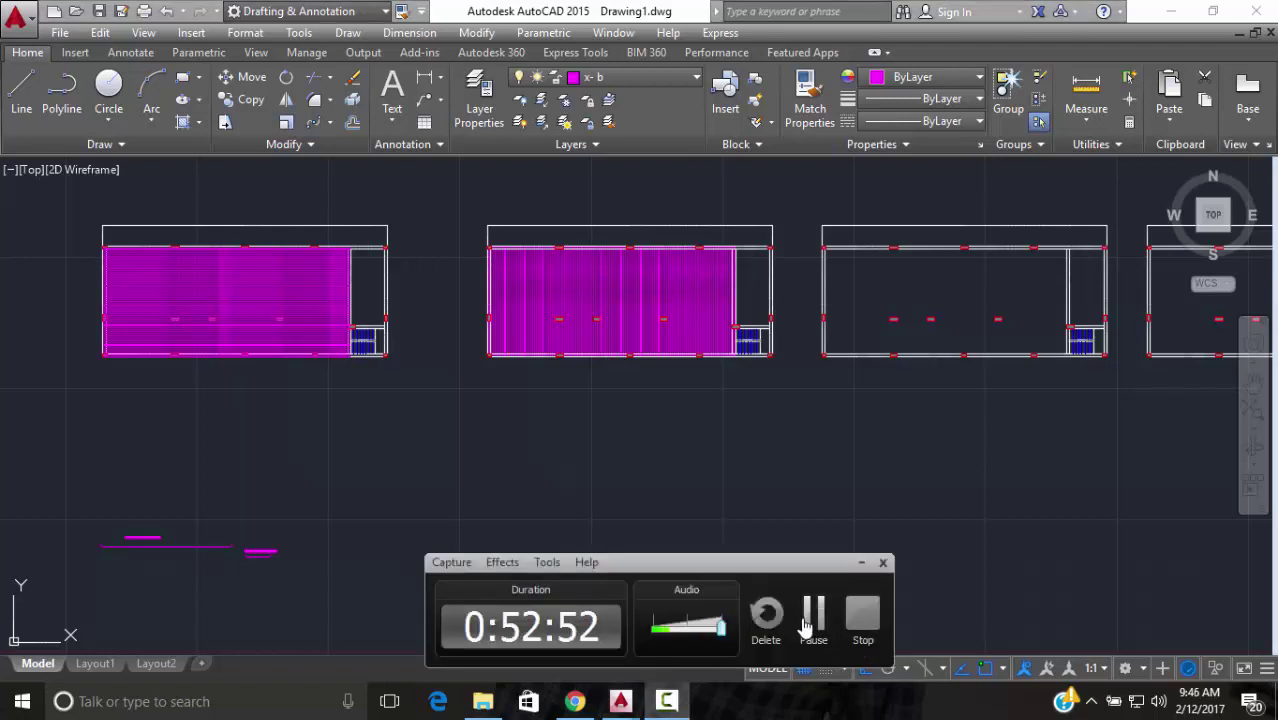
pyautogui.click(861, 563)
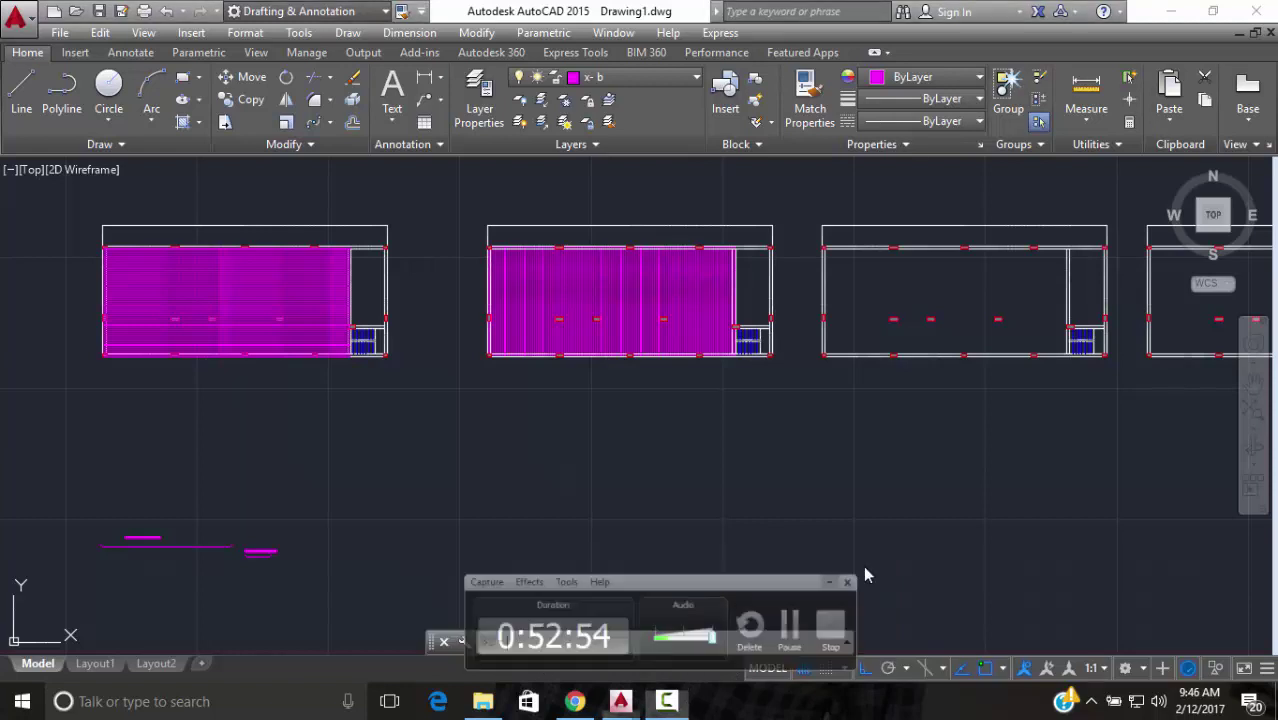
# Draw a horizontal line across the third floor plan, from the upper outer corner of the left wall's middle column to the far face of the stair-side wall
pyautogui.scroll(-4, 838, 476)
pyautogui.moveTo(838, 476); pyautogui.dragTo(693, 516, button='middle')
pyautogui.scroll(4, 699, 516)
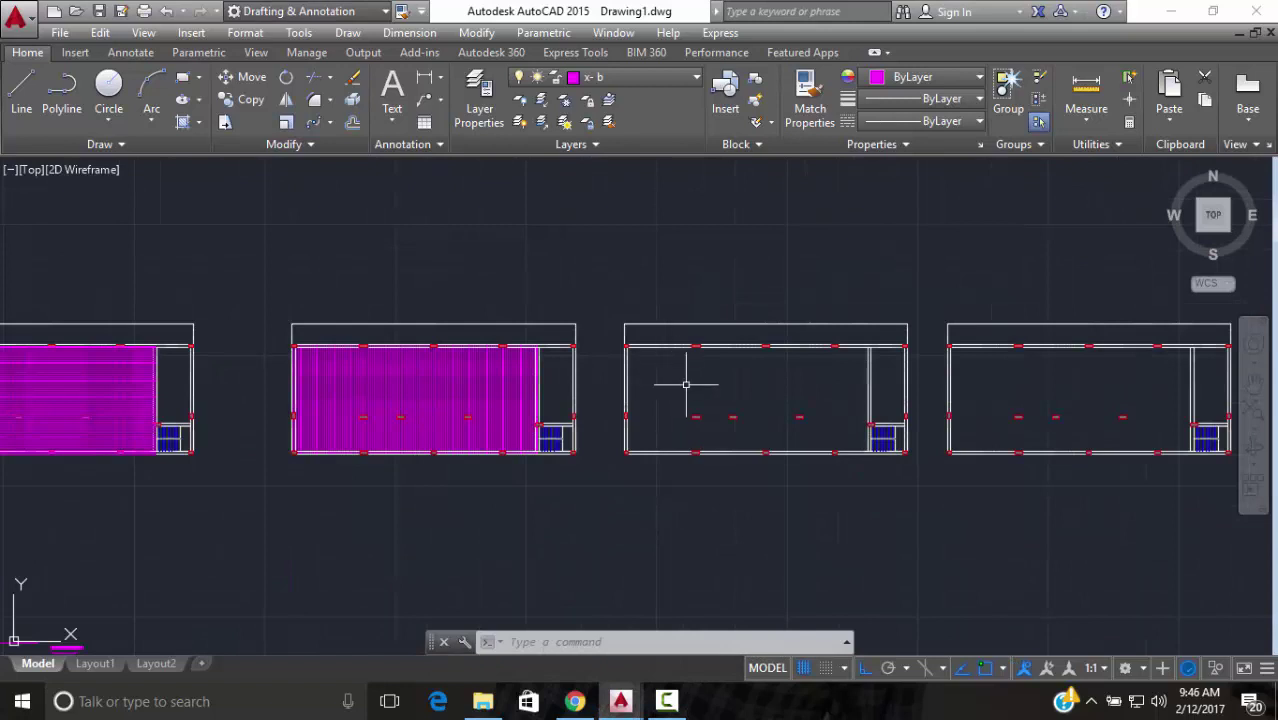
pyautogui.scroll(4, 522, 408)
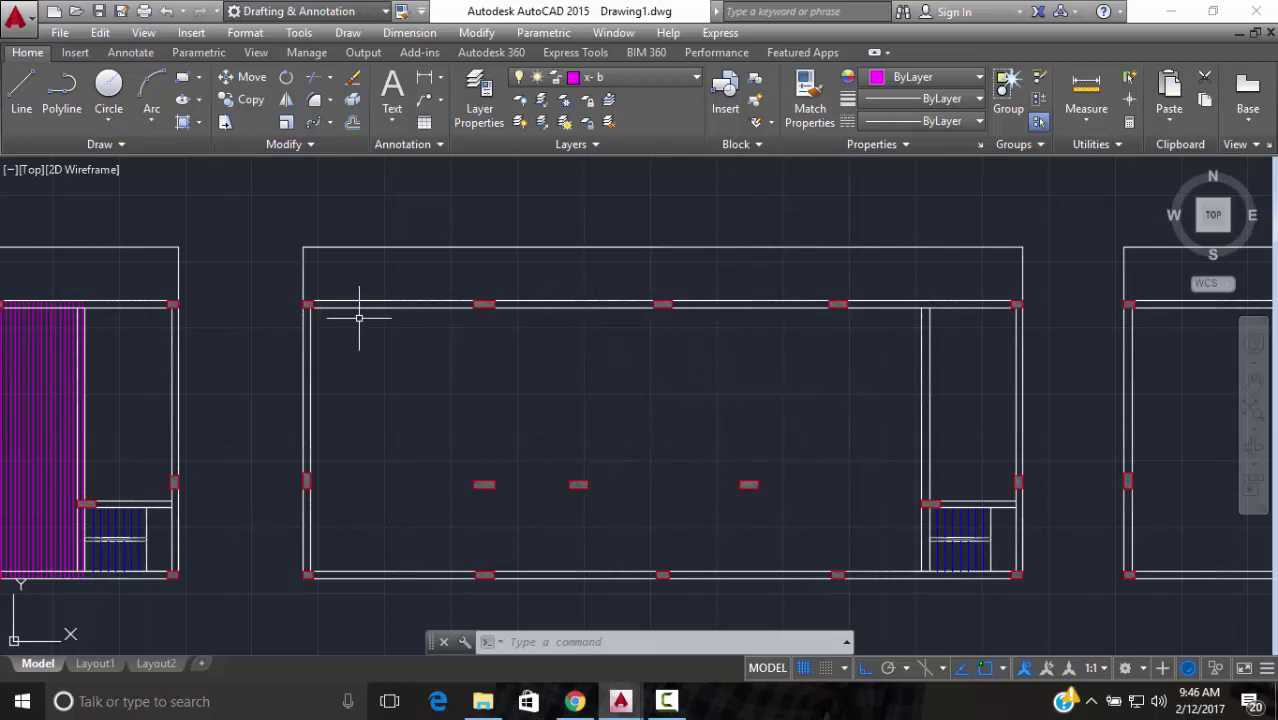
pyautogui.click(12, 88)
pyautogui.scroll(4, 340, 470)
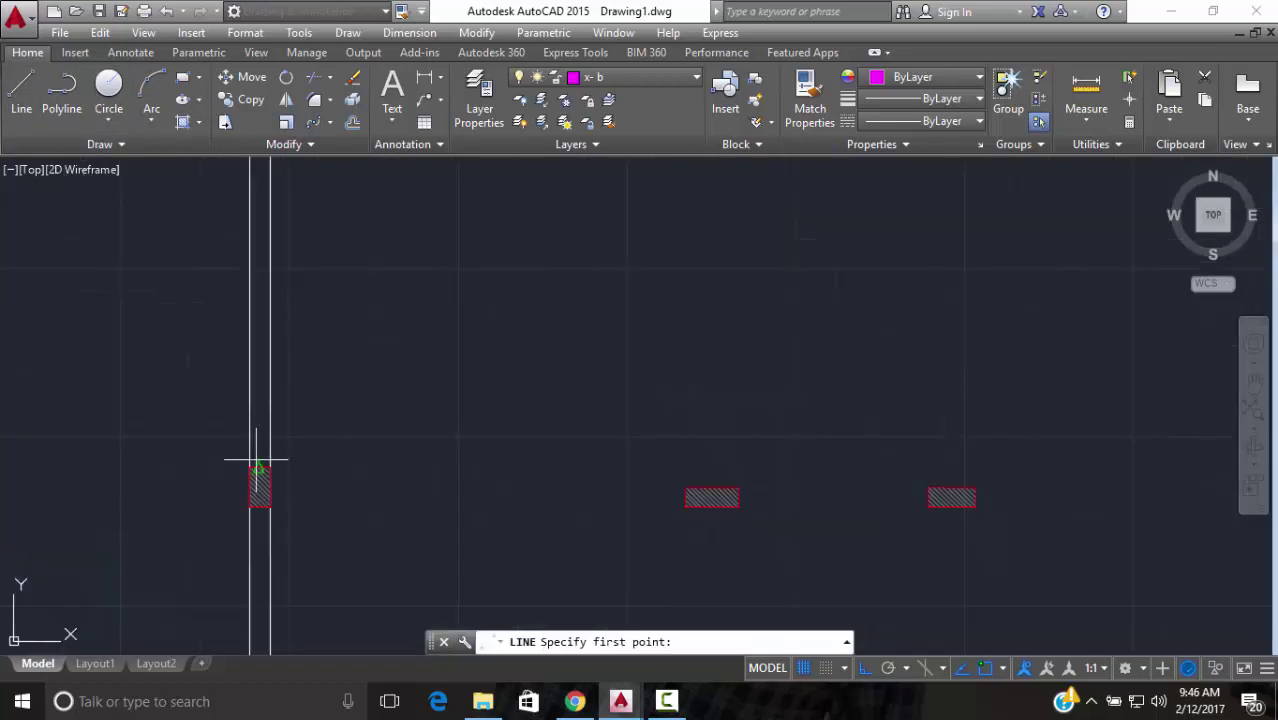
pyautogui.scroll(3, 245, 470)
pyautogui.click(234, 479)
pyautogui.scroll(-8, 921, 500)
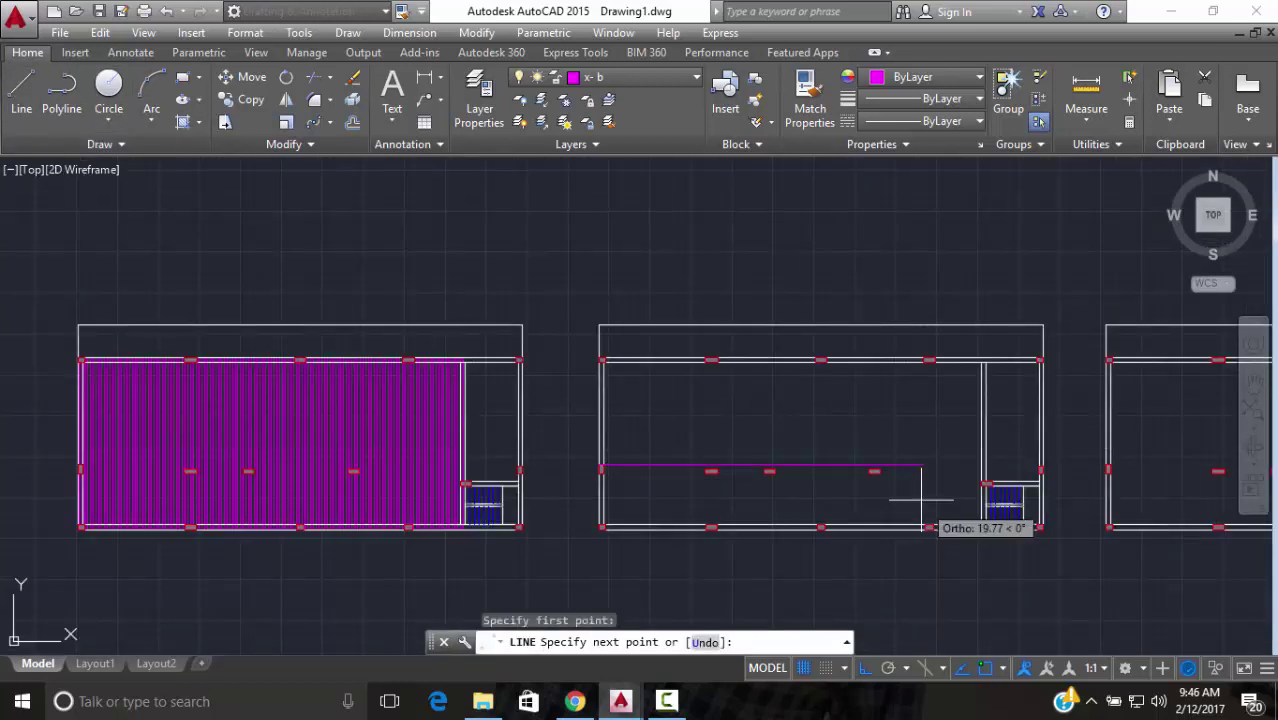
pyautogui.scroll(5, 921, 500)
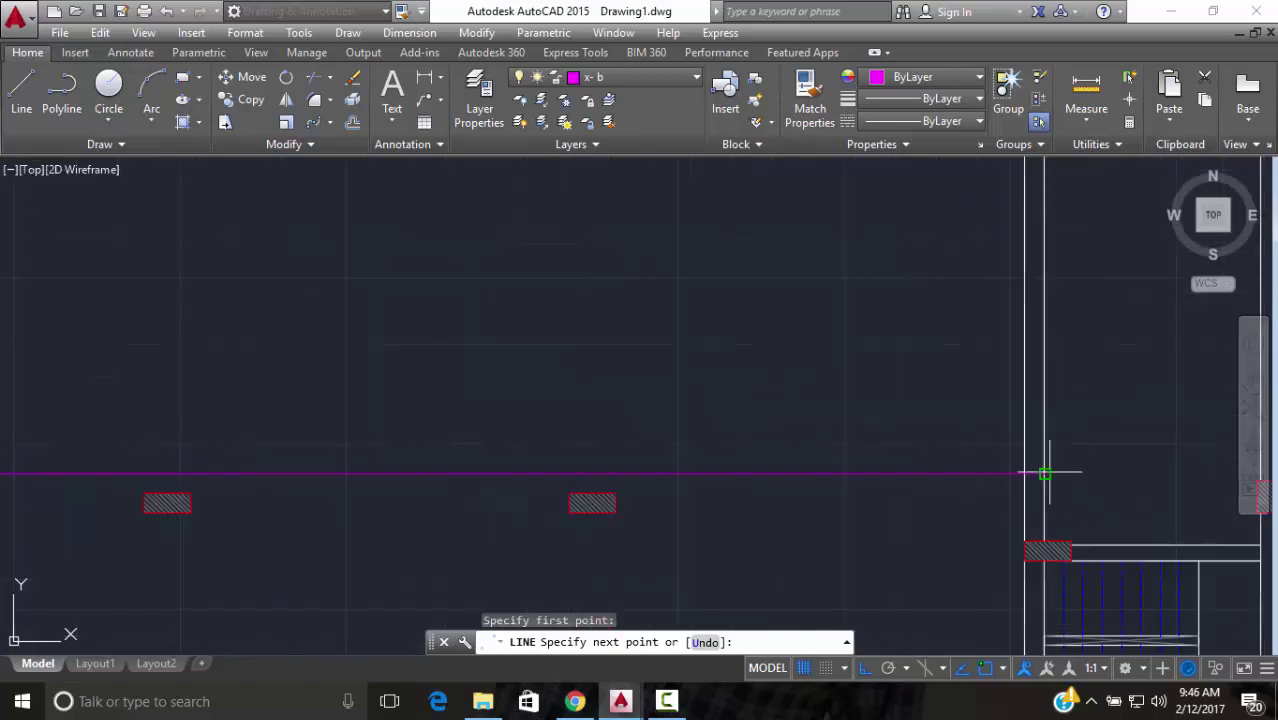
pyautogui.click(1046, 473)
pyautogui.press('Escape')
# Shorten the new horizontal line by .1 at its stair-side end by stretching its endpoint inward
pyautogui.scroll(5, 1046, 440)
pyautogui.click(1034, 503)
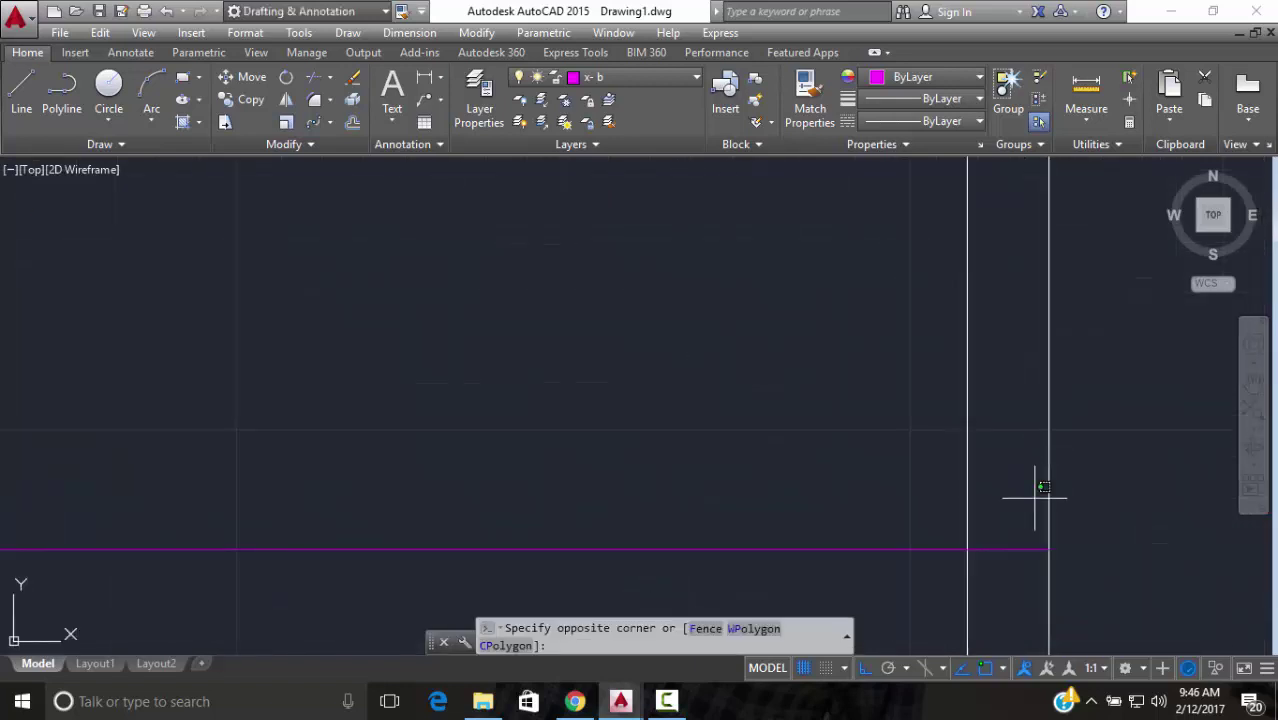
pyautogui.click(1040, 553)
pyautogui.click(1048, 549)
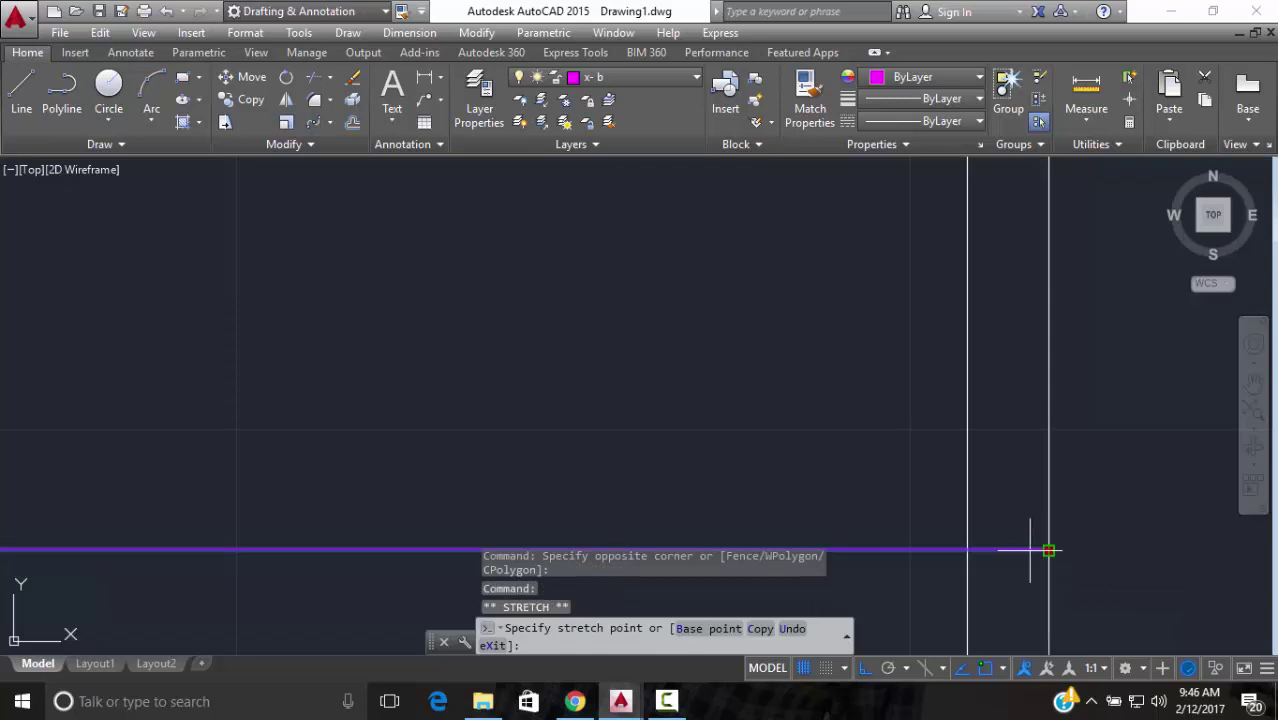
pyautogui.write('.05')
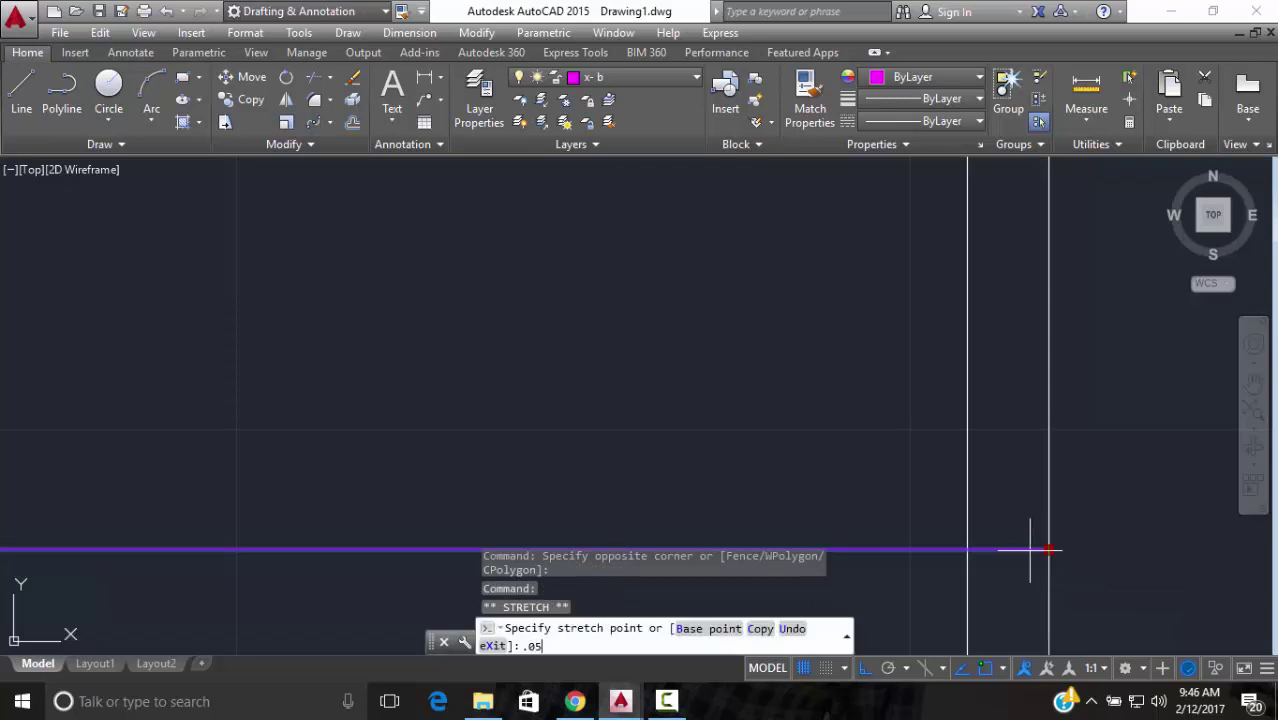
pyautogui.press('BackSpace')
pyautogui.press('BackSpace')
pyautogui.write('1')
pyautogui.press('Return')
pyautogui.press('Escape')
# Move the horizontal line .05 to the right, away from the outer face of the left wall
pyautogui.scroll(-5, 442, 351)
pyautogui.scroll(5, 532, 392)
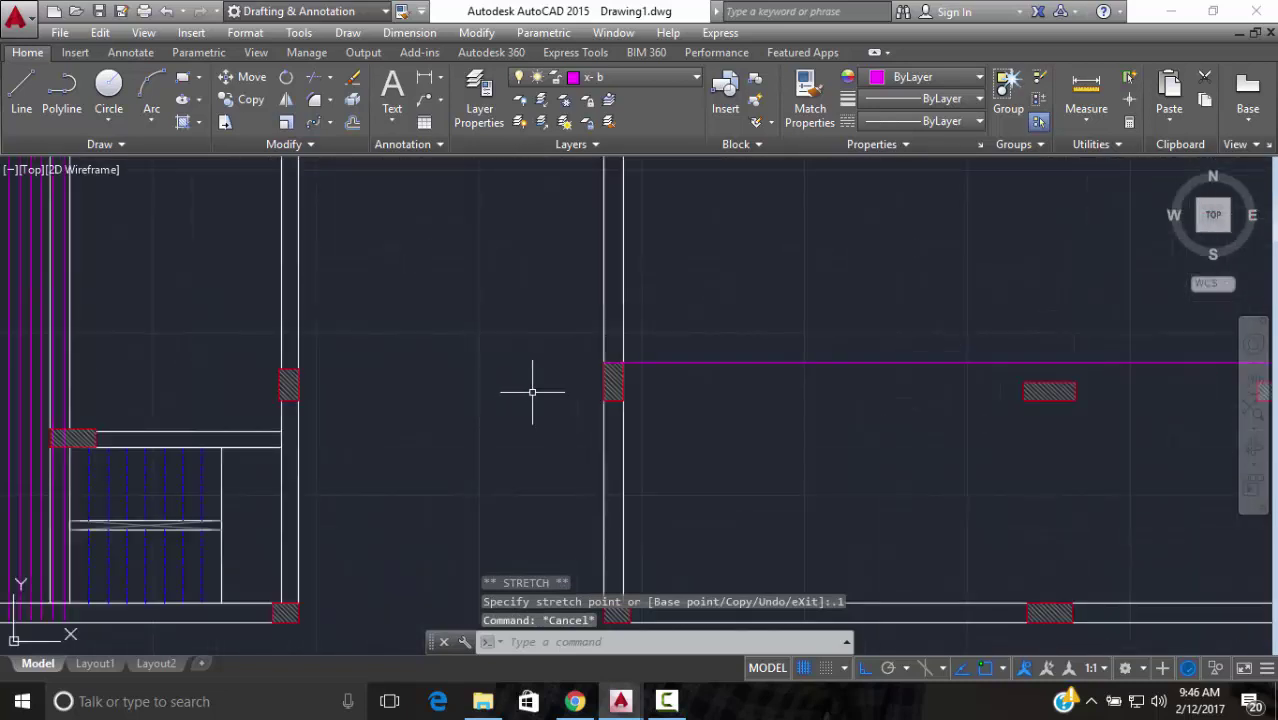
pyautogui.scroll(5, 600, 387)
pyautogui.click(882, 288)
pyautogui.click(847, 365)
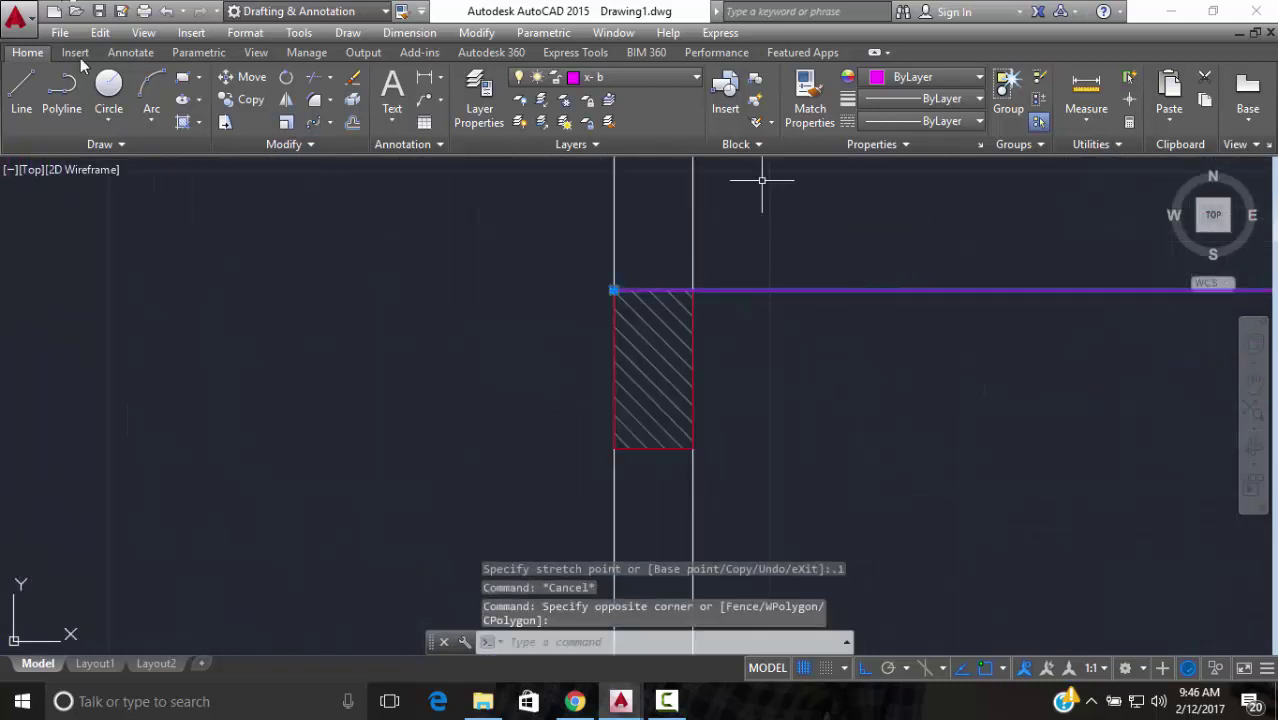
pyautogui.click(248, 77)
pyautogui.click(613, 290)
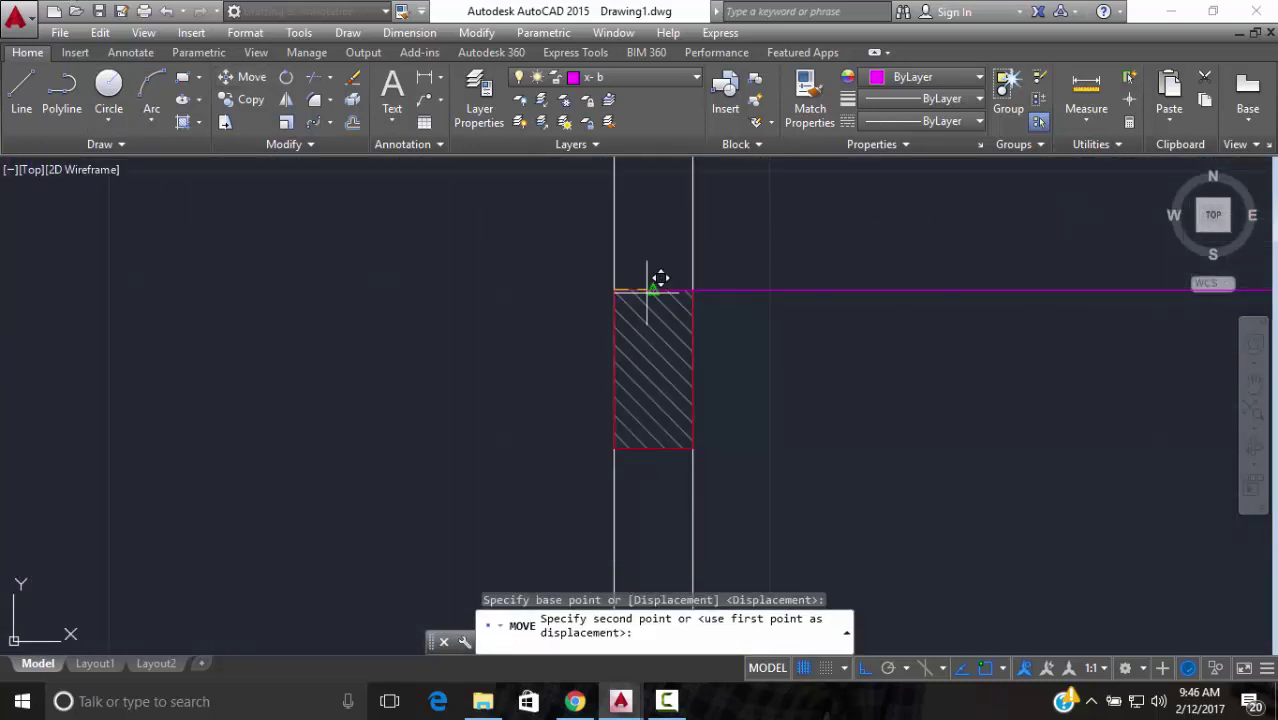
pyautogui.write('.05')
pyautogui.press('Return')
pyautogui.press('Escape')
# Add a linear dimension between the two ends of the horizontal line, placed just above it
pyautogui.scroll(-4, 1032, 387)
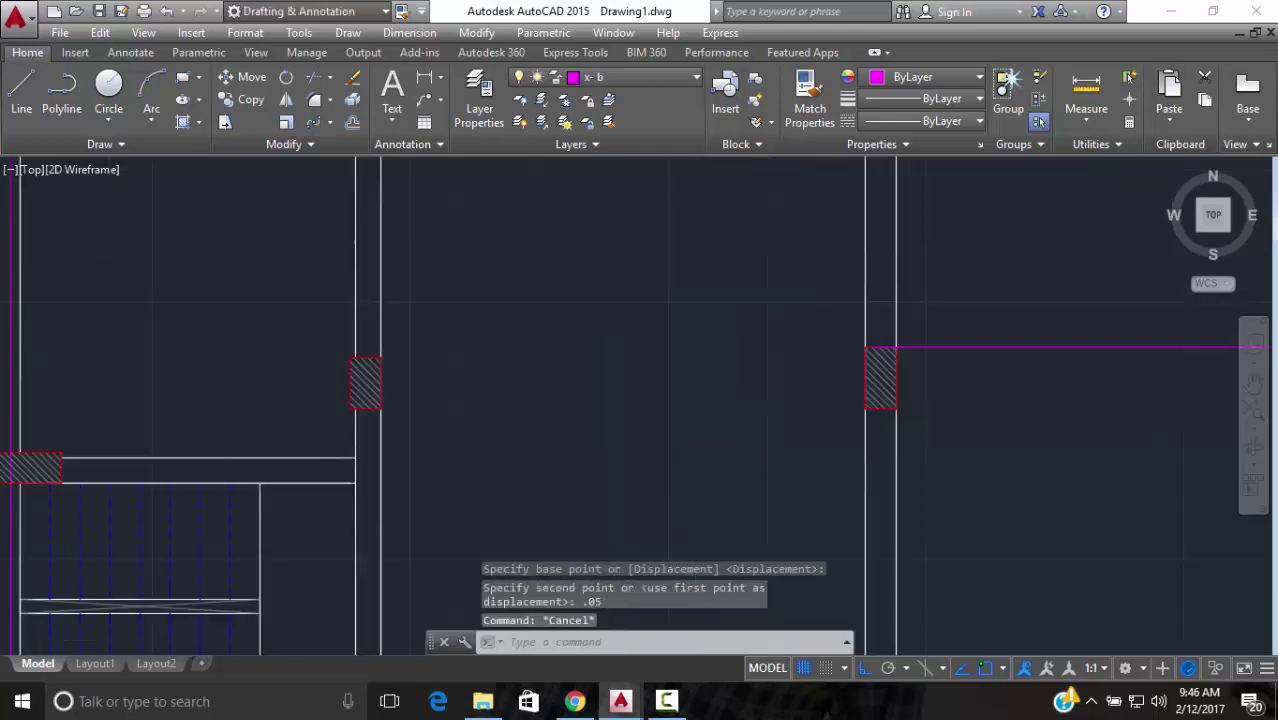
pyautogui.scroll(-6, 990, 390)
pyautogui.scroll(6, 990, 390)
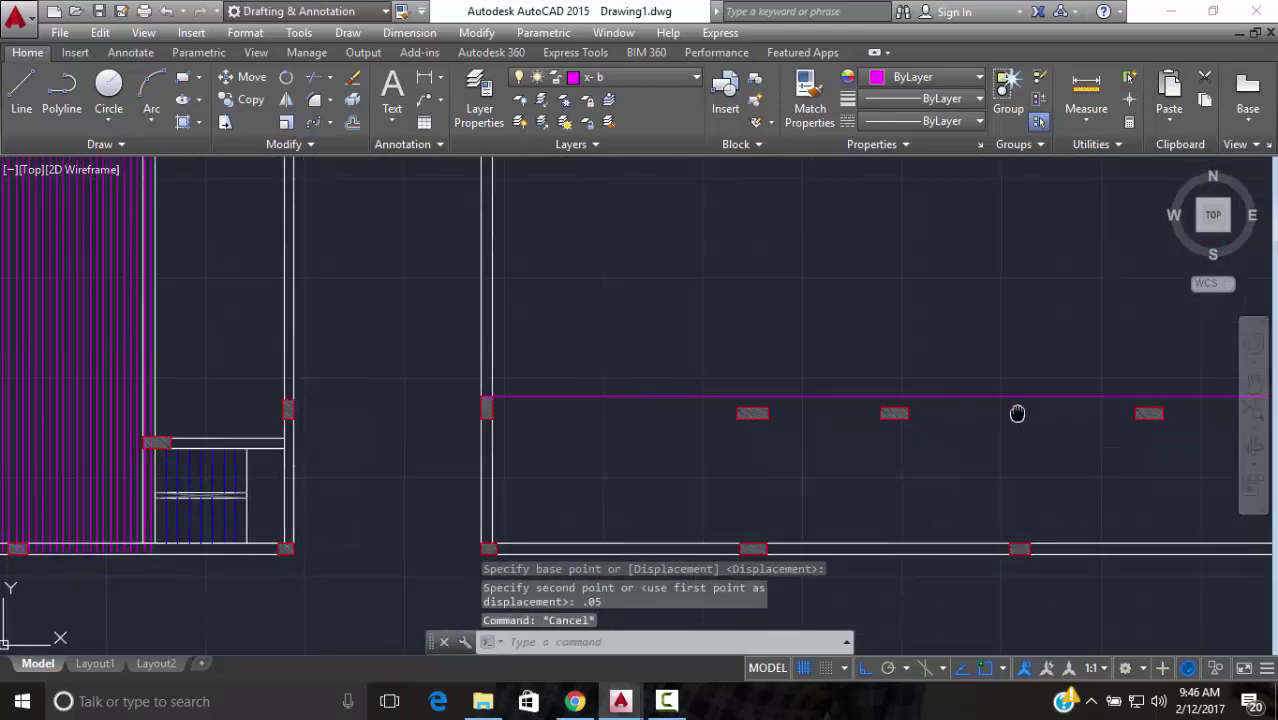
pyautogui.moveTo(1017, 413); pyautogui.dragTo(713, 357, button='middle')
pyautogui.scroll(2, 870, 357)
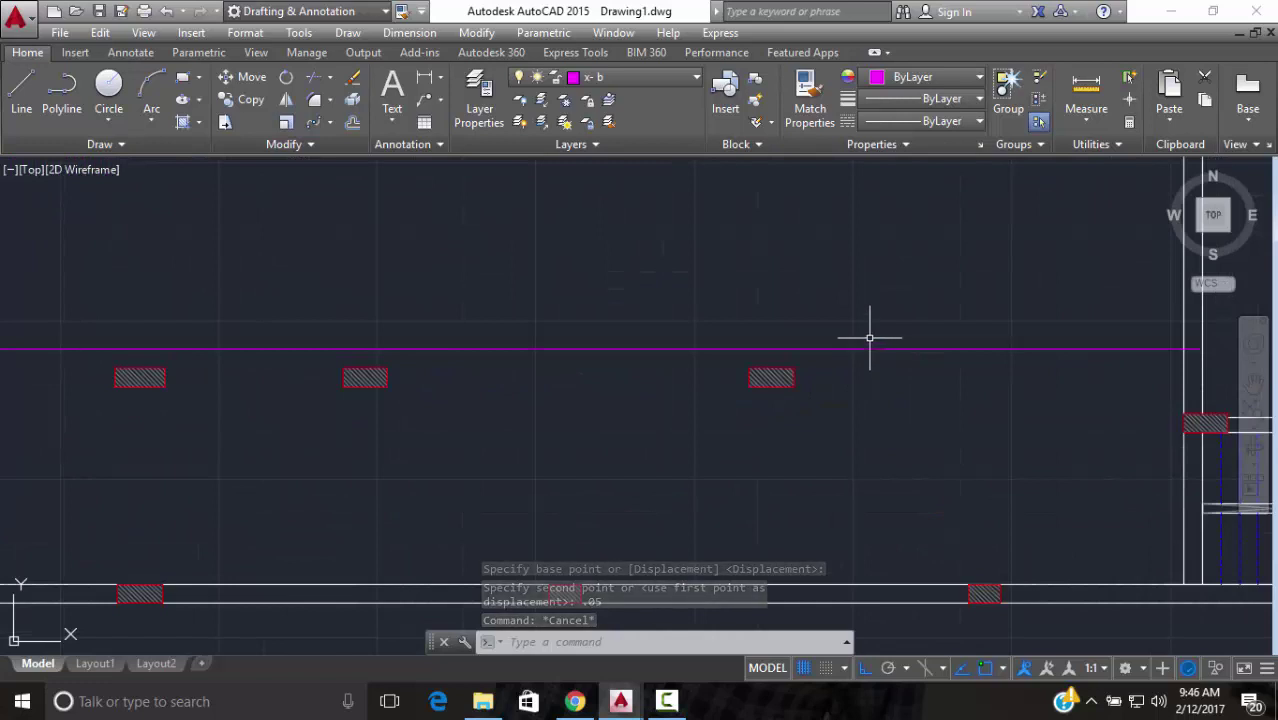
pyautogui.scroll(-2, 869, 338)
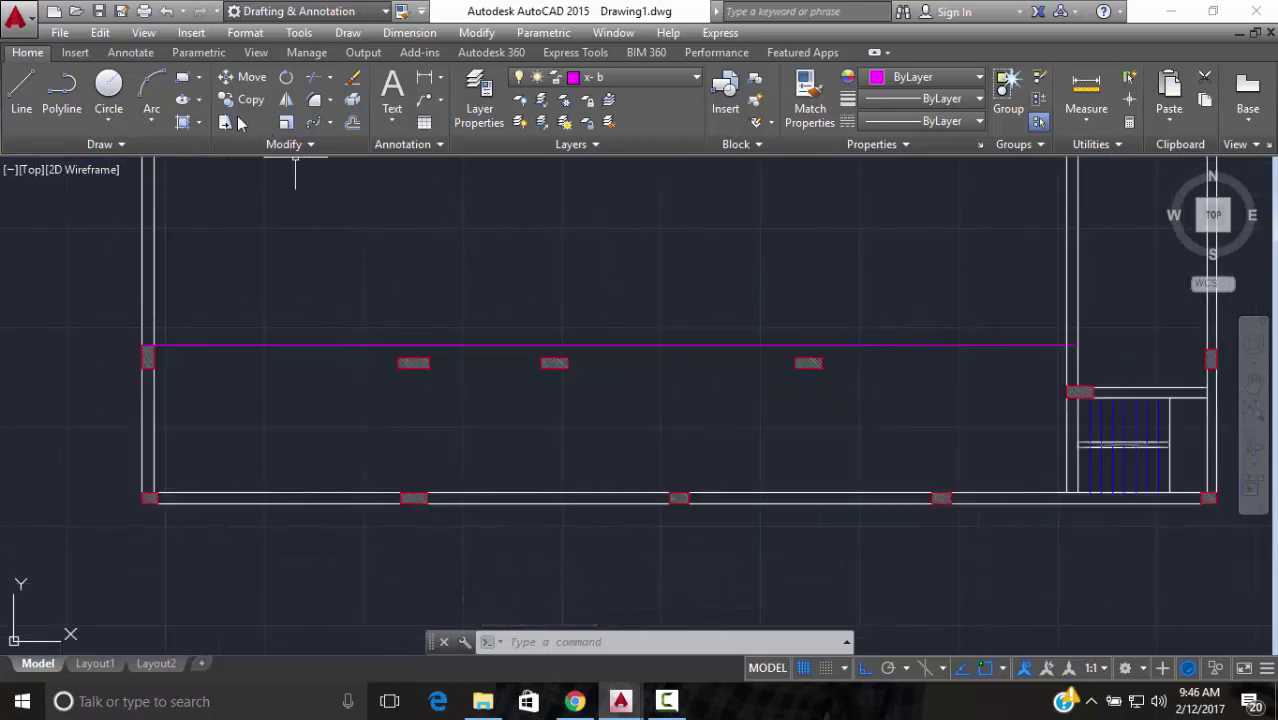
pyautogui.click(424, 78)
pyautogui.scroll(2, 148, 345)
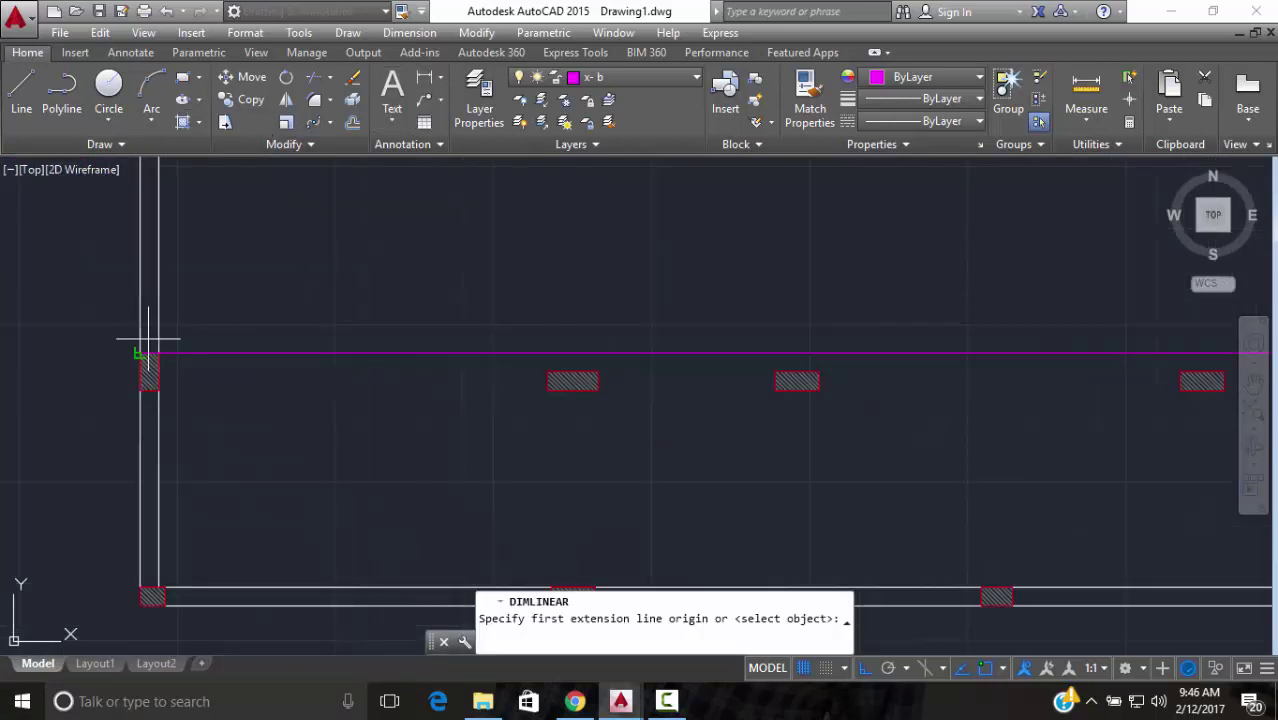
pyautogui.click(138, 352)
pyautogui.scroll(-2, 690, 350)
pyautogui.moveTo(836, 345); pyautogui.dragTo(423, 382, button='middle')
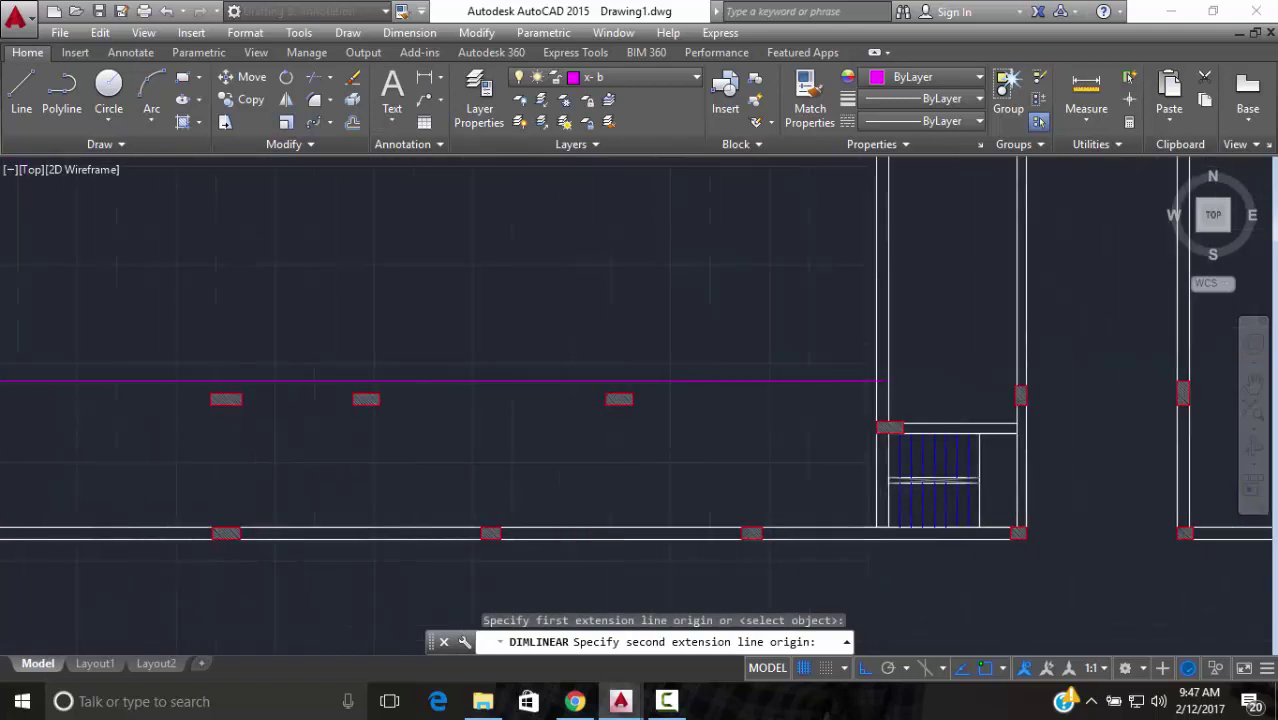
pyautogui.scroll(4, 890, 376)
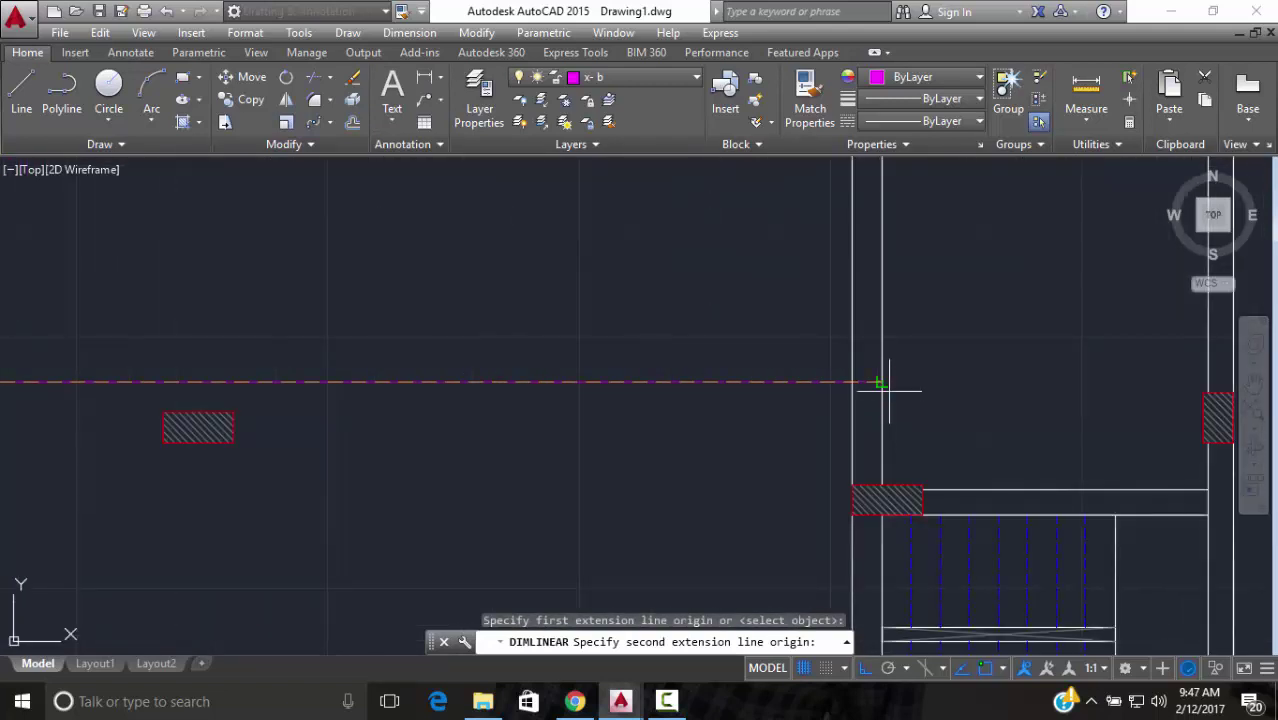
pyautogui.click(877, 381)
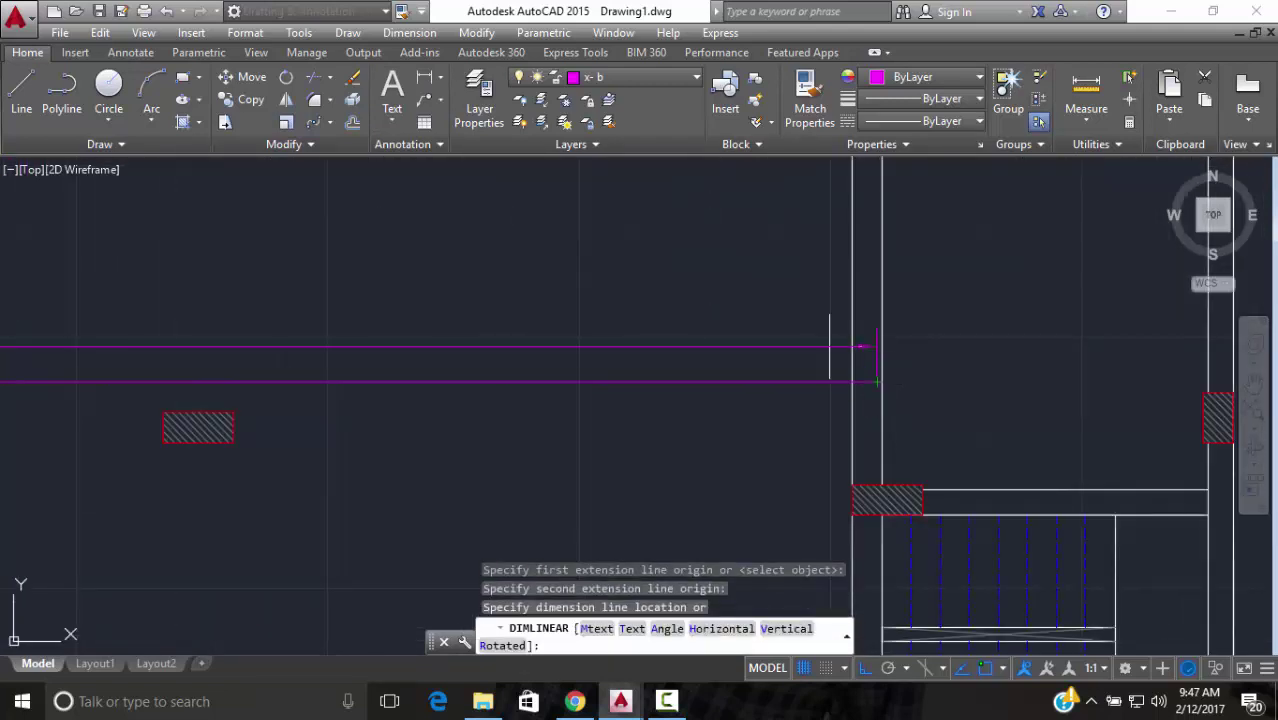
pyautogui.scroll(-3, 565, 357)
pyautogui.scroll(5, 371, 357)
pyautogui.moveTo(161, 352); pyautogui.dragTo(340, 362, button='middle')
# Erase the linear dimension above the horizontal line
pyautogui.click(352, 303)
pyautogui.click(335, 395)
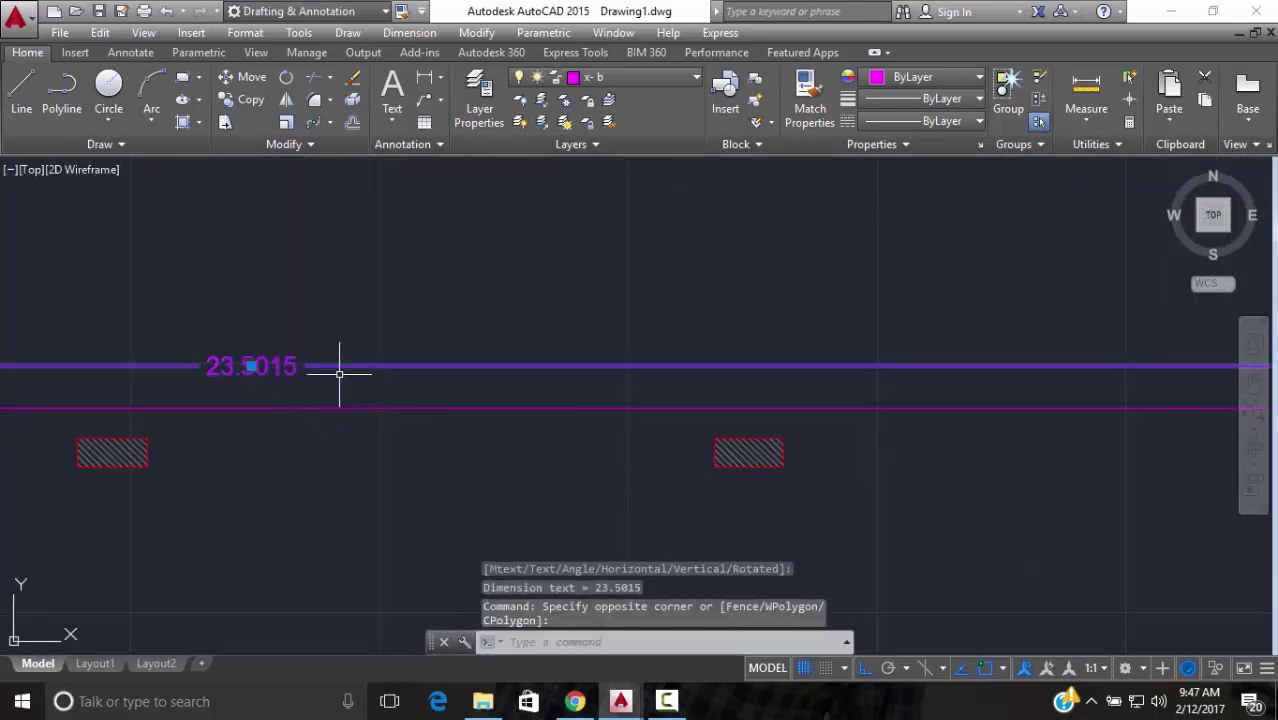
pyautogui.write('e')
pyautogui.press('Return')
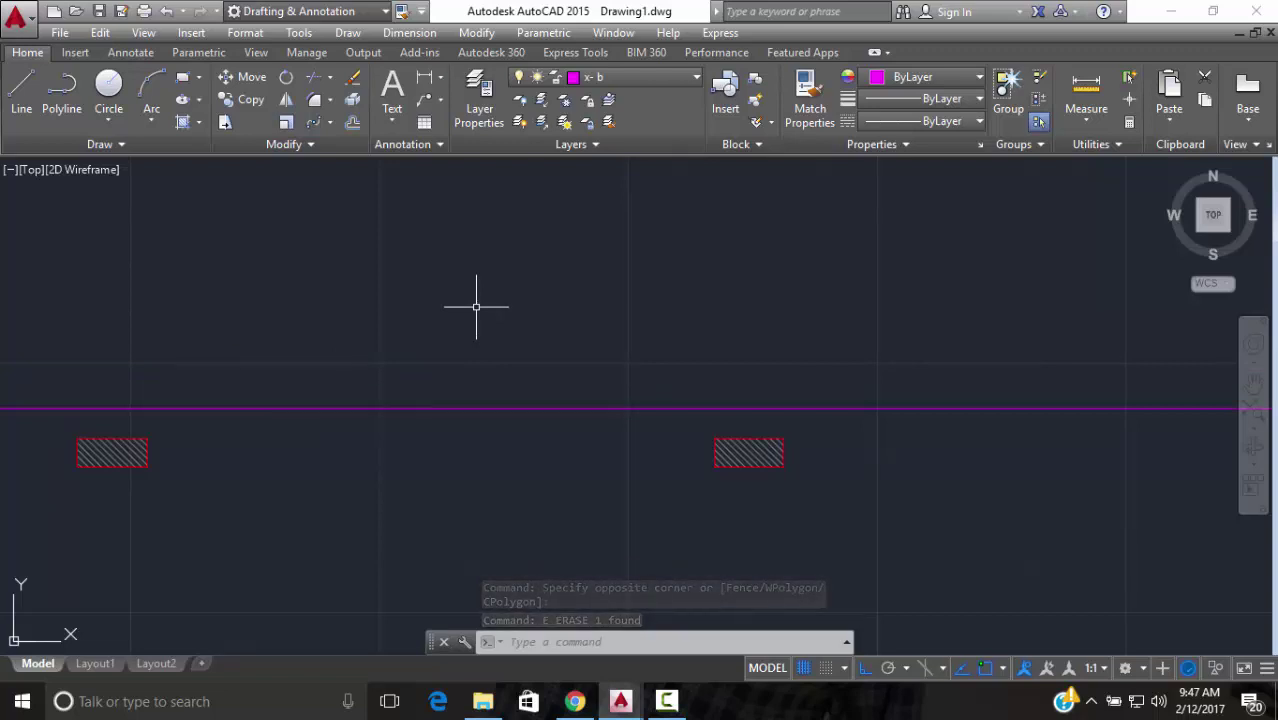
# Add a 12-unit linear dimension starting at the horizontal line's left end, placed just above the line
pyautogui.scroll(-8, 510, 290)
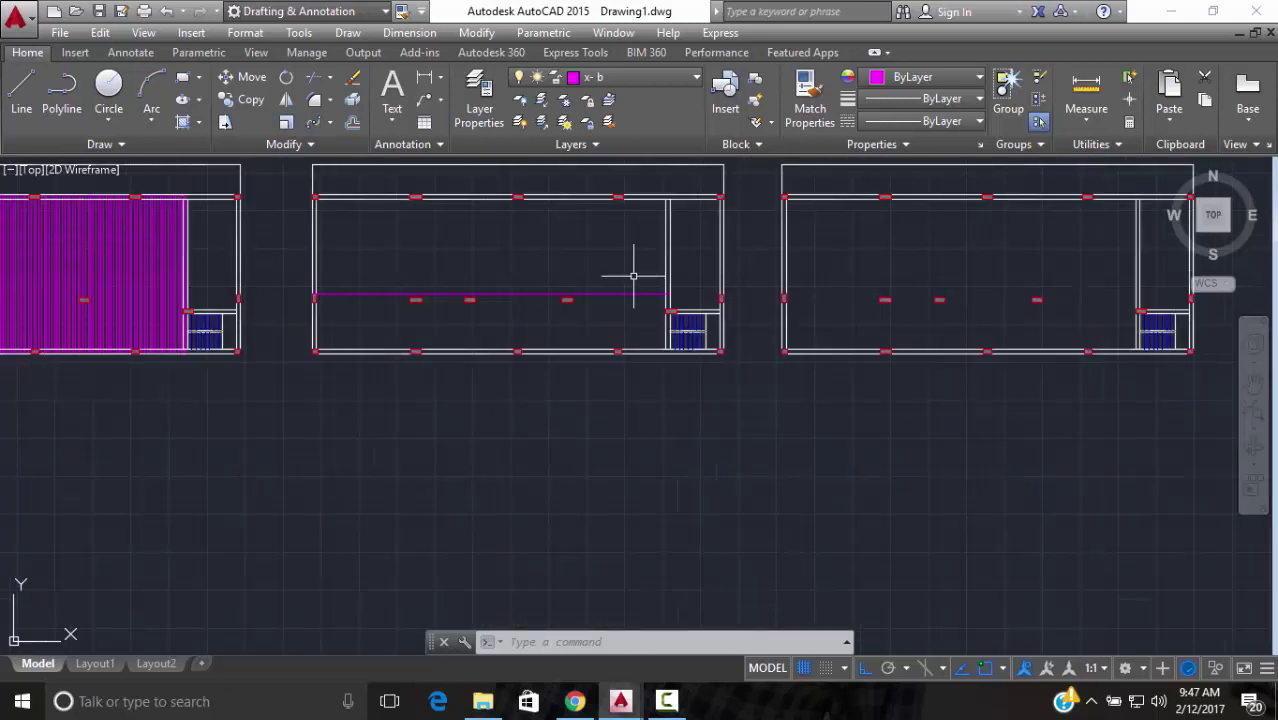
pyautogui.scroll(3, 528, 262)
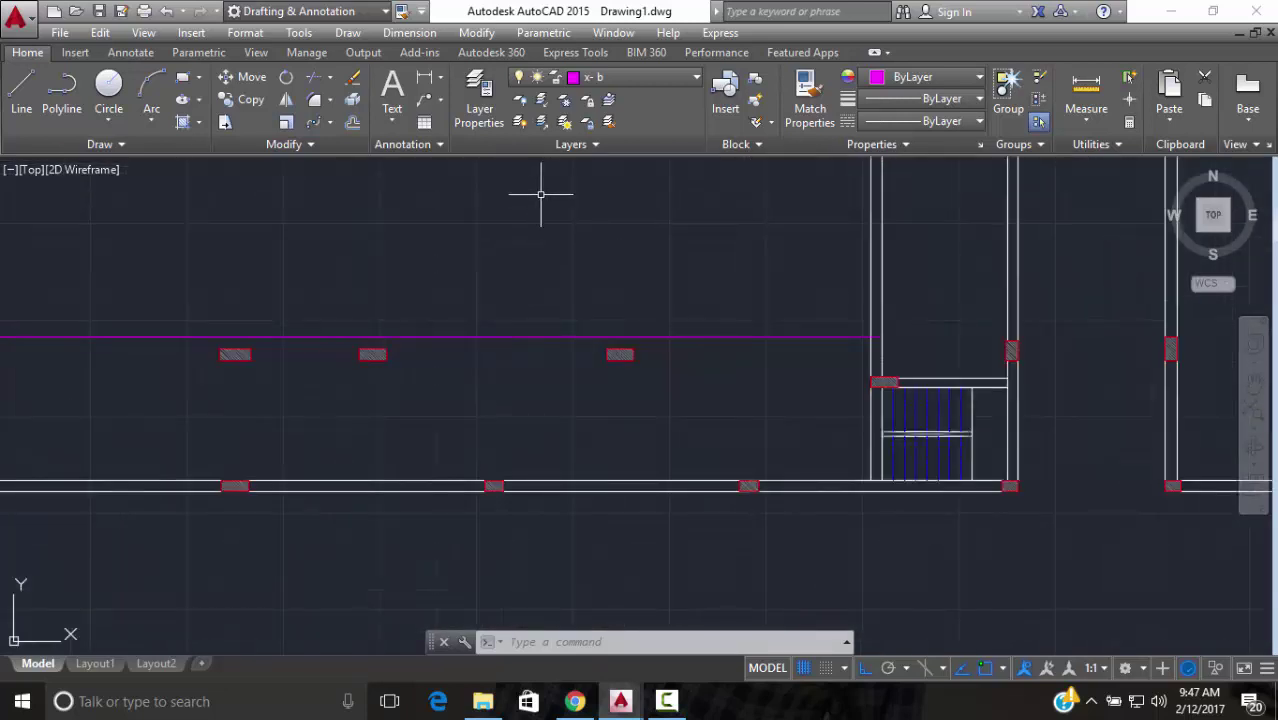
pyautogui.moveTo(443, 255); pyautogui.dragTo(593, 257, button='middle')
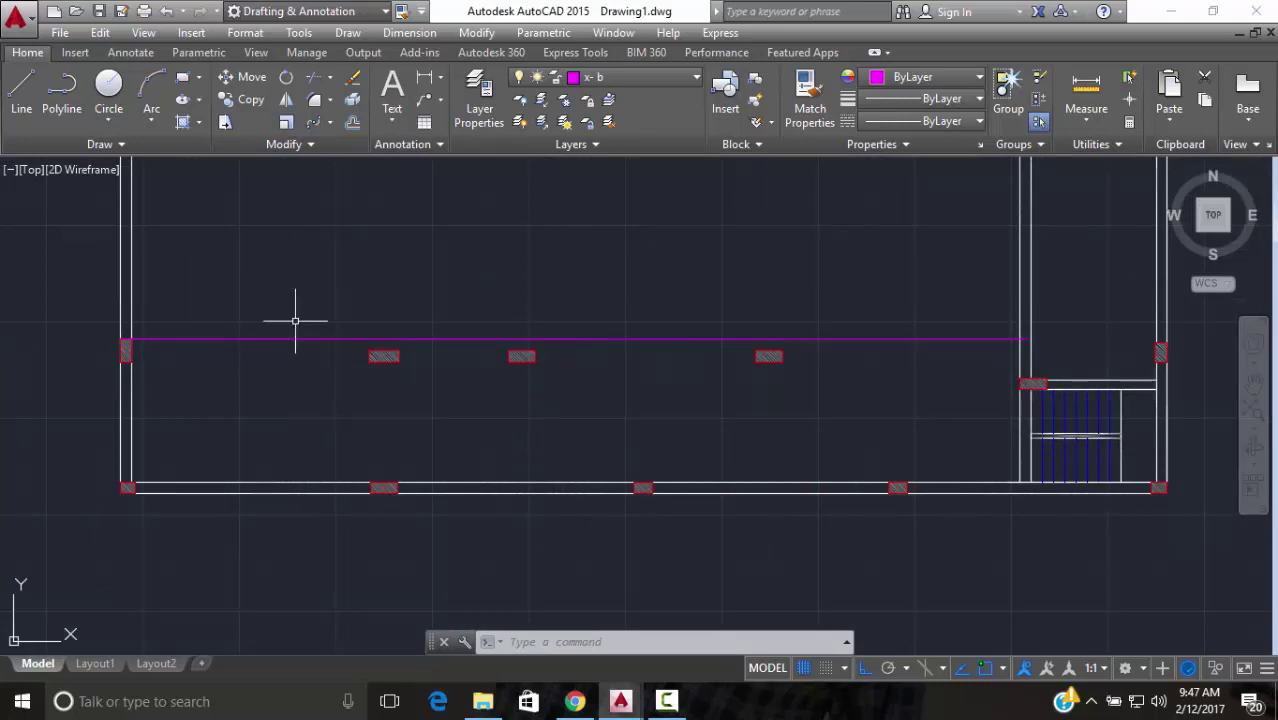
pyautogui.click(424, 78)
pyautogui.scroll(6, 115, 320)
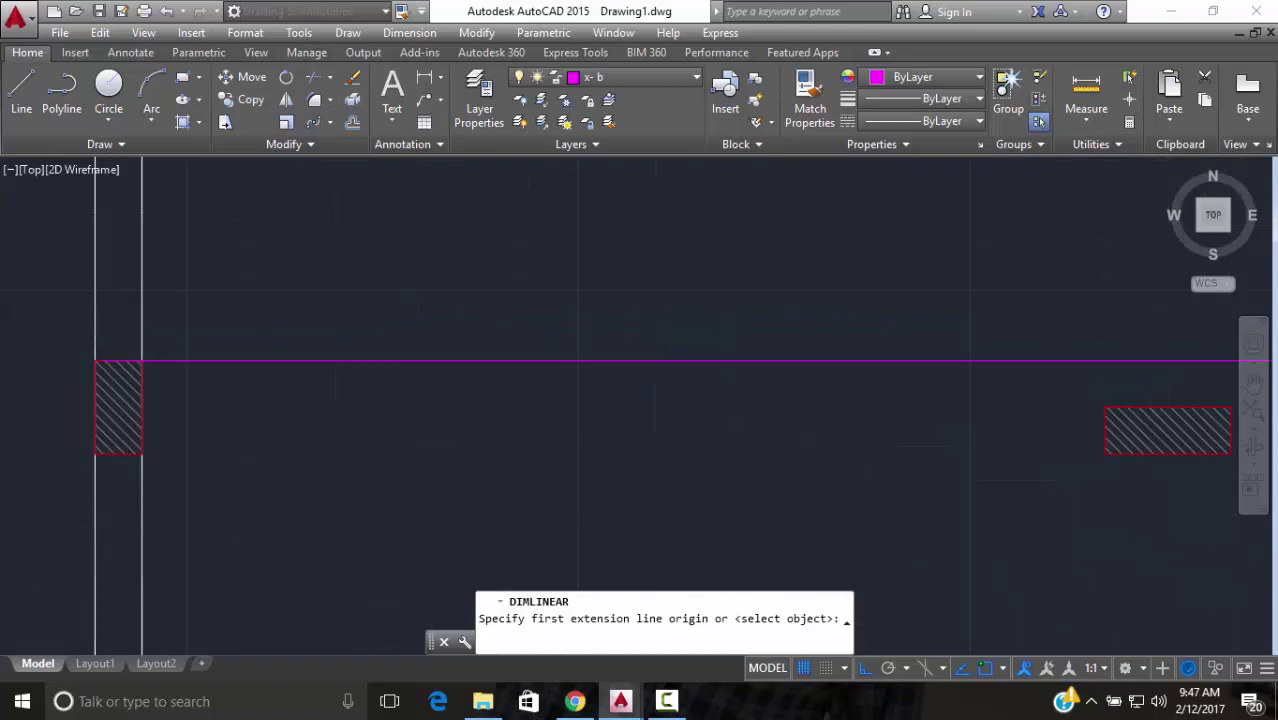
pyautogui.click(88, 374)
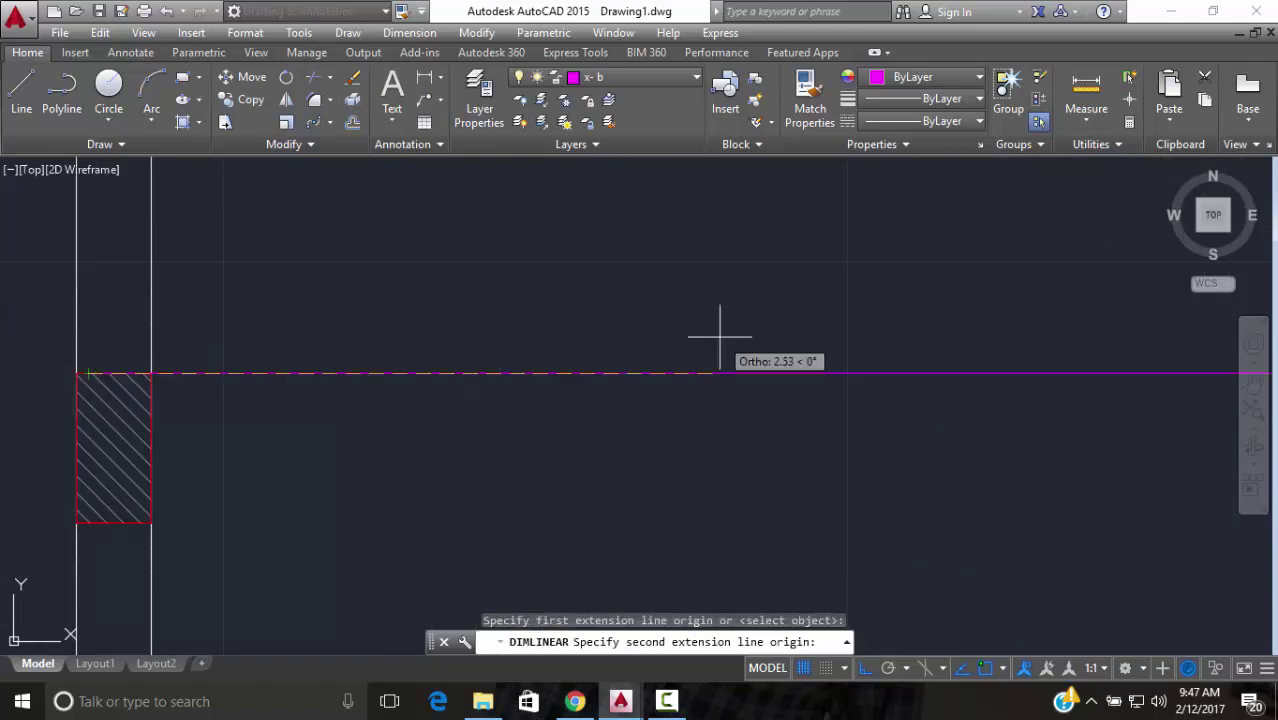
pyautogui.write('12')
pyautogui.press('Return')
pyautogui.scroll(-2, 720, 340)
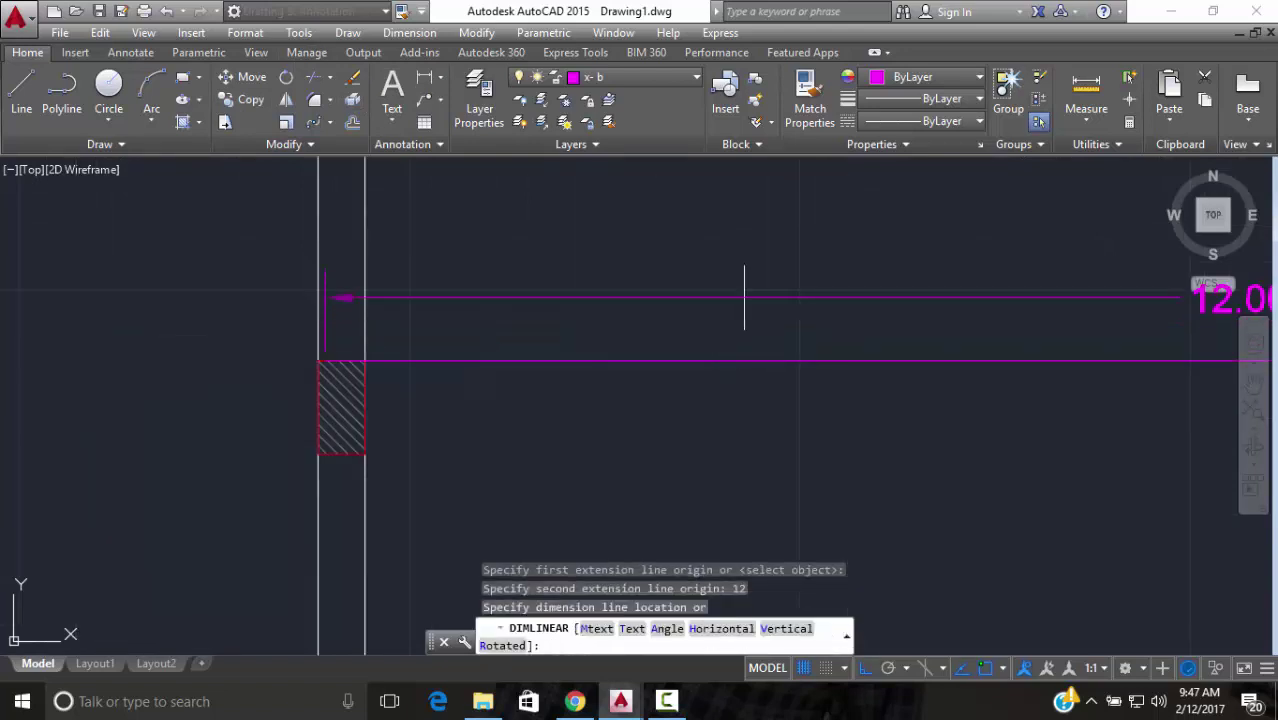
pyautogui.scroll(-3, 337, 362)
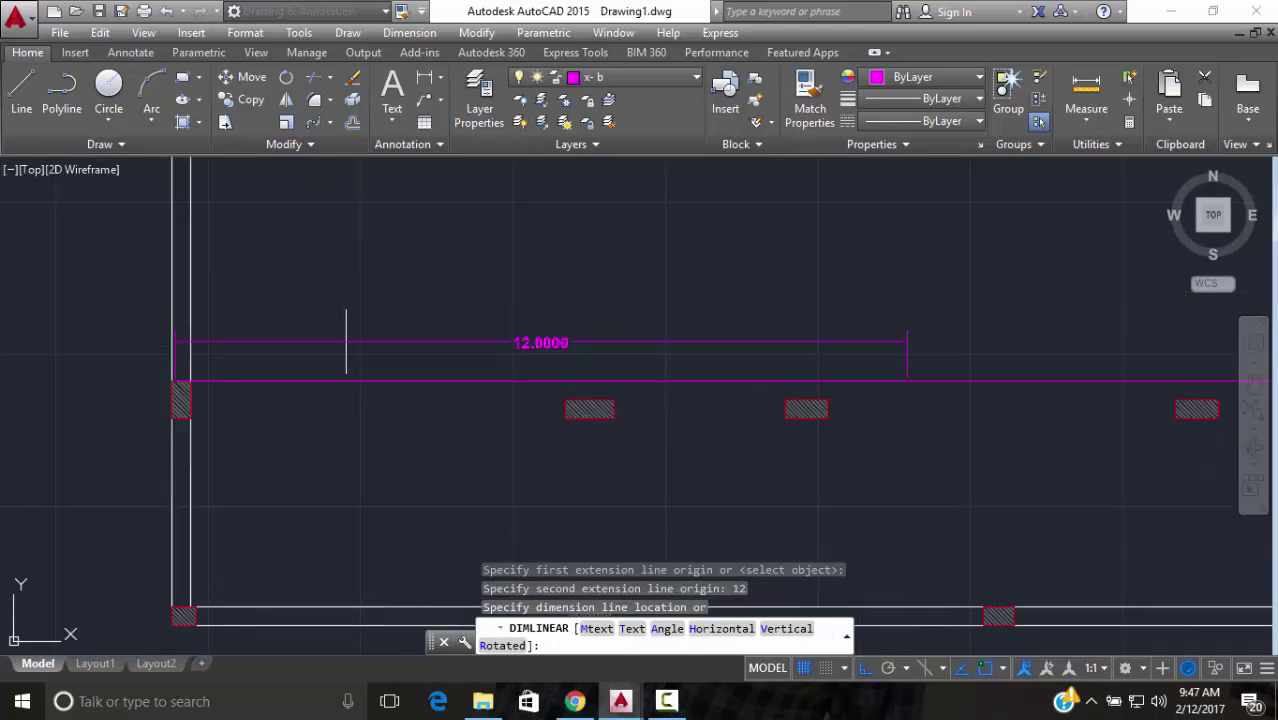
pyautogui.click(347, 334)
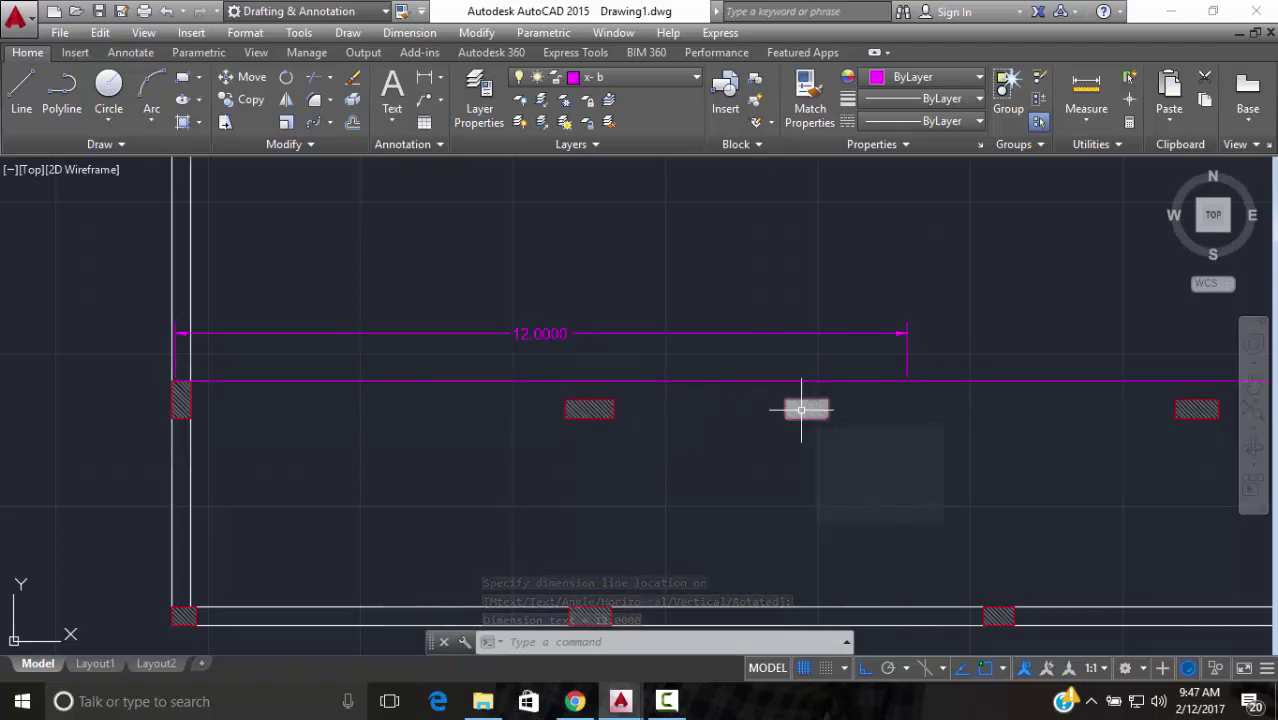
pyautogui.moveTo(801, 409)
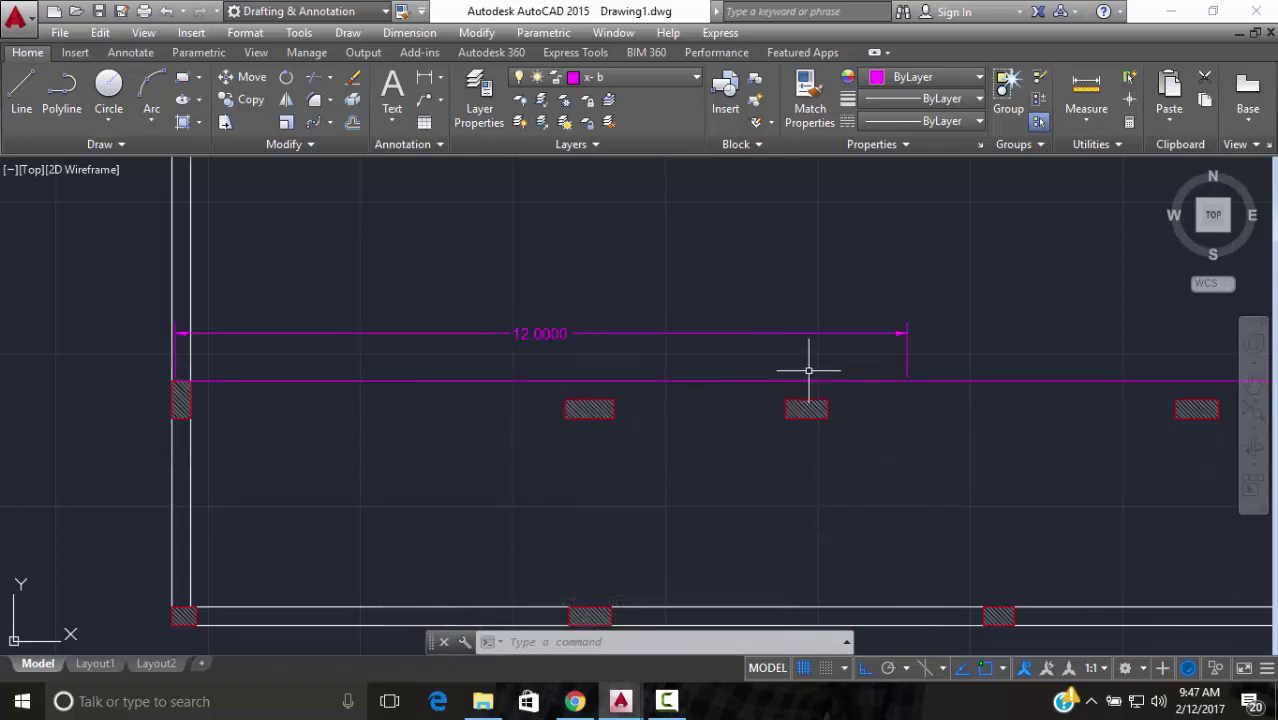
# Dimension the clear gap between the middle and right interior columns, placed just below them
pyautogui.scroll(-4, 888, 391)
pyautogui.scroll(4, 844, 419)
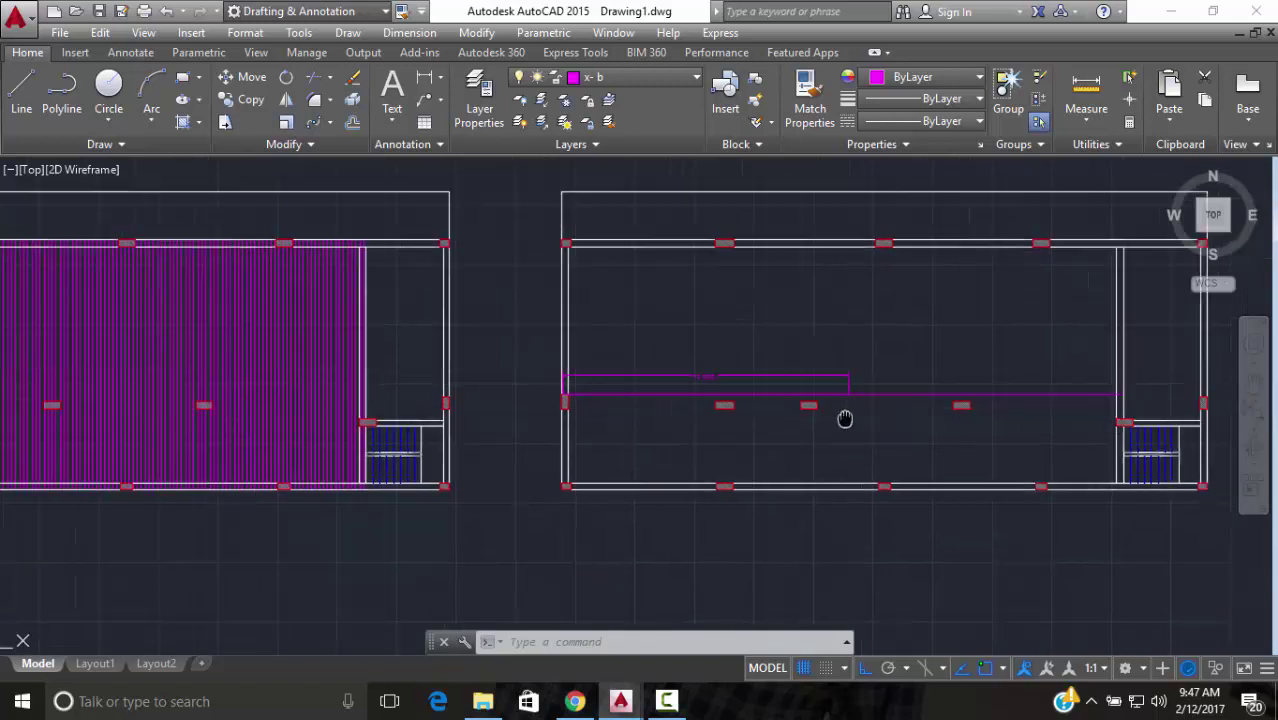
pyautogui.scroll(-4, 530, 413)
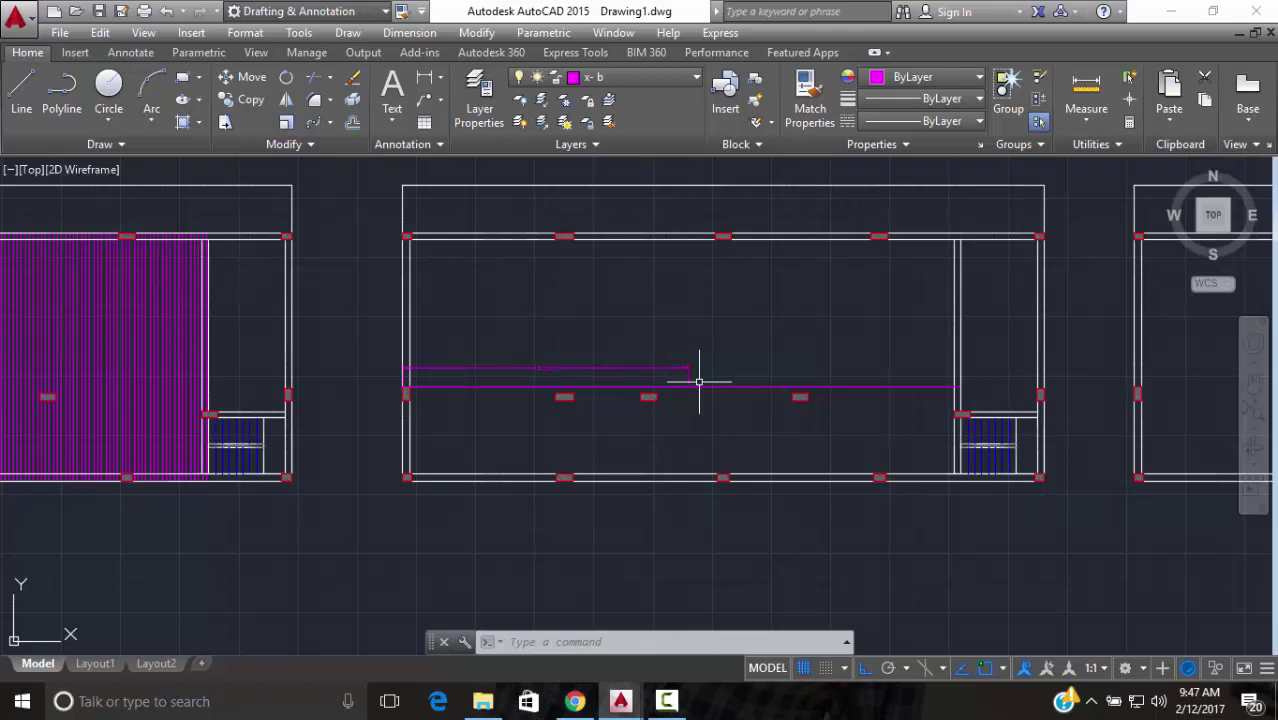
pyautogui.scroll(4, 697, 377)
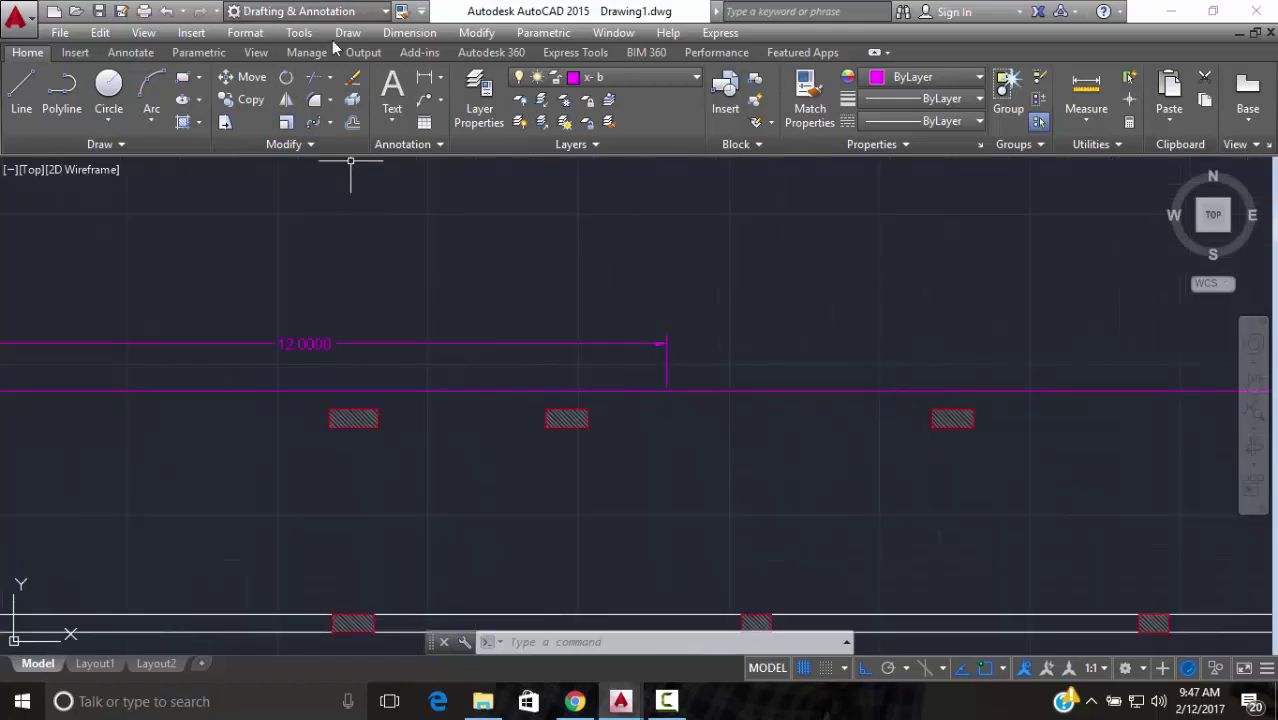
pyautogui.click(424, 78)
pyautogui.scroll(2, 660, 413)
pyautogui.click(547, 437)
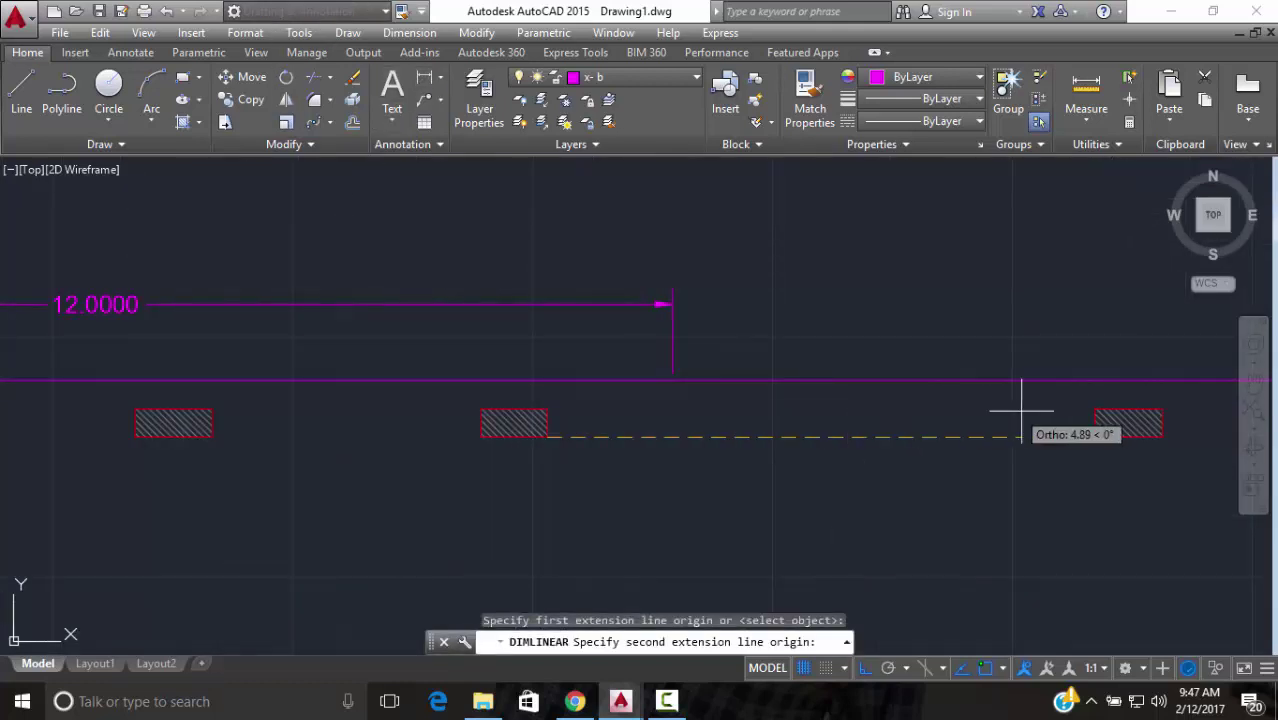
pyautogui.click(1094, 437)
pyautogui.click(1003, 456)
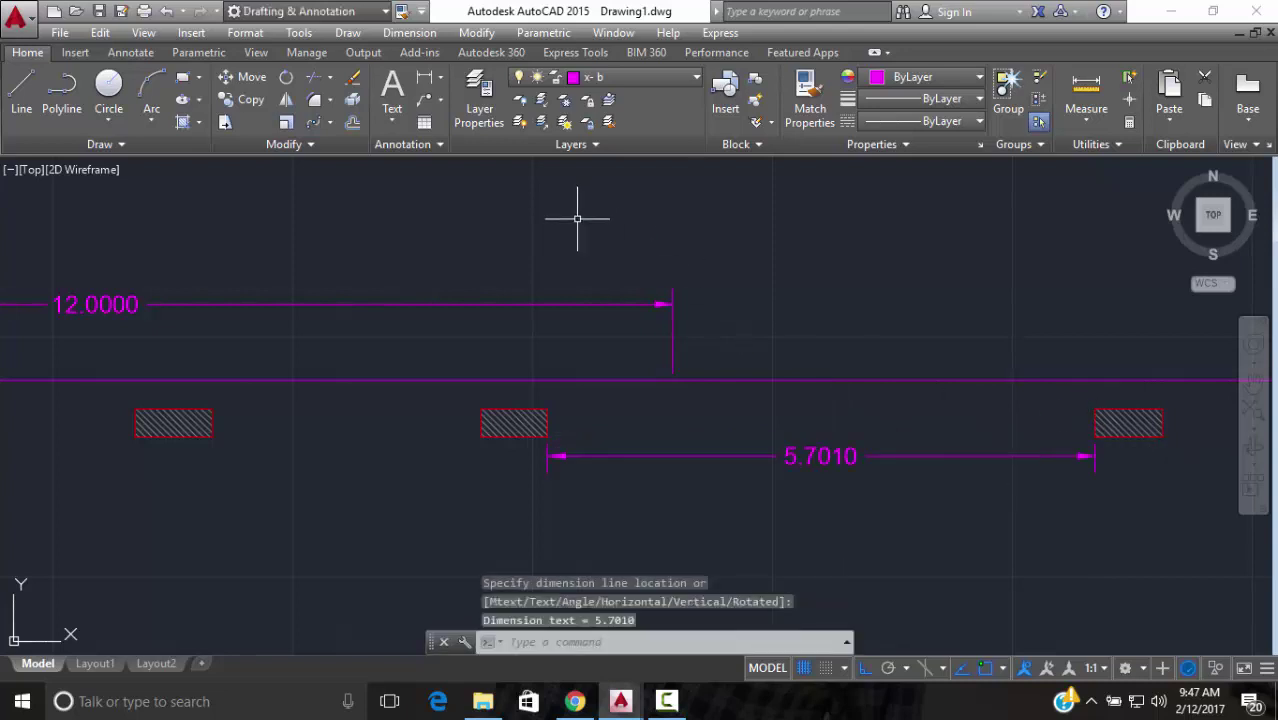
# Dimension the distance from the middle interior column's right edge to the end of the 12-unit dimension, placed below the column-gap dimension
pyautogui.click(424, 78)
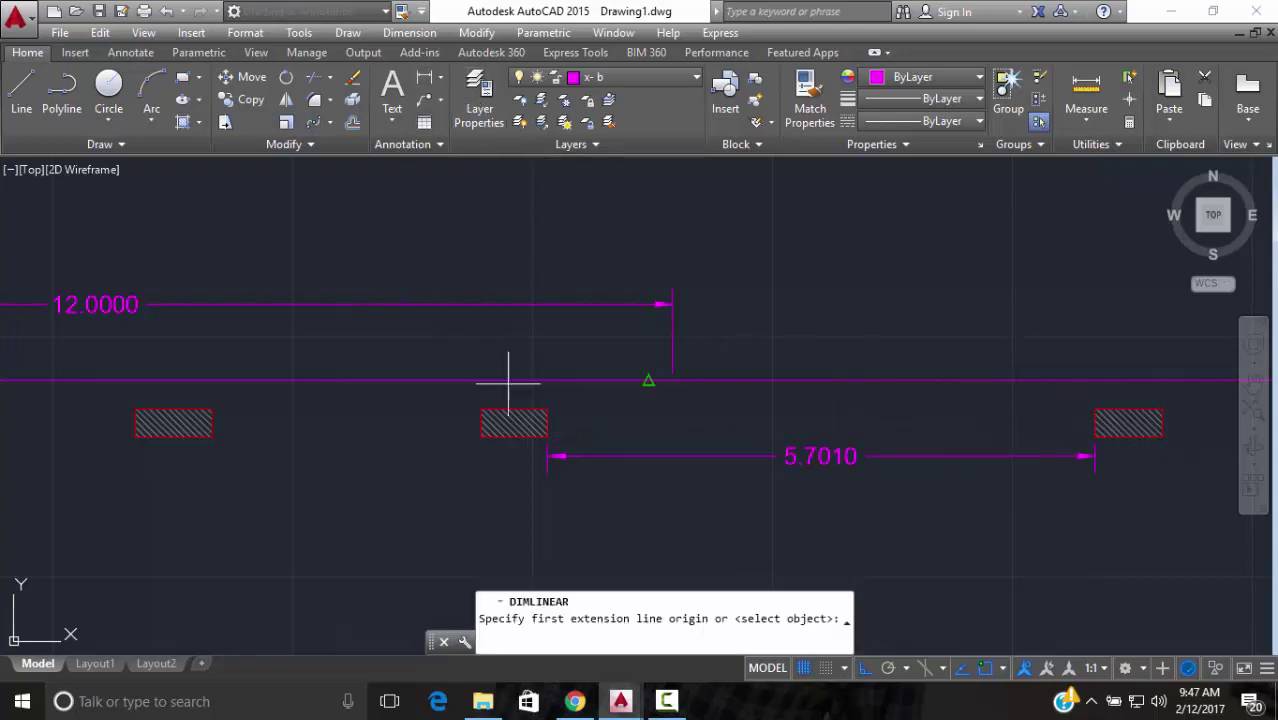
pyautogui.click(547, 437)
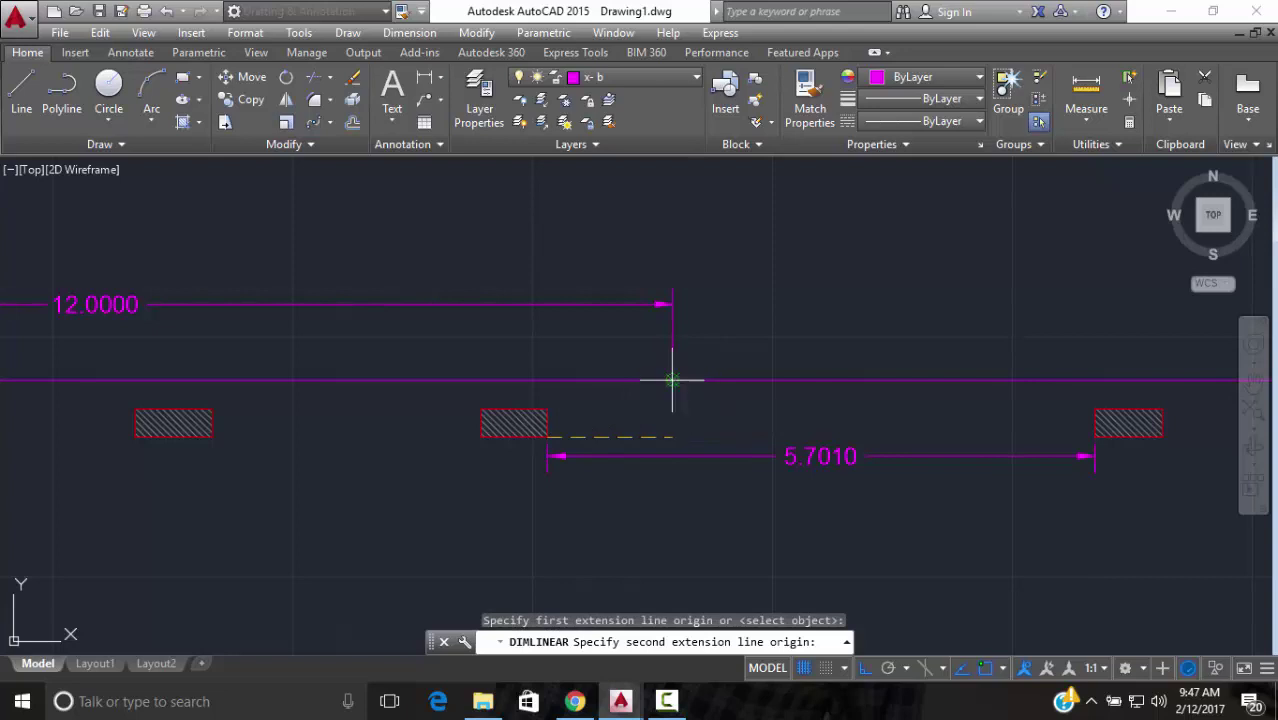
pyautogui.click(672, 436)
pyautogui.click(672, 510)
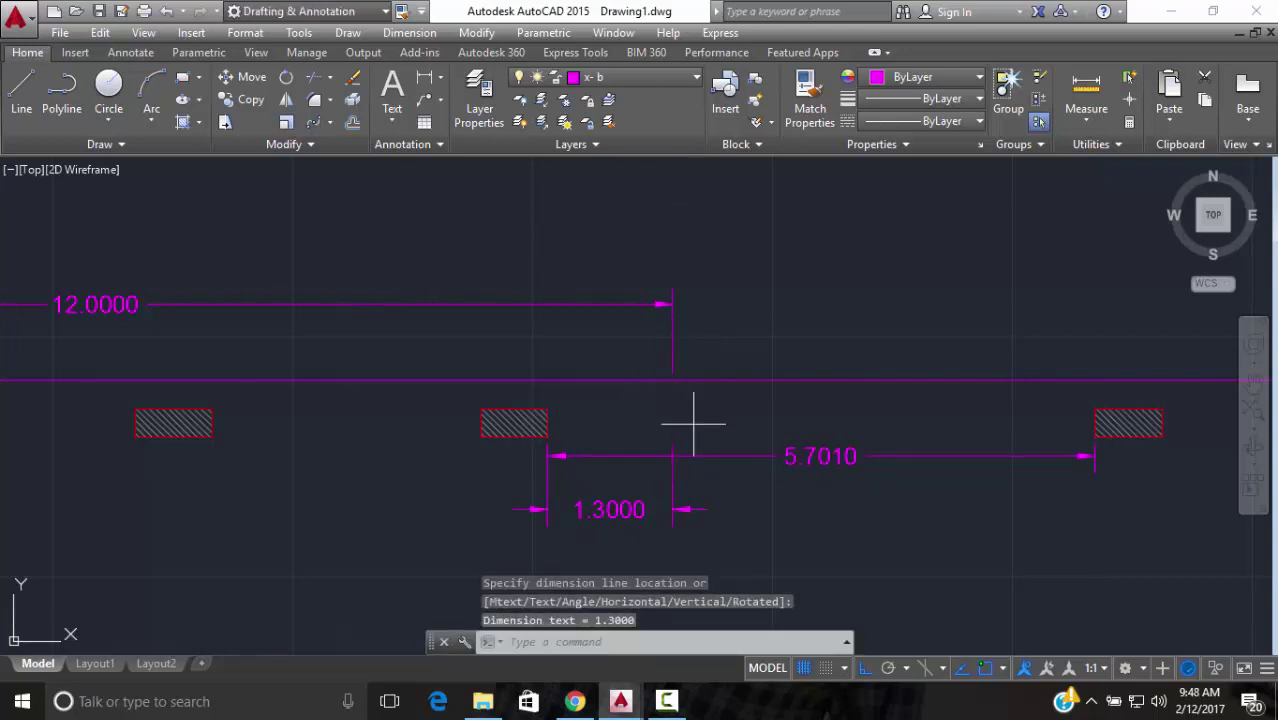
# Erase the two linear dimensions below the interior columns
pyautogui.click(693, 423)
pyautogui.click(658, 508)
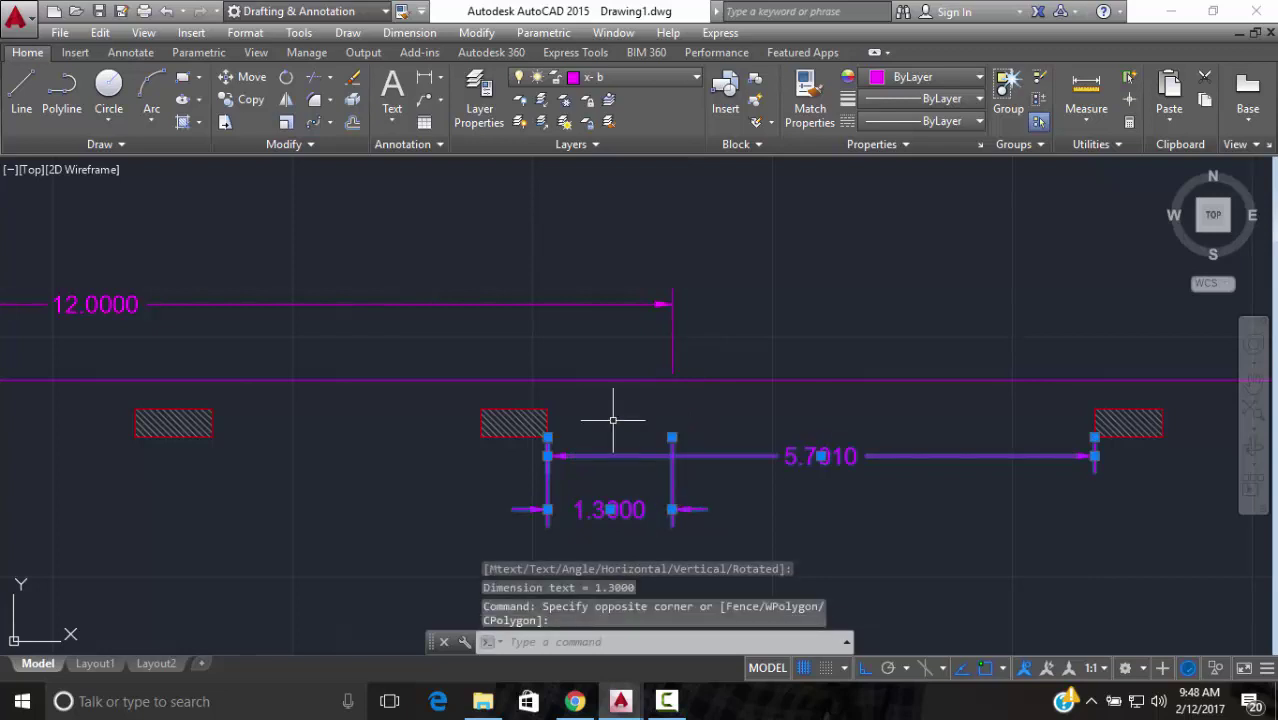
pyautogui.write('e')
pyautogui.press('Return')
# Erase the 12-unit linear dimension above the horizontal line
pyautogui.scroll(-5, 613, 420)
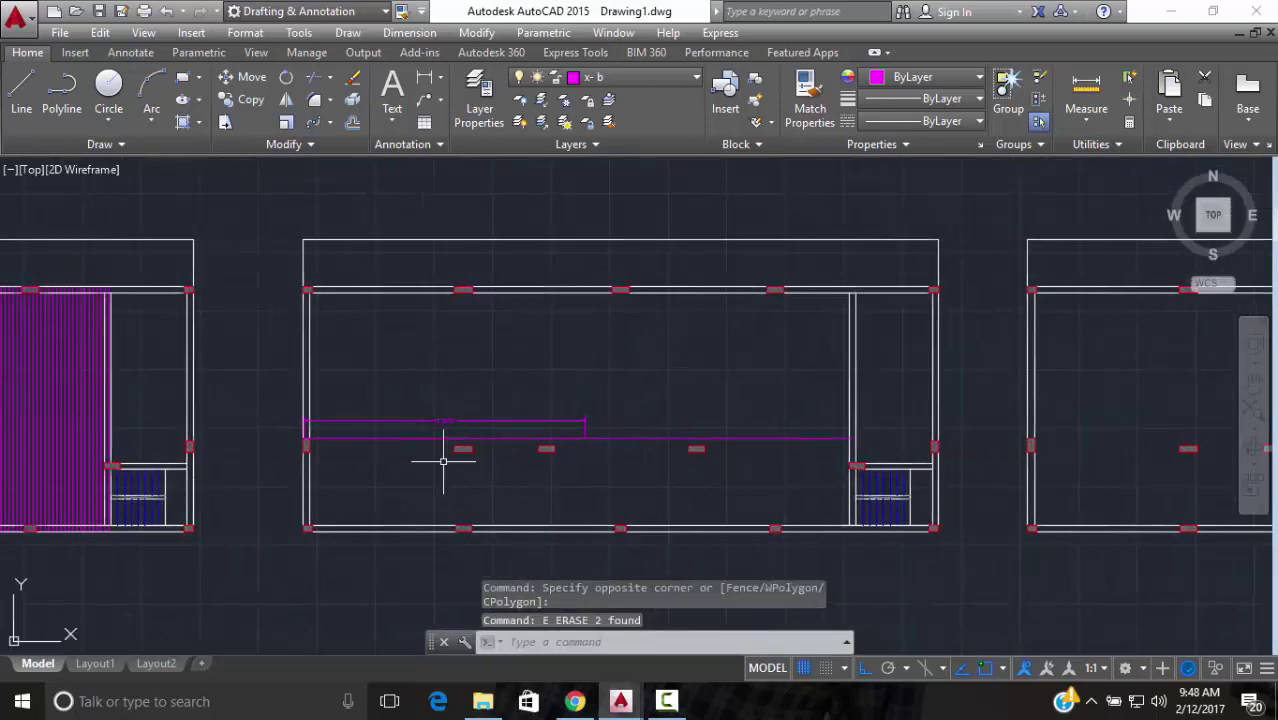
pyautogui.scroll(4, 442, 420)
pyautogui.scroll(-3, 420, 445)
pyautogui.scroll(3, 247, 485)
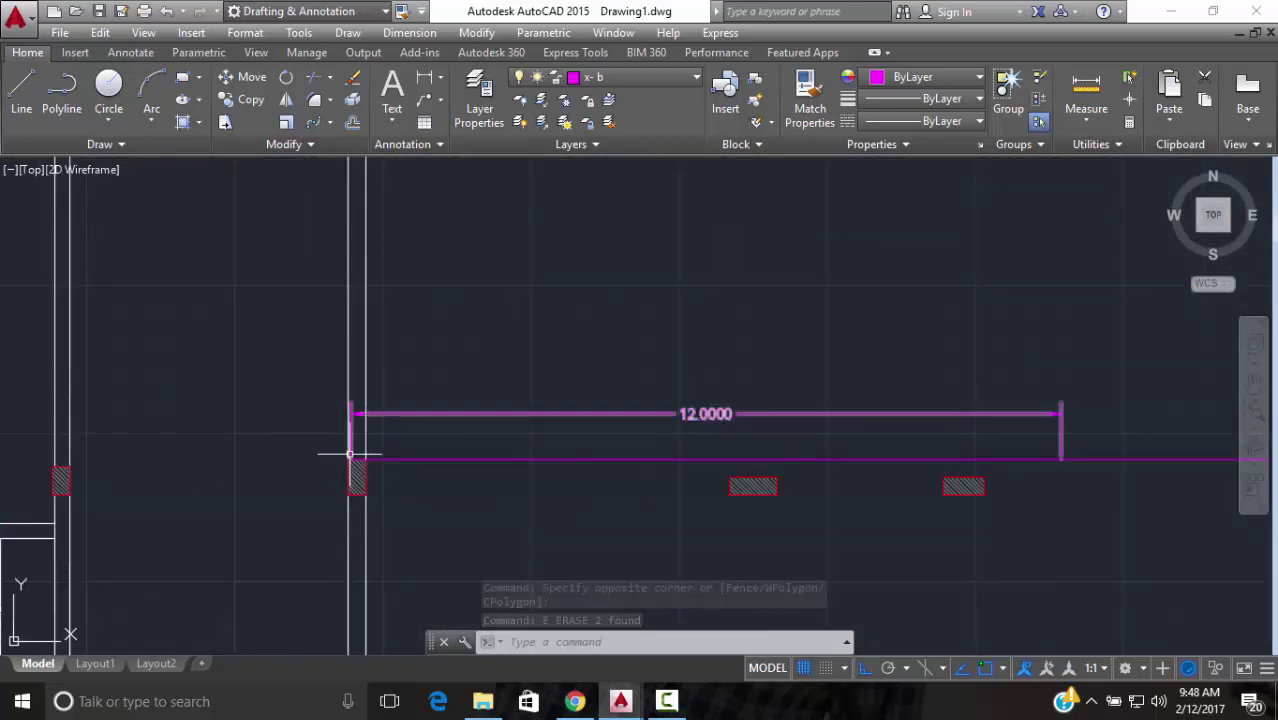
pyautogui.scroll(-2, 901, 442)
pyautogui.scroll(1, 970, 419)
pyautogui.scroll(-1, 969, 418)
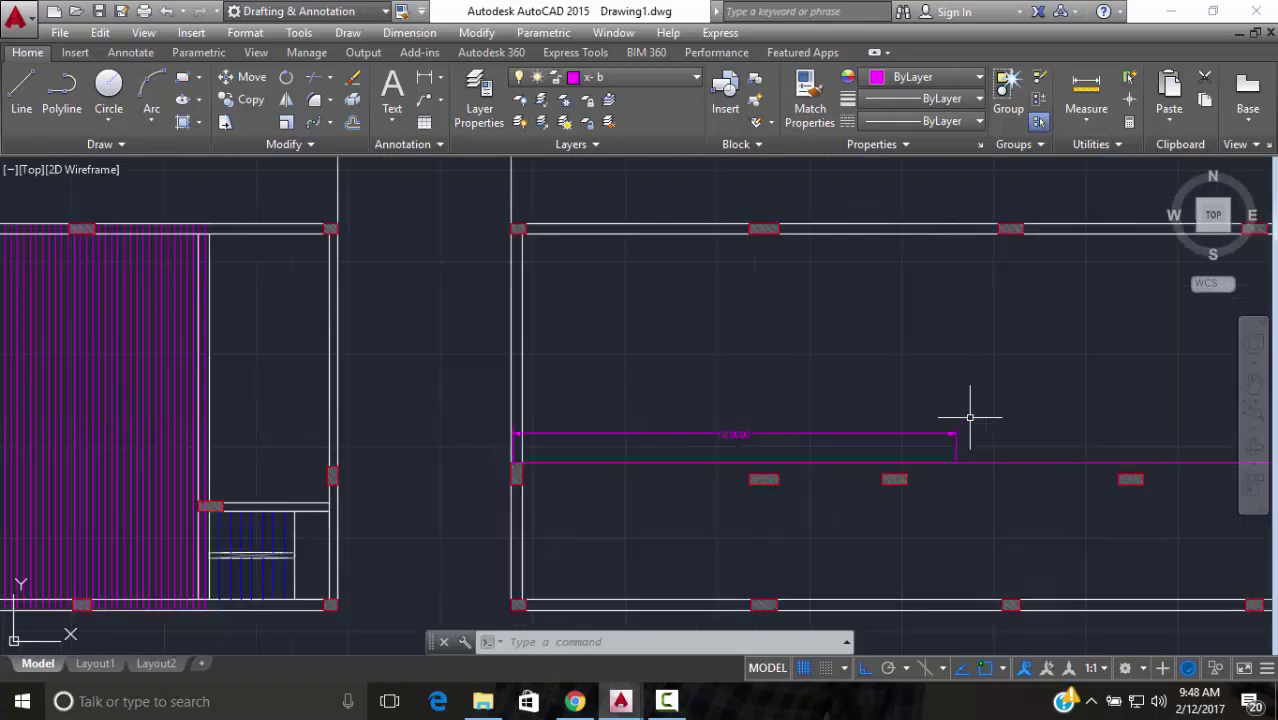
pyautogui.click(919, 400)
pyautogui.click(845, 434)
pyautogui.click(880, 414)
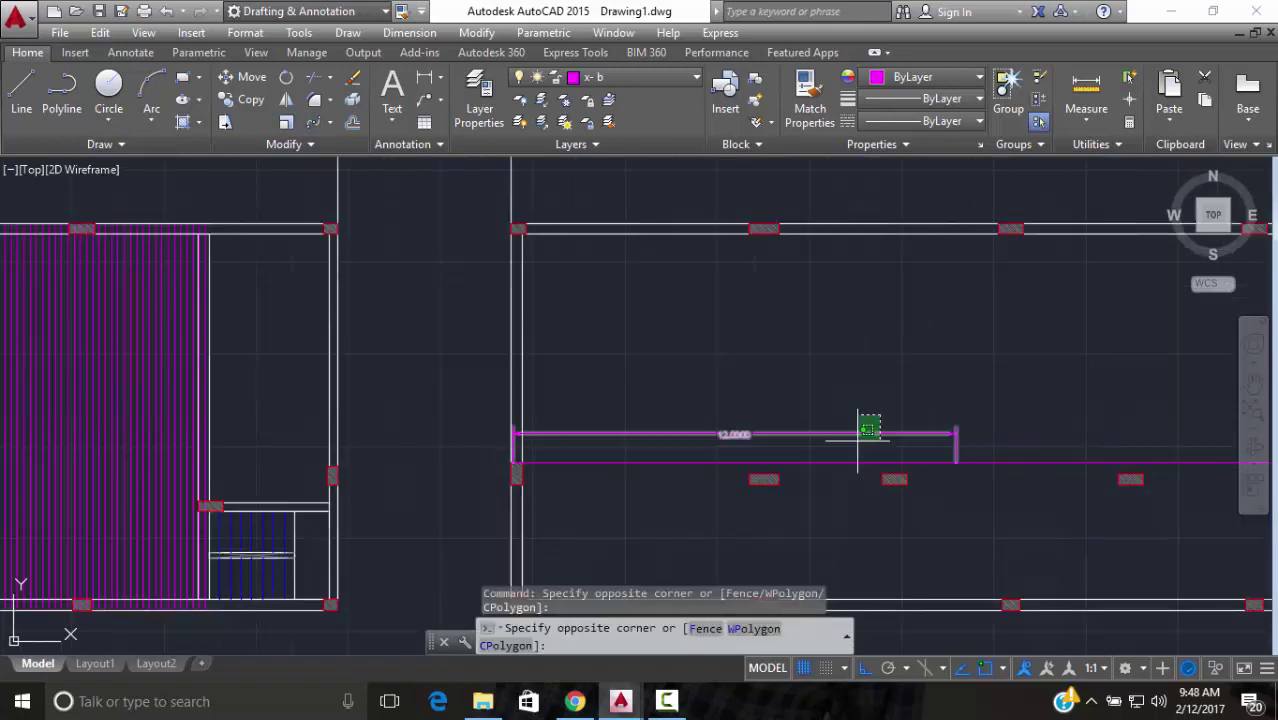
pyautogui.click(857, 440)
pyautogui.write('e')
pyautogui.press('Return')
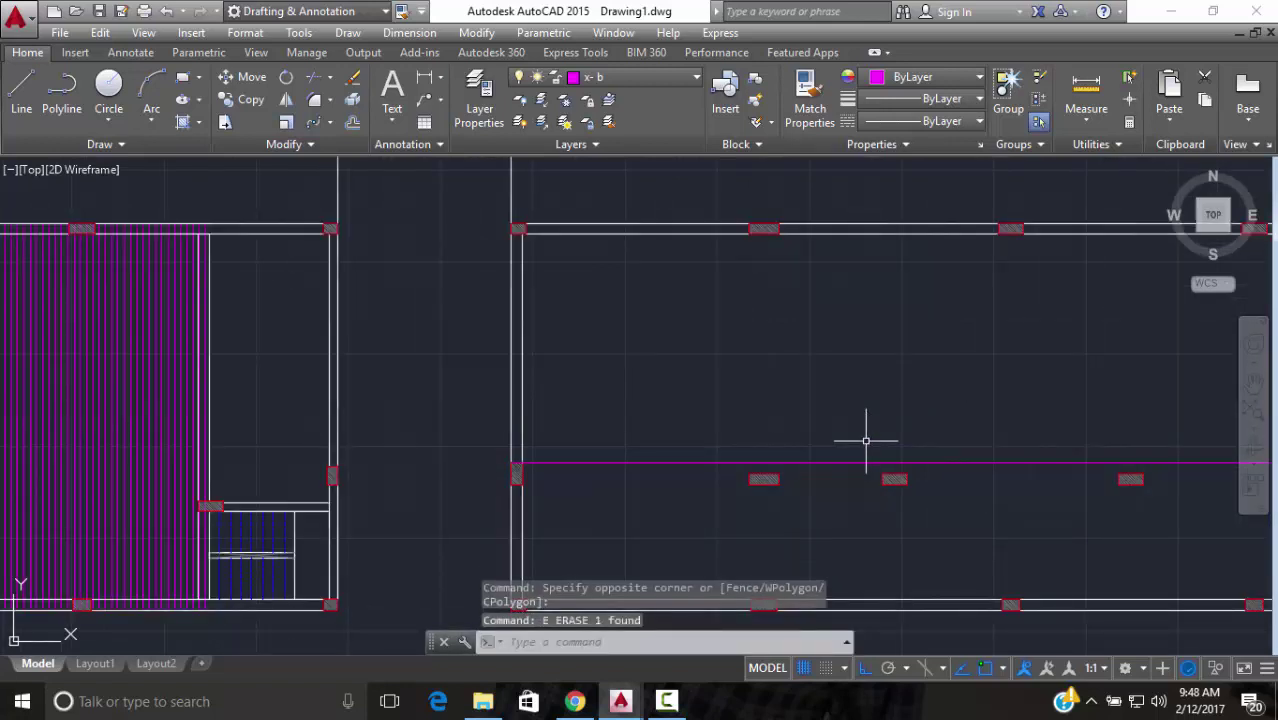
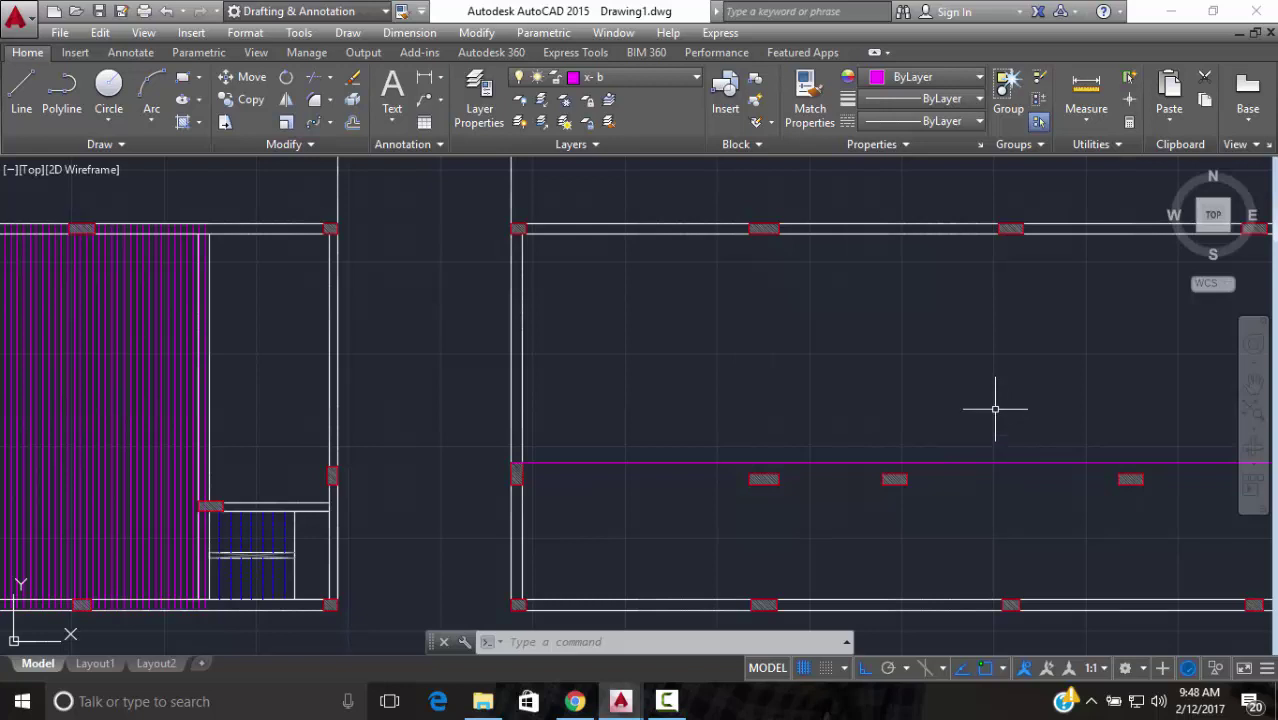
# Add a 12-unit linear dimension below the horizontal line, starting between the left wall and the left interior column
pyautogui.moveTo(981, 384); pyautogui.dragTo(867, 379, button='middle')
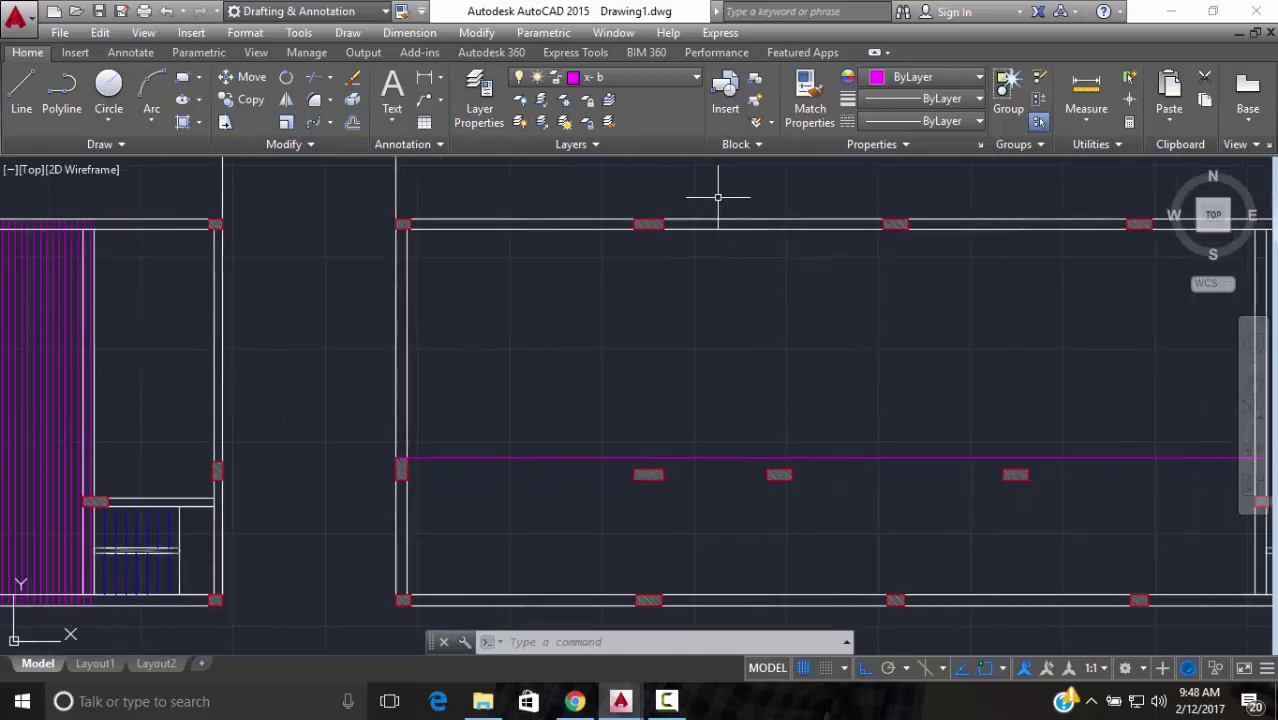
pyautogui.click(425, 79)
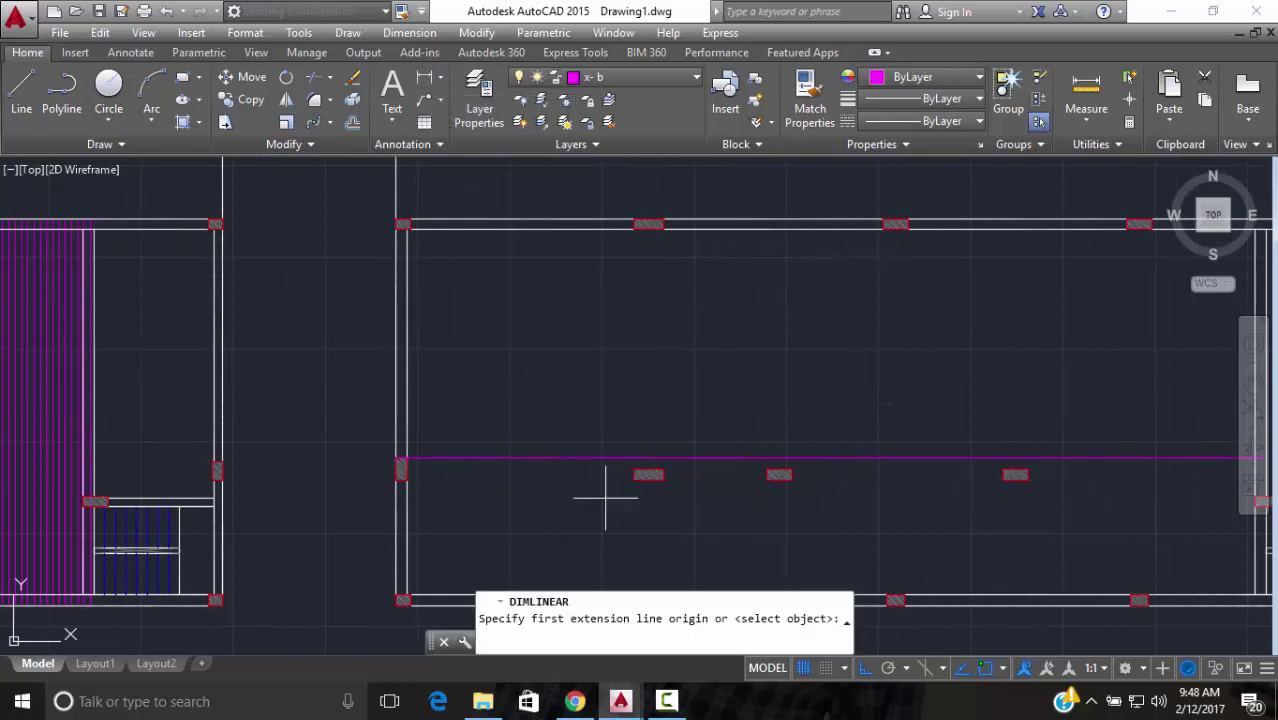
pyautogui.click(510, 468)
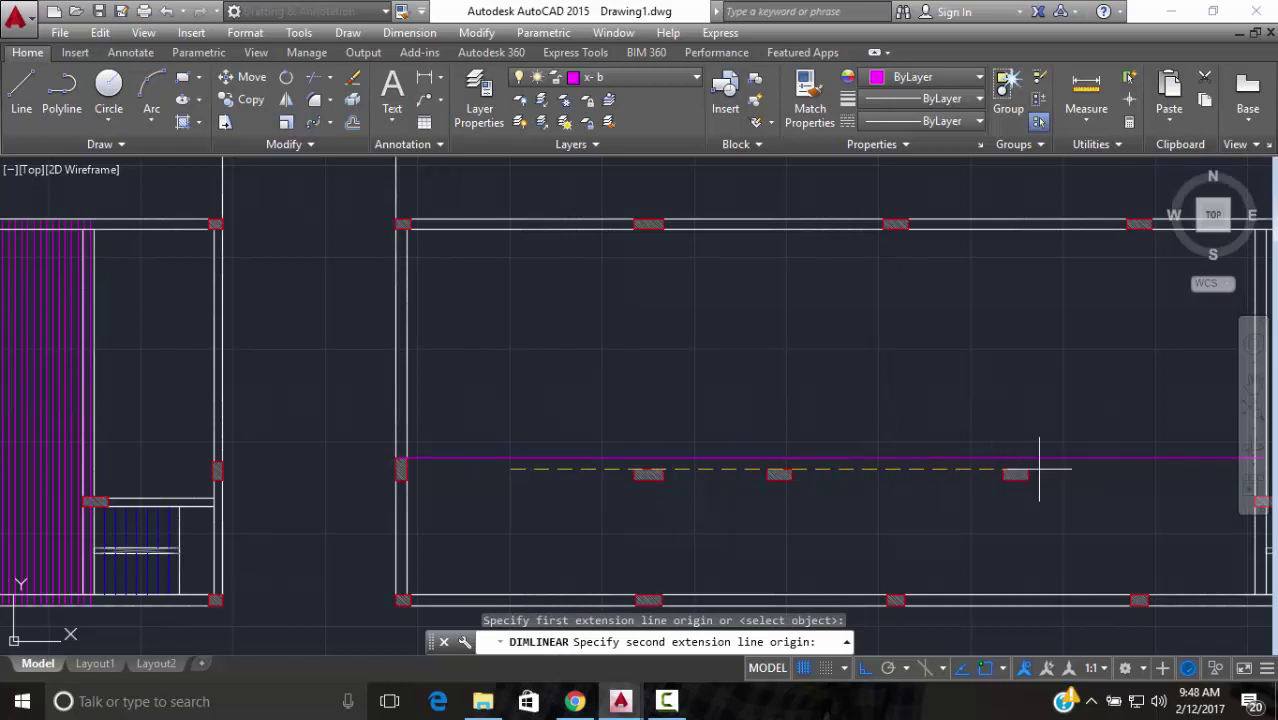
pyautogui.write('12')
pyautogui.press('Return')
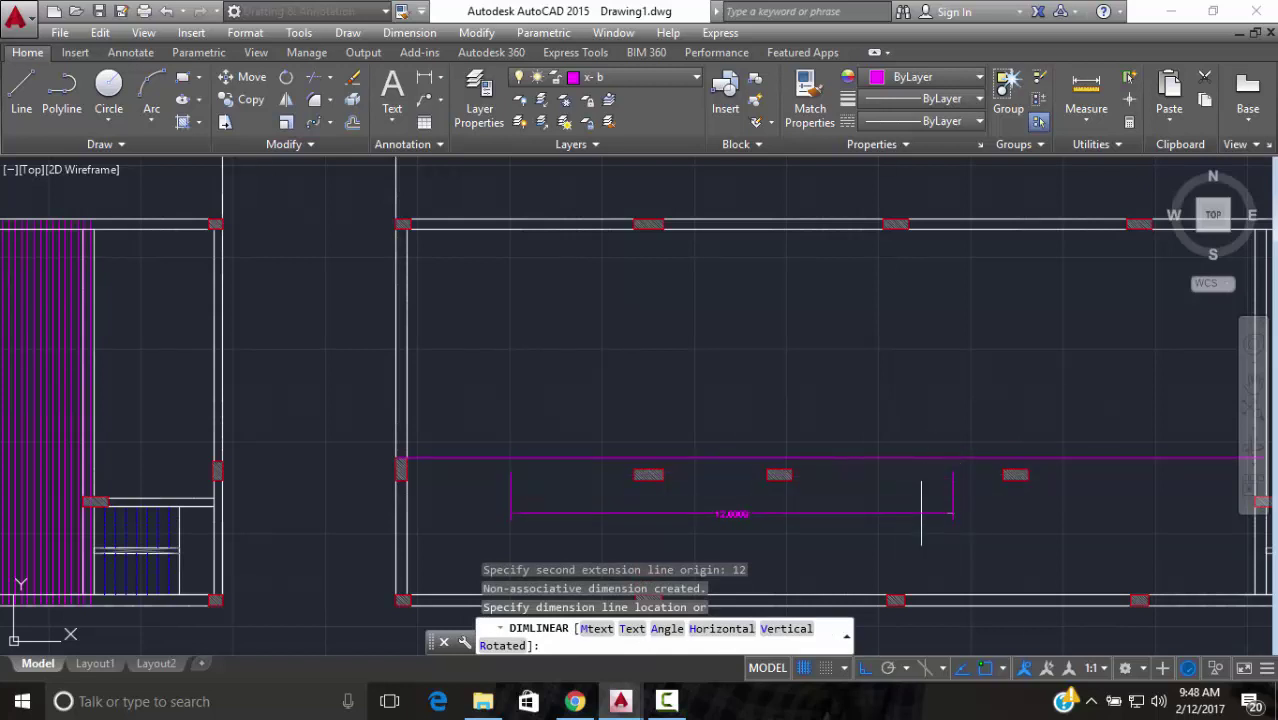
pyautogui.click(925, 500)
pyautogui.scroll(2, 953, 498)
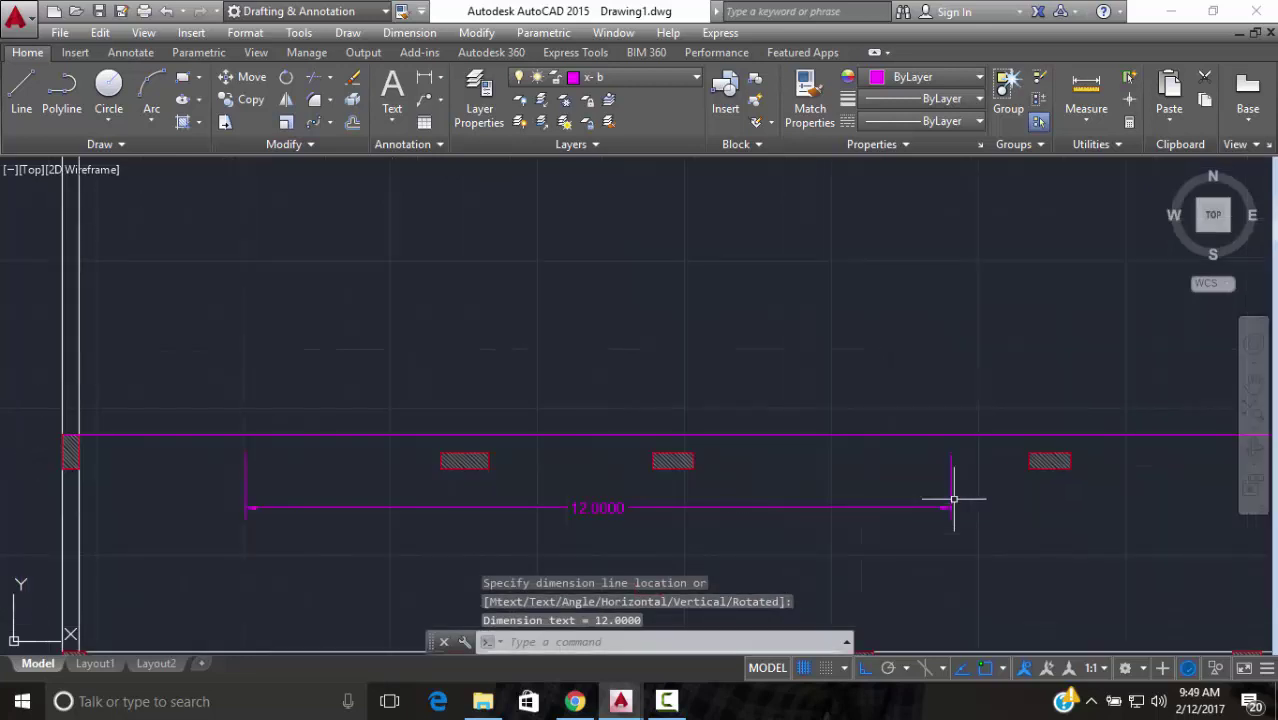
# Erase the 12-unit linear dimension below the interior columns
pyautogui.click(975, 491)
pyautogui.click(943, 520)
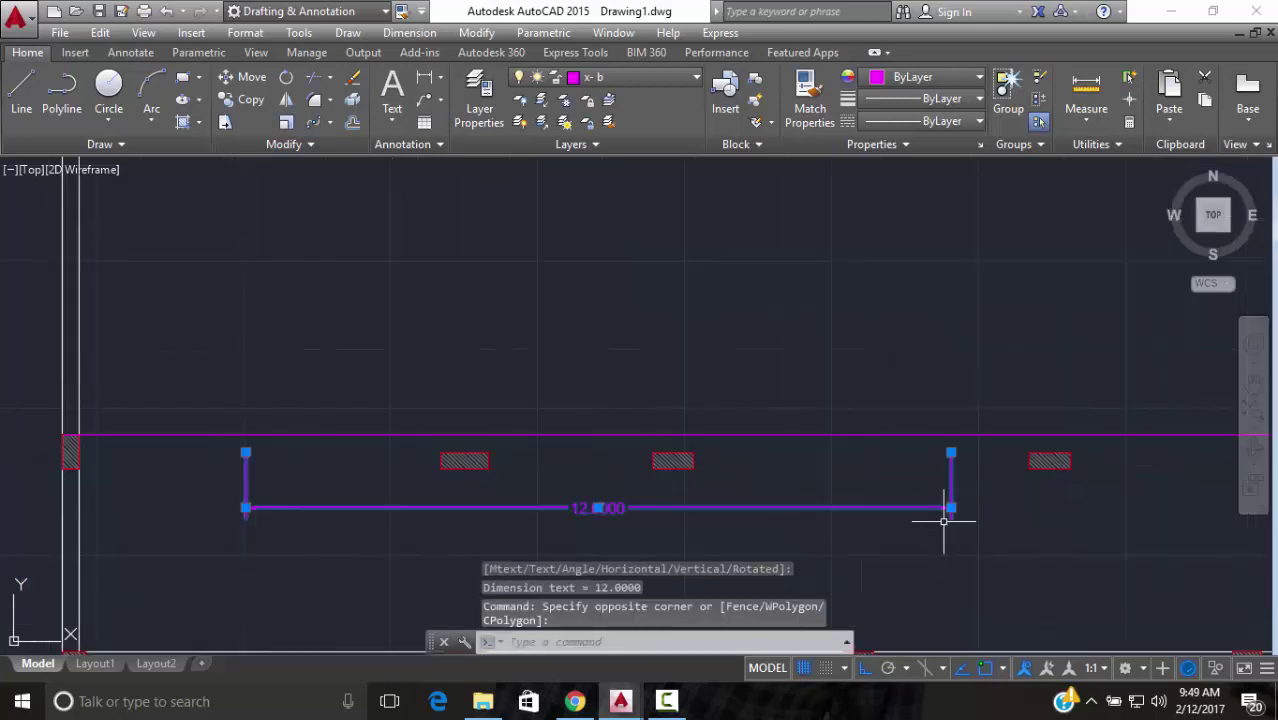
pyautogui.write('e')
pyautogui.press('Return')
# Draw a horizontal line between the facing top corners of the middle and right interior columns
pyautogui.scroll(-3, 565, 499)
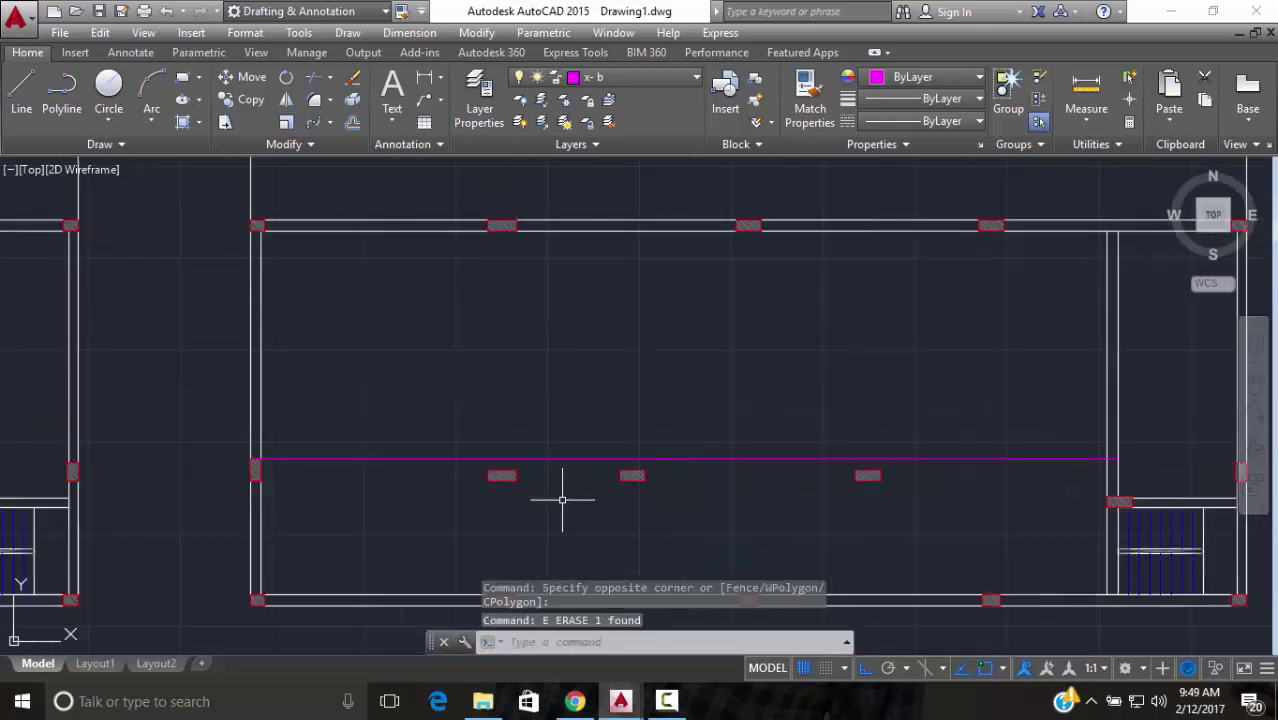
pyautogui.scroll(5, 600, 455)
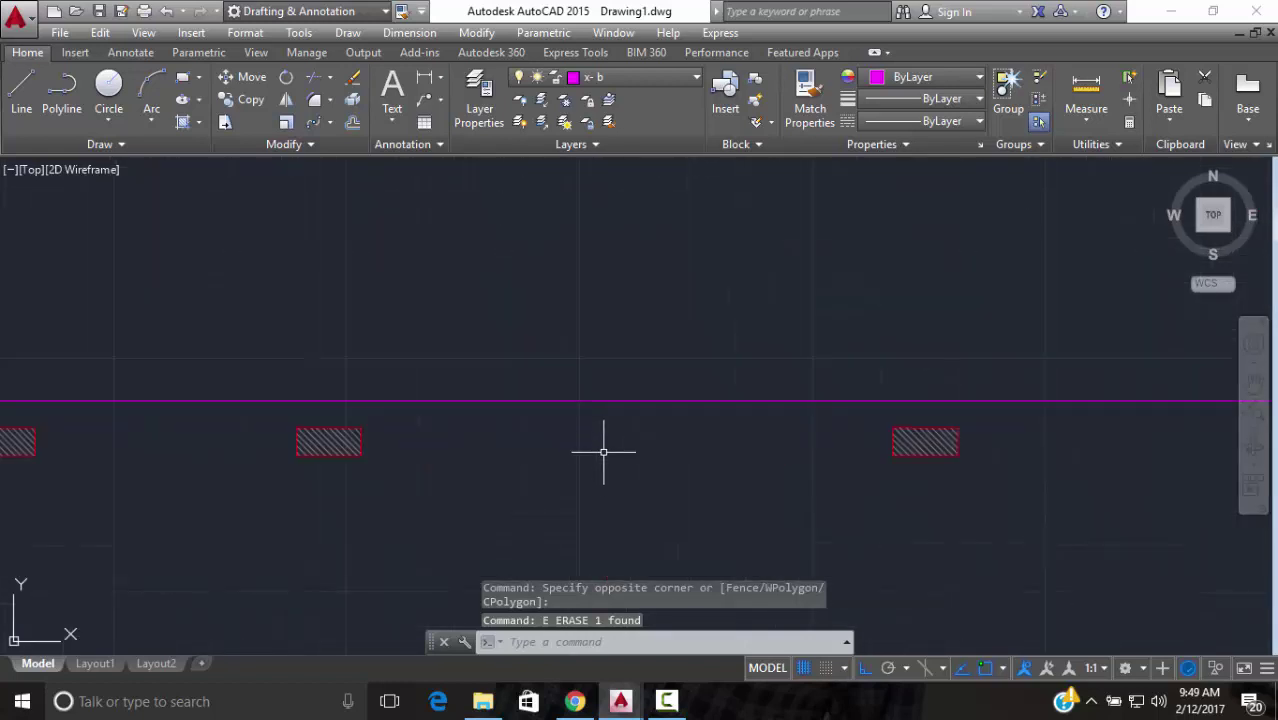
pyautogui.scroll(-3, 600, 443)
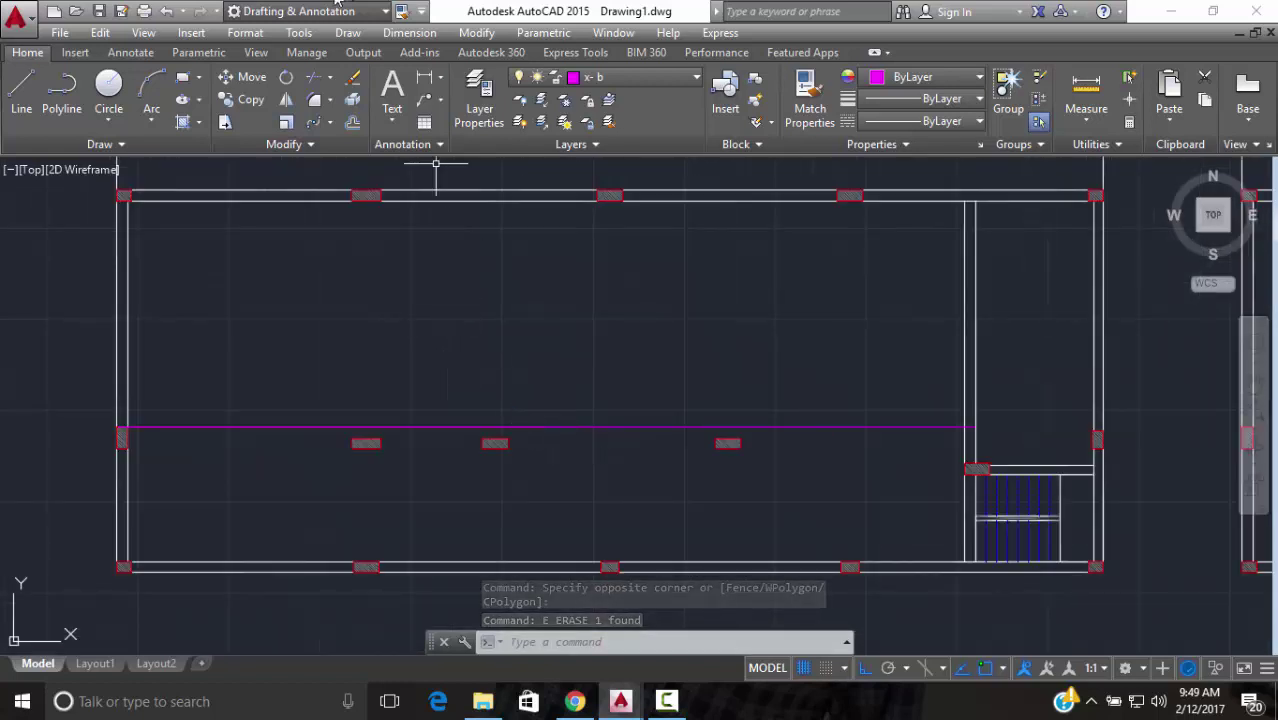
pyautogui.click(21, 90)
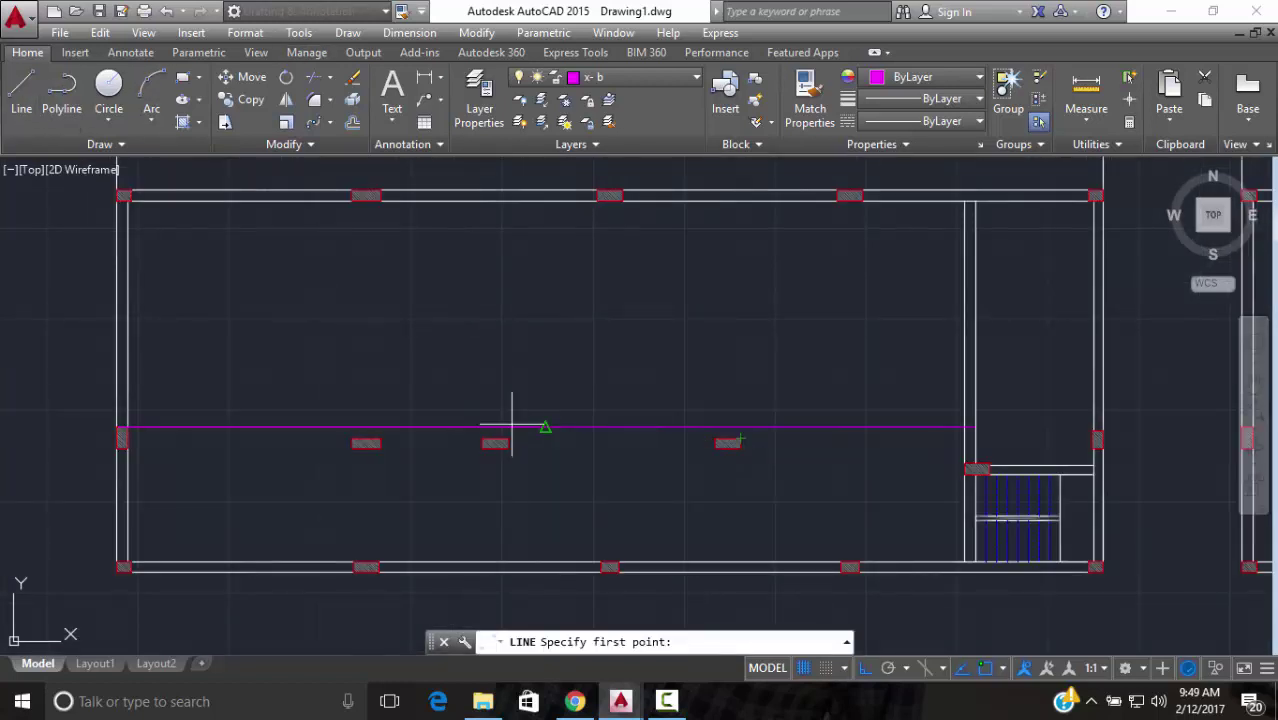
pyautogui.scroll(3, 505, 432)
pyautogui.click(493, 431)
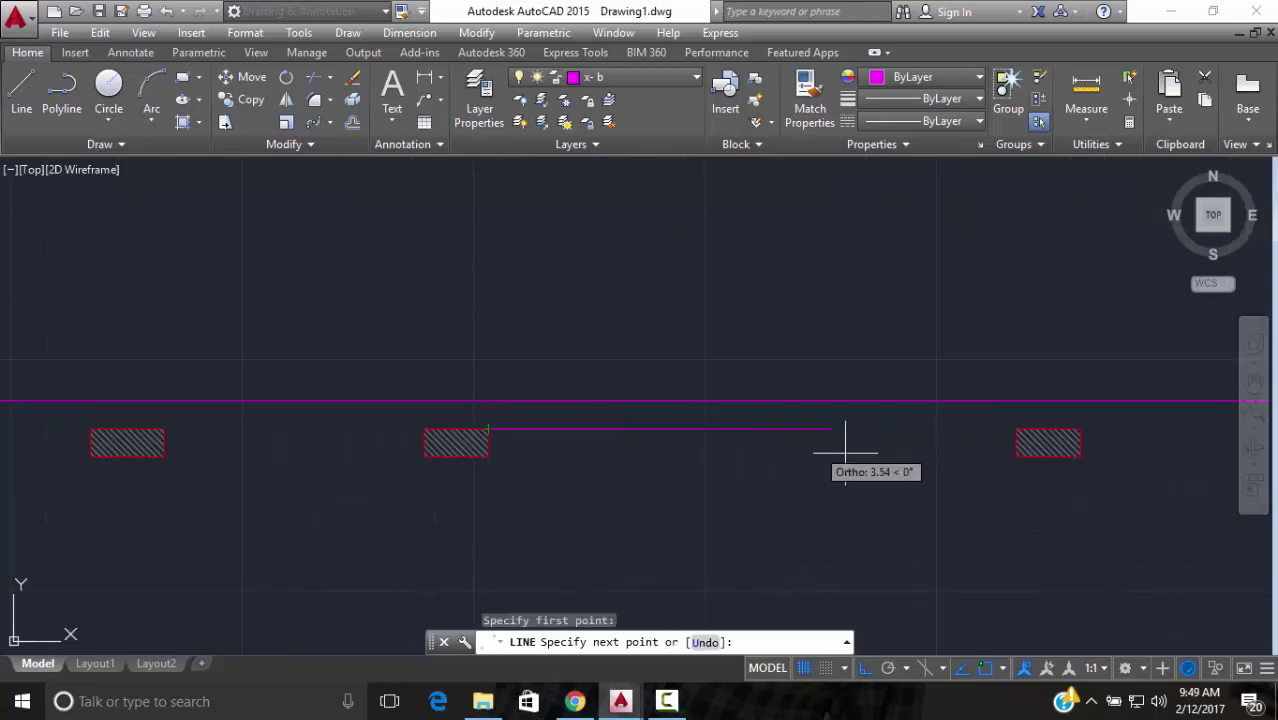
pyautogui.click(1011, 430)
pyautogui.press('Escape')
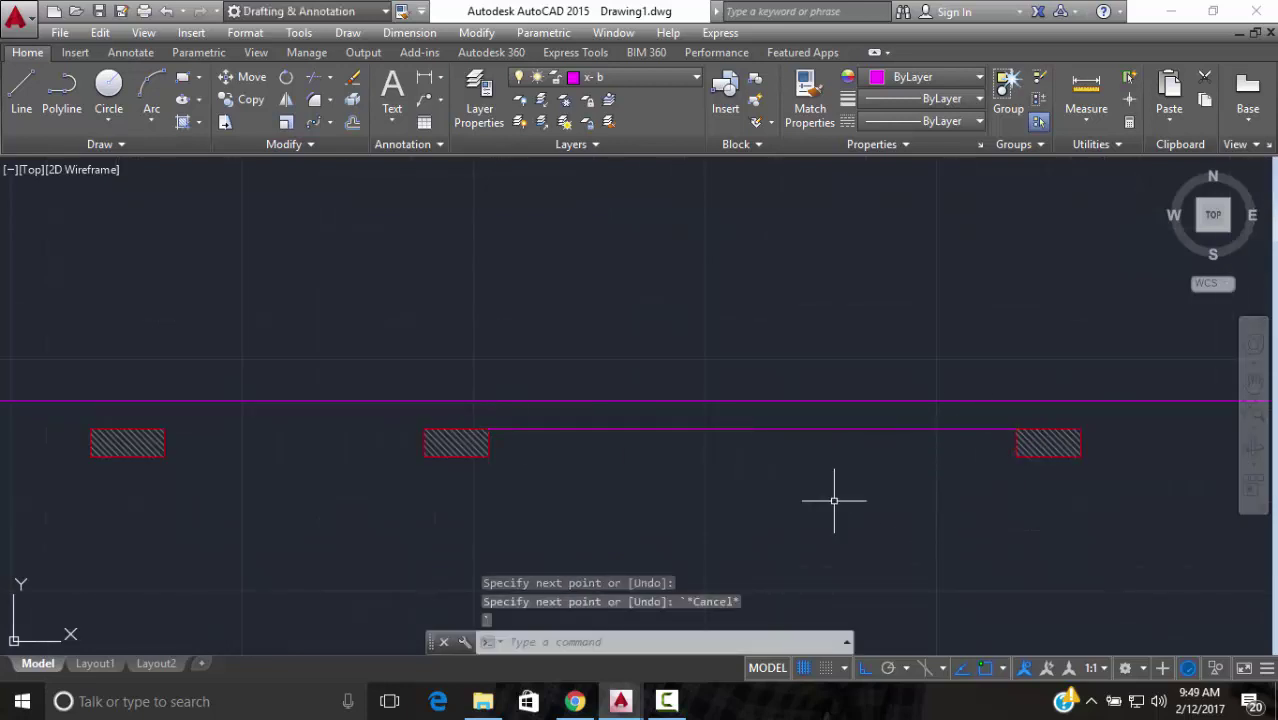
pyautogui.write('l')
pyautogui.press('Return')
pyautogui.press('Escape')
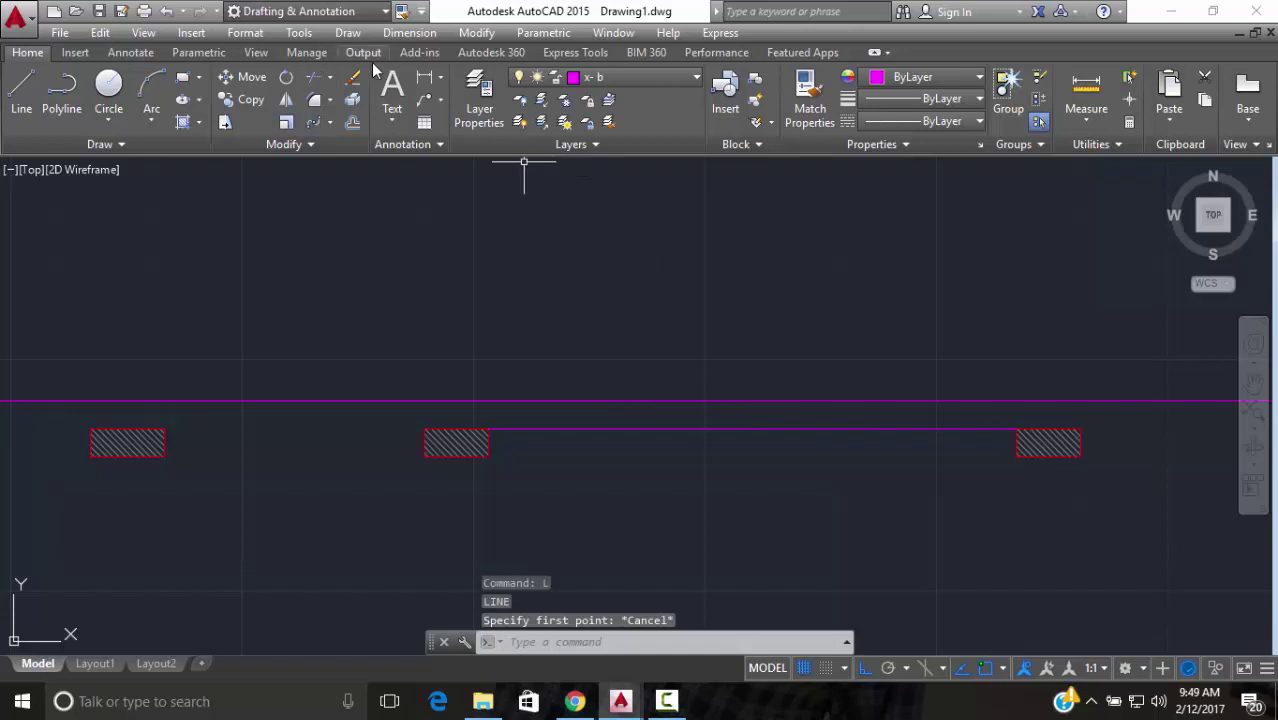
pyautogui.click(424, 78)
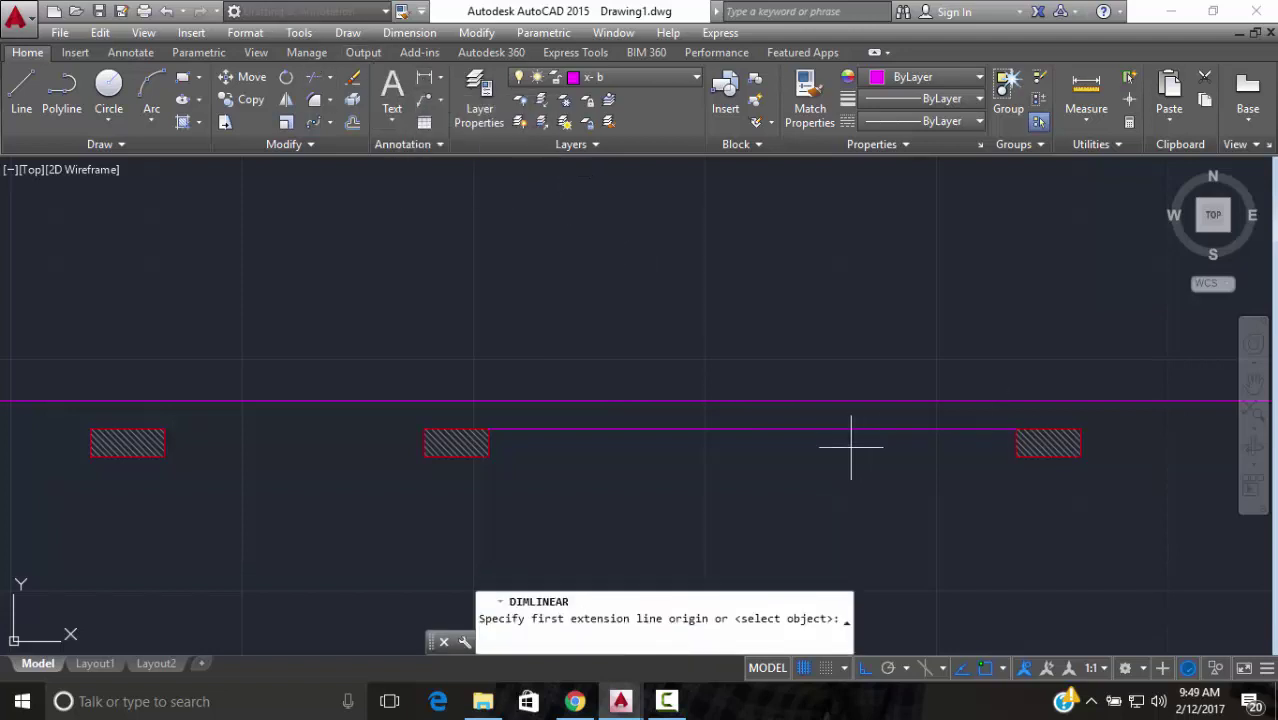
pyautogui.click(751, 430)
pyautogui.scroll(-5, 1093, 513)
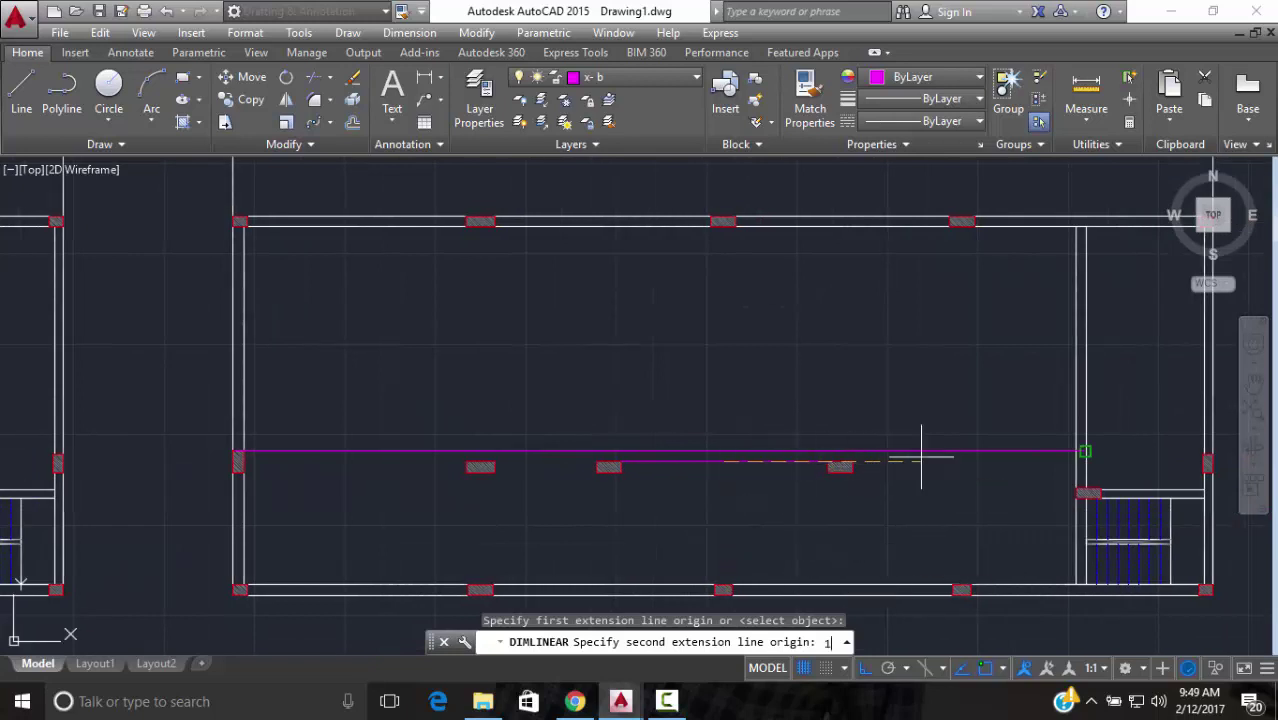
pyautogui.write('12')
pyautogui.press('Return')
pyautogui.scroll(-2, 918, 500)
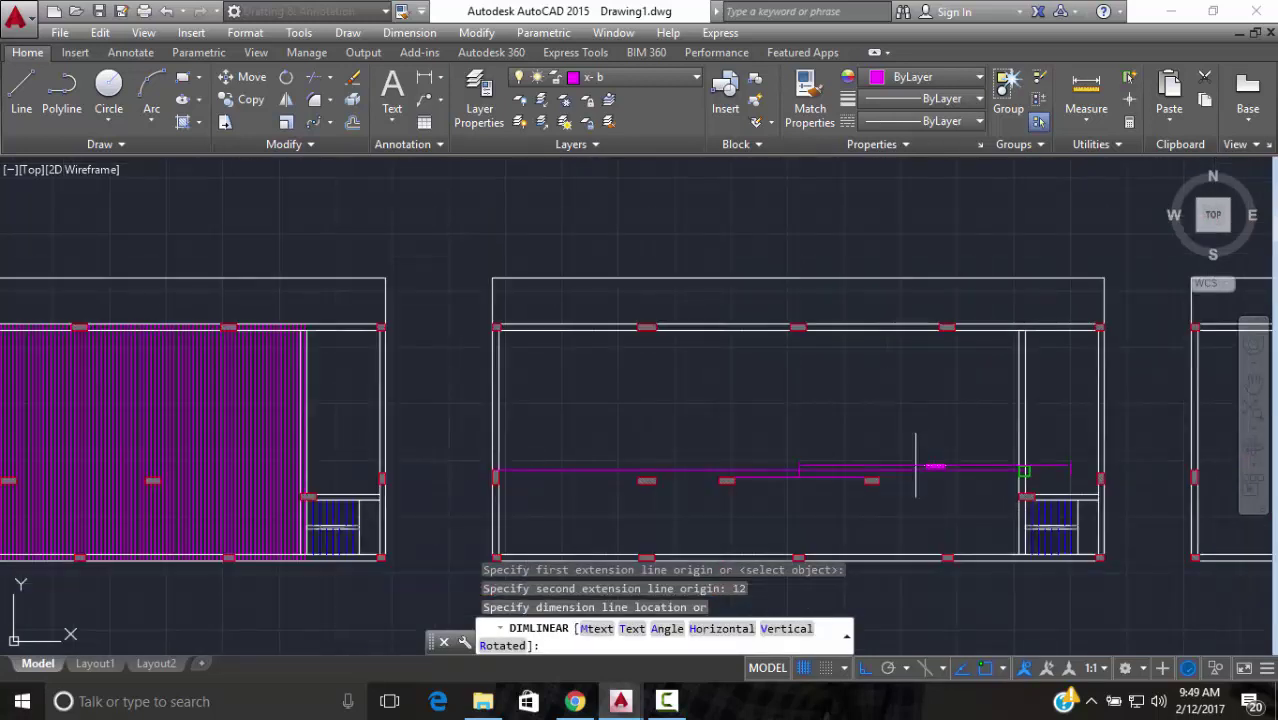
pyautogui.press('Escape')
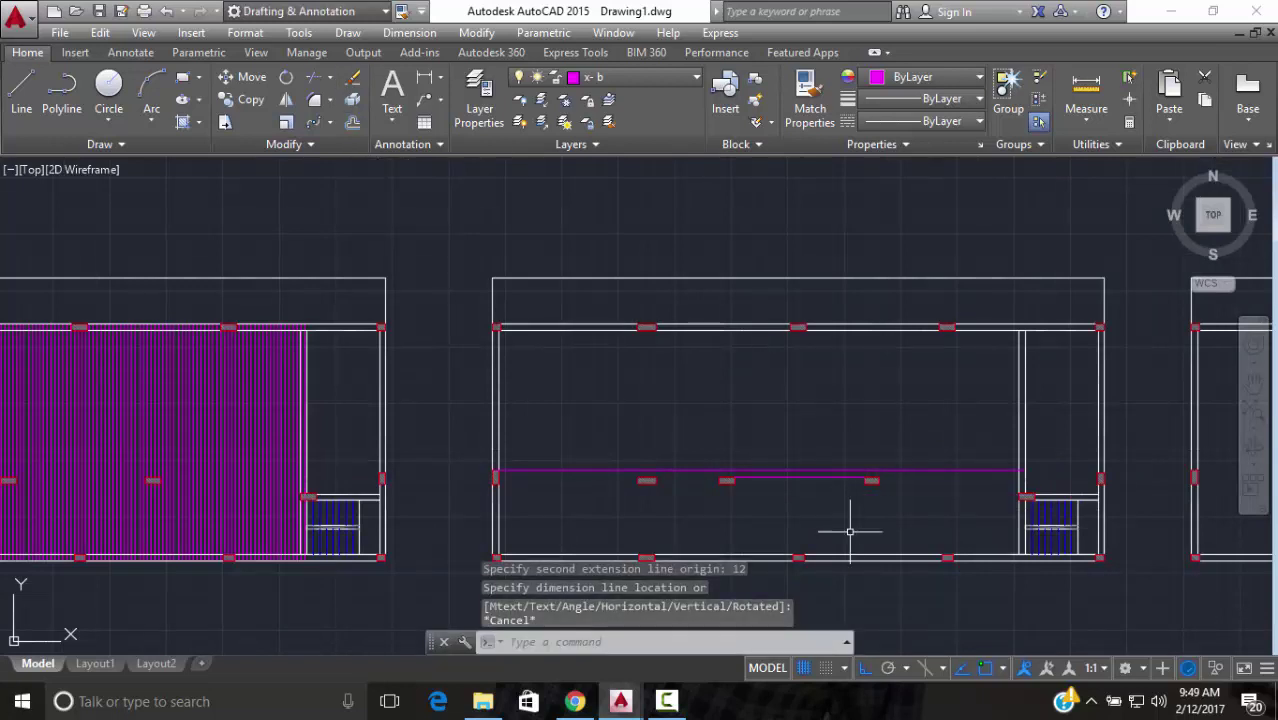
# Add a 12-unit linear dimension running left from the midpoint of the short line between the columns, placed below the columns
pyautogui.press('Return')
pyautogui.scroll(3, 830, 495)
pyautogui.click(748, 454)
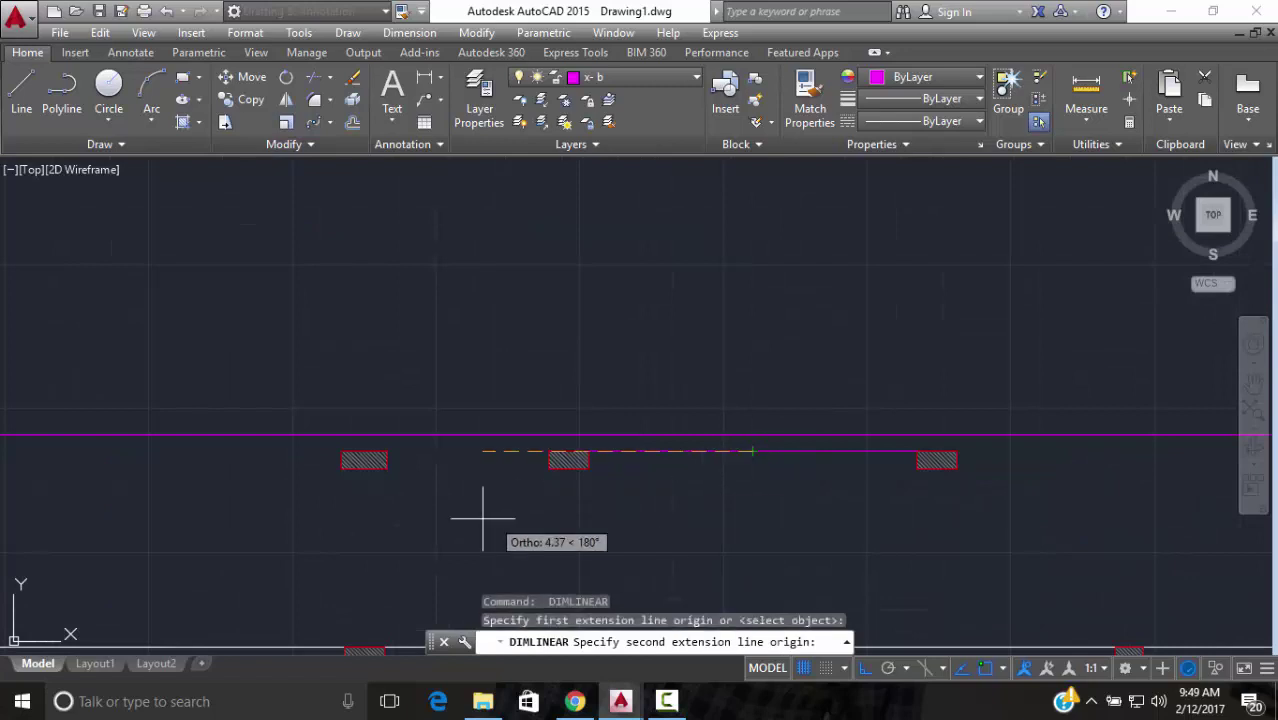
pyautogui.write('12')
pyautogui.press('Return')
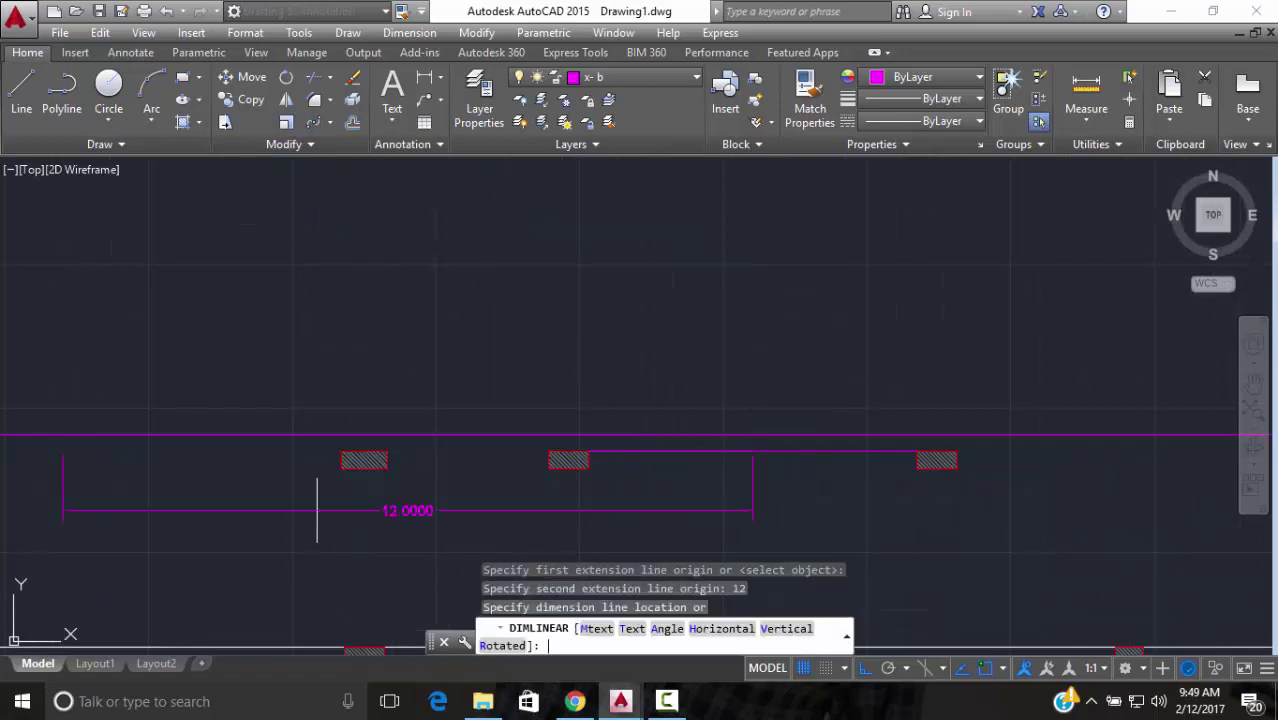
pyautogui.scroll(-3, 314, 514)
pyautogui.moveTo(314, 537); pyautogui.dragTo(352, 531, button='middle')
pyautogui.scroll(4, 335, 533)
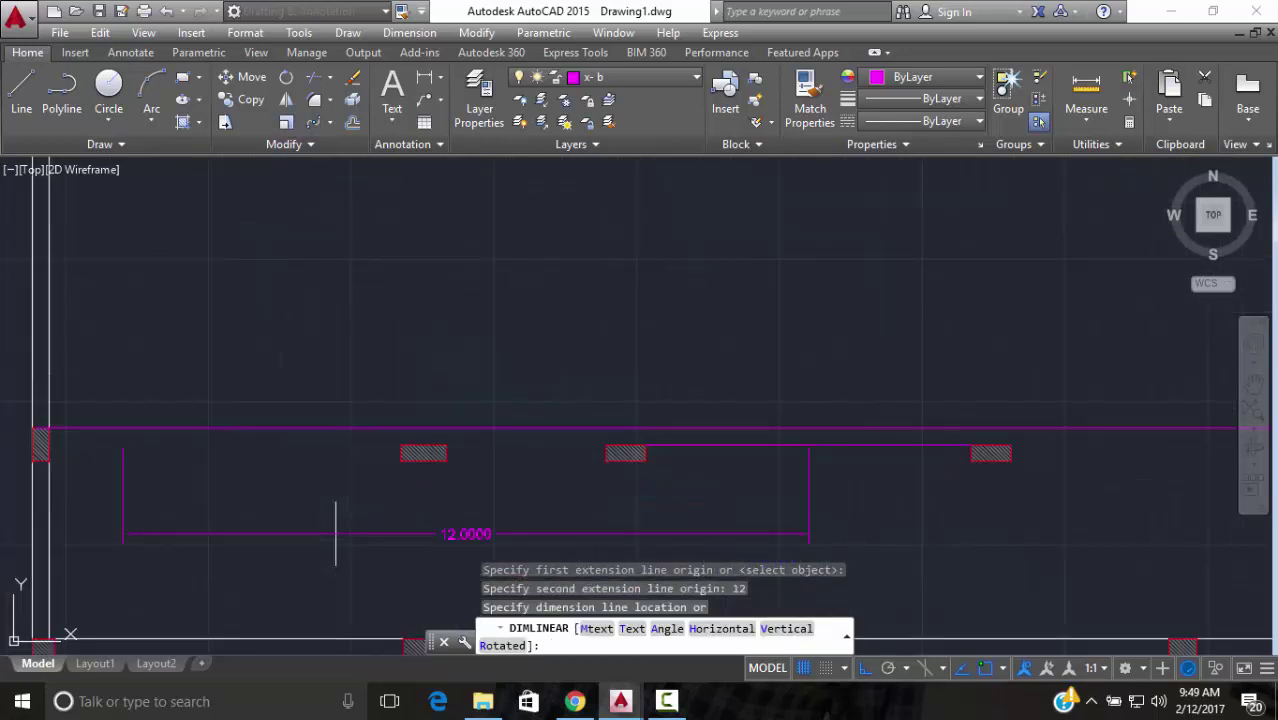
pyautogui.click(335, 533)
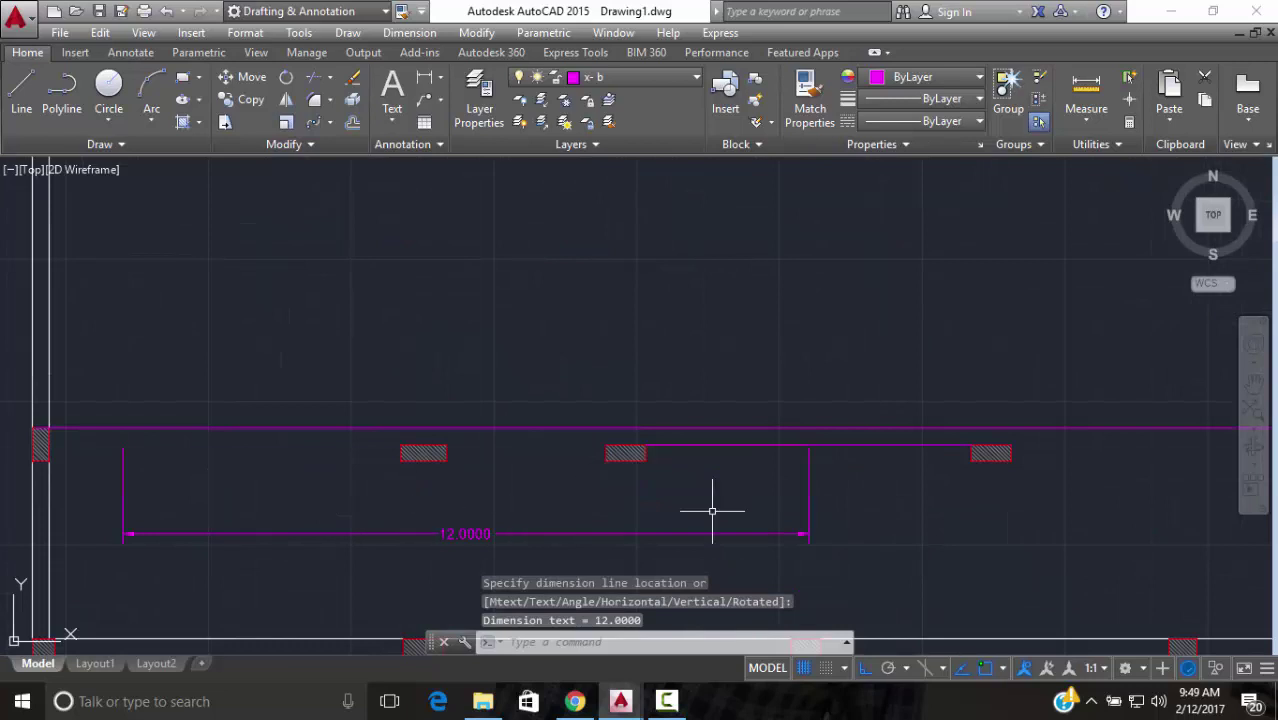
# Erase the 12-unit dimension and the short line between the middle and right interior columns
pyautogui.click(913, 514)
pyautogui.click(679, 519)
pyautogui.press('Delete')
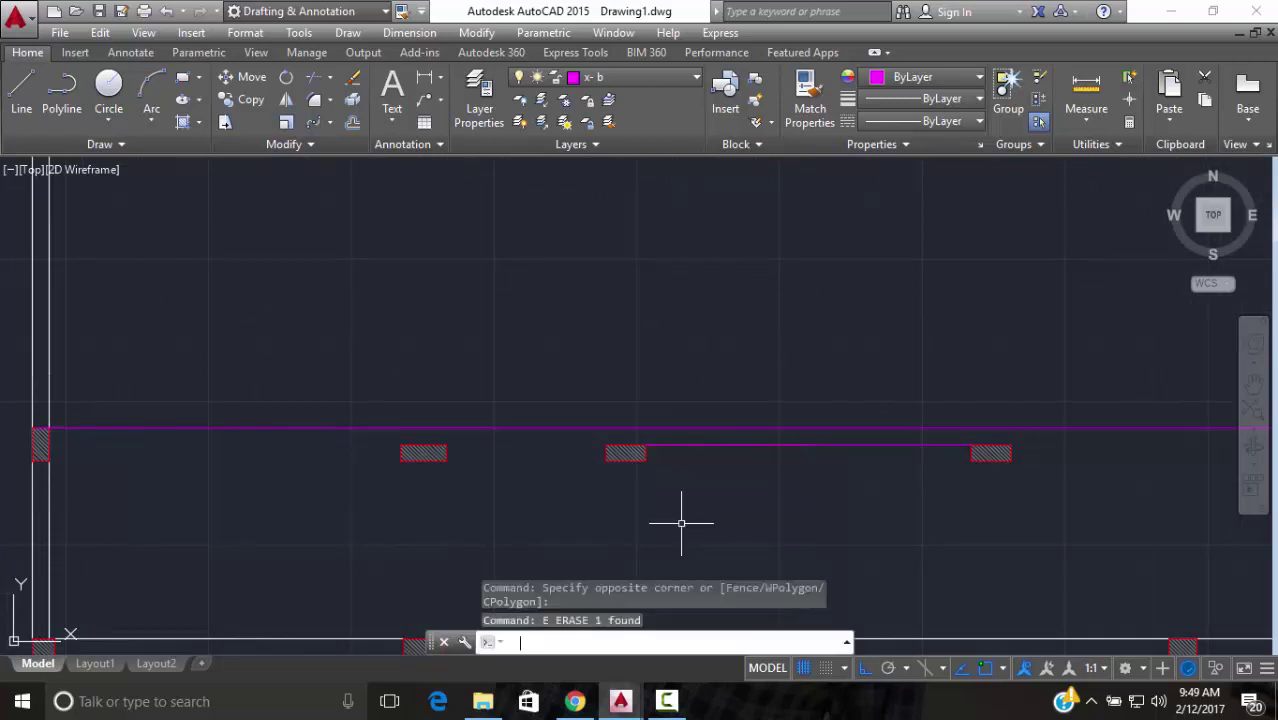
pyautogui.click(796, 437)
pyautogui.click(793, 471)
pyautogui.write('e')
pyautogui.press('Return')
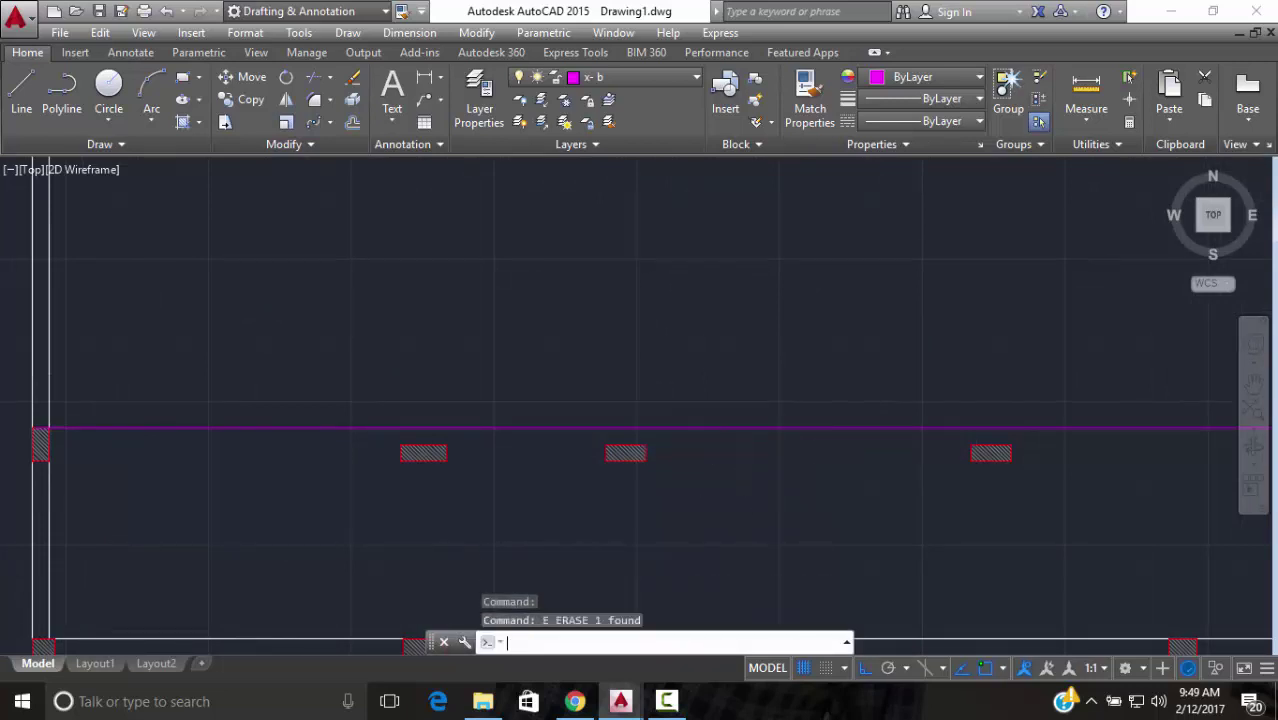
# Draw a horizontal line from the right interior column's lower-right corner to the wall beside the staircase
pyautogui.scroll(-3, 948, 489)
pyautogui.scroll(4, 948, 489)
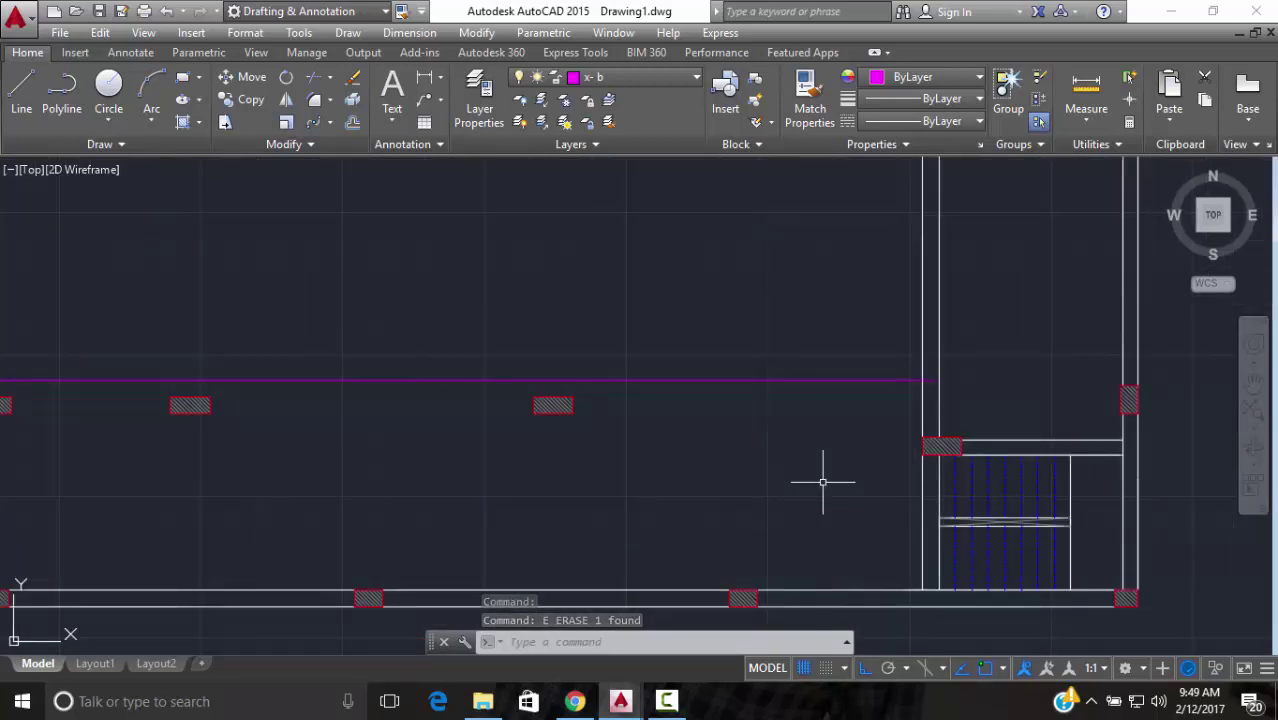
pyautogui.write('l')
pyautogui.press('Return')
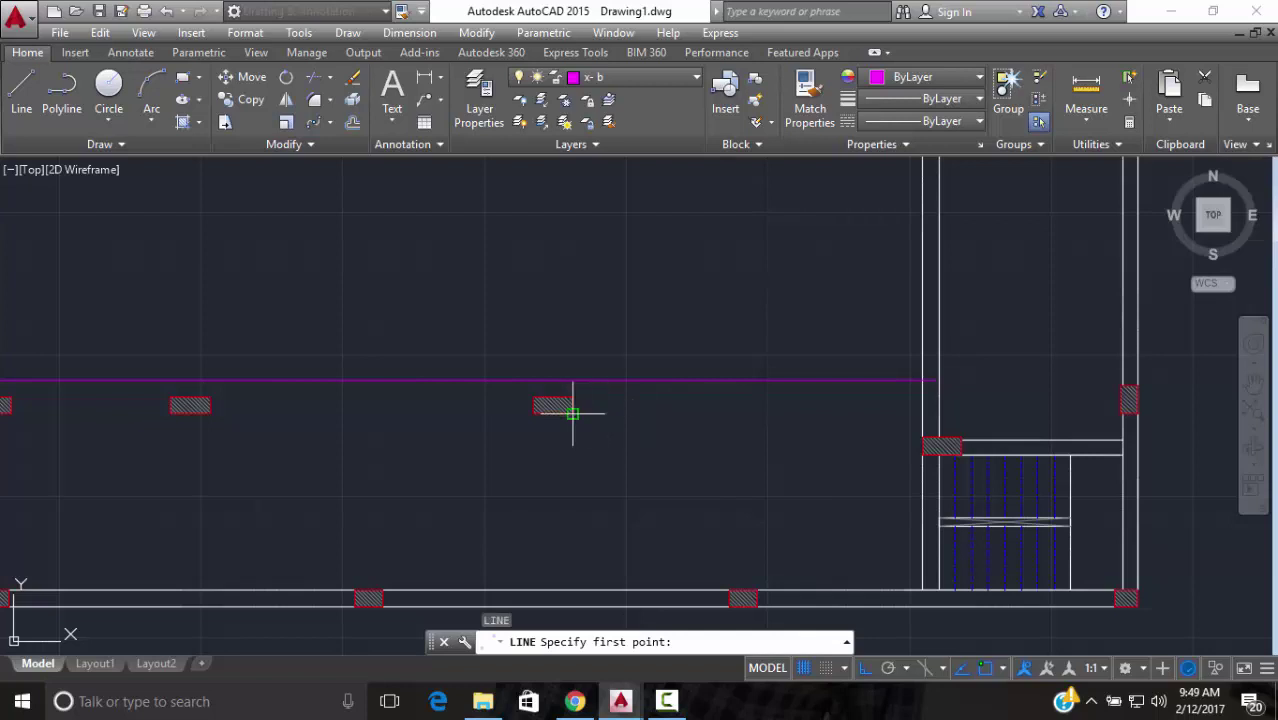
pyautogui.click(573, 412)
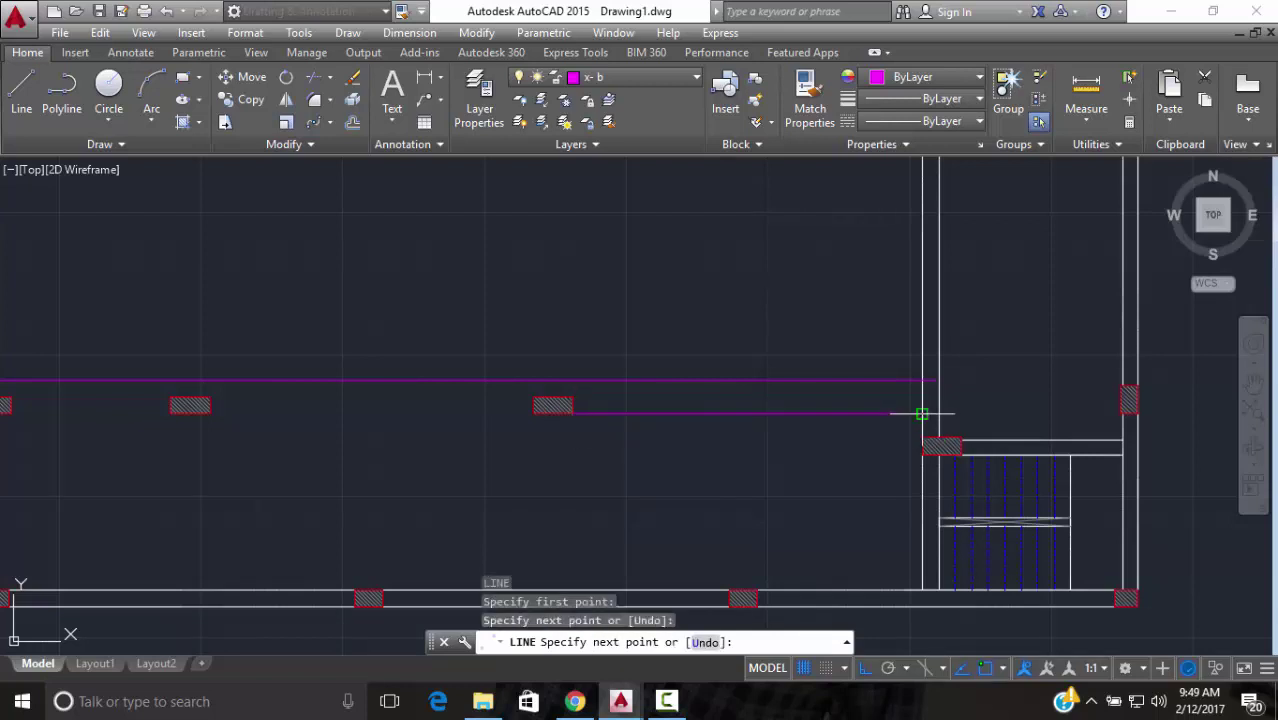
pyautogui.press('Escape')
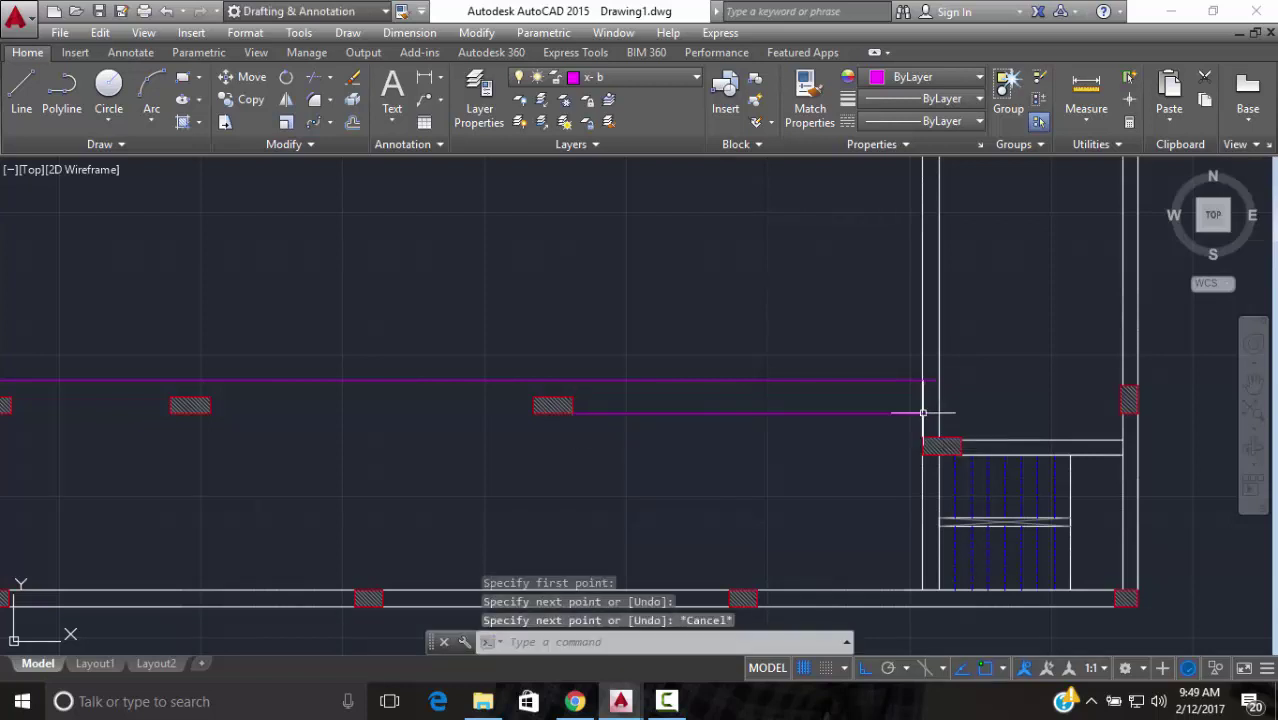
# Add a 12-unit linear dimension running left from the midpoint of the line beside the staircase wall, placed below the columns
pyautogui.click(424, 80)
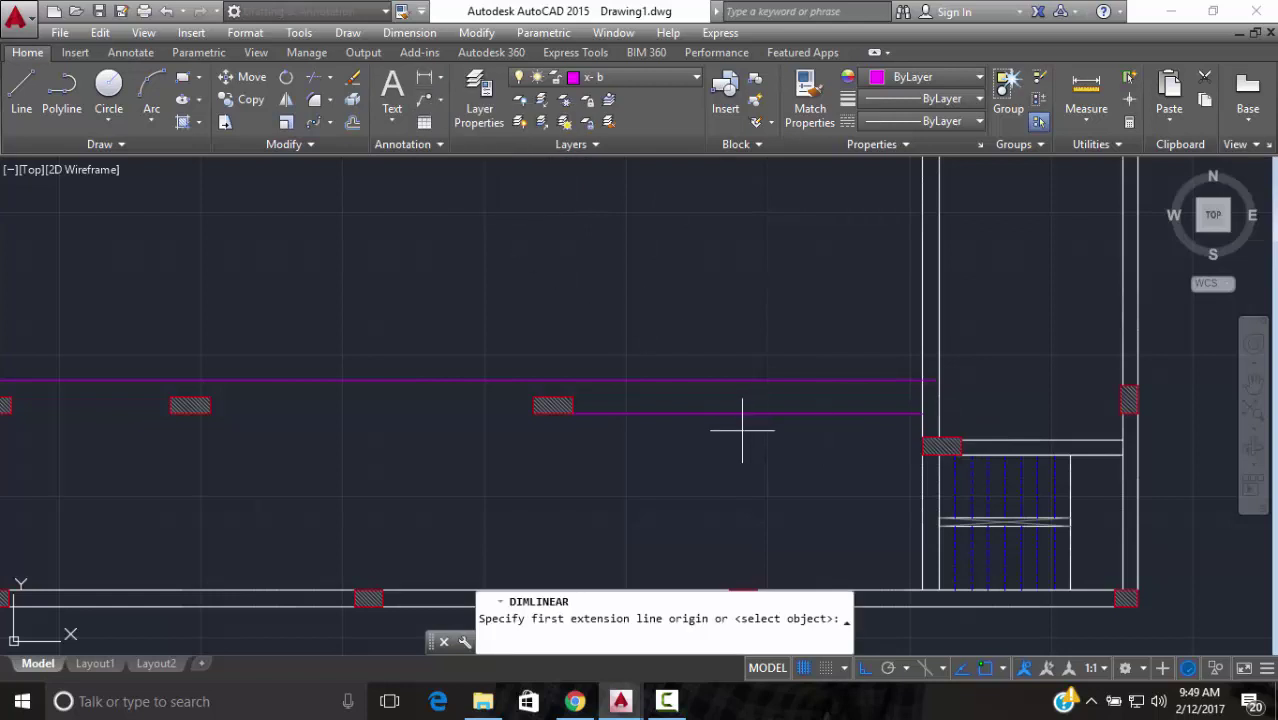
pyautogui.click(747, 413)
pyautogui.write('12')
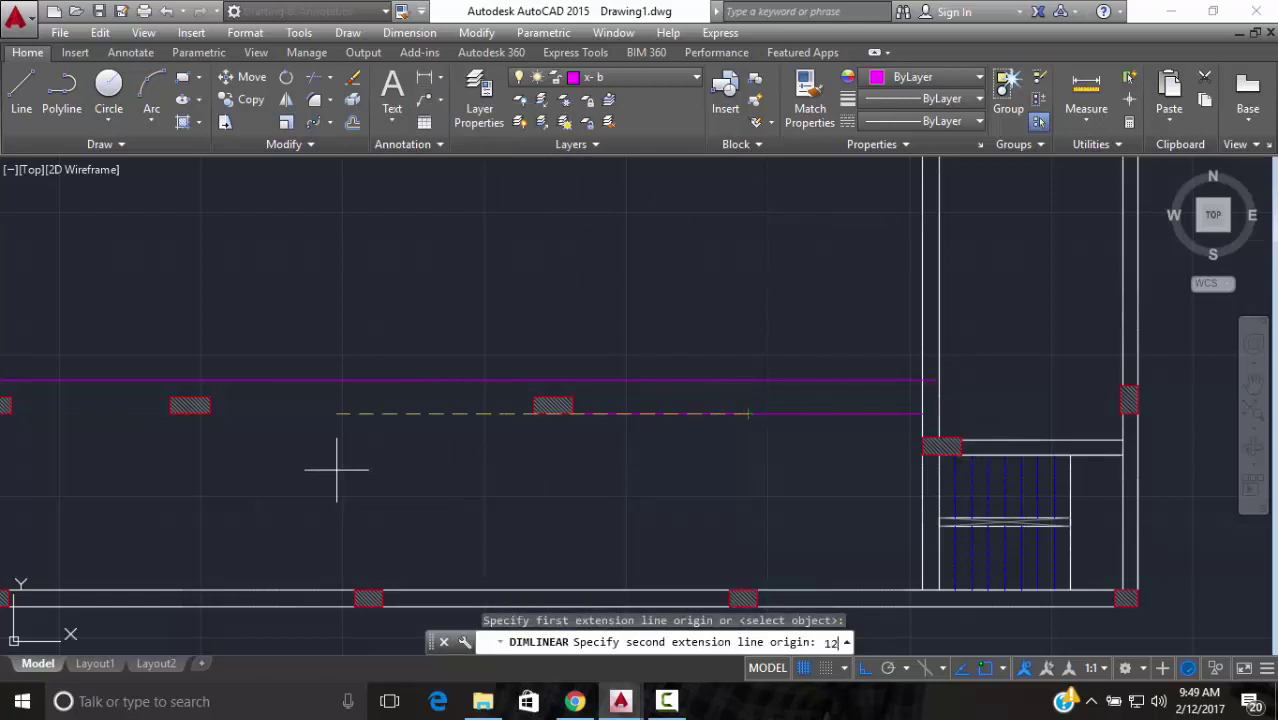
pyautogui.press('Return')
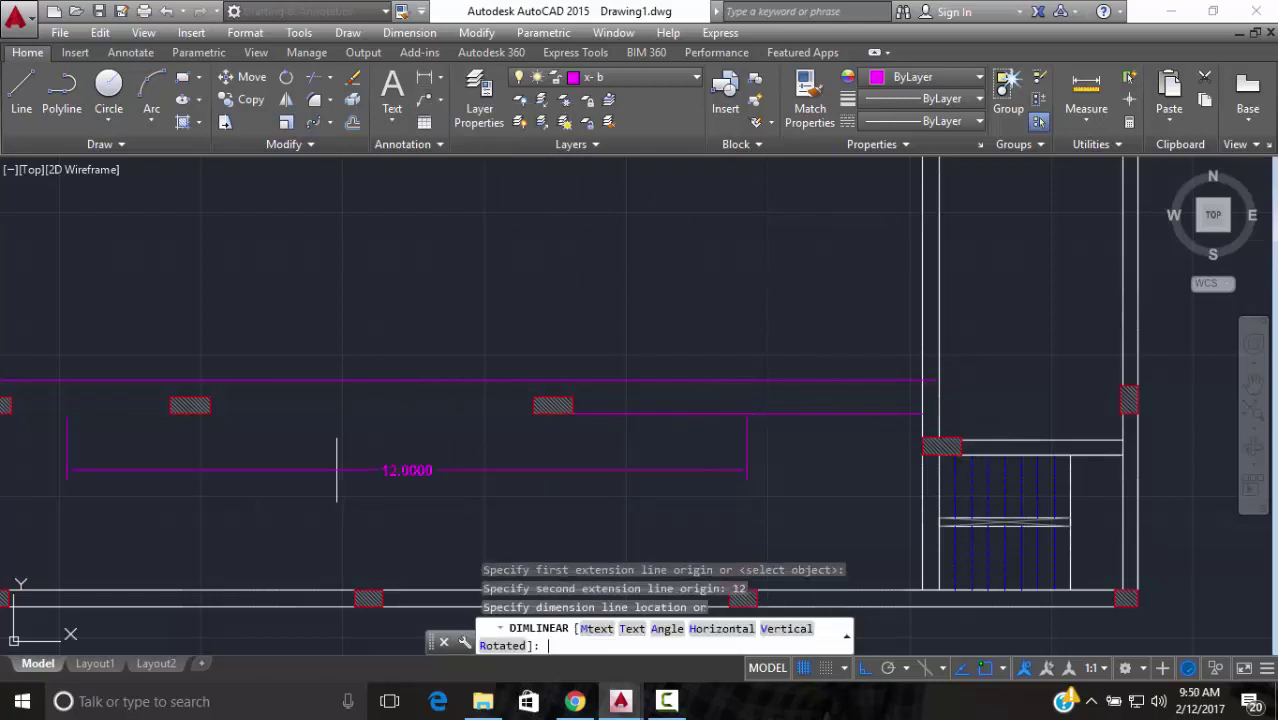
pyautogui.scroll(-5, 340, 462)
pyautogui.scroll(3, 520, 453)
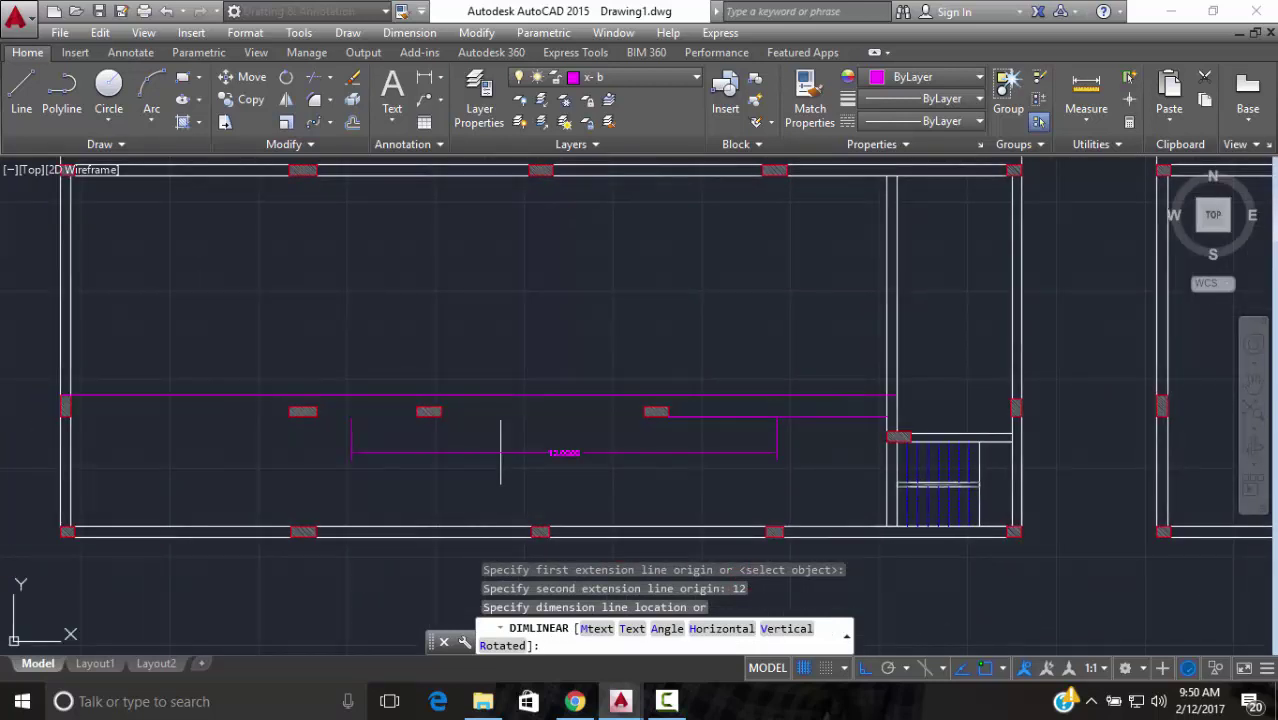
pyautogui.click(571, 448)
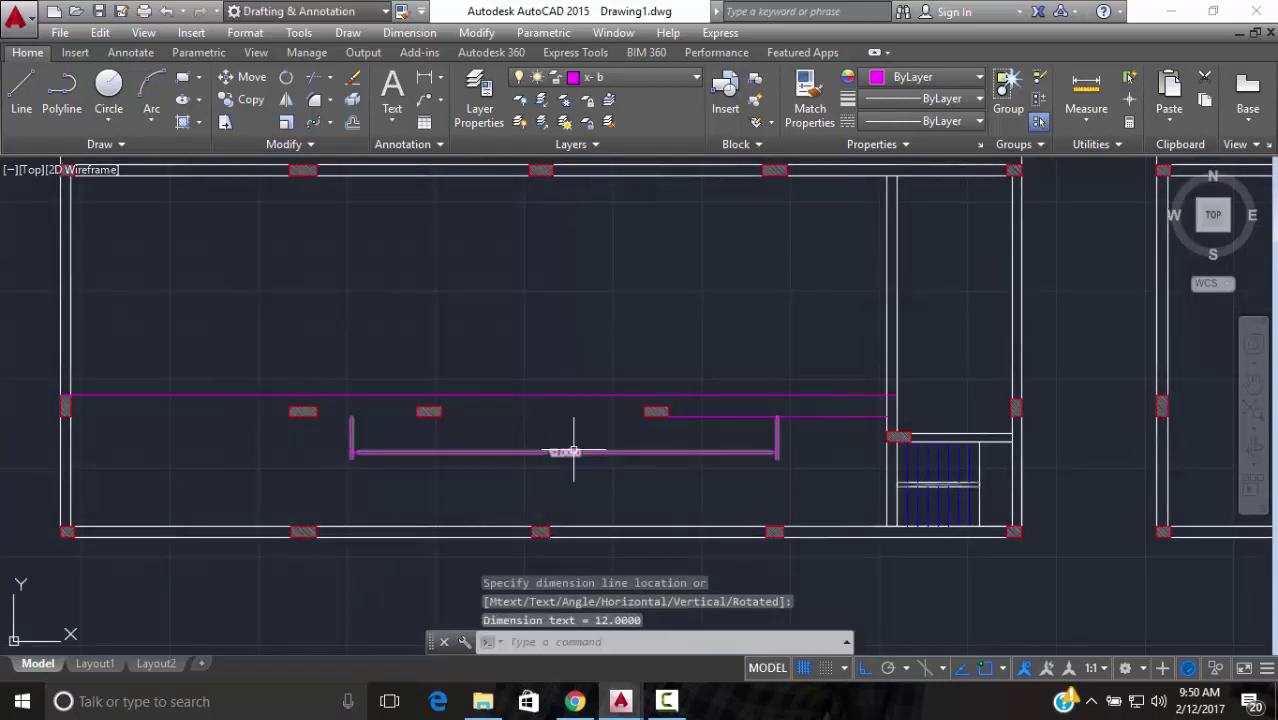
# Erase the 12-unit linear dimension below the middle and right interior columns
pyautogui.press('Escape')
pyautogui.click(560, 466)
pyautogui.write('E')
pyautogui.press('Return')
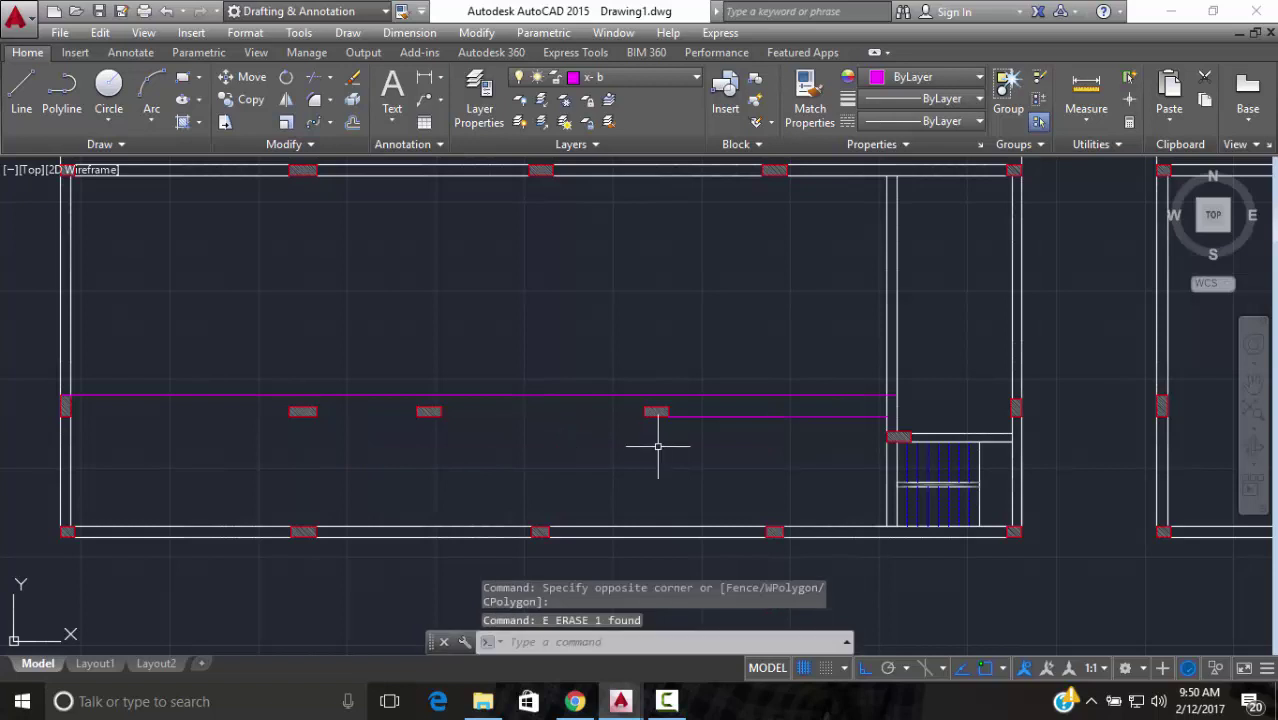
# Draw a horizontal line from the right interior column's lower-left corner to the middle column's lower-right corner
pyautogui.write('l')
pyautogui.press('Return')
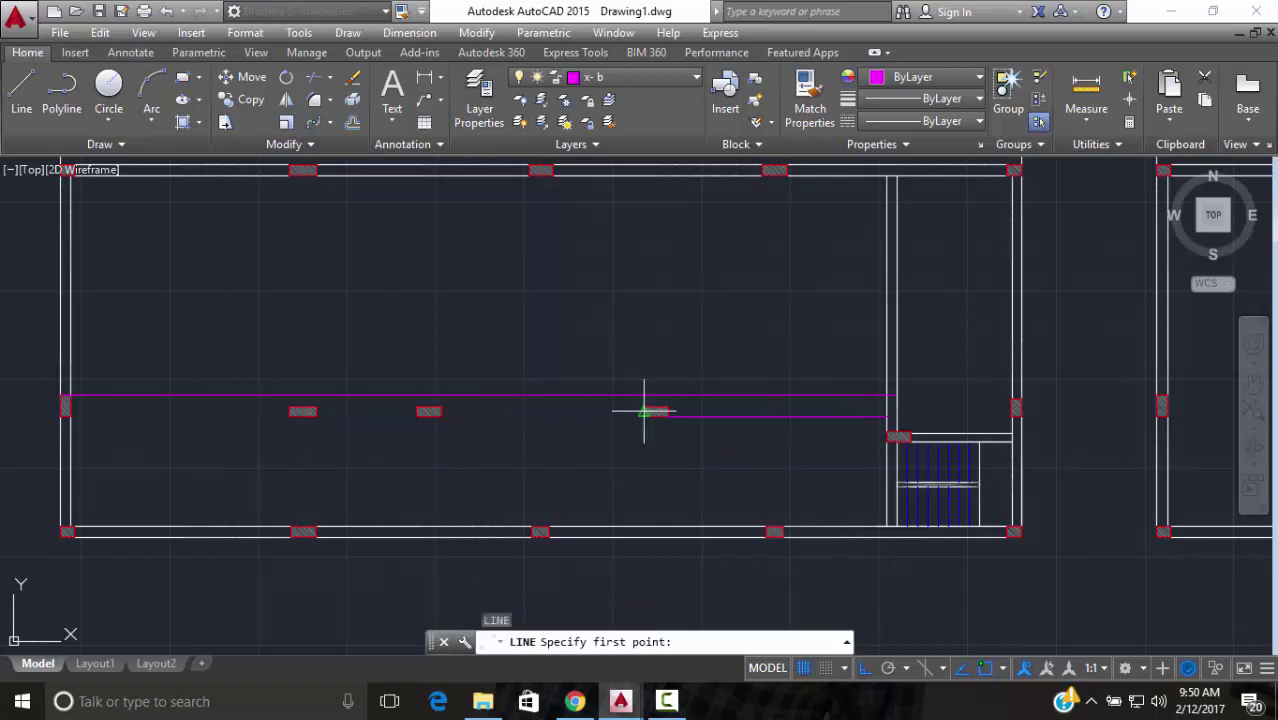
pyautogui.scroll(5, 644, 411)
pyautogui.click(644, 425)
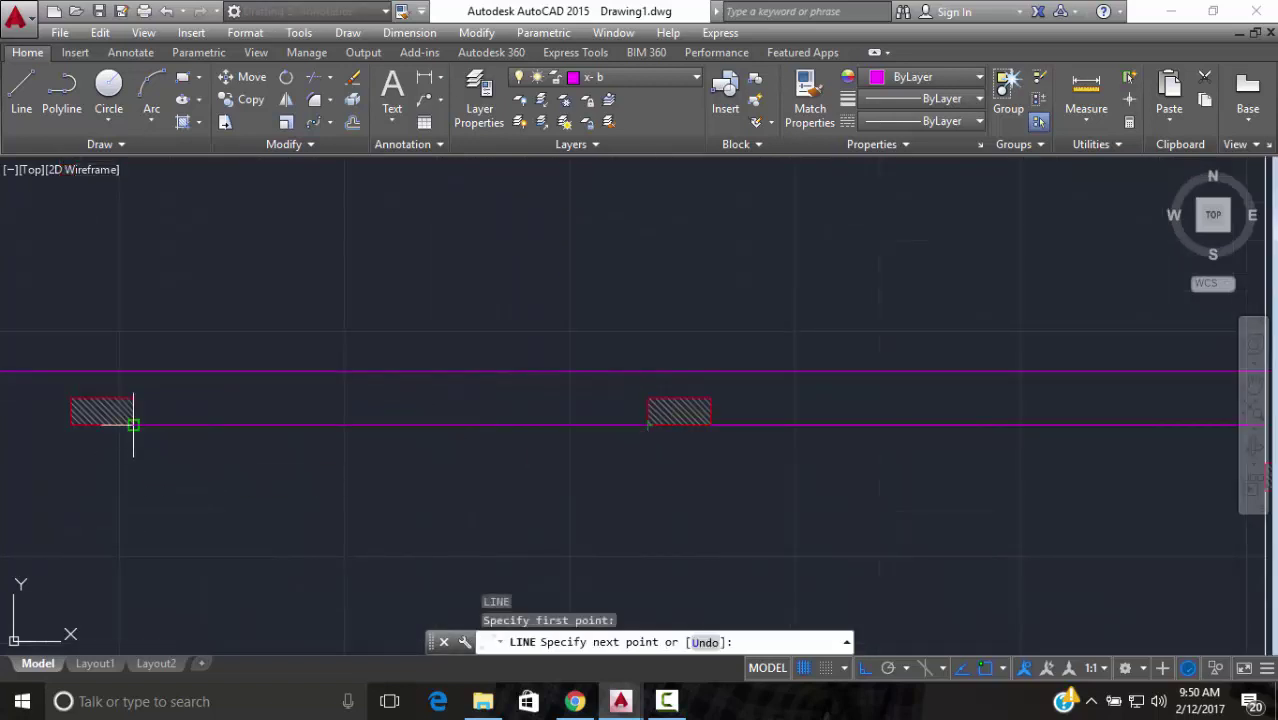
pyautogui.click(130, 424)
pyautogui.press('Escape')
# Add a linear dimension between the midpoints of the two short lines, placed below the right interior column
pyautogui.click(424, 77)
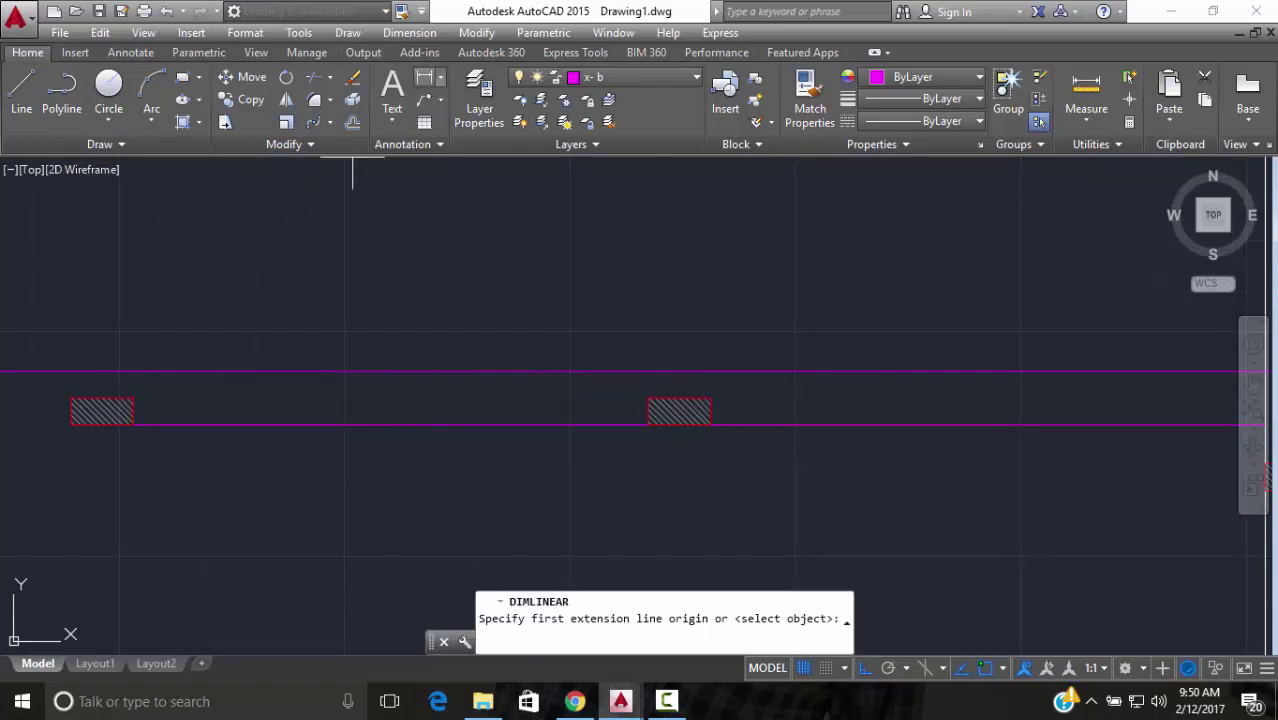
pyautogui.click(390, 425)
pyautogui.scroll(-3, 727, 485)
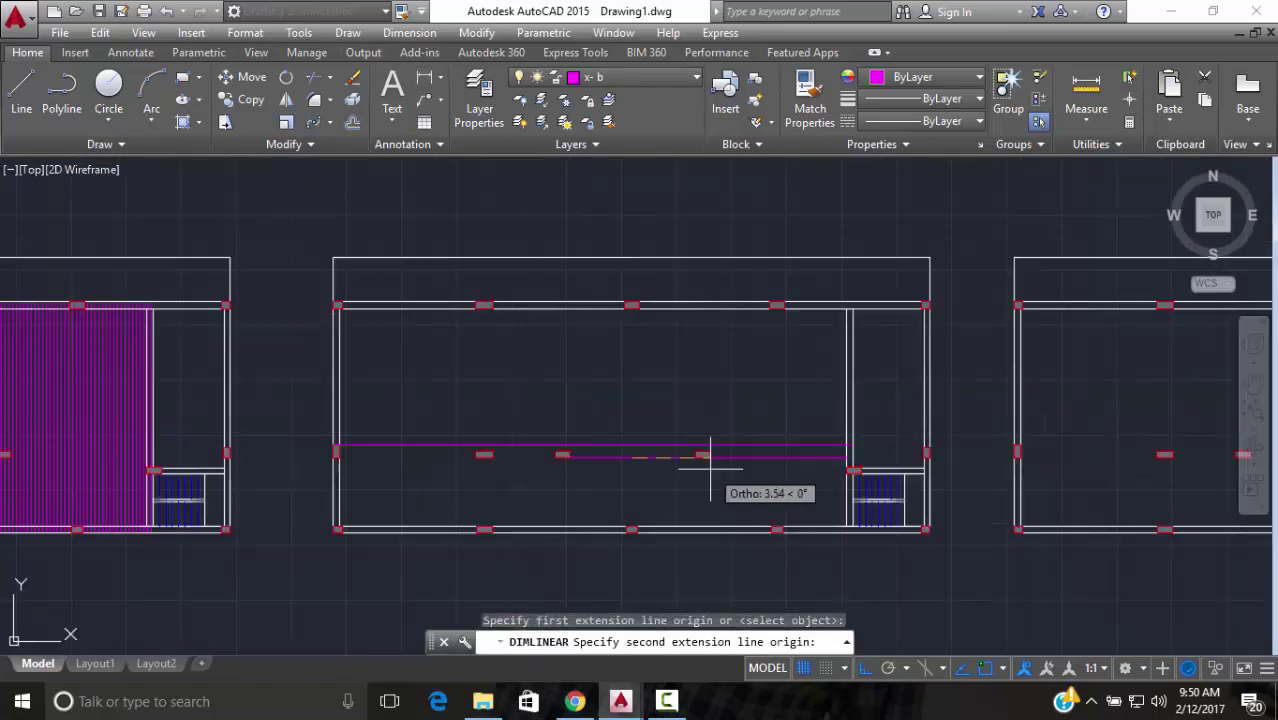
pyautogui.scroll(3, 600, 450)
pyautogui.click(786, 418)
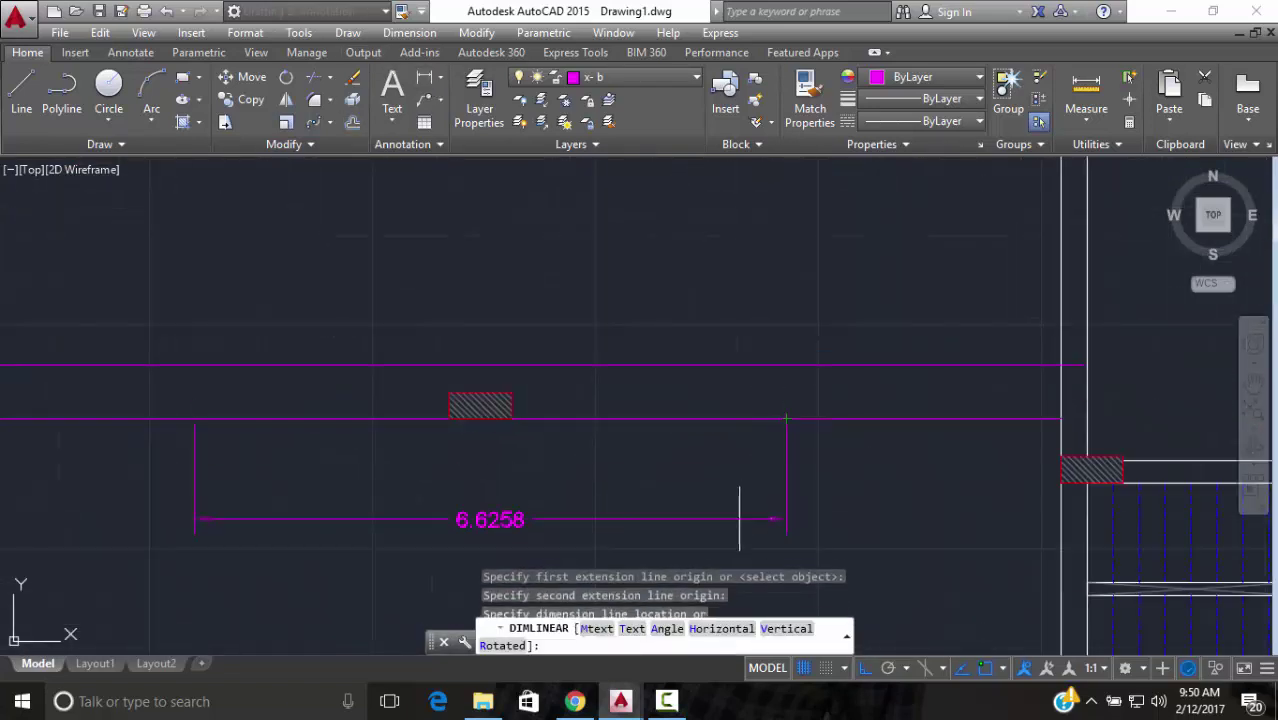
pyautogui.scroll(-2, 742, 514)
pyautogui.click(718, 514)
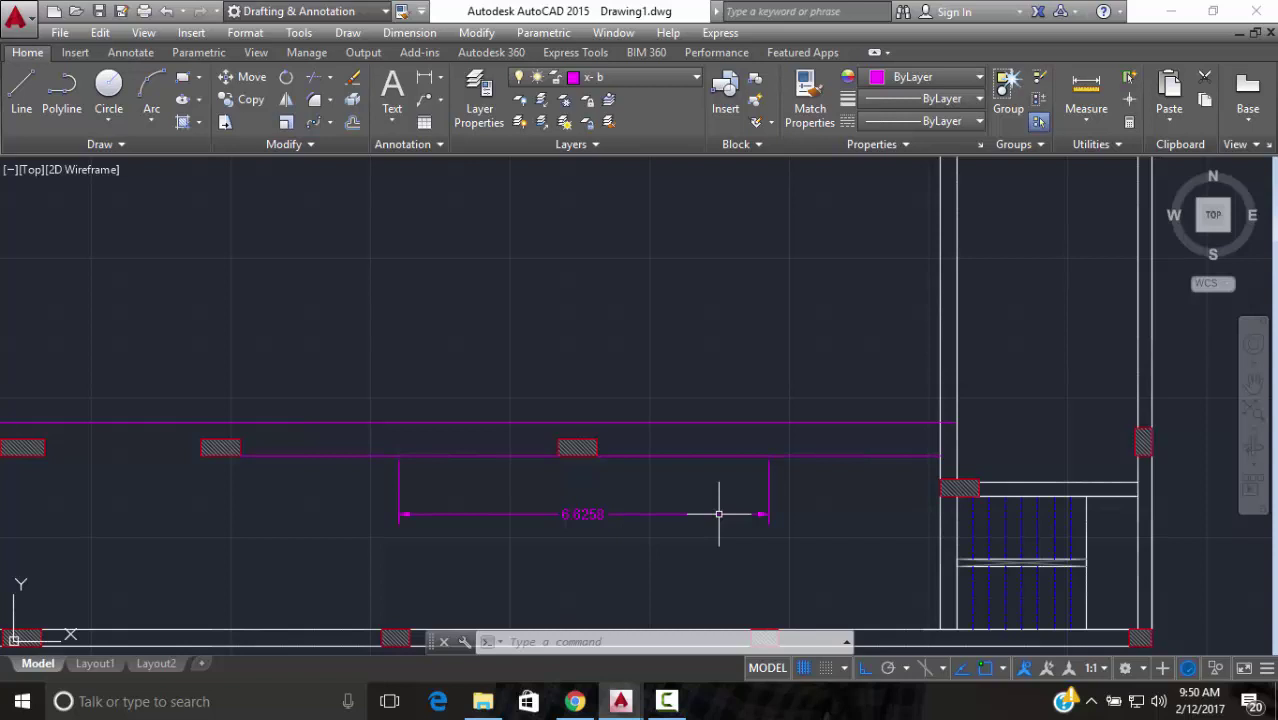
# On layer 0, draw a horizontal 6-unit line running left from the midpoint of the short line between the right interior column and staircase wall
pyautogui.click(658, 88)
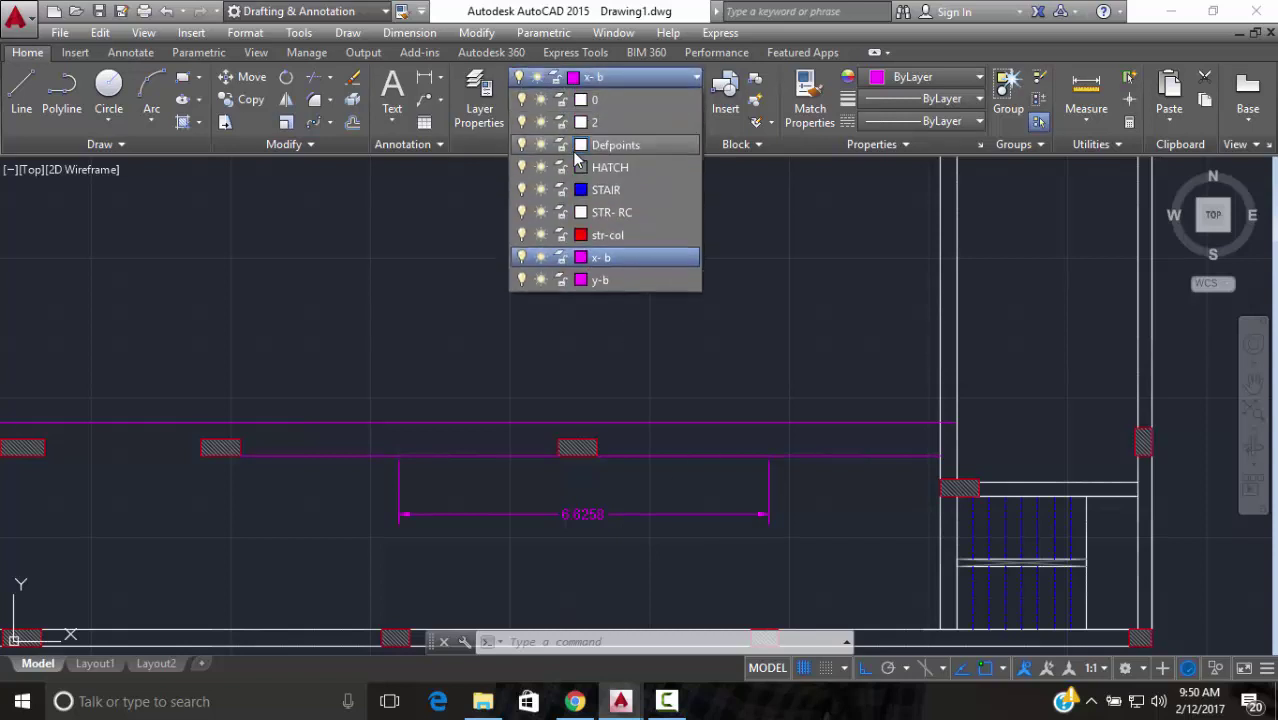
pyautogui.click(617, 99)
pyautogui.write('l')
pyautogui.press('Return')
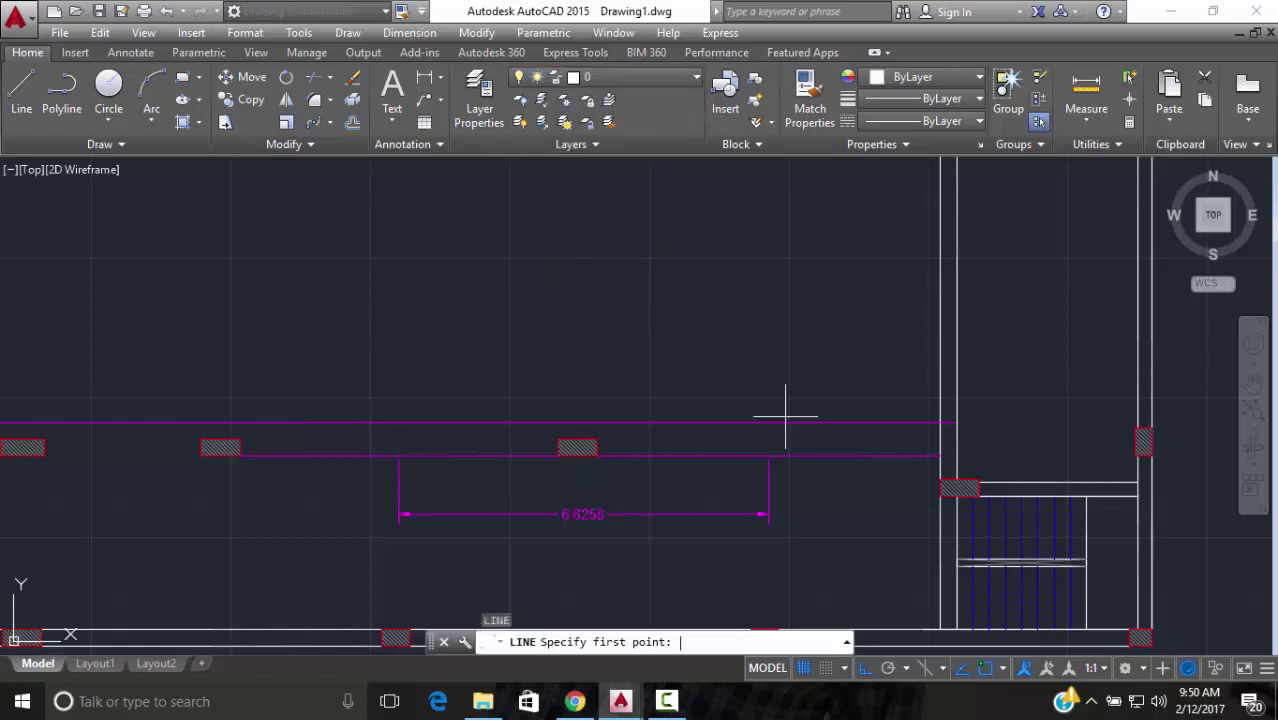
pyautogui.click(768, 455)
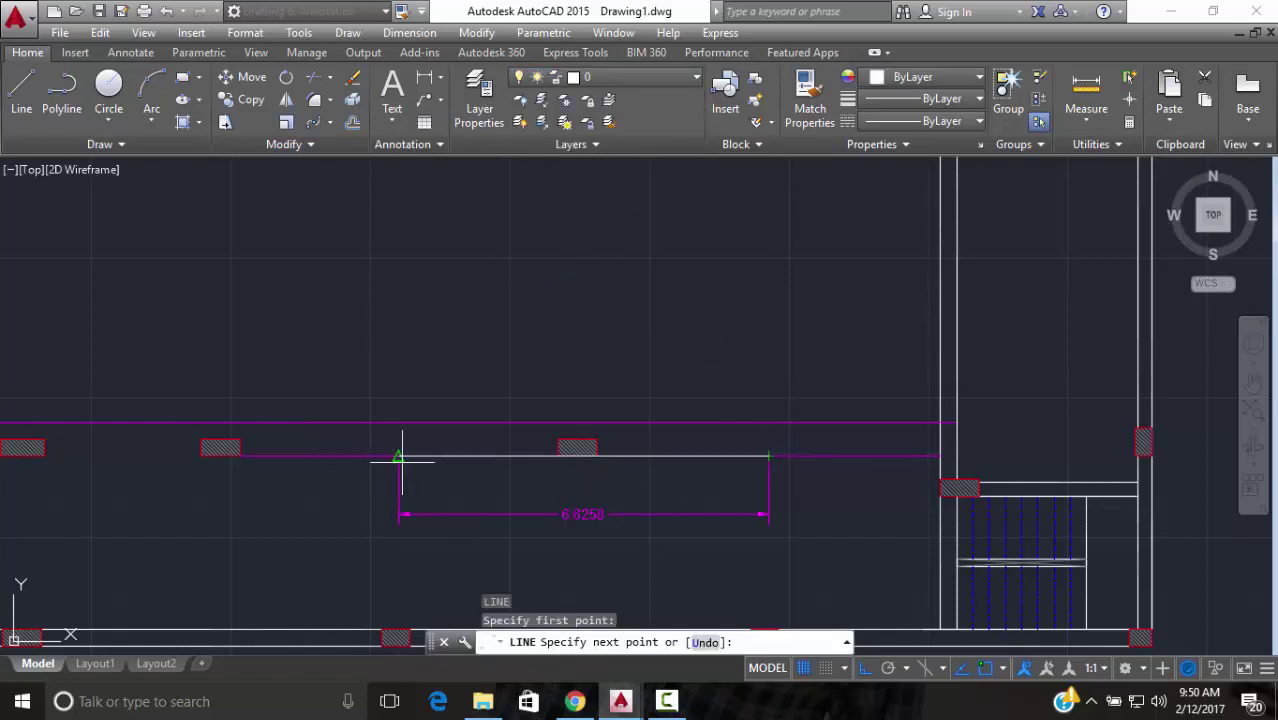
pyautogui.write('6')
pyautogui.press('Return')
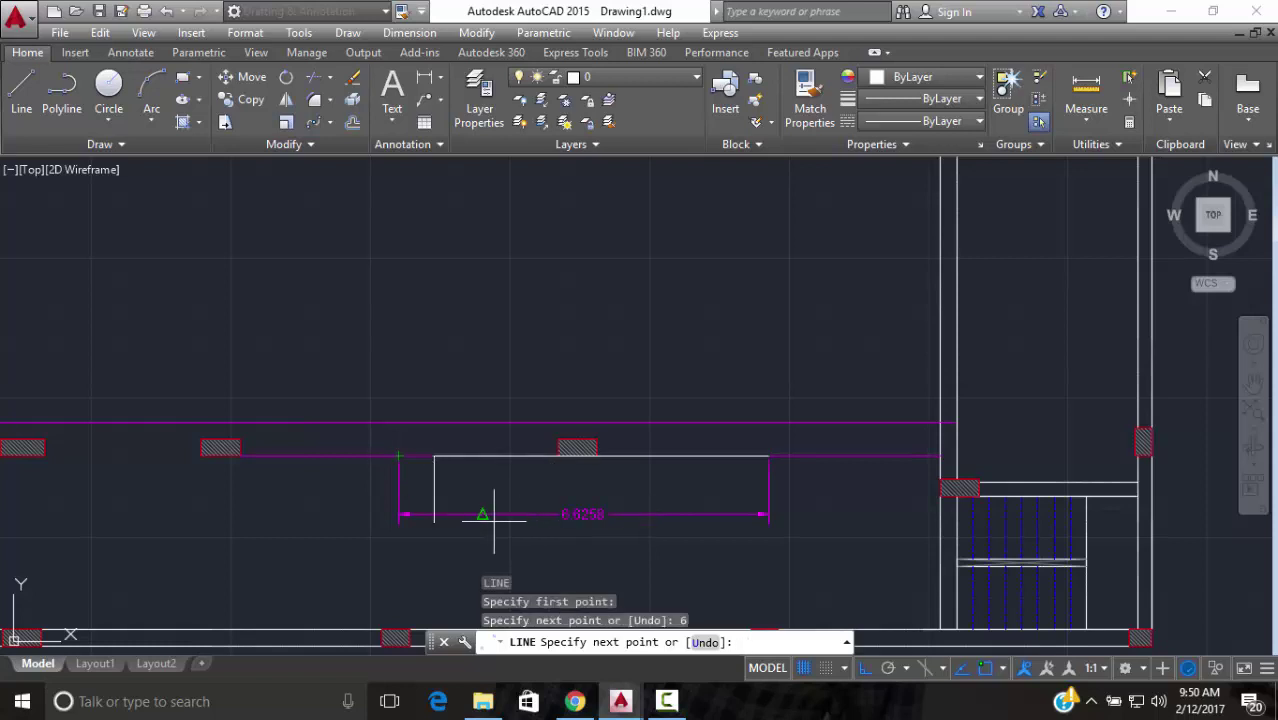
pyautogui.press('Escape')
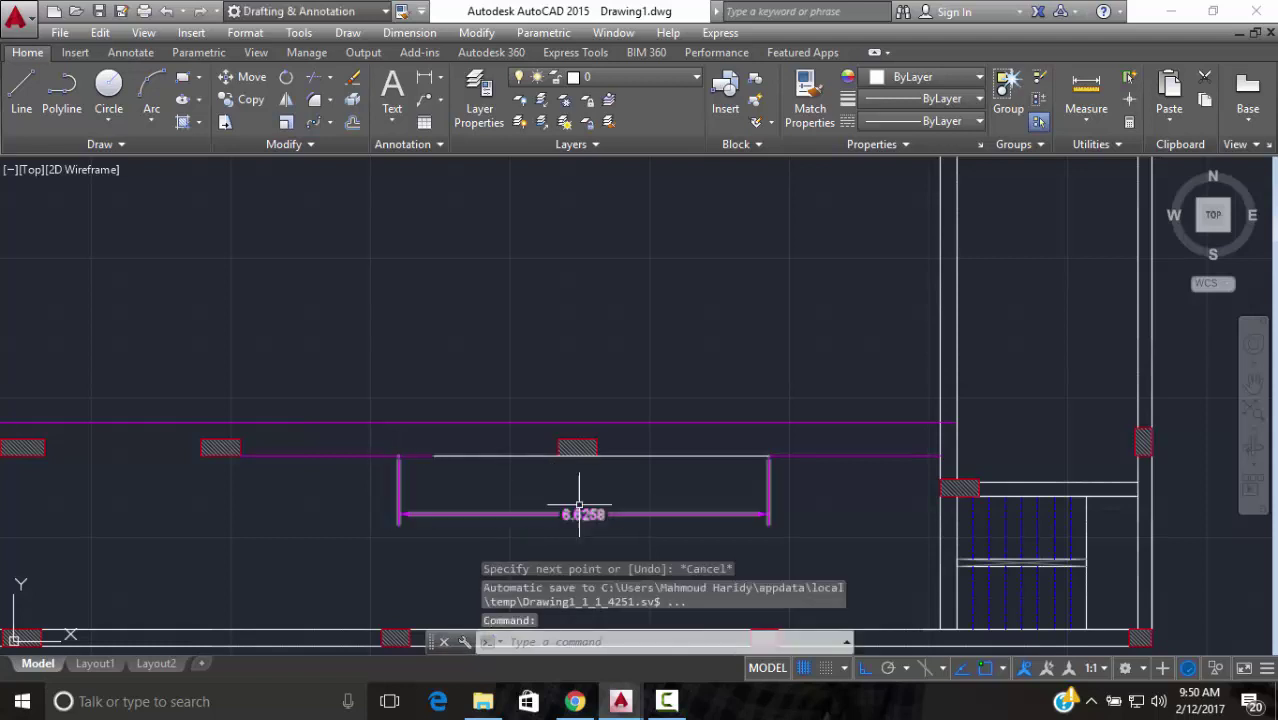
# Erase the linear dimension below the right interior column and the two short magenta helper lines on either side of it
pyautogui.click(715, 500)
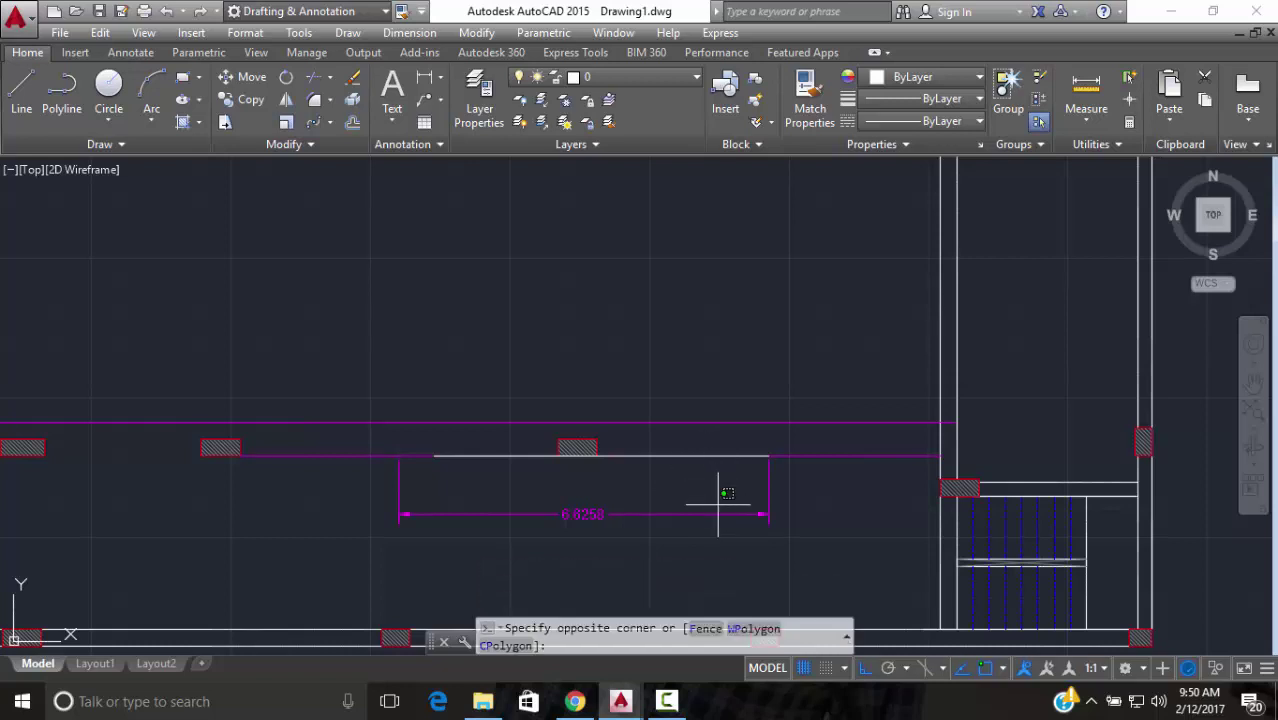
pyautogui.click(570, 514)
pyautogui.write('E')
pyautogui.press('Return')
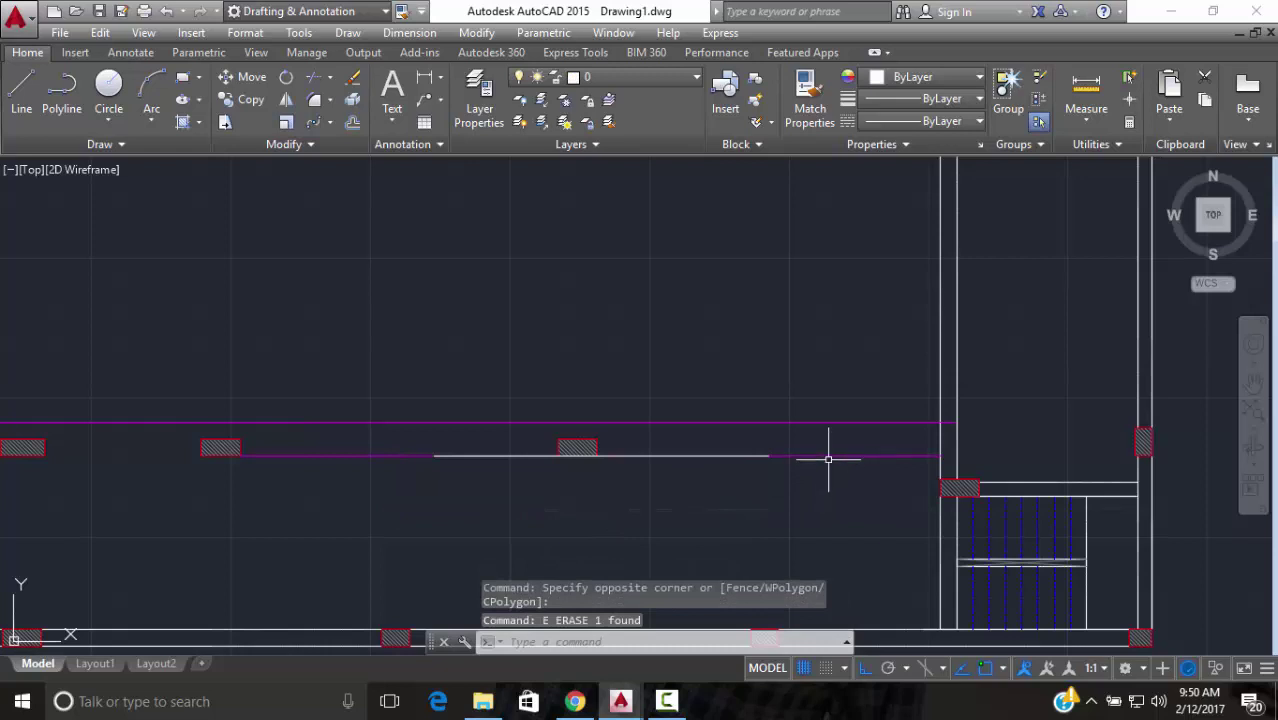
pyautogui.click(827, 456)
pyautogui.write('e')
pyautogui.press('Return')
pyautogui.click(385, 454)
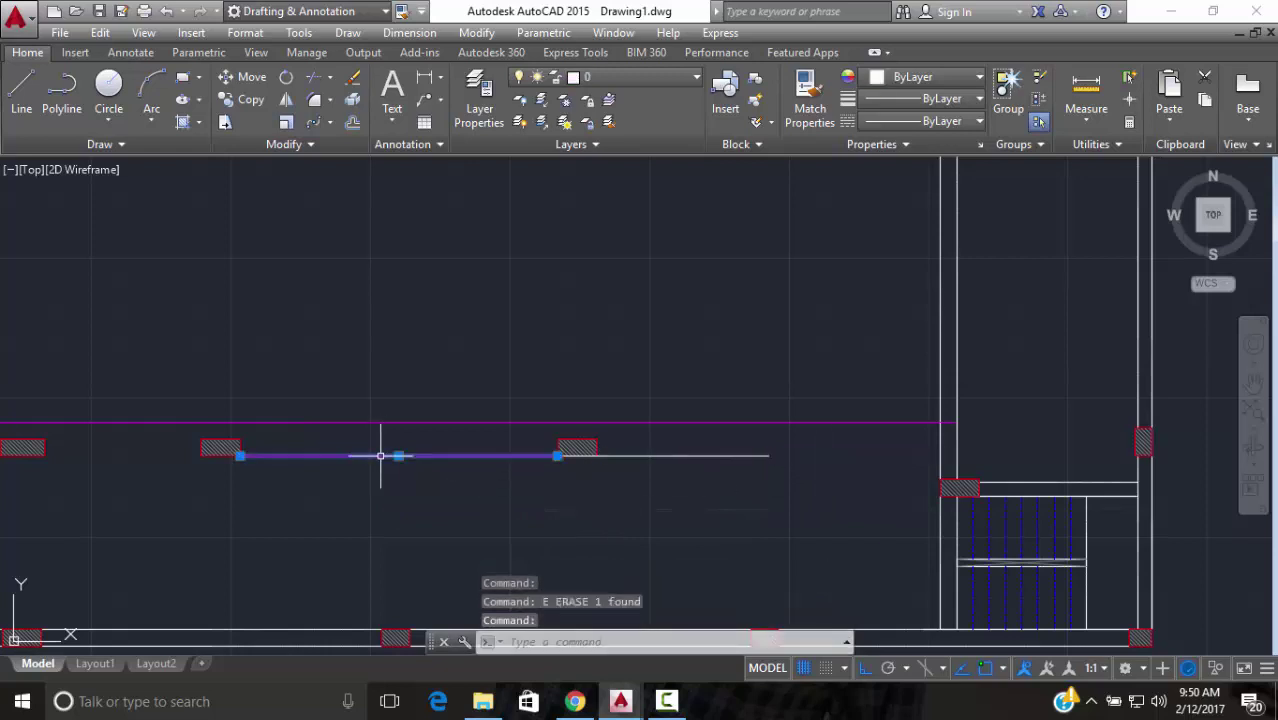
pyautogui.write('e')
pyautogui.press('Return')
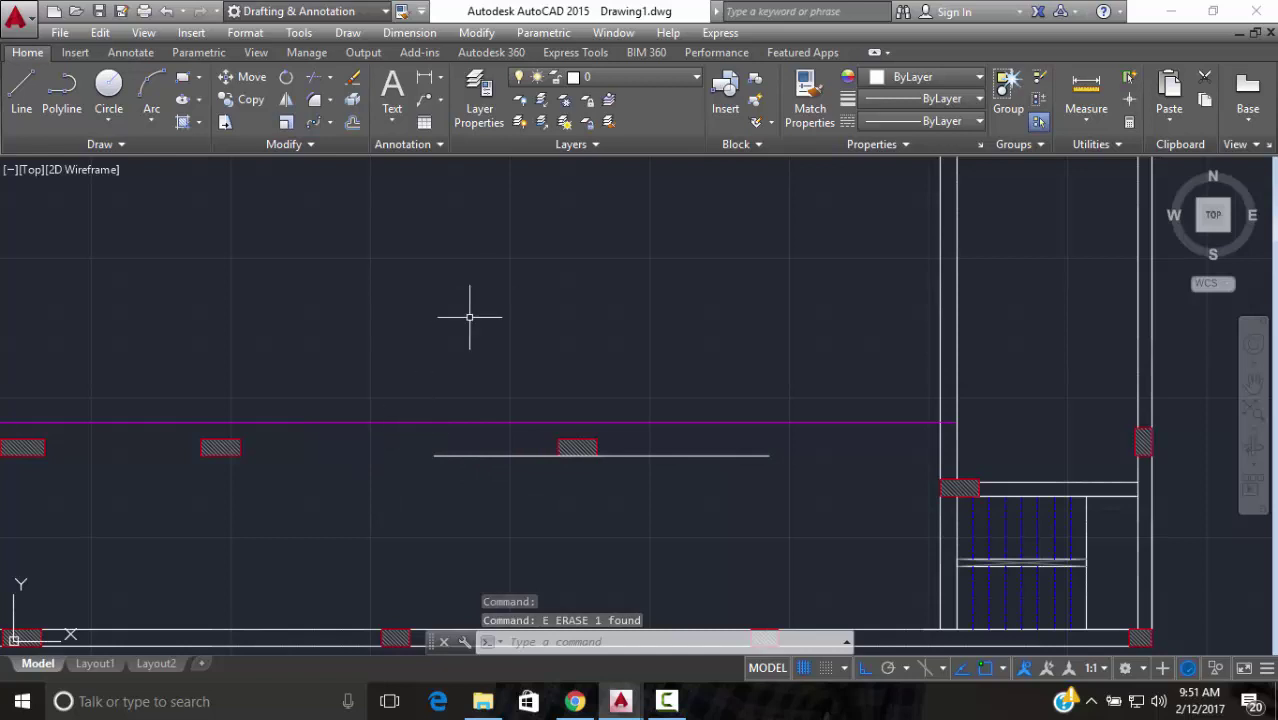
# Add 1-unit linear dimensions running inward from both ends of the 6-unit line, placed below it
pyautogui.click(422, 84)
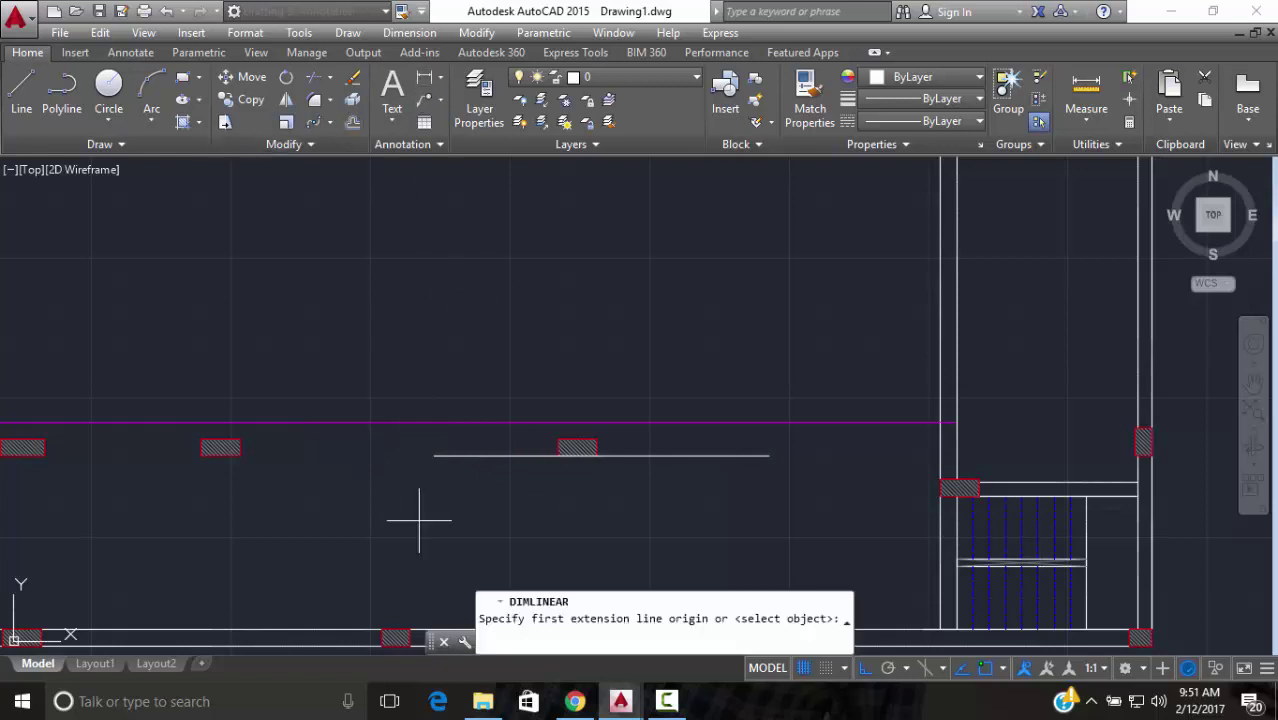
pyautogui.click(433, 456)
pyautogui.click(500, 456)
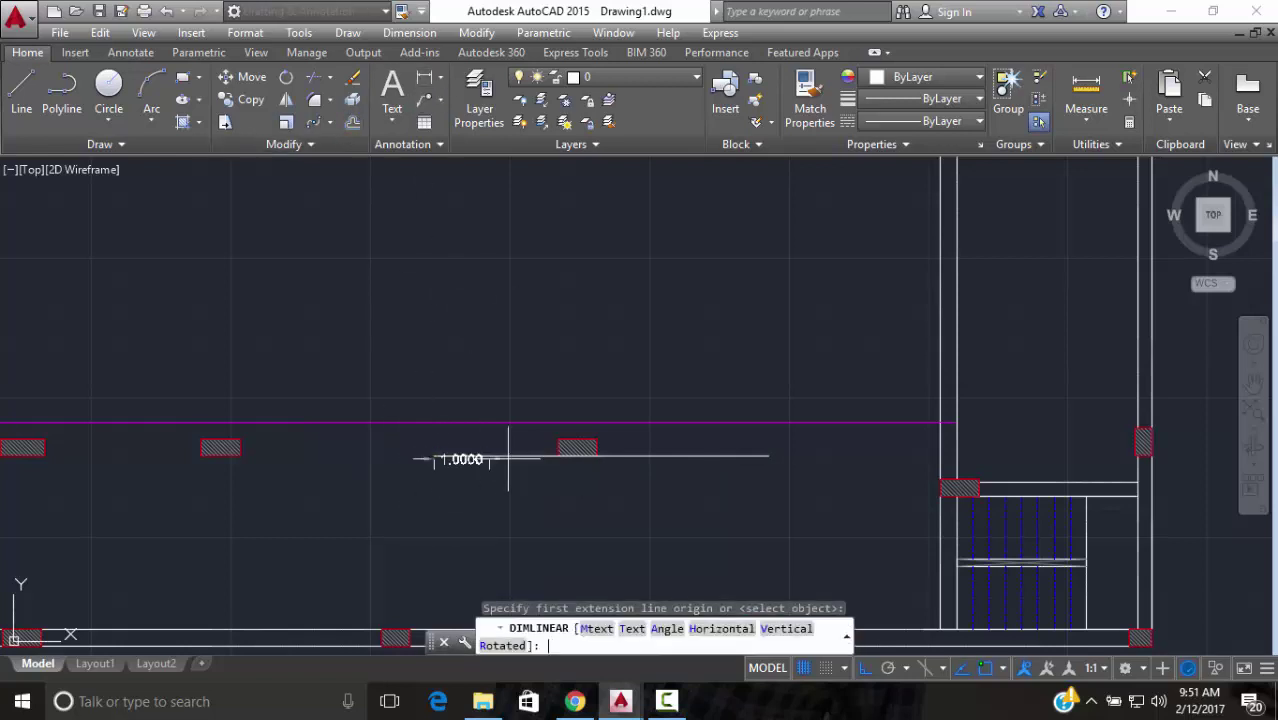
pyautogui.click(499, 482)
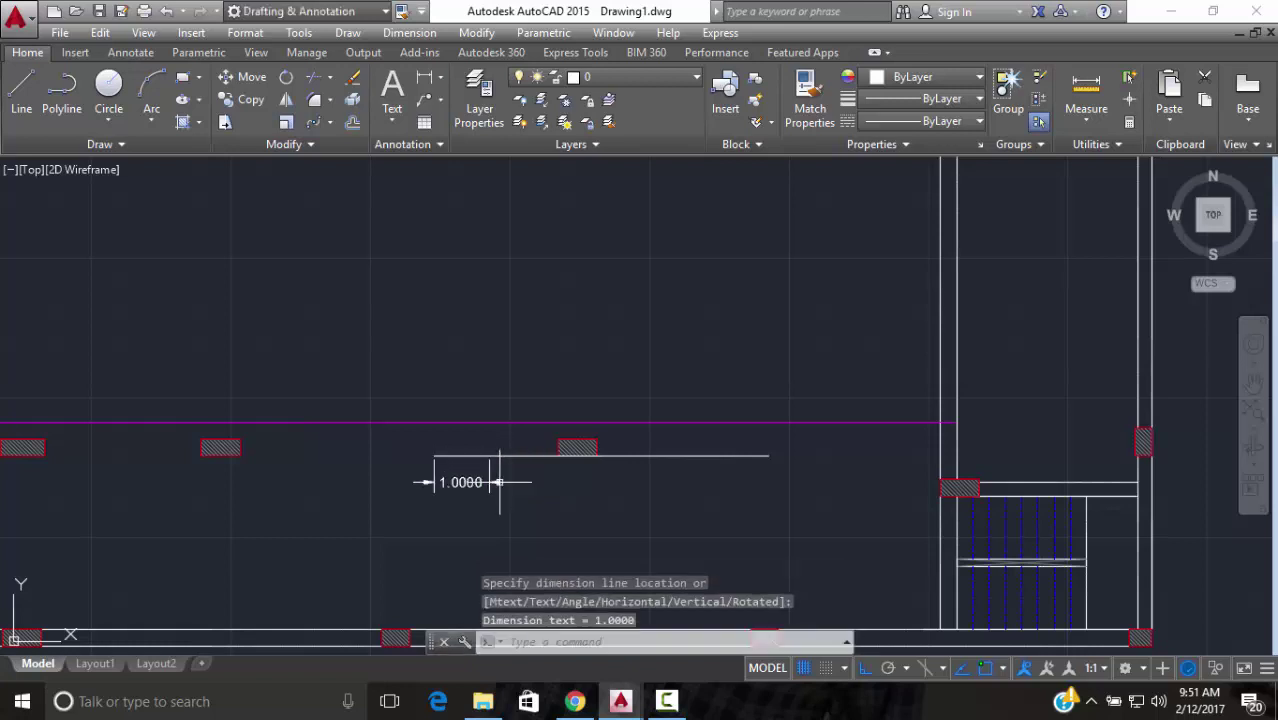
pyautogui.press('Return')
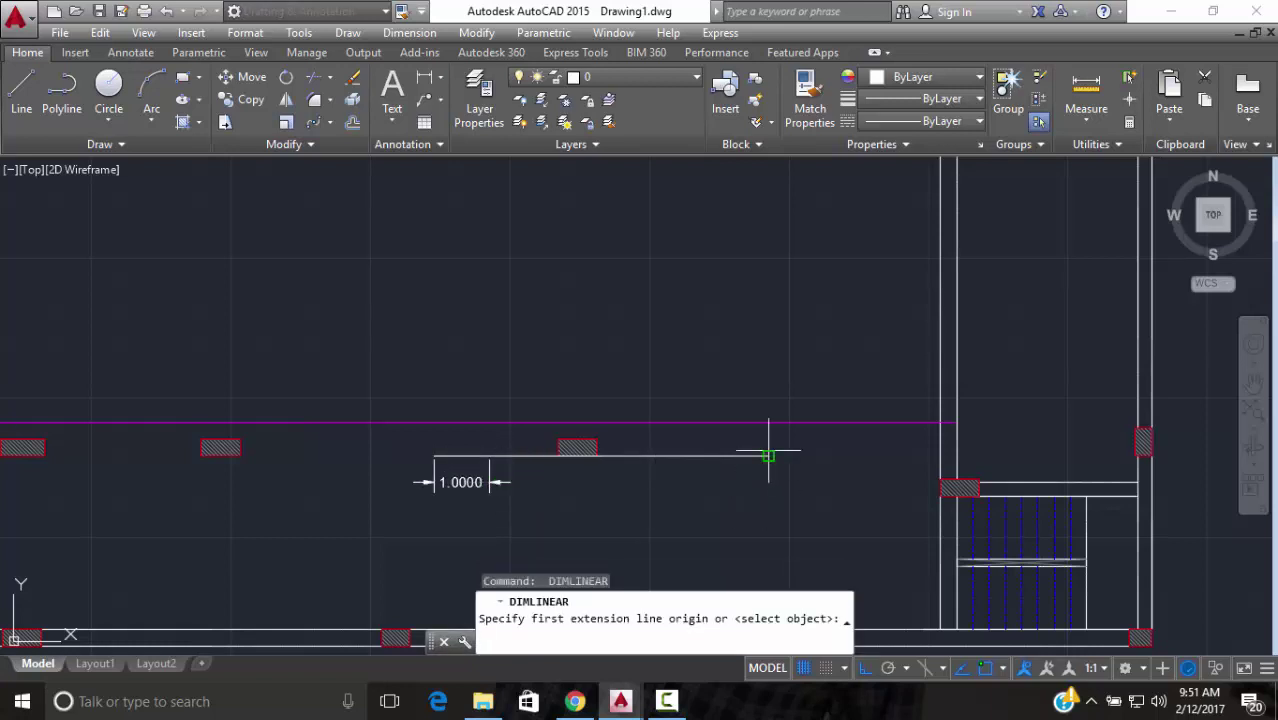
pyautogui.click(768, 456)
pyautogui.press('Return')
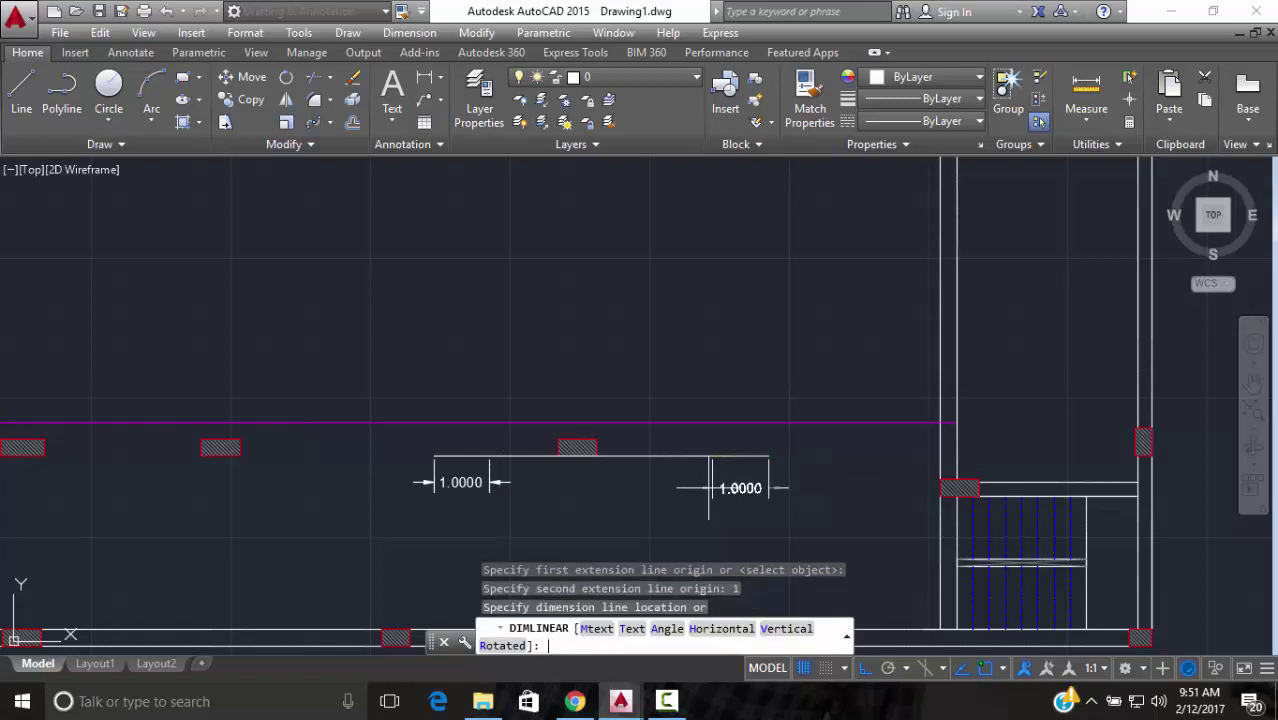
pyautogui.click(712, 493)
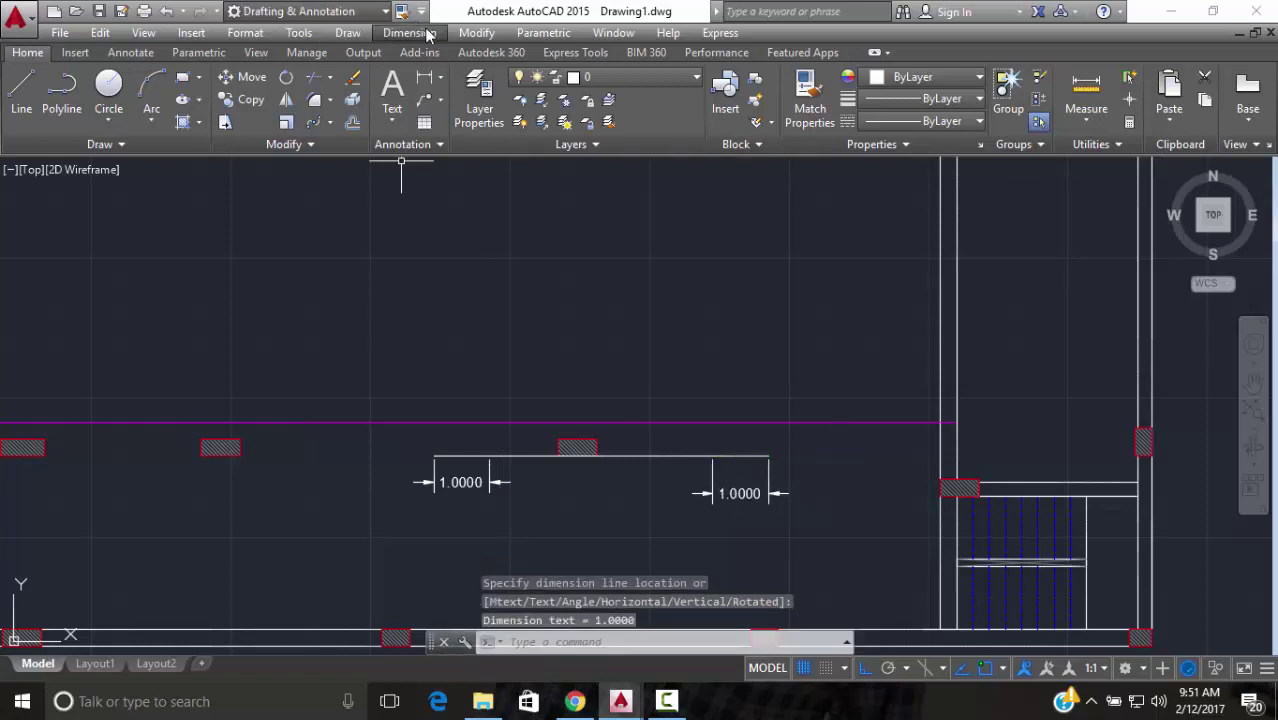
# Add a linear dimension from the inner end of the right 1-unit dimension to the right end of the long magenta bar, placed just below the bar
pyautogui.click(425, 77)
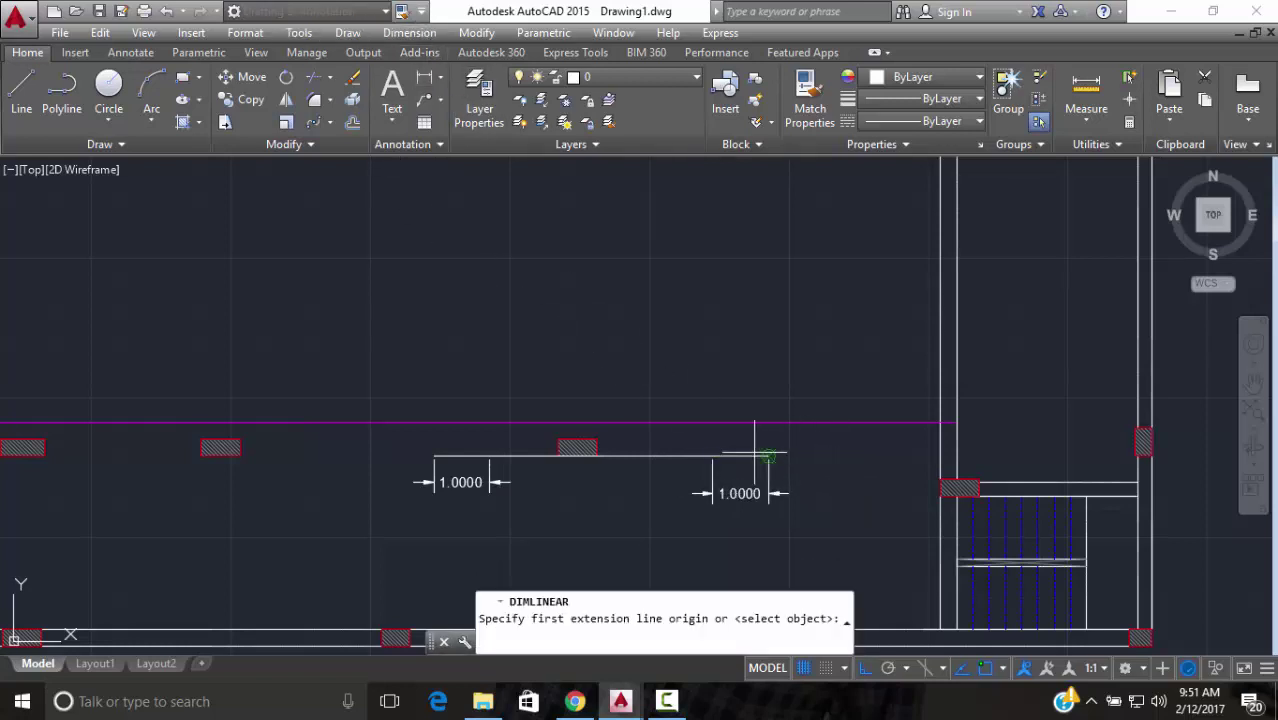
pyautogui.scroll(4, 710, 466)
pyautogui.click(715, 437)
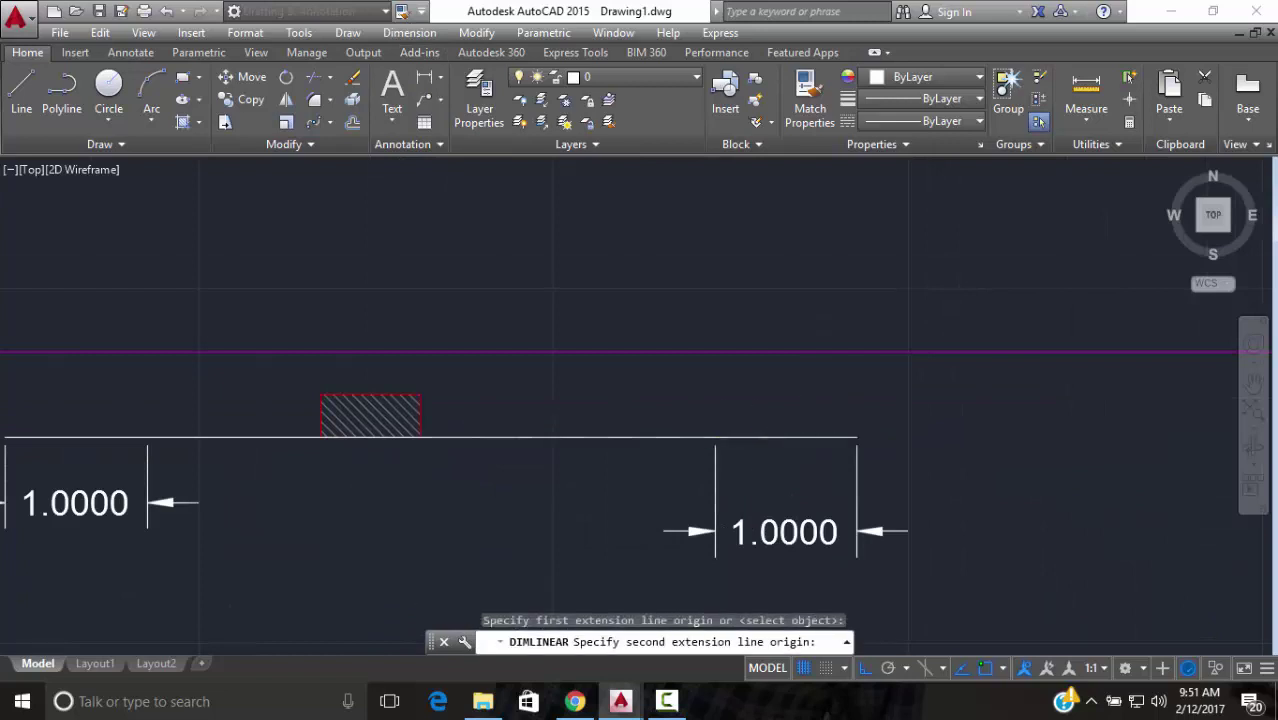
pyautogui.scroll(-3, 715, 437)
pyautogui.scroll(1, 1004, 434)
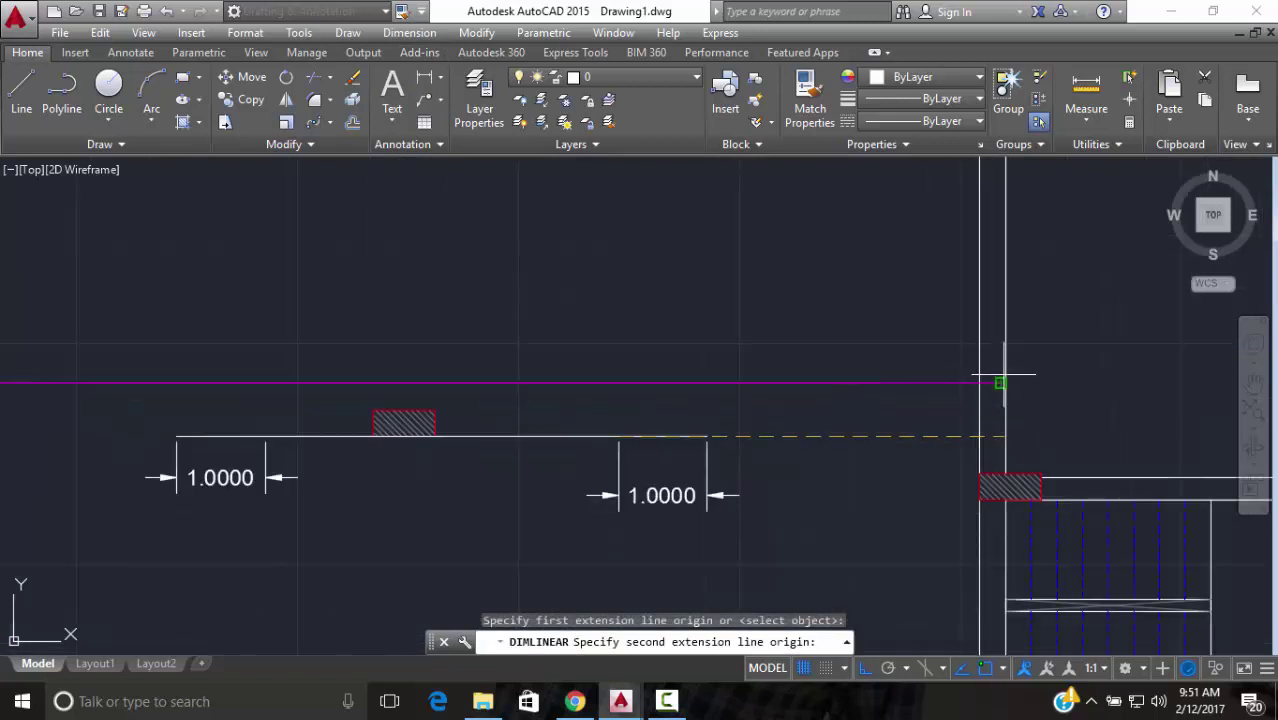
pyautogui.scroll(5, 990, 400)
pyautogui.scroll(-1, 962, 470)
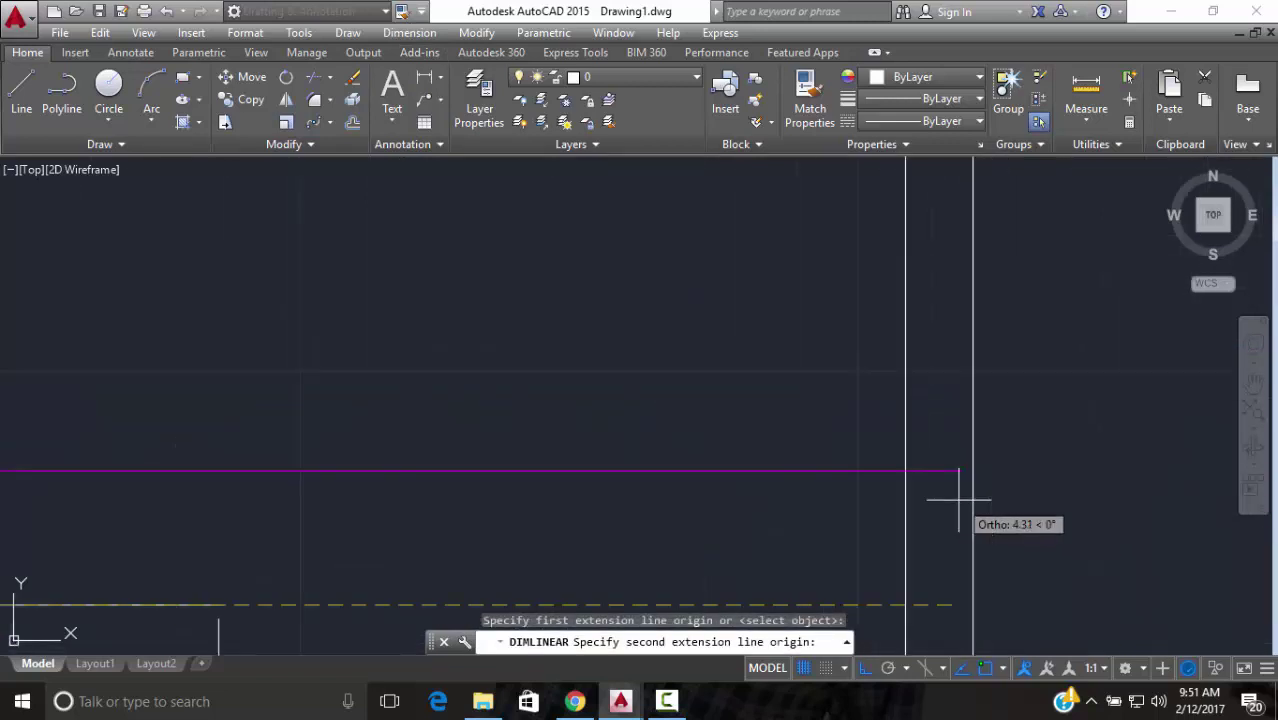
pyautogui.moveTo(958, 500); pyautogui.dragTo(933, 463, button='middle')
pyautogui.click(933, 480)
pyautogui.scroll(-2, 925, 525)
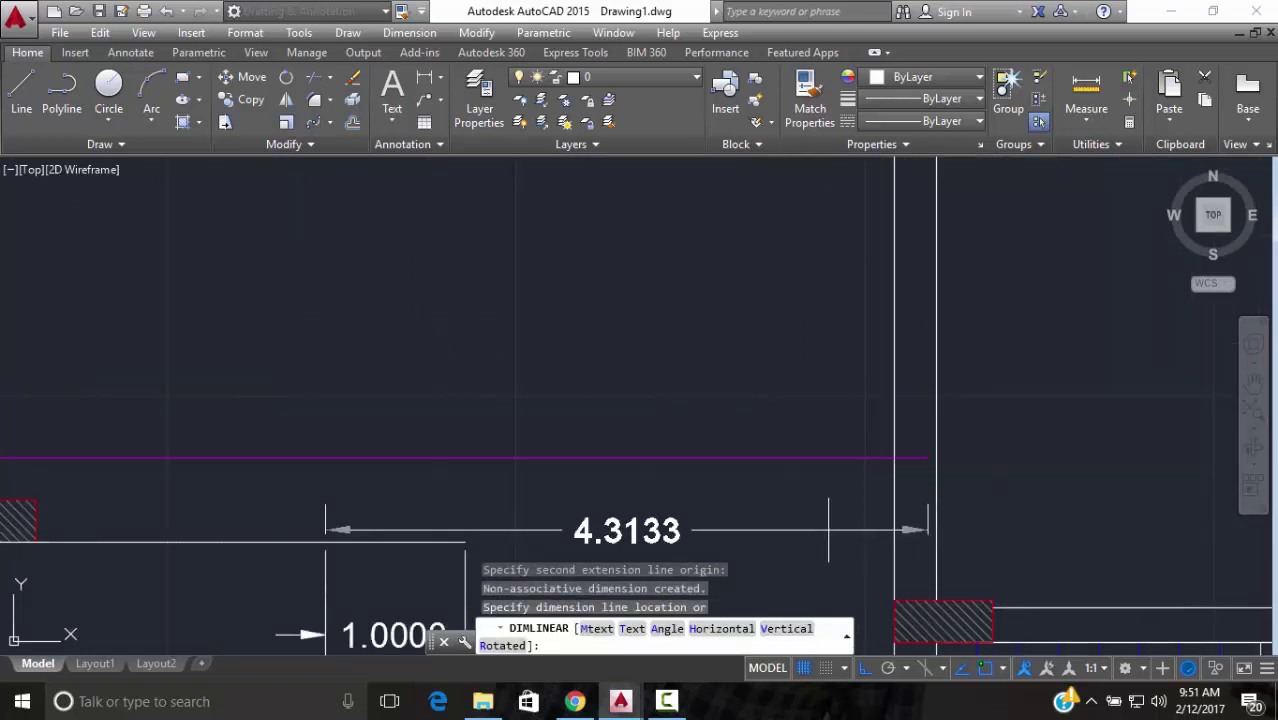
pyautogui.scroll(1, 779, 465)
pyautogui.scroll(1, 780, 462)
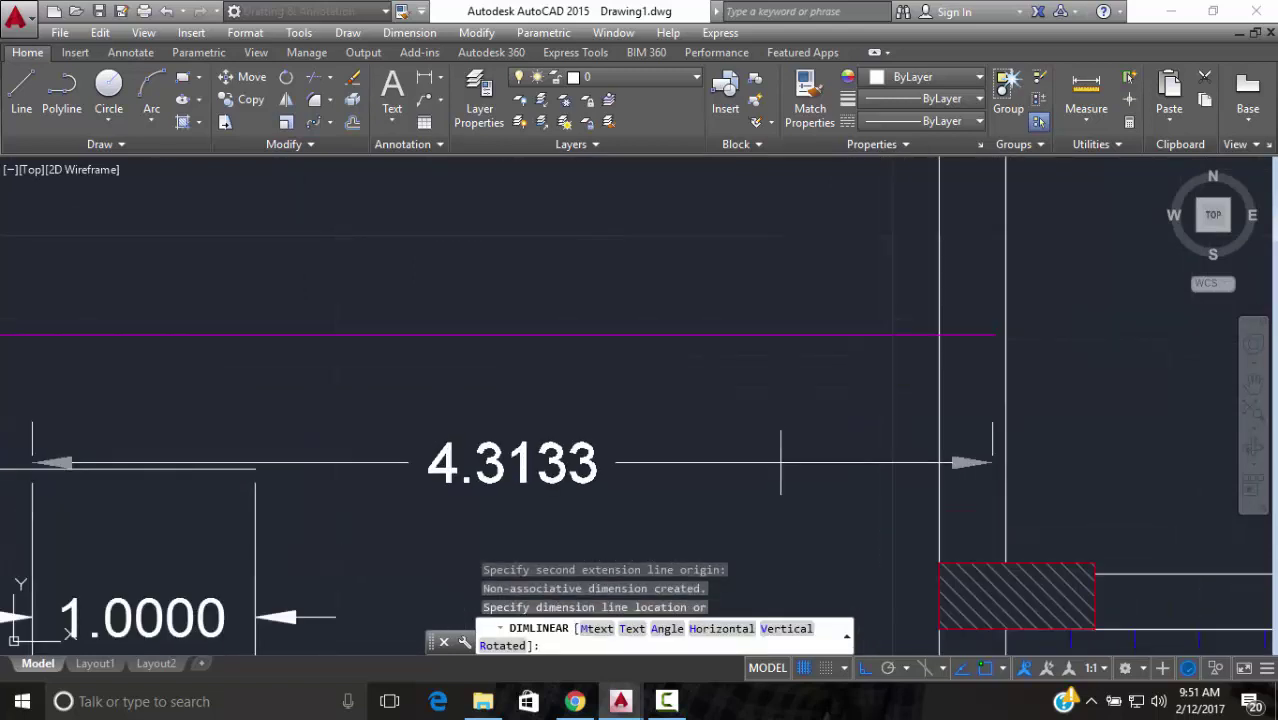
pyautogui.scroll(-4, 774, 471)
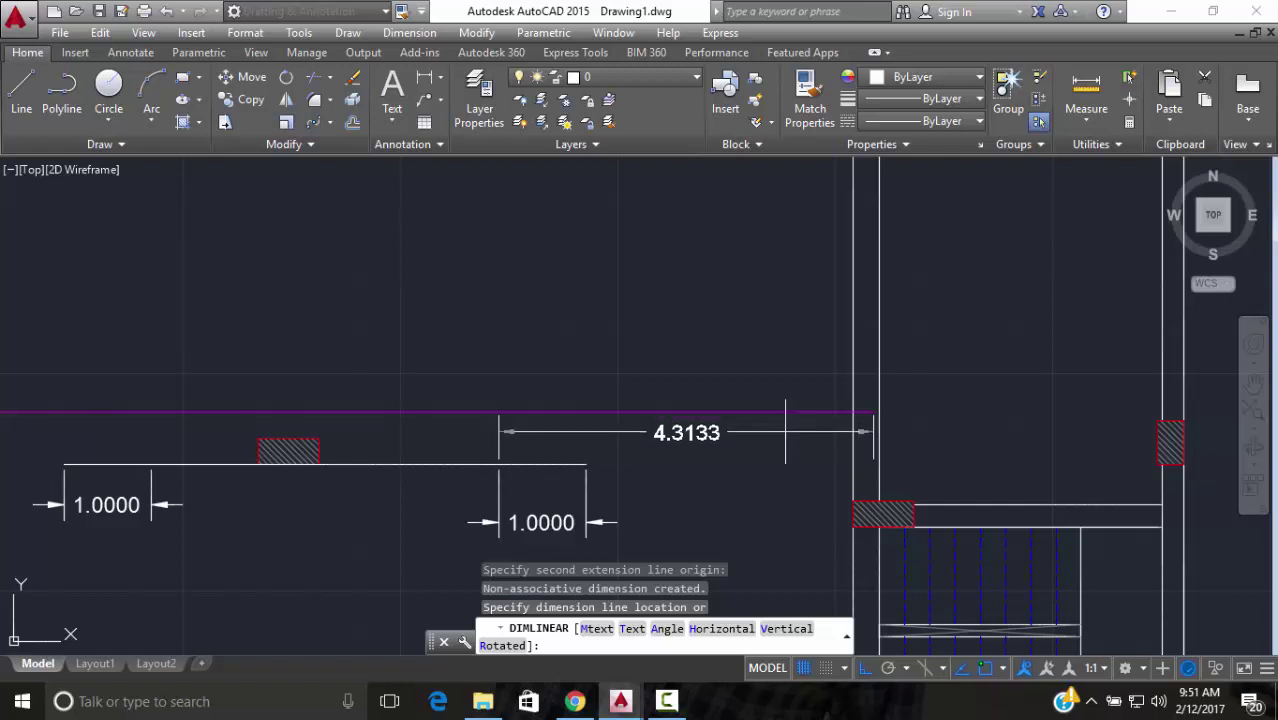
pyautogui.click(785, 436)
pyautogui.press('Escape')
# Erase both 1-unit dimensions and the linear dimension reaching the long bar's right end
pyautogui.click(645, 491)
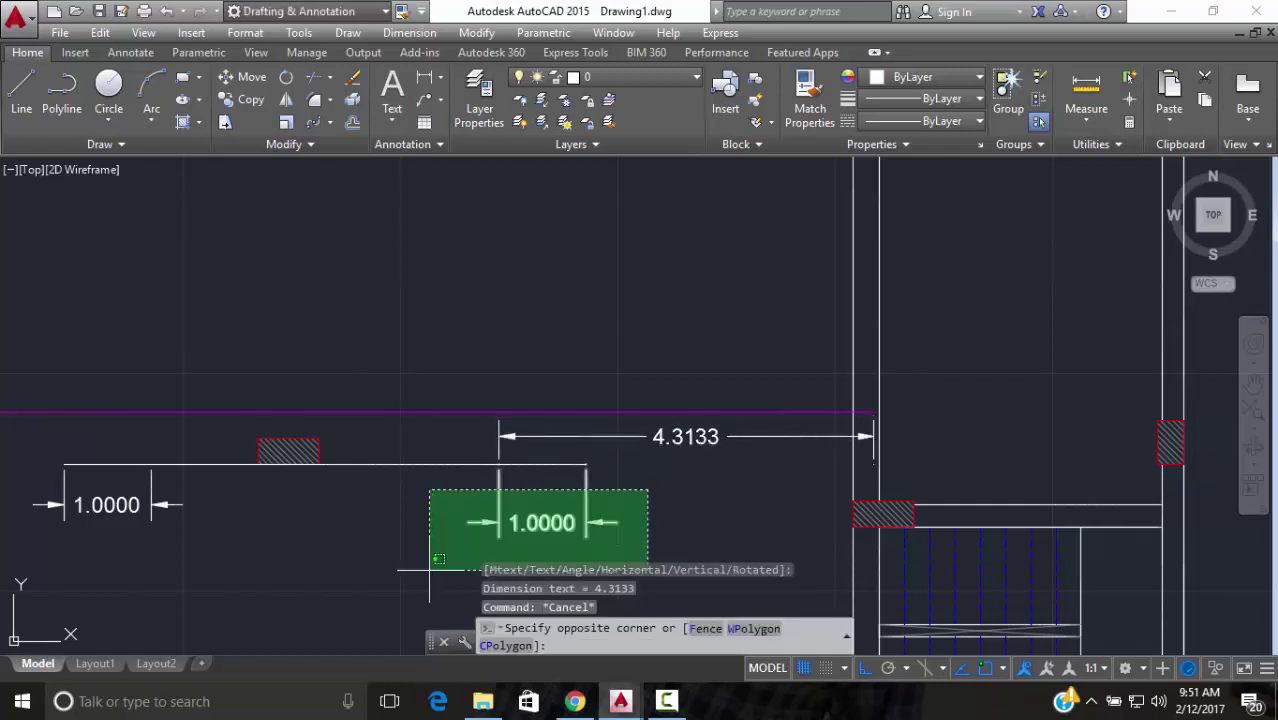
pyautogui.click(429, 570)
pyautogui.write('e')
pyautogui.press('Return')
pyautogui.click(262, 499)
pyautogui.click(130, 530)
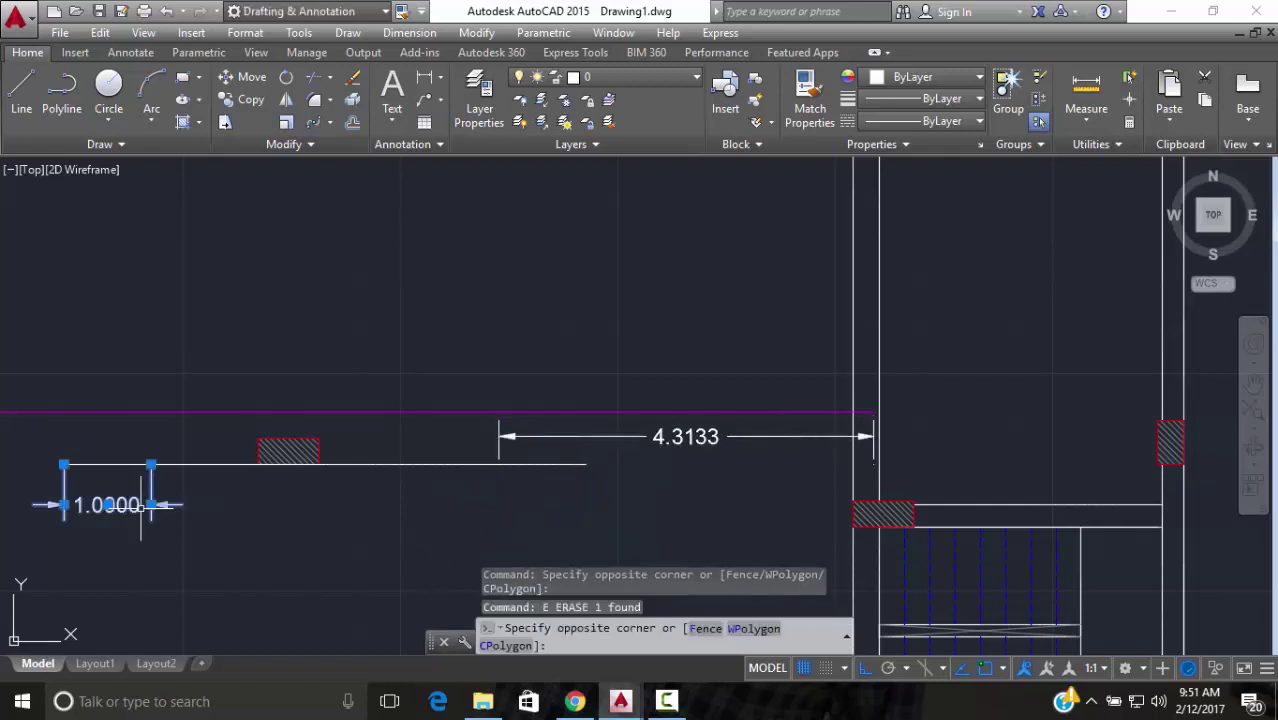
pyautogui.write('e')
pyautogui.press('Return')
pyautogui.click(669, 450)
pyautogui.press('Delete')
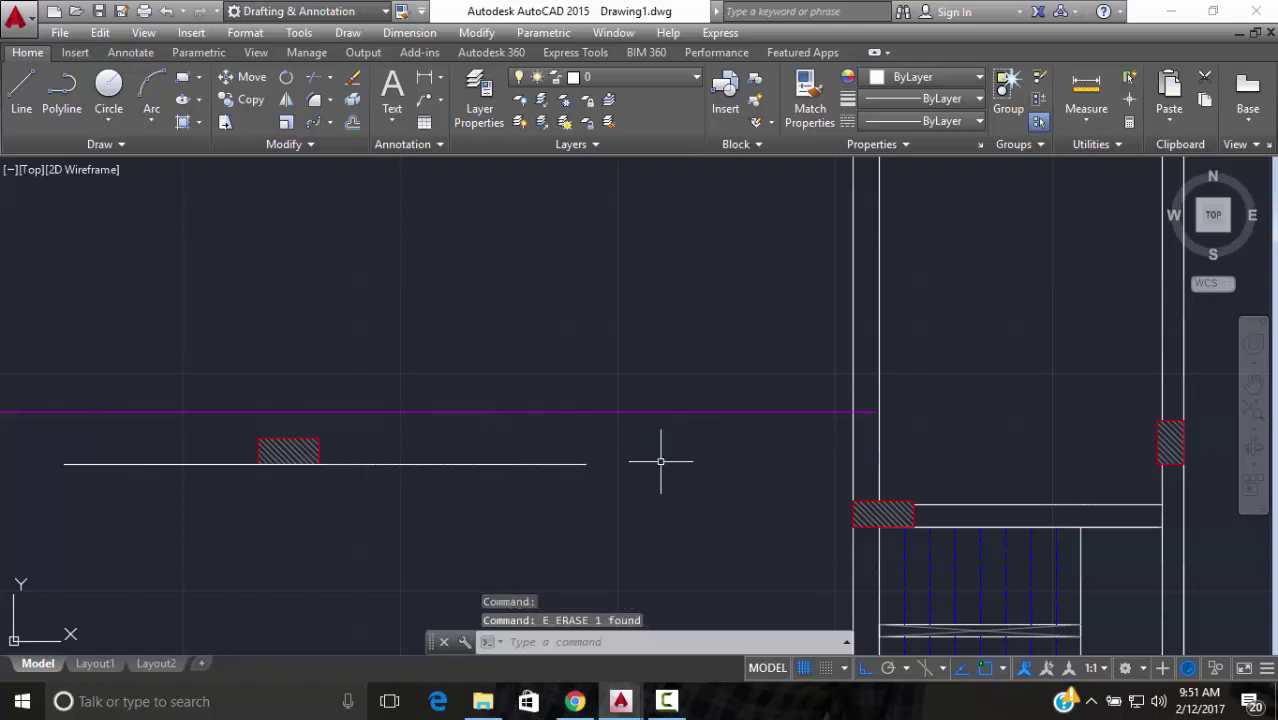
# Move the 6-unit line 0.3 units to the left, using its right endpoint as the base point
pyautogui.click(648, 466)
pyautogui.click(542, 462)
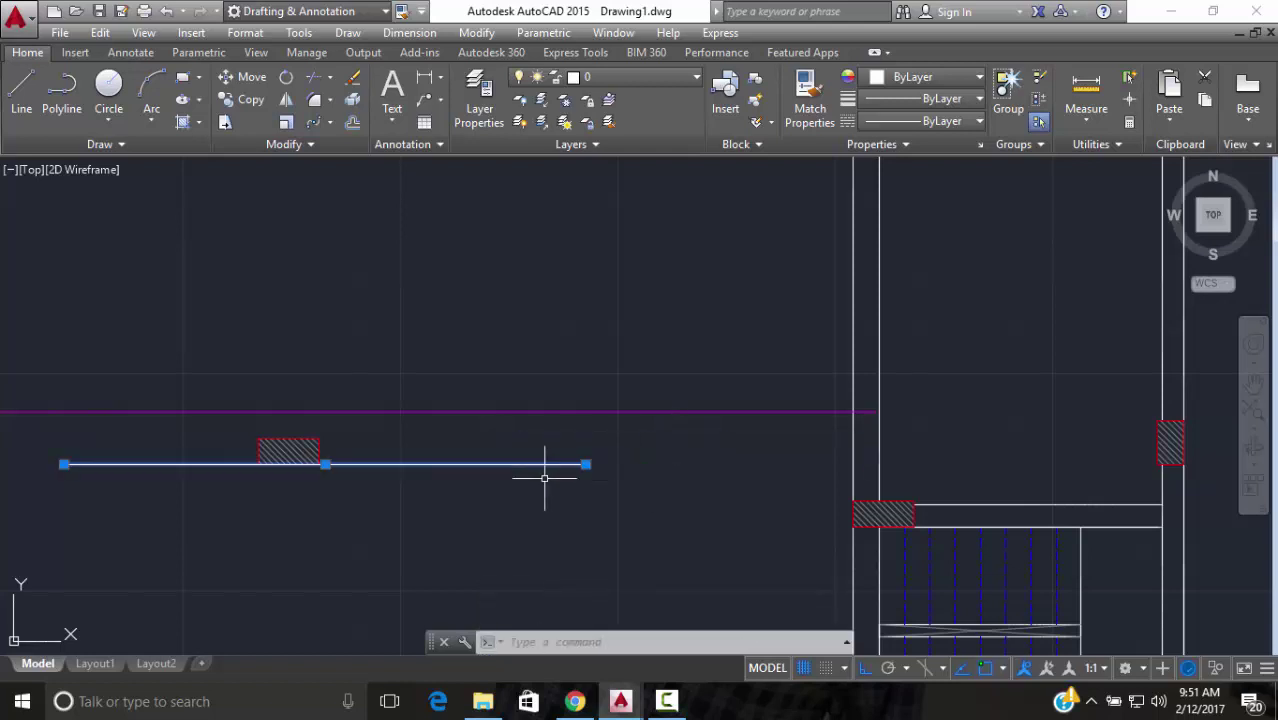
pyautogui.click(248, 78)
pyautogui.click(580, 465)
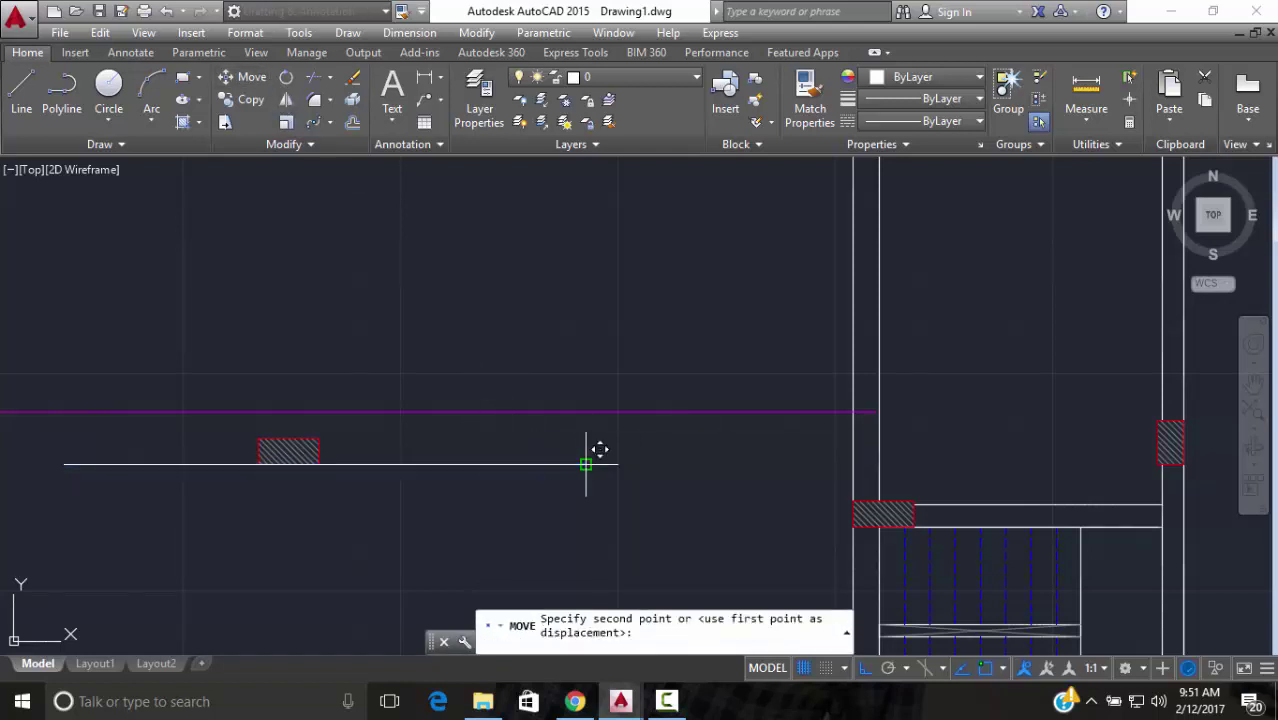
pyautogui.write('.')
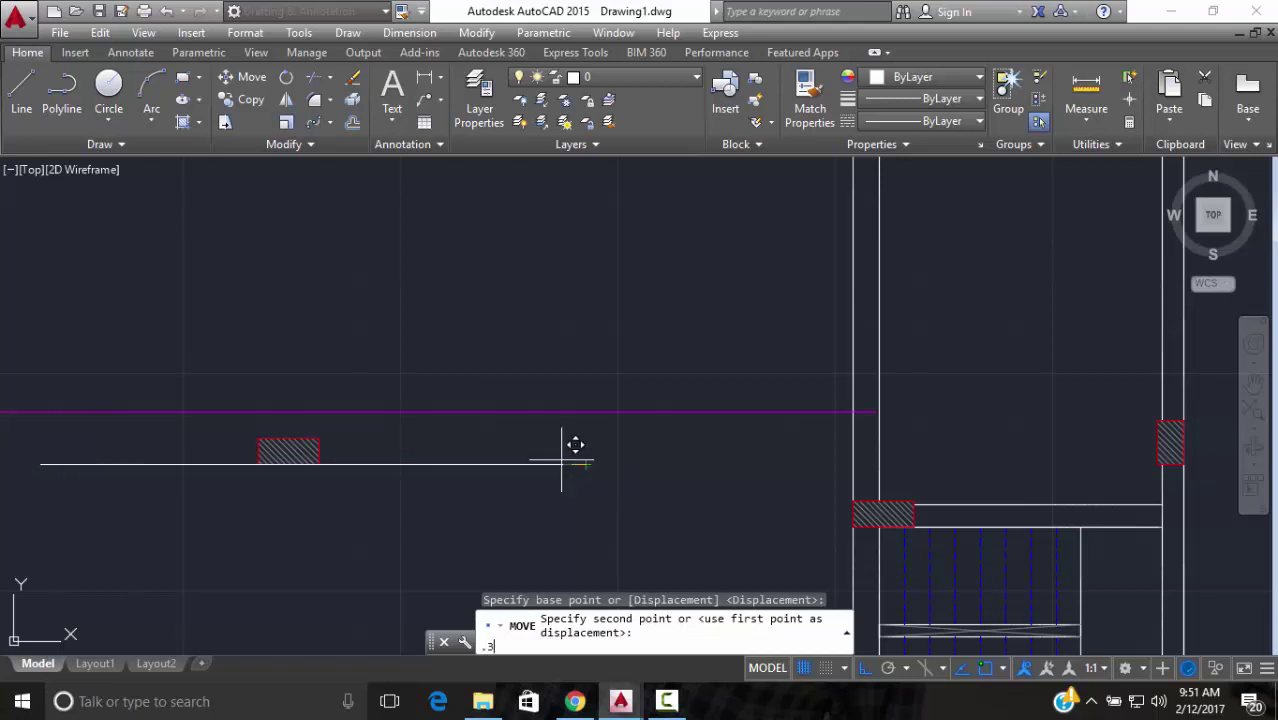
pyautogui.write('3')
pyautogui.press('Return')
pyautogui.press('Escape')
# Add a 1-unit linear dimension running left from the right end of the moved 6-unit line, placed between it and the long magenta bar
pyautogui.scroll(-4, 565, 452)
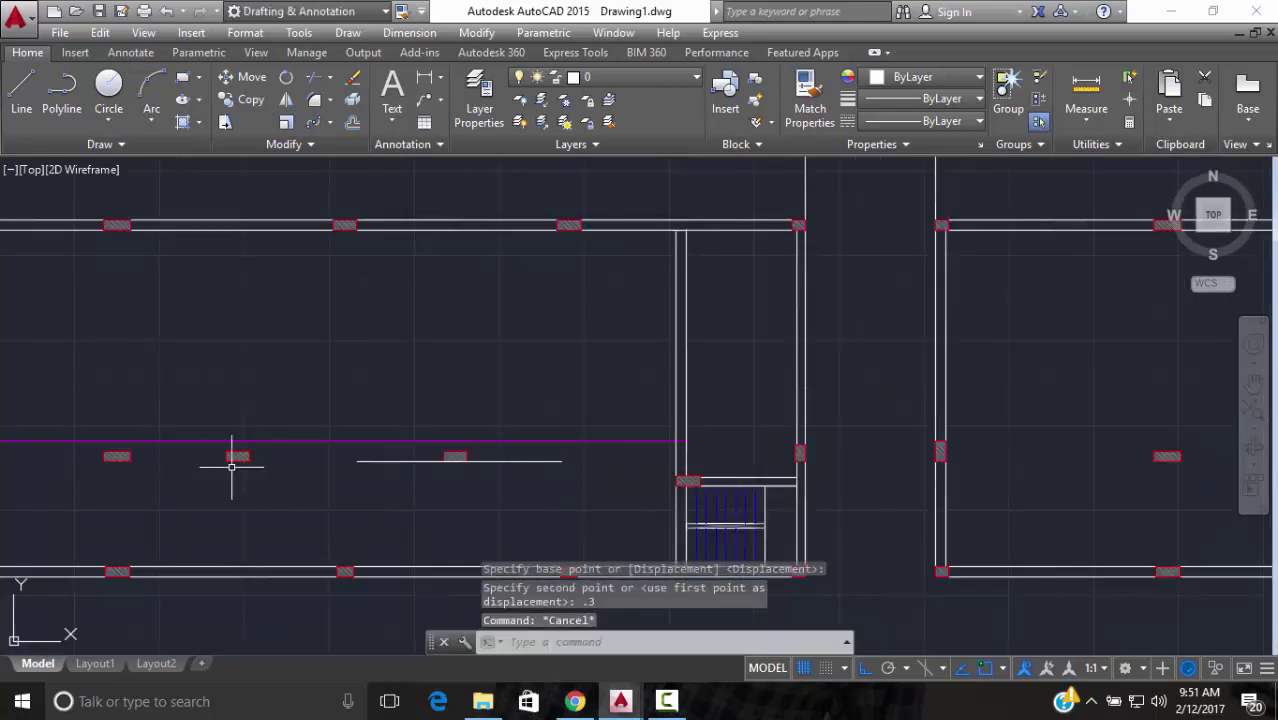
pyautogui.scroll(2, 398, 477)
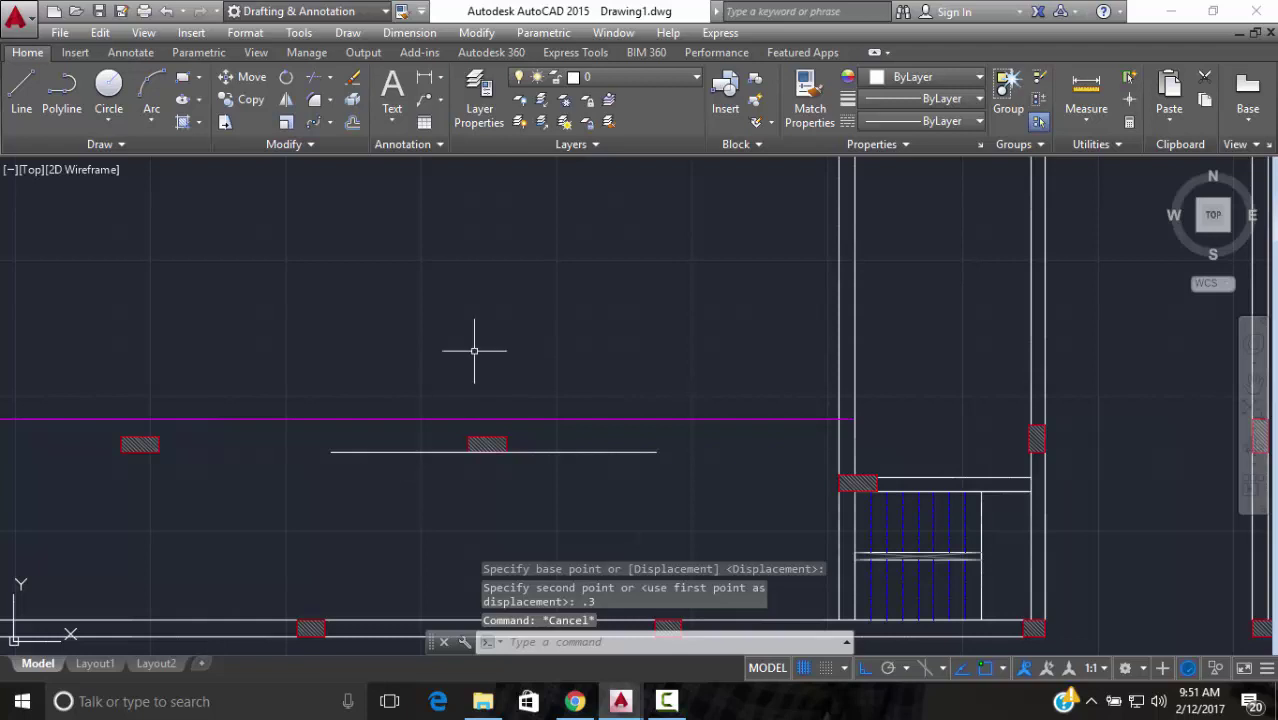
pyautogui.click(425, 78)
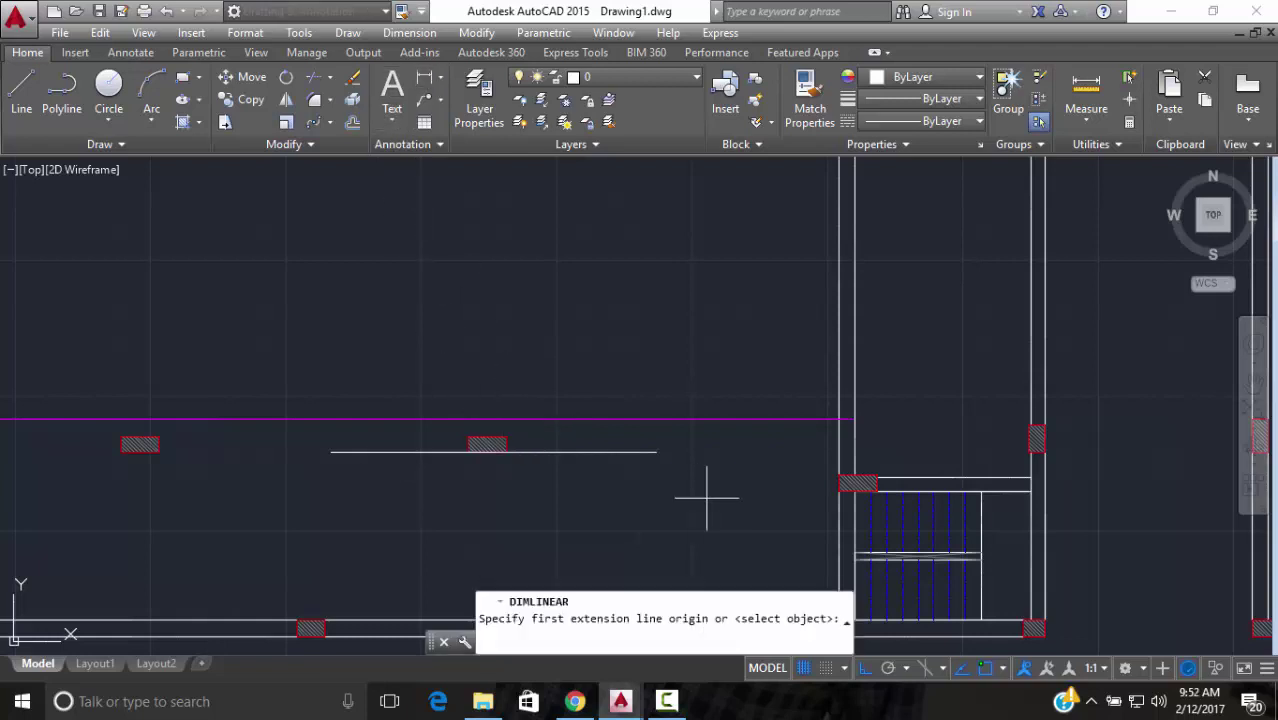
pyautogui.scroll(4, 645, 448)
pyautogui.click(671, 462)
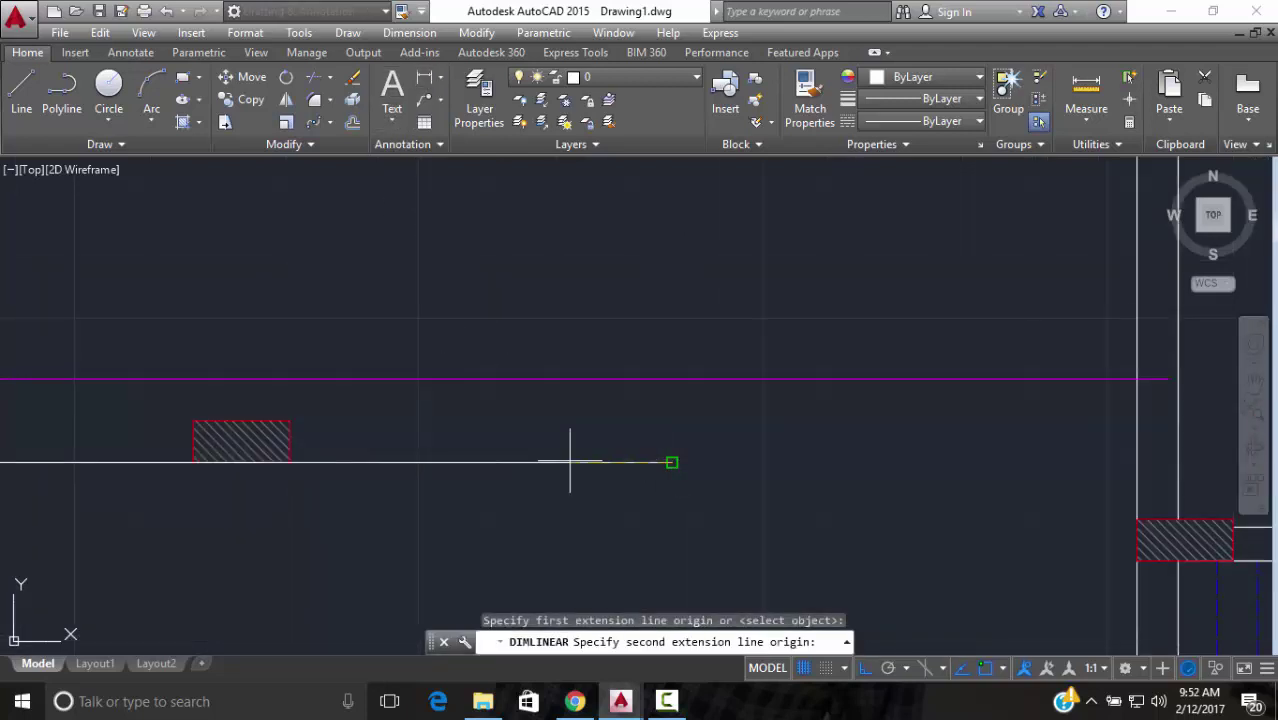
pyautogui.write('1')
pyautogui.press('Return')
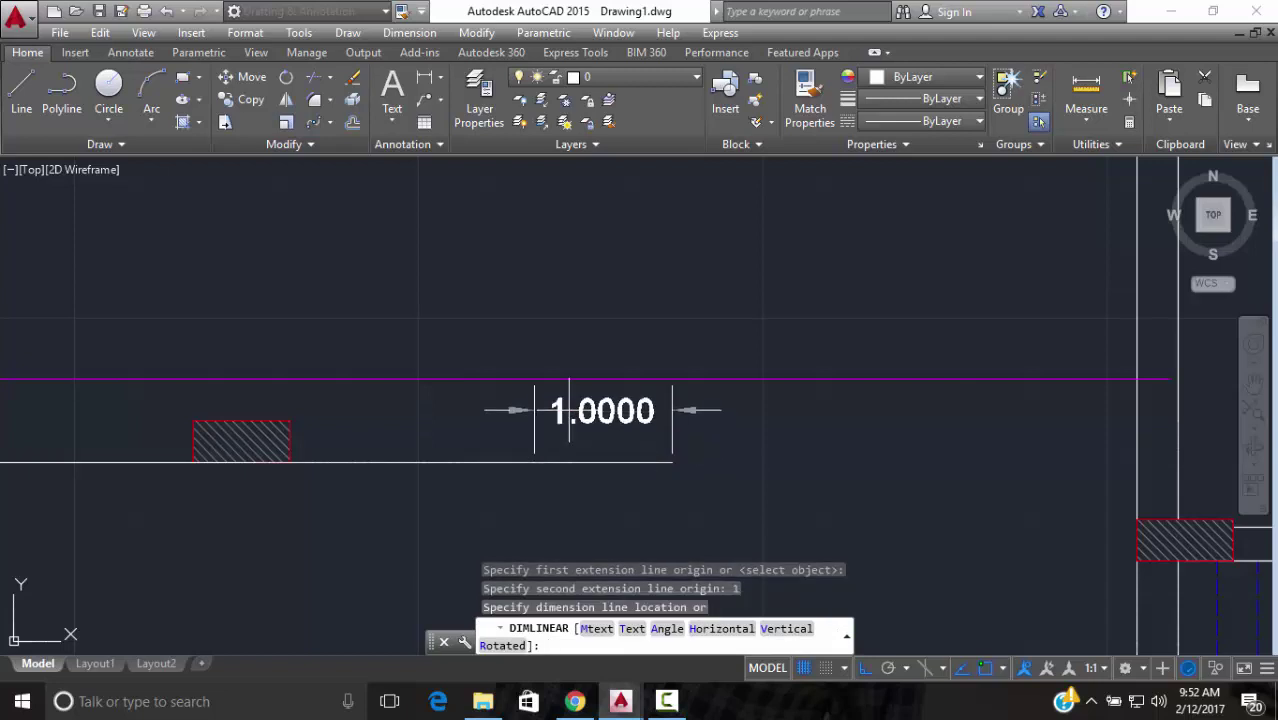
pyautogui.click(570, 410)
# Add a linear dimension from the left end of the 1-unit dimension to the right end of the long magenta bar, placed just below the bar
pyautogui.click(425, 84)
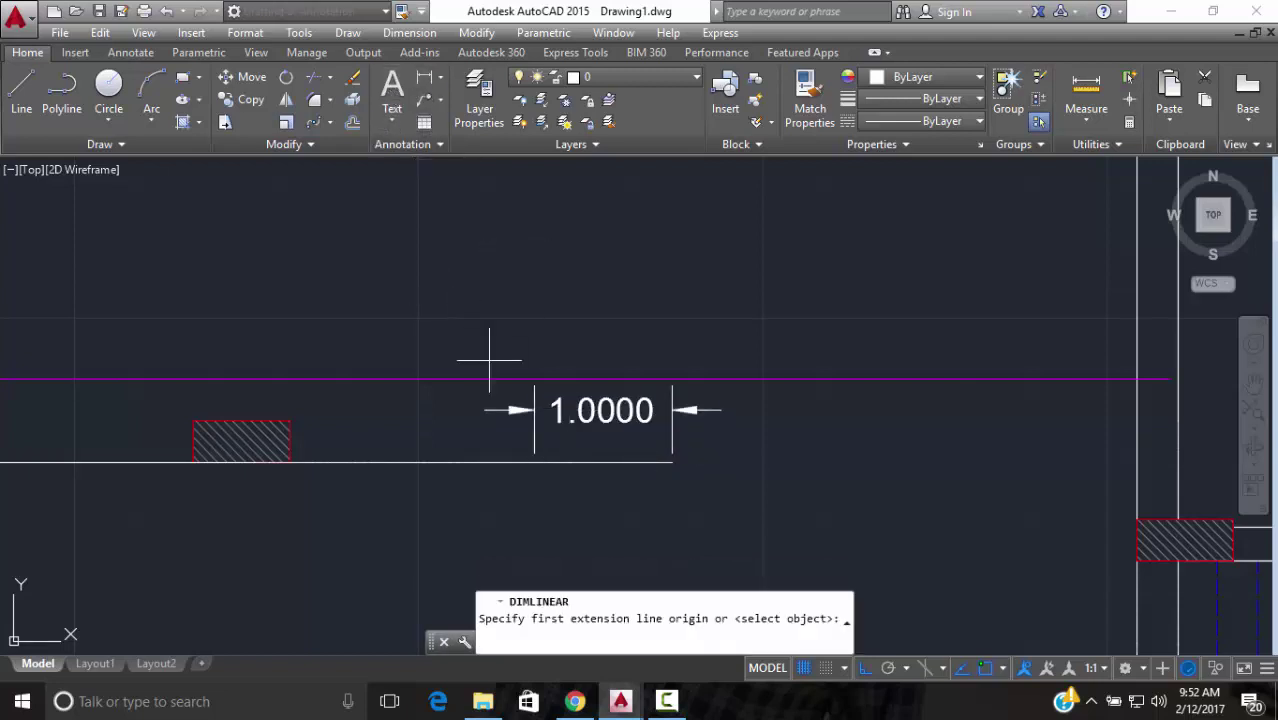
pyautogui.scroll(2, 534, 384)
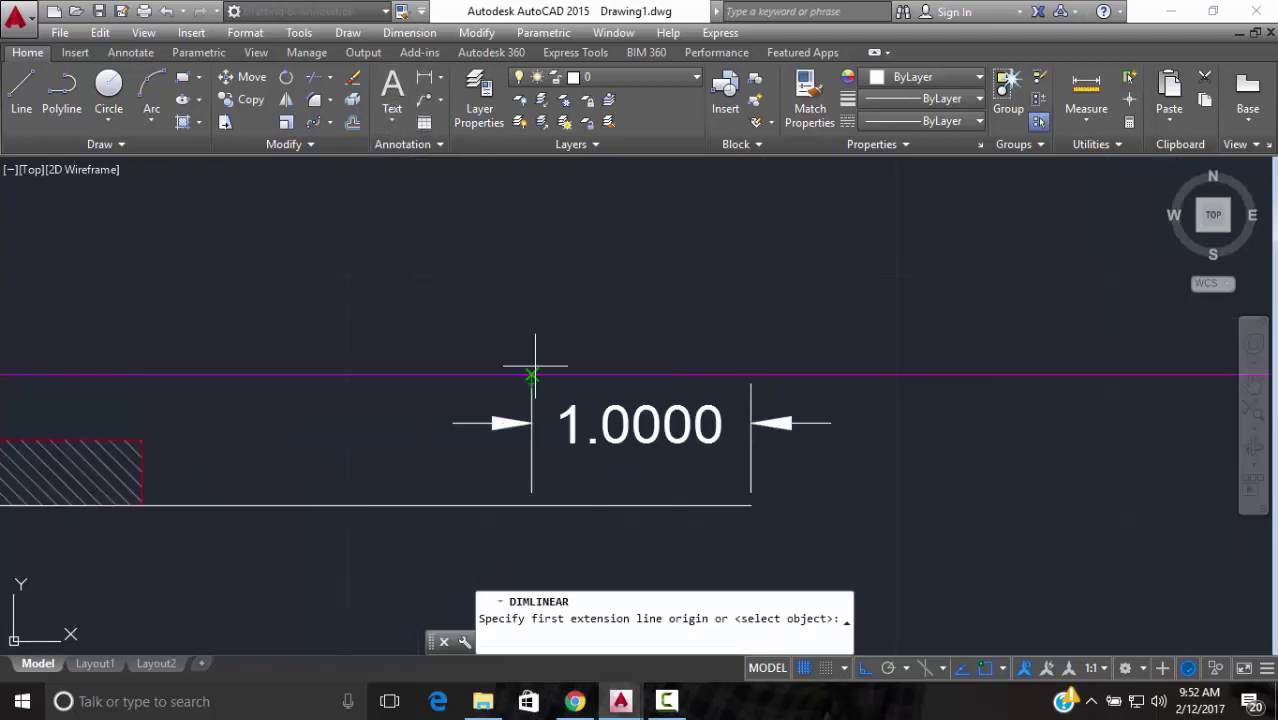
pyautogui.click(531, 380)
pyautogui.scroll(-2, 600, 358)
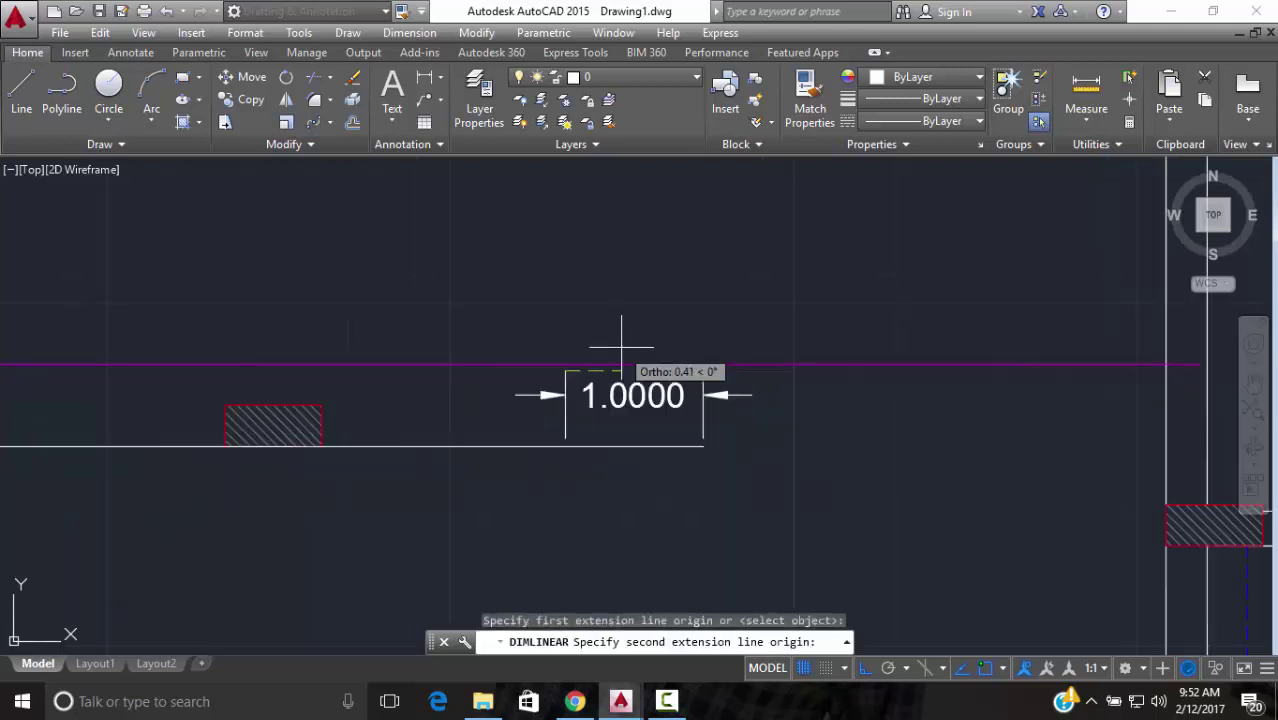
pyautogui.moveTo(990, 371); pyautogui.dragTo(745, 418, button='middle')
pyautogui.scroll(3, 847, 399)
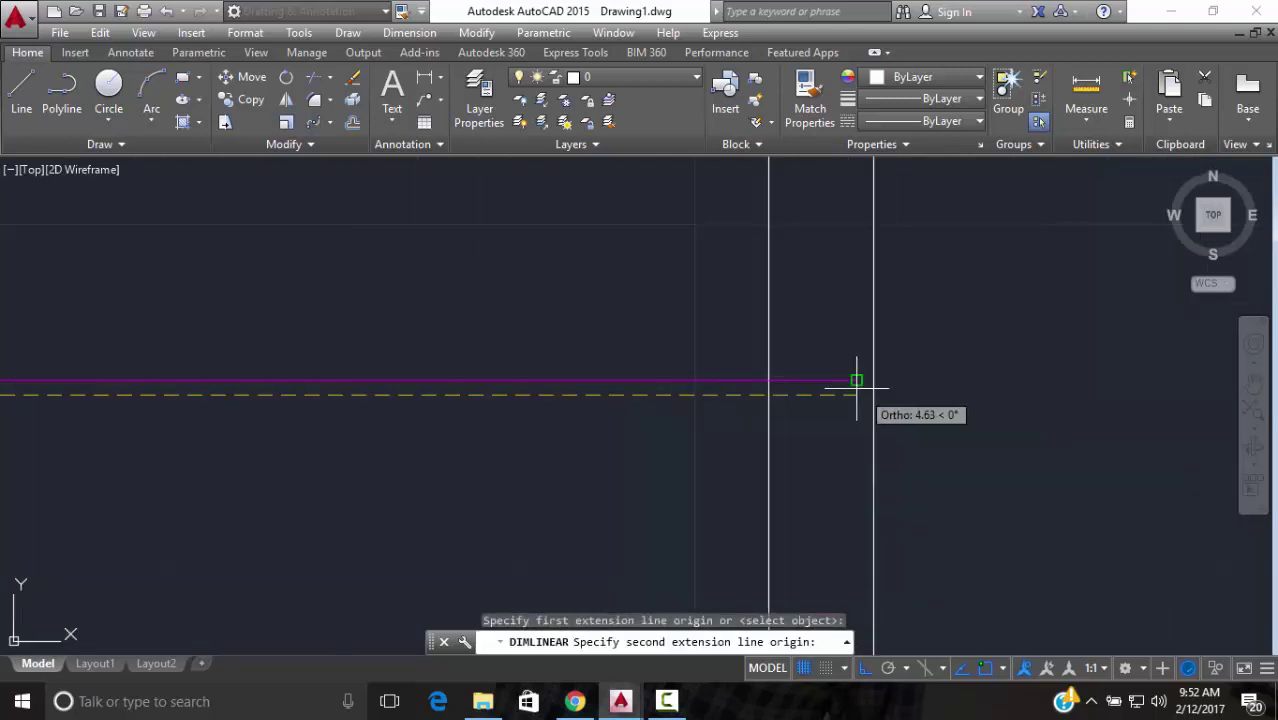
pyautogui.click(855, 395)
pyautogui.scroll(-1, 629, 450)
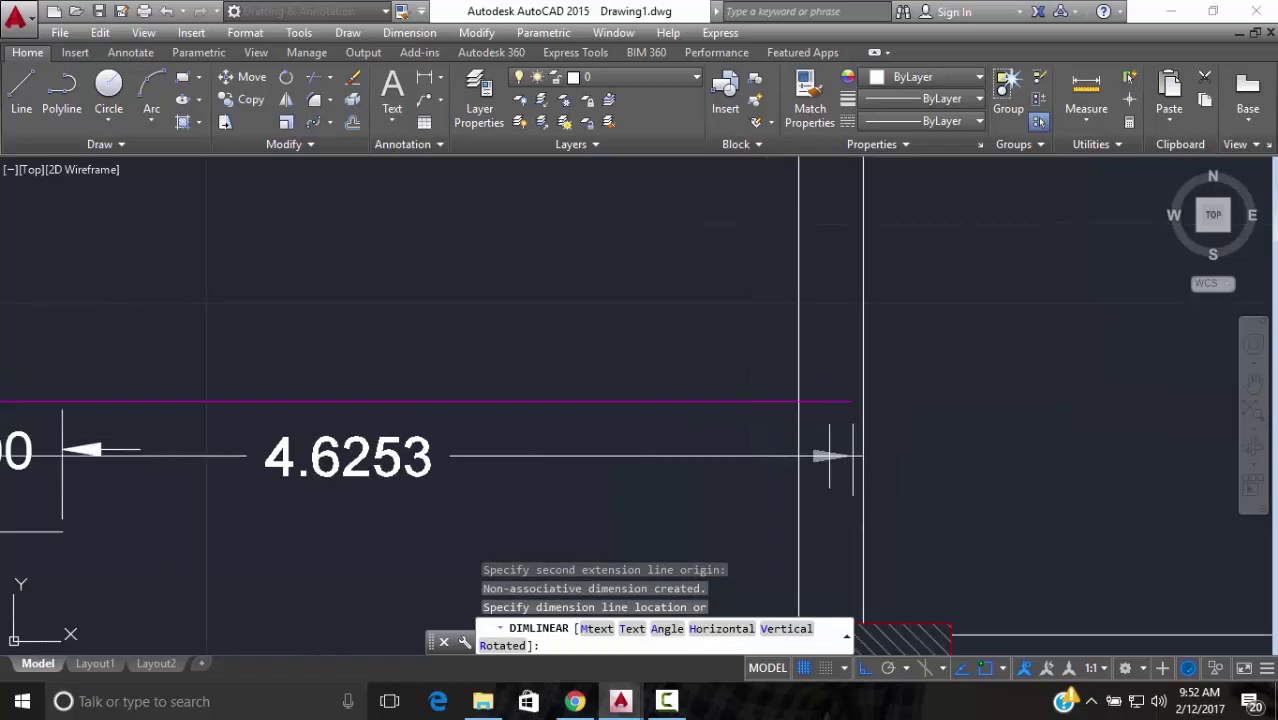
pyautogui.click(629, 452)
pyautogui.scroll(-2, 629, 452)
pyautogui.scroll(2, 516, 428)
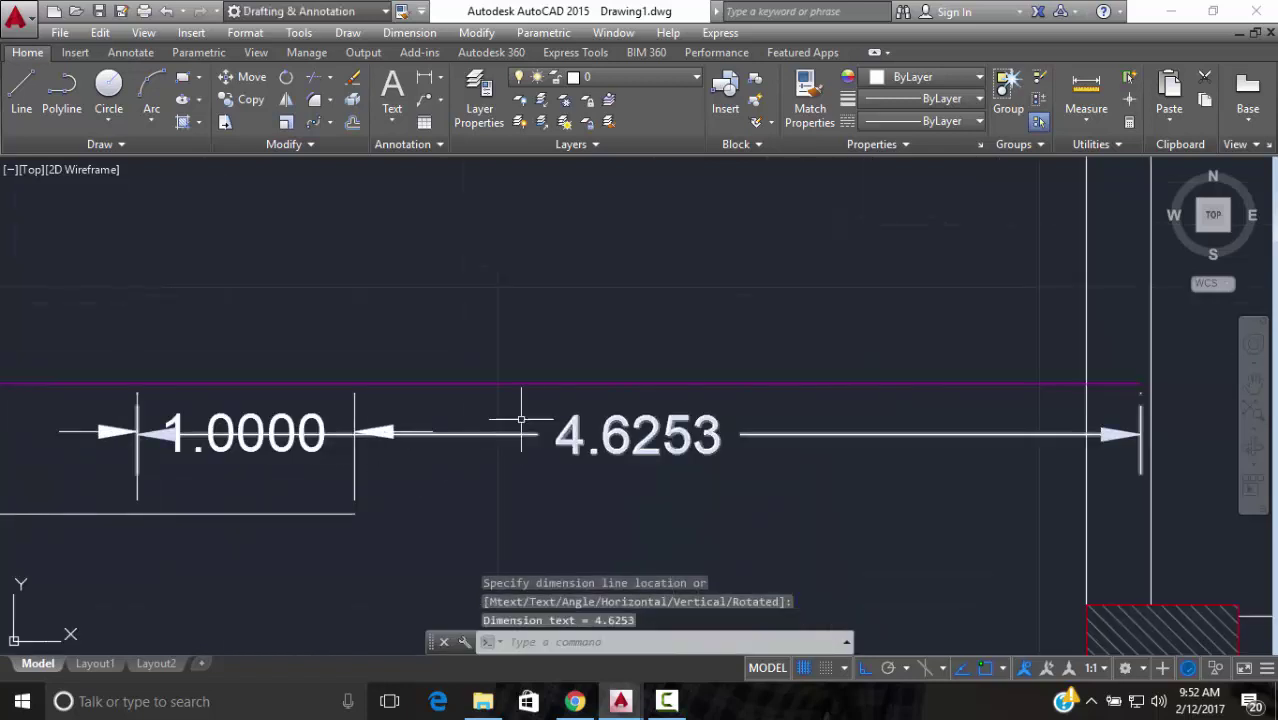
# Erase the linear dimension reaching the long bar's right end and the 1-unit dimension beside it
pyautogui.press('Escape')
pyautogui.click(733, 402)
pyautogui.click(700, 445)
pyautogui.write('e')
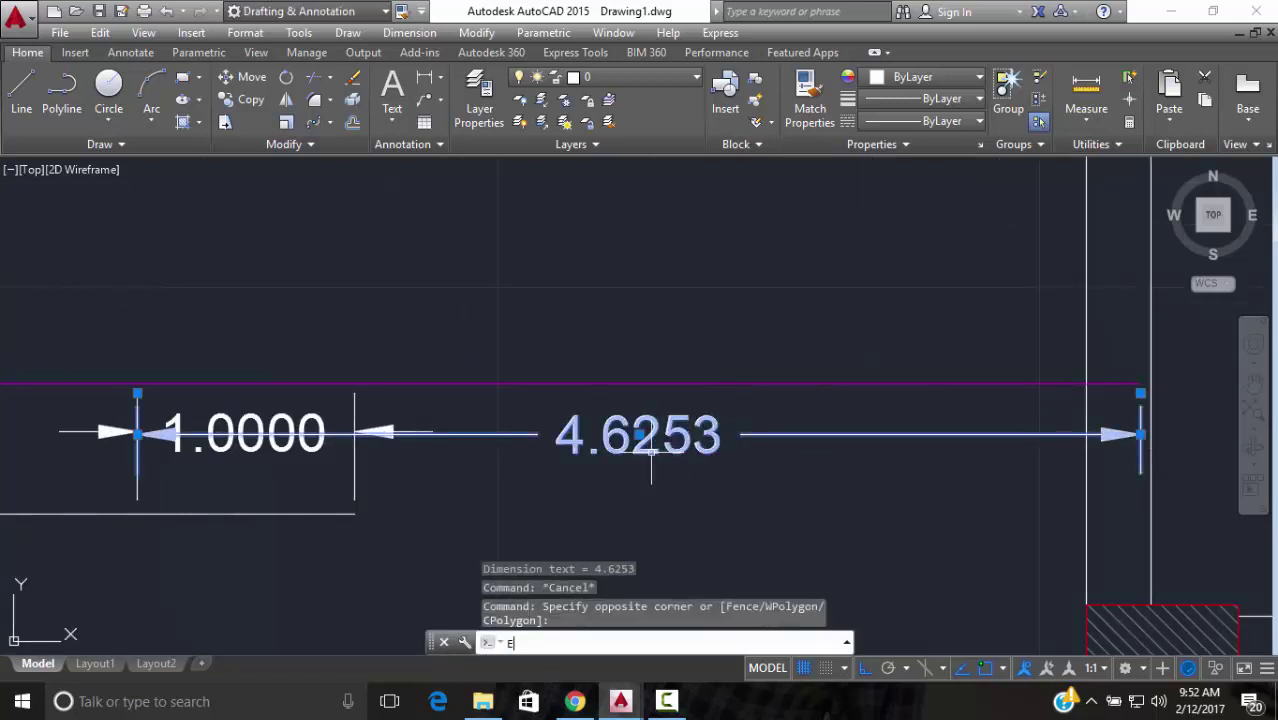
pyautogui.press('Return')
pyautogui.scroll(-2, 651, 443)
pyautogui.click(584, 457)
pyautogui.click(487, 447)
pyautogui.write('e')
pyautogui.press('Return')
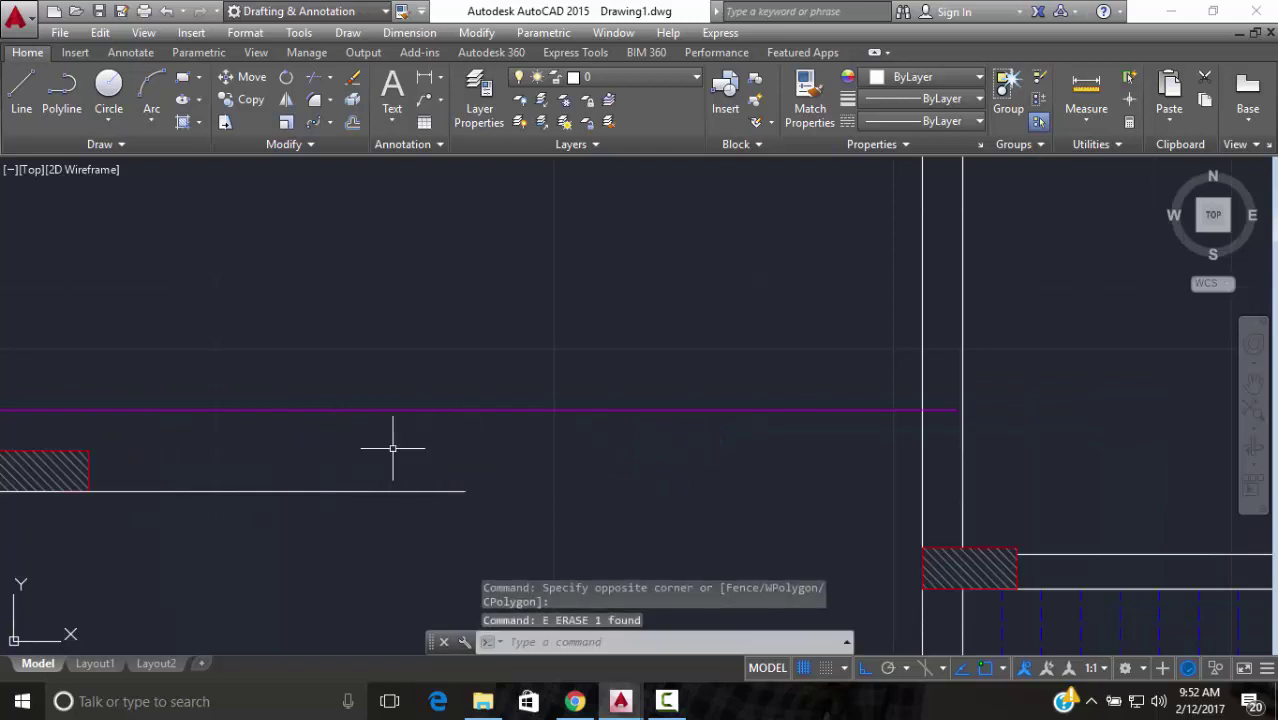
# Move the 6-unit line under the interior column 0.6 units to the right, using its left endpoint as the base point
pyautogui.scroll(-2, 394, 449)
pyautogui.click(451, 449)
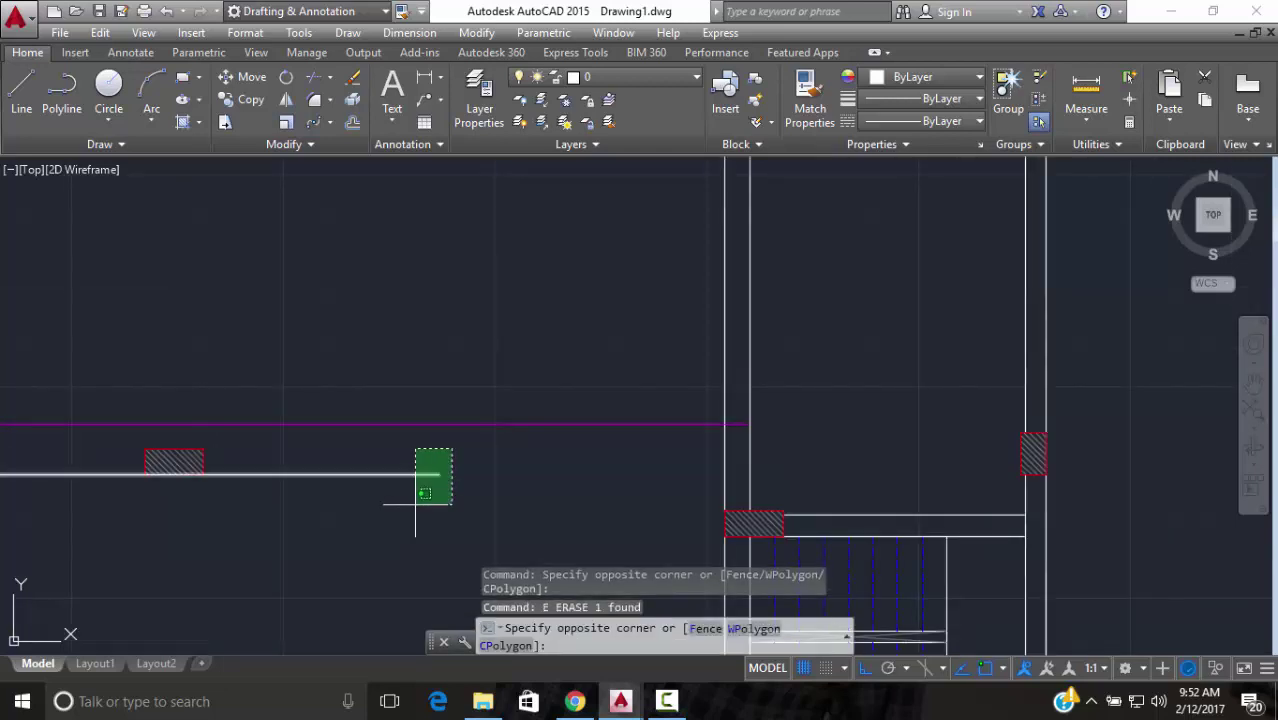
pyautogui.click(419, 502)
pyautogui.scroll(-3, 310, 335)
pyautogui.click(240, 78)
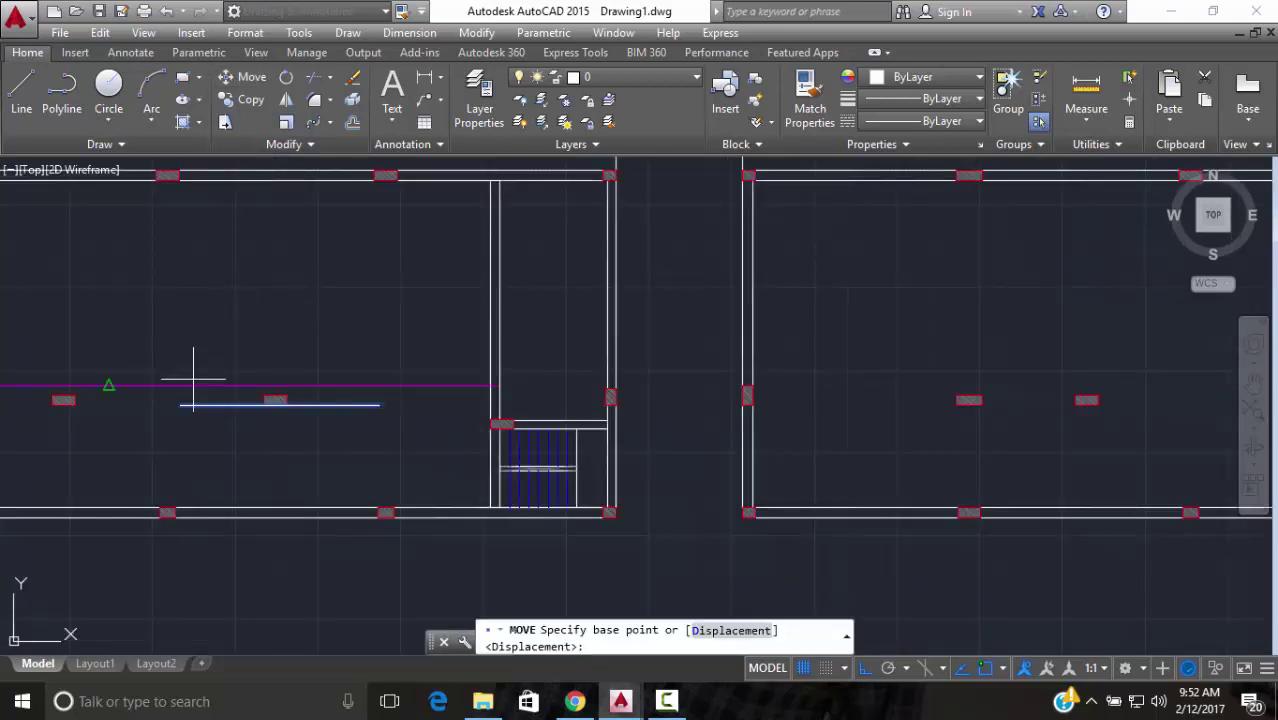
pyautogui.scroll(3, 188, 408)
pyautogui.click(166, 396)
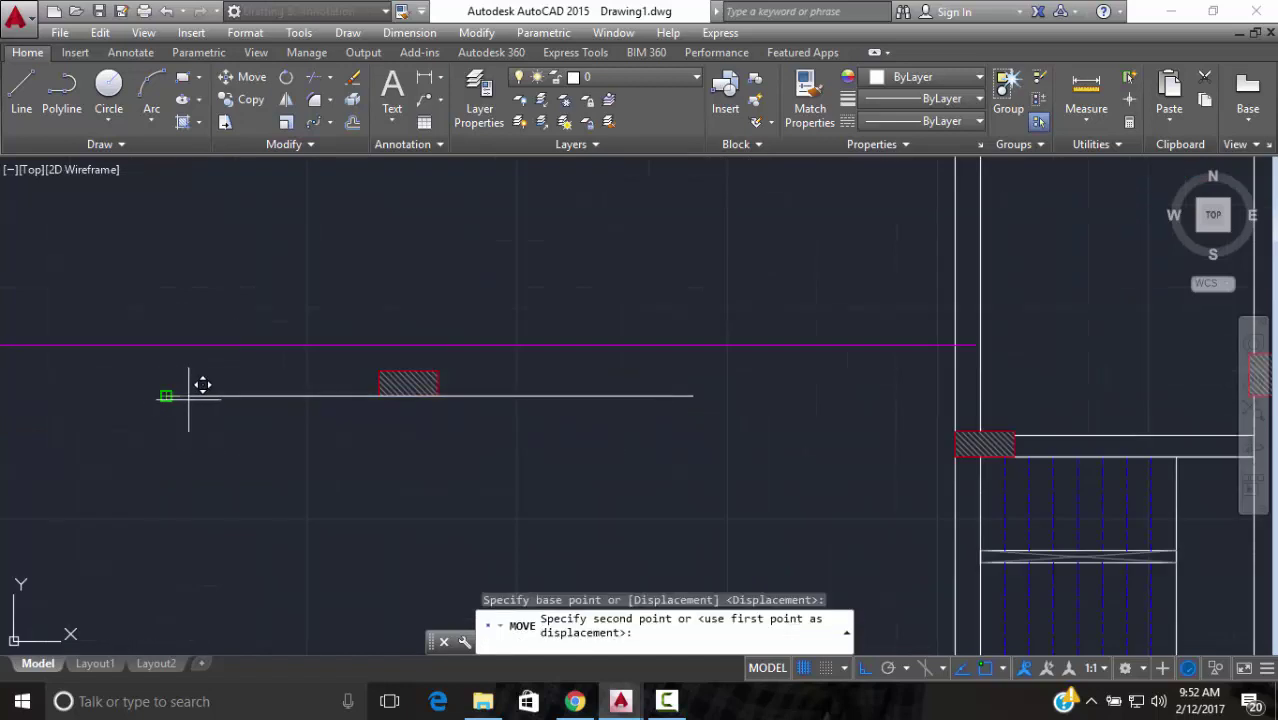
pyautogui.write('.6')
pyautogui.press('Return')
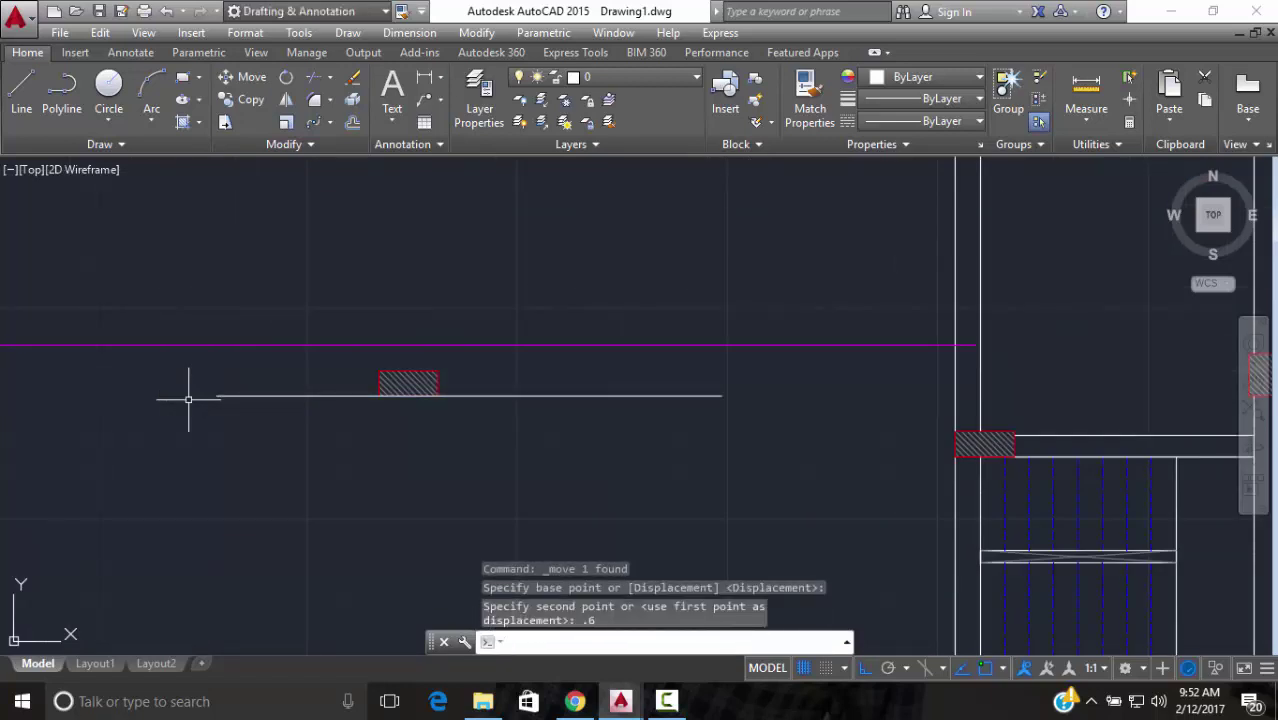
pyautogui.press('Escape')
pyautogui.scroll(-1, 570, 324)
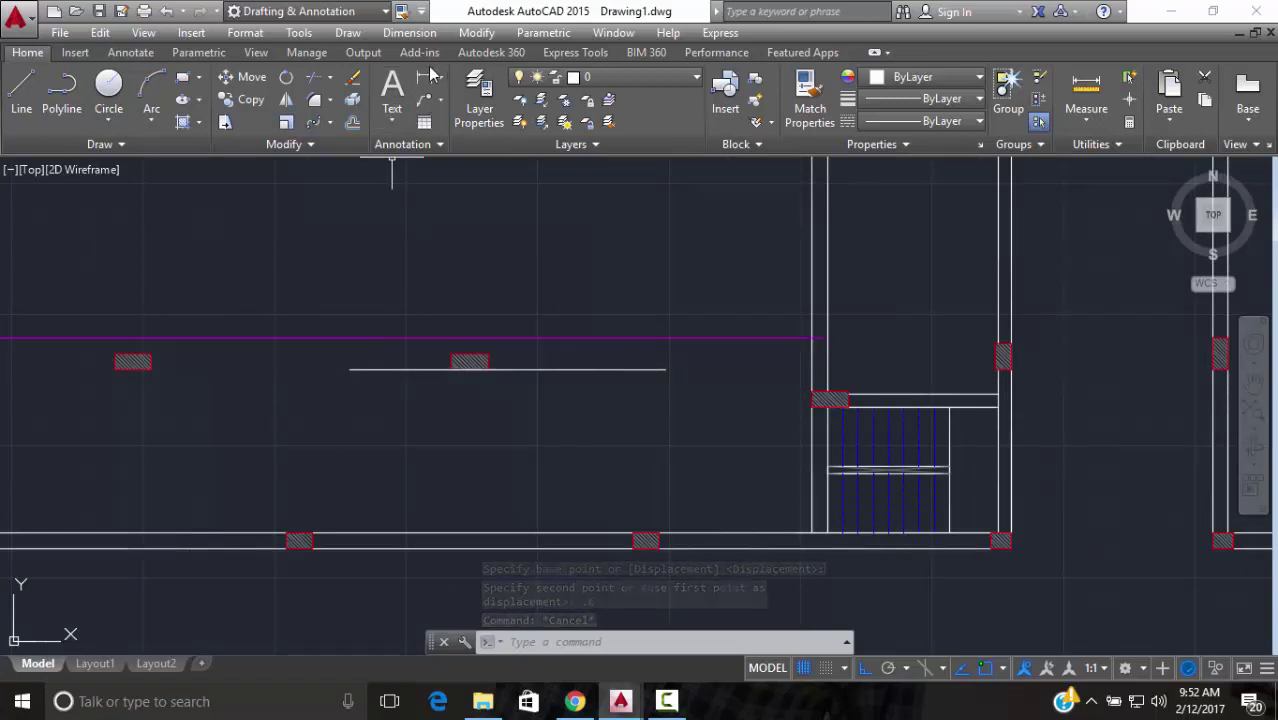
# Add a 1-unit linear dimension running left from the 6-unit line's right end, placed between it and the long magenta bar
pyautogui.click(425, 77)
pyautogui.scroll(3, 669, 375)
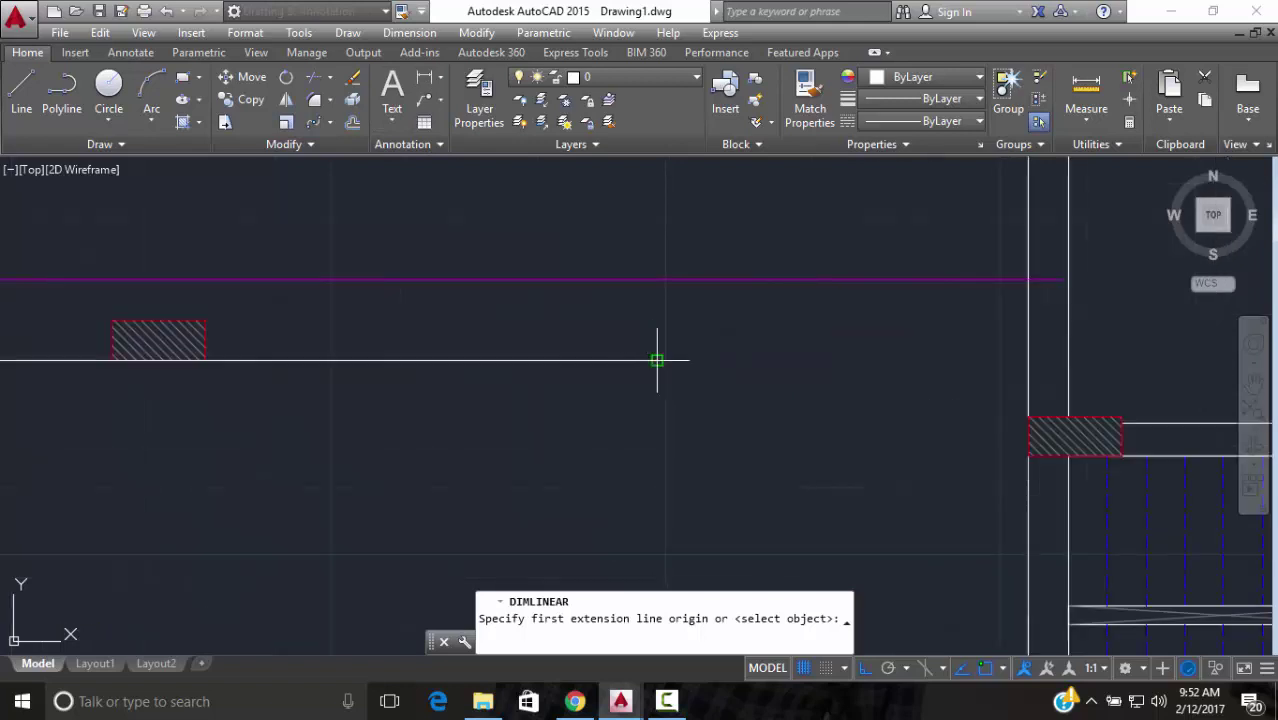
pyautogui.click(657, 360)
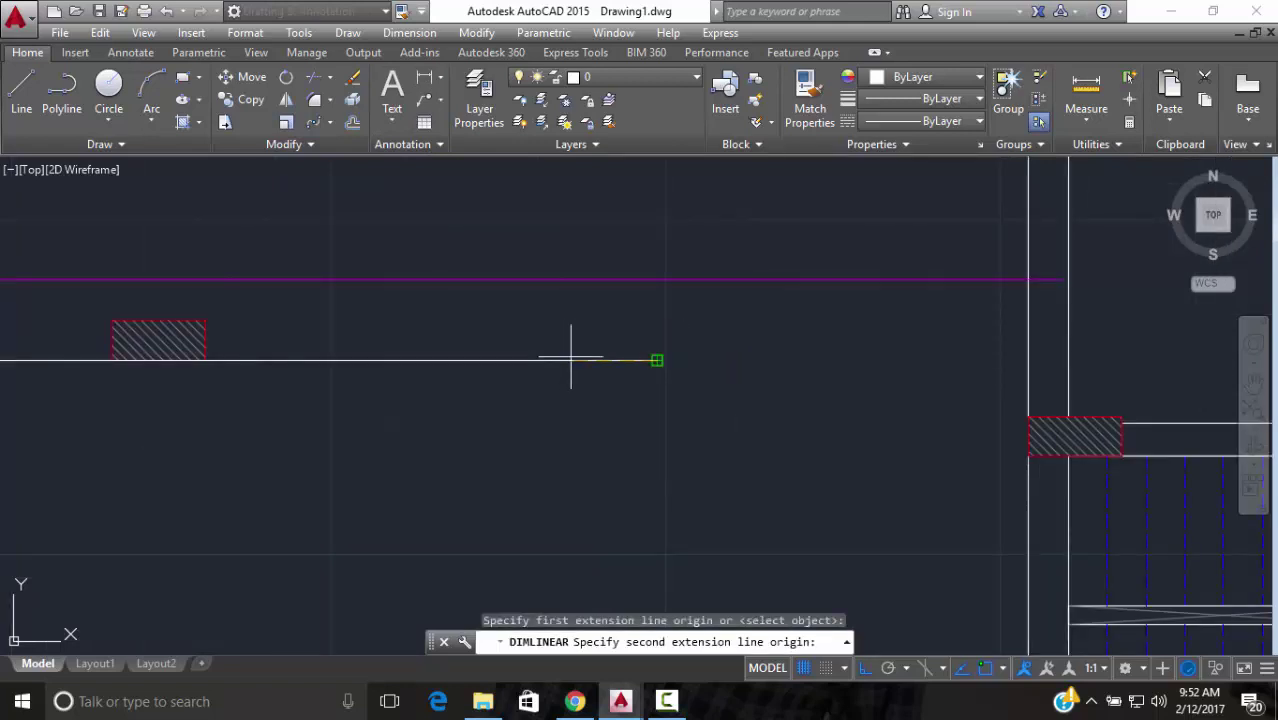
pyautogui.write('1')
pyautogui.press('Return')
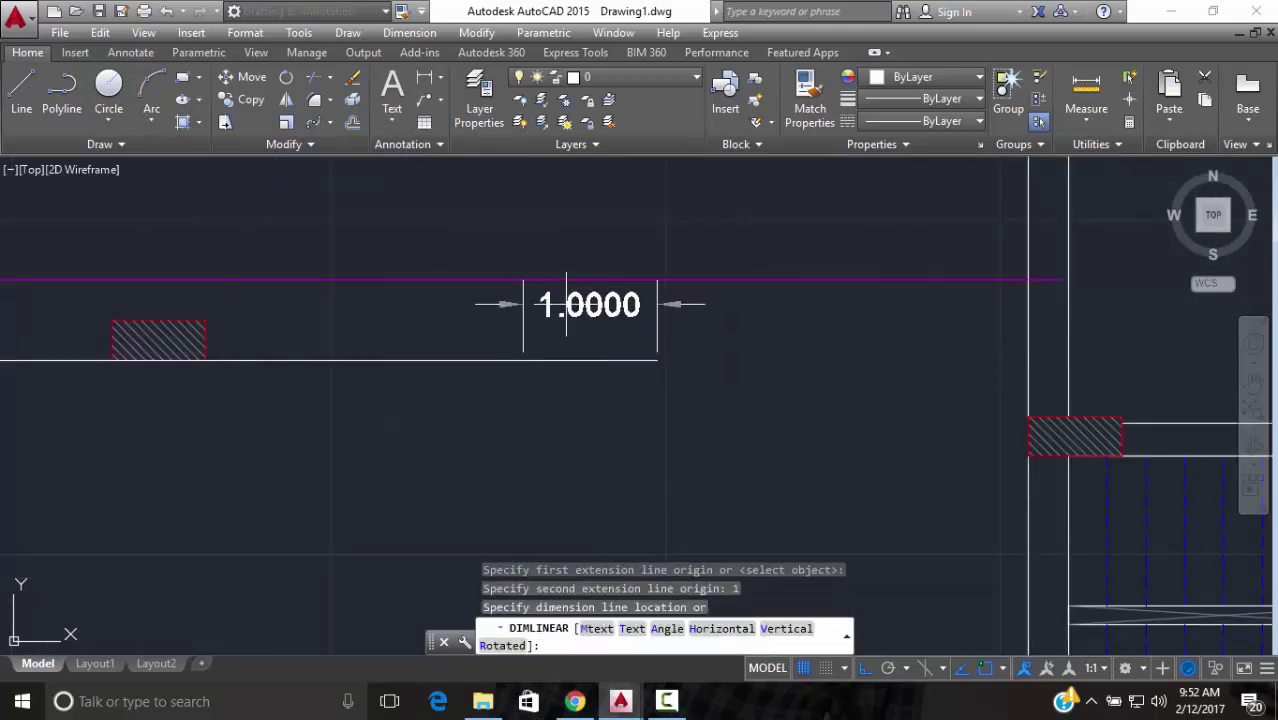
pyautogui.click(566, 304)
# Dimension the horizontal distance from the new 1-unit dimension's left end to the long magenta bar's right end, placing it below the bar
pyautogui.click(430, 84)
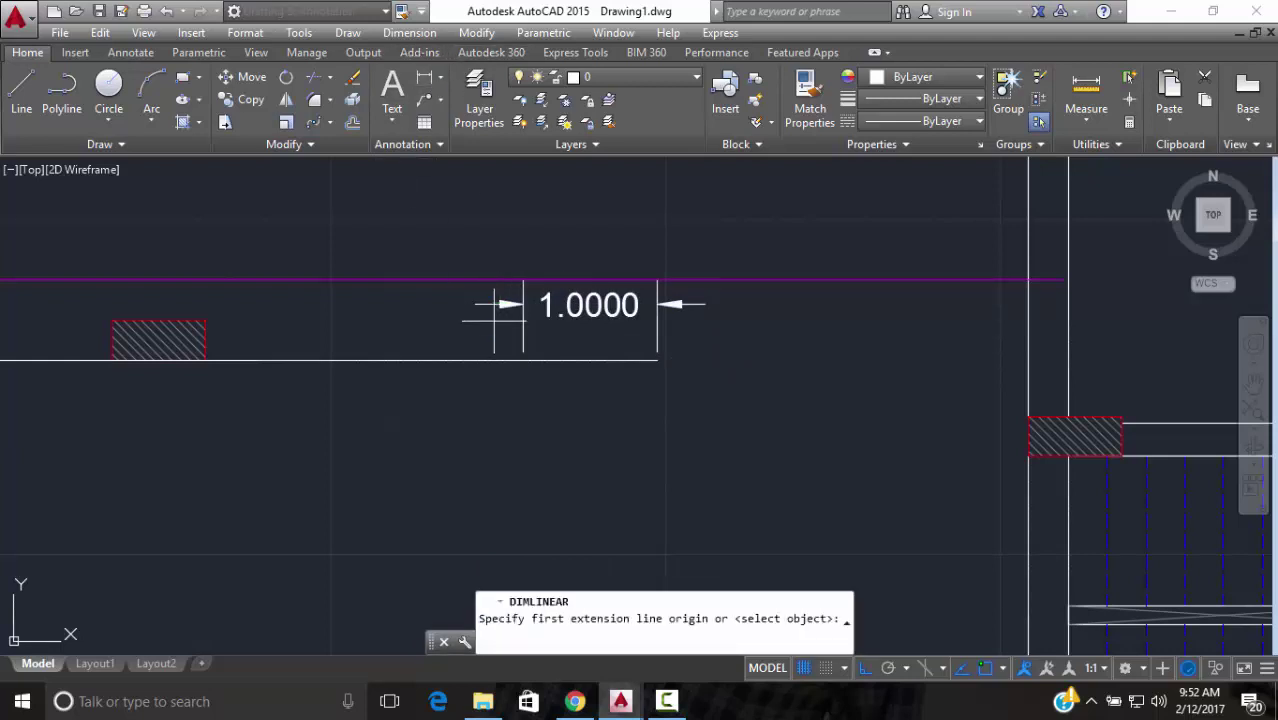
pyautogui.click(522, 280)
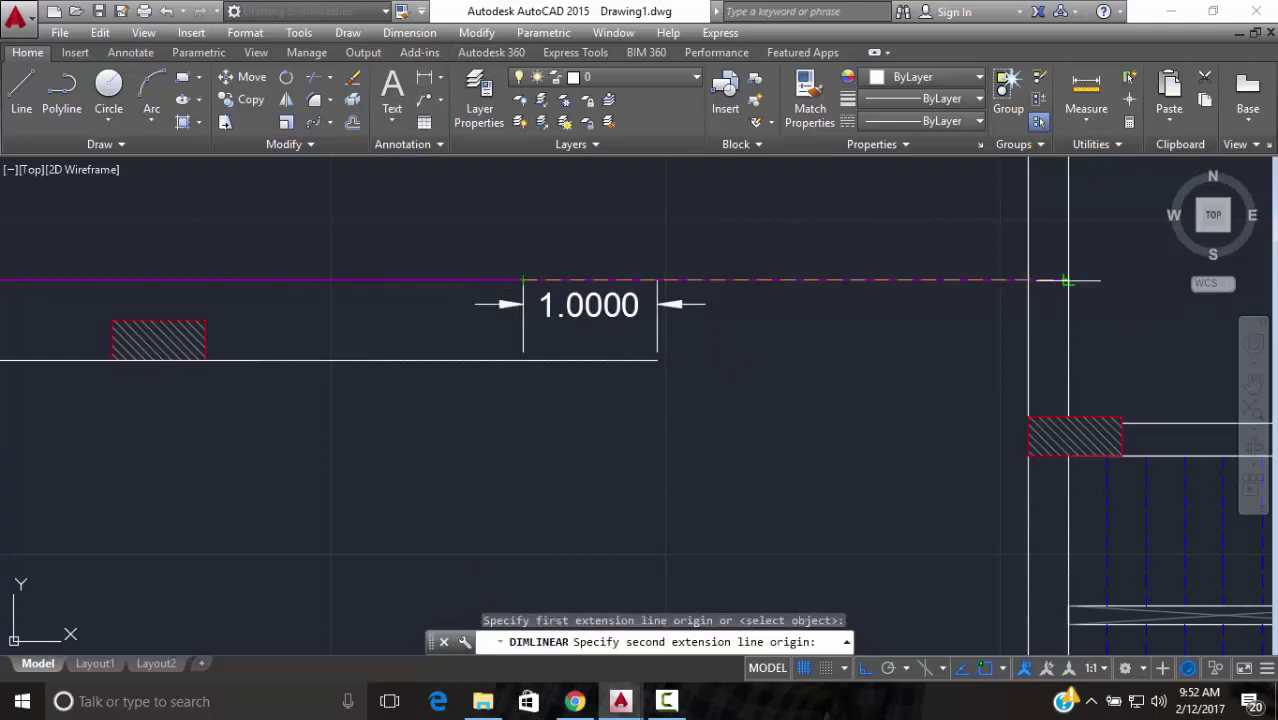
pyautogui.scroll(3, 1066, 281)
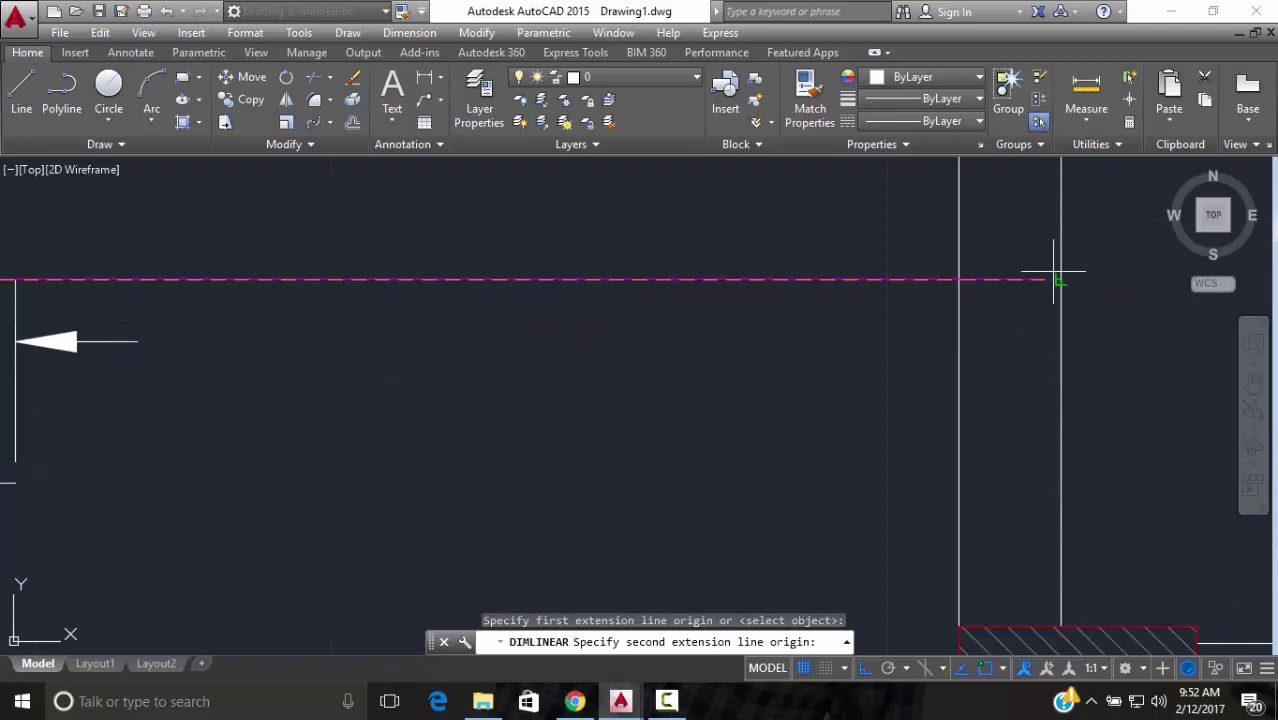
pyautogui.click(1043, 280)
pyautogui.scroll(-2, 1011, 375)
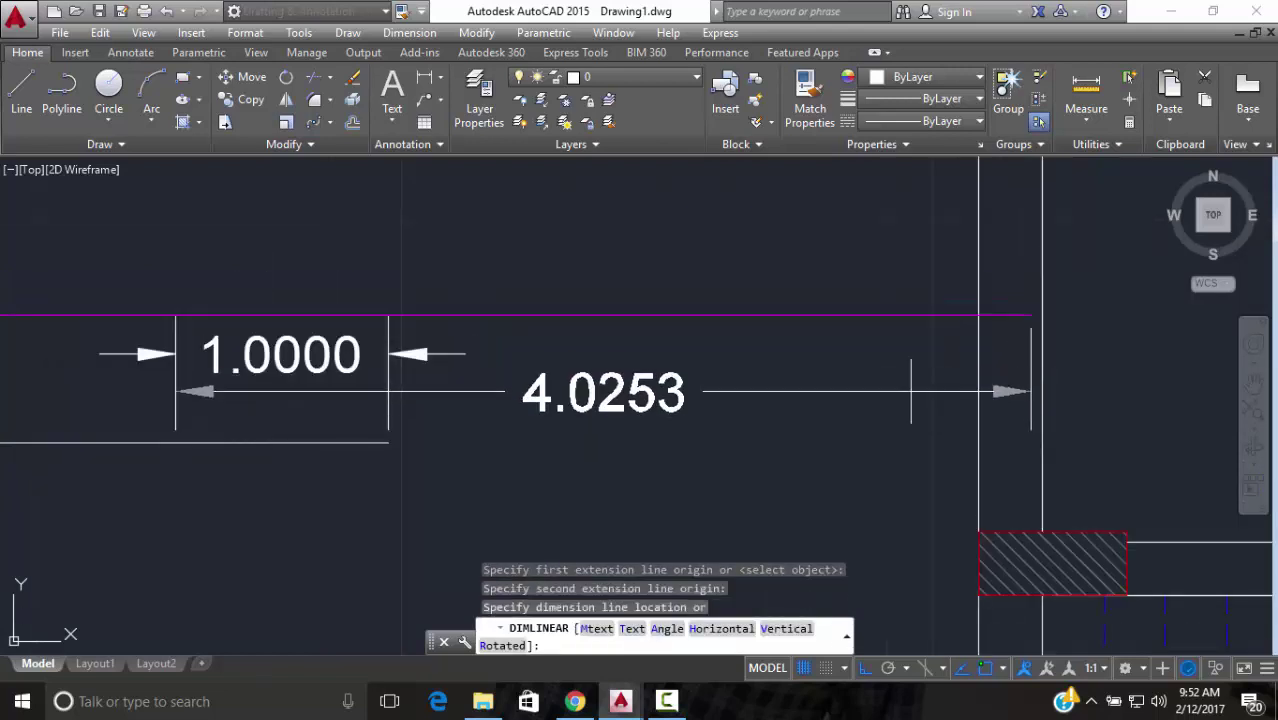
pyautogui.click(901, 392)
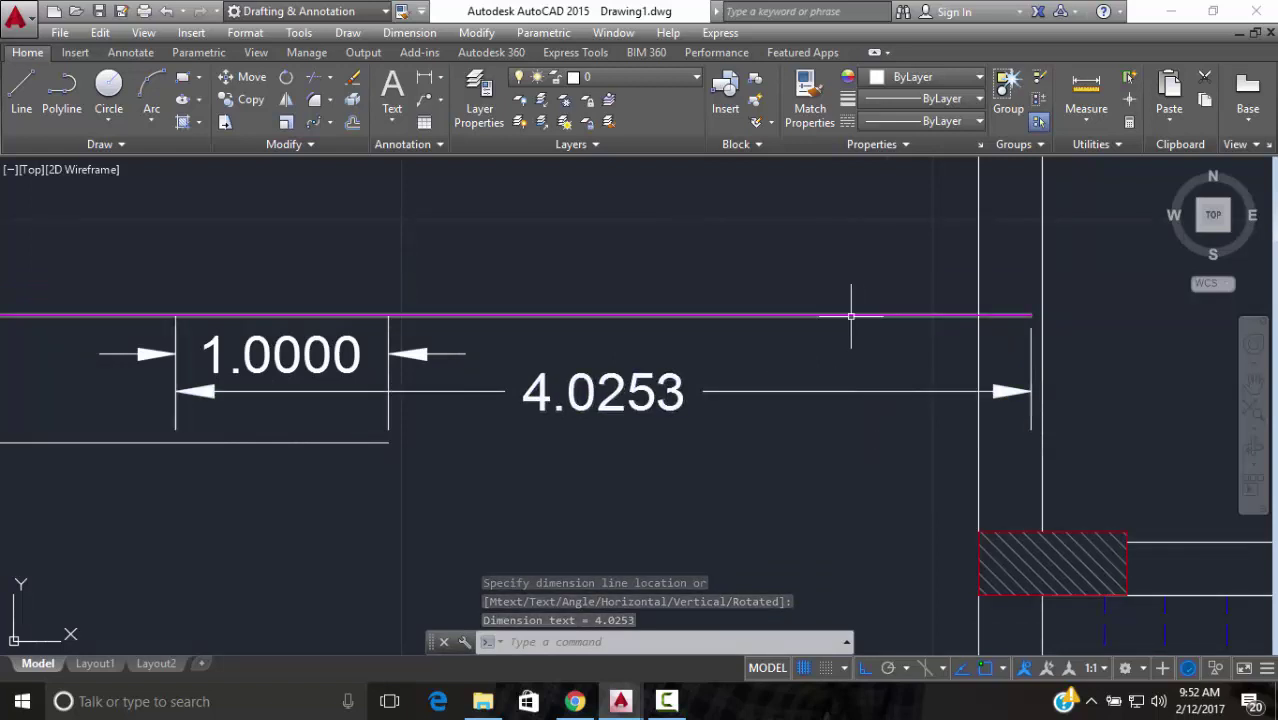
# Erase the dimension to the long bar's right end and the 1-unit overlap dimension
pyautogui.click(776, 358)
pyautogui.click(247, 360)
pyautogui.write('e')
pyautogui.press('Return')
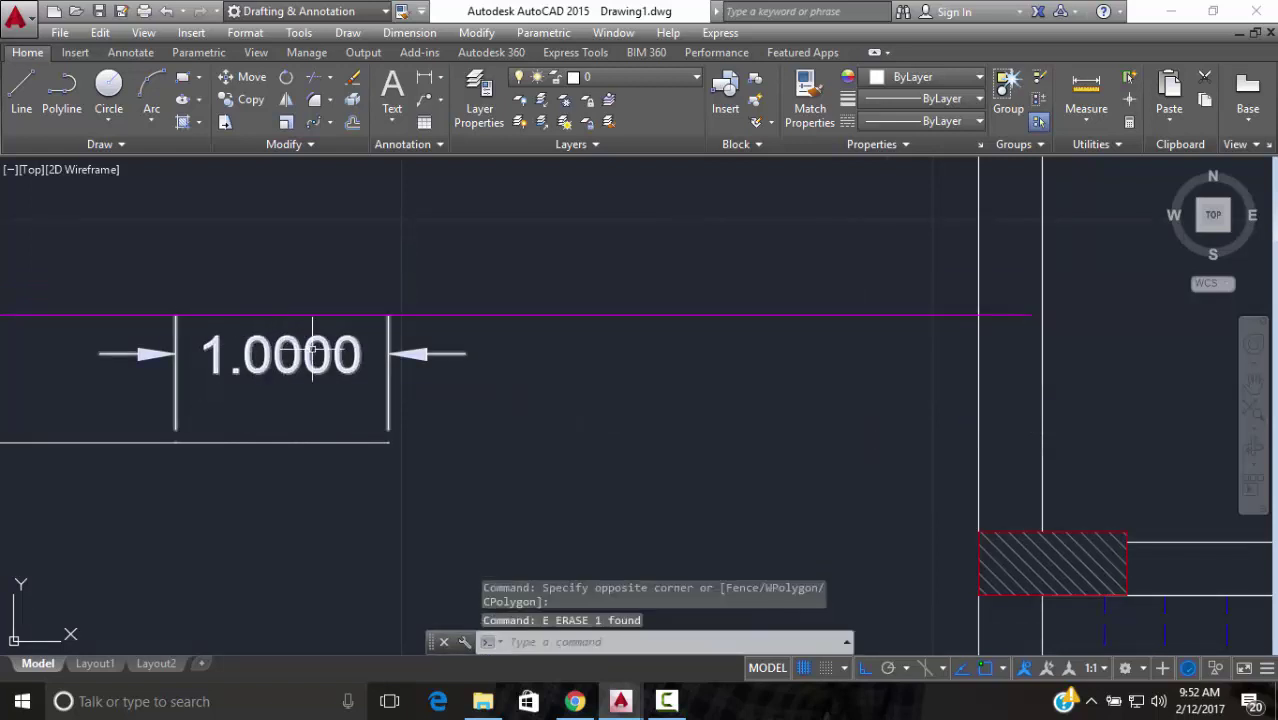
pyautogui.click(316, 350)
pyautogui.write('e')
pyautogui.press('Return')
# Set the linear dimension precision of the Standard dimension style to 0.00
pyautogui.write('DIMS')
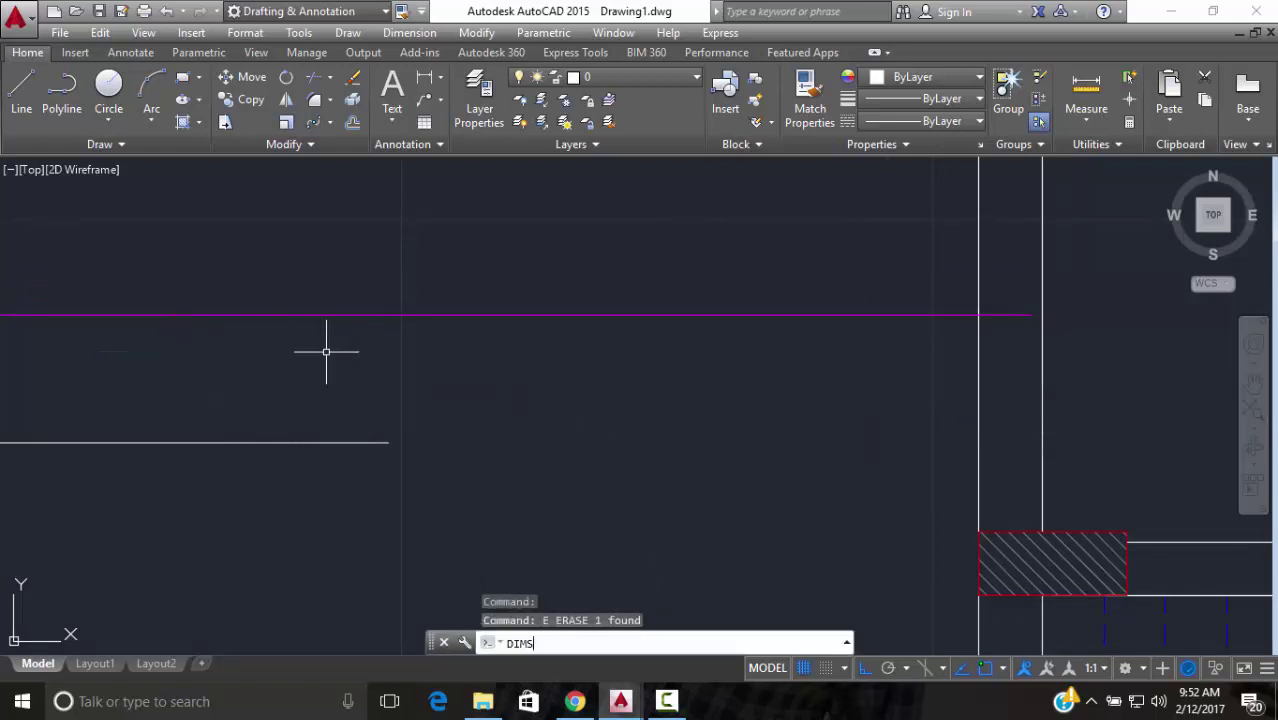
pyautogui.write('TY')
pyautogui.press('space')
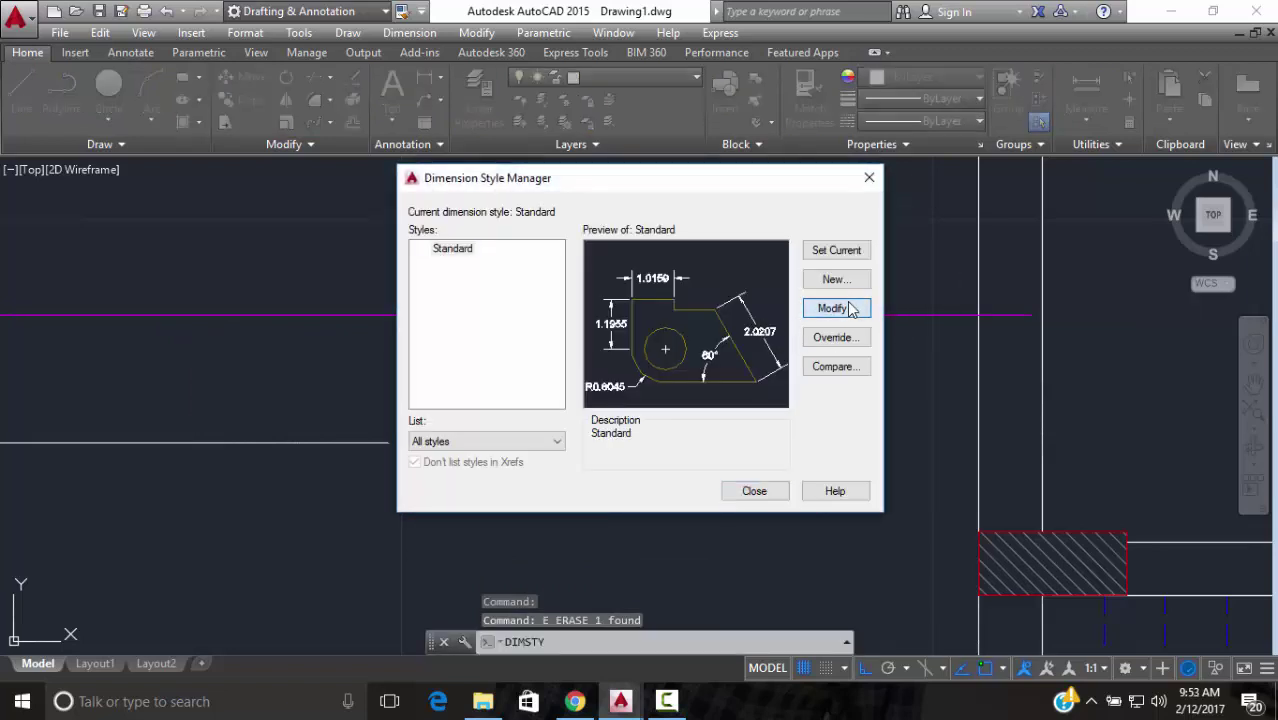
pyautogui.click(833, 308)
pyautogui.click(571, 214)
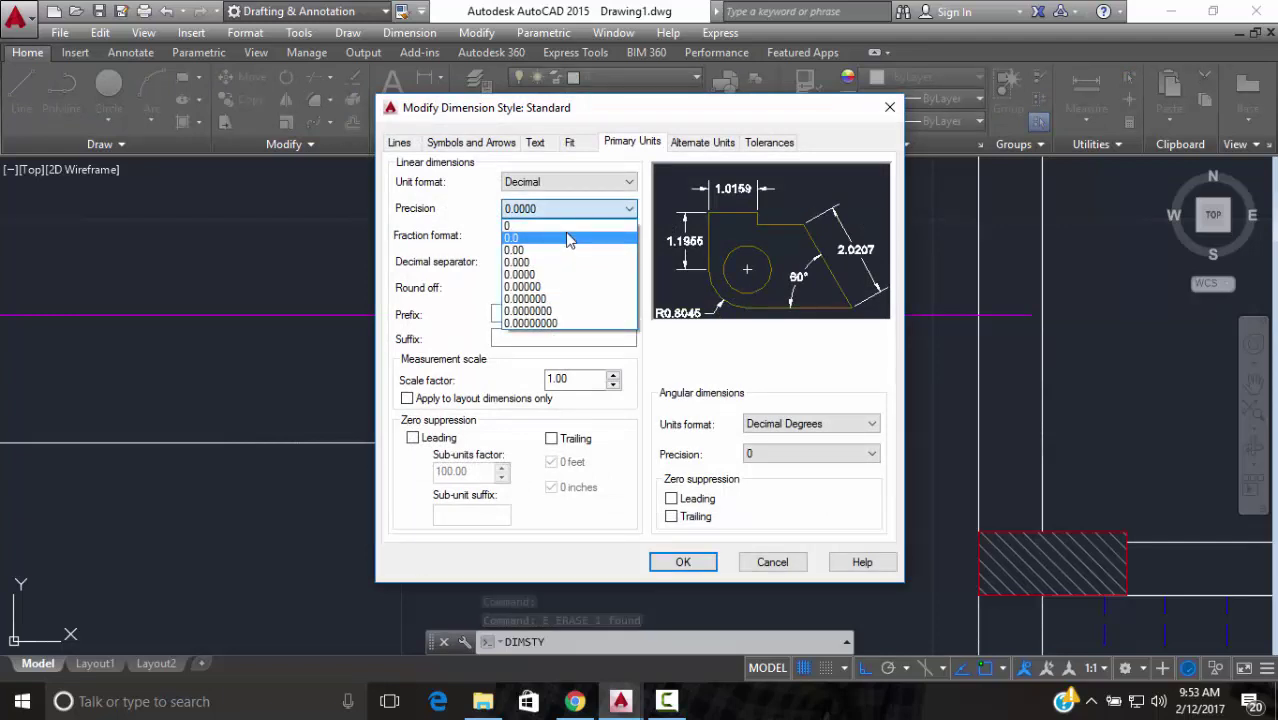
pyautogui.click(572, 246)
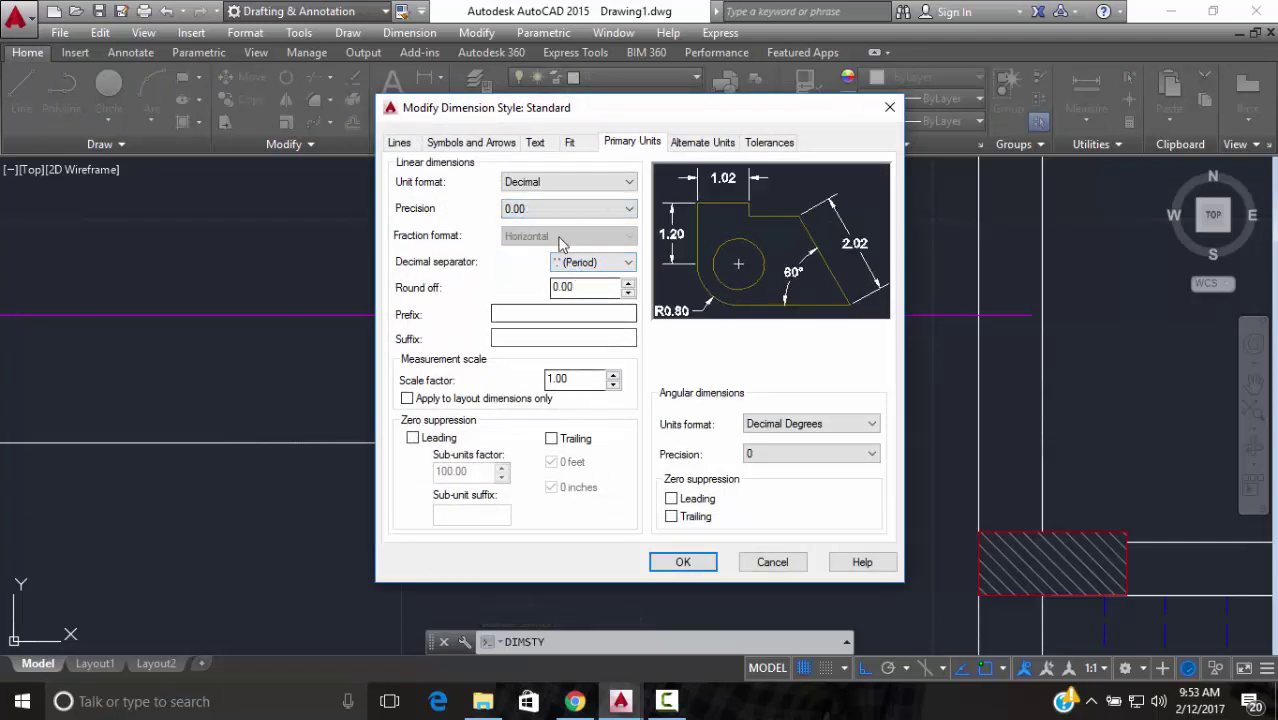
pyautogui.click(681, 563)
pyautogui.click(754, 491)
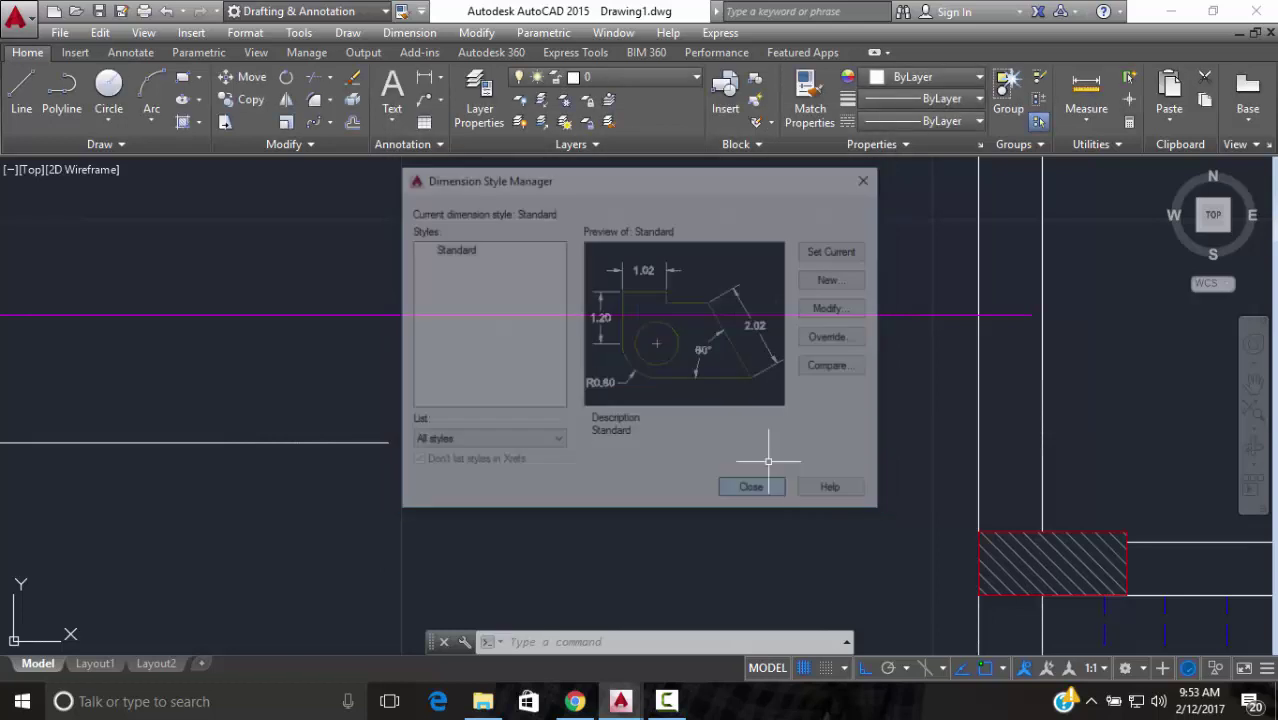
# Match the properties of the long magenta bar onto the white 6-unit line under the interior column
pyautogui.scroll(-5, 782, 445)
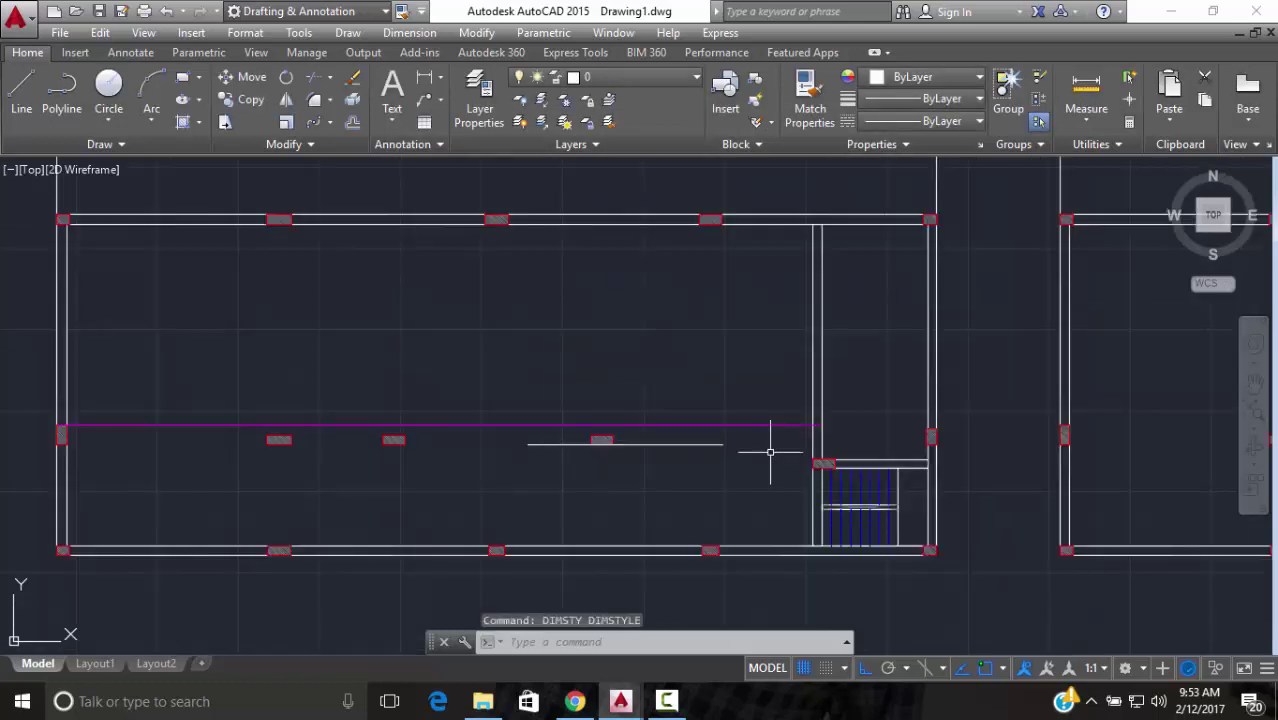
pyautogui.scroll(7, 770, 448)
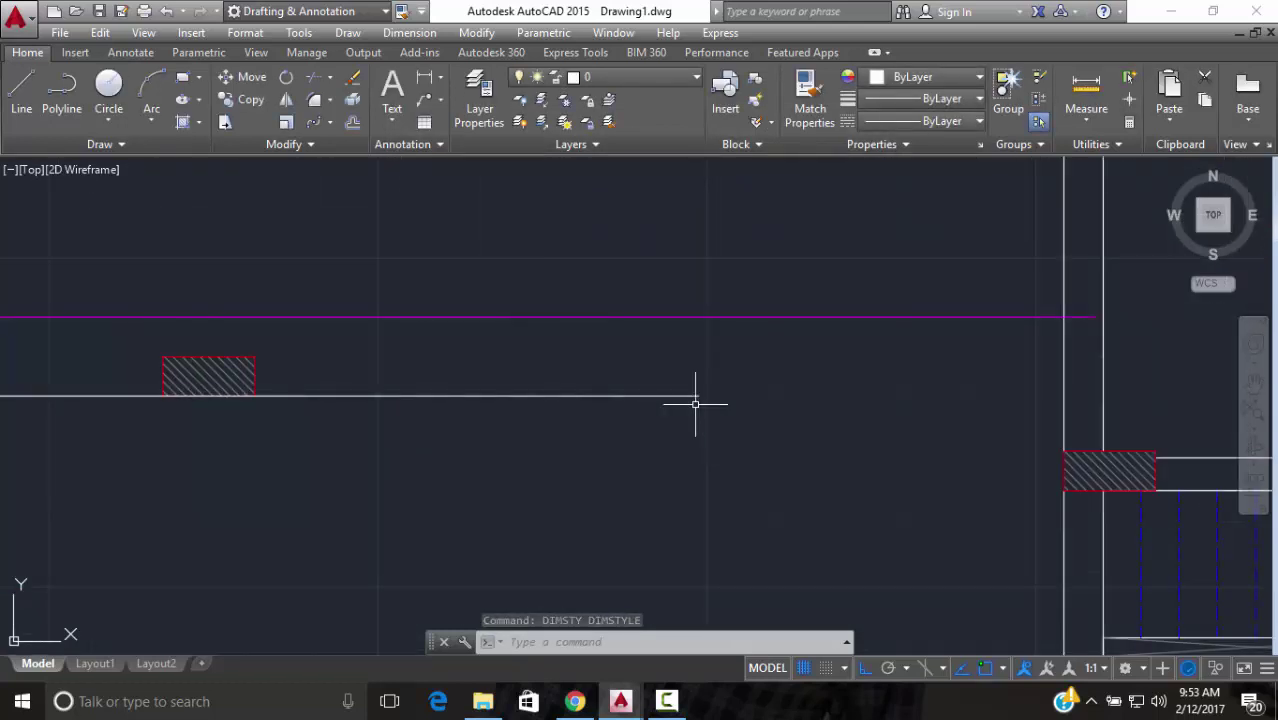
pyautogui.write('ma')
pyautogui.press('Return')
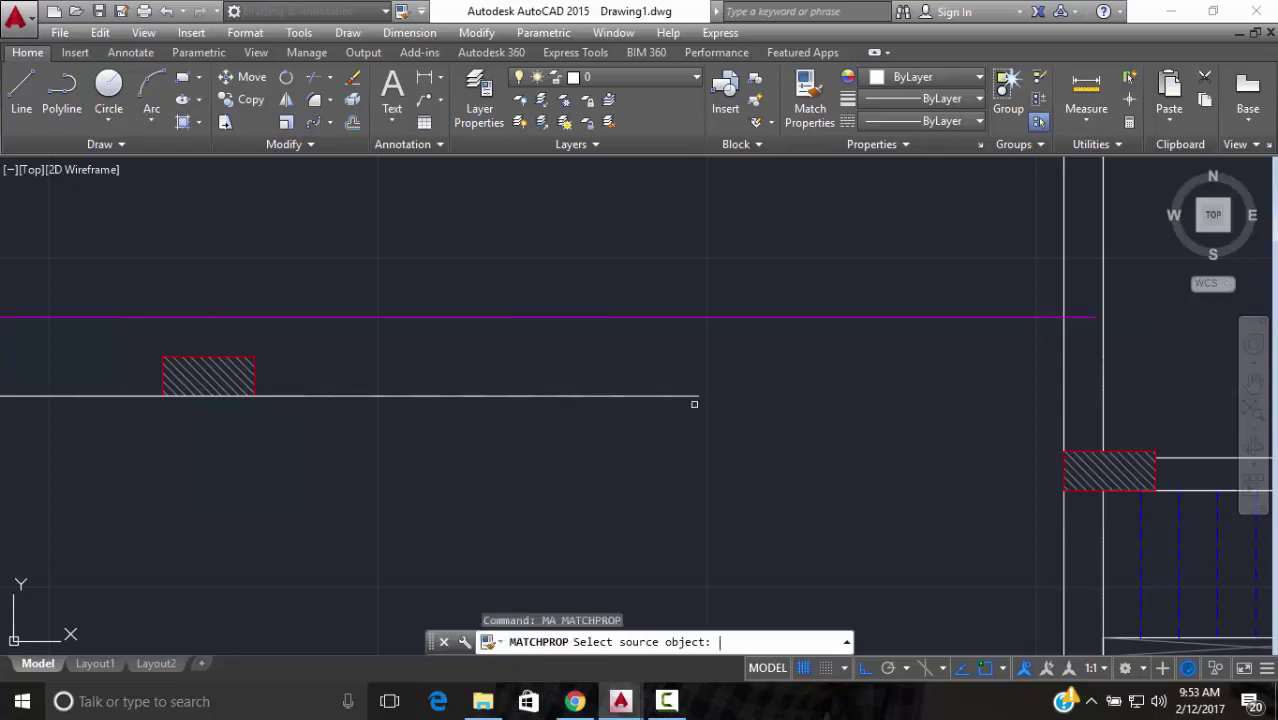
pyautogui.click(698, 322)
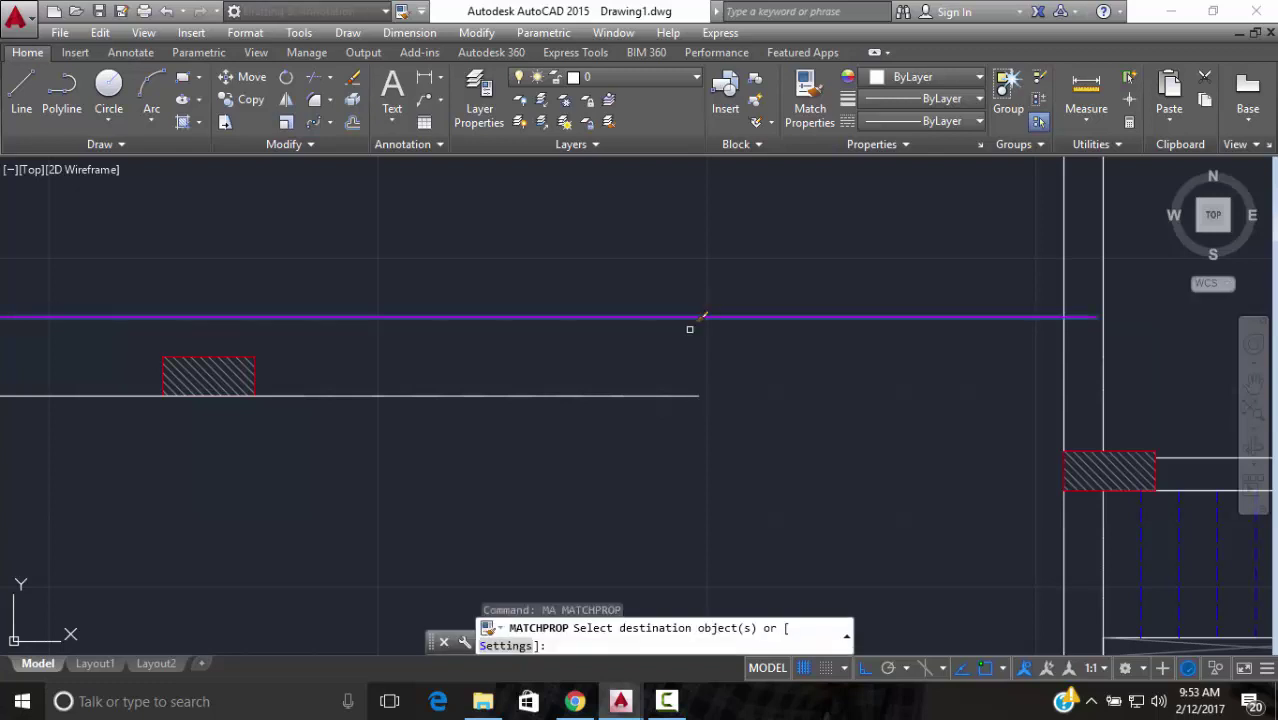
pyautogui.click(655, 395)
pyautogui.press('Return')
pyautogui.press('Escape')
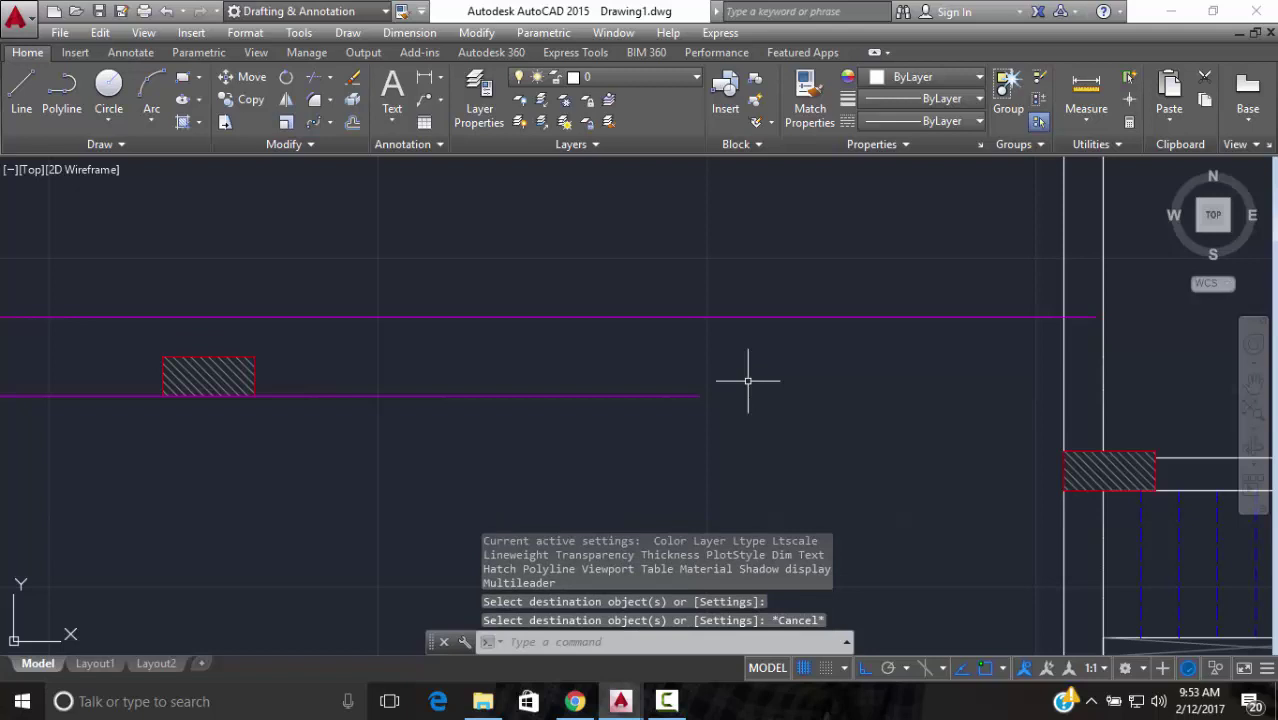
# Draw a 4-unit line leftward from directly below the long magenta bar's right end, level with the 6-unit bar and overlapping it
pyautogui.write('l')
pyautogui.press('Return')
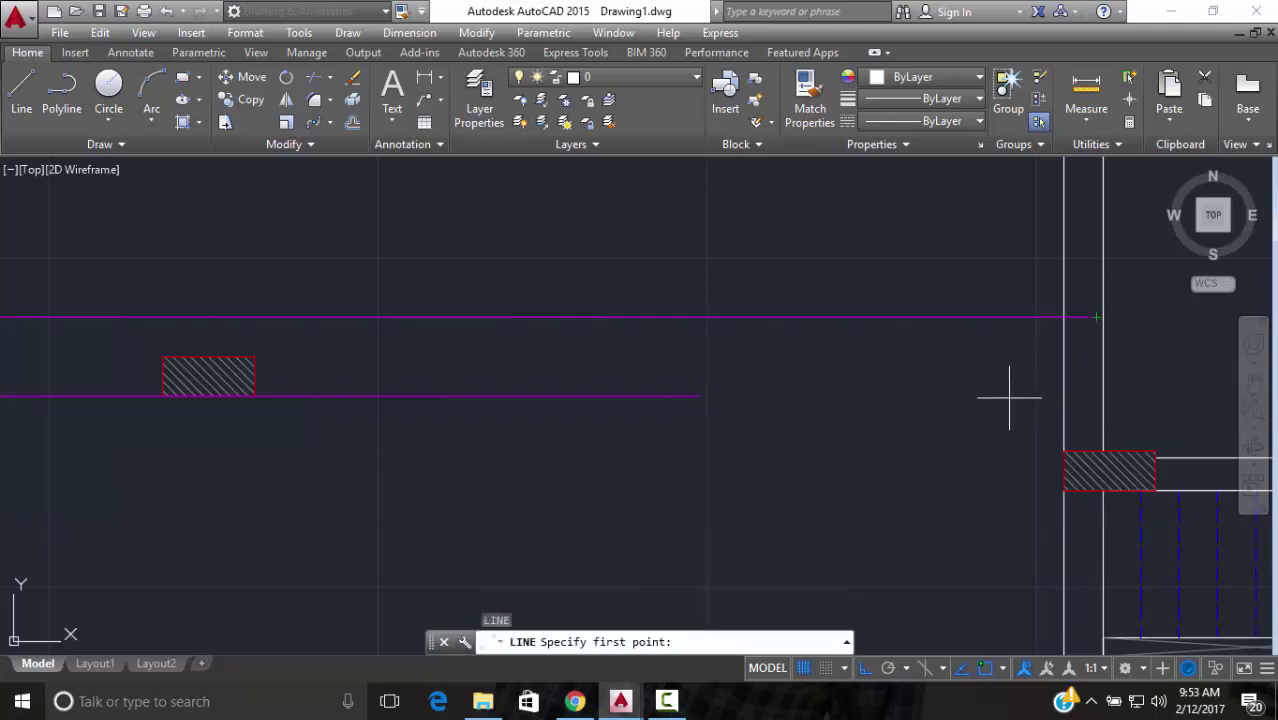
pyautogui.click(1096, 396)
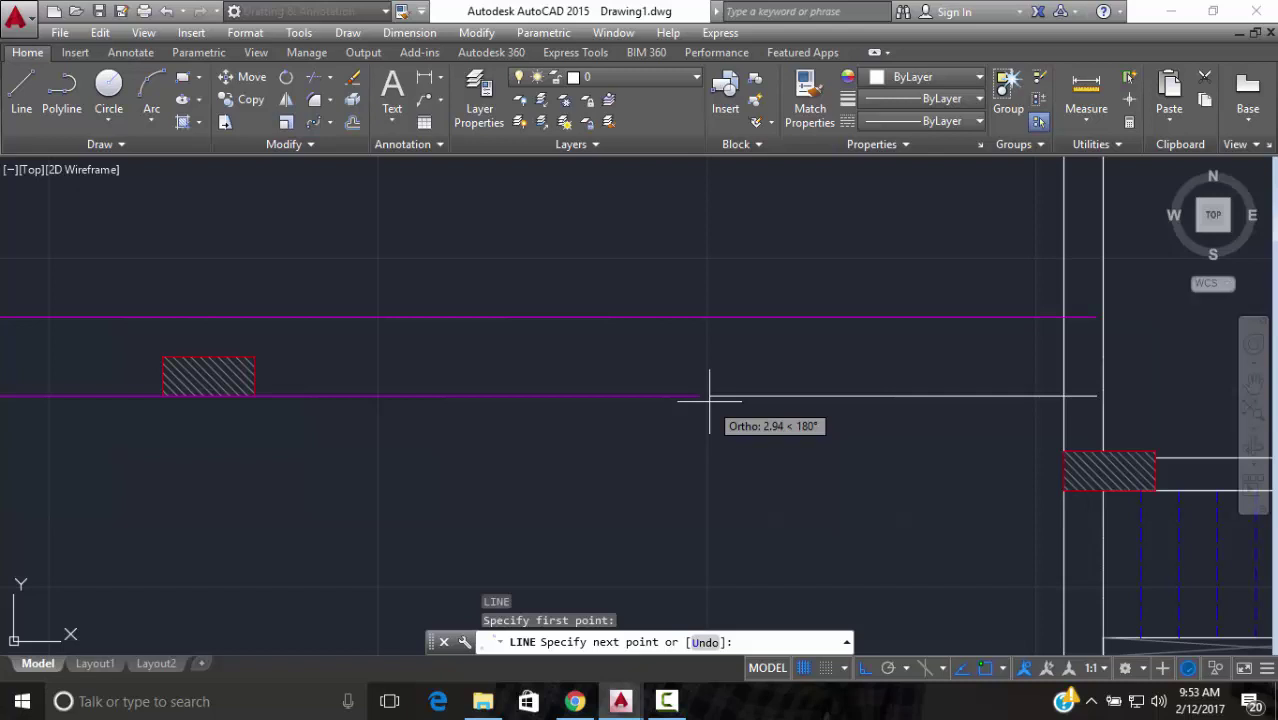
pyautogui.write('4')
pyautogui.press('Return')
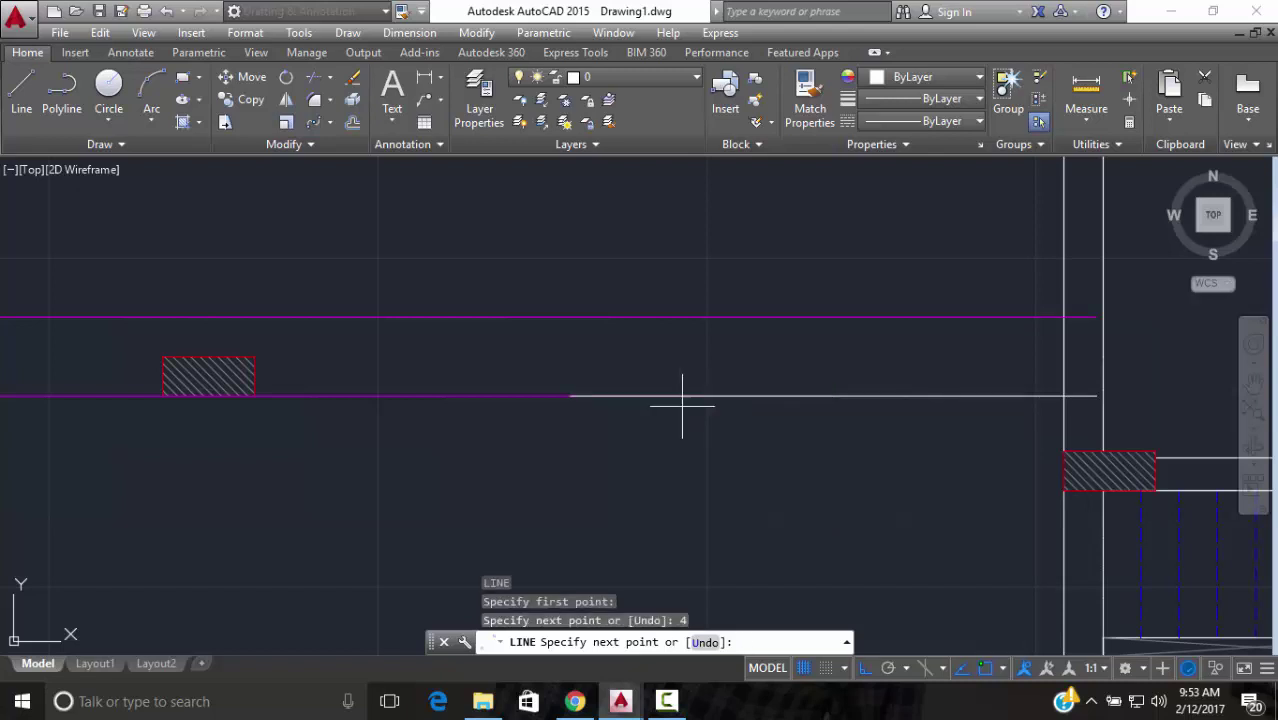
pyautogui.press('Escape')
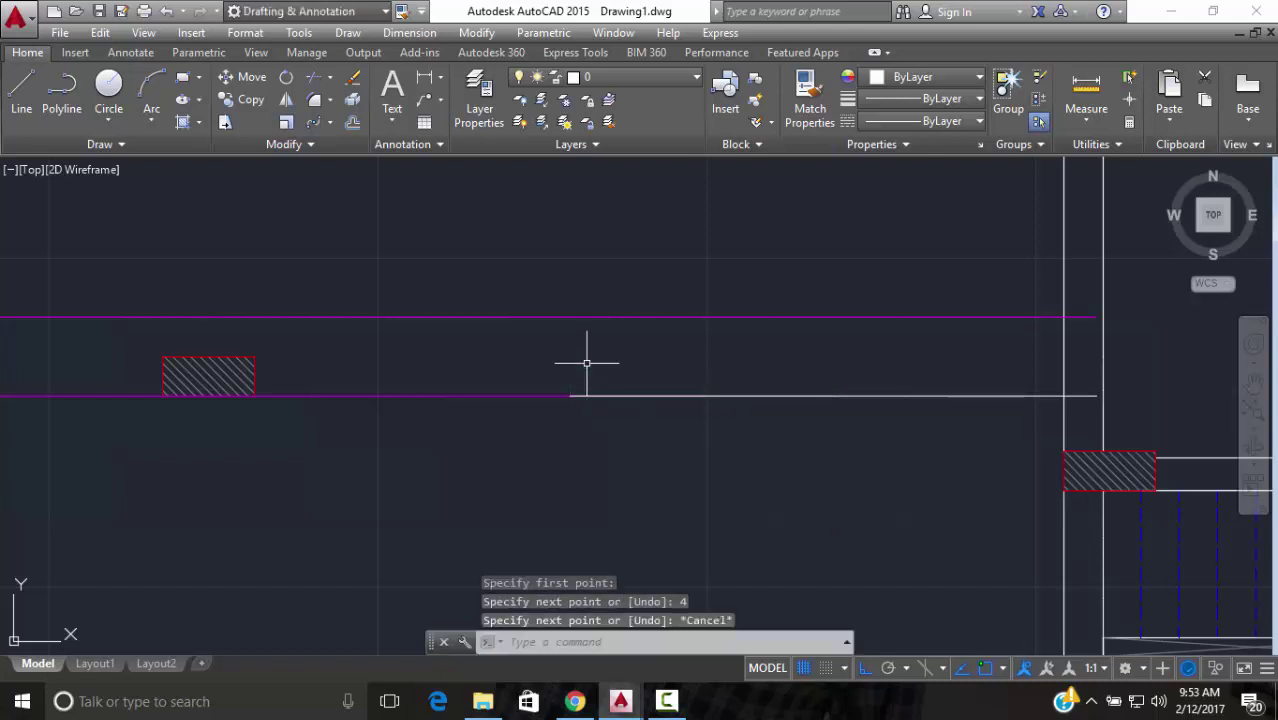
pyautogui.click(848, 395)
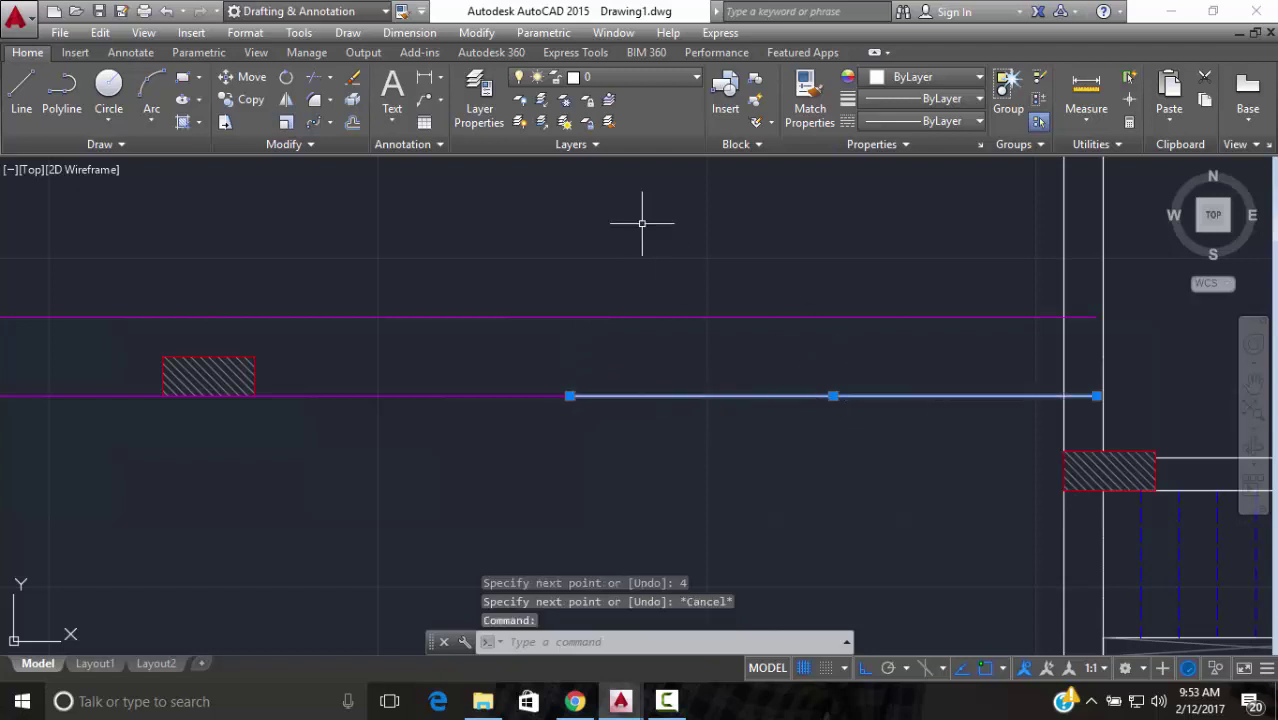
pyautogui.click(246, 80)
pyautogui.press('Escape')
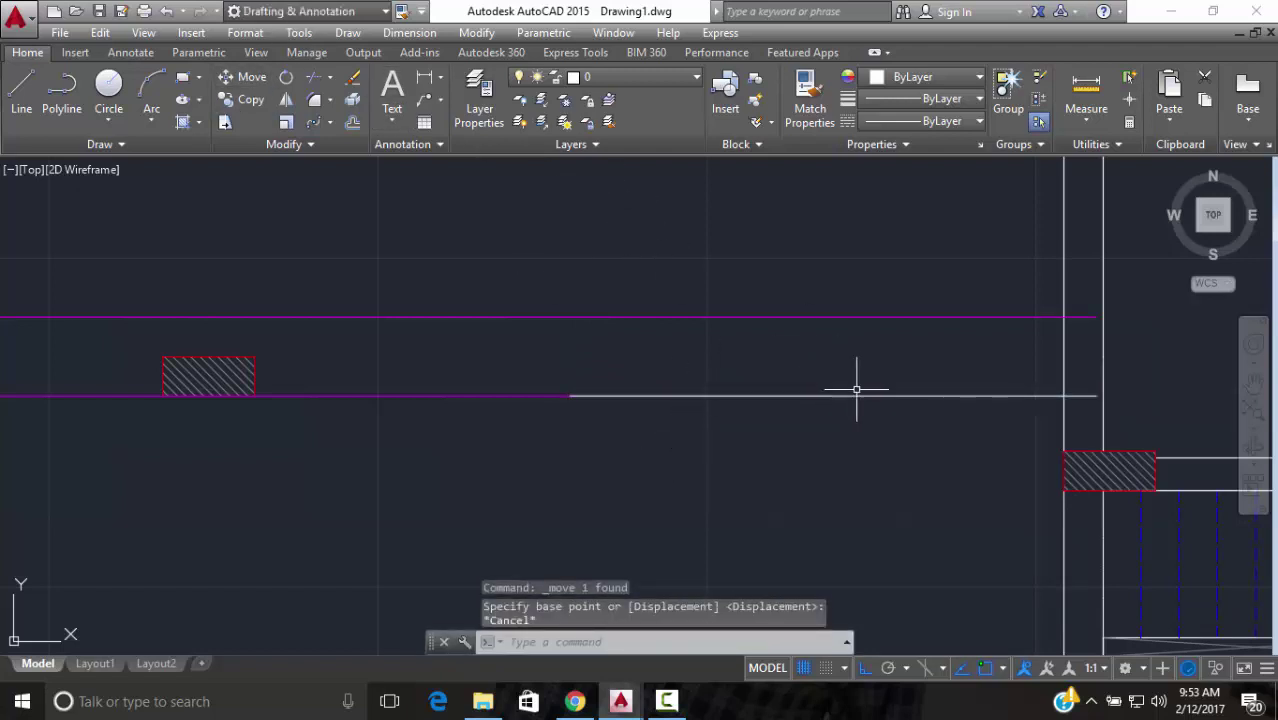
pyautogui.click(858, 393)
pyautogui.press('Escape')
pyautogui.scroll(-5, 608, 419)
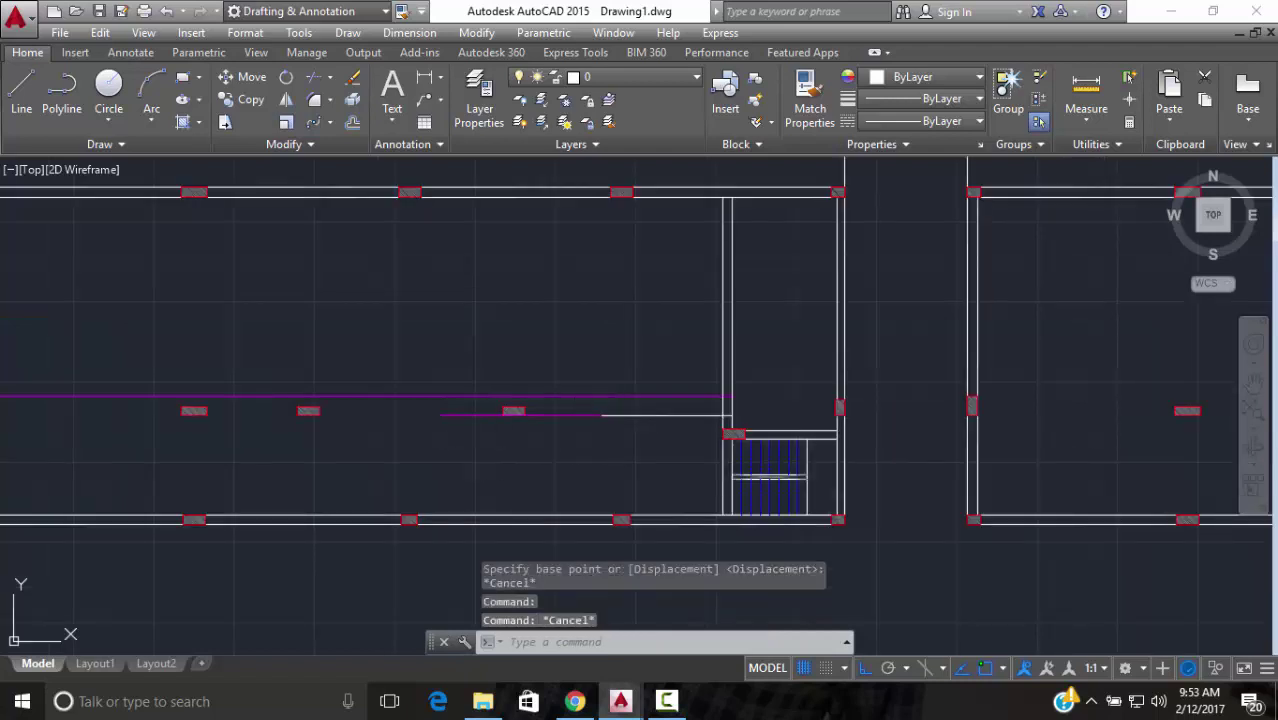
pyautogui.moveTo(335, 462); pyautogui.dragTo(442, 451, button='middle')
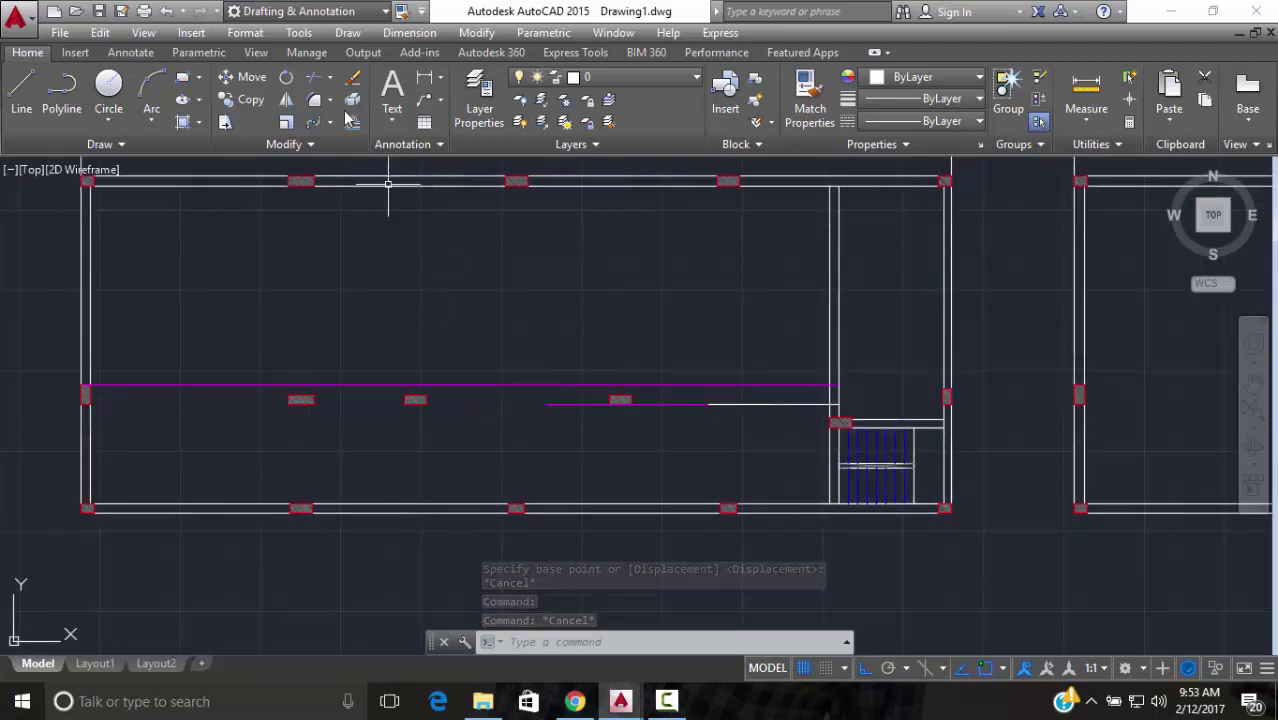
pyautogui.click(425, 78)
pyautogui.scroll(4, 549, 400)
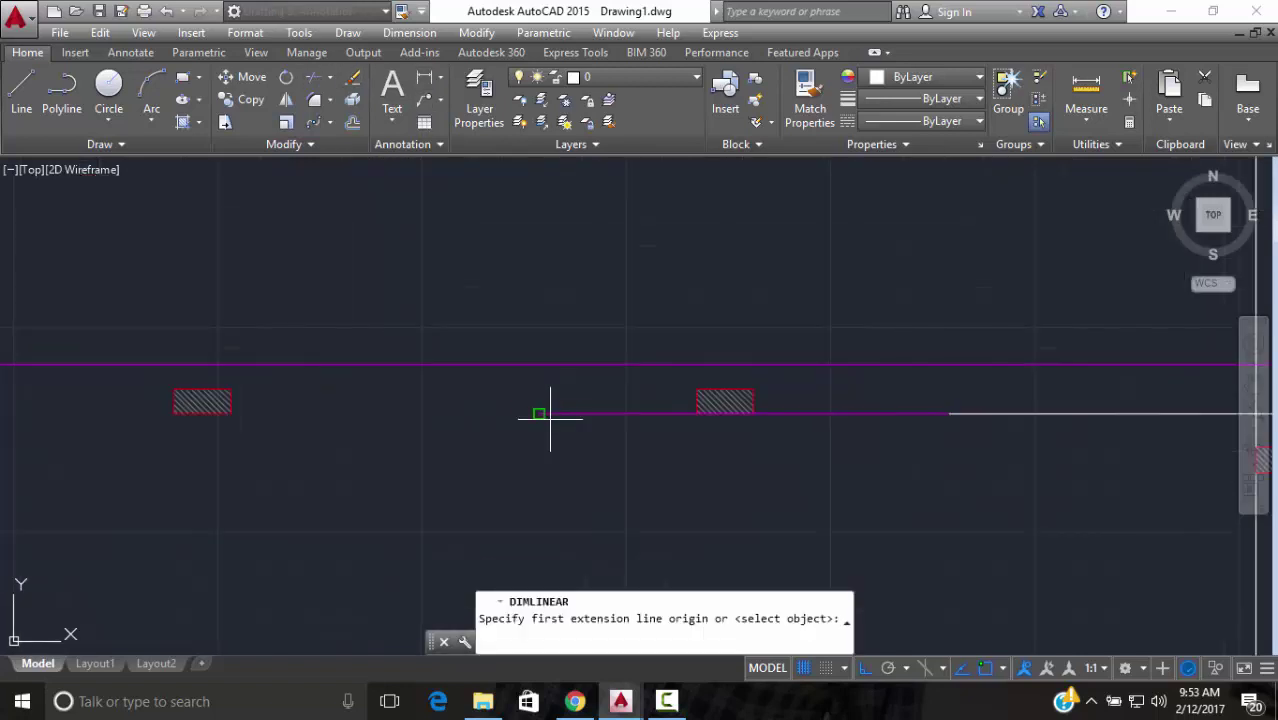
pyautogui.click(540, 413)
pyautogui.click(551, 409)
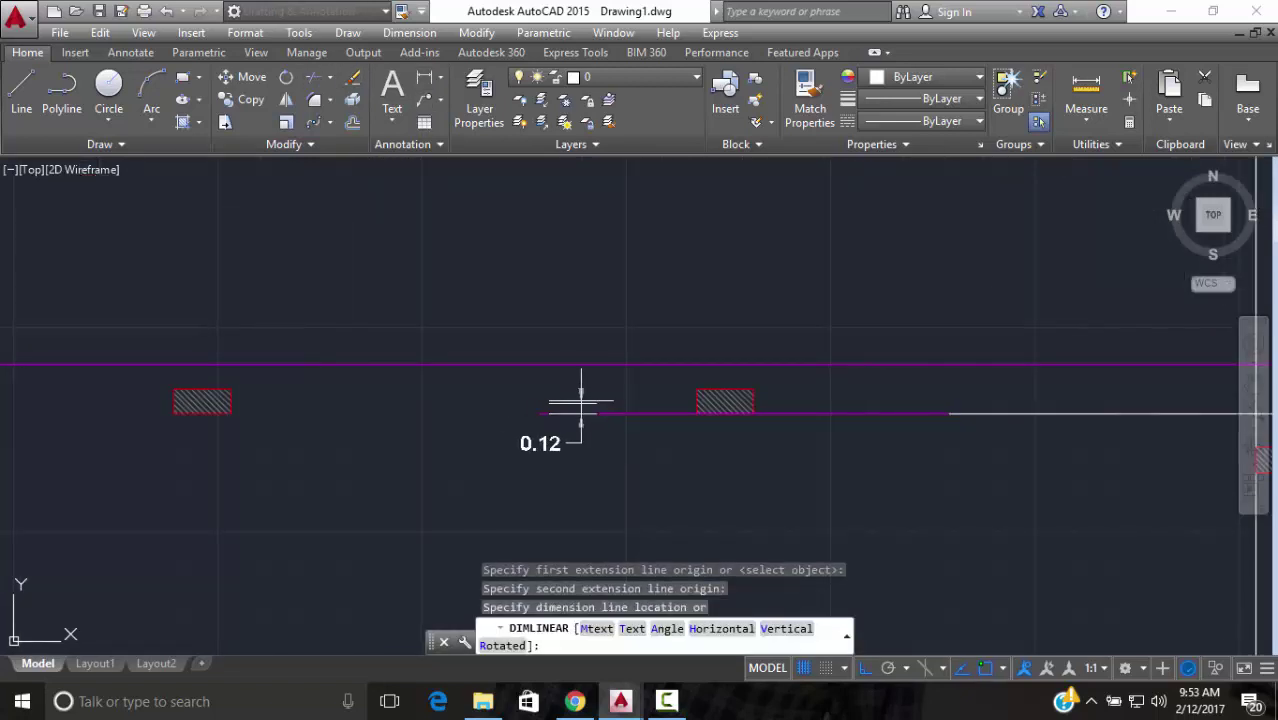
pyautogui.press('Escape')
# Add a 1-unit linear dimension rightward from the shorter magenta bar's left end, placing it above the long bar
pyautogui.press('Return')
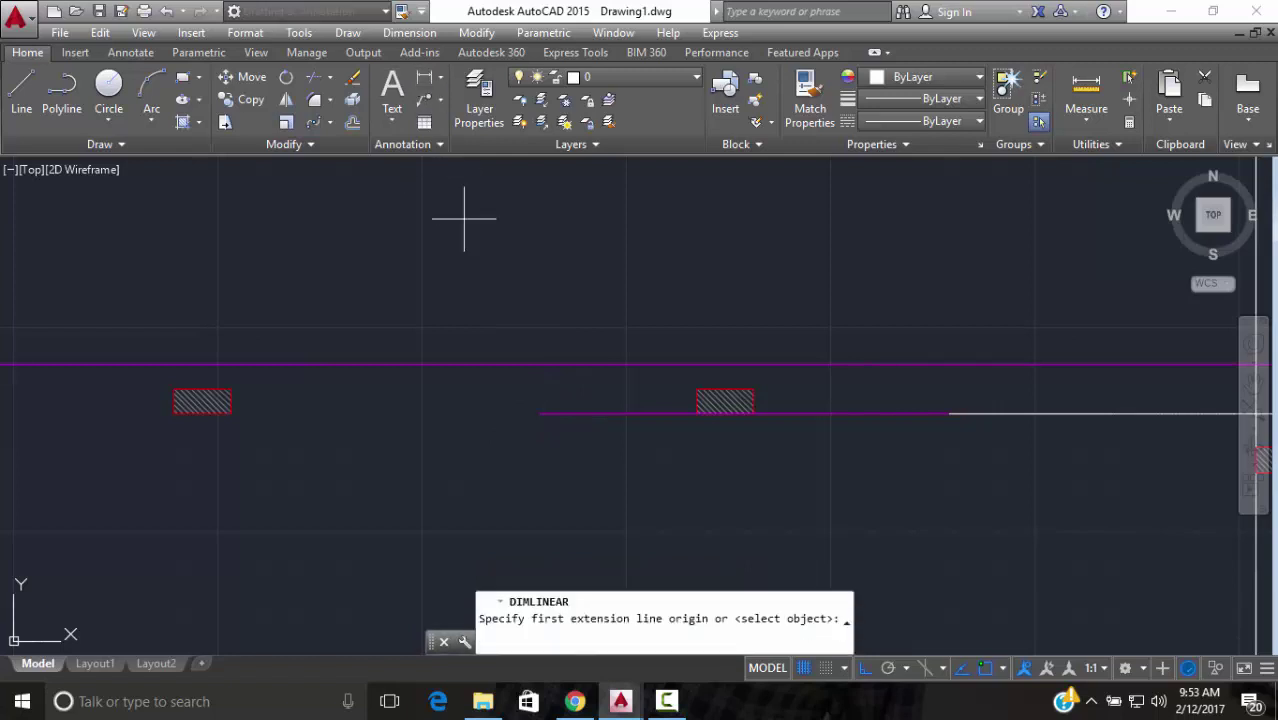
pyautogui.click(539, 413)
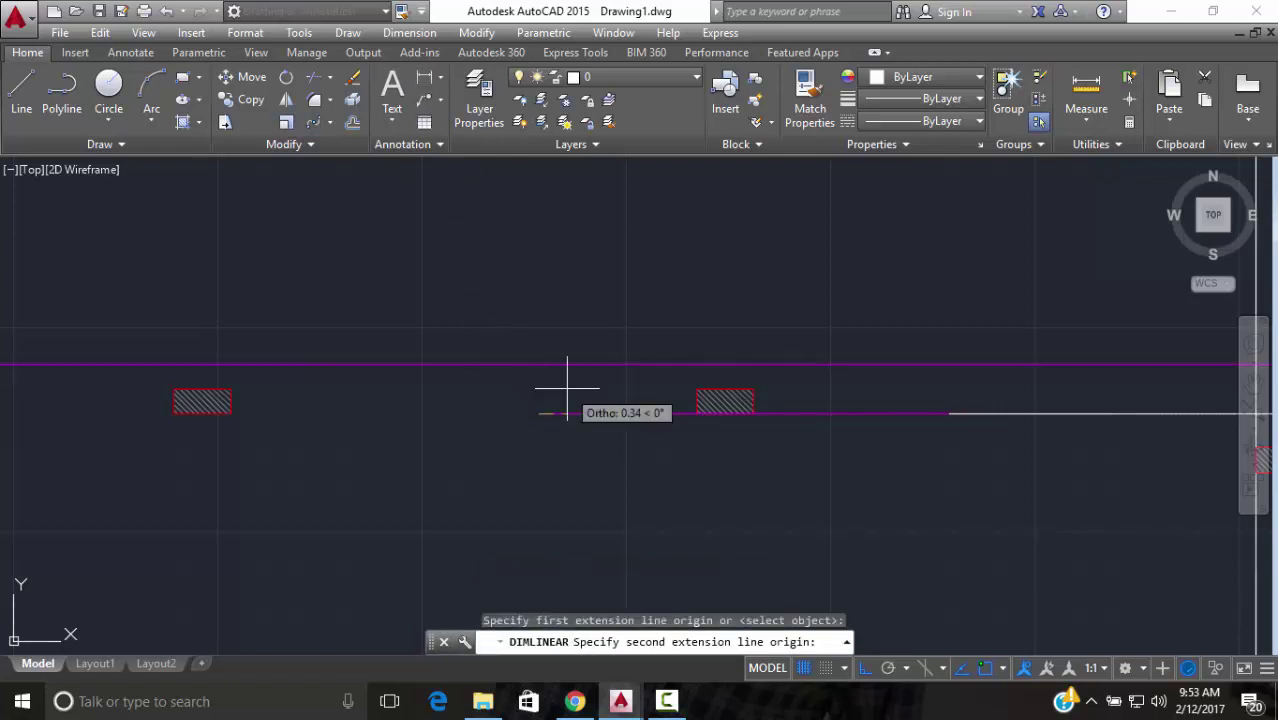
pyautogui.click(620, 413)
pyautogui.click(563, 320)
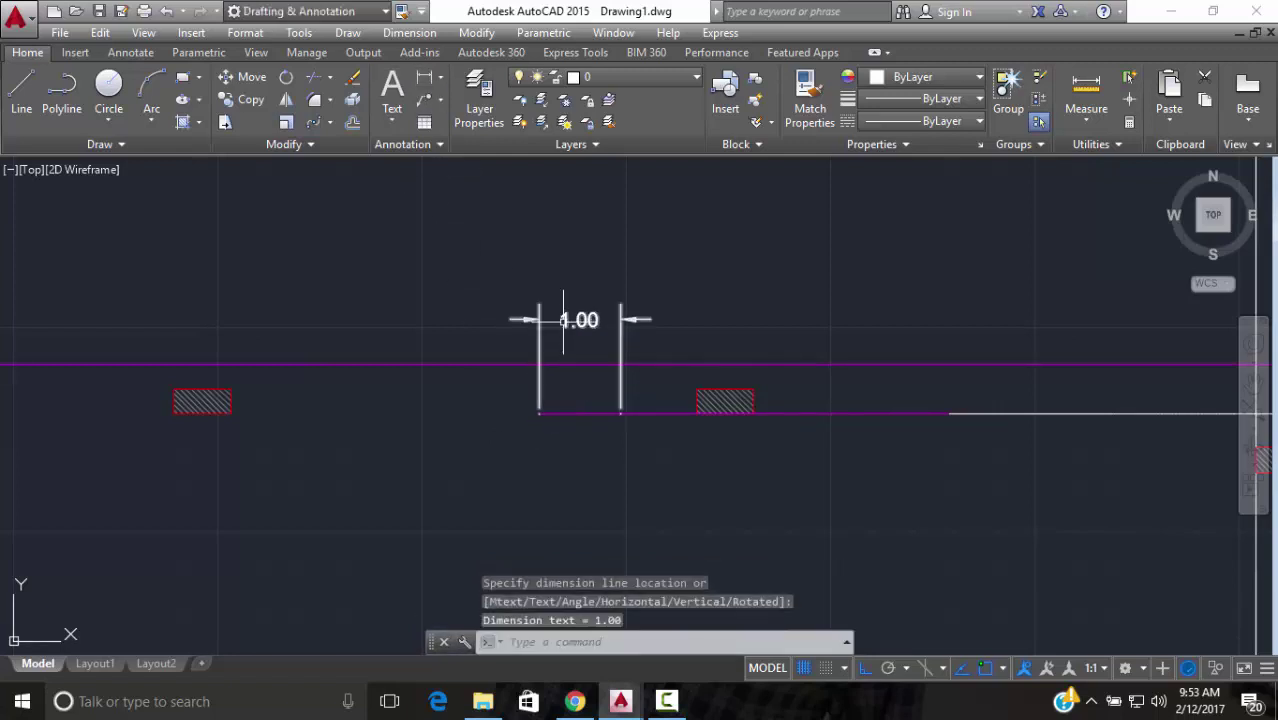
# Add a 12-unit linear dimension leftward from the right end of the 1-unit overlap, placing it below the interior columns
pyautogui.scroll(-5, 571, 371)
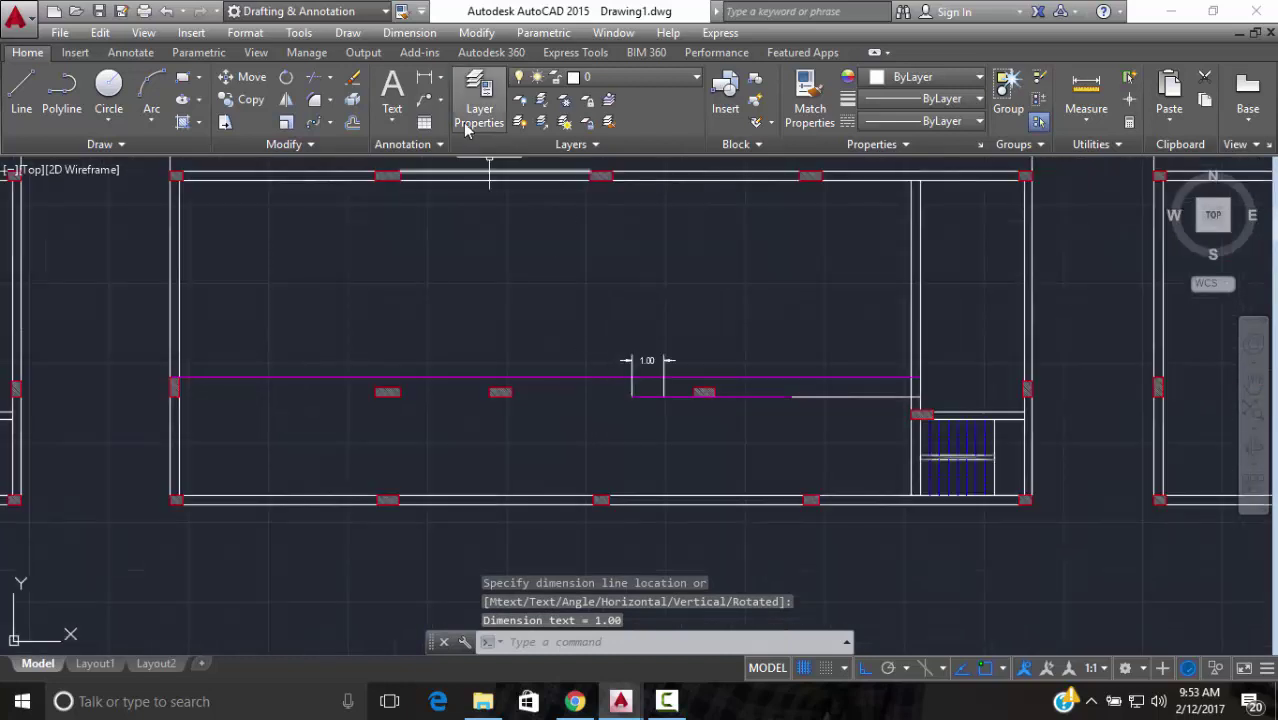
pyautogui.press('space')
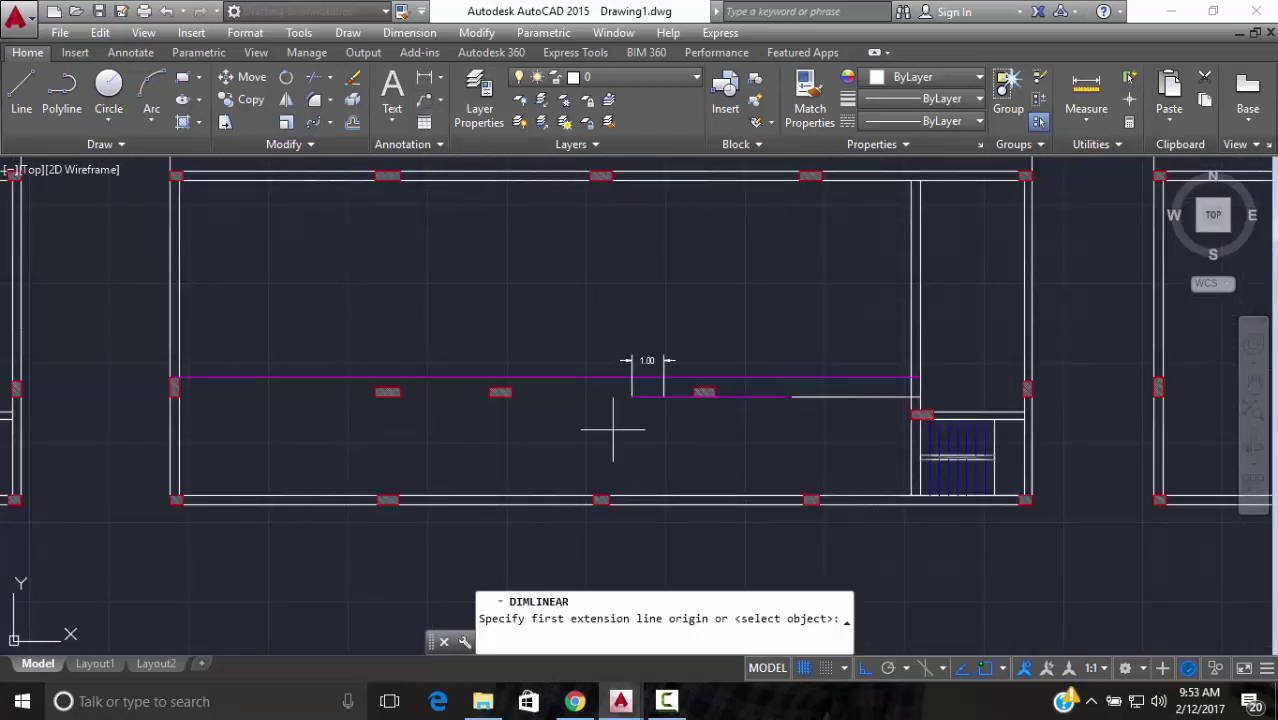
pyautogui.scroll(3, 613, 430)
pyautogui.click(738, 357)
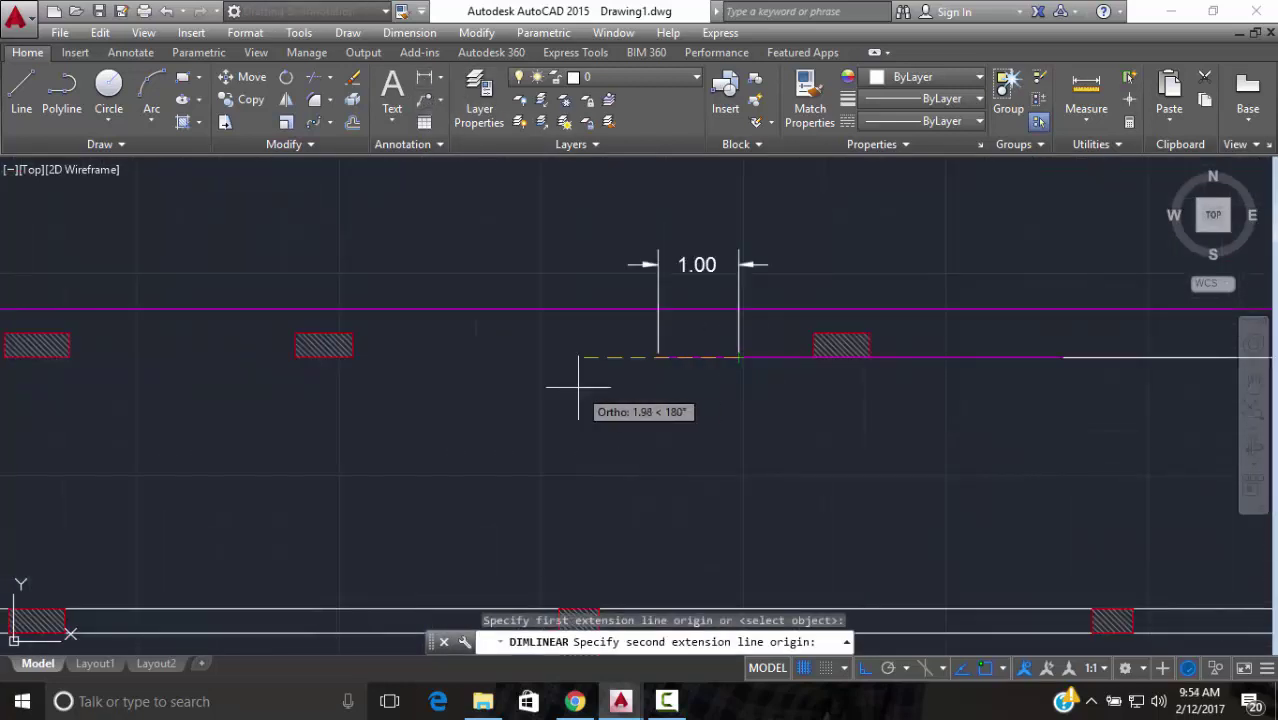
pyautogui.scroll(-4, 579, 370)
pyautogui.write('12')
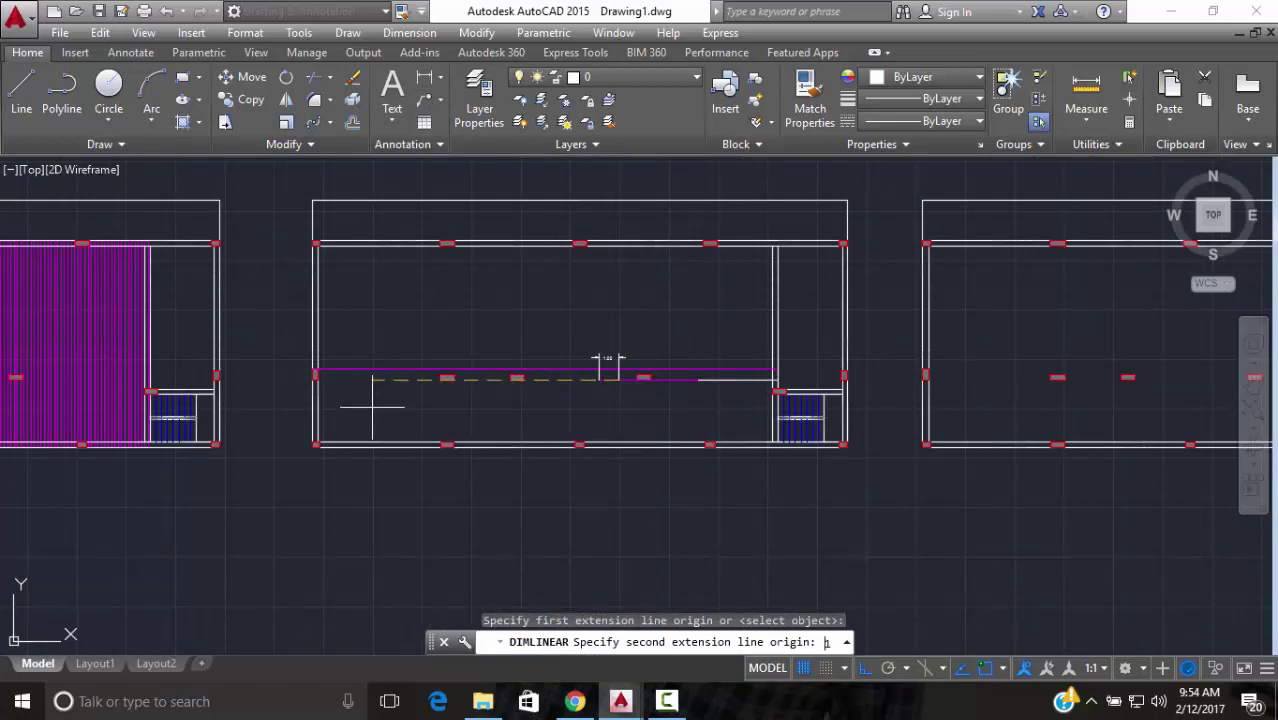
pyautogui.press('Return')
pyautogui.scroll(2, 379, 407)
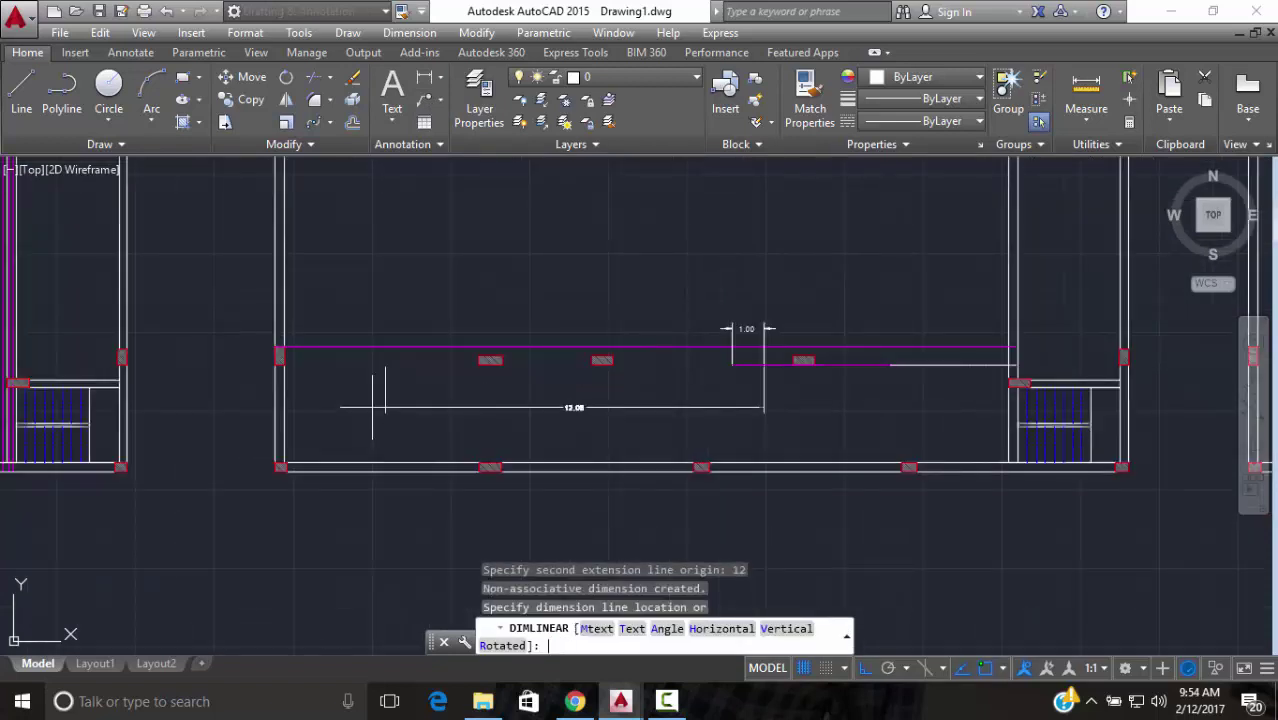
pyautogui.click(385, 410)
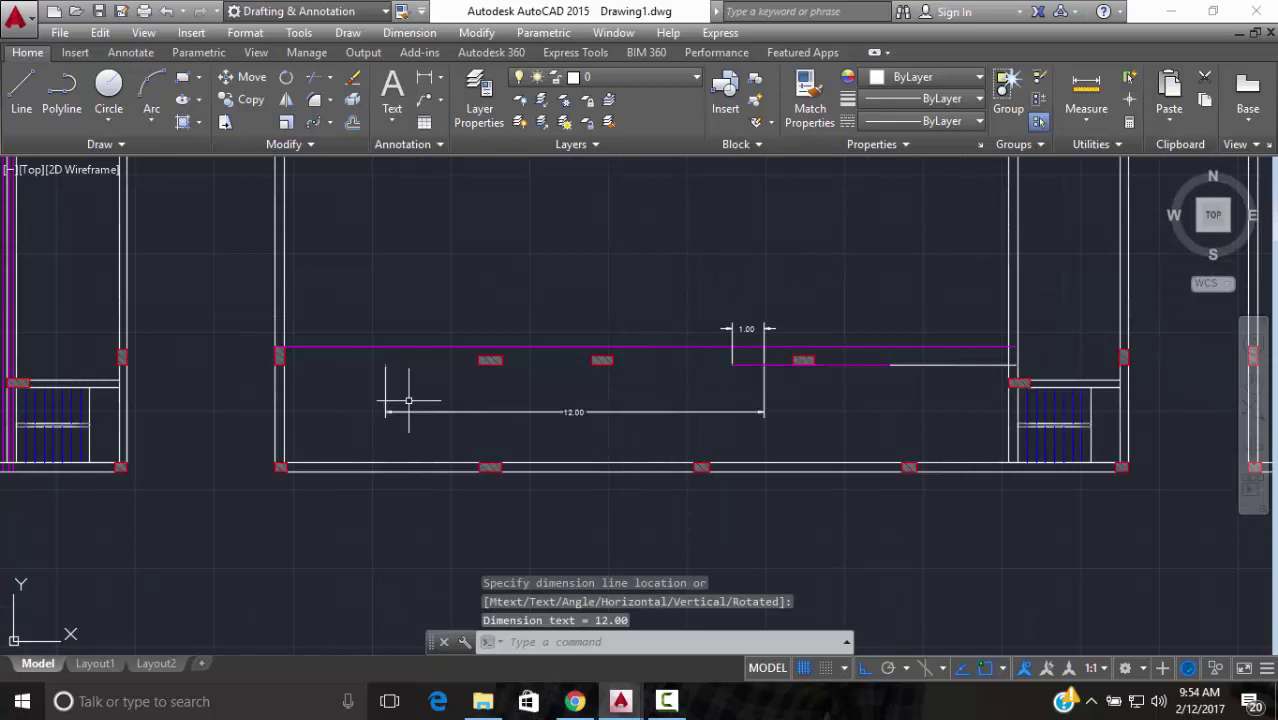
# Add a 1-unit linear dimension rightward from the left end of the 12-unit dimension line, placed just above that line
pyautogui.scroll(2, 408, 400)
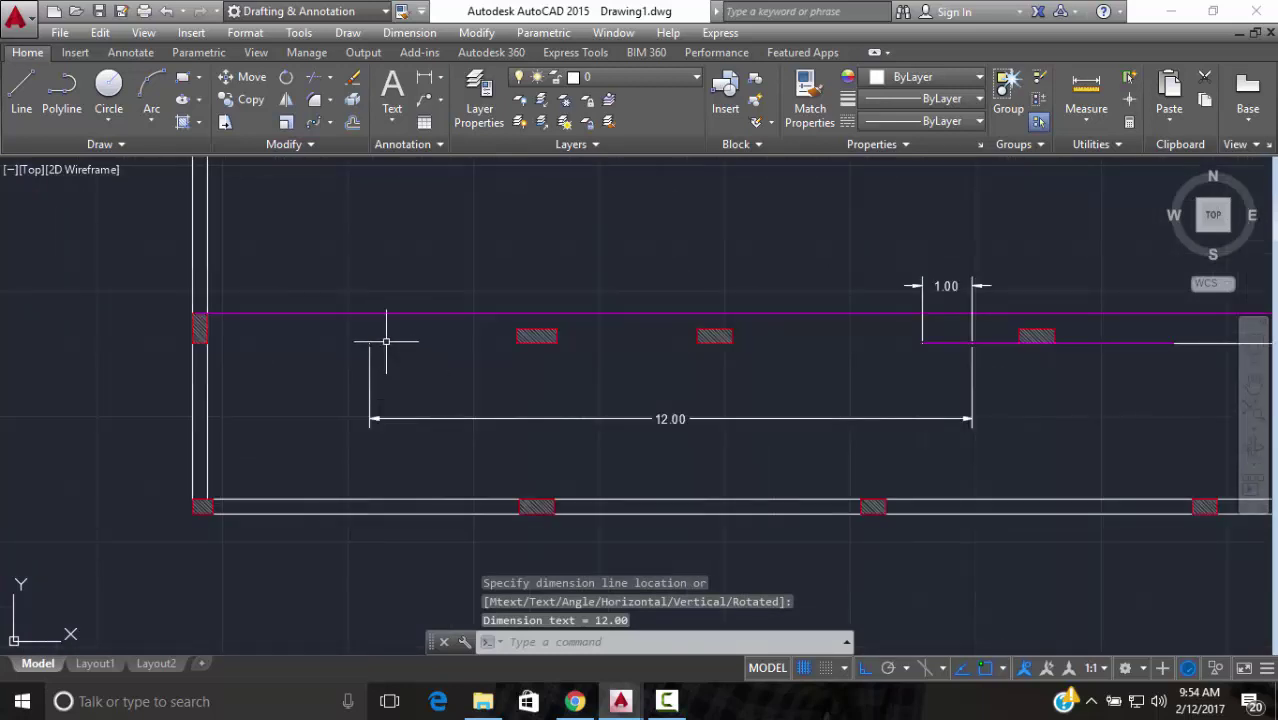
pyautogui.click(425, 78)
pyautogui.scroll(5, 360, 418)
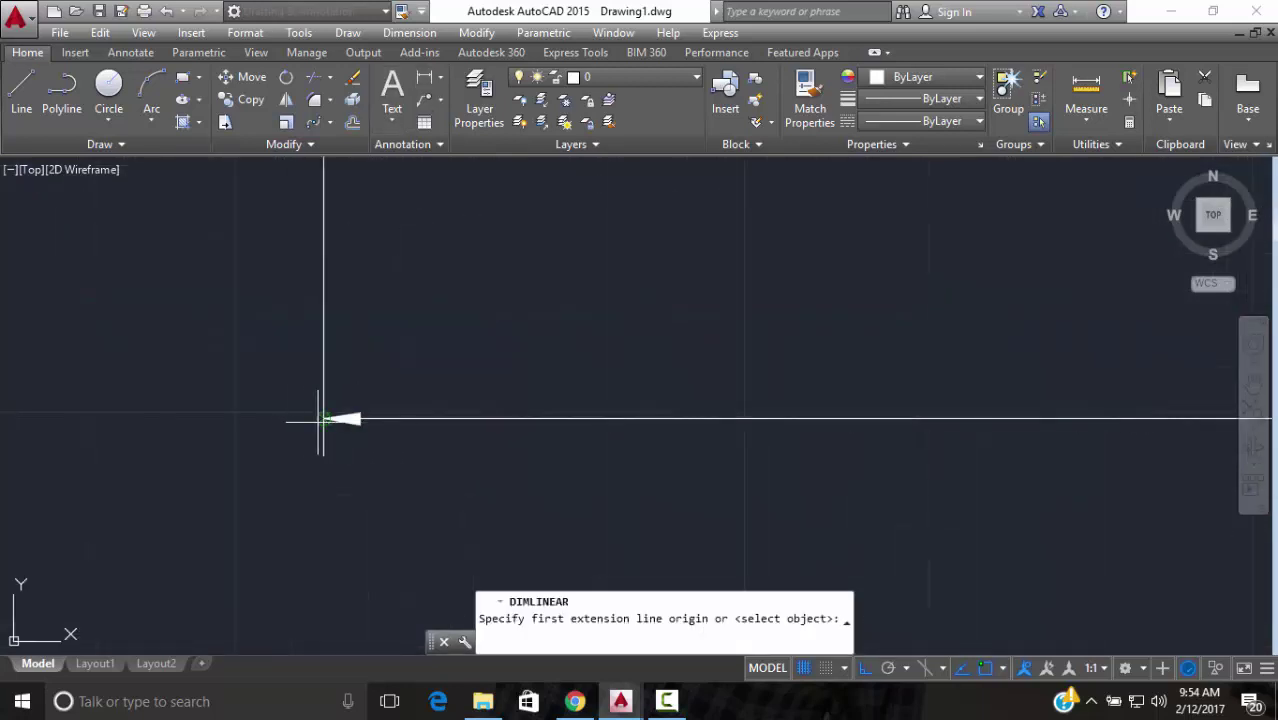
pyautogui.click(321, 420)
pyautogui.write('1')
pyautogui.press('Return')
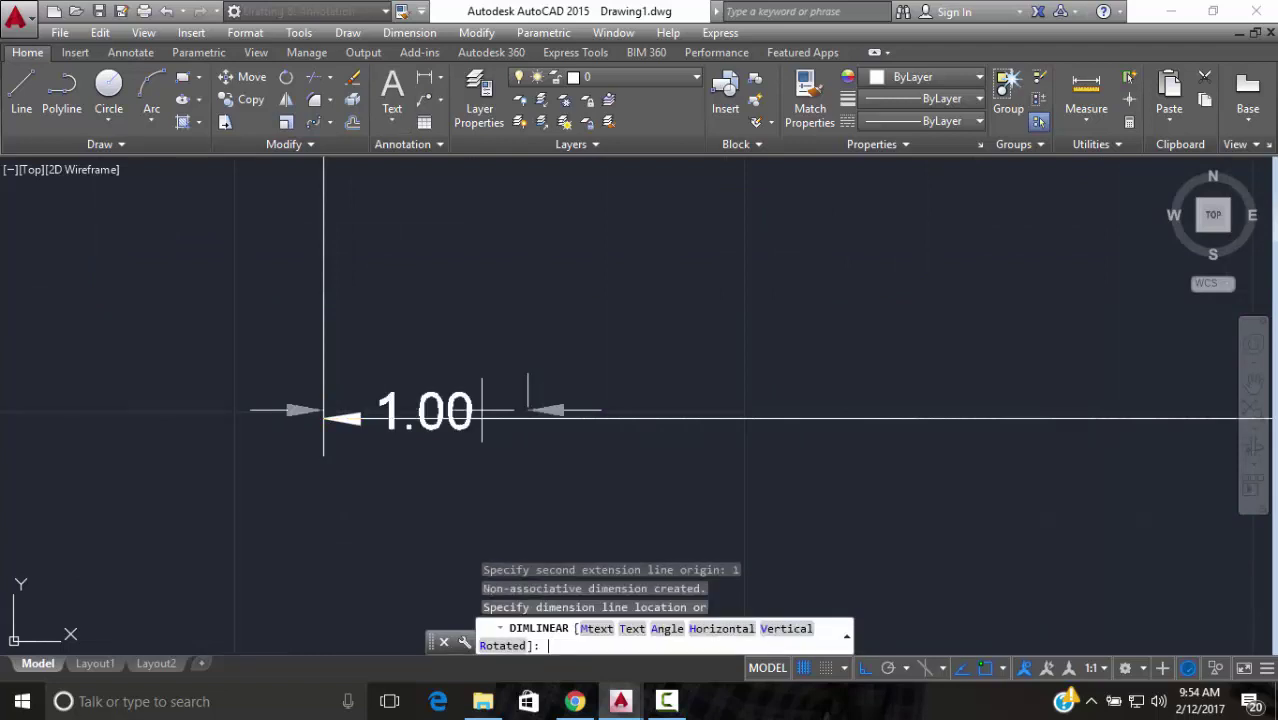
pyautogui.click(450, 308)
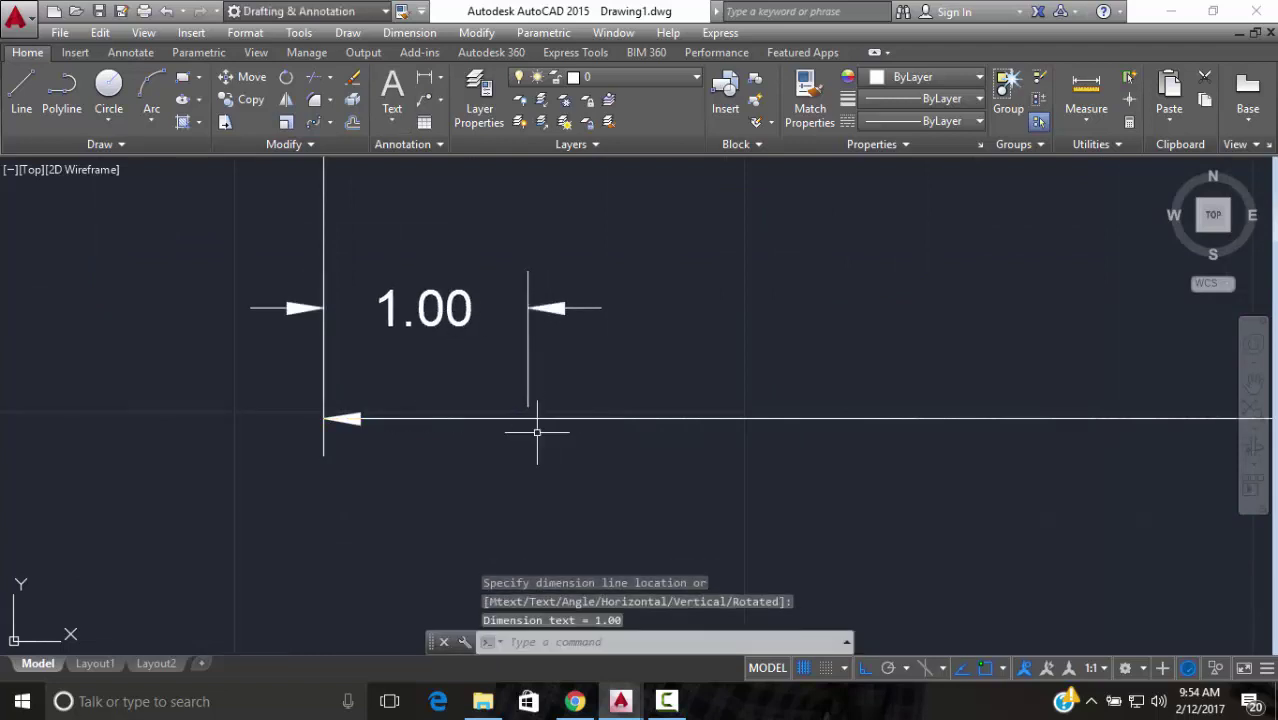
# Dimension from the new 1-unit overlap's right end to a point offset 0.05 inward from the left wall's outer edge
pyautogui.click(425, 79)
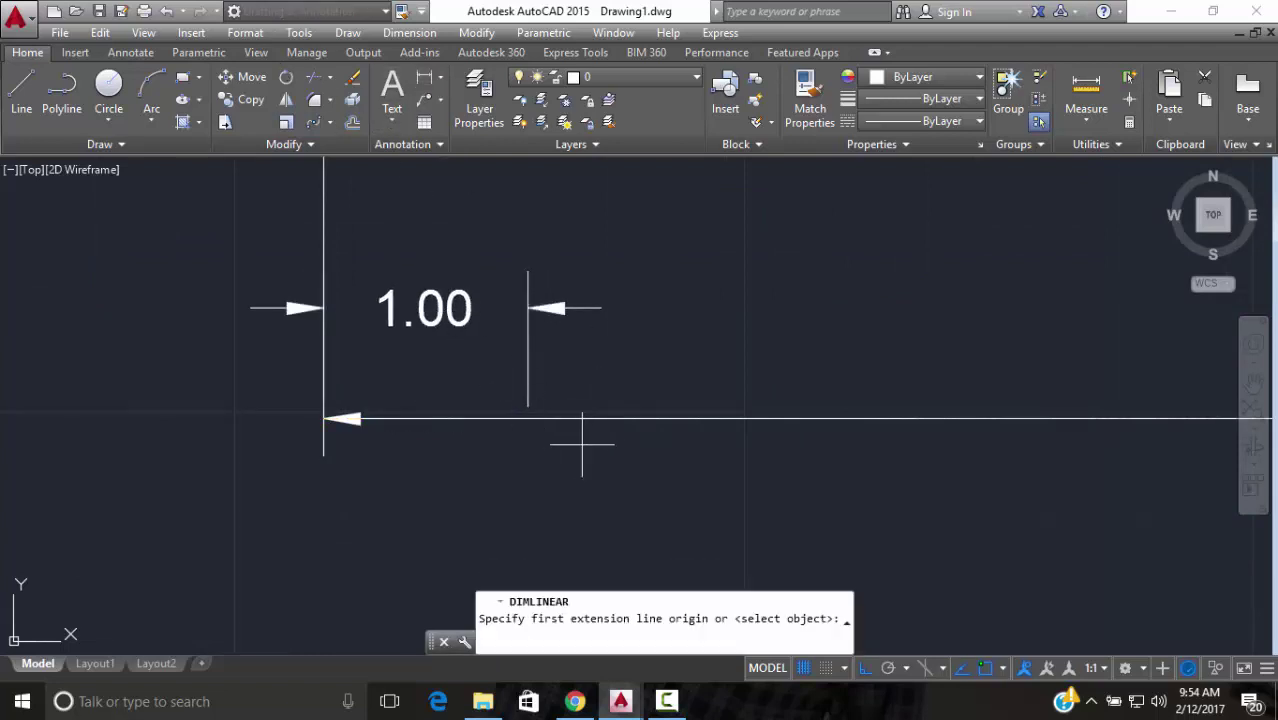
pyautogui.click(527, 418)
pyautogui.scroll(-3, 290, 380)
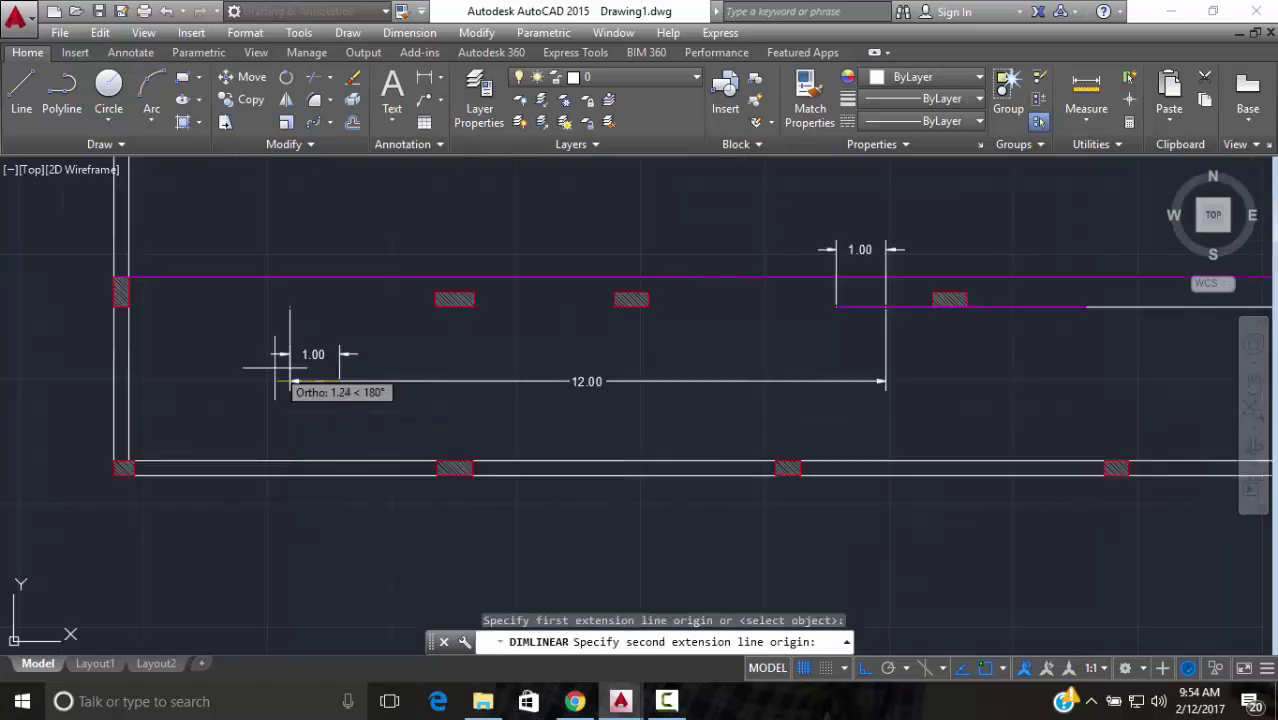
pyautogui.scroll(4, 420, 390)
pyautogui.scroll(2, 180, 368)
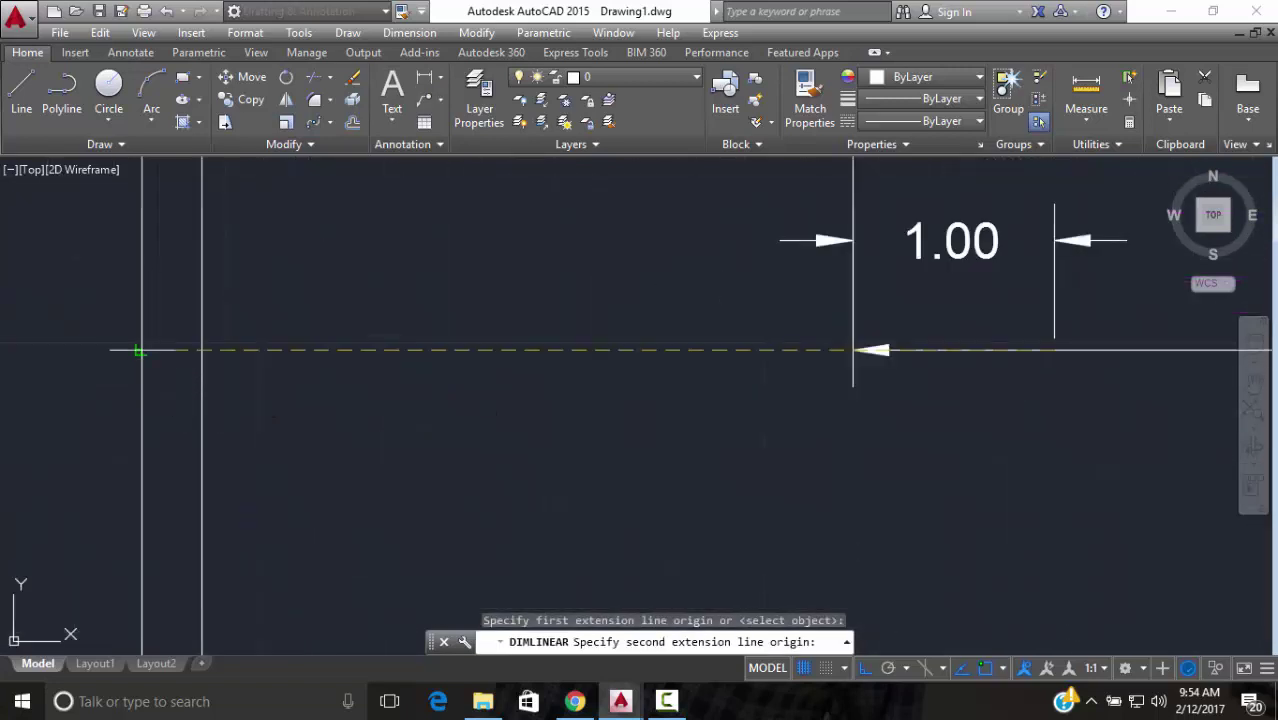
pyautogui.scroll(-4, 168, 451)
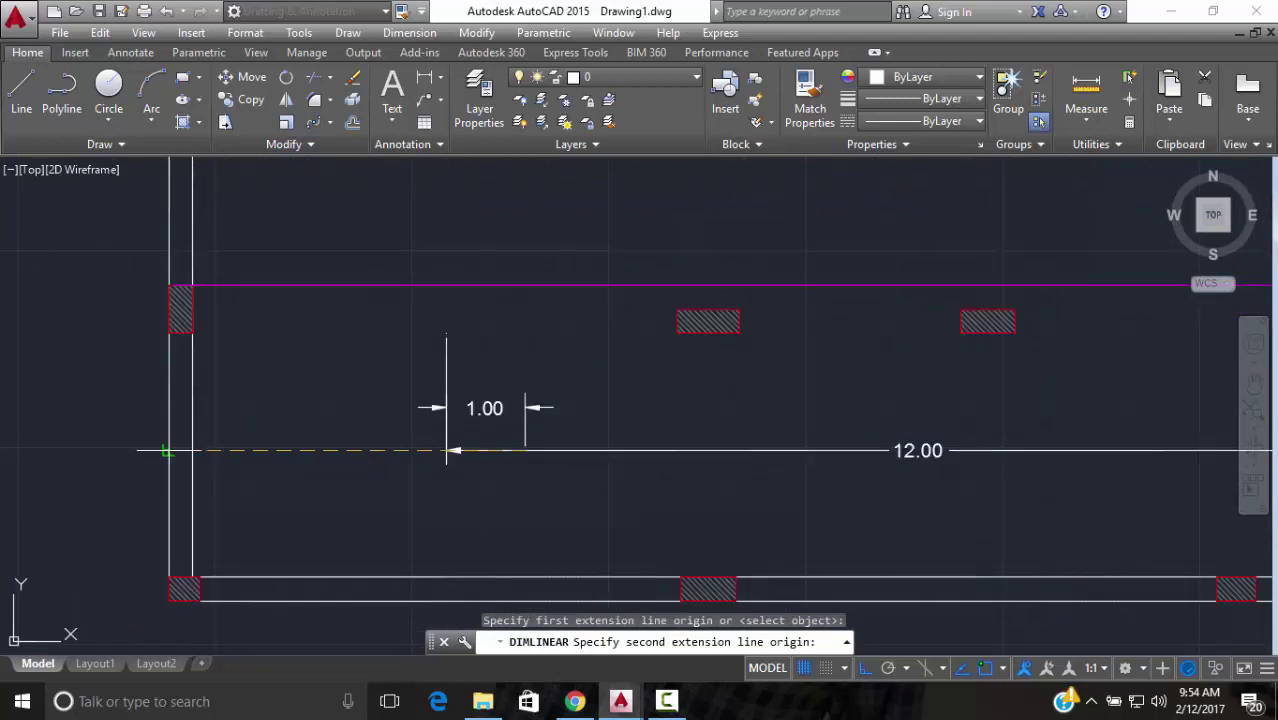
pyautogui.scroll(4, 168, 451)
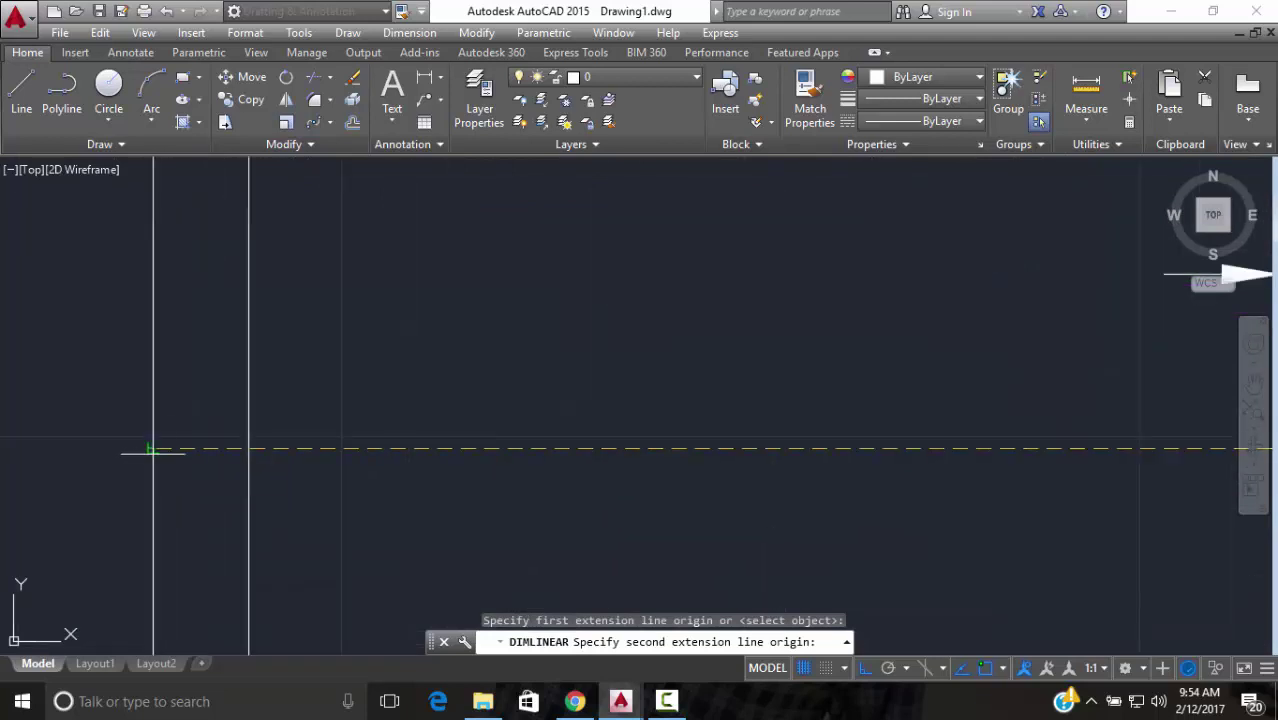
pyautogui.keyDown('shift'); pyautogui.rightClick(150, 450); pyautogui.keyUp('shift')
pyautogui.click(198, 40)
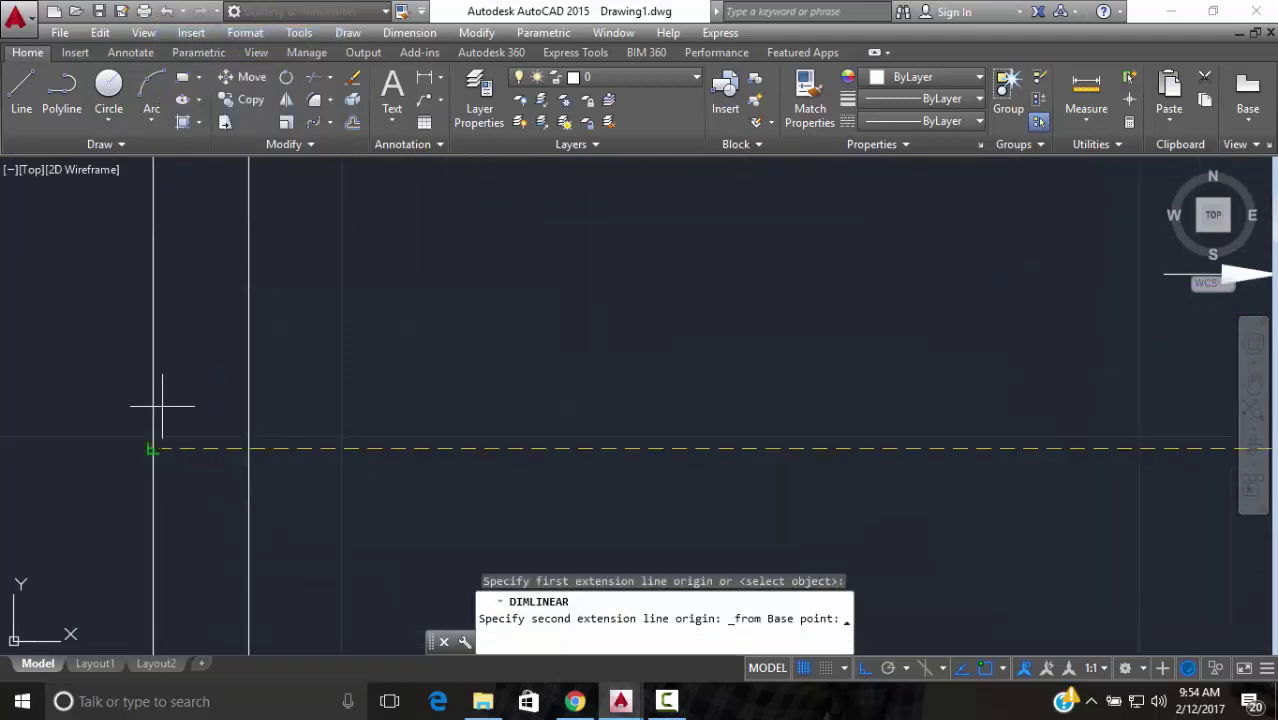
pyautogui.click(152, 450)
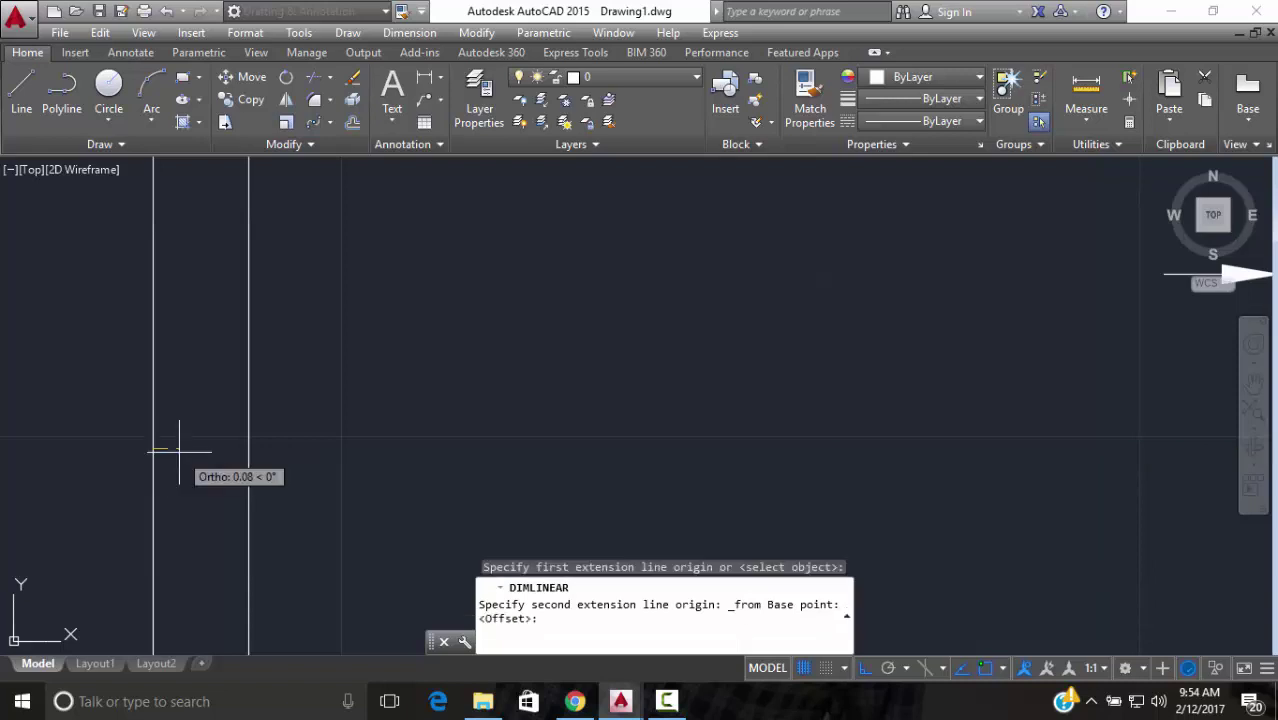
pyautogui.write('.05')
pyautogui.press('Return')
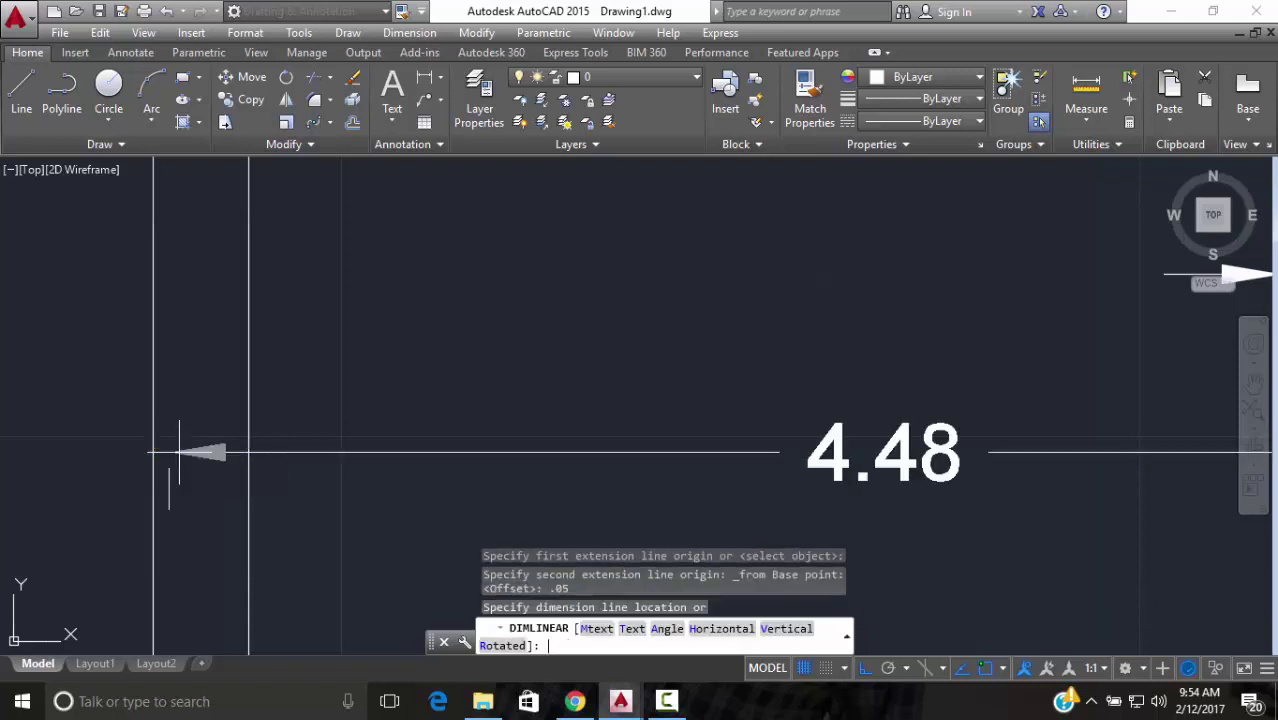
pyautogui.click(205, 442)
pyautogui.scroll(-2, 265, 428)
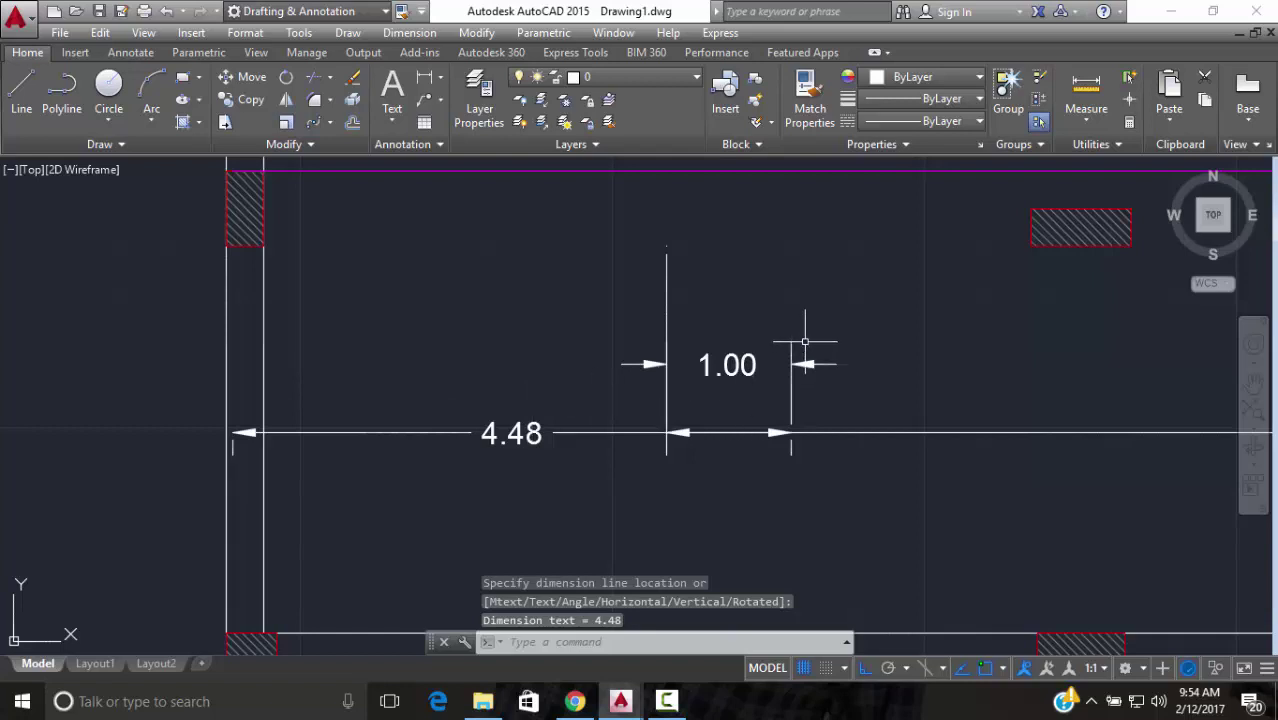
# Try erasing the 12-unit dimension and the 1-unit dimension at its left end, and undo the erasure
pyautogui.scroll(-3, 810, 338)
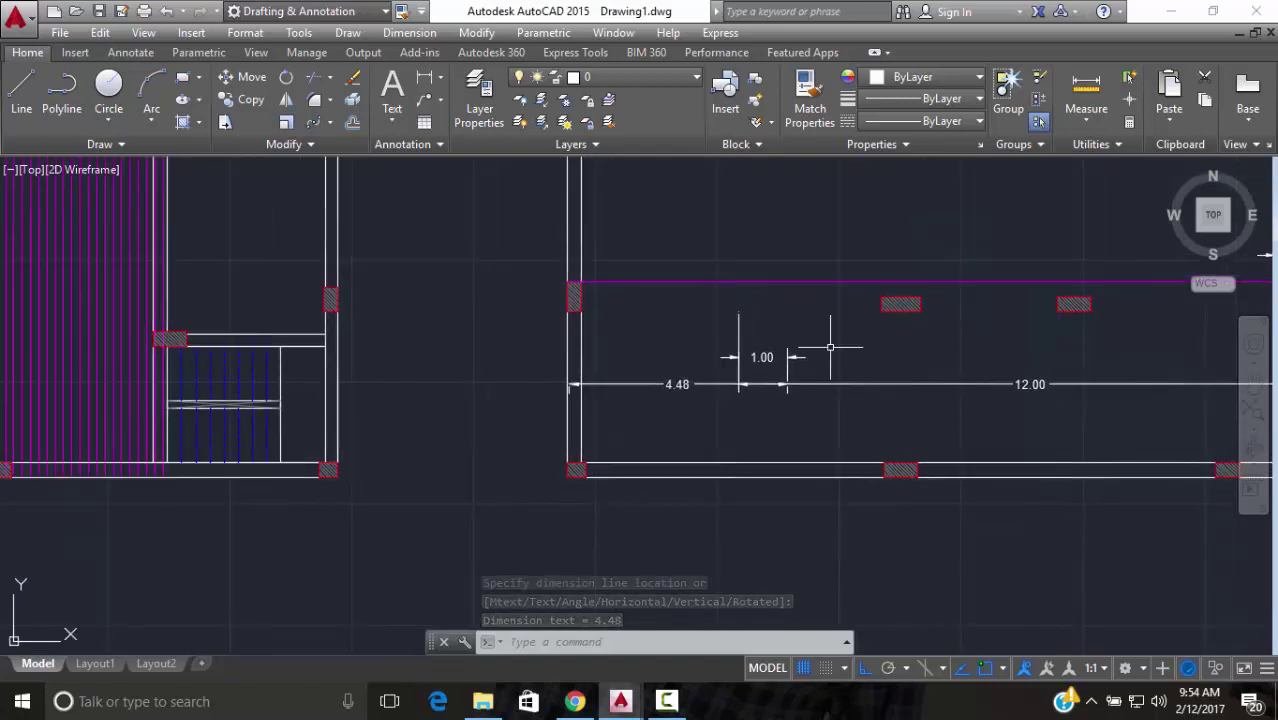
pyautogui.scroll(2, 826, 342)
pyautogui.scroll(-2, 830, 347)
pyautogui.click(828, 337)
pyautogui.click(722, 337)
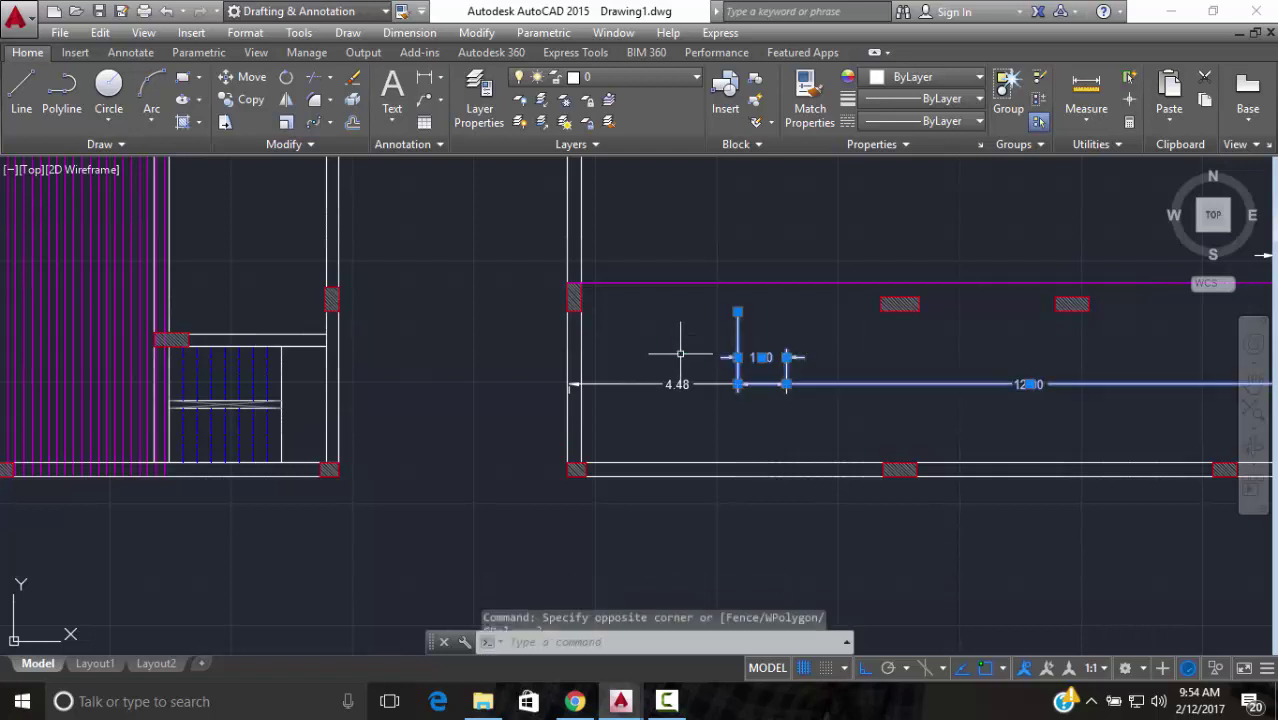
pyautogui.write('e')
pyautogui.press('Return')
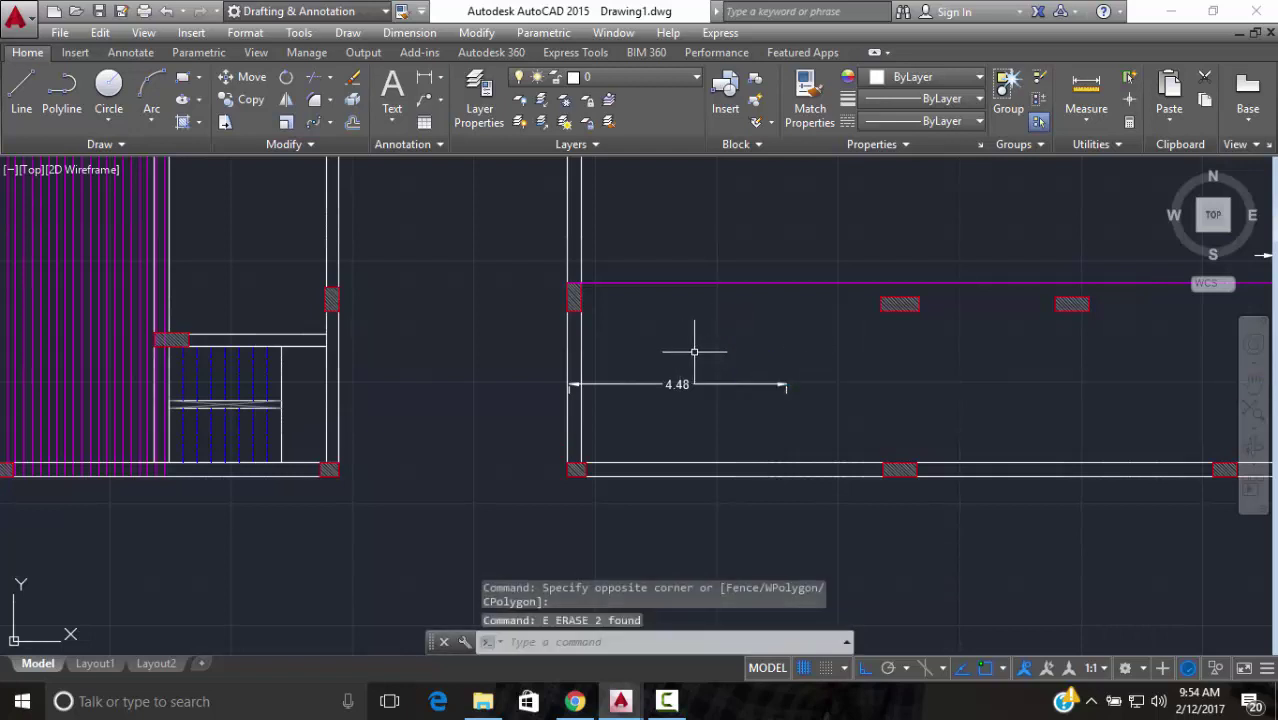
pyautogui.hotkey('ctrl', 'z')
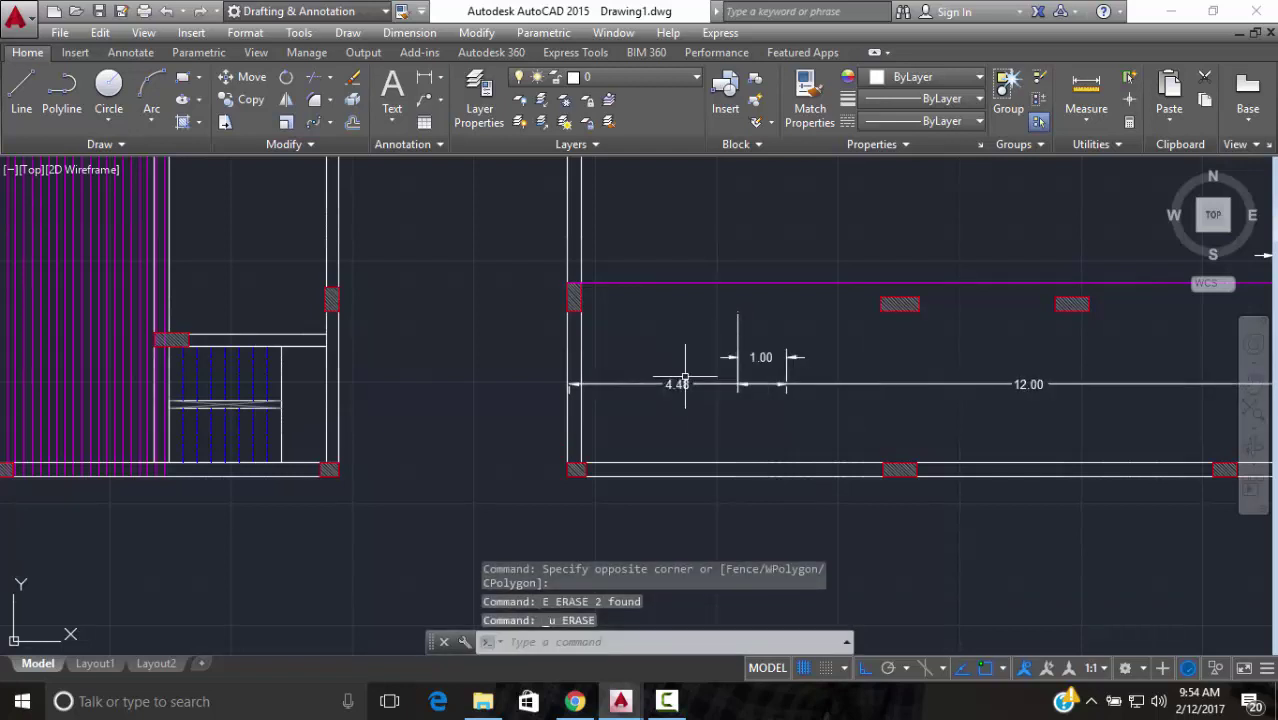
# Erase the linear dimension running from the left wall to the right end of the nearby 1-unit overlap
pyautogui.click(676, 384)
pyautogui.write('e')
pyautogui.press('Return')
pyautogui.click(822, 370)
pyautogui.click(716, 310)
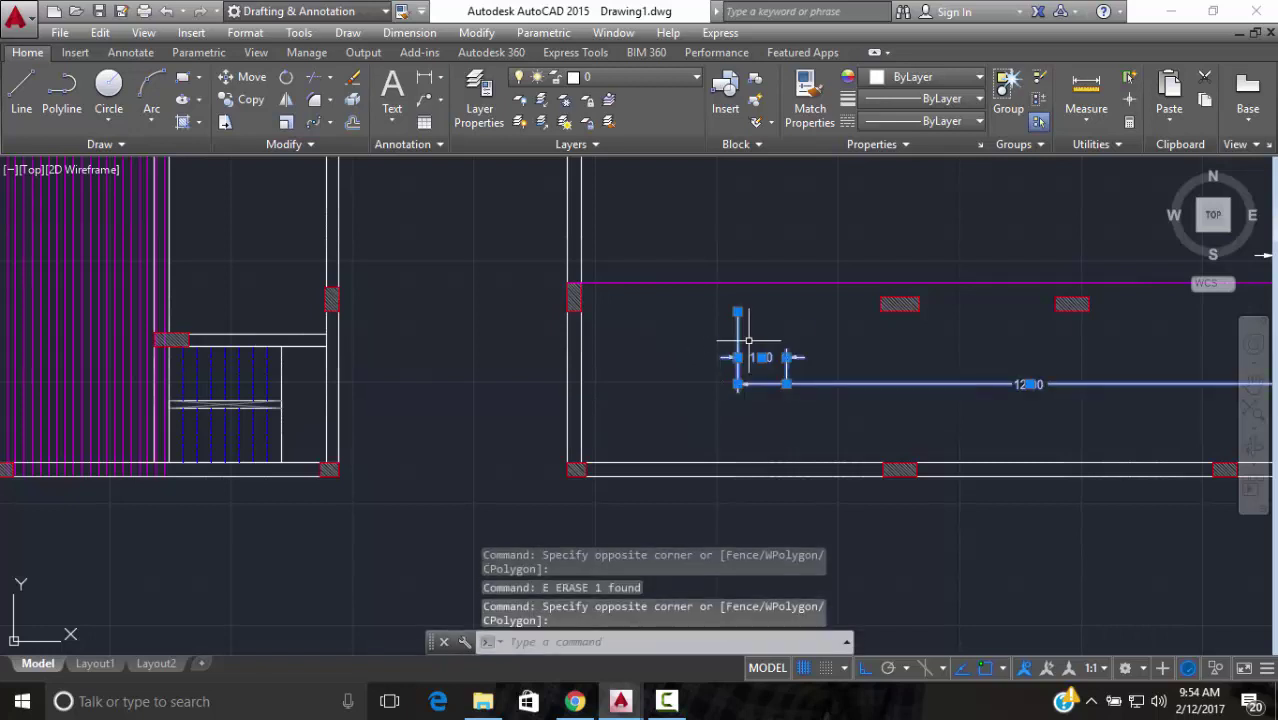
pyautogui.write('e')
pyautogui.press('Escape')
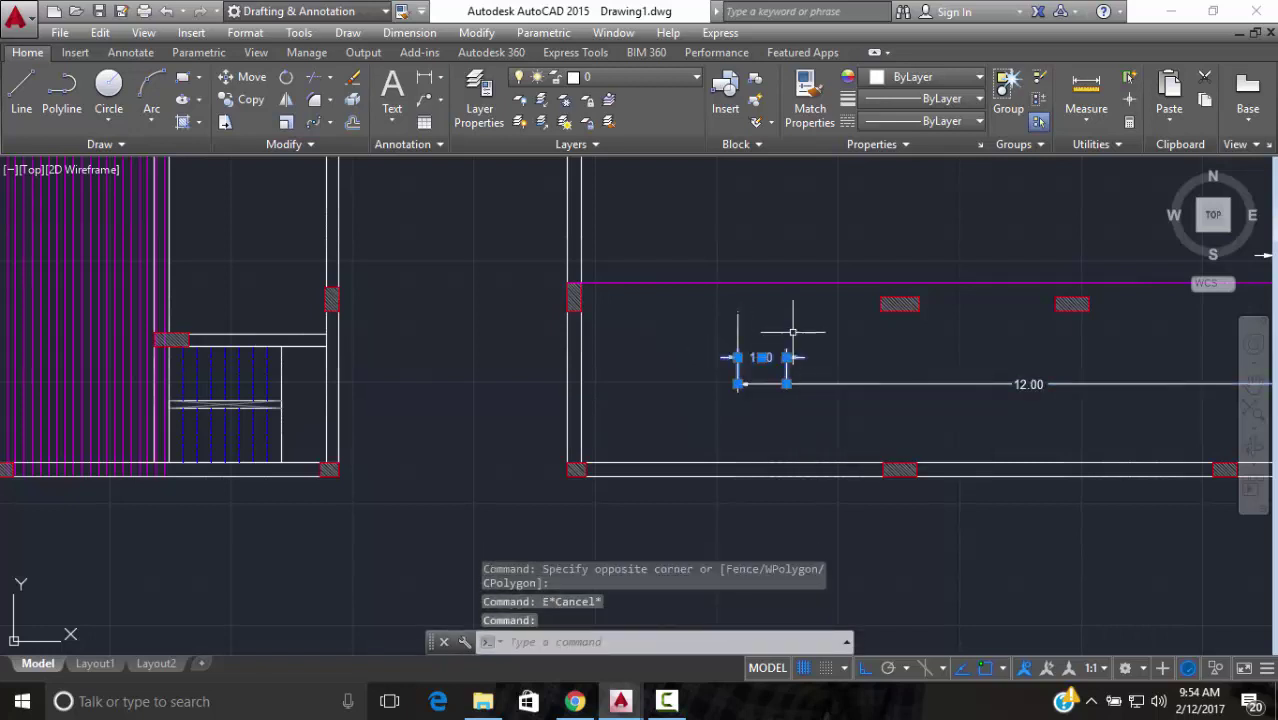
# Draw a 4-unit line leftward from the right end of the 1-unit overlap near the left wall
pyautogui.press('Escape')
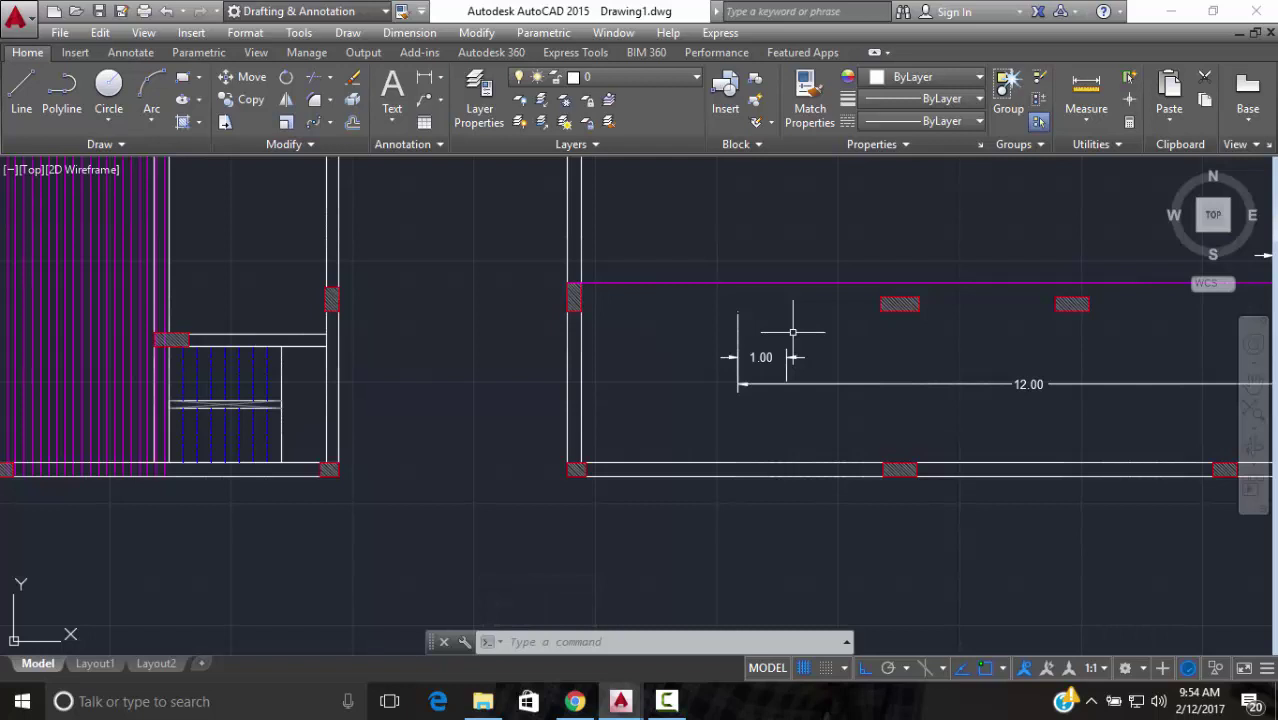
pyautogui.write('l')
pyautogui.press('Return')
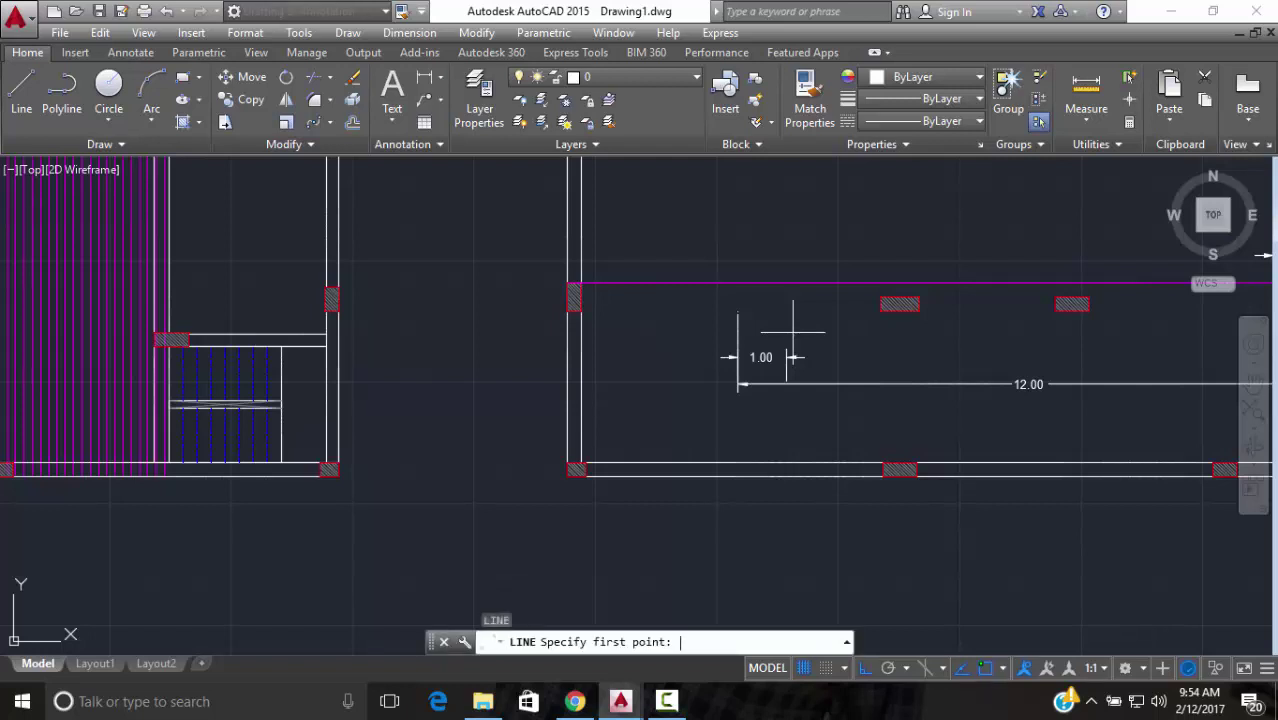
pyautogui.scroll(4, 745, 380)
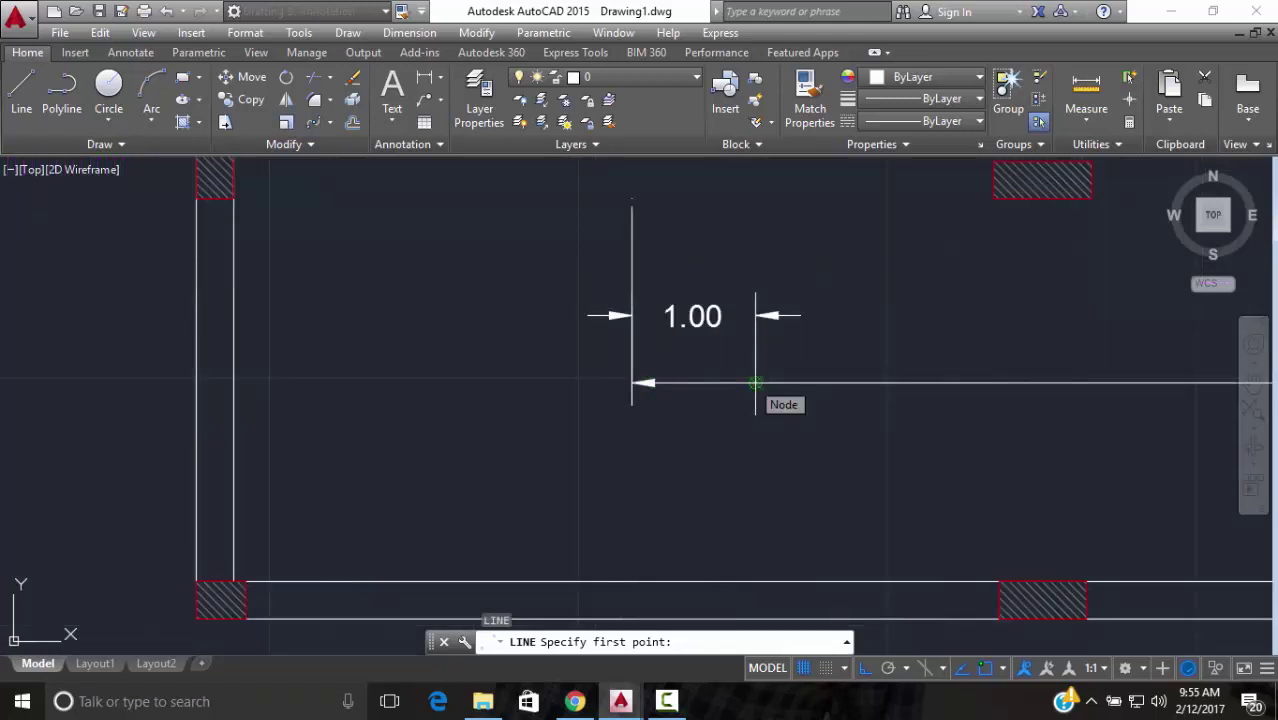
pyautogui.click(755, 383)
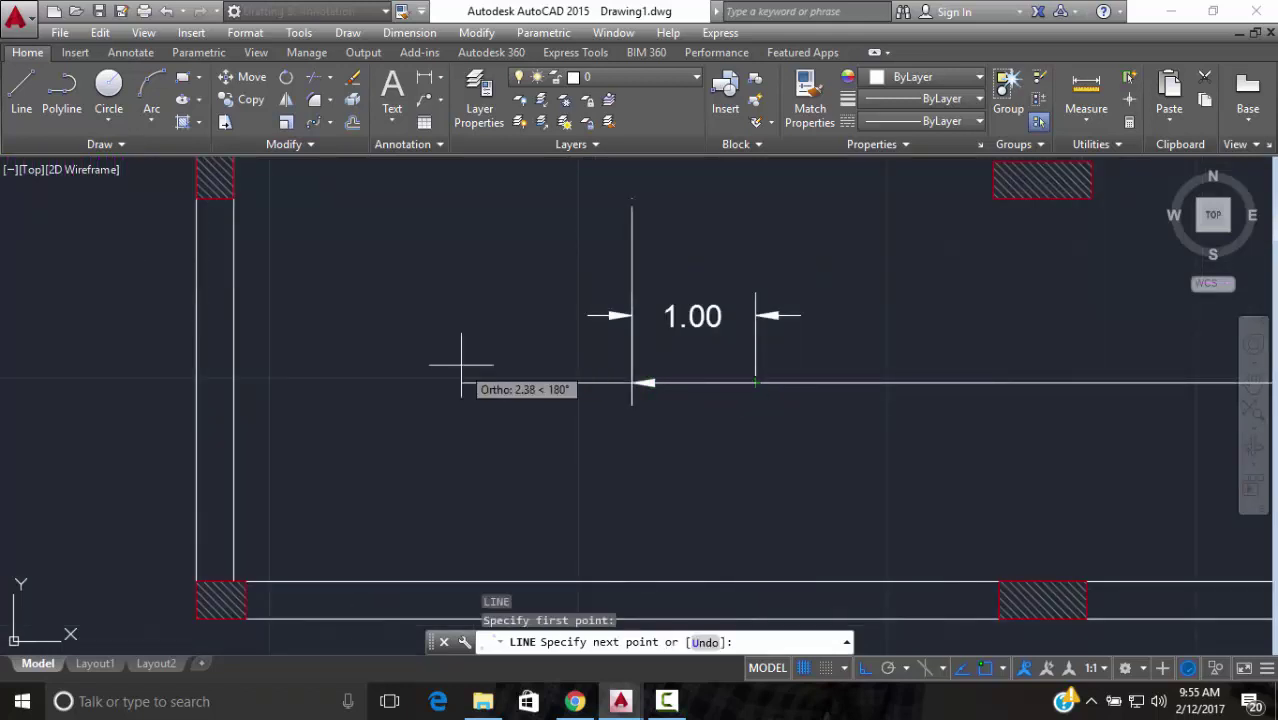
pyautogui.write('4')
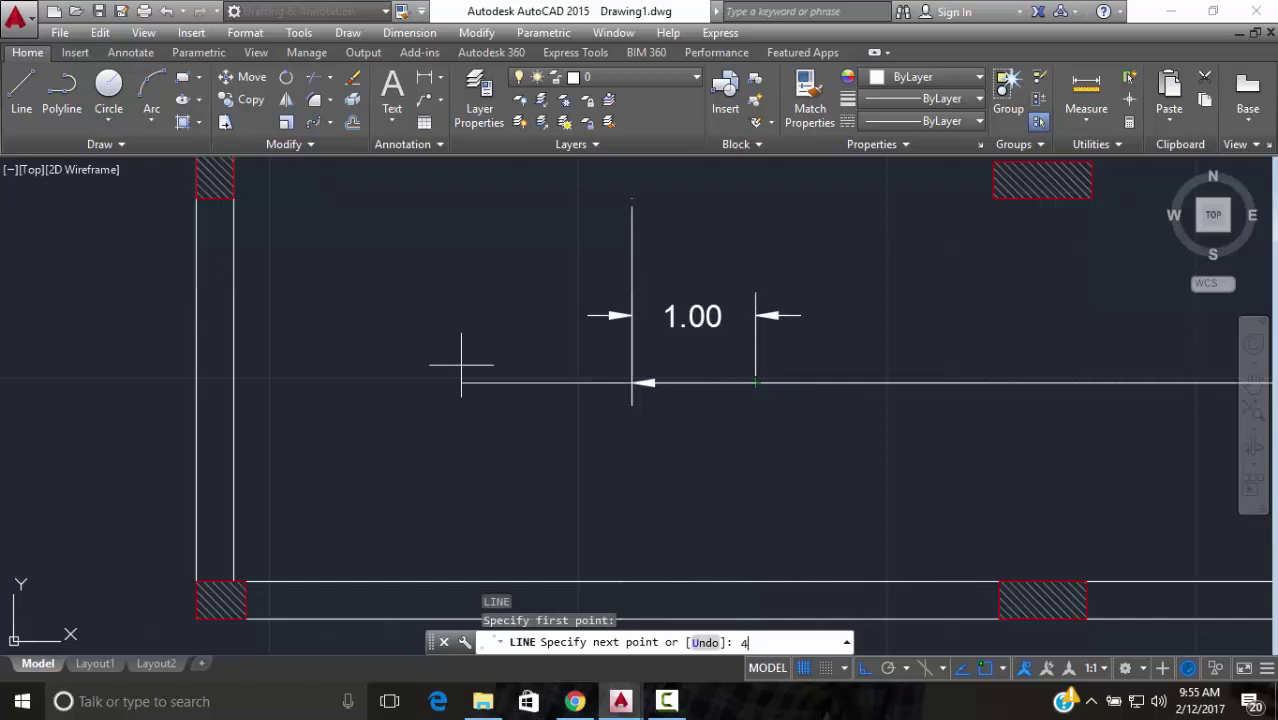
pyautogui.press('Return')
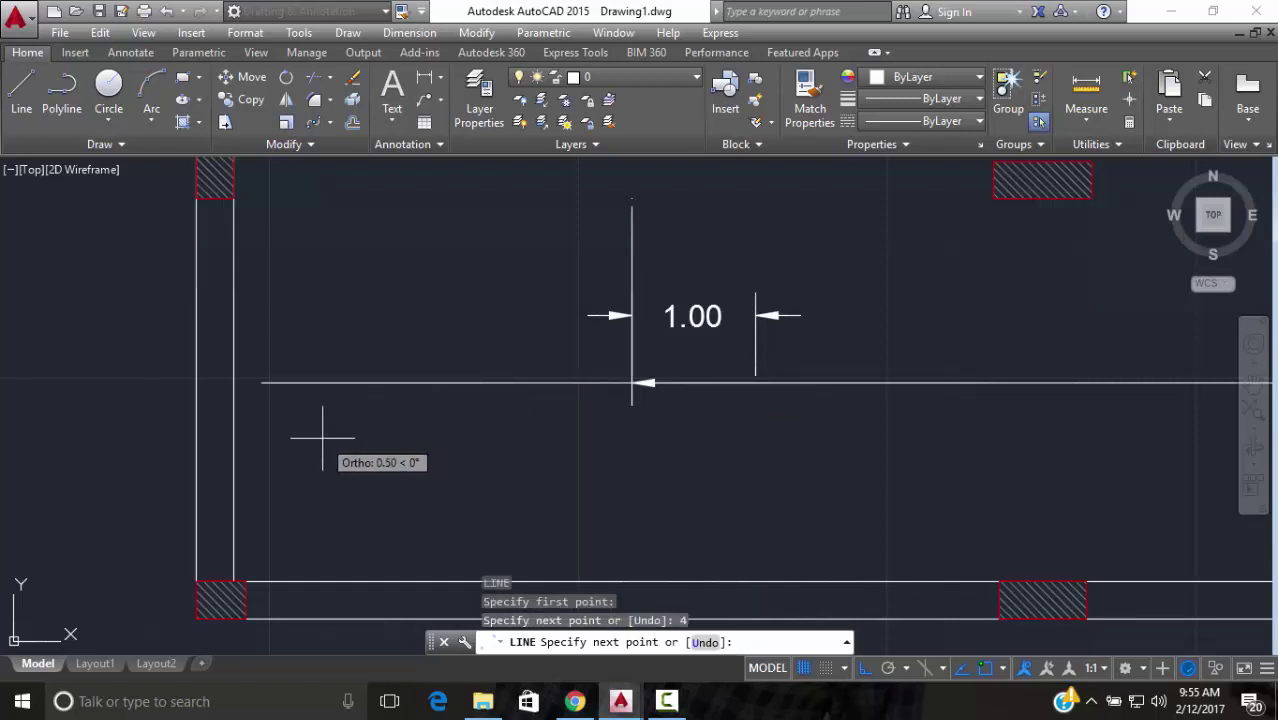
pyautogui.scroll(-2, 305, 440)
pyautogui.press('Escape')
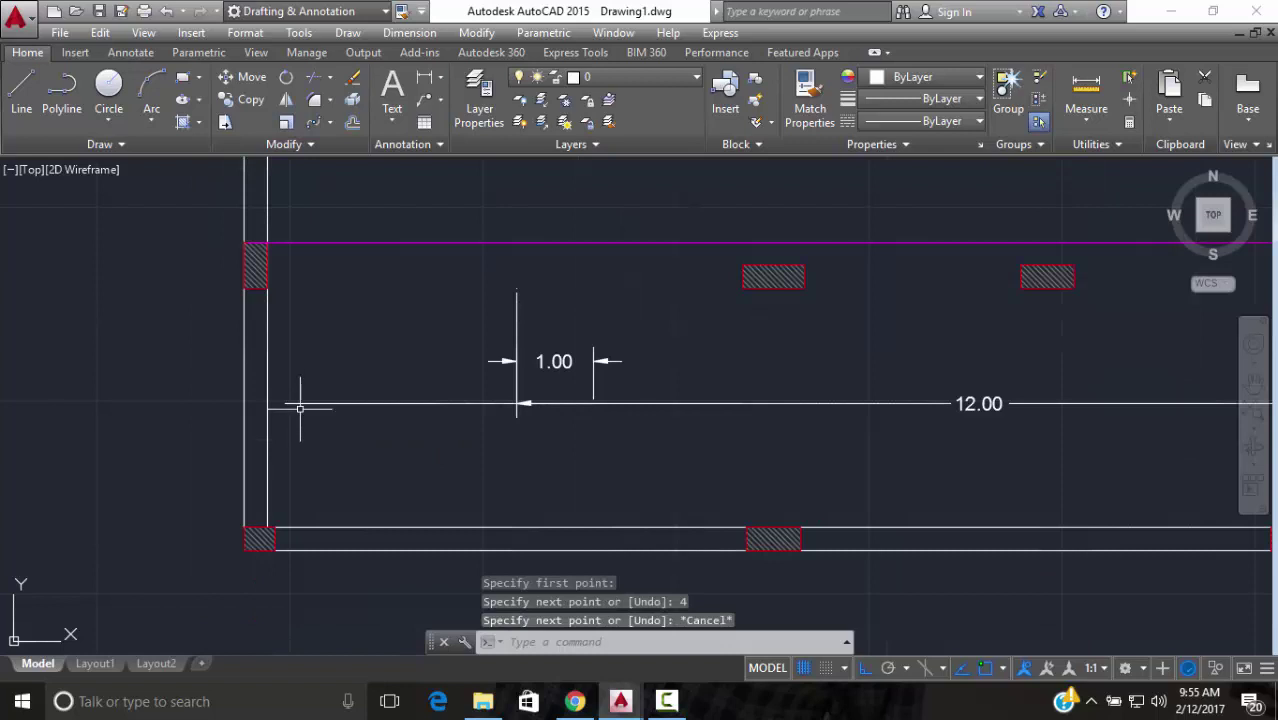
# Erase the 4-unit line between the left wall and the nearby 1-unit overlap
pyautogui.click(297, 408)
pyautogui.click(337, 356)
pyautogui.scroll(-5, 337, 356)
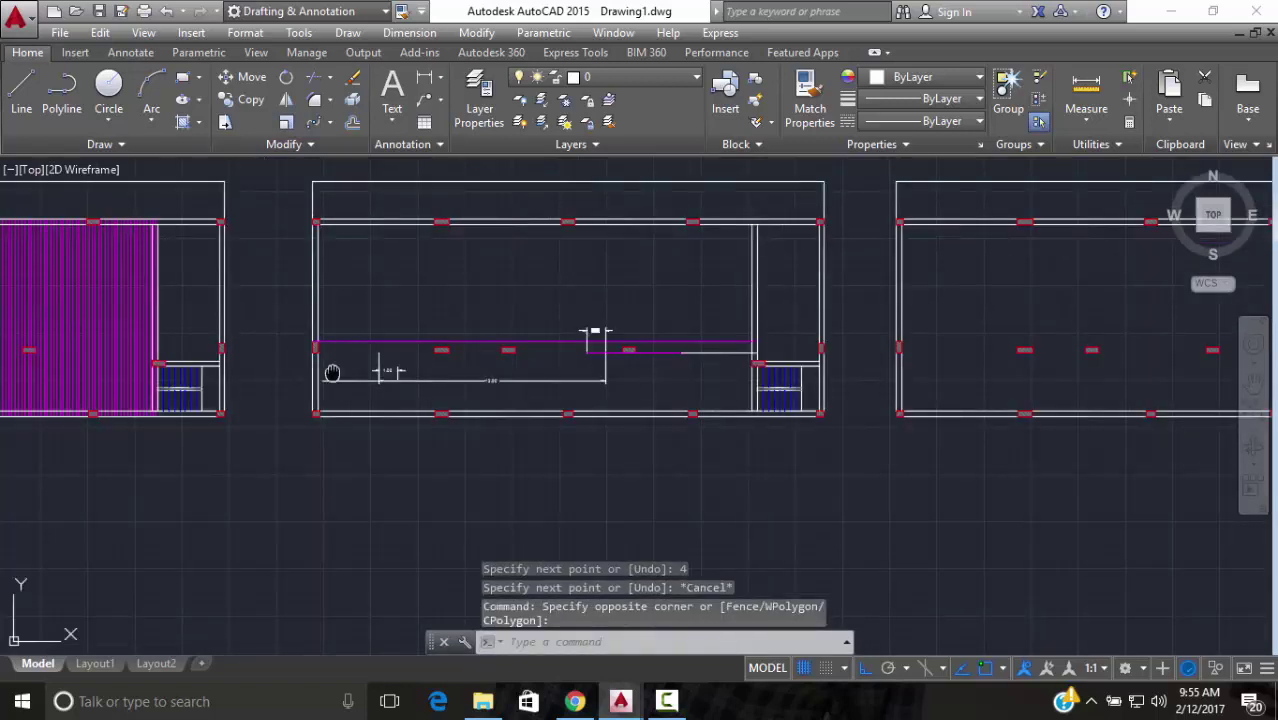
pyautogui.scroll(5, 362, 400)
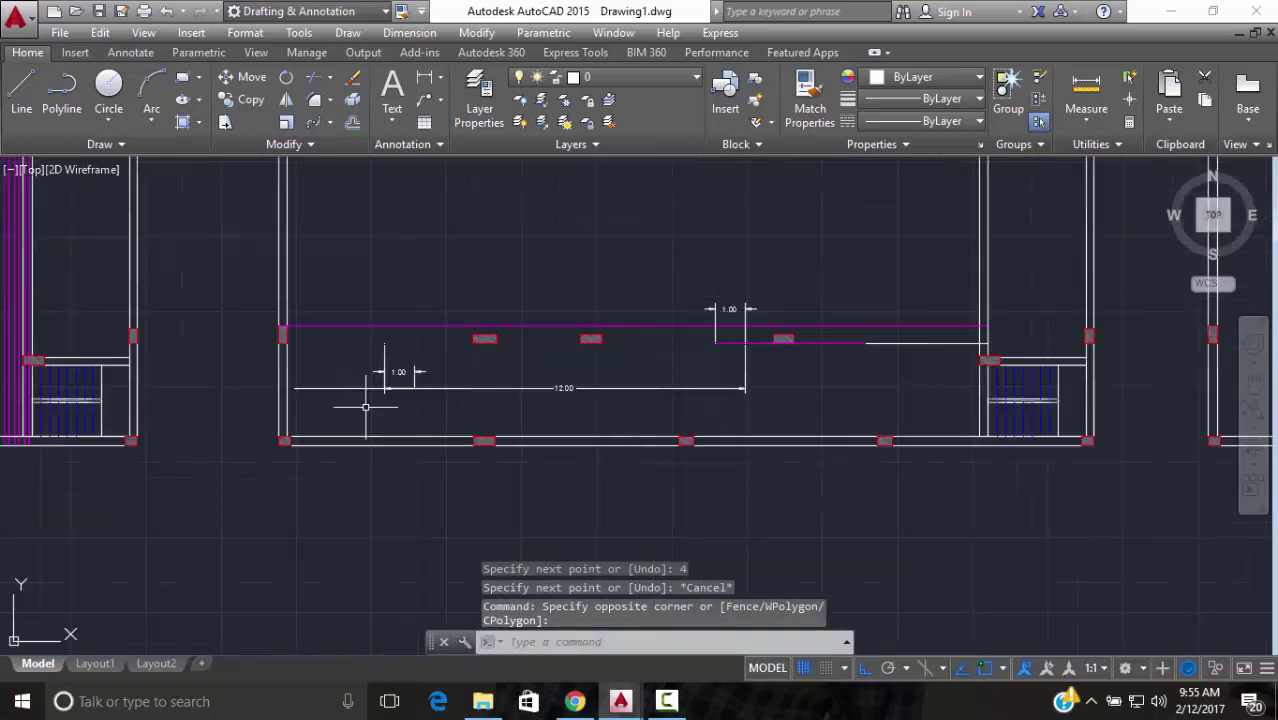
pyautogui.click(348, 377)
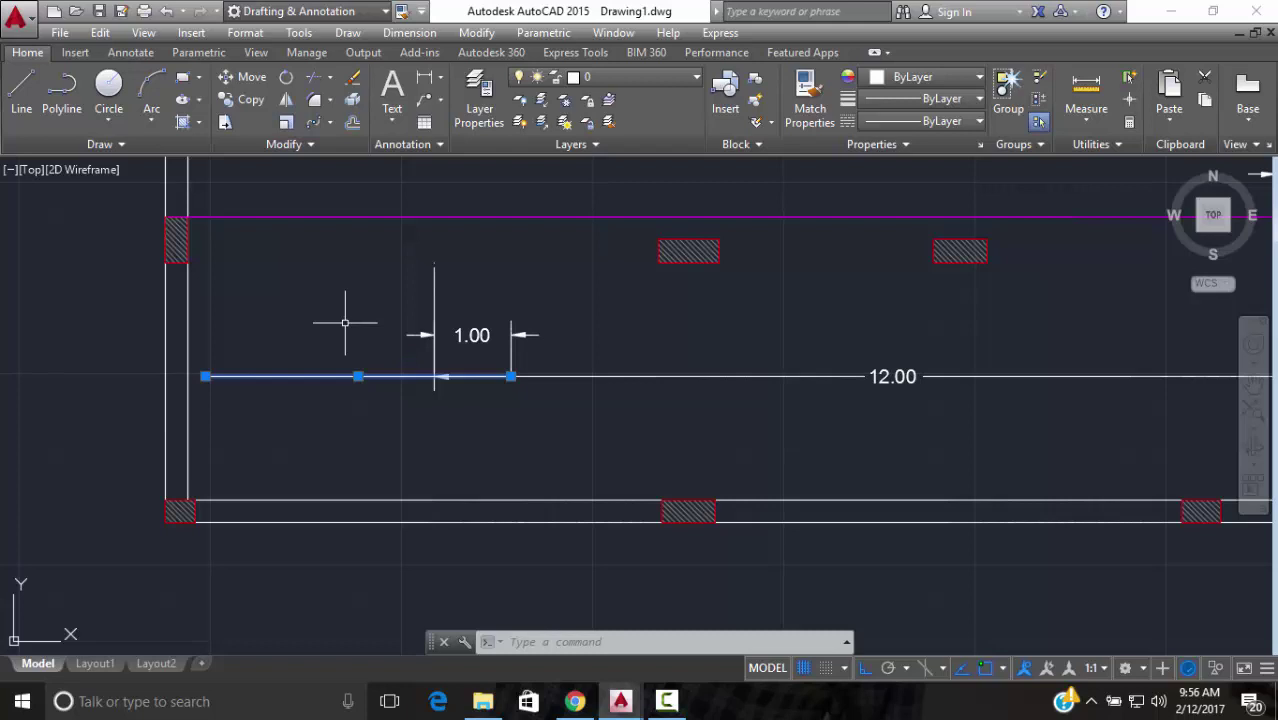
pyautogui.press('Escape')
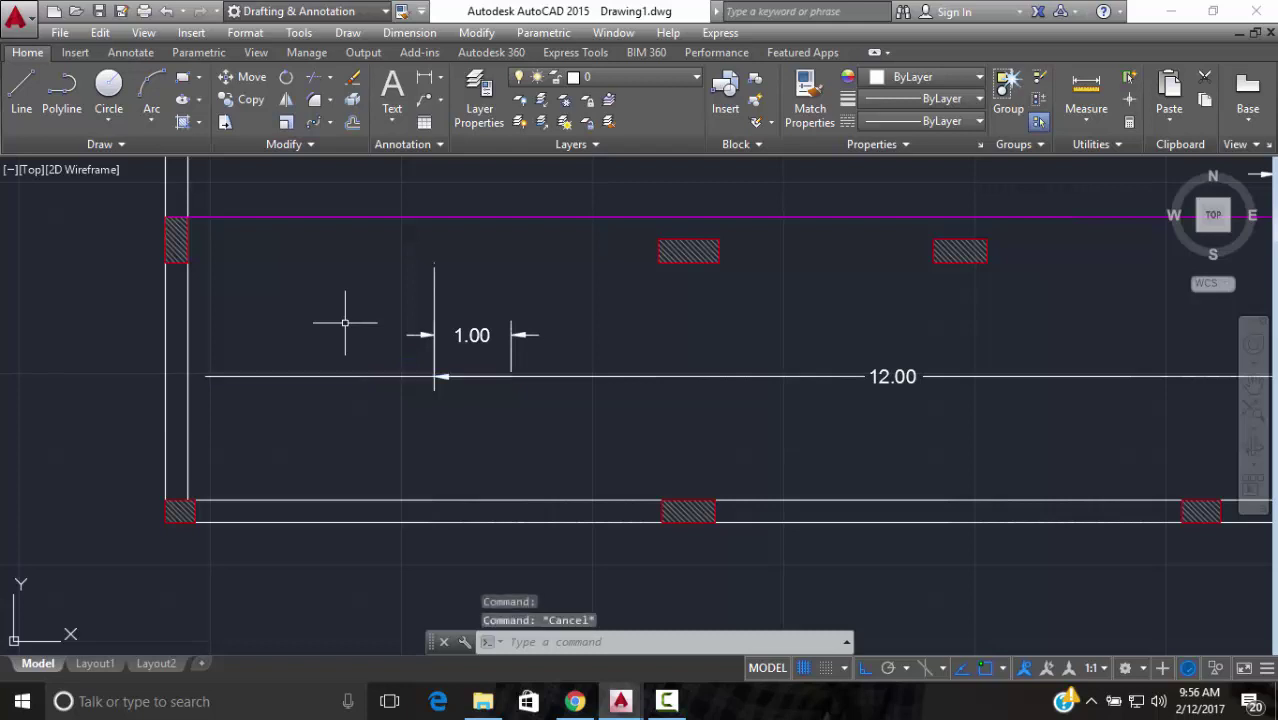
pyautogui.click(357, 348)
pyautogui.click(342, 400)
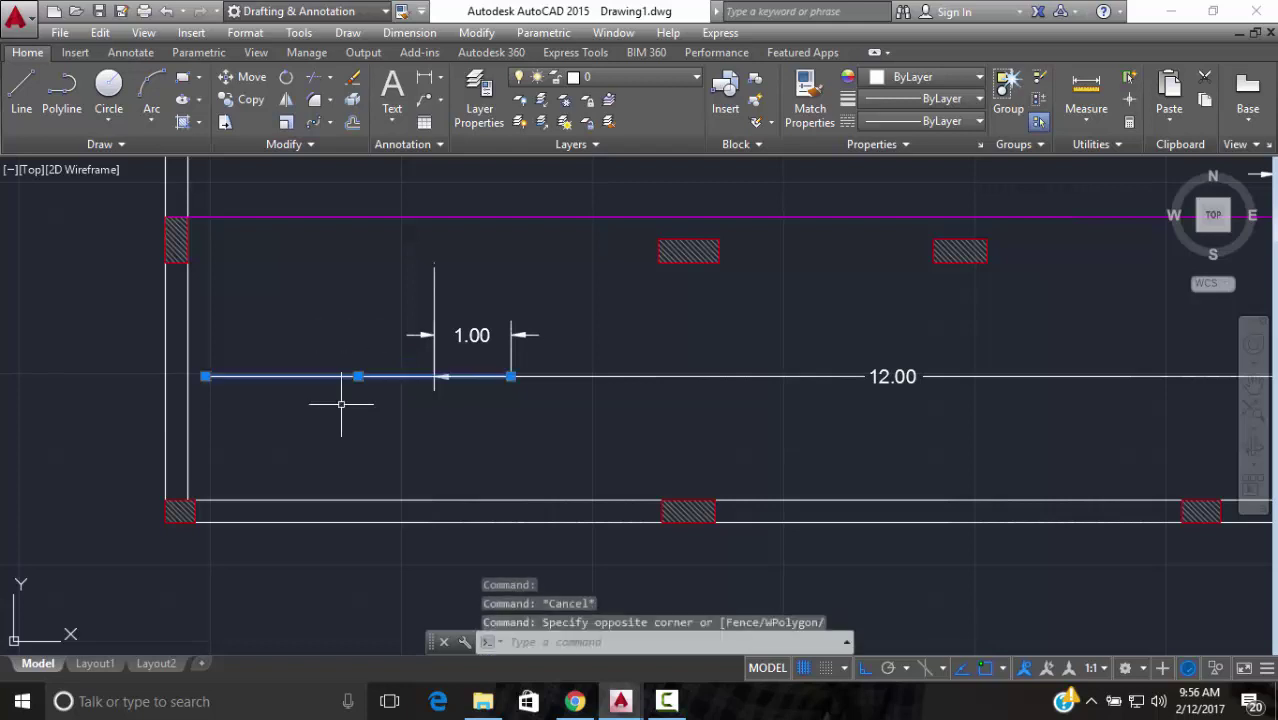
pyautogui.write('e')
pyautogui.press('Return')
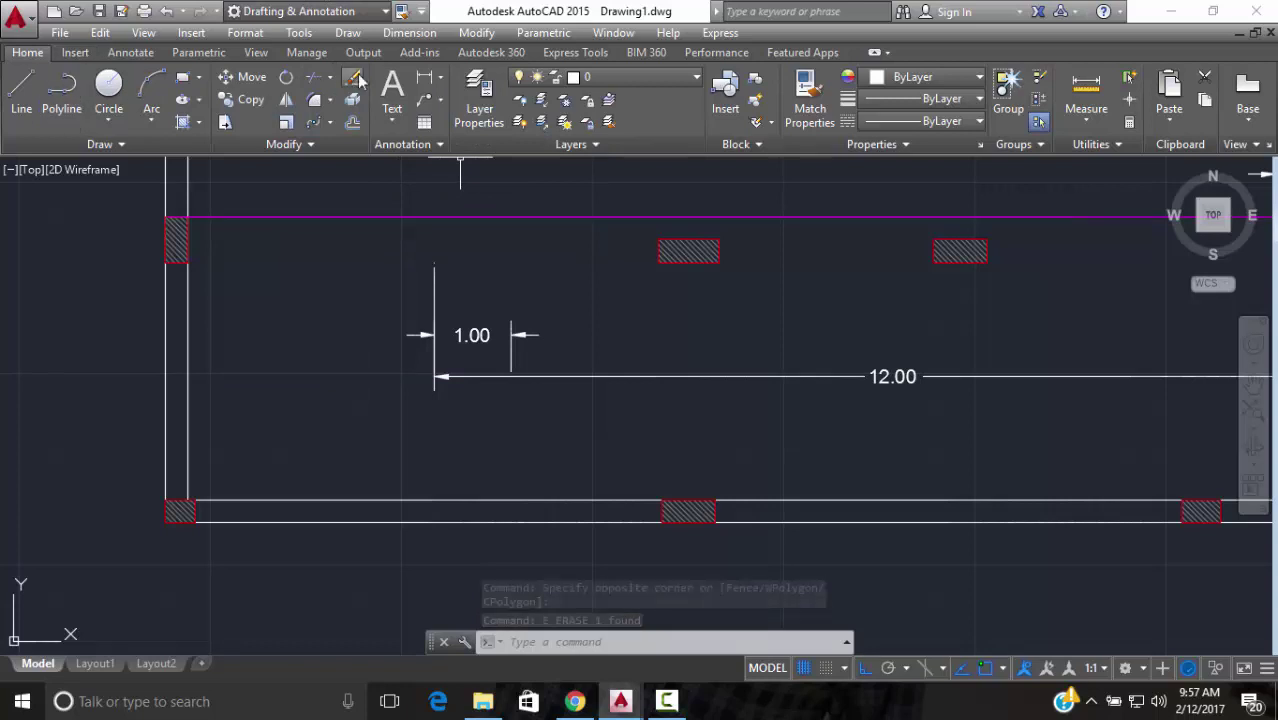
# Add a linear dimension from the right end of the left 1-unit overlap to the left wall's outer edge
pyautogui.click(433, 88)
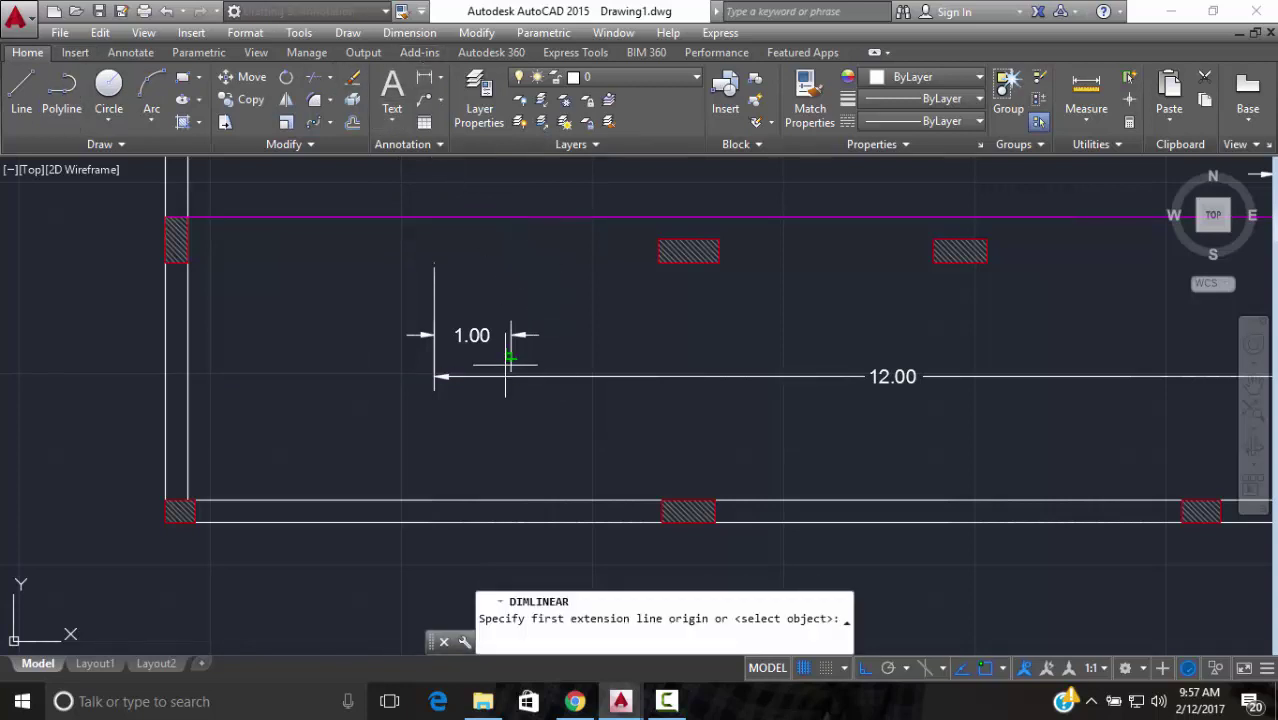
pyautogui.click(511, 377)
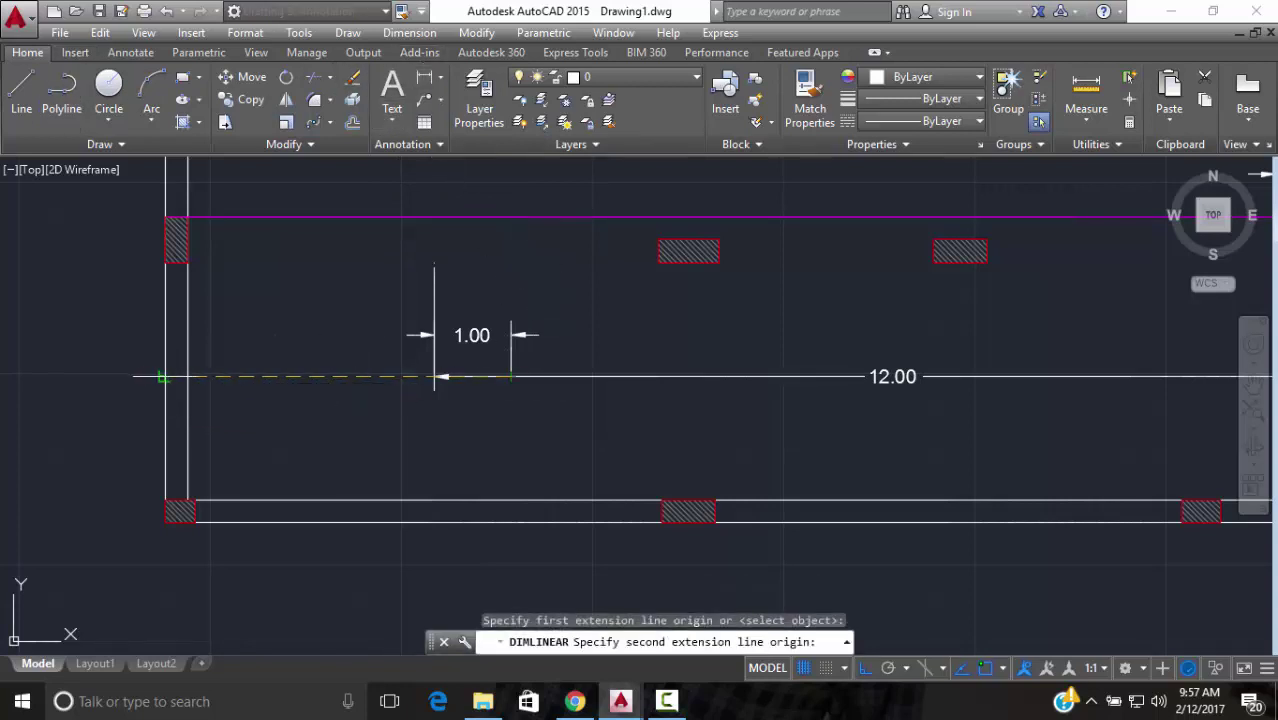
pyautogui.click(186, 377)
pyautogui.click(192, 380)
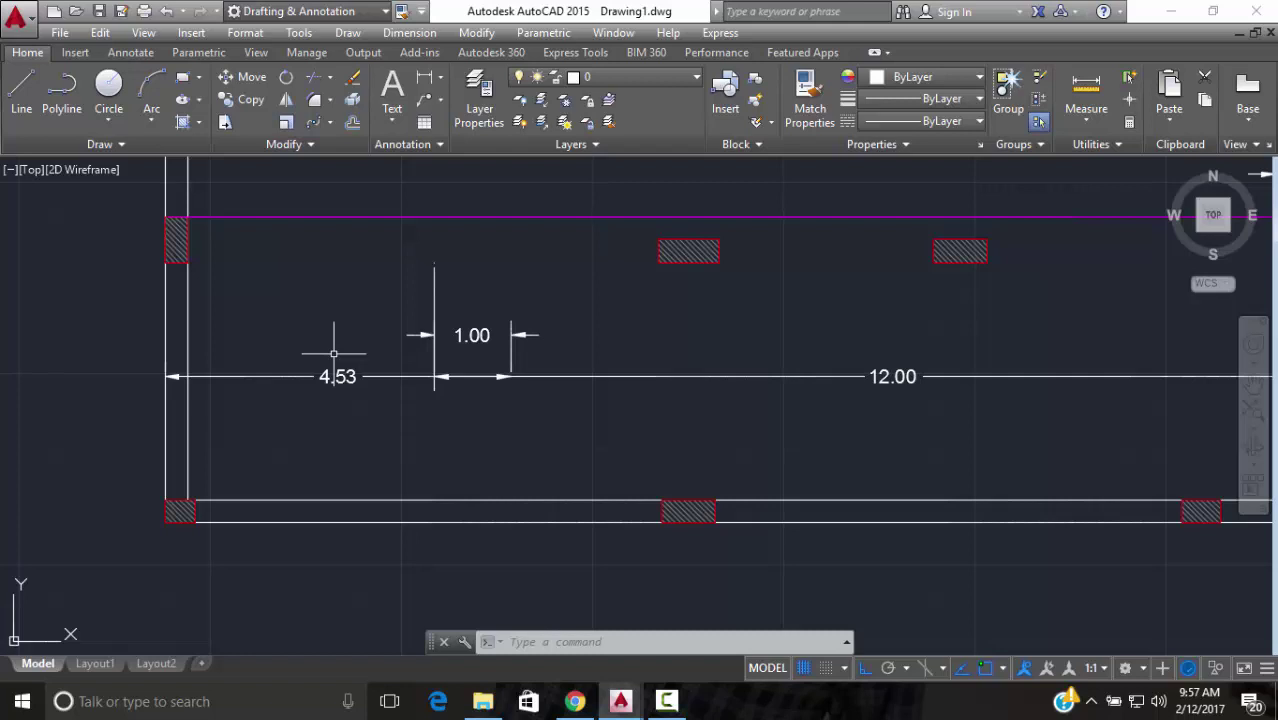
# Erase the 12-unit dimension, the 1-unit dimension at its left end, and the dimension reaching the left wall
pyautogui.scroll(-5, 656, 337)
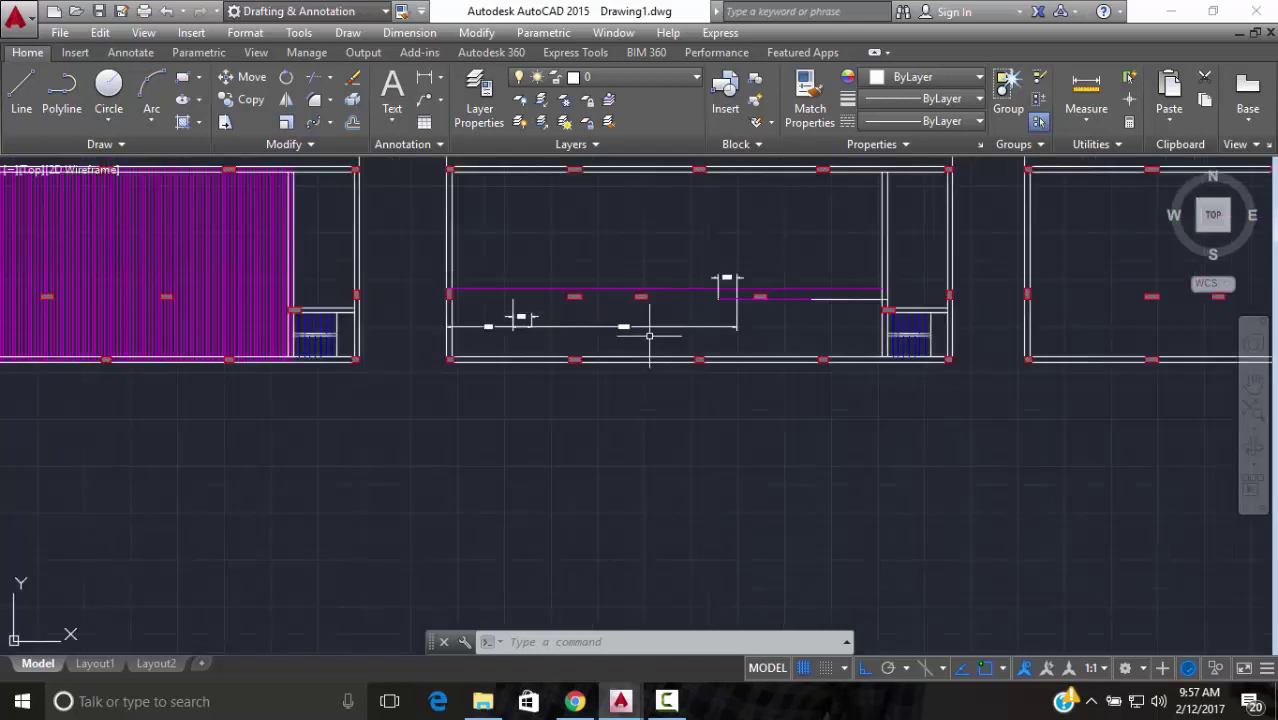
pyautogui.scroll(2, 650, 334)
pyautogui.scroll(3, 666, 320)
pyautogui.scroll(-2, 750, 318)
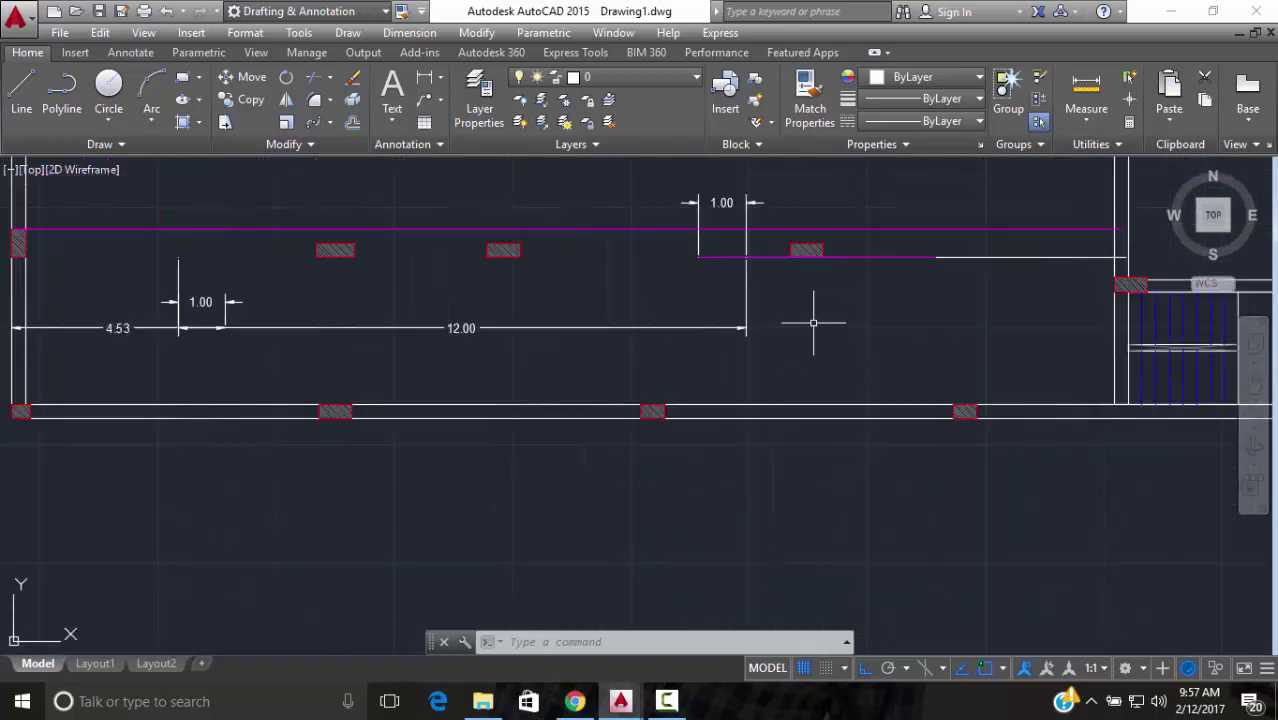
pyautogui.click(819, 320)
pyautogui.click(624, 338)
pyautogui.write('e')
pyautogui.press('Return')
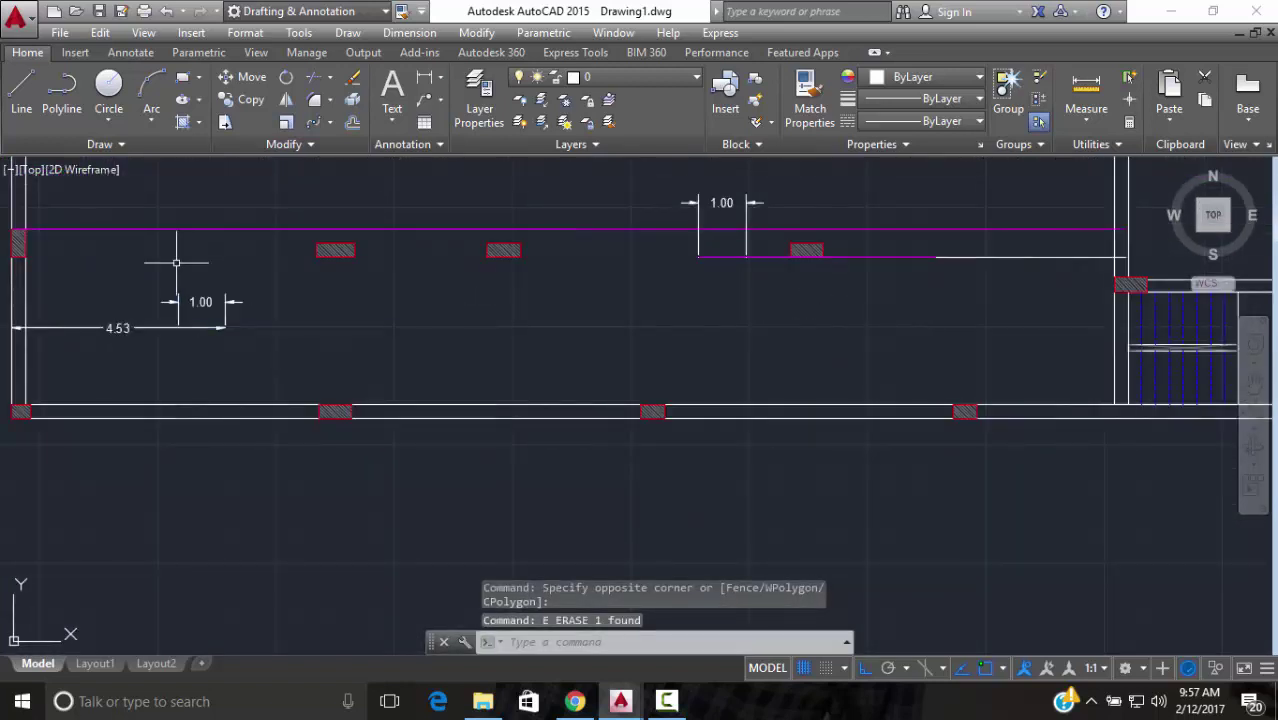
pyautogui.click(226, 286)
pyautogui.click(159, 357)
pyautogui.press('Return')
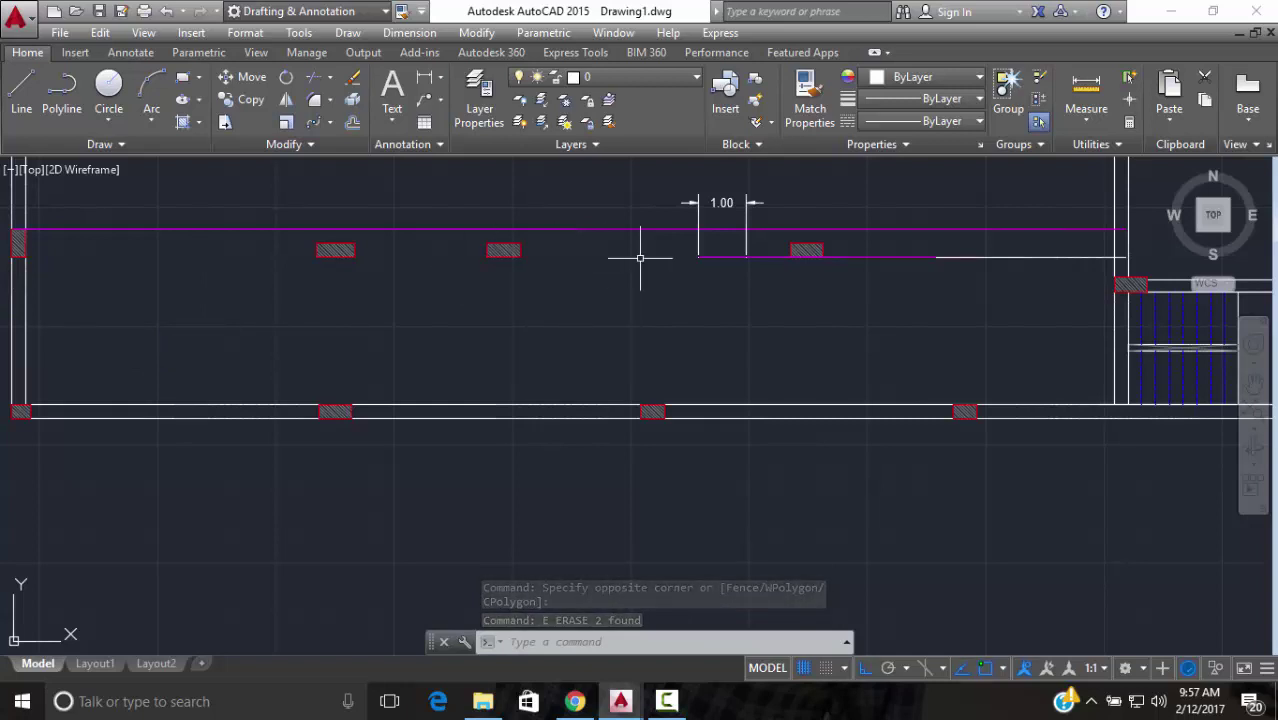
# Draw an 8-unit line leftward from the right end of the remaining 1-unit overlap on the short magenta bar
pyautogui.write('l')
pyautogui.press('Return')
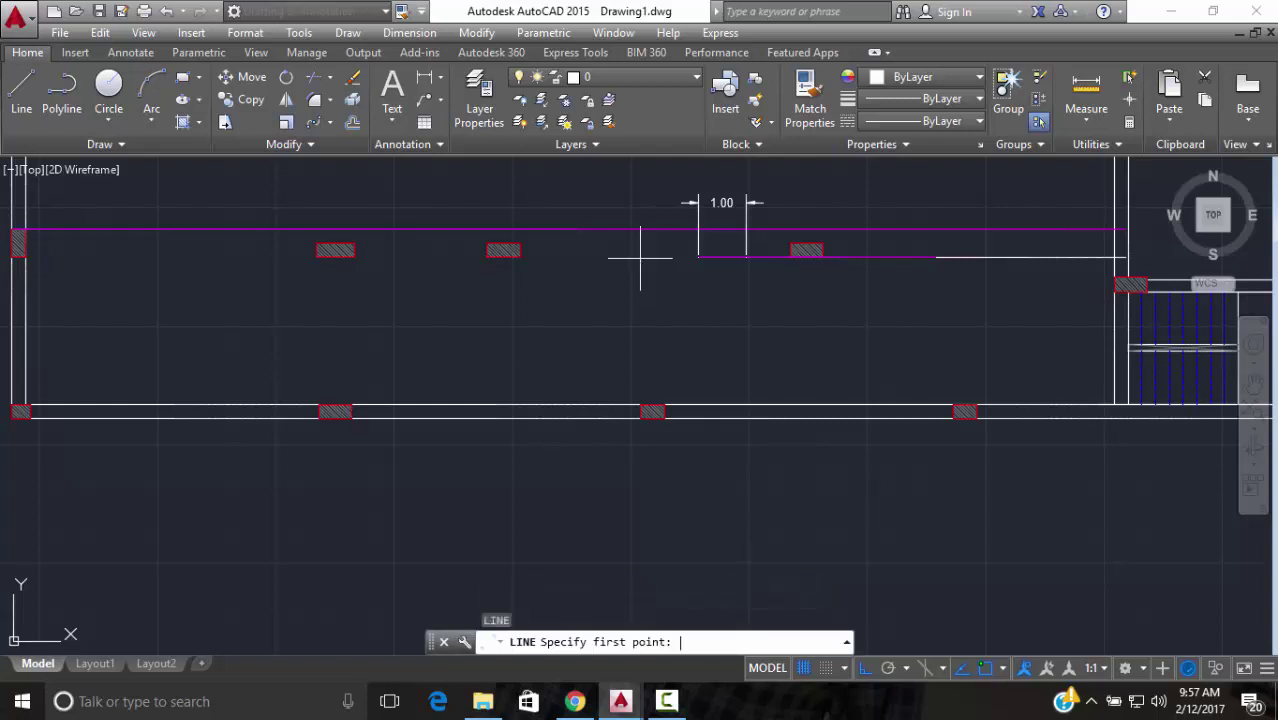
pyautogui.click(746, 257)
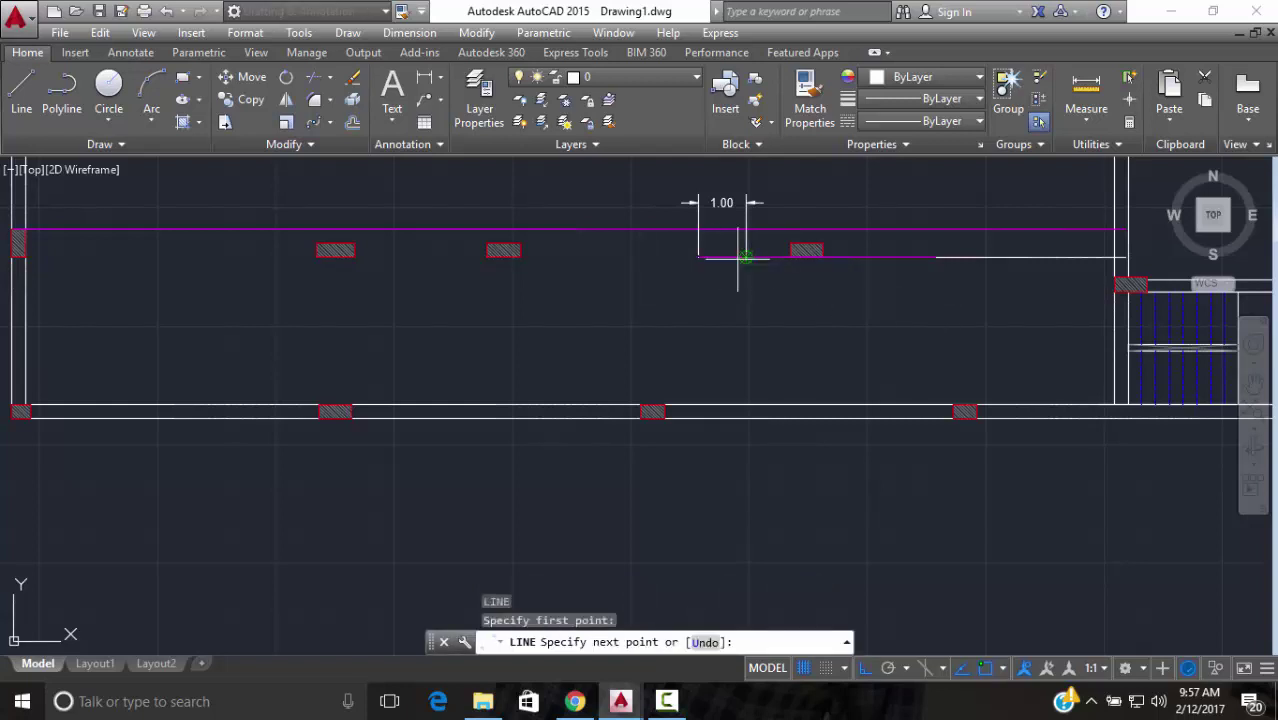
pyautogui.write('8')
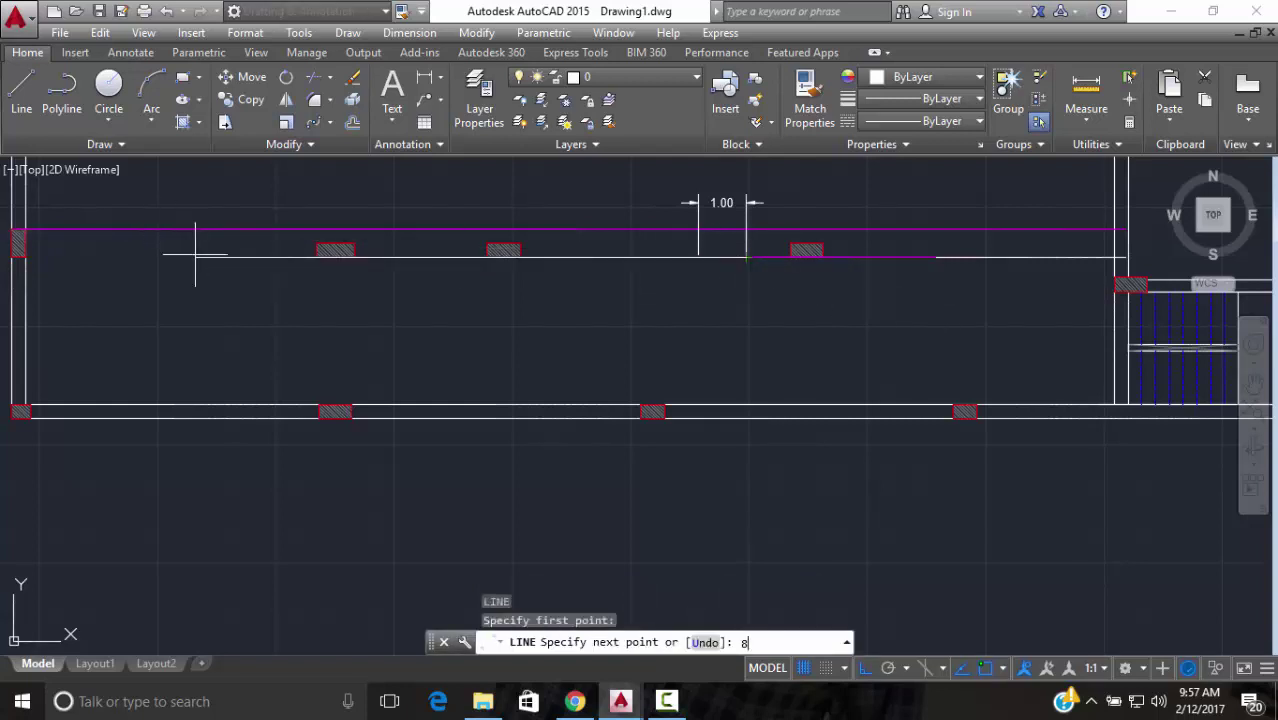
pyautogui.press('Return')
pyautogui.press('Escape')
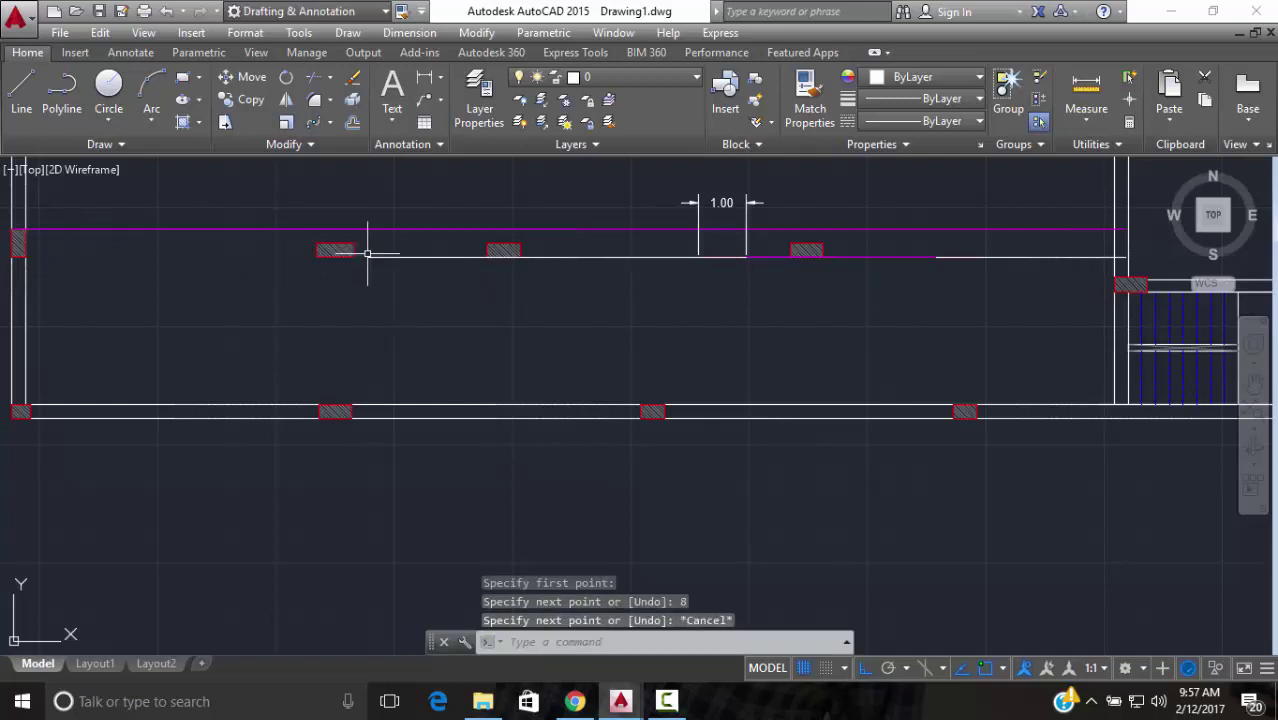
# Erase the 8-unit line left of the short magenta bar
pyautogui.click(438, 237)
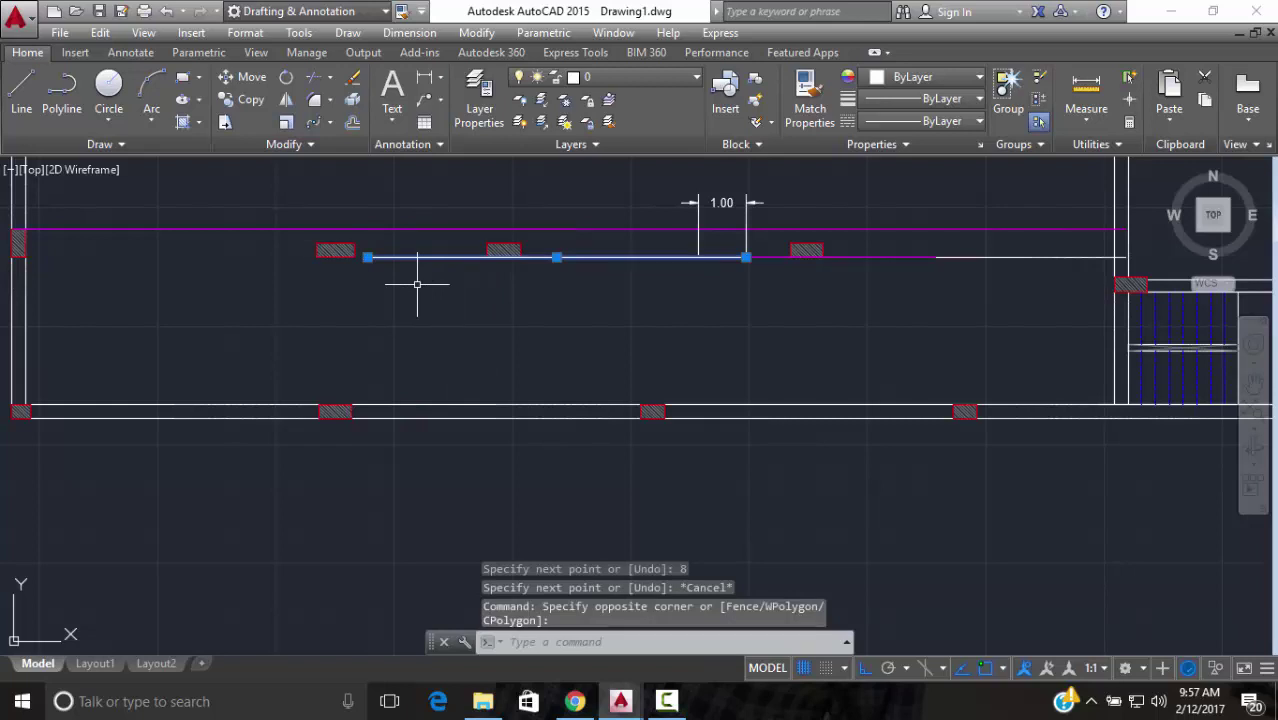
pyautogui.write('e')
pyautogui.press('Return')
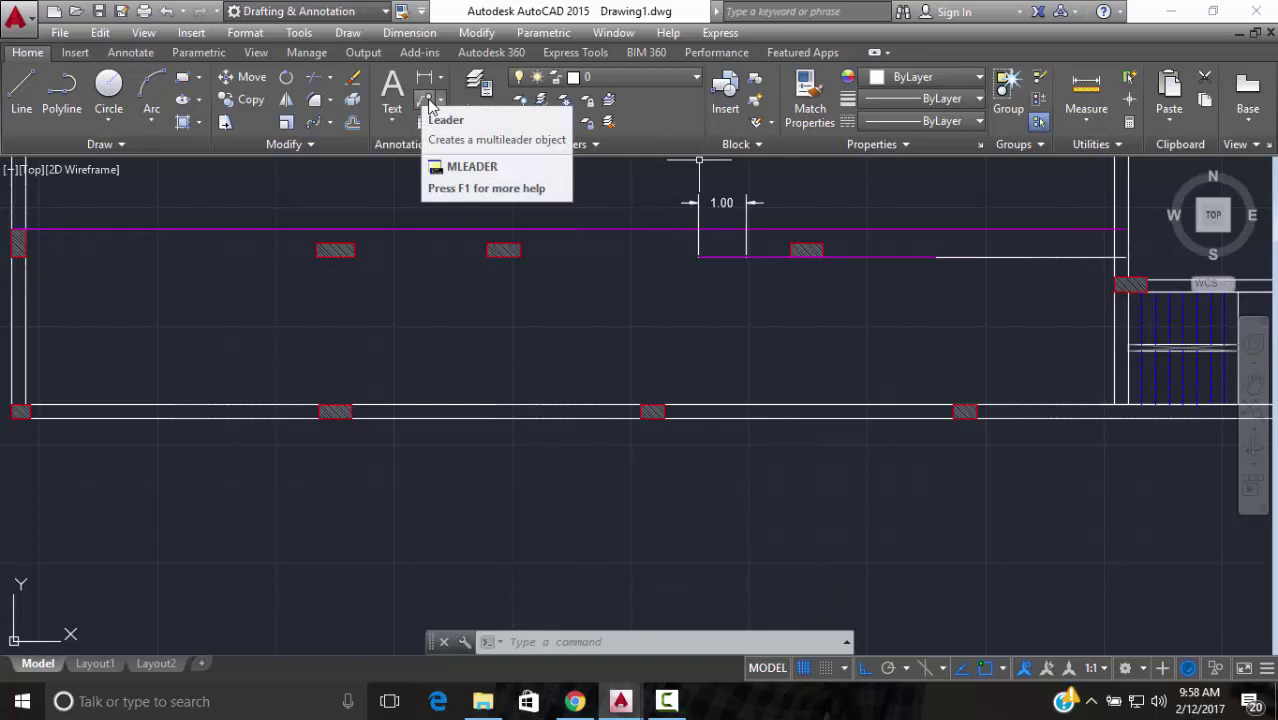
pyautogui.click(22, 90)
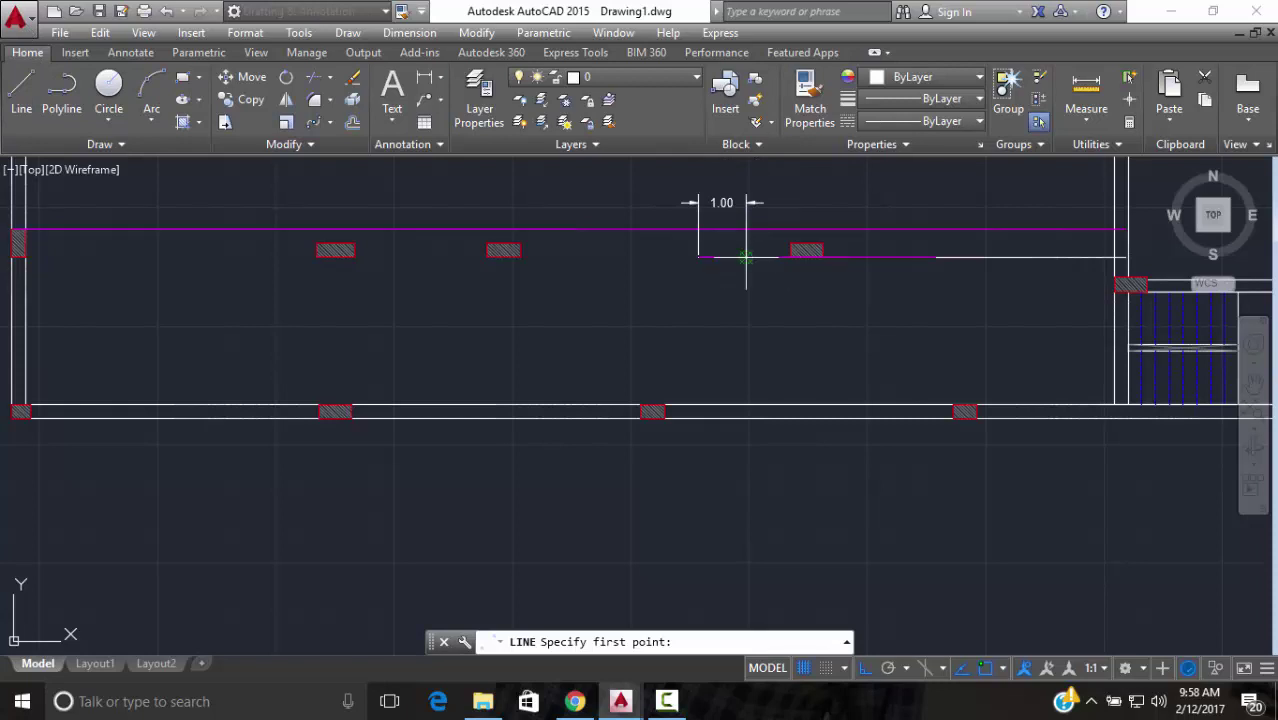
pyautogui.click(746, 257)
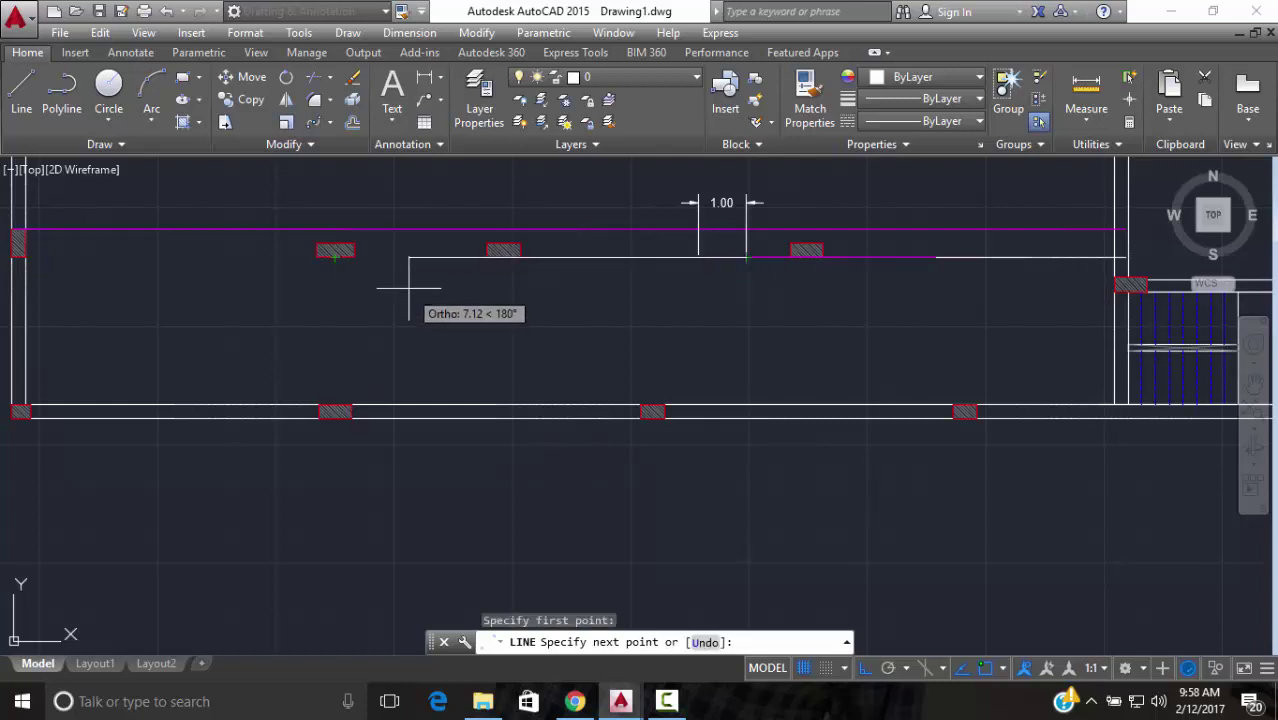
pyautogui.scroll(-2, 408, 297)
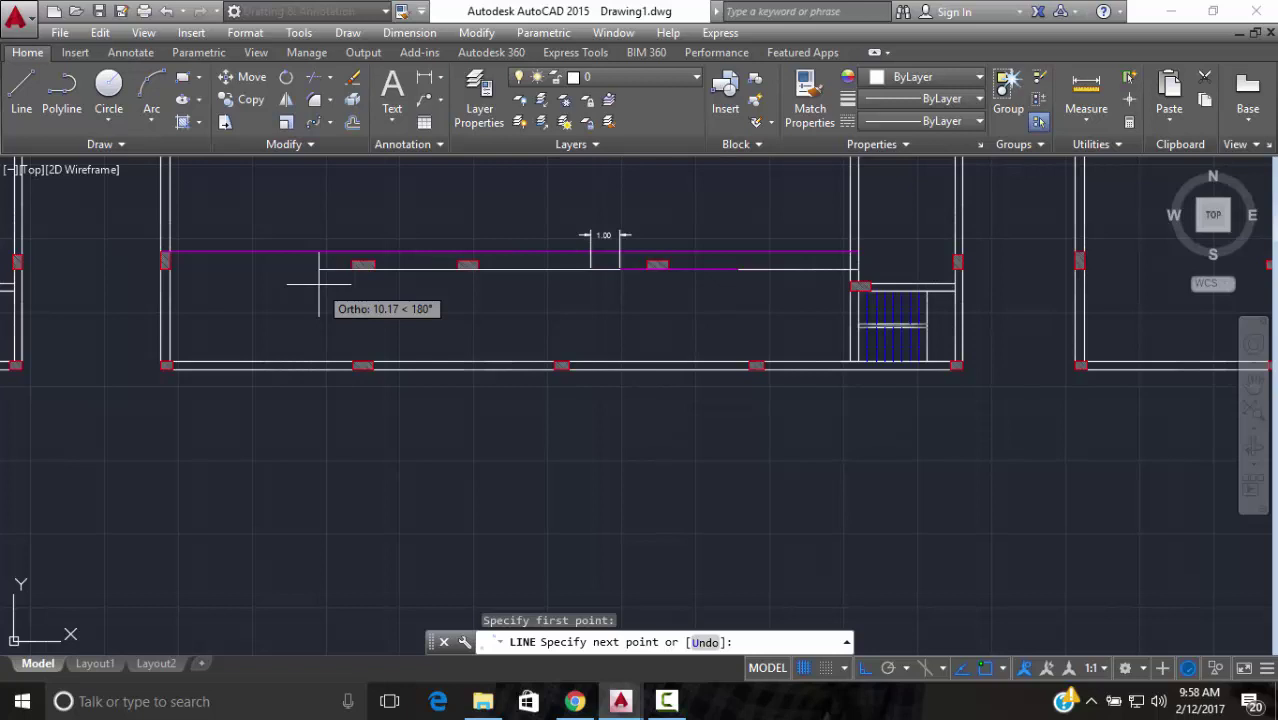
pyautogui.press('Escape')
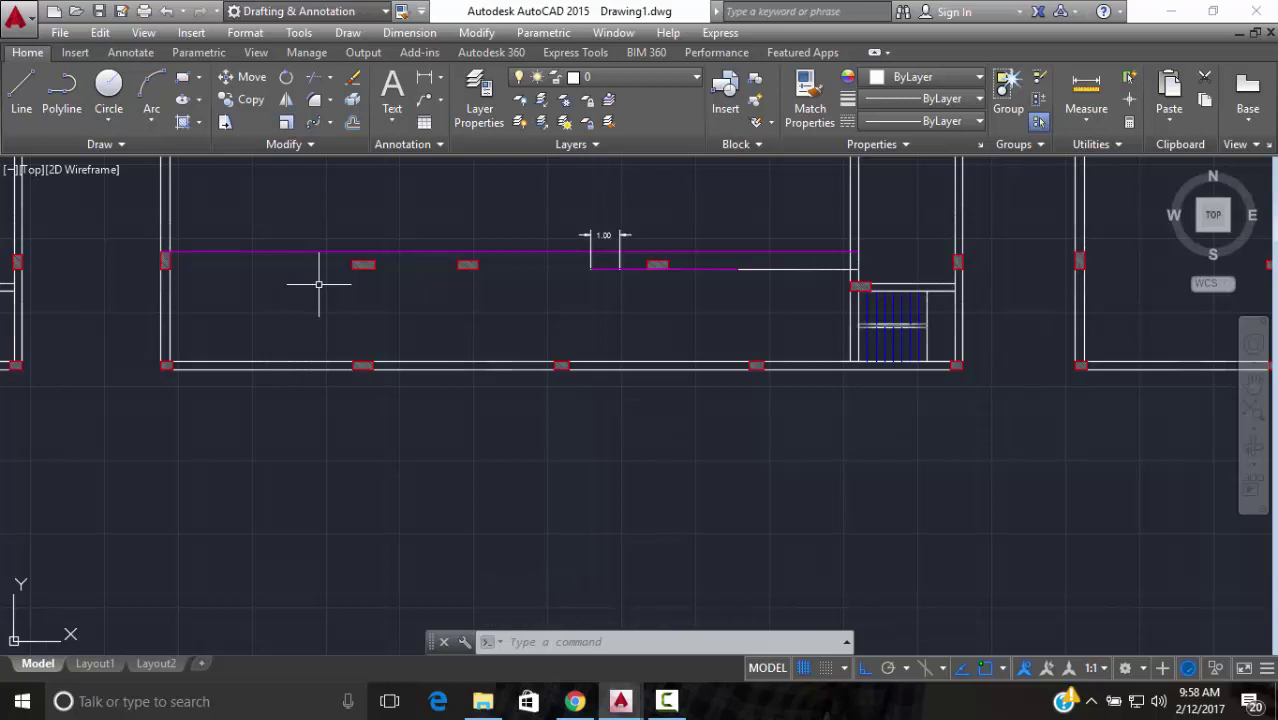
# Draw a 3.6-unit line rightward from the left end of the long magenta bar, inside the left wall's column
pyautogui.scroll(1, 522, 266)
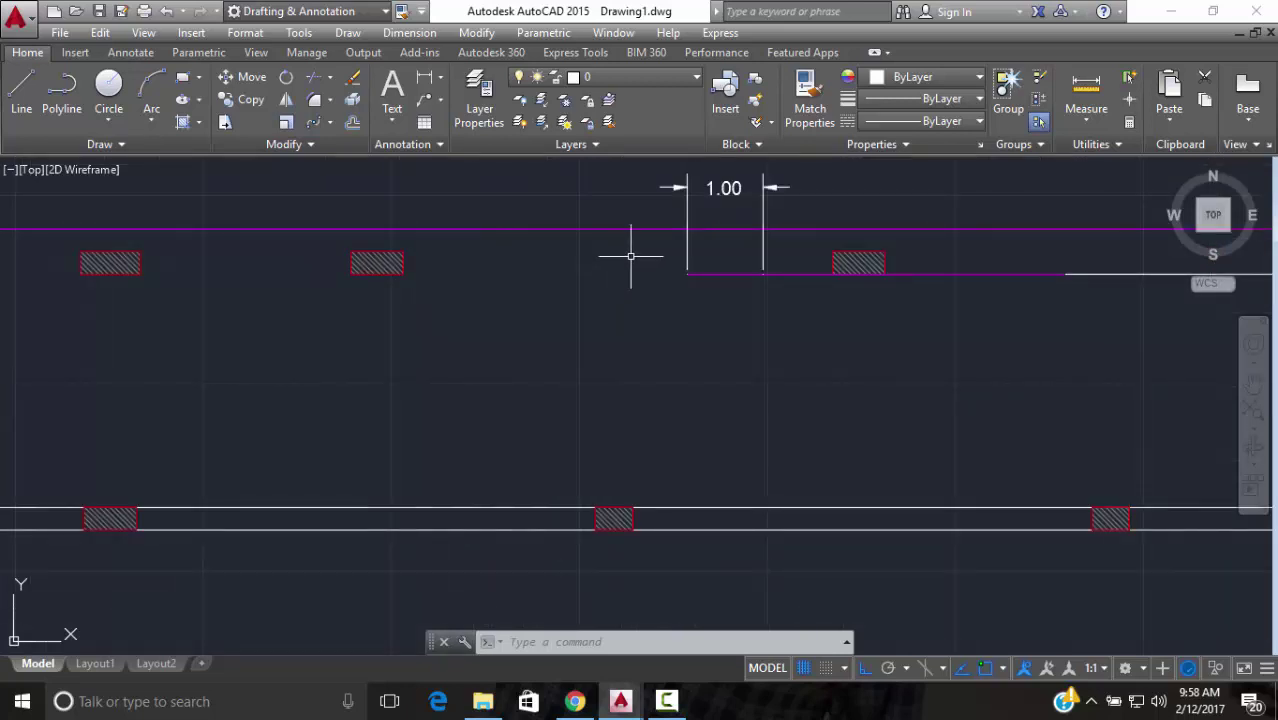
pyautogui.scroll(1, 630, 254)
pyautogui.scroll(-3, 647, 253)
pyautogui.scroll(3, 399, 306)
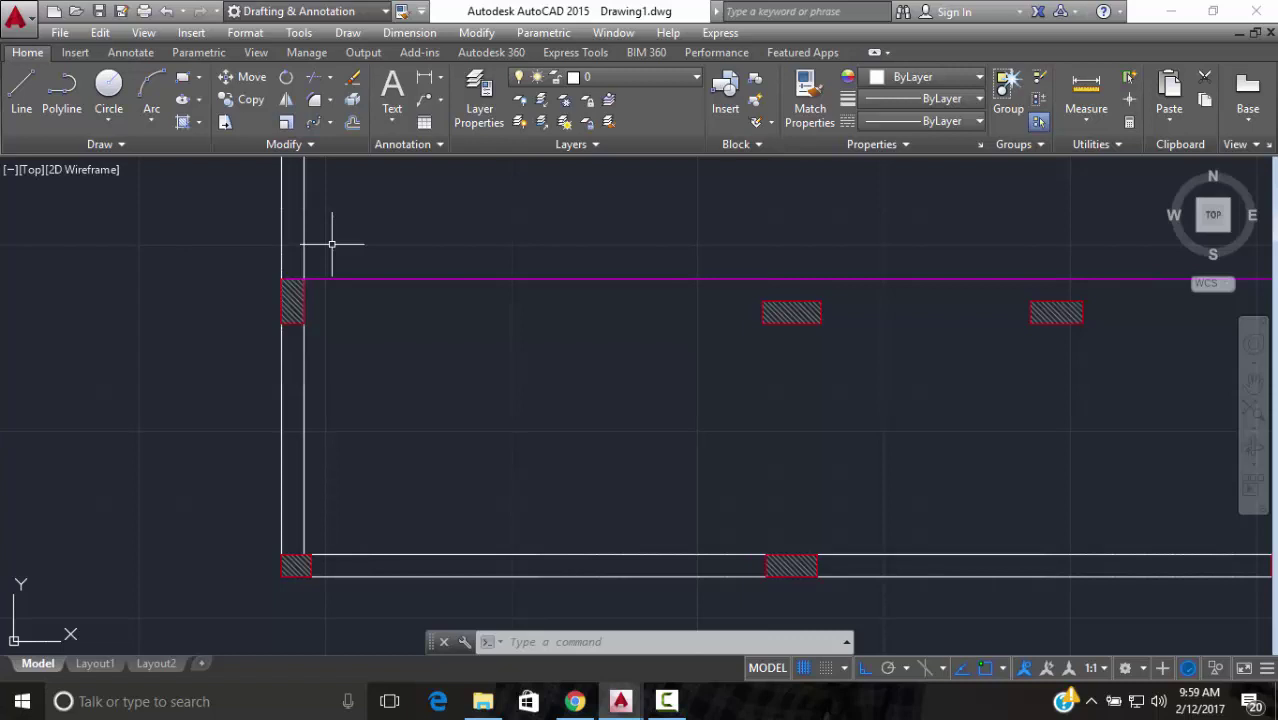
pyautogui.write('l')
pyautogui.press('Return')
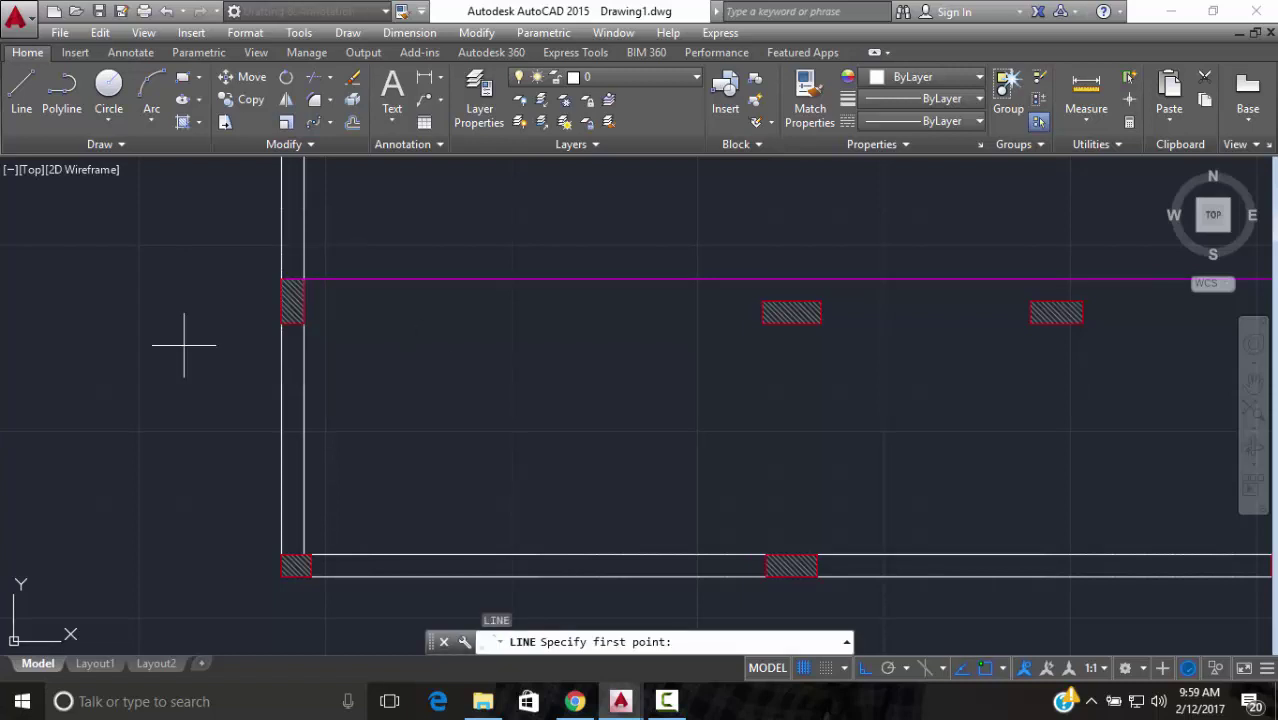
pyautogui.scroll(3, 255, 345)
pyautogui.moveTo(422, 205)
pyautogui.mouseDown(button='middle')
pyautogui.moveTo(397, 351)
pyautogui.moveTo(354, 342)
pyautogui.mouseUp(button='middle')
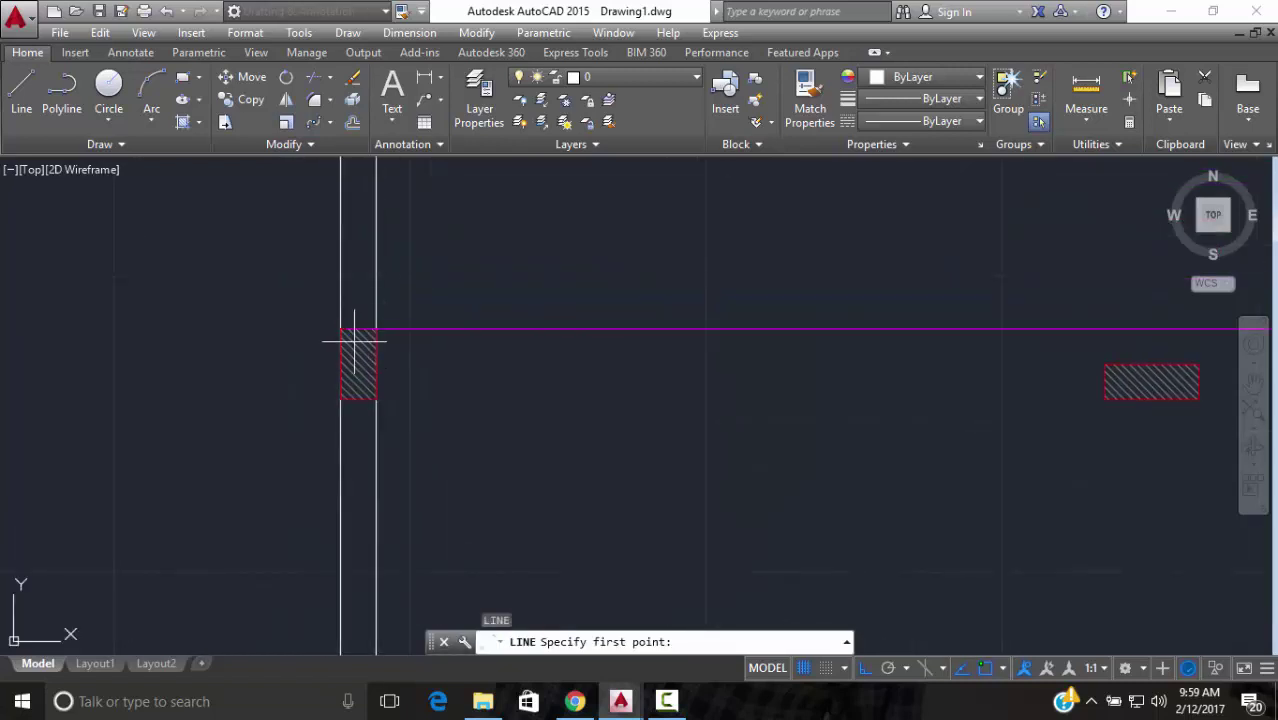
pyautogui.scroll(5, 324, 319)
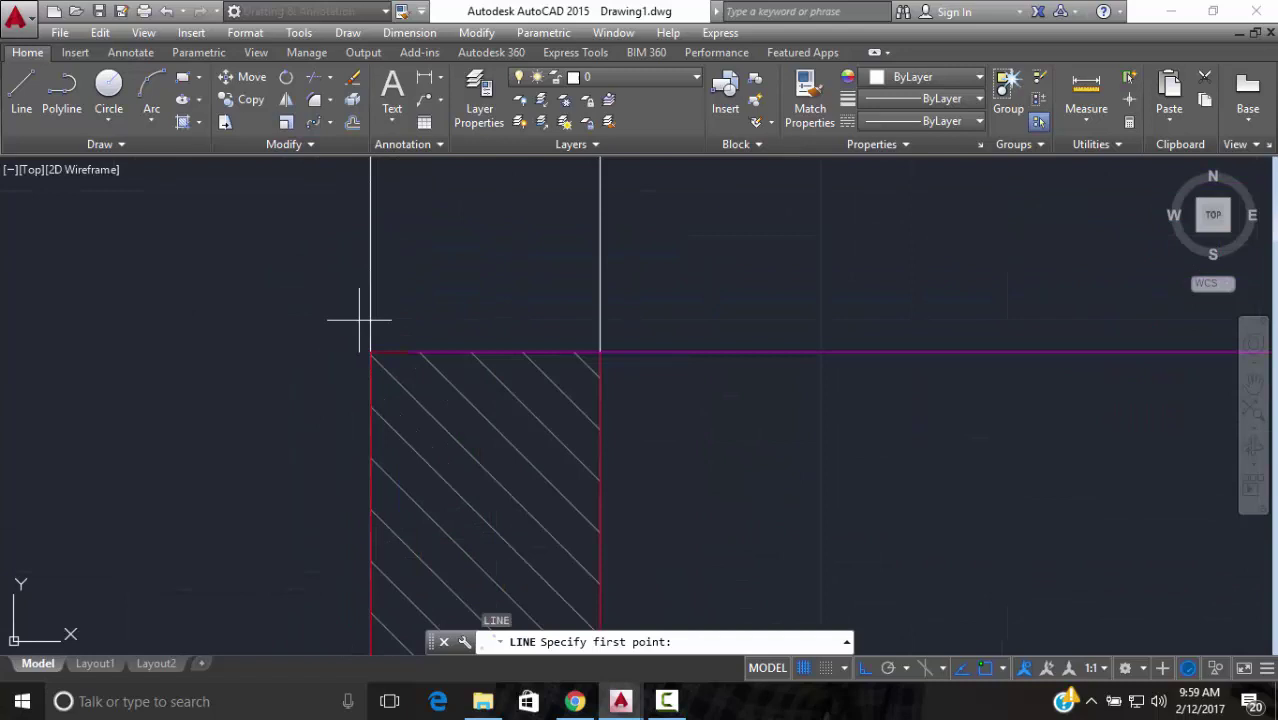
pyautogui.click(408, 352)
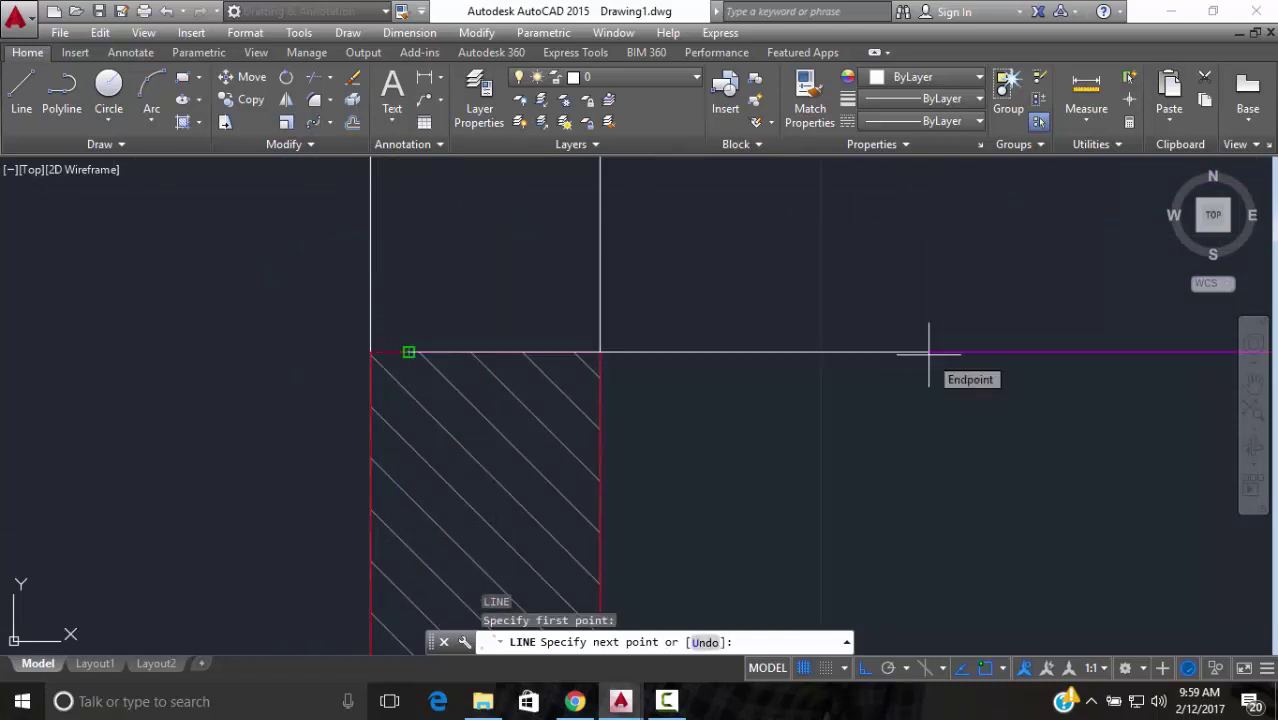
pyautogui.write('3.6')
pyautogui.press('Return')
pyautogui.scroll(-5, 930, 351)
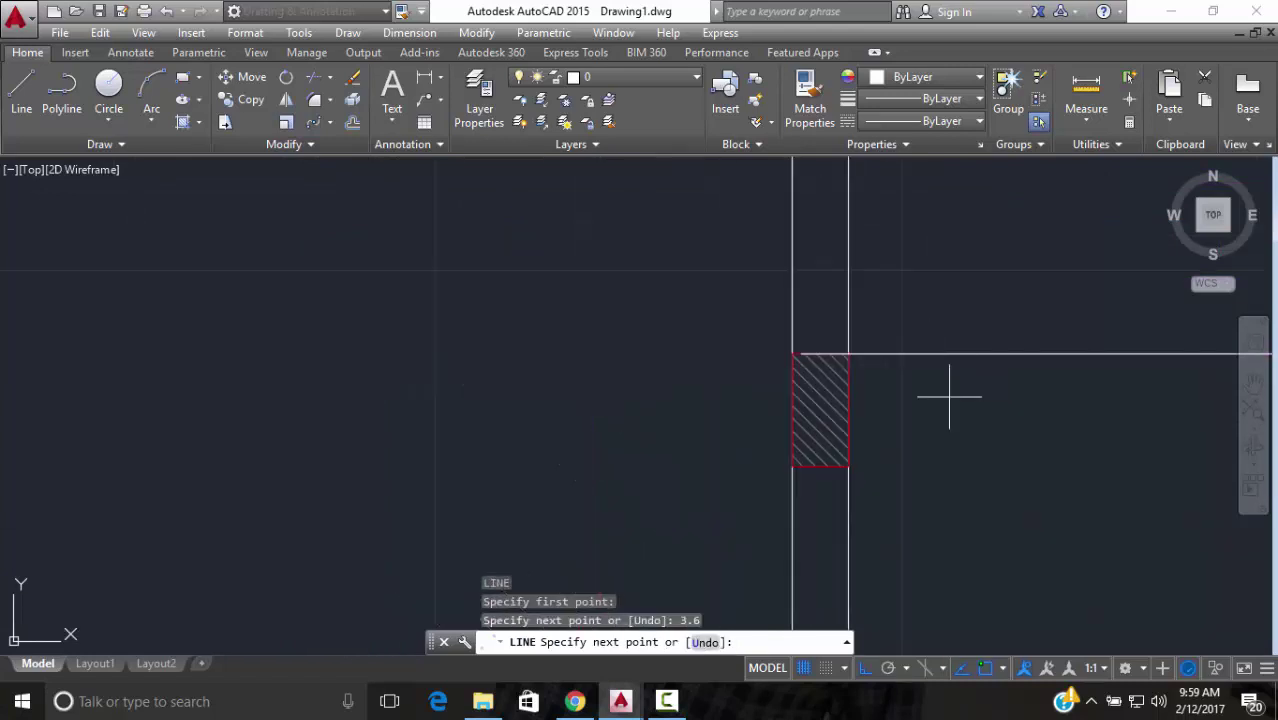
pyautogui.moveTo(952, 401); pyautogui.dragTo(547, 401, button='middle')
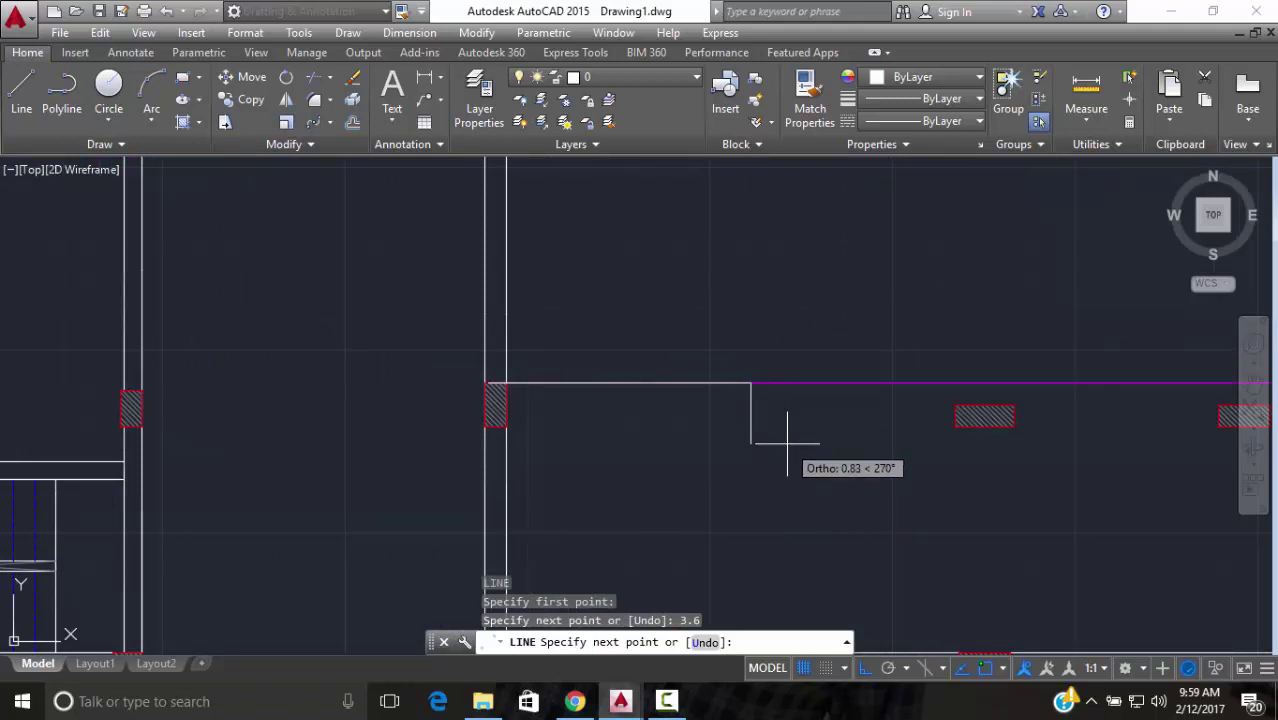
pyautogui.press('Escape')
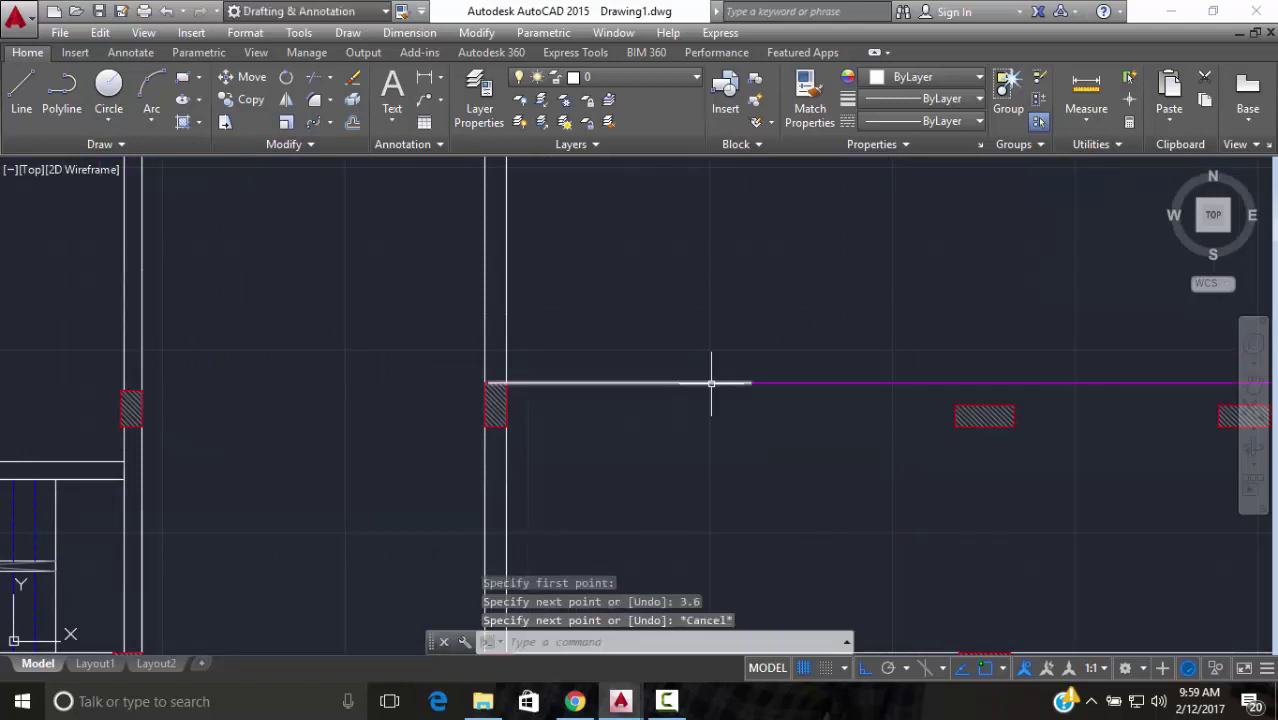
# Add a 1-unit linear dimension above the right end of the 3.6-unit line to mark the overlap
pyautogui.scroll(-3, 720, 383)
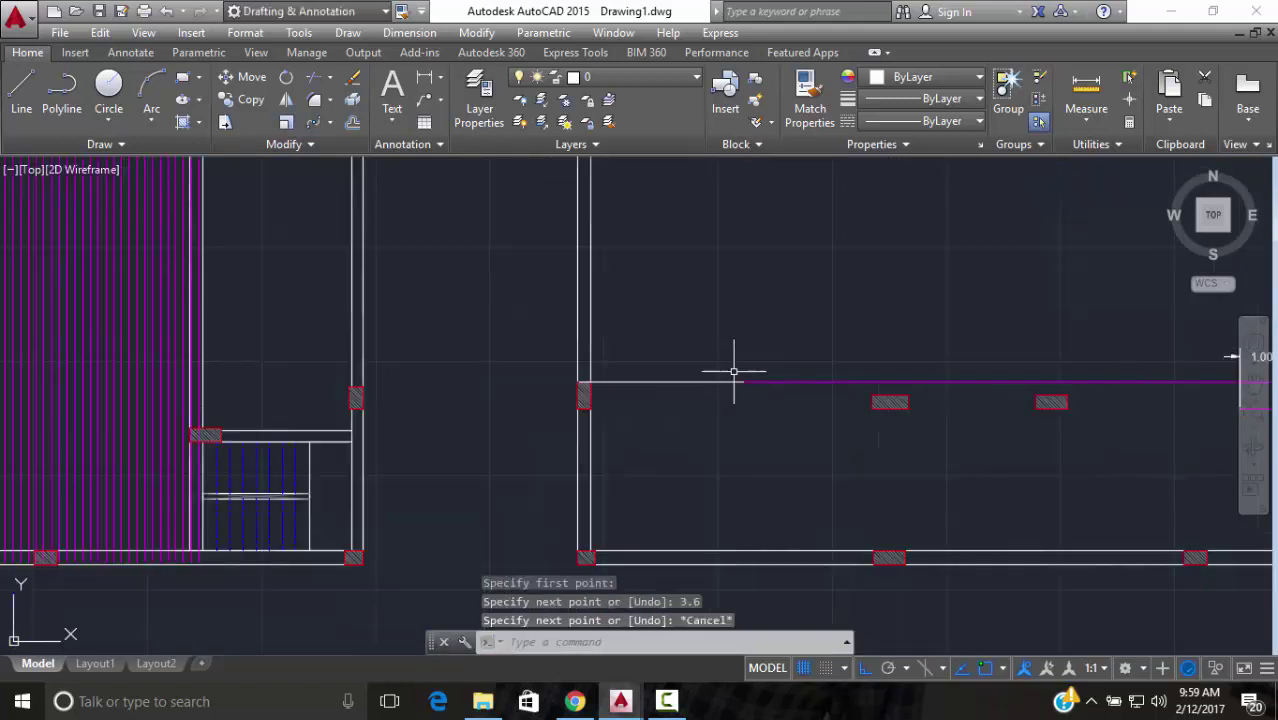
pyautogui.scroll(2, 700, 385)
pyautogui.scroll(-2, 713, 380)
pyautogui.moveTo(713, 380); pyautogui.dragTo(556, 400, button='middle')
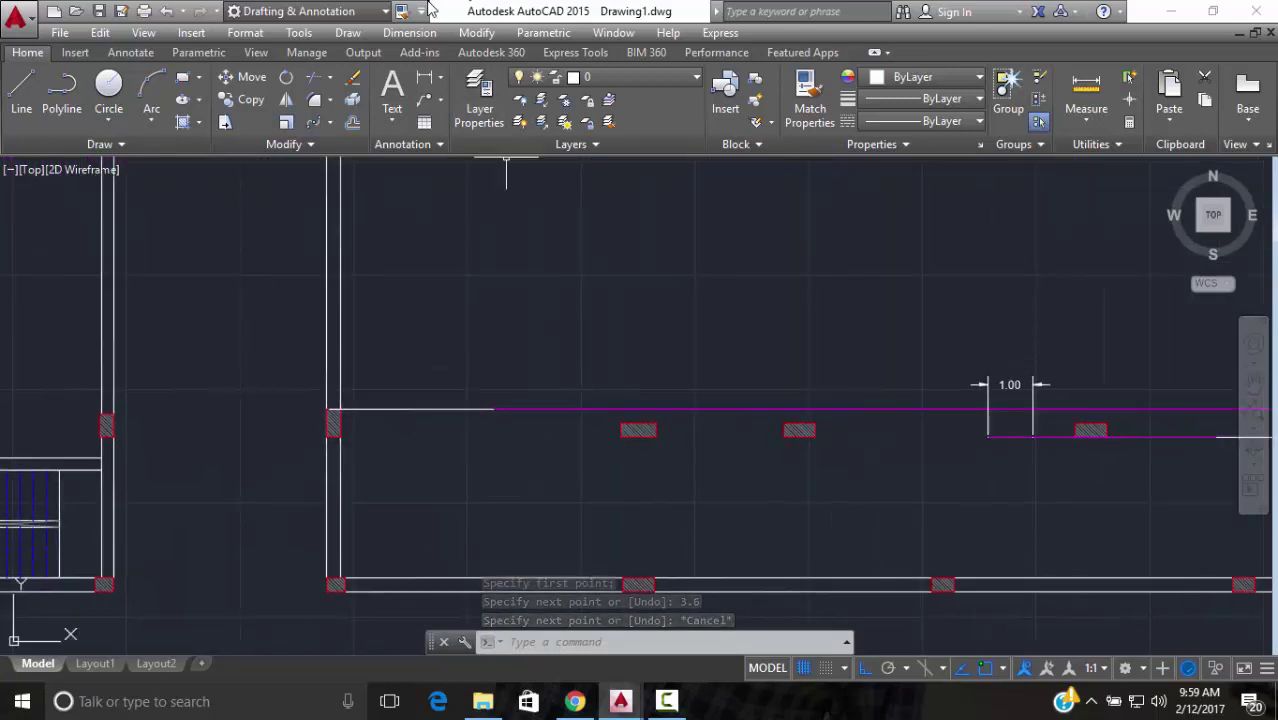
pyautogui.click(427, 80)
pyautogui.scroll(2, 468, 405)
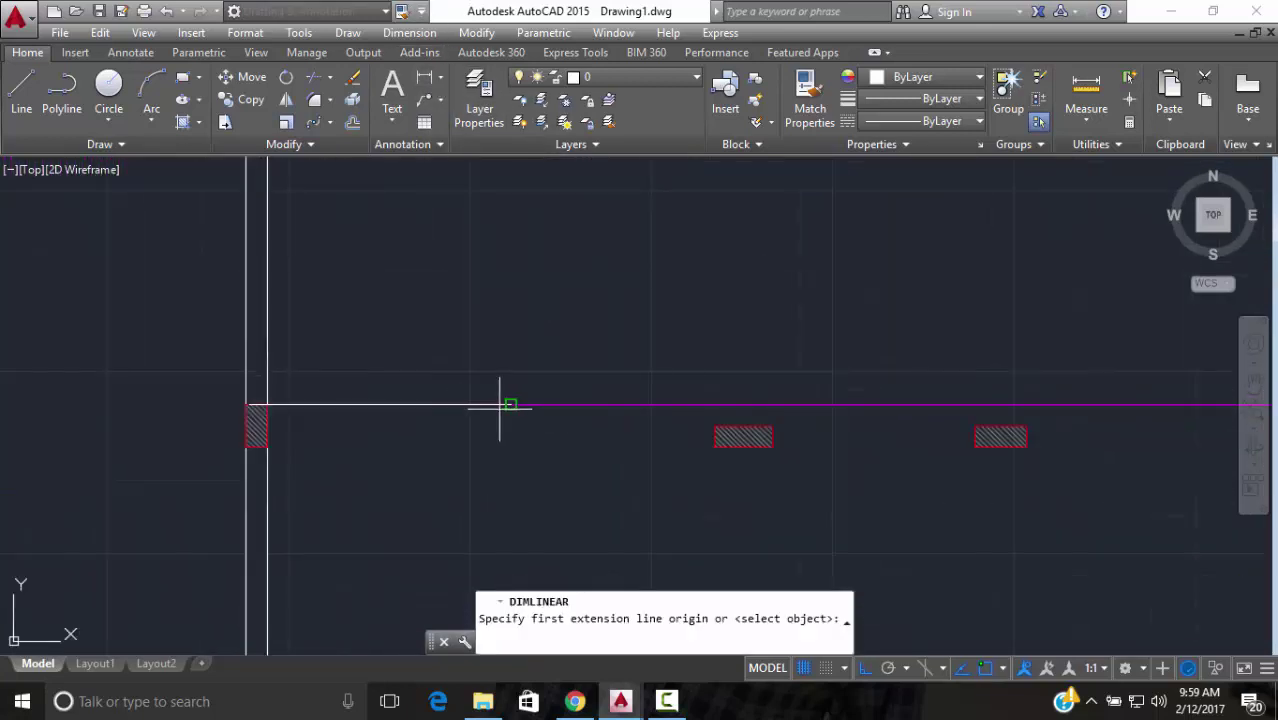
pyautogui.click(510, 405)
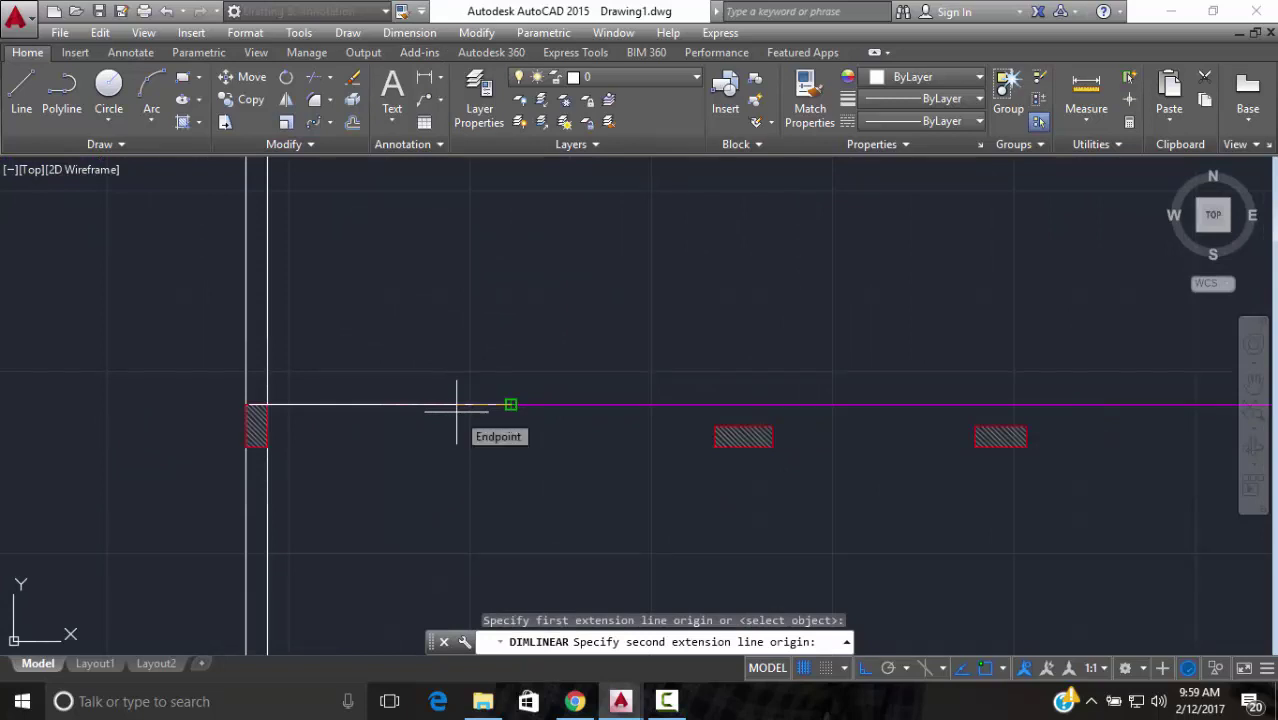
pyautogui.click(457, 408)
pyautogui.click(460, 302)
pyautogui.scroll(-2, 590, 330)
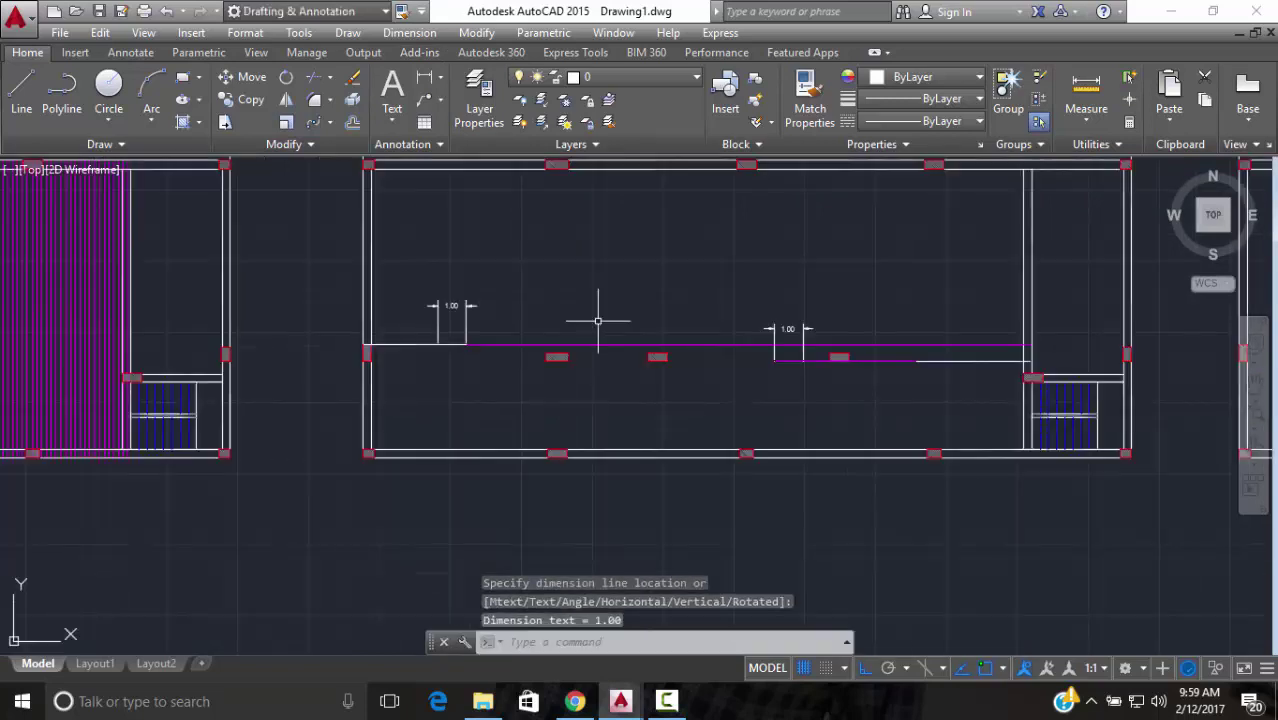
# Add a linear dimension from the left end of the left overlap to the right end of the right overlap
pyautogui.scroll(4, 573, 347)
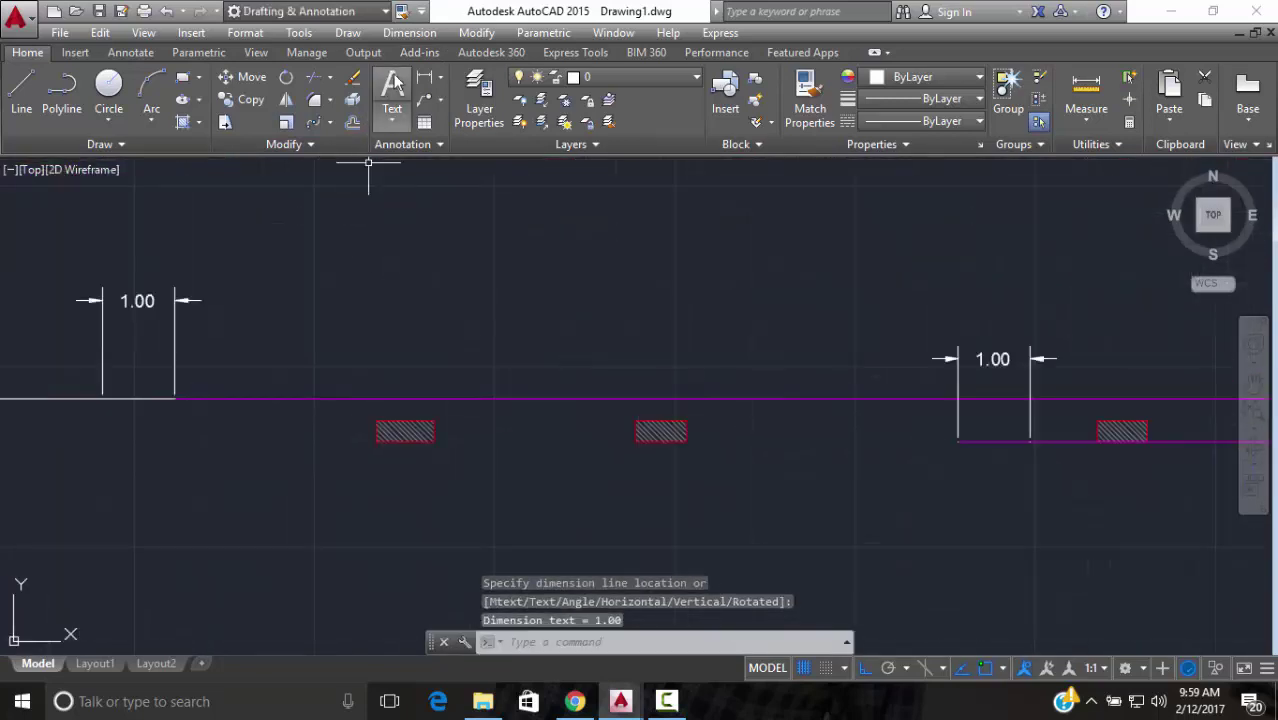
pyautogui.press('Return')
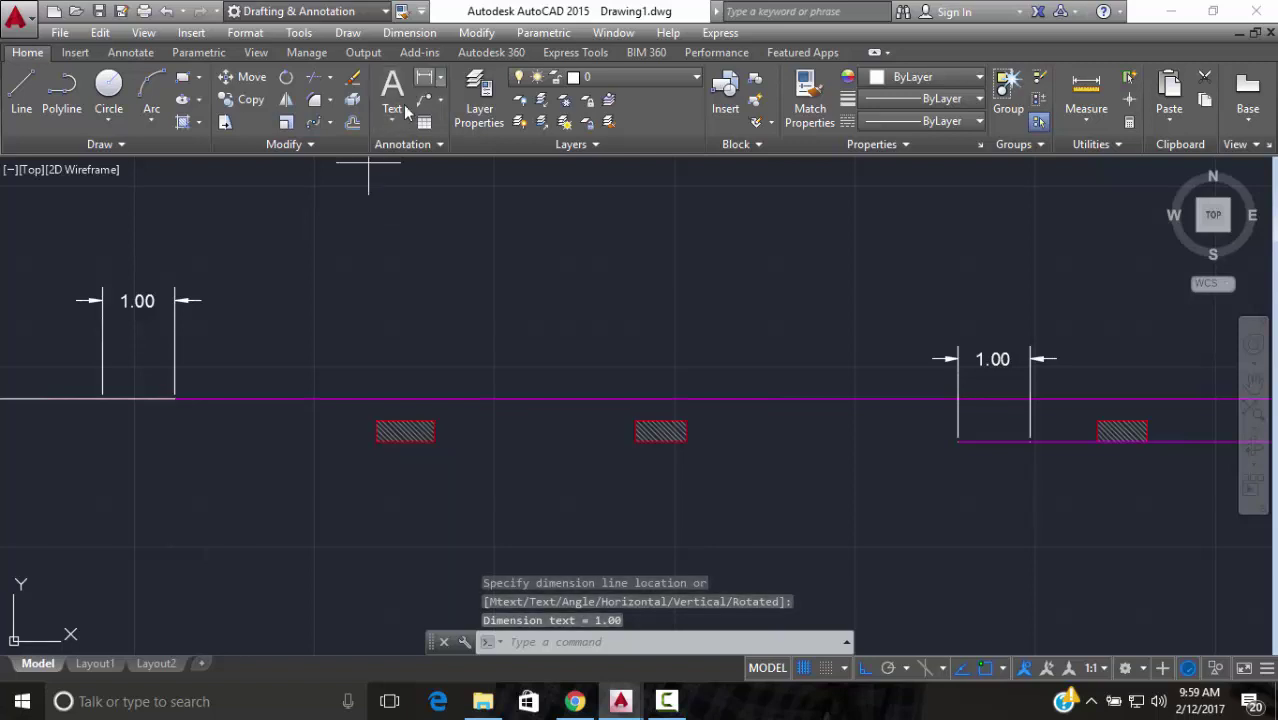
pyautogui.click(102, 399)
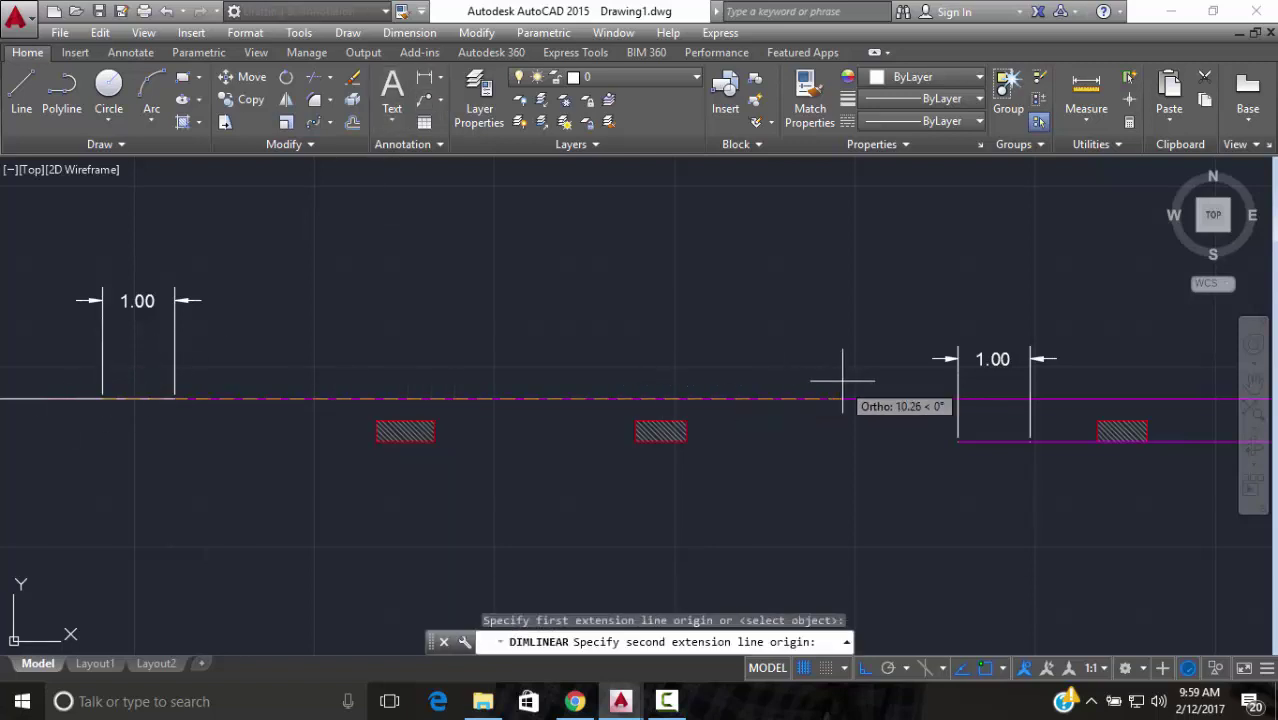
pyautogui.click(1030, 399)
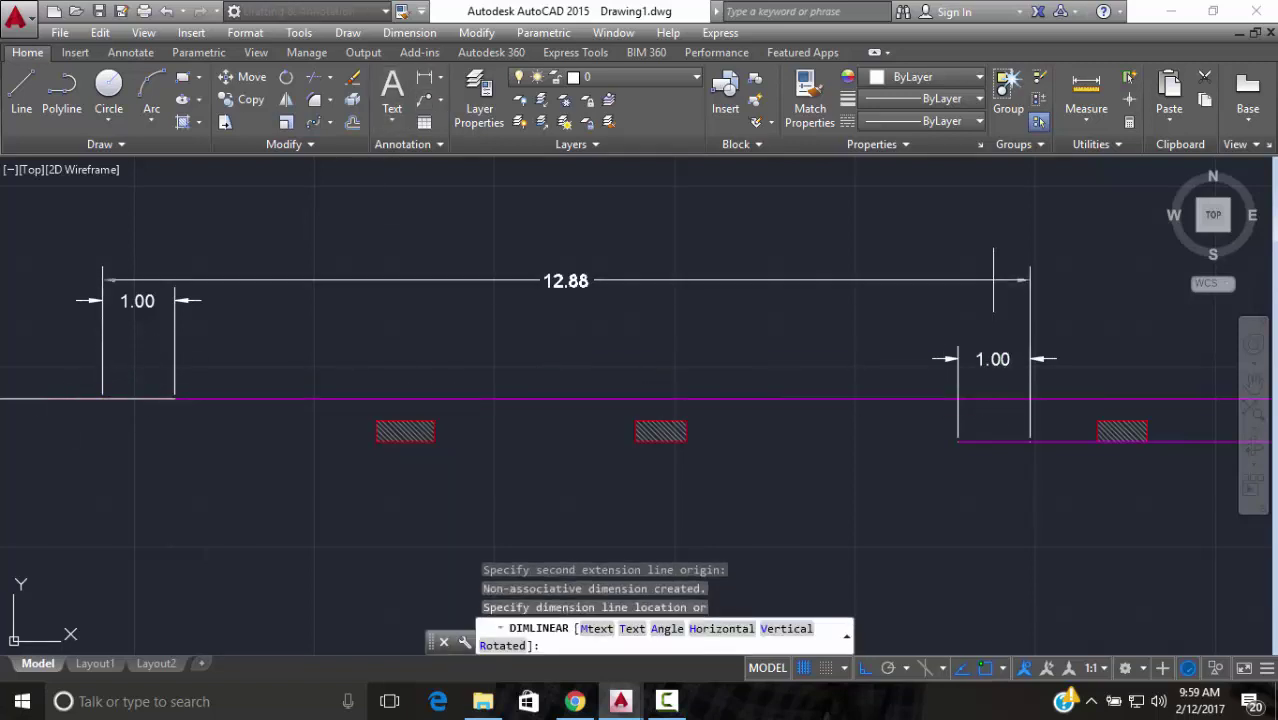
pyautogui.click(926, 280)
# Erase the long dimension spanning between the left and right overlaps
pyautogui.scroll(4, 602, 289)
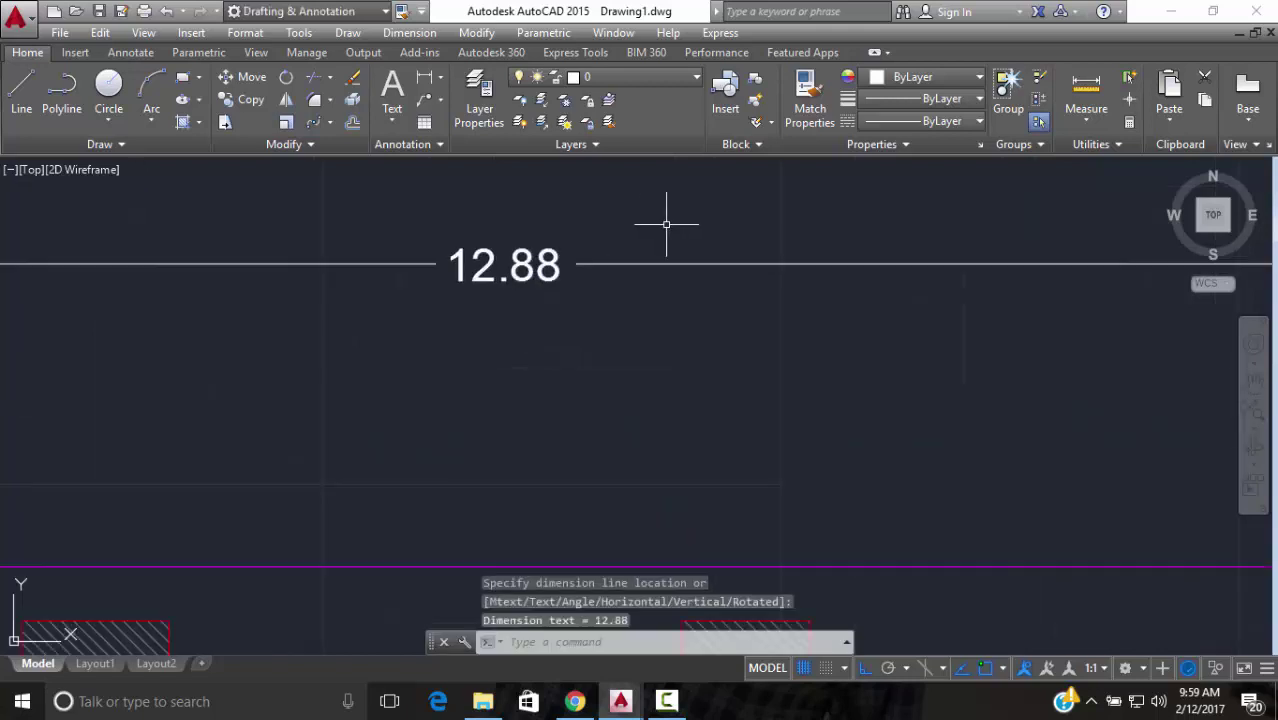
pyautogui.click(742, 211)
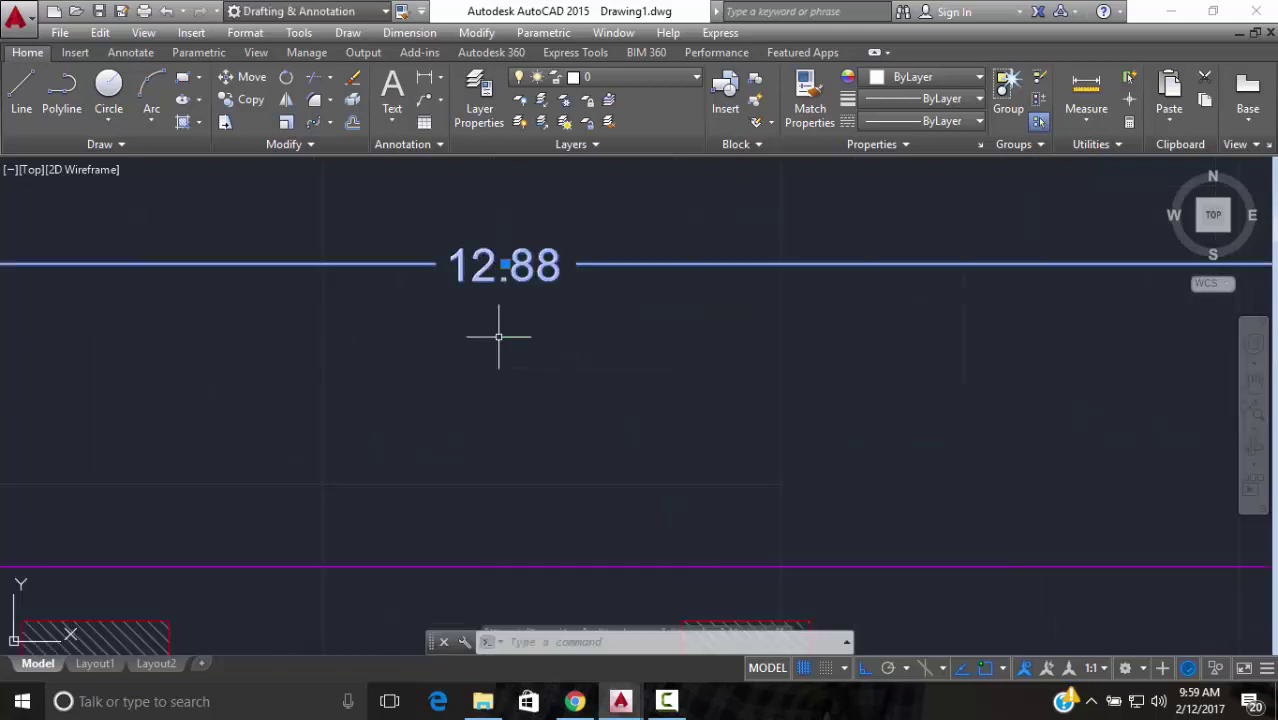
pyautogui.click(498, 336)
pyautogui.press('e')
pyautogui.press('Return')
pyautogui.scroll(-4, 499, 320)
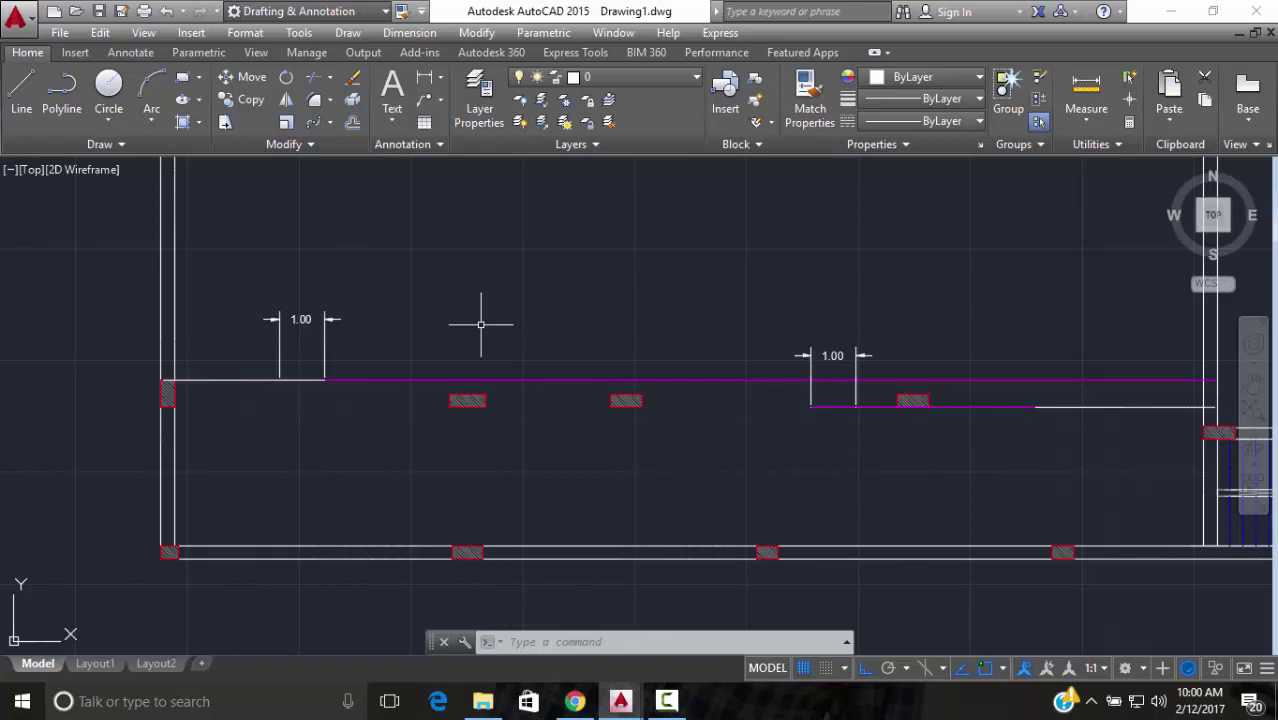
pyautogui.write('h')
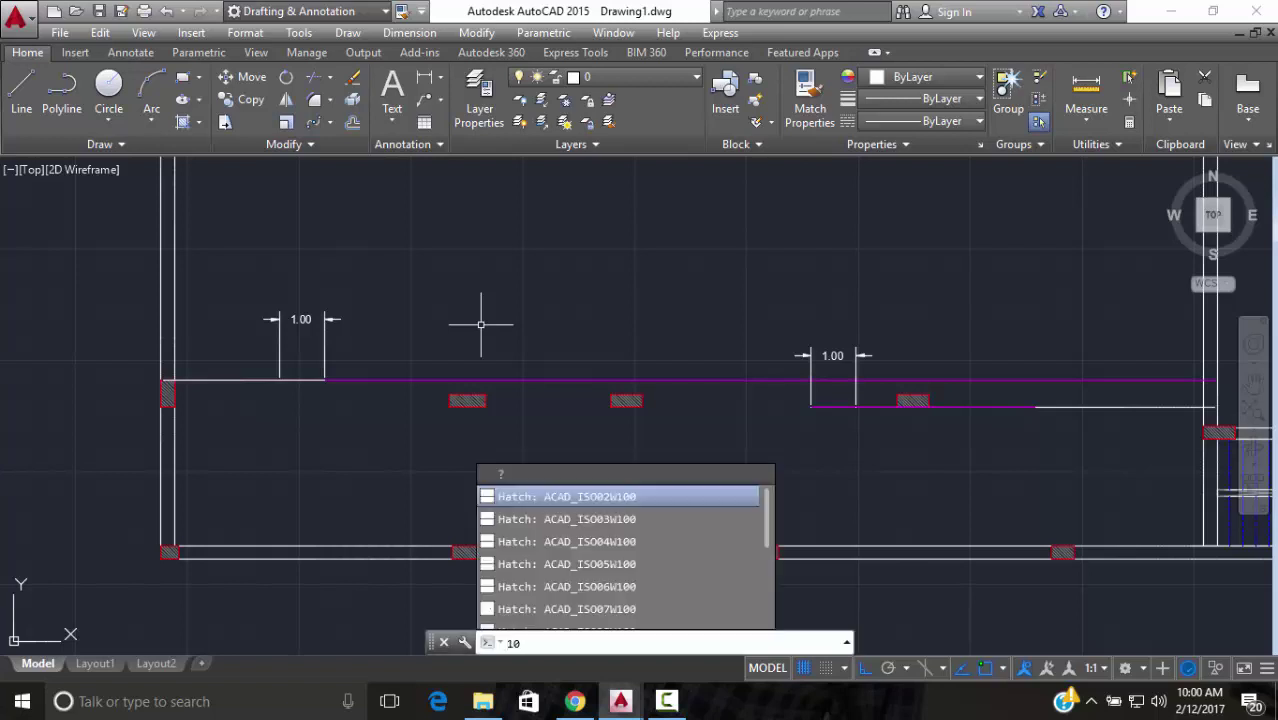
pyautogui.press('Return')
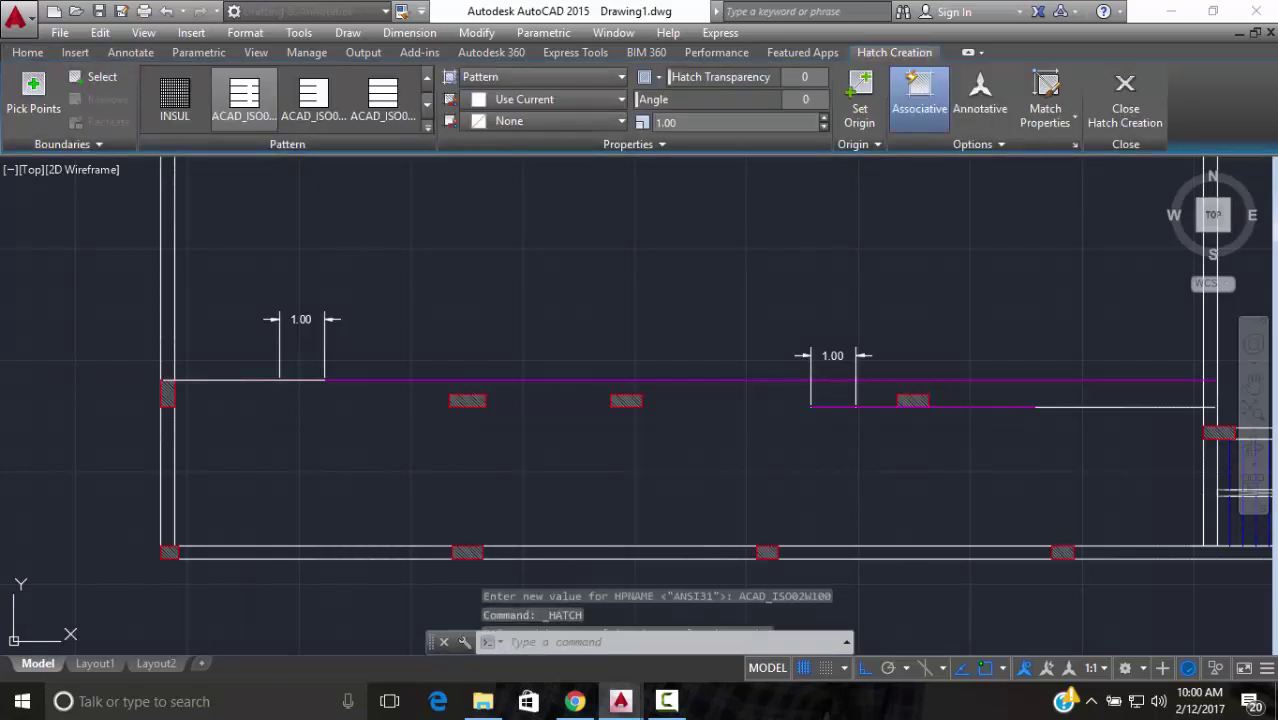
pyautogui.press('Escape')
# Draw a 10-unit line rightward along the magenta bar from the left end of the left 1-unit overlap
pyautogui.write('l')
pyautogui.press('Return')
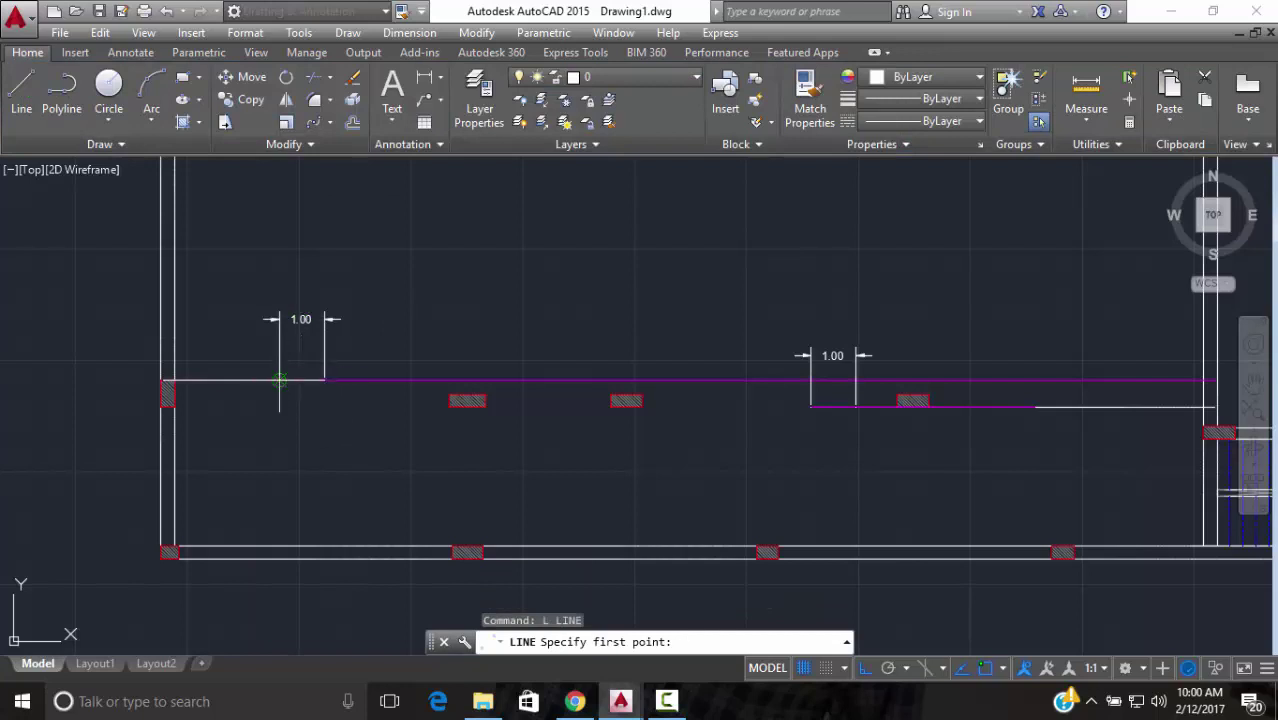
pyautogui.click(279, 380)
pyautogui.write('10')
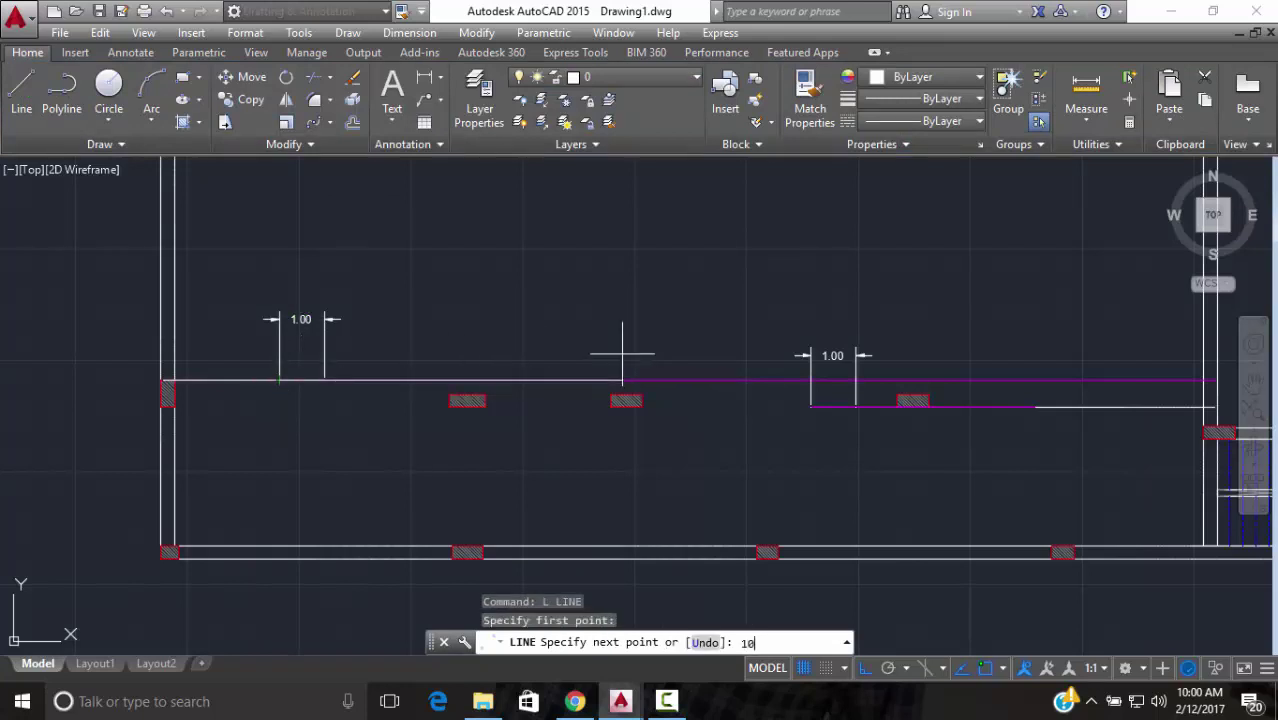
pyautogui.press('Return')
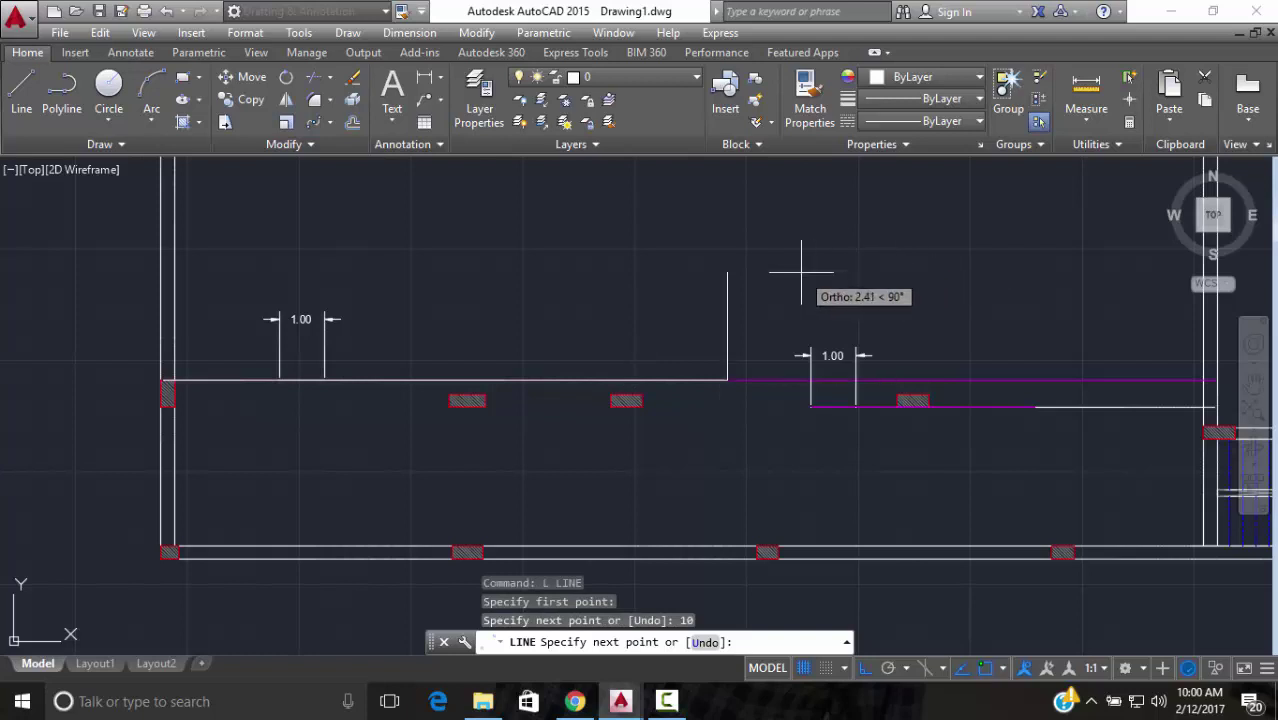
pyautogui.press('Escape')
# Add a 1-unit linear dimension leftward from the right end of the 10-unit line, placed above the bar
pyautogui.scroll(4, 752, 354)
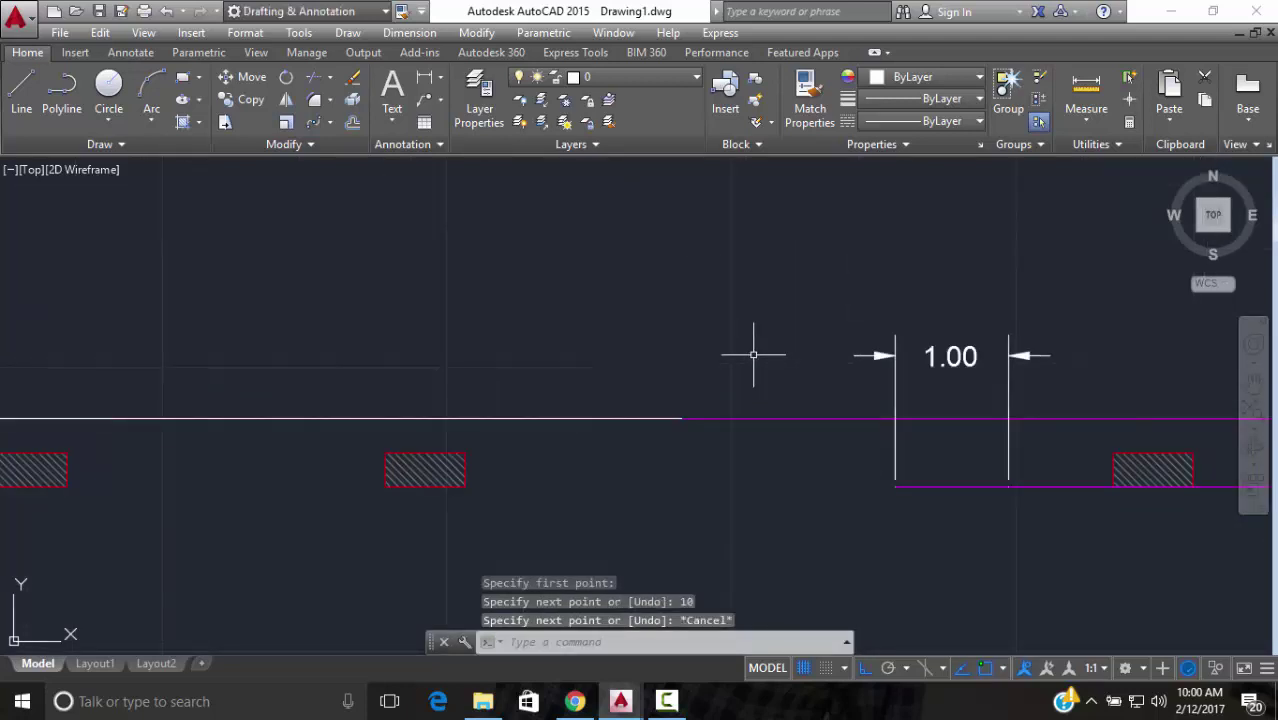
pyautogui.click(424, 77)
pyautogui.click(682, 418)
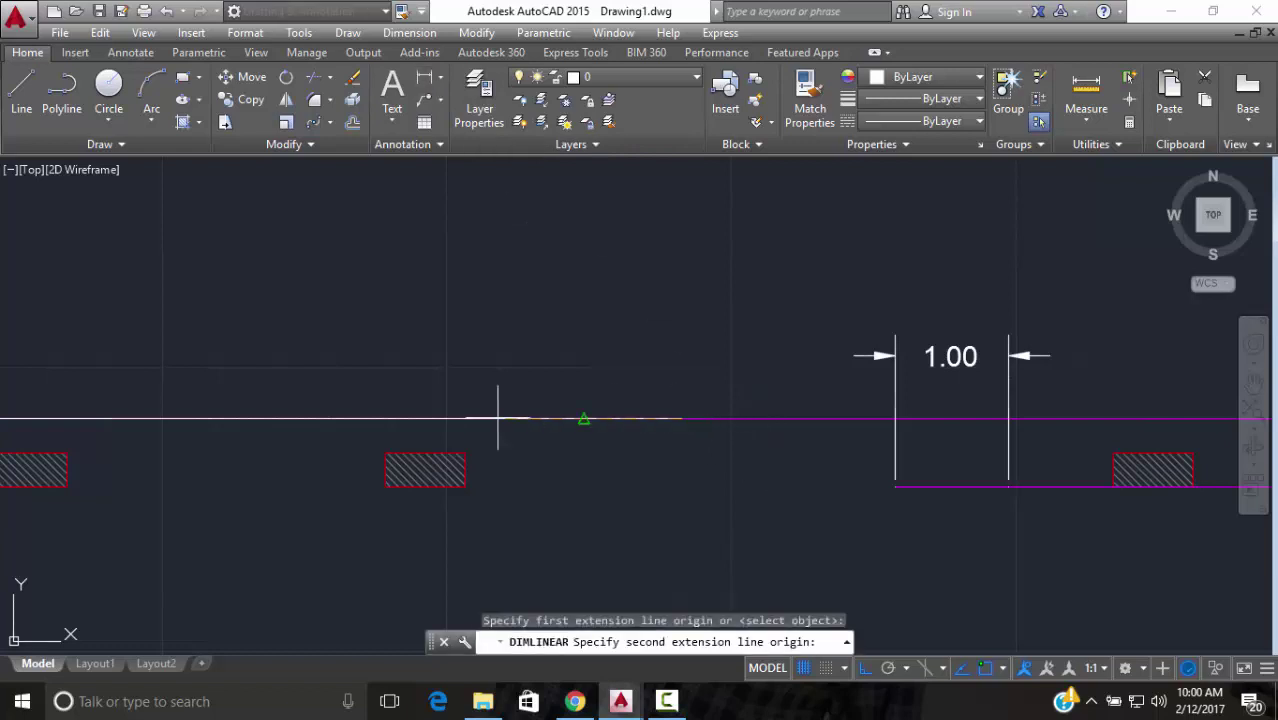
pyautogui.write('1')
pyautogui.press('Return')
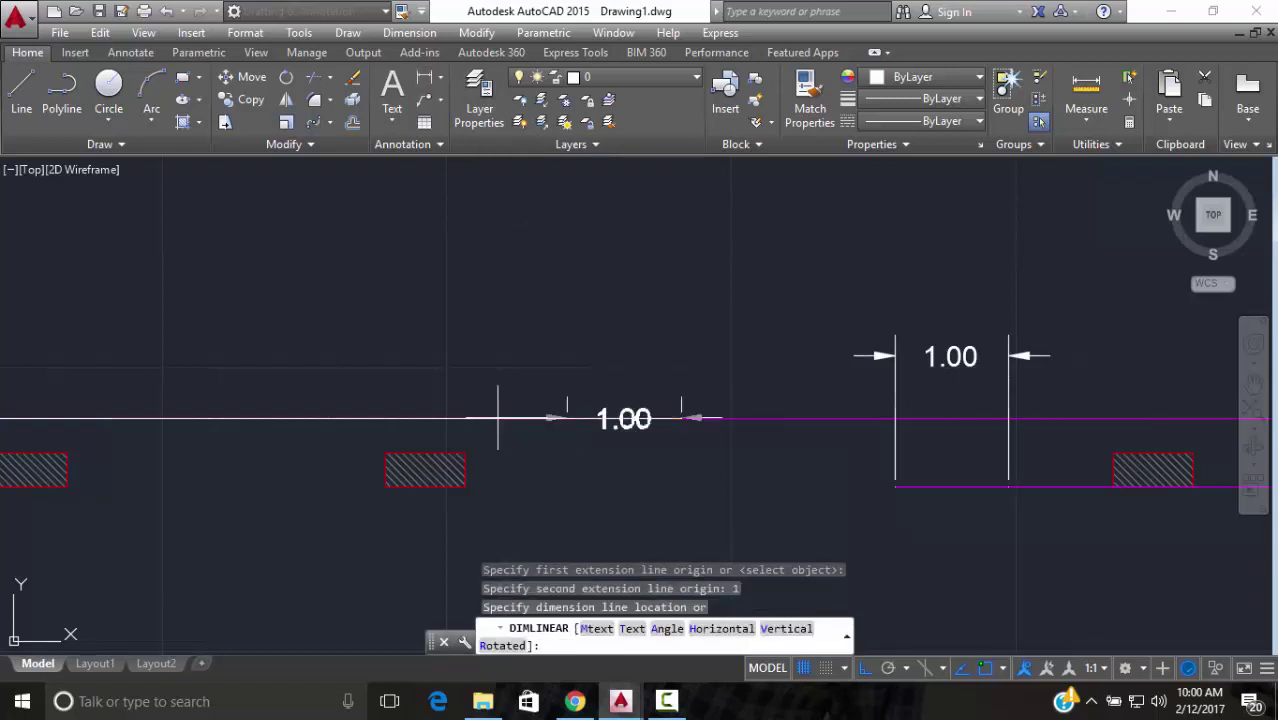
pyautogui.click(506, 377)
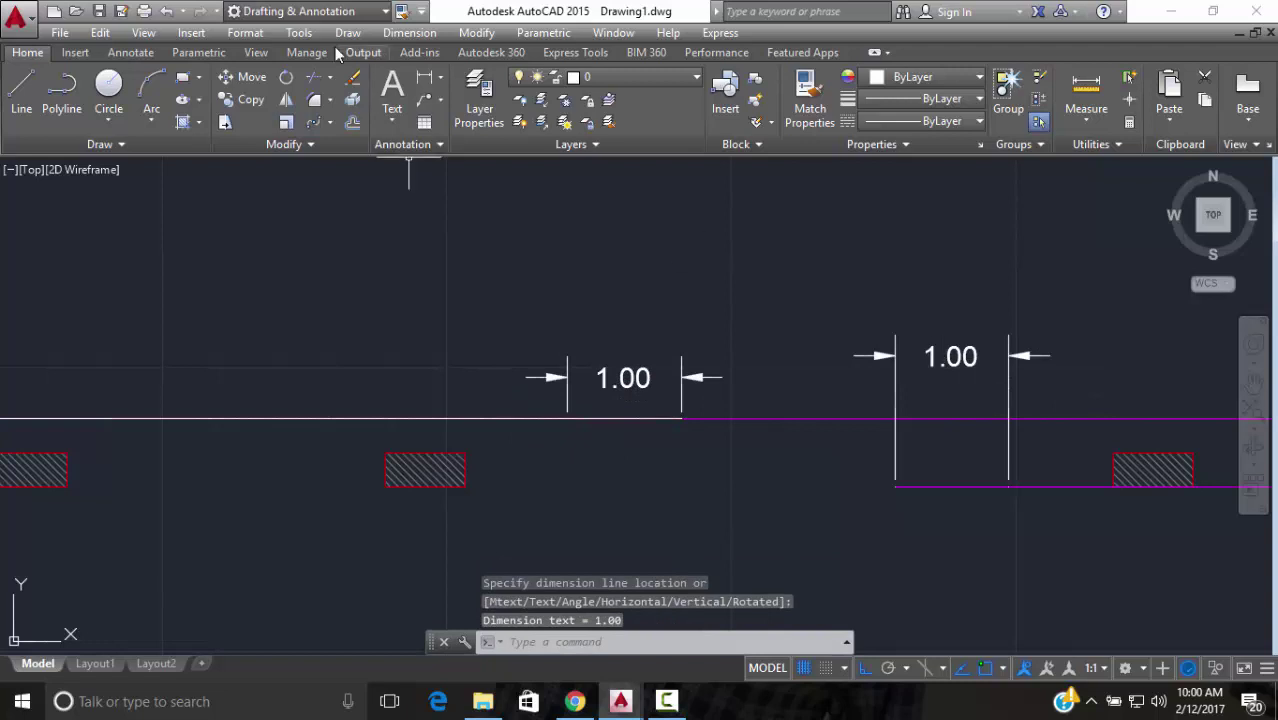
# Add a linear dimension below the bars from the middle overlap's left end to the right overlap's right end
pyautogui.click(432, 78)
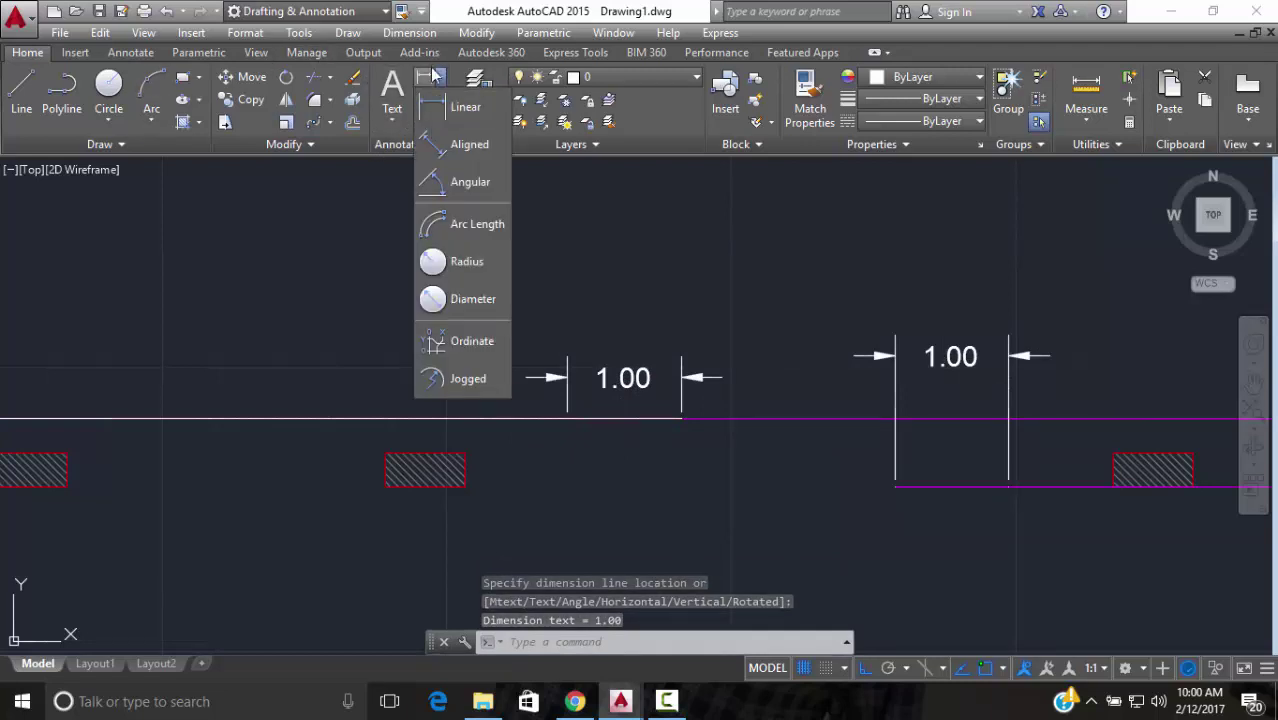
pyautogui.click(465, 106)
pyautogui.click(584, 418)
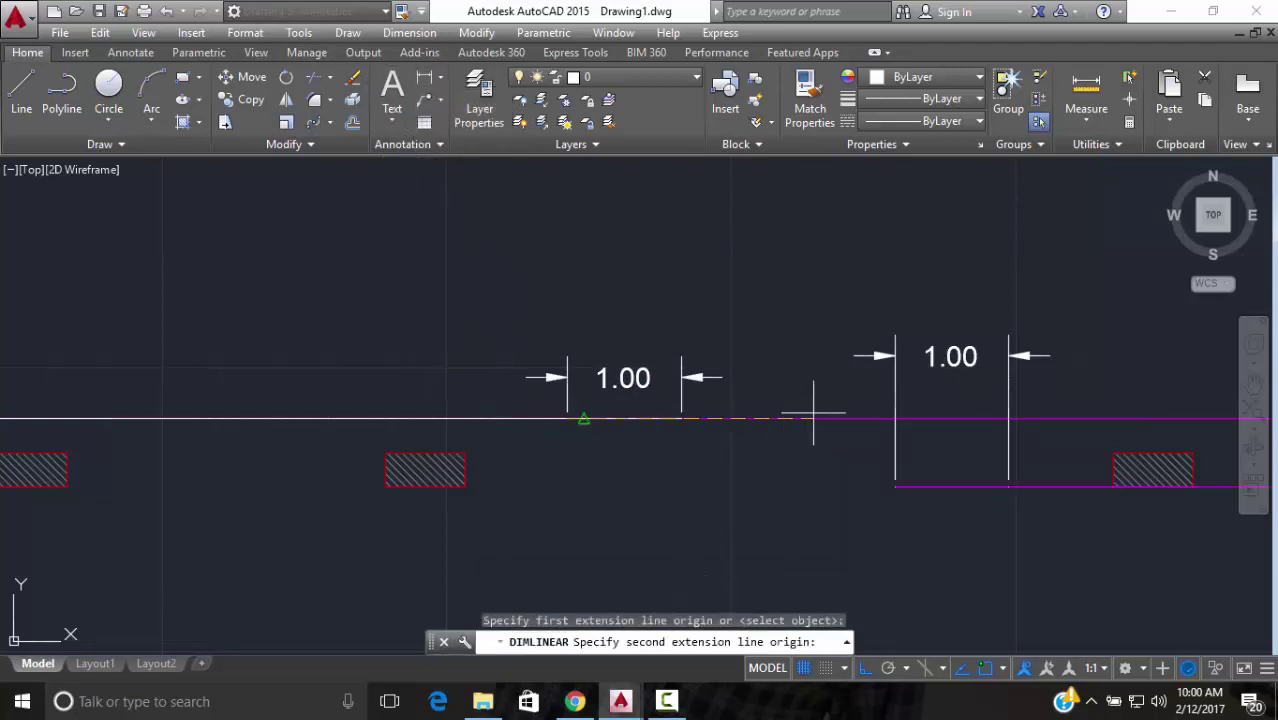
pyautogui.click(1008, 418)
pyautogui.click(960, 537)
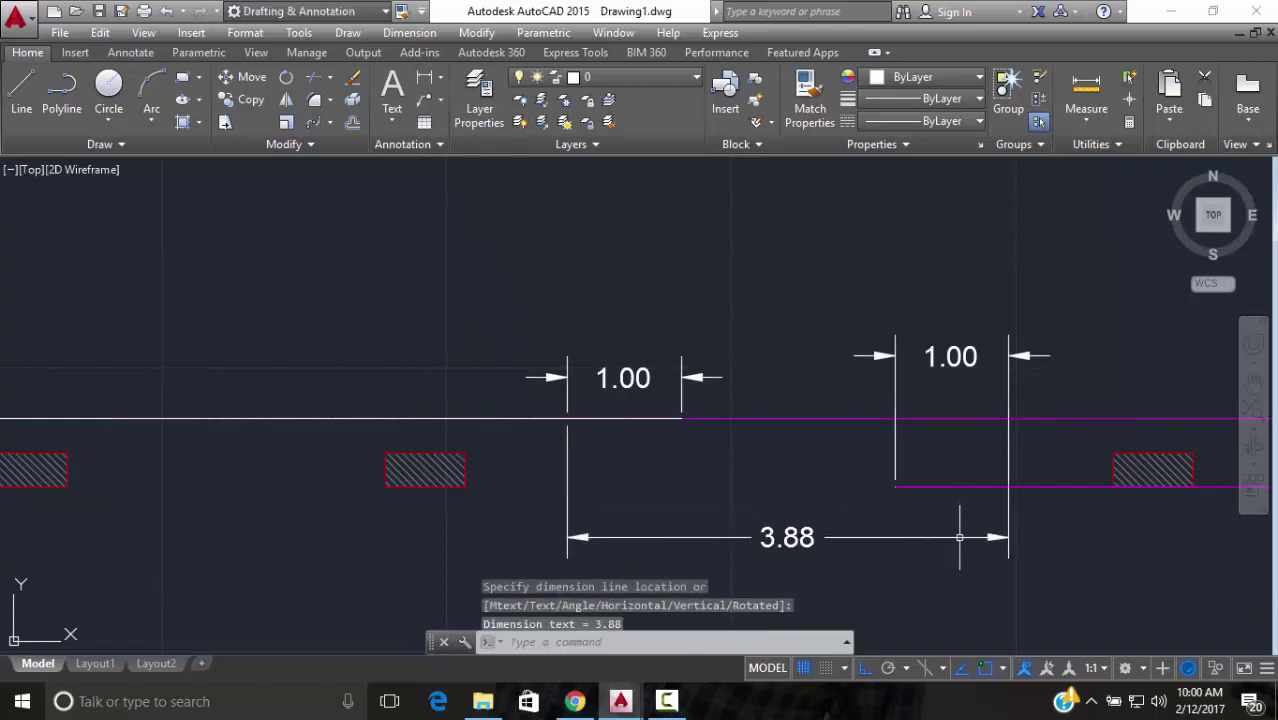
# Erase the dimension below the bars that spans the middle and right overlaps
pyautogui.click(845, 480)
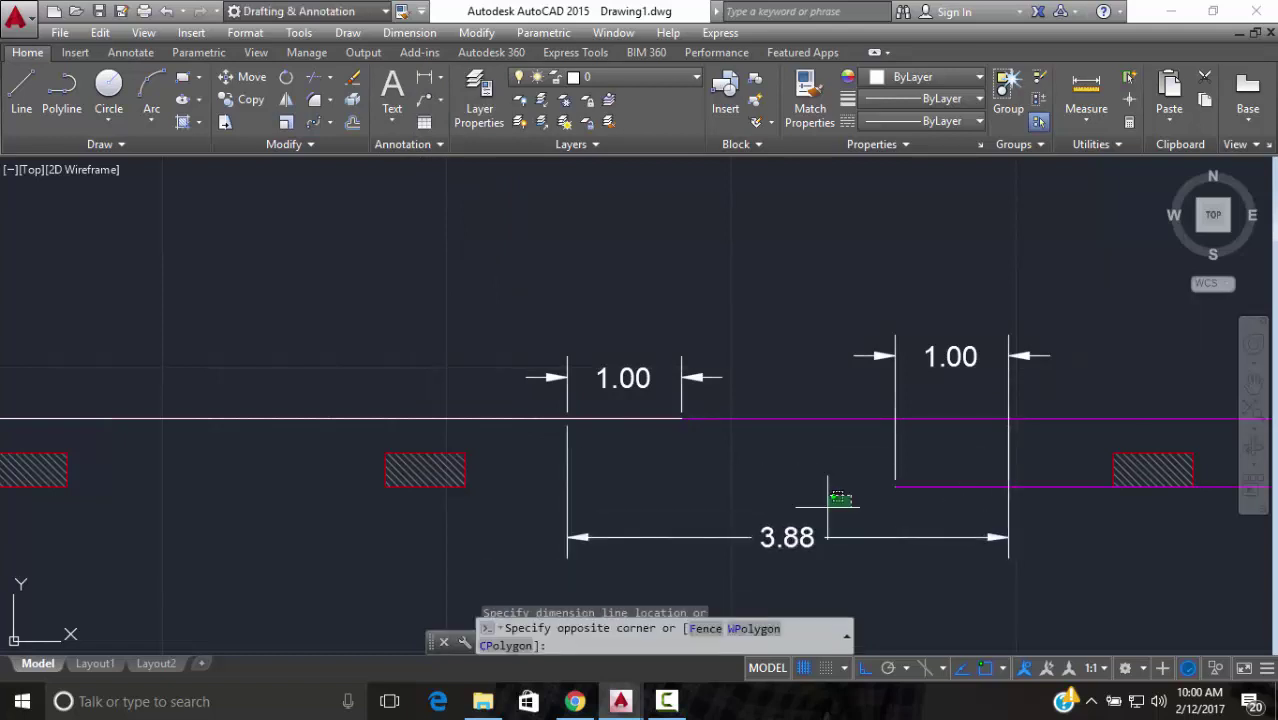
pyautogui.click(775, 537)
pyautogui.press('Delete')
# Draw a 4-unit line rightward along the magenta bar from the left end of the middle 1-unit overlap
pyautogui.write('l')
pyautogui.press('Return')
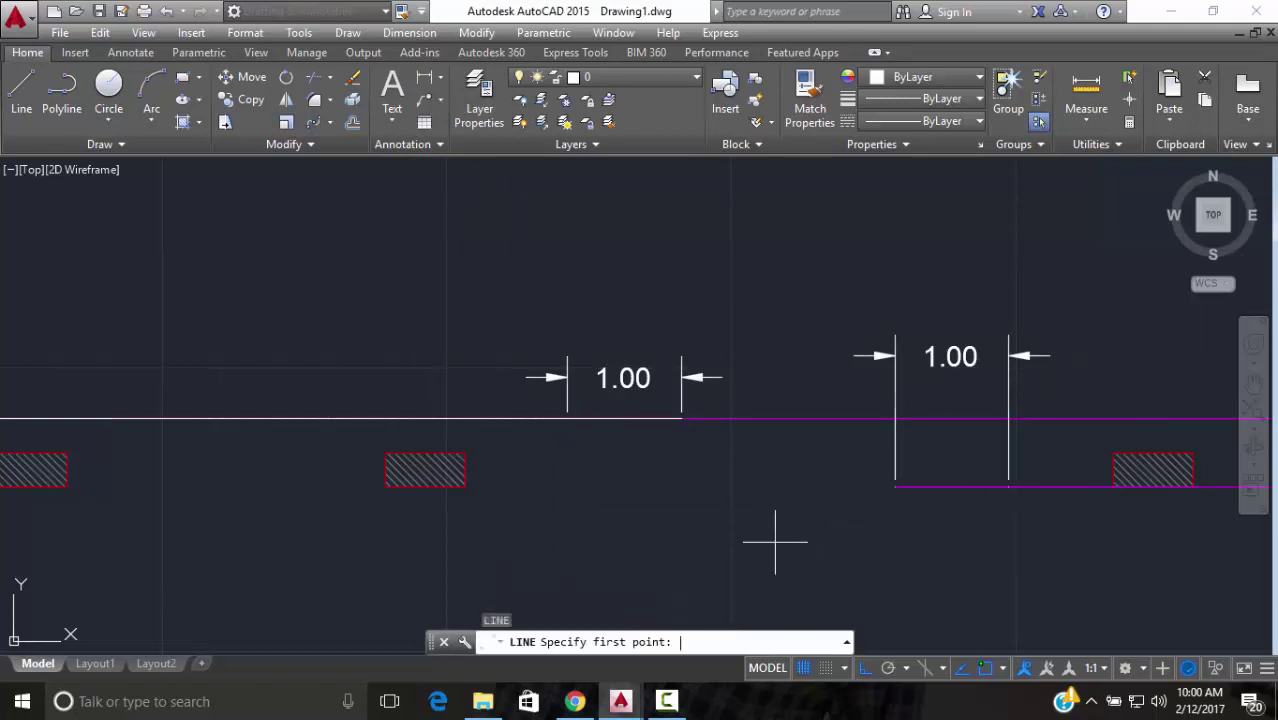
pyautogui.click(567, 418)
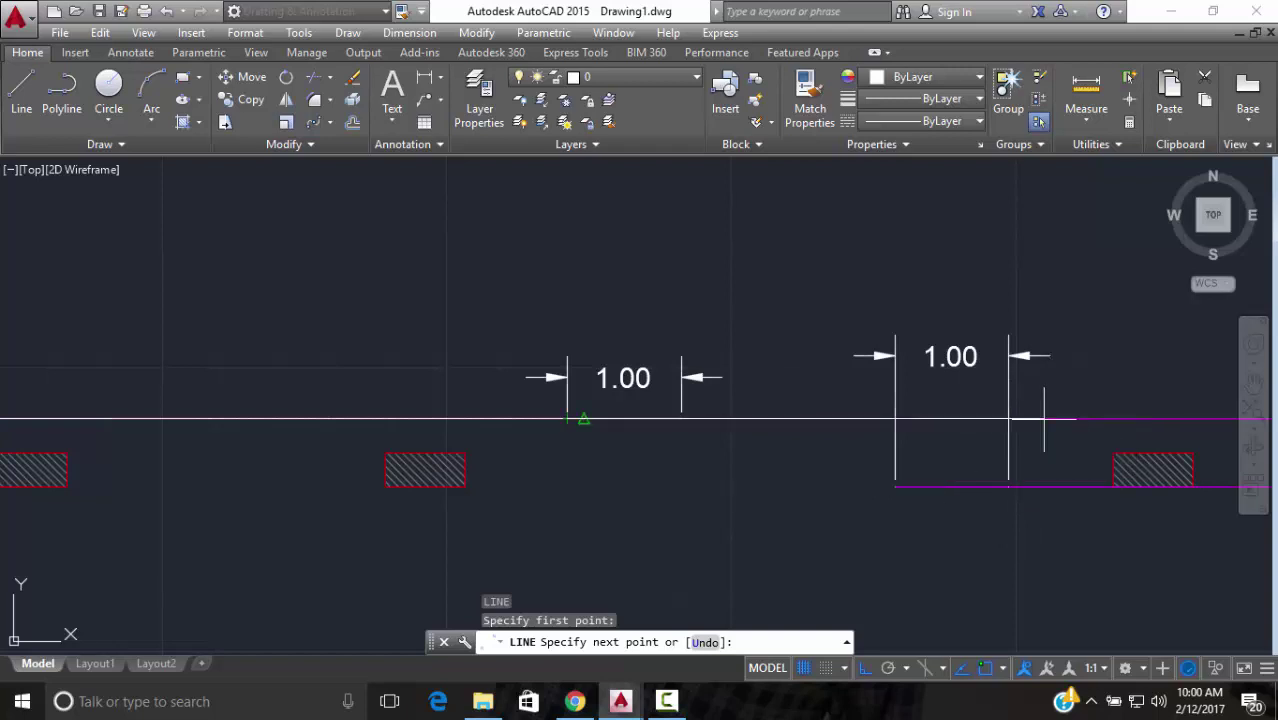
pyautogui.write('4')
pyautogui.press('Return')
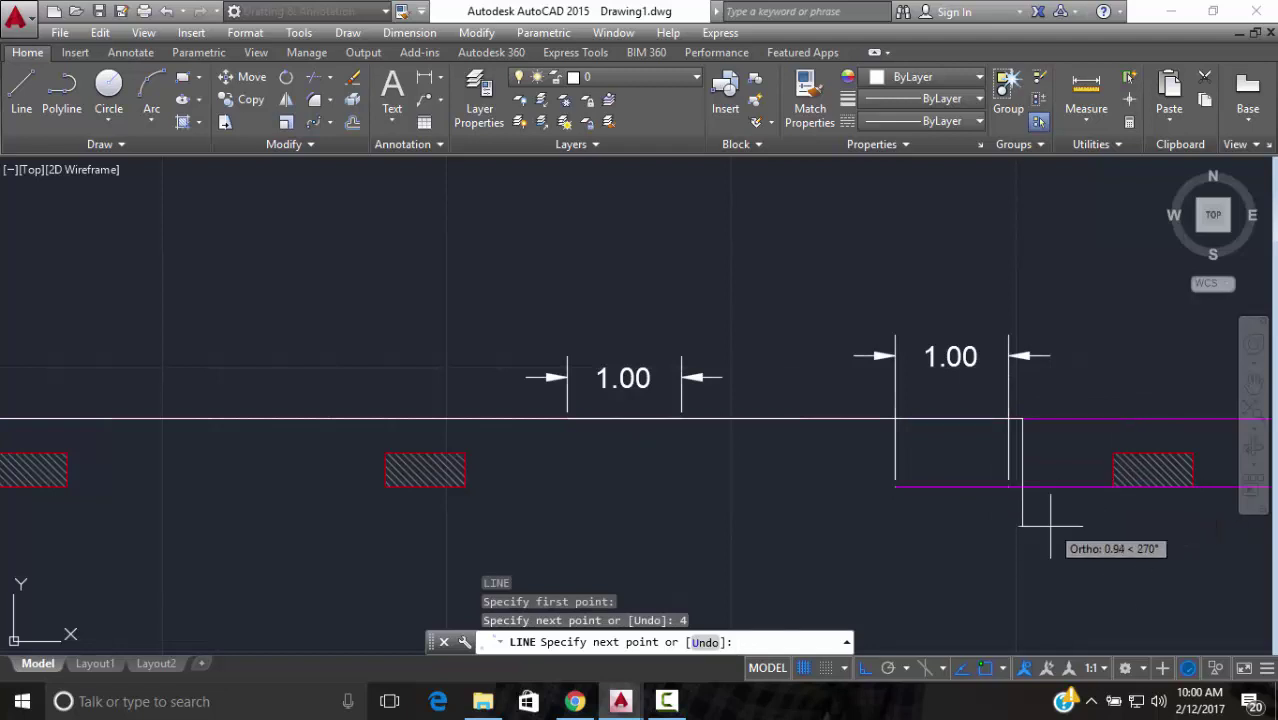
pyautogui.press('Escape')
pyautogui.click(968, 418)
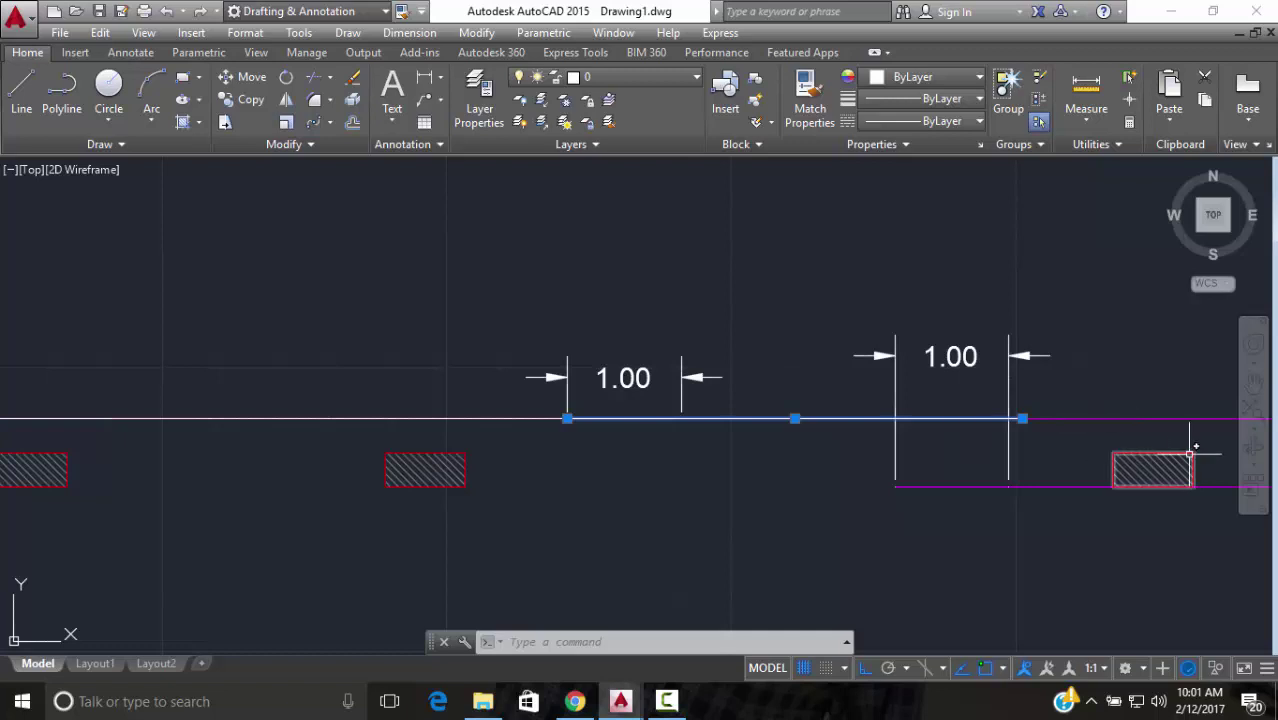
pyautogui.press('Escape')
# Try erasing the full-length magenta bar together with the white bar at the right end, and undo the erasure
pyautogui.scroll(-2, 1075, 391)
pyautogui.scroll(-4, 1081, 387)
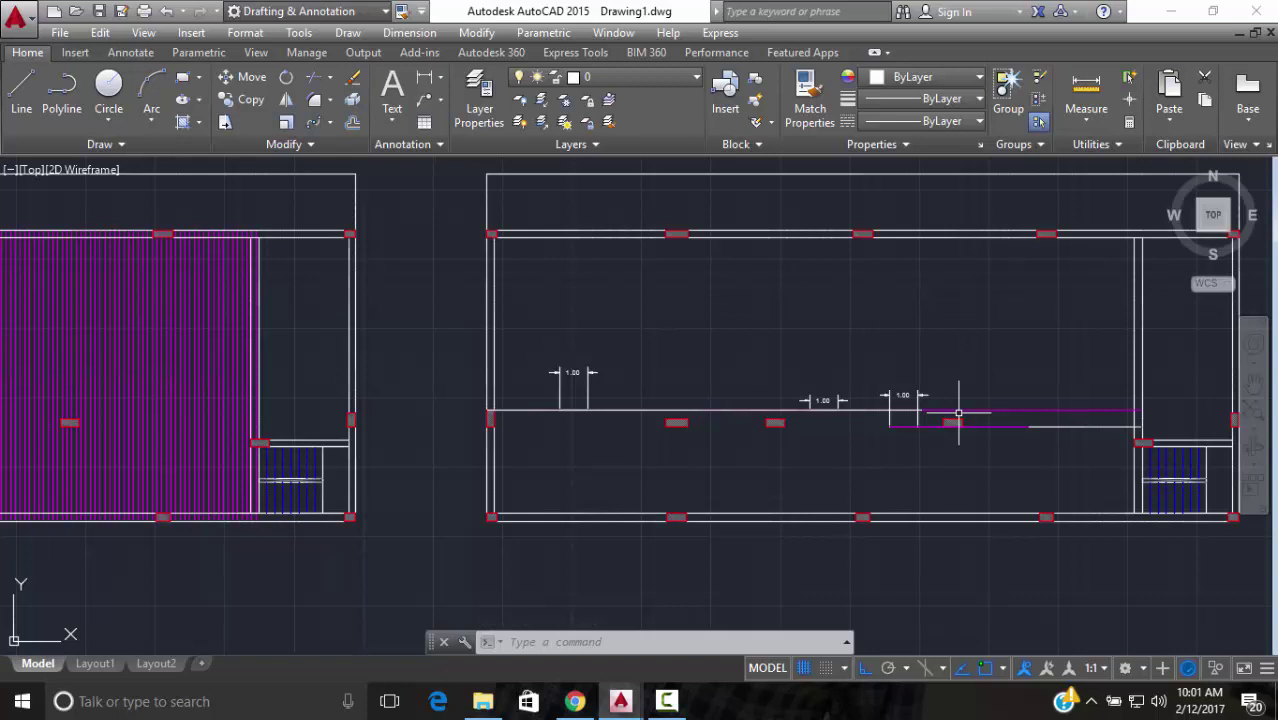
pyautogui.click(1072, 427)
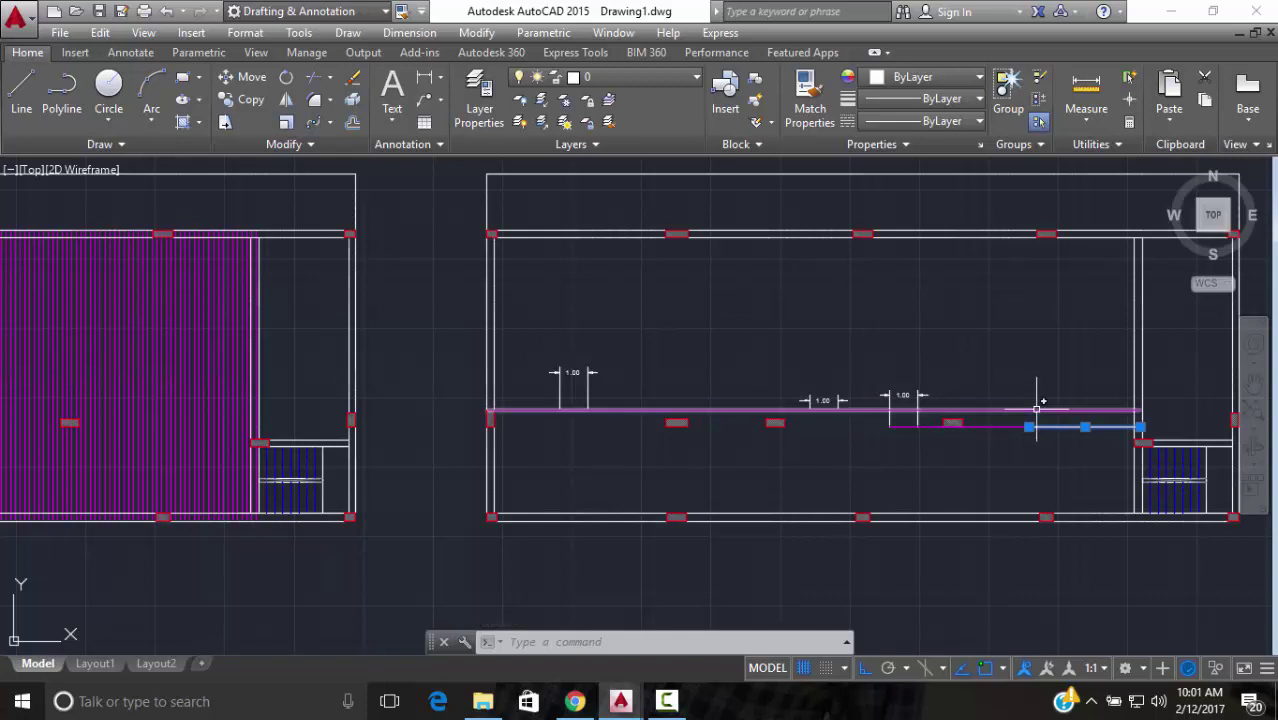
pyautogui.click(1037, 408)
pyautogui.write('e')
pyautogui.press('Return')
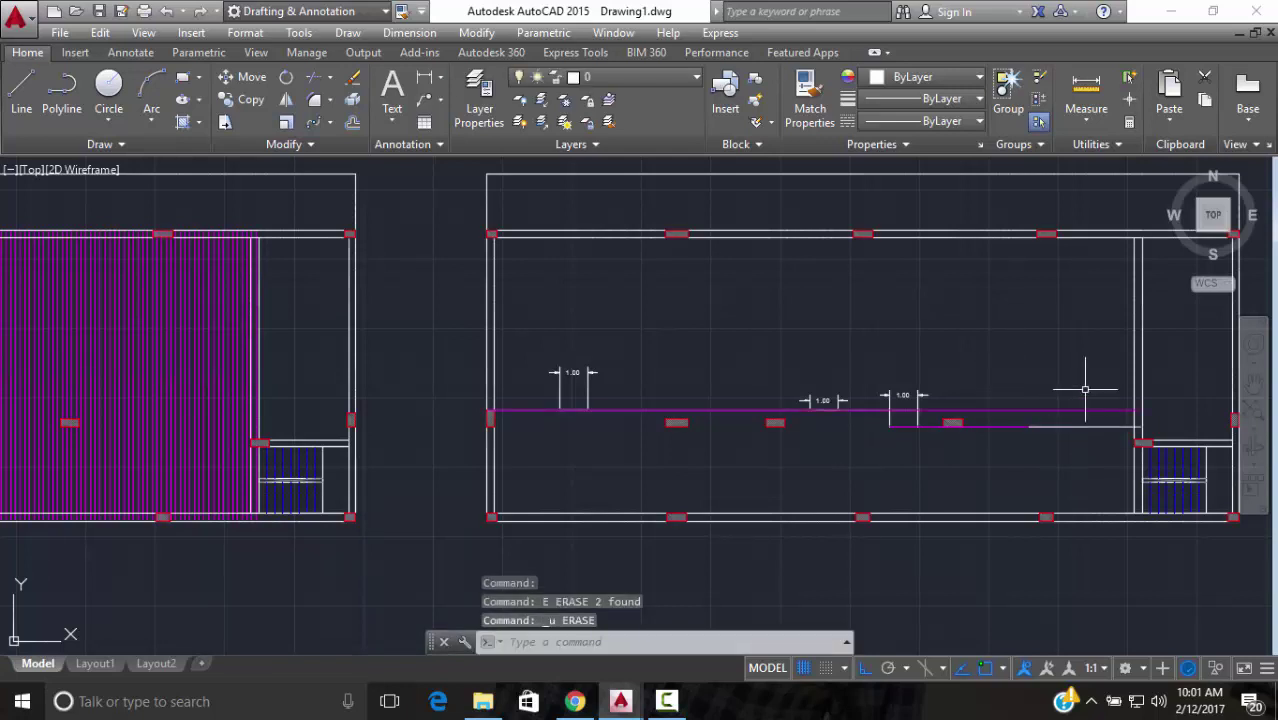
pyautogui.hotkey('ctrl', 'z')
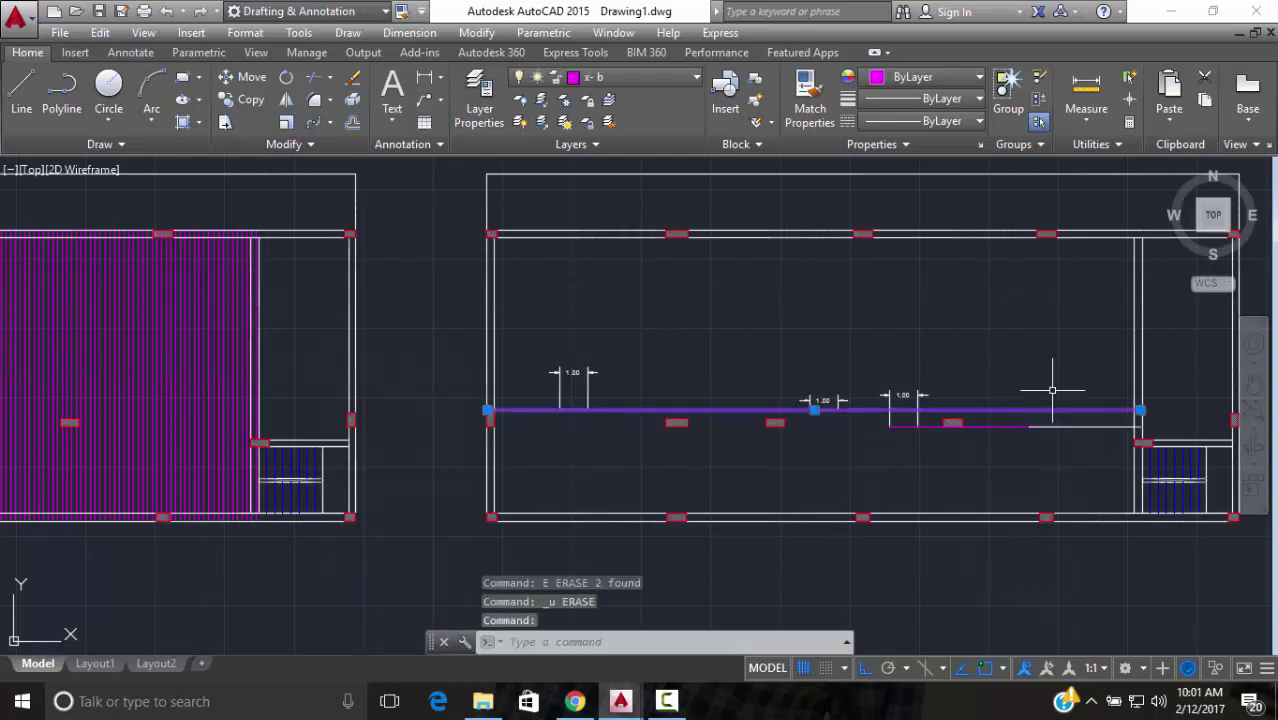
# Erase only the full-length magenta bar underneath the white segments
pyautogui.write('e')
pyautogui.press('Return')
# Move the three upper white bar segments straight down so they align with the lower magenta bar
pyautogui.scroll(3, 826, 433)
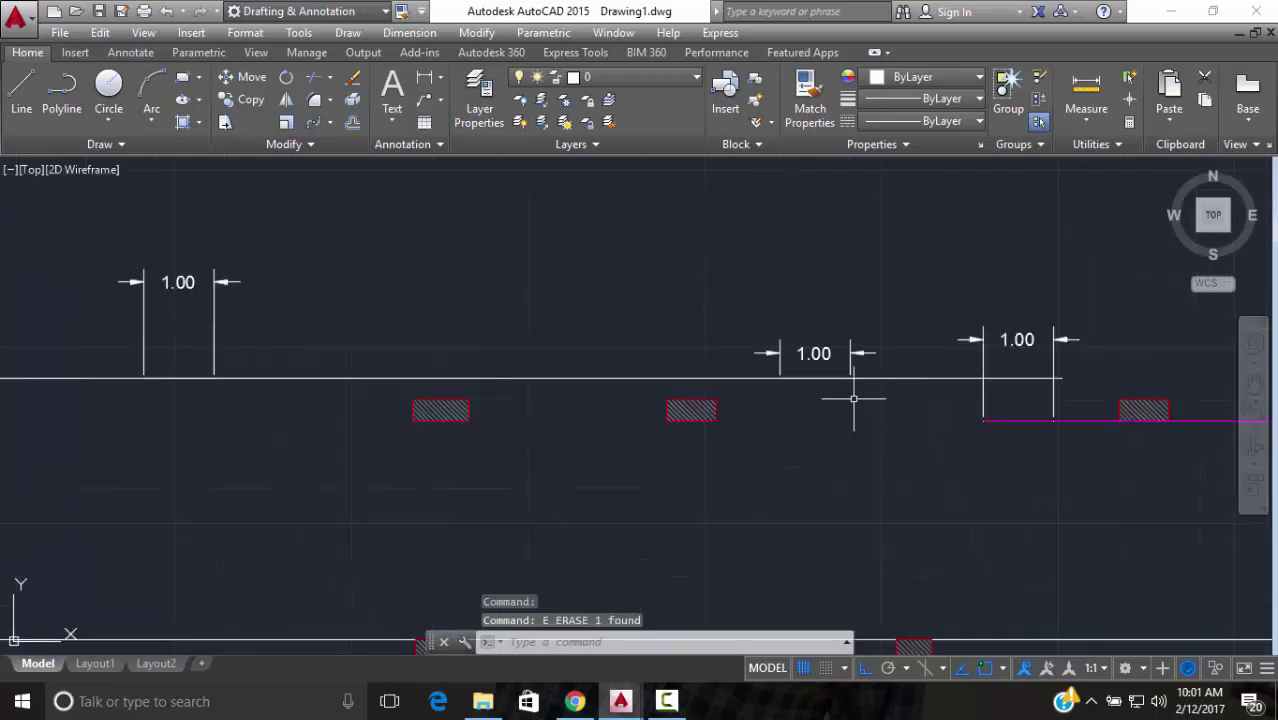
pyautogui.click(943, 369)
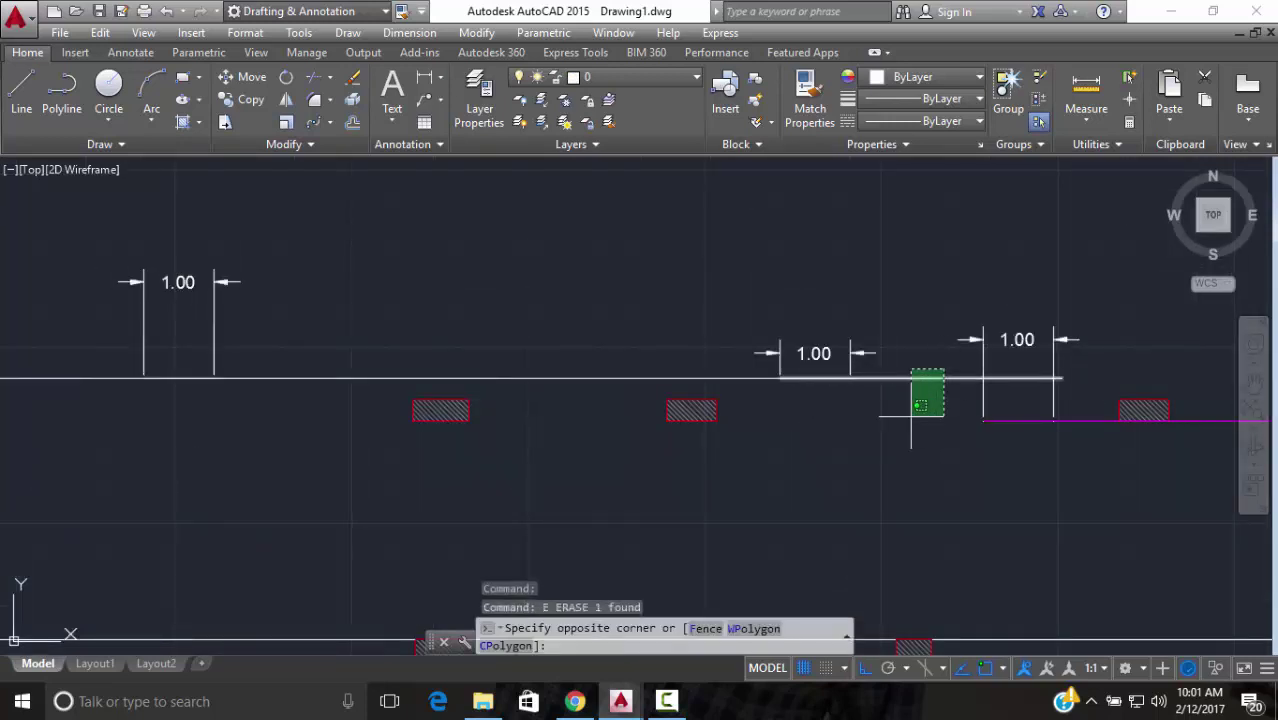
pyautogui.click(907, 417)
pyautogui.click(650, 348)
pyautogui.click(475, 390)
pyautogui.scroll(-3, 352, 333)
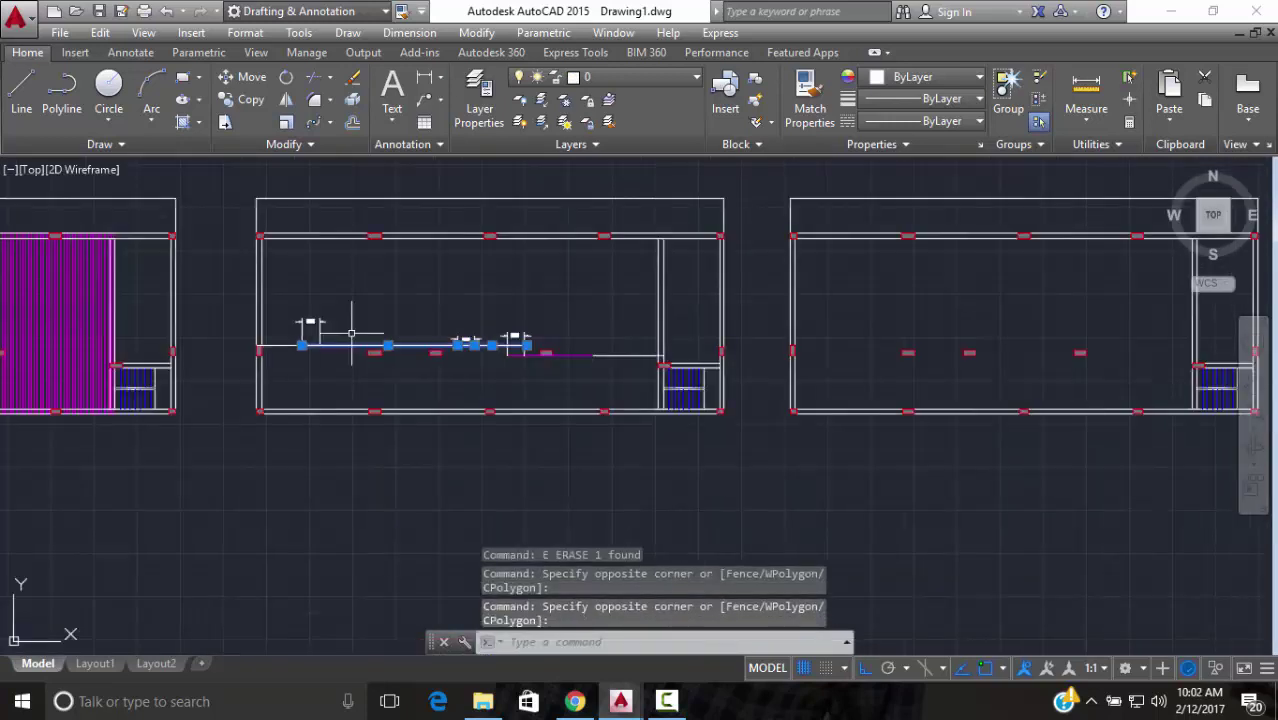
pyautogui.scroll(3, 222, 337)
pyautogui.click(248, 322)
pyautogui.click(223, 393)
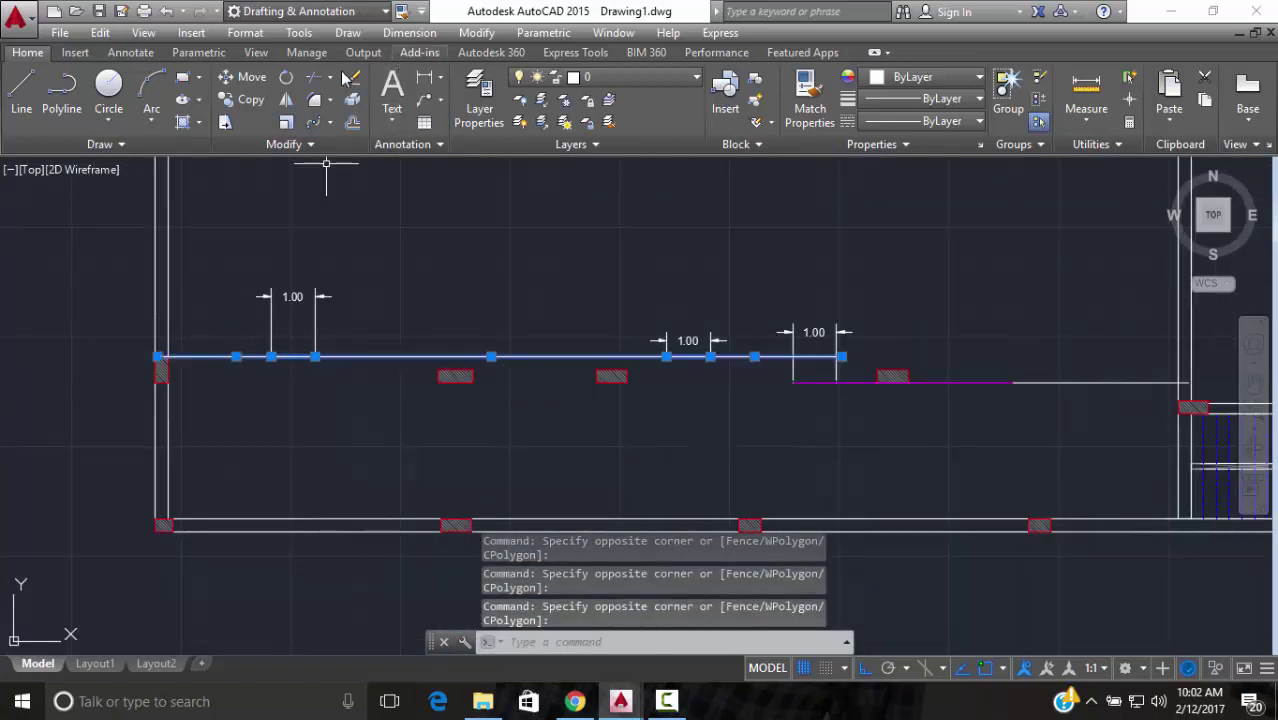
pyautogui.click(245, 77)
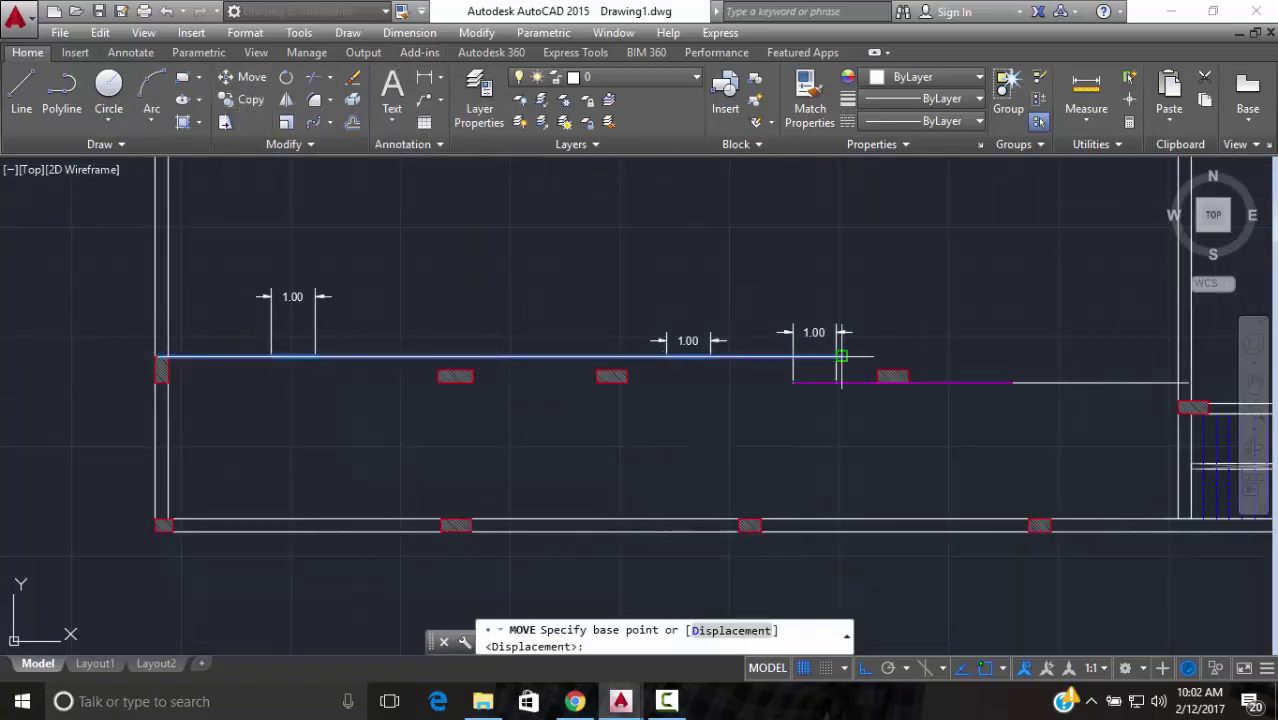
pyautogui.scroll(5, 841, 356)
pyautogui.click(803, 374)
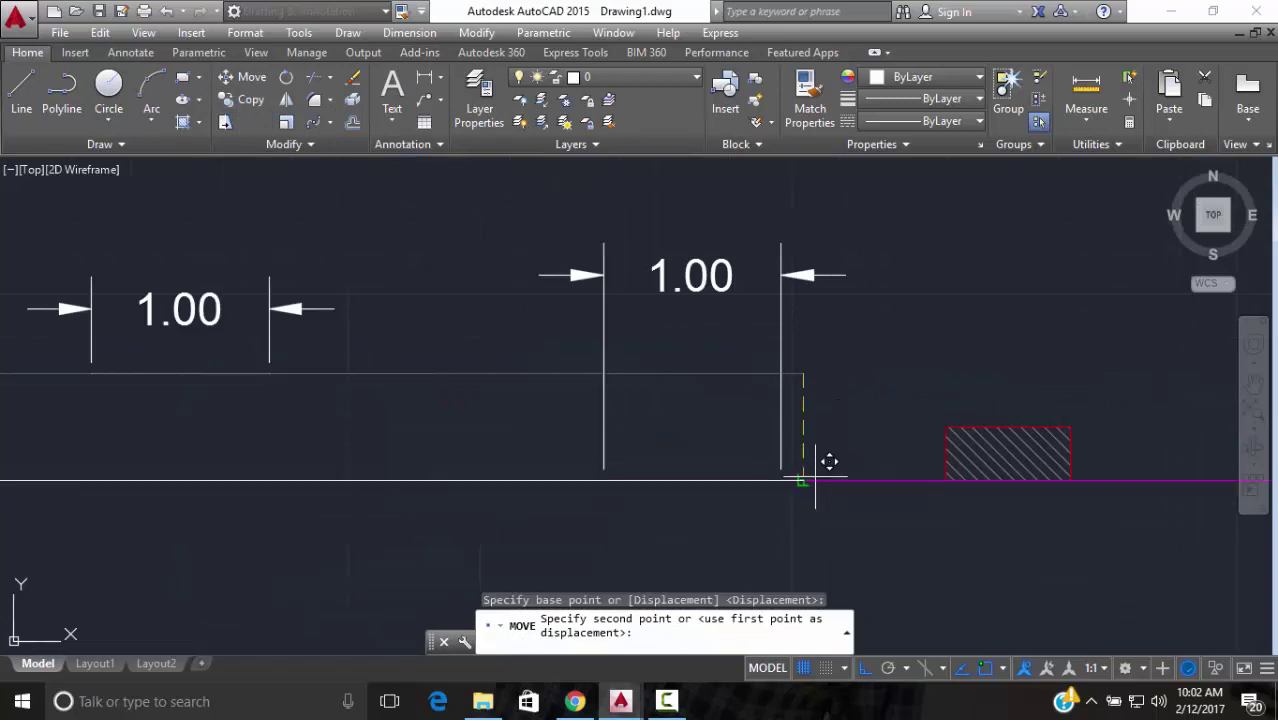
pyautogui.press('Escape')
pyautogui.scroll(-5, 847, 385)
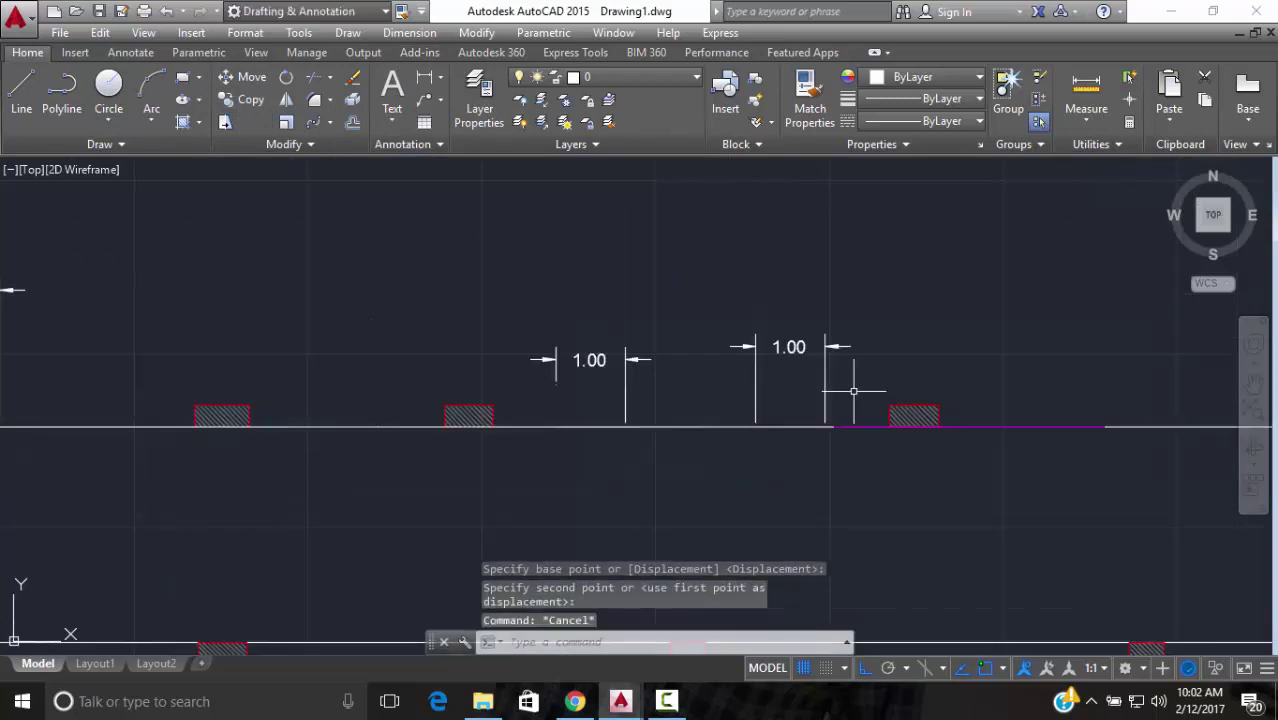
# Erase the three 1-unit overlap dimensions above the bars
pyautogui.scroll(2, 862, 327)
pyautogui.click(862, 327)
pyautogui.click(596, 432)
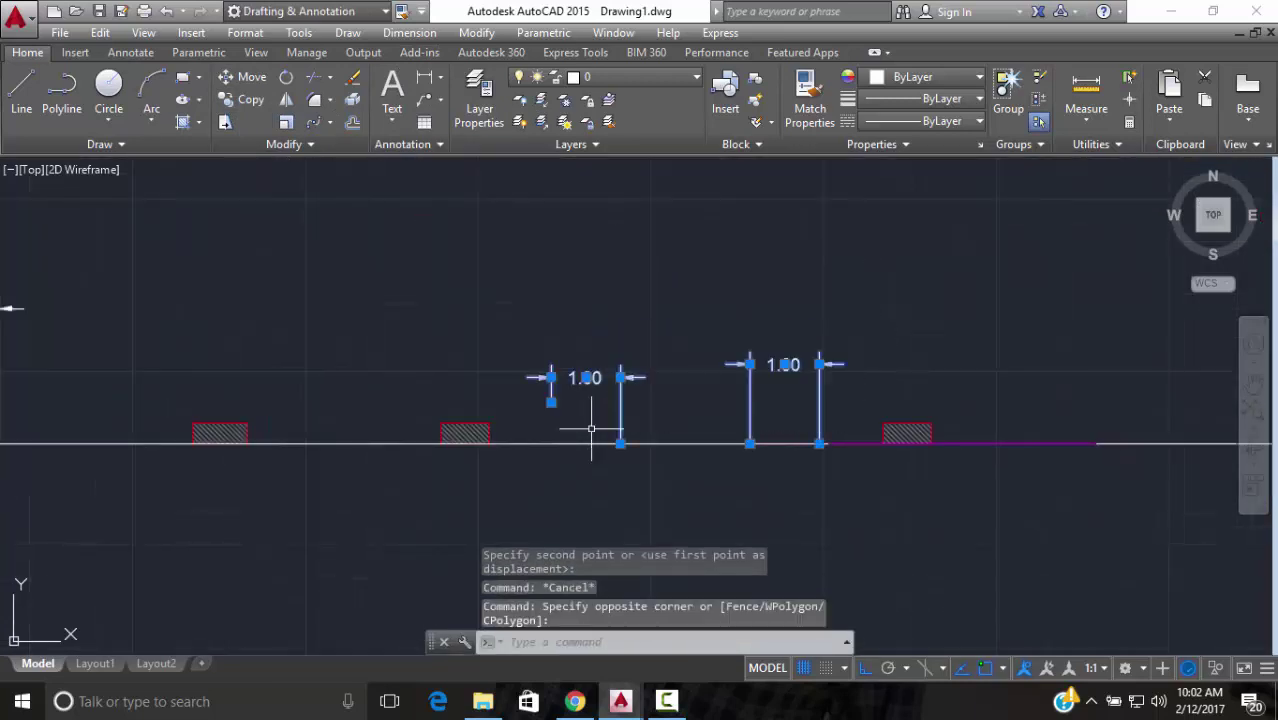
pyautogui.write('e')
pyautogui.press('Return')
pyautogui.moveTo(46, 306); pyautogui.dragTo(294, 330, button='middle')
pyautogui.click(294, 330)
pyautogui.click(160, 357)
pyautogui.write('e')
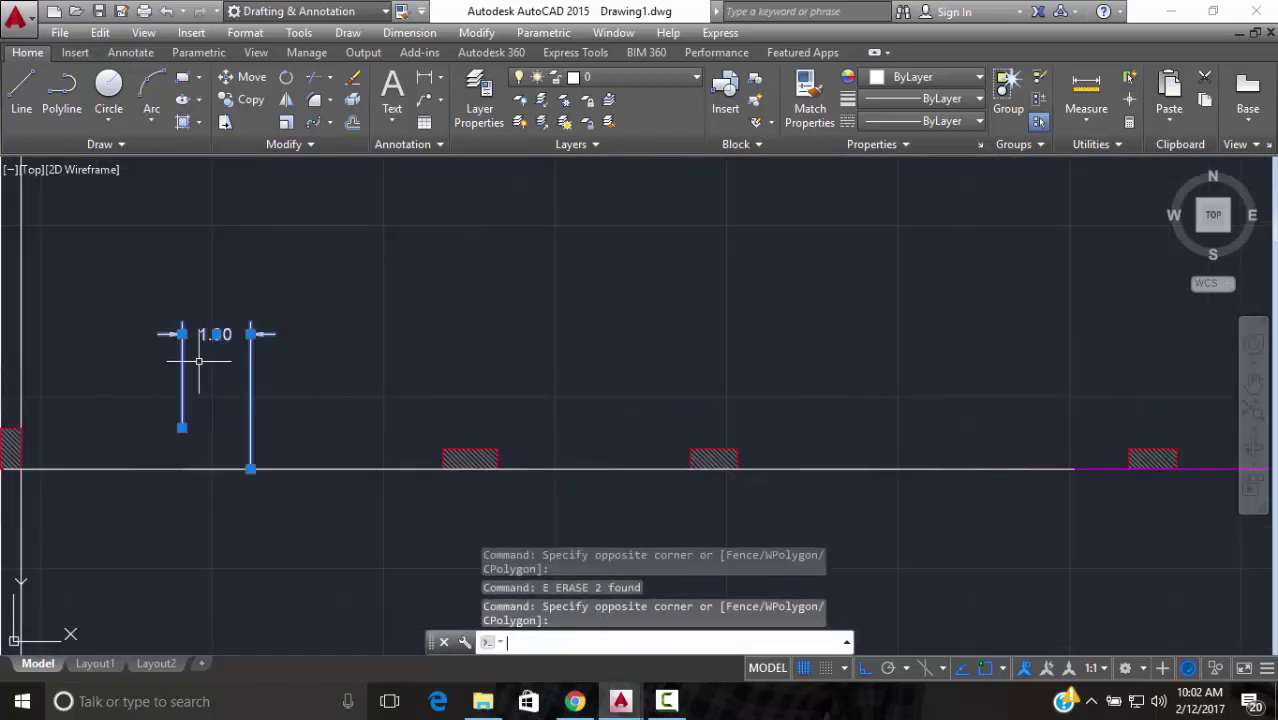
pyautogui.press('Return')
pyautogui.scroll(-3, 585, 357)
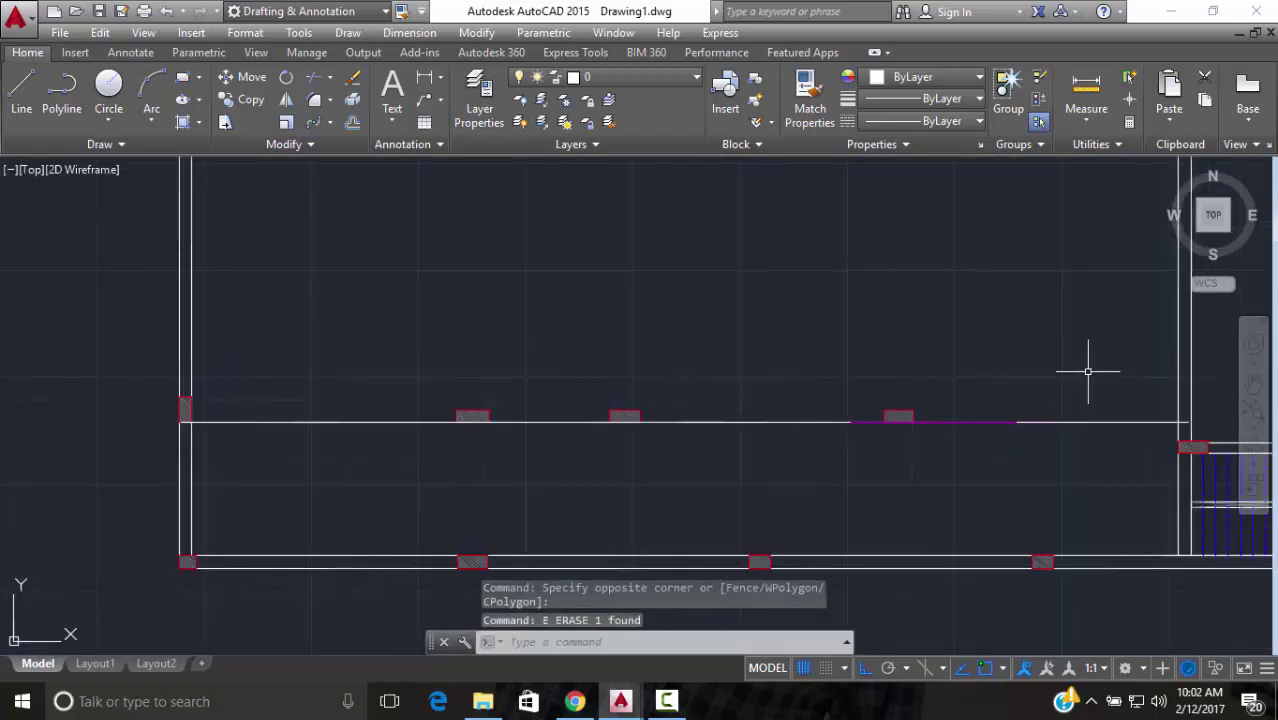
# Match the properties of the magenta bar onto all the white bar segments in the row
pyautogui.write('ma')
pyautogui.press('Return')
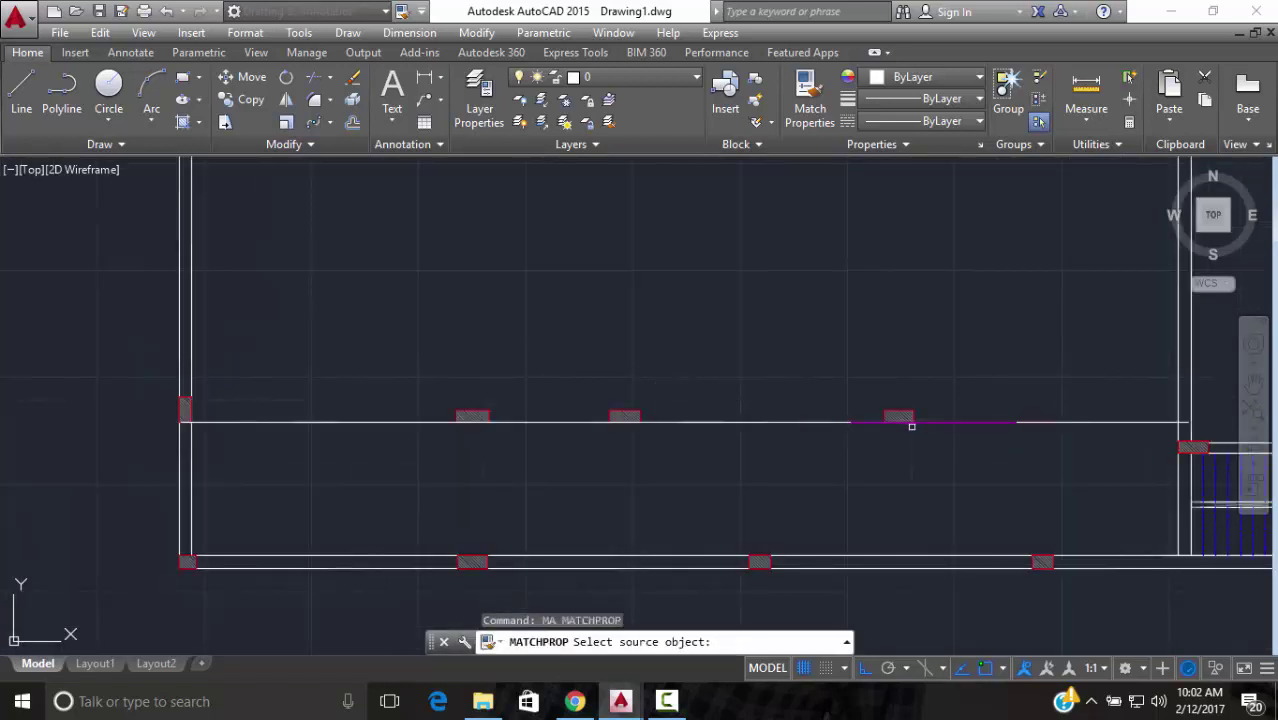
pyautogui.click(961, 421)
pyautogui.click(970, 422)
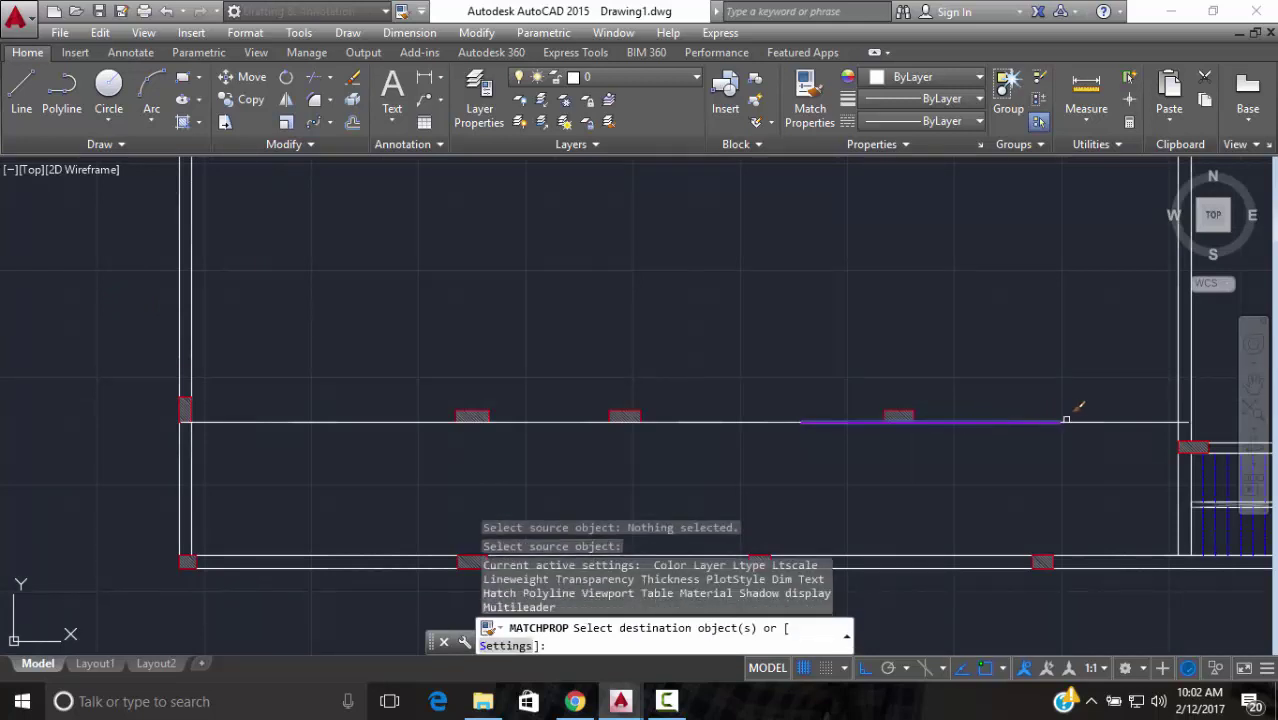
pyautogui.click(668, 421)
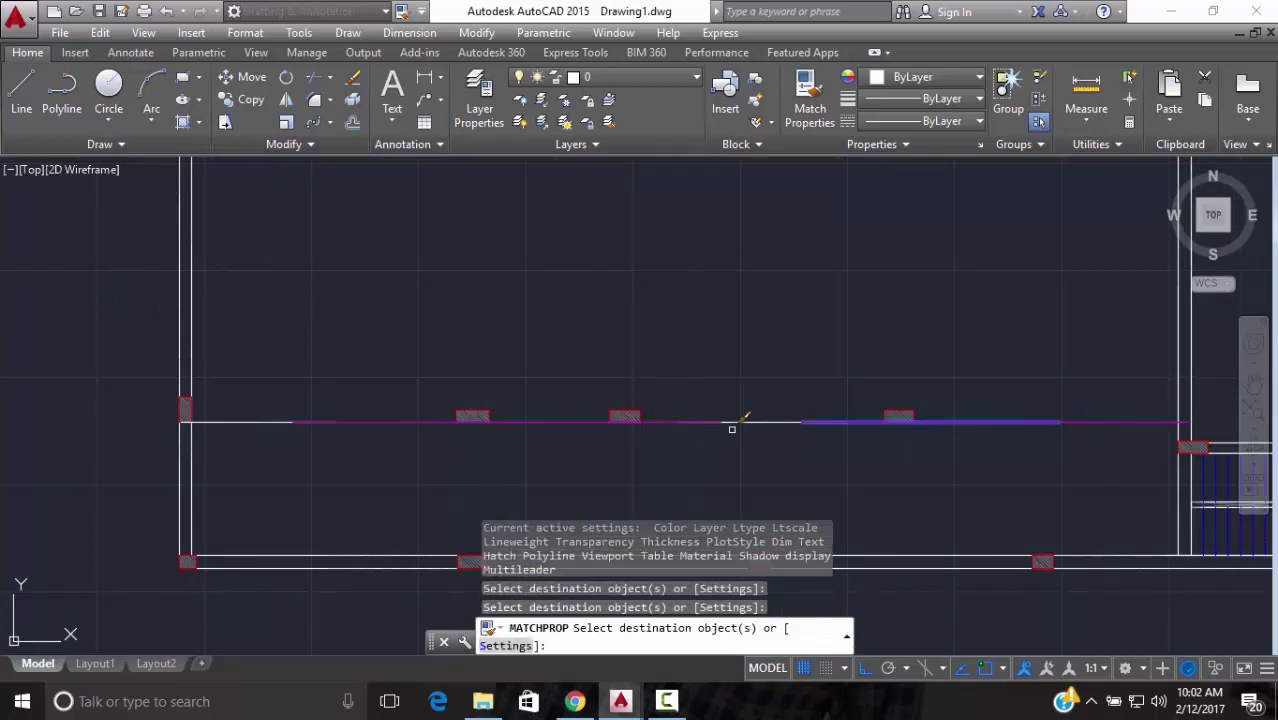
pyautogui.click(755, 421)
pyautogui.press('Escape')
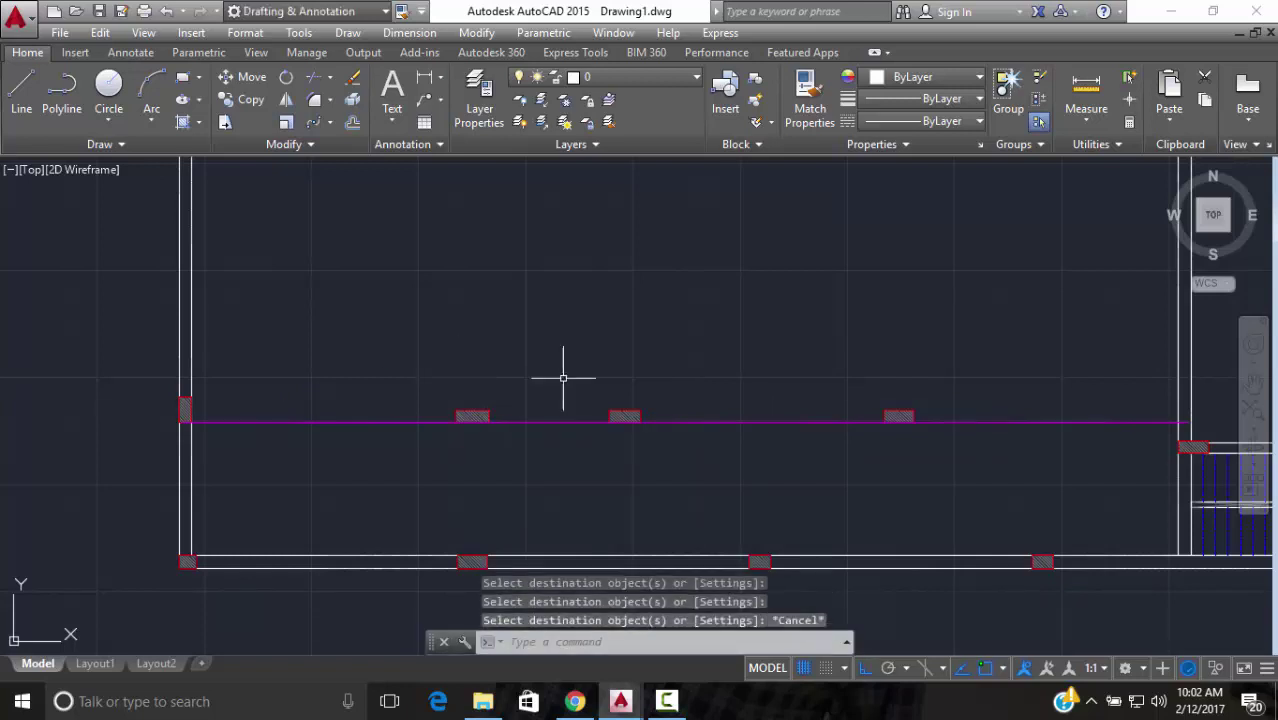
pyautogui.scroll(-2, 817, 400)
pyautogui.scroll(2, 935, 382)
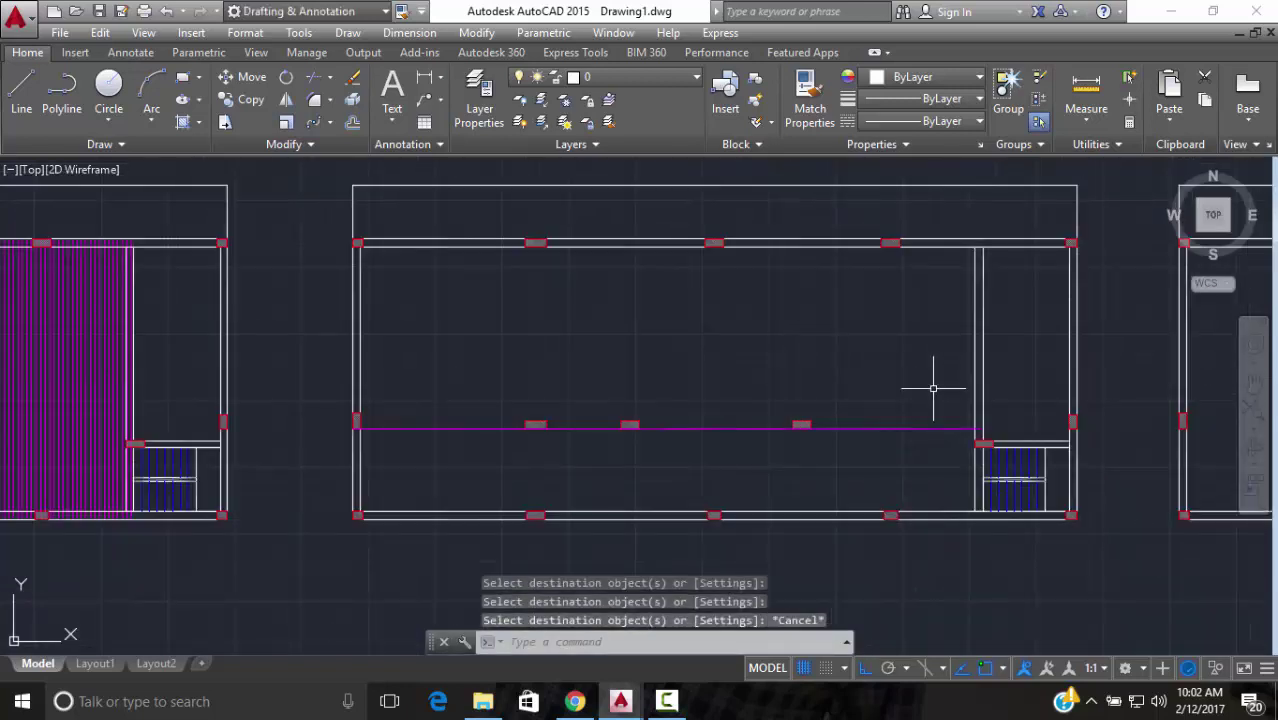
pyautogui.click(933, 385)
pyautogui.click(805, 445)
pyautogui.click(698, 408)
pyautogui.click(662, 436)
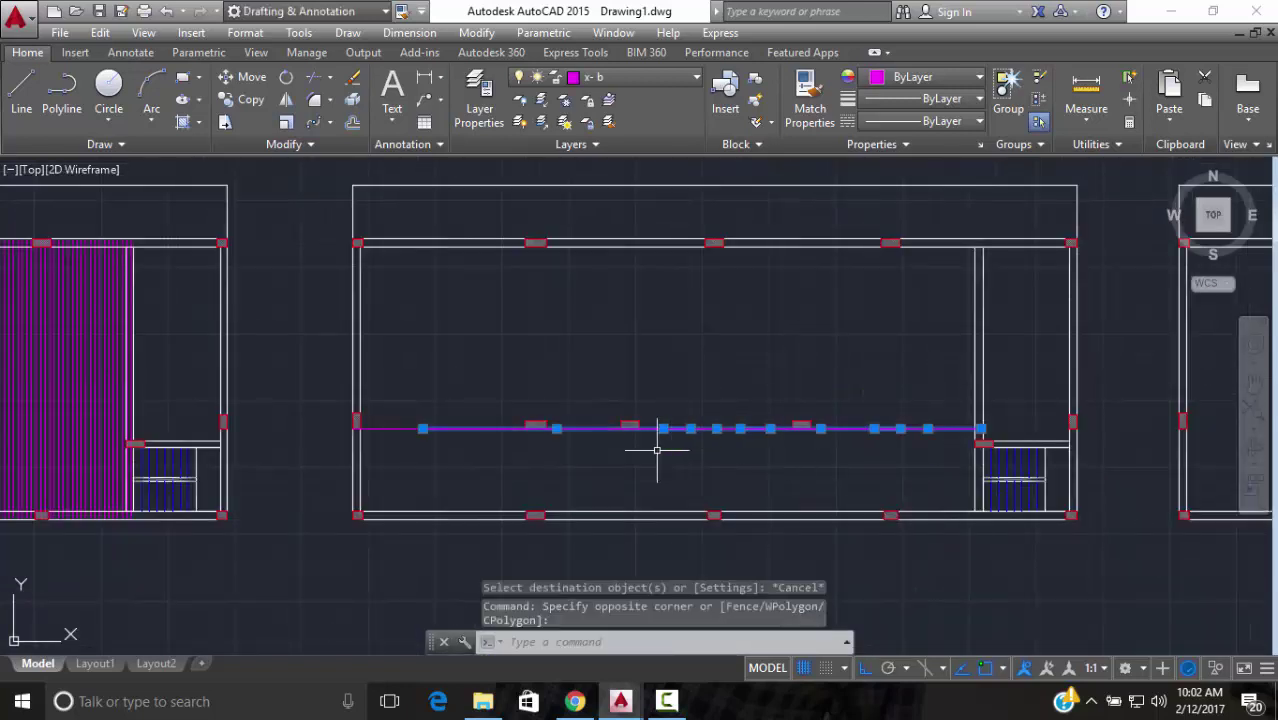
pyautogui.click(432, 412)
pyautogui.click(398, 448)
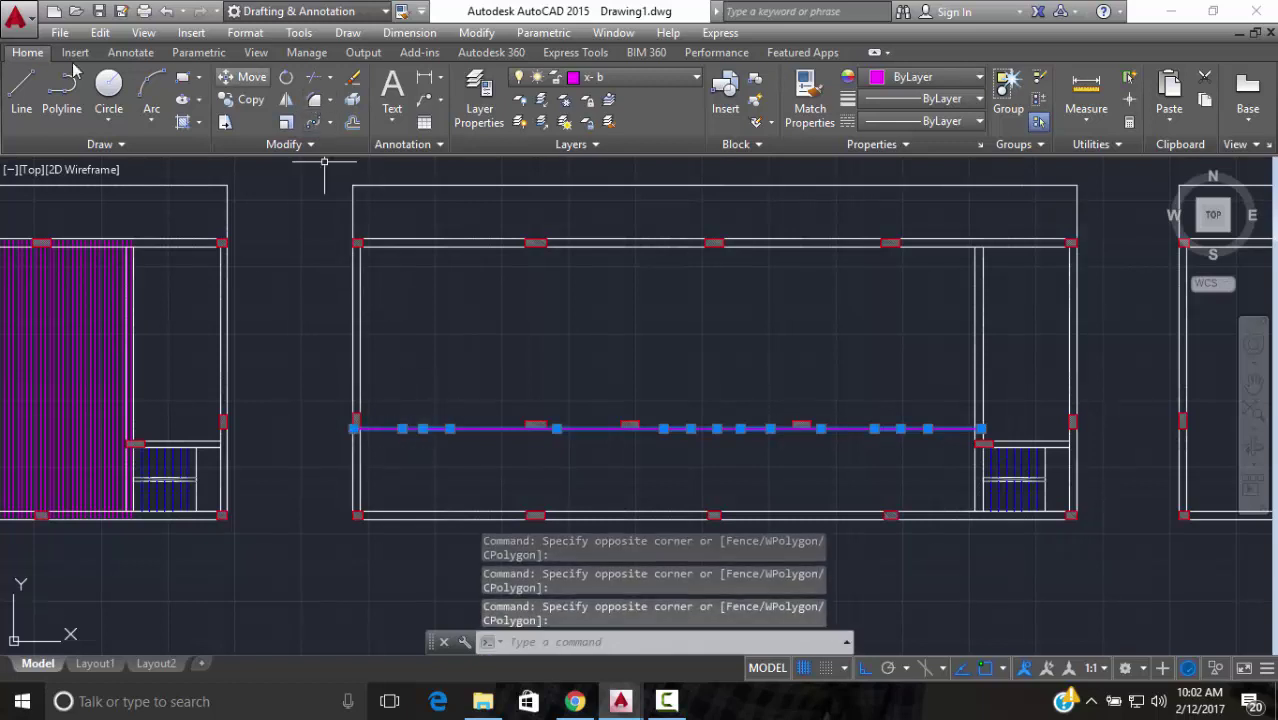
pyautogui.click(21, 90)
pyautogui.scroll(5, 348, 528)
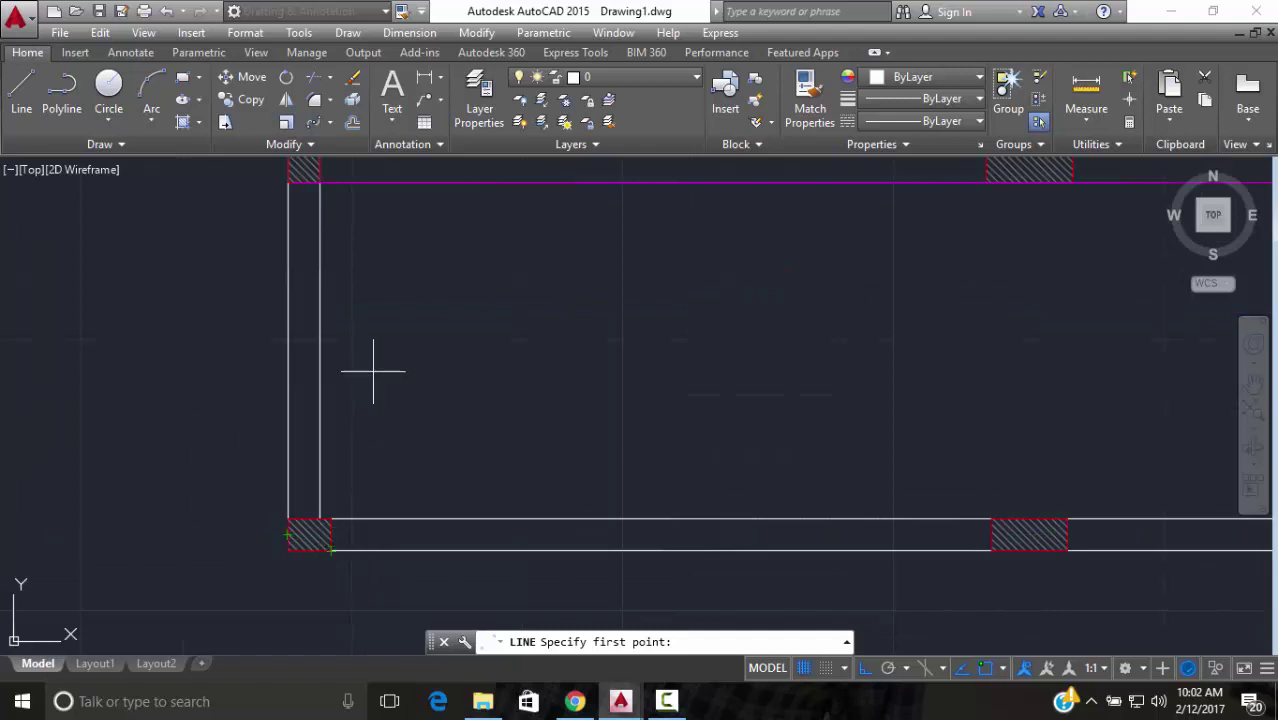
pyautogui.scroll(3, 286, 183)
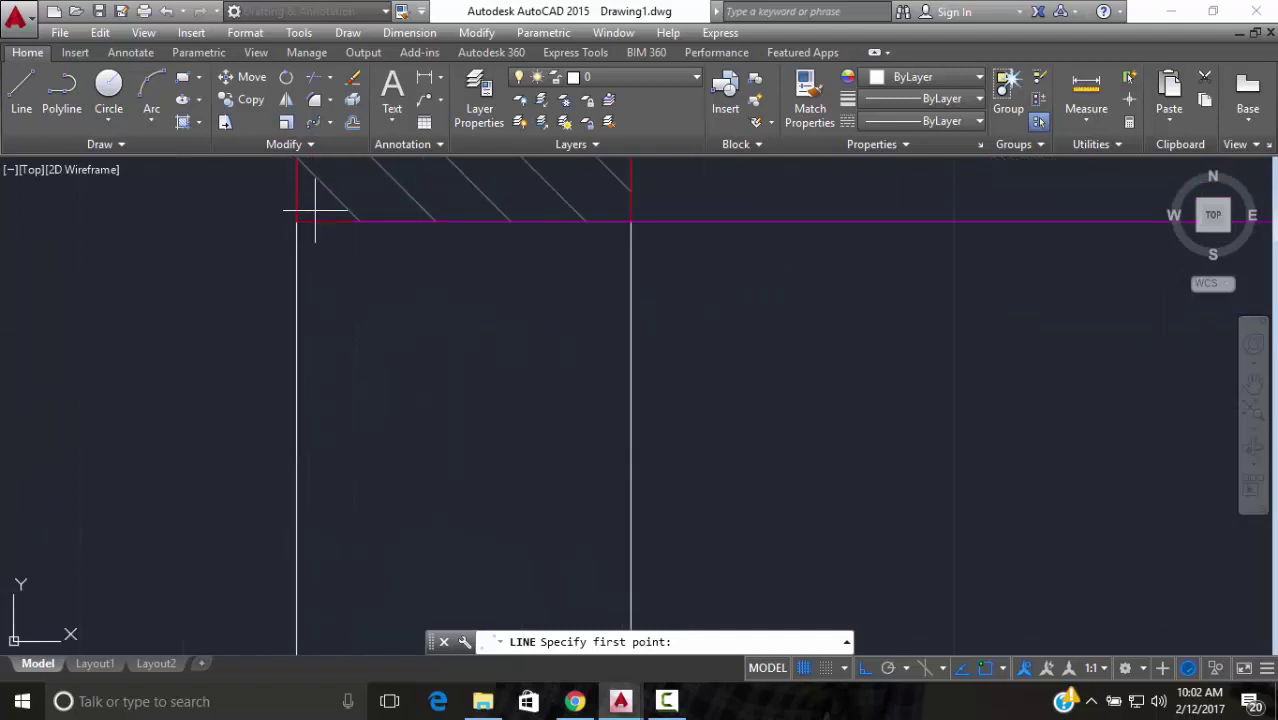
pyautogui.scroll(-8, 314, 205)
pyautogui.moveTo(774, 399); pyautogui.dragTo(528, 471, button='middle')
pyautogui.press('Escape')
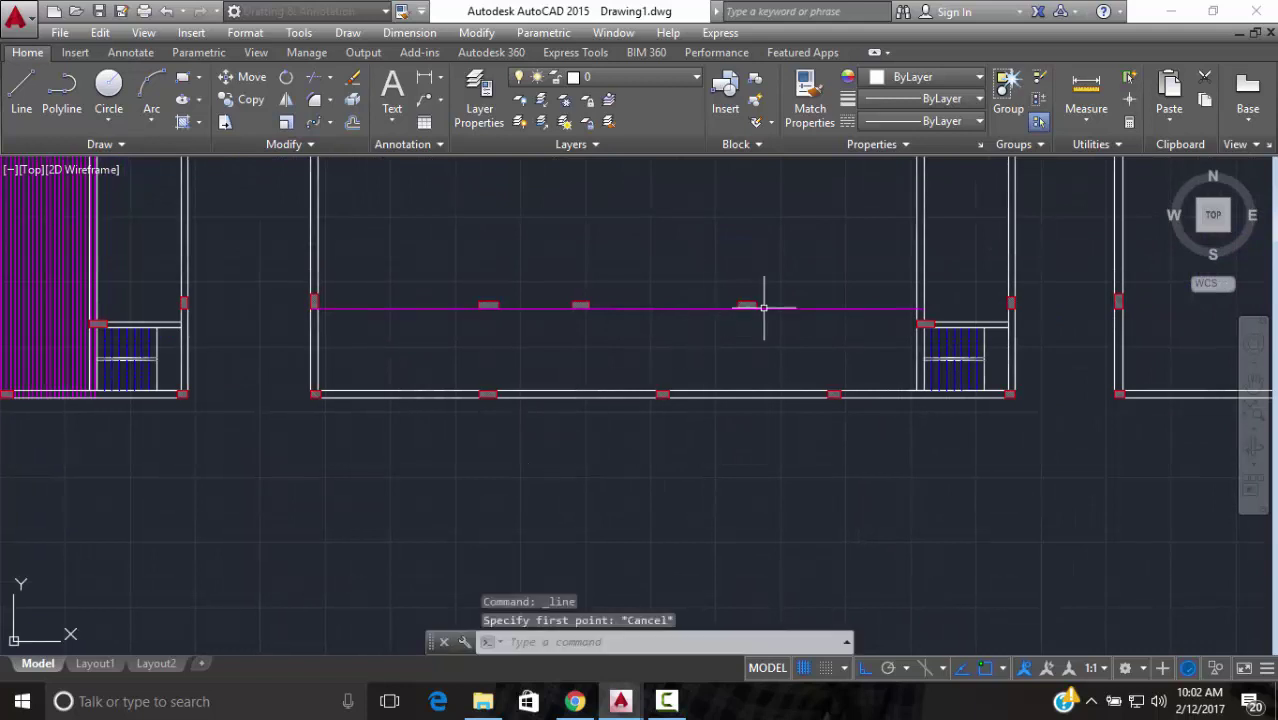
pyautogui.click(845, 286)
pyautogui.click(869, 319)
pyautogui.scroll(2, 798, 322)
pyautogui.click(605, 227)
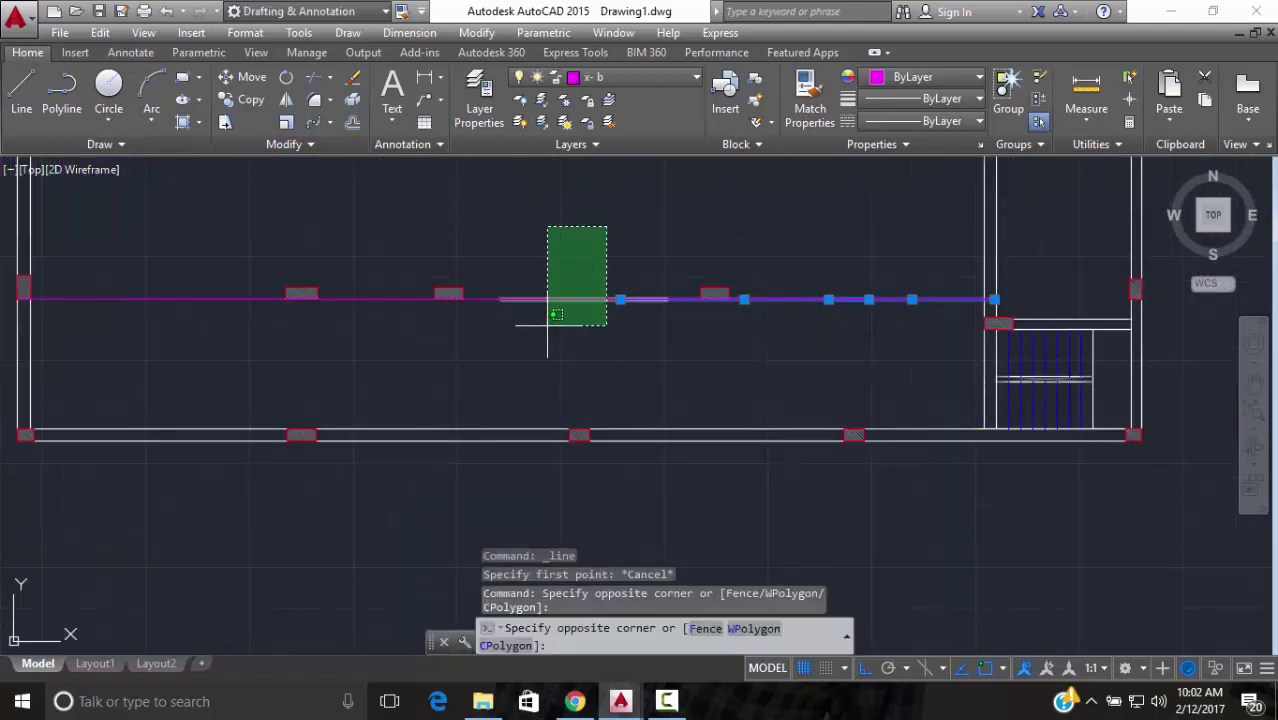
pyautogui.click(496, 330)
pyautogui.click(409, 256)
pyautogui.click(385, 335)
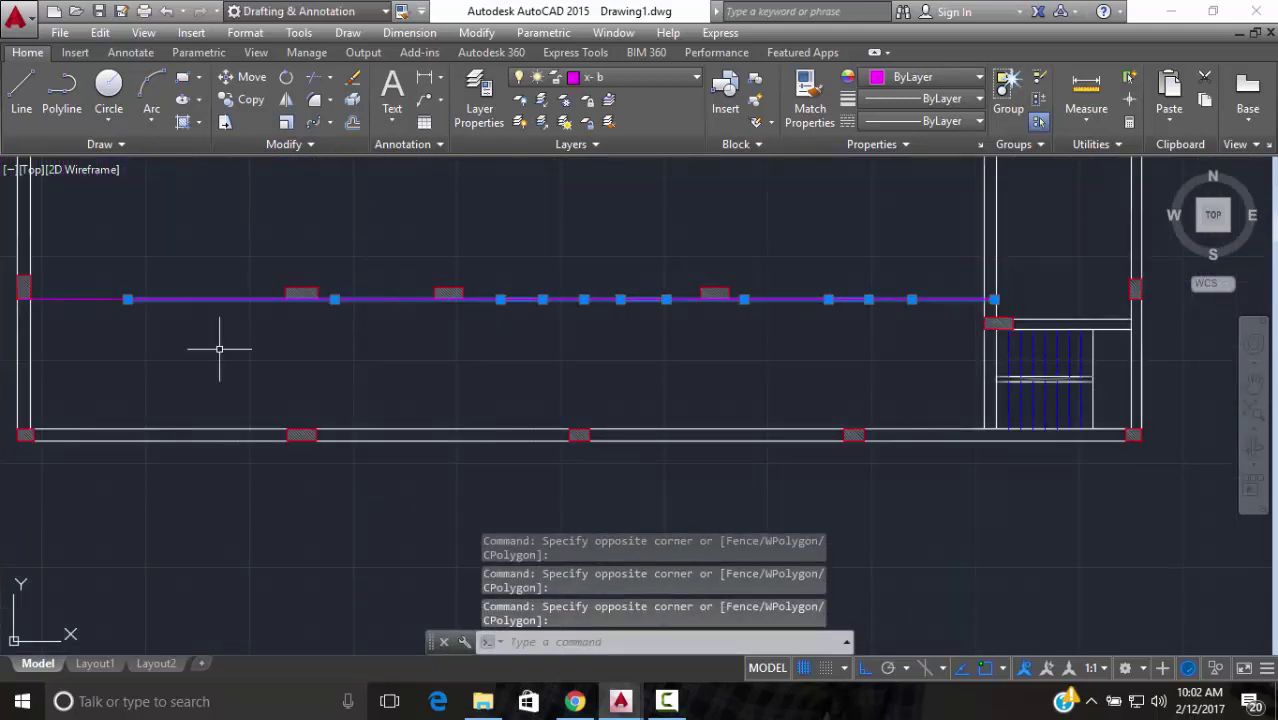
pyautogui.click(60, 299)
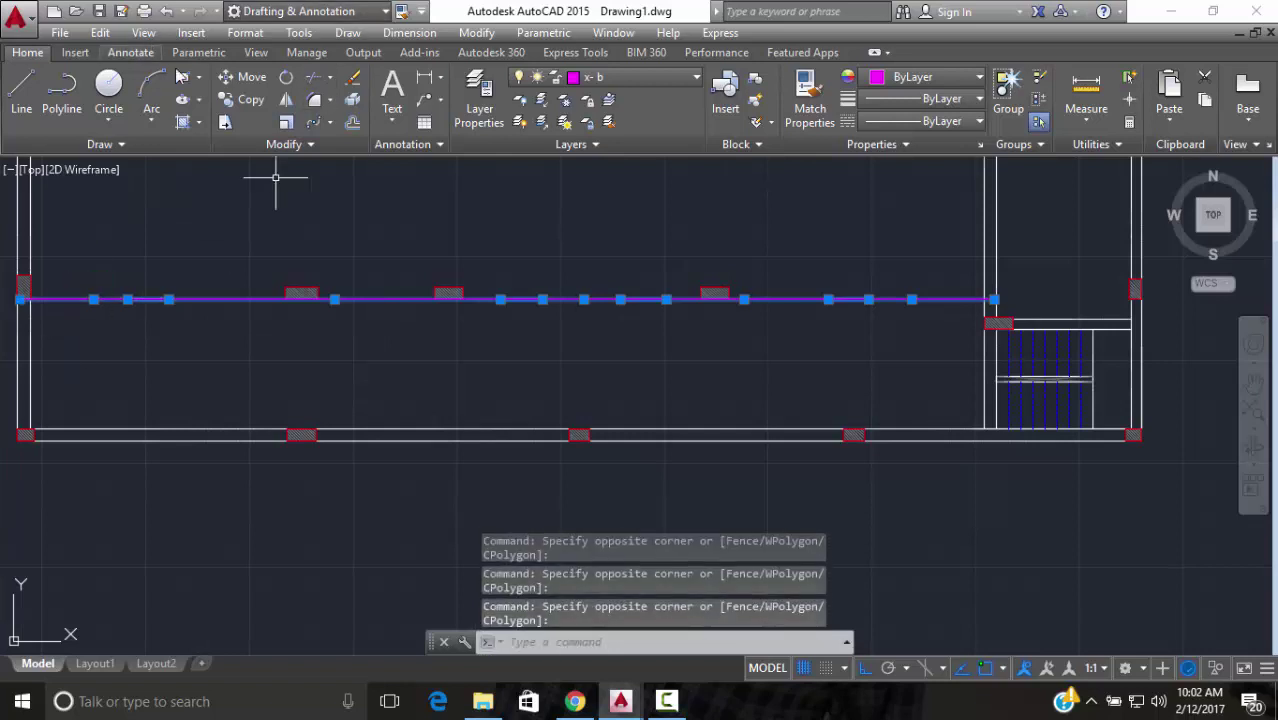
pyautogui.click(229, 88)
pyautogui.scroll(-4, 222, 300)
pyautogui.moveTo(222, 300); pyautogui.dragTo(305, 328, button='middle')
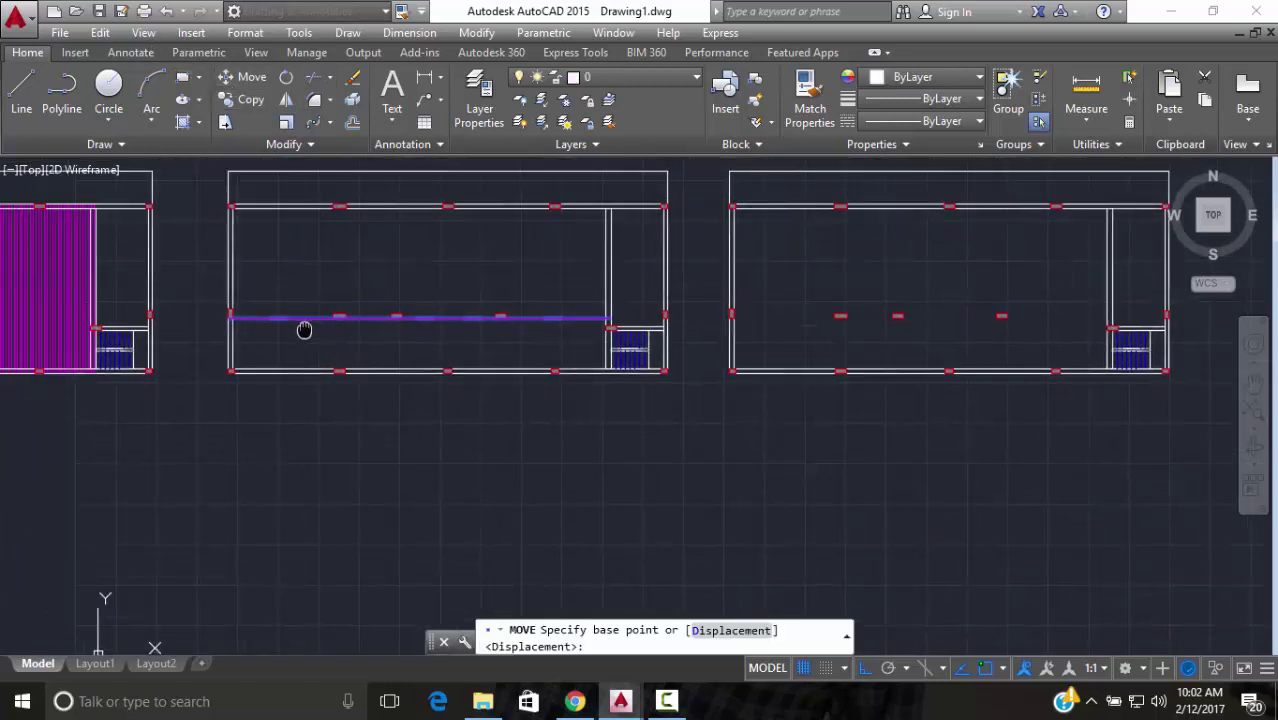
pyautogui.scroll(6, 234, 365)
pyautogui.scroll(2, 120, 190)
pyautogui.moveTo(120, 190); pyautogui.dragTo(180, 280, button='middle')
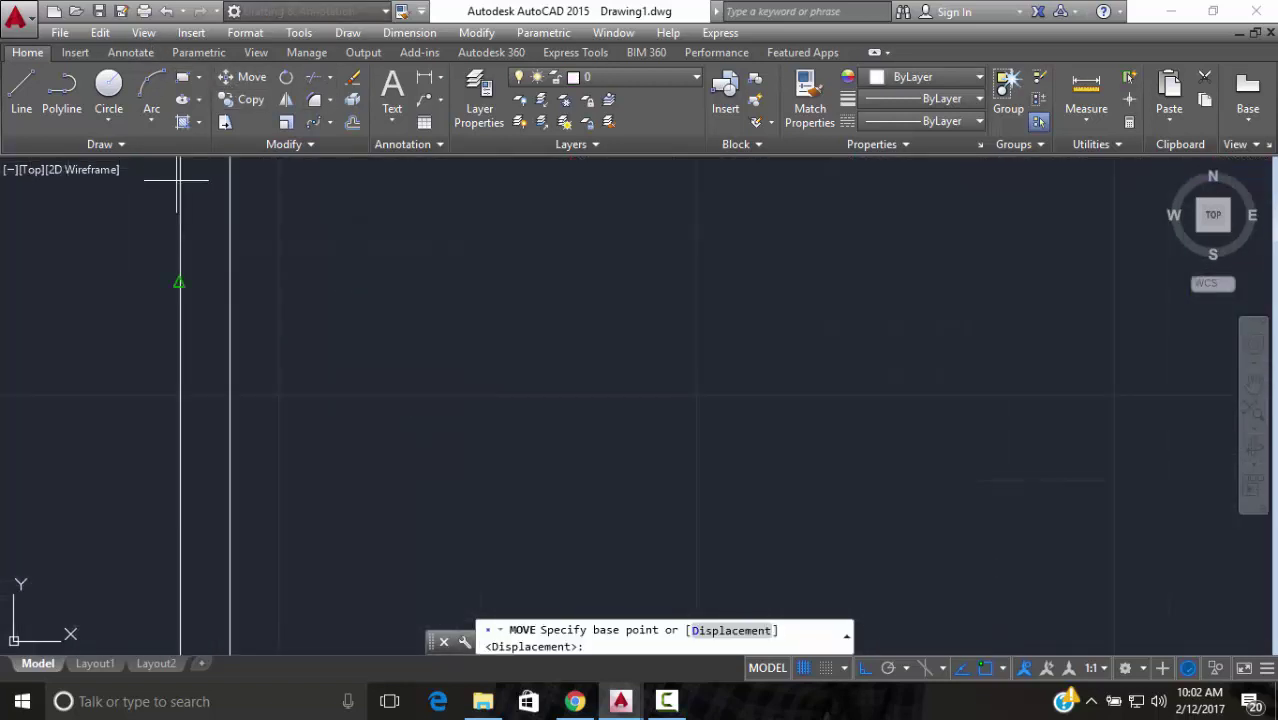
pyautogui.scroll(2, 194, 345)
pyautogui.scroll(-4, 208, 342)
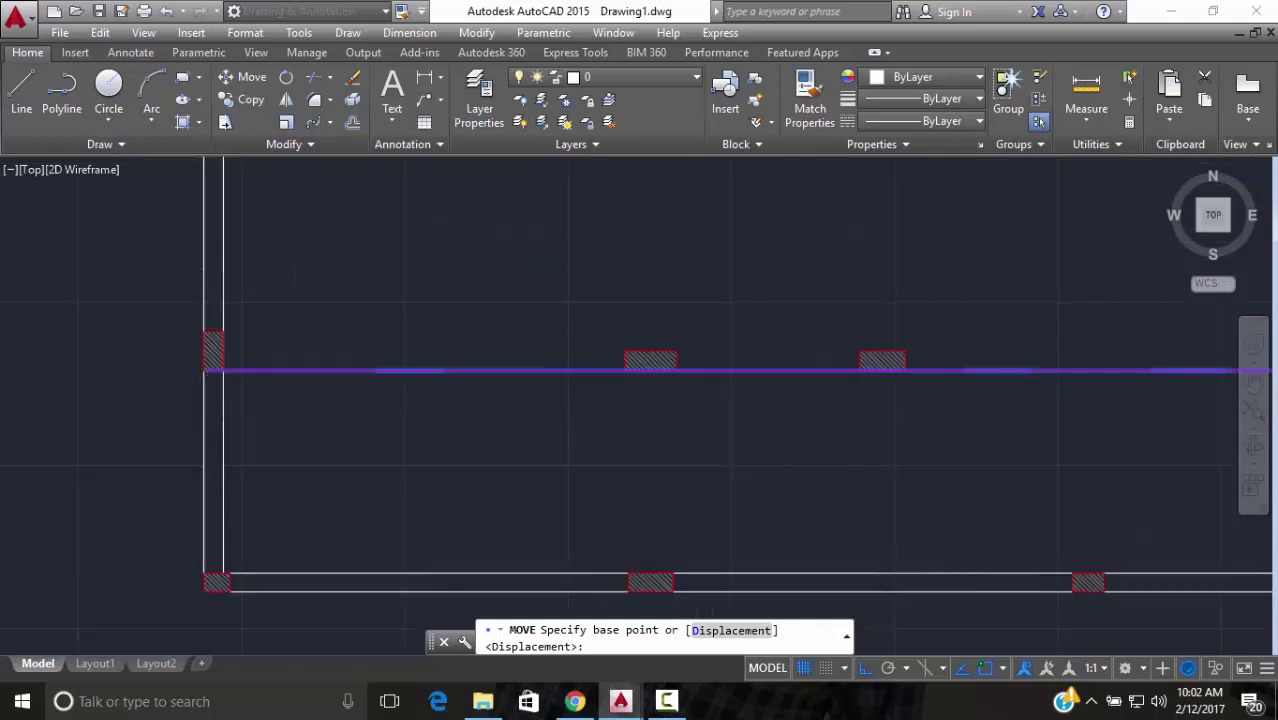
pyautogui.scroll(3, 214, 348)
pyautogui.scroll(3, 211, 508)
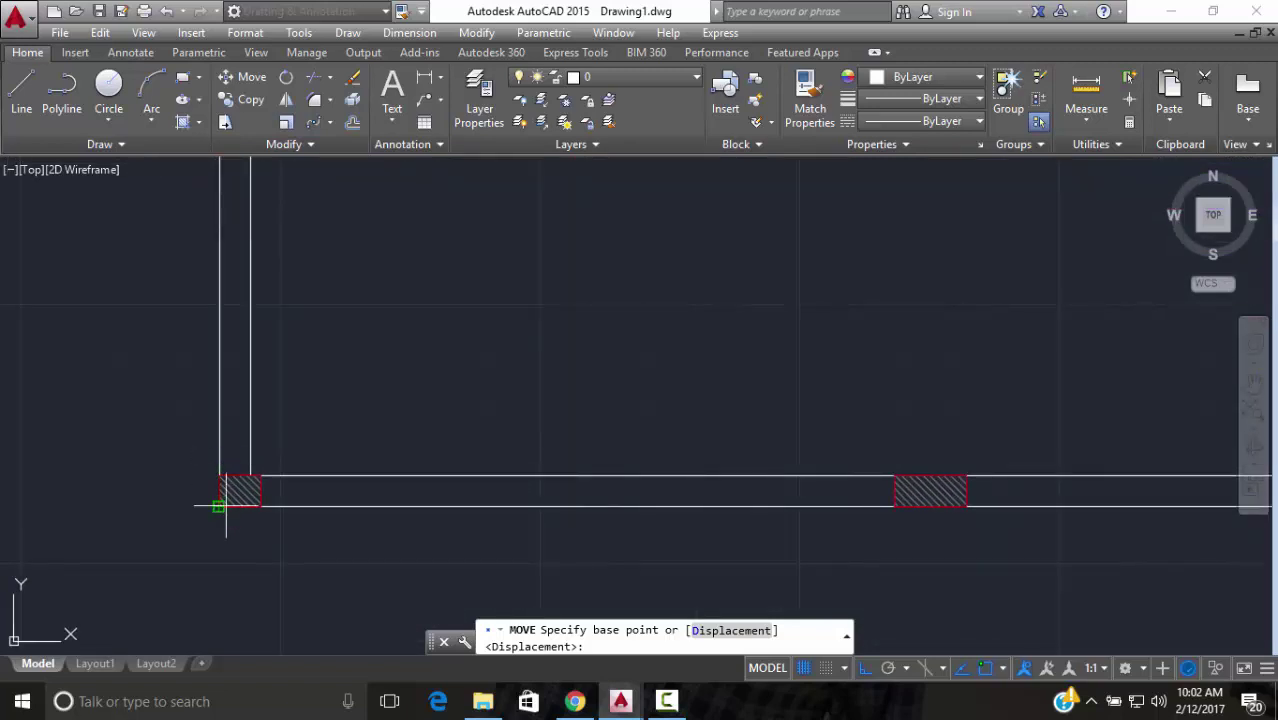
pyautogui.keyDown('shift'); pyautogui.rightClick(215, 481); pyautogui.keyUp('shift')
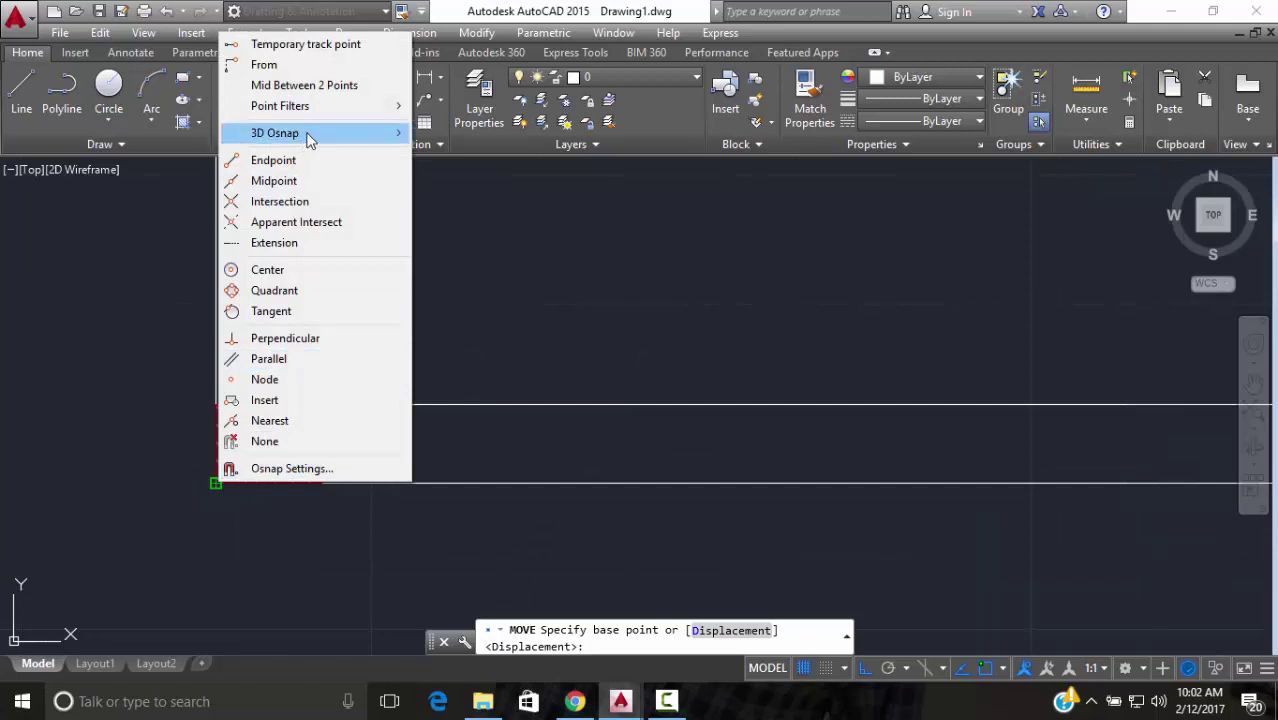
pyautogui.click(305, 64)
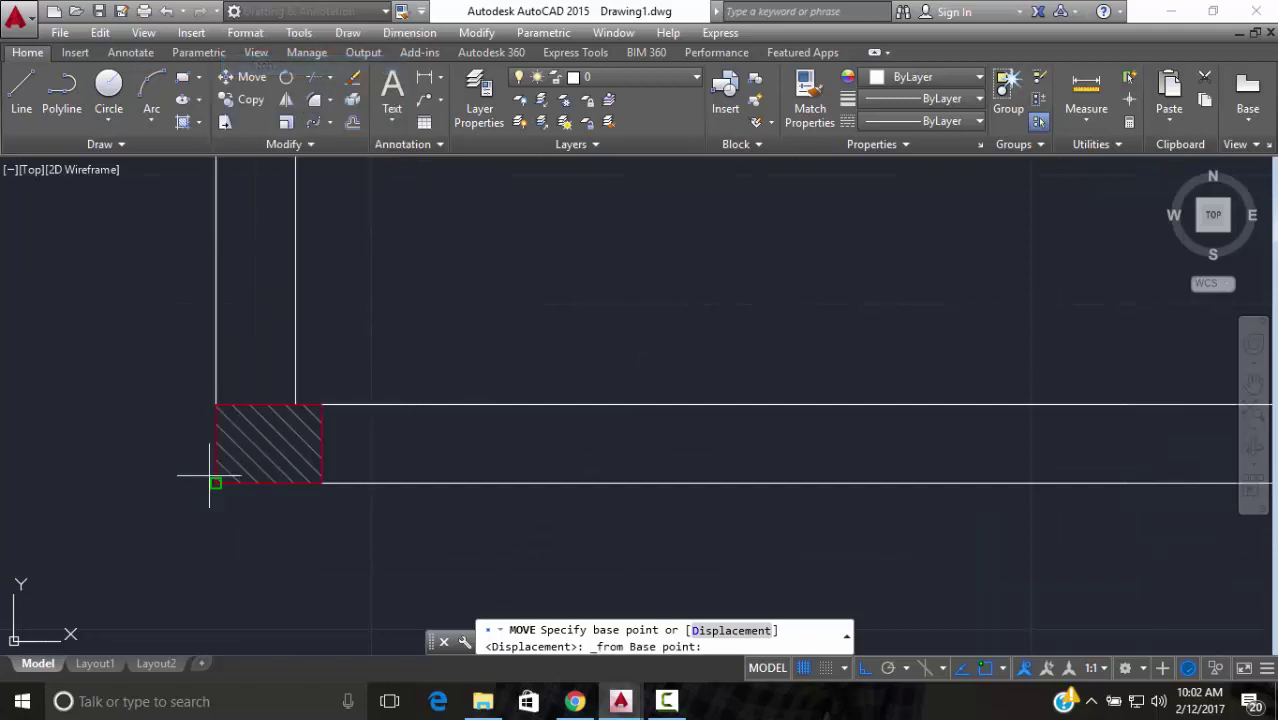
pyautogui.click(215, 483)
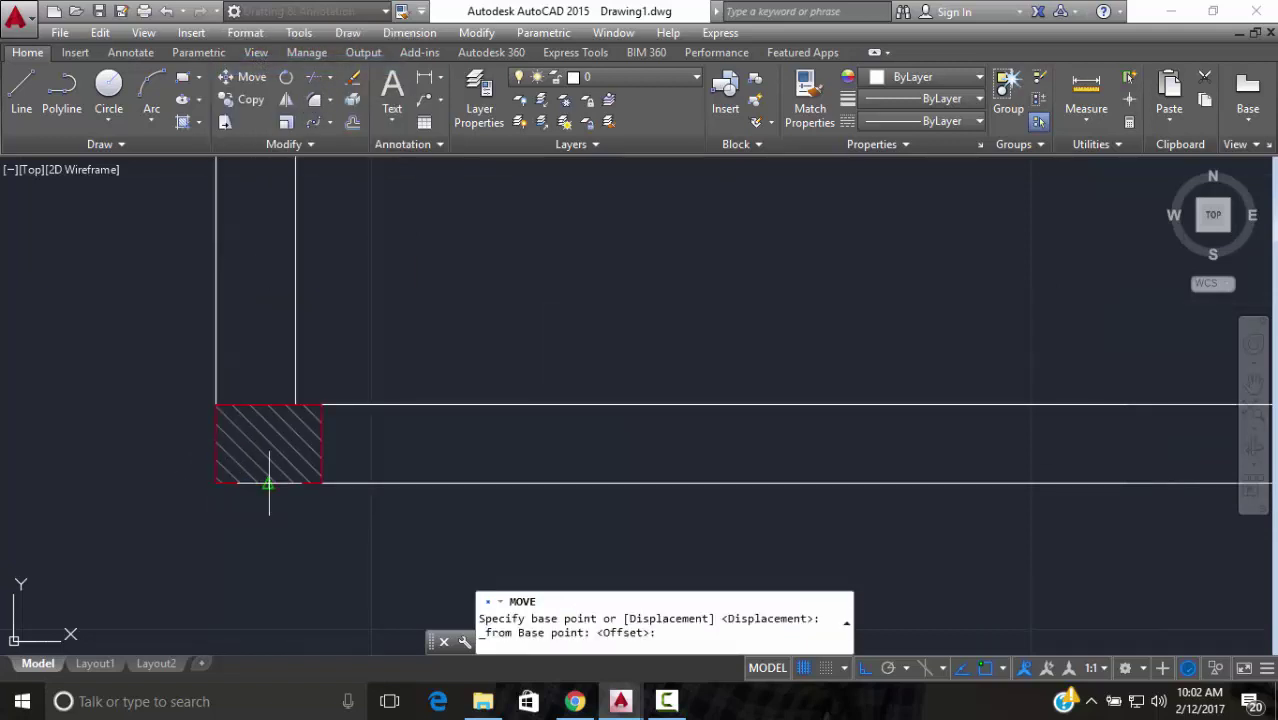
pyautogui.write('.05')
pyautogui.press('Return')
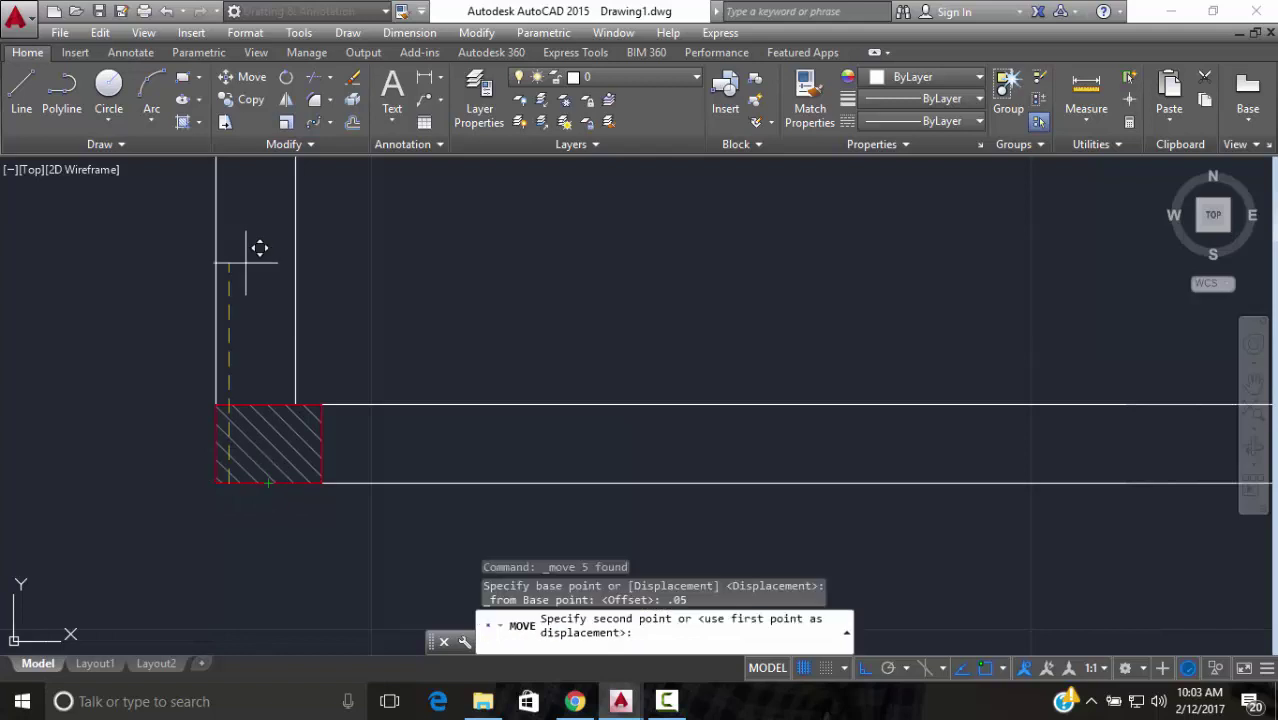
pyautogui.scroll(-3, 450, 355)
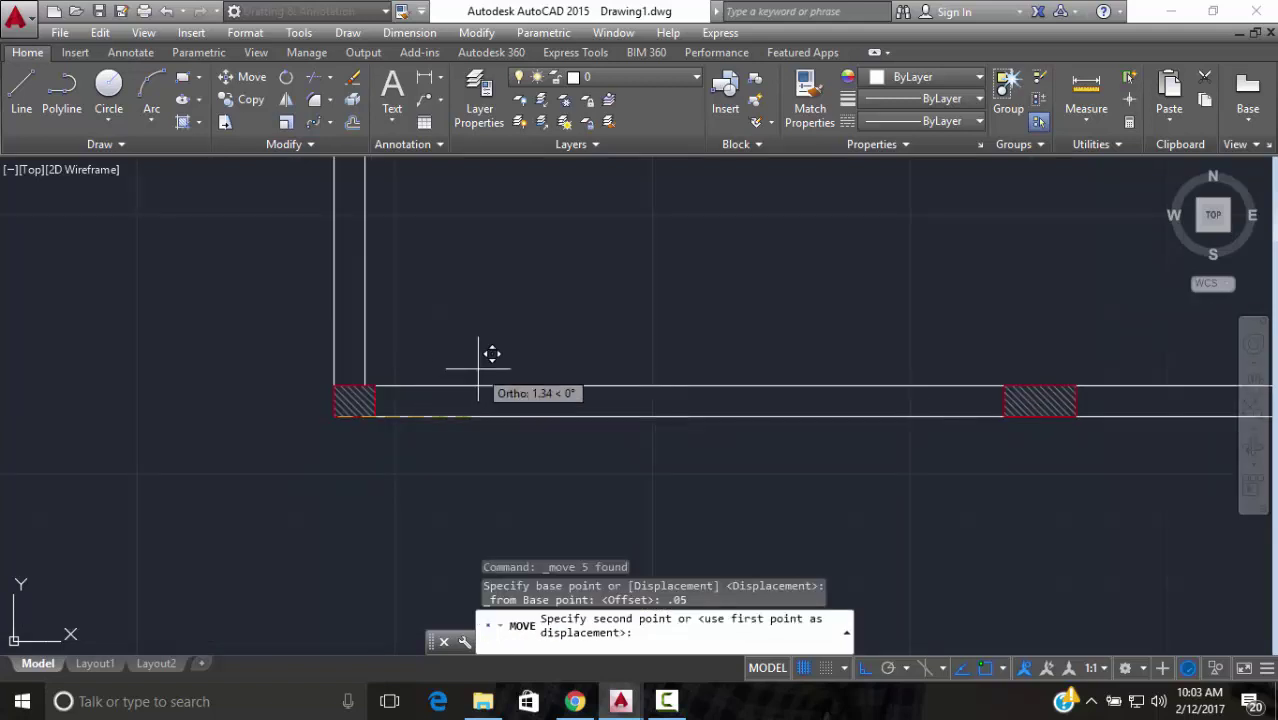
pyautogui.scroll(-2, 155, 511)
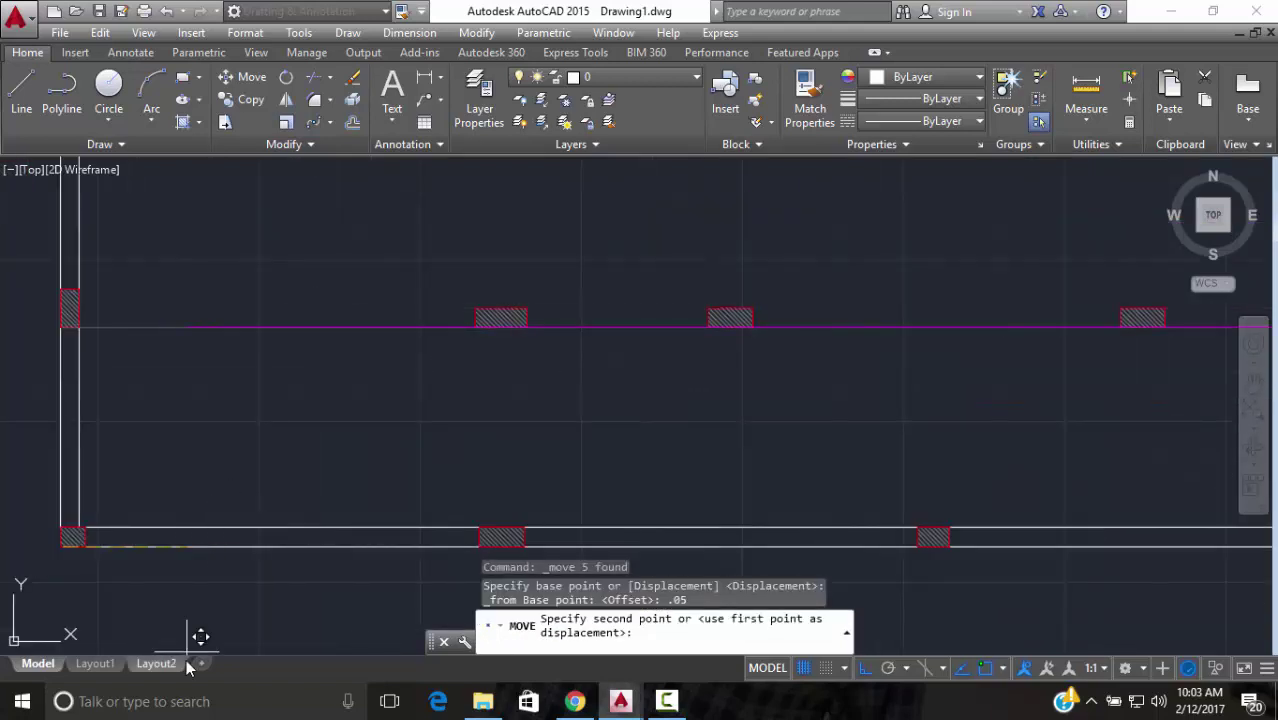
pyautogui.press('Escape')
# Move the whole row of magenta bar segments straight down onto the outer line of the plan's lower wall
pyautogui.scroll(-3, 533, 343)
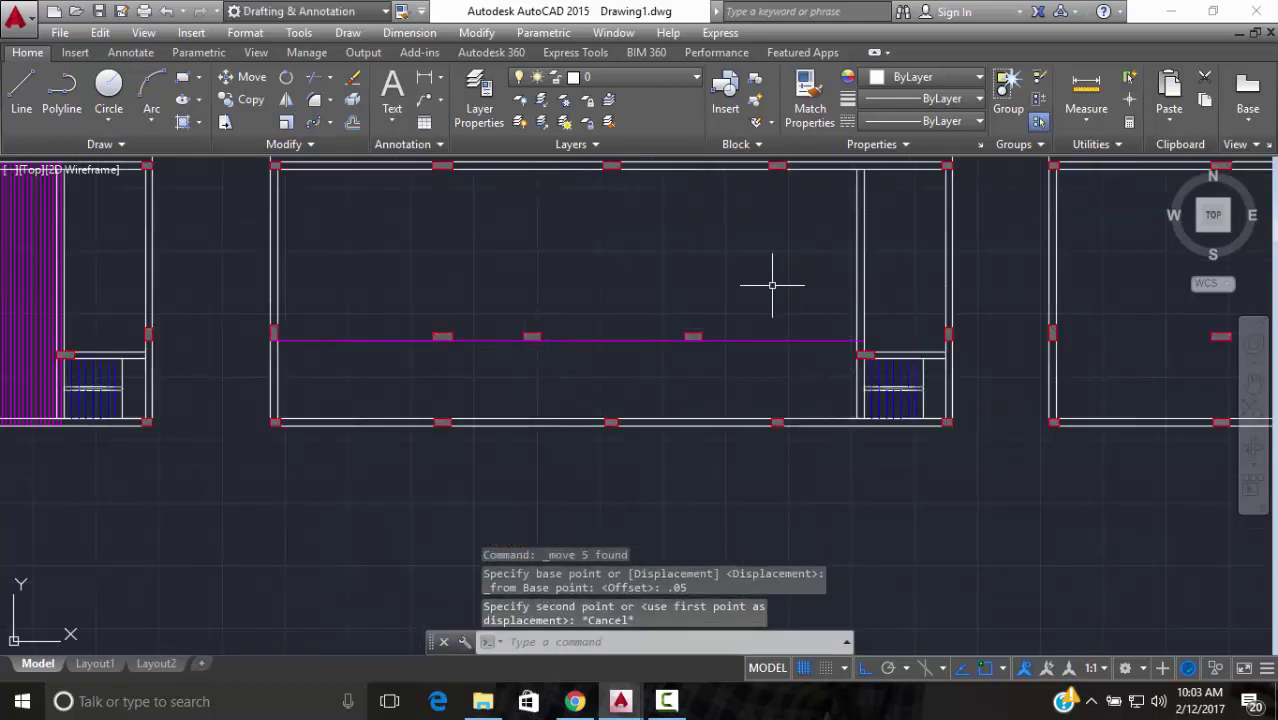
pyautogui.click(826, 311)
pyautogui.click(784, 365)
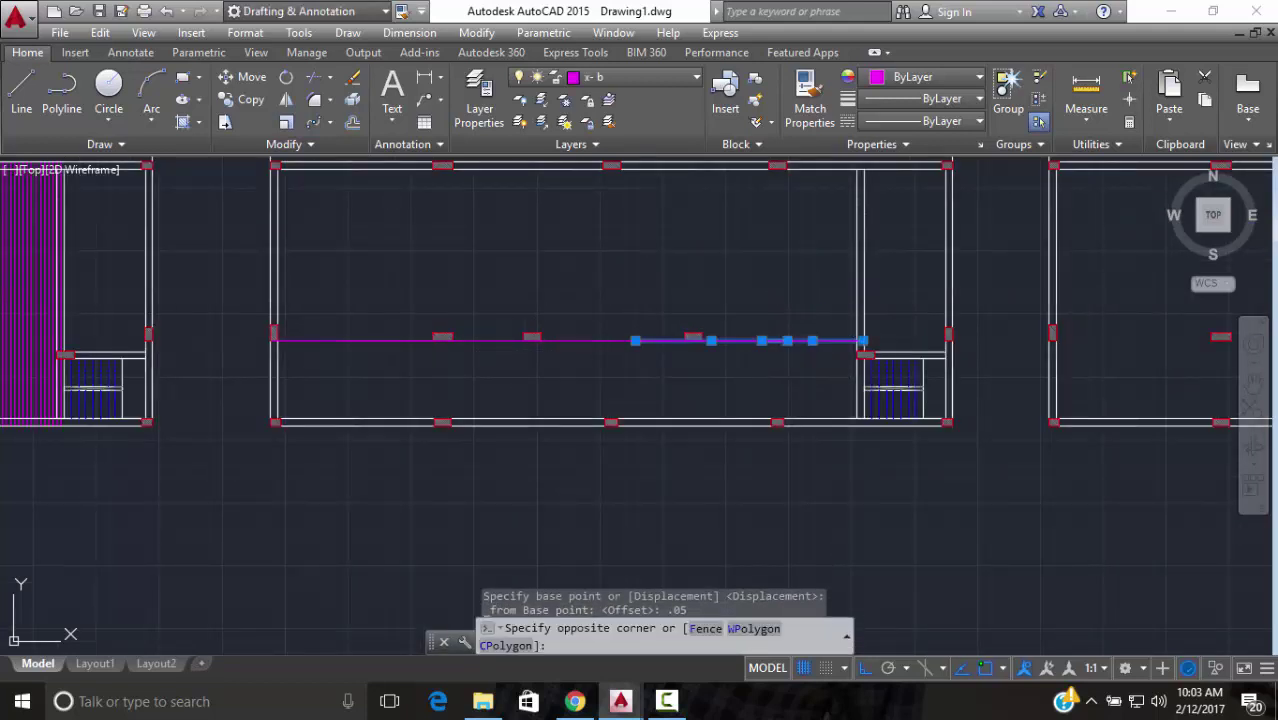
pyautogui.click(305, 314)
pyautogui.click(300, 366)
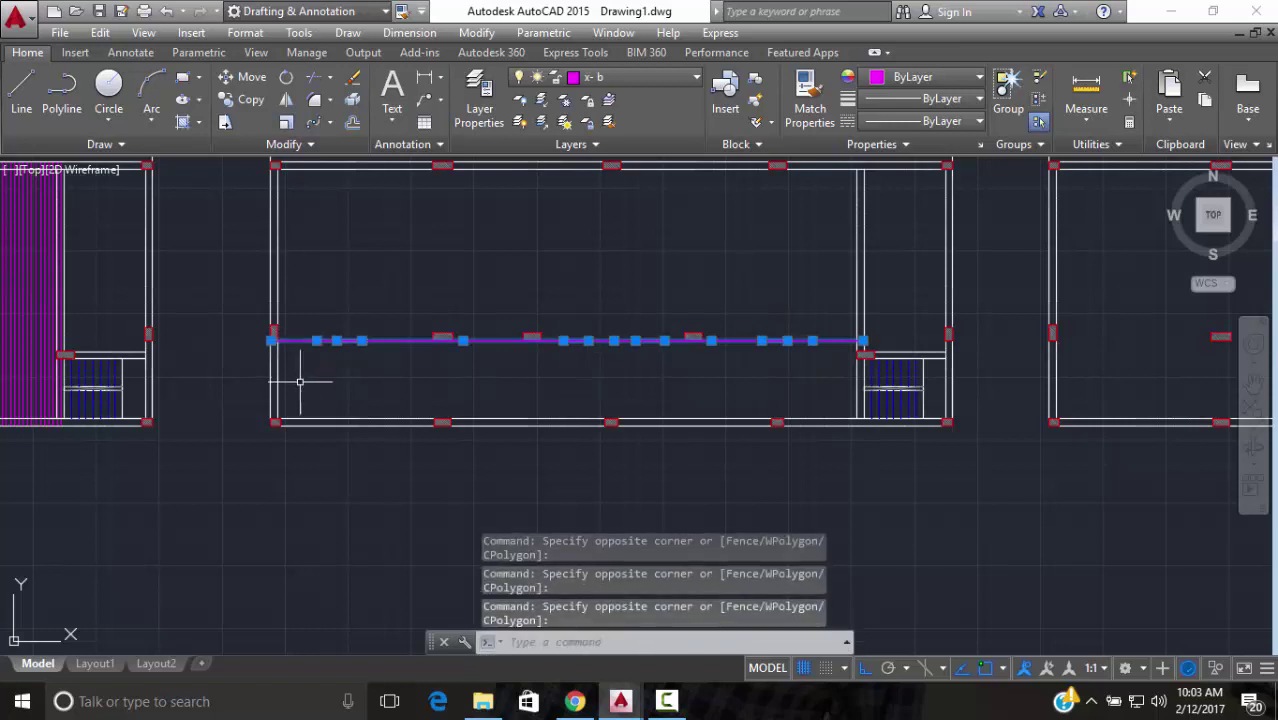
pyautogui.click(251, 77)
pyautogui.scroll(5, 268, 294)
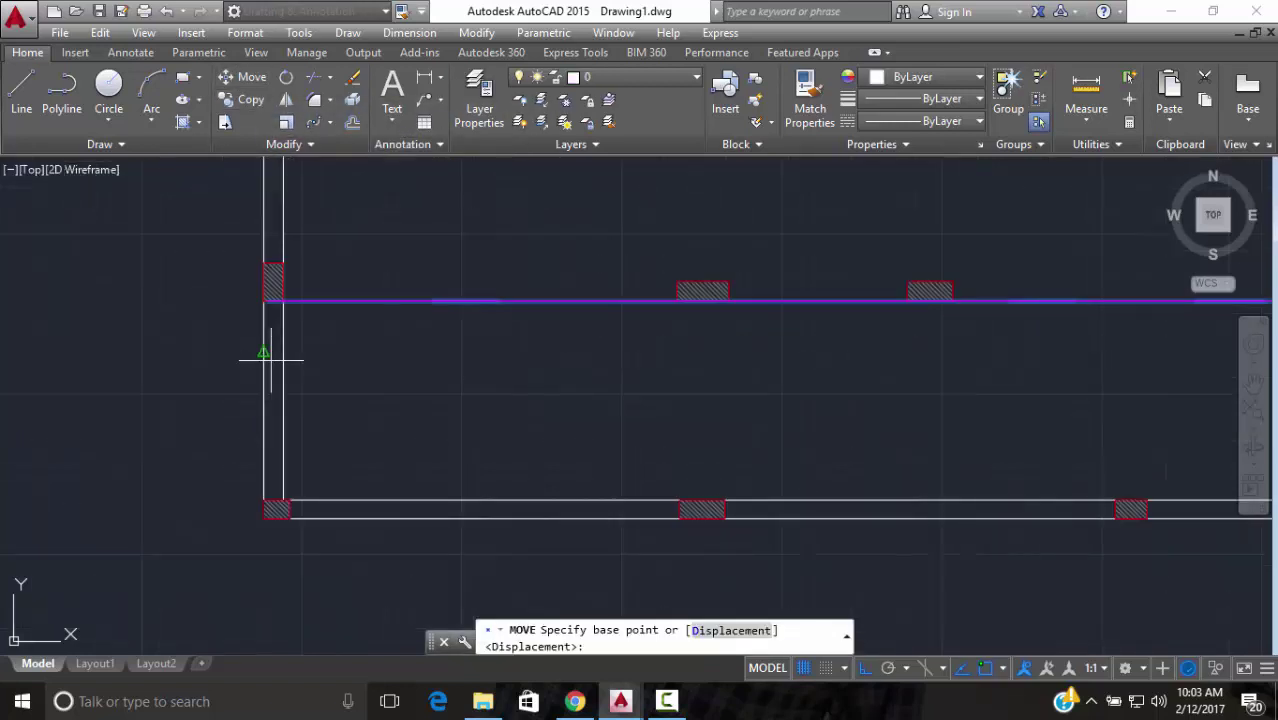
pyautogui.click(263, 256)
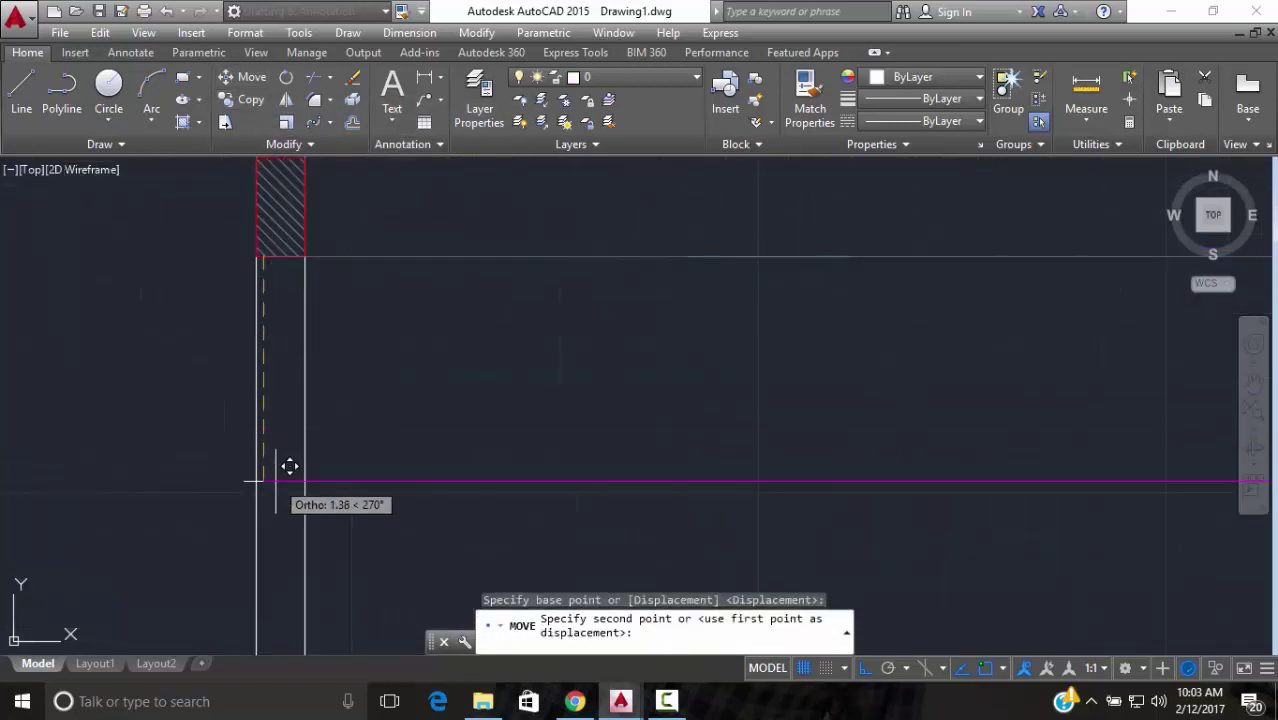
pyautogui.scroll(4, 274, 443)
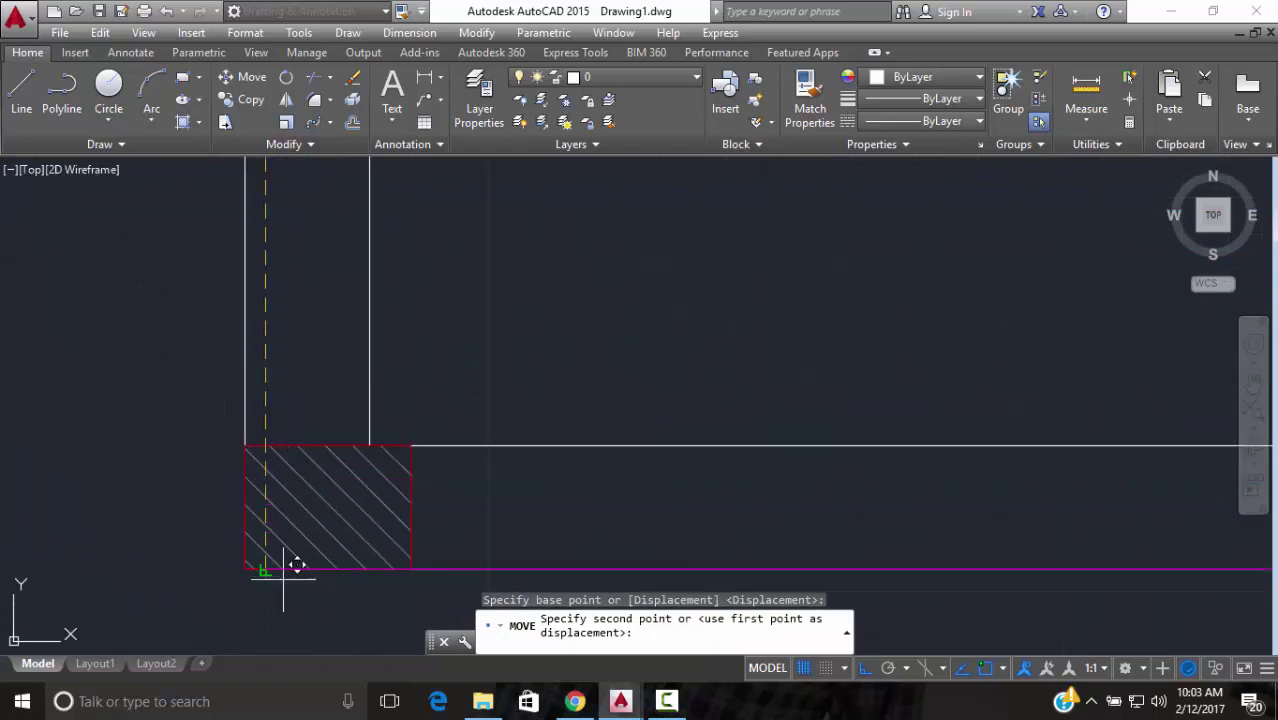
pyautogui.press('Escape')
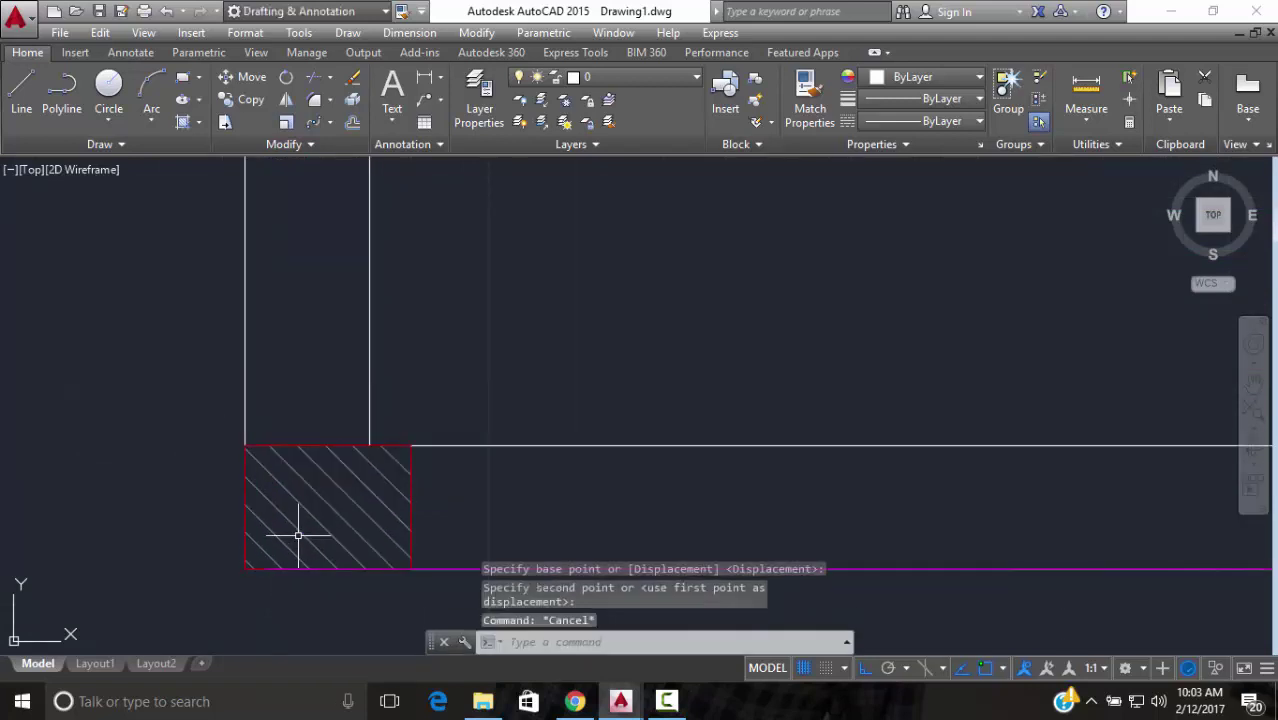
# Move all five magenta bar segments straight up by 0.05 from the lower wall's outer line
pyautogui.scroll(-2, 377, 552)
pyautogui.moveTo(453, 489); pyautogui.dragTo(260, 476, button='middle')
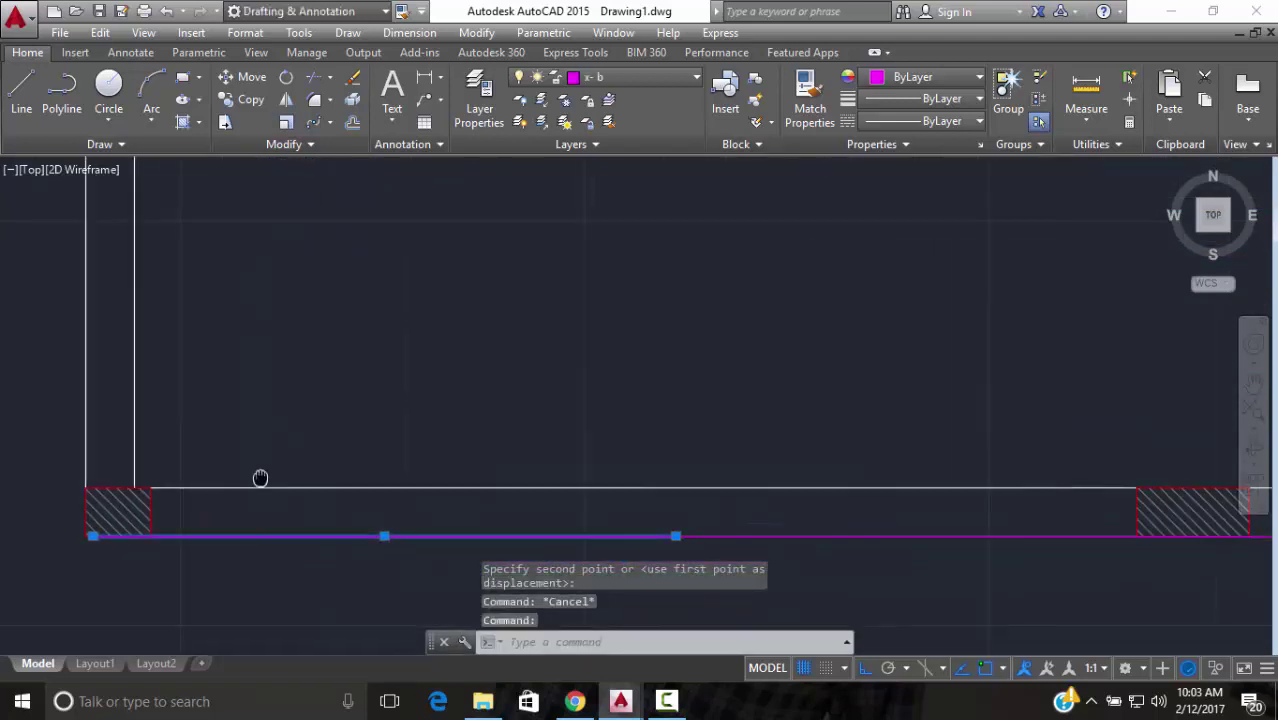
pyautogui.click(727, 534)
pyautogui.scroll(-4, 748, 521)
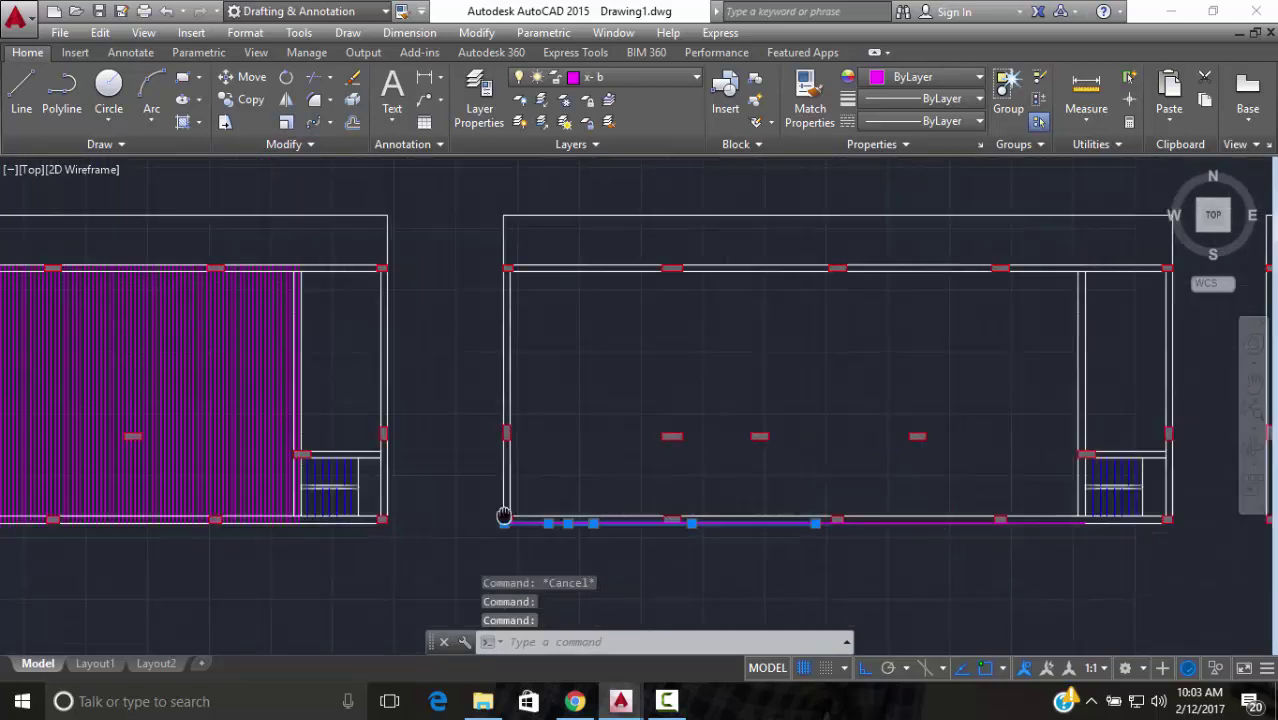
pyautogui.scroll(5, 656, 502)
pyautogui.click(673, 484)
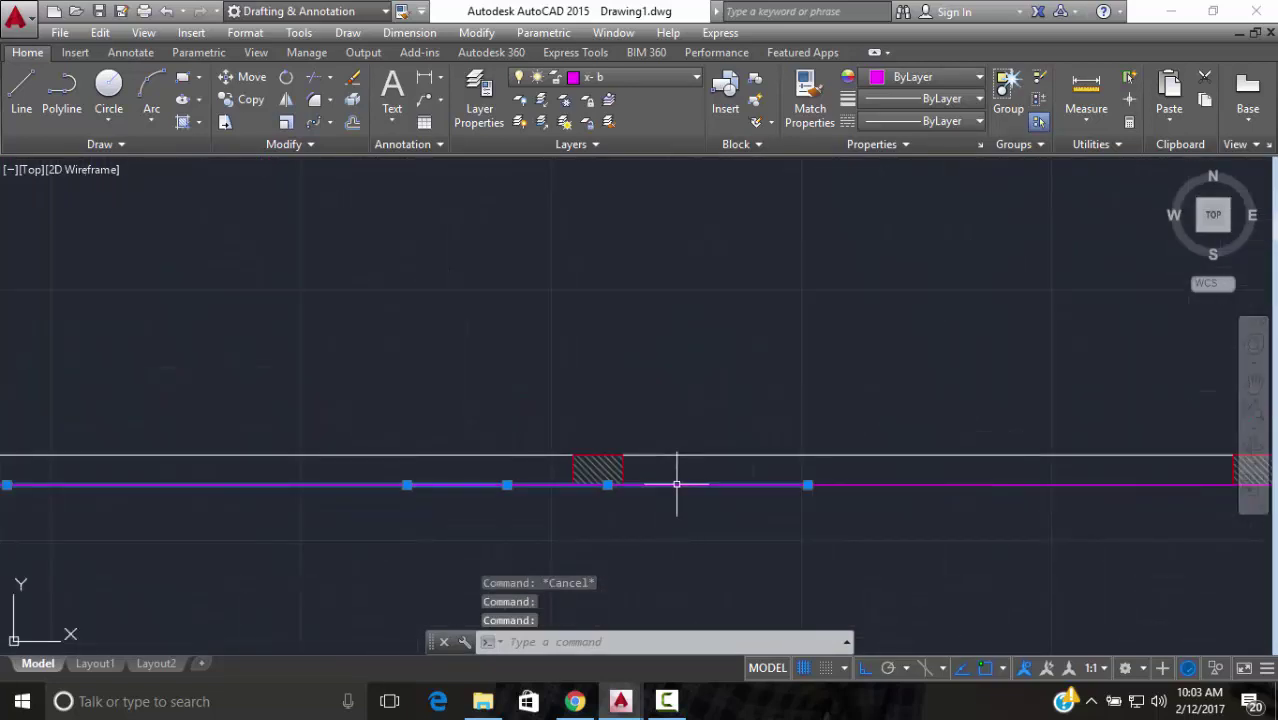
pyautogui.scroll(-3, 736, 491)
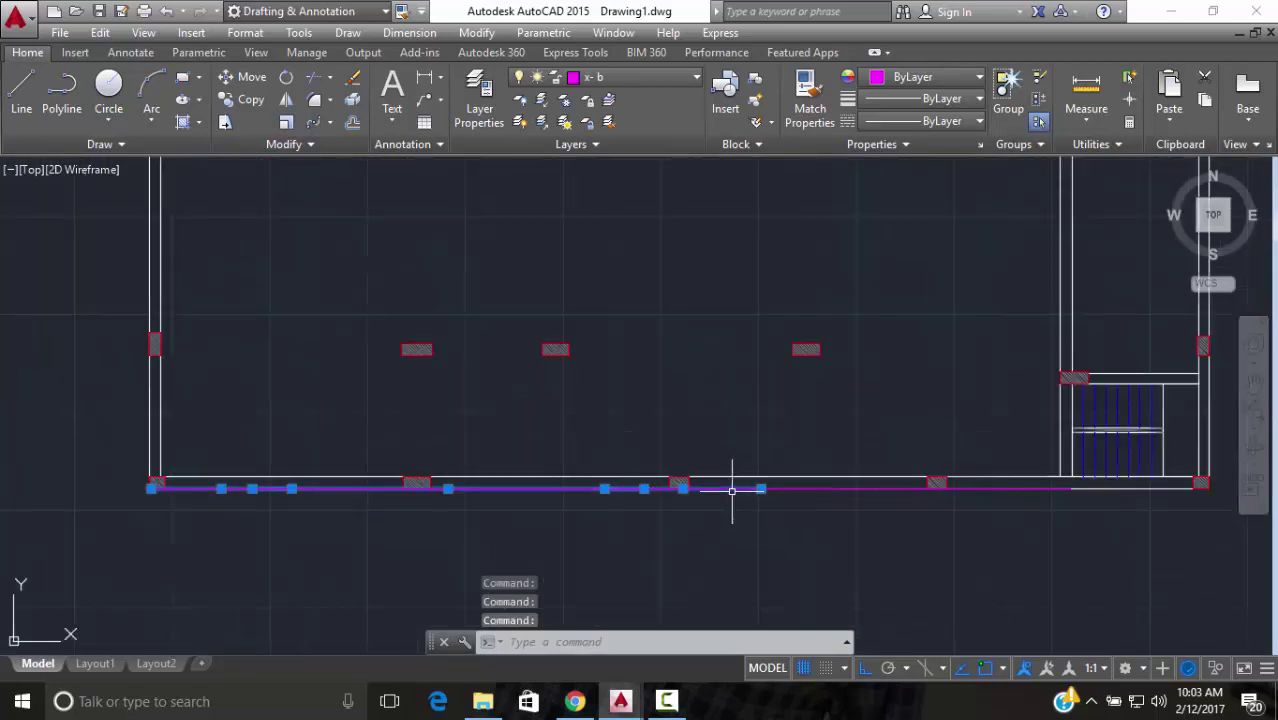
pyautogui.click(878, 486)
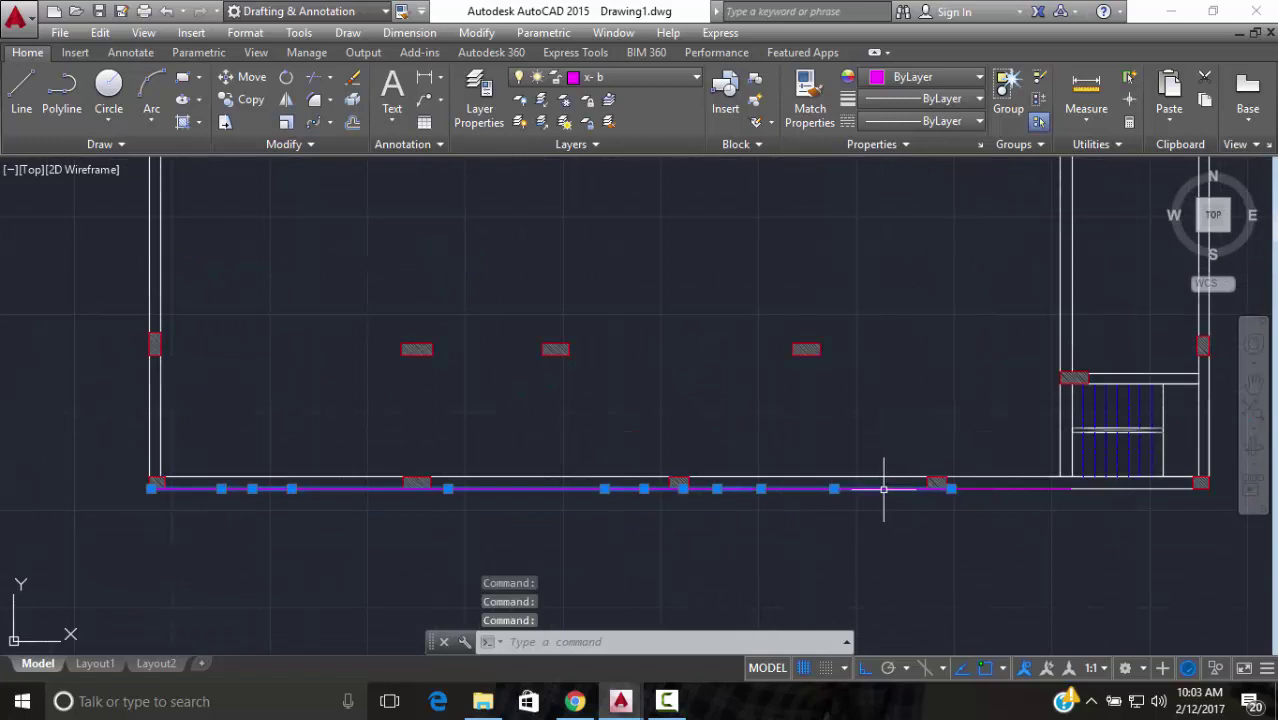
pyautogui.click(998, 491)
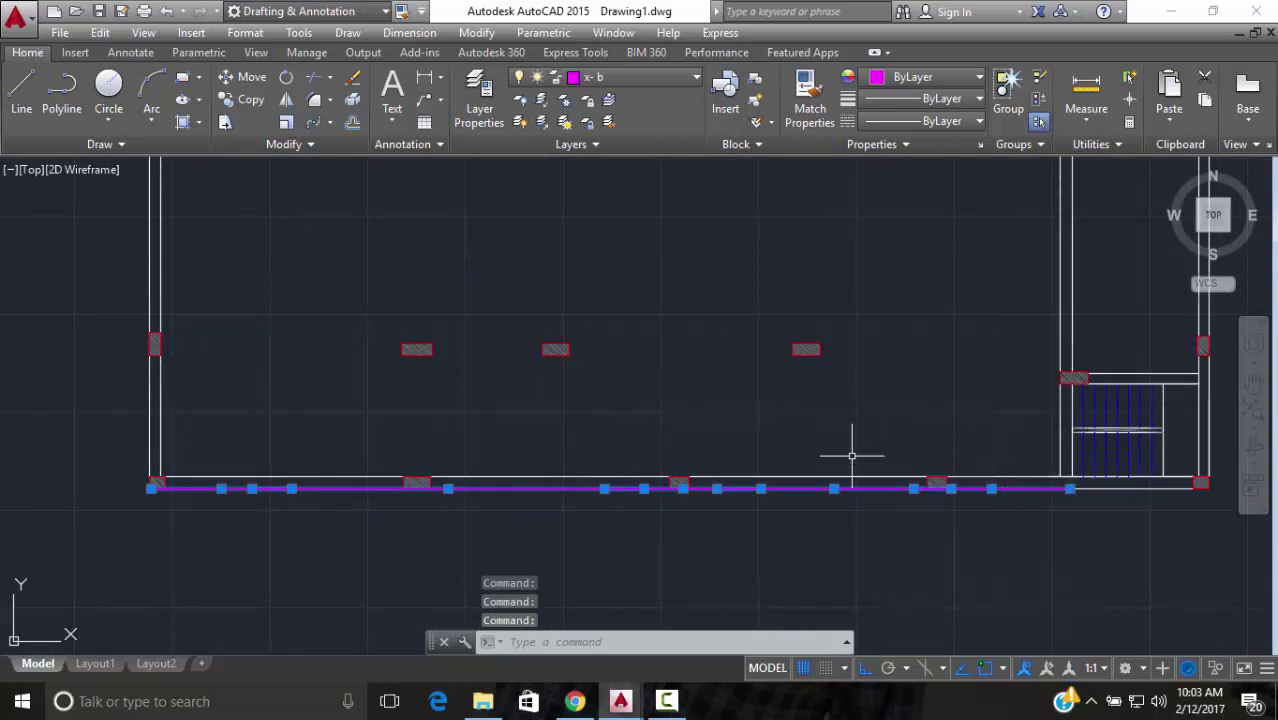
pyautogui.click(243, 77)
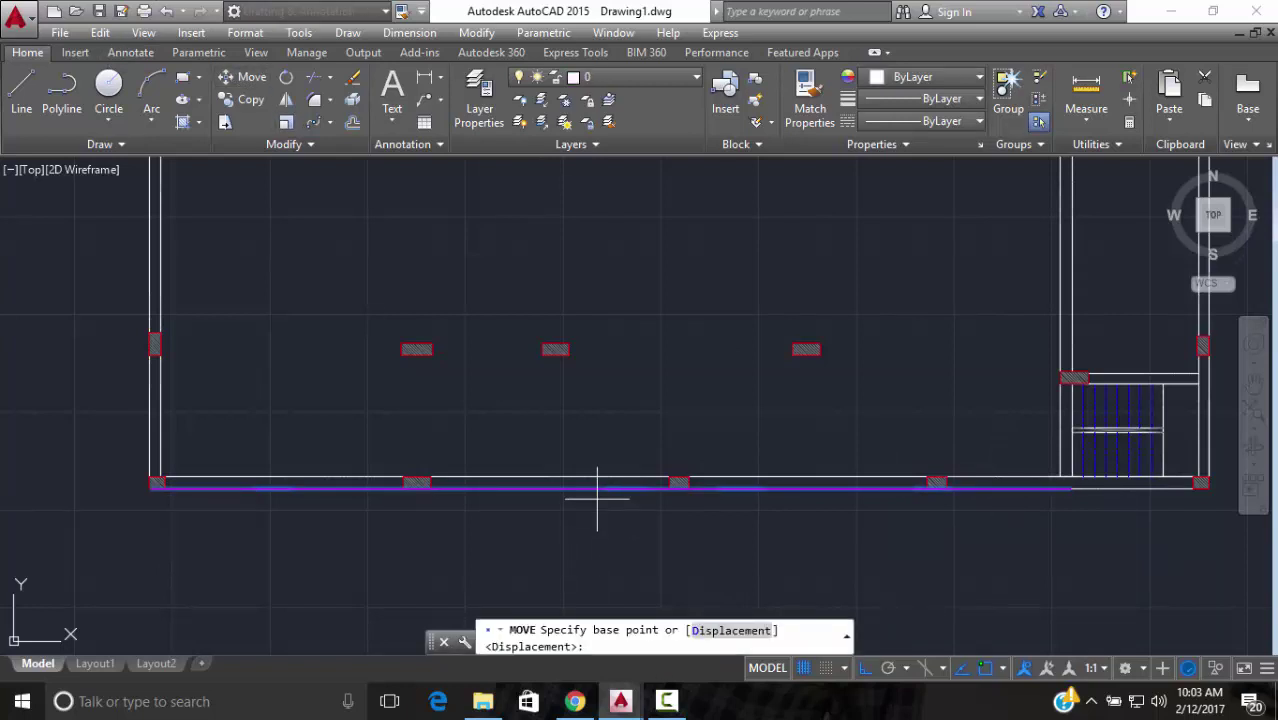
pyautogui.scroll(4, 597, 497)
pyautogui.click(613, 471)
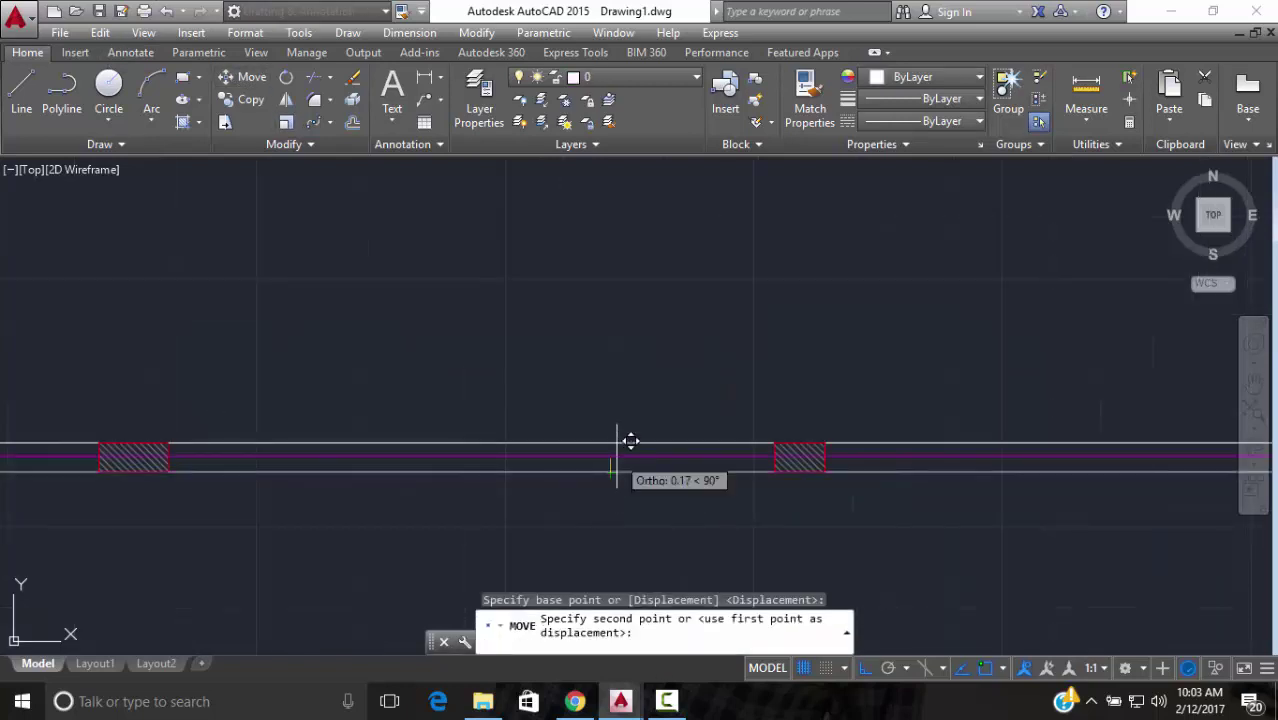
pyautogui.write('.05')
pyautogui.press('Return')
pyautogui.press('Escape')
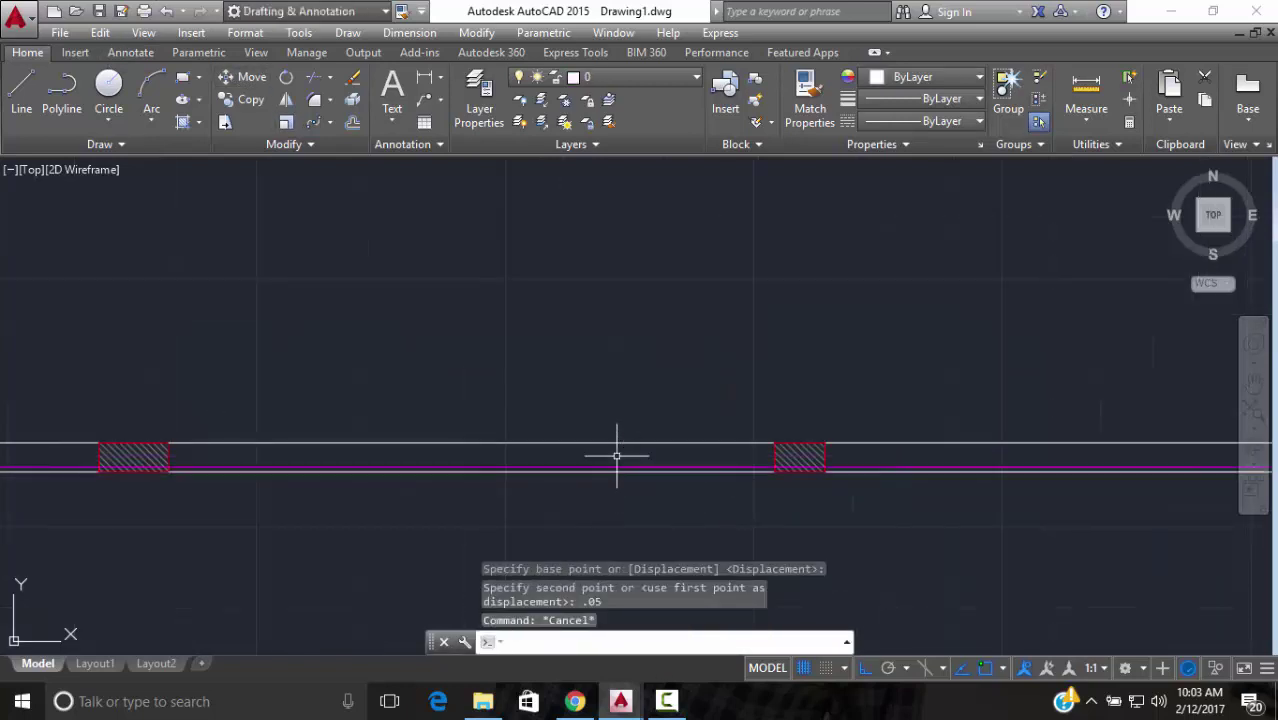
# Draw a straight line over the magenta bar row along the lower wall, from the row's left end to its right end
pyautogui.scroll(-5, 617, 456)
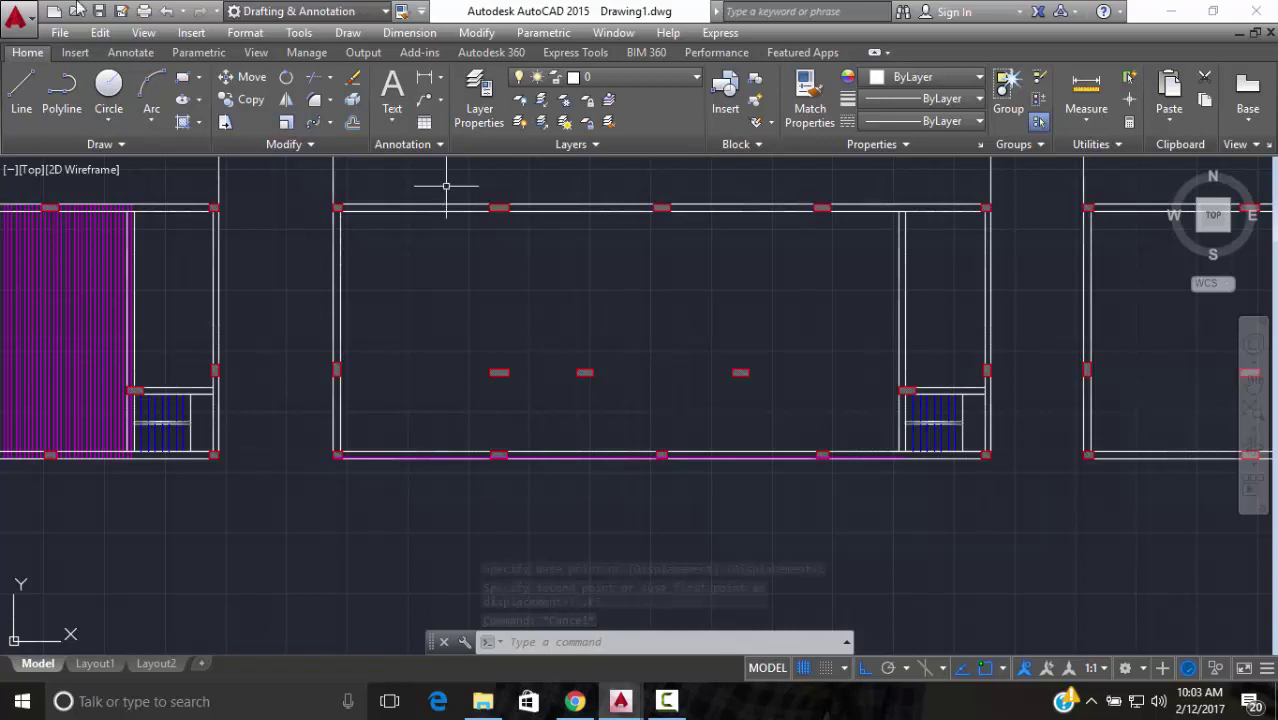
pyautogui.click(21, 92)
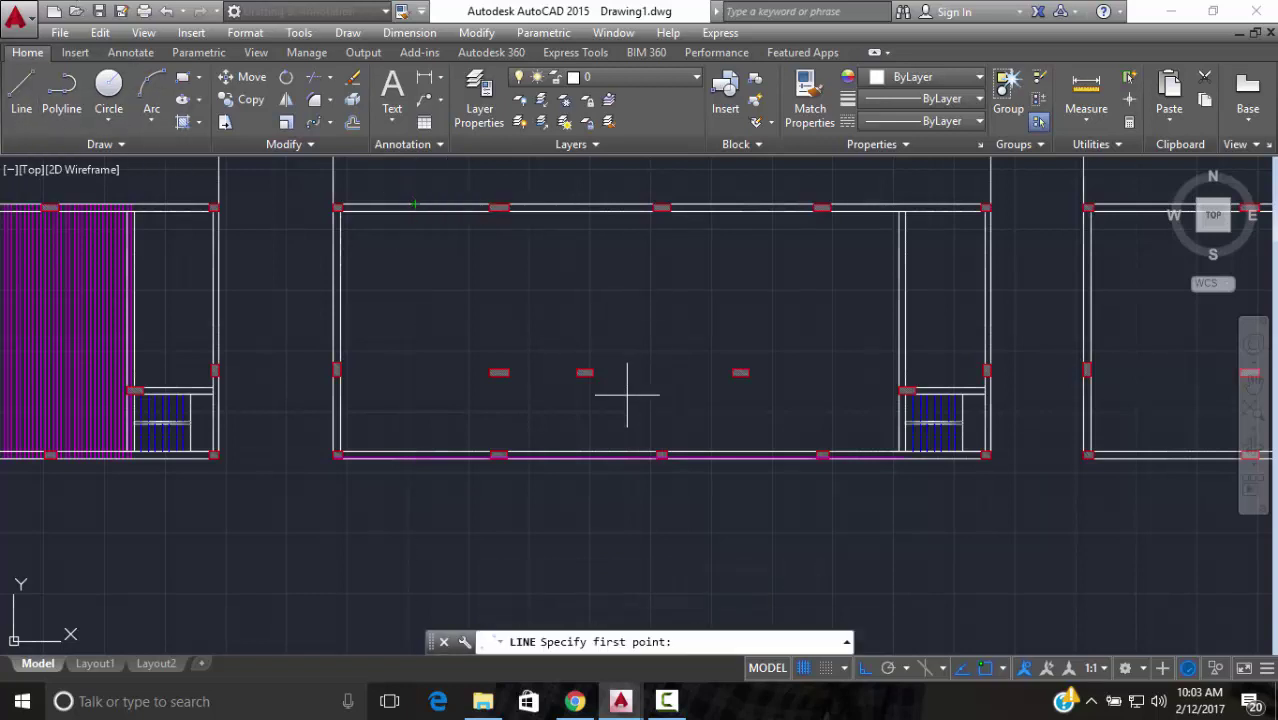
pyautogui.scroll(2, 548, 451)
pyautogui.scroll(-1, 365, 499)
pyautogui.scroll(5, 262, 502)
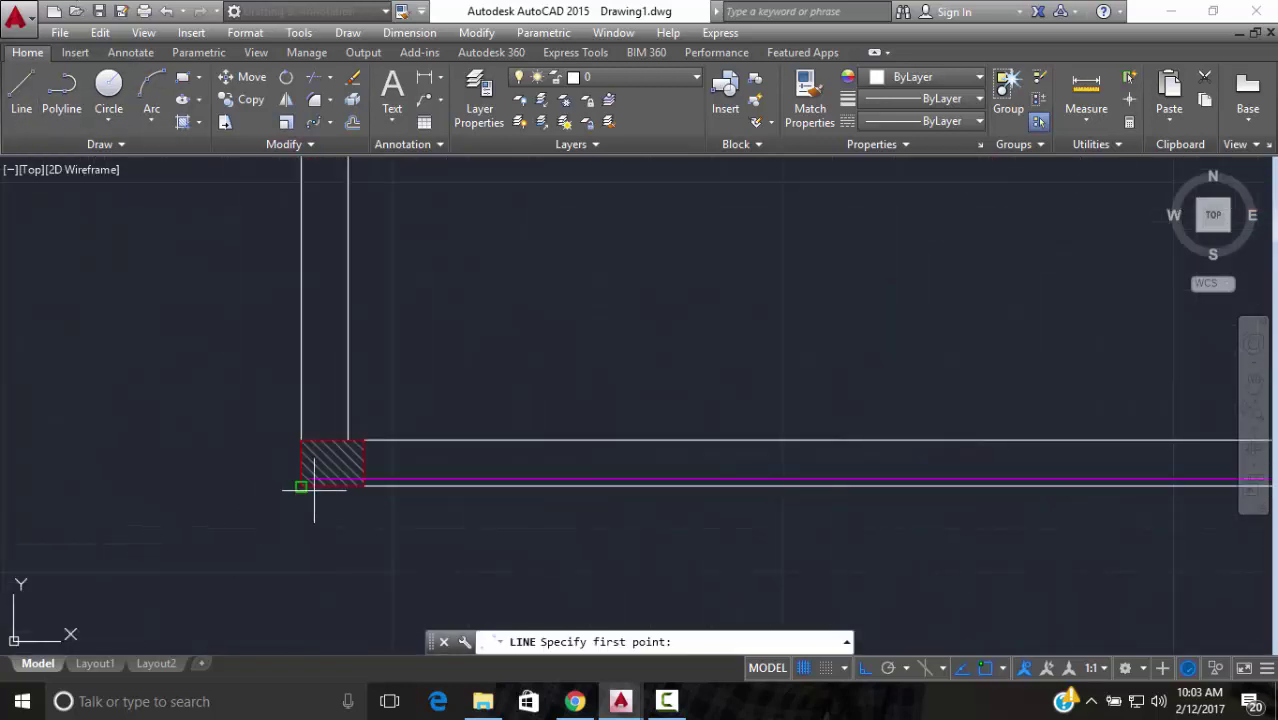
pyautogui.click(309, 479)
pyautogui.scroll(-2, 968, 484)
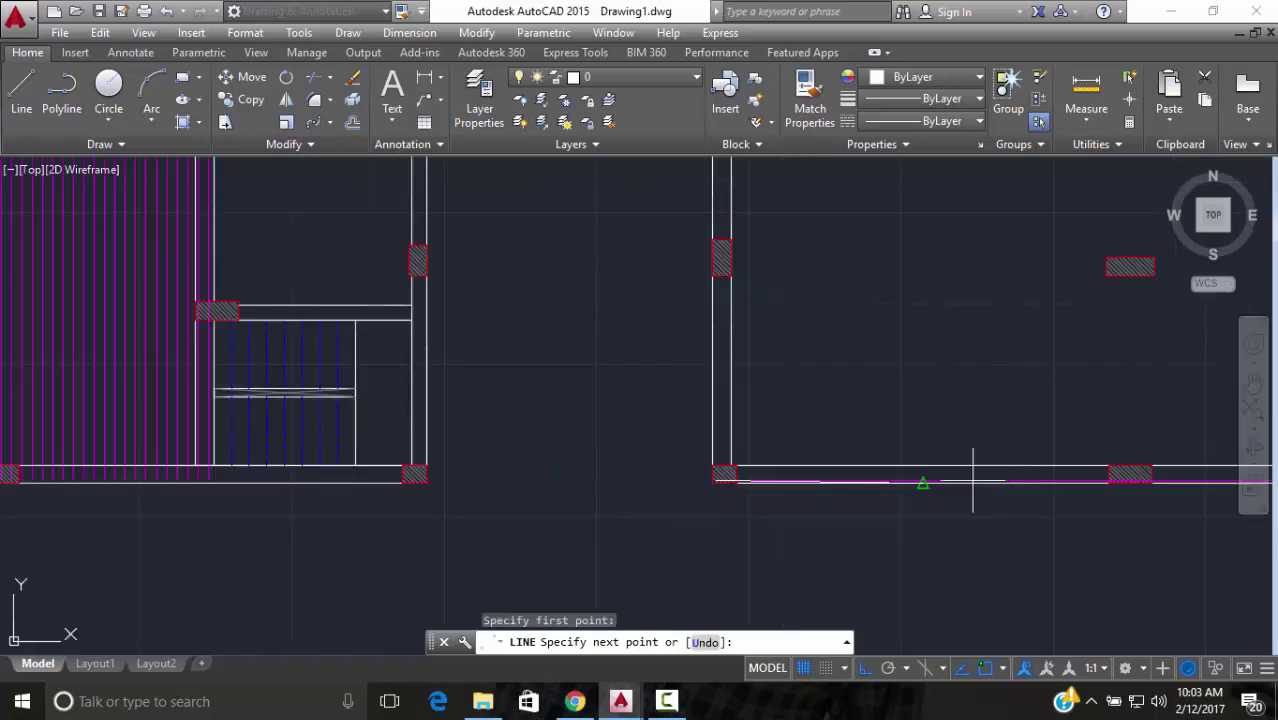
pyautogui.scroll(1, 886, 480)
pyautogui.scroll(-4, 621, 472)
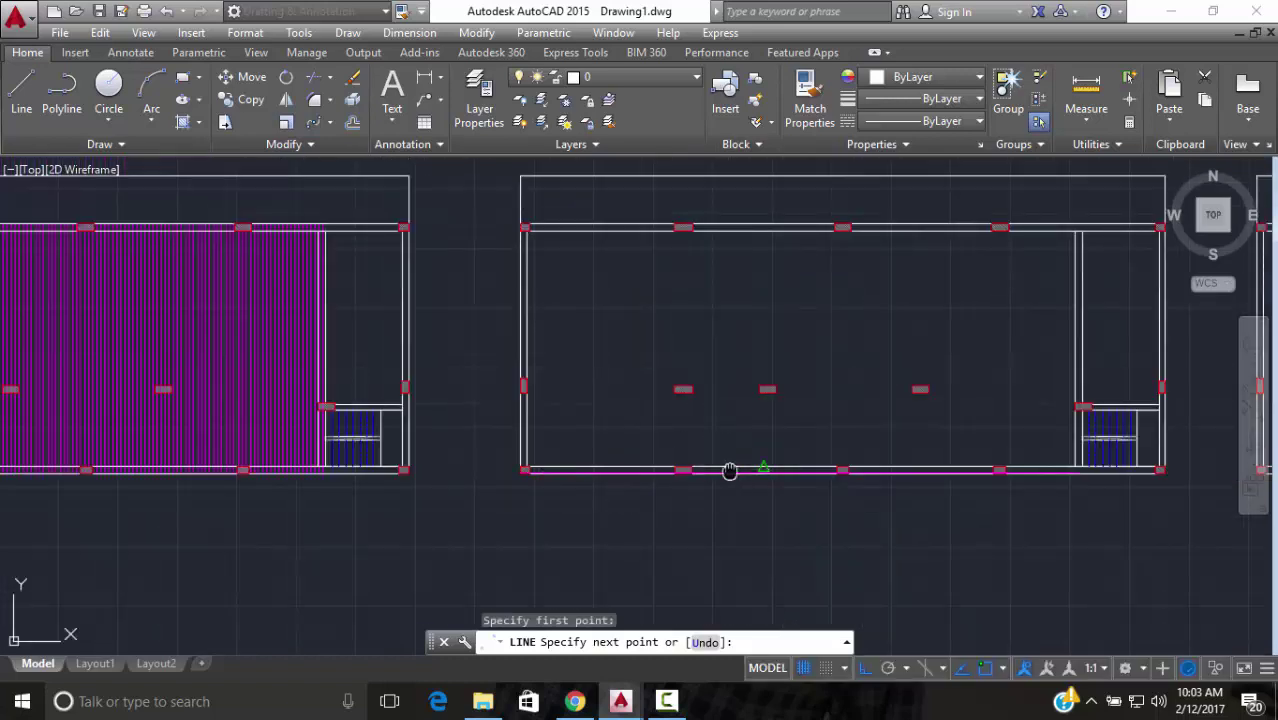
pyautogui.scroll(-4, 730, 470)
pyautogui.scroll(4, 627, 472)
pyautogui.scroll(4, 748, 477)
pyautogui.scroll(2, 1000, 472)
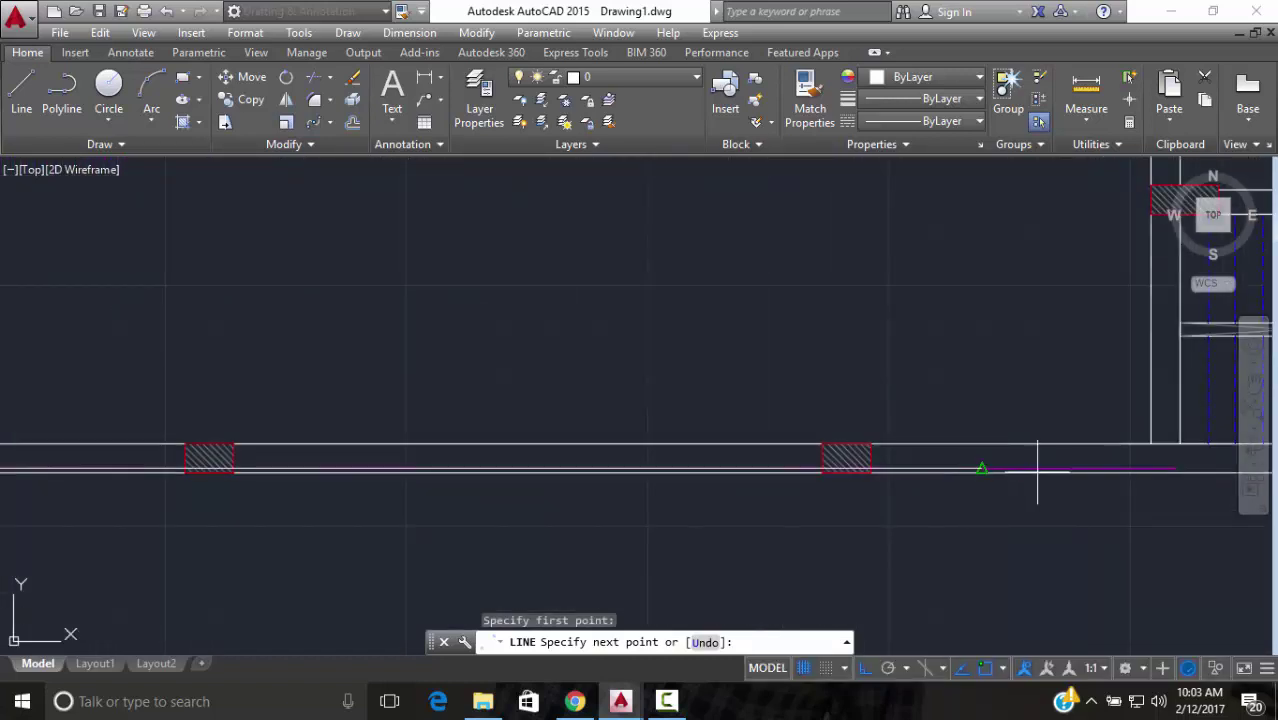
pyautogui.click(1175, 468)
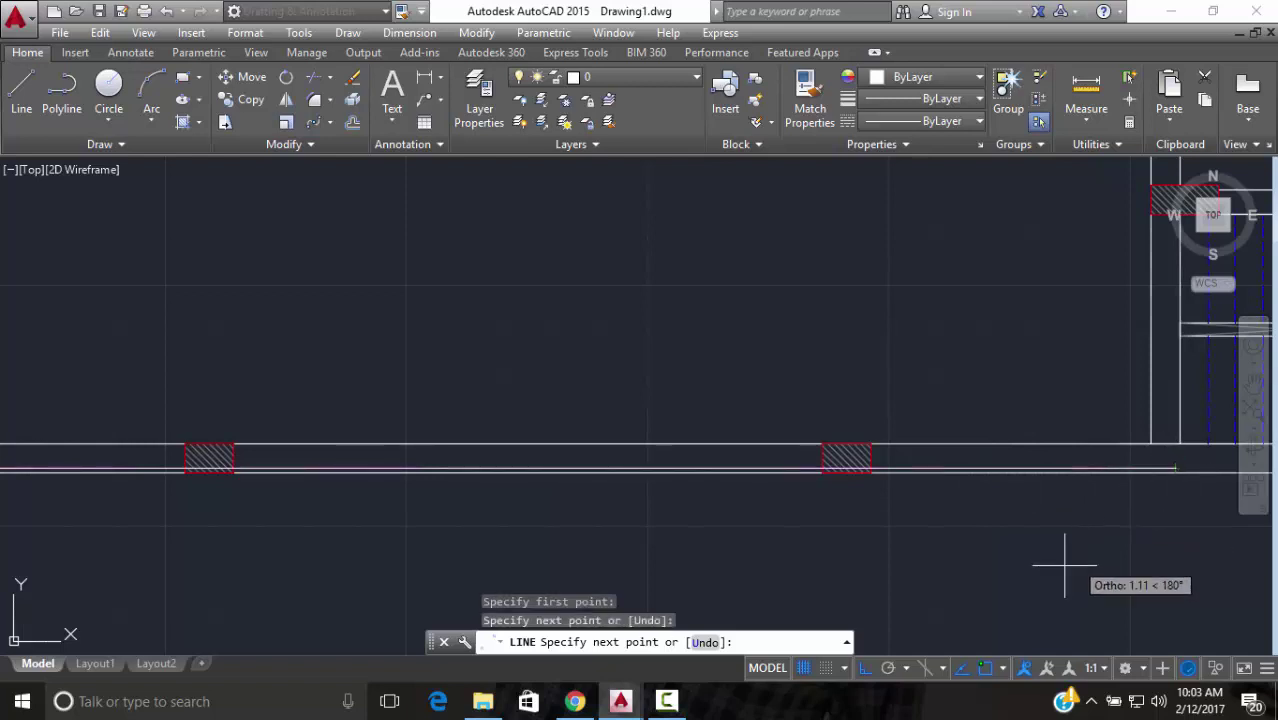
pyautogui.press('Escape')
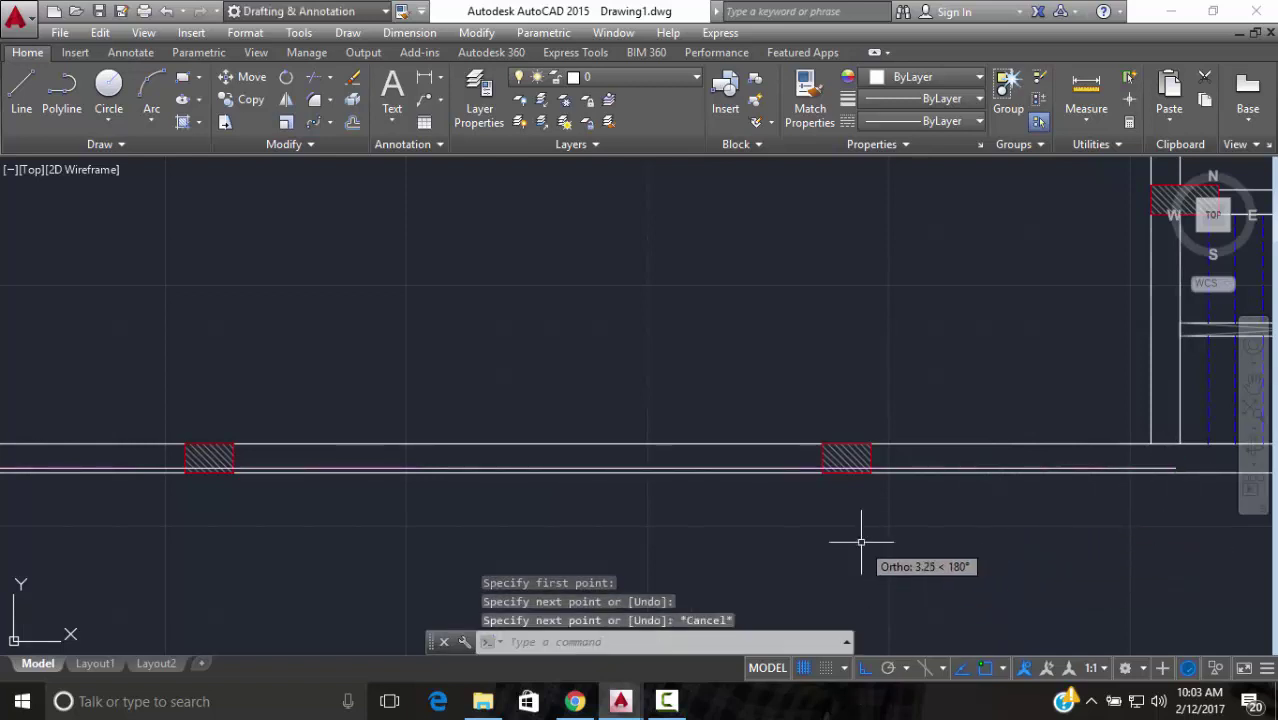
# Draw a vertical line from the midpoint snap on the lower wall's bar row straight up to the upper wall
pyautogui.click(750, 467)
pyautogui.click(21, 90)
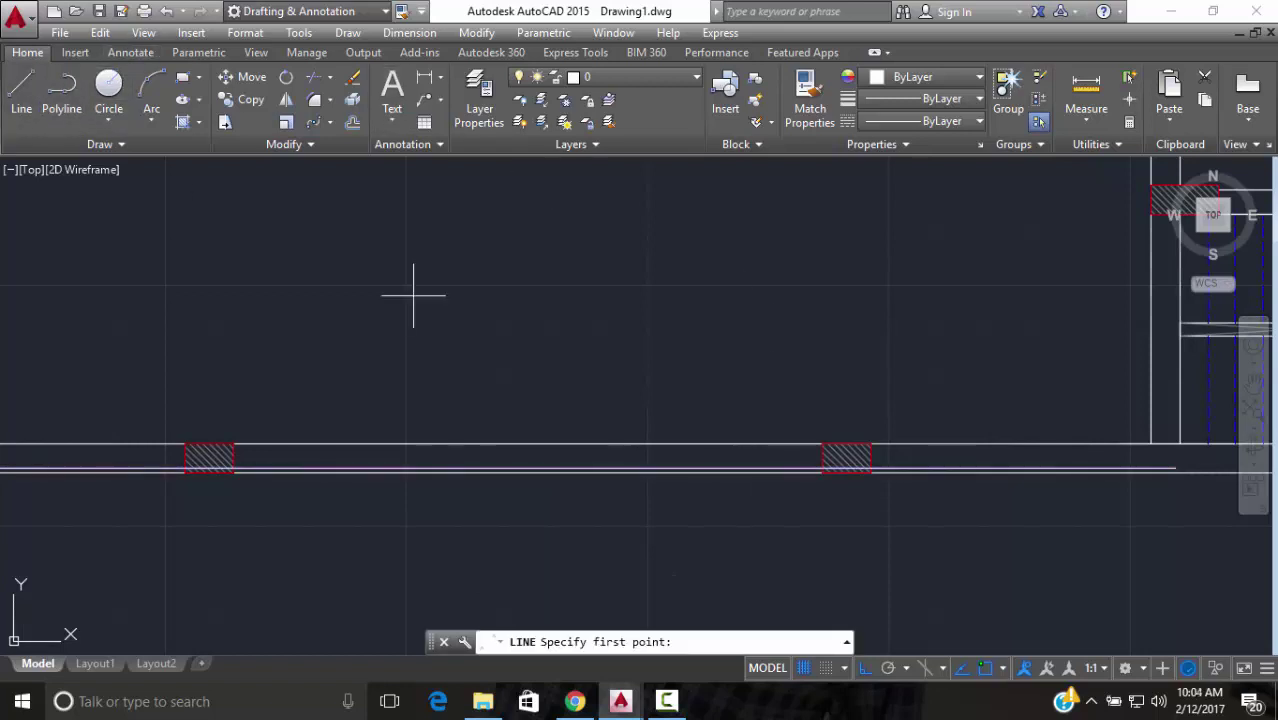
pyautogui.scroll(-2, 555, 460)
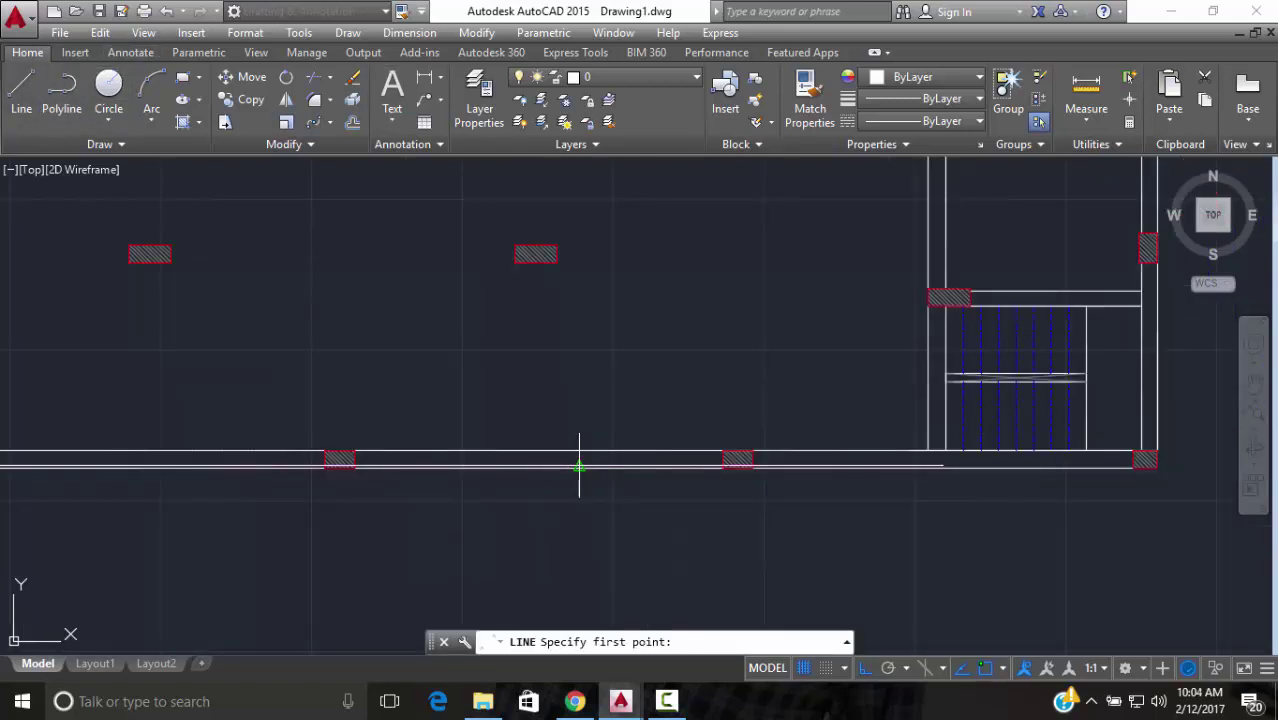
pyautogui.scroll(-2, 579, 465)
pyautogui.scroll(4, 420, 463)
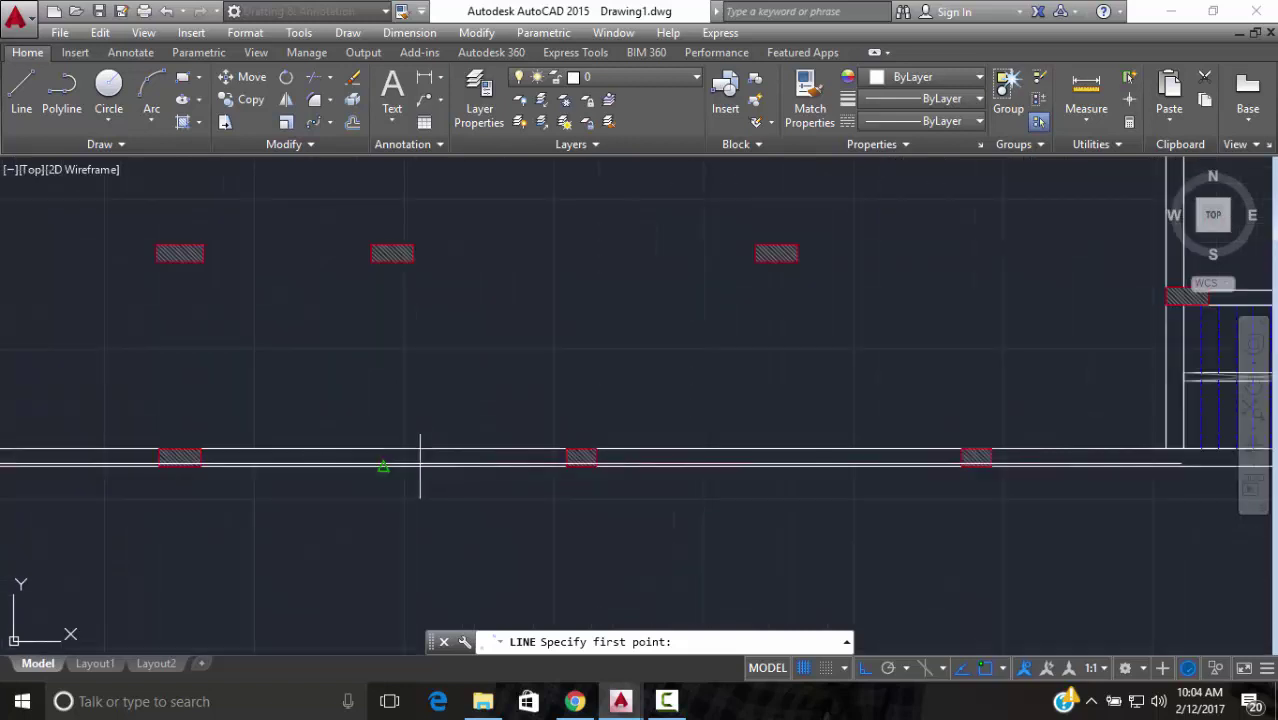
pyautogui.scroll(-4, 384, 466)
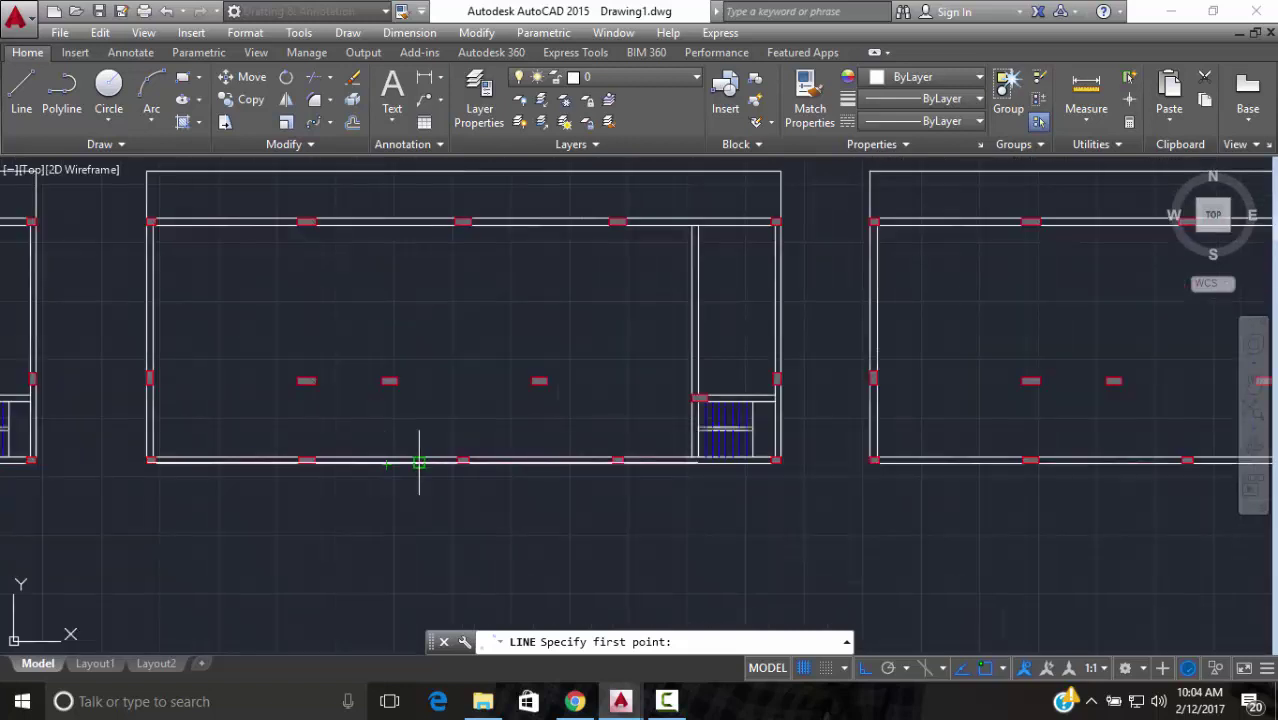
pyautogui.scroll(2, 413, 463)
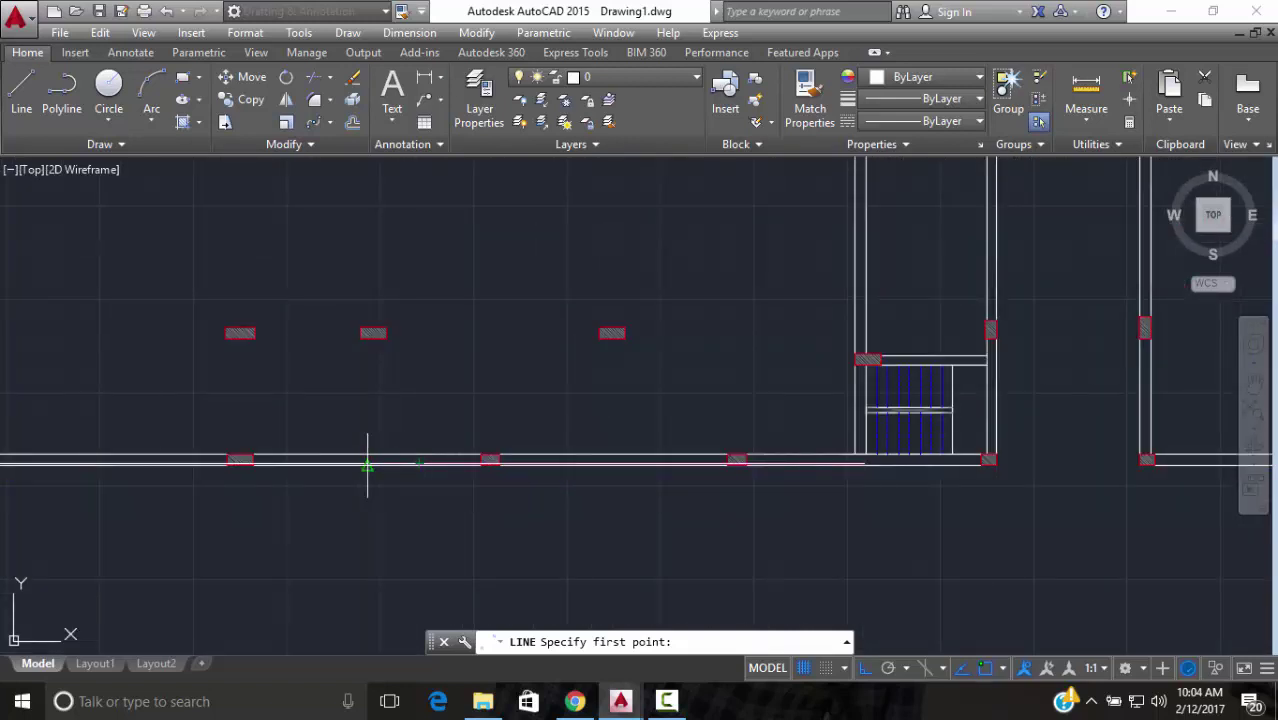
pyautogui.click(367, 463)
pyautogui.moveTo(372, 254); pyautogui.dragTo(374, 390, button='middle')
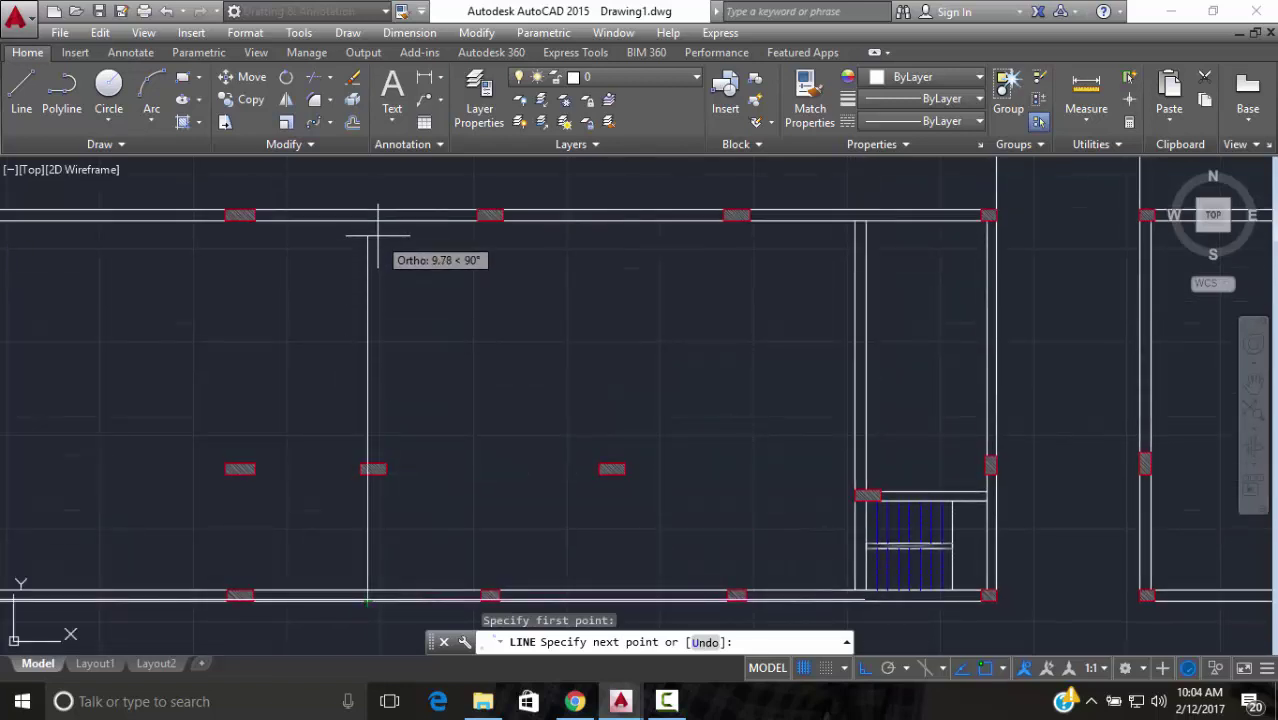
pyautogui.click(365, 216)
pyautogui.press('Escape')
pyautogui.moveTo(490, 519); pyautogui.dragTo(476, 499, button='middle')
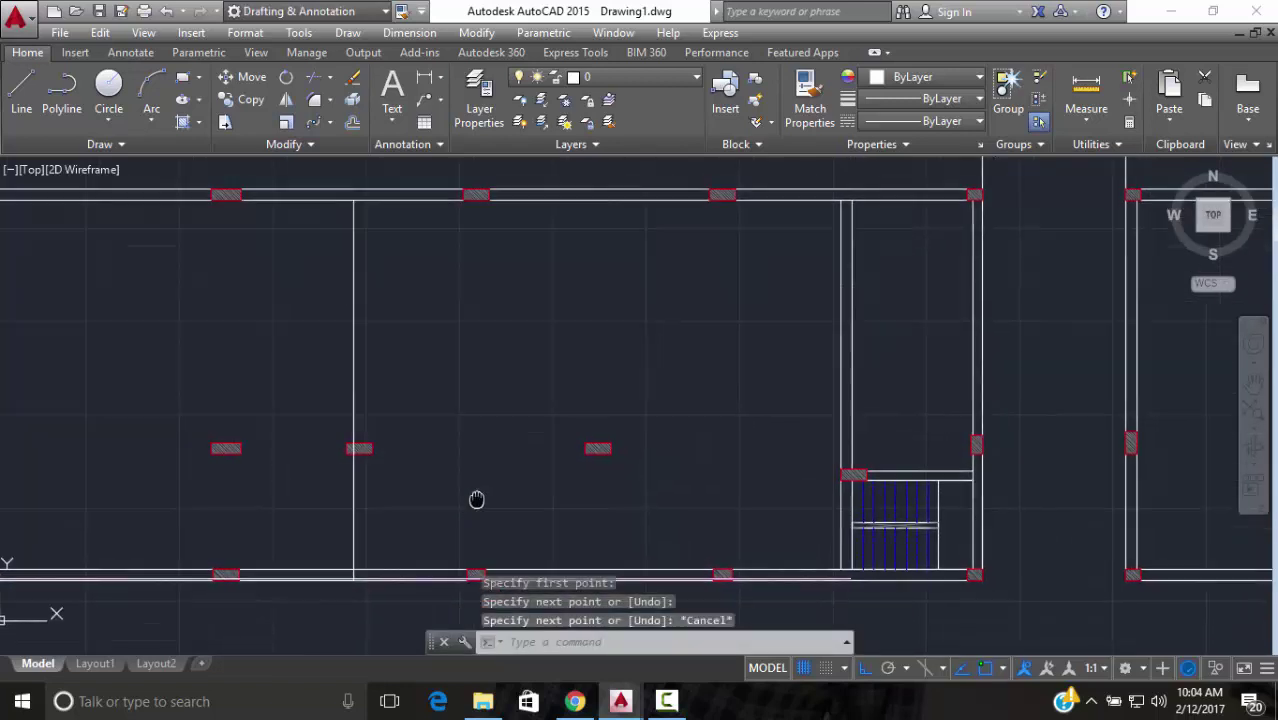
# Try to erase the lowest line of the lower wall between its columns, just below the bar row
pyautogui.scroll(4, 520, 450)
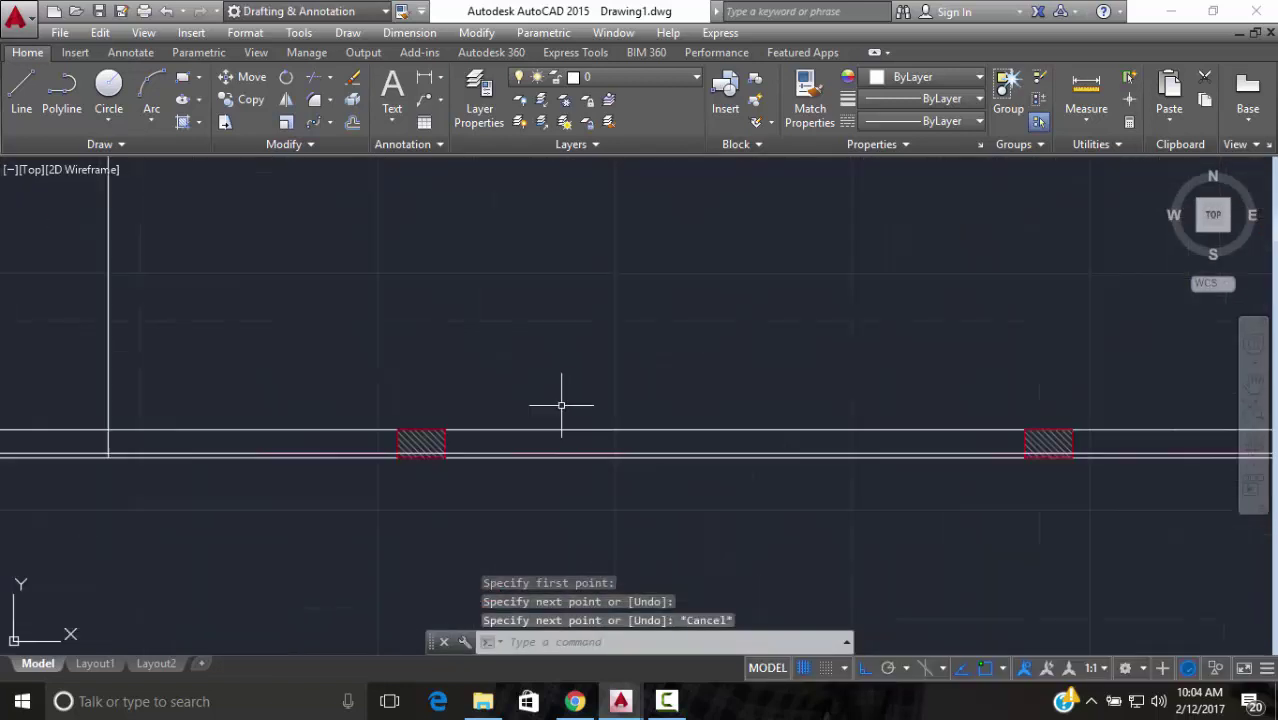
pyautogui.click(582, 457)
pyautogui.write('e')
pyautogui.press('Return')
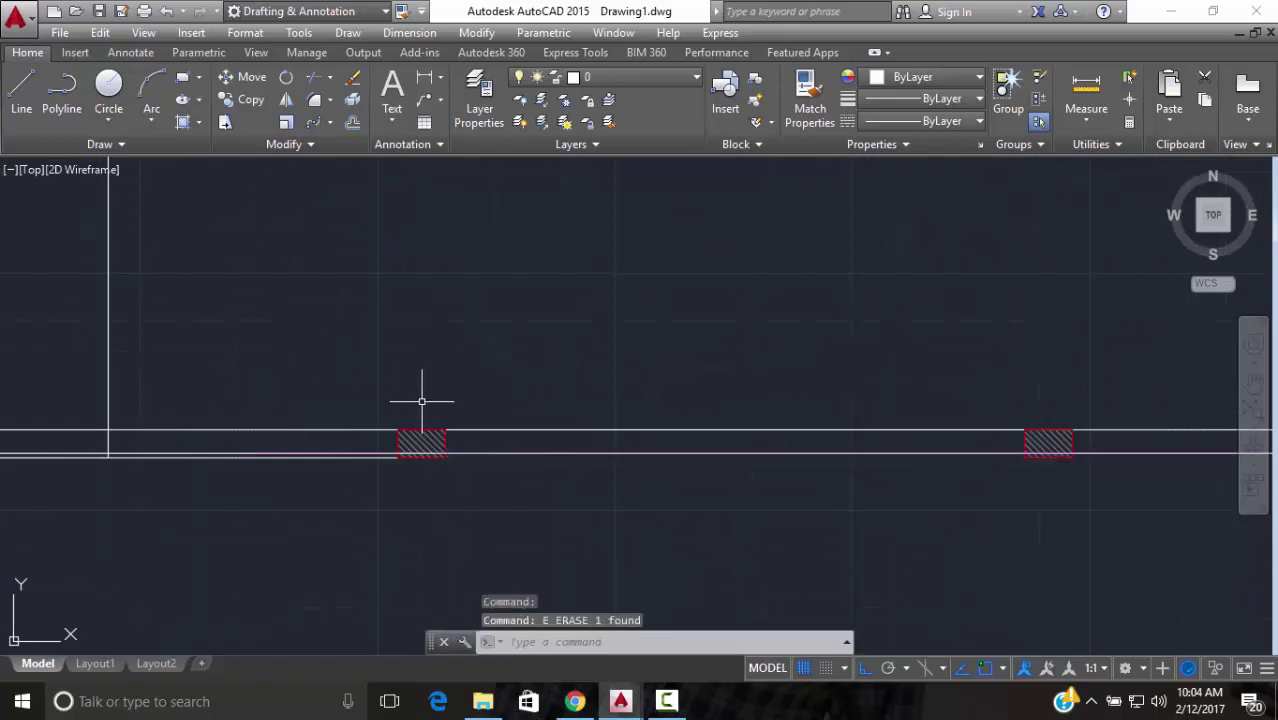
# Undo the last erasures on the lower wall's outer line
pyautogui.scroll(-4, 313, 437)
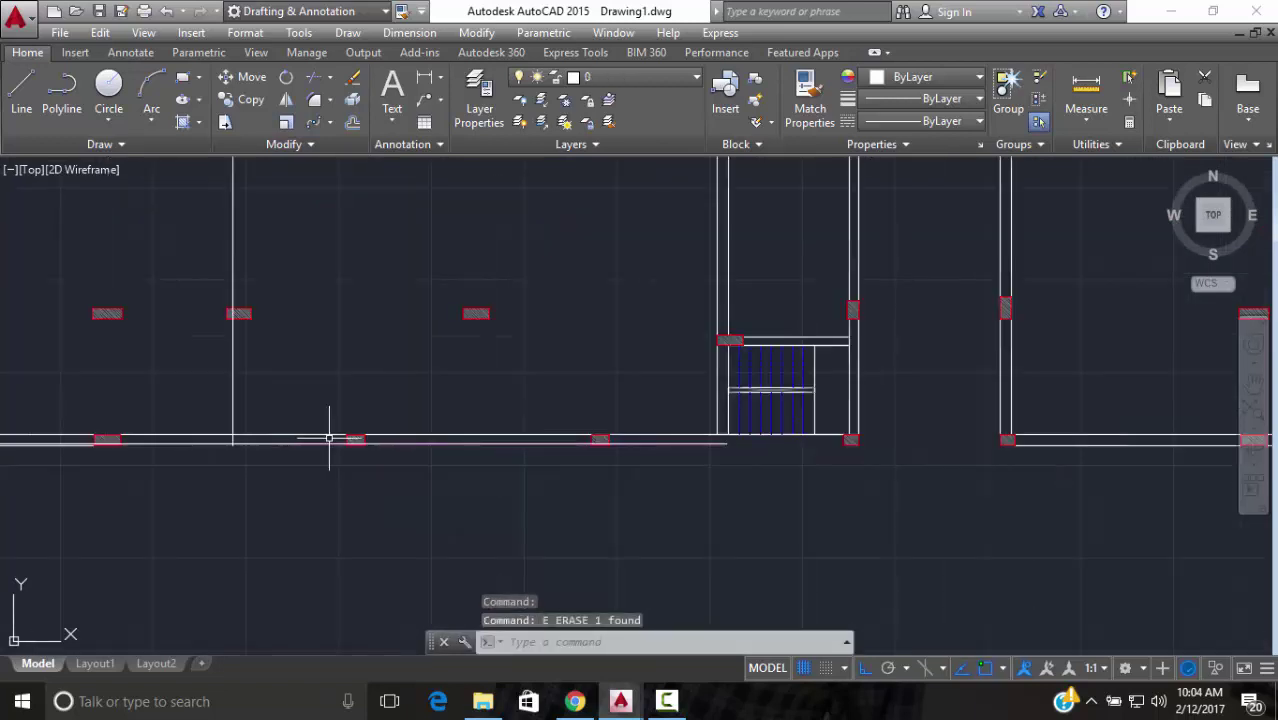
pyautogui.moveTo(329, 437); pyautogui.dragTo(682, 482, button='middle')
pyautogui.hotkey('ctrl', 'z')
pyautogui.hotkey('ctrl', 'z')
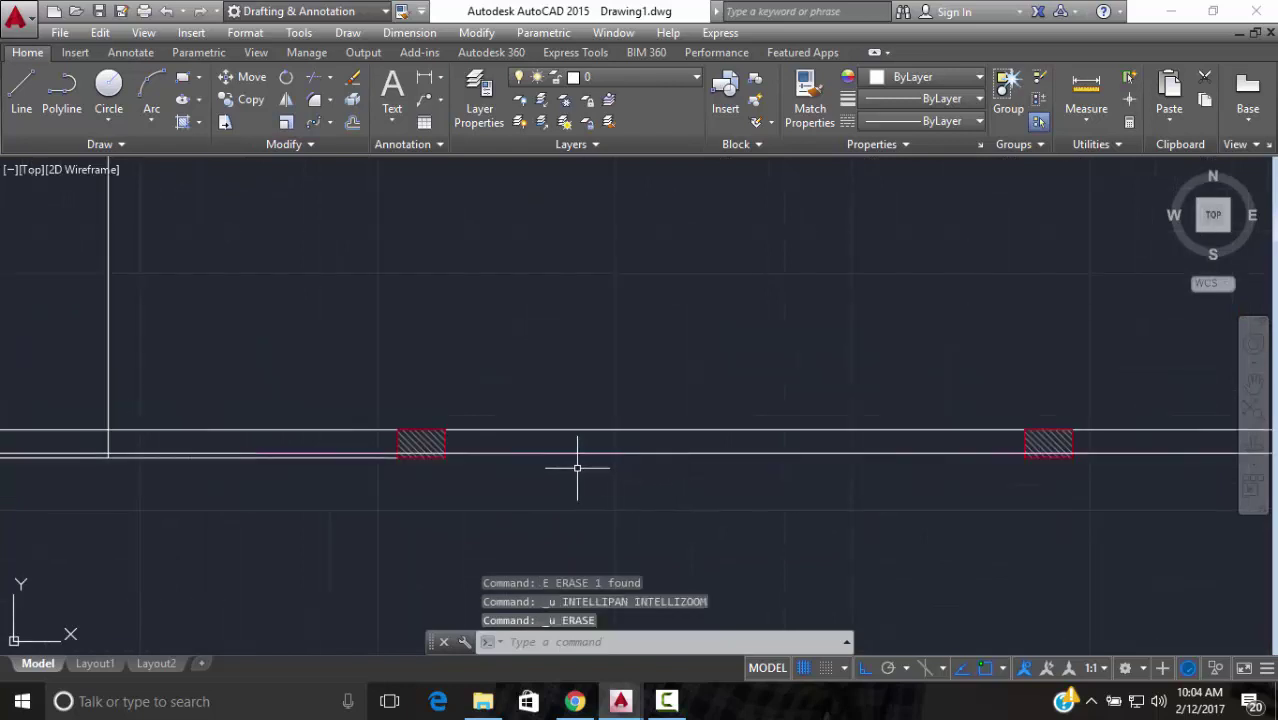
pyautogui.hotkey('ctrl', 'z')
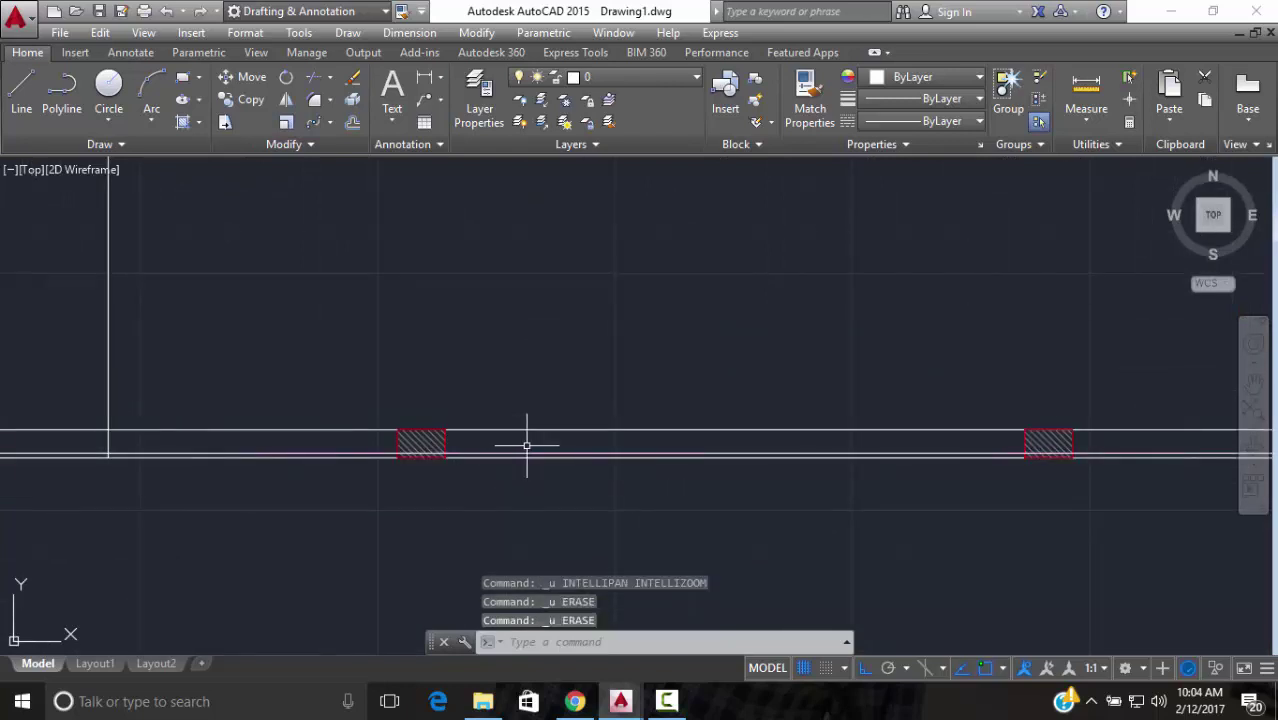
# Erase the long white line covering the magenta bars and the vertical line running up to the upper wall
pyautogui.click(530, 453)
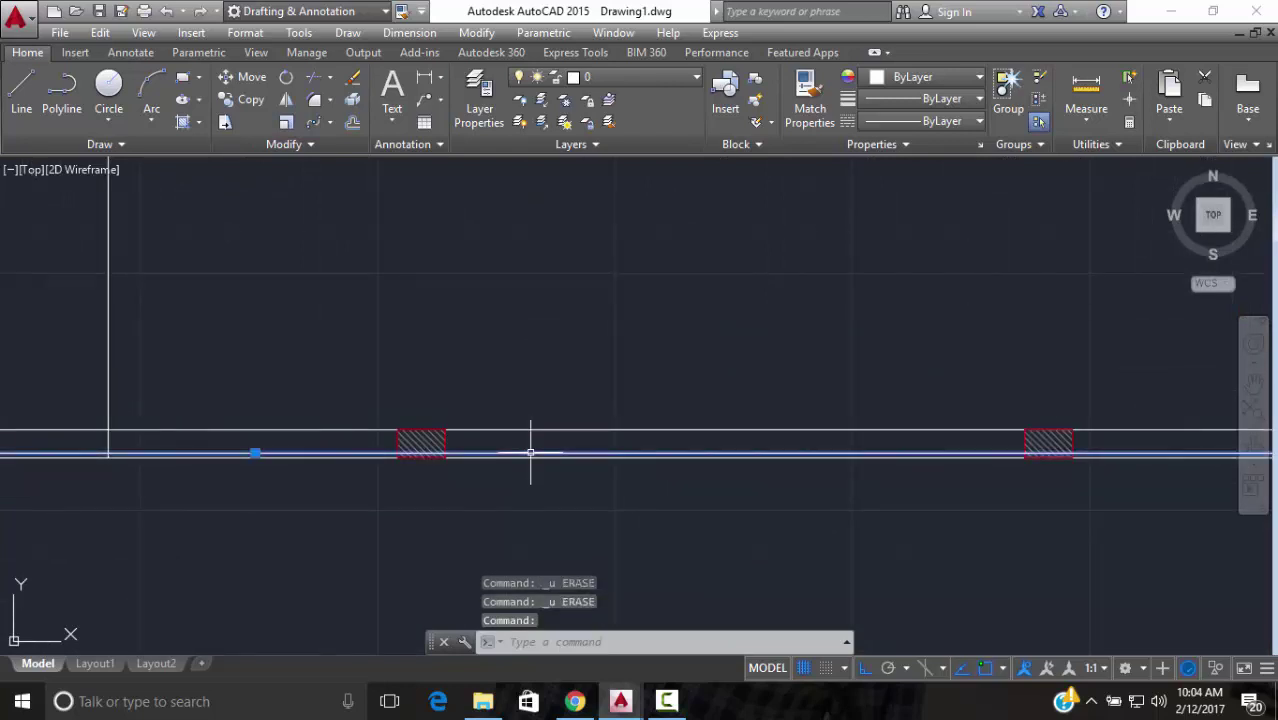
pyautogui.write('E')
pyautogui.press('Return')
pyautogui.click(365, 297)
pyautogui.click(108, 282)
pyautogui.write('E')
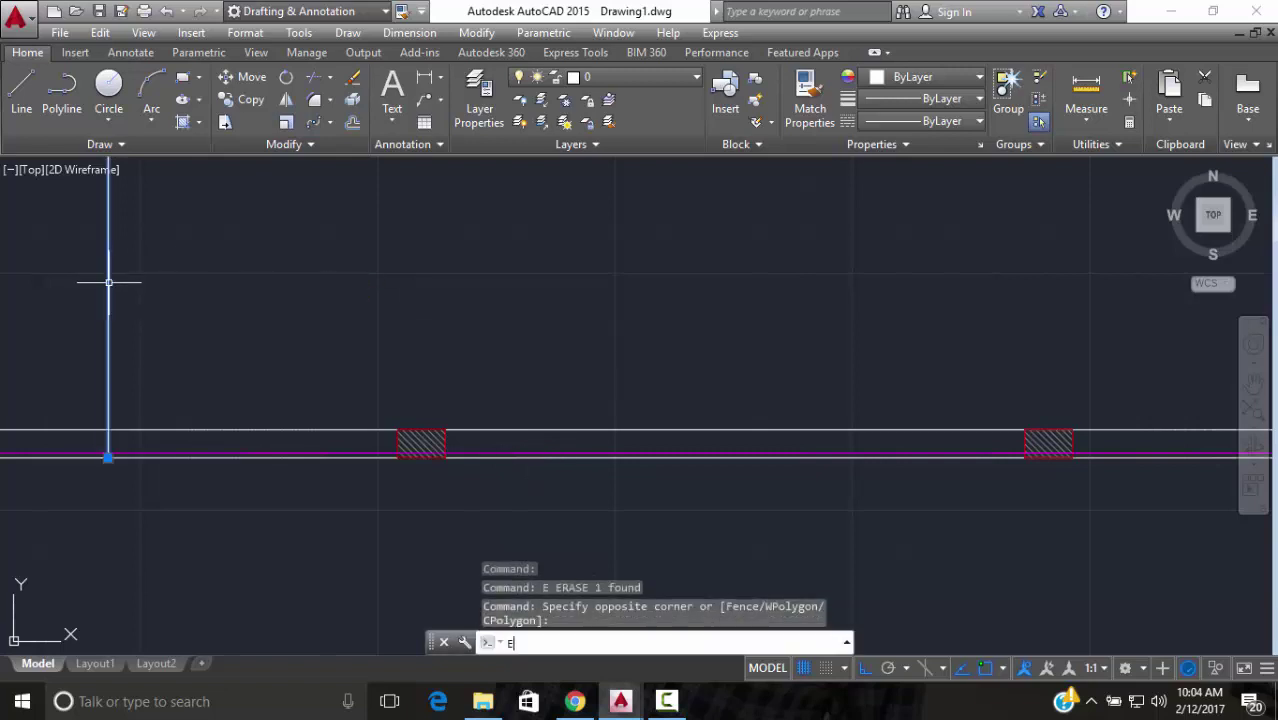
pyautogui.press('Return')
pyautogui.scroll(-4, 408, 343)
pyautogui.moveTo(408, 343); pyautogui.dragTo(414, 367, button='middle')
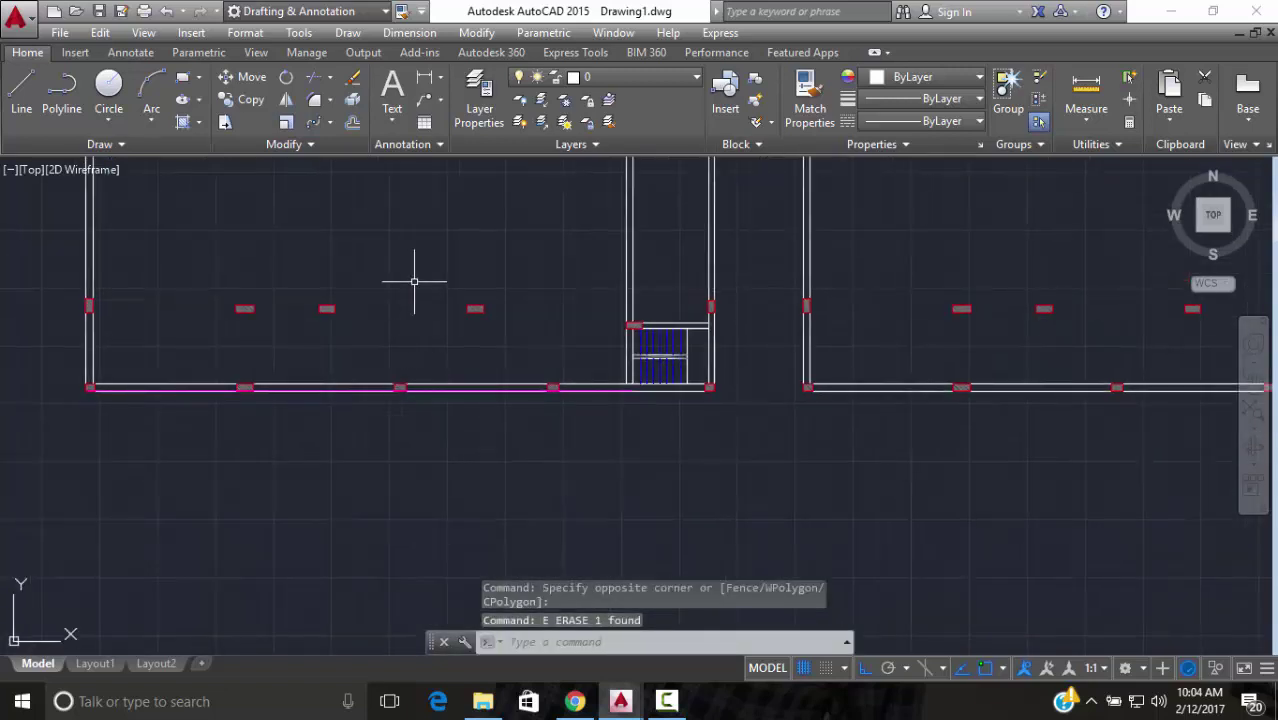
pyautogui.scroll(3, 306, 389)
pyautogui.click(335, 386)
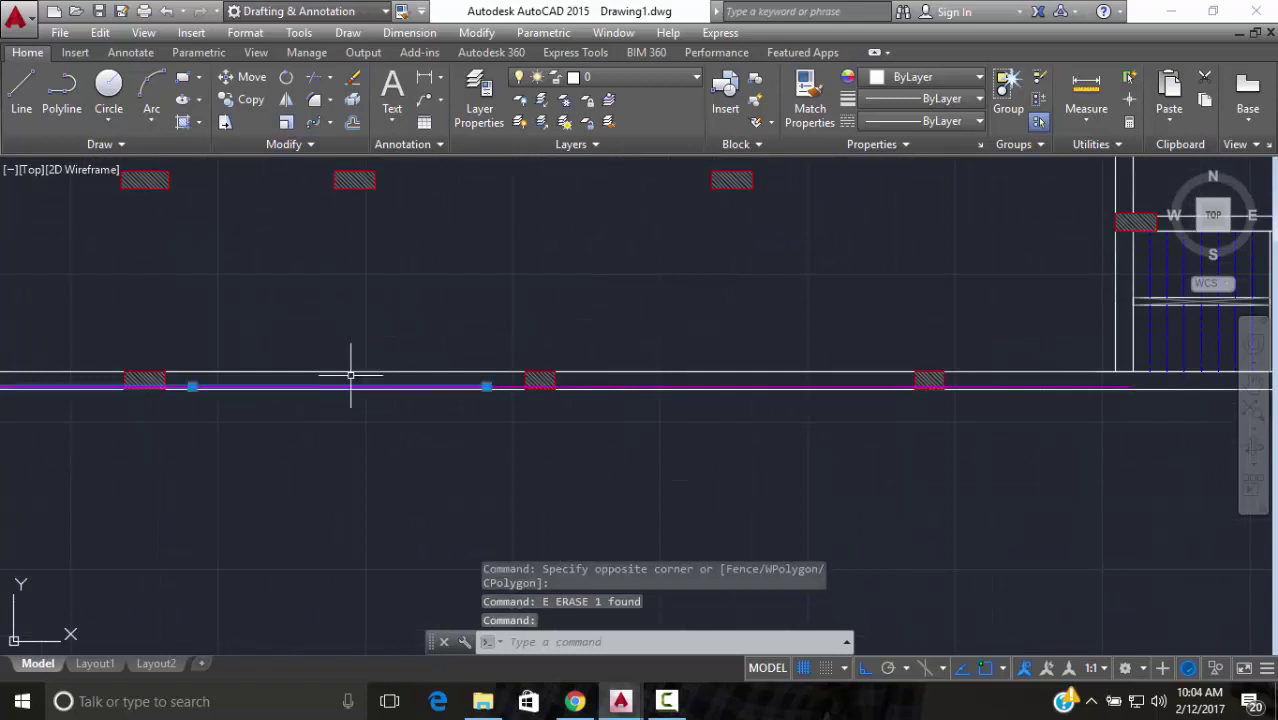
pyautogui.scroll(-2, 385, 314)
pyautogui.scroll(2, 615, 363)
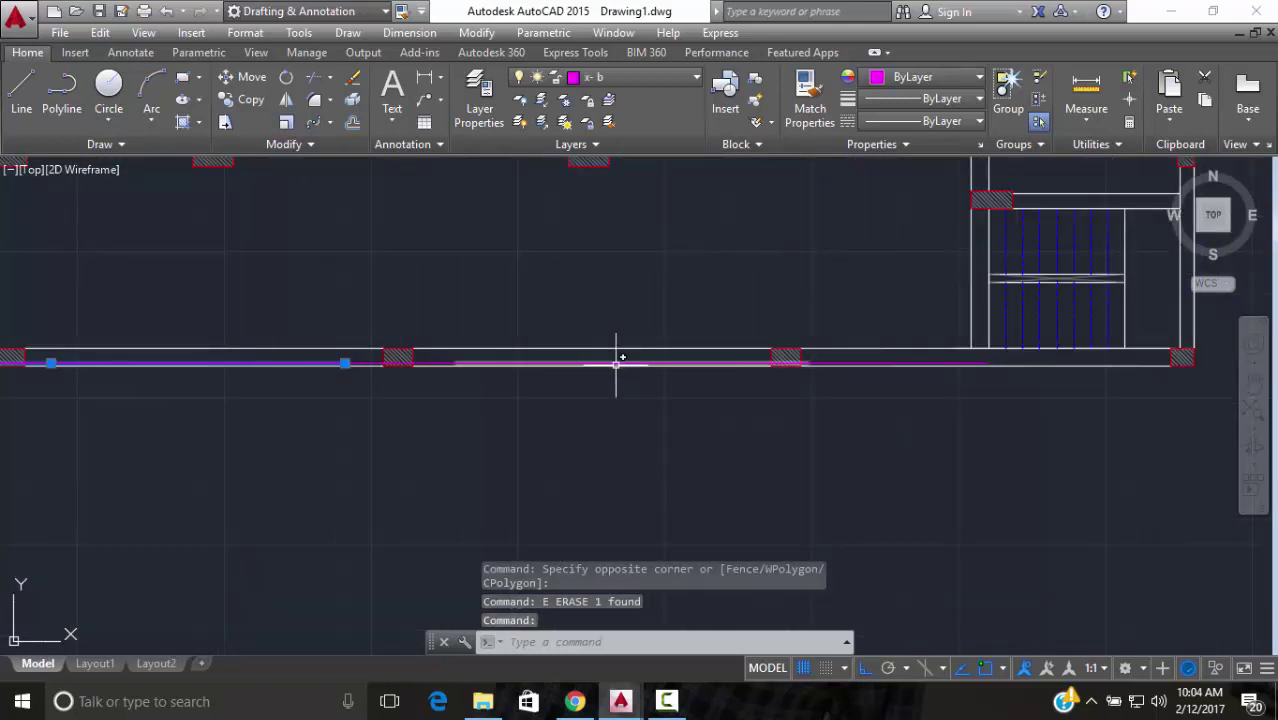
pyautogui.click(615, 363)
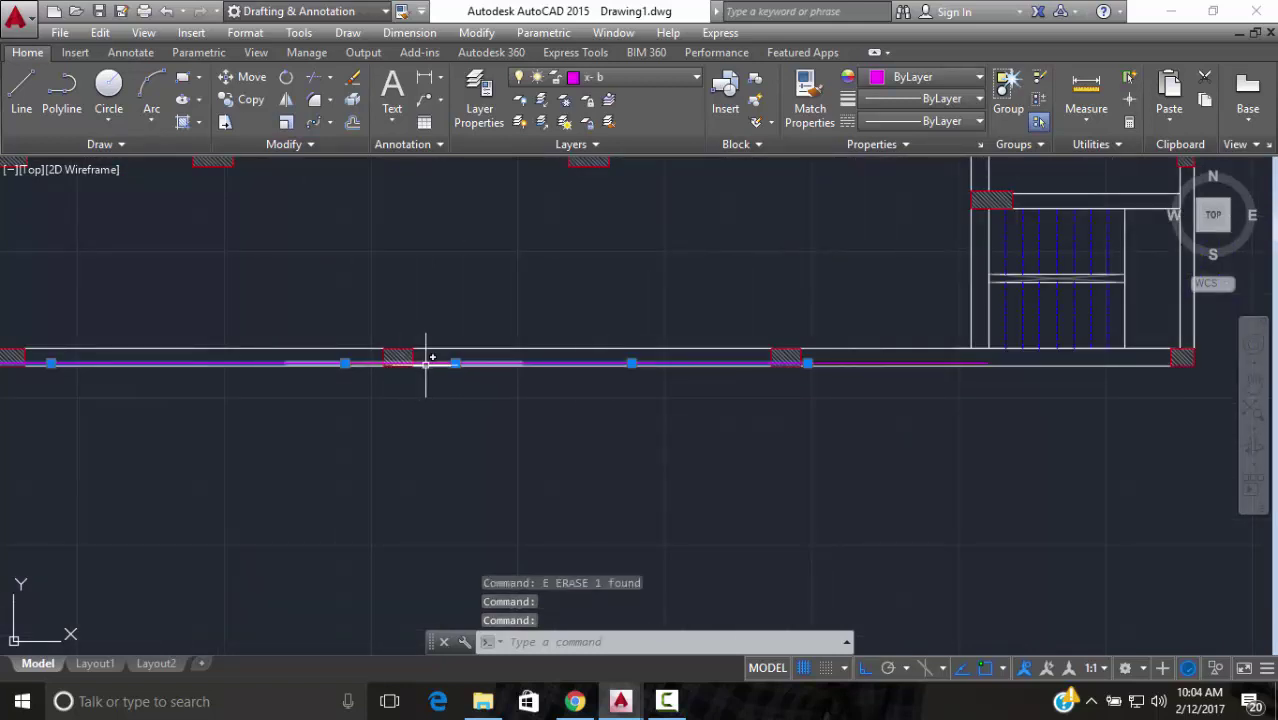
pyautogui.press('Escape')
pyautogui.scroll(-3, 907, 287)
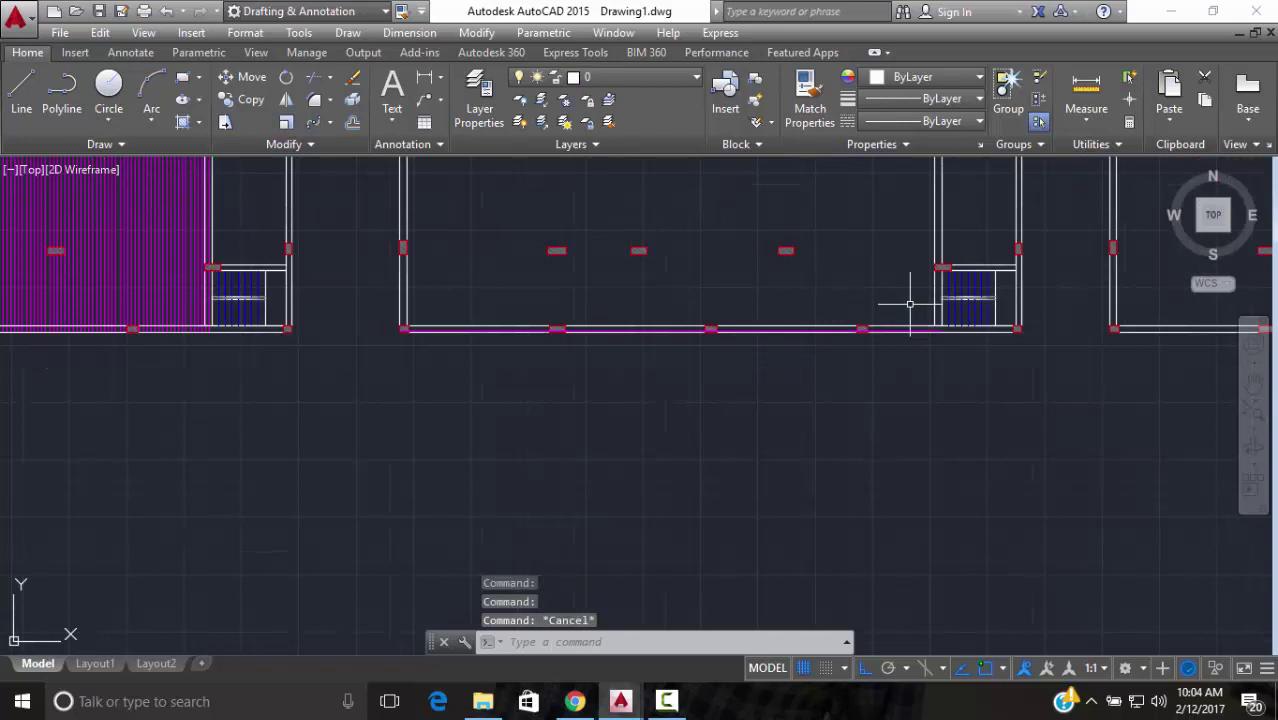
pyautogui.scroll(4, 892, 290)
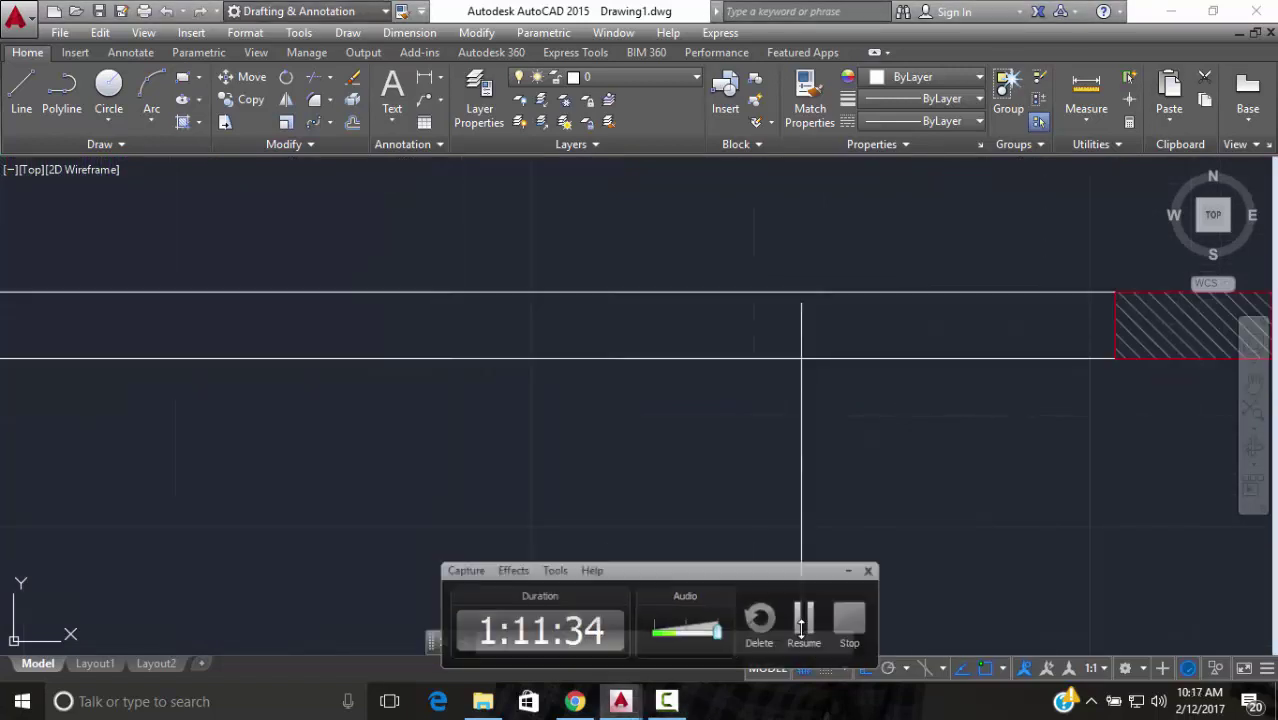
# Erase the long white line lying over the magenta bar row on the lower wall, keeping the vertical guide line
pyautogui.scroll(-5, 827, 300)
pyautogui.moveTo(827, 300); pyautogui.dragTo(788, 357, button='middle')
pyautogui.scroll(-3, 730, 285)
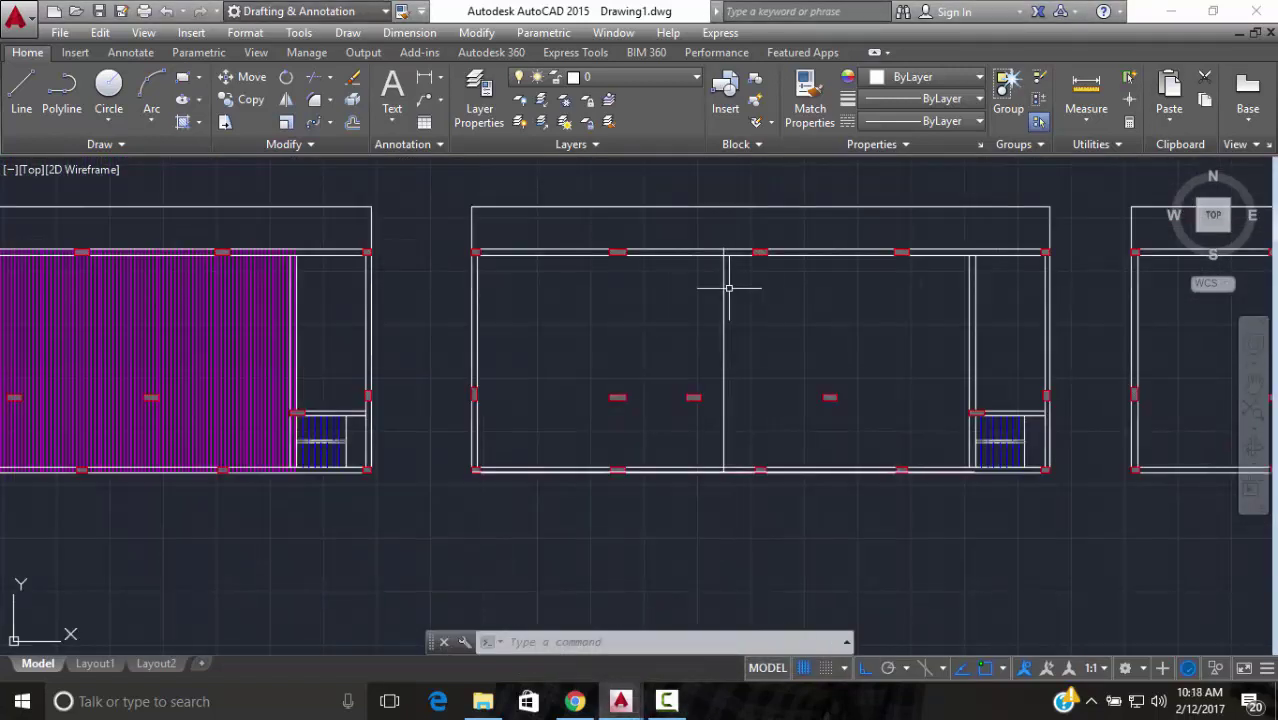
pyautogui.scroll(3, 739, 308)
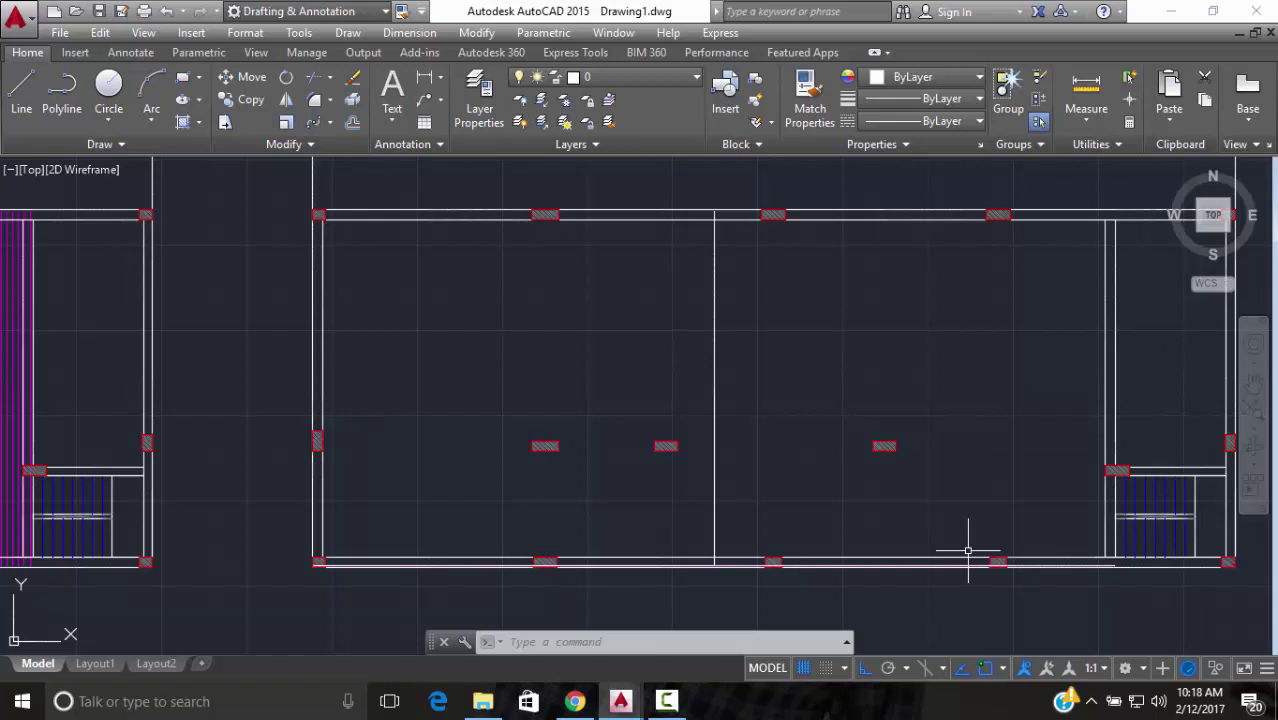
pyautogui.scroll(4, 1057, 568)
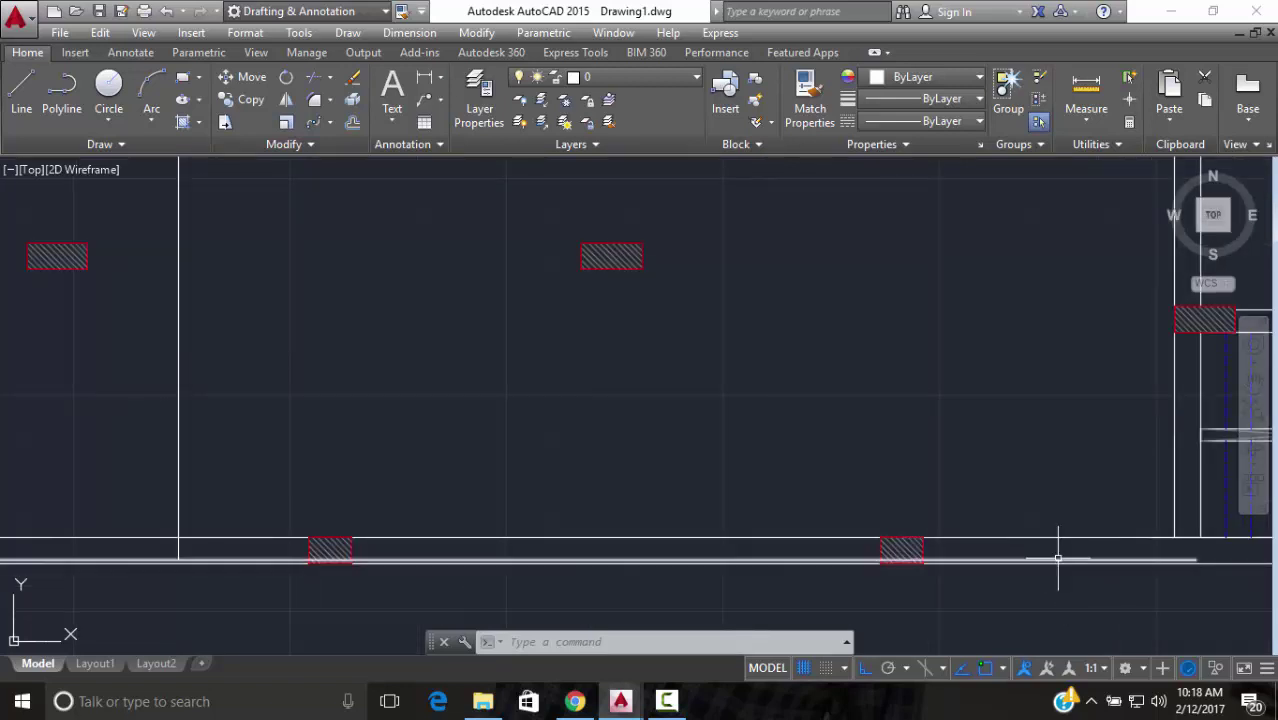
pyautogui.click(1052, 559)
pyautogui.scroll(-4, 809, 488)
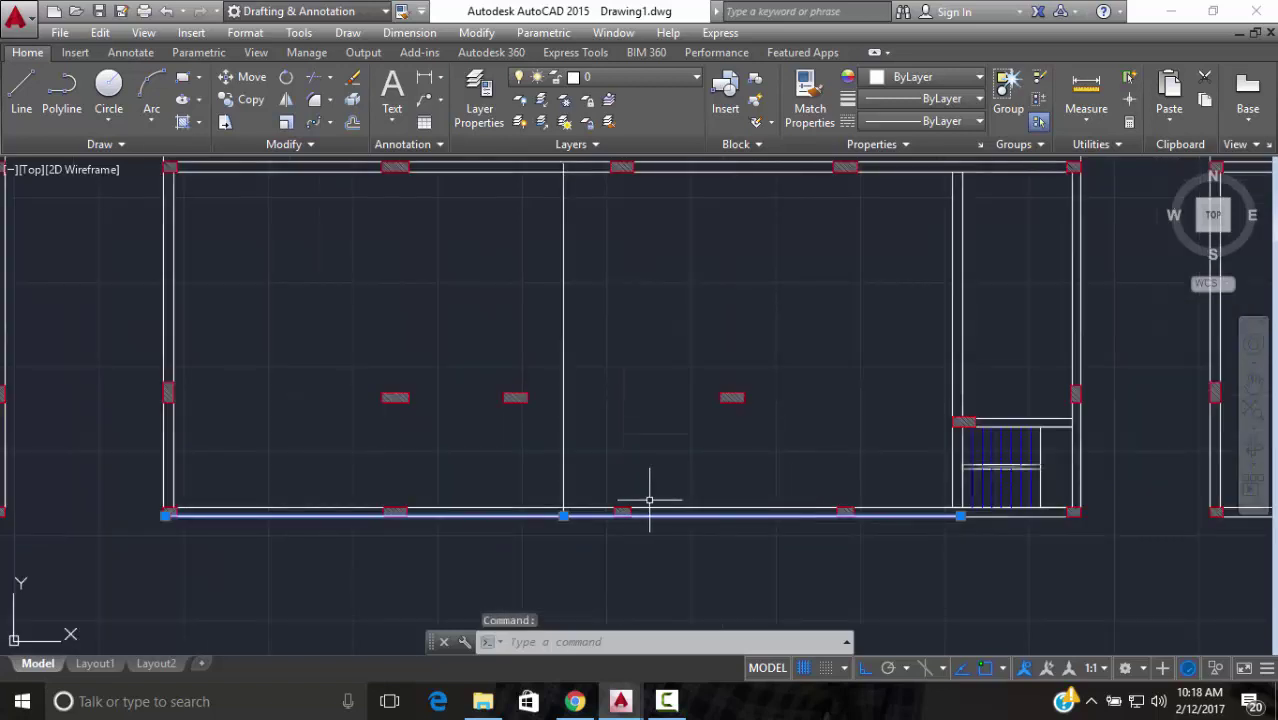
pyautogui.write('e')
pyautogui.press('Return')
# Select the magenta bar segments along the lower wall, starting with the one beside the staircase
pyautogui.scroll(6, 907, 522)
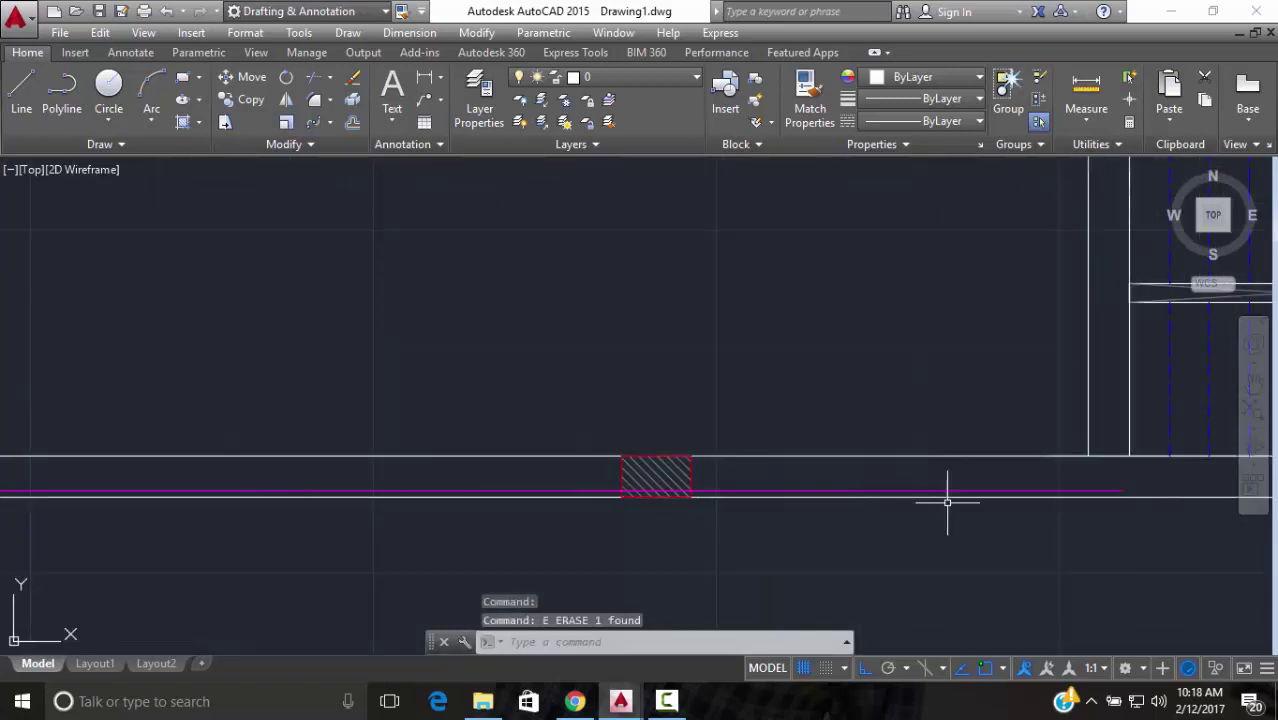
pyautogui.click(978, 491)
pyautogui.scroll(-1, 822, 457)
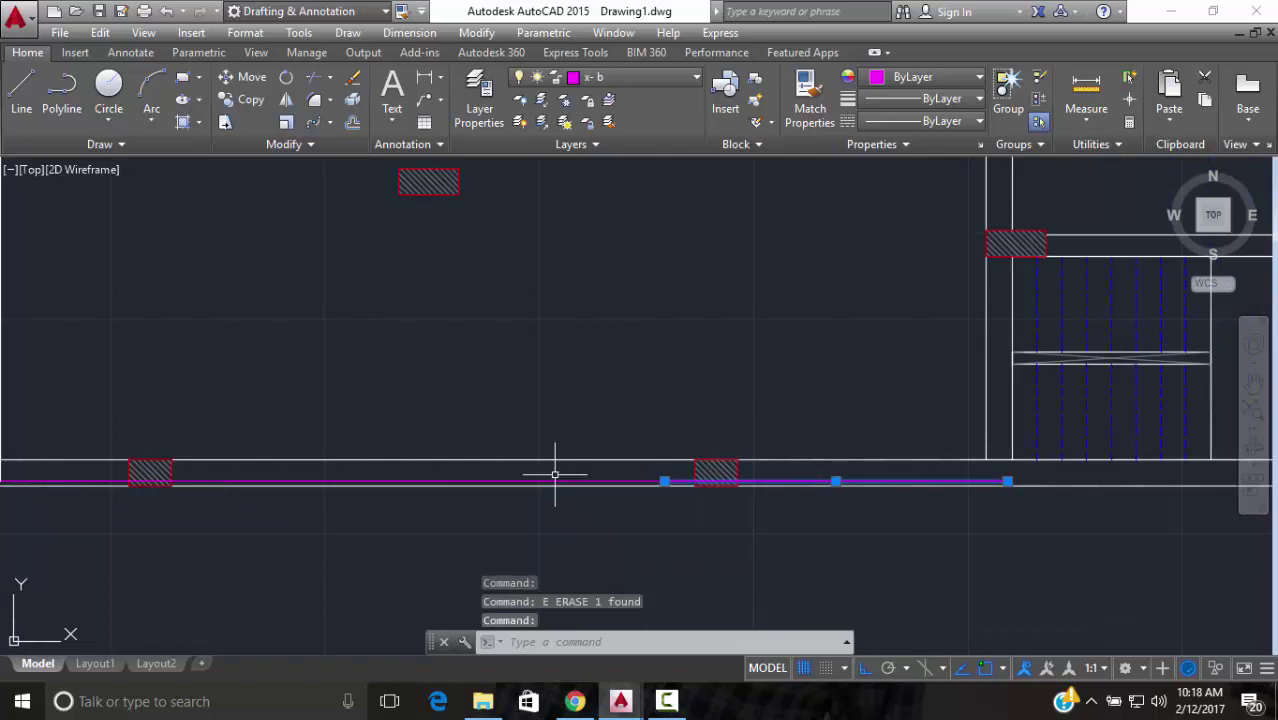
# Create a path array of all the magenta bar lines along the plan's lower wall, using the vertical line as the path
pyautogui.scroll(-4, 371, 479)
pyautogui.scroll(4, 422, 471)
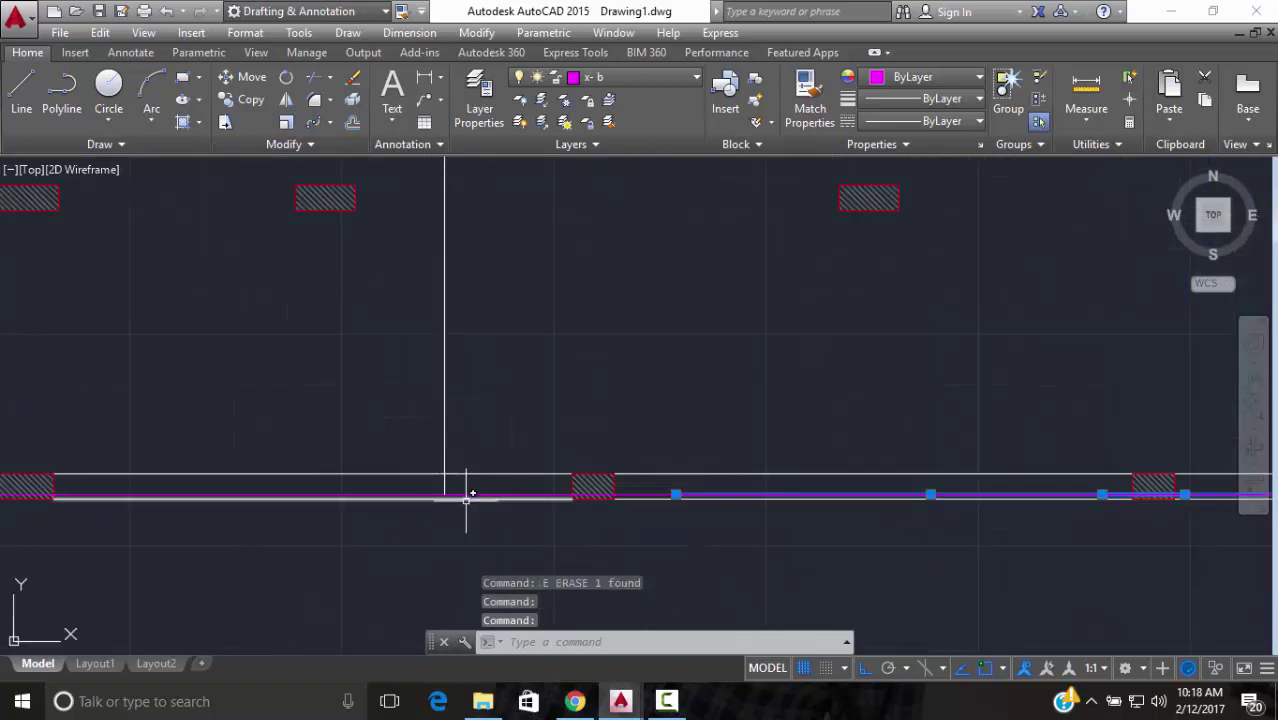
pyautogui.click(466, 496)
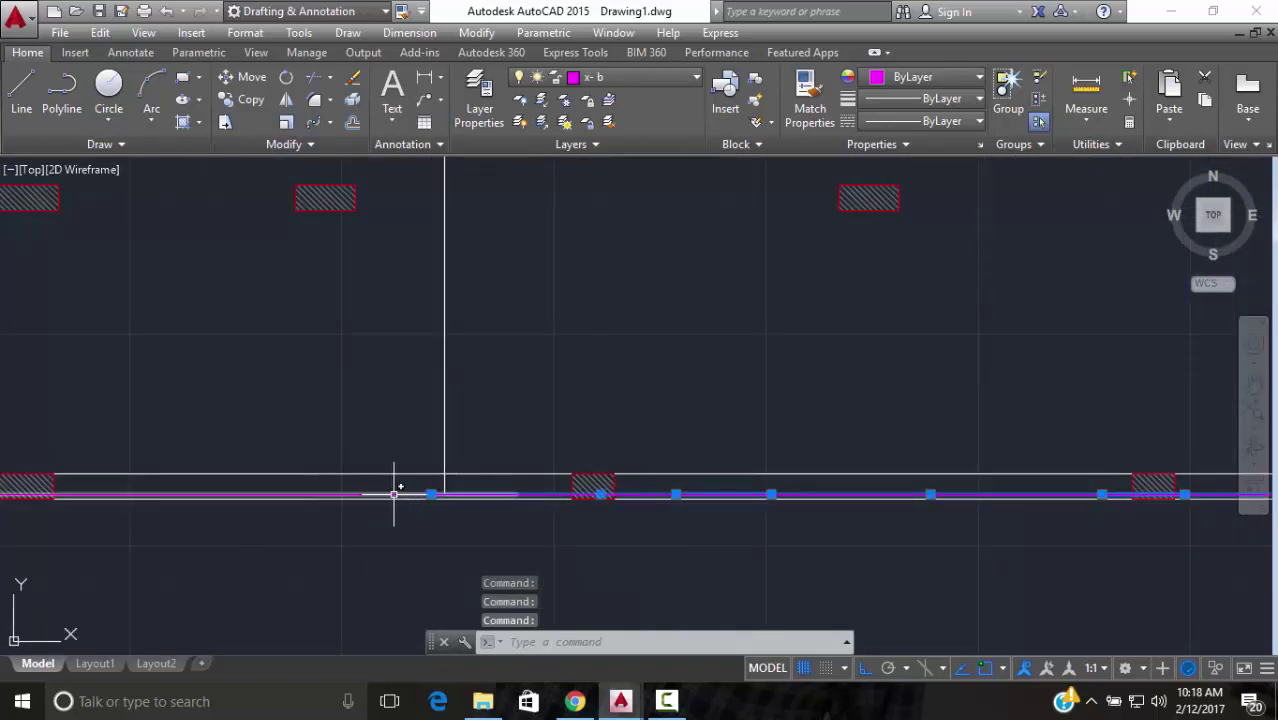
pyautogui.scroll(-3, 397, 475)
pyautogui.scroll(3, 290, 488)
pyautogui.scroll(-2, 273, 497)
pyautogui.scroll(1, 276, 501)
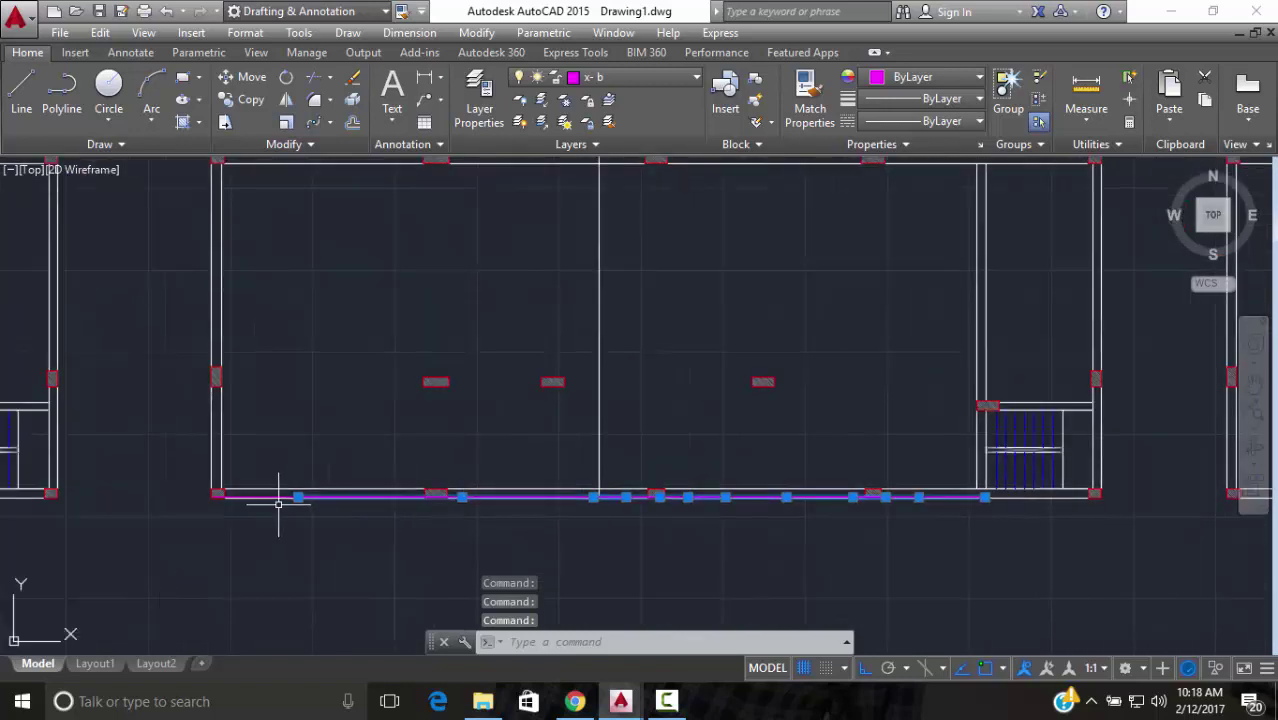
pyautogui.scroll(1, 278, 503)
pyautogui.click(255, 480)
pyautogui.scroll(-1, 400, 400)
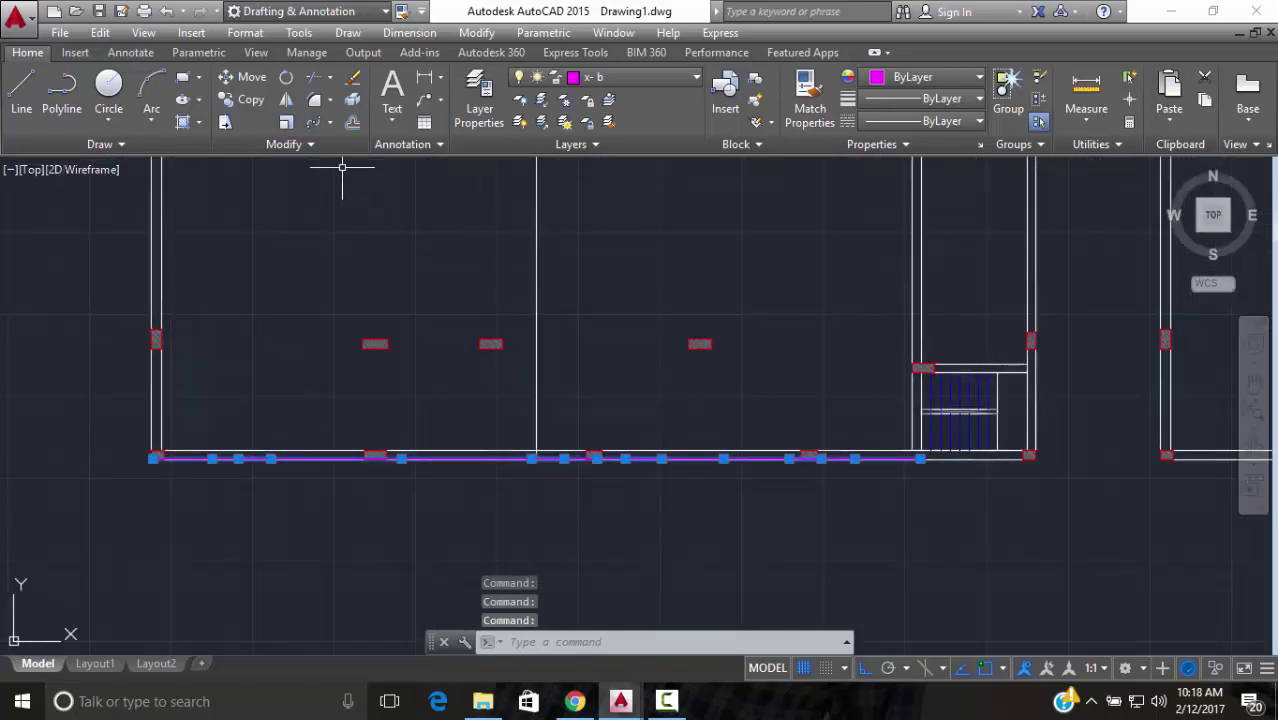
pyautogui.click(314, 122)
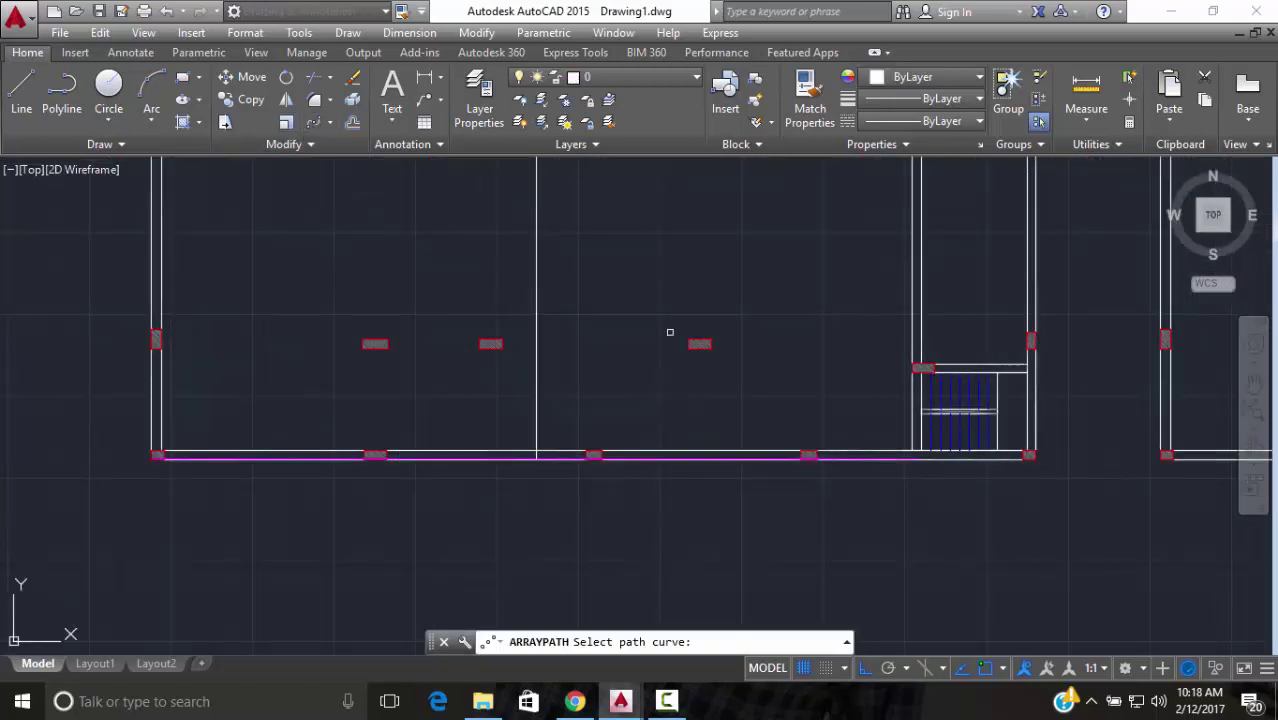
pyautogui.click(538, 277)
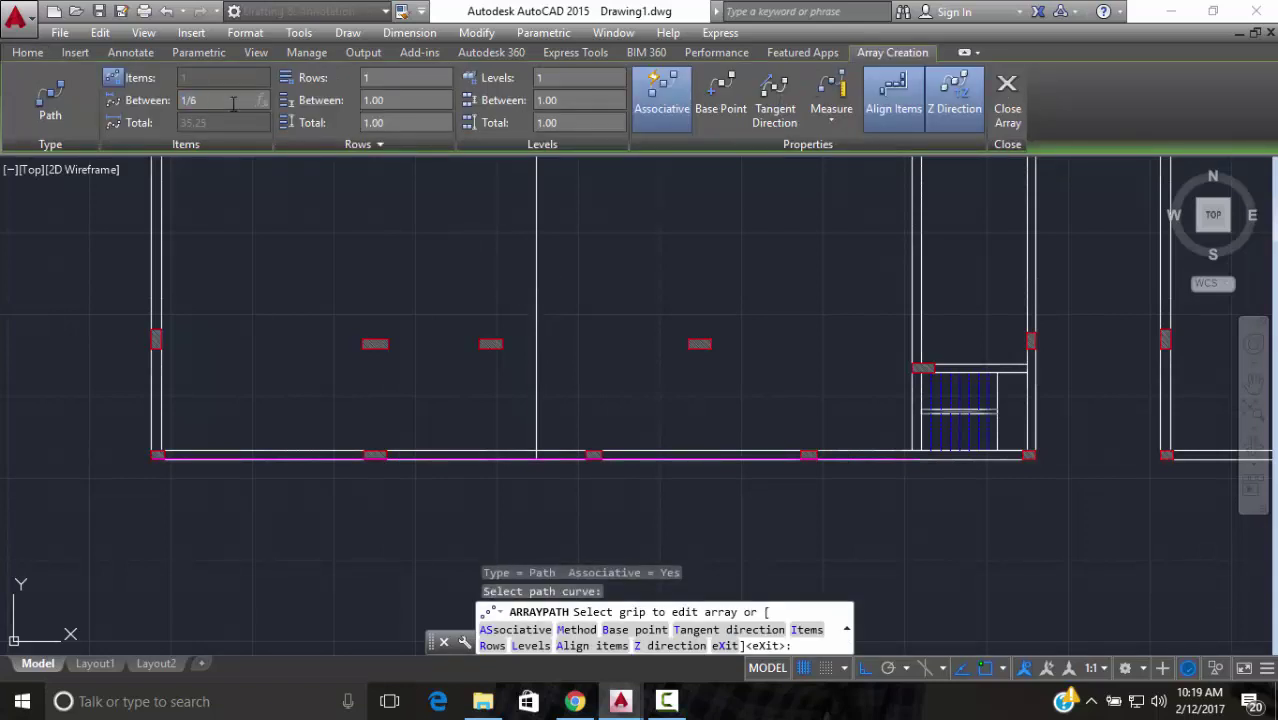
# Set the spacing between the array items to 1/6 and finish the array
pyautogui.click(233, 104)
pyautogui.write('1/6')
pyautogui.press('Return')
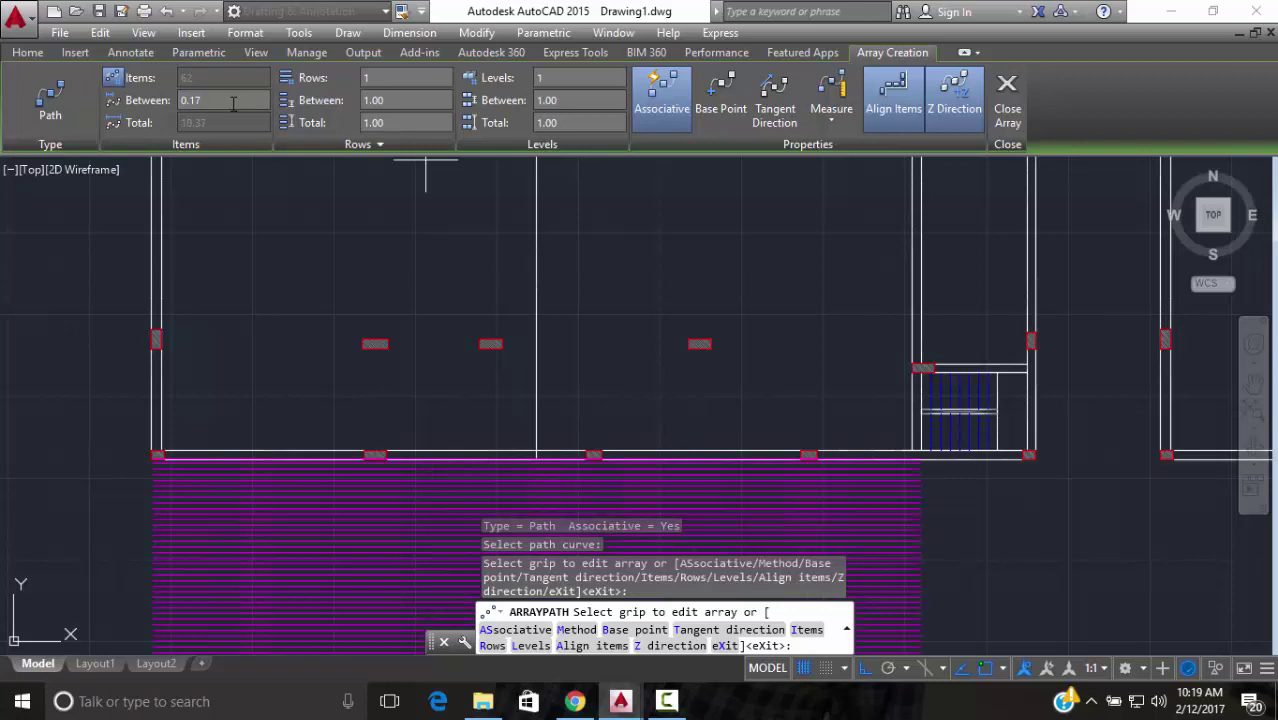
pyautogui.scroll(-5, 470, 330)
pyautogui.scroll(2, 495, 300)
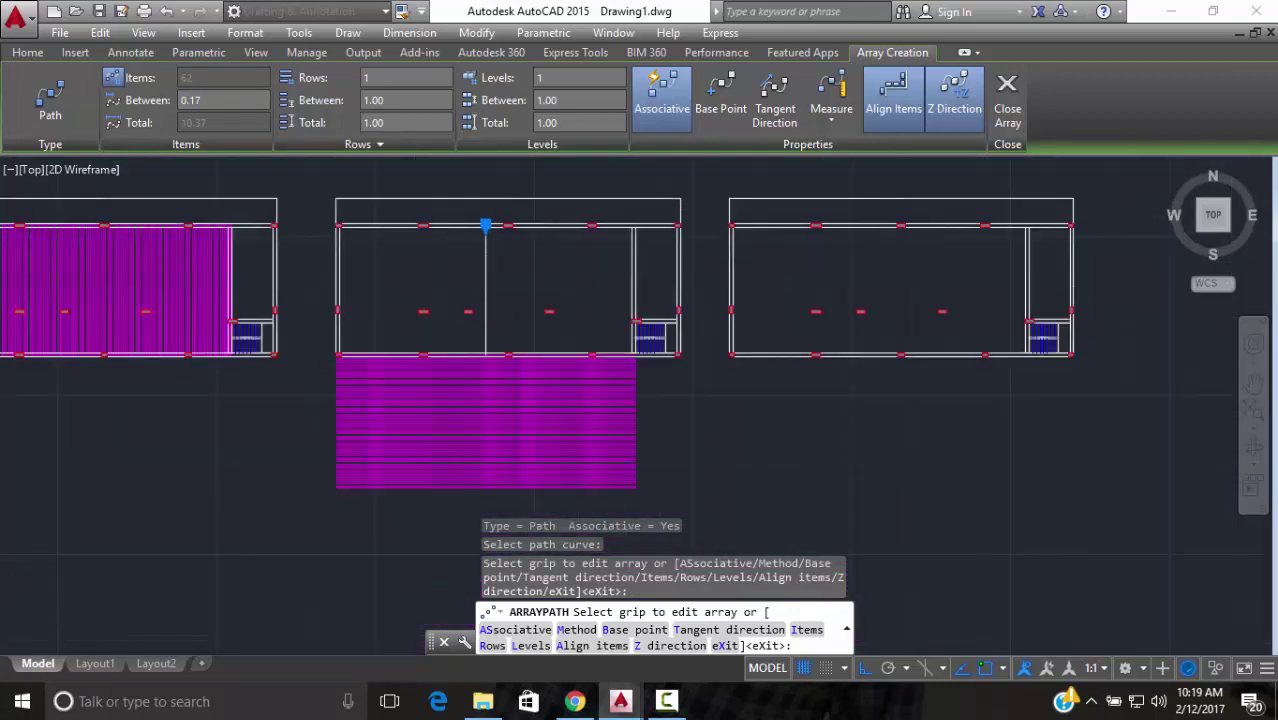
pyautogui.scroll(2, 480, 305)
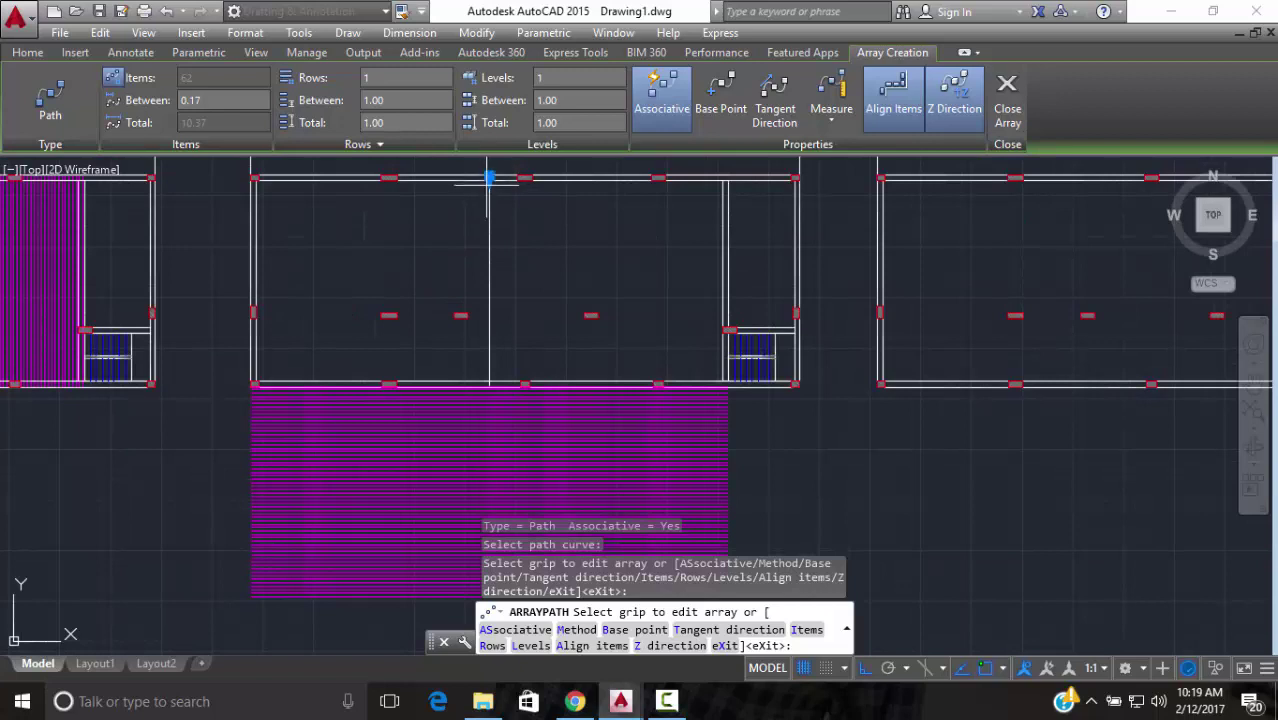
pyautogui.click(489, 177)
pyautogui.scroll(-2, 456, 285)
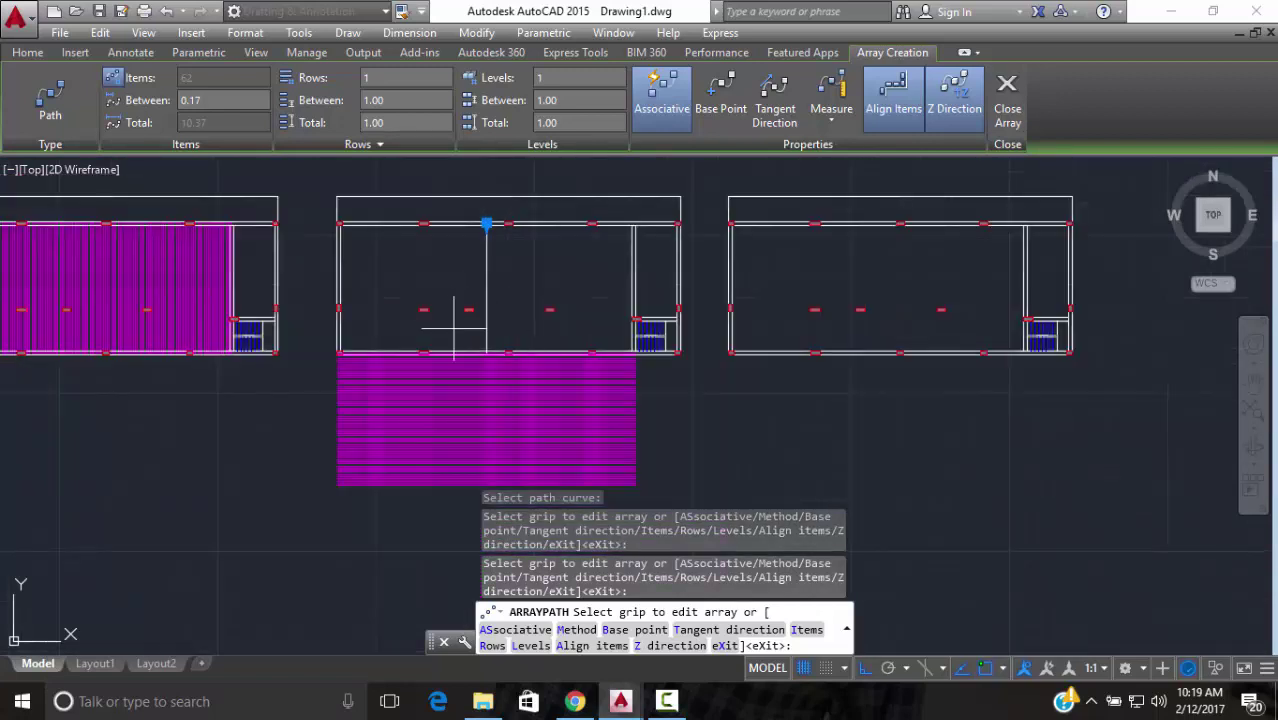
pyautogui.press('Return')
# Move the bar array straight up into the floor plan, aligning its lowest bar with the outer edge of the lower wall
pyautogui.click(693, 371)
pyautogui.click(223, 514)
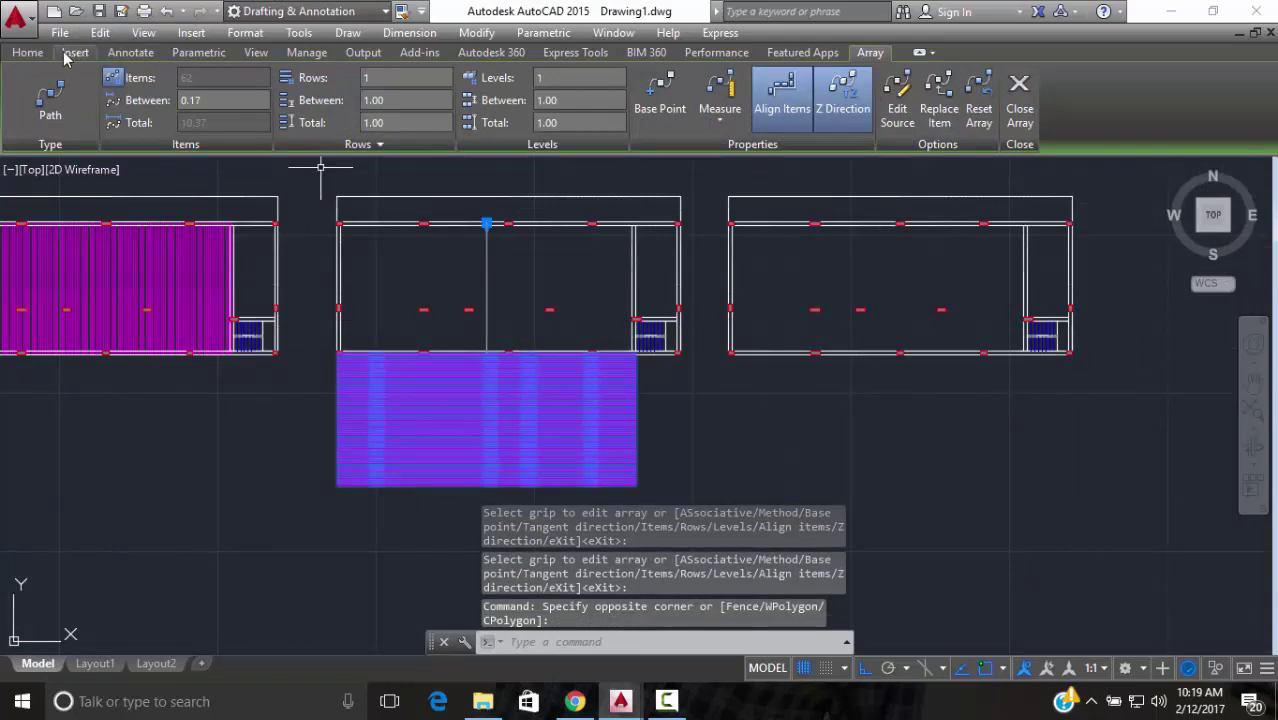
pyautogui.click(27, 52)
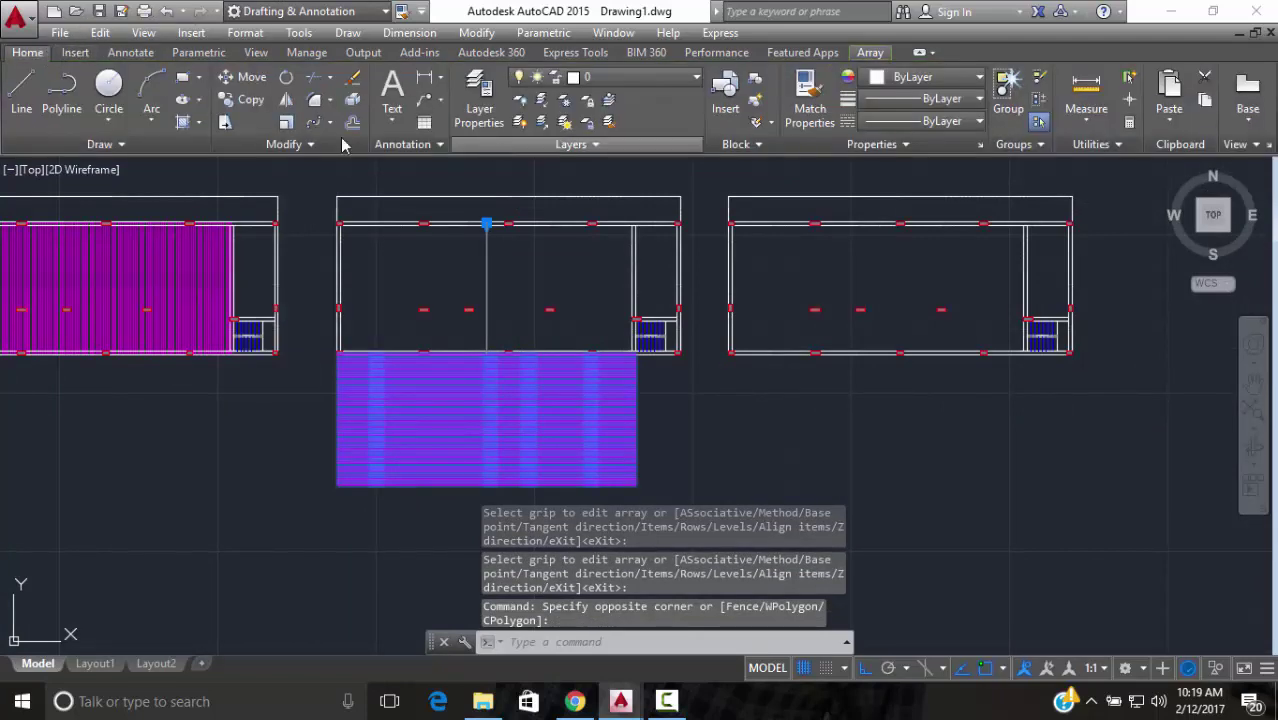
pyautogui.click(247, 80)
pyautogui.scroll(2, 490, 493)
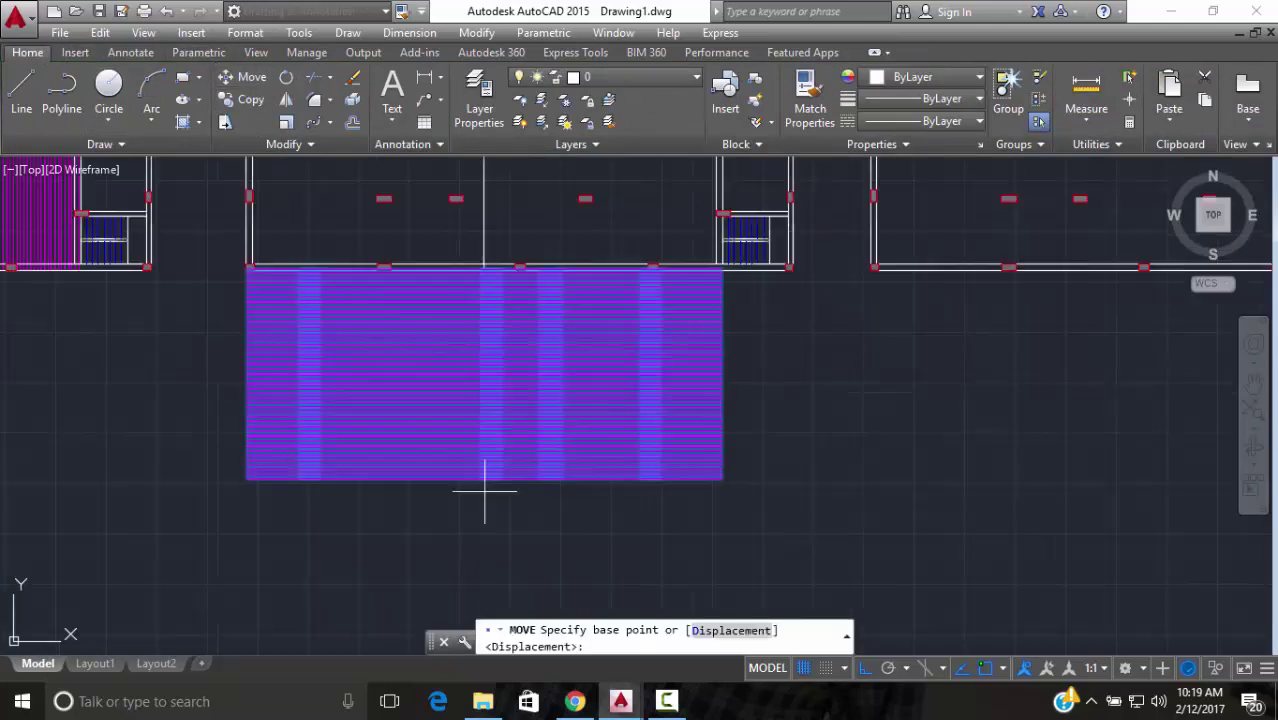
pyautogui.scroll(2, 485, 491)
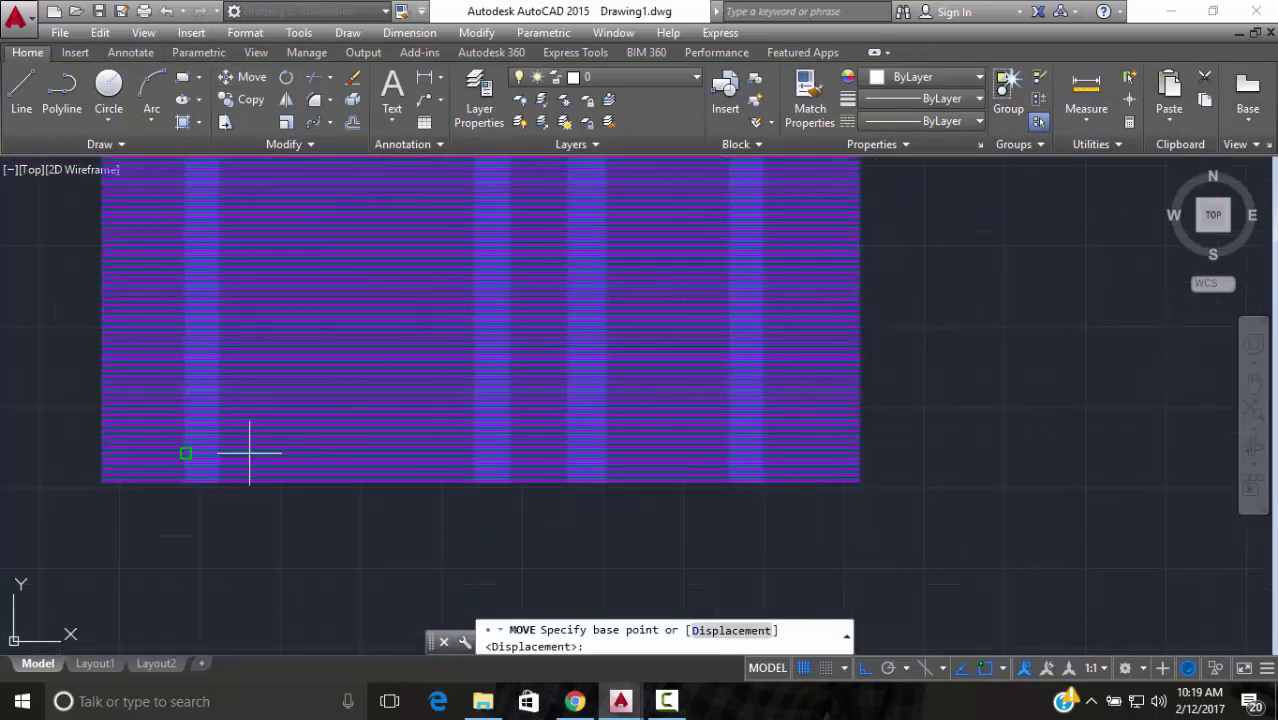
pyautogui.moveTo(251, 451); pyautogui.dragTo(268, 613, button='middle')
pyautogui.moveTo(171, 582); pyautogui.dragTo(223, 478, button='middle')
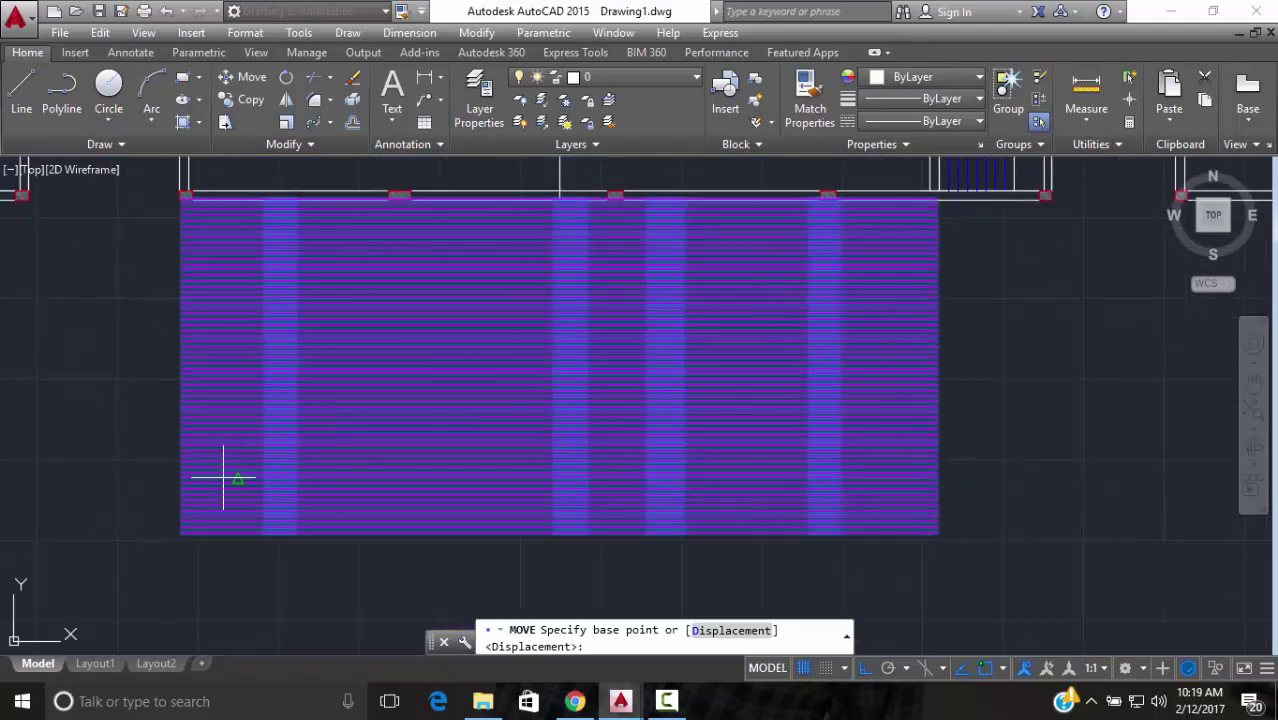
pyautogui.click(191, 522)
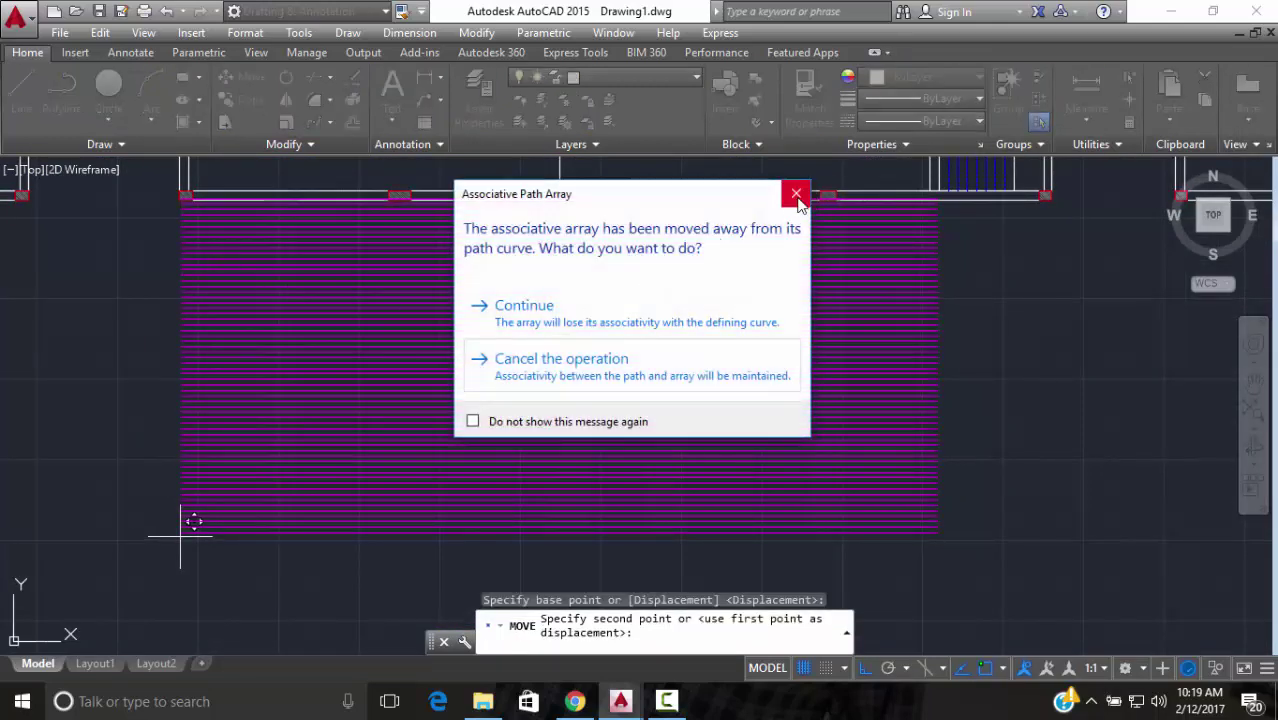
pyautogui.click(797, 196)
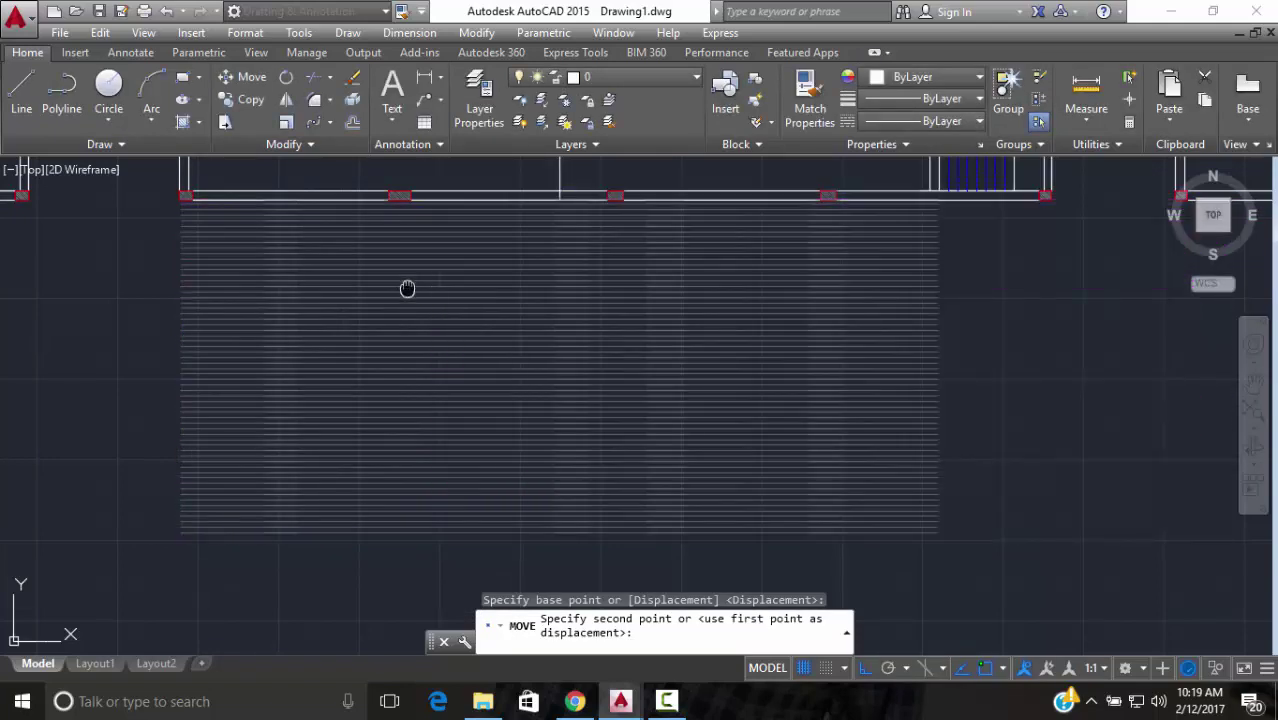
pyautogui.moveTo(407, 289); pyautogui.dragTo(405, 380, button='middle')
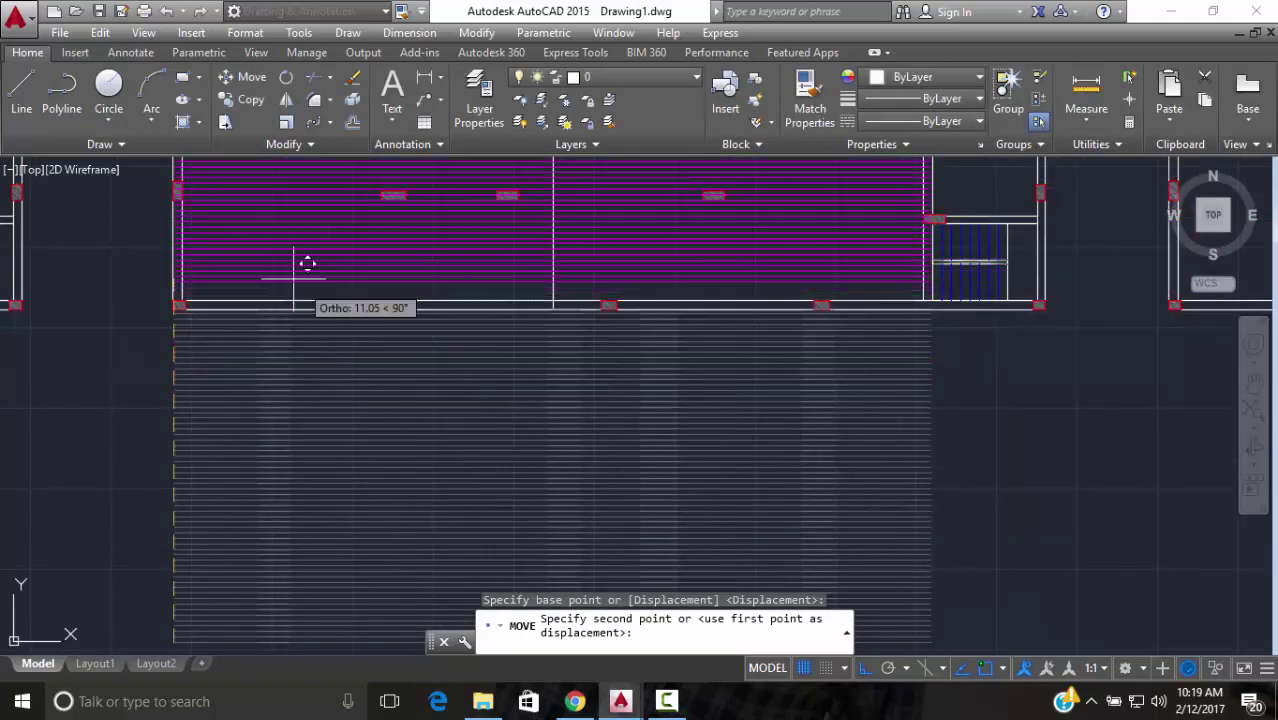
pyautogui.scroll(10, 170, 280)
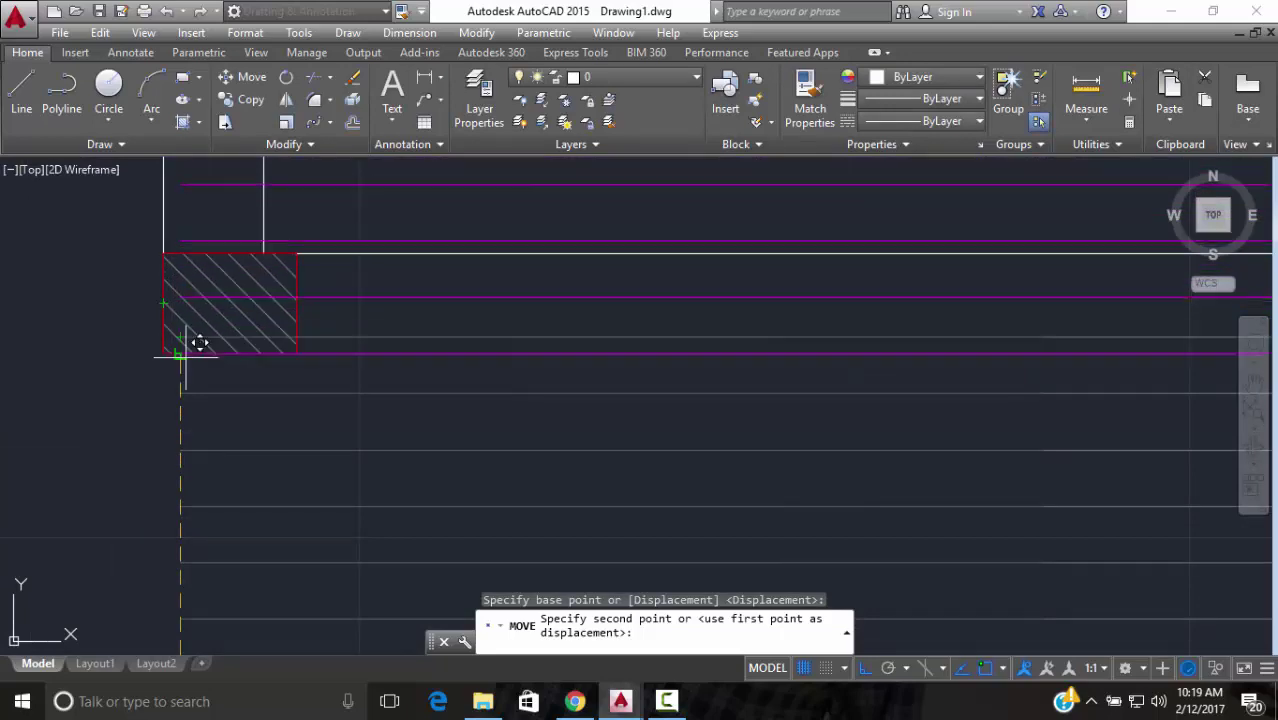
pyautogui.click(191, 343)
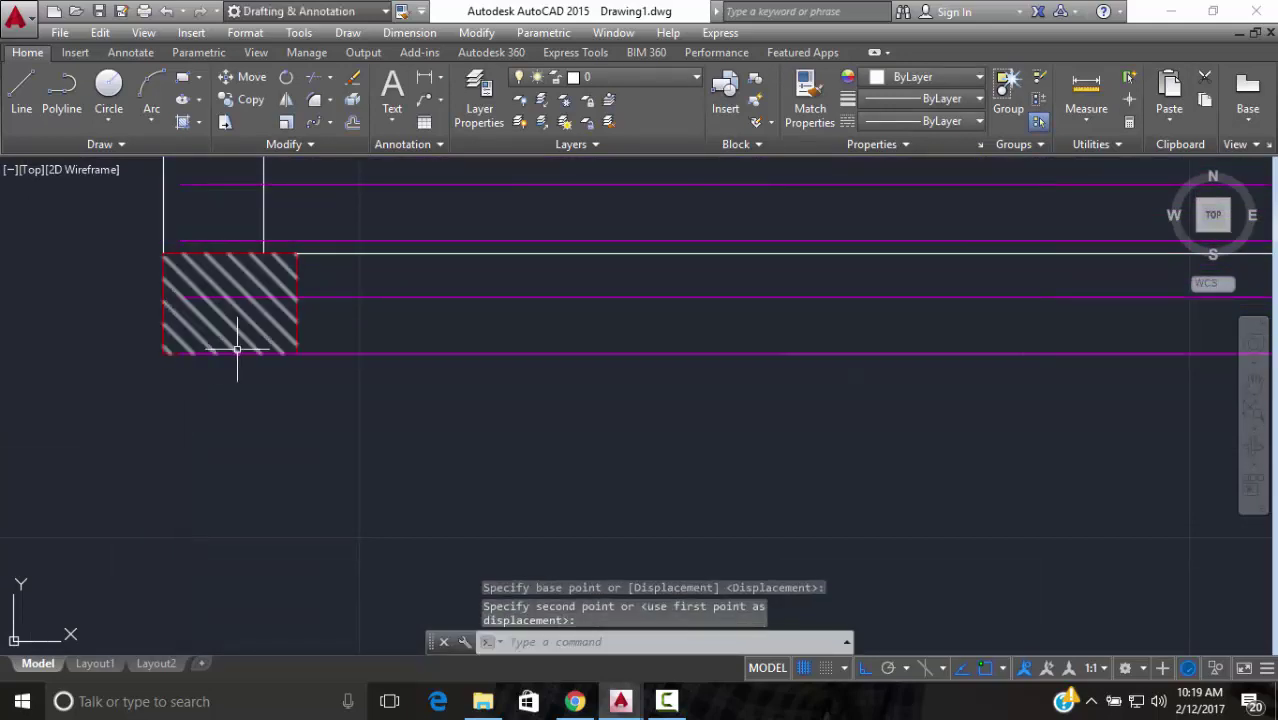
# Erase the vertical path line inside the plan filled with horizontal bars
pyautogui.scroll(-8, 237, 349)
pyautogui.moveTo(562, 357); pyautogui.dragTo(522, 393, button='middle')
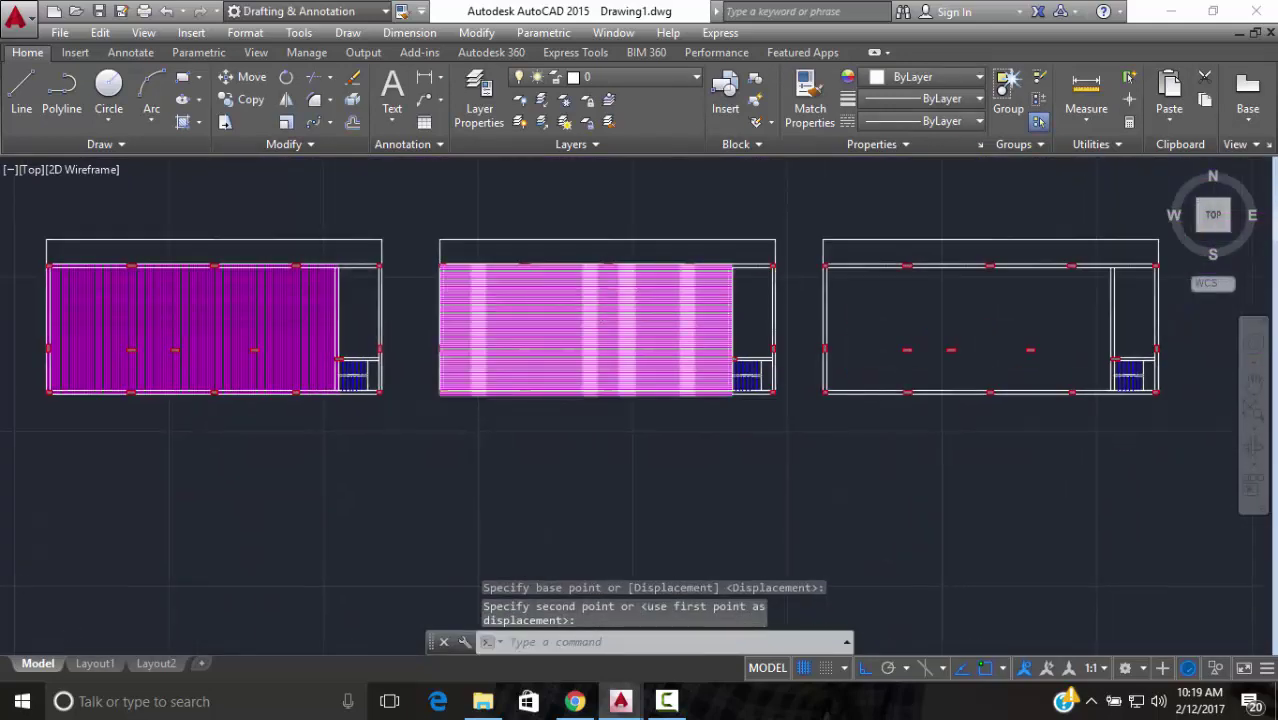
pyautogui.scroll(10, 585, 285)
pyautogui.click(607, 261)
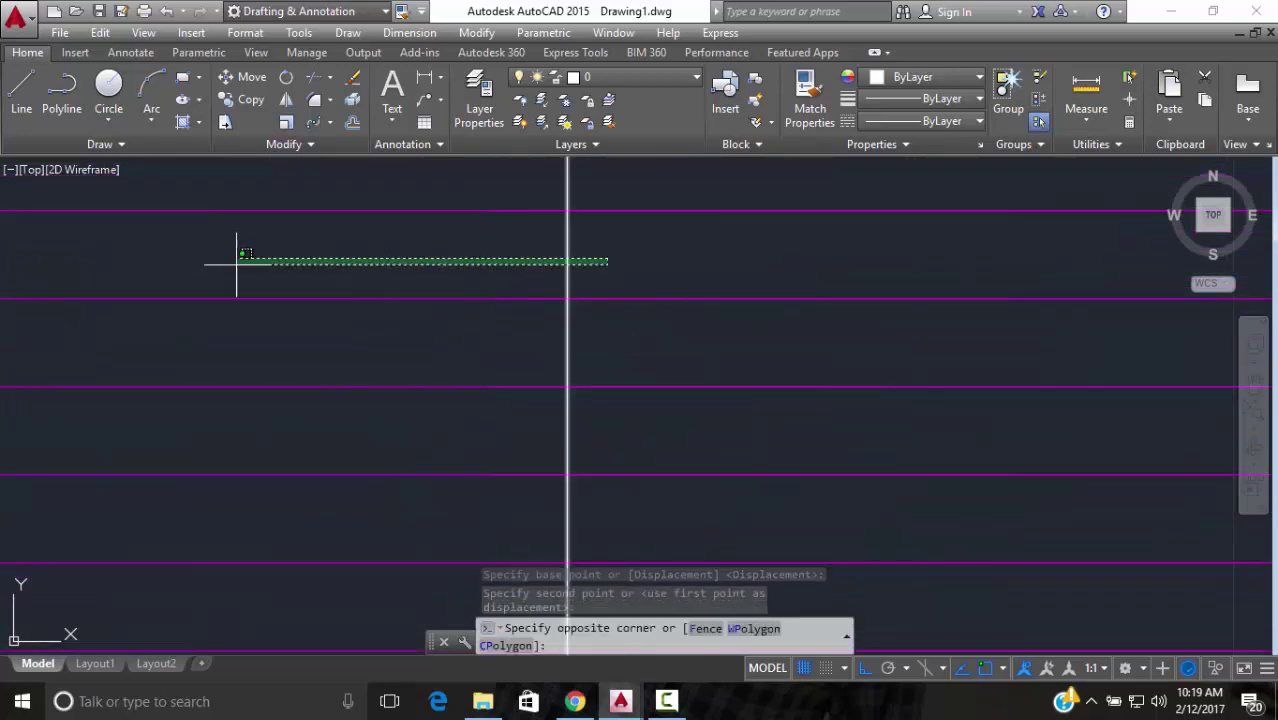
pyautogui.click(237, 264)
pyautogui.write('e')
pyautogui.press('Return')
pyautogui.click(729, 266)
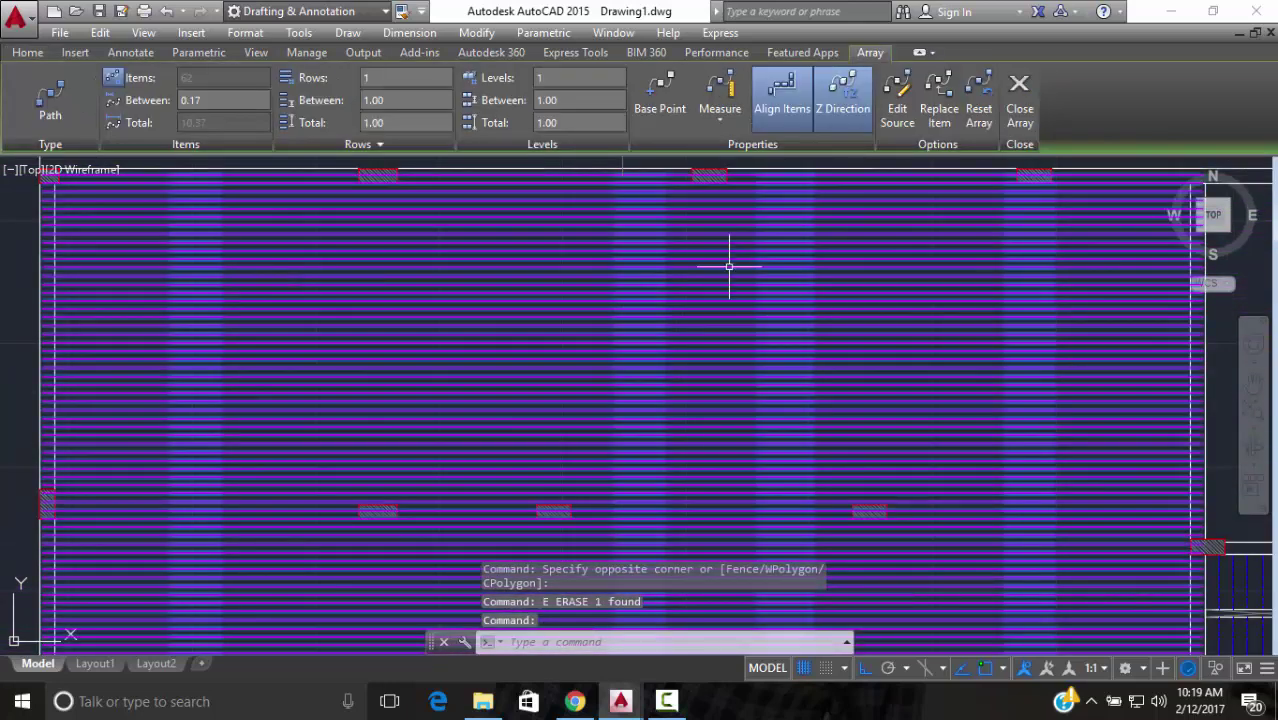
pyautogui.write('xp')
pyautogui.press('Return')
# Examine the bar layouts of the filled floor plans alongside the remaining empty plan
pyautogui.scroll(-2, 735, 260)
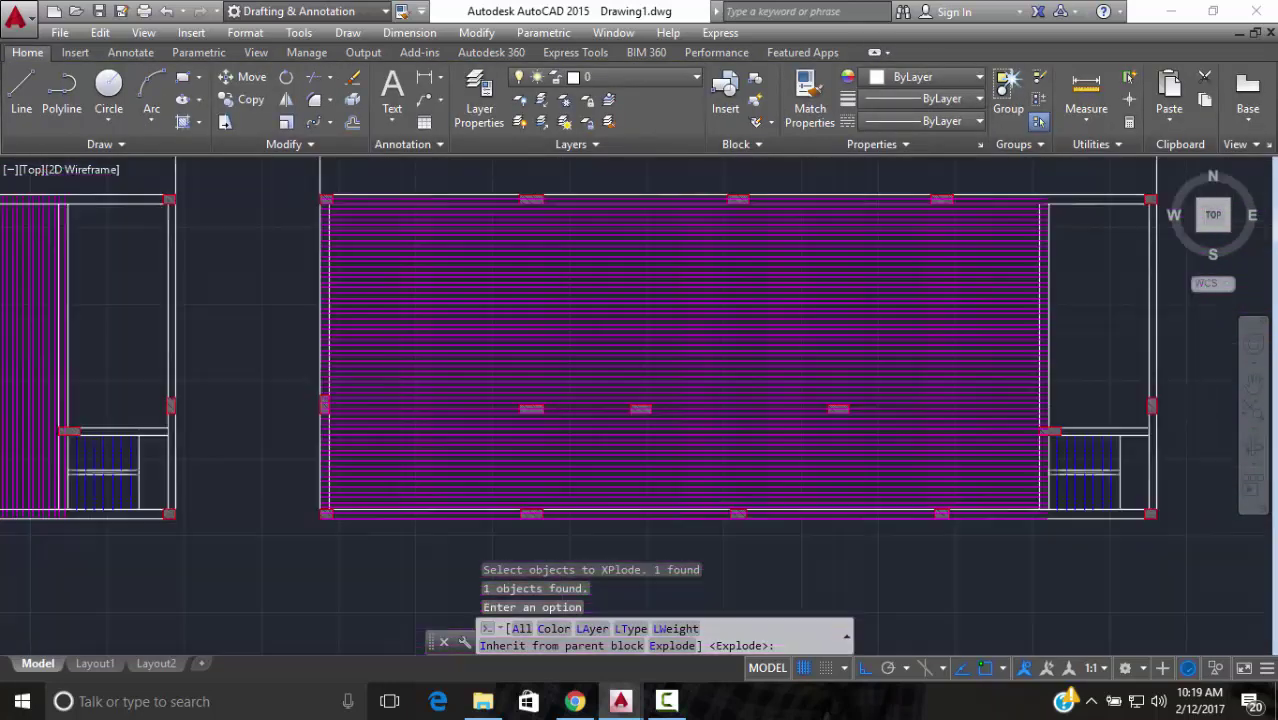
pyautogui.scroll(-3, 819, 257)
pyautogui.moveTo(610, 249); pyautogui.dragTo(701, 250, button='middle')
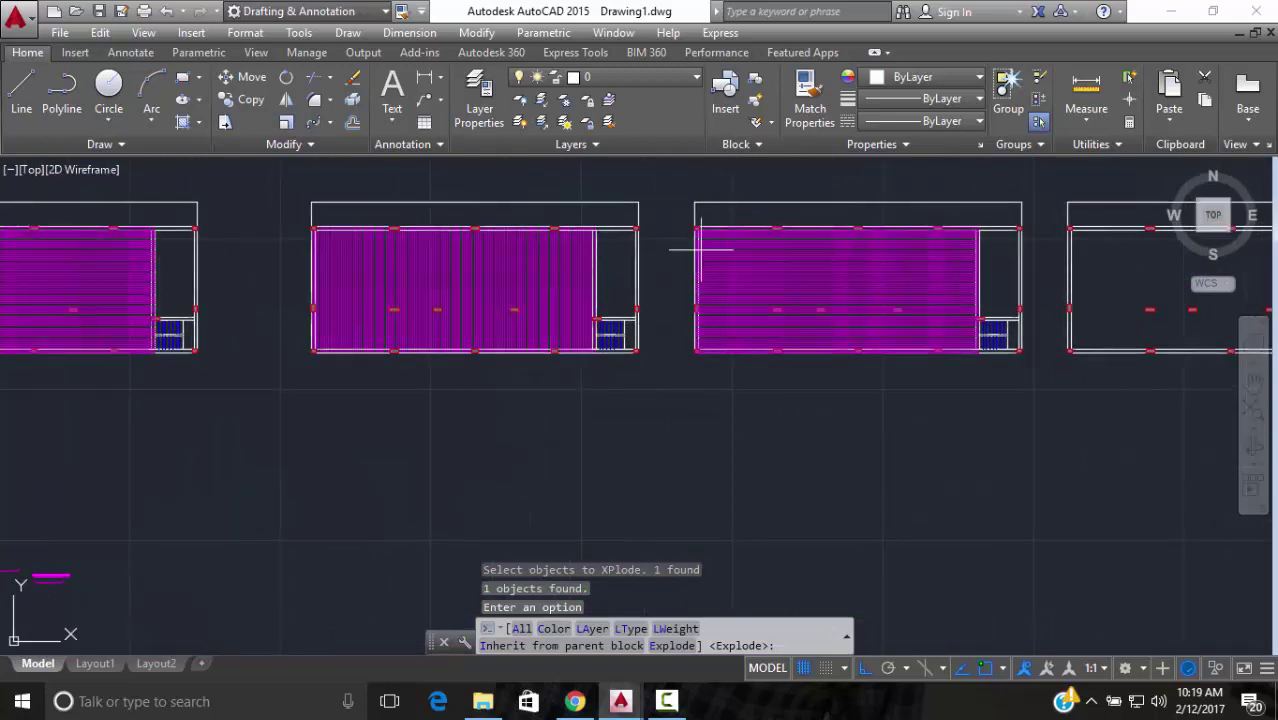
pyautogui.moveTo(406, 261); pyautogui.dragTo(442, 265, button='middle')
pyautogui.scroll(-2, 379, 285)
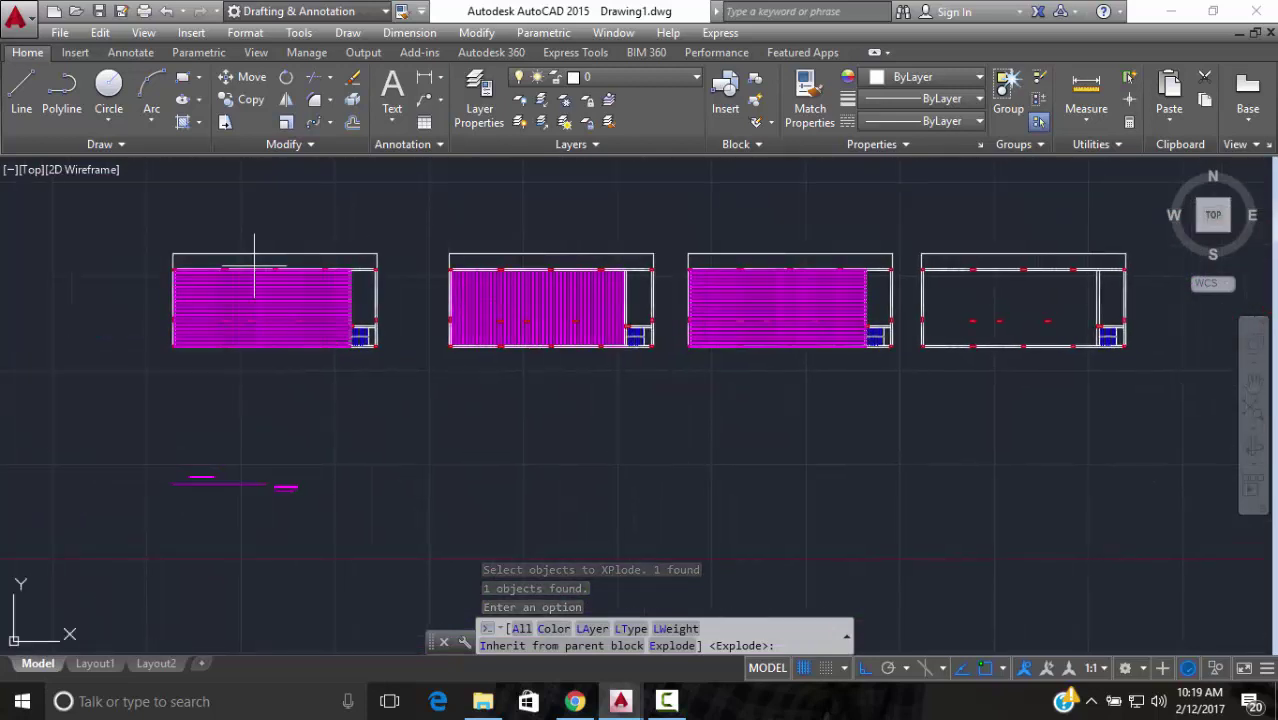
pyautogui.scroll(3, 822, 294)
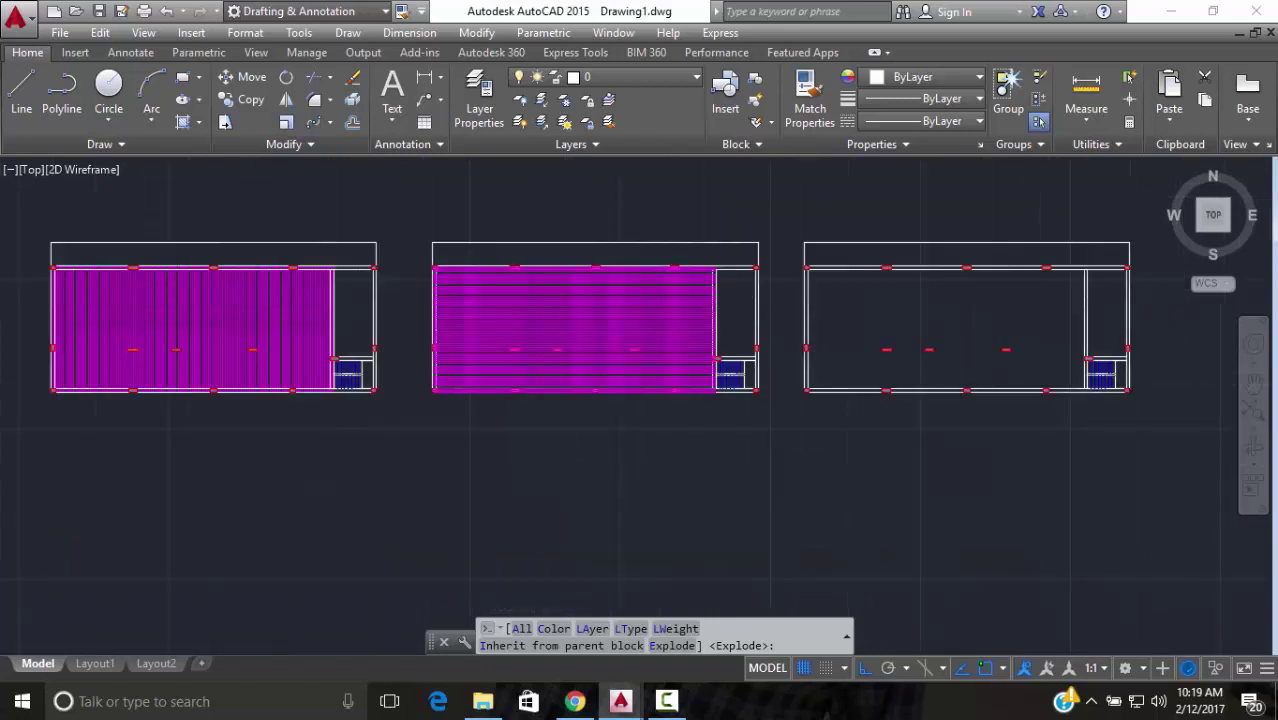
pyautogui.scroll(2, 735, 310)
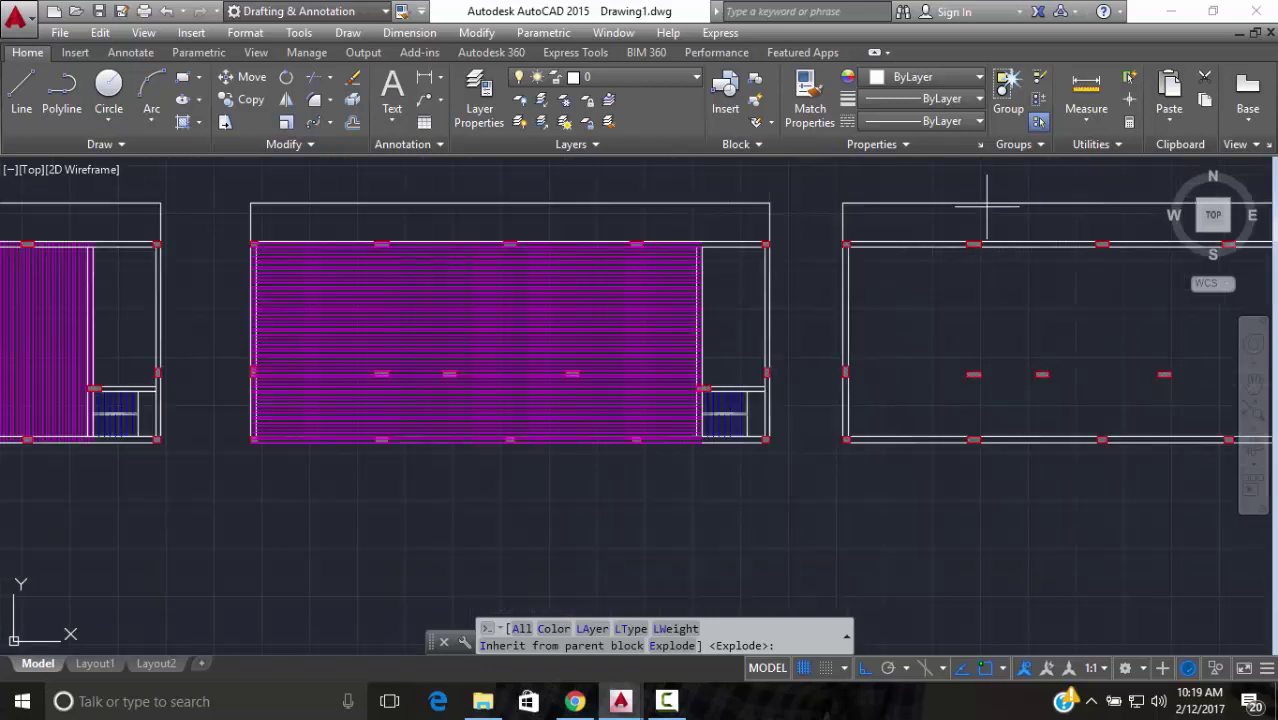
pyautogui.scroll(3, 531, 295)
pyautogui.scroll(-4, 650, 320)
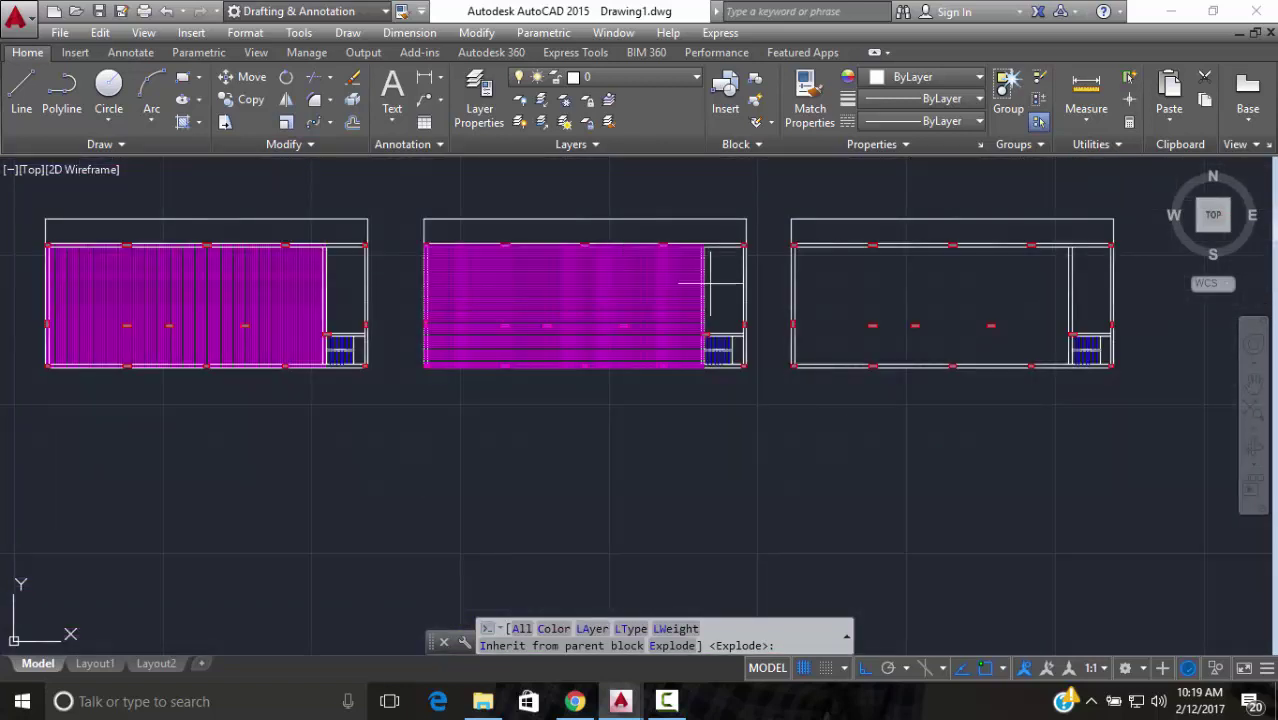
pyautogui.scroll(2, 914, 326)
pyautogui.scroll(2, 909, 316)
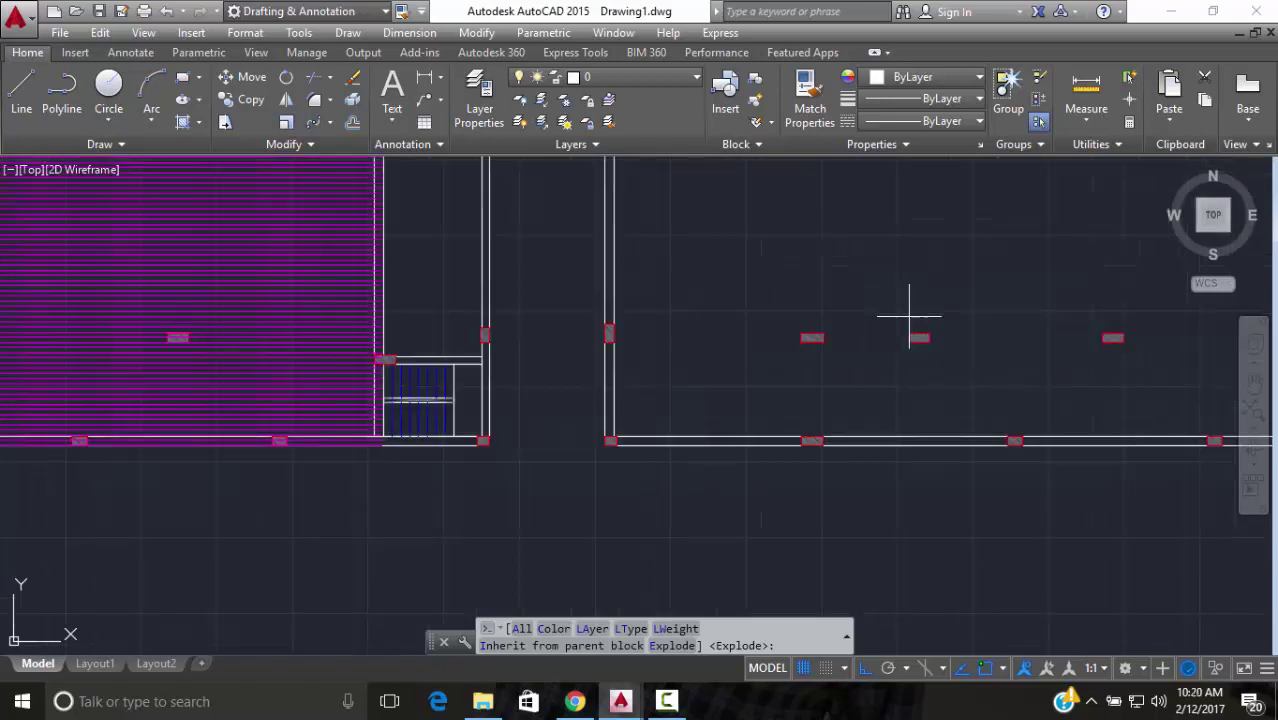
pyautogui.scroll(2, 909, 316)
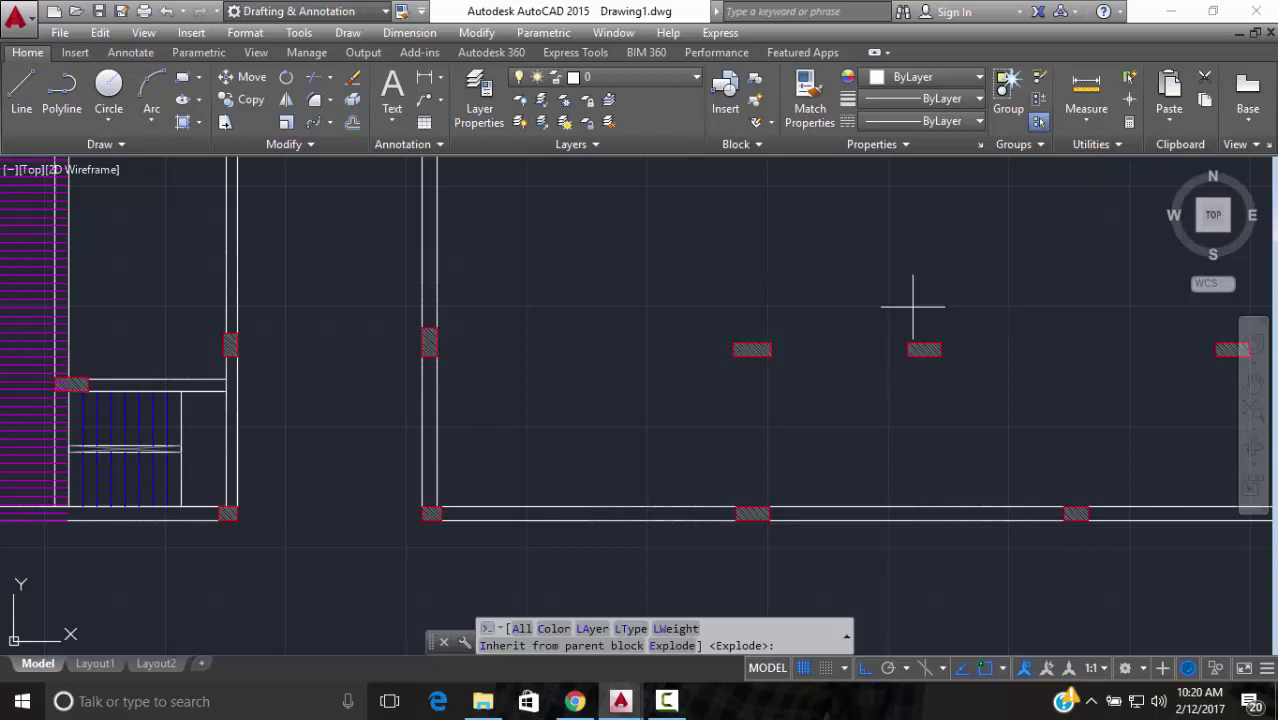
pyautogui.scroll(-4, 925, 306)
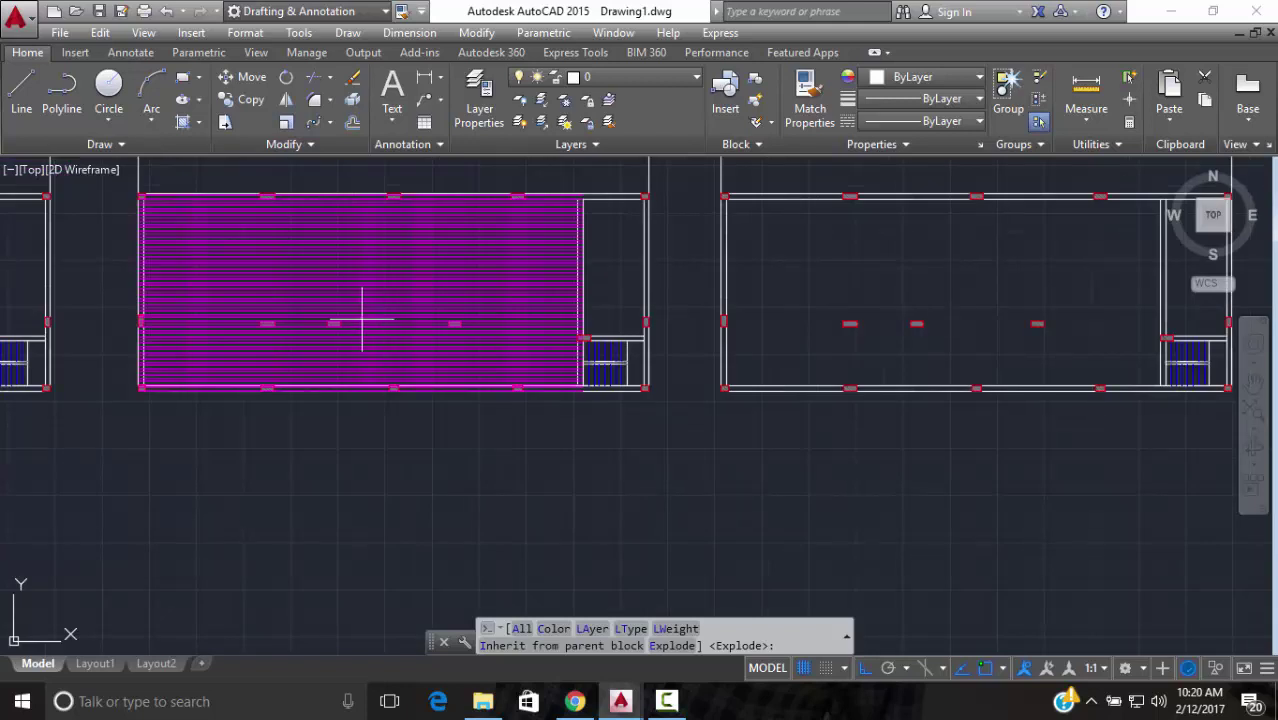
pyautogui.scroll(2, 450, 248)
pyautogui.moveTo(1000, 281); pyautogui.dragTo(710, 282, button='middle')
pyautogui.press('Escape')
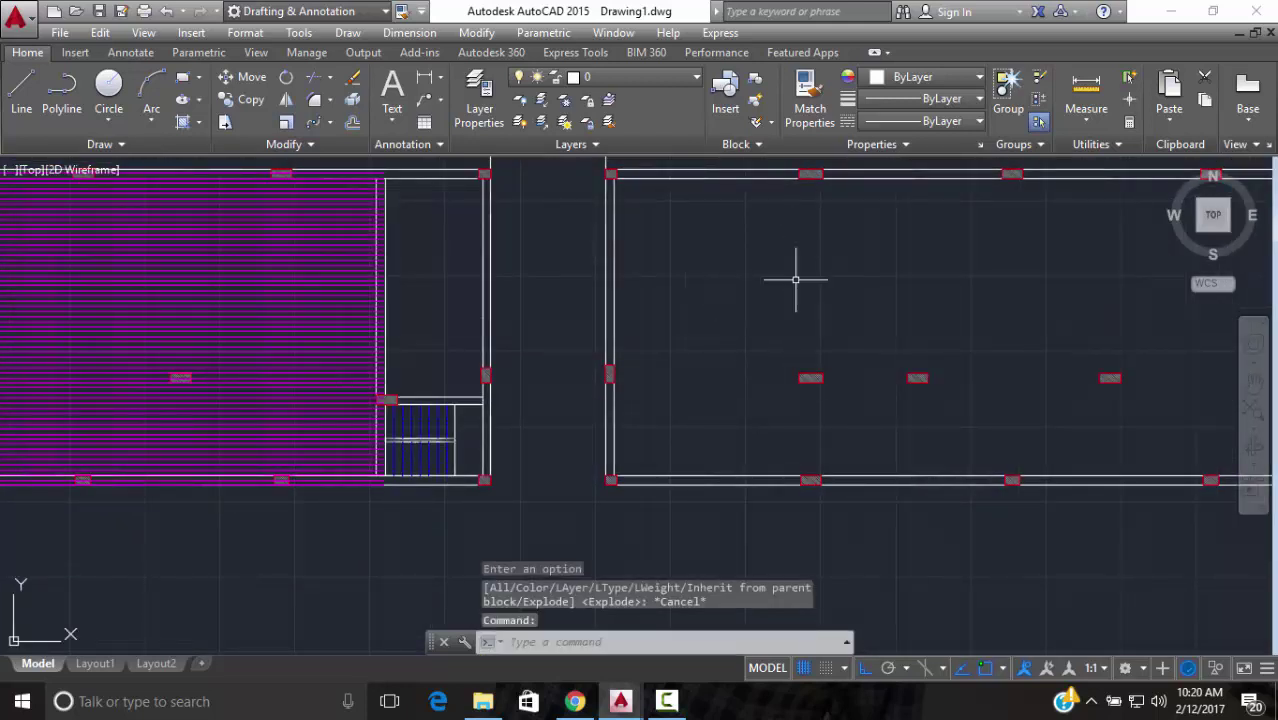
# Draw a vertical line across the empty plan from the lower wall's outer edge, at the second column, to the upper wall's outer edge
pyautogui.moveTo(862, 172)
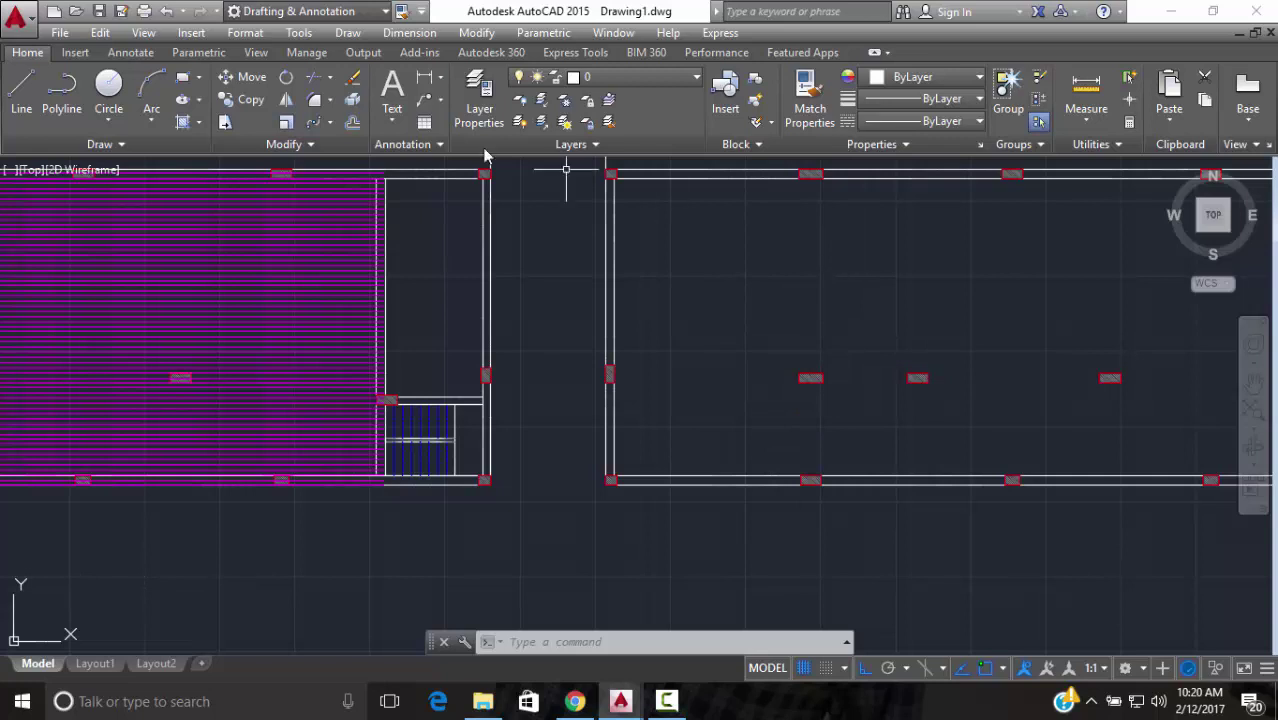
pyautogui.click(21, 92)
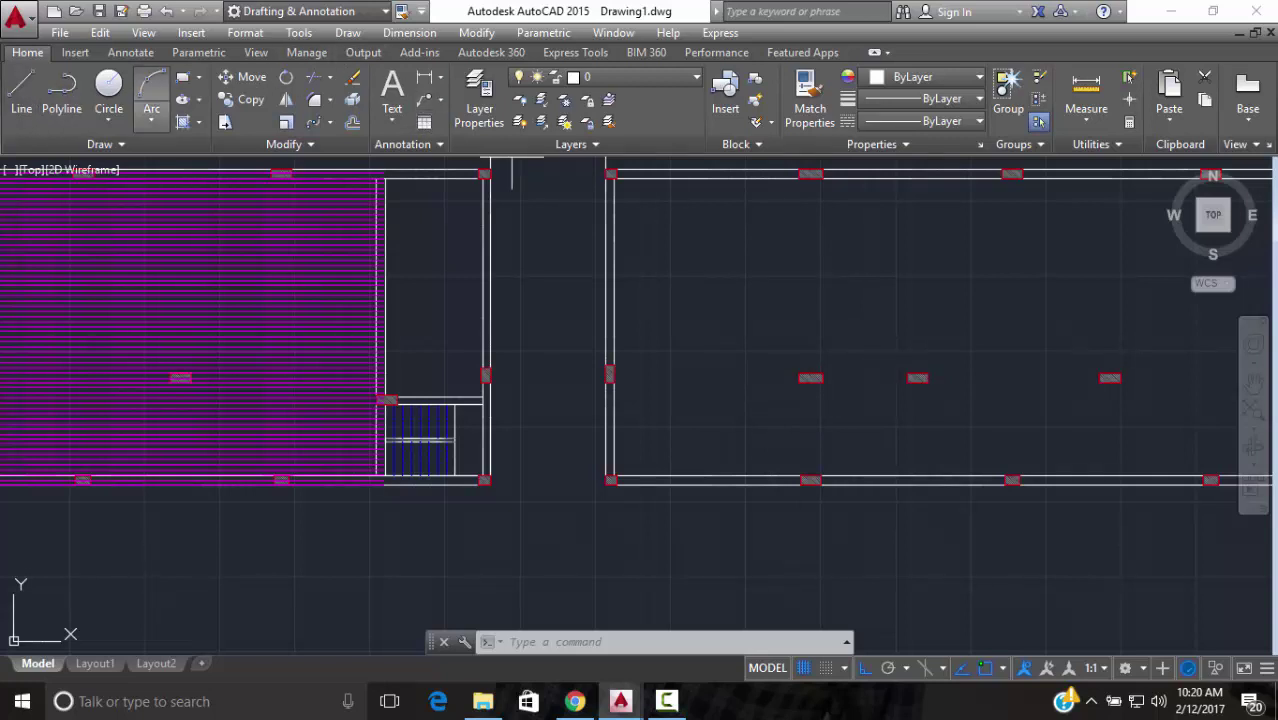
pyautogui.moveTo(849, 366); pyautogui.dragTo(819, 396, button='middle')
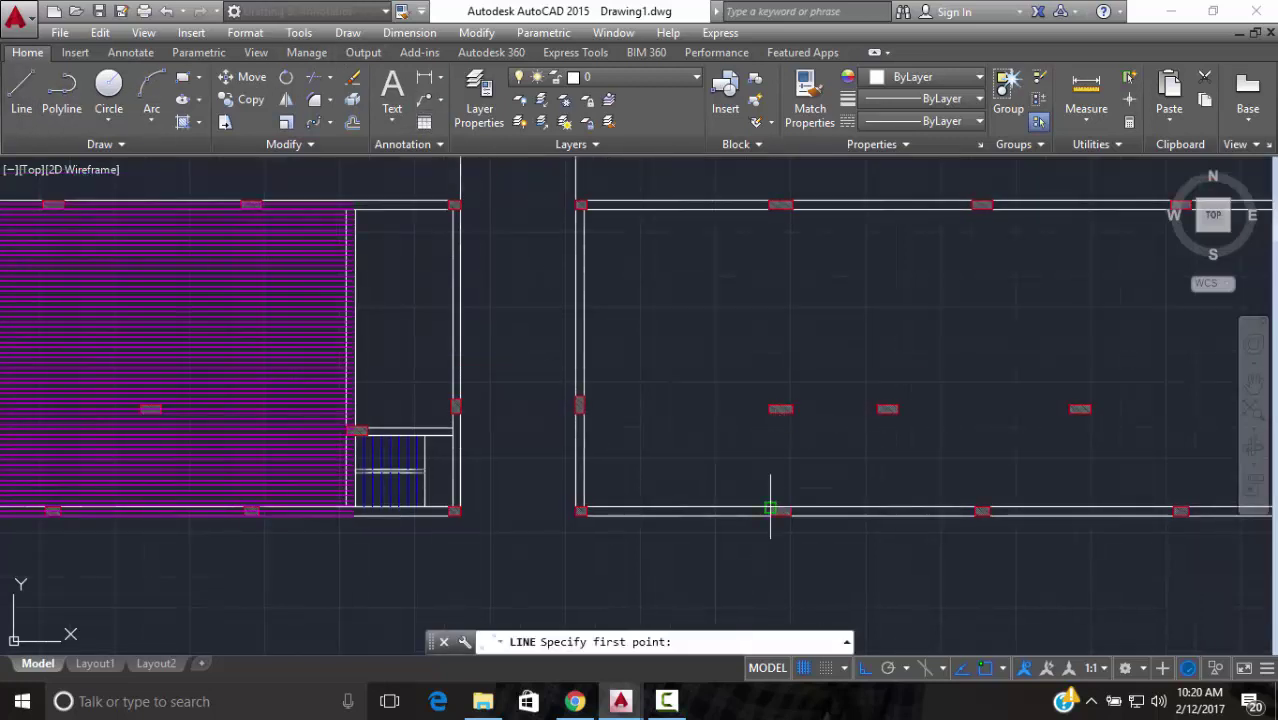
pyautogui.scroll(4, 773, 482)
pyautogui.scroll(6, 765, 585)
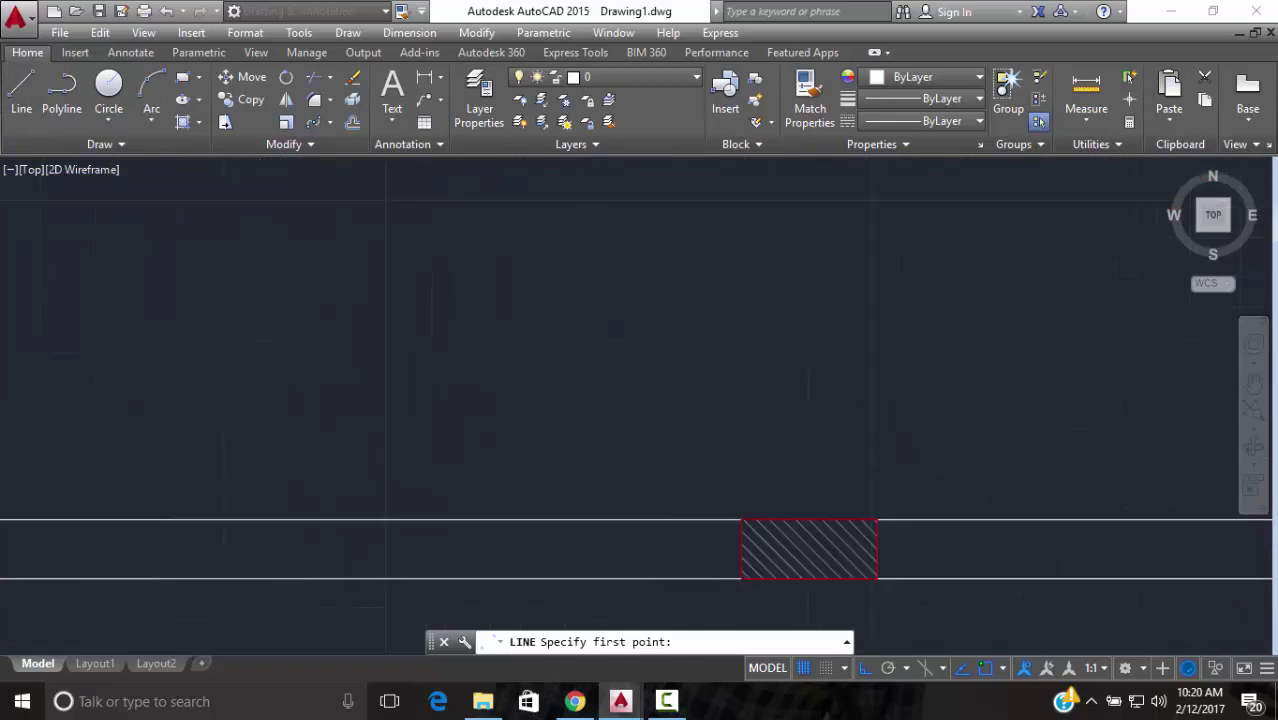
pyautogui.click(727, 580)
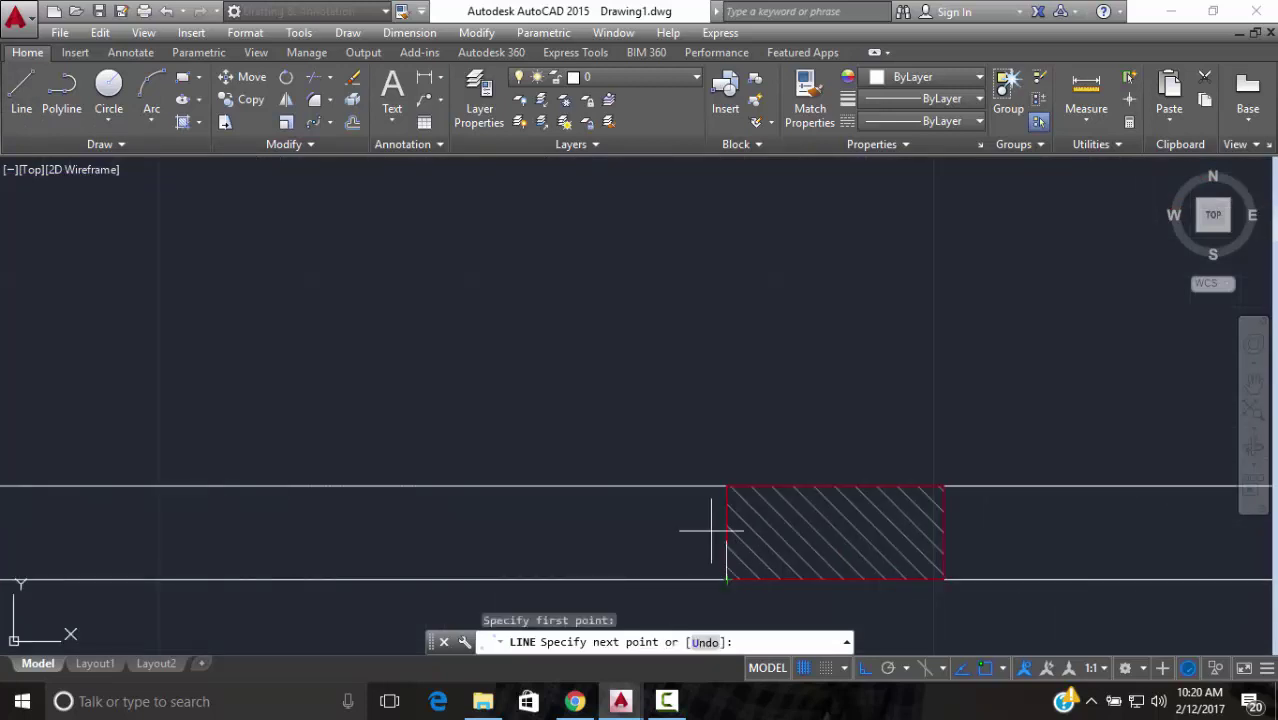
pyautogui.scroll(-5, 699, 351)
pyautogui.scroll(6, 705, 390)
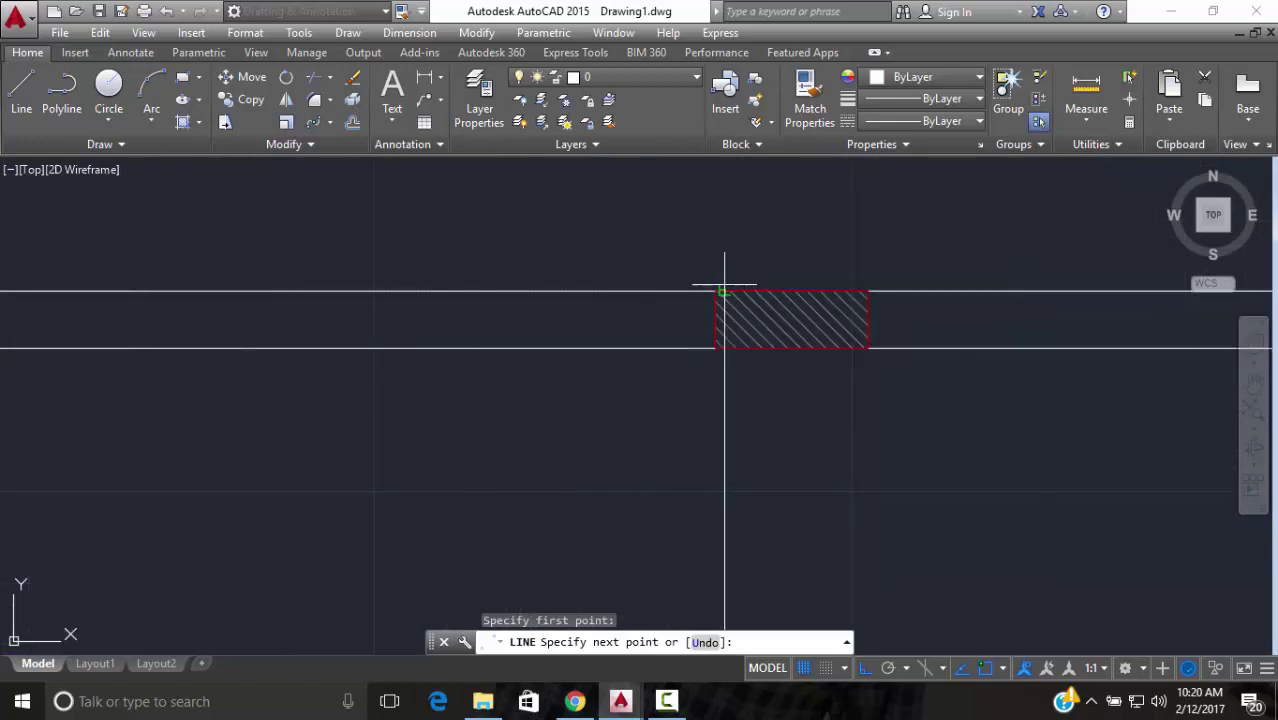
pyautogui.click(725, 292)
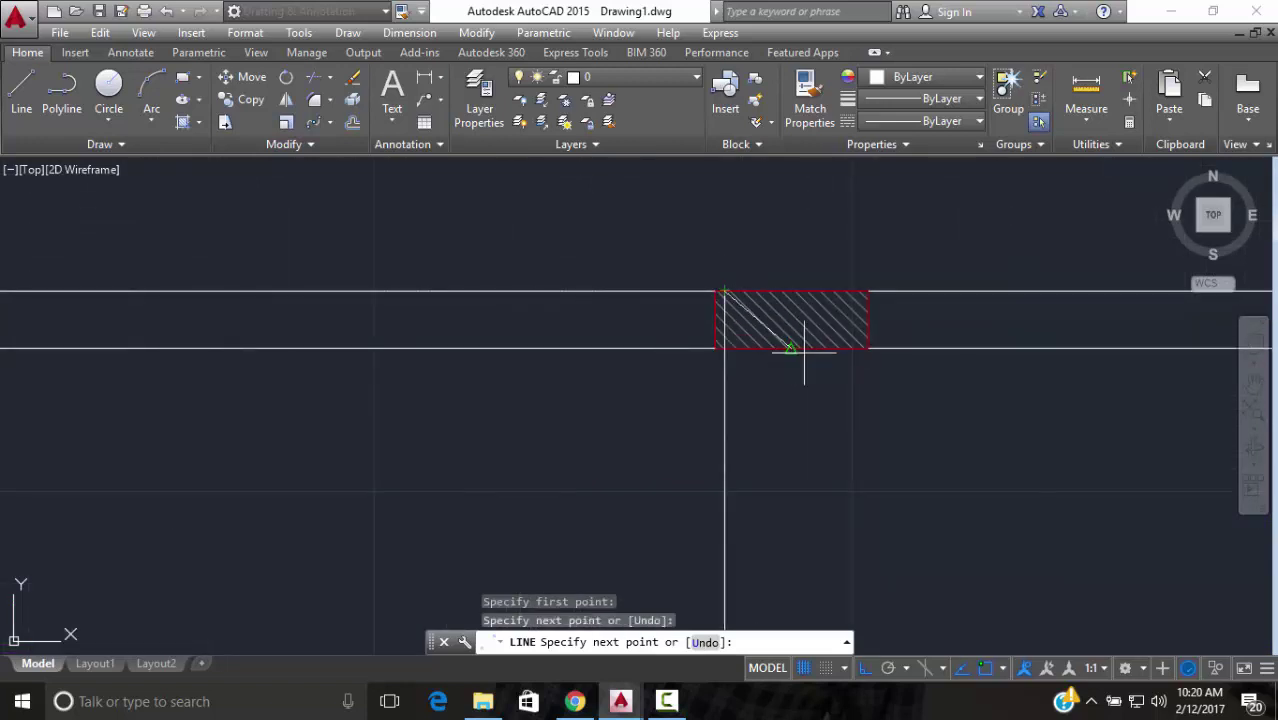
pyautogui.press('Escape')
# Erase the vertical line just drawn across the empty plan
pyautogui.scroll(-4, 801, 330)
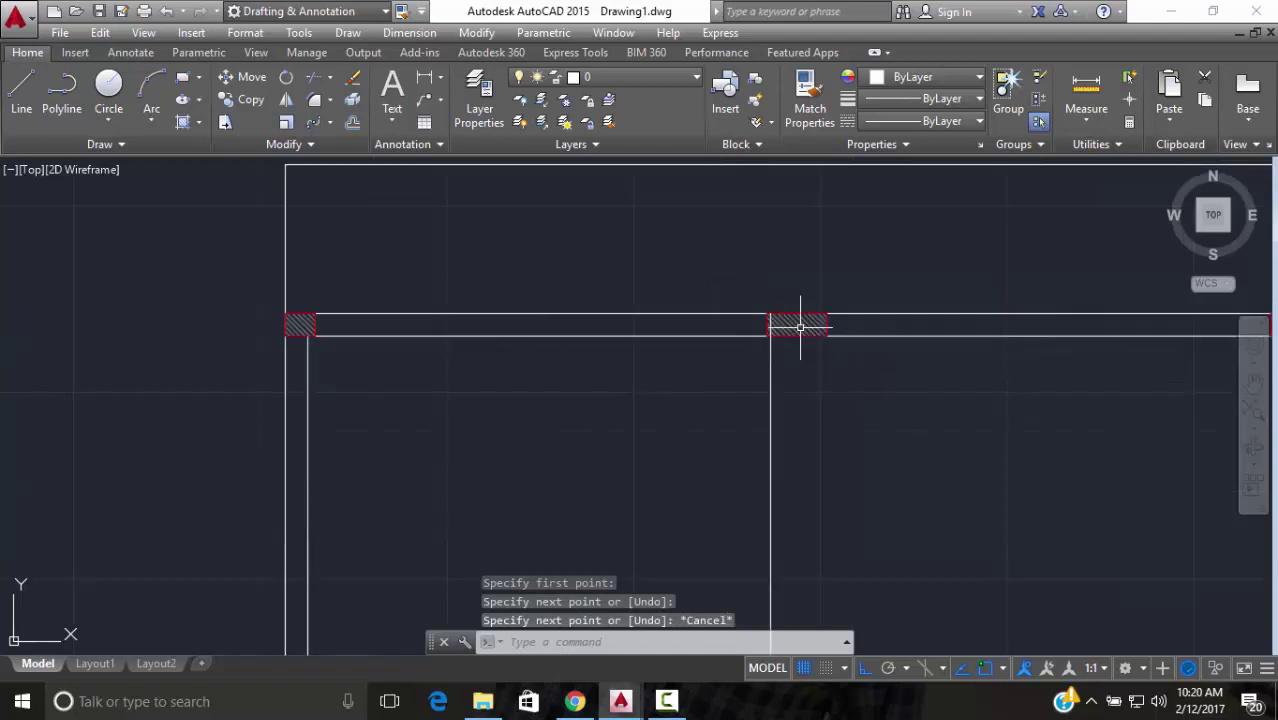
pyautogui.scroll(-4, 800, 367)
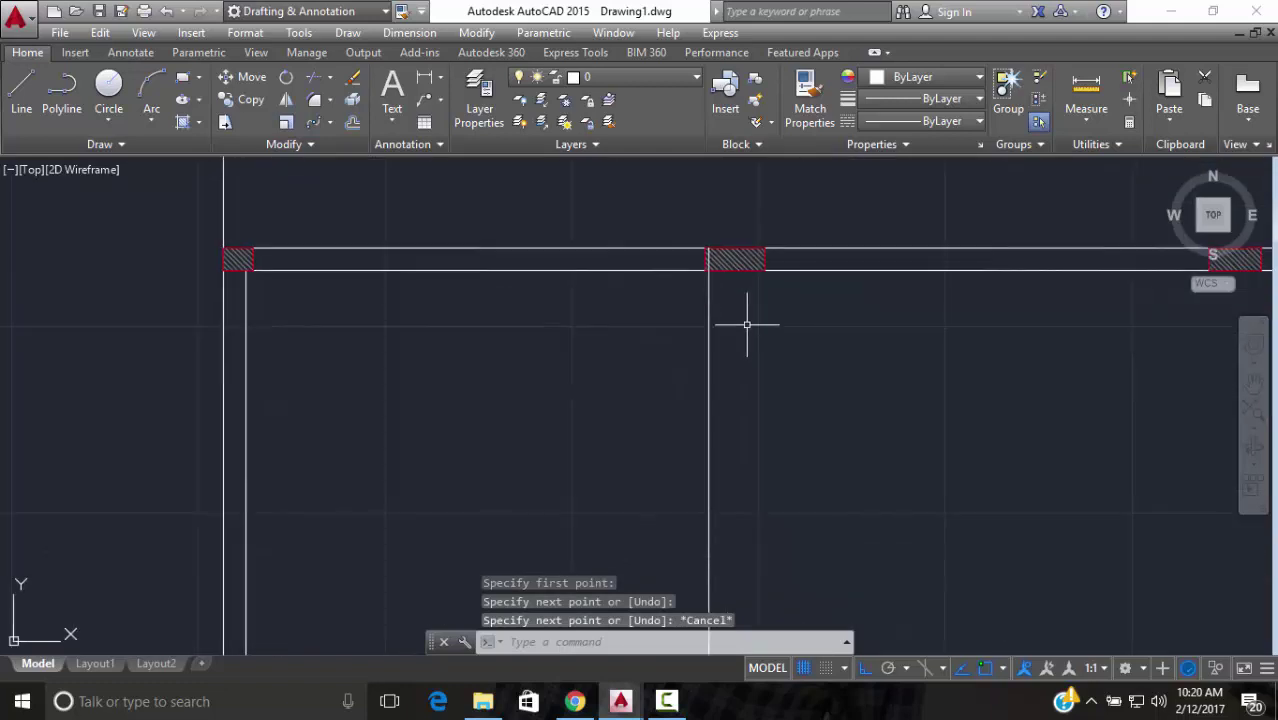
pyautogui.click(790, 422)
pyautogui.click(713, 419)
pyautogui.write('e')
pyautogui.press('Return')
pyautogui.scroll(-5, 779, 357)
pyautogui.scroll(2, 656, 308)
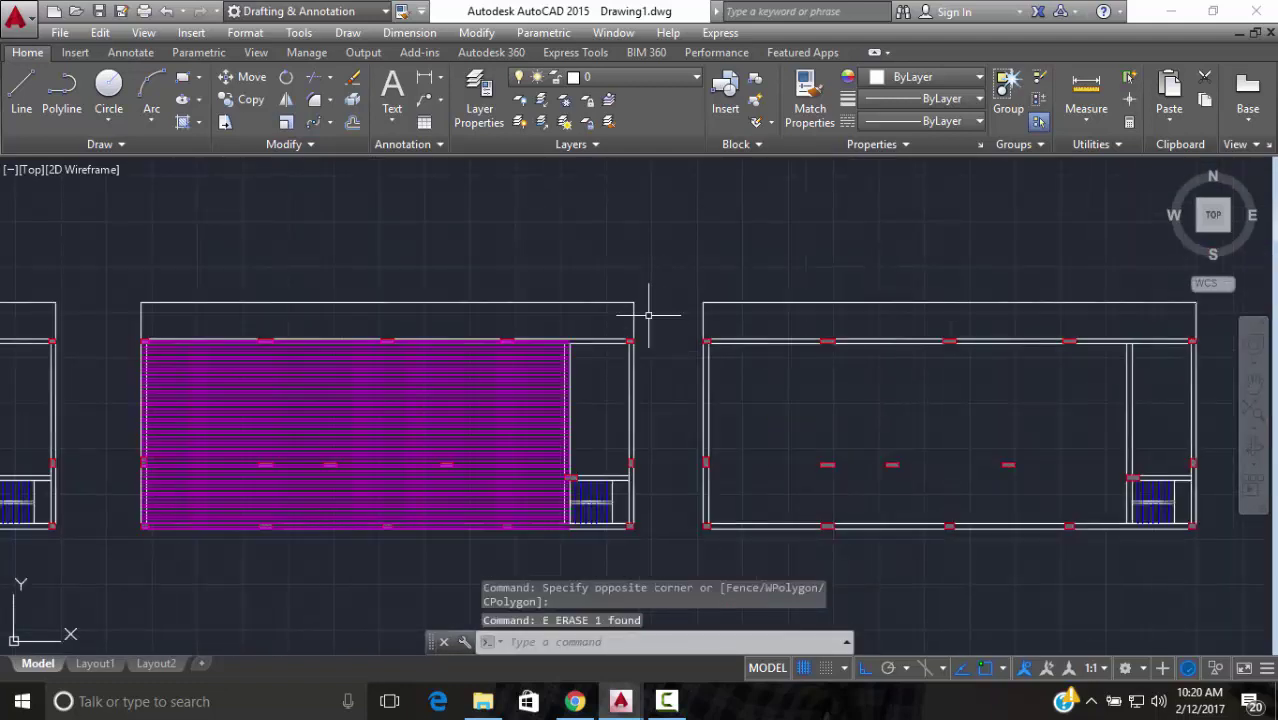
# Break the horizontal bar array in the neighbouring plan into separate lines with XPLODE, using the Explode option
pyautogui.scroll(-2, 728, 371)
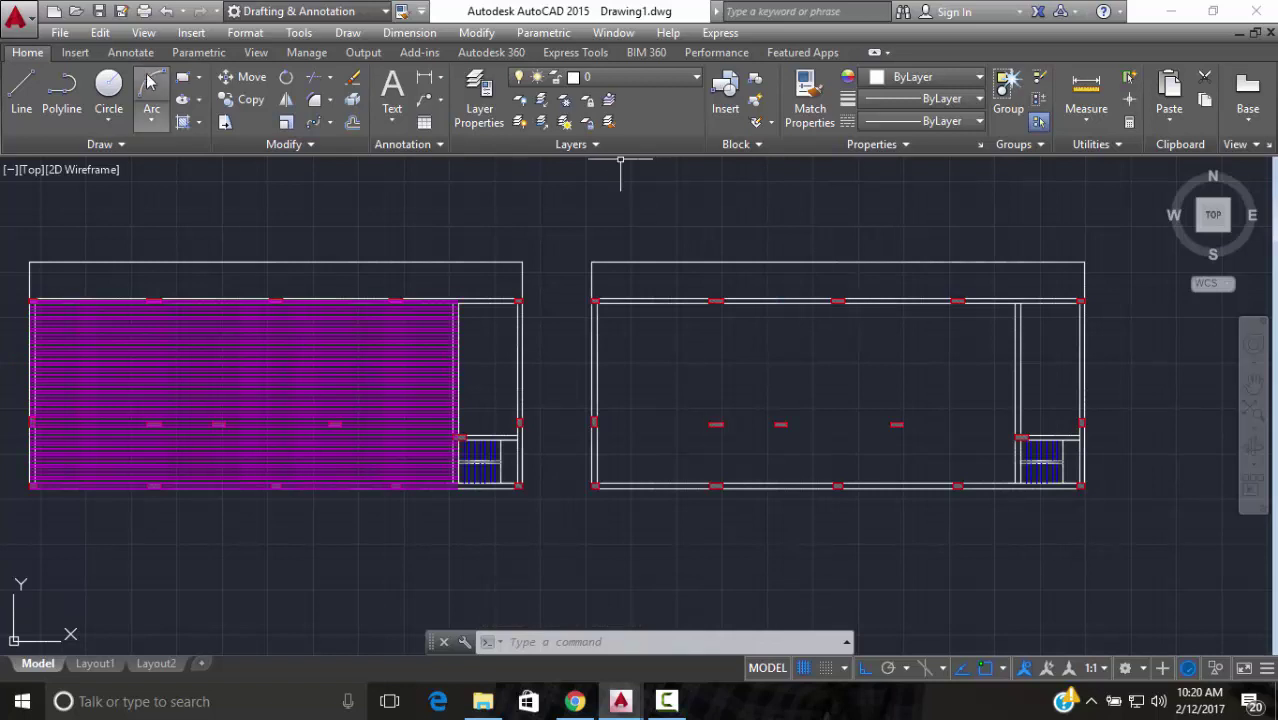
pyautogui.click(441, 378)
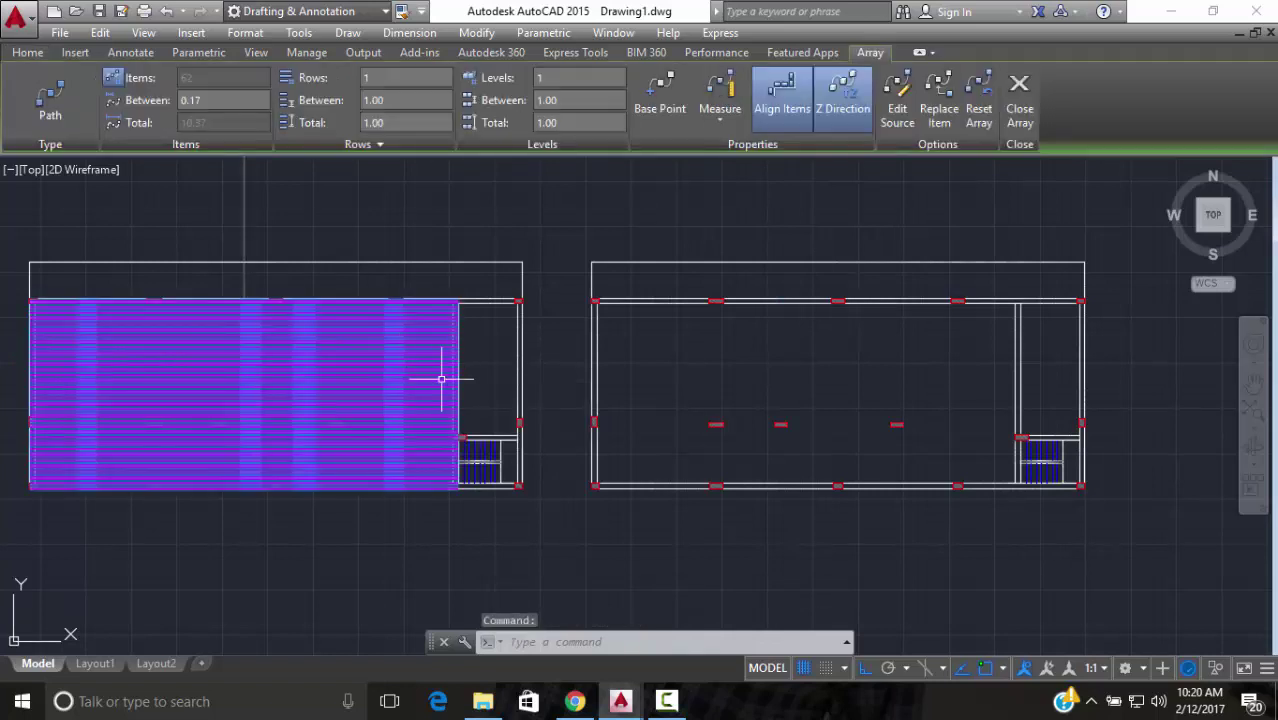
pyautogui.write('xp')
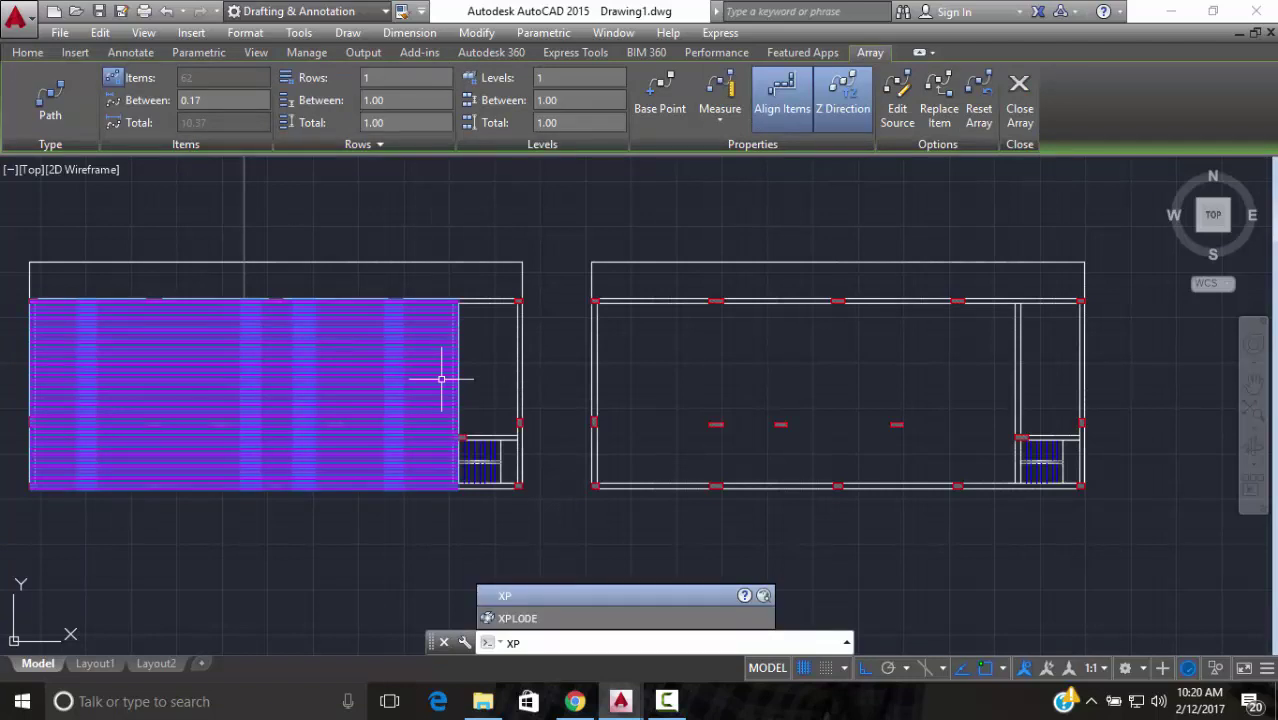
pyautogui.press('Down')
pyautogui.press('Return')
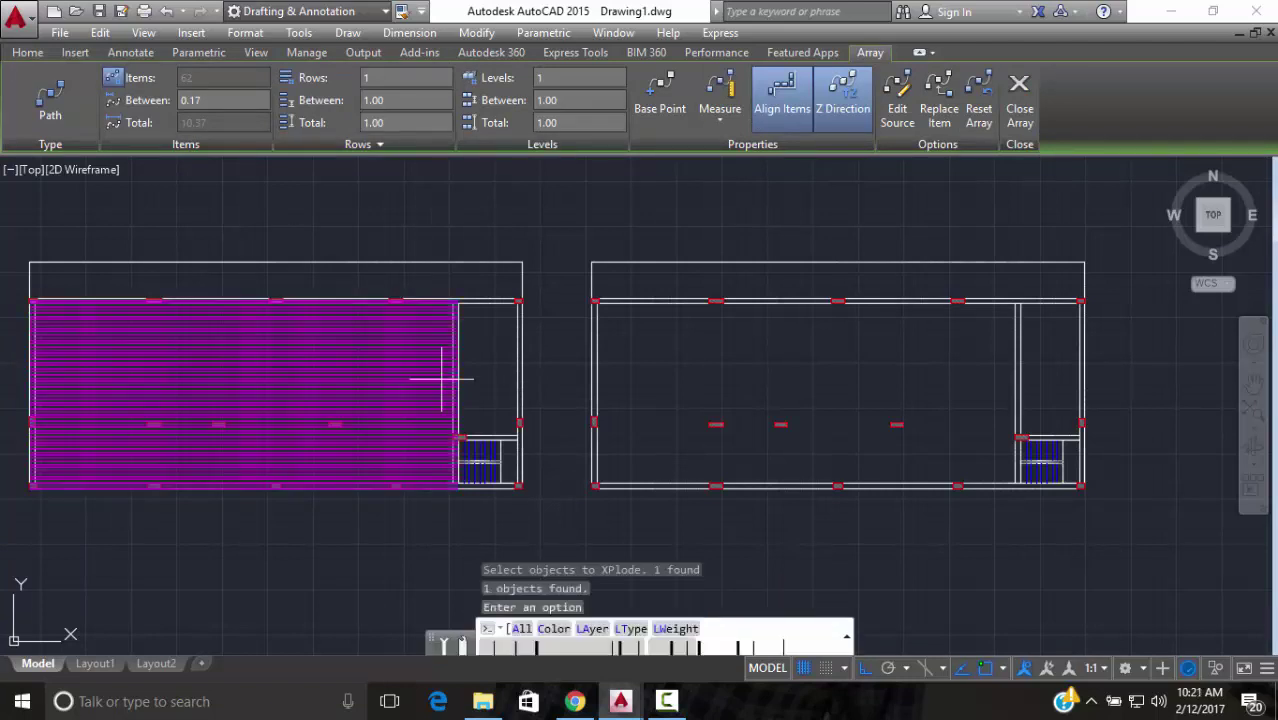
pyautogui.press('Return')
# Draw a vertical line in the empty plan along the inner faces of the left corner columns, between the outer edges of the upper and lower walls
pyautogui.scroll(-5, 470, 405)
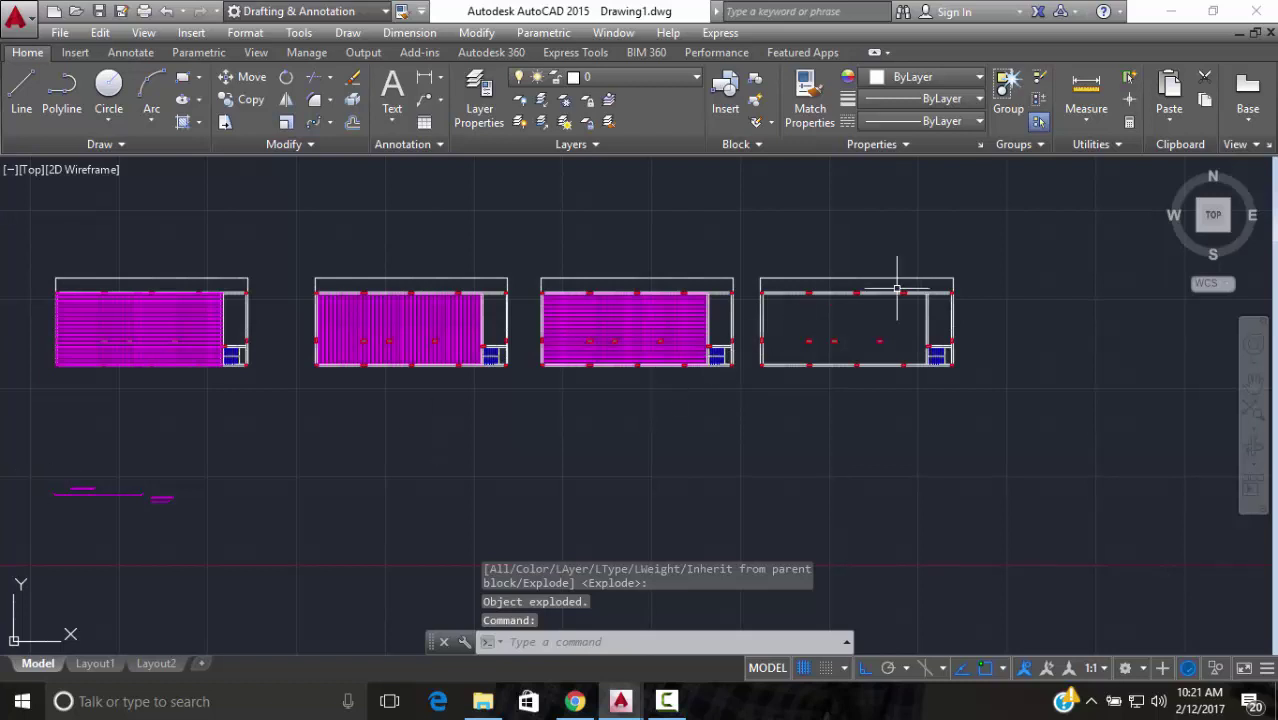
pyautogui.moveTo(899, 277); pyautogui.dragTo(688, 357, button='middle')
pyautogui.scroll(4, 688, 357)
pyautogui.moveTo(650, 390); pyautogui.dragTo(754, 289, button='middle')
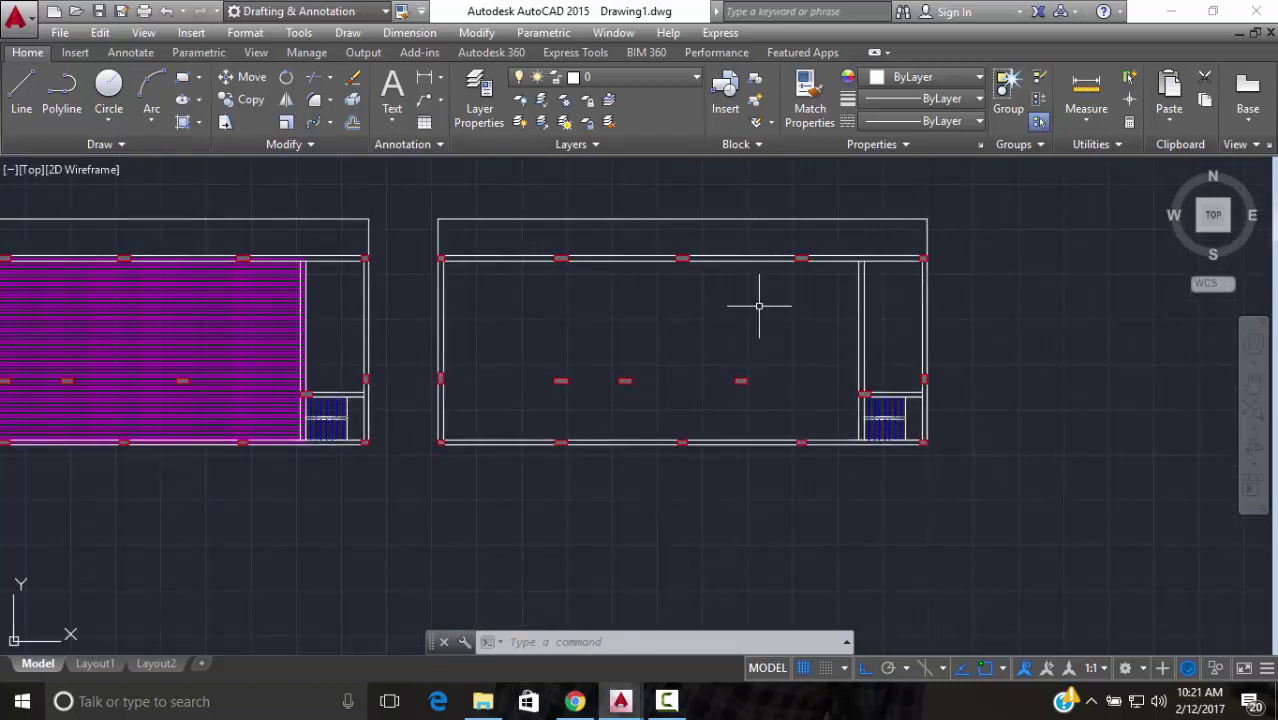
pyautogui.write('l')
pyautogui.press('Return')
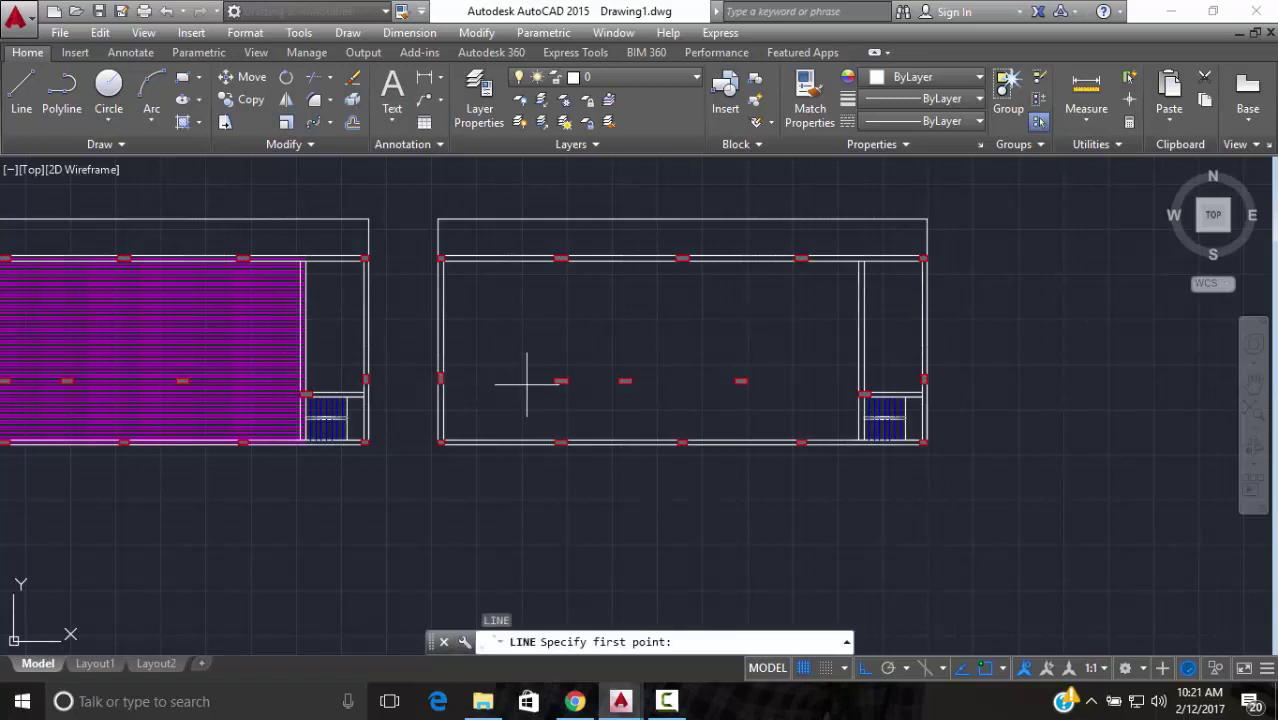
pyautogui.scroll(4, 576, 384)
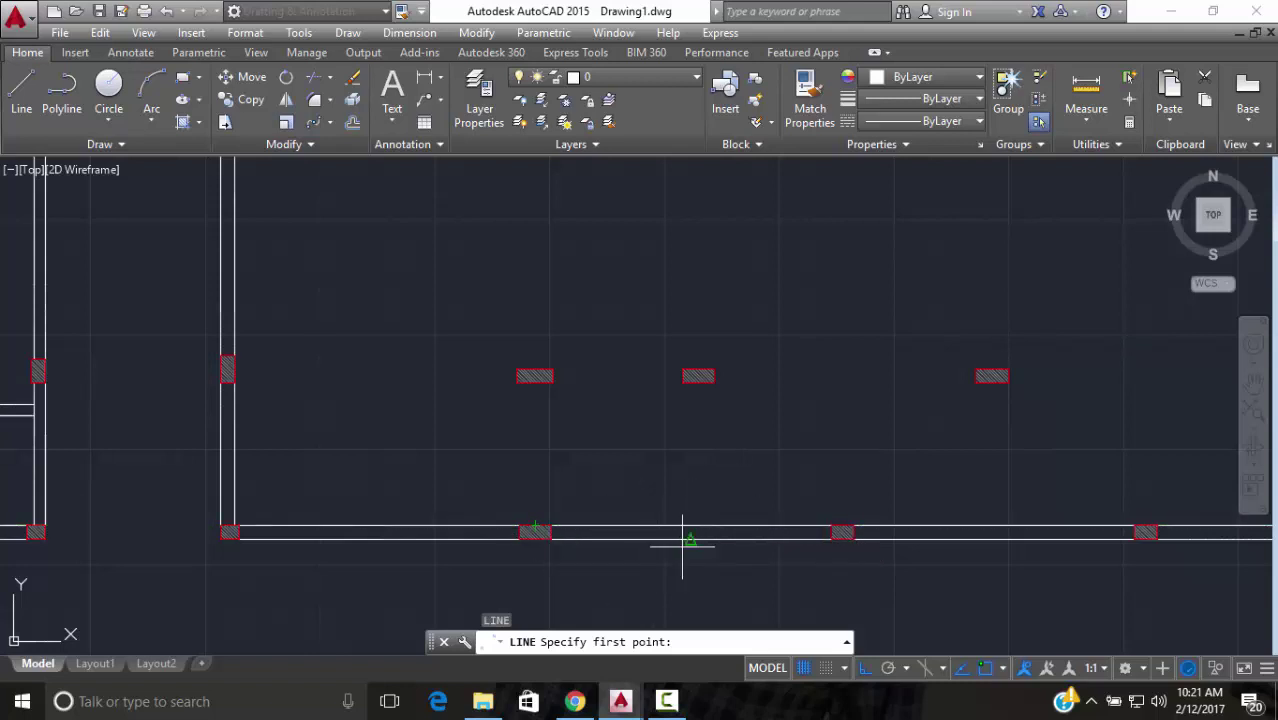
pyautogui.scroll(-5, 820, 470)
pyautogui.scroll(3, 742, 457)
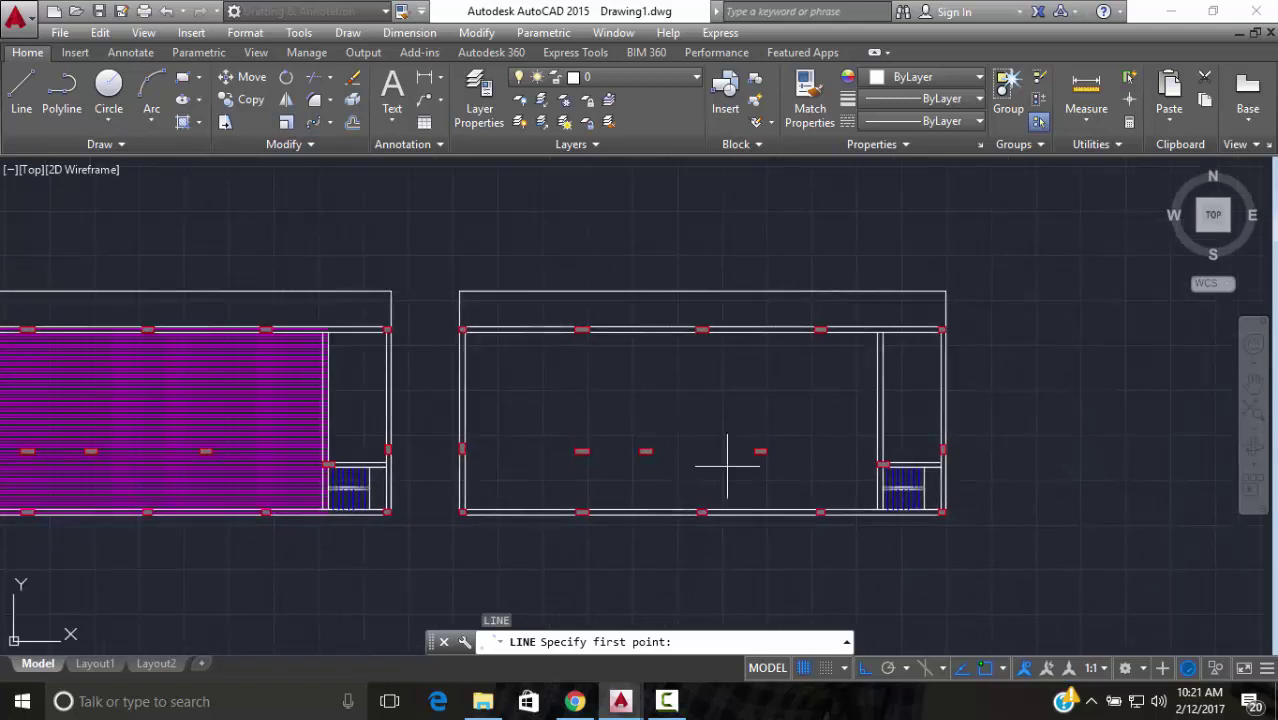
pyautogui.scroll(-3, 677, 366)
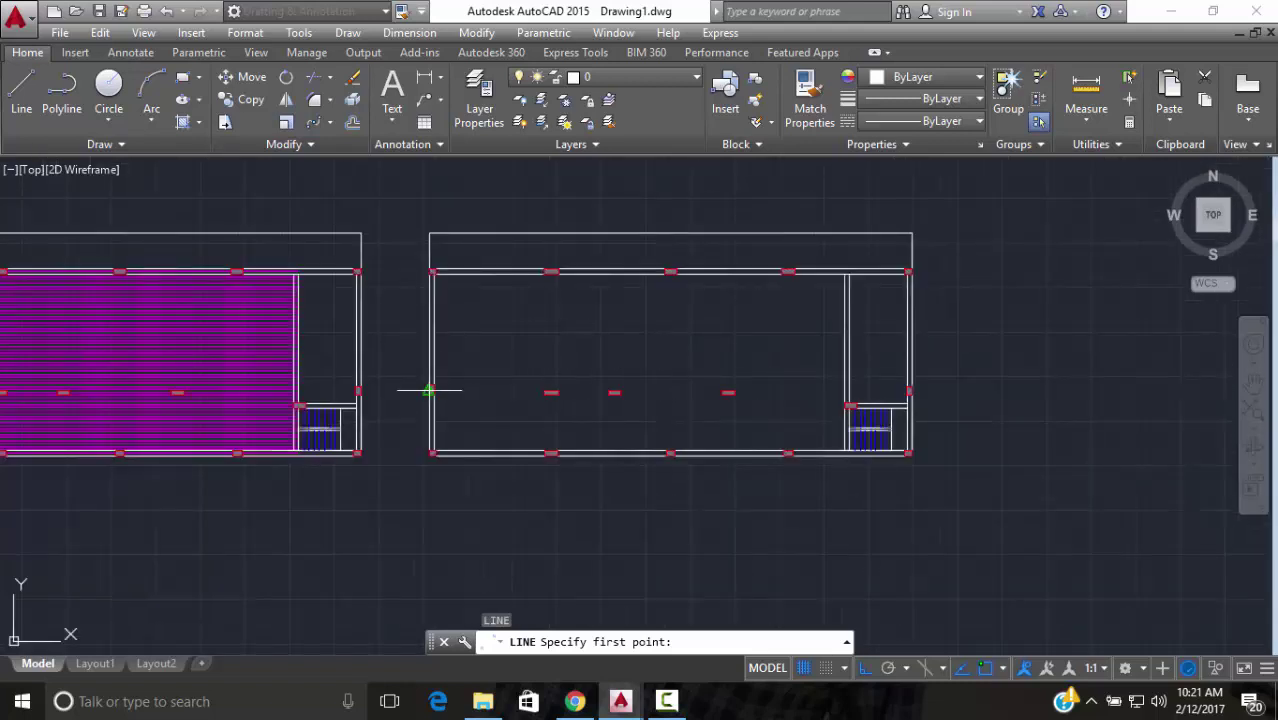
pyautogui.scroll(4, 495, 305)
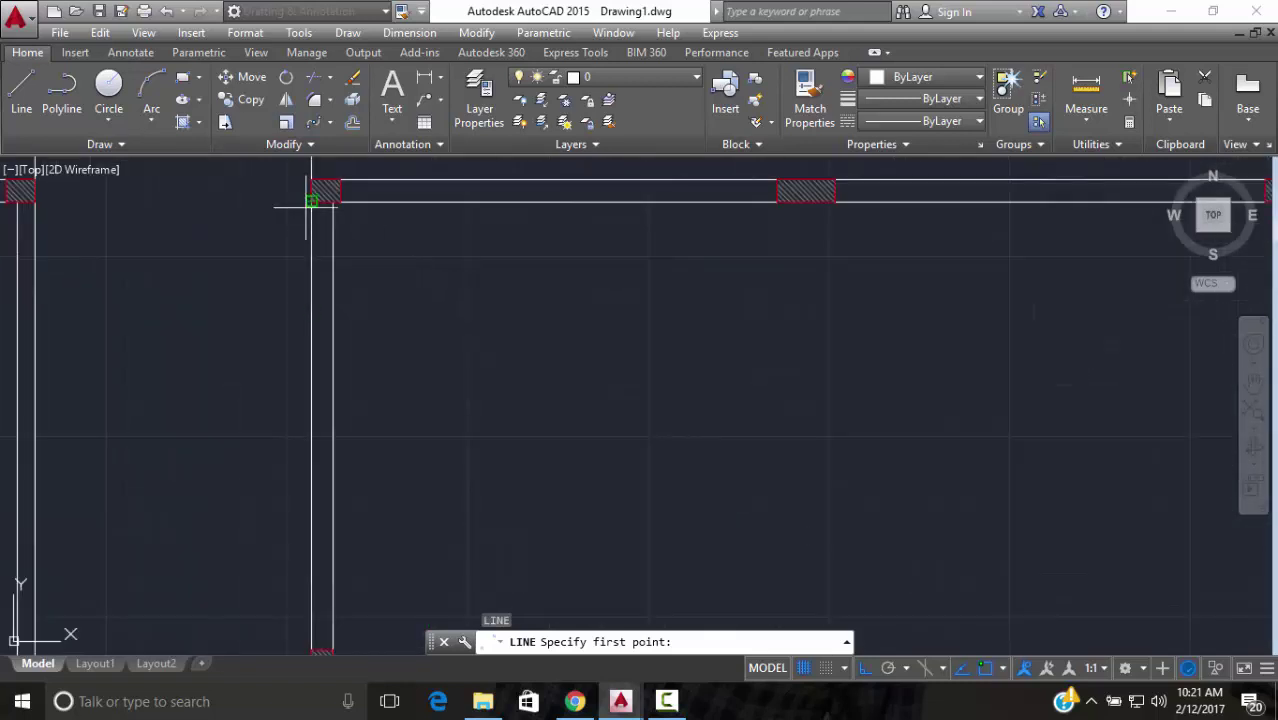
pyautogui.scroll(2, 340, 191)
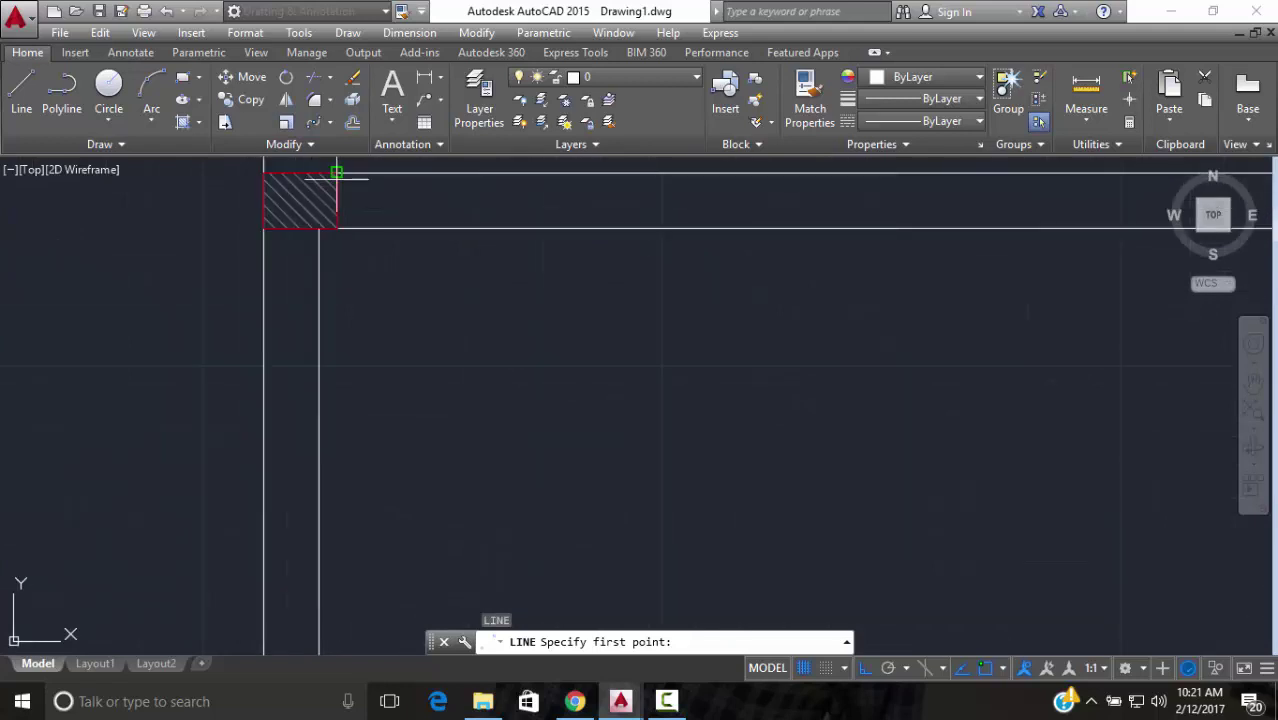
pyautogui.click(336, 172)
pyautogui.scroll(-3, 334, 271)
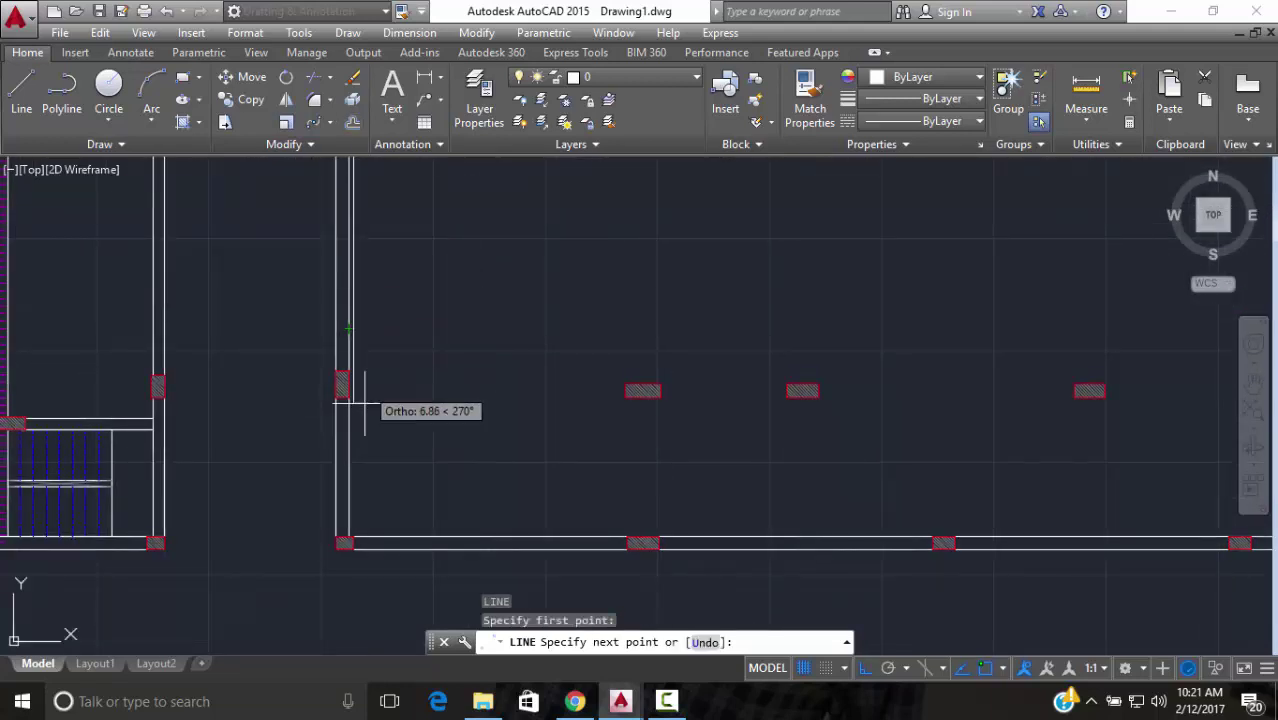
pyautogui.scroll(3, 365, 528)
pyautogui.scroll(3, 325, 588)
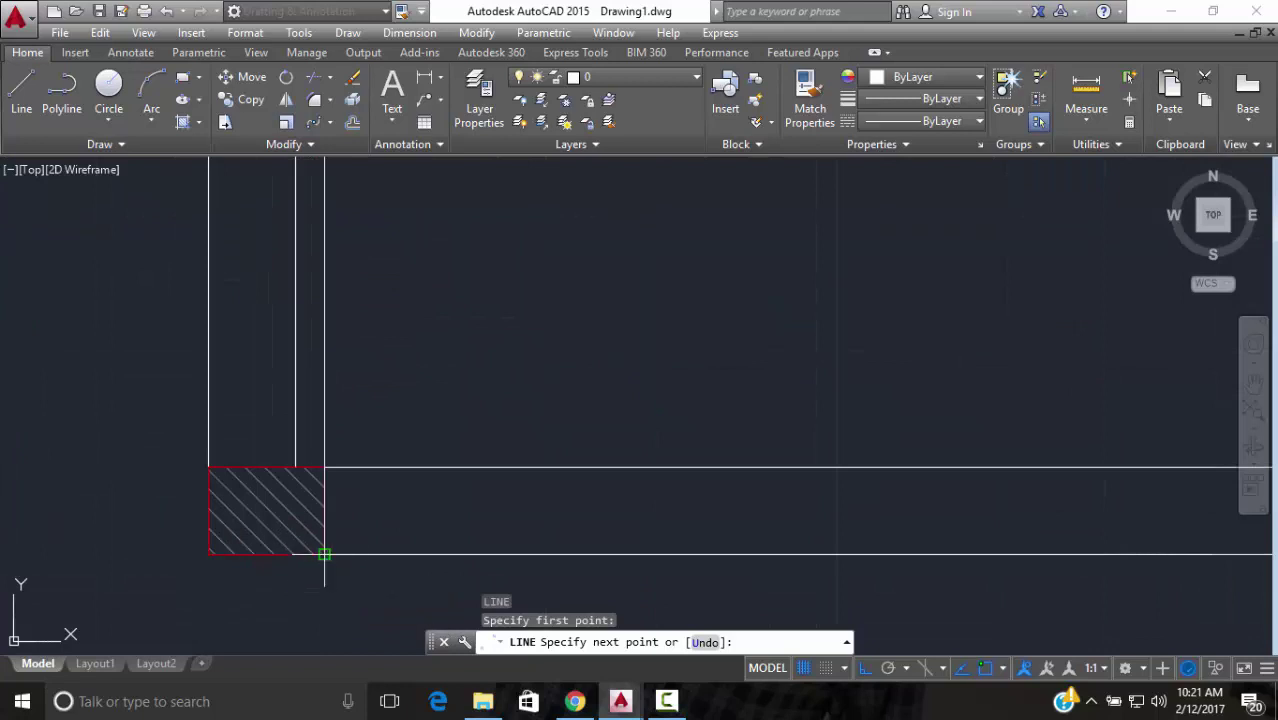
pyautogui.click(329, 586)
pyautogui.press('Escape')
# Shorten the new vertical line by pulling its lower end up 0.05 from the lower wall's outer edge
pyautogui.scroll(4, 334, 579)
pyautogui.click(352, 205)
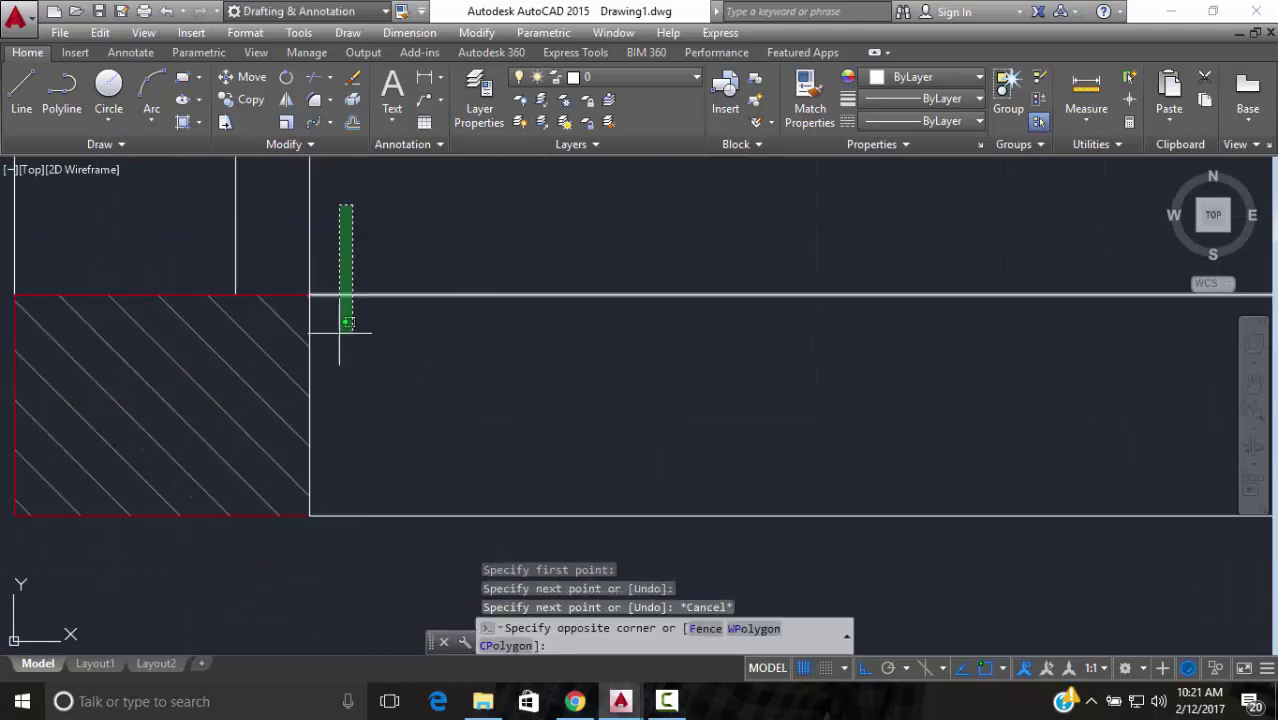
pyautogui.click(343, 326)
pyautogui.press('Escape')
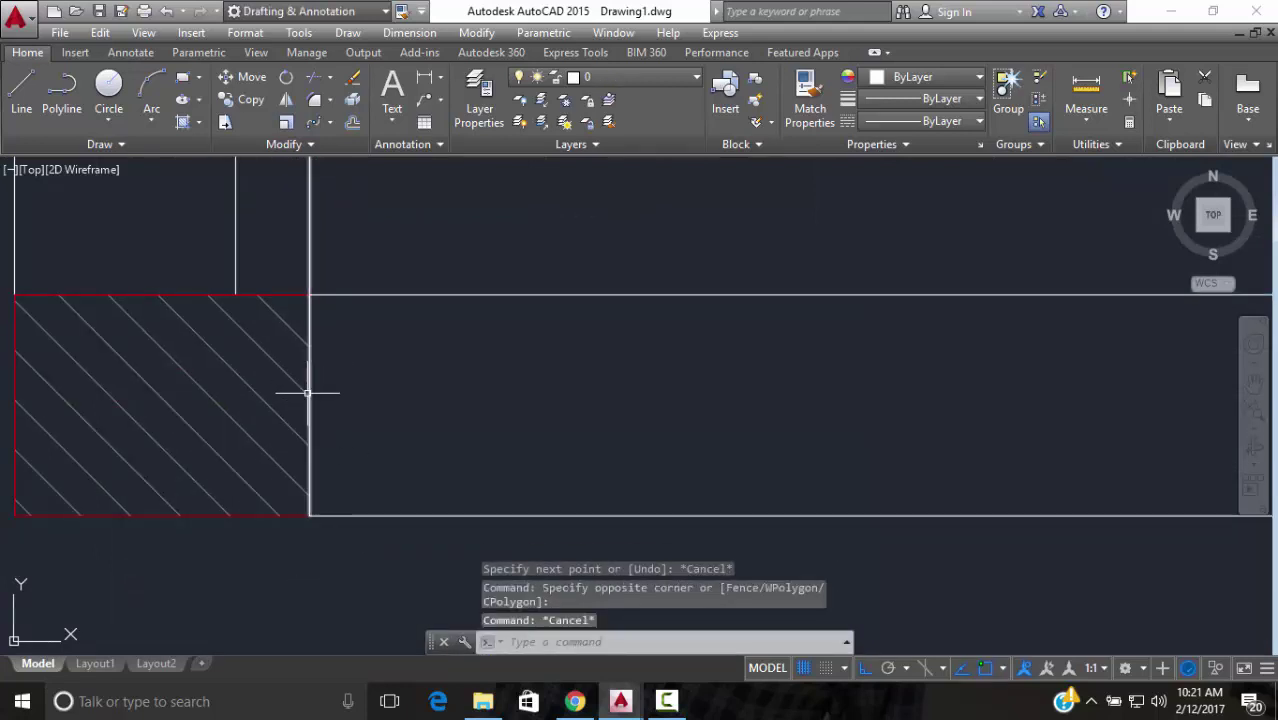
pyautogui.click(310, 391)
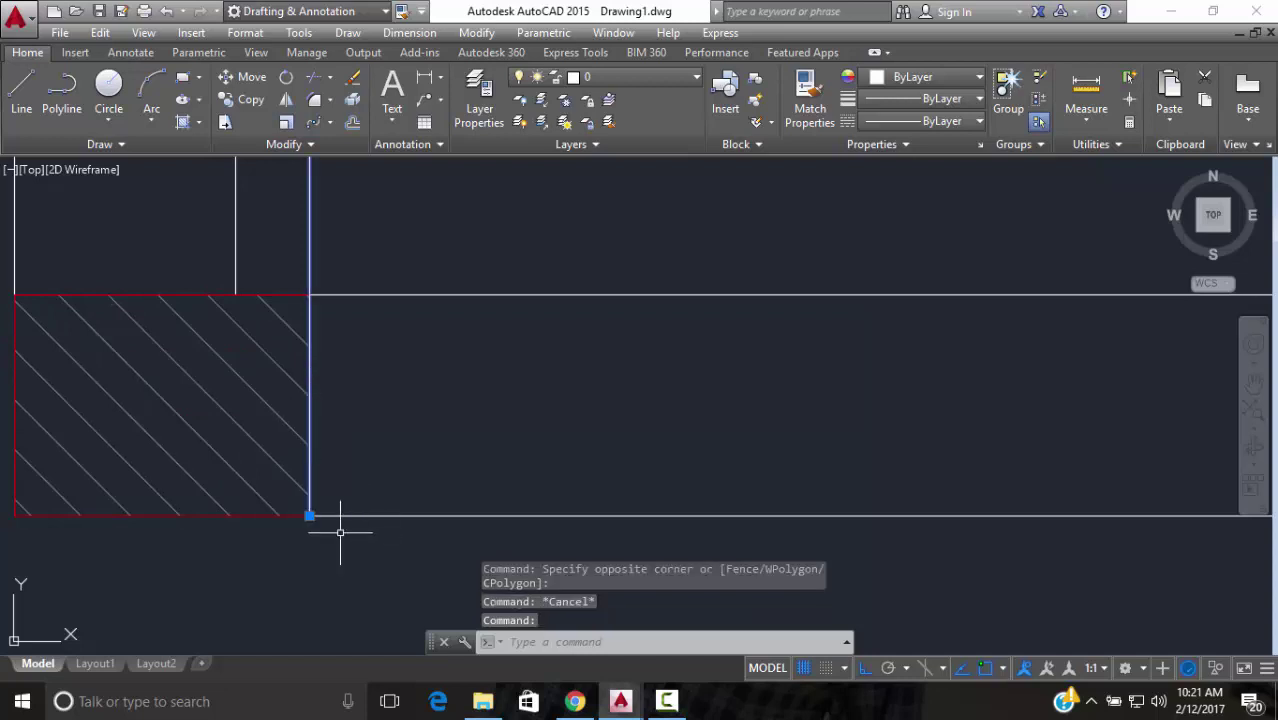
pyautogui.click(309, 516)
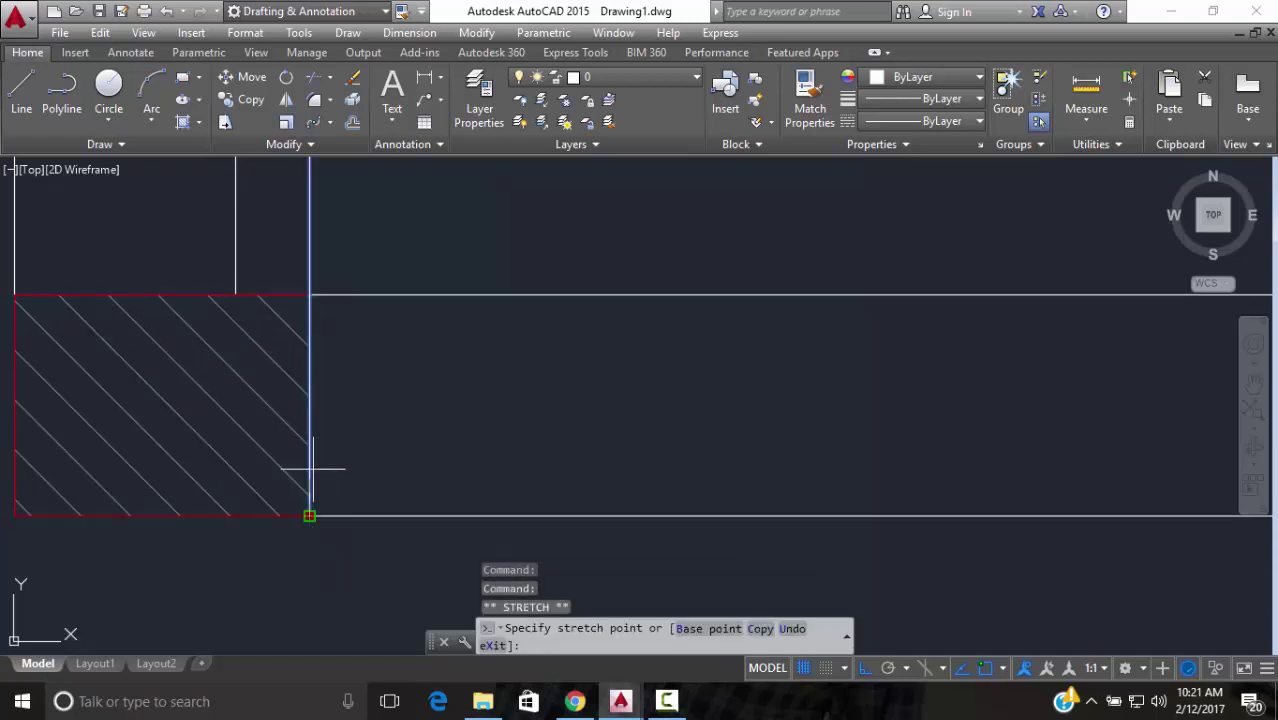
pyautogui.write('.05')
pyautogui.press('Return')
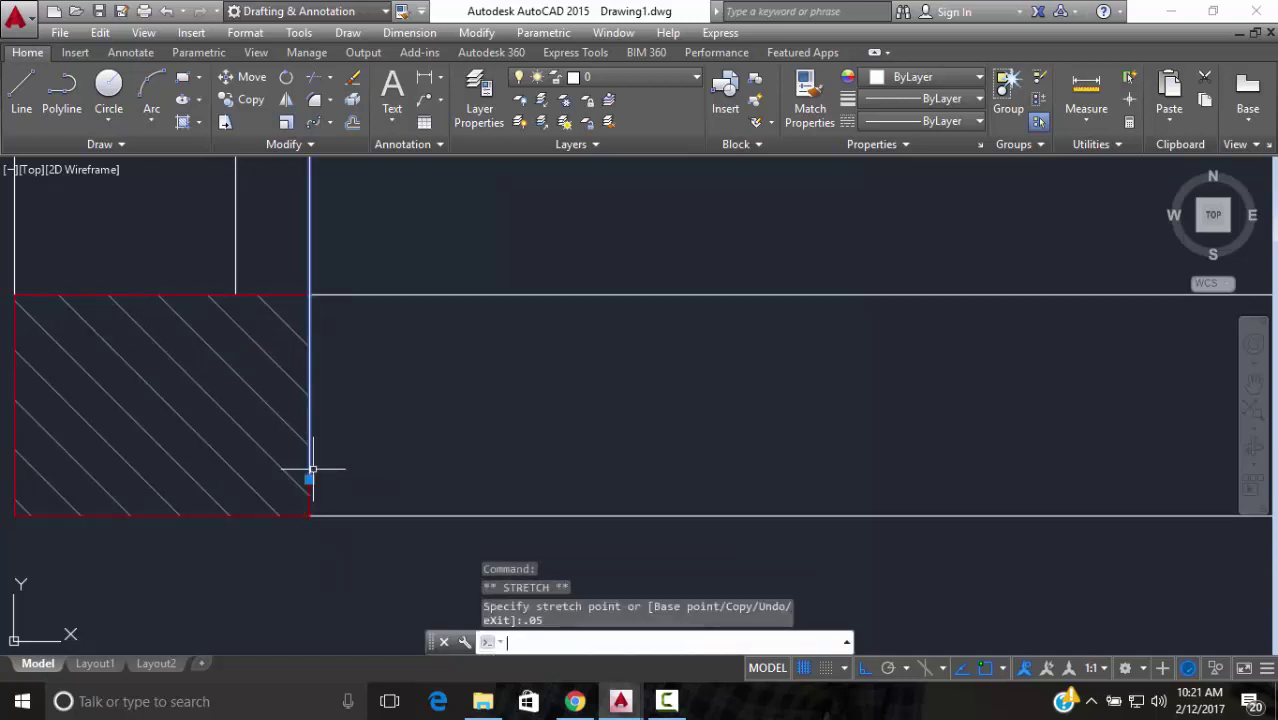
pyautogui.press('Escape')
# Pull the vertical line's upper end down 0.05 from the upper wall's outer edge
pyautogui.scroll(-3, 348, 279)
pyautogui.moveTo(348, 279); pyautogui.dragTo(348, 446, button='middle')
pyautogui.moveTo(382, 157); pyautogui.dragTo(382, 419, button='middle')
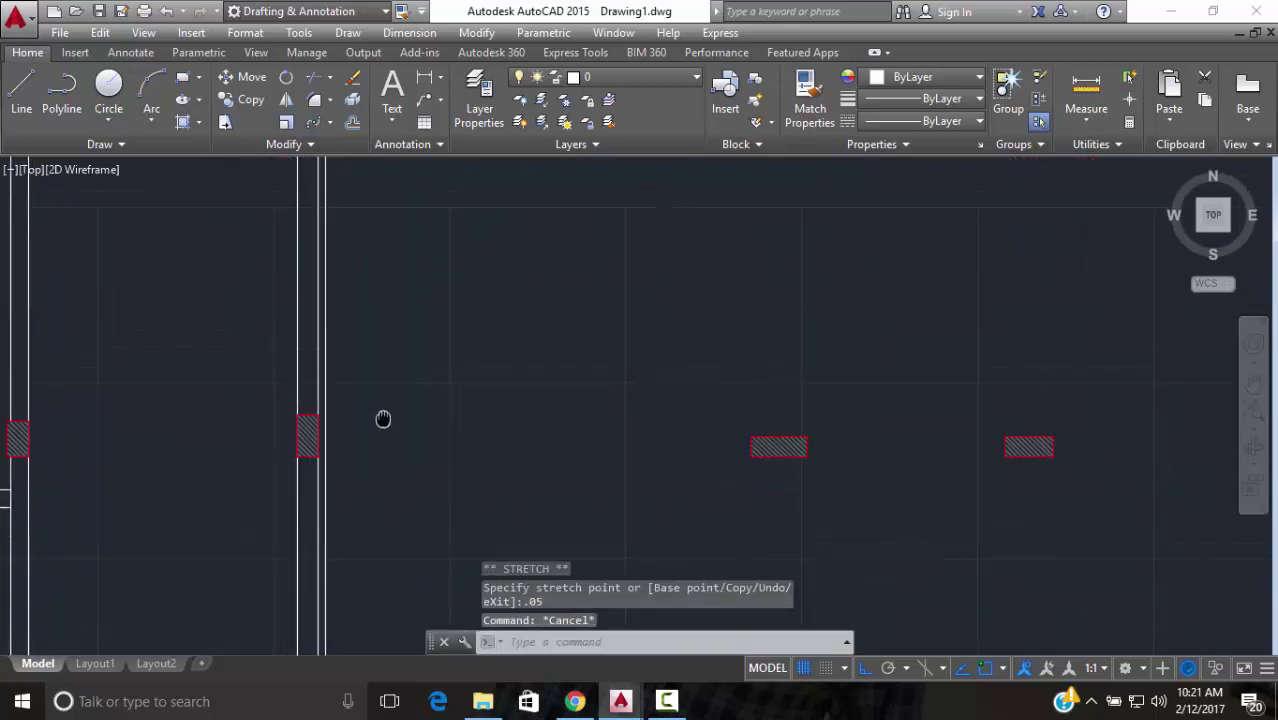
pyautogui.scroll(-4, 391, 285)
pyautogui.scroll(6, 371, 365)
pyautogui.scroll(2, 323, 372)
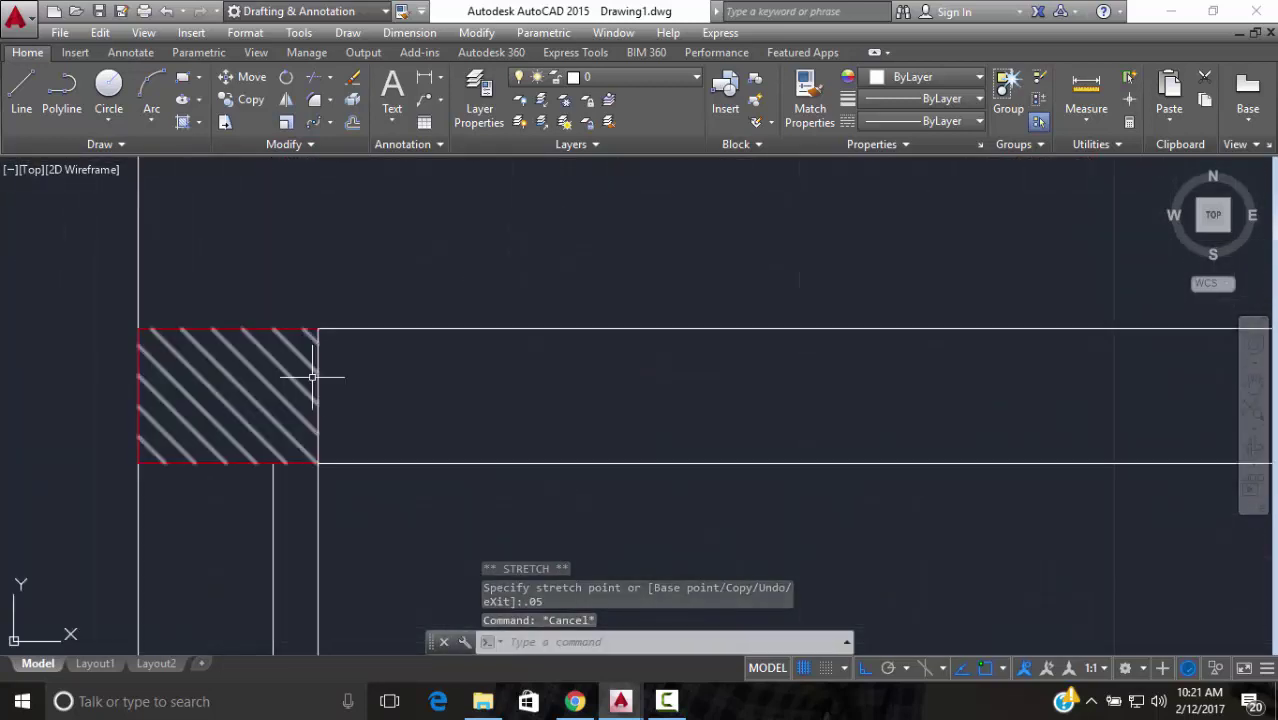
pyautogui.scroll(4, 310, 360)
pyautogui.click(308, 355)
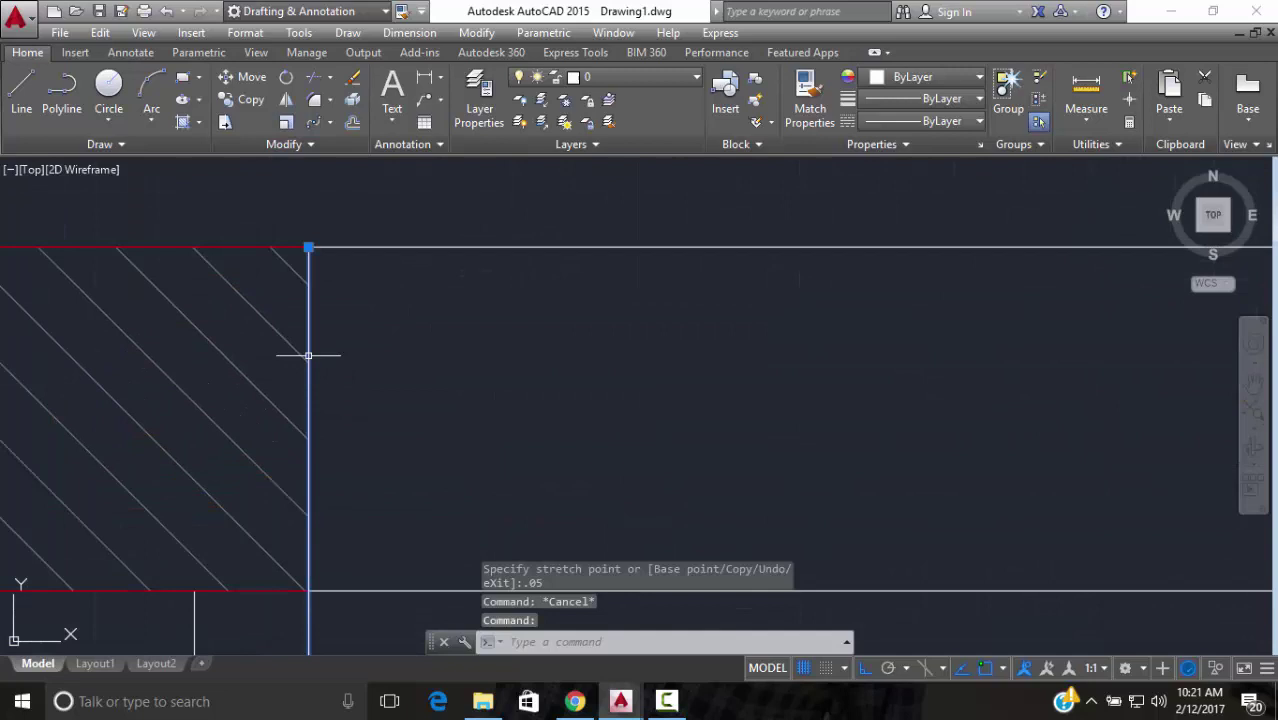
pyautogui.click(308, 248)
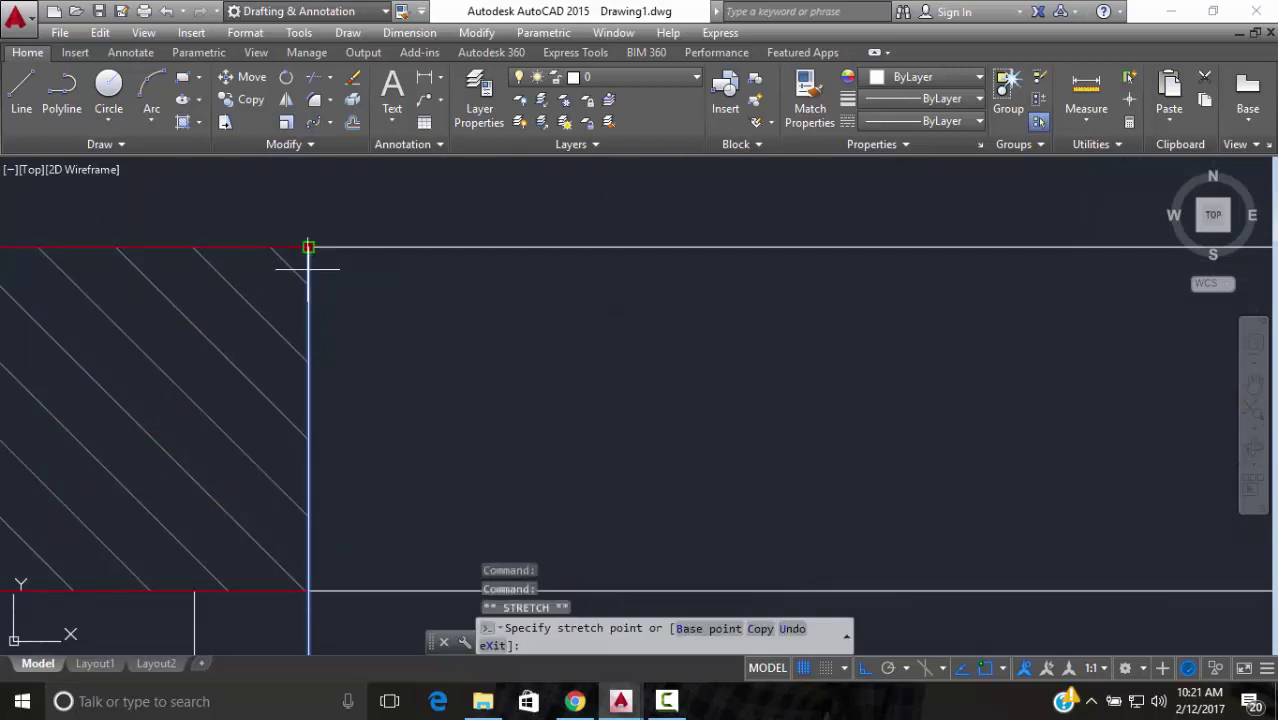
pyautogui.write('.05')
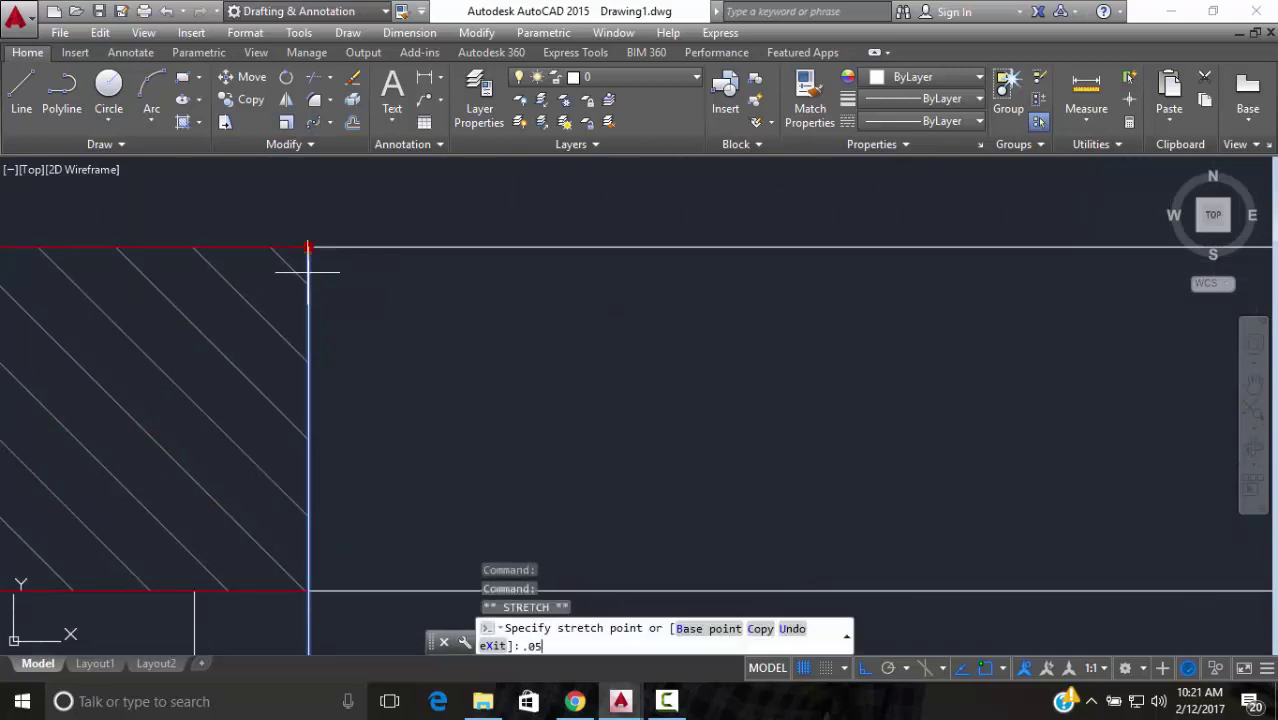
pyautogui.press('Return')
pyautogui.press('Escape')
pyautogui.scroll(-8, 305, 271)
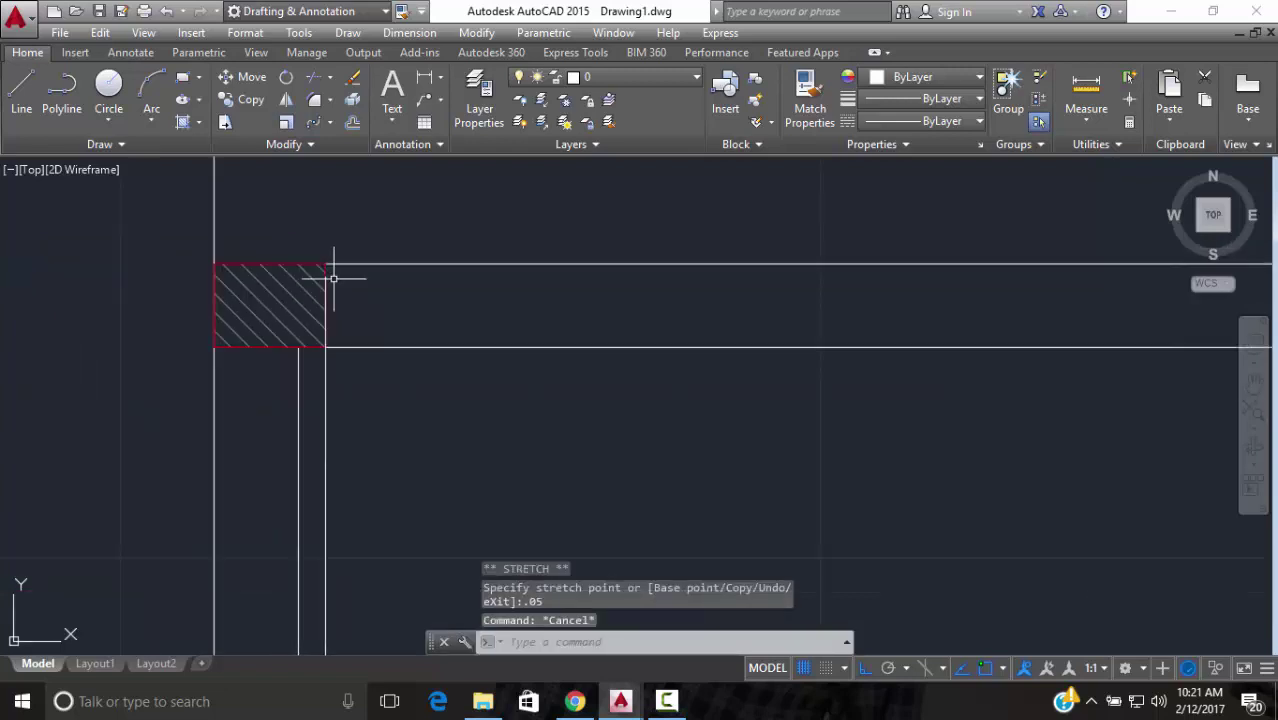
pyautogui.moveTo(356, 418); pyautogui.dragTo(305, 314, button='middle')
pyautogui.scroll(-2, 322, 371)
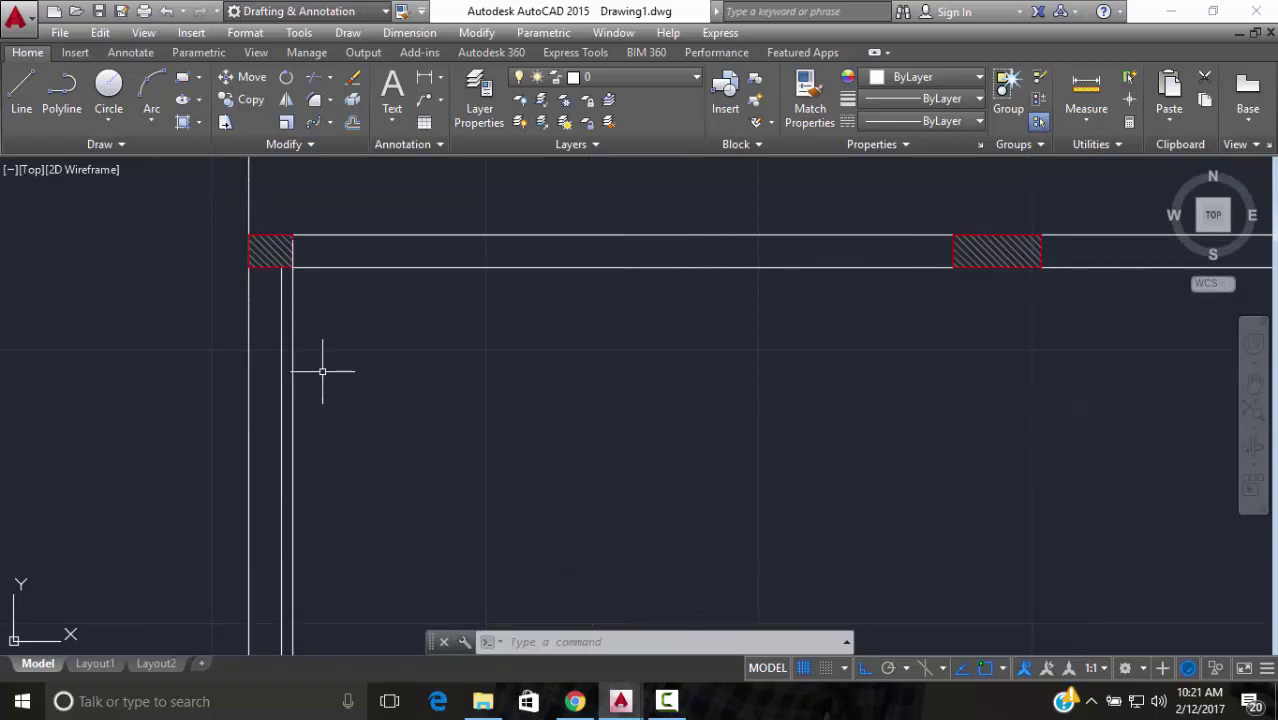
pyautogui.scroll(-5, 355, 361)
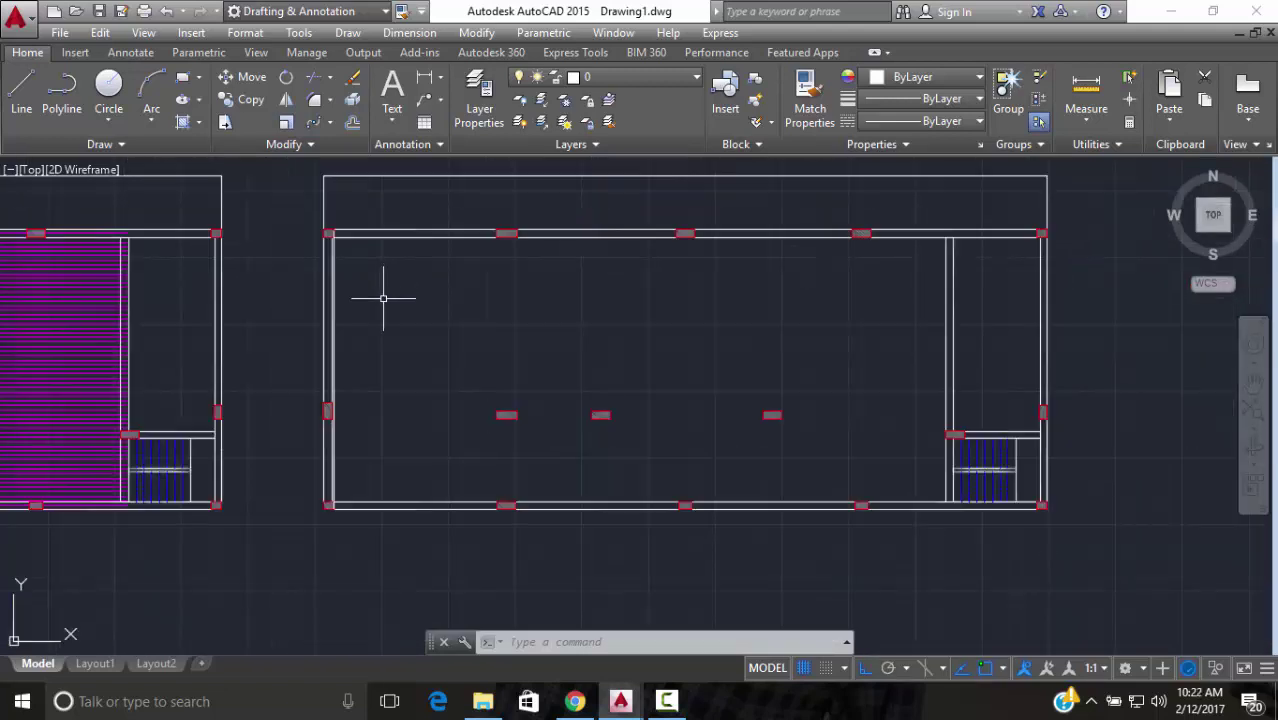
pyautogui.scroll(1, 385, 291)
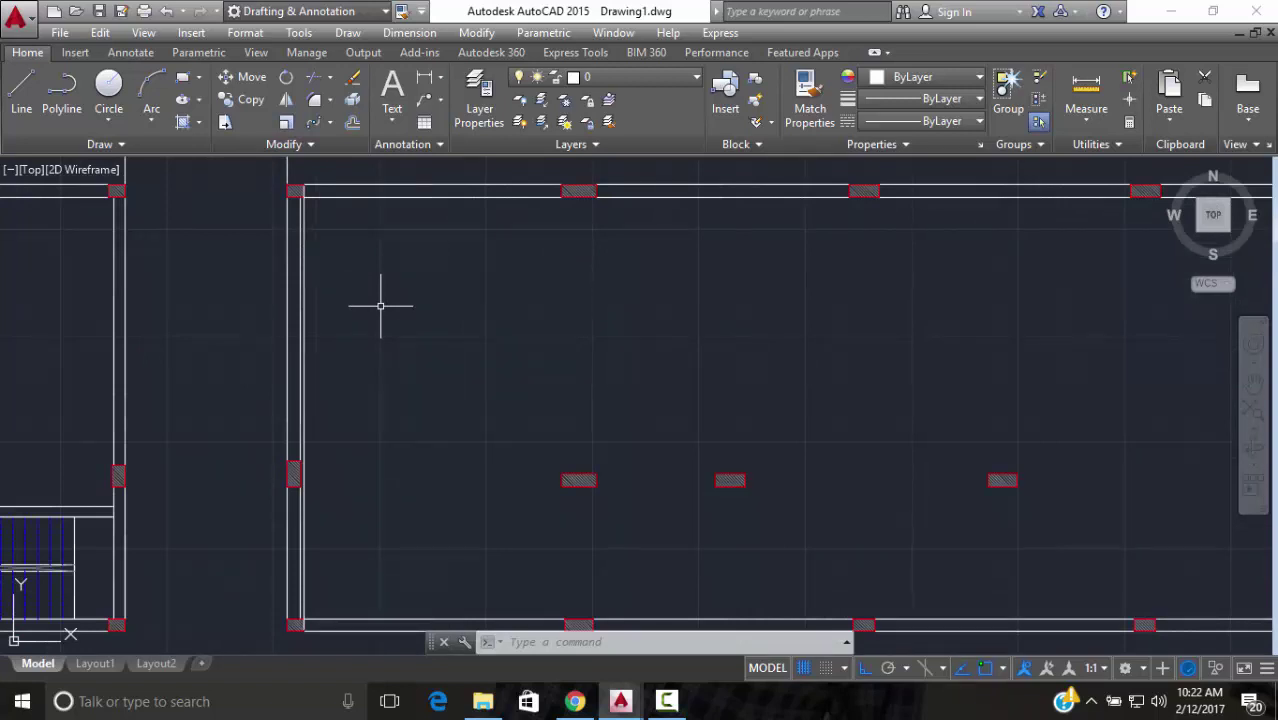
pyautogui.click(665, 701)
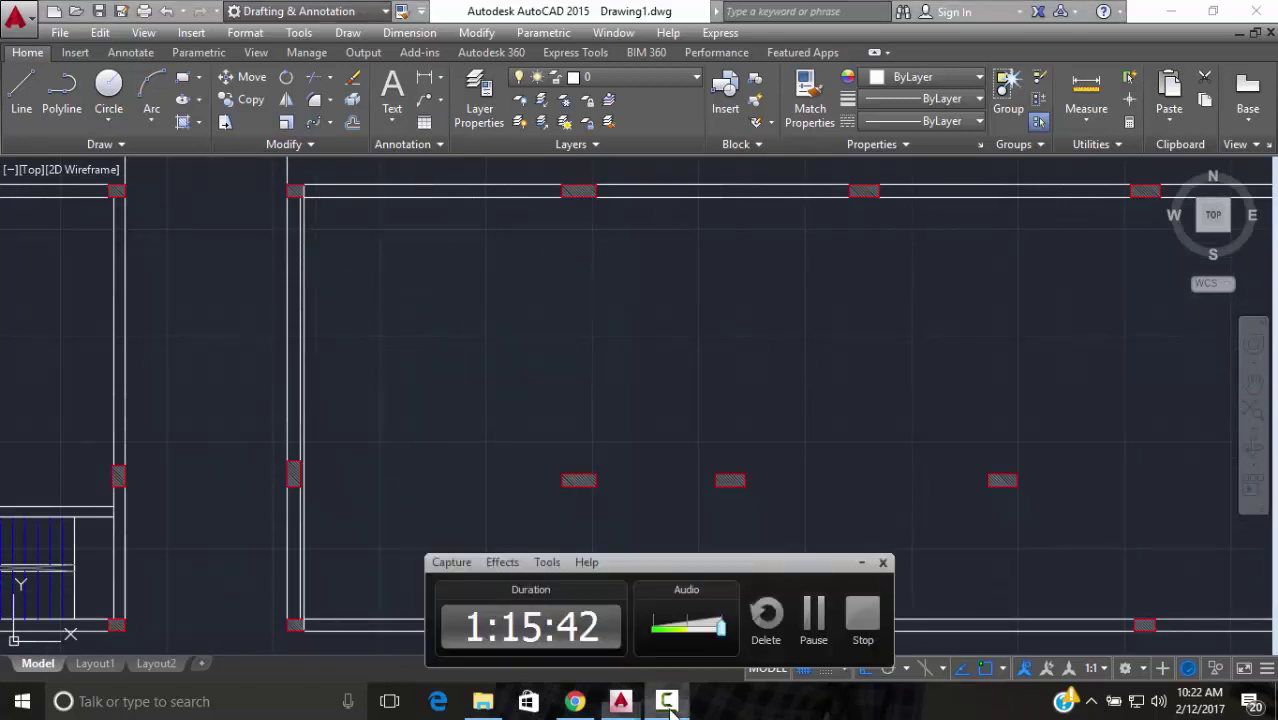
pyautogui.click(831, 624)
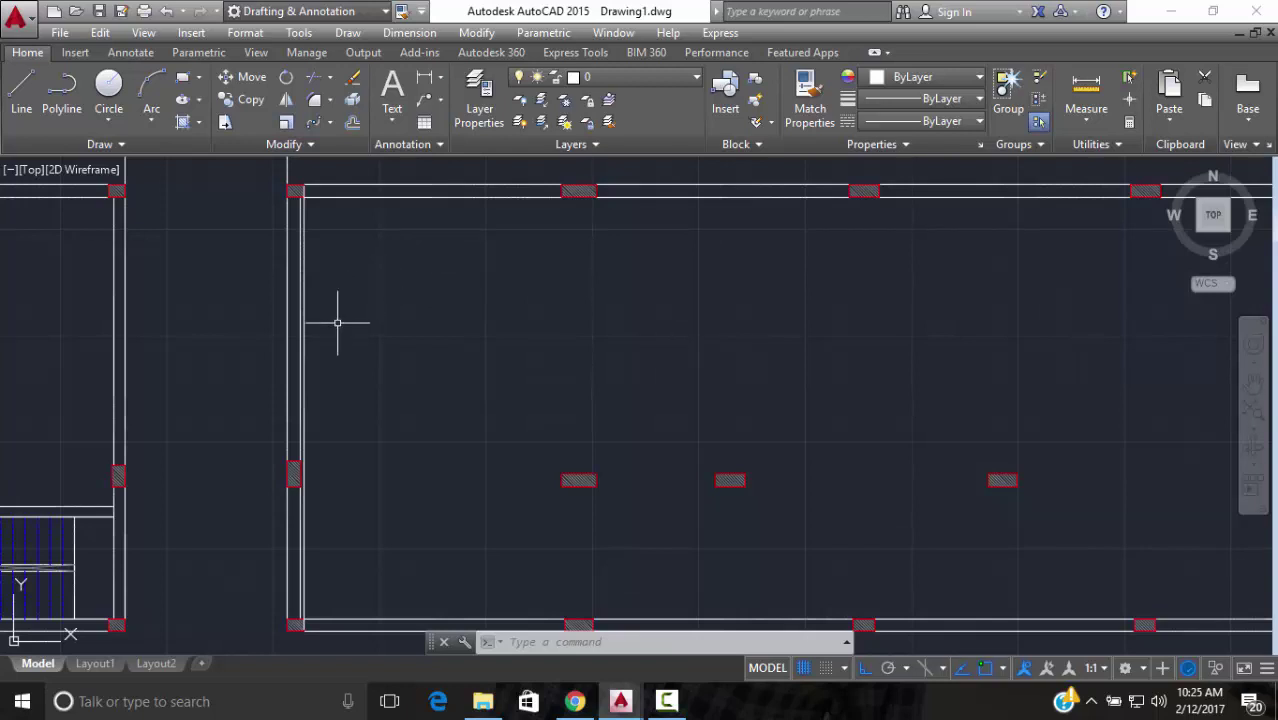
# Check the vertical bar line's upper and lower ends against the wall edges in the last plan
pyautogui.scroll(3, 335, 322)
pyautogui.scroll(-3, 311, 362)
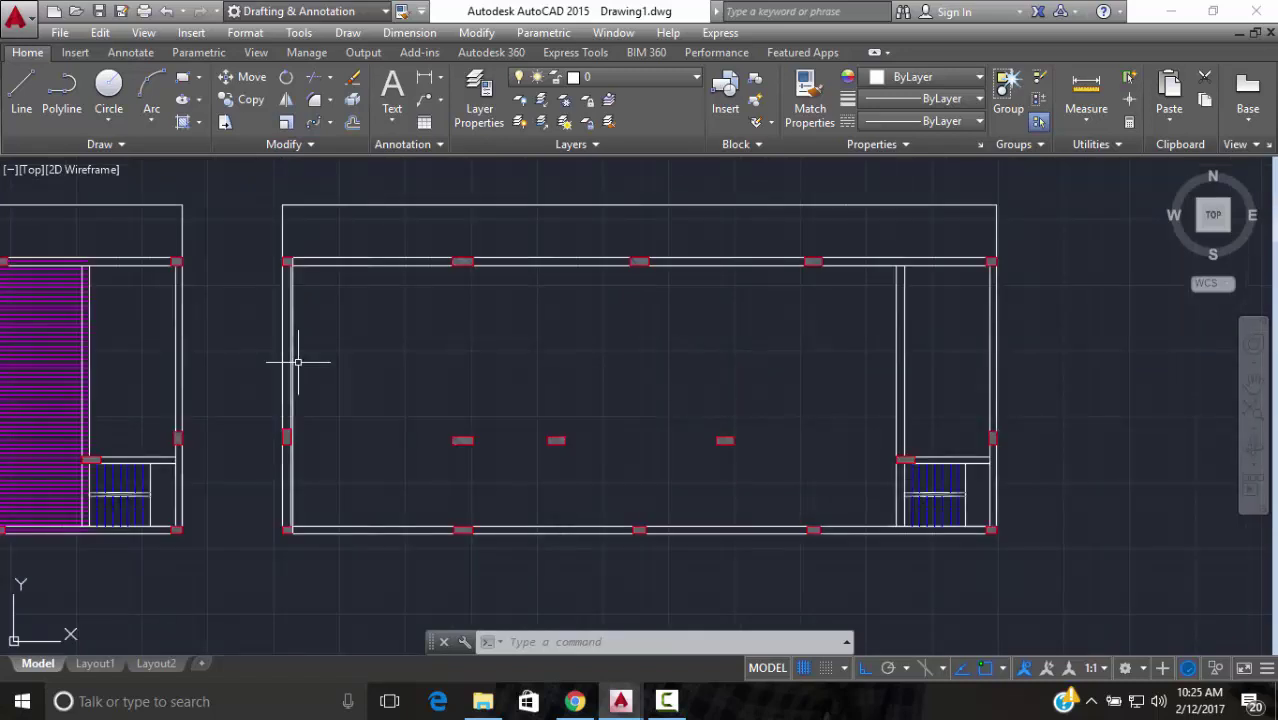
pyautogui.scroll(3, 293, 316)
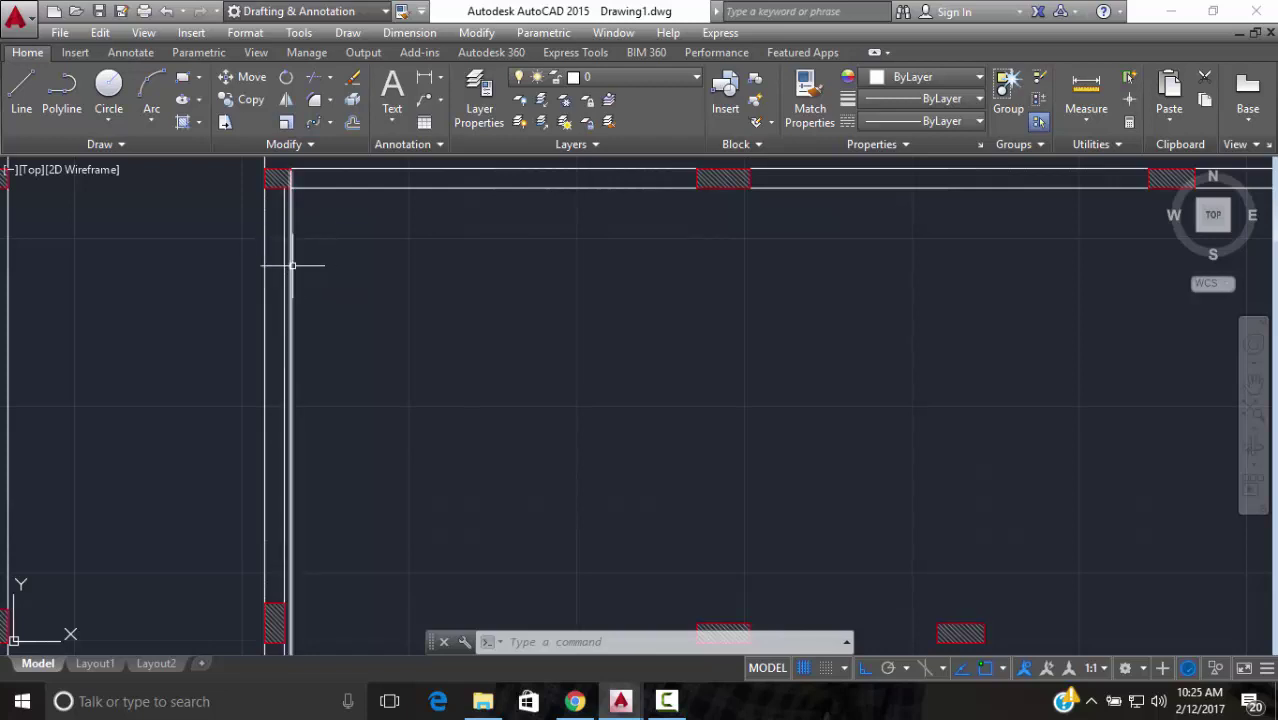
pyautogui.click(289, 262)
pyautogui.scroll(2, 337, 177)
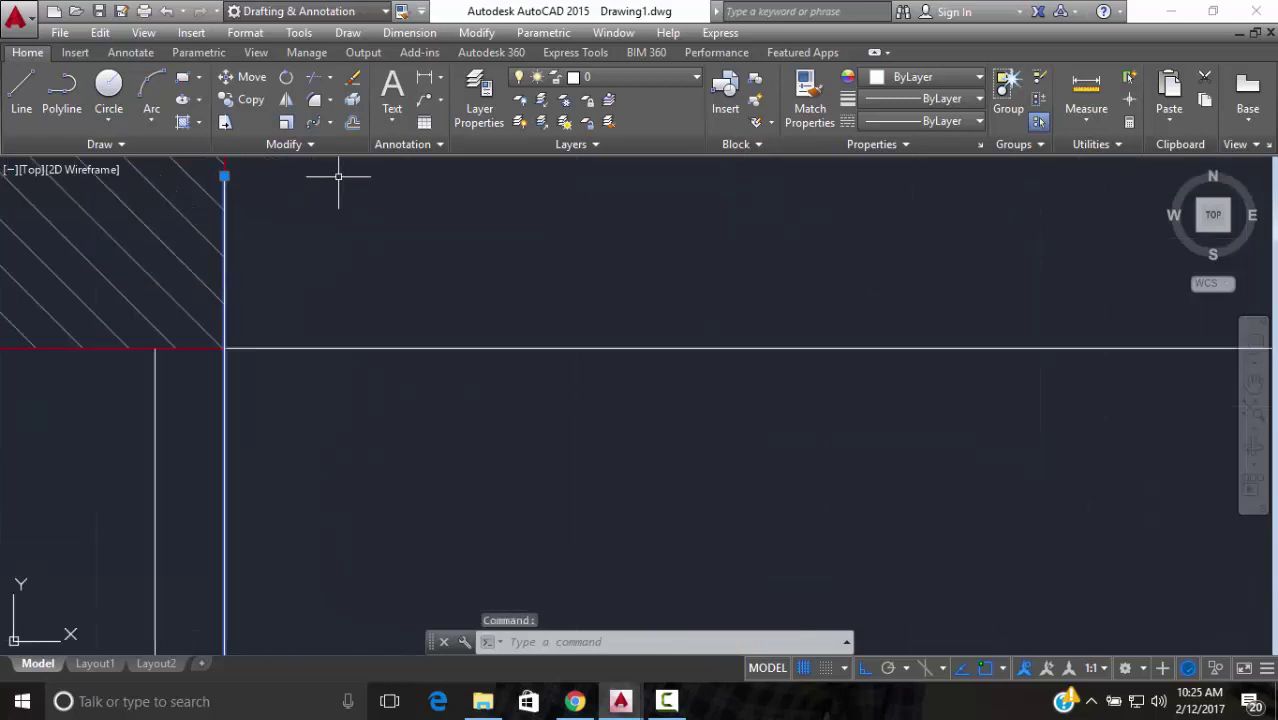
pyautogui.scroll(-5, 328, 177)
pyautogui.scroll(4, 335, 530)
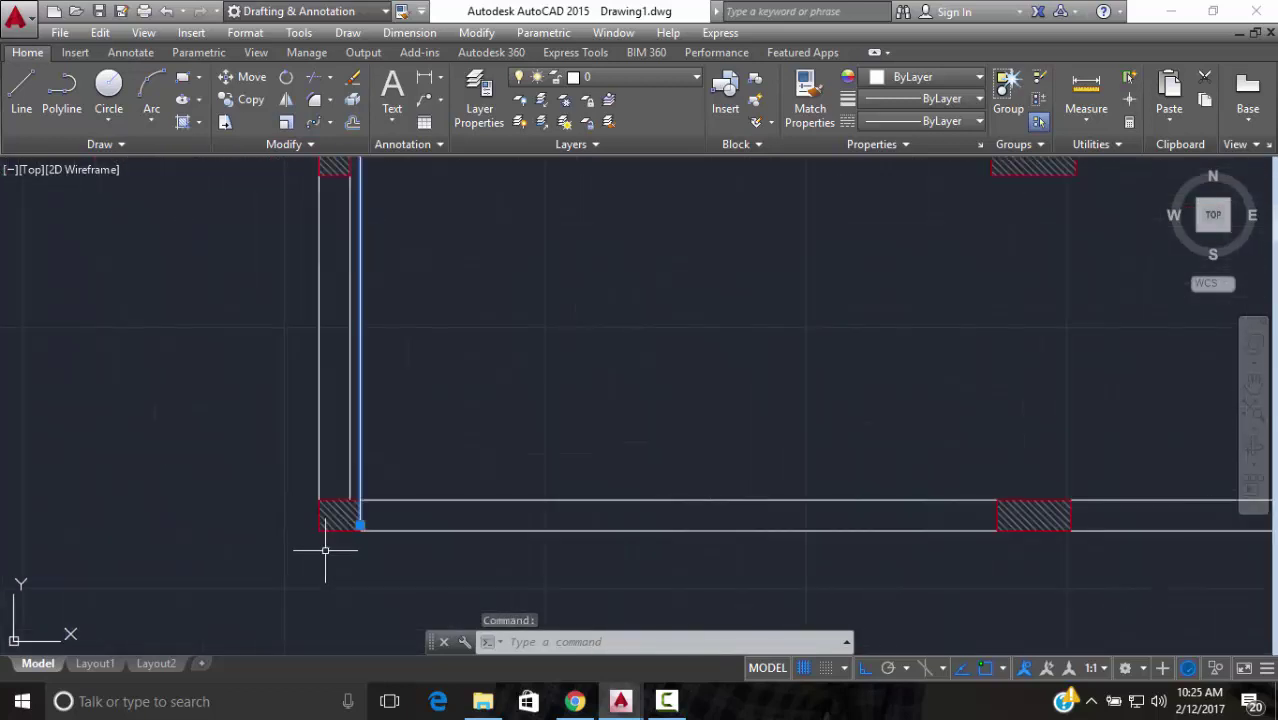
pyautogui.press('Escape')
pyautogui.scroll(-6, 450, 330)
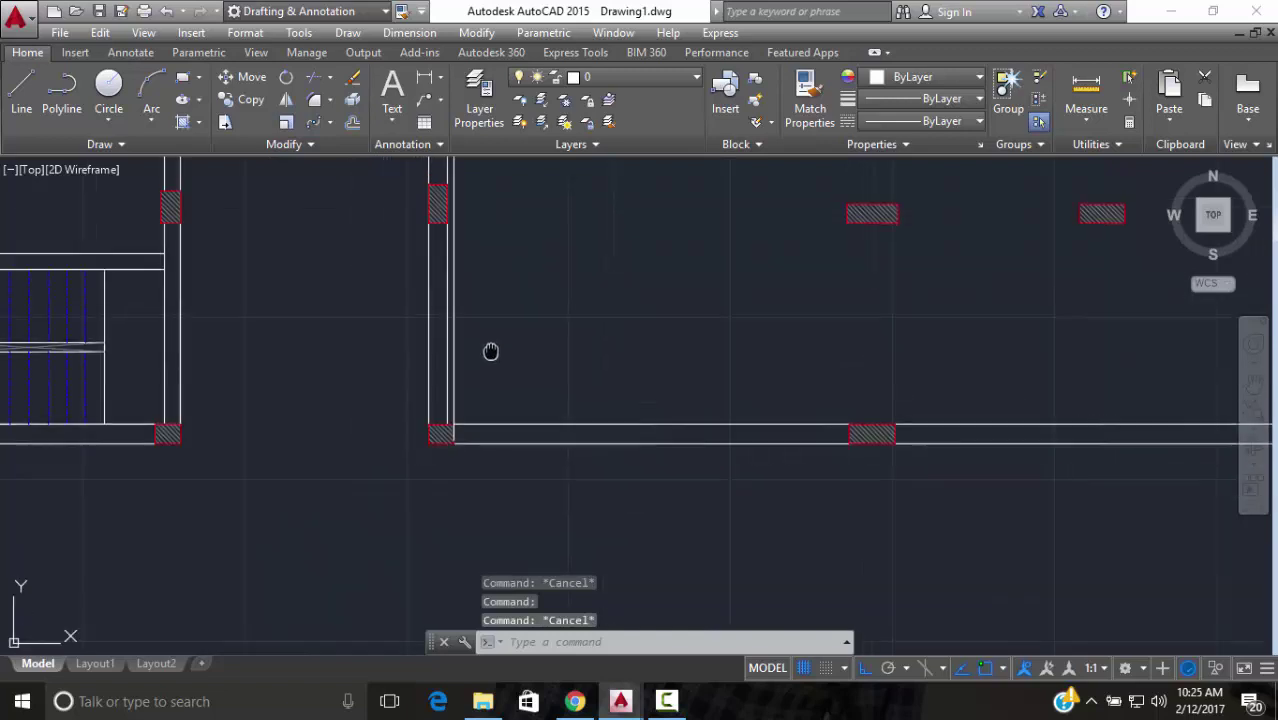
# Draw a horizontal line from the vertical bar line's midpoint perpendicular to the near face of the inner wall on the stair side
pyautogui.moveTo(505, 243); pyautogui.dragTo(485, 431, button='middle')
pyautogui.scroll(-2, 485, 405)
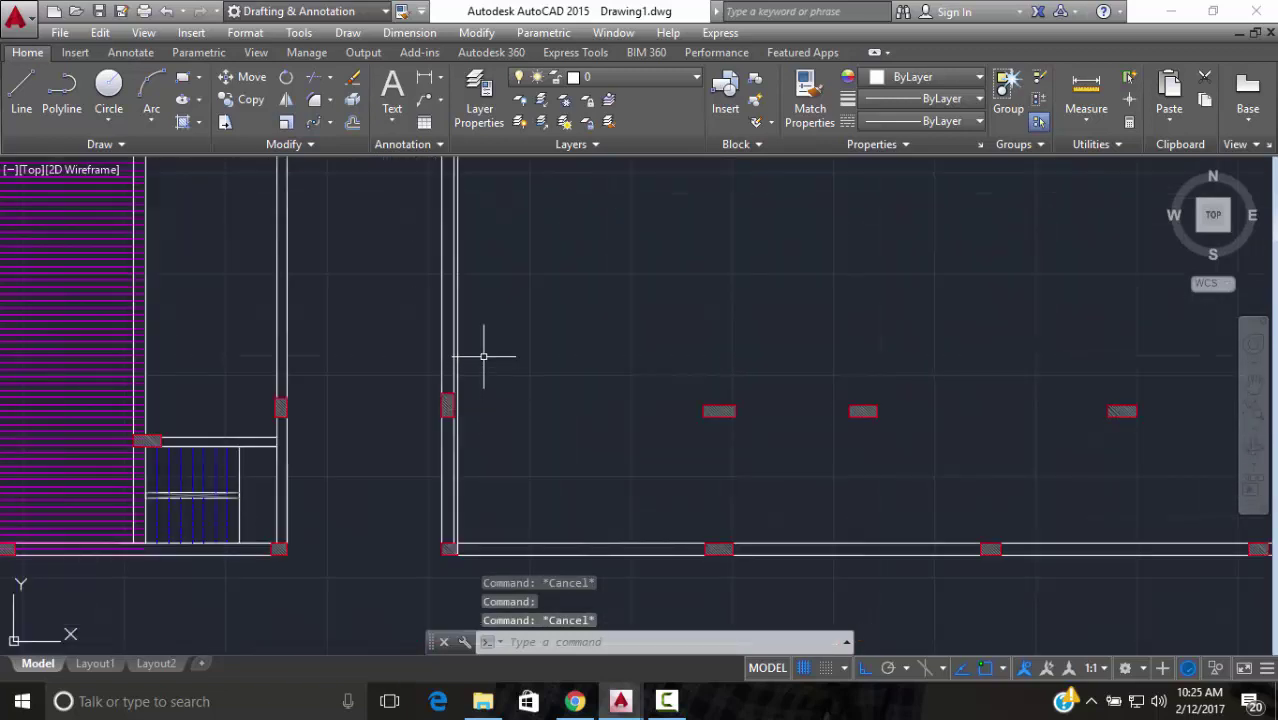
pyautogui.click(21, 88)
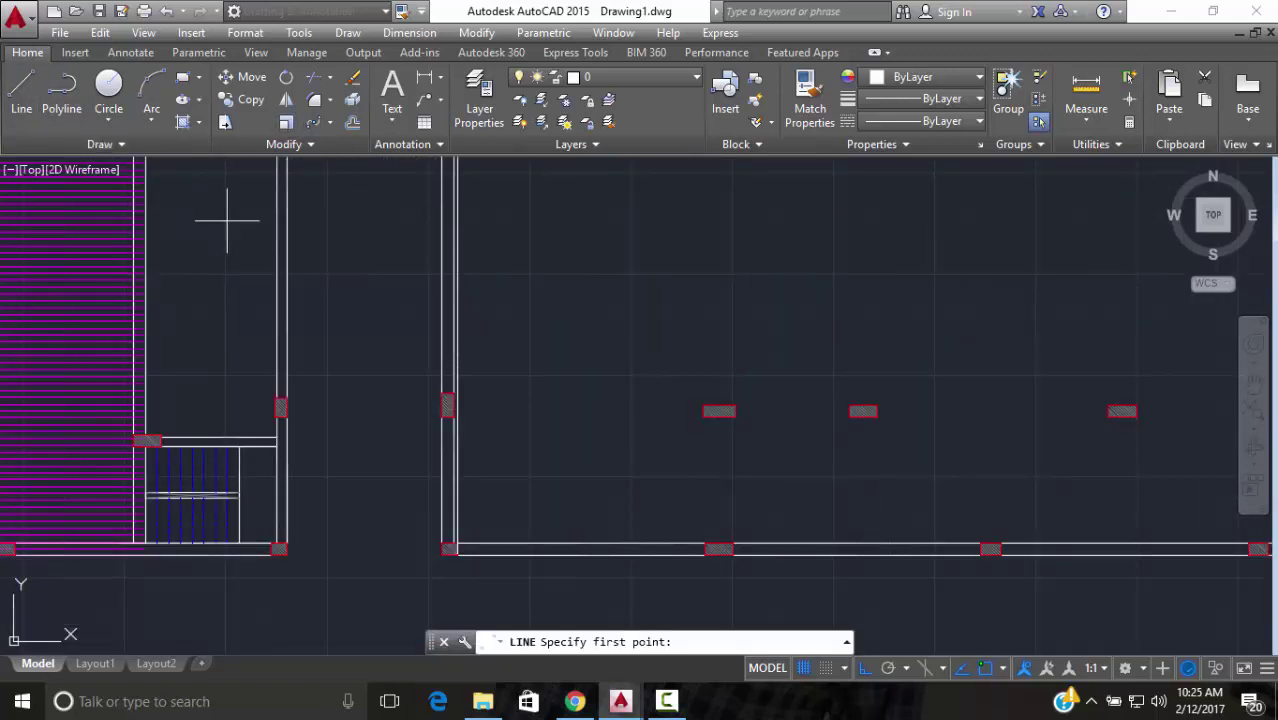
pyautogui.scroll(5, 485, 271)
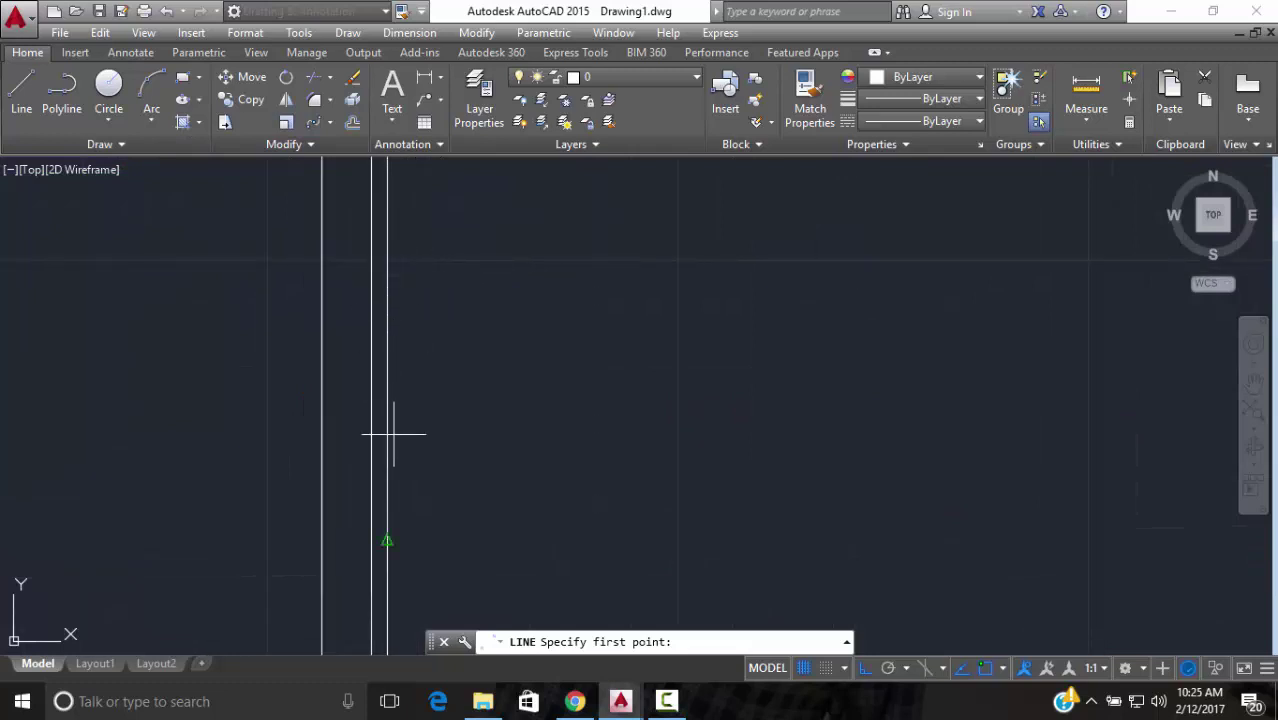
pyautogui.click(387, 540)
pyautogui.scroll(-5, 983, 400)
pyautogui.moveTo(1069, 399); pyautogui.dragTo(827, 370, button='middle')
pyautogui.scroll(3, 1200, 407)
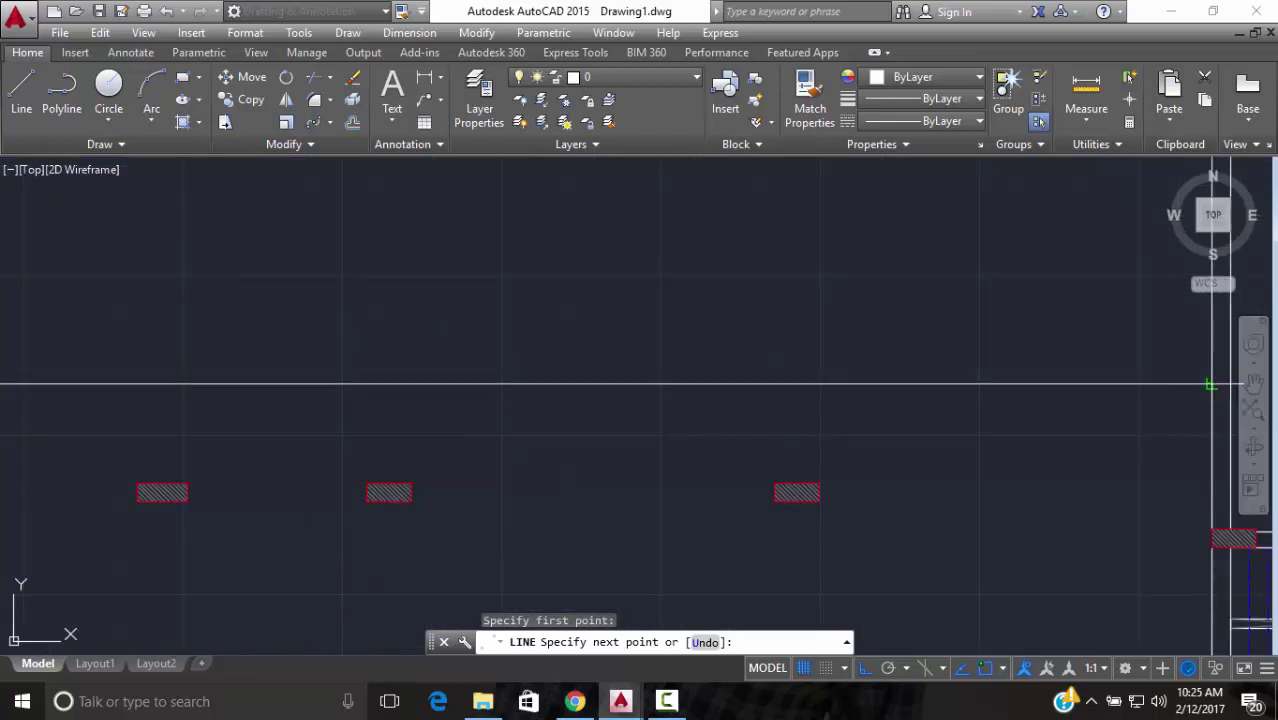
pyautogui.click(1209, 384)
pyautogui.press('Escape')
# Shorten the horizontal line by pulling its right end back 0.05 from the inner wall's face
pyautogui.click(1170, 428)
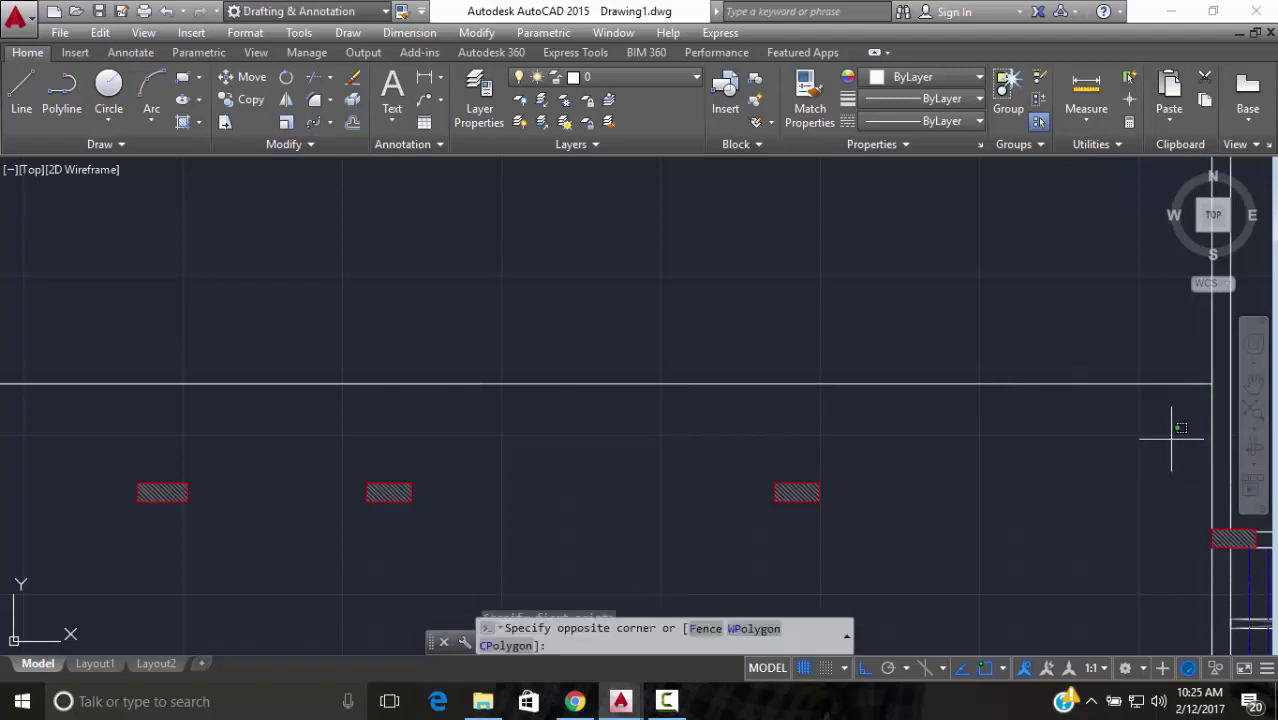
pyautogui.click(1156, 343)
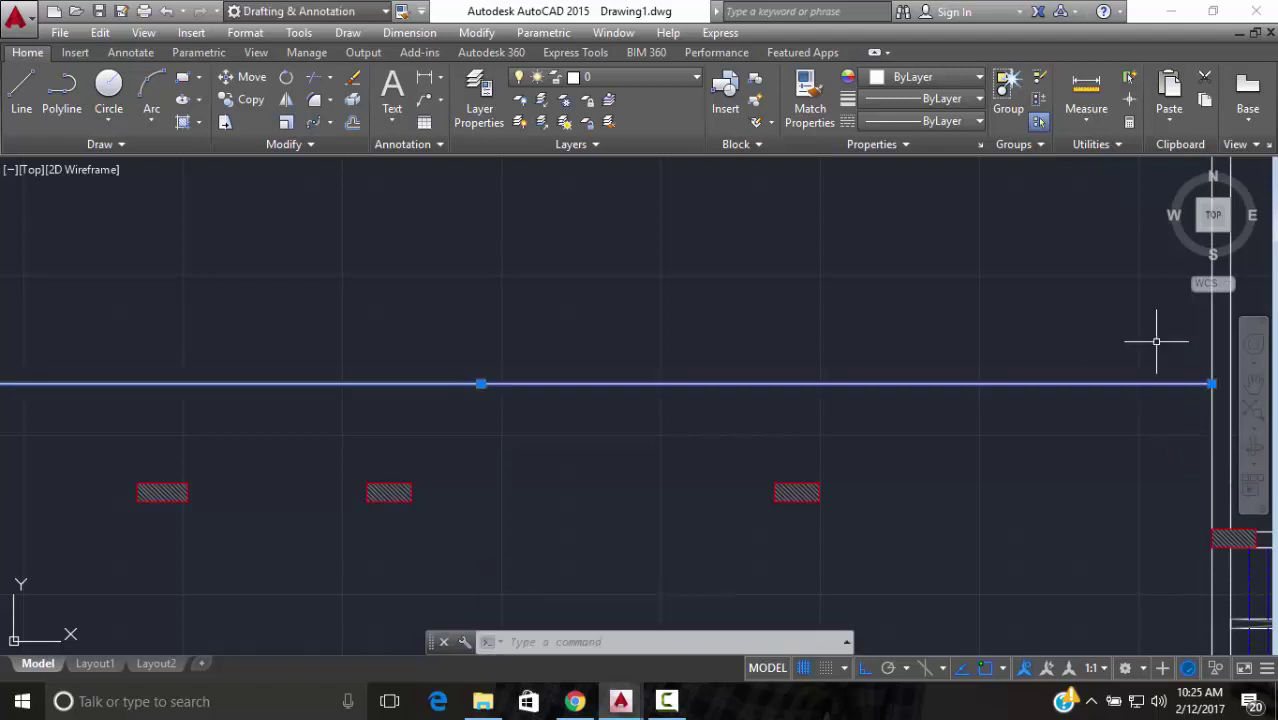
pyautogui.click(1211, 384)
pyautogui.write('.0')
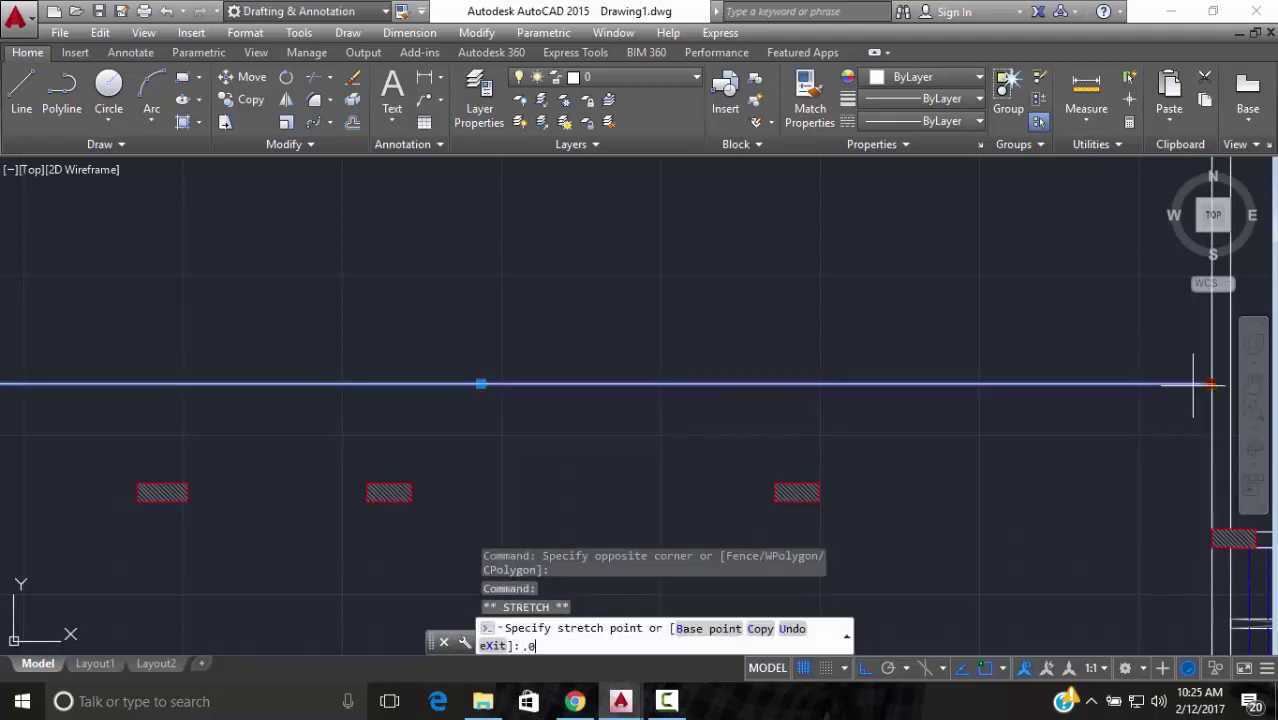
pyautogui.write('5')
pyautogui.press('Return')
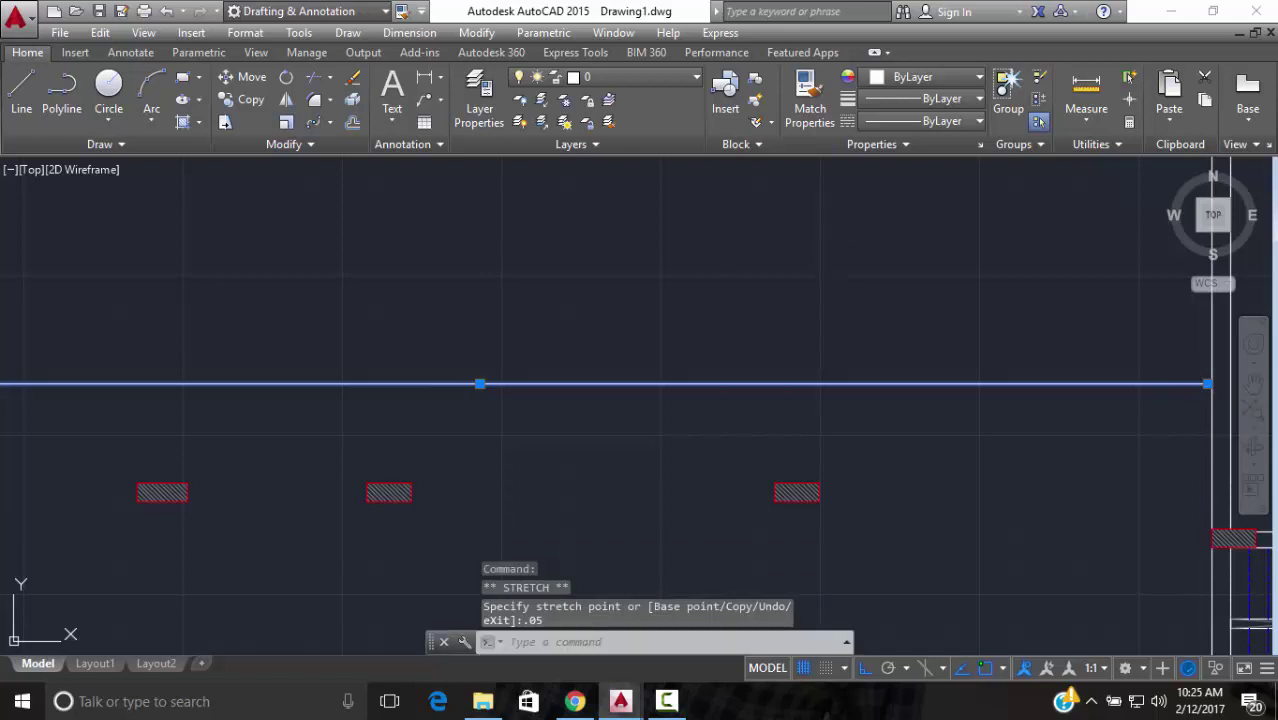
pyautogui.press('Escape')
# Move the vertical bar line beside the left corner columns to the x- b layer
pyautogui.scroll(-5, 711, 324)
pyautogui.scroll(6, 298, 280)
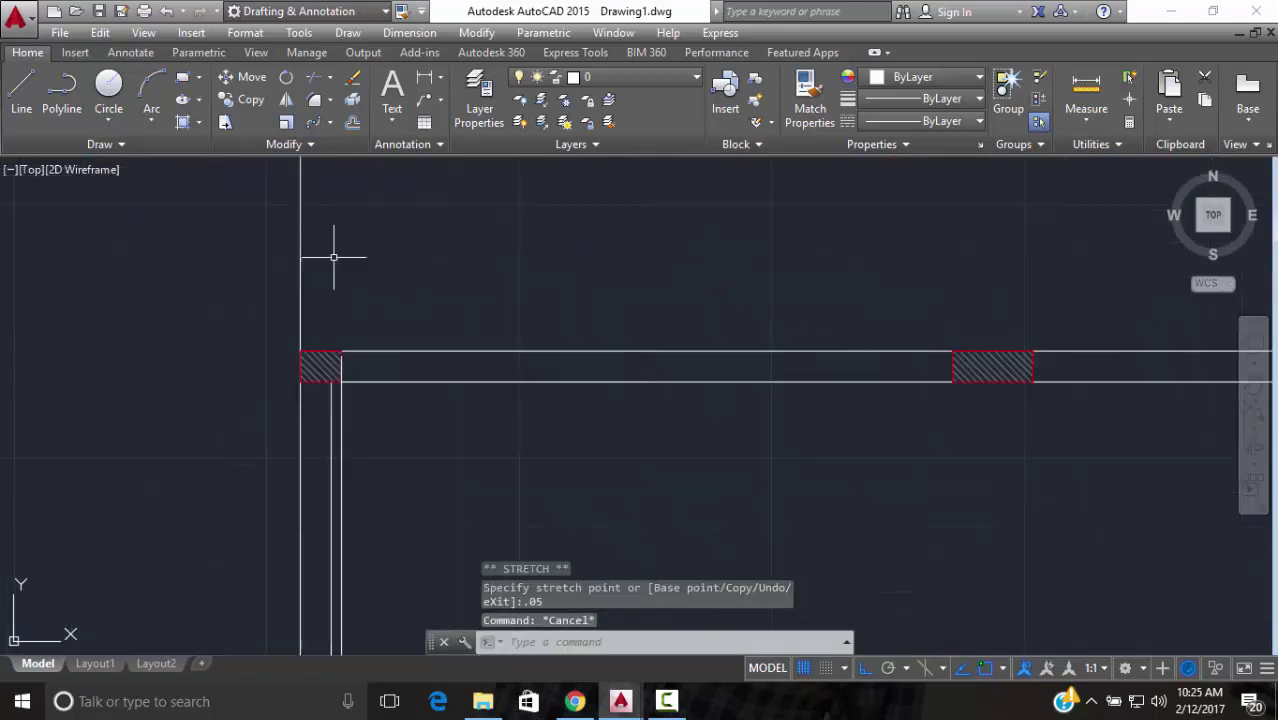
pyautogui.click(334, 436)
pyautogui.click(380, 400)
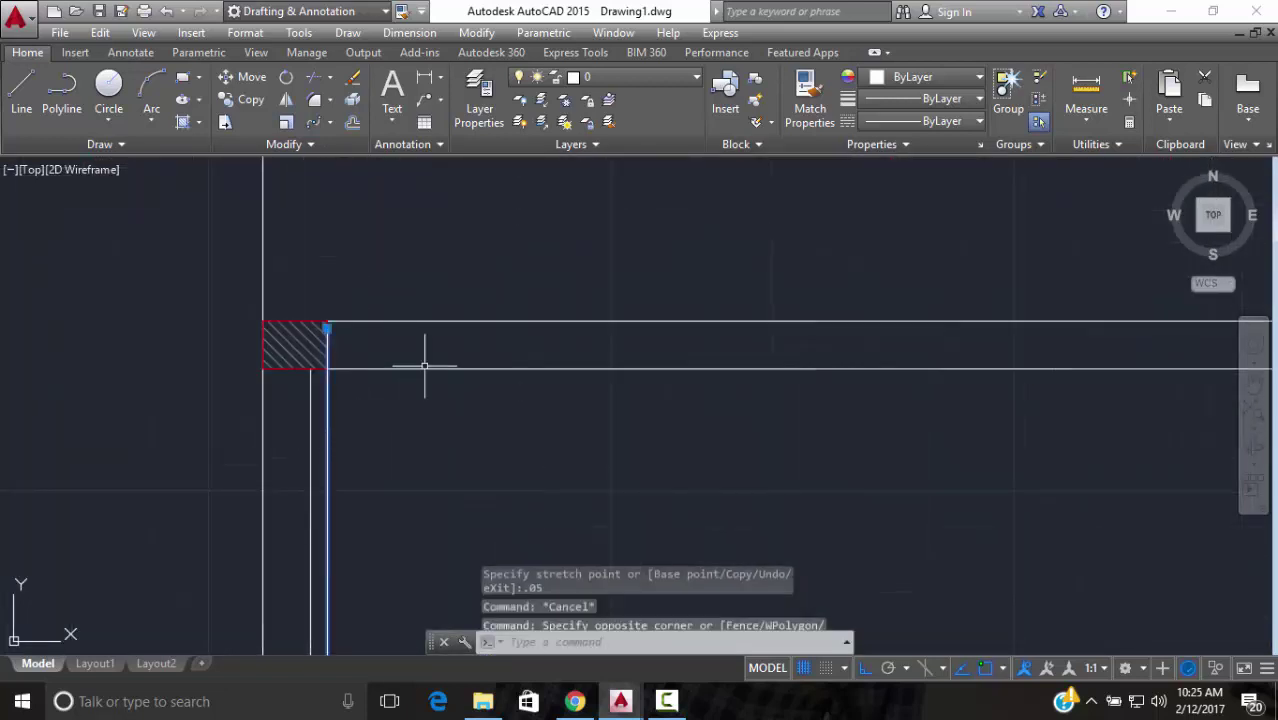
pyautogui.click(621, 79)
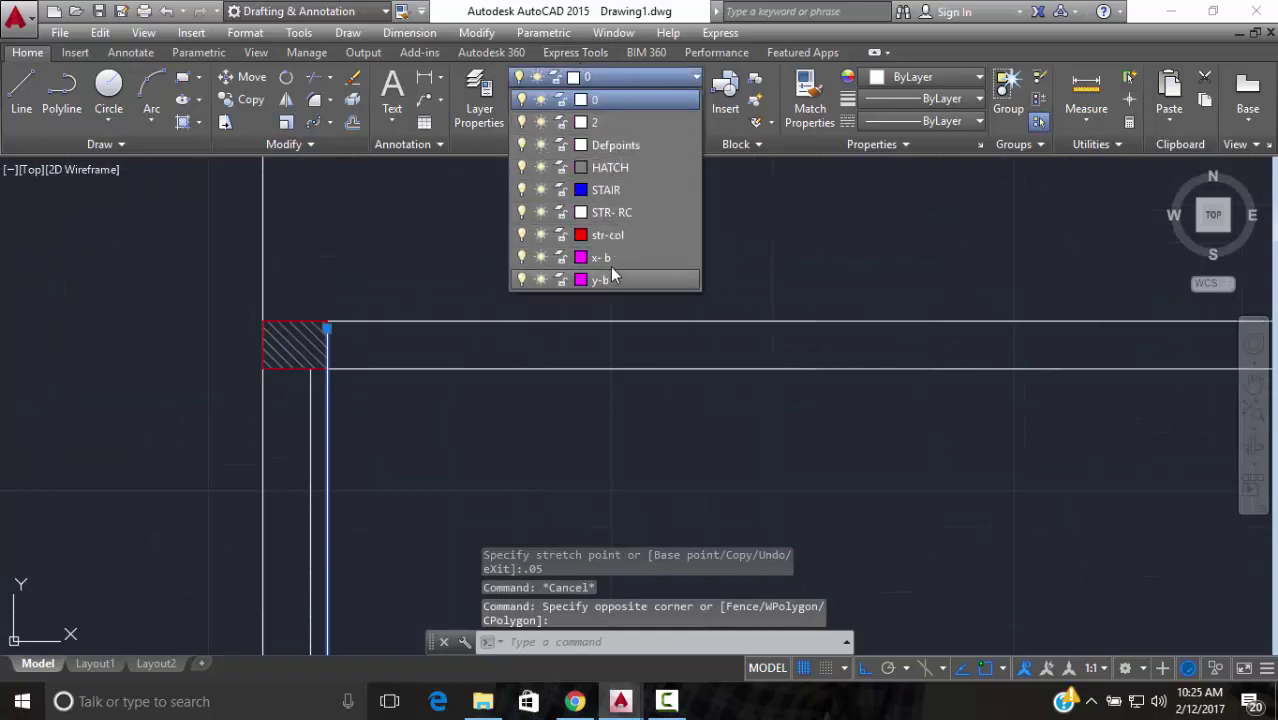
pyautogui.click(602, 262)
pyautogui.scroll(-4, 521, 398)
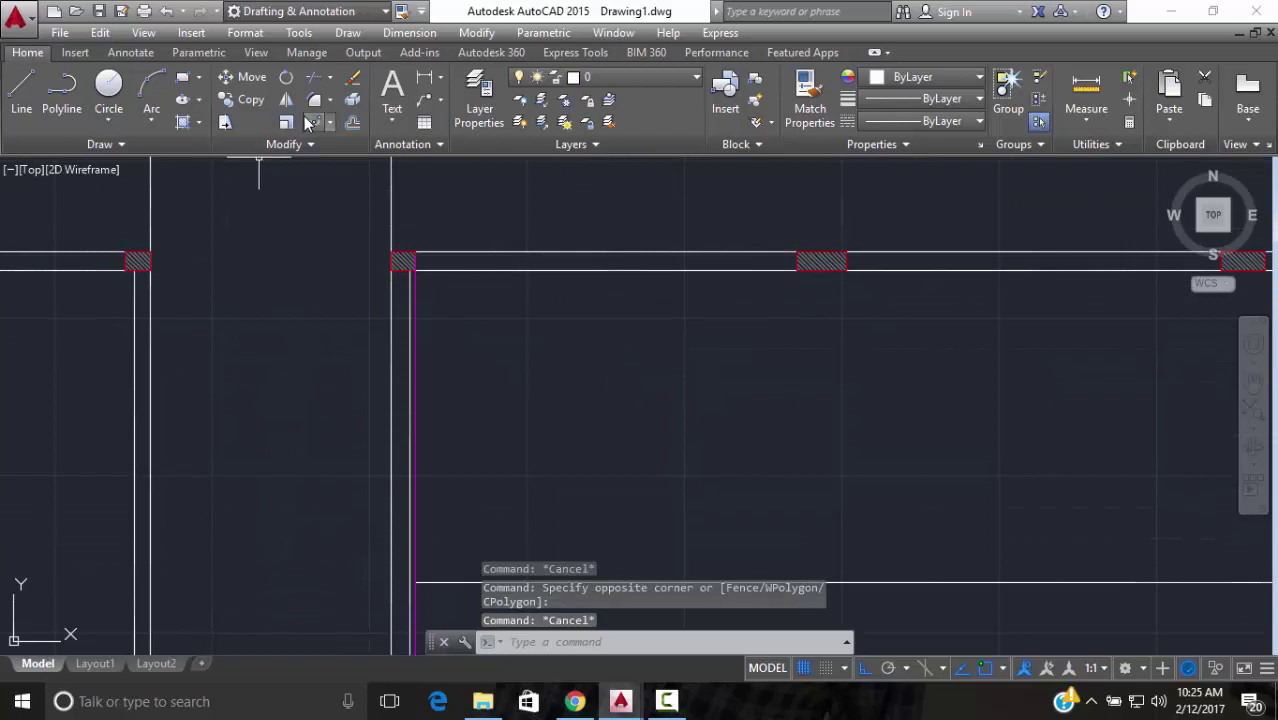
# Create a path array of the vertical bar line along the horizontal line with an item spacing of 1/6
pyautogui.scroll(2, 425, 324)
pyautogui.click(412, 326)
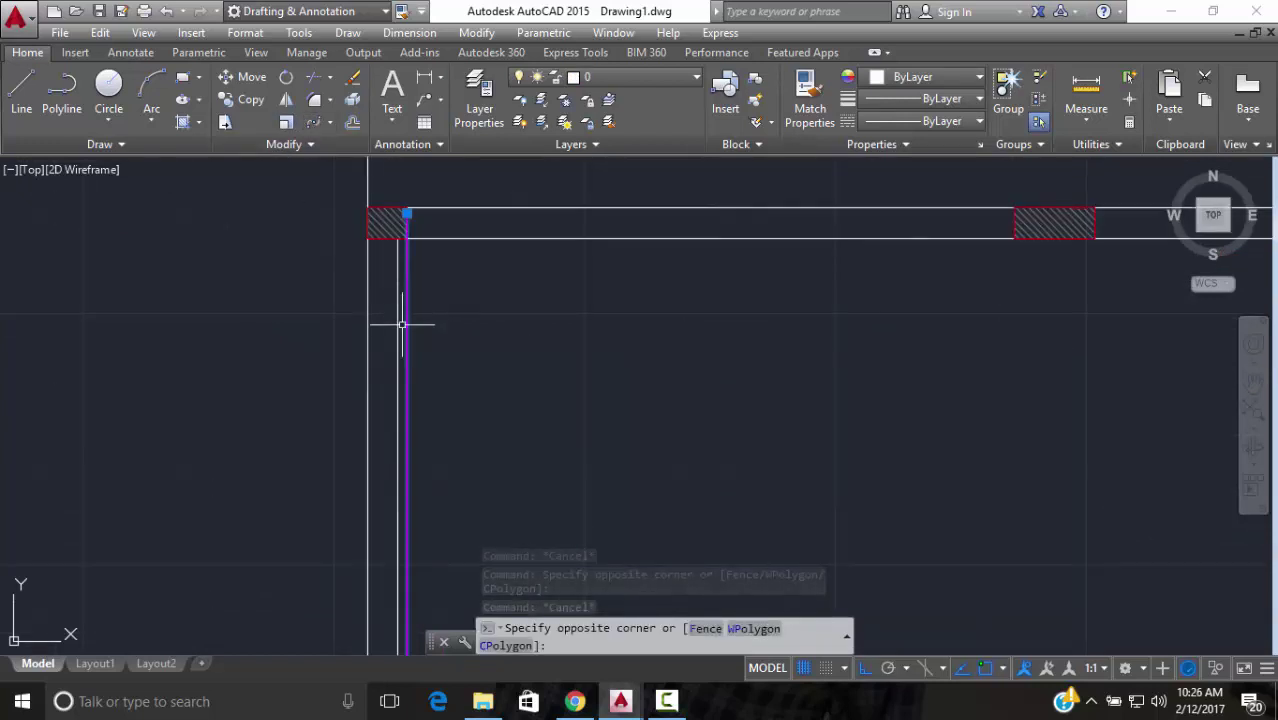
pyautogui.click(313, 122)
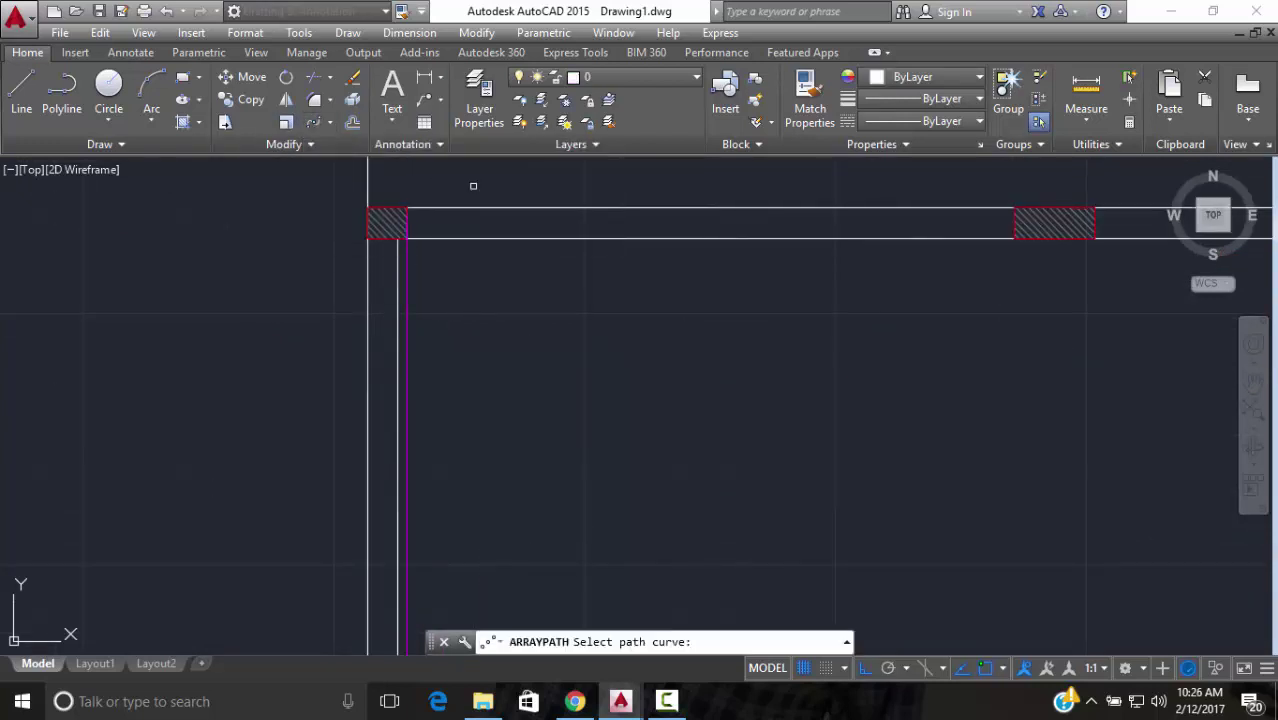
pyautogui.scroll(-3, 534, 405)
pyautogui.click(542, 402)
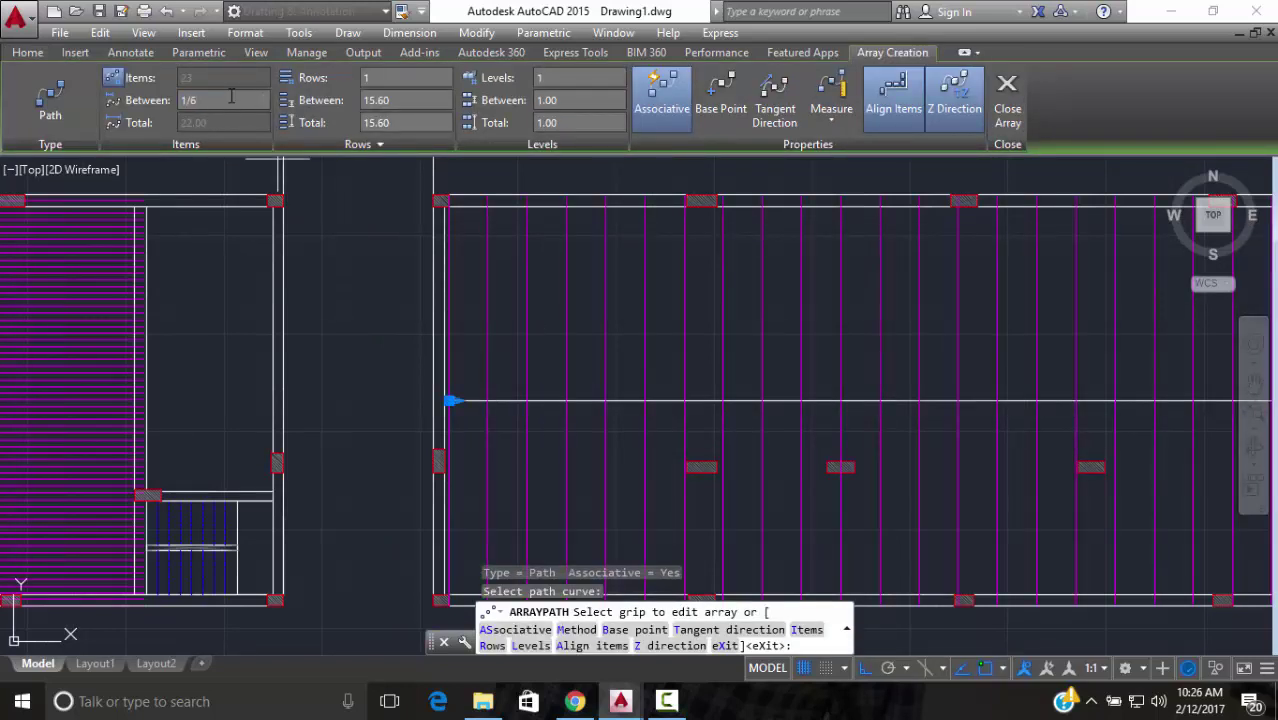
pyautogui.click(231, 96)
pyautogui.write('1/6')
pyautogui.press('Return')
pyautogui.press('Escape')
# Erase the horizontal path line running through the middle of the new vertical bar array
pyautogui.scroll(-3, 947, 385)
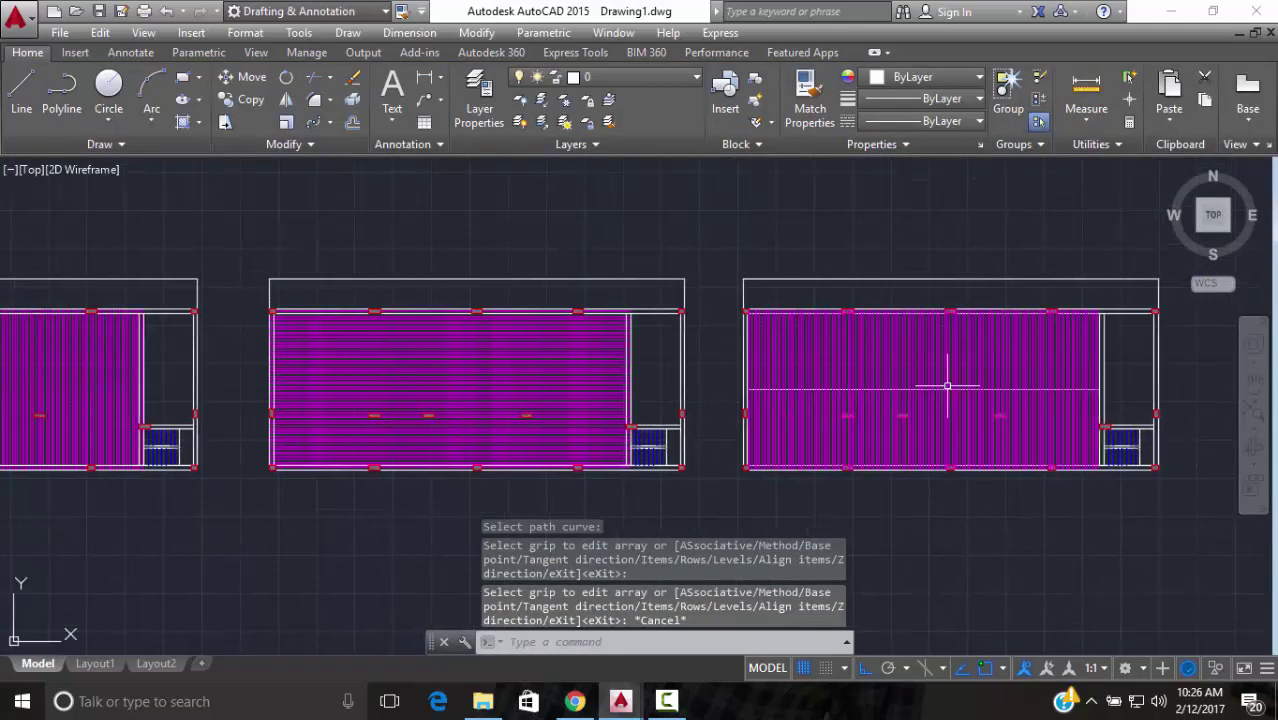
pyautogui.scroll(5, 947, 385)
pyautogui.click(950, 378)
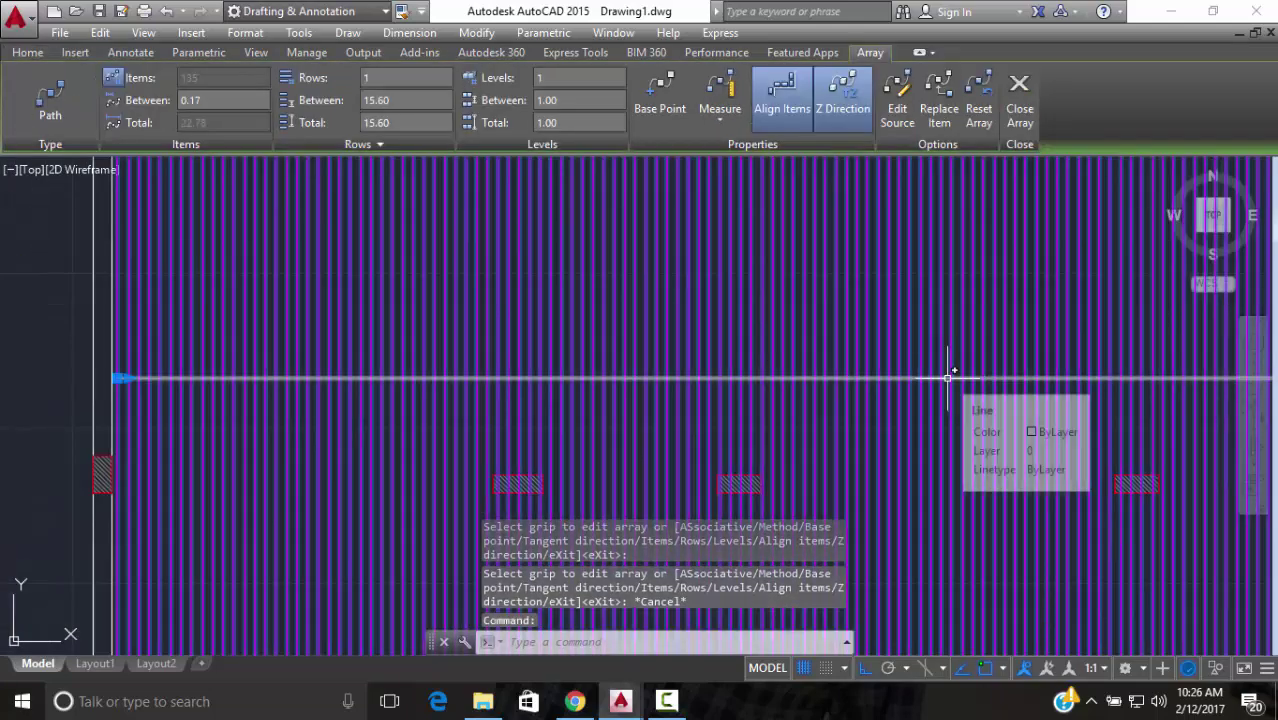
pyautogui.press('Escape')
pyautogui.click(942, 352)
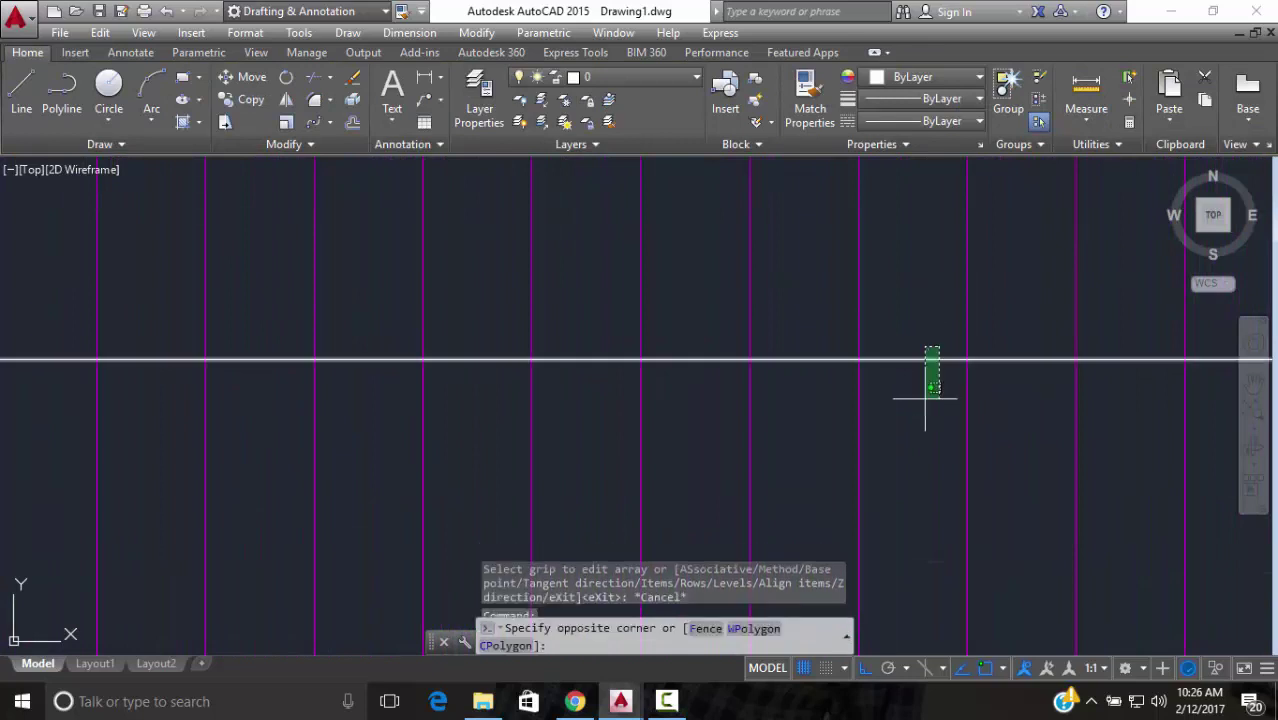
pyautogui.click(922, 396)
pyautogui.write('e')
pyautogui.press('Return')
pyautogui.scroll(-5, 925, 398)
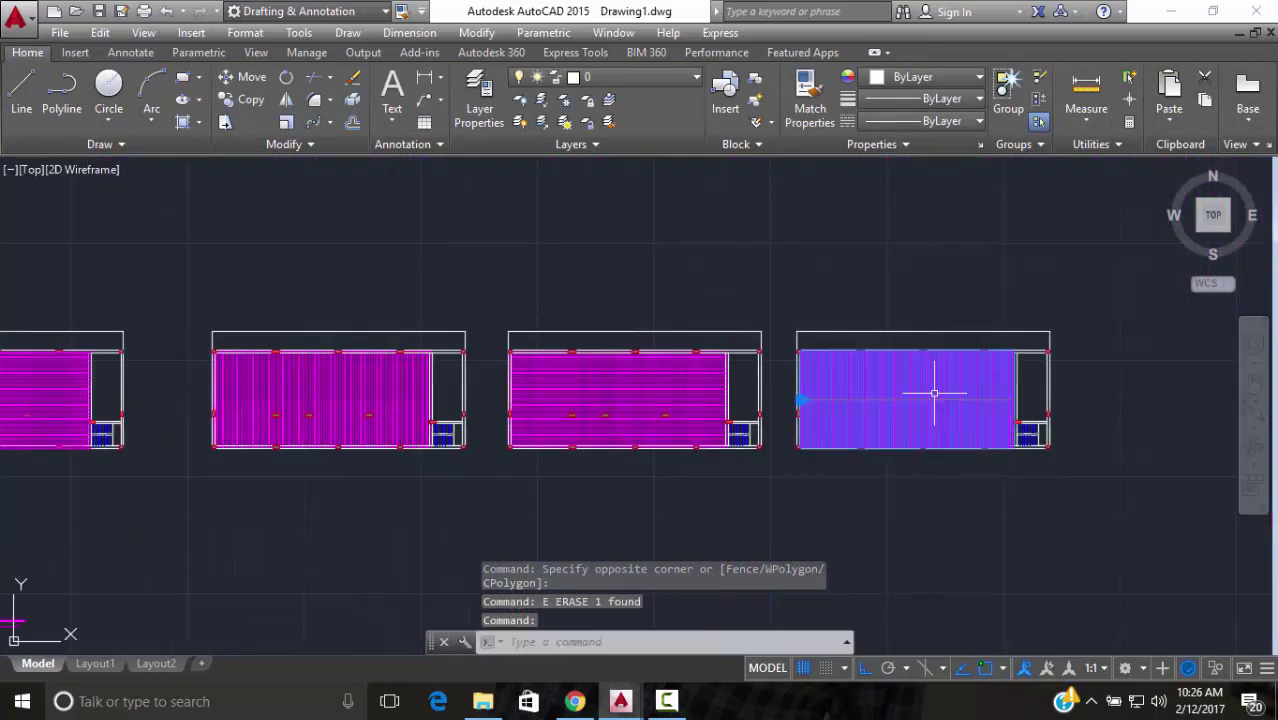
# Break the vertical bar array in the last plan into separate lines with XPLODE, using the Explode option
pyautogui.click(934, 388)
pyautogui.write('xp')
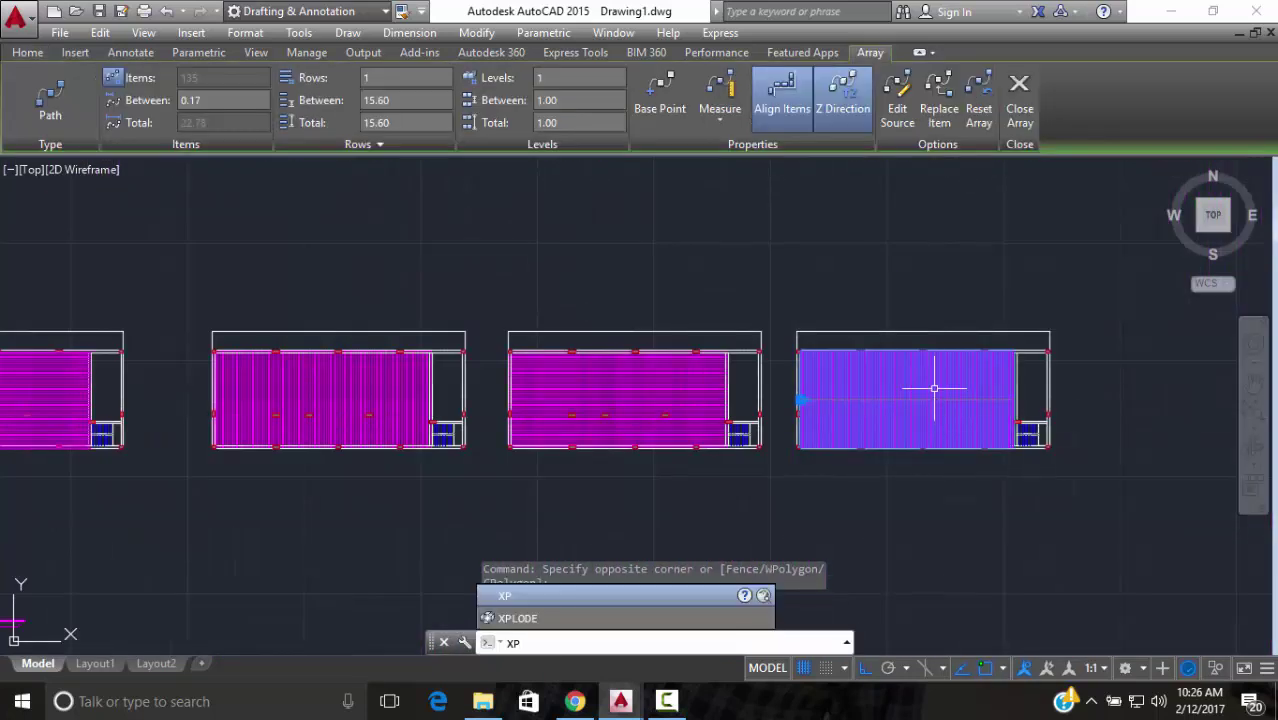
pyautogui.press('Return')
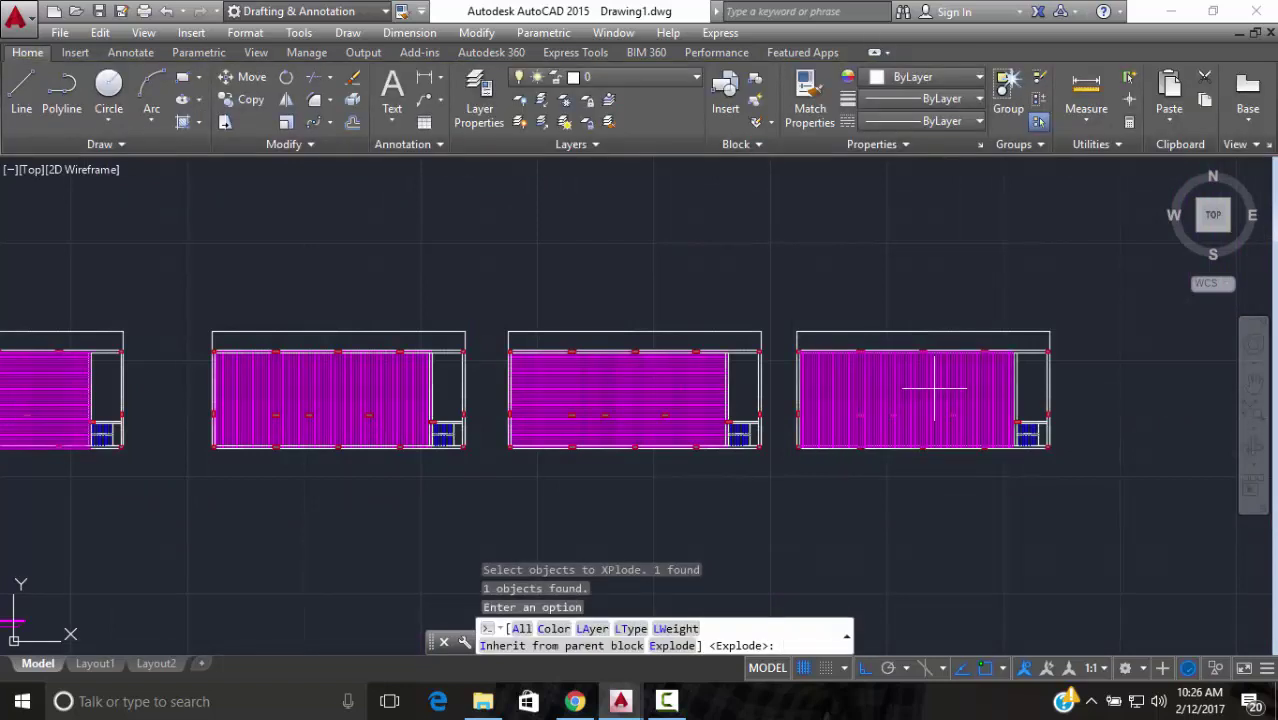
pyautogui.press('Return')
pyautogui.click(922, 387)
pyautogui.press('Escape')
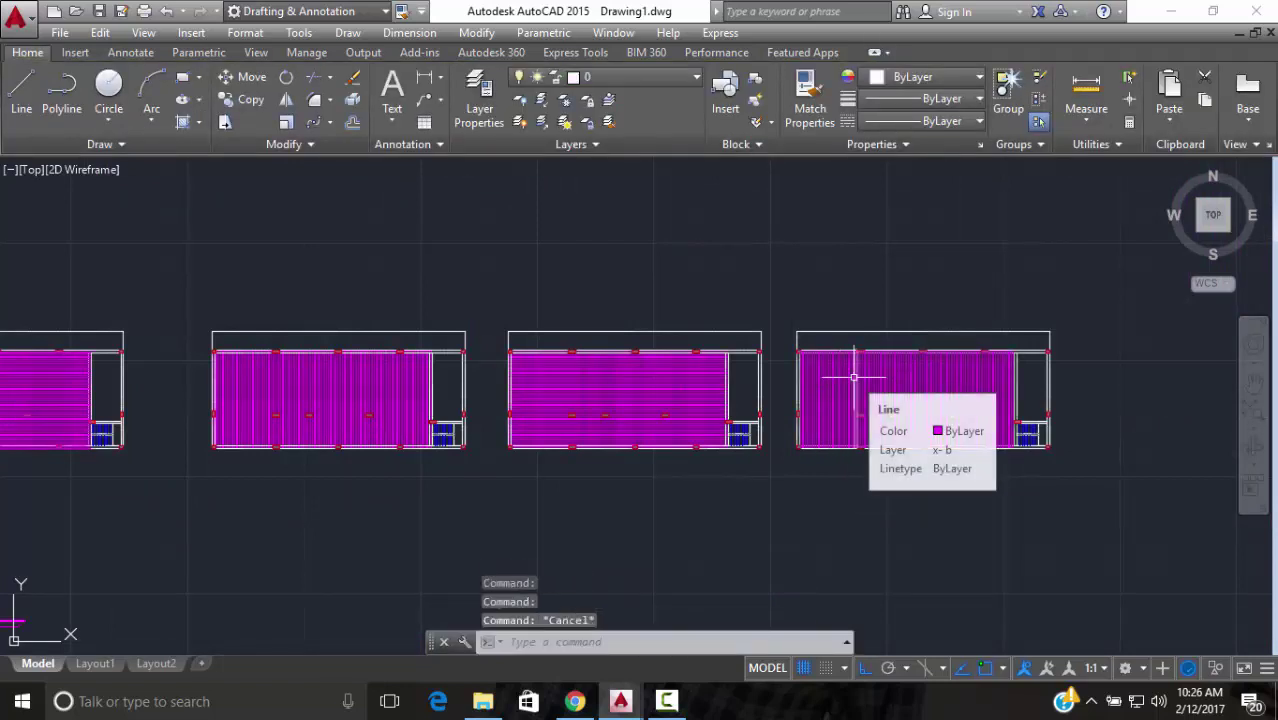
# Isolate the layers of the outline, walls, columns and stairs with LAYISO, using objects selected in the second plan
pyautogui.scroll(-6, 850, 376)
pyautogui.scroll(6, 500, 377)
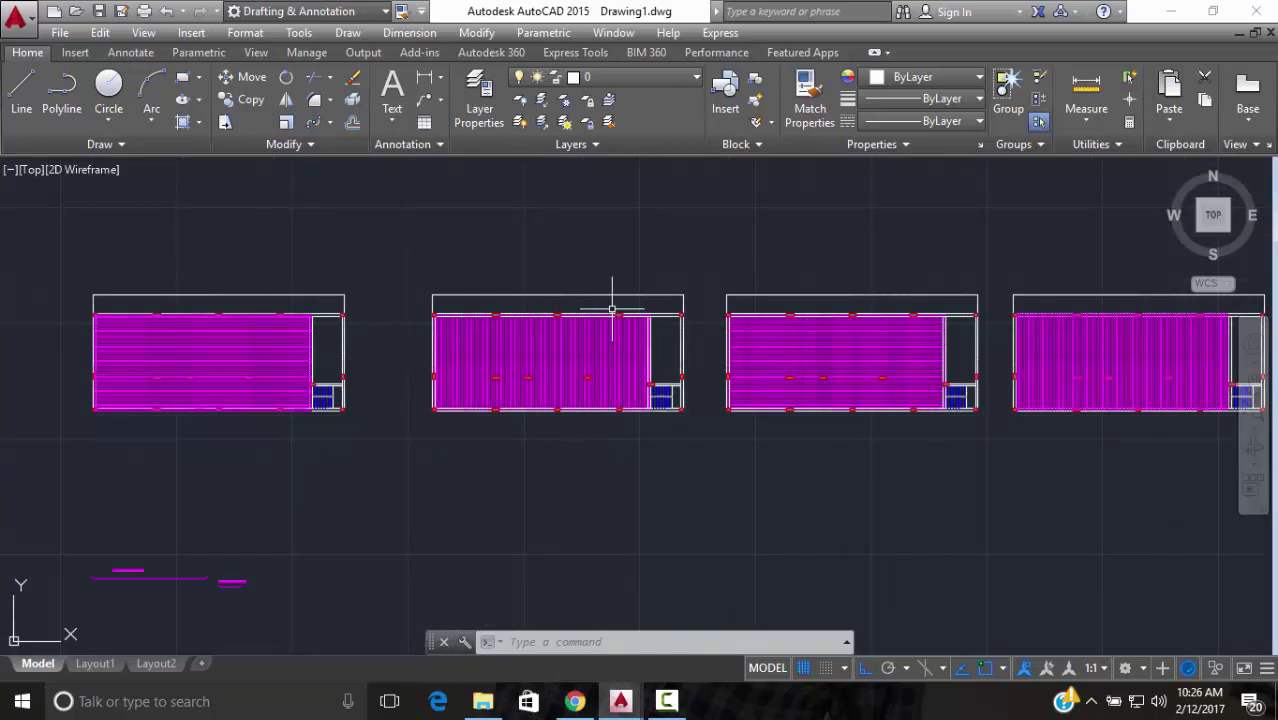
pyautogui.scroll(4, 676, 277)
pyautogui.scroll(-4, 705, 265)
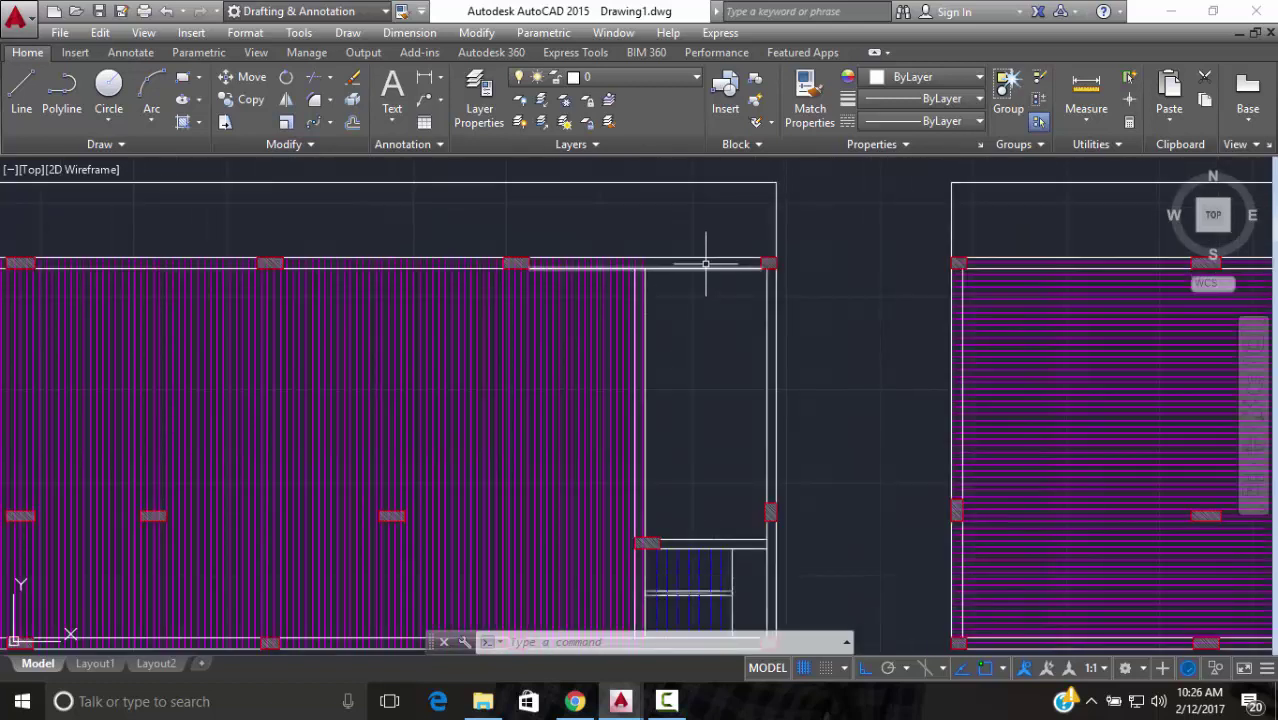
pyautogui.click(813, 170)
pyautogui.click(736, 371)
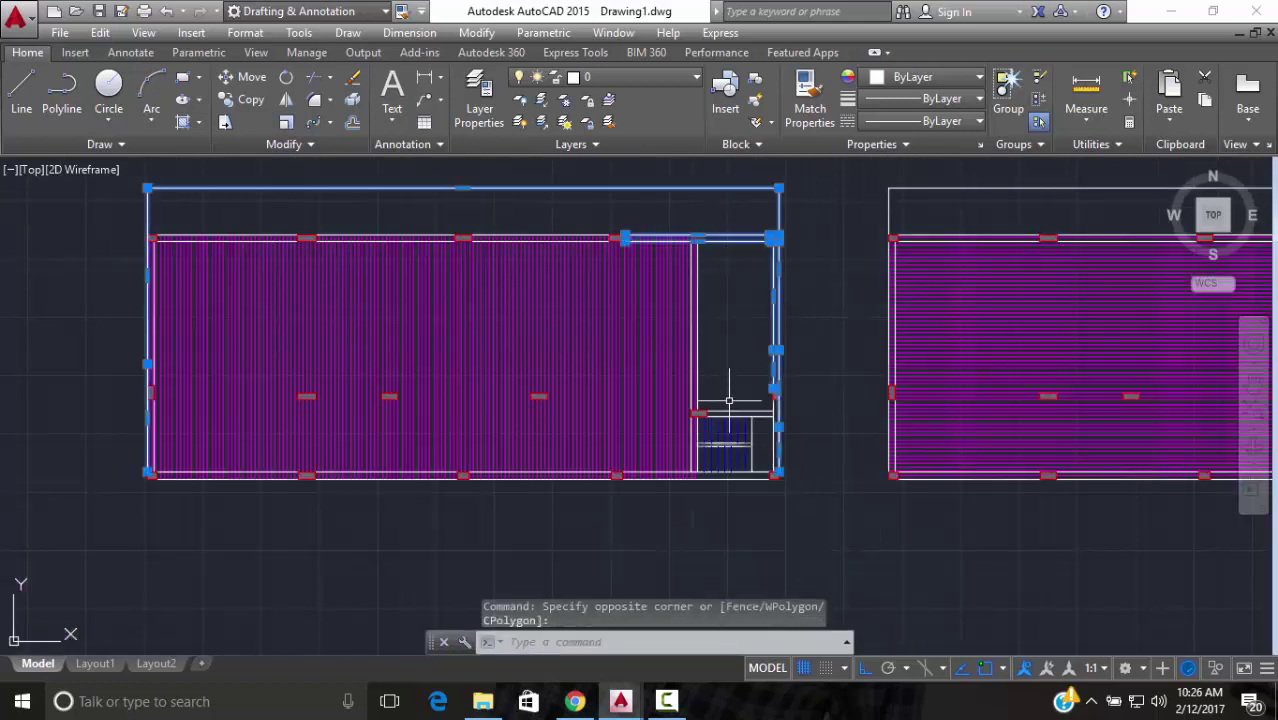
pyautogui.scroll(5, 737, 455)
pyautogui.click(1036, 352)
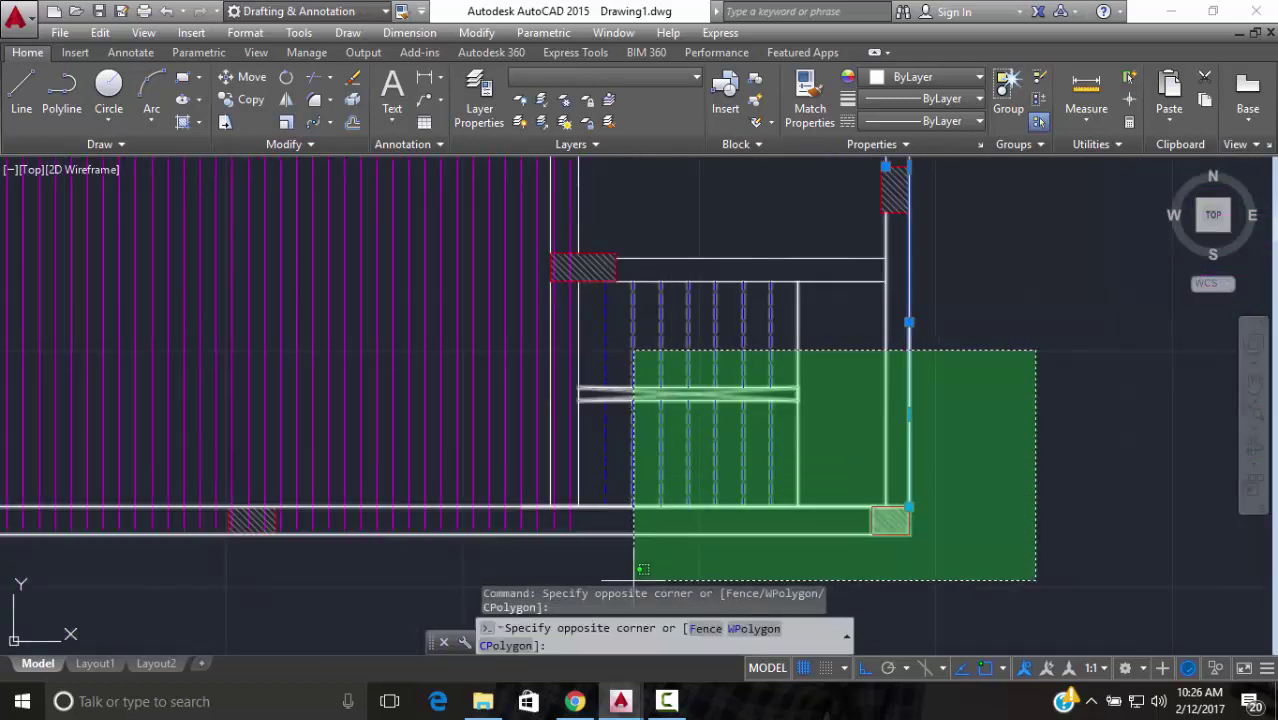
pyautogui.click(672, 540)
pyautogui.write('LA')
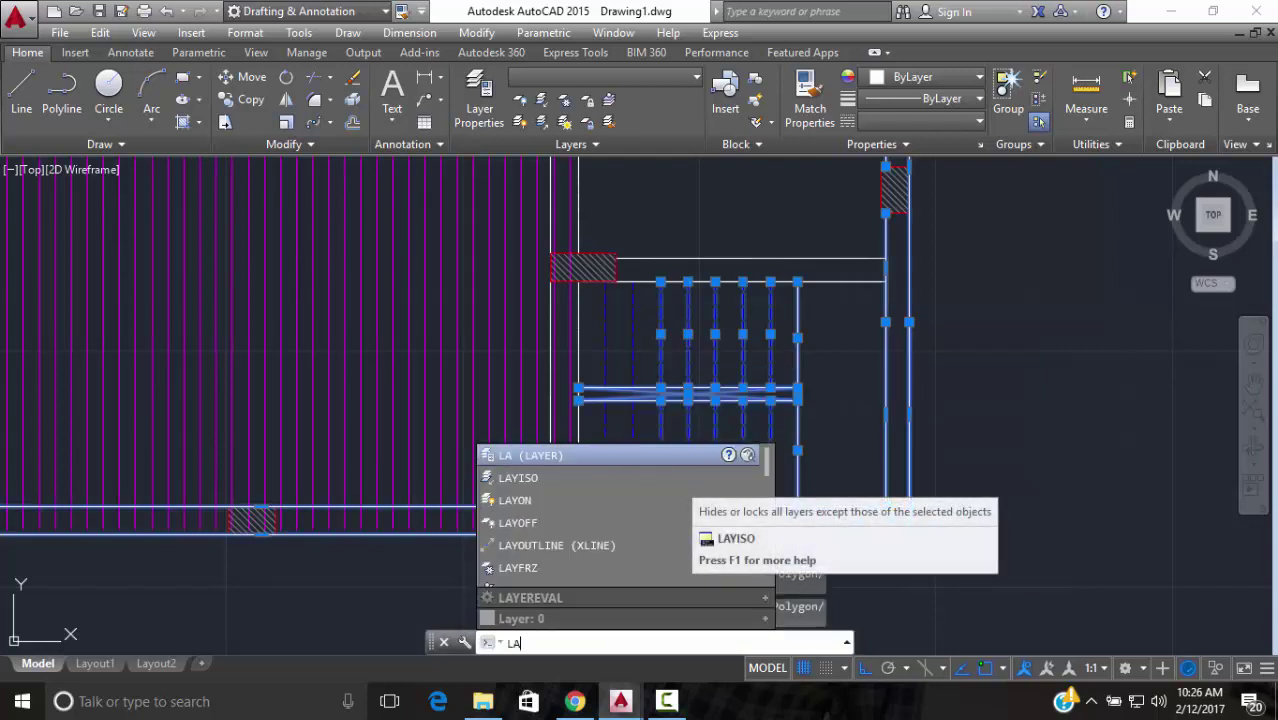
pyautogui.write('YISO')
pyautogui.press('Return')
pyautogui.scroll(-5, 691, 480)
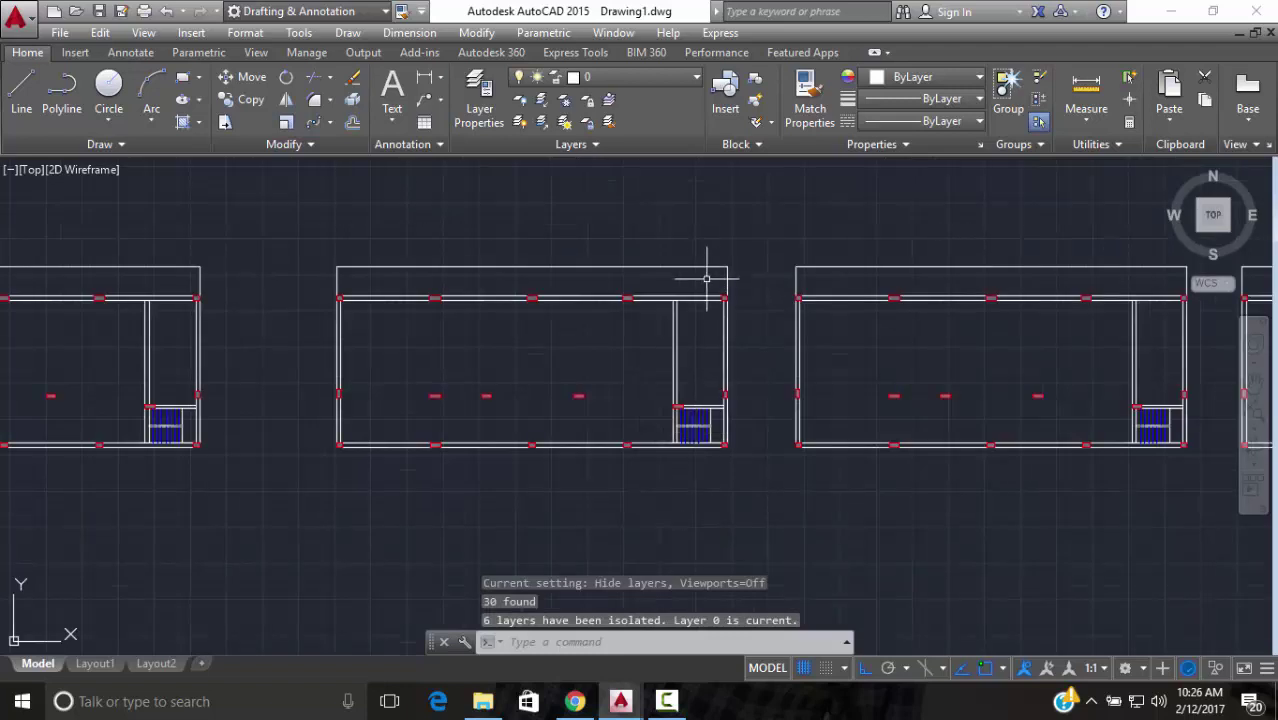
# Copy the second plan without its bars to a spot straight below it, and turn all layers on
pyautogui.click(758, 240)
pyautogui.click(288, 535)
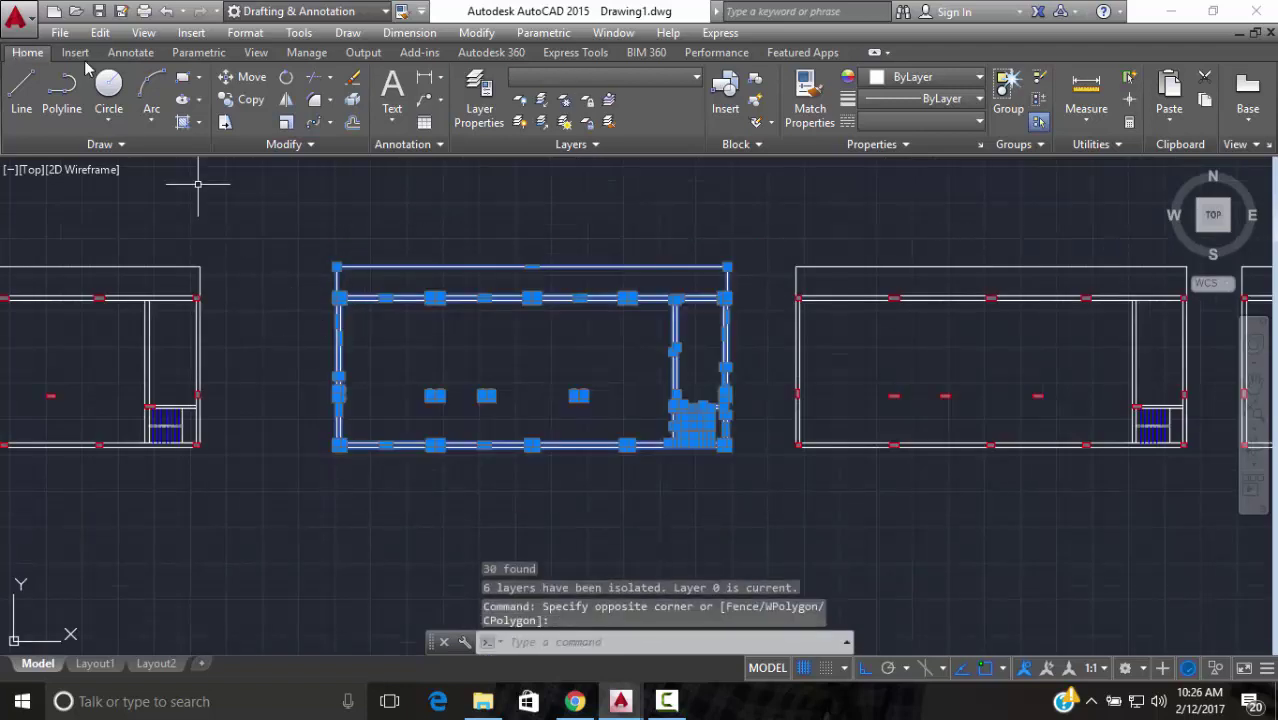
pyautogui.click(243, 100)
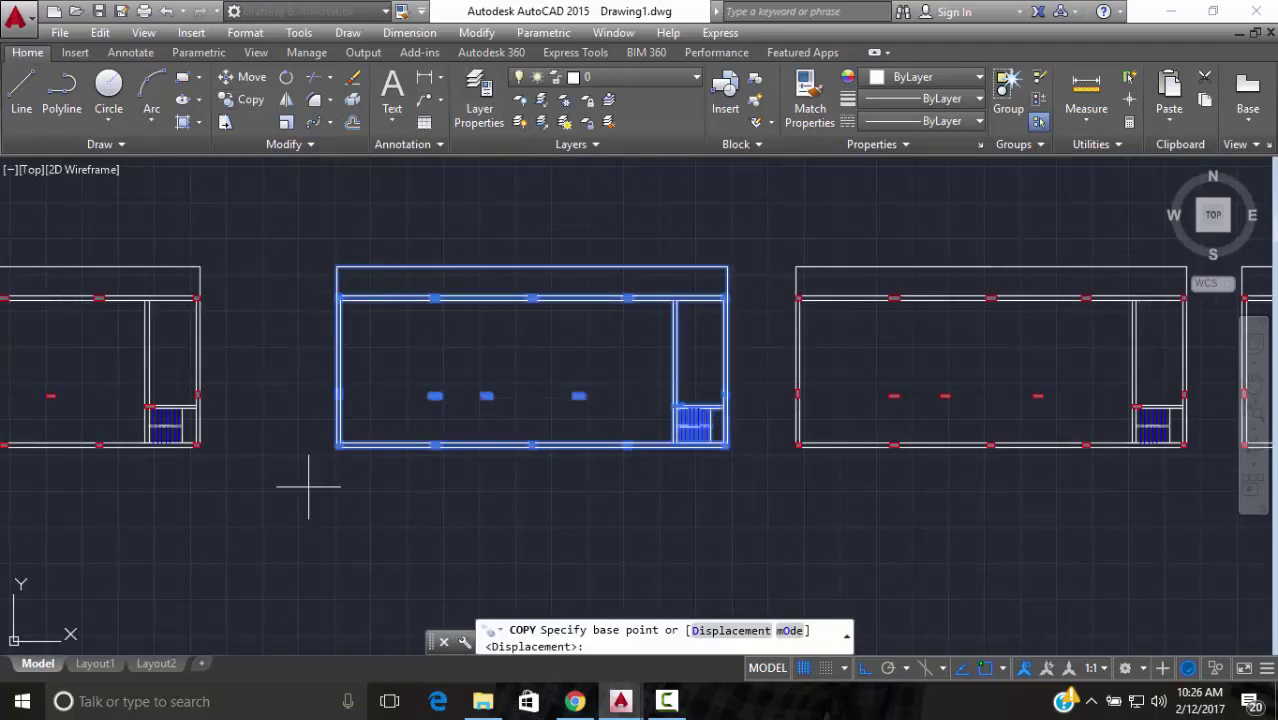
pyautogui.click(339, 447)
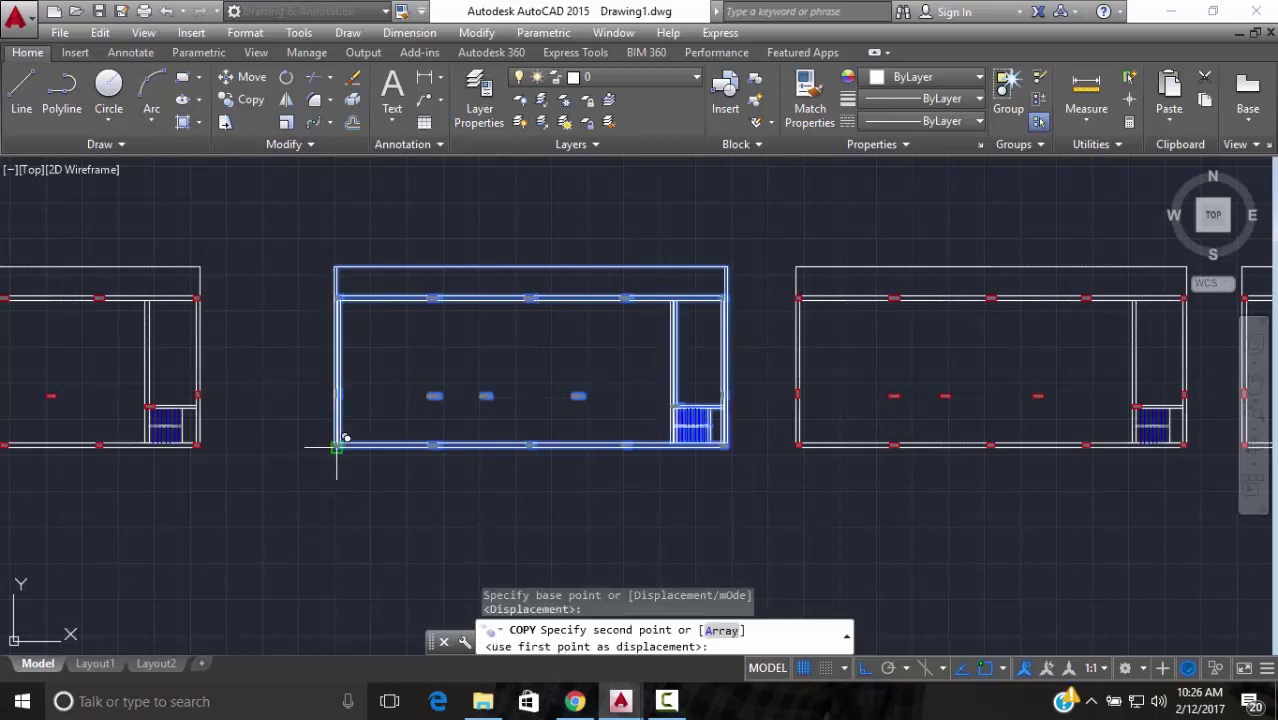
pyautogui.scroll(-3, 344, 470)
pyautogui.click(361, 544)
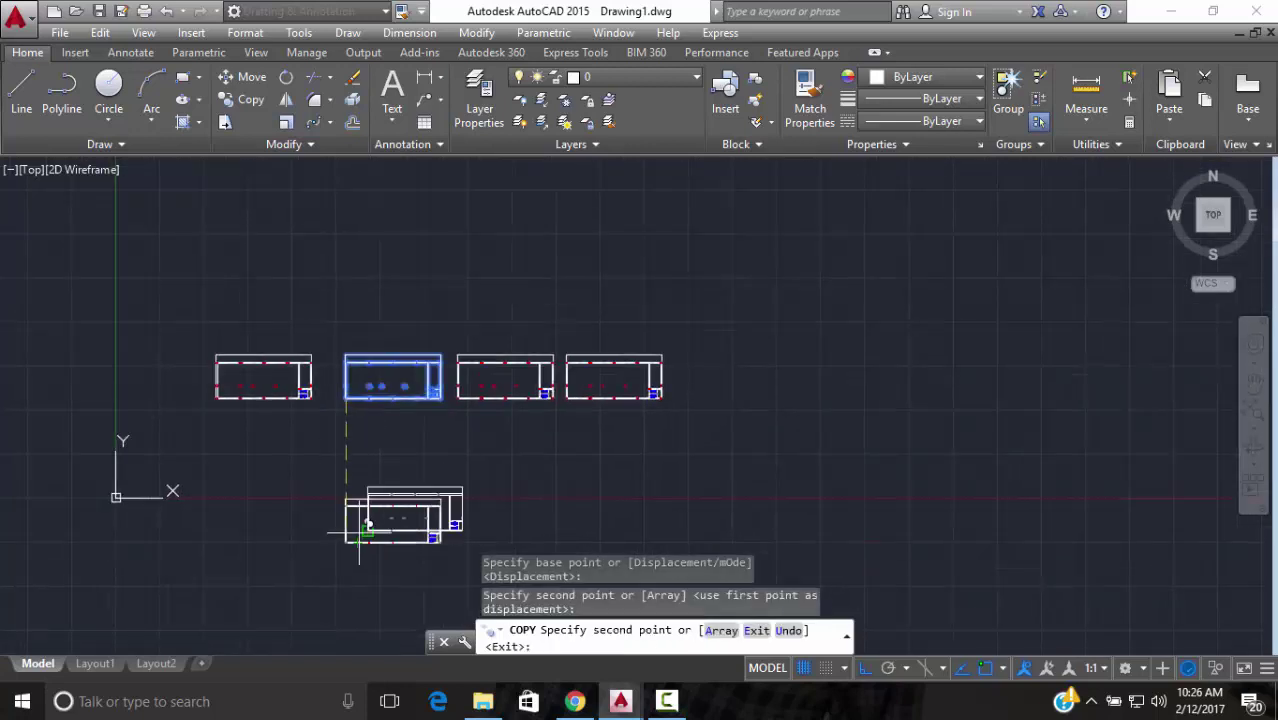
pyautogui.press('Escape')
pyautogui.click(519, 121)
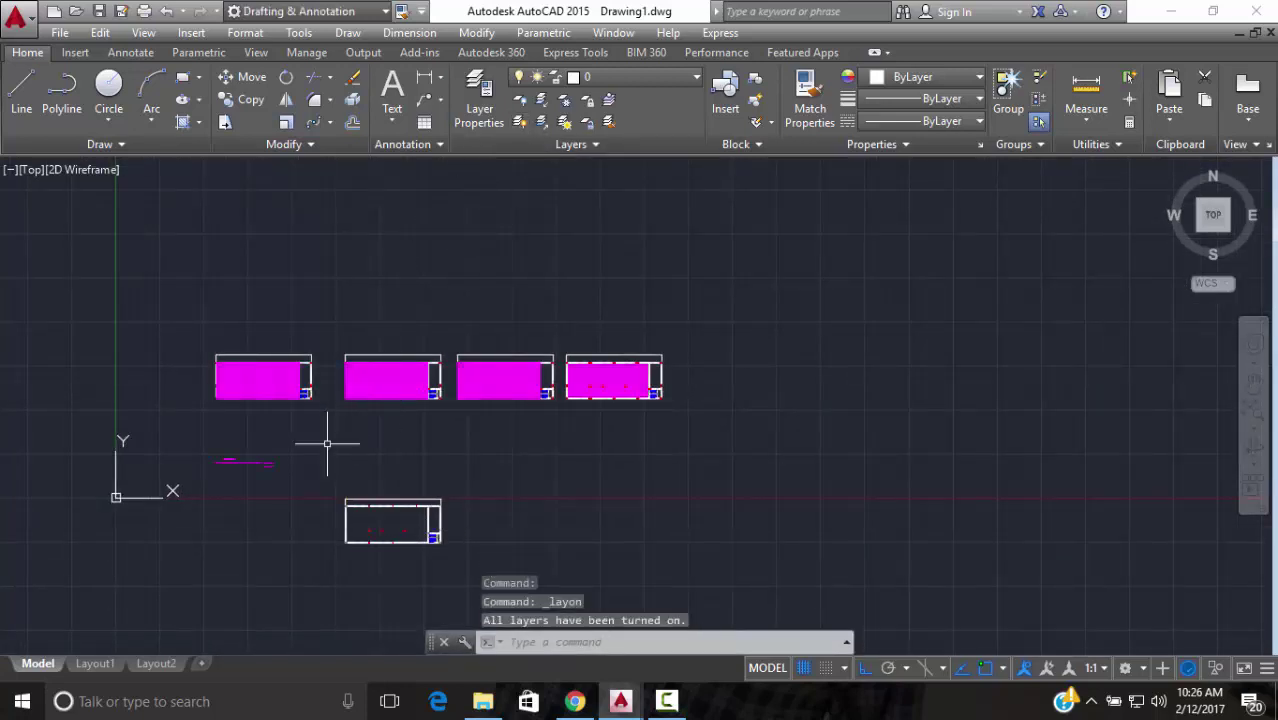
pyautogui.scroll(6, 215, 480)
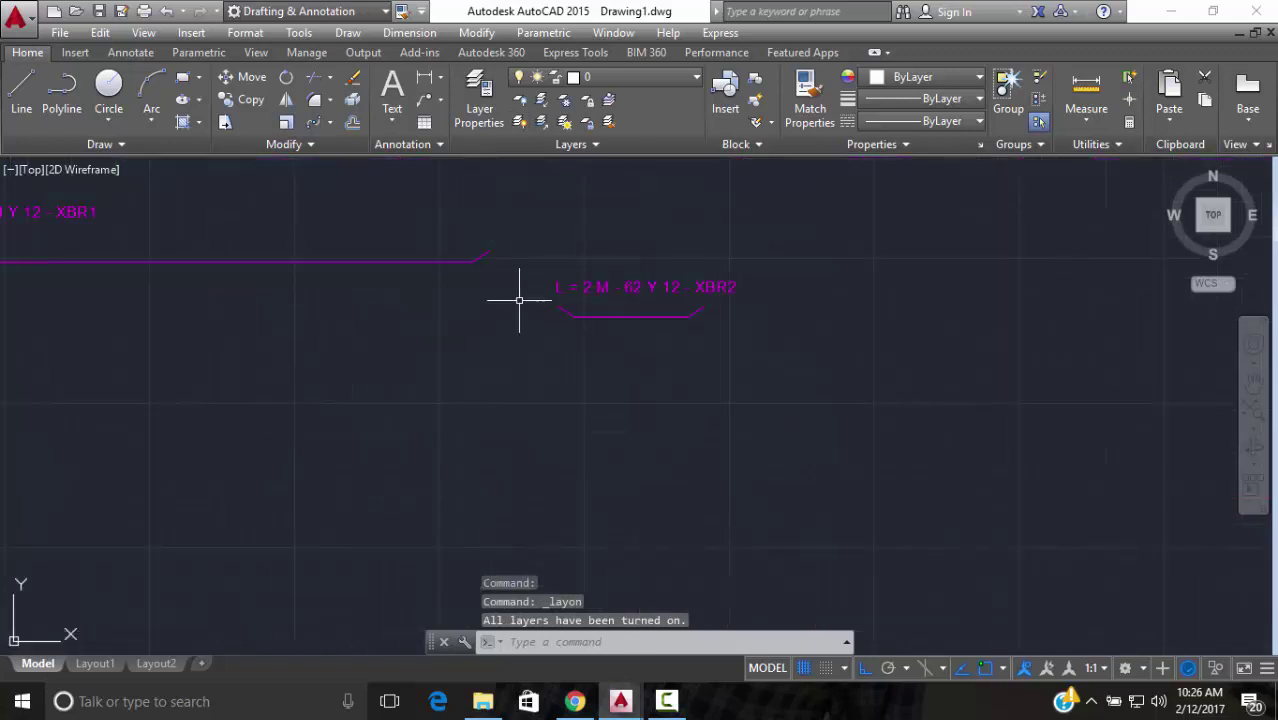
pyautogui.scroll(-3, 590, 300)
pyautogui.click(616, 297)
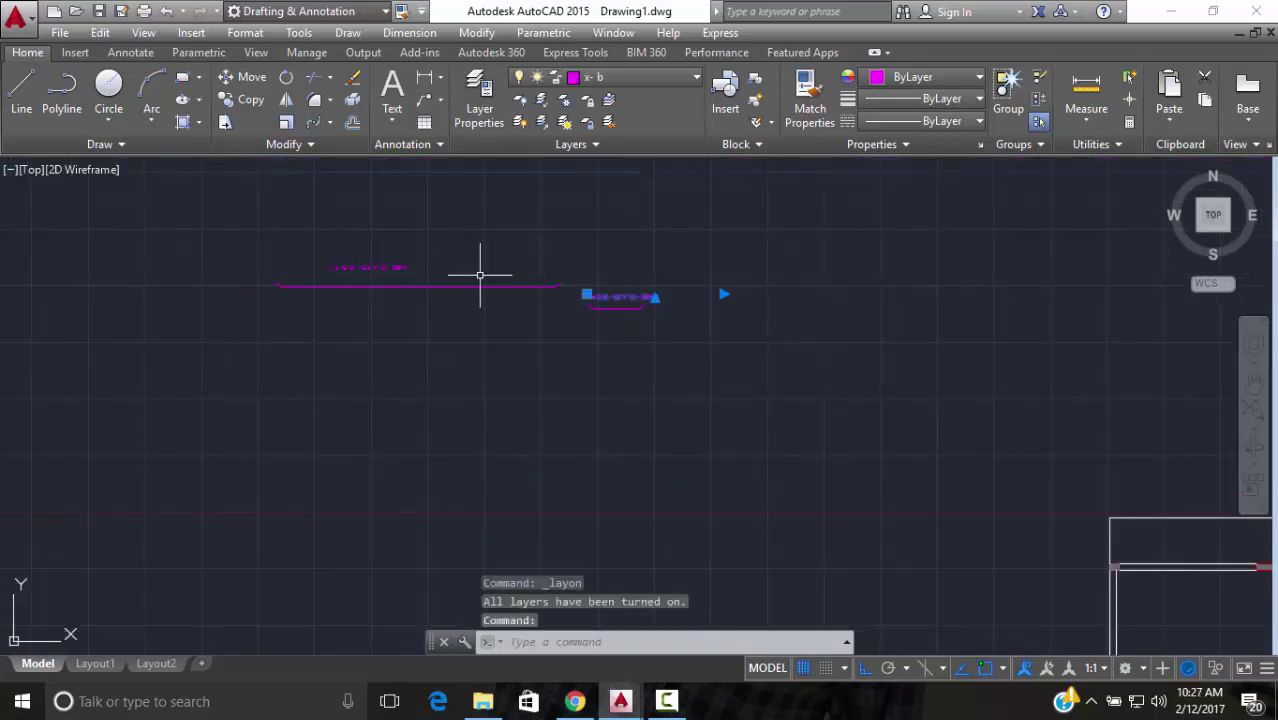
pyautogui.click(399, 268)
pyautogui.press('Escape')
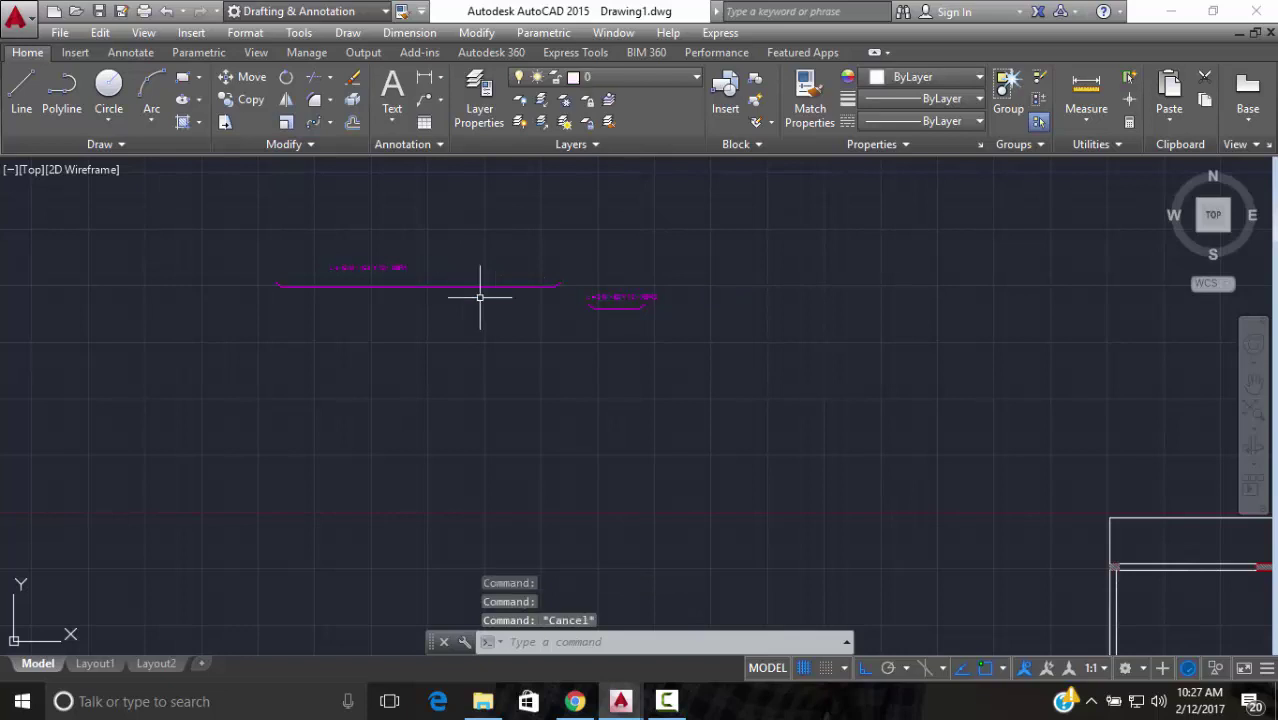
# Copy the straight line of the long XBR1 bar twice into the lower plan copy, the two copies overlapping, with Ortho off
pyautogui.click(481, 285)
pyautogui.click(471, 294)
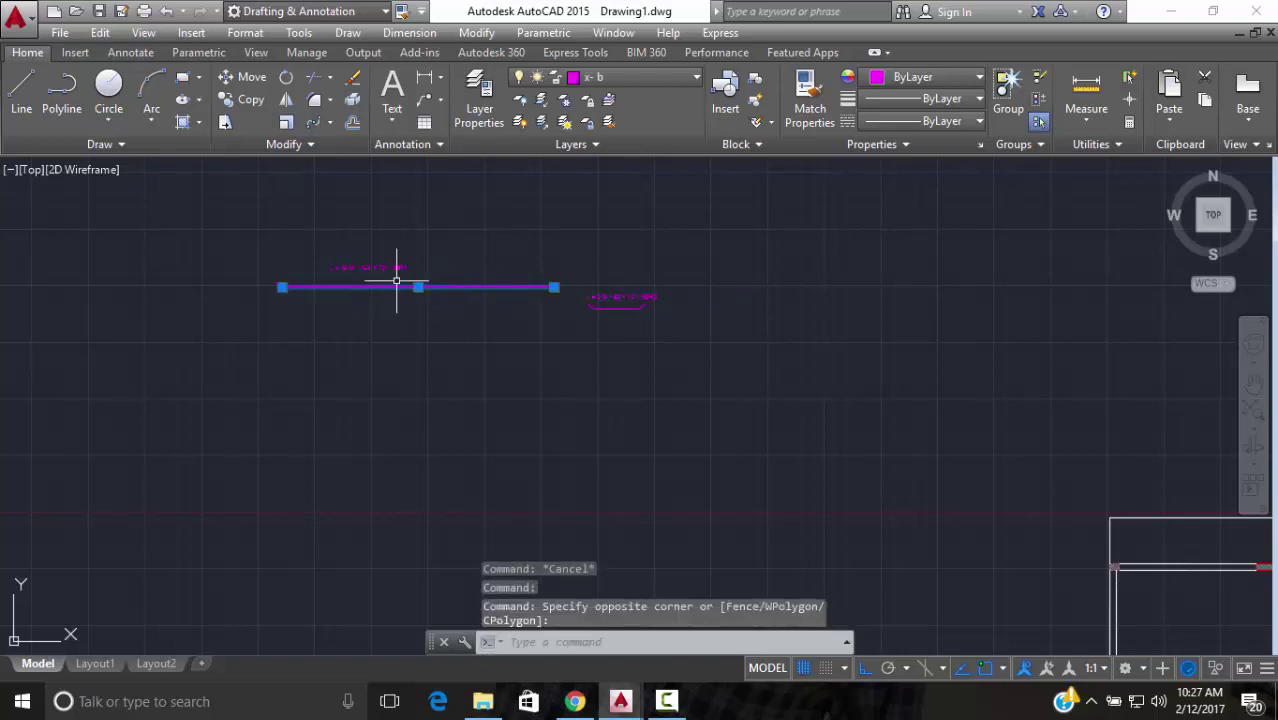
pyautogui.click(245, 99)
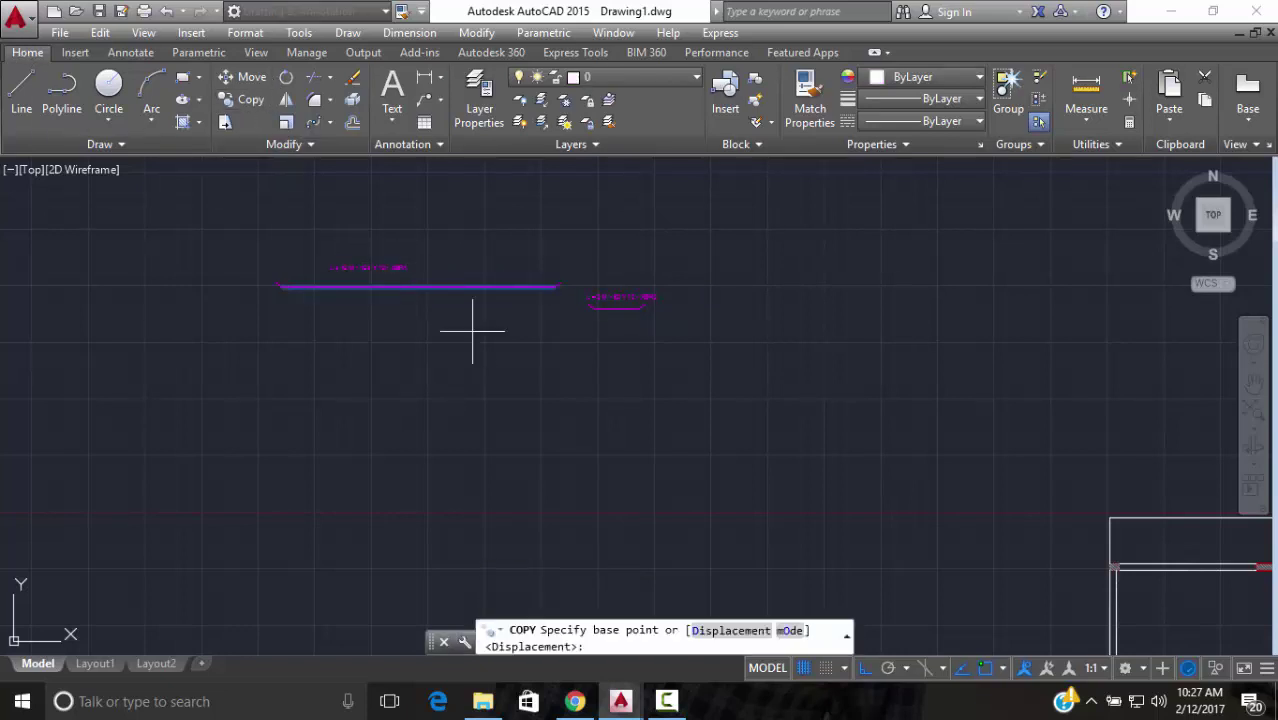
pyautogui.click(423, 288)
pyautogui.moveTo(422, 337); pyautogui.dragTo(499, 399, button='middle')
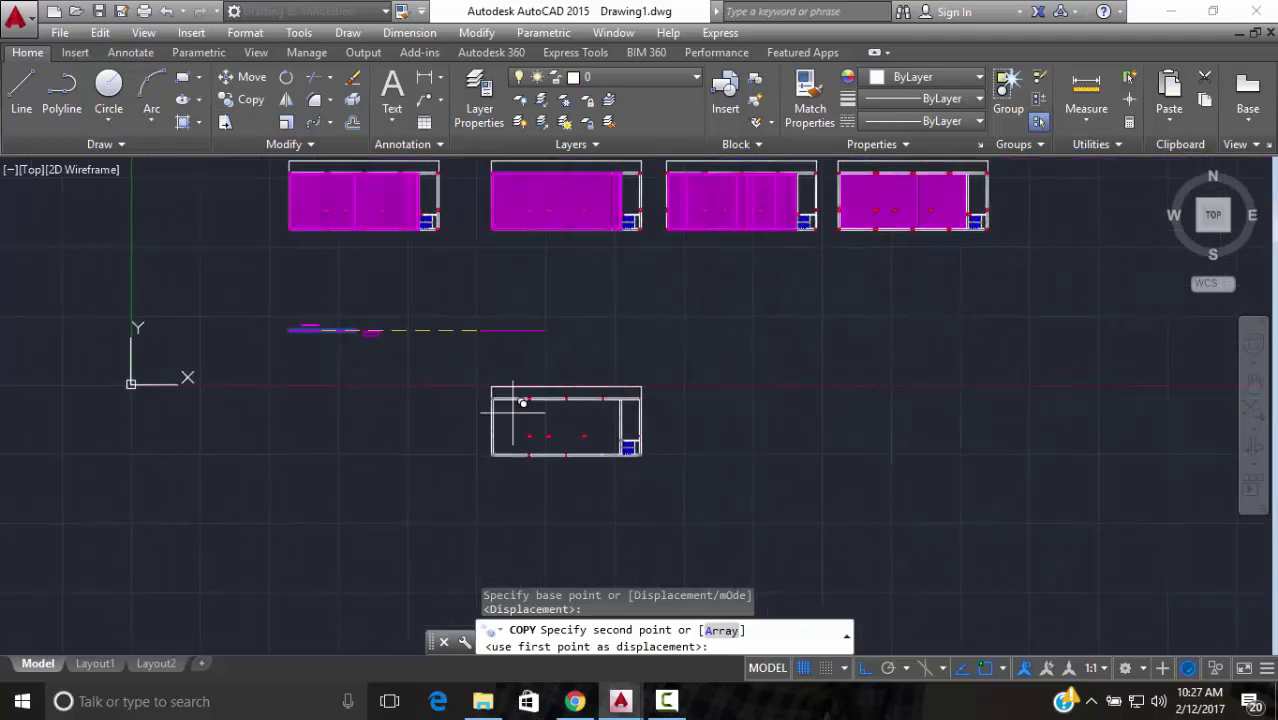
pyautogui.press('F8')
pyautogui.scroll(8, 530, 420)
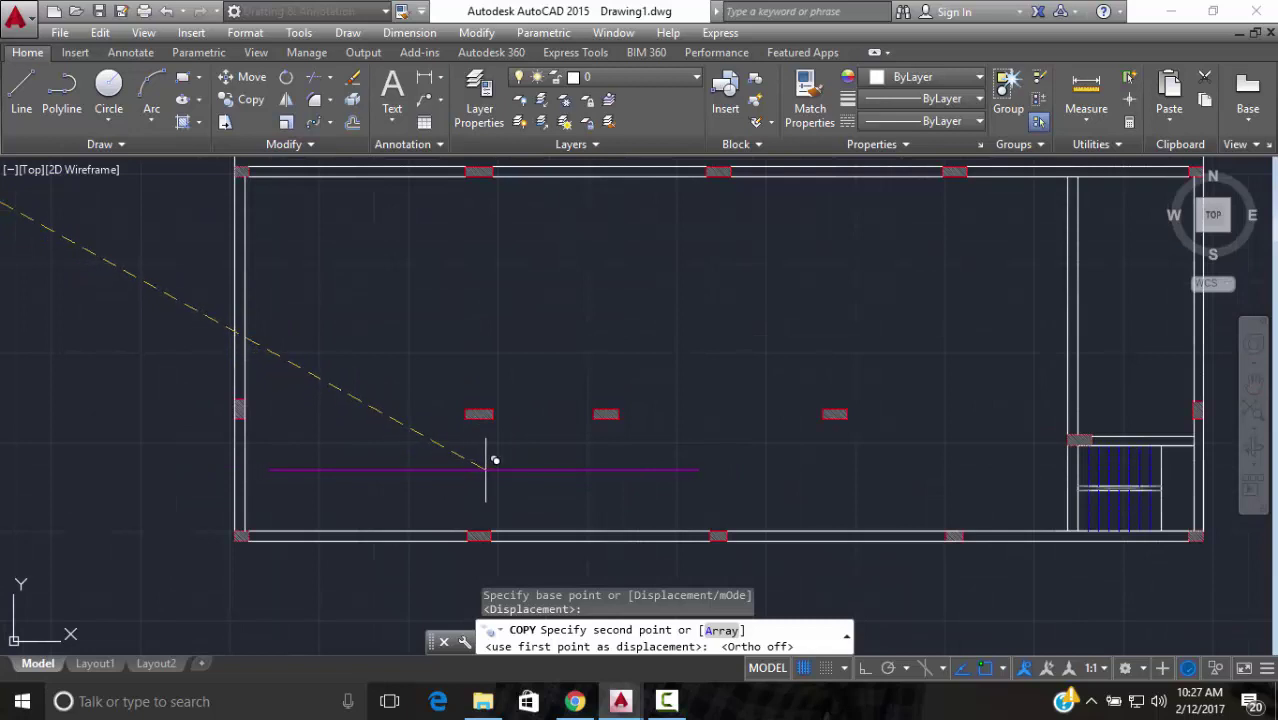
pyautogui.click(486, 468)
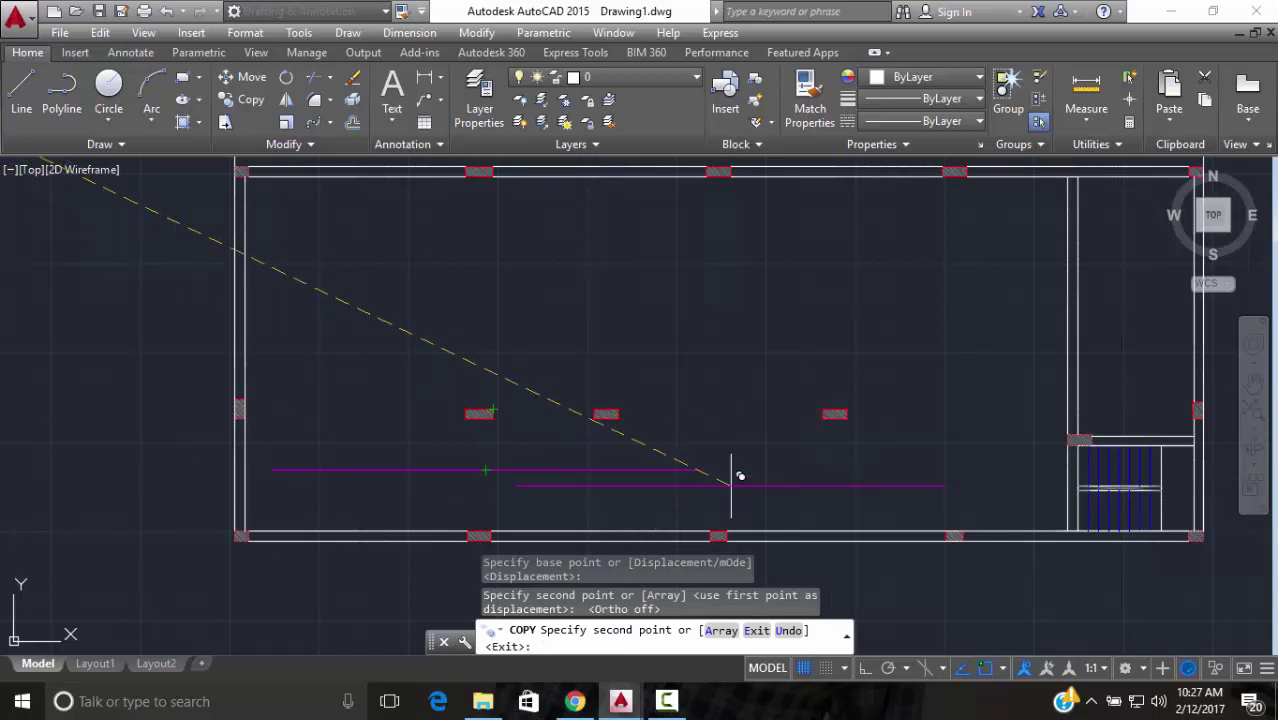
pyautogui.scroll(4, 731, 485)
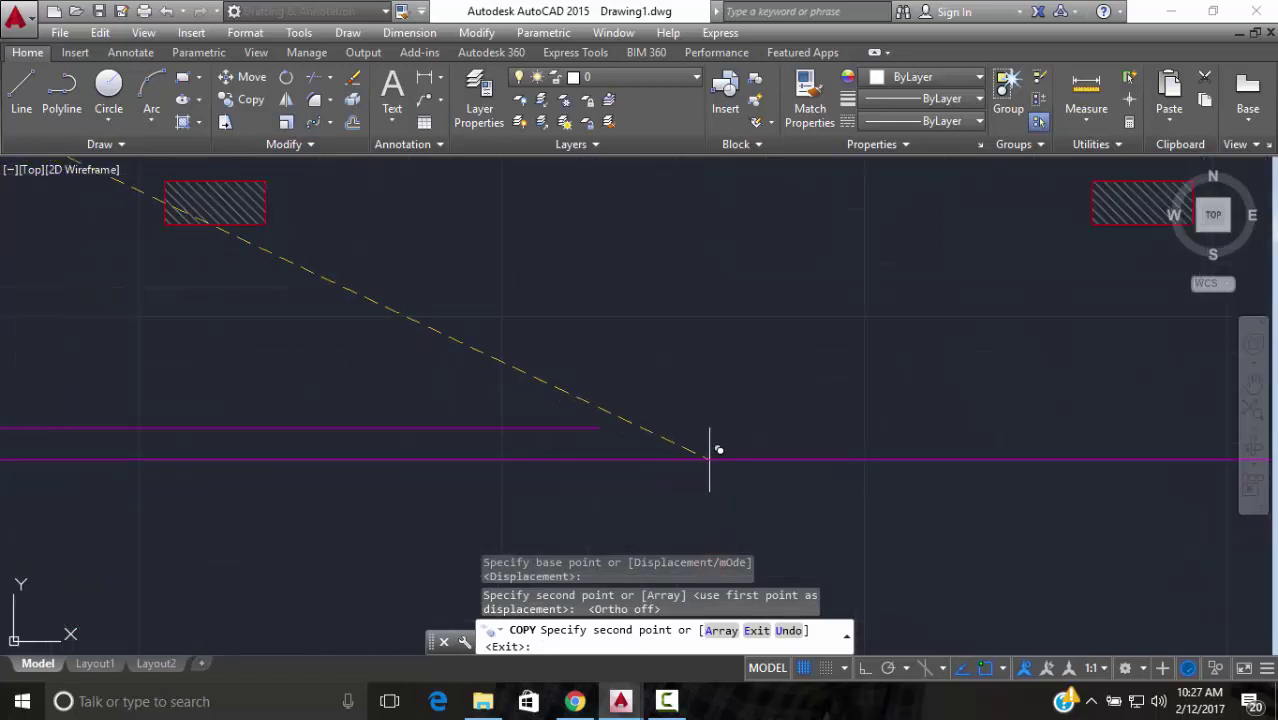
pyautogui.click(710, 459)
pyautogui.scroll(-3, 720, 470)
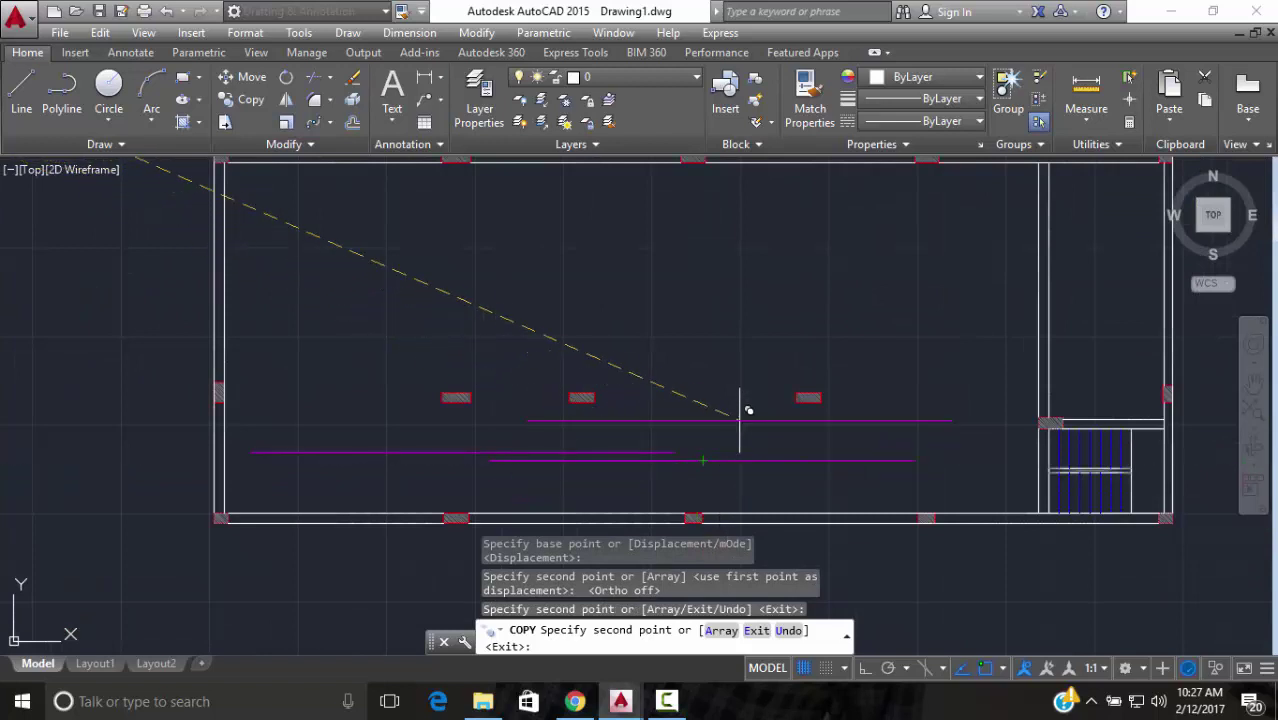
pyautogui.press('Escape')
# Copy the short XBR2 bar with its bent ends into the lower plan copy, at the end of the second long bar
pyautogui.scroll(-3, 750, 357)
pyautogui.scroll(-3, 200, 300)
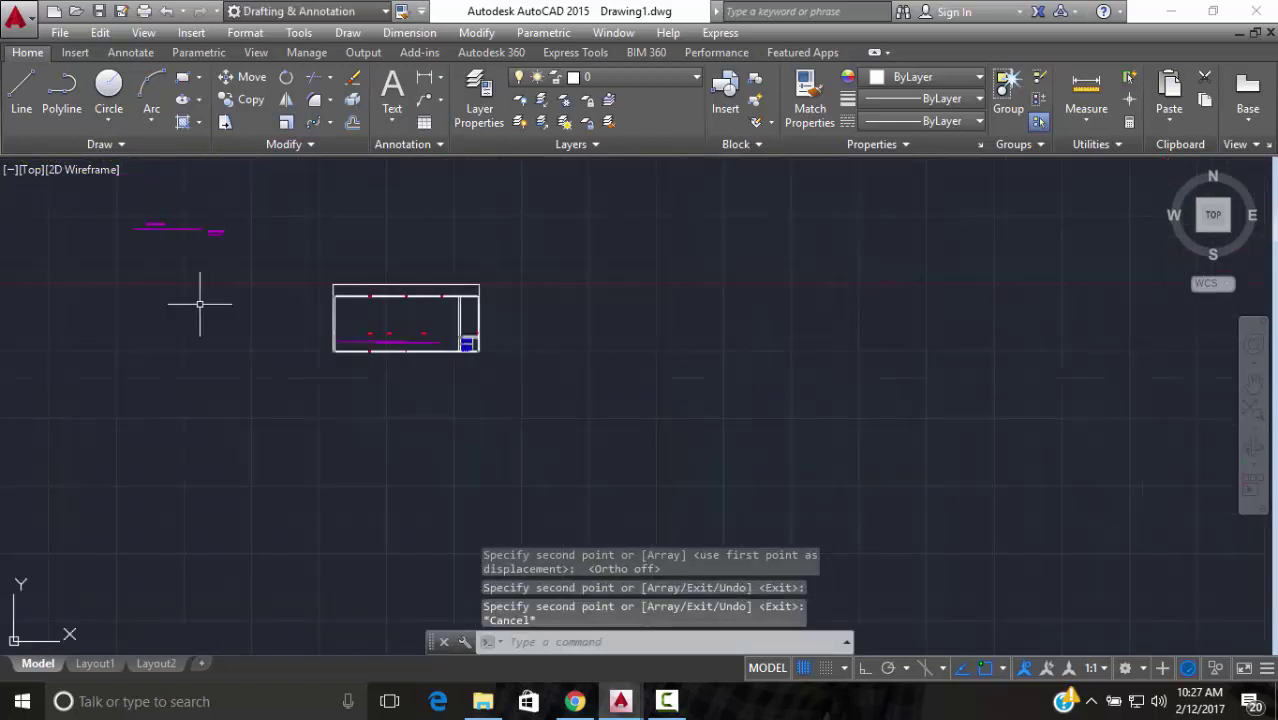
pyautogui.scroll(5, 243, 277)
pyautogui.click(267, 438)
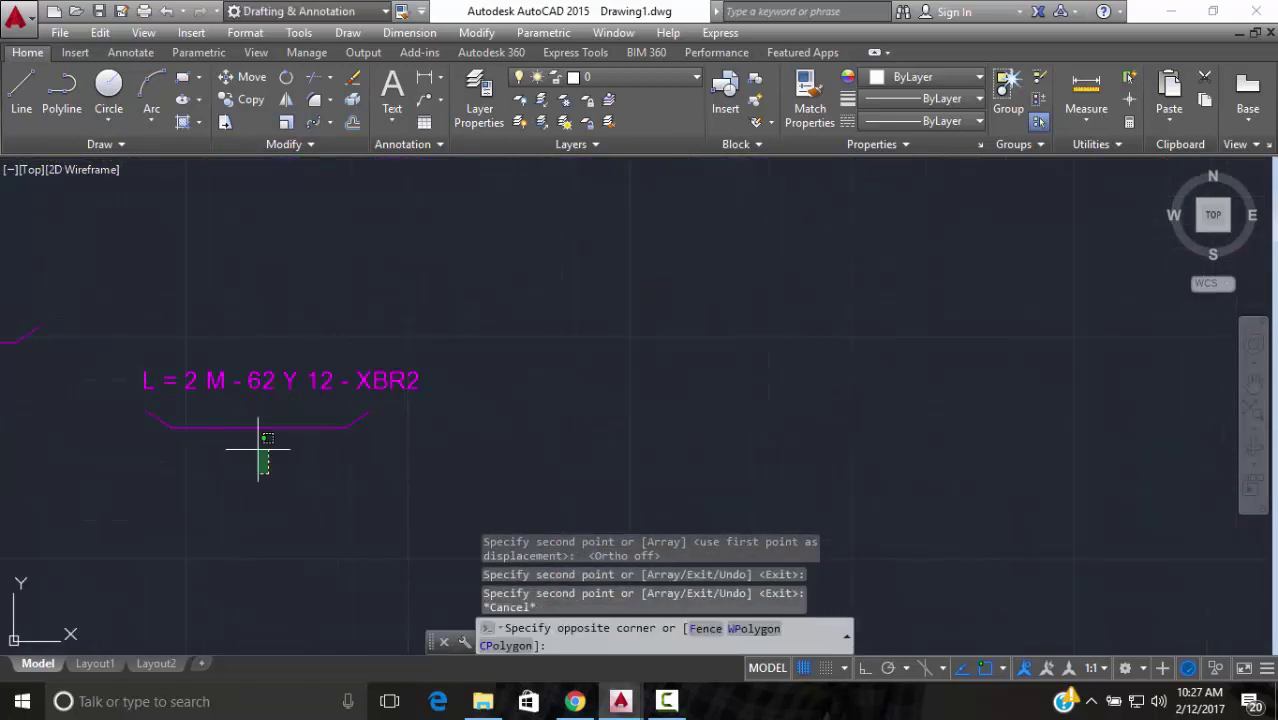
pyautogui.click(258, 448)
pyautogui.click(402, 437)
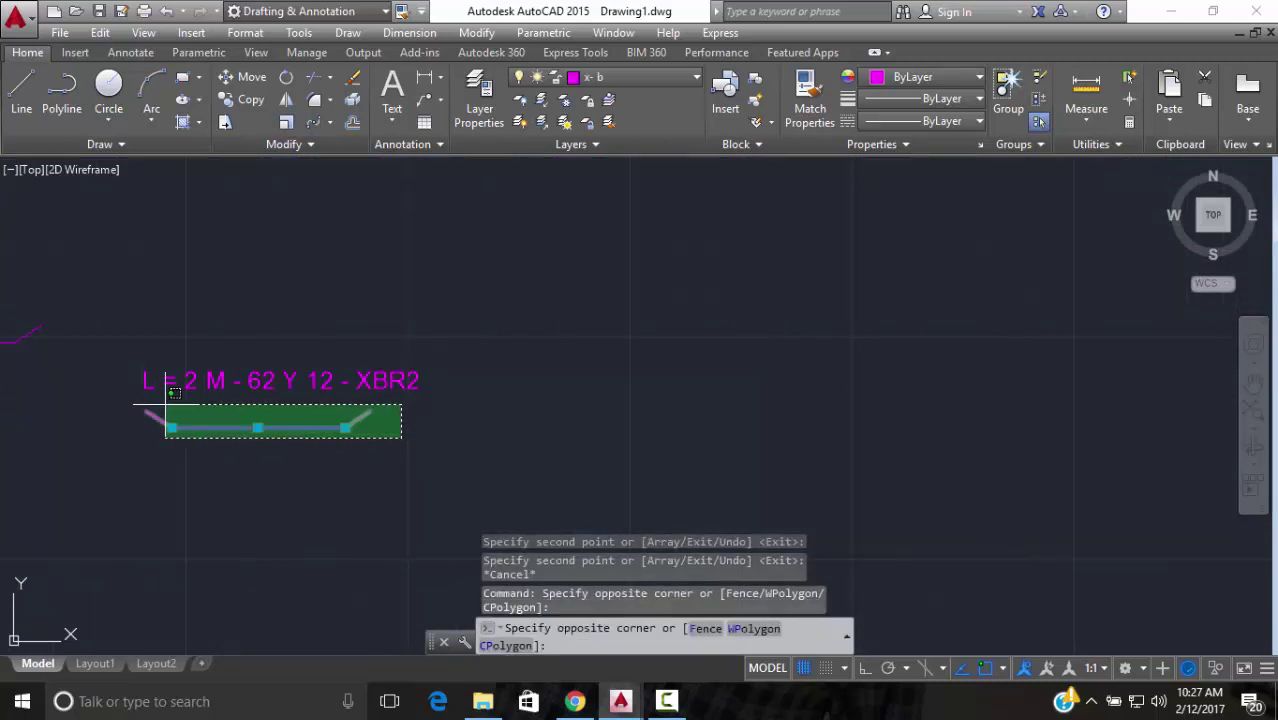
pyautogui.click(130, 406)
pyautogui.click(250, 100)
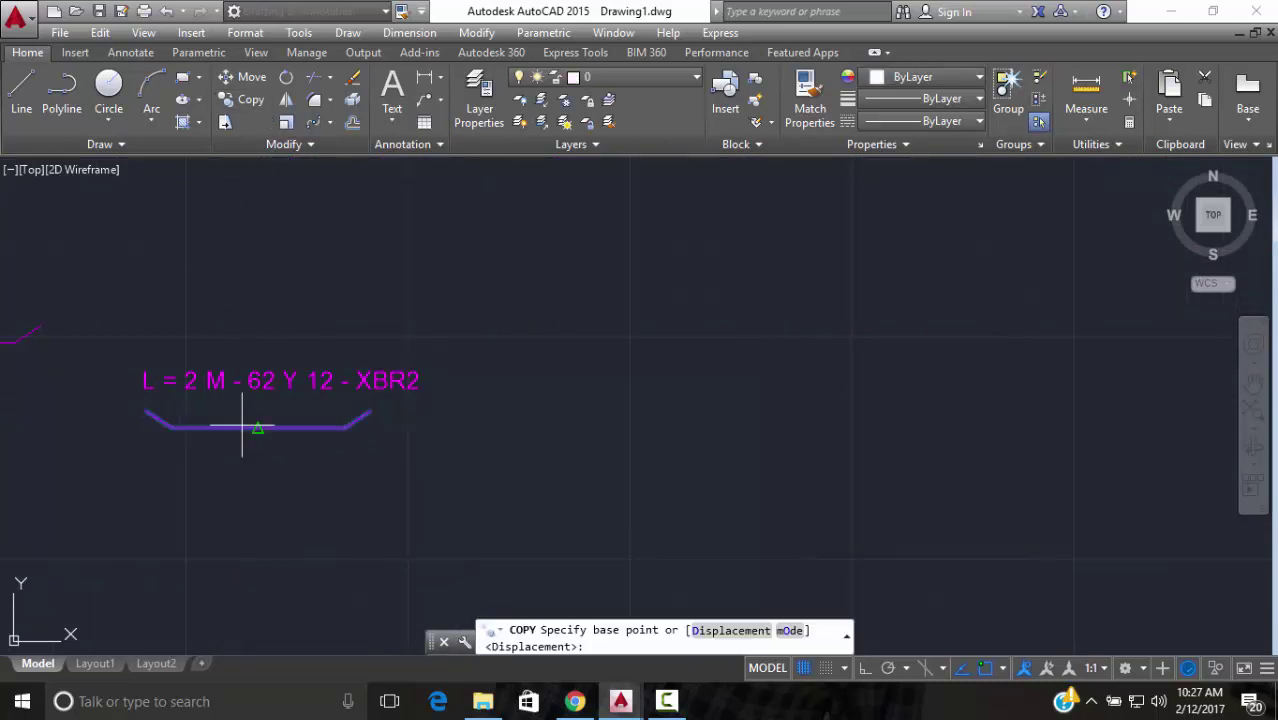
pyautogui.click(243, 427)
pyautogui.scroll(-5, 411, 514)
pyautogui.scroll(2, 514, 391)
pyautogui.moveTo(514, 391); pyautogui.dragTo(443, 340, button='middle')
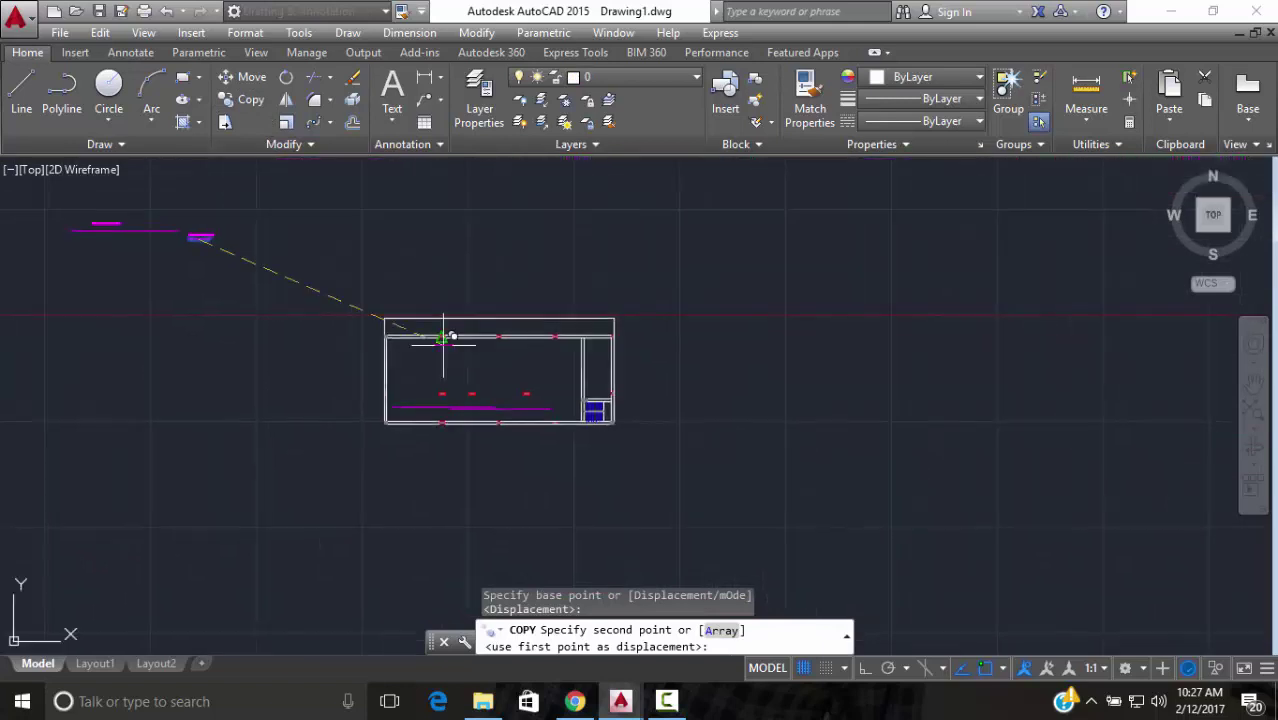
pyautogui.scroll(2, 460, 344)
pyautogui.scroll(5, 592, 462)
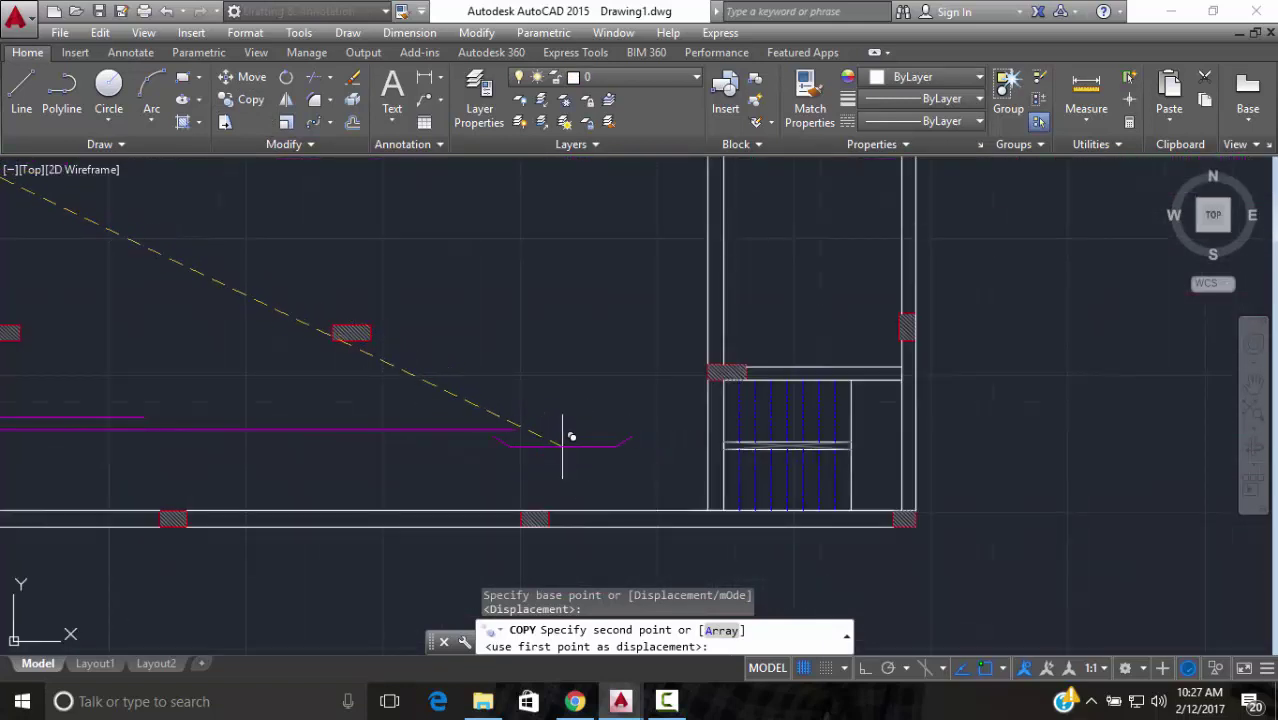
pyautogui.click(563, 440)
pyautogui.press('Escape')
# Erase the two long bars and the short bent bar from the lower plan copy
pyautogui.scroll(-3, 631, 388)
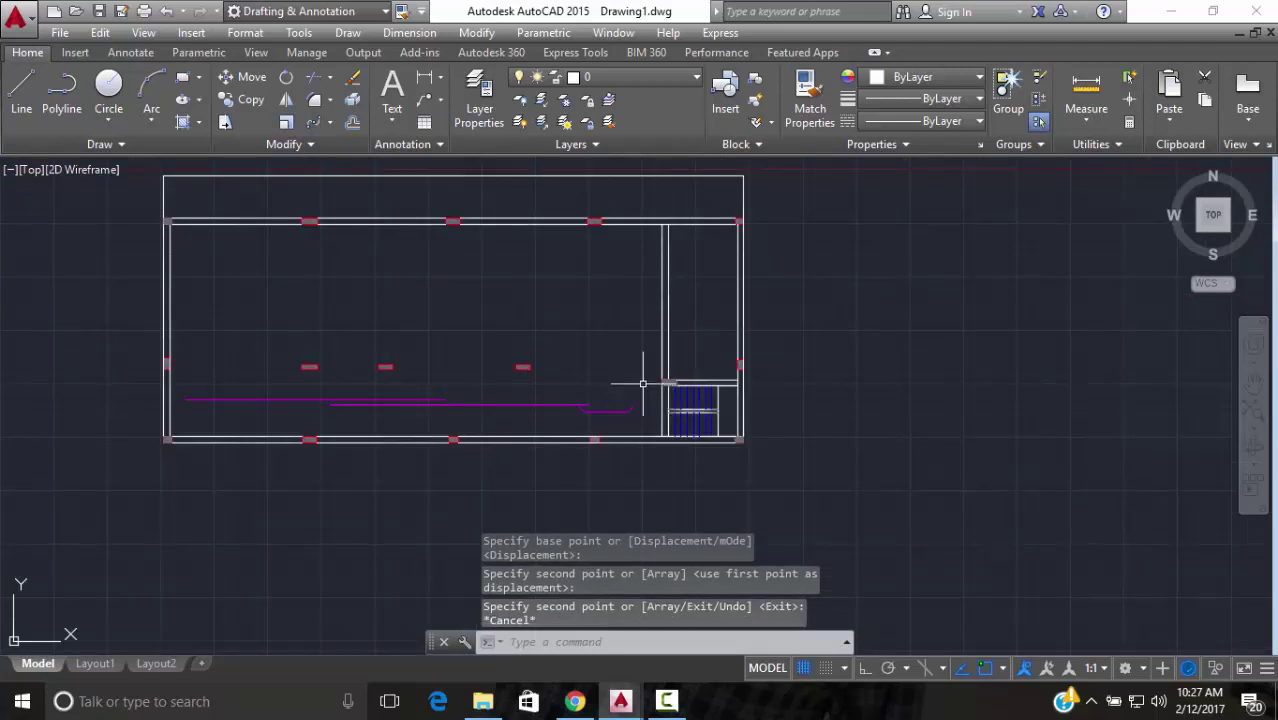
pyautogui.click(643, 383)
pyautogui.click(345, 440)
pyautogui.write('e')
pyautogui.press('Return')
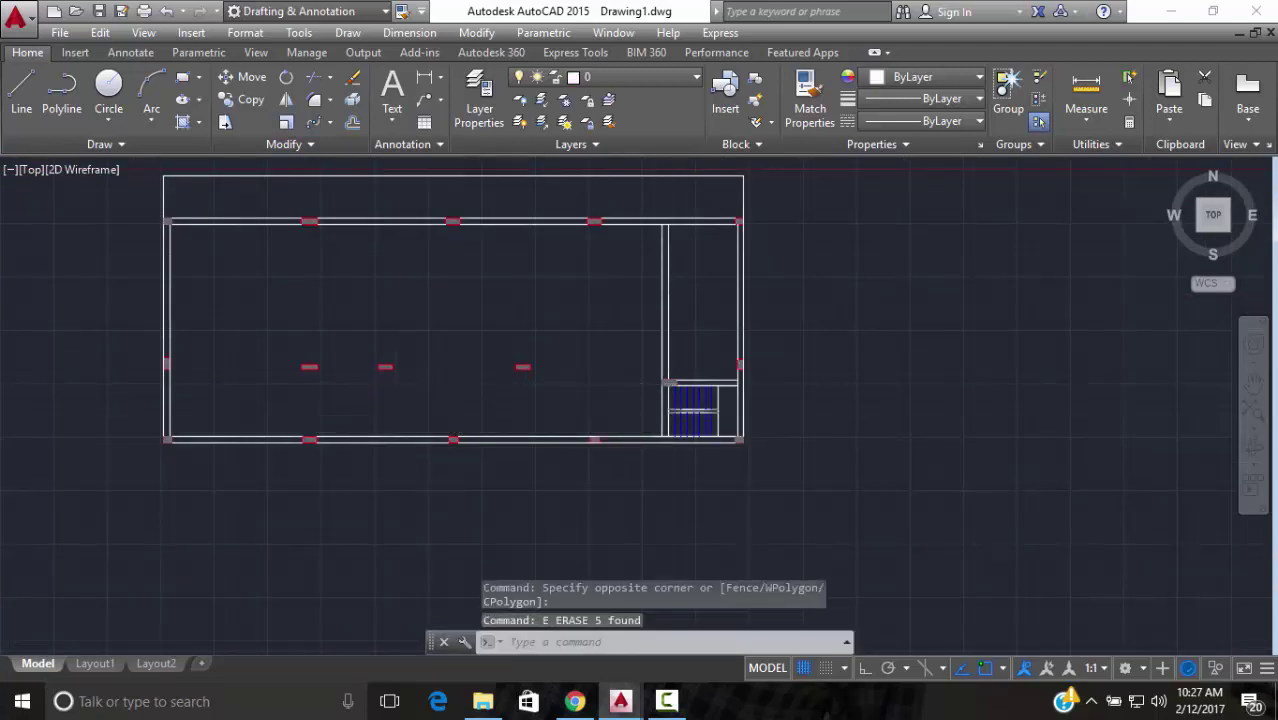
# Copy the two long bars and the short end bar from the first plan's lower beam onto the lower plan copy's matching beam, using the plan's lower-left corner
pyautogui.scroll(-2, 403, 363)
pyautogui.scroll(3, 412, 405)
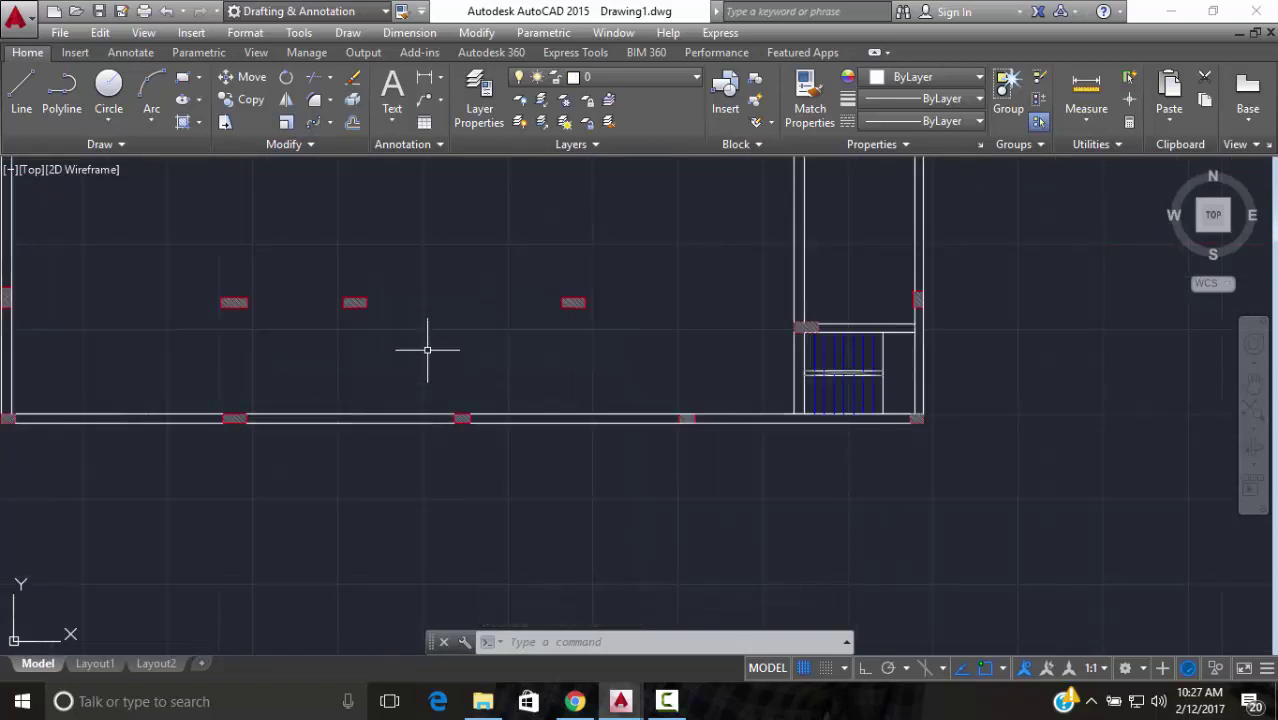
pyautogui.scroll(-3, 428, 345)
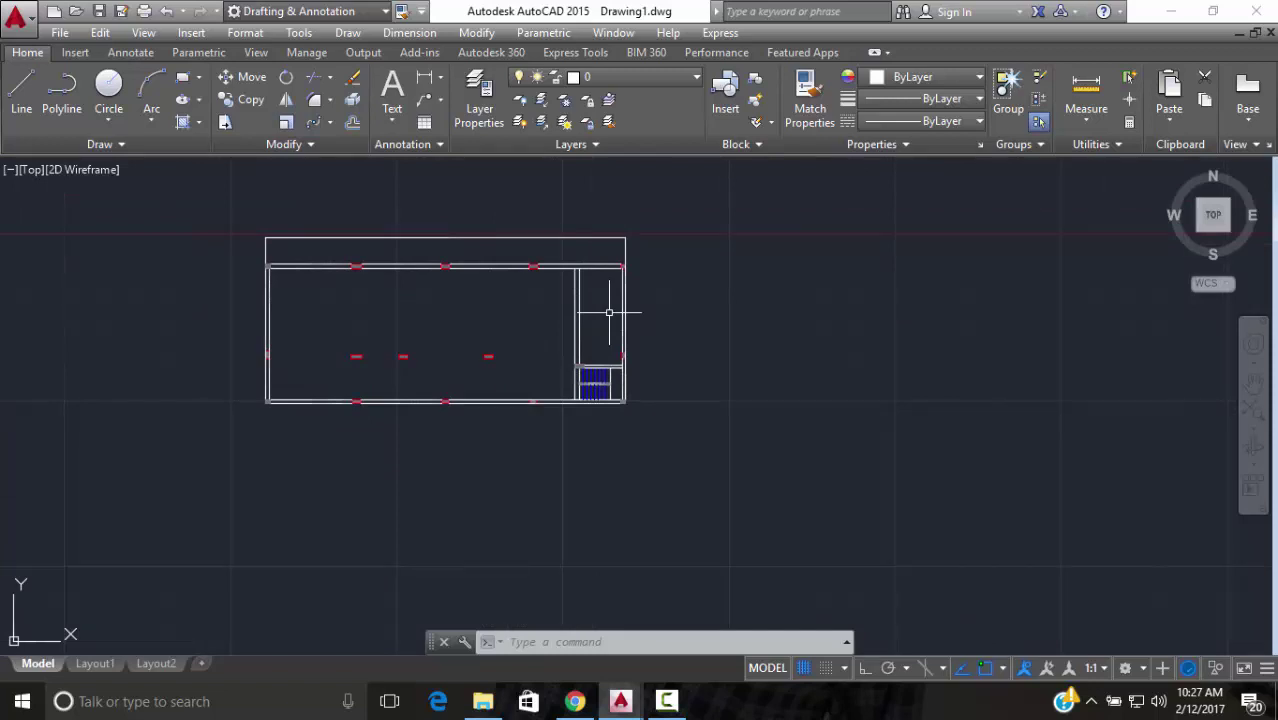
pyautogui.scroll(-2, 609, 312)
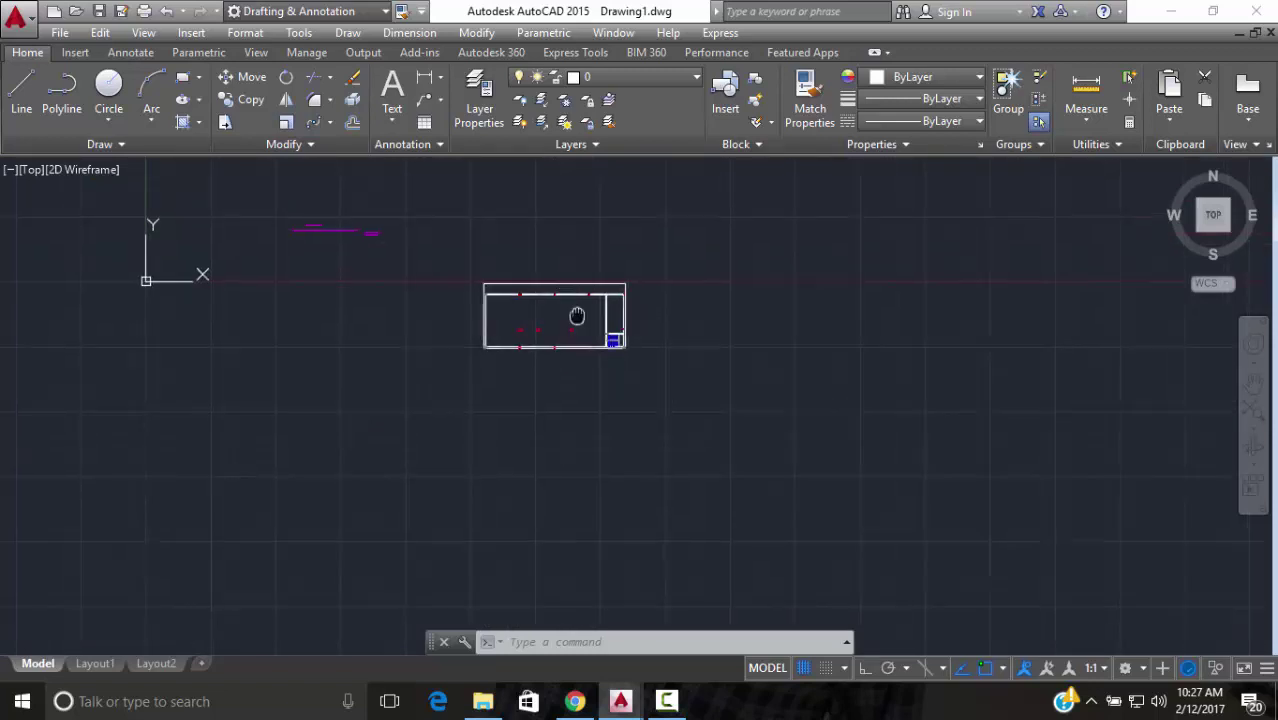
pyautogui.scroll(4, 428, 242)
pyautogui.scroll(2, 381, 245)
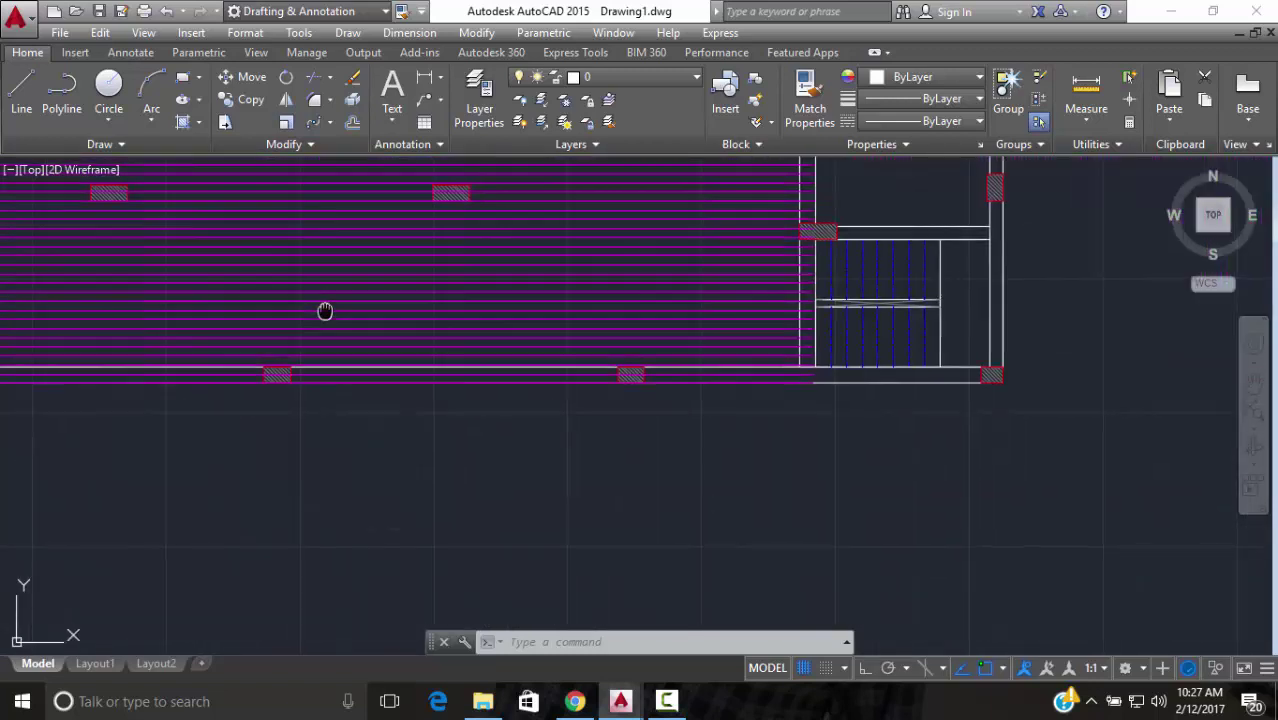
pyautogui.scroll(1, 237, 342)
pyautogui.moveTo(237, 342); pyautogui.dragTo(427, 331, button='middle')
pyautogui.scroll(3, 268, 309)
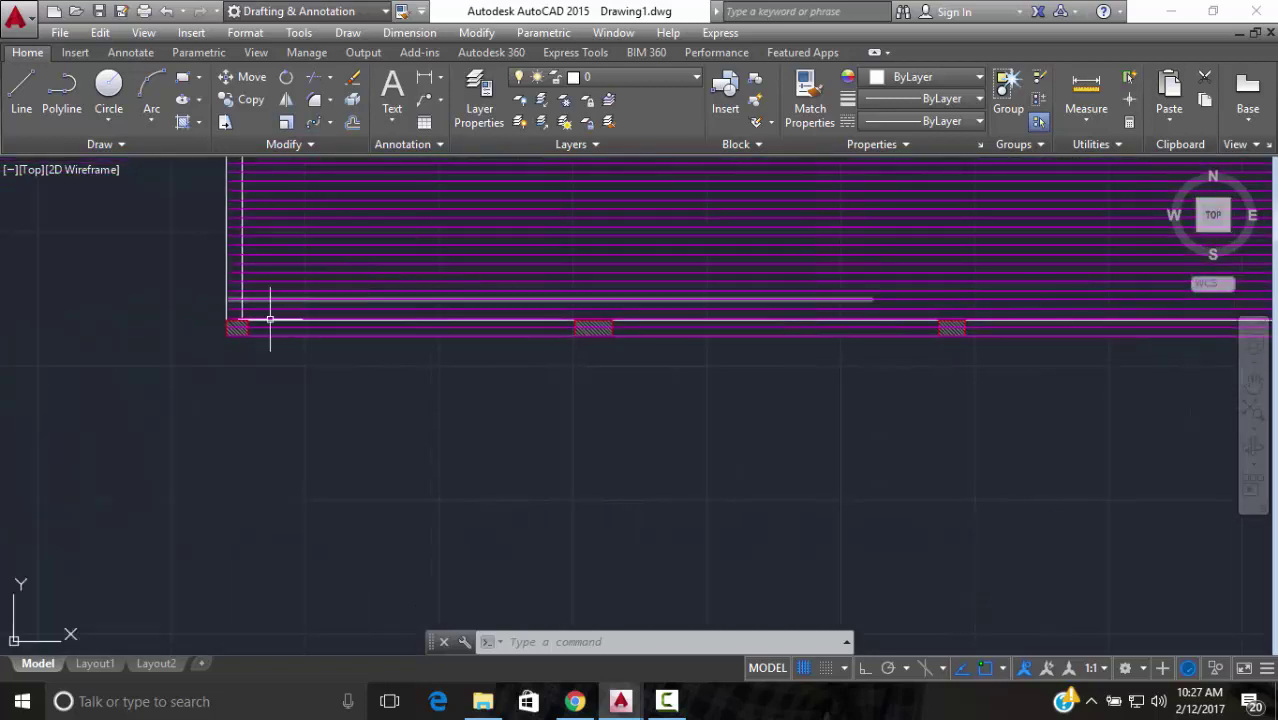
pyautogui.click(279, 315)
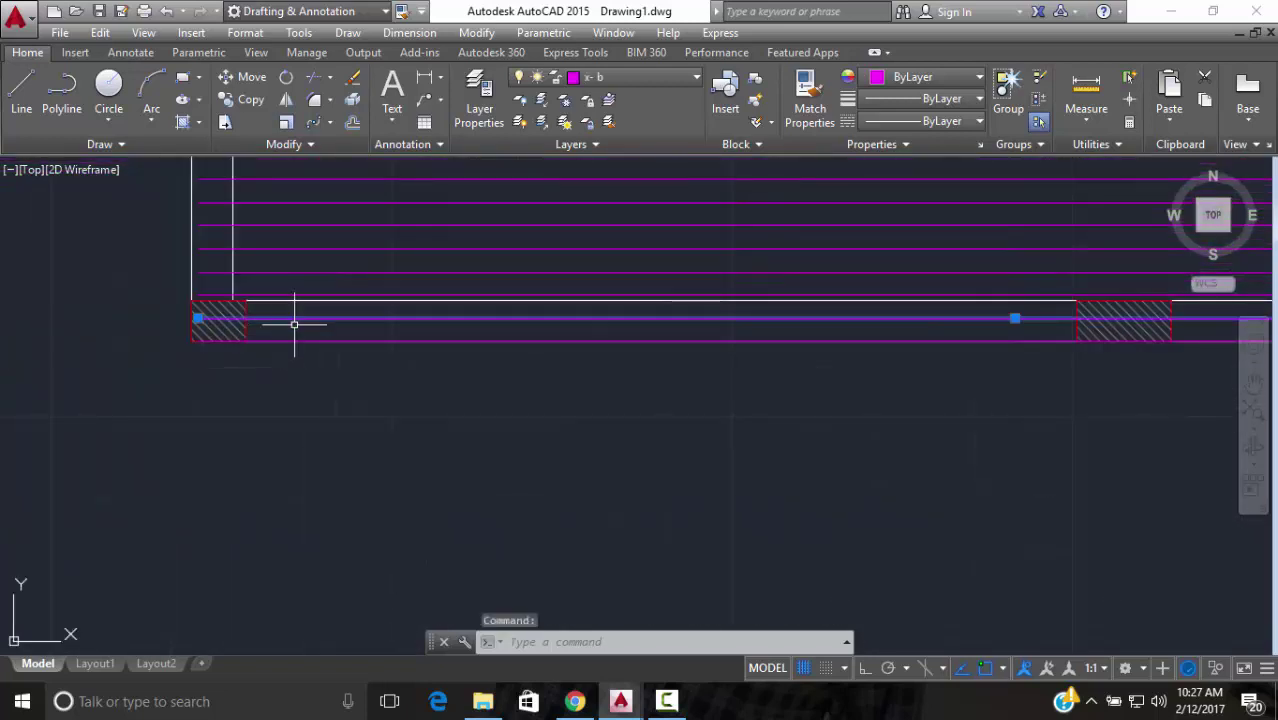
pyautogui.scroll(-3, 596, 357)
pyautogui.moveTo(665, 345)
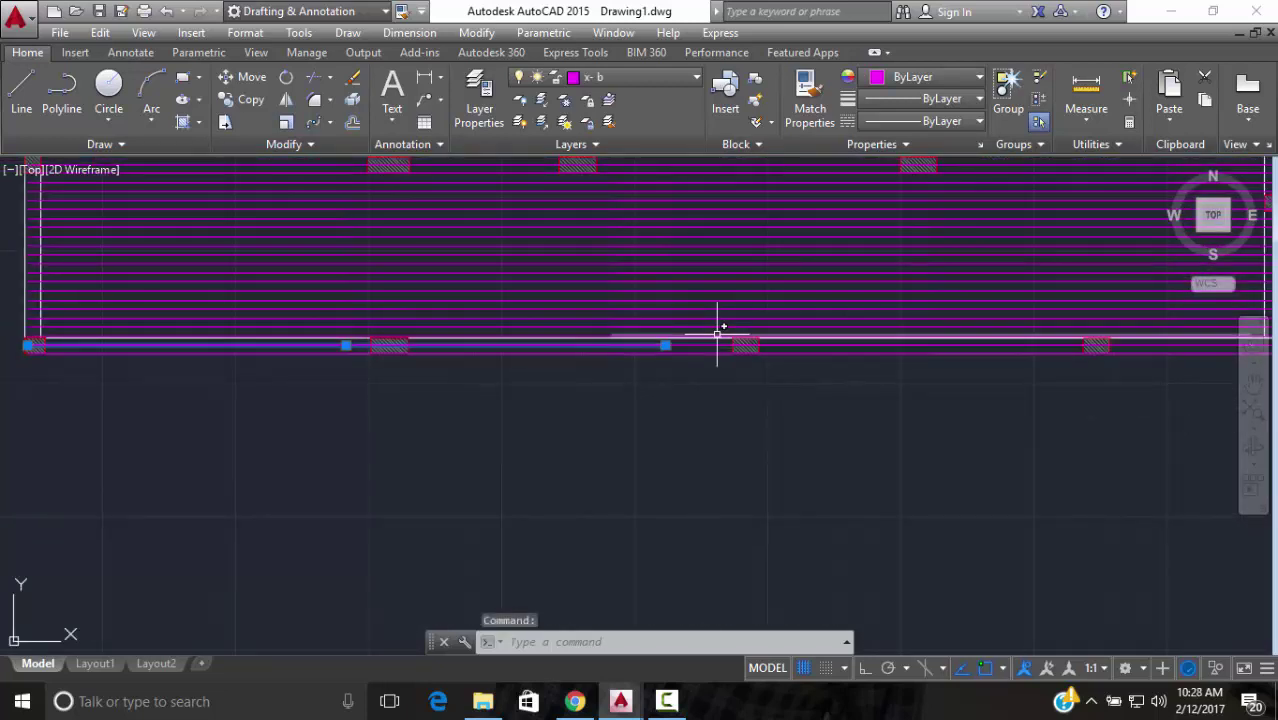
pyautogui.scroll(4, 718, 362)
pyautogui.scroll(-4, 584, 358)
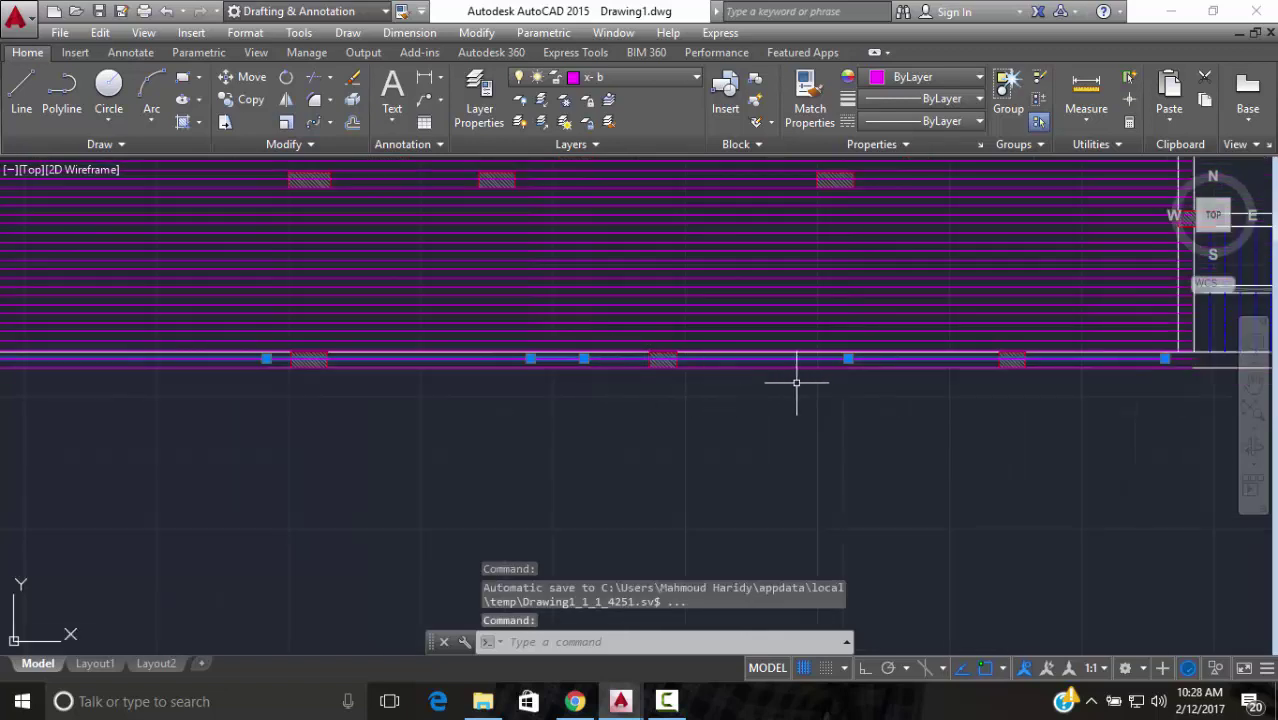
pyautogui.scroll(-2, 1021, 391)
pyautogui.scroll(3, 1098, 379)
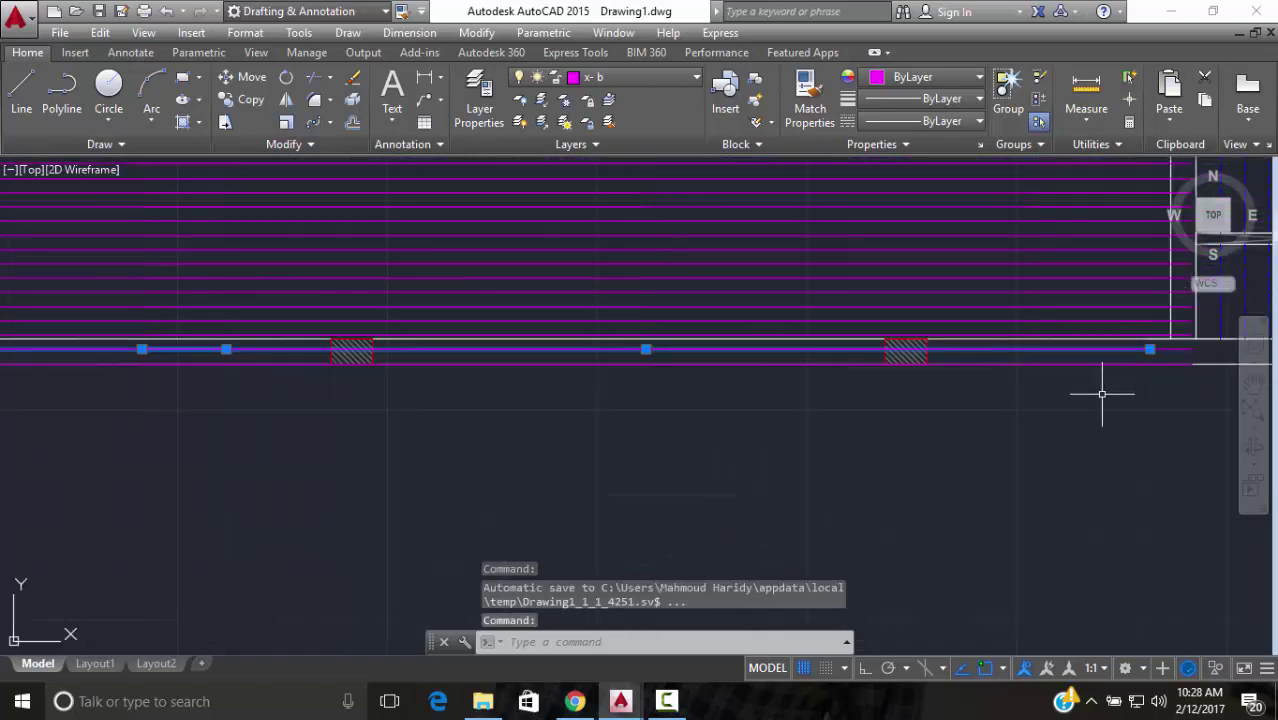
pyautogui.scroll(3, 984, 370)
pyautogui.click(996, 356)
pyautogui.click(988, 345)
pyautogui.scroll(-3, 988, 345)
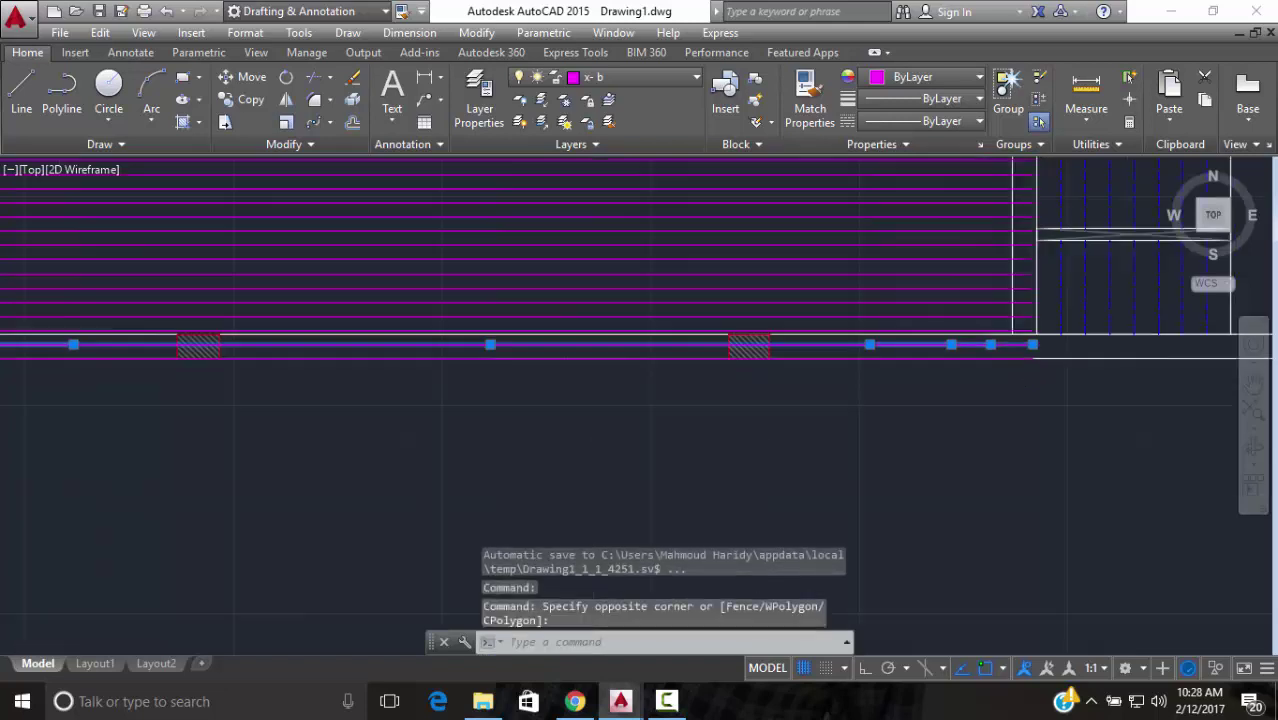
pyautogui.scroll(-4, 699, 337)
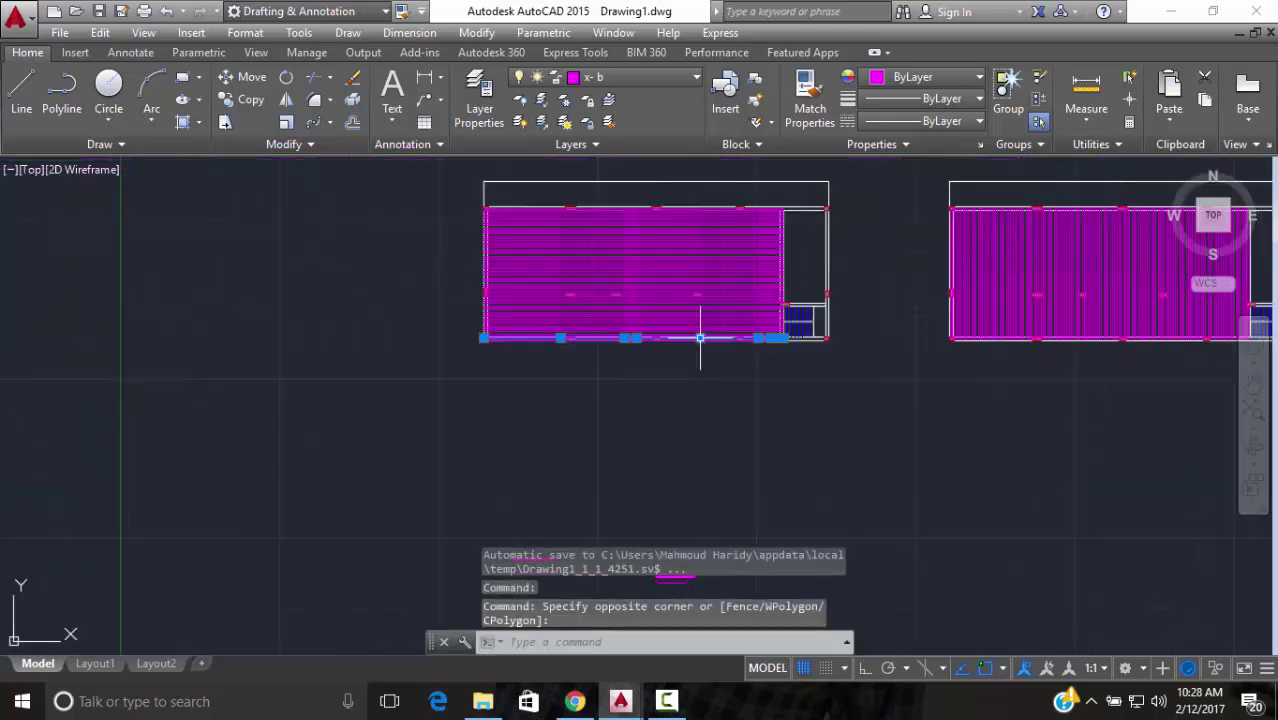
pyautogui.click(248, 104)
pyautogui.scroll(5, 500, 358)
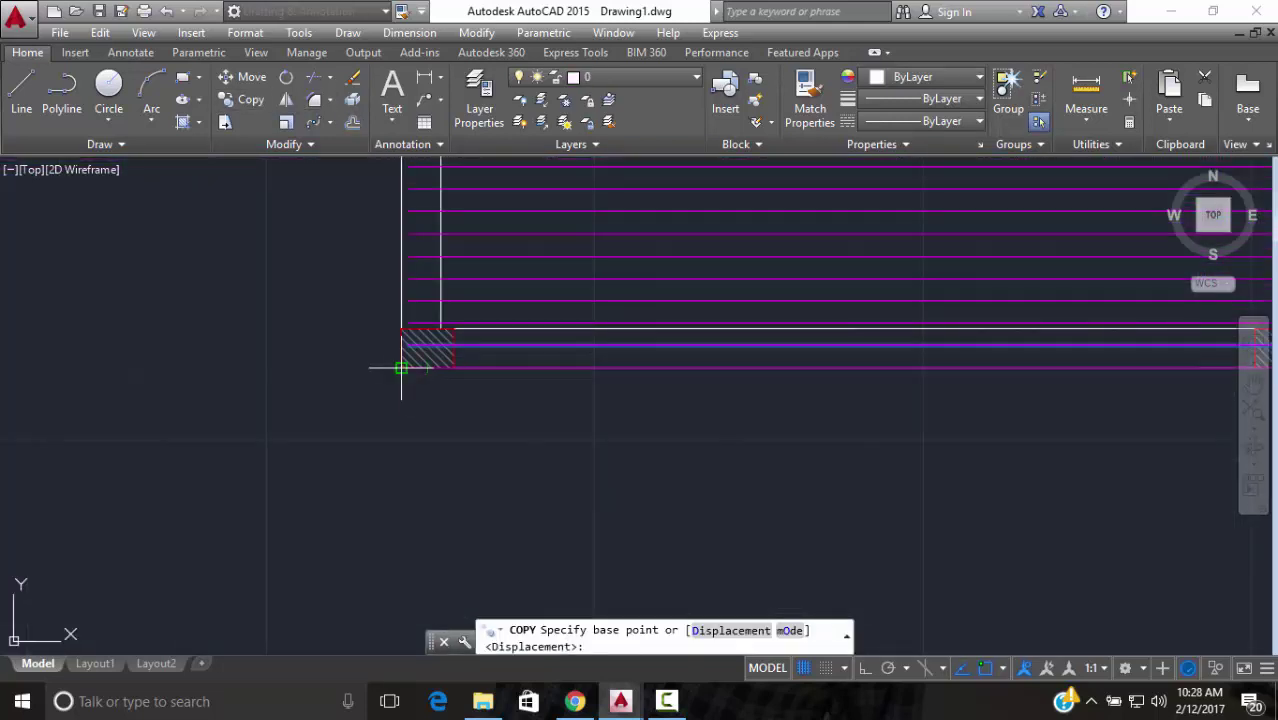
pyautogui.click(401, 368)
pyautogui.scroll(-5, 402, 357)
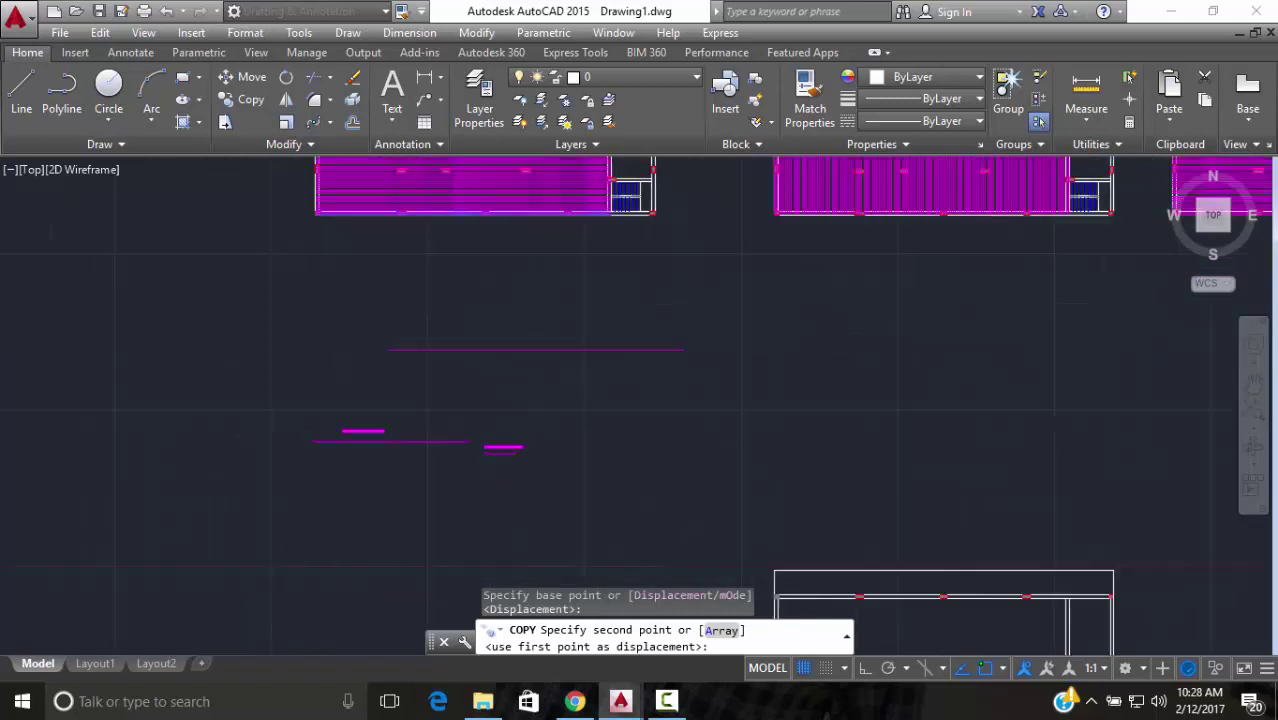
pyautogui.scroll(-3, 394, 357)
pyautogui.scroll(6, 471, 471)
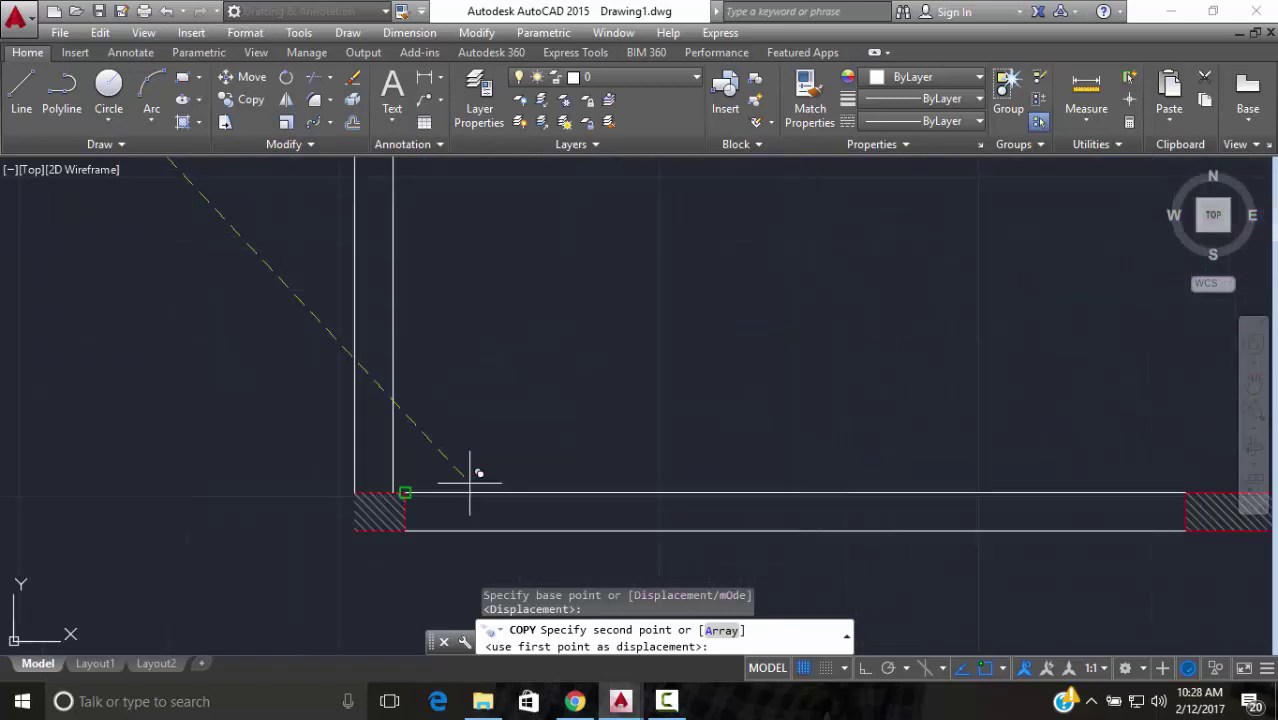
pyautogui.click(355, 530)
pyautogui.press('Escape')
pyautogui.scroll(-4, 499, 391)
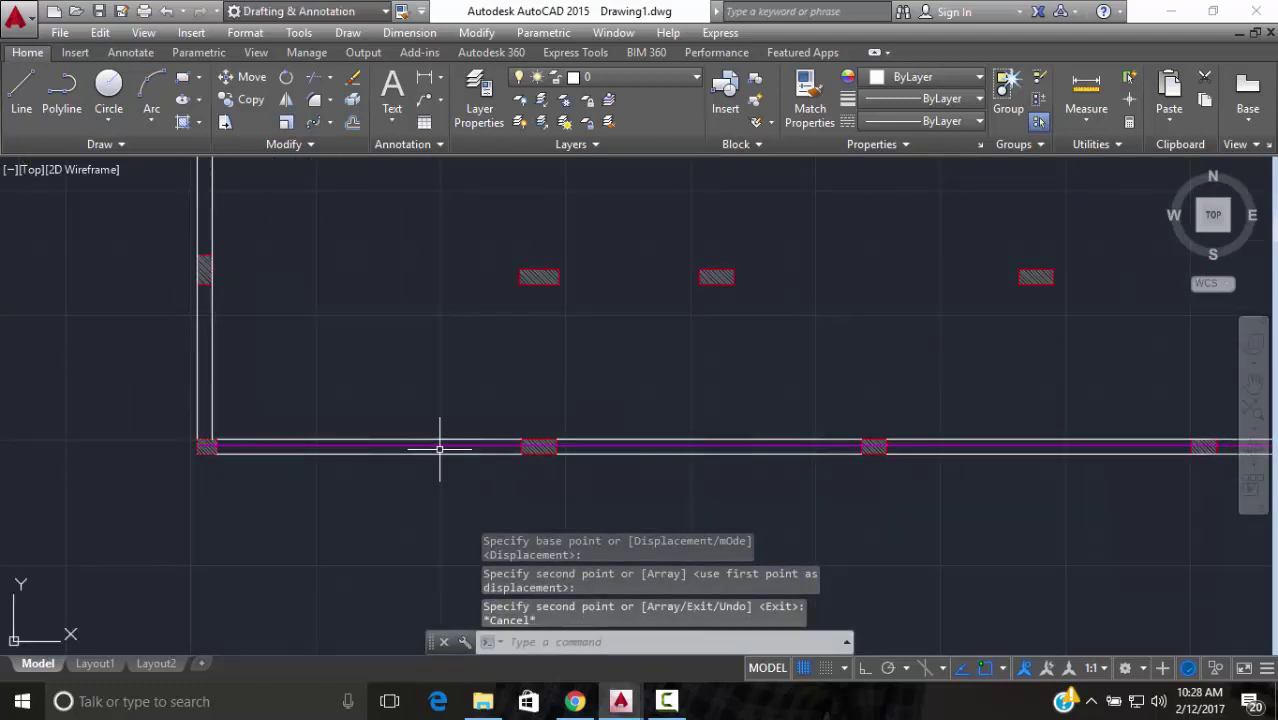
# Move the copied row of three bars about 5.5 straight up from the lower beam into the slab, with Ortho on
pyautogui.click(438, 448)
pyautogui.press('Escape')
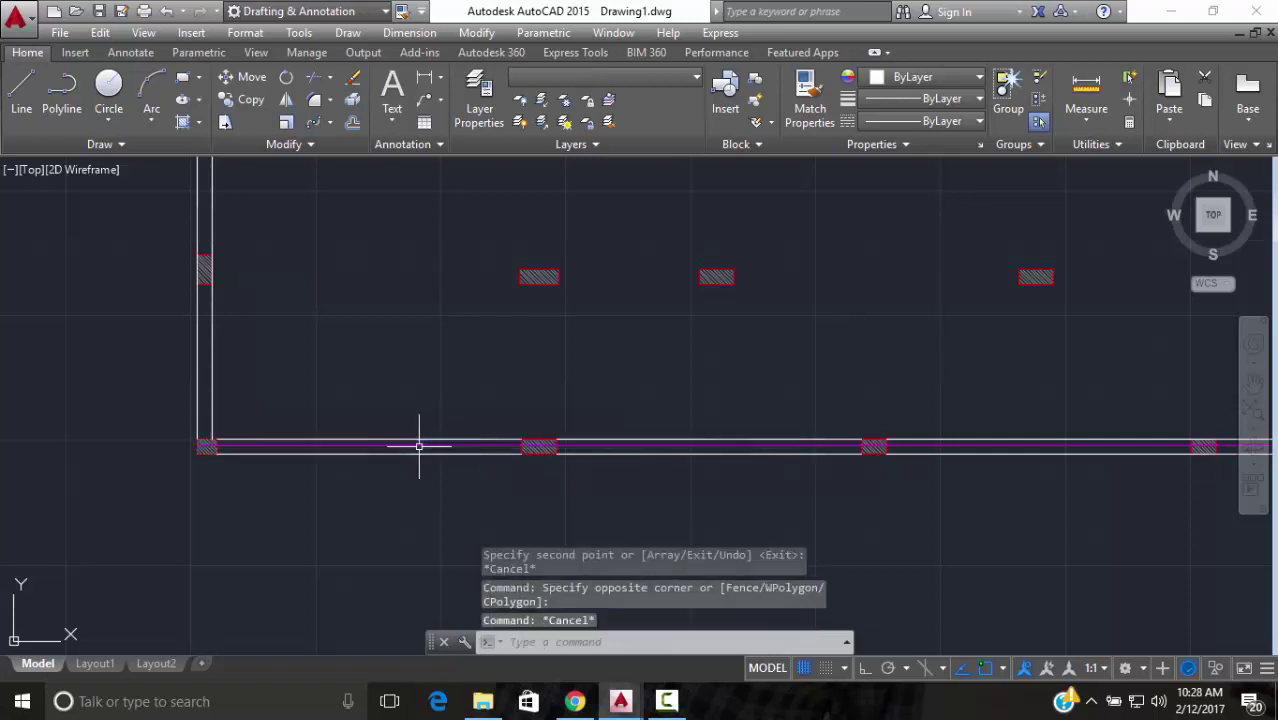
pyautogui.click(432, 437)
pyautogui.click(422, 446)
pyautogui.scroll(3, 807, 442)
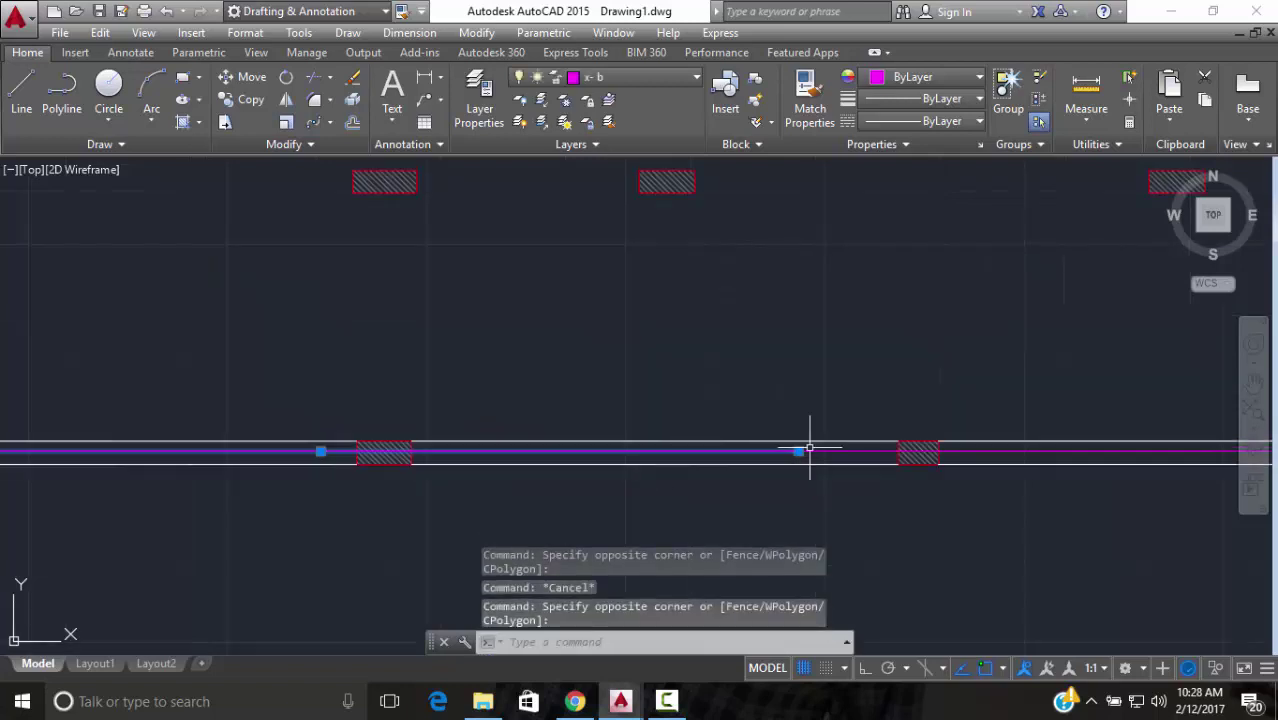
pyautogui.scroll(2, 831, 460)
pyautogui.click(833, 442)
pyautogui.click(779, 394)
pyautogui.scroll(-6, 750, 402)
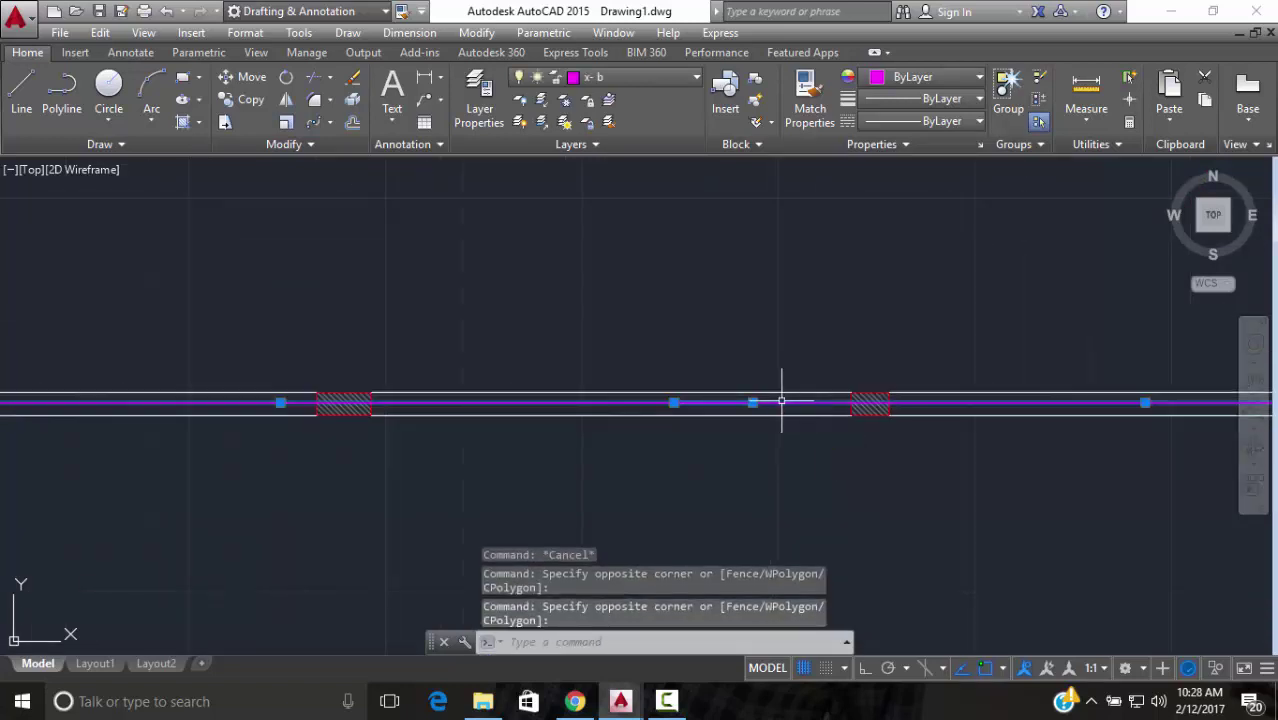
pyautogui.scroll(5, 737, 413)
pyautogui.click(778, 446)
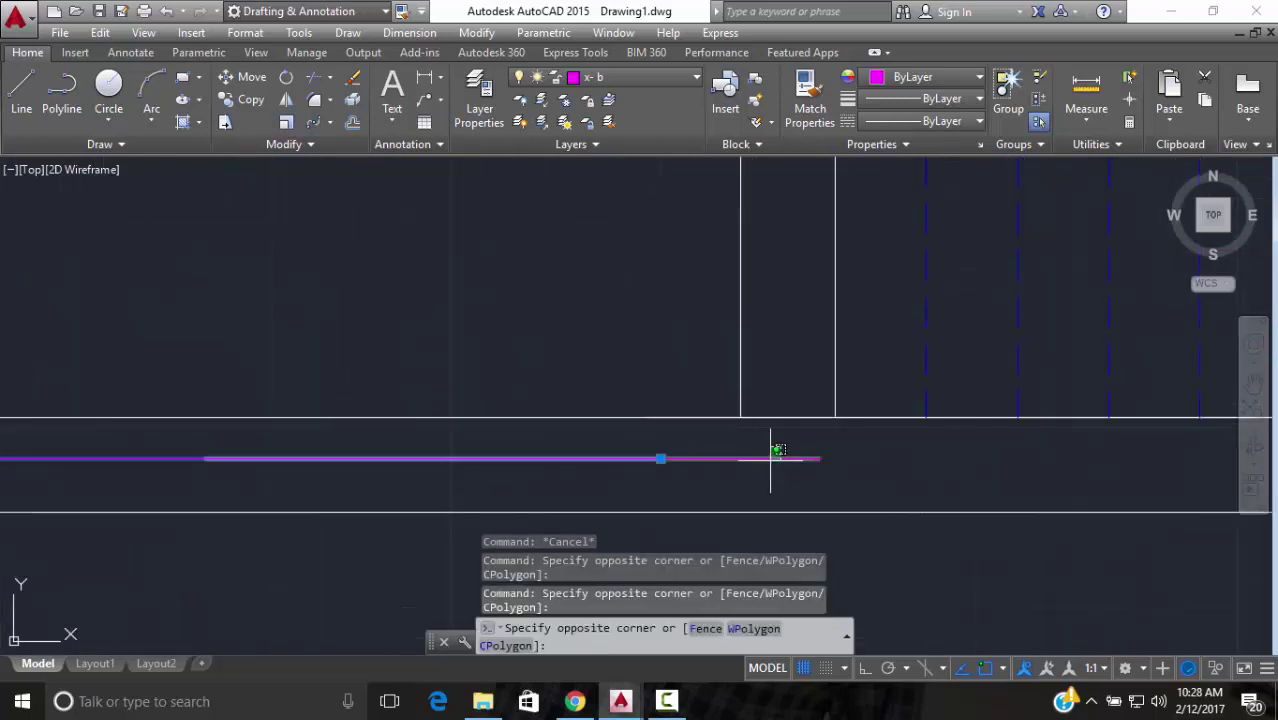
pyautogui.click(761, 467)
pyautogui.scroll(-4, 680, 420)
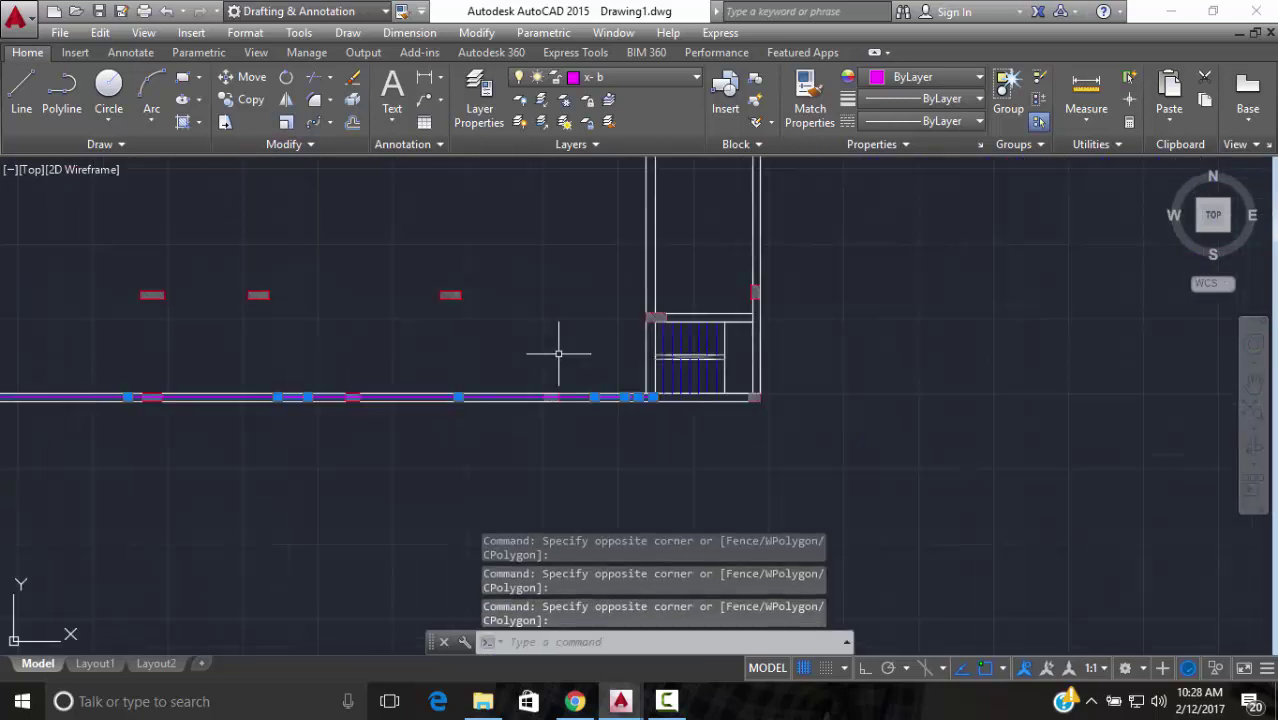
pyautogui.click(246, 79)
pyautogui.click(248, 399)
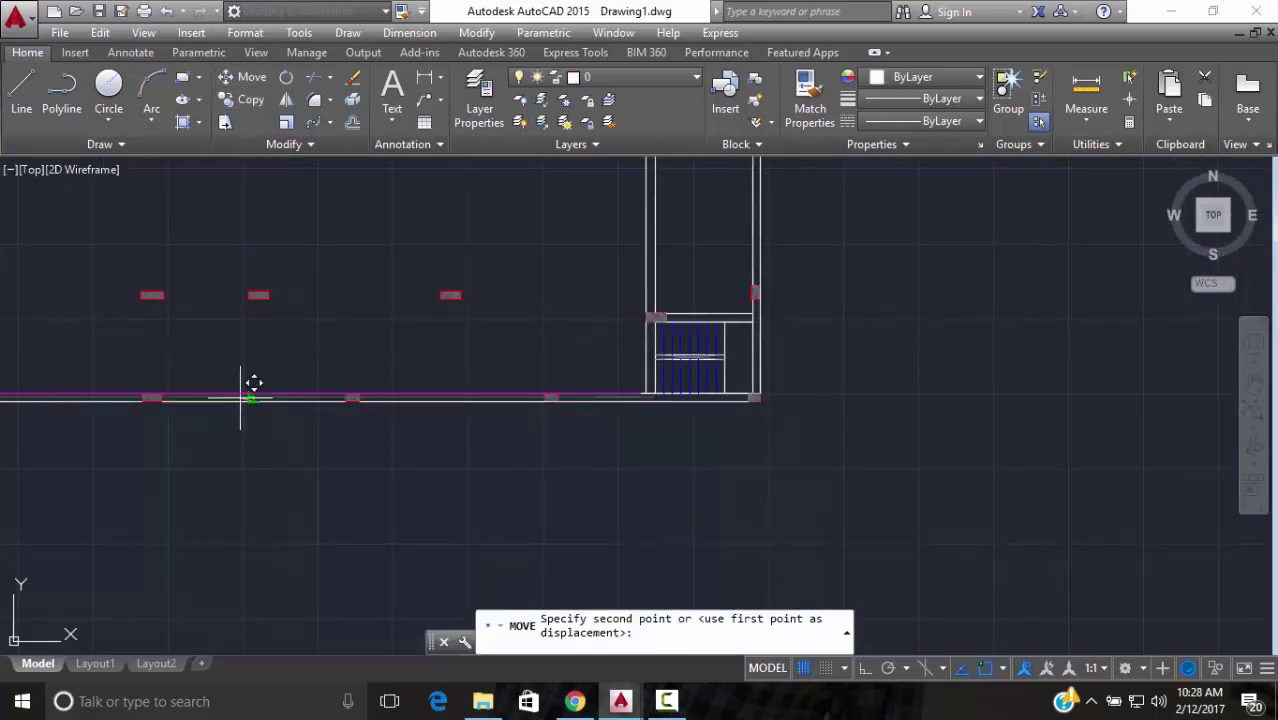
pyautogui.scroll(-4, 251, 380)
pyautogui.scroll(2, 276, 360)
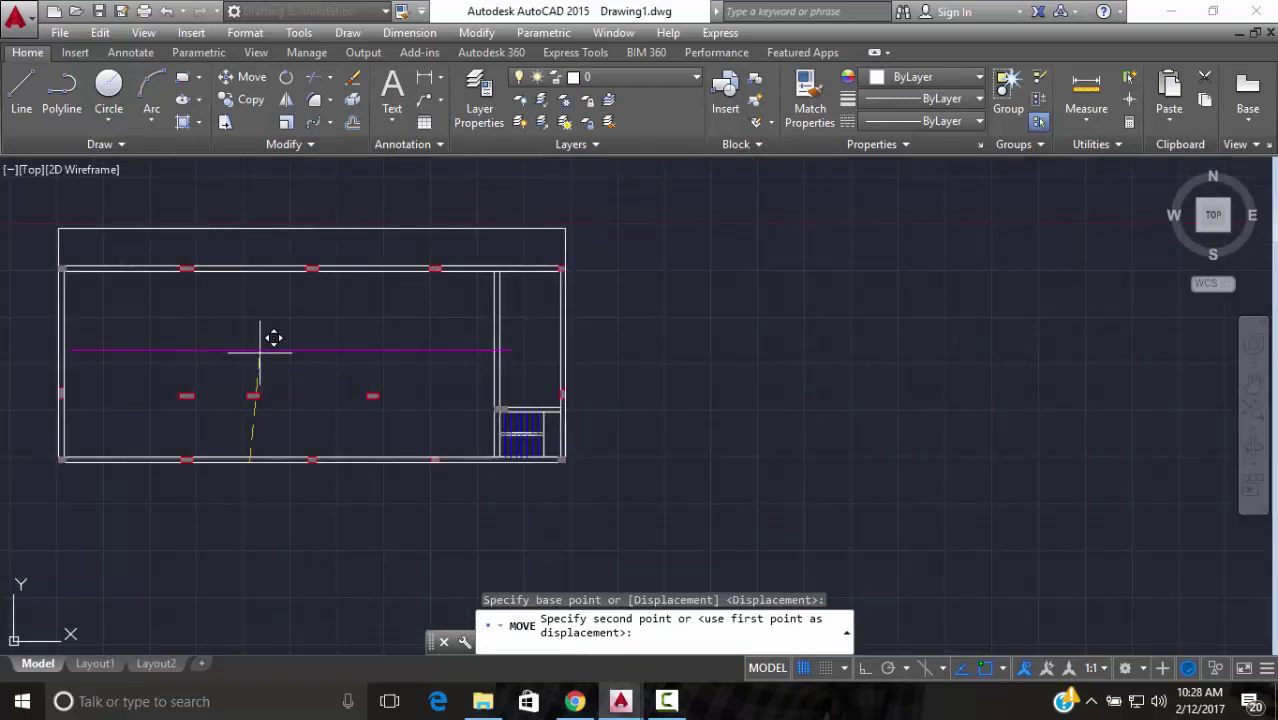
pyautogui.press('F8')
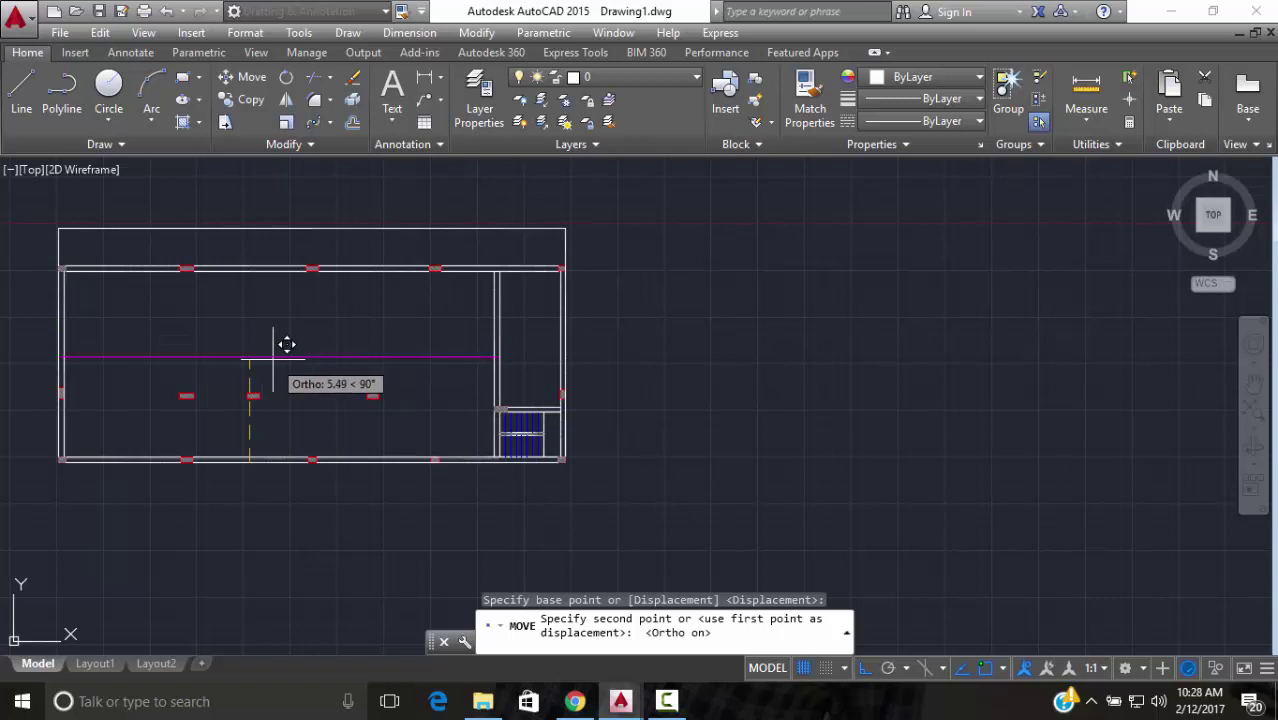
pyautogui.press('Escape')
# Move the second long bar 0.2 straight down, offsetting it from the first long bar and the short end bar
pyautogui.scroll(-2, 298, 389)
pyautogui.scroll(4, 308, 417)
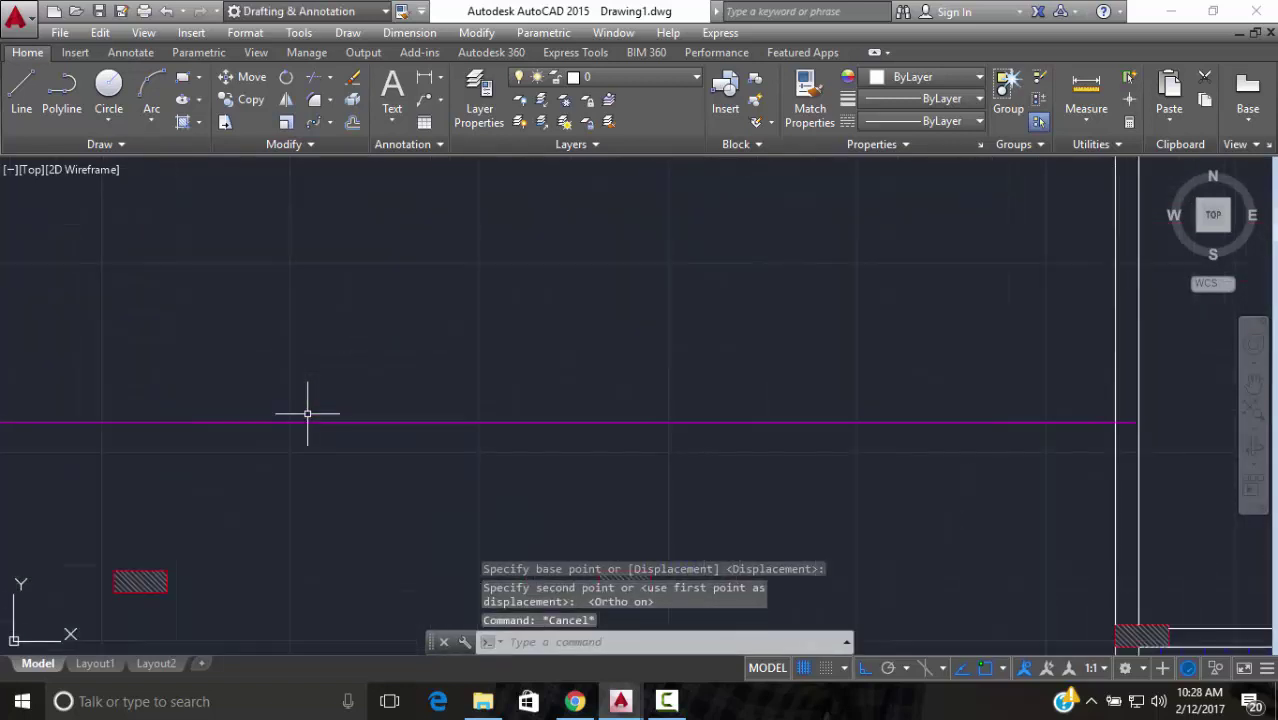
pyautogui.scroll(-2, 394, 399)
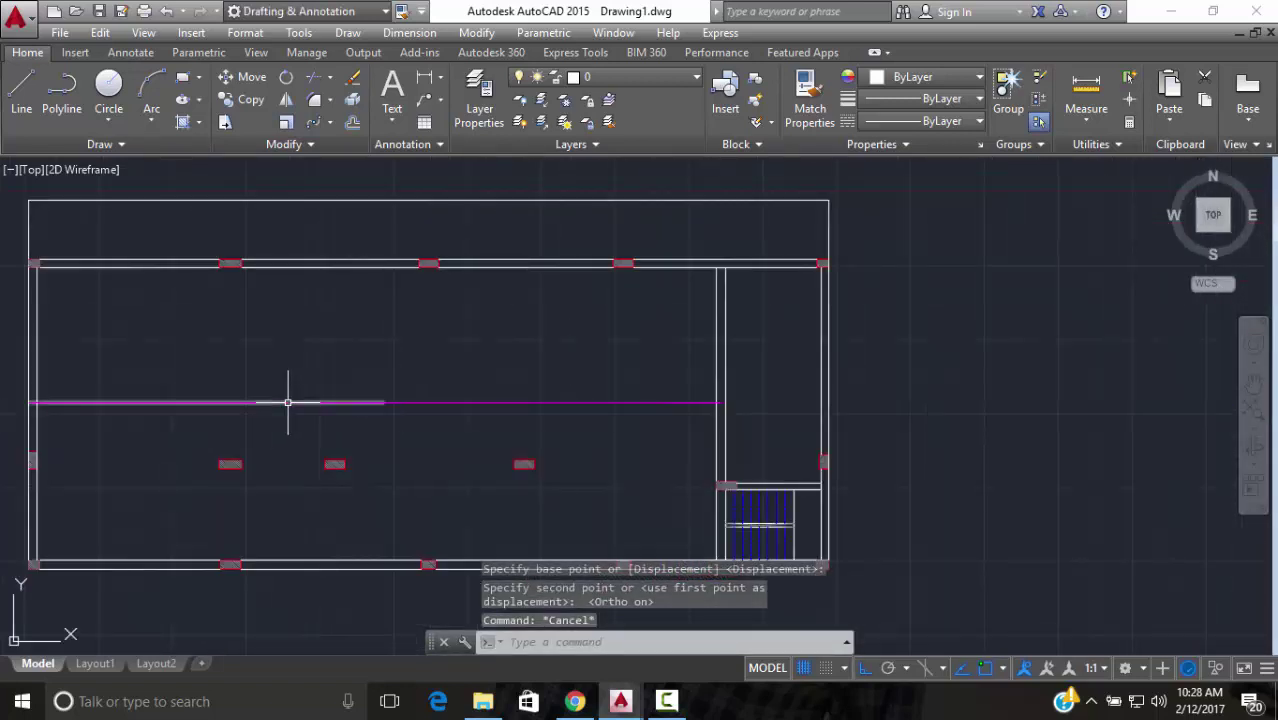
pyautogui.click(298, 403)
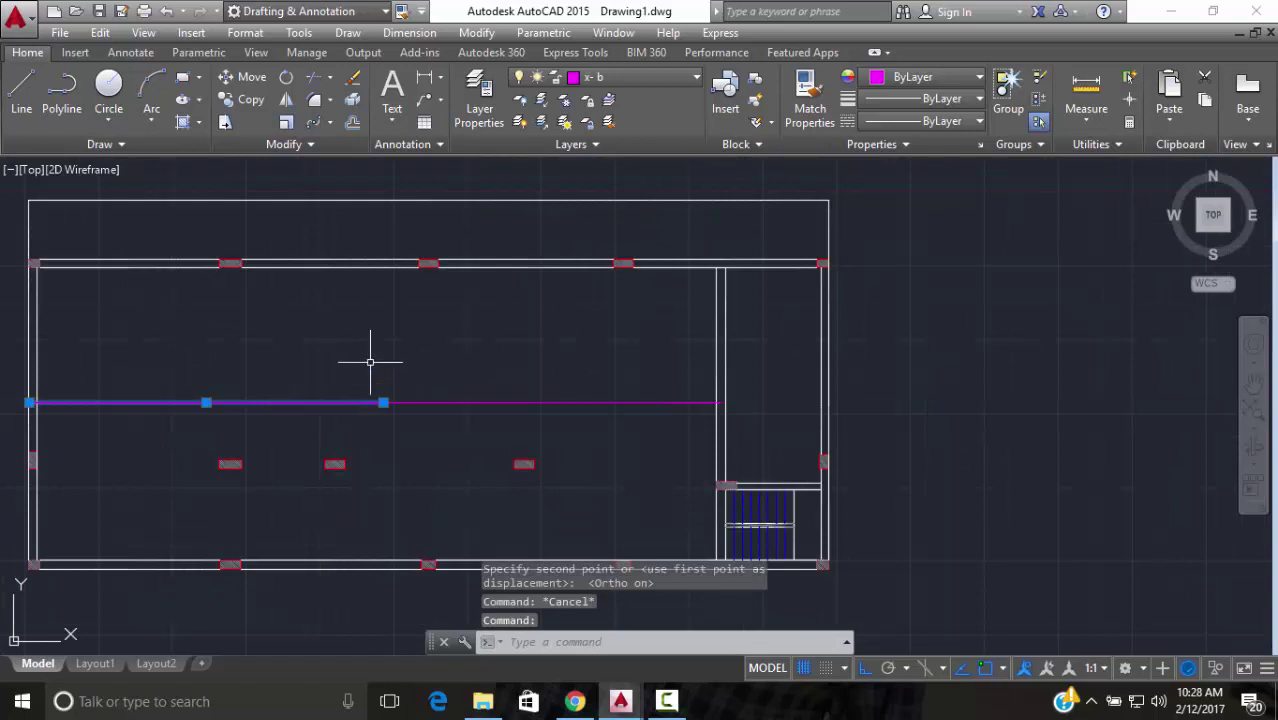
pyautogui.press('Escape')
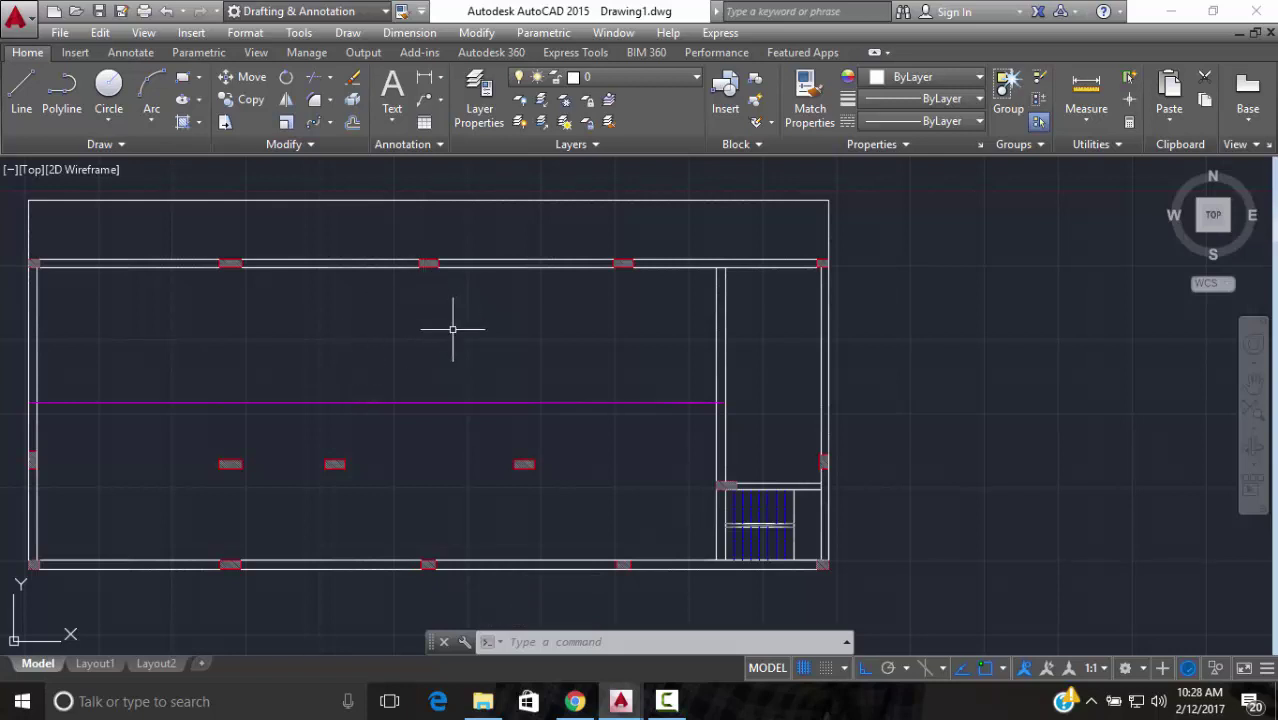
pyautogui.click(480, 402)
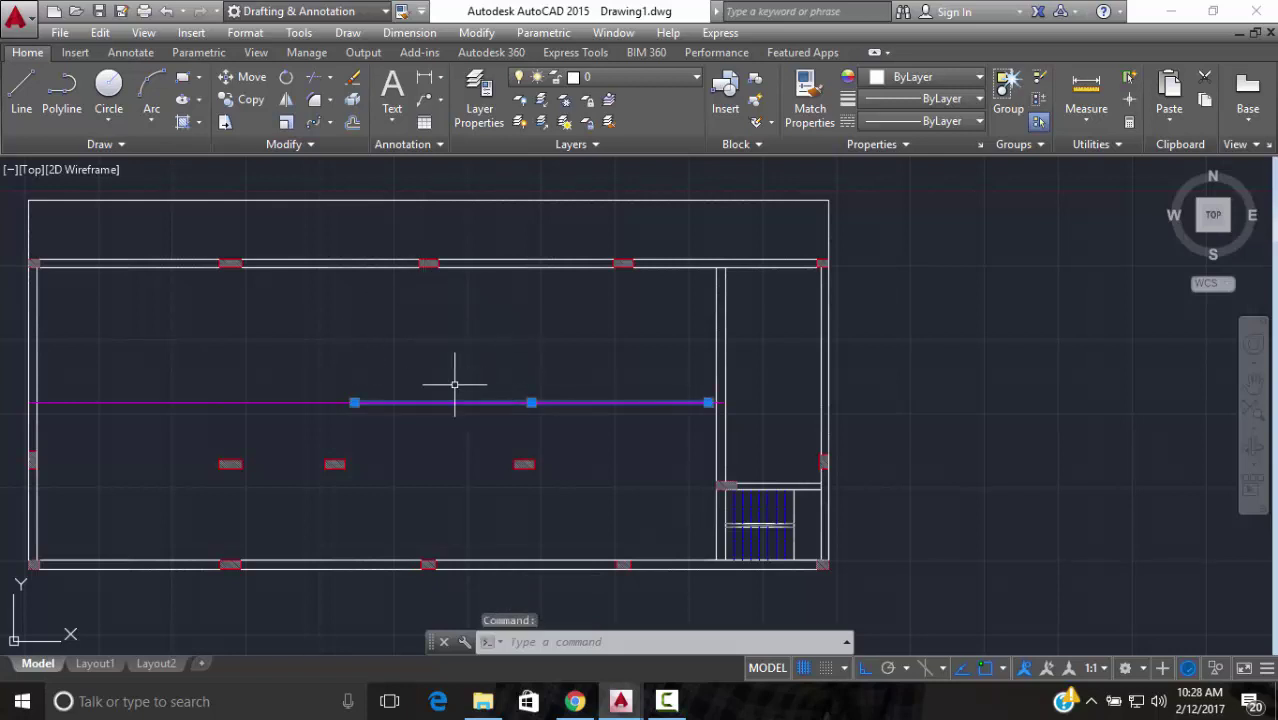
pyautogui.click(245, 77)
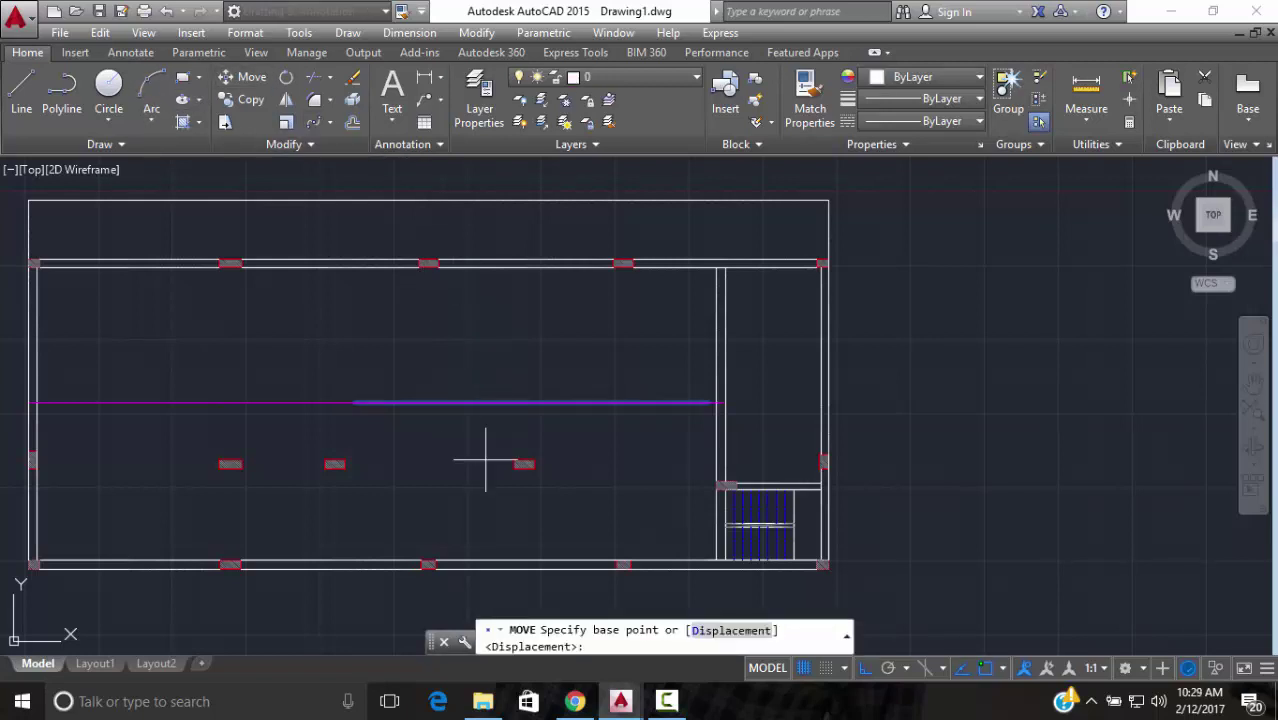
pyautogui.click(530, 404)
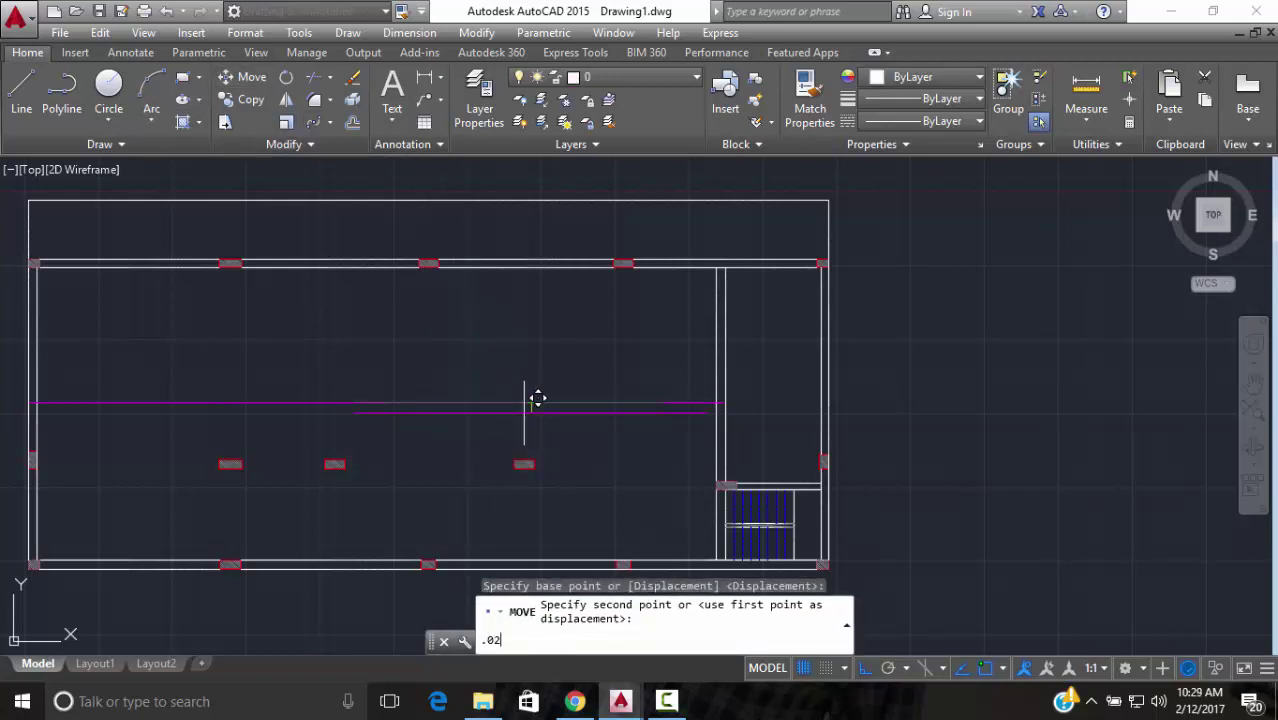
pyautogui.press('BackSpace')
pyautogui.write('2')
pyautogui.press('Return')
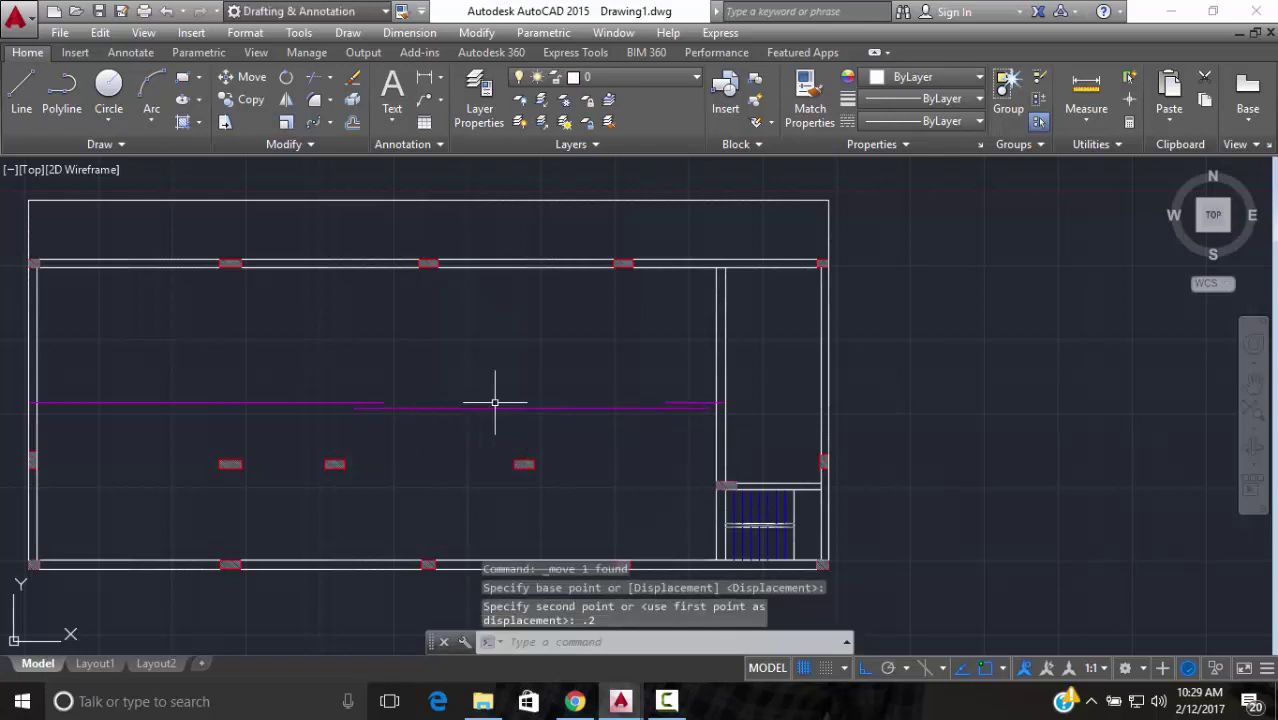
# Draw a short diagonal line up from the right end of the first long bar, with Ortho off
pyautogui.moveTo(437, 379); pyautogui.dragTo(499, 417, button='middle')
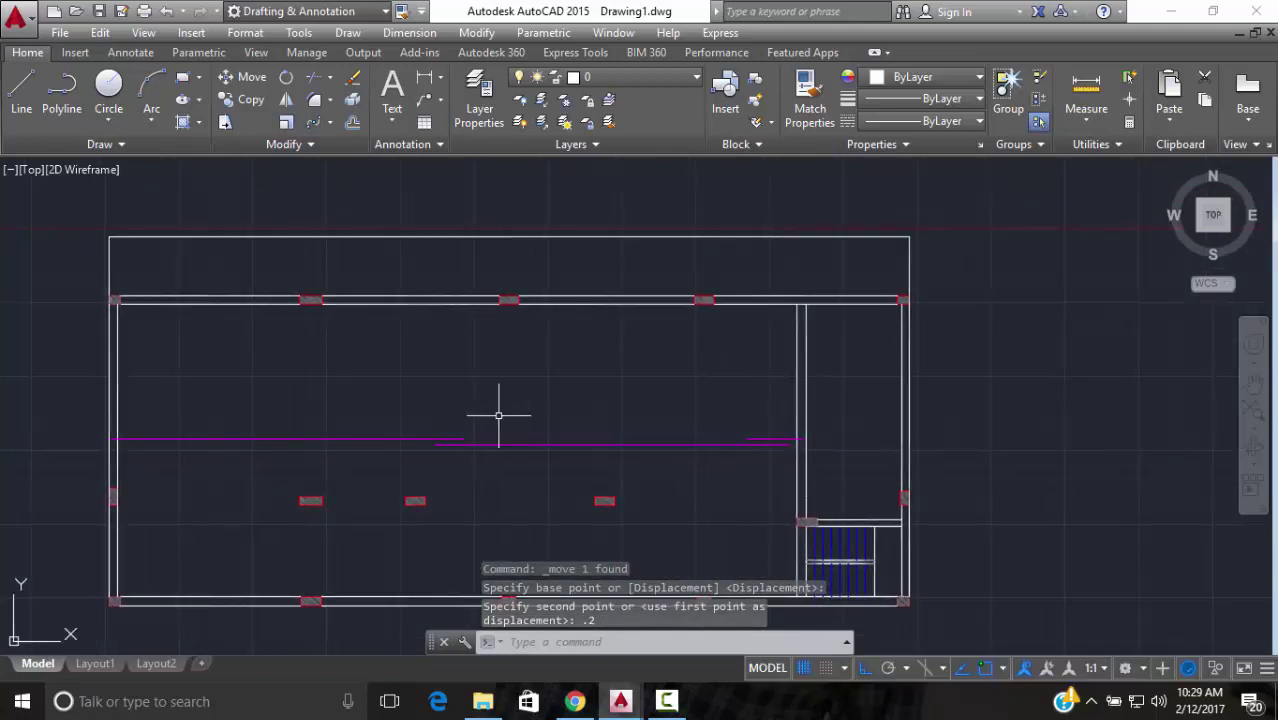
pyautogui.scroll(5, 214, 437)
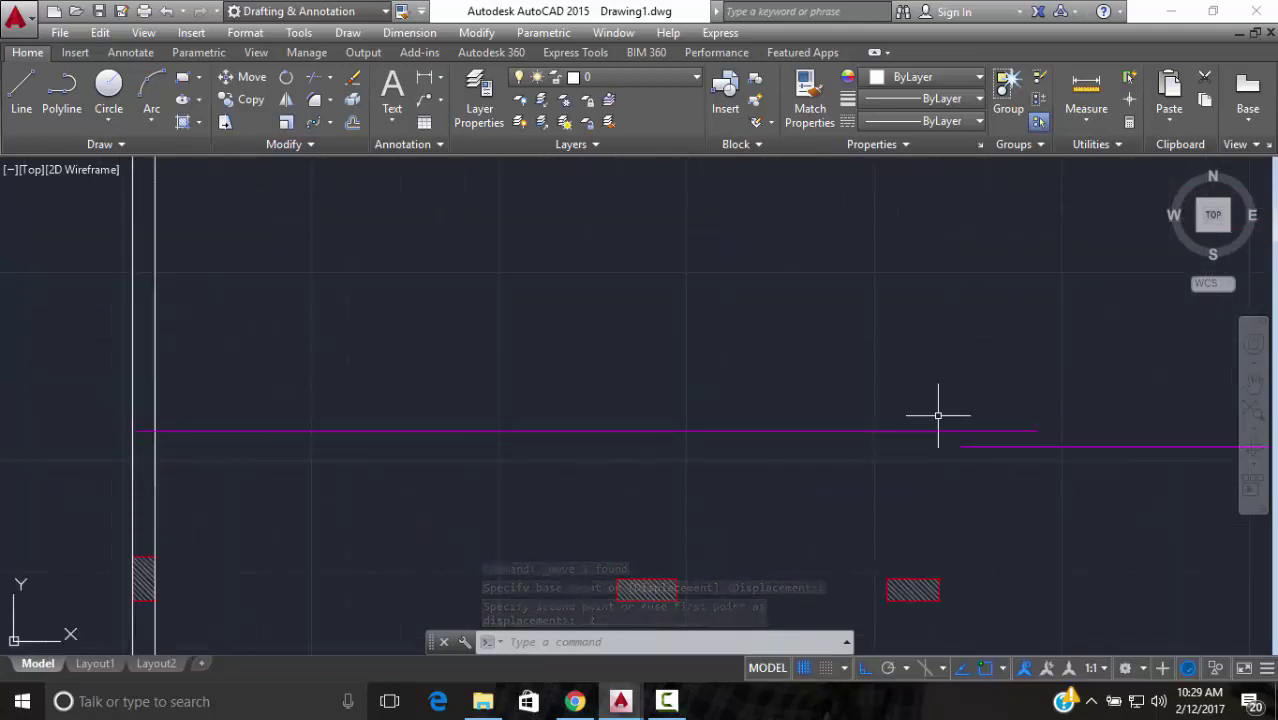
pyautogui.write('l')
pyautogui.press('Return')
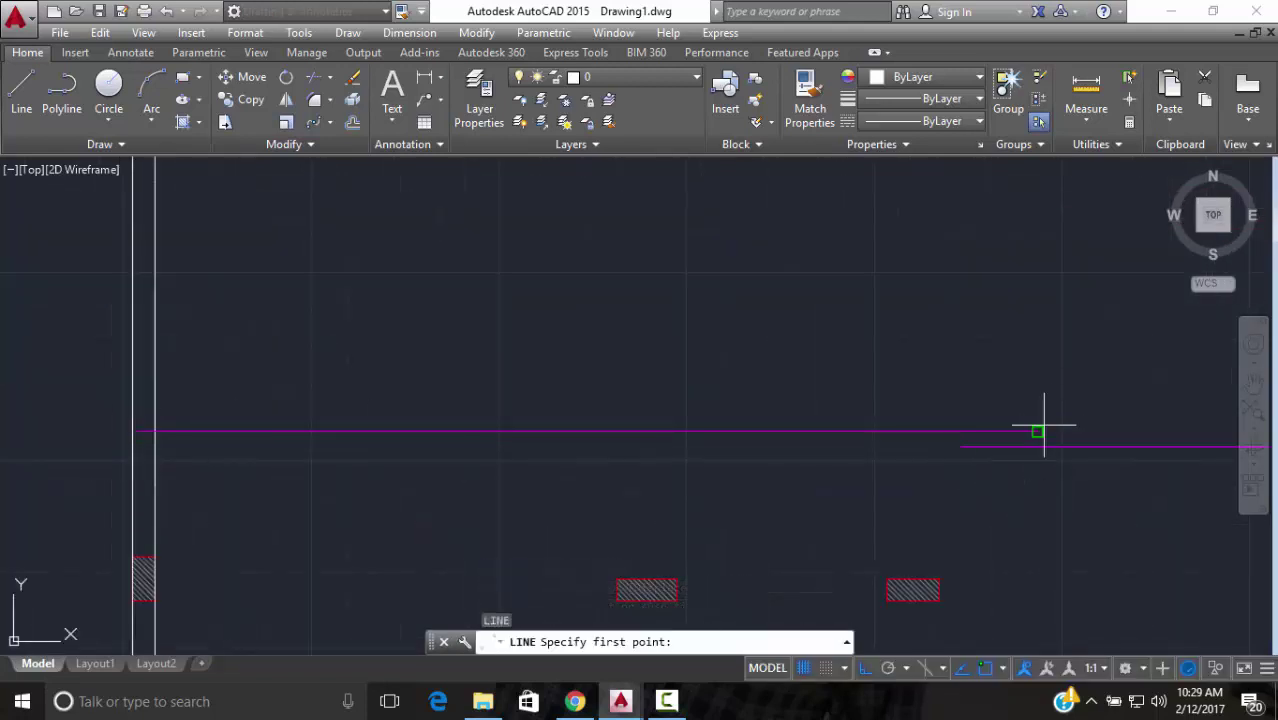
pyautogui.scroll(4, 1043, 431)
pyautogui.click(1003, 471)
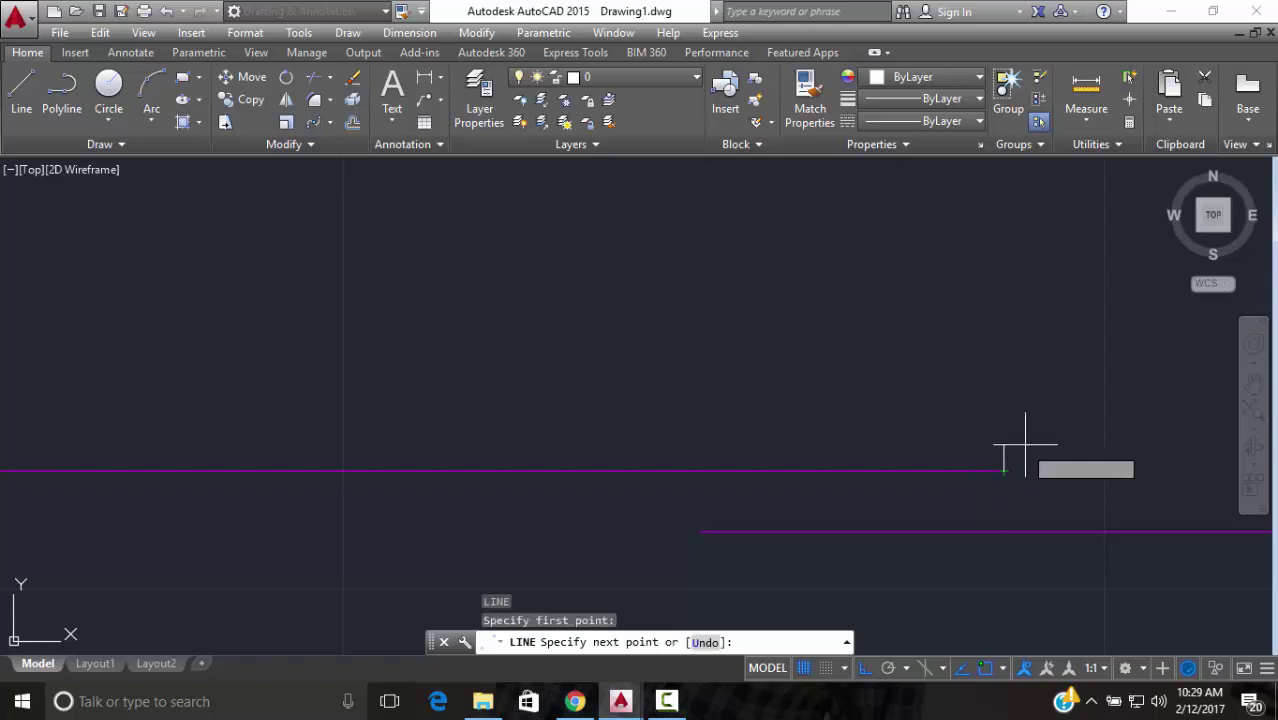
pyautogui.press('F8')
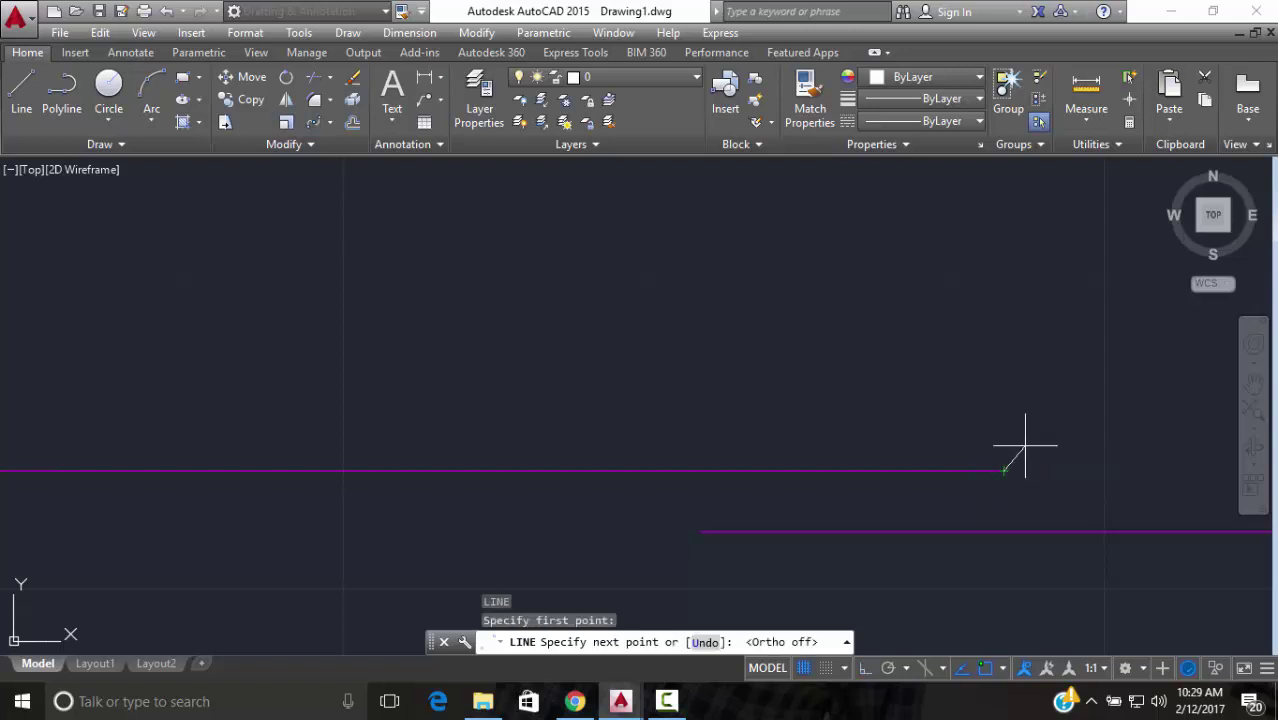
pyautogui.press('Escape')
pyautogui.scroll(4, 1037, 453)
pyautogui.click(1037, 453)
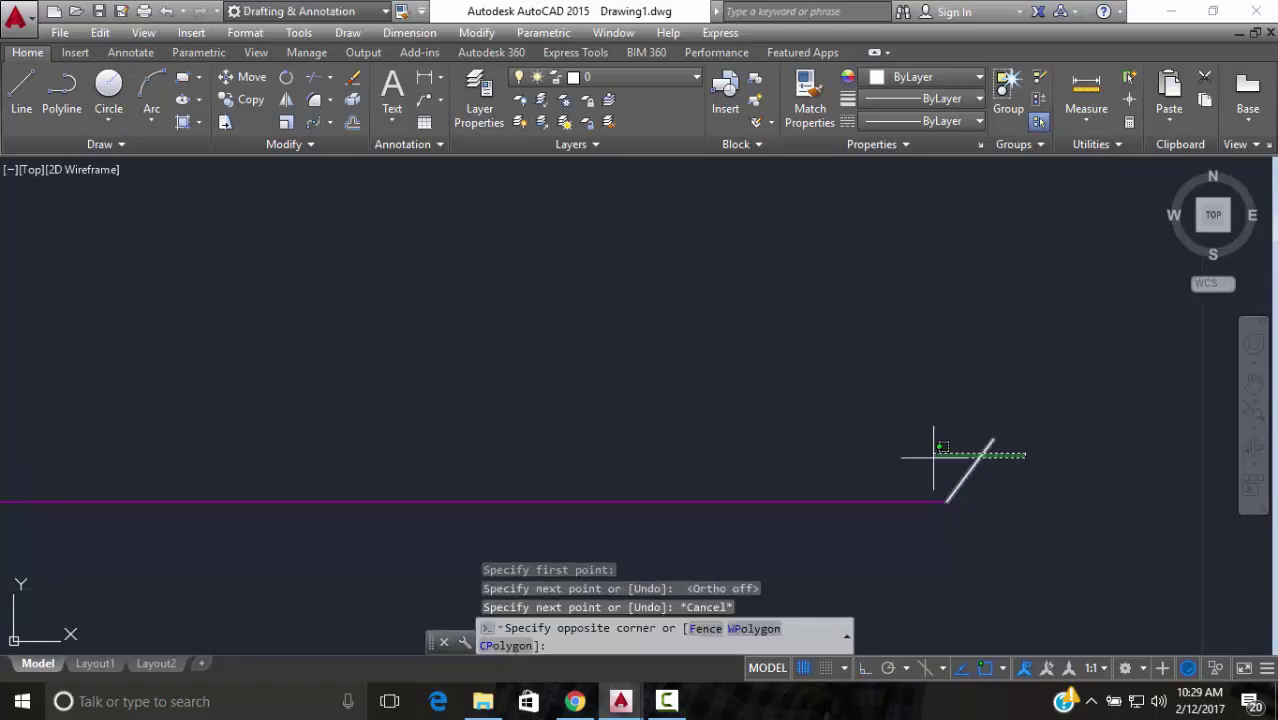
pyautogui.click(941, 450)
pyautogui.press('Escape')
pyautogui.scroll(-6, 428, 320)
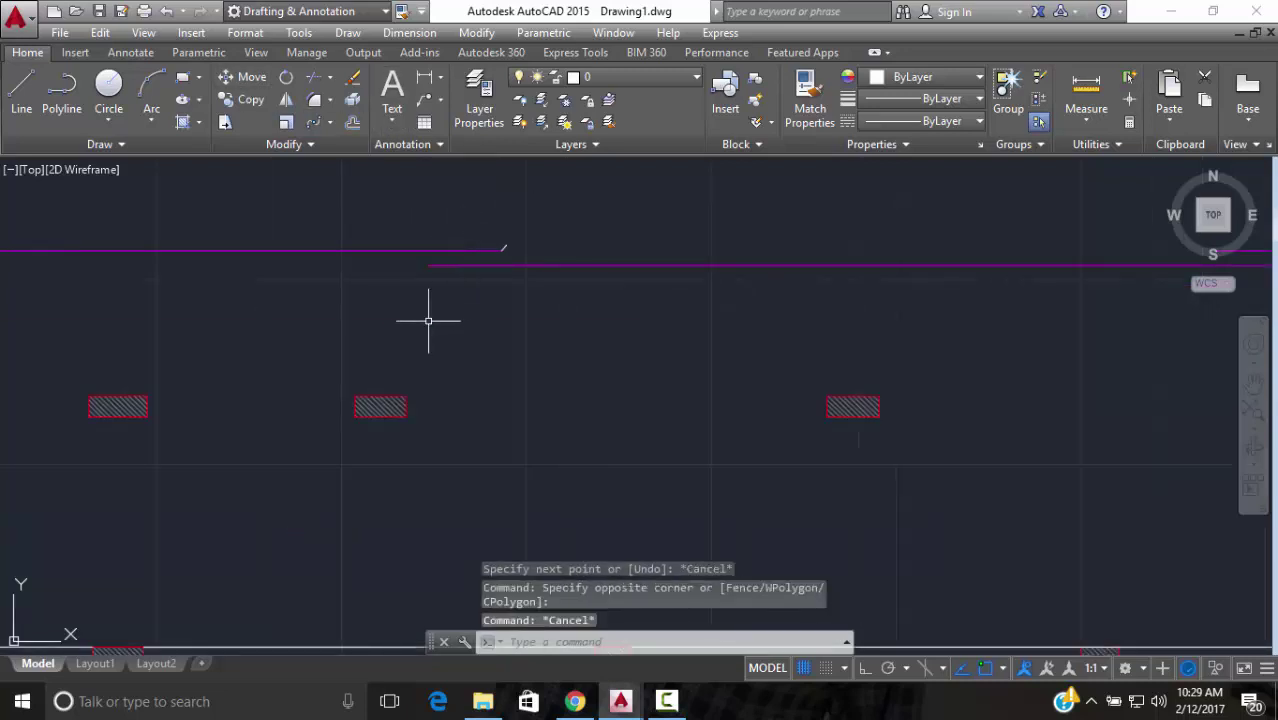
# Erase the short diagonal line from the first long bar's right end
pyautogui.scroll(1, 517, 347)
pyautogui.scroll(3, 517, 347)
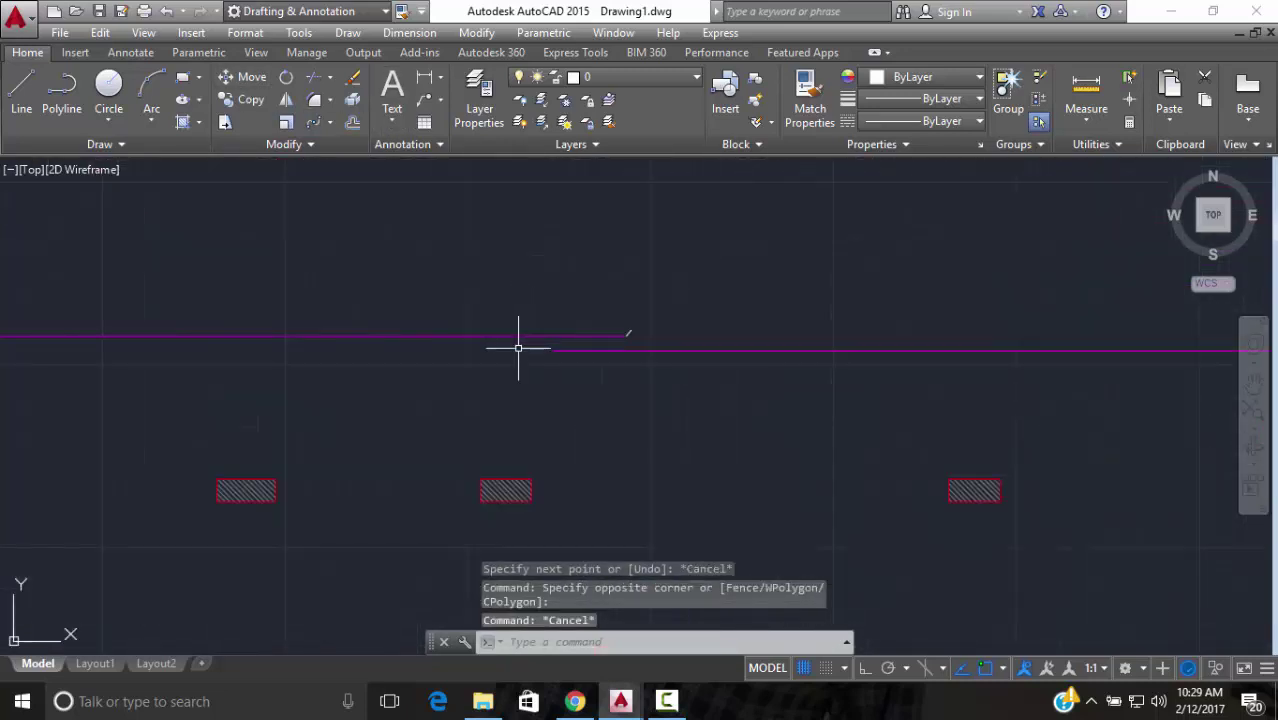
pyautogui.moveTo(516, 345); pyautogui.dragTo(633, 345, button='middle')
pyautogui.scroll(5, 750, 345)
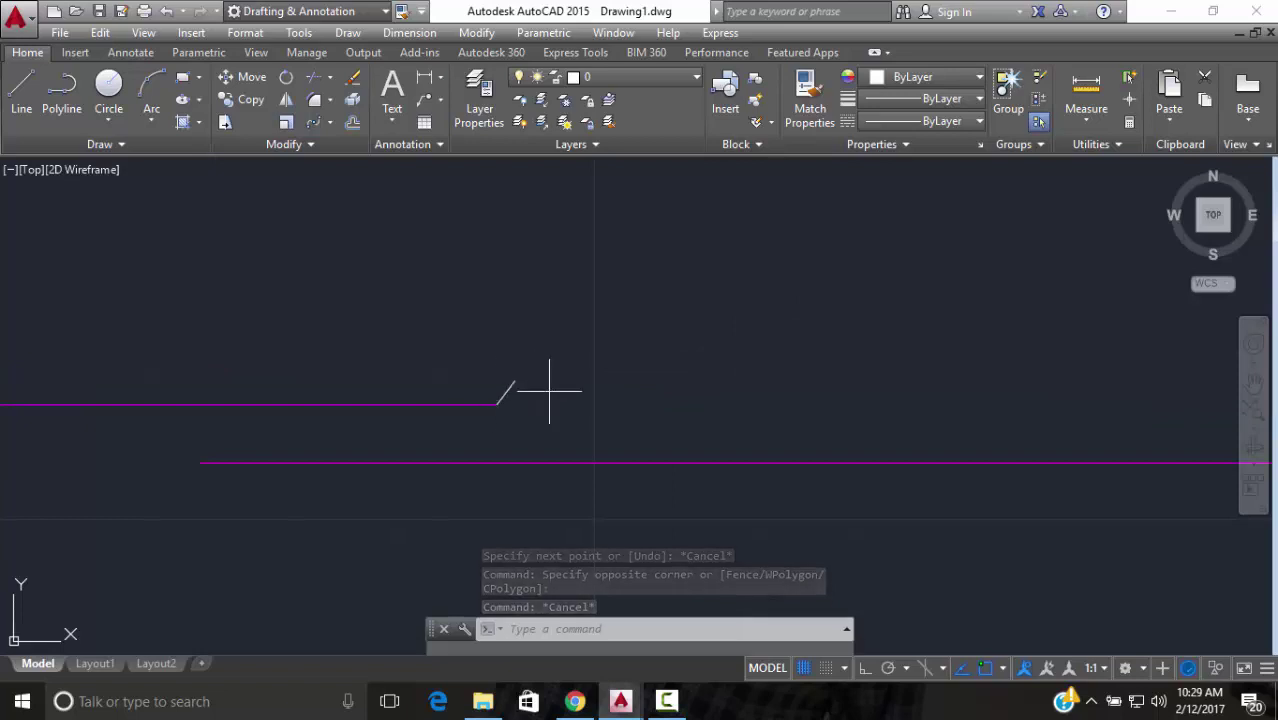
pyautogui.click(508, 366)
pyautogui.click(519, 394)
pyautogui.click(519, 394)
pyautogui.click(522, 399)
pyautogui.click(512, 386)
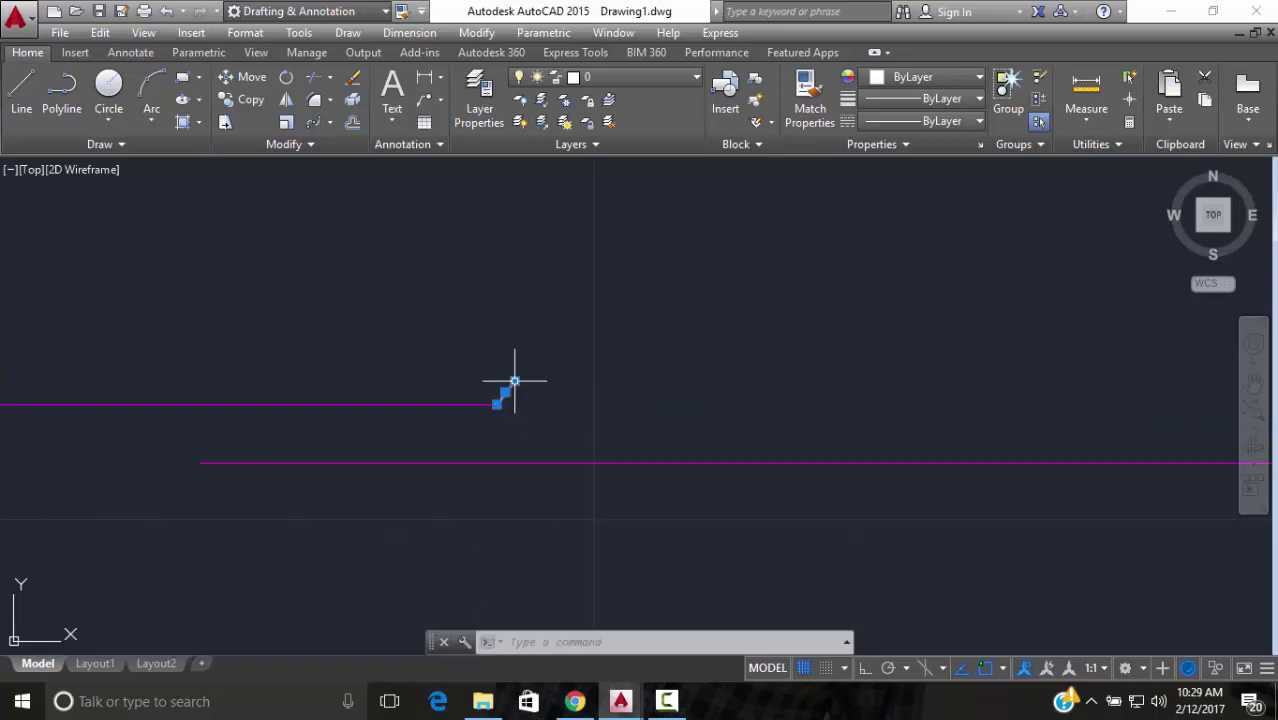
pyautogui.write('e')
pyautogui.press('Return')
# Draw a flatter short diagonal line rising from the first long bar's right endpoint
pyautogui.click(30, 110)
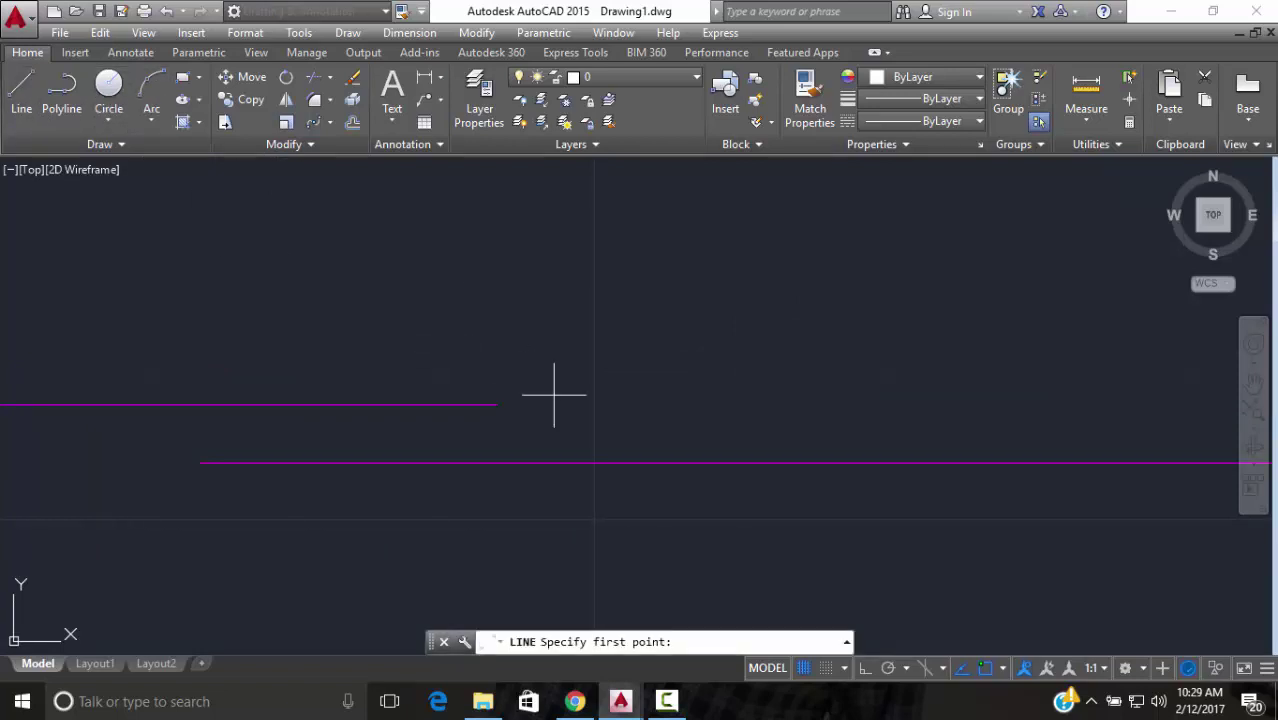
pyautogui.click(497, 404)
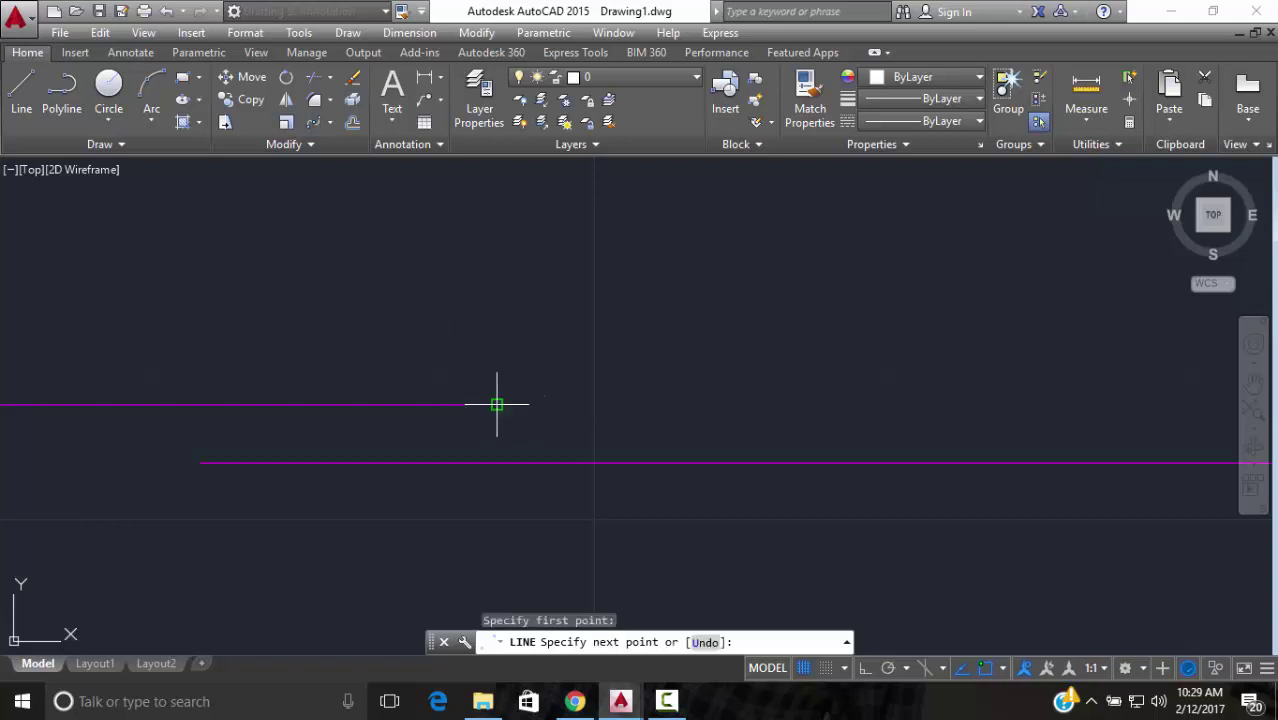
pyautogui.click(535, 378)
pyautogui.press('Escape')
pyautogui.scroll(-5, 585, 351)
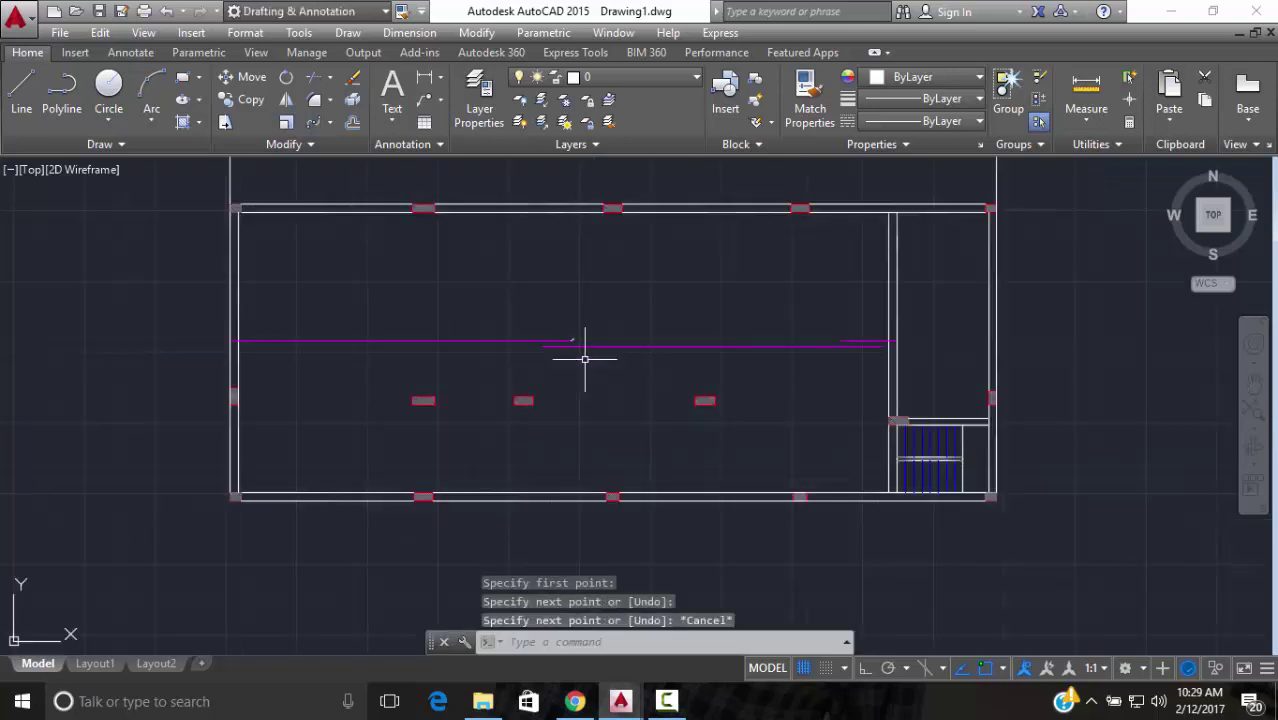
pyautogui.scroll(3, 570, 448)
pyautogui.scroll(2, 645, 421)
pyautogui.click(584, 472)
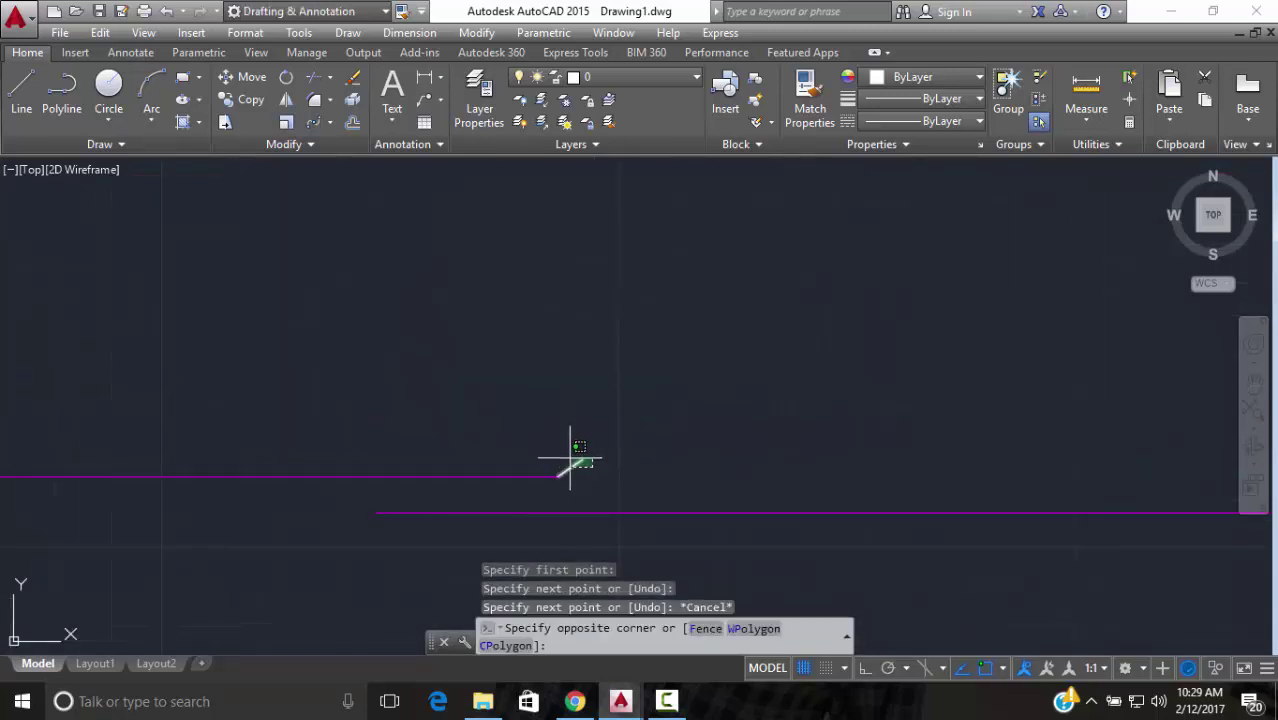
pyautogui.click(558, 448)
pyautogui.click(248, 100)
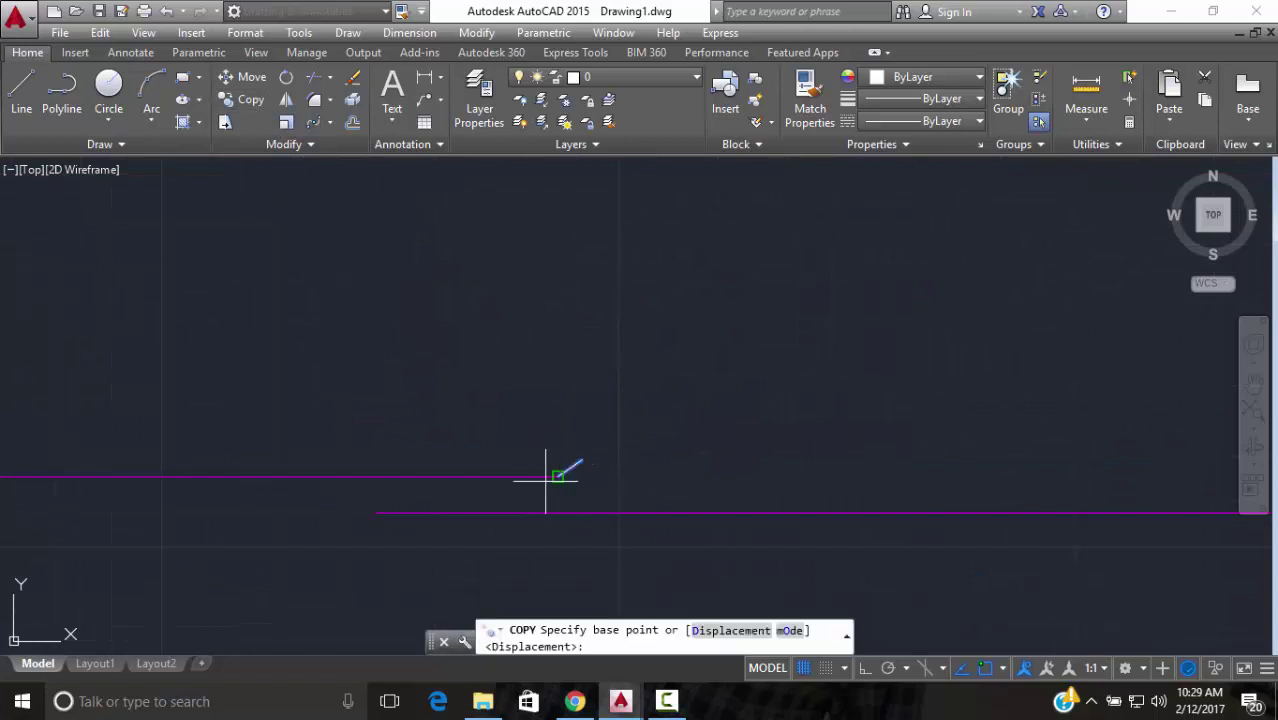
pyautogui.press('Escape')
pyautogui.click(586, 463)
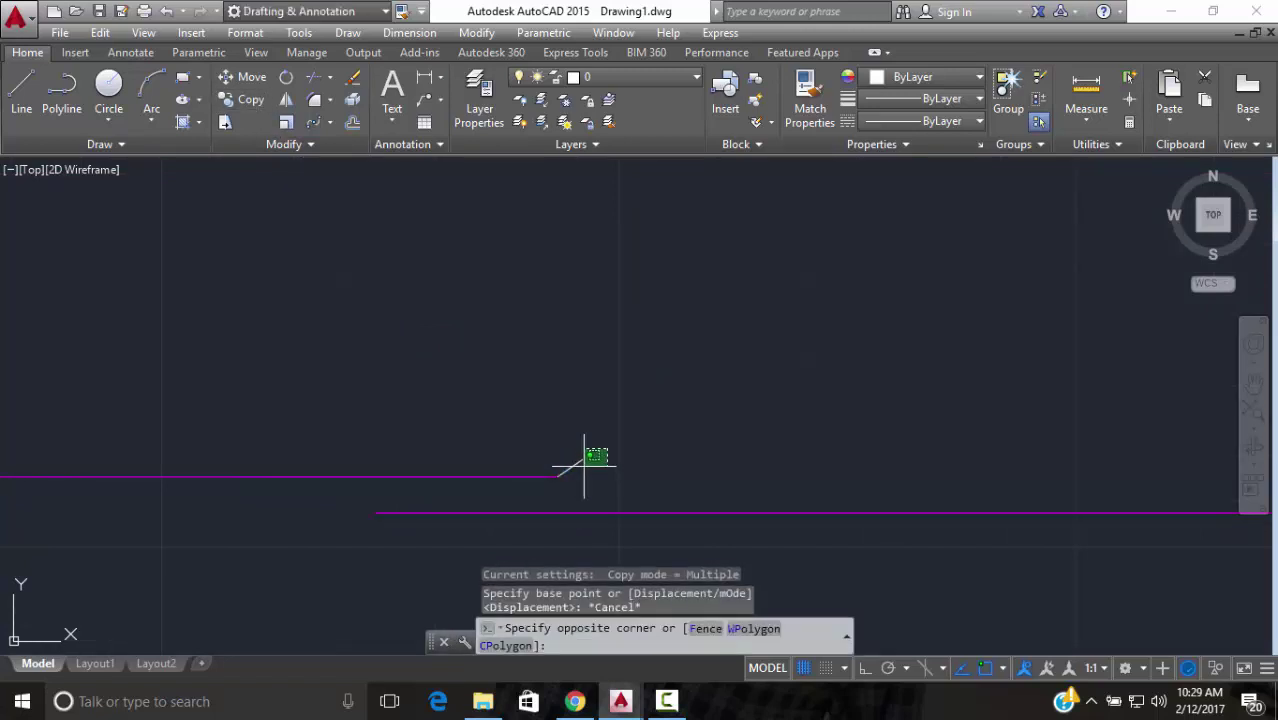
pyautogui.click(578, 466)
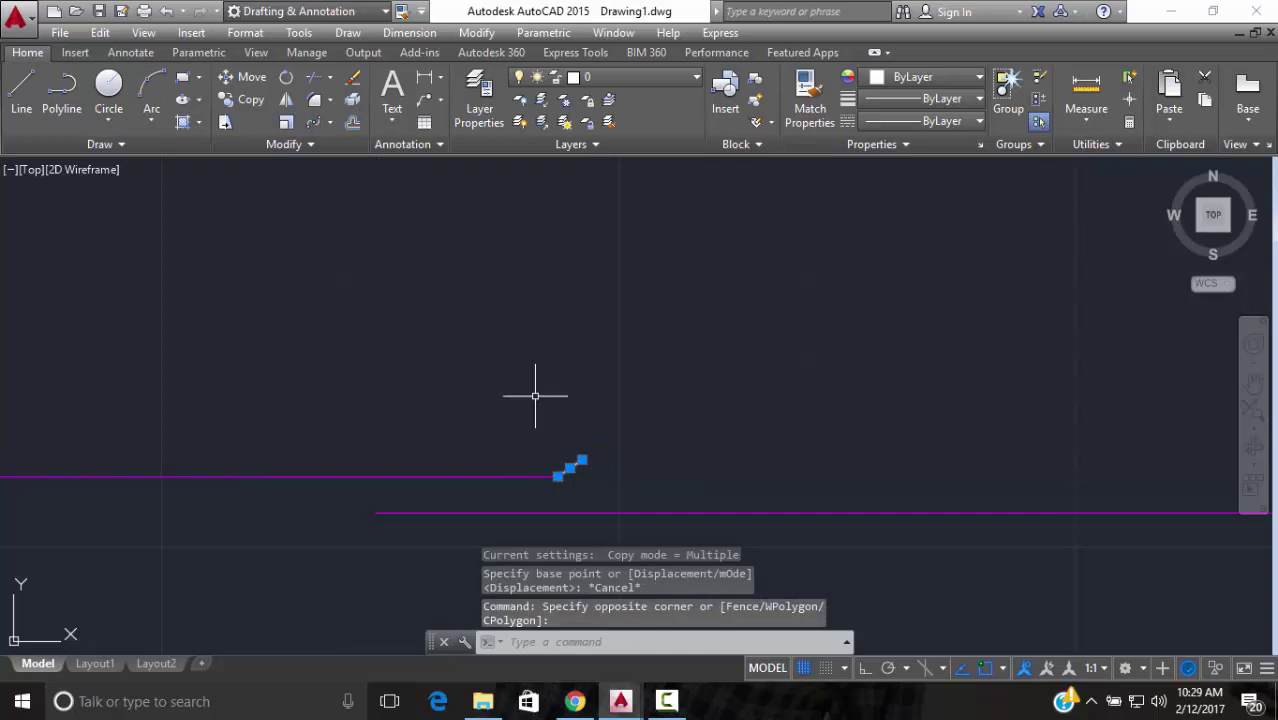
pyautogui.press('Escape')
# Erase the flatter diagonal line at the first long bar's right end
pyautogui.click(593, 457)
pyautogui.click(568, 462)
pyautogui.write('e')
pyautogui.press('Return')
pyautogui.scroll(-5, 640, 459)
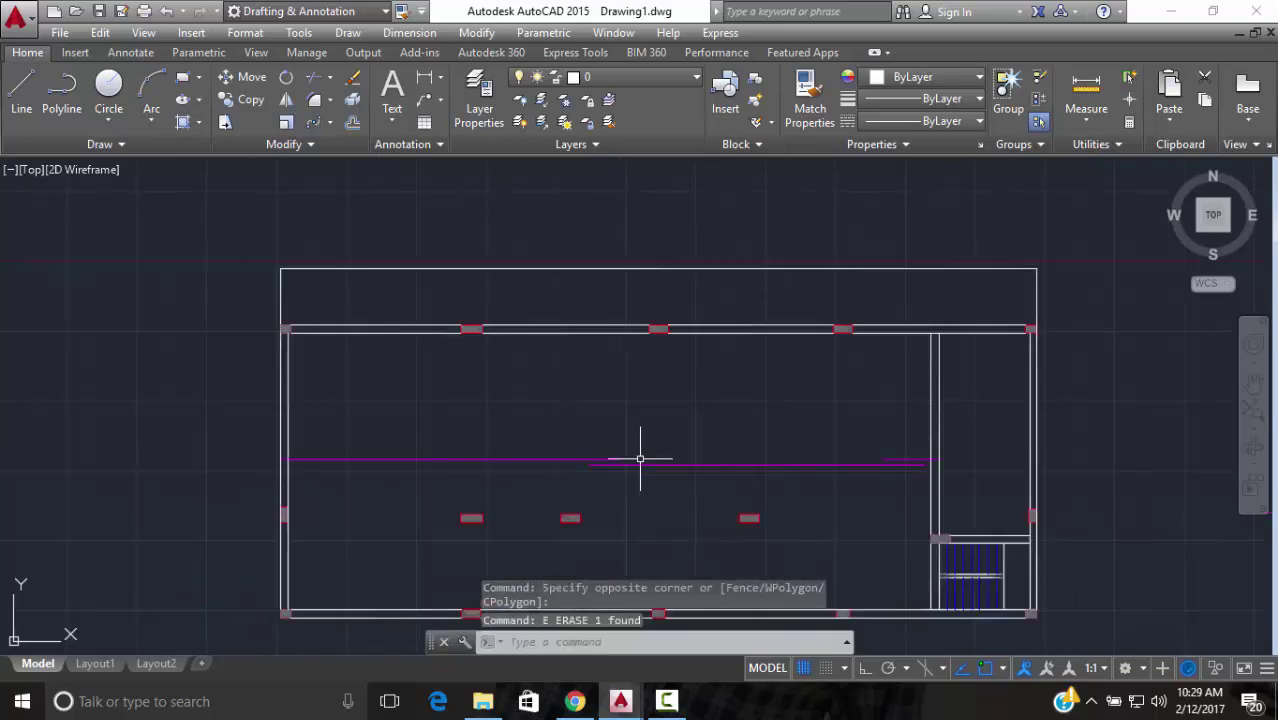
# Add a horizontal linear dimension for the overlap of the two long bars, placing it just below them
pyautogui.moveTo(625, 423); pyautogui.dragTo(566, 456, button='middle')
pyautogui.scroll(-3, 566, 456)
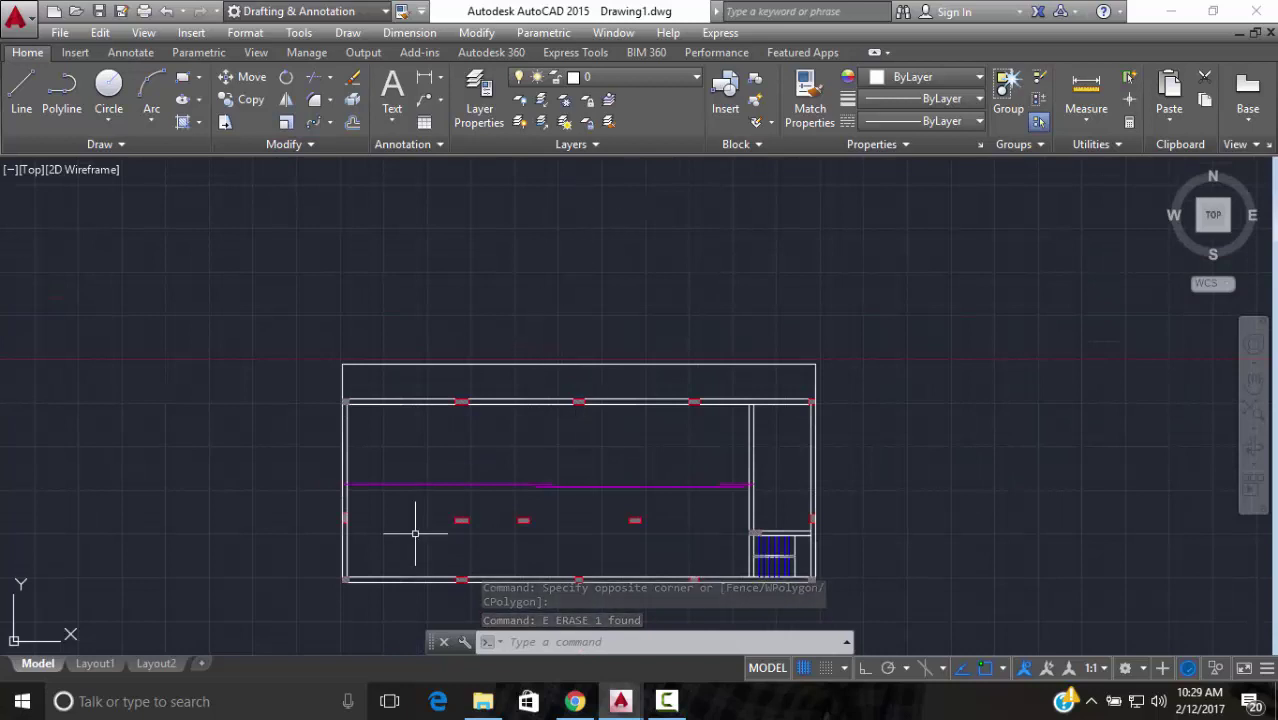
pyautogui.write('dli')
pyautogui.press('Return')
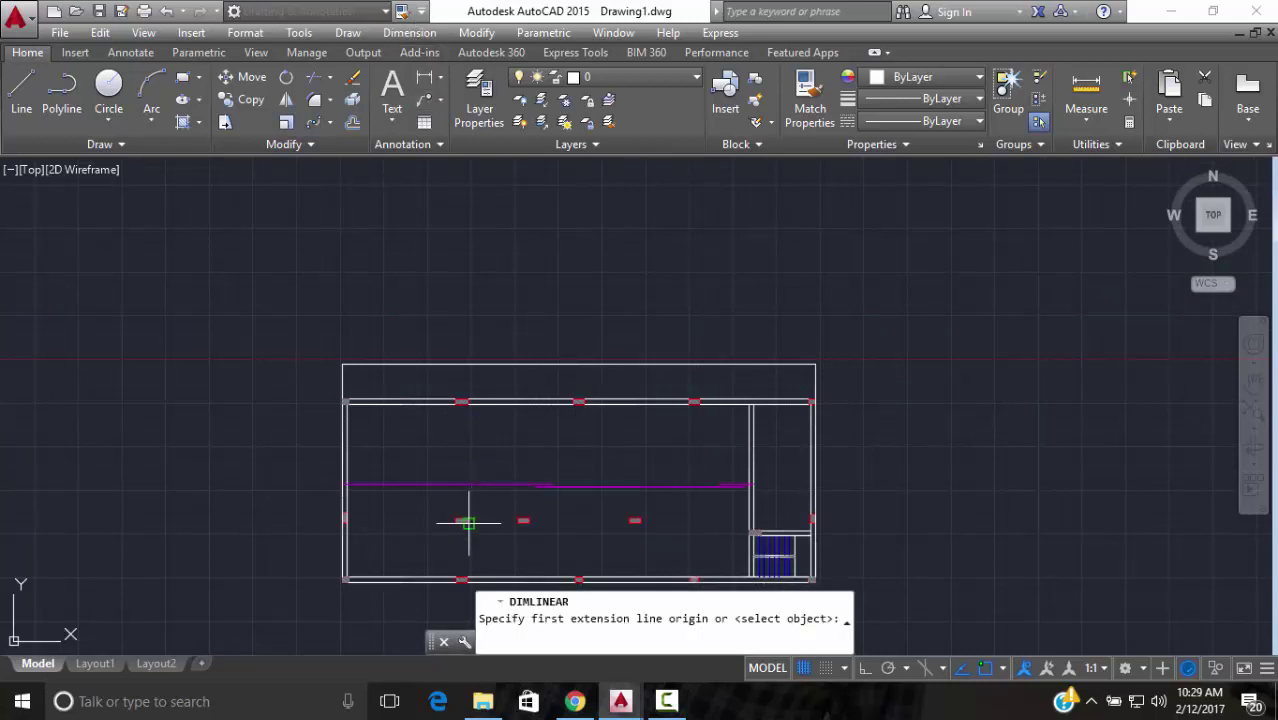
pyautogui.scroll(6, 530, 505)
pyautogui.scroll(2, 529, 482)
pyautogui.click(533, 382)
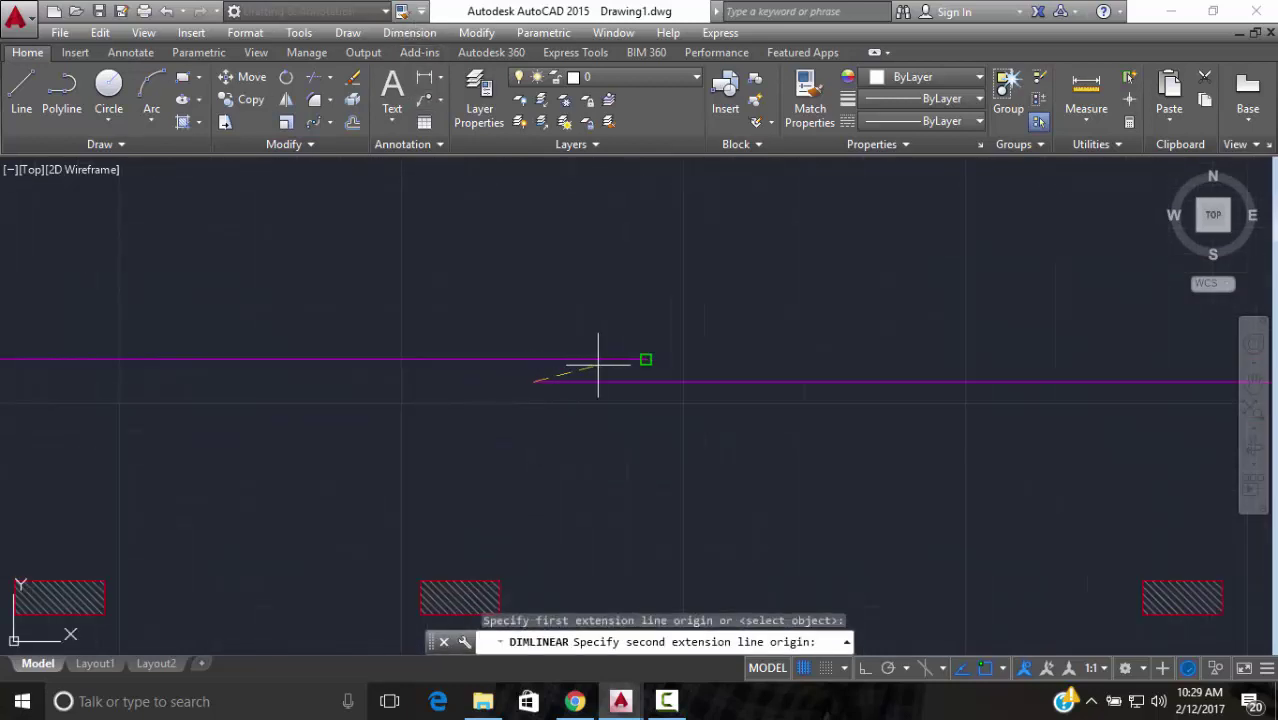
pyautogui.click(646, 382)
pyautogui.scroll(-3, 214, 419)
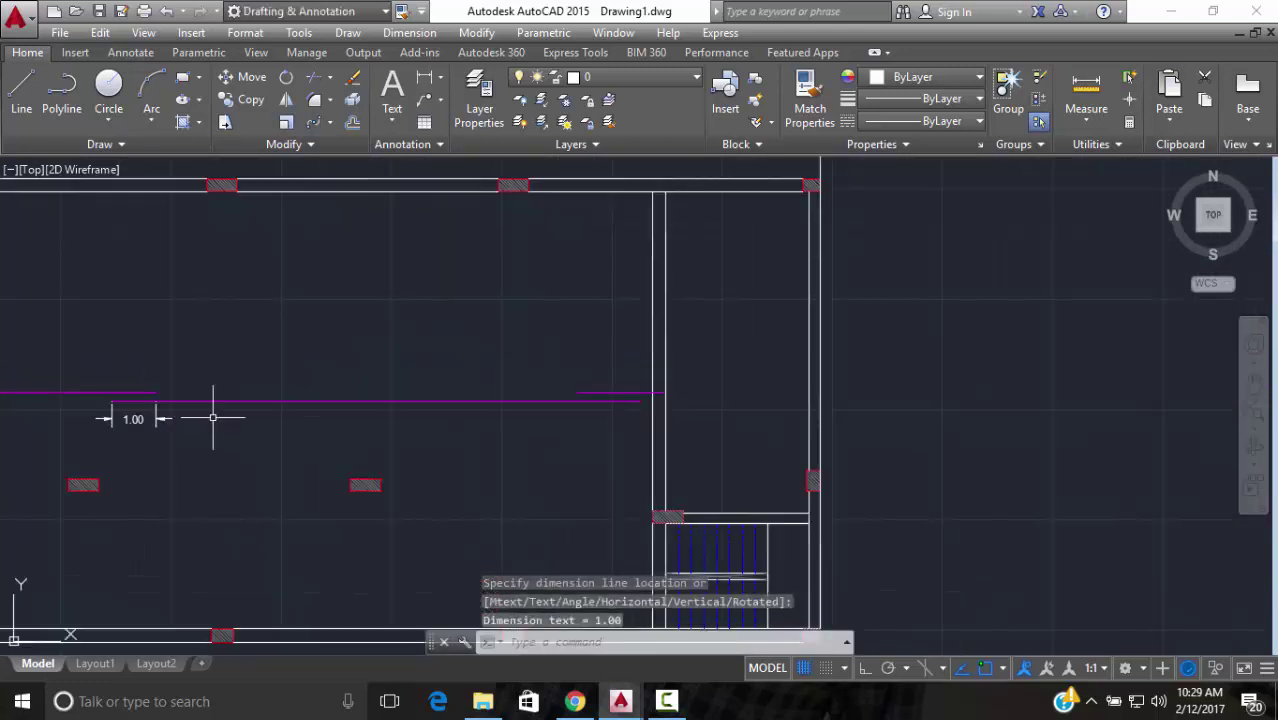
# Add a linear dimension below the overlap between the short end bar and the second long bar
pyautogui.scroll(3, 520, 405)
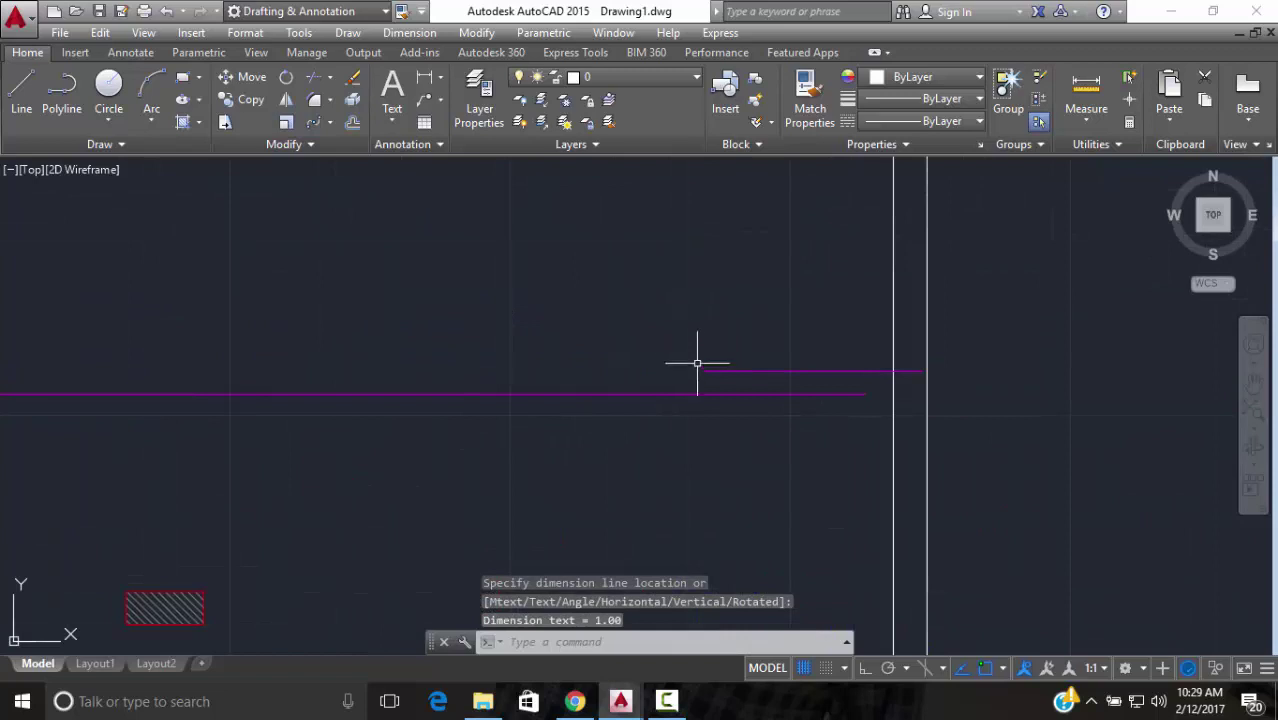
pyautogui.press('Return')
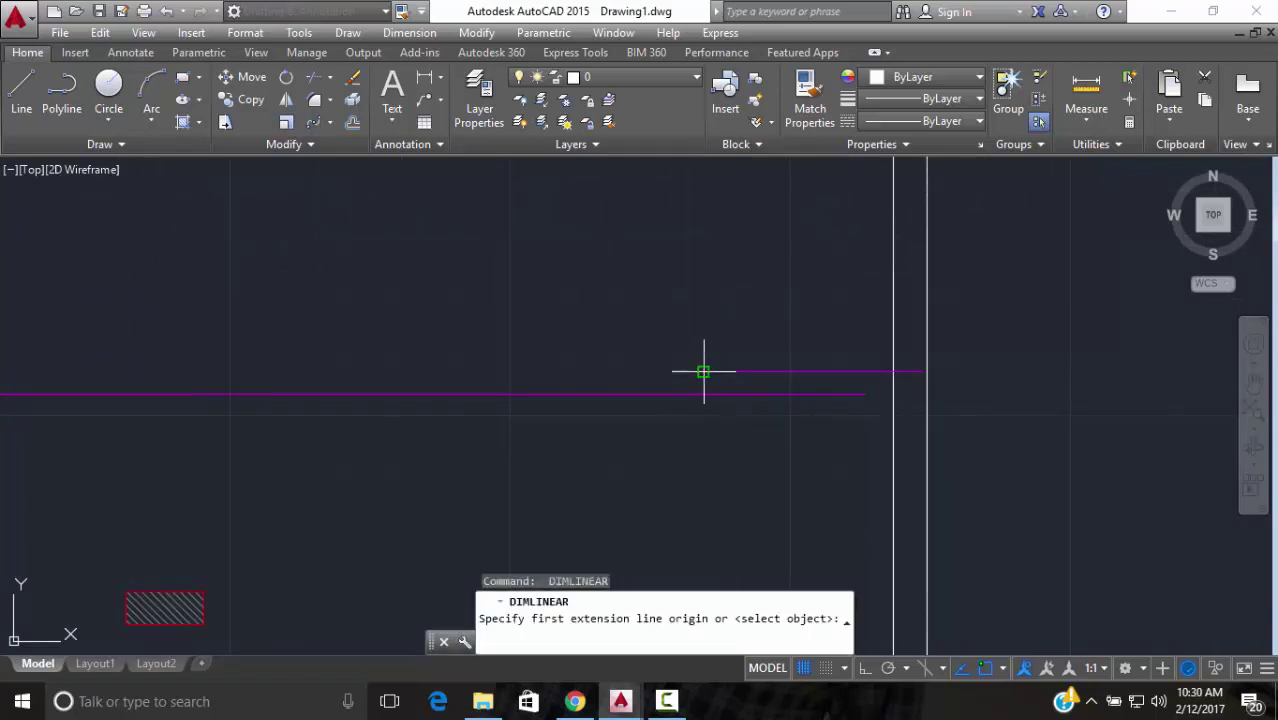
pyautogui.click(703, 372)
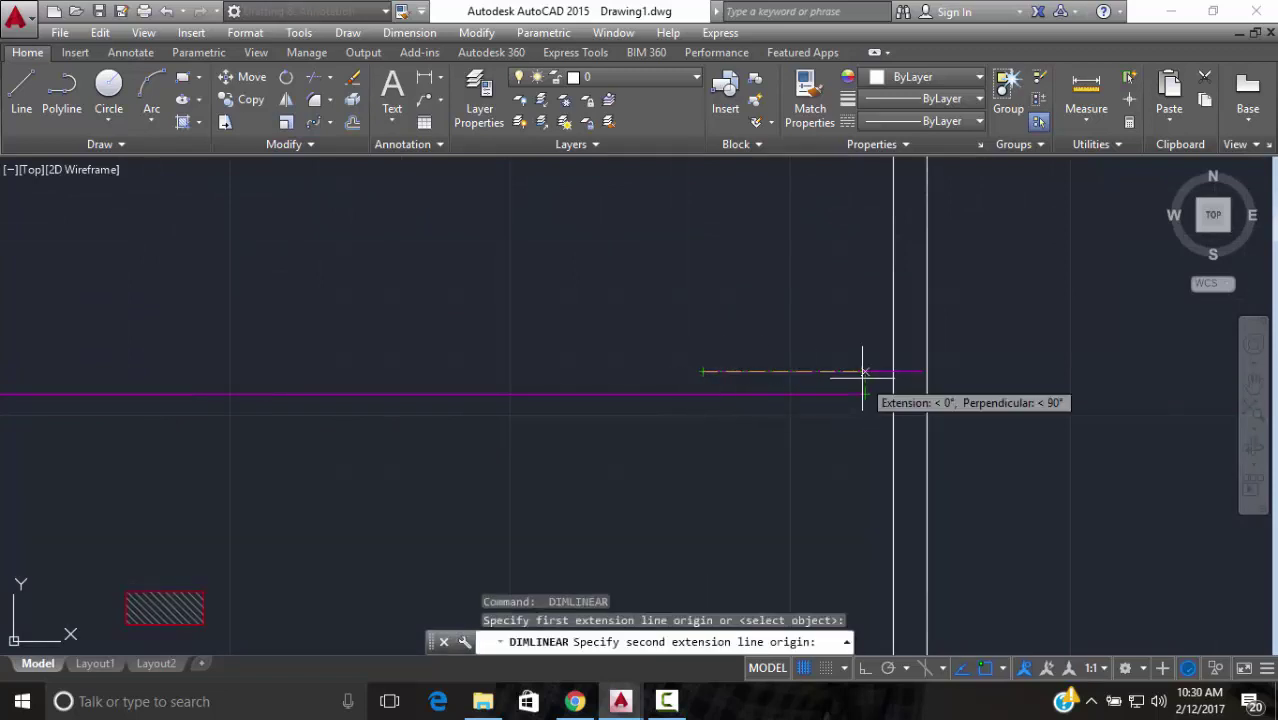
pyautogui.click(862, 367)
pyautogui.click(783, 441)
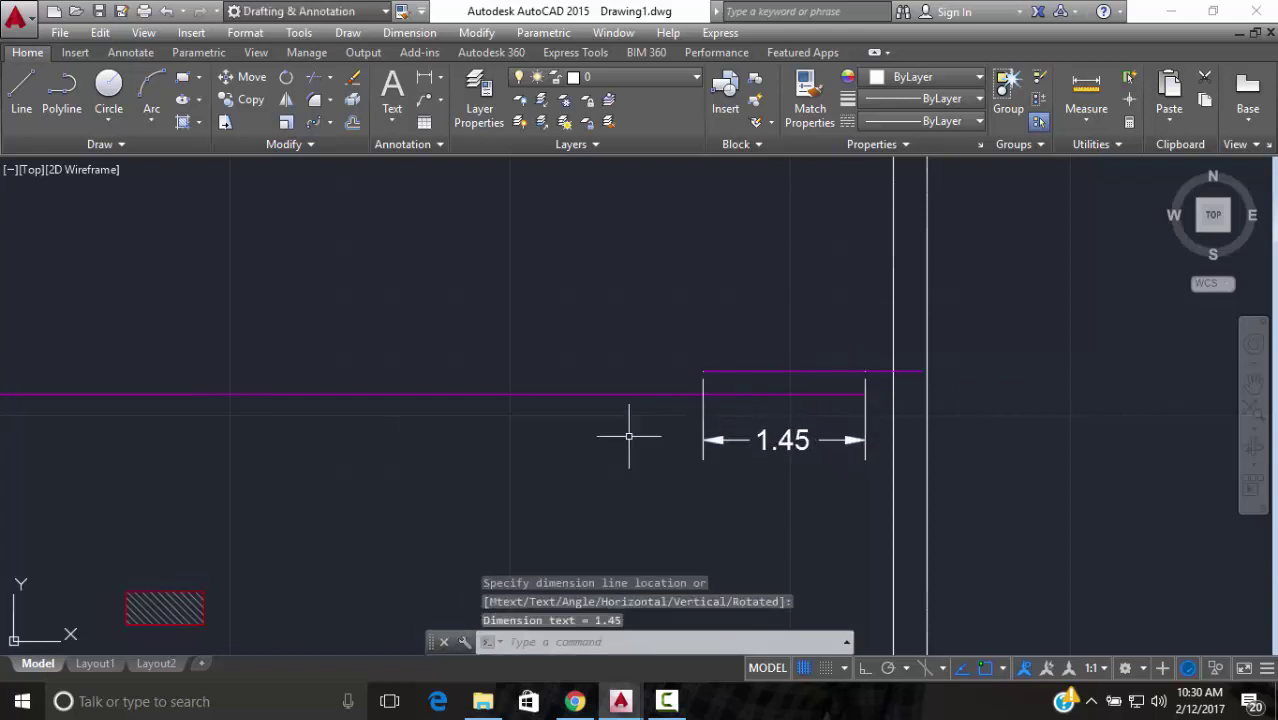
pyautogui.scroll(-3, 605, 433)
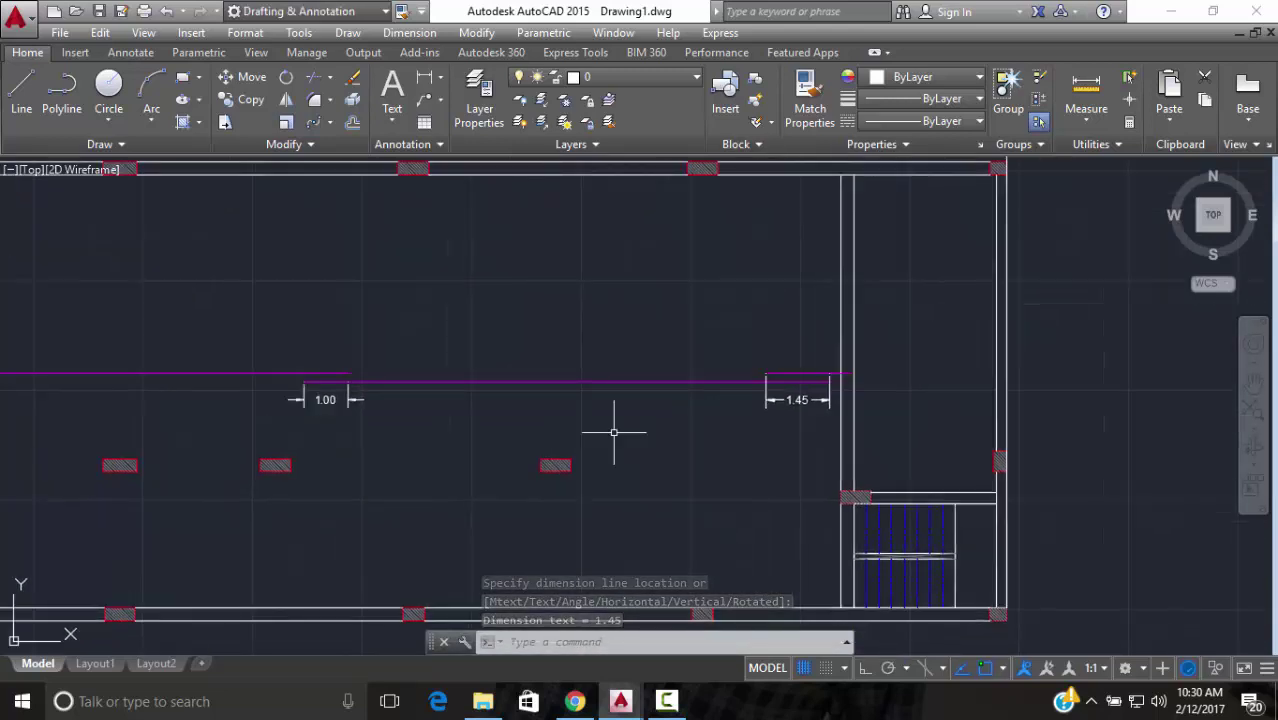
# Erase the overlap dimension between the short end bar and the second long bar
pyautogui.scroll(8, 790, 374)
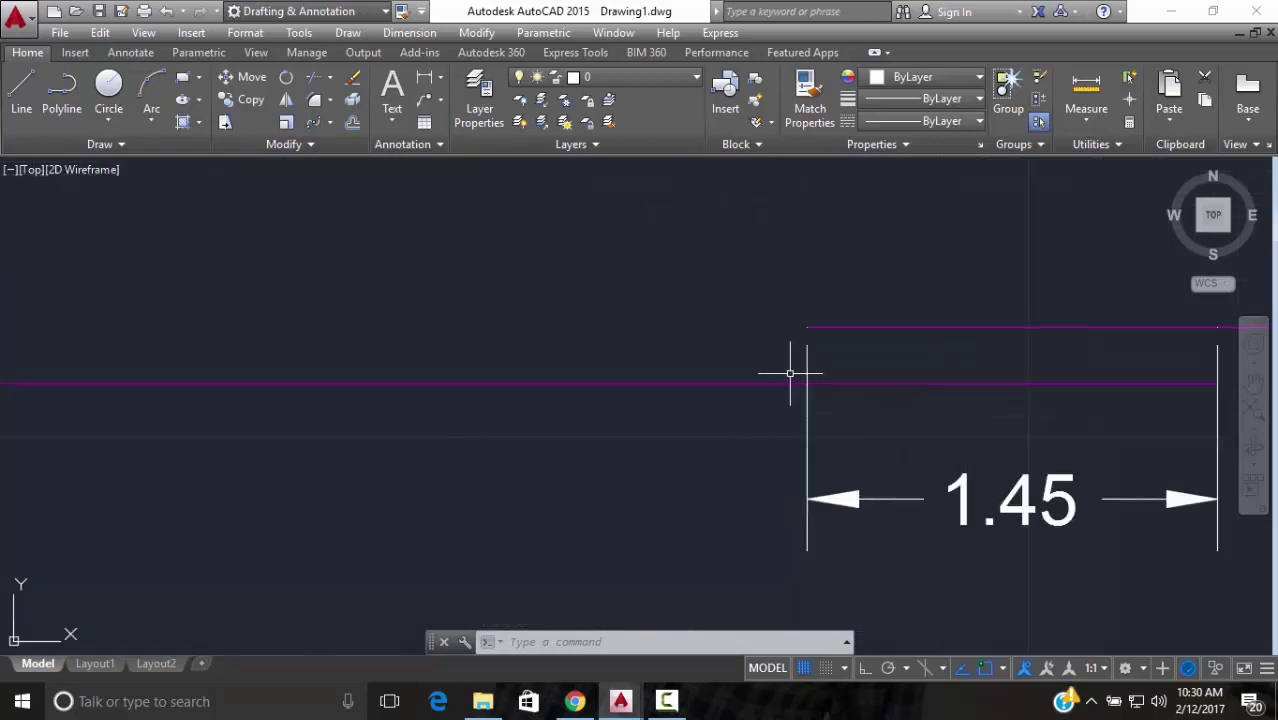
pyautogui.scroll(-8, 832, 372)
pyautogui.moveTo(835, 362); pyautogui.dragTo(661, 399, button='middle')
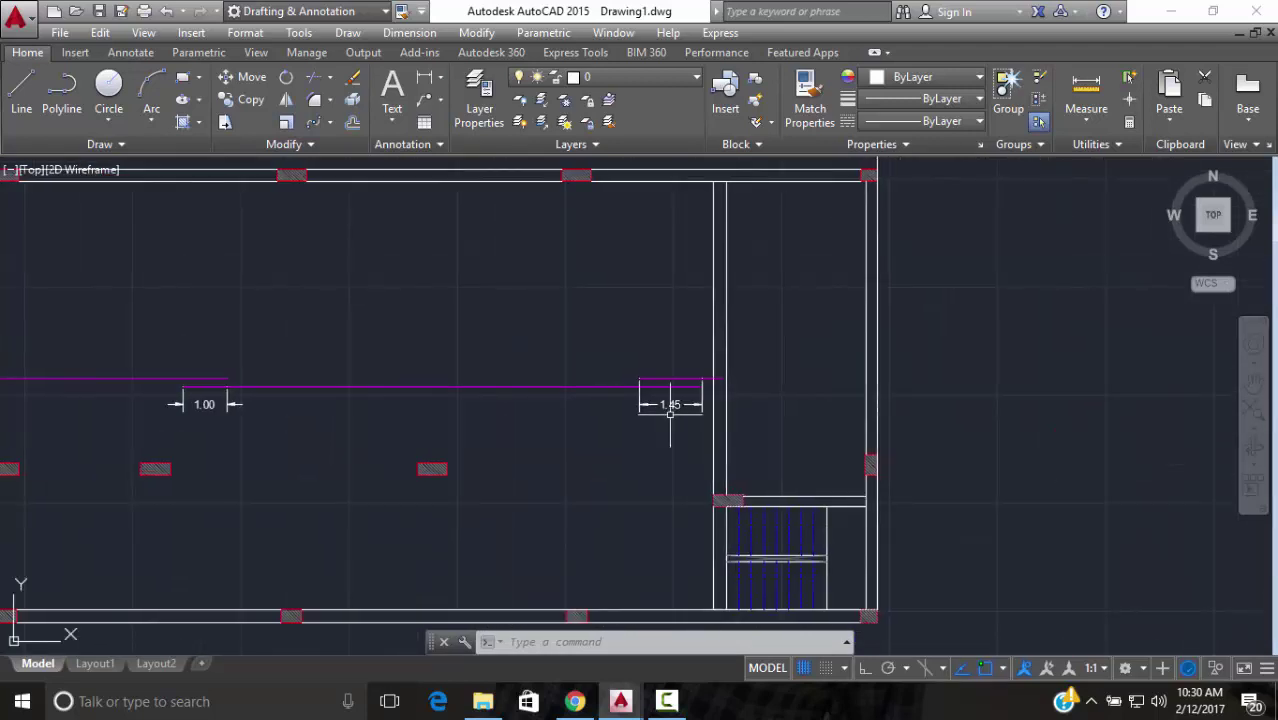
pyautogui.scroll(6, 708, 356)
pyautogui.press('Escape')
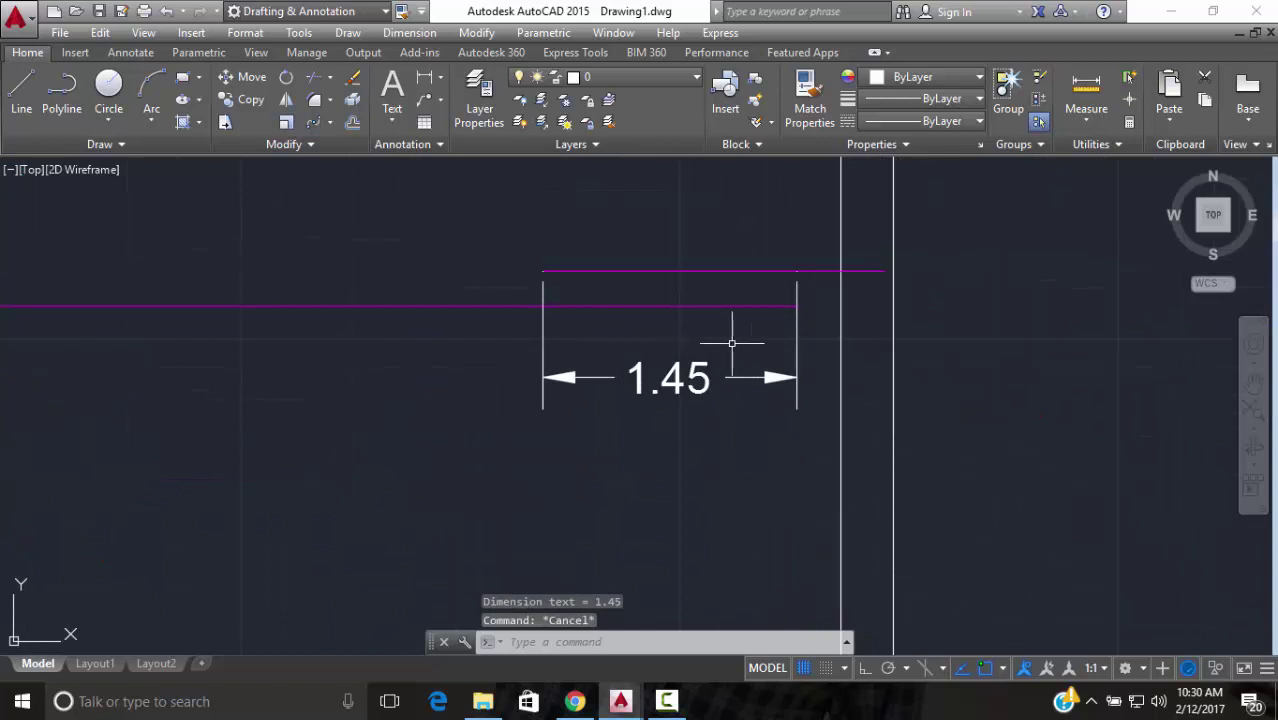
pyautogui.click(813, 329)
pyautogui.click(650, 400)
pyautogui.write('e')
pyautogui.press('Return')
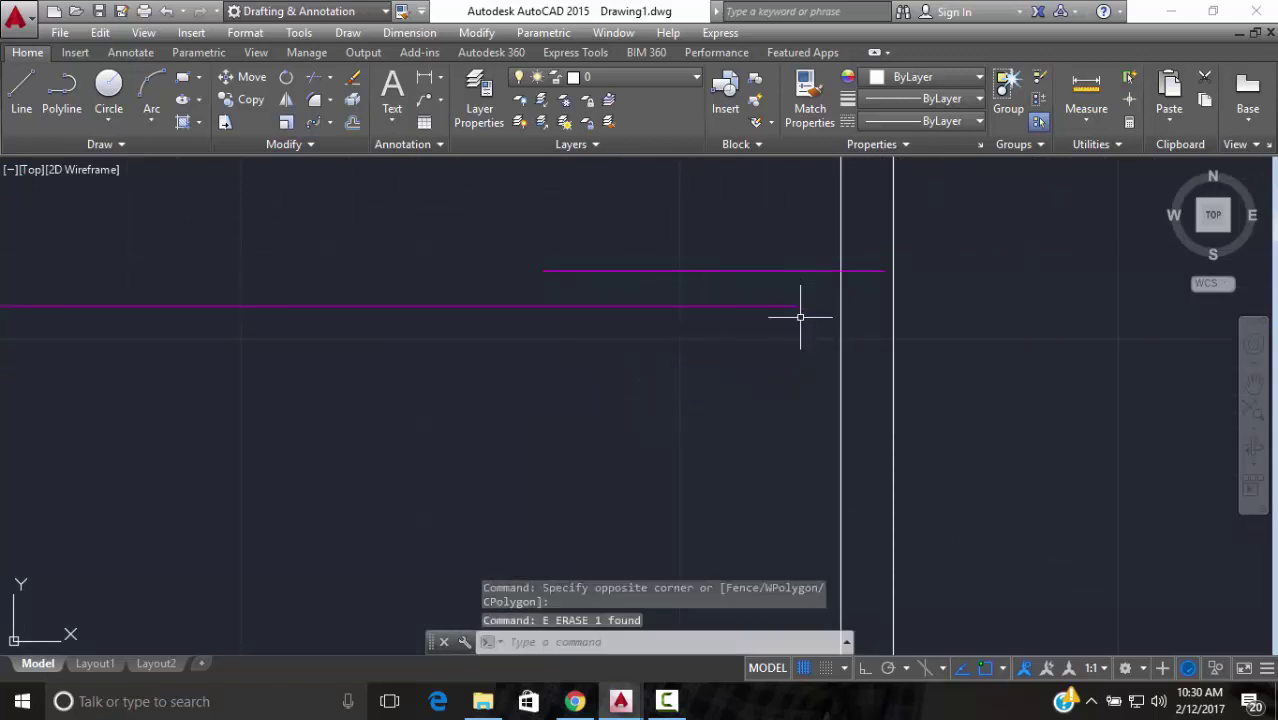
# Place a linear dimension of 1 below the second long bar, running left from its right endpoint
pyautogui.click(424, 77)
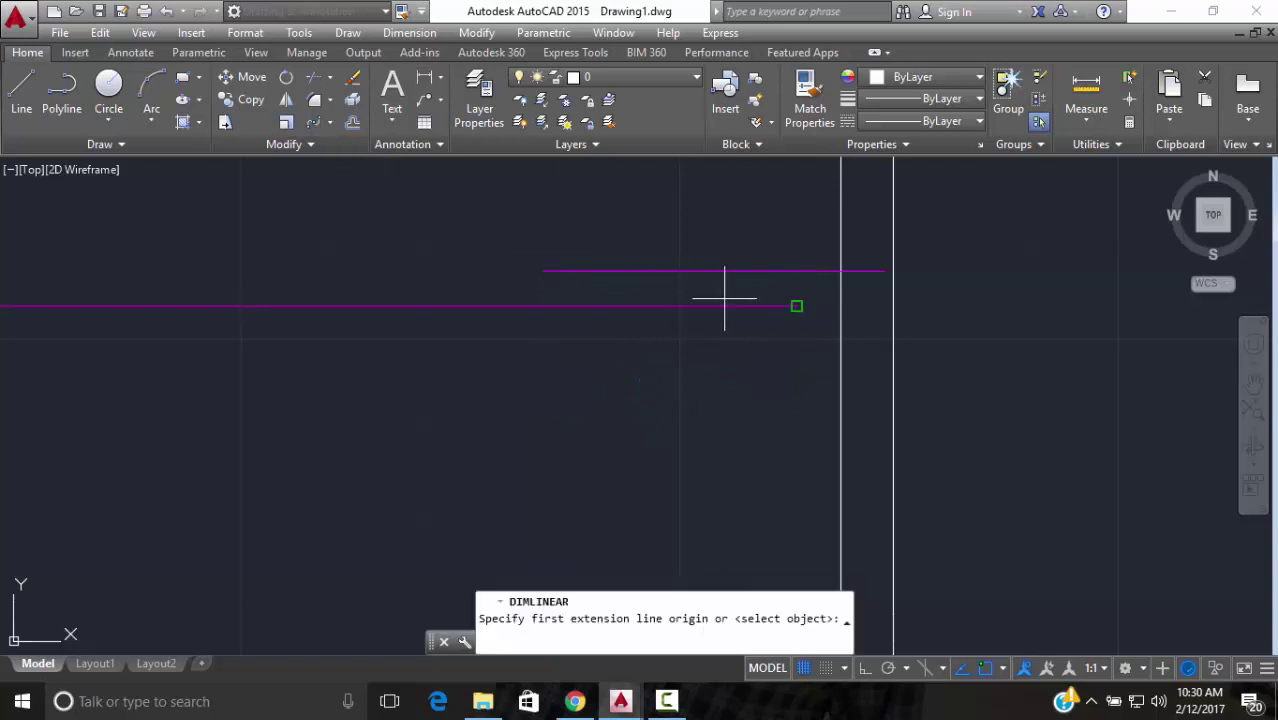
pyautogui.click(797, 306)
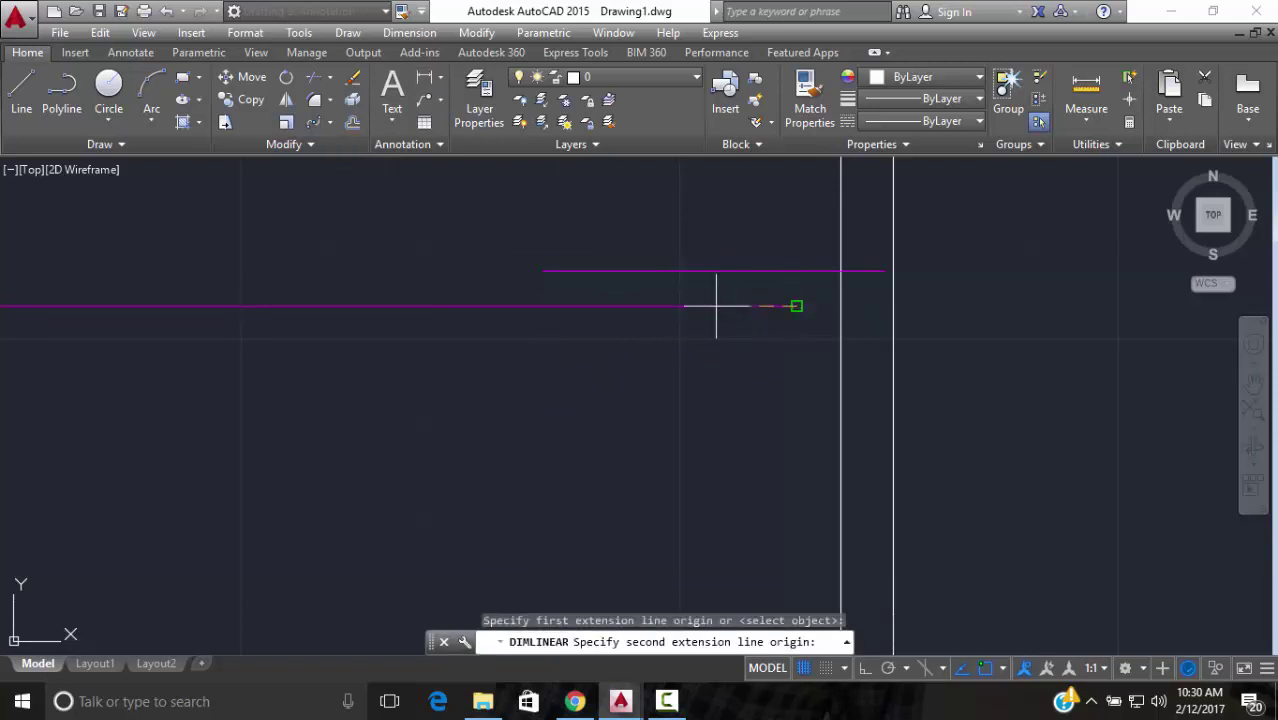
pyautogui.write('1')
pyautogui.press('Return')
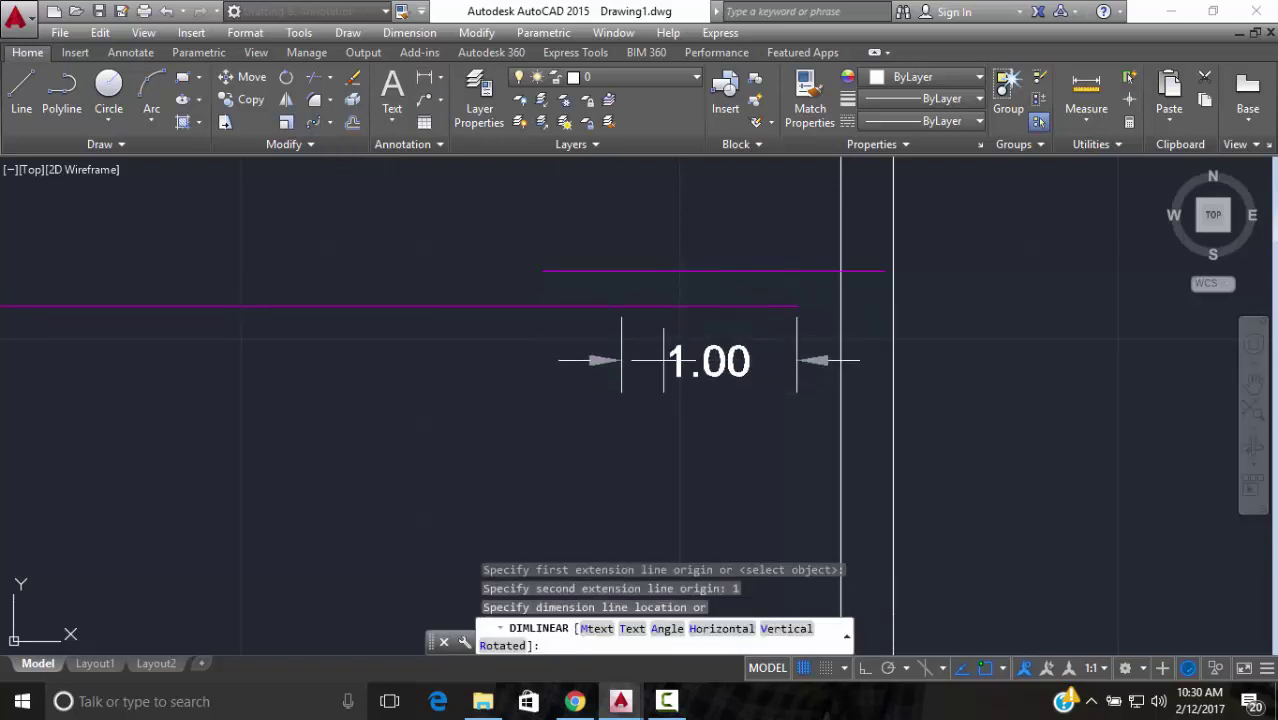
pyautogui.click(600, 357)
pyautogui.scroll(-3, 600, 351)
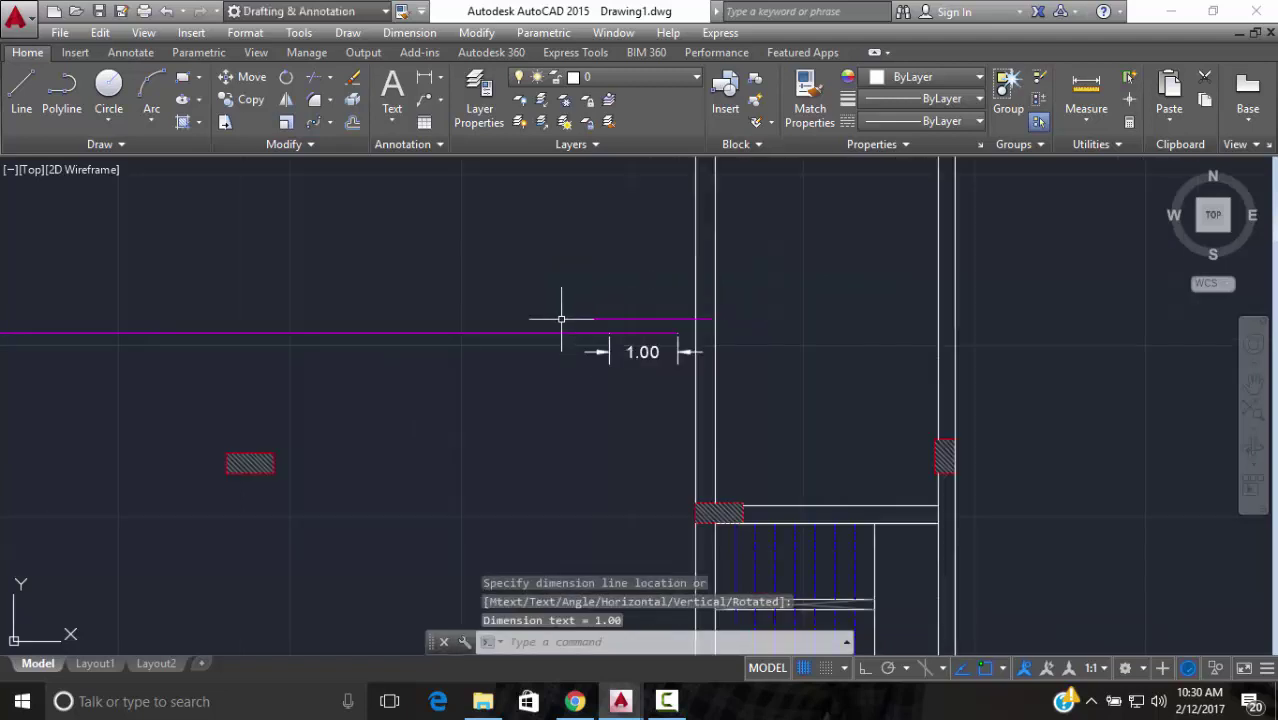
# Examine the row of overlapping bars and its two overlap dimensions across the lower plan copy
pyautogui.moveTo(561, 319); pyautogui.dragTo(556, 405, button='middle')
pyautogui.scroll(2, 616, 408)
pyautogui.scroll(-5, 630, 407)
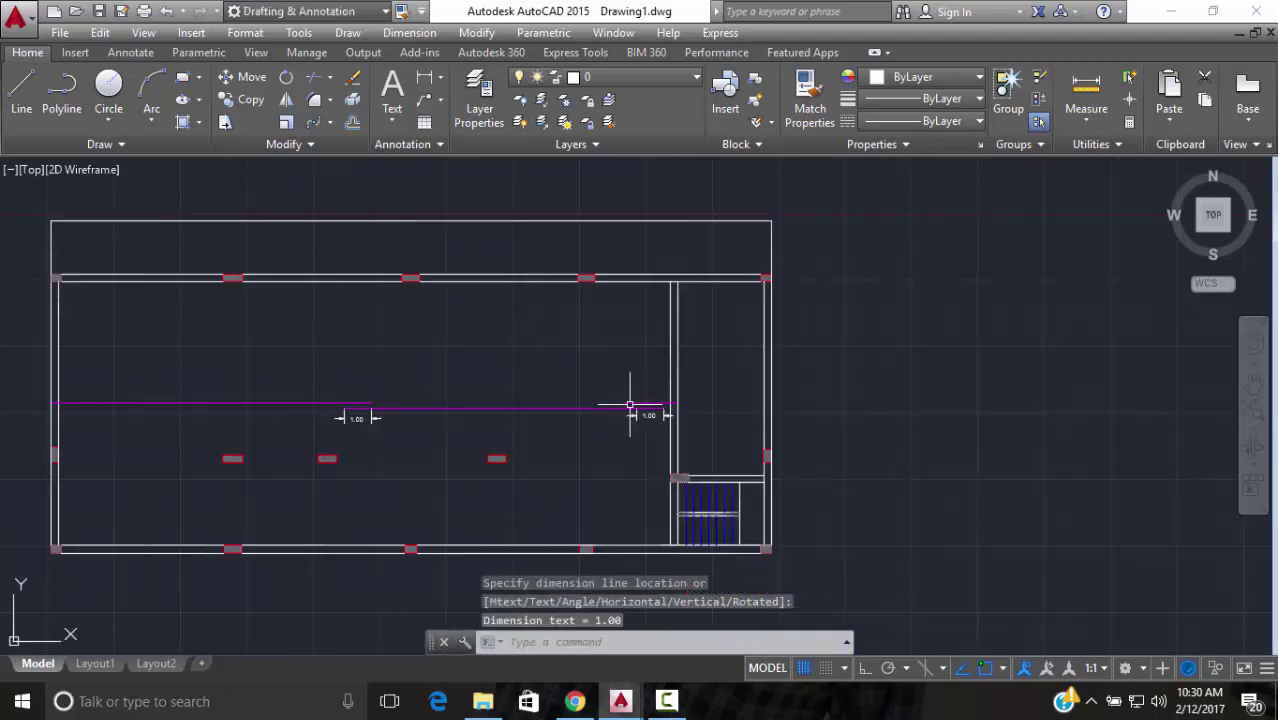
pyautogui.click(630, 407)
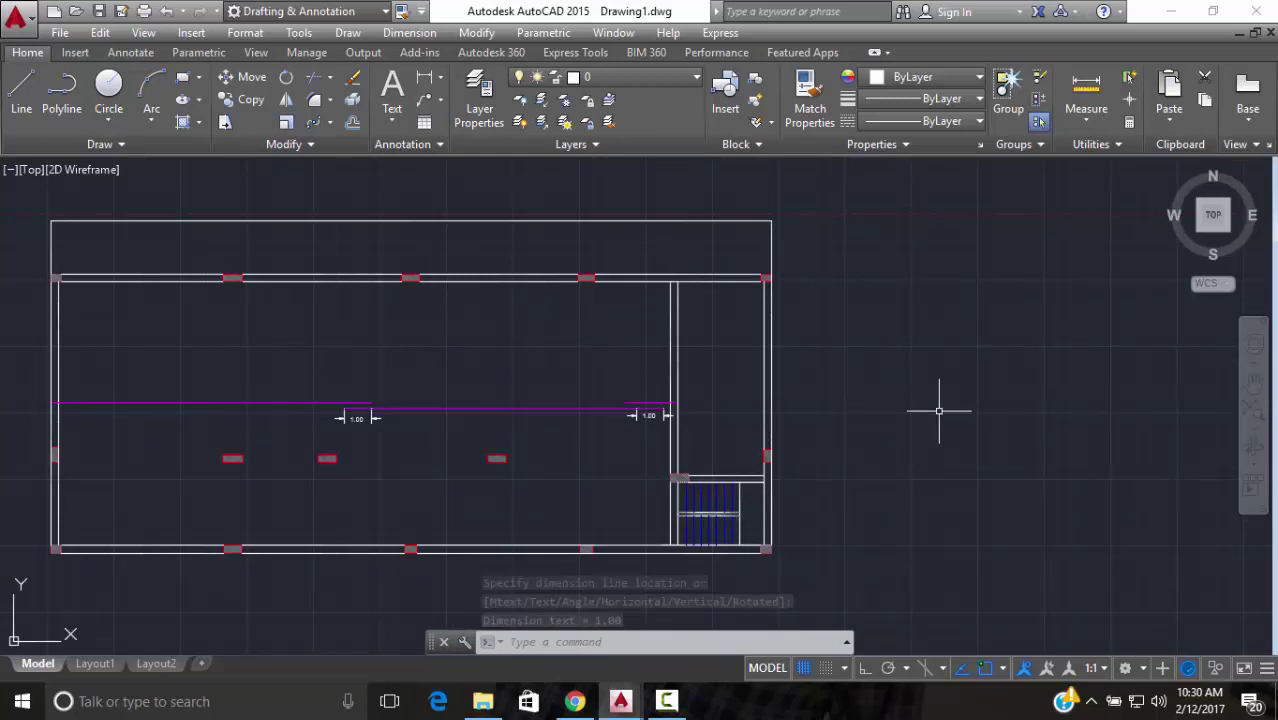
pyautogui.scroll(6, 630, 404)
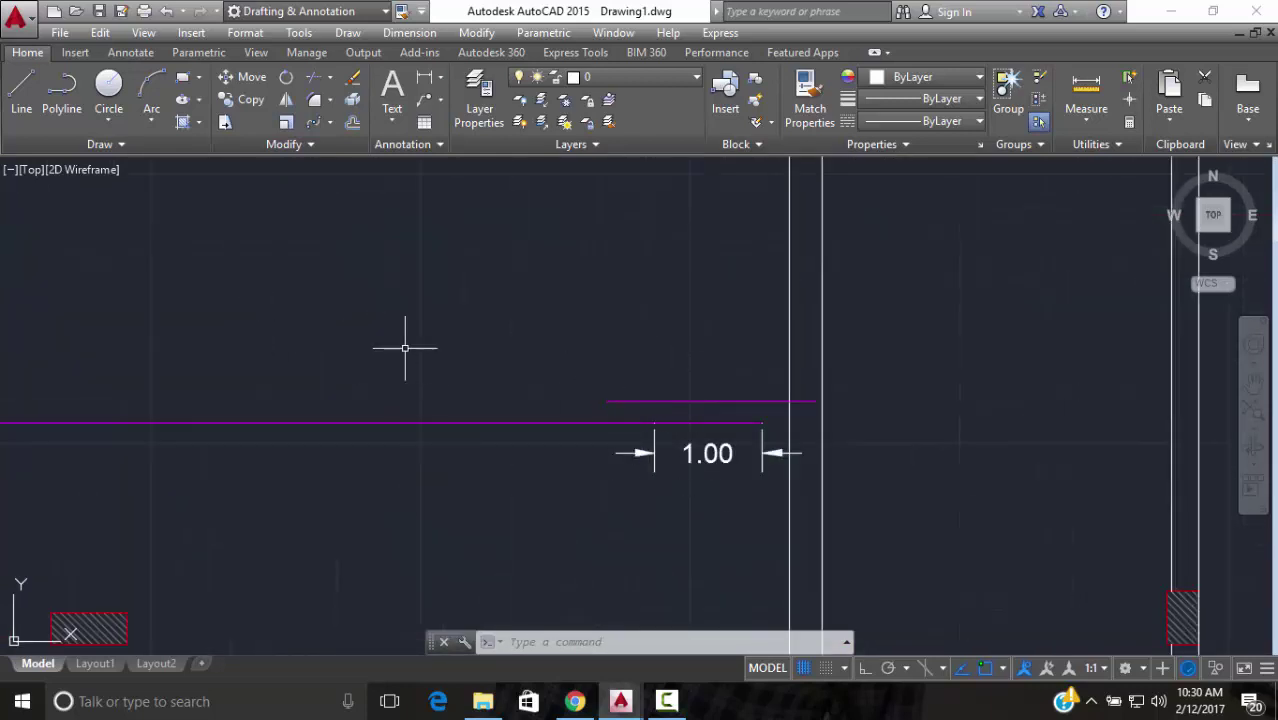
pyautogui.scroll(-3, 395, 356)
pyautogui.scroll(-1, 465, 379)
pyautogui.scroll(-3, 314, 402)
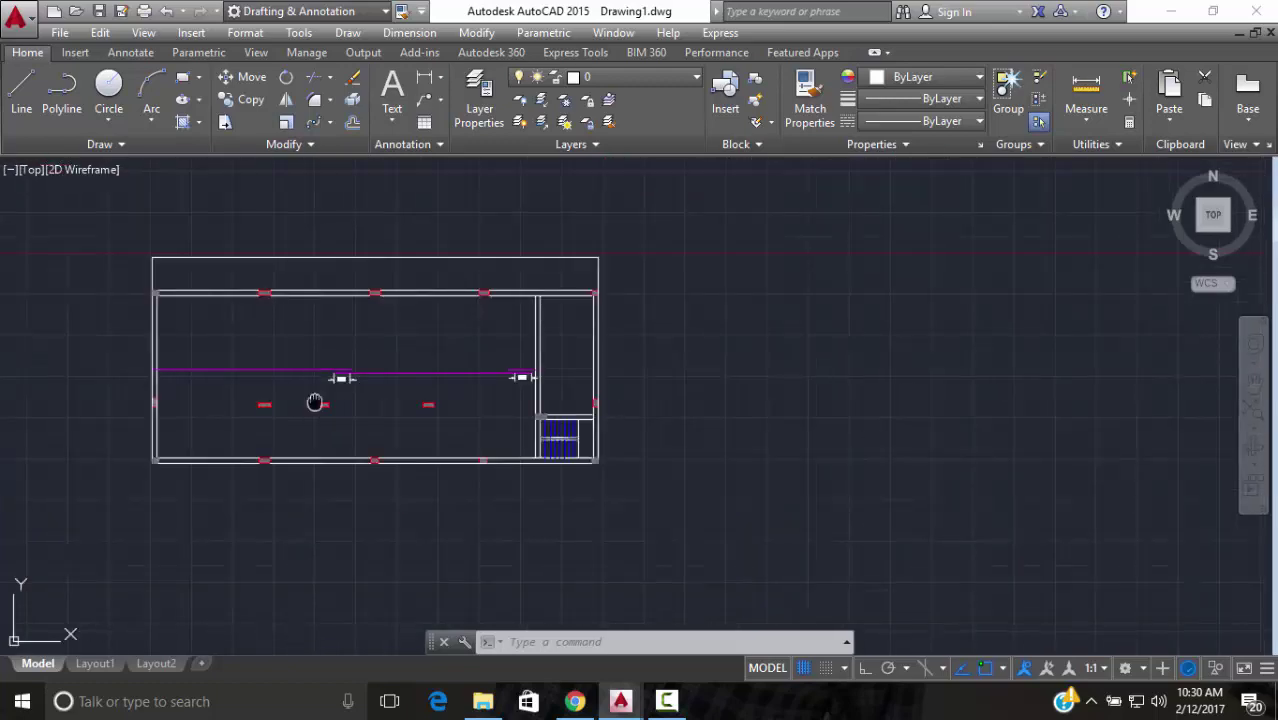
pyautogui.scroll(3, 314, 402)
pyautogui.scroll(-3, 322, 399)
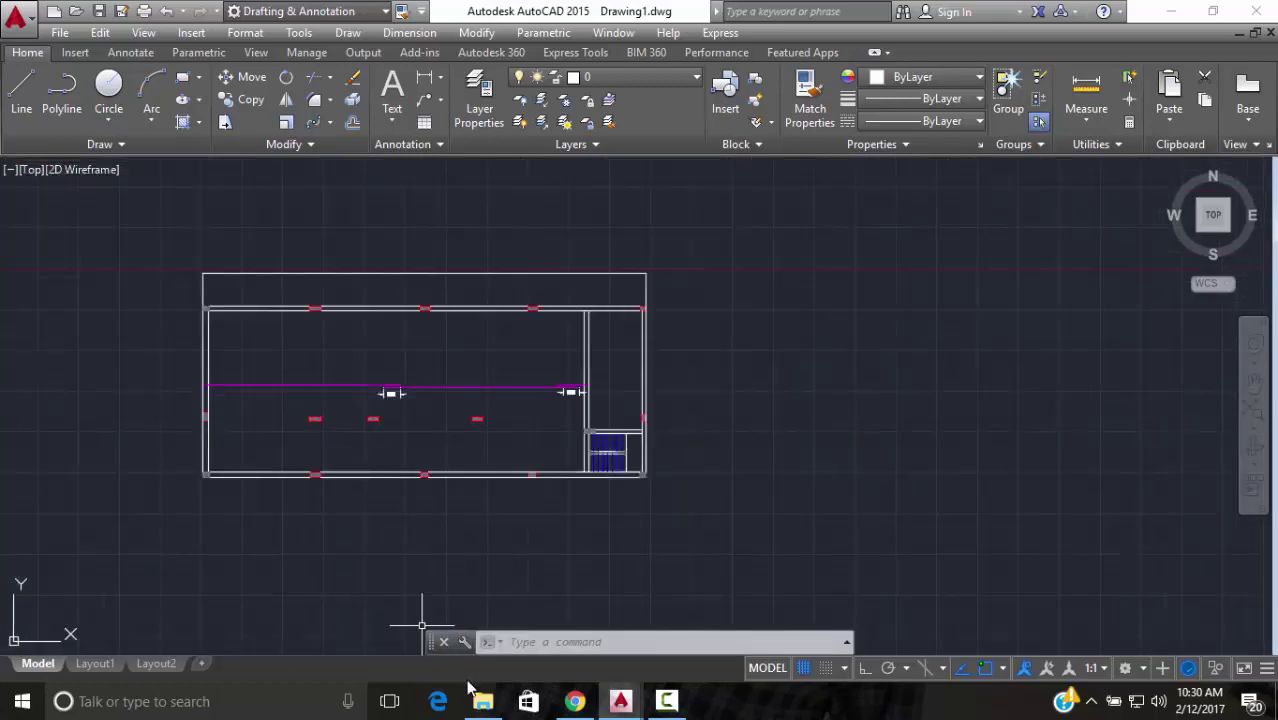
# Switch to the 0 Final Structural + Architectural + Faced drawing and examine the AS6 and AS3 bar labels on the slab plan
pyautogui.moveTo(621, 700)
pyautogui.click(545, 608)
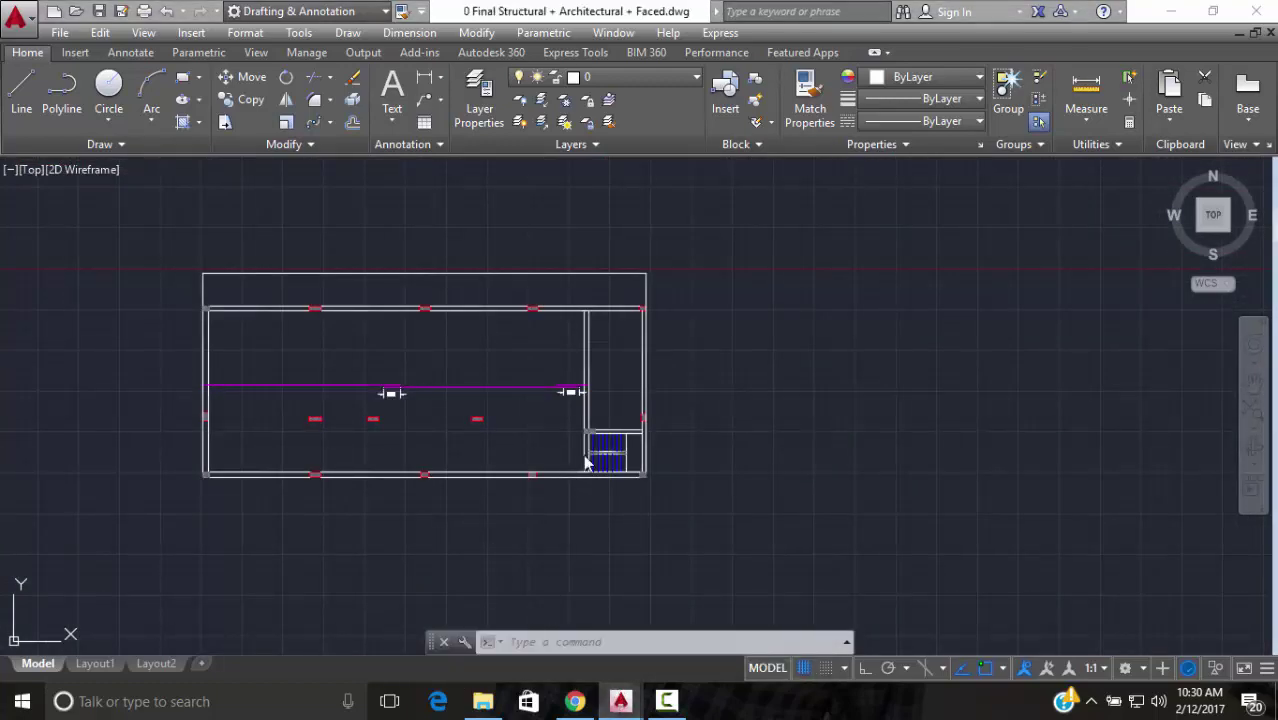
pyautogui.scroll(10, 593, 520)
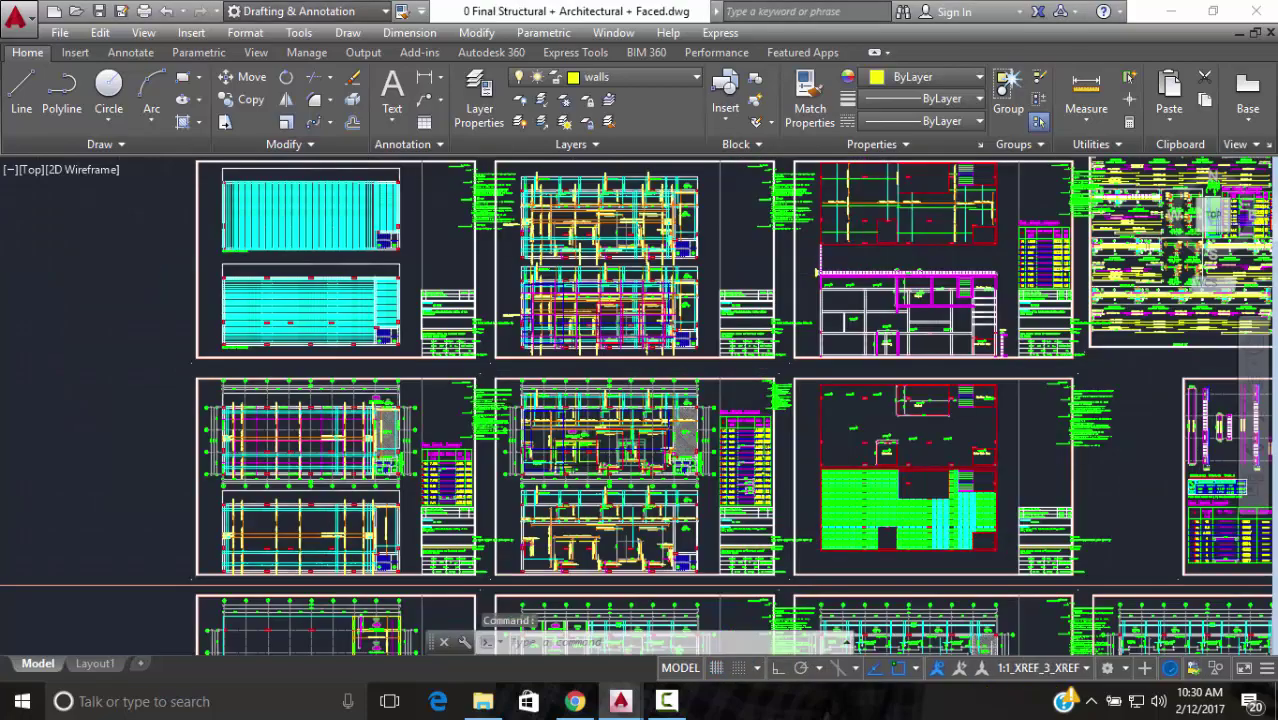
pyautogui.moveTo(607, 399); pyautogui.dragTo(609, 485, button='middle')
pyautogui.scroll(-10, 600, 440)
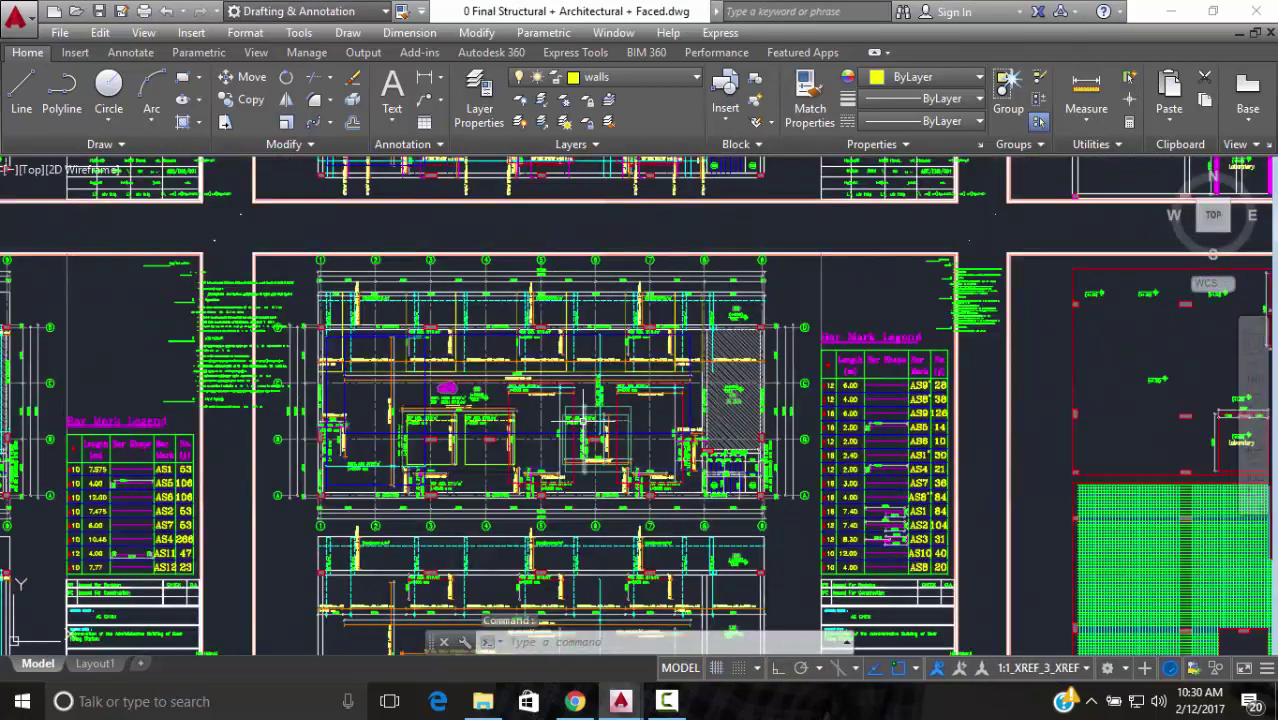
pyautogui.scroll(8, 225, 425)
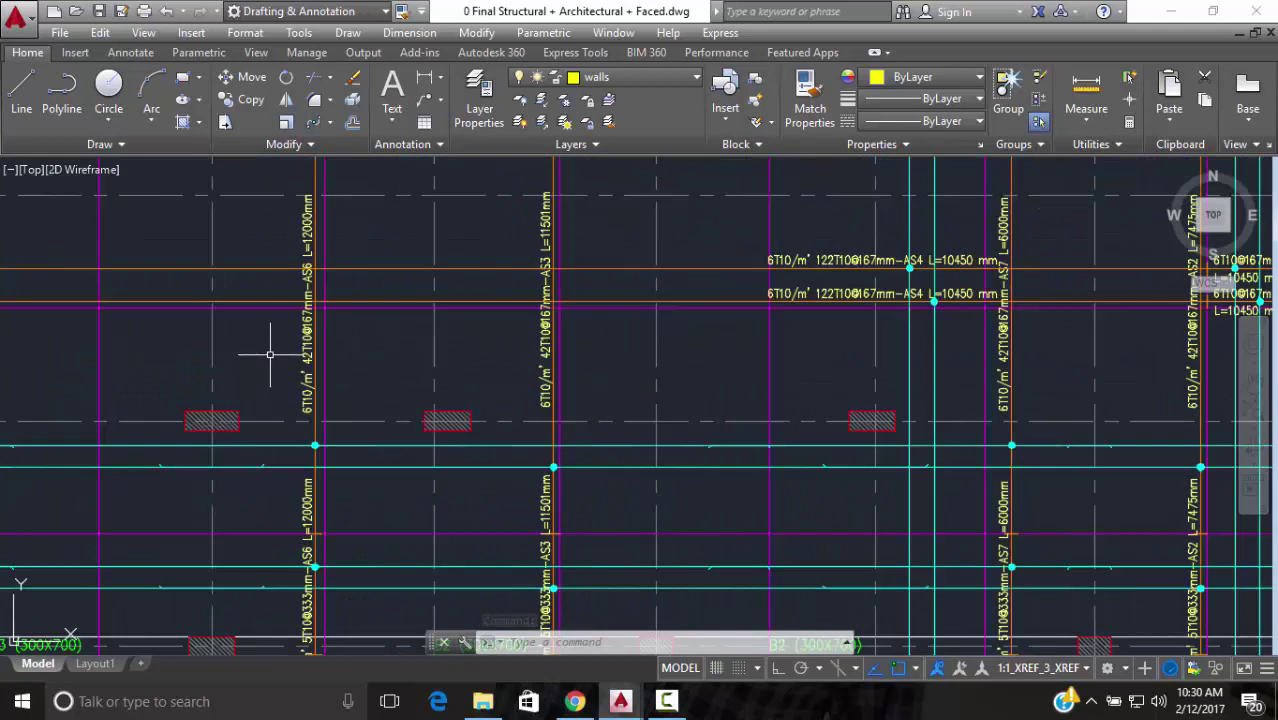
pyautogui.scroll(1, 290, 350)
pyautogui.scroll(2, 330, 300)
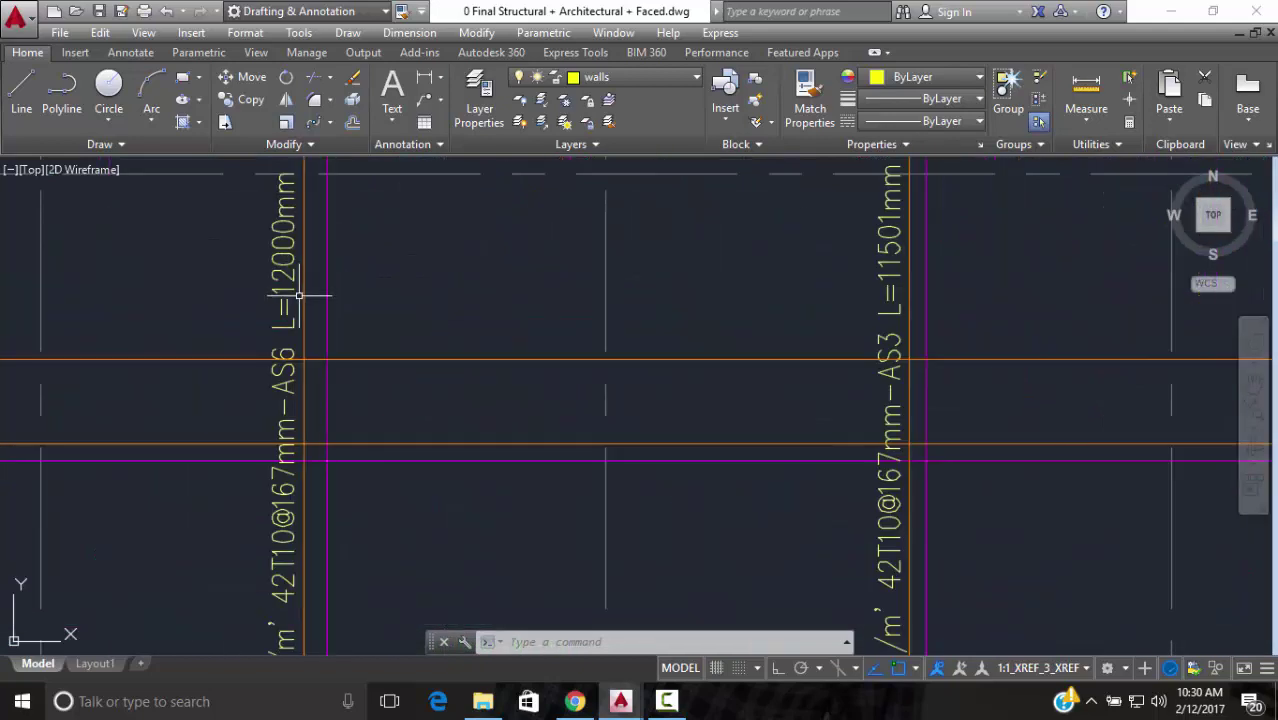
# Copy the vertical orange distribution line beside the AS6 label, together with its cyan dot, to the clipboard
pyautogui.click(299, 296)
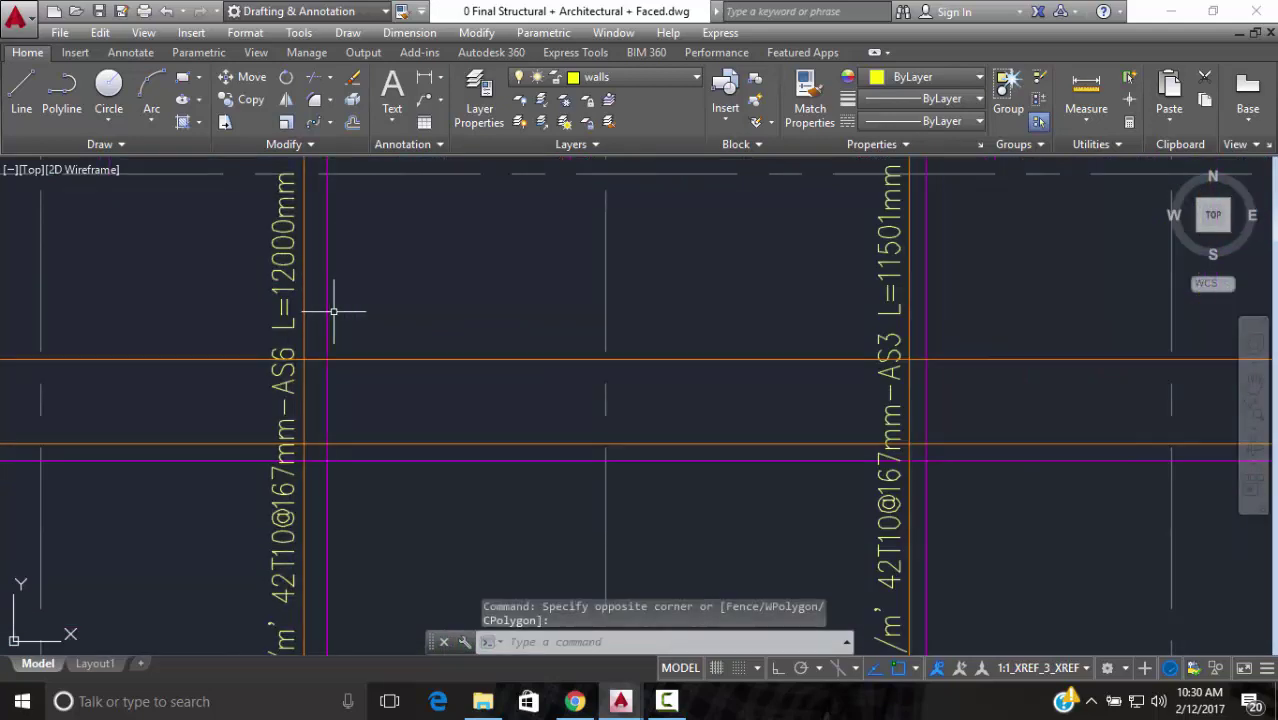
pyautogui.scroll(4, 333, 311)
pyautogui.click(248, 372)
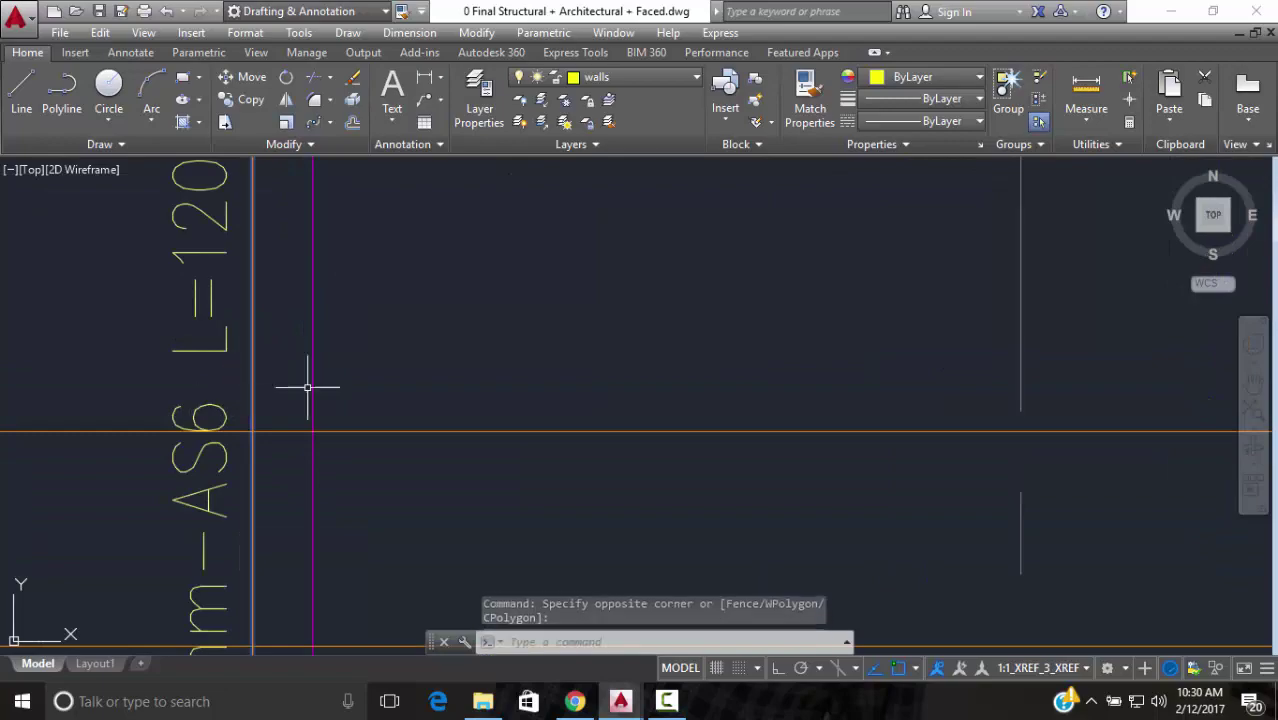
pyautogui.scroll(-8, 365, 379)
pyautogui.scroll(-3, 356, 438)
pyautogui.scroll(10, 340, 396)
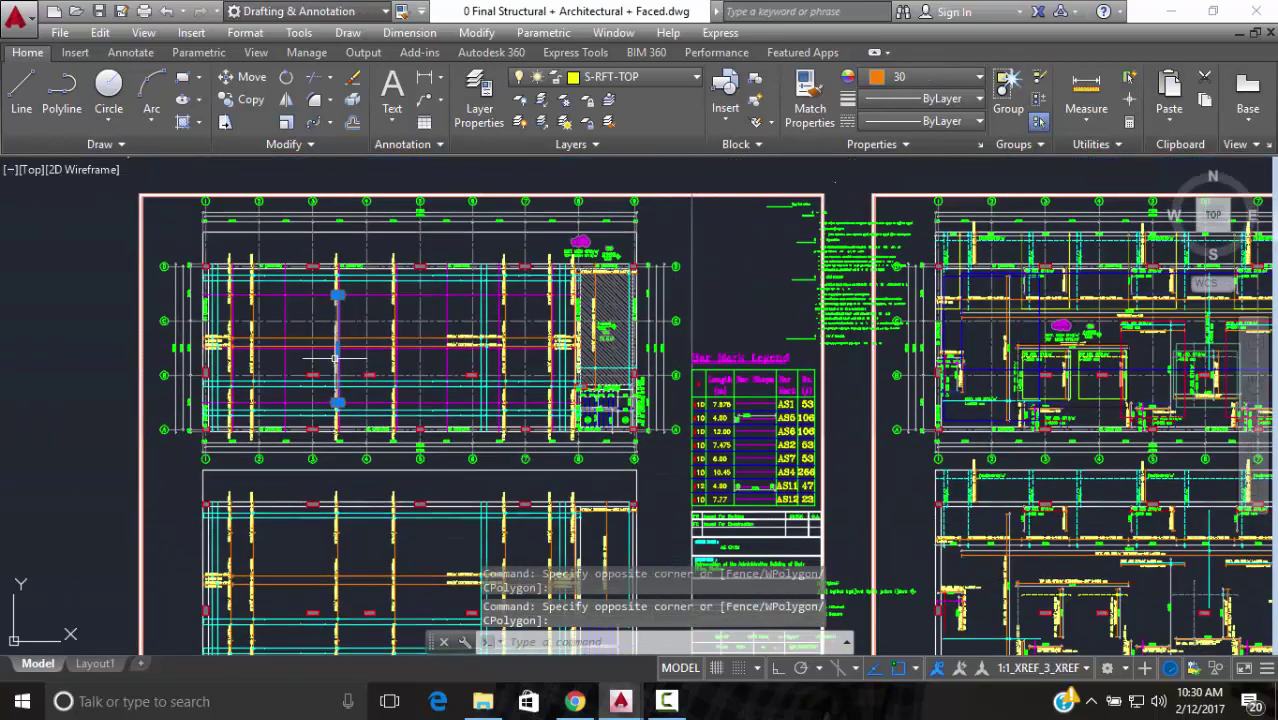
pyautogui.scroll(5, 298, 420)
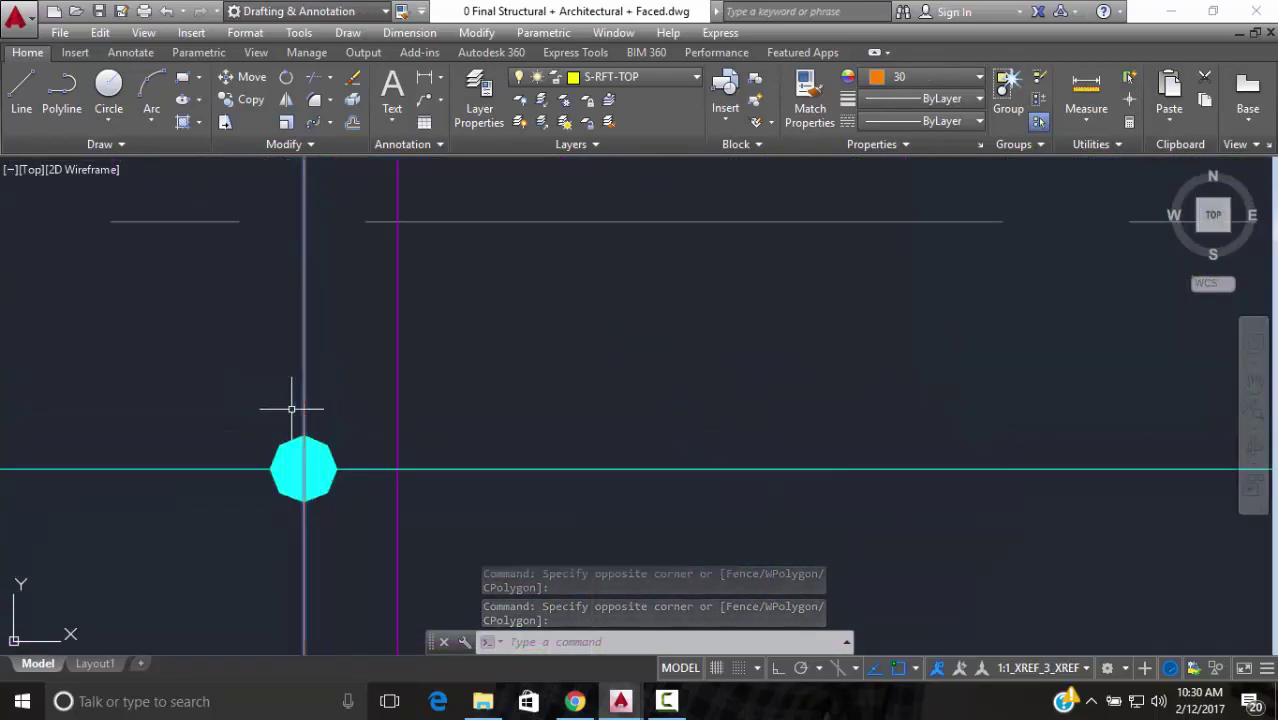
pyautogui.click(368, 220)
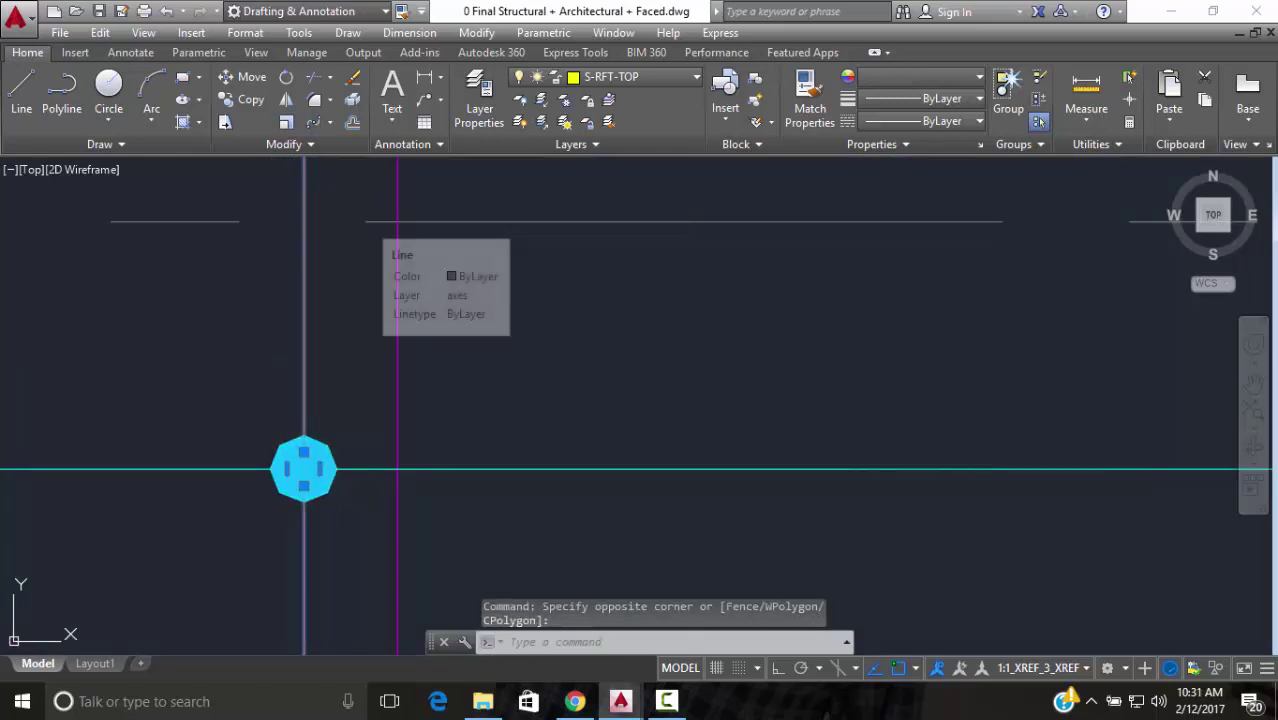
pyautogui.hotkey('ctrl', 'c')
# Return to Drawing1.dwg and paste the distribution line and dot in the empty space east of the lower plan copy
pyautogui.moveTo(622, 700)
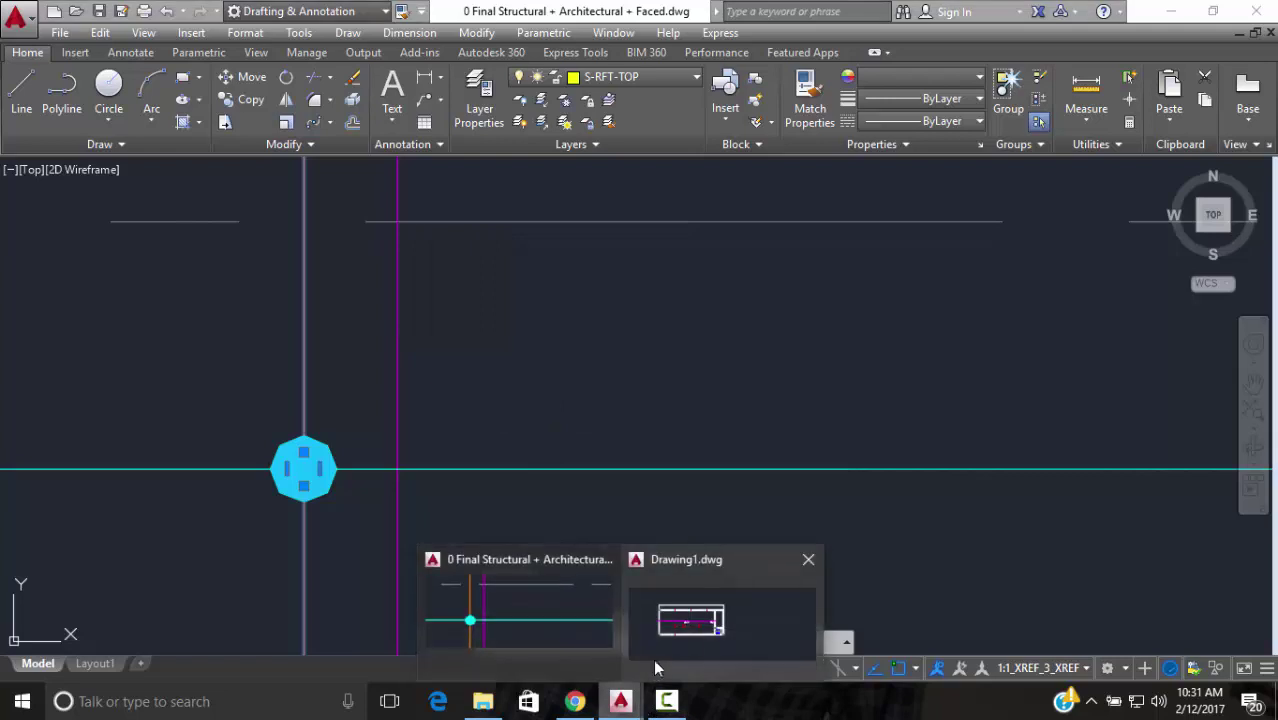
pyautogui.click(670, 630)
pyautogui.hotkey('ctrl', 'v')
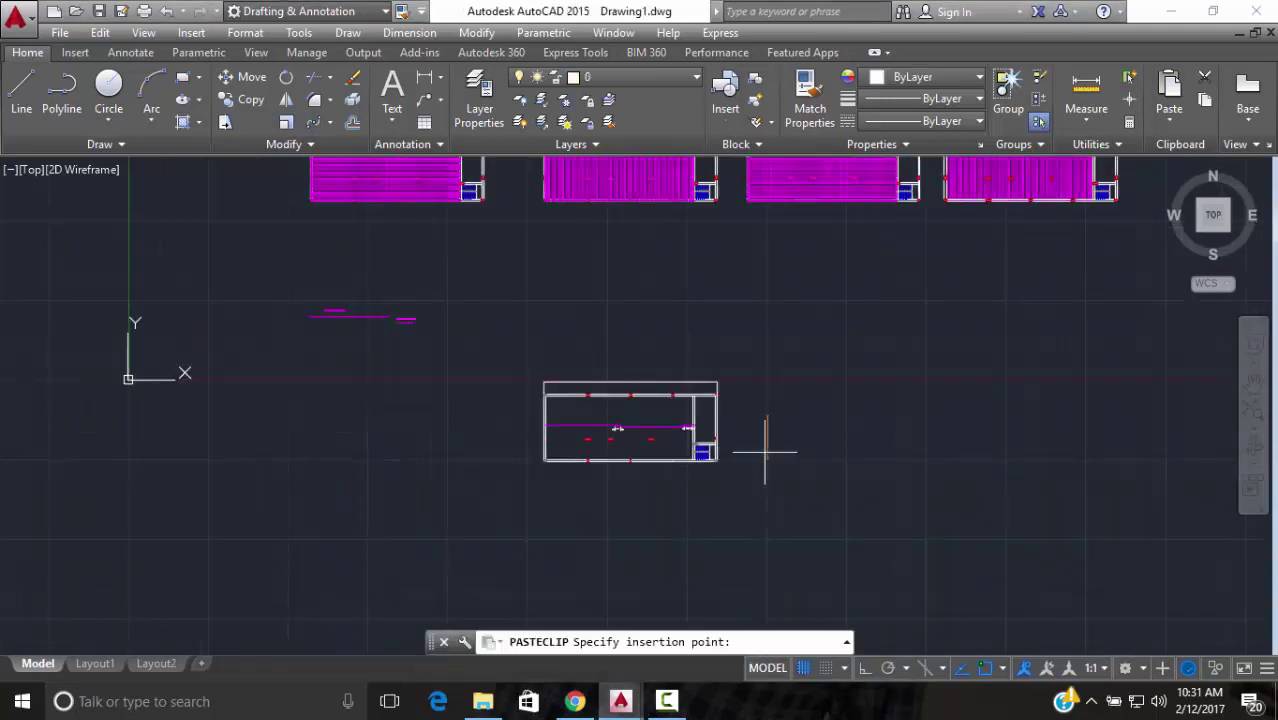
pyautogui.click(683, 410)
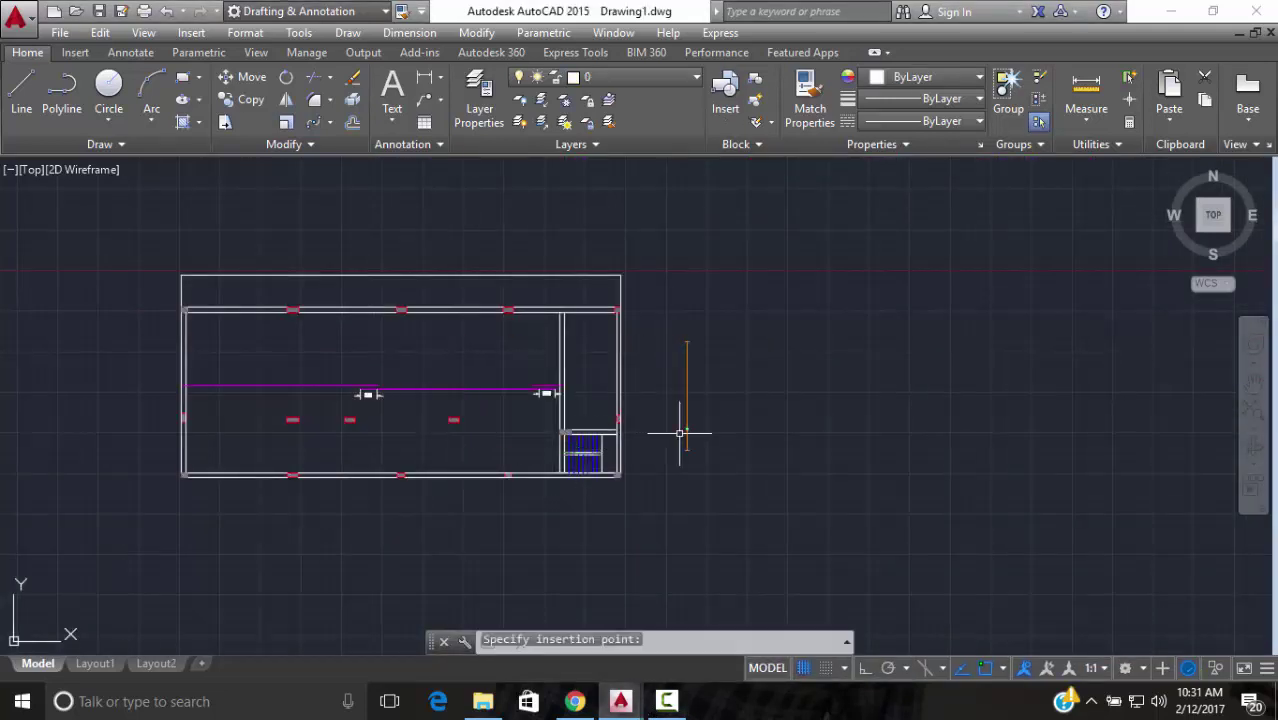
pyautogui.scroll(4, 699, 412)
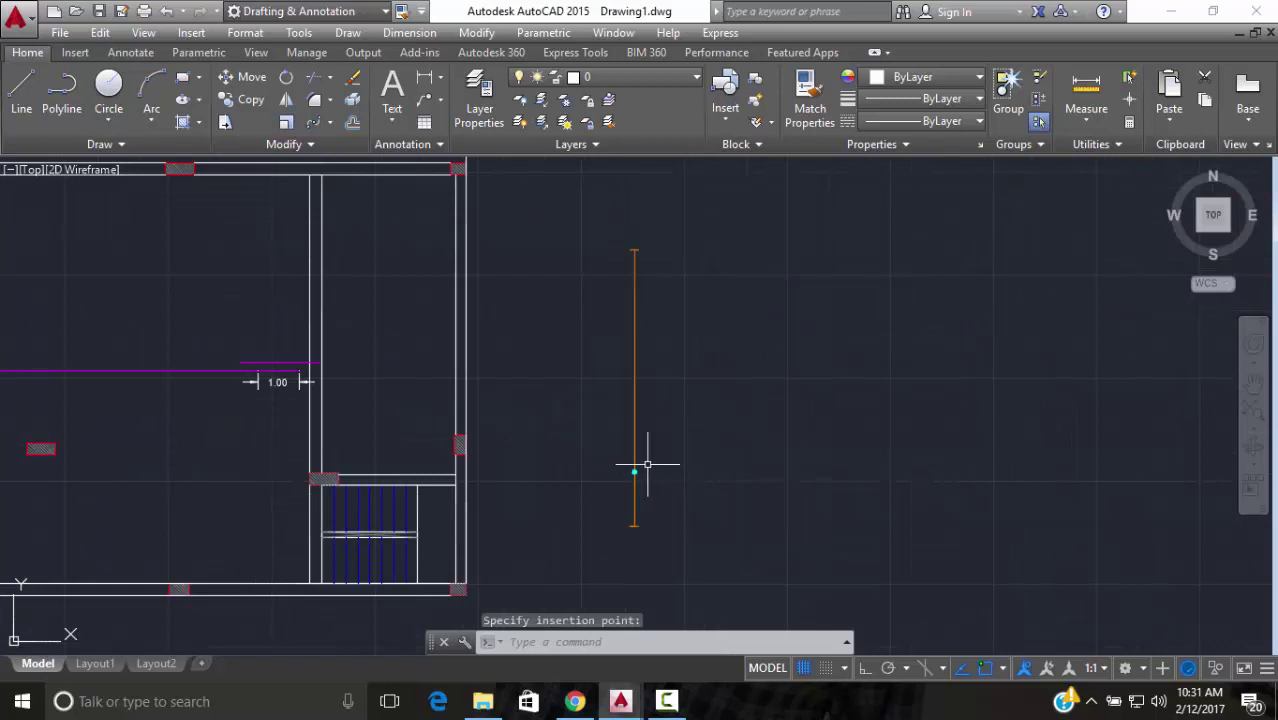
# Move the pasted distribution line and dot into the plan, between the two westernmost interior columns, using the dot as base point
pyautogui.click(648, 464)
pyautogui.click(612, 489)
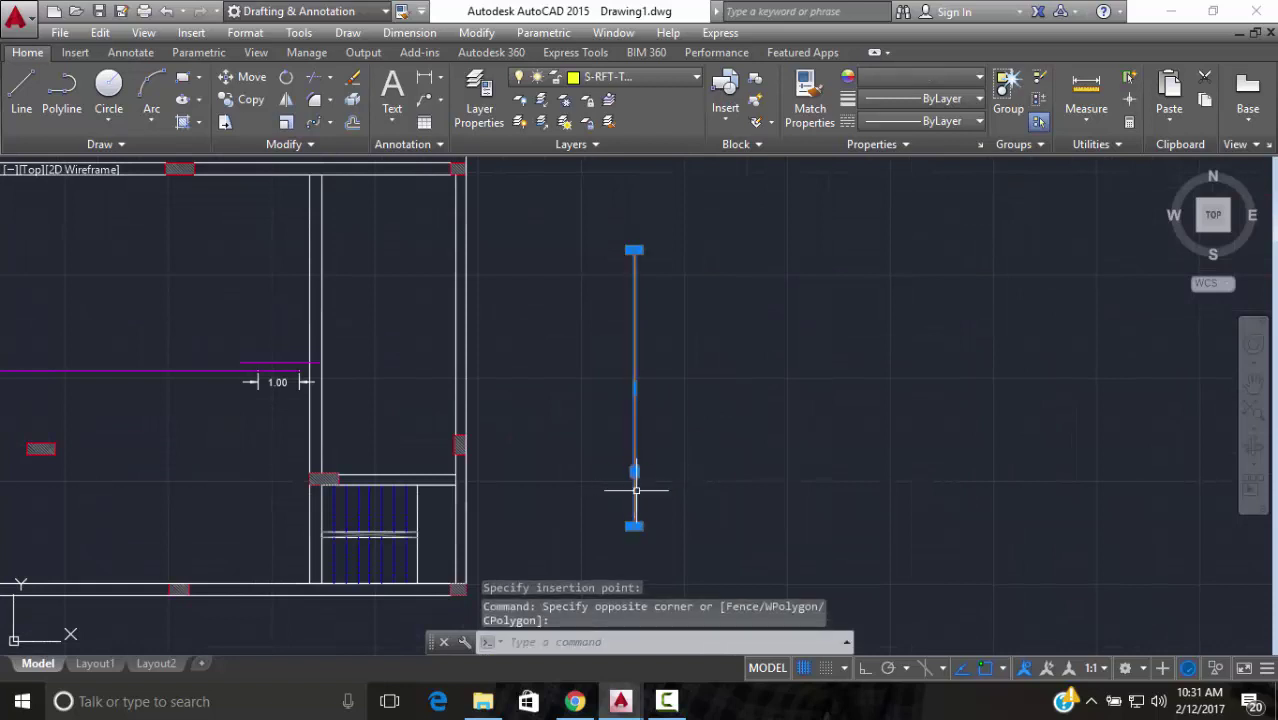
pyautogui.click(243, 77)
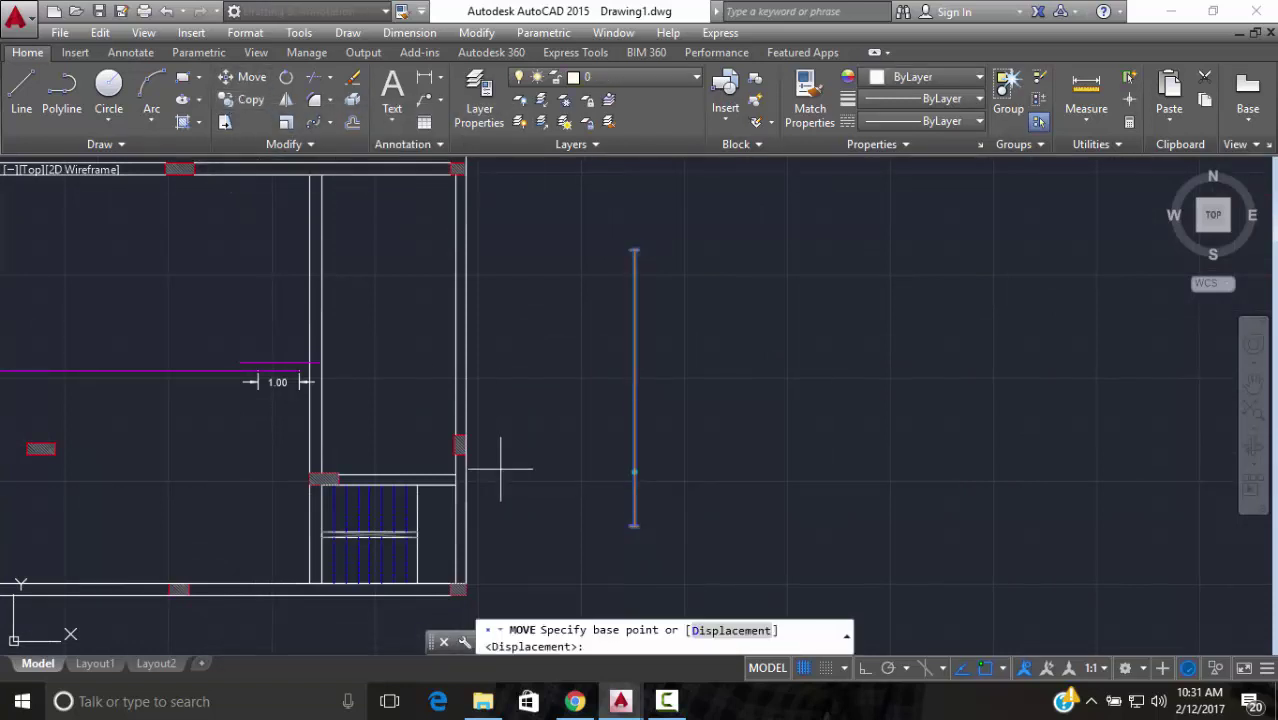
pyautogui.click(634, 472)
pyautogui.scroll(-3, 214, 437)
pyautogui.scroll(5, 285, 465)
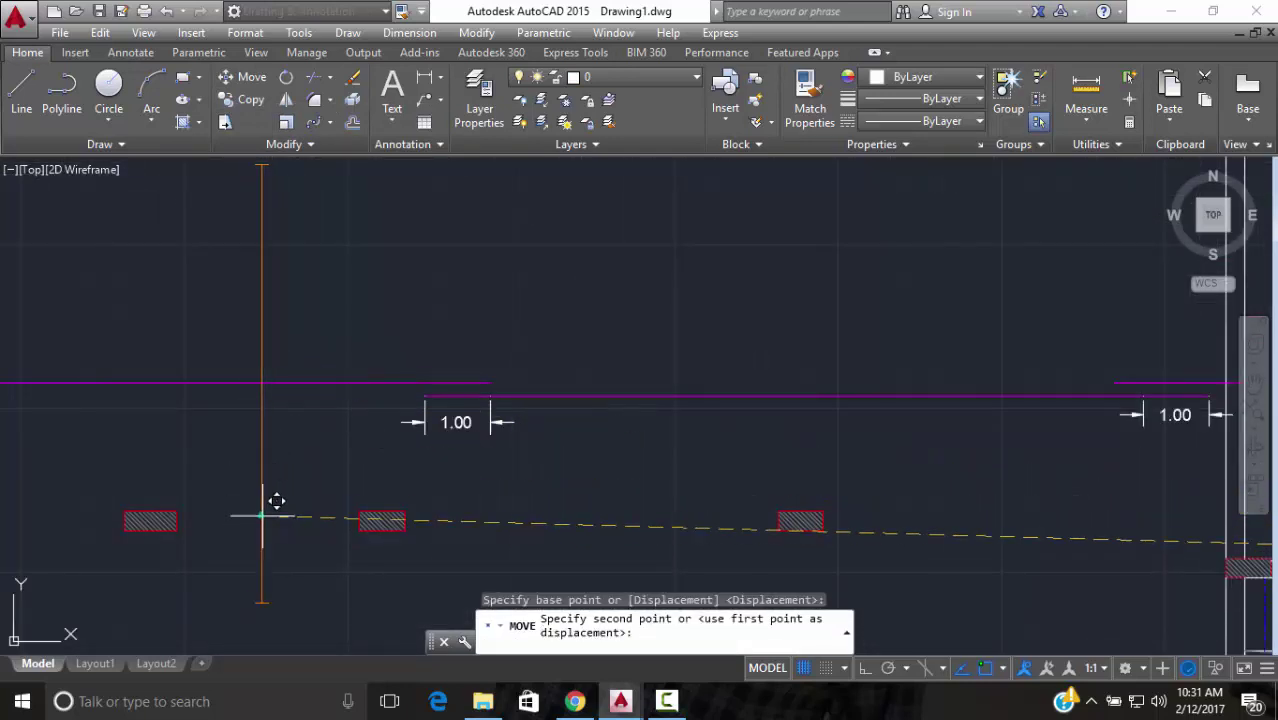
pyautogui.scroll(-3, 277, 440)
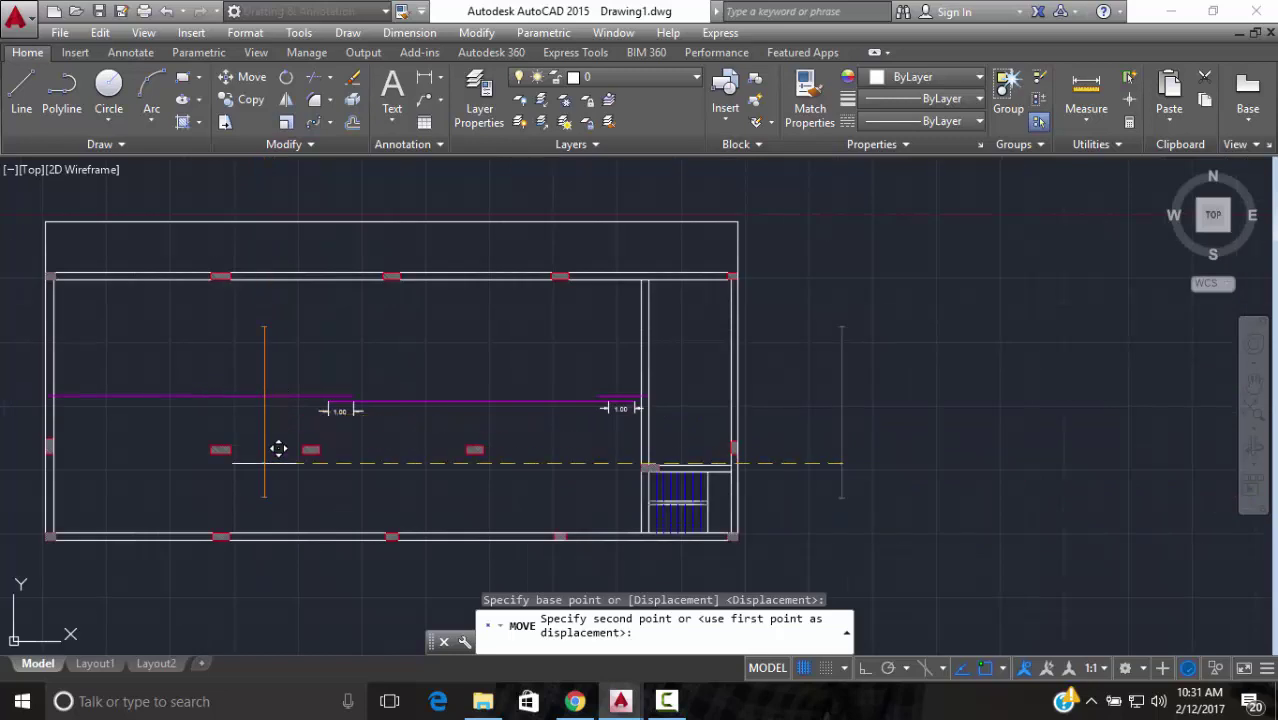
pyautogui.press('Escape')
# Move the cyan dot up along the distribution line to its crossing with the first long bar
pyautogui.scroll(5, 251, 479)
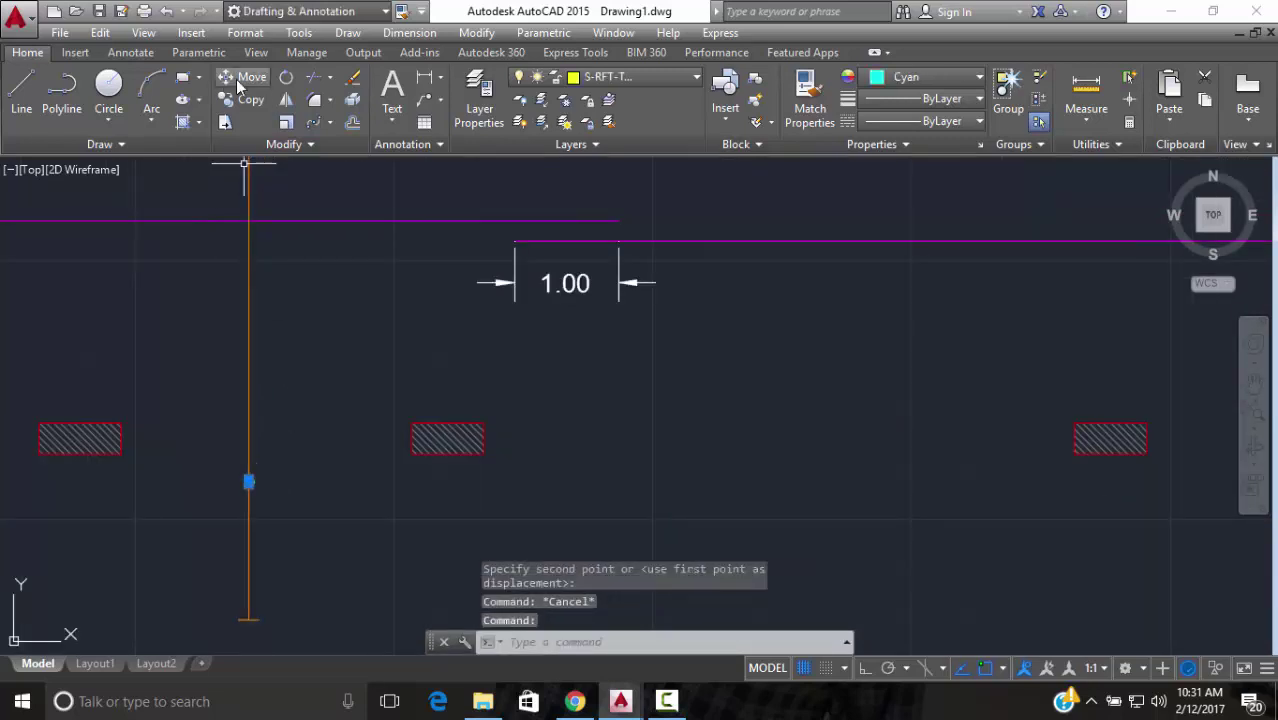
pyautogui.click(238, 79)
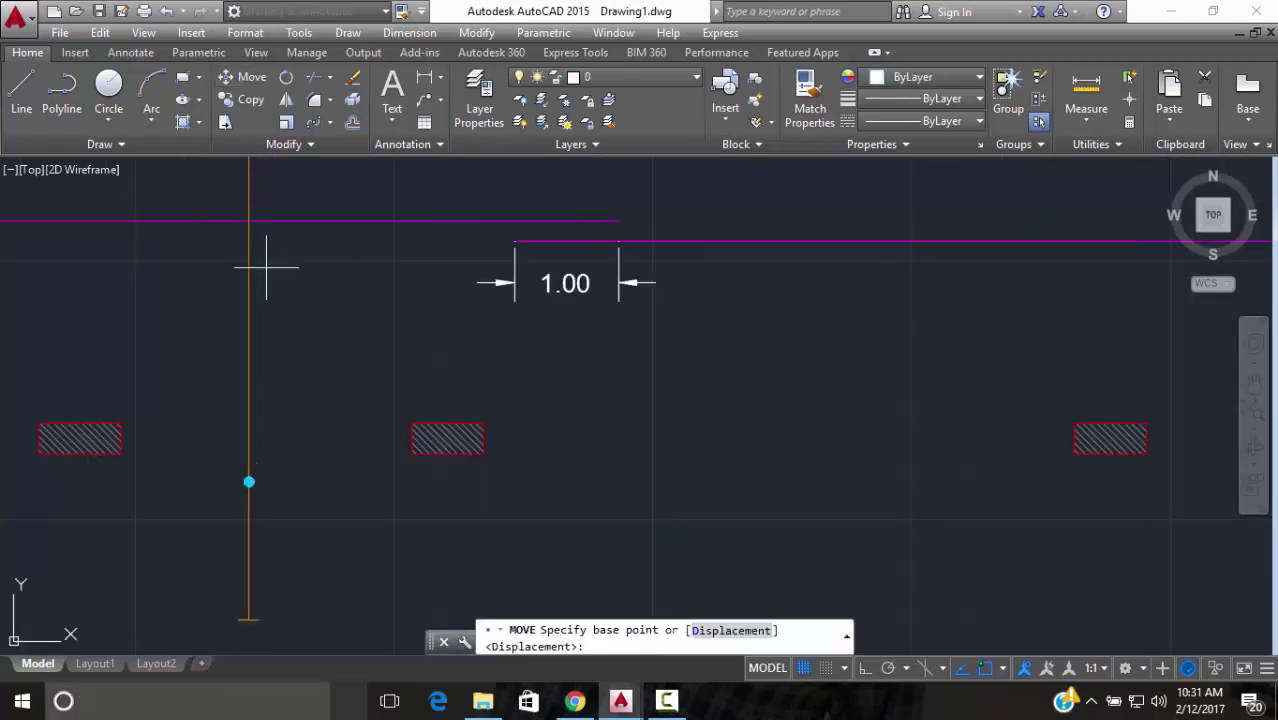
pyautogui.click(248, 481)
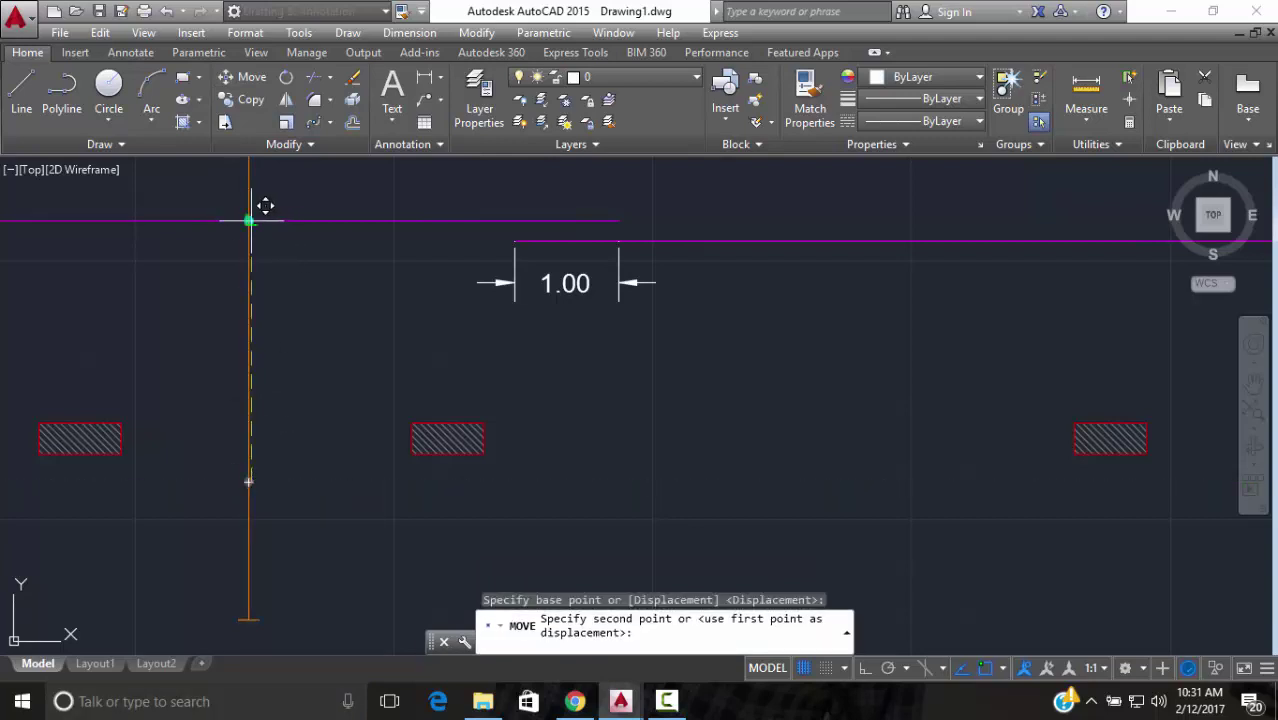
pyautogui.press('Escape')
pyautogui.scroll(-5, 320, 312)
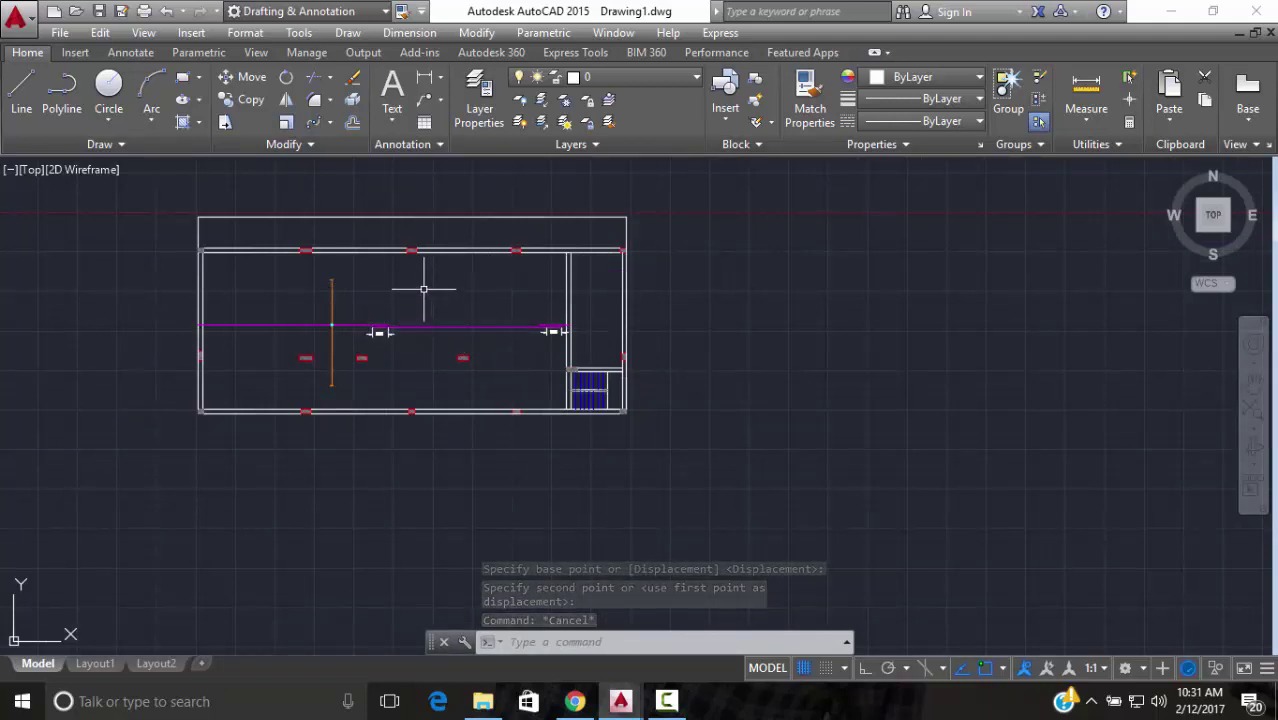
# Try to extend the distribution line's upper end with all objects as boundary edges
pyautogui.moveTo(428, 283)
pyautogui.mouseDown(button='middle')
pyautogui.moveTo(428, 305)
pyautogui.moveTo(373, 333)
pyautogui.mouseUp(button='middle')
pyautogui.scroll(5, 373, 333)
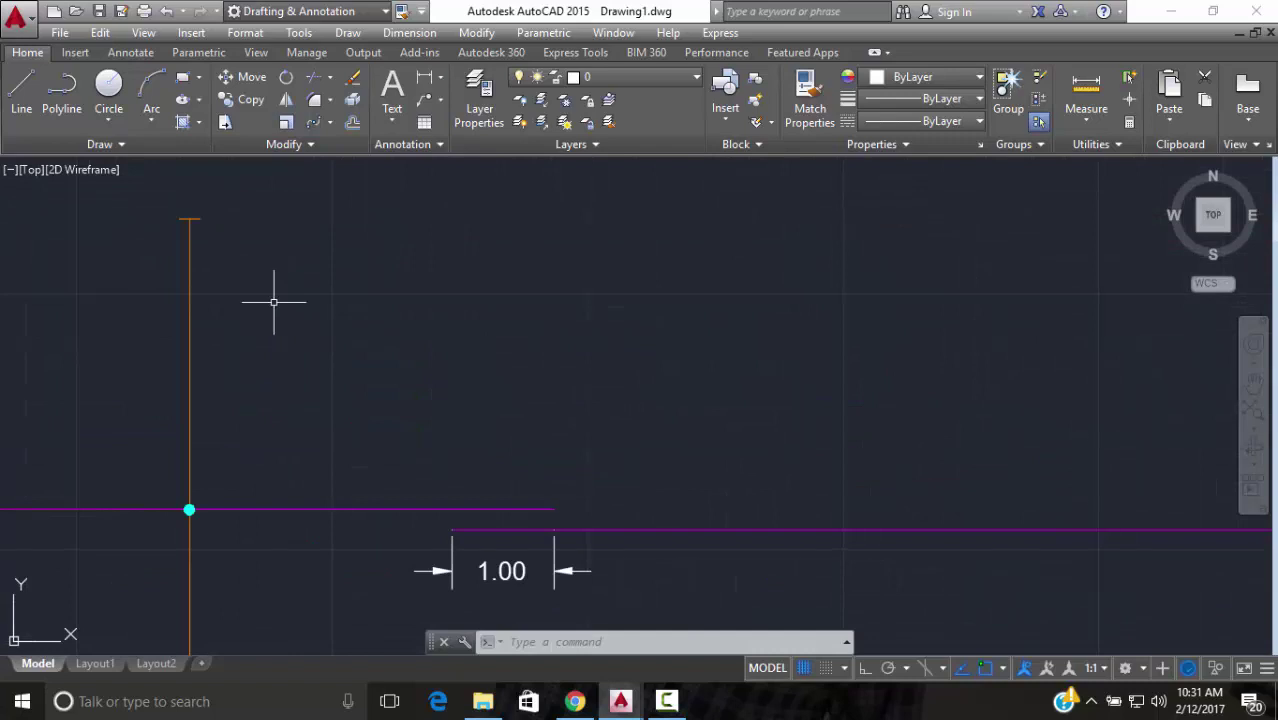
pyautogui.moveTo(273, 301); pyautogui.dragTo(301, 371, button='middle')
pyautogui.click(300, 334)
pyautogui.click(210, 328)
pyautogui.press('Escape')
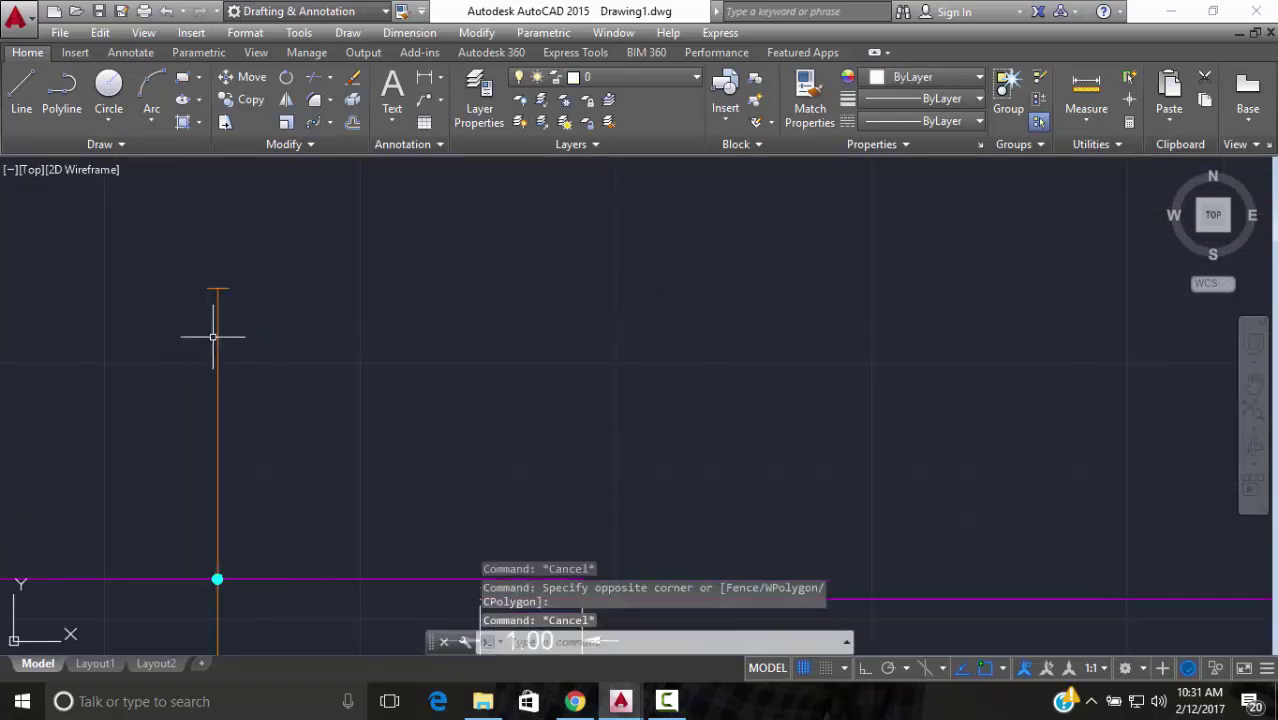
pyautogui.write('ex')
pyautogui.press('Return')
pyautogui.press('Return')
pyautogui.click(279, 285)
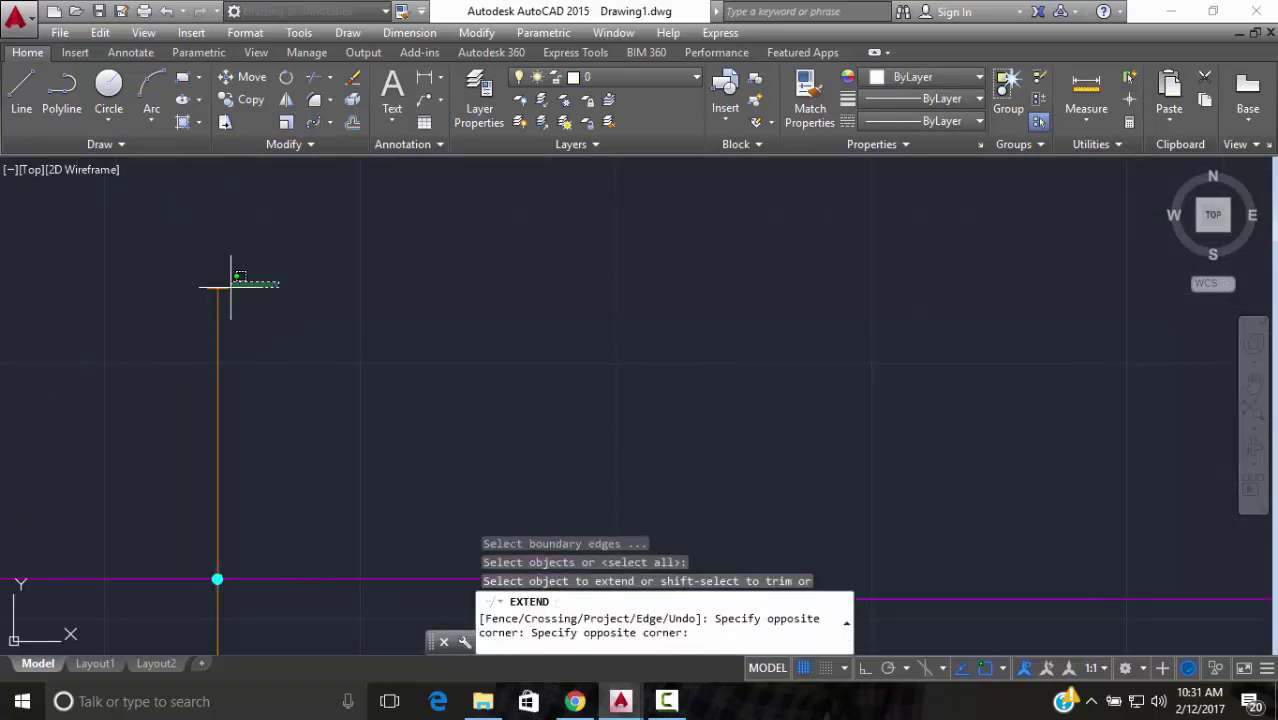
pyautogui.click(231, 289)
pyautogui.click(157, 328)
pyautogui.click(288, 297)
pyautogui.click(288, 300)
pyautogui.click(150, 330)
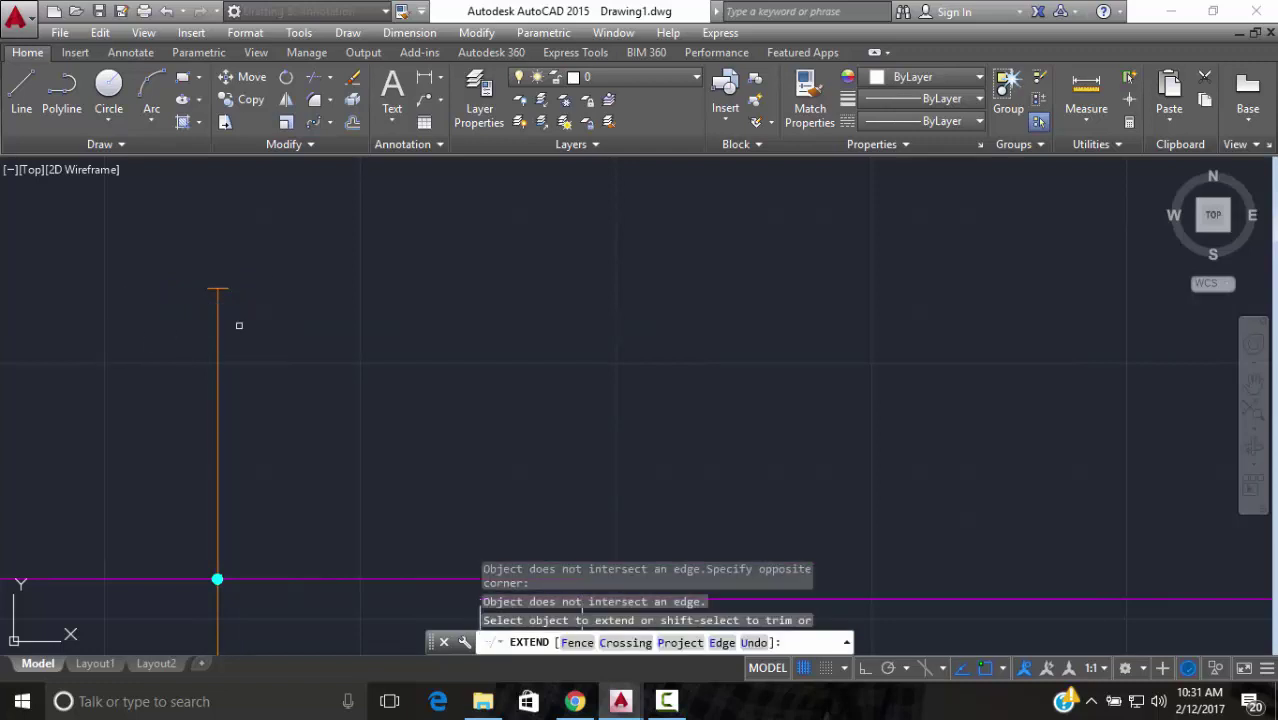
pyautogui.press('Return')
# Try to extend the distribution line using the upper wall's inner line and the distribution line itself as boundary edges
pyautogui.write('ex')
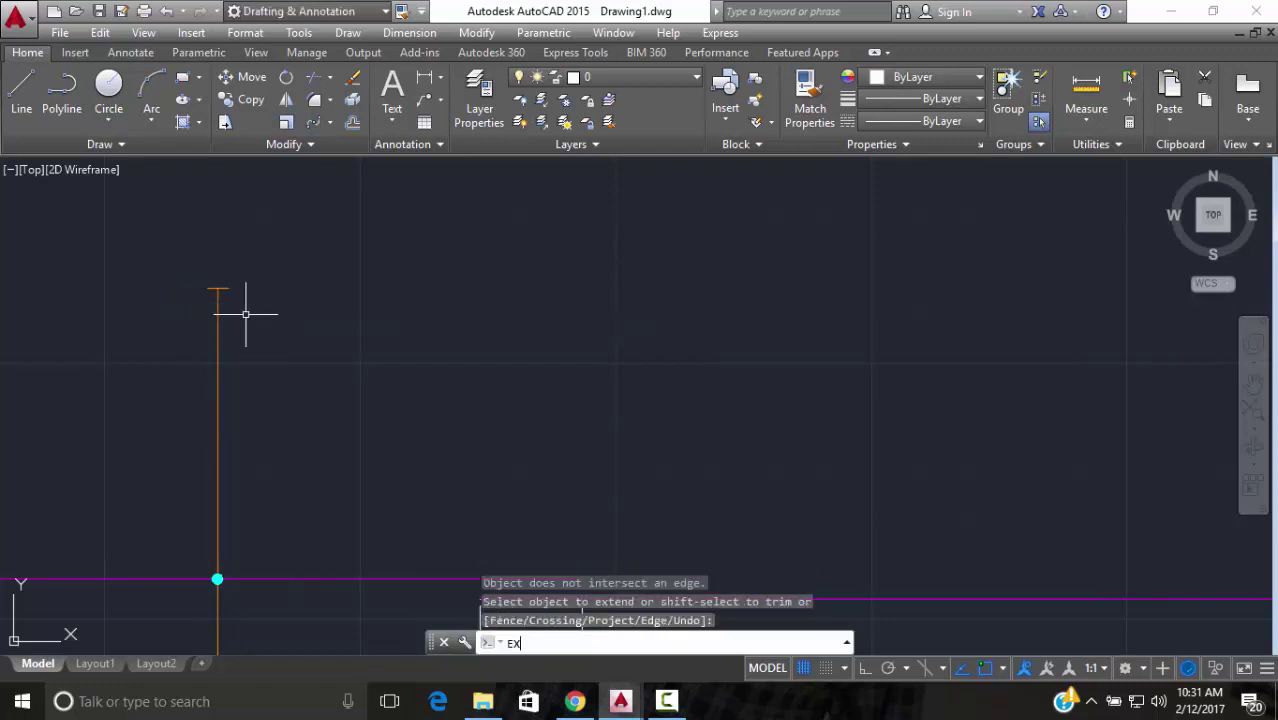
pyautogui.press('Return')
pyautogui.scroll(-8, 248, 290)
pyautogui.scroll(5, 236, 356)
pyautogui.scroll(2, 236, 356)
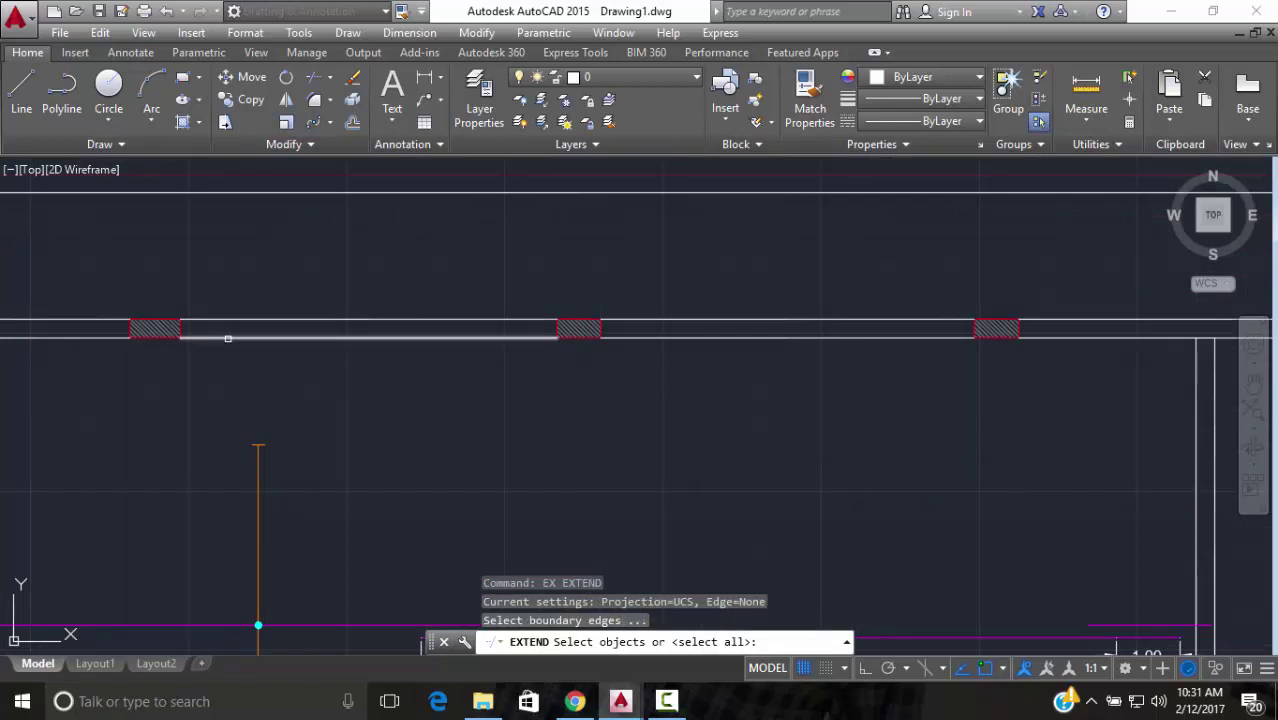
pyautogui.click(228, 339)
pyautogui.click(280, 466)
pyautogui.click(226, 478)
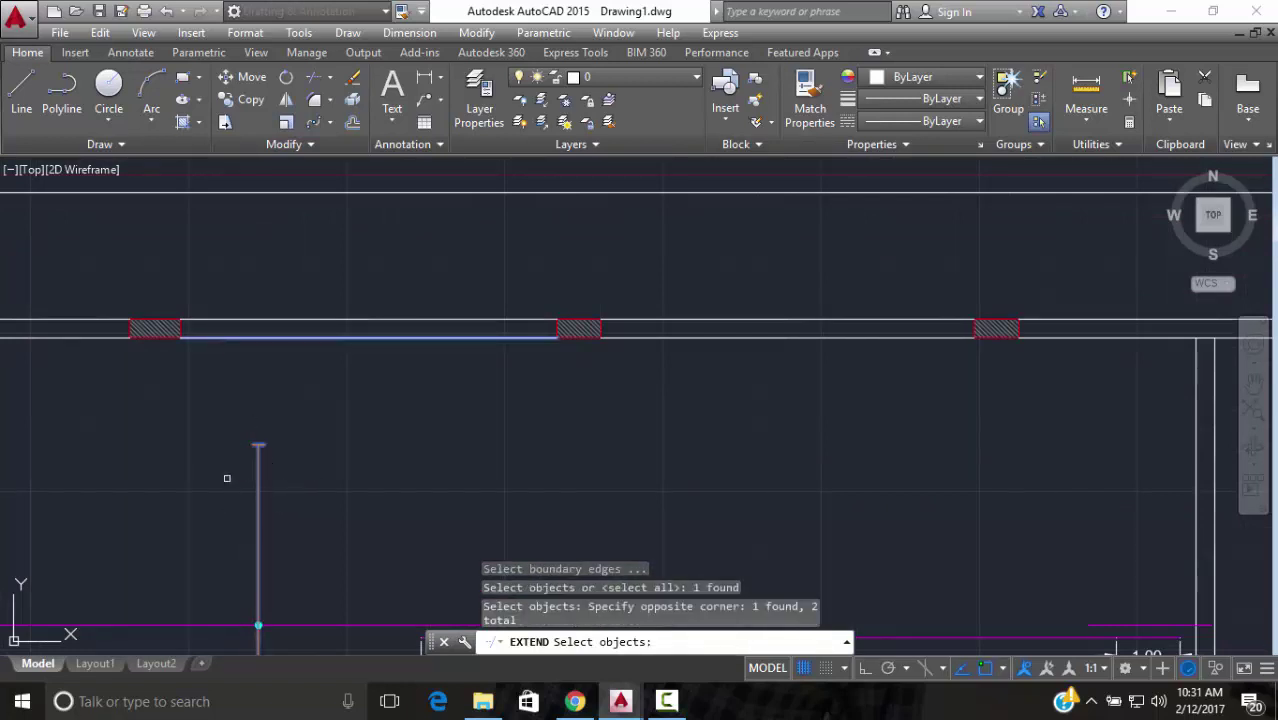
pyautogui.press('Return')
pyautogui.press('Return')
# Try to extend the distribution line's upper end with only the upper wall's inner line as boundary edge
pyautogui.press('Return')
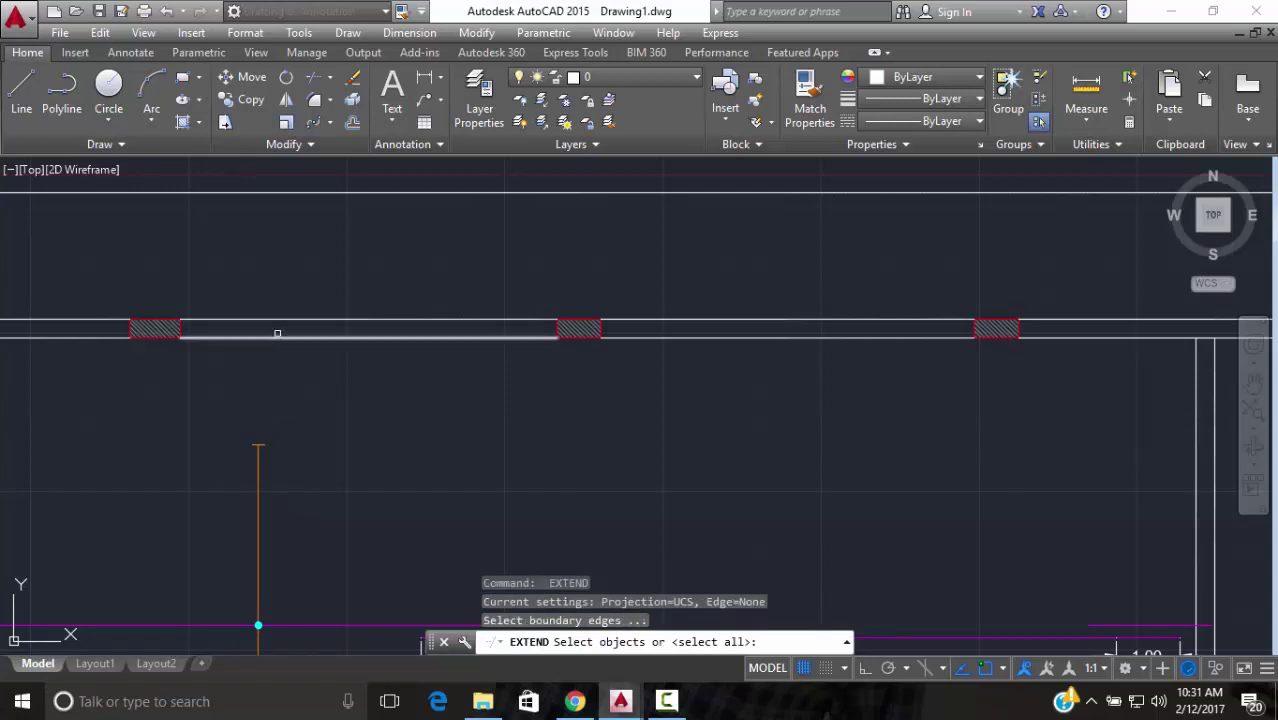
pyautogui.click(279, 341)
pyautogui.click(264, 353)
pyautogui.press('Return')
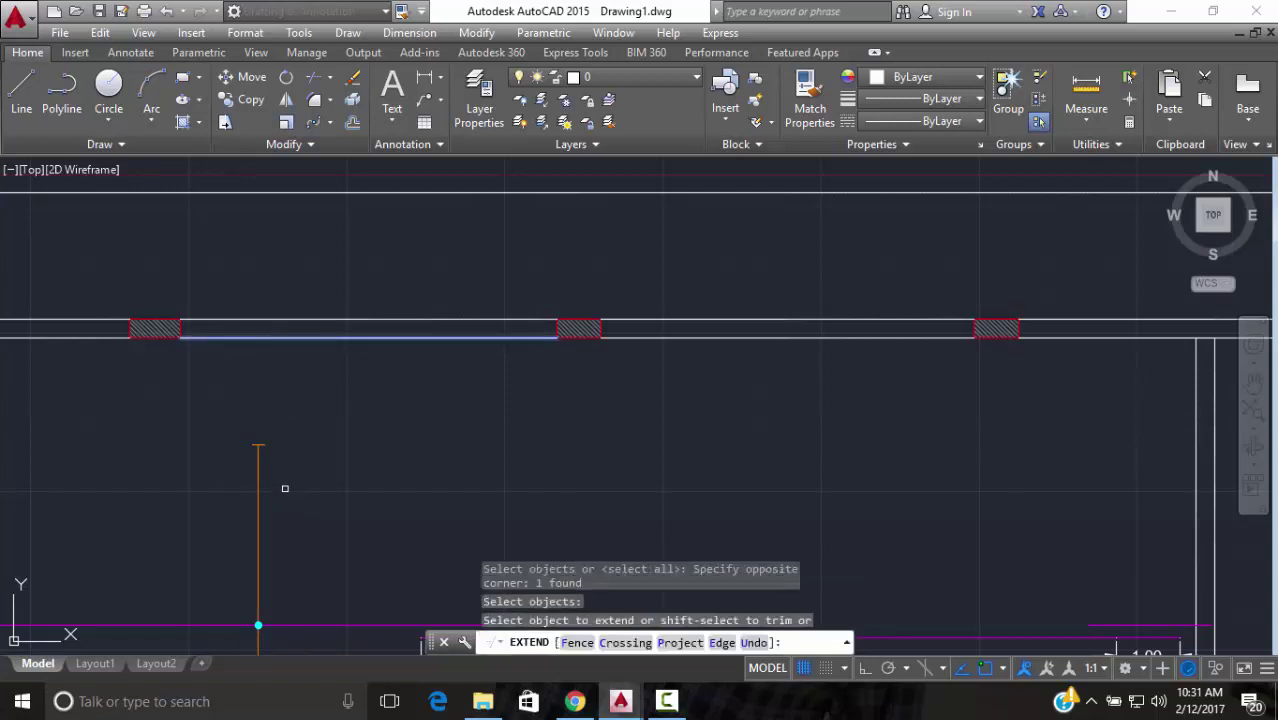
pyautogui.click(265, 460)
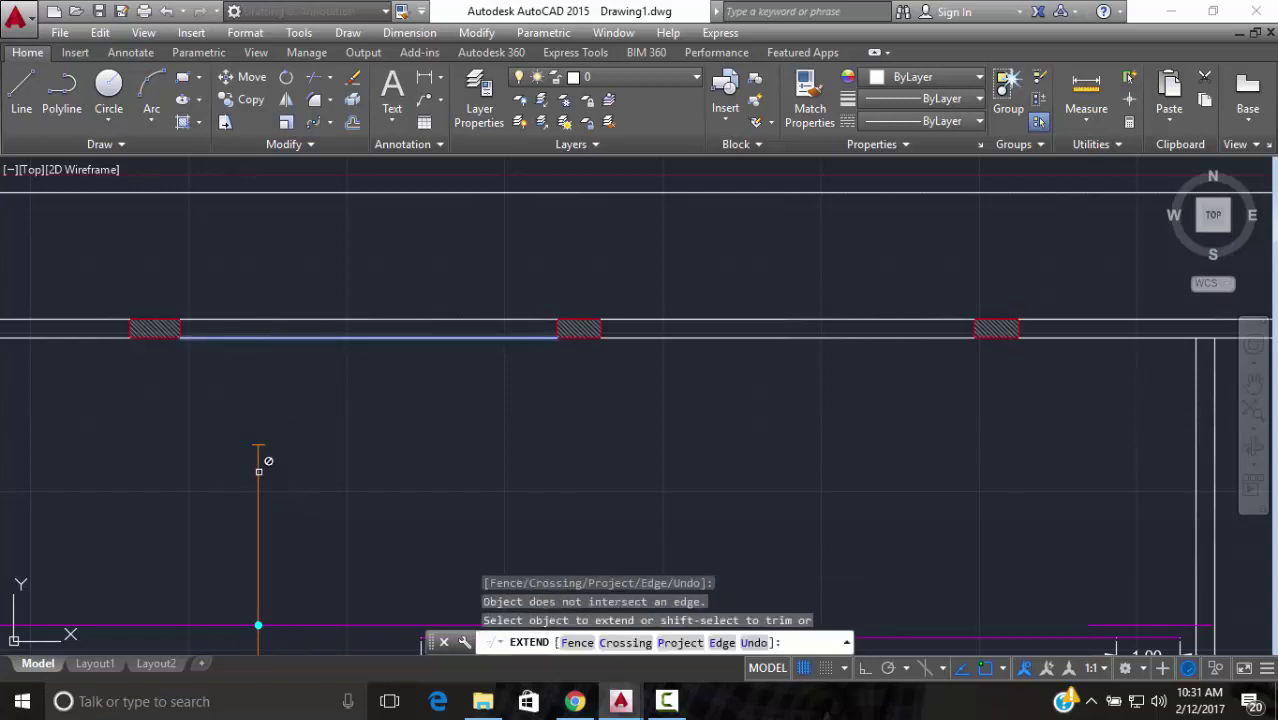
pyautogui.press('Escape')
# Stretch the distribution line's upper end straight up to just below the upper wall's inner line, with Ortho on
pyautogui.scroll(5, 257, 437)
pyautogui.click(283, 453)
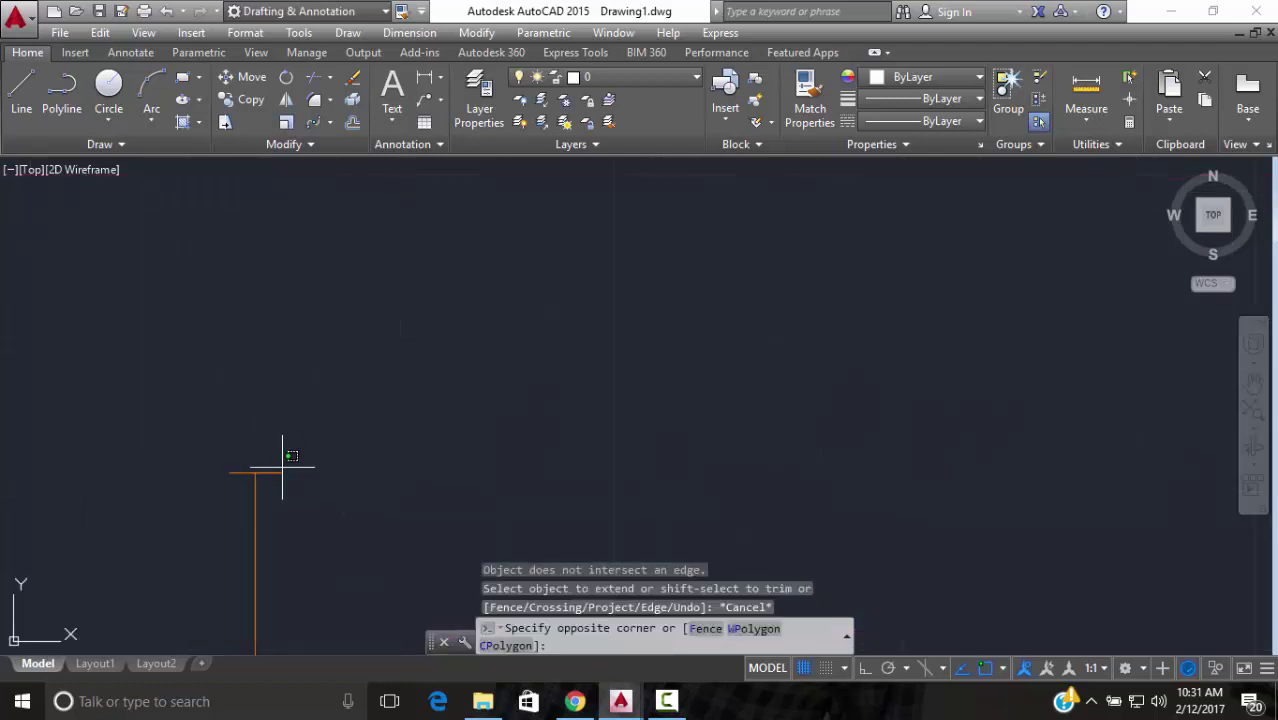
pyautogui.click(278, 476)
pyautogui.click(251, 473)
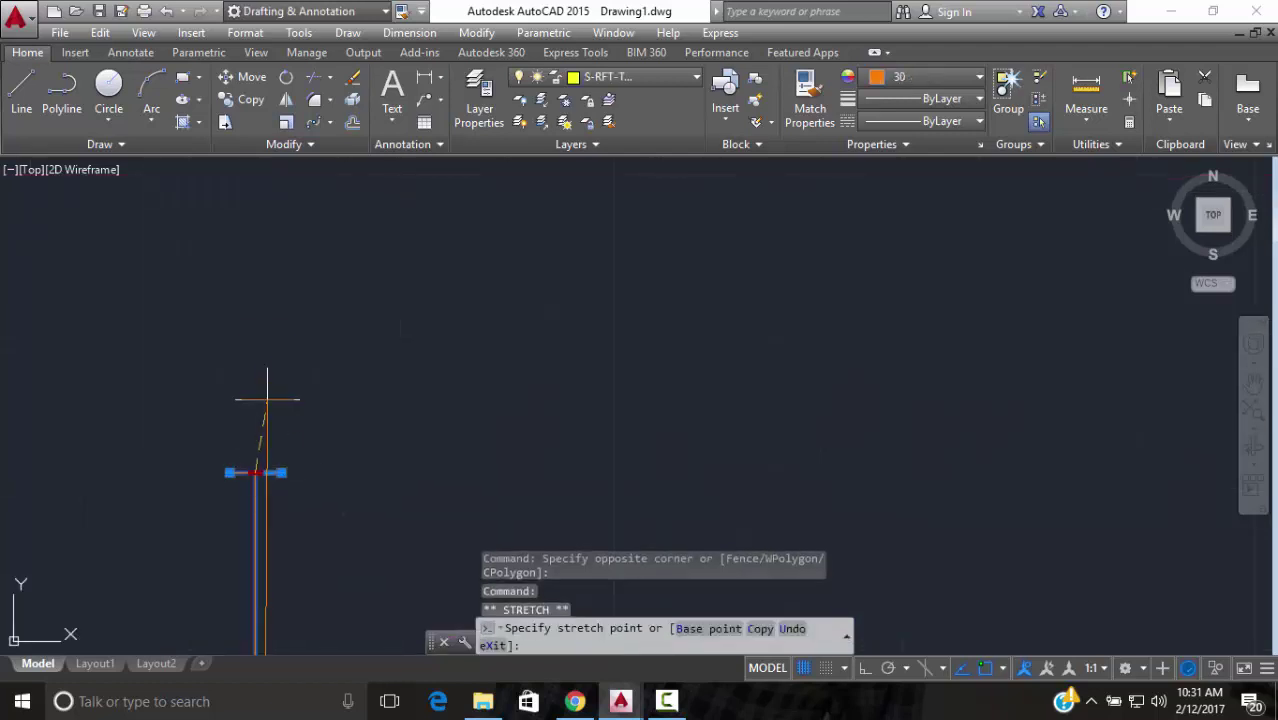
pyautogui.scroll(-3, 266, 320)
pyautogui.moveTo(266, 320); pyautogui.dragTo(264, 392, button='middle')
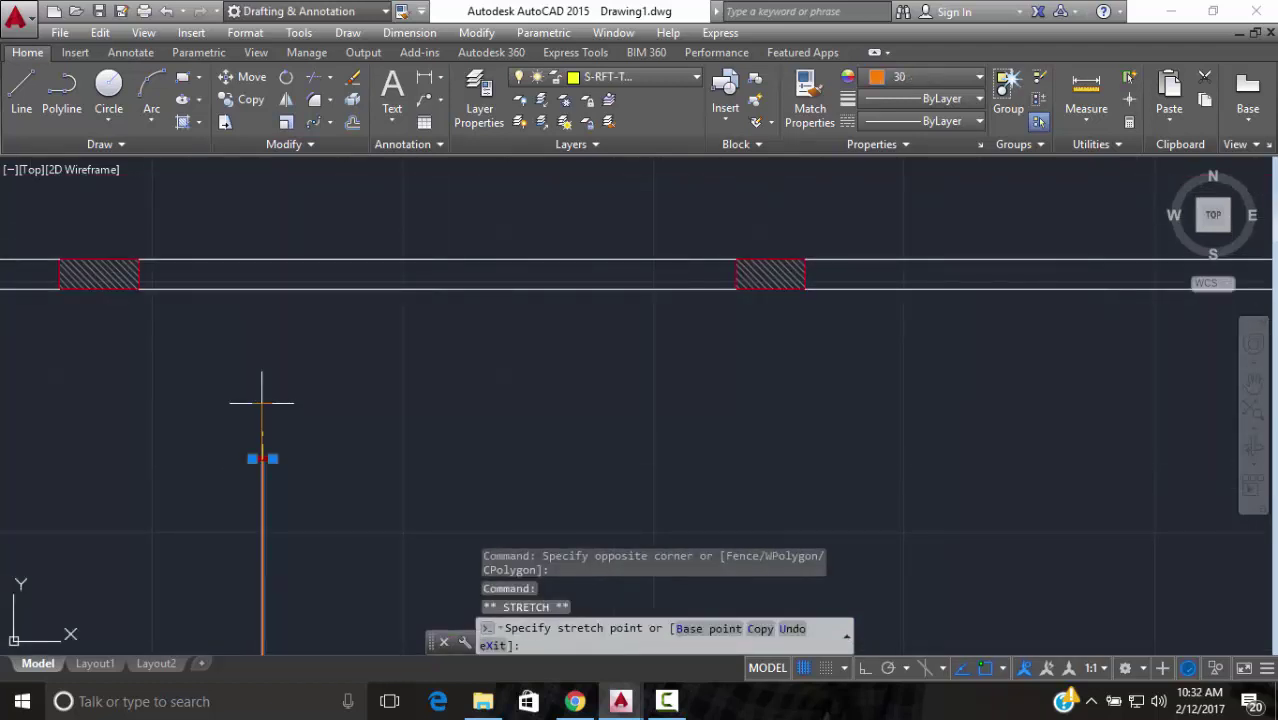
pyautogui.scroll(2, 271, 318)
pyautogui.press('F8')
pyautogui.click(248, 300)
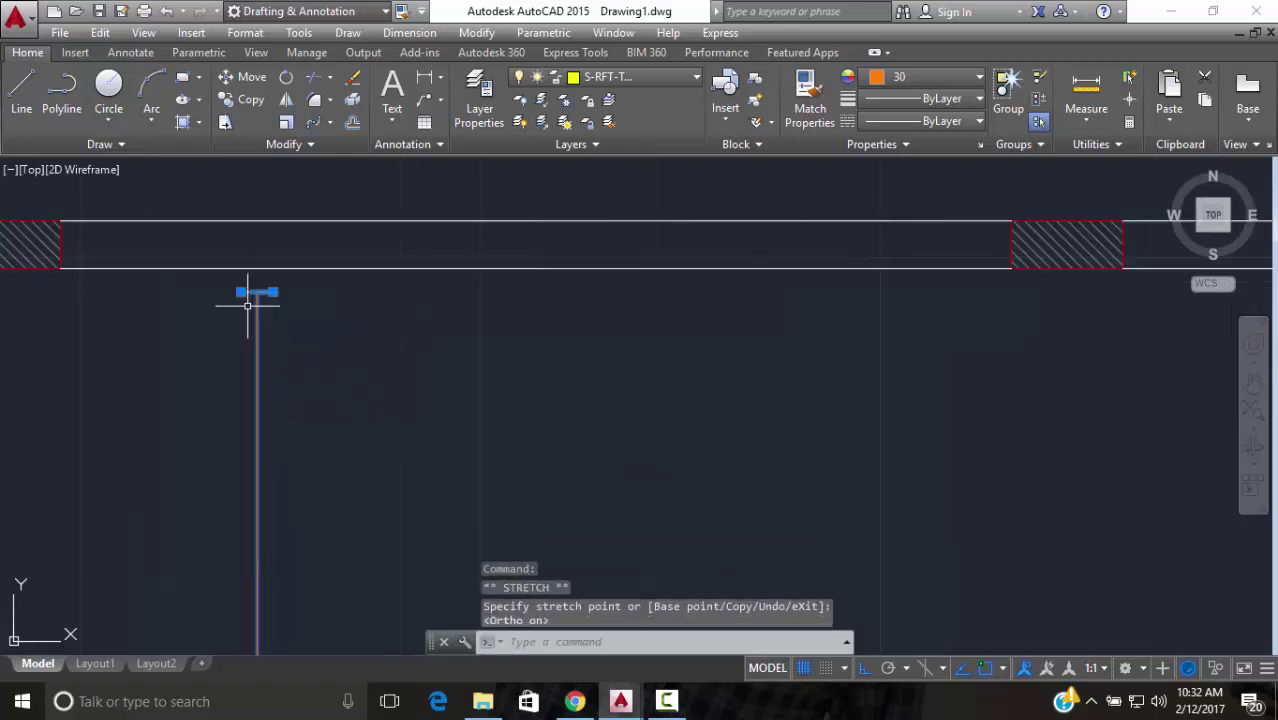
# Stretch the distribution line's lower end straight down by about 1.30 to just above the lower wall
pyautogui.scroll(-5, 280, 448)
pyautogui.scroll(6, 285, 456)
pyautogui.press('Escape')
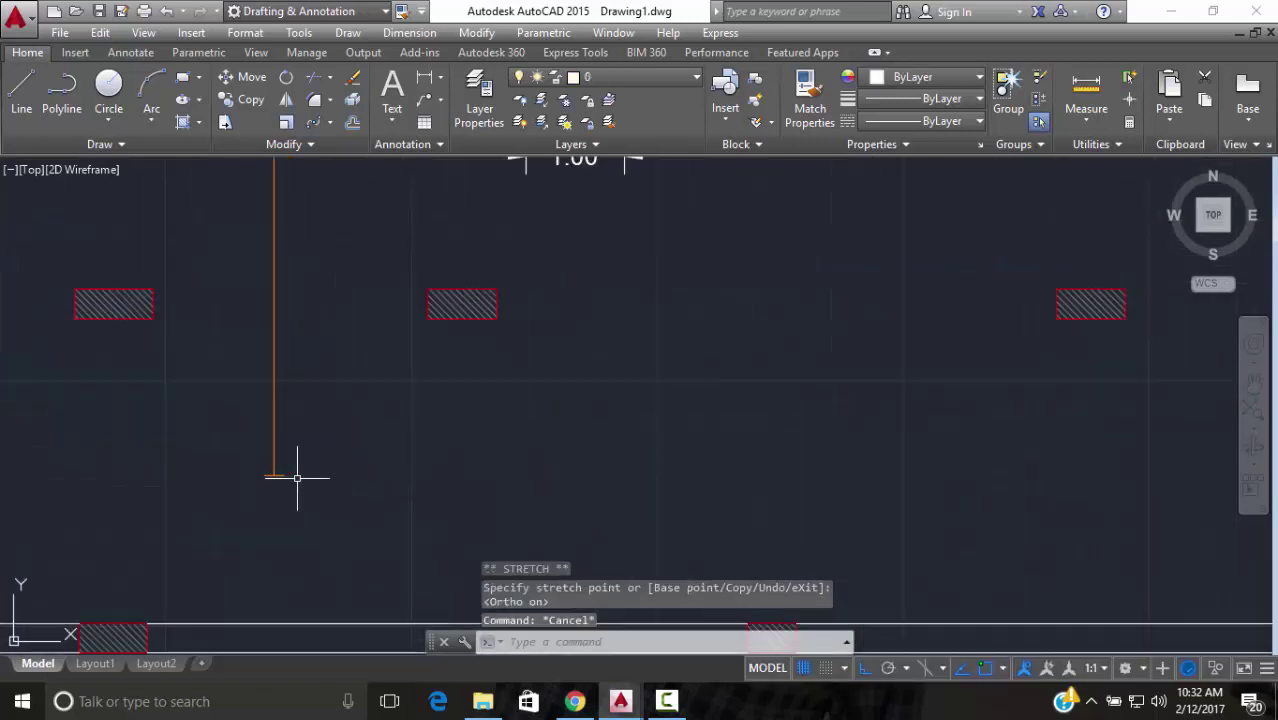
pyautogui.click(320, 442)
pyautogui.click(252, 506)
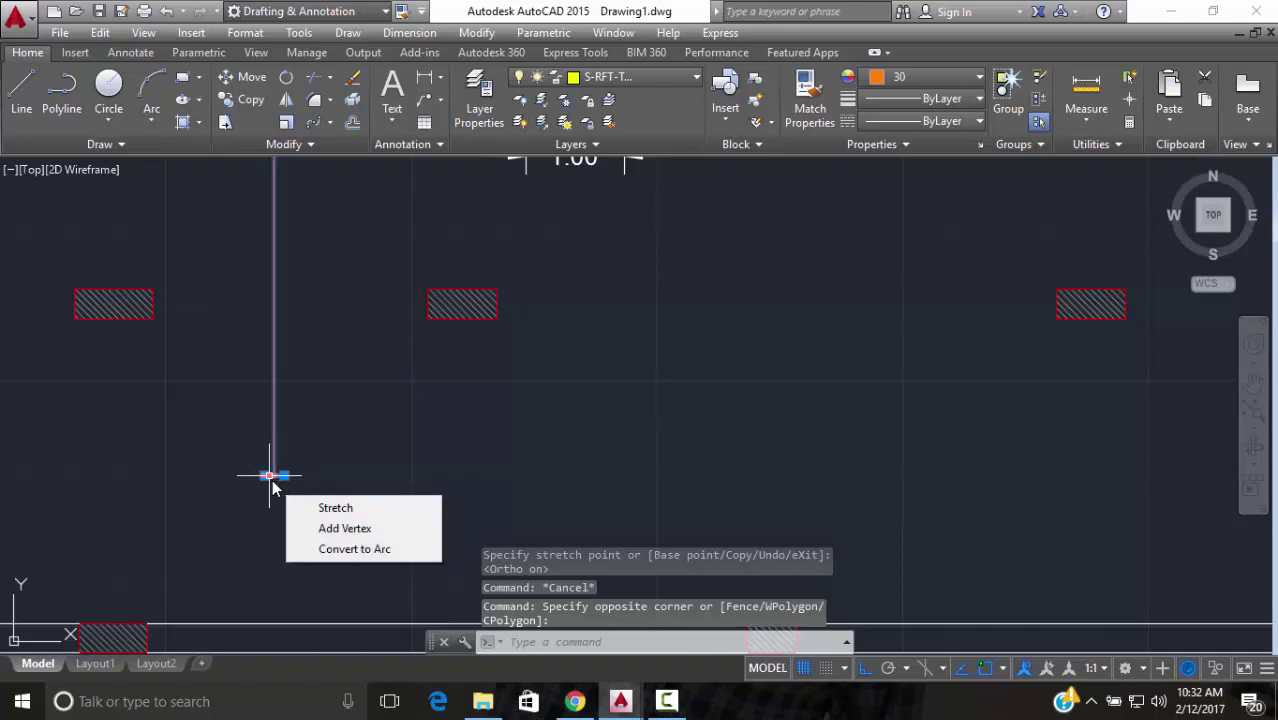
pyautogui.click(272, 476)
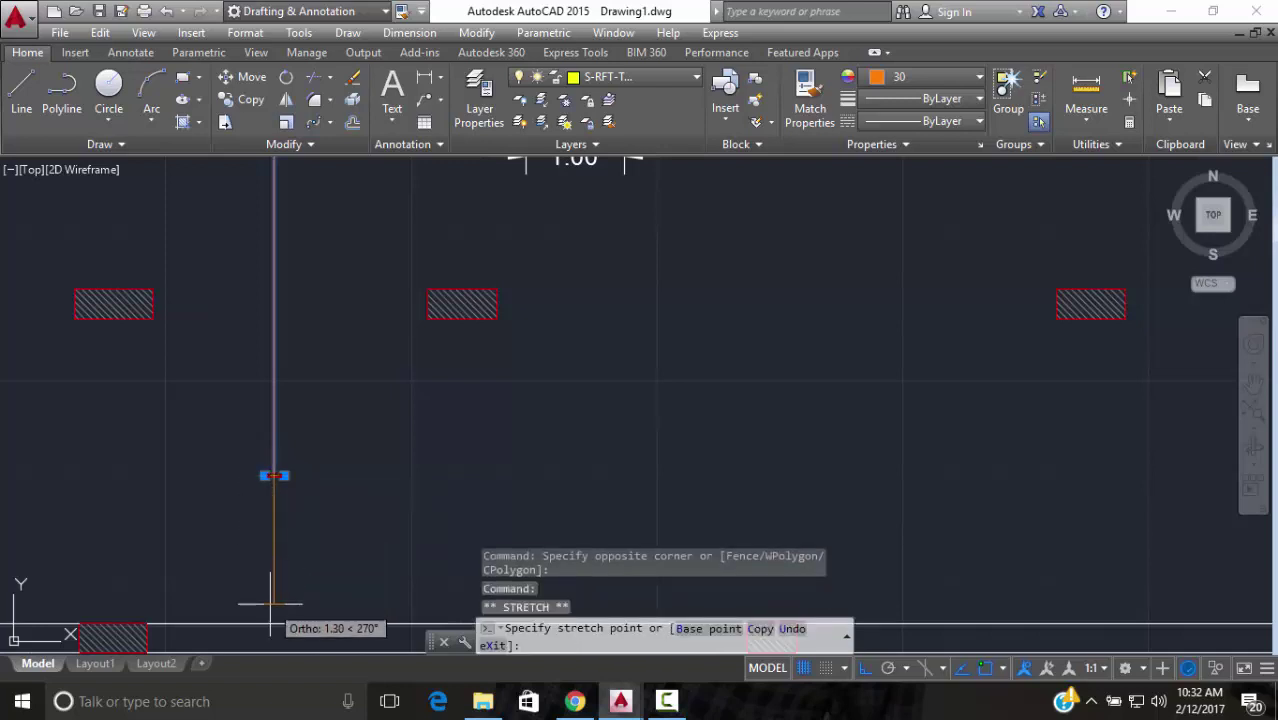
pyautogui.press('Escape')
# Narrow the text frame of the "L = 12 M - 124 Y 12 - XBR1" label to the end of its text
pyautogui.scroll(-5, 371, 521)
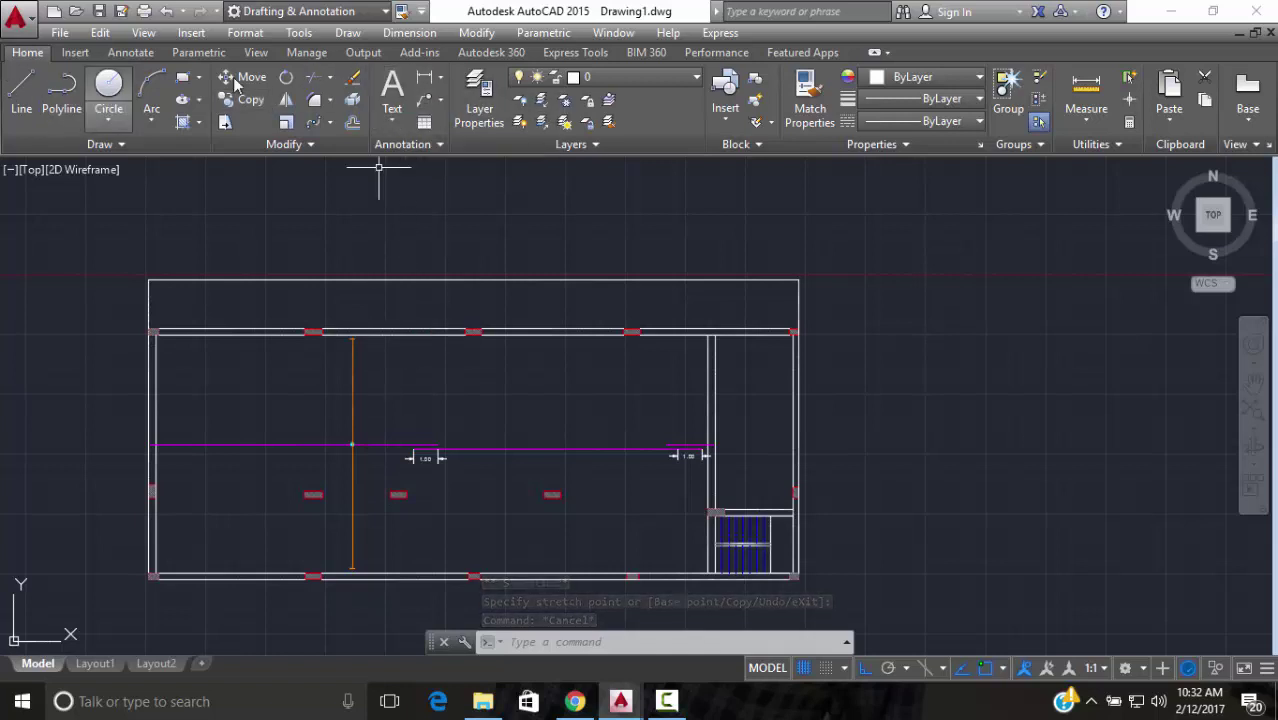
pyautogui.scroll(-6, 456, 228)
pyautogui.scroll(5, 236, 258)
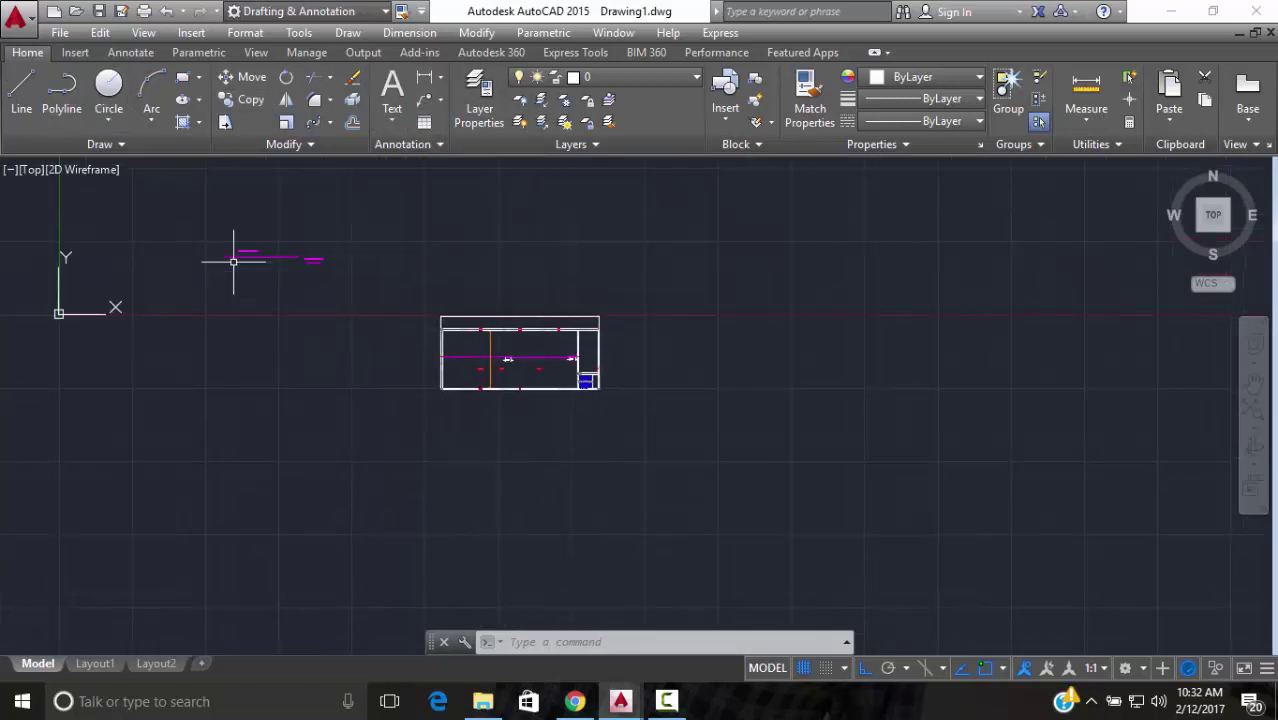
pyautogui.click(452, 245)
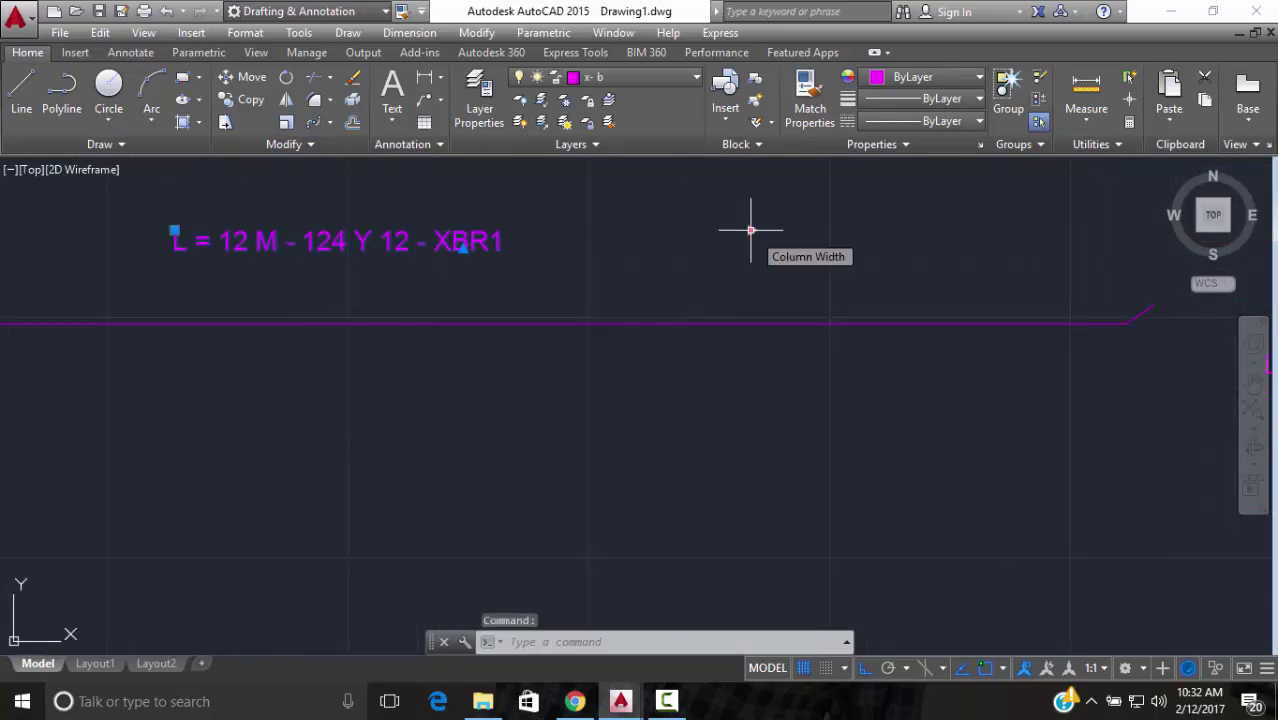
pyautogui.click(752, 234)
pyautogui.click(522, 238)
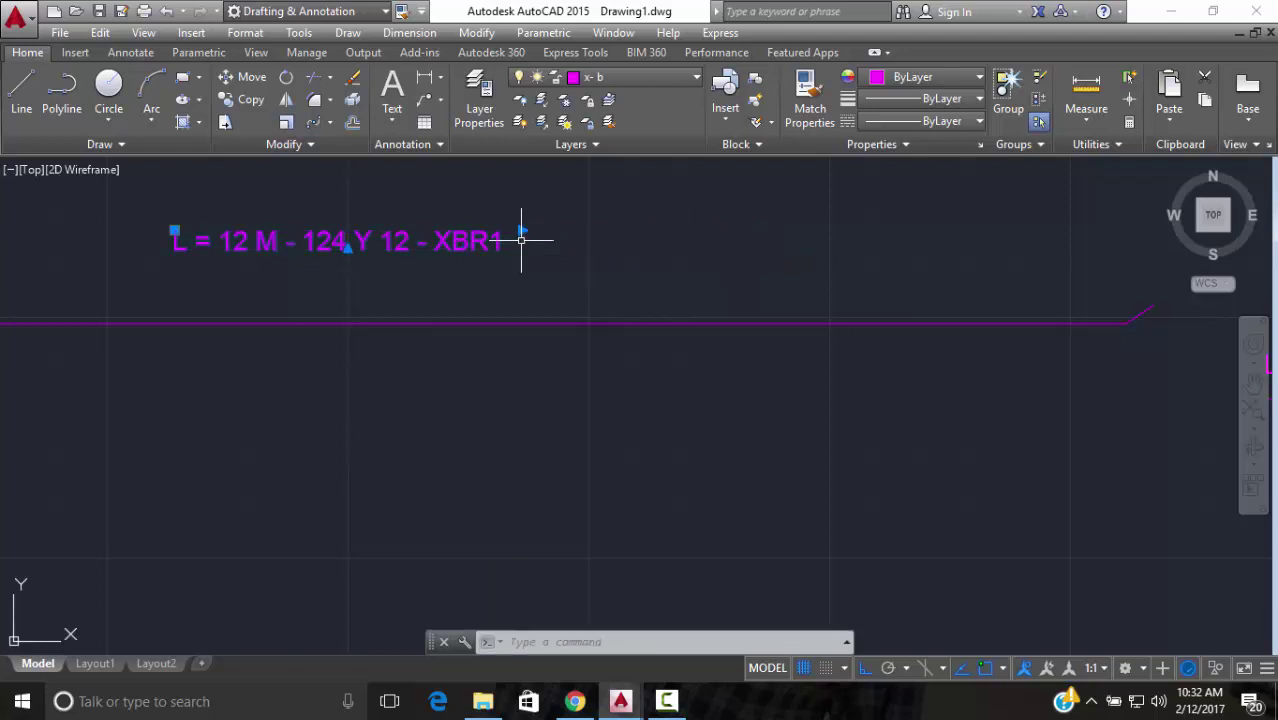
pyautogui.press('Escape')
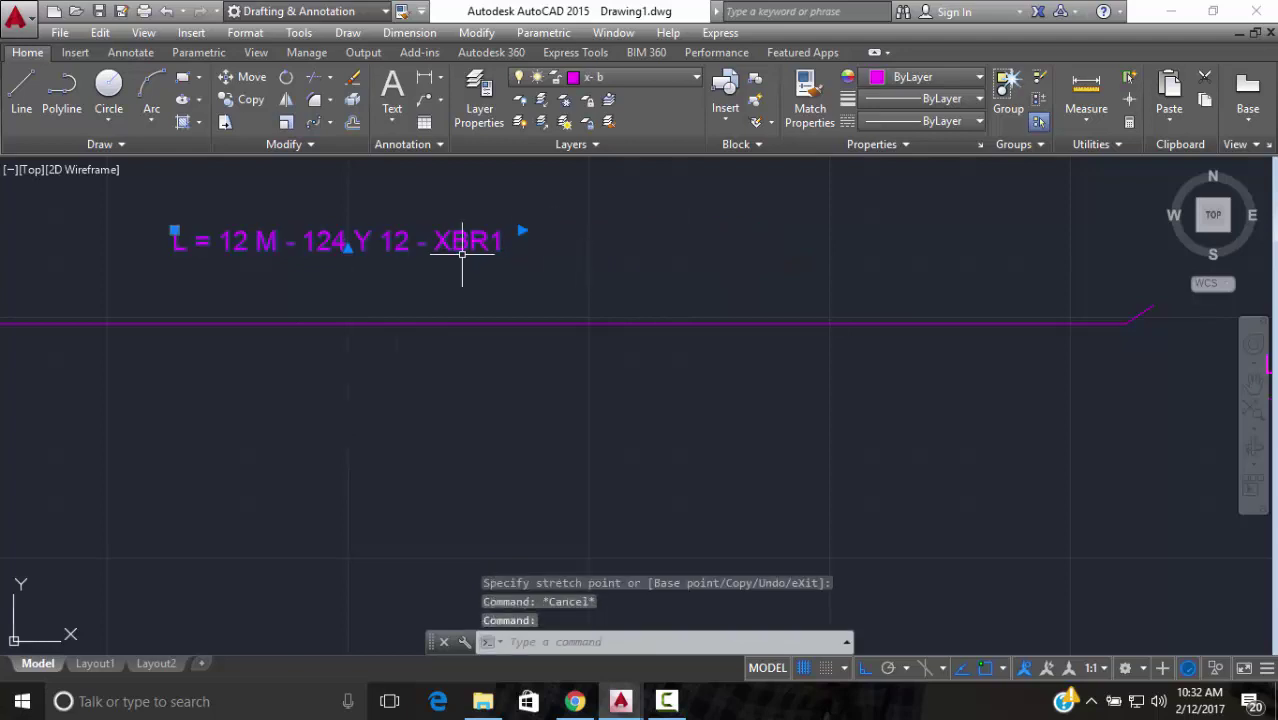
# Copy the "L = 12 M - 124 Y 12 - XBR1" label into the plan, above the long bar and just west of the distribution line
pyautogui.click(250, 99)
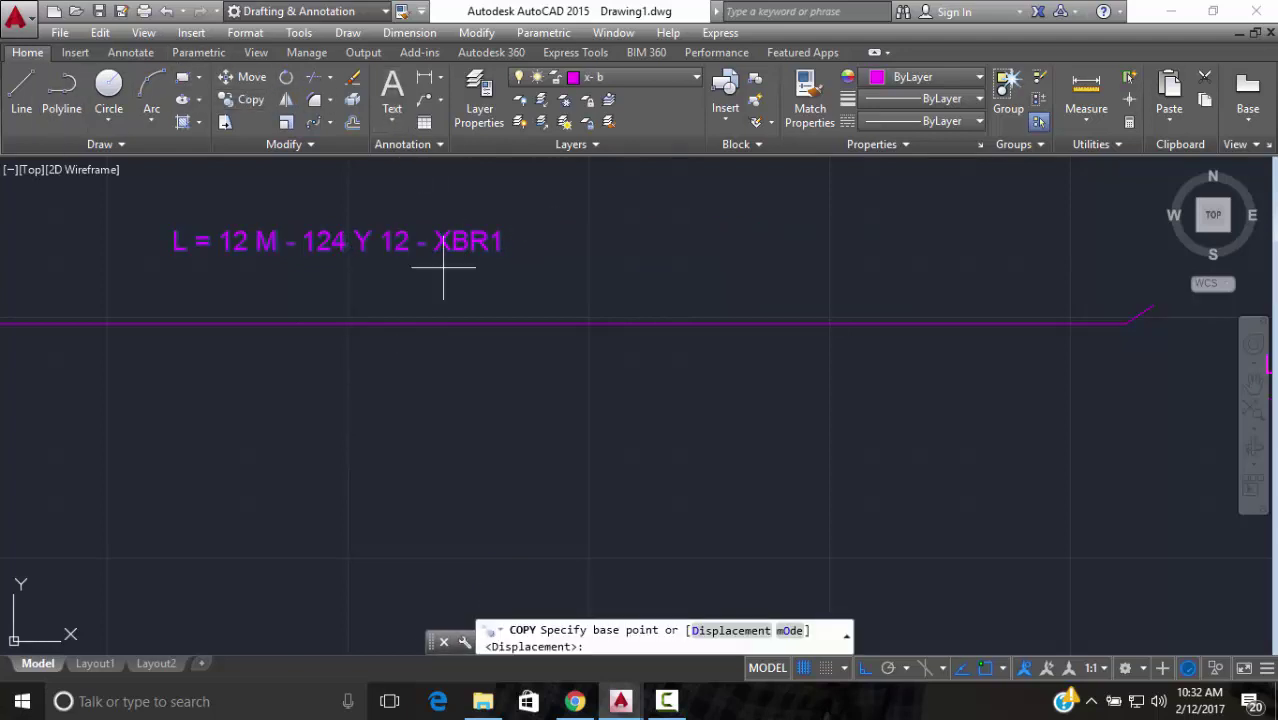
pyautogui.click(399, 240)
pyautogui.scroll(-3, 640, 405)
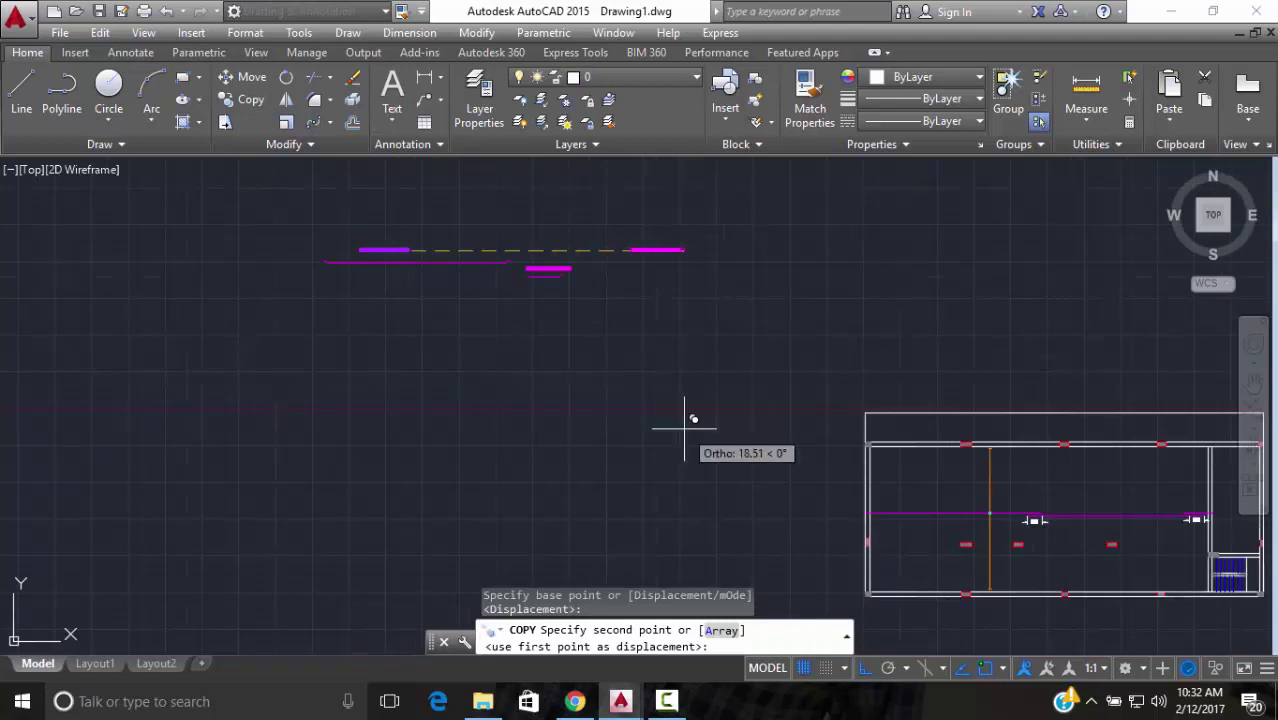
pyautogui.press('F8')
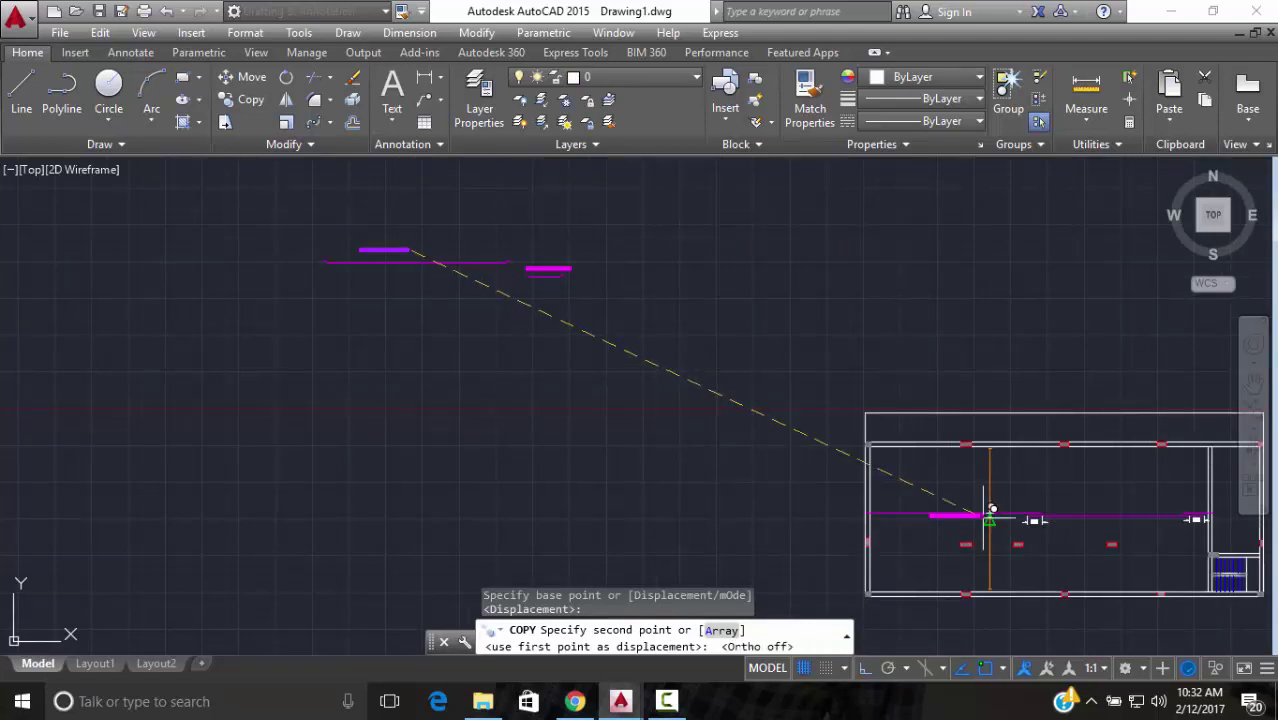
pyautogui.scroll(5, 984, 508)
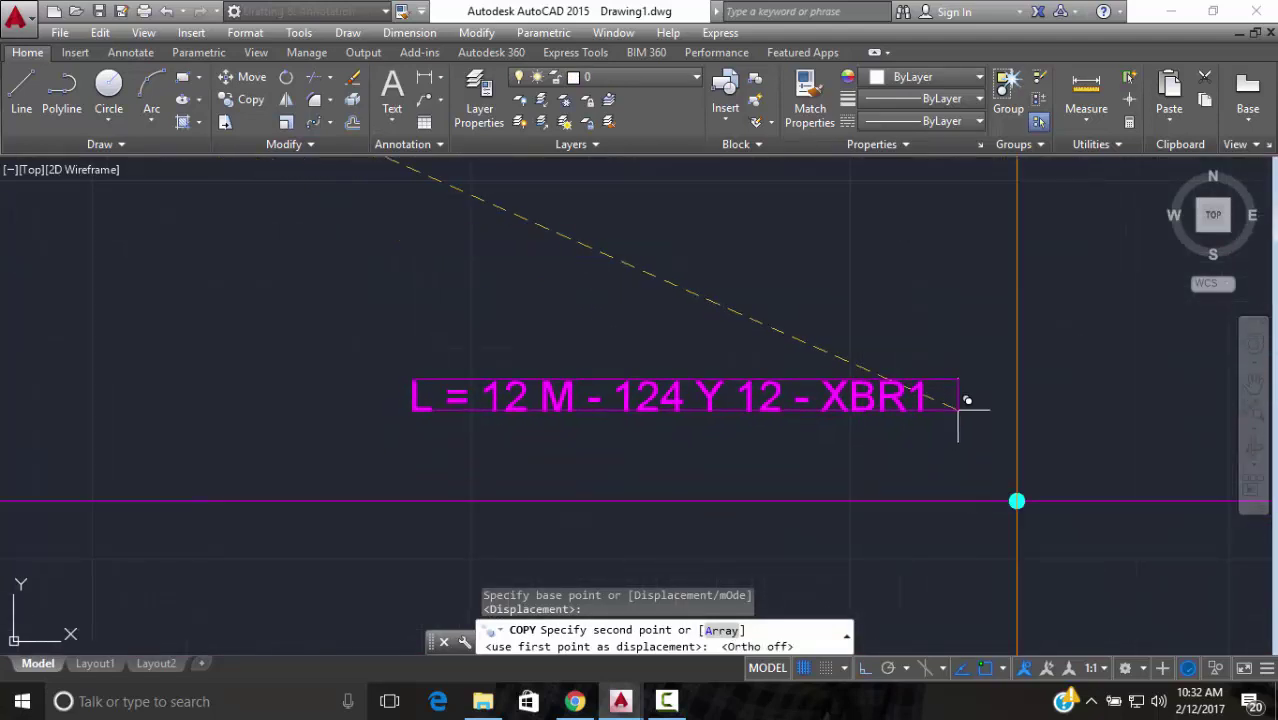
pyautogui.click(968, 405)
pyautogui.press('Escape')
# Put the copied bar label on the STAIR layer
pyautogui.click(891, 399)
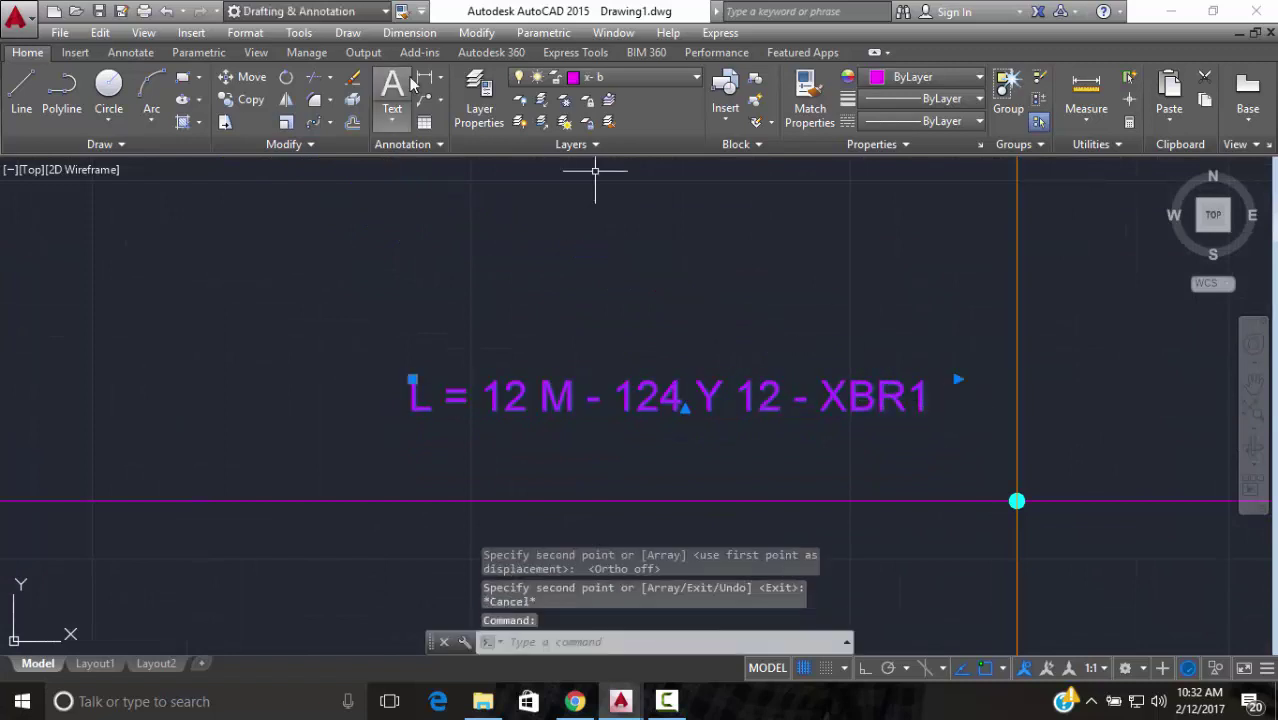
pyautogui.click(664, 73)
pyautogui.click(629, 210)
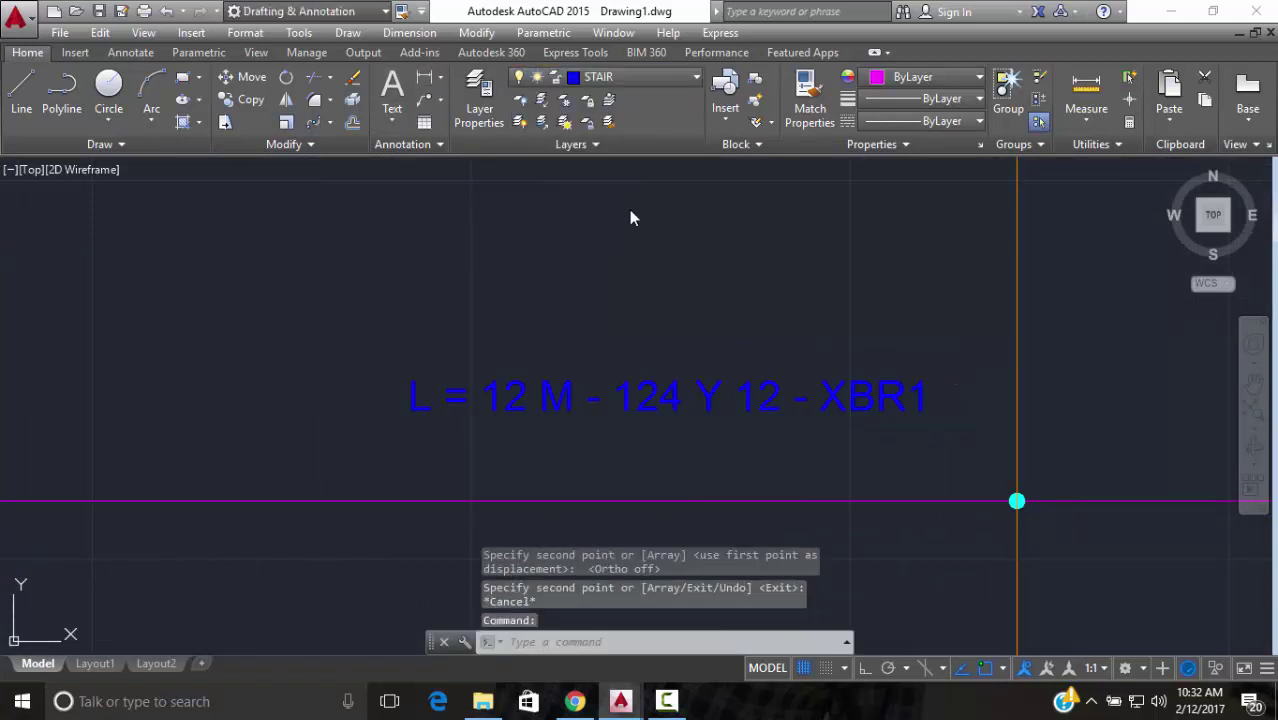
# Shorten the copied label's text to "L = 12 M - 124 Y 12"
pyautogui.doubleClick(556, 396)
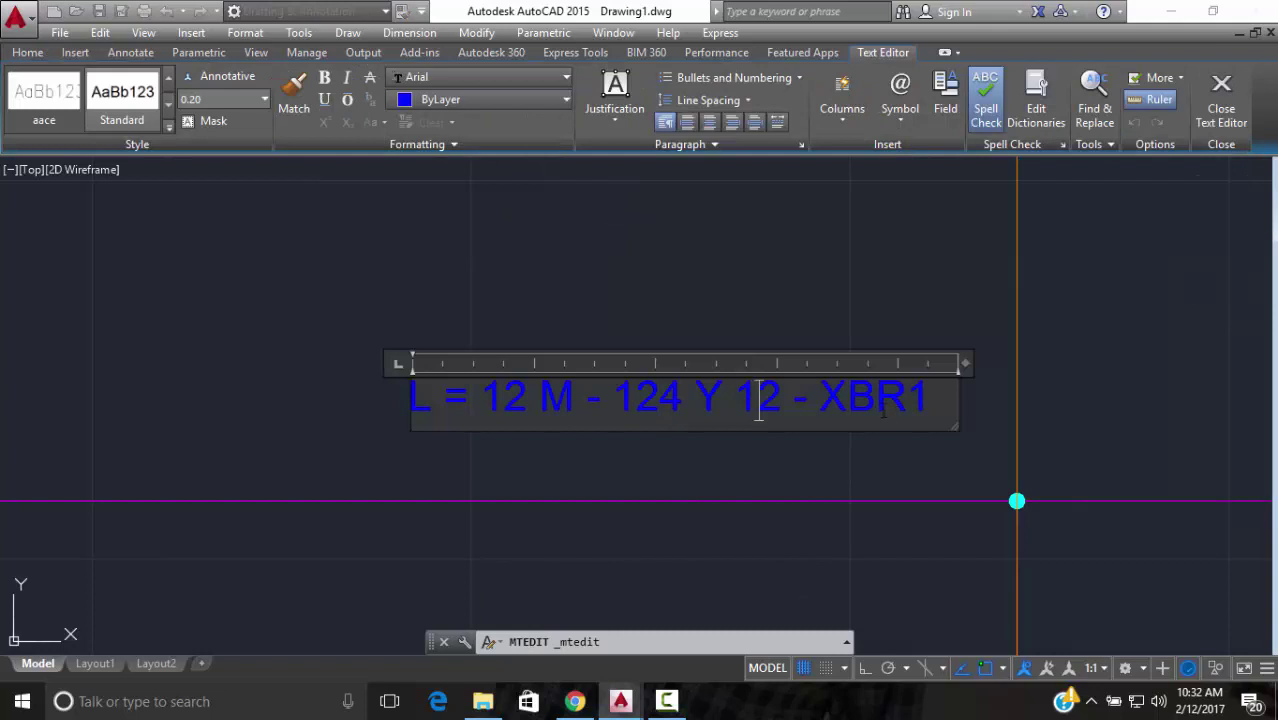
pyautogui.hotkey('shift', 'End')
pyautogui.press('Delete')
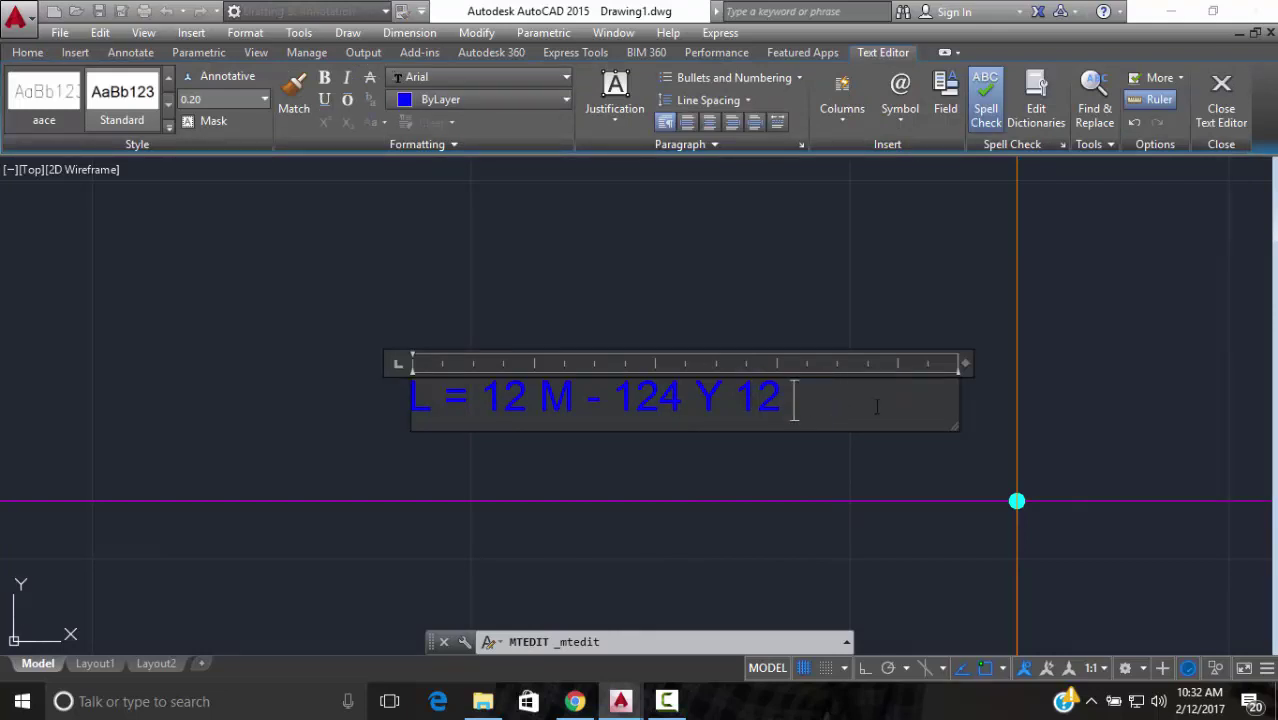
pyautogui.hotkey('ctrl', 'Return')
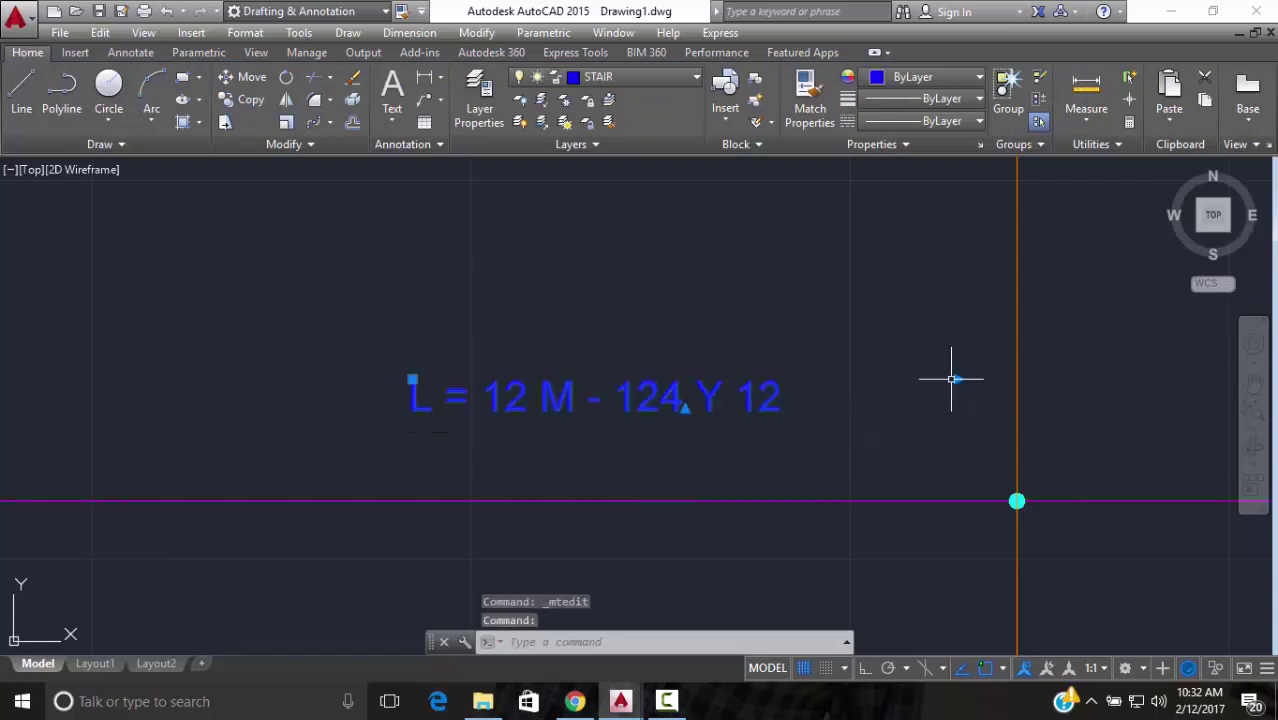
# Narrow the blue label's text frame to just past the end of its shortened text
pyautogui.click(965, 380)
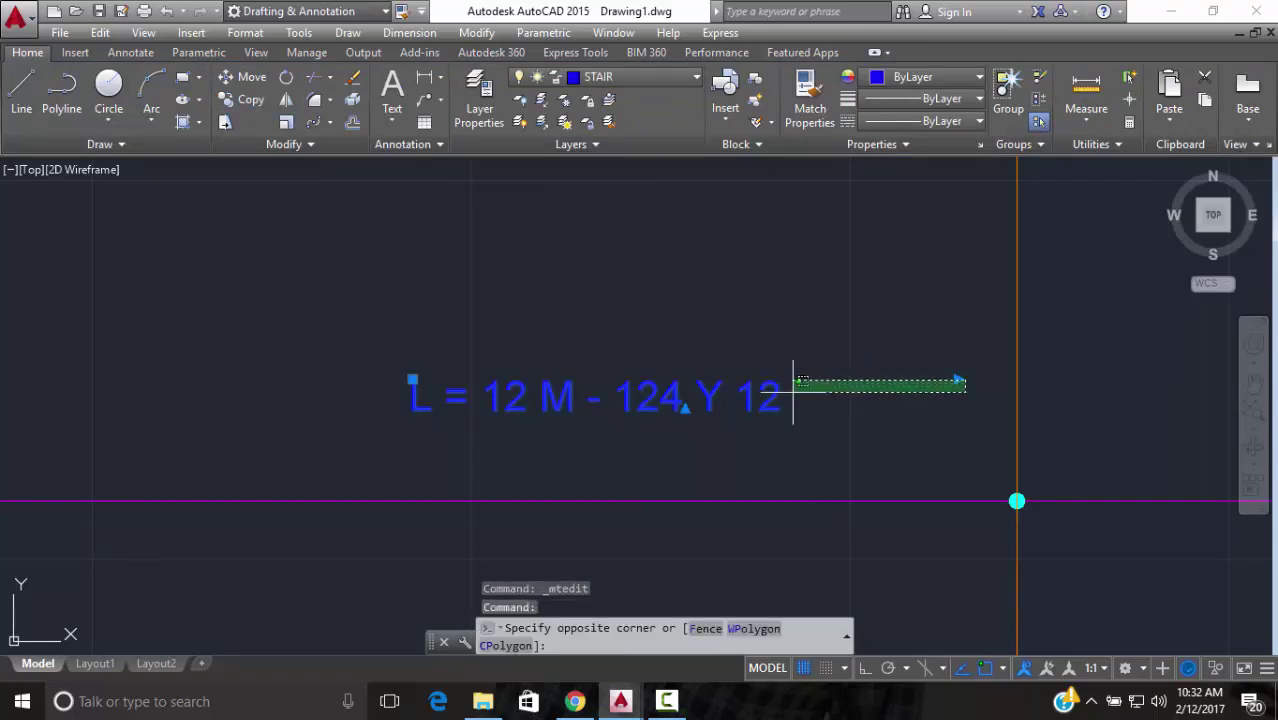
pyautogui.click(957, 379)
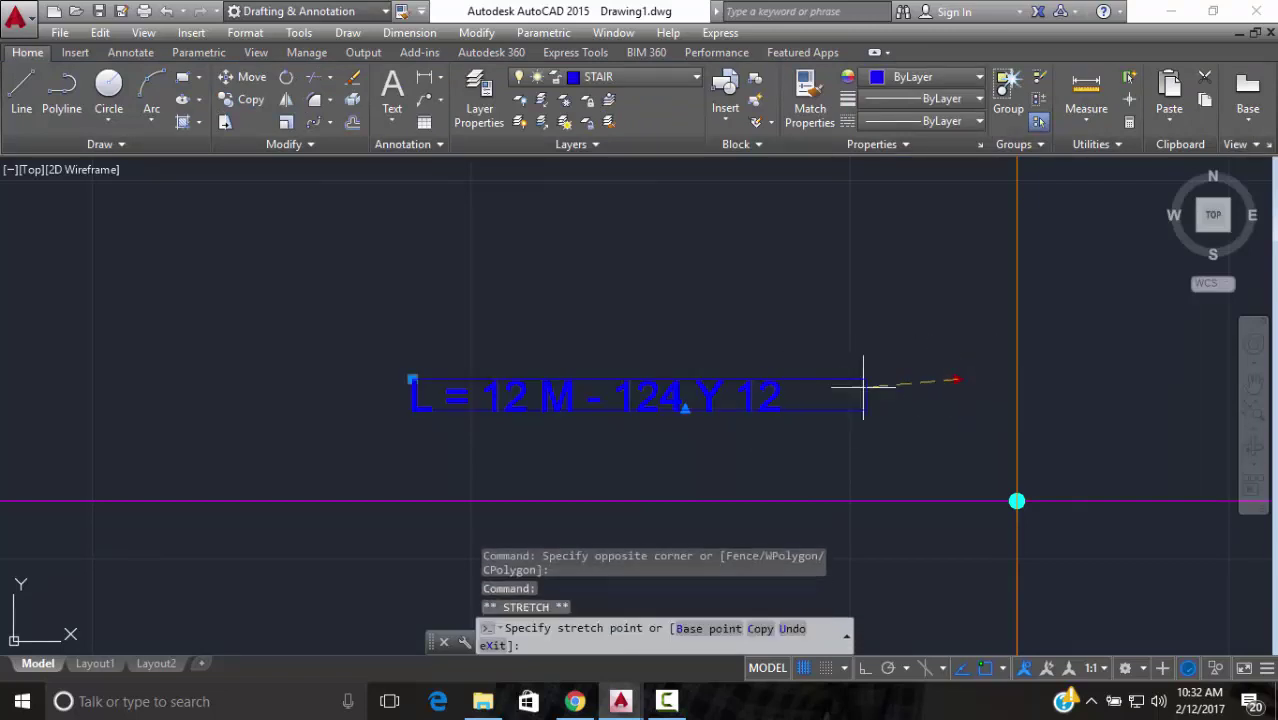
pyautogui.click(820, 381)
pyautogui.press('Escape')
# Rotate the blue label 90° about the lower east corner of its text frame, with Ortho on
pyautogui.click(862, 334)
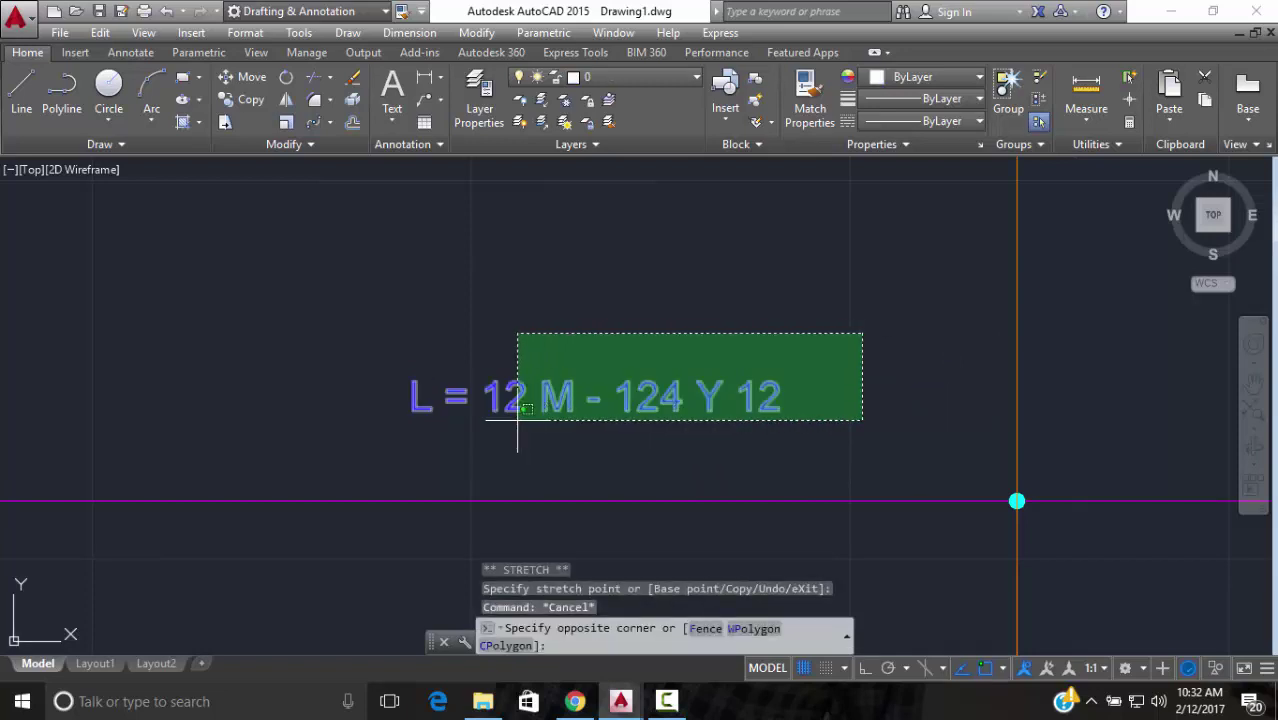
pyautogui.click(388, 398)
pyautogui.click(286, 77)
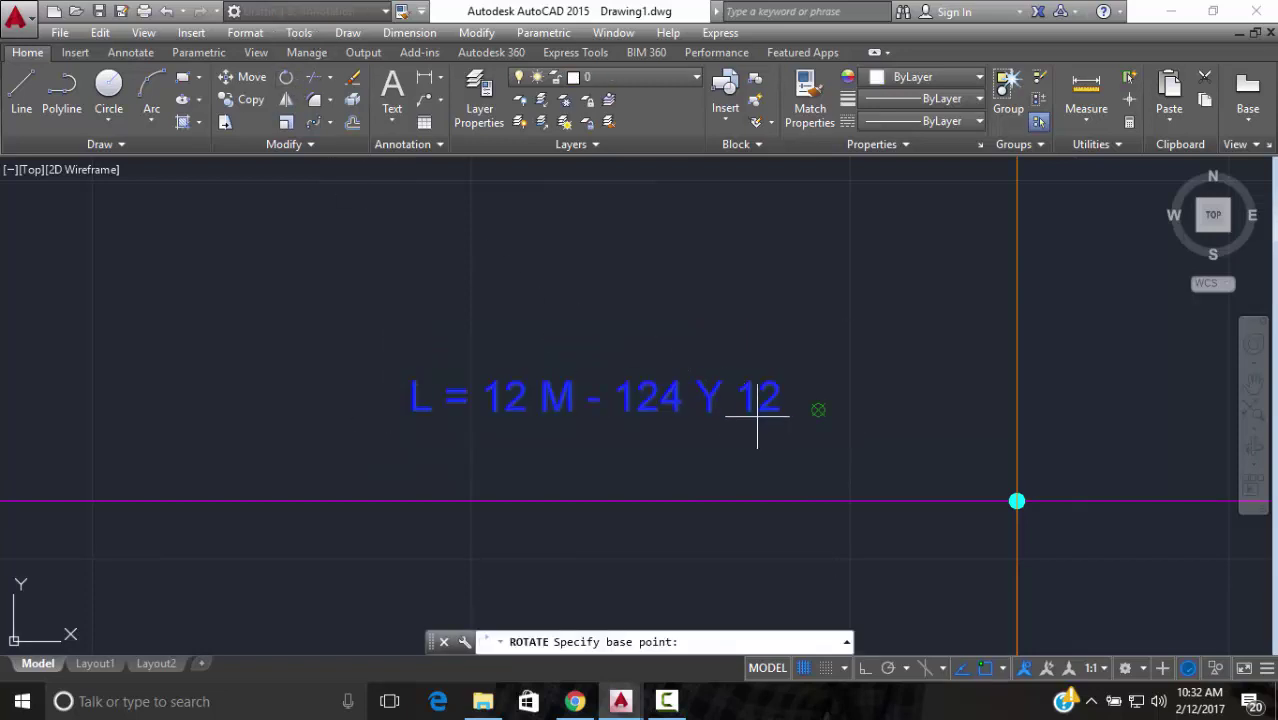
pyautogui.click(822, 414)
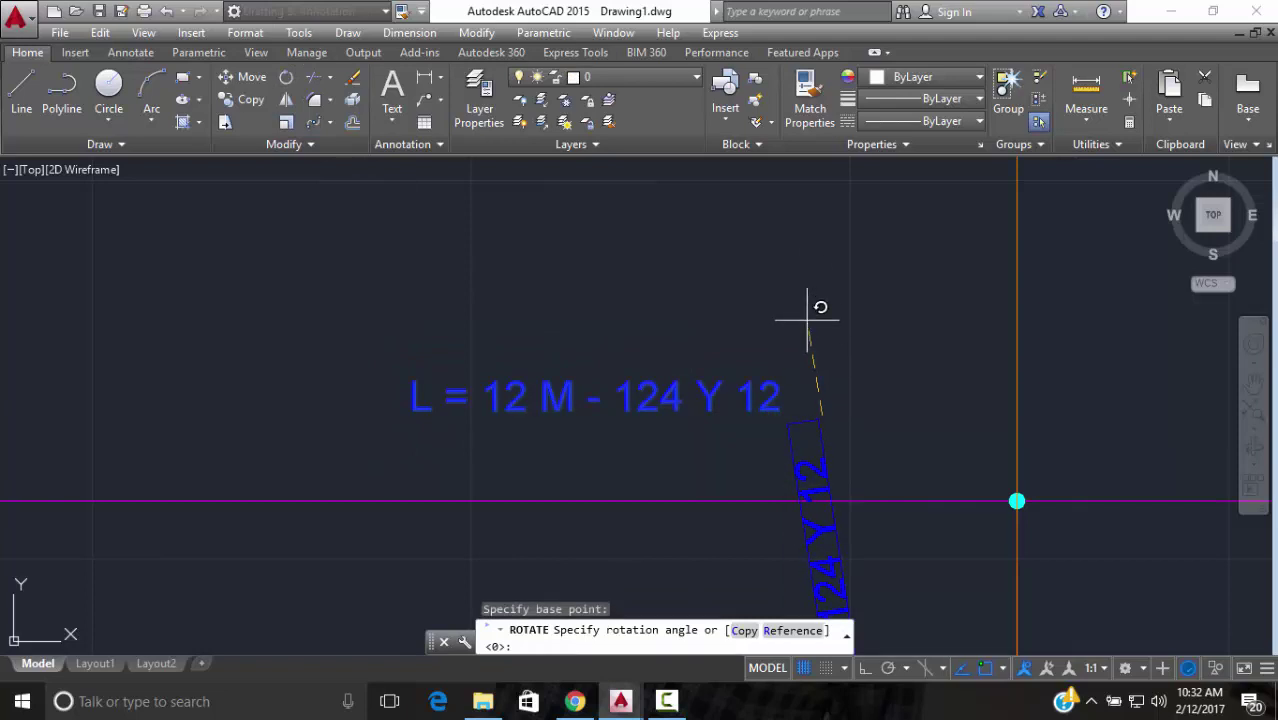
pyautogui.press('F8')
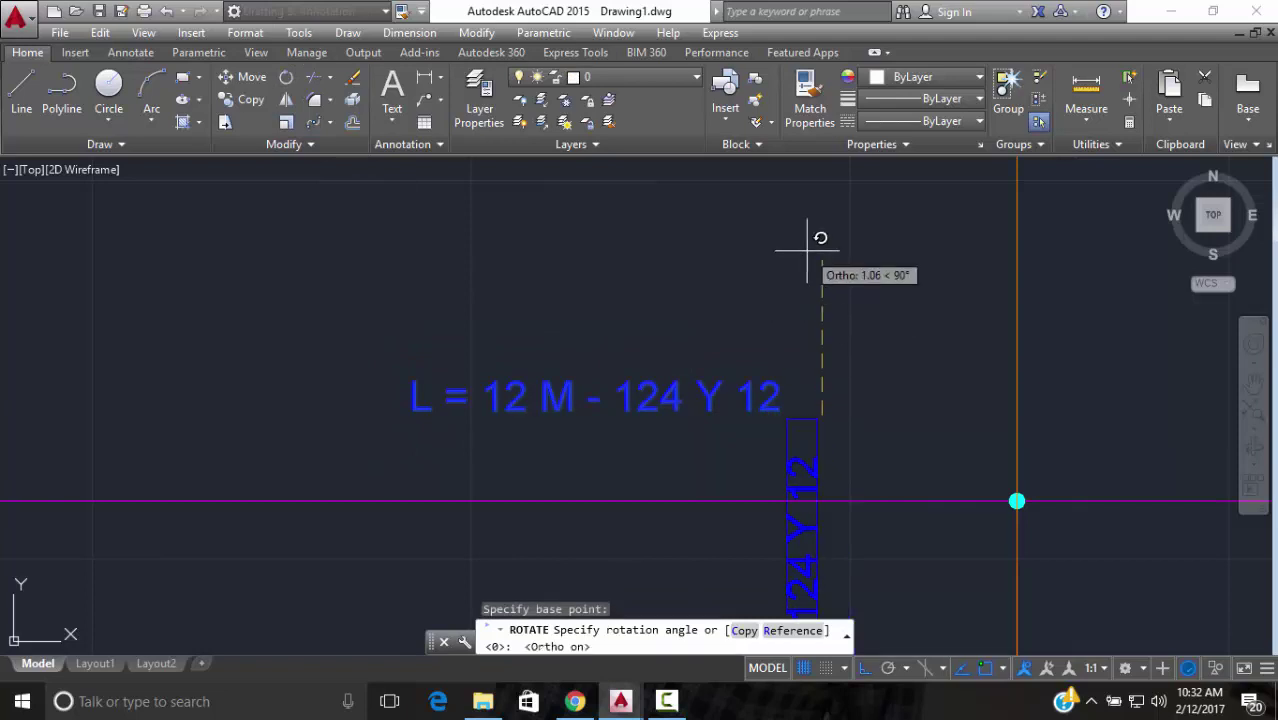
pyautogui.click(812, 240)
# Move the rotated blue label close to the west side of the orange distribution line, above its dot, with object snap and Ortho off
pyautogui.scroll(-2, 824, 330)
pyautogui.click(836, 462)
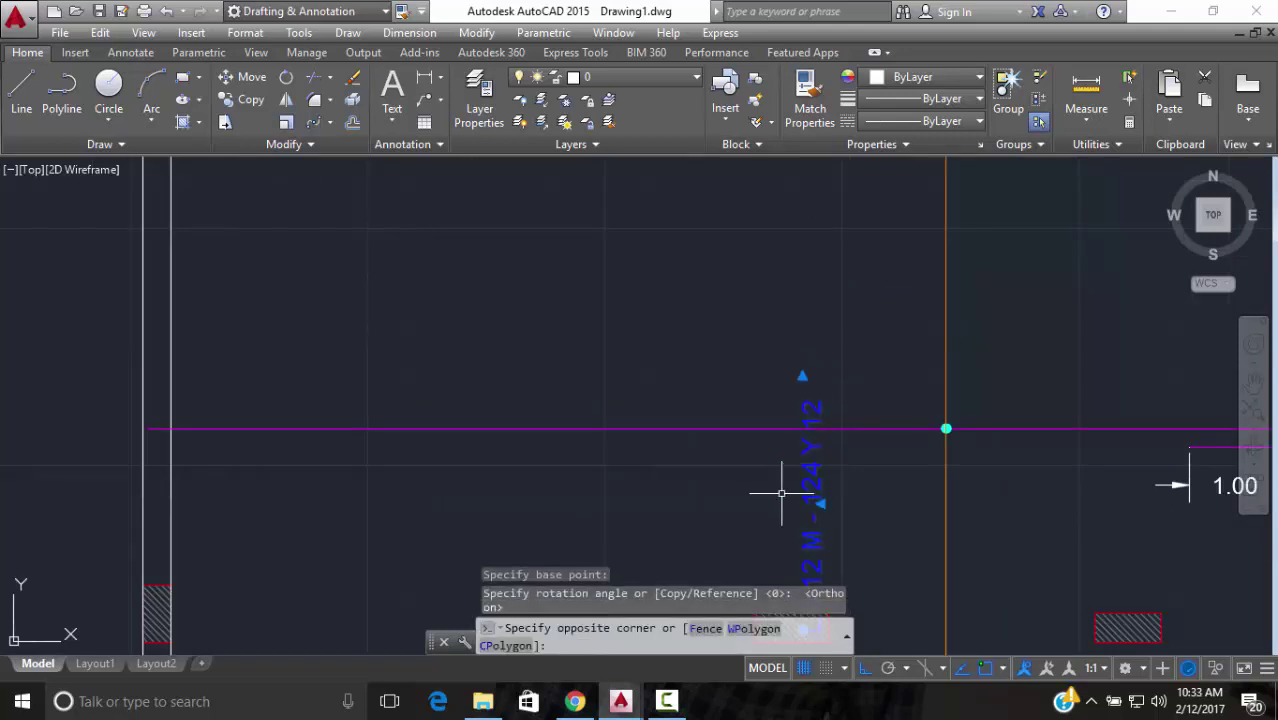
pyautogui.click(776, 491)
pyautogui.click(244, 77)
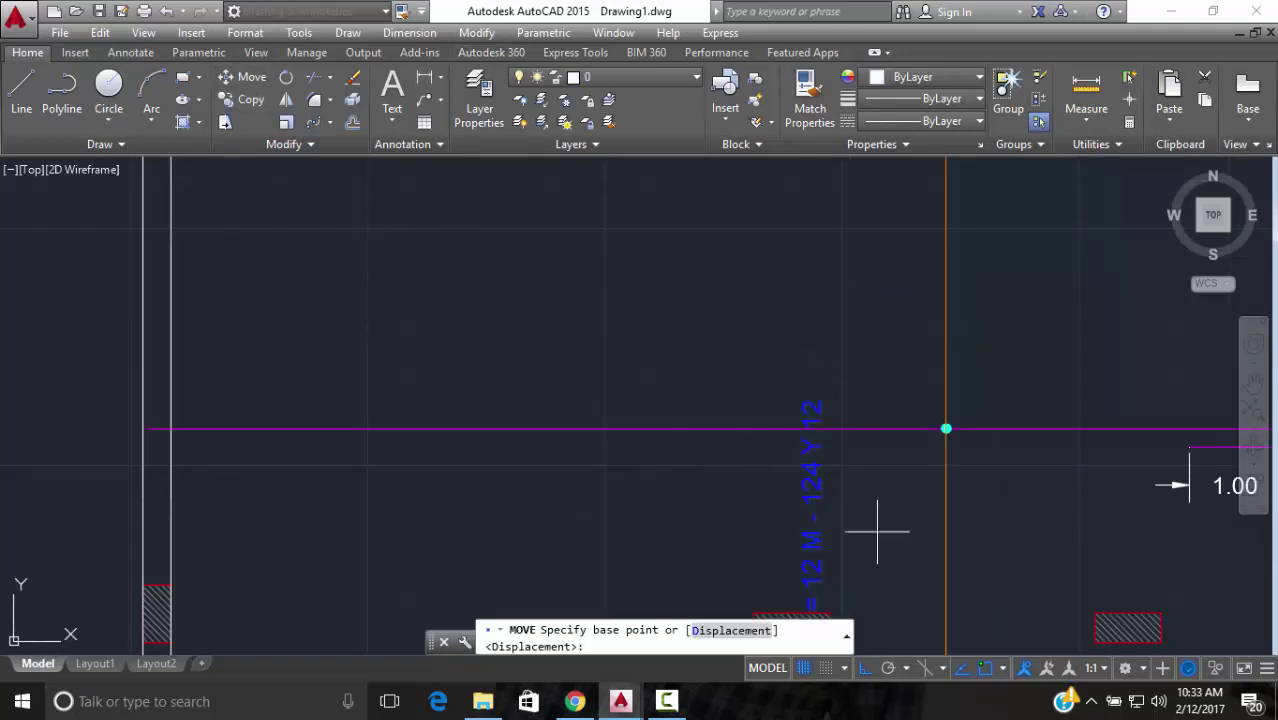
pyautogui.click(833, 513)
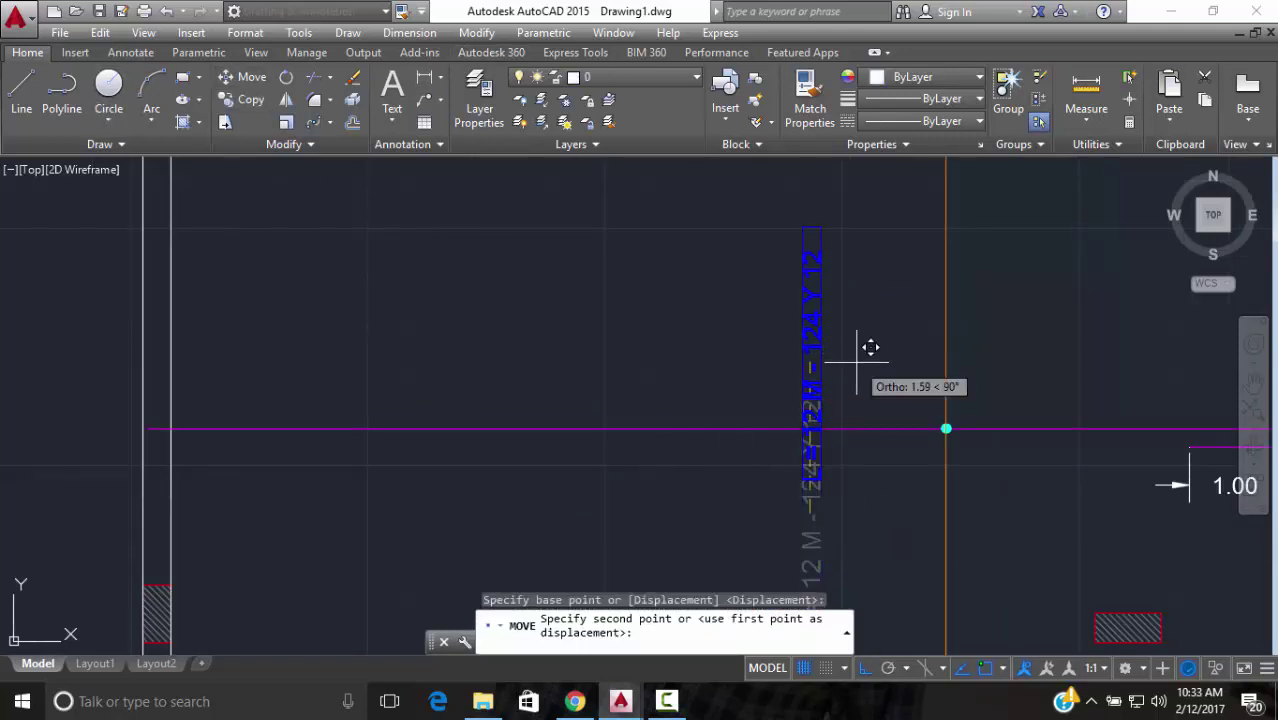
pyautogui.press('F3')
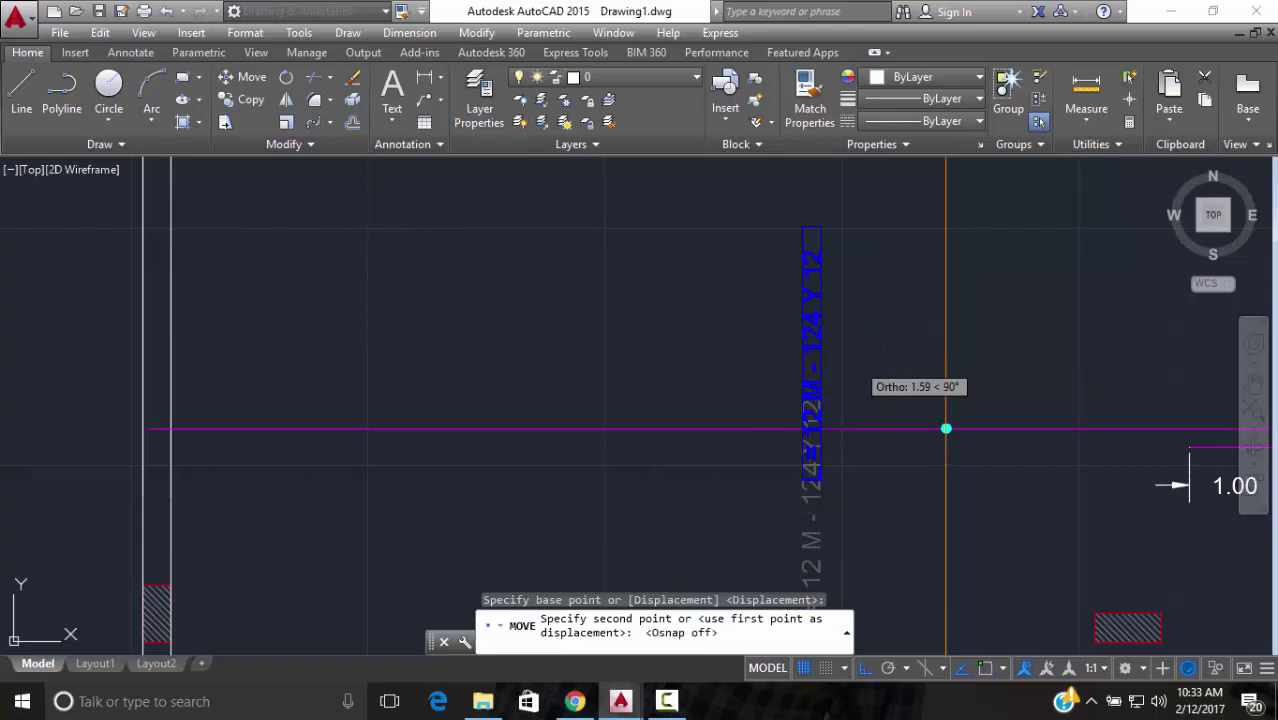
pyautogui.scroll(-5, 873, 337)
pyautogui.scroll(3, 767, 345)
pyautogui.press('F8')
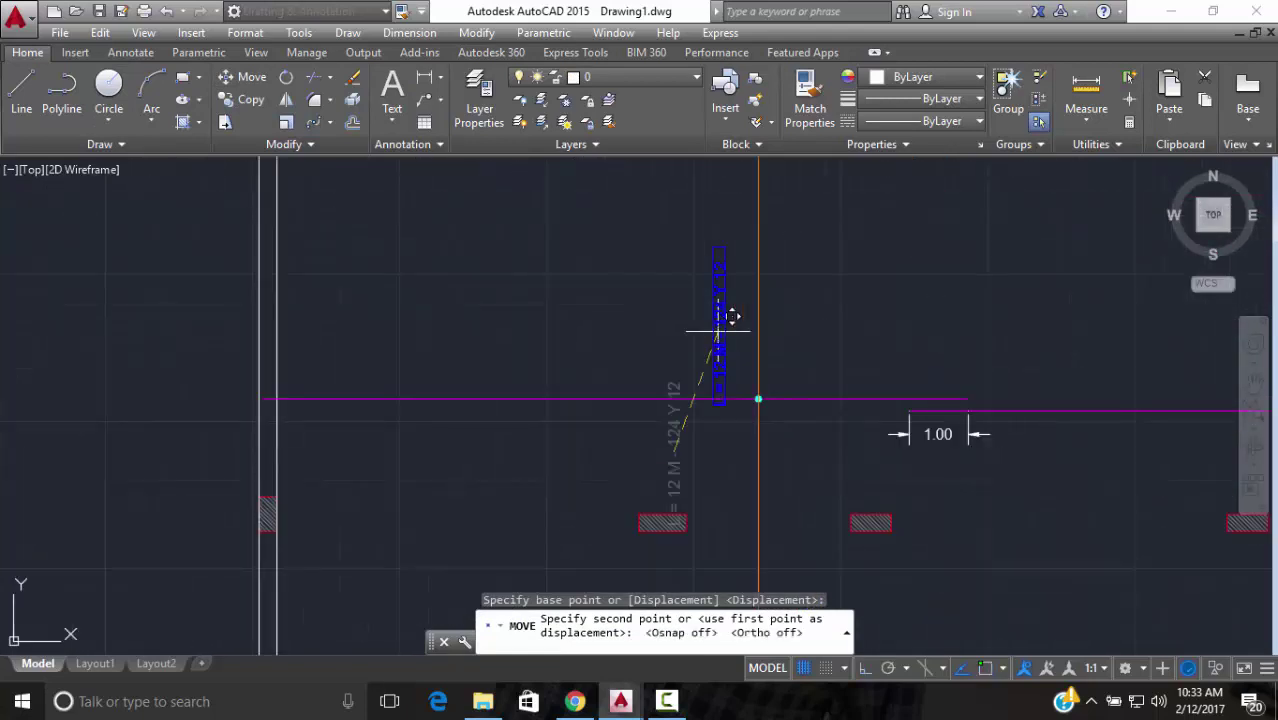
pyautogui.click(755, 278)
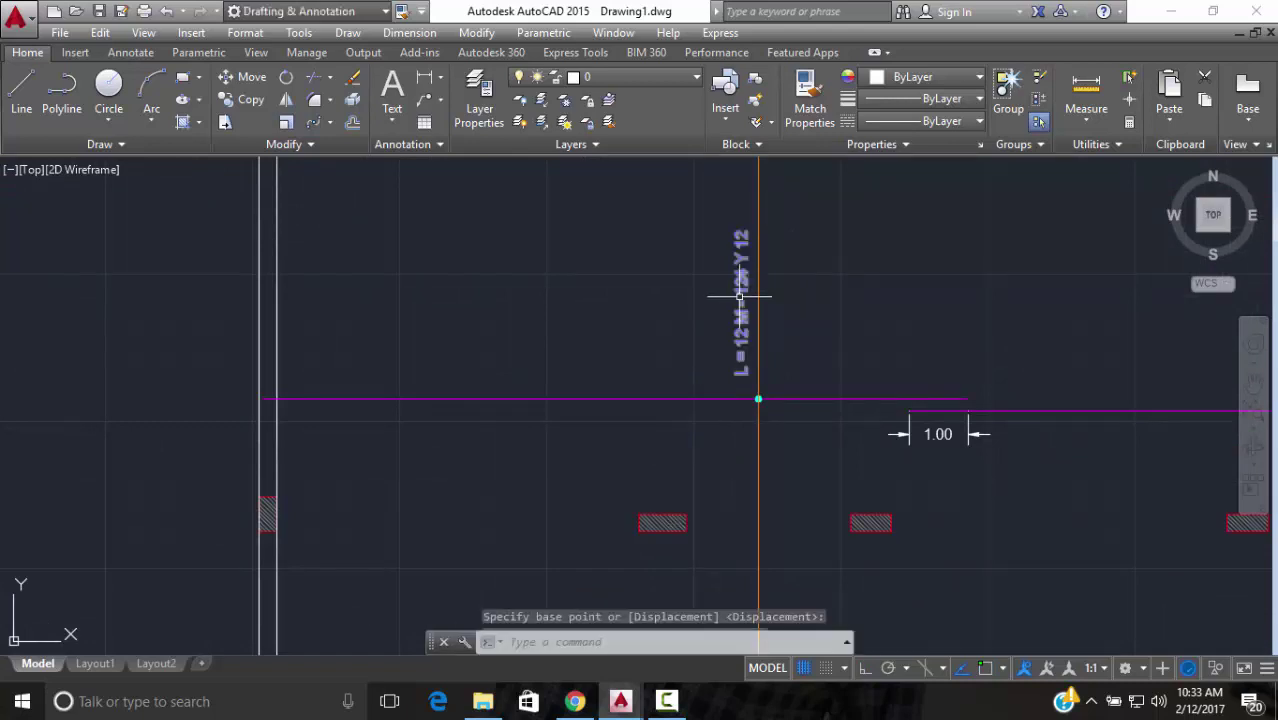
# Turn object snap and Ortho mode back on
pyautogui.scroll(-4, 762, 345)
pyautogui.moveTo(767, 357); pyautogui.dragTo(606, 378, button='middle')
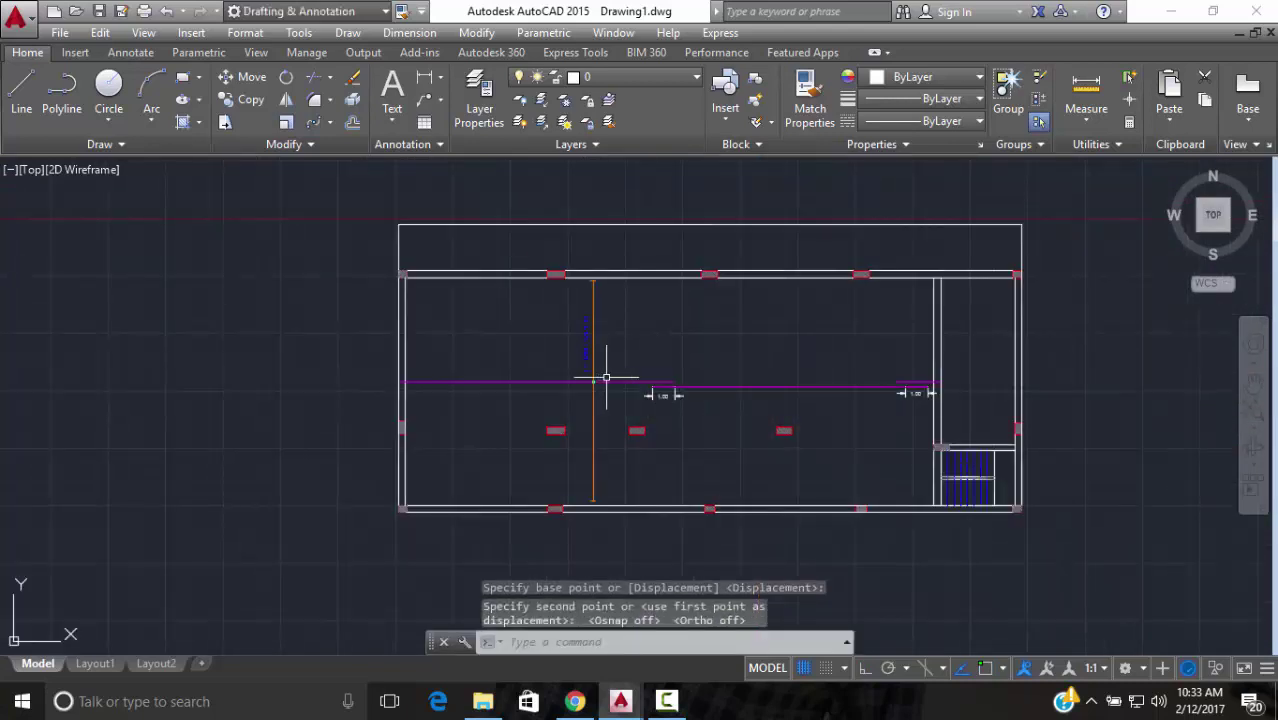
pyautogui.press('F3')
pyautogui.press('F8')
pyautogui.scroll(-4, 686, 357)
pyautogui.scroll(4, 690, 357)
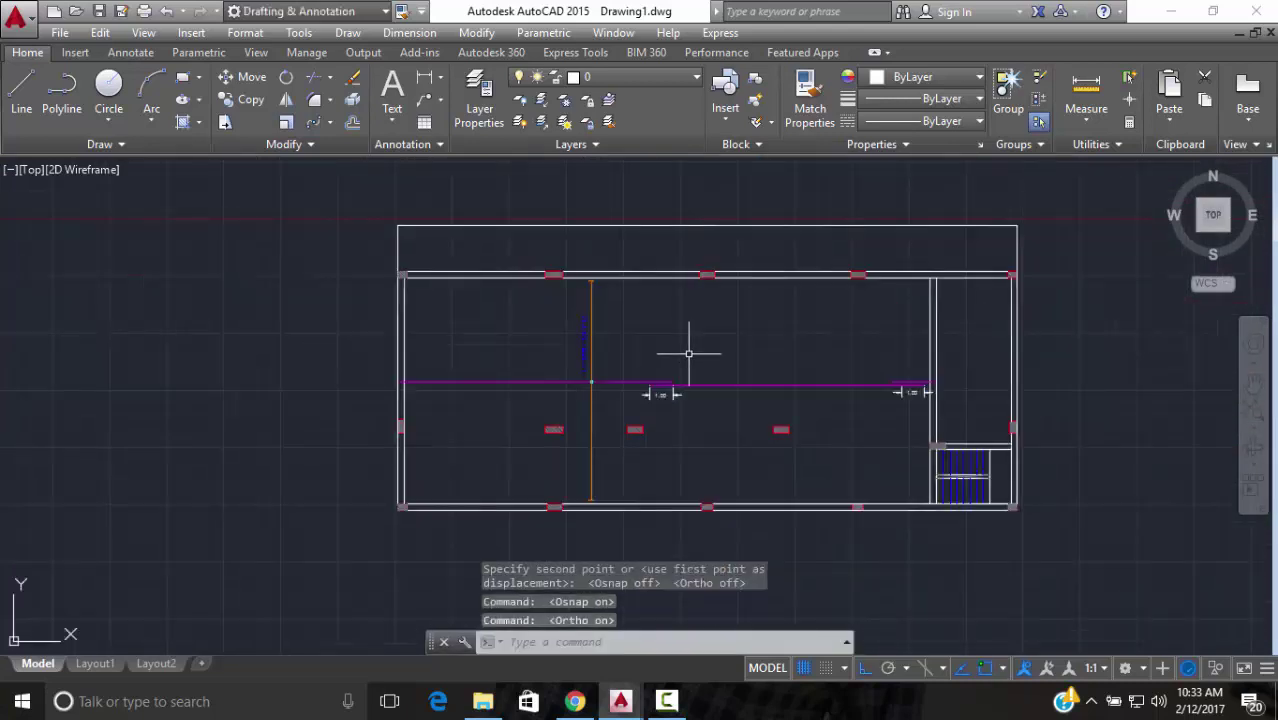
pyautogui.moveTo(693, 357)
pyautogui.mouseDown(button='middle')
pyautogui.moveTo(531, 374)
pyautogui.moveTo(409, 442)
pyautogui.mouseUp(button='middle')
pyautogui.scroll(2, 257, 414)
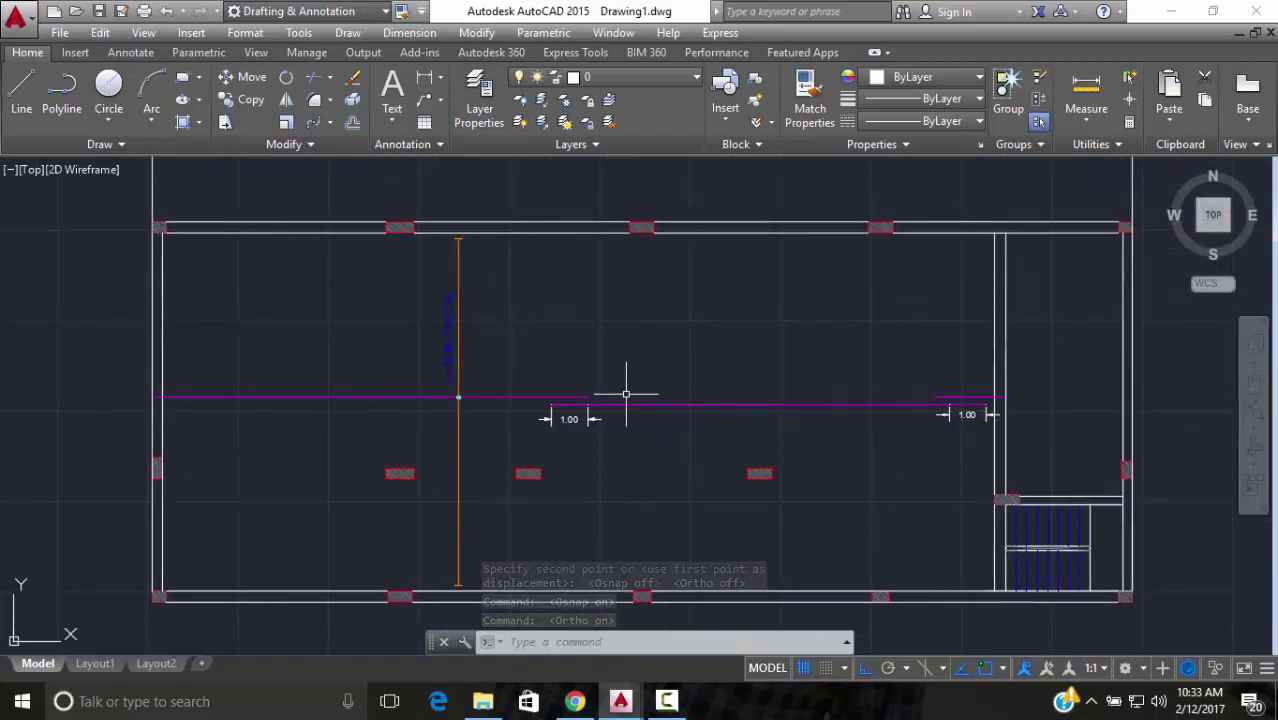
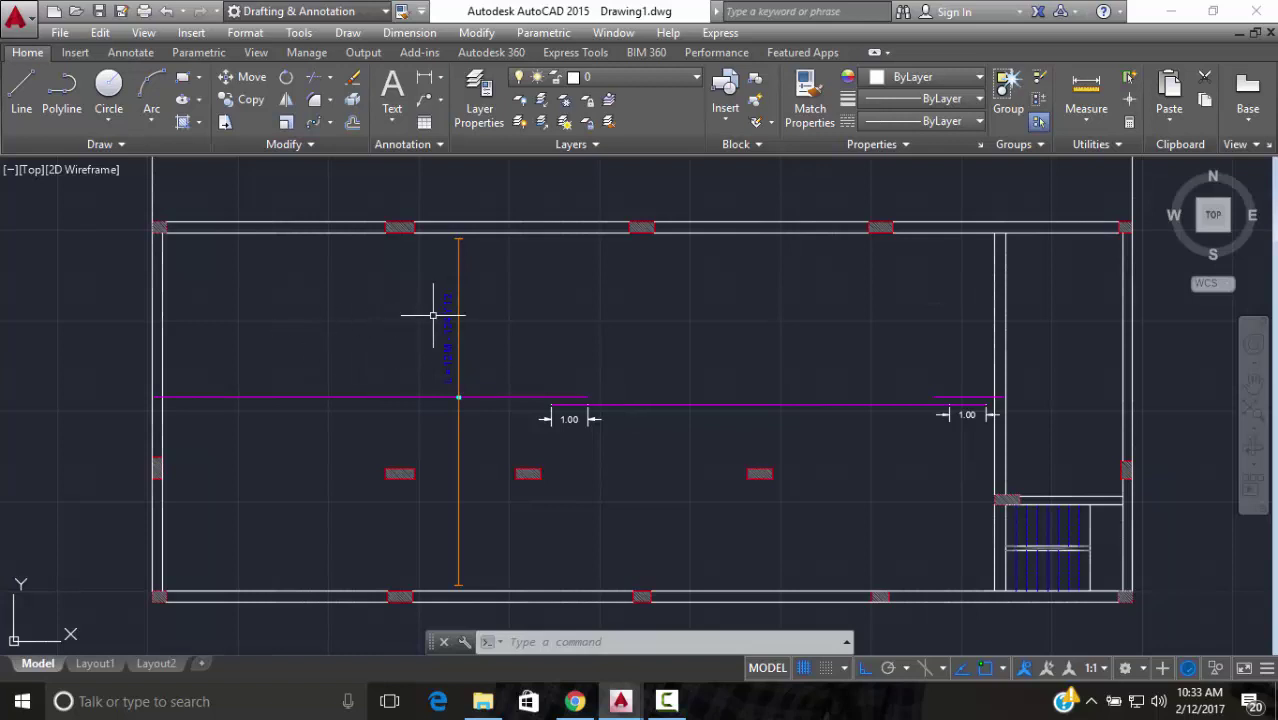
# Change the bar count in the vertical blue label so that it reads "L = 12 M - 62Y 12"
pyautogui.scroll(5, 433, 315)
pyautogui.click(456, 348)
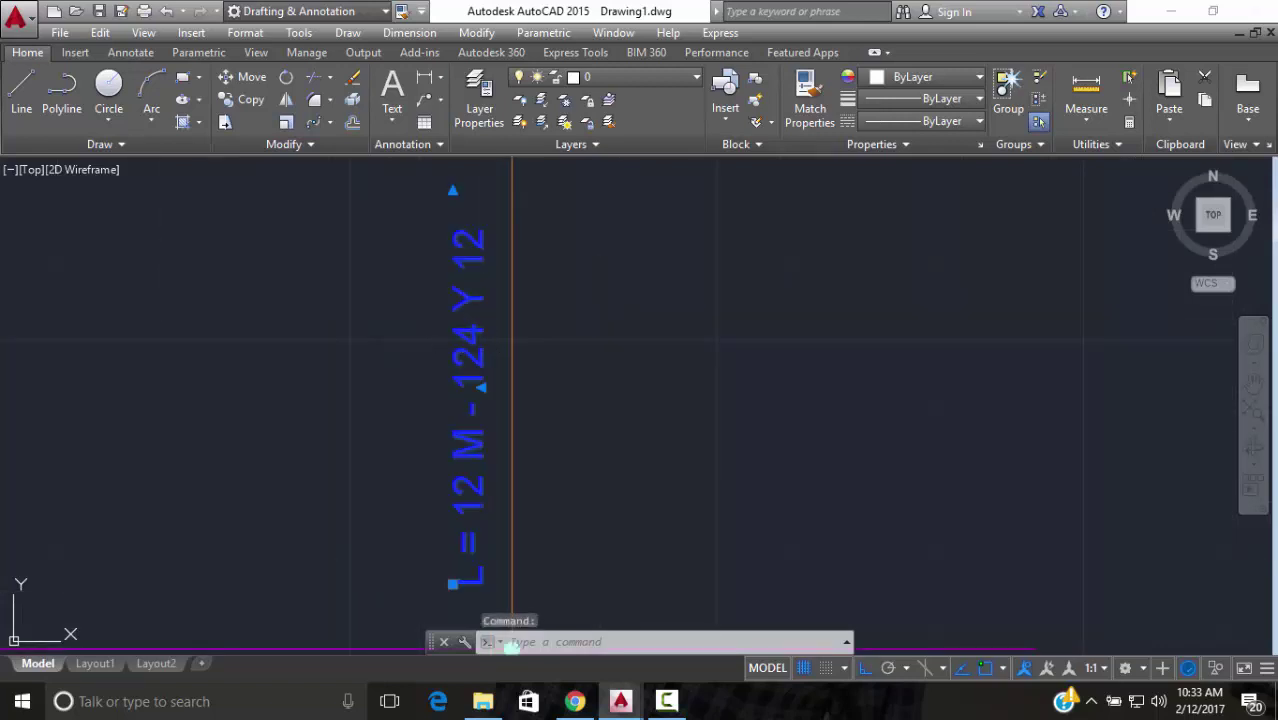
pyautogui.doubleClick(465, 350)
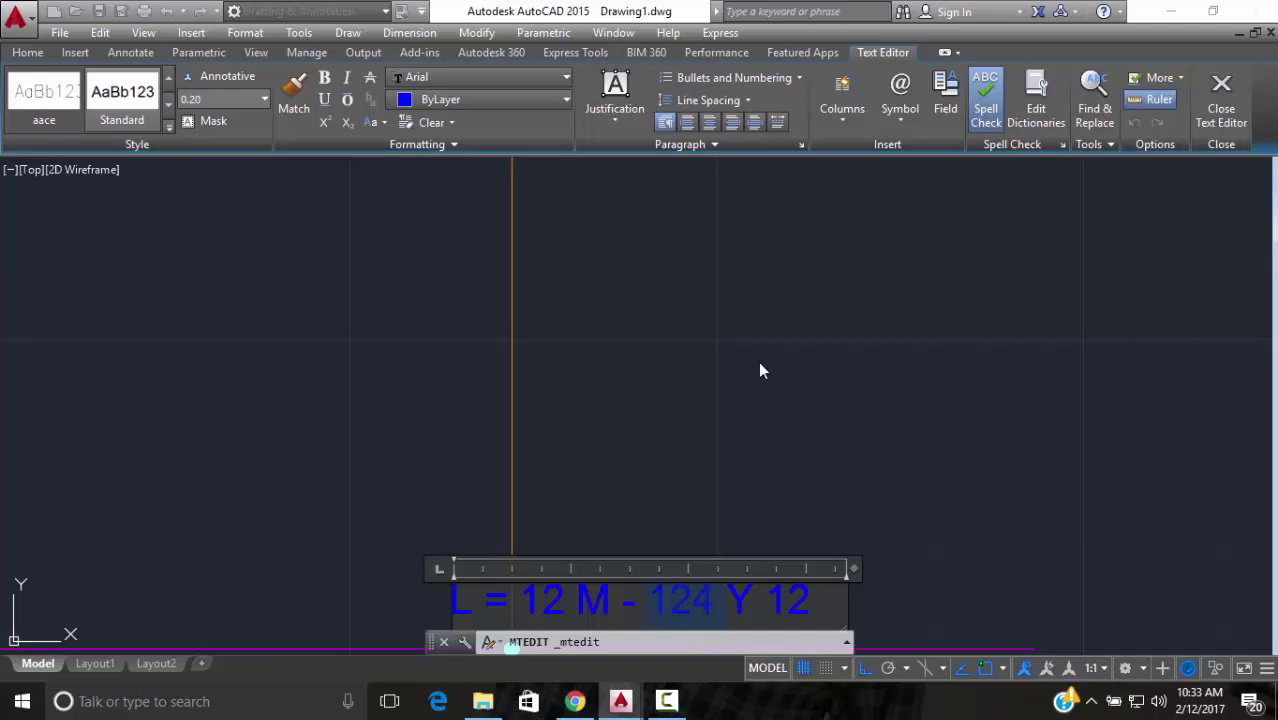
pyautogui.write('62')
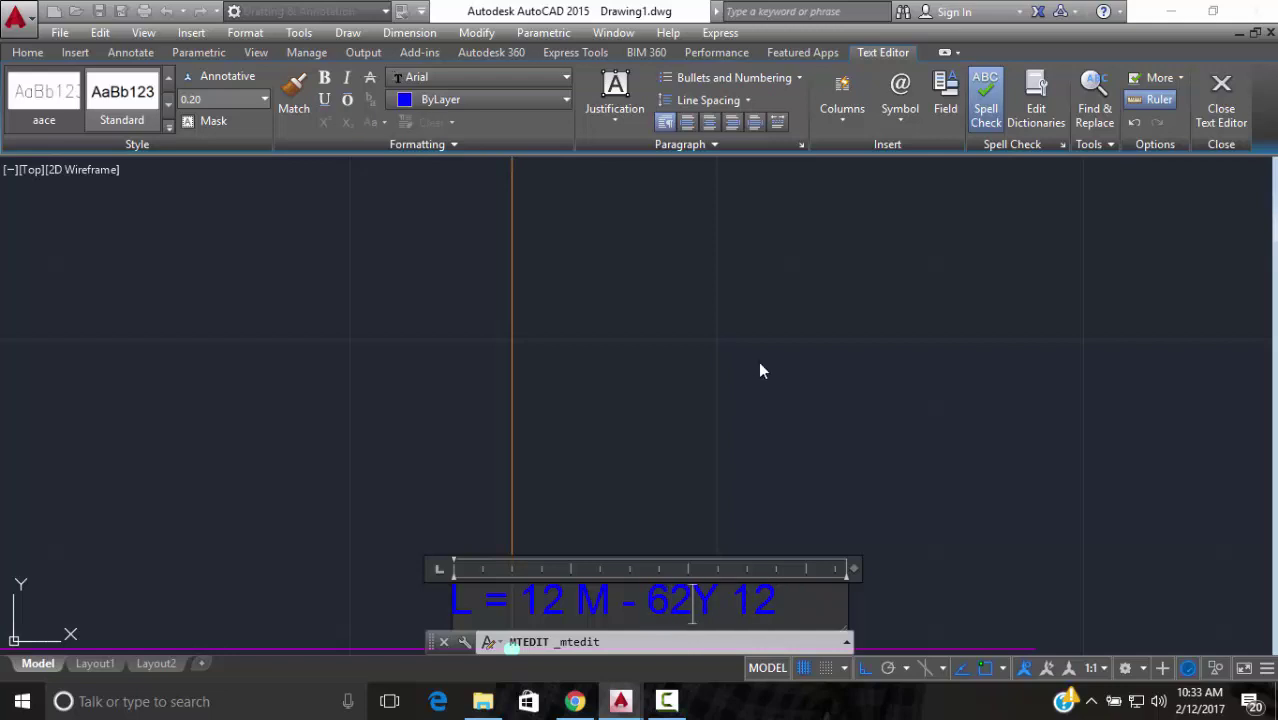
pyautogui.click(760, 371)
pyautogui.scroll(-4, 815, 396)
pyautogui.moveTo(815, 428); pyautogui.dragTo(690, 397, button='middle')
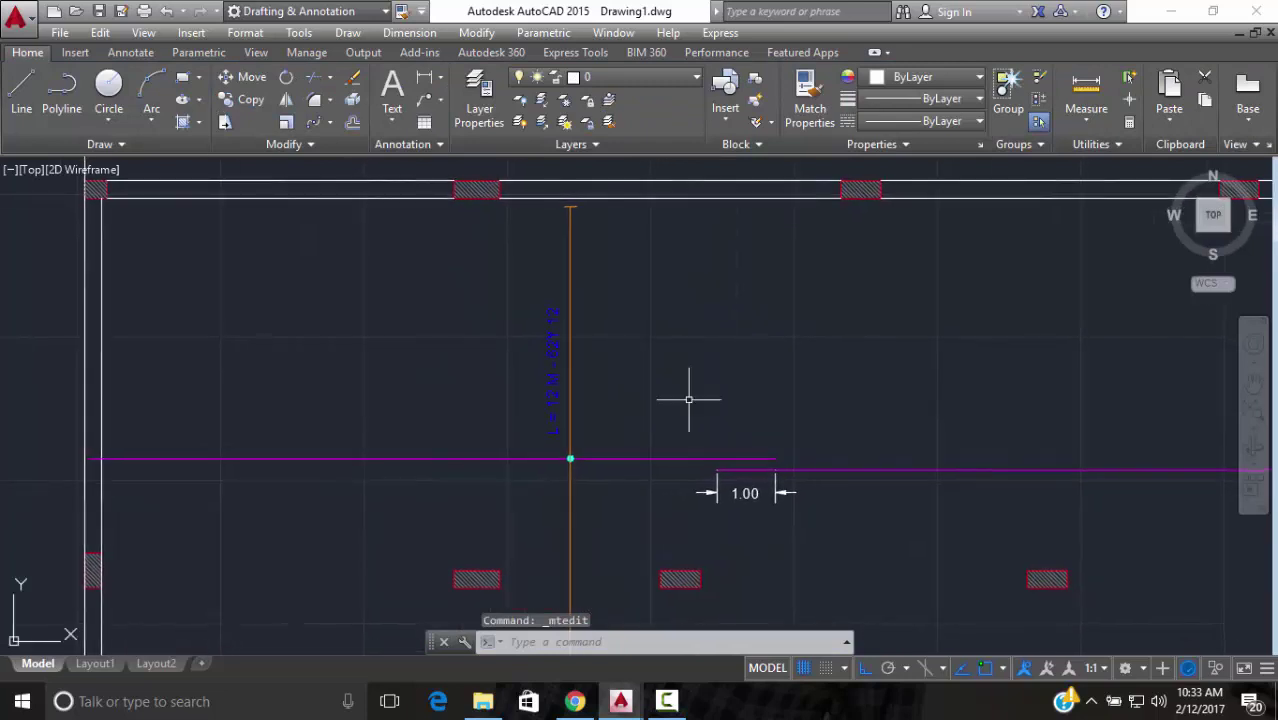
pyautogui.scroll(-1, 692, 397)
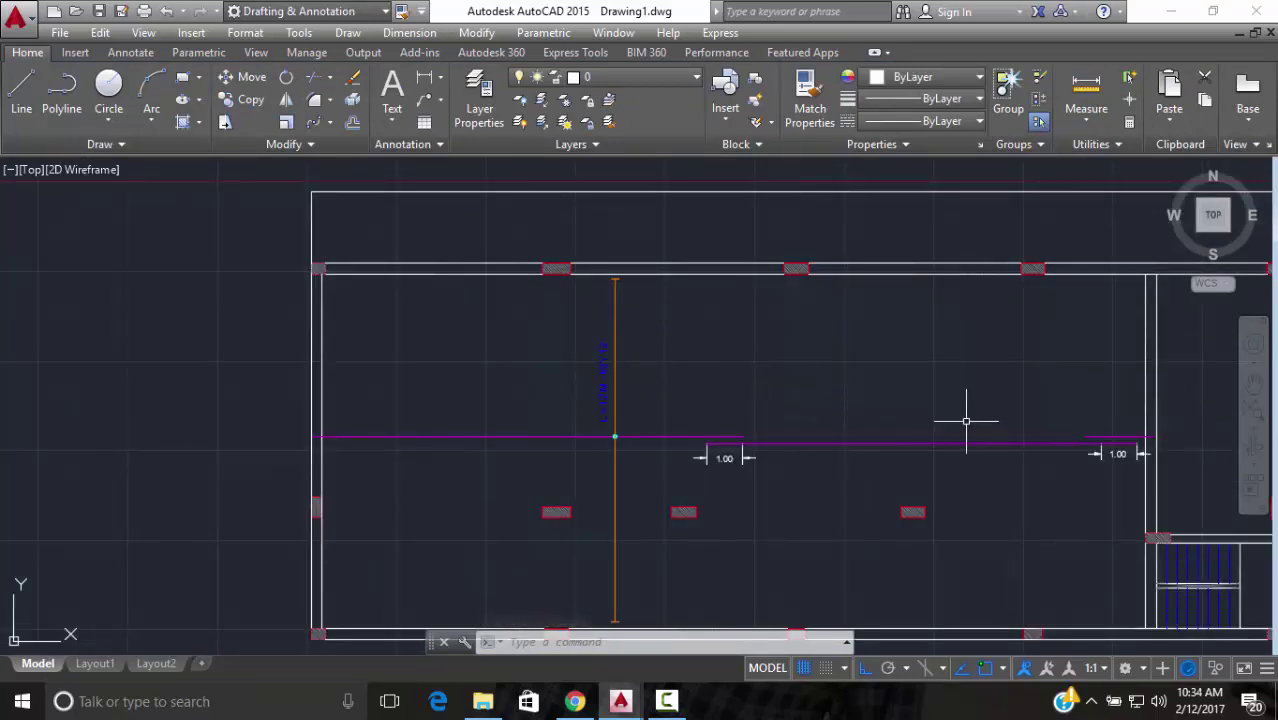
# Copy one vertical bar from the second plan in the upper row to the lower plan, using the matching southwest outer corners as reference points
pyautogui.scroll(-5, 966, 421)
pyautogui.scroll(3, 907, 320)
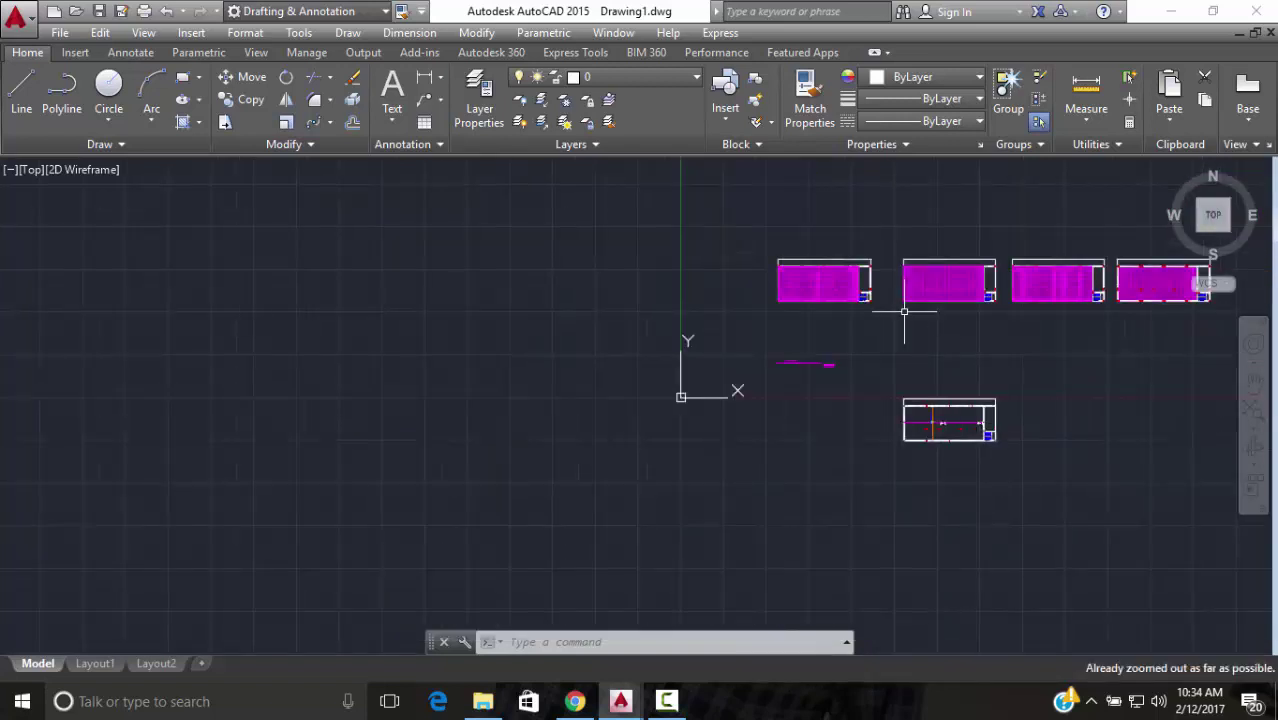
pyautogui.moveTo(907, 320); pyautogui.dragTo(688, 420, button='middle')
pyautogui.scroll(3, 715, 358)
pyautogui.scroll(4, 718, 375)
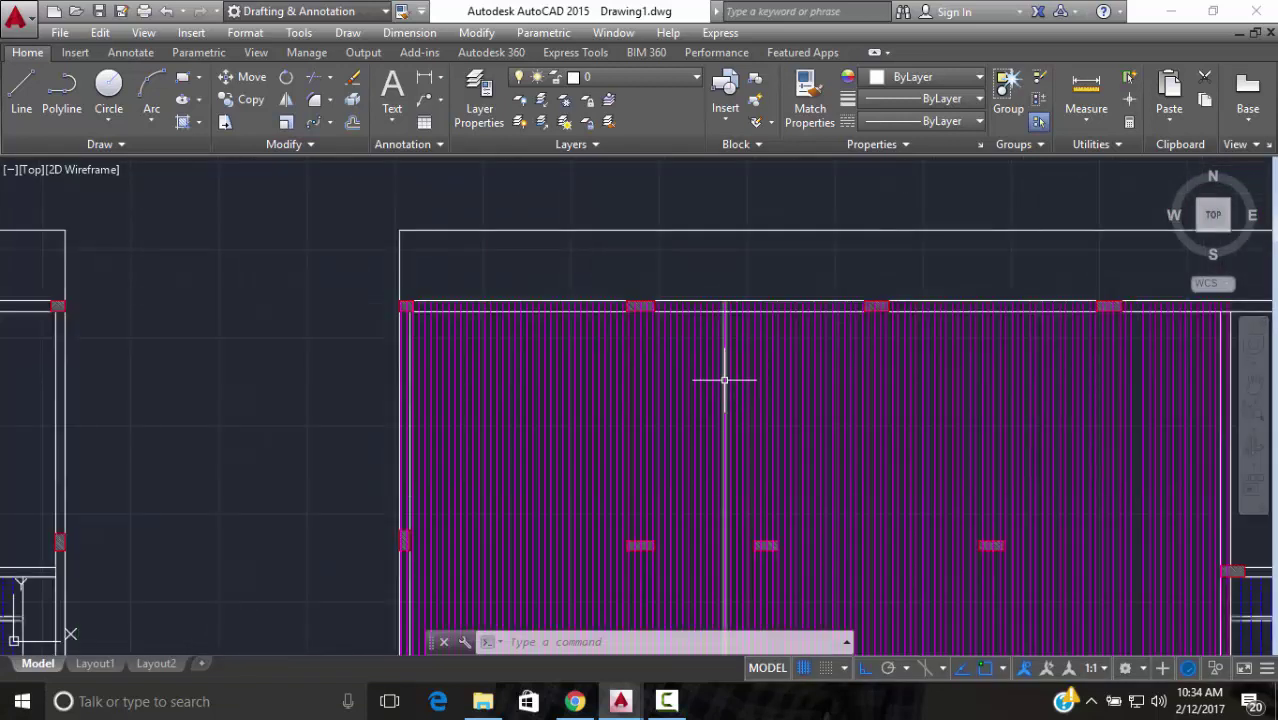
pyautogui.click(724, 340)
pyautogui.scroll(-4, 760, 300)
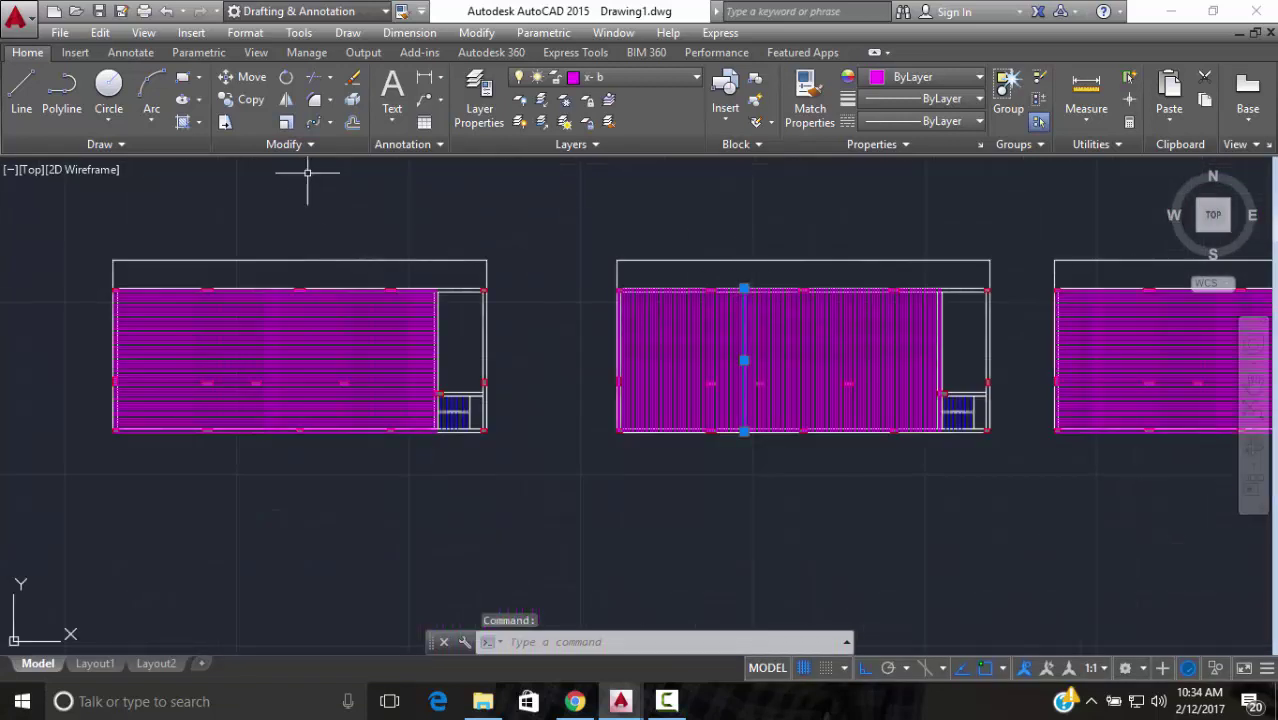
pyautogui.click(251, 99)
pyautogui.scroll(3, 619, 434)
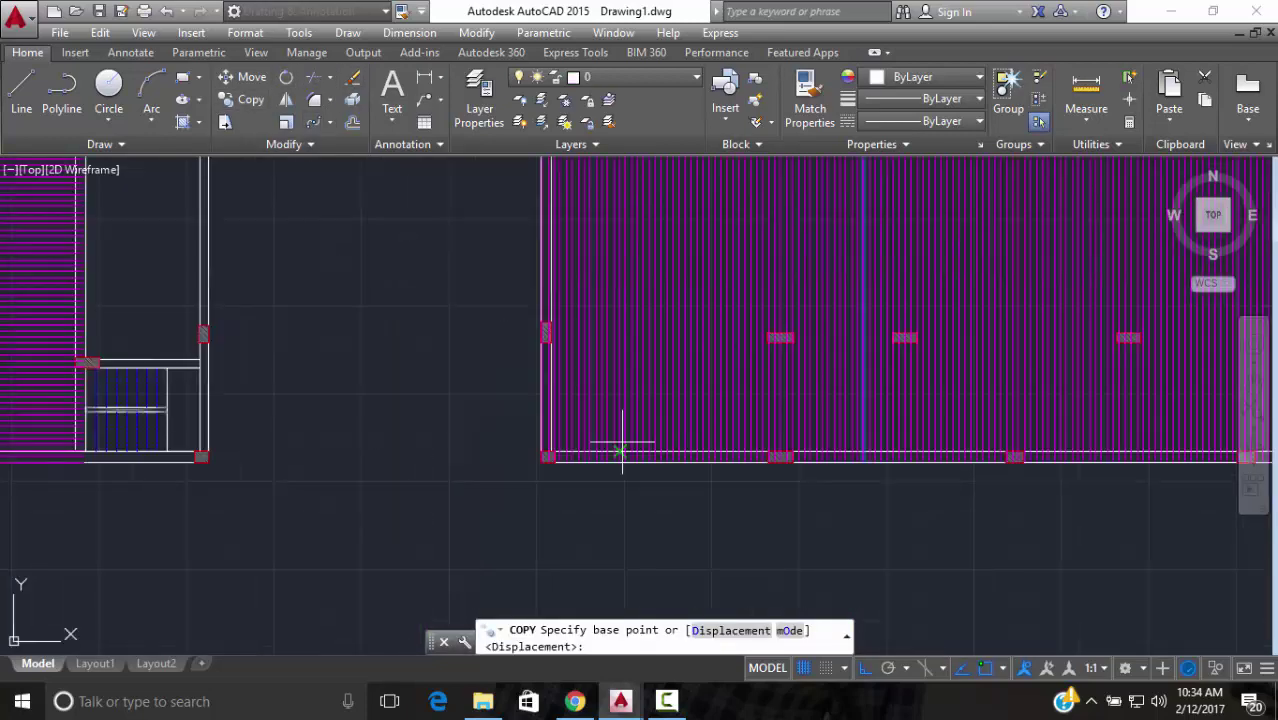
pyautogui.scroll(2, 475, 480)
pyautogui.click(518, 464)
pyautogui.scroll(-6, 518, 464)
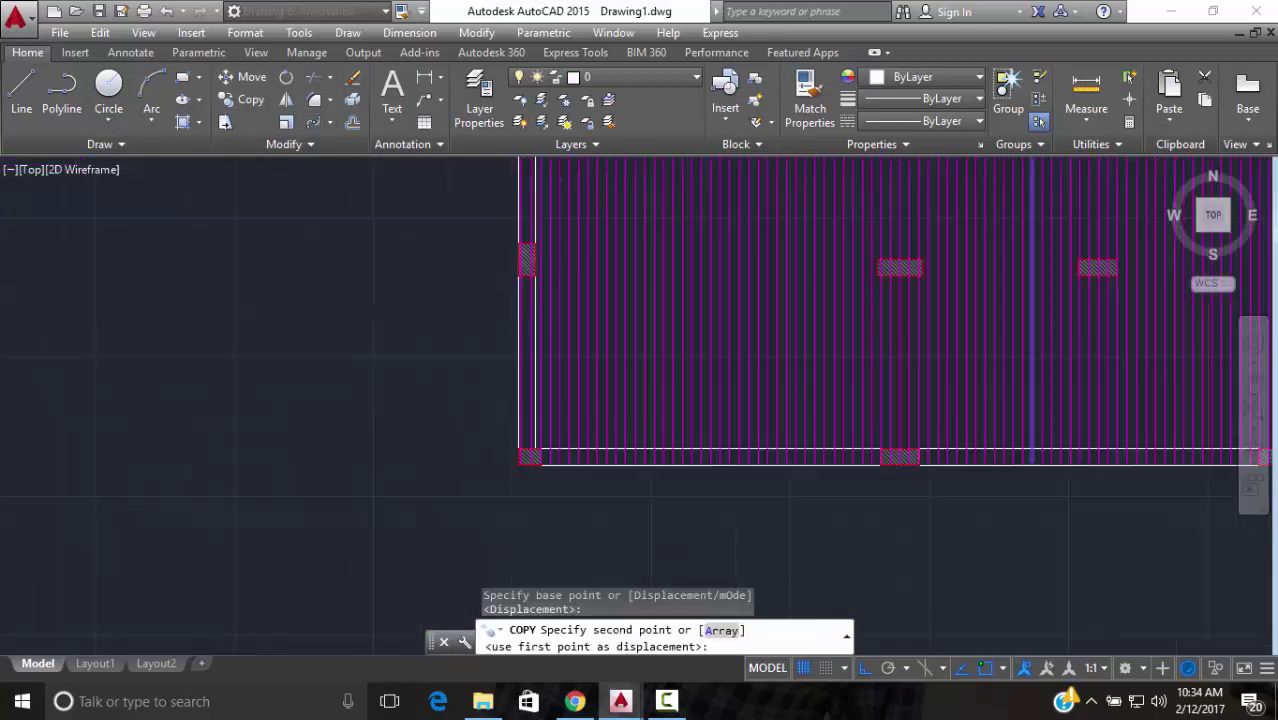
pyautogui.scroll(-3, 571, 462)
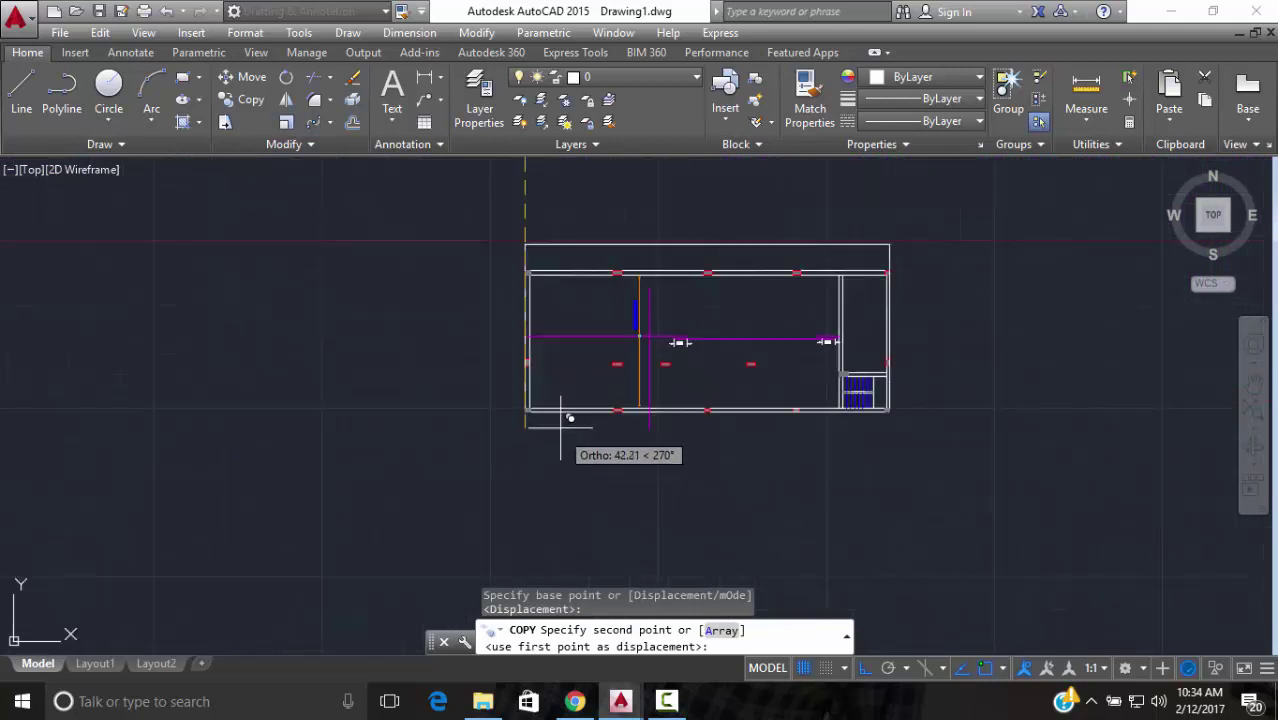
pyautogui.scroll(4, 460, 425)
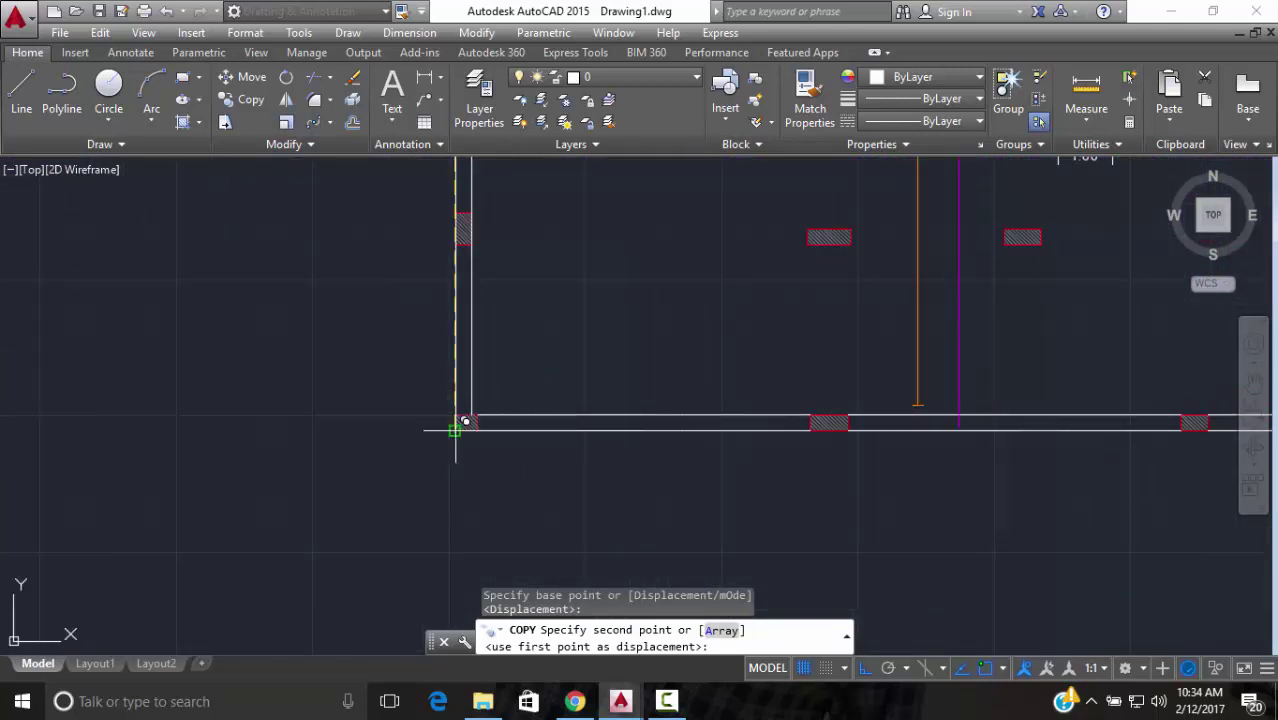
pyautogui.click(456, 429)
pyautogui.scroll(-5, 456, 429)
pyautogui.press('Return')
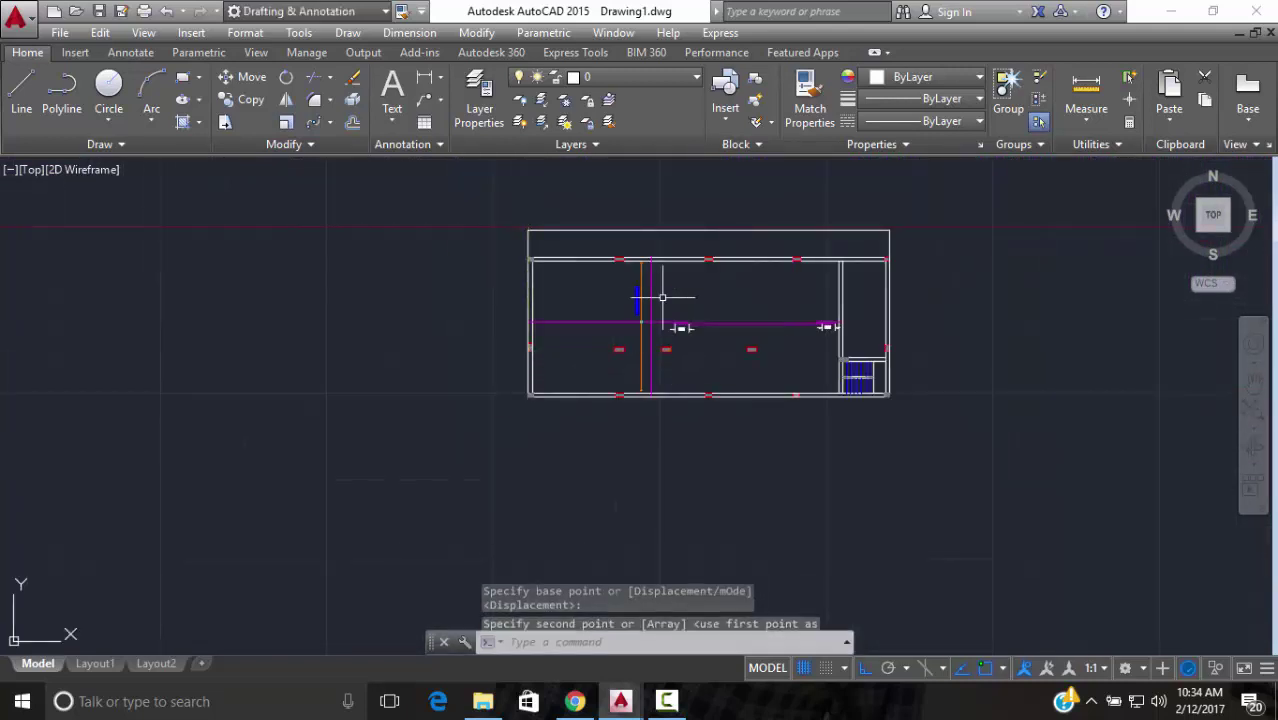
pyautogui.scroll(5, 662, 297)
pyautogui.press('Escape')
# Move the copied vertical bar horizontally east so it crosses the middle horizontal bar between the two 1.00 overlap dimensions, with Ortho on
pyautogui.click(662, 305)
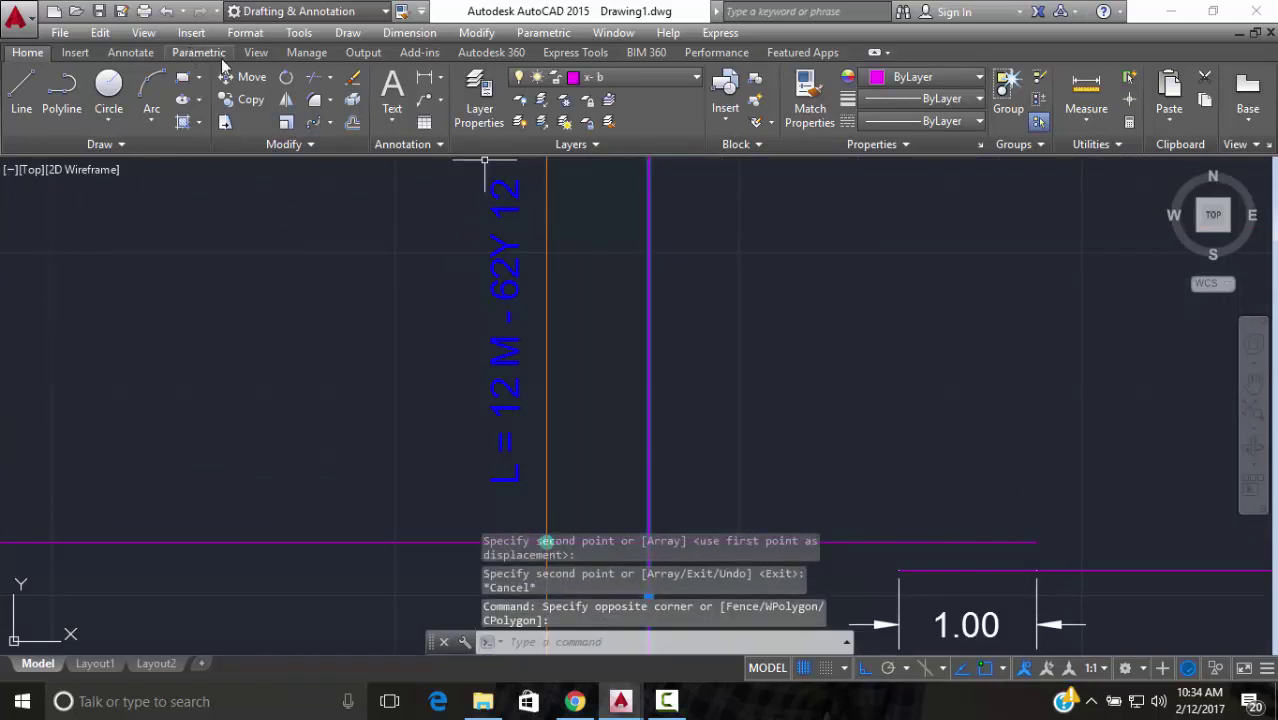
pyautogui.click(243, 77)
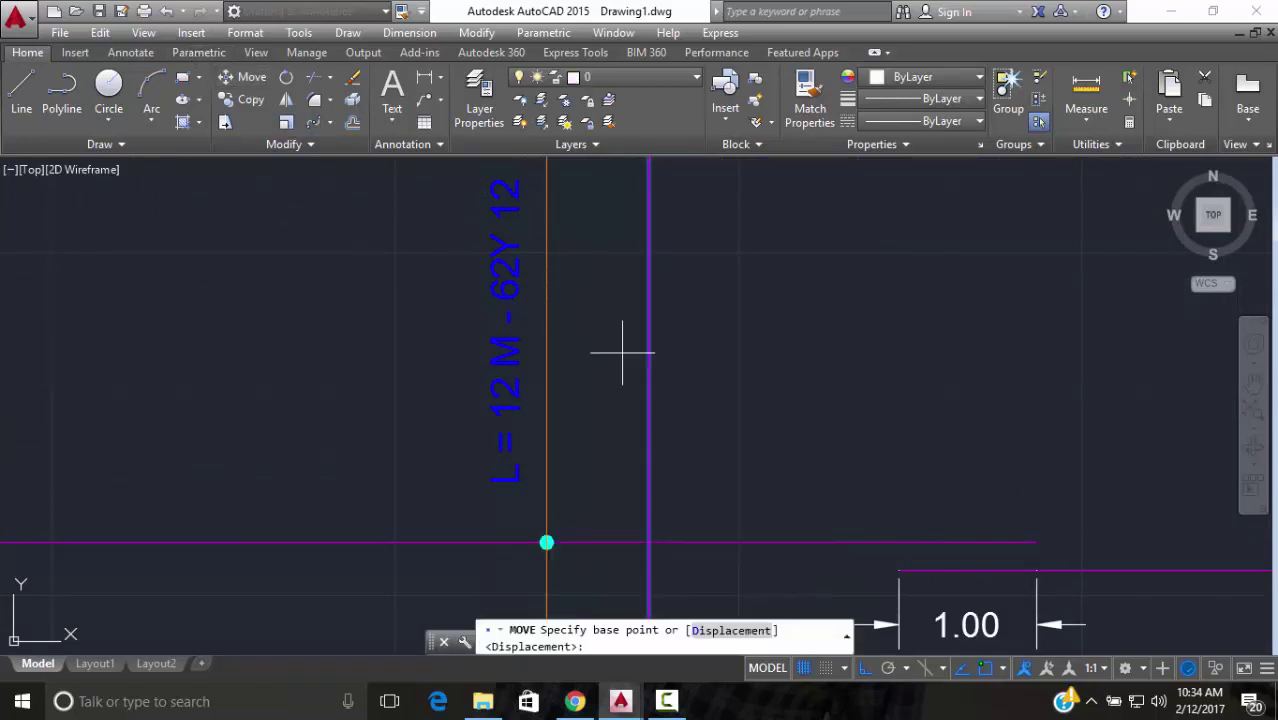
pyautogui.click(648, 542)
pyautogui.scroll(-4, 656, 514)
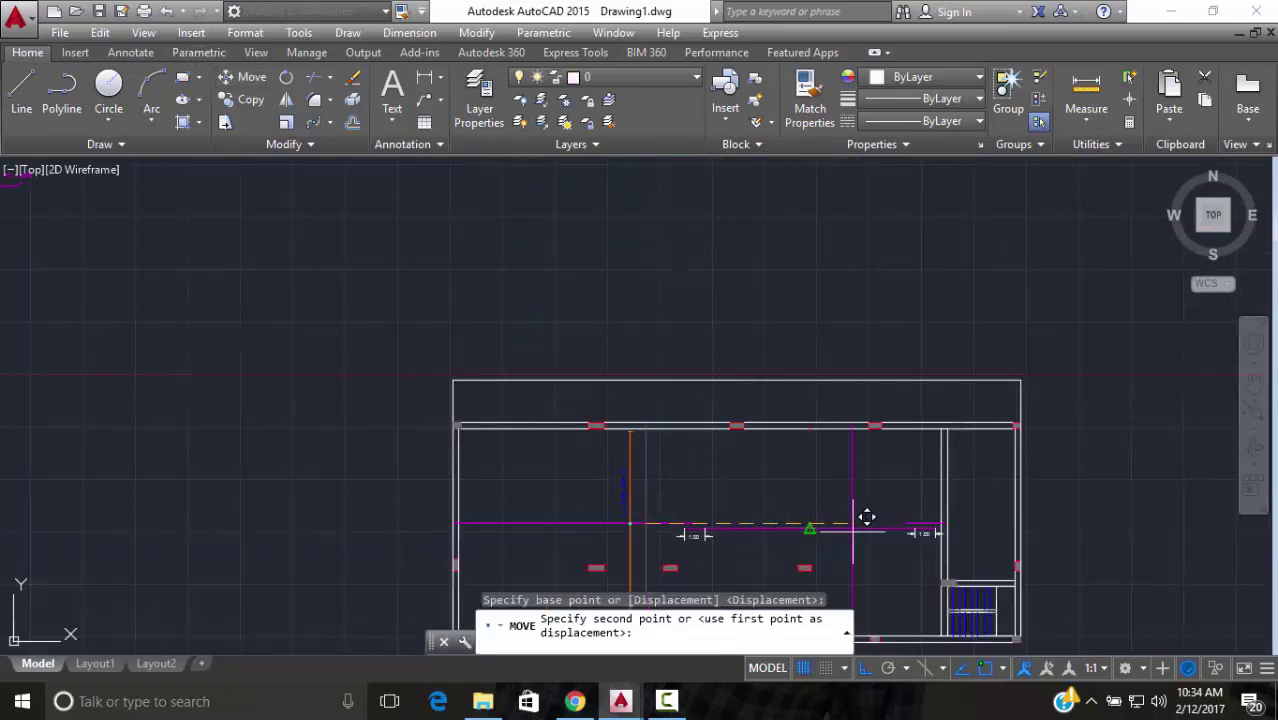
pyautogui.moveTo(866, 517); pyautogui.dragTo(513, 434, button='middle')
pyautogui.scroll(3, 514, 434)
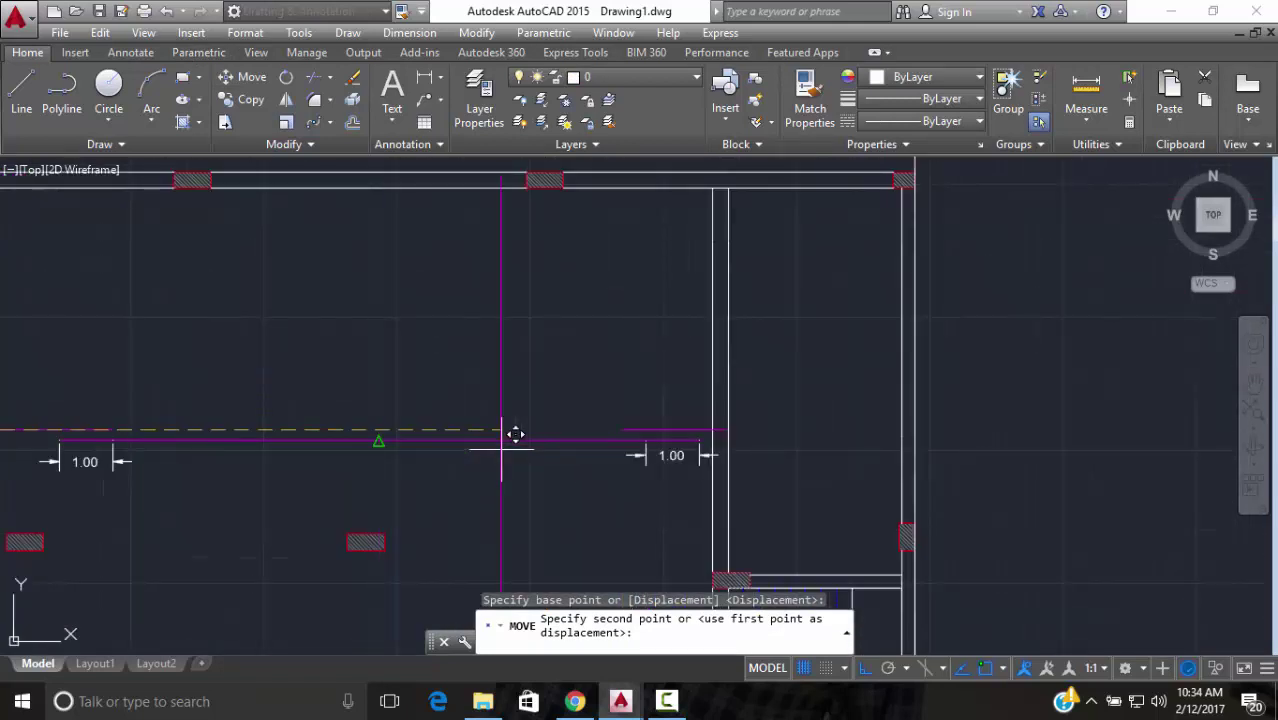
pyautogui.press('F8')
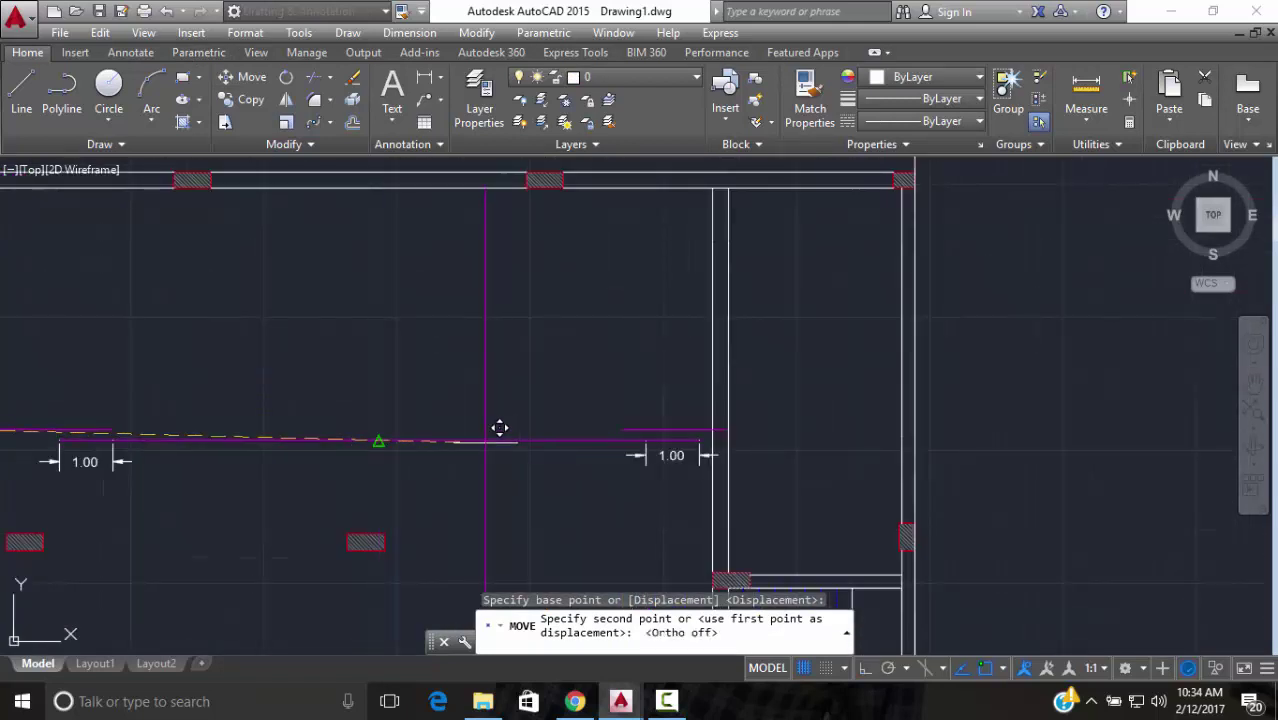
pyautogui.press('F8')
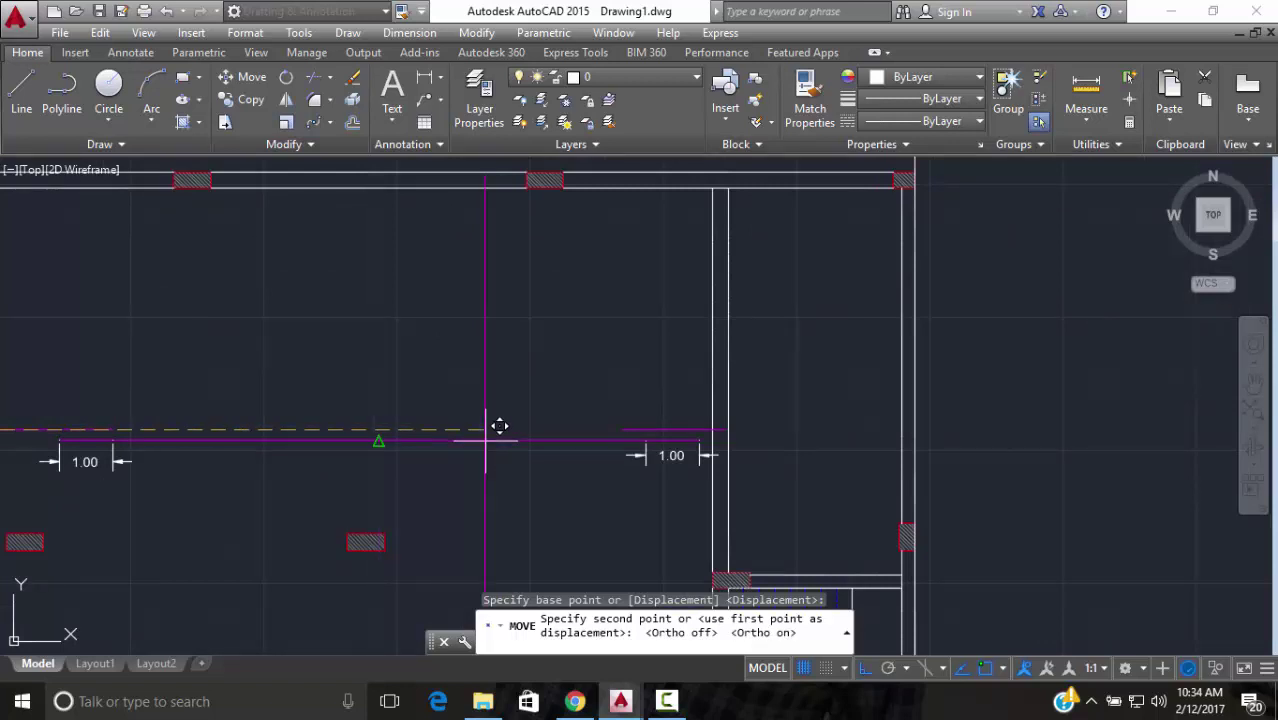
pyautogui.click(491, 436)
pyautogui.scroll(-4, 456, 408)
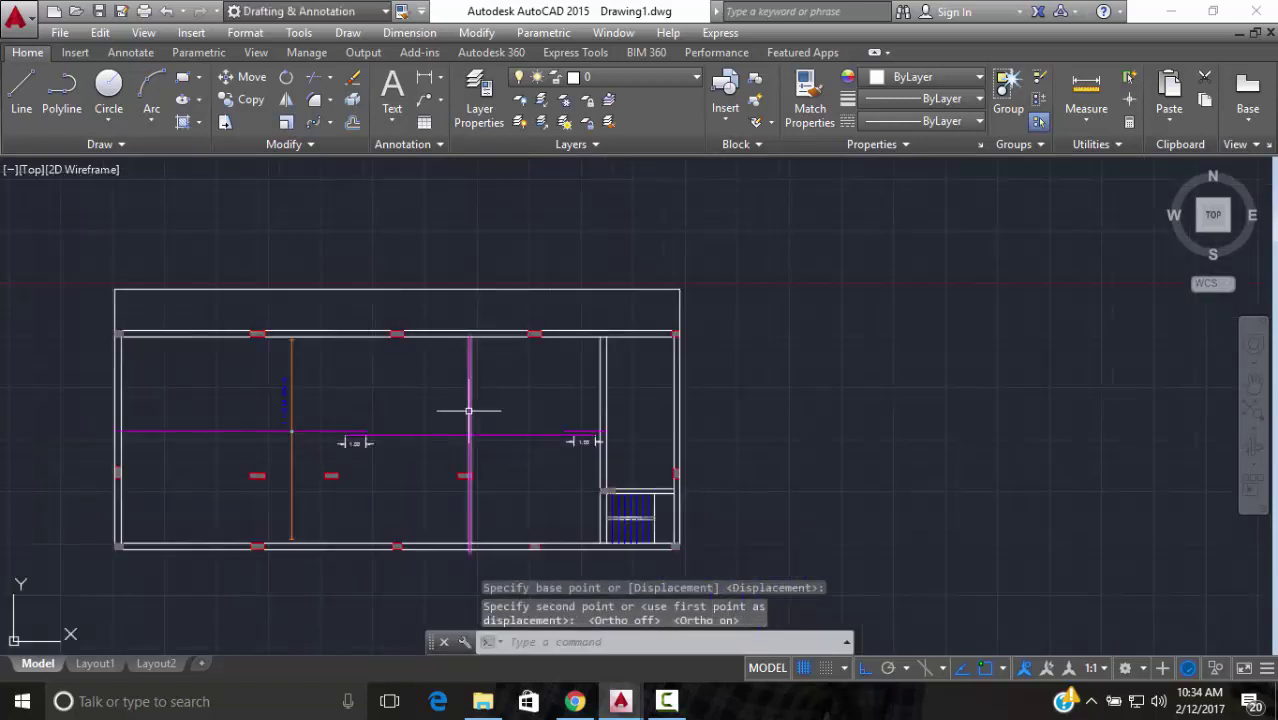
pyautogui.scroll(2, 406, 385)
pyautogui.click(535, 405)
pyautogui.click(442, 405)
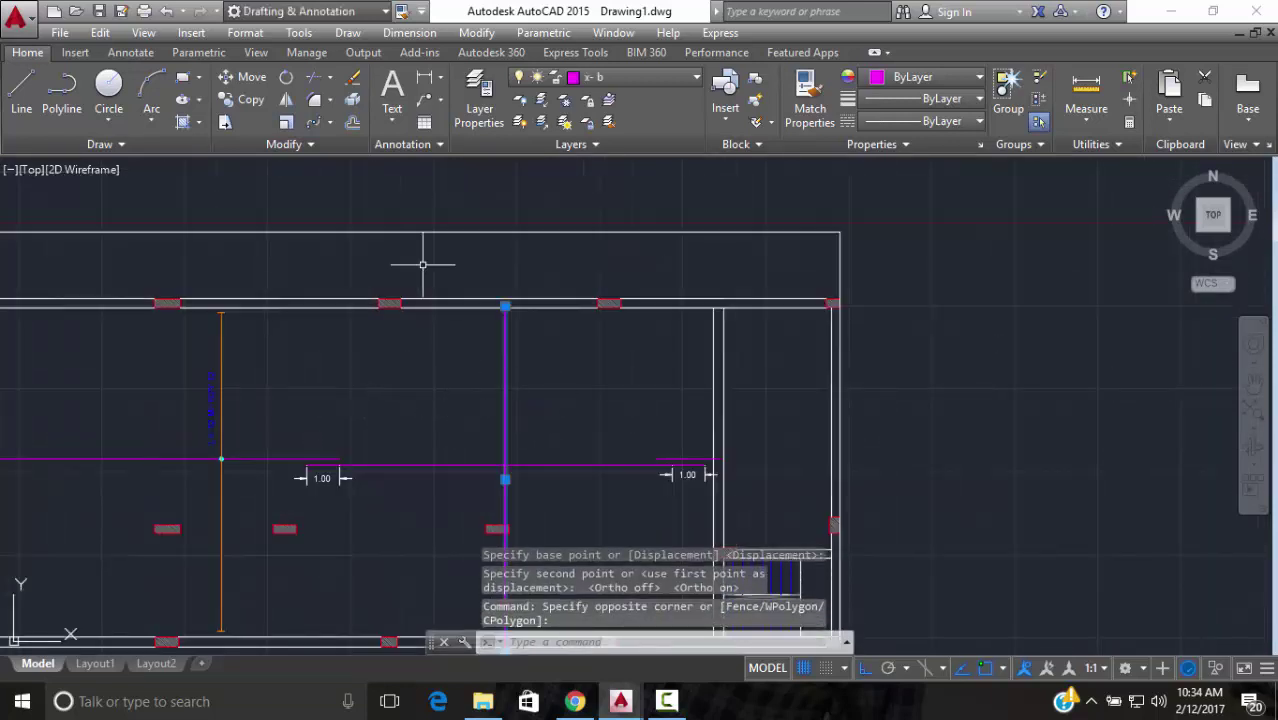
pyautogui.click(245, 77)
pyautogui.scroll(4, 530, 492)
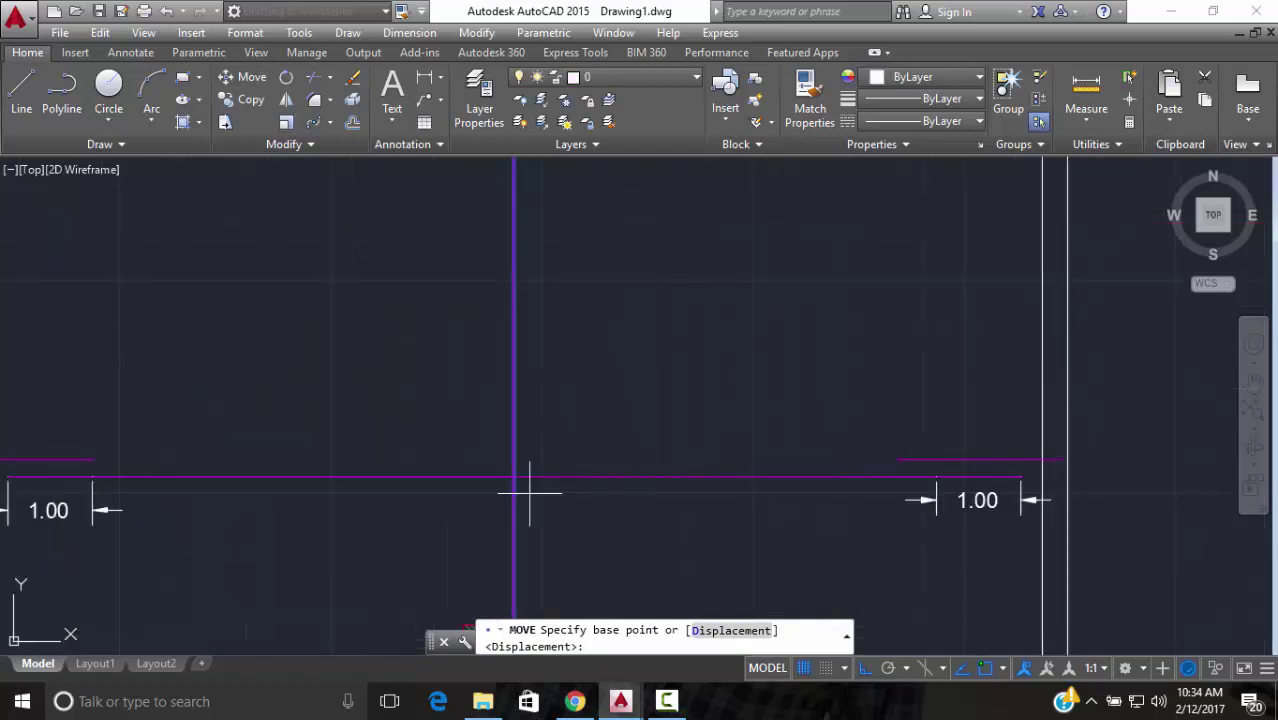
pyautogui.click(520, 483)
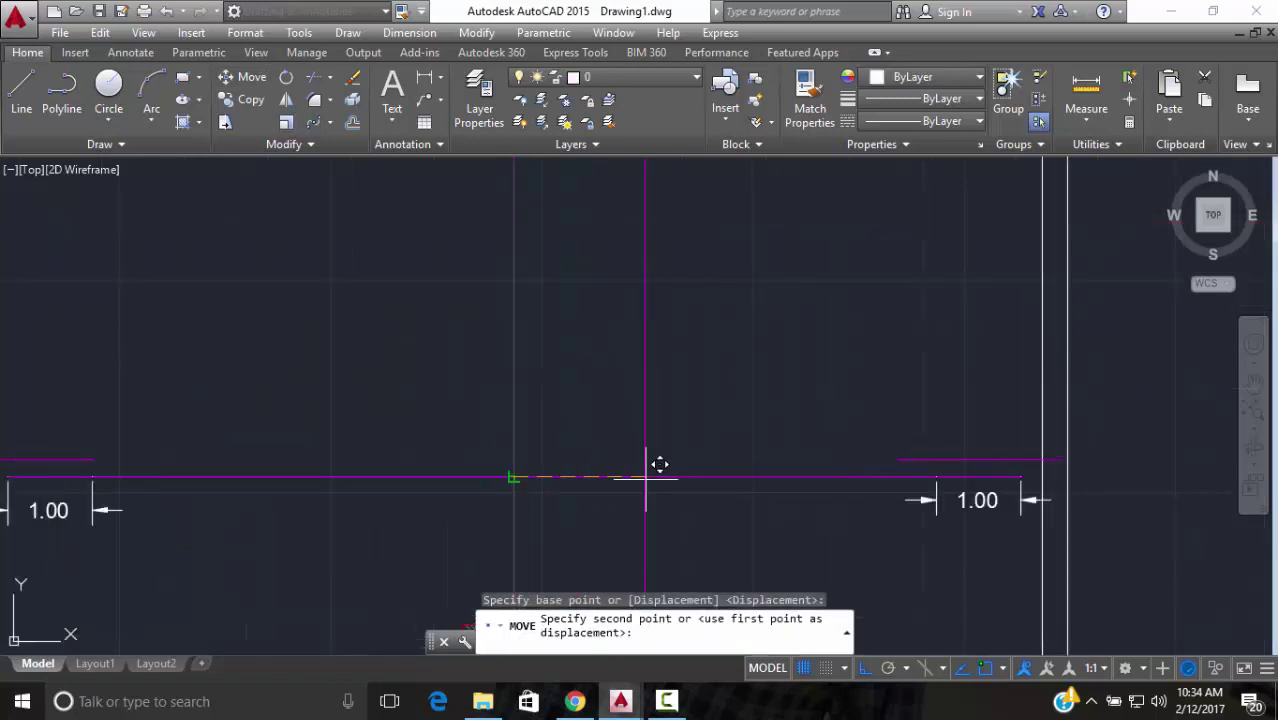
pyautogui.press('Escape')
# Move the lower plan's vertical bar about 1.61 east across the middle horizontal bar, with object snap off and Ortho on
pyautogui.click(521, 391)
pyautogui.click(391, 391)
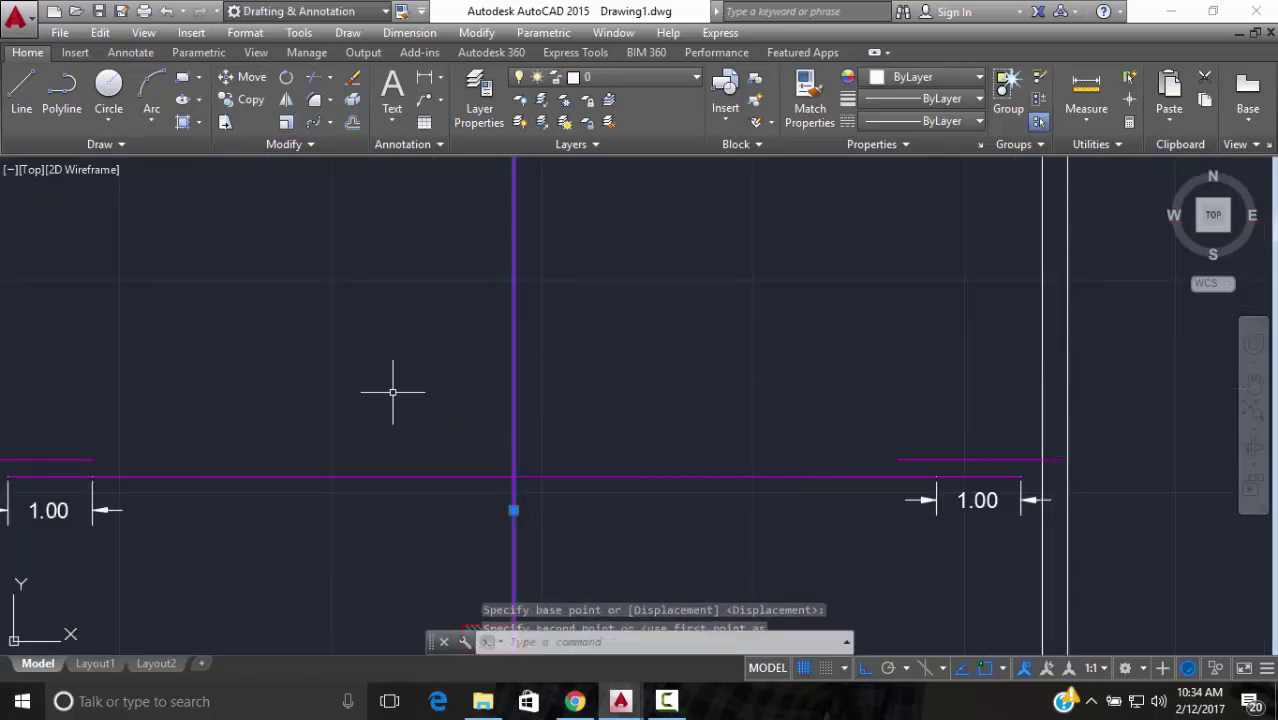
pyautogui.click(245, 77)
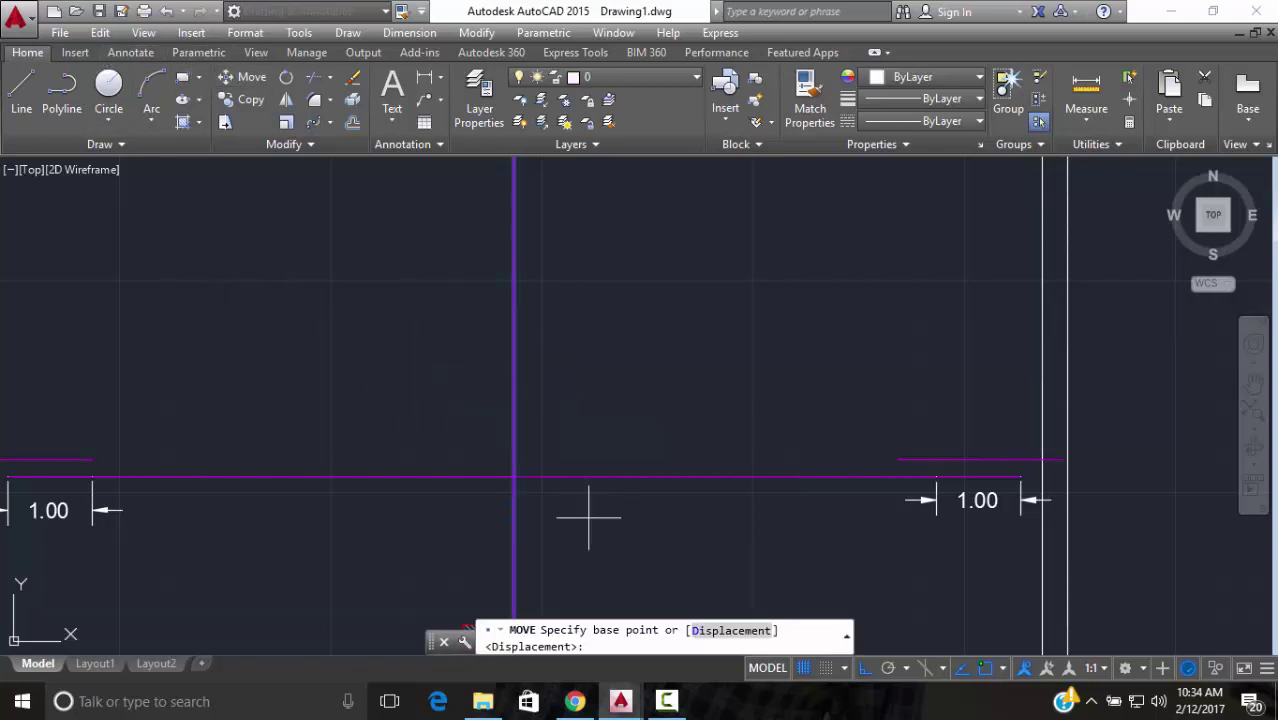
pyautogui.click(527, 479)
pyautogui.press('F3')
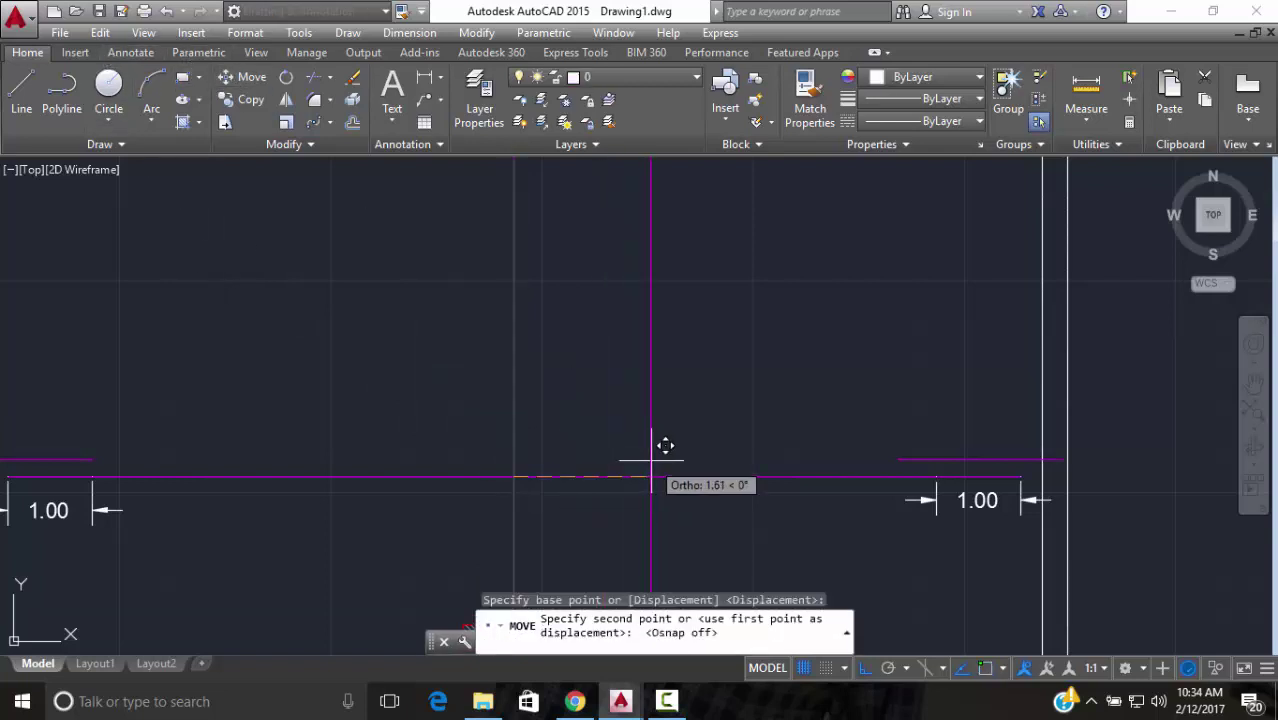
pyautogui.click(665, 445)
pyautogui.scroll(-1, 690, 435)
pyautogui.scroll(-6, 700, 452)
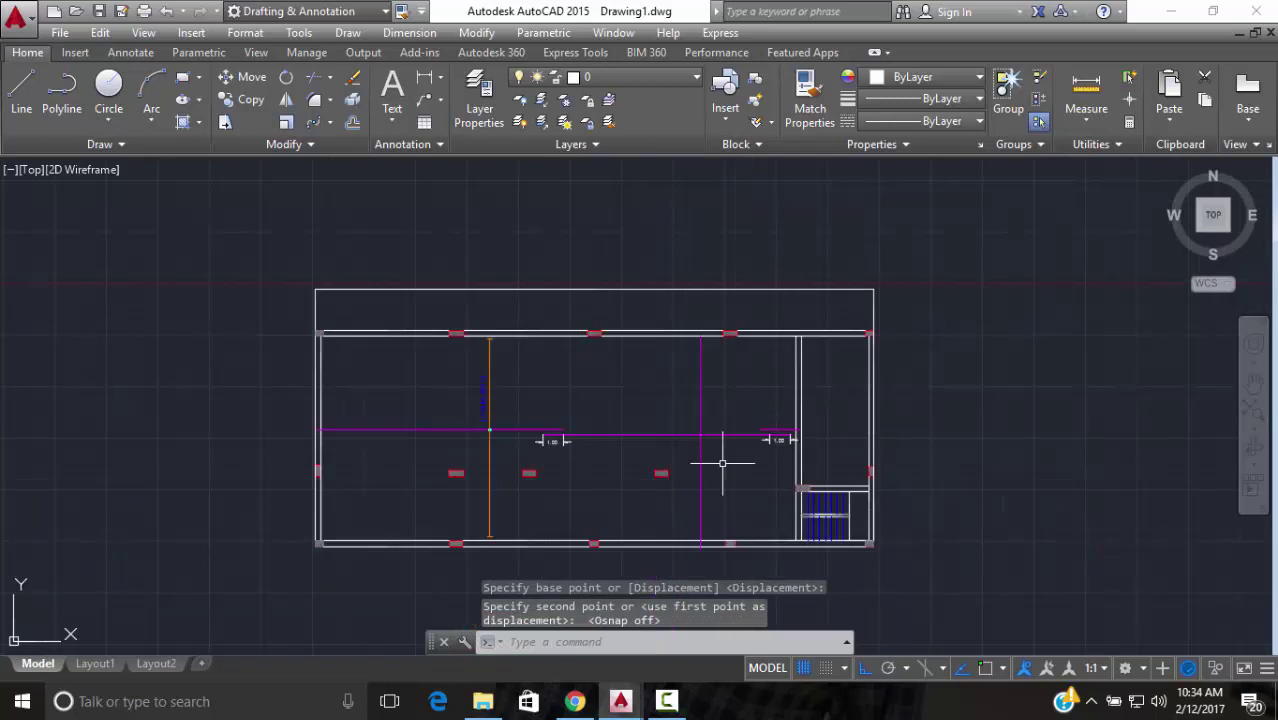
# Copy the vertical distribution line and its blue label about 29.71 east into the empty space outside the plan
pyautogui.scroll(1, 536, 394)
pyautogui.scroll(1, 357, 399)
pyautogui.scroll(1, 374, 316)
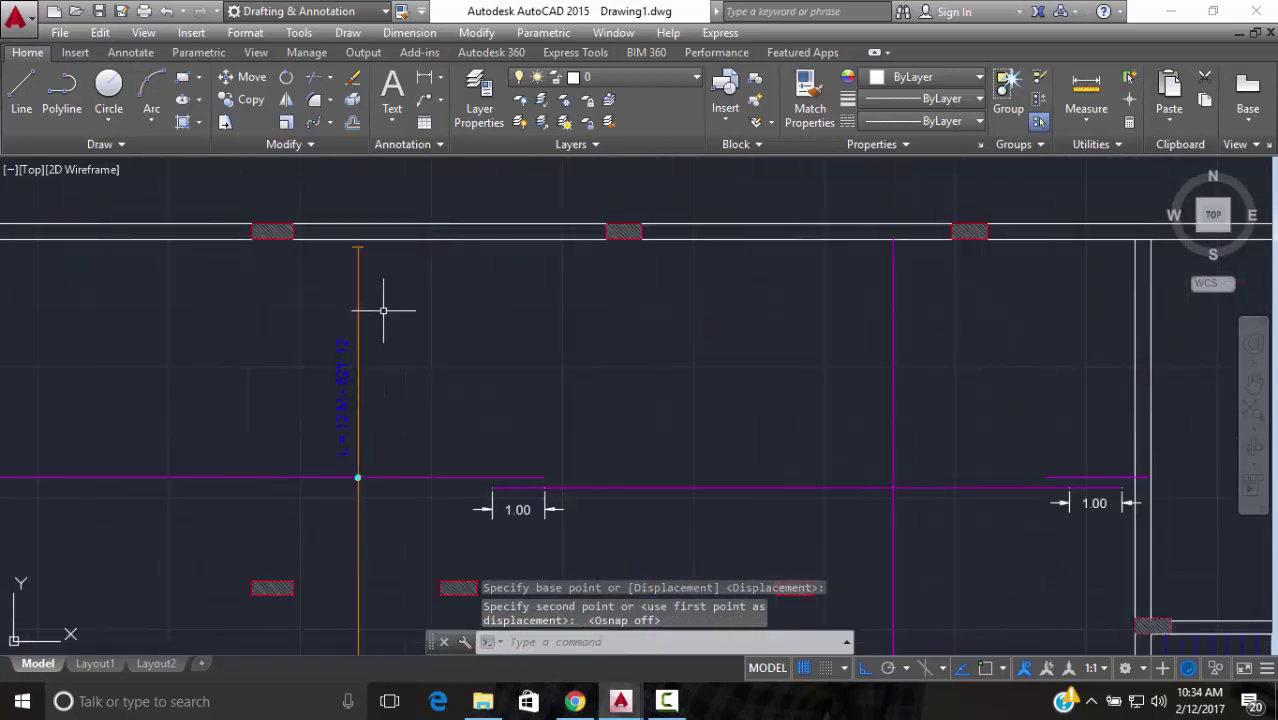
pyautogui.click(372, 360)
pyautogui.click(300, 385)
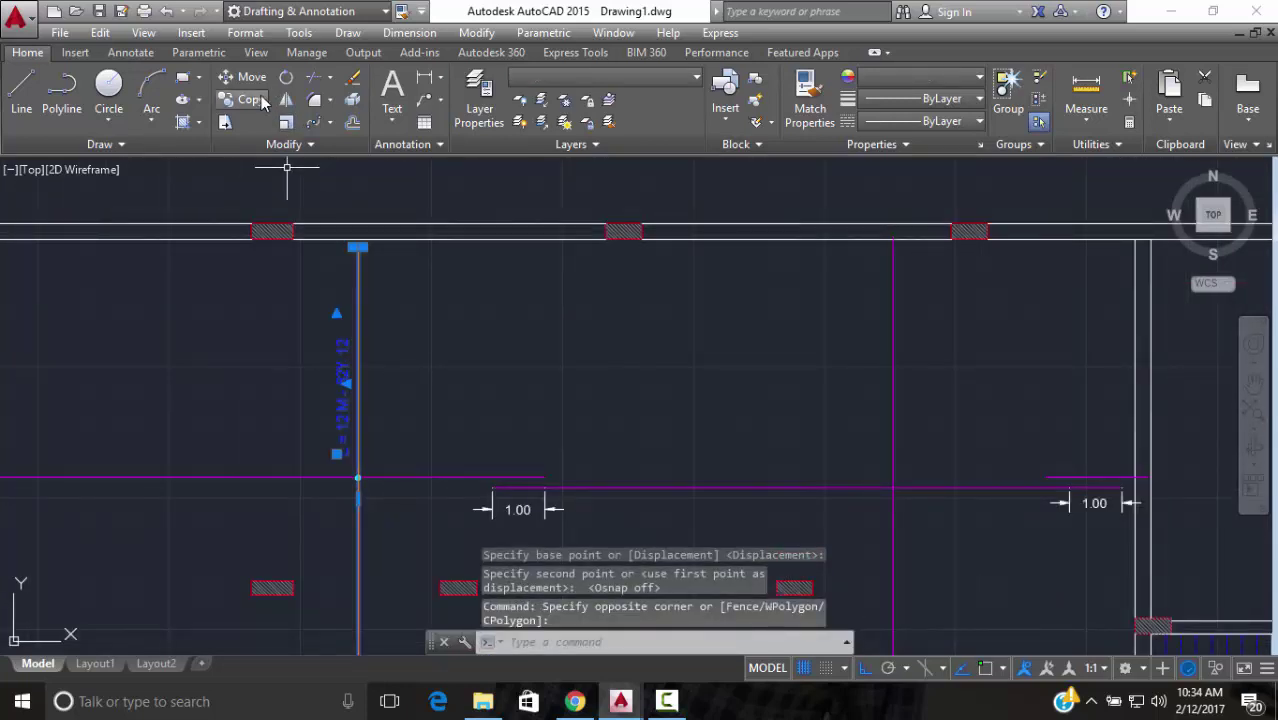
pyautogui.click(251, 99)
pyautogui.click(414, 380)
pyautogui.scroll(-3, 420, 400)
pyautogui.click(787, 378)
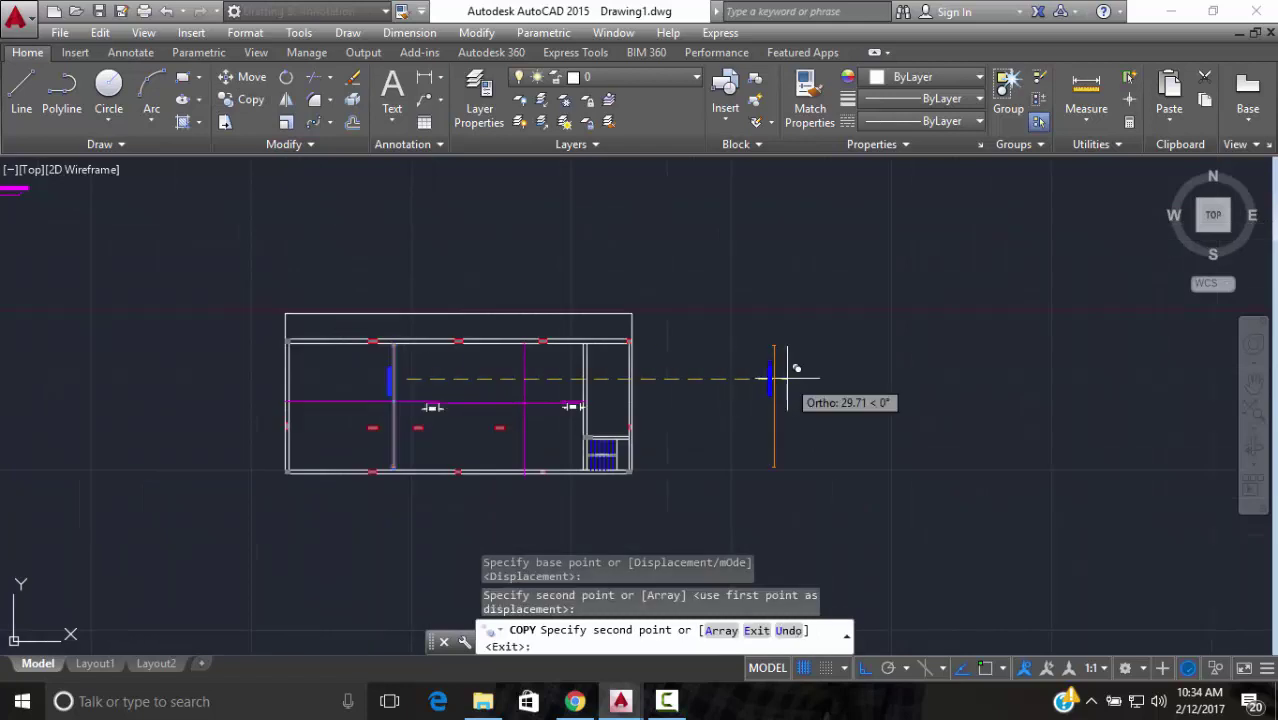
pyautogui.press('Escape')
# Rotate the copied distribution line and label 90 degrees clockwise so that they lie horizontally
pyautogui.click(904, 372)
pyautogui.click(700, 428)
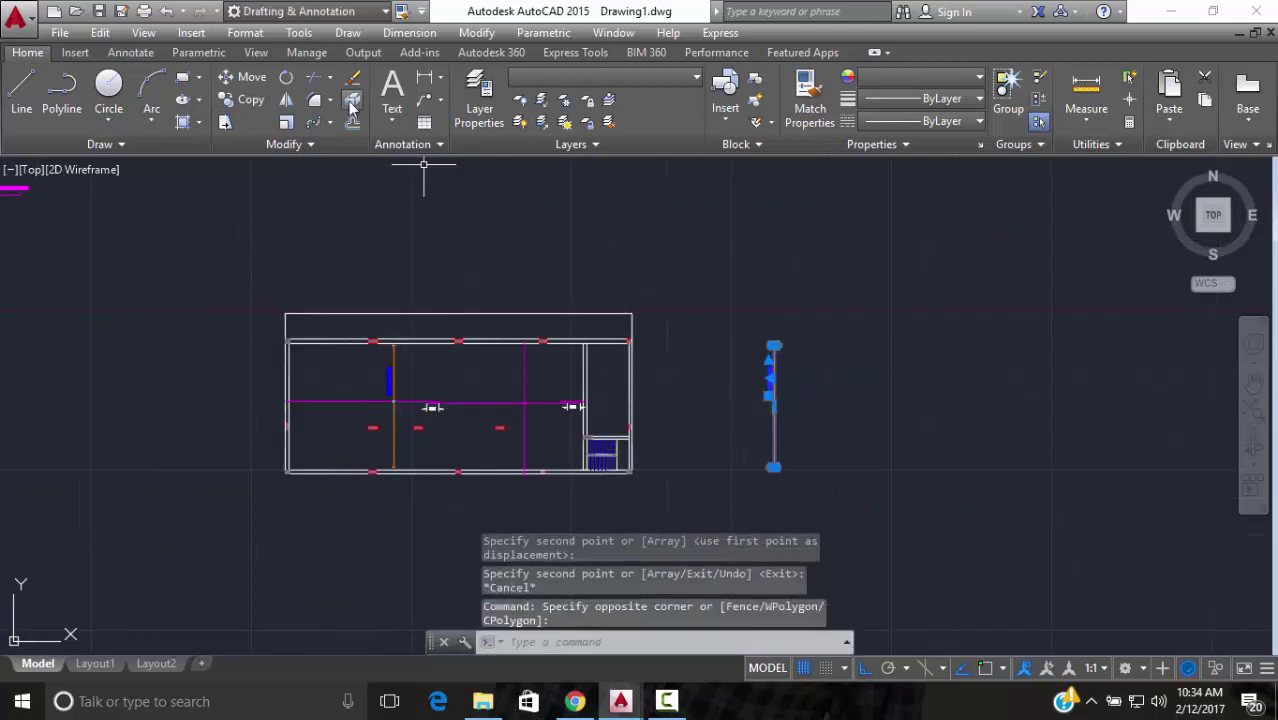
pyautogui.click(287, 79)
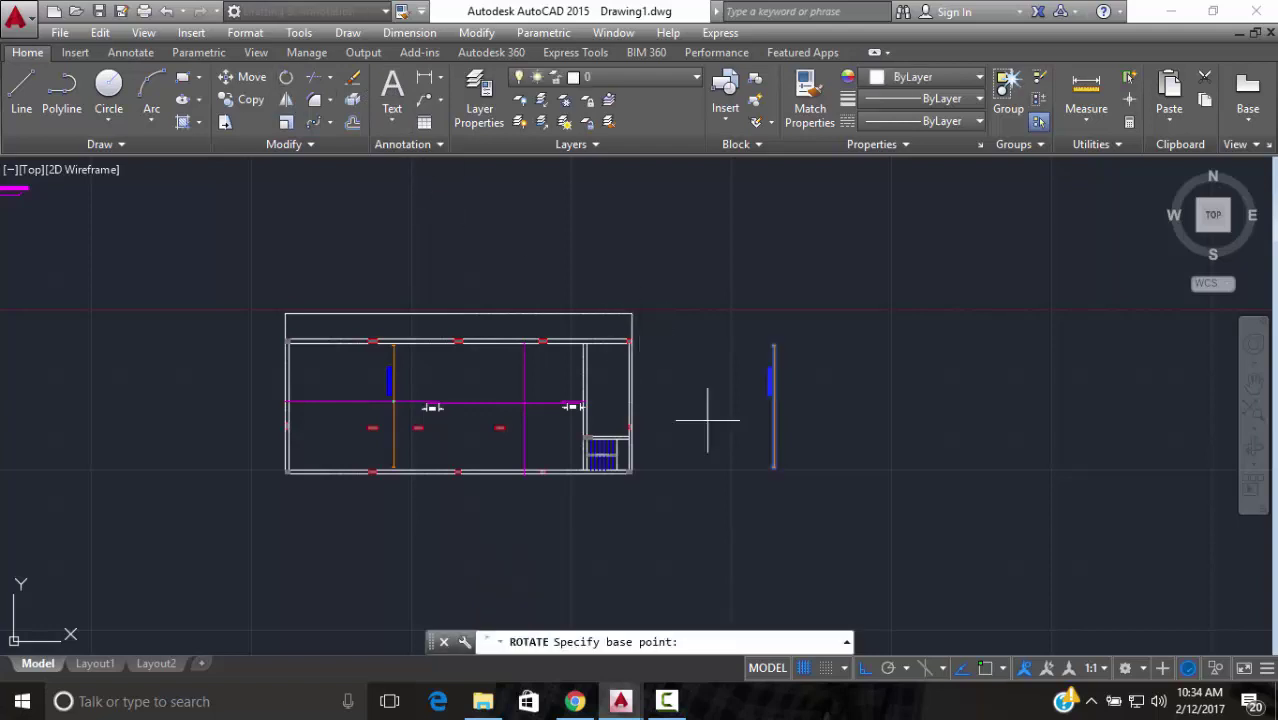
pyautogui.click(741, 474)
pyautogui.click(711, 585)
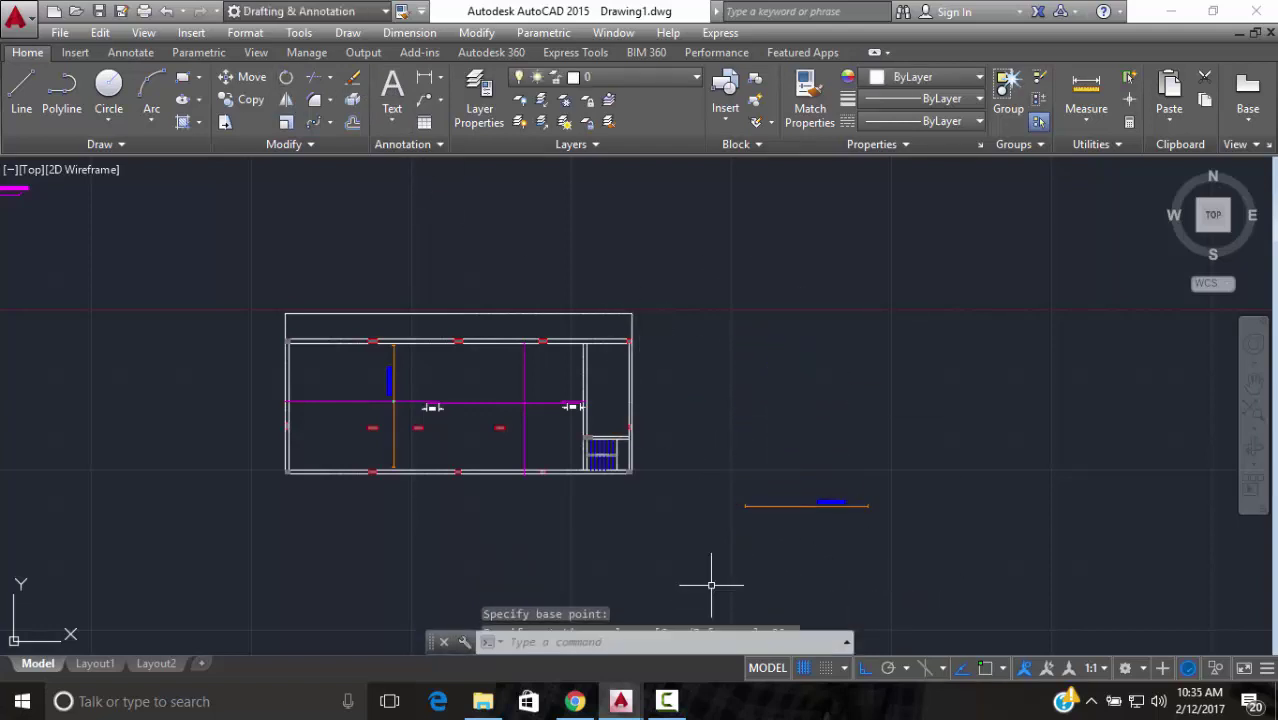
pyautogui.press('Escape')
# Move the horizontal distribution line and label into the plan, crossing the vertical bar north of the overlapping bars, with Ortho off
pyautogui.click(959, 446)
pyautogui.click(619, 528)
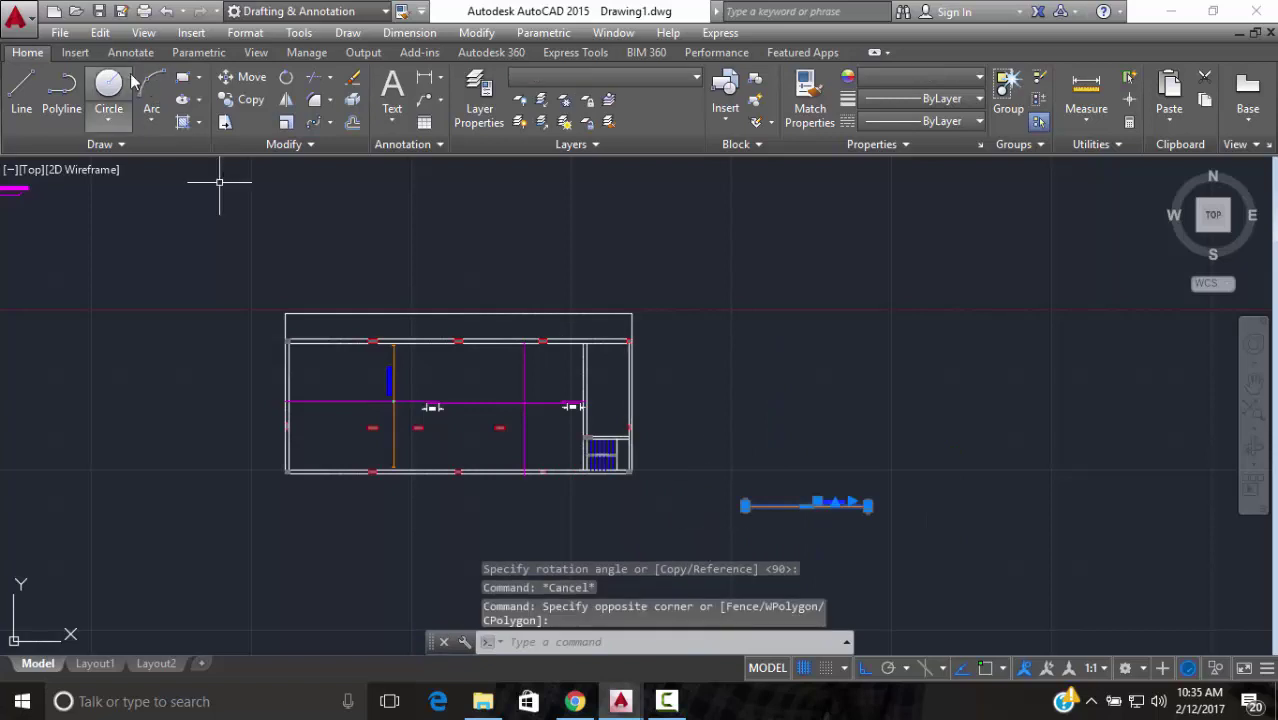
pyautogui.click(243, 77)
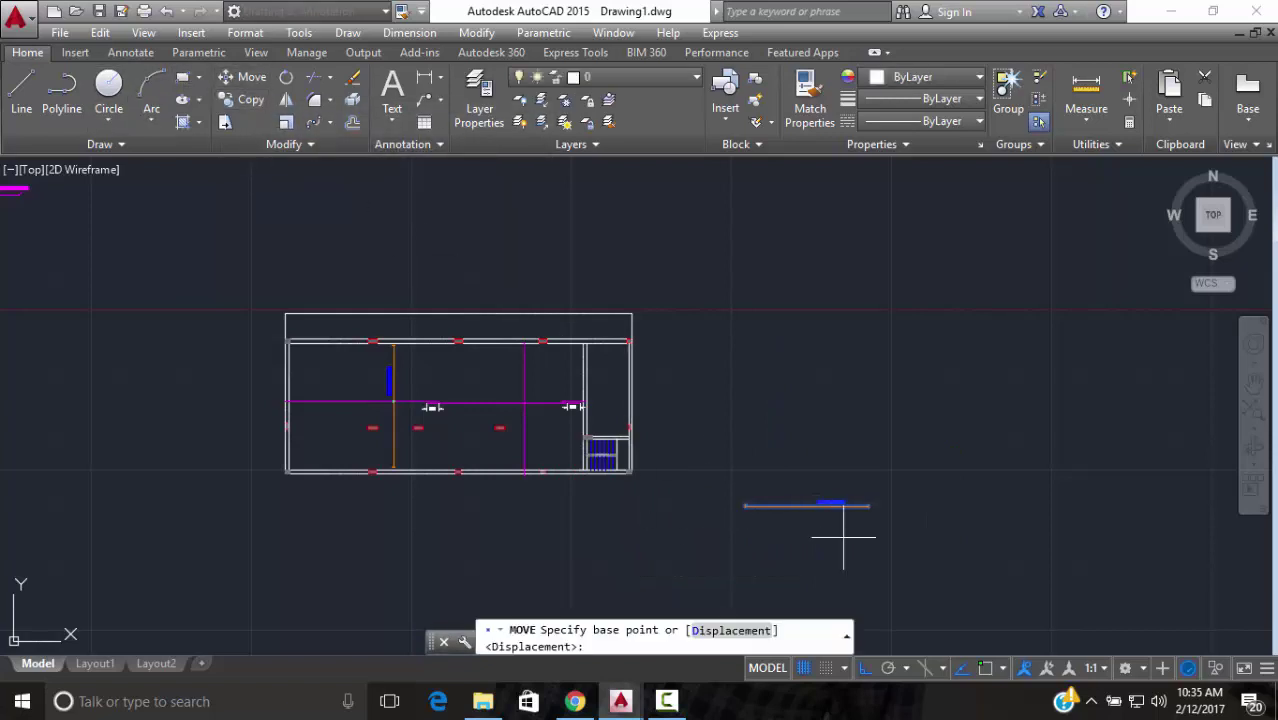
pyautogui.click(815, 507)
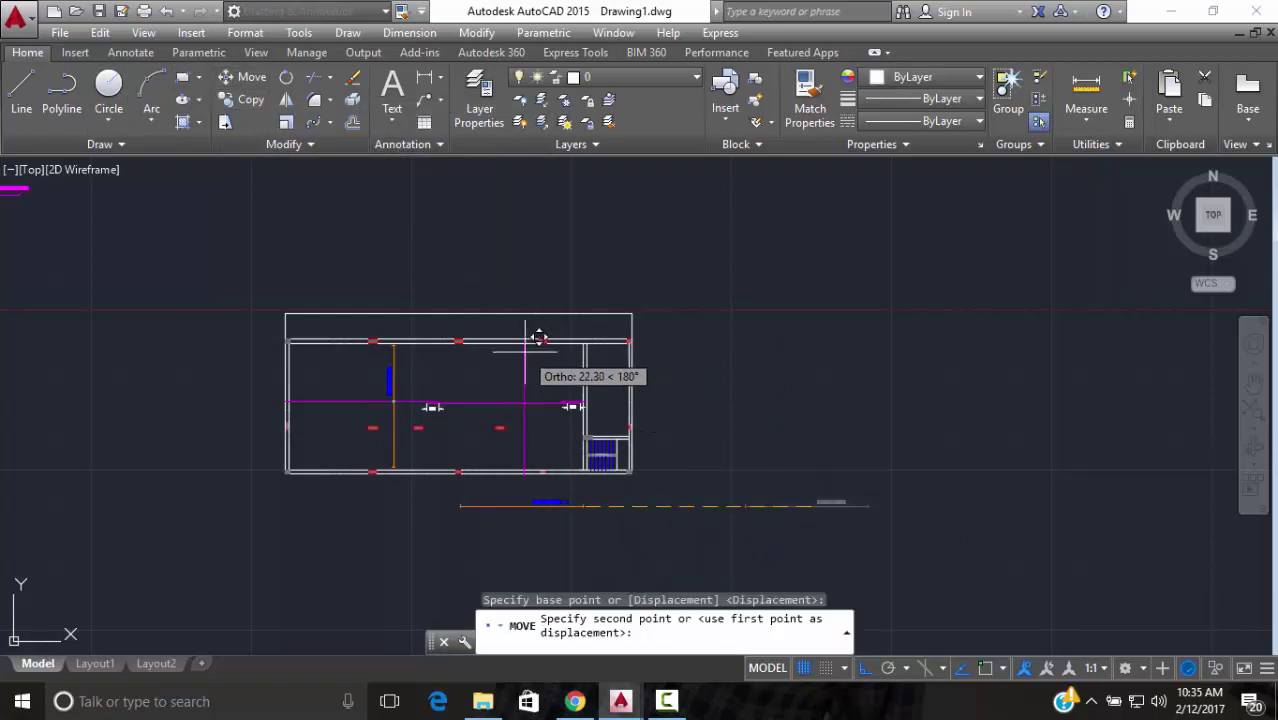
pyautogui.press('F8')
pyautogui.scroll(6, 521, 362)
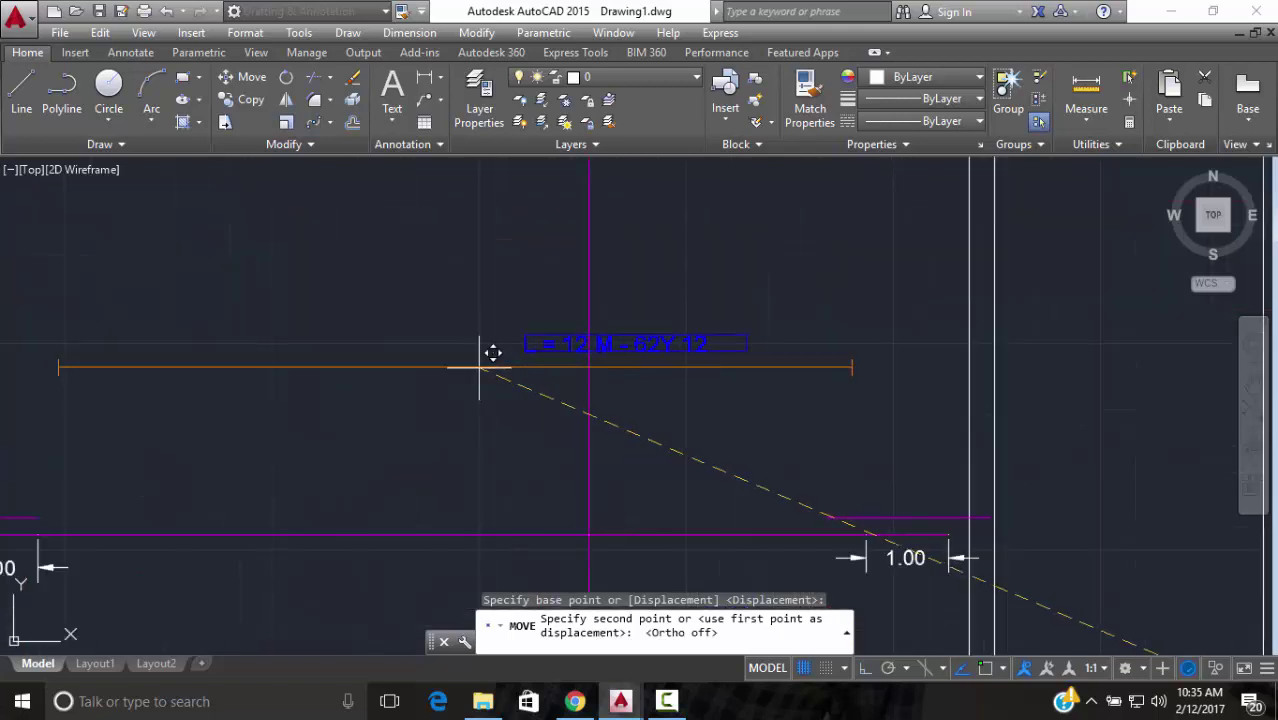
pyautogui.click(449, 358)
# Move the horizontal blue label west along the distribution line so it no longer overlaps the vertical bar
pyautogui.click(613, 337)
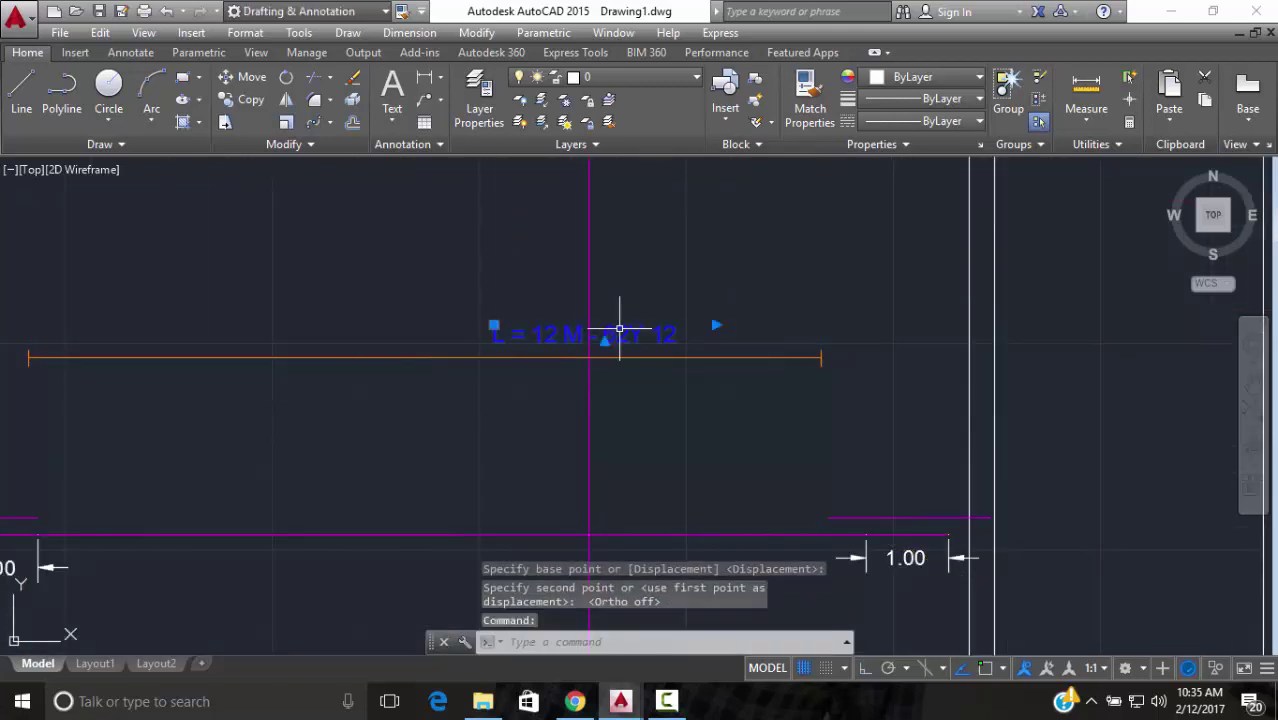
pyautogui.click(250, 77)
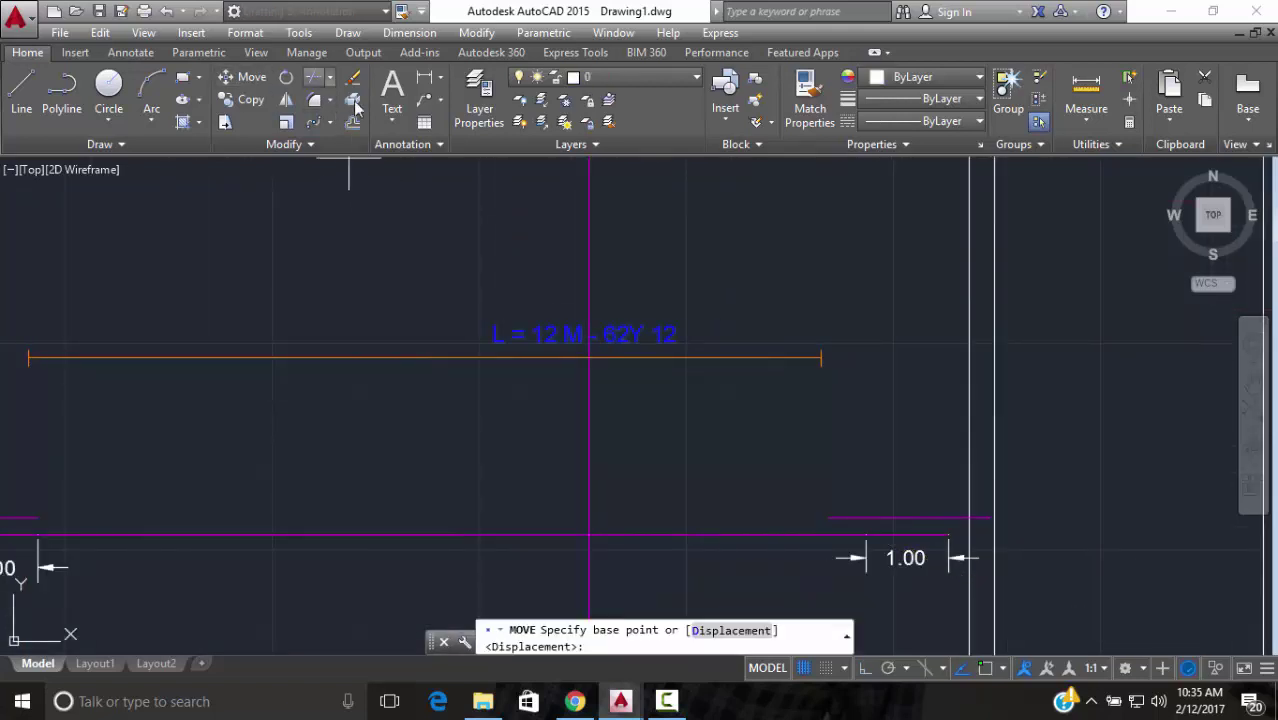
pyautogui.click(532, 330)
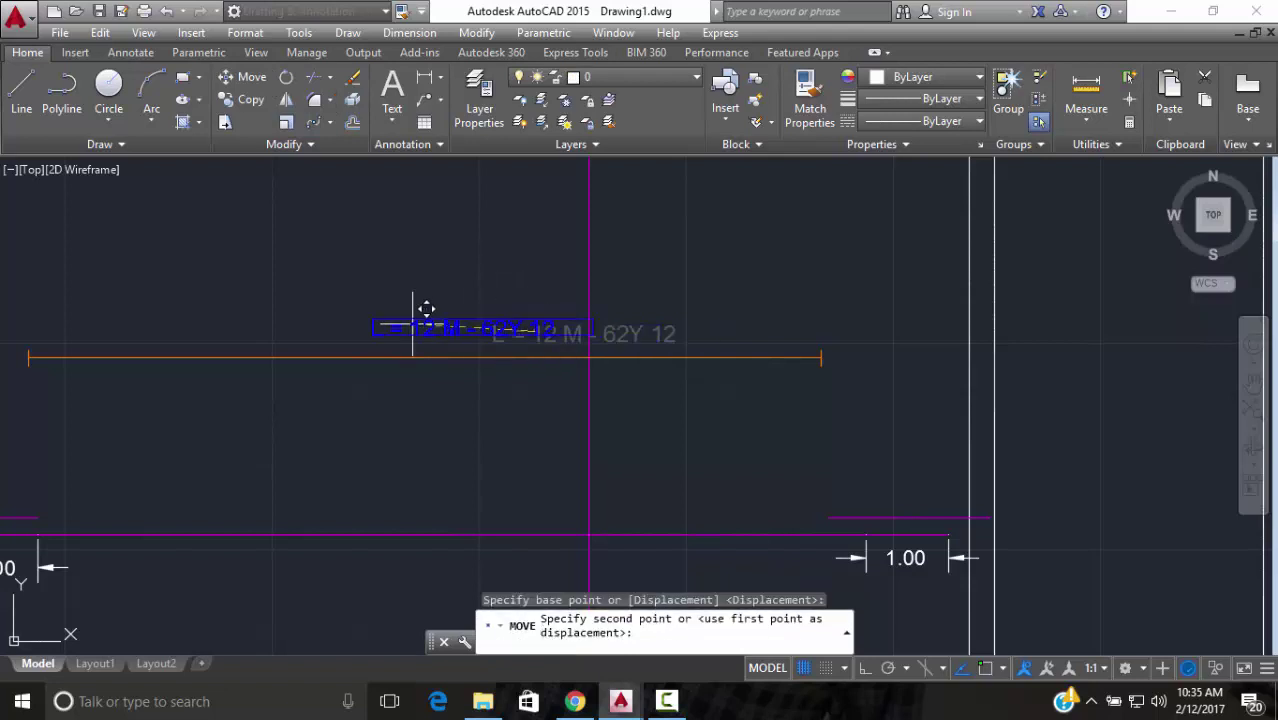
pyautogui.click(322, 309)
pyautogui.press('Escape')
# Stretch the east end of the horizontal distribution line about 1.46 east towards the inner wall, with Ortho on
pyautogui.click(862, 323)
pyautogui.click(785, 365)
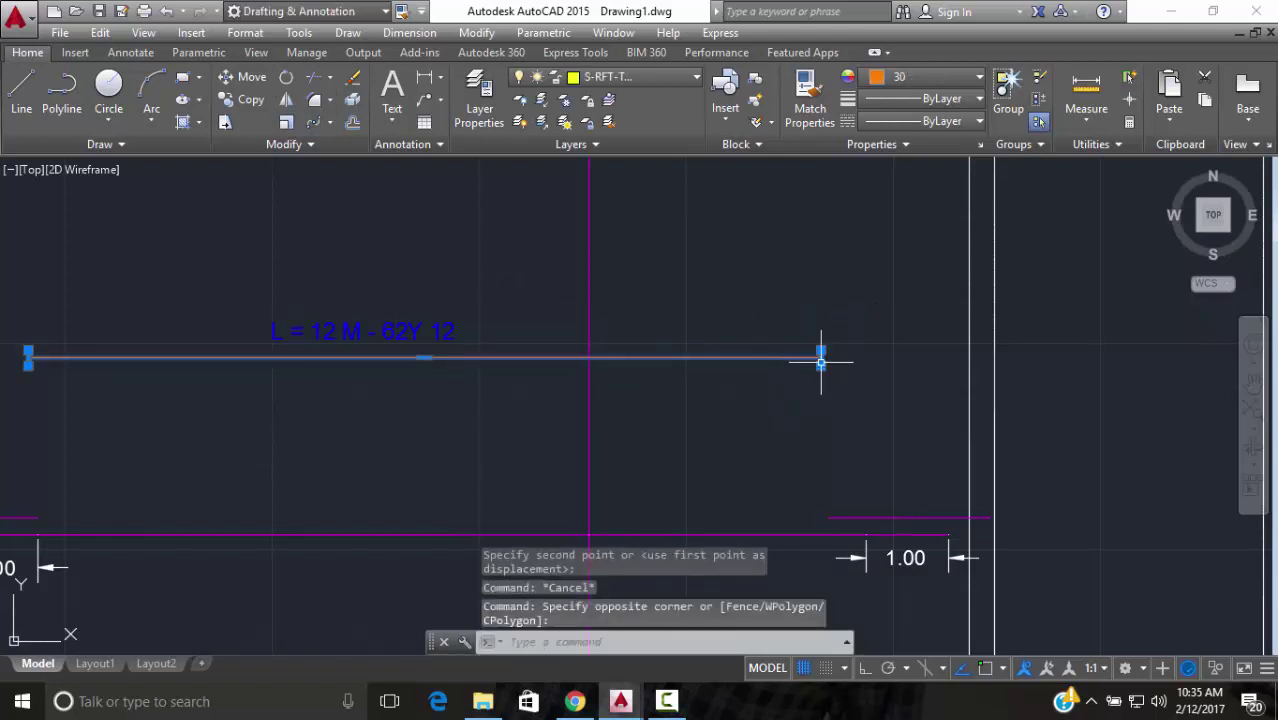
pyautogui.click(821, 357)
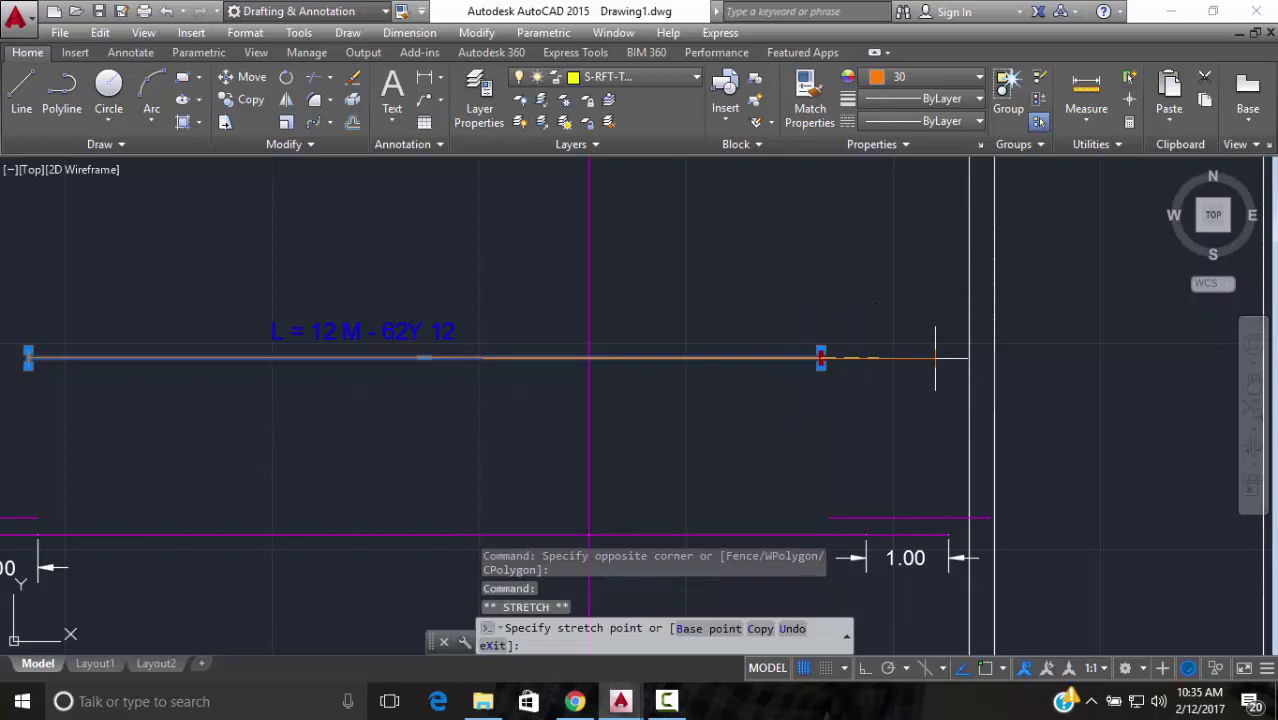
pyautogui.press('F8')
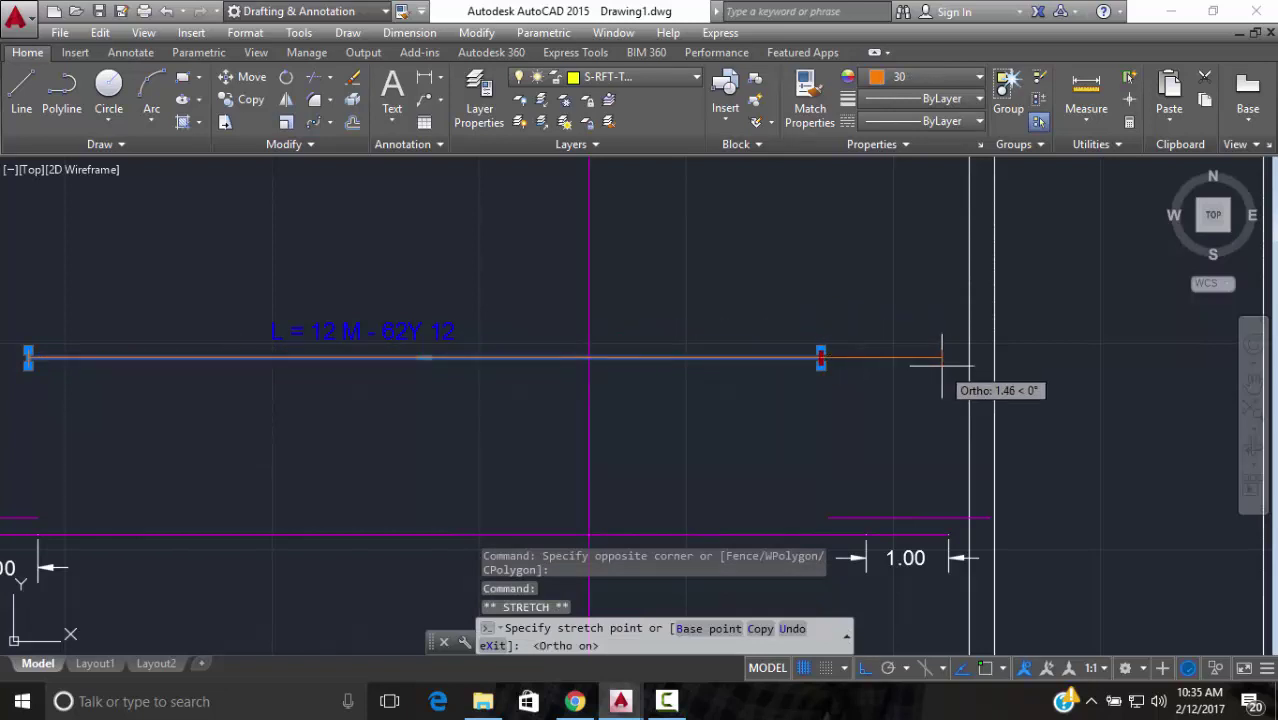
pyautogui.click(941, 366)
pyautogui.press('Escape')
pyautogui.scroll(-4, 414, 399)
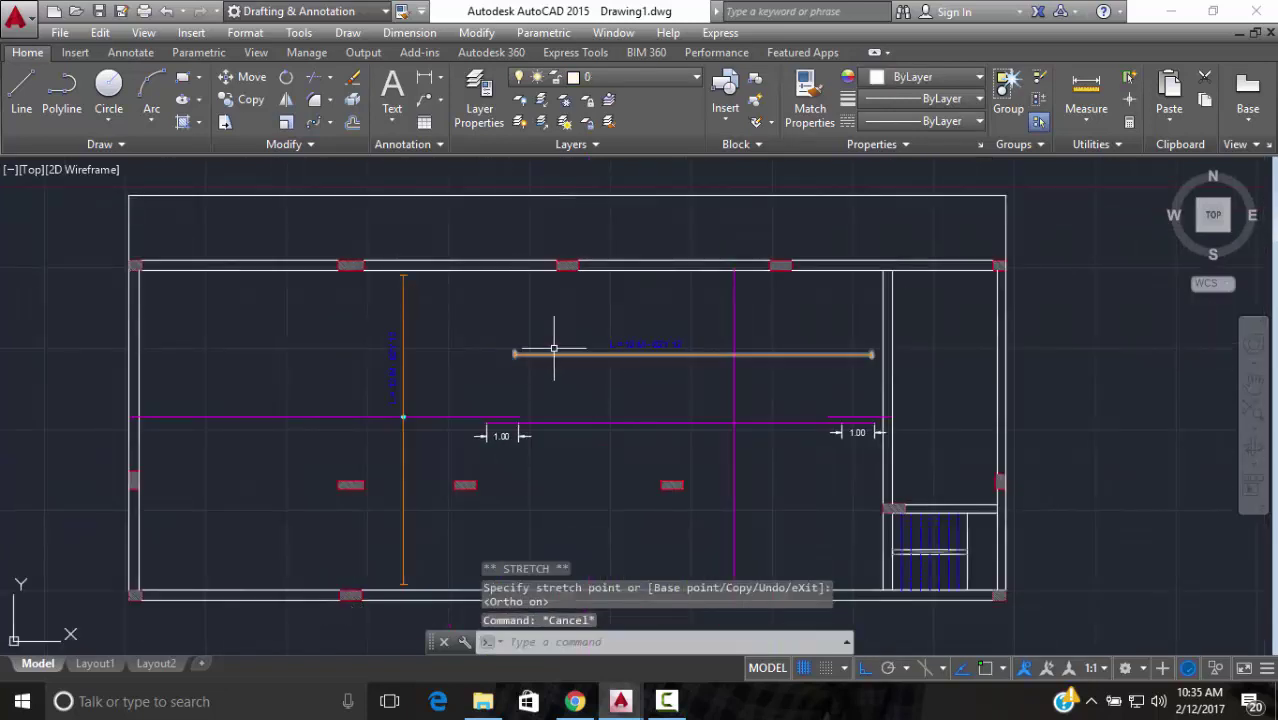
pyautogui.click(519, 350)
pyautogui.click(513, 354)
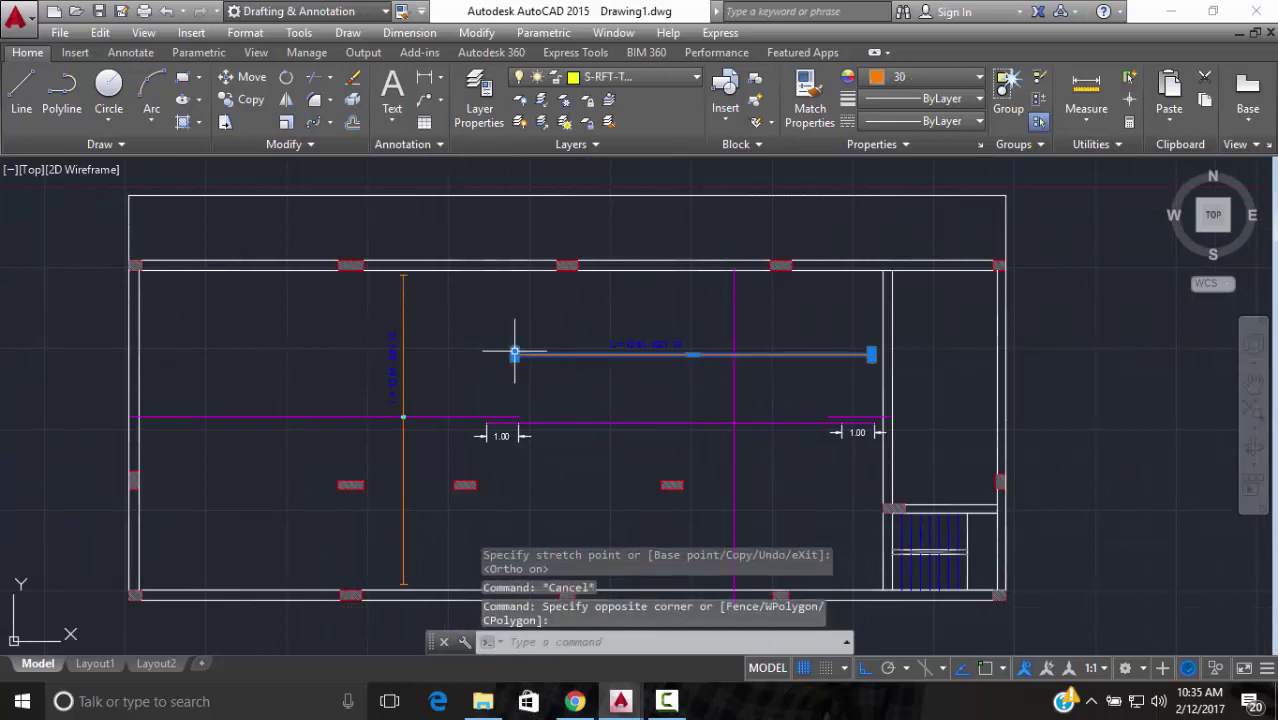
pyautogui.click(515, 354)
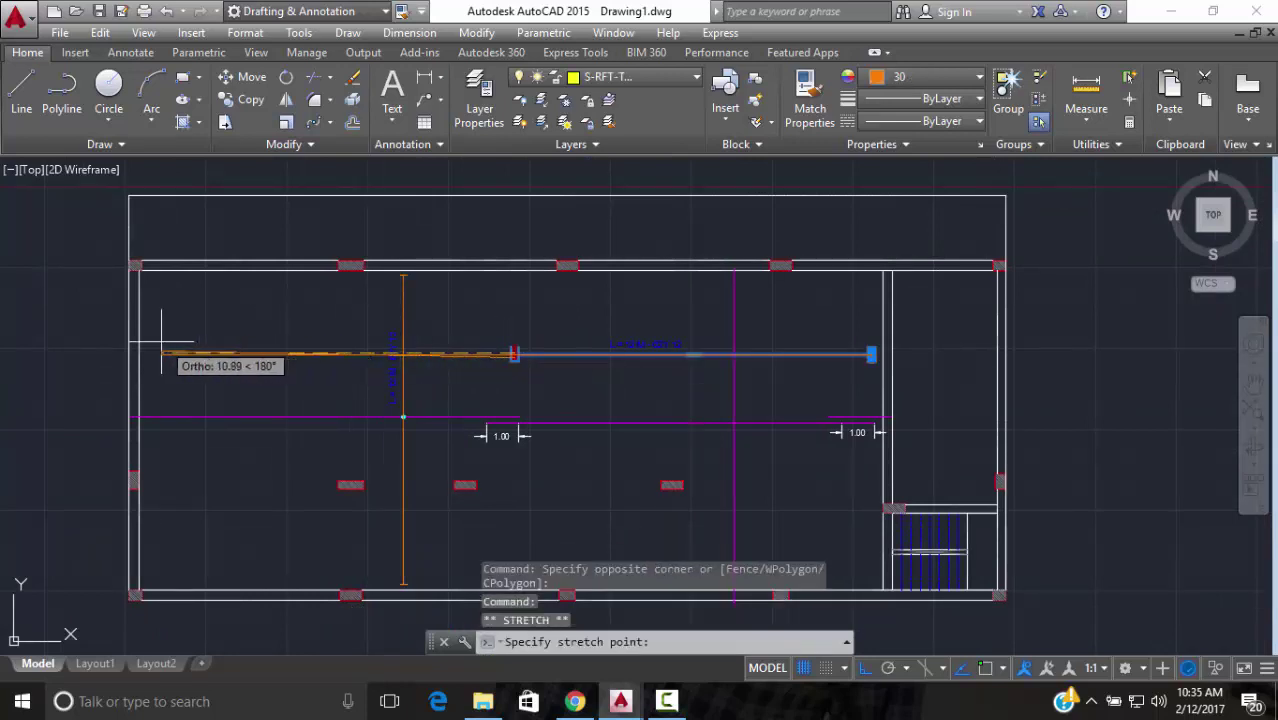
pyautogui.press('Escape')
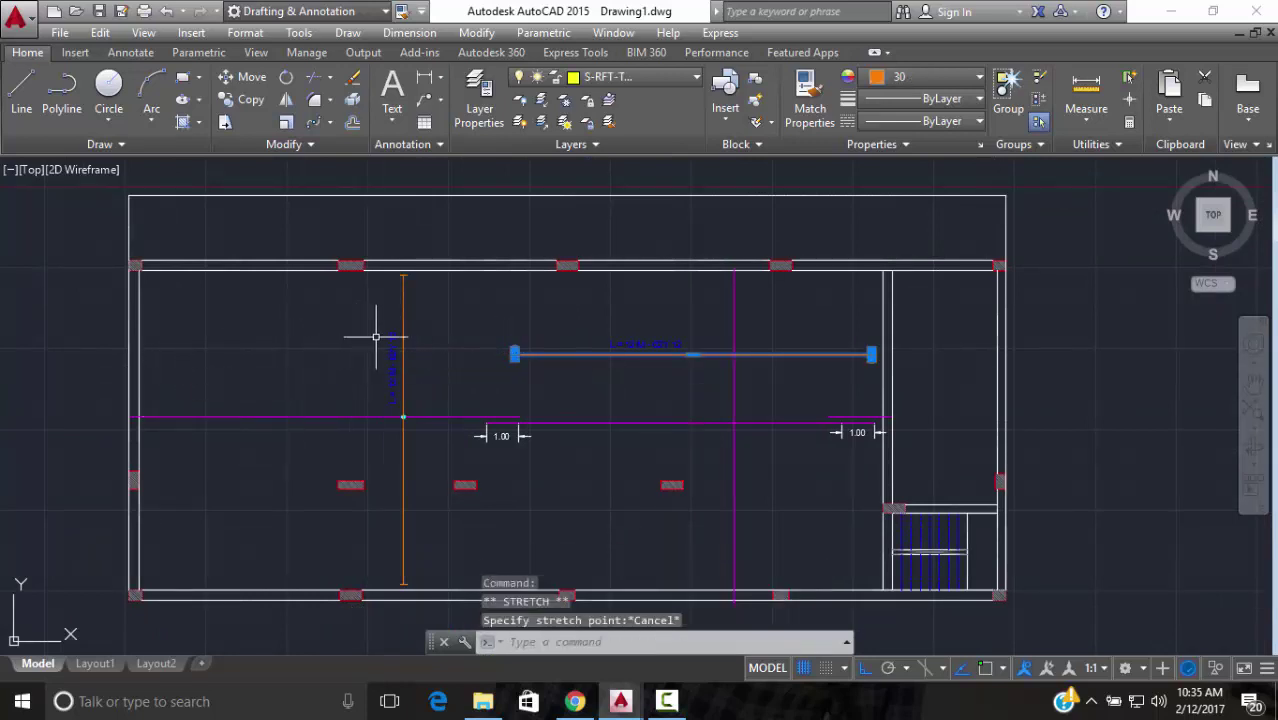
pyautogui.press('Escape')
pyautogui.click(549, 347)
pyautogui.click(516, 354)
pyautogui.press('Escape')
# Stretch the west end of the horizontal distribution line, including its end tick, about 11.18 west to just inside the west wall
pyautogui.scroll(3, 514, 351)
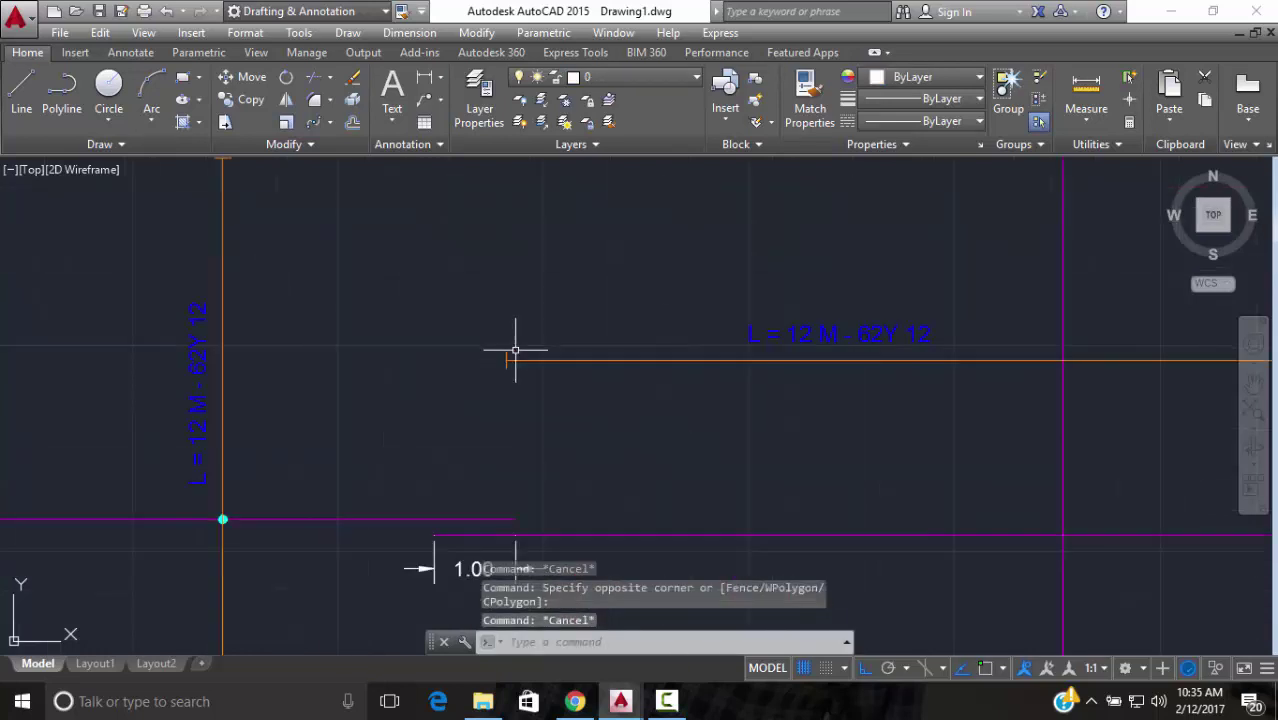
pyautogui.click(516, 351)
pyautogui.click(497, 373)
pyautogui.scroll(5, 500, 362)
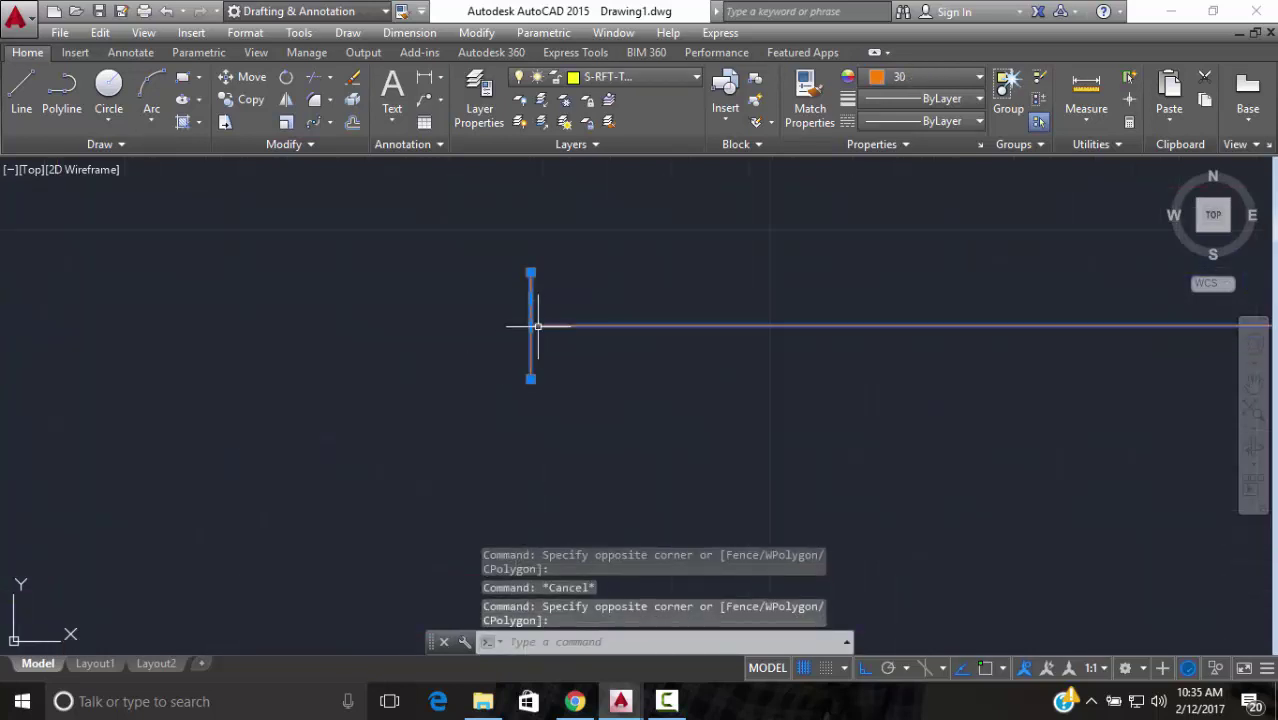
pyautogui.click(530, 325)
pyautogui.scroll(-8, 285, 342)
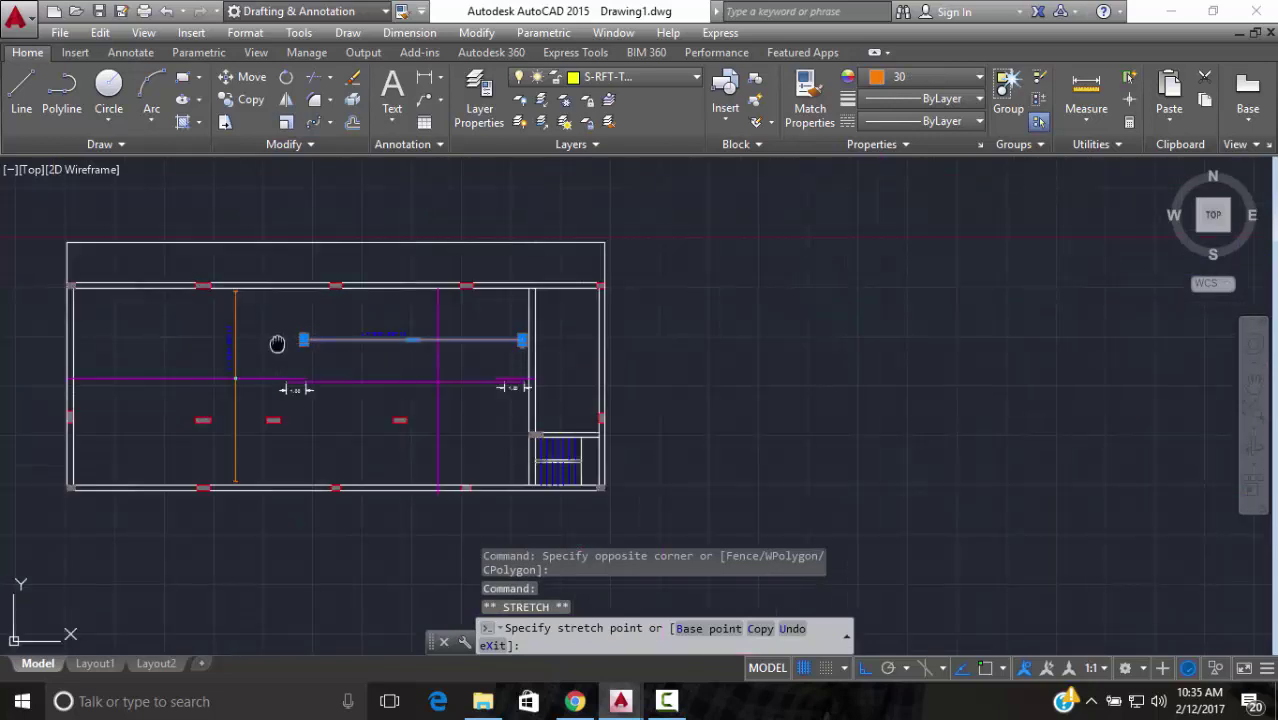
pyautogui.moveTo(179, 344); pyautogui.dragTo(425, 320, button='middle')
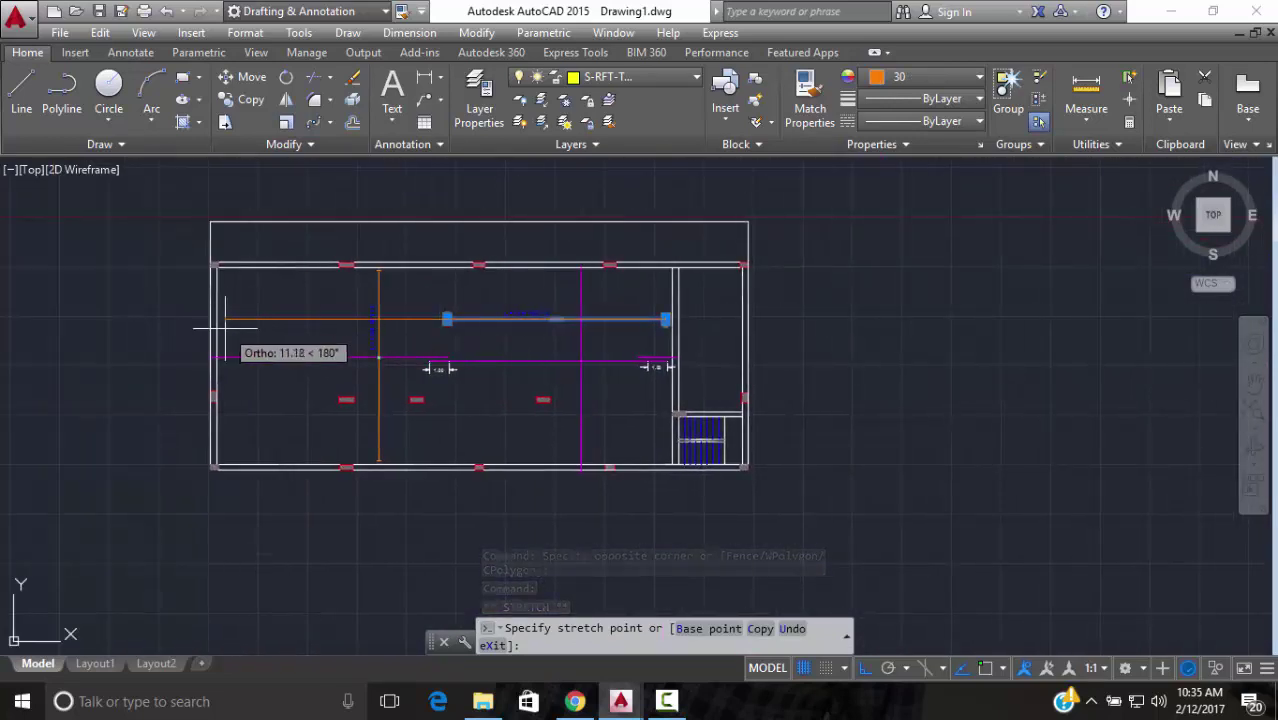
pyautogui.press('Escape')
# Move the vertical blue label south along its distribution line to near the south wall, clear of the horizontal line
pyautogui.scroll(4, 370, 335)
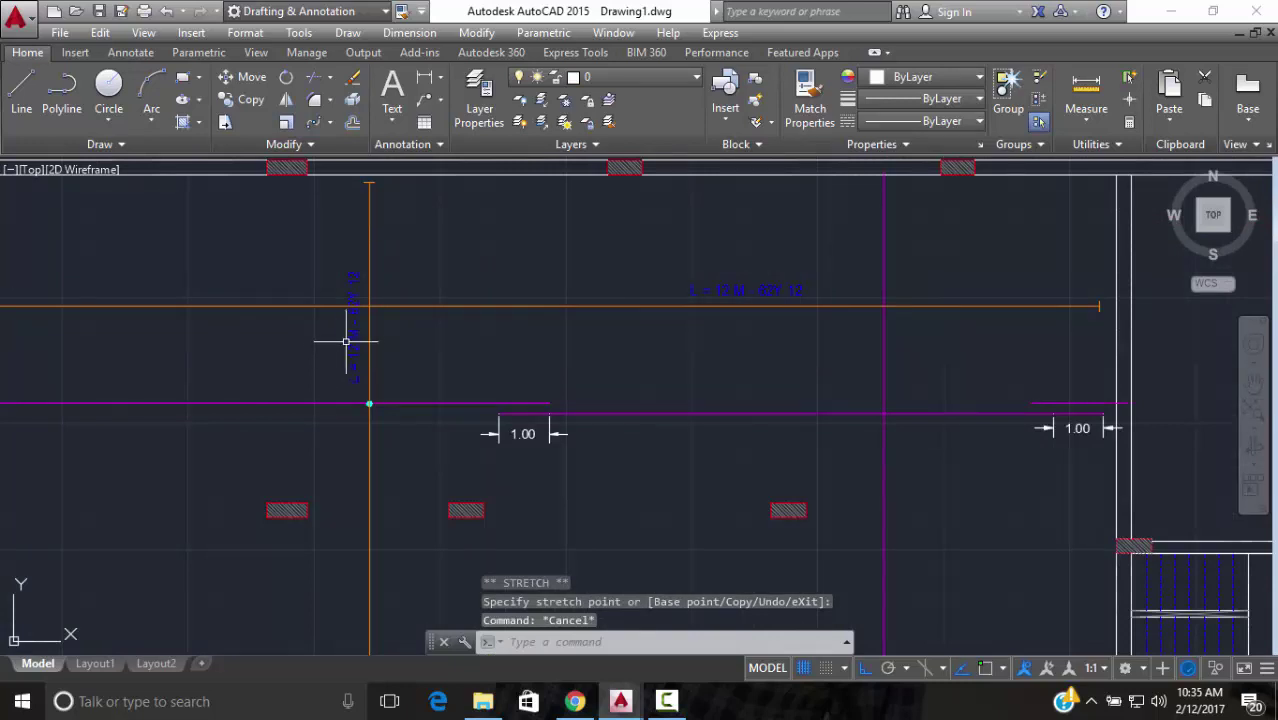
pyautogui.click(345, 341)
pyautogui.click(245, 77)
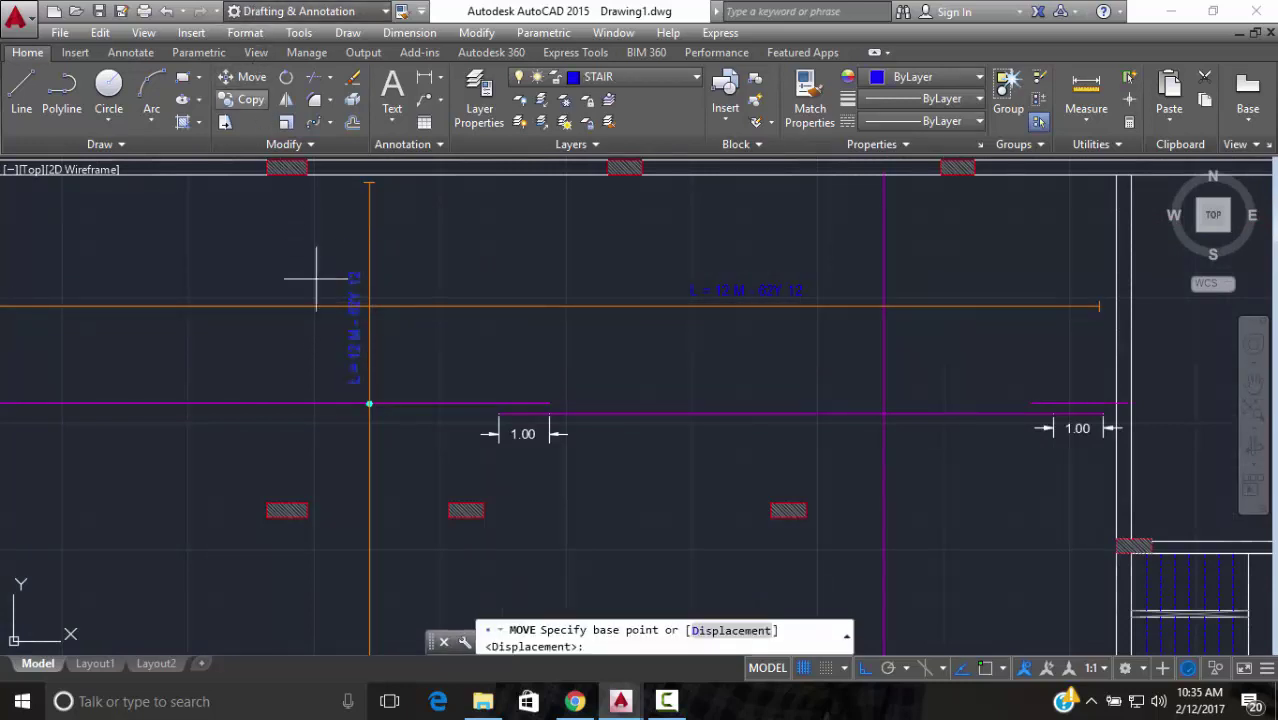
pyautogui.click(350, 338)
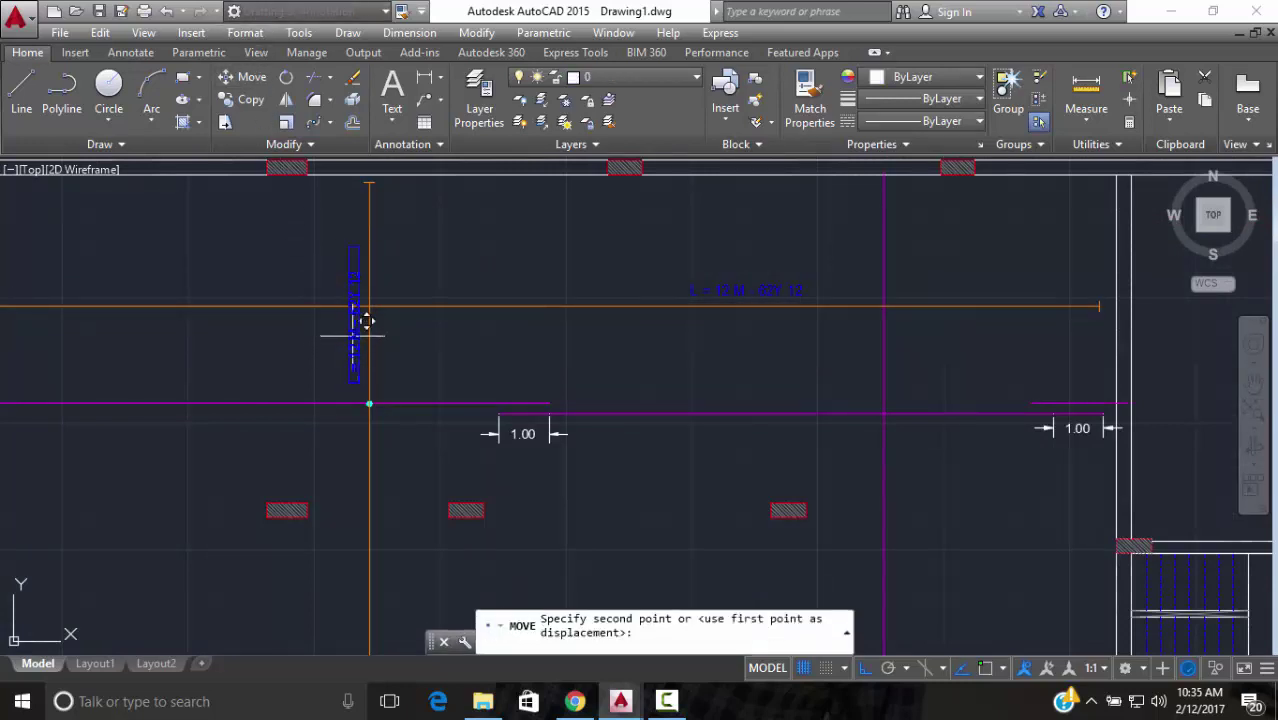
pyautogui.click(323, 597)
pyautogui.scroll(-2, 420, 452)
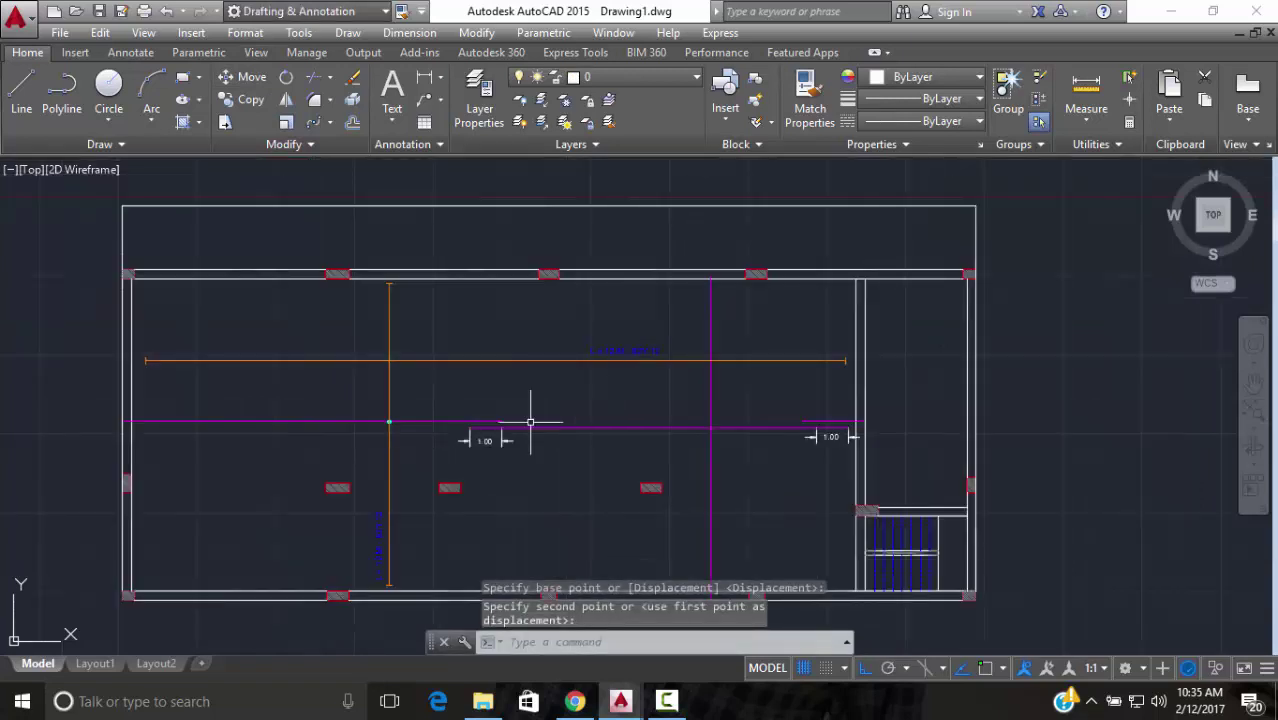
# Copy the cyan dot from the vertical distribution line's crossing to where the horizontal distribution line crosses the vertical bar, with Ortho off
pyautogui.scroll(8, 379, 414)
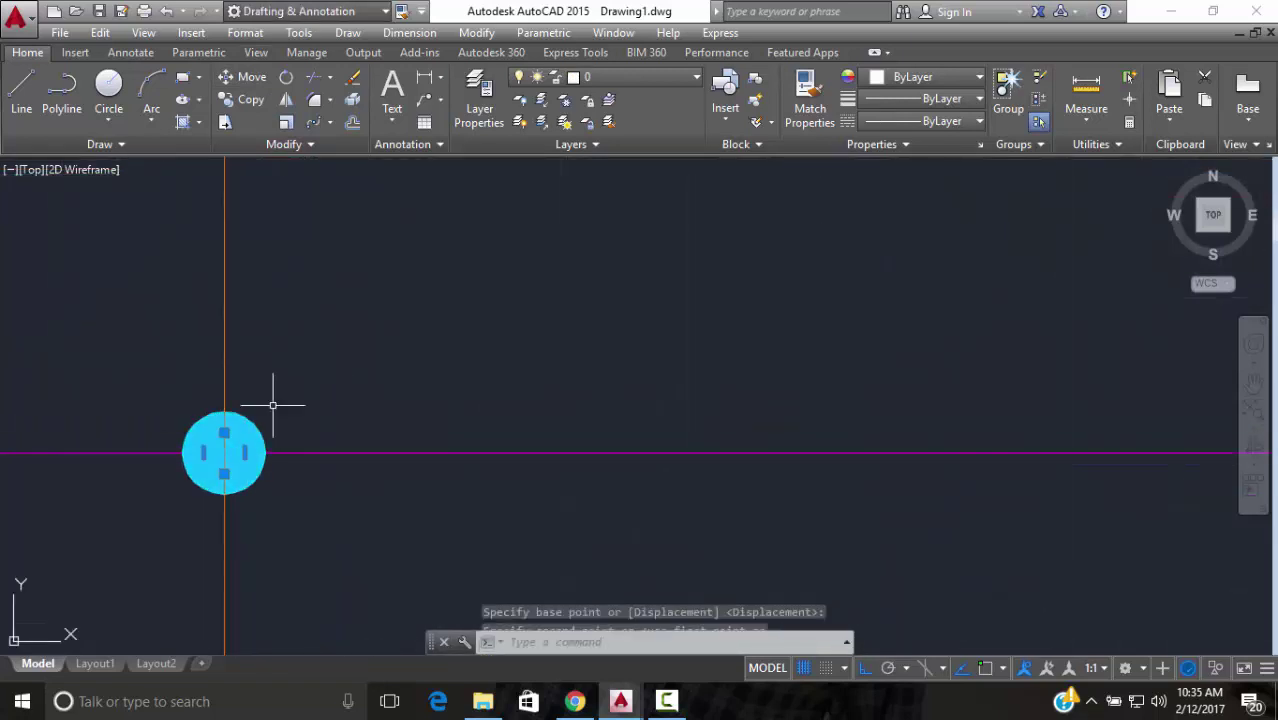
pyautogui.click(248, 99)
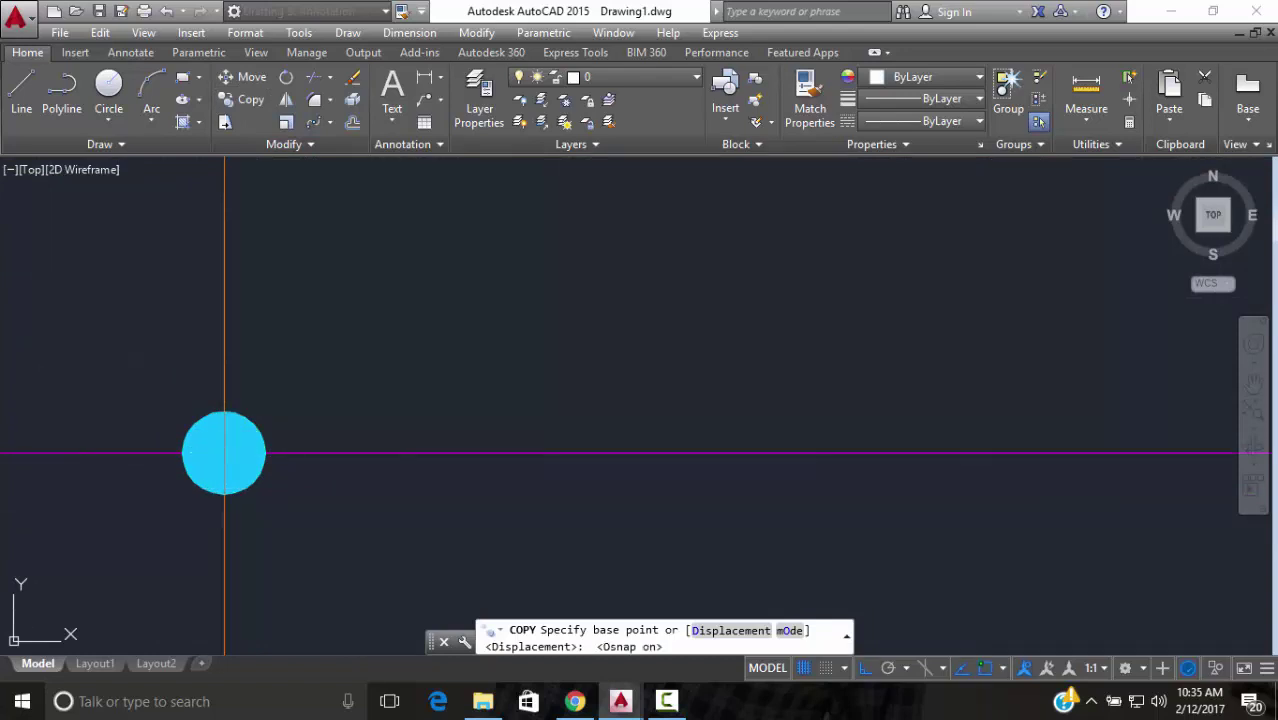
pyautogui.click(224, 453)
pyautogui.scroll(-4, 442, 370)
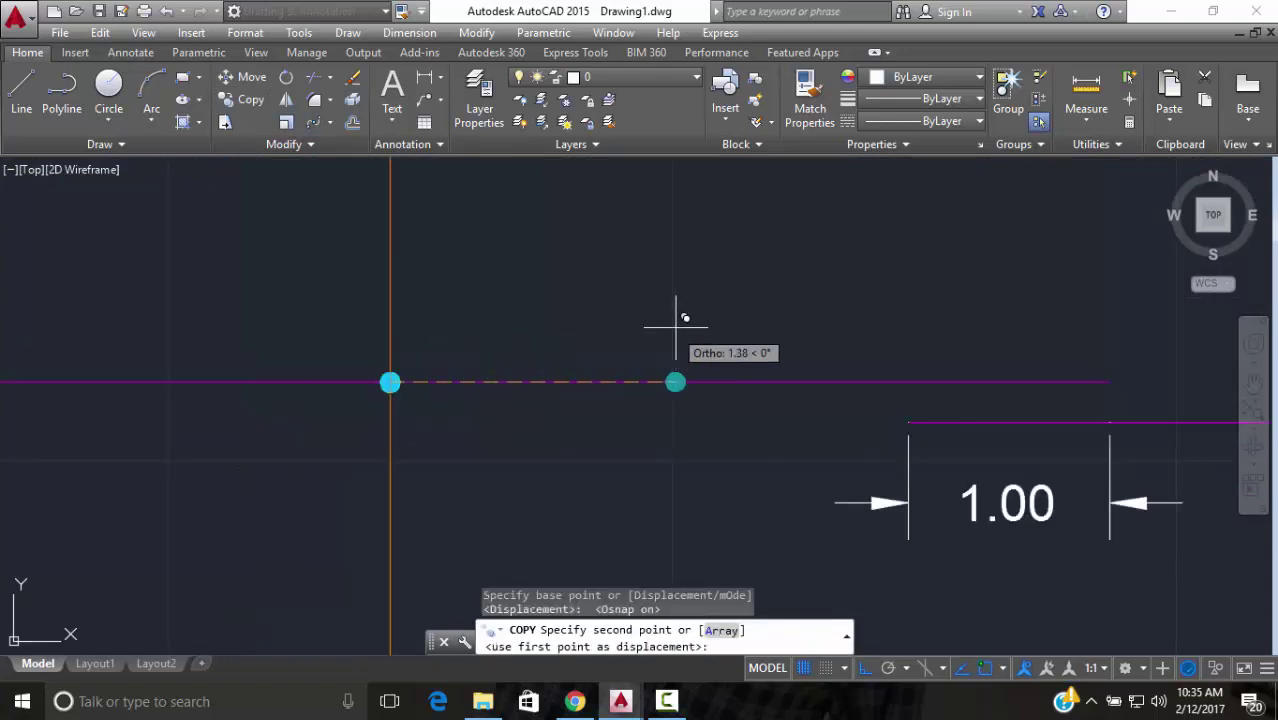
pyautogui.press('F8')
pyautogui.scroll(-4, 776, 308)
pyautogui.scroll(6, 880, 322)
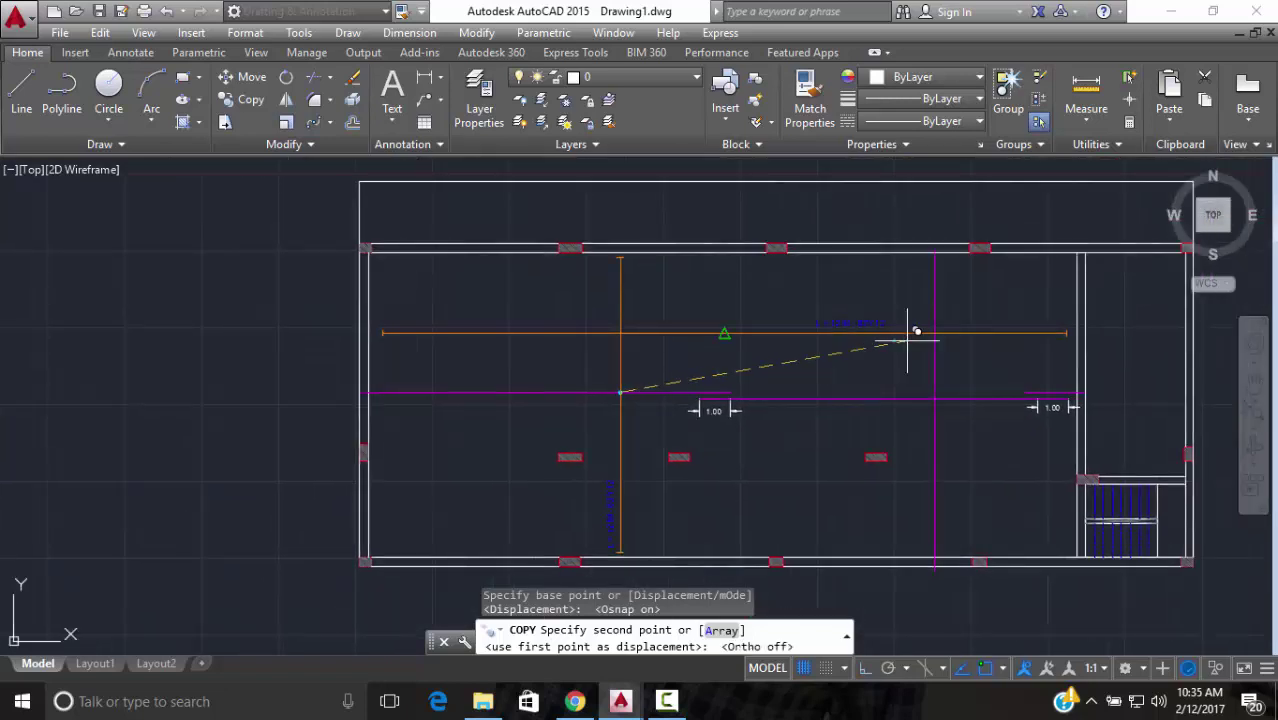
pyautogui.scroll(2, 874, 322)
pyautogui.click(874, 322)
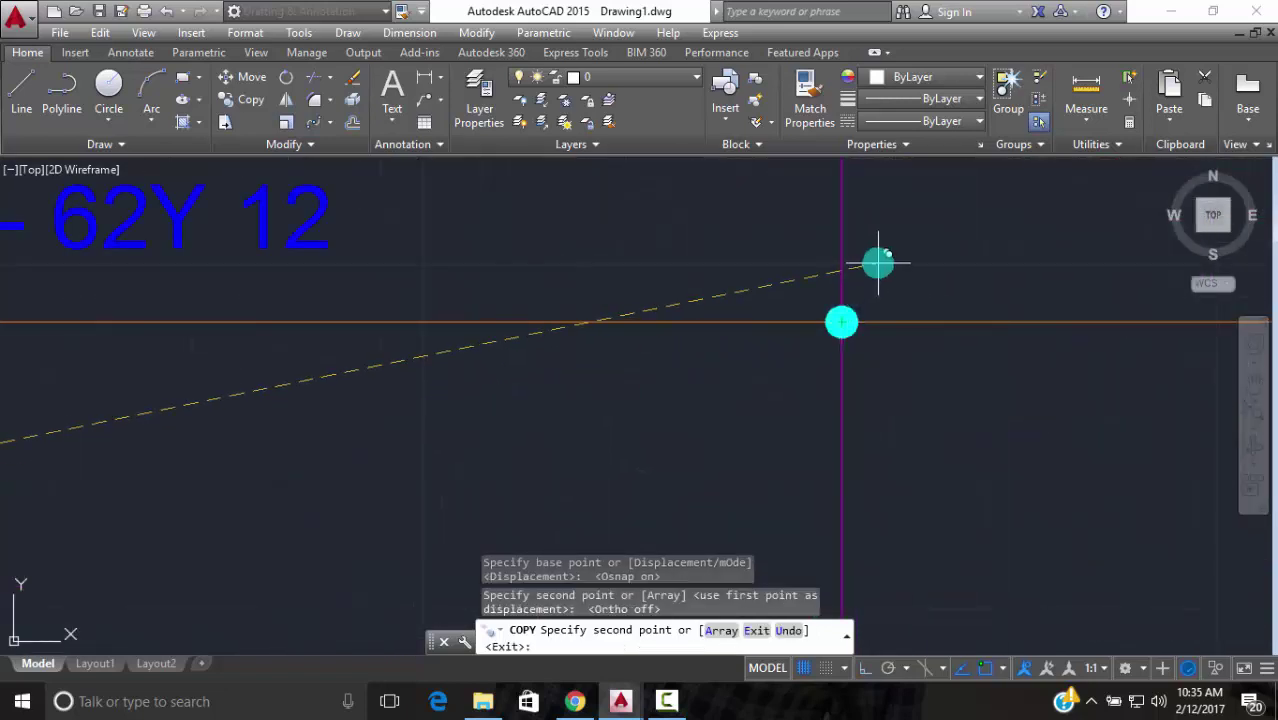
pyautogui.scroll(-5, 870, 310)
pyautogui.scroll(-2, 722, 340)
pyautogui.press('Escape')
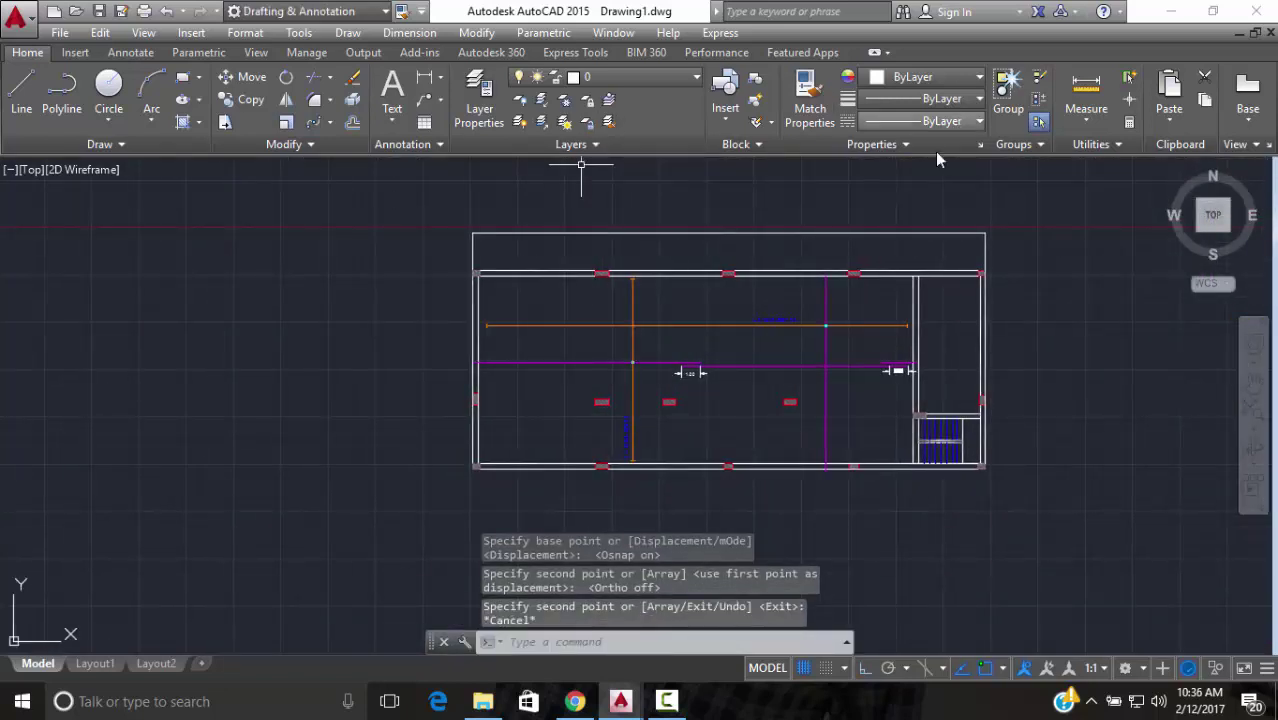
pyautogui.press('Escape')
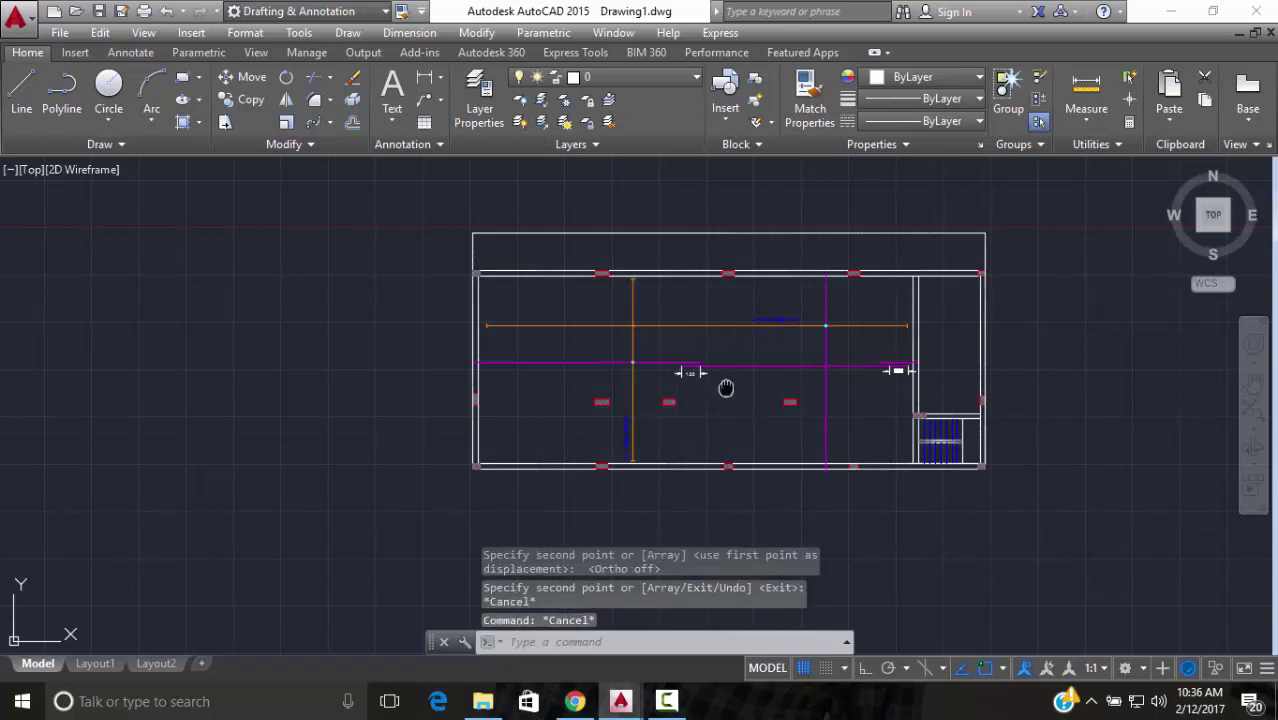
# Compare the annotated plan with the row of four full reinforcement layouts above it
pyautogui.moveTo(726, 388); pyautogui.dragTo(596, 394, button='middle')
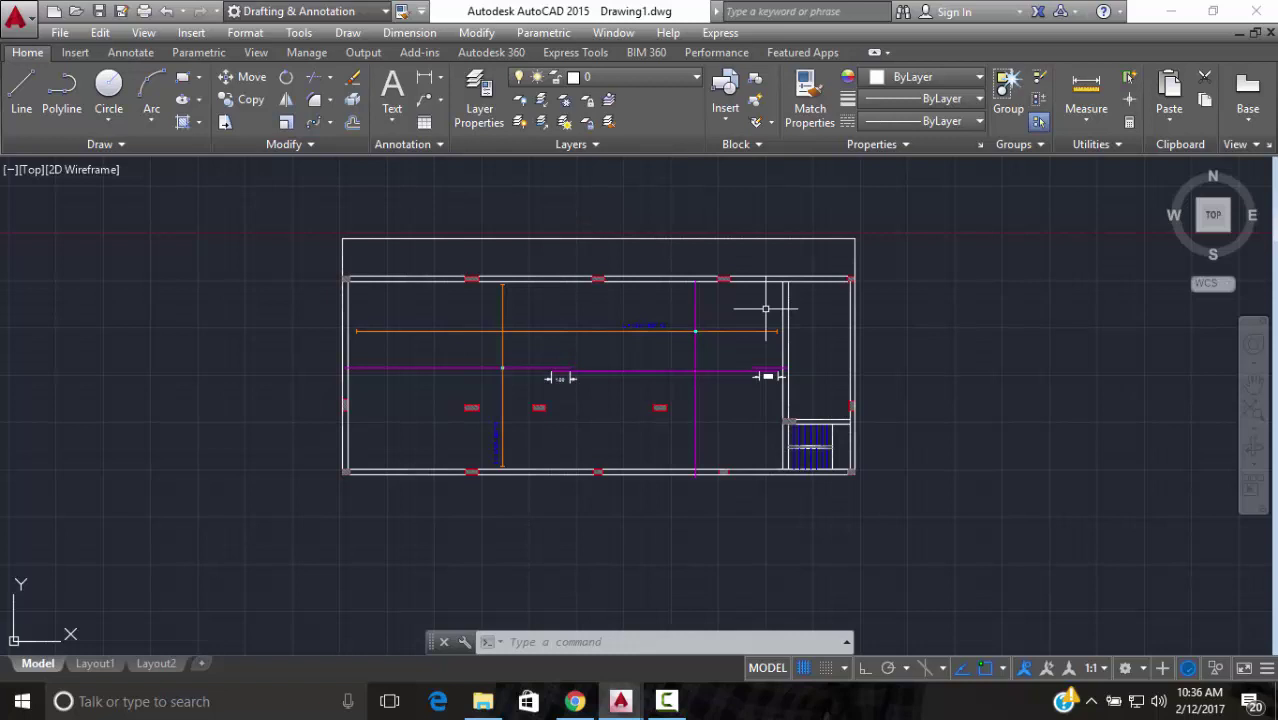
pyautogui.scroll(-5, 765, 309)
pyautogui.moveTo(776, 391); pyautogui.dragTo(708, 554, button='middle')
pyautogui.scroll(4, 715, 308)
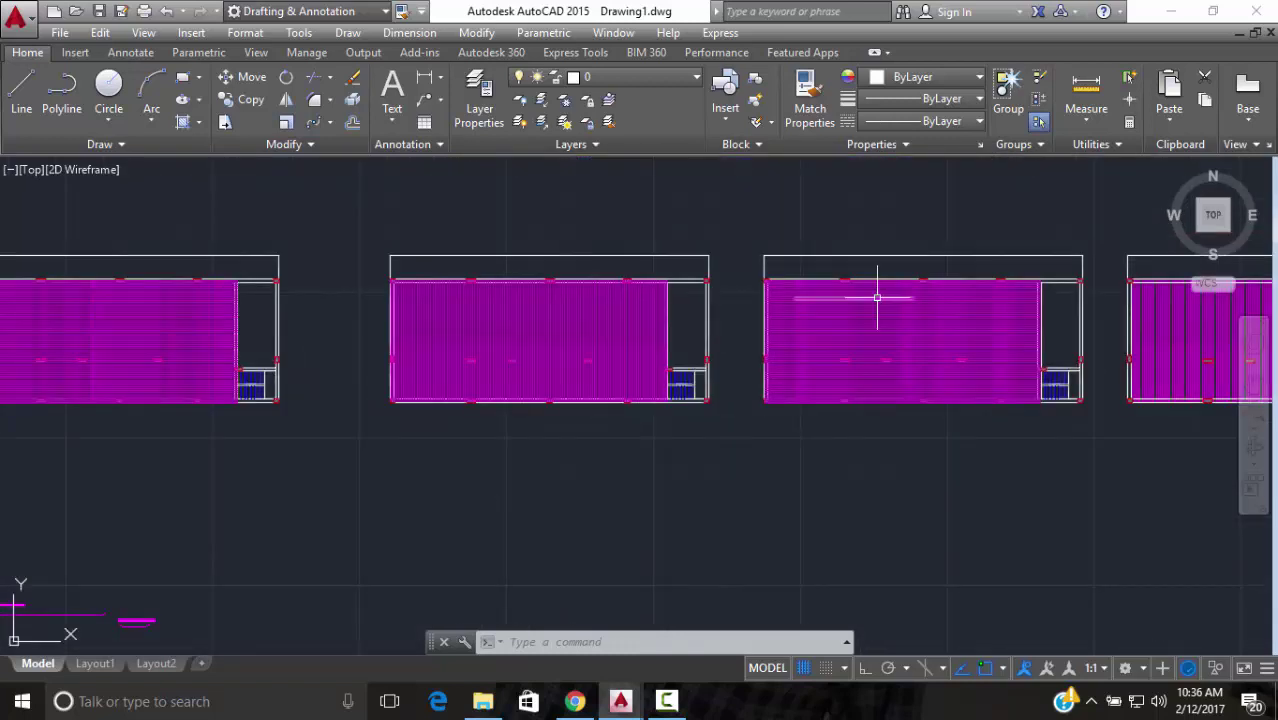
pyautogui.moveTo(877, 297); pyautogui.dragTo(732, 315, button='middle')
pyautogui.scroll(-4, 828, 331)
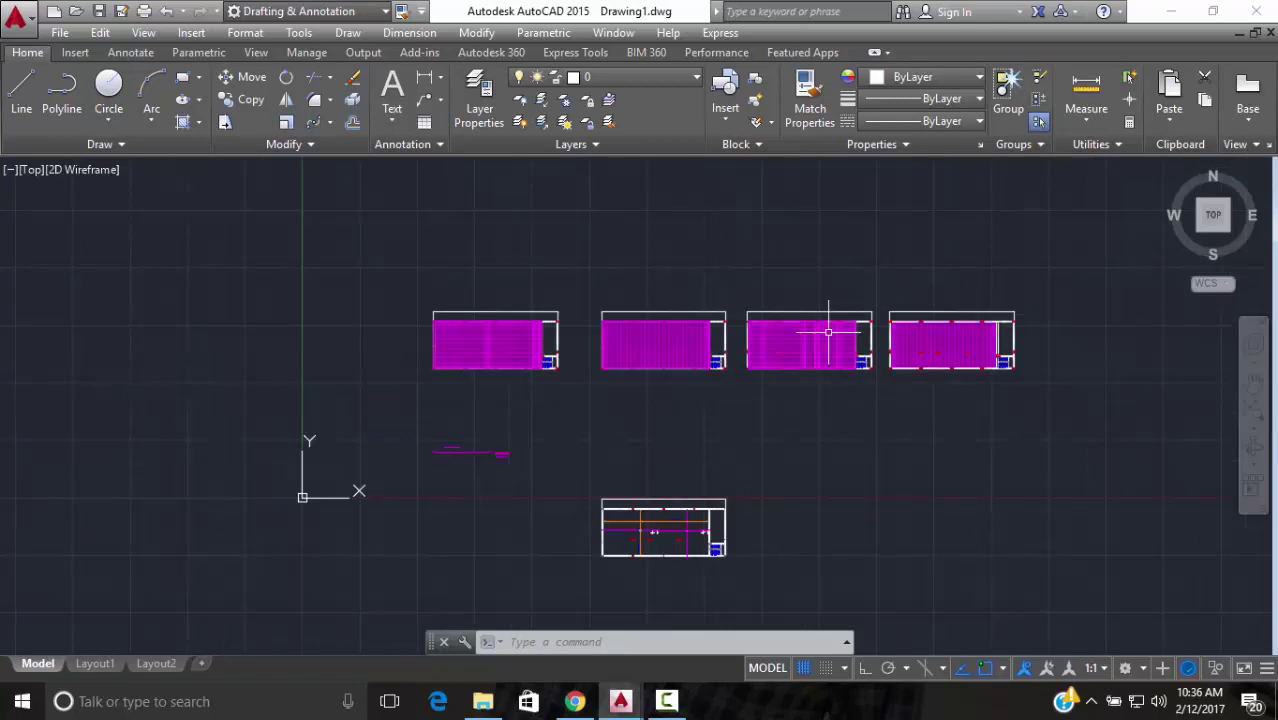
pyautogui.scroll(-2, 690, 530)
pyautogui.scroll(9, 690, 540)
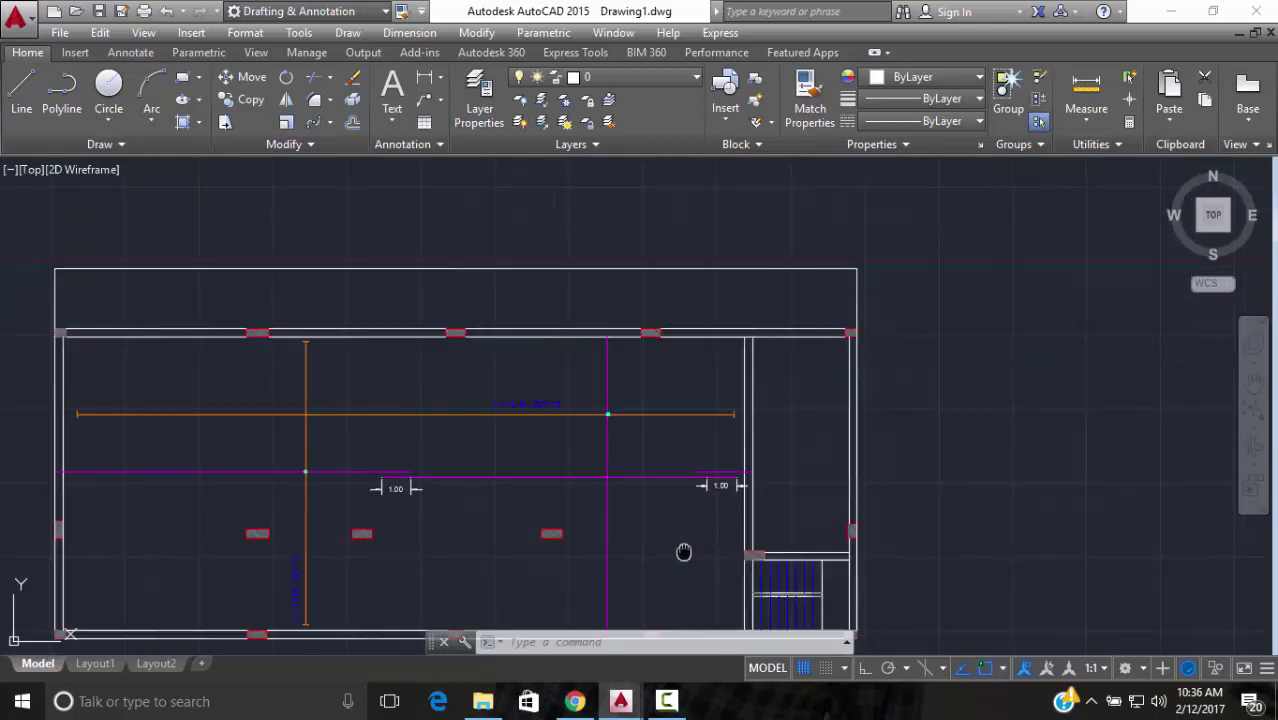
pyautogui.moveTo(684, 552); pyautogui.dragTo(664, 492, button='middle')
pyautogui.scroll(-3, 639, 420)
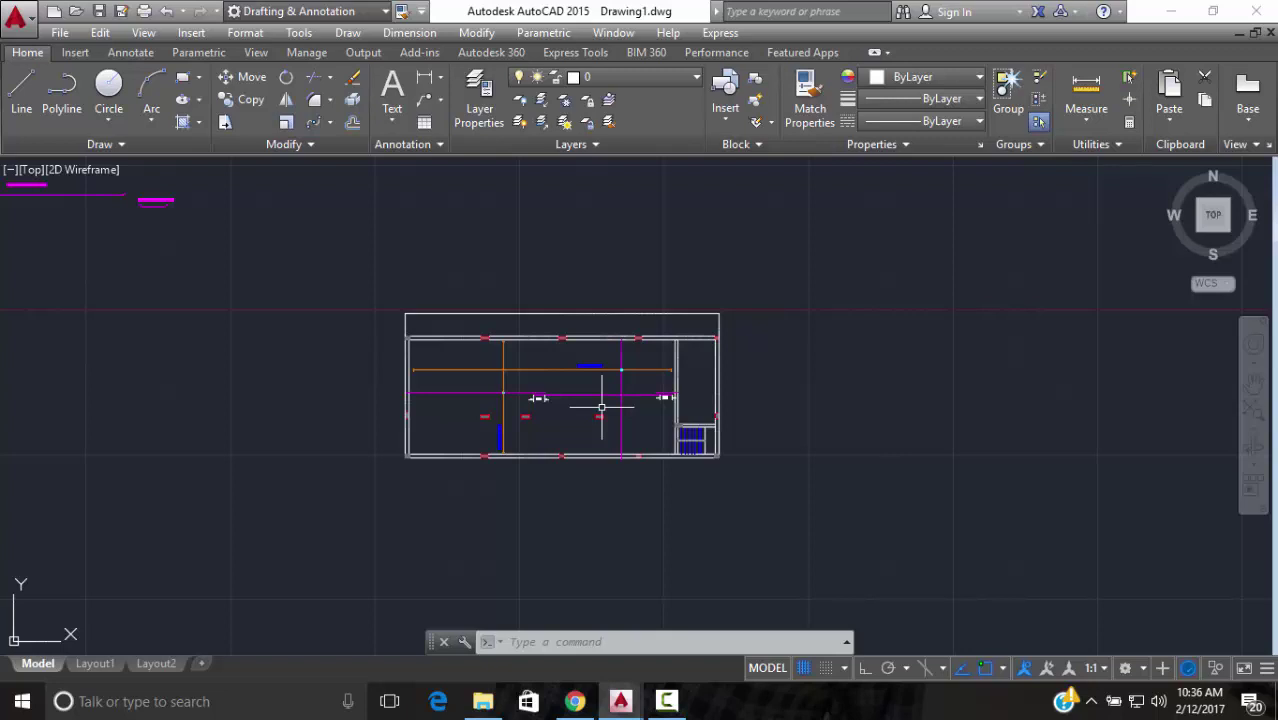
pyautogui.scroll(-5, 601, 407)
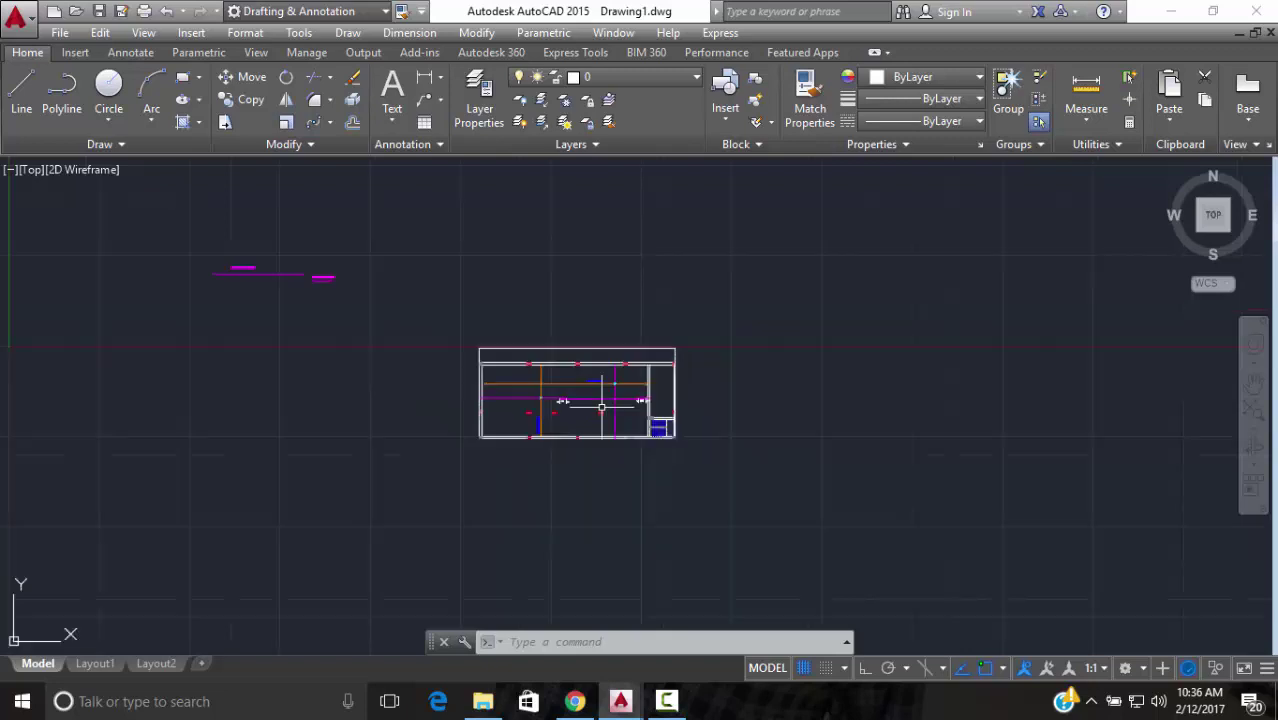
pyautogui.scroll(-2, 650, 318)
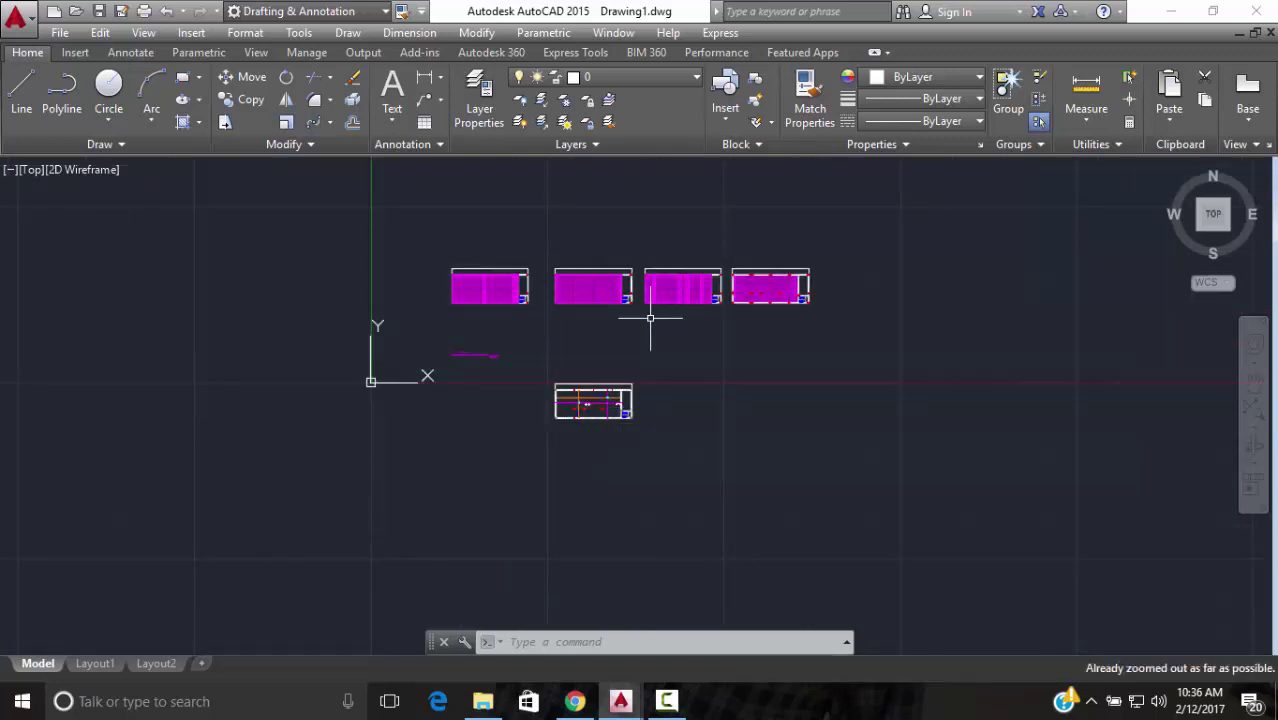
pyautogui.scroll(4, 648, 366)
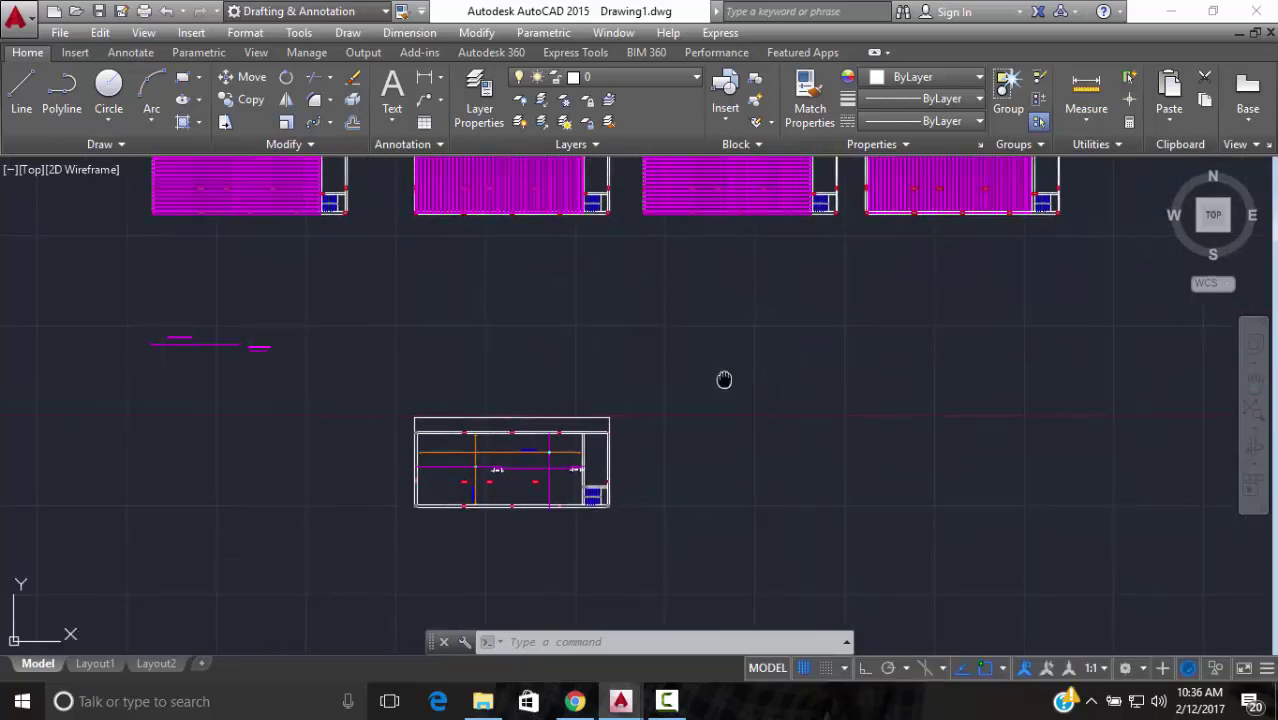
# Try to isolate the layers of the outline, walls and column at the annotated plan's northeast corner, and undo the isolation
pyautogui.moveTo(724, 379); pyautogui.dragTo(595, 454, button='middle')
pyautogui.scroll(4, 513, 534)
pyautogui.click(425, 285)
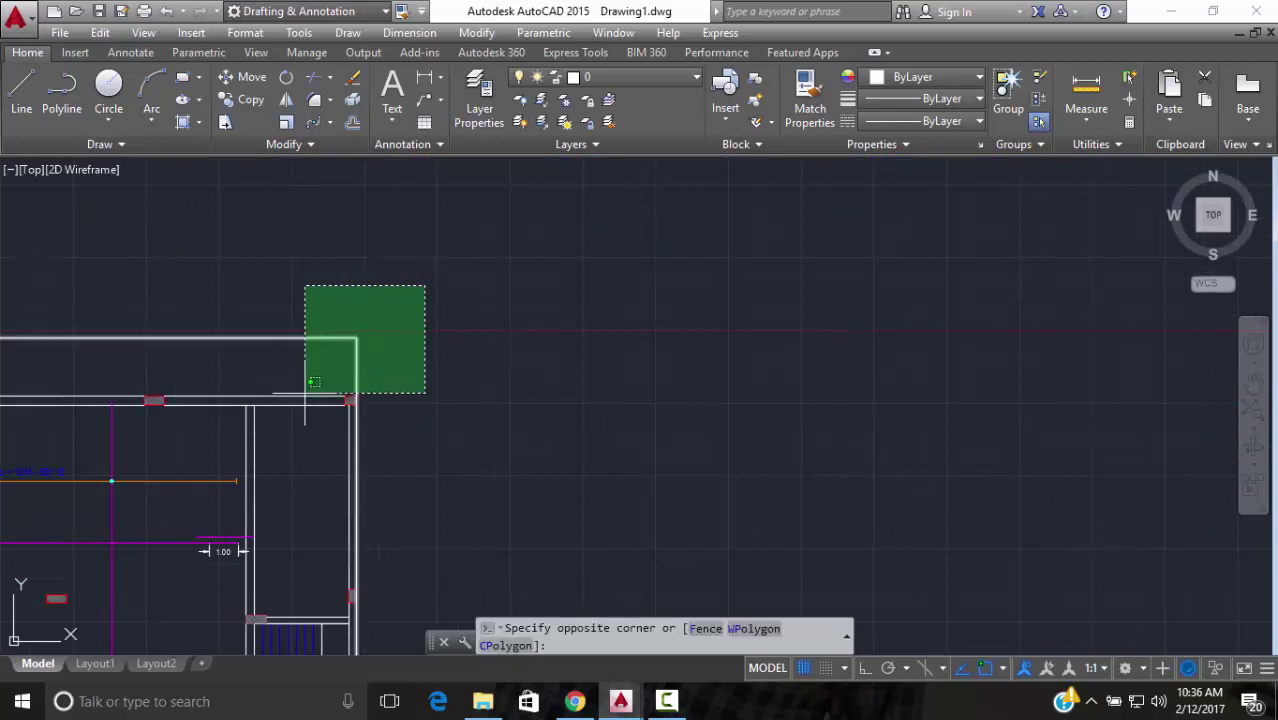
pyautogui.click(218, 422)
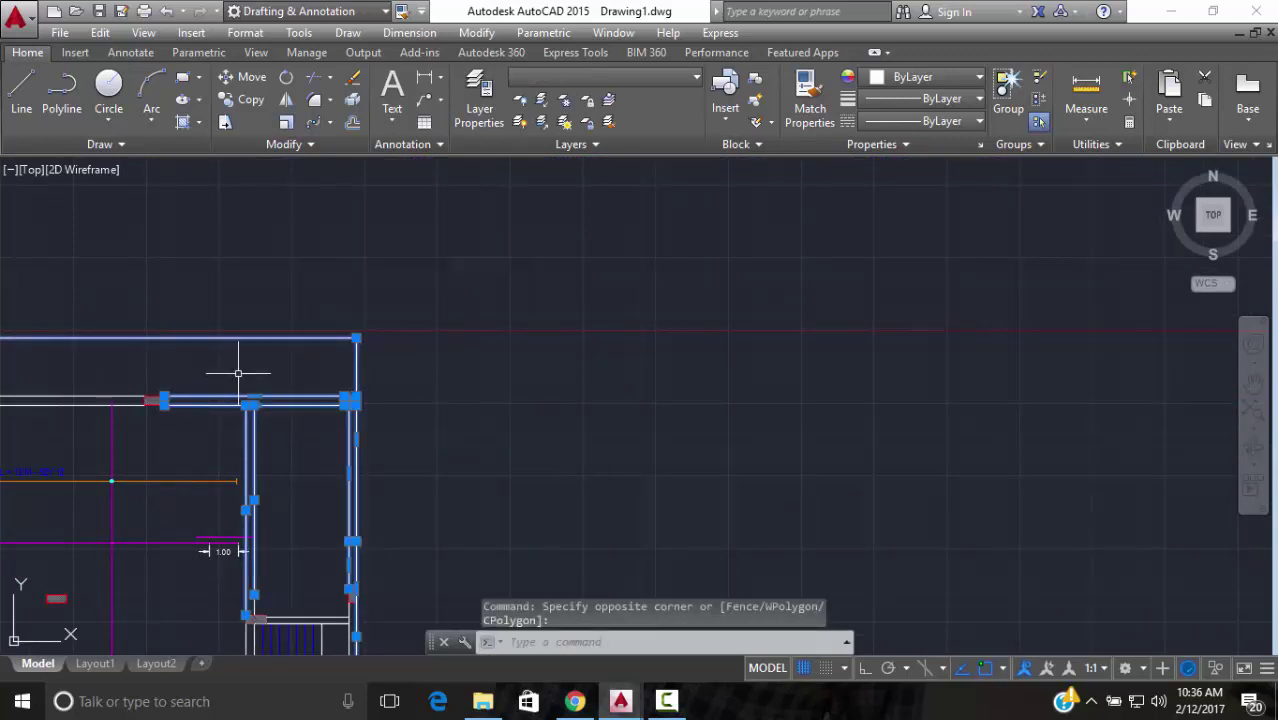
pyautogui.write('LAYISO')
pyautogui.press('Return')
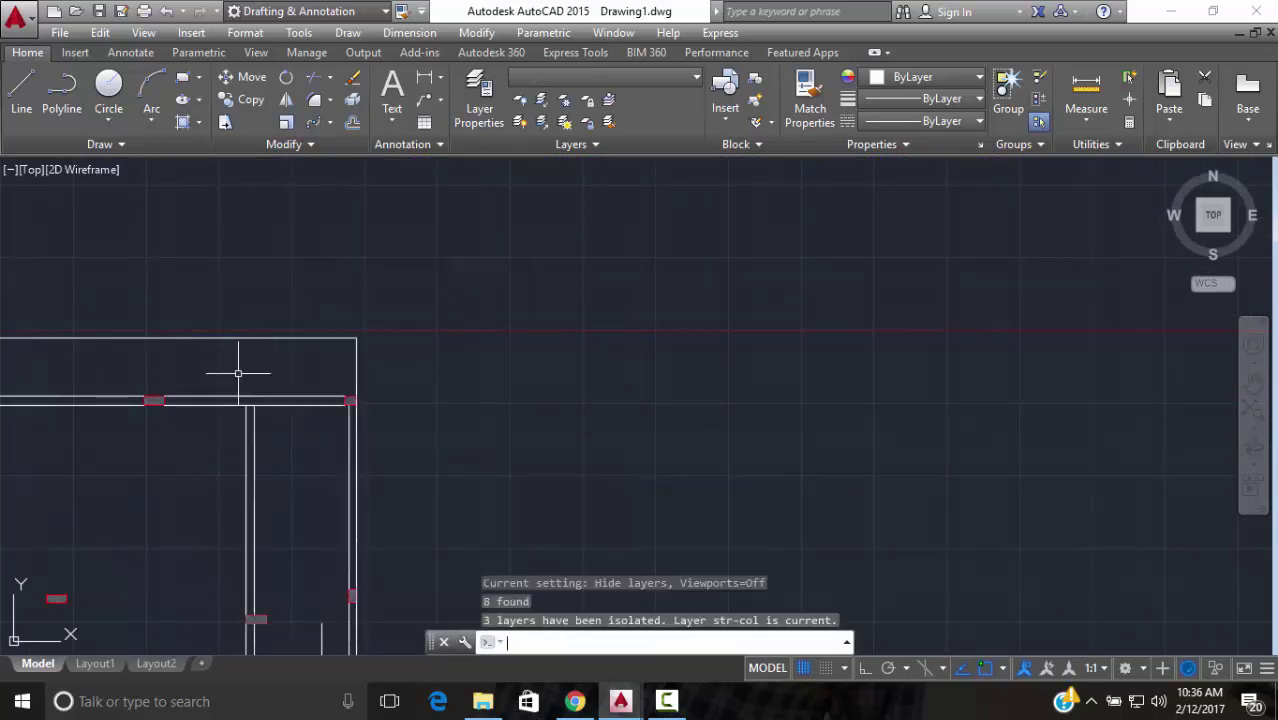
pyautogui.scroll(-8, 238, 373)
pyautogui.scroll(4, 343, 363)
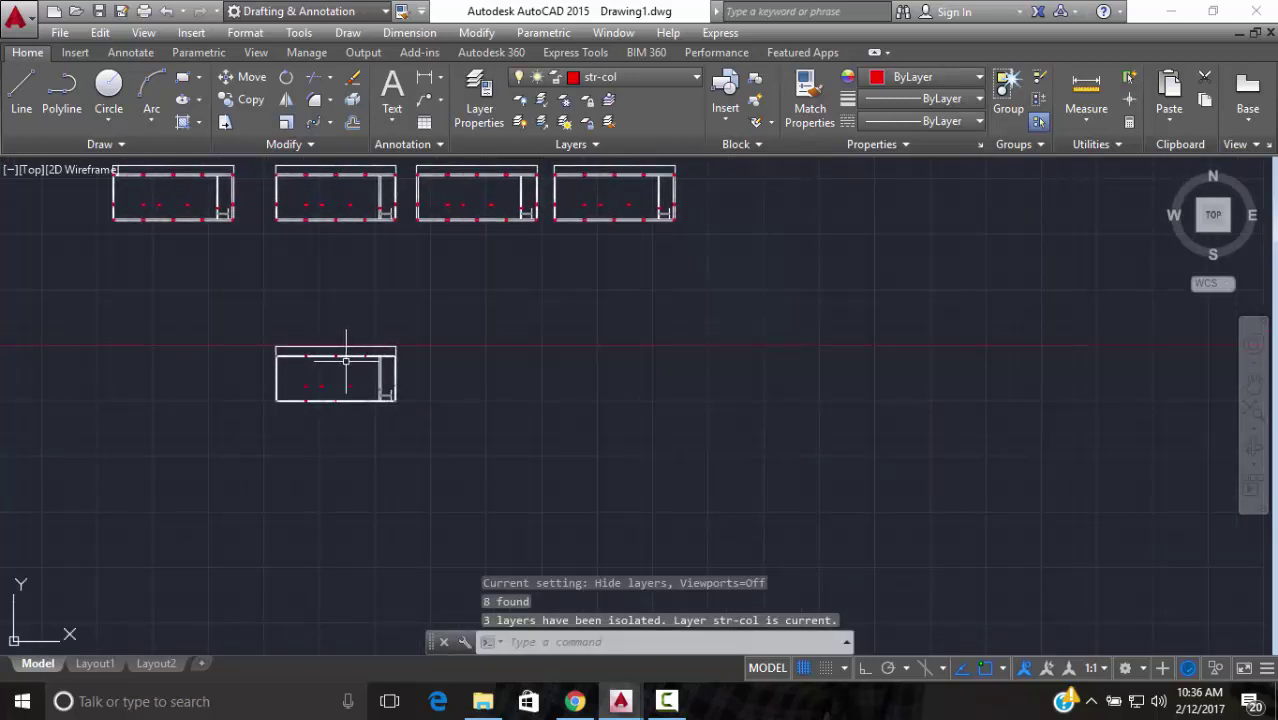
pyautogui.hotkey('ctrl', 'z')
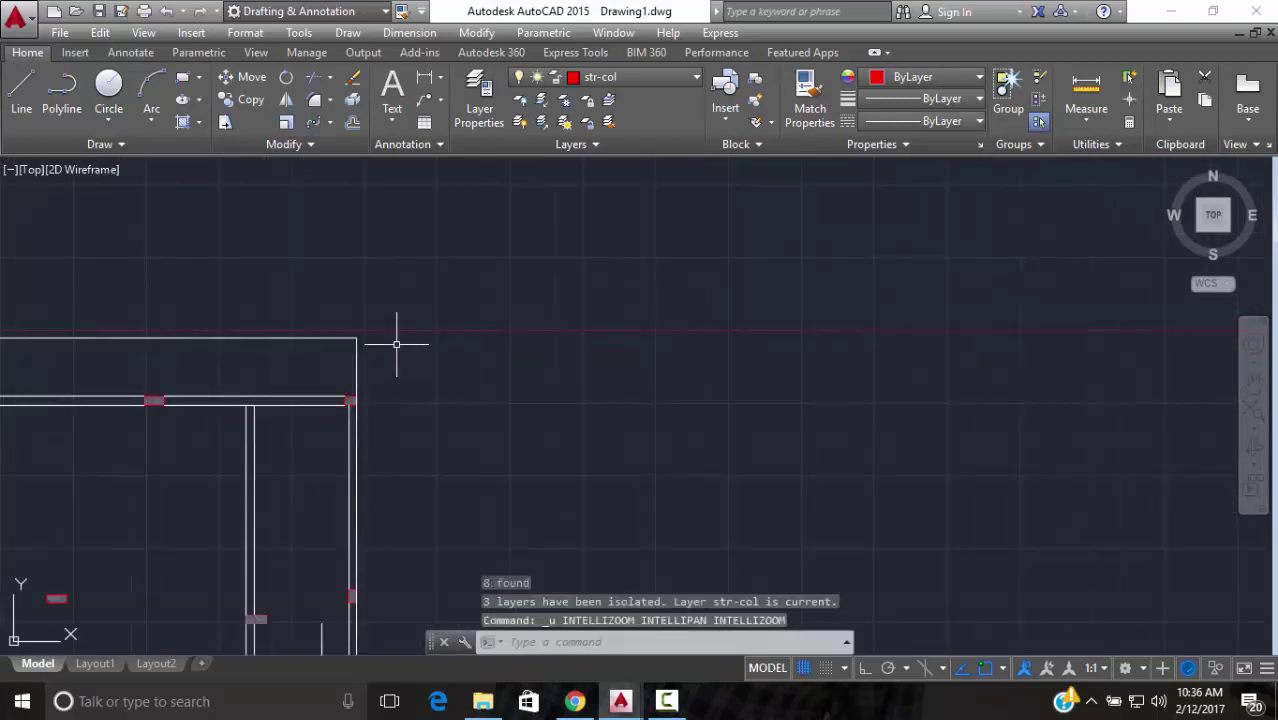
pyautogui.hotkey('ctrl', 'z')
# Isolate the layers of the annotated plan's outline, walls, columns and staircase, selecting objects at its northeast and southeast corners
pyautogui.scroll(-3, 394, 334)
pyautogui.click(396, 341)
pyautogui.click(342, 370)
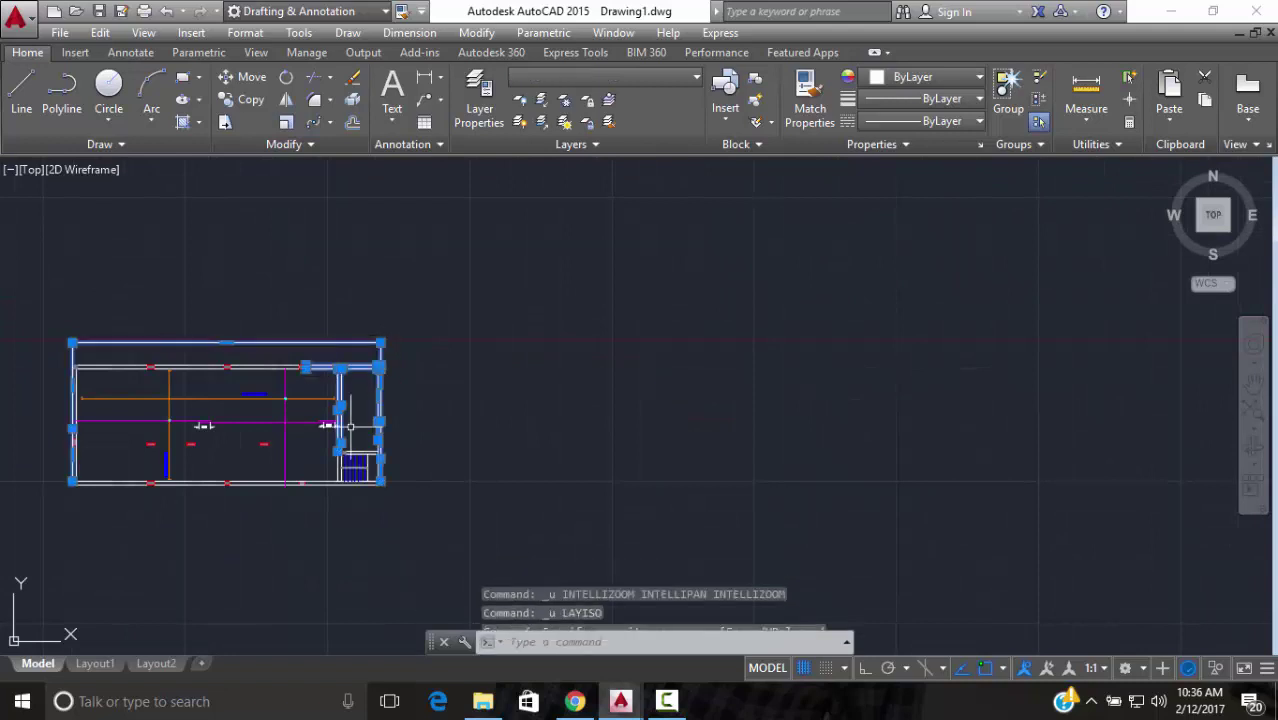
pyautogui.scroll(6, 370, 480)
pyautogui.click(474, 327)
pyautogui.click(214, 497)
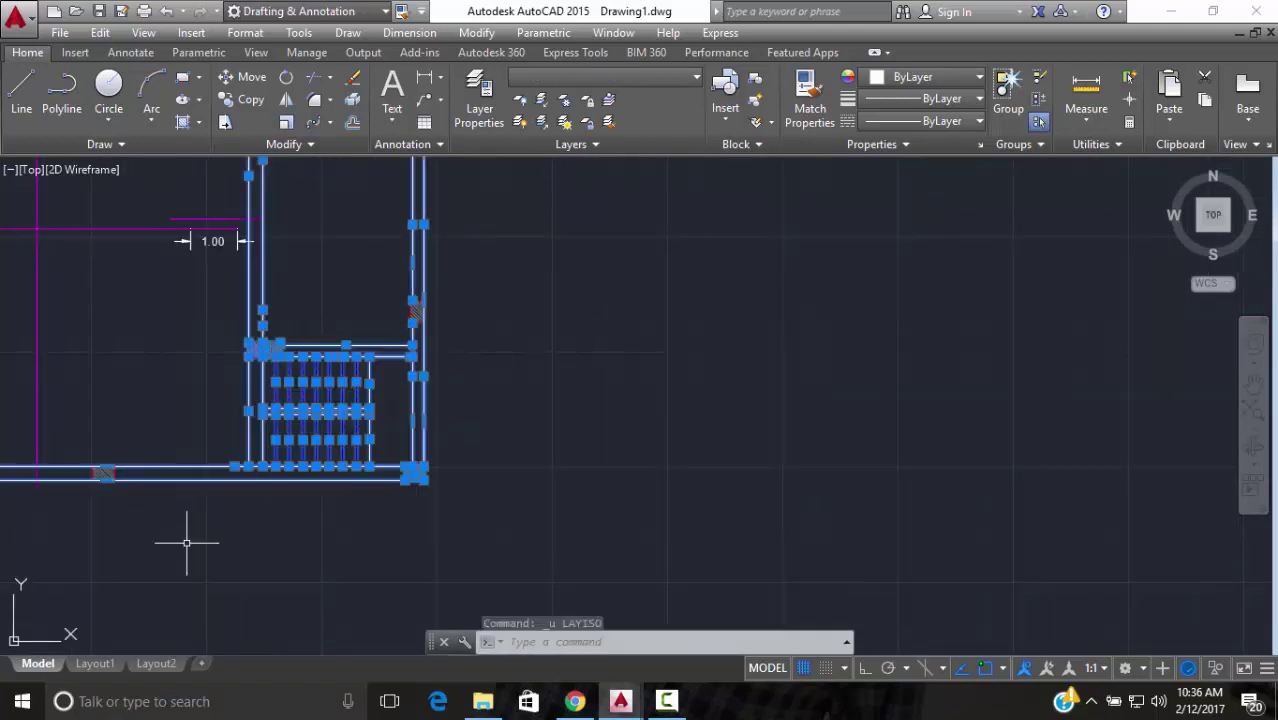
pyautogui.write('LAYISO')
pyautogui.press('Return')
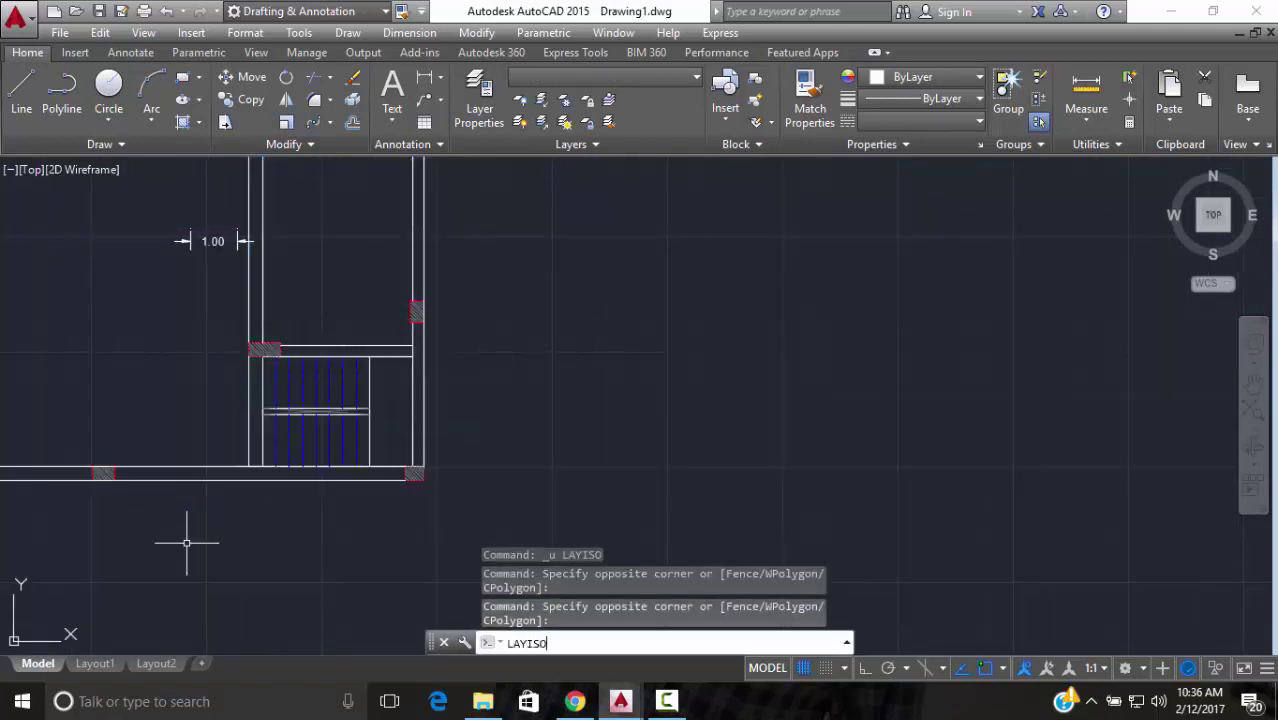
pyautogui.scroll(-4, 125, 442)
pyautogui.moveTo(141, 439); pyautogui.dragTo(234, 399, button='middle')
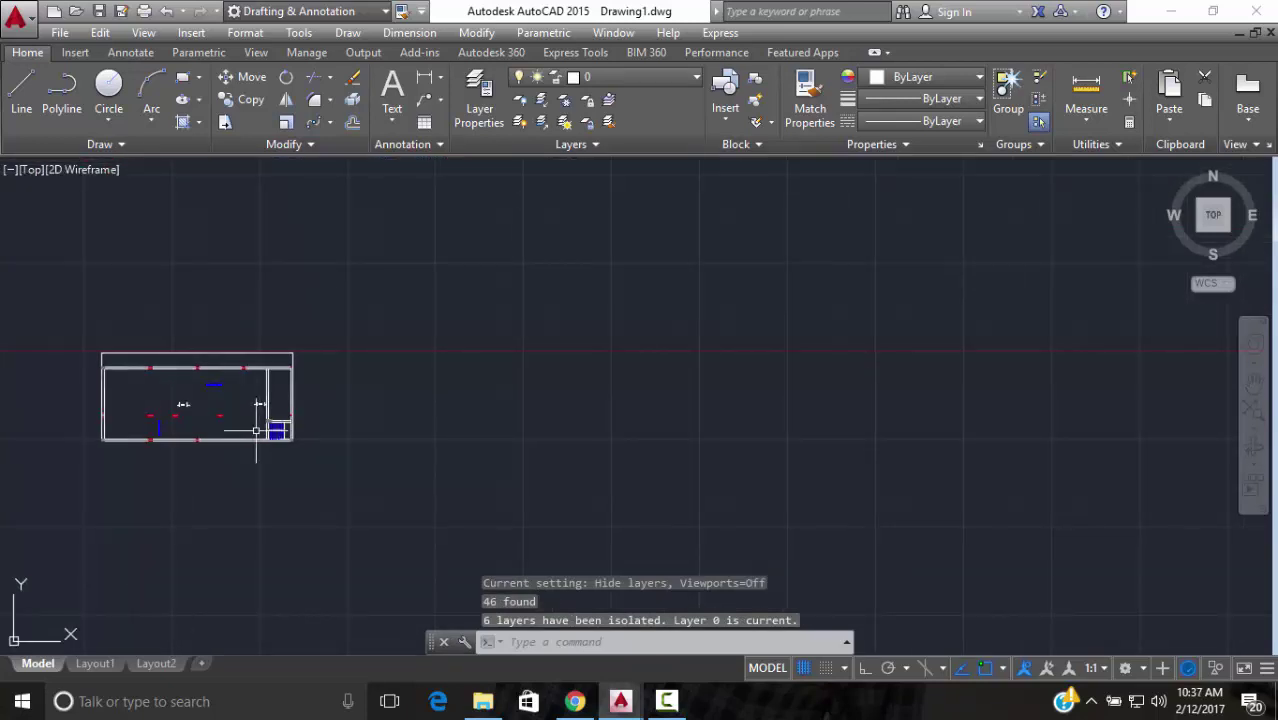
pyautogui.scroll(5, 234, 399)
pyautogui.scroll(-3, 257, 355)
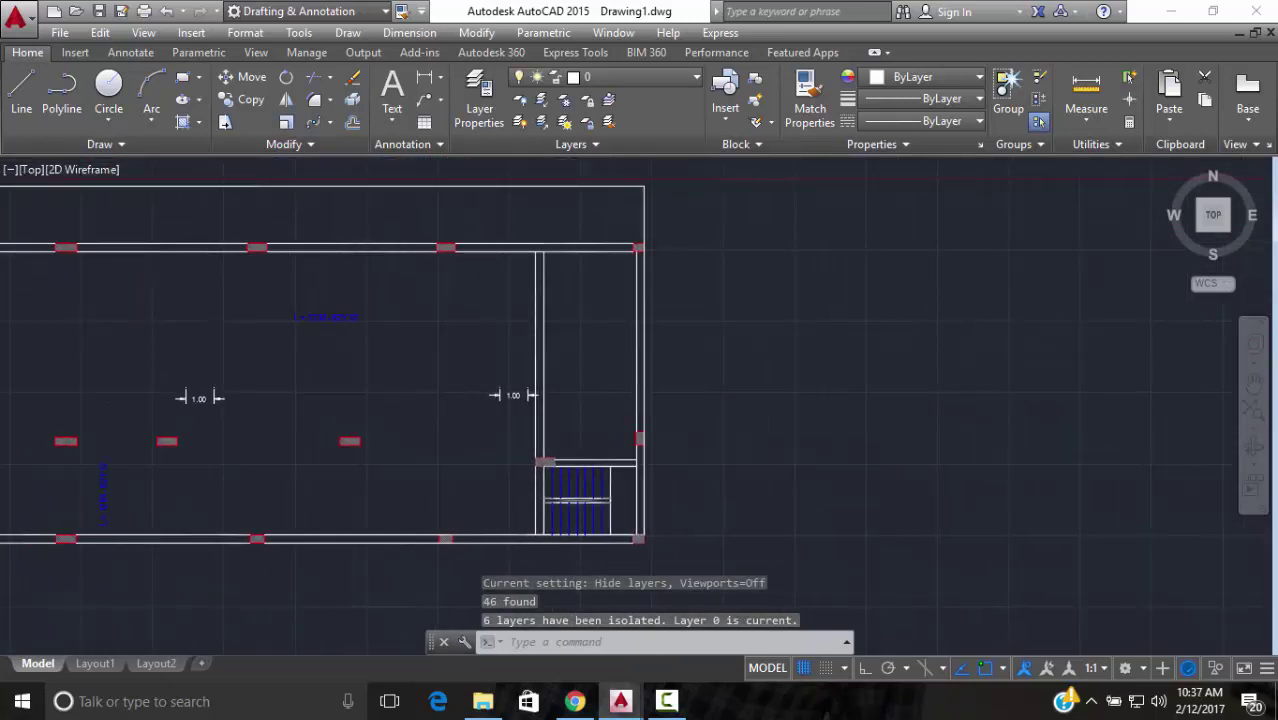
# Copy the isolated floor plan straight east into empty space from its southwest corner, and turn all layers back on
pyautogui.click(620, 219)
pyautogui.click(166, 530)
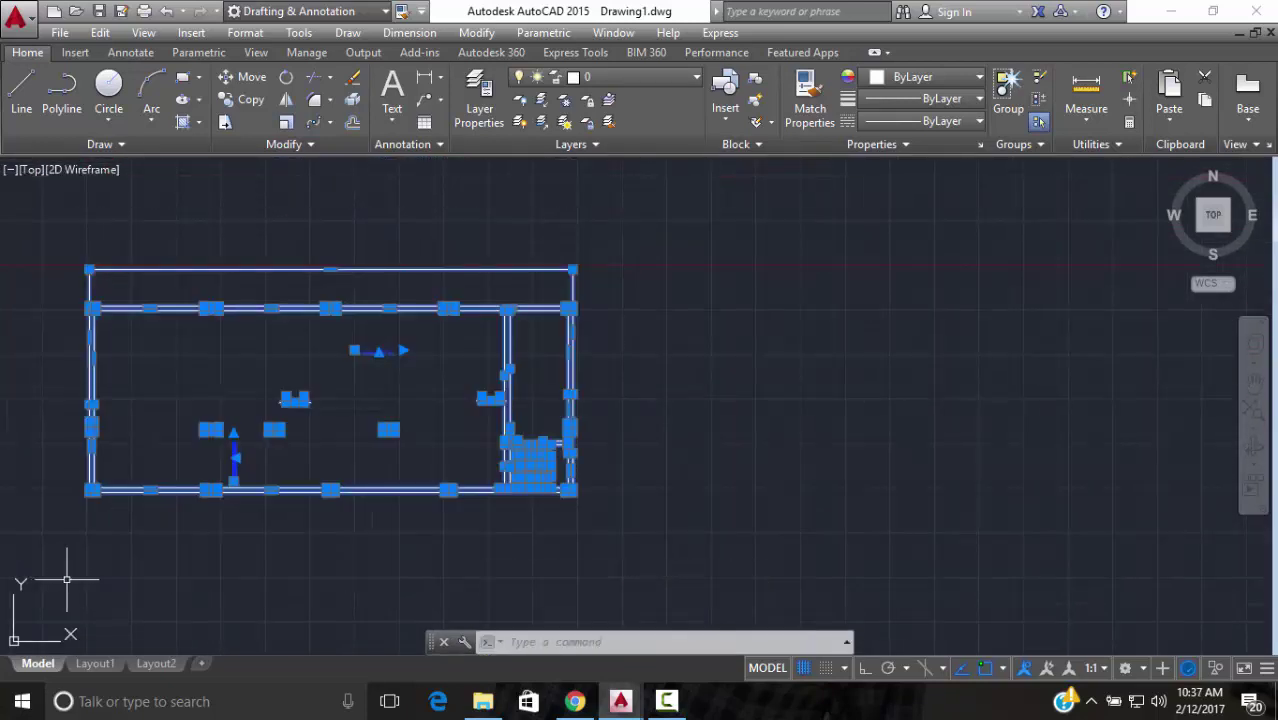
pyautogui.click(251, 99)
pyautogui.click(89, 492)
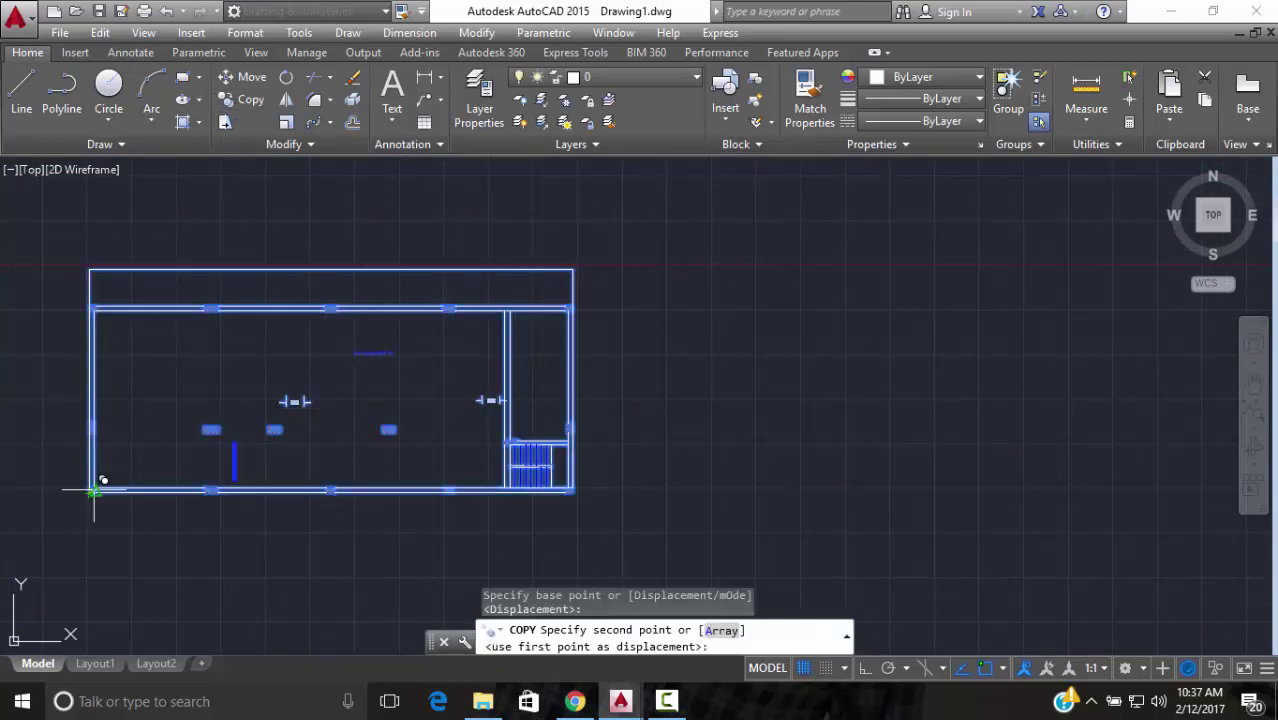
pyautogui.click(893, 493)
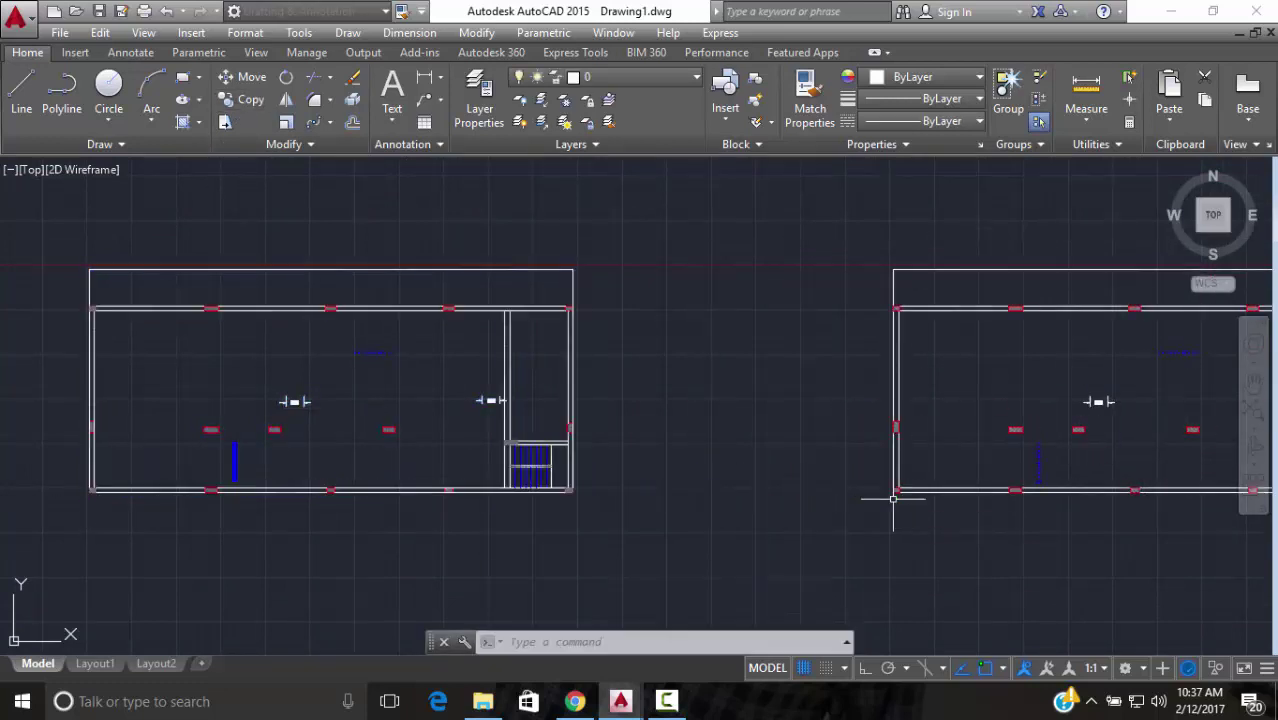
pyautogui.click(563, 122)
pyautogui.scroll(-3, 355, 315)
pyautogui.scroll(5, 330, 330)
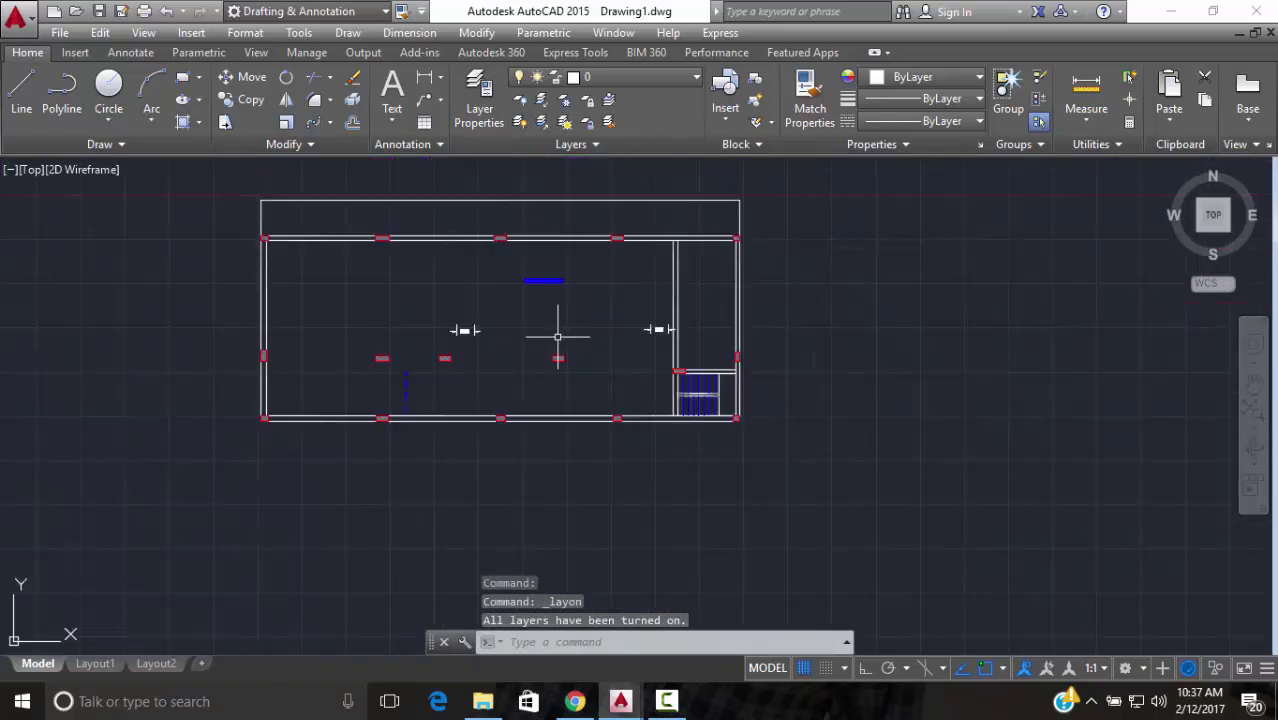
# Erase both blue bar labels and the two overlap dimensions from the new plan copy, leaving only walls, columns and stairs
pyautogui.click(599, 243)
pyautogui.click(393, 347)
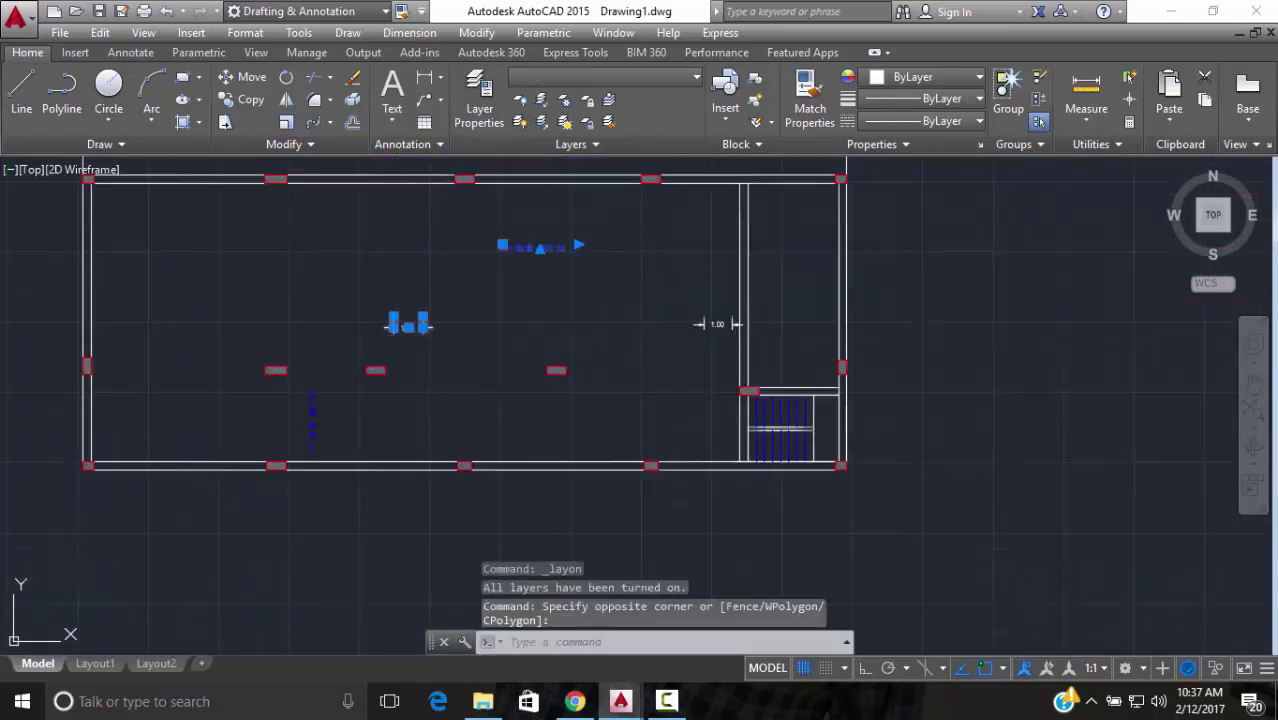
pyautogui.write('e')
pyautogui.press('Return')
pyautogui.click(365, 419)
pyautogui.click(280, 417)
pyautogui.write('e')
pyautogui.press('Return')
pyautogui.click(715, 323)
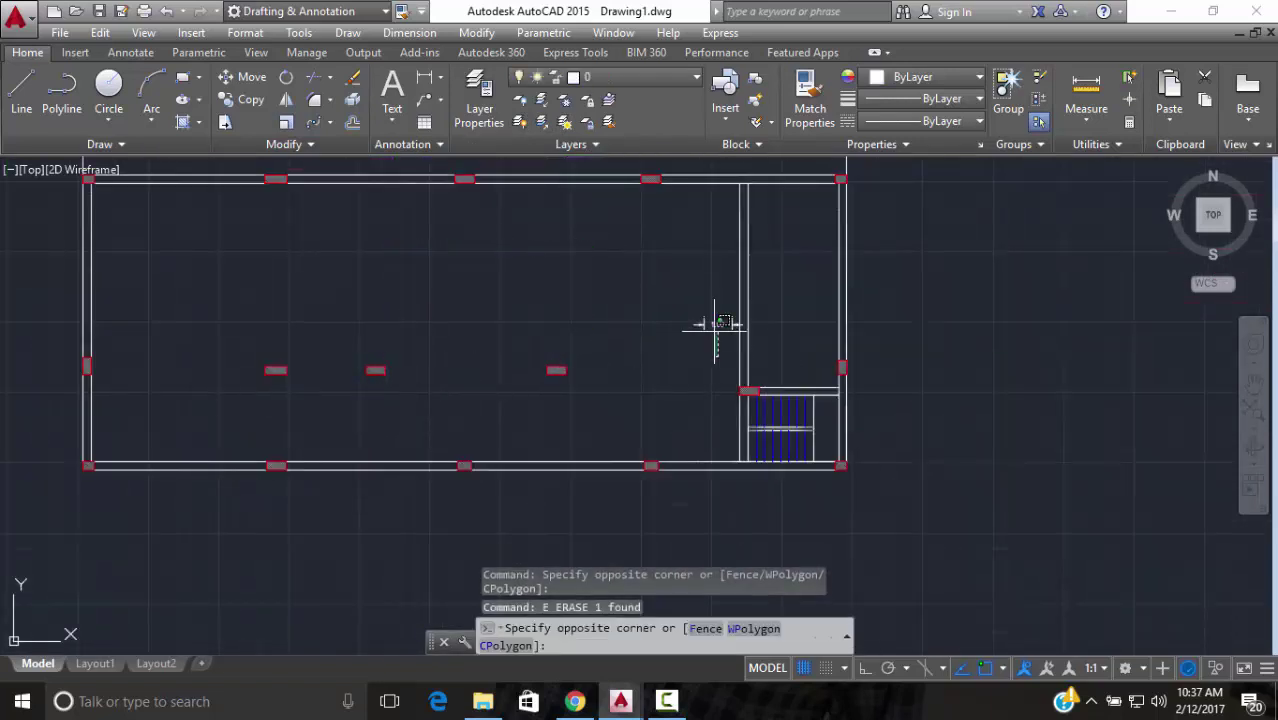
pyautogui.click(685, 294)
# Copy the full row of overlapping horizontal bars inside the south wall of the middle layout to the clean plan copy, matching southwest corners
pyautogui.scroll(-5, 685, 300)
pyautogui.moveTo(560, 300)
pyautogui.mouseDown(button='middle')
pyautogui.moveTo(534, 320)
pyautogui.moveTo(468, 322)
pyautogui.mouseUp(button='middle')
pyautogui.scroll(5, 490, 326)
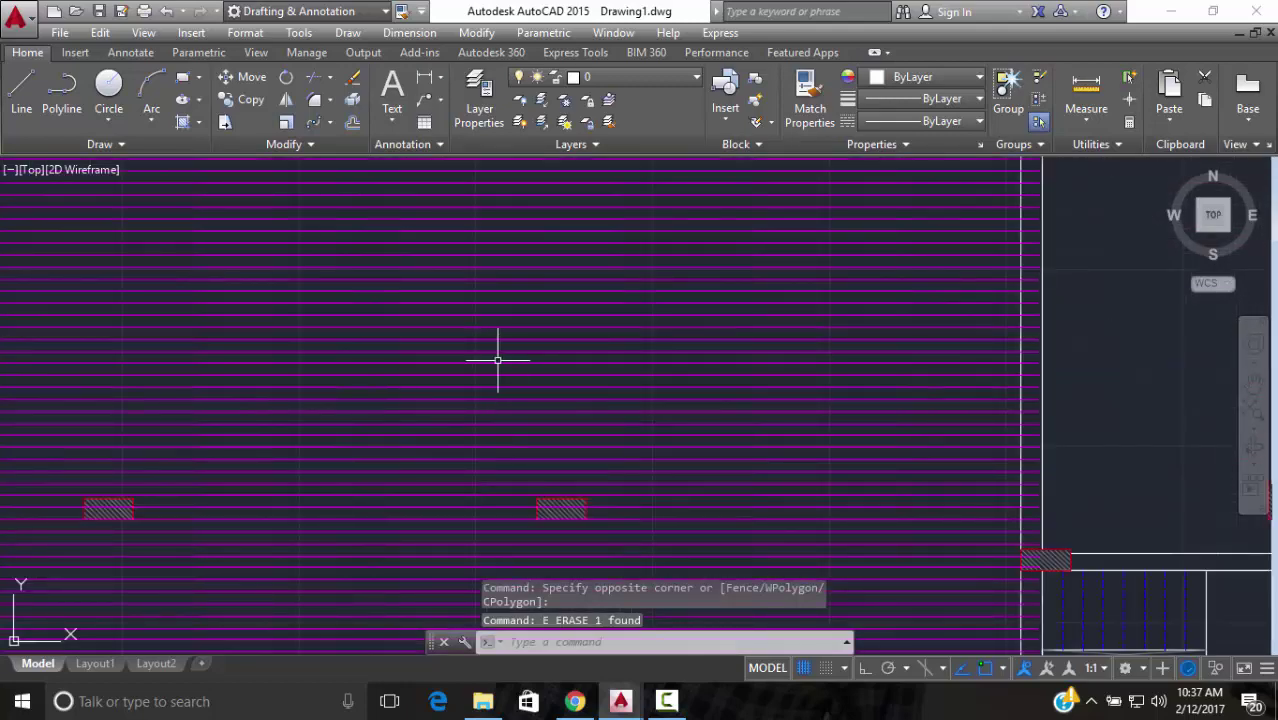
pyautogui.scroll(-3, 362, 514)
pyautogui.moveTo(362, 514); pyautogui.dragTo(548, 305, button='middle')
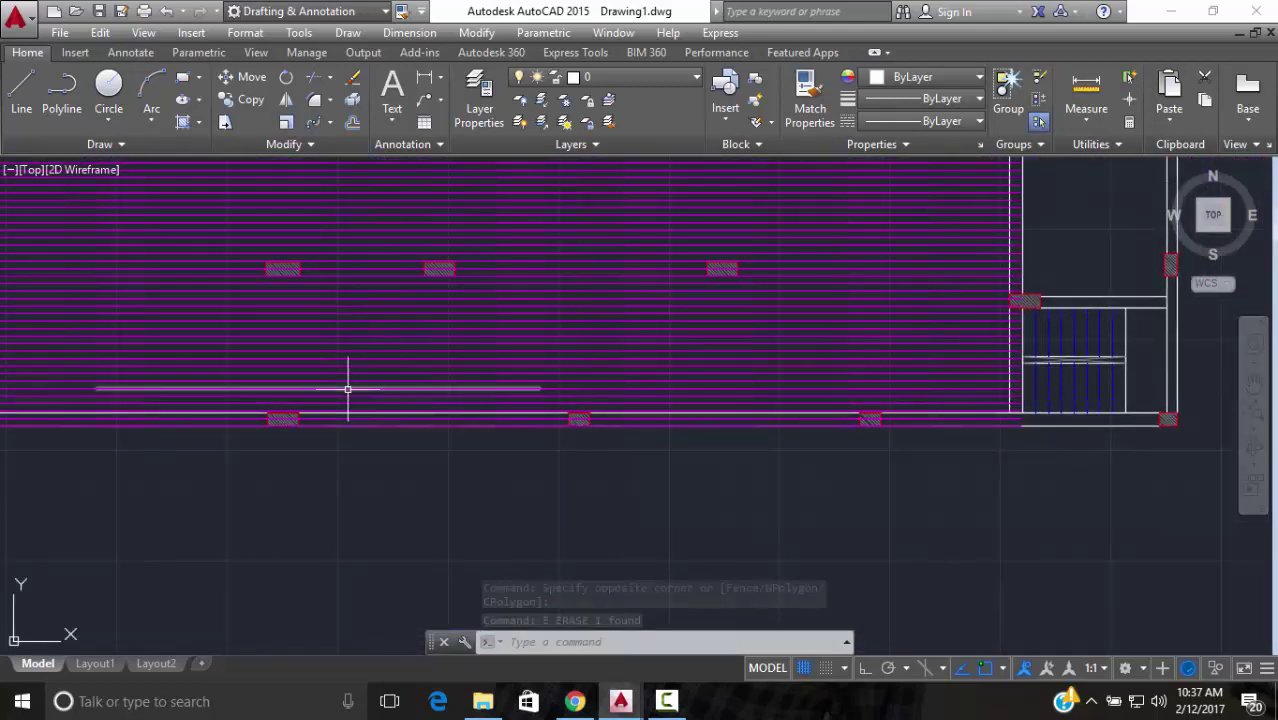
pyautogui.scroll(-2, 331, 365)
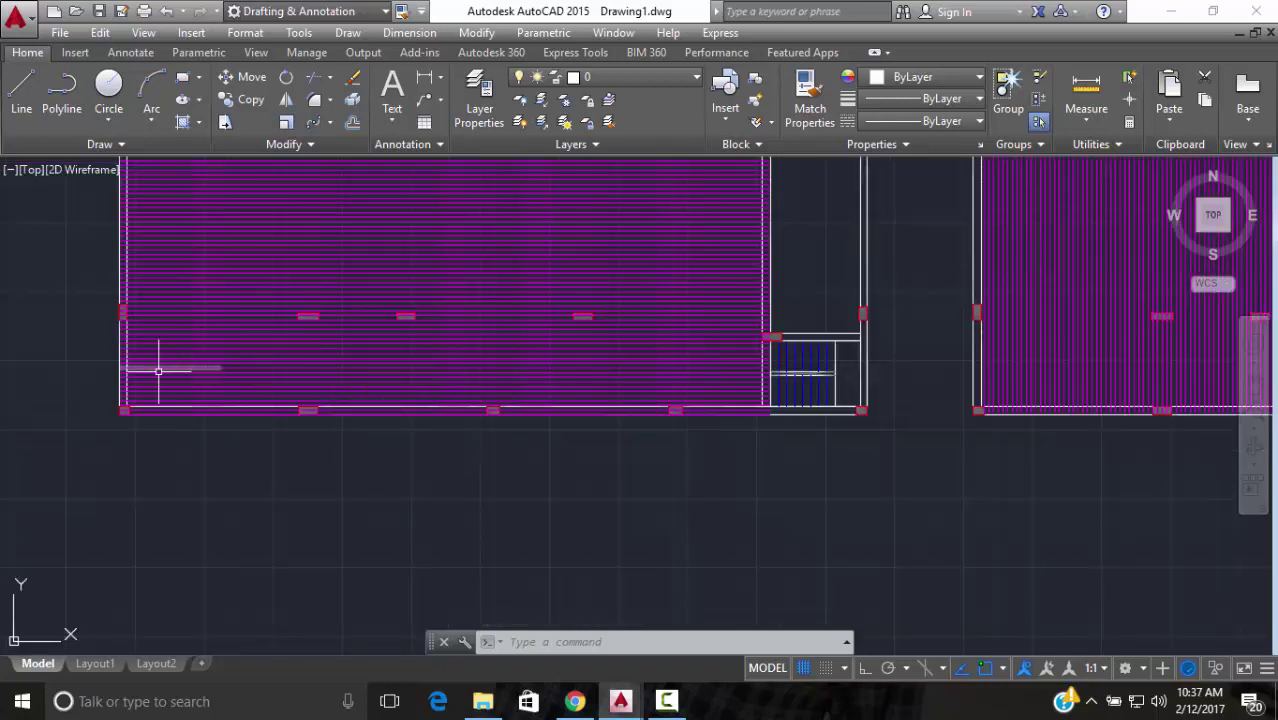
pyautogui.scroll(4, 145, 378)
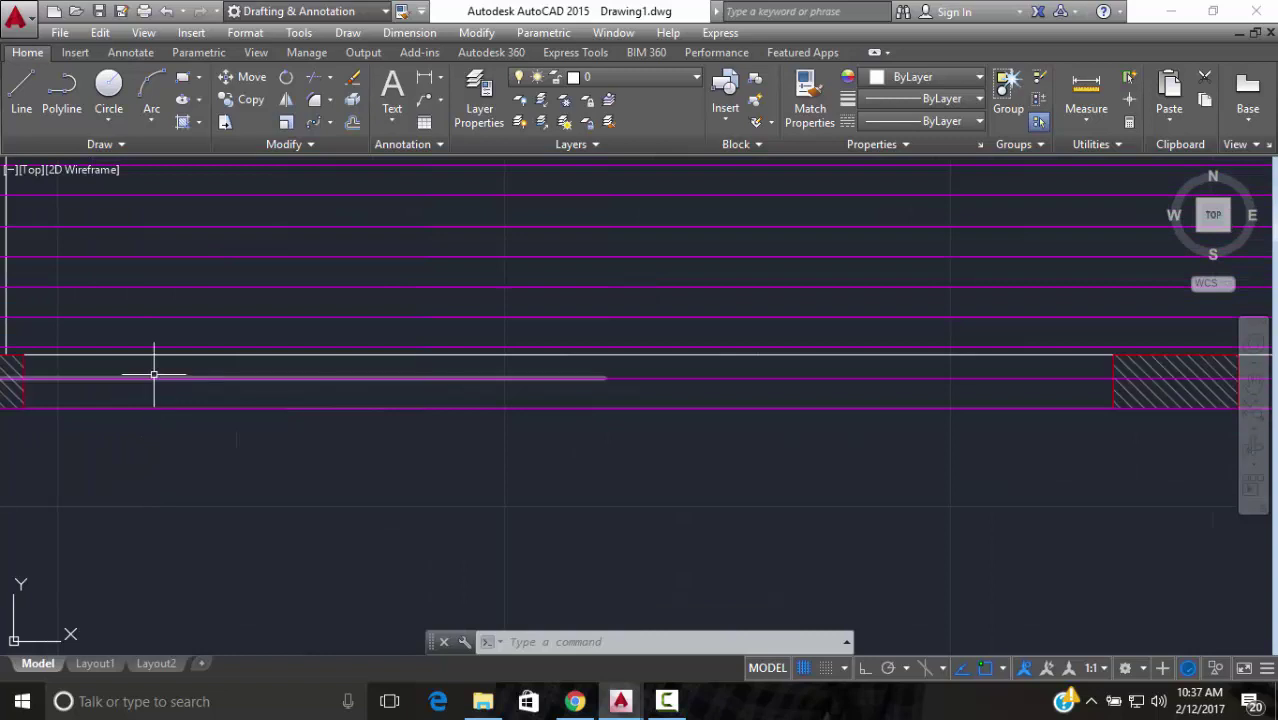
pyautogui.click(154, 373)
pyautogui.click(559, 380)
pyautogui.scroll(-3, 727, 378)
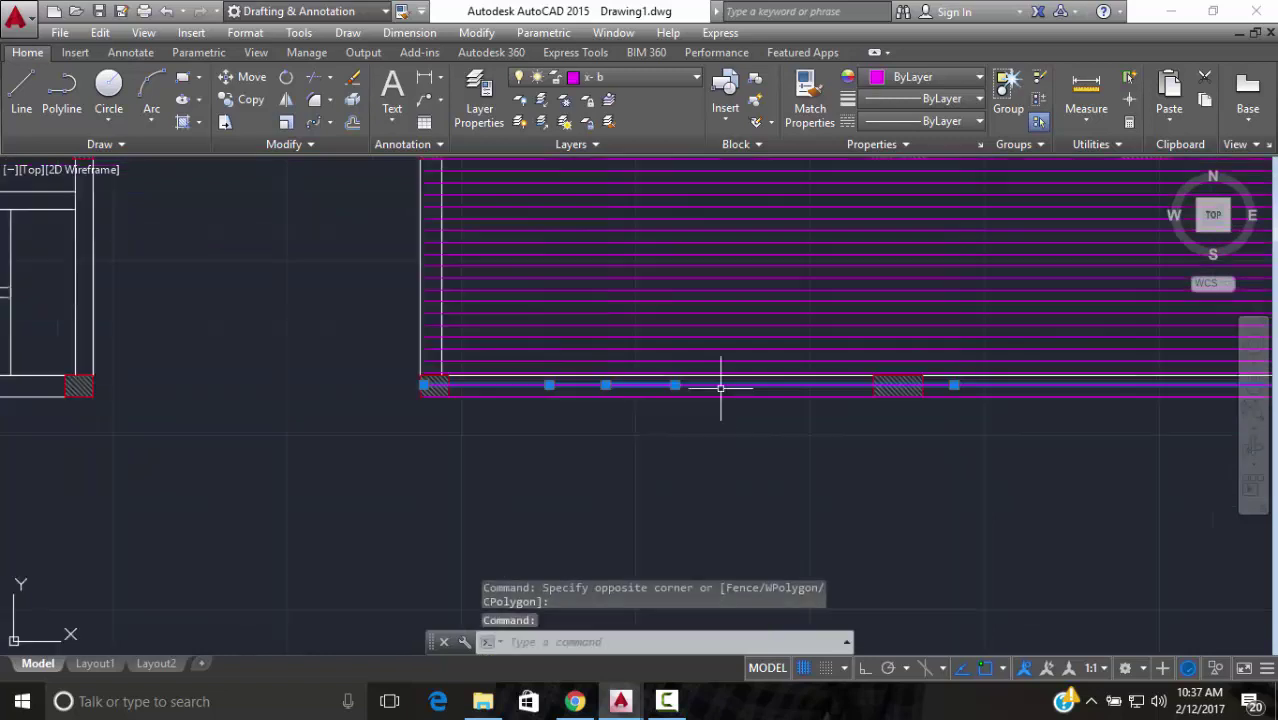
pyautogui.scroll(2, 297, 408)
pyautogui.scroll(3, 937, 414)
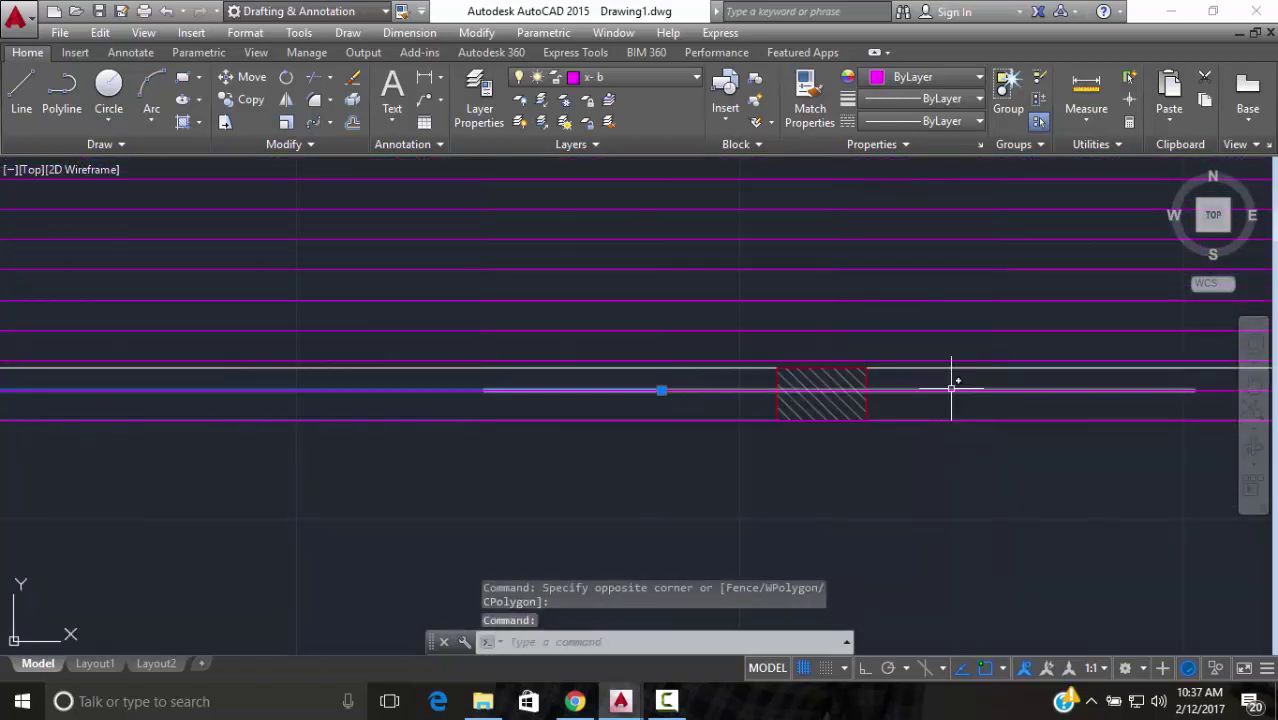
pyautogui.scroll(-4, 952, 372)
pyautogui.scroll(5, 1014, 416)
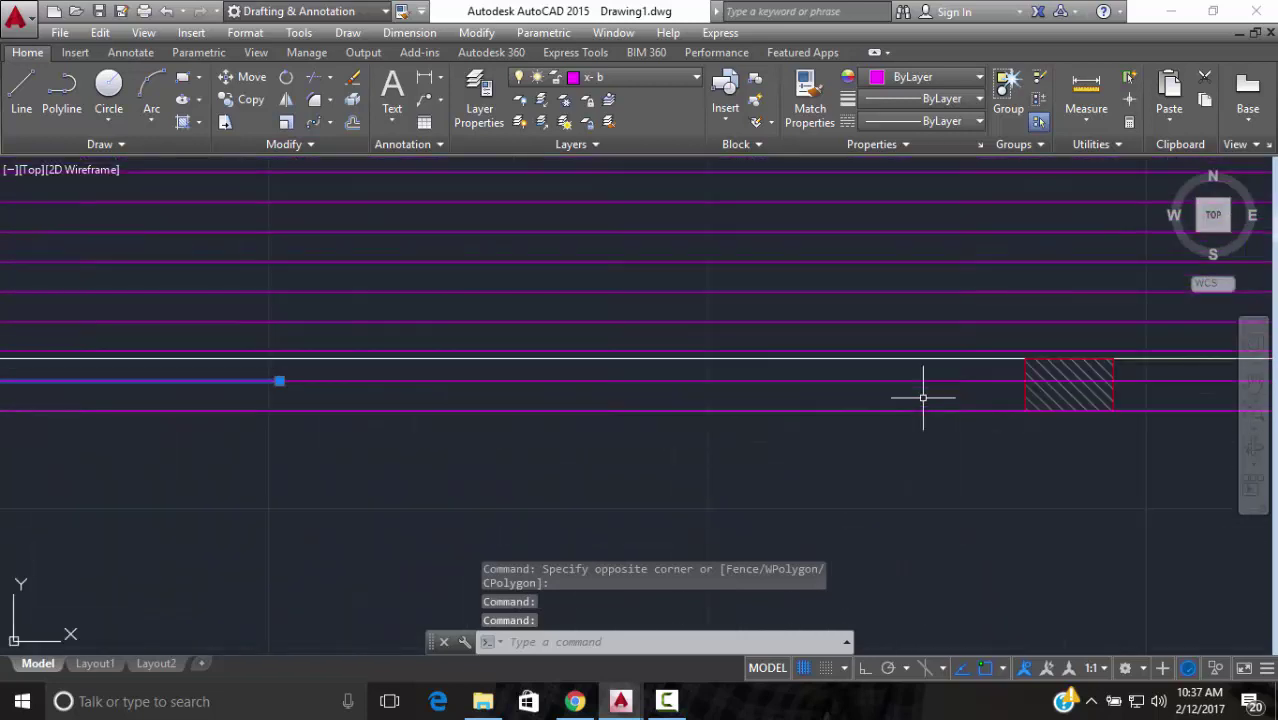
pyautogui.scroll(-5, 887, 374)
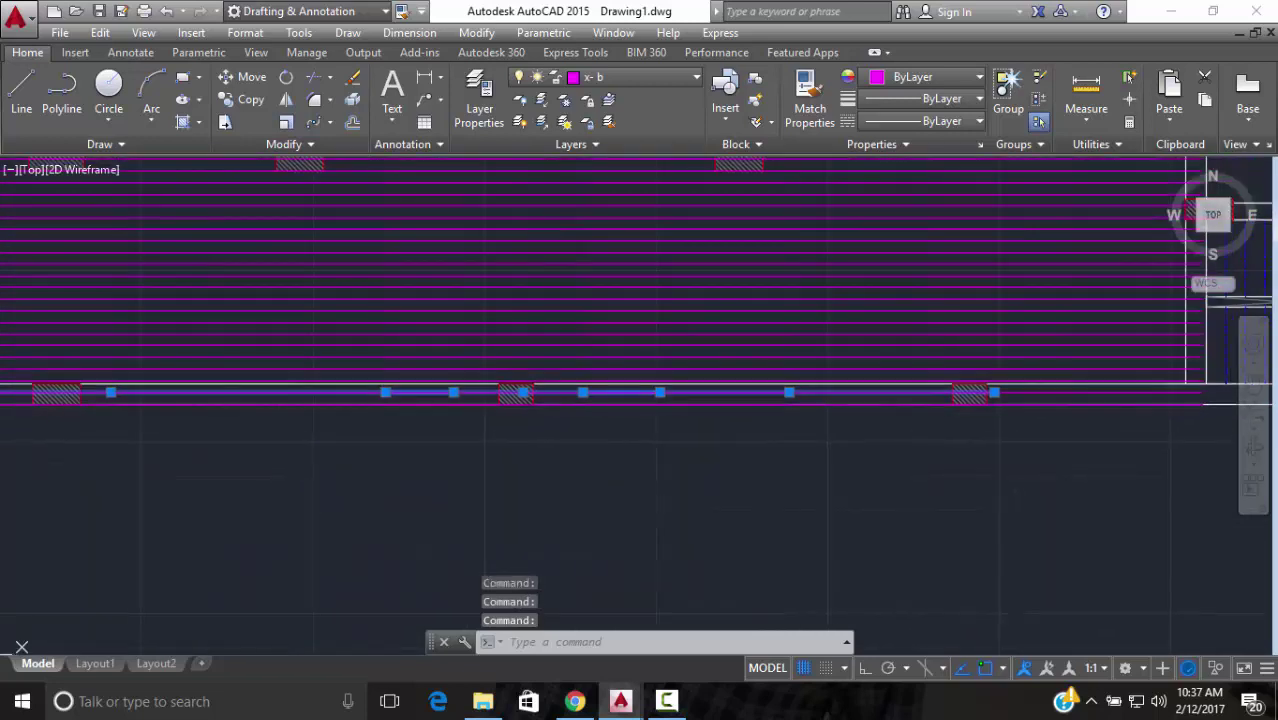
pyautogui.click(1161, 394)
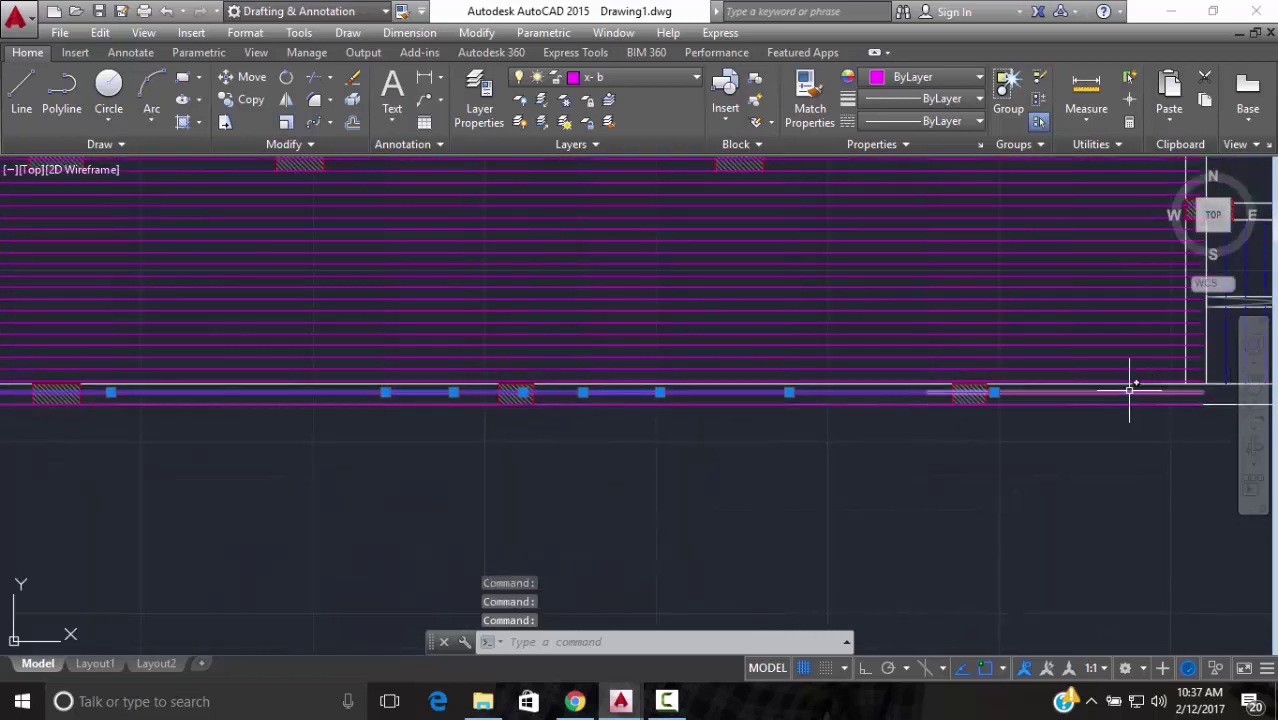
pyautogui.click(251, 99)
pyautogui.scroll(-3, 243, 323)
pyautogui.scroll(3, 168, 342)
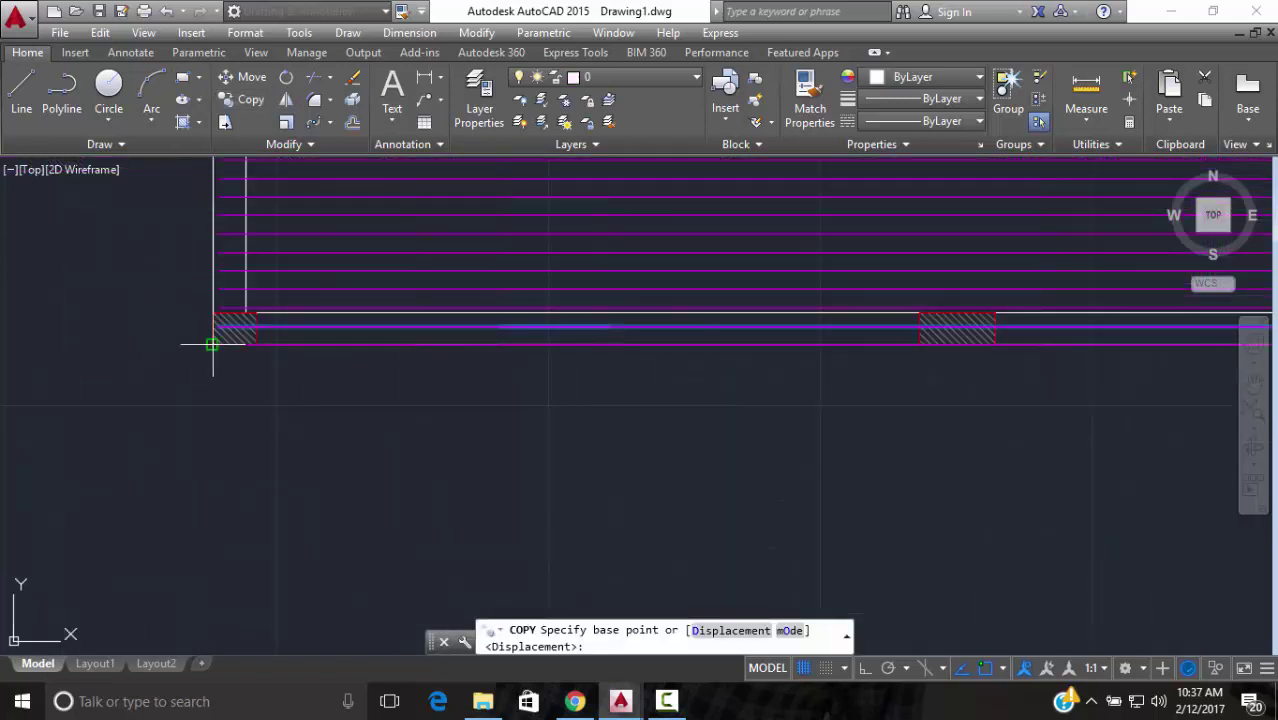
pyautogui.moveTo(243, 250); pyautogui.dragTo(265, 420, button='middle')
pyautogui.scroll(-2, 266, 263)
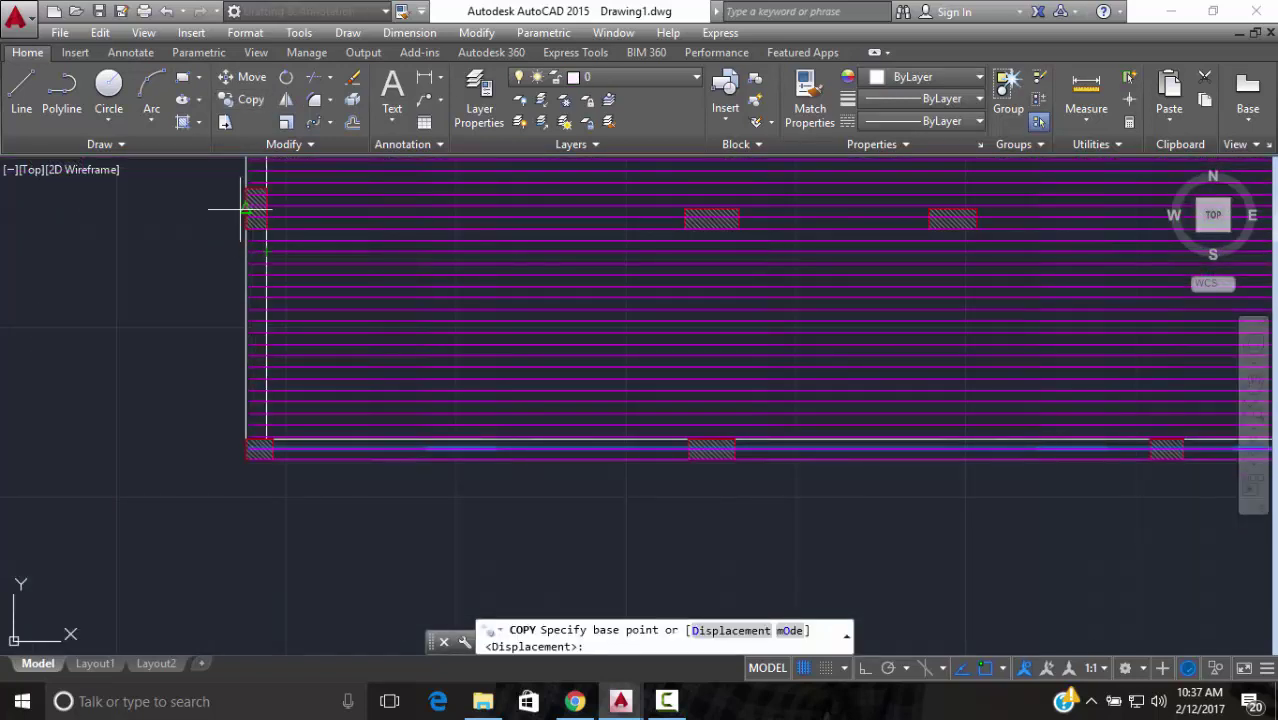
pyautogui.scroll(4, 244, 210)
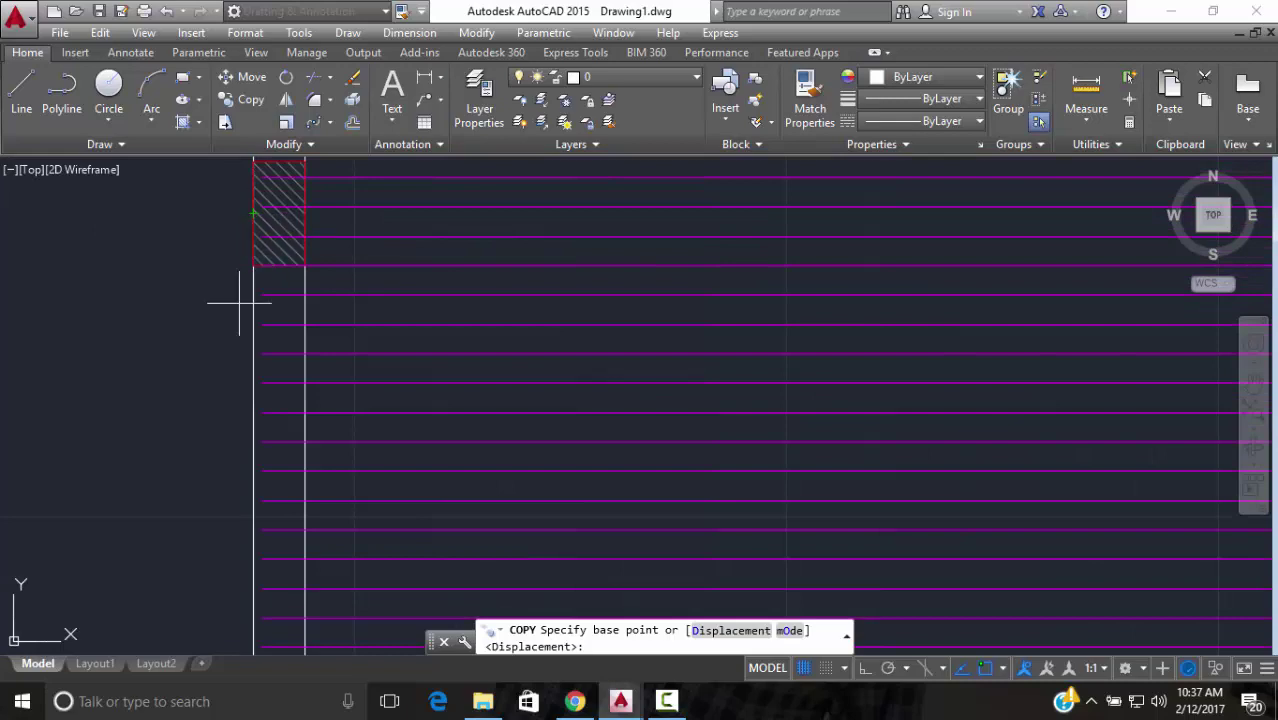
pyautogui.moveTo(239, 302)
pyautogui.mouseDown(button='middle')
pyautogui.moveTo(271, 197)
pyautogui.moveTo(271, 556)
pyautogui.mouseUp(button='middle')
pyautogui.scroll(-3, 277, 456)
pyautogui.scroll(3, 290, 470)
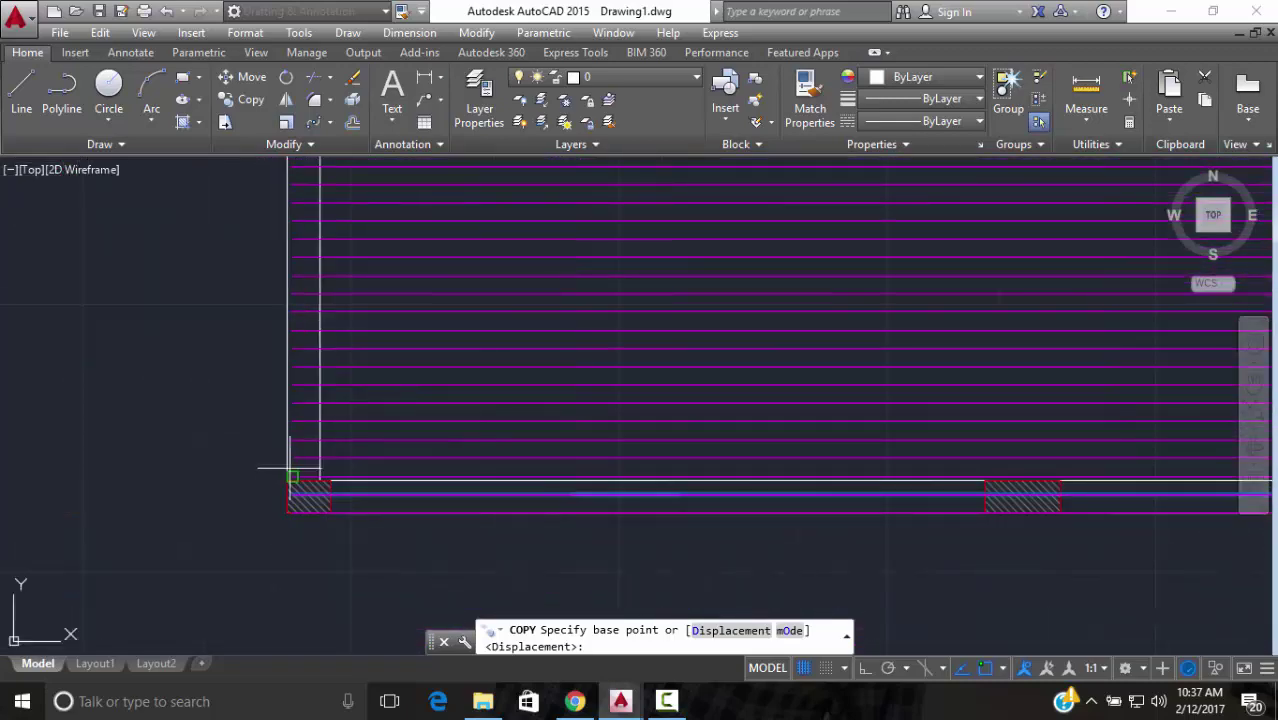
pyautogui.scroll(3, 290, 490)
pyautogui.click(287, 542)
pyautogui.scroll(-10, 297, 450)
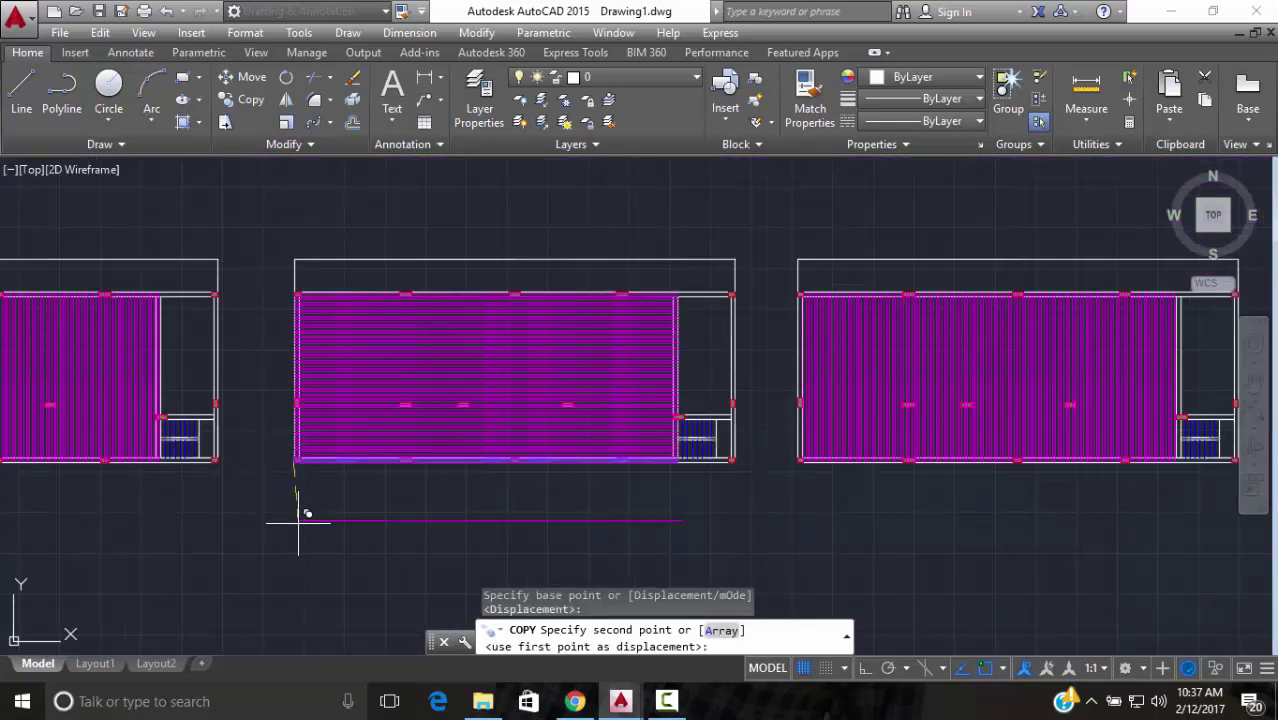
pyautogui.scroll(5, 345, 520)
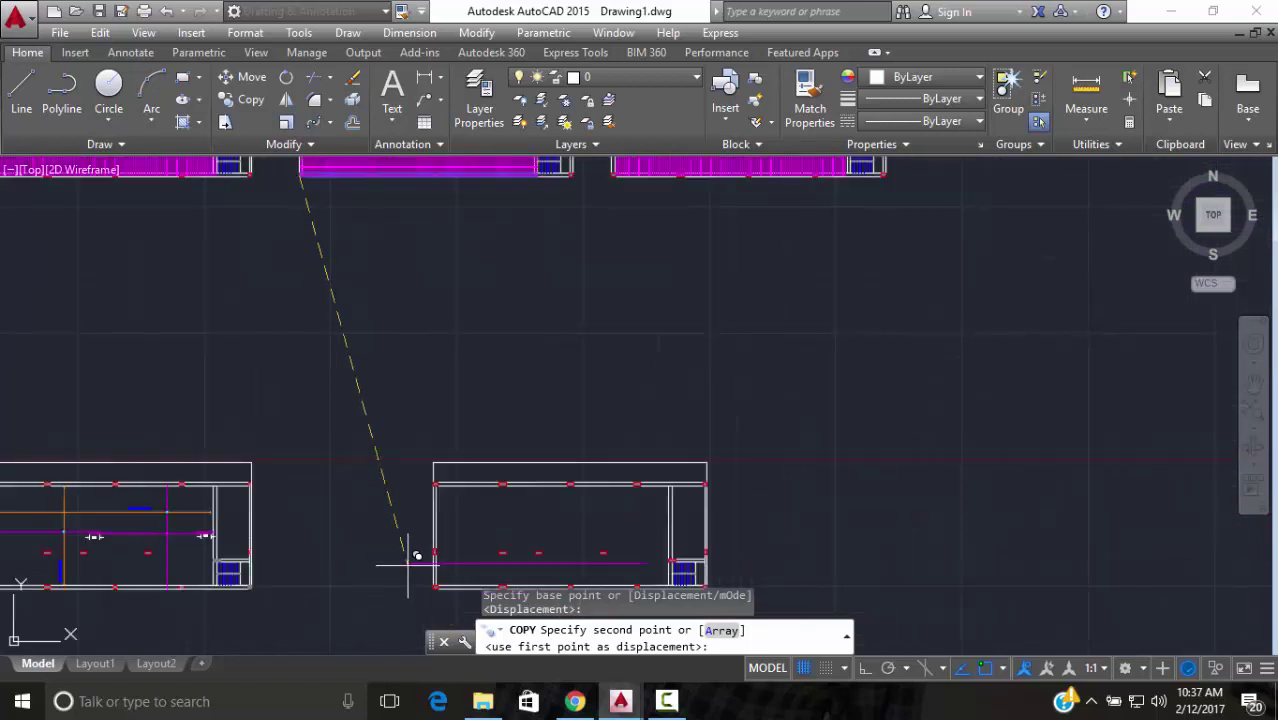
pyautogui.scroll(5, 300, 430)
pyautogui.scroll(3, 370, 516)
pyautogui.scroll(2, 394, 357)
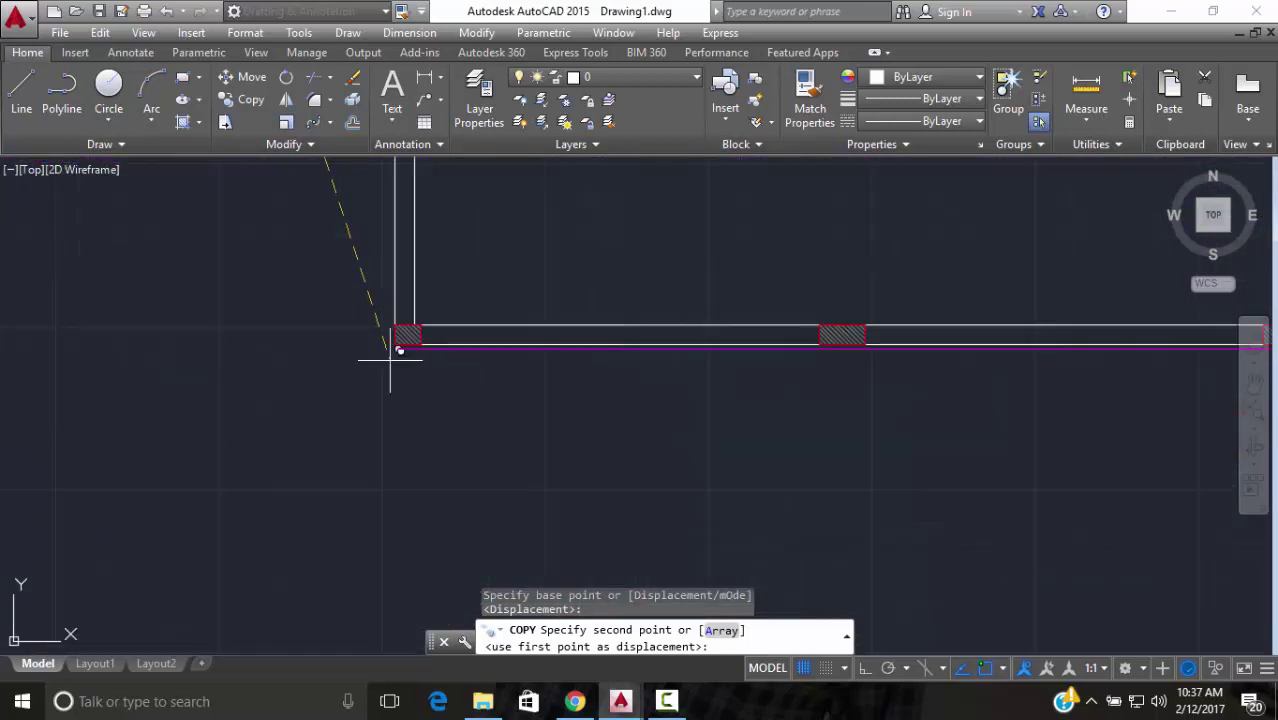
pyautogui.click(397, 331)
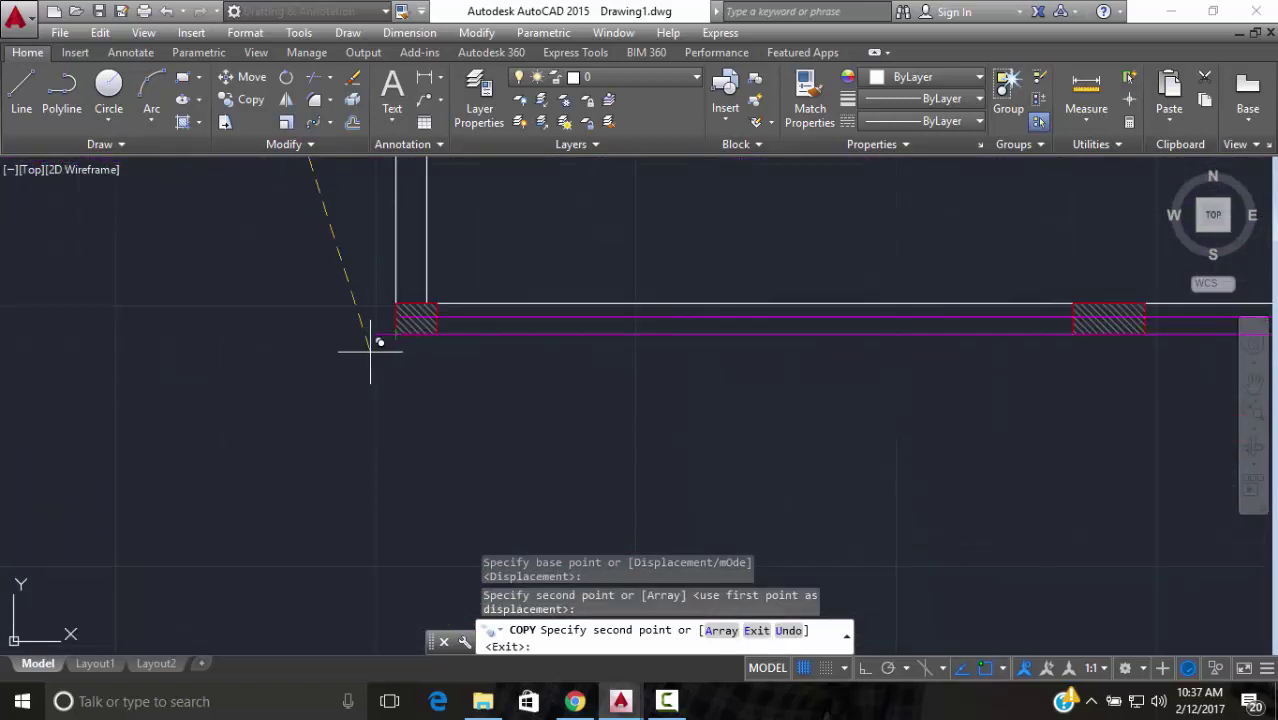
pyautogui.press('Escape')
# Move the copied row of horizontal bars straight north from the south wall to just above the interior columns
pyautogui.scroll(-4, 428, 366)
pyautogui.scroll(5, 861, 366)
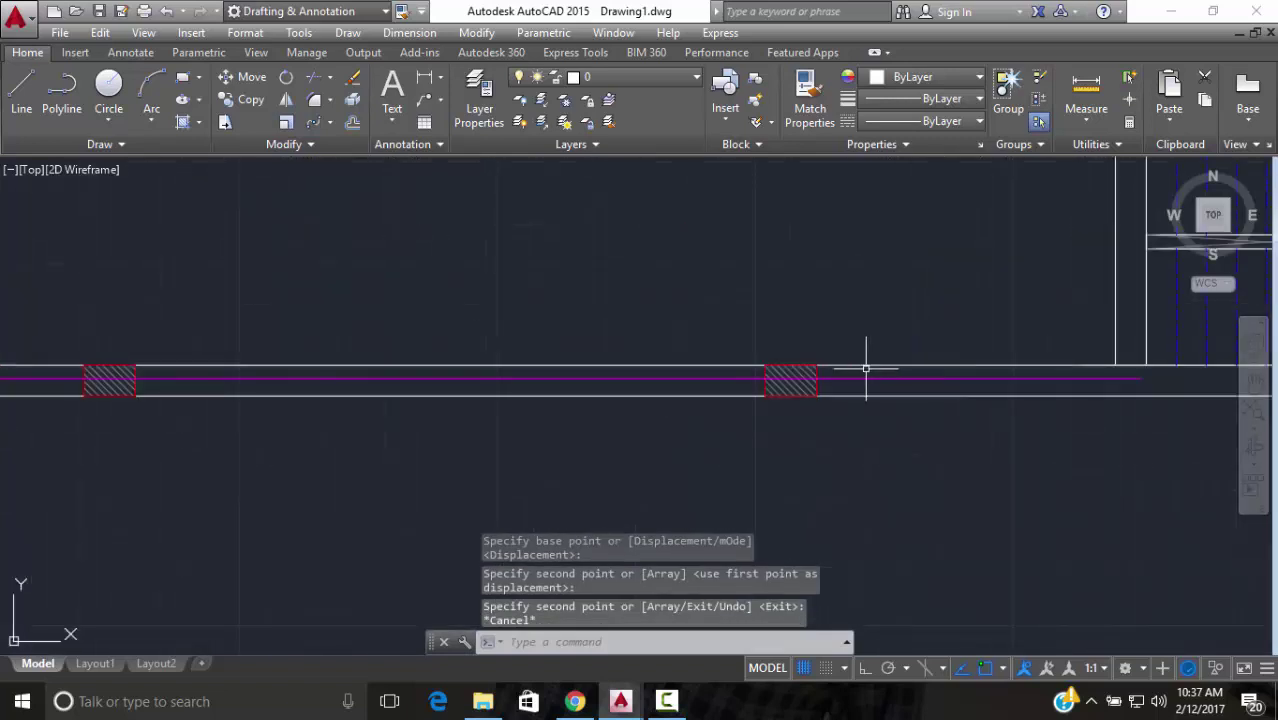
pyautogui.scroll(3, 861, 394)
pyautogui.click(869, 394)
pyautogui.click(800, 383)
pyautogui.scroll(-4, 600, 410)
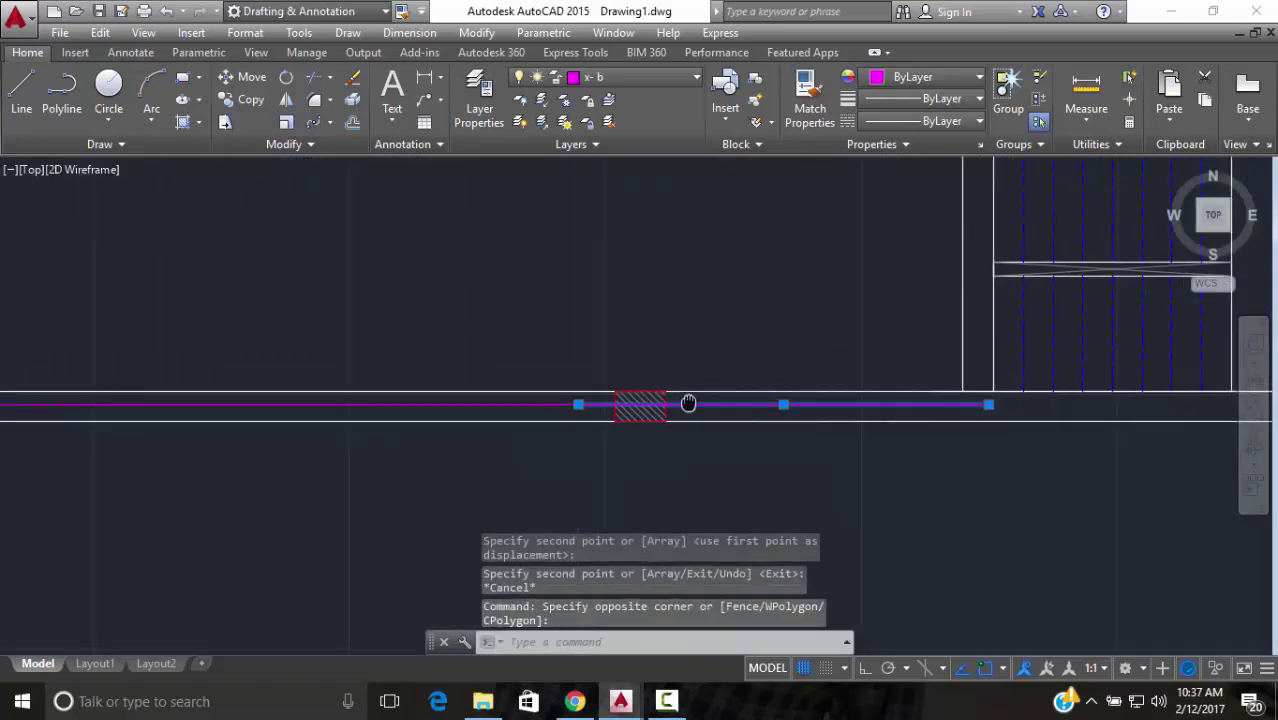
pyautogui.click(476, 405)
pyautogui.click(434, 382)
pyautogui.scroll(2, 348, 428)
pyautogui.click(348, 428)
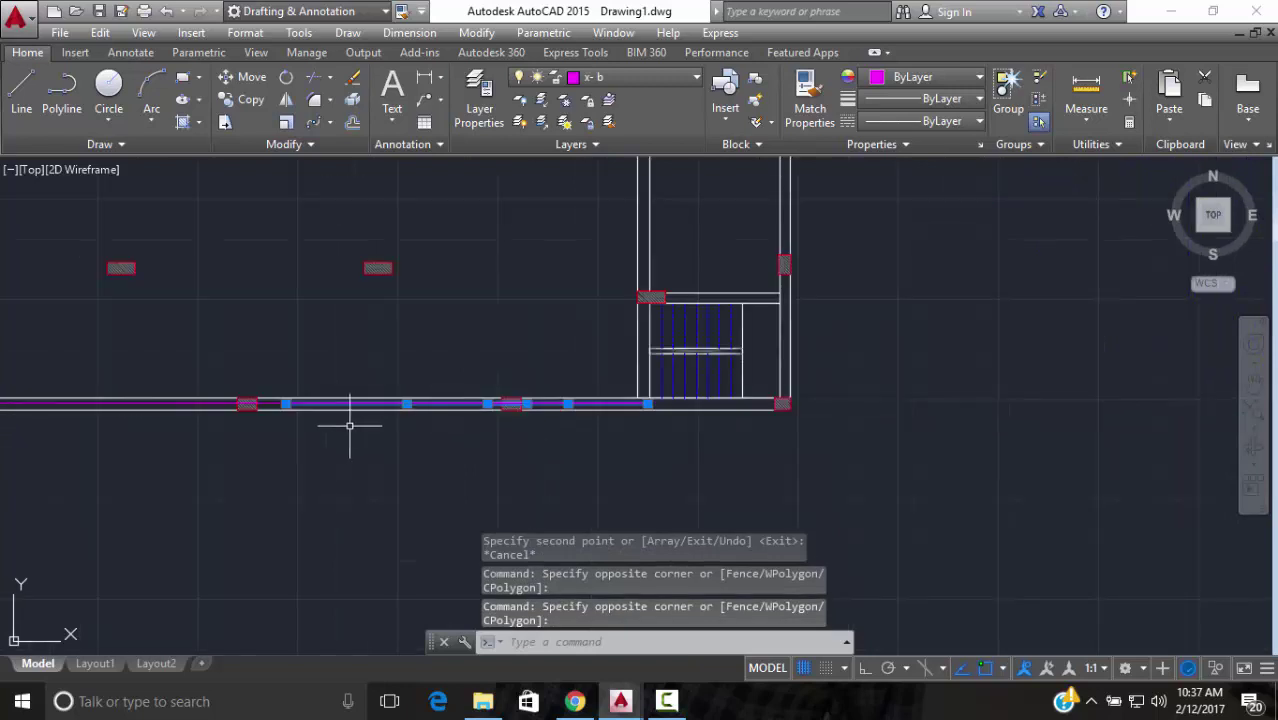
pyautogui.scroll(3, 584, 407)
pyautogui.click(849, 401)
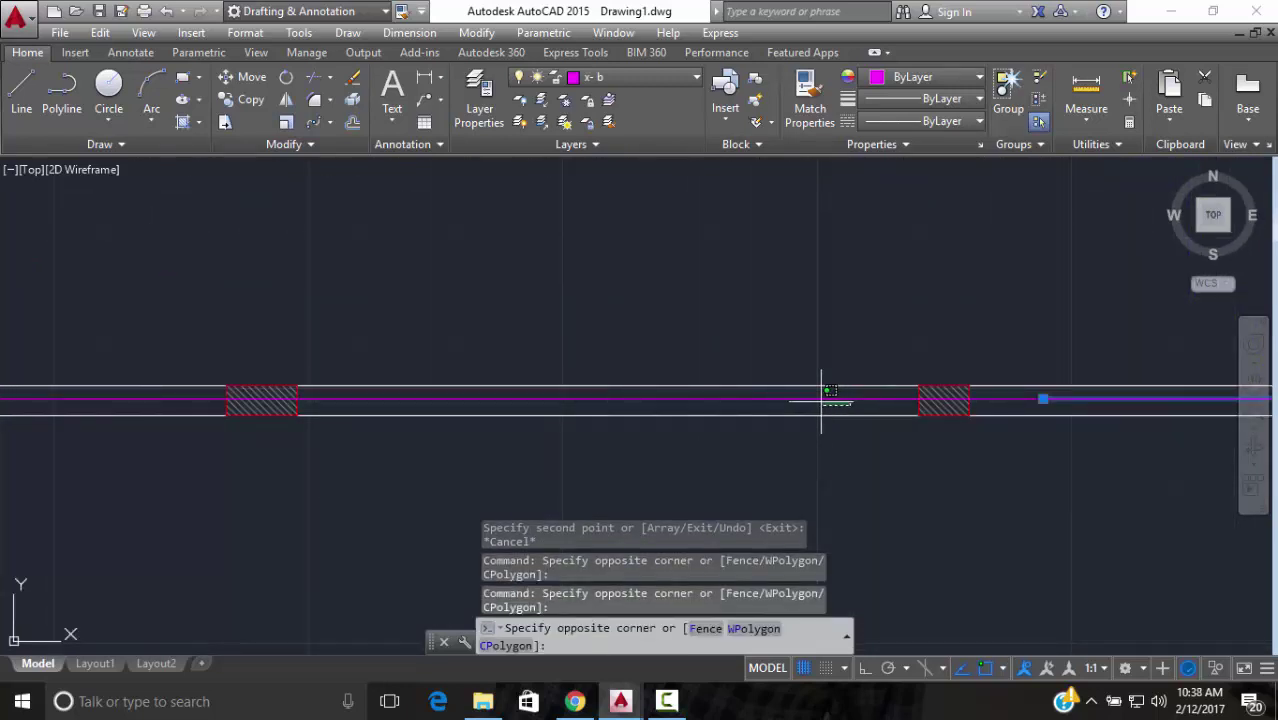
pyautogui.click(808, 387)
pyautogui.scroll(-3, 584, 403)
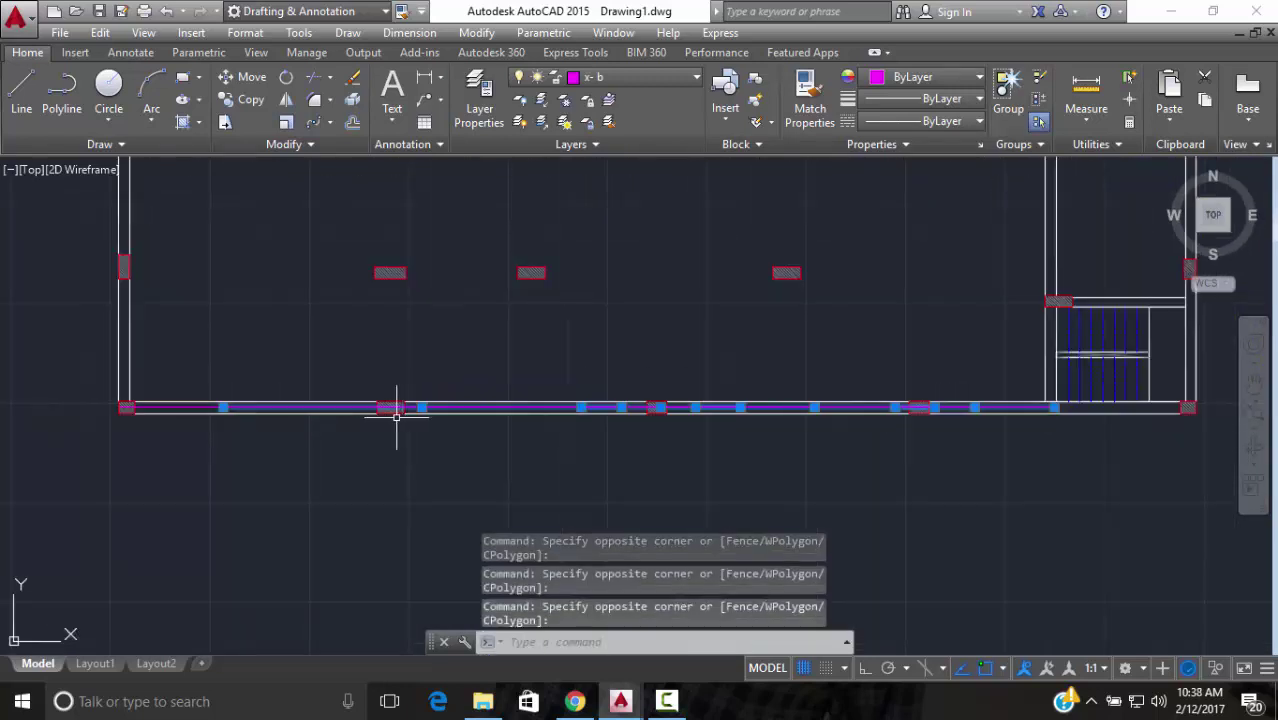
pyautogui.scroll(6, 579, 422)
pyautogui.click(743, 381)
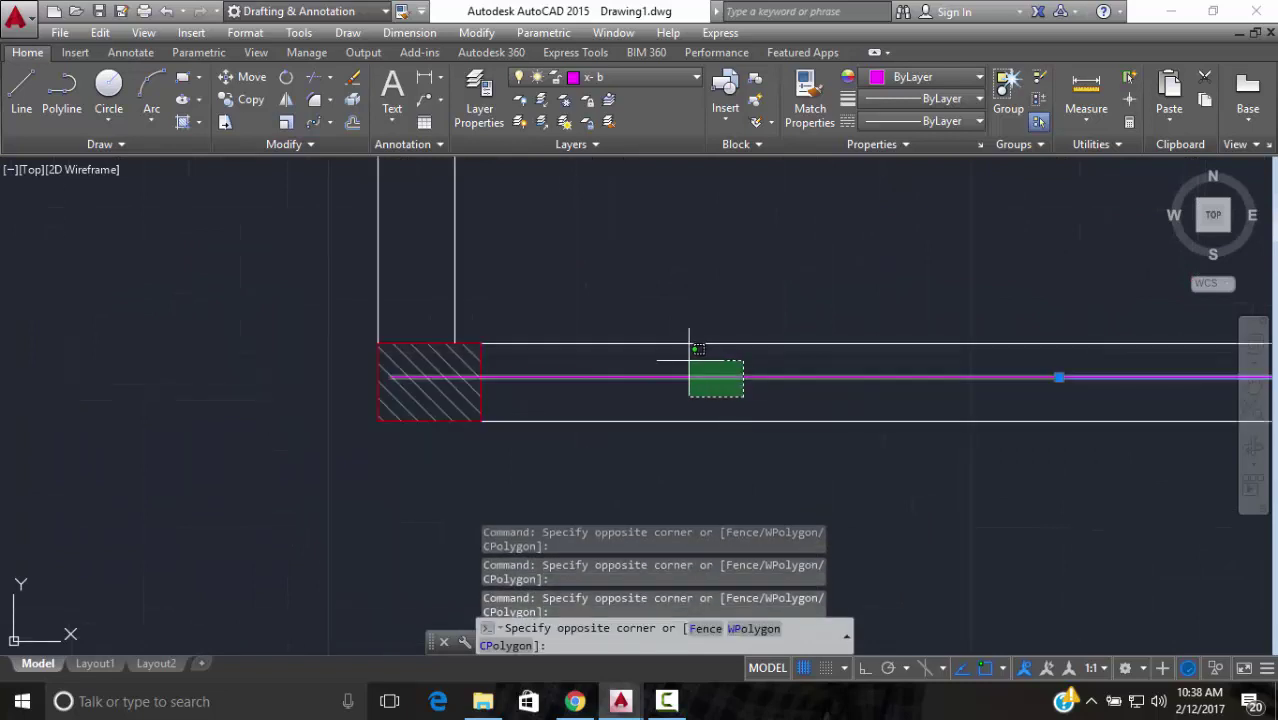
pyautogui.click(685, 357)
pyautogui.click(268, 82)
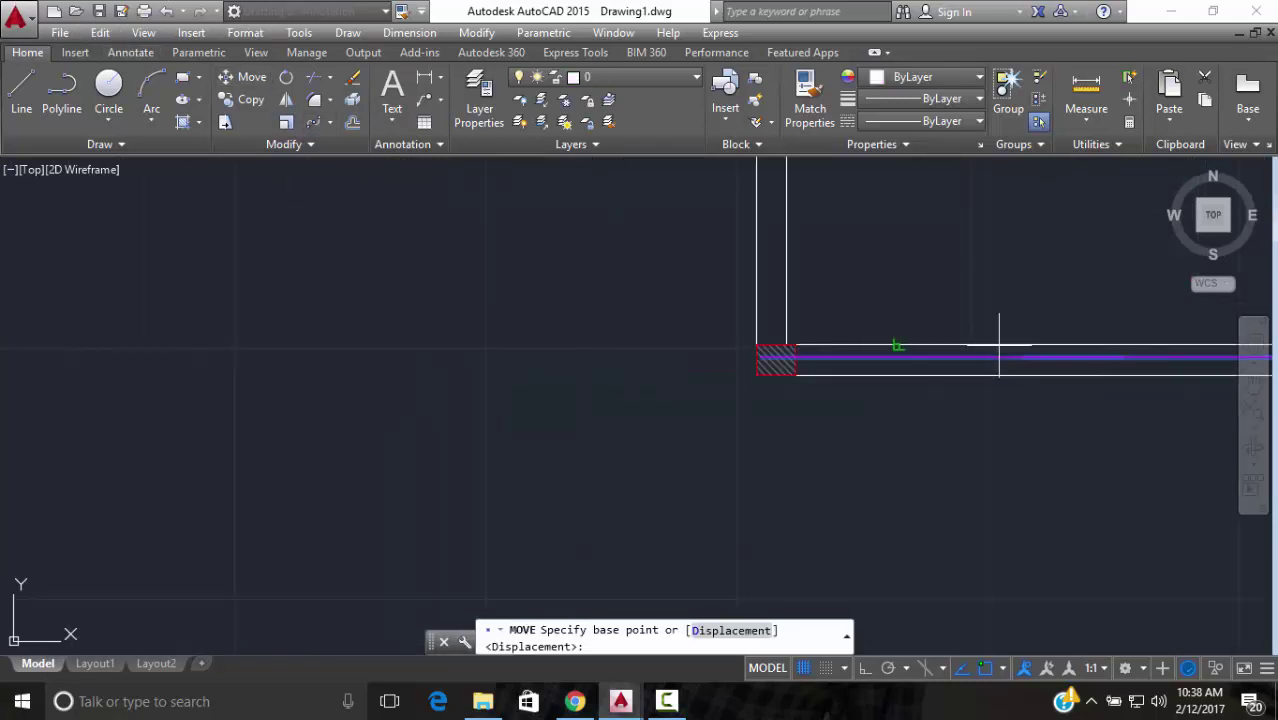
pyautogui.scroll(-5, 394, 434)
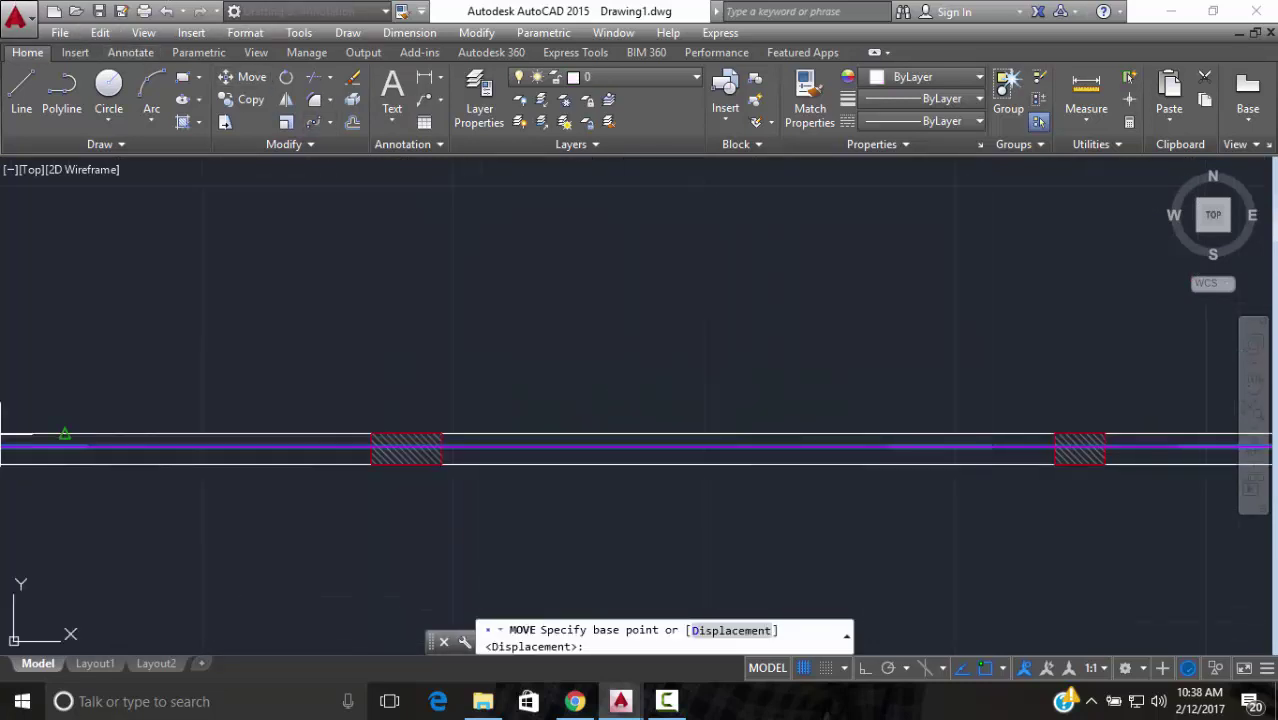
pyautogui.click(468, 434)
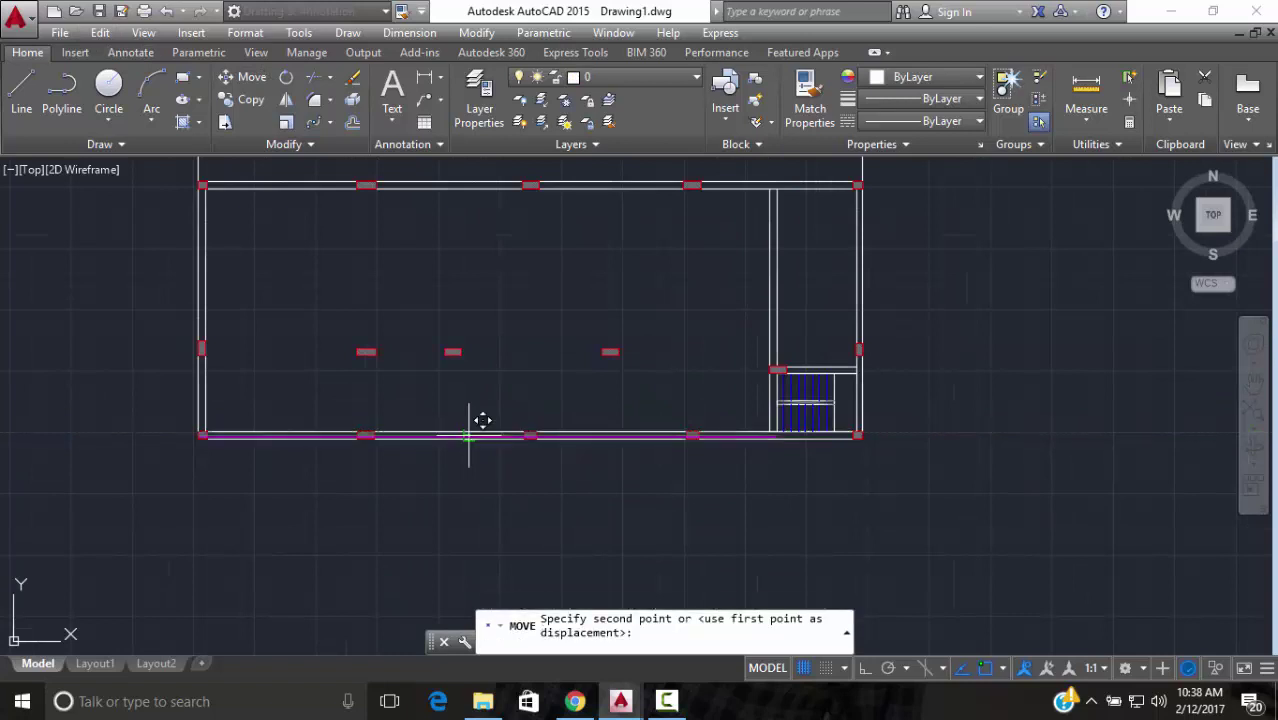
pyautogui.click(467, 314)
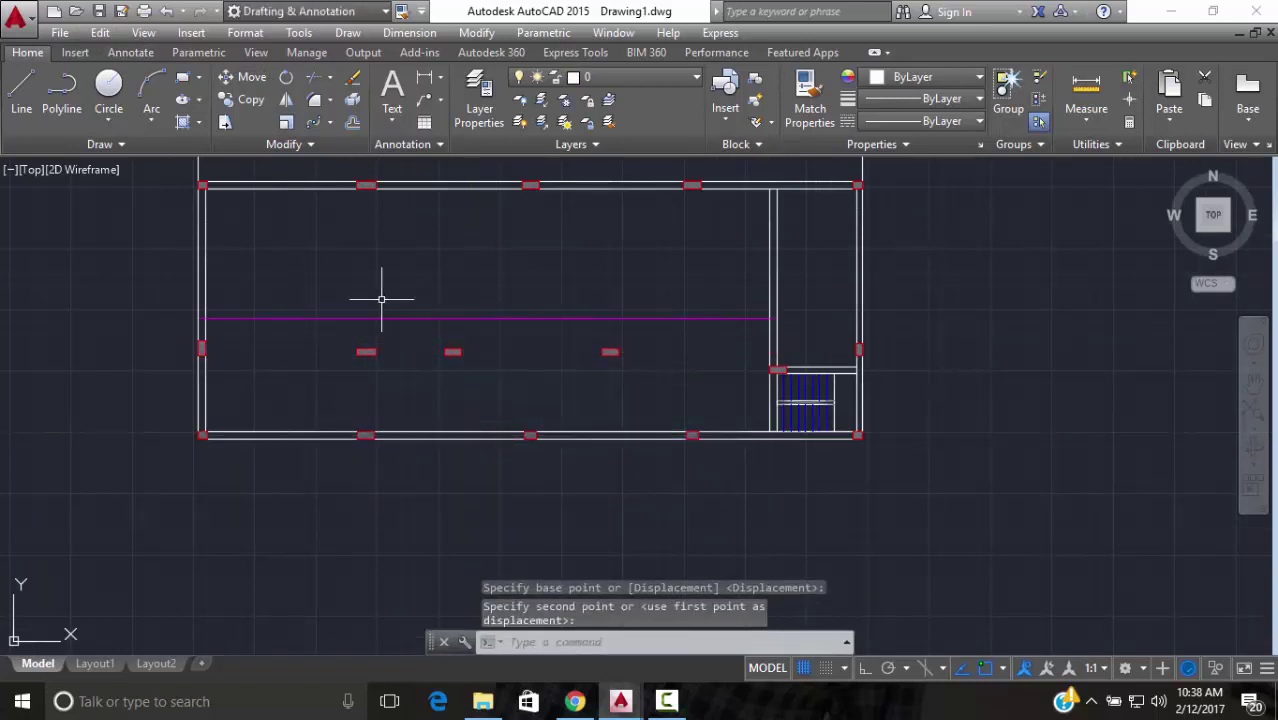
pyautogui.scroll(4, 381, 298)
pyautogui.scroll(-4, 428, 294)
pyautogui.scroll(2, 422, 299)
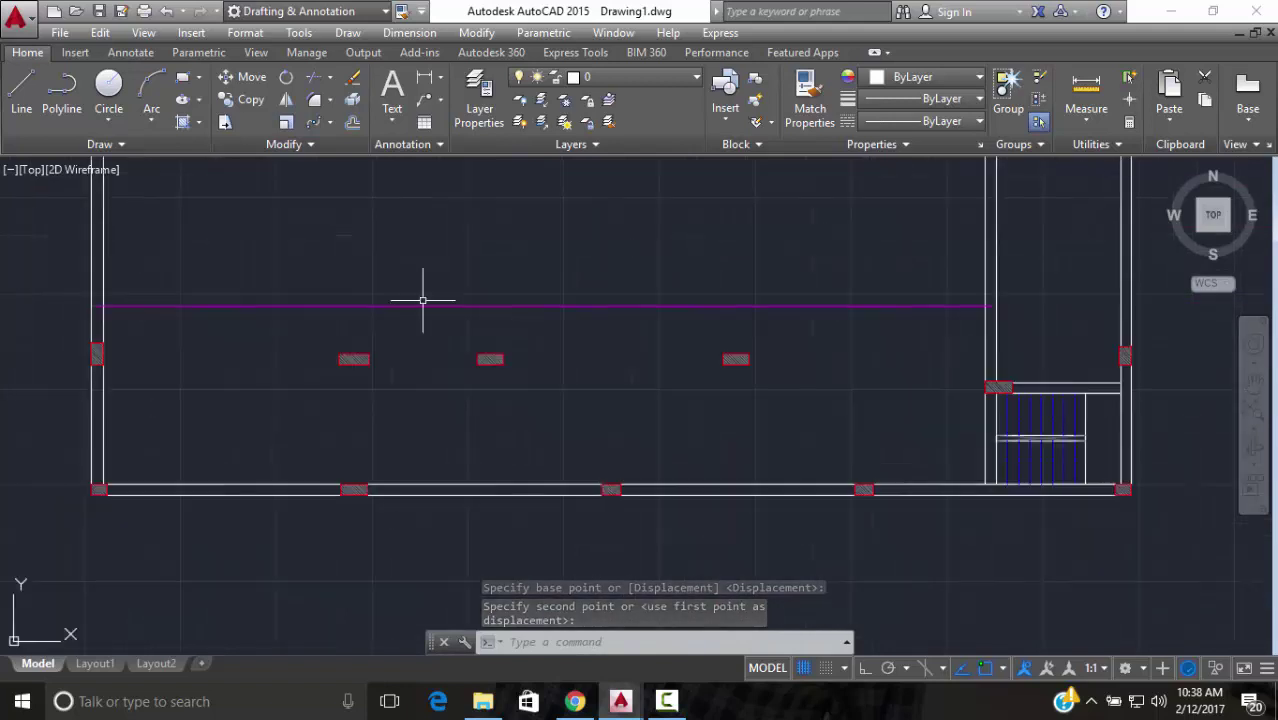
pyautogui.scroll(1, 422, 299)
pyautogui.press('Escape')
pyautogui.scroll(-3, 422, 300)
pyautogui.scroll(4, 494, 305)
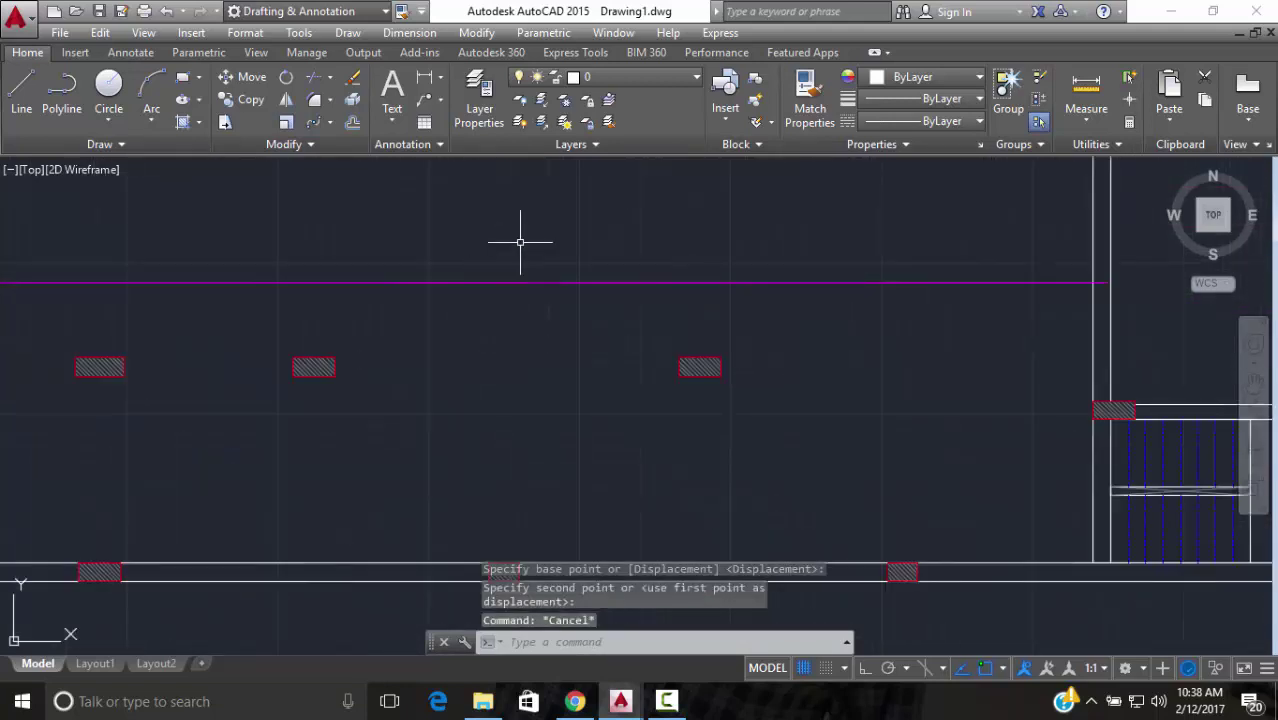
pyautogui.click(520, 242)
pyautogui.click(512, 292)
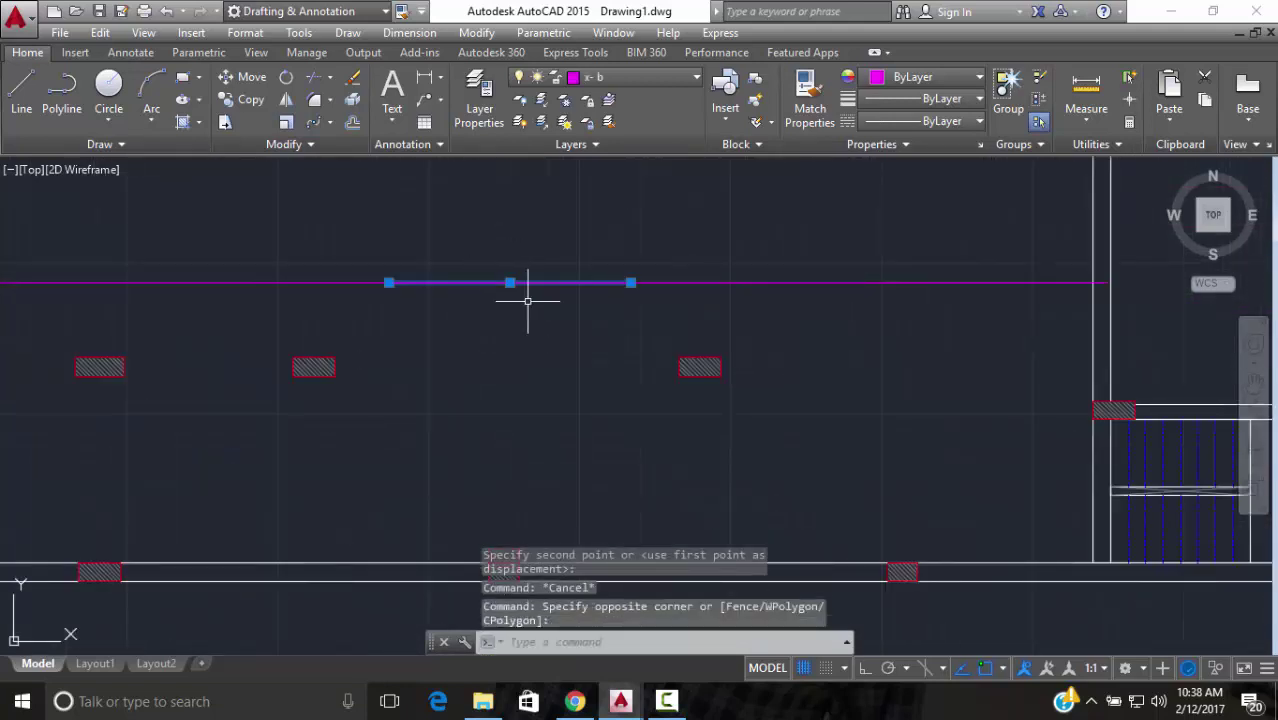
pyautogui.write('m')
pyautogui.press('Return')
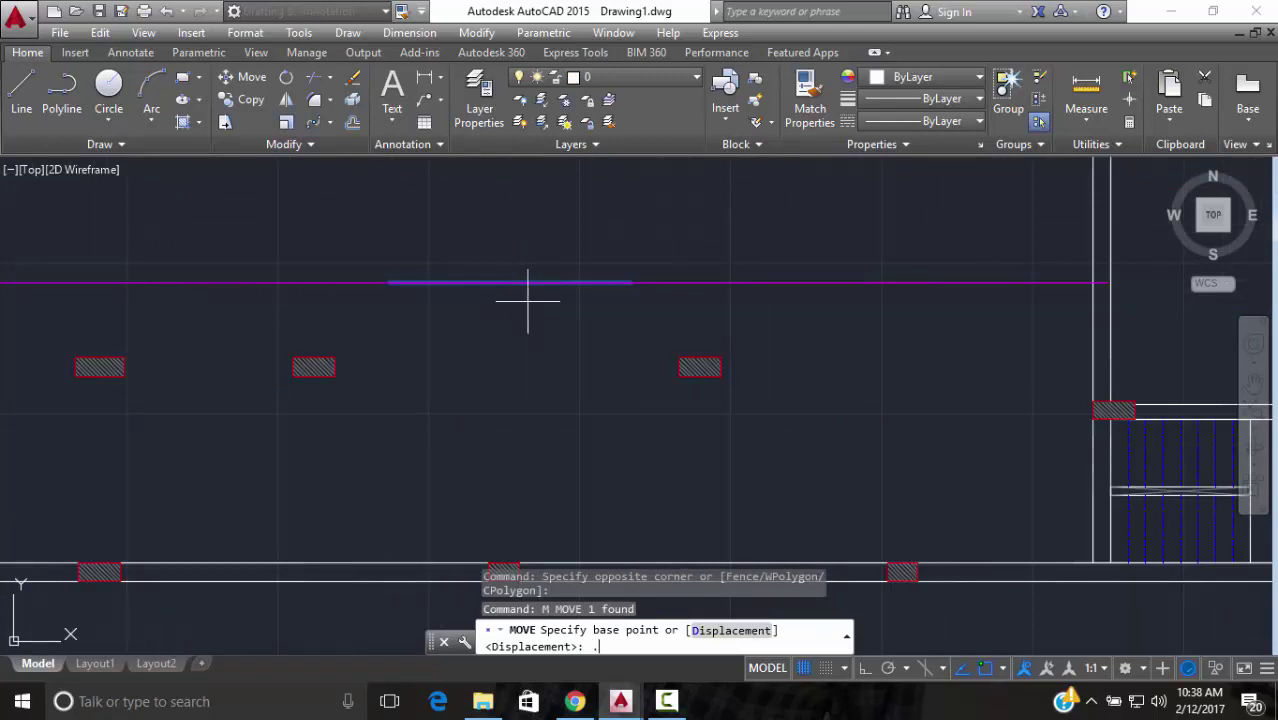
pyautogui.write('.2')
pyautogui.press('Escape')
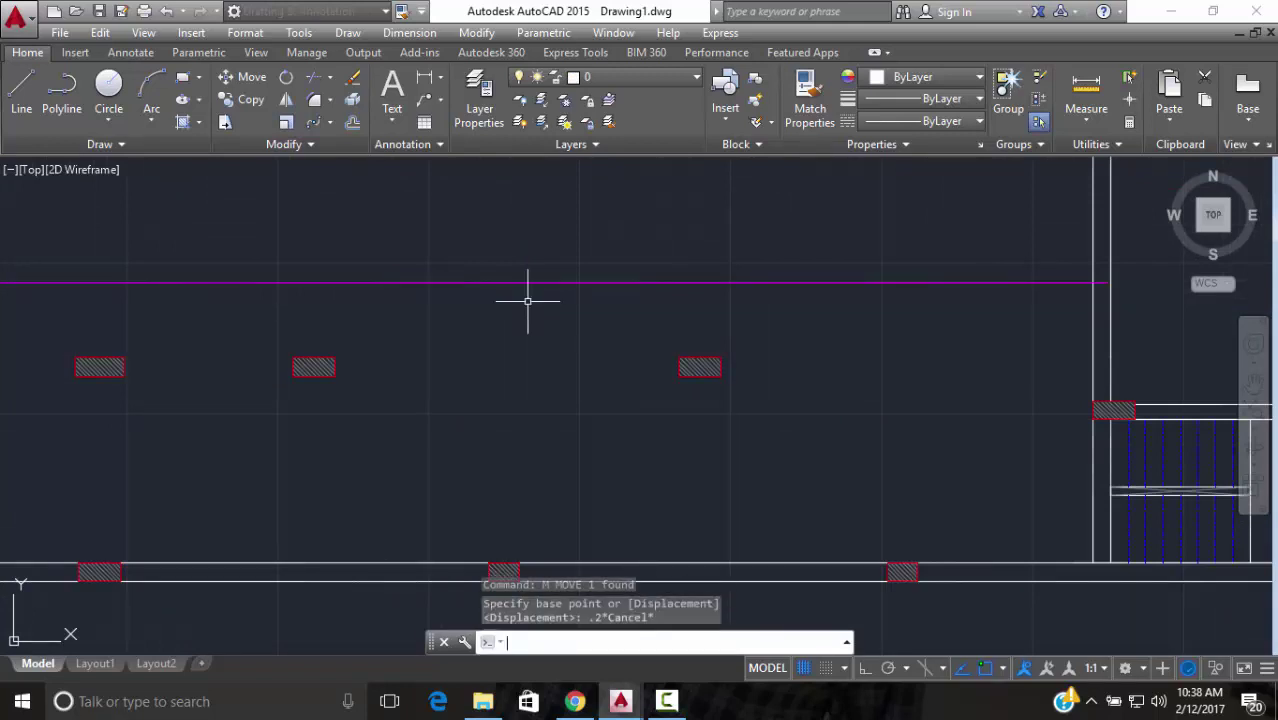
# Move the short middle bar south off the horizontal bar row, using its midpoint as the base point
pyautogui.click(499, 240)
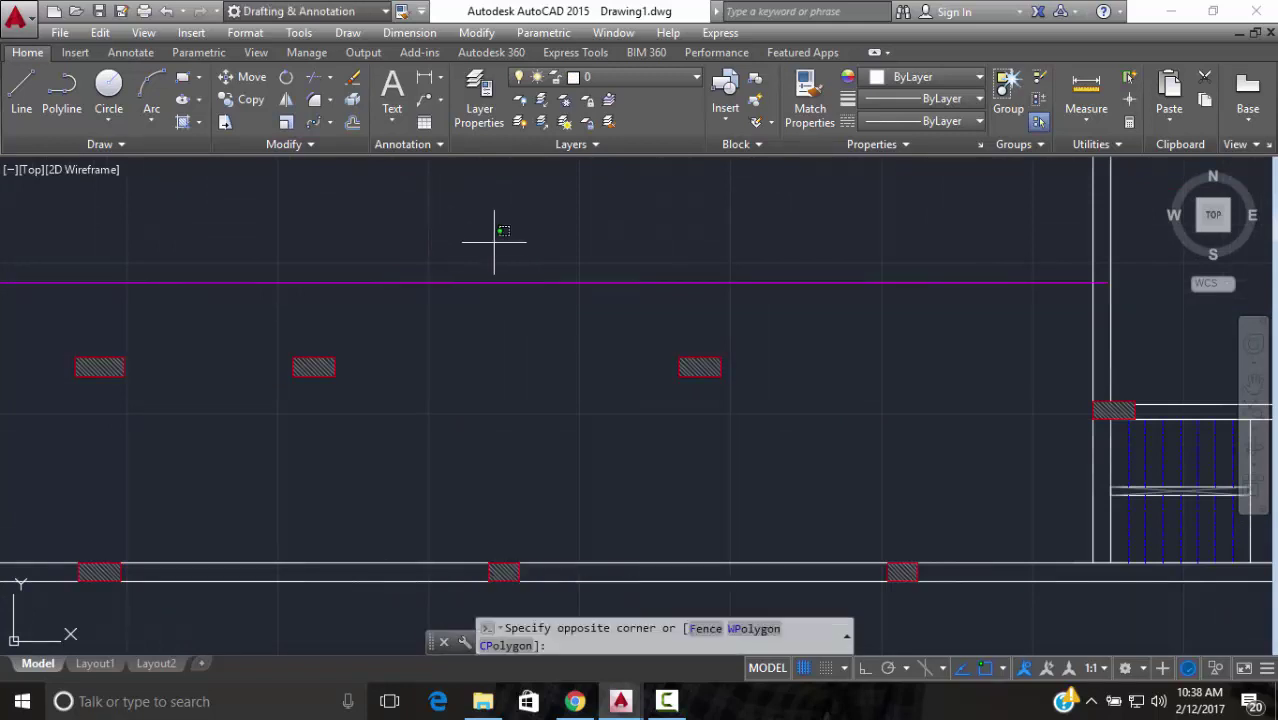
pyautogui.click(513, 314)
pyautogui.click(512, 315)
pyautogui.click(491, 250)
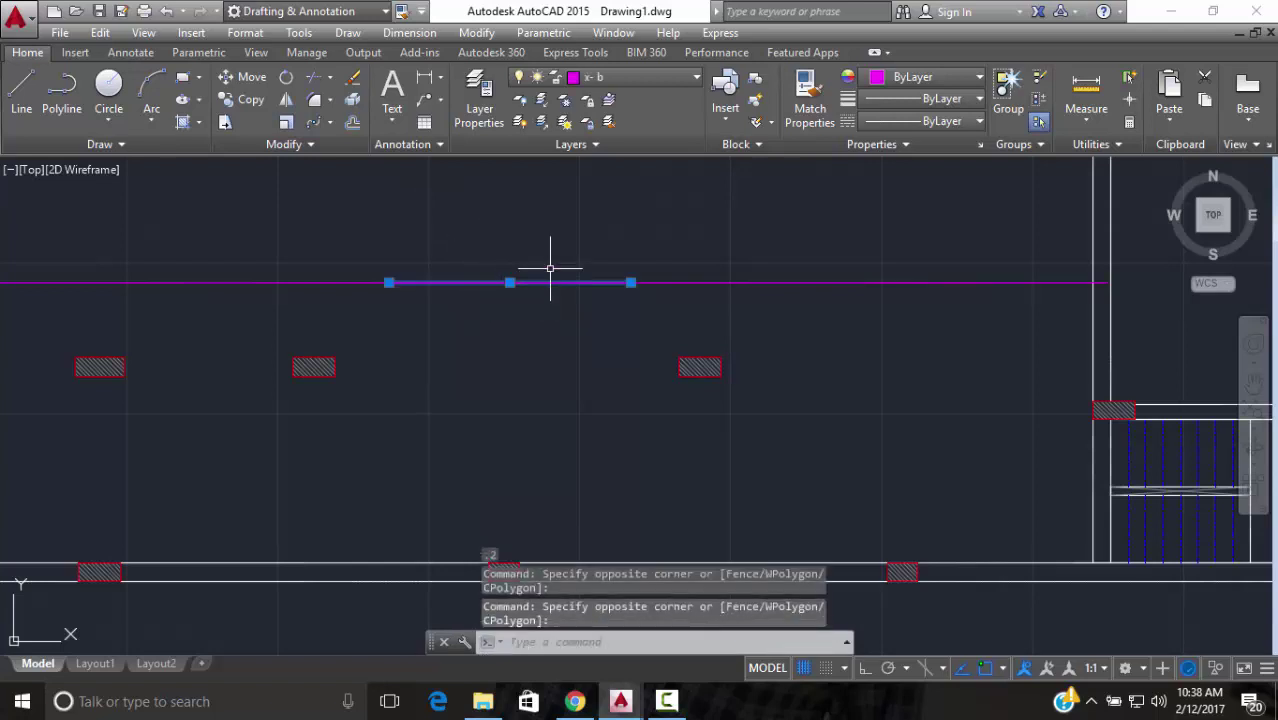
pyautogui.write('m')
pyautogui.press('Return')
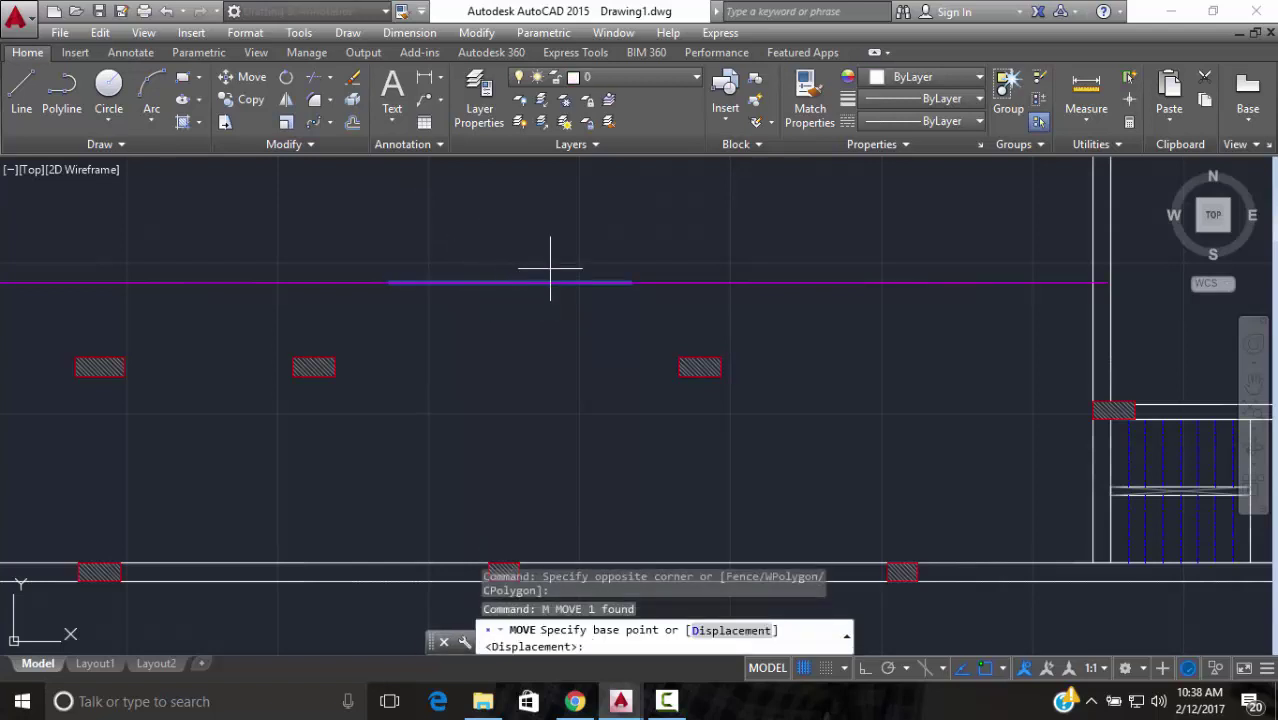
pyautogui.click(510, 284)
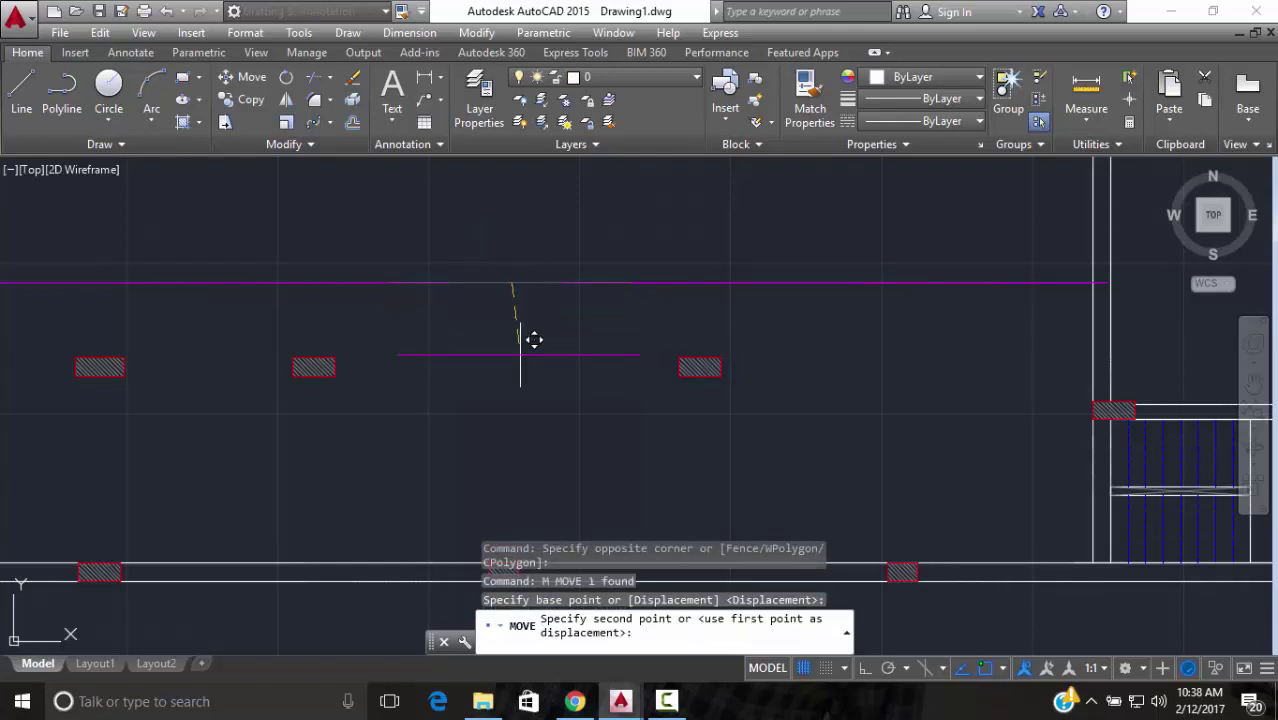
# Move the short middle magenta bar straight down by 0.2 with Ortho on
pyautogui.press('F8')
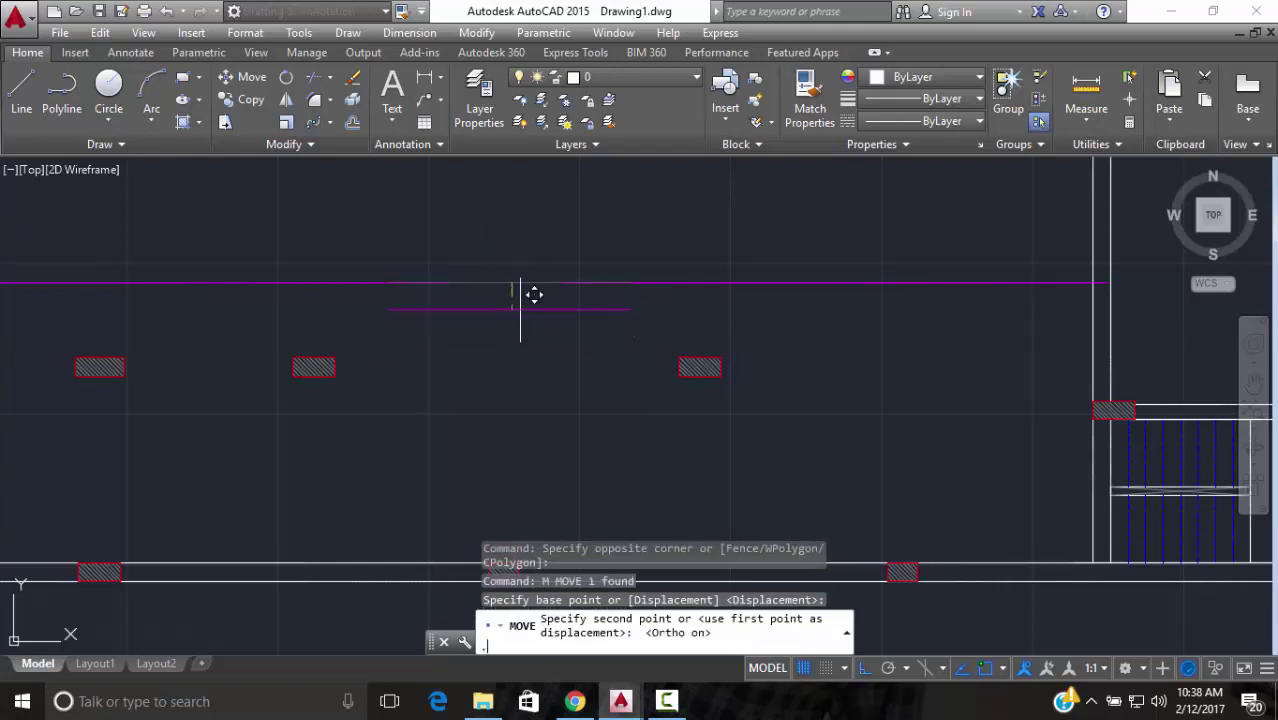
pyautogui.click(520, 310)
pyautogui.press('Escape')
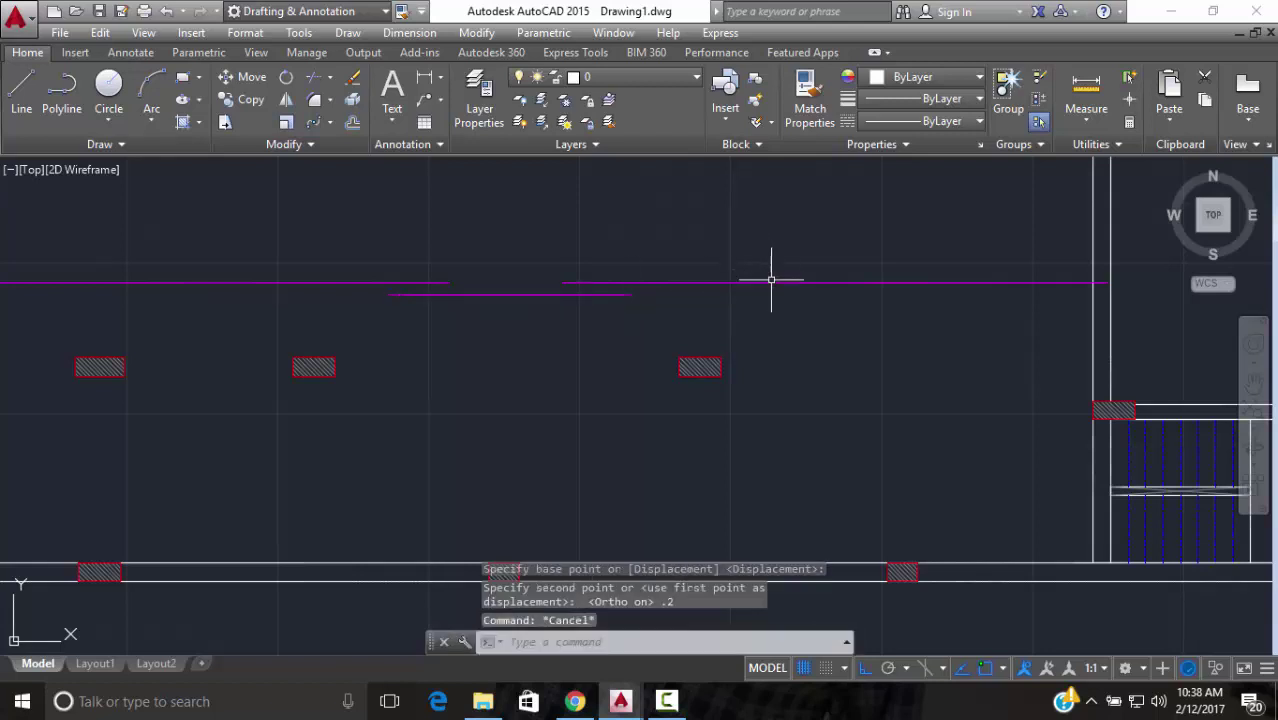
pyautogui.click(776, 283)
pyautogui.press('Escape')
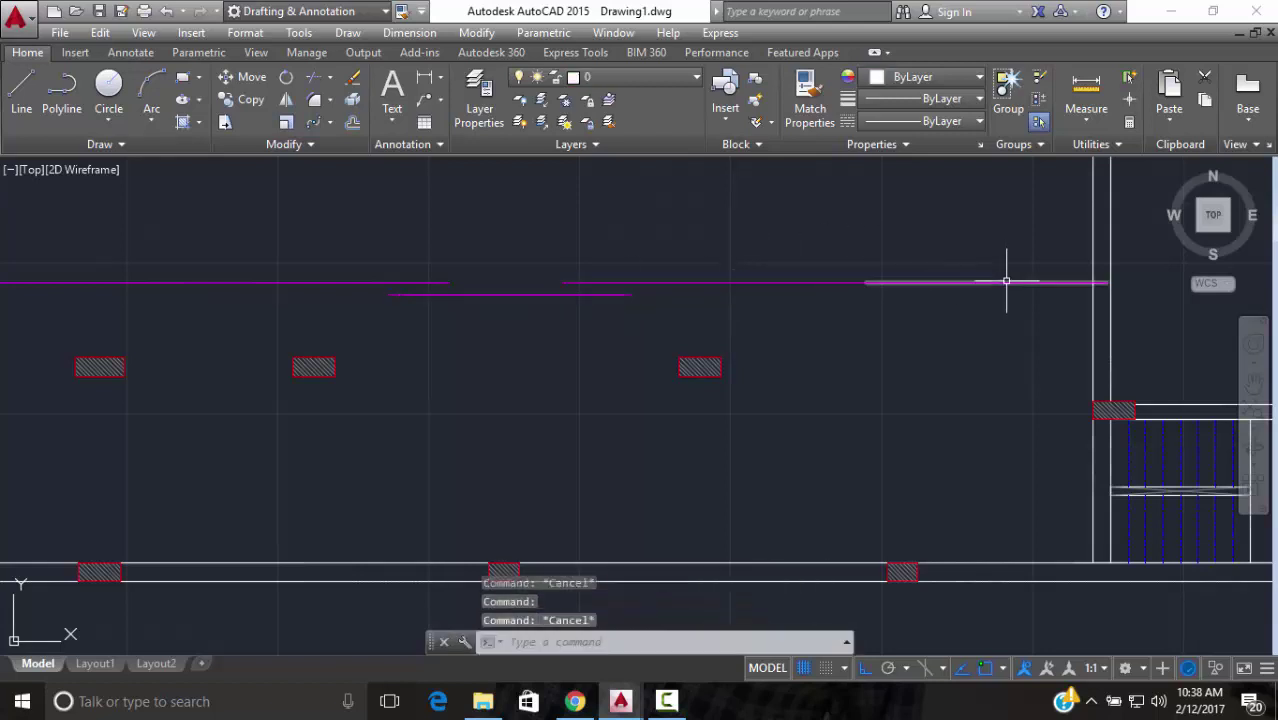
# Move the rightmost magenta bar, which ends at the stair wall, straight up by 0.2
pyautogui.click(1006, 281)
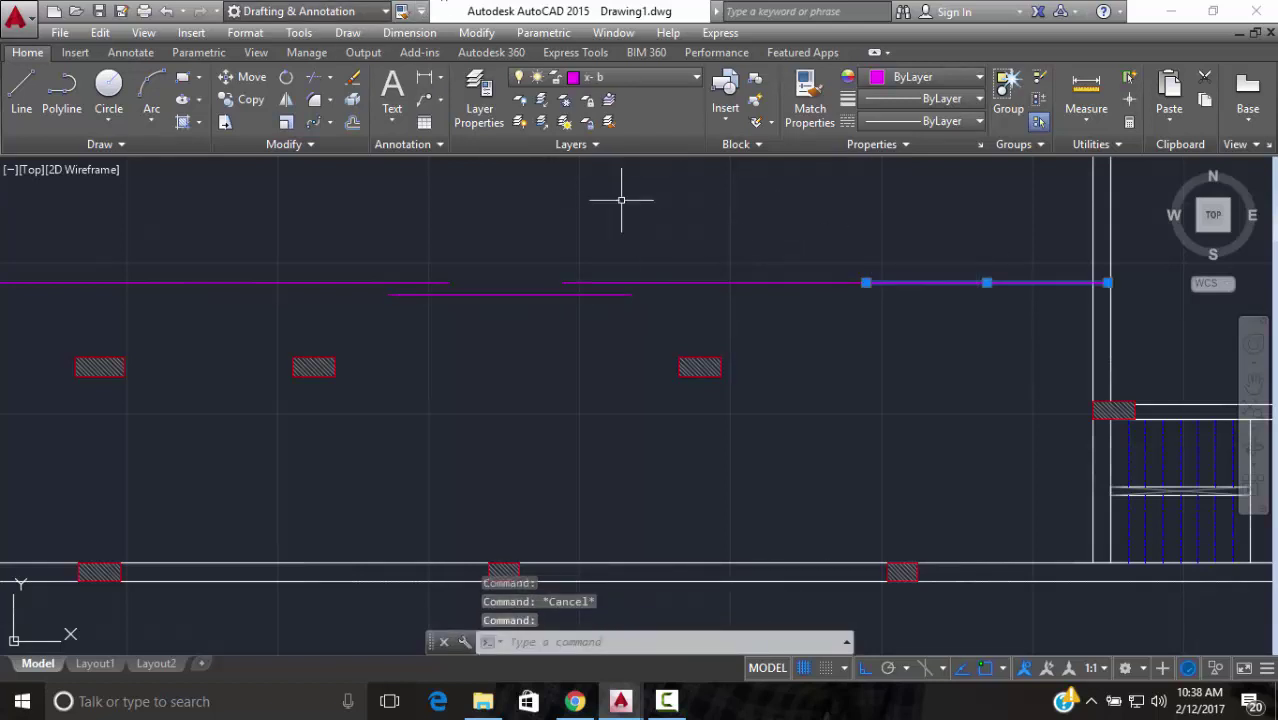
pyautogui.click(258, 84)
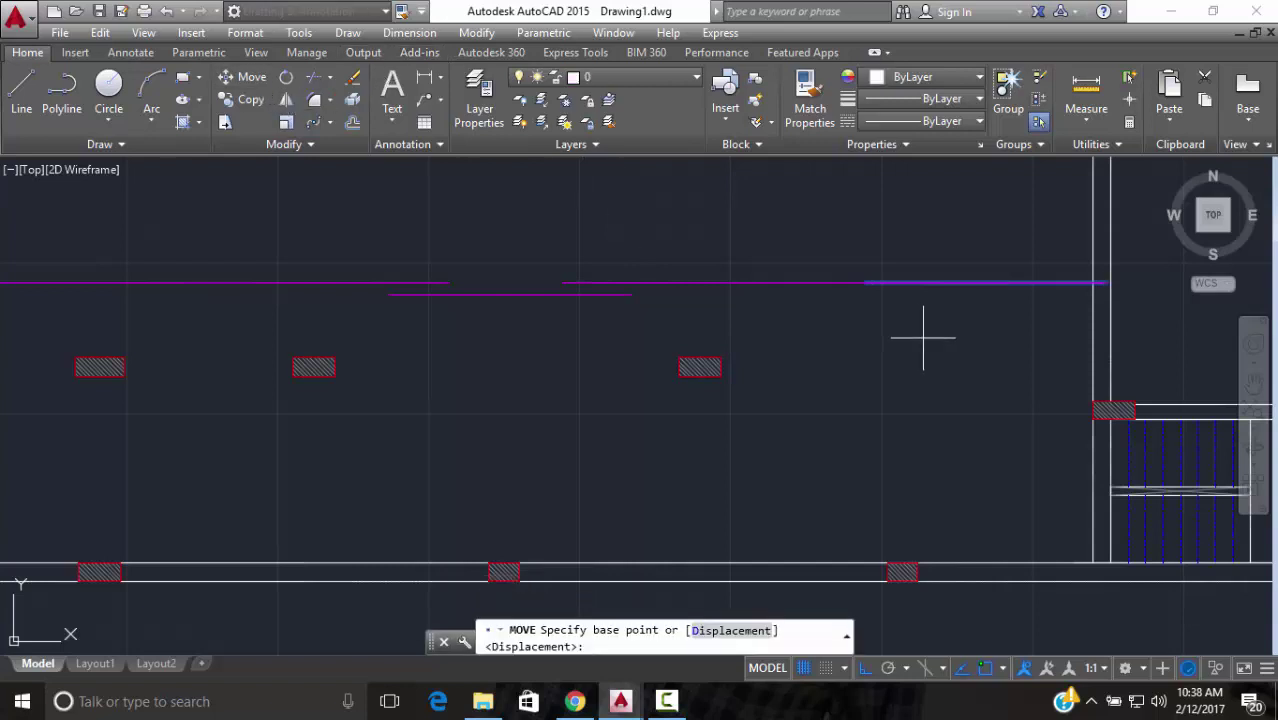
pyautogui.click(990, 283)
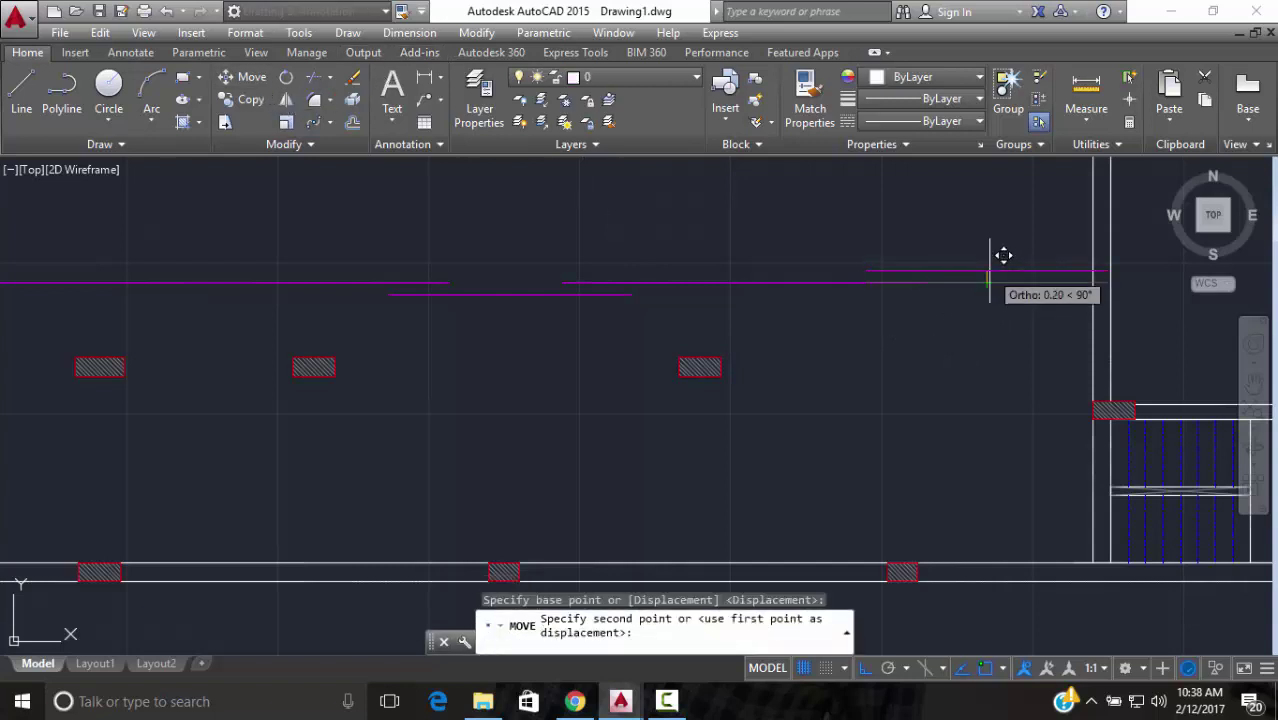
pyautogui.write('.2')
pyautogui.press('Return')
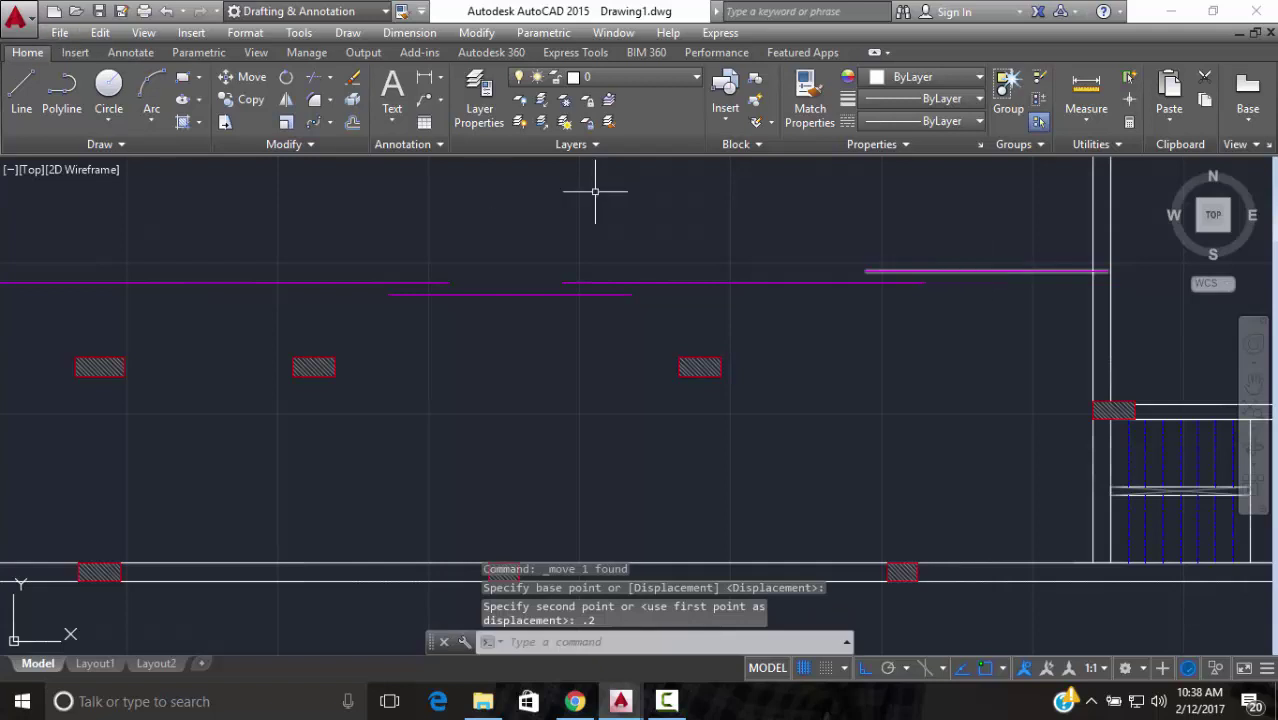
pyautogui.scroll(-4, 294, 340)
pyautogui.scroll(4, 337, 374)
pyautogui.press('Escape')
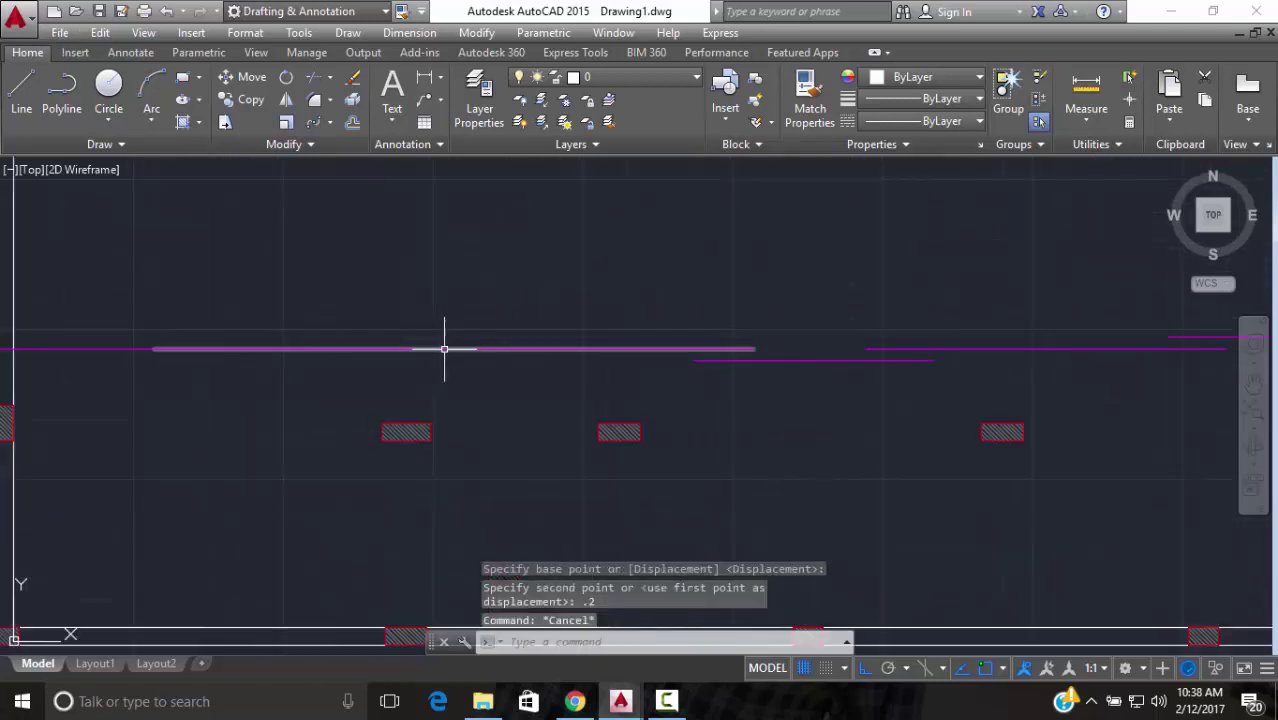
# Move the leftmost magenta bar, which starts at the outer wall, straight down by 0.2
pyautogui.click(541, 349)
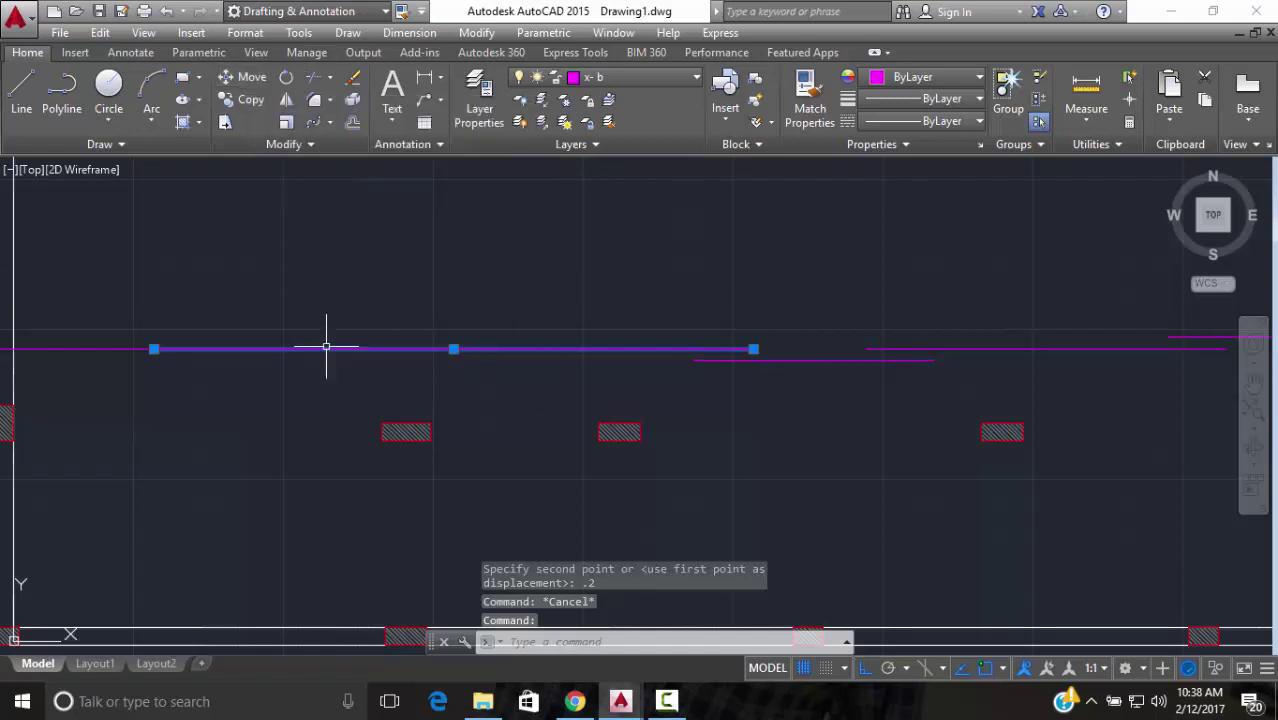
pyautogui.press('Escape')
pyautogui.click(110, 350)
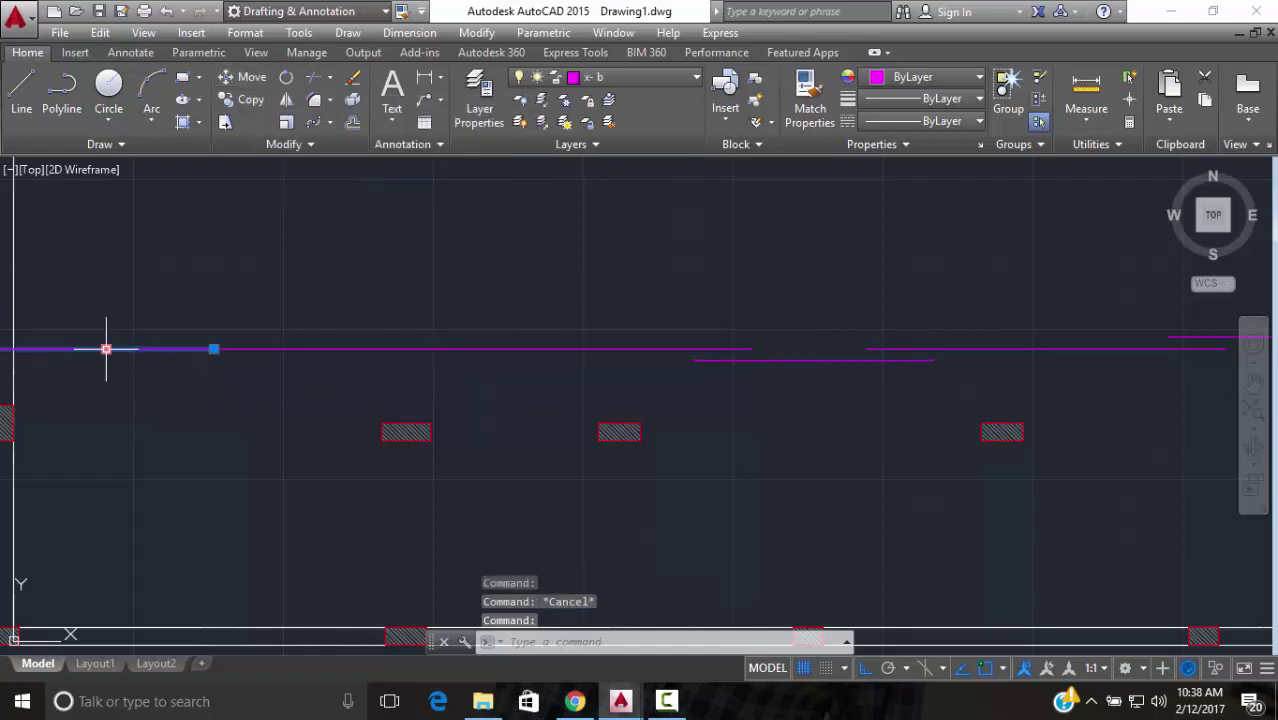
pyautogui.scroll(-2, 110, 350)
pyautogui.click(245, 77)
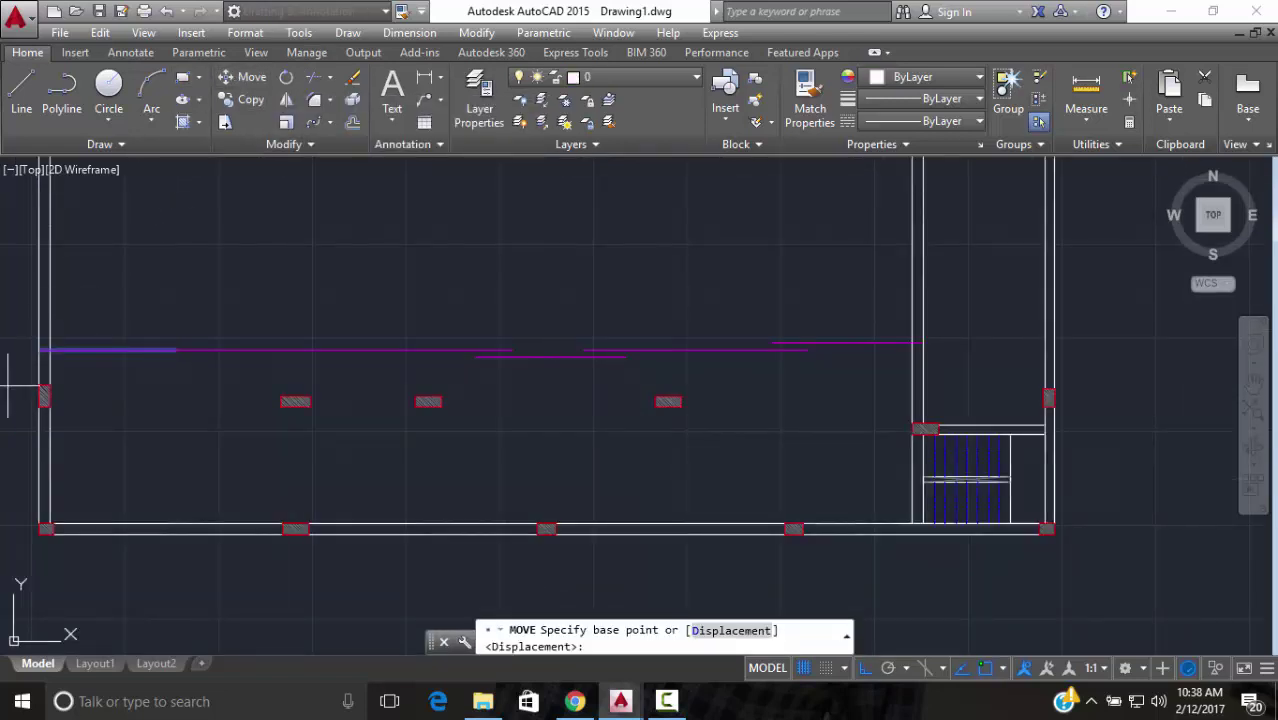
pyautogui.click(108, 350)
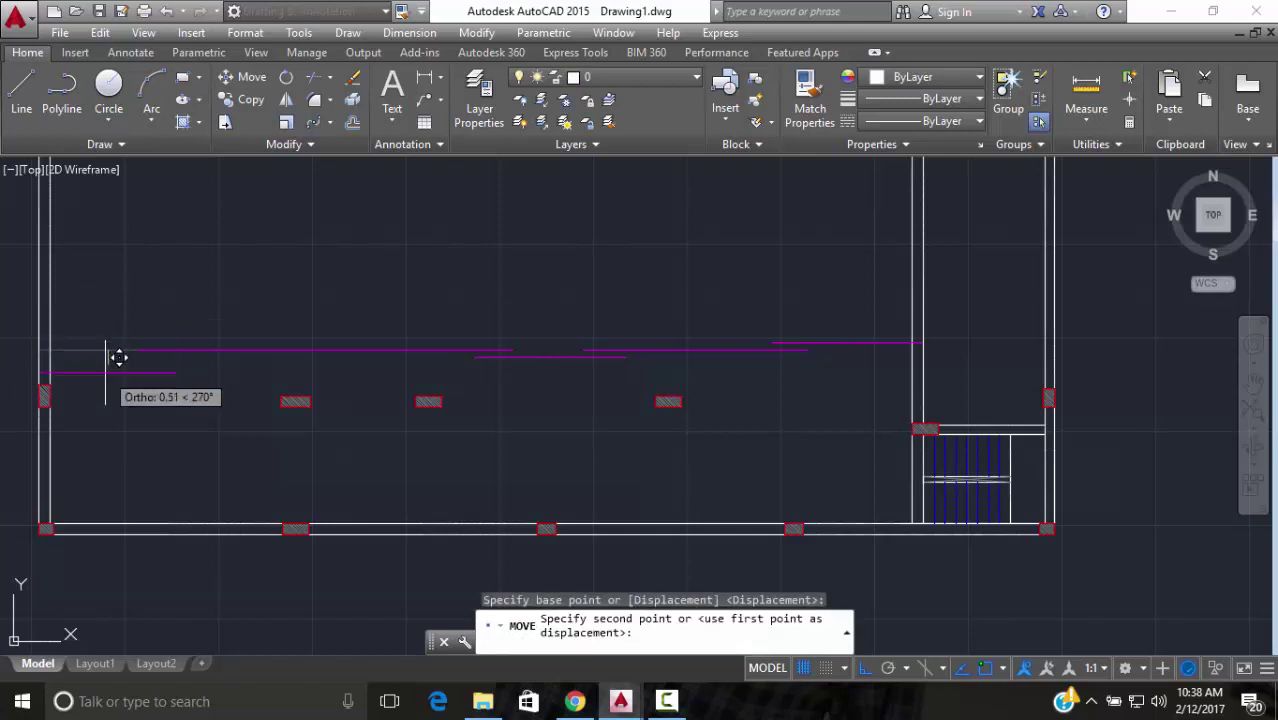
pyautogui.write('.2')
pyautogui.press('Return')
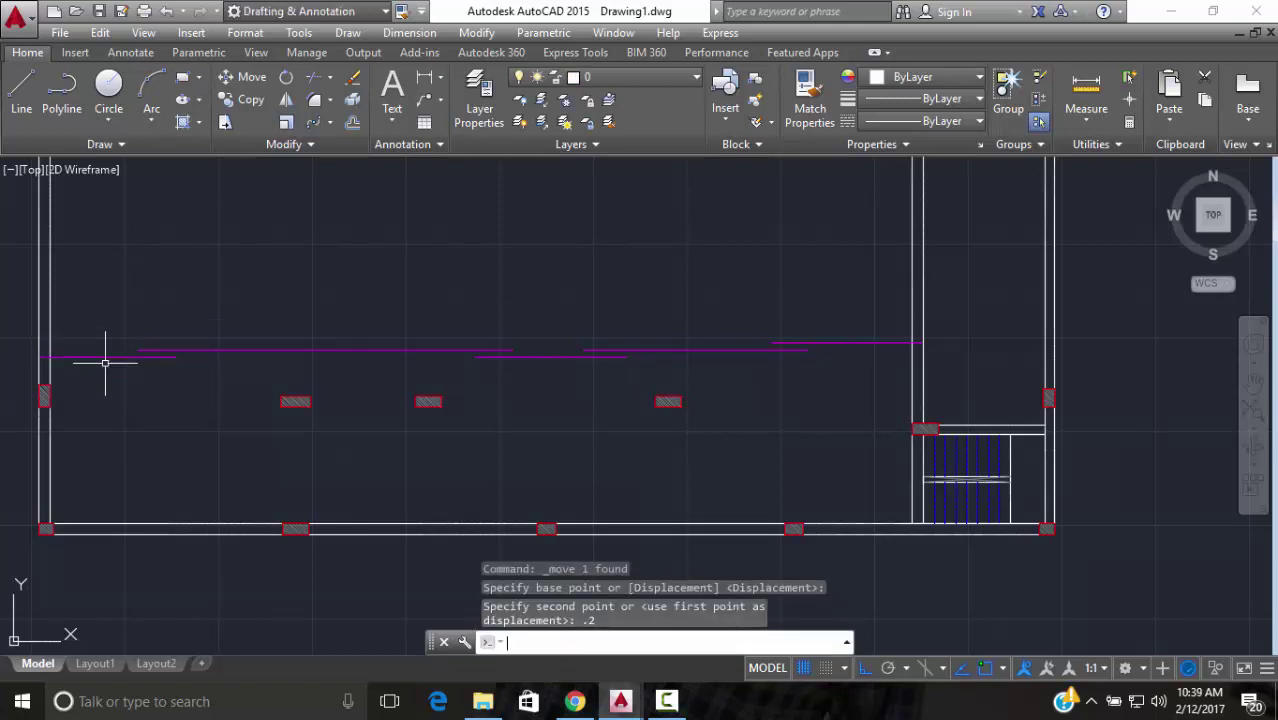
pyautogui.press('Escape')
# Draw a short diagonal hook line sloping down and outward from the right end of the leftmost bar, with Ortho off
pyautogui.scroll(-2, 740, 370)
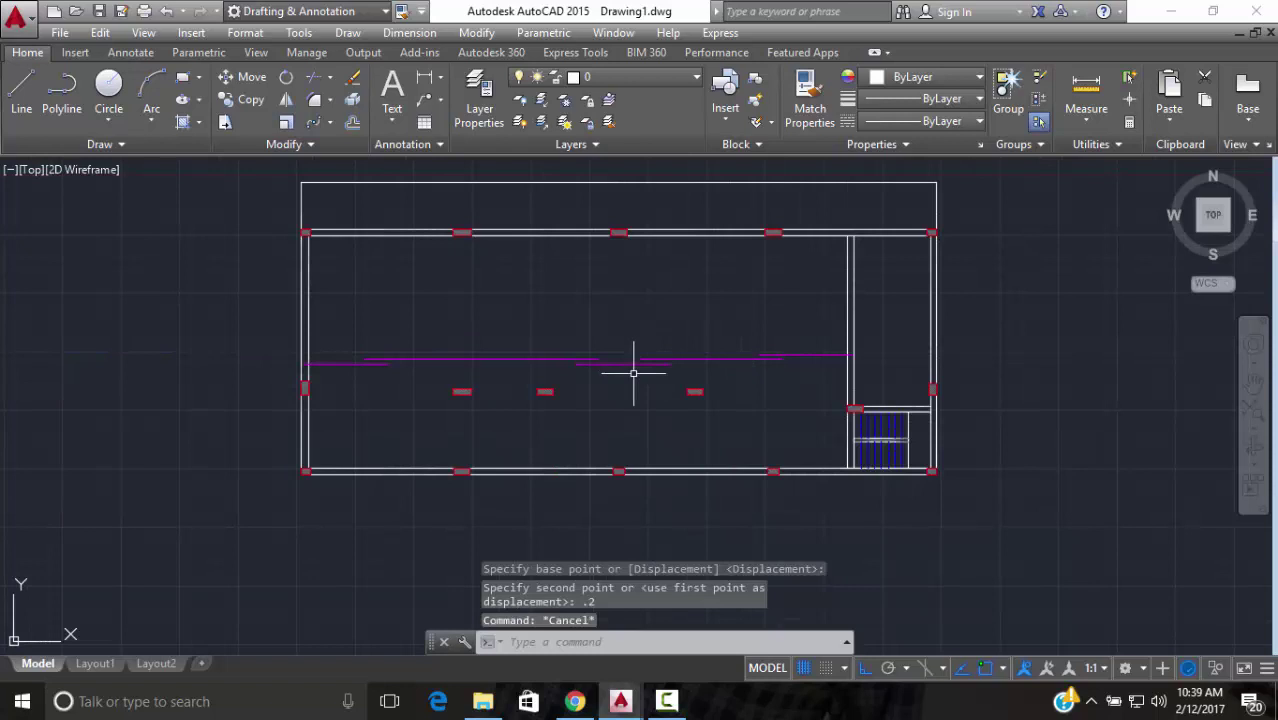
pyautogui.write('l')
pyautogui.press('Return')
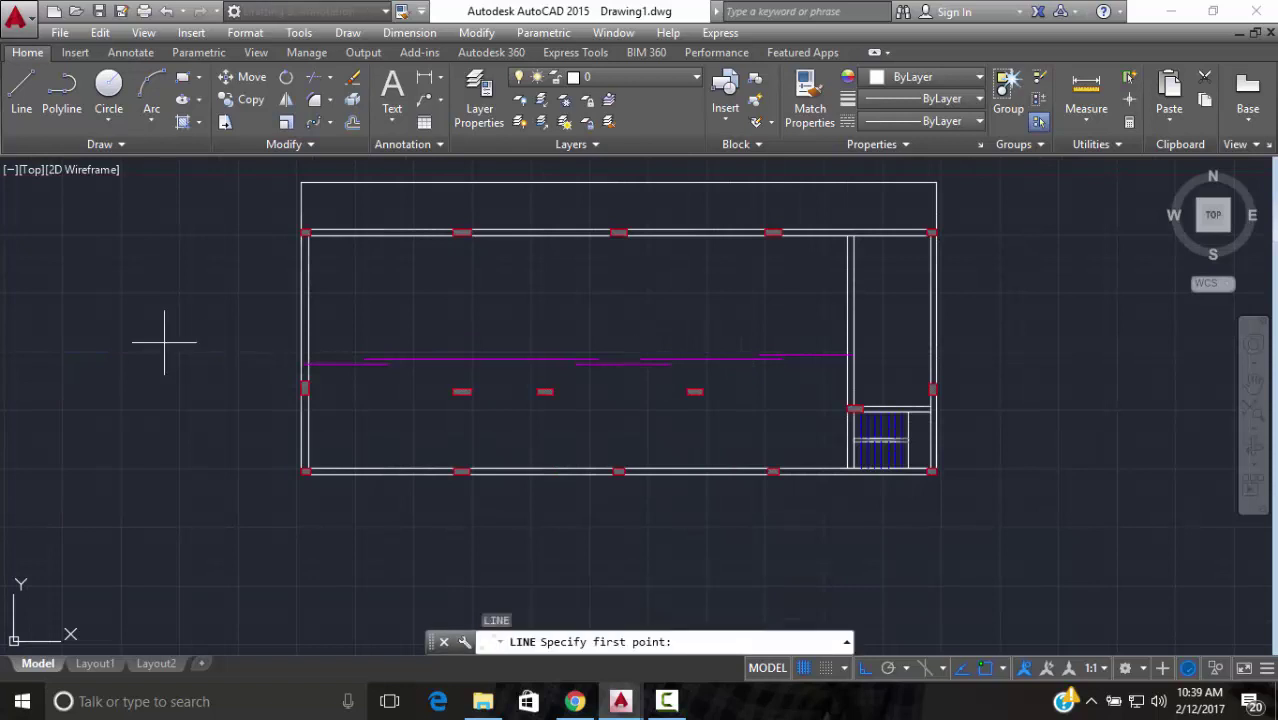
pyautogui.scroll(5, 344, 347)
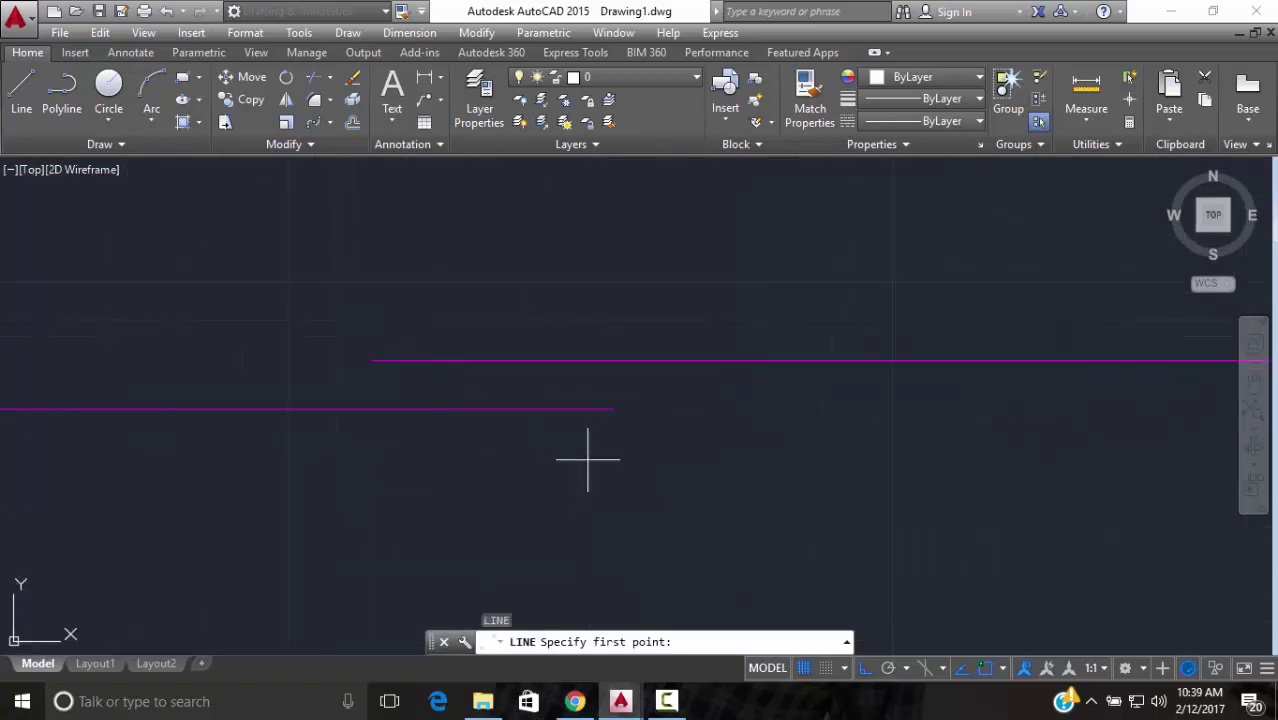
pyautogui.click(613, 408)
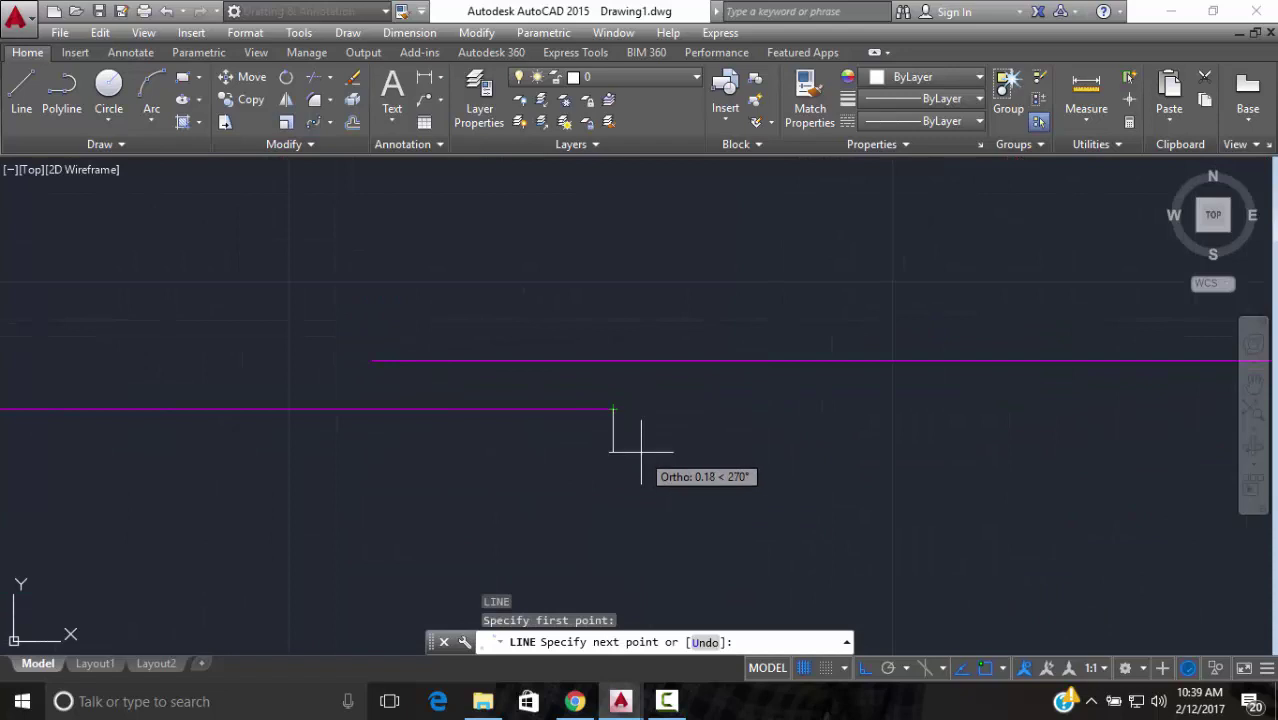
pyautogui.press('F8')
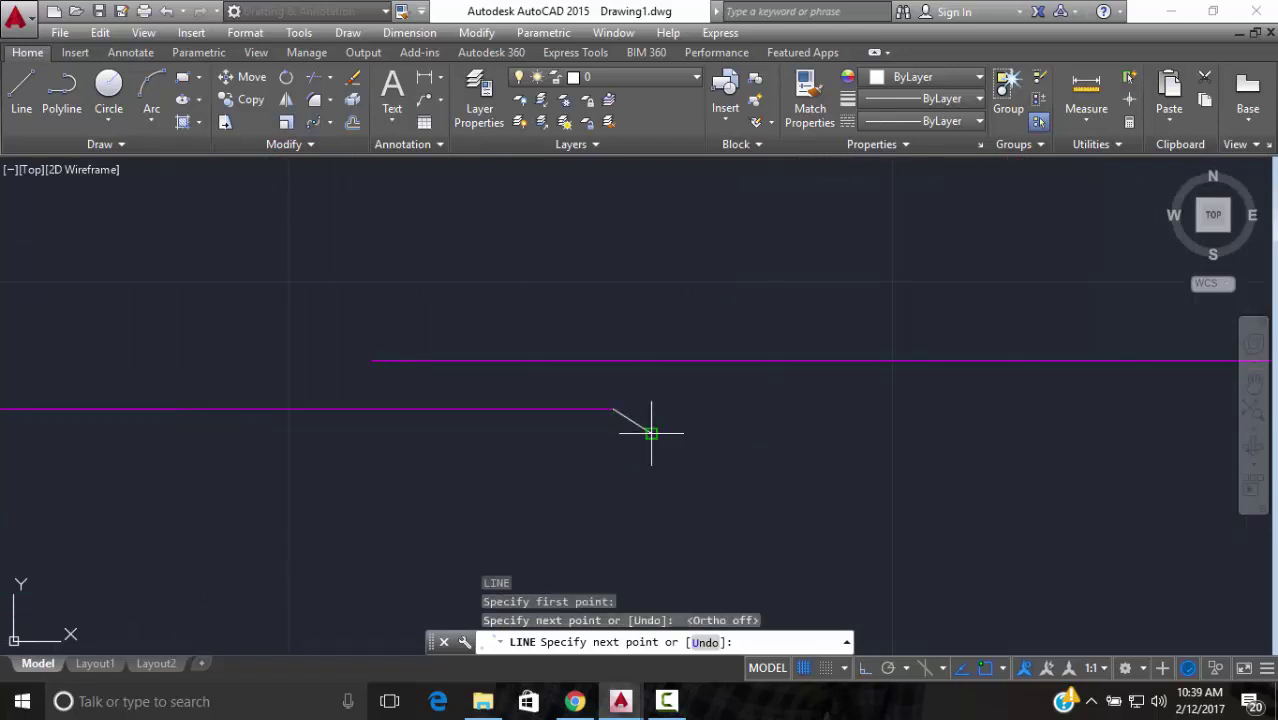
pyautogui.press('Escape')
# Copy the hook line from its junction with the leftmost bar to the right end of the long bar beside it
pyautogui.scroll(-4, 662, 430)
pyautogui.scroll(2, 672, 412)
pyautogui.click(676, 406)
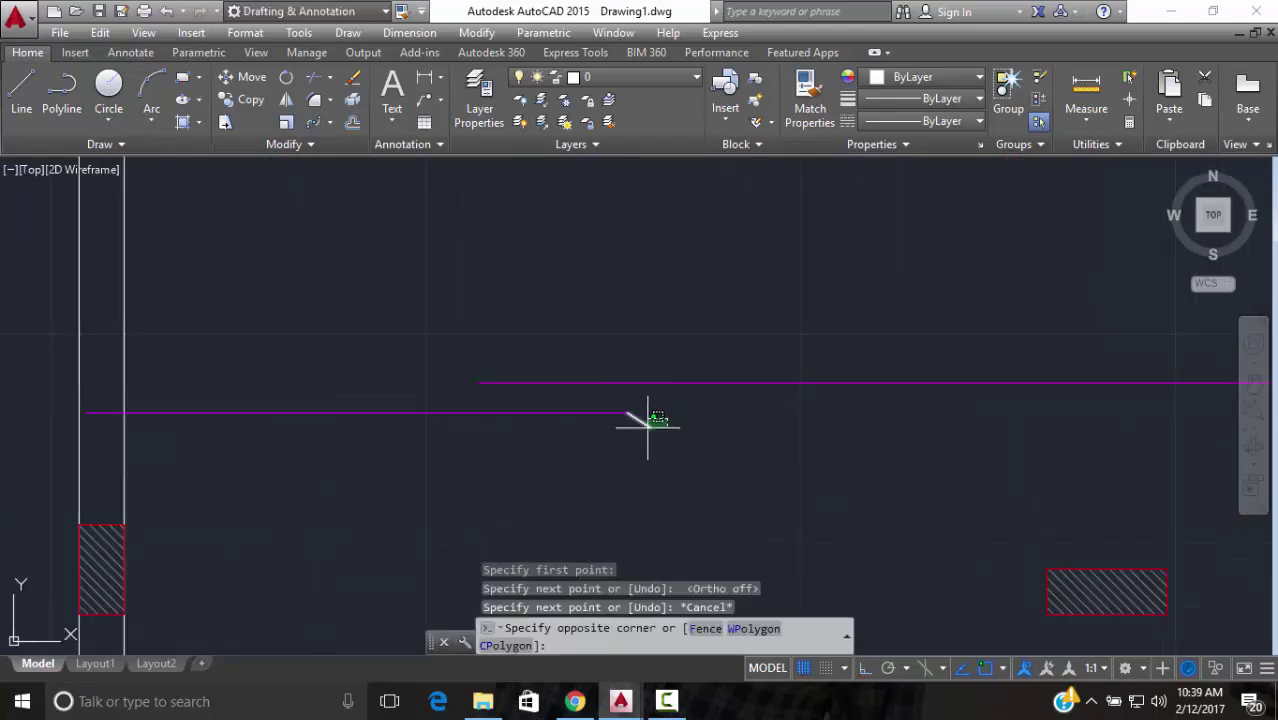
pyautogui.click(649, 428)
pyautogui.click(250, 100)
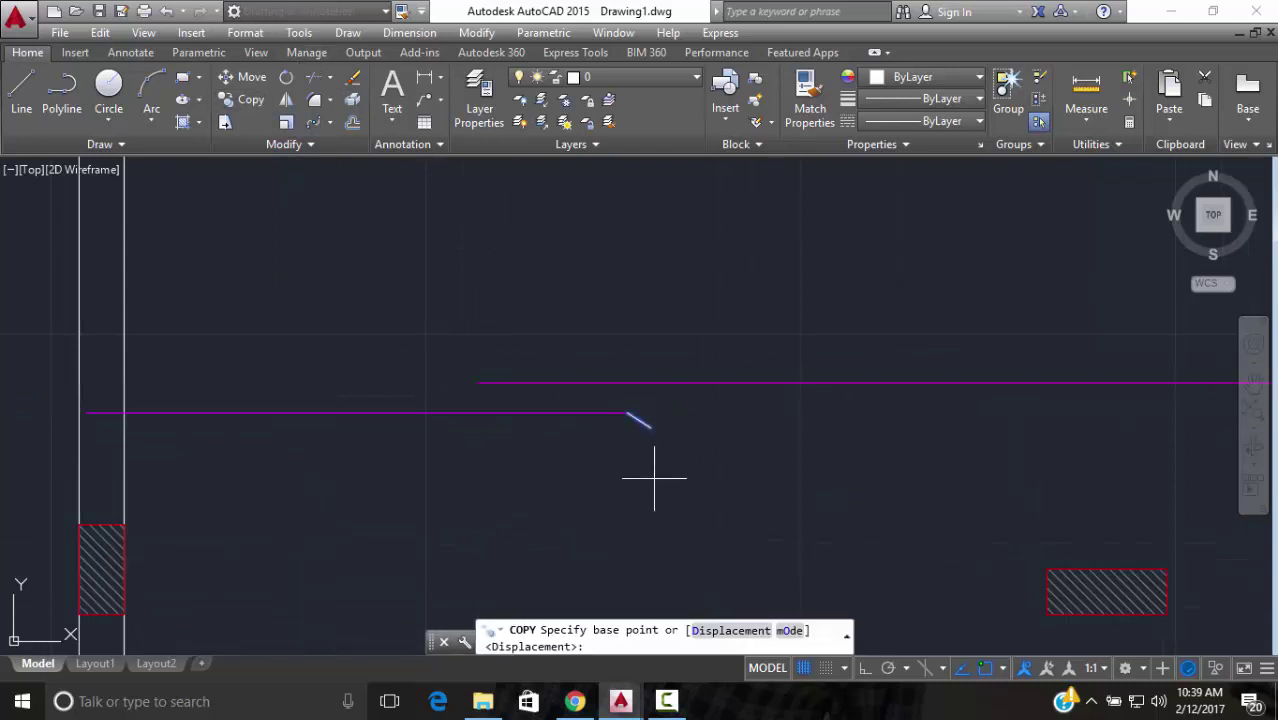
pyautogui.click(632, 413)
pyautogui.scroll(-4, 676, 422)
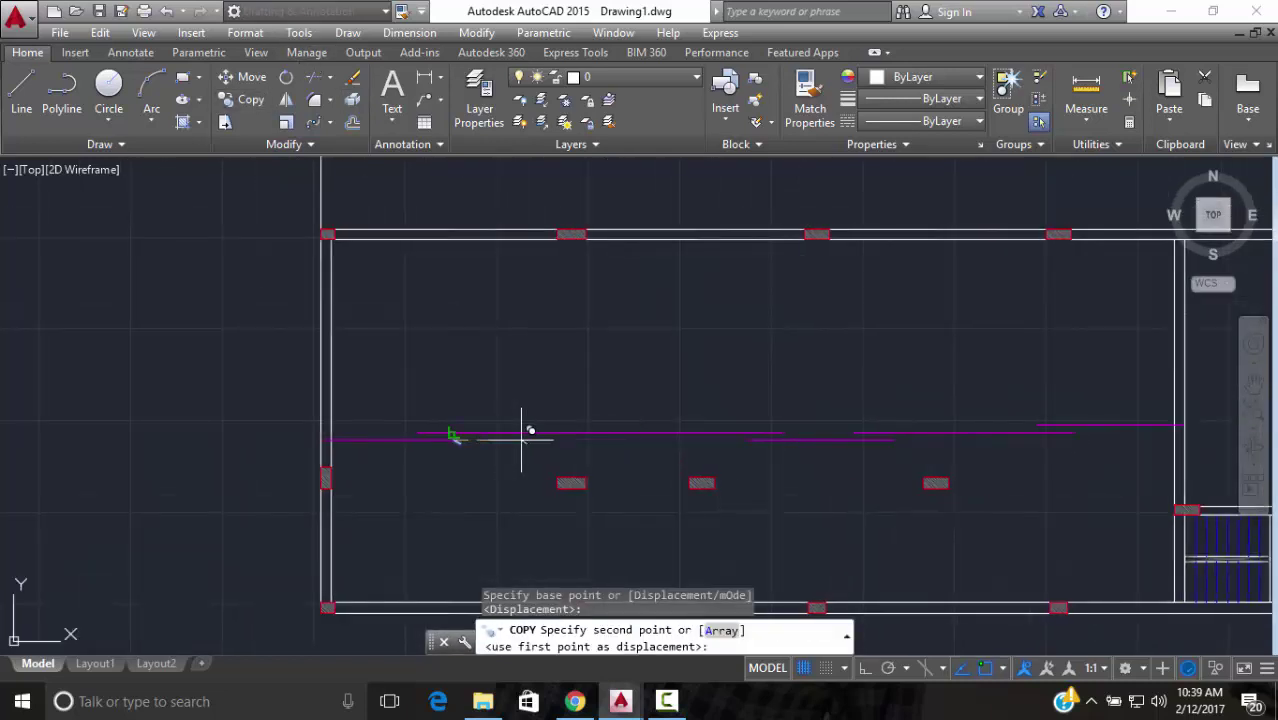
pyautogui.press('F8')
pyautogui.scroll(4, 800, 434)
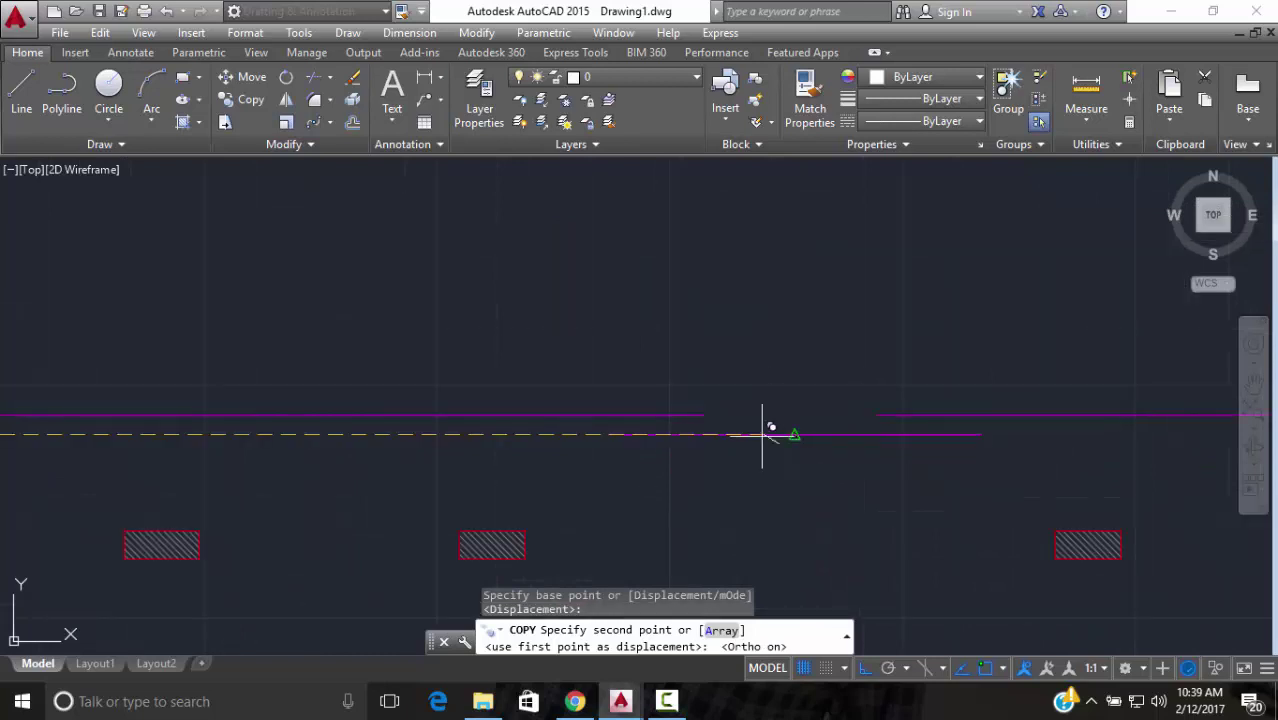
pyautogui.click(672, 408)
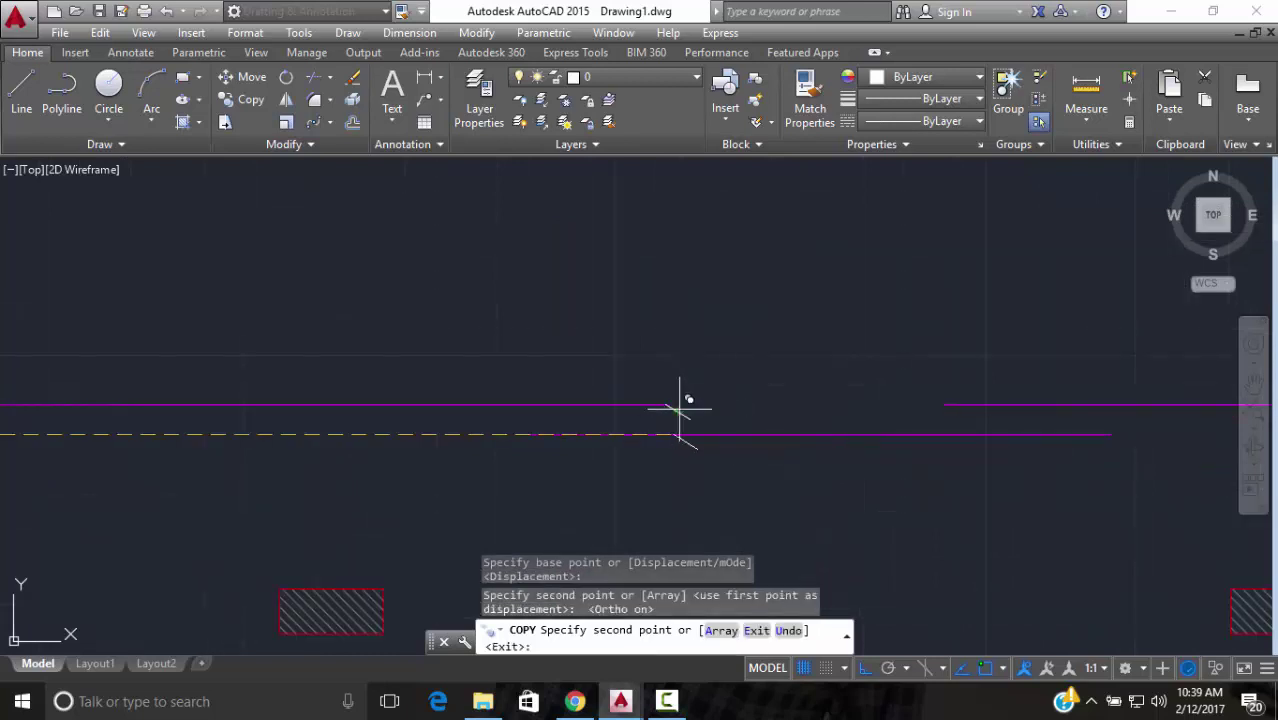
# Place further copies of the hook at the right ends of the short middle bar and the upper bar after it
pyautogui.click(1112, 434)
pyautogui.scroll(-4, 1033, 428)
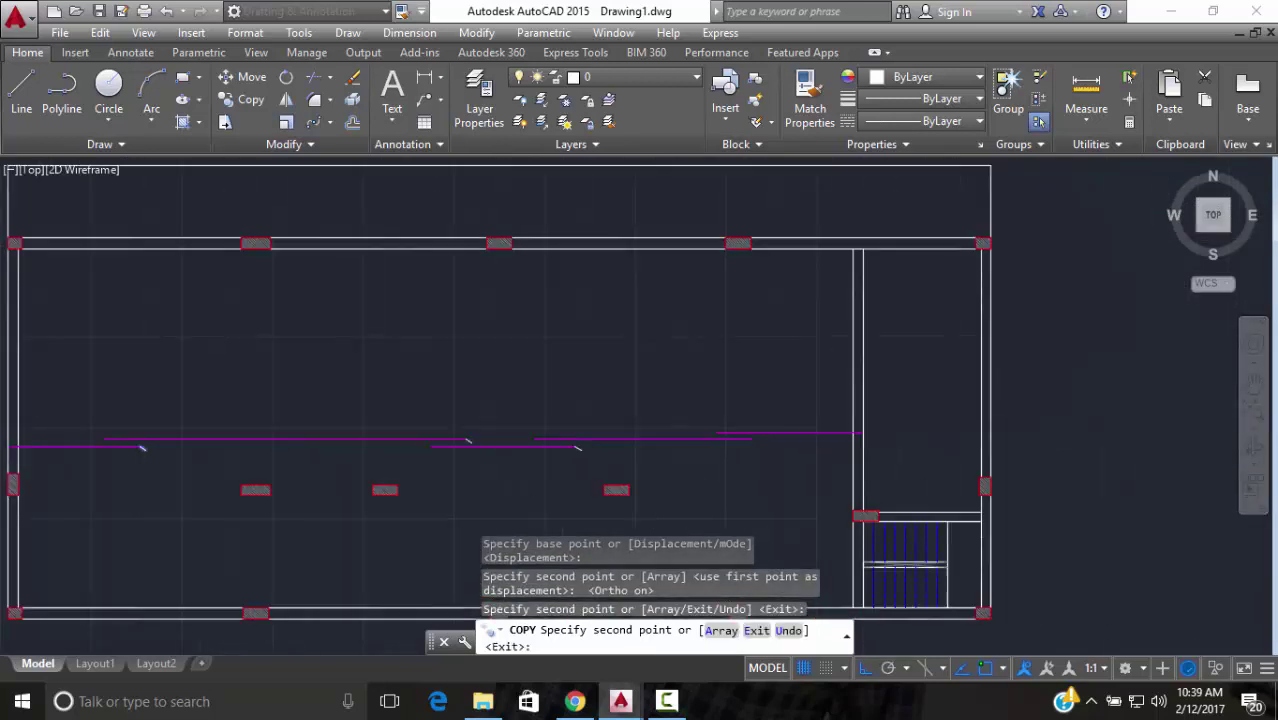
pyautogui.scroll(4, 720, 428)
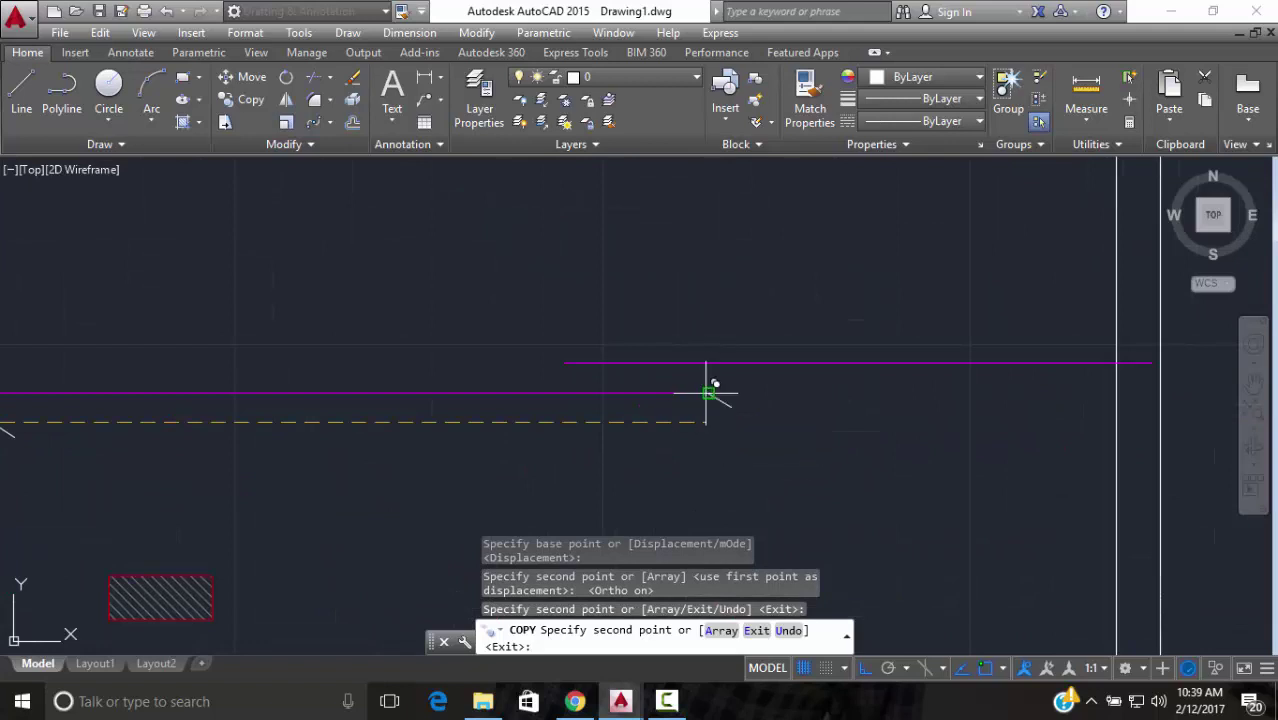
pyautogui.click(708, 393)
pyautogui.press('Escape')
# Draw a short diagonal hook line sloping down and outward from the left end of the long bar, with Ortho off
pyautogui.scroll(-4, 571, 408)
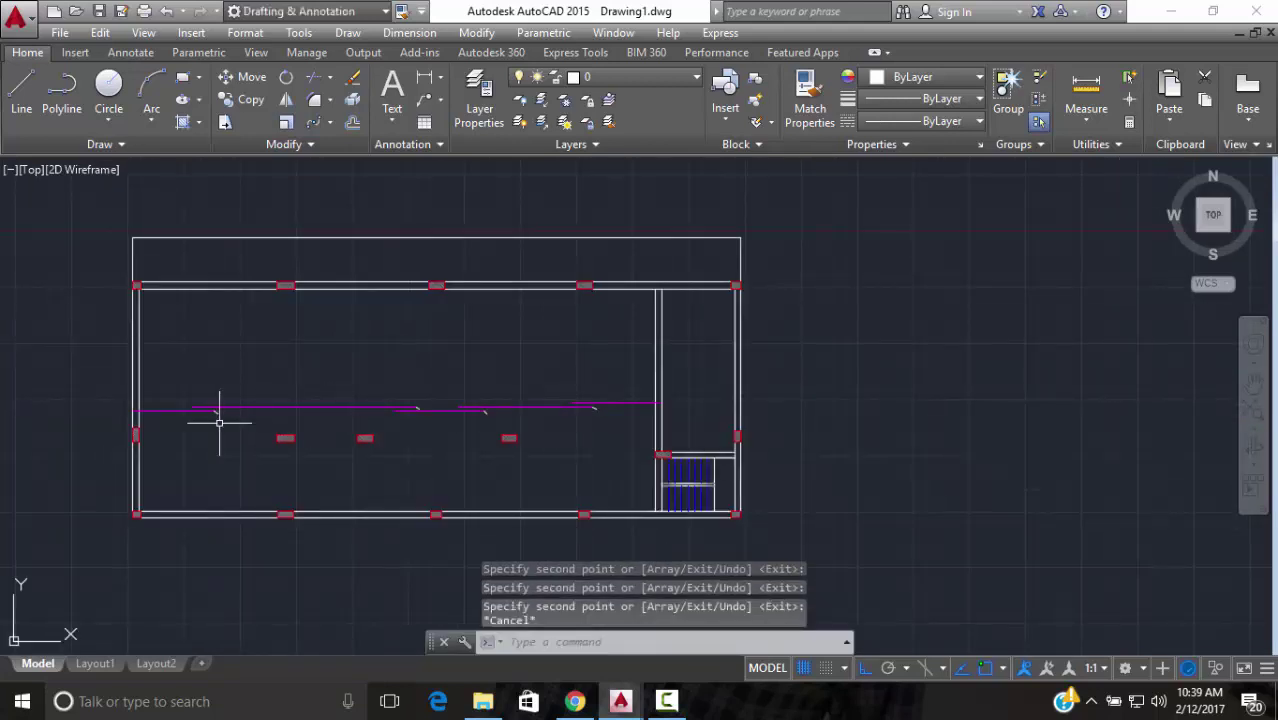
pyautogui.scroll(5, 219, 423)
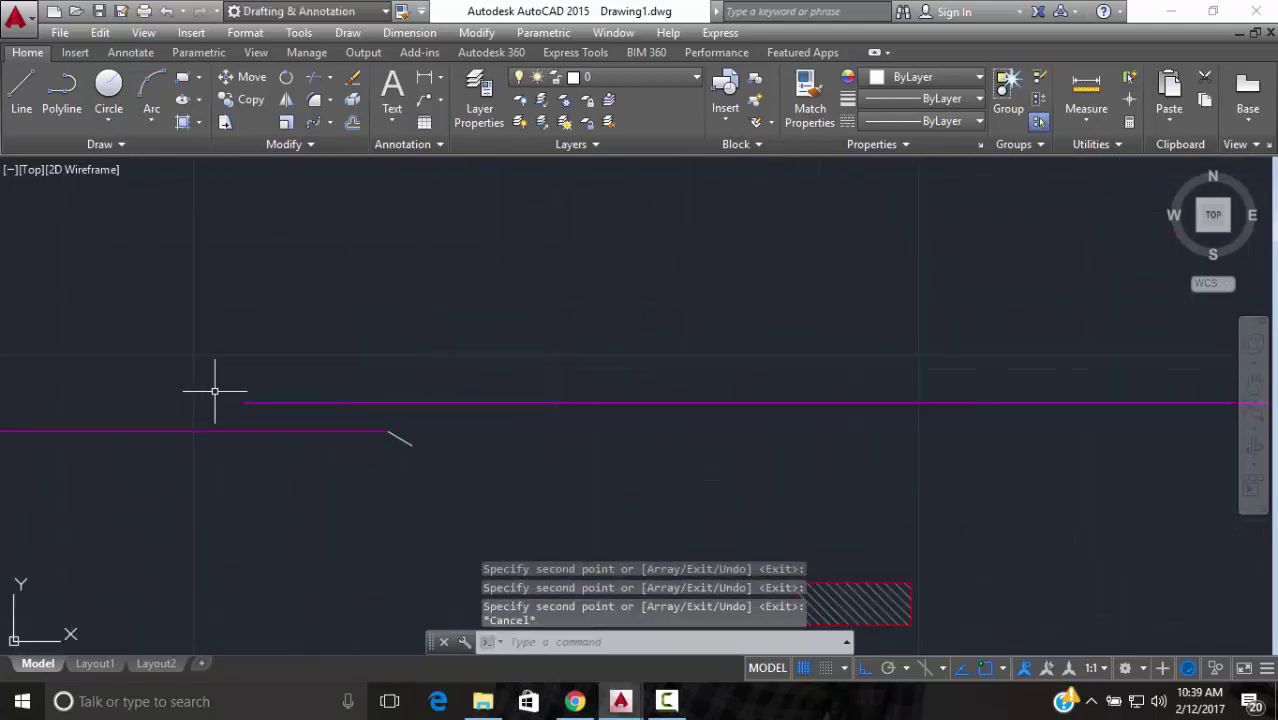
pyautogui.write('l')
pyautogui.press('Return')
pyautogui.scroll(6, 255, 432)
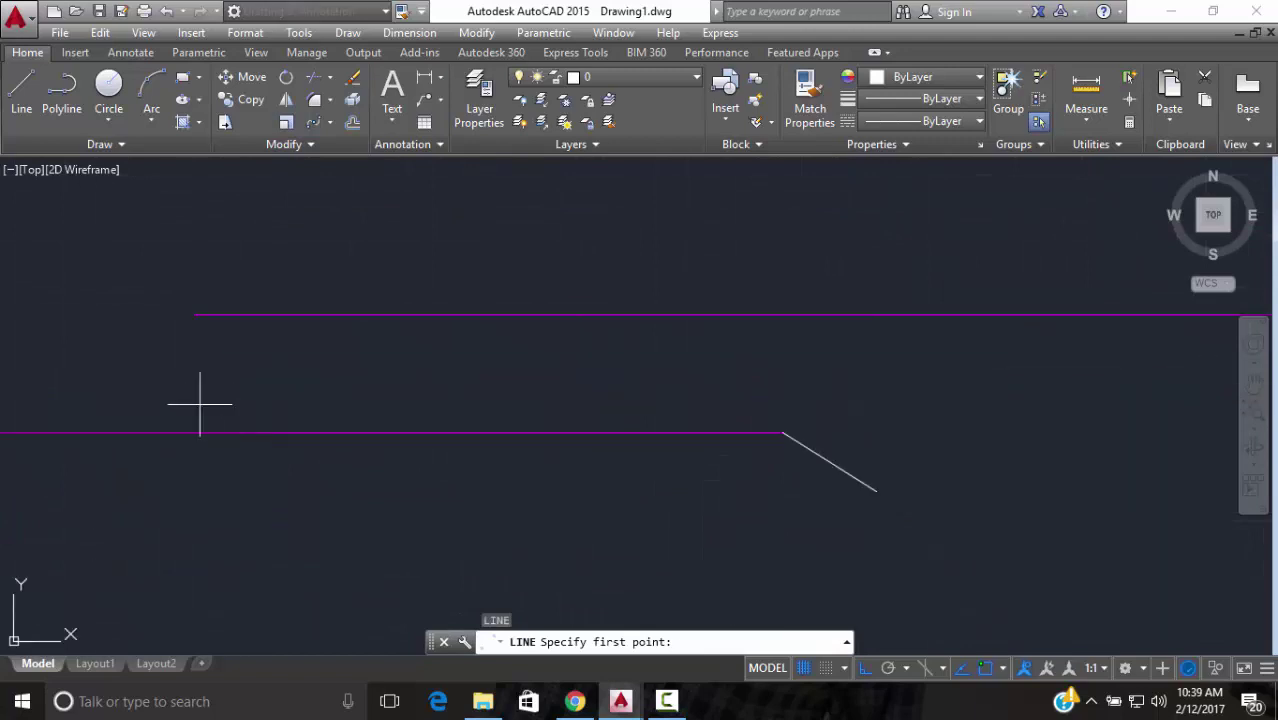
pyautogui.click(194, 314)
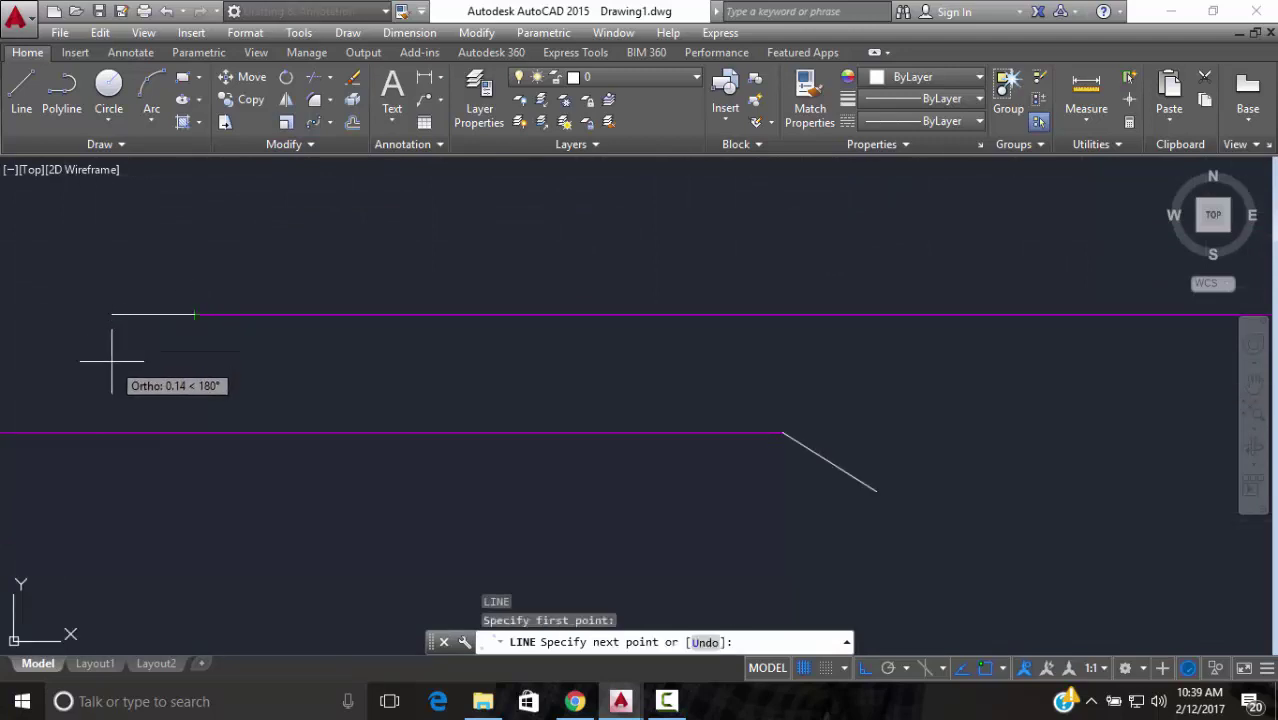
pyautogui.press('F8')
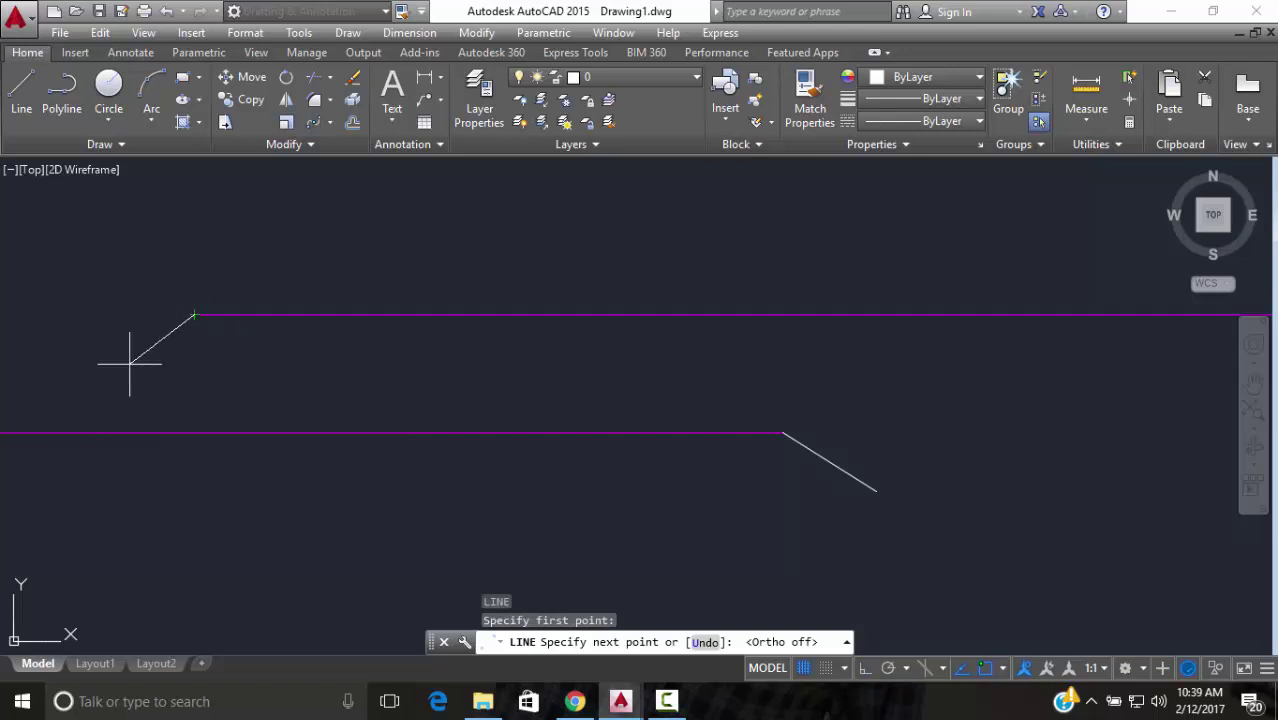
pyautogui.press('Escape')
# Copy the finished hook from its junction with the long bar's left end to the left end of the short middle bar
pyautogui.click(157, 348)
pyautogui.click(194, 337)
pyautogui.scroll(-5, 216, 327)
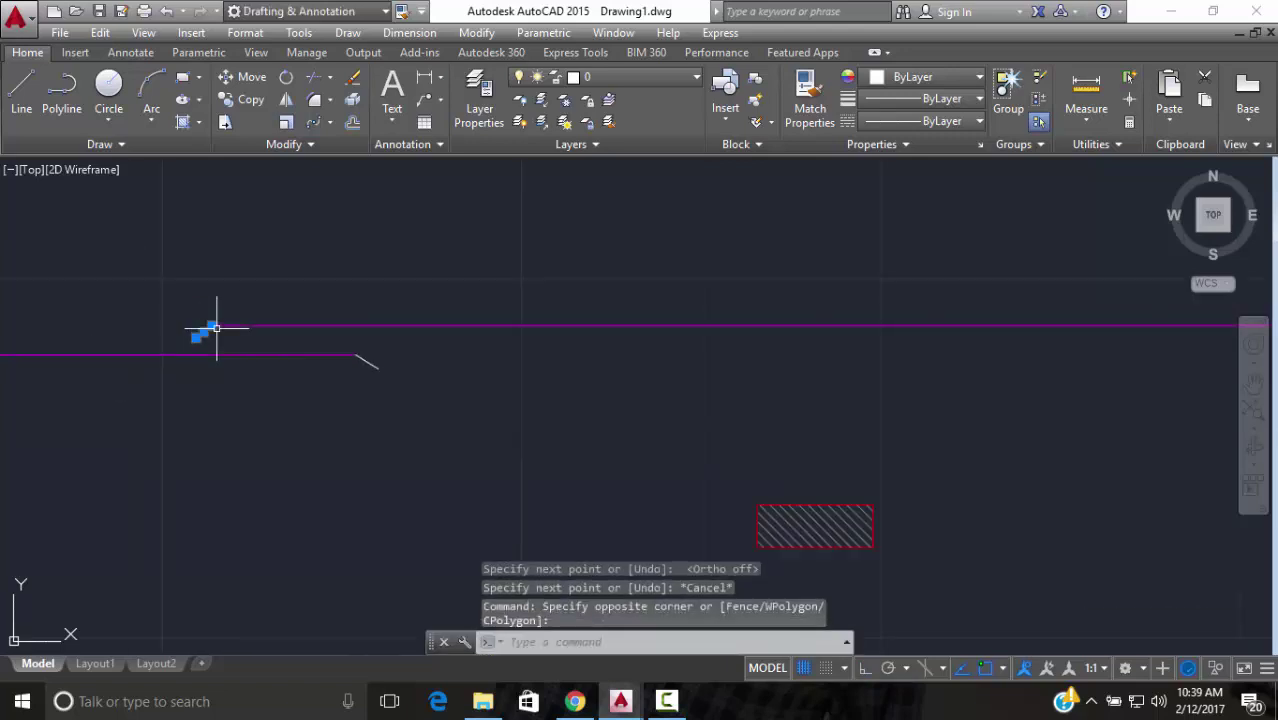
pyautogui.scroll(-3, 216, 327)
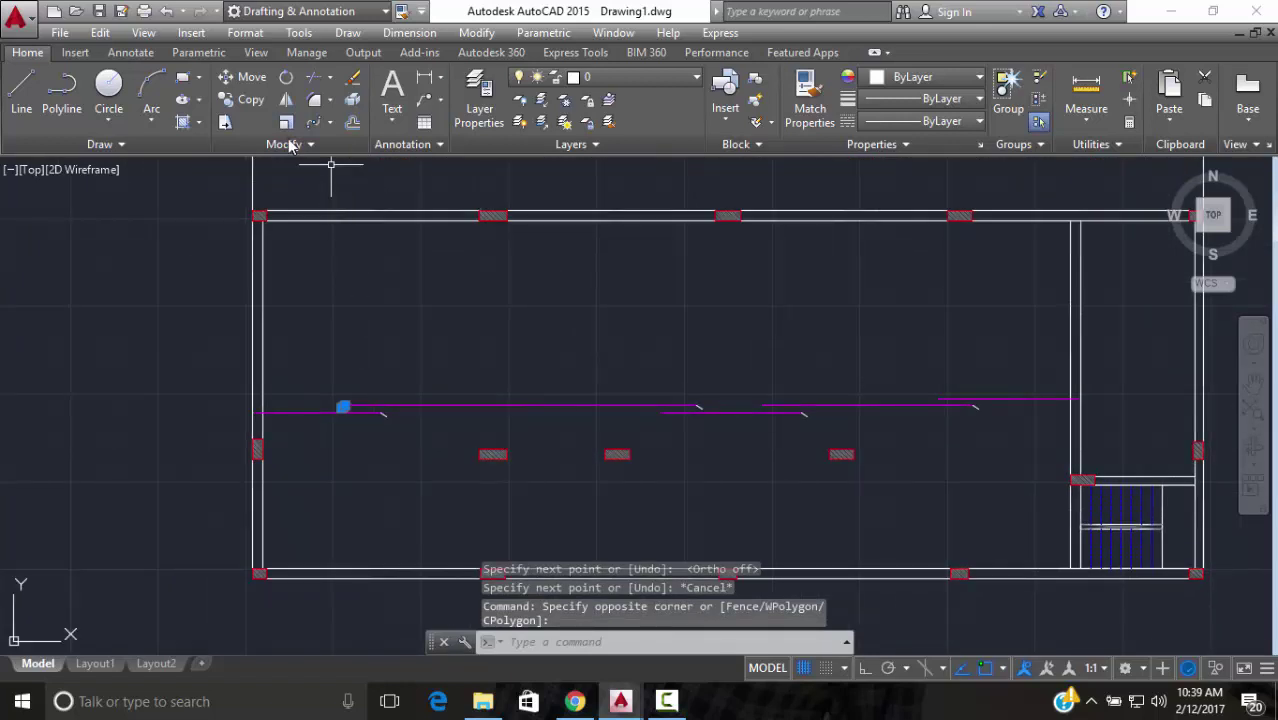
pyautogui.click(245, 99)
pyautogui.scroll(5, 335, 420)
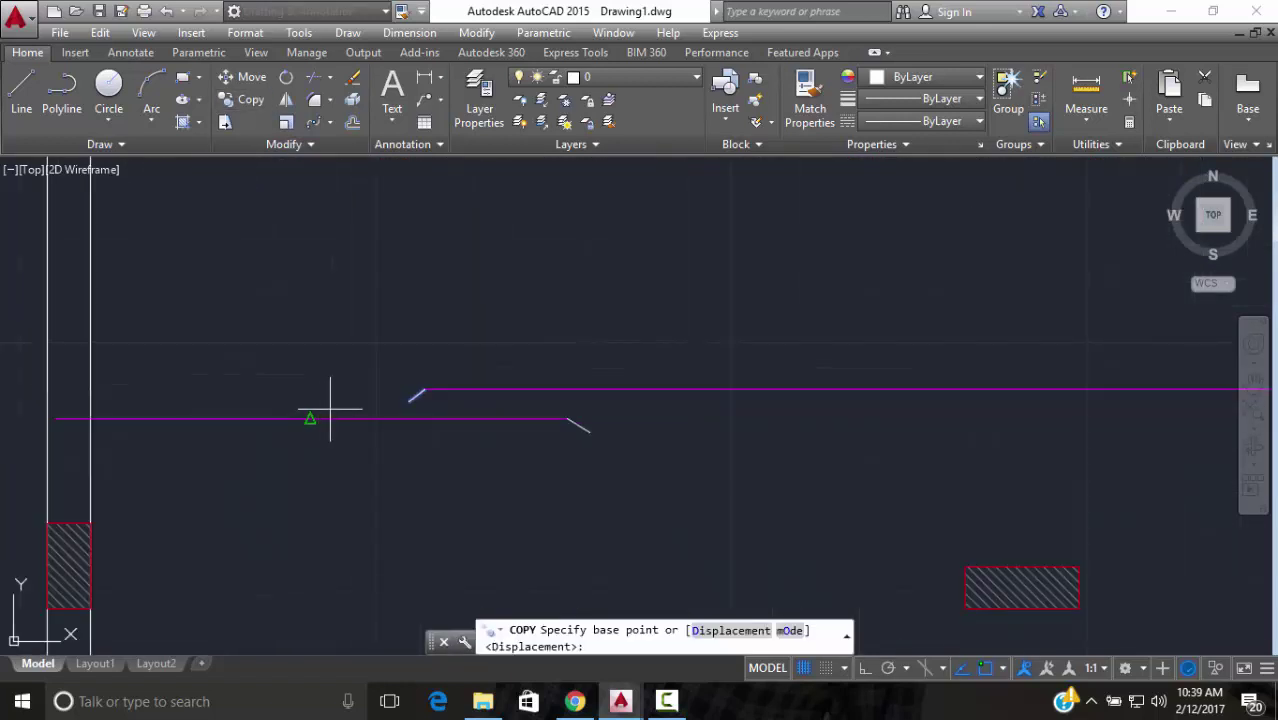
pyautogui.click(427, 389)
pyautogui.scroll(-4, 869, 285)
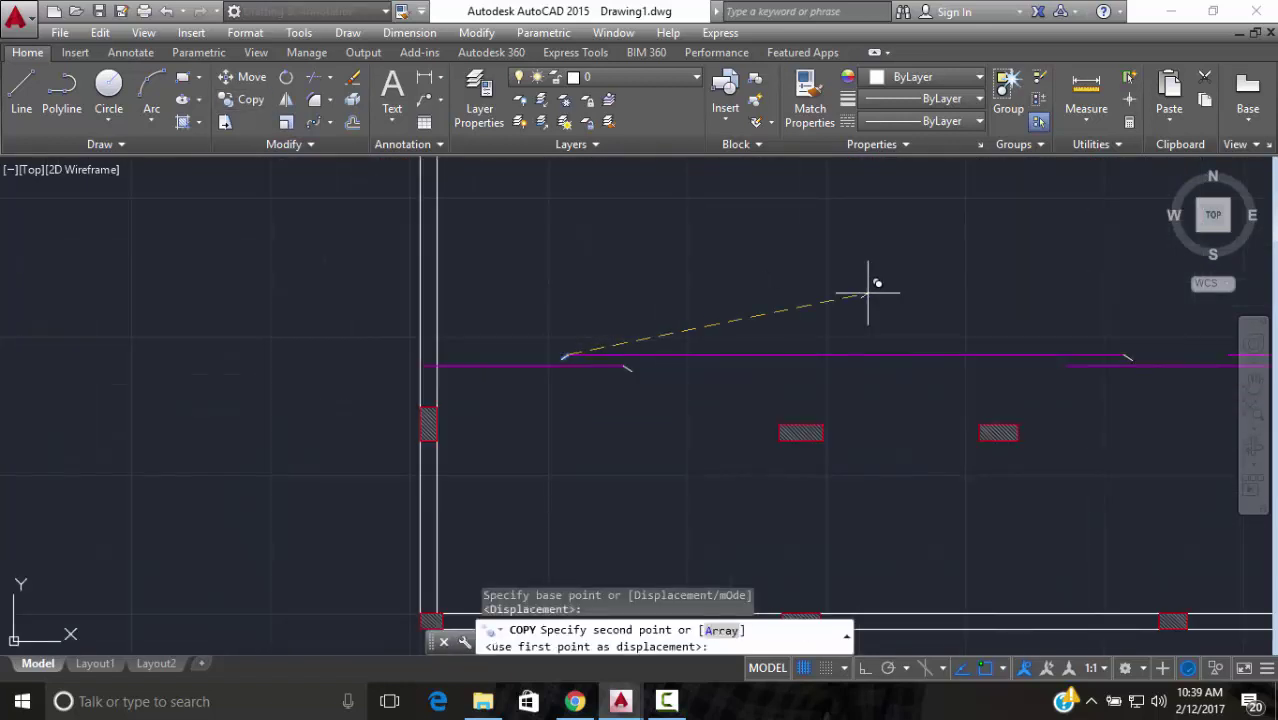
pyautogui.scroll(2, 386, 352)
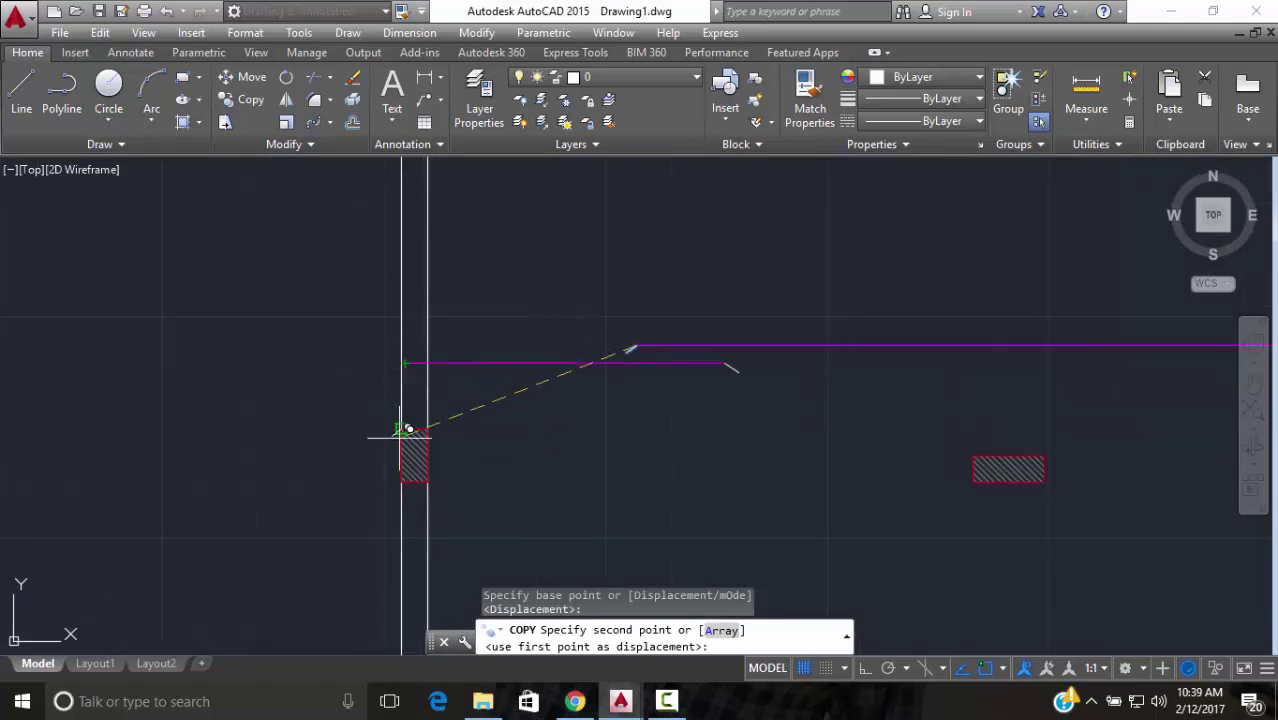
pyautogui.scroll(-2, 587, 434)
pyautogui.moveTo(765, 385); pyautogui.dragTo(348, 322, button='middle')
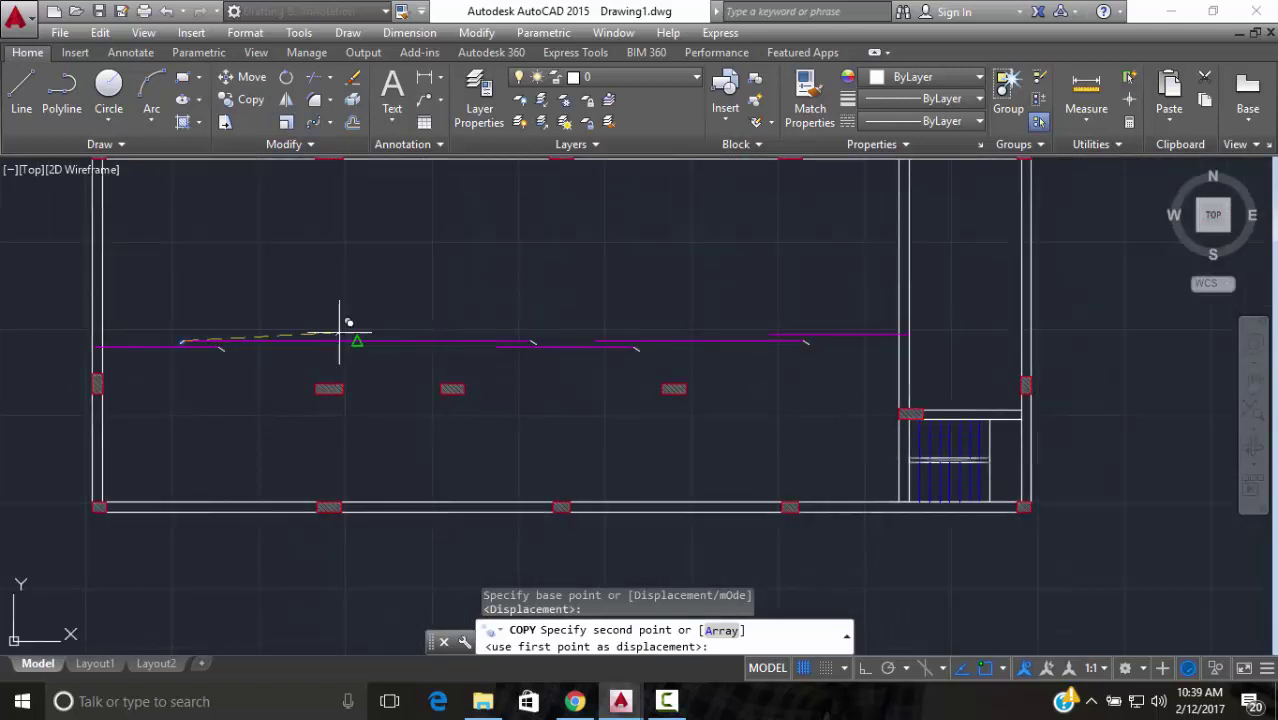
pyautogui.scroll(3, 456, 337)
pyautogui.scroll(2, 575, 410)
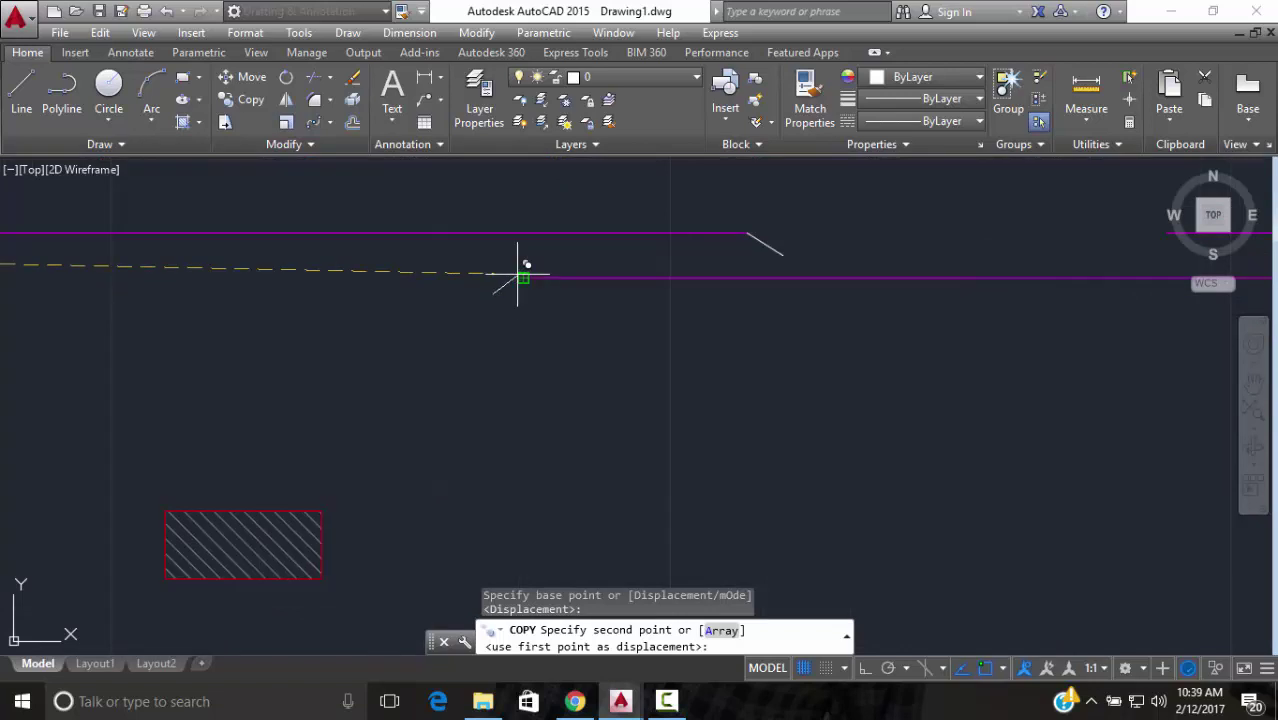
pyautogui.click(519, 276)
# Place further copies of the hook at the left ends of the bar after the short middle one and the rightmost bar
pyautogui.scroll(-3, 542, 285)
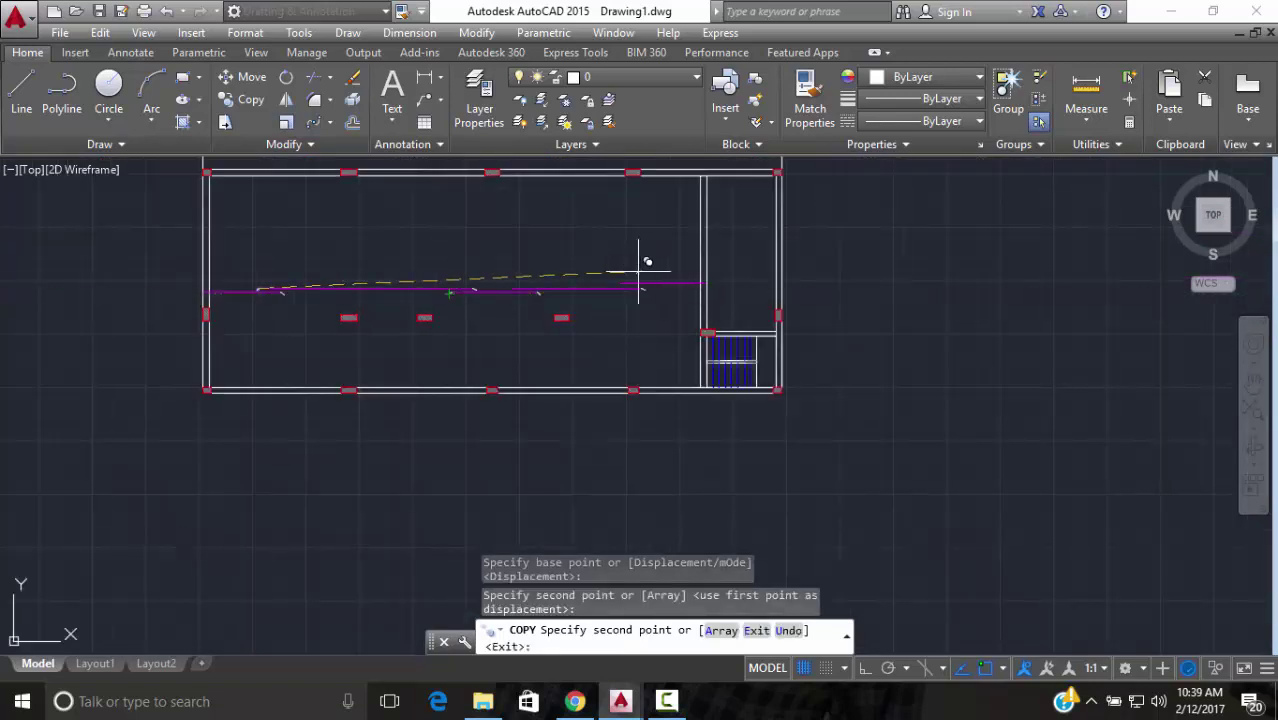
pyautogui.scroll(3, 483, 287)
pyautogui.scroll(3, 483, 287)
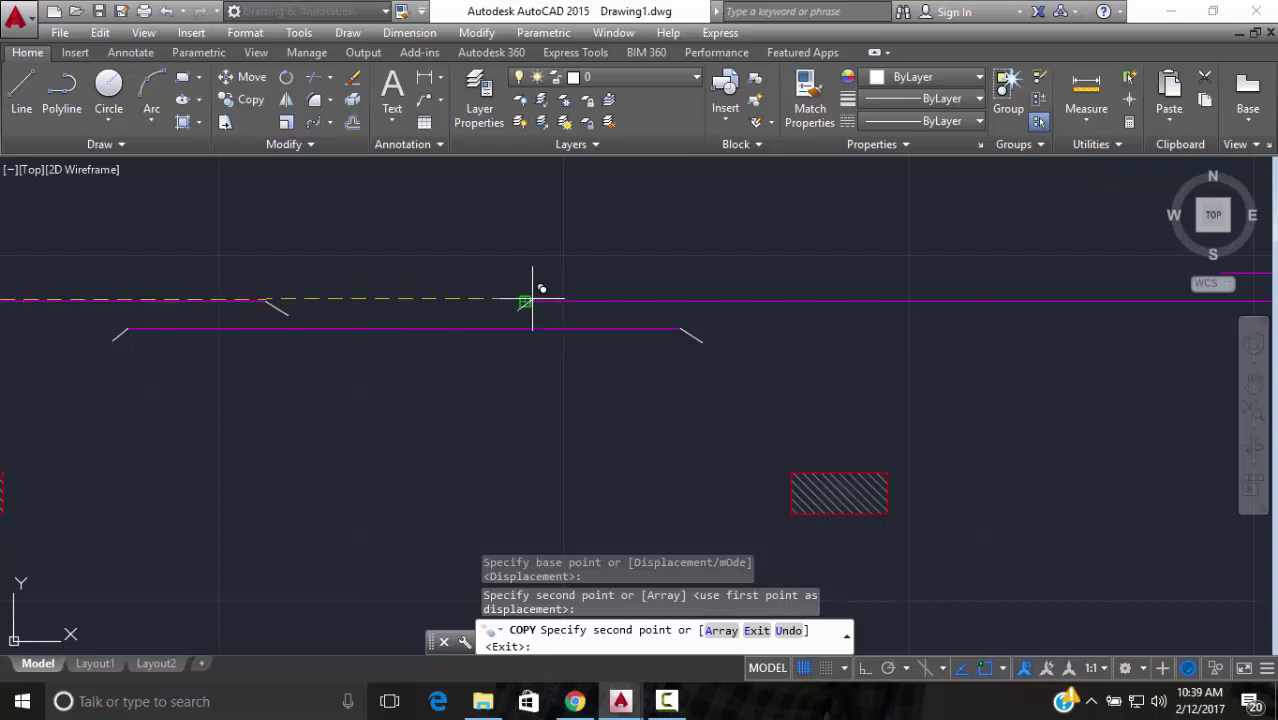
pyautogui.click(533, 298)
pyautogui.scroll(-3, 685, 206)
pyautogui.scroll(7, 745, 288)
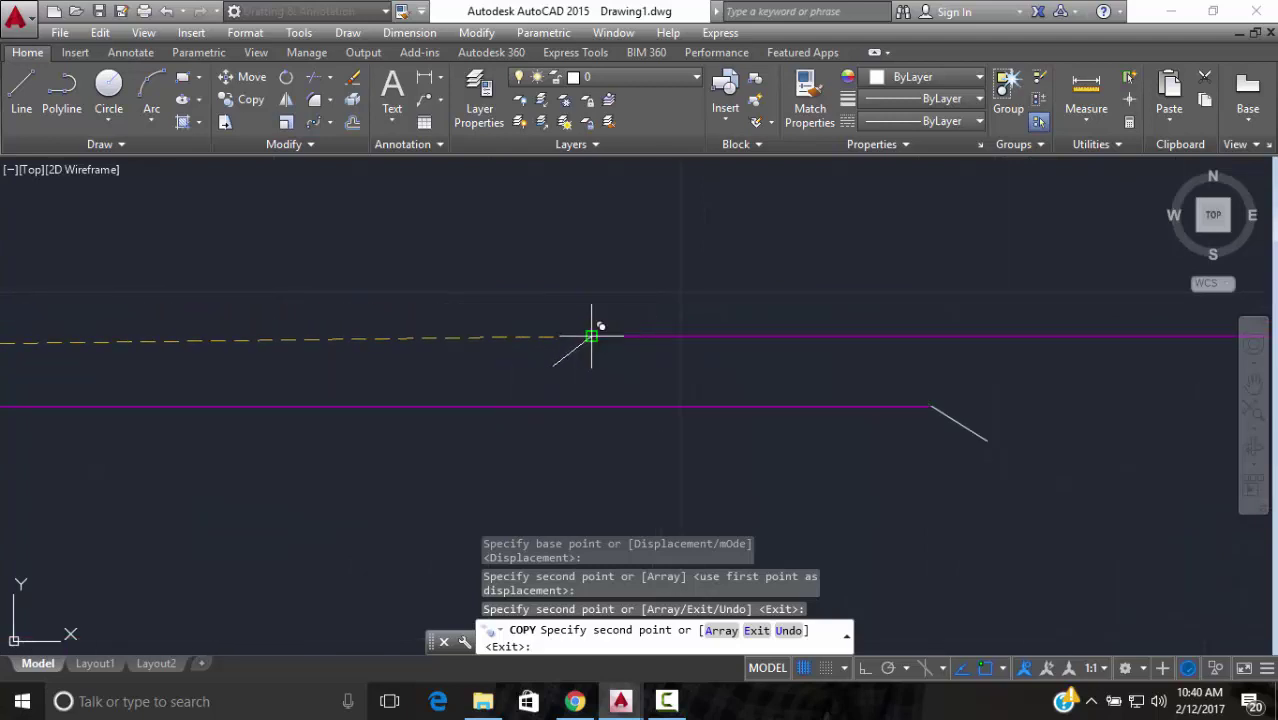
pyautogui.click(593, 335)
pyautogui.scroll(-5, 471, 374)
pyautogui.moveTo(471, 374); pyautogui.dragTo(671, 370, button='middle')
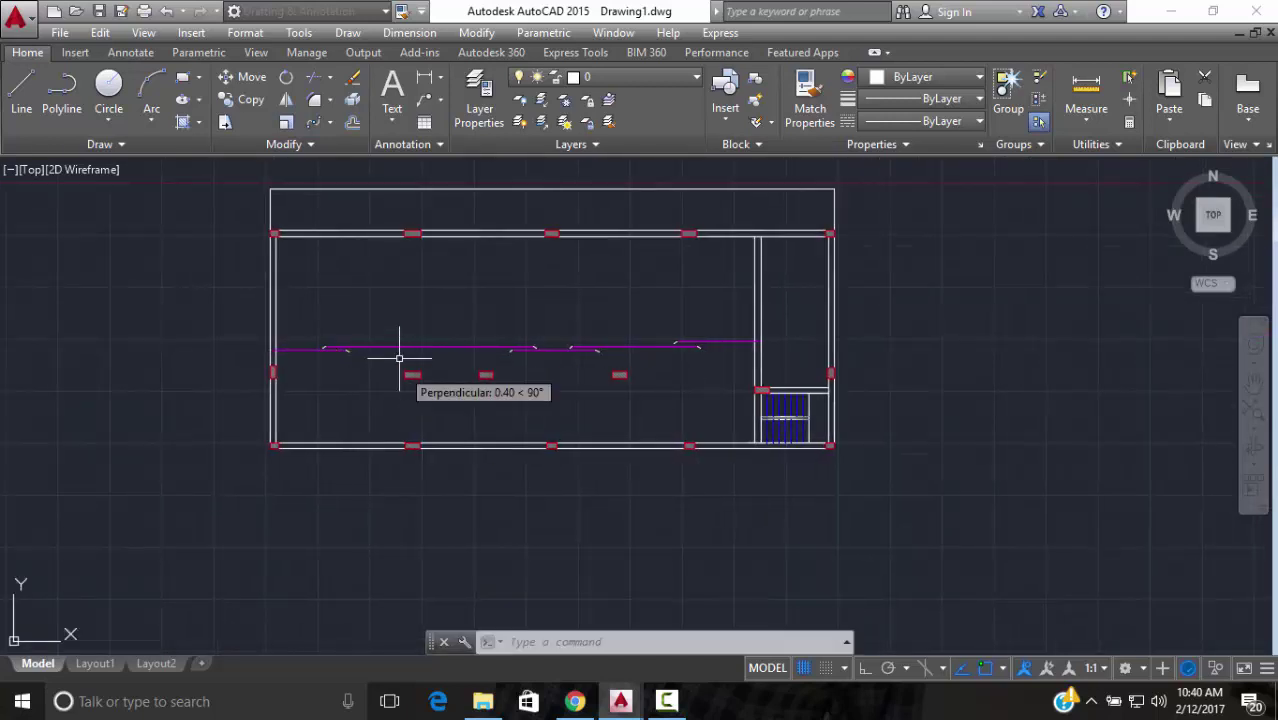
pyautogui.press('Escape')
# Match the leftmost bar's properties onto its own end hook and the hook at the long bar's left end
pyautogui.scroll(6, 465, 348)
pyautogui.write('ma')
pyautogui.press('Return')
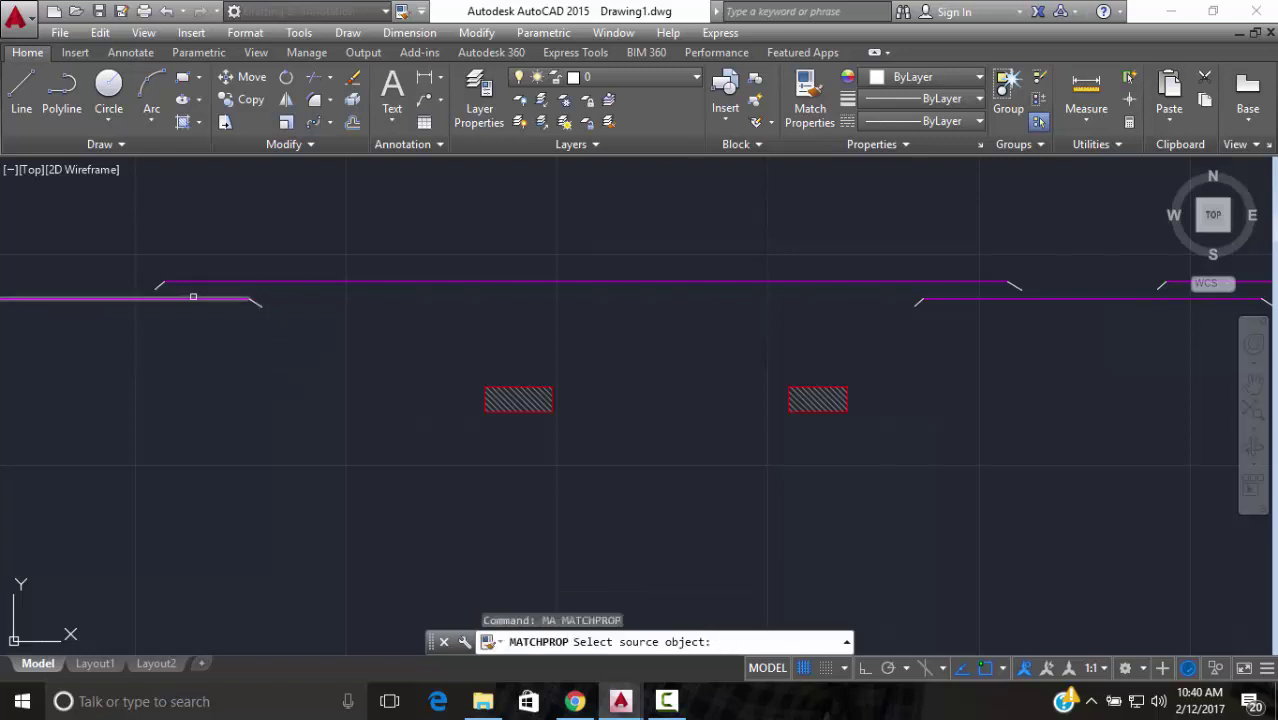
pyautogui.click(212, 298)
pyautogui.click(257, 301)
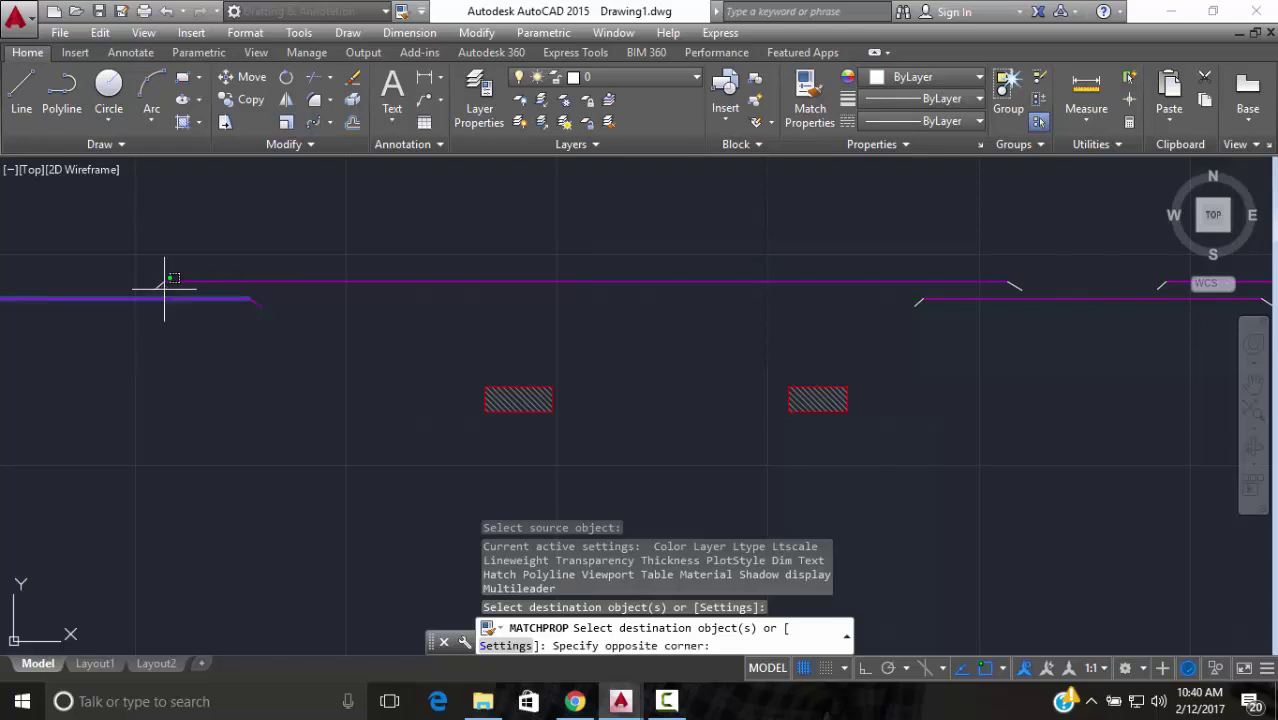
pyautogui.click(133, 281)
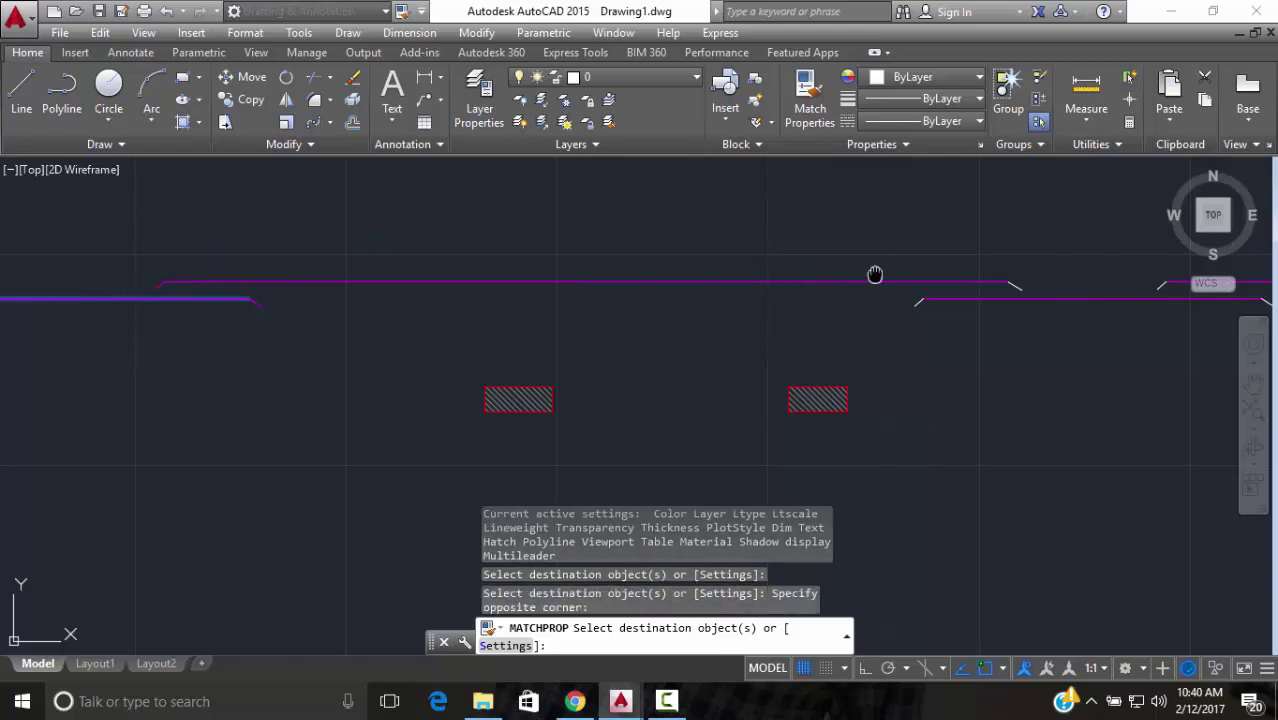
# Apply the same properties to the short middle bar's left hook, the long bar's right hook and the next upper bar's left hook
pyautogui.moveTo(875, 274); pyautogui.dragTo(697, 305, button='middle')
pyautogui.click(827, 388)
pyautogui.click(655, 219)
pyautogui.click(779, 283)
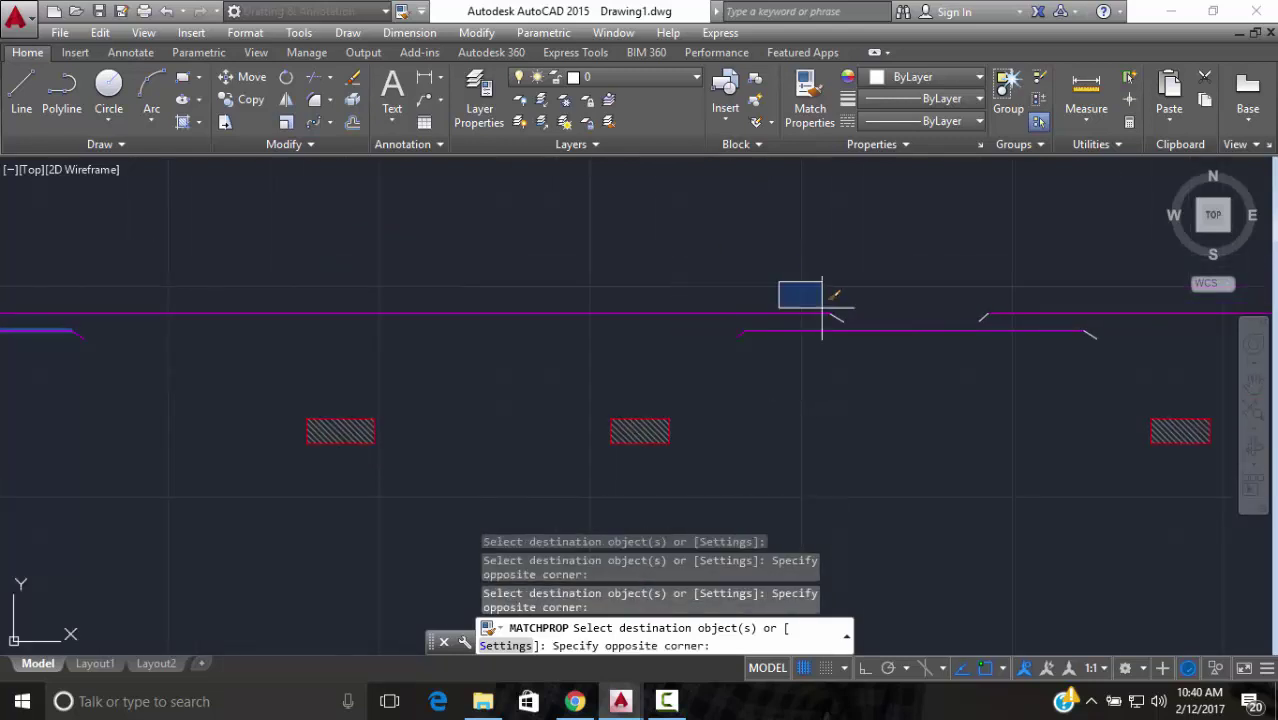
pyautogui.click(897, 363)
pyautogui.click(913, 252)
pyautogui.click(1055, 400)
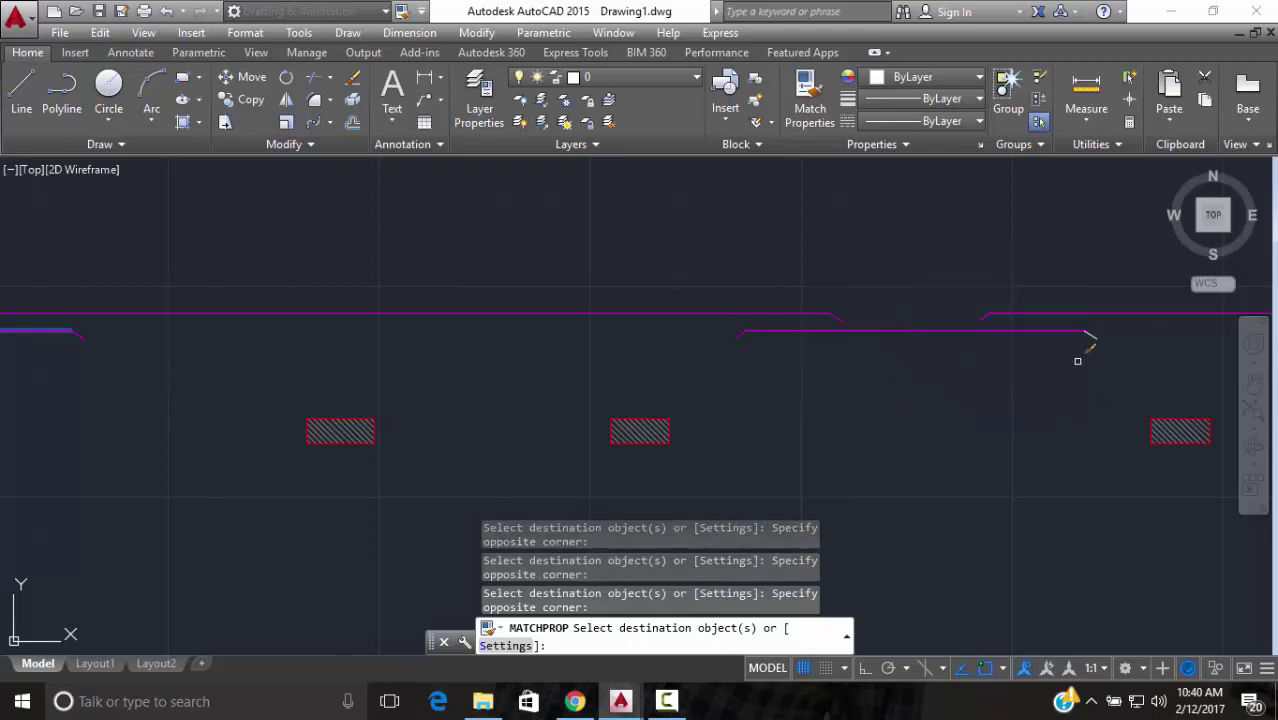
# Match the remaining white hooks at the short middle bar's right end and the overlap with the rightmost bar, and finish matching
pyautogui.click(1048, 268)
pyautogui.click(1138, 337)
pyautogui.scroll(-3, 1127, 362)
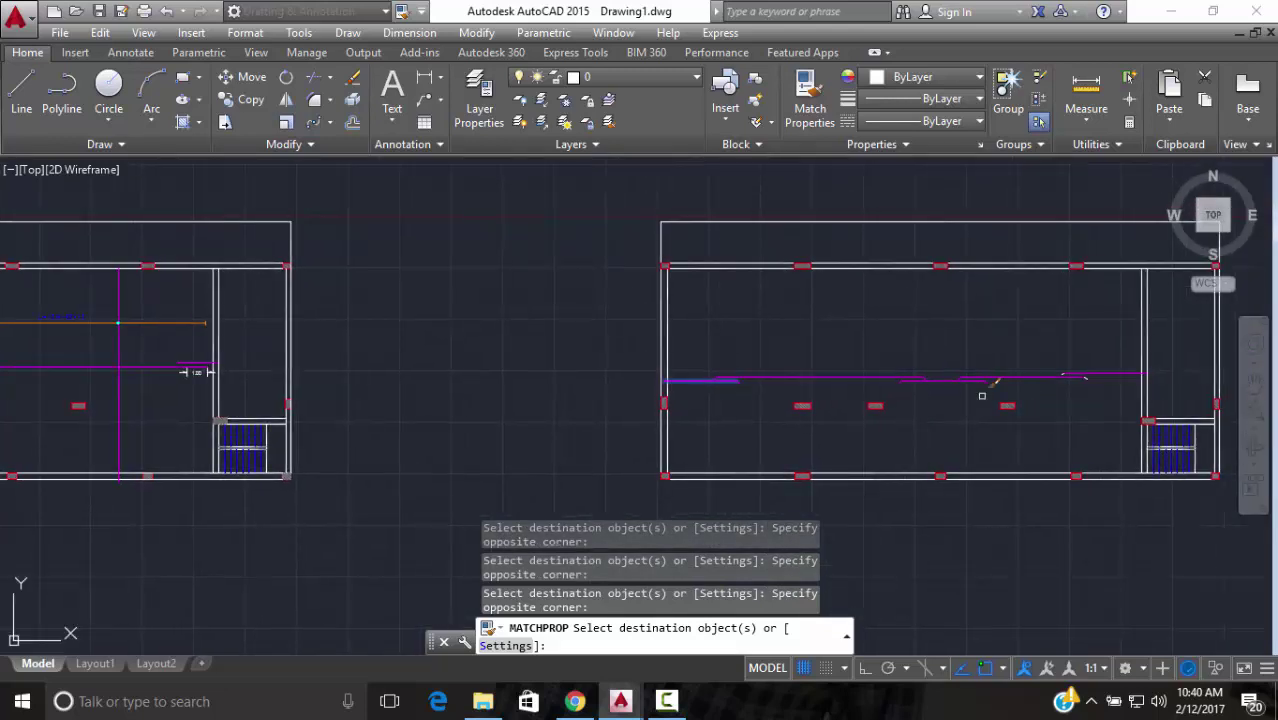
pyautogui.scroll(3, 1107, 379)
pyautogui.click(910, 305)
pyautogui.click(1036, 405)
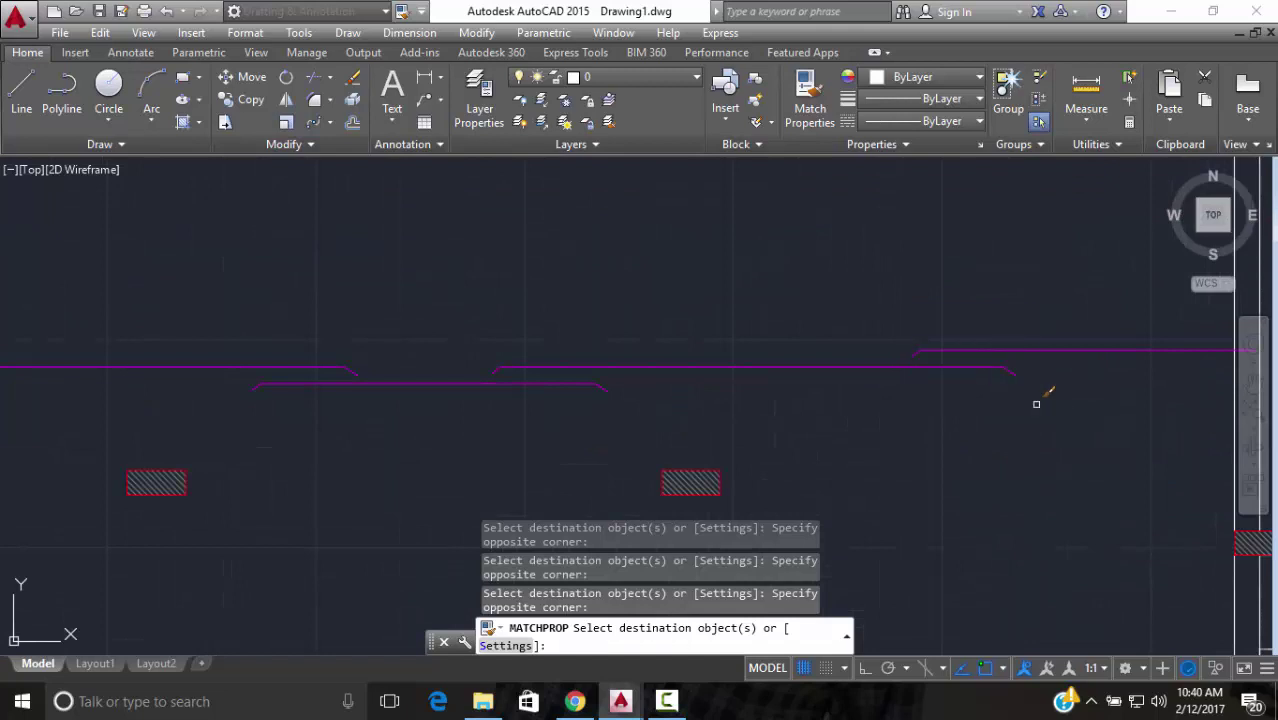
pyautogui.scroll(-4, 884, 400)
pyautogui.press('Escape')
pyautogui.scroll(-2, 820, 386)
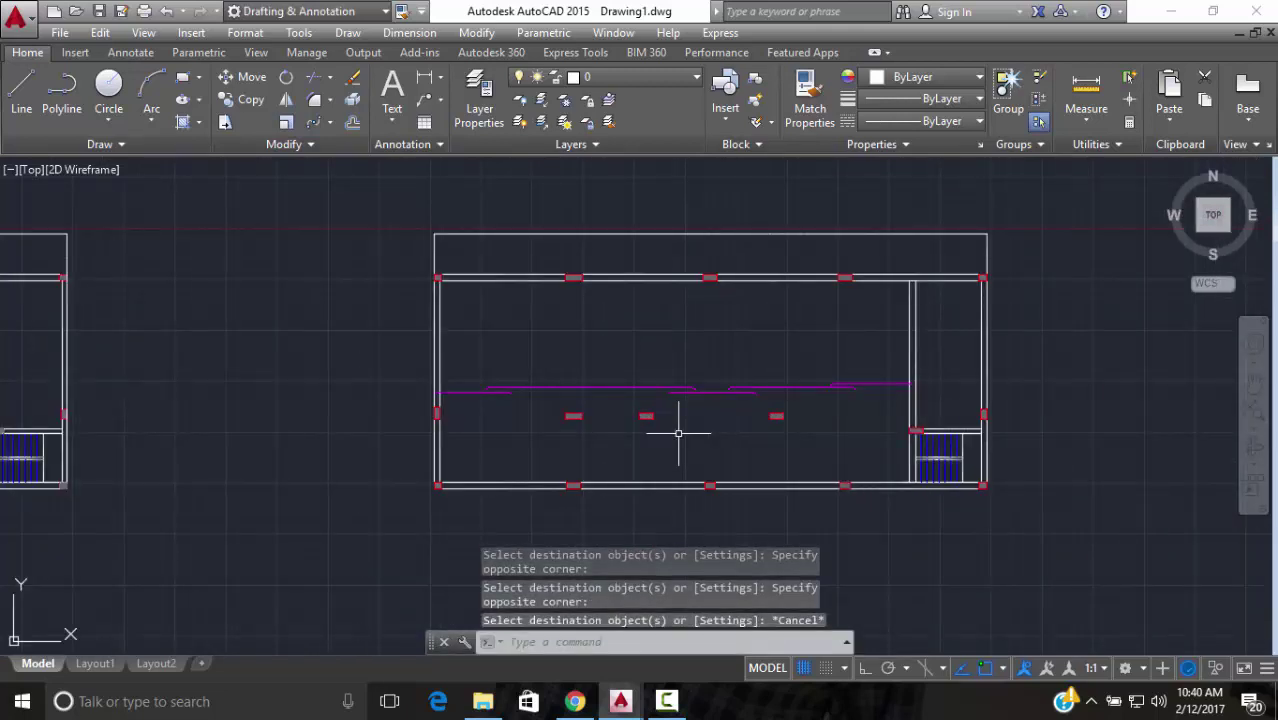
# Copy the vertical orange line with its cyan dot from the neighbouring plan into this plan, crossing the long magenta bar
pyautogui.scroll(-5, 676, 428)
pyautogui.scroll(4, 300, 438)
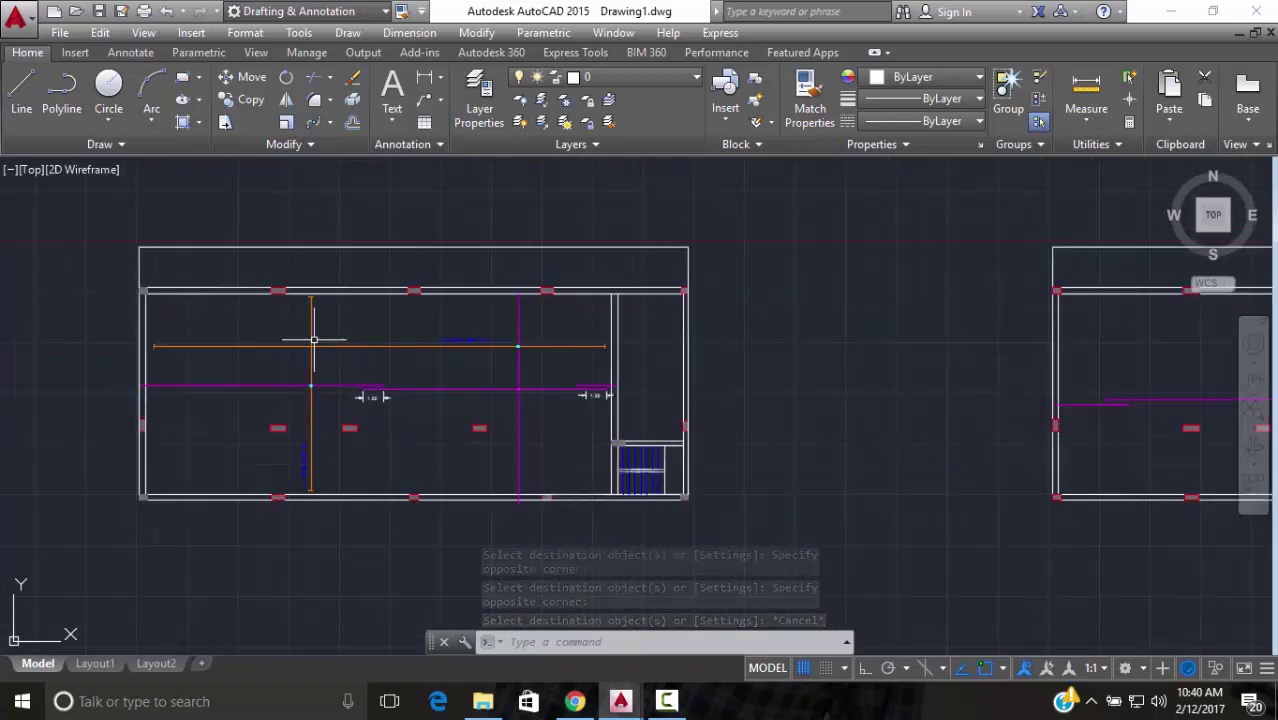
pyautogui.scroll(3, 313, 340)
pyautogui.click(260, 417)
pyautogui.scroll(4, 297, 462)
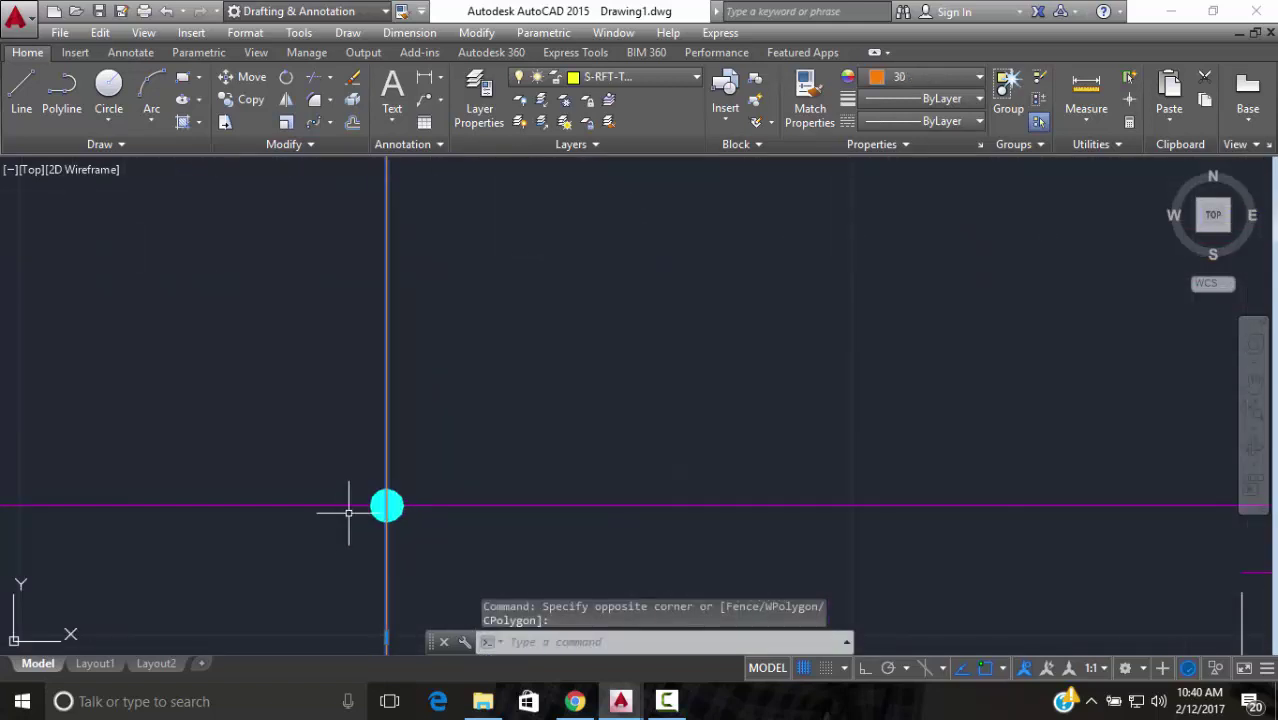
pyautogui.scroll(3, 349, 513)
pyautogui.click(466, 488)
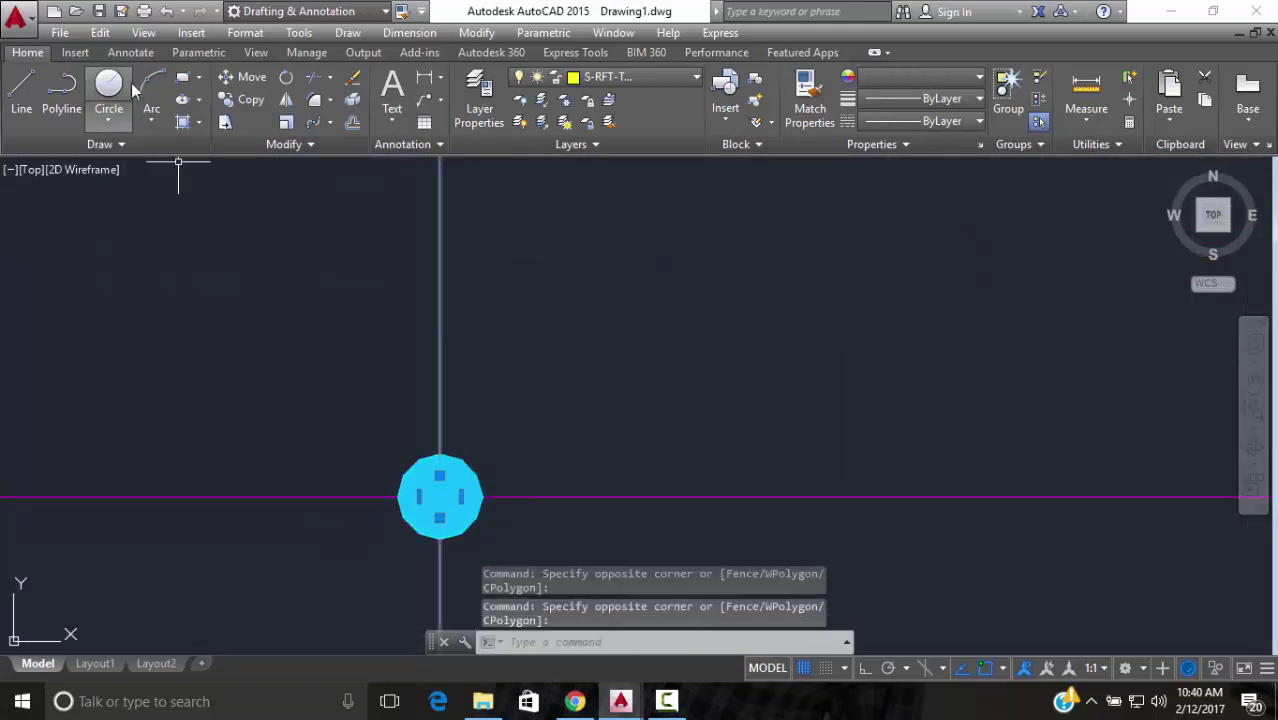
pyautogui.click(245, 99)
pyautogui.click(437, 495)
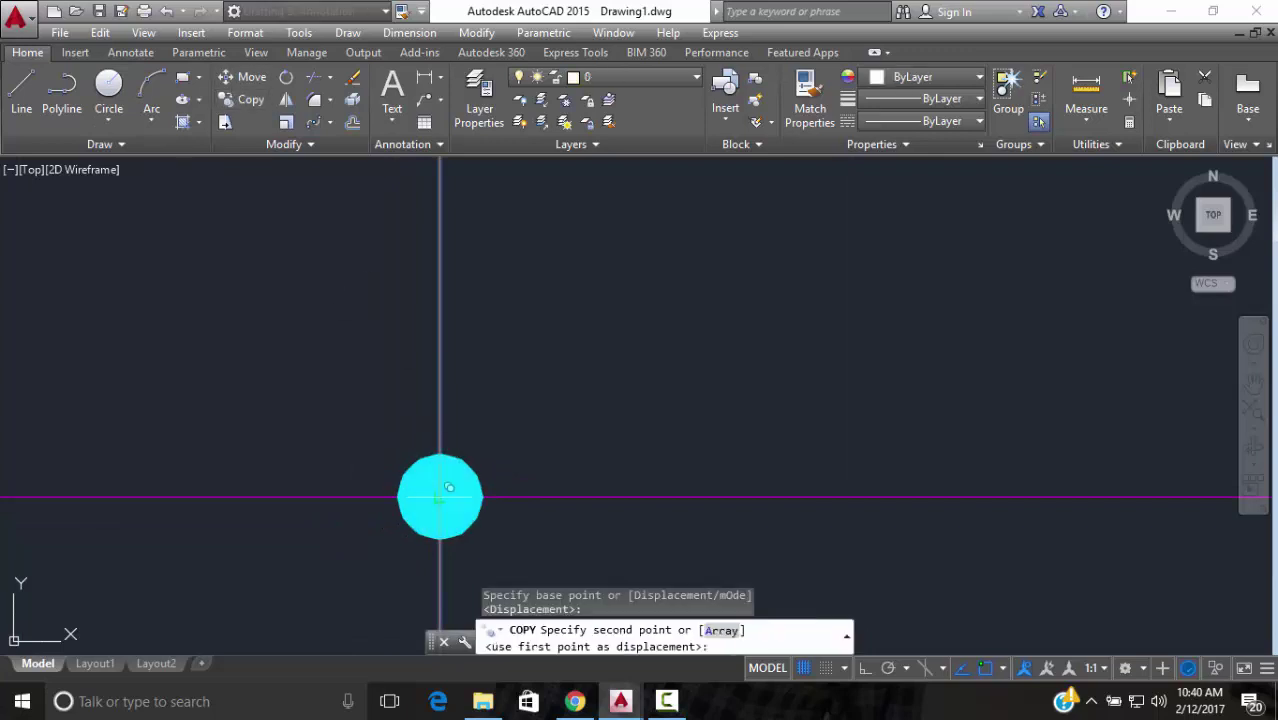
pyautogui.scroll(-5, 436, 470)
pyautogui.moveTo(1025, 459); pyautogui.dragTo(600, 484, button='middle')
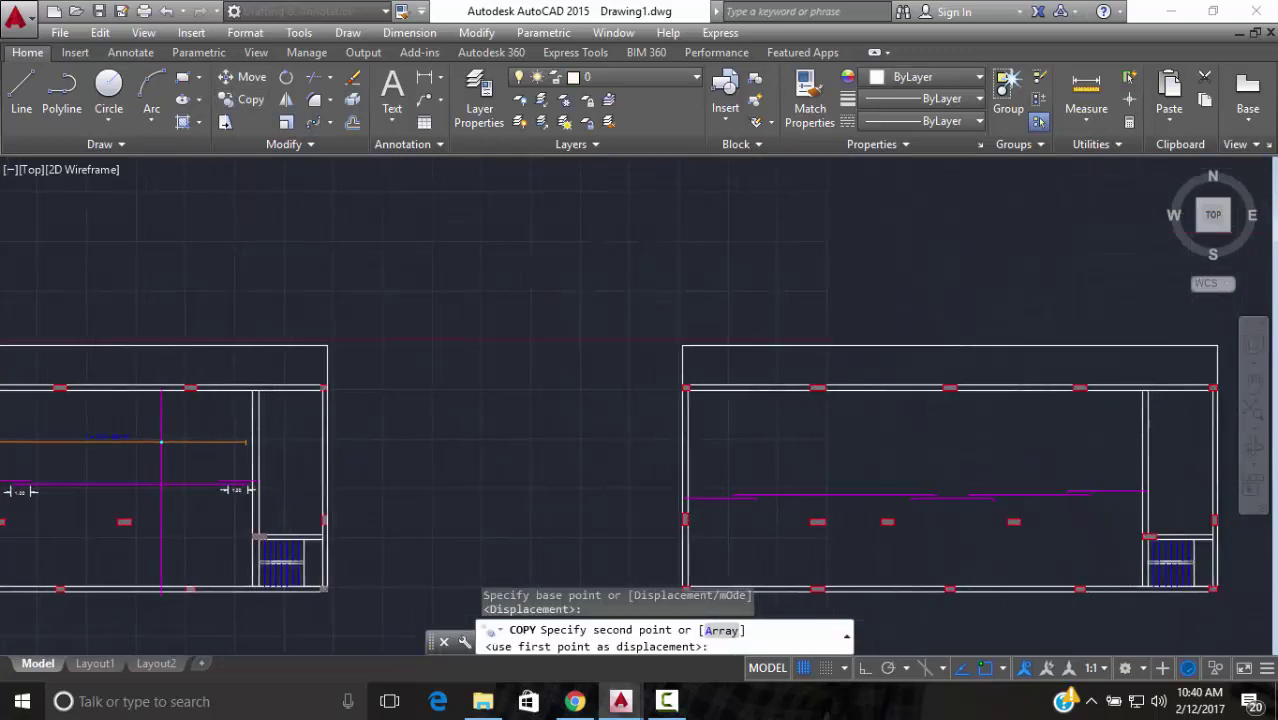
pyautogui.scroll(3, 873, 492)
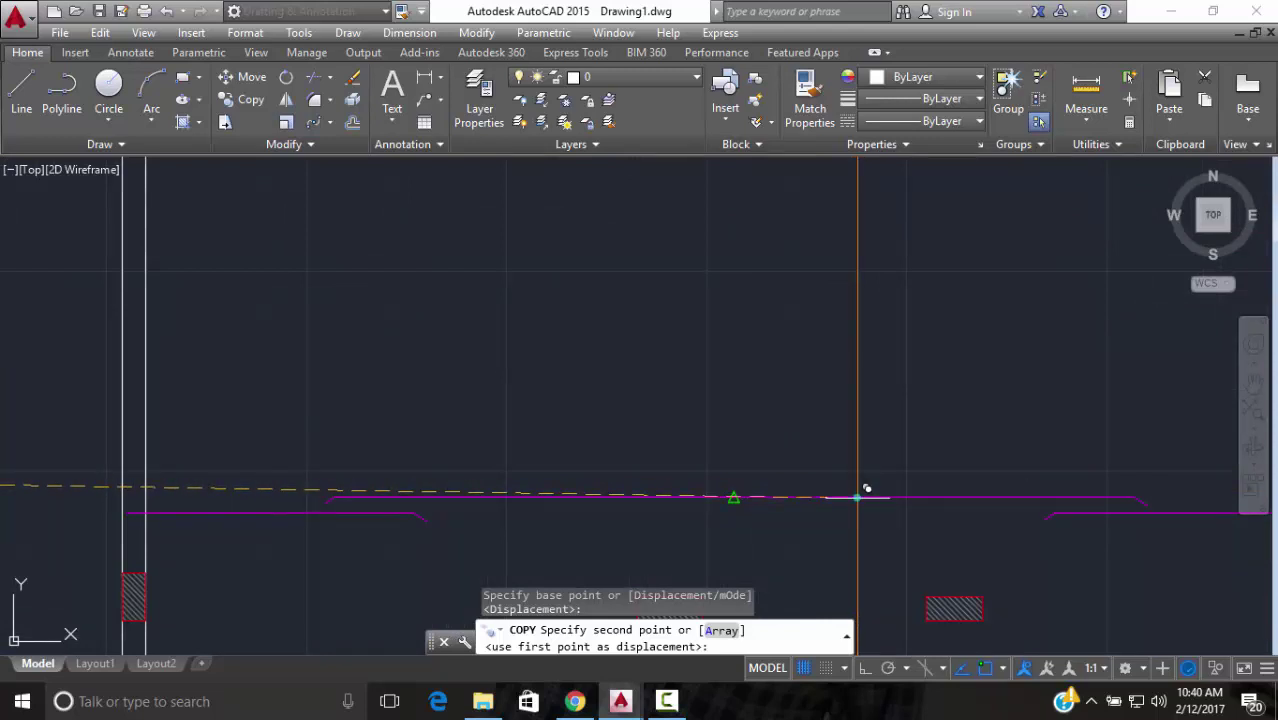
pyautogui.scroll(-4, 866, 489)
pyautogui.moveTo(866, 489); pyautogui.dragTo(846, 440, button='middle')
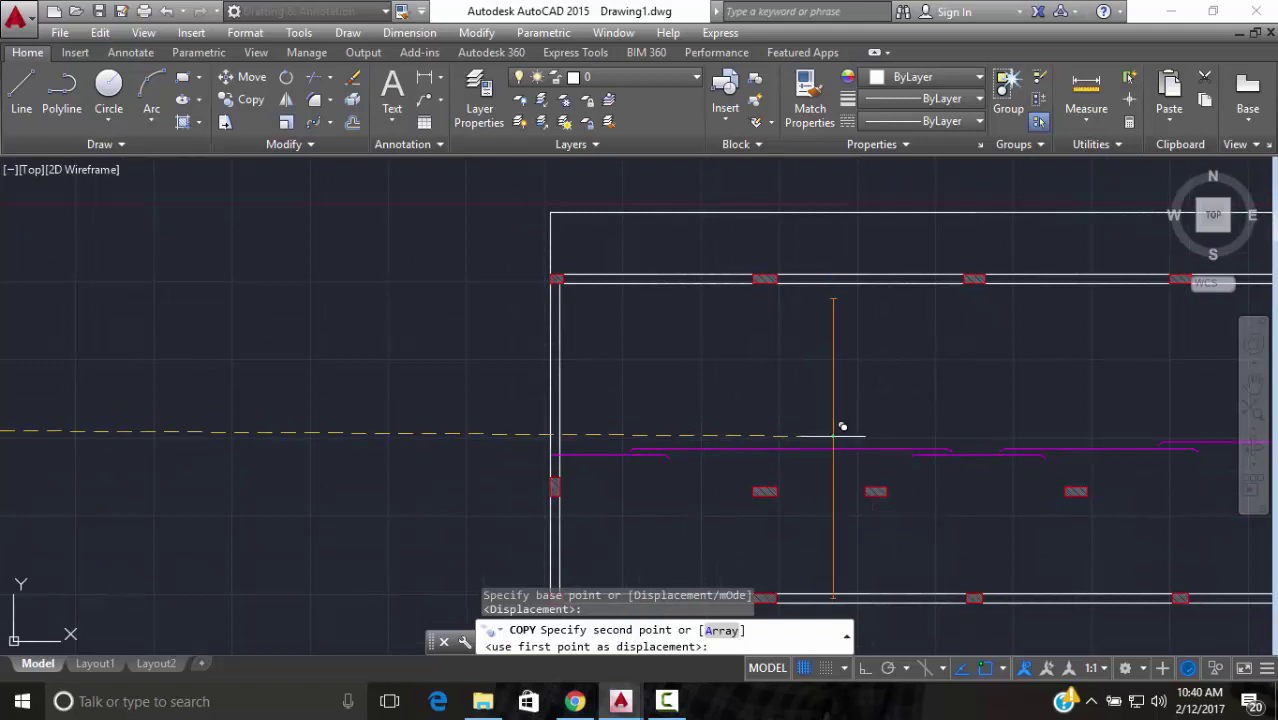
pyautogui.click(840, 420)
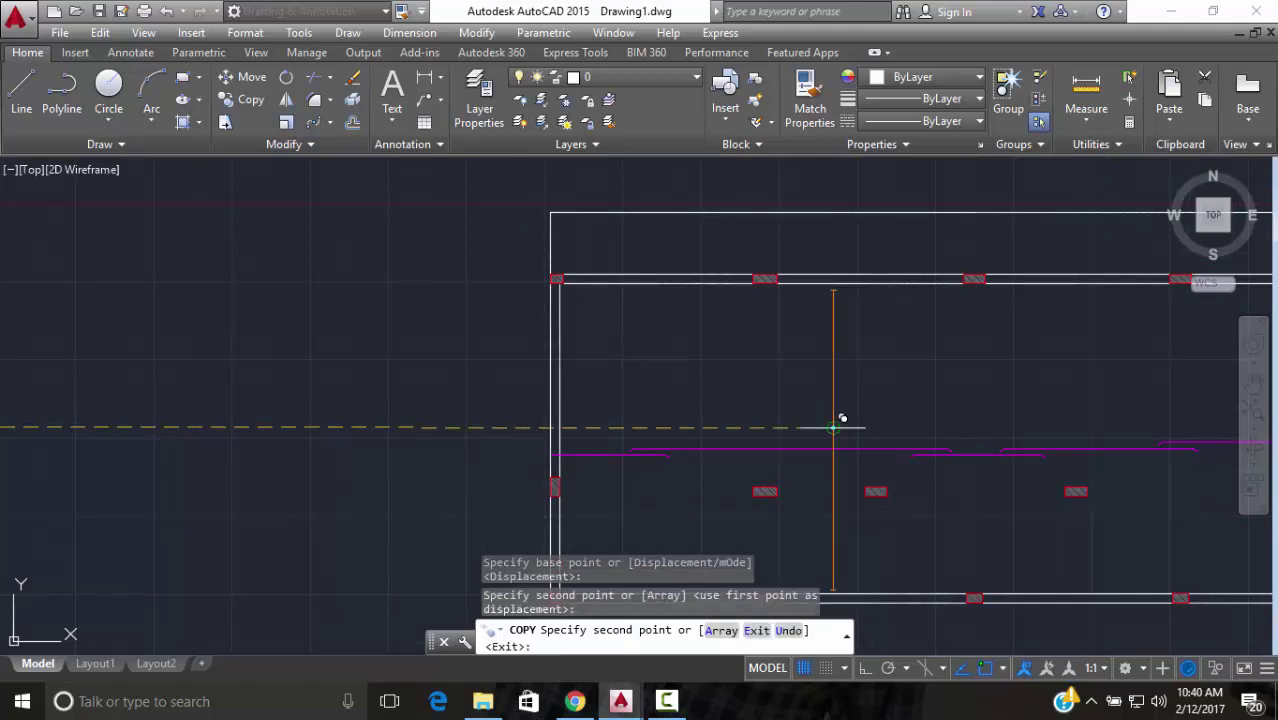
pyautogui.press('Escape')
# Copy the cyan dot from its centre down to the crossing of the vertical orange line and the long magenta bar
pyautogui.scroll(8, 836, 428)
pyautogui.scroll(5, 700, 440)
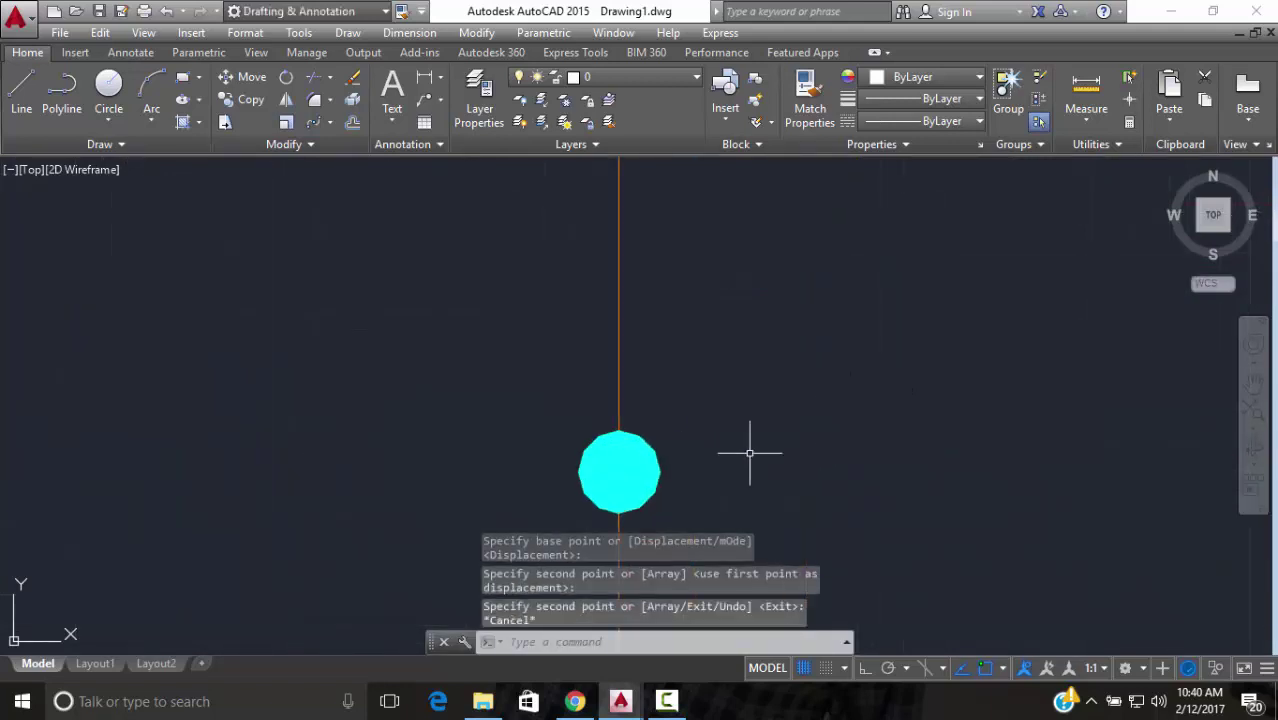
pyautogui.click(738, 442)
pyautogui.click(633, 485)
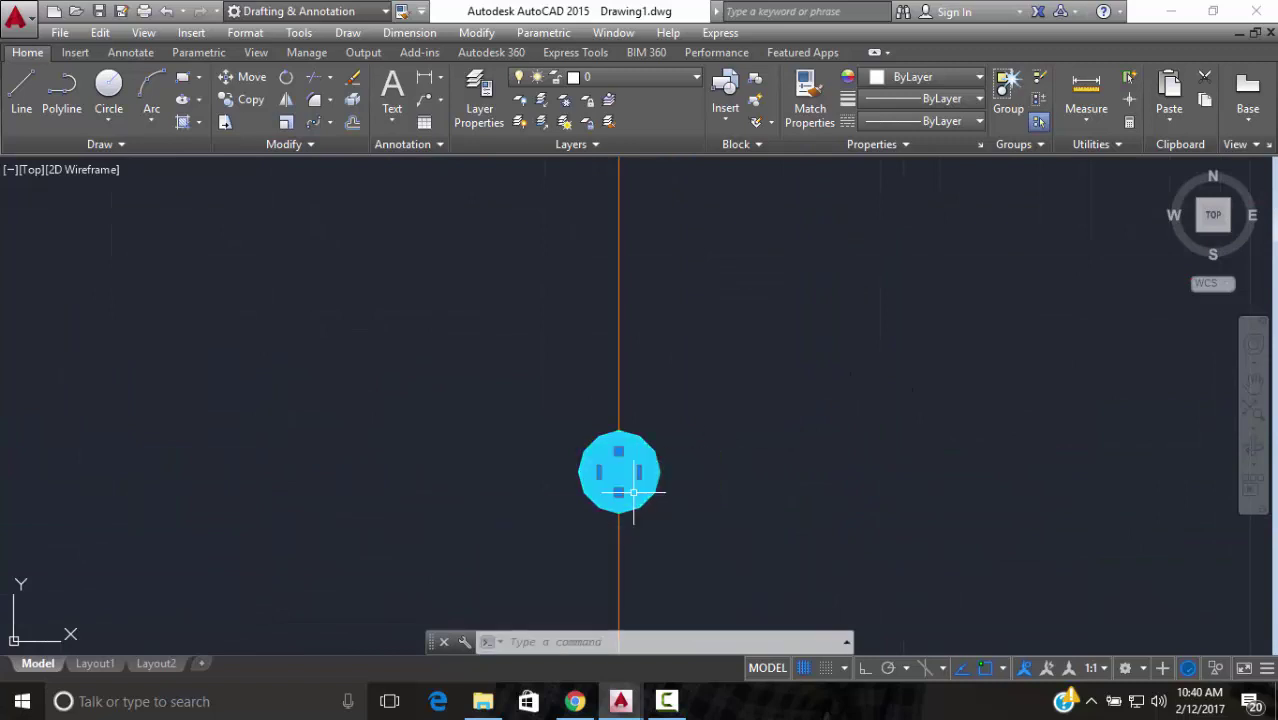
pyautogui.click(250, 99)
pyautogui.click(619, 471)
pyautogui.scroll(-5, 613, 457)
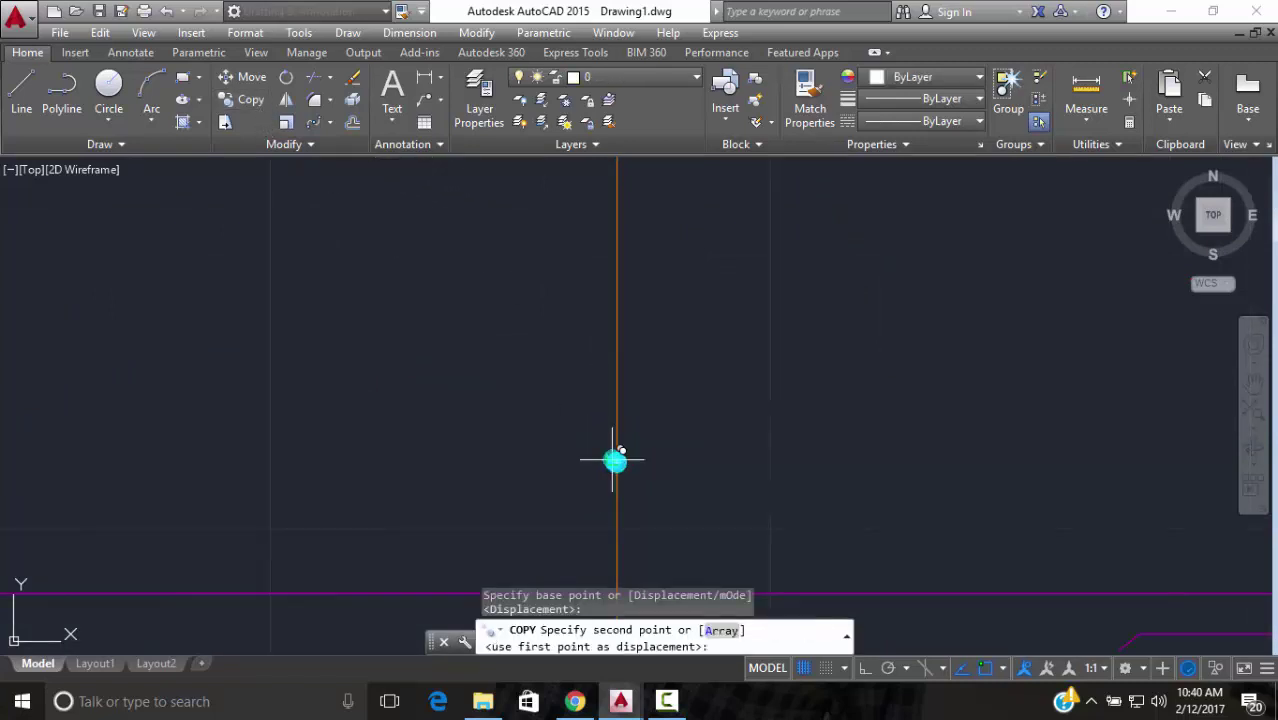
pyautogui.moveTo(613, 457); pyautogui.dragTo(608, 400, button='middle')
pyautogui.scroll(3, 610, 535)
pyautogui.click(612, 538)
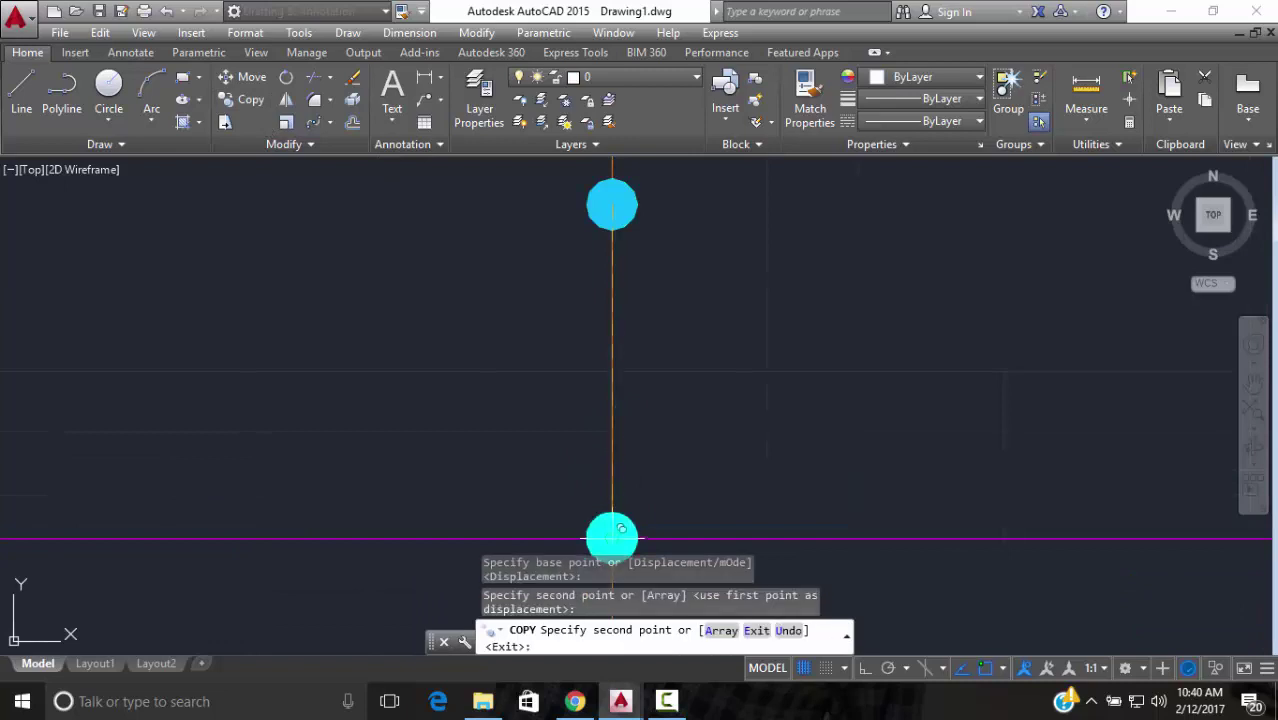
pyautogui.press('Escape')
# Erase the original cyan dot above the long magenta bar
pyautogui.click(674, 198)
pyautogui.click(637, 200)
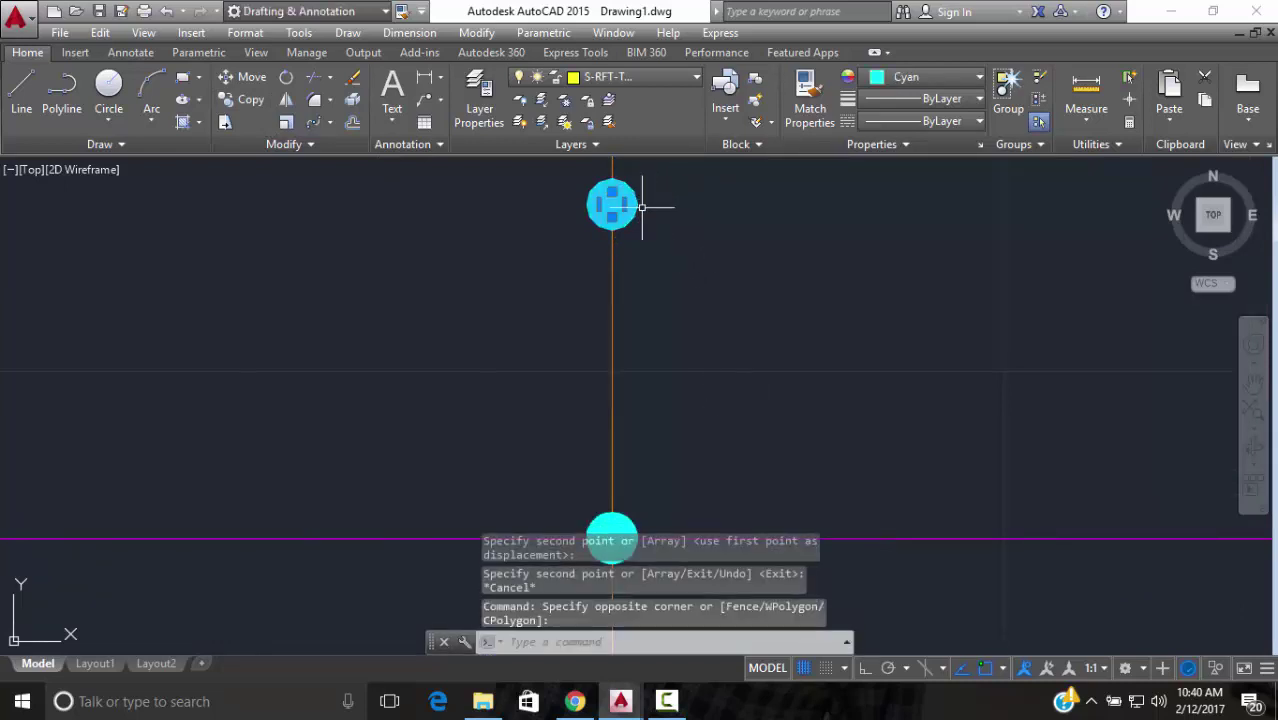
pyautogui.write('e')
pyautogui.press('Return')
pyautogui.scroll(-6, 676, 345)
pyautogui.moveTo(678, 367); pyautogui.dragTo(622, 400, button='middle')
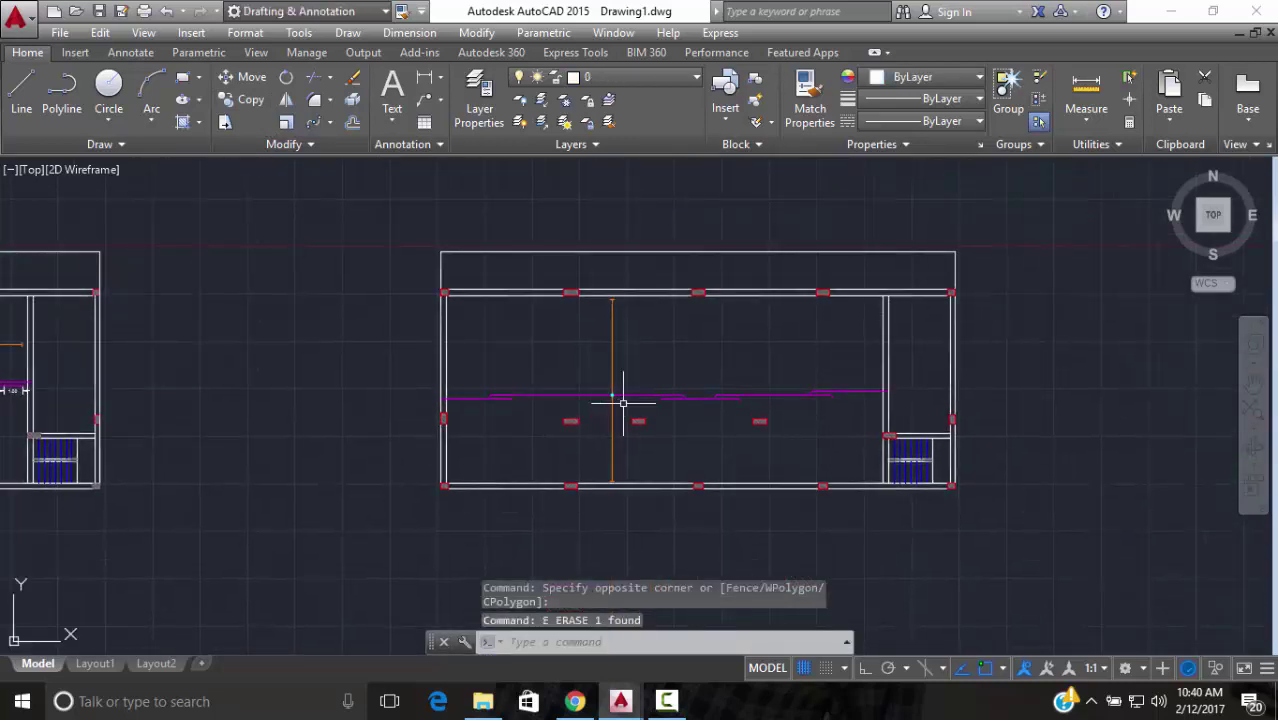
# Scale the cyan dot on the long magenta bar by a factor of 1.5 about its centre
pyautogui.scroll(5, 621, 396)
pyautogui.scroll(10, 605, 397)
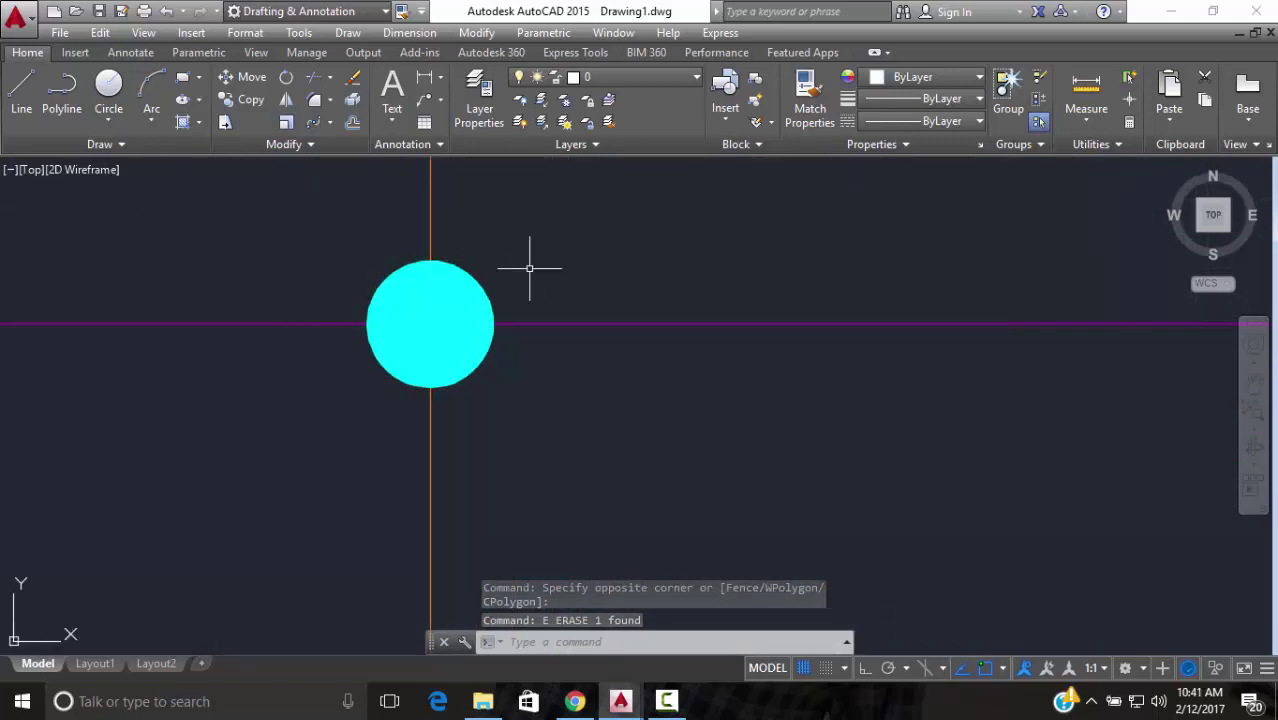
pyautogui.click(538, 270)
pyautogui.click(471, 300)
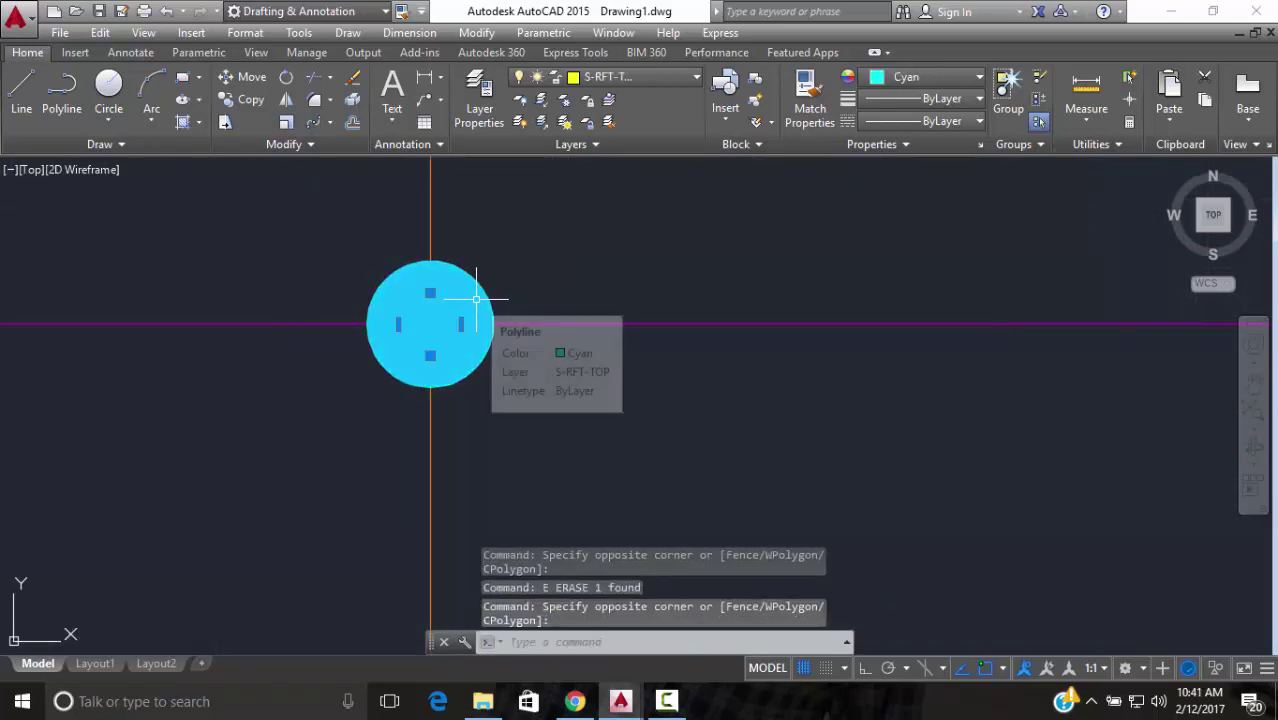
pyautogui.write('s')
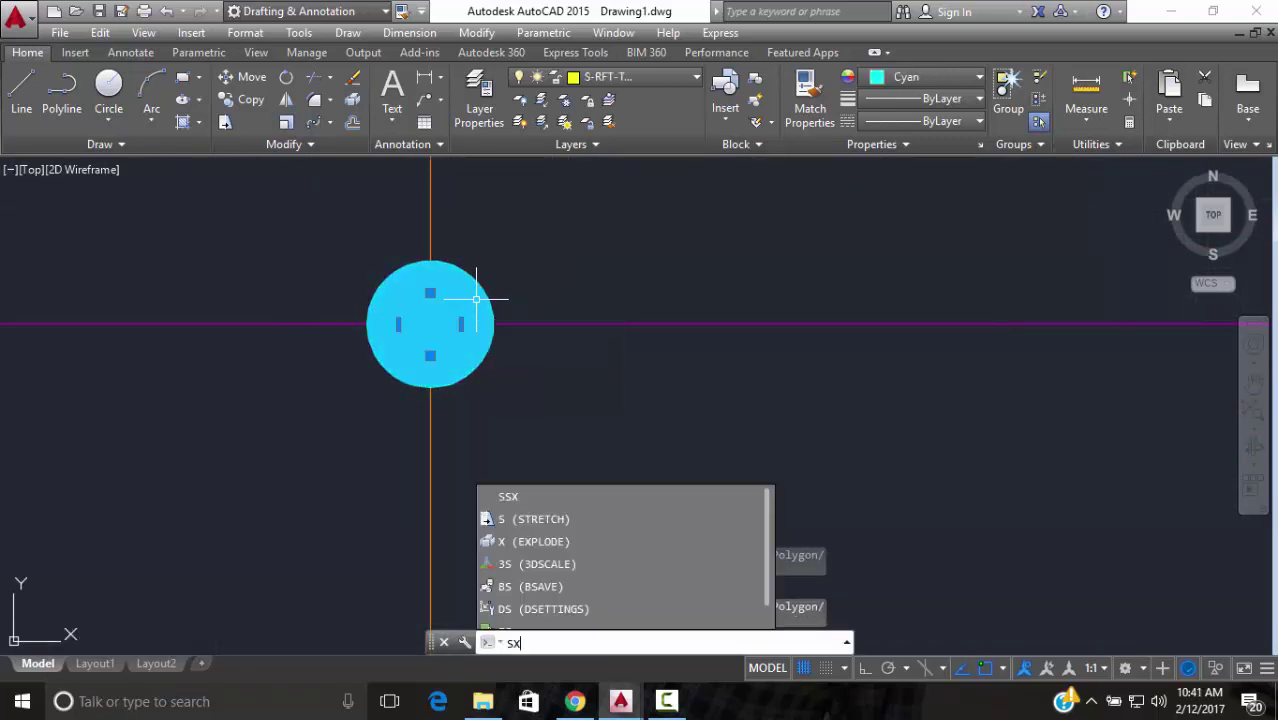
pyautogui.write('c')
pyautogui.press('Return')
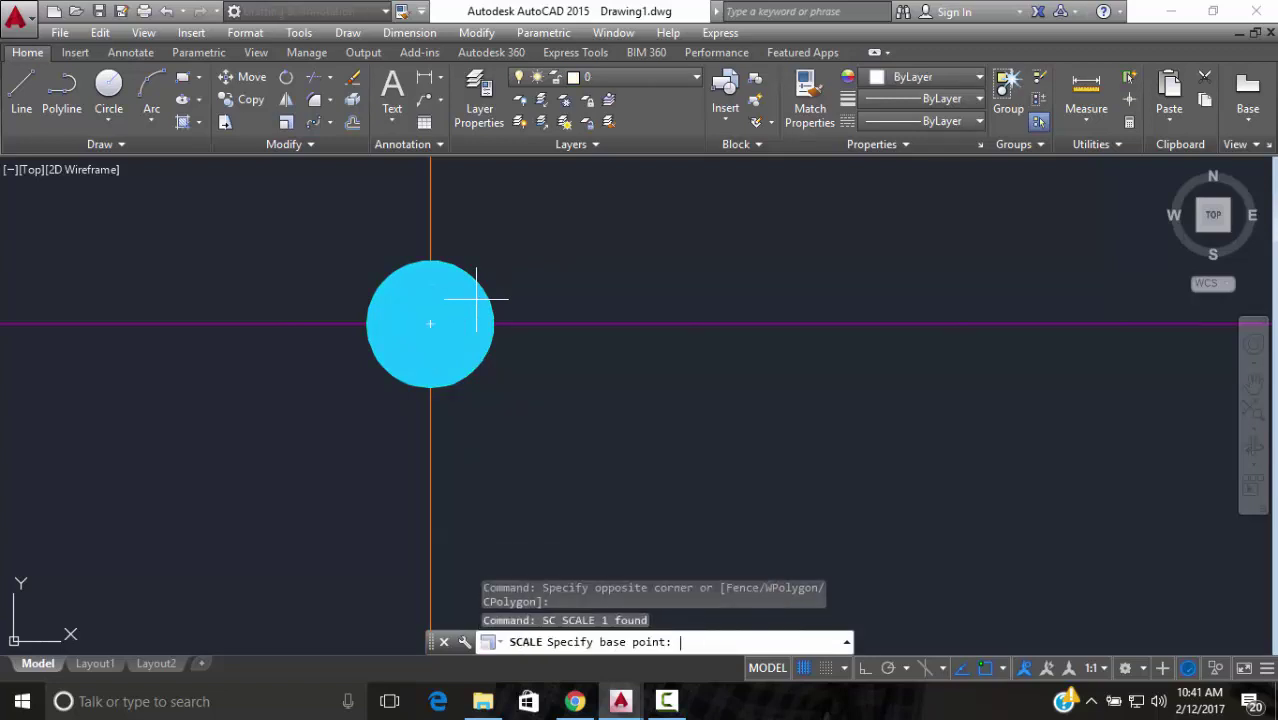
pyautogui.click(430, 323)
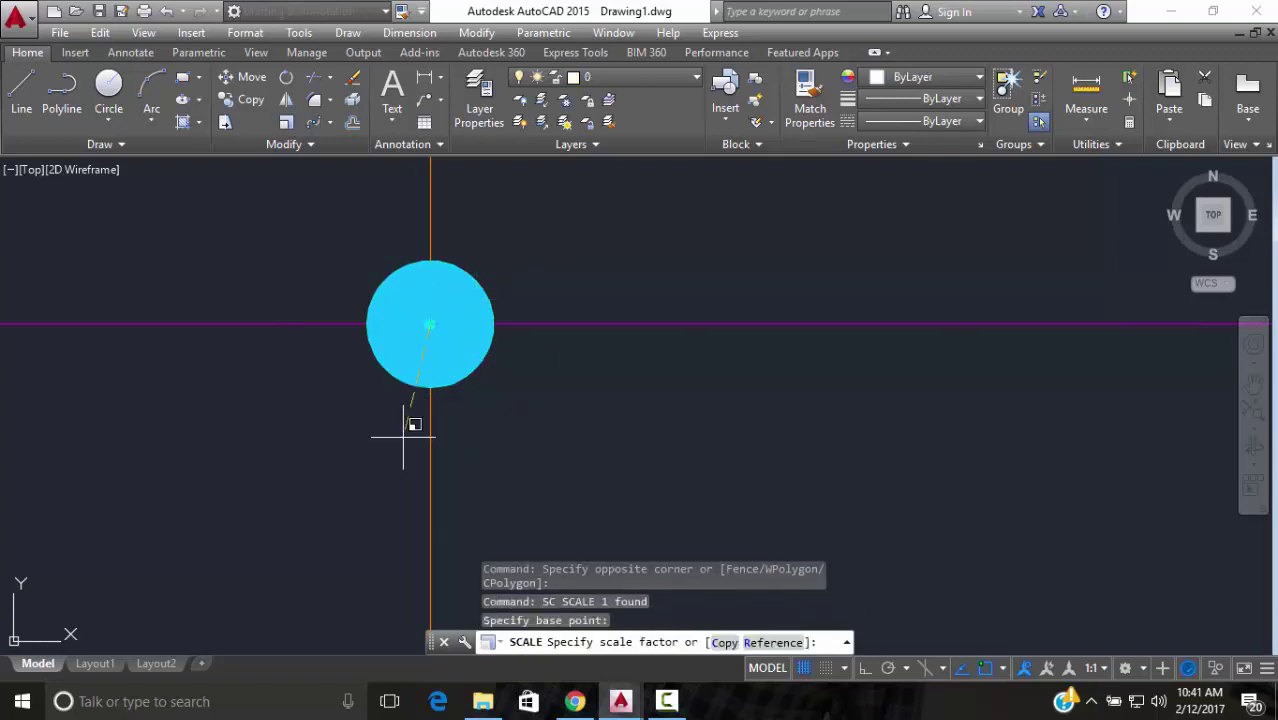
pyautogui.scroll(-2, 413, 428)
pyautogui.scroll(-3, 382, 515)
pyautogui.moveTo(385, 540); pyautogui.dragTo(456, 351, button='middle')
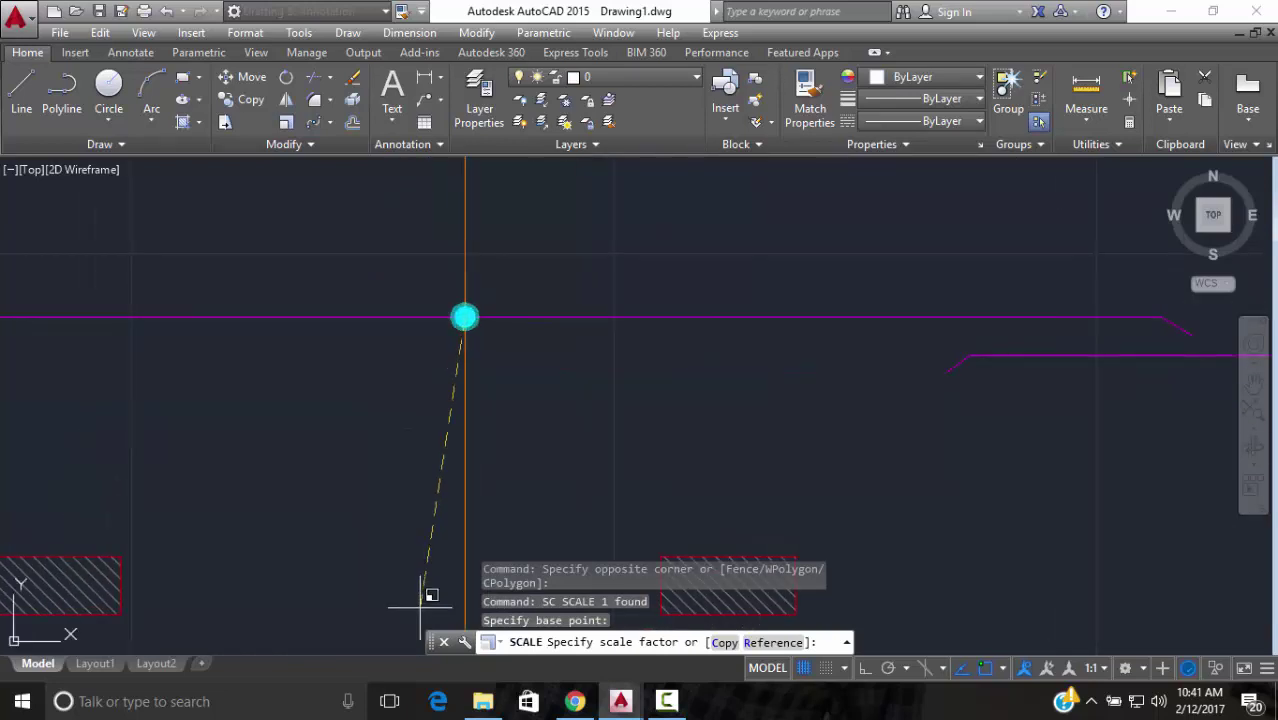
pyautogui.write('1.5')
pyautogui.press('Return')
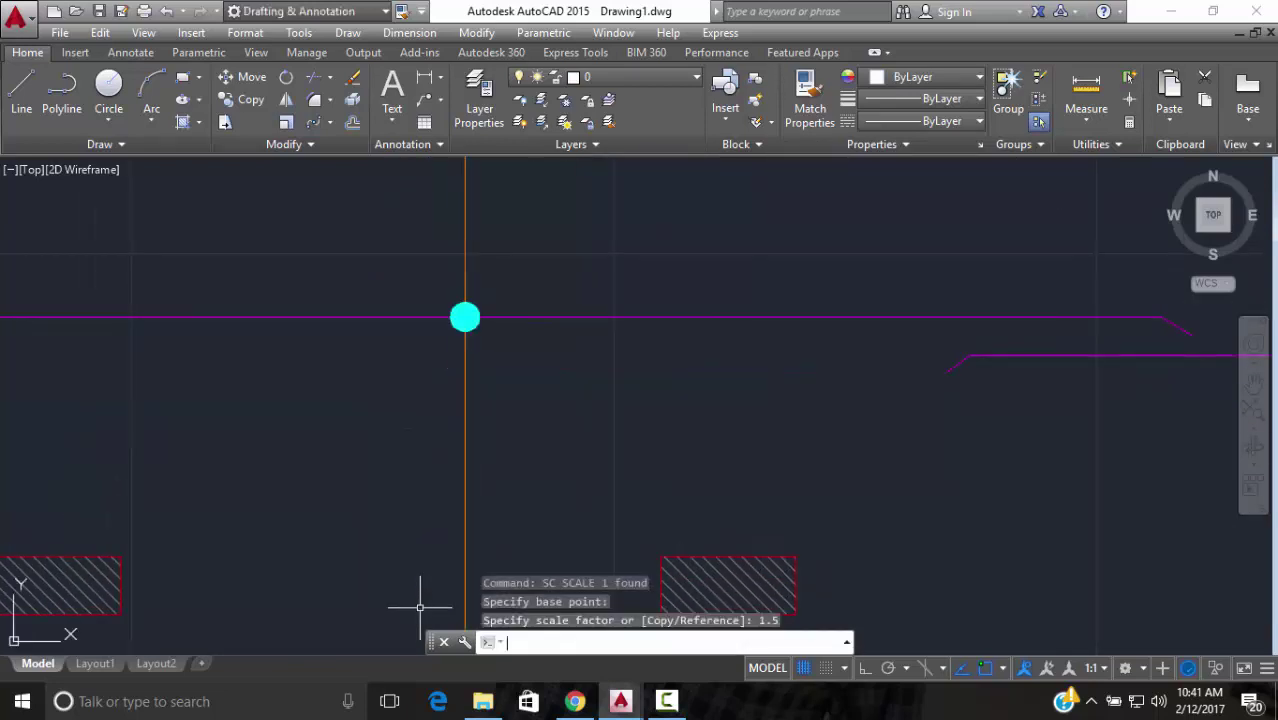
pyautogui.scroll(-5, 578, 427)
pyautogui.press('Escape')
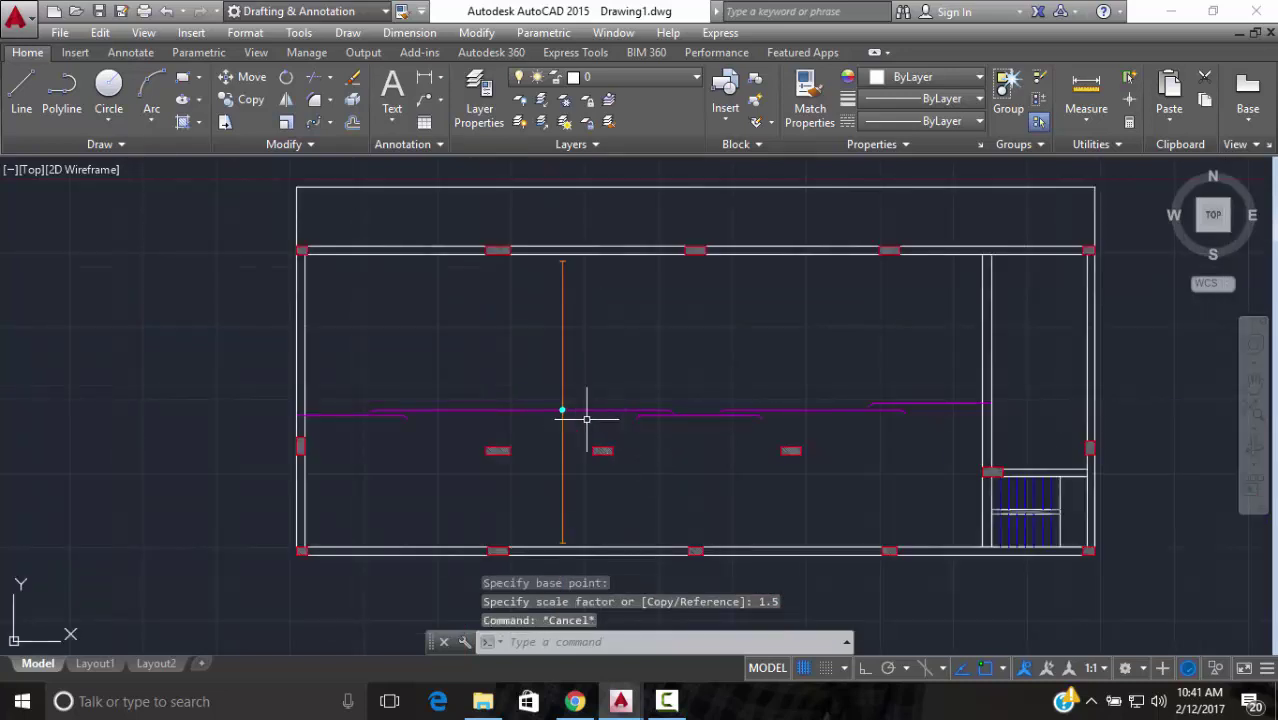
pyautogui.scroll(2, 584, 396)
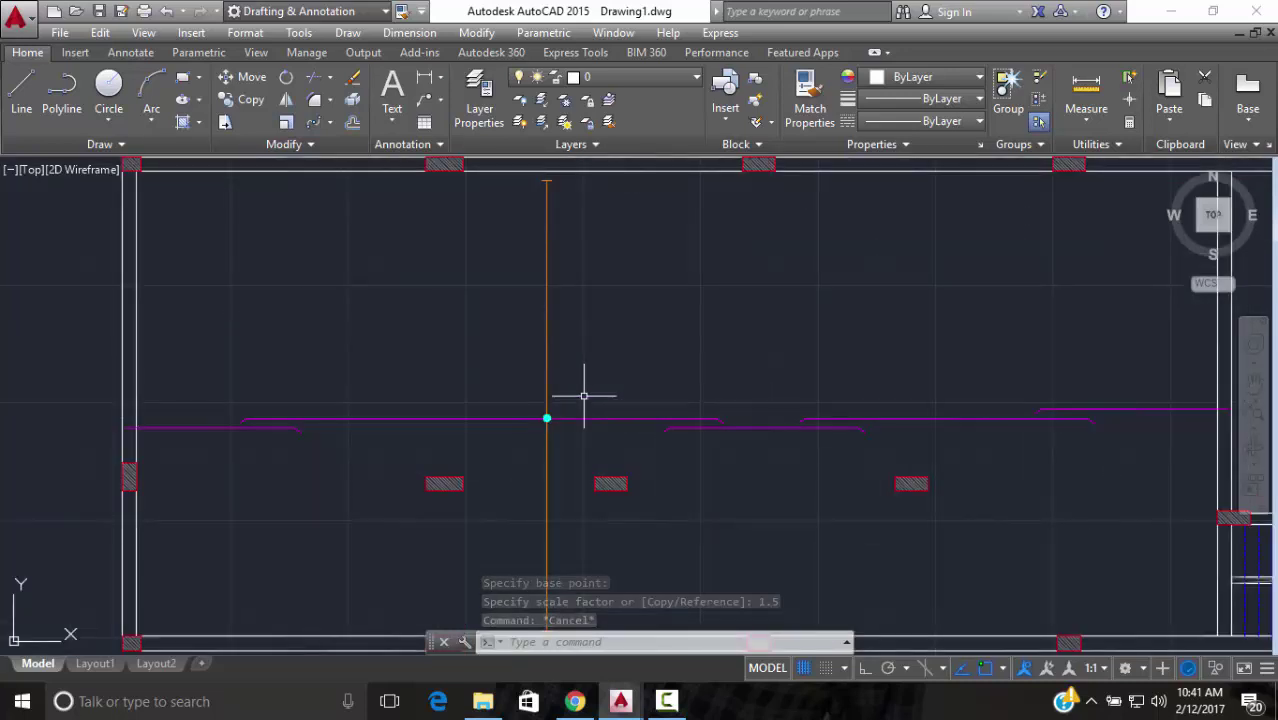
pyautogui.scroll(-2, 606, 361)
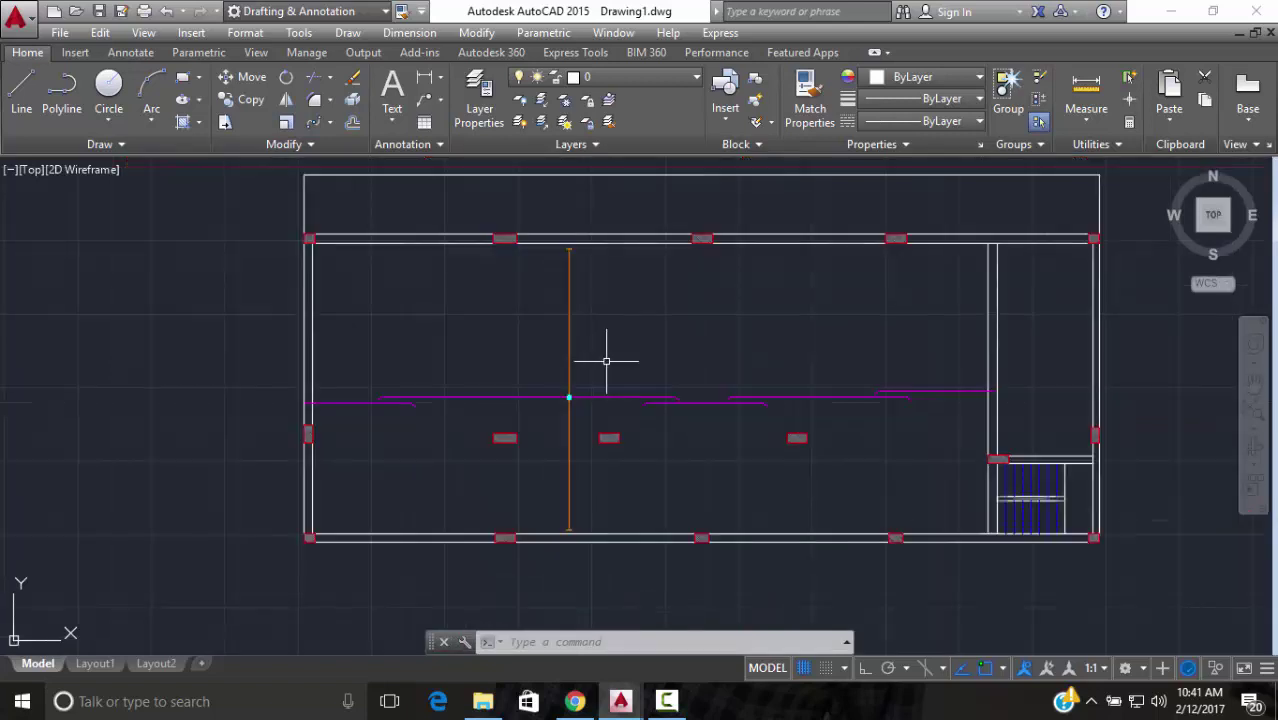
pyautogui.moveTo(650, 390); pyautogui.dragTo(587, 381, button='middle')
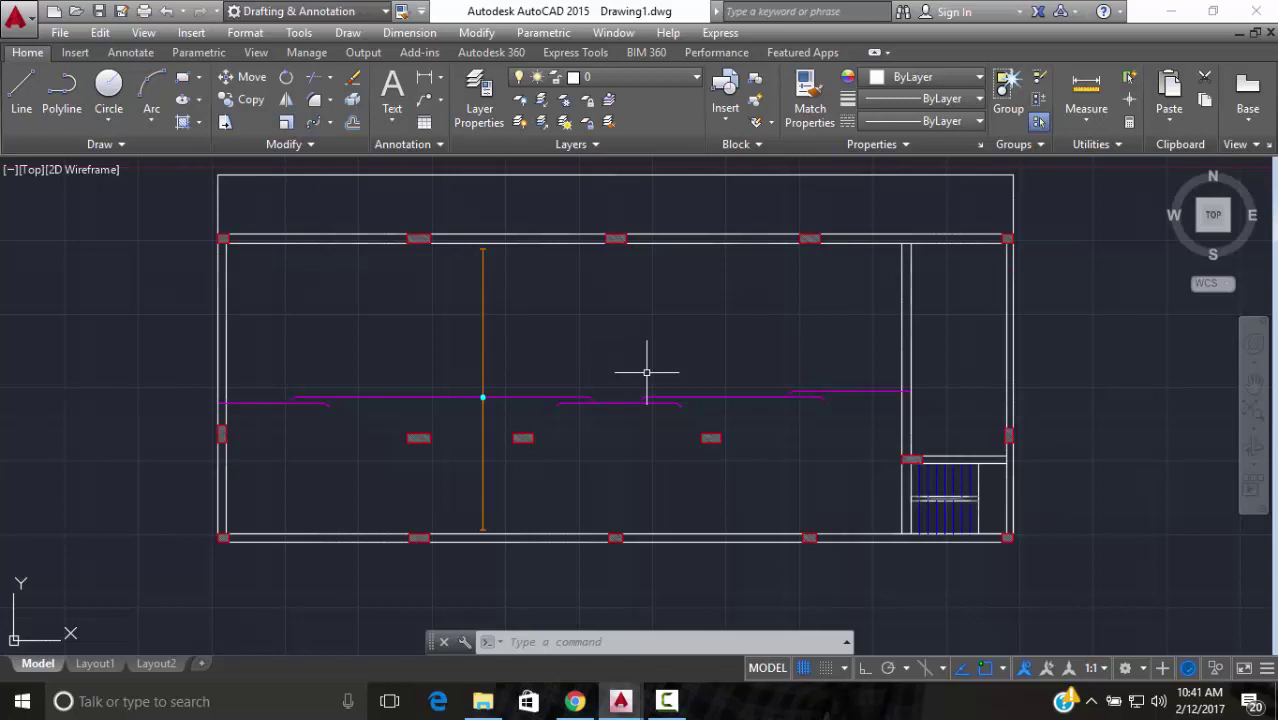
pyautogui.scroll(-2, 505, 330)
pyautogui.moveTo(511, 320); pyautogui.dragTo(452, 345, button='middle')
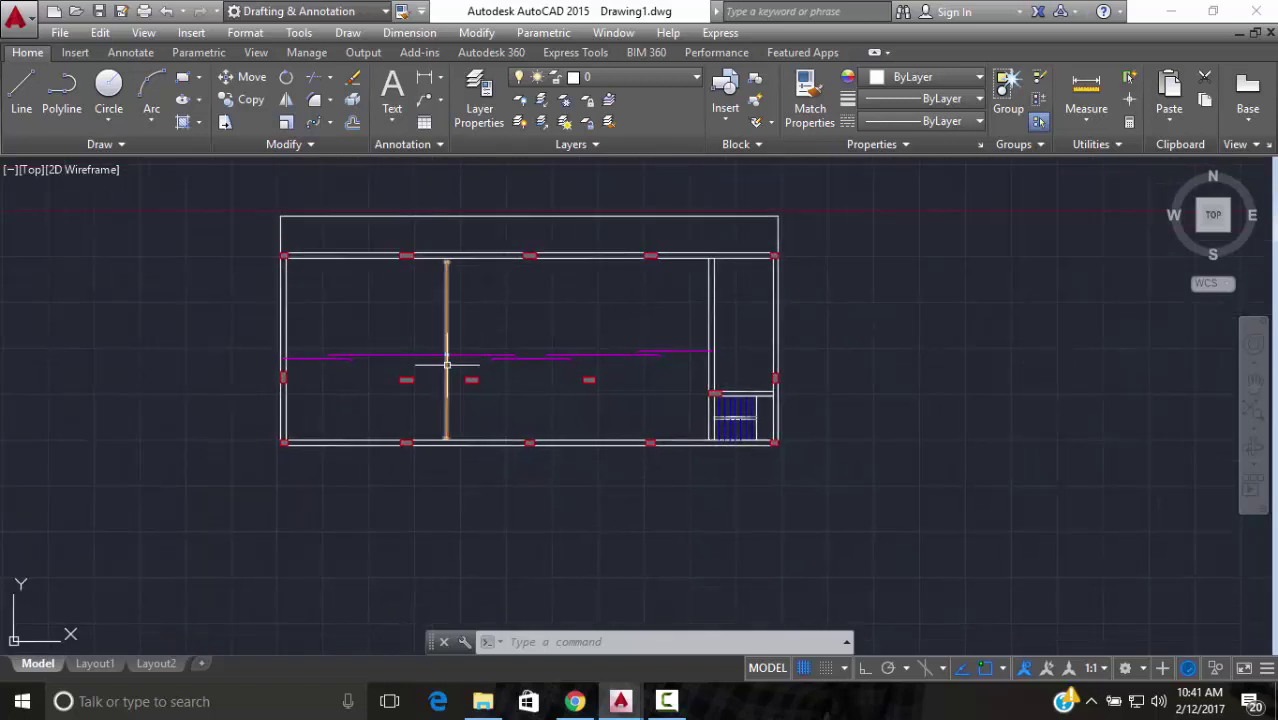
# Copy the vertical orange line from its crossing with the long magenta bar to the midpoint of the leftmost magenta bar
pyautogui.scroll(4, 446, 352)
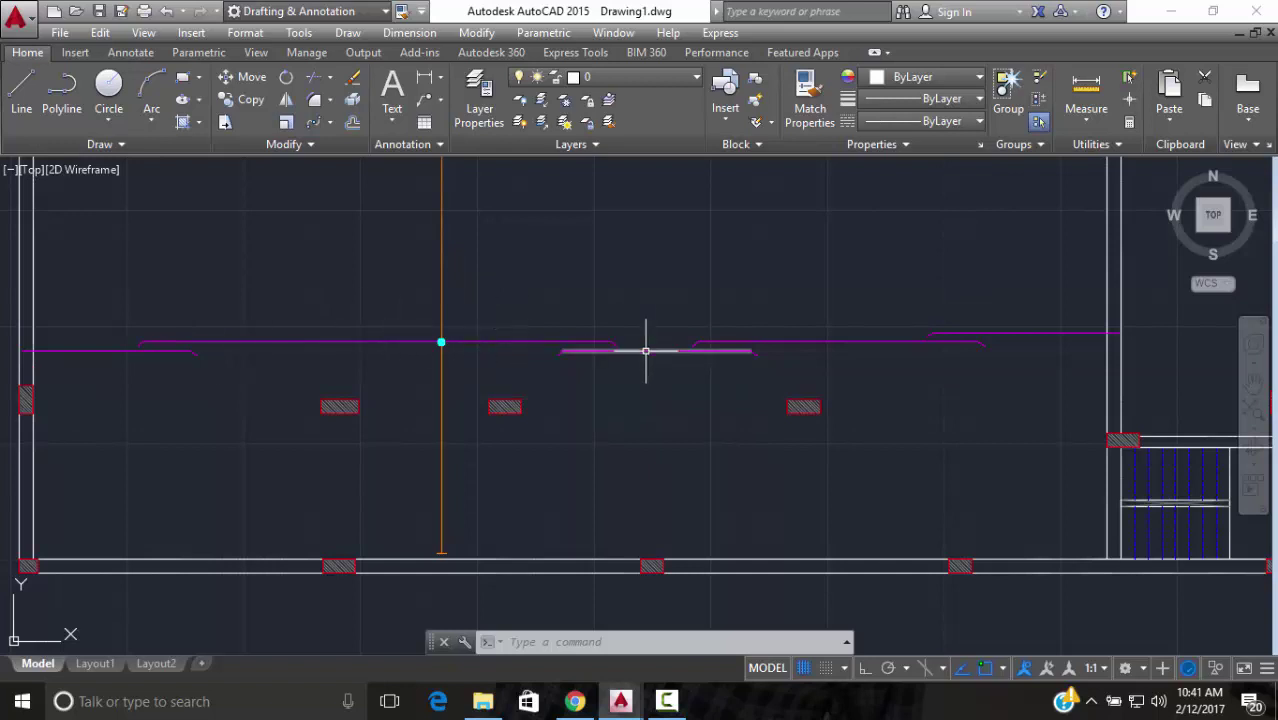
pyautogui.moveTo(646, 351)
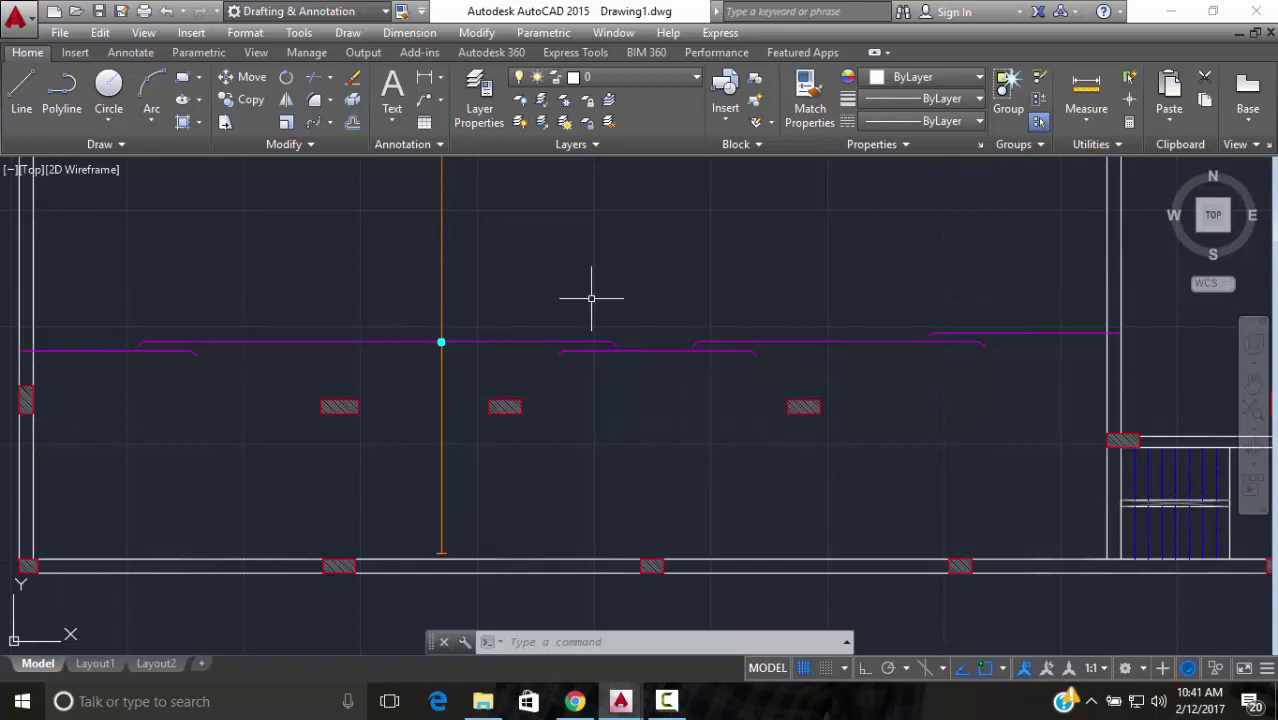
pyautogui.click(560, 268)
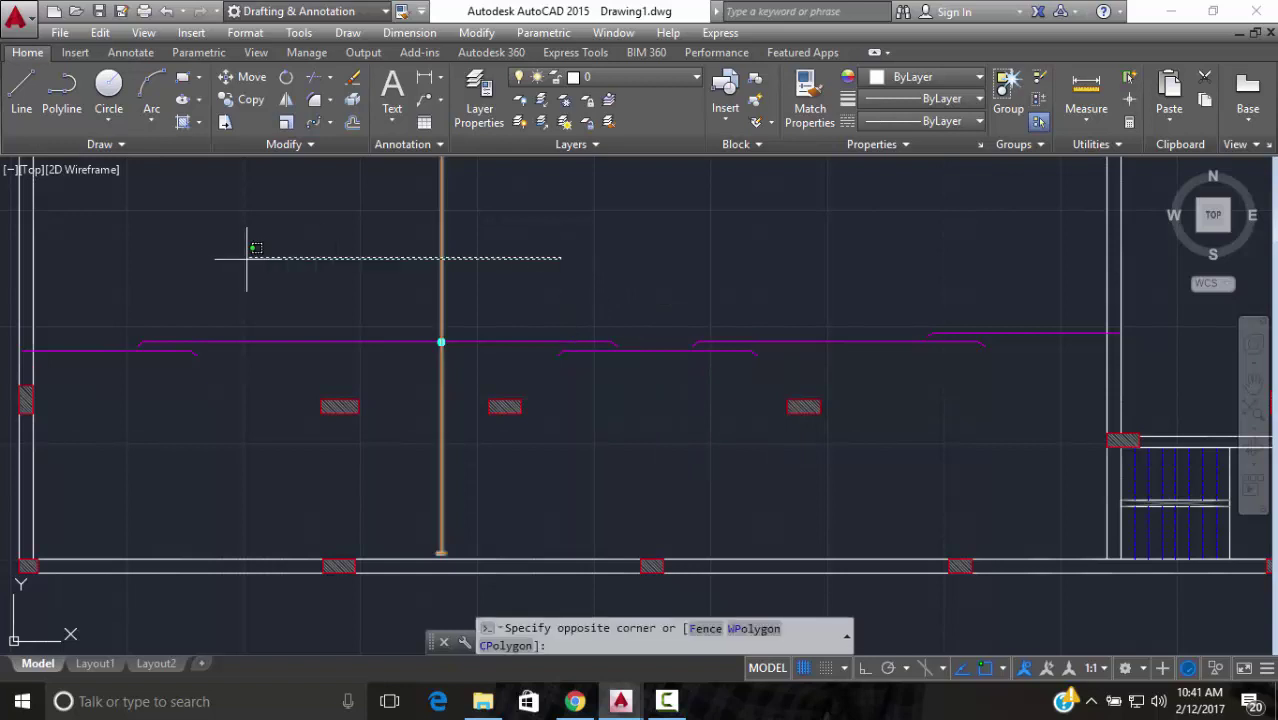
pyautogui.click(220, 250)
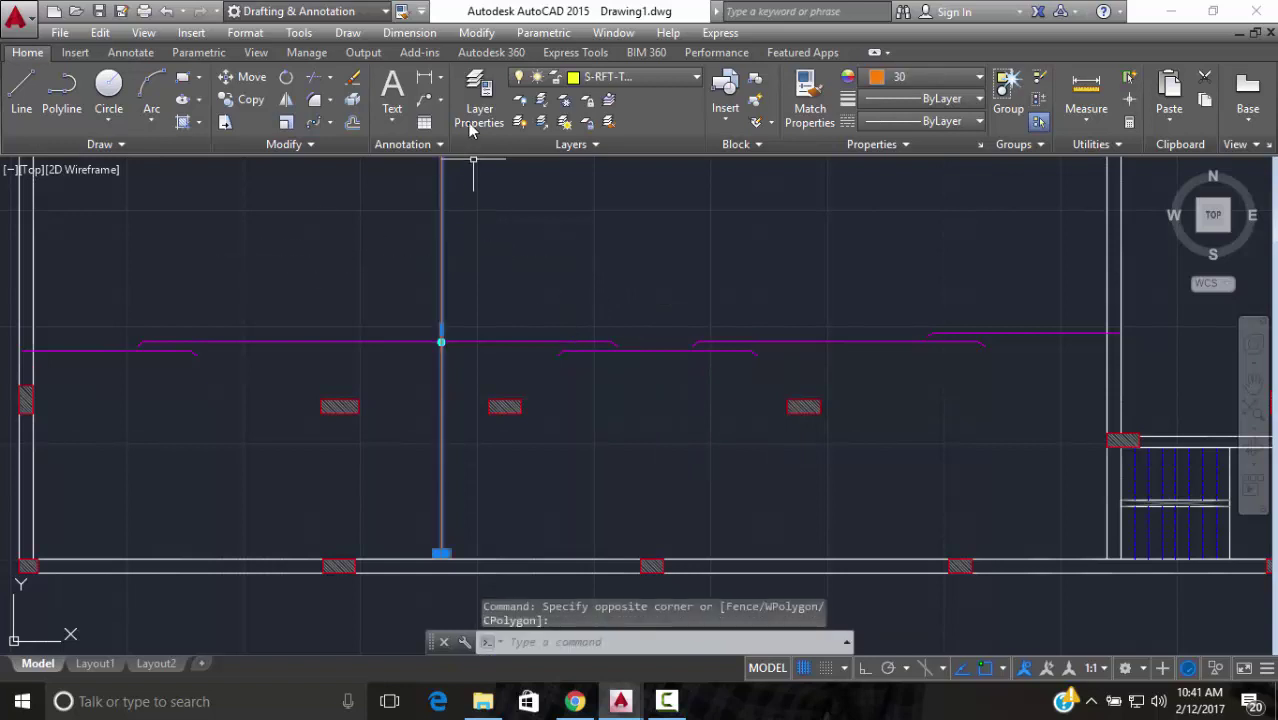
pyautogui.click(259, 102)
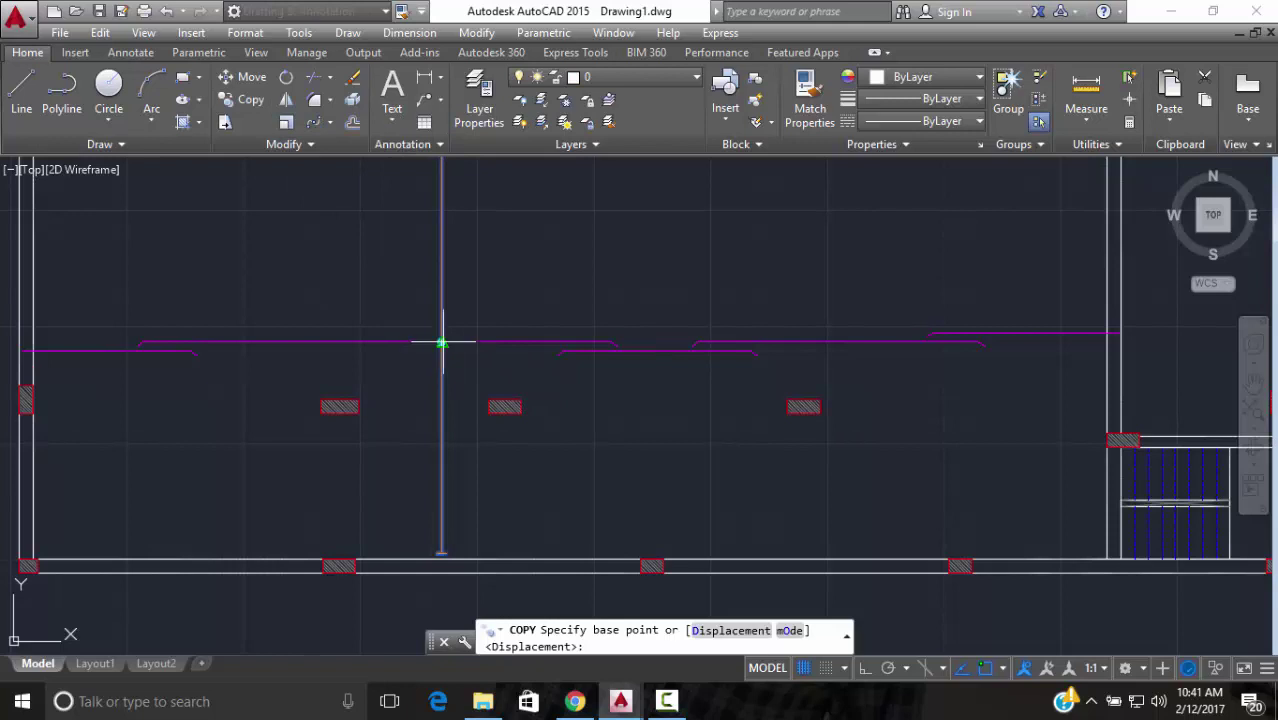
pyautogui.scroll(4, 441, 343)
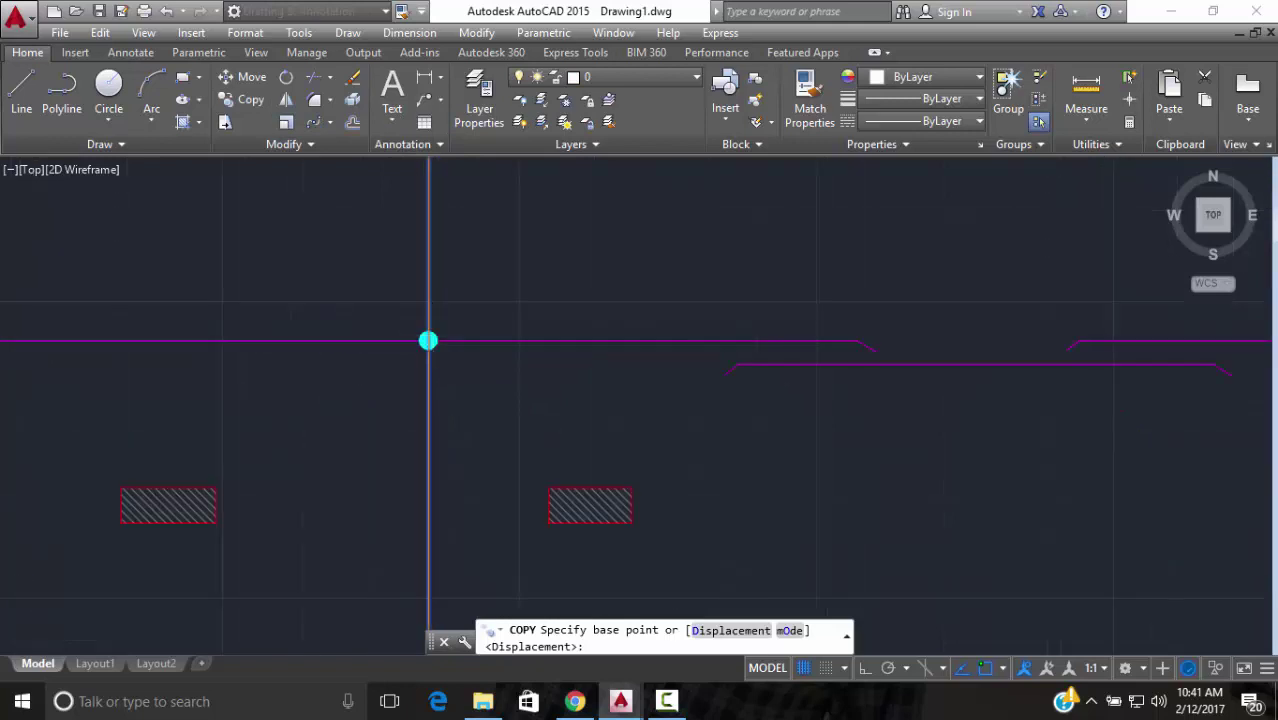
pyautogui.click(422, 343)
pyautogui.scroll(-3, 422, 343)
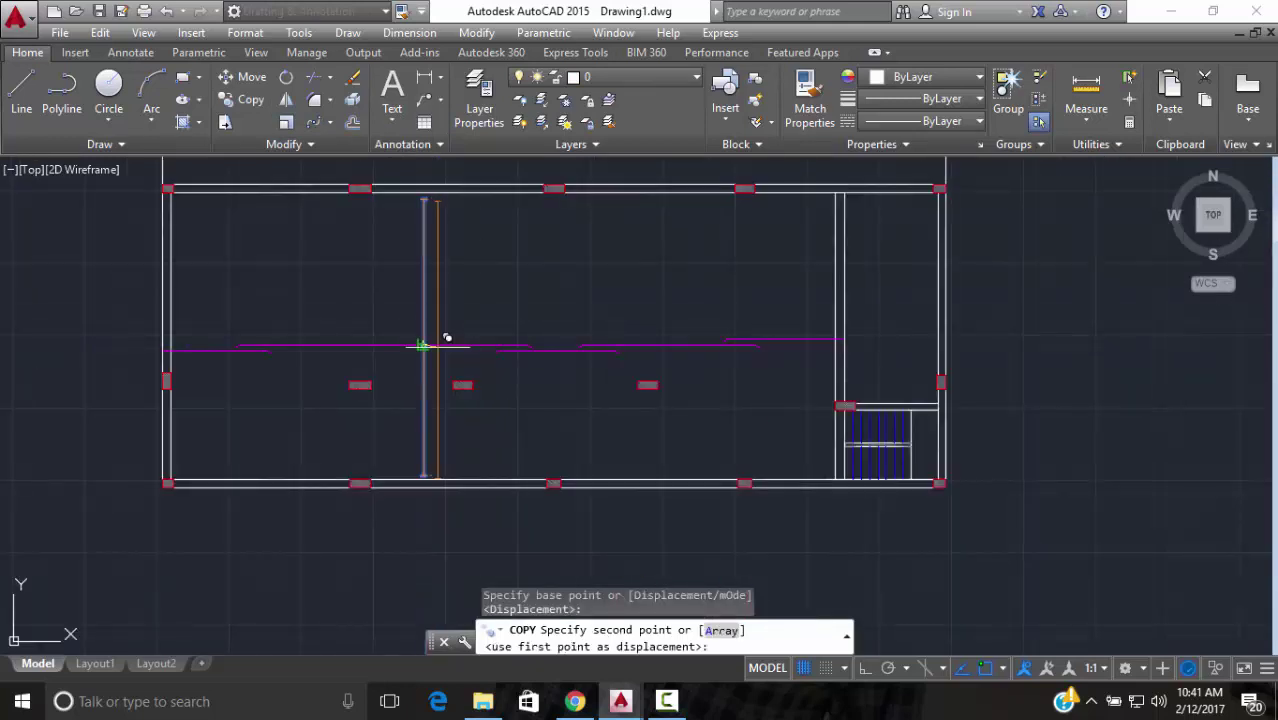
pyautogui.scroll(4, 213, 352)
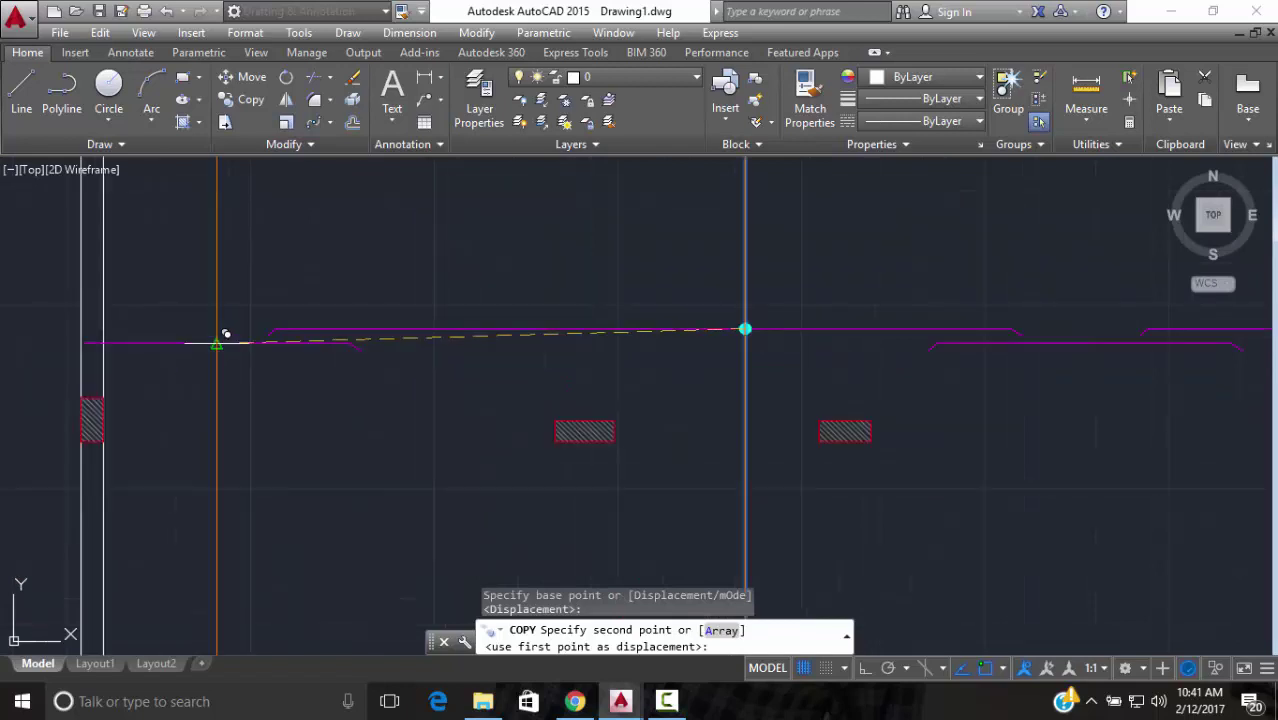
pyautogui.click(217, 343)
pyautogui.press('Escape')
# Copy the enlarged cyan dot from its centre to the crossing of the leftmost orange line and the leftmost magenta bar
pyautogui.scroll(5, 693, 323)
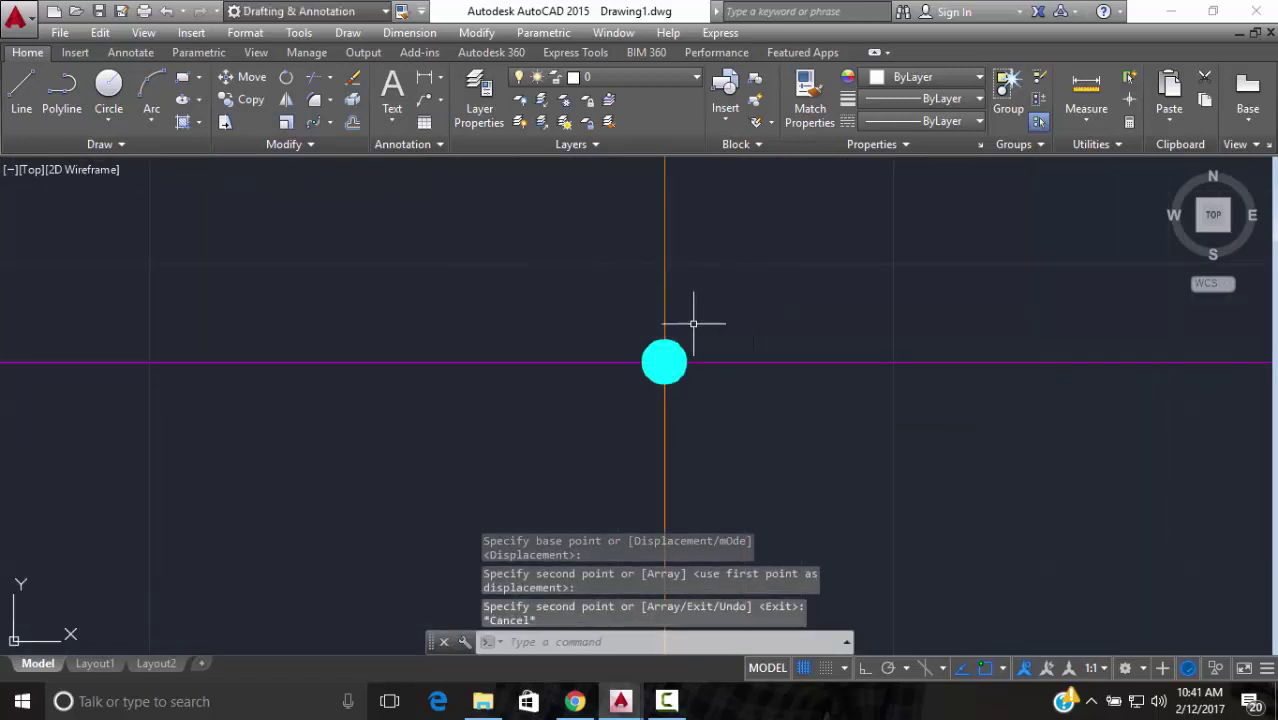
pyautogui.scroll(2, 693, 323)
pyautogui.click(690, 342)
pyautogui.click(622, 365)
pyautogui.press('Escape')
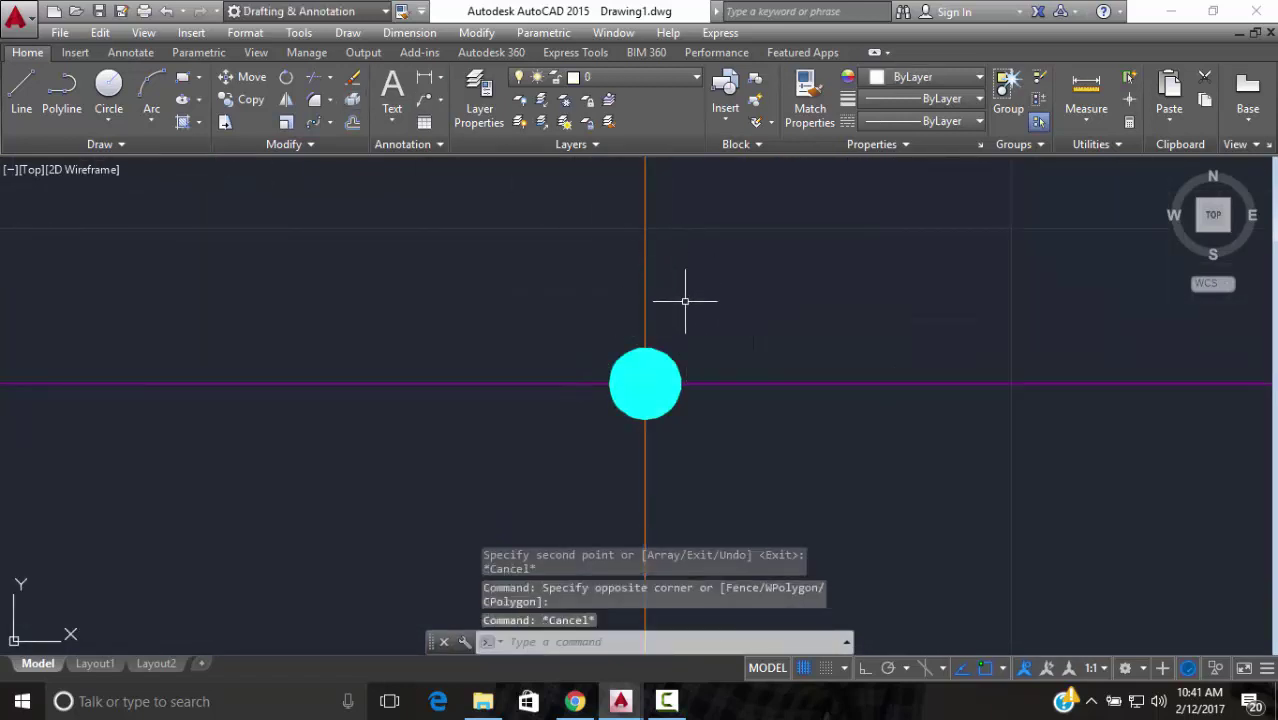
pyautogui.click(656, 362)
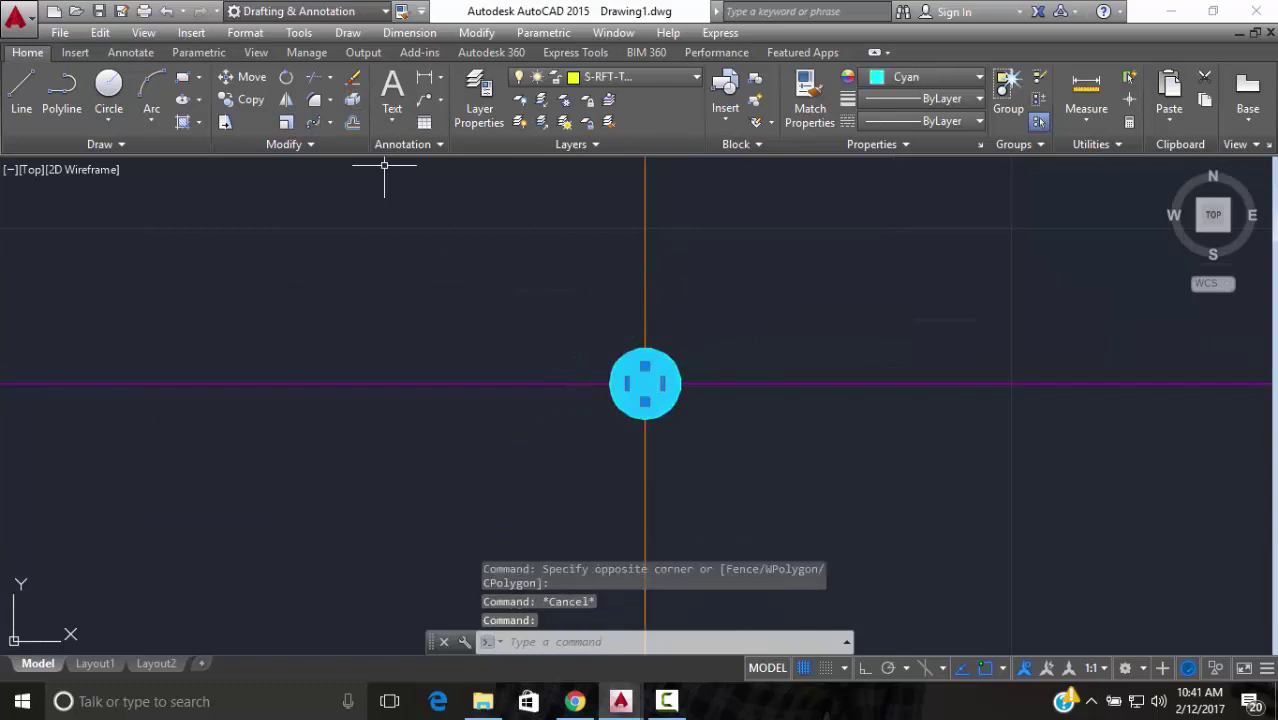
pyautogui.click(255, 99)
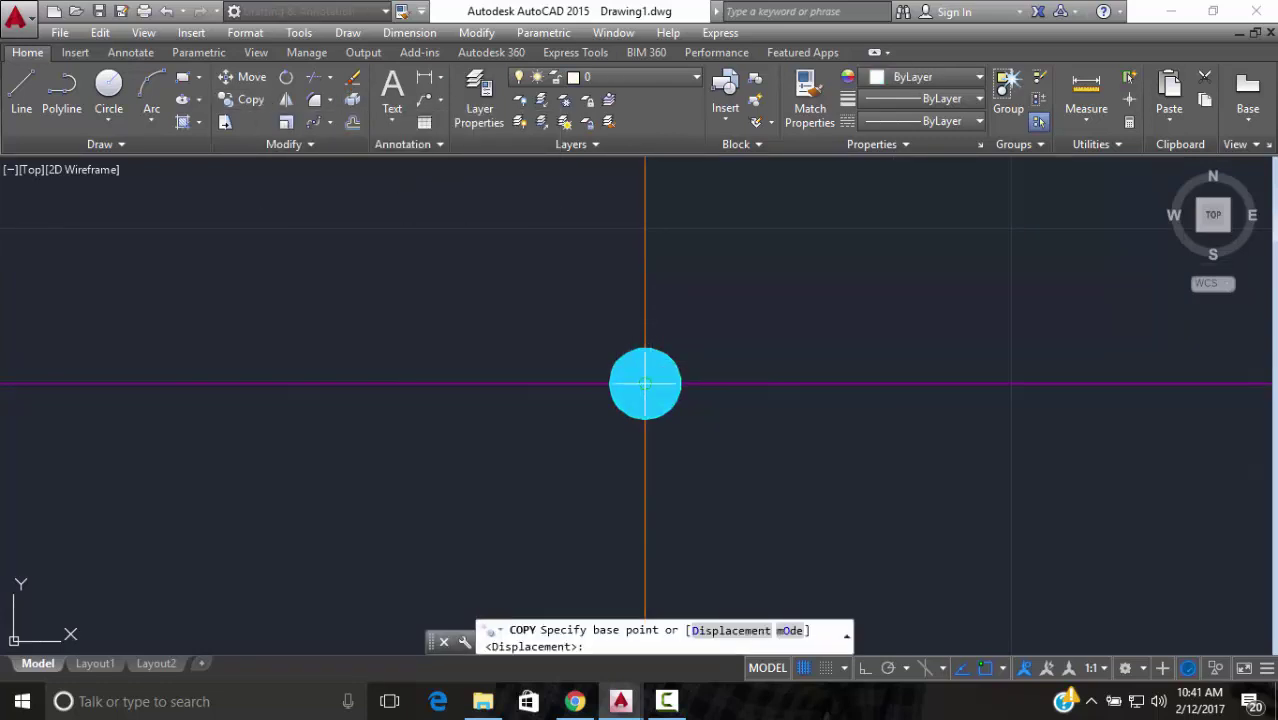
pyautogui.click(645, 383)
pyautogui.scroll(-4, 670, 408)
pyautogui.scroll(2, 233, 409)
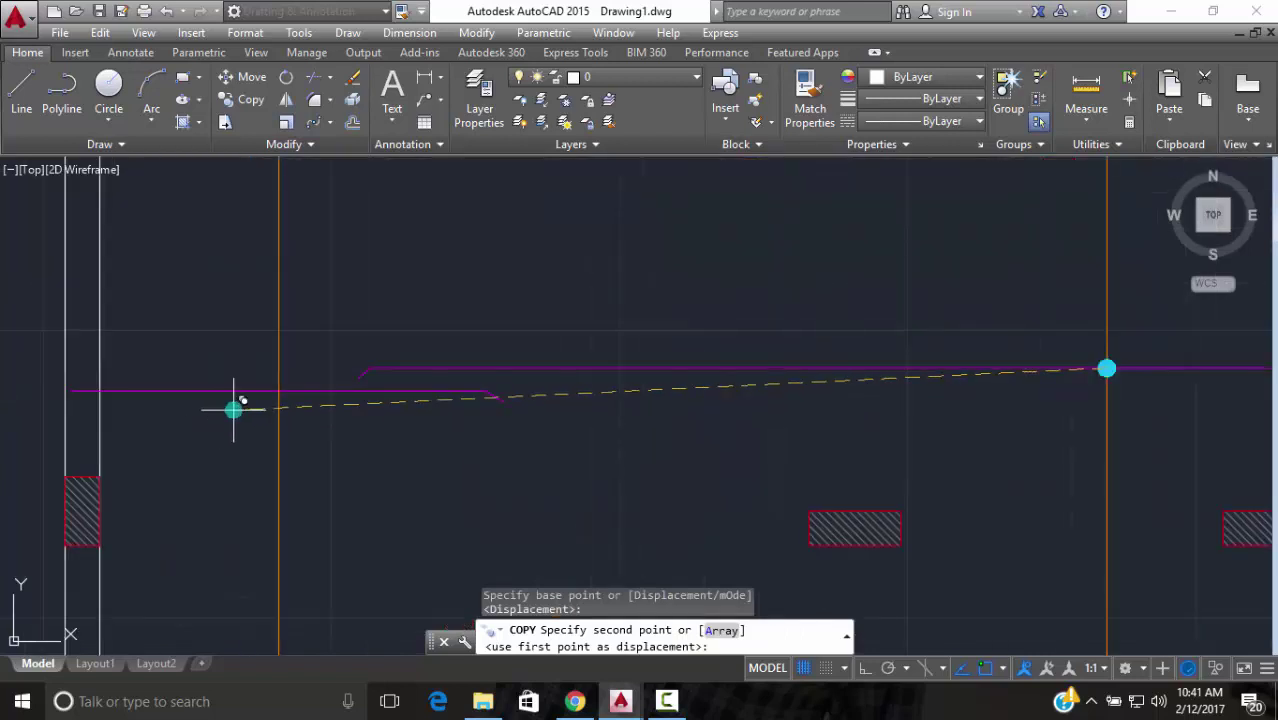
pyautogui.click(278, 389)
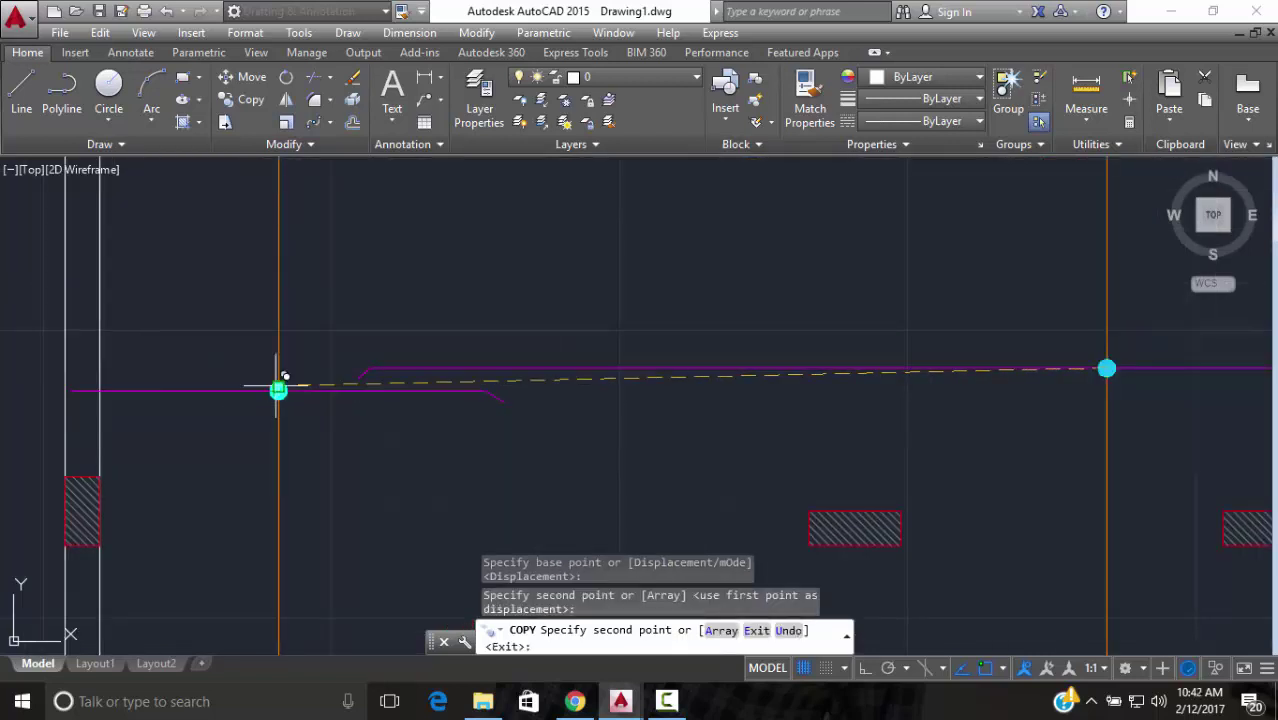
pyautogui.scroll(-3, 580, 325)
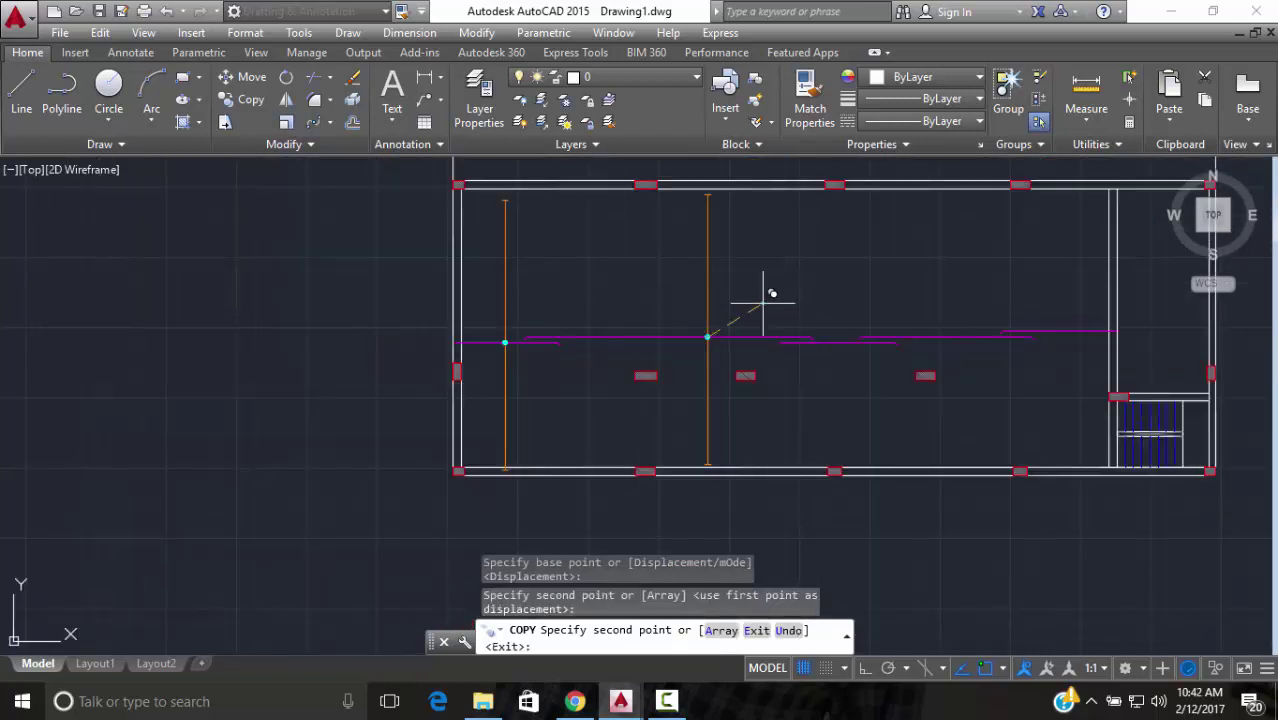
pyautogui.press('Escape')
# Copy the long bar's orange line and cyan dot together from the dot's centre to the midpoint of the short middle magenta bar
pyautogui.scroll(5, 652, 340)
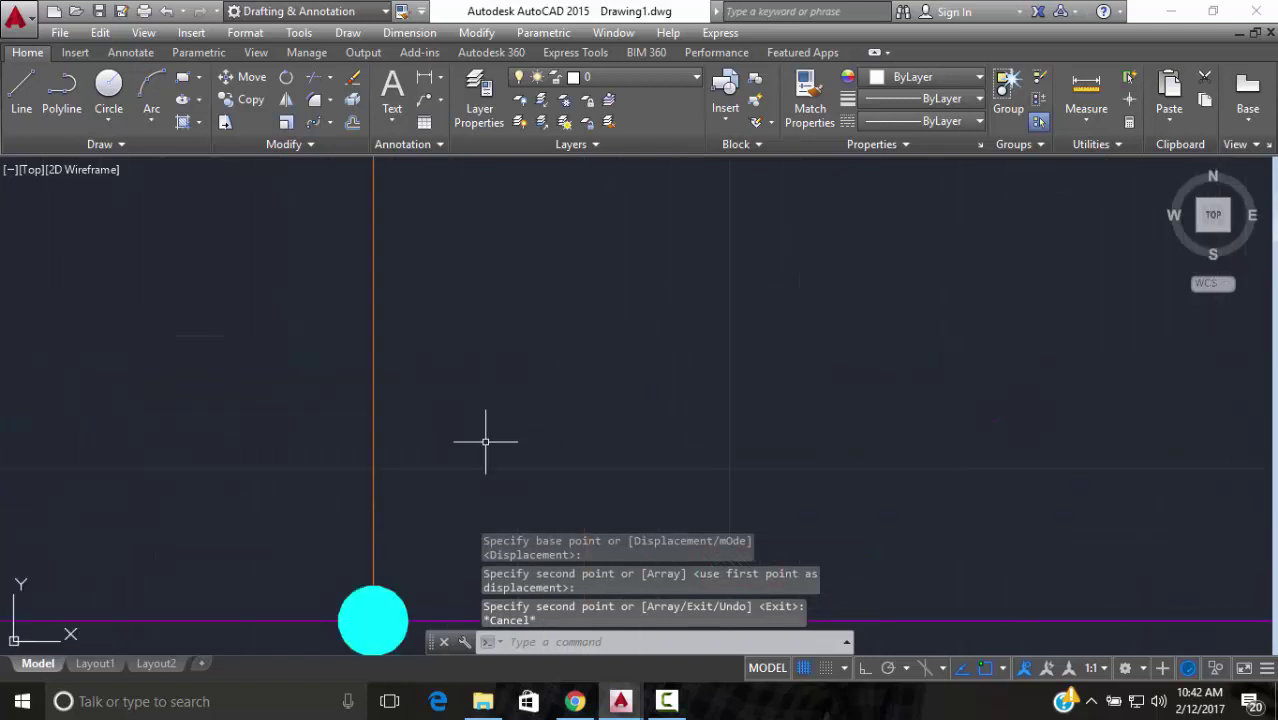
pyautogui.click(442, 471)
pyautogui.click(316, 605)
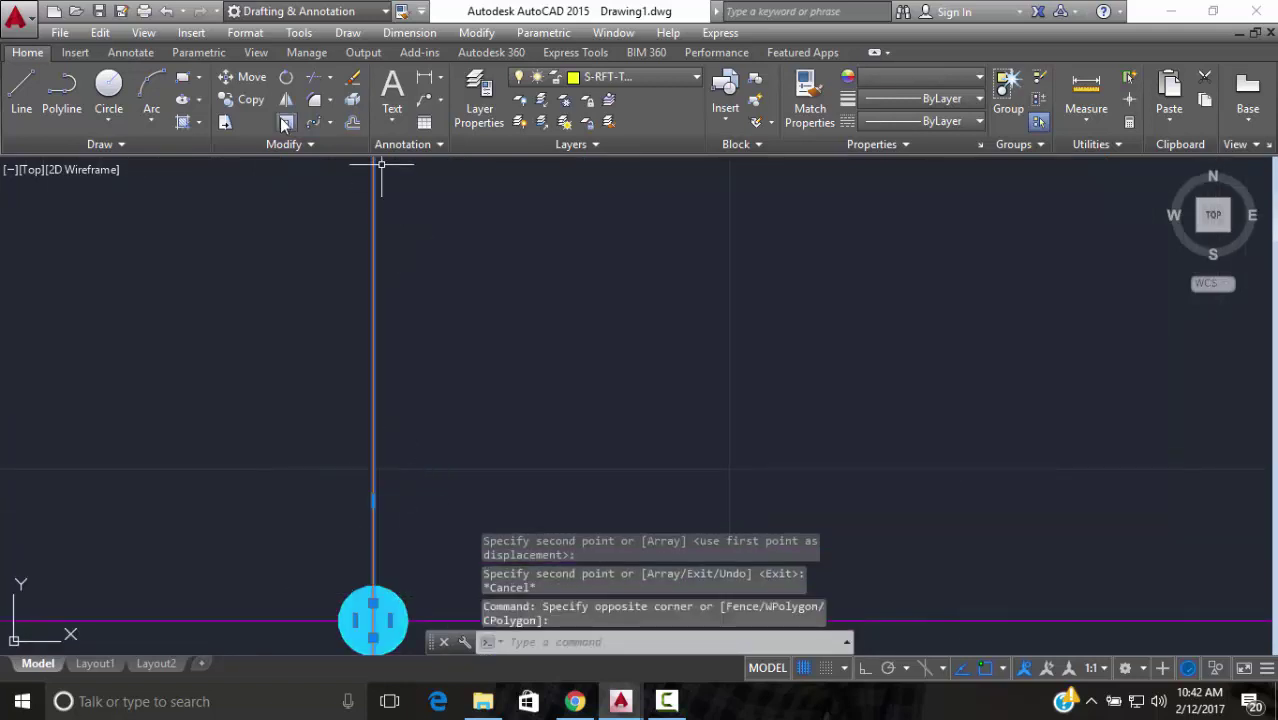
pyautogui.click(251, 99)
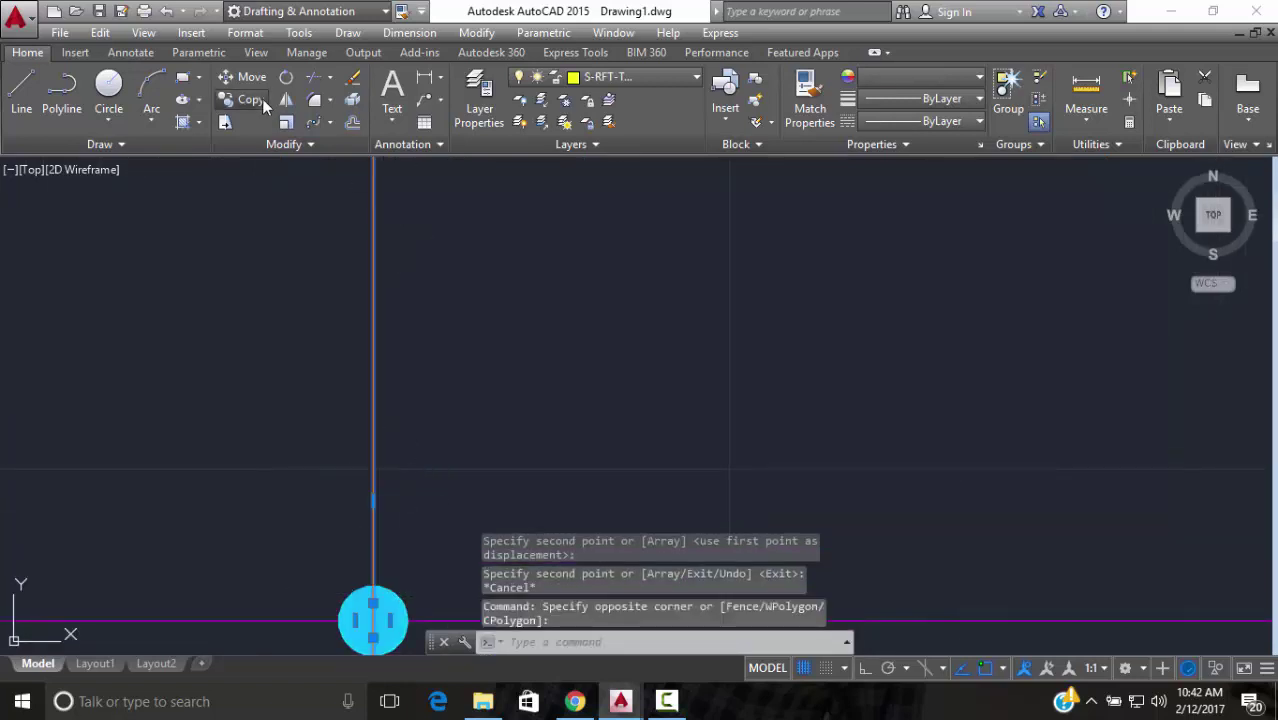
pyautogui.click(373, 621)
pyautogui.scroll(-5, 422, 485)
pyautogui.scroll(2, 827, 508)
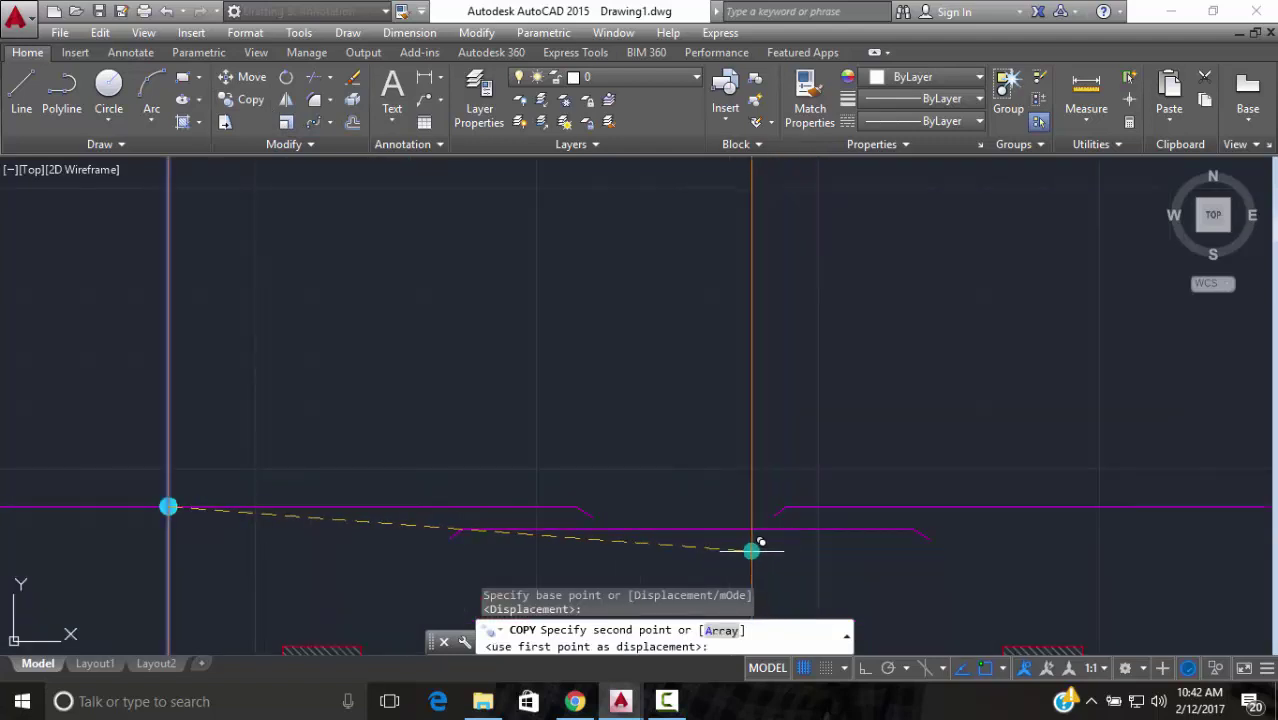
pyautogui.click(686, 526)
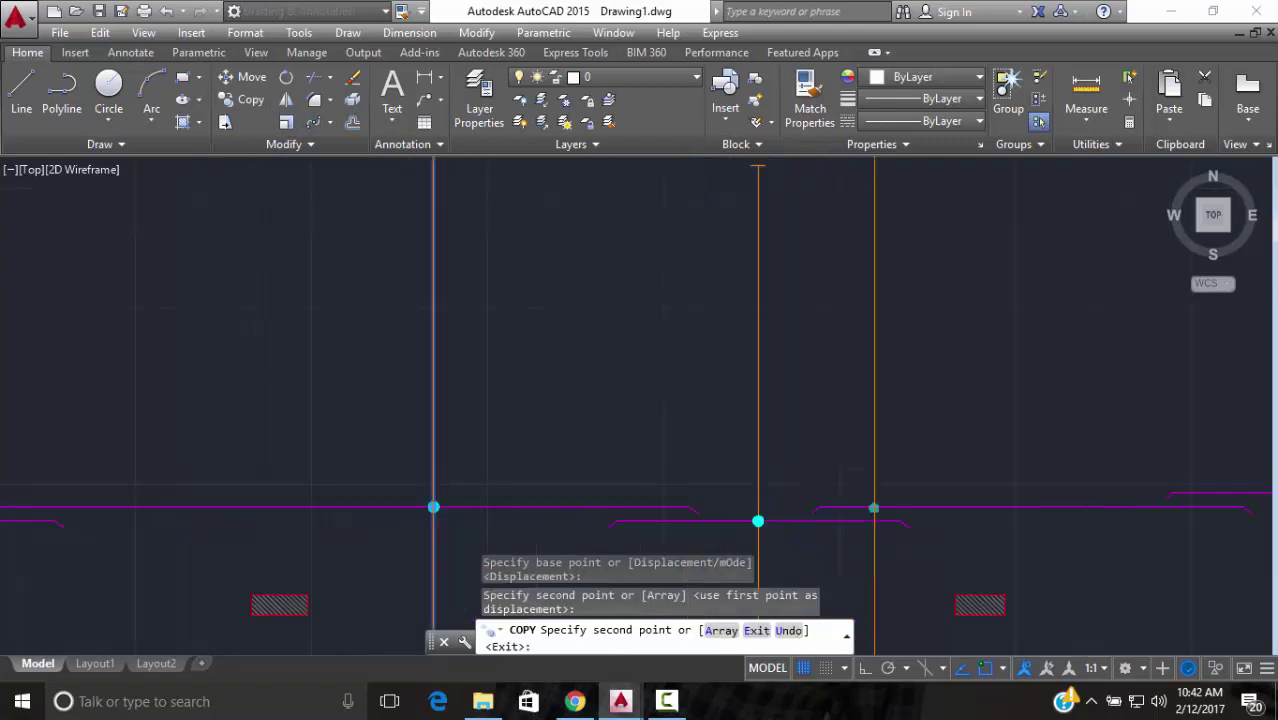
# Place further copies of the orange line and cyan dot at the midpoints of the two remaining magenta bars, and finish copying
pyautogui.scroll(-5, 745, 490)
pyautogui.scroll(5, 825, 455)
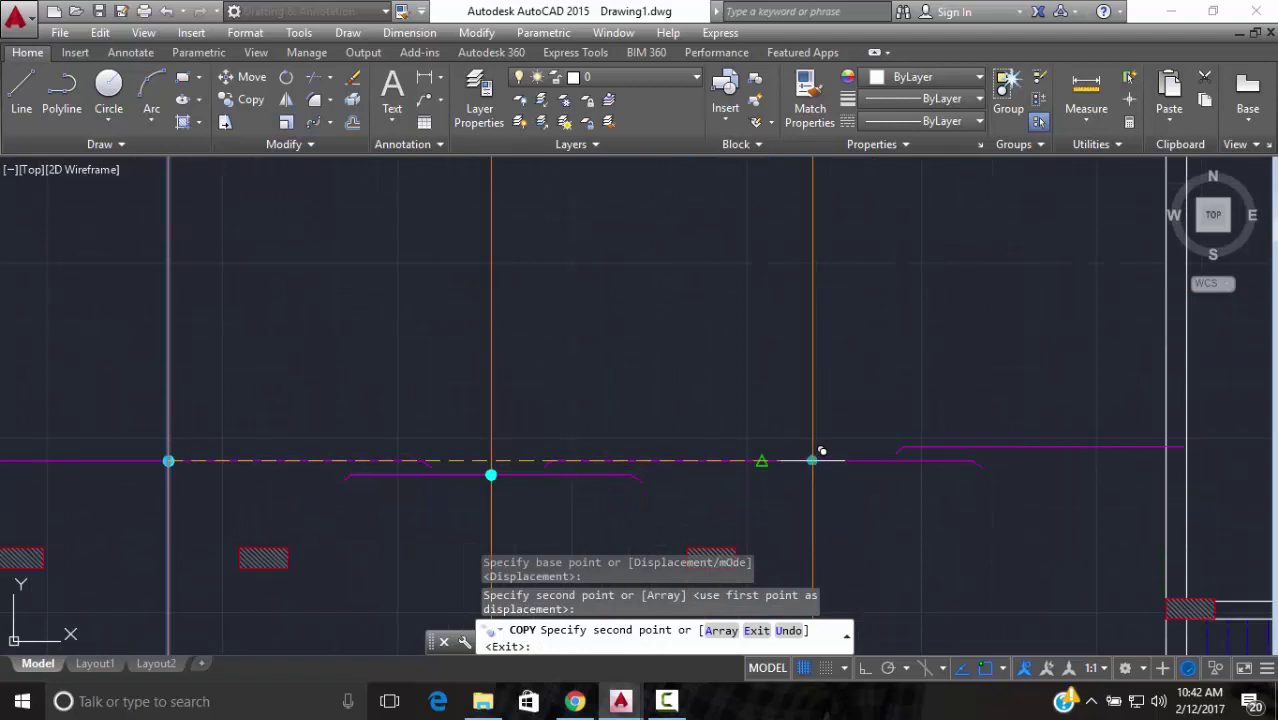
pyautogui.click(821, 452)
pyautogui.click(1097, 436)
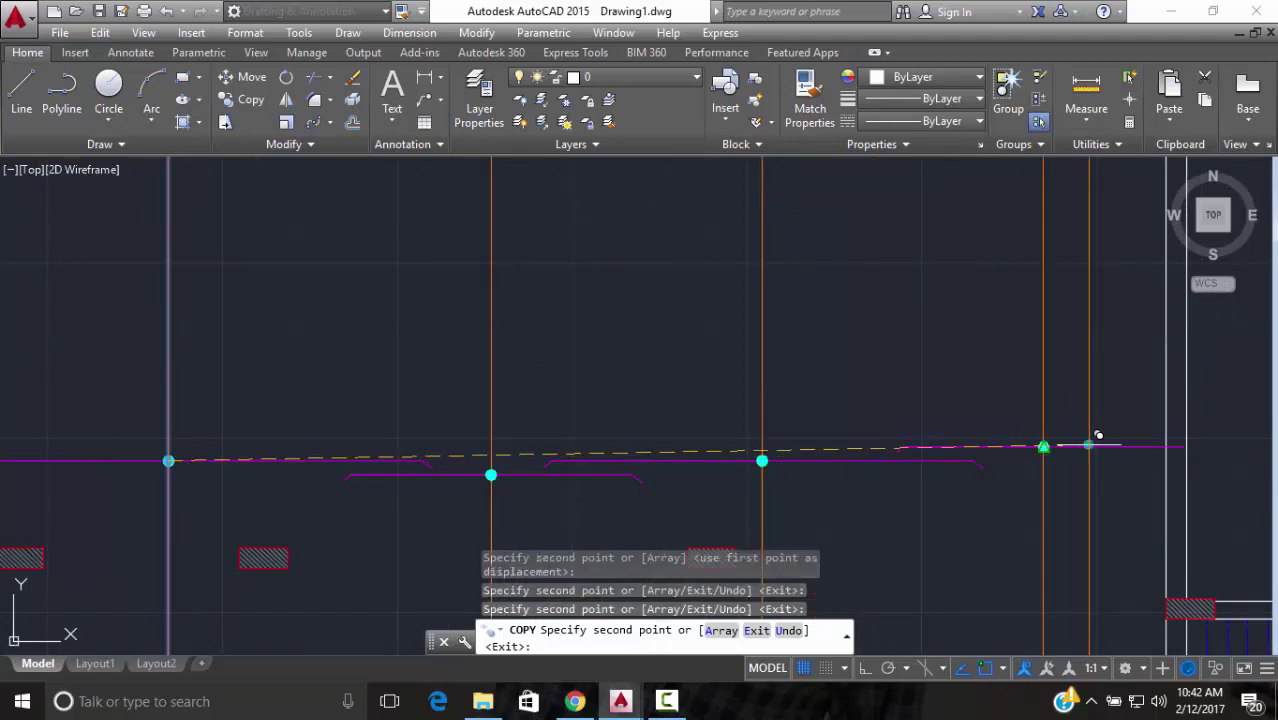
pyautogui.scroll(-4, 1097, 436)
pyautogui.press('Escape')
pyautogui.scroll(4, 882, 403)
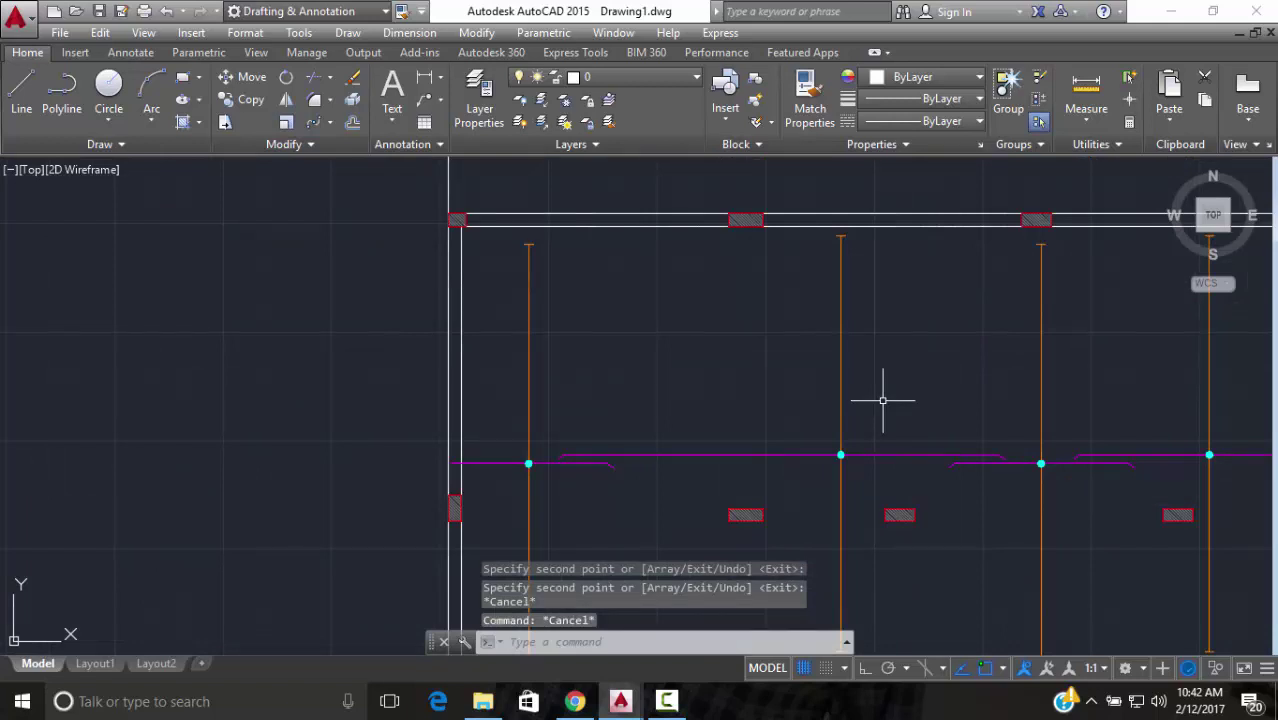
# Copy one vertical magenta bar from the rightmost bar-filled plan to the marked plan below, matching the plans' lower-left outer corners
pyautogui.scroll(-4, 882, 400)
pyautogui.scroll(1, 831, 391)
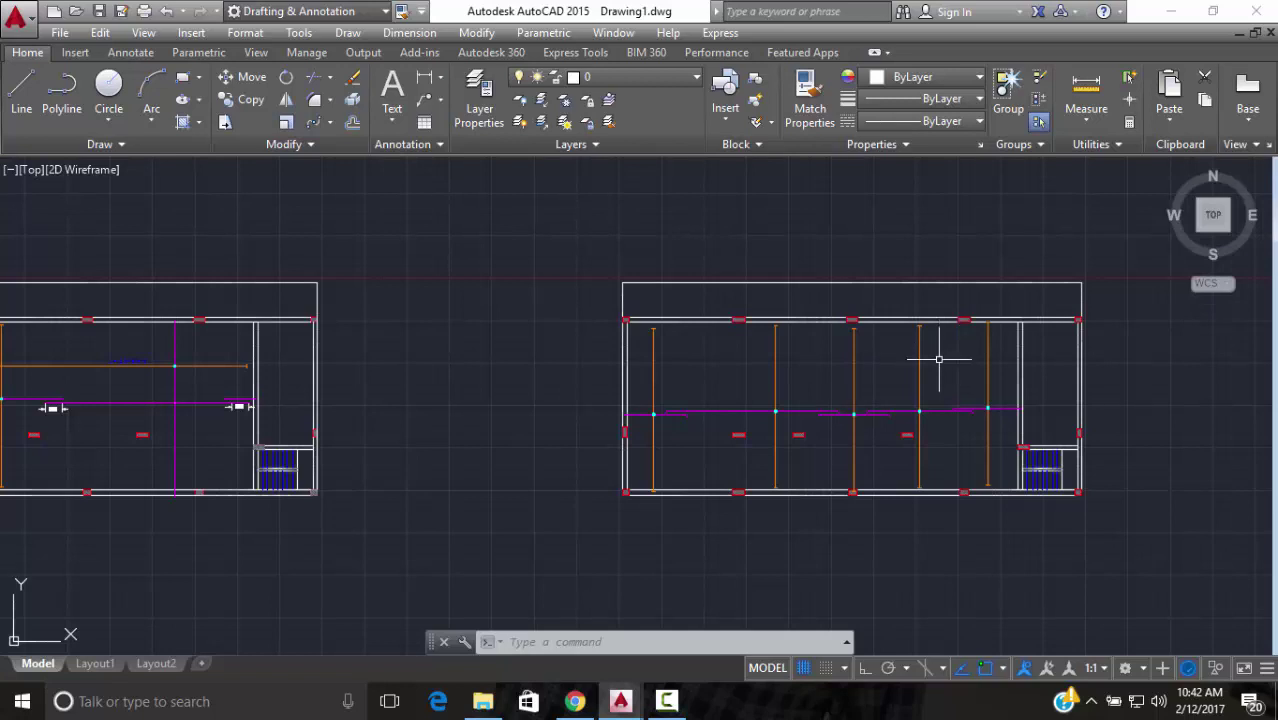
pyautogui.scroll(-5, 747, 431)
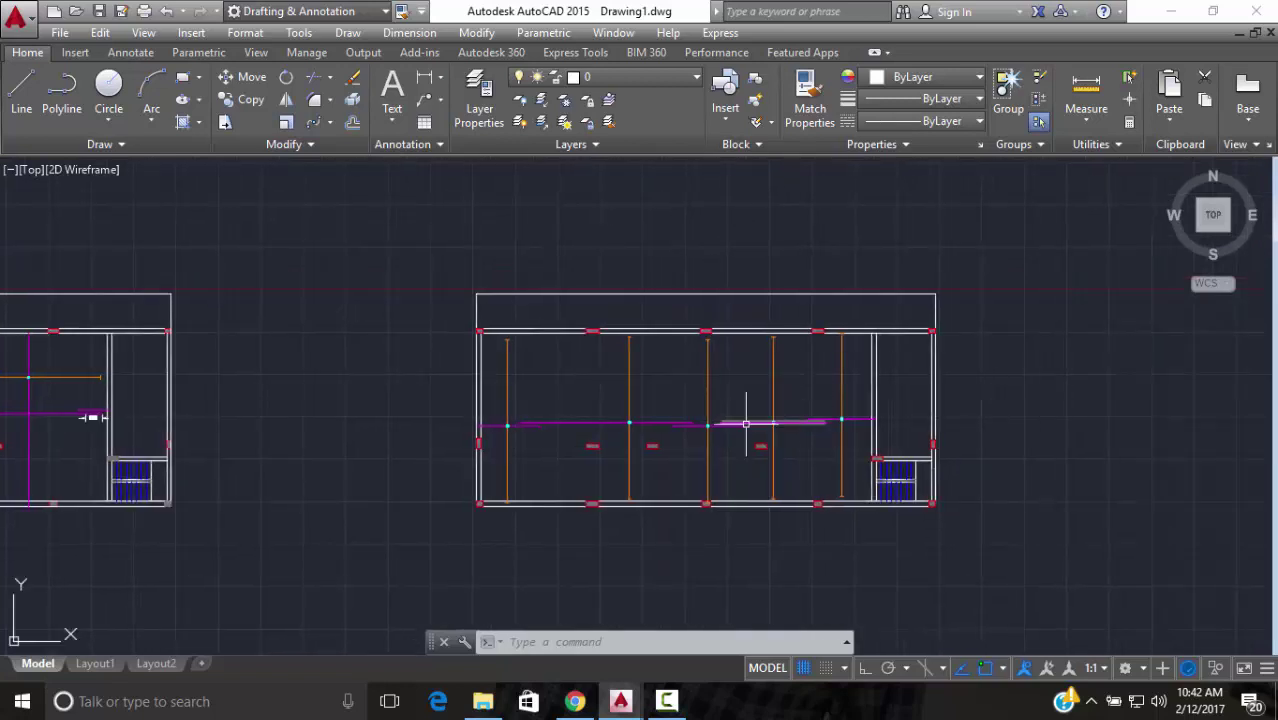
pyautogui.scroll(10, 845, 250)
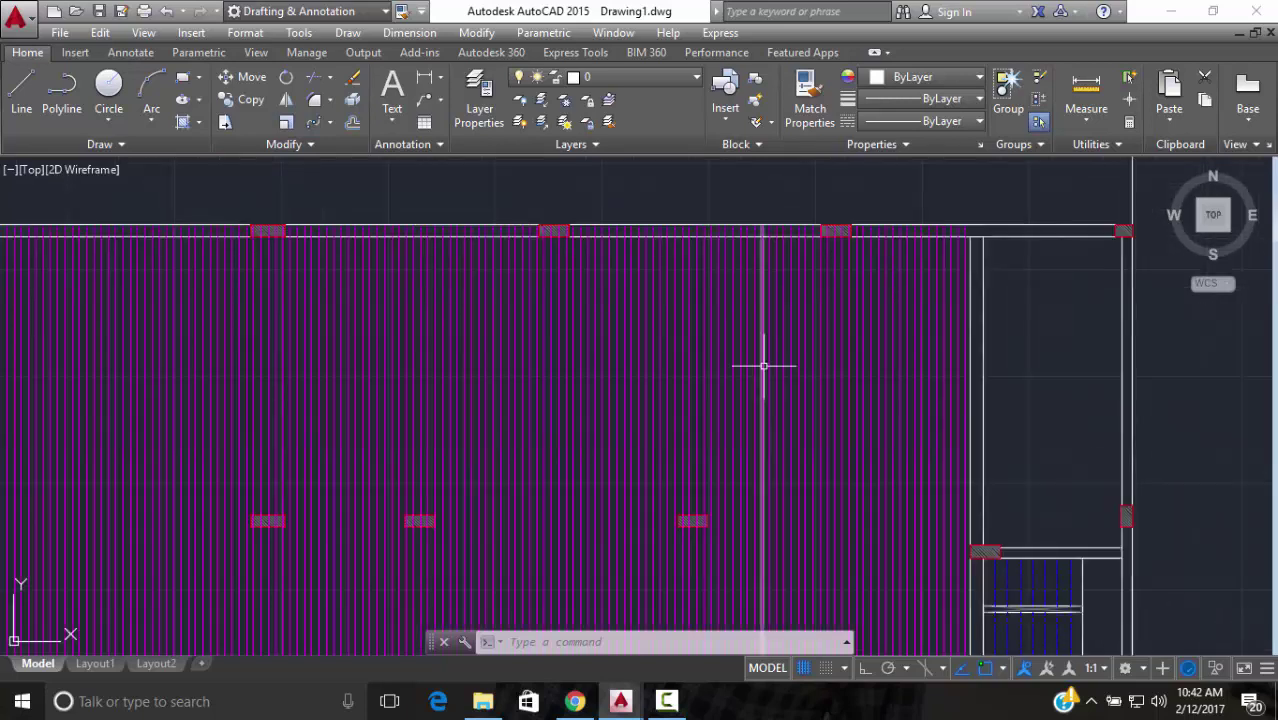
pyautogui.click(632, 388)
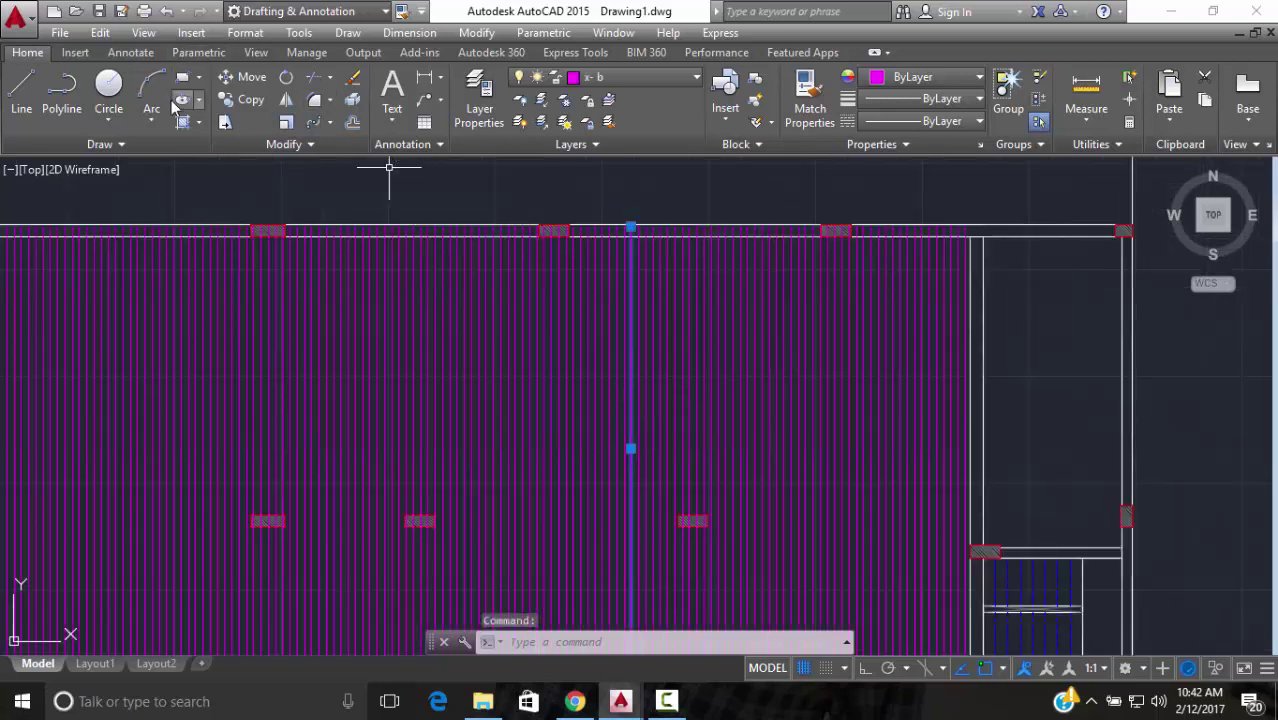
pyautogui.write('co')
pyautogui.press('space')
pyautogui.scroll(-5, 305, 331)
pyautogui.scroll(8, 300, 357)
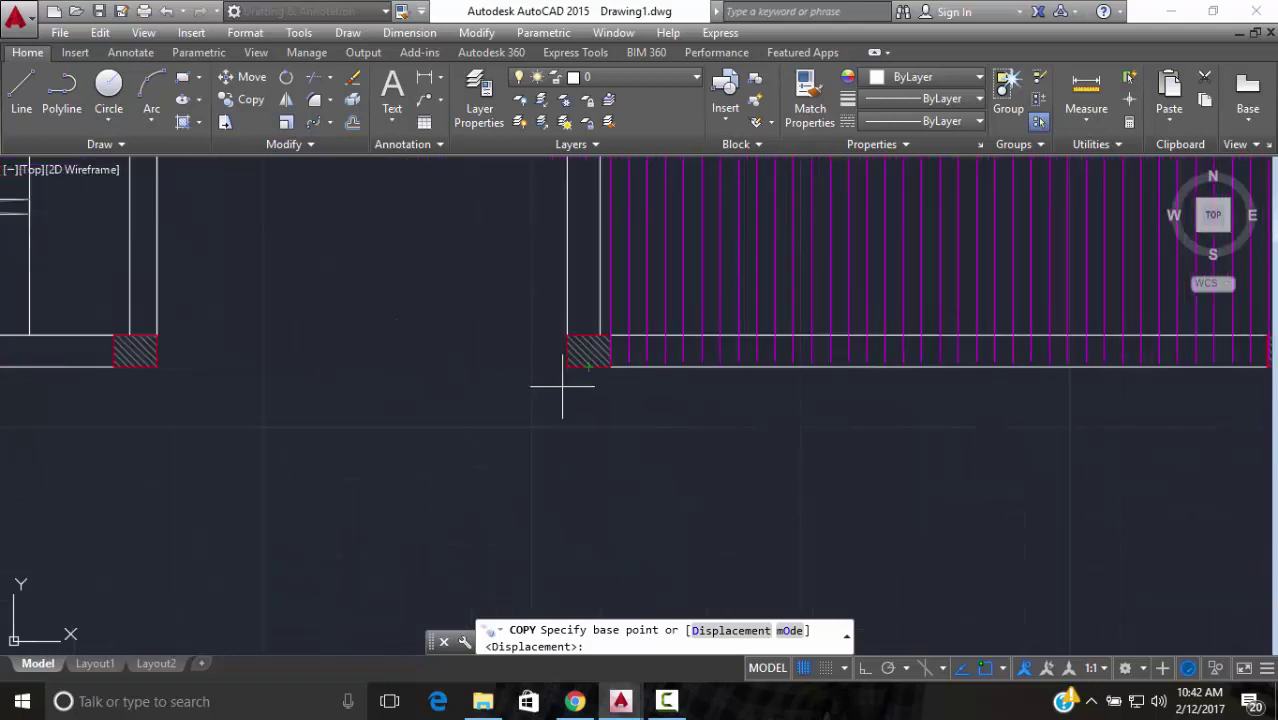
pyautogui.click(567, 367)
pyautogui.scroll(-6, 585, 513)
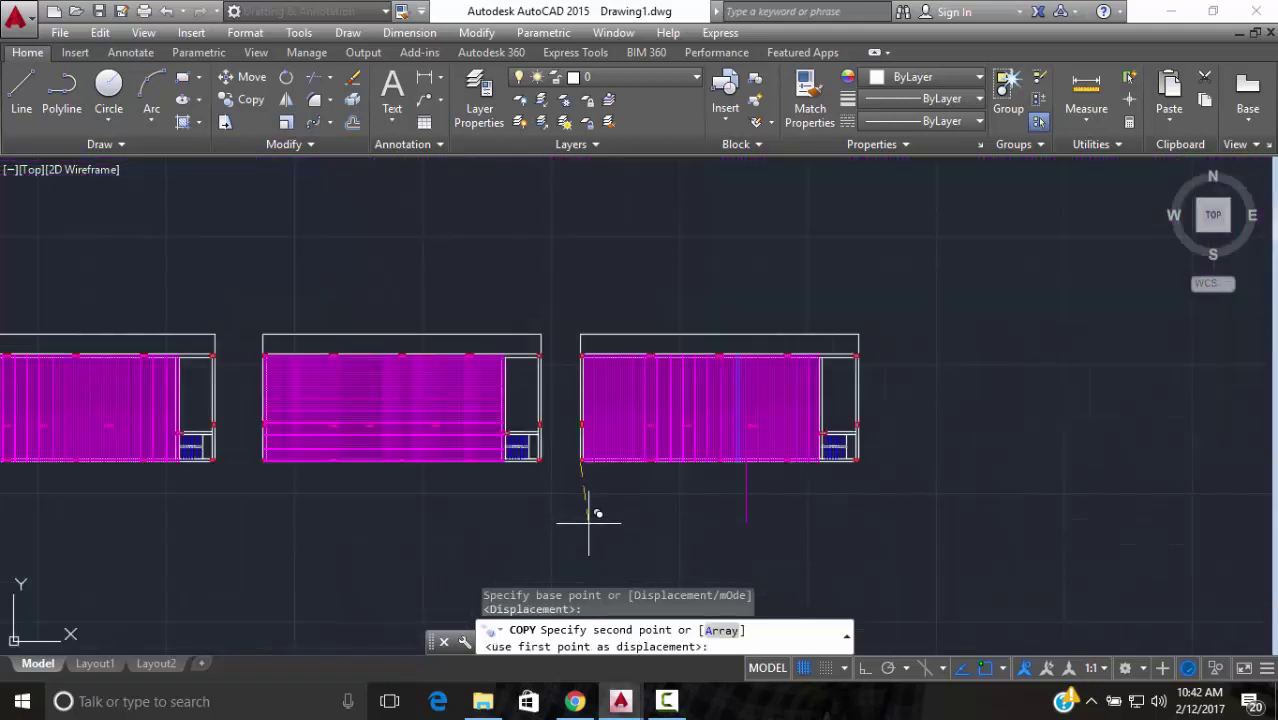
pyautogui.scroll(4, 565, 478)
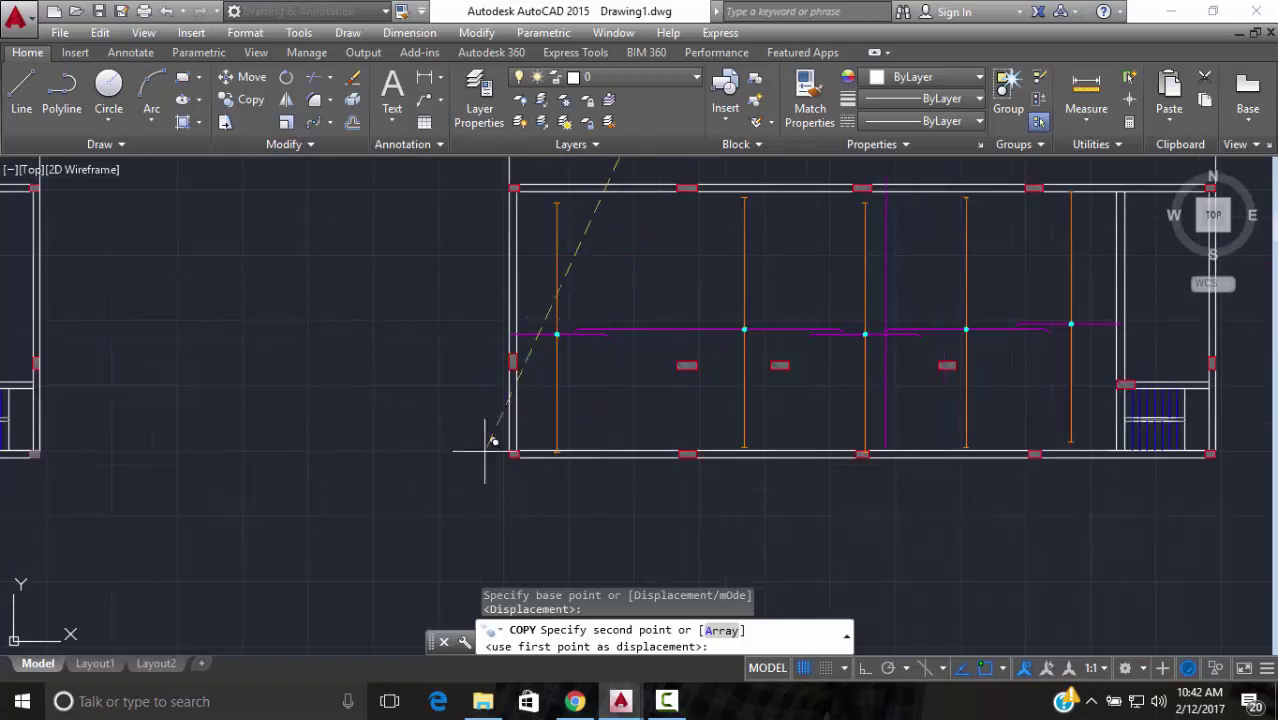
pyautogui.scroll(4, 501, 463)
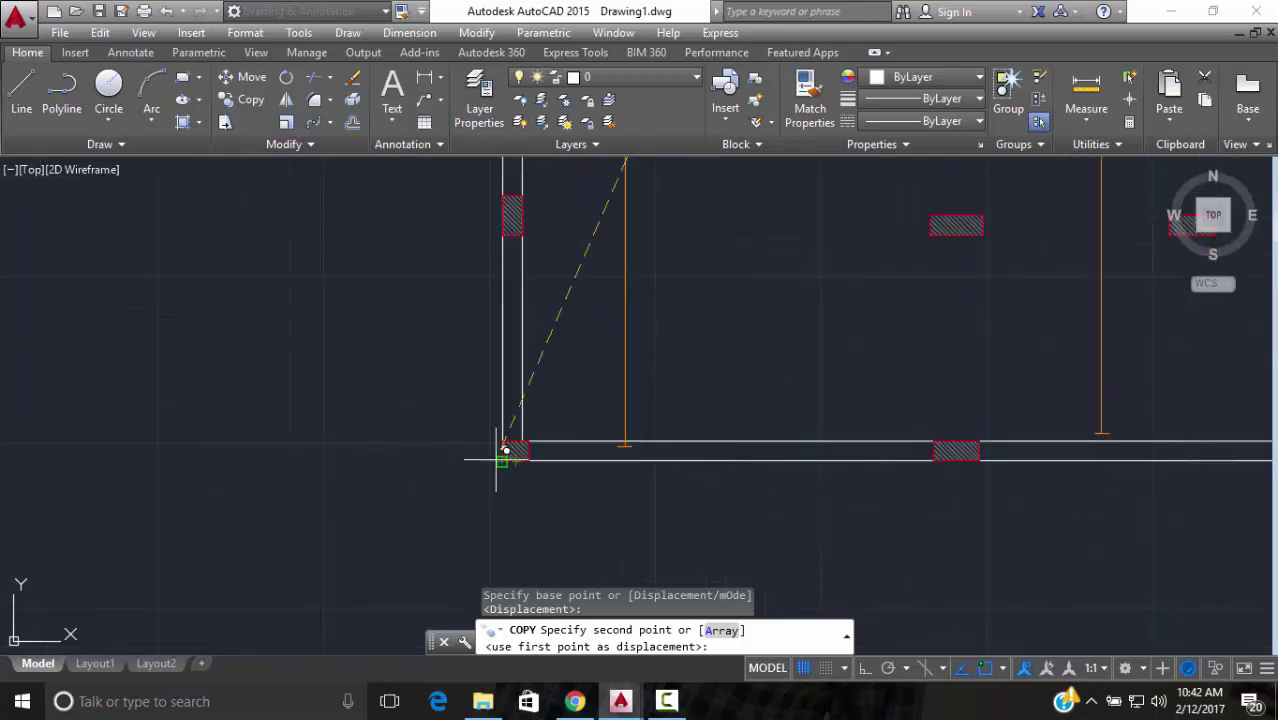
pyautogui.click(512, 457)
pyautogui.scroll(-6, 530, 430)
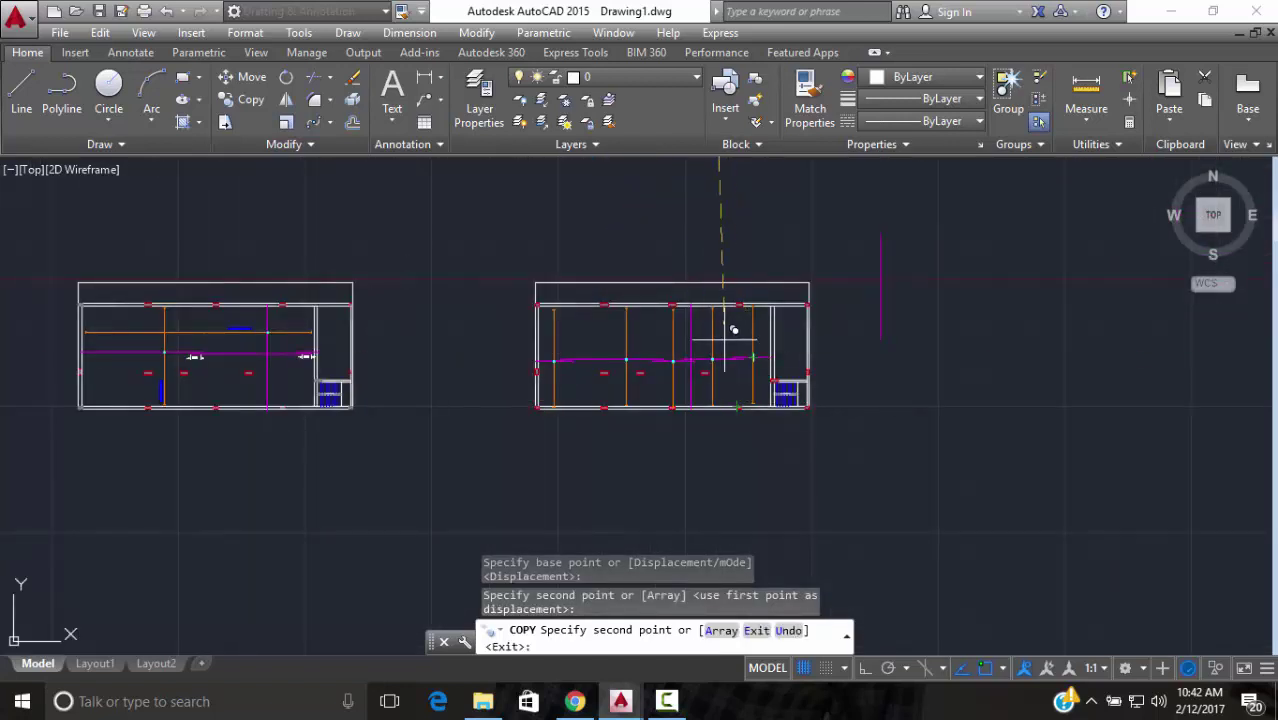
pyautogui.press('Escape')
# Copy the neighbouring plan's horizontal orange line and cyan dot from the dot's centre onto the vertical magenta bar in the right-hand plan
pyautogui.scroll(5, 290, 322)
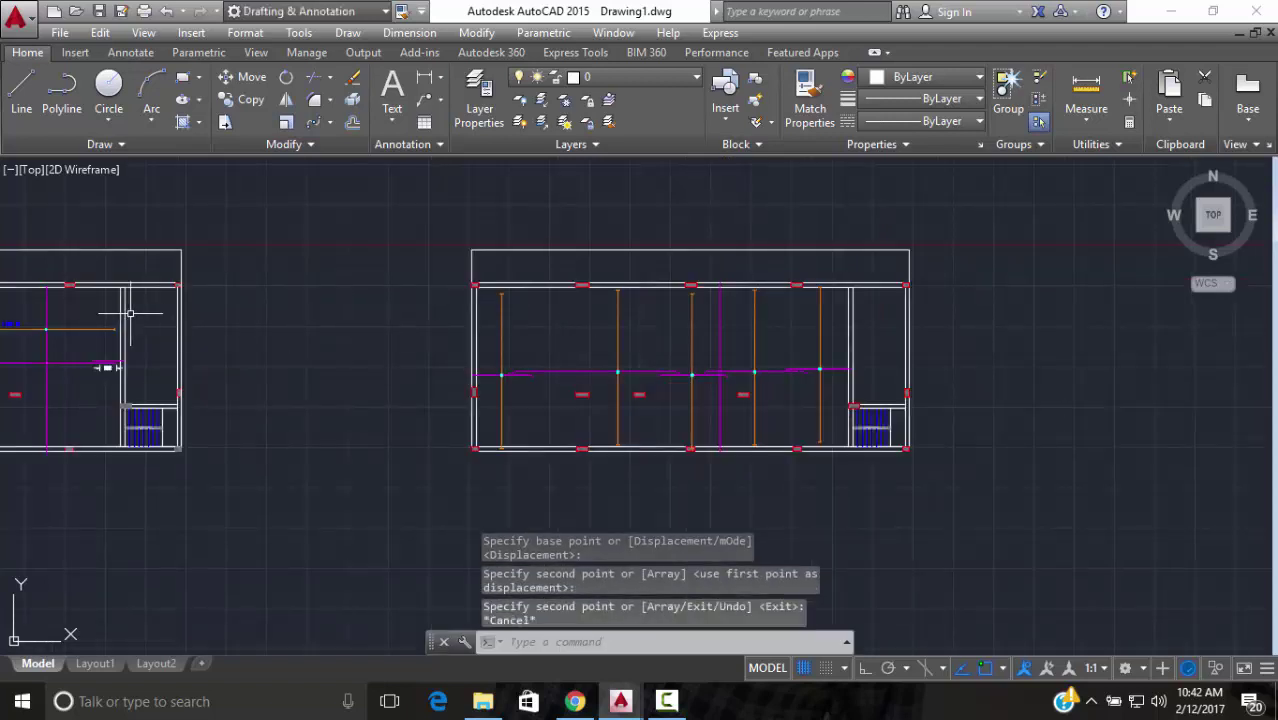
pyautogui.click(291, 322)
pyautogui.click(242, 337)
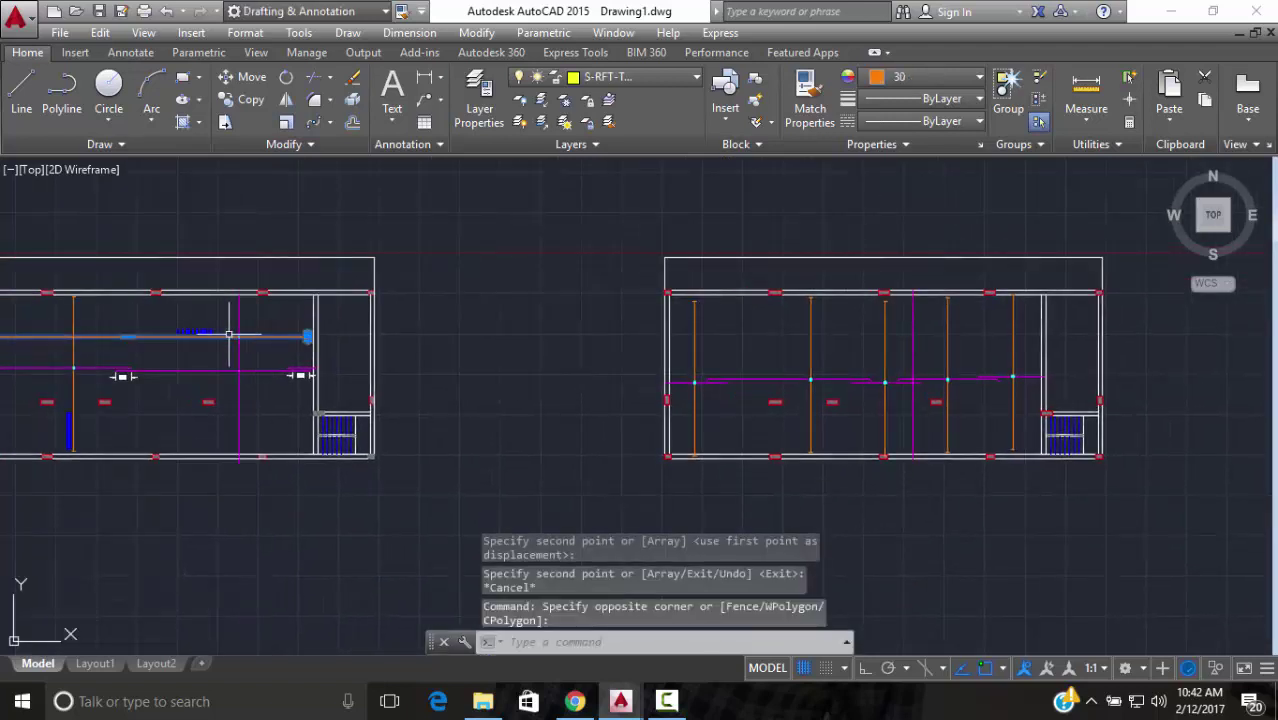
pyautogui.scroll(8, 242, 337)
pyautogui.click(422, 360)
pyautogui.click(524, 354)
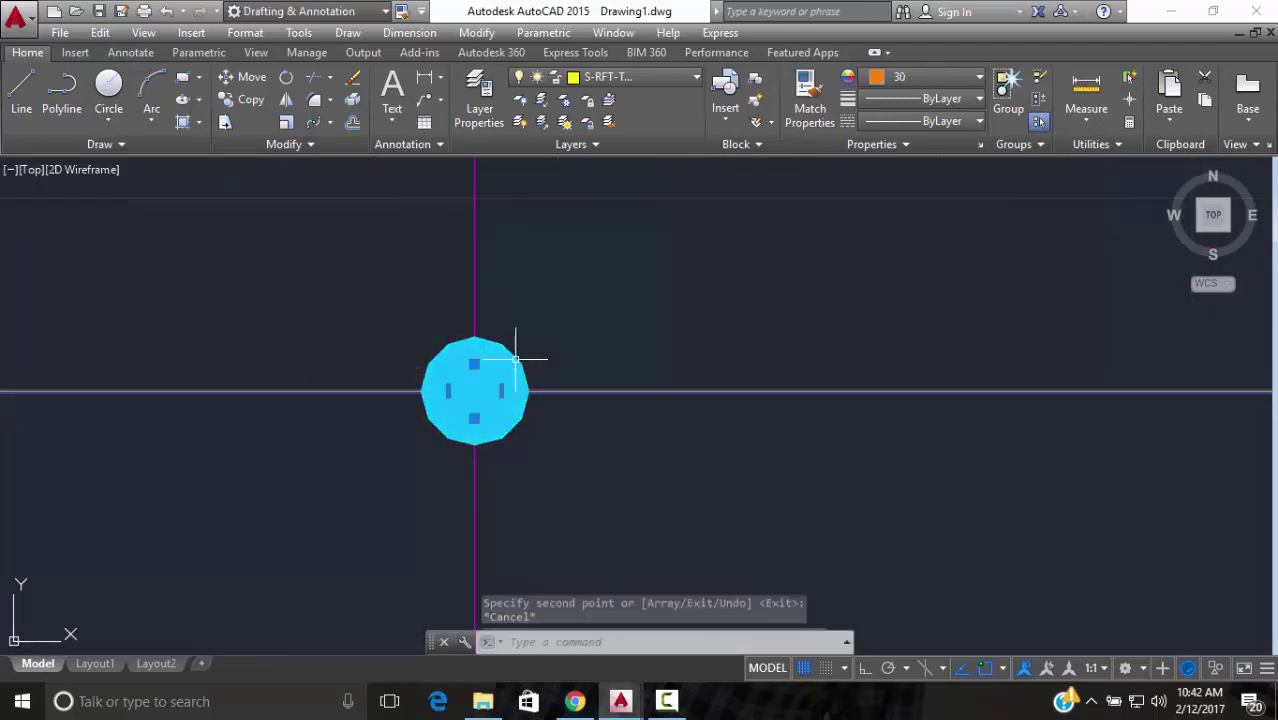
pyautogui.click(252, 100)
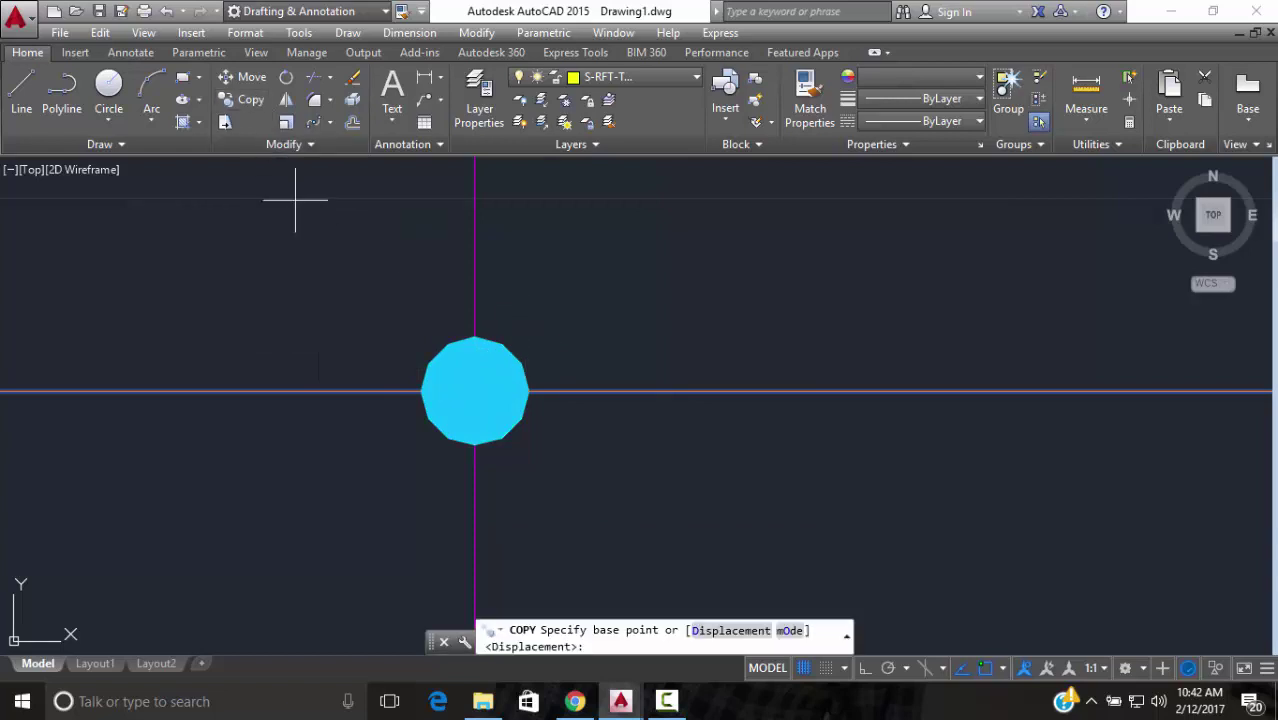
pyautogui.click(474, 391)
pyautogui.scroll(-3, 479, 379)
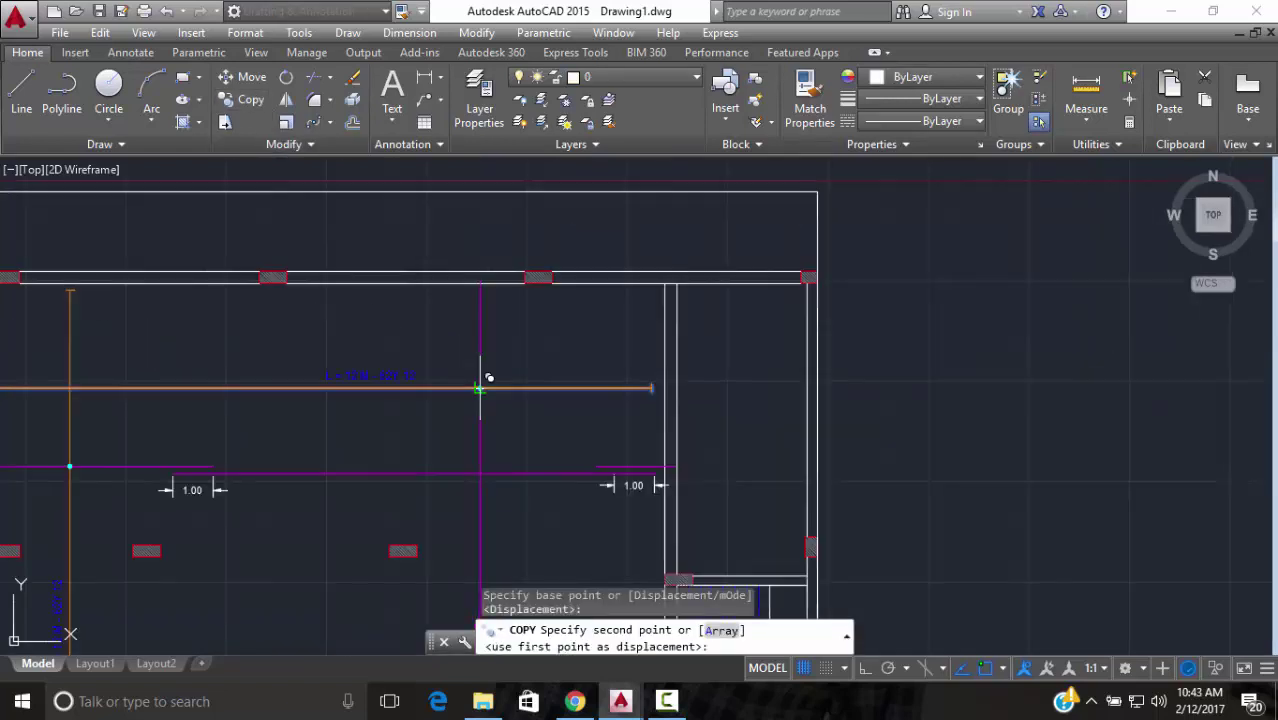
pyautogui.scroll(-2, 620, 390)
pyautogui.scroll(5, 856, 390)
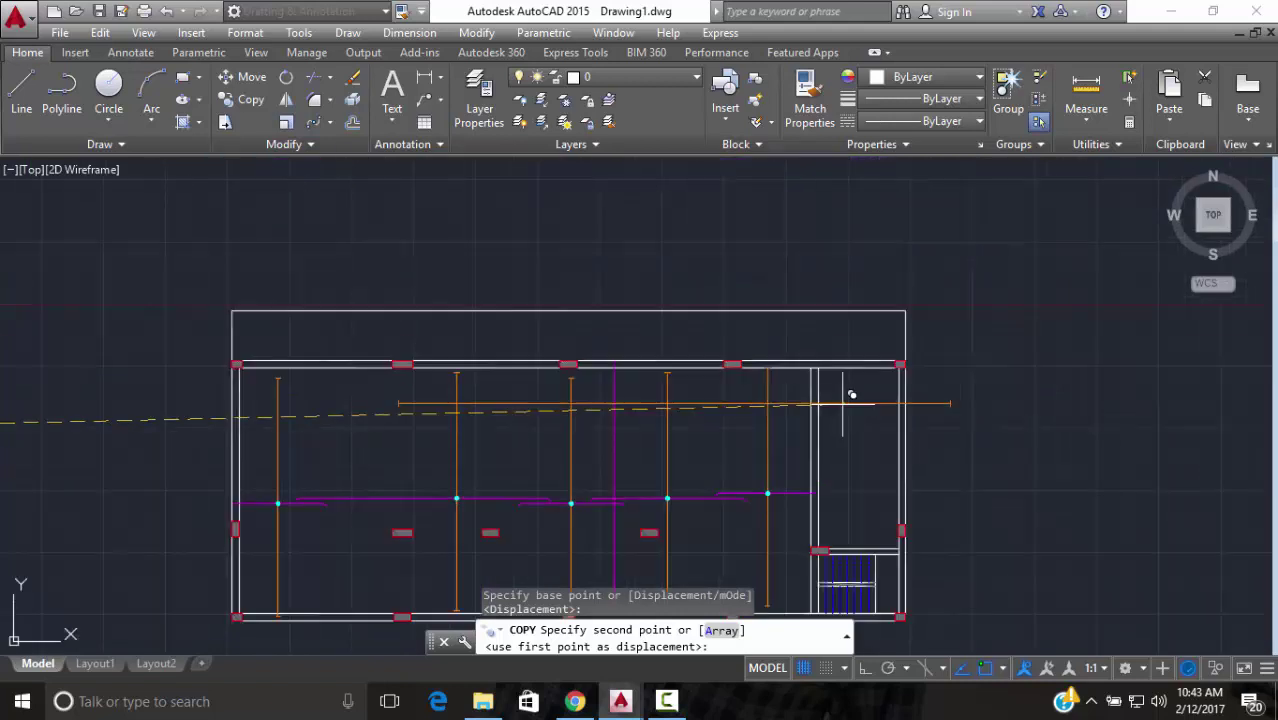
pyautogui.scroll(8, 590, 434)
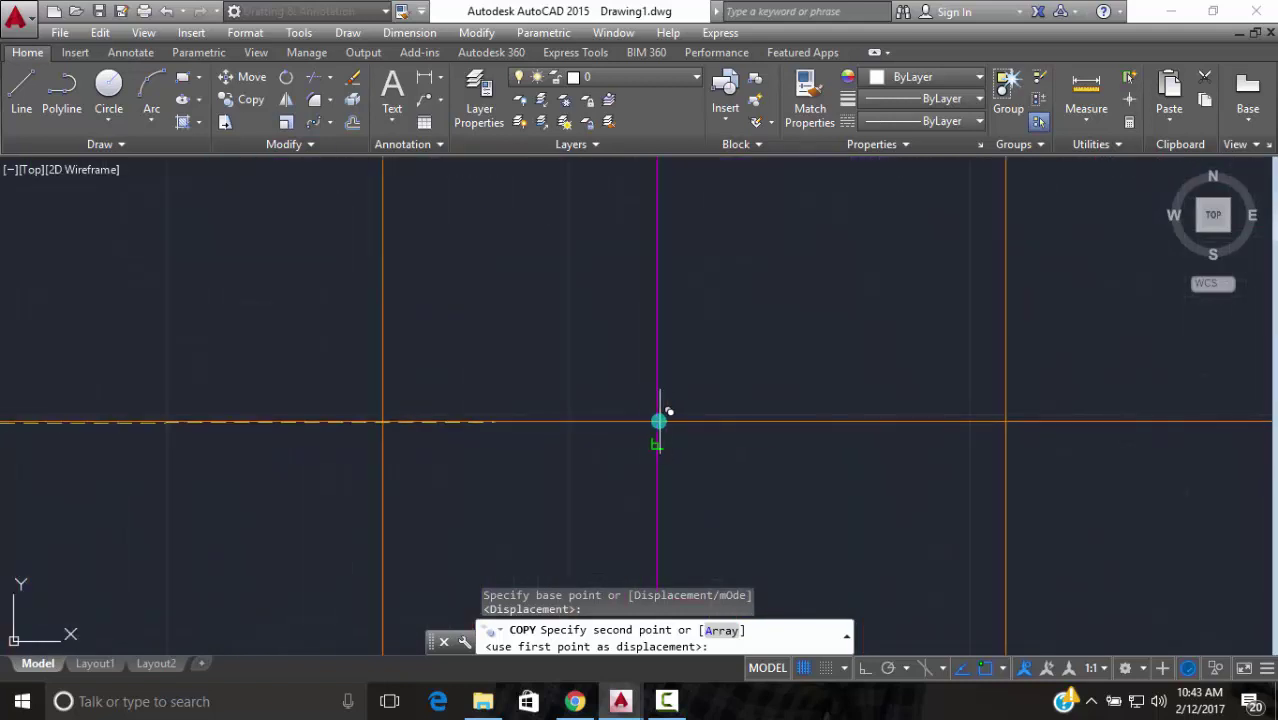
pyautogui.click(657, 442)
pyautogui.scroll(-6, 660, 440)
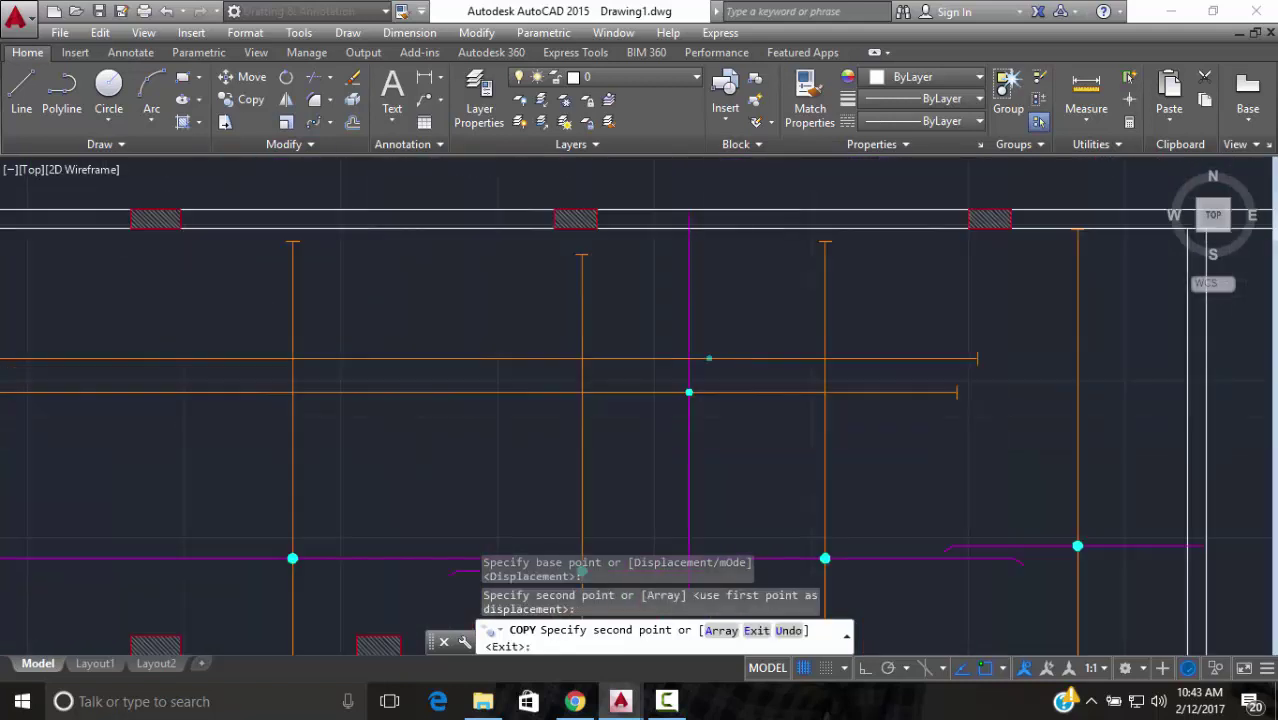
pyautogui.press('Escape')
pyautogui.click(819, 343)
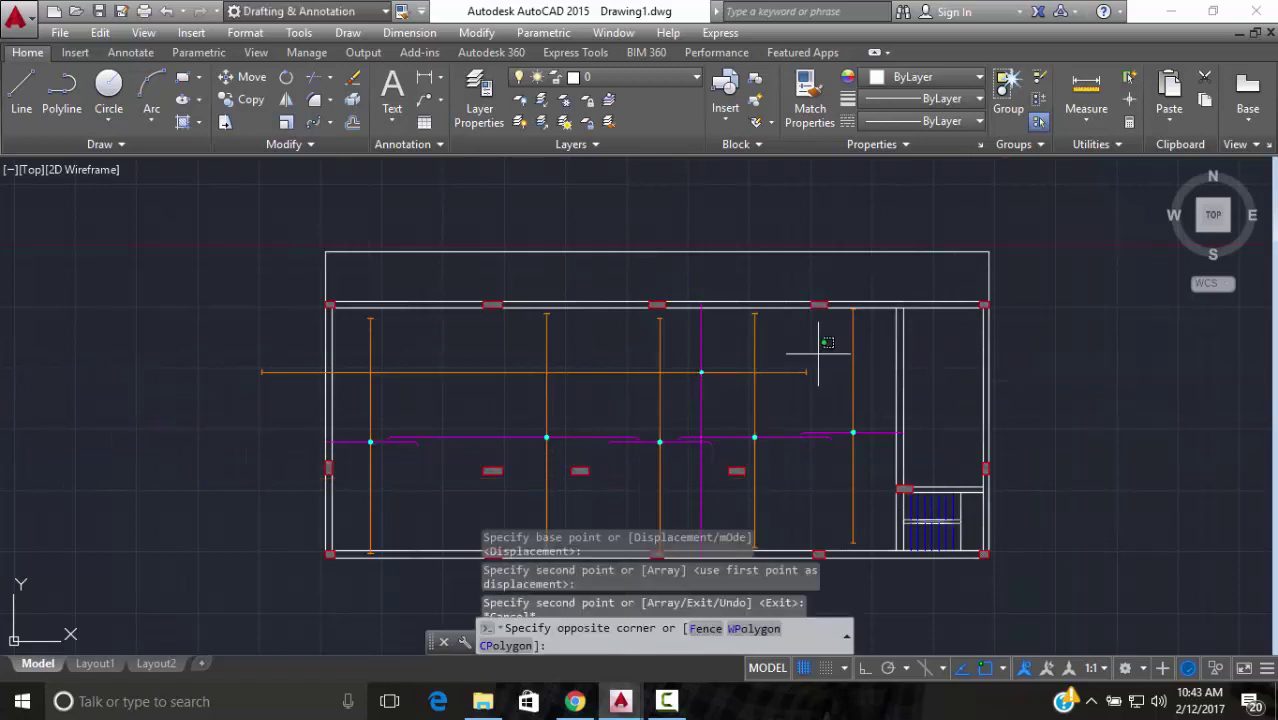
pyautogui.click(792, 378)
pyautogui.press('Escape')
pyautogui.click(736, 390)
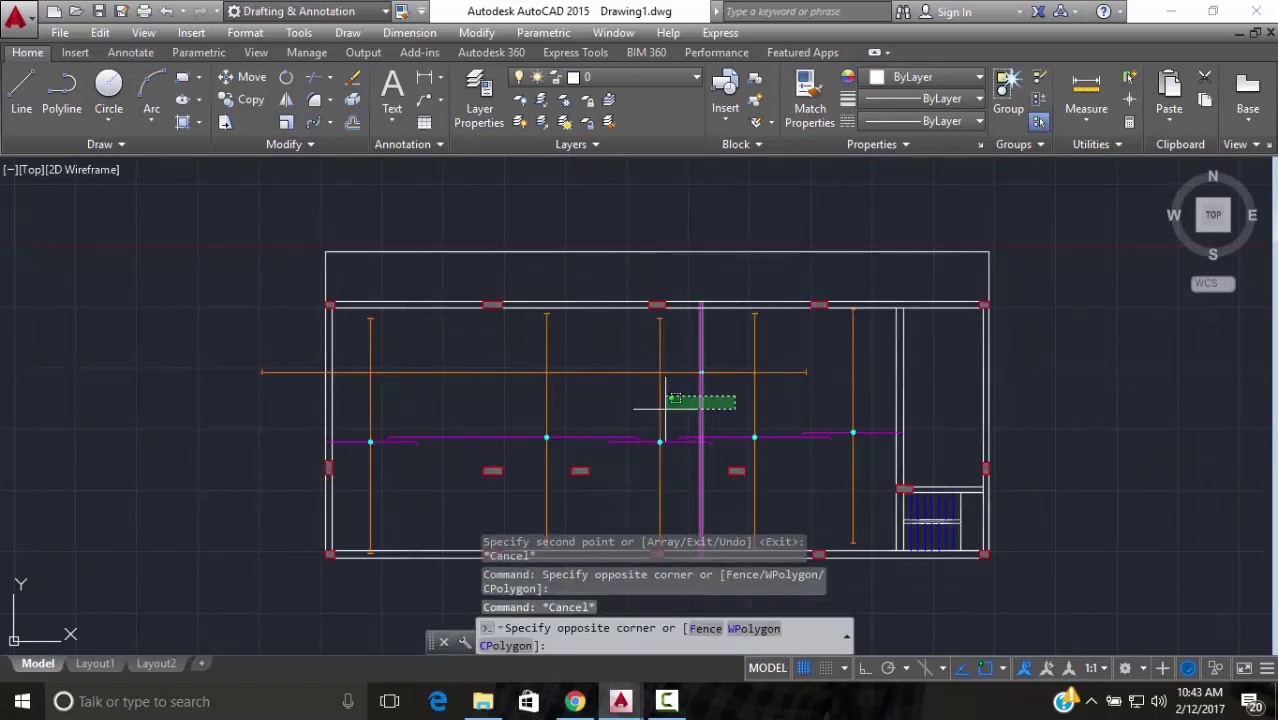
pyautogui.click(676, 414)
pyautogui.press('Escape')
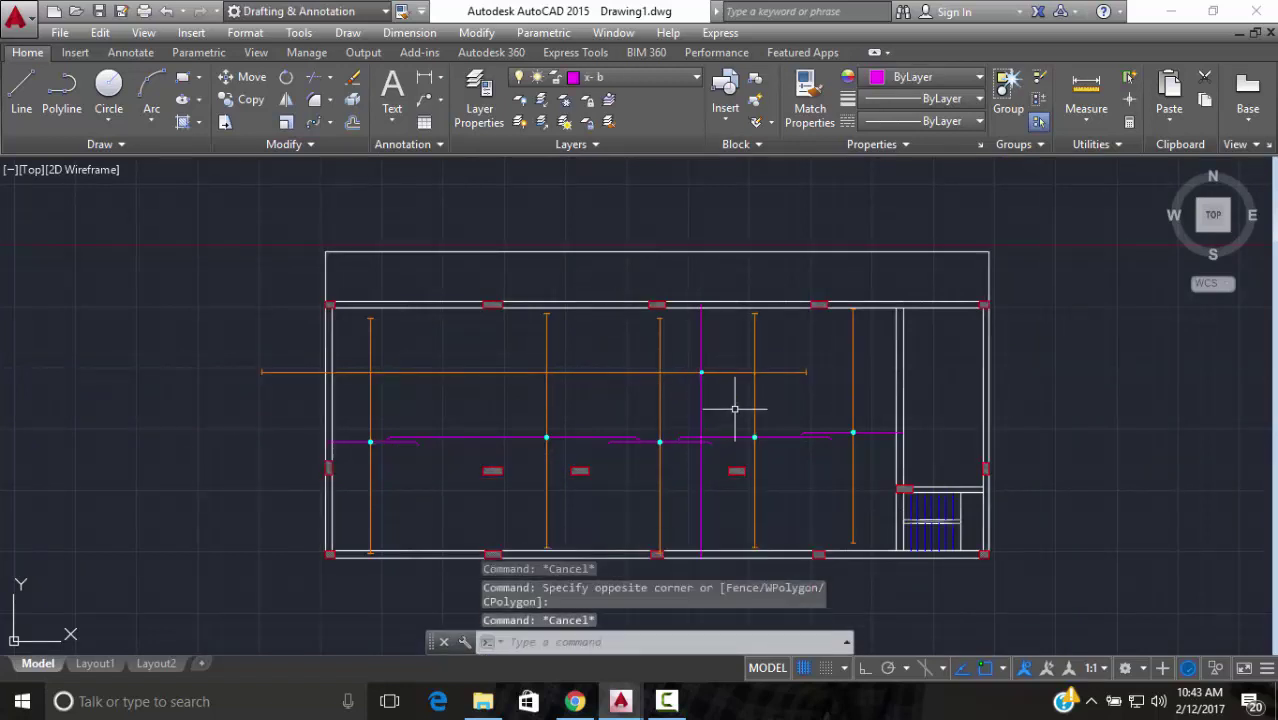
# Move the horizontal orange line from its midpoint sideways so it spans between the left outer wall and the stair wall
pyautogui.click(807, 354)
pyautogui.click(804, 373)
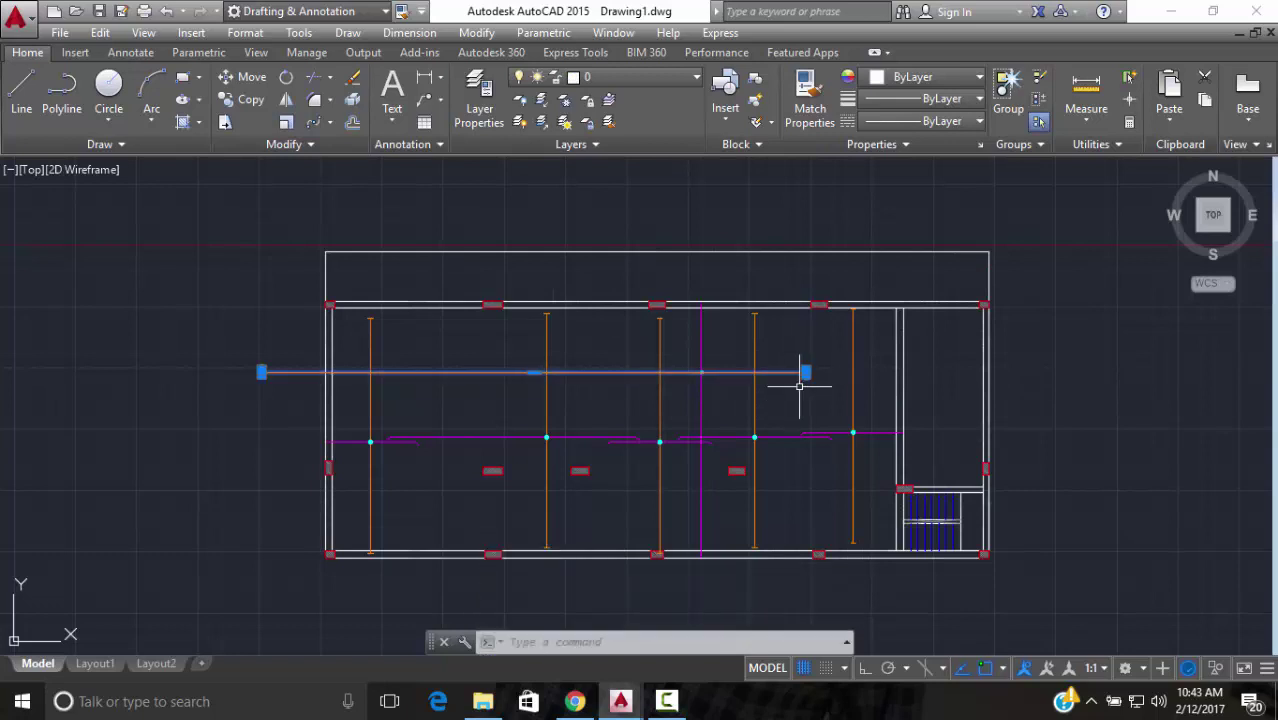
pyautogui.click(244, 77)
pyautogui.scroll(5, 710, 360)
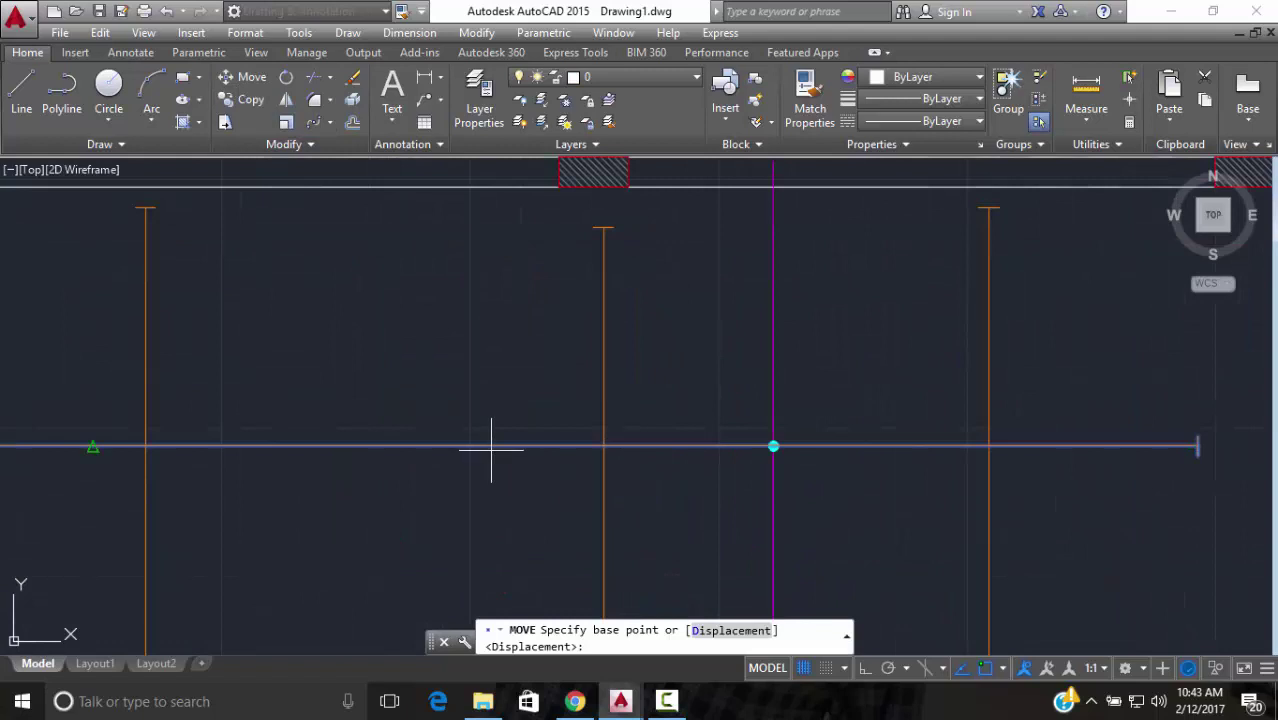
pyautogui.click(91, 445)
pyautogui.scroll(-3, 792, 428)
pyautogui.scroll(-2, 792, 428)
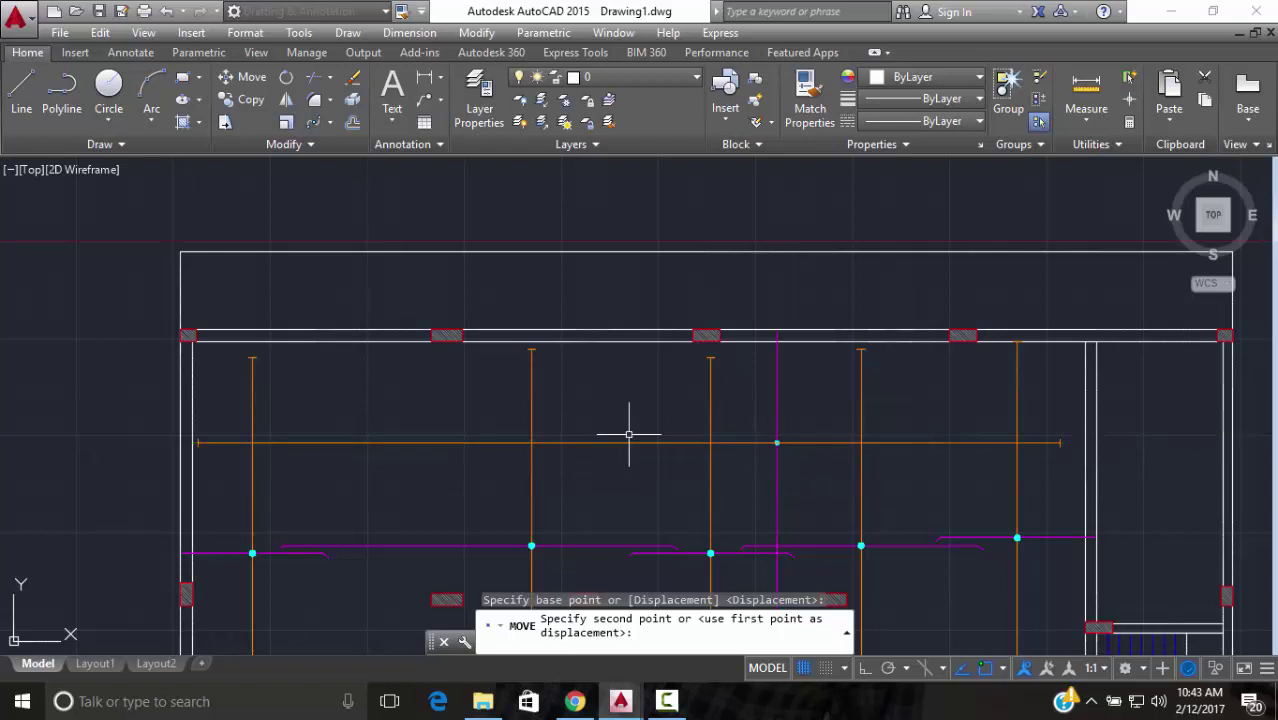
pyautogui.press('Escape')
pyautogui.scroll(-2, 797, 427)
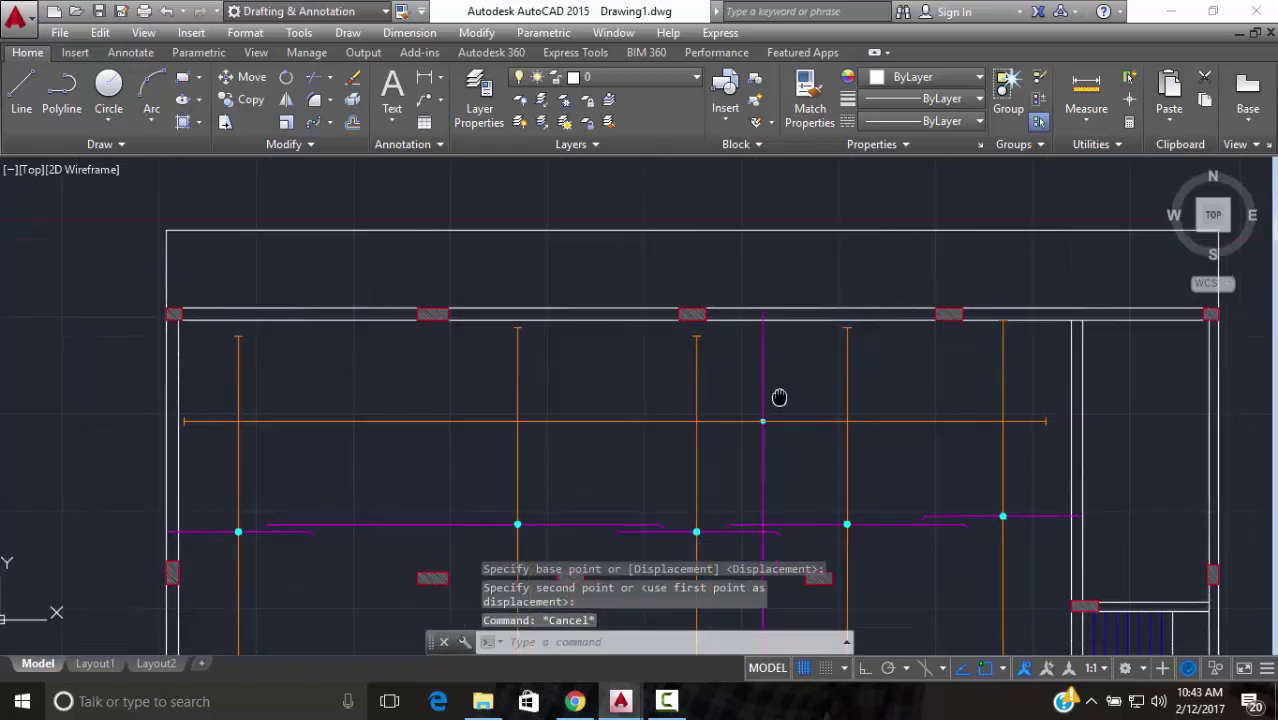
# Erase the second and third vertical orange lines from the left
pyautogui.scroll(4, 702, 336)
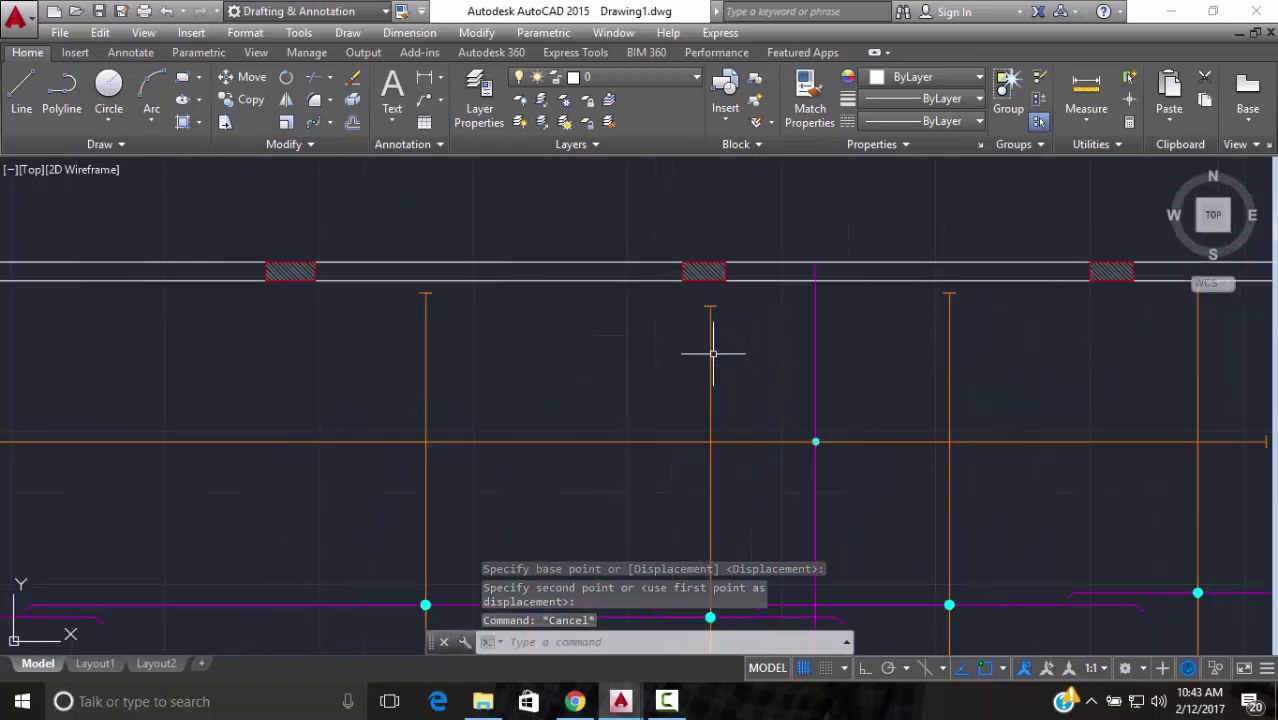
pyautogui.click(733, 357)
pyautogui.click(322, 347)
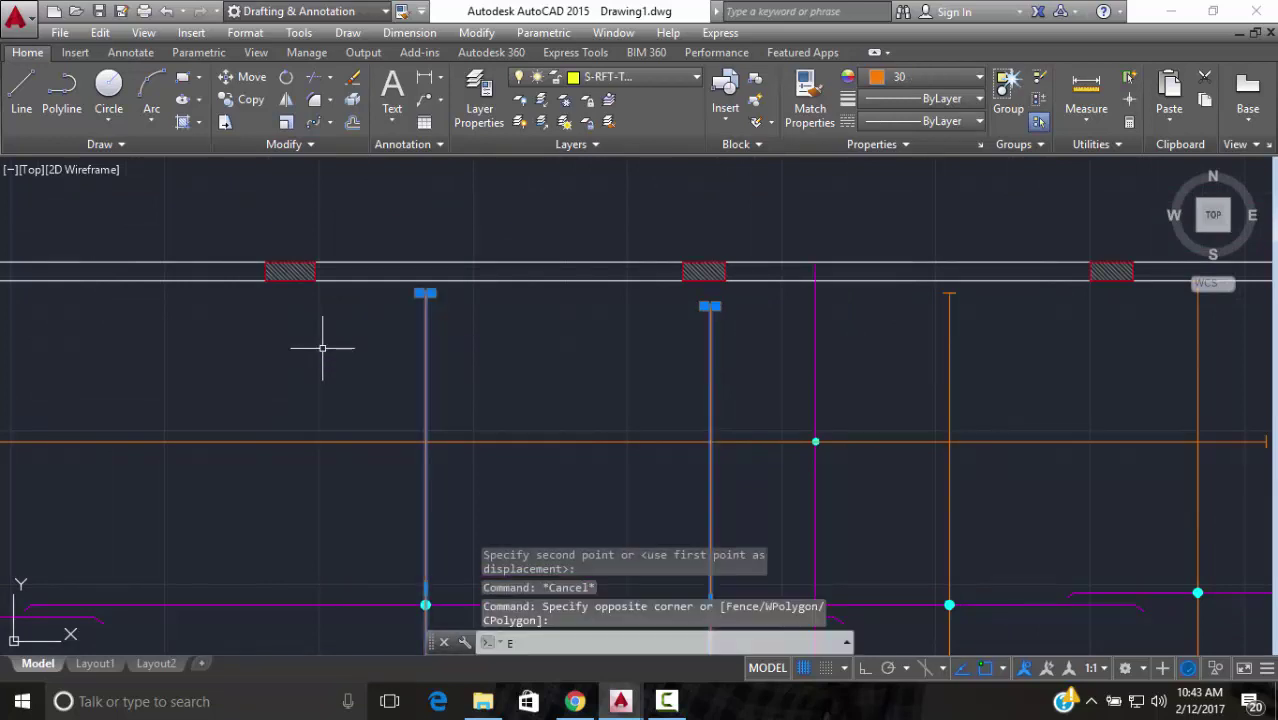
pyautogui.write('e')
pyautogui.press('Return')
# Erase the two rightmost vertical orange lines, keeping their cyan dots
pyautogui.scroll(-4, 727, 356)
pyautogui.scroll(4, 860, 351)
pyautogui.click(941, 349)
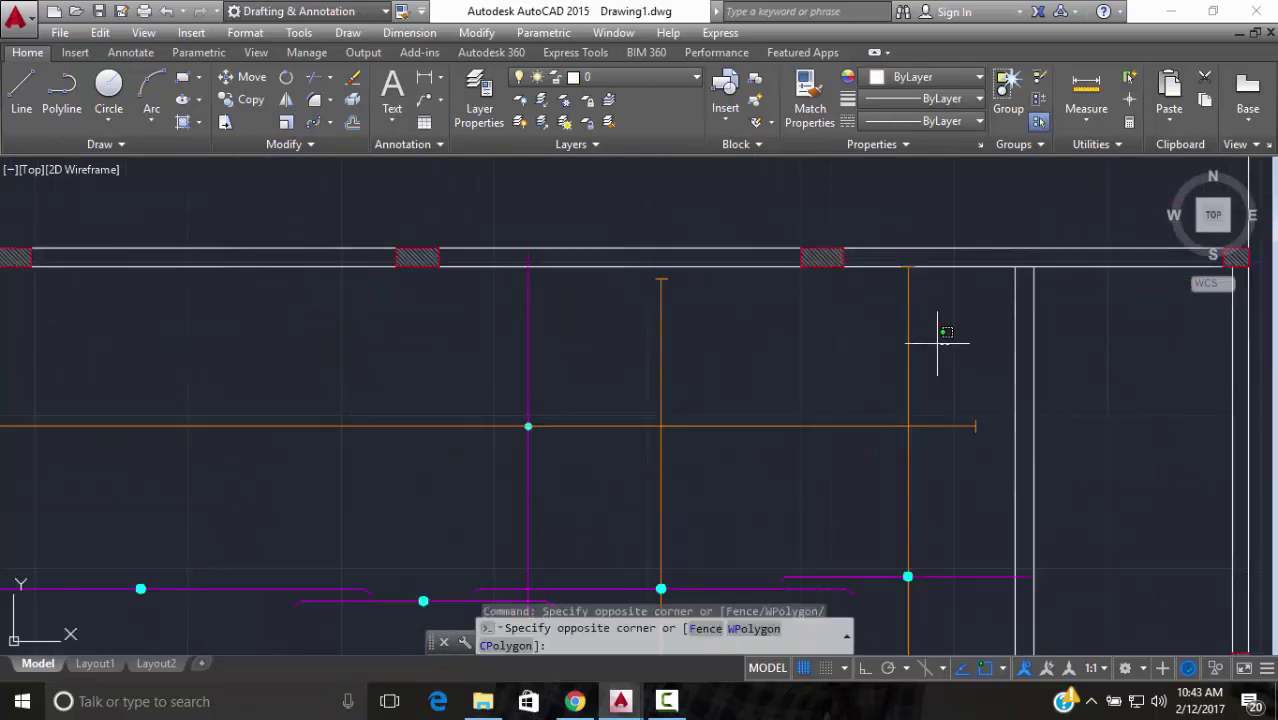
pyautogui.click(619, 349)
pyautogui.write('e')
pyautogui.press('Return')
pyautogui.scroll(-4, 660, 350)
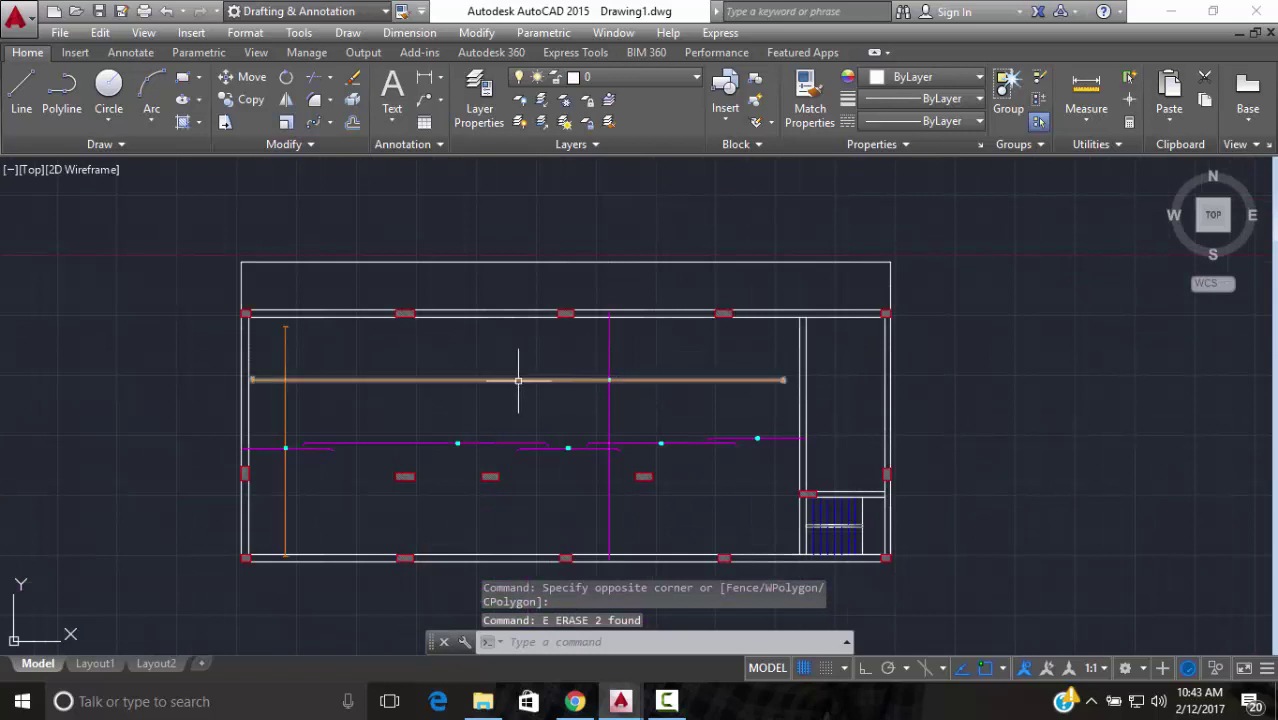
# Move the remaining vertical orange line from its crossing with the leftmost magenta bar to the cyan dot on the long magenta bar
pyautogui.moveTo(285, 419); pyautogui.dragTo(314, 408, button='middle')
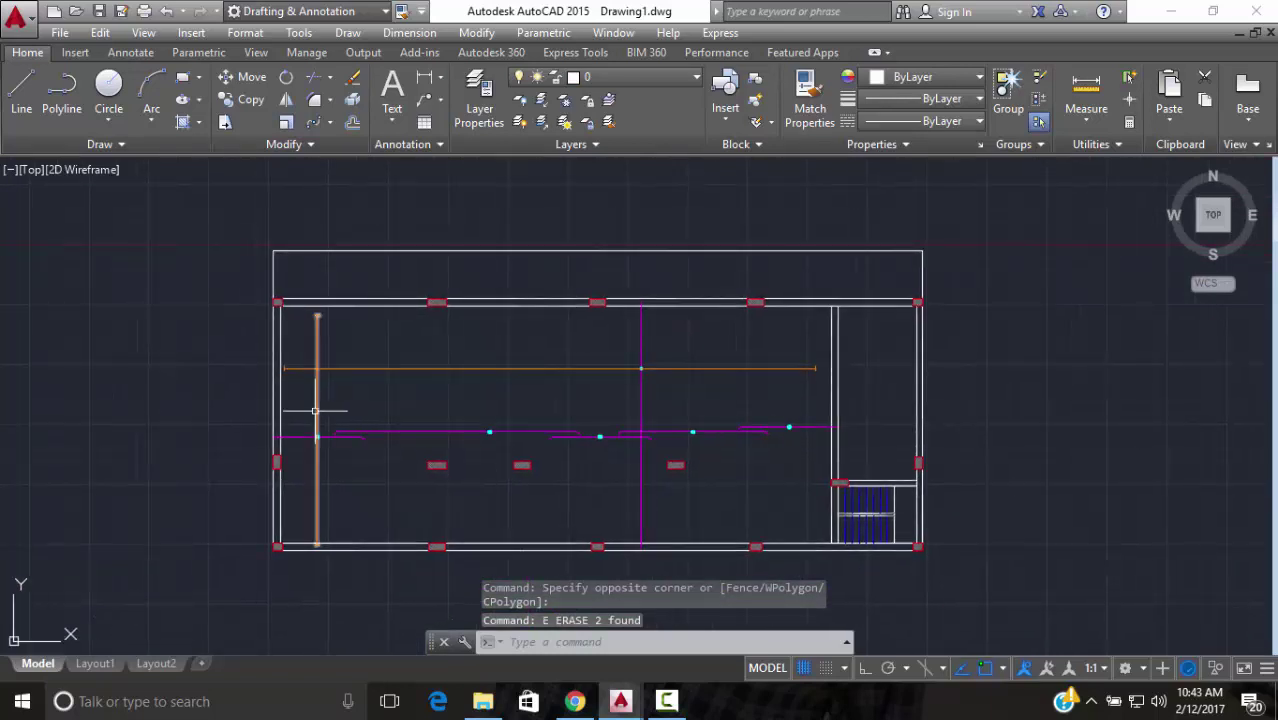
pyautogui.scroll(2, 314, 410)
pyautogui.click(391, 380)
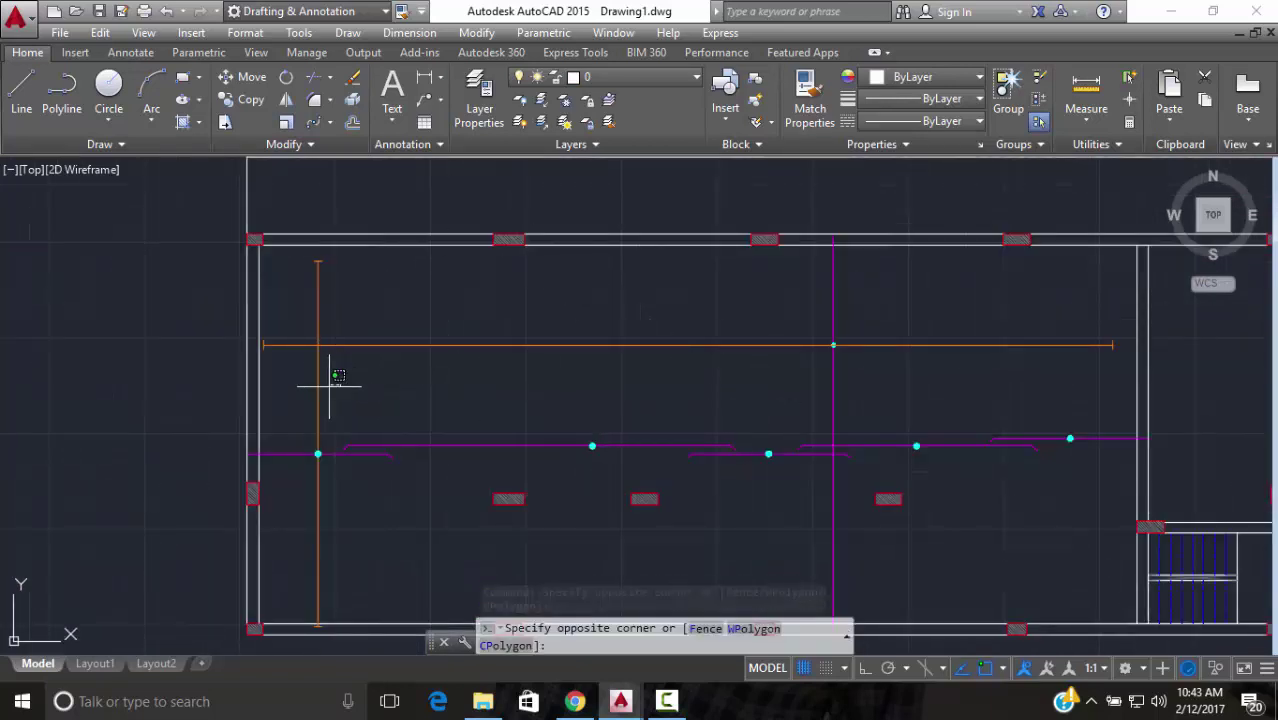
pyautogui.click(300, 395)
pyautogui.click(230, 82)
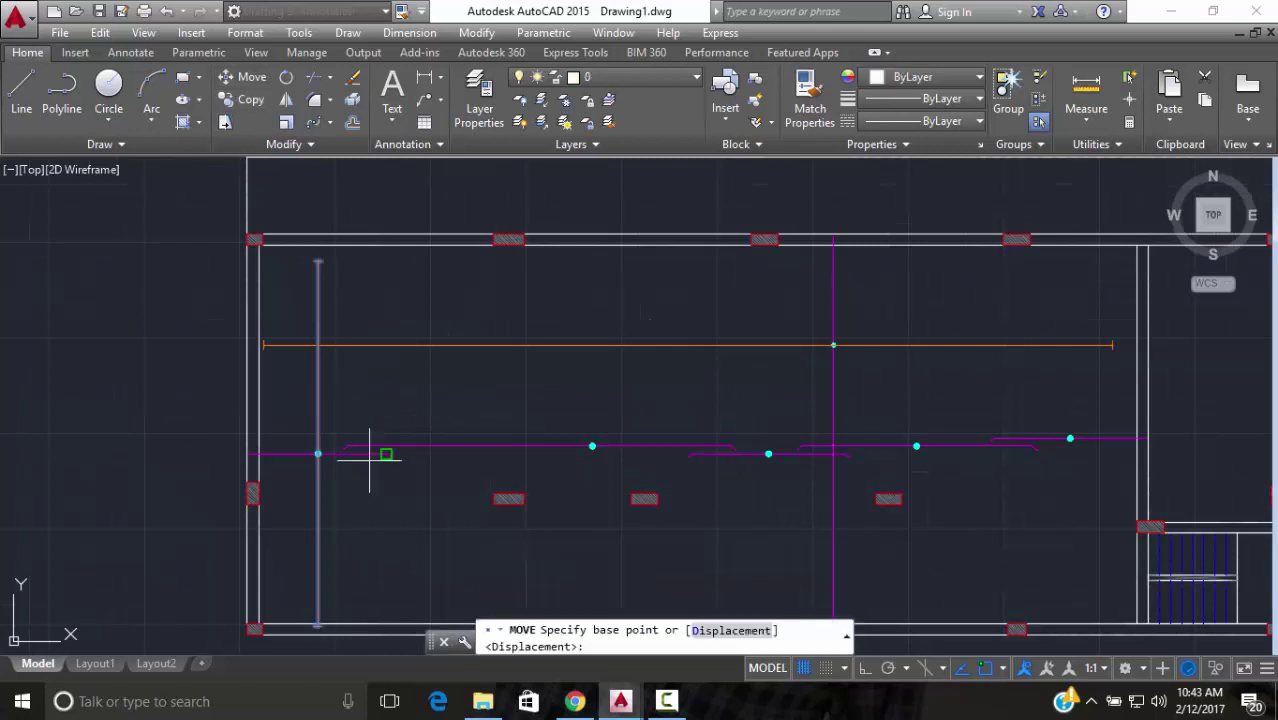
pyautogui.click(318, 454)
pyautogui.press('Escape')
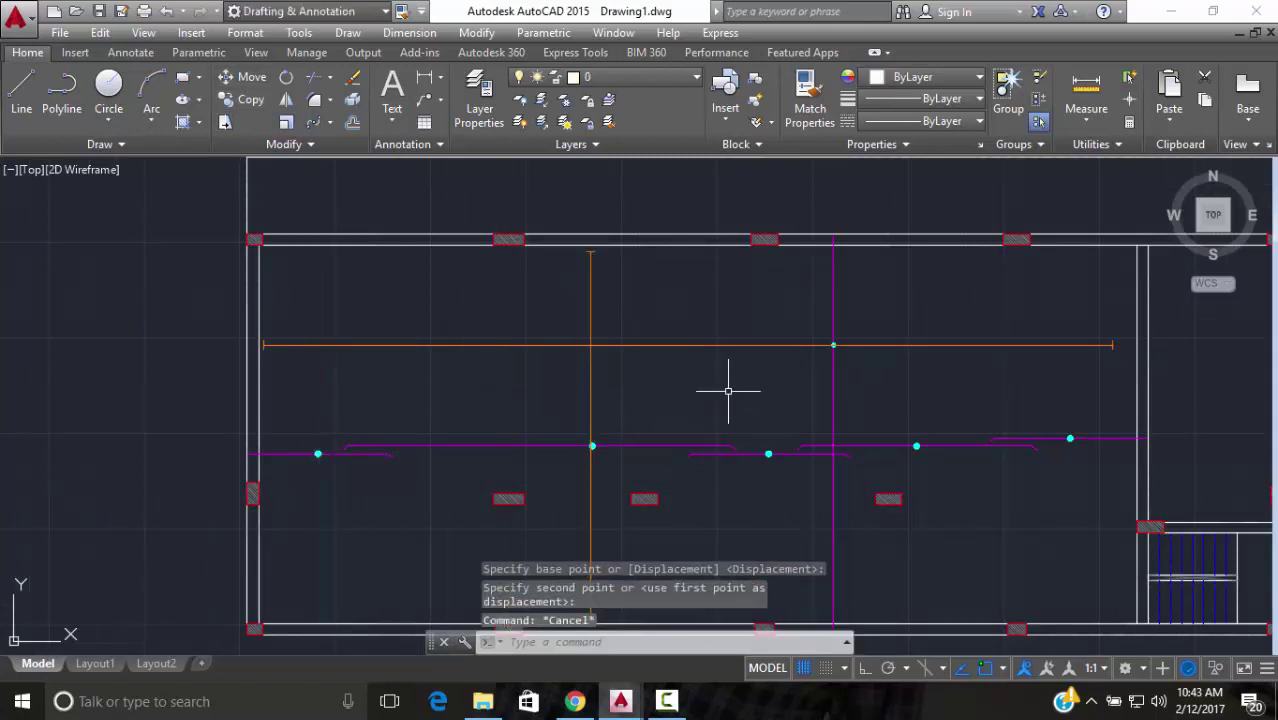
pyautogui.scroll(-2, 818, 382)
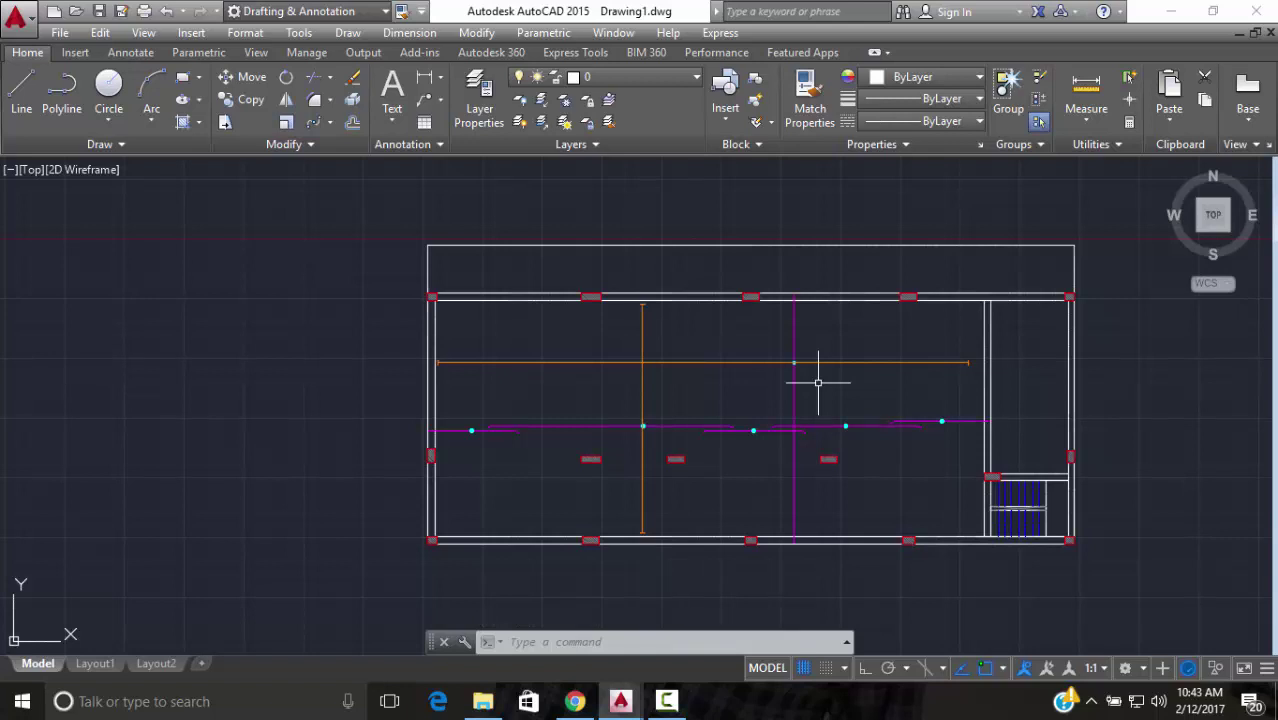
pyautogui.scroll(-3, 818, 382)
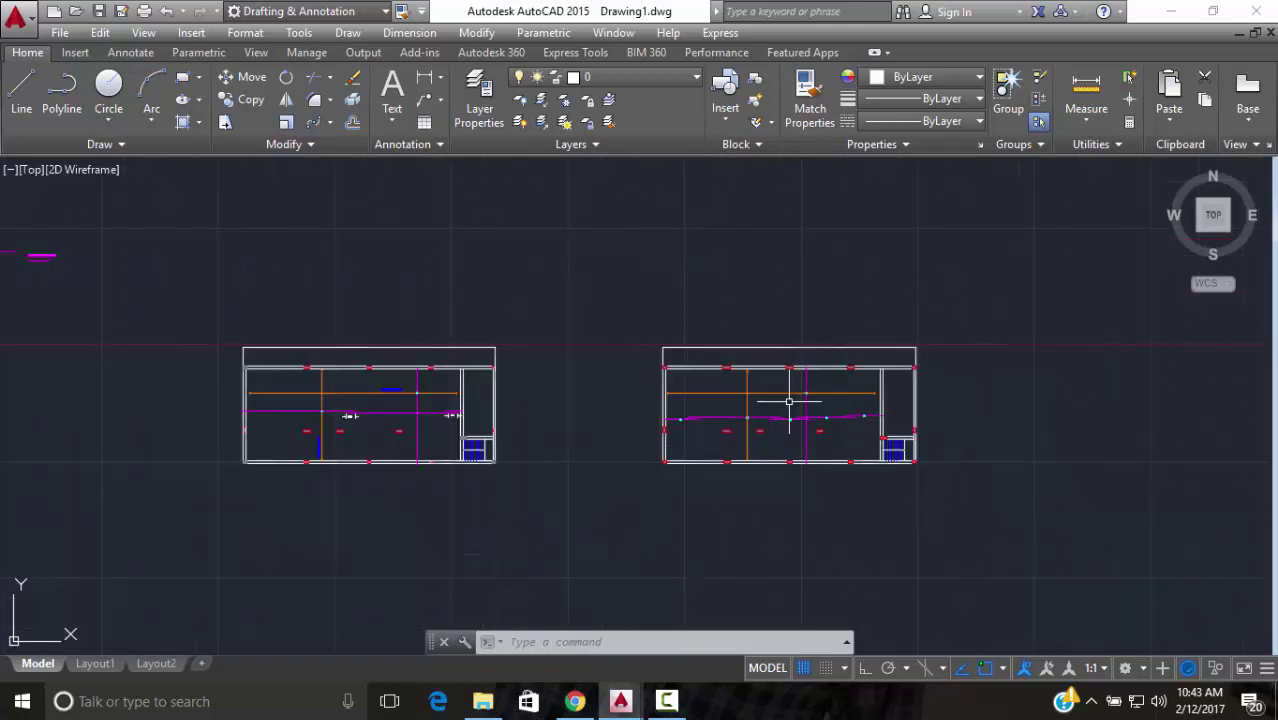
pyautogui.scroll(-3, 789, 382)
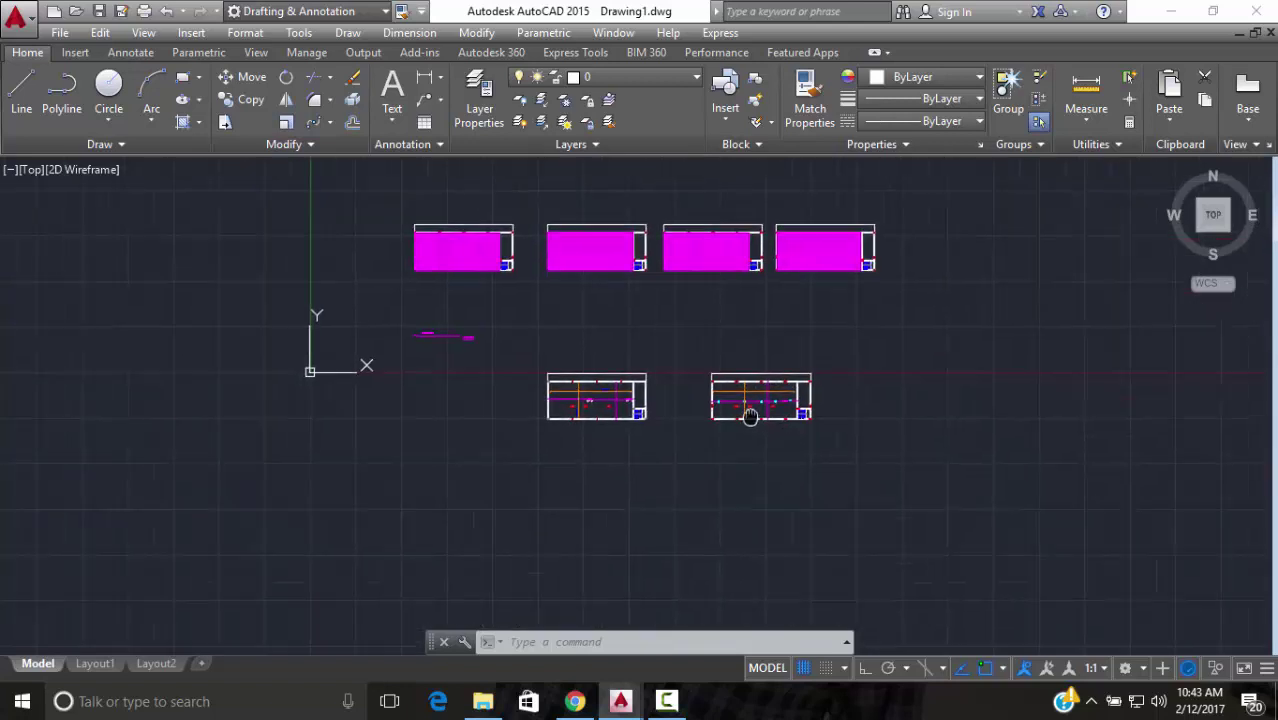
# Select the walls, column and stairs at the stair end of the left lower plan, copy them to the clipboard and isolate their layers with LAYISO
pyautogui.scroll(-1, 698, 352)
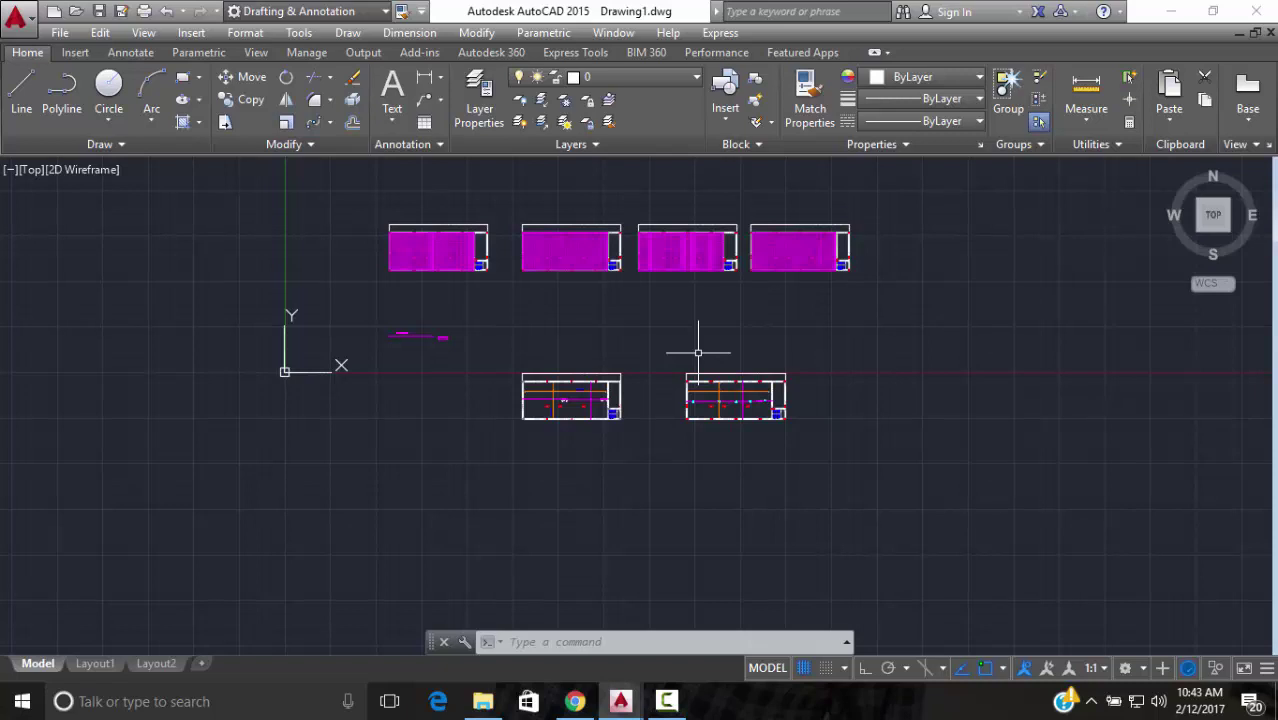
pyautogui.scroll(6, 636, 396)
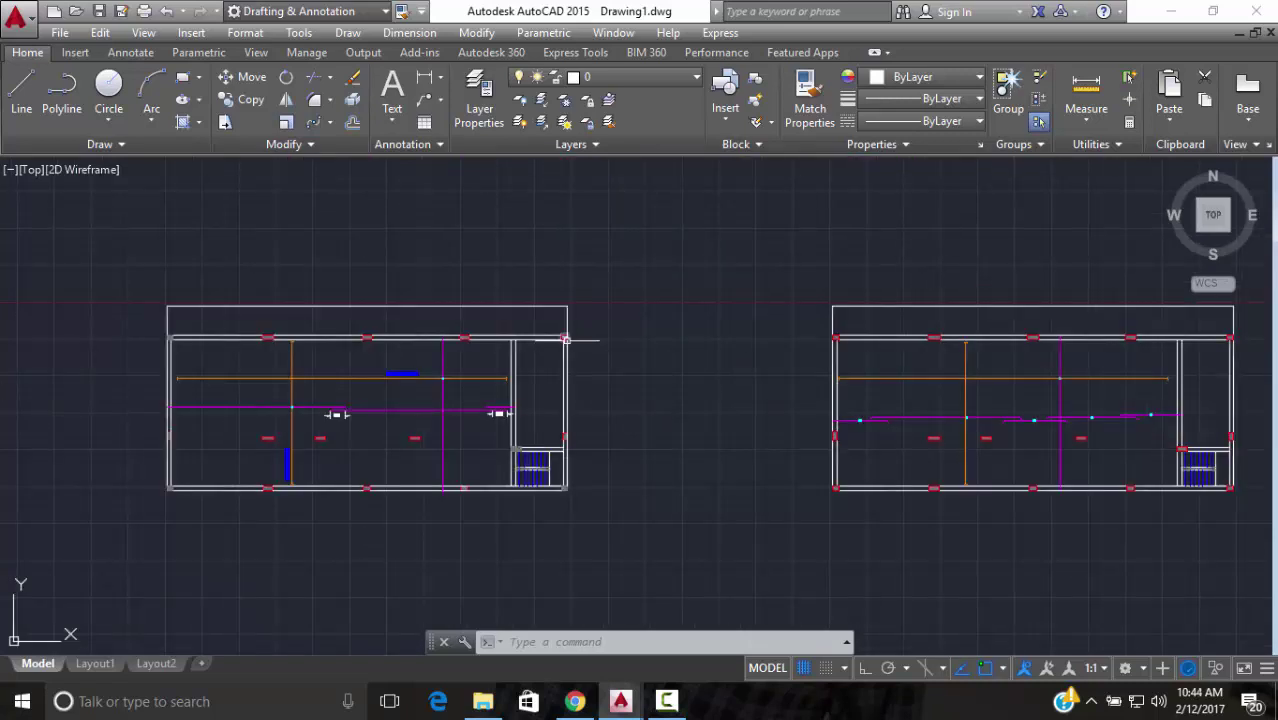
pyautogui.click(611, 233)
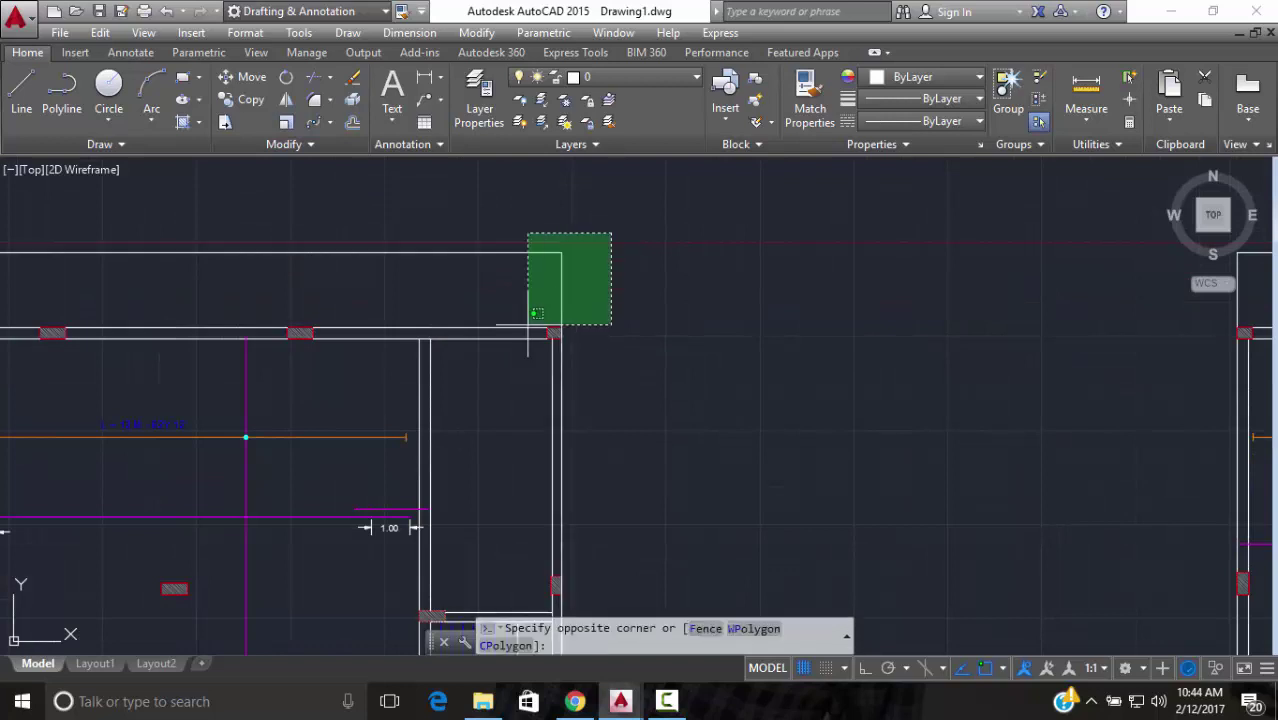
pyautogui.click(277, 394)
pyautogui.scroll(-5, 430, 380)
pyautogui.scroll(5, 504, 407)
pyautogui.scroll(3, 504, 407)
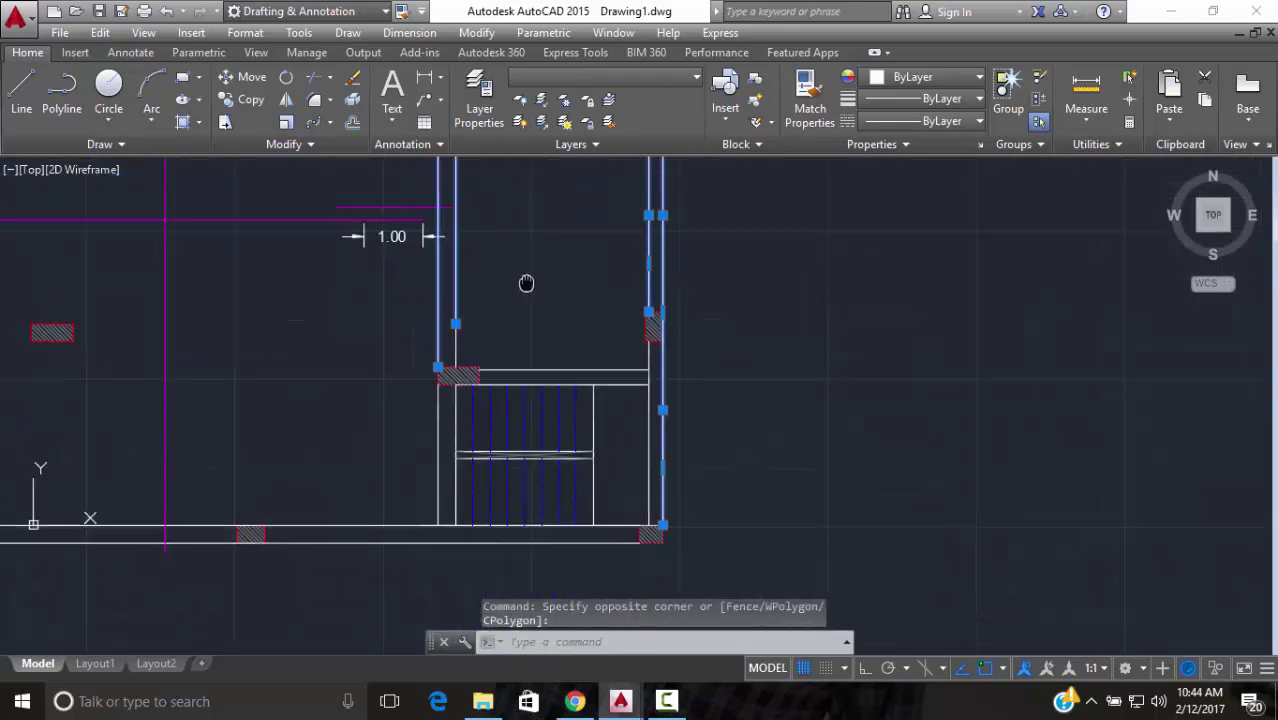
pyautogui.click(730, 365)
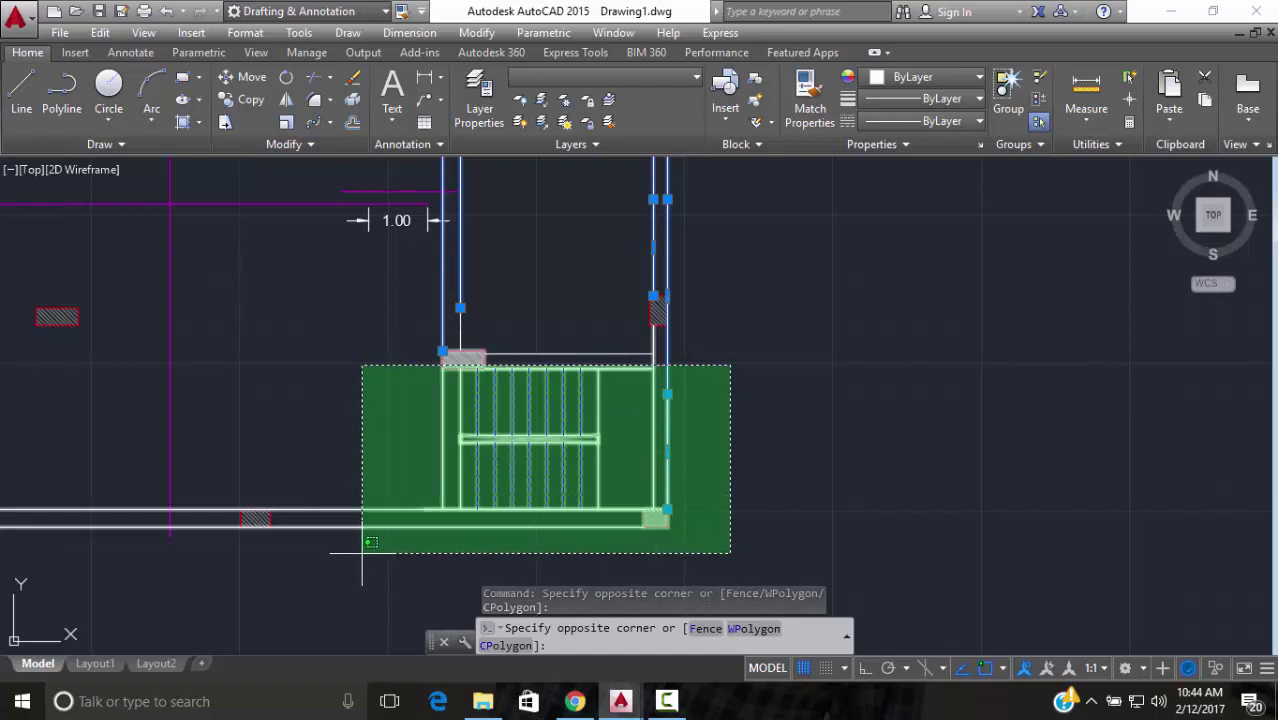
pyautogui.click(365, 541)
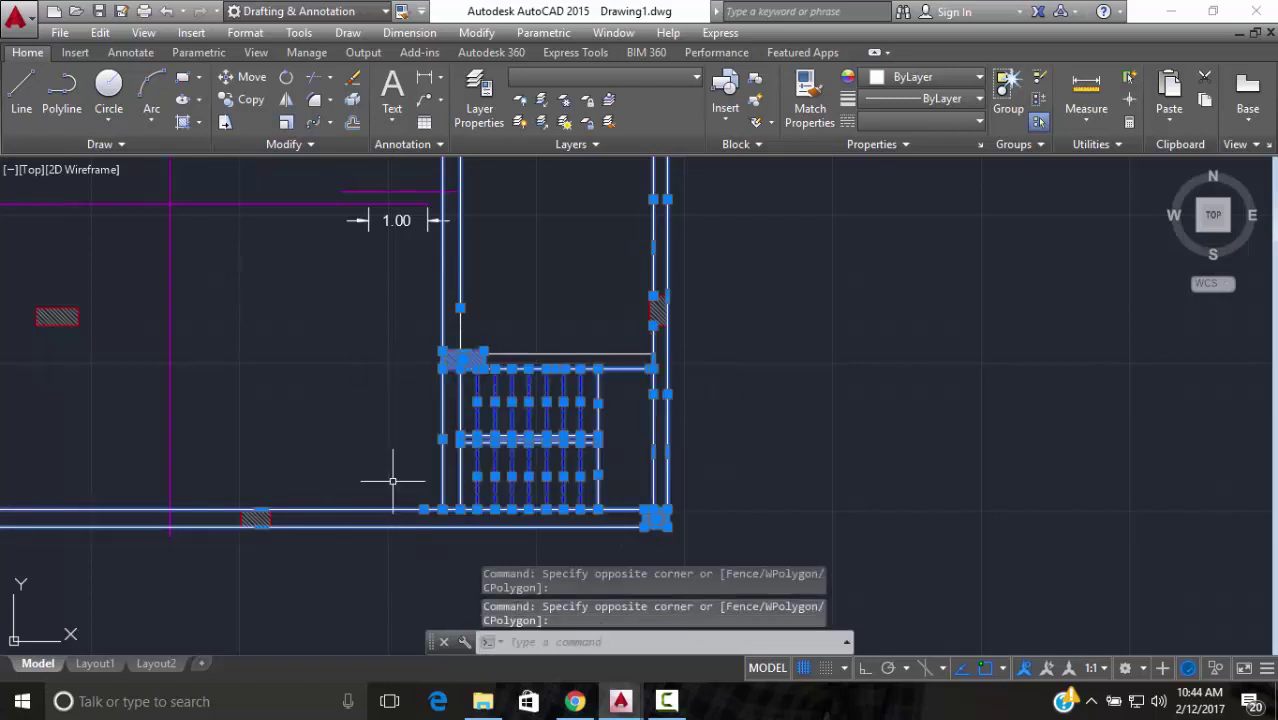
pyautogui.hotkey('ctrl', 'c')
pyautogui.scroll(-4, 408, 422)
pyautogui.scroll(2, 407, 424)
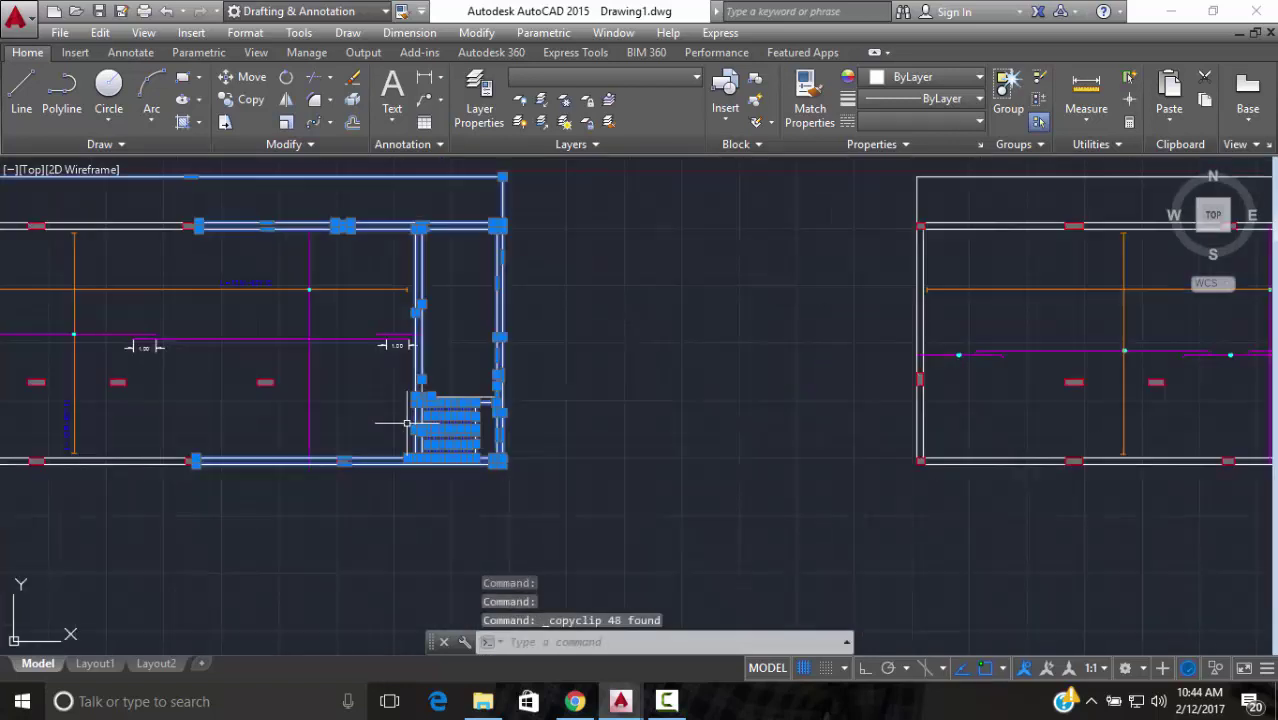
pyautogui.write('layiso')
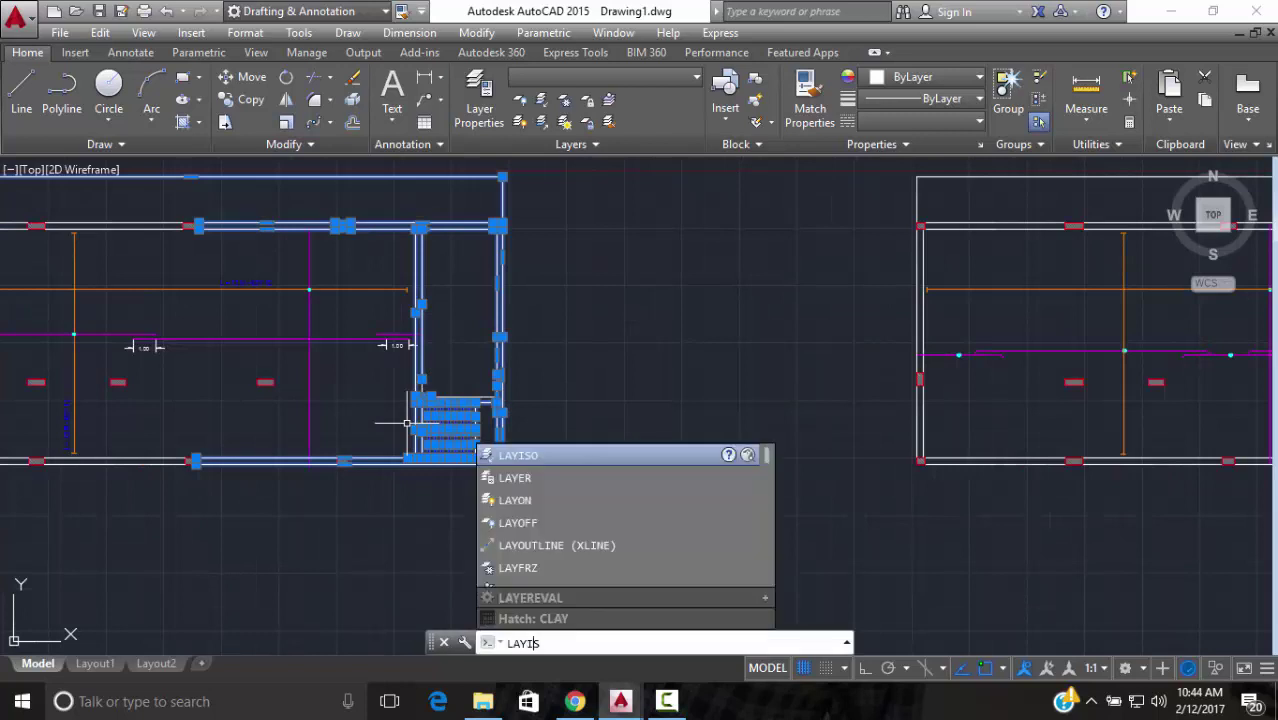
pyautogui.press('Return')
pyautogui.scroll(-2, 407, 422)
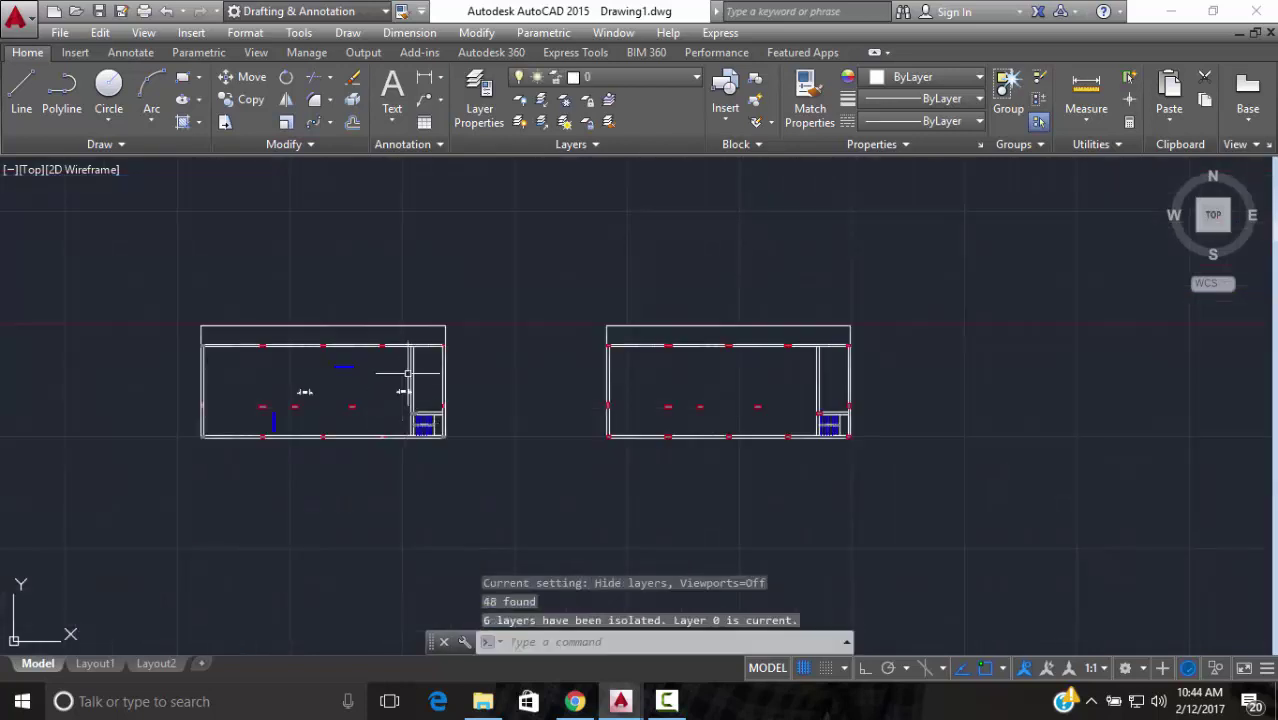
pyautogui.click(518, 306)
pyautogui.click(162, 487)
pyautogui.press('Escape')
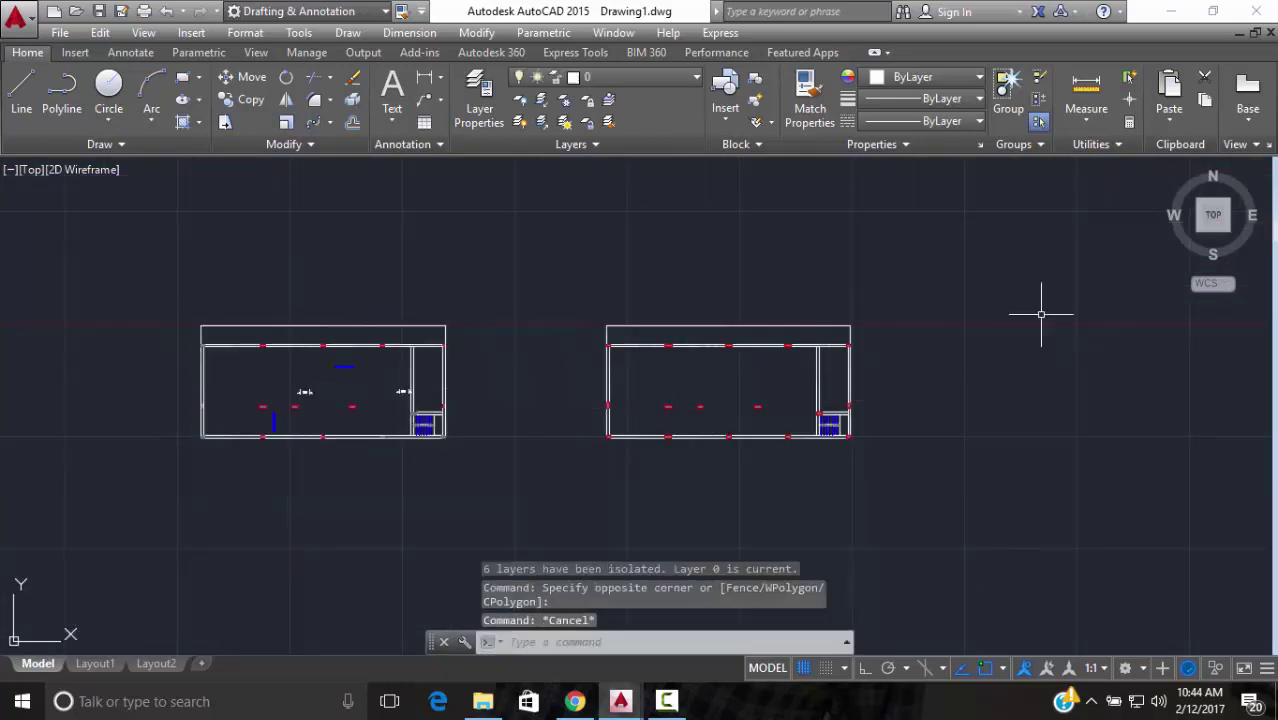
# Copy the whole right-hand lower floor plan, from its lower-left corner, to the empty area on its right
pyautogui.click(918, 278)
pyautogui.click(510, 500)
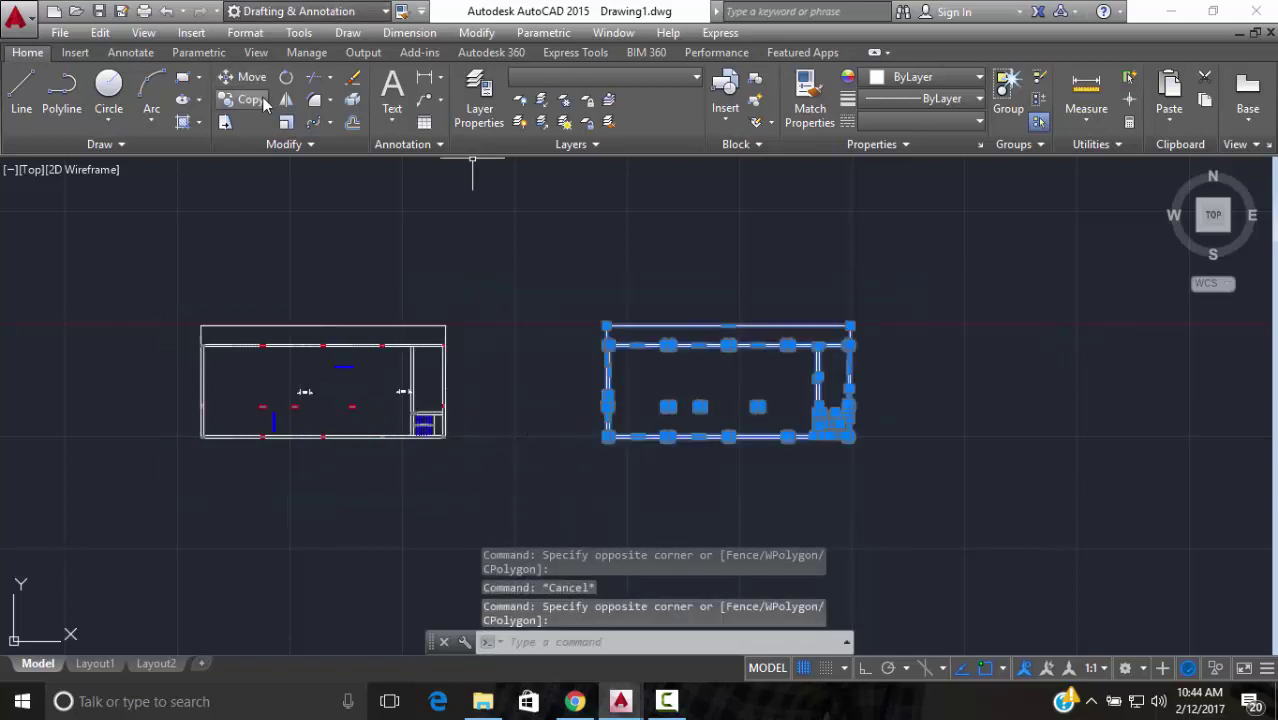
pyautogui.click(243, 99)
pyautogui.click(610, 436)
pyautogui.scroll(-2, 677, 436)
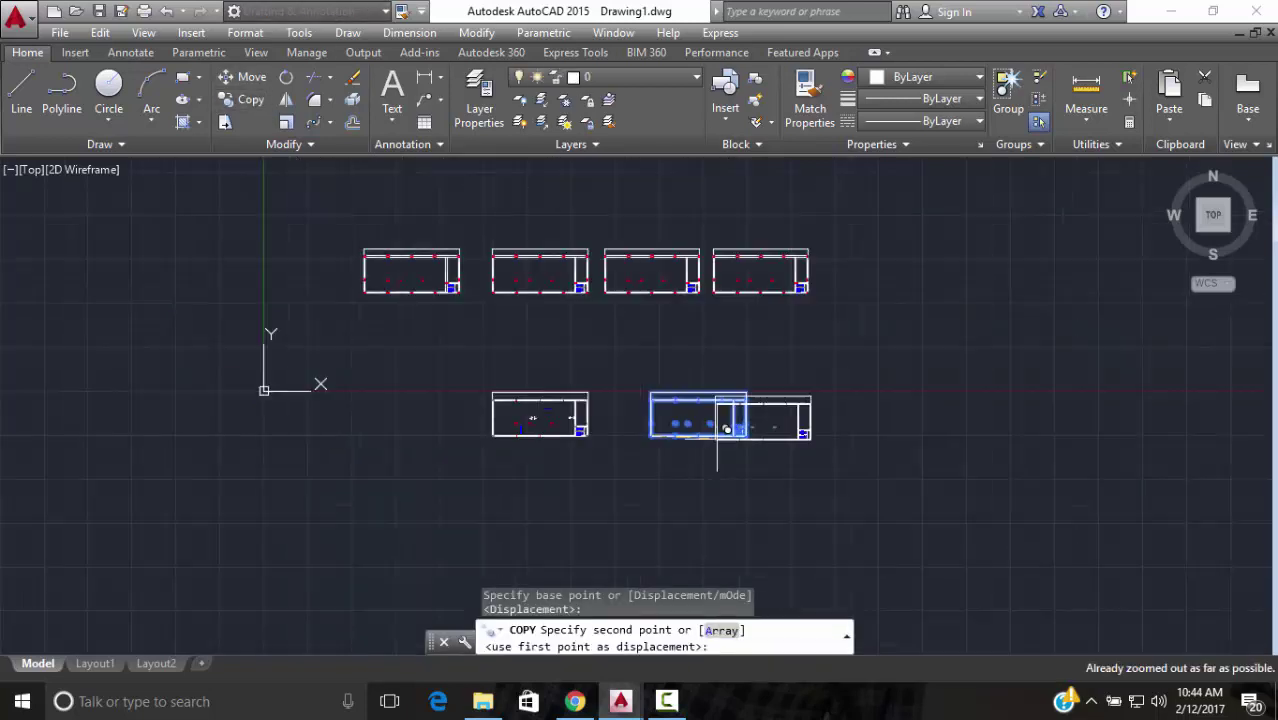
pyautogui.click(903, 437)
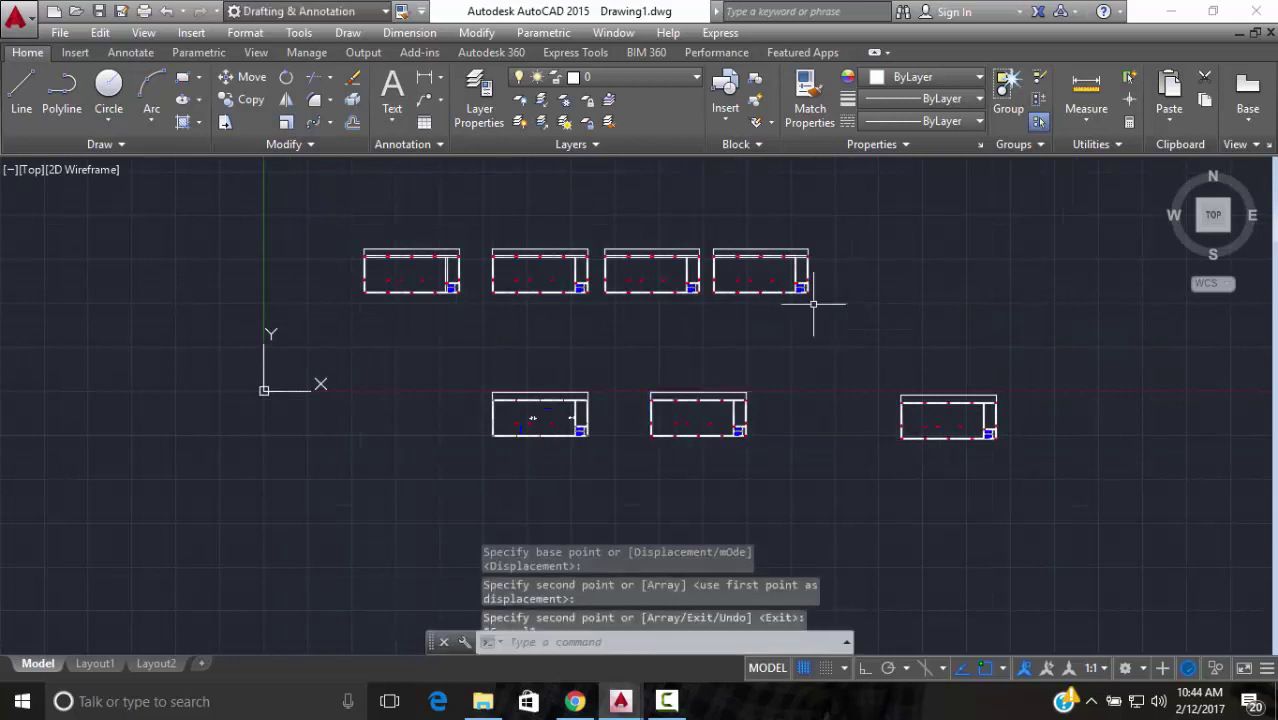
# Turn all layers back on and check the newly copied bare floor plan
pyautogui.click(518, 122)
pyautogui.moveTo(862, 423); pyautogui.dragTo(700, 400, button='middle')
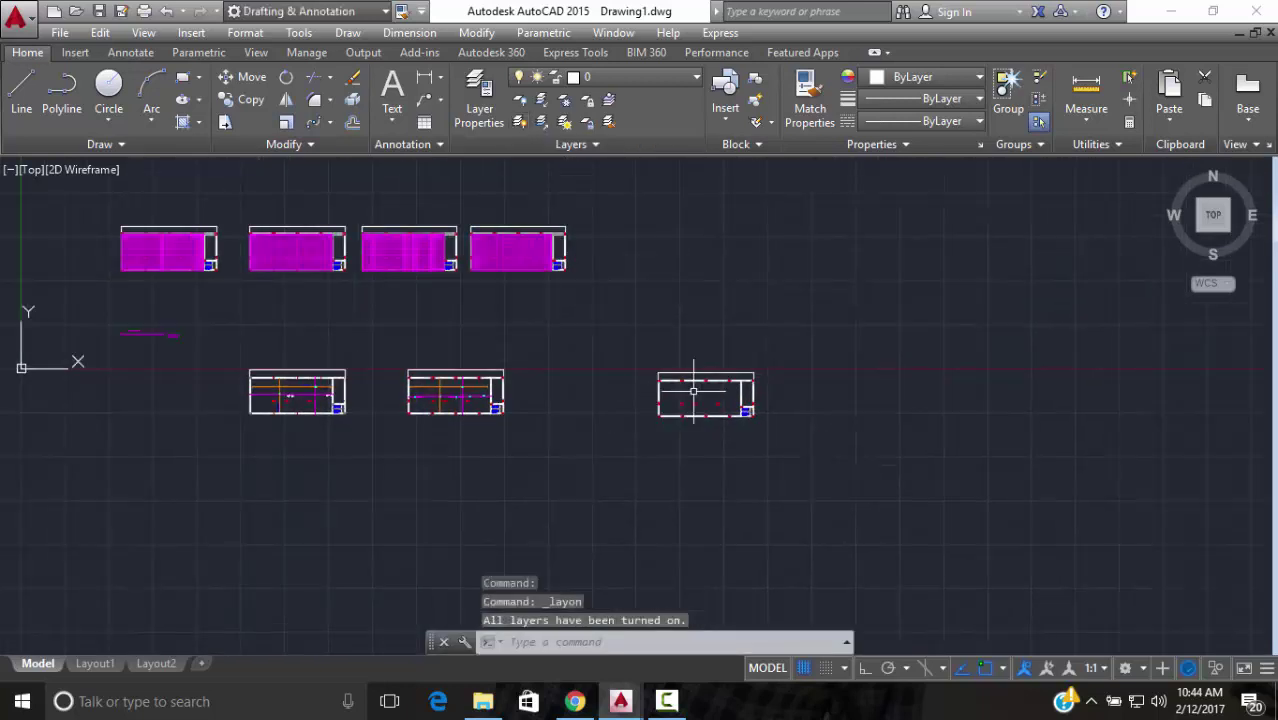
pyautogui.scroll(6, 700, 440)
pyautogui.scroll(-15, 749, 408)
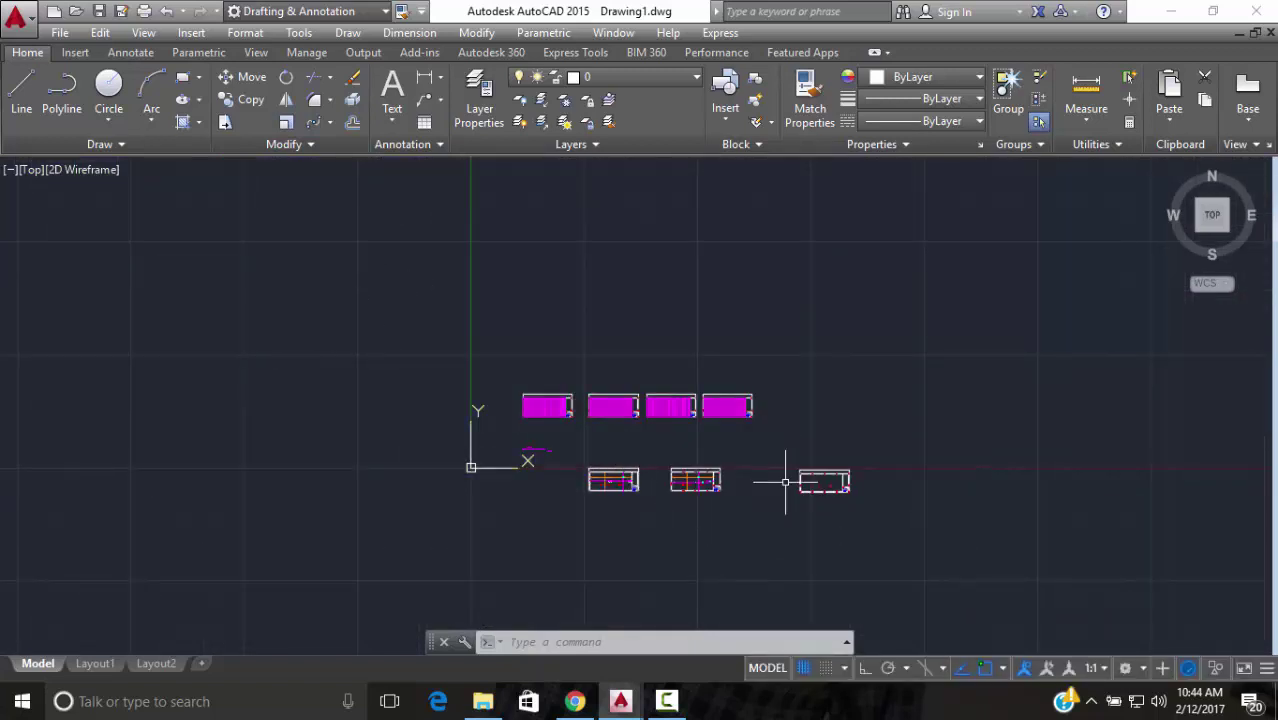
pyautogui.scroll(8, 825, 485)
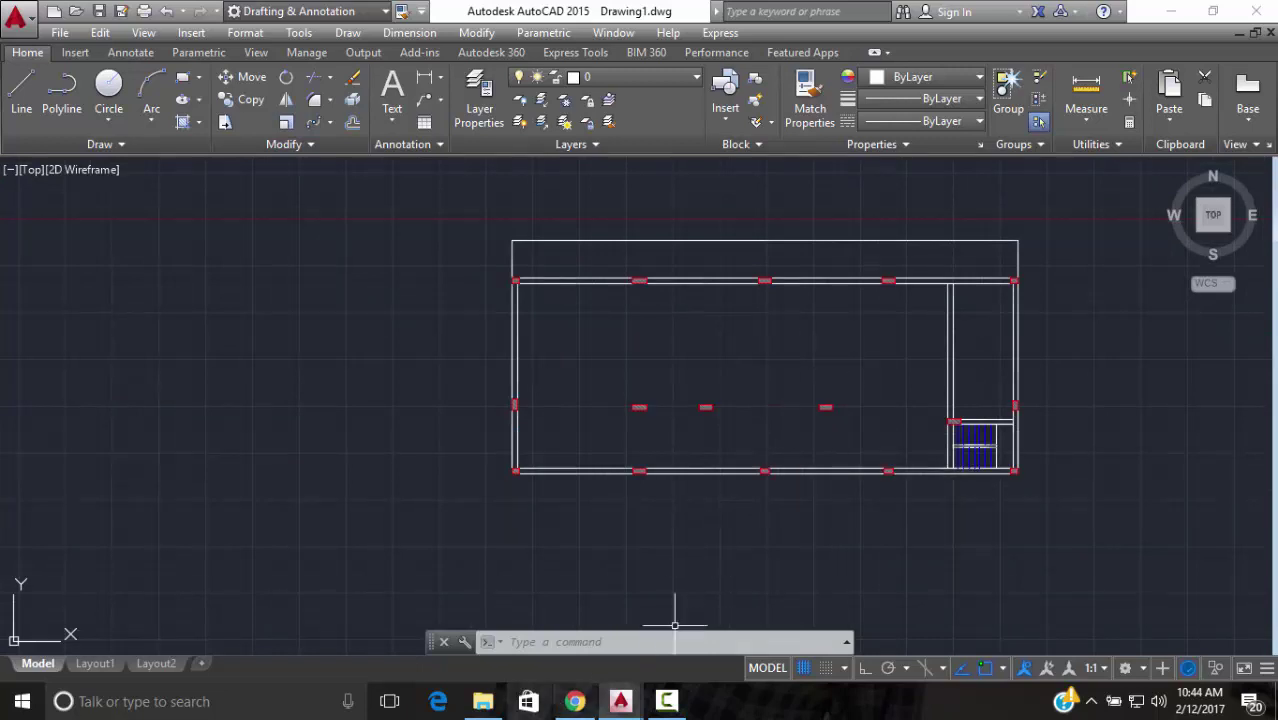
pyautogui.scroll(4, 825, 408)
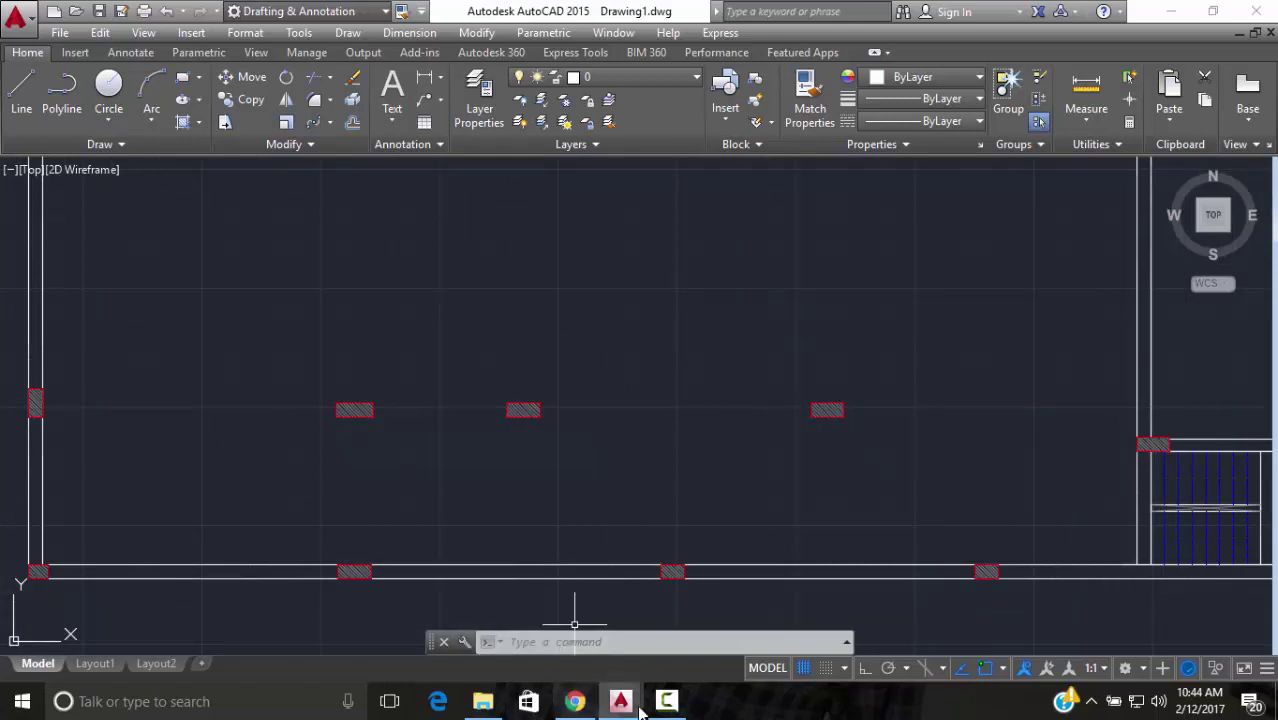
# Switch to the 0 Final Structural + Architectural + Faced drawing and examine the horizontal TOP ADD. 6T16/m' bar label above the interior column
pyautogui.moveTo(622, 701)
pyautogui.click(679, 633)
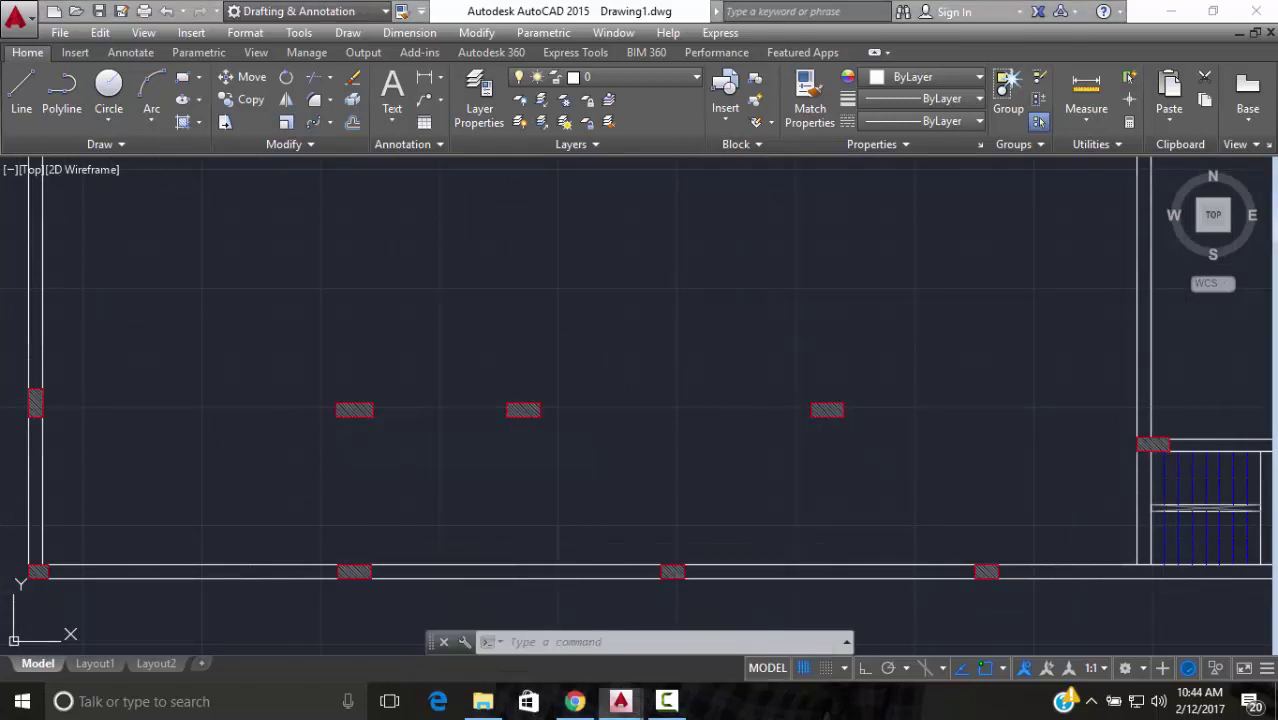
pyautogui.moveTo(621, 701)
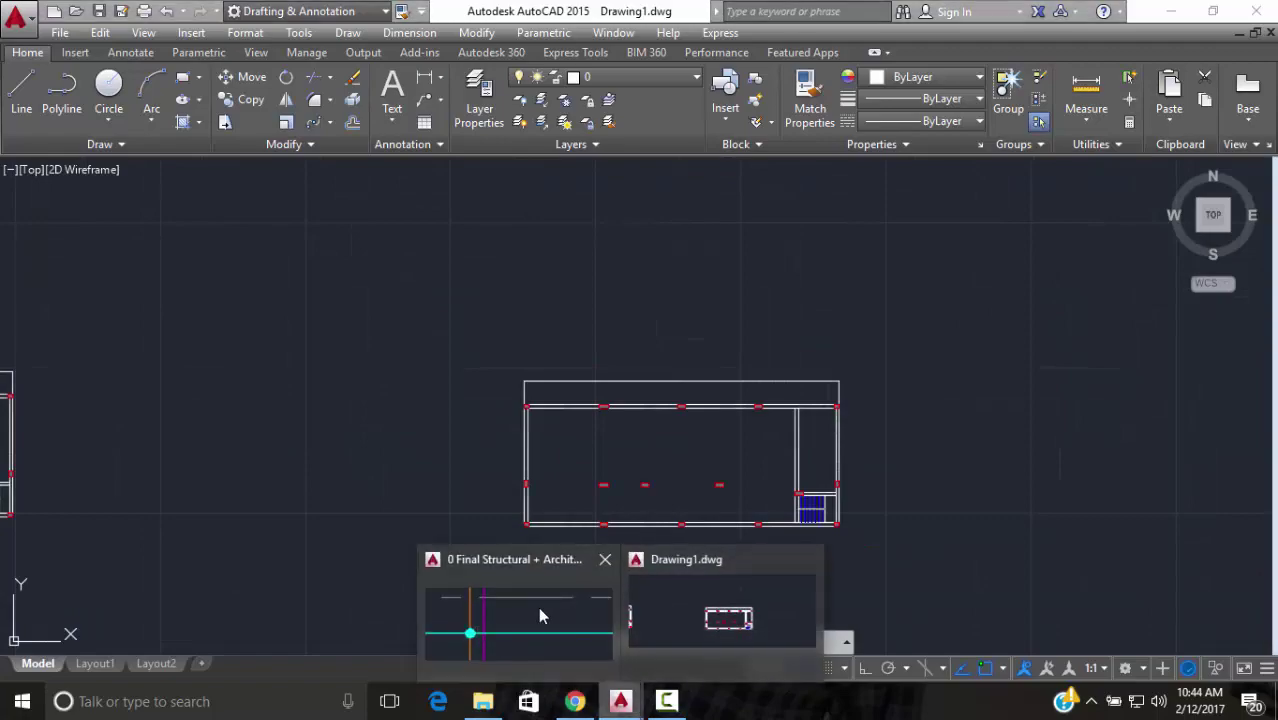
pyautogui.click(536, 607)
pyautogui.scroll(-10, 648, 461)
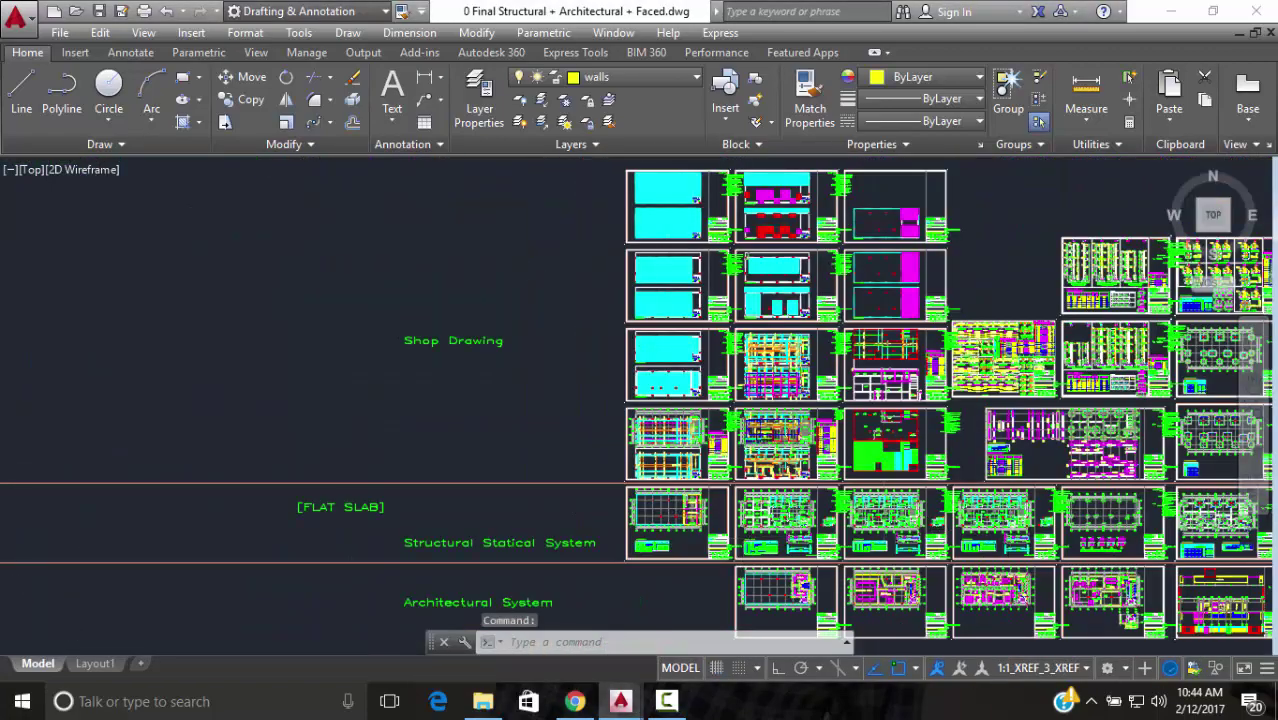
pyautogui.scroll(10, 780, 440)
pyautogui.scroll(3, 350, 436)
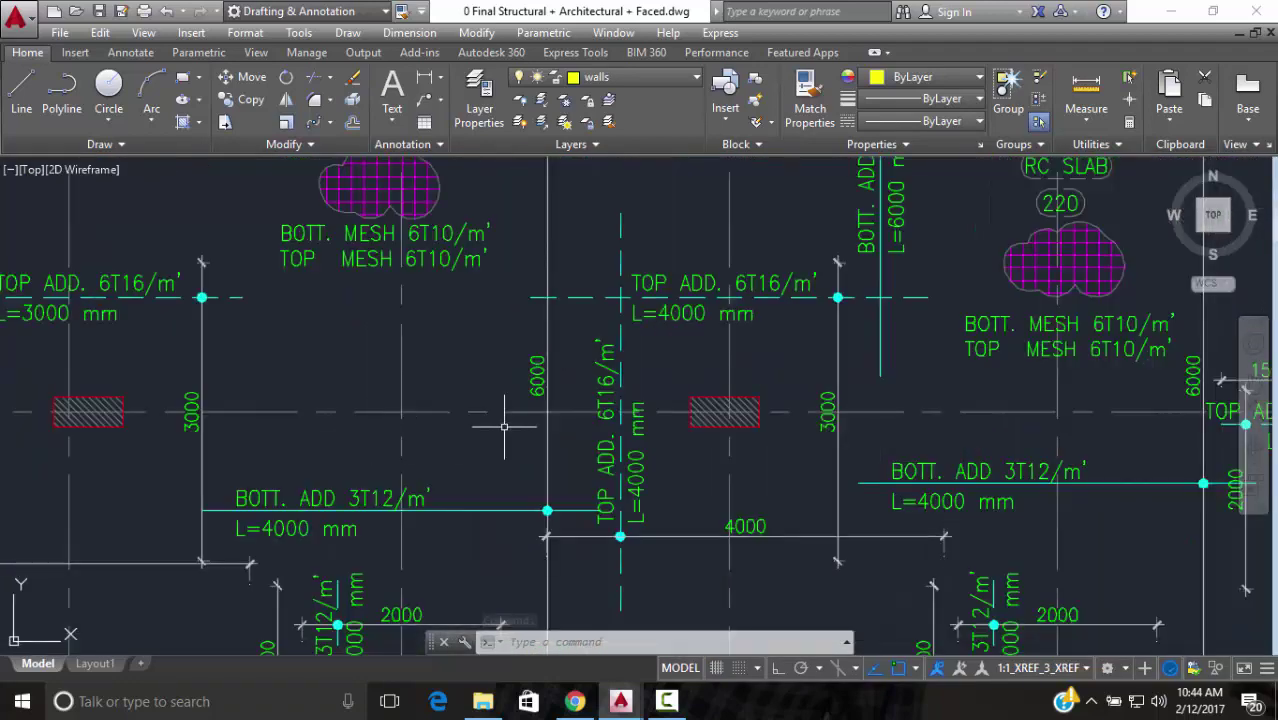
pyautogui.moveTo(760, 400)
pyautogui.mouseDown(button='middle')
pyautogui.moveTo(583, 410)
pyautogui.moveTo(604, 332)
pyautogui.mouseUp(button='middle')
pyautogui.scroll(3, 650, 290)
pyautogui.scroll(-1, 655, 335)
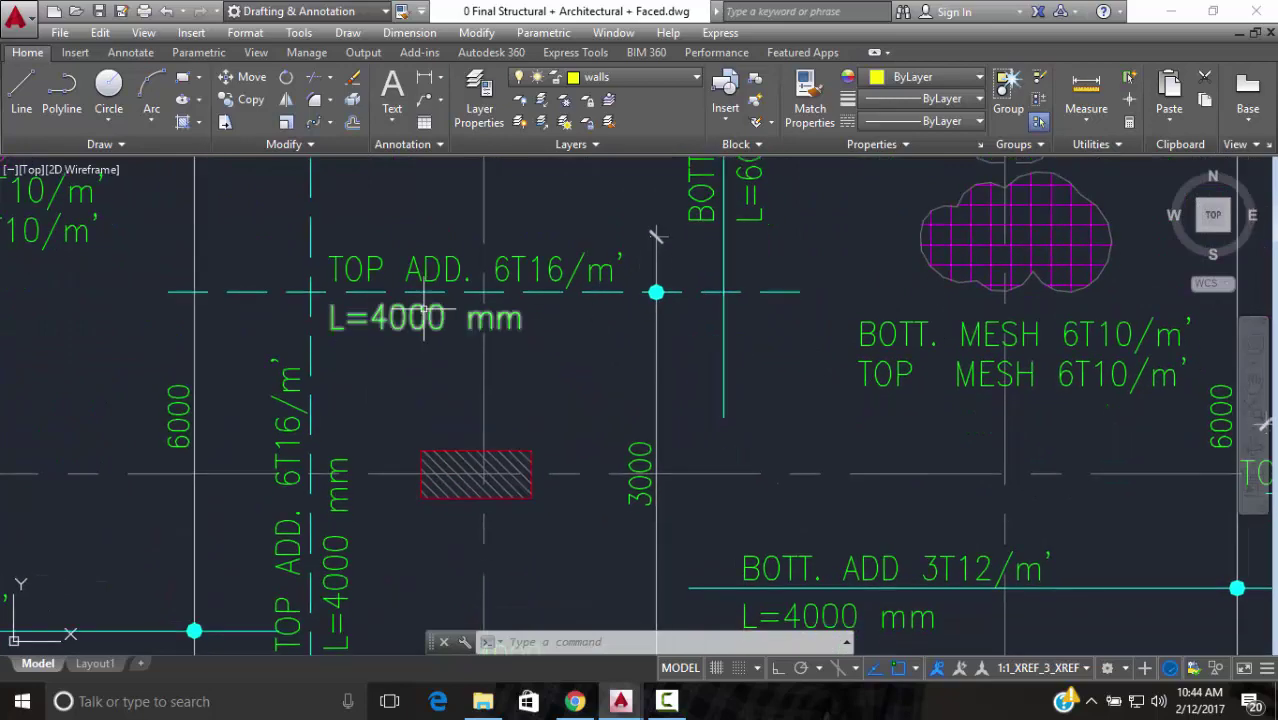
pyautogui.moveTo(480, 325)
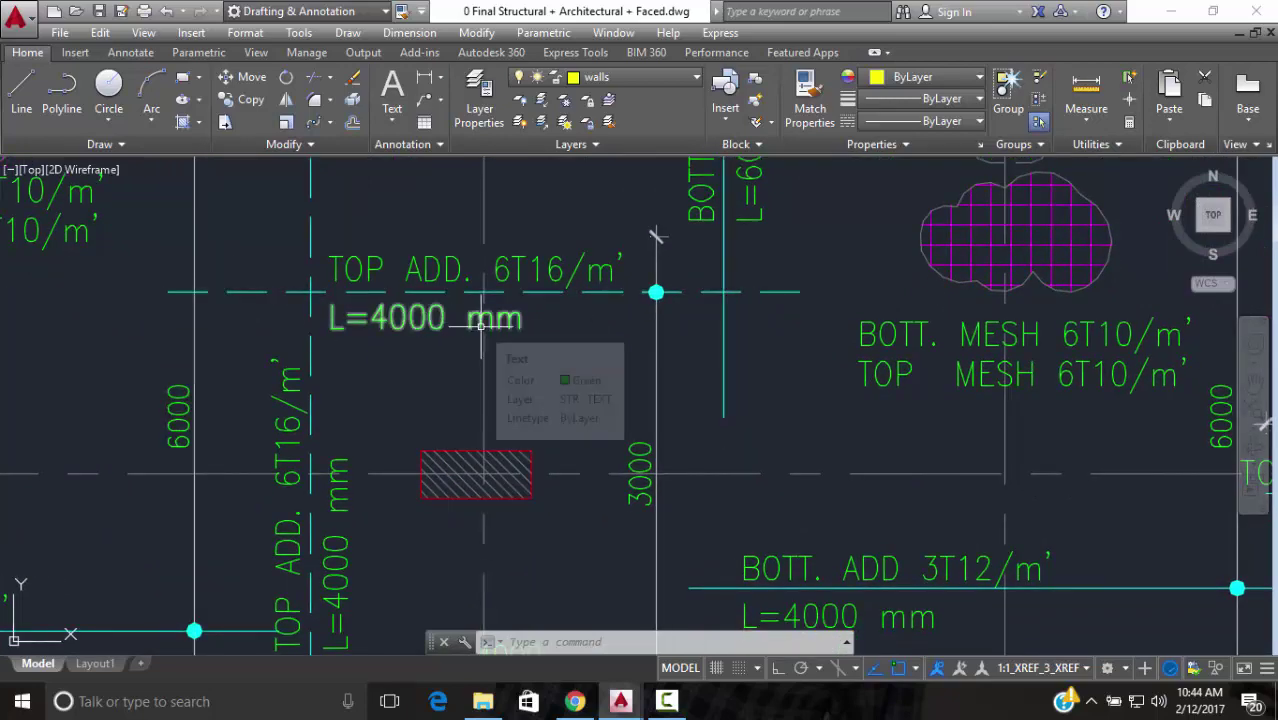
# Examine how the dashed top additional bars and their distribution dimensions are placed around the interior column
pyautogui.scroll(-5, 480, 325)
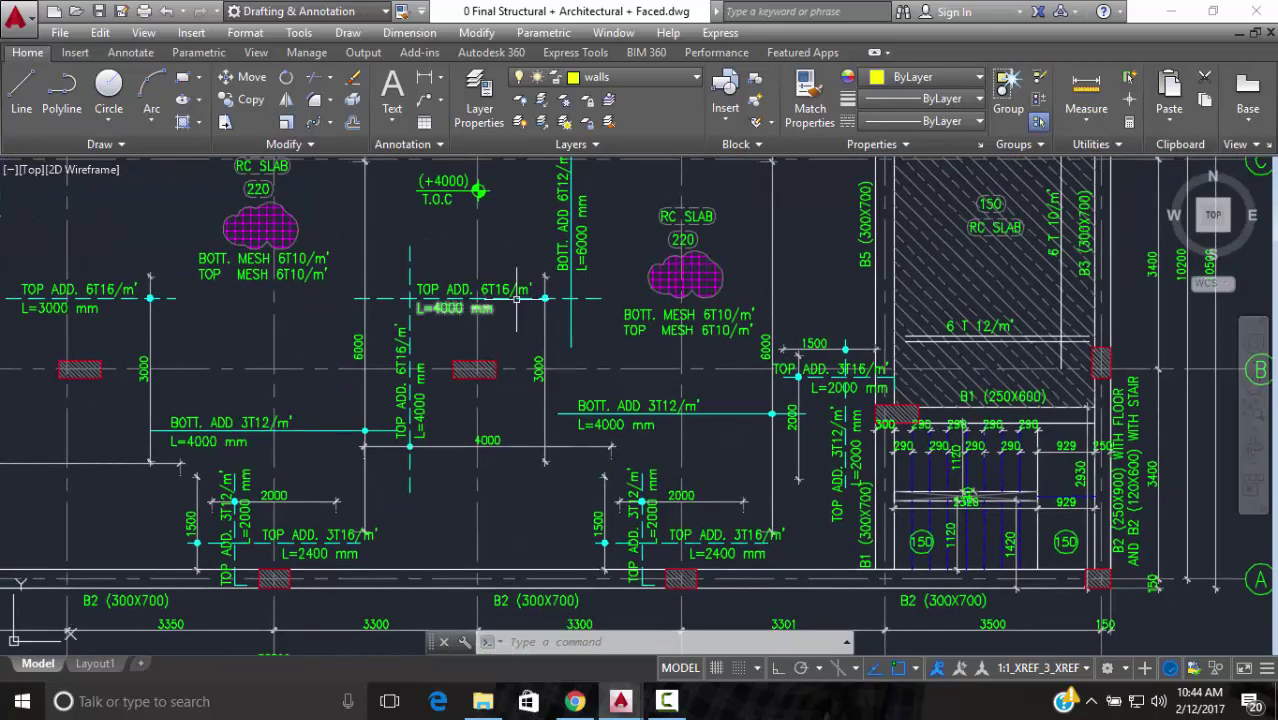
pyautogui.scroll(5, 530, 323)
pyautogui.moveTo(535, 378)
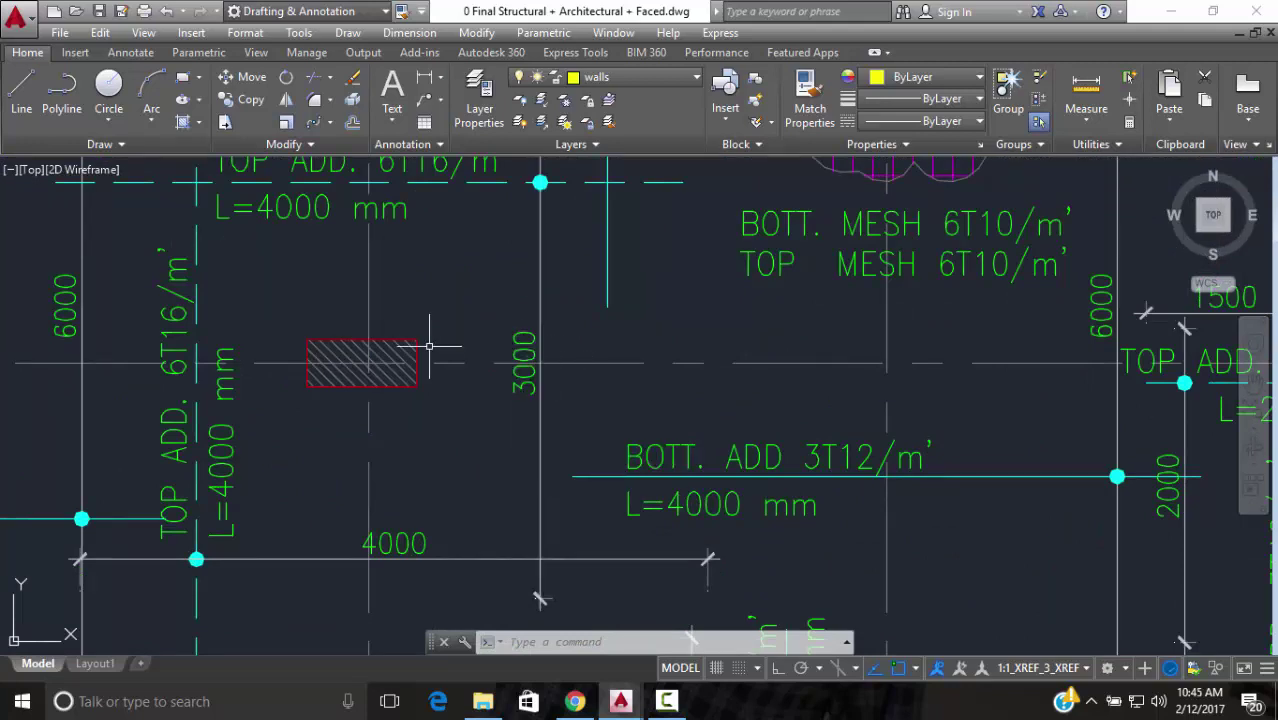
pyautogui.scroll(-3, 430, 347)
pyautogui.scroll(1, 98, 297)
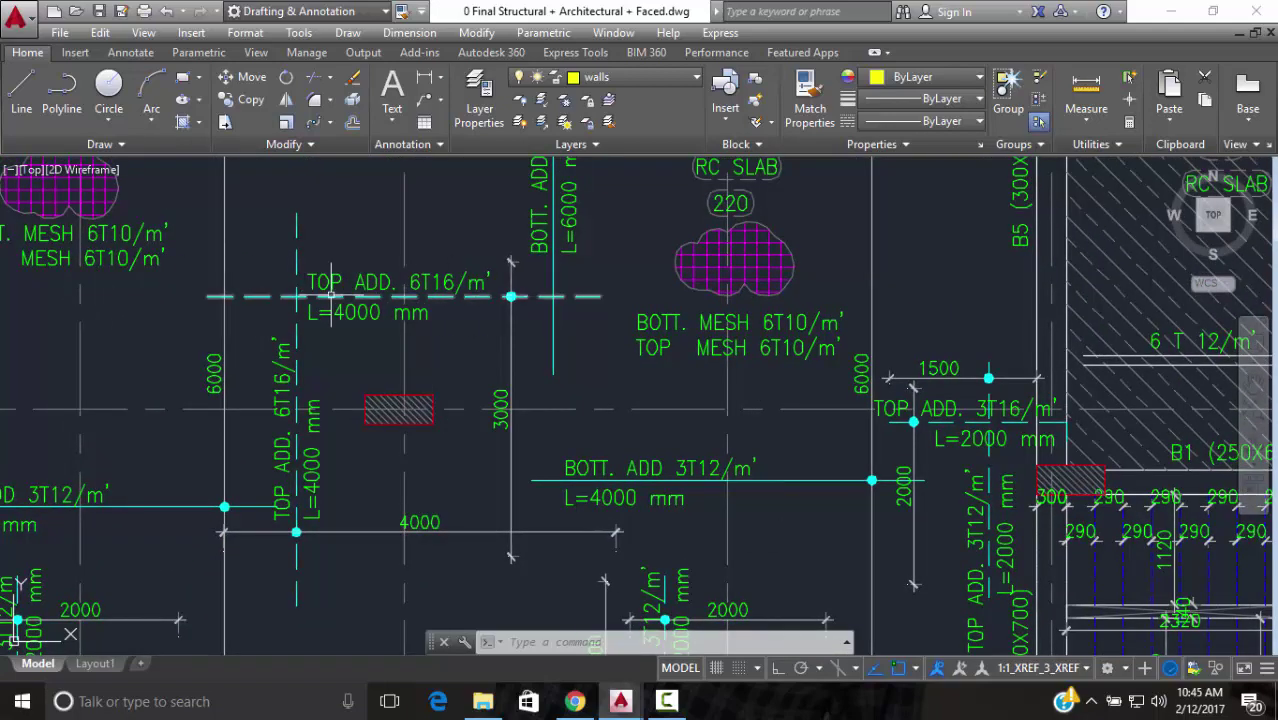
pyautogui.scroll(2, 395, 410)
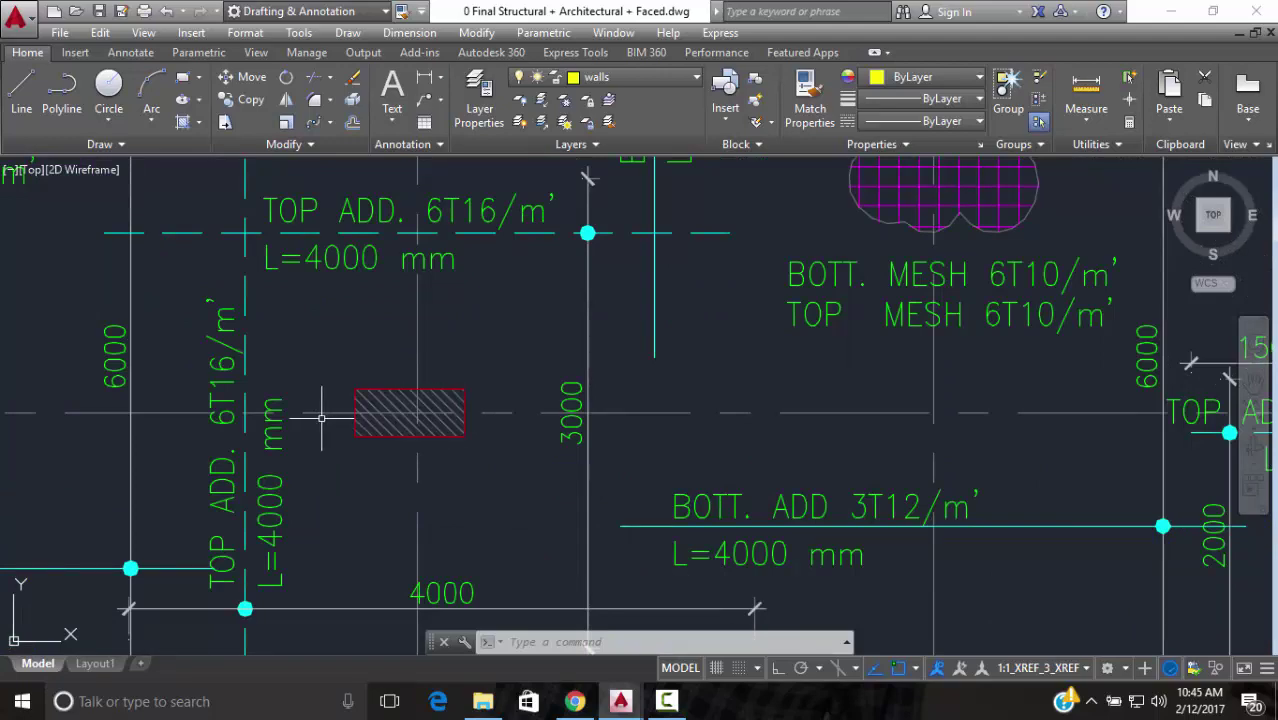
pyautogui.scroll(-2, 425, 414)
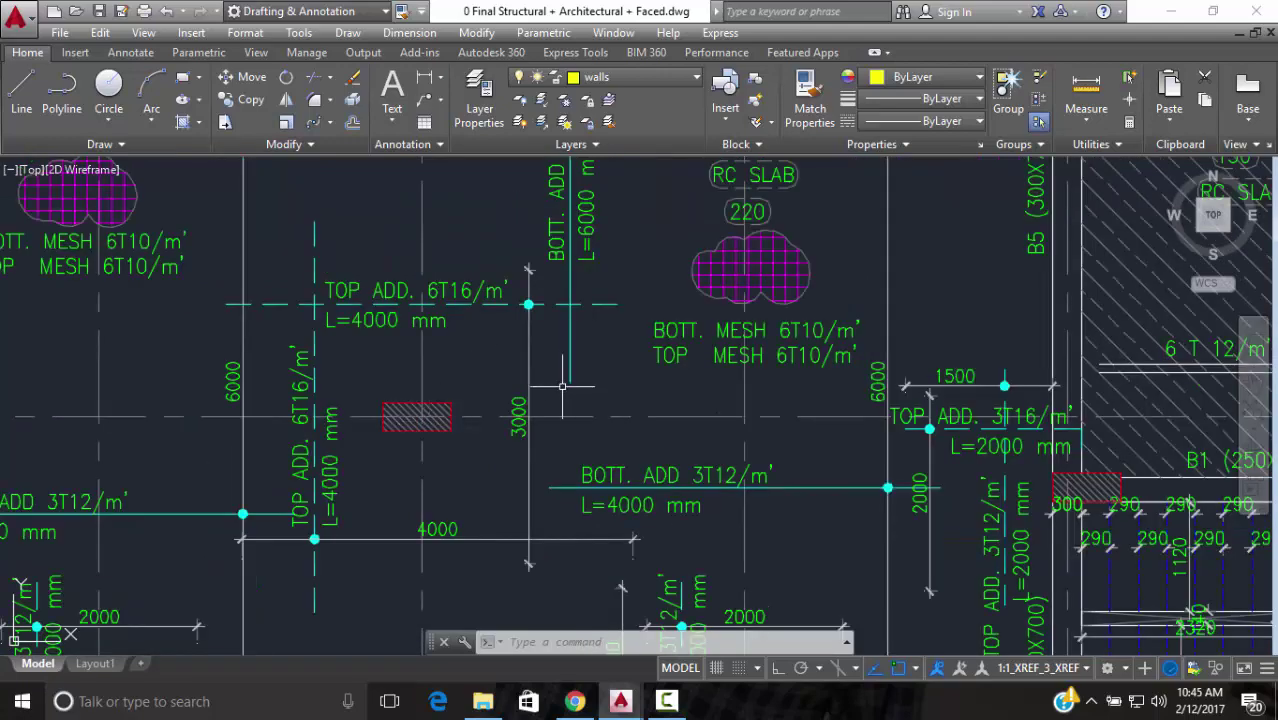
pyautogui.scroll(-2, 565, 395)
pyautogui.scroll(2, 545, 355)
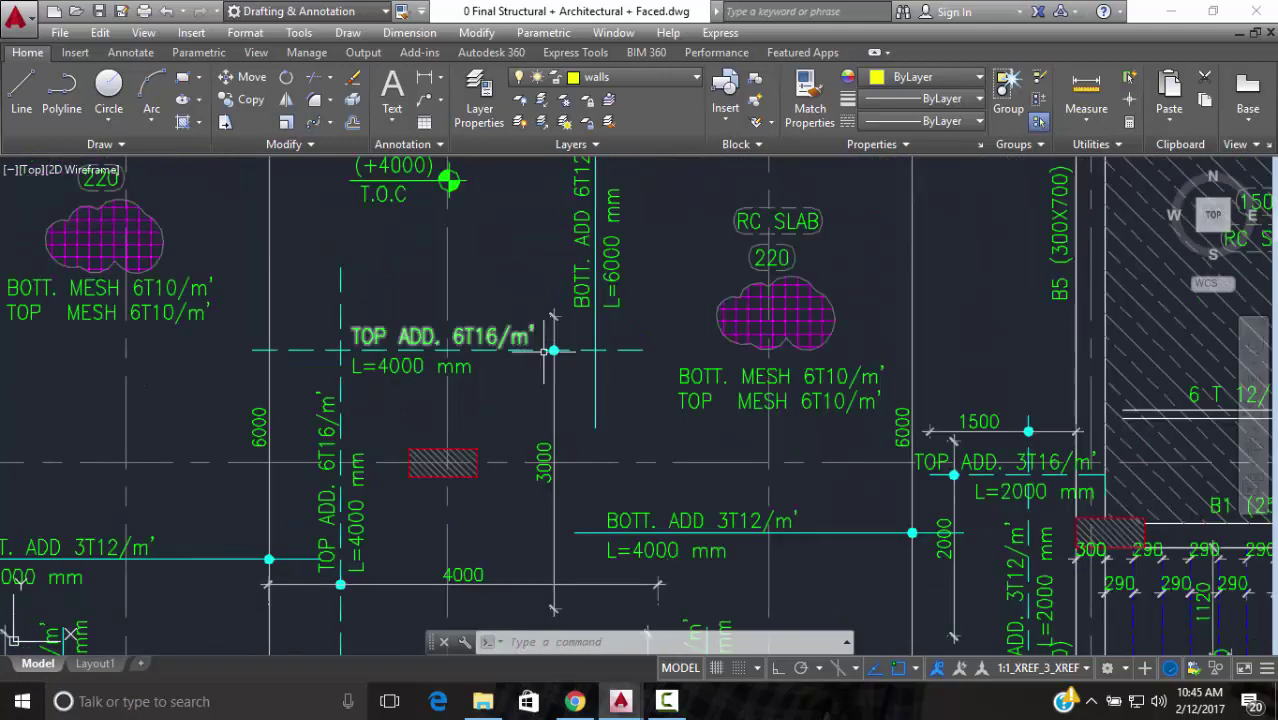
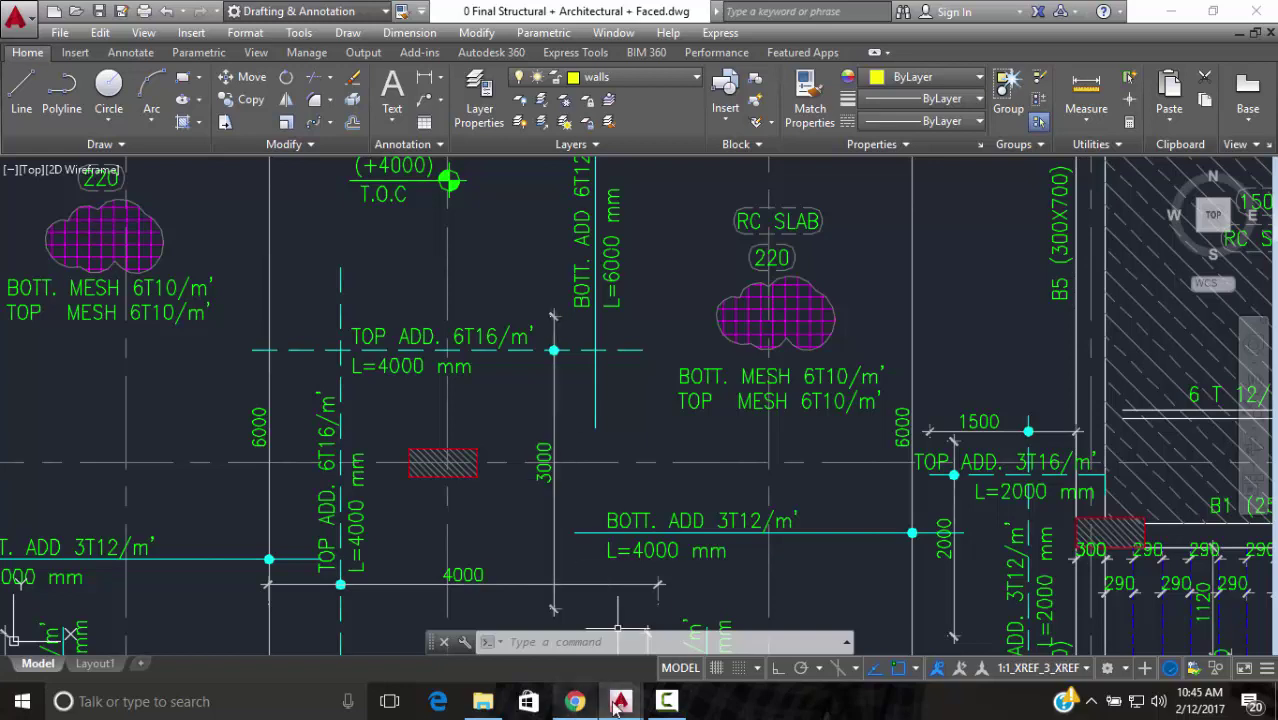
# Return to Drawing1.dwg and draw a horizontal line across a hatched interior column of the copied plan, between the midpoints of its short sides
pyautogui.moveTo(617, 706)
pyautogui.click(685, 615)
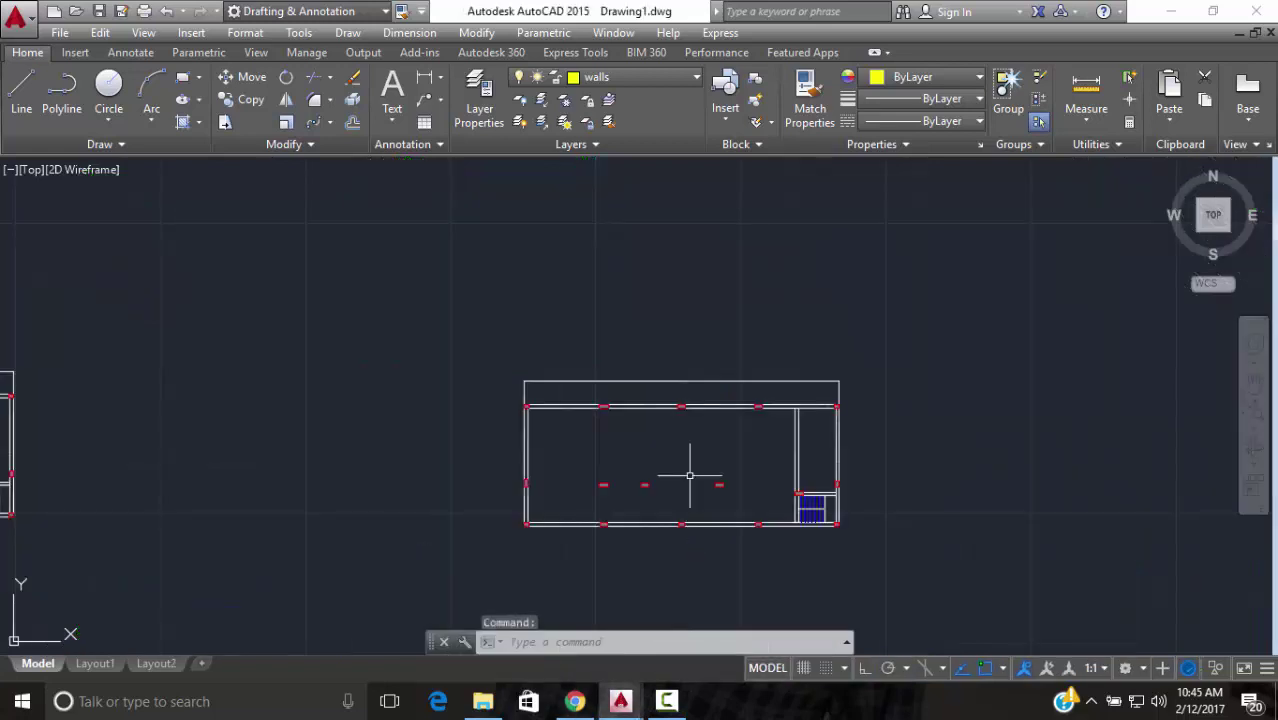
pyautogui.moveTo(747, 434)
pyautogui.mouseDown(button='middle')
pyautogui.moveTo(601, 441)
pyautogui.moveTo(358, 388)
pyautogui.mouseUp(button='middle')
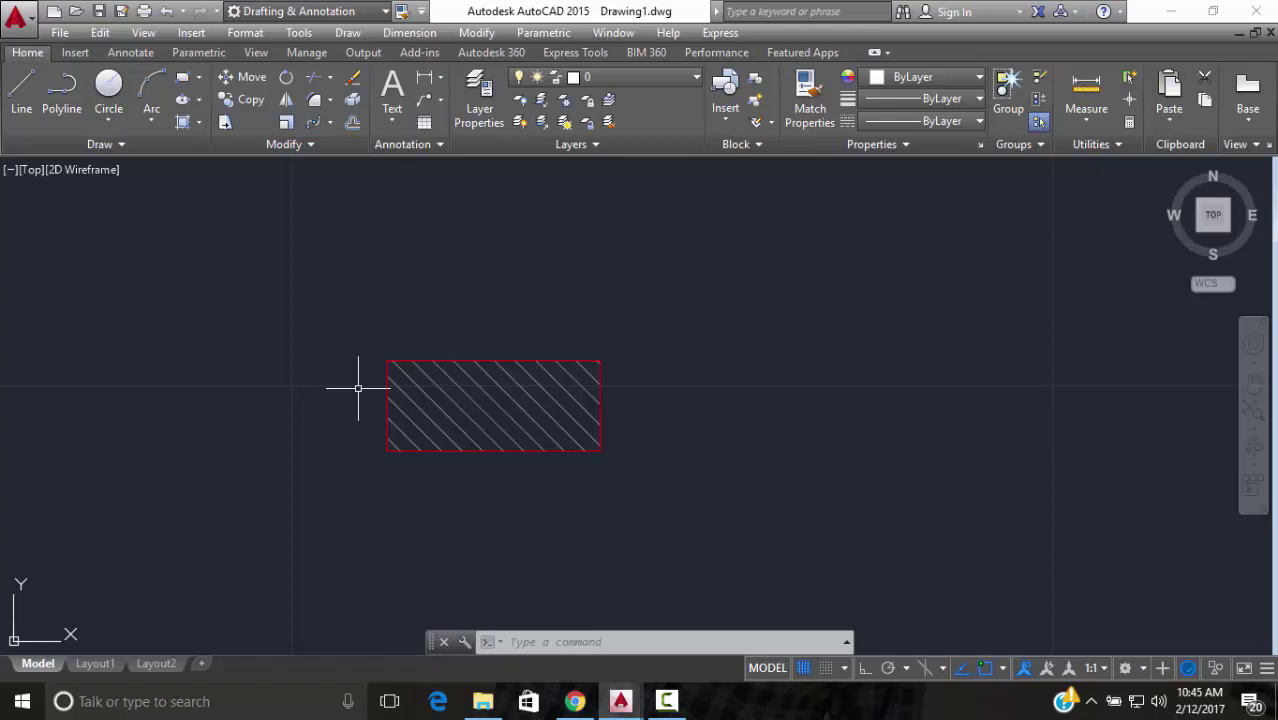
pyautogui.write('l')
pyautogui.press('Return')
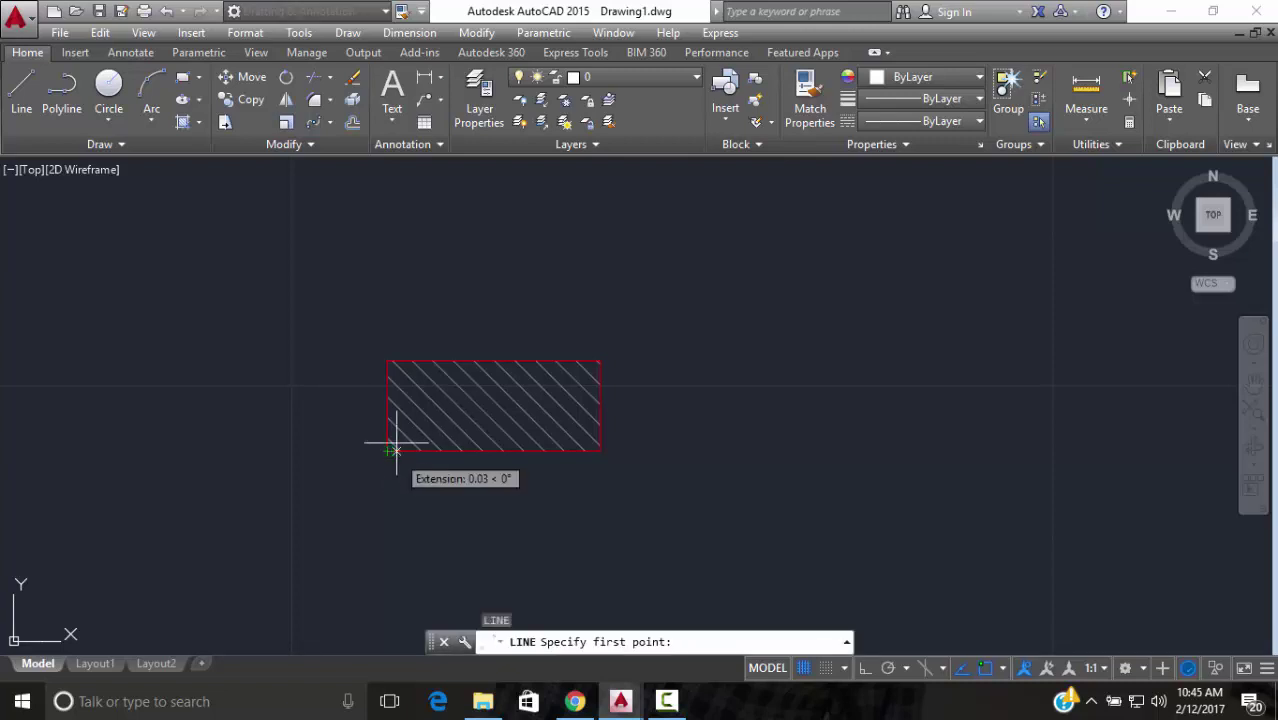
pyautogui.scroll(4, 378, 405)
pyautogui.click(399, 407)
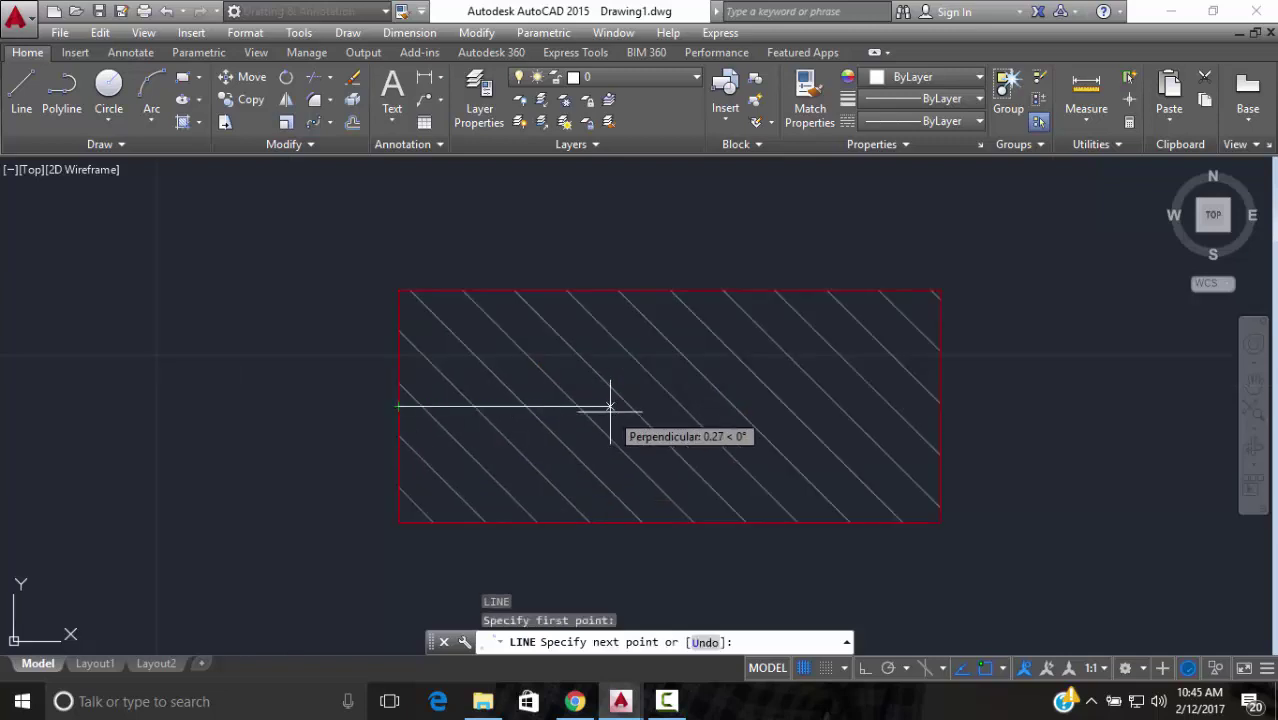
pyautogui.click(941, 407)
pyautogui.press('Escape')
pyautogui.press('Escape')
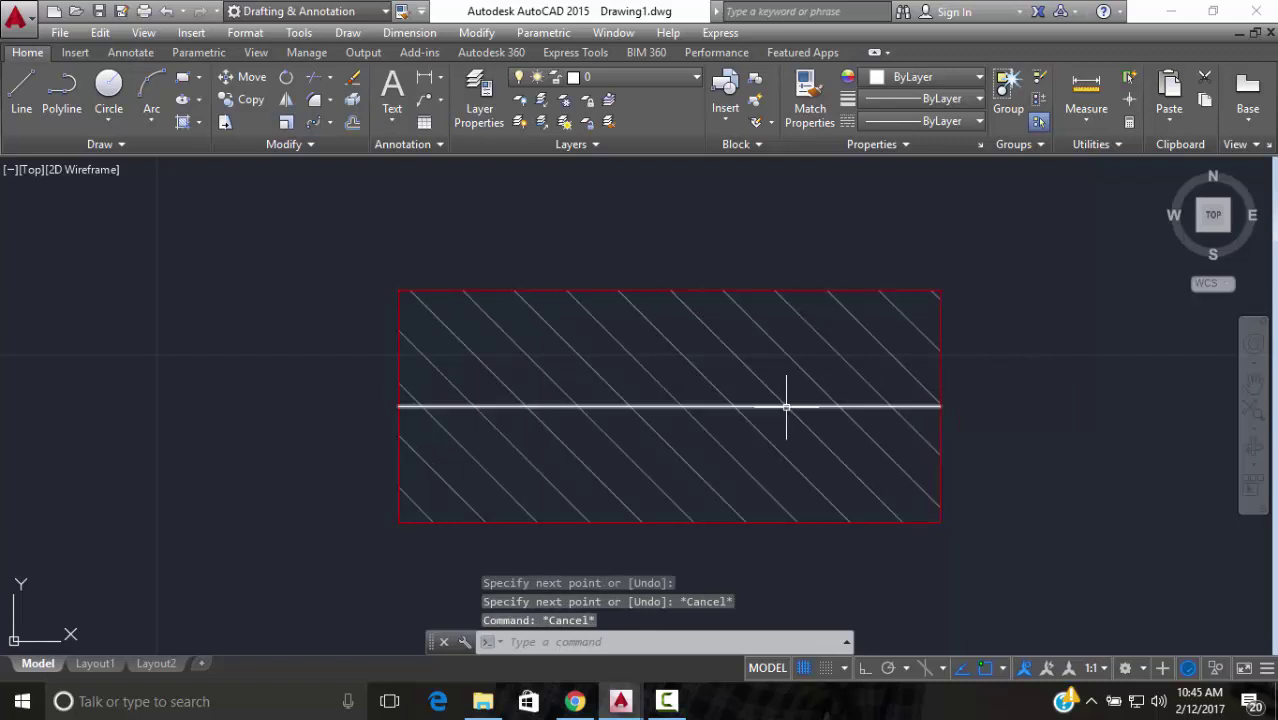
pyautogui.click(785, 405)
pyautogui.moveTo(807, 234); pyautogui.dragTo(800, 358, button='middle')
pyautogui.scroll(-3, 789, 425)
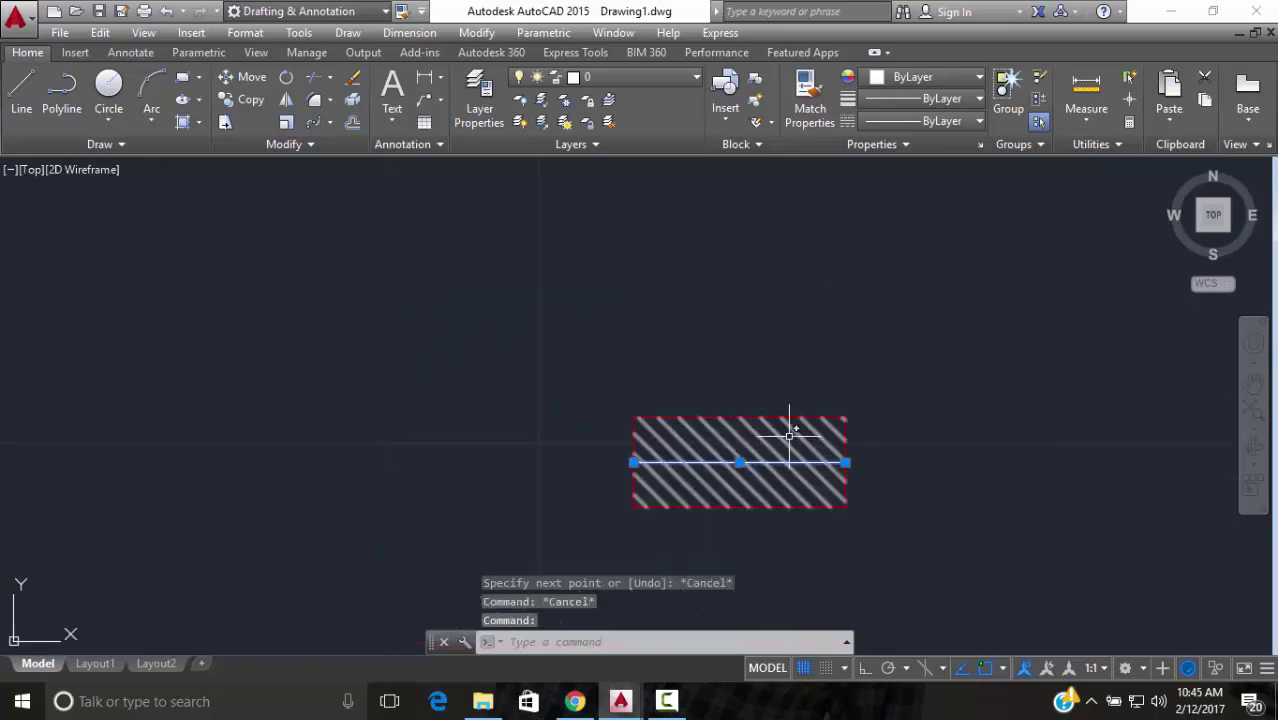
pyautogui.write('1.')
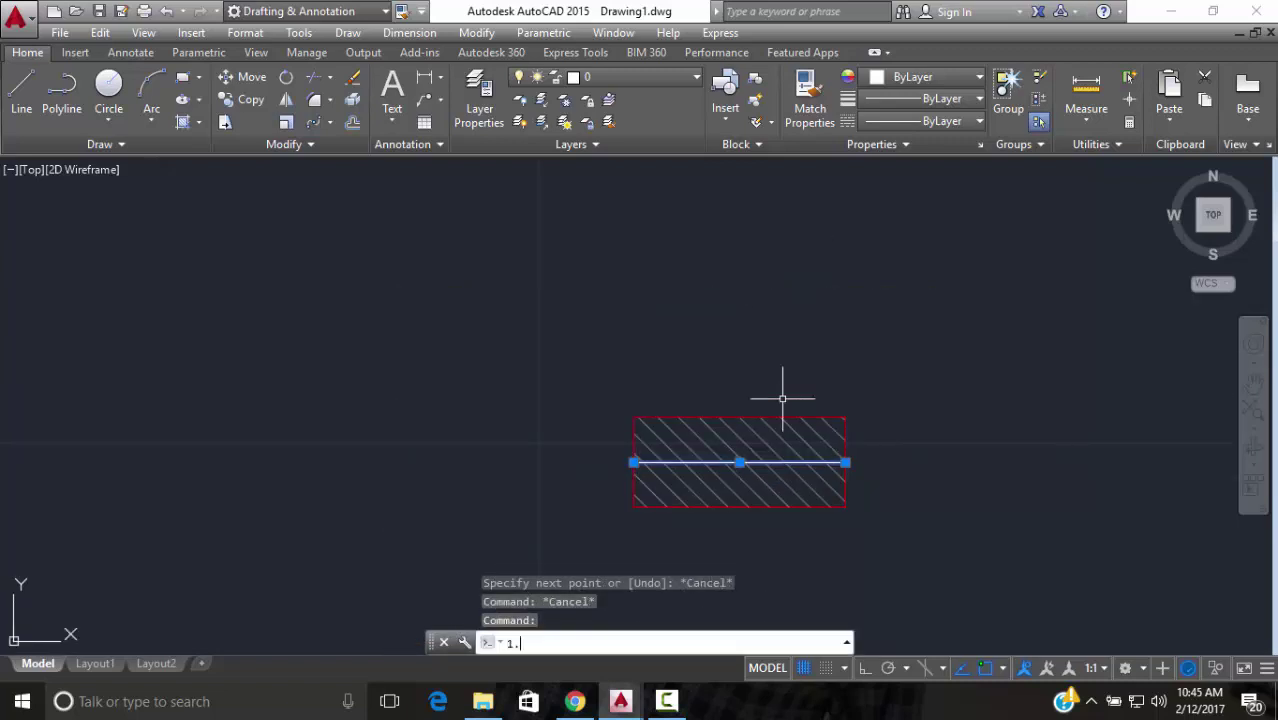
pyautogui.write('5')
pyautogui.press('Return')
pyautogui.scroll(-3, 750, 343)
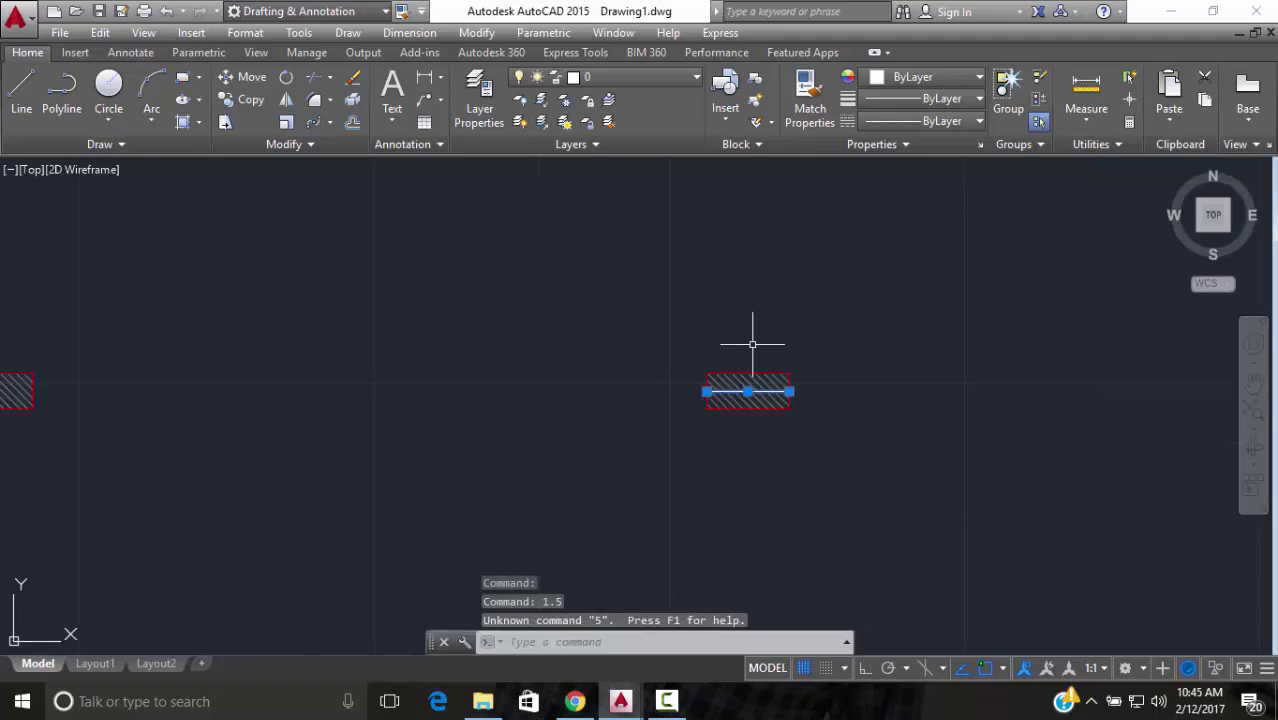
pyautogui.scroll(3, 752, 344)
pyautogui.press('Escape')
# Offset the column's horizontal centre line by 1.5 both above and below the column
pyautogui.write('o')
pyautogui.press('Return')
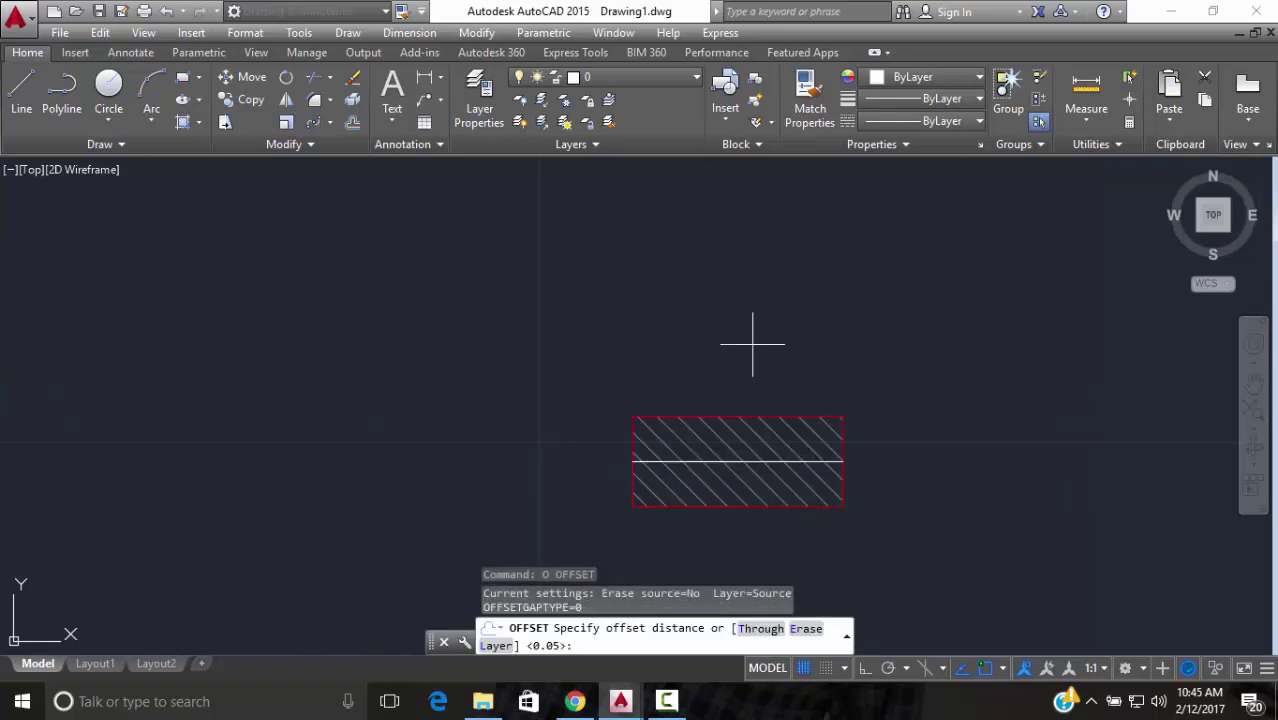
pyautogui.write('1.5')
pyautogui.press('Return')
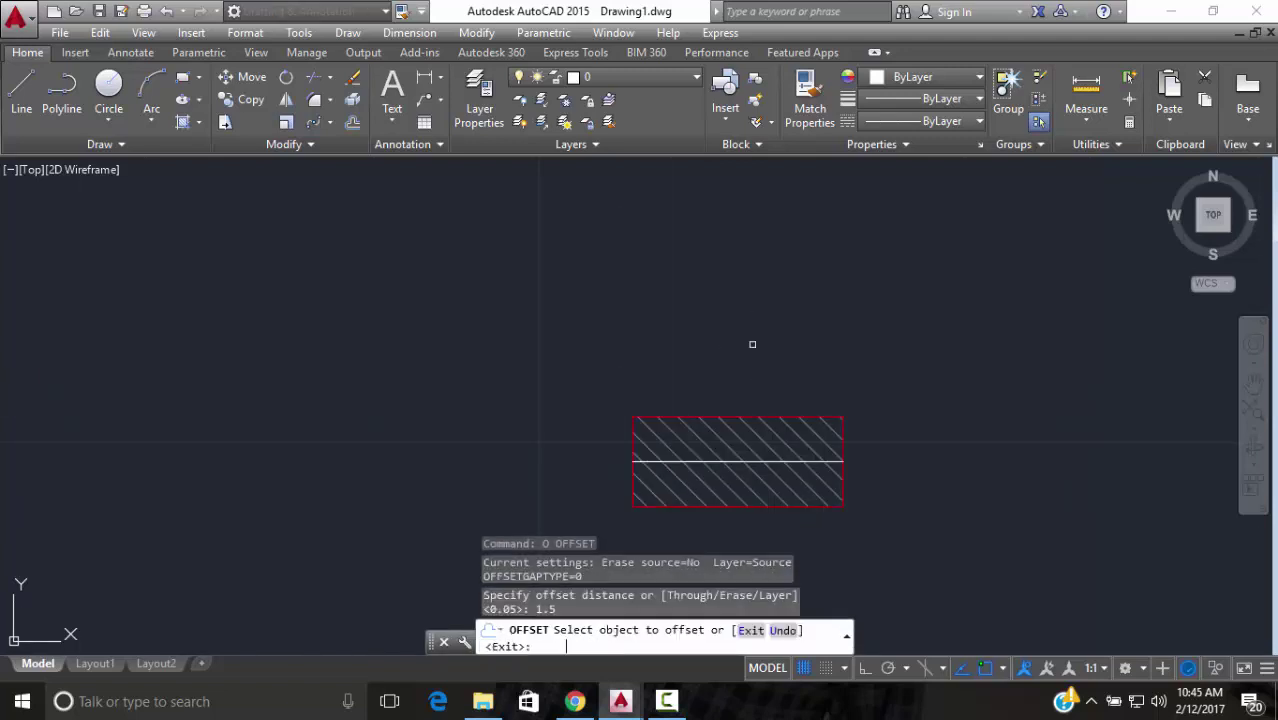
pyautogui.click(746, 435)
pyautogui.scroll(4, 738, 455)
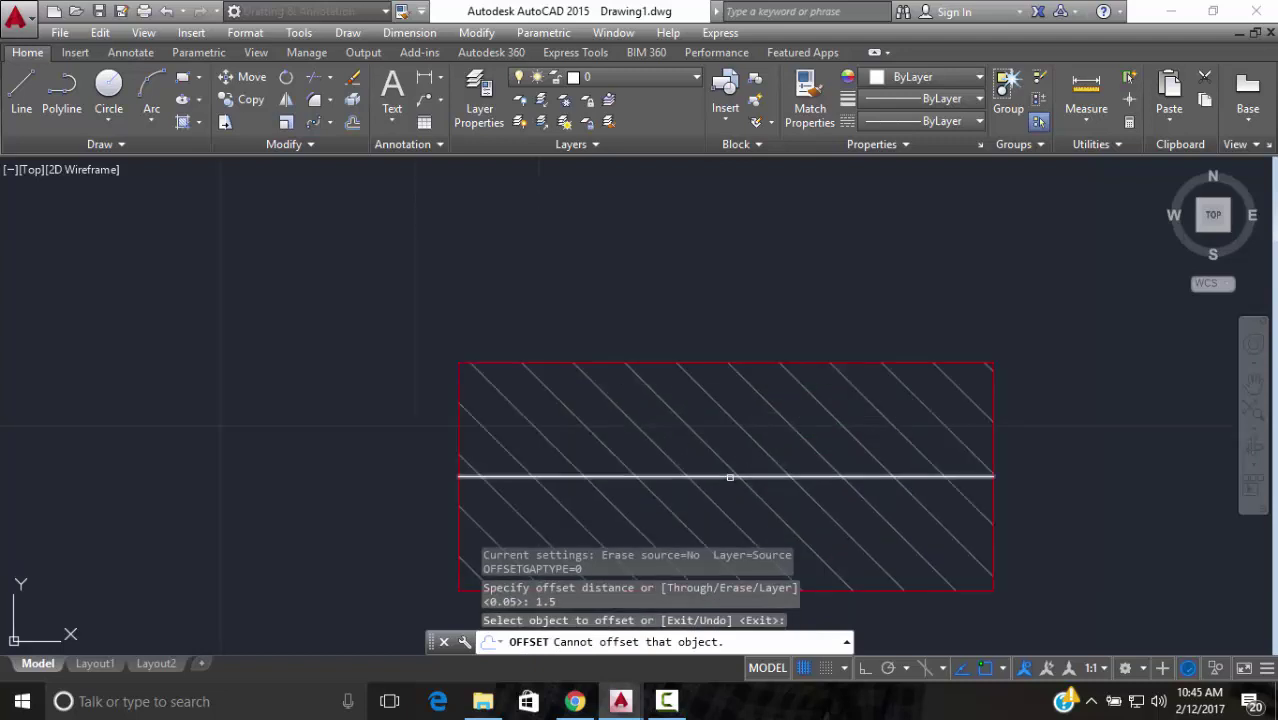
pyautogui.click(730, 477)
pyautogui.scroll(-8, 668, 355)
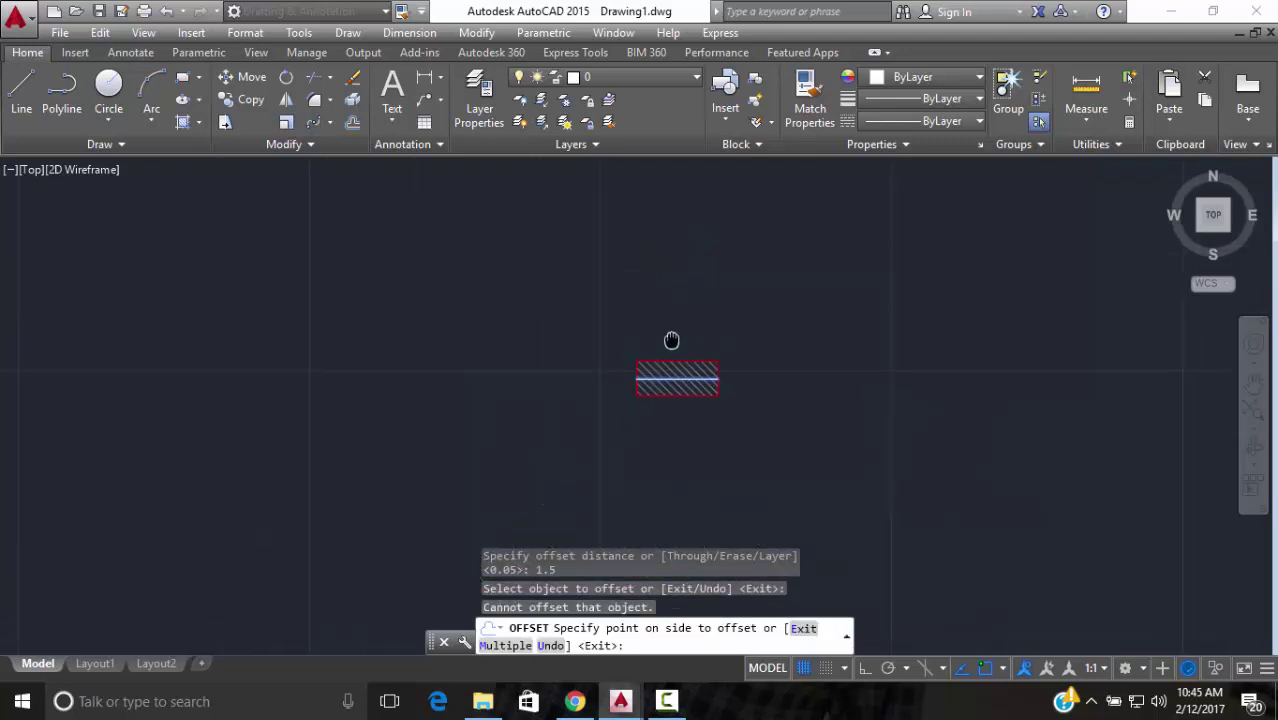
pyautogui.click(664, 282)
pyautogui.click(677, 385)
pyautogui.scroll(4, 680, 386)
pyautogui.click(673, 380)
pyautogui.click(671, 372)
pyautogui.click(671, 371)
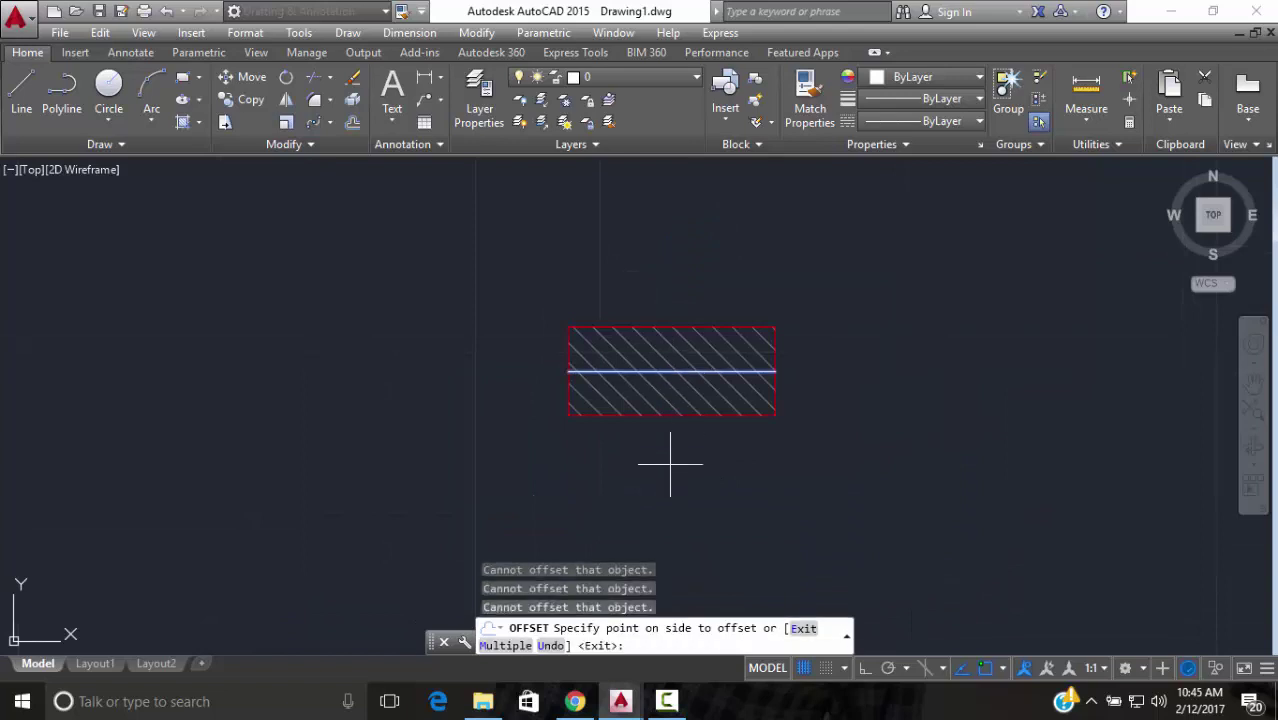
pyautogui.click(673, 534)
pyautogui.press('Escape')
pyautogui.scroll(-8, 701, 442)
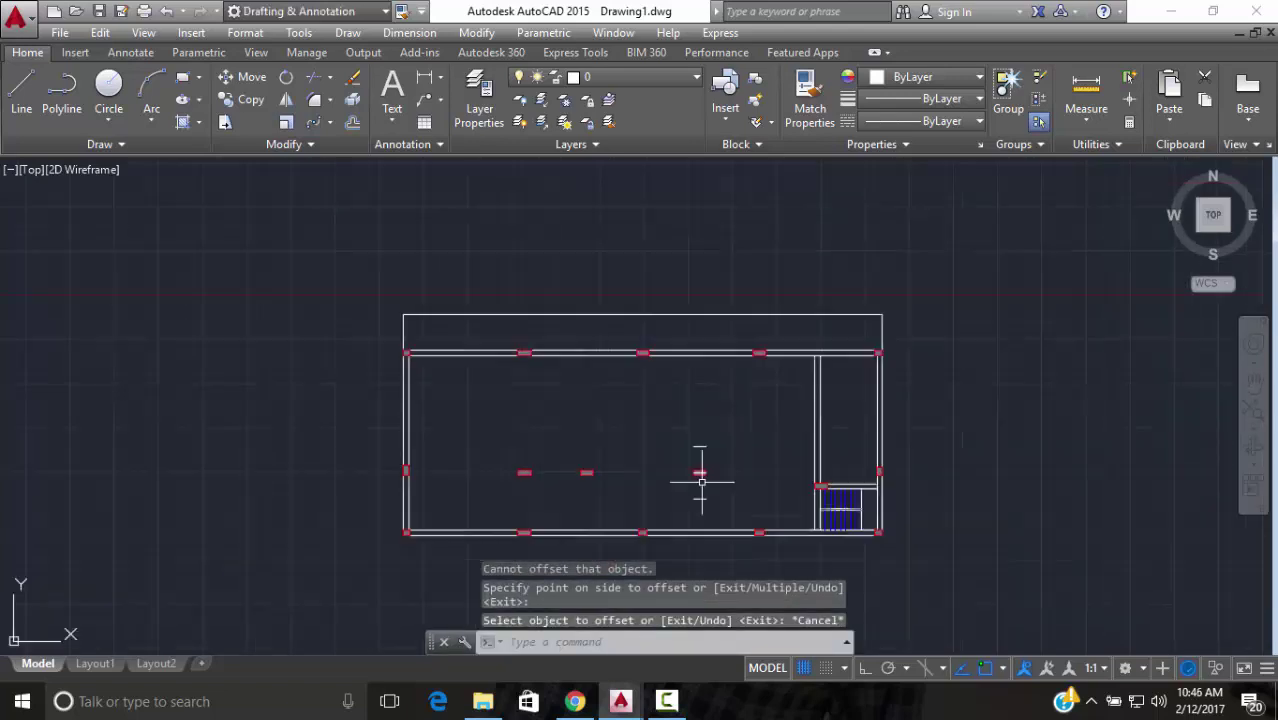
# Draw a vertical line across the same hatched column between the midpoints of its long sides
pyautogui.scroll(4, 700, 484)
pyautogui.scroll(5, 683, 450)
pyautogui.write('l')
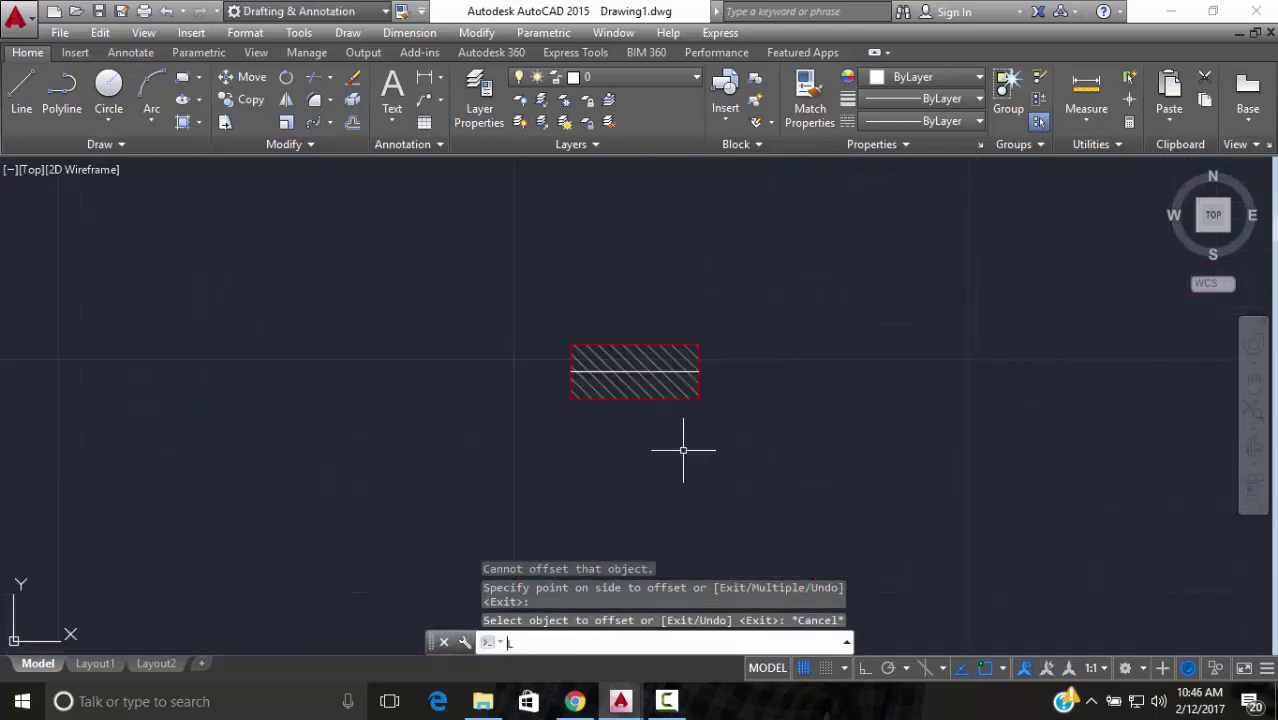
pyautogui.press('Return')
pyautogui.scroll(5, 651, 428)
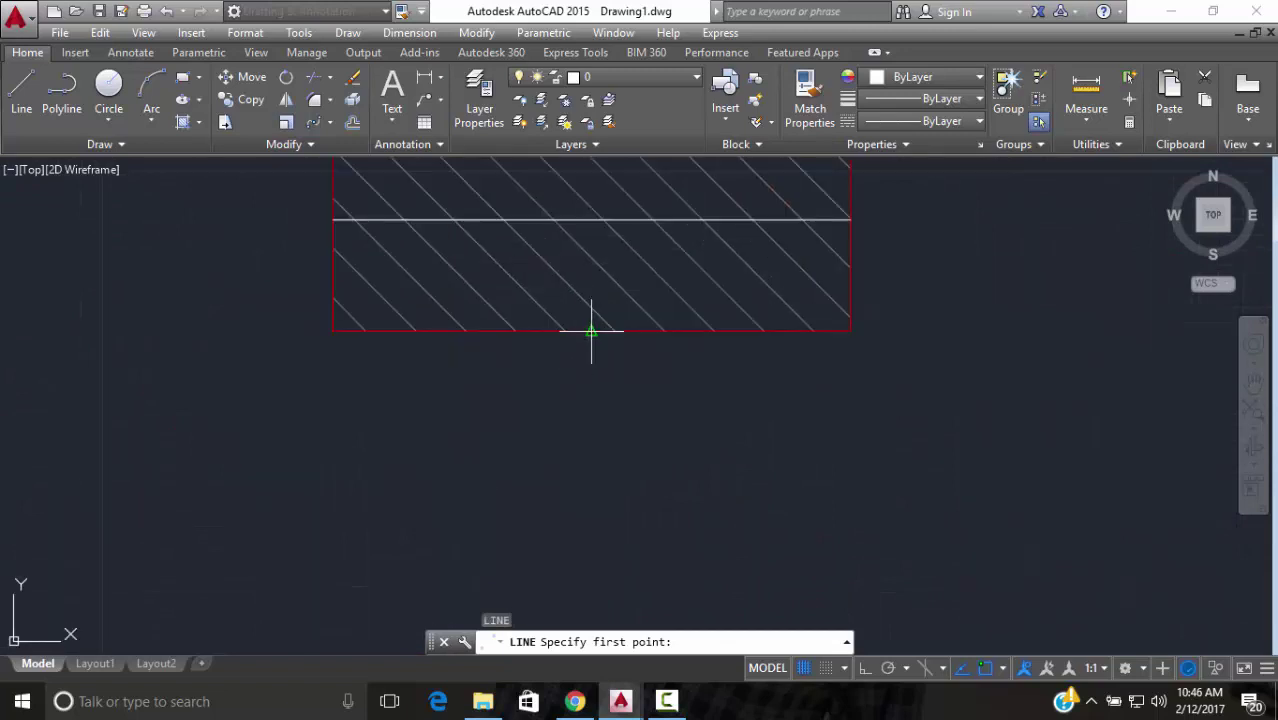
pyautogui.click(591, 331)
pyautogui.scroll(-2, 590, 251)
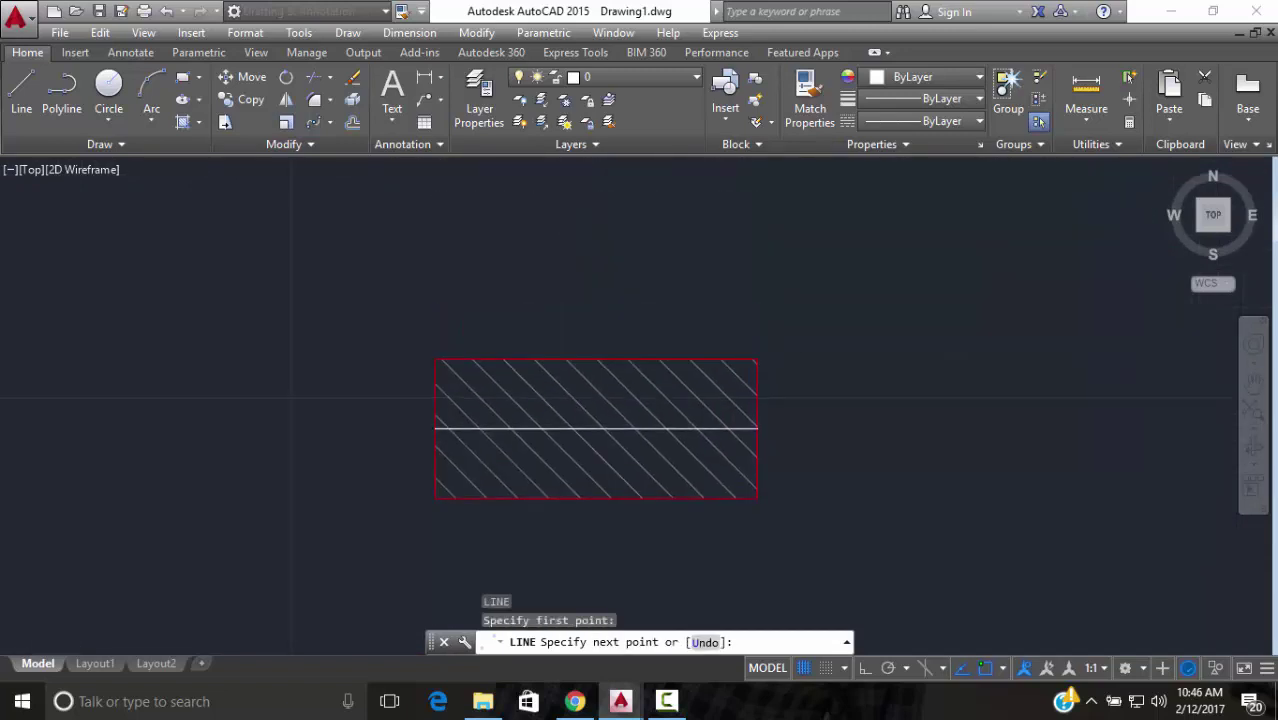
pyautogui.click(593, 358)
pyautogui.press('Escape')
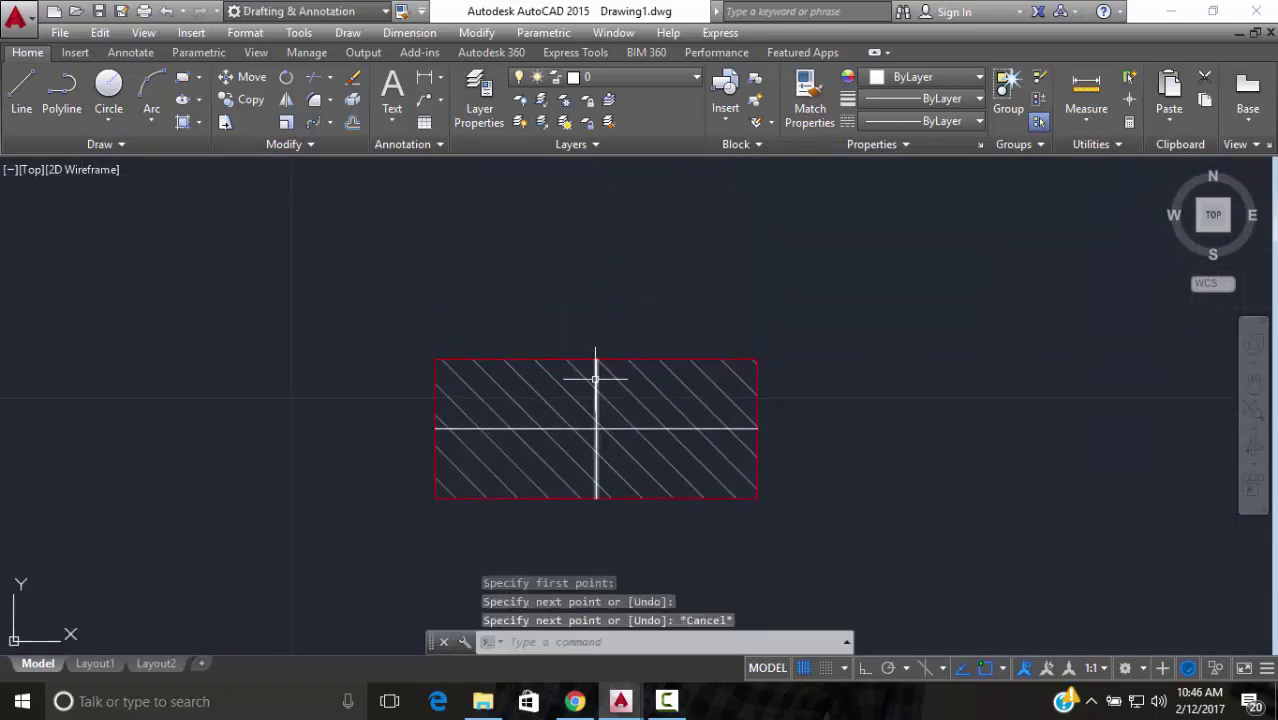
pyautogui.click(596, 408)
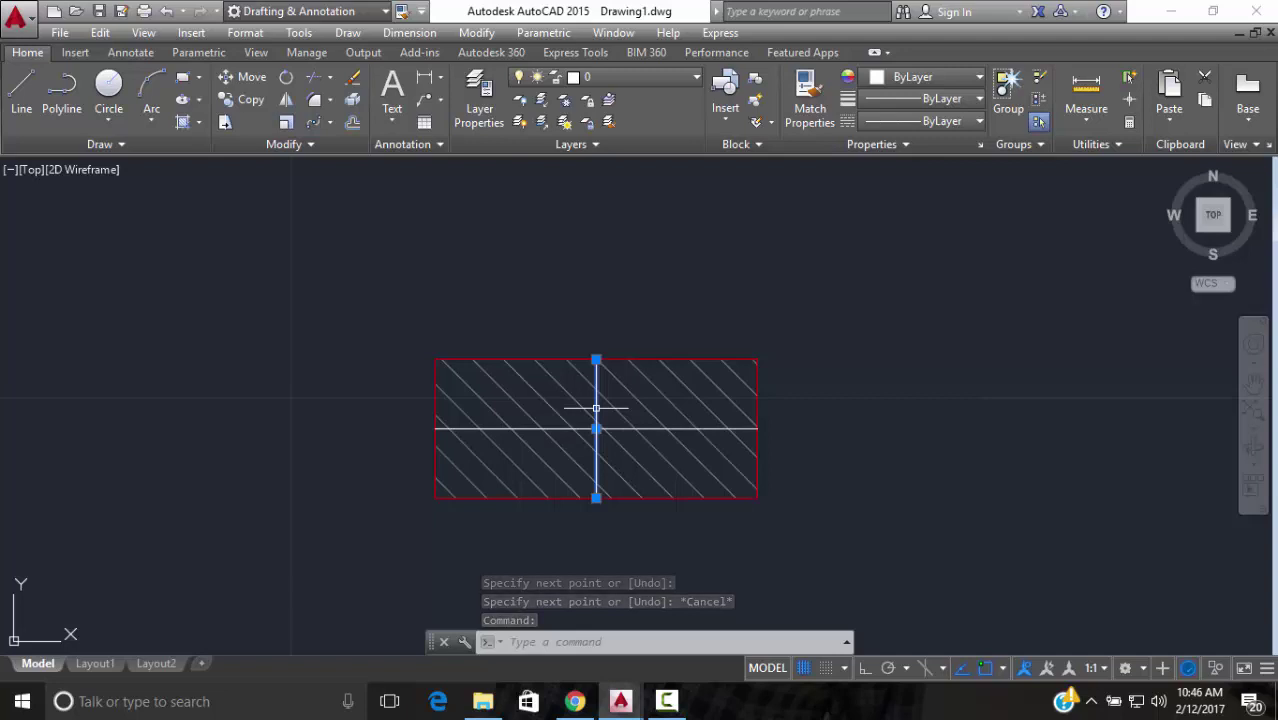
pyautogui.write('2')
pyautogui.press('Return')
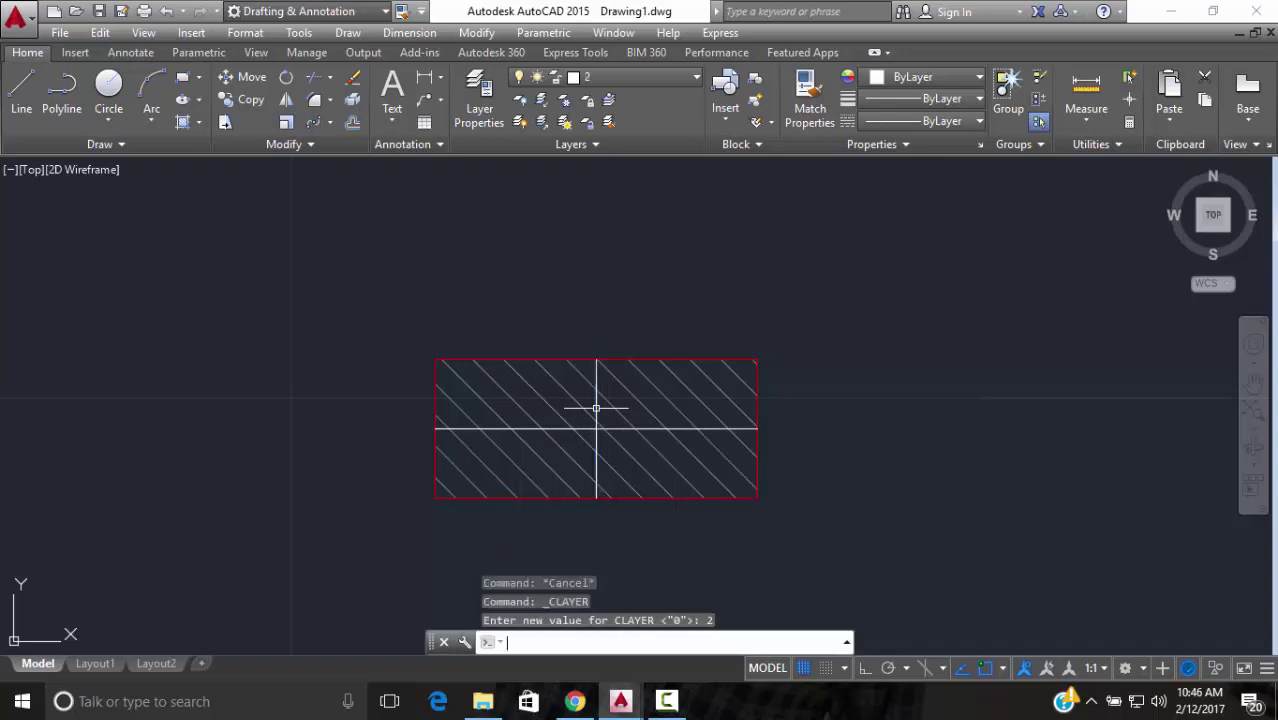
pyautogui.press('Escape')
# Offset the column's vertical centre line by 2 to both the left and right of the column
pyautogui.write('o')
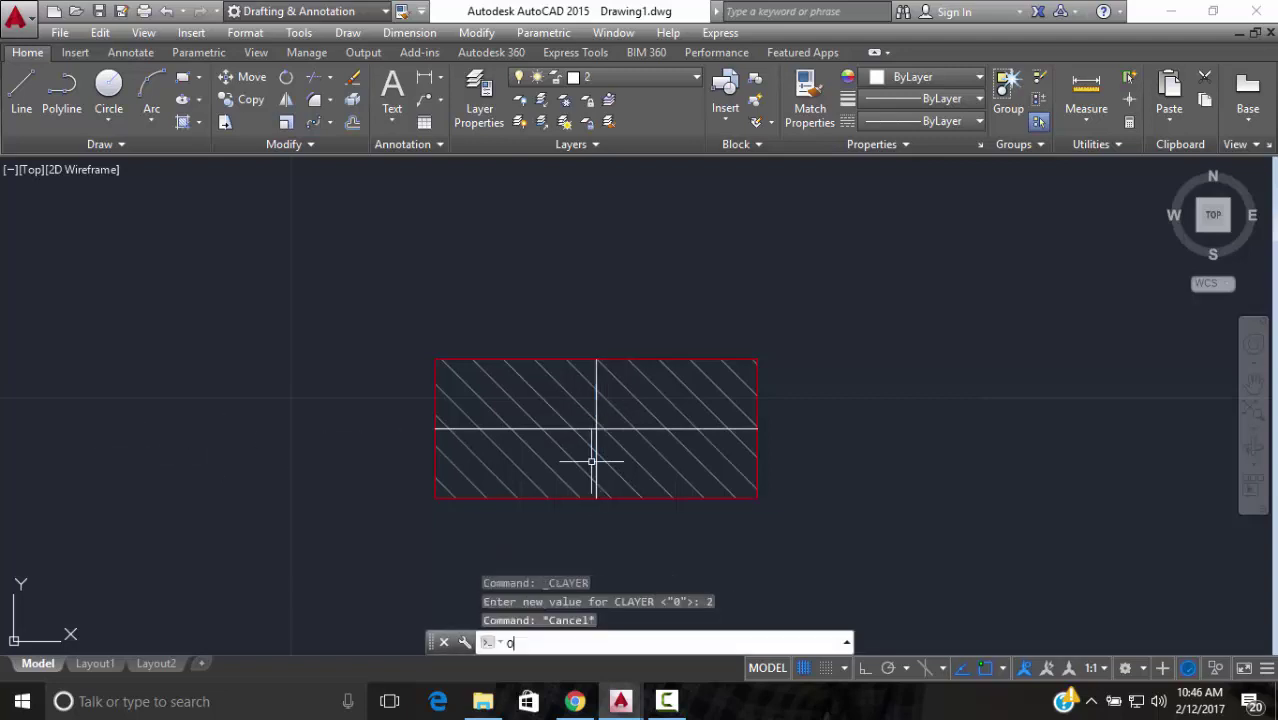
pyautogui.press('Return')
pyautogui.press('Return')
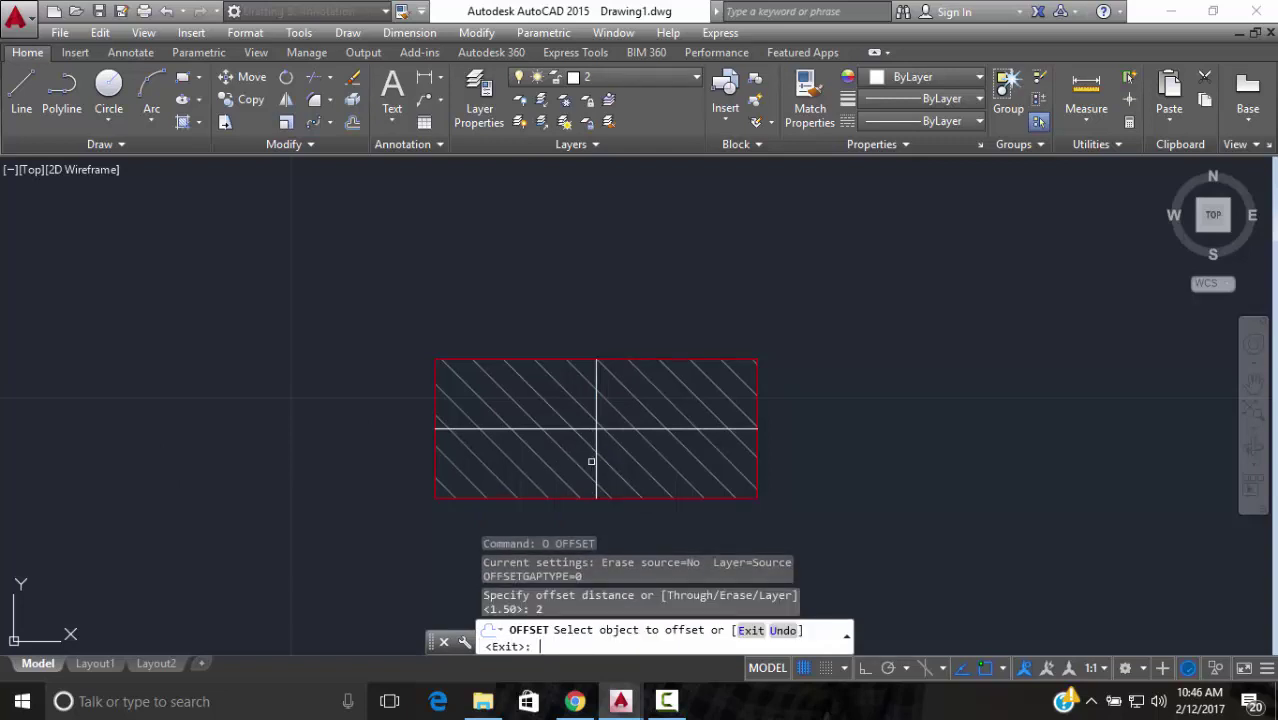
pyautogui.scroll(6, 606, 450)
pyautogui.click(551, 414)
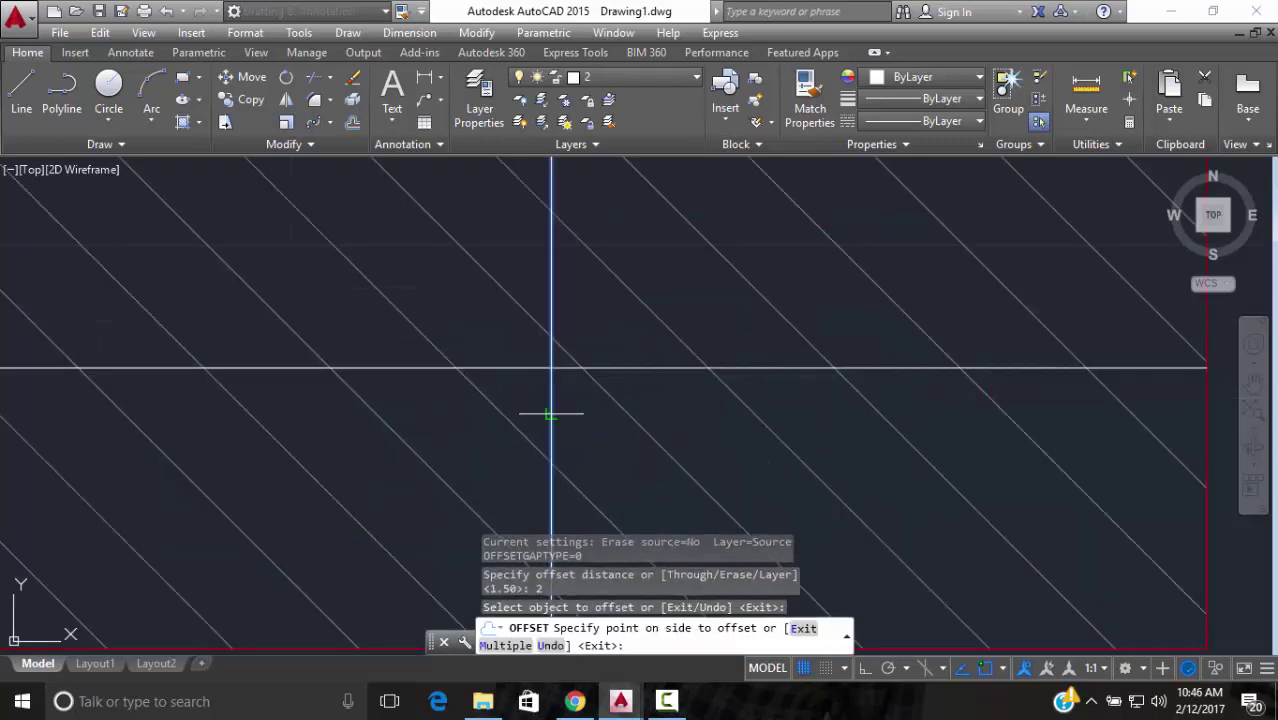
pyautogui.scroll(-7, 550, 420)
pyautogui.click(545, 418)
pyautogui.scroll(4, 545, 418)
pyautogui.click(550, 415)
pyautogui.click(550, 415)
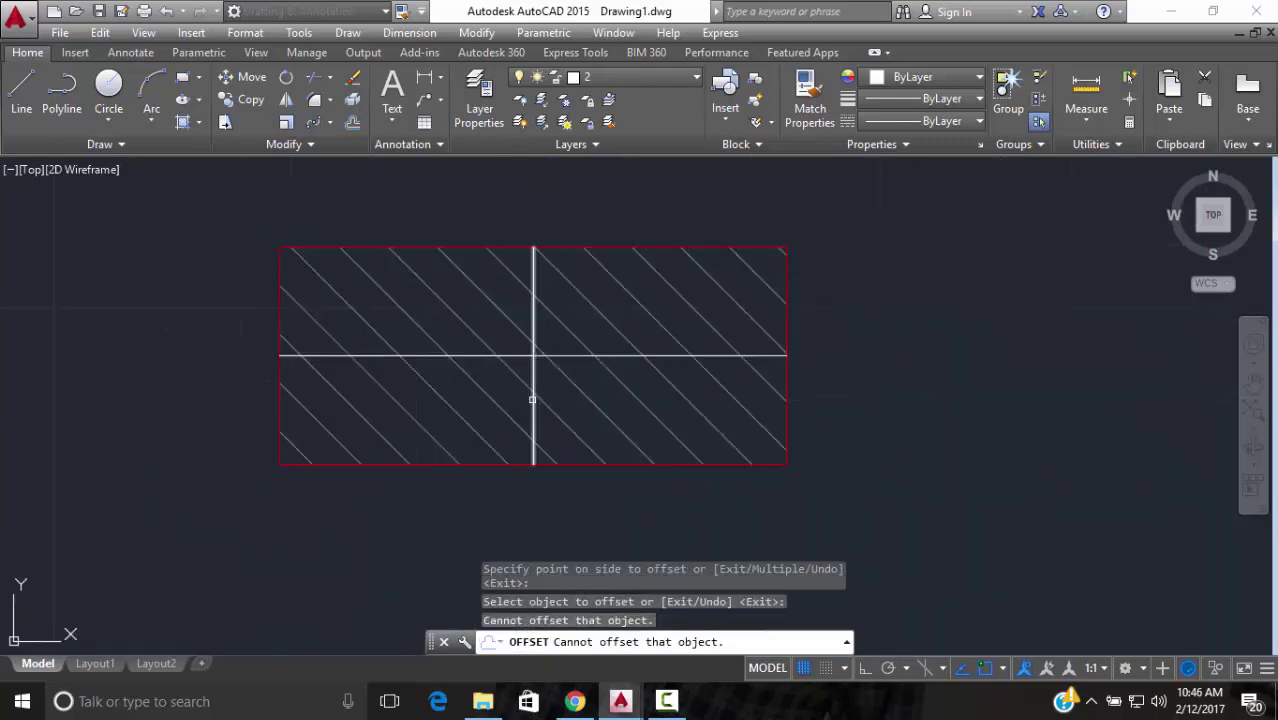
pyautogui.click(538, 414)
pyautogui.scroll(-5, 1038, 395)
pyautogui.click(1038, 395)
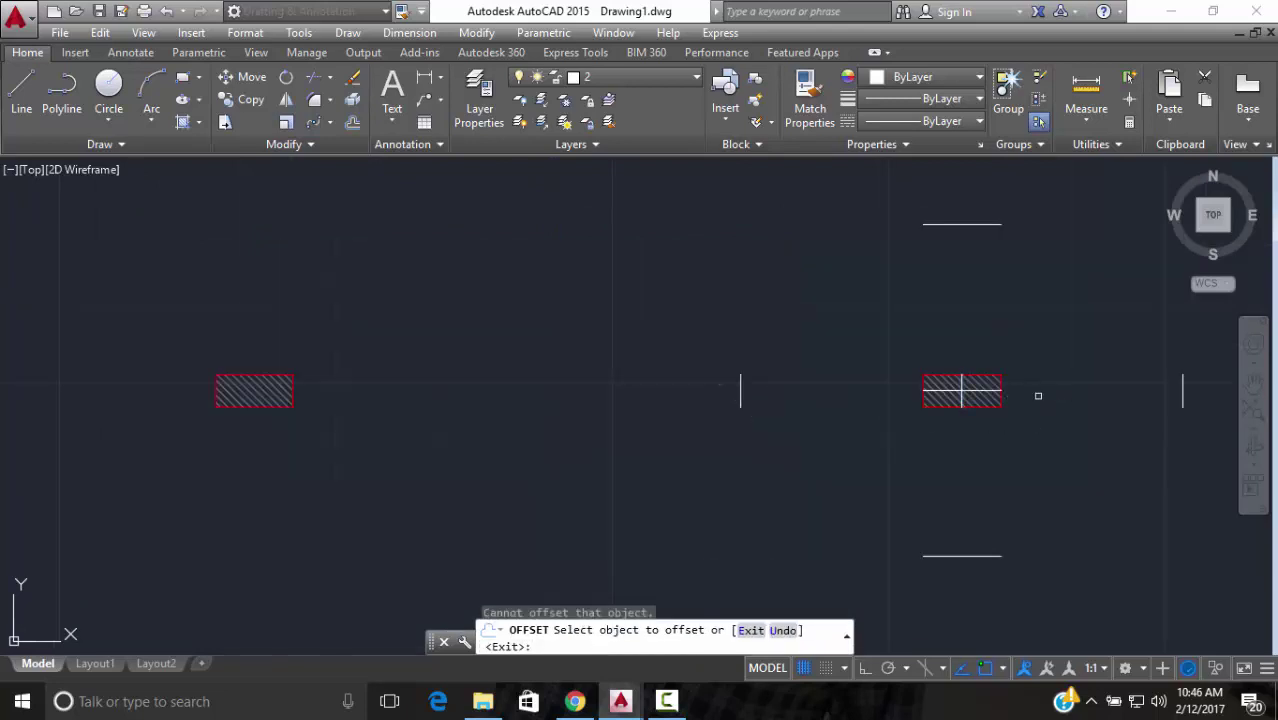
pyautogui.press('Escape')
# Fillet the upper offset line with the right and left offset lines at radius 0 to form the two upper corners
pyautogui.scroll(-6, 1040, 397)
pyautogui.scroll(4, 950, 408)
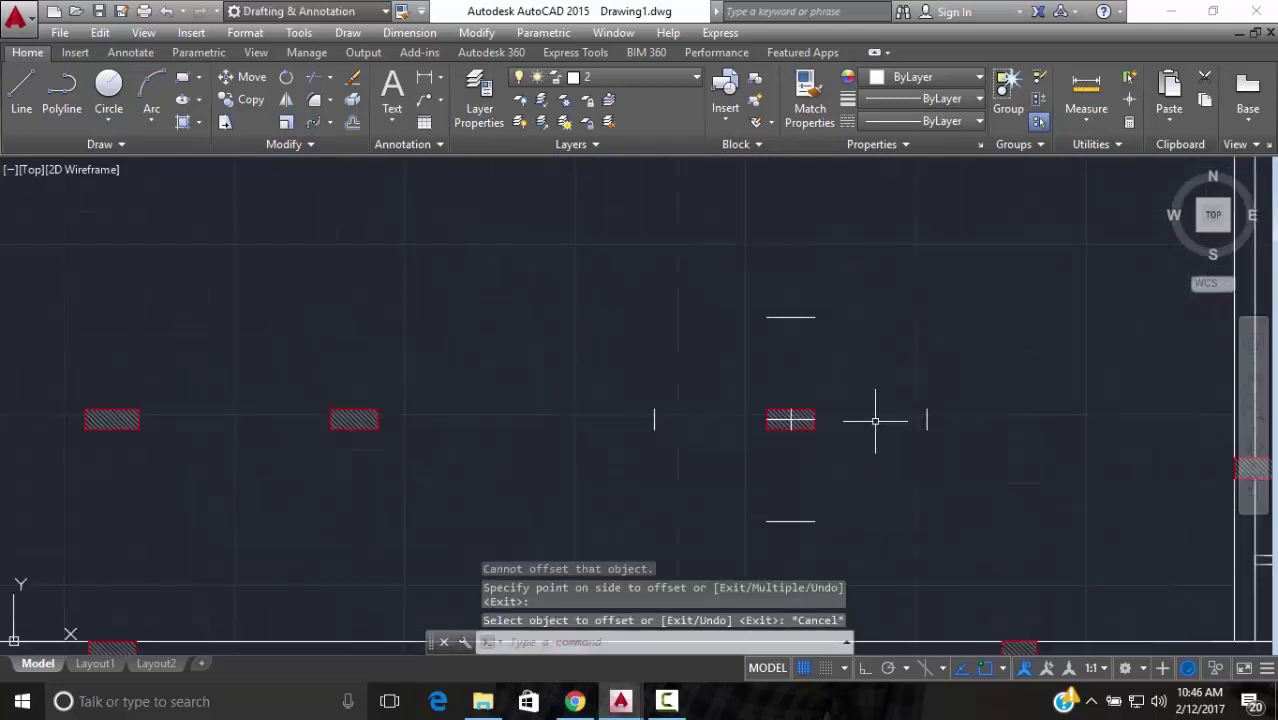
pyautogui.write('f')
pyautogui.press('Return')
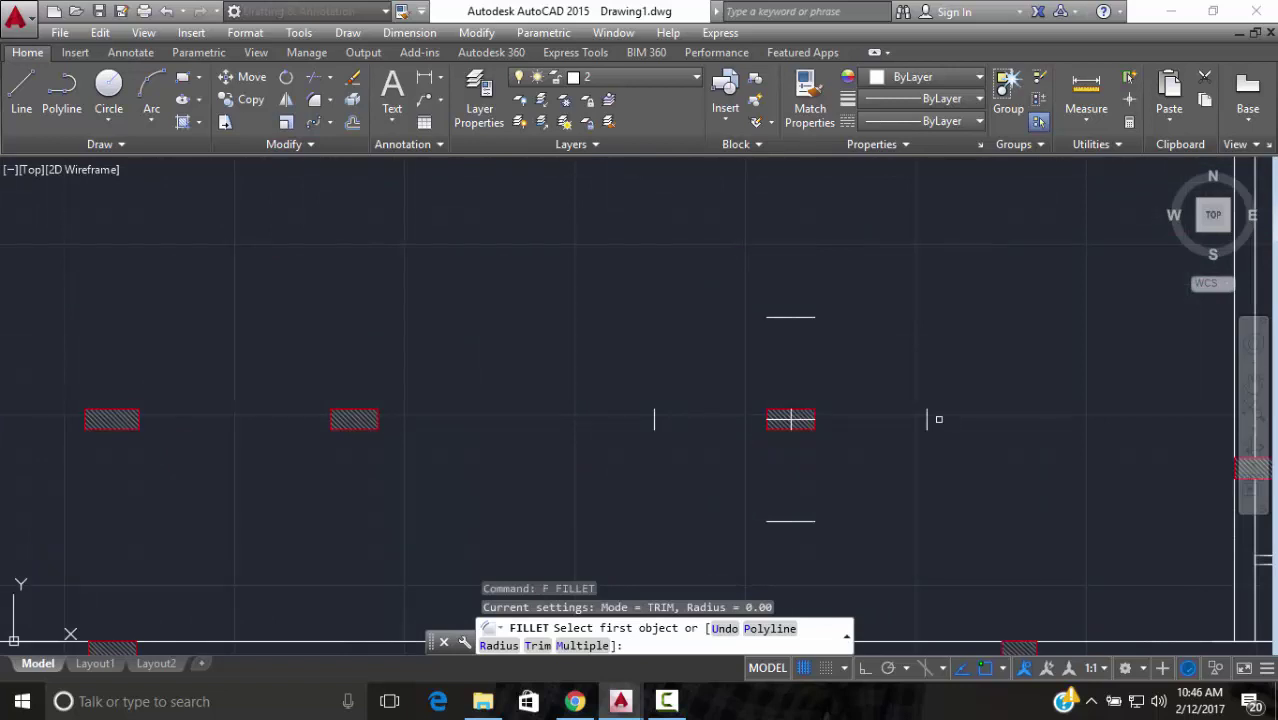
pyautogui.click(925, 421)
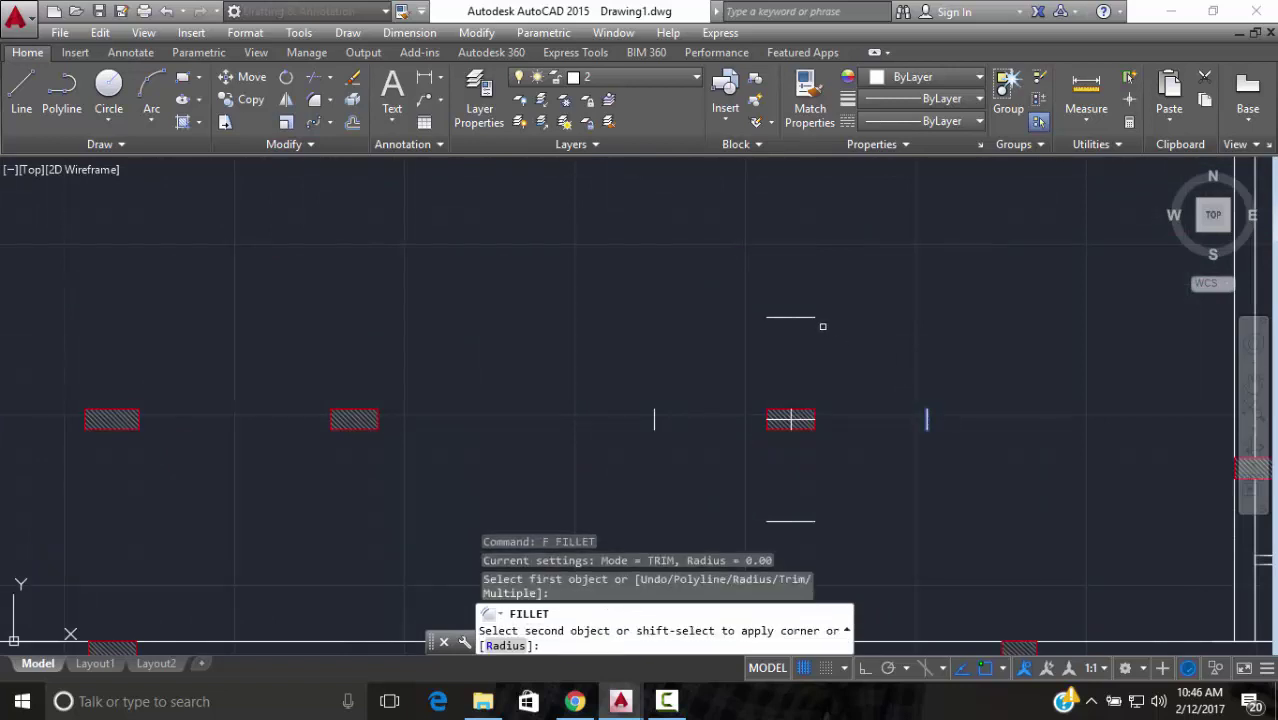
pyautogui.click(818, 319)
pyautogui.press('Return')
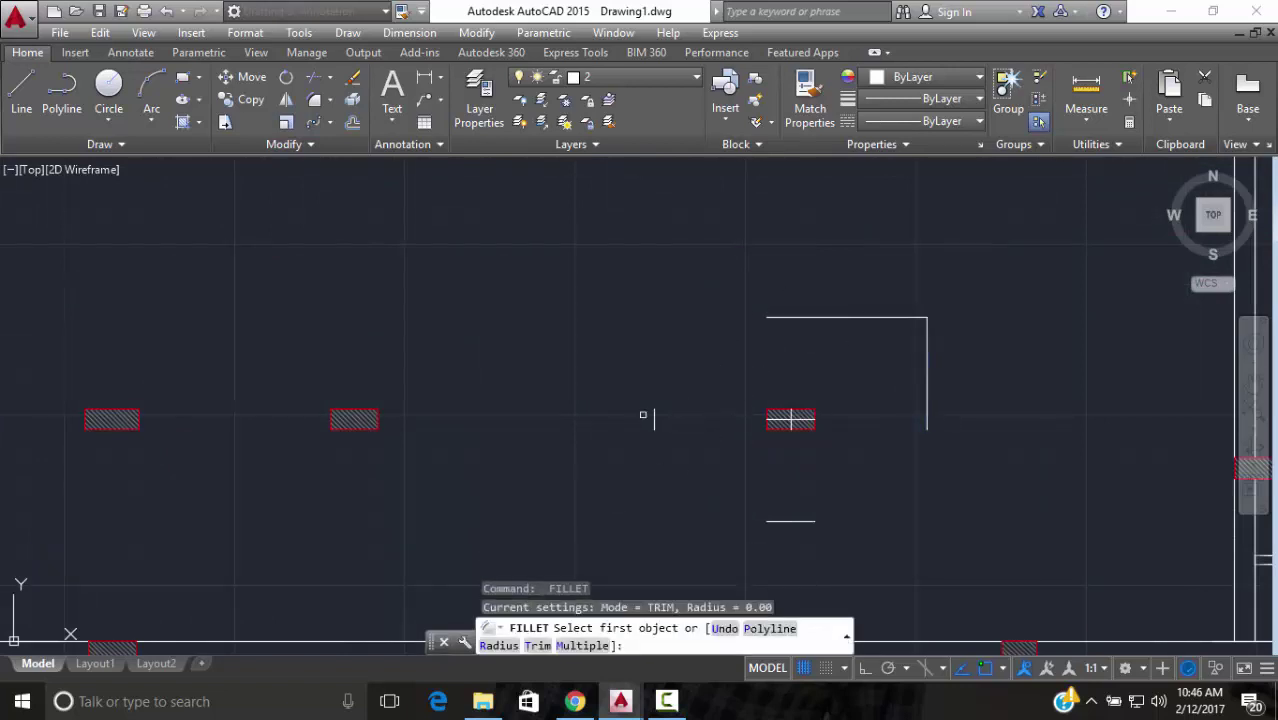
pyautogui.click(657, 419)
pyautogui.click(656, 419)
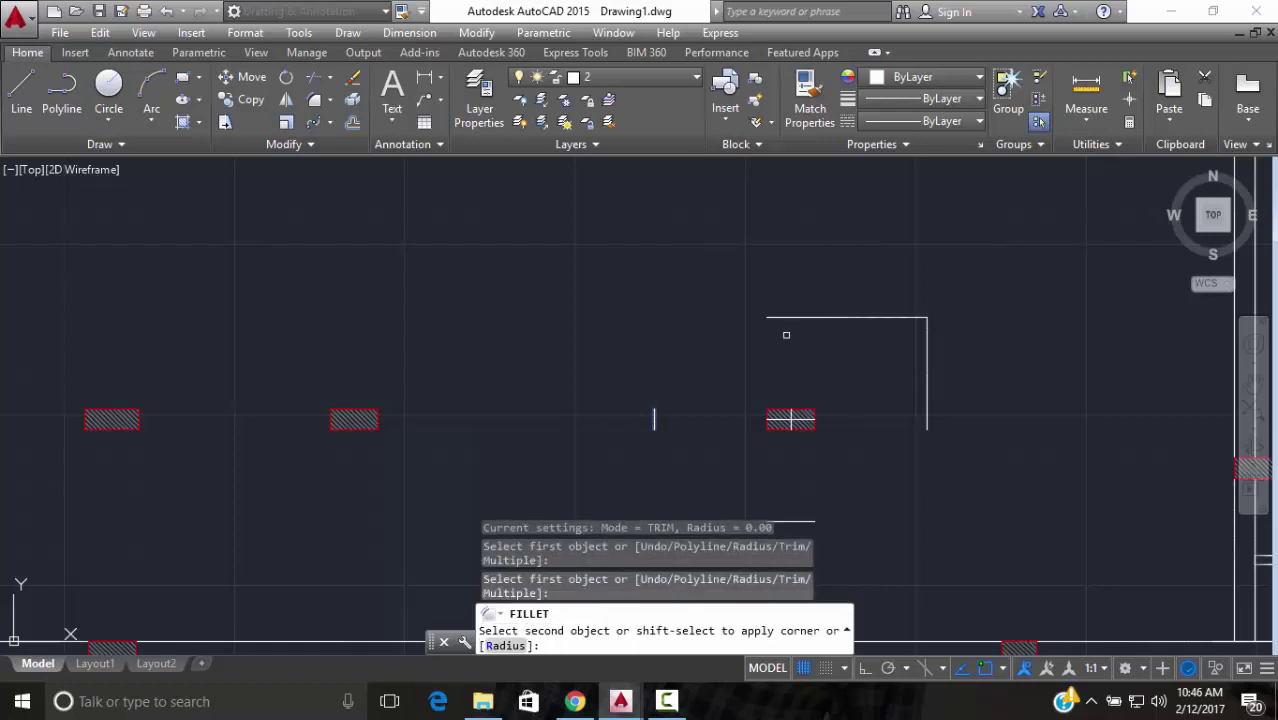
pyautogui.click(797, 318)
# Fillet the lower offset line with the left and right offset lines at radius 0 to close the rectangle around the column
pyautogui.press('Return')
pyautogui.click(778, 520)
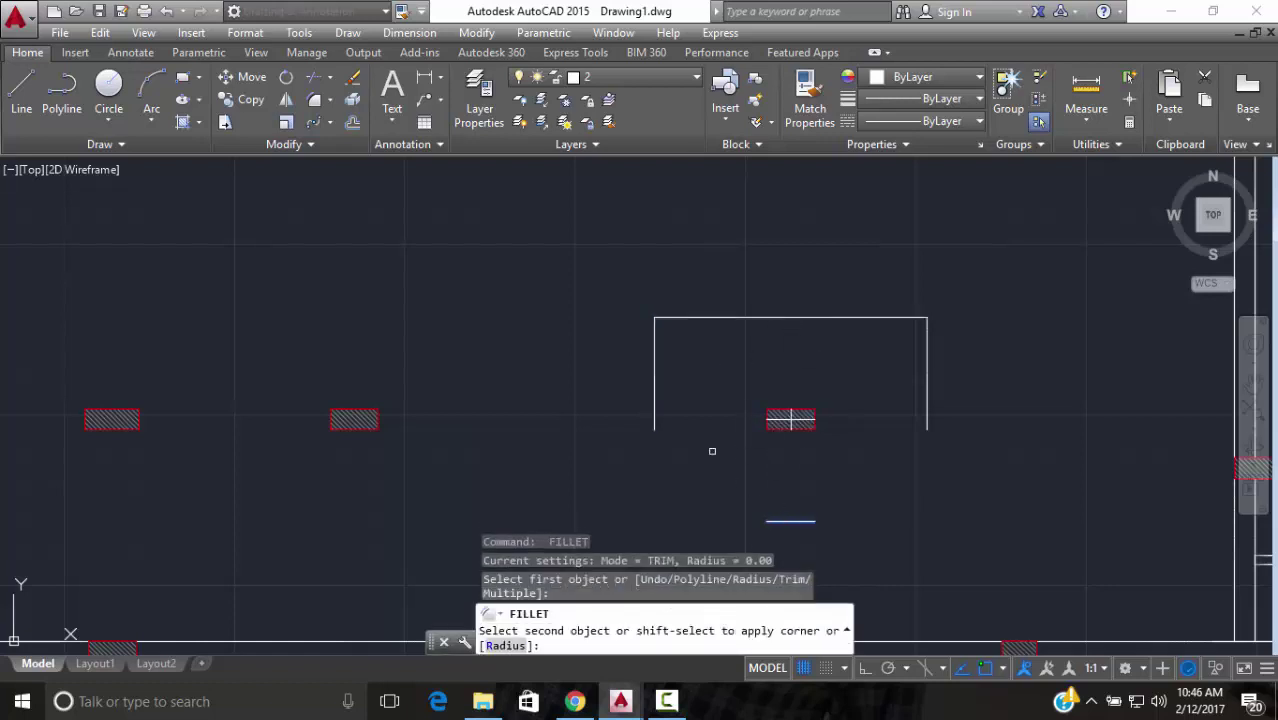
pyautogui.click(657, 413)
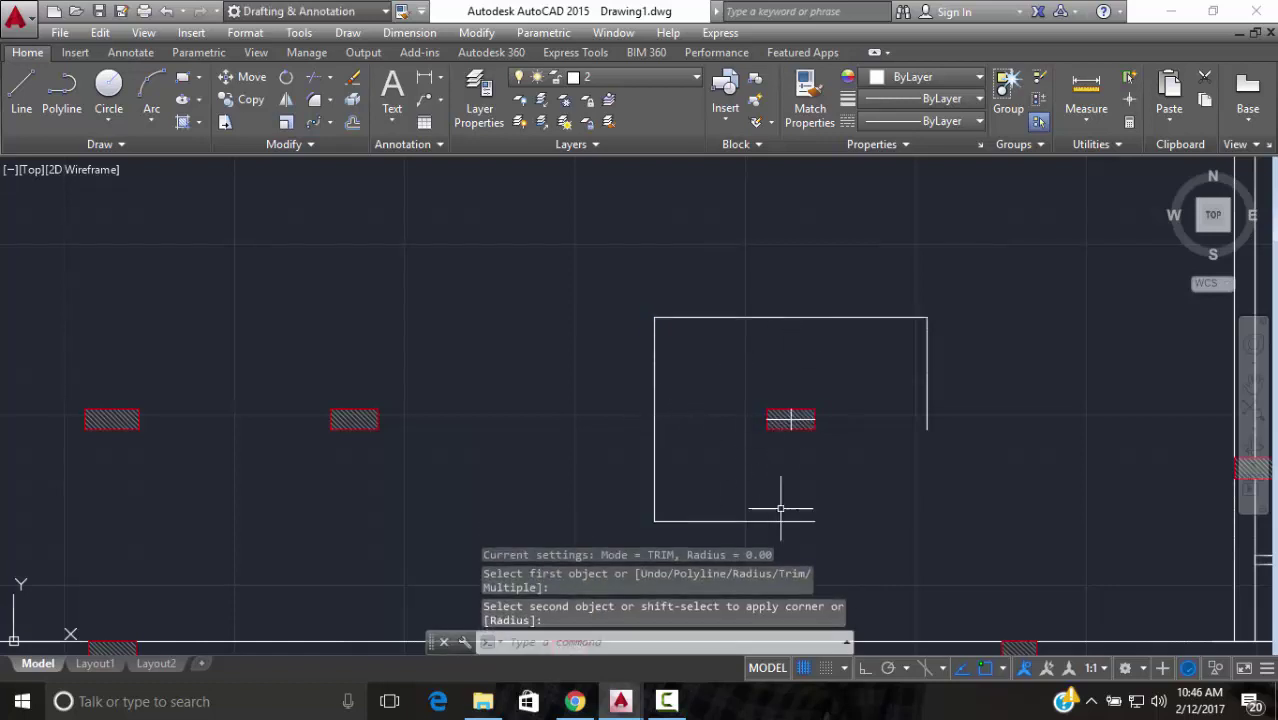
pyautogui.press('Return')
pyautogui.click(804, 520)
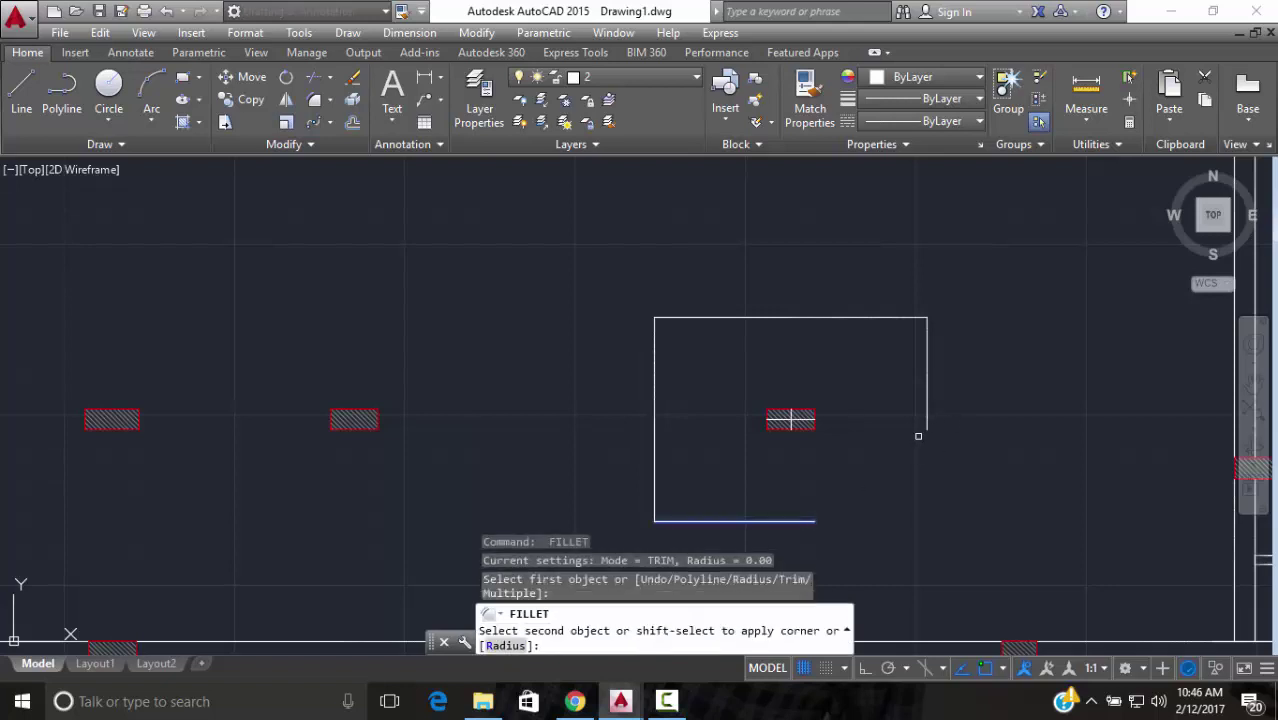
pyautogui.press('Escape')
# Erase the horizontal and vertical centre lines crossing the hatched column
pyautogui.scroll(4, 807, 422)
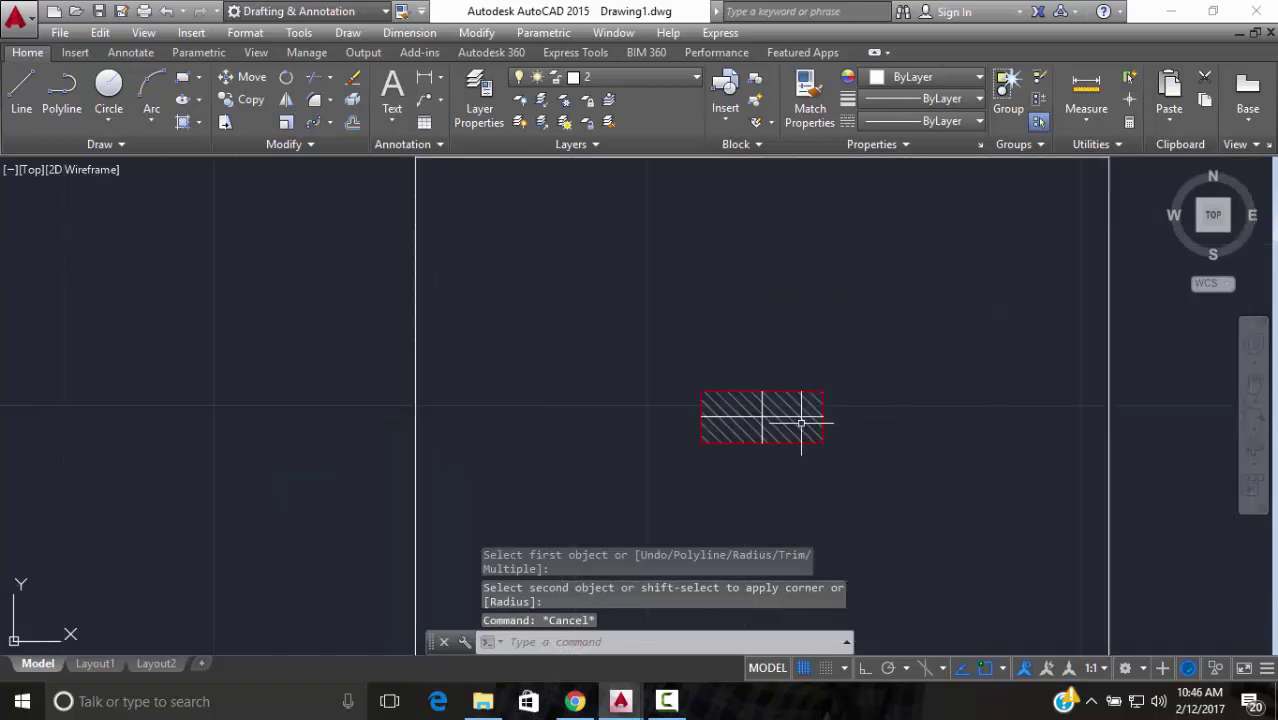
pyautogui.scroll(5, 801, 424)
pyautogui.click(722, 421)
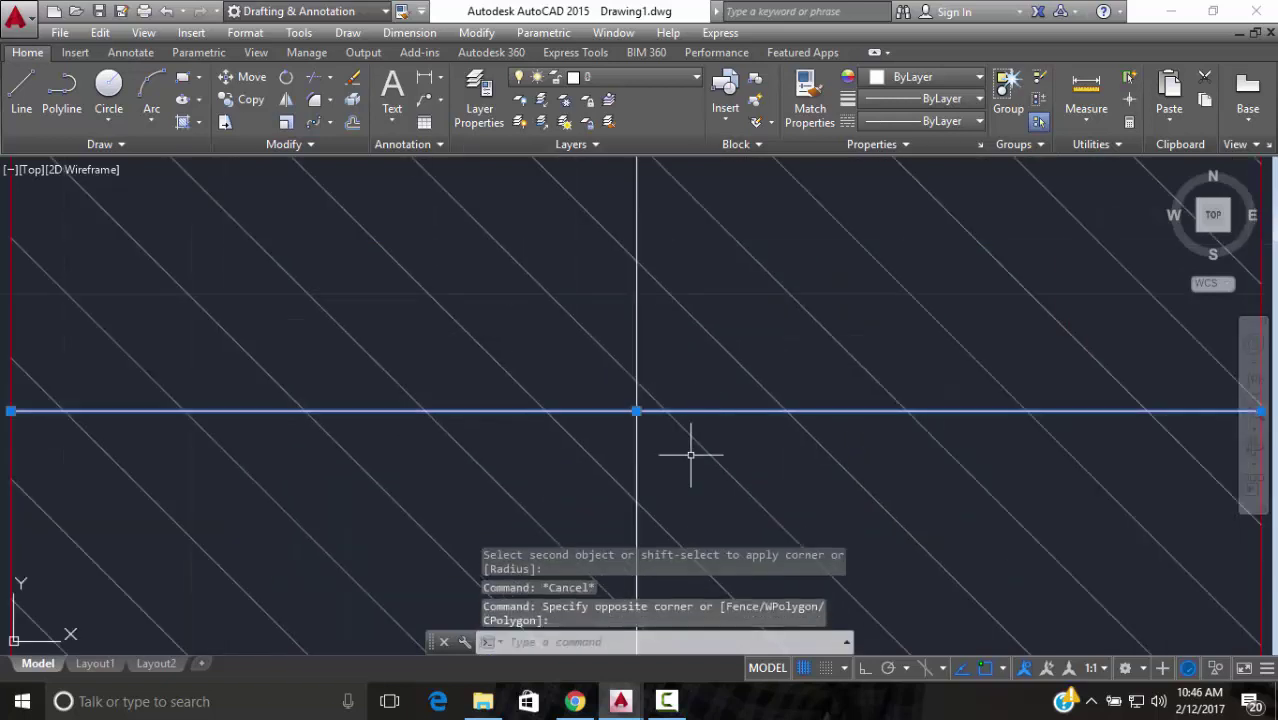
pyautogui.click(650, 450)
pyautogui.click(631, 457)
pyautogui.write('e')
pyautogui.press('Return')
pyautogui.scroll(-5, 705, 419)
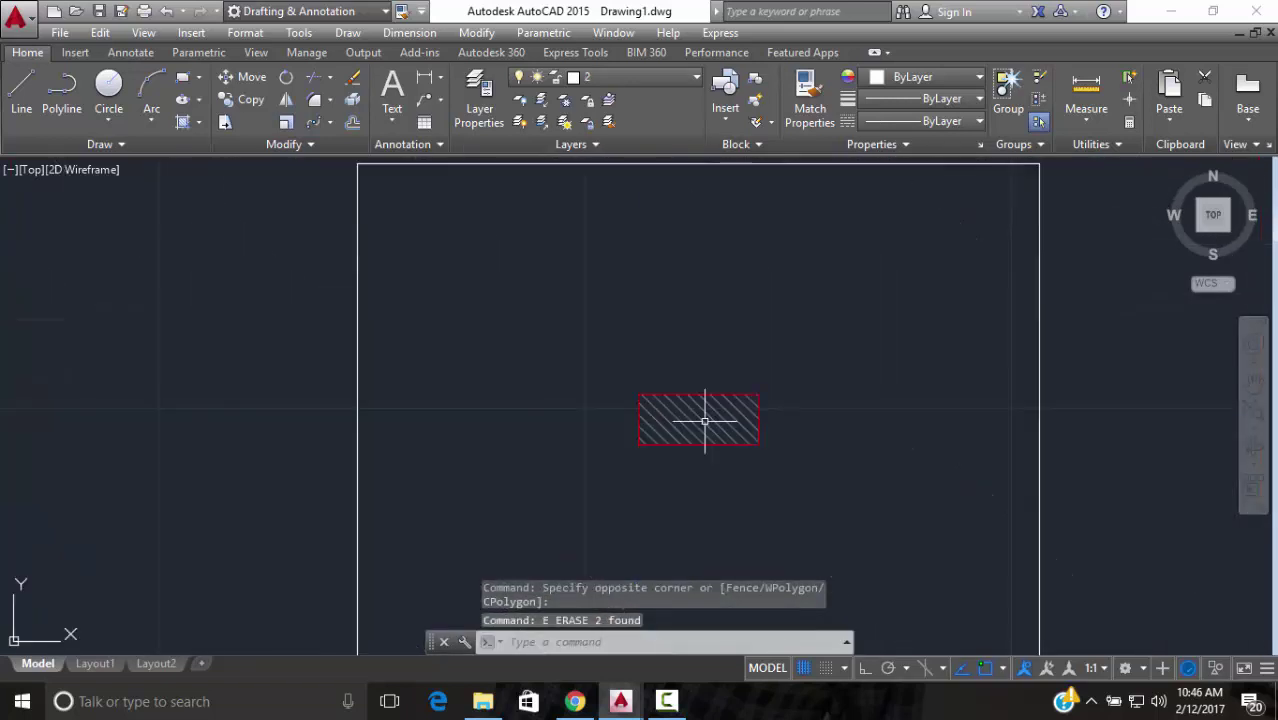
# Draw a line on layer x- b along the full upper edge of the rectangle around the hatched column
pyautogui.scroll(-1, 705, 419)
pyautogui.scroll(1, 705, 419)
pyautogui.scroll(-1, 706, 425)
pyautogui.scroll(2, 650, 300)
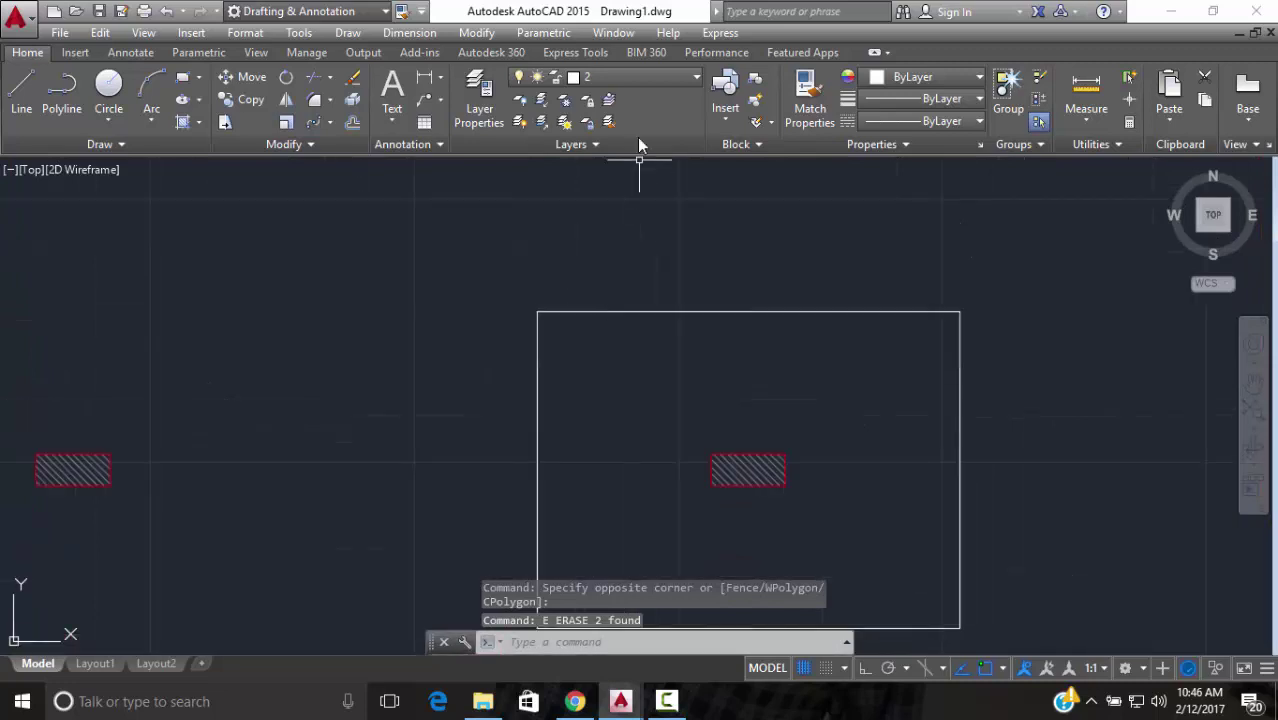
pyautogui.click(624, 81)
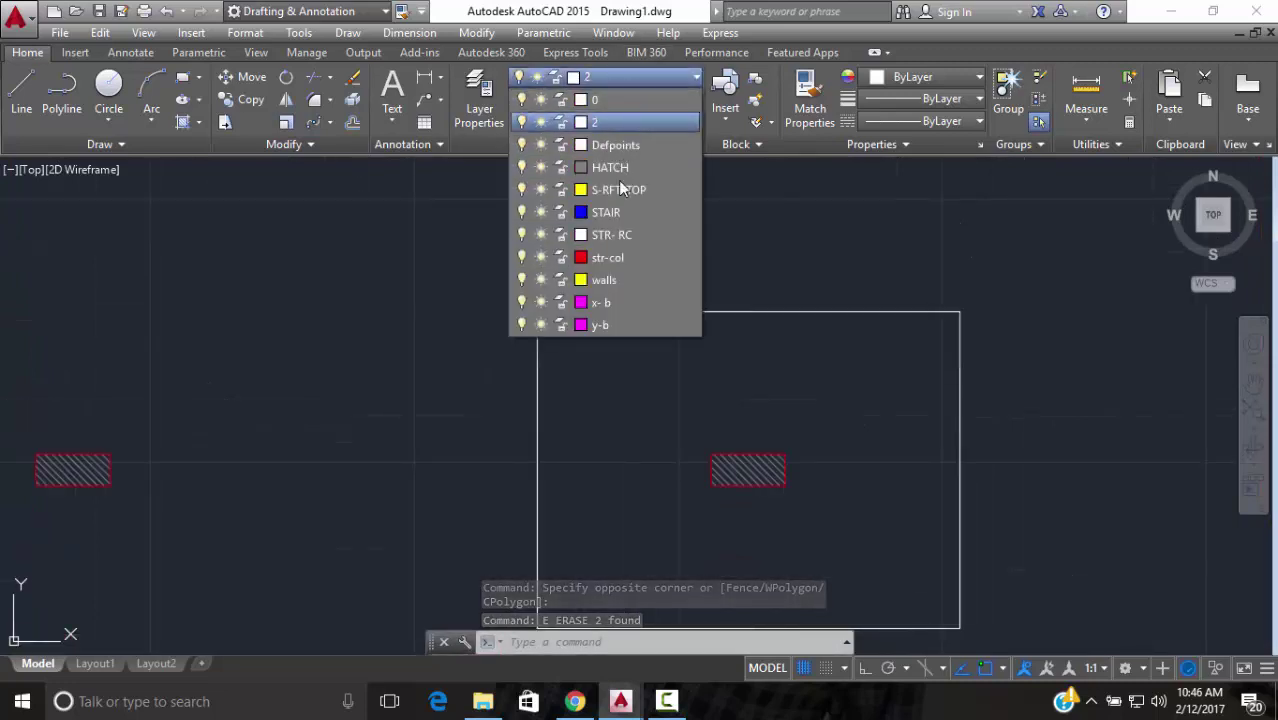
pyautogui.click(612, 301)
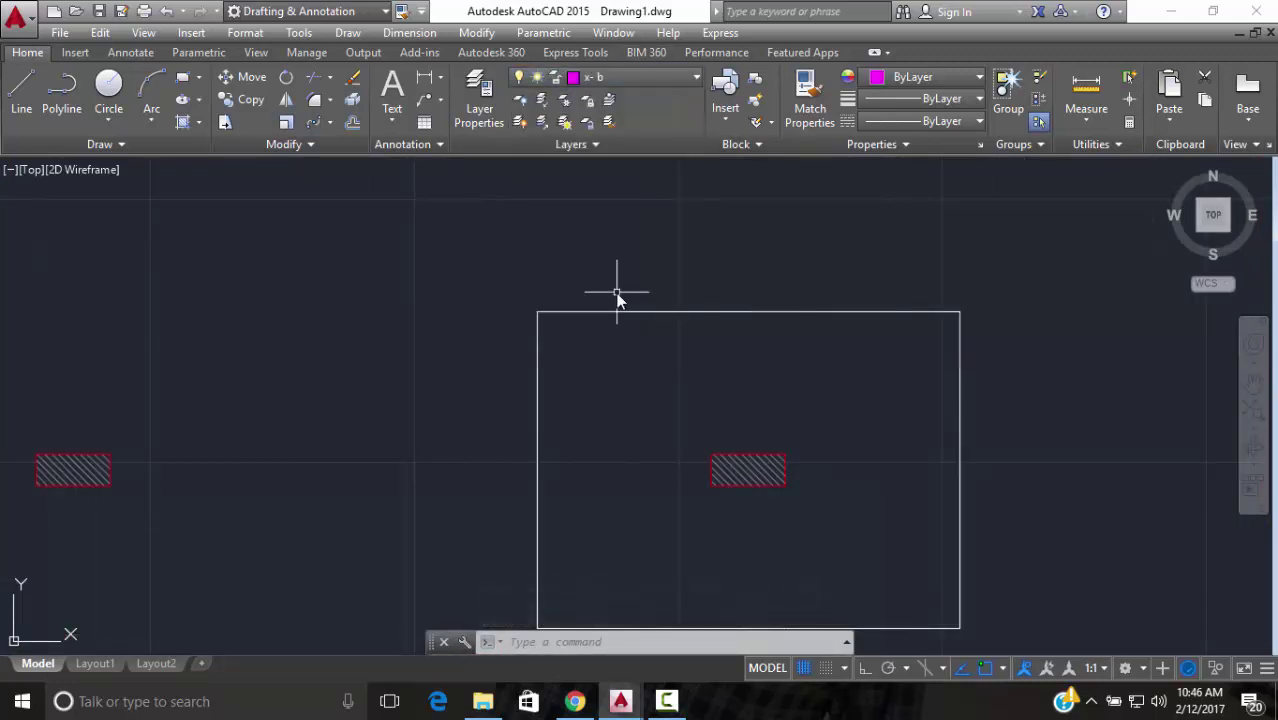
pyautogui.write('l')
pyautogui.press('Return')
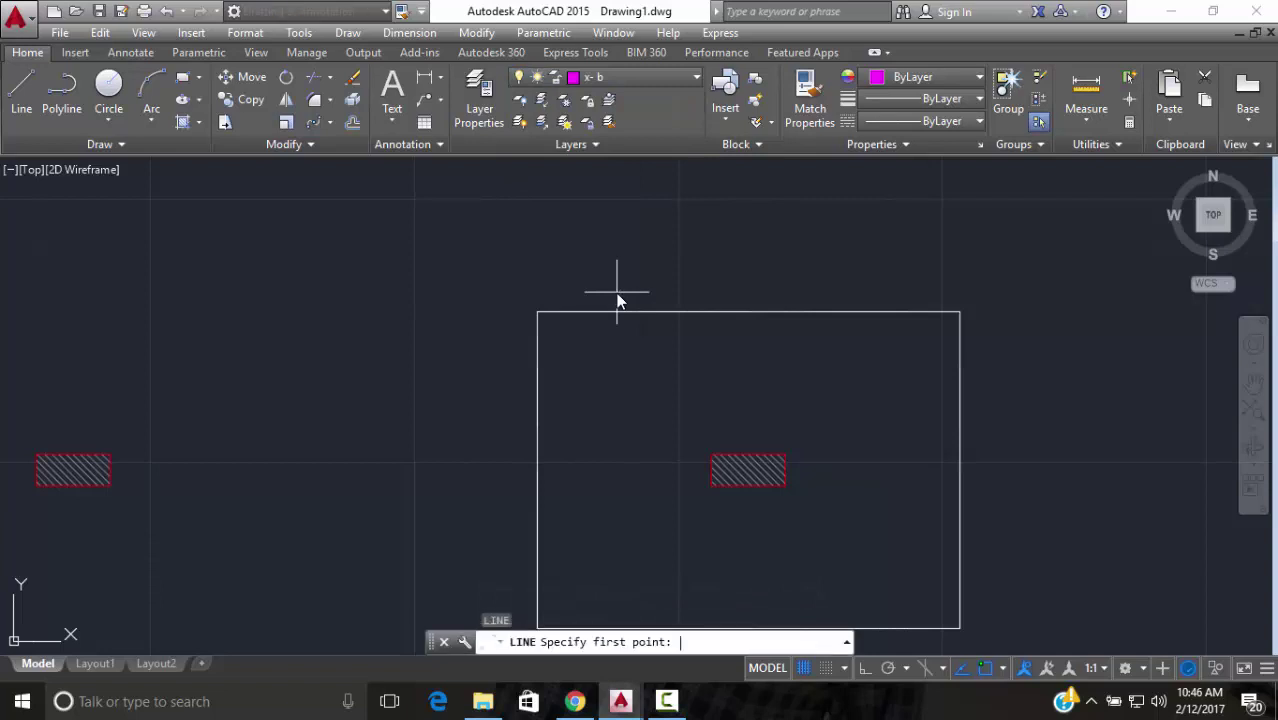
pyautogui.click(538, 313)
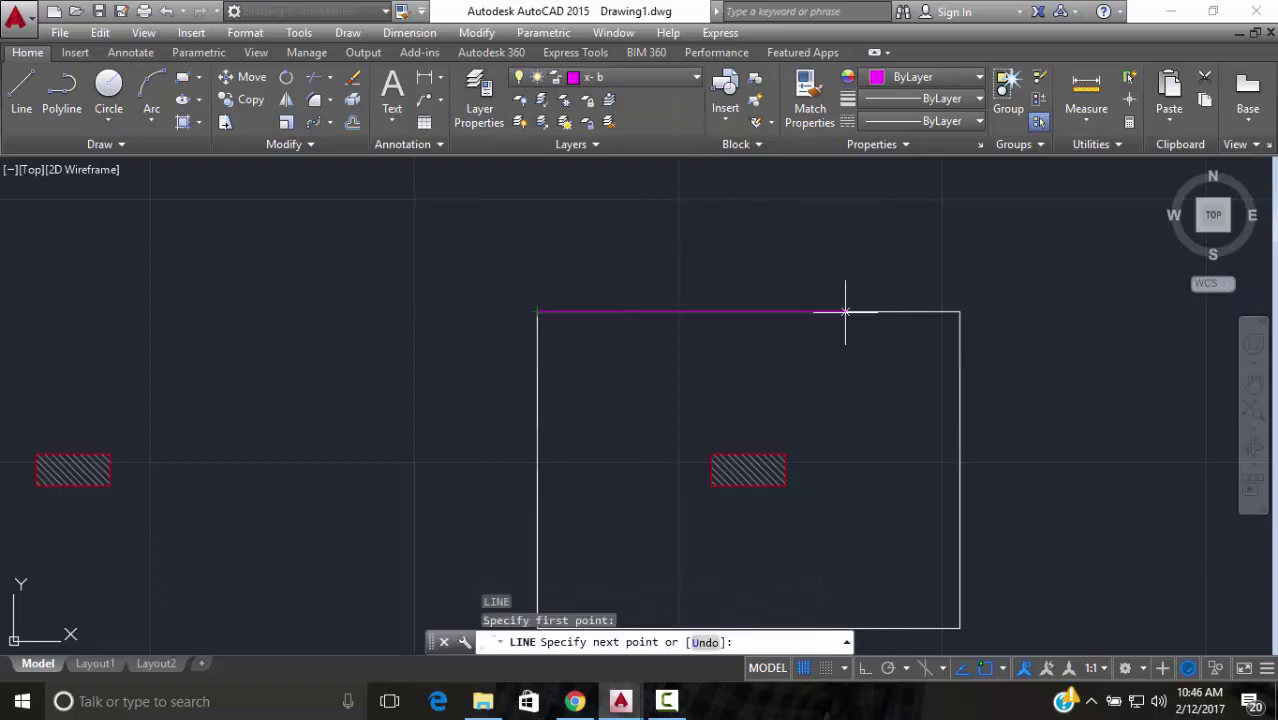
pyautogui.click(959, 312)
pyautogui.press('Escape')
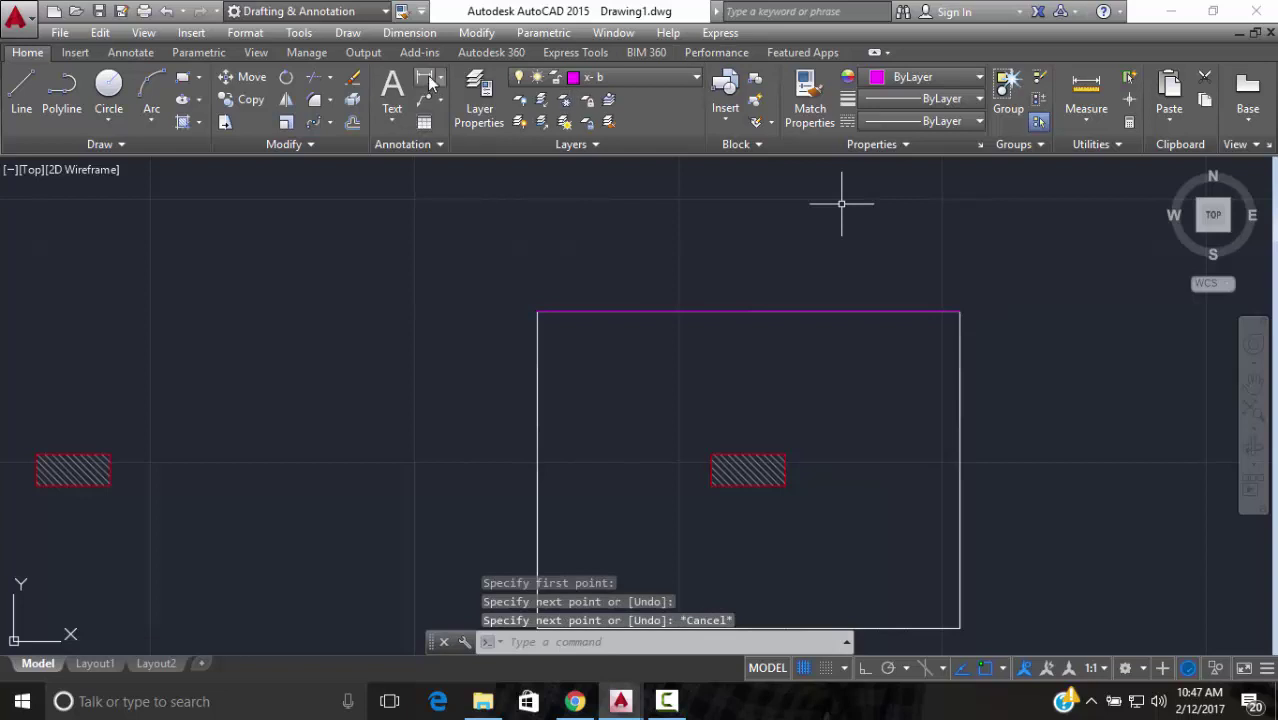
# Check the length of the rectangle's upper edge using a linear dimension preview
pyautogui.click(427, 79)
pyautogui.click(537, 312)
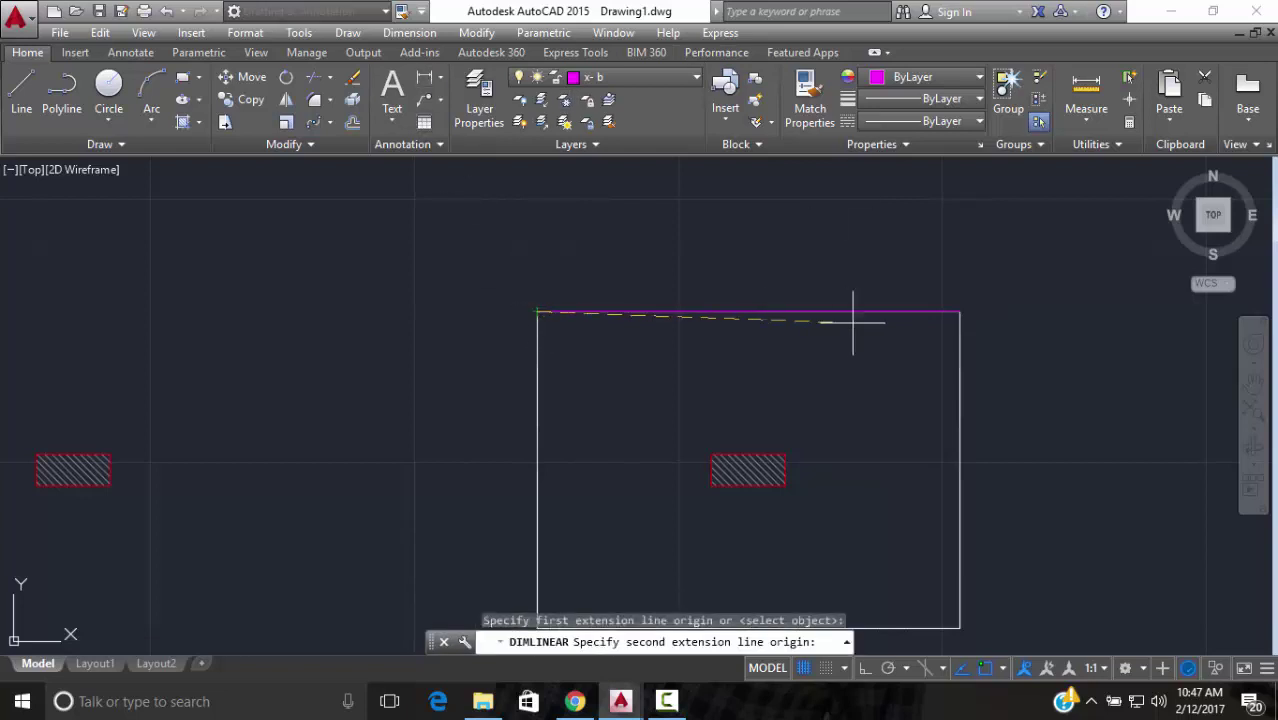
pyautogui.click(959, 312)
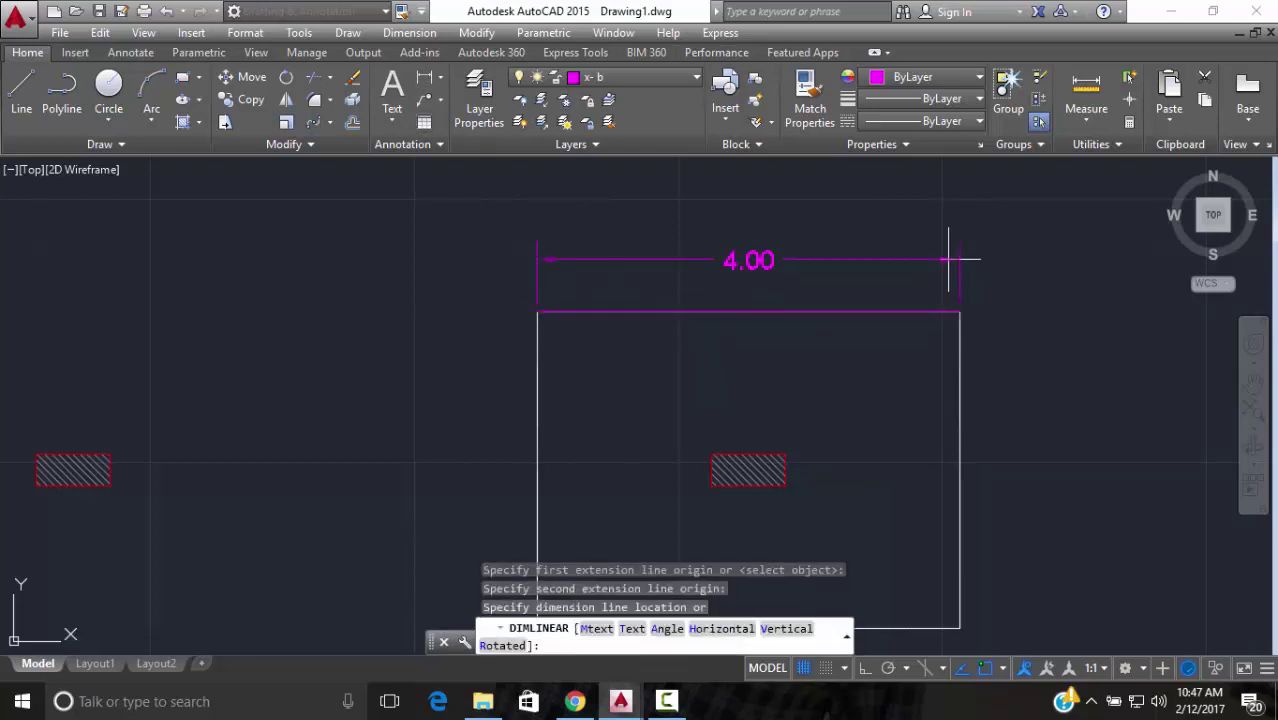
pyautogui.press('Escape')
# Try to draw a short sloped line outward from the magenta line's right end, and erase it
pyautogui.scroll(6, 911, 282)
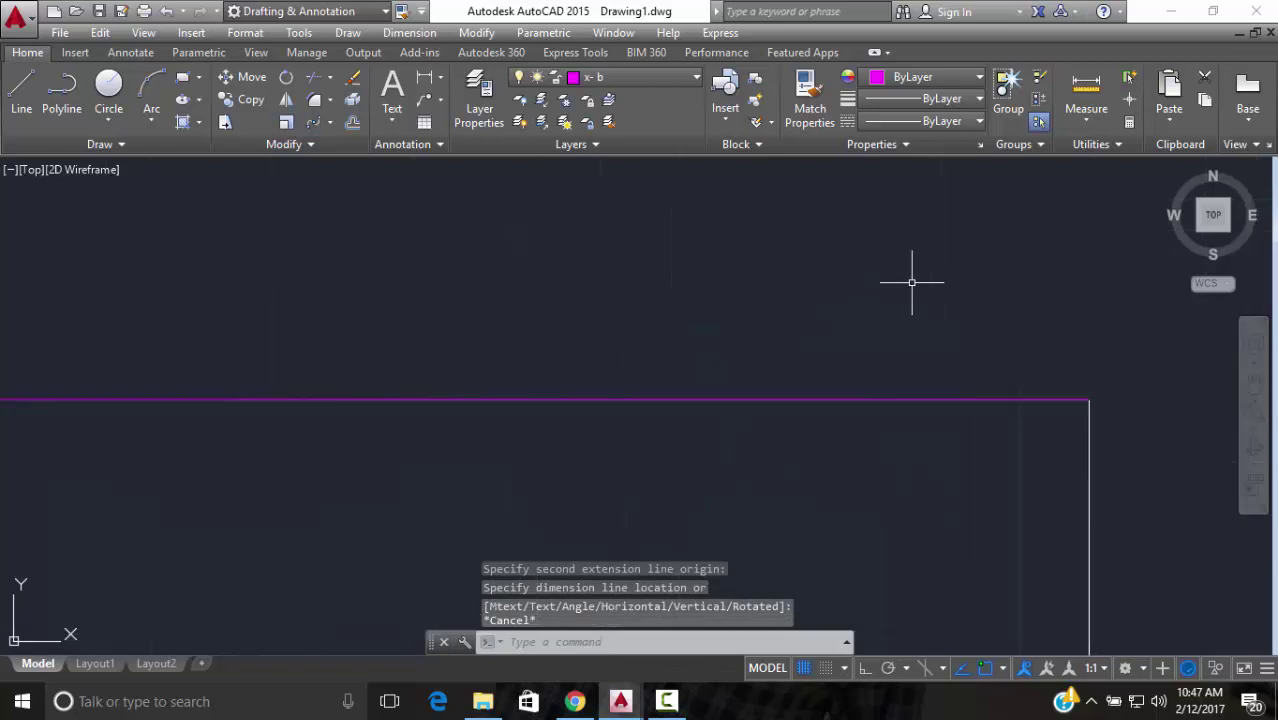
pyautogui.scroll(-4, 911, 282)
pyautogui.write('l')
pyautogui.press('Return')
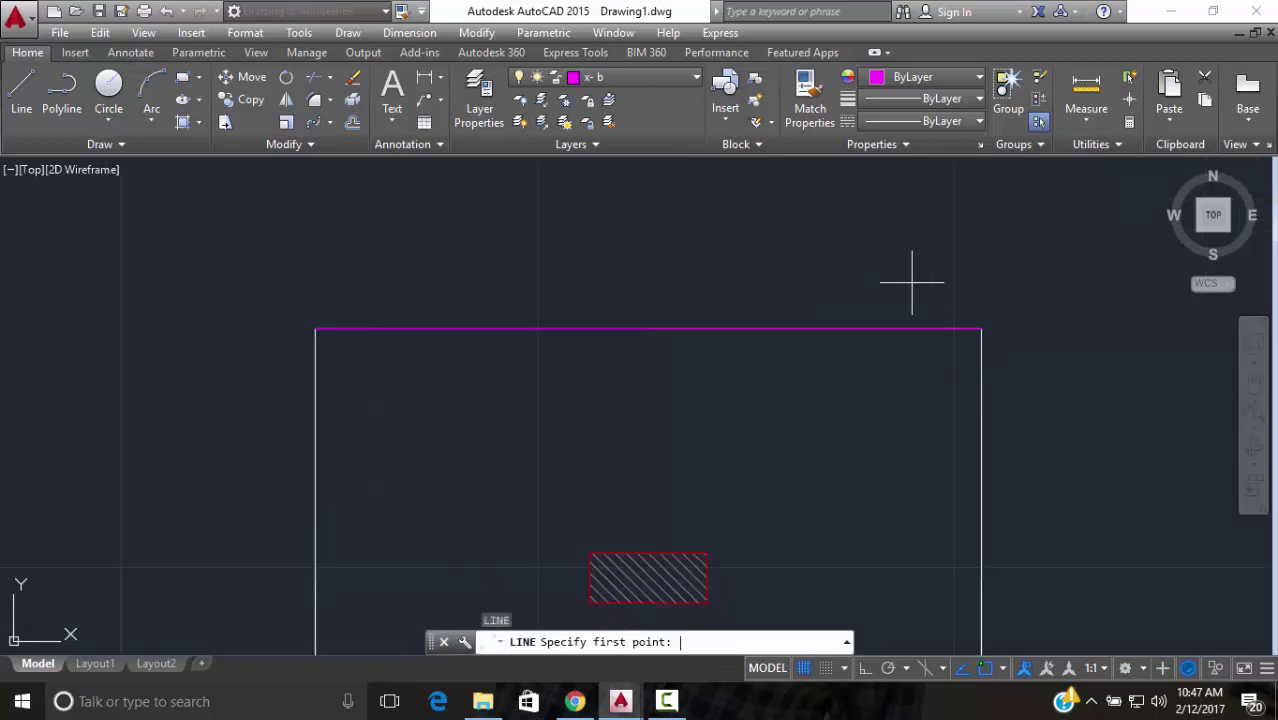
pyautogui.scroll(2, 978, 353)
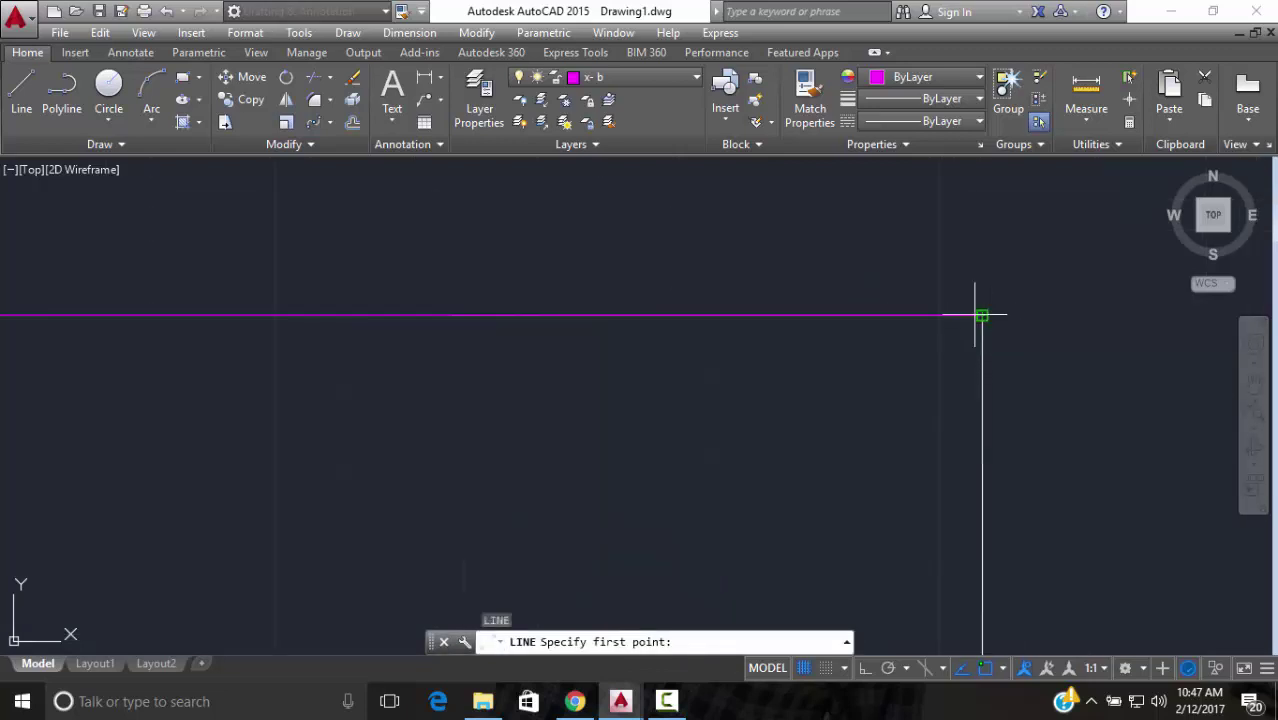
pyautogui.click(982, 316)
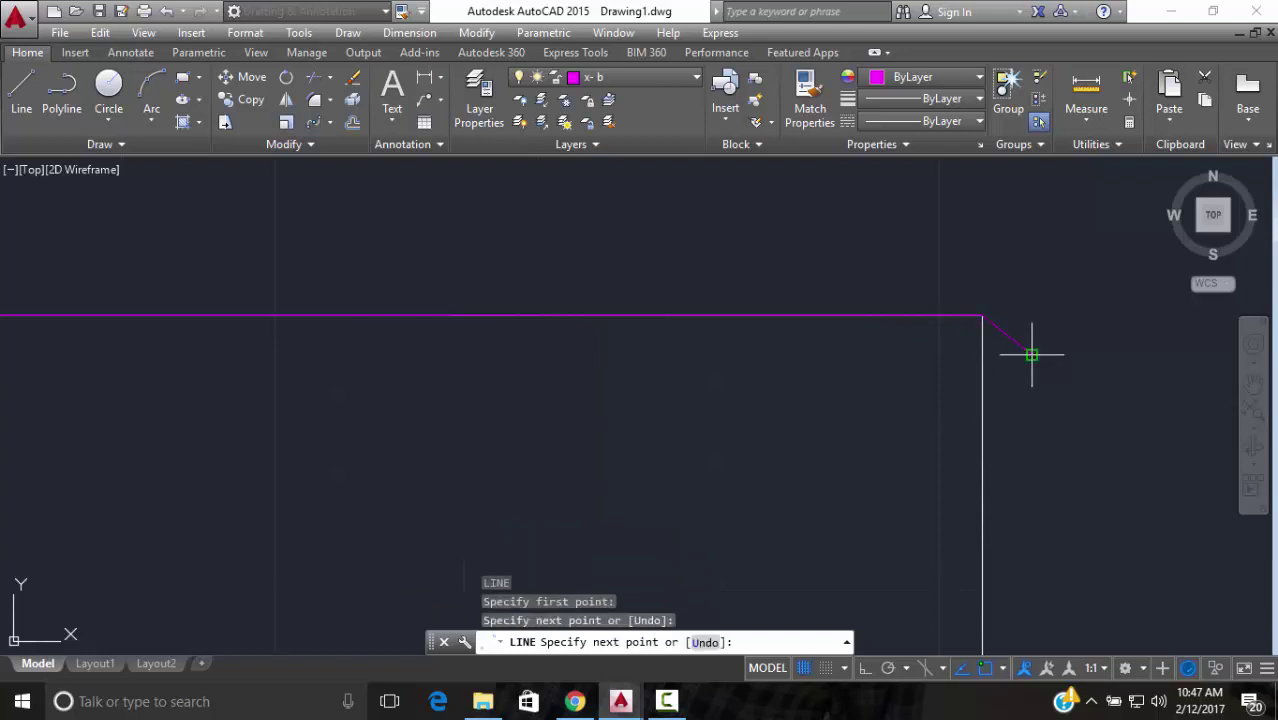
pyautogui.press('Escape')
pyautogui.scroll(-2, 1064, 338)
pyautogui.click(1030, 324)
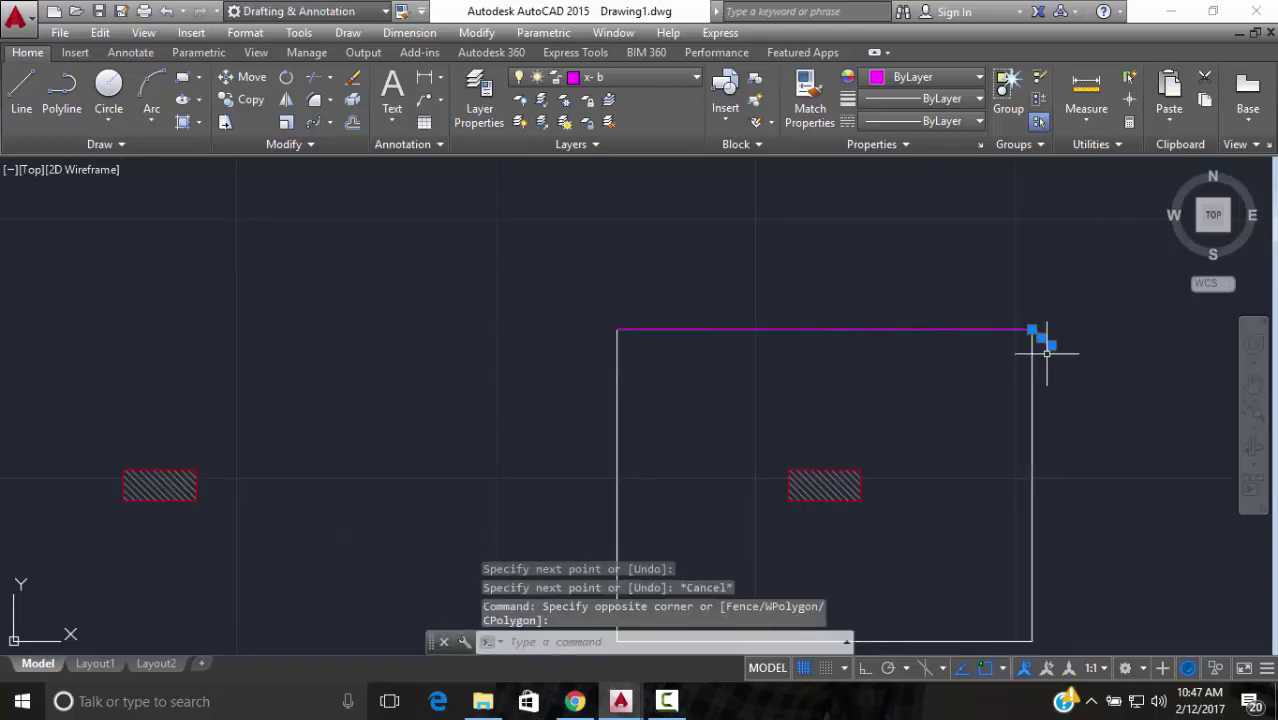
pyautogui.click(1060, 352)
pyautogui.write('e')
pyautogui.press('Return')
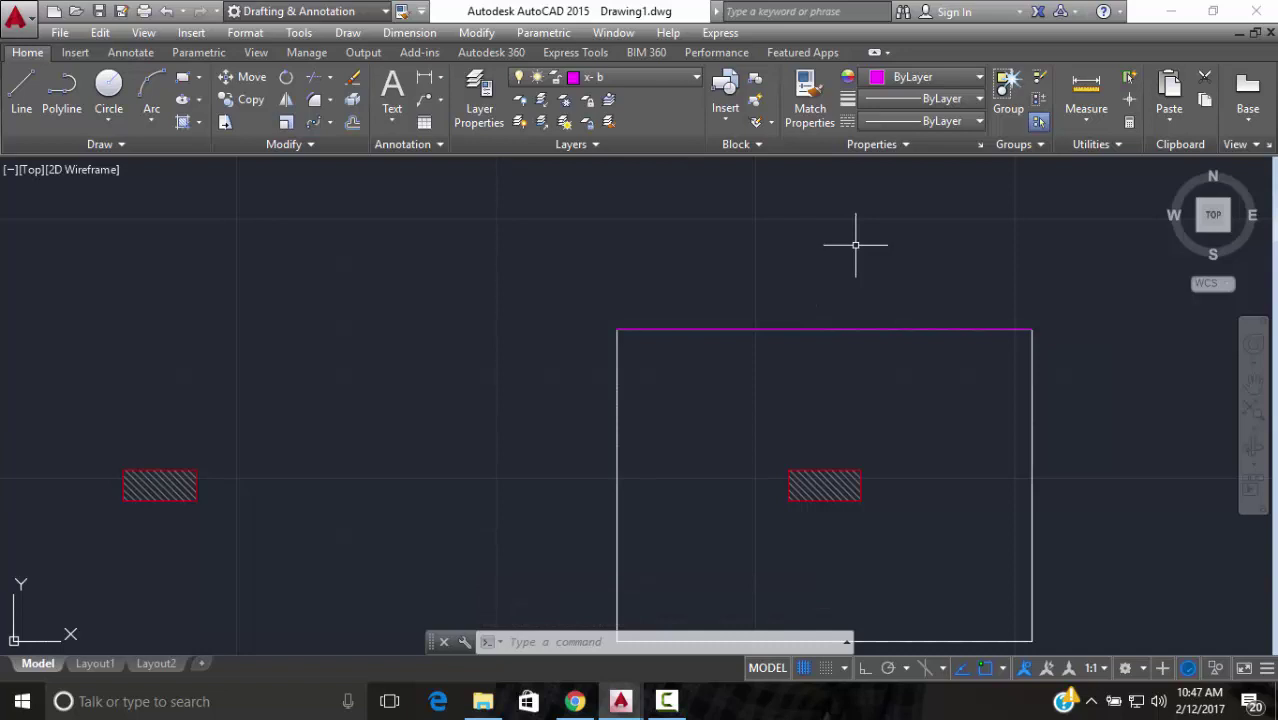
# Draw a short hook line sloping outward and downward from the right end of the magenta bar line
pyautogui.write('l')
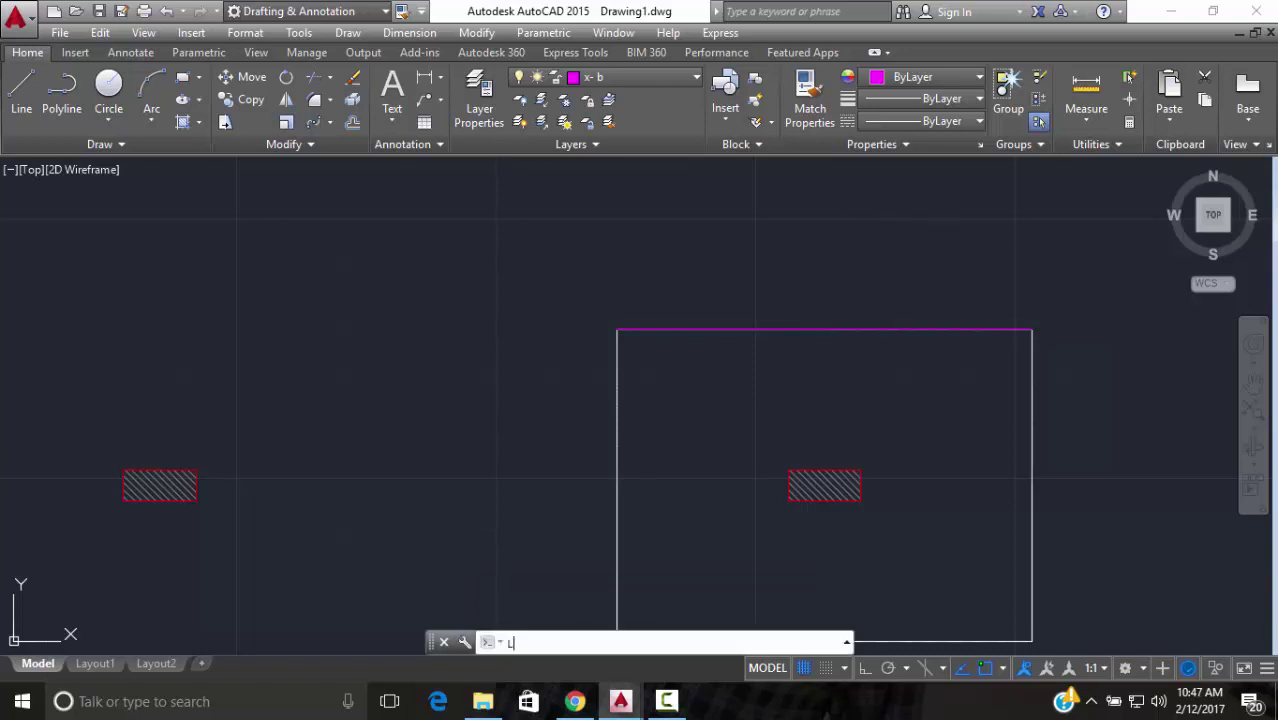
pyautogui.press('Return')
pyautogui.scroll(2, 1037, 318)
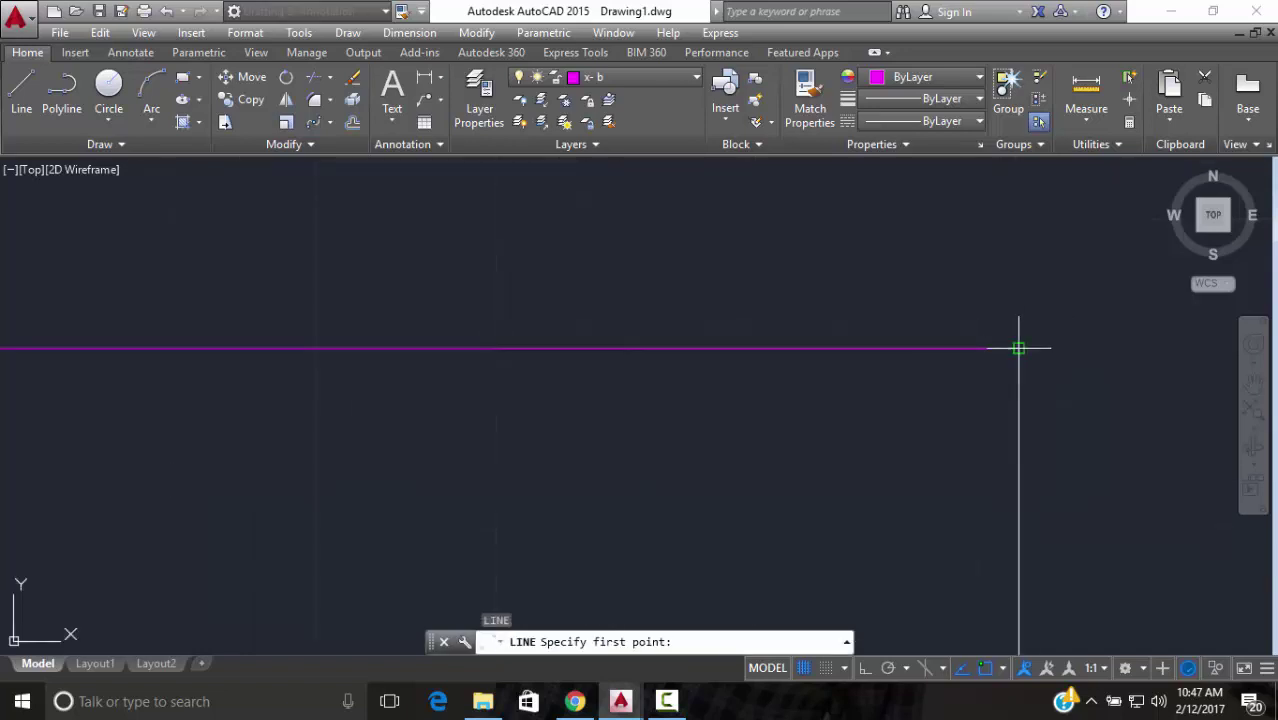
pyautogui.click(1018, 348)
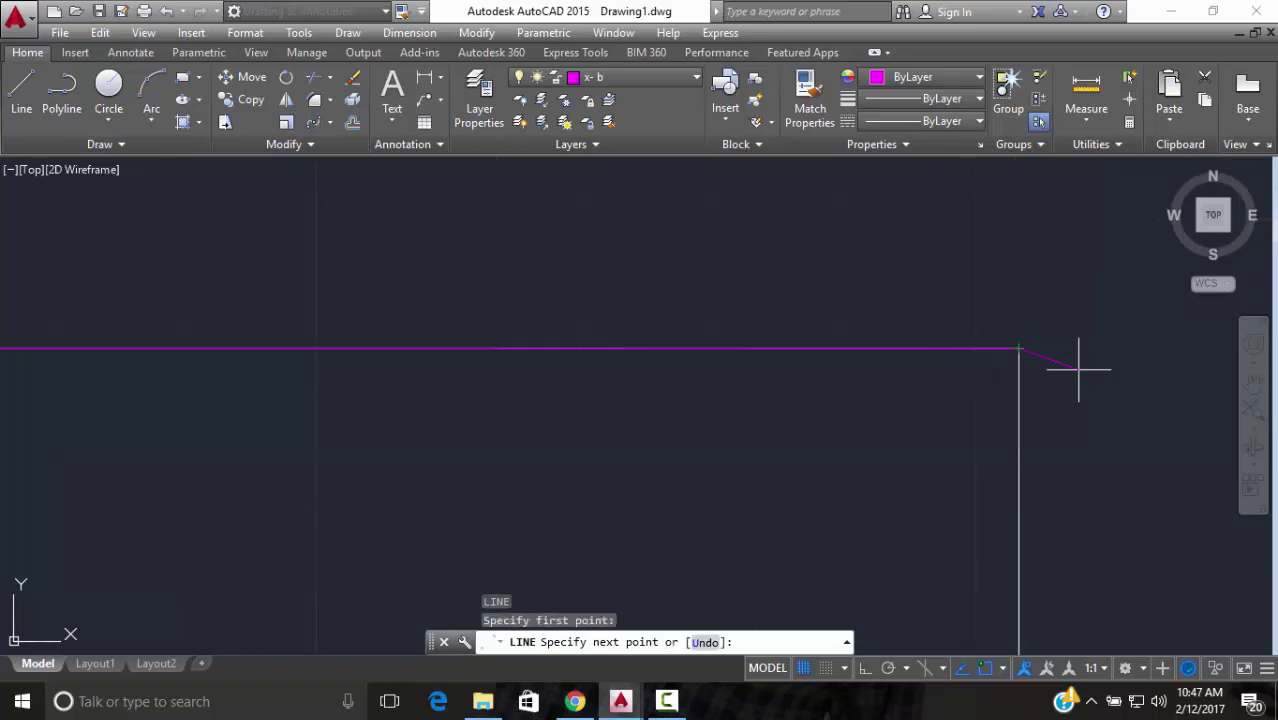
pyautogui.click(1078, 369)
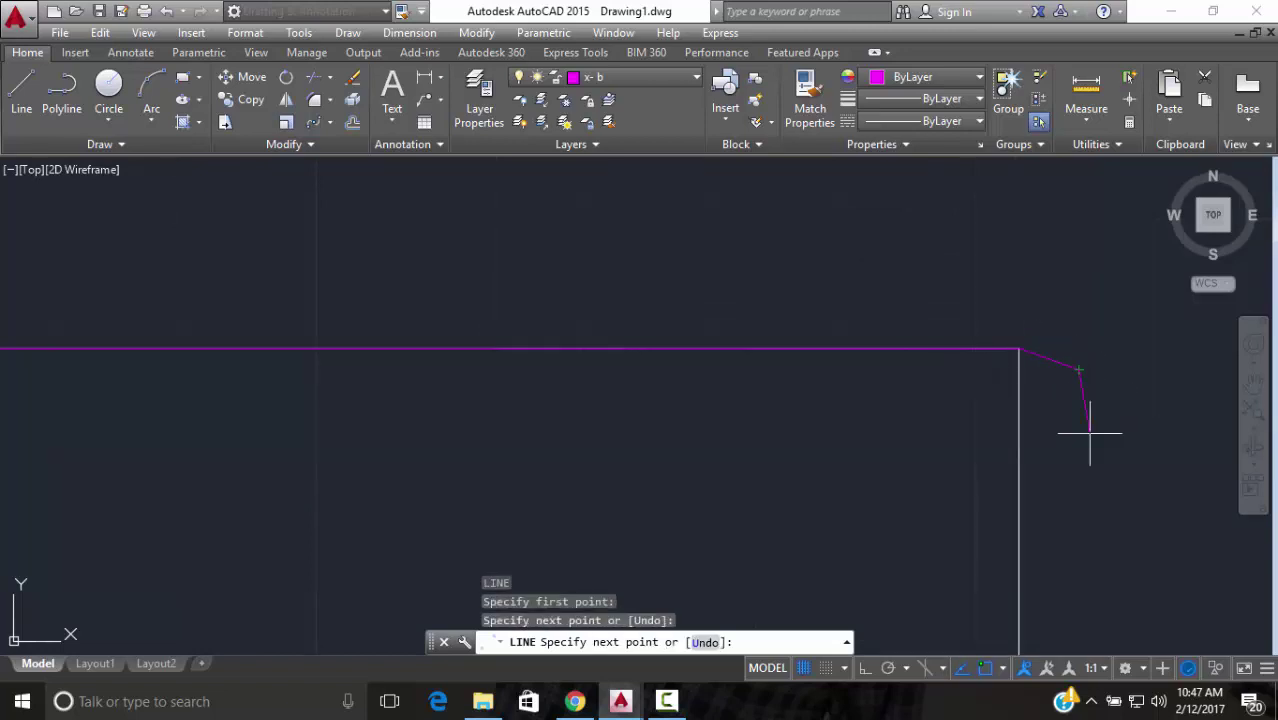
pyautogui.press('Escape')
pyautogui.scroll(-4, 1090, 433)
# Mirror the short hook line about the vertical axis through the magenta line's midpoint, keeping the source
pyautogui.click(1098, 386)
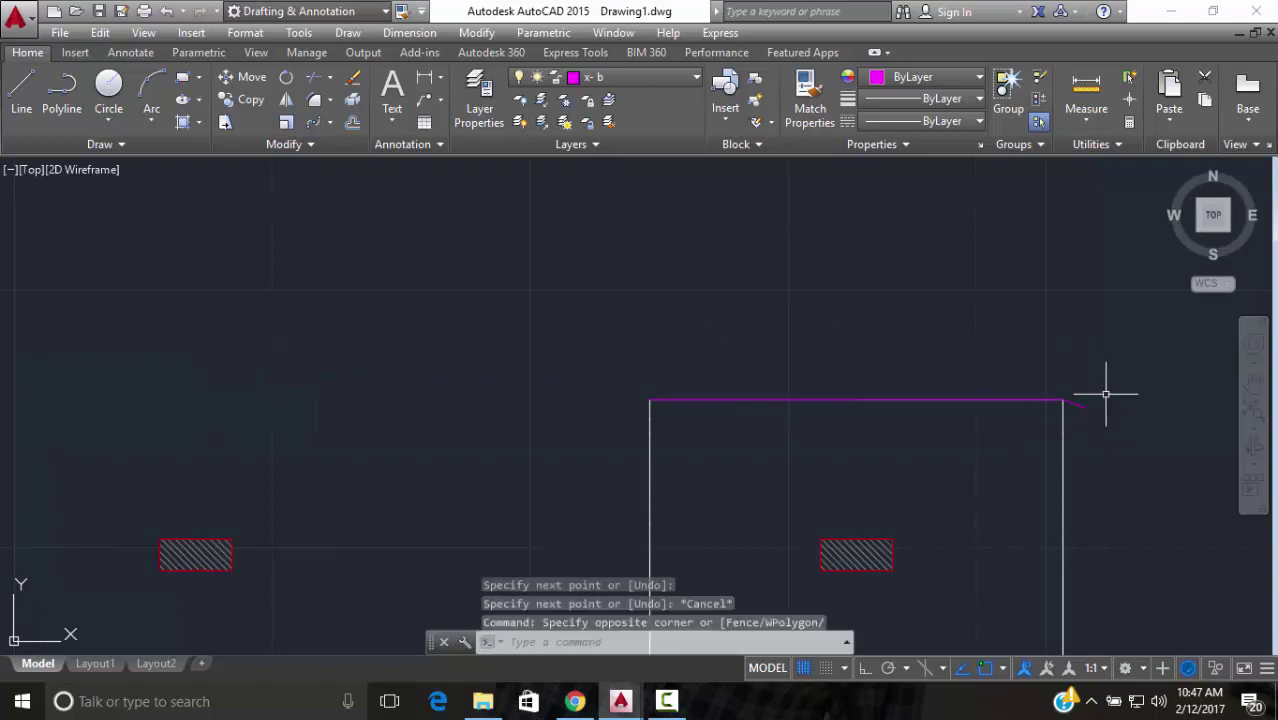
pyautogui.click(1106, 395)
pyautogui.click(1106, 393)
pyautogui.click(1080, 410)
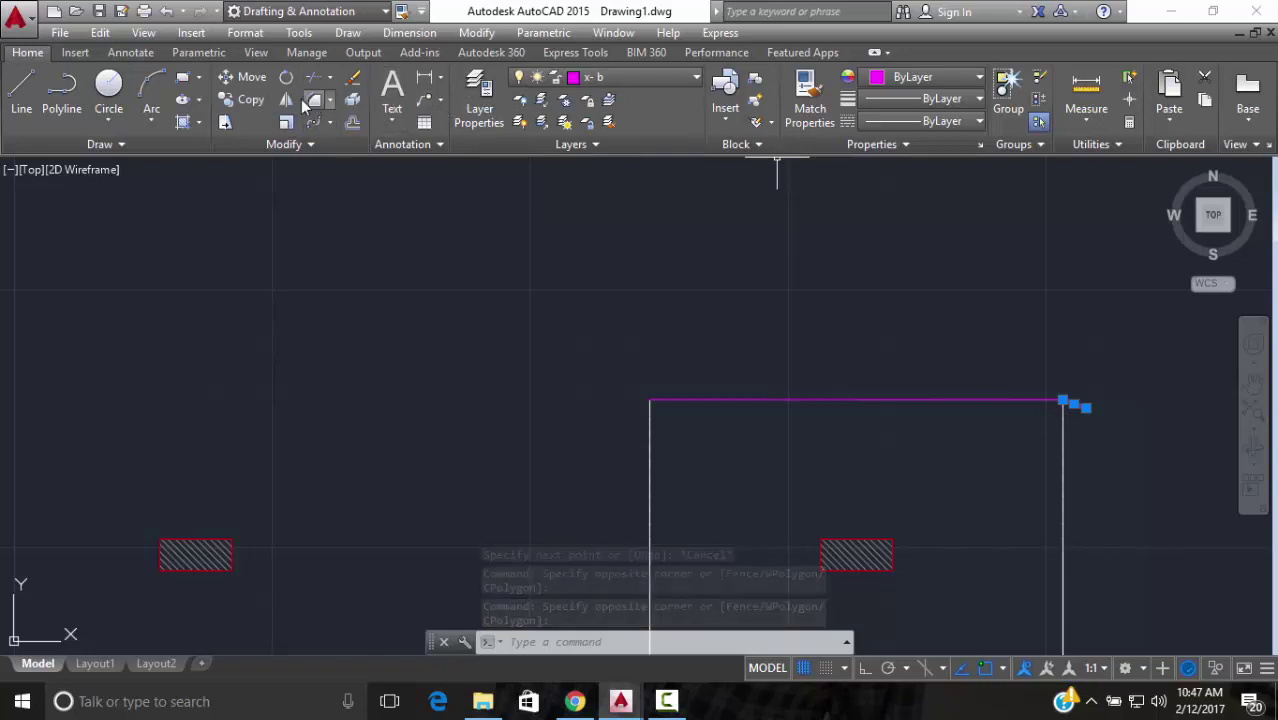
pyautogui.click(286, 99)
pyautogui.click(856, 400)
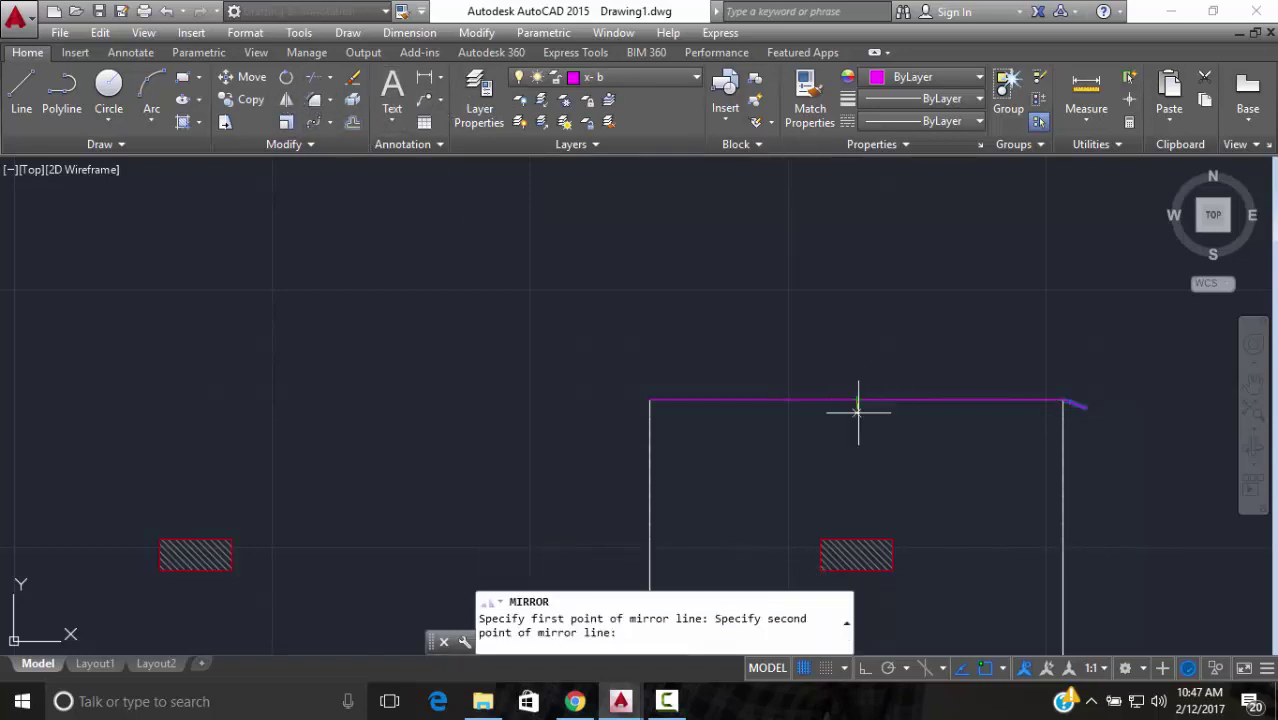
pyautogui.scroll(-4, 856, 480)
pyautogui.click(819, 516)
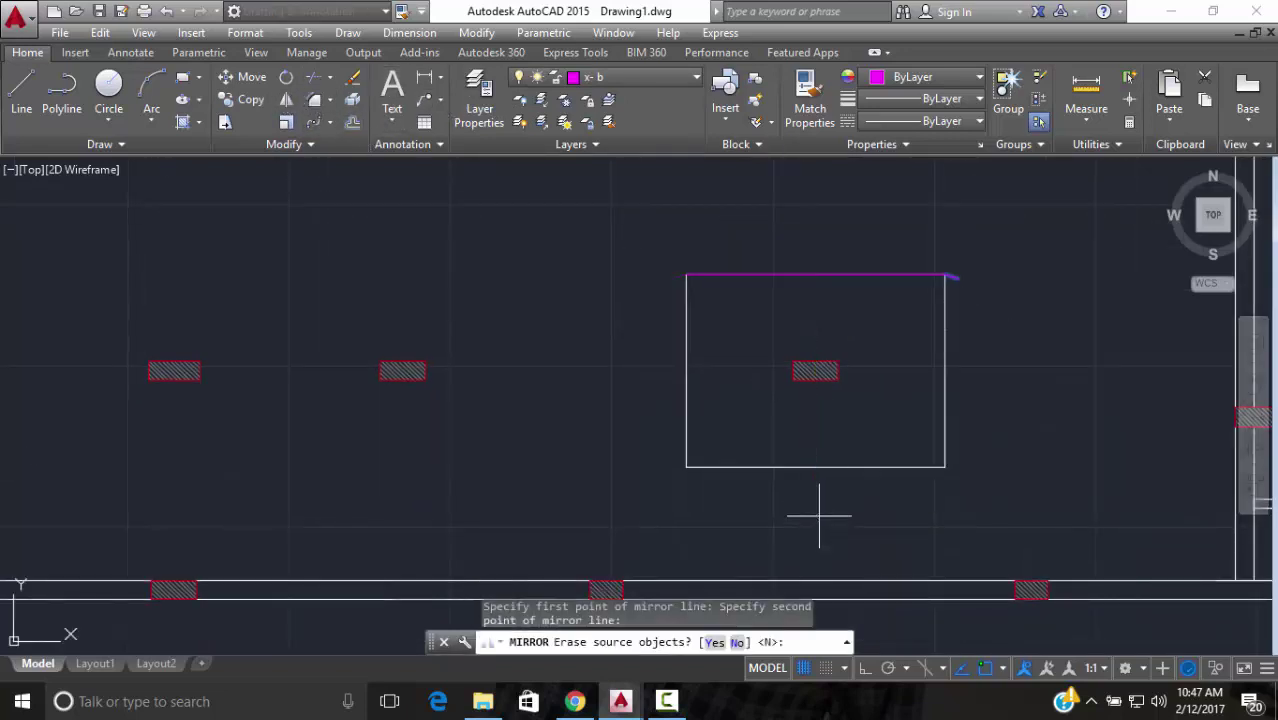
pyautogui.press('Return')
pyautogui.click(960, 318)
pyautogui.click(918, 334)
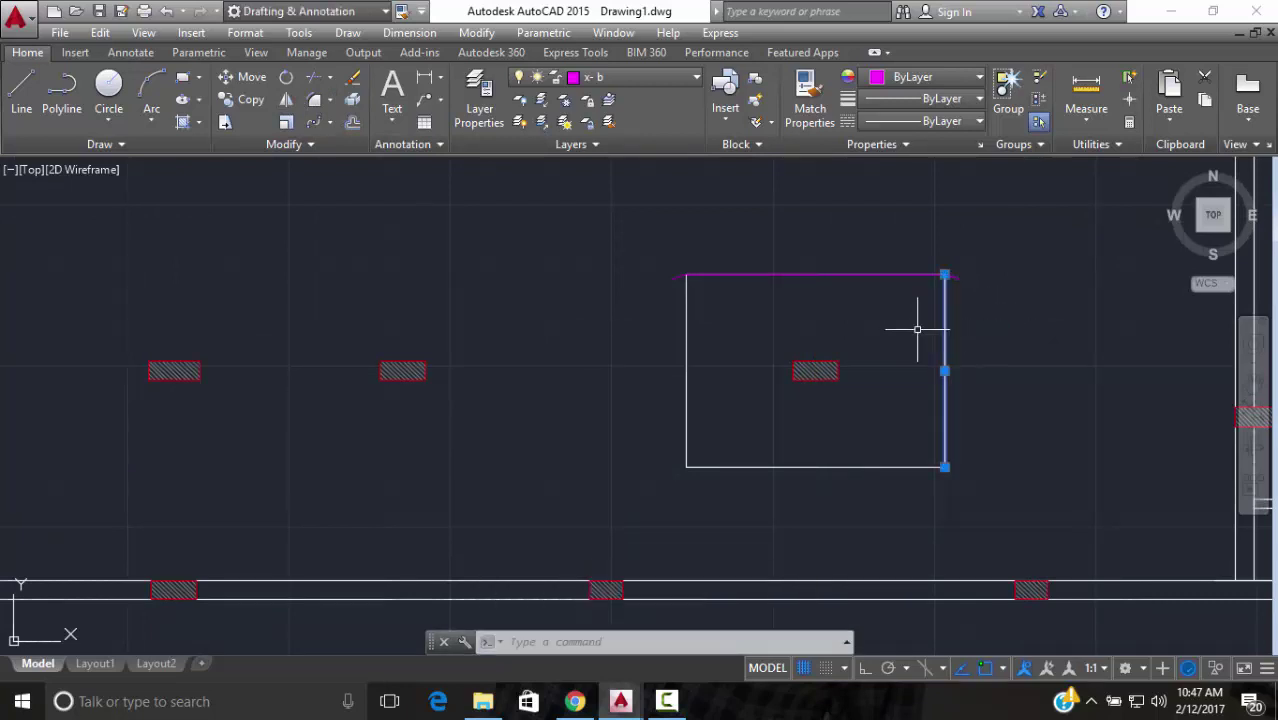
pyautogui.press('Escape')
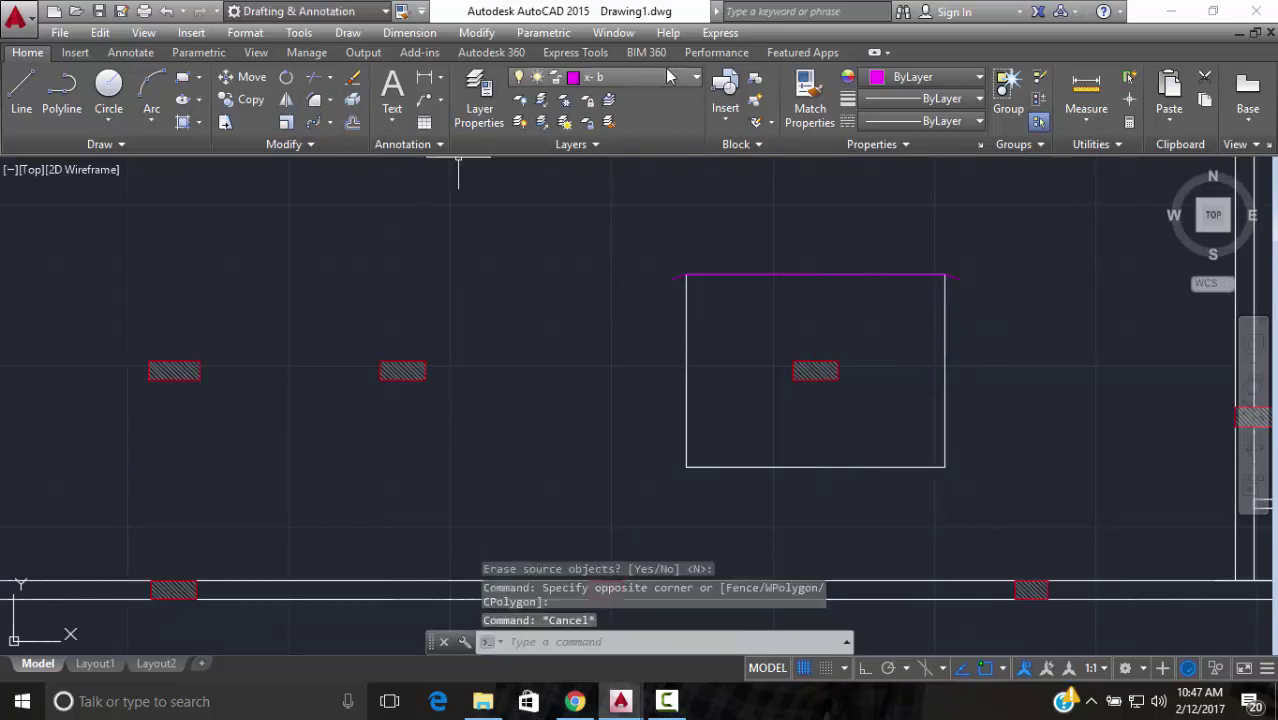
pyautogui.click(620, 77)
pyautogui.click(562, 290)
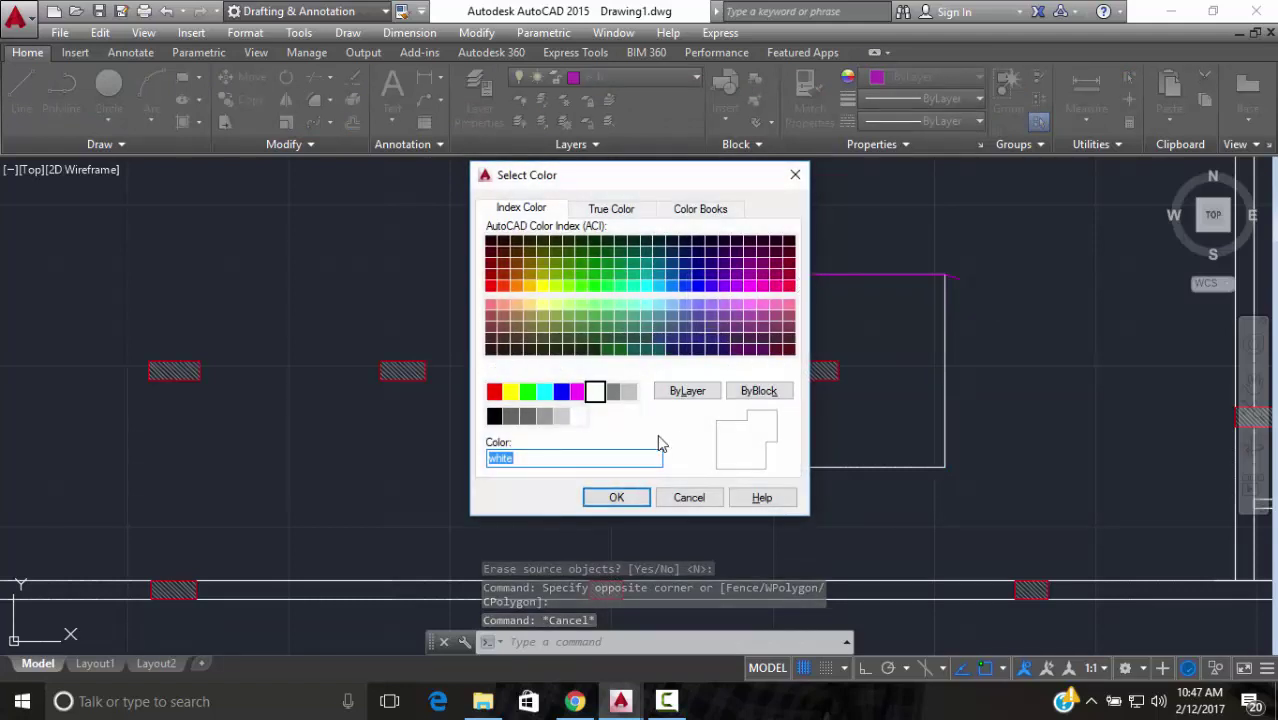
pyautogui.click(666, 496)
# Draw a line on layer 0 from the magenta line's midpoint to the midpoint of the rectangle's lower edge
pyautogui.click(588, 84)
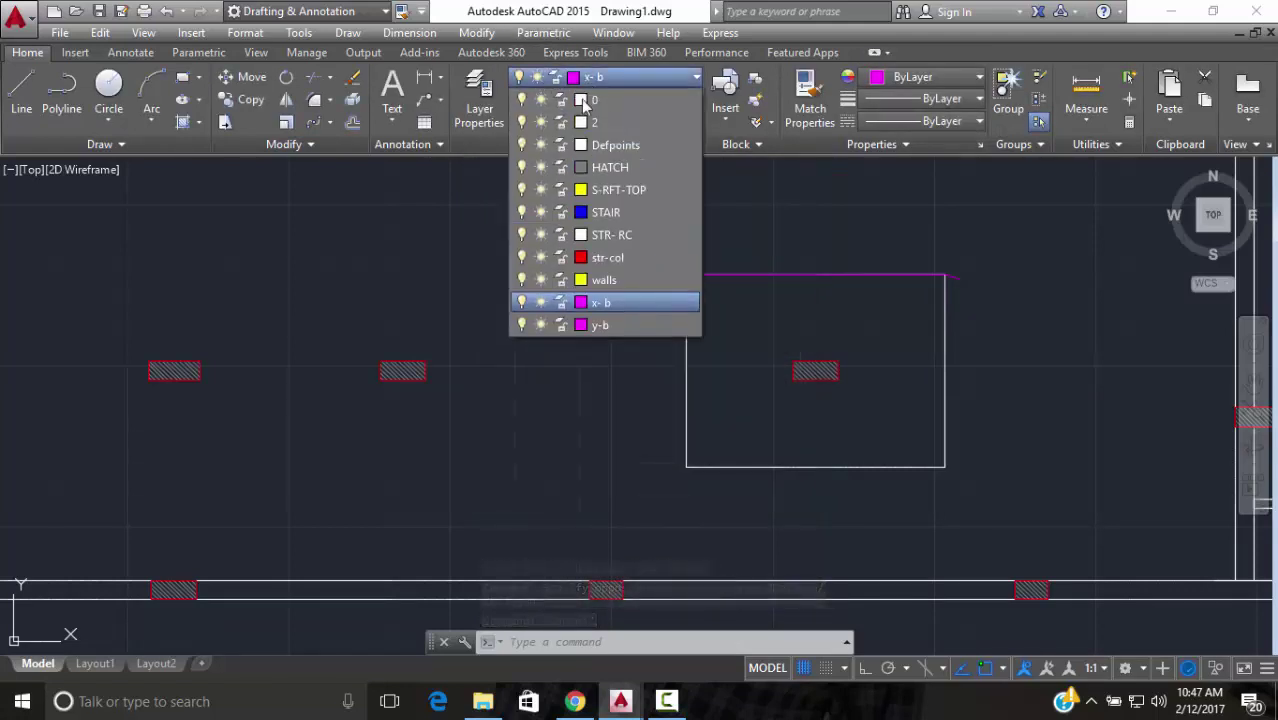
pyautogui.click(610, 104)
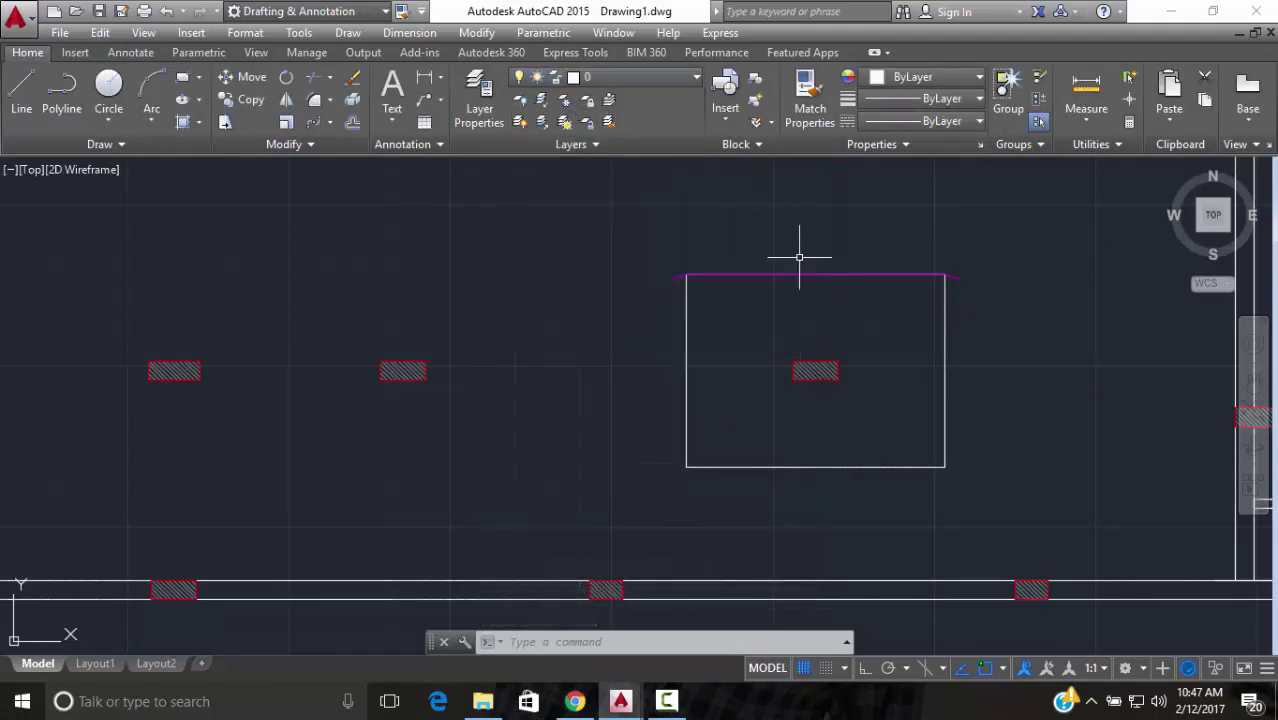
pyautogui.write('l')
pyautogui.press('Return')
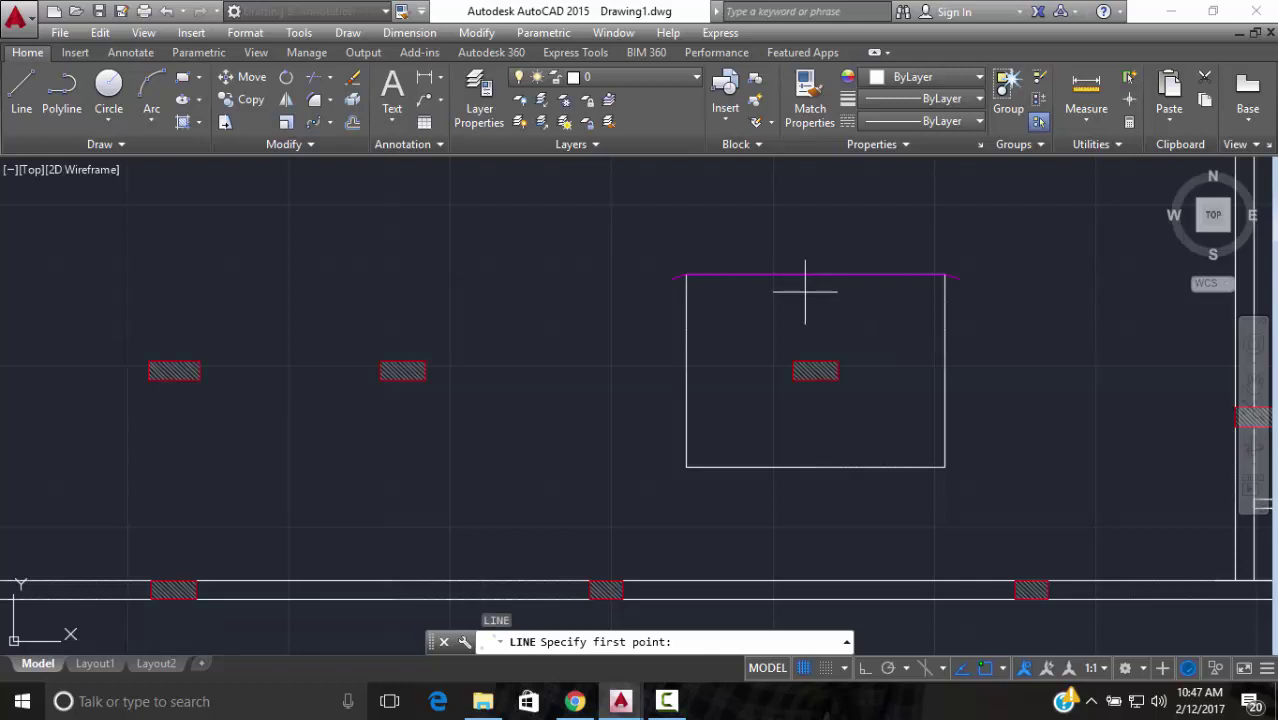
pyautogui.click(815, 274)
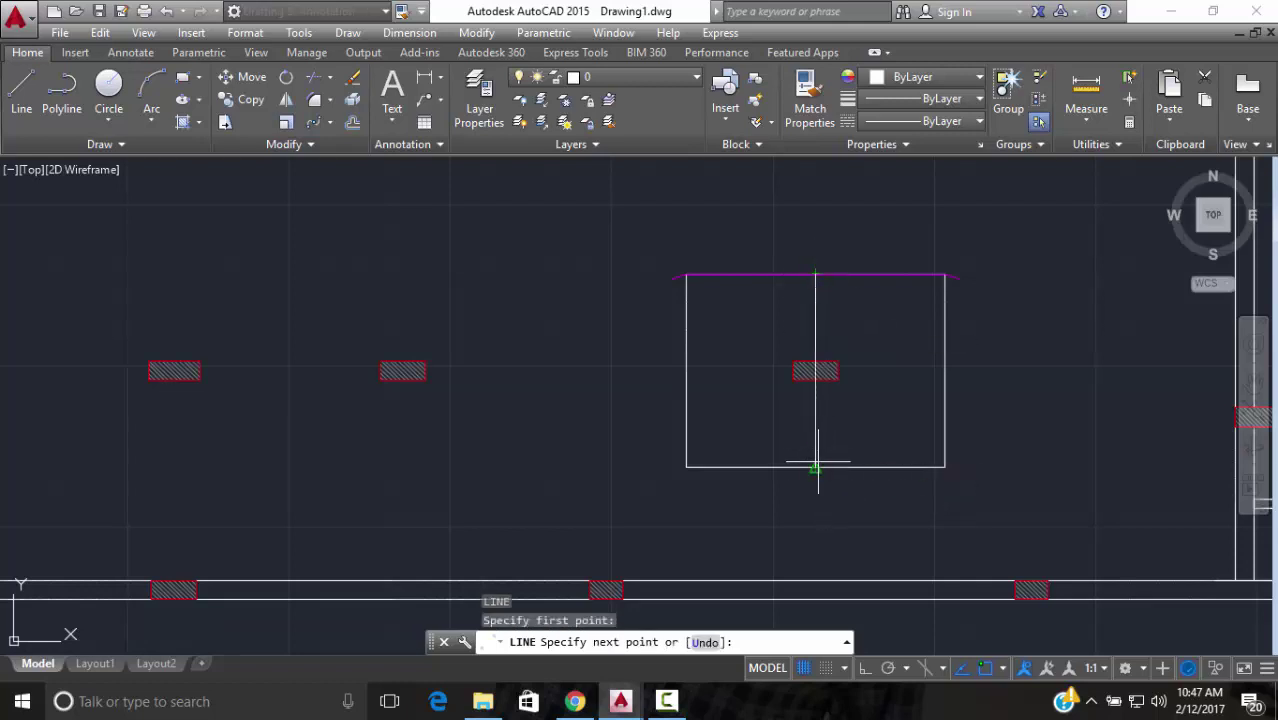
pyautogui.click(821, 464)
pyautogui.press('Escape')
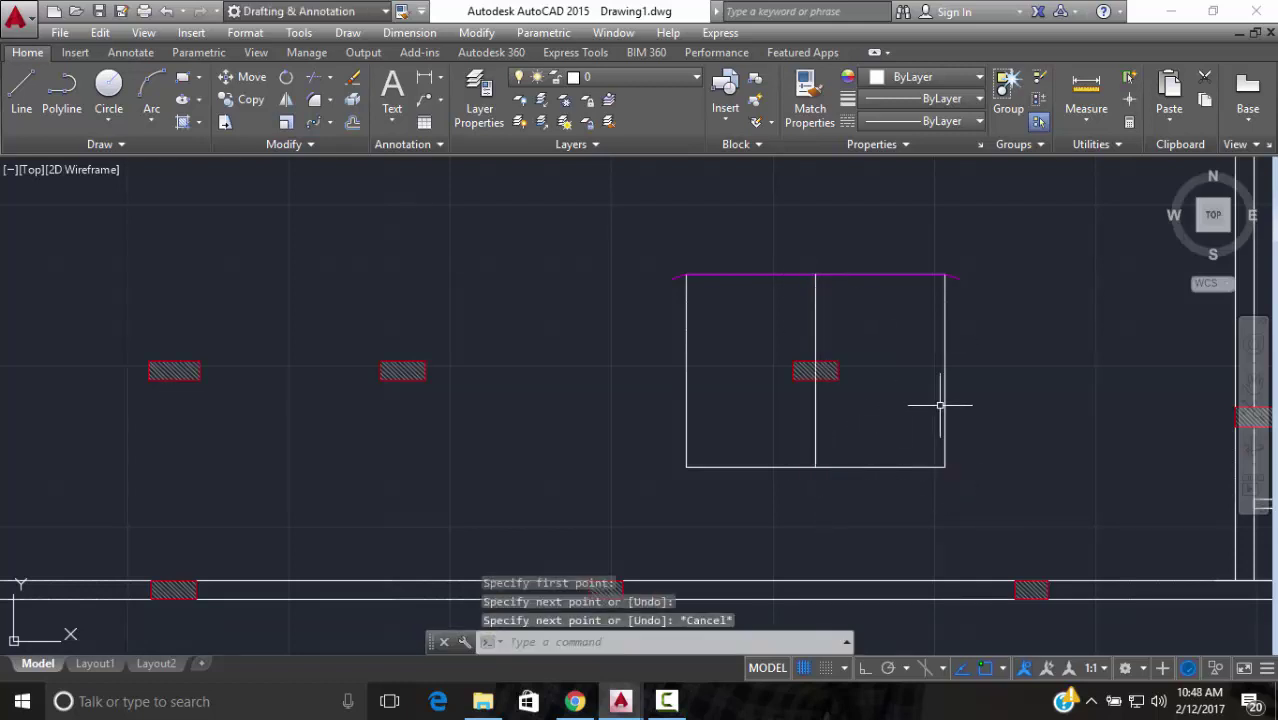
# Erase the right, lower and left sides of the rectangle around the column
pyautogui.click(1003, 384)
pyautogui.click(909, 461)
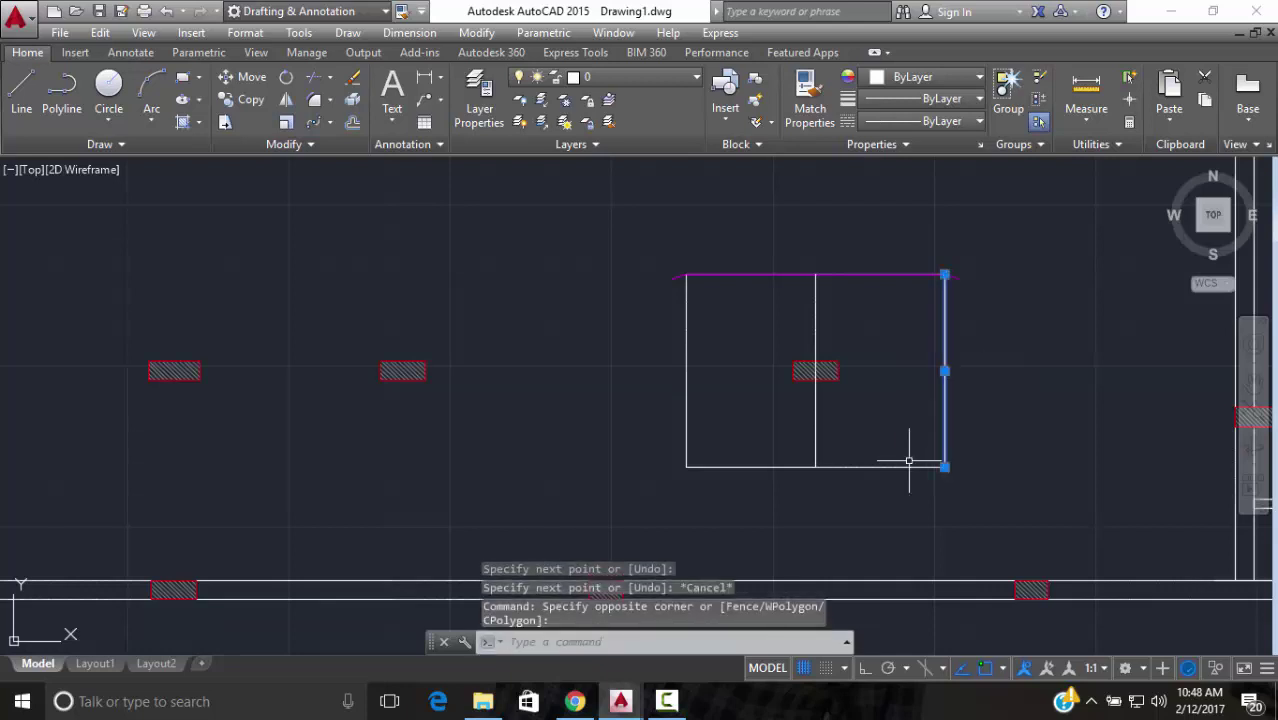
pyautogui.click(917, 440)
pyautogui.click(868, 505)
pyautogui.click(719, 394)
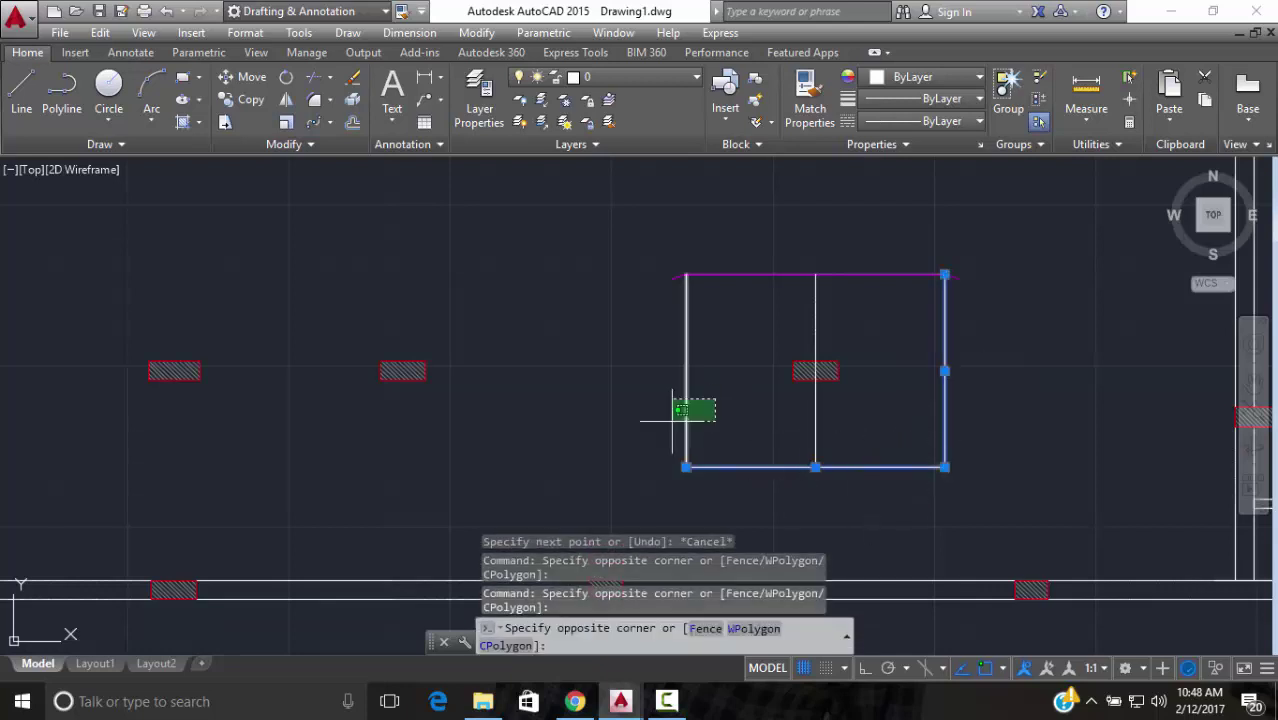
pyautogui.click(670, 421)
pyautogui.write('e')
pyautogui.press('Return')
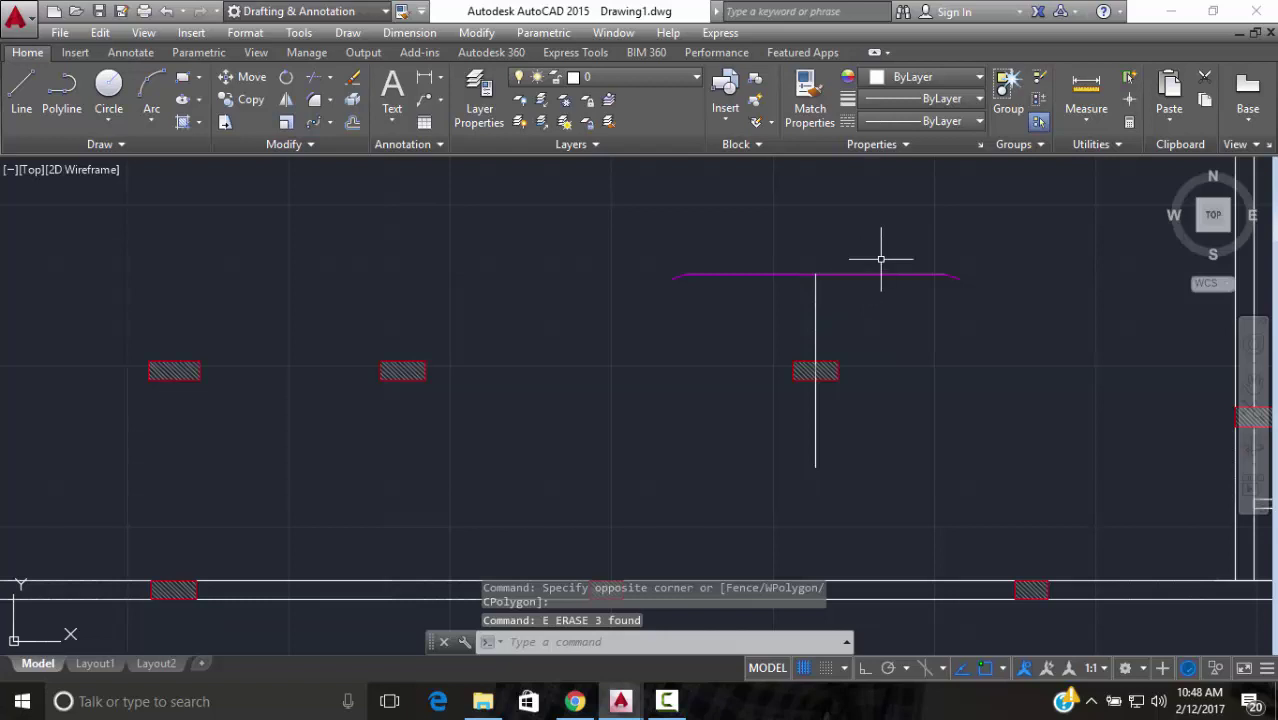
# Run OVERKILL with its default settings on the magenta bar line to remove duplicate objects
pyautogui.write('over')
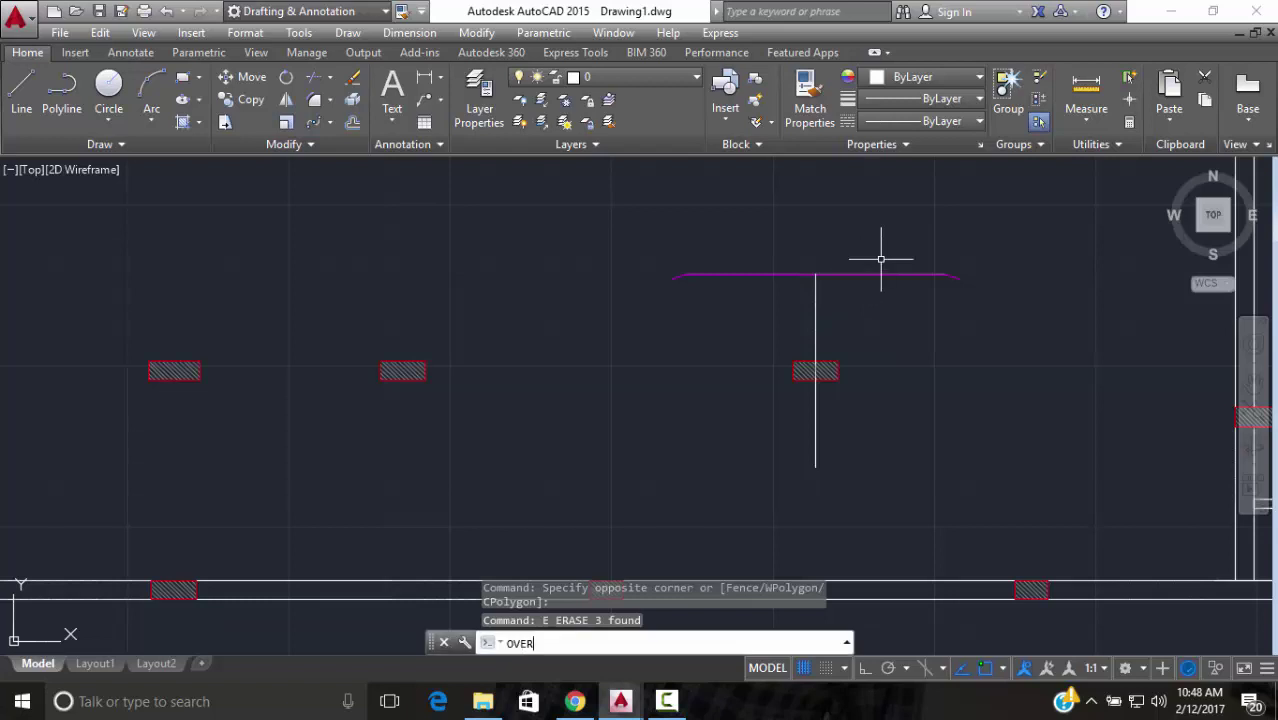
pyautogui.write('kill')
pyautogui.press('Return')
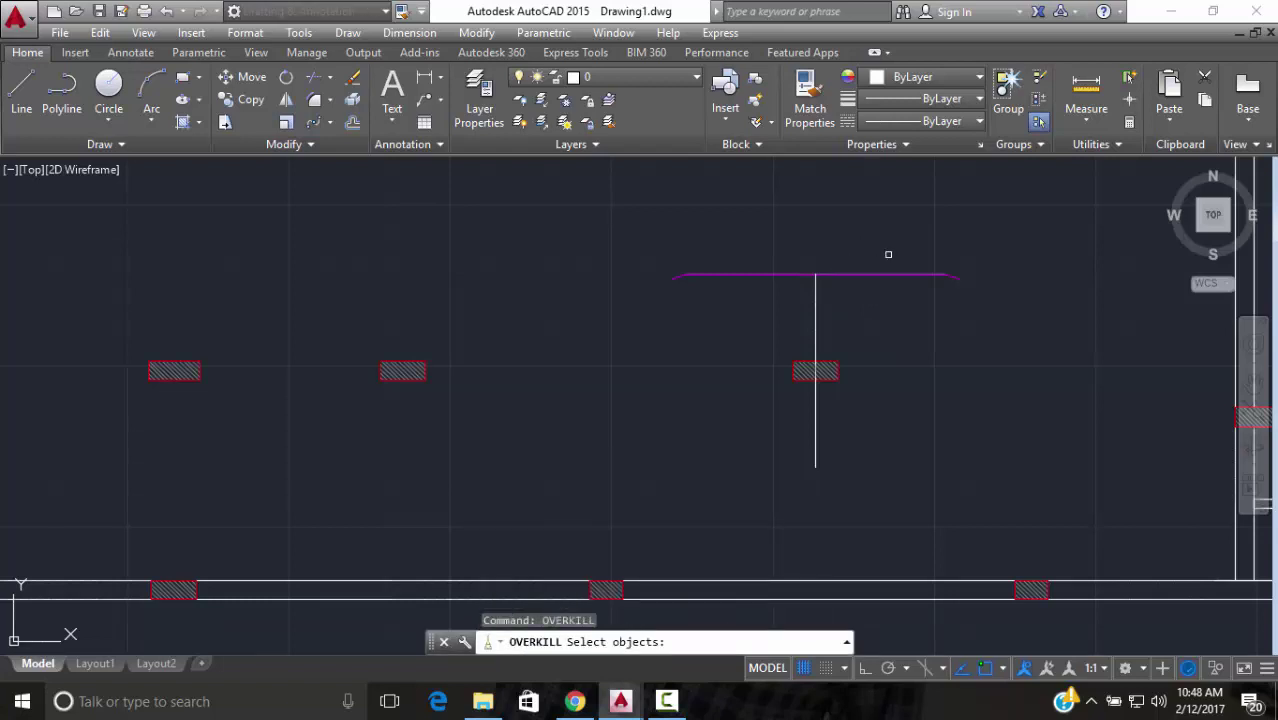
pyautogui.click(888, 254)
pyautogui.click(870, 323)
pyautogui.press('Return')
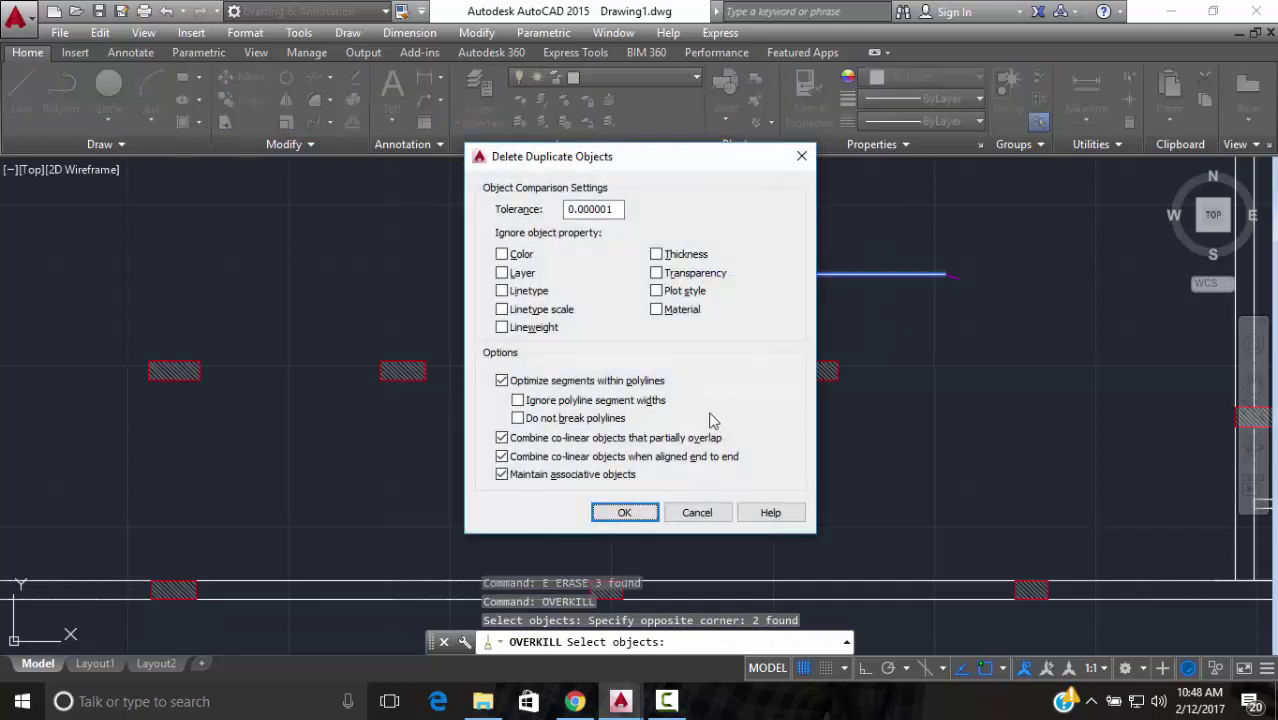
pyautogui.click(624, 512)
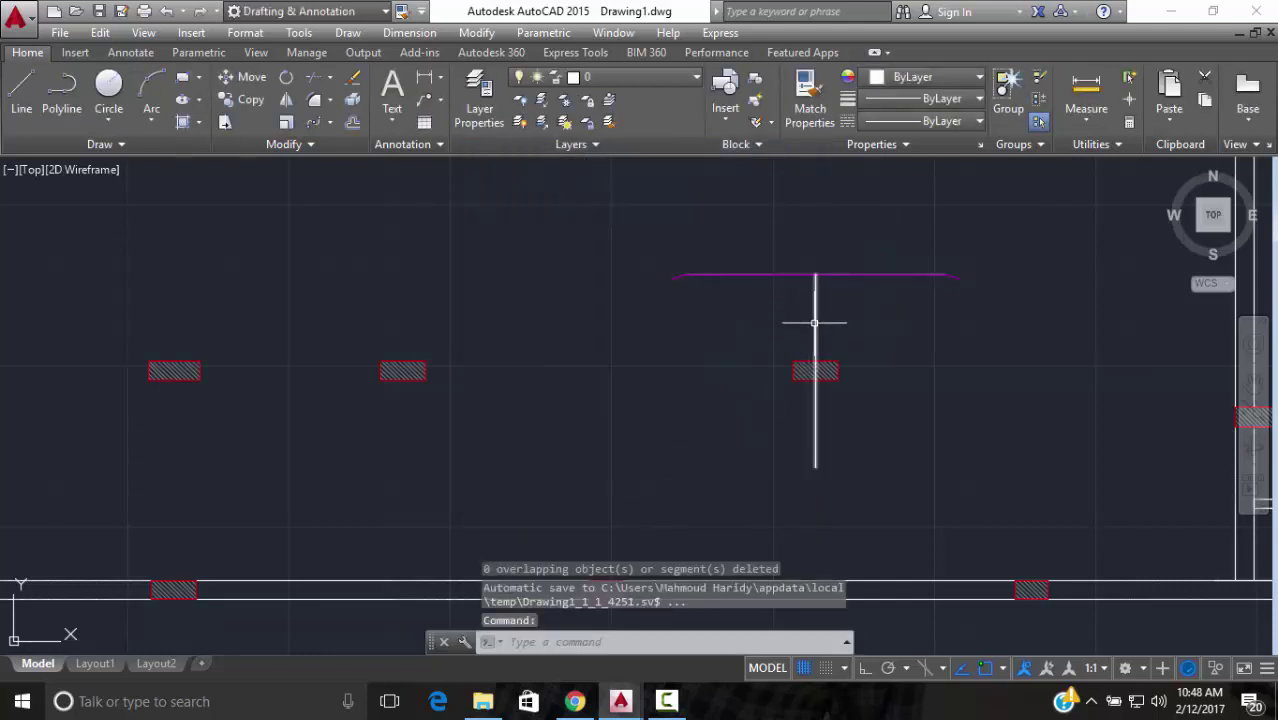
pyautogui.press('Escape')
pyautogui.click(873, 273)
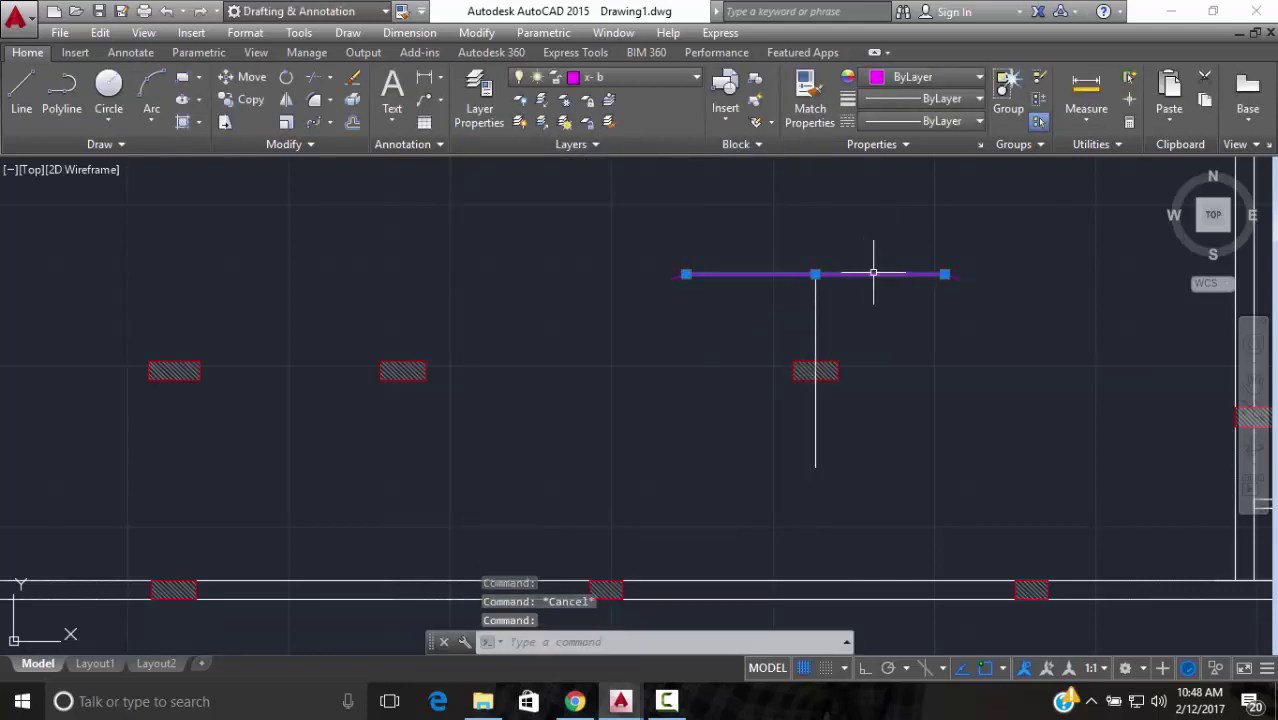
pyautogui.scroll(4, 944, 273)
pyautogui.click(970, 282)
pyautogui.click(309, 297)
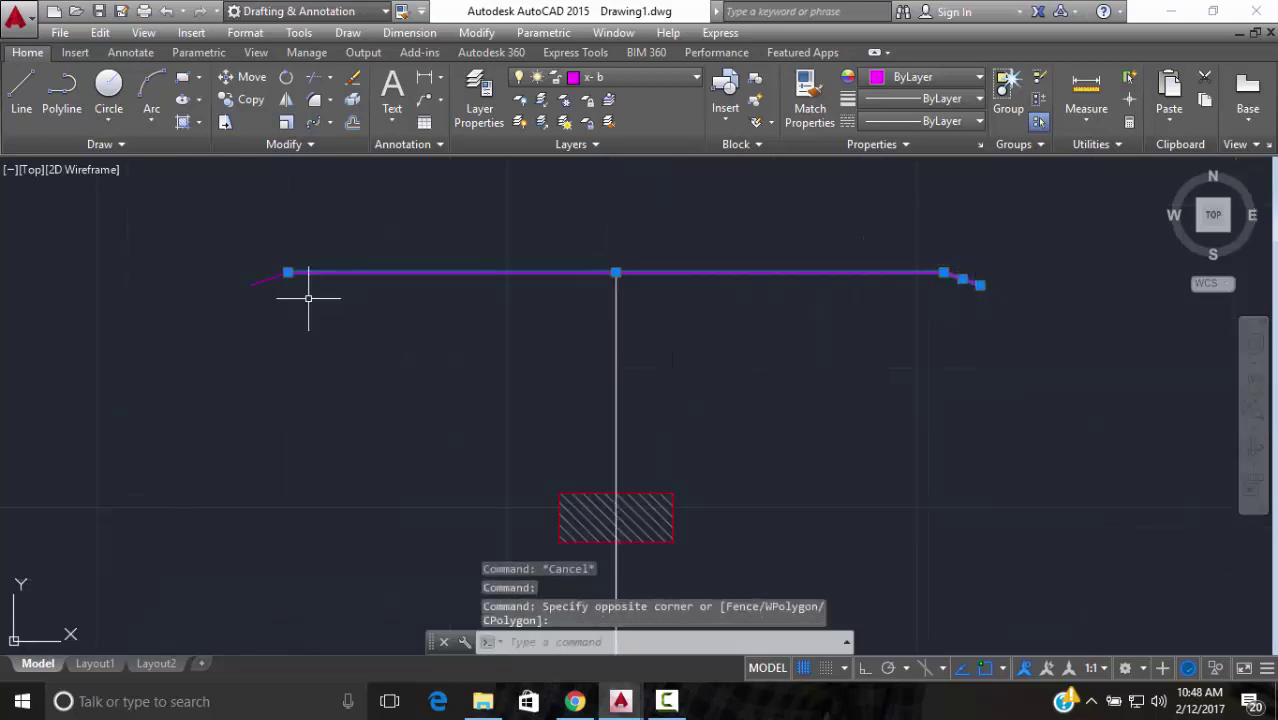
pyautogui.click(256, 281)
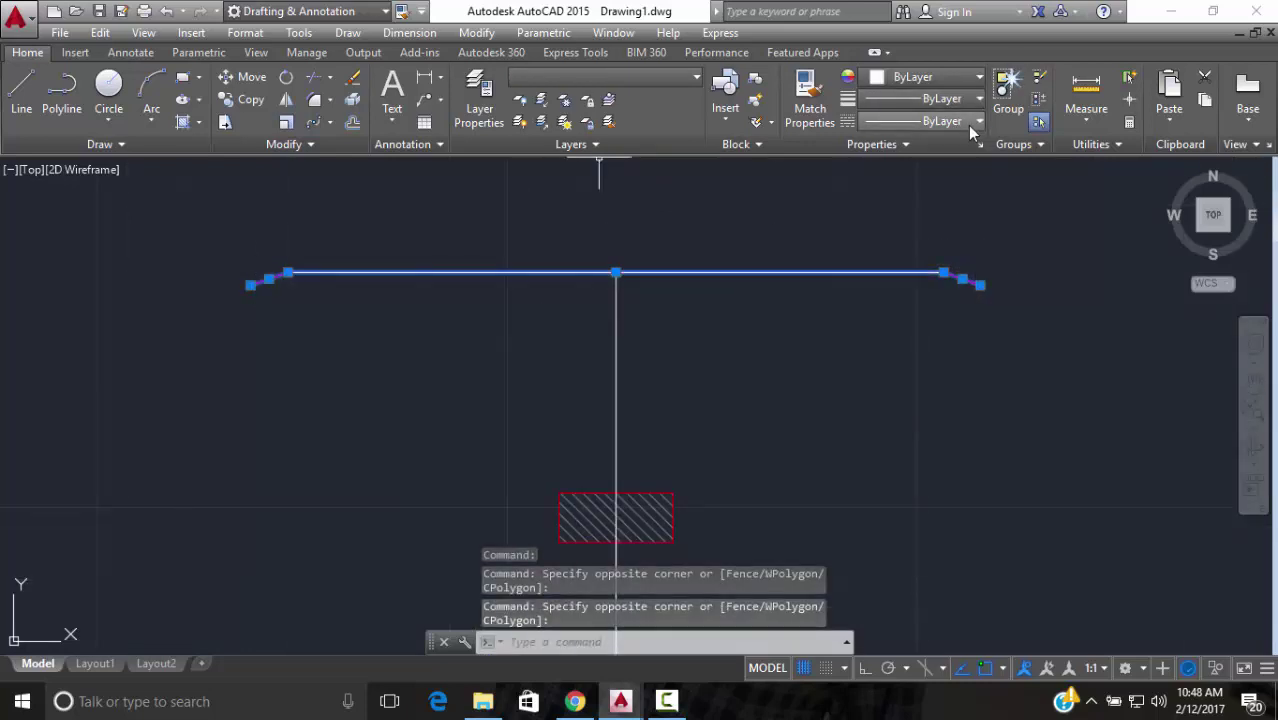
pyautogui.press('Escape')
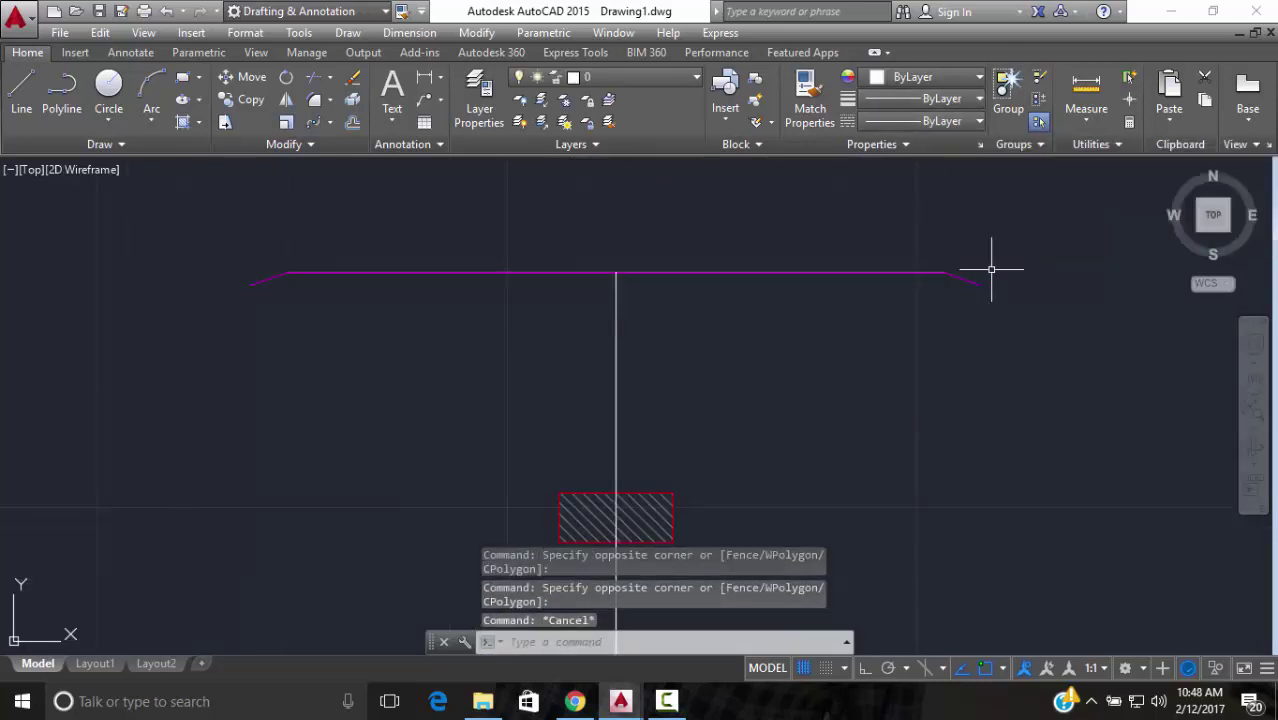
# Set the linetype of the horizontal magenta bar line to DASHED
pyautogui.click(808, 271)
pyautogui.click(925, 121)
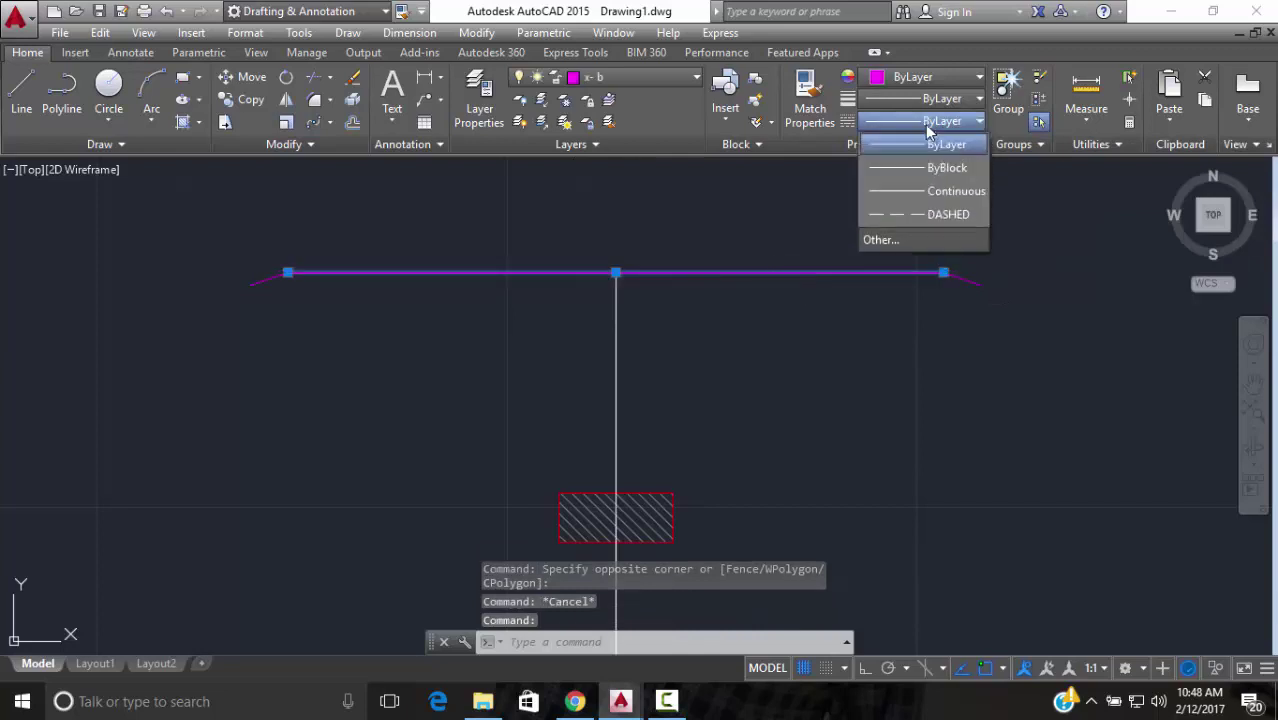
pyautogui.click(931, 212)
pyautogui.press('Escape')
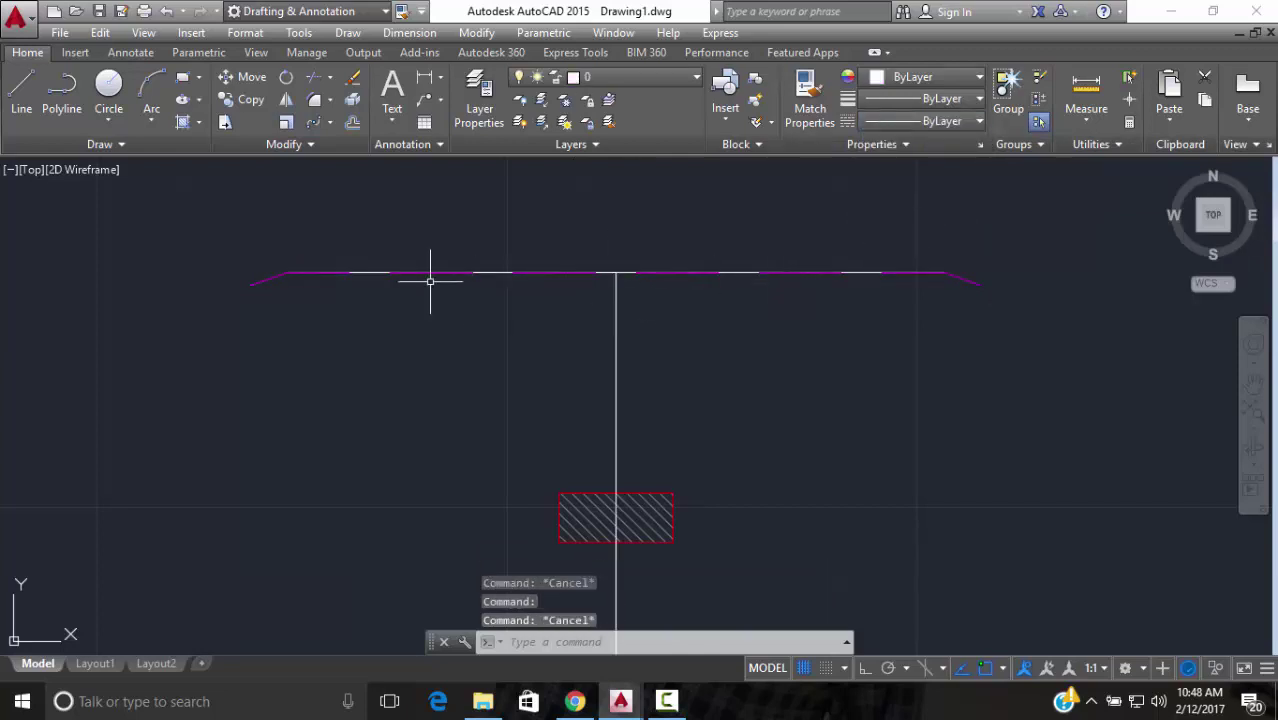
# Erase the leftover white layer 0 line lying under the dashed magenta bar
pyautogui.click(362, 272)
pyautogui.write('E')
pyautogui.press('Return')
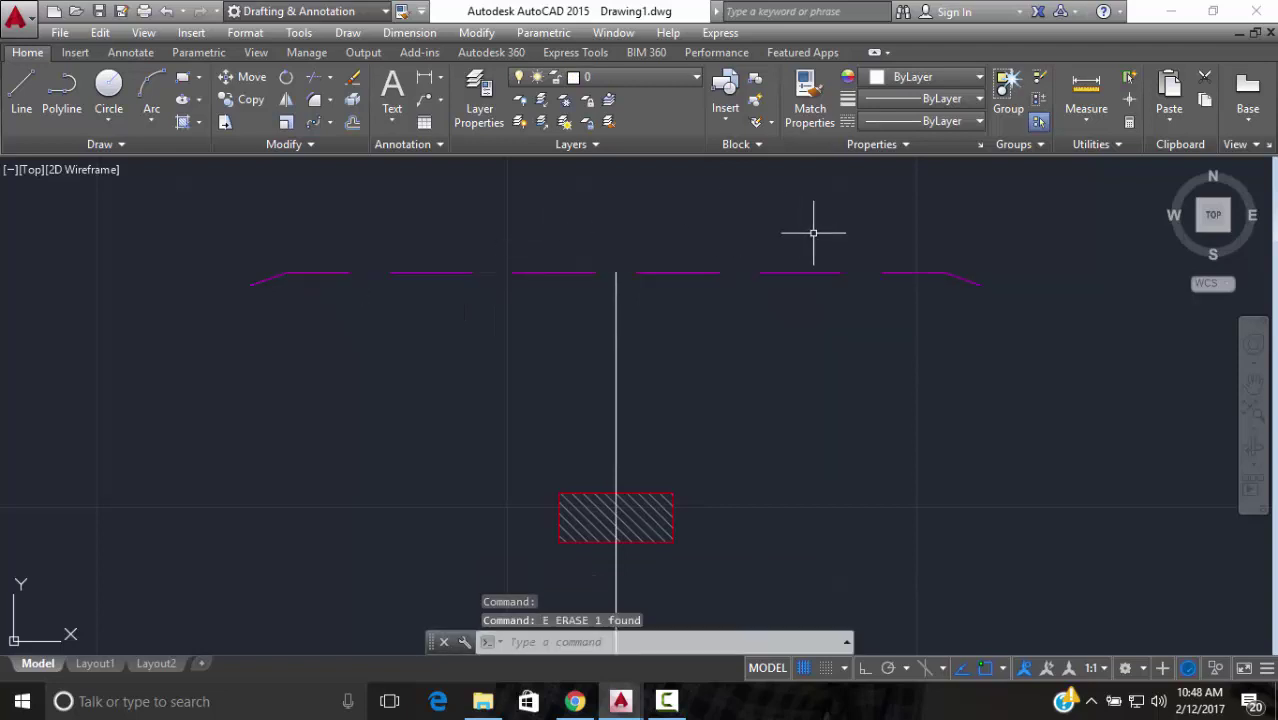
# Create an associative path array of the dashed bar and its two hooks along the vertical line, spaced 1/6 between items
pyautogui.scroll(-4, 1017, 266)
pyautogui.click(1019, 263)
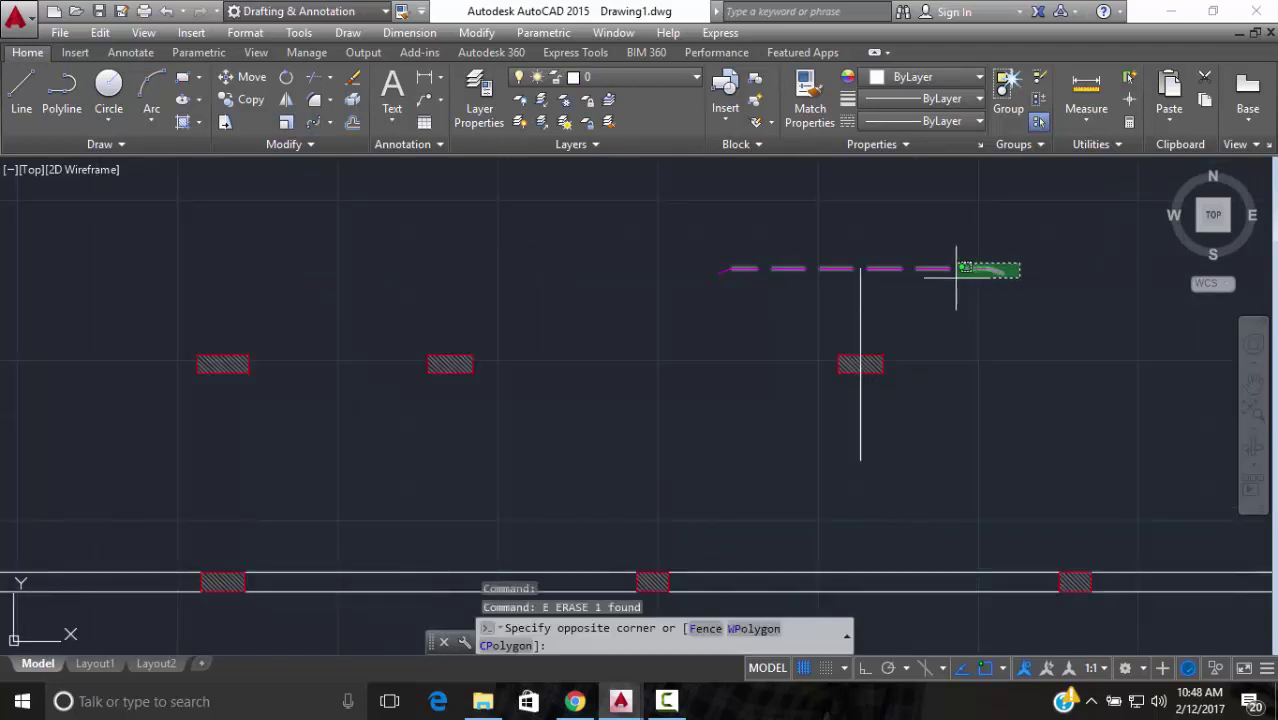
pyautogui.click(750, 297)
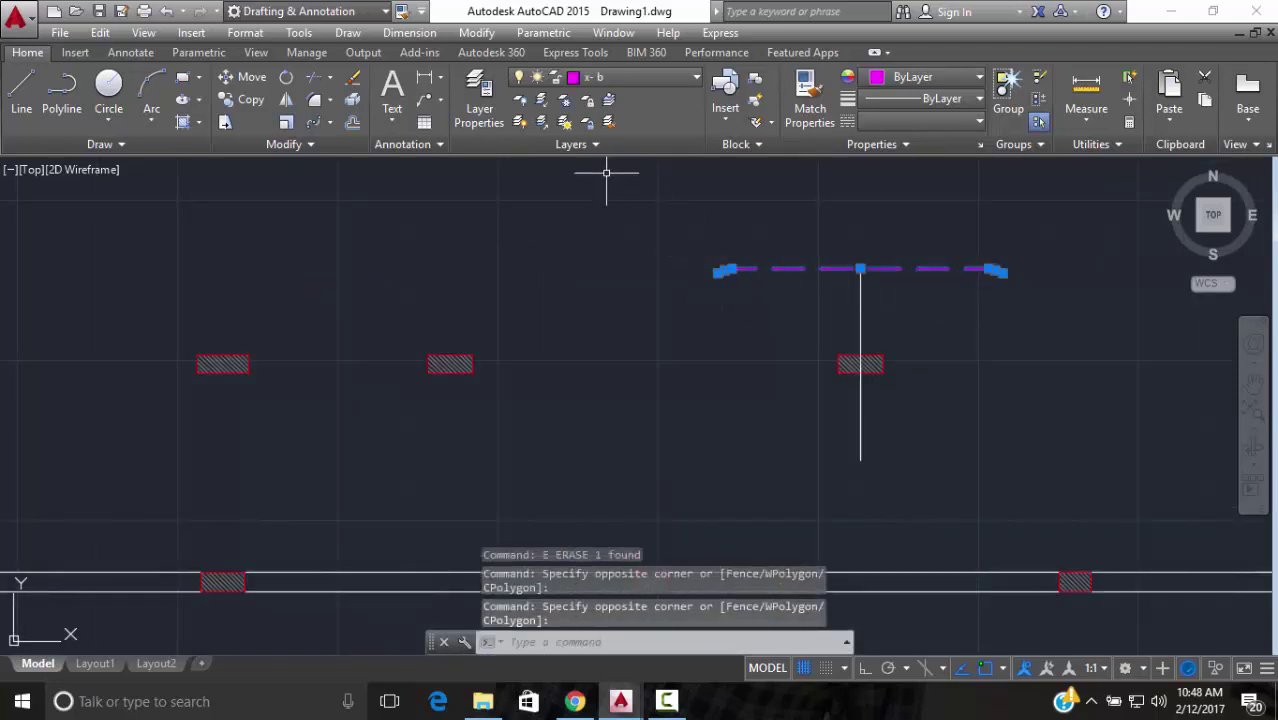
pyautogui.click(329, 123)
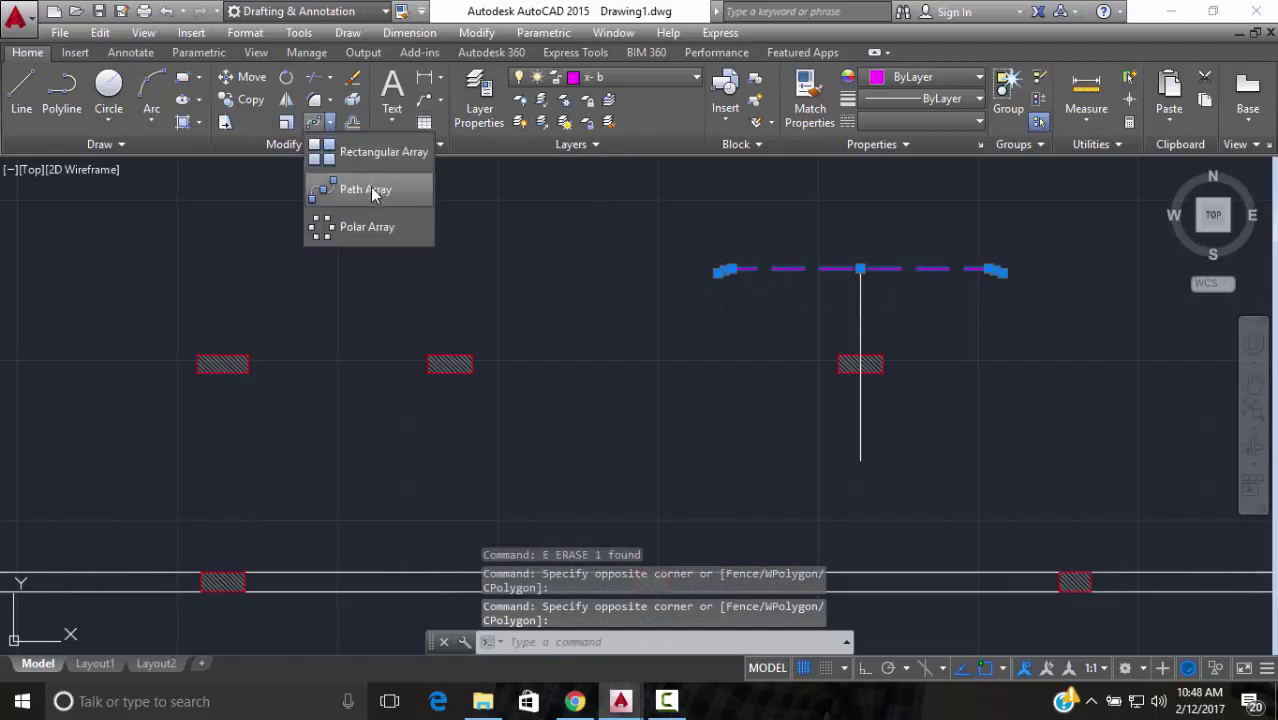
pyautogui.click(372, 192)
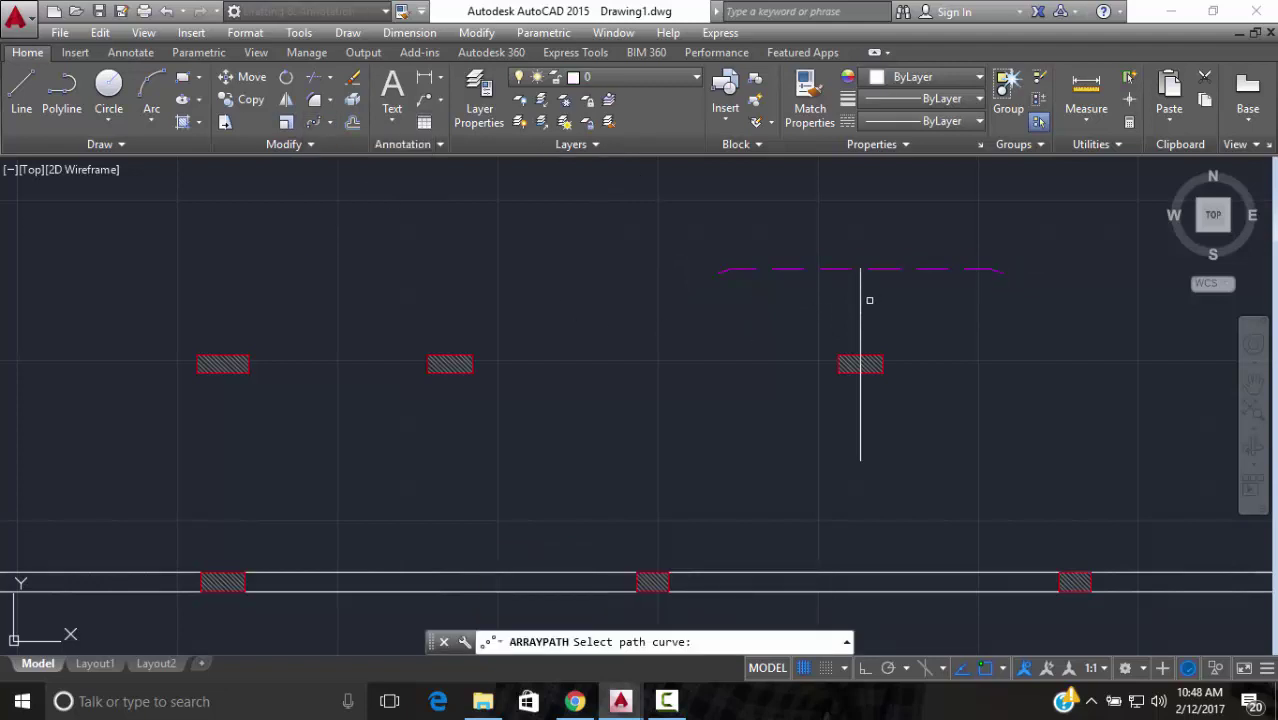
pyautogui.click(857, 309)
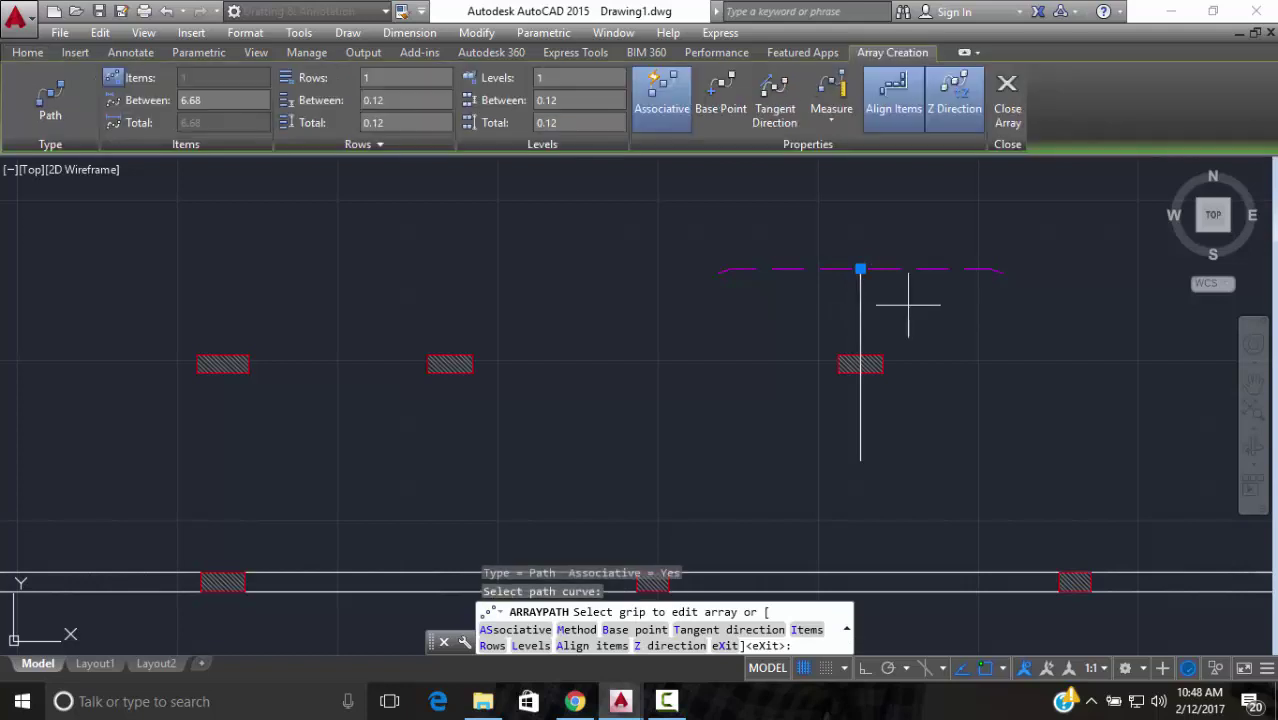
pyautogui.click(238, 100)
pyautogui.write('1/6')
pyautogui.press('Return')
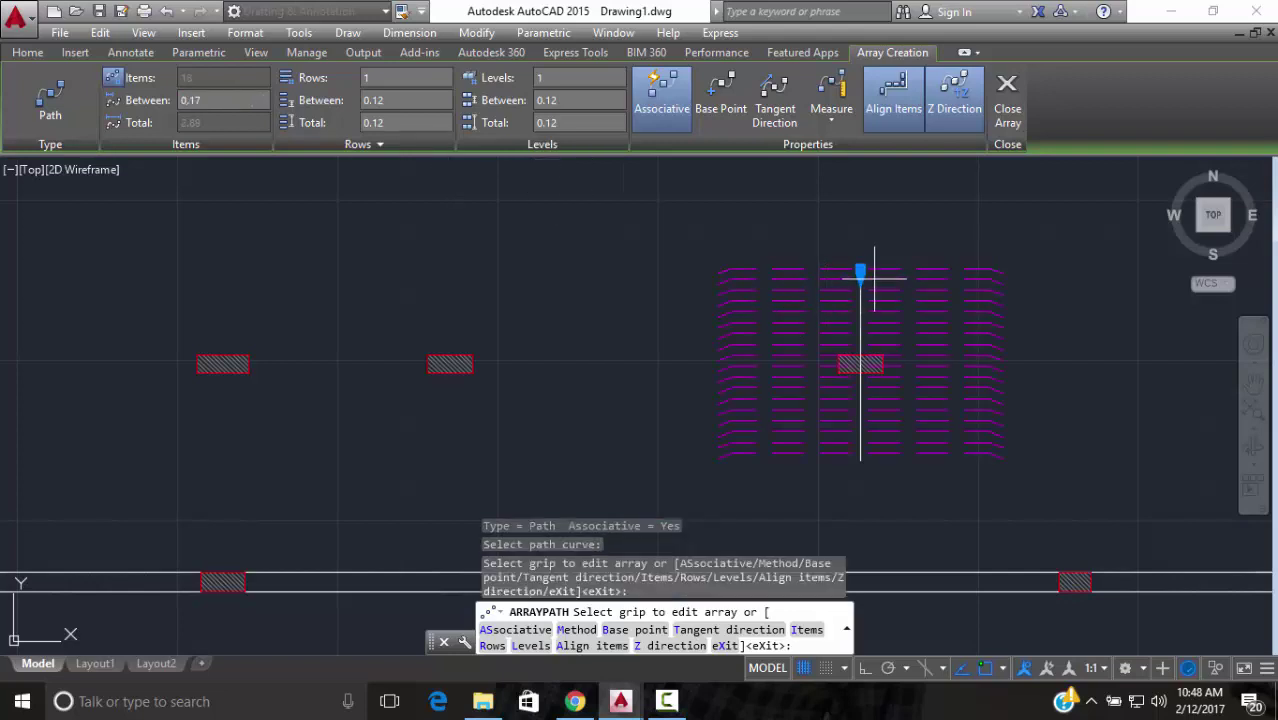
pyautogui.press('Escape')
# Erase the vertical white path line running through the column
pyautogui.scroll(6, 870, 300)
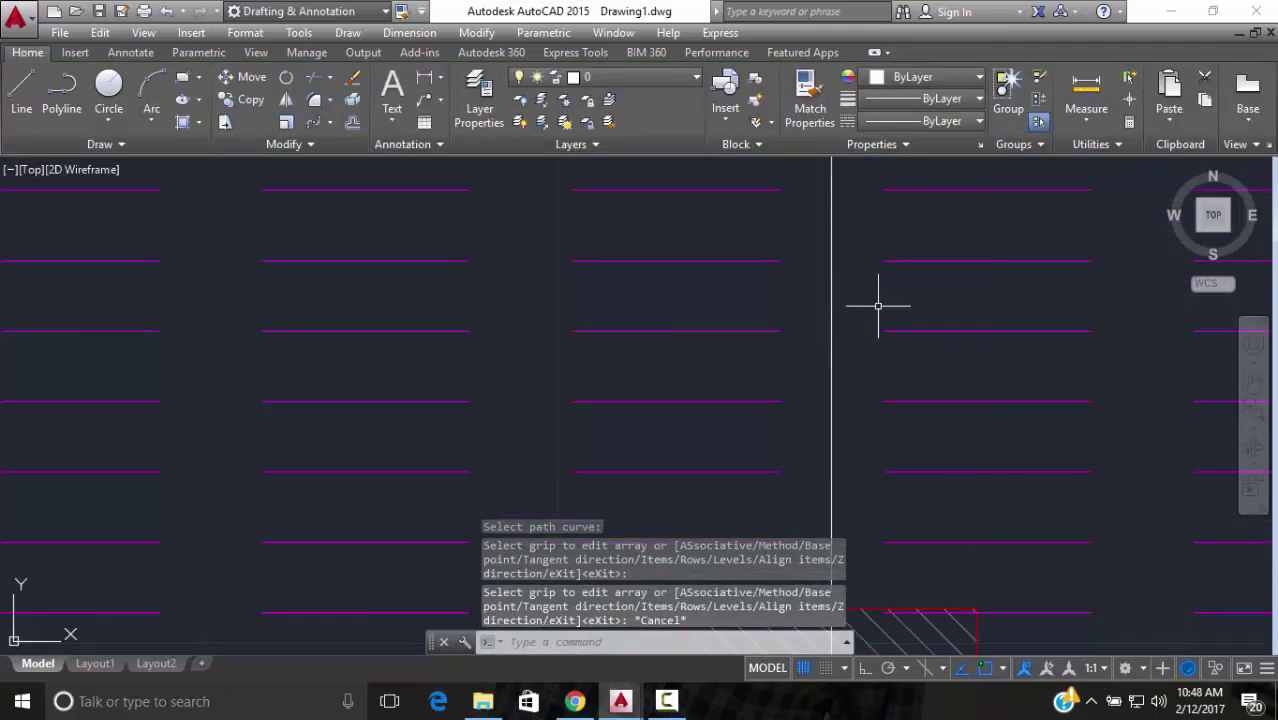
pyautogui.write('e')
pyautogui.press('Return')
pyautogui.scroll(-5, 787, 443)
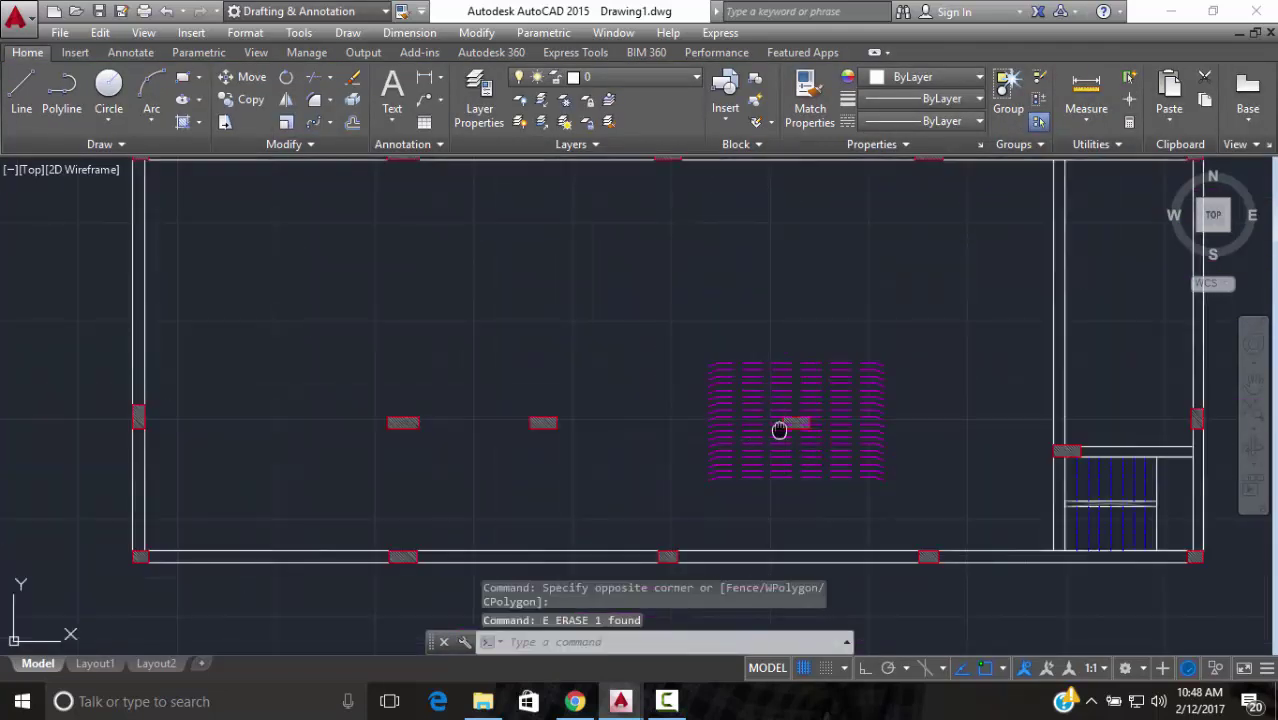
# Examine the additional top bars around the columns in 0 Final Structural + Architectural + Faced.dwg and return to Drawing1.dwg
pyautogui.moveTo(620, 701)
pyautogui.click(499, 620)
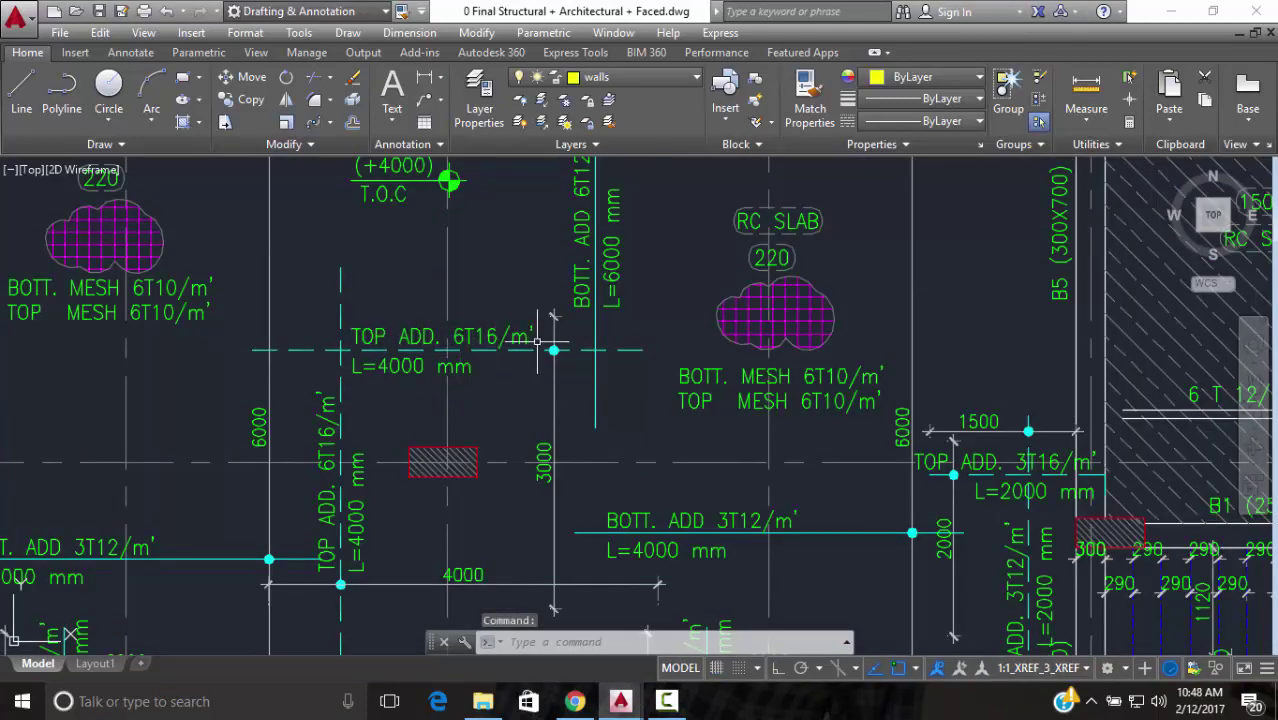
pyautogui.scroll(-5, 483, 372)
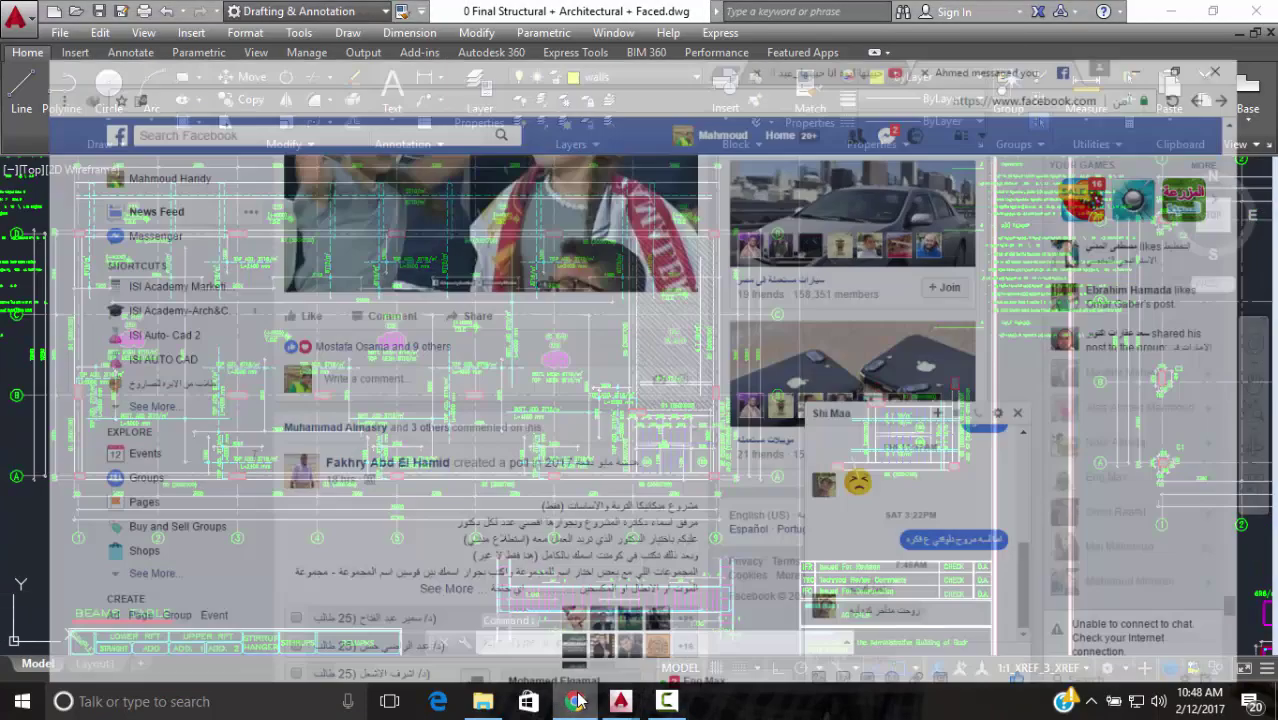
pyautogui.click(574, 701)
pyautogui.click(620, 701)
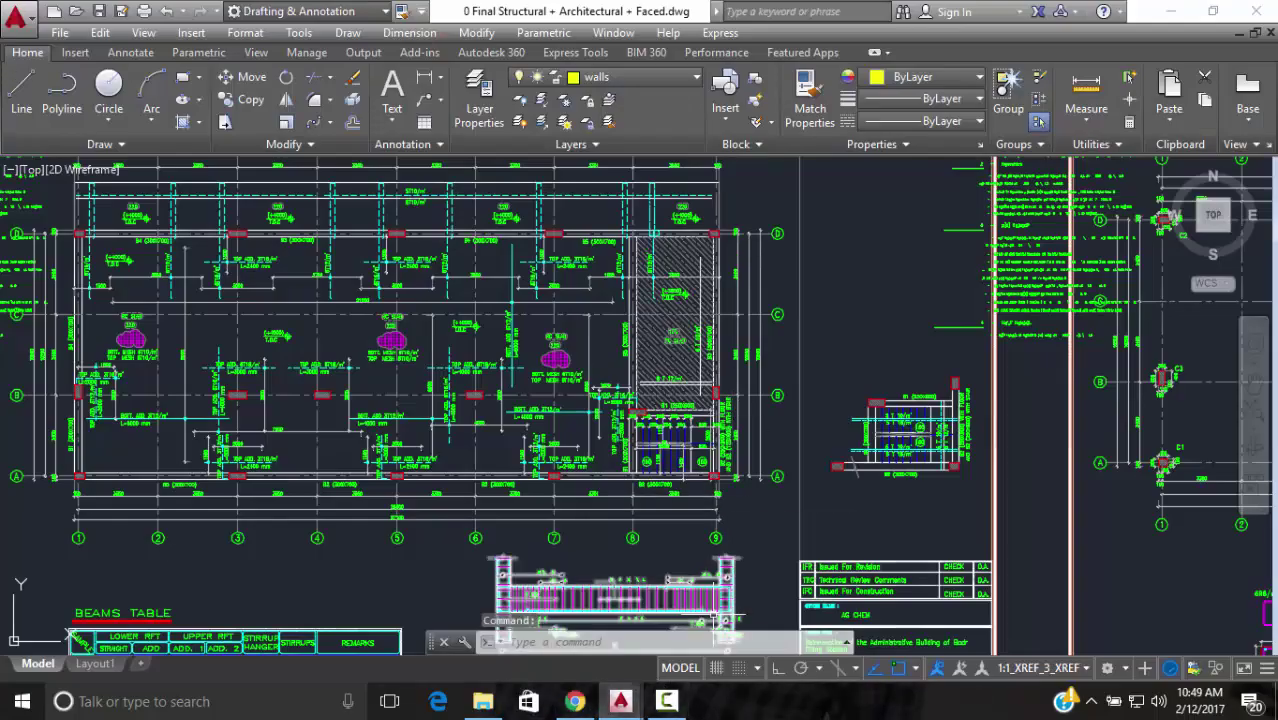
pyautogui.moveTo(624, 700)
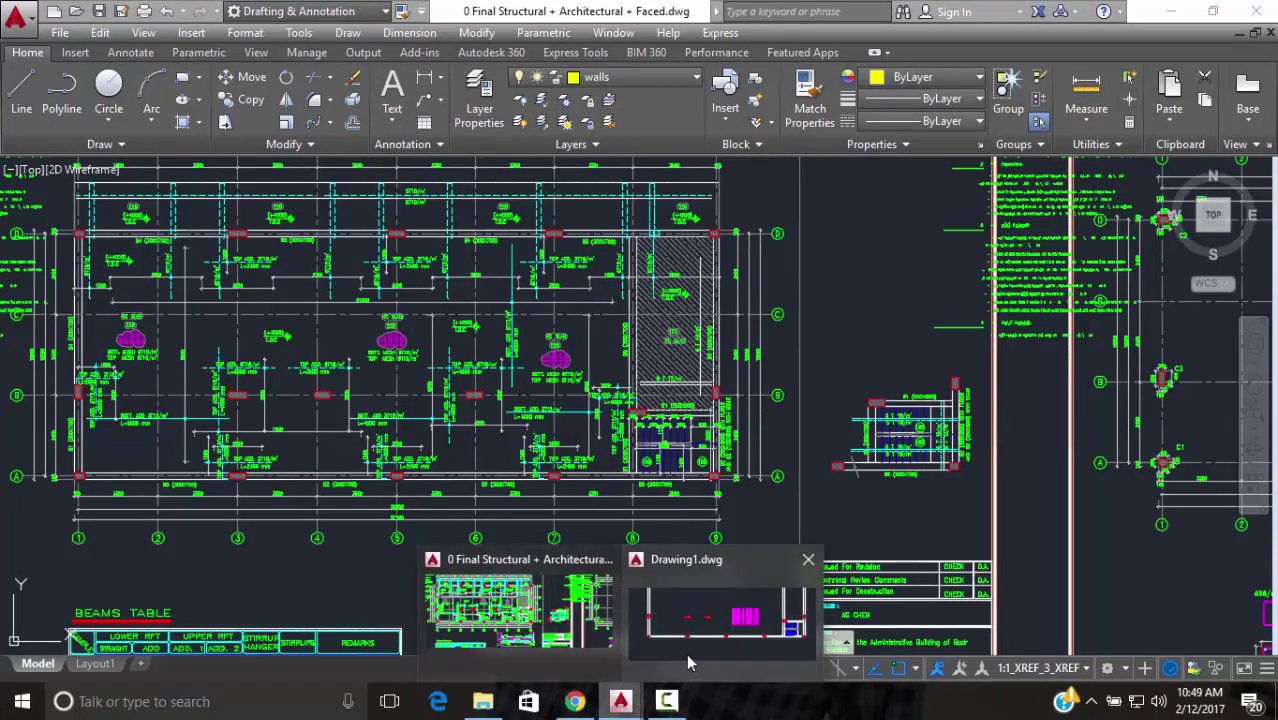
pyautogui.click(715, 605)
# Xplode the bar array around the right interior column into separate lines using the default Explode option
pyautogui.scroll(4, 805, 337)
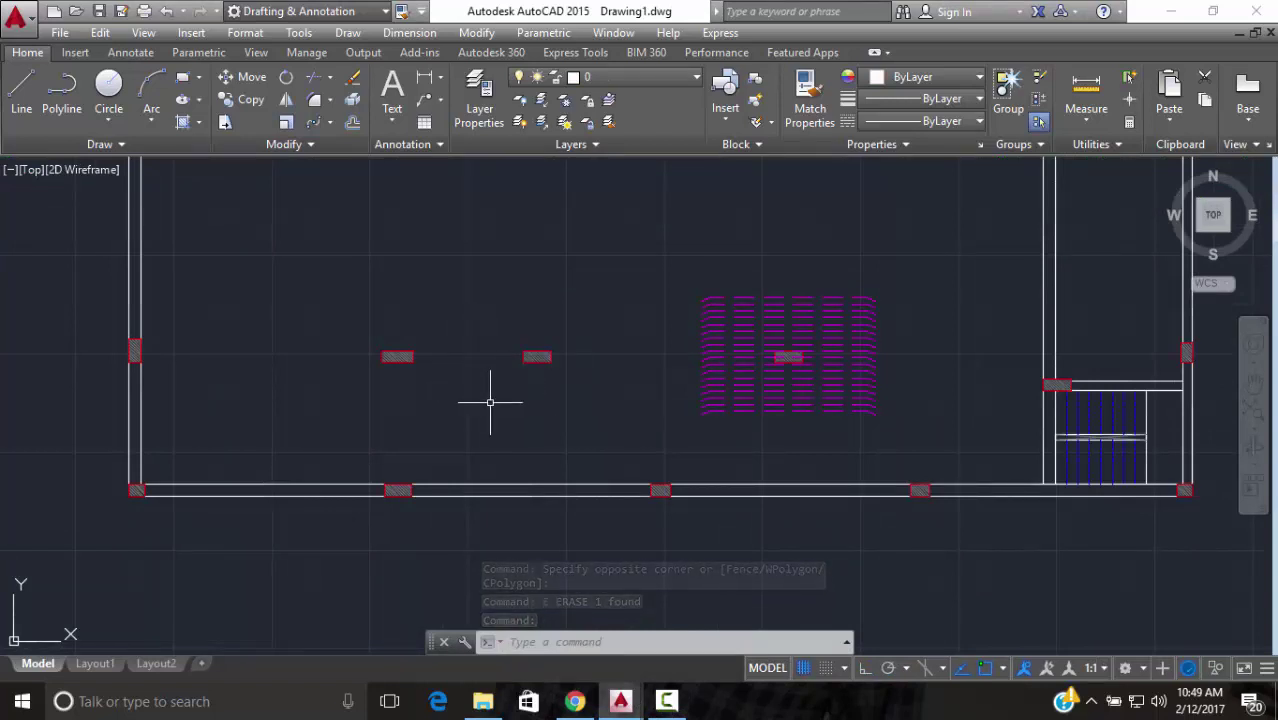
pyautogui.scroll(-2, 550, 362)
pyautogui.moveTo(590, 334); pyautogui.dragTo(557, 344, button='middle')
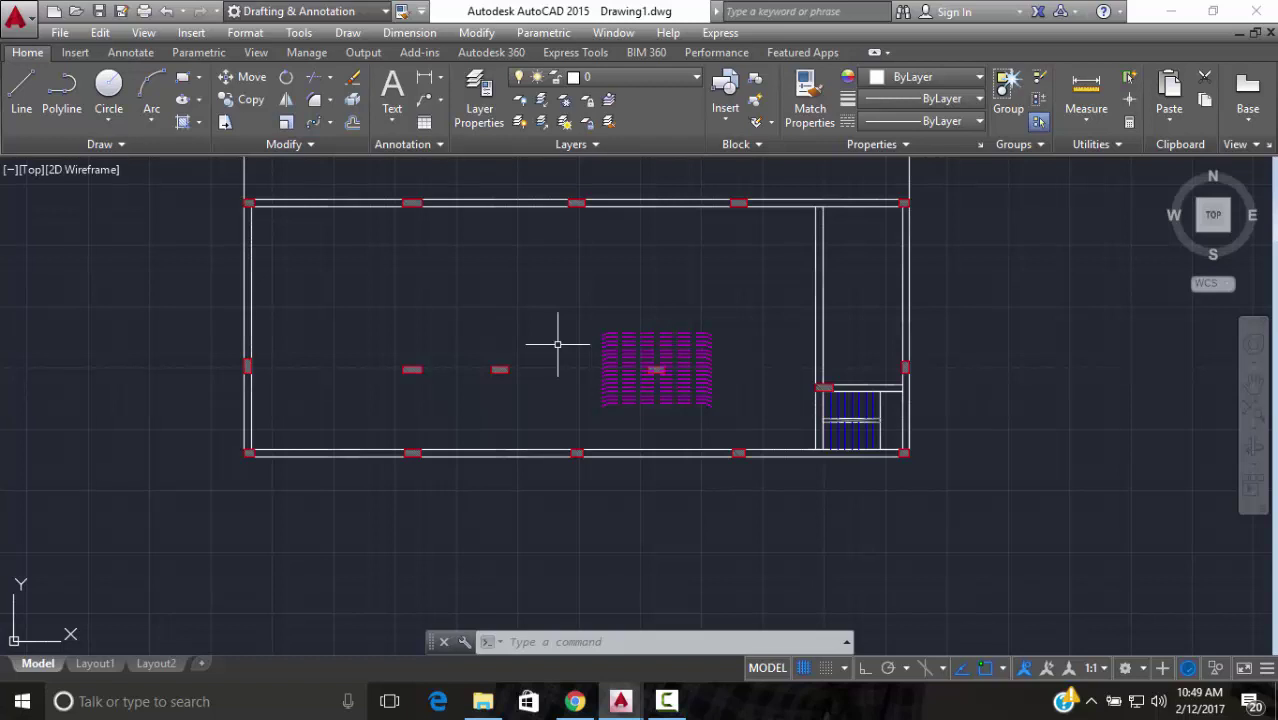
pyautogui.moveTo(507, 339); pyautogui.dragTo(590, 314, button='middle')
pyautogui.scroll(4, 600, 320)
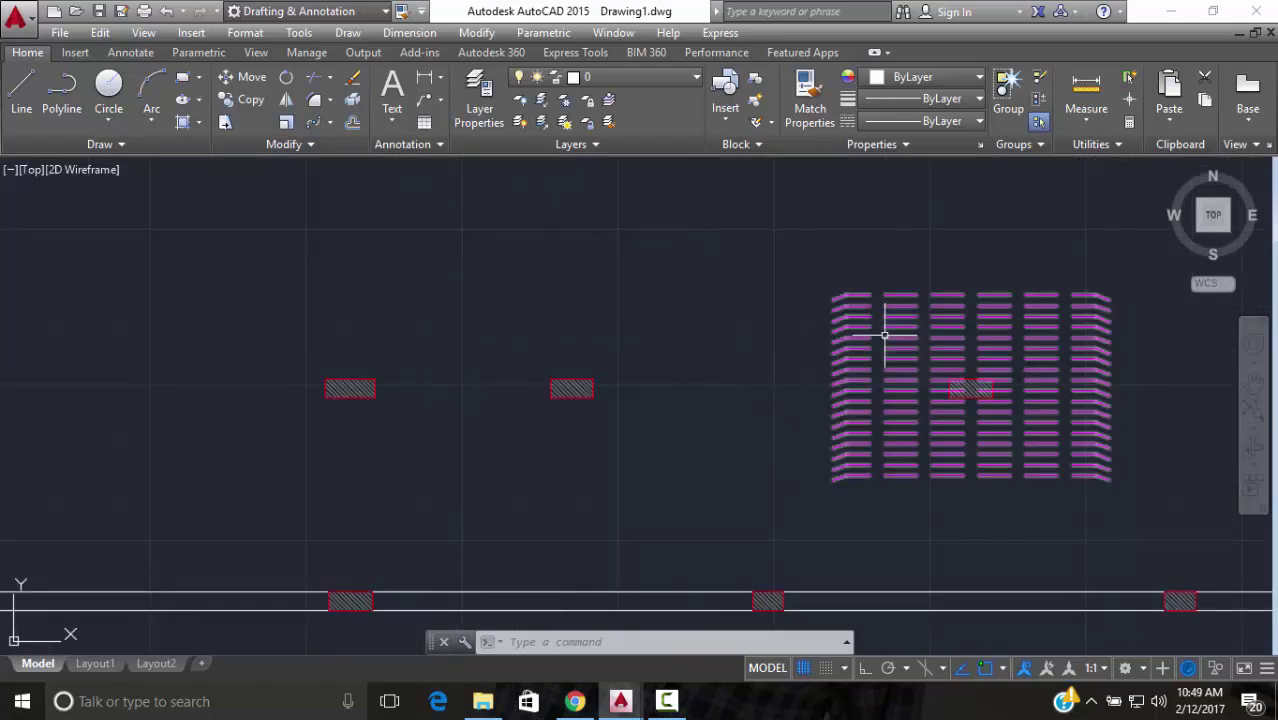
pyautogui.click(1145, 266)
pyautogui.click(1087, 479)
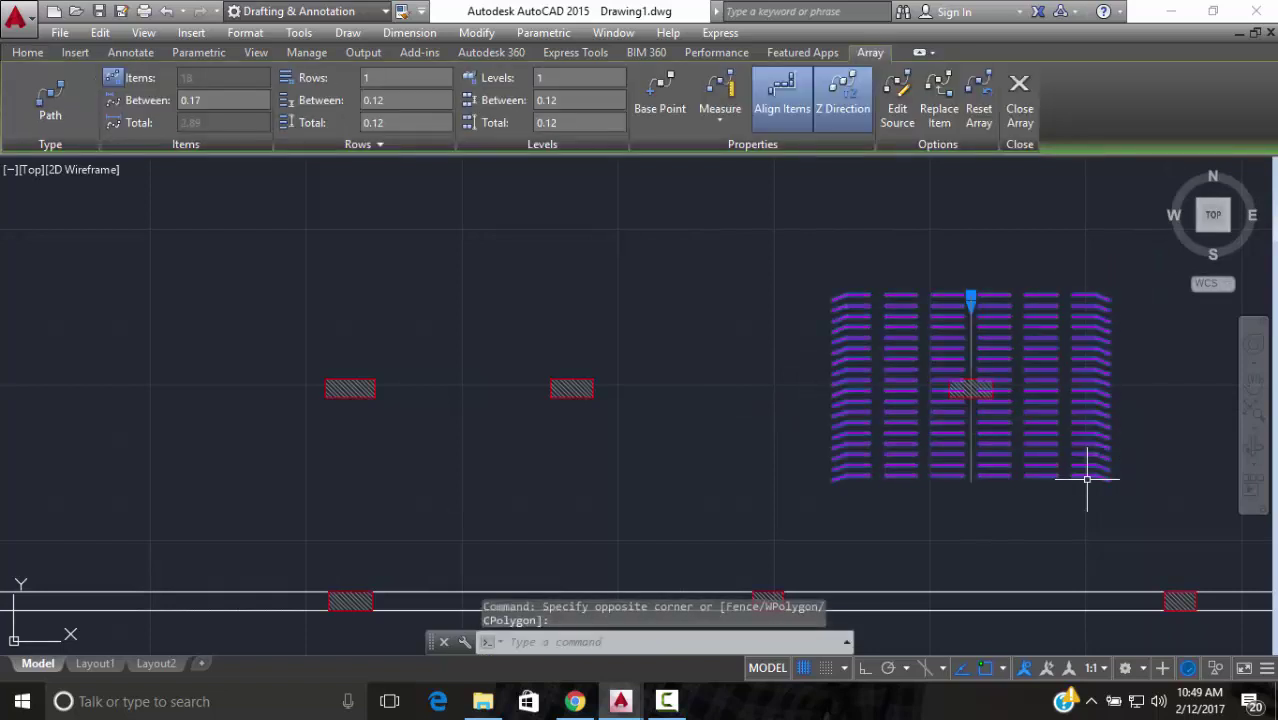
pyautogui.write('XPLODE')
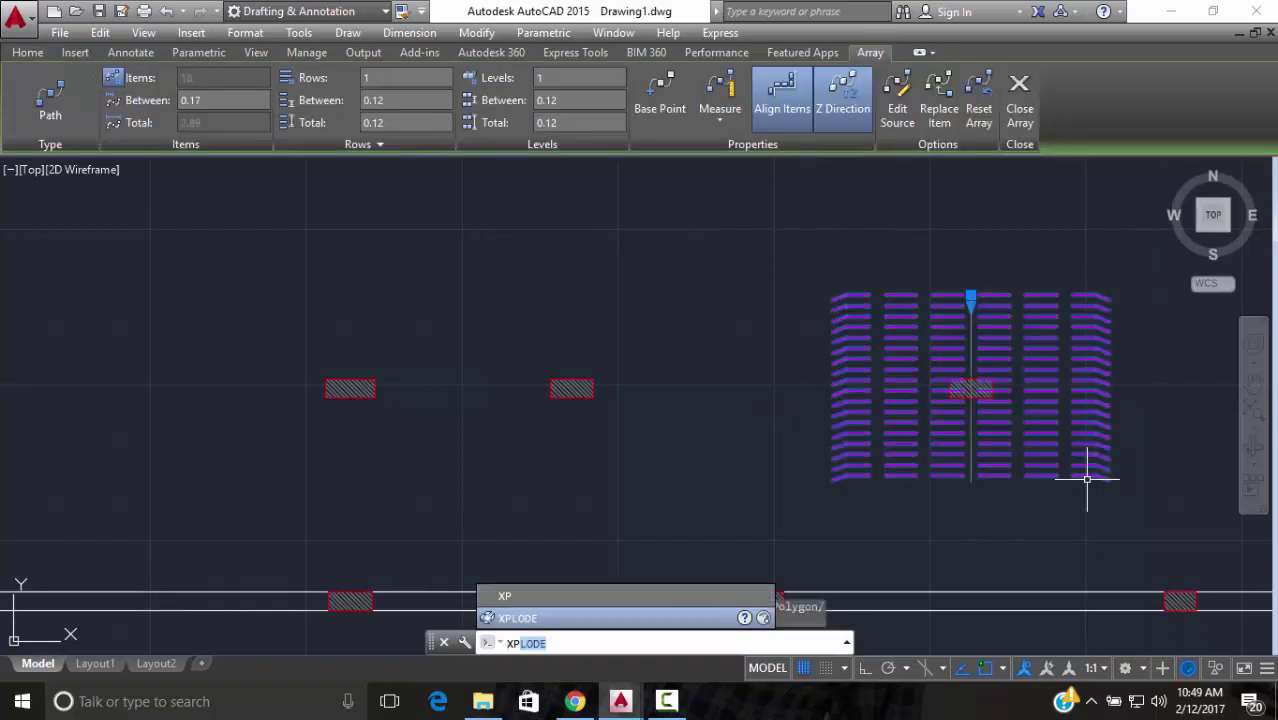
pyautogui.press('Return')
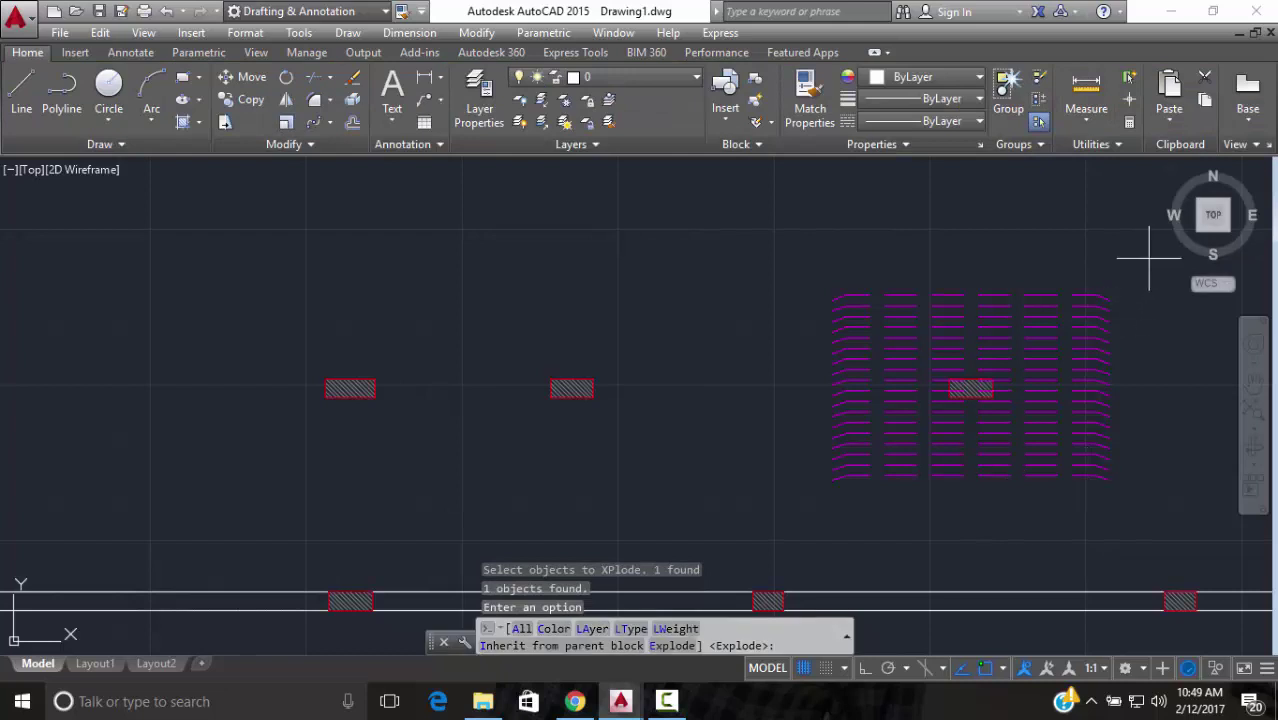
pyautogui.press('Return')
# Inspect the properties of the exploded bar lines together with their right-end hooks
pyautogui.click(1116, 263)
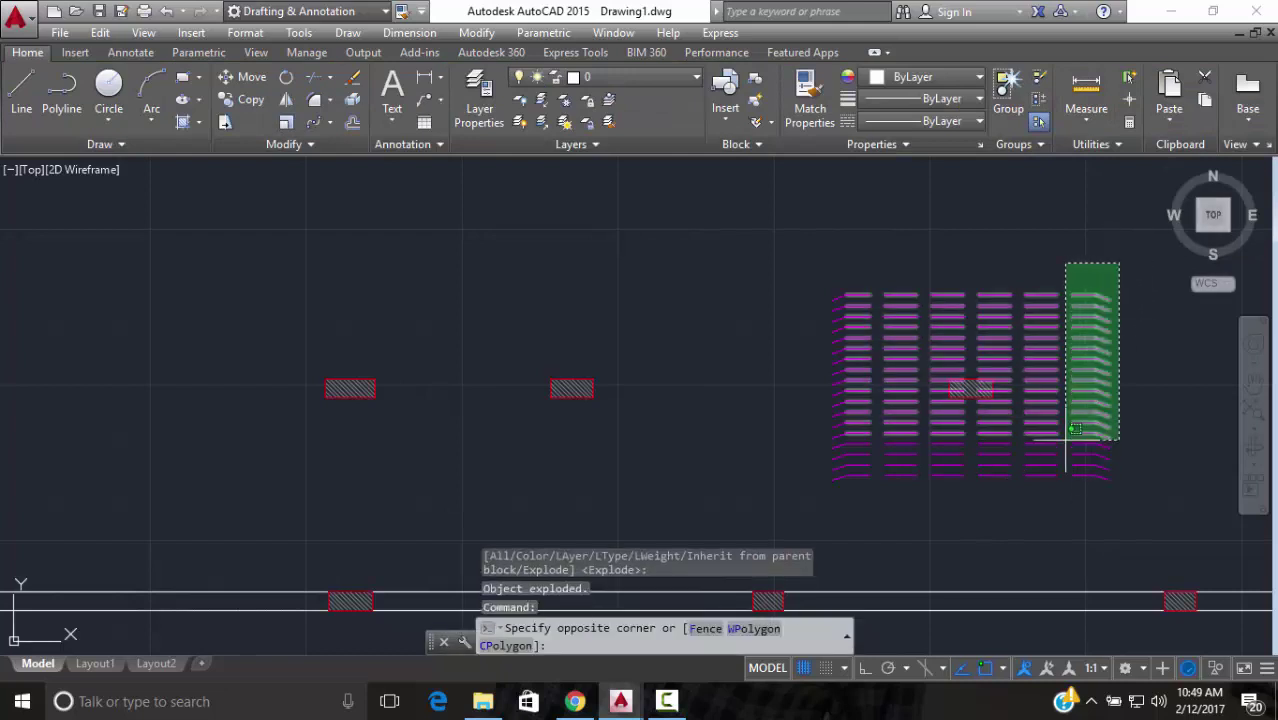
pyautogui.click(1054, 525)
pyautogui.hotkey('ctrl', '1')
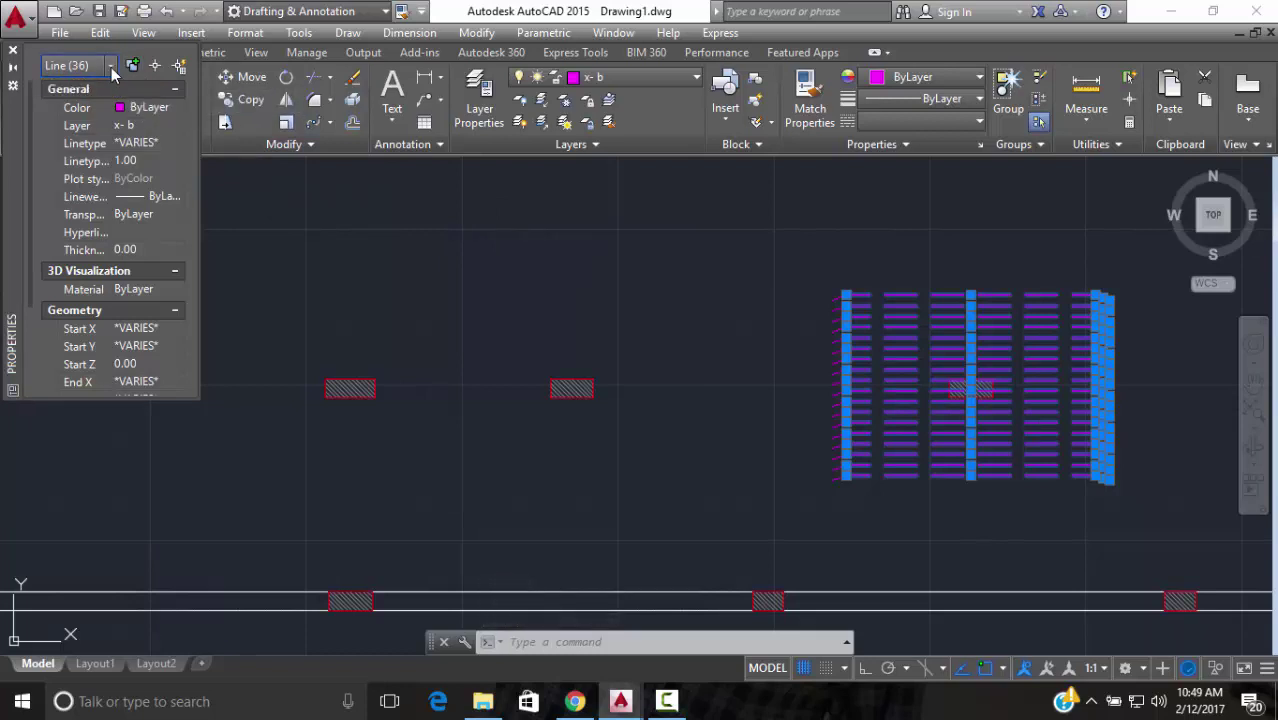
pyautogui.click(13, 49)
pyautogui.press('Escape')
# Check that the second dashed bar from the top can be selected as an individual line
pyautogui.scroll(4, 1124, 362)
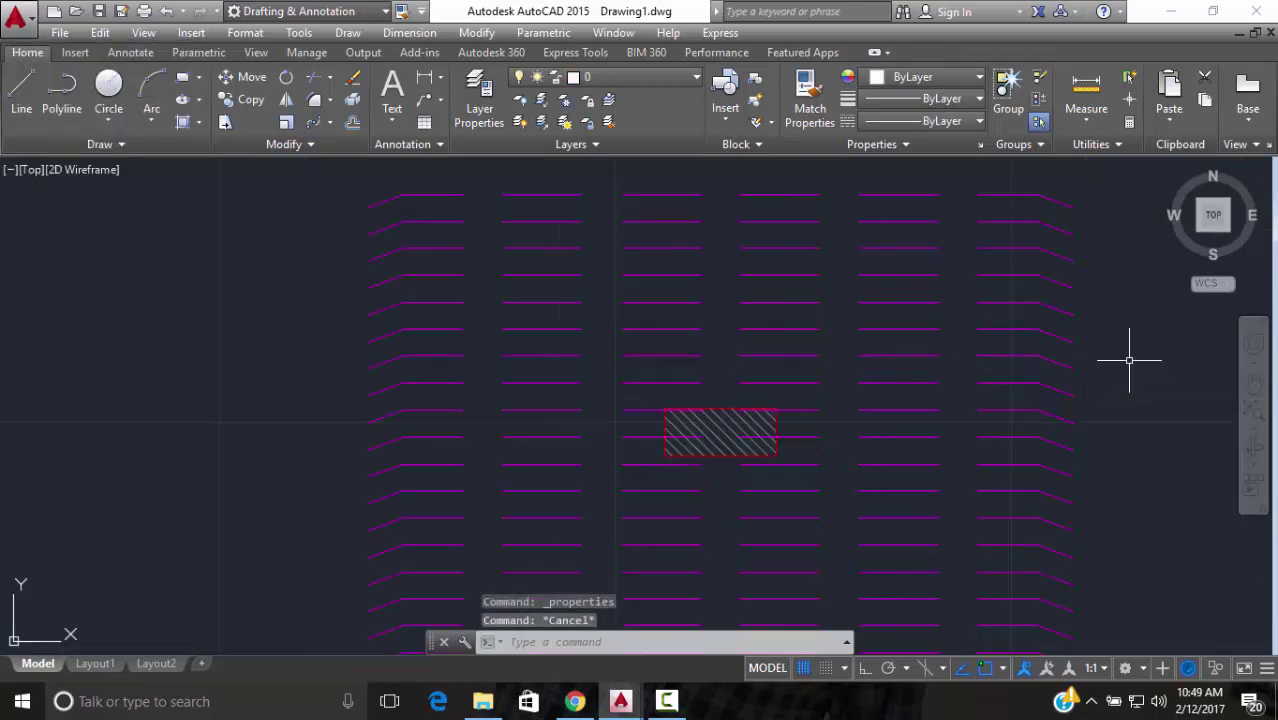
pyautogui.click(1018, 215)
pyautogui.click(969, 234)
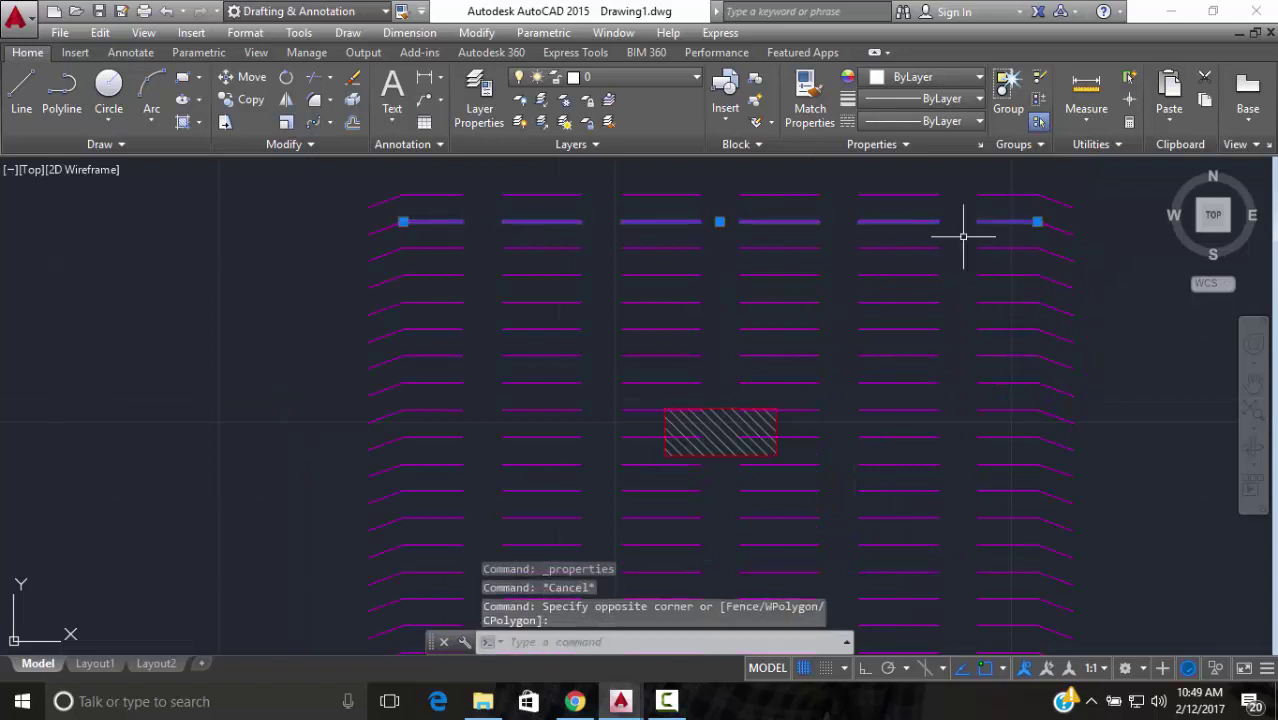
pyautogui.press('Escape')
# Join the topmost bar around the right interior column with its two end hooks into a single polyline
pyautogui.scroll(-2, 963, 235)
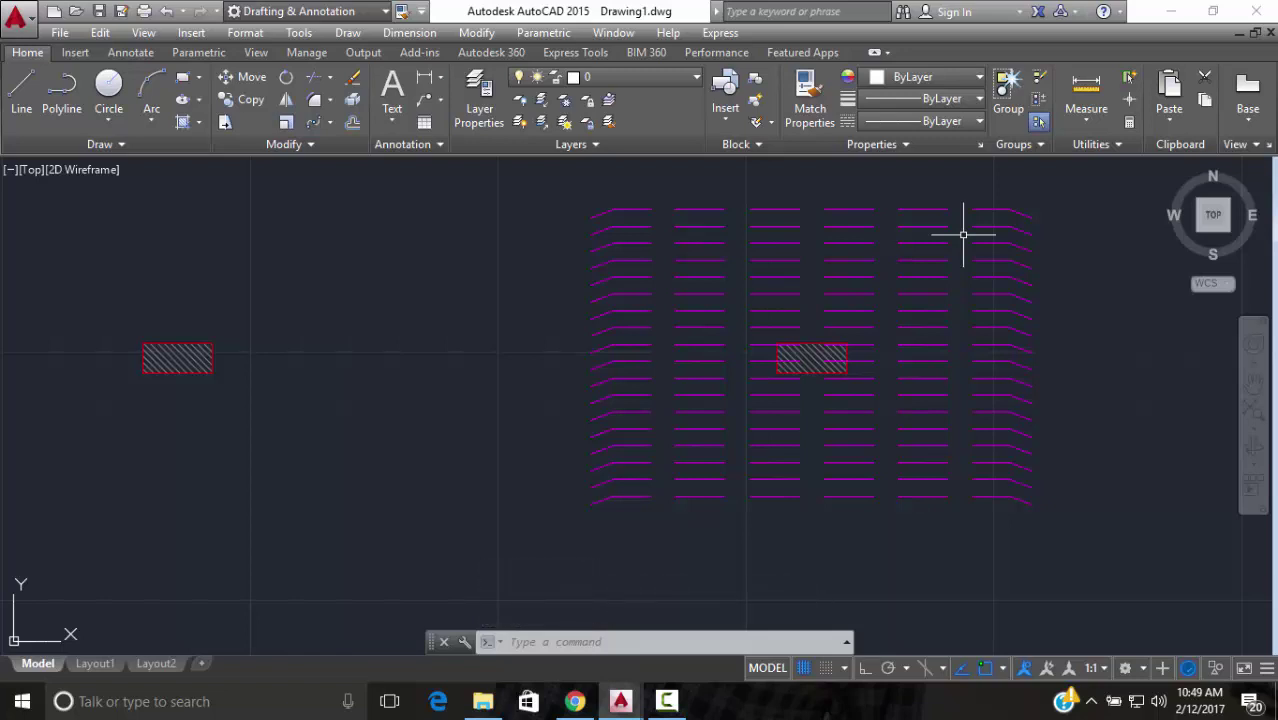
pyautogui.click(1046, 195)
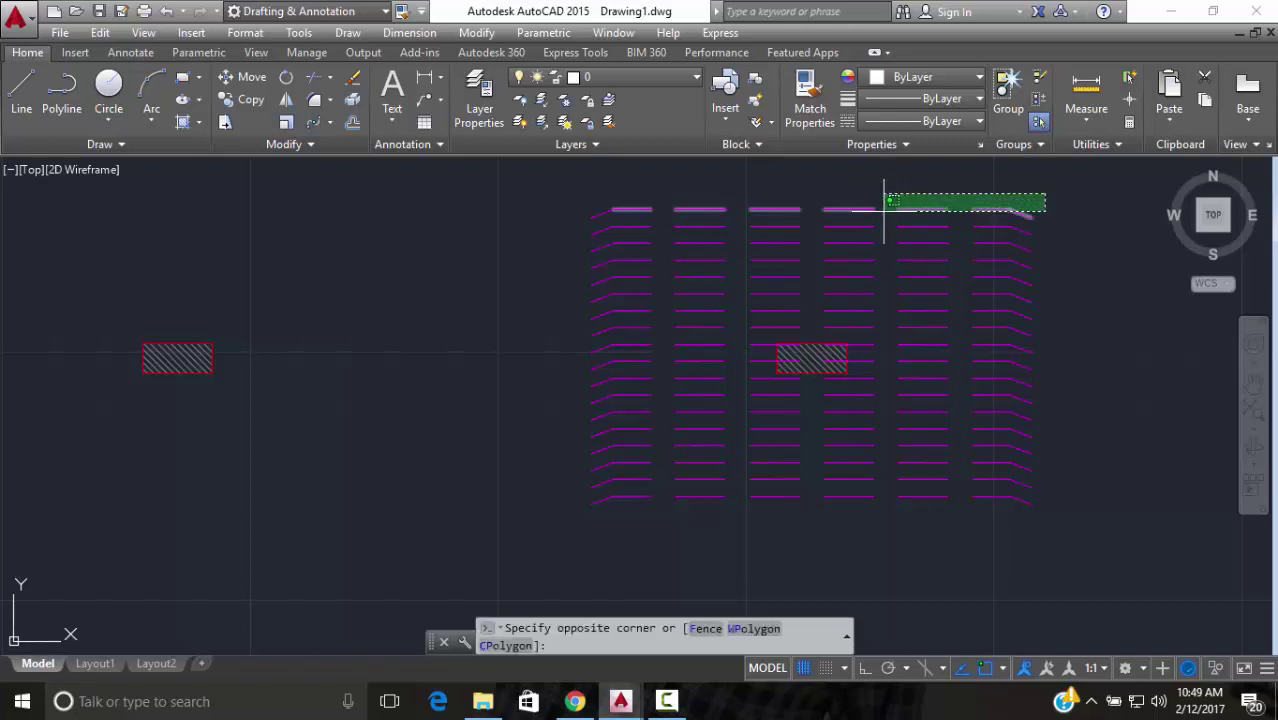
pyautogui.click(884, 210)
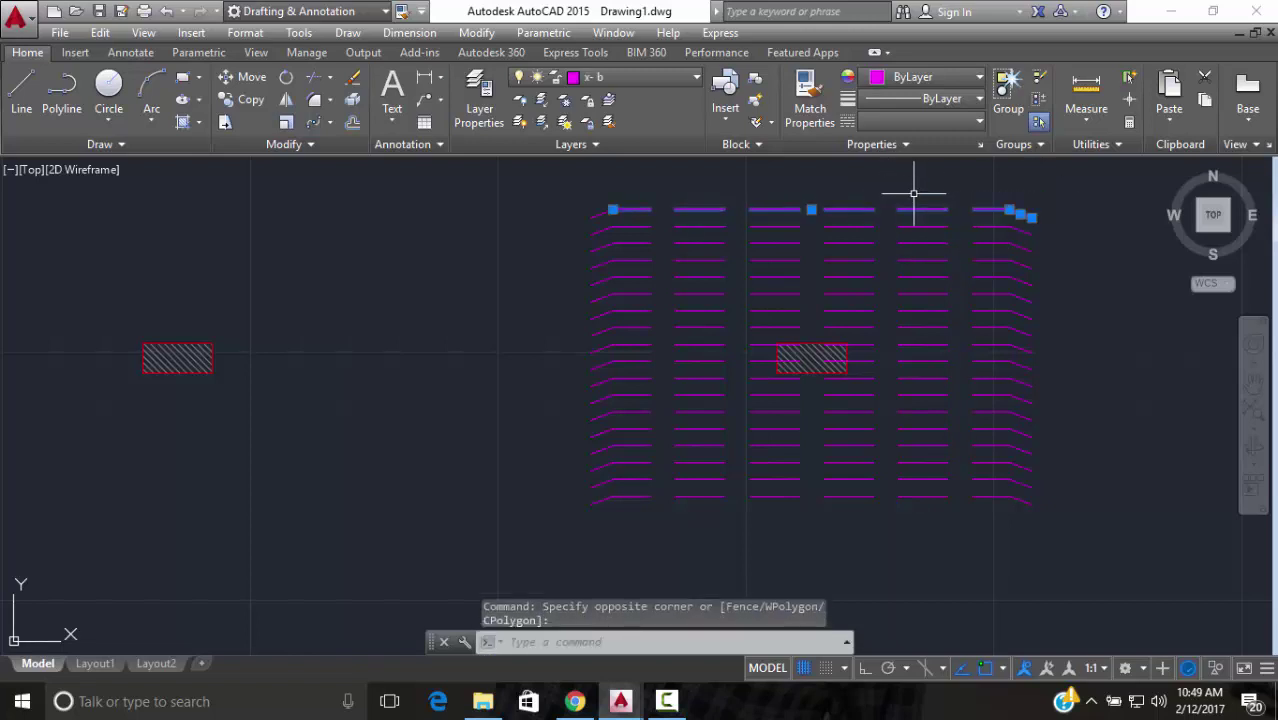
pyautogui.click(598, 213)
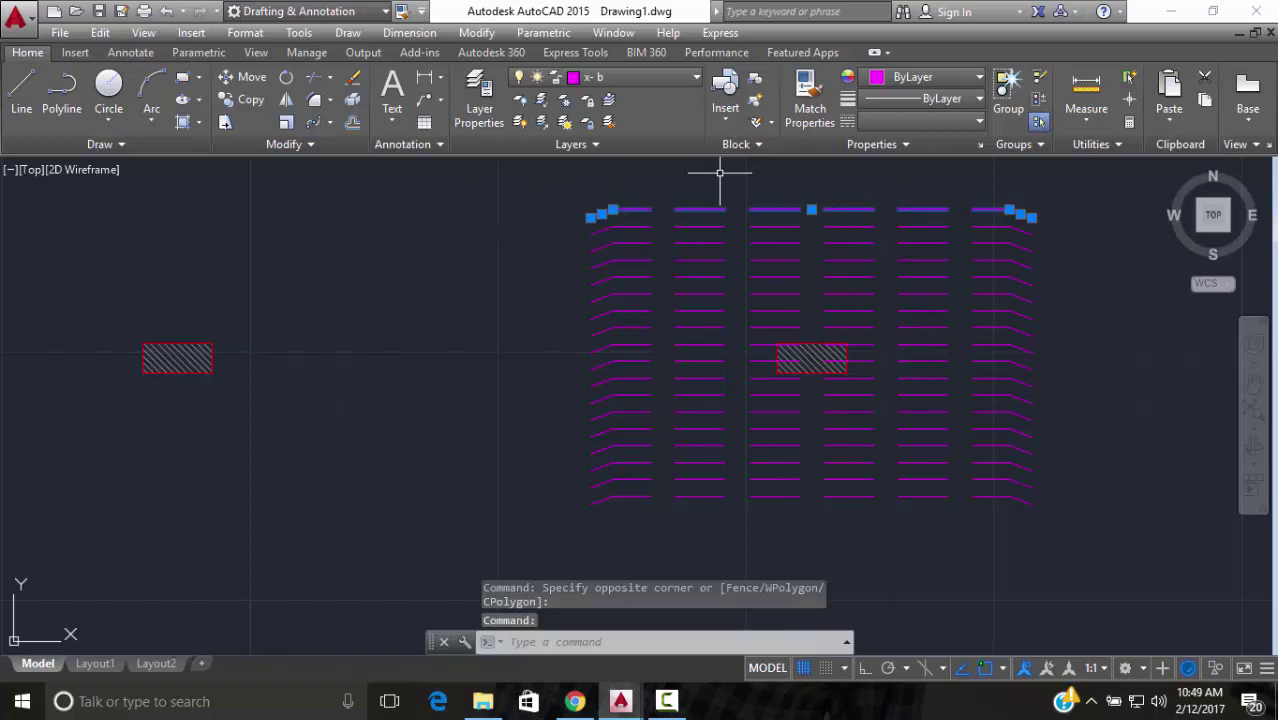
pyautogui.write('JOIN')
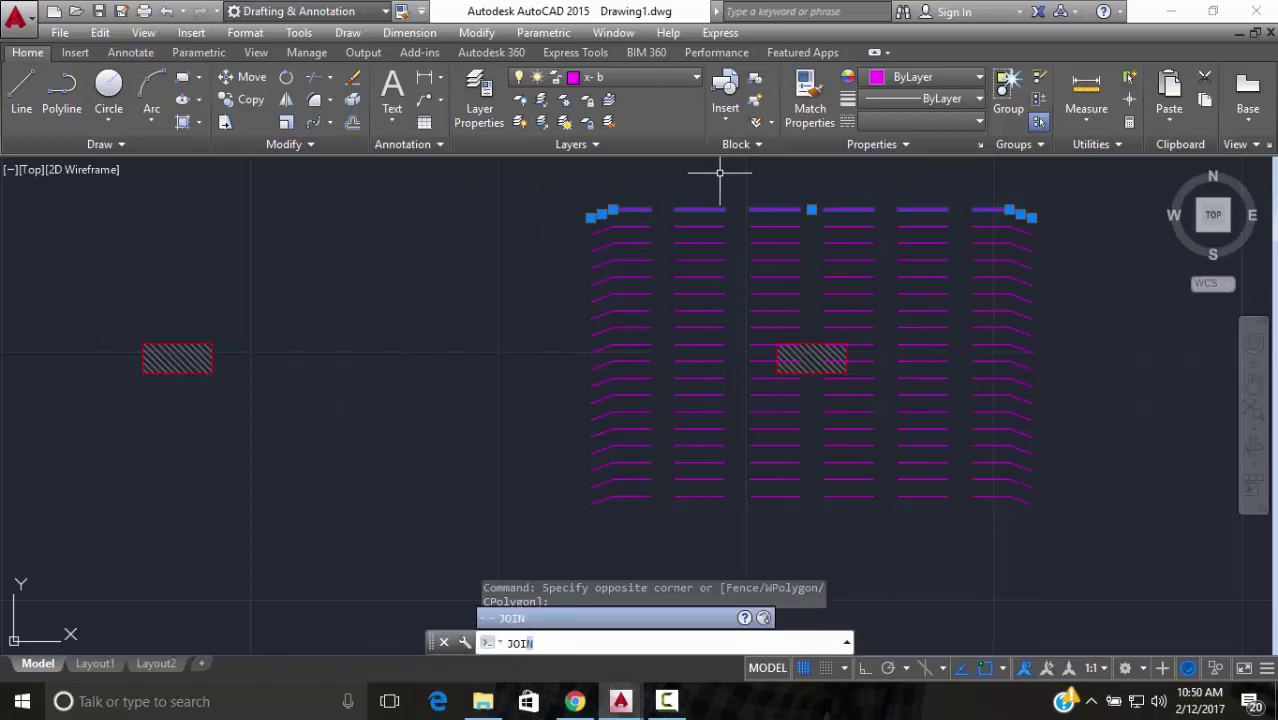
pyautogui.press('Return')
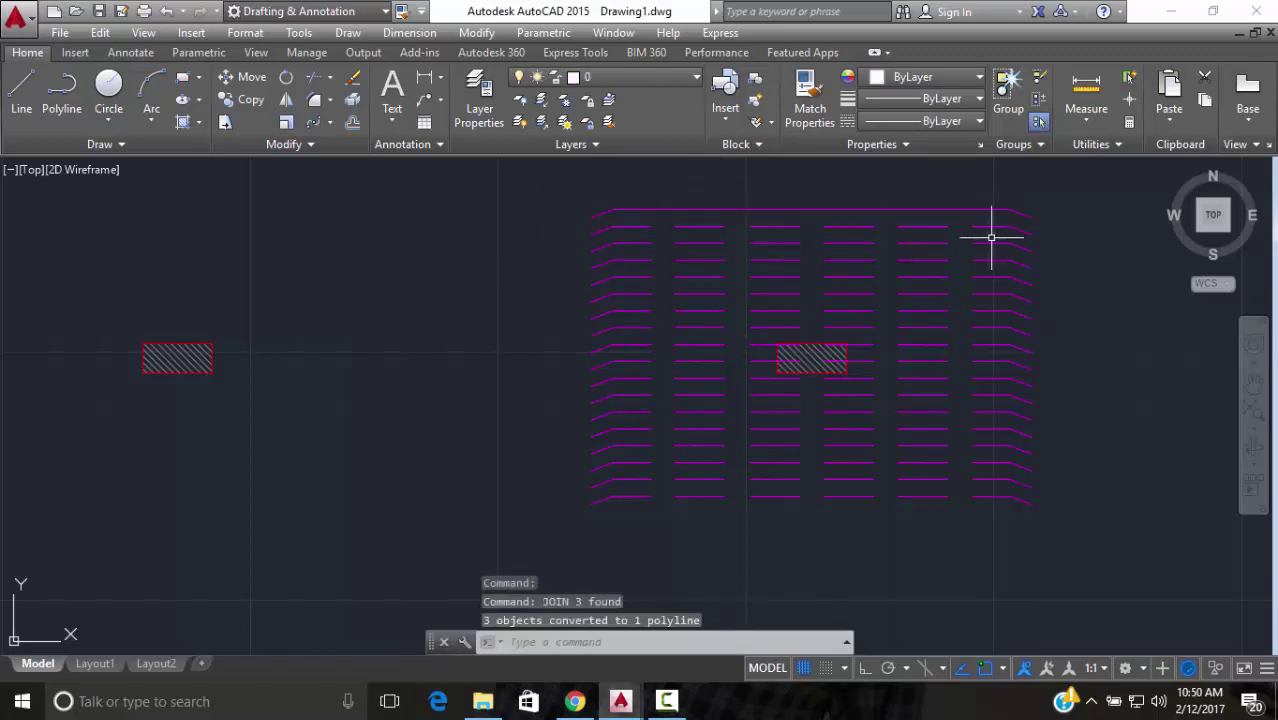
pyautogui.click(974, 210)
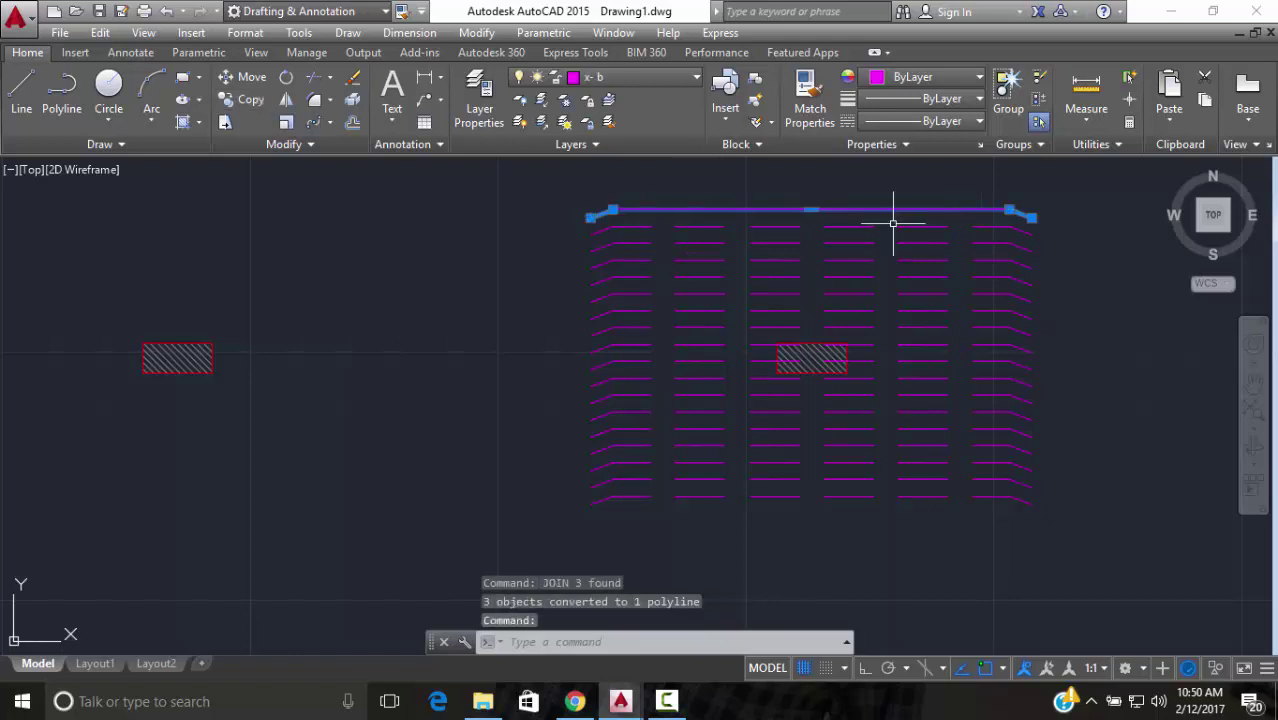
pyautogui.press('Escape')
pyautogui.click(1056, 228)
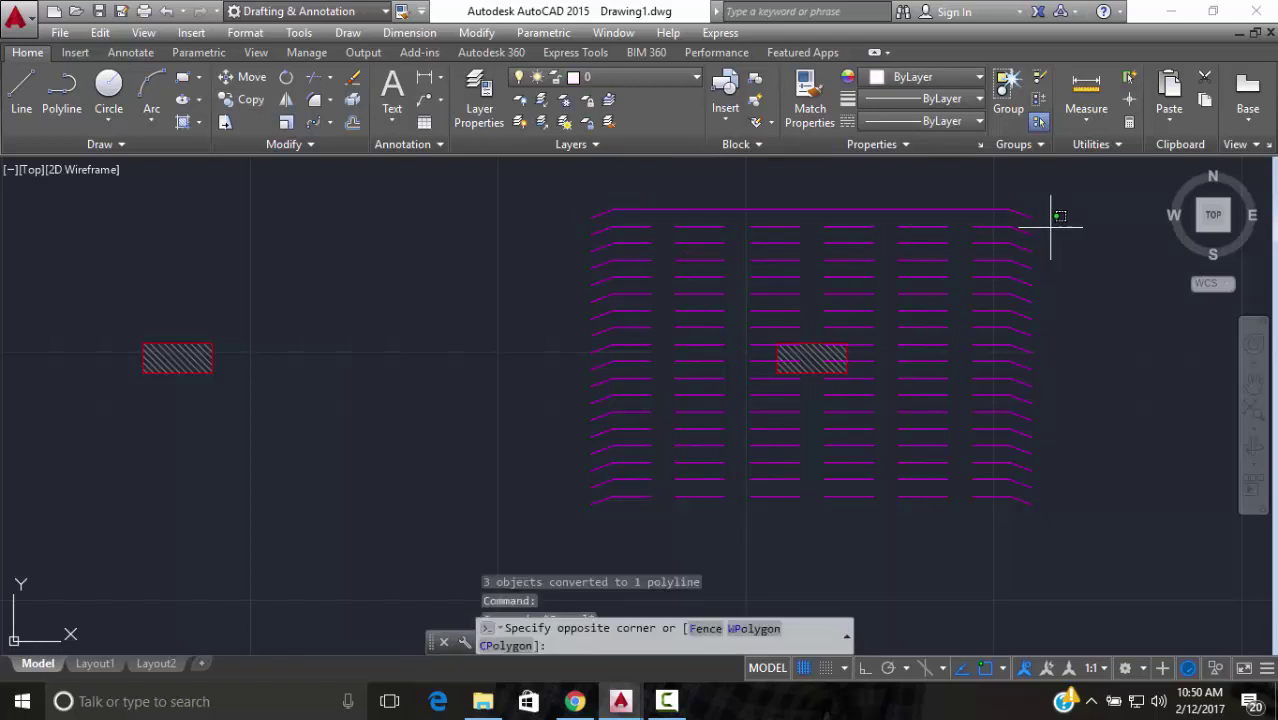
pyautogui.click(747, 240)
pyautogui.press('Escape')
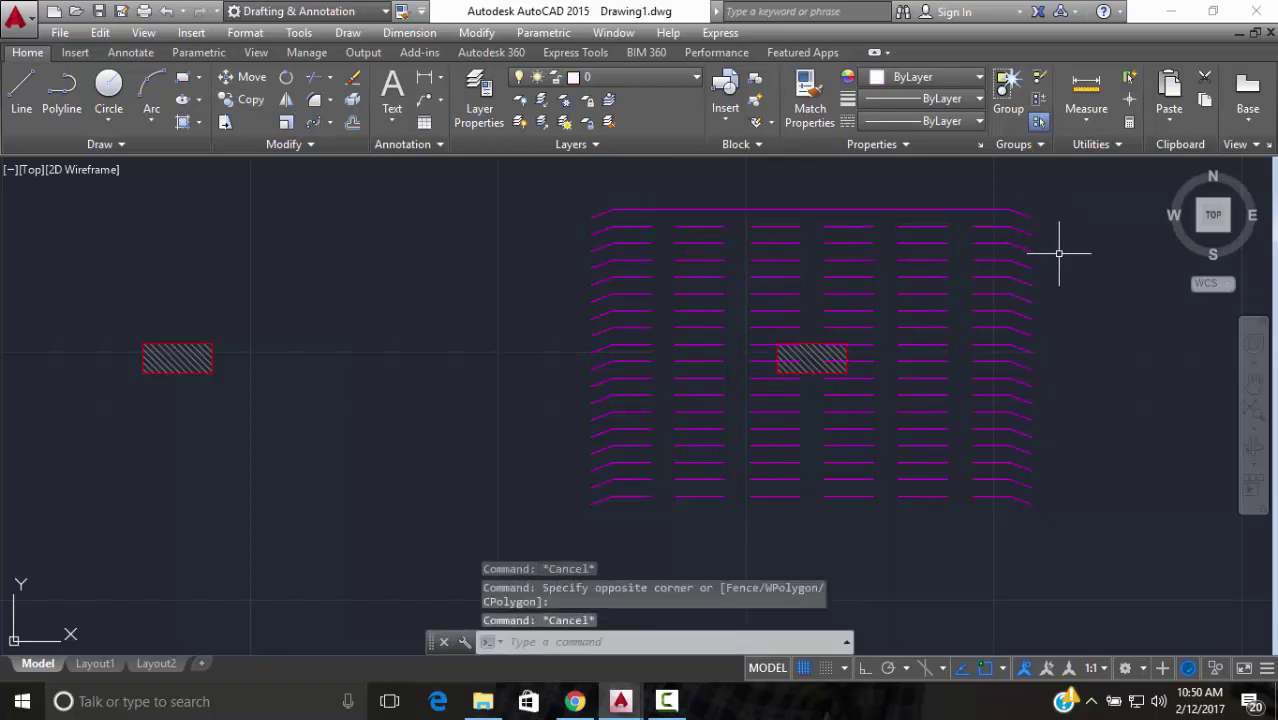
# Erase all the separate bars and end hooks below the joined top bar at the right interior column
pyautogui.click(1052, 221)
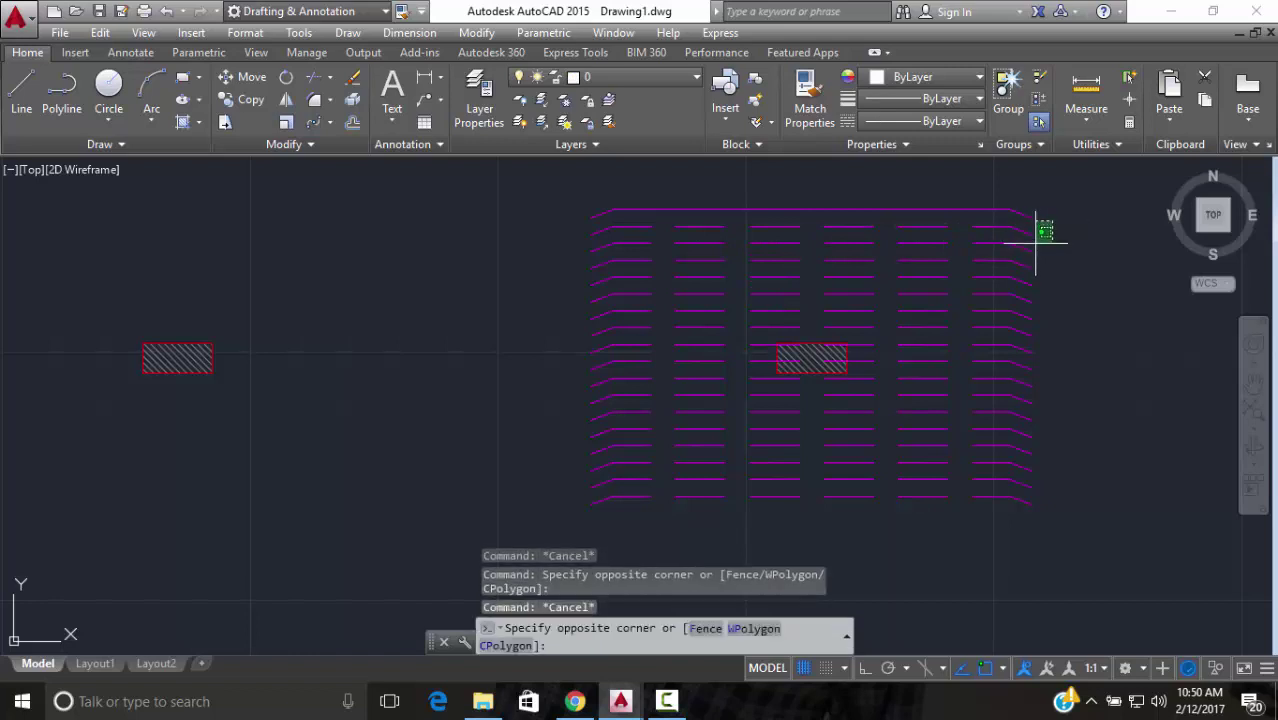
pyautogui.click(978, 506)
pyautogui.write('e')
pyautogui.press('Return')
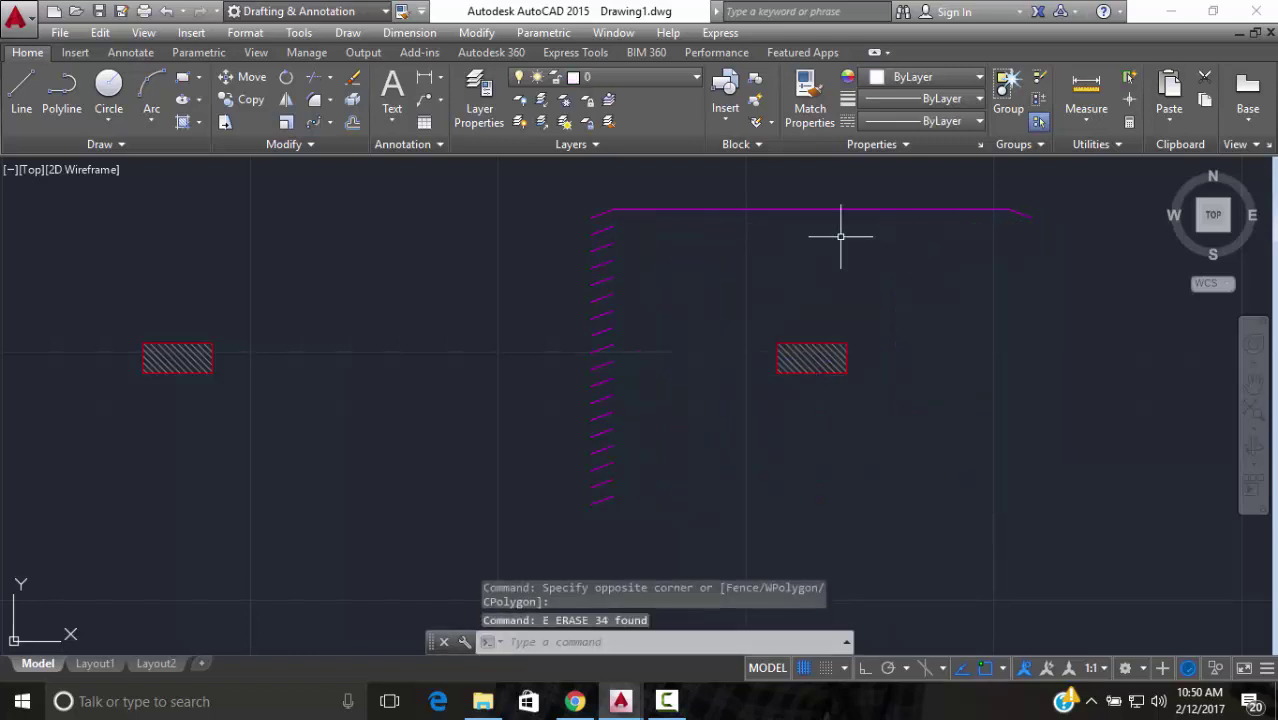
pyautogui.click(625, 228)
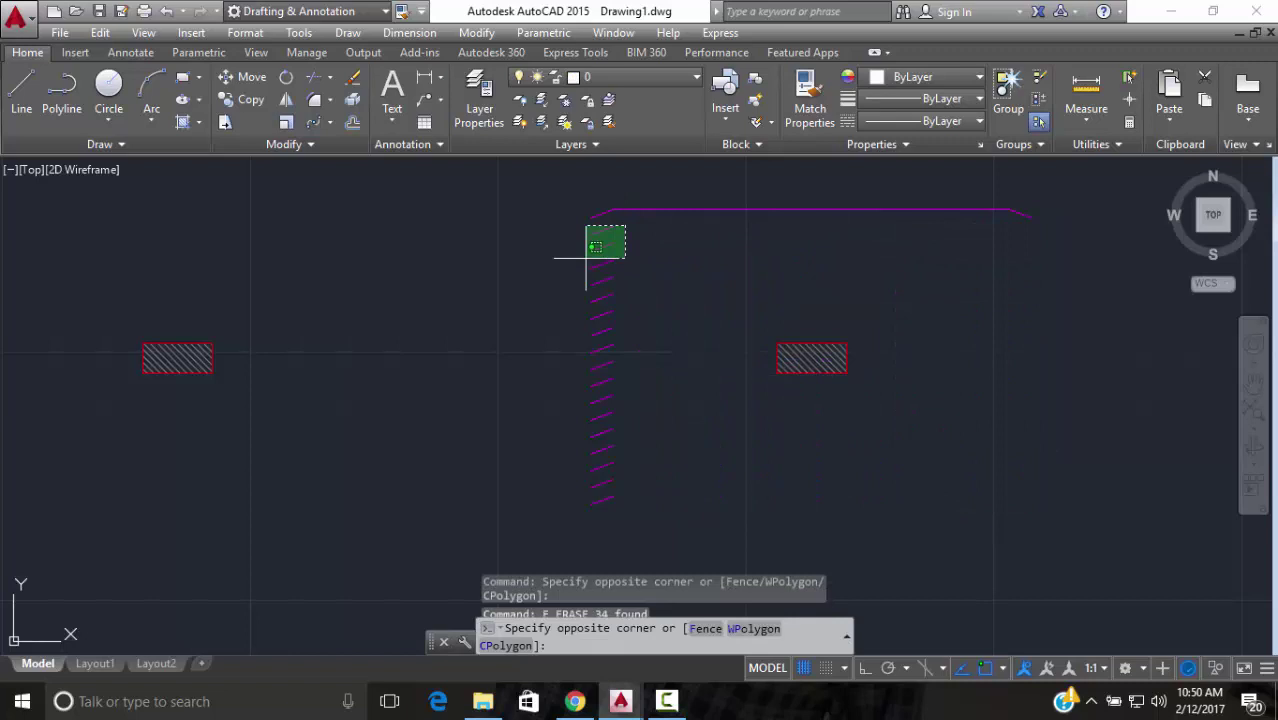
pyautogui.click(523, 562)
pyautogui.write('e')
pyautogui.press('Return')
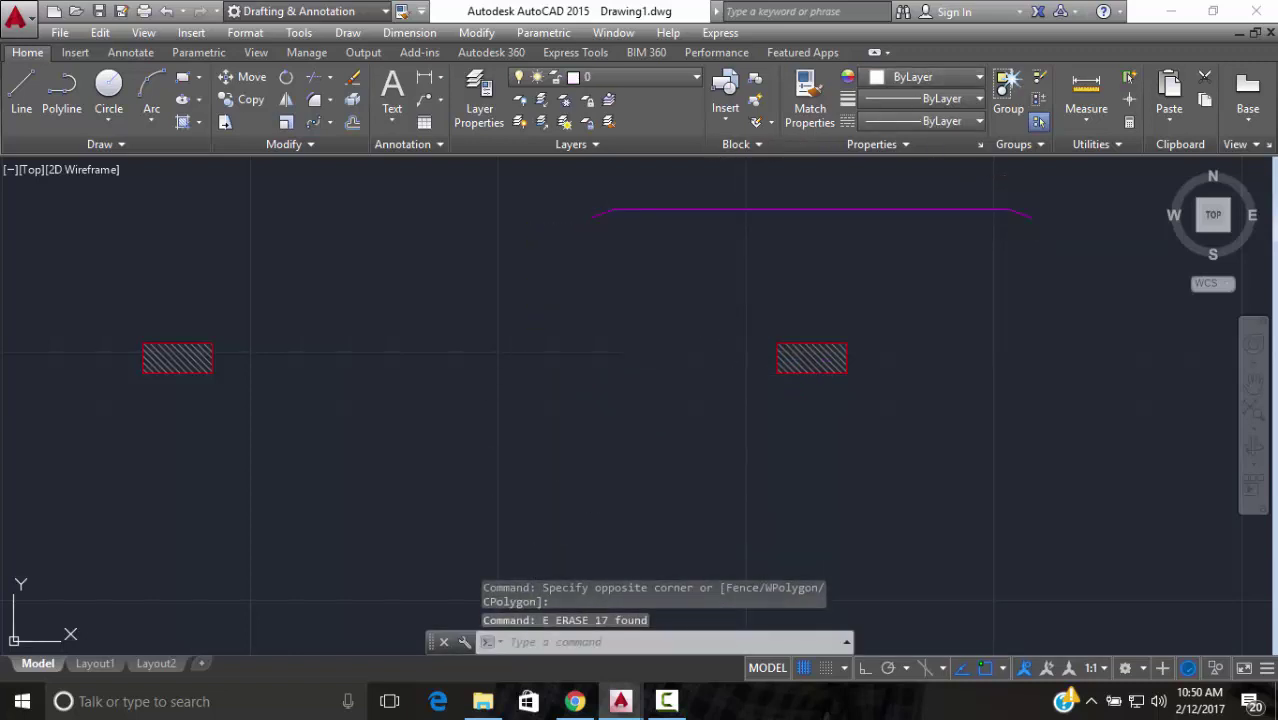
pyautogui.click(1028, 211)
pyautogui.press('Escape')
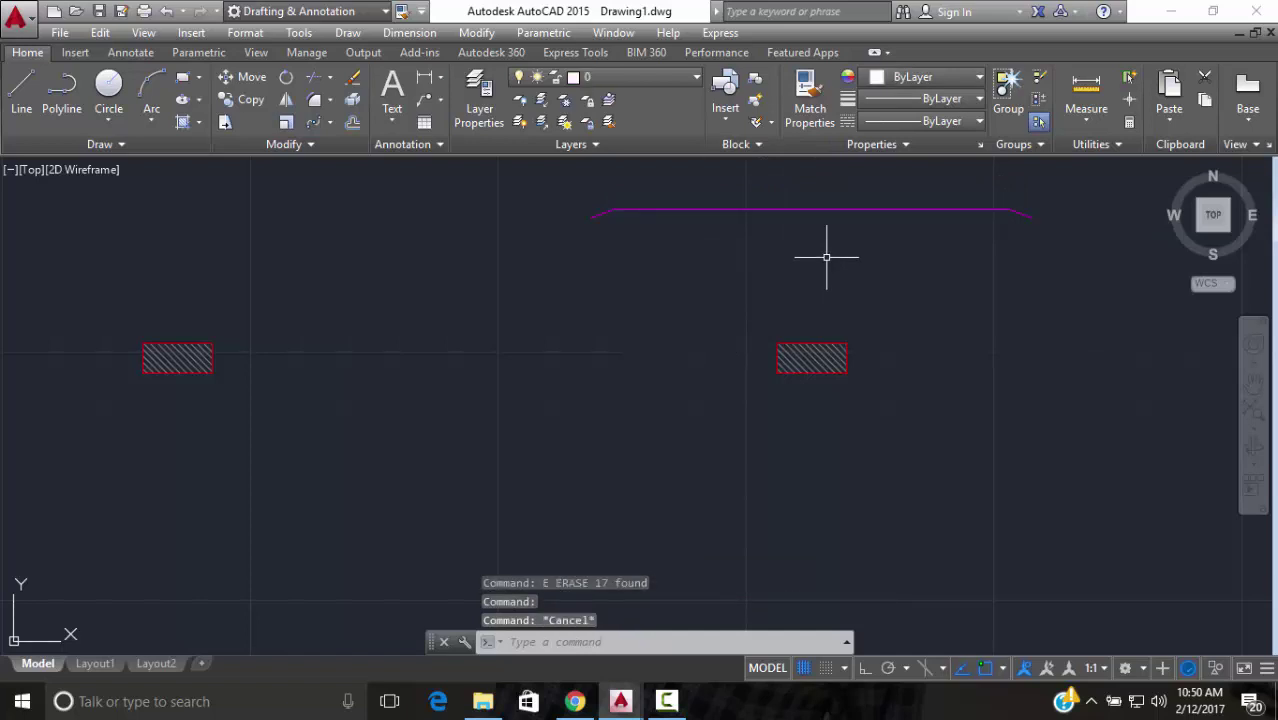
# With Ortho on, draw a vertical line 3 units long downward from the midpoint of the joined bar
pyautogui.write('l')
pyautogui.press('Return')
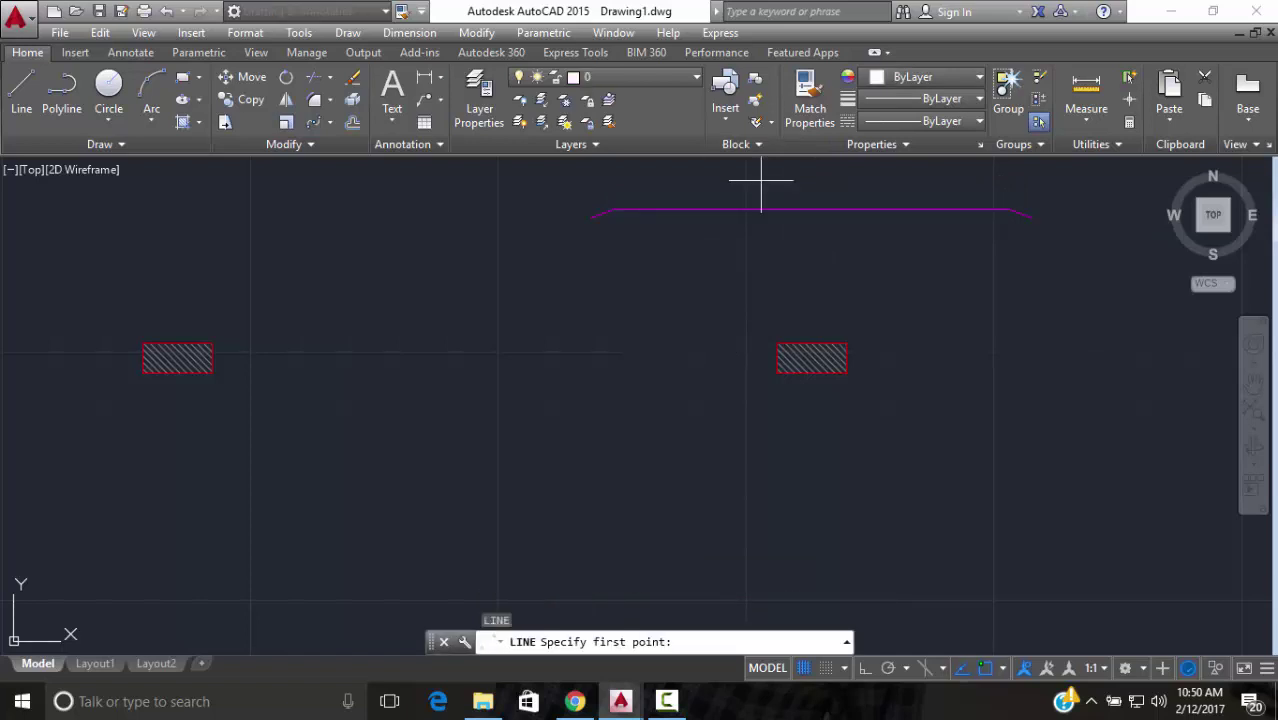
pyautogui.click(811, 210)
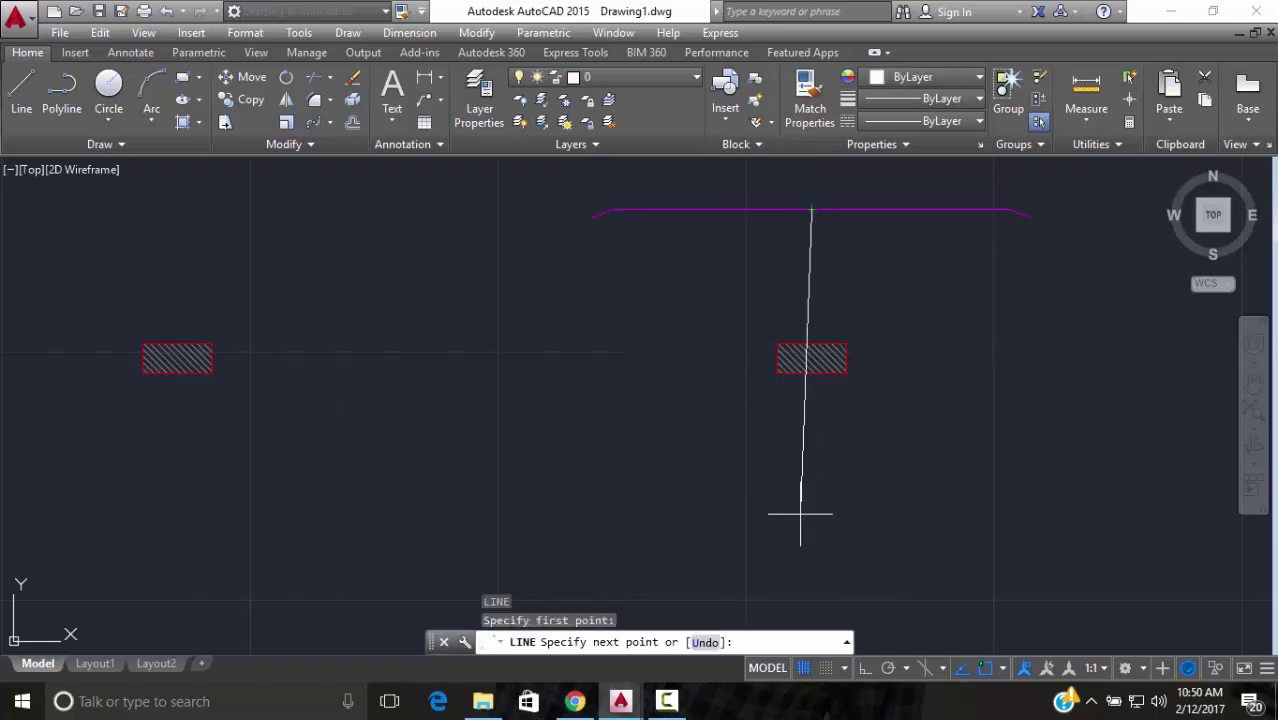
pyautogui.press('F8')
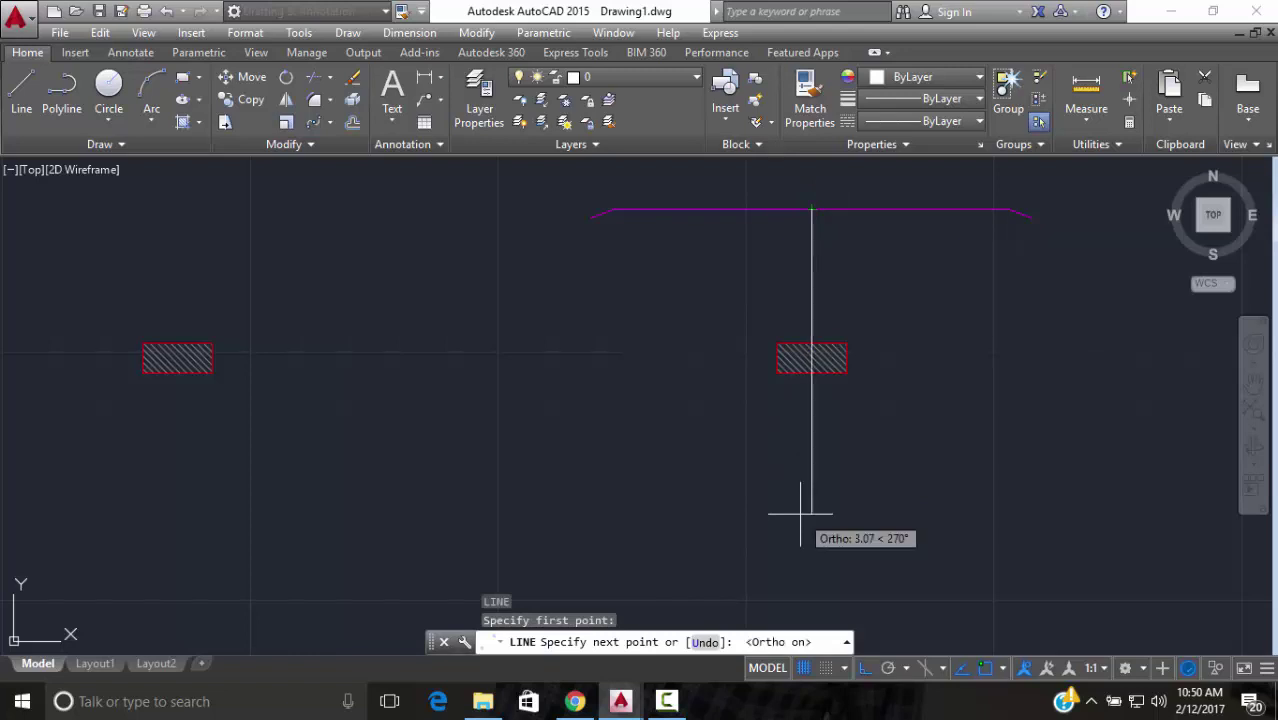
pyautogui.write('3')
pyautogui.press('Return')
pyautogui.press('Escape')
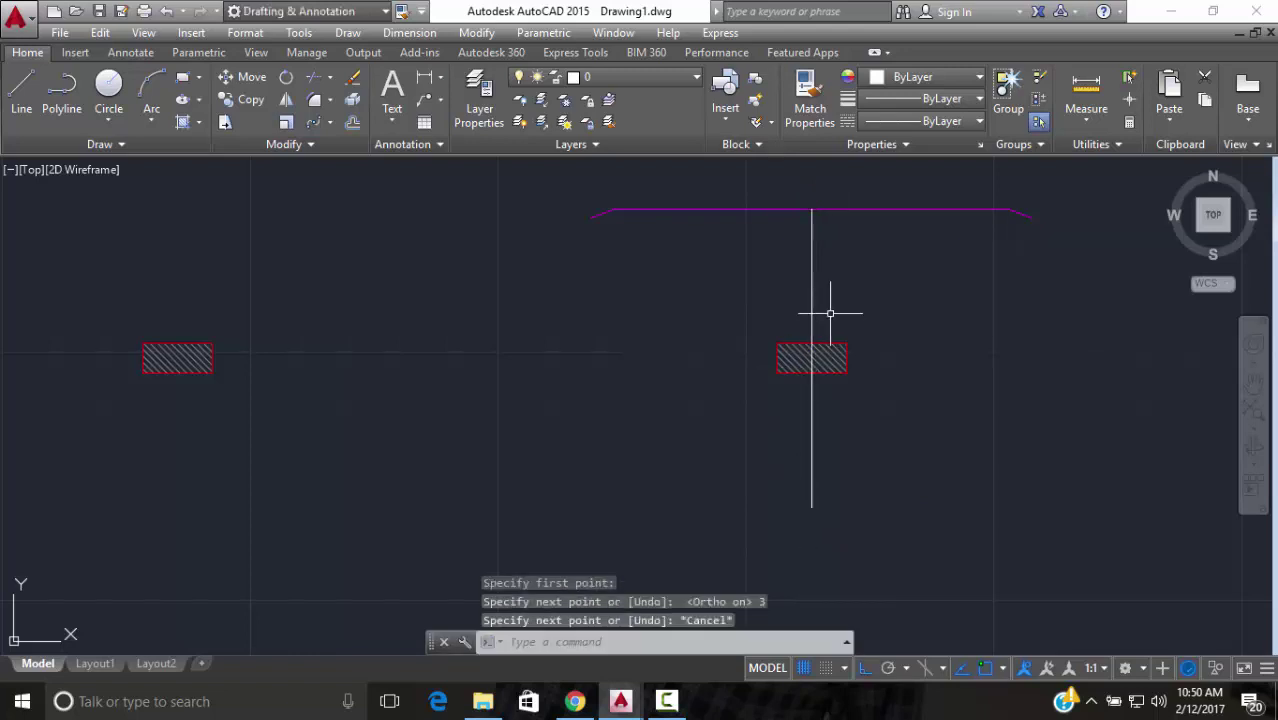
# Create a path array of the joined bar along the vertical line with 0.17 spacing between items
pyautogui.click(313, 122)
pyautogui.click(890, 210)
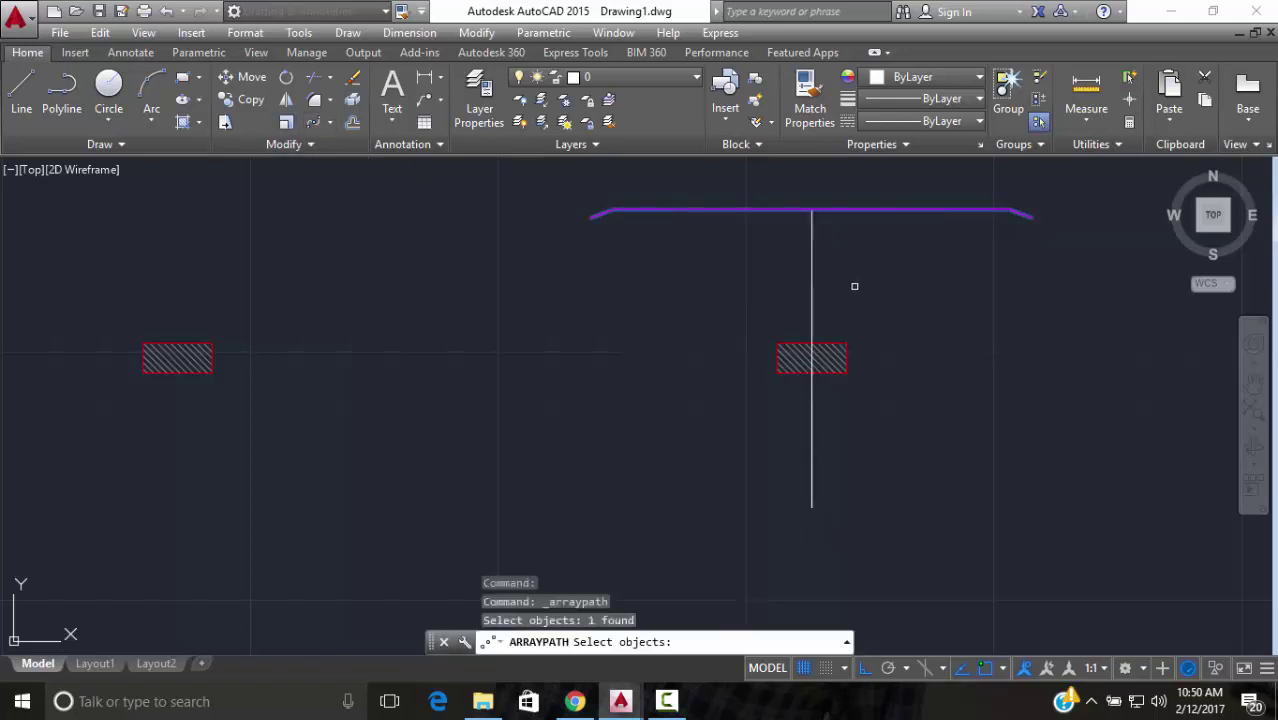
pyautogui.press('Return')
pyautogui.click(814, 290)
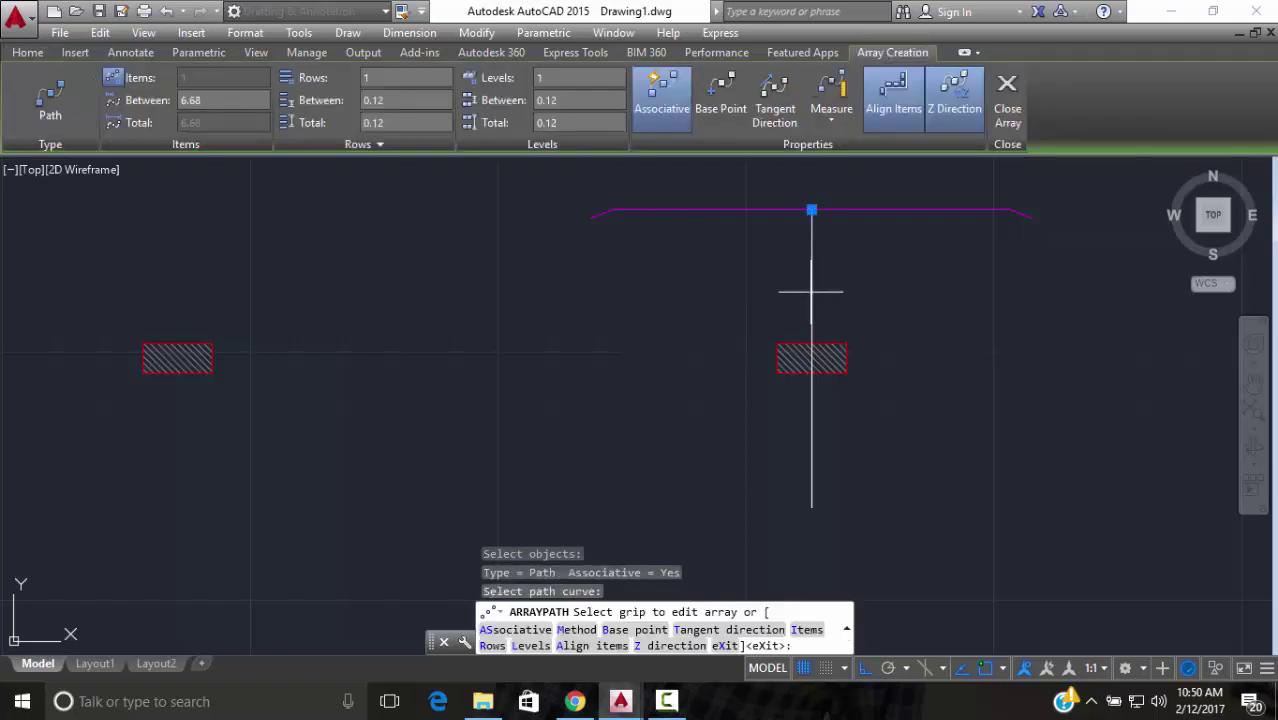
pyautogui.click(241, 104)
pyautogui.write('1')
pyautogui.write('7')
pyautogui.press('Return')
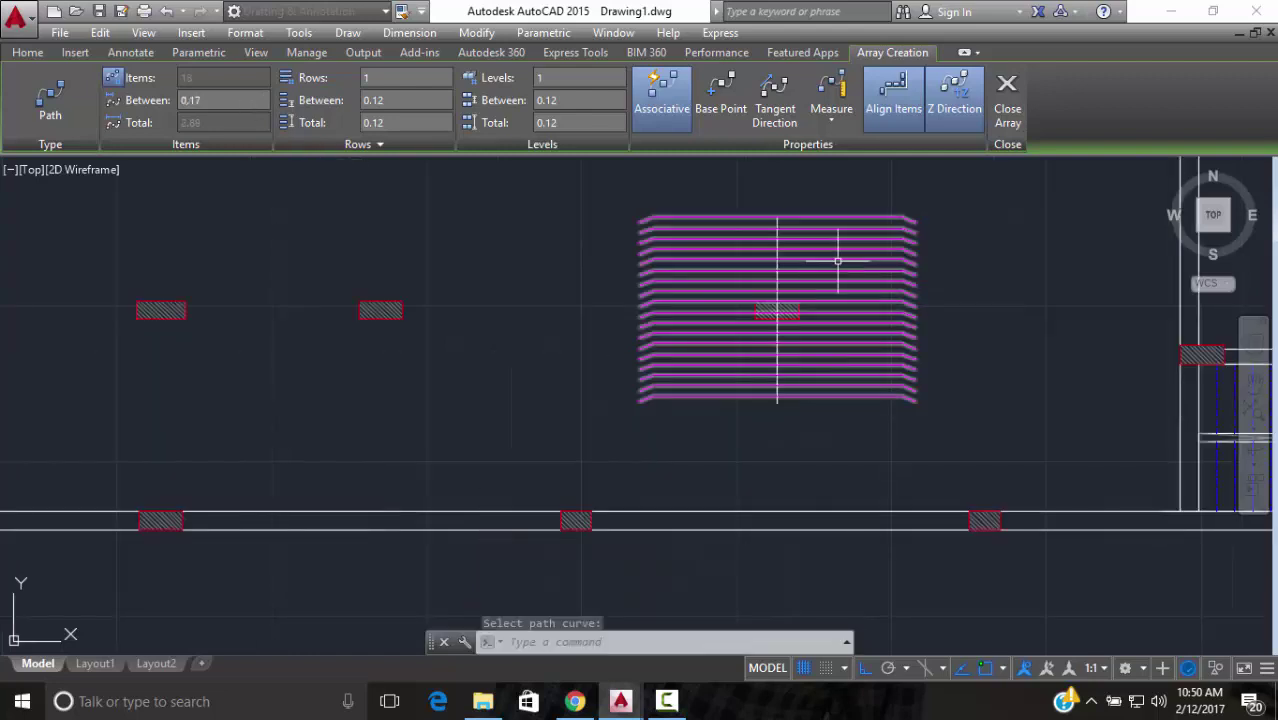
pyautogui.press('Escape')
# Xplode the new bar array into separate polylines using the default Explode option
pyautogui.click(847, 295)
pyautogui.click(851, 277)
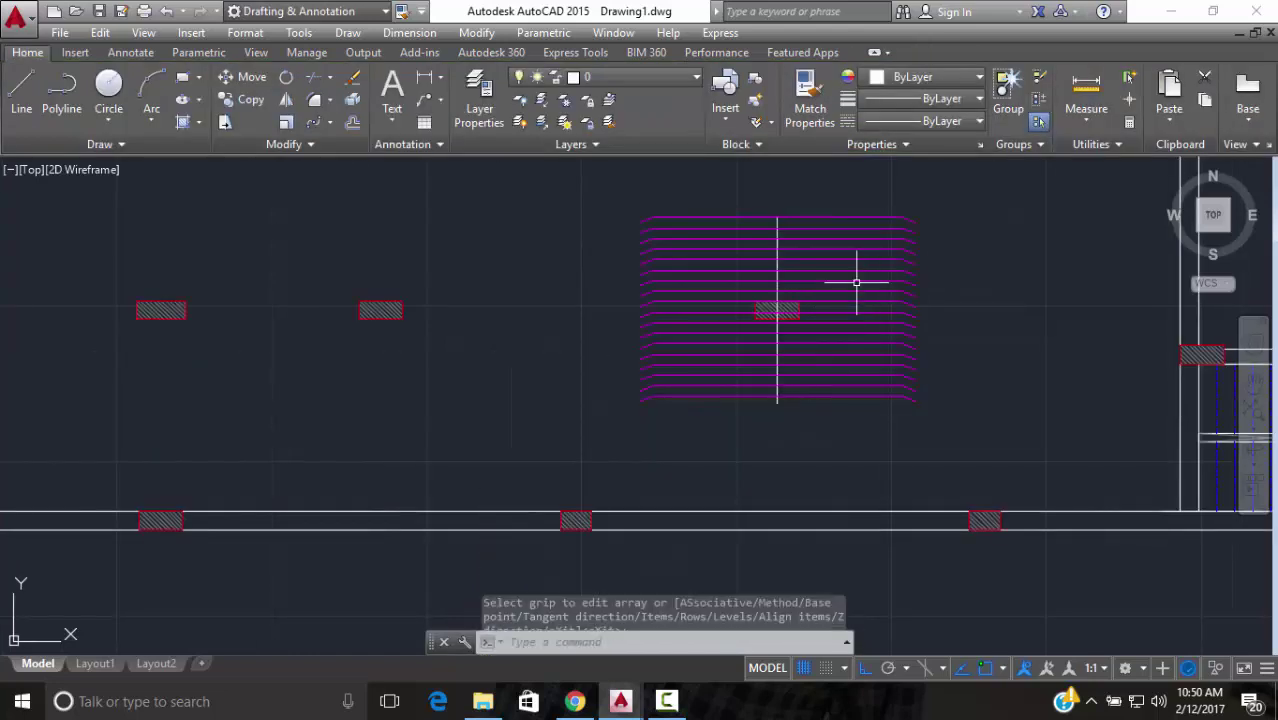
pyautogui.click(836, 265)
pyautogui.click(810, 242)
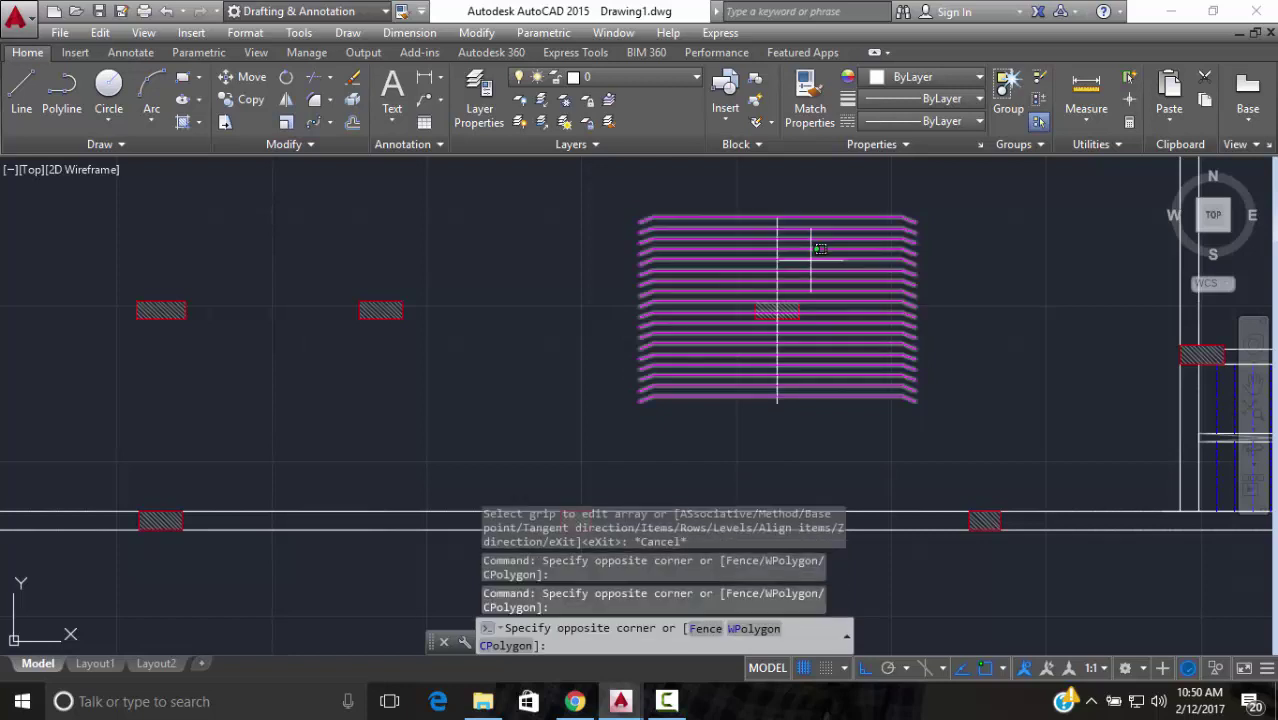
pyautogui.click(833, 252)
pyautogui.write('xp')
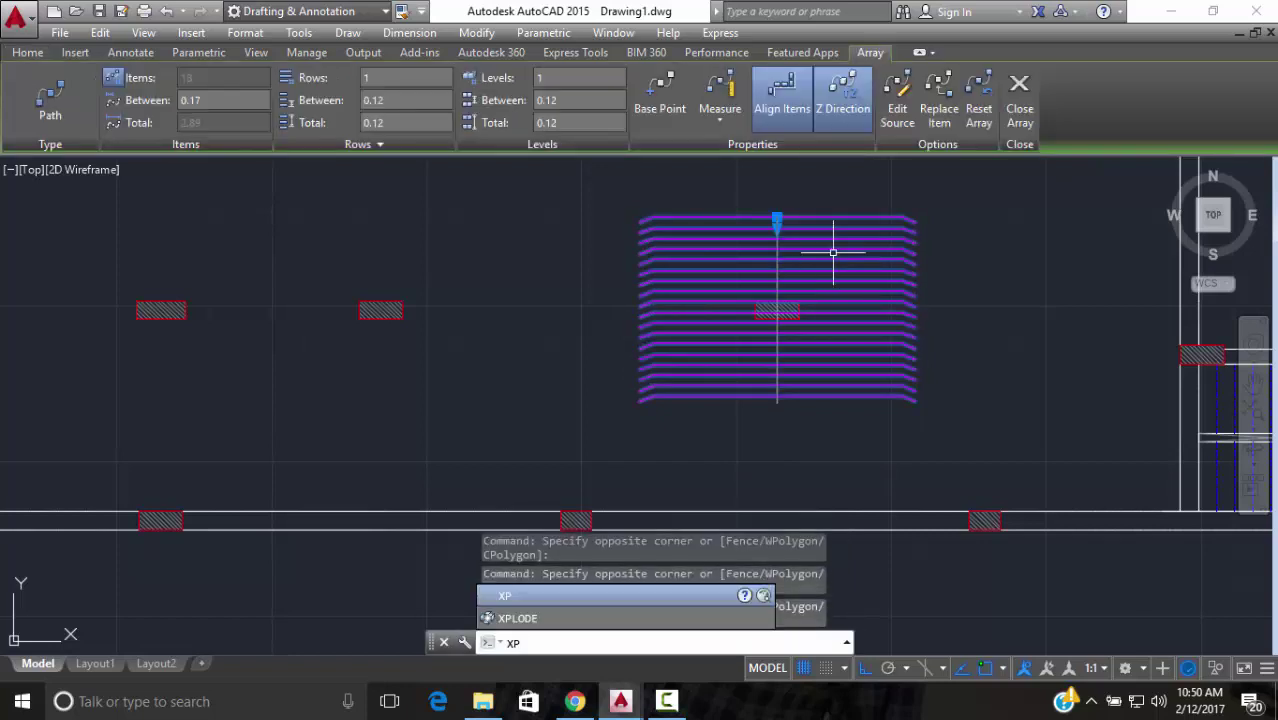
pyautogui.press('Return')
pyautogui.scroll(8, 749, 376)
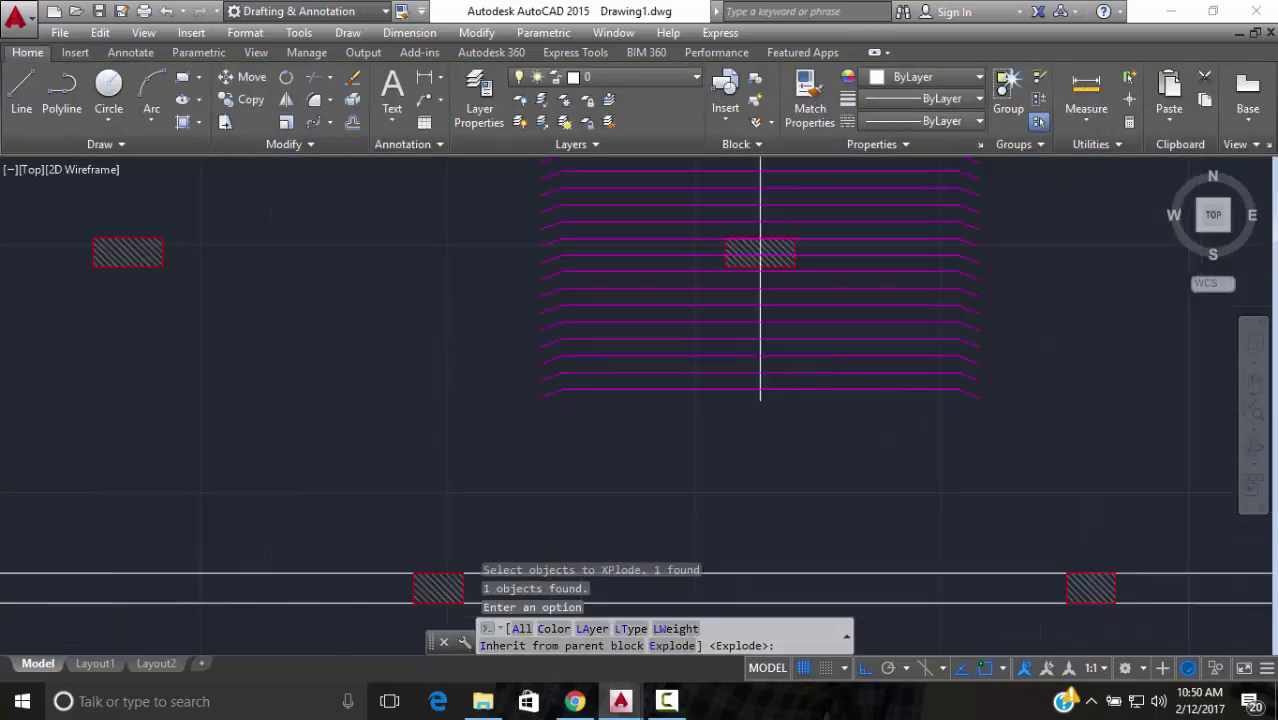
pyautogui.press('Return')
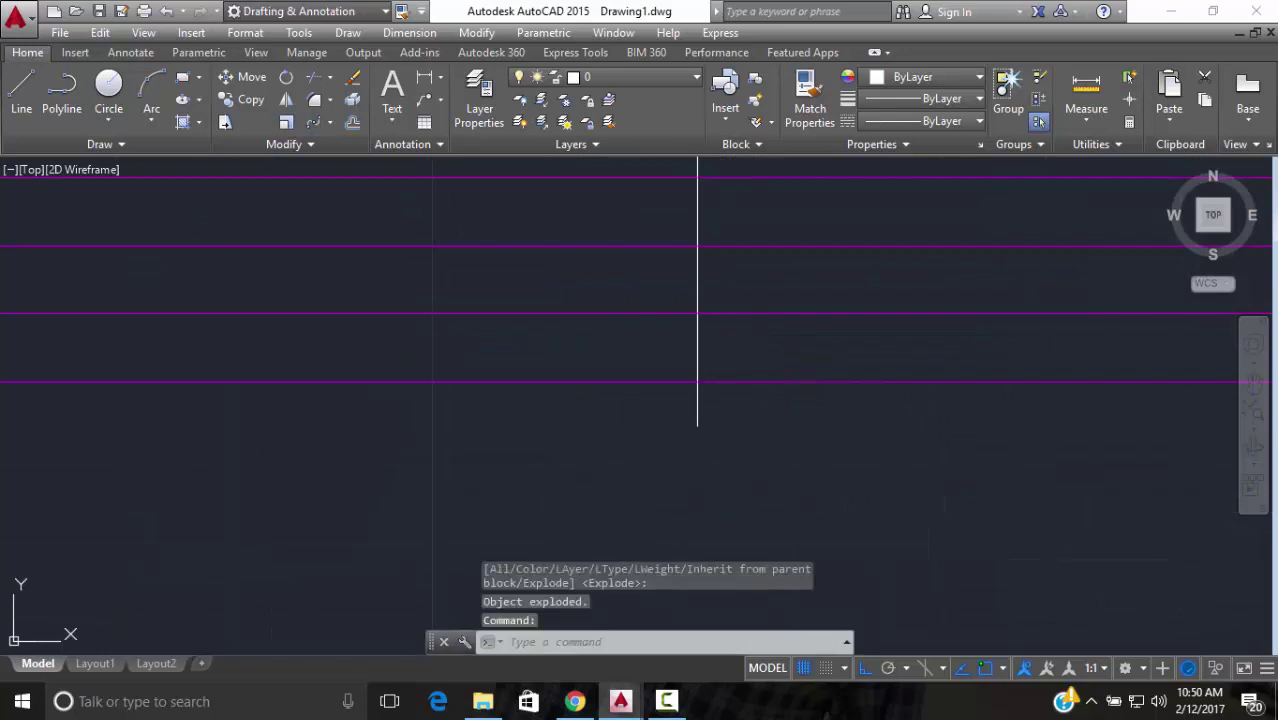
# Erase the vertical path line running through the right interior column
pyautogui.click(712, 357)
pyautogui.click(658, 357)
pyautogui.press('Delete')
# Check the object type of all the exploded bars in their properties and set their linetype to DASHED
pyautogui.scroll(-5, 719, 342)
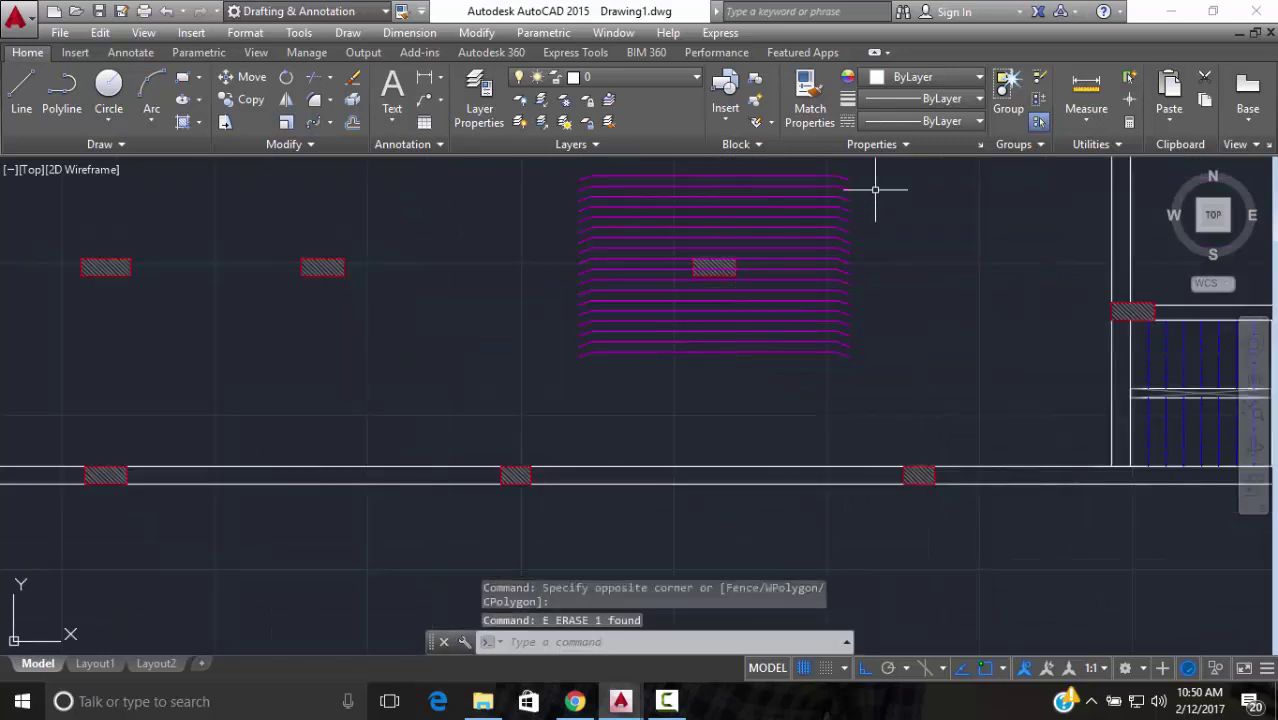
pyautogui.click(861, 158)
pyautogui.click(818, 350)
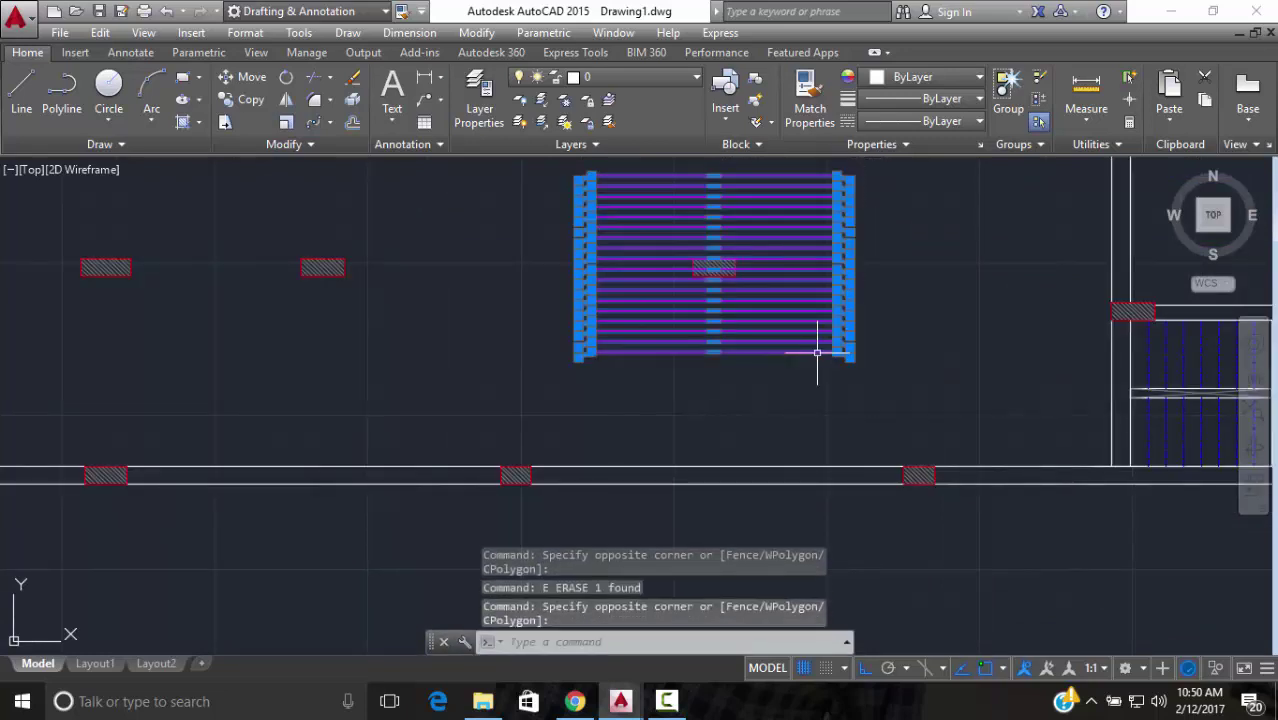
pyautogui.hotkey('ctrl', '1')
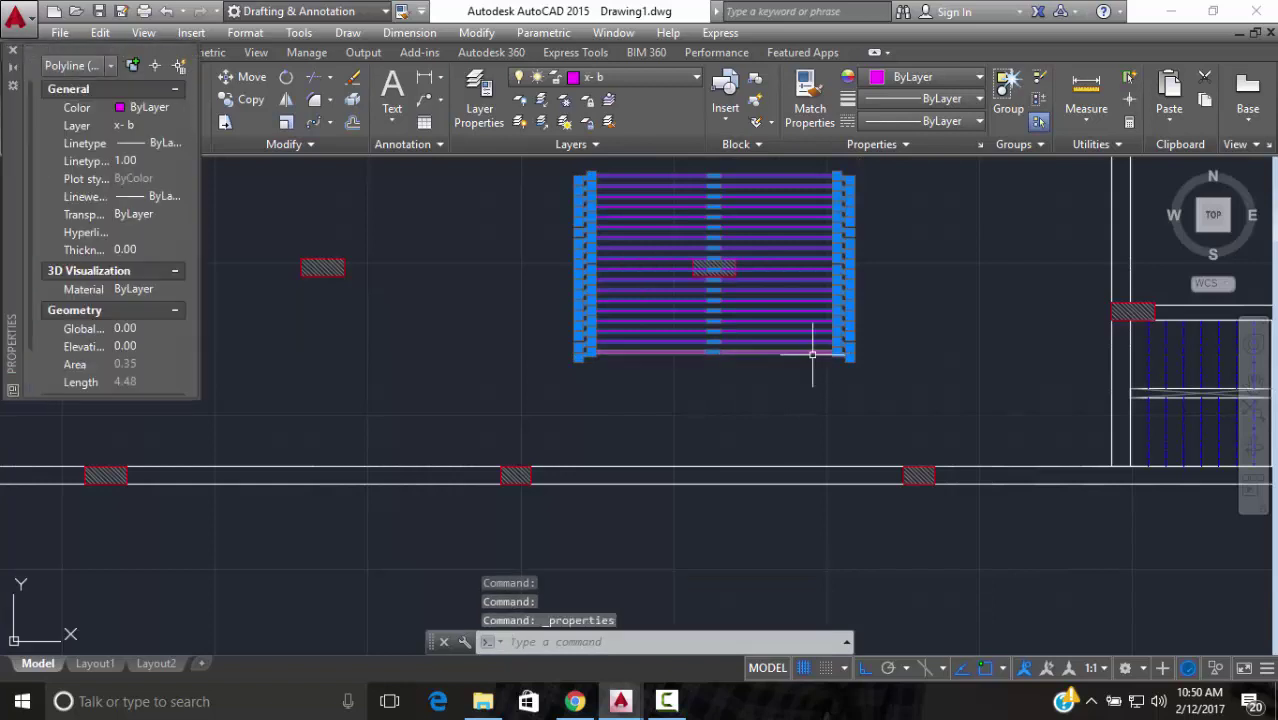
pyautogui.click(111, 66)
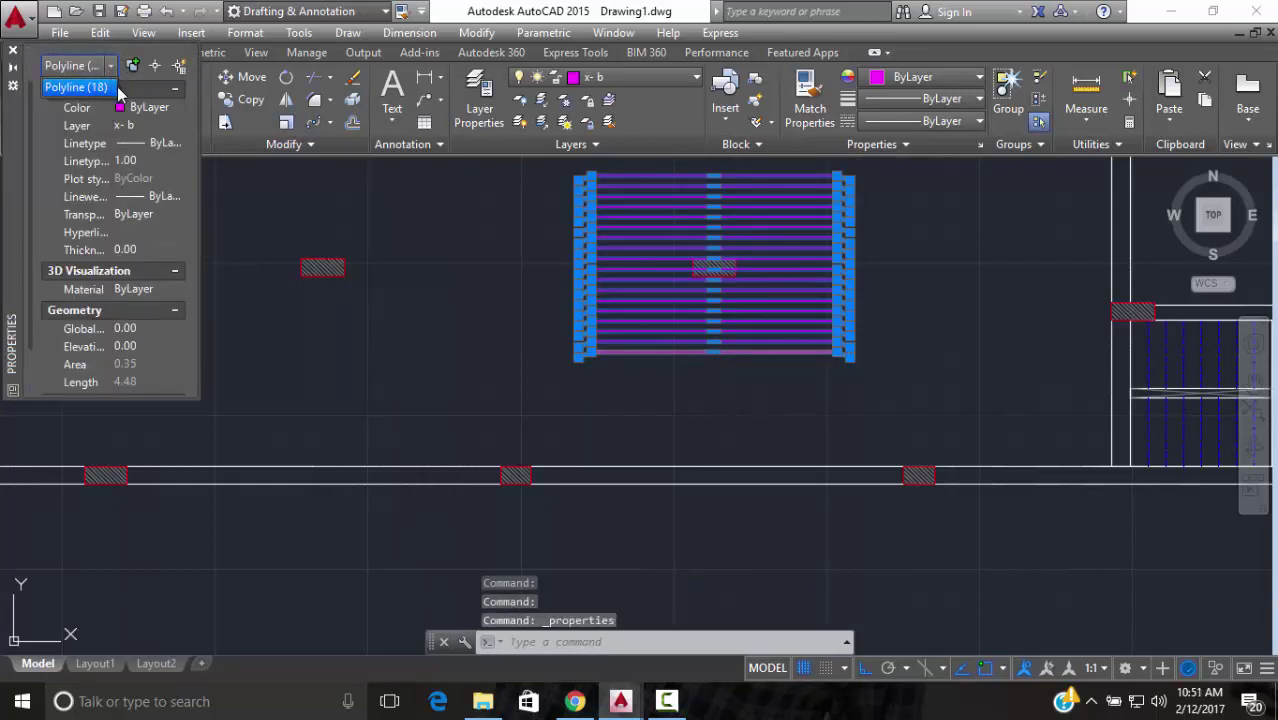
pyautogui.click(3, 47)
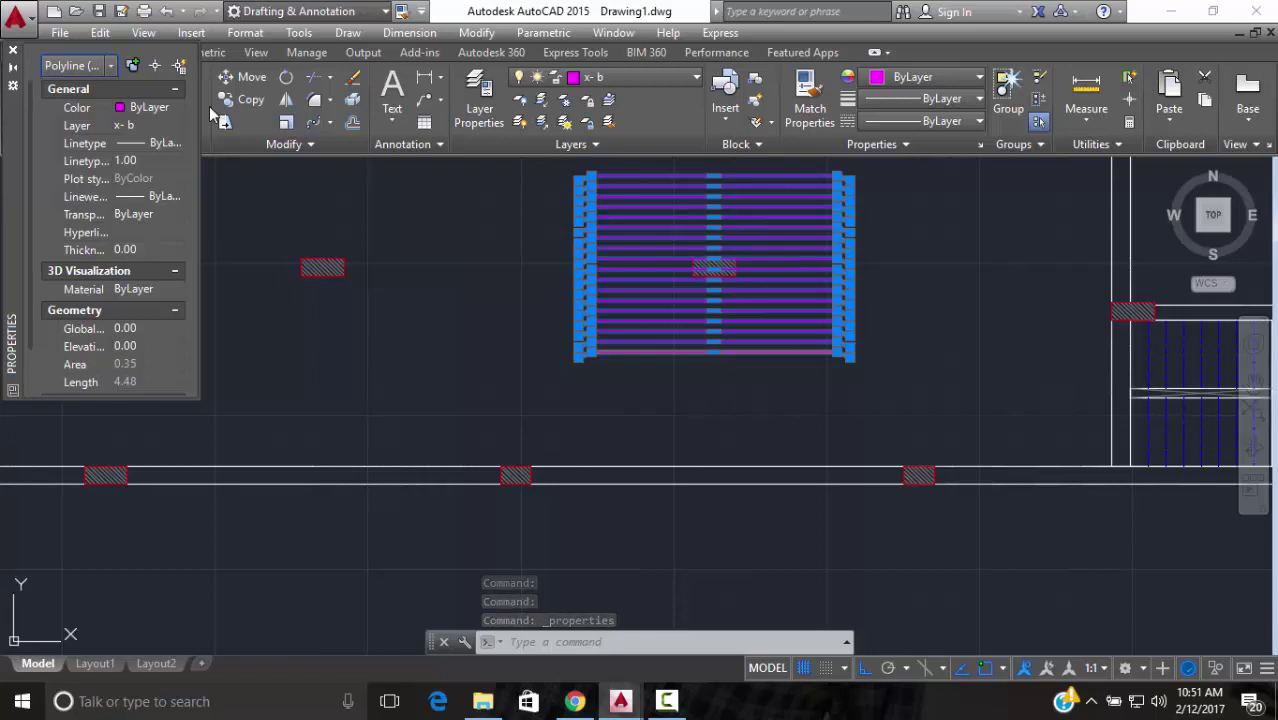
pyautogui.click(11, 53)
pyautogui.click(930, 121)
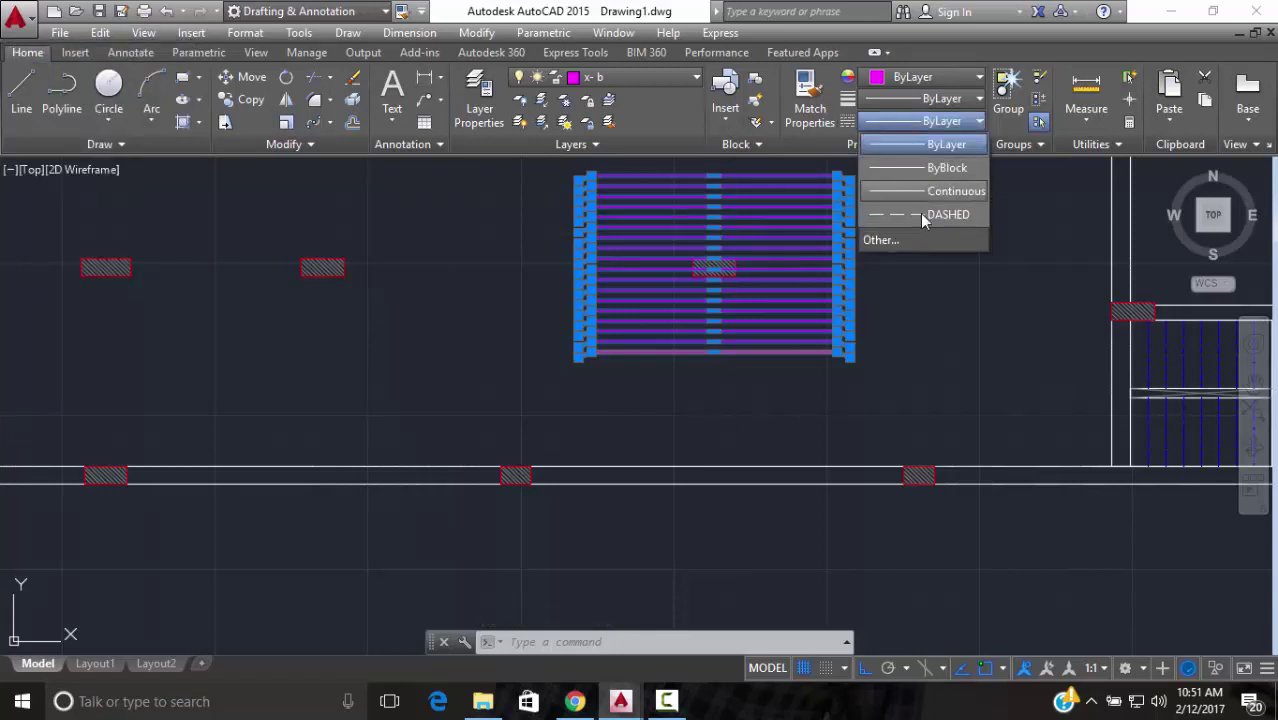
pyautogui.click(922, 215)
pyautogui.press('Escape')
pyautogui.scroll(-4, 845, 250)
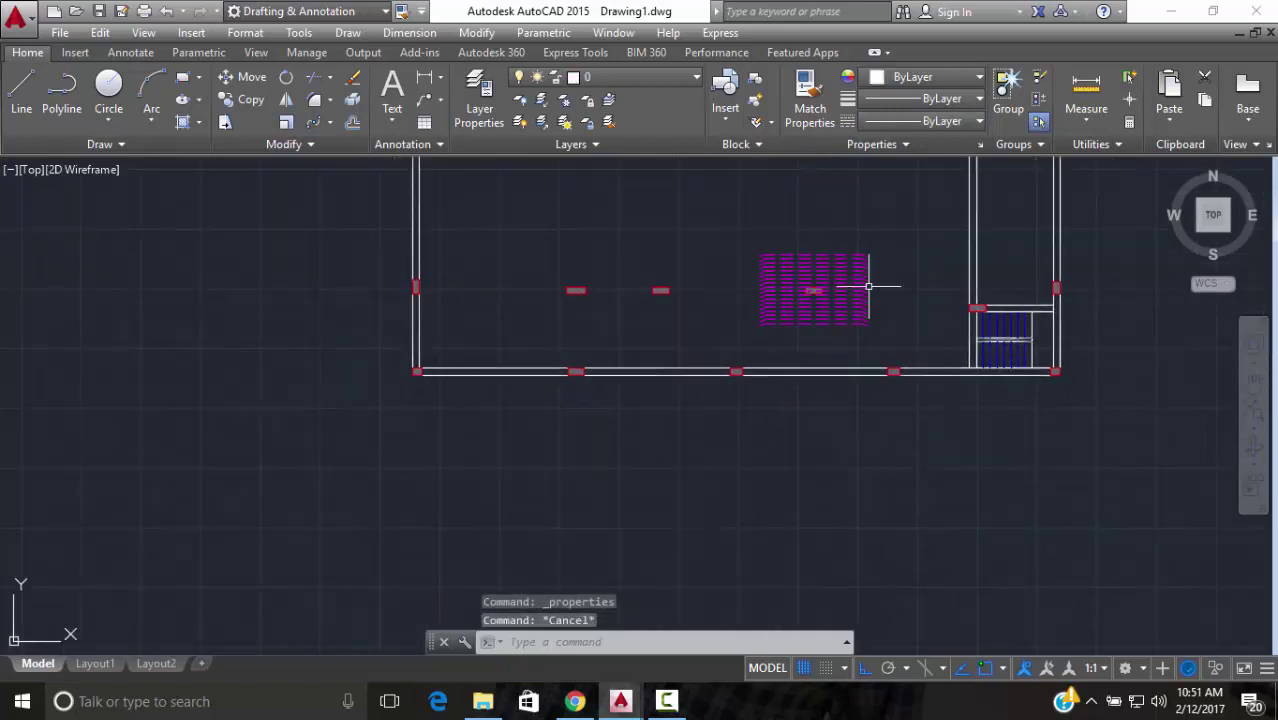
pyautogui.scroll(2, 868, 287)
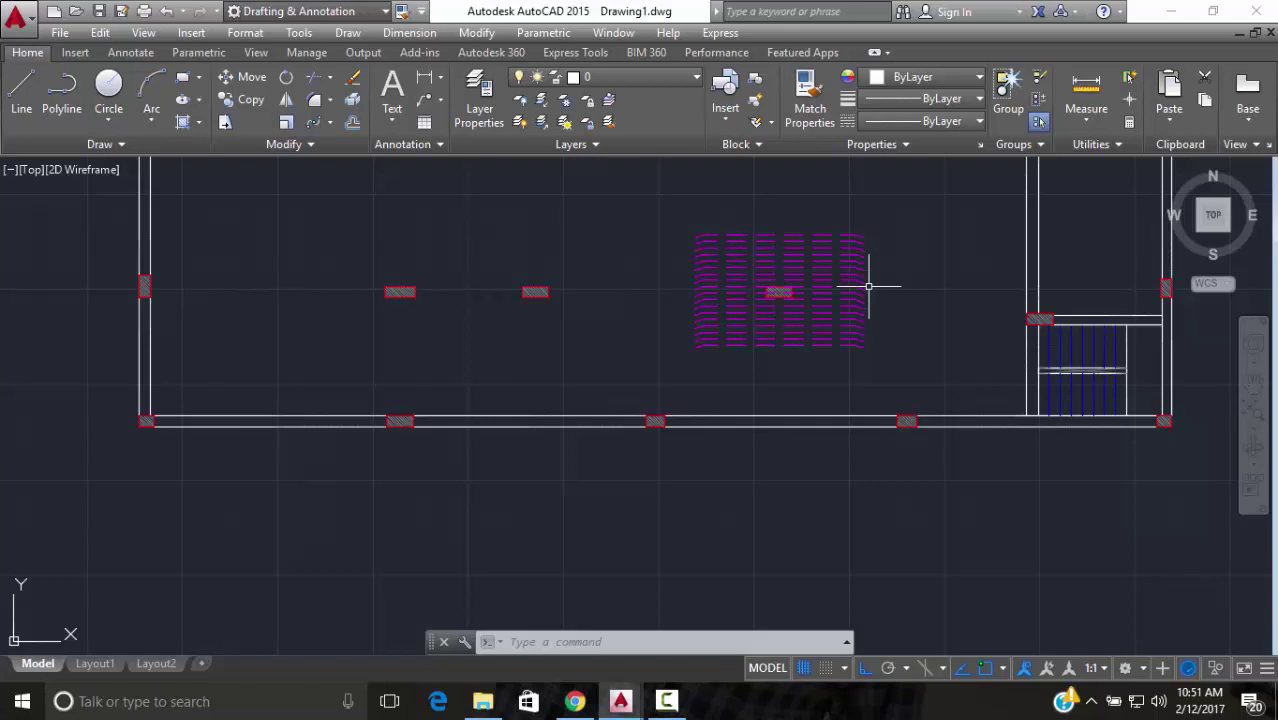
pyautogui.scroll(-3, 868, 287)
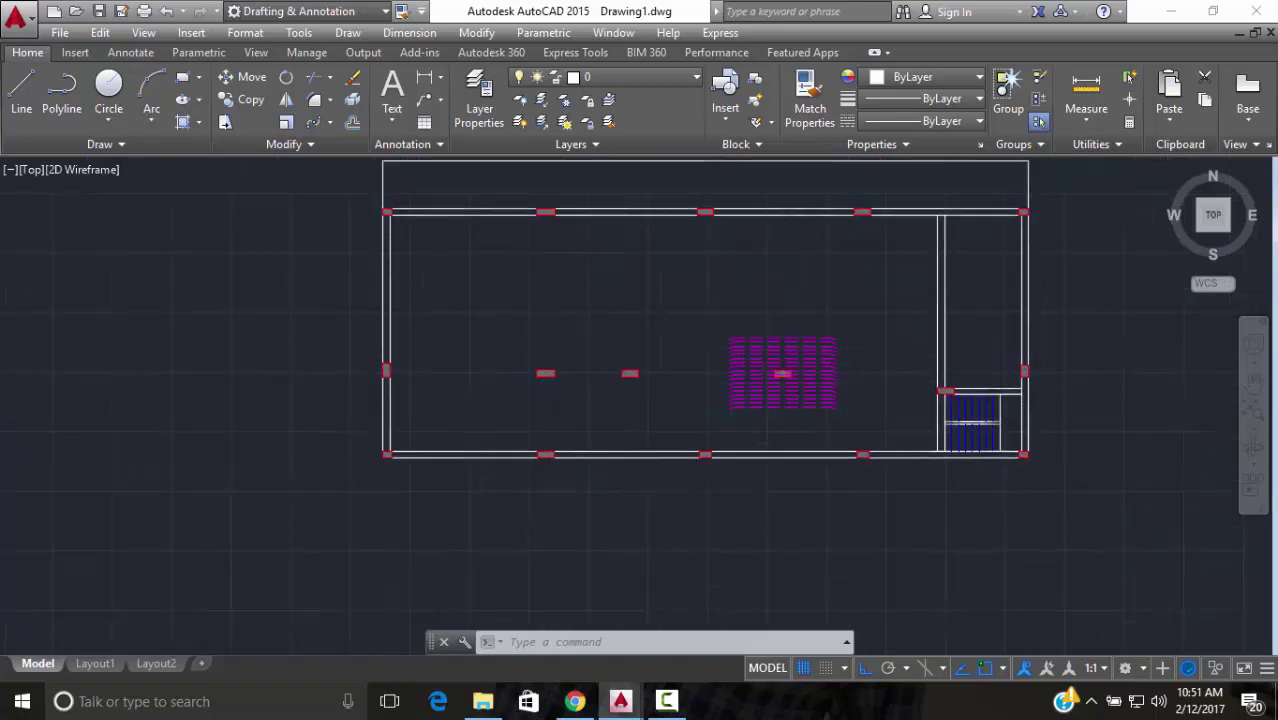
# Start copying the dashed bars around the right interior column, with the mid-point between that column's lower and upper edge midpoints as base point
pyautogui.click(860, 315)
pyautogui.click(806, 435)
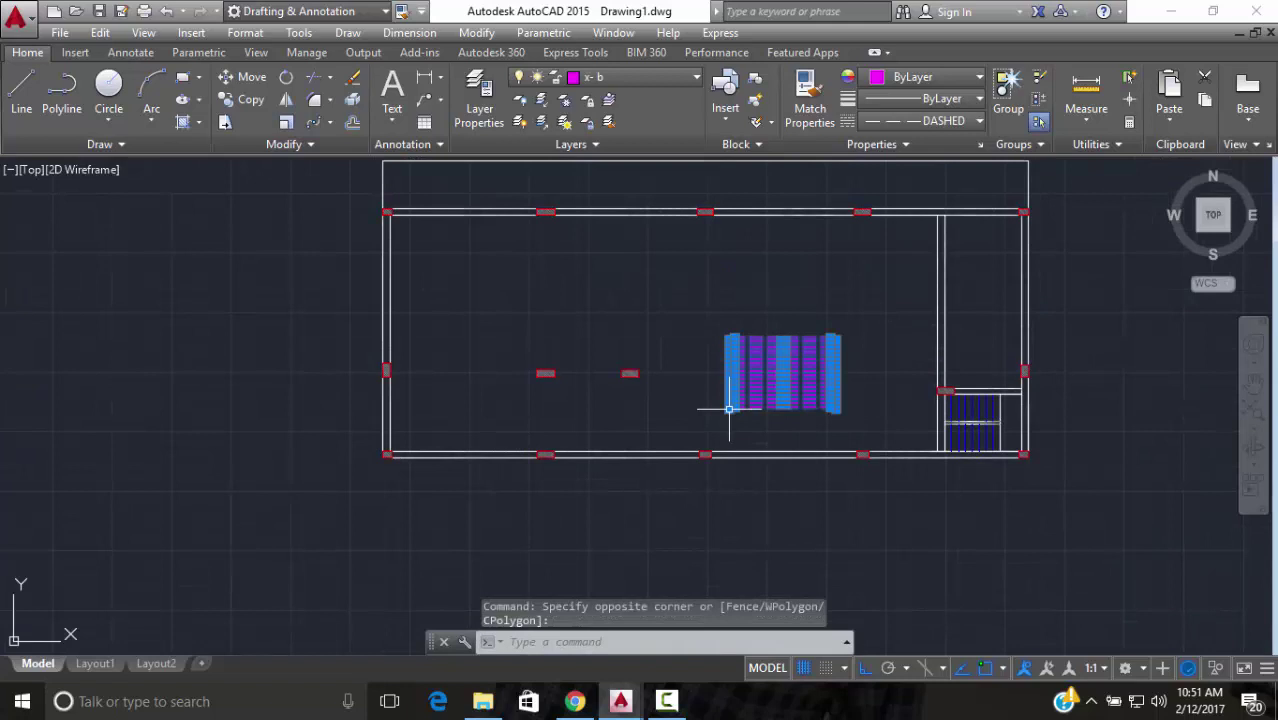
pyautogui.click(240, 99)
pyautogui.scroll(3, 797, 378)
pyautogui.scroll(3, 676, 348)
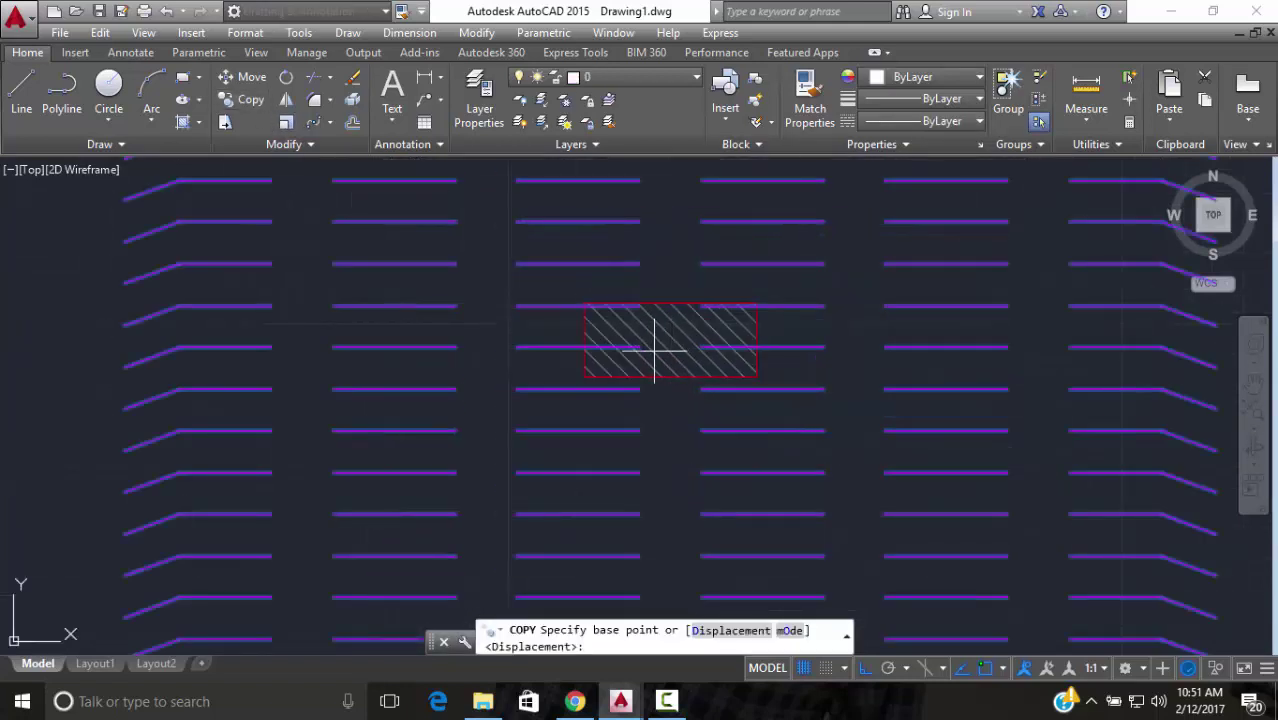
pyautogui.keyDown('shift'); pyautogui.rightClick(623, 350); pyautogui.keyUp('shift')
pyautogui.click(680, 241)
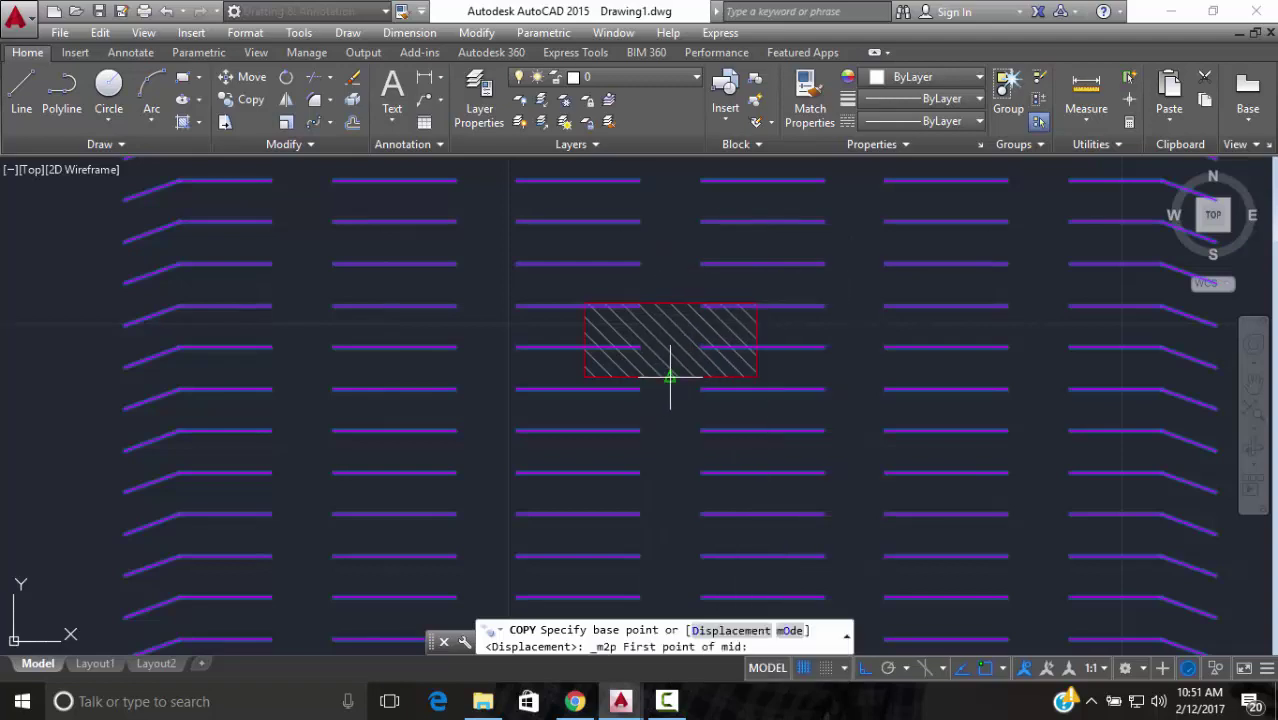
pyautogui.click(670, 378)
pyautogui.click(670, 303)
# Place a copy of the bars centred on the middle interior column, midway between its lower and upper edge midpoints
pyautogui.scroll(-2, 621, 325)
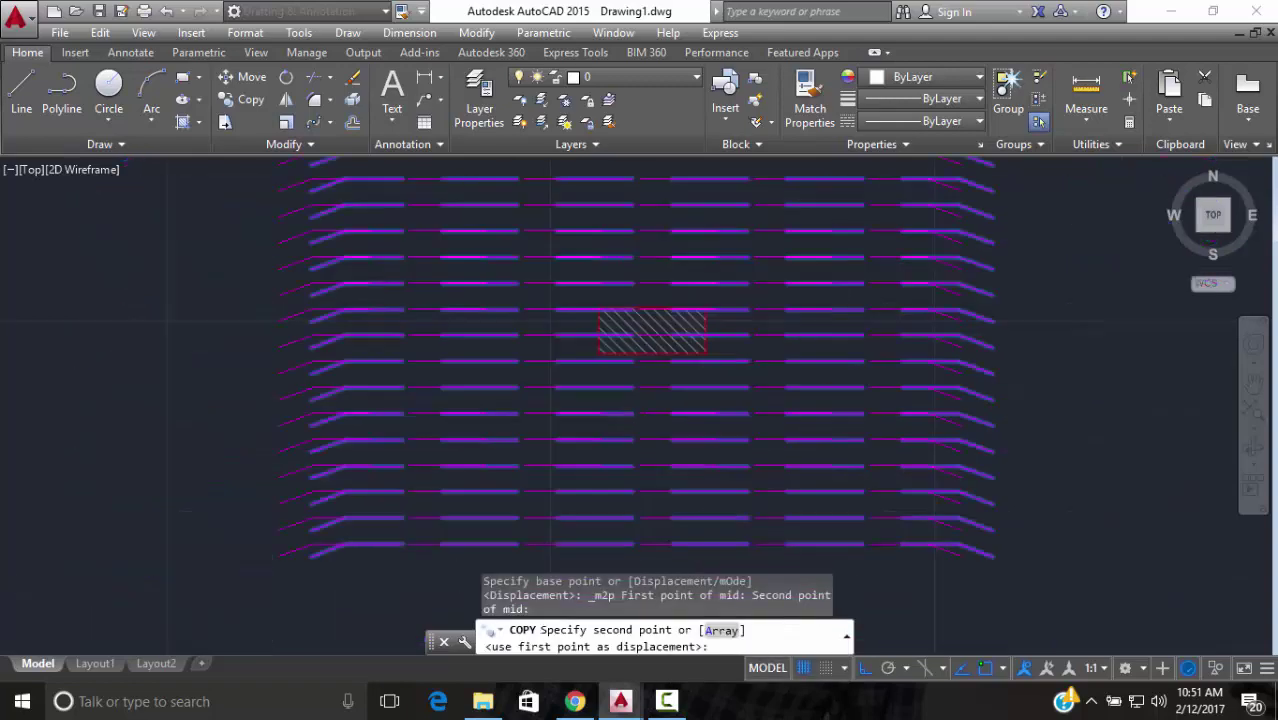
pyautogui.scroll(-4, 650, 333)
pyautogui.scroll(4, 308, 323)
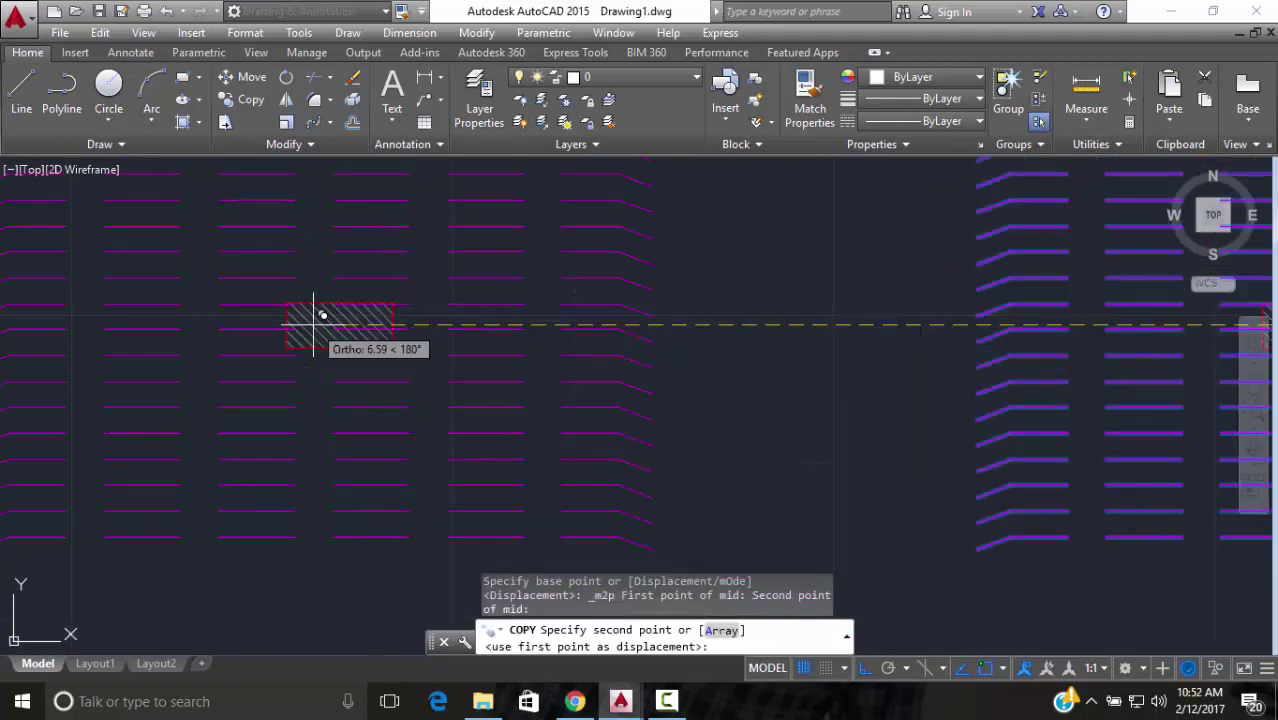
pyautogui.keyDown('shift'); pyautogui.rightClick(333, 323); pyautogui.keyUp('shift')
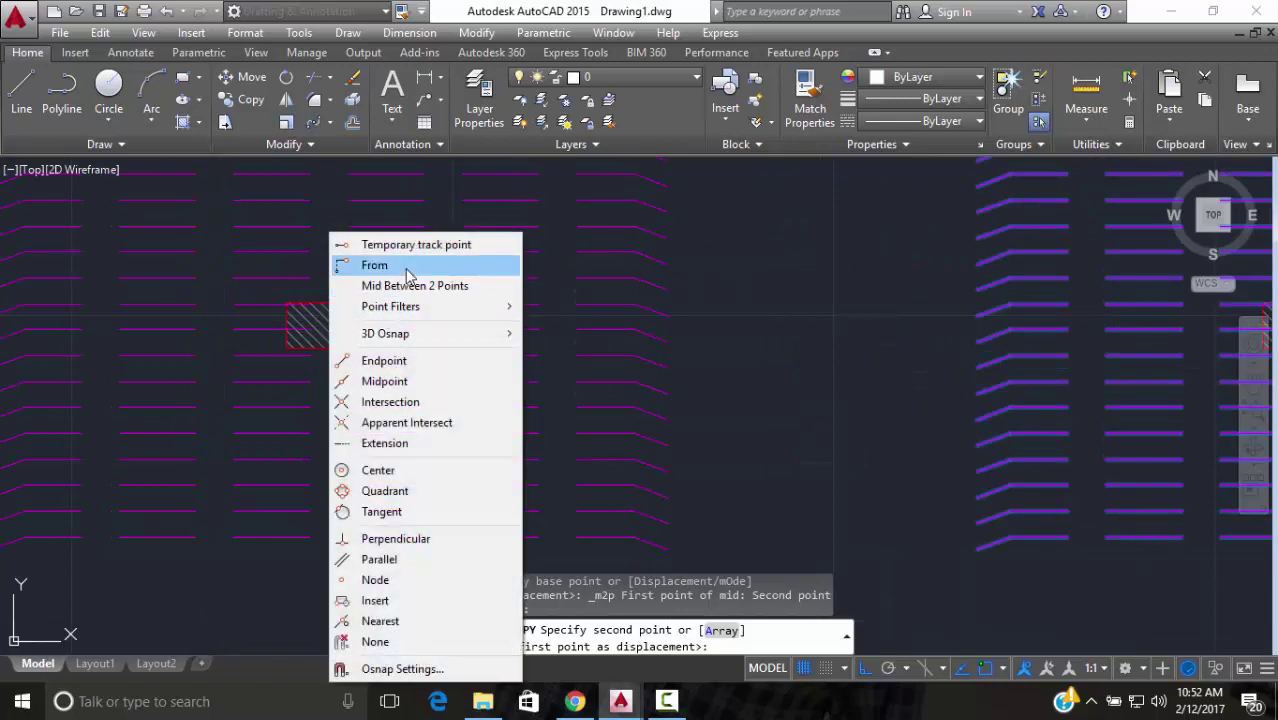
pyautogui.click(414, 285)
pyautogui.click(341, 317)
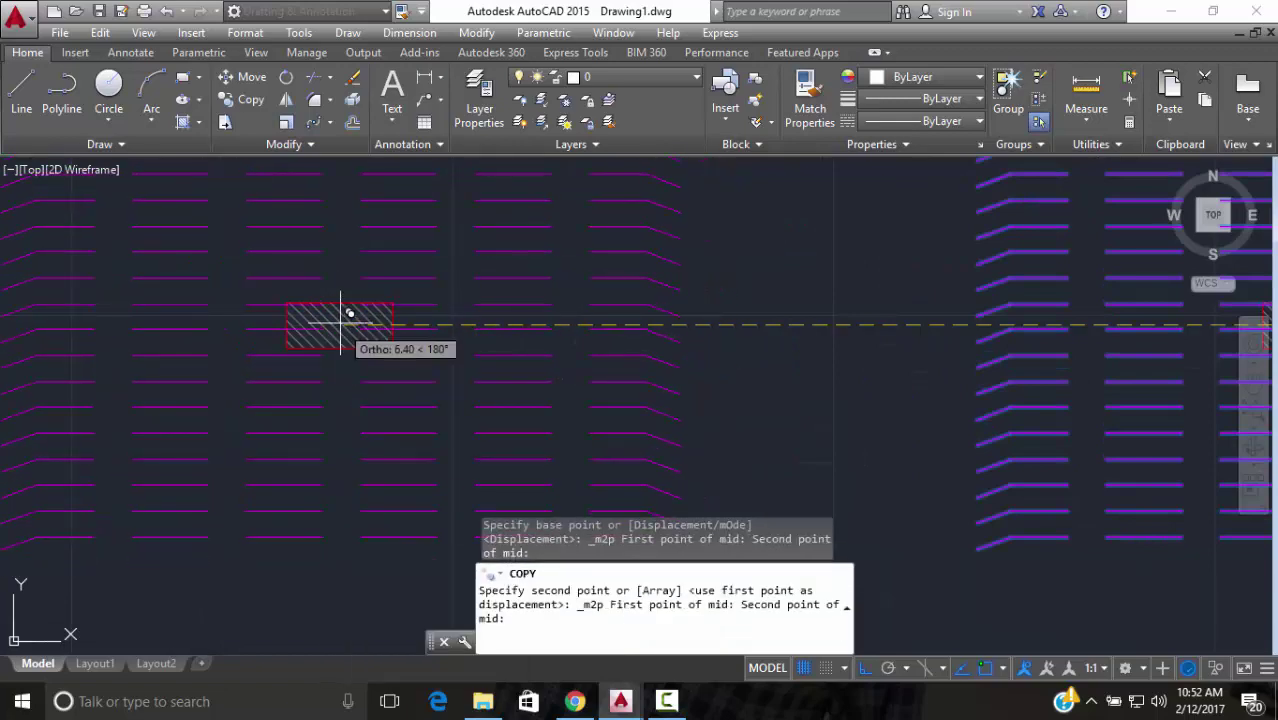
pyautogui.click(345, 303)
# Place another copy of the bars centred on the left interior column using its edge midpoints, and end the copying
pyautogui.scroll(-4, 491, 371)
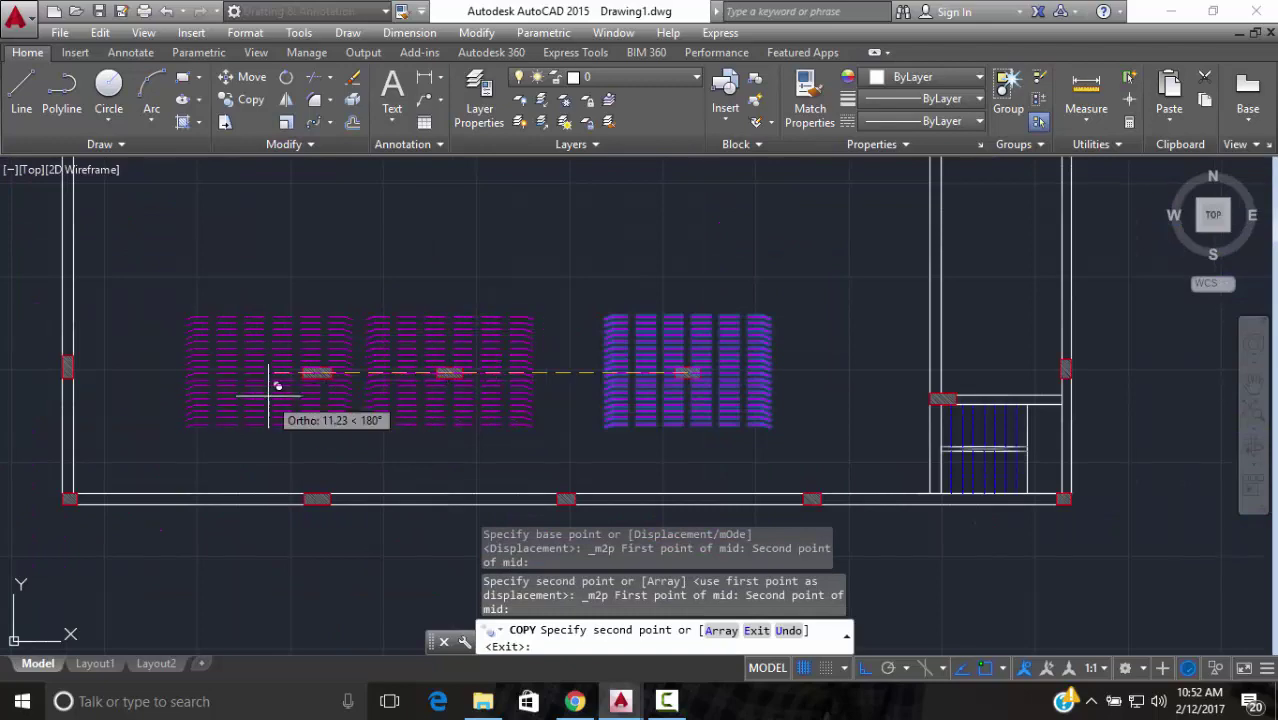
pyautogui.scroll(6, 268, 385)
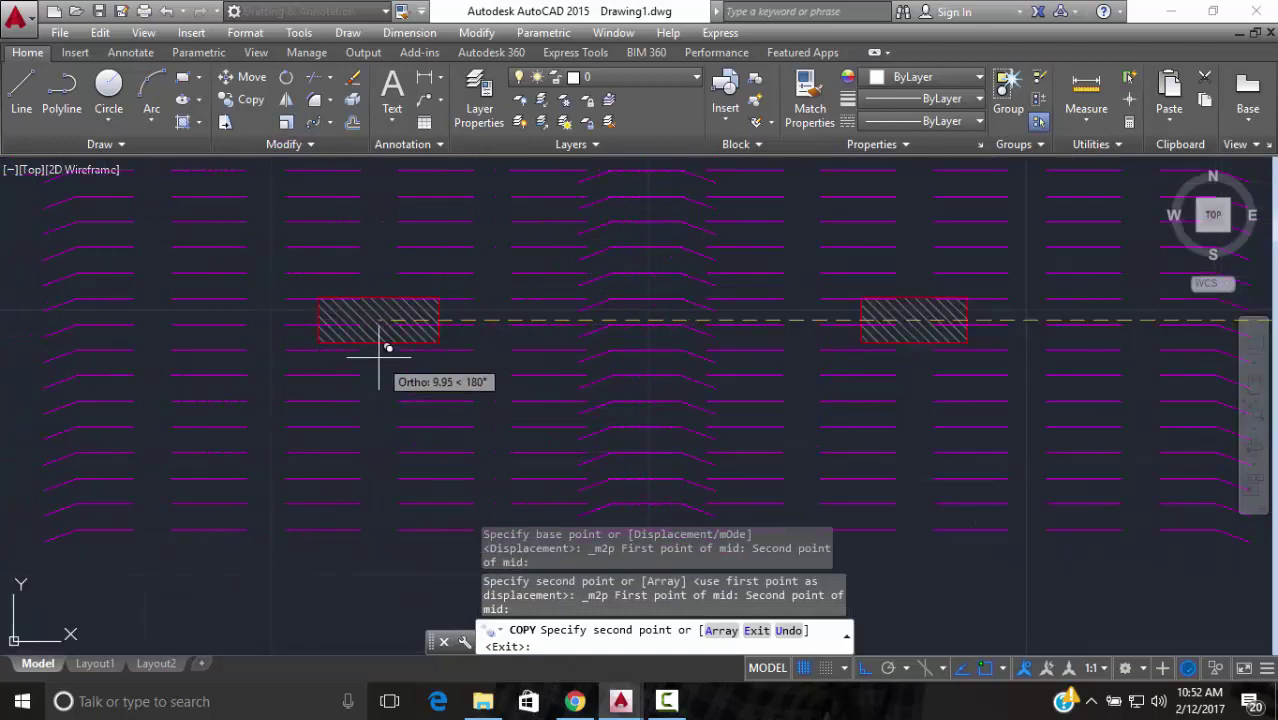
pyautogui.moveTo(388, 347); pyautogui.dragTo(330, 440, button='middle')
pyautogui.keyDown('shift'); pyautogui.rightClick(334, 434); pyautogui.keyUp('shift')
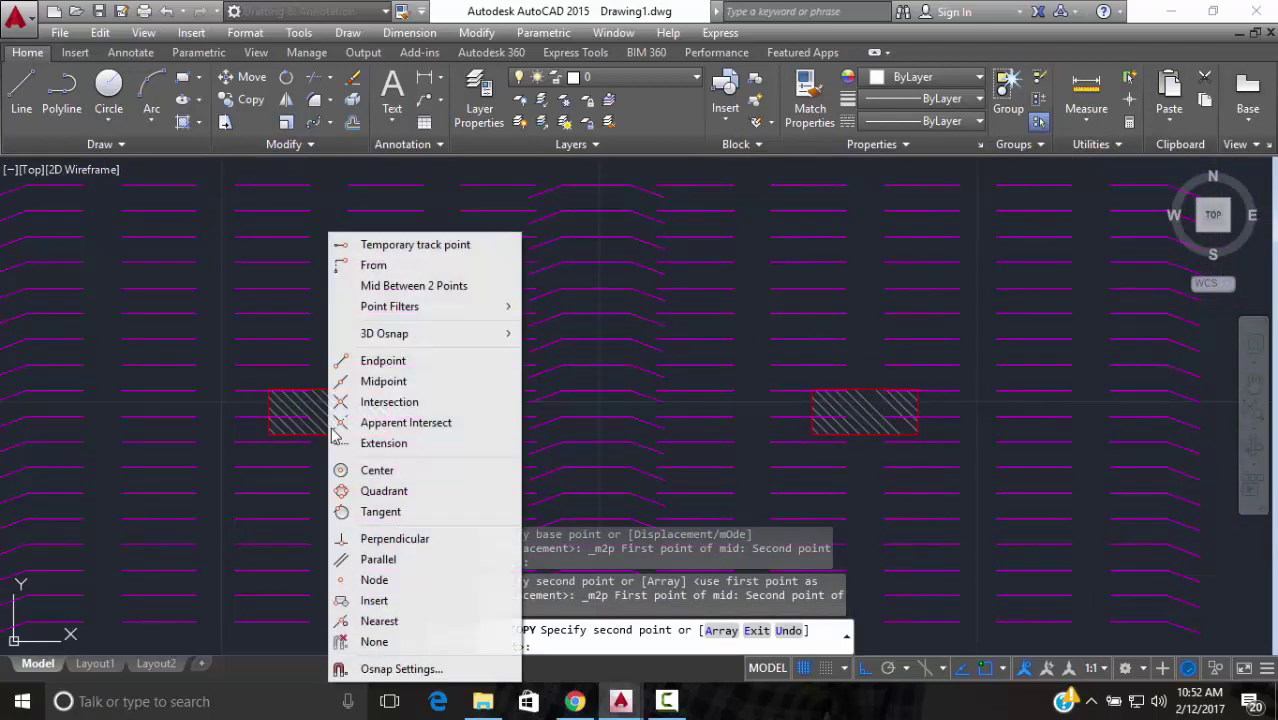
pyautogui.click(413, 286)
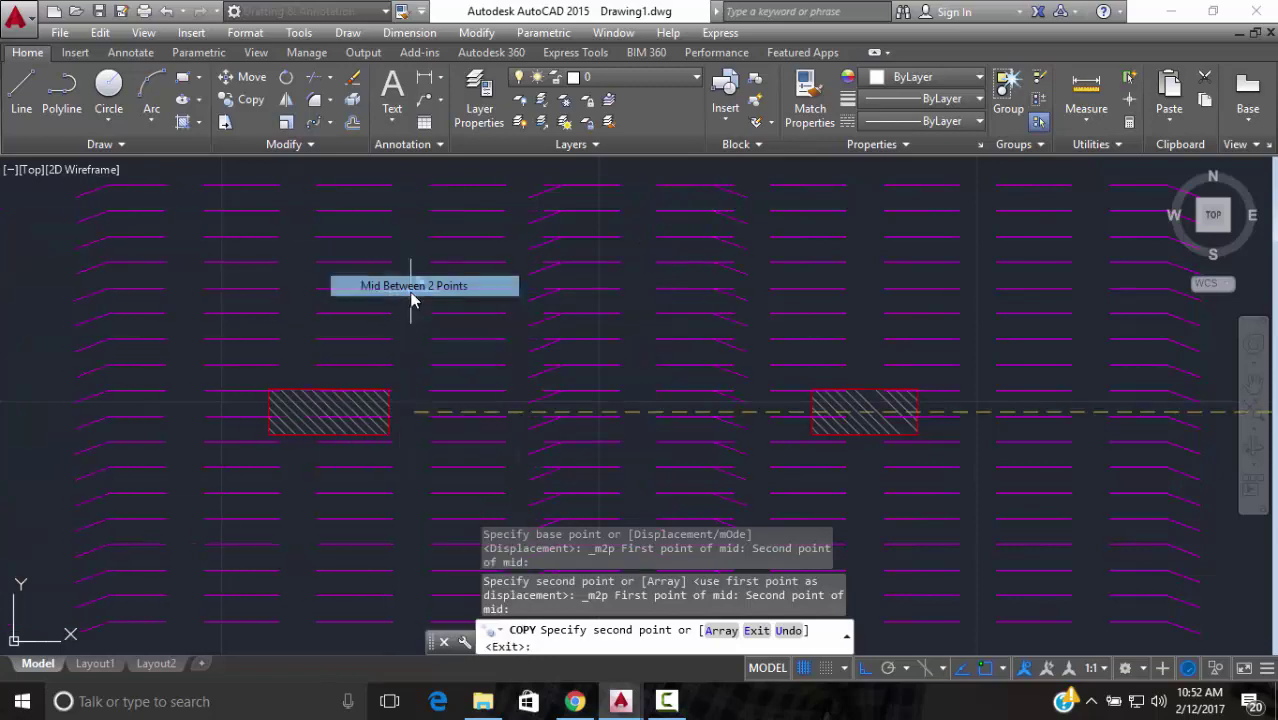
pyautogui.click(322, 436)
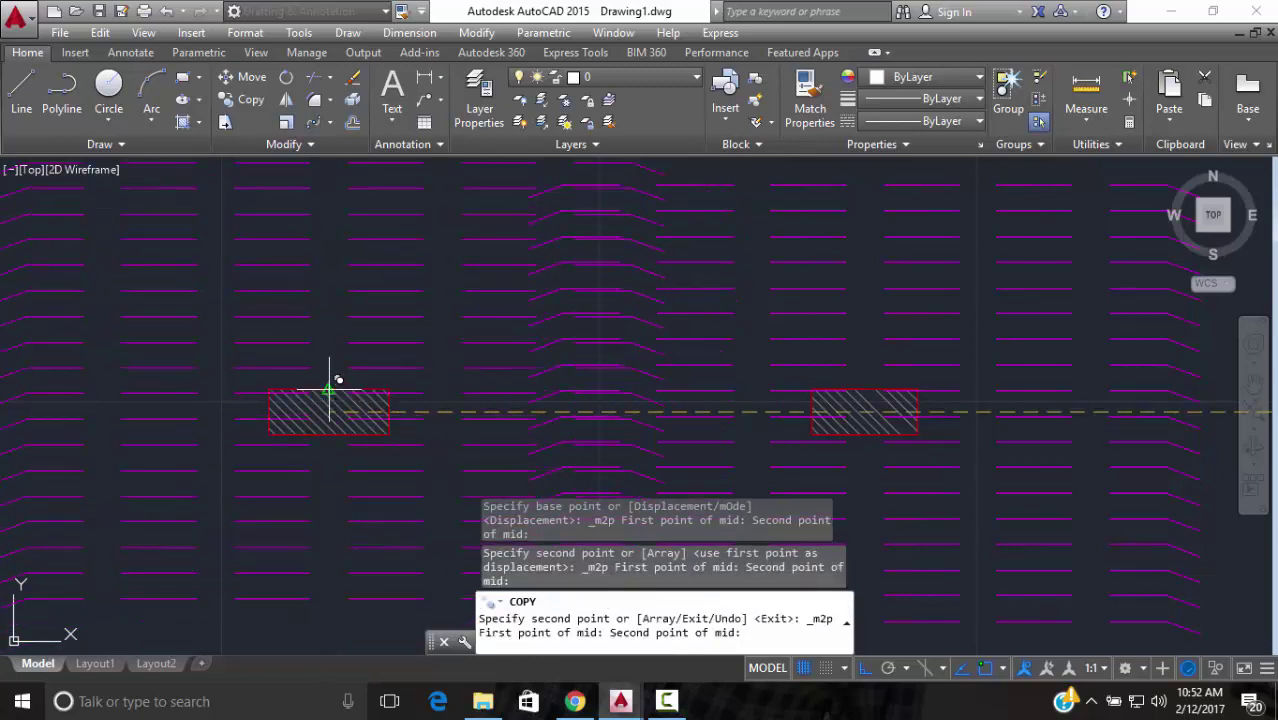
pyautogui.click(329, 388)
pyautogui.scroll(-3, 334, 365)
pyautogui.scroll(-2, 545, 372)
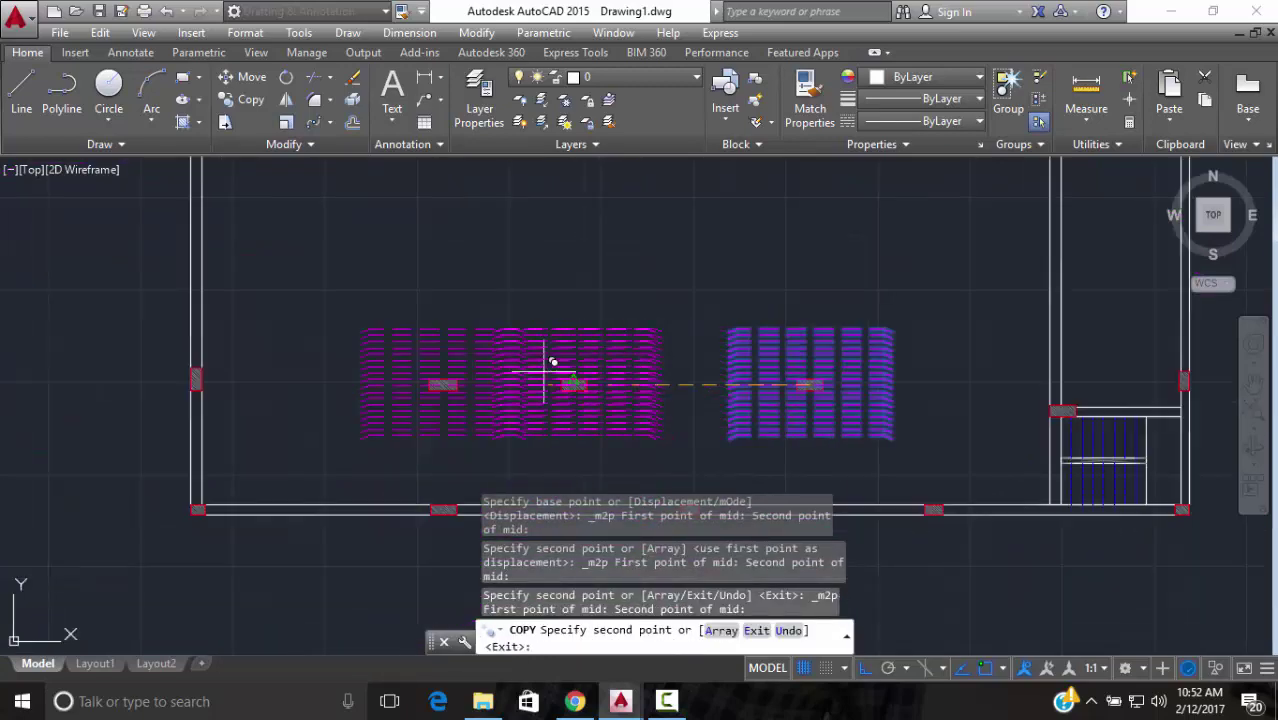
pyautogui.moveTo(481, 183); pyautogui.dragTo(428, 320, button='middle')
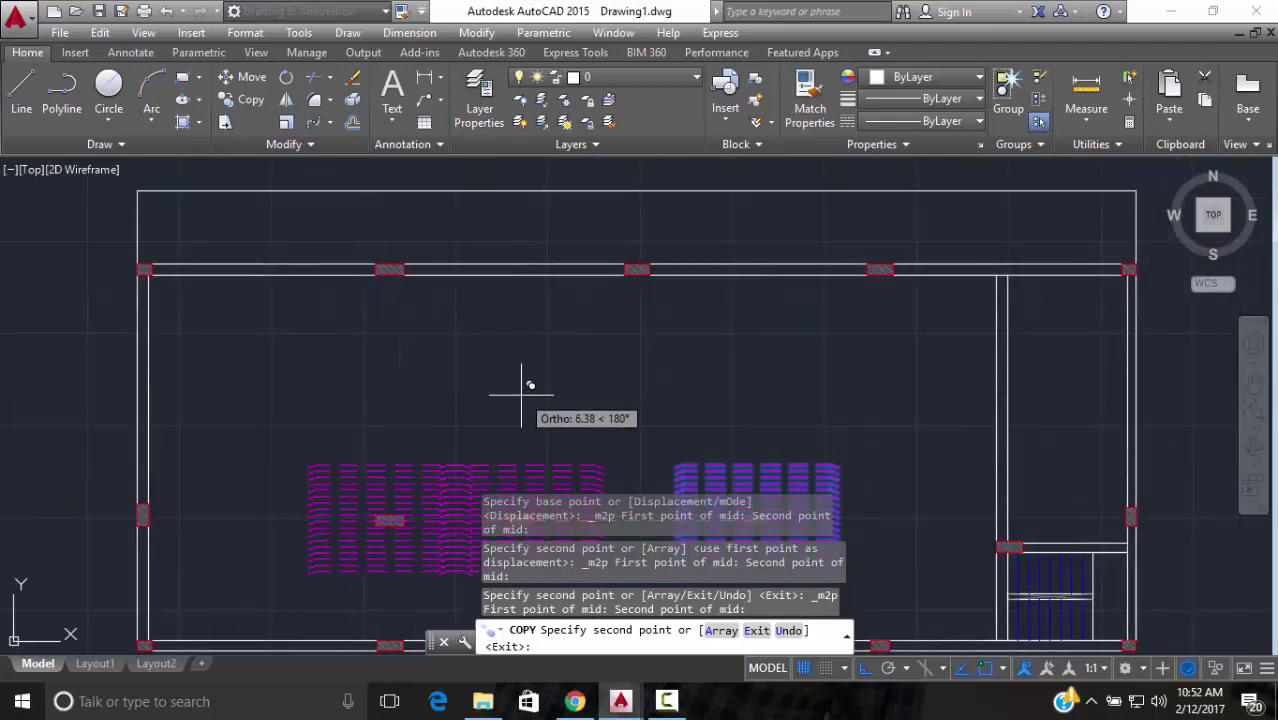
pyautogui.press('Escape')
# Examine the plan with the additional column bars and compare it with the row of full slab reinforcement plans
pyautogui.scroll(-4, 521, 395)
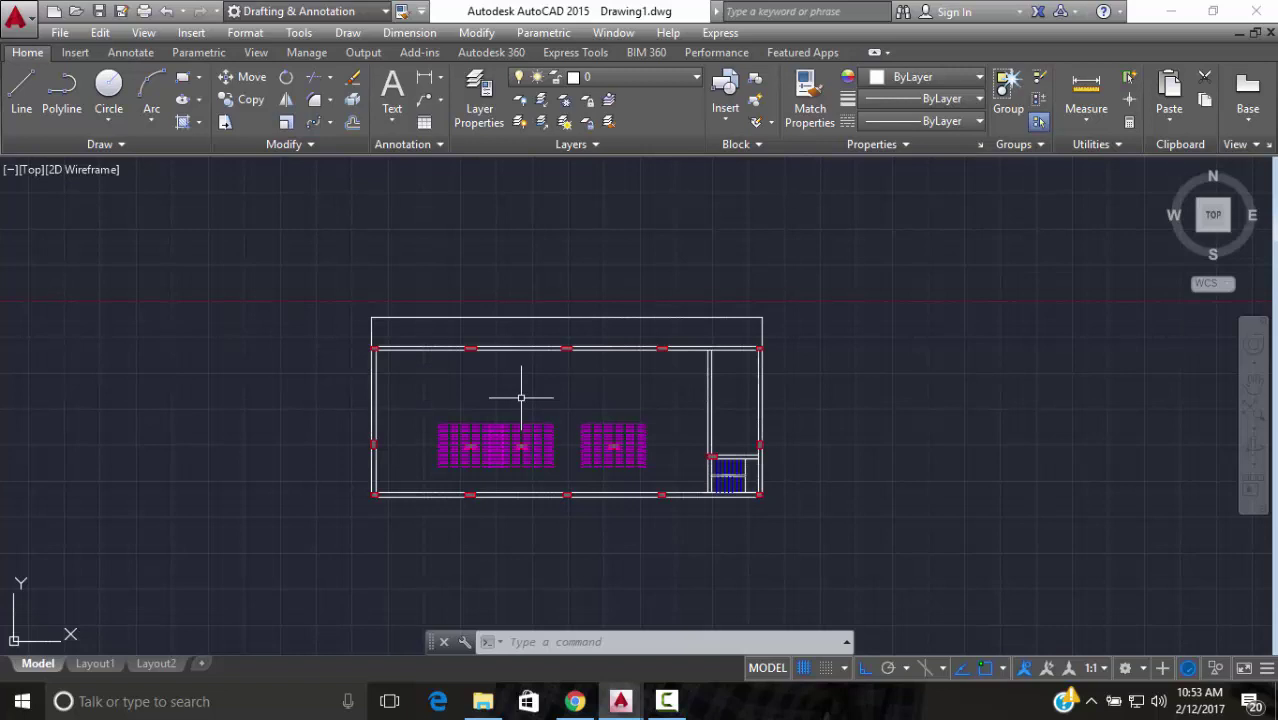
pyautogui.scroll(2, 521, 397)
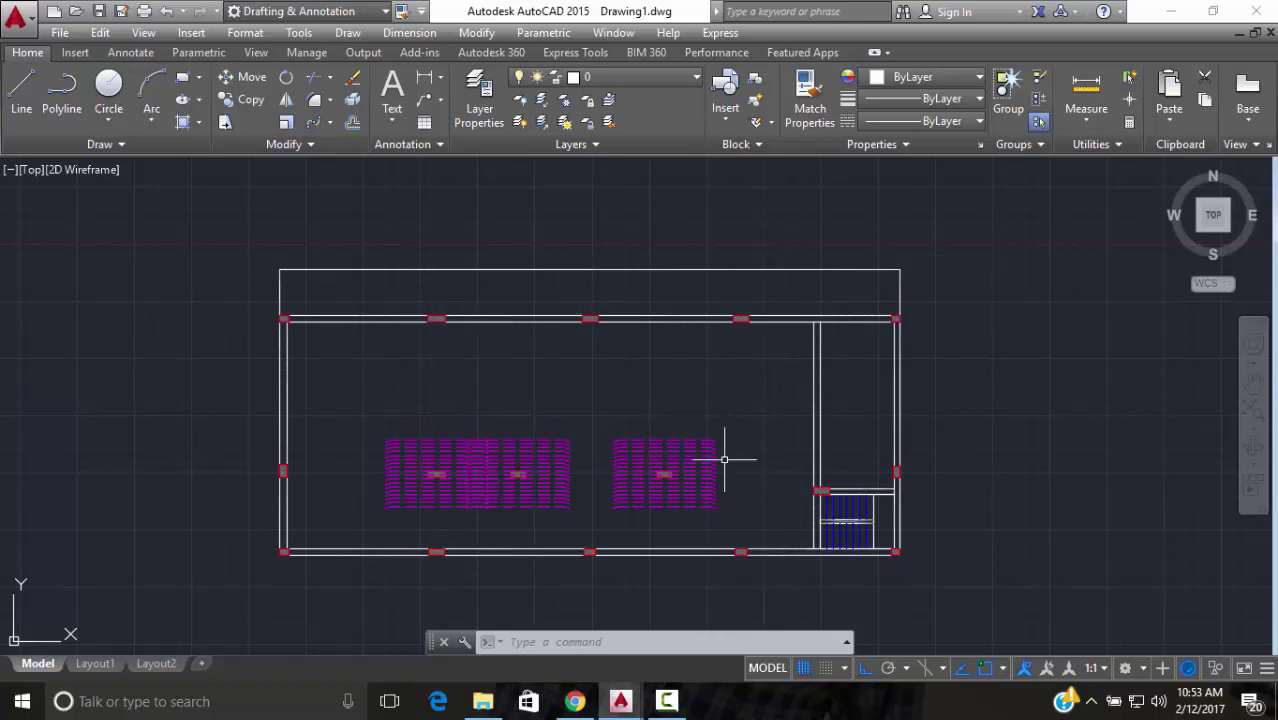
pyautogui.scroll(-6, 758, 407)
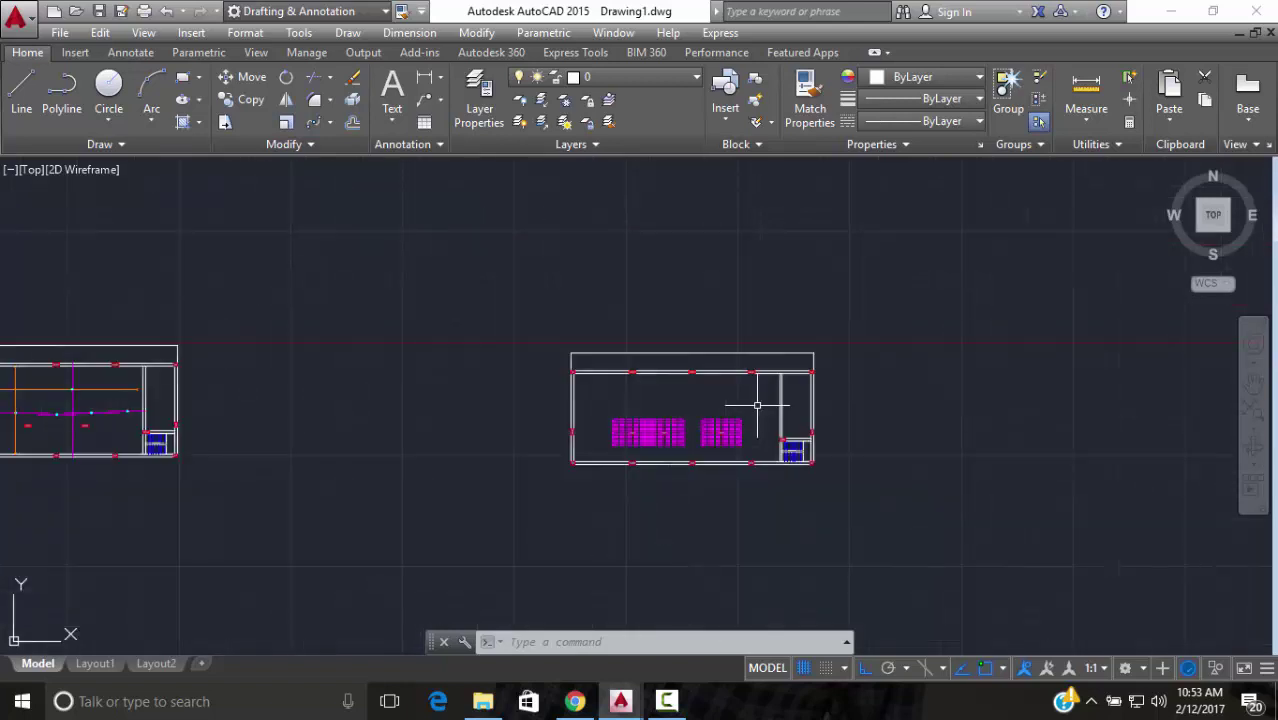
pyautogui.moveTo(210, 411); pyautogui.dragTo(355, 463, button='middle')
pyautogui.scroll(-2, 511, 457)
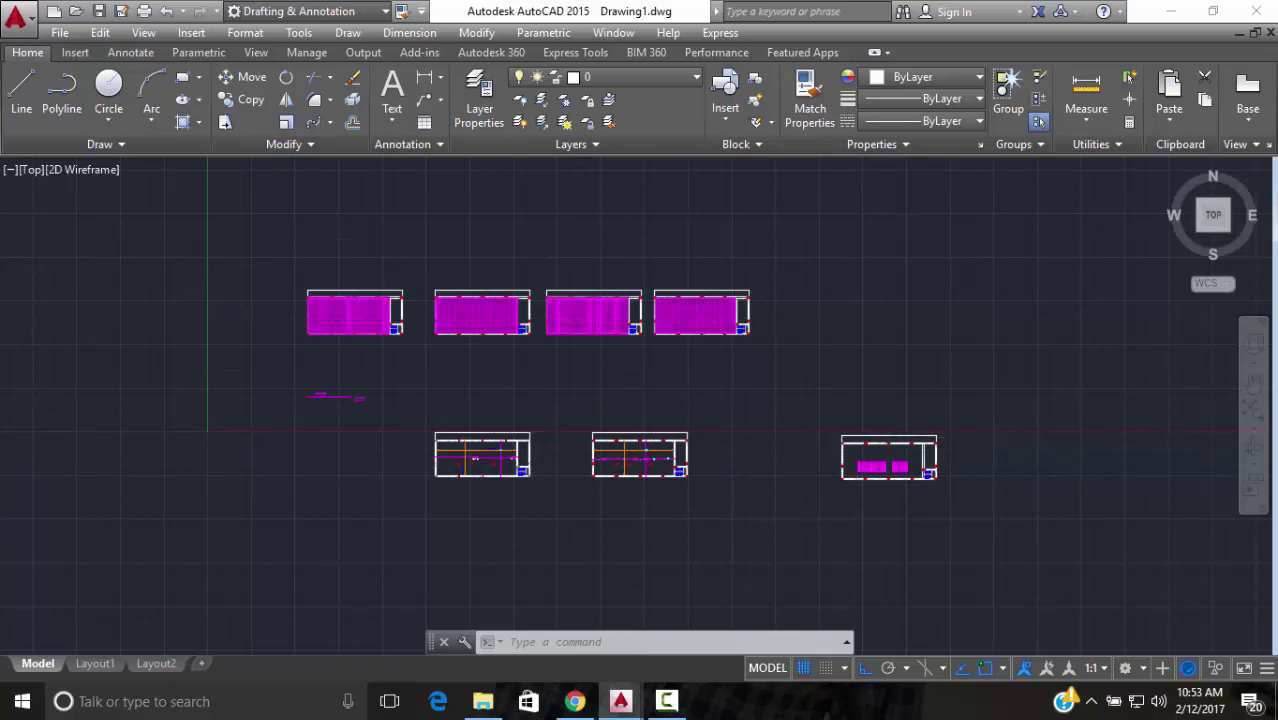
pyautogui.scroll(4, 857, 456)
pyautogui.scroll(4, 759, 522)
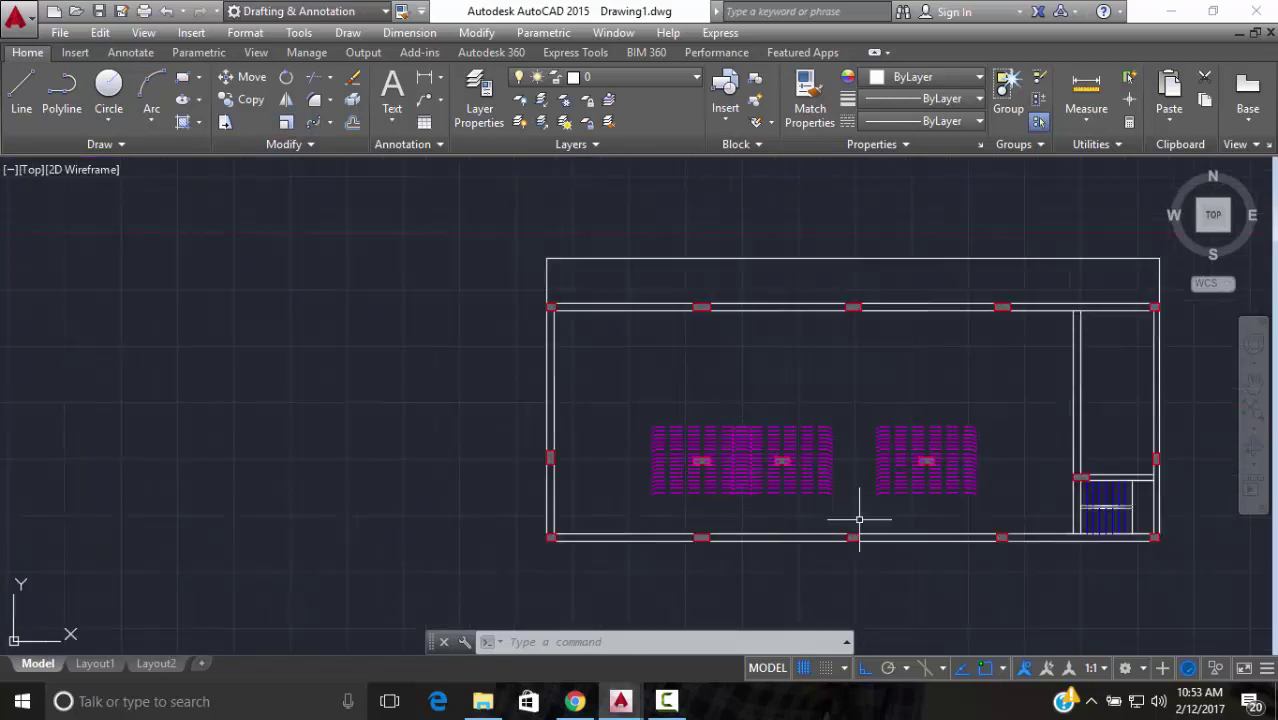
pyautogui.scroll(-8, 858, 520)
pyautogui.scroll(5, 304, 326)
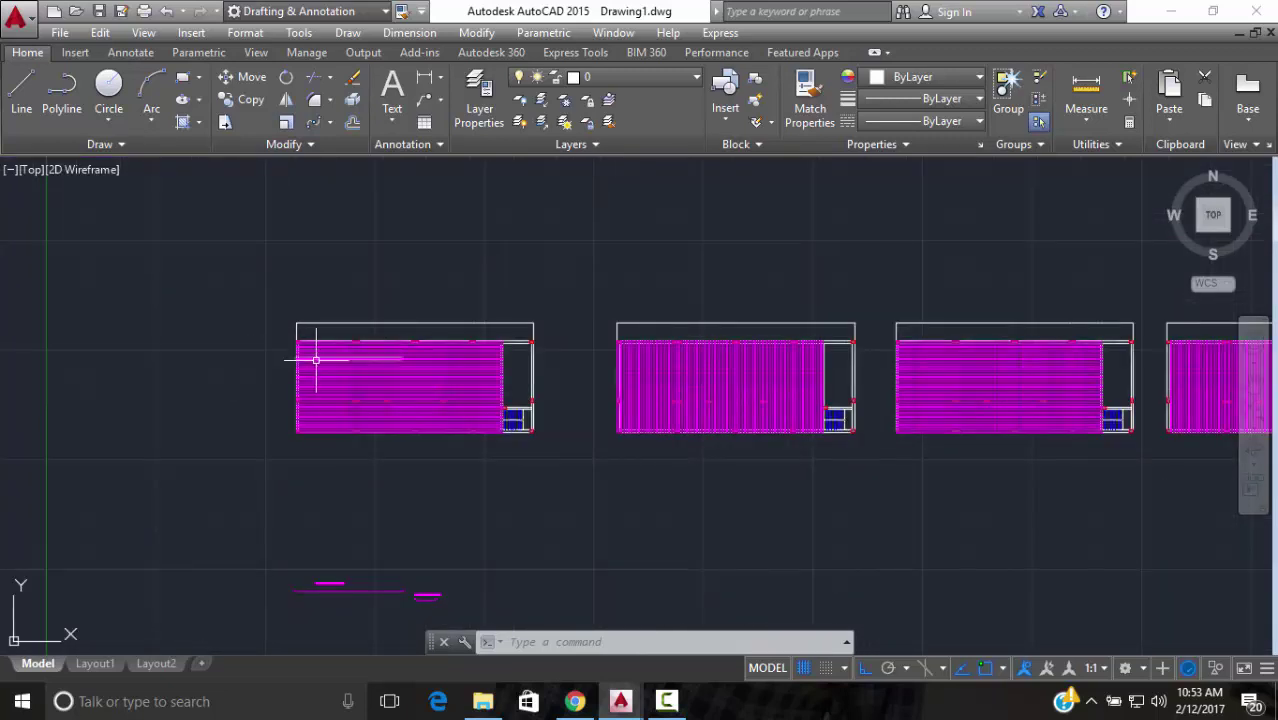
# Copy the first slab plan with horizontal bars from its lower-left corner to the free space beyond the fourth plan in the row
pyautogui.scroll(-4, 1125, 388)
pyautogui.moveTo(1130, 388); pyautogui.dragTo(720, 386, button='middle')
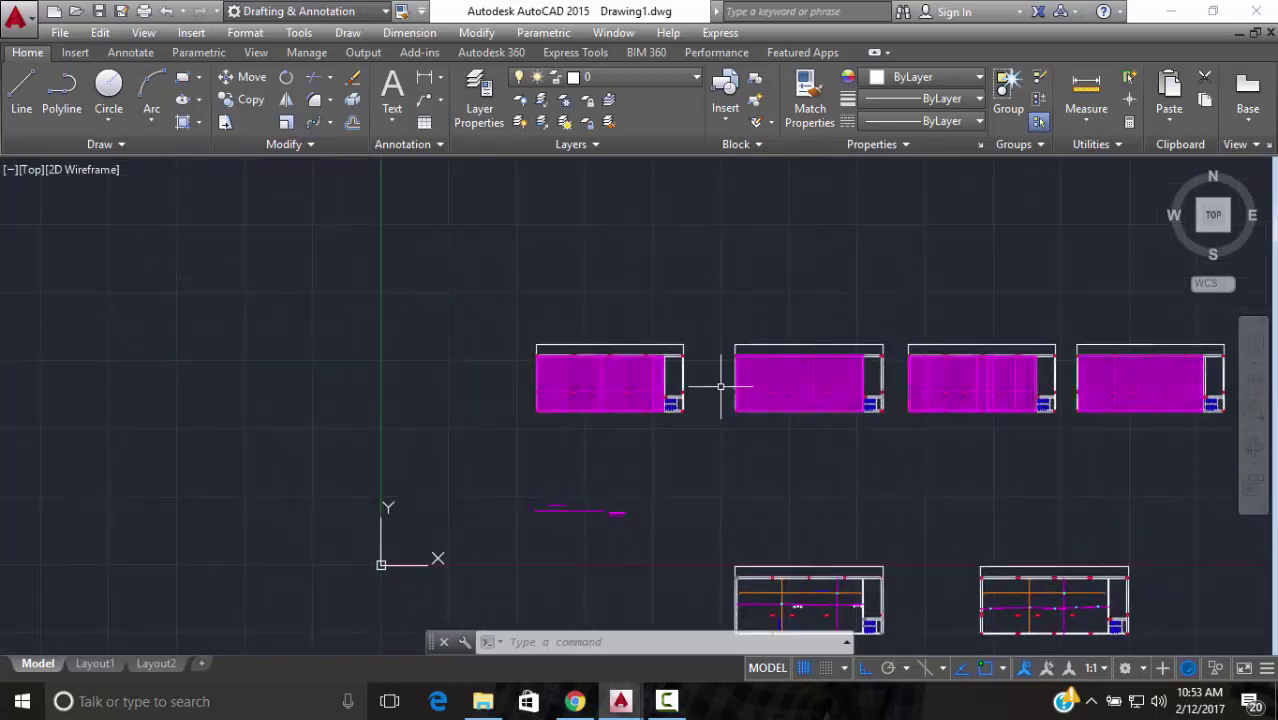
pyautogui.scroll(-2, 720, 386)
pyautogui.click(706, 352)
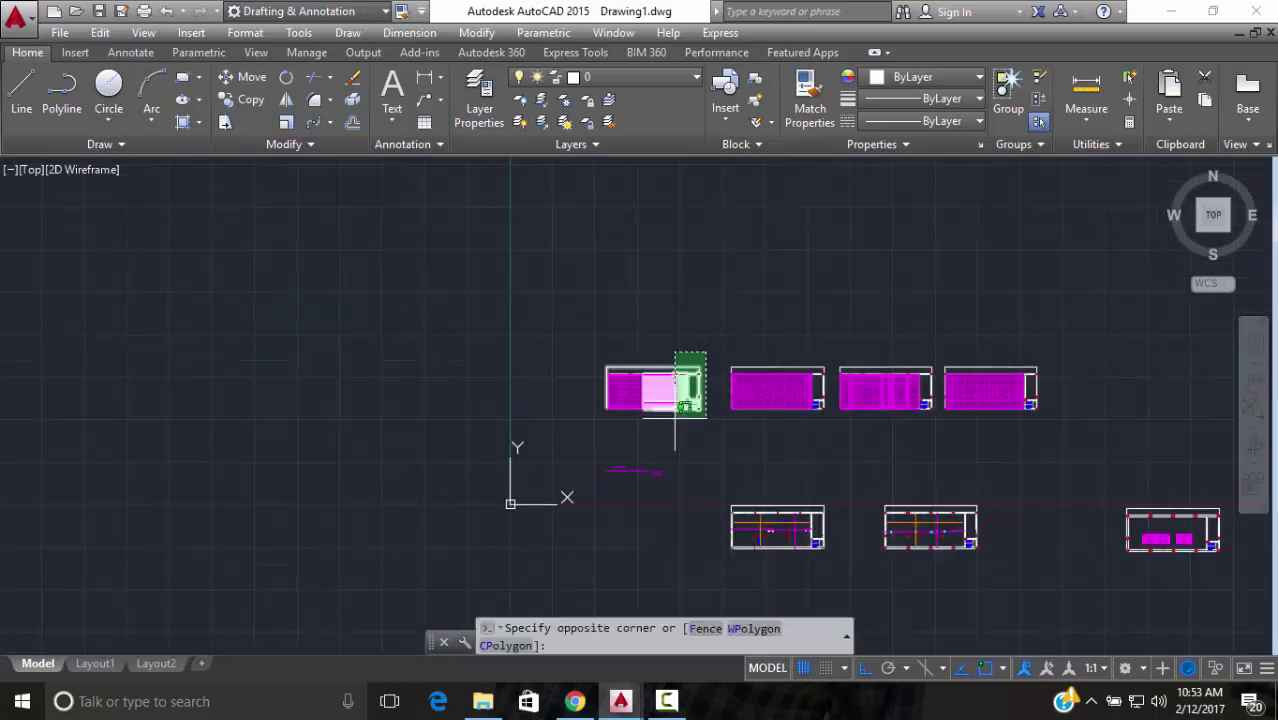
pyautogui.click(525, 422)
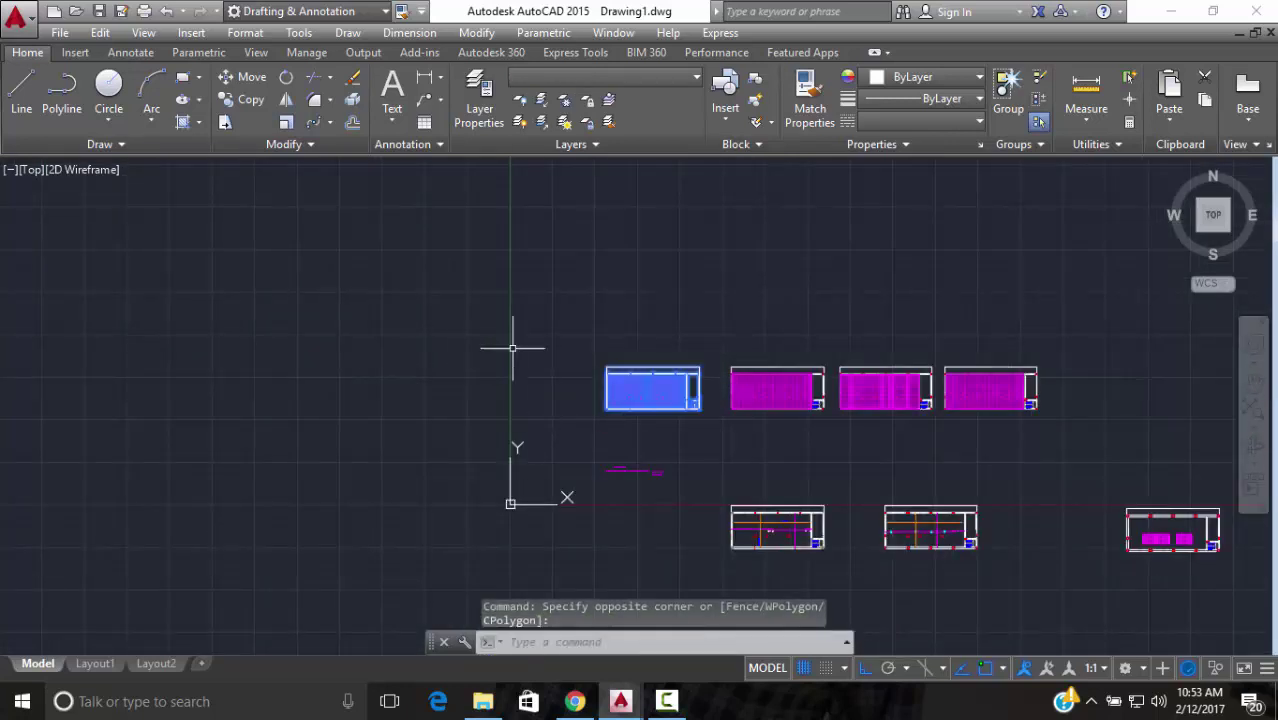
pyautogui.click(250, 99)
pyautogui.scroll(4, 588, 471)
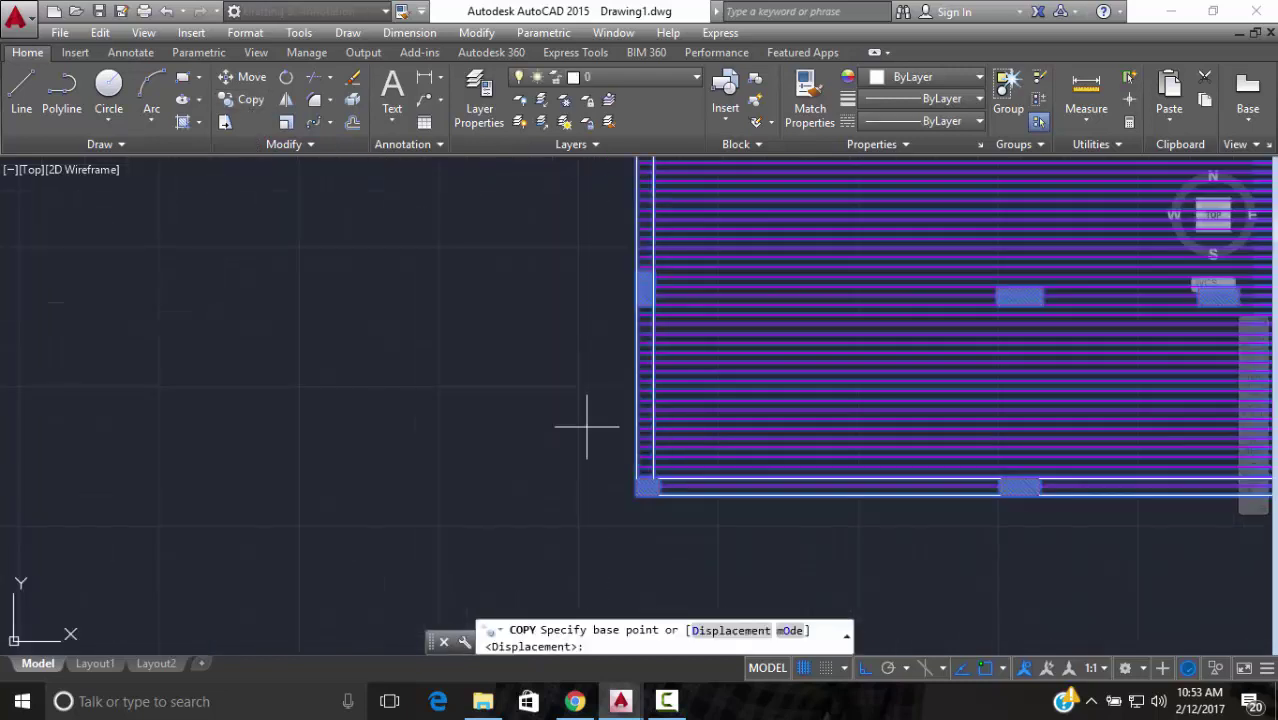
pyautogui.click(631, 488)
pyautogui.scroll(-4, 631, 490)
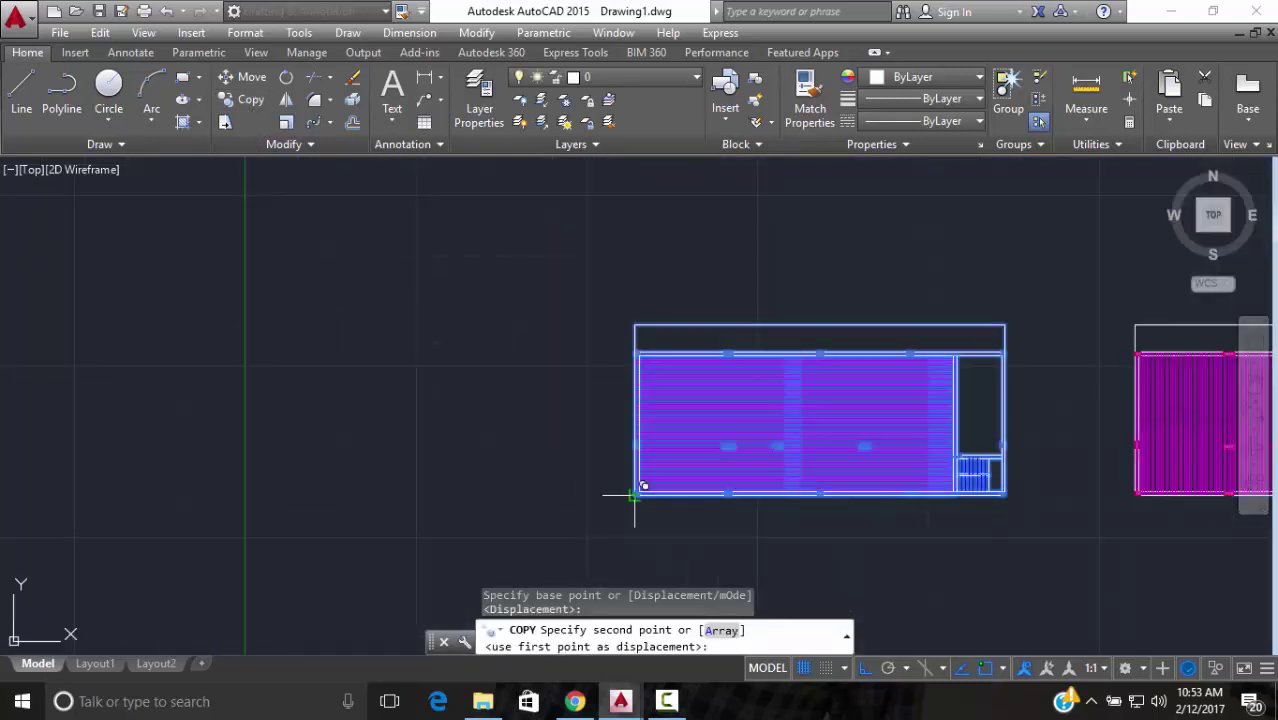
pyautogui.moveTo(631, 496); pyautogui.dragTo(168, 451, button='middle')
pyautogui.click(698, 442)
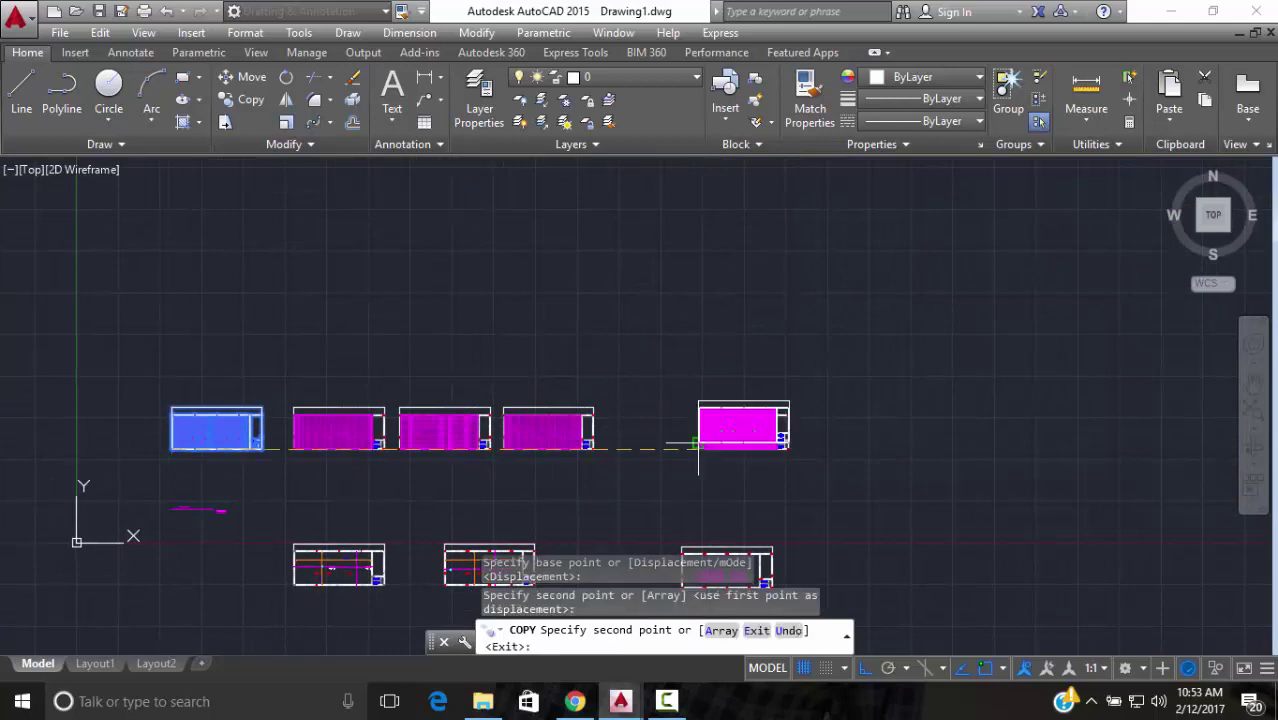
pyautogui.press('Escape')
pyautogui.scroll(5, 491, 422)
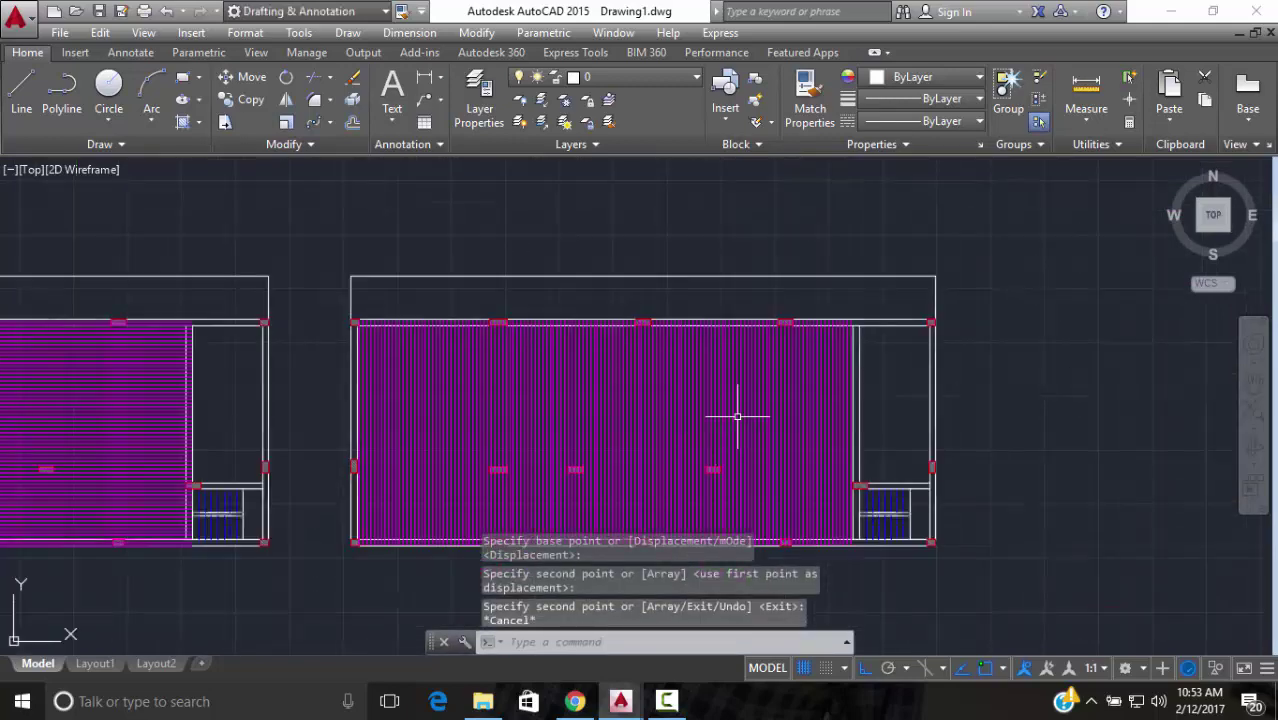
pyautogui.scroll(4, 842, 362)
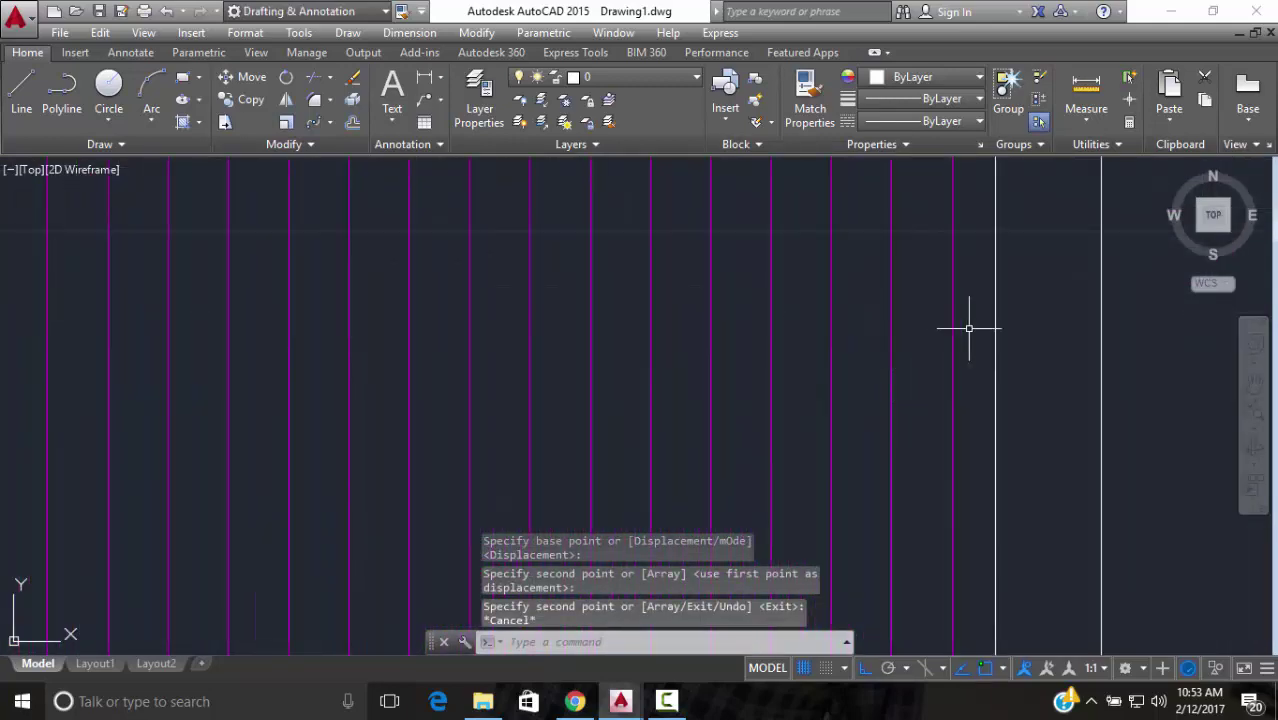
pyautogui.click(969, 329)
pyautogui.scroll(-6, 422, 422)
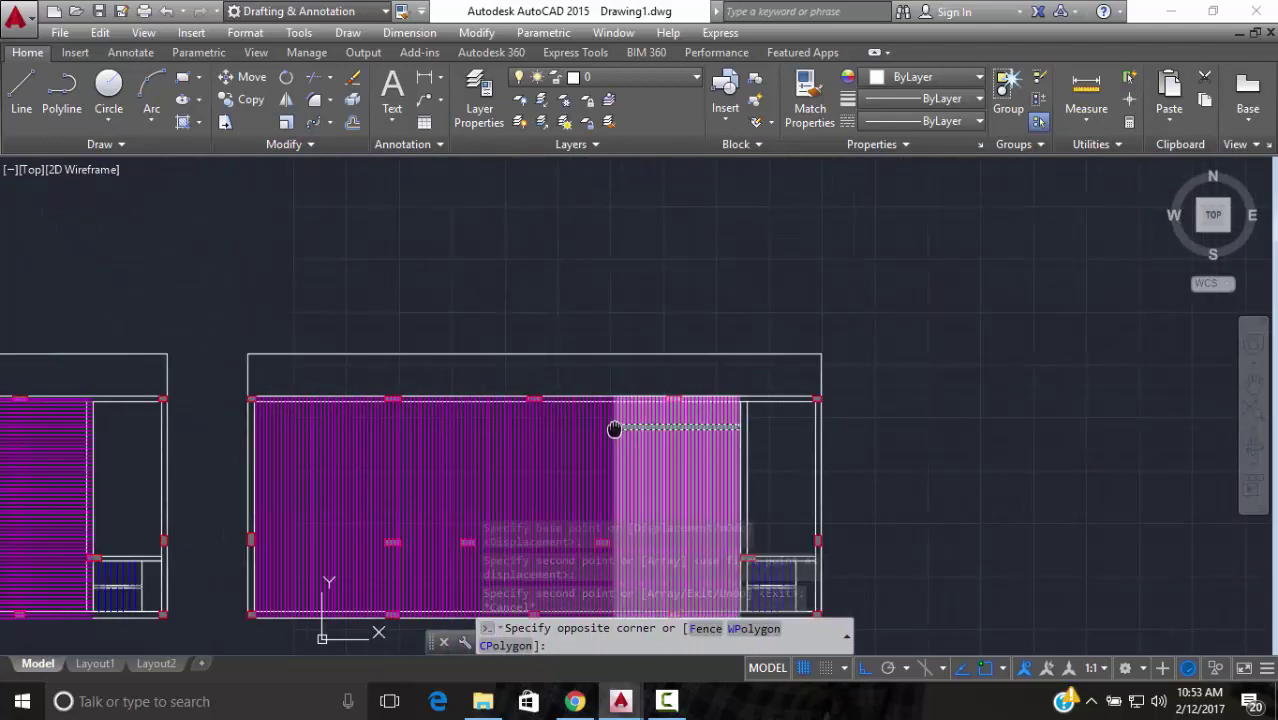
pyautogui.scroll(4, 225, 440)
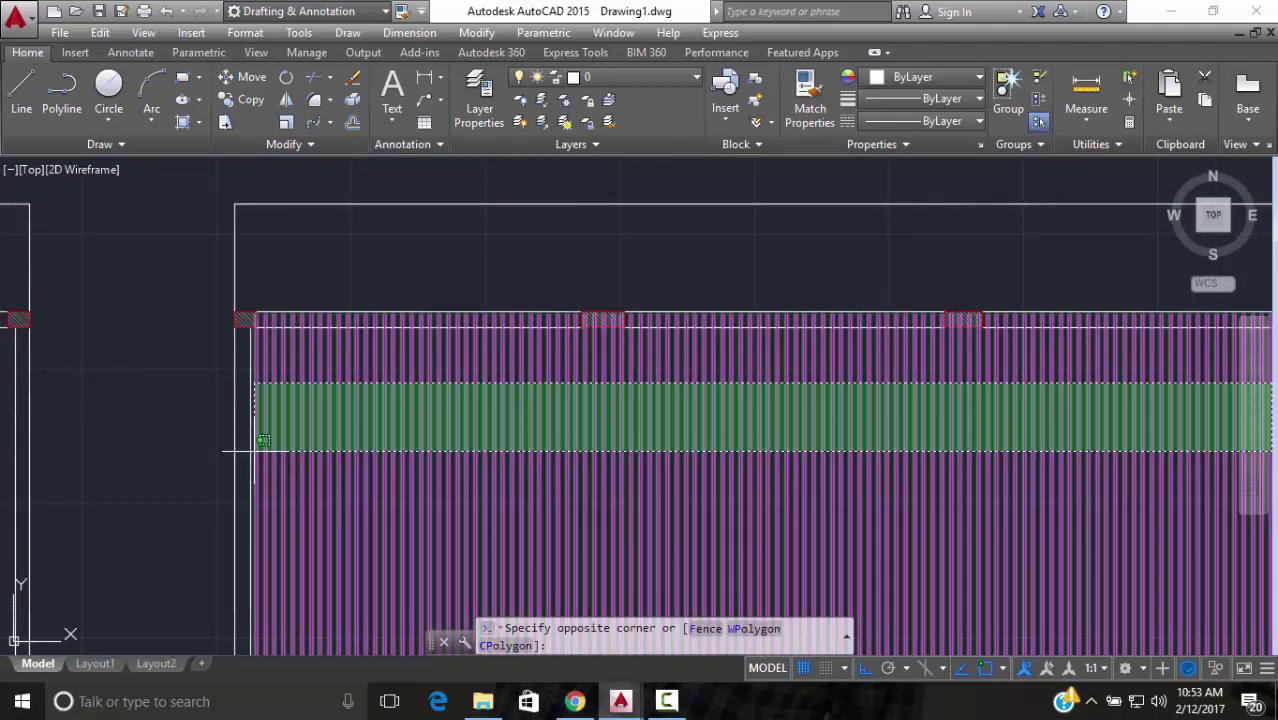
pyautogui.click(254, 452)
pyautogui.scroll(-5, 270, 440)
pyautogui.scroll(8, 585, 462)
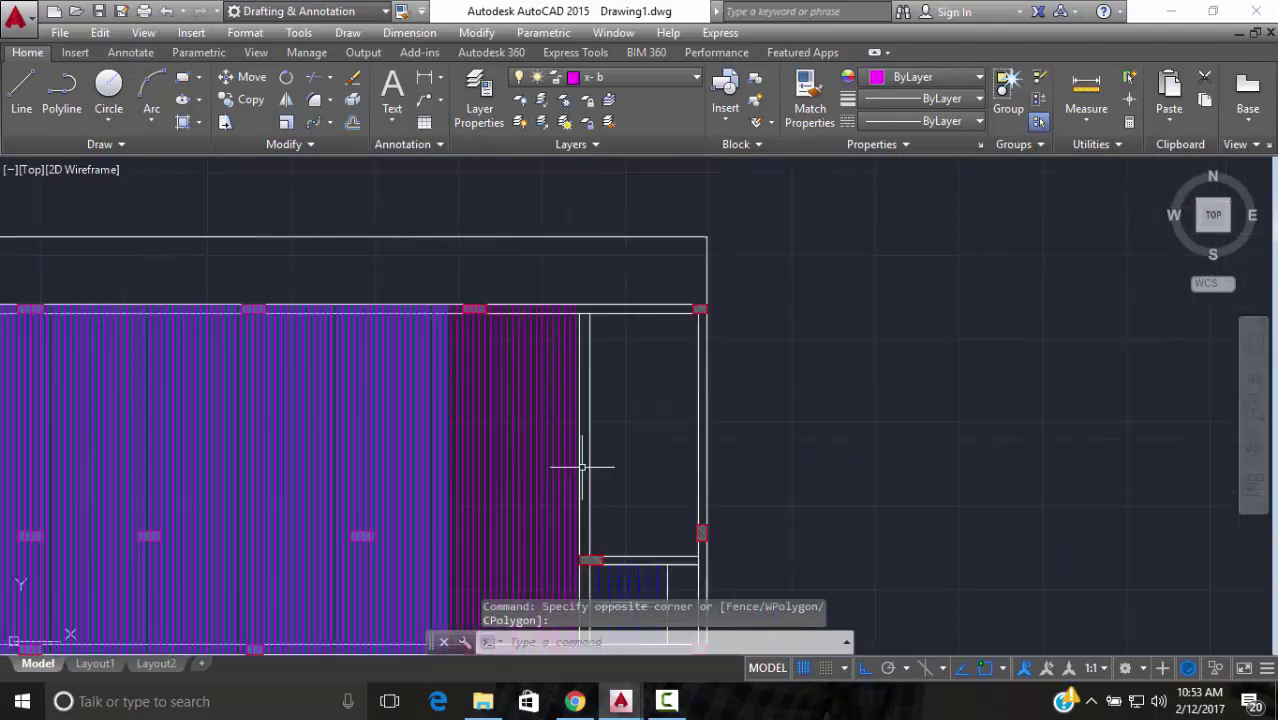
pyautogui.click(579, 414)
pyautogui.scroll(-3, 579, 414)
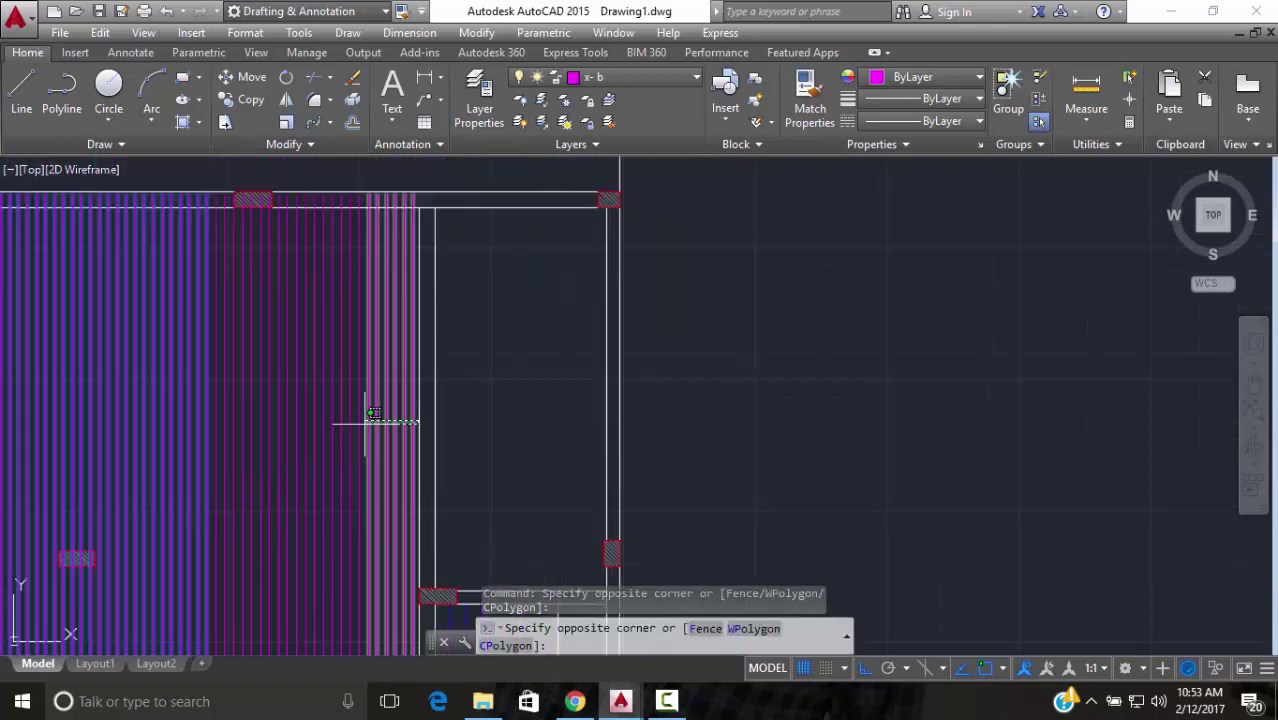
pyautogui.press('Escape')
pyautogui.press('Escape')
# Isolate layer x- b using one of the vertical bars in the fourth slab plan
pyautogui.scroll(-3, 351, 385)
pyautogui.scroll(3, 355, 395)
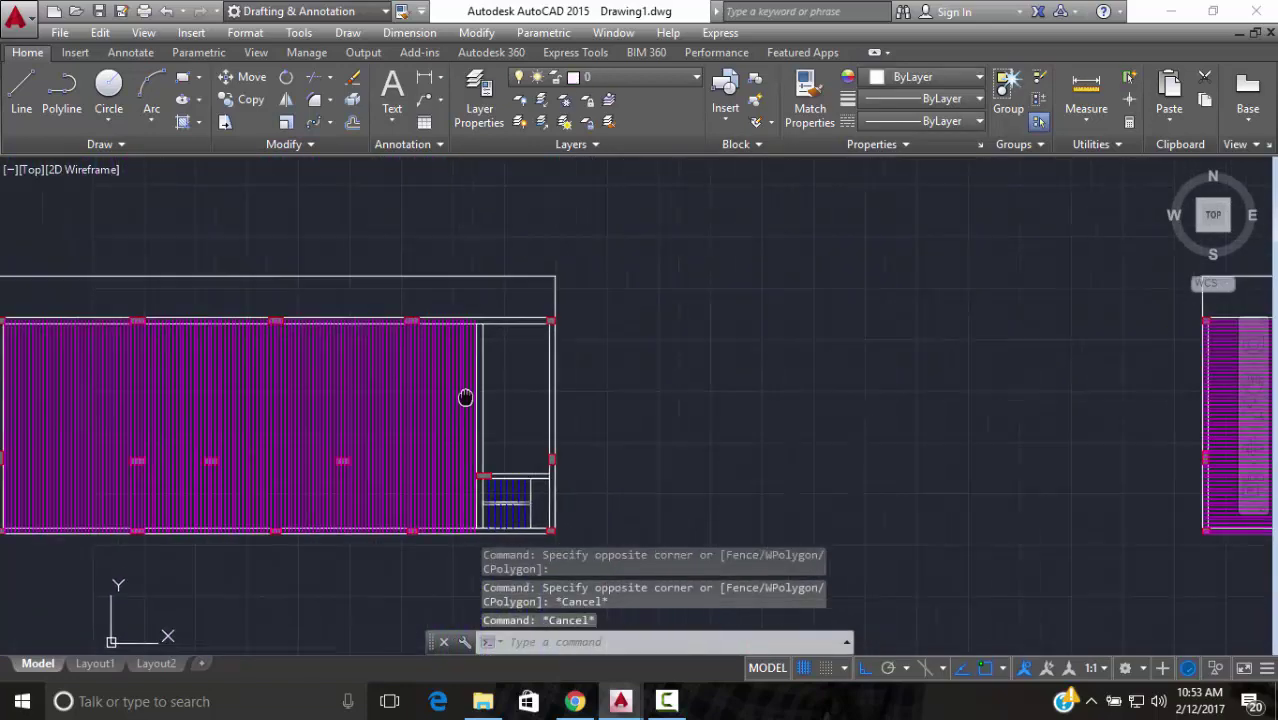
pyautogui.moveTo(361, 411); pyautogui.dragTo(477, 407, button='middle')
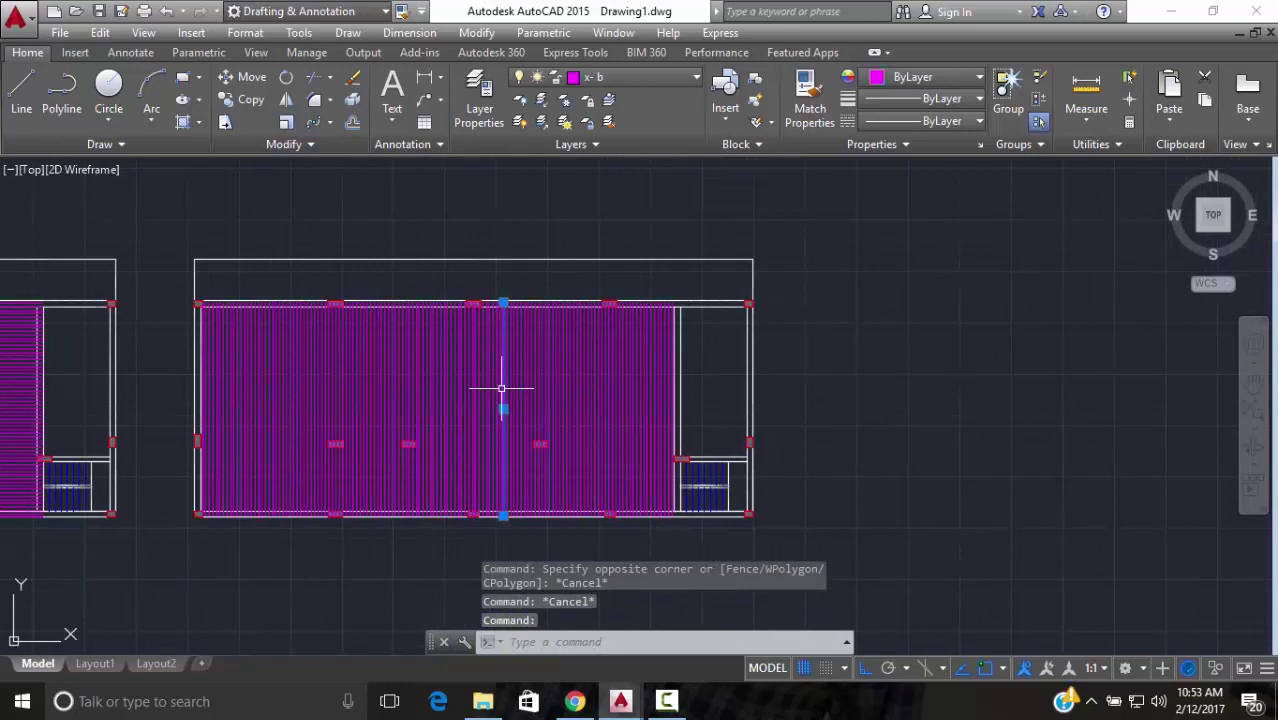
pyautogui.write(';AY')
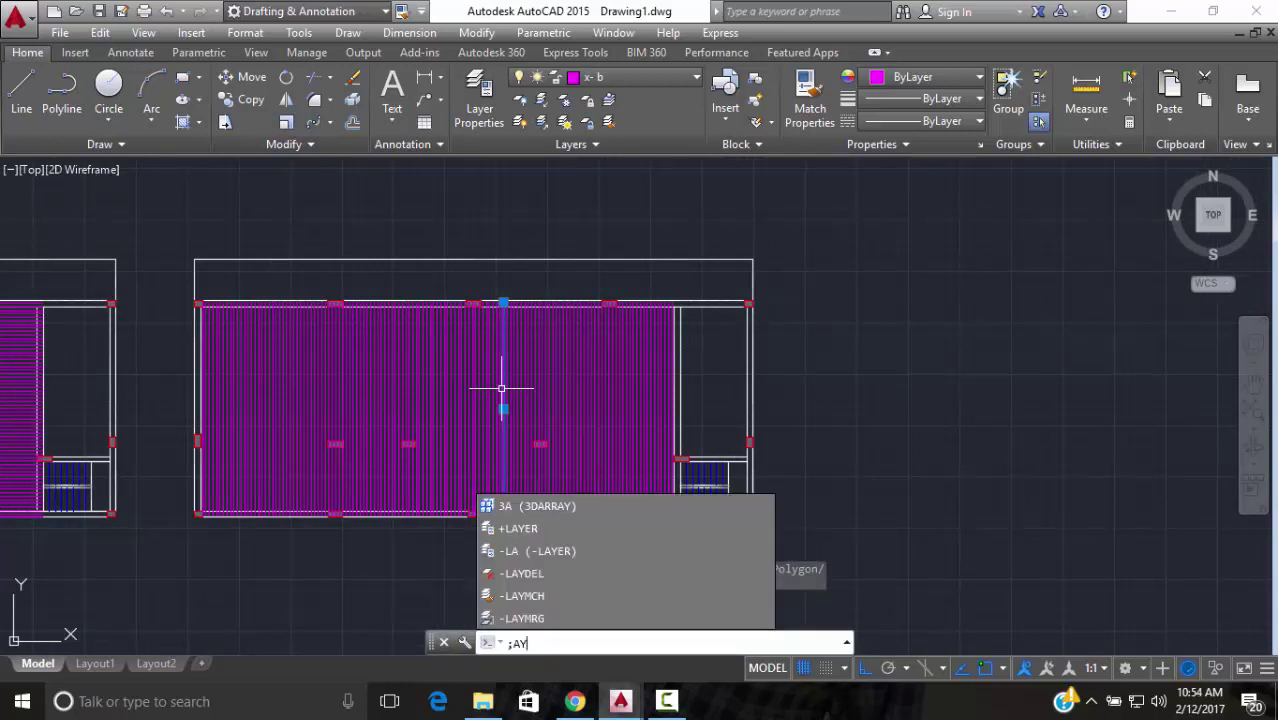
pyautogui.press('BackSpace')
pyautogui.press('Escape')
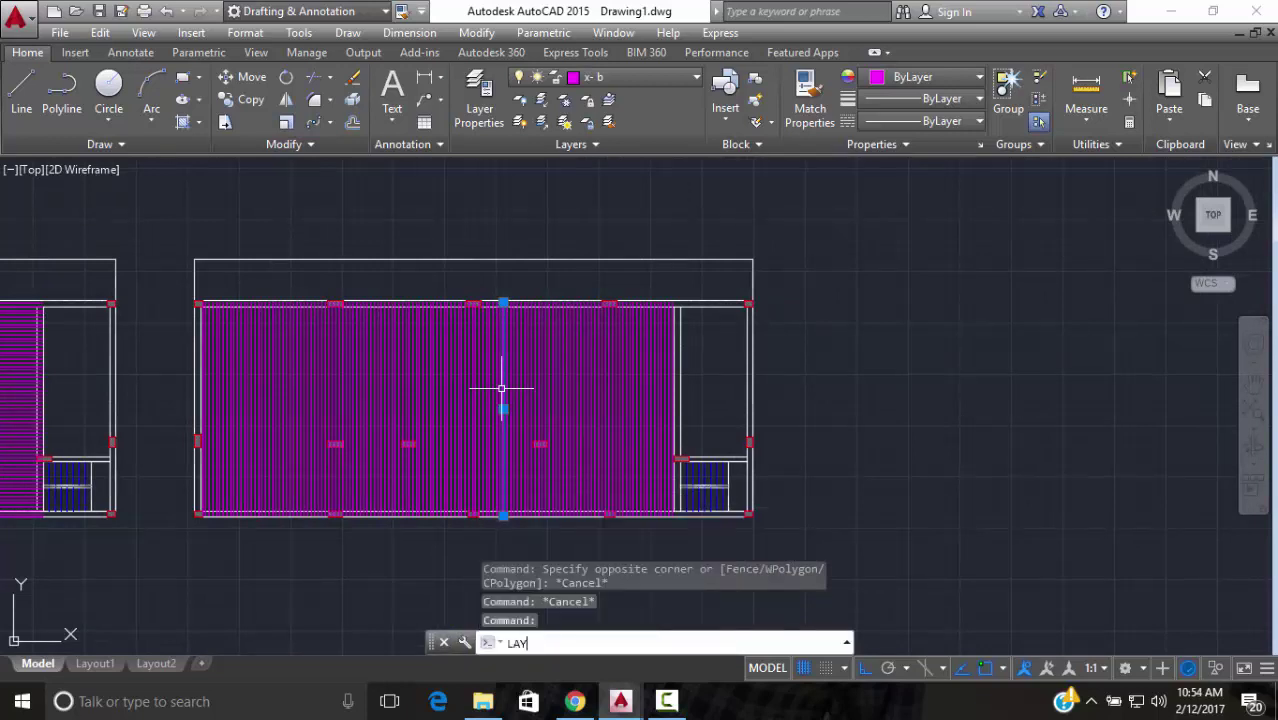
pyautogui.press('Return')
pyautogui.scroll(-4, 722, 417)
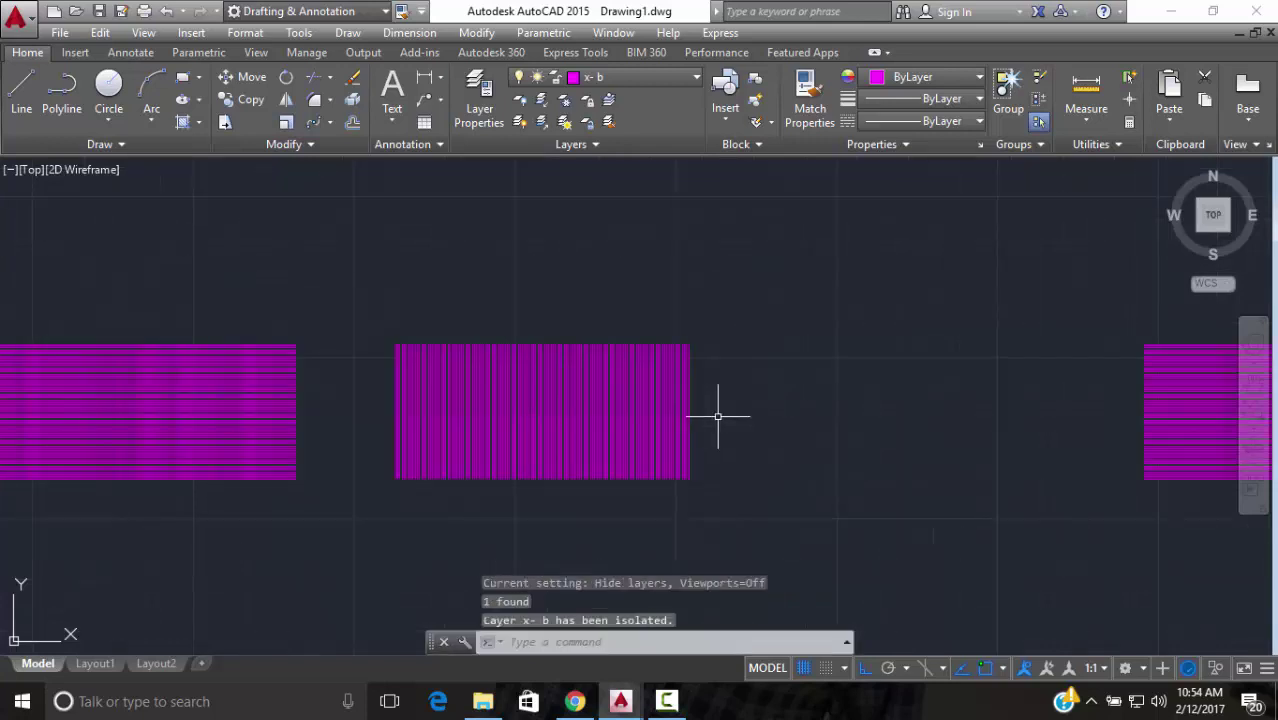
pyautogui.click(735, 425)
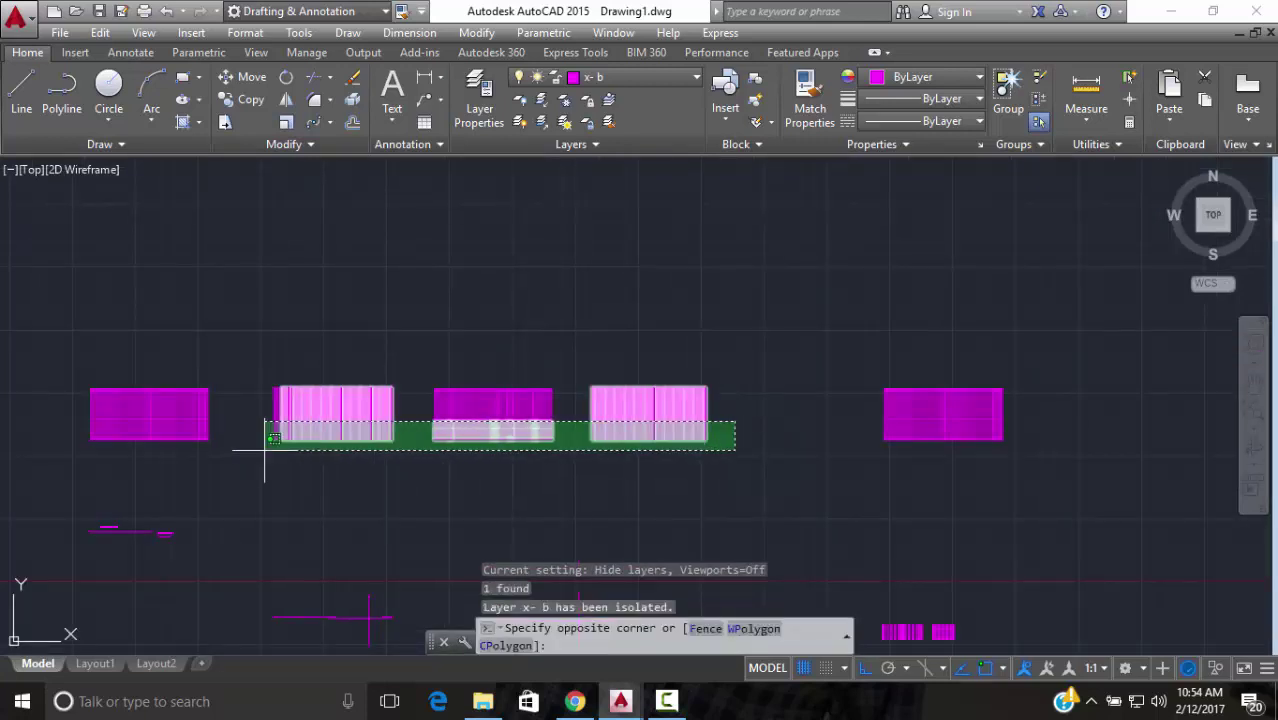
pyautogui.click(94, 429)
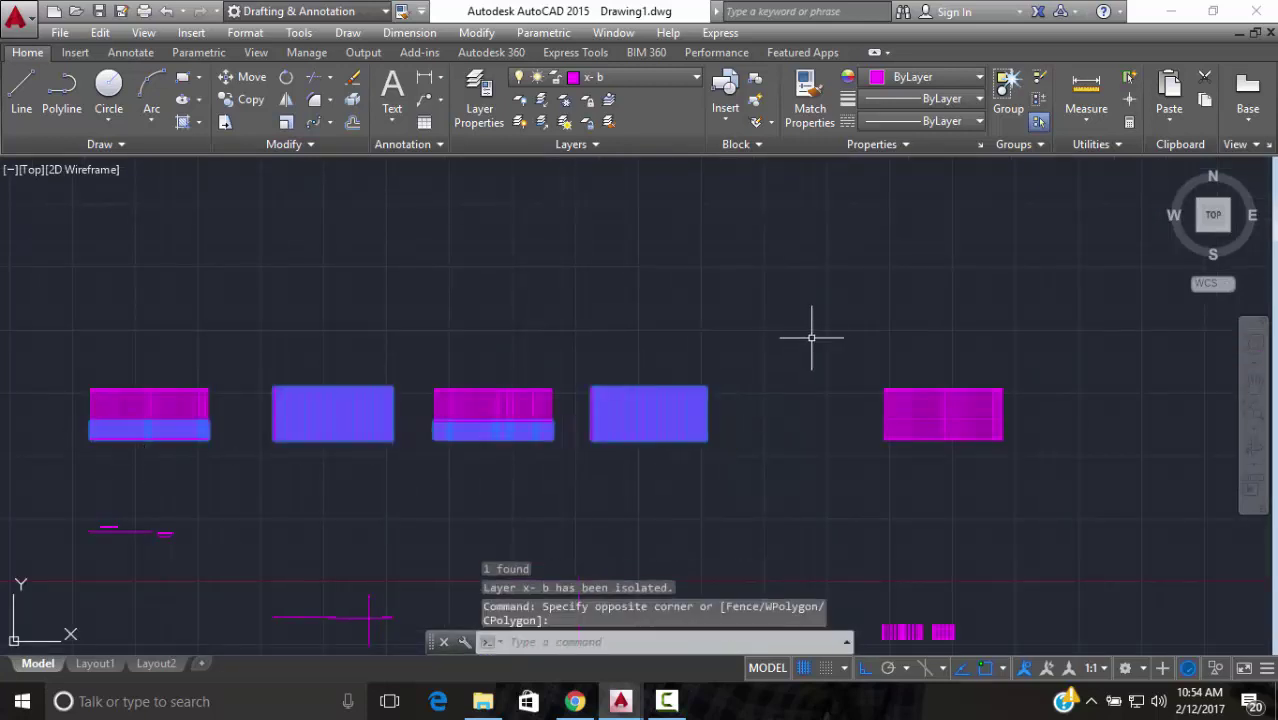
pyautogui.click(813, 337)
pyautogui.scroll(-4, 766, 403)
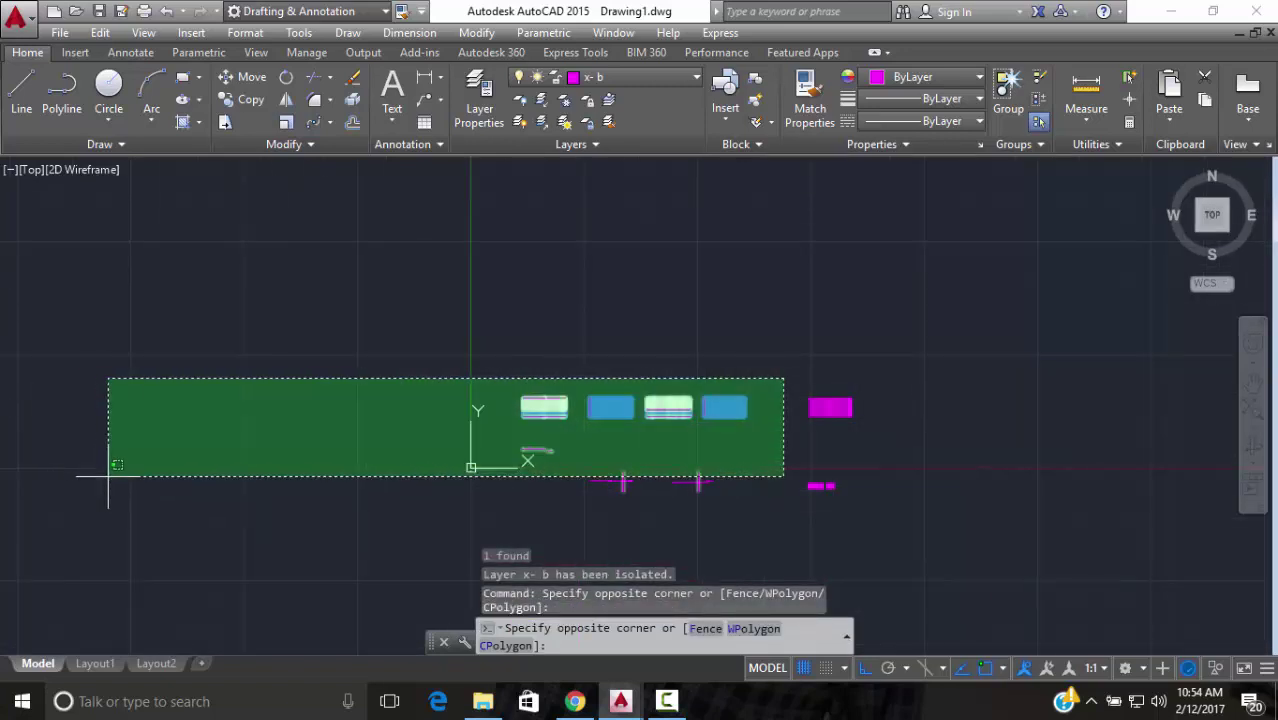
pyautogui.click(584, 428)
pyautogui.press('Escape')
pyautogui.scroll(2, 590, 428)
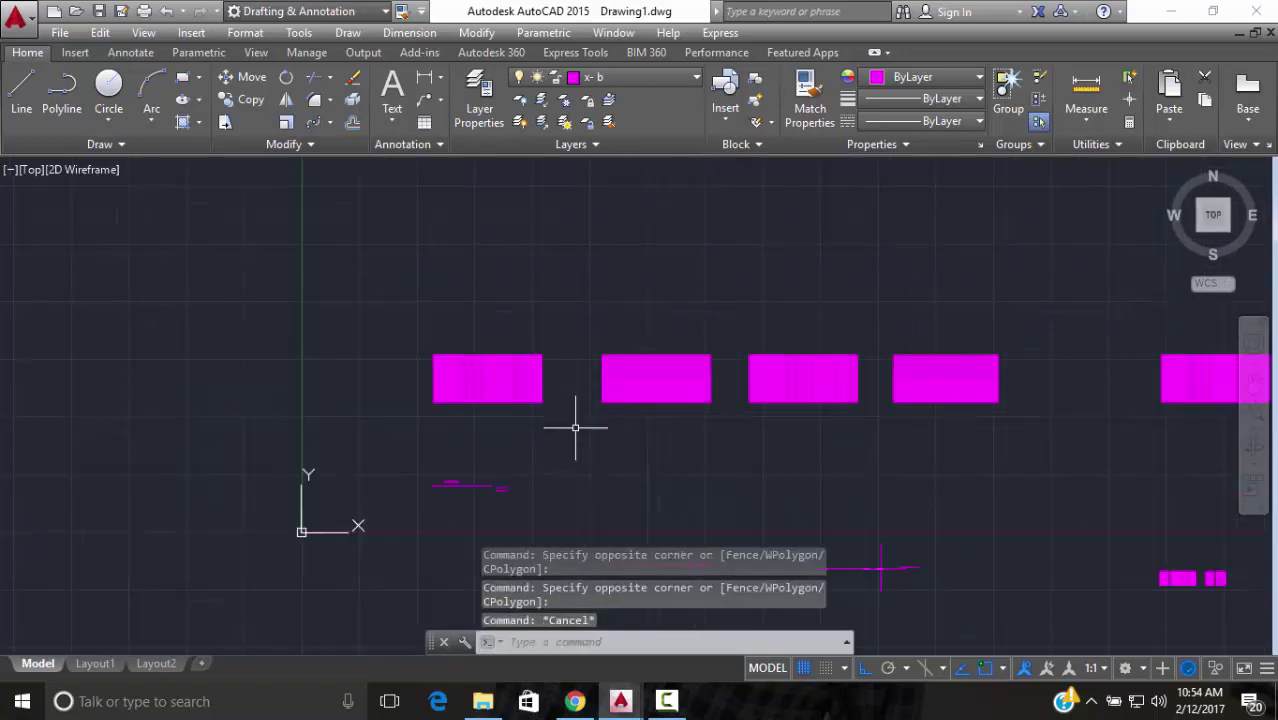
# Copy the bars of the second, third and fourth plans from the second plan's lower-left bar end to the fifth plan's lower-left bar corner
pyautogui.click(1070, 323)
pyautogui.click(600, 450)
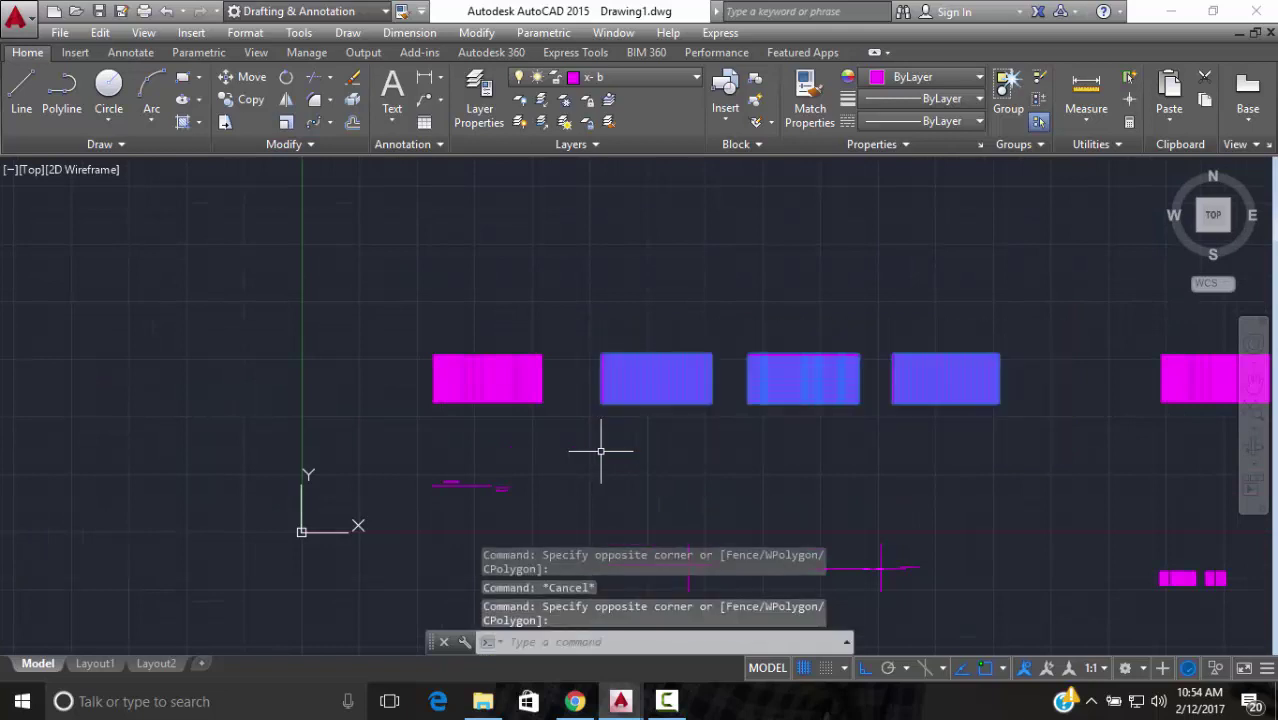
pyautogui.click(245, 99)
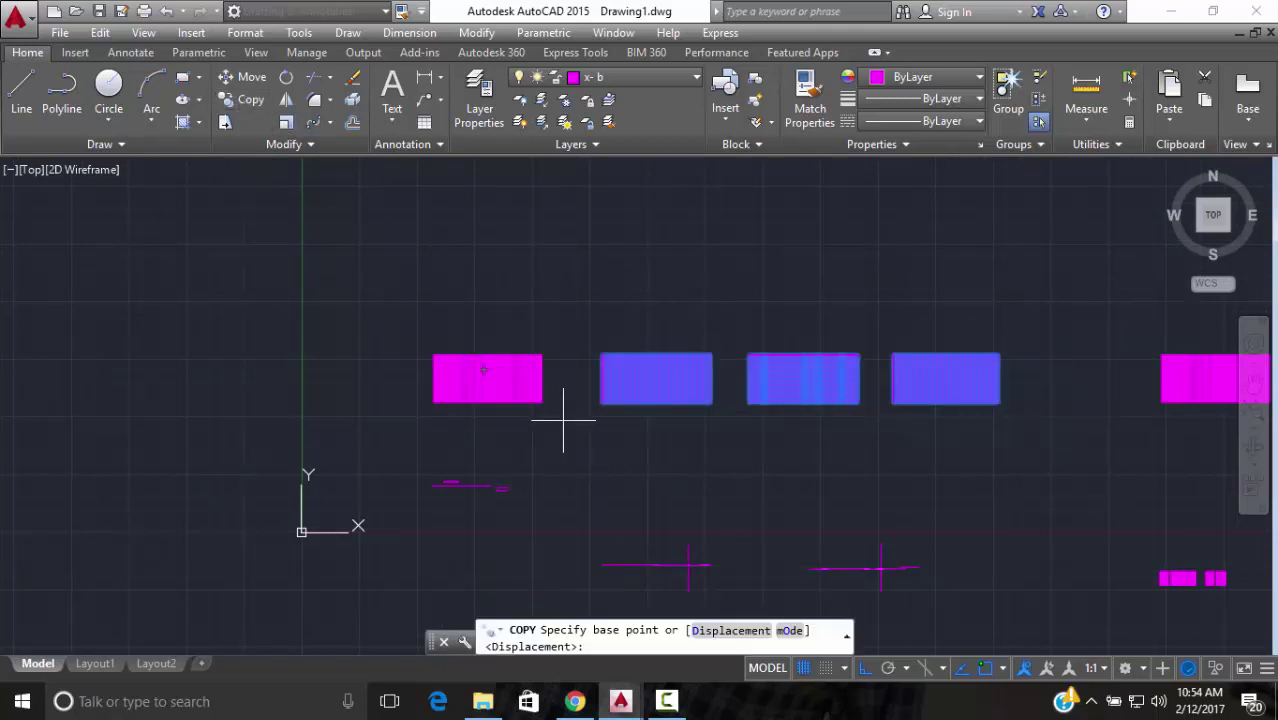
pyautogui.scroll(5, 567, 423)
pyautogui.scroll(2, 618, 364)
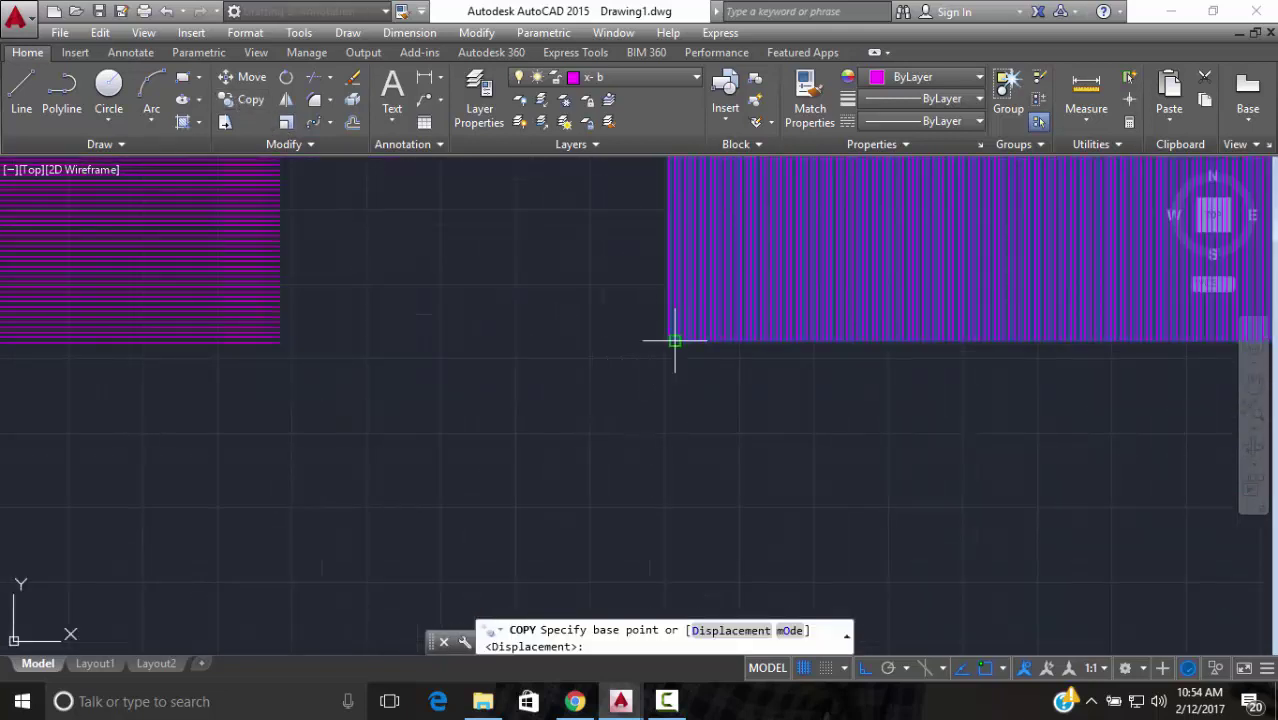
pyautogui.click(669, 341)
pyautogui.scroll(-5, 660, 350)
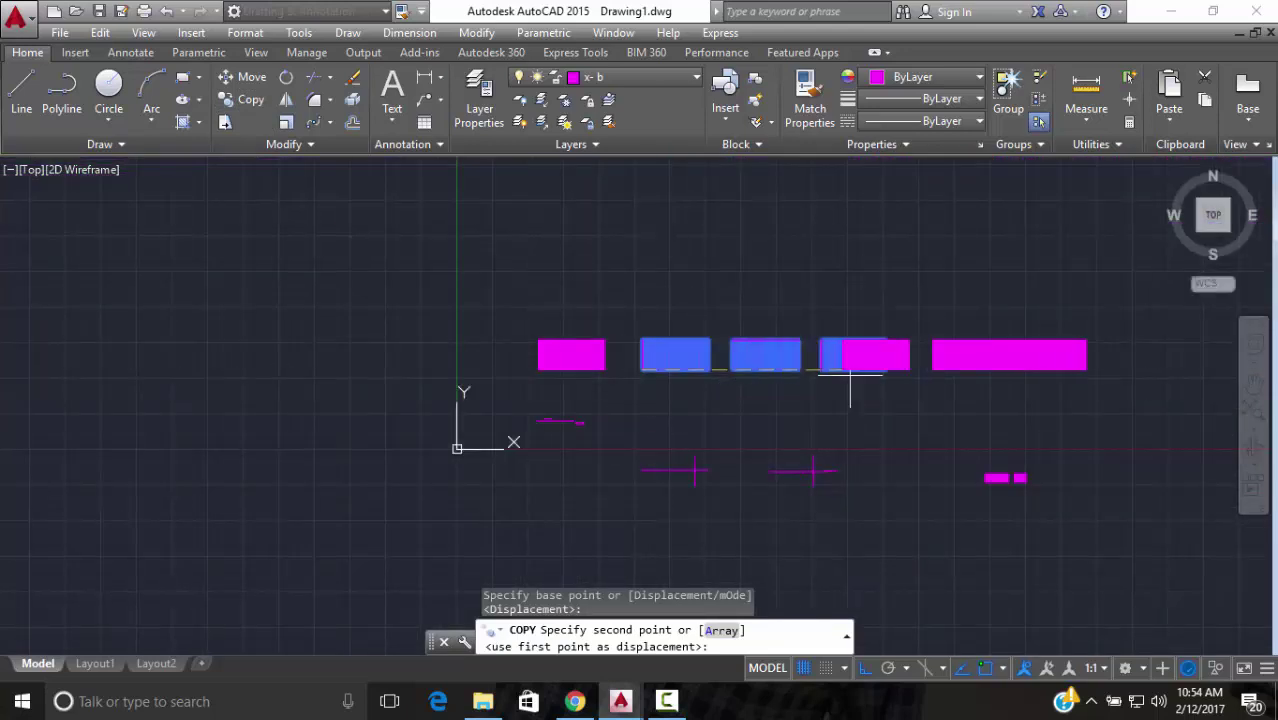
pyautogui.scroll(3, 895, 370)
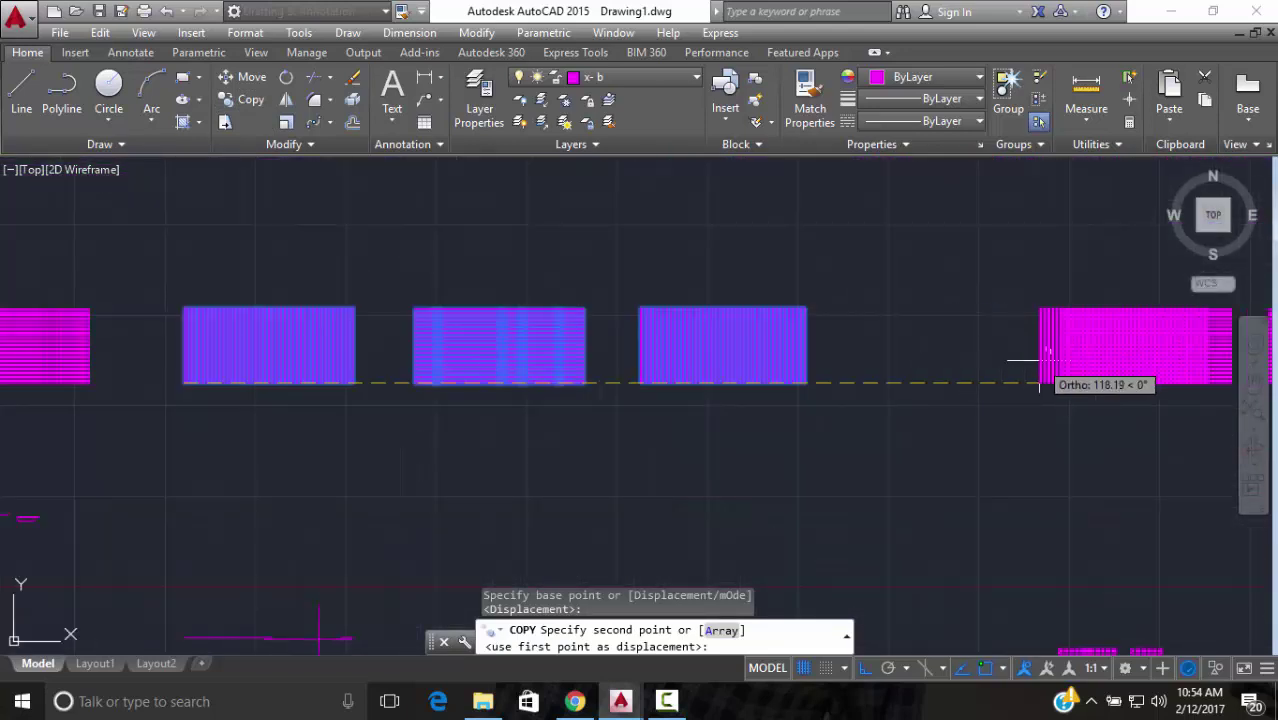
pyautogui.moveTo(1021, 360)
pyautogui.mouseDown(button='middle')
pyautogui.moveTo(579, 370)
pyautogui.moveTo(408, 357)
pyautogui.mouseUp(button='middle')
pyautogui.scroll(4, 412, 357)
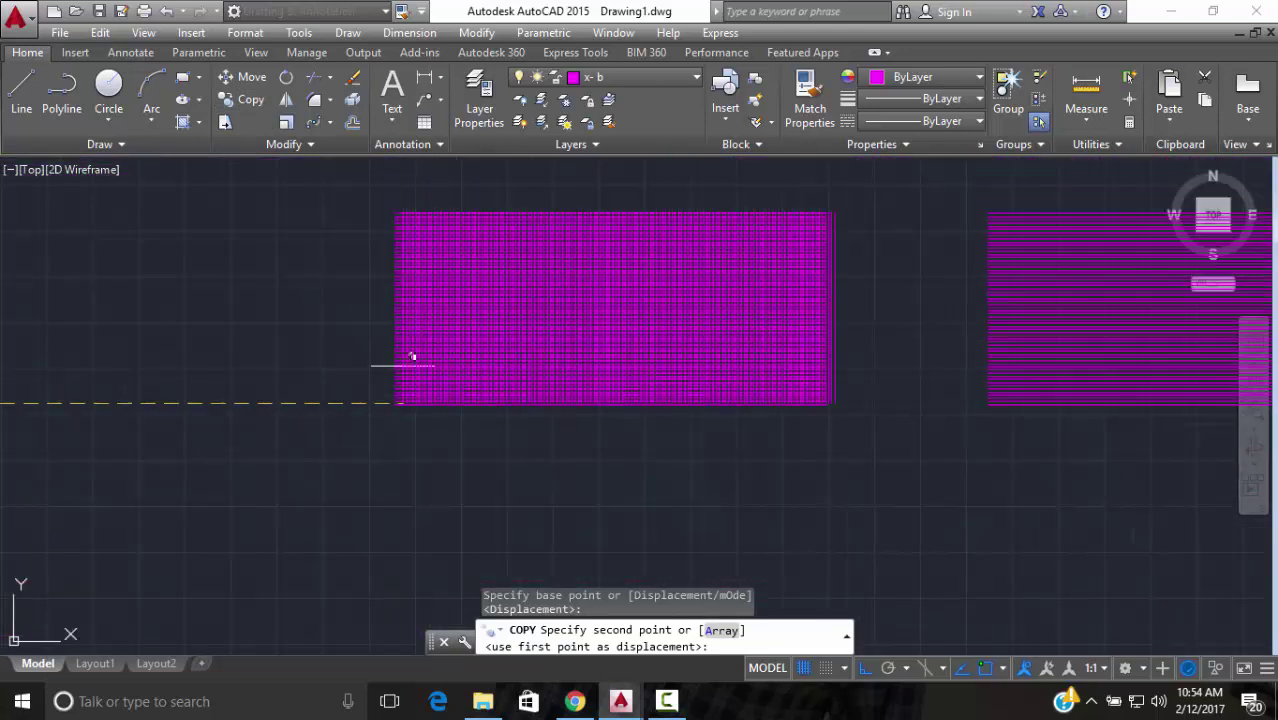
pyautogui.click(396, 403)
pyautogui.press('Escape')
# Move the copied third-plan horizontal bars from their lower-left corner onto the lower-left corner of the combined bar mesh
pyautogui.scroll(-5, 430, 451)
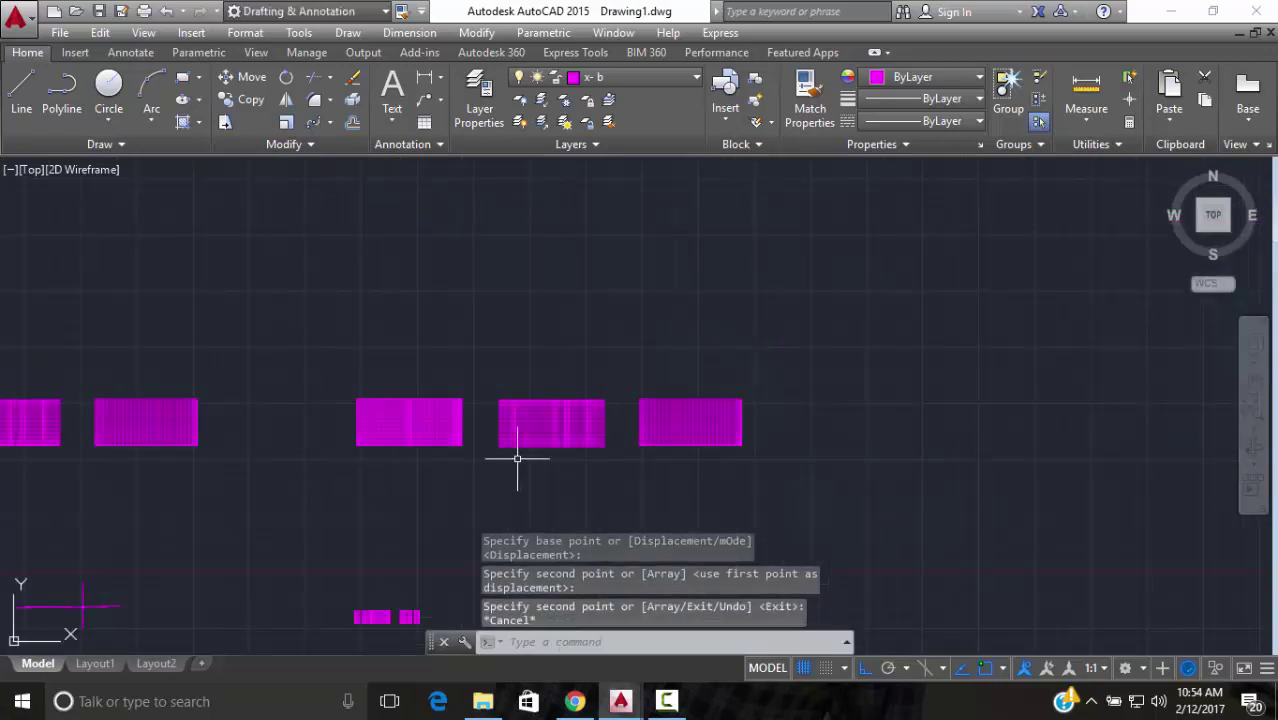
pyautogui.scroll(4, 586, 443)
pyautogui.click(690, 212)
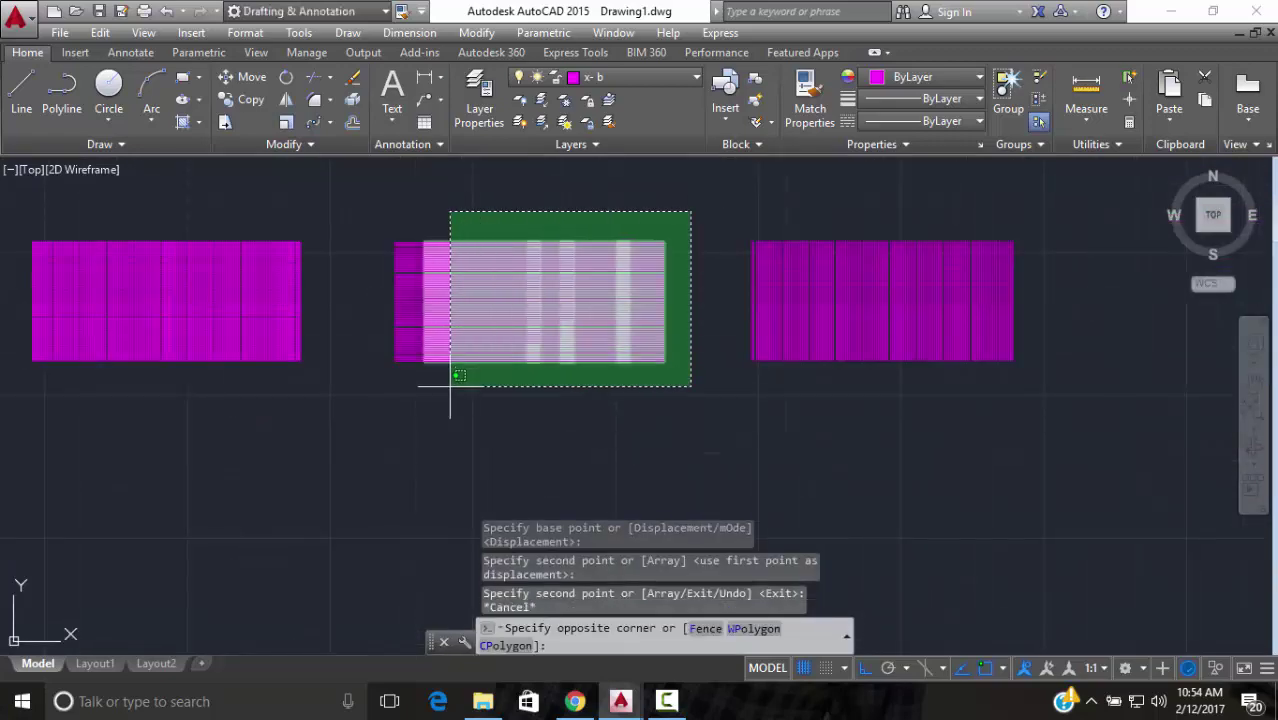
pyautogui.click(360, 427)
pyautogui.click(245, 77)
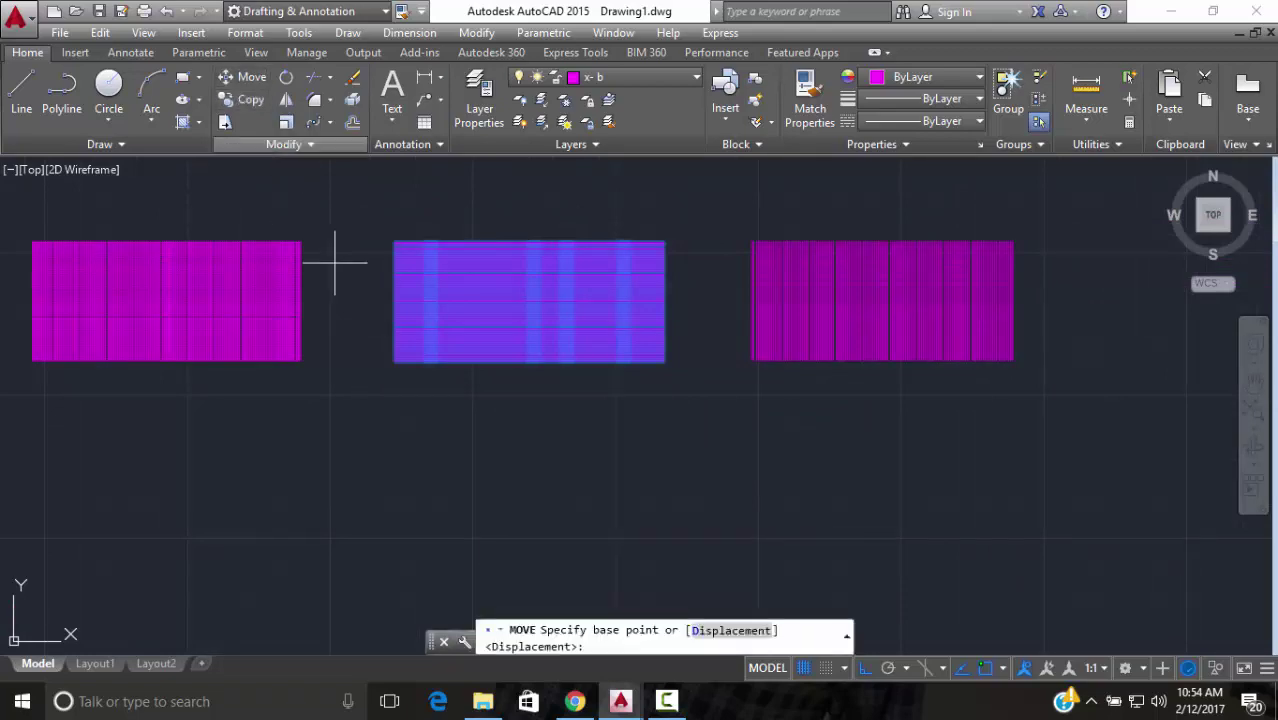
pyautogui.scroll(4, 370, 342)
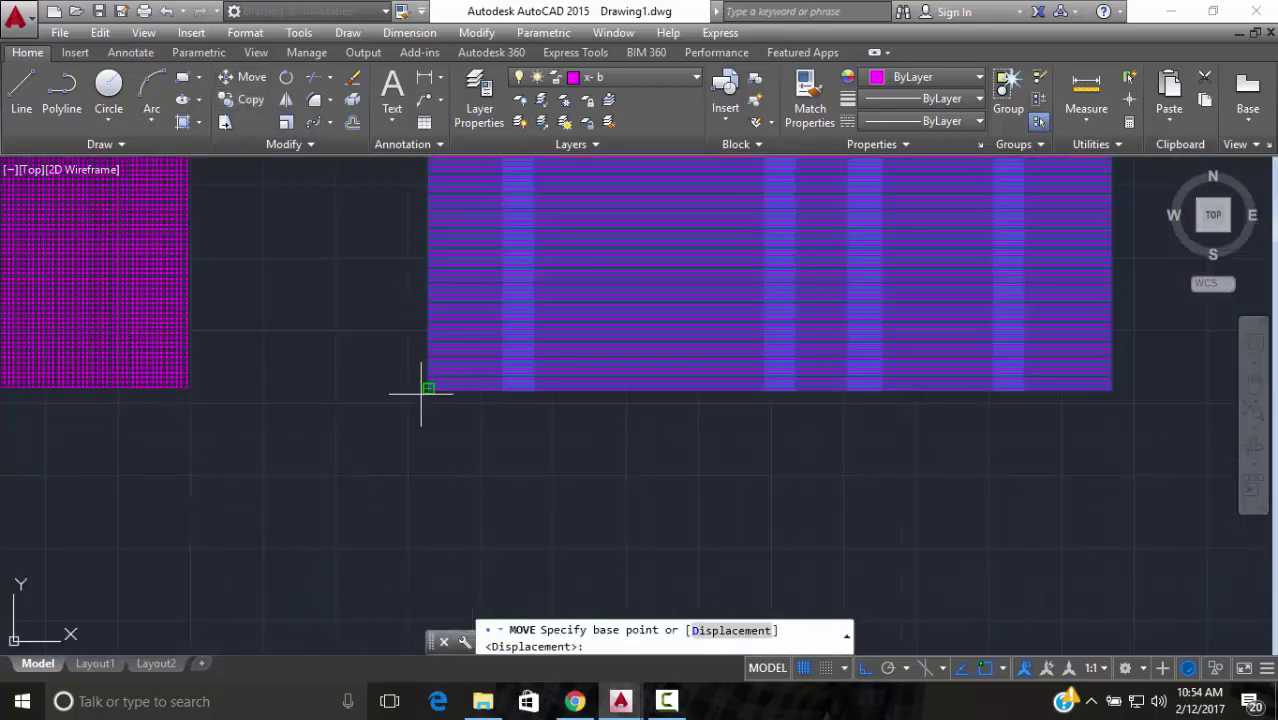
pyautogui.click(428, 389)
pyautogui.scroll(-4, 400, 392)
pyautogui.scroll(4, 217, 364)
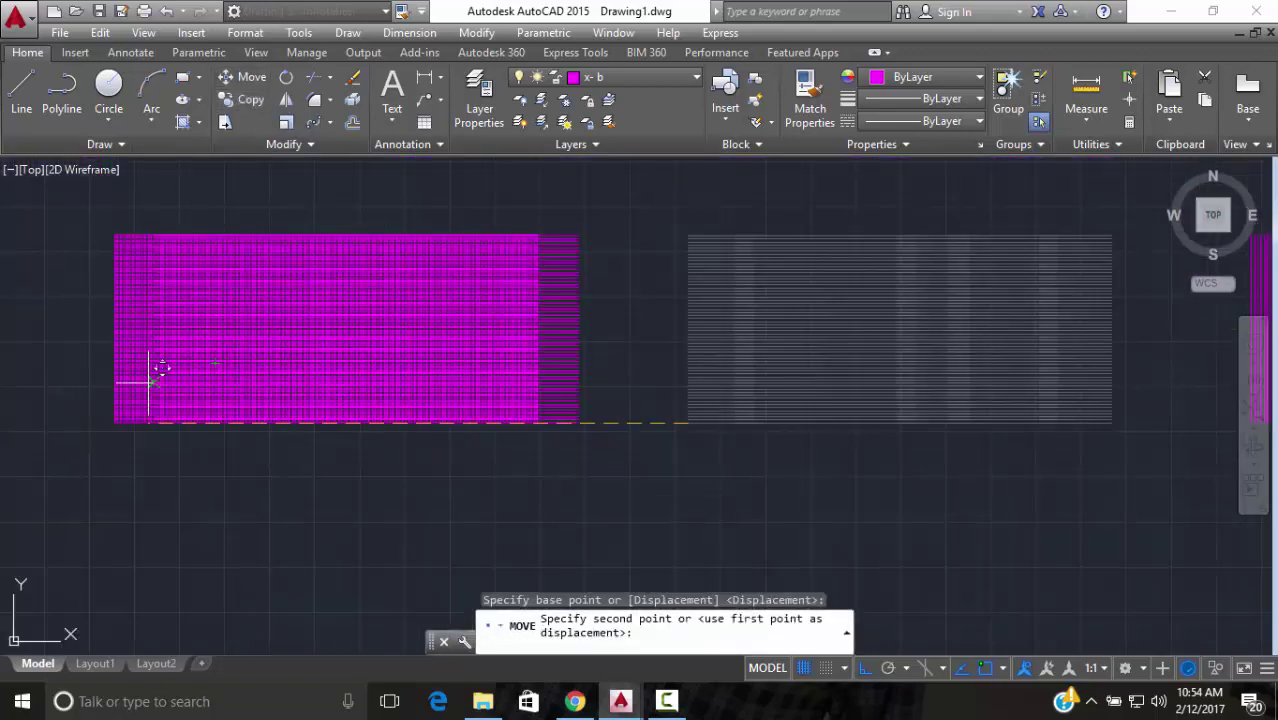
pyautogui.click(113, 422)
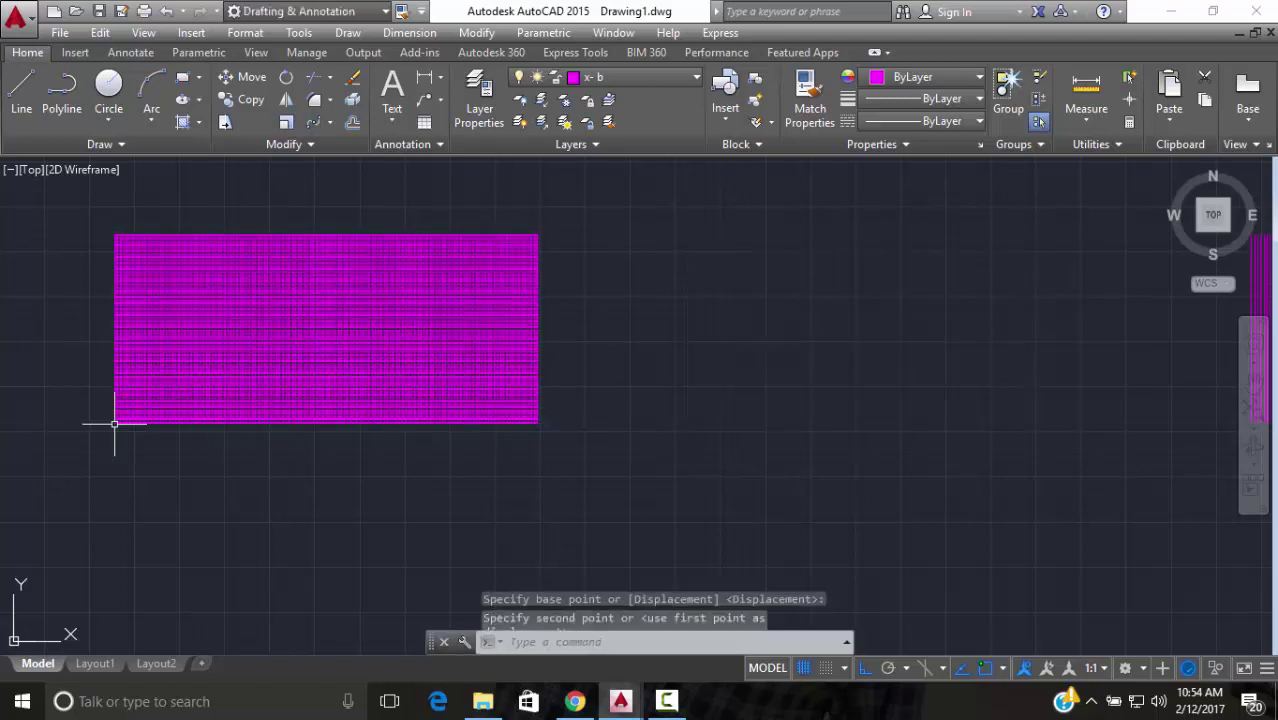
# Move the copied fourth-plan vertical bars from their lower-left end onto the lower-left corner of the combined bar mesh
pyautogui.scroll(-5, 376, 422)
pyautogui.scroll(4, 286, 394)
pyautogui.click(628, 300)
pyautogui.click(316, 490)
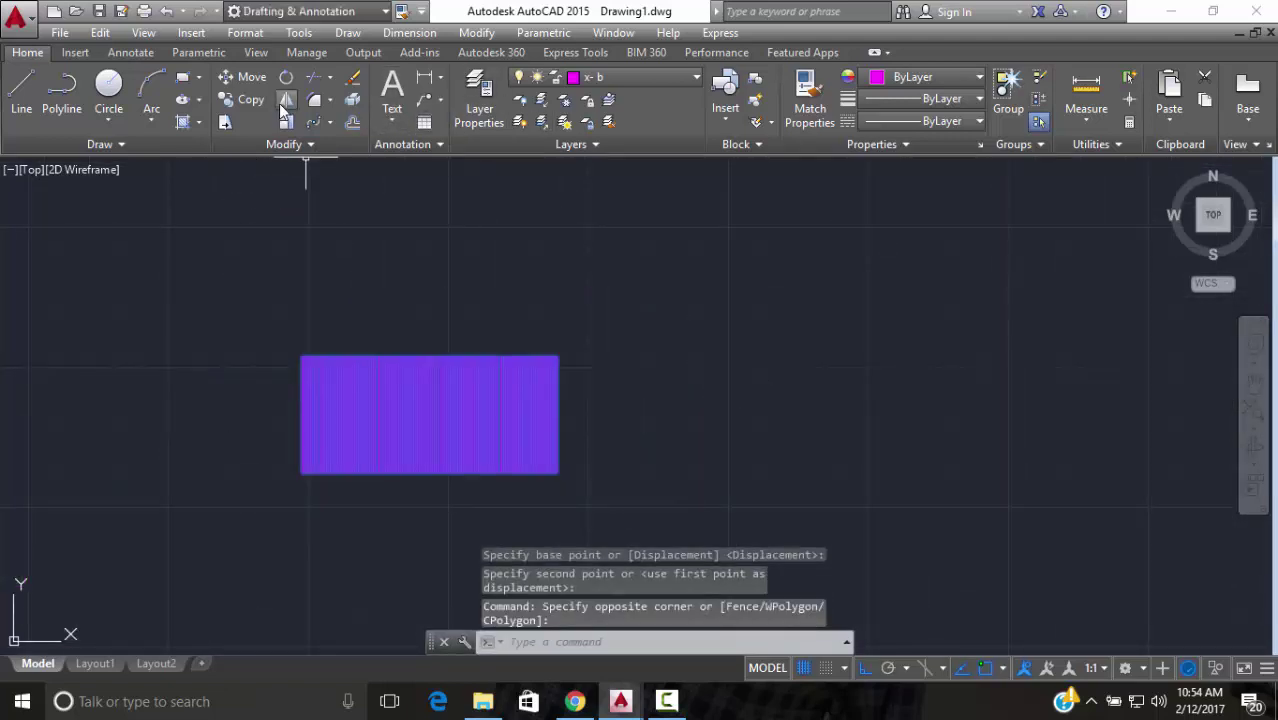
pyautogui.click(250, 78)
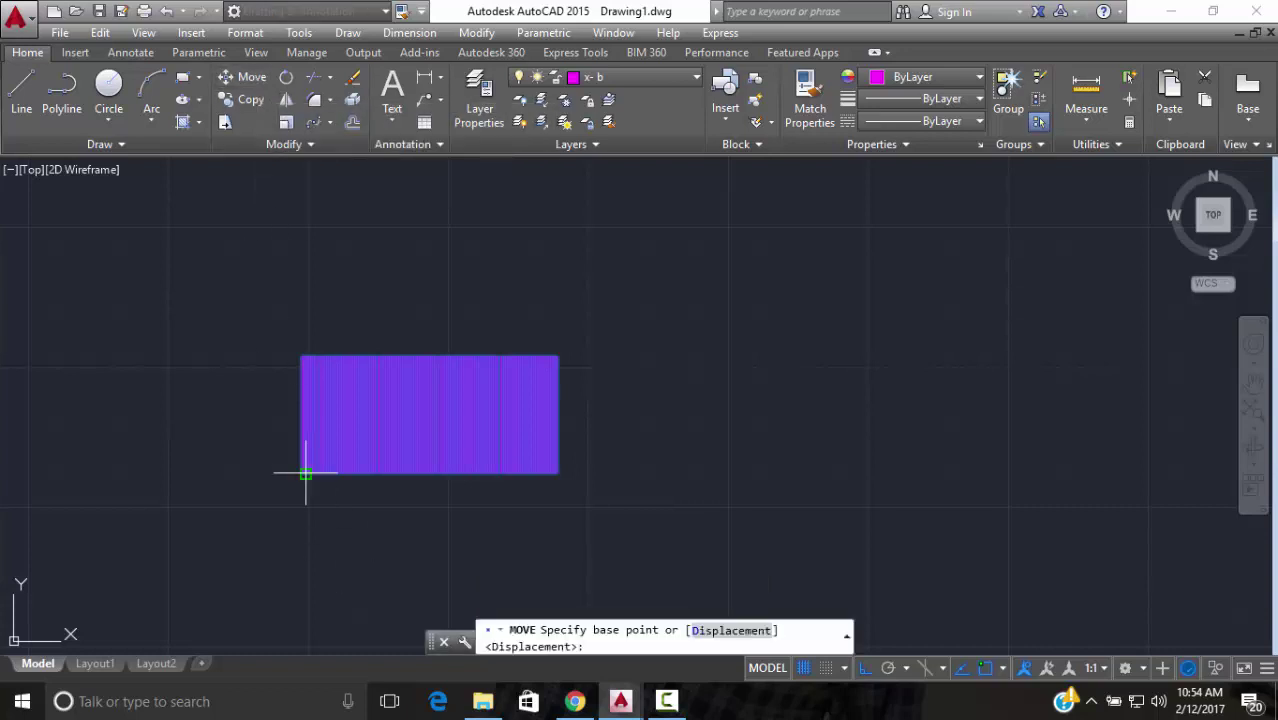
pyautogui.scroll(4, 295, 475)
pyautogui.scroll(2, 290, 478)
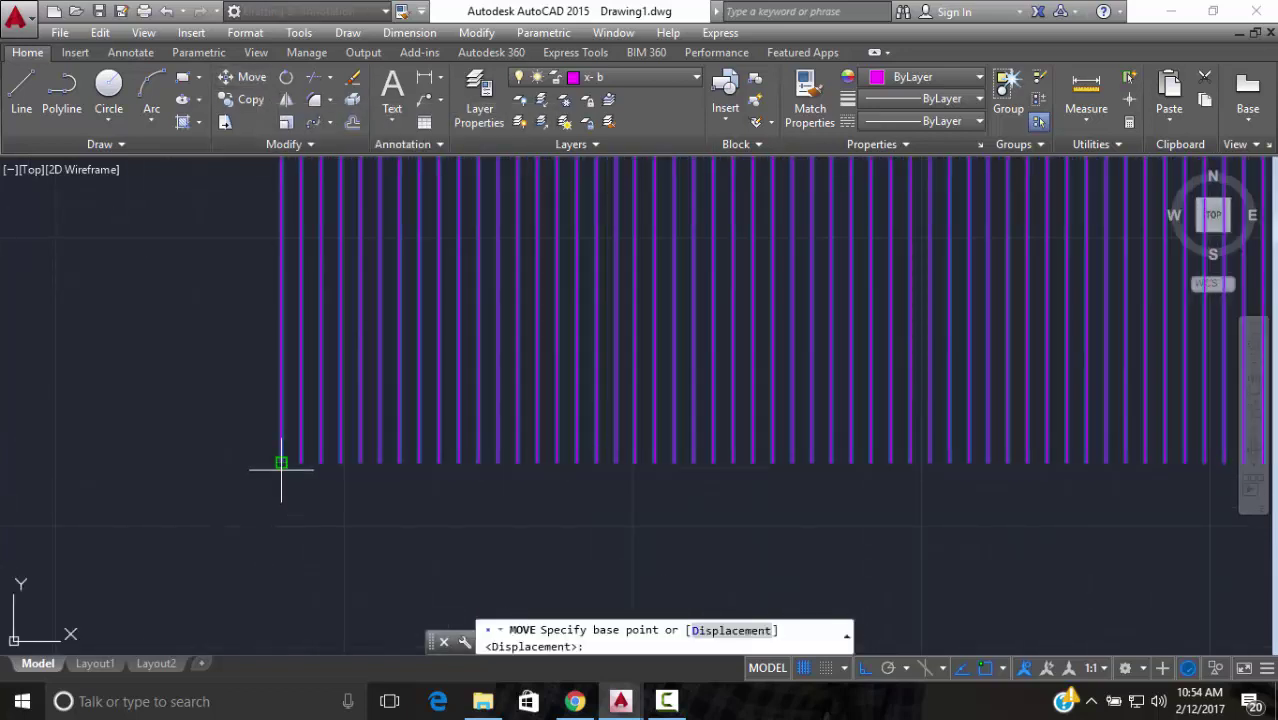
pyautogui.click(281, 462)
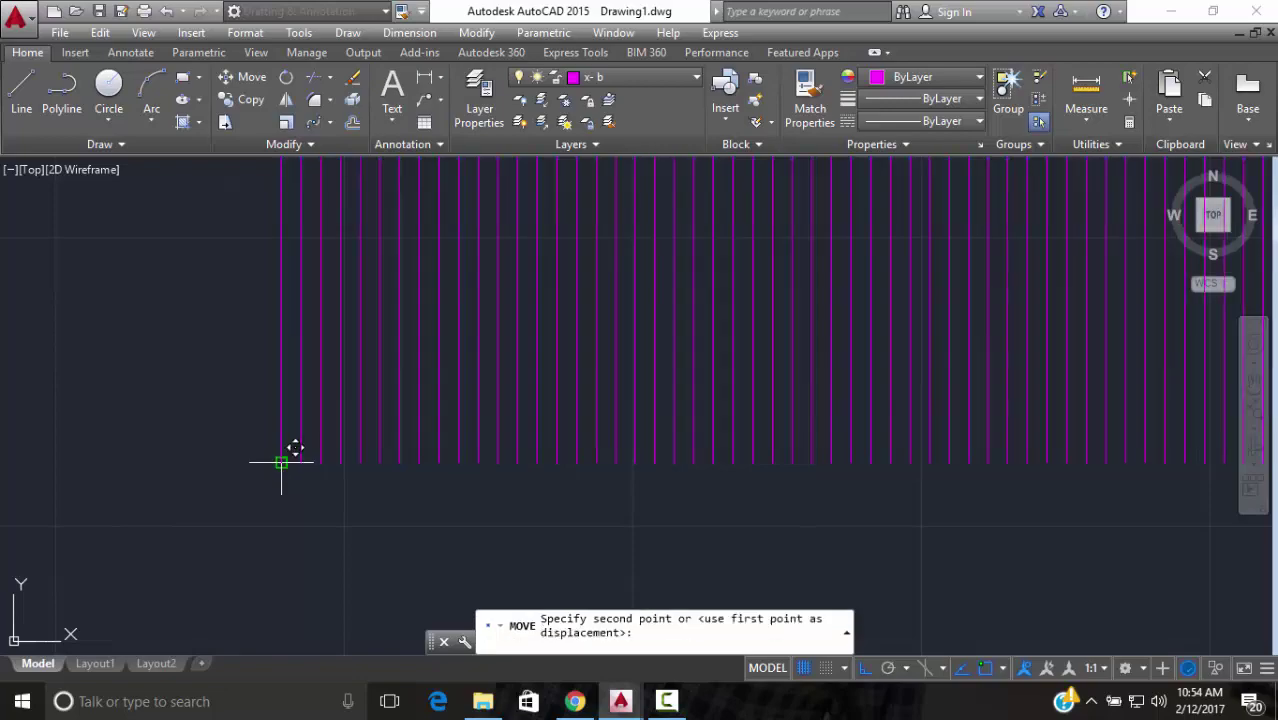
pyautogui.scroll(-5, 283, 466)
pyautogui.moveTo(277, 468); pyautogui.dragTo(456, 428, button='middle')
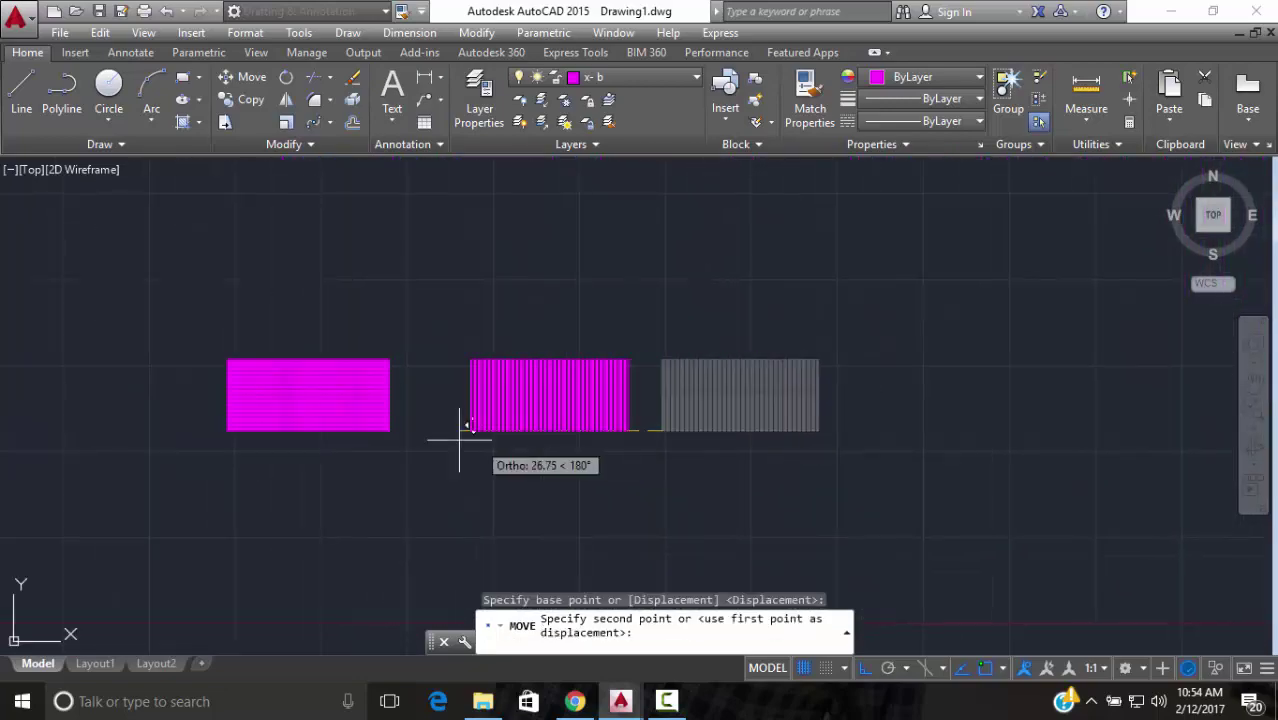
pyautogui.scroll(8, 250, 460)
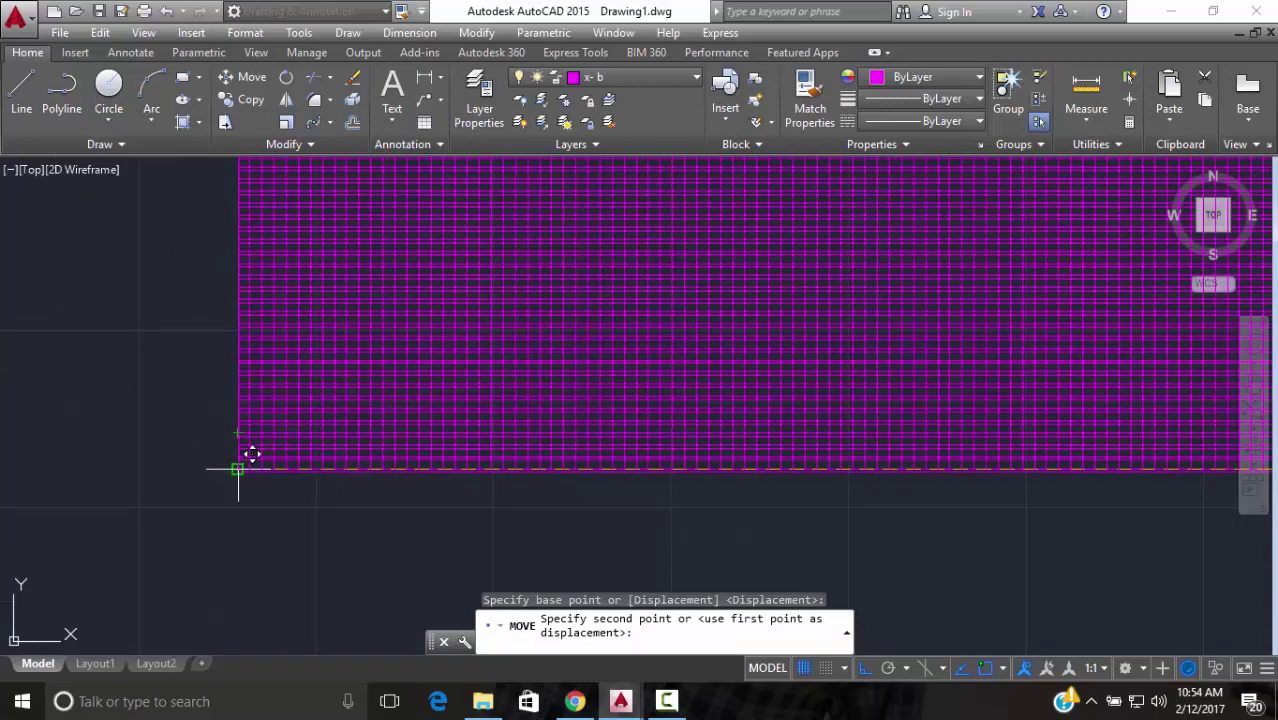
pyautogui.click(238, 466)
pyautogui.scroll(-3, 245, 460)
pyautogui.press('Escape')
# Turn all drawing layers back on
pyautogui.scroll(-5, 601, 474)
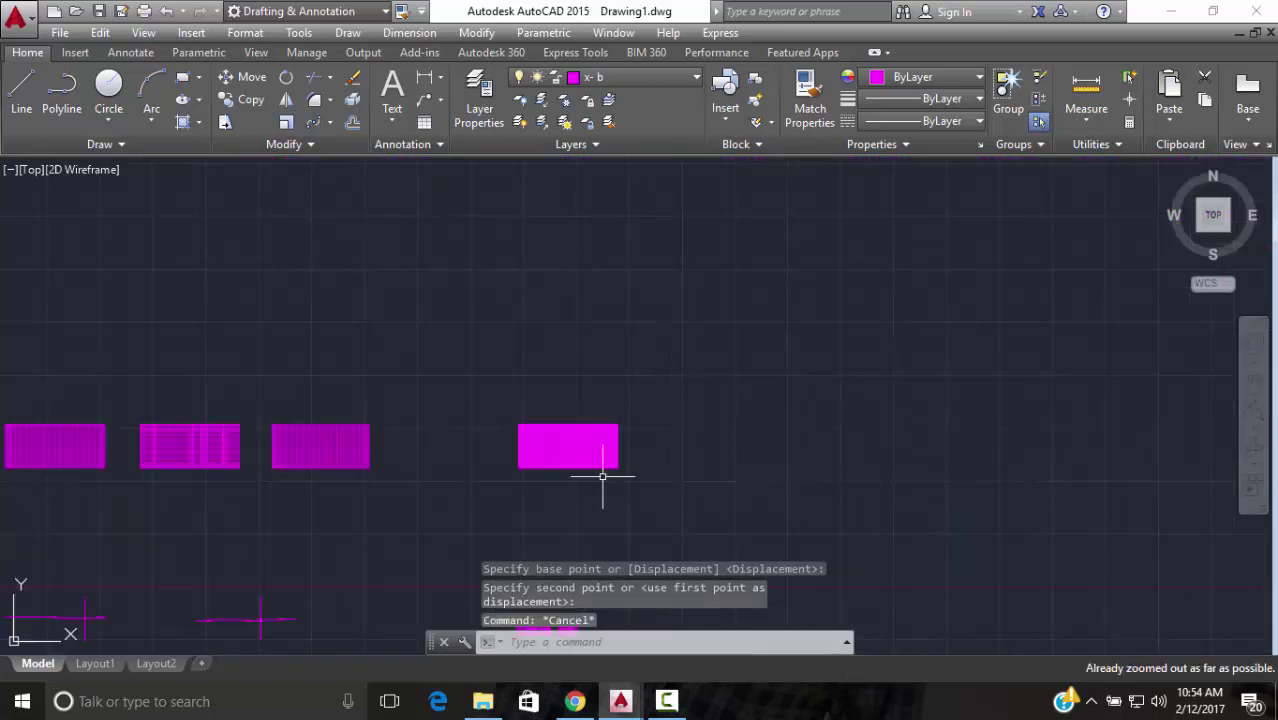
pyautogui.moveTo(605, 523); pyautogui.dragTo(650, 371, button='middle')
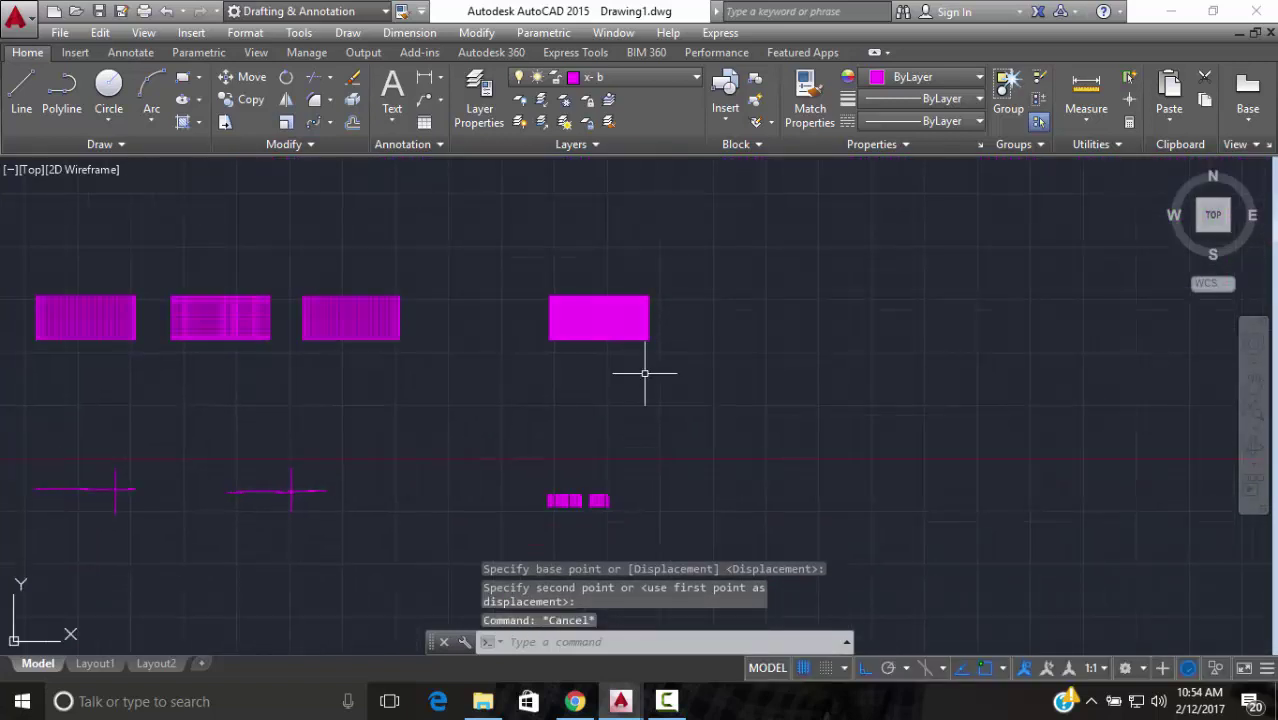
pyautogui.click(519, 122)
# Copy the dashed additional bars around the three interior columns from their plan's lower-left column corner to the combined plan's lower-left column corner
pyautogui.scroll(4, 588, 497)
pyautogui.scroll(4, 588, 497)
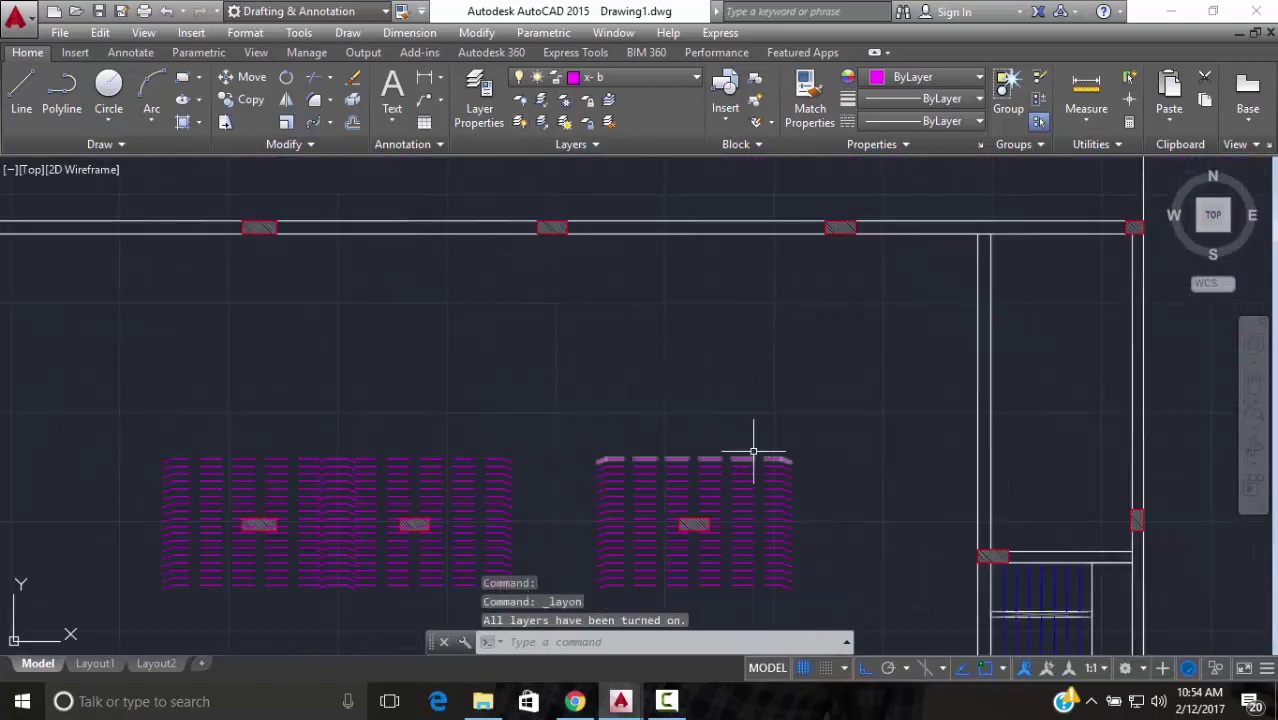
pyautogui.click(845, 455)
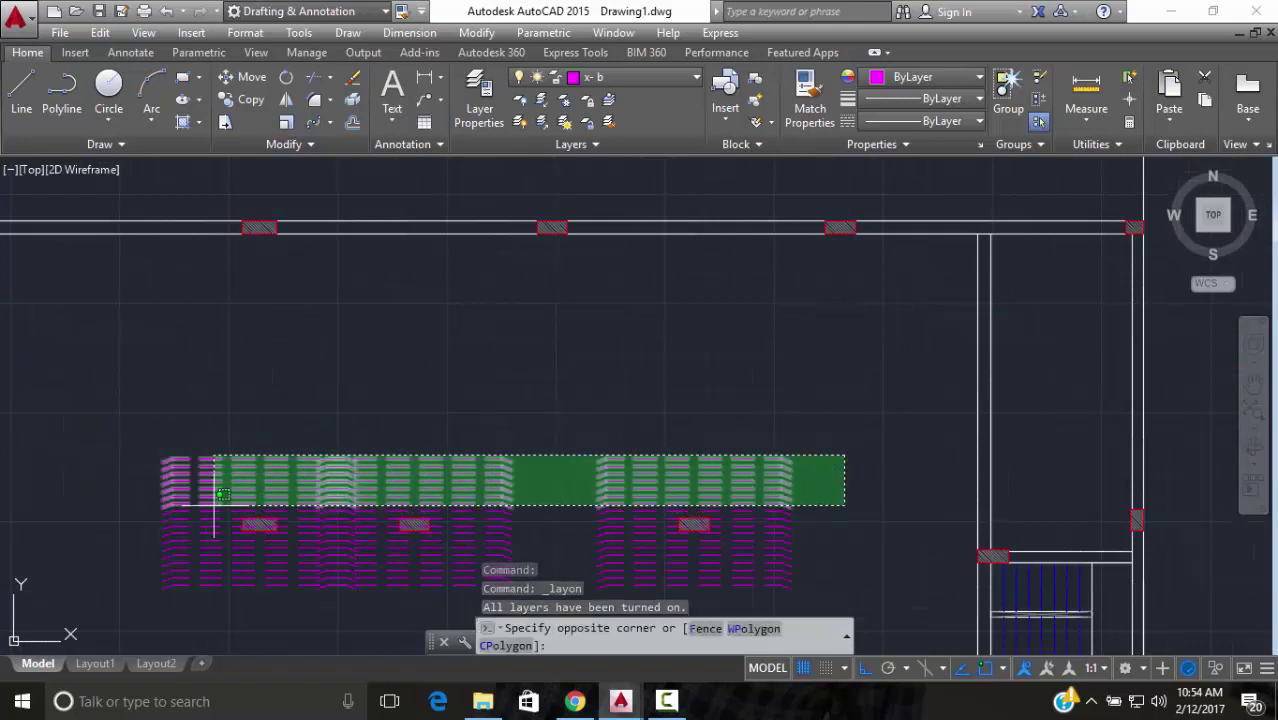
pyautogui.click(122, 536)
pyautogui.moveTo(592, 557); pyautogui.dragTo(647, 391, button='middle')
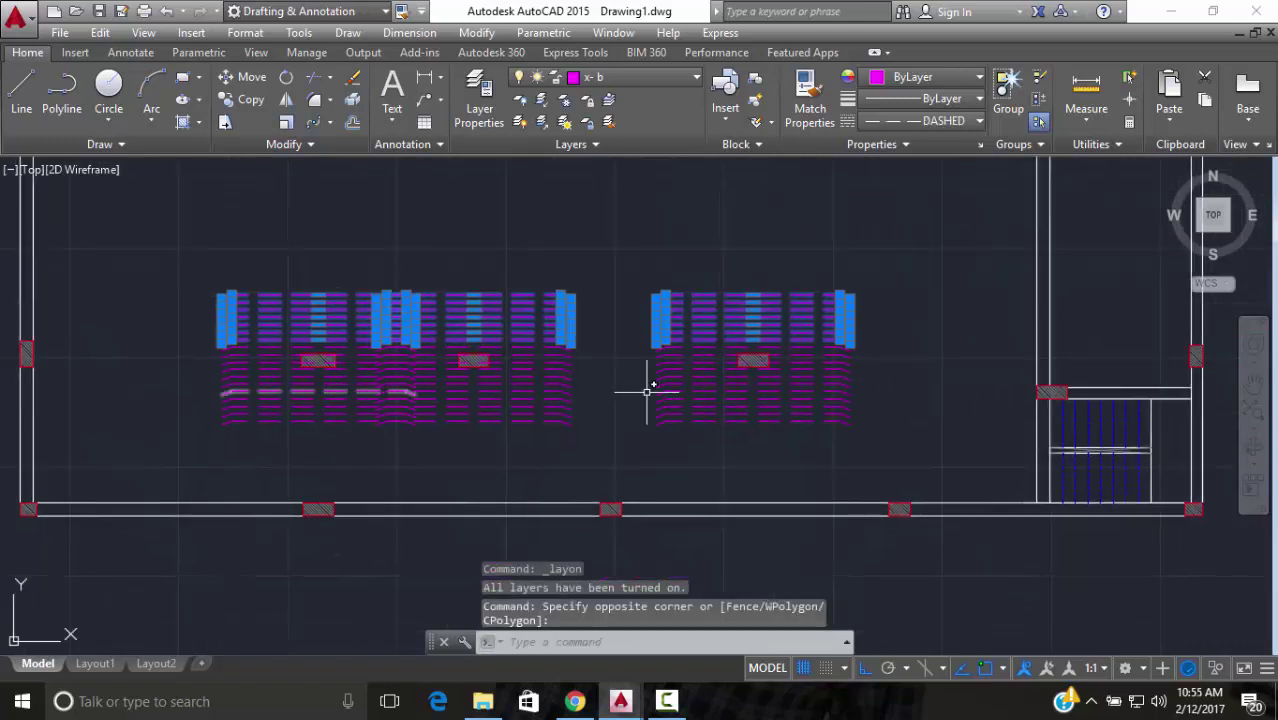
pyautogui.click(916, 369)
pyautogui.click(173, 462)
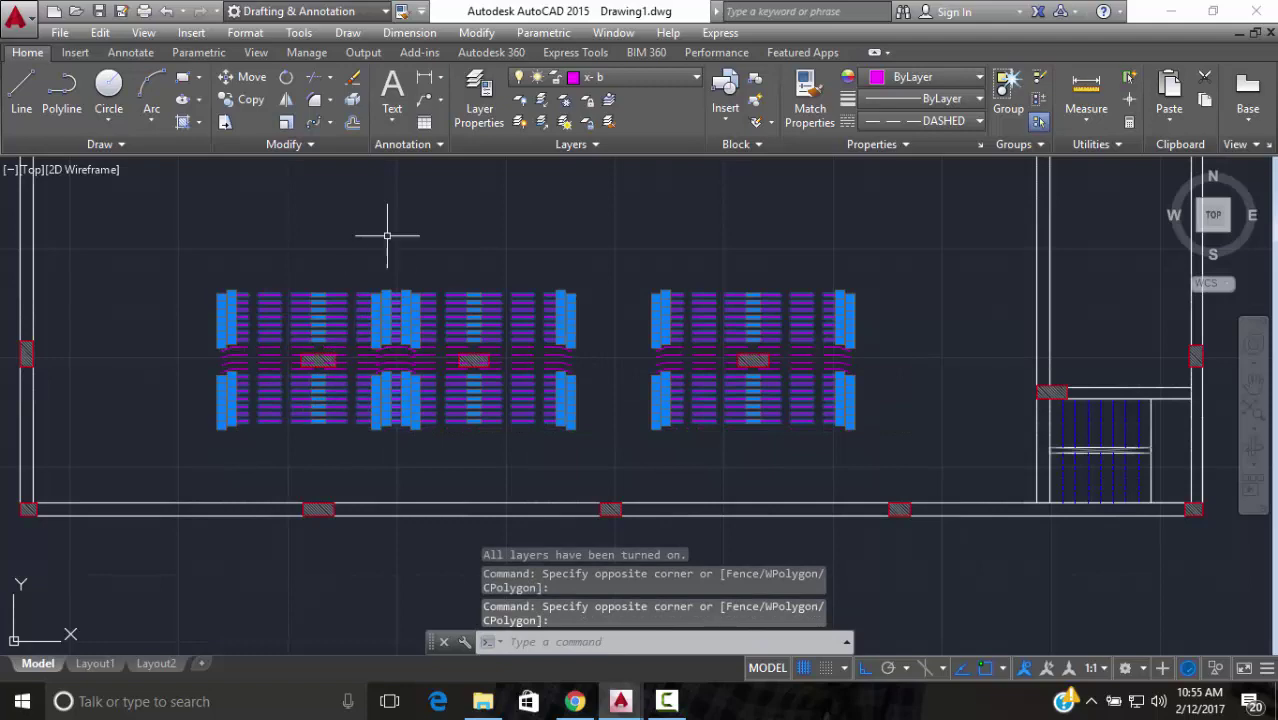
pyautogui.scroll(5, 389, 314)
pyautogui.click(416, 416)
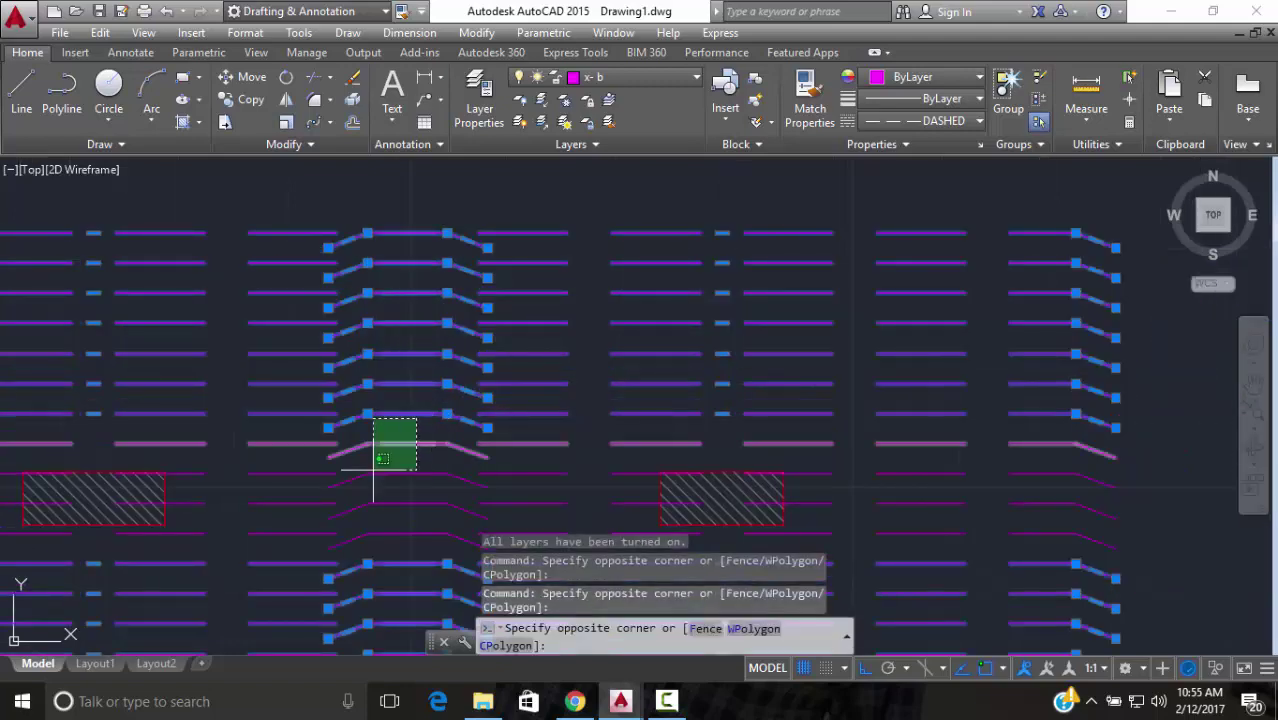
pyautogui.click(290, 560)
pyautogui.scroll(-5, 396, 474)
pyautogui.scroll(5, 850, 400)
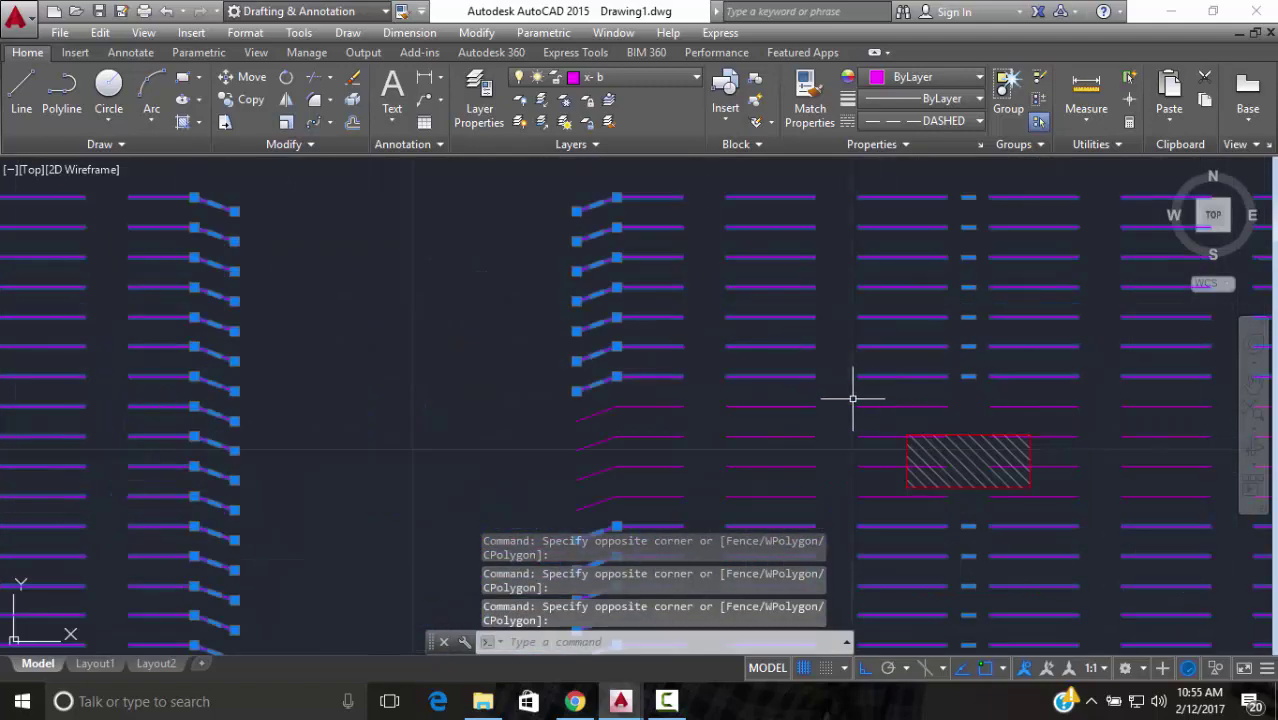
pyautogui.click(852, 400)
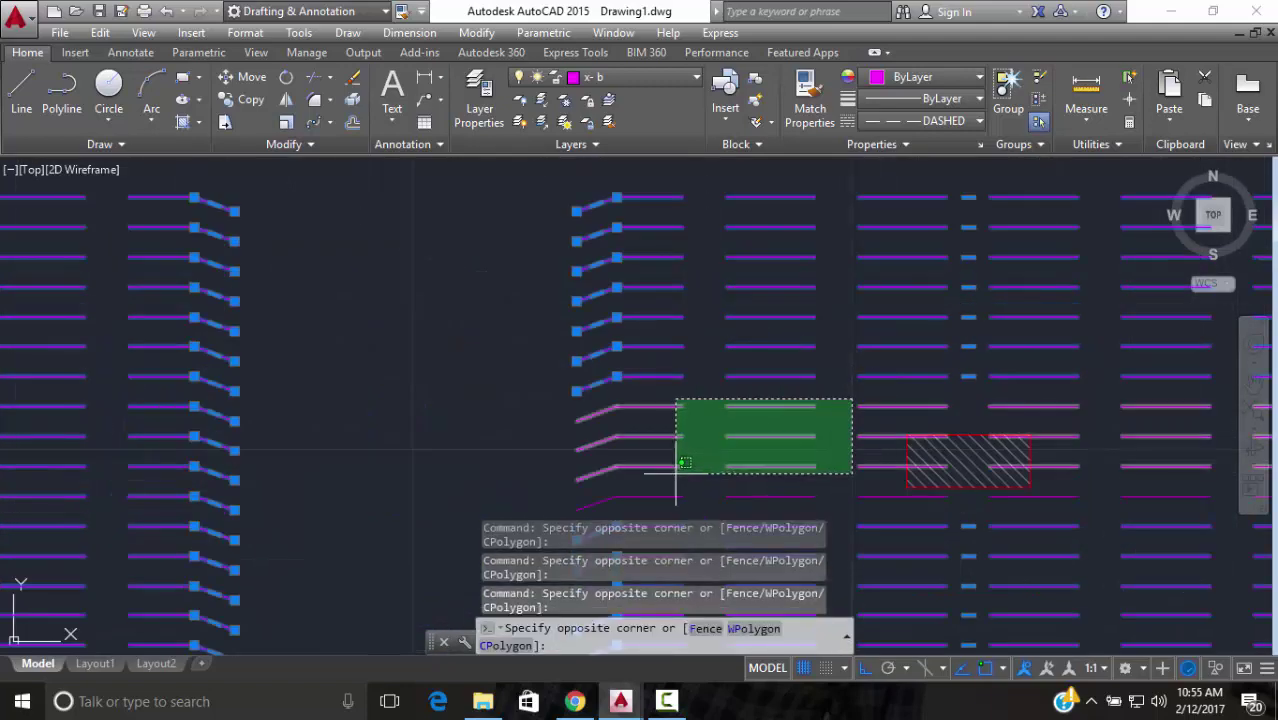
pyautogui.click(600, 510)
pyautogui.scroll(-5, 607, 458)
pyautogui.scroll(-2, 608, 460)
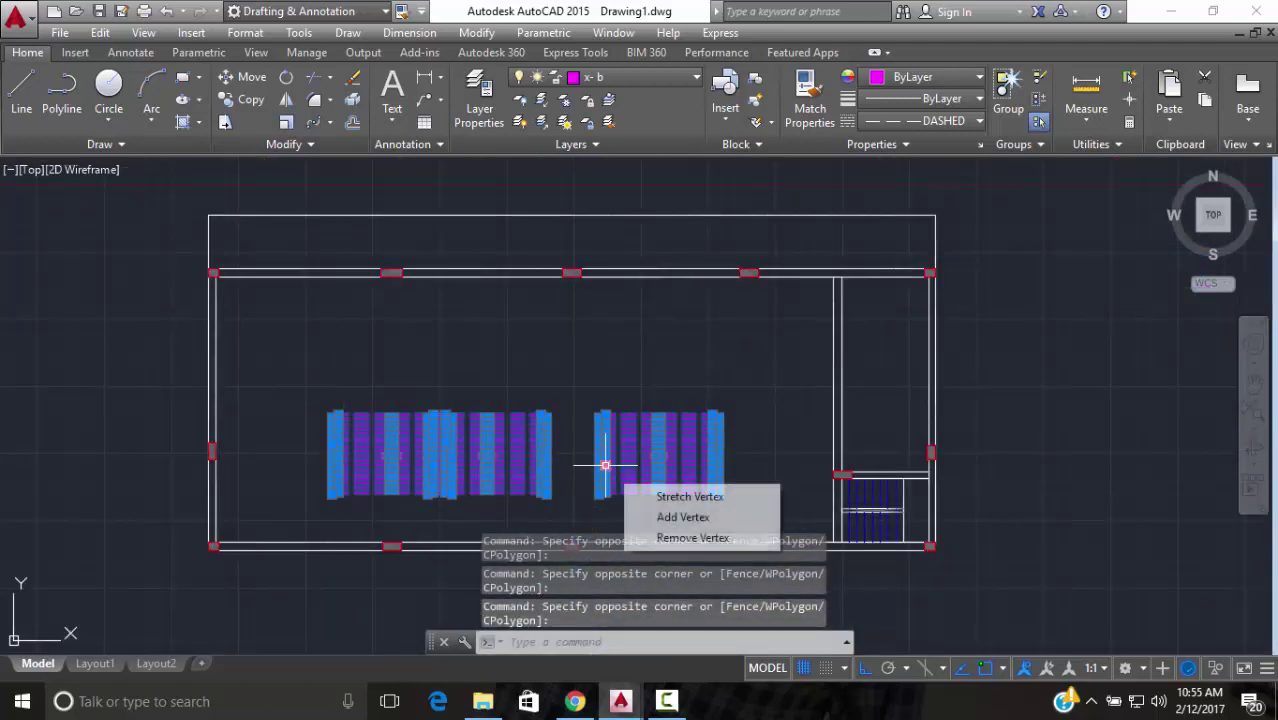
pyautogui.click(245, 99)
pyautogui.scroll(3, 210, 570)
pyautogui.scroll(3, 208, 492)
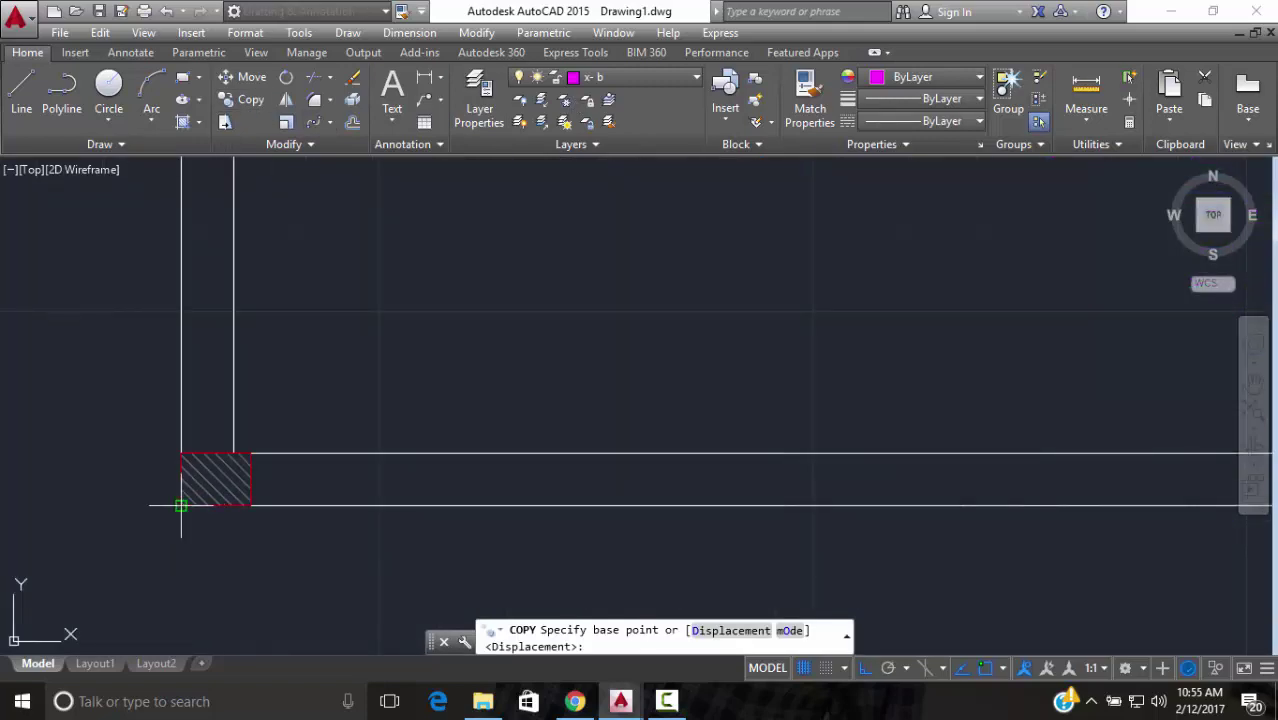
pyautogui.click(182, 505)
pyautogui.scroll(-5, 400, 330)
pyautogui.moveTo(818, 245); pyautogui.dragTo(672, 462, button='middle')
pyautogui.scroll(-5, 672, 455)
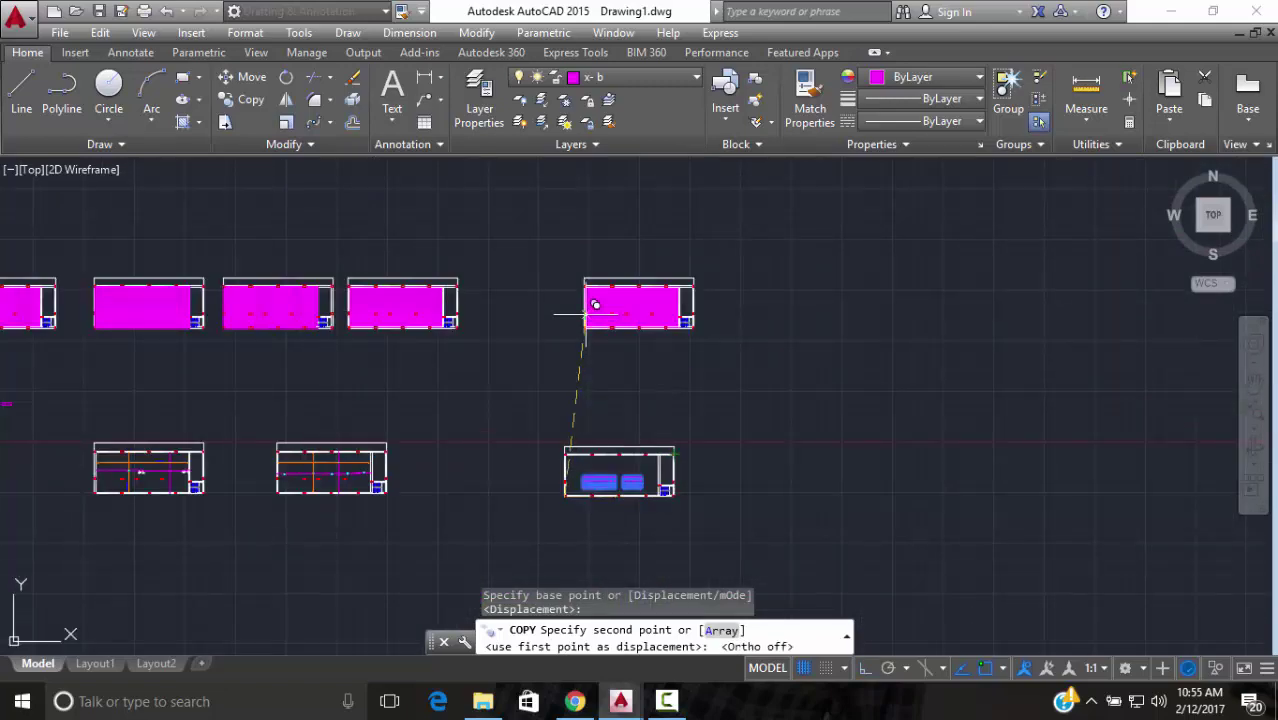
pyautogui.scroll(5, 587, 300)
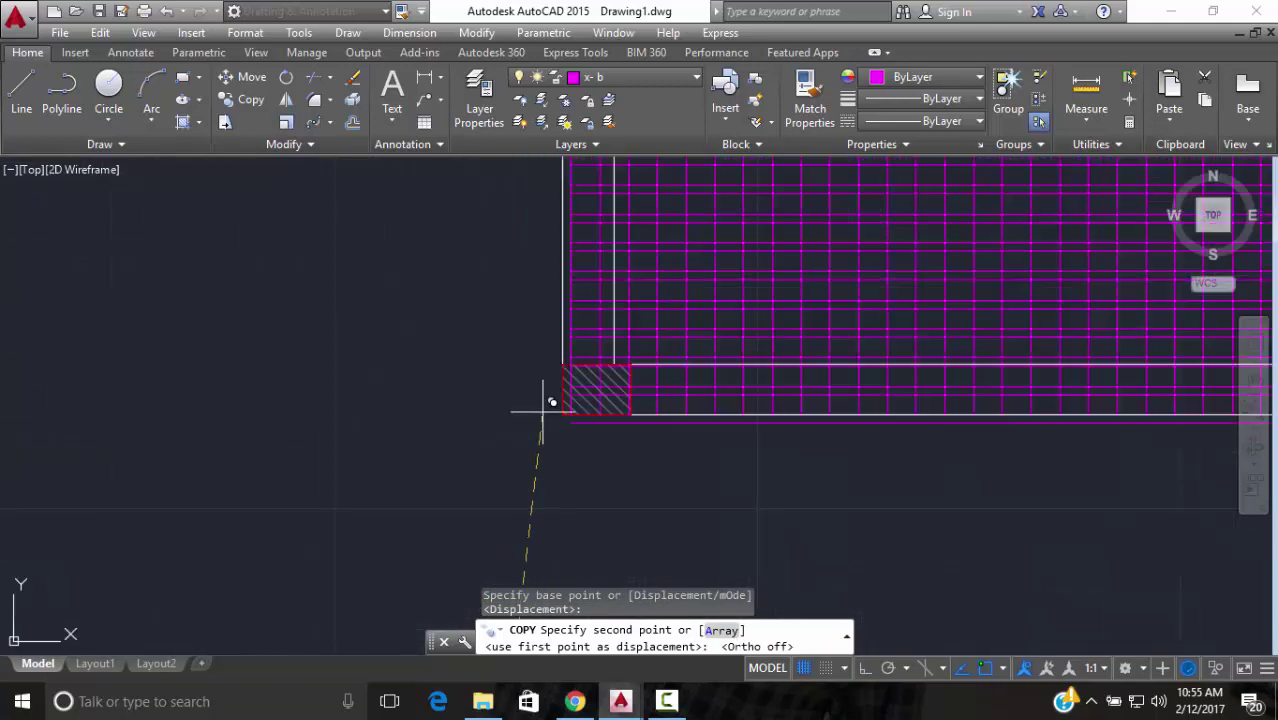
pyautogui.scroll(4, 565, 410)
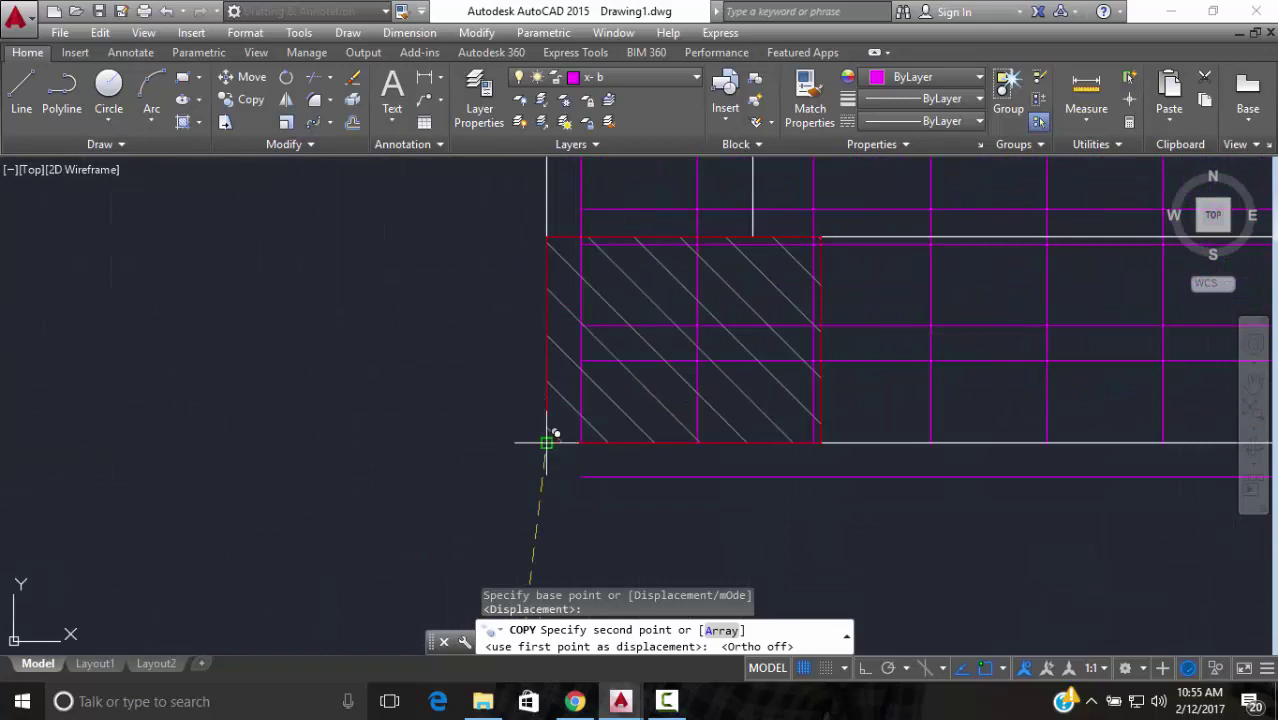
pyautogui.click(546, 441)
pyautogui.scroll(-5, 580, 390)
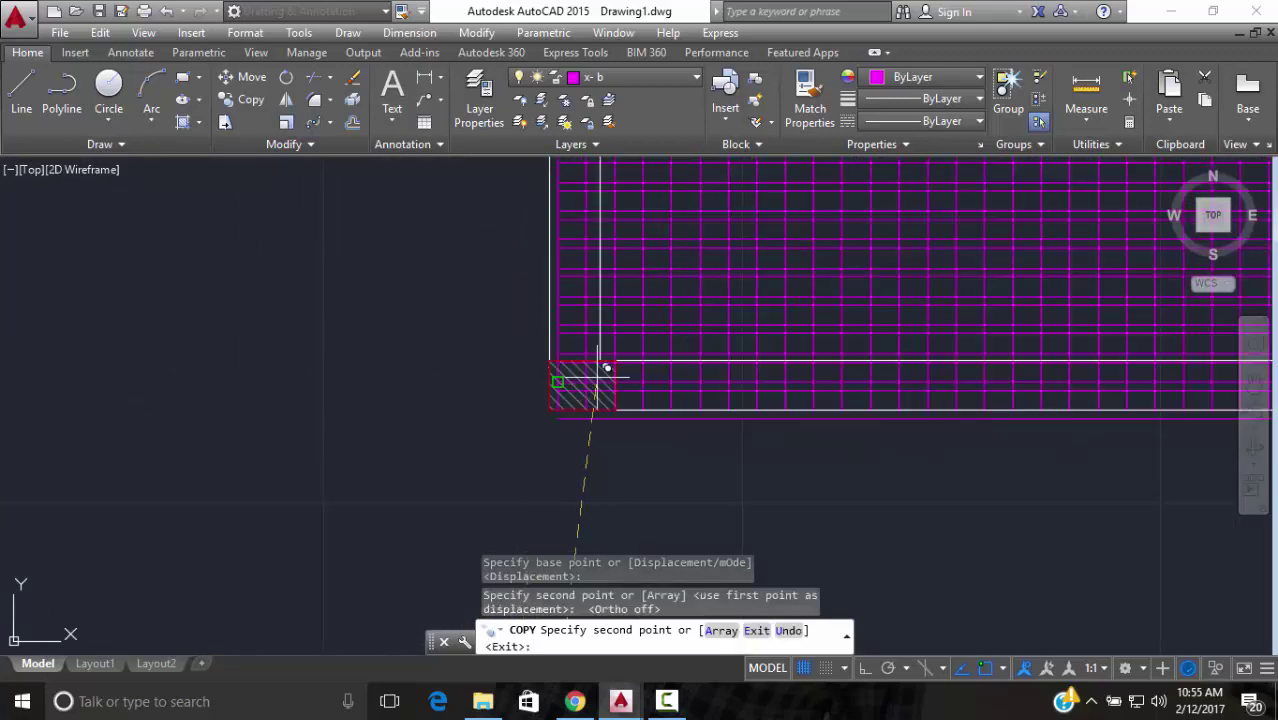
pyautogui.press('Escape')
# Isolate the x- b layer by picking a vertical bar of the combined reinforcement mesh
pyautogui.scroll(-5, 670, 420)
pyautogui.moveTo(662, 442); pyautogui.dragTo(551, 414, button='middle')
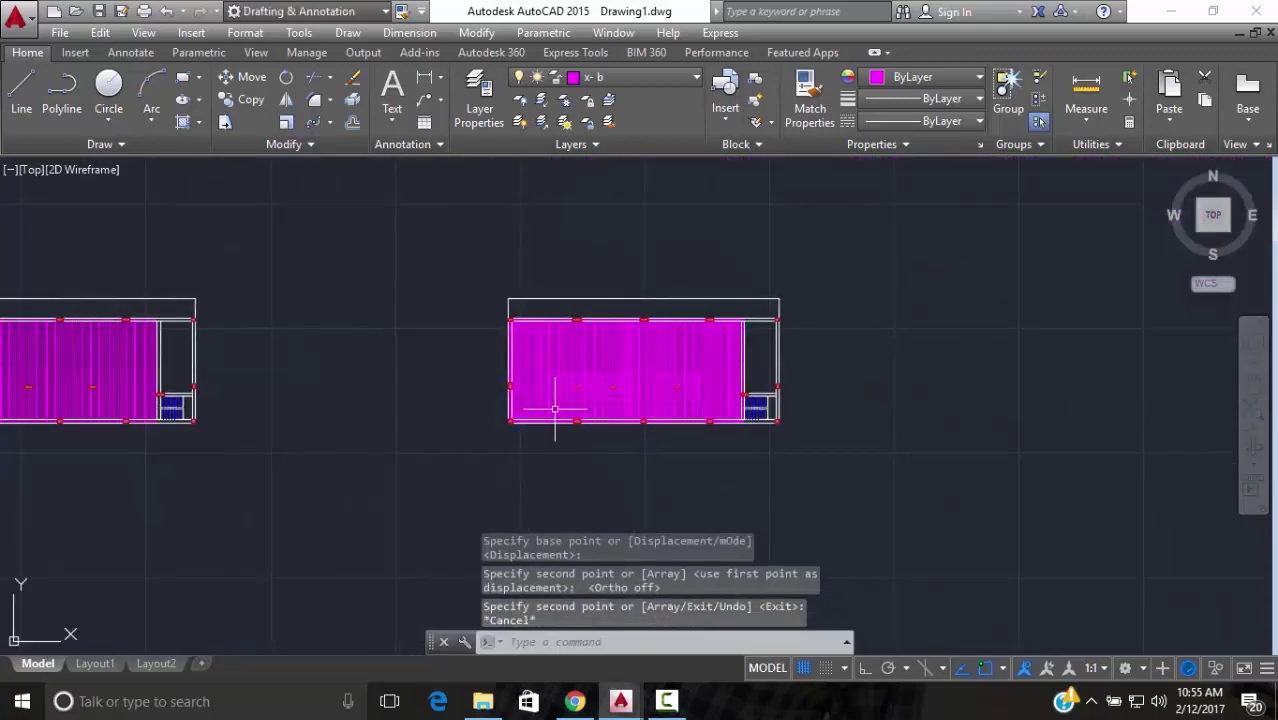
pyautogui.scroll(4, 675, 396)
pyautogui.scroll(5, 716, 330)
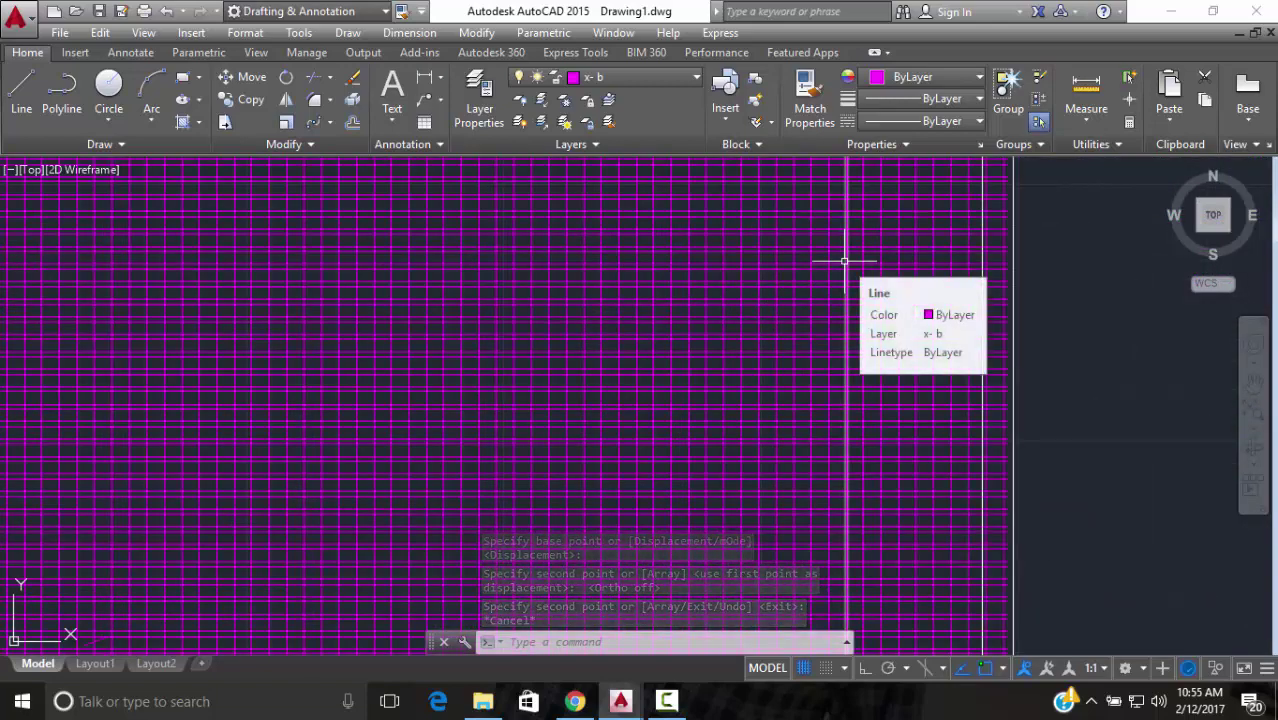
pyautogui.click(845, 261)
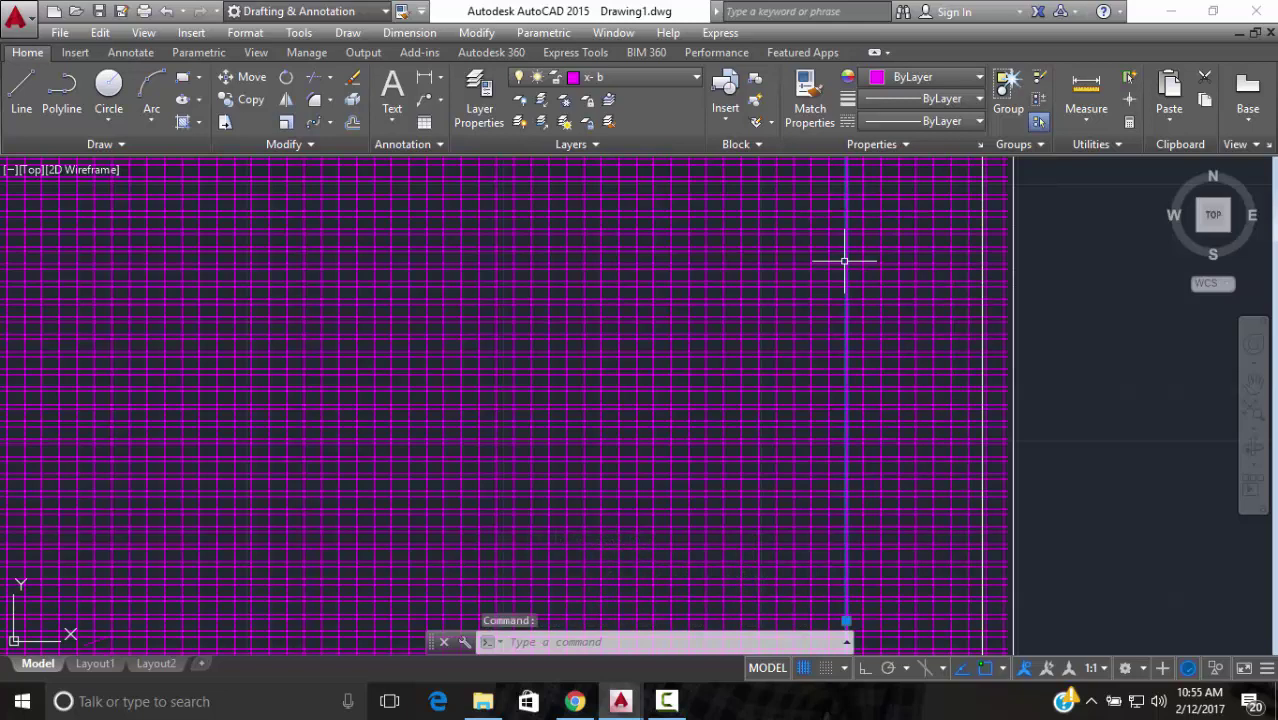
pyautogui.write('LAYISO')
pyautogui.press('Return')
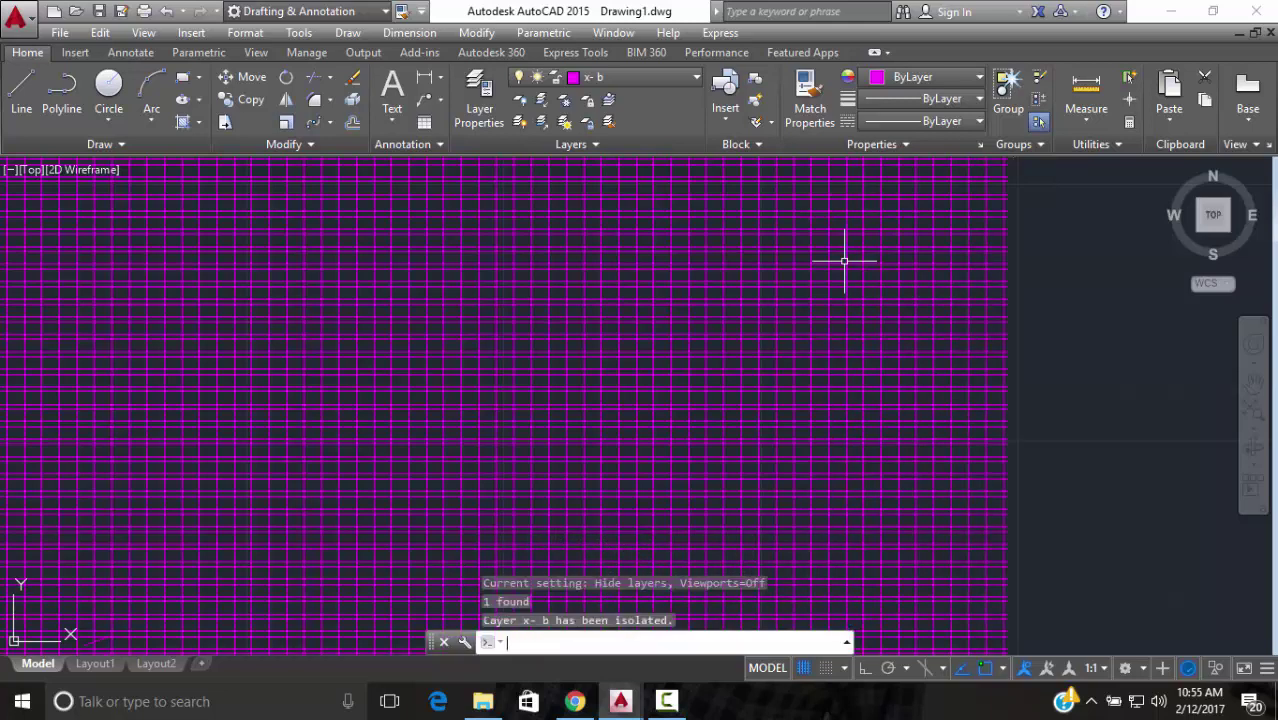
# Select the whole combined mesh, check its object types in the Properties palette, and turn all drawing layers back on
pyautogui.scroll(-5, 845, 261)
pyautogui.click(941, 214)
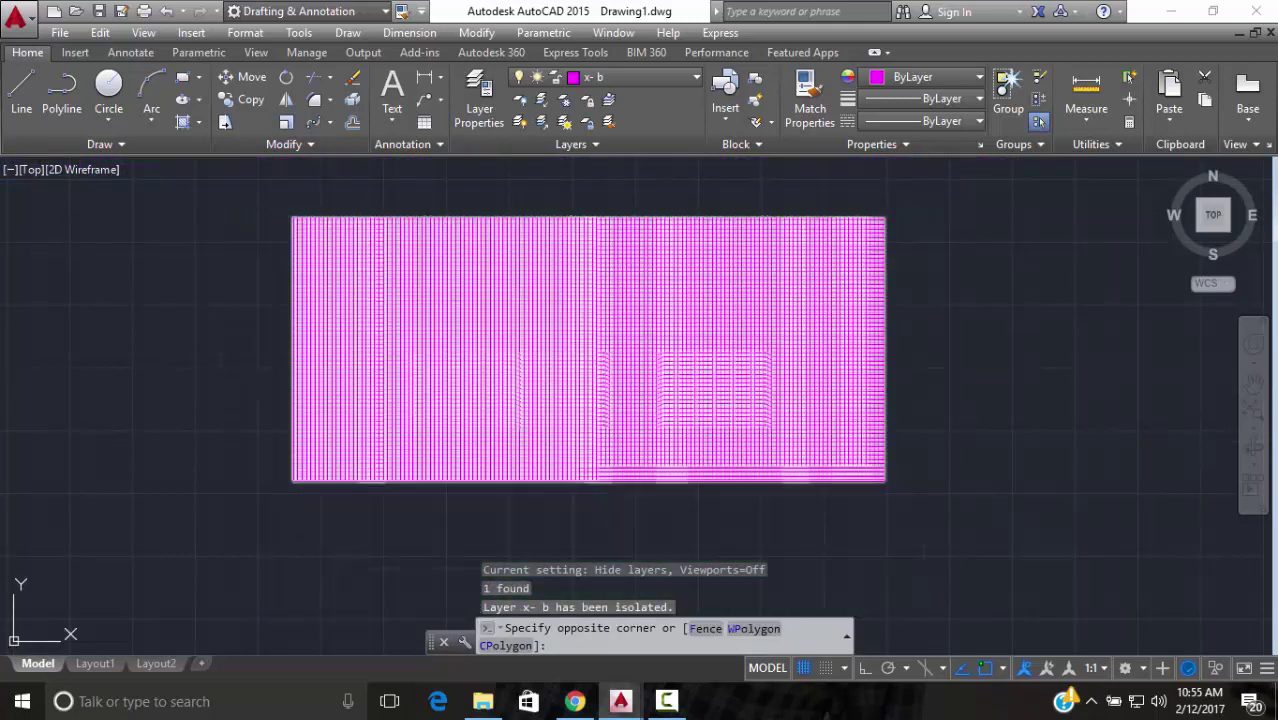
pyautogui.click(236, 592)
pyautogui.hotkey('ctrl', '1')
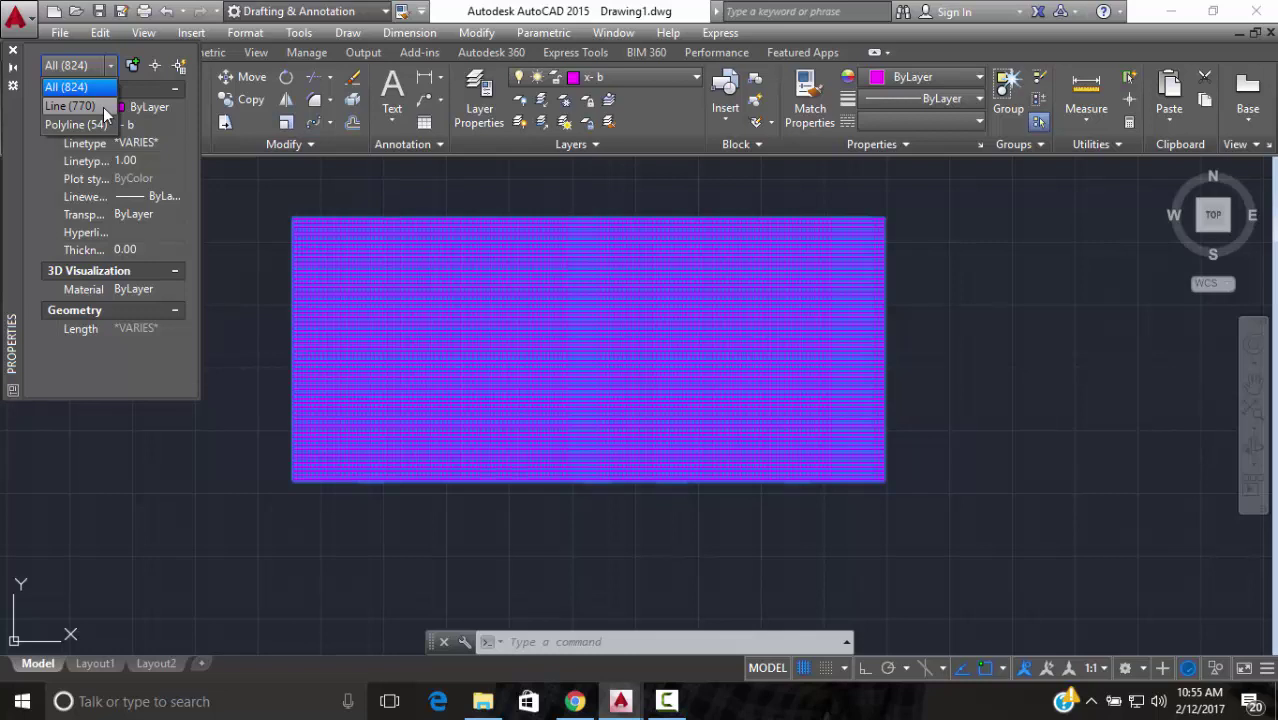
pyautogui.press('Escape')
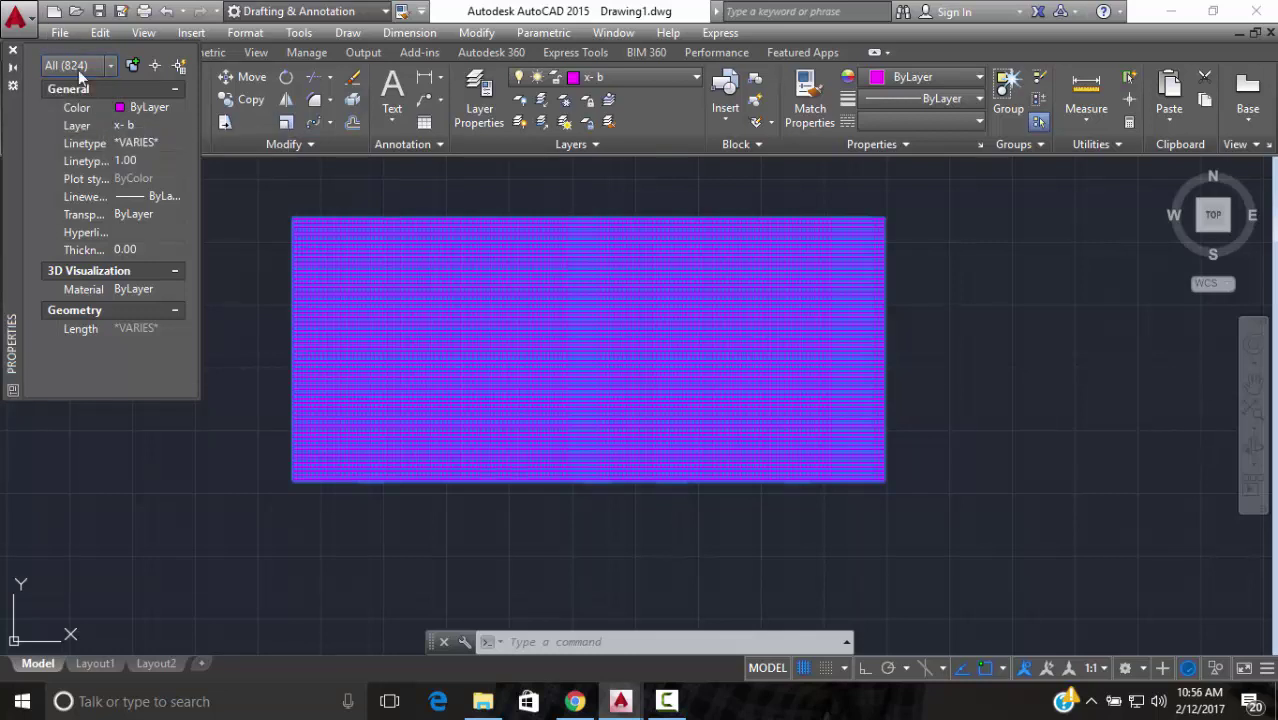
pyautogui.click(78, 66)
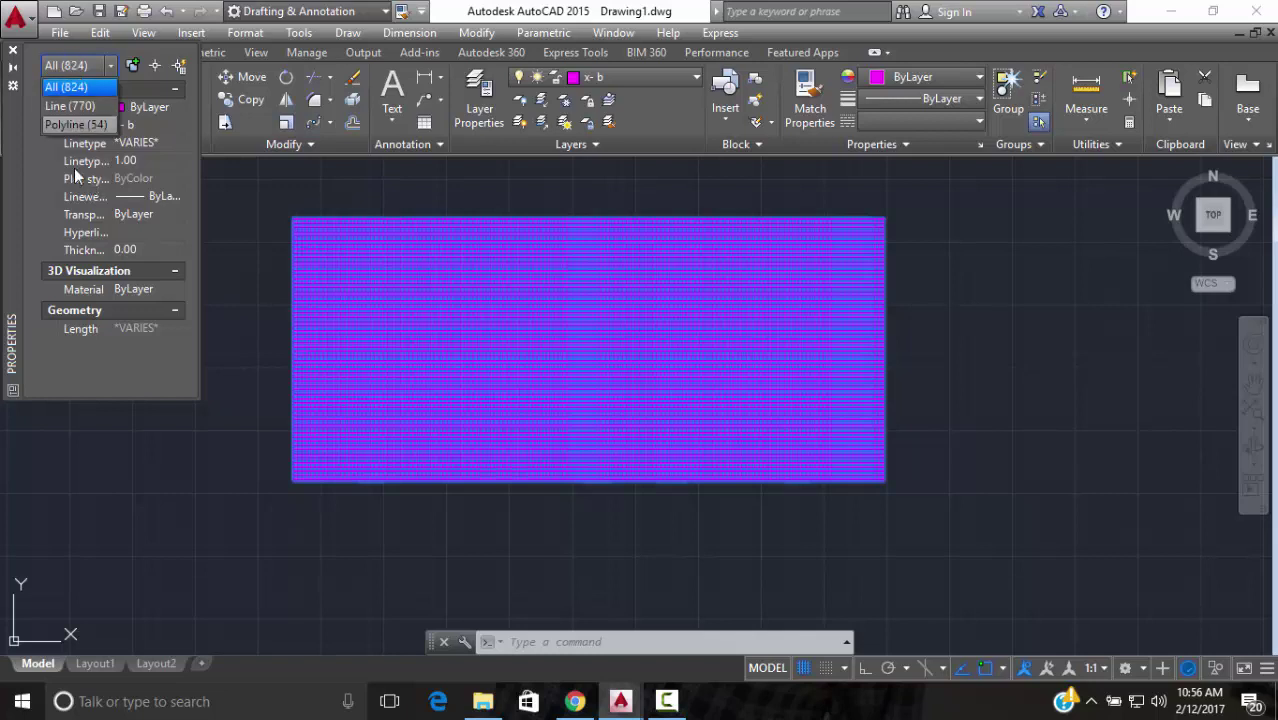
pyautogui.press('Escape')
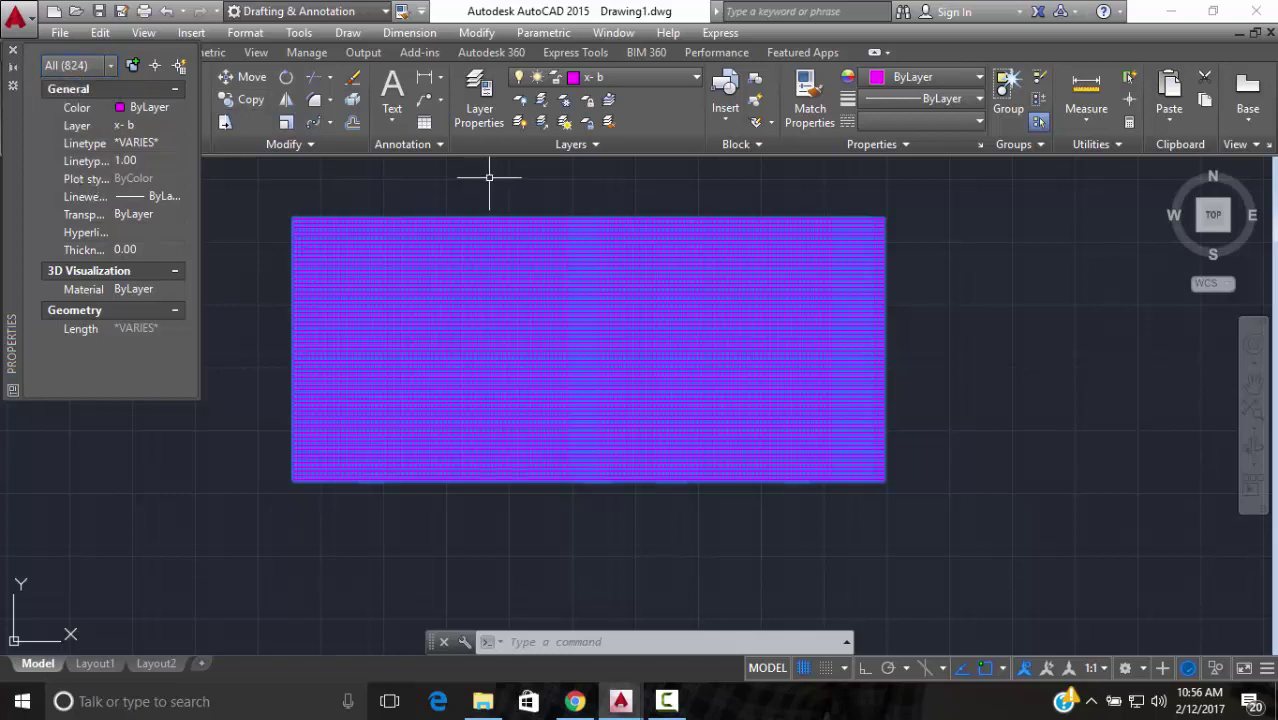
pyautogui.click(540, 121)
# Examine the combined reinforcement mesh up close, close the Properties palette, and review the complete set of slab plans
pyautogui.scroll(-3, 584, 328)
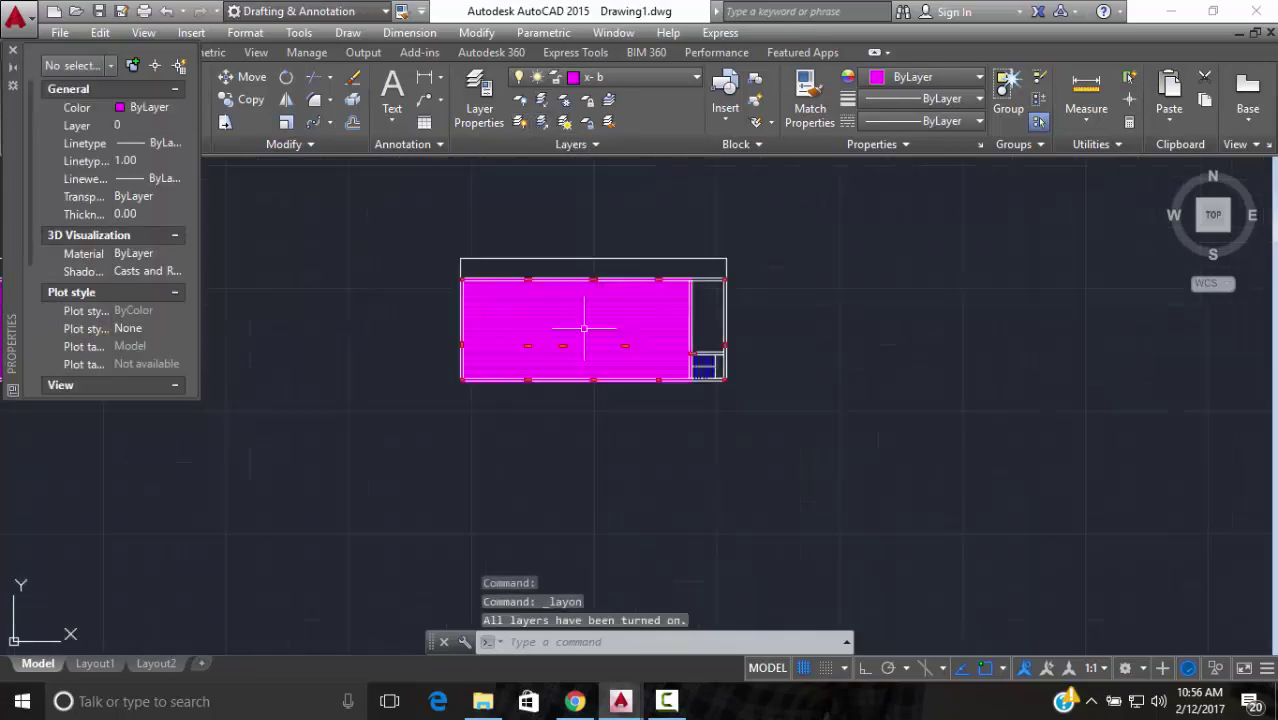
pyautogui.scroll(5, 584, 328)
pyautogui.scroll(-2, 650, 451)
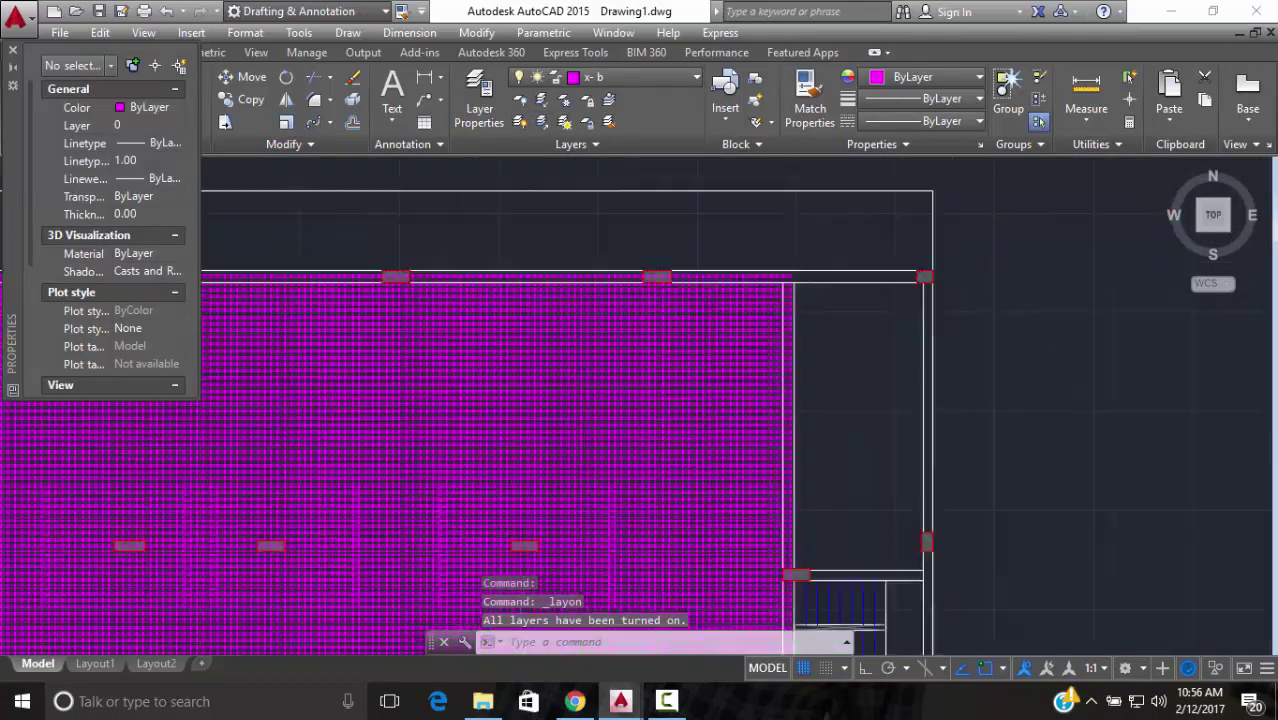
pyautogui.scroll(-3, 785, 348)
pyautogui.moveTo(785, 348); pyautogui.dragTo(933, 317, button='middle')
pyautogui.scroll(6, 485, 394)
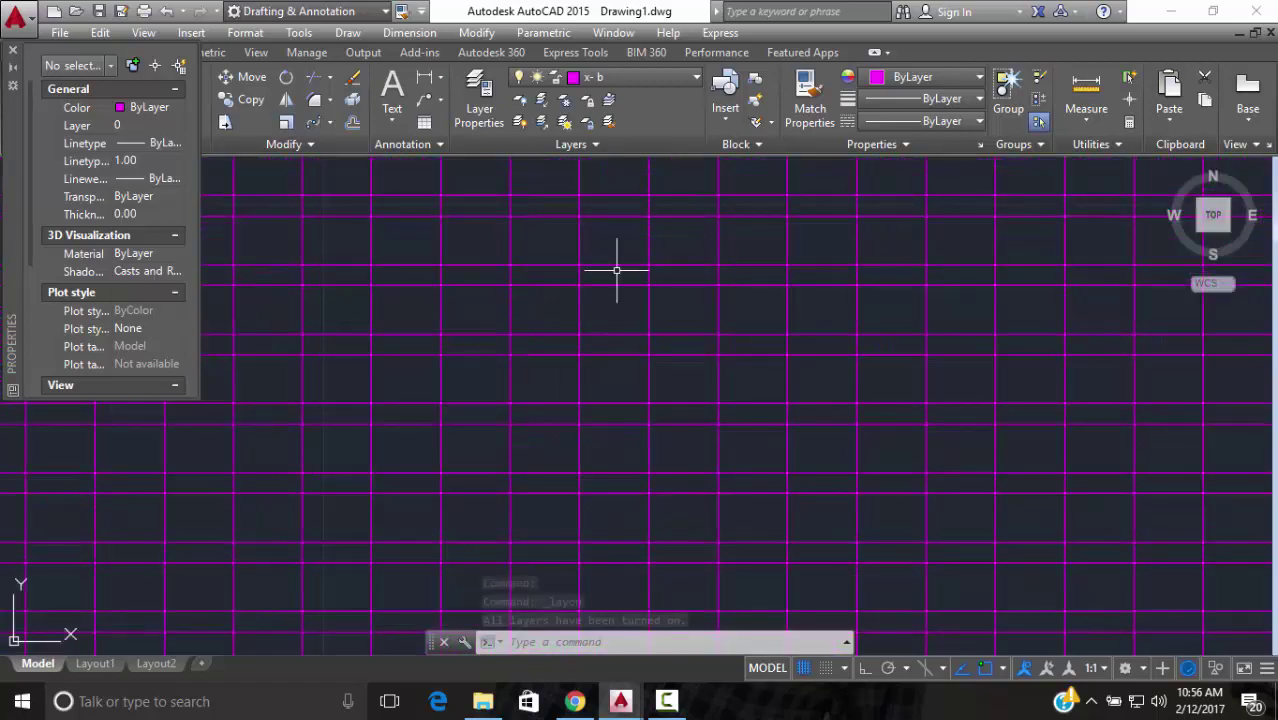
pyautogui.scroll(2, 542, 362)
pyautogui.scroll(-8, 542, 362)
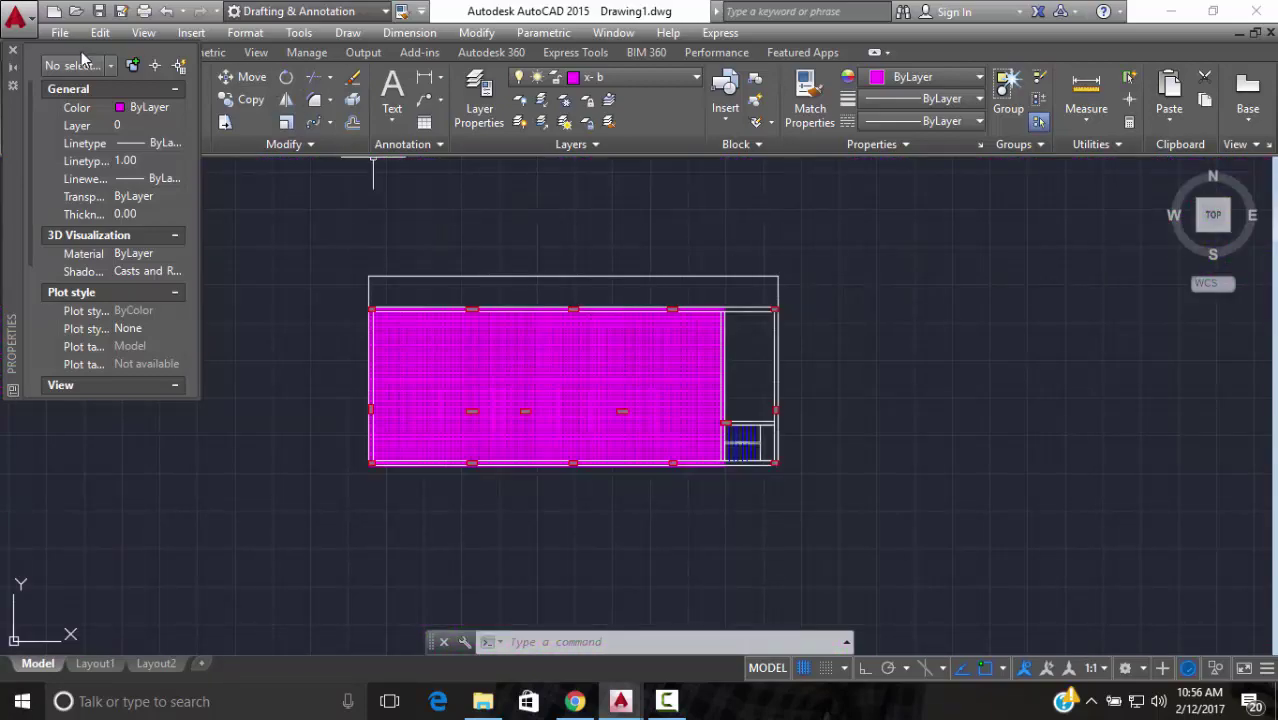
pyautogui.scroll(-5, 390, 258)
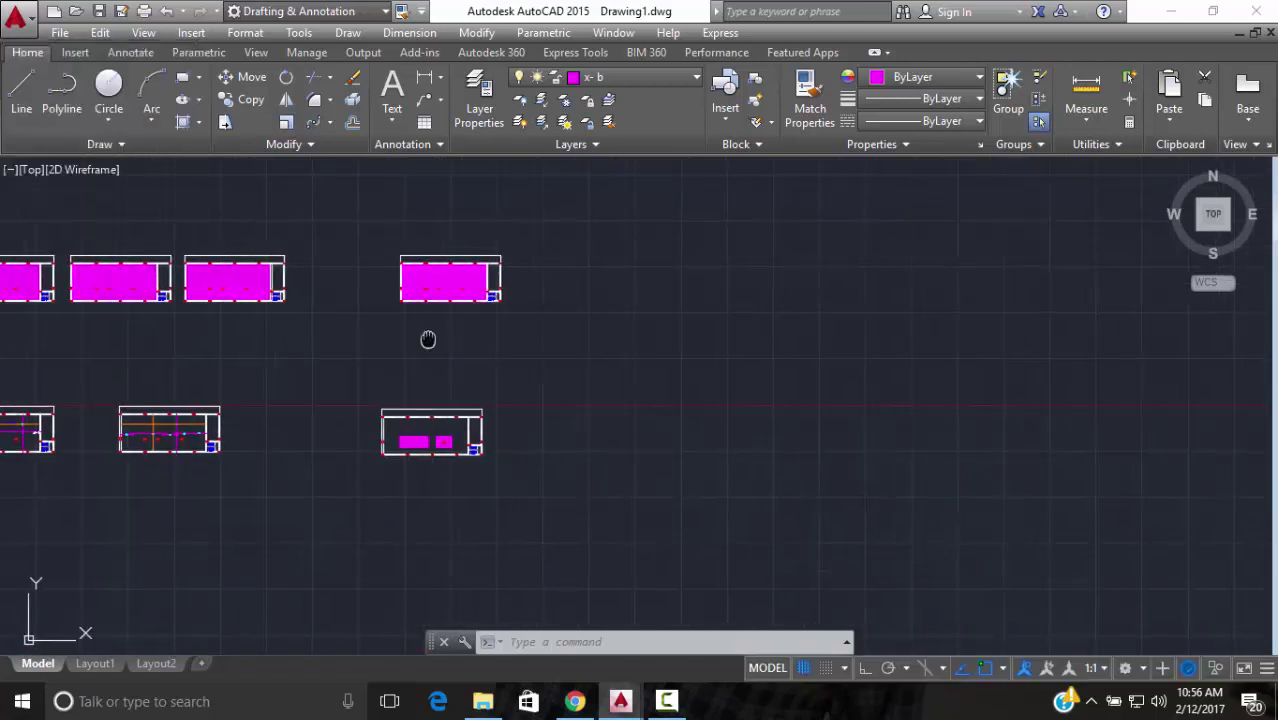
pyautogui.moveTo(730, 271); pyautogui.dragTo(653, 437, button='middle')
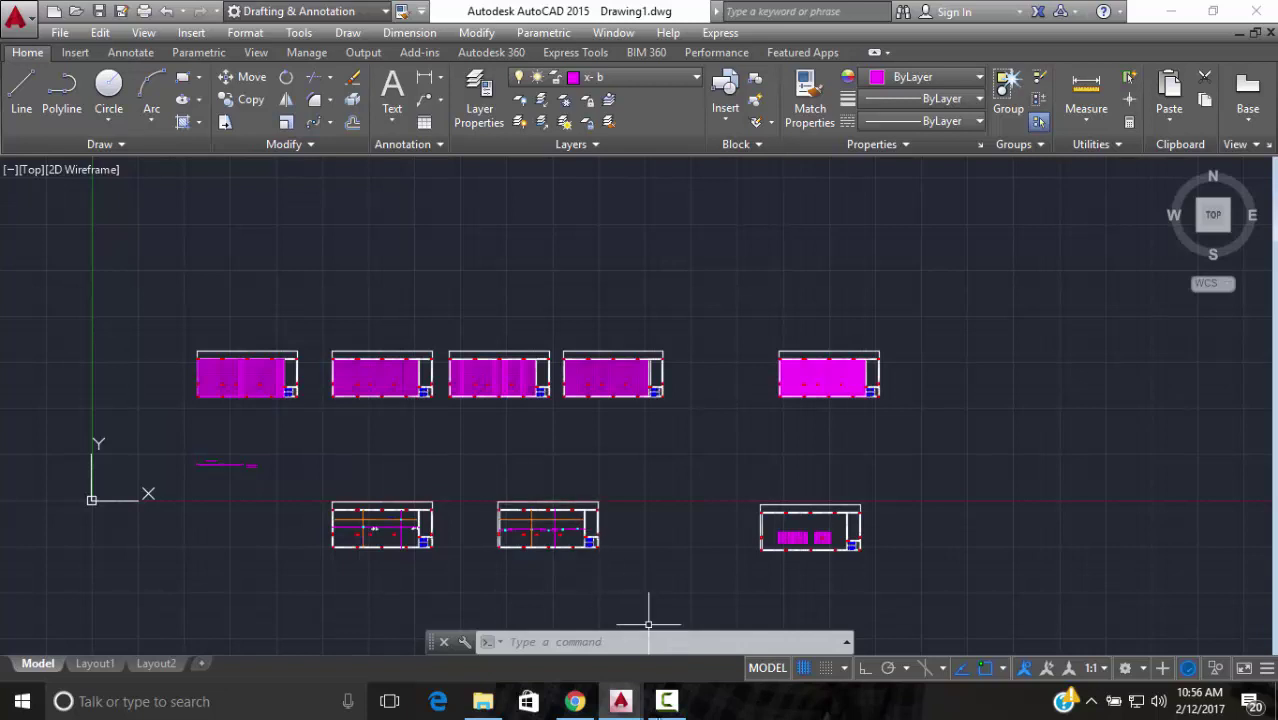
pyautogui.moveTo(660, 710)
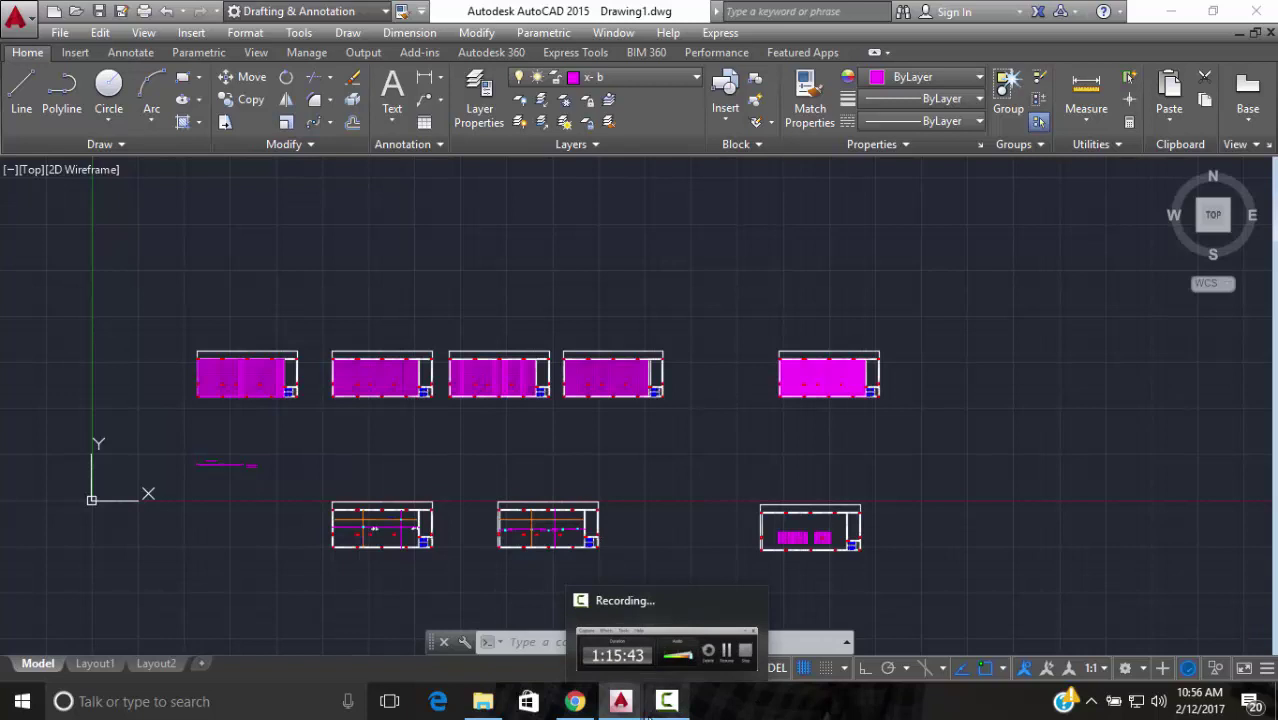